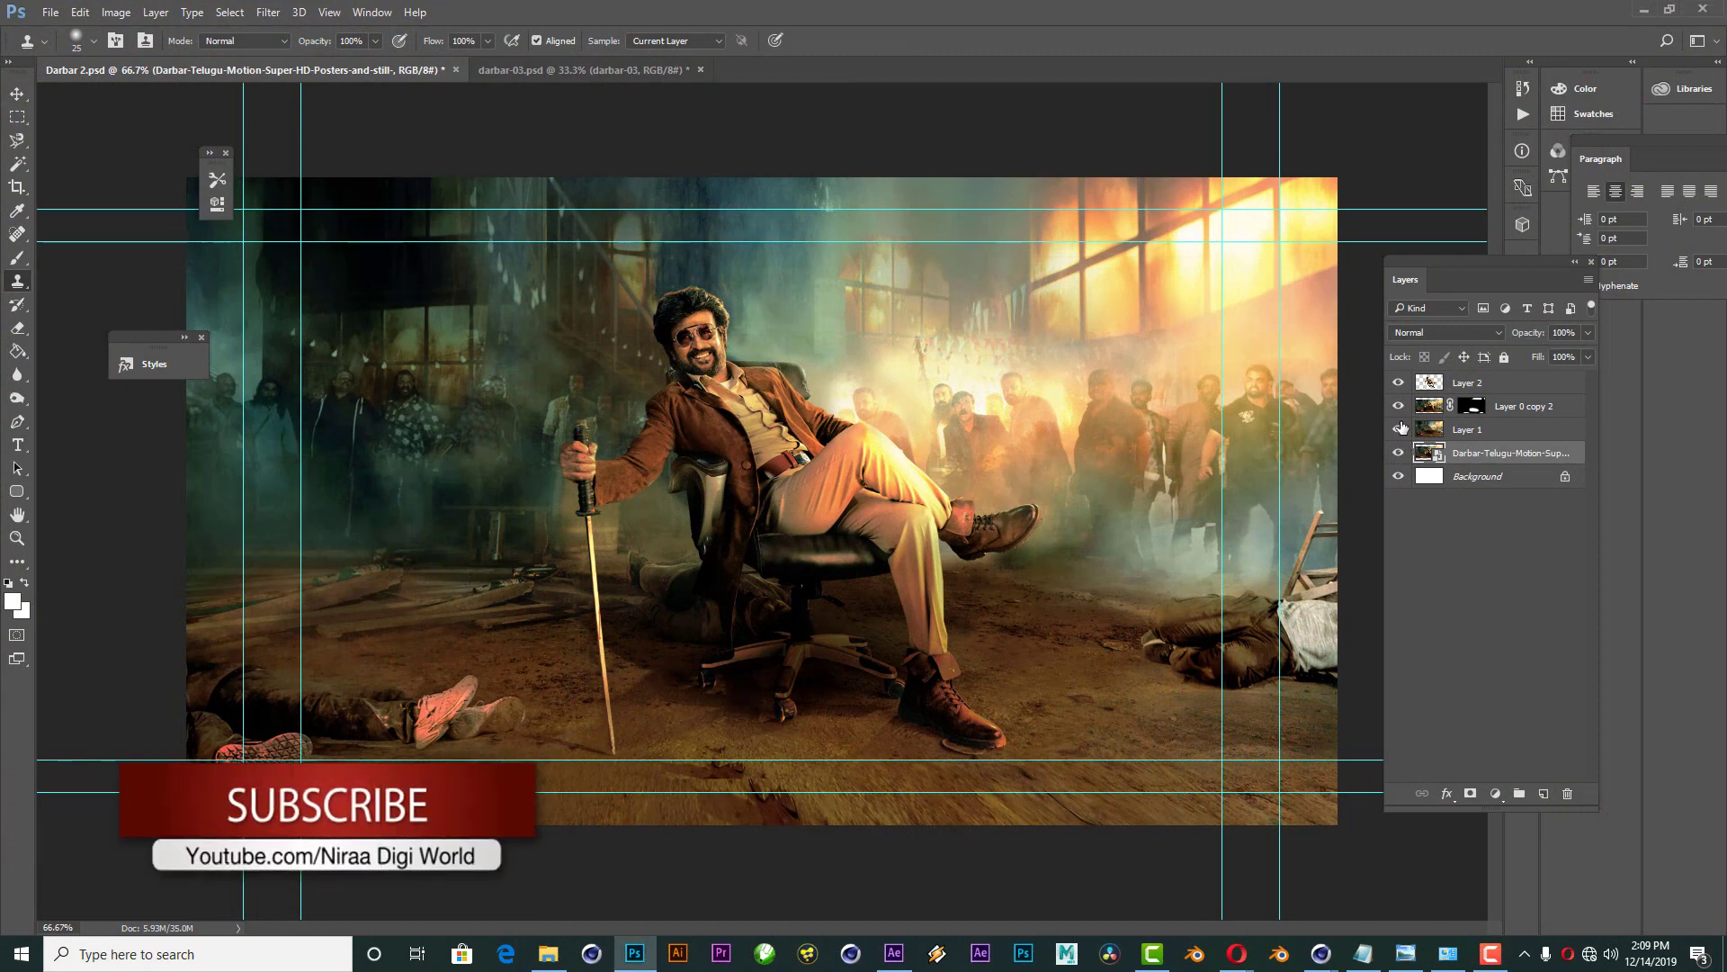
Step: In Darbar 2.psd, hide the seated-figure layers and the original poster layer
click(1399, 383)
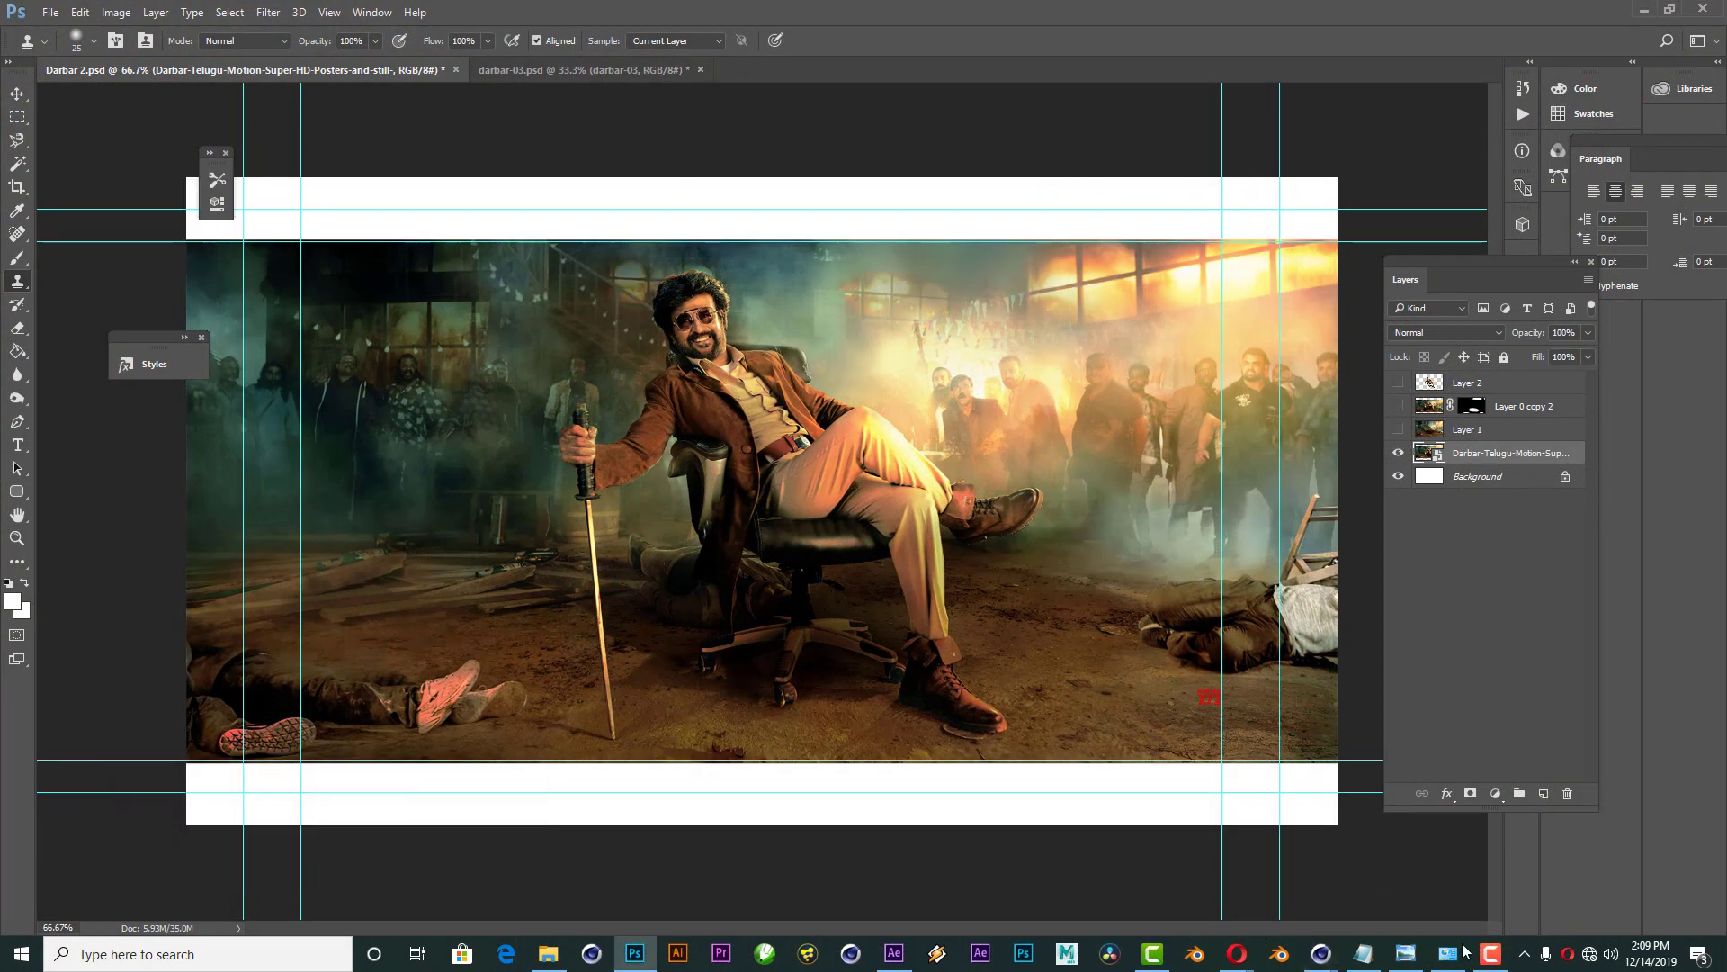
key(v)
click(282, 110)
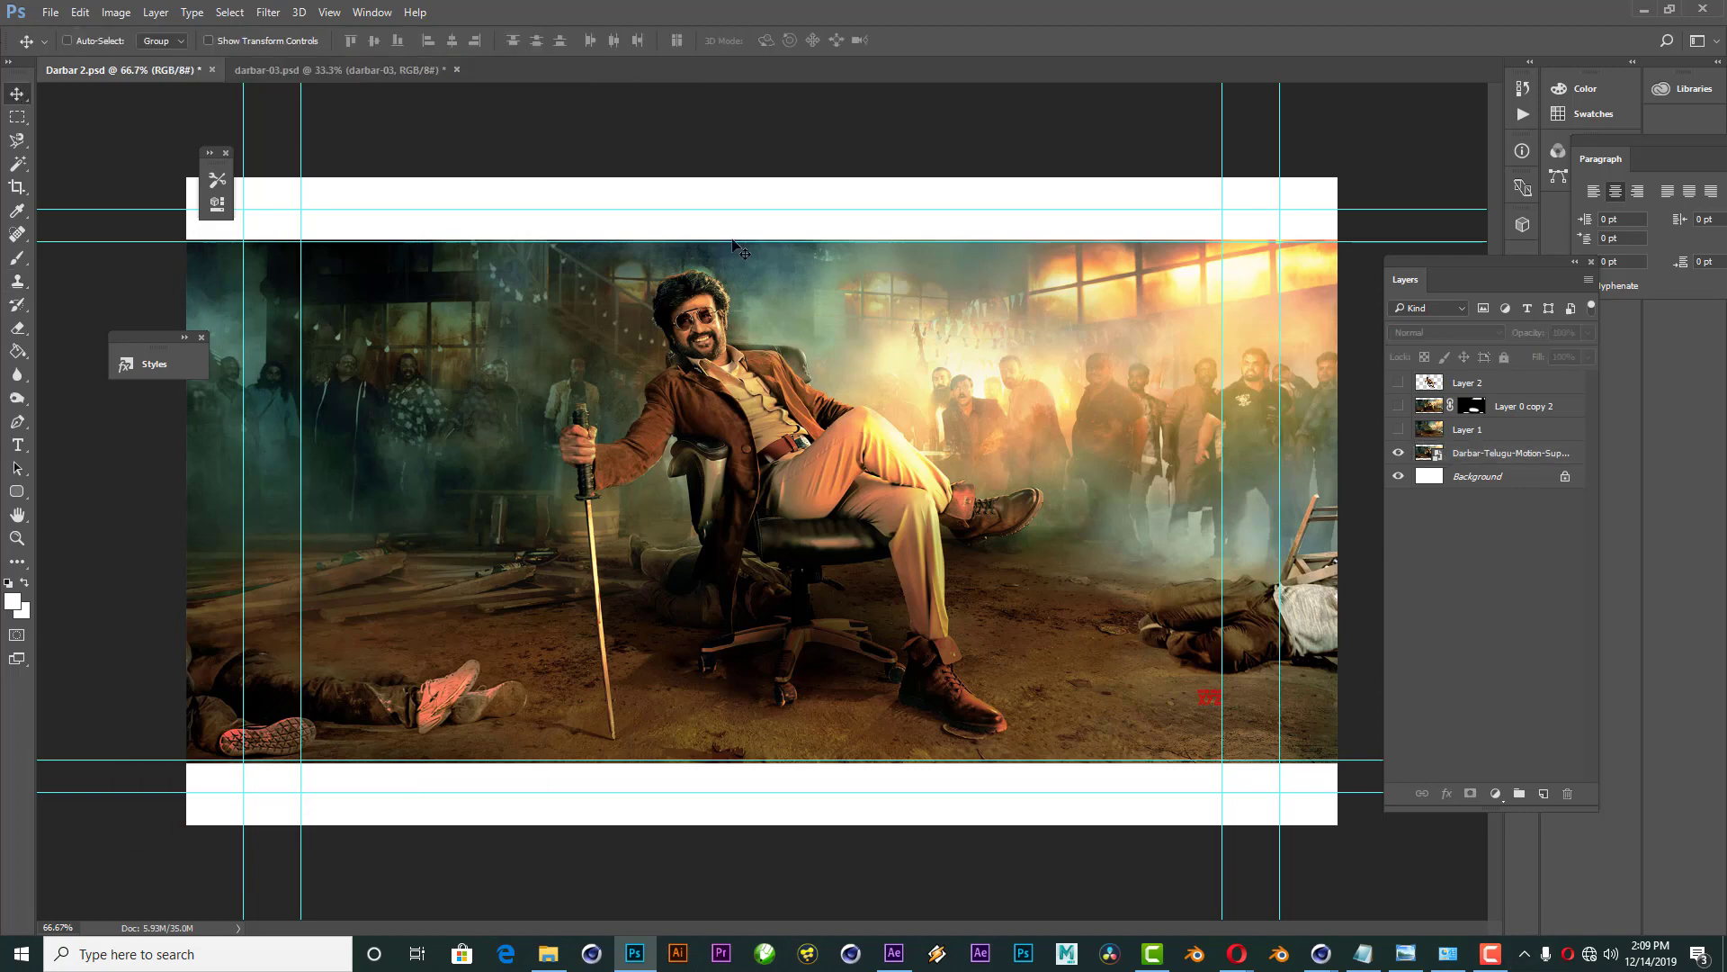
alt+click(1399, 476)
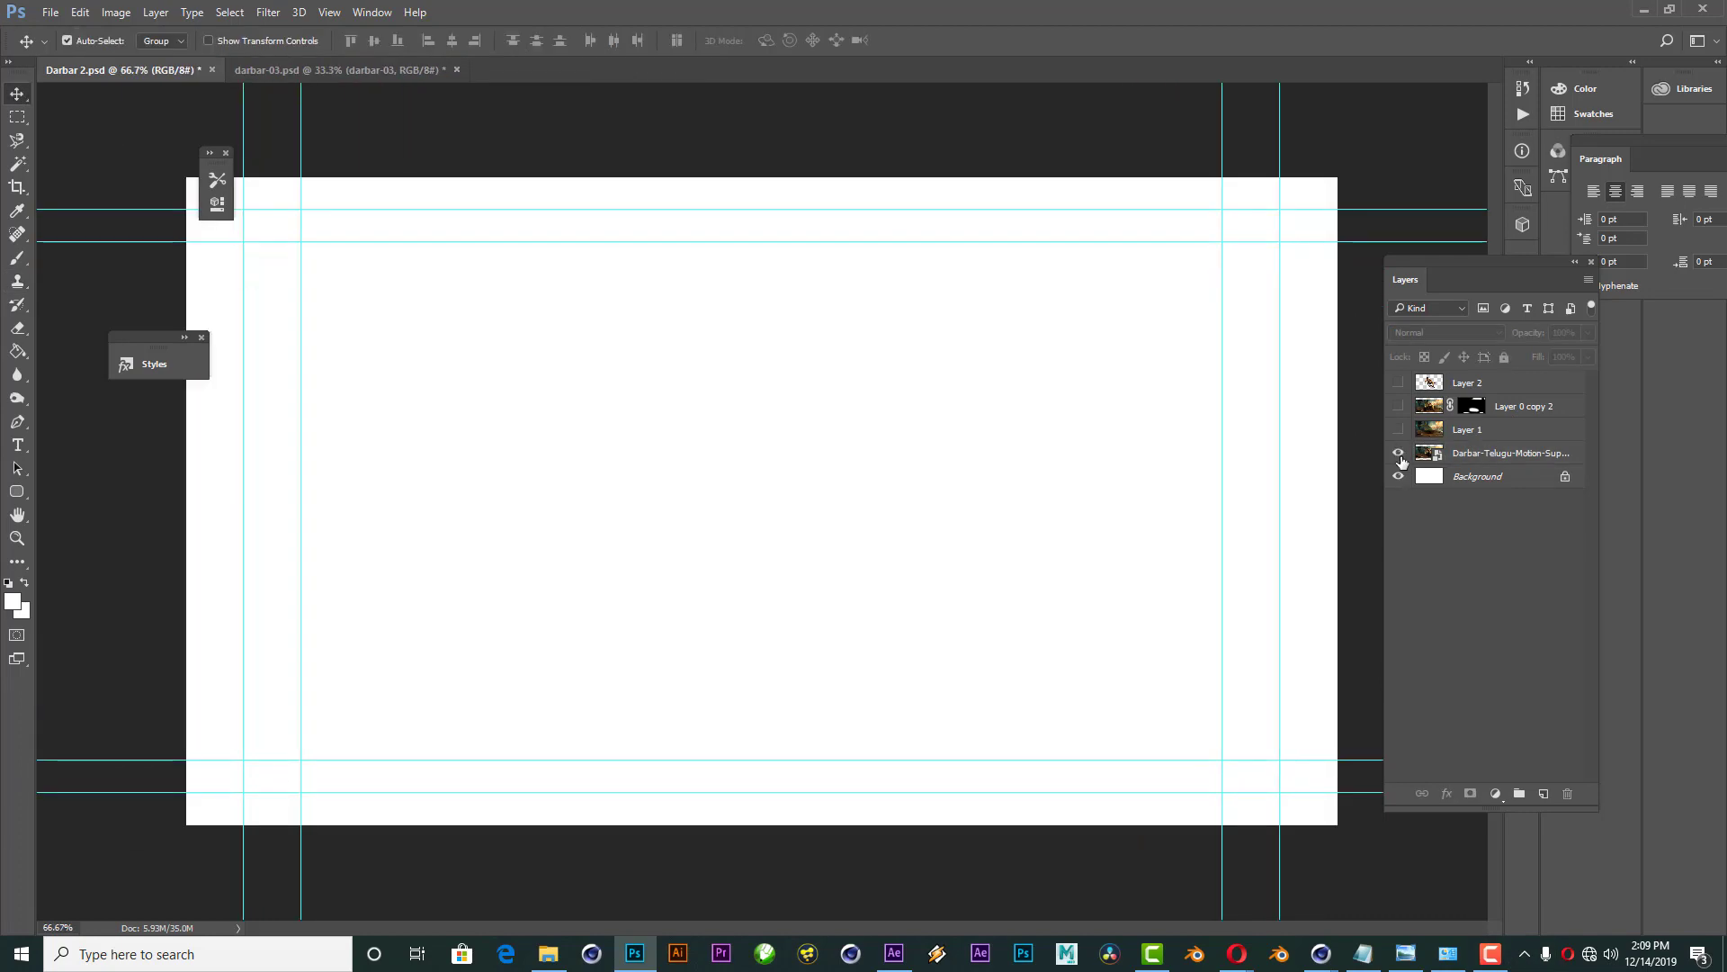
alt+click(1399, 476)
click(1512, 452)
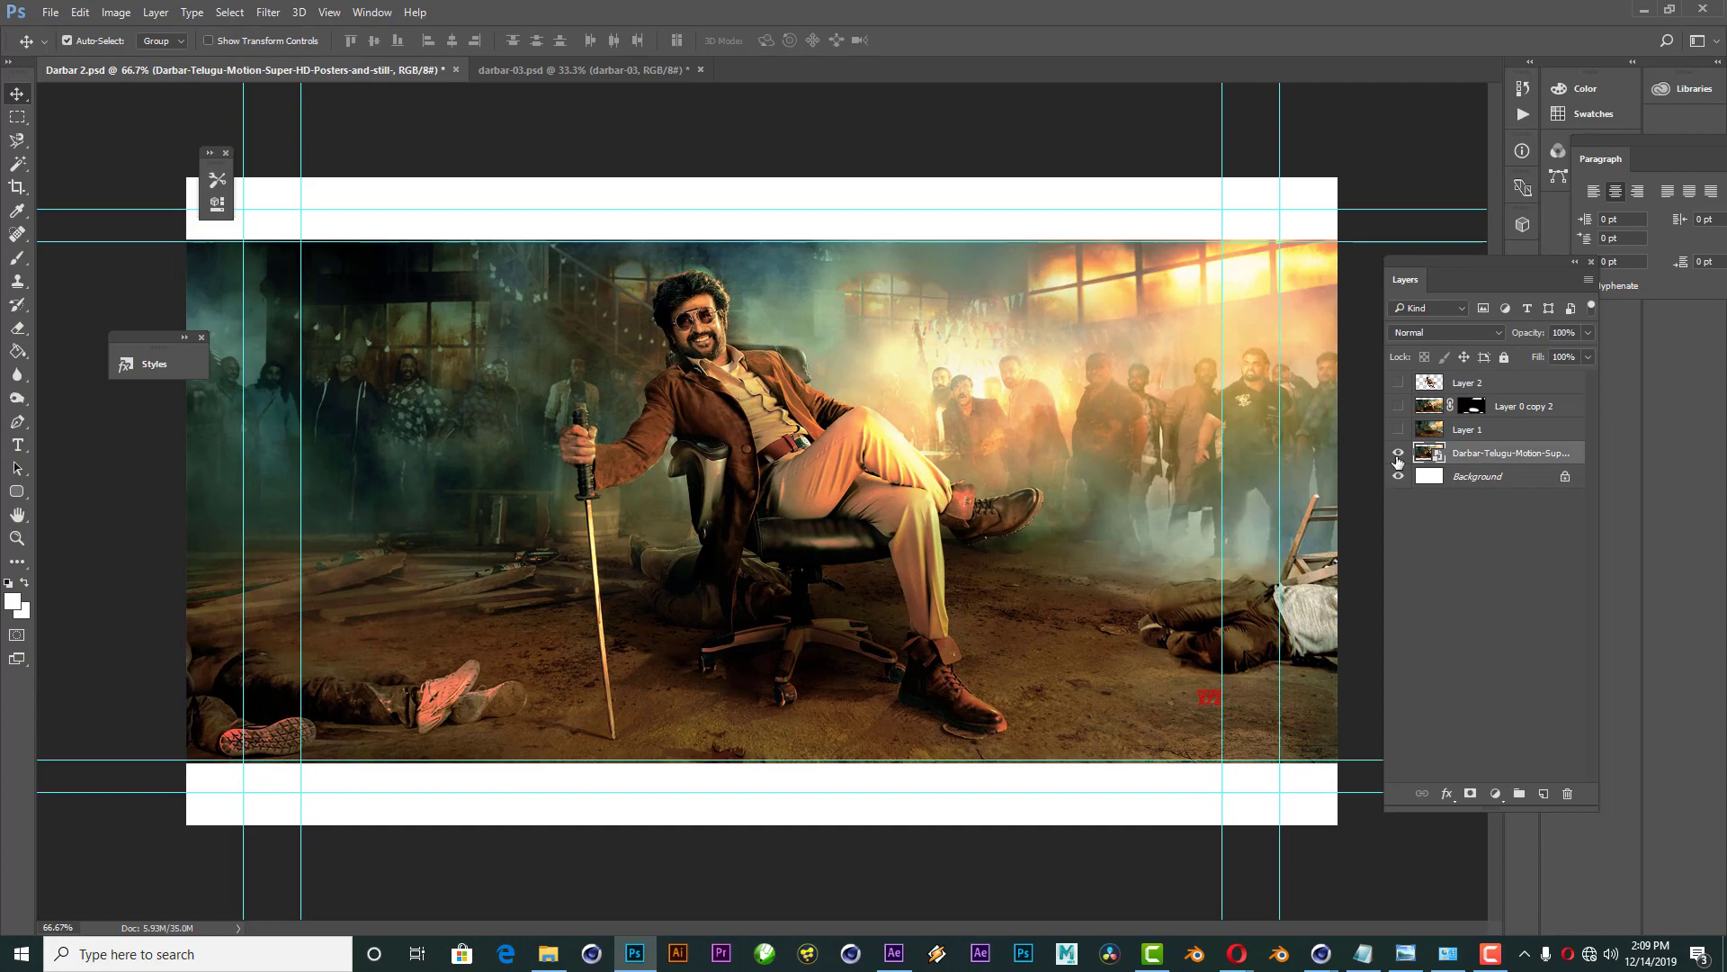
click(1398, 452)
Step: Show and reposition the Layer 1 background, then show the floor-shadow and seated-man layers
click(1398, 429)
mouse_move(782, 437)
mouse_down()
mouse_move(753, 413)
mouse_move(393, 512)
mouse_up()
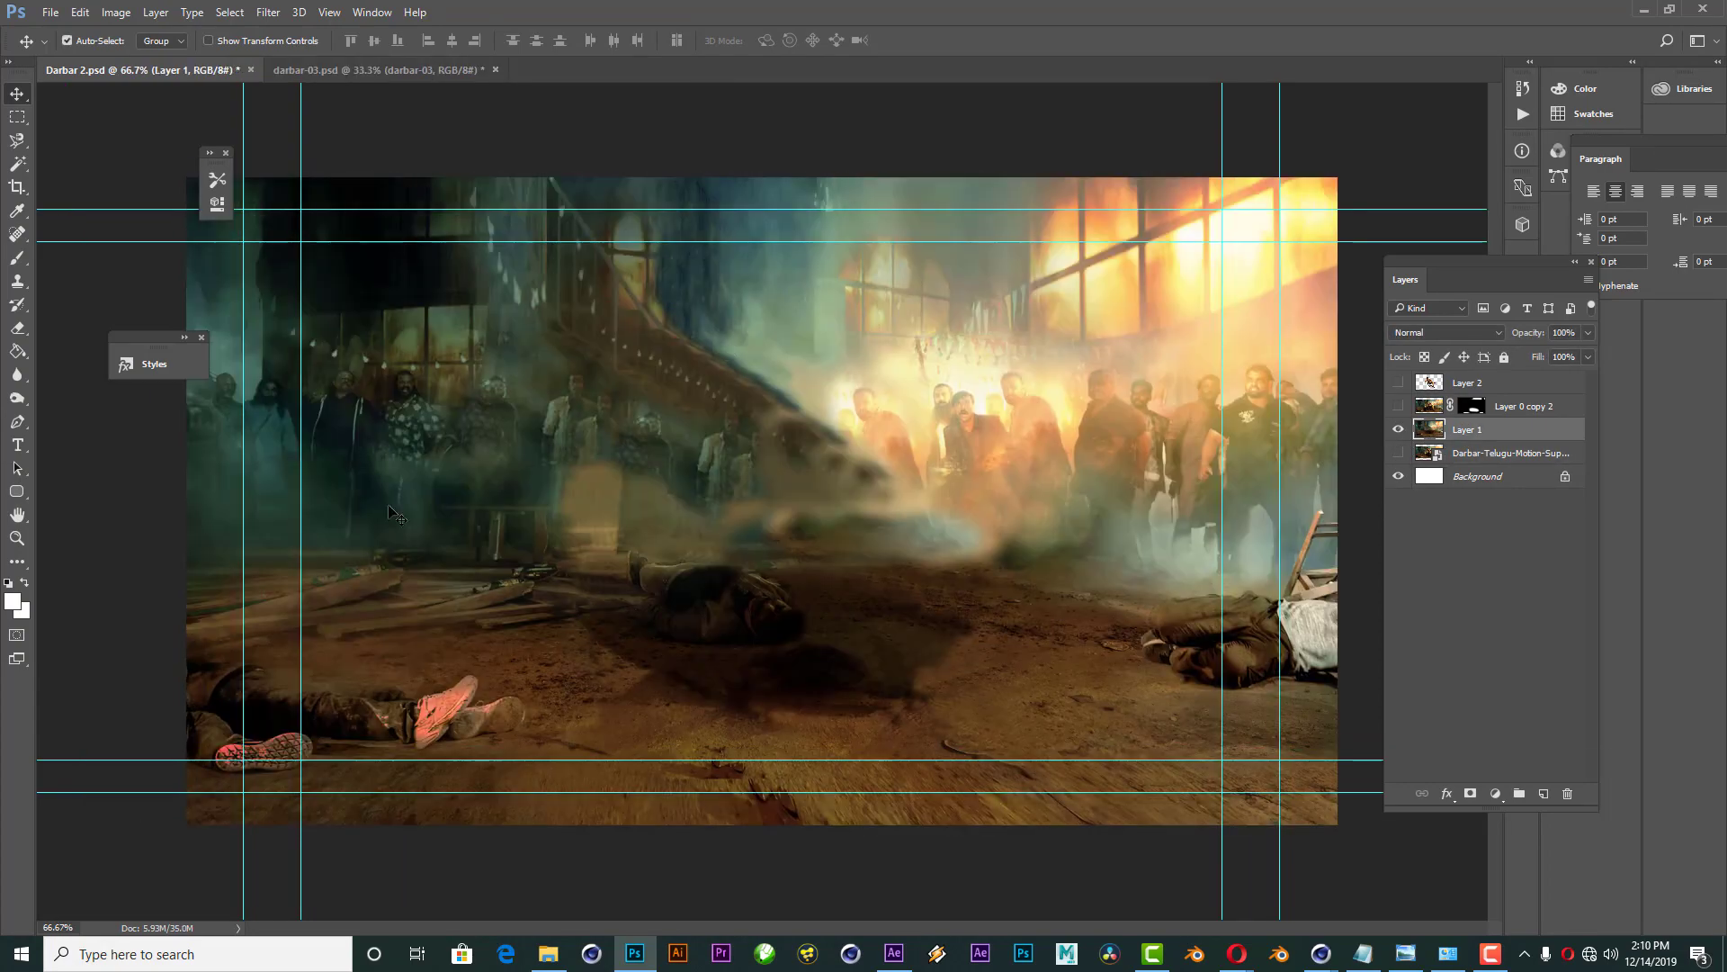
click(1399, 407)
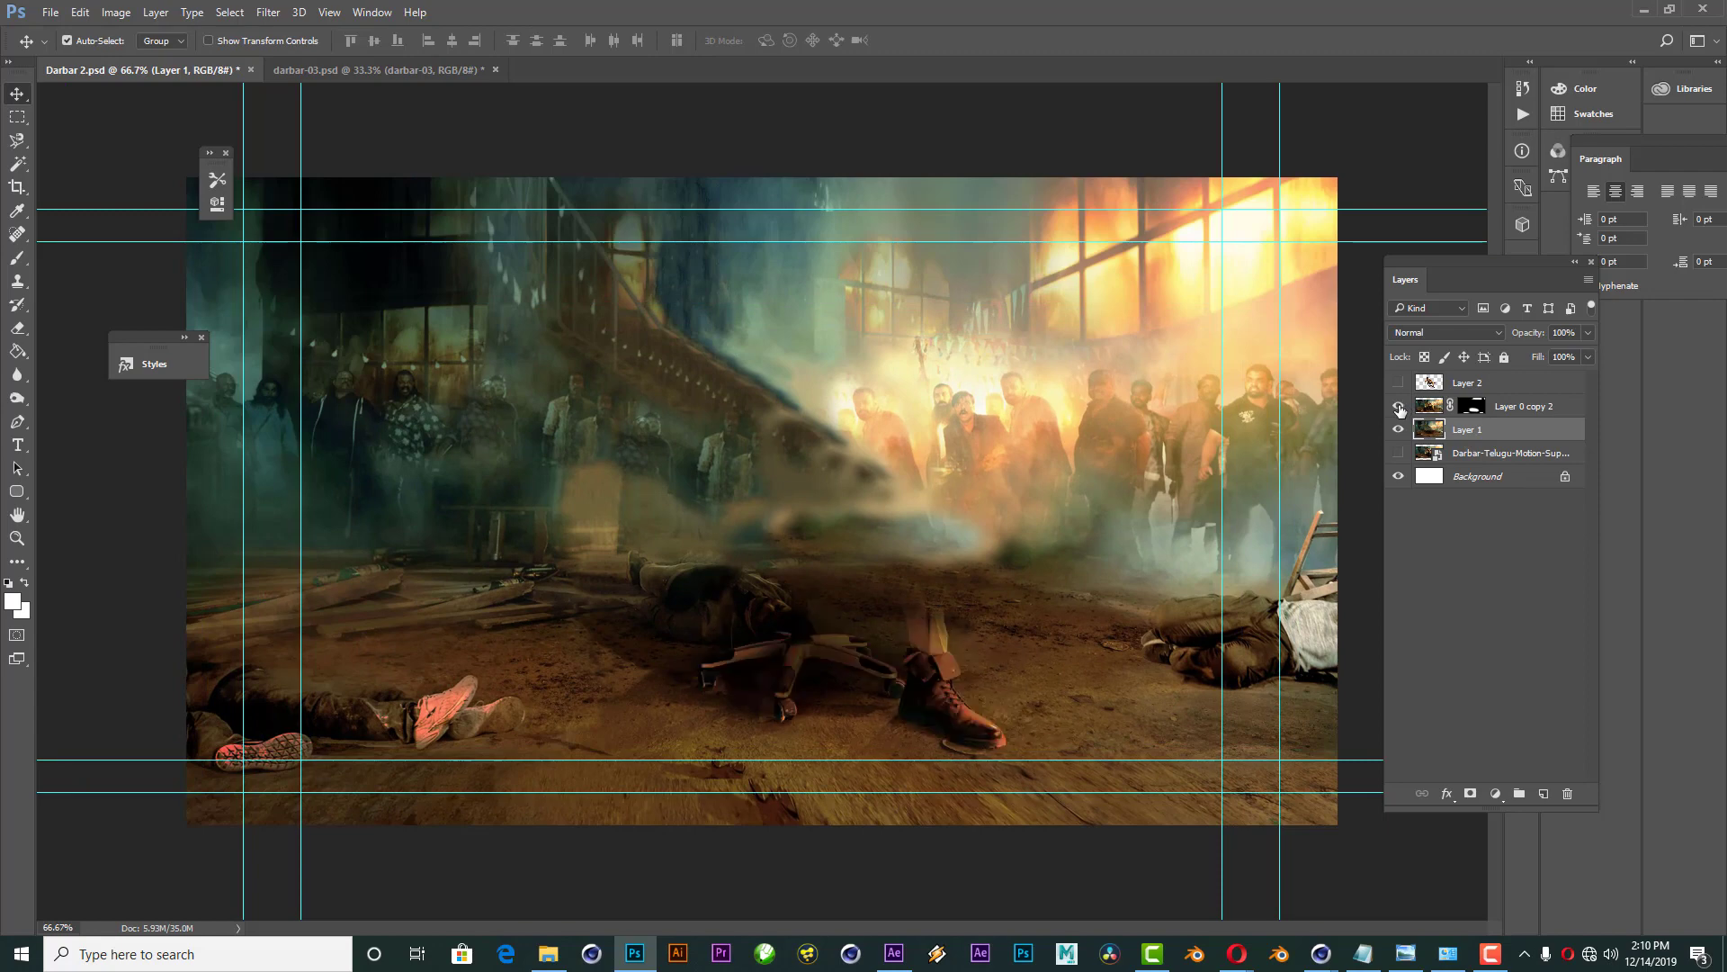
click(1399, 384)
Step: Toggle the background, floor-shadow and figure layers to compare, leaving all of them visible
drag(1400, 452, 1401, 439)
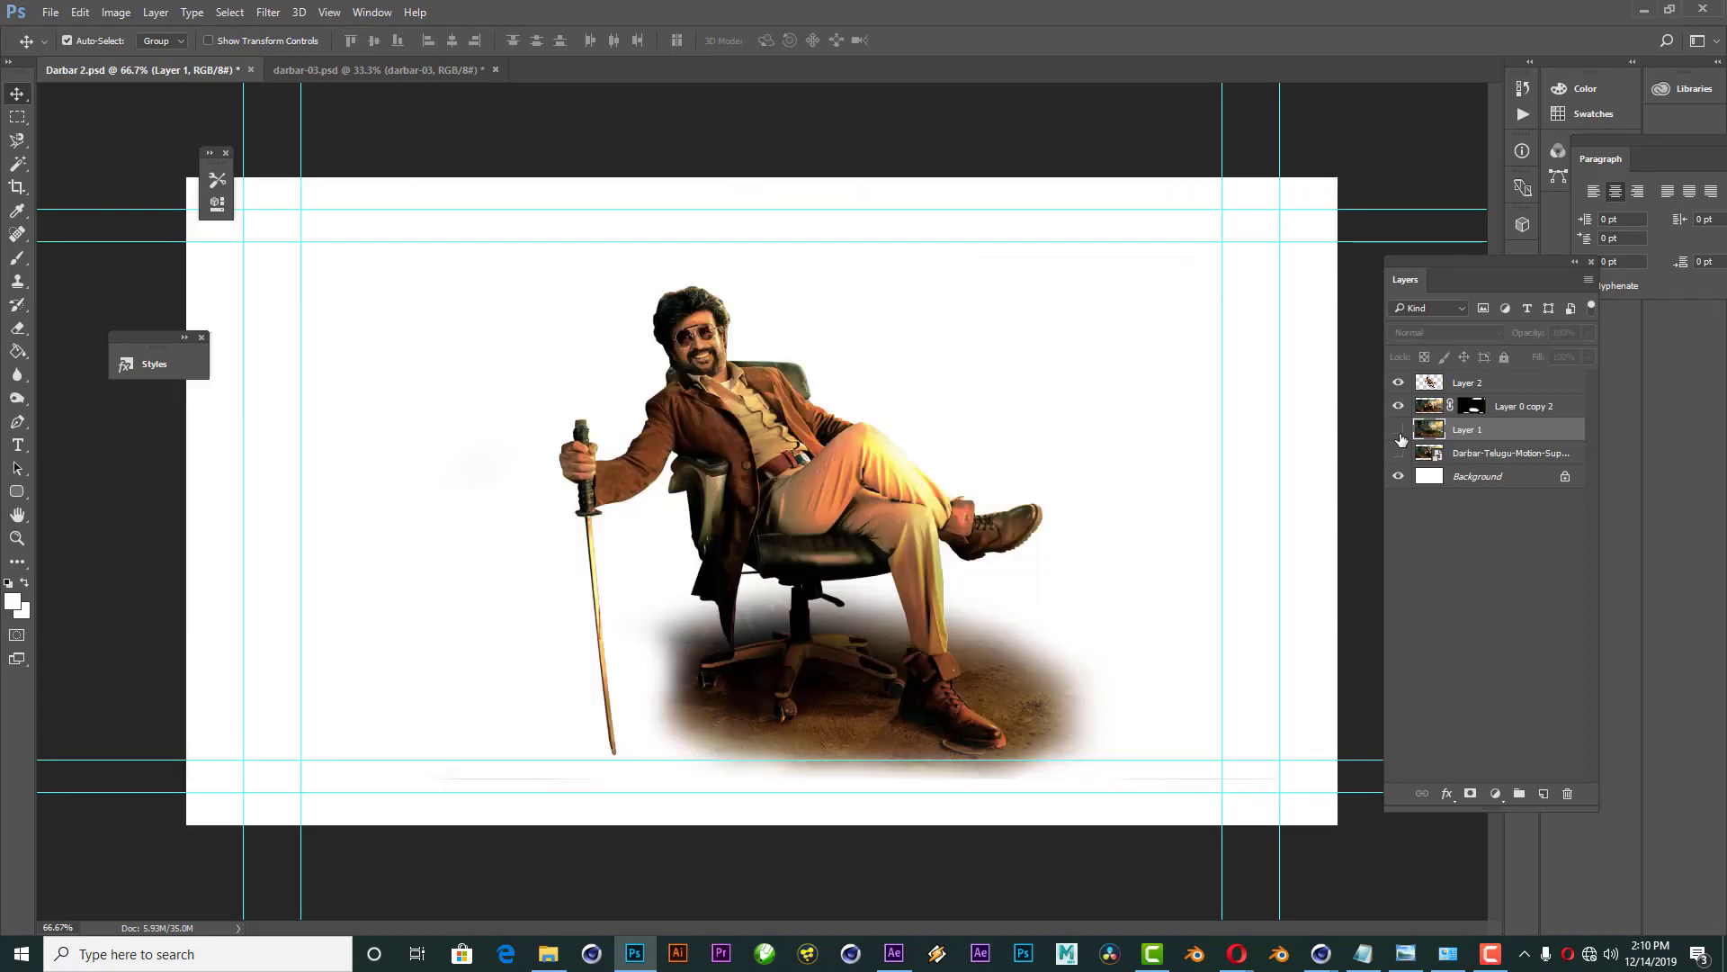
click(1398, 406)
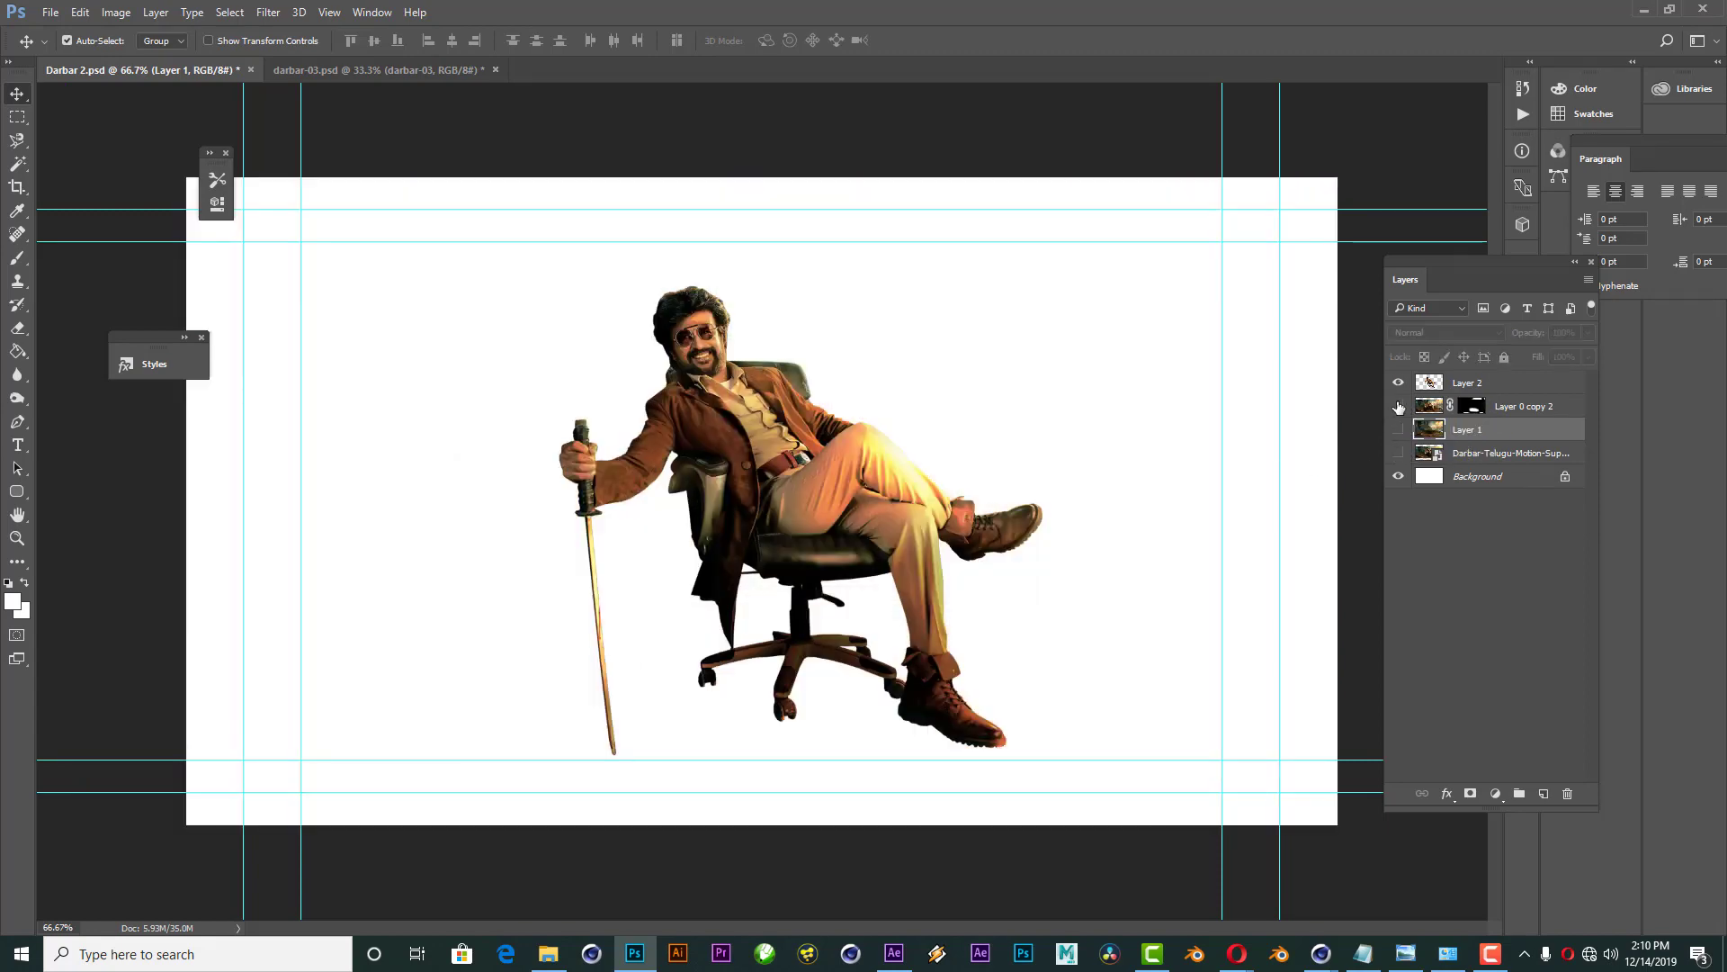
click(1398, 406)
click(1398, 407)
click(1398, 407)
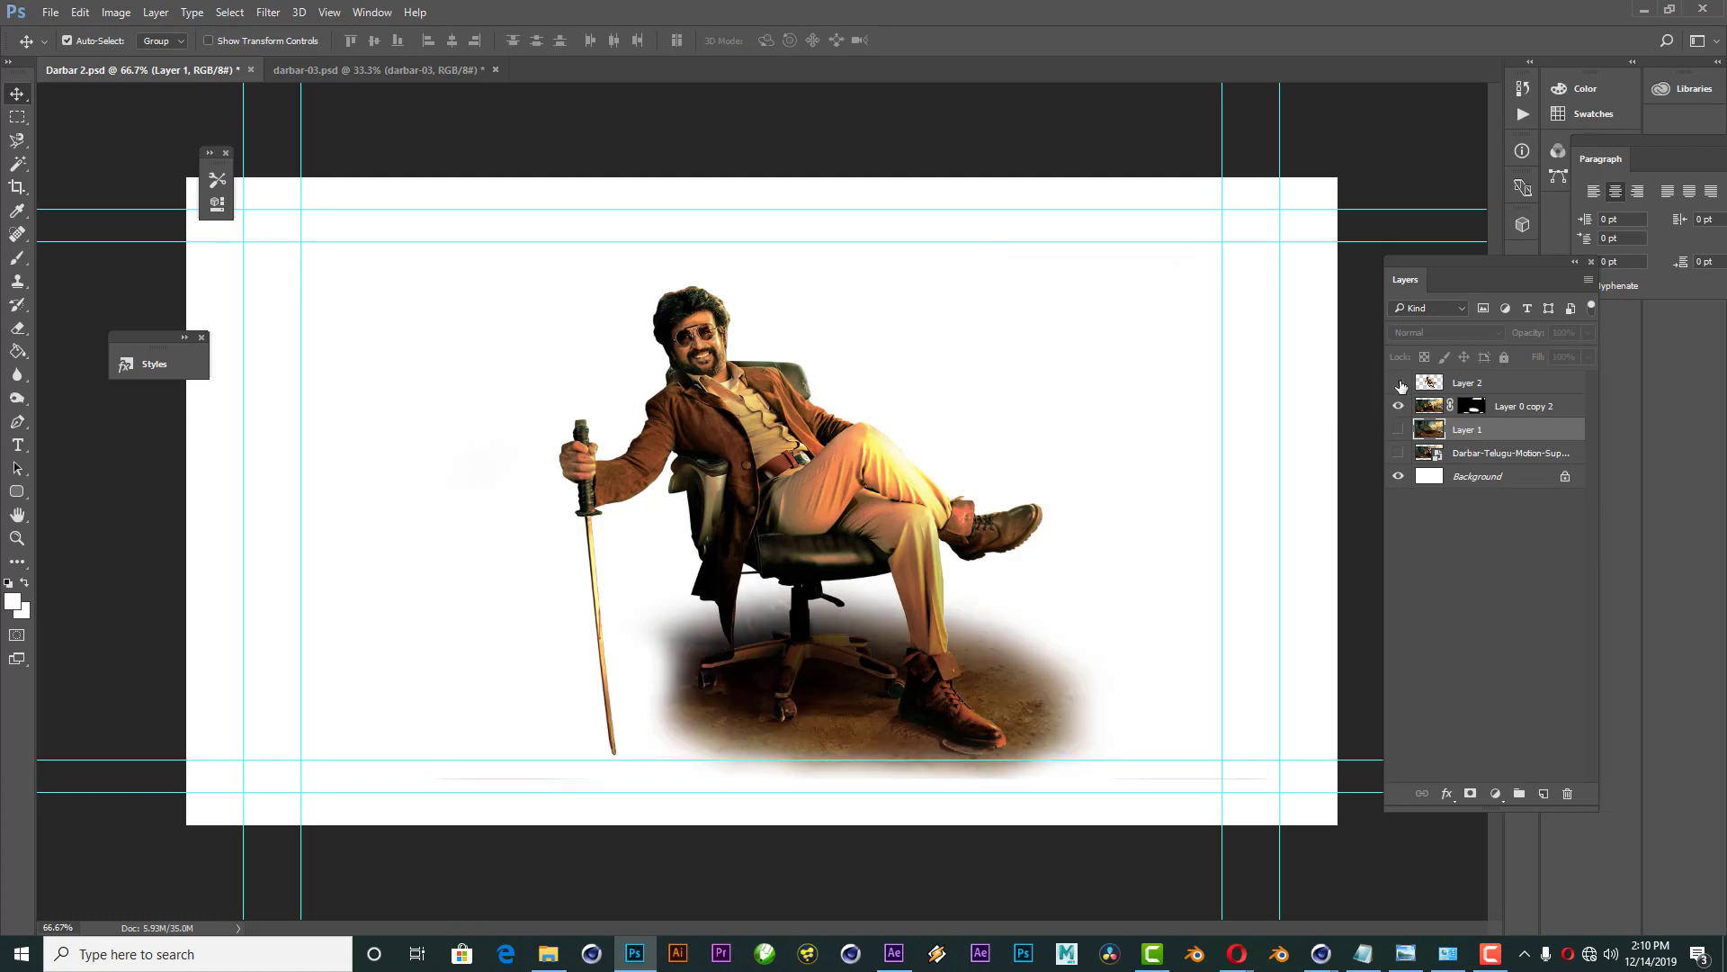
click(1399, 384)
click(1399, 384)
click(1398, 429)
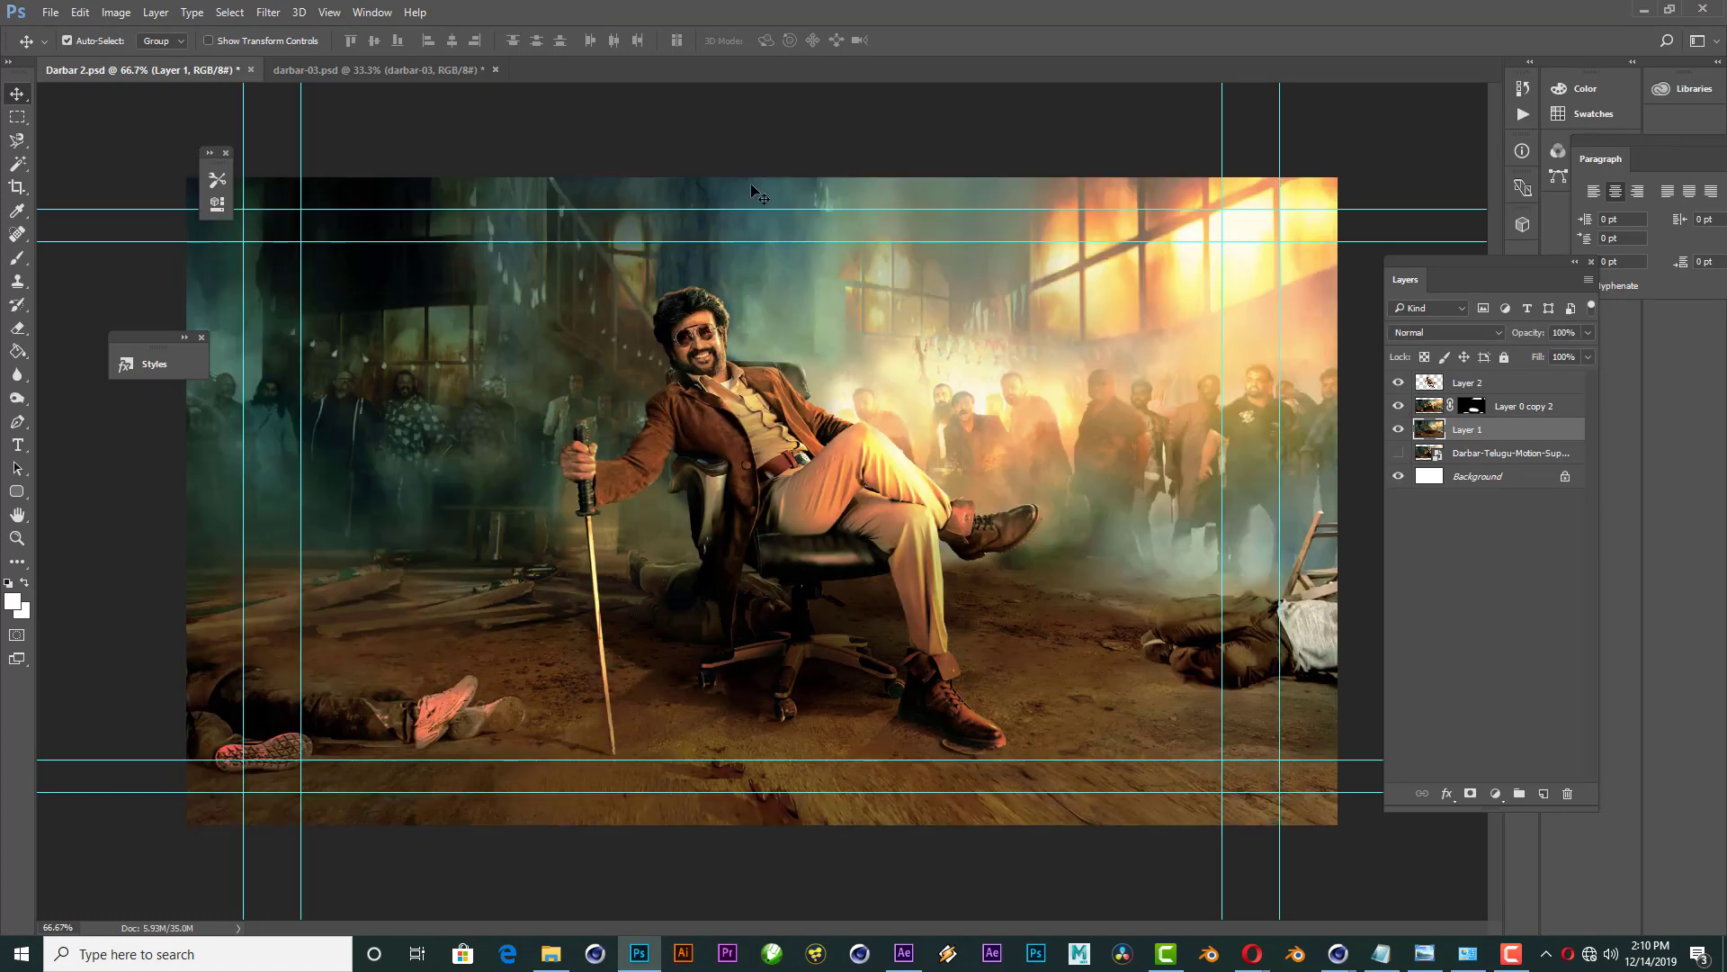
Step: In darbar-03.psd, hide the background behind the man, then return to Darbar 2
click(317, 71)
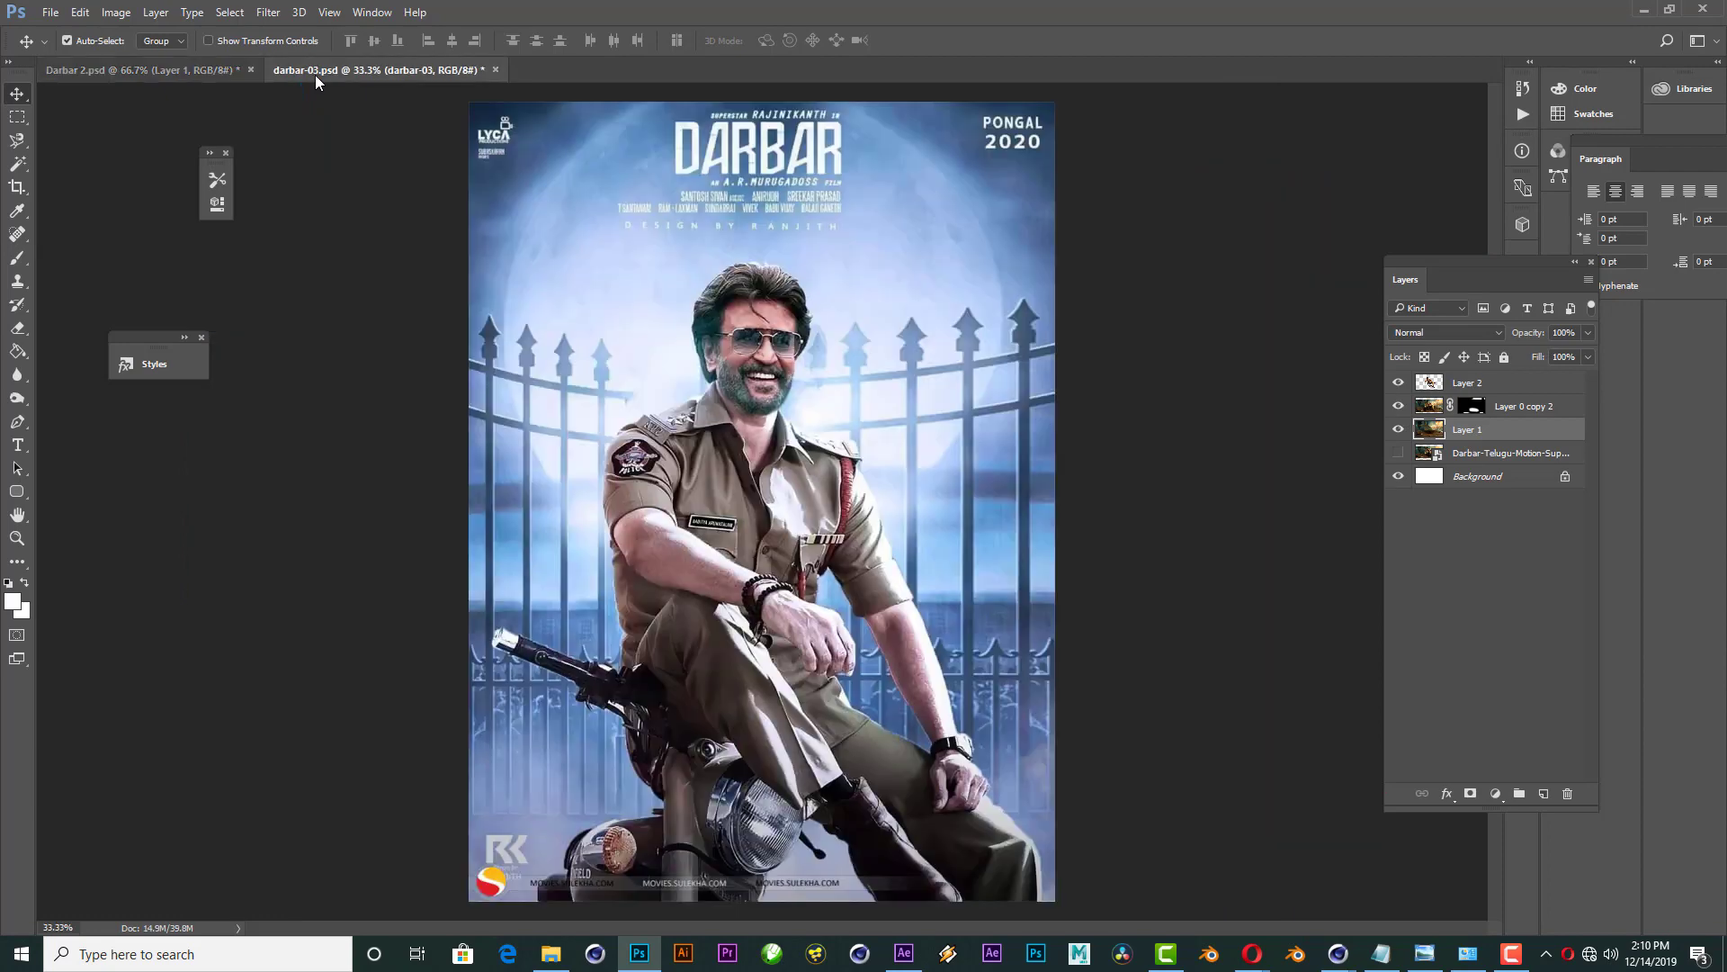
key(ctrl+minus)
click(1399, 425)
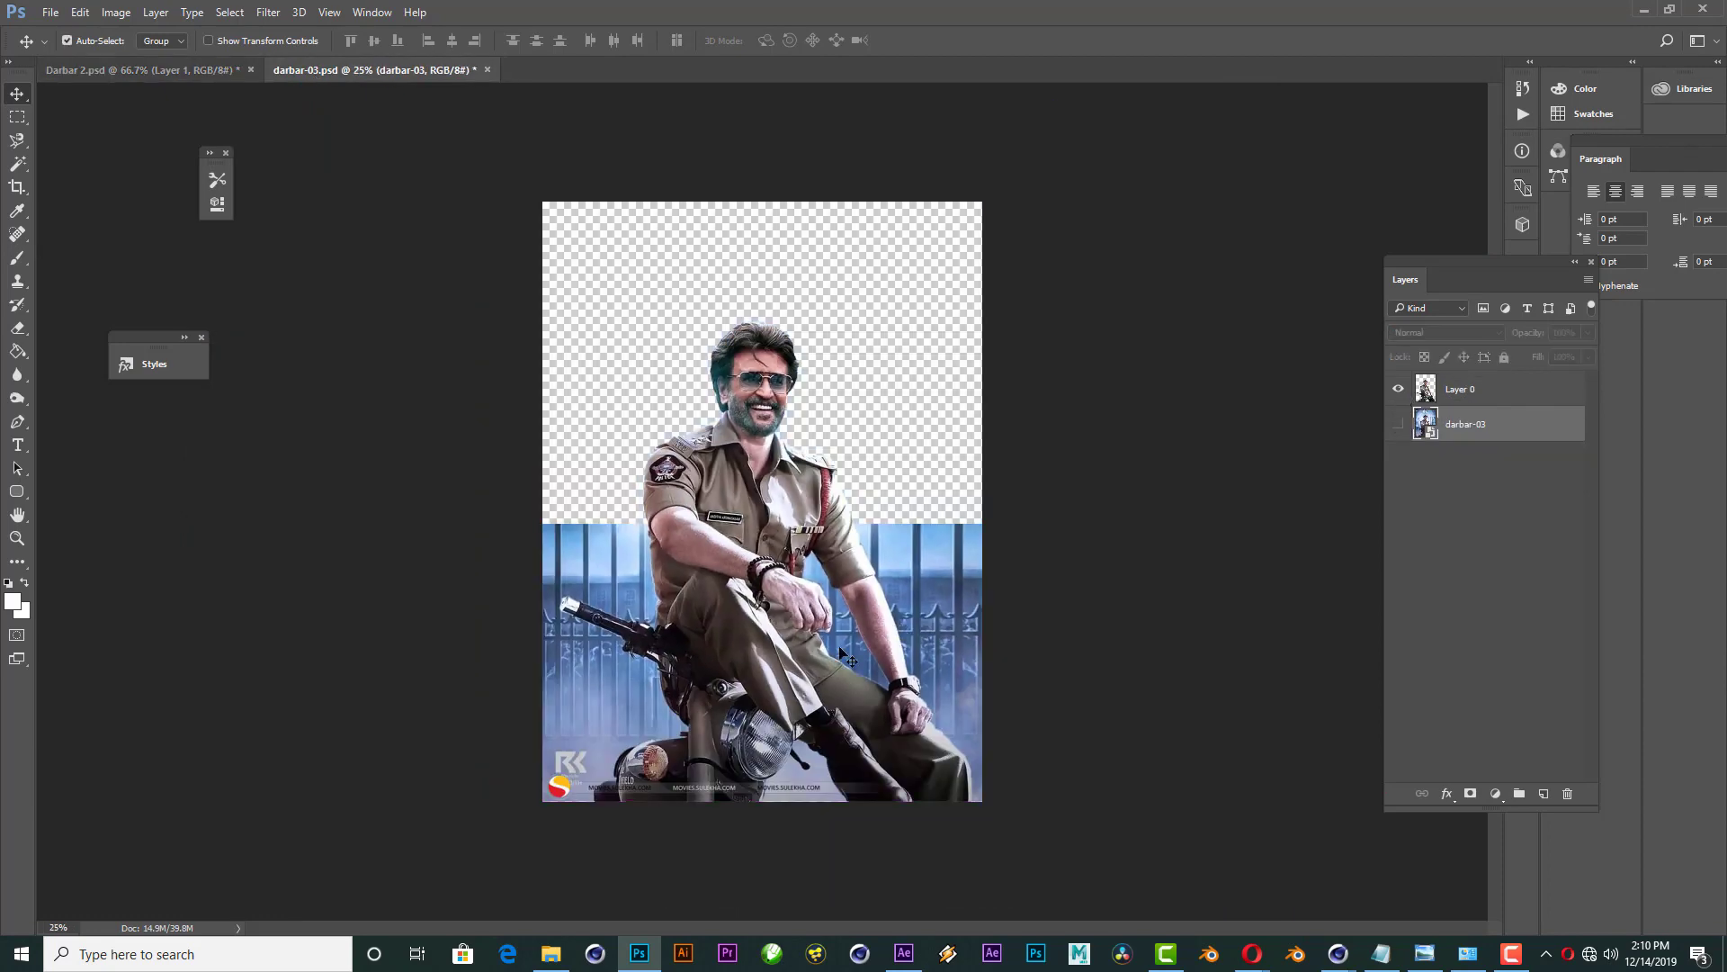
click(1150, 573)
key(ctrl+minus)
key(ctrl+plus)
key(ctrl+plus)
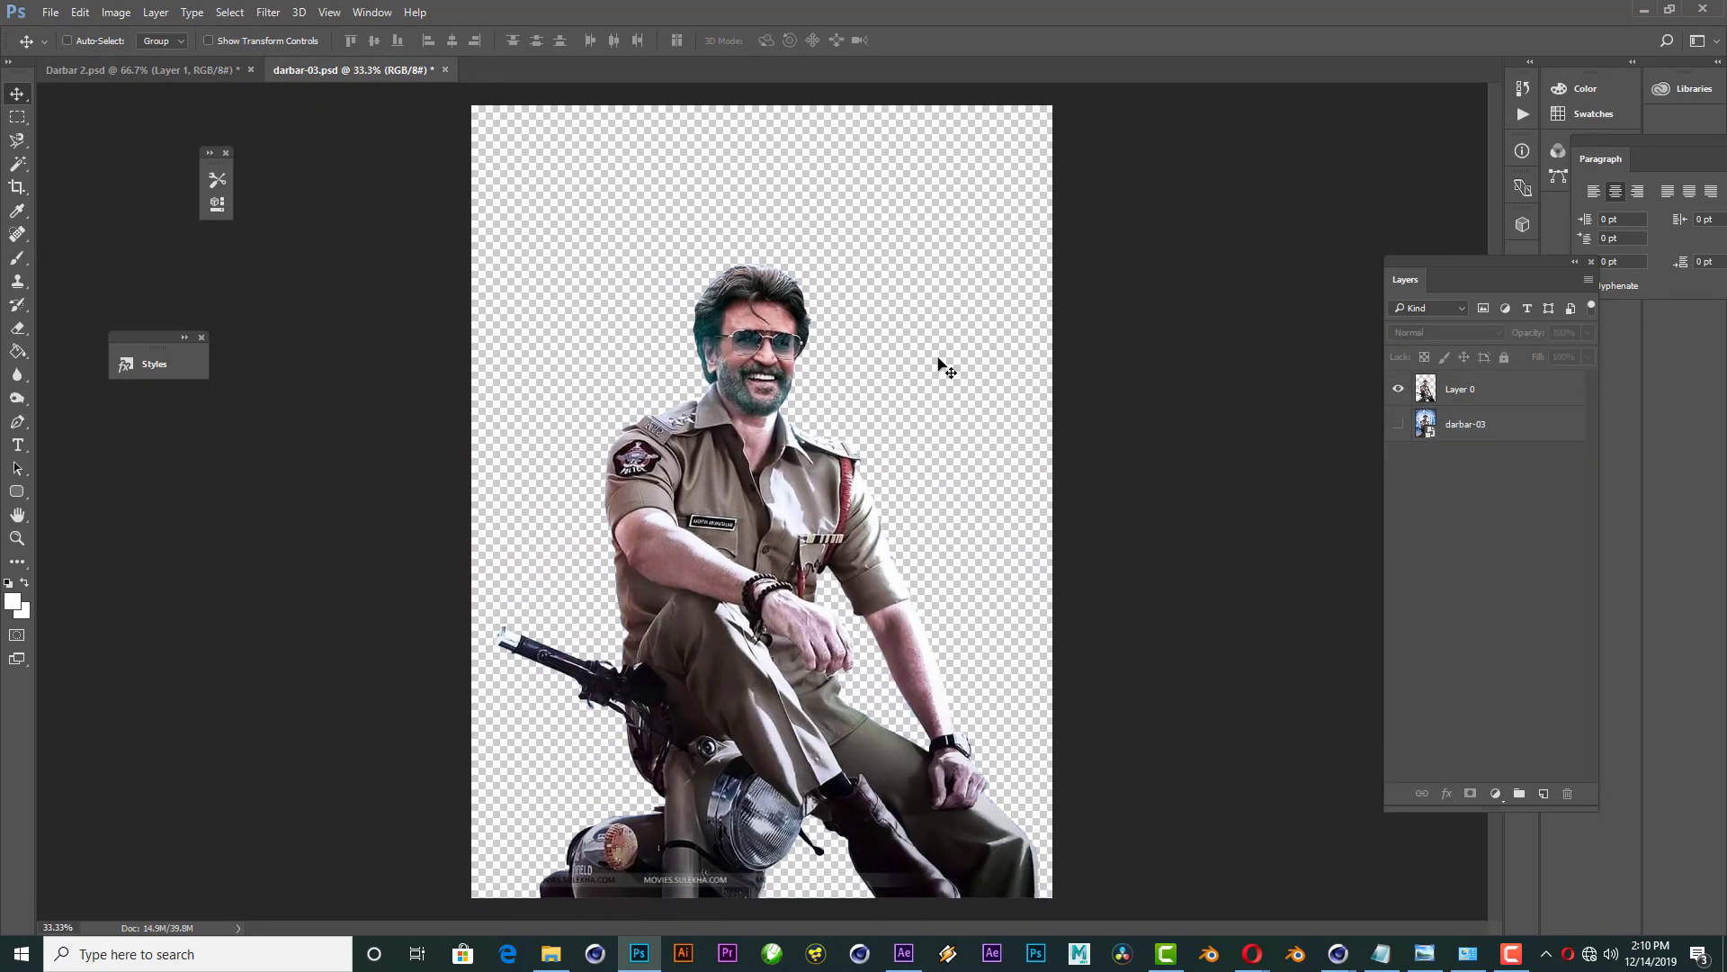
key(ctrl+minus)
click(146, 76)
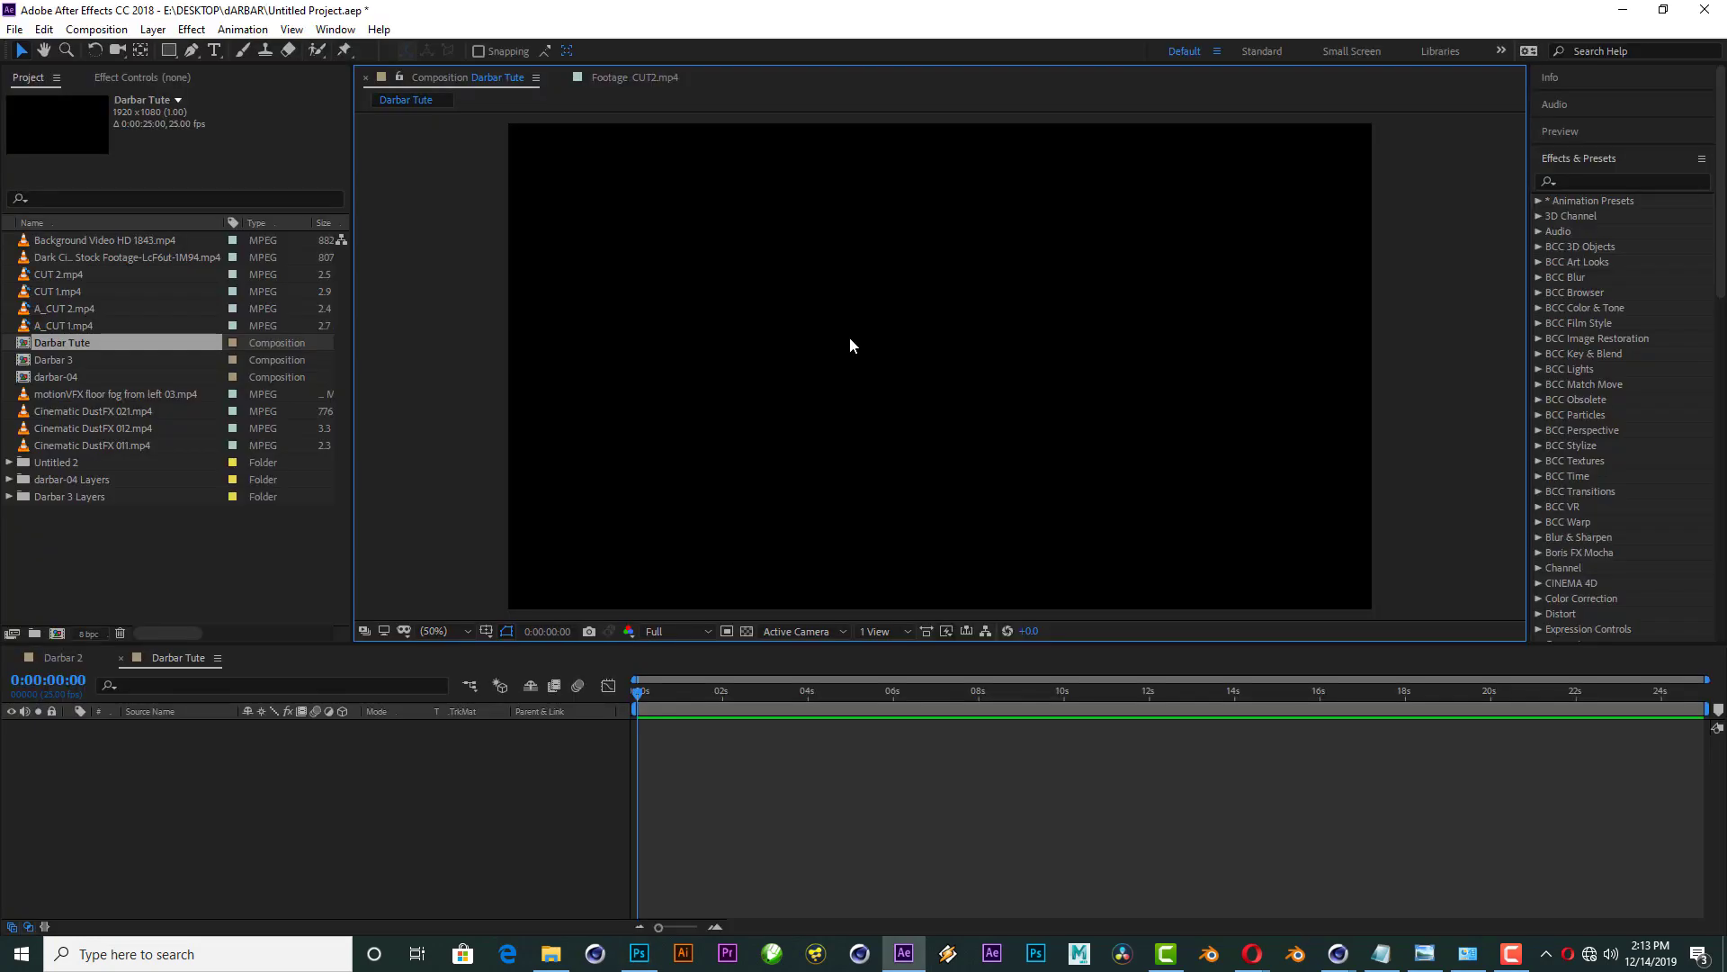
Step: Turn on Title/Action Safe guides and enlarge the composition viewer to 50%
click(494, 627)
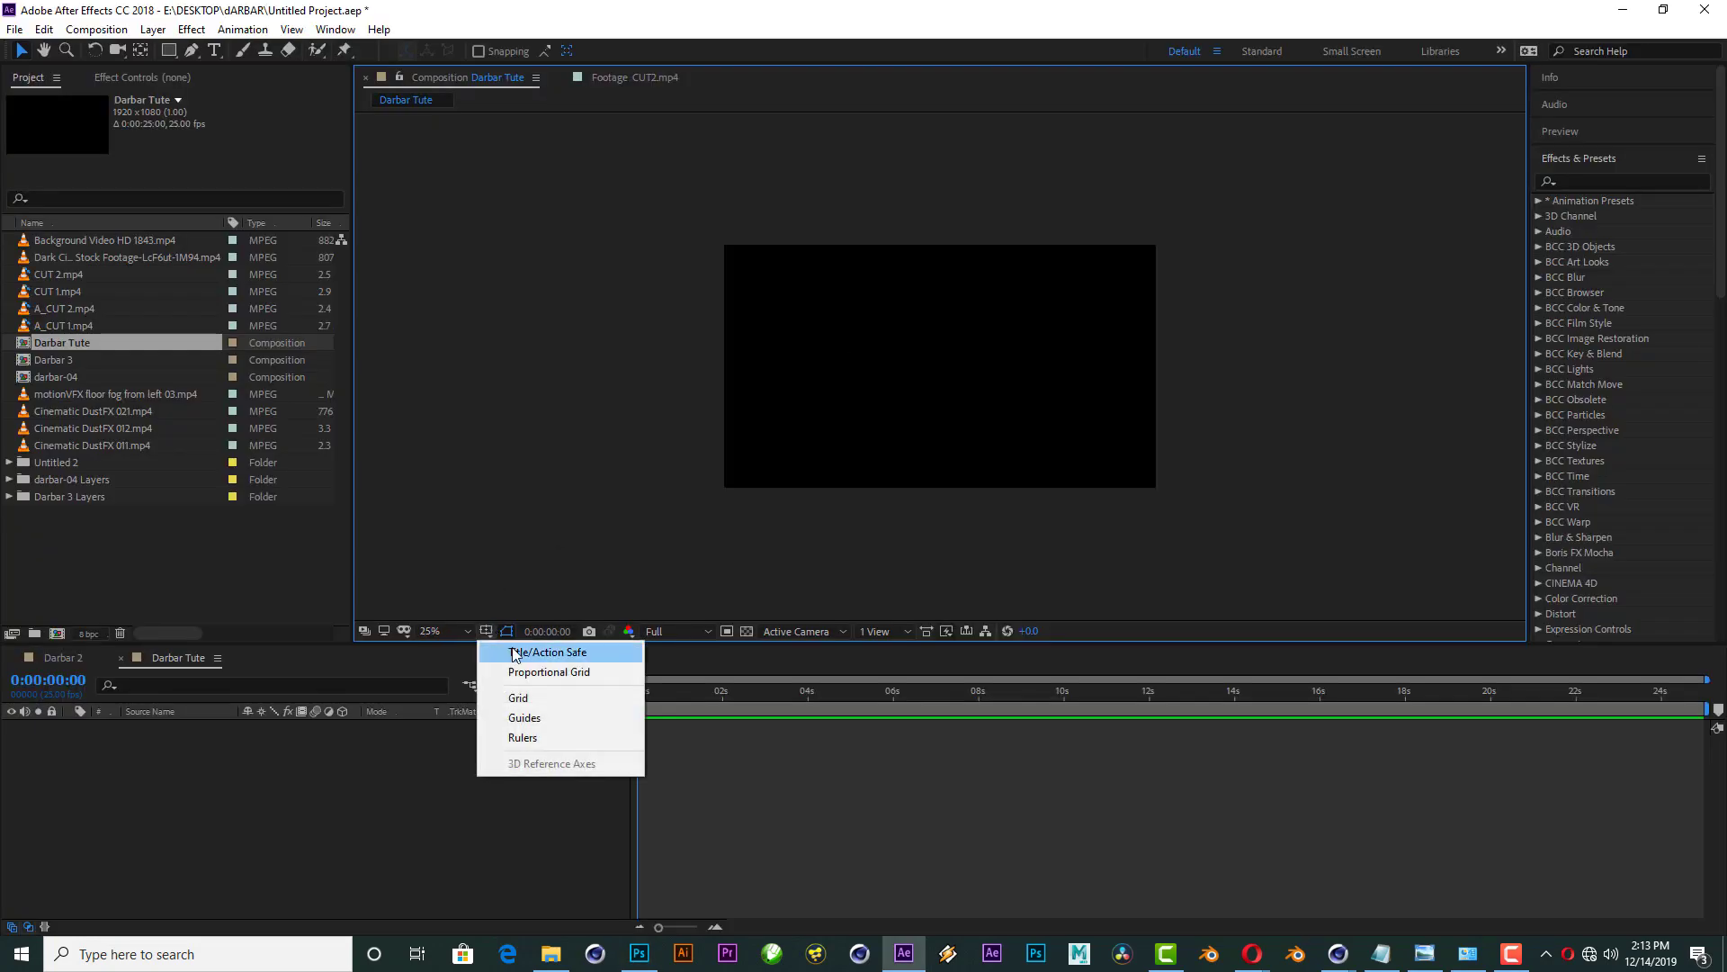
click(504, 652)
key(period)
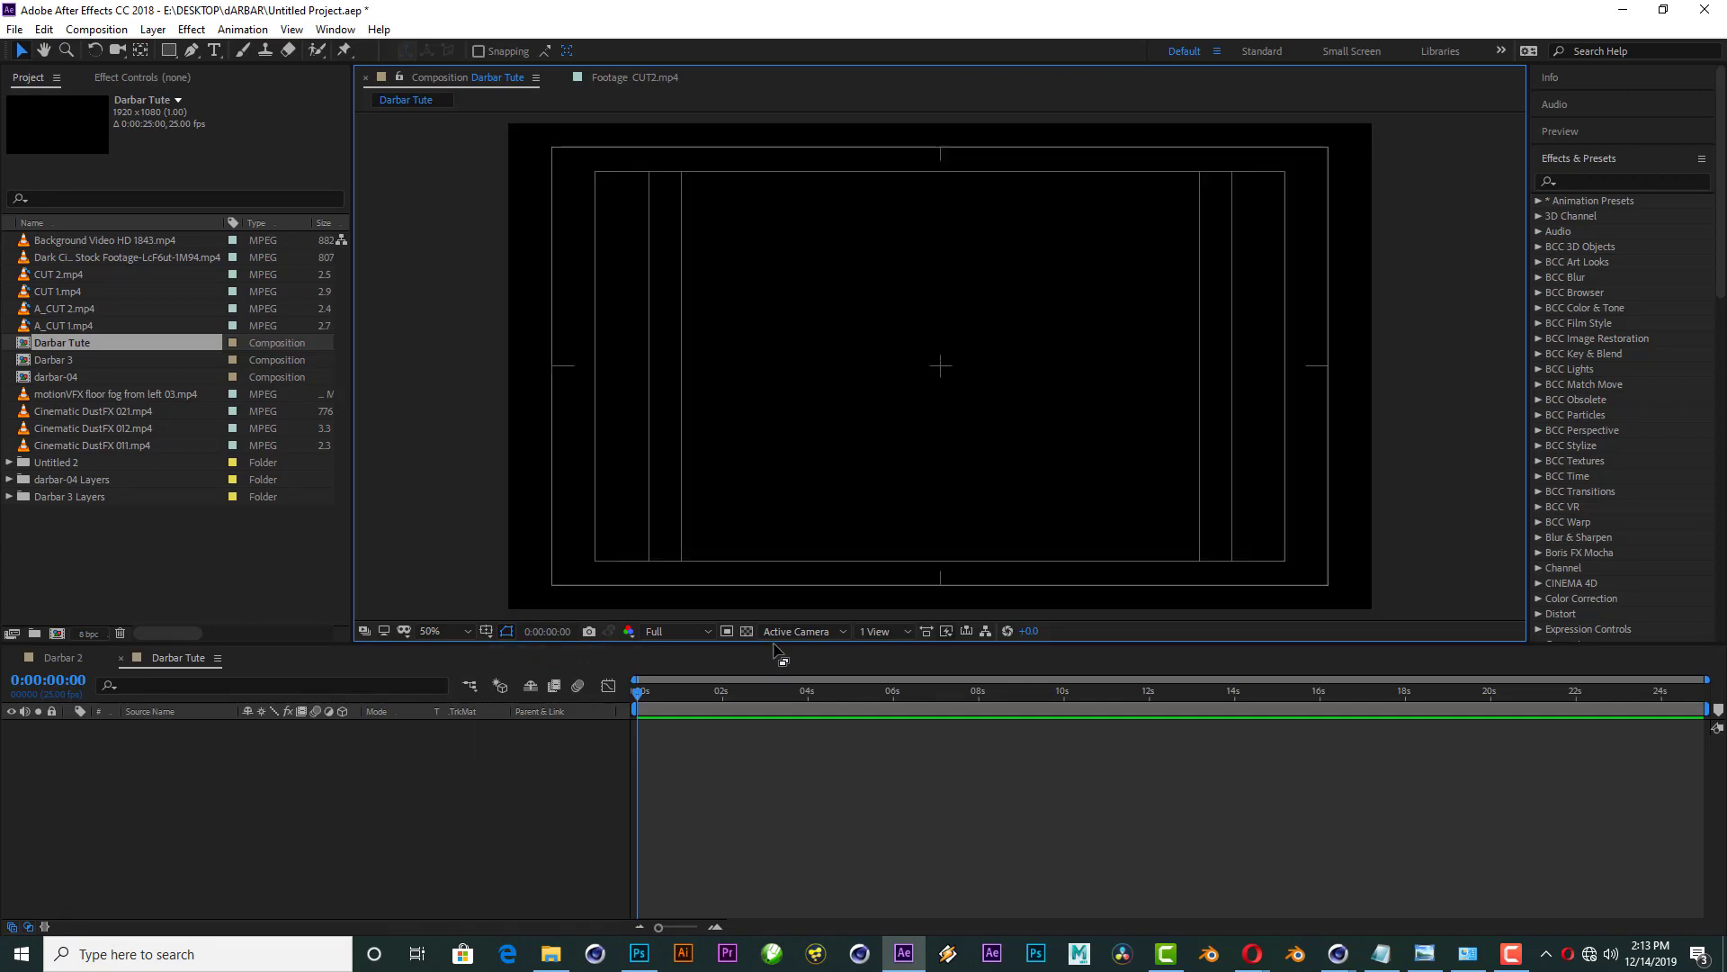
drag(774, 644, 776, 698)
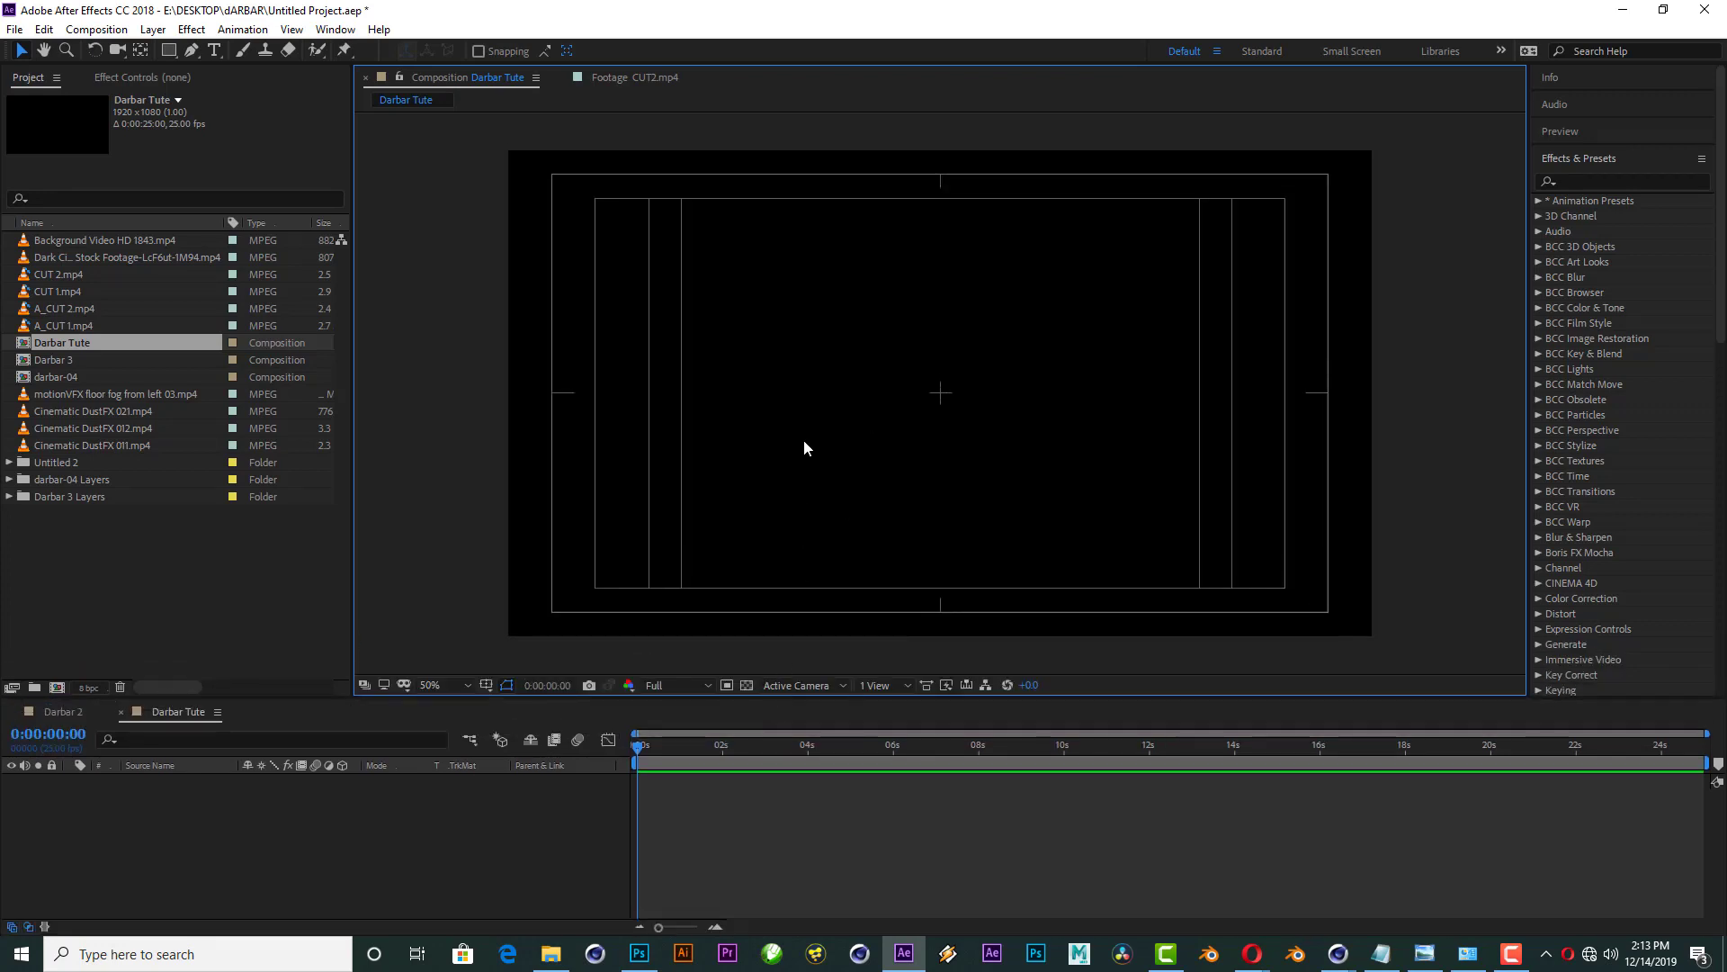
Step: Drag A_CUT 1, A_CUT 2, CUT 1 and CUT 2 into Darbar Tute and hide layer 2
click(208, 478)
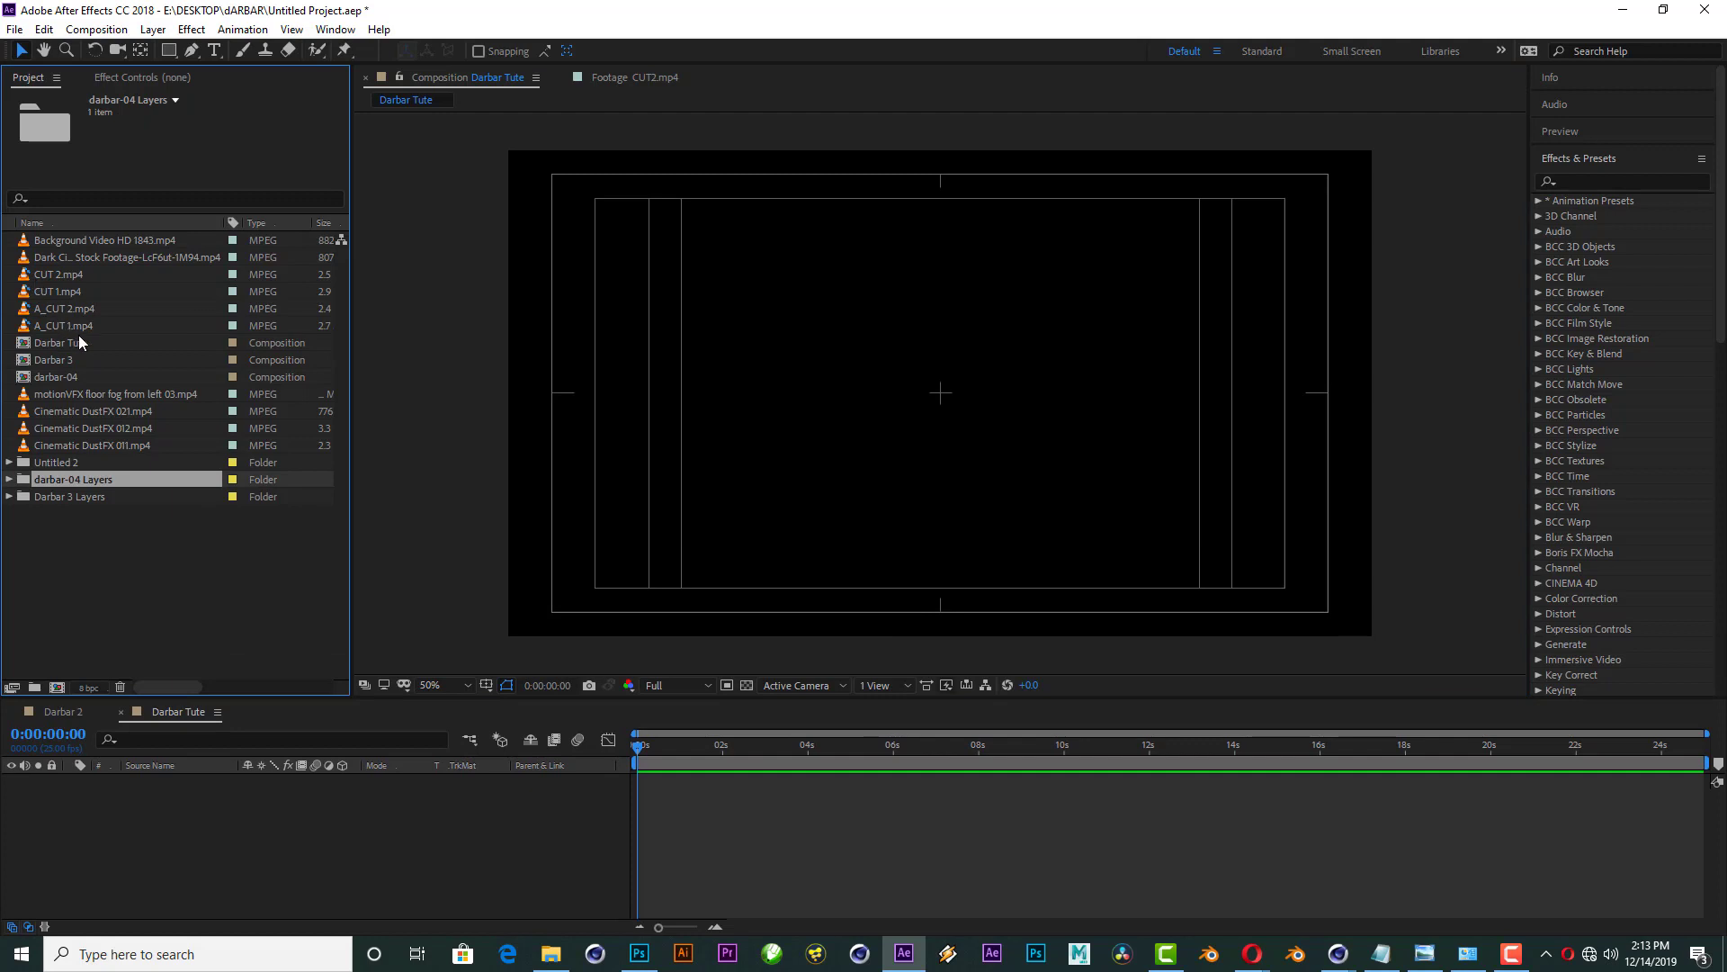
click(84, 324)
shift+click(72, 274)
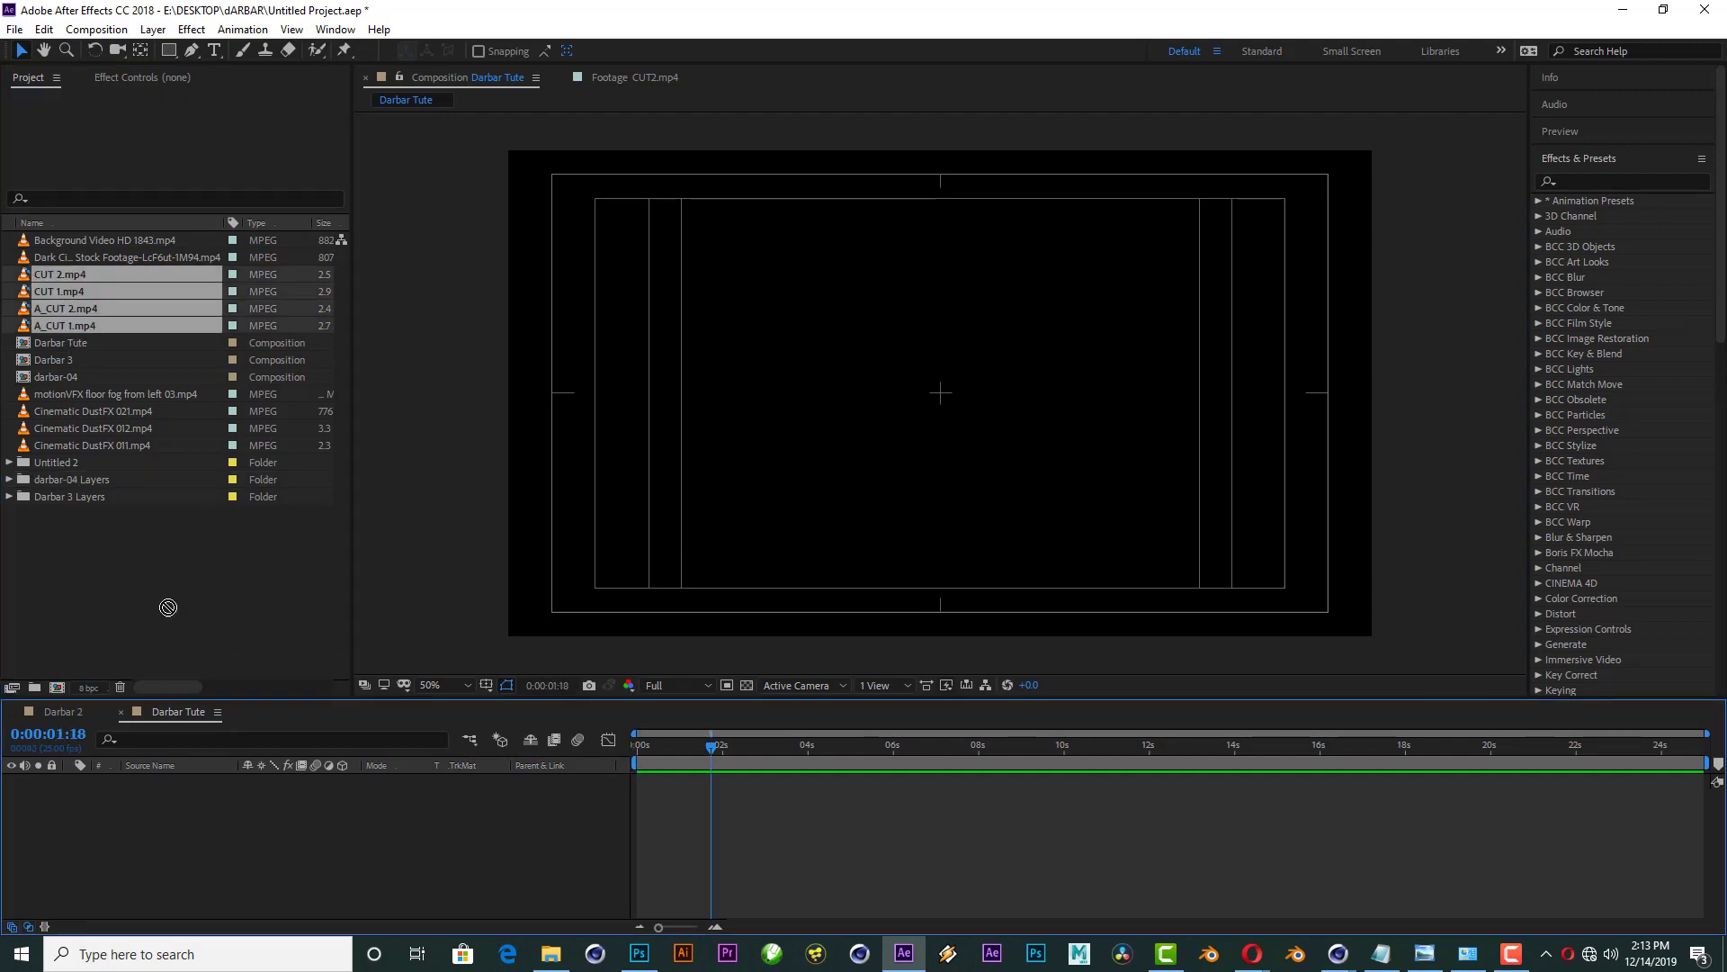
drag(67, 327, 806, 844)
click(807, 844)
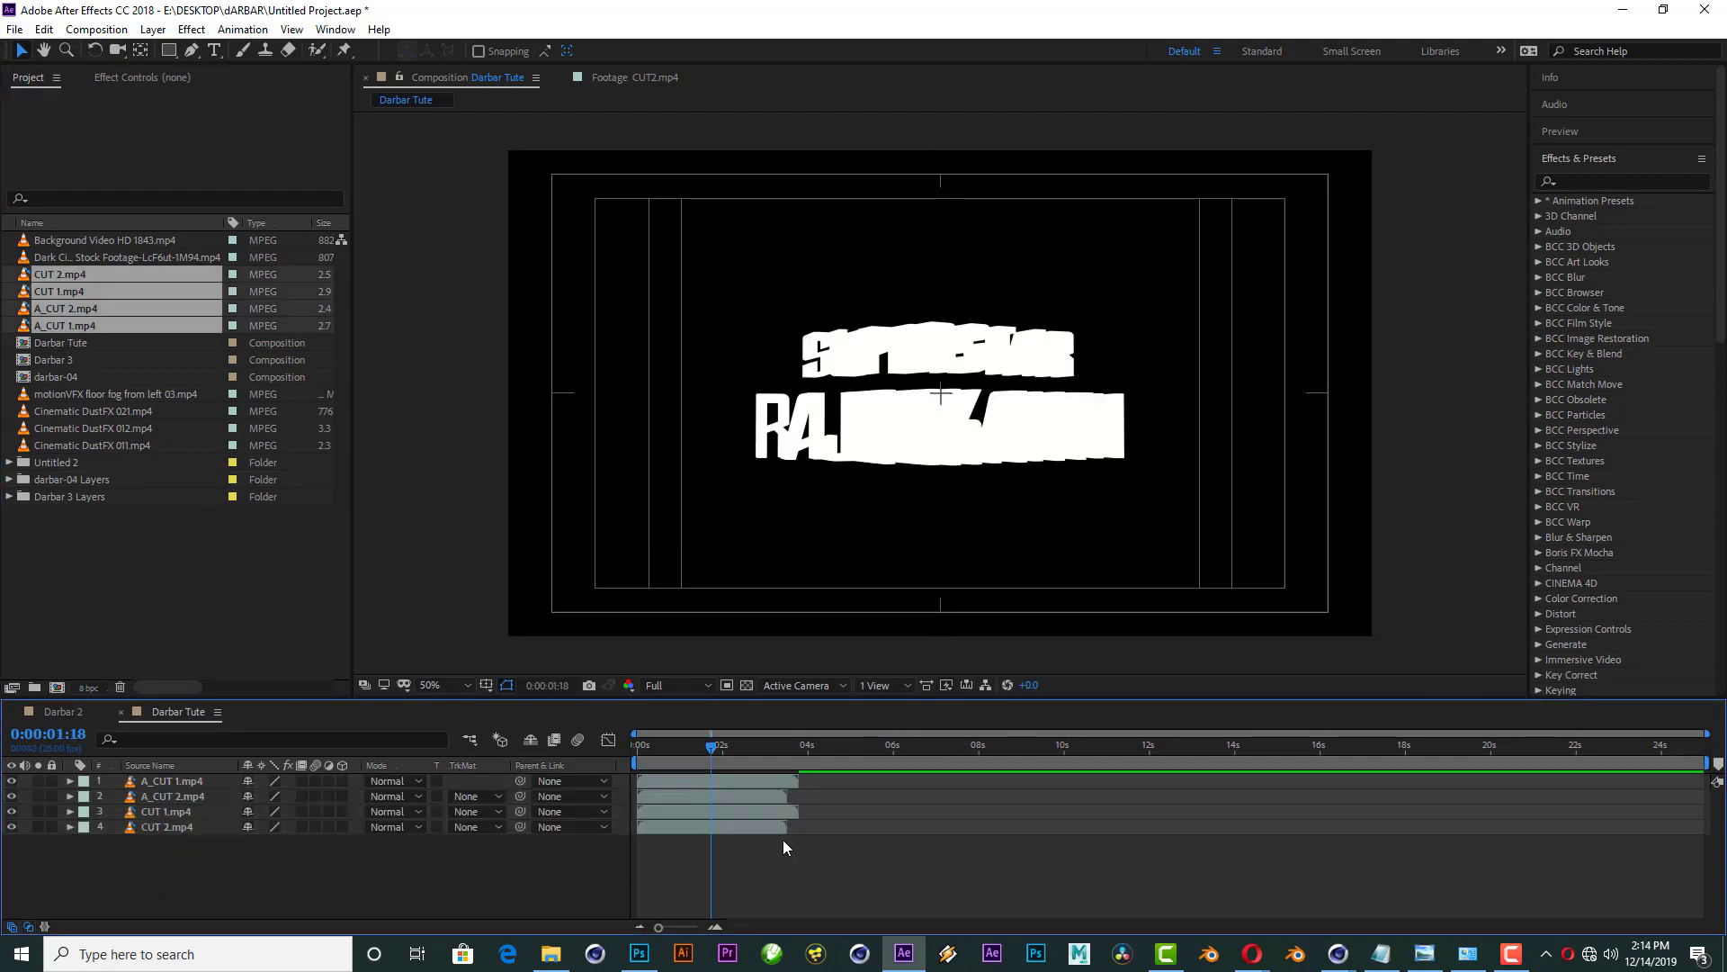
click(11, 796)
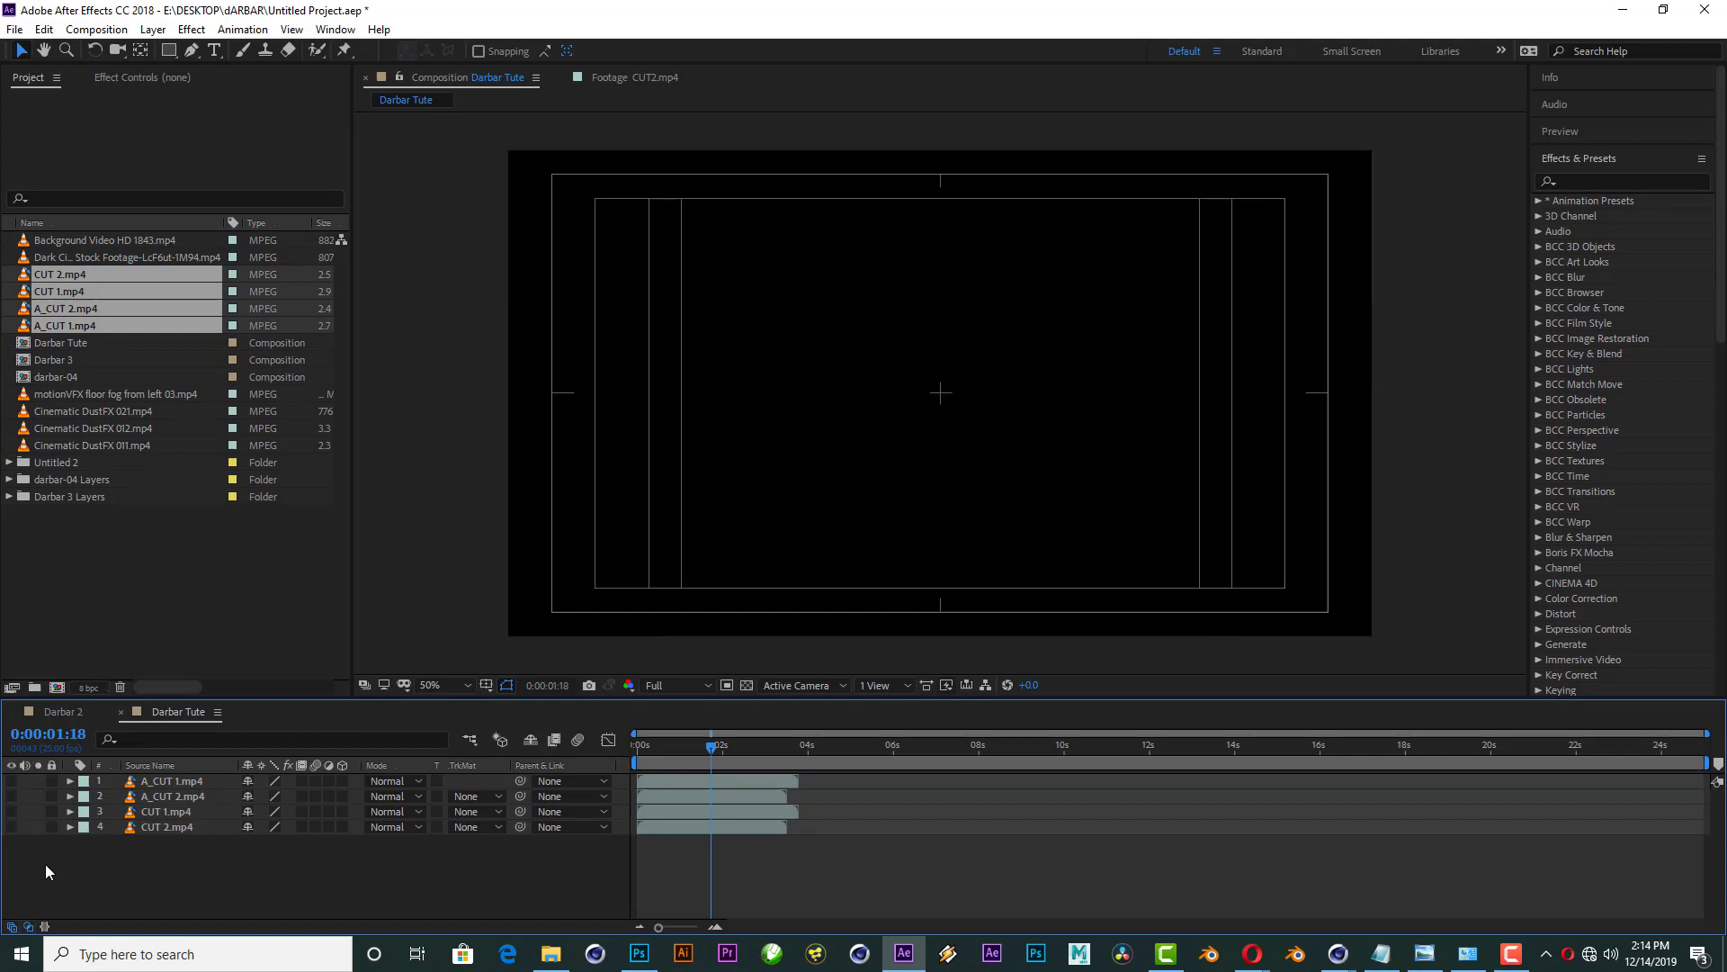
Step: Check the clips' visibility and move A_CUT 2 below CUT 1 in the stack
click(11, 811)
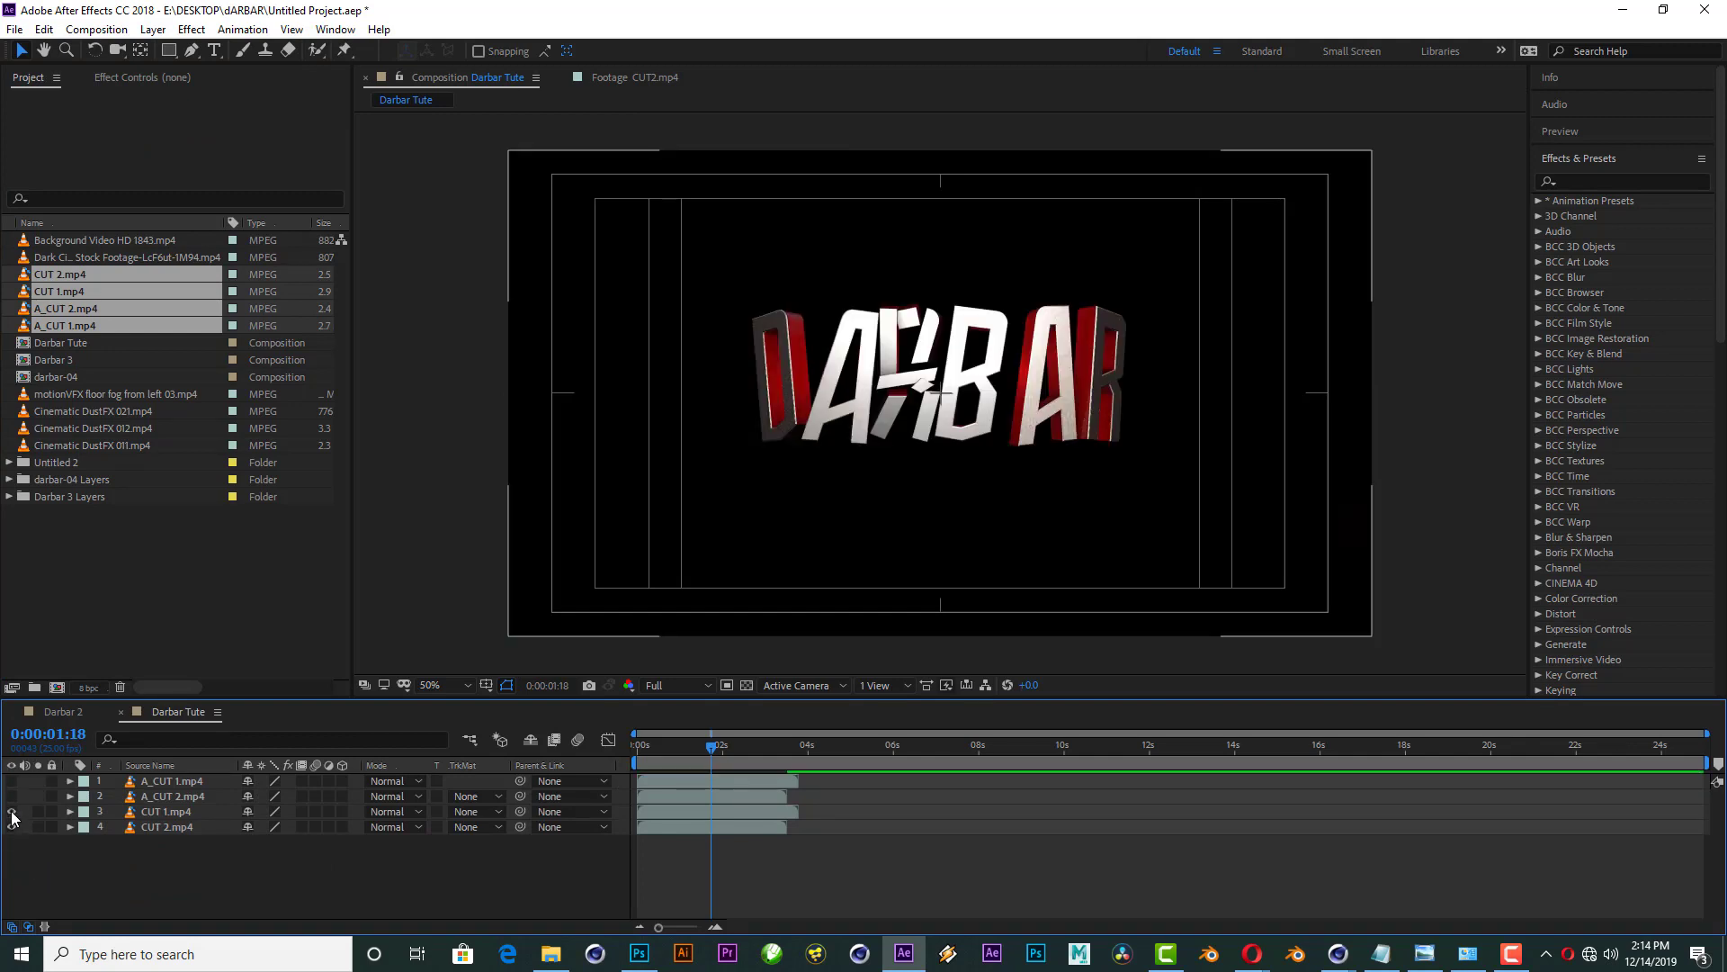
click(11, 818)
click(12, 818)
click(11, 796)
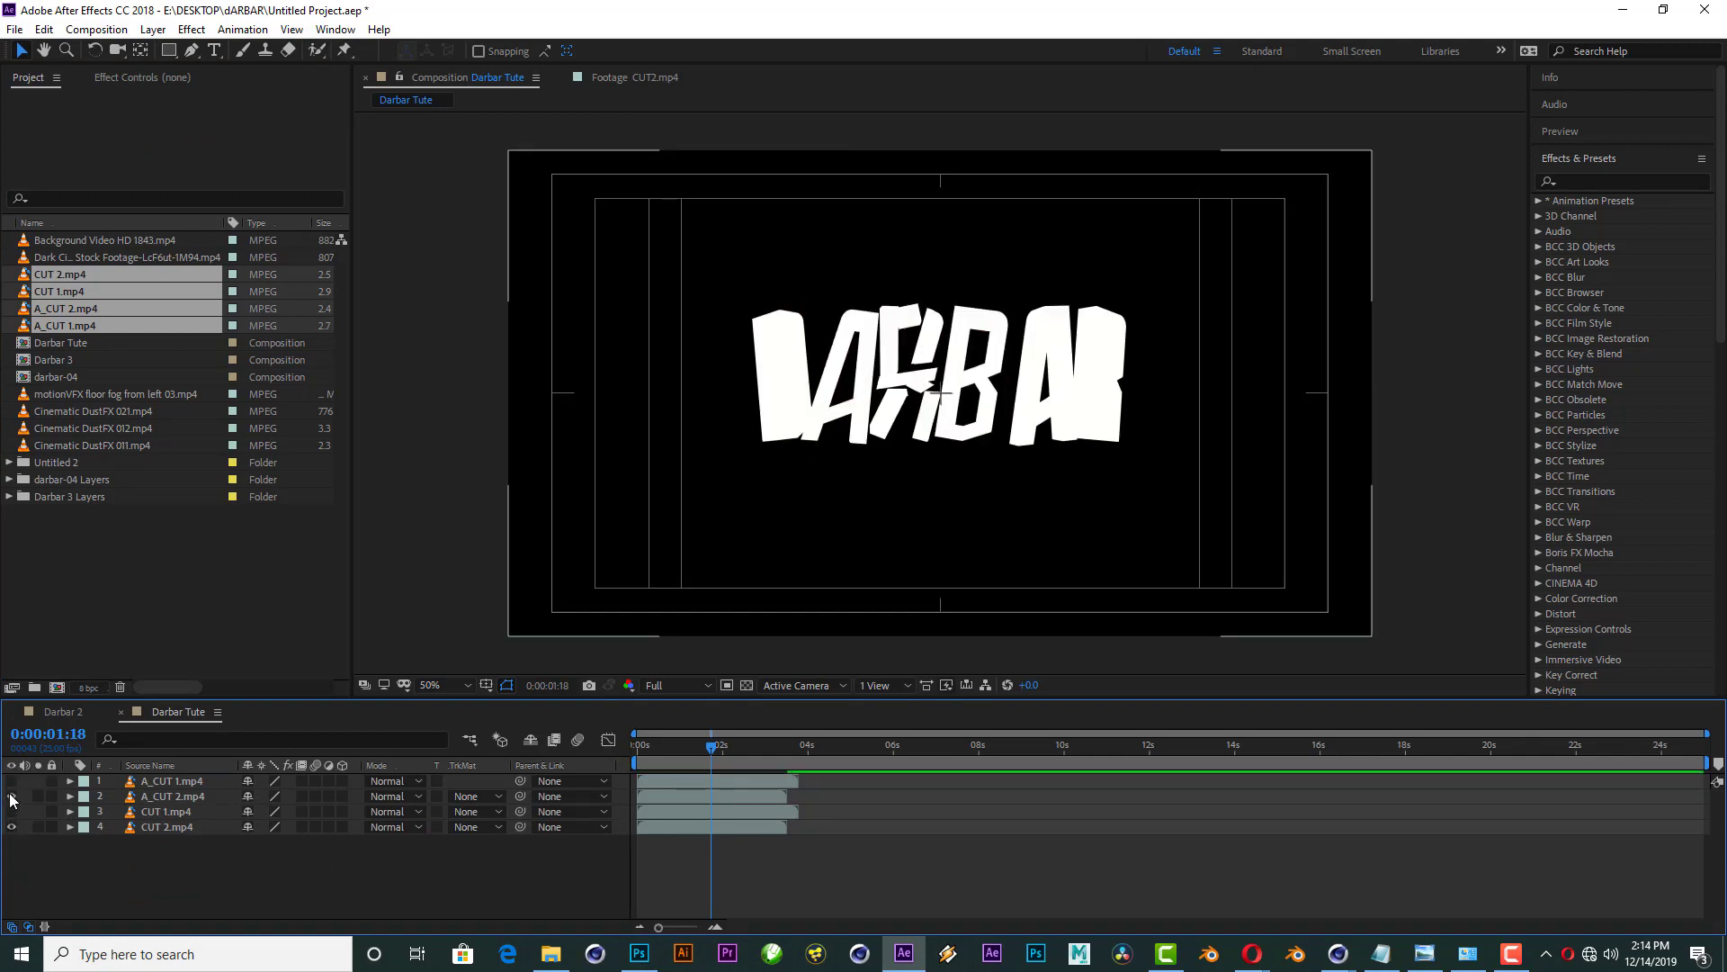
drag(155, 801, 154, 817)
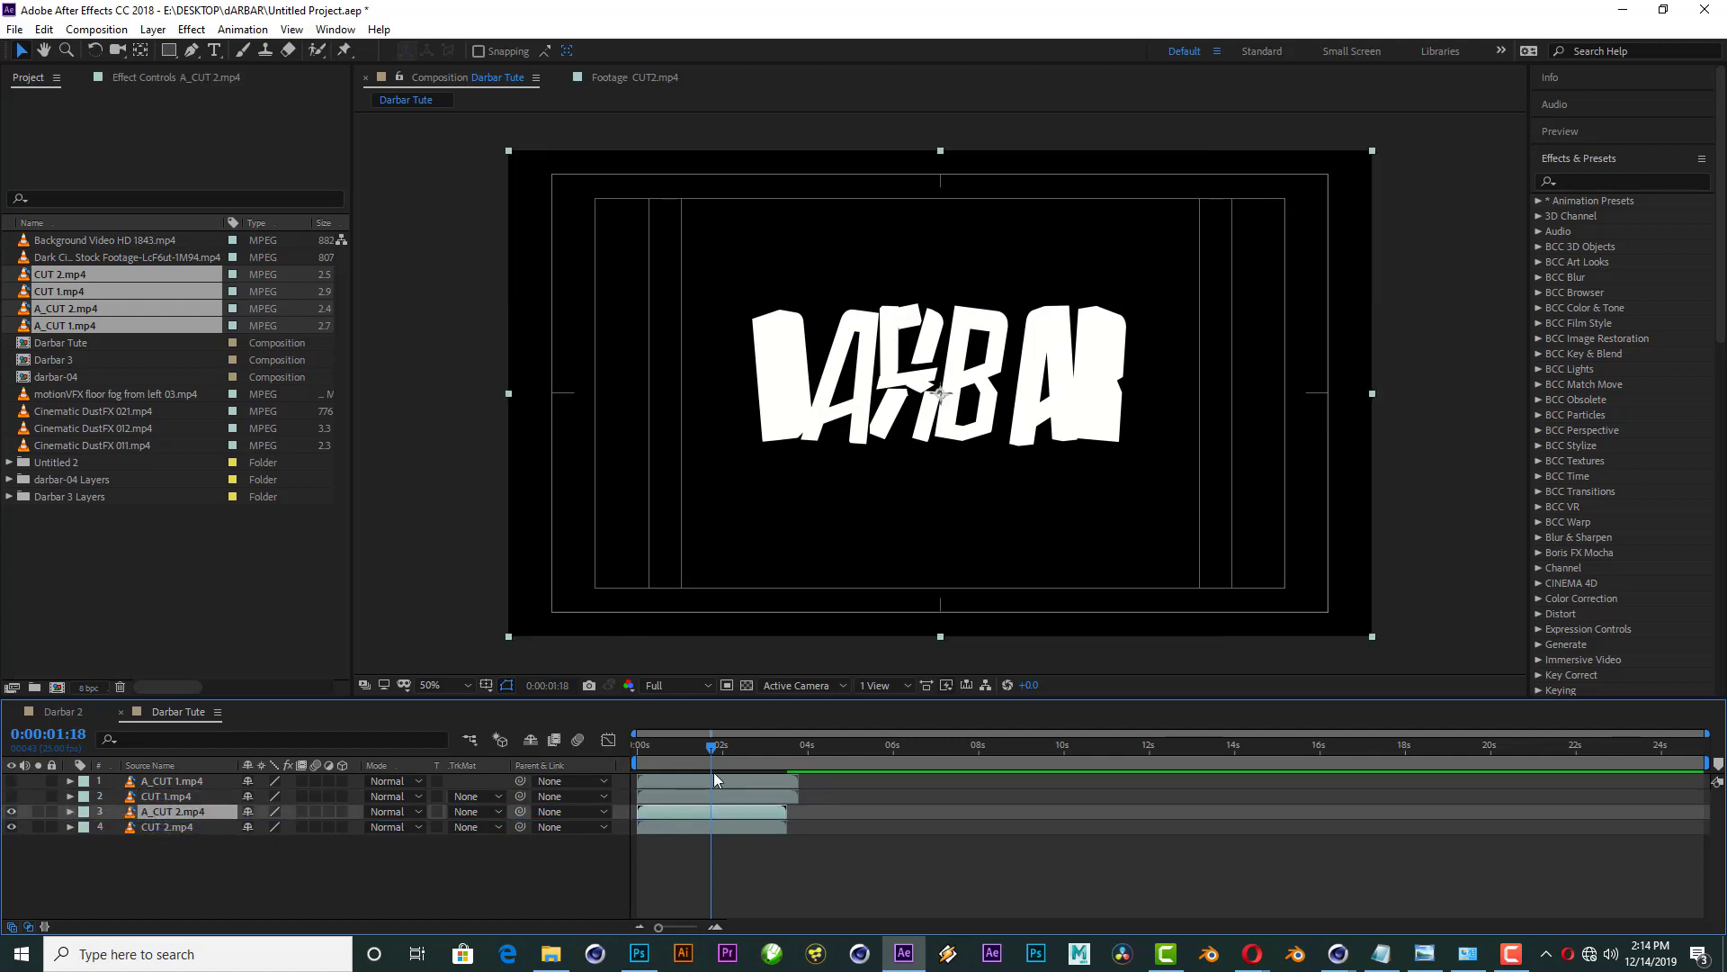
Step: Scrub the DARBAR matte animation, then show A_CUT 2 and CUT 2 and select CUT 2
click(12, 811)
click(745, 687)
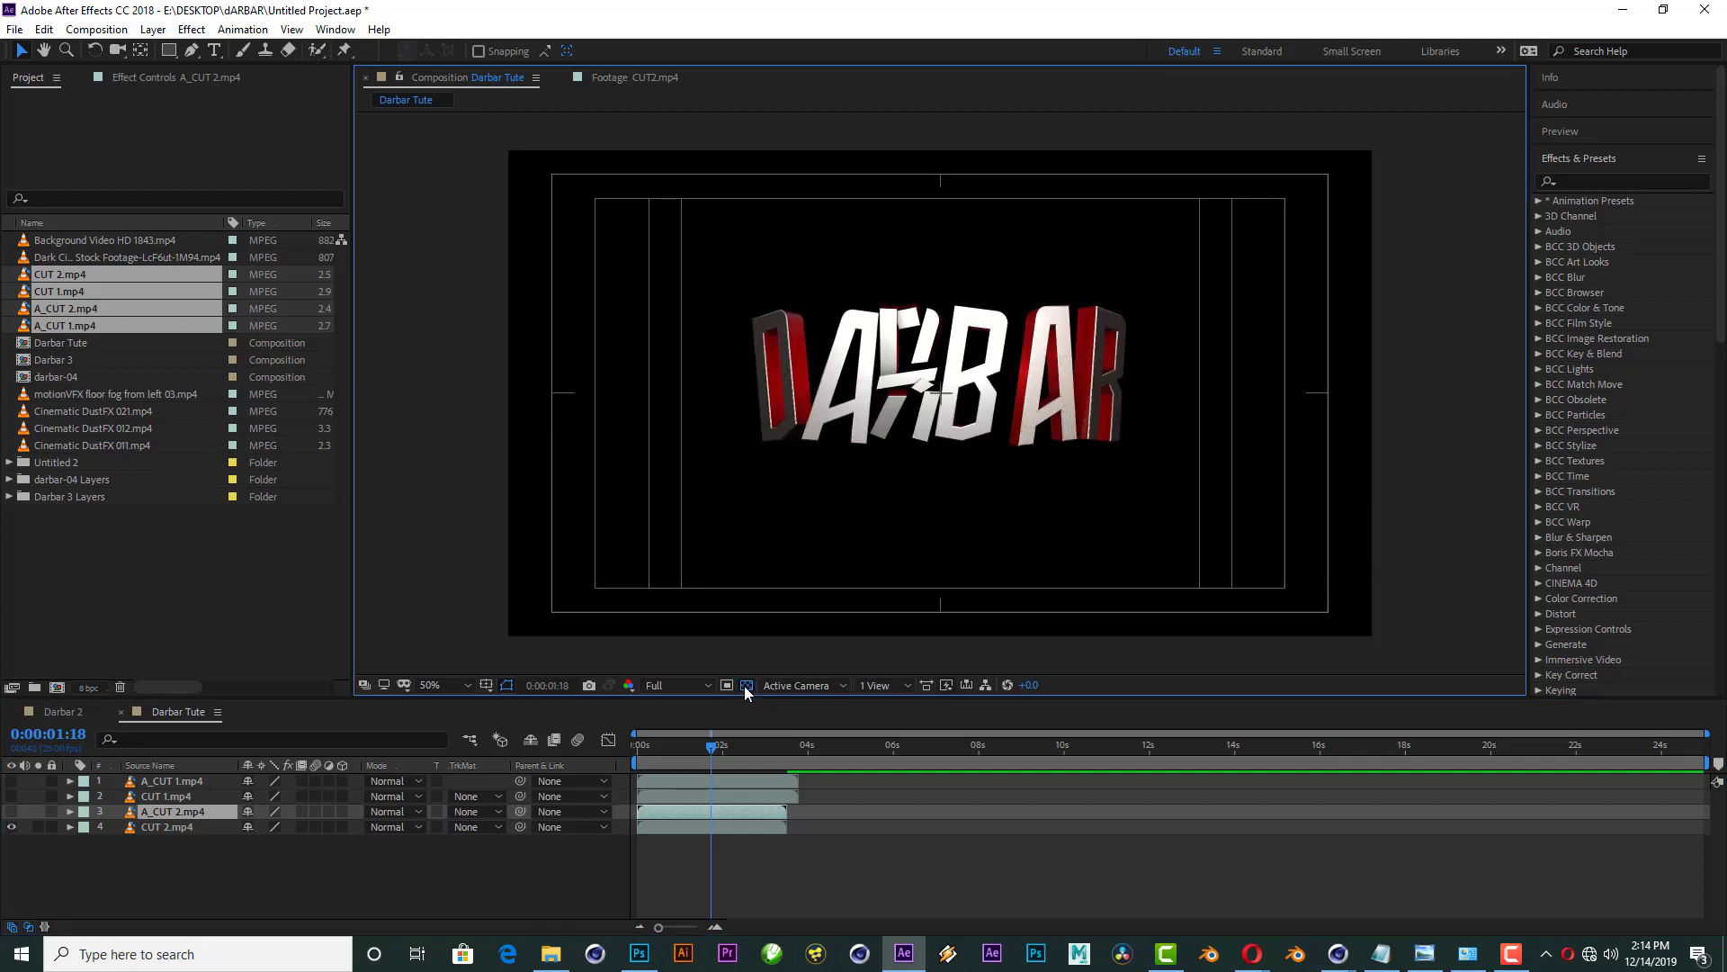
mouse_move(689, 744)
mouse_down()
mouse_move(717, 728)
mouse_move(706, 713)
mouse_up()
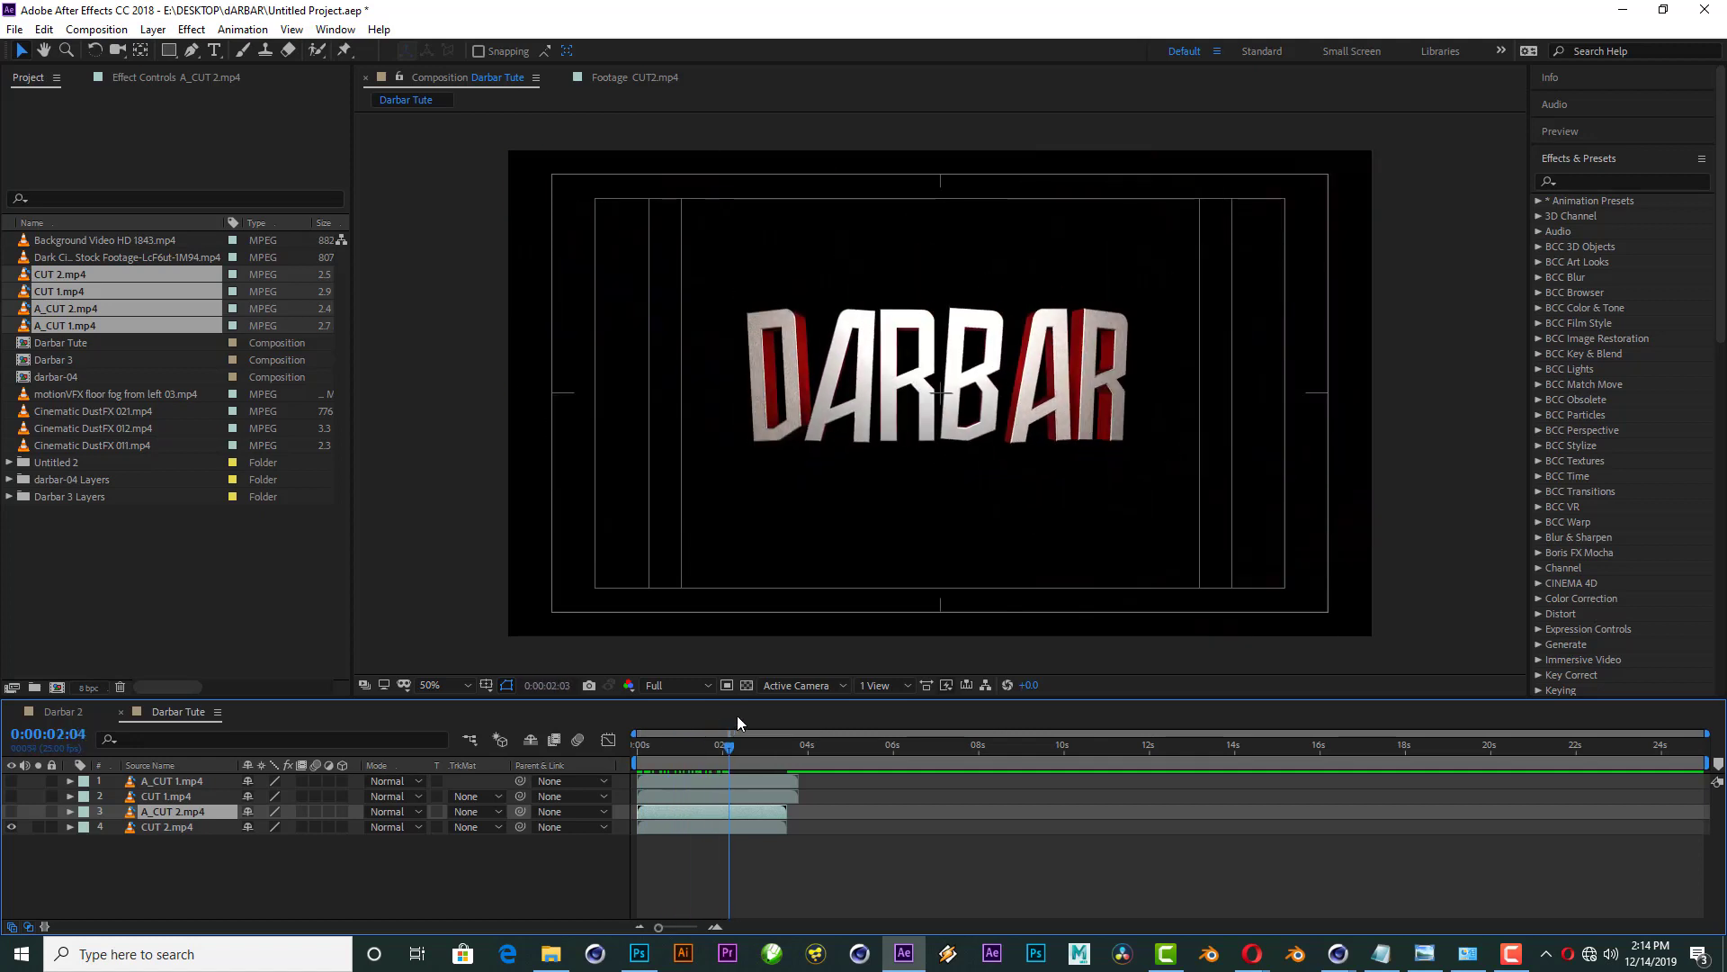
click(12, 812)
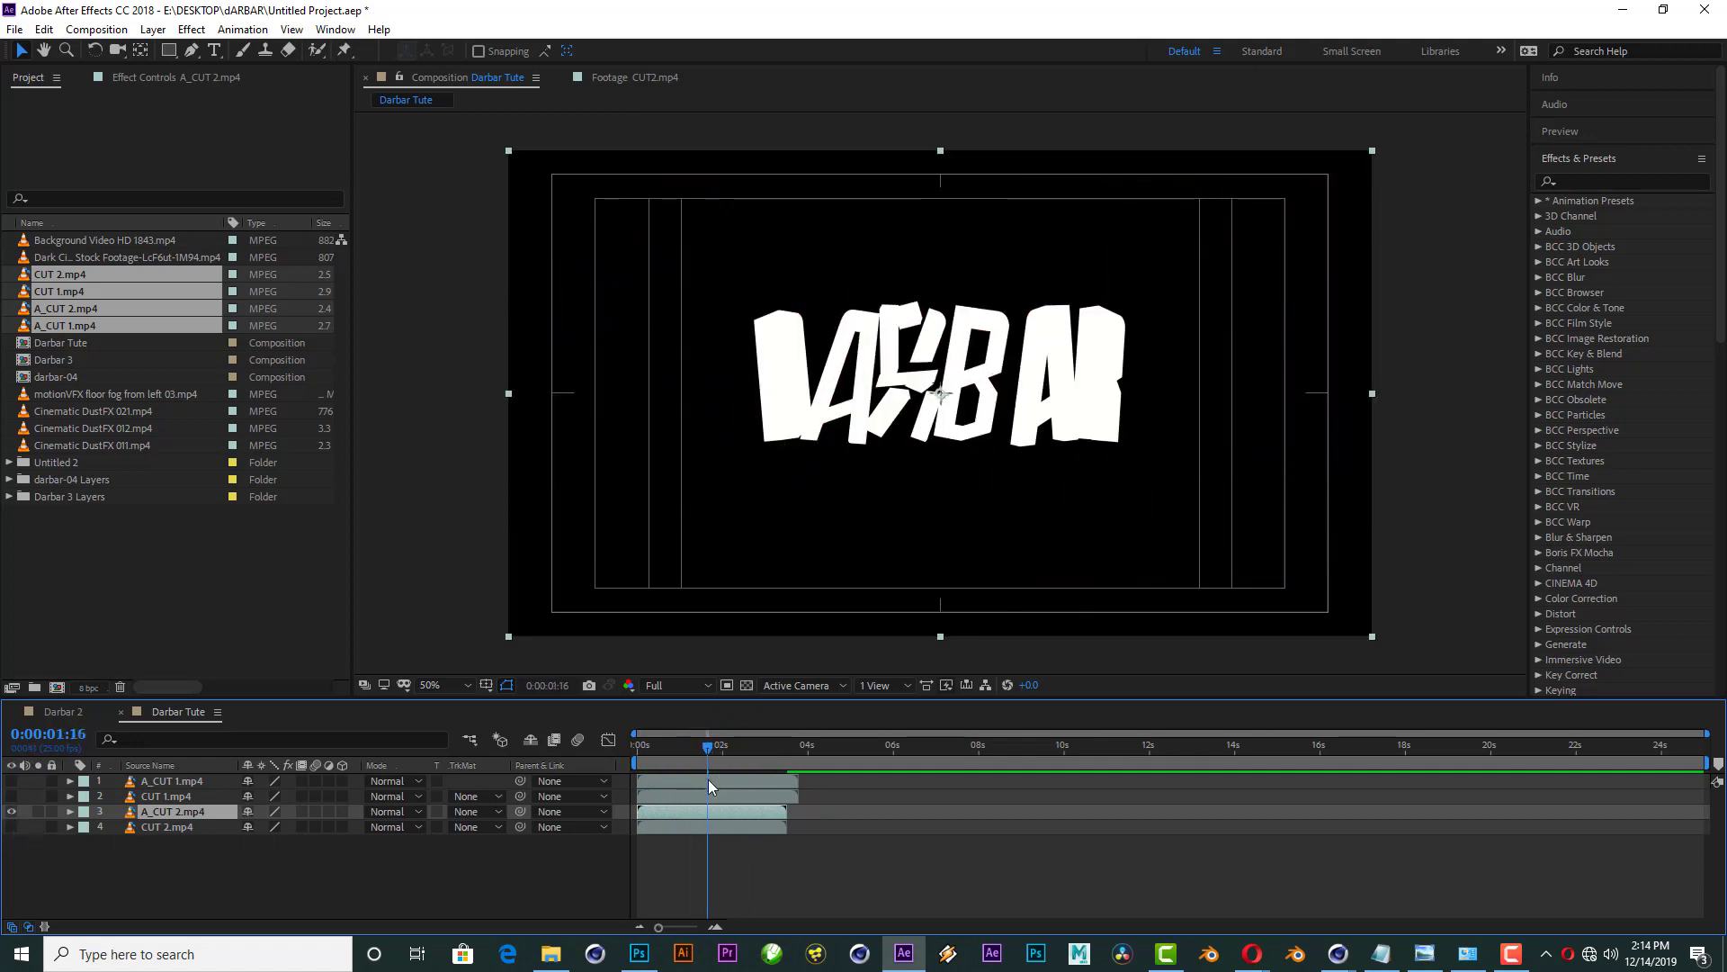
click(667, 746)
drag(668, 751, 730, 740)
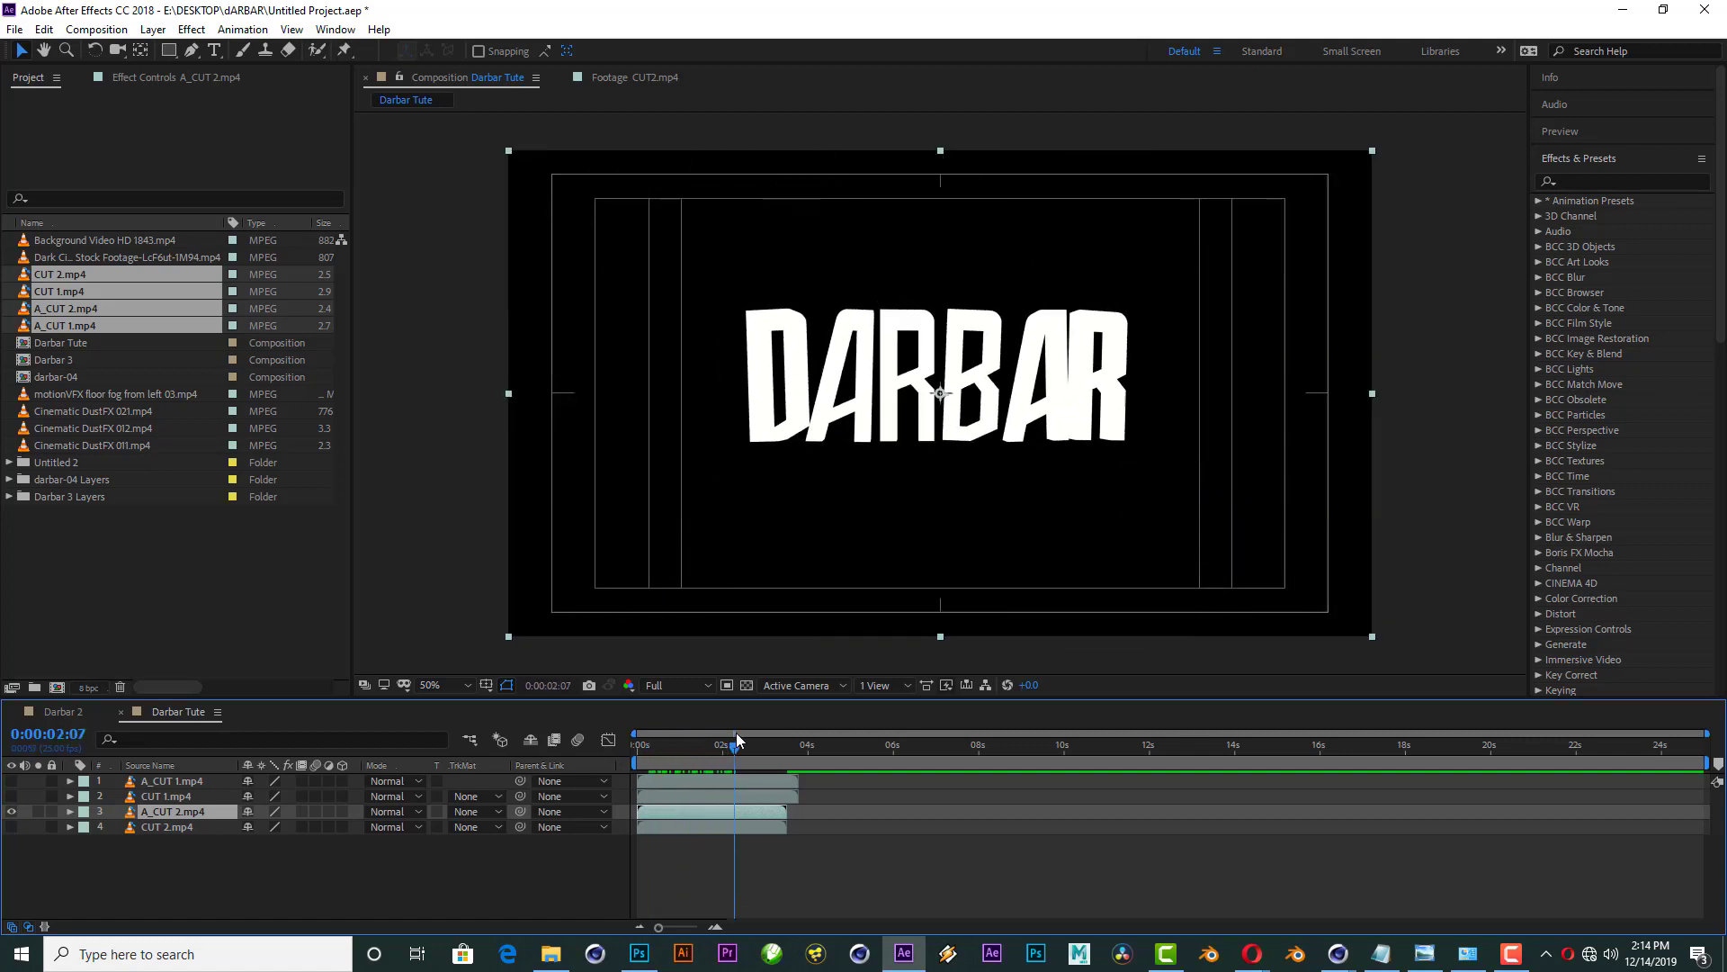
click(11, 827)
click(149, 828)
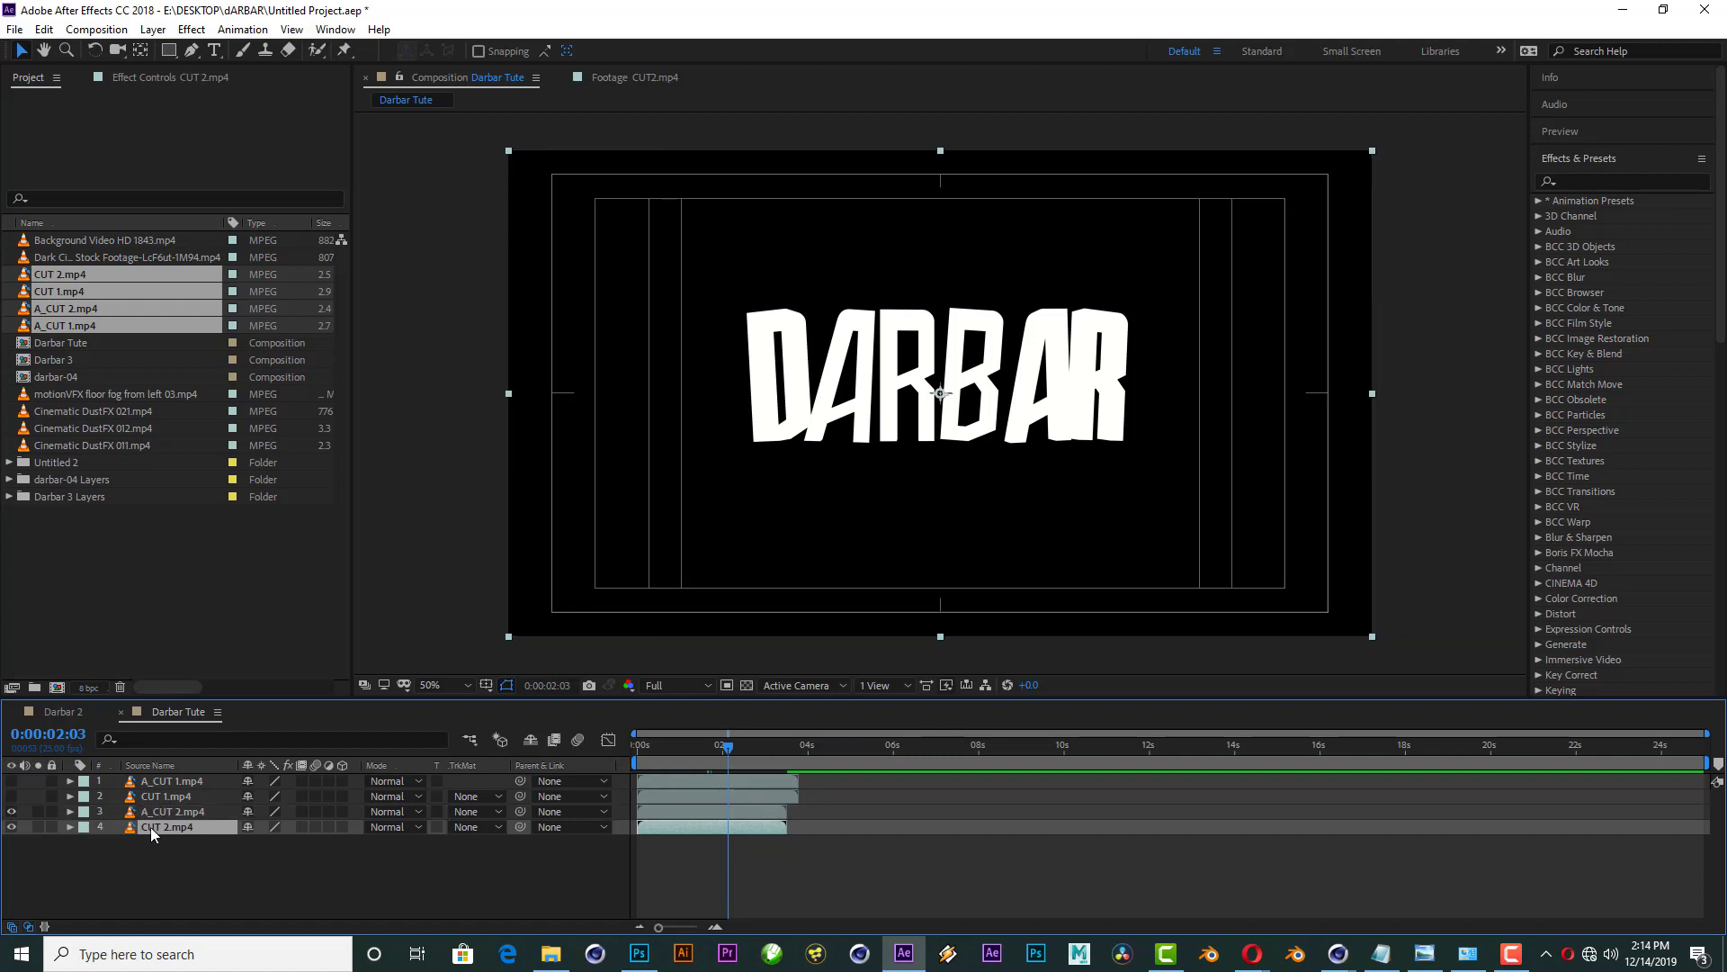
Step: Set CUT 2's track matte to Luma Matte and precompose it with A_CUT 2 as 'Cut 2'
click(467, 827)
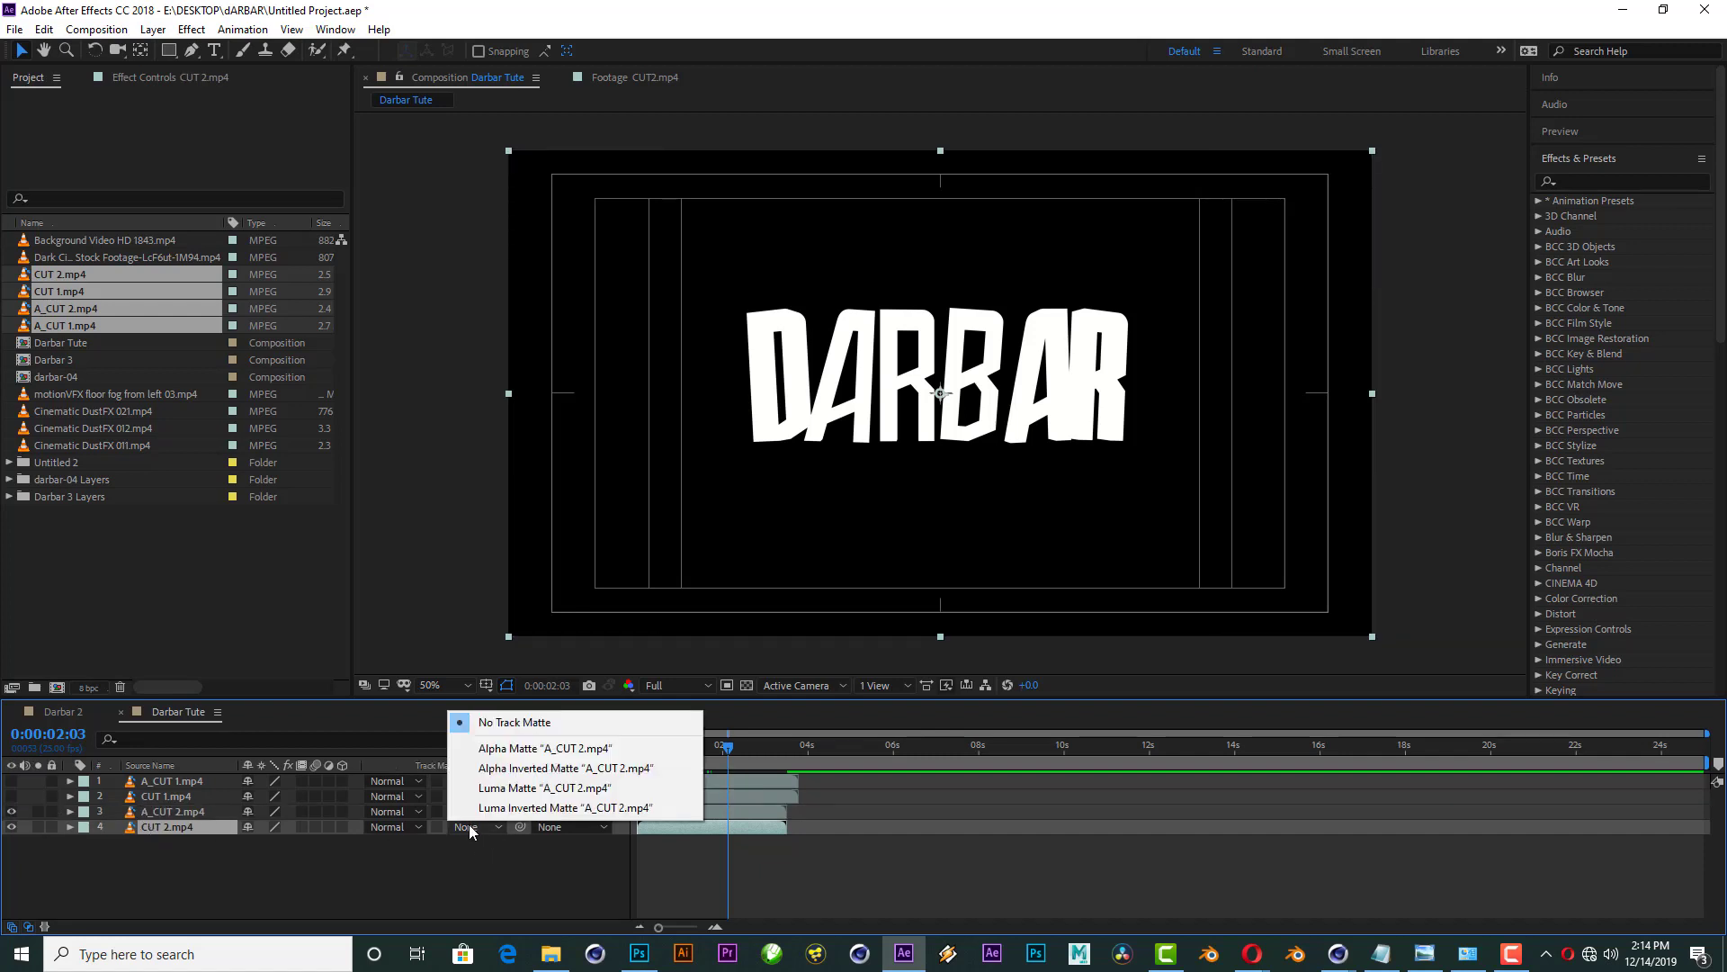
click(544, 788)
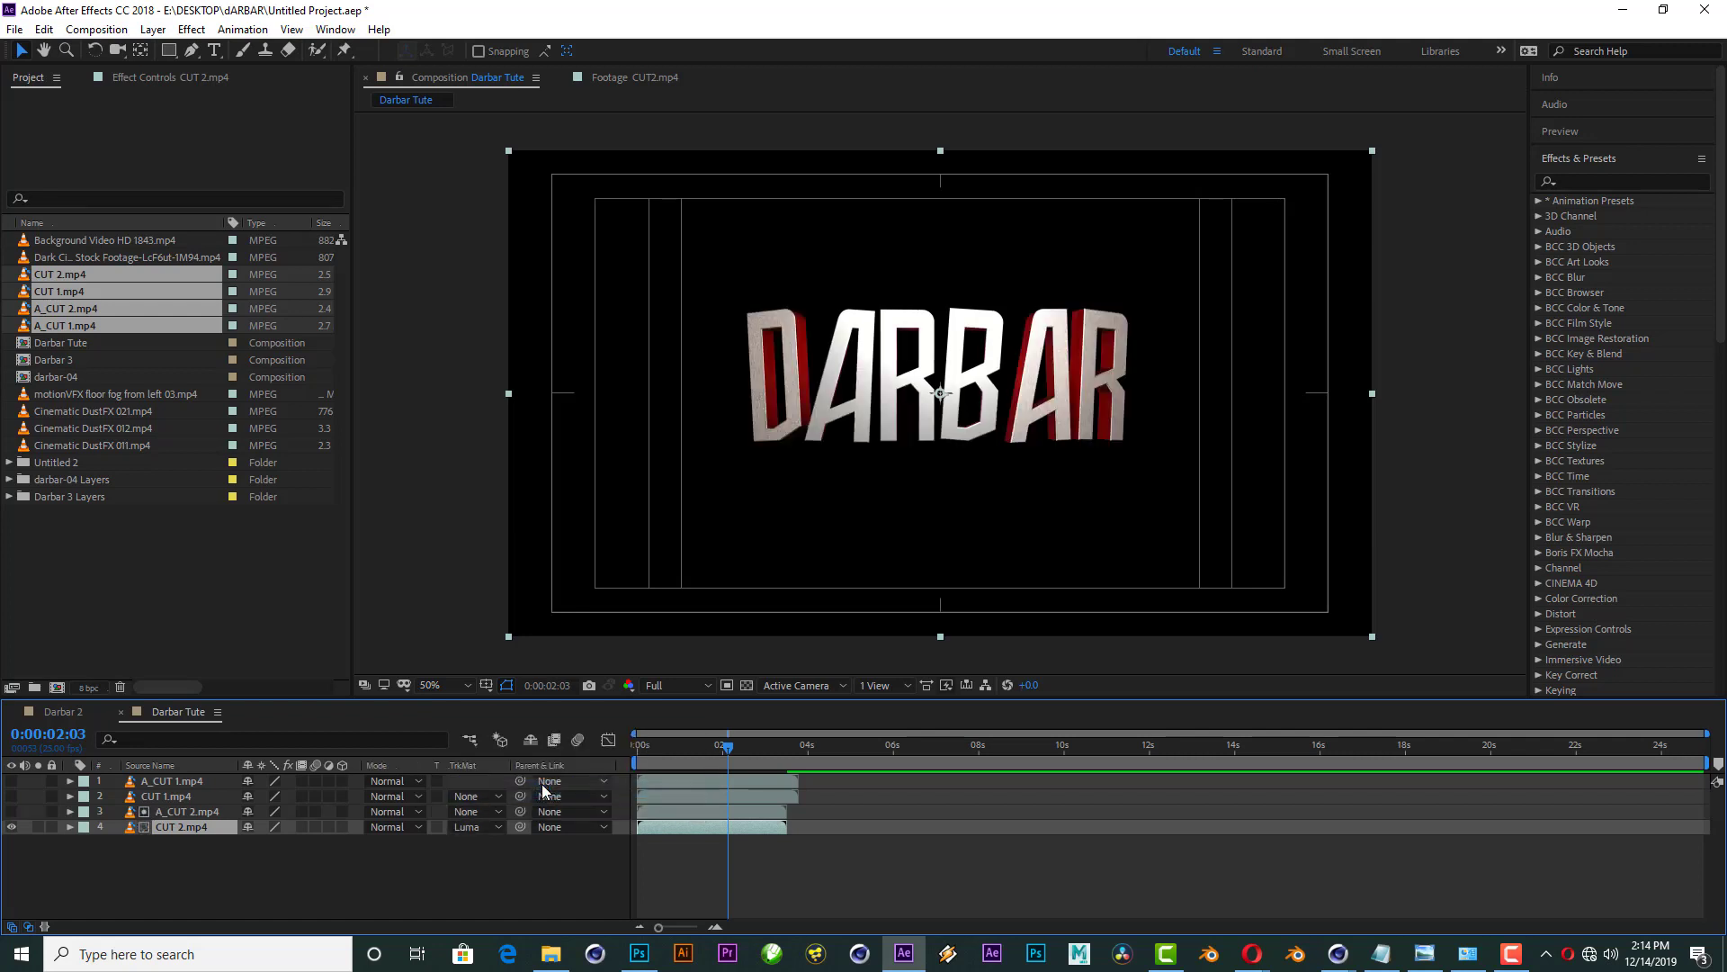
shift+click(192, 809)
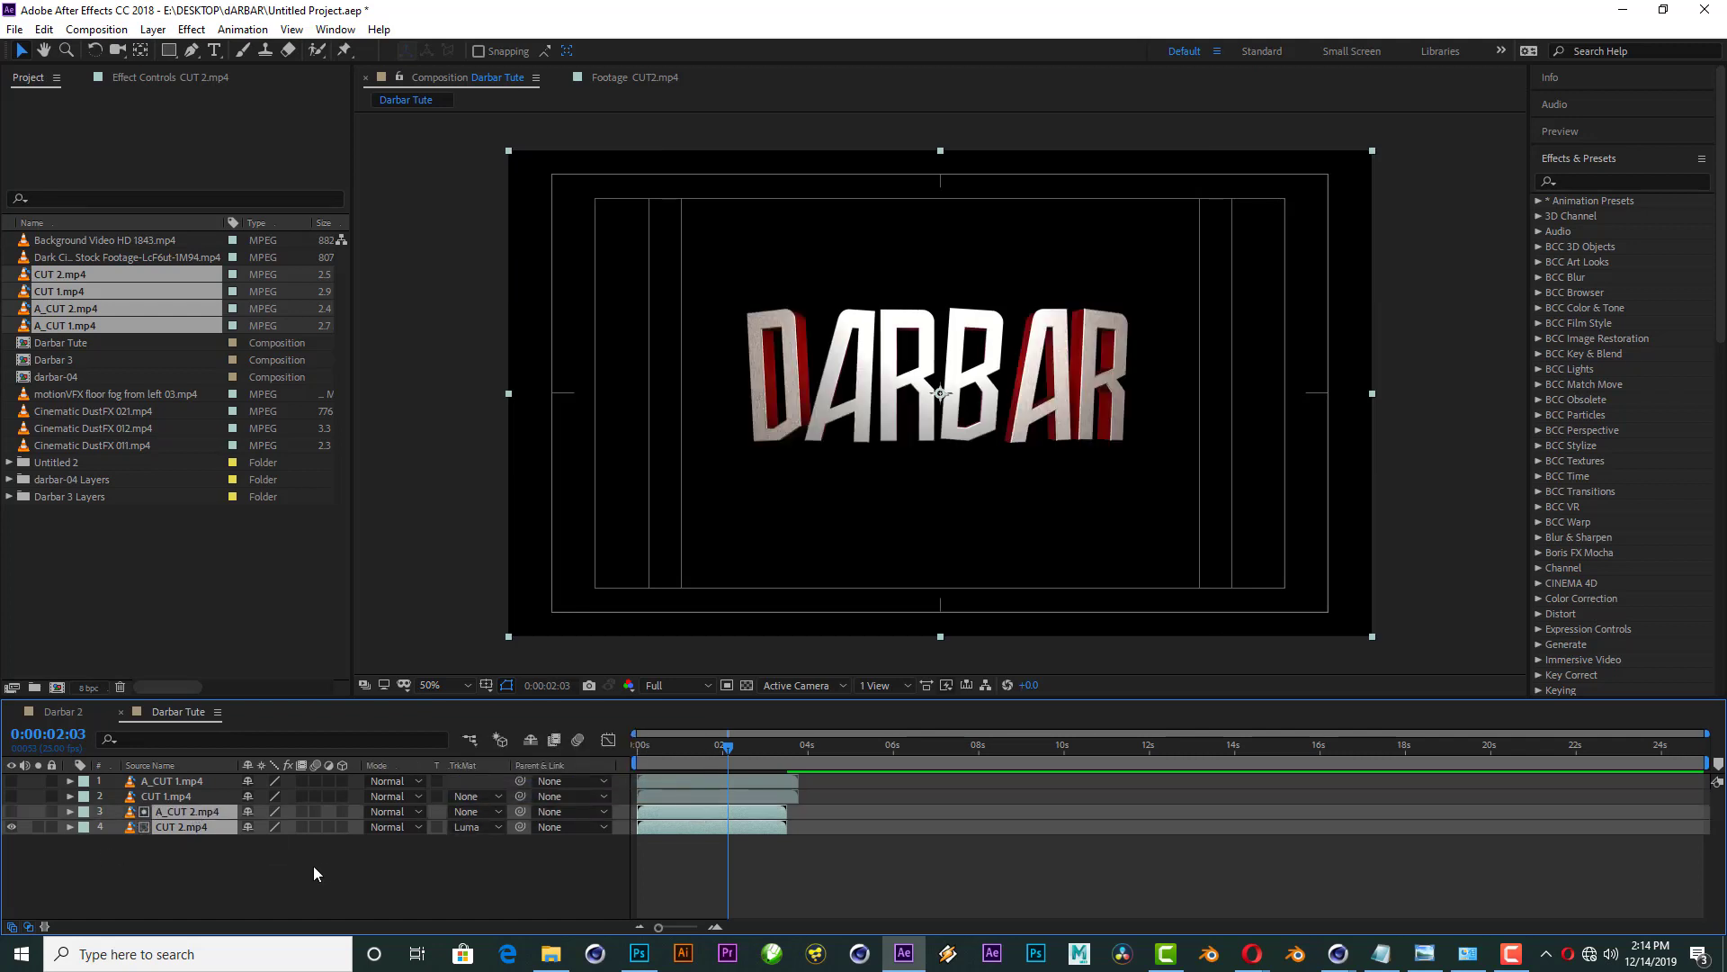
key(ctrl+shift+c)
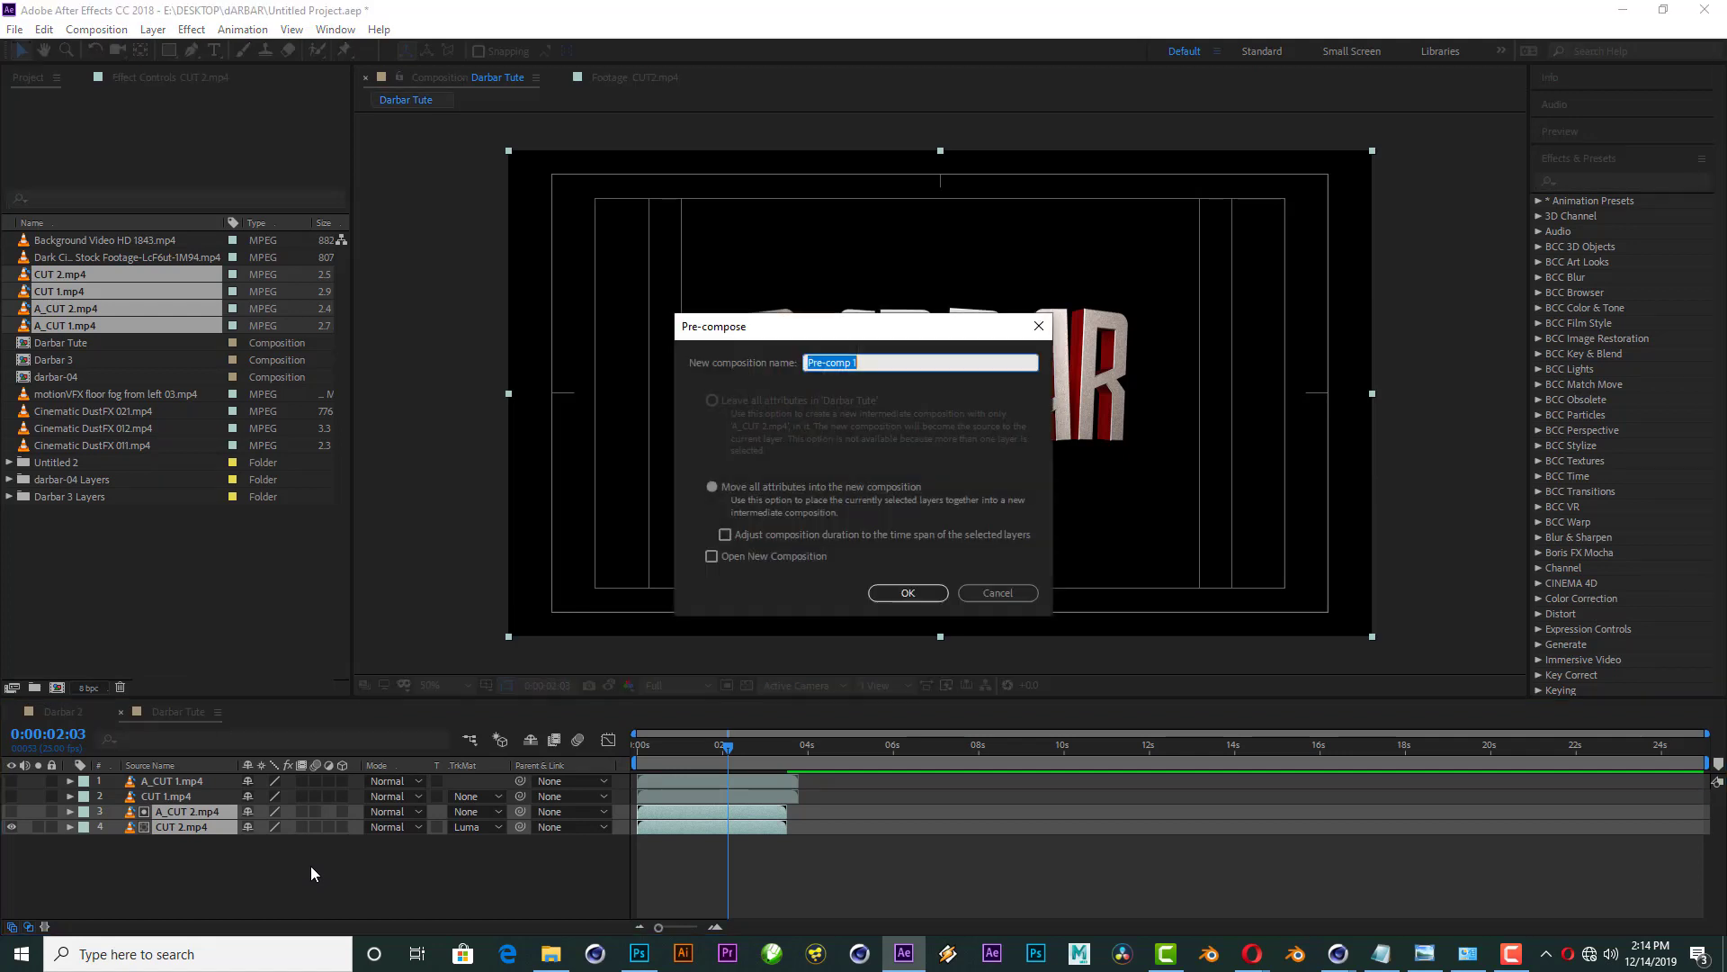
text(Cut 2)
key(Return)
click(753, 684)
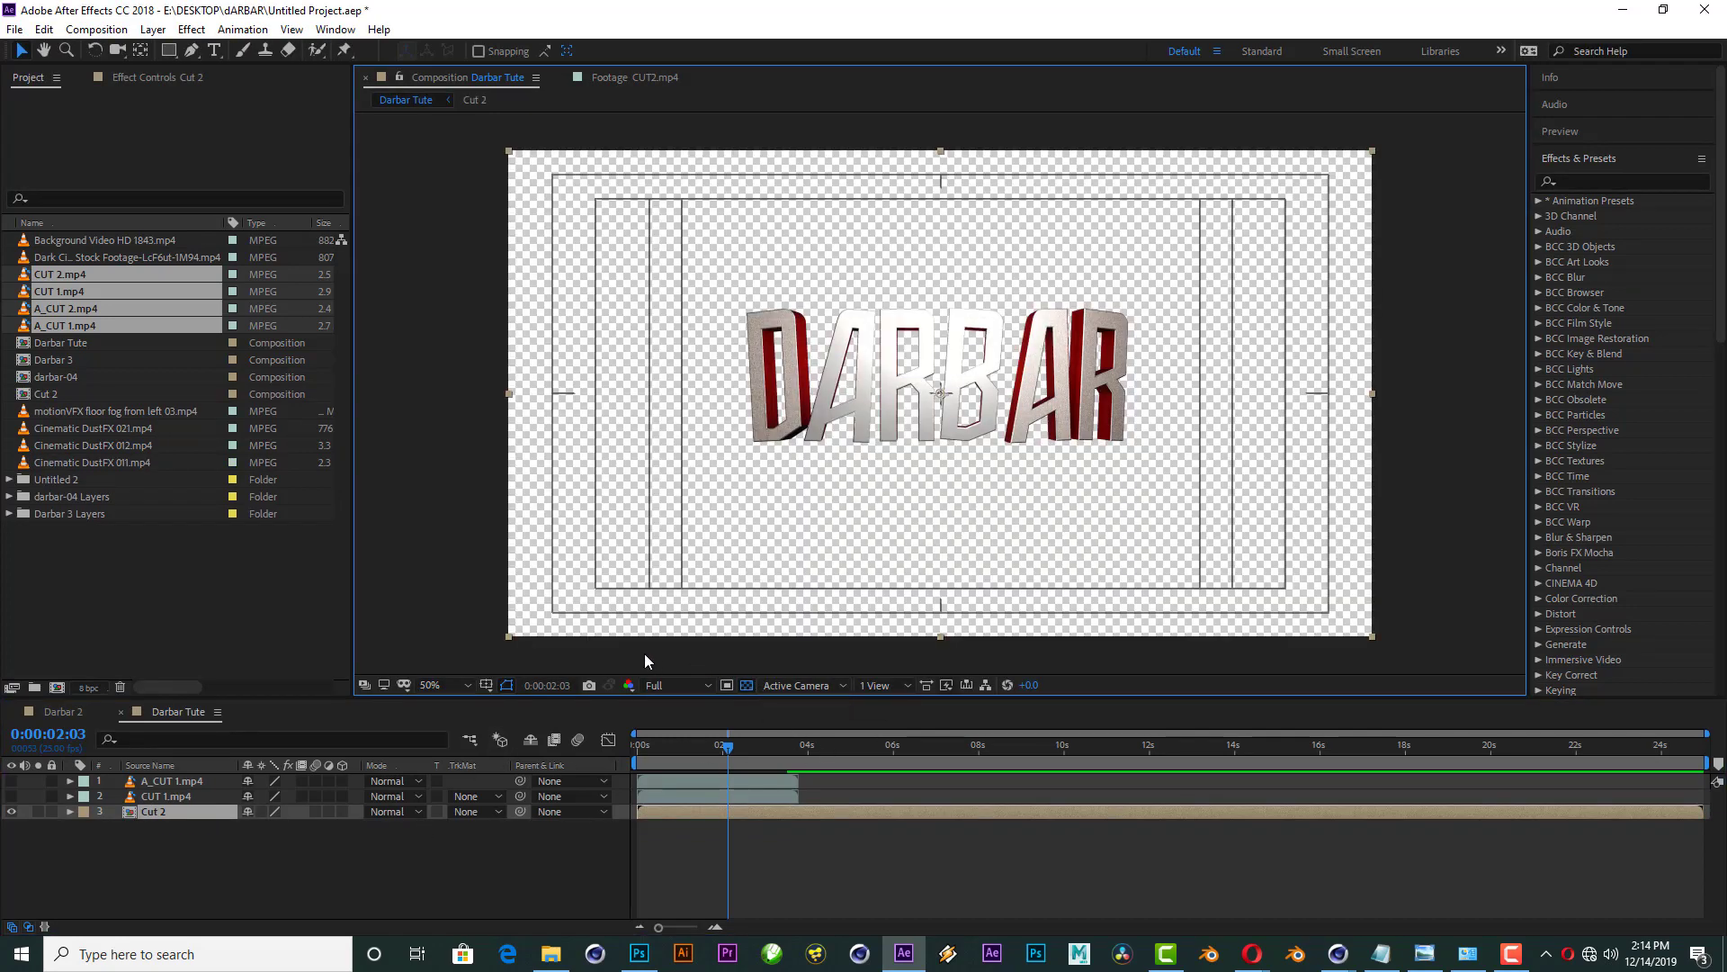
Step: Scrub the DARBAR title on black, then hide Cut 2 and show the CUT 1 footage
drag(685, 745, 683, 751)
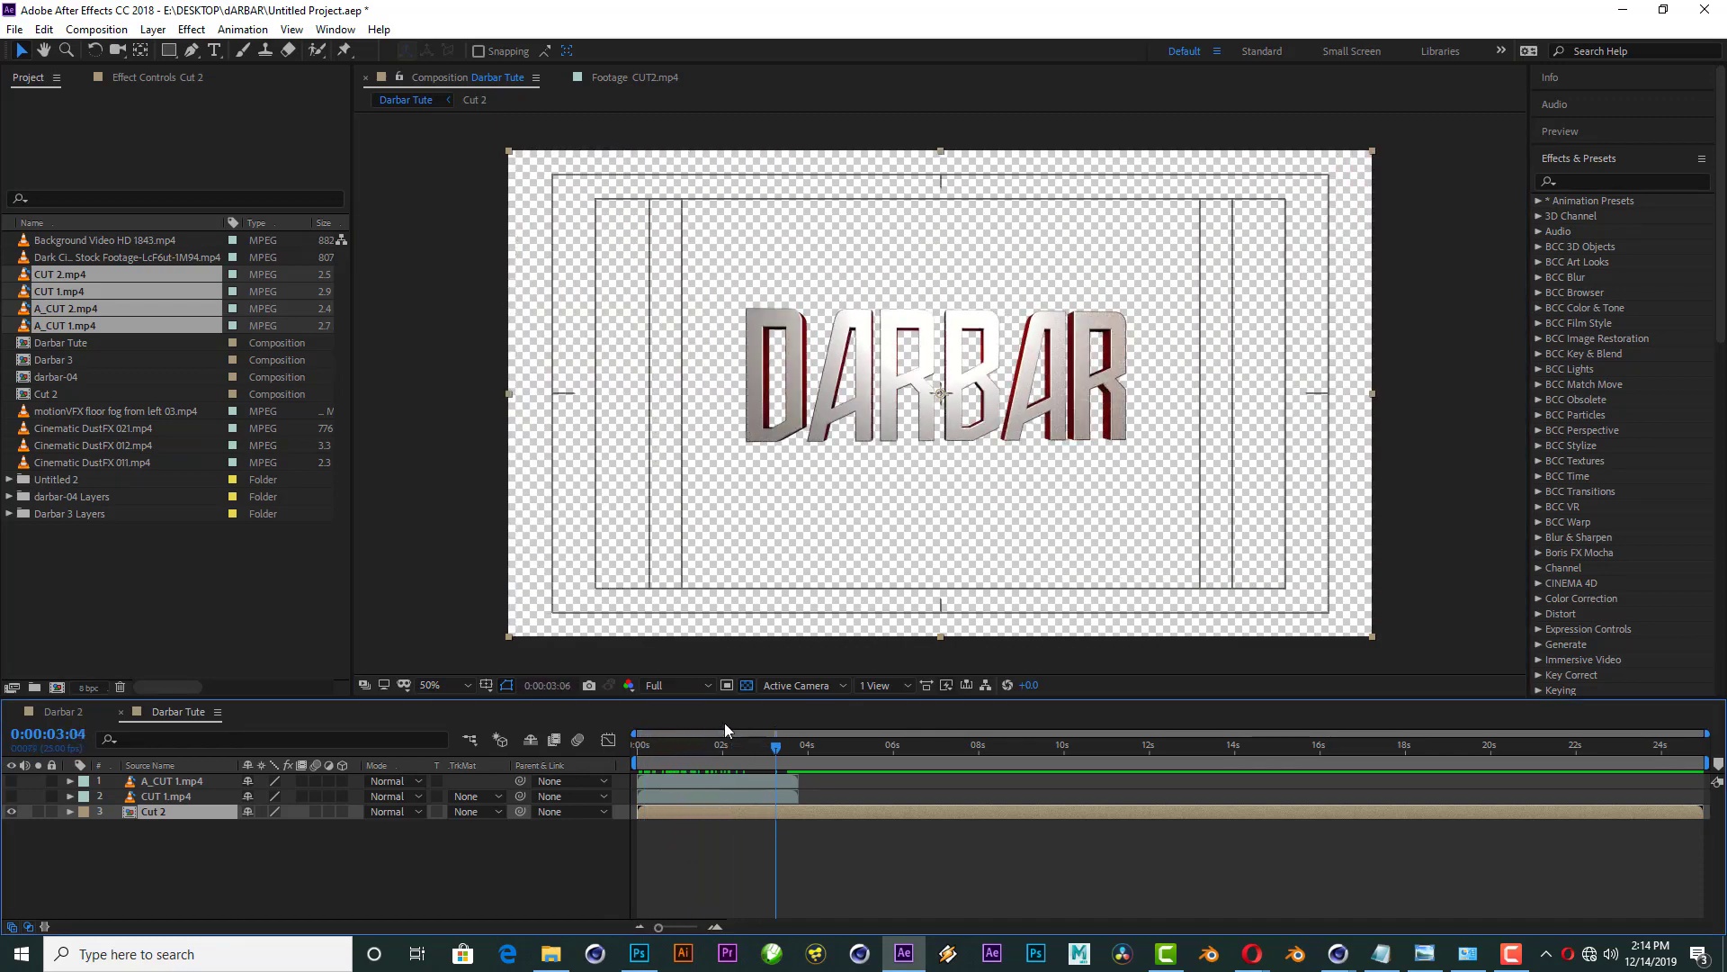
mouse_move(683, 751)
mouse_down()
mouse_move(666, 729)
mouse_move(709, 717)
mouse_up()
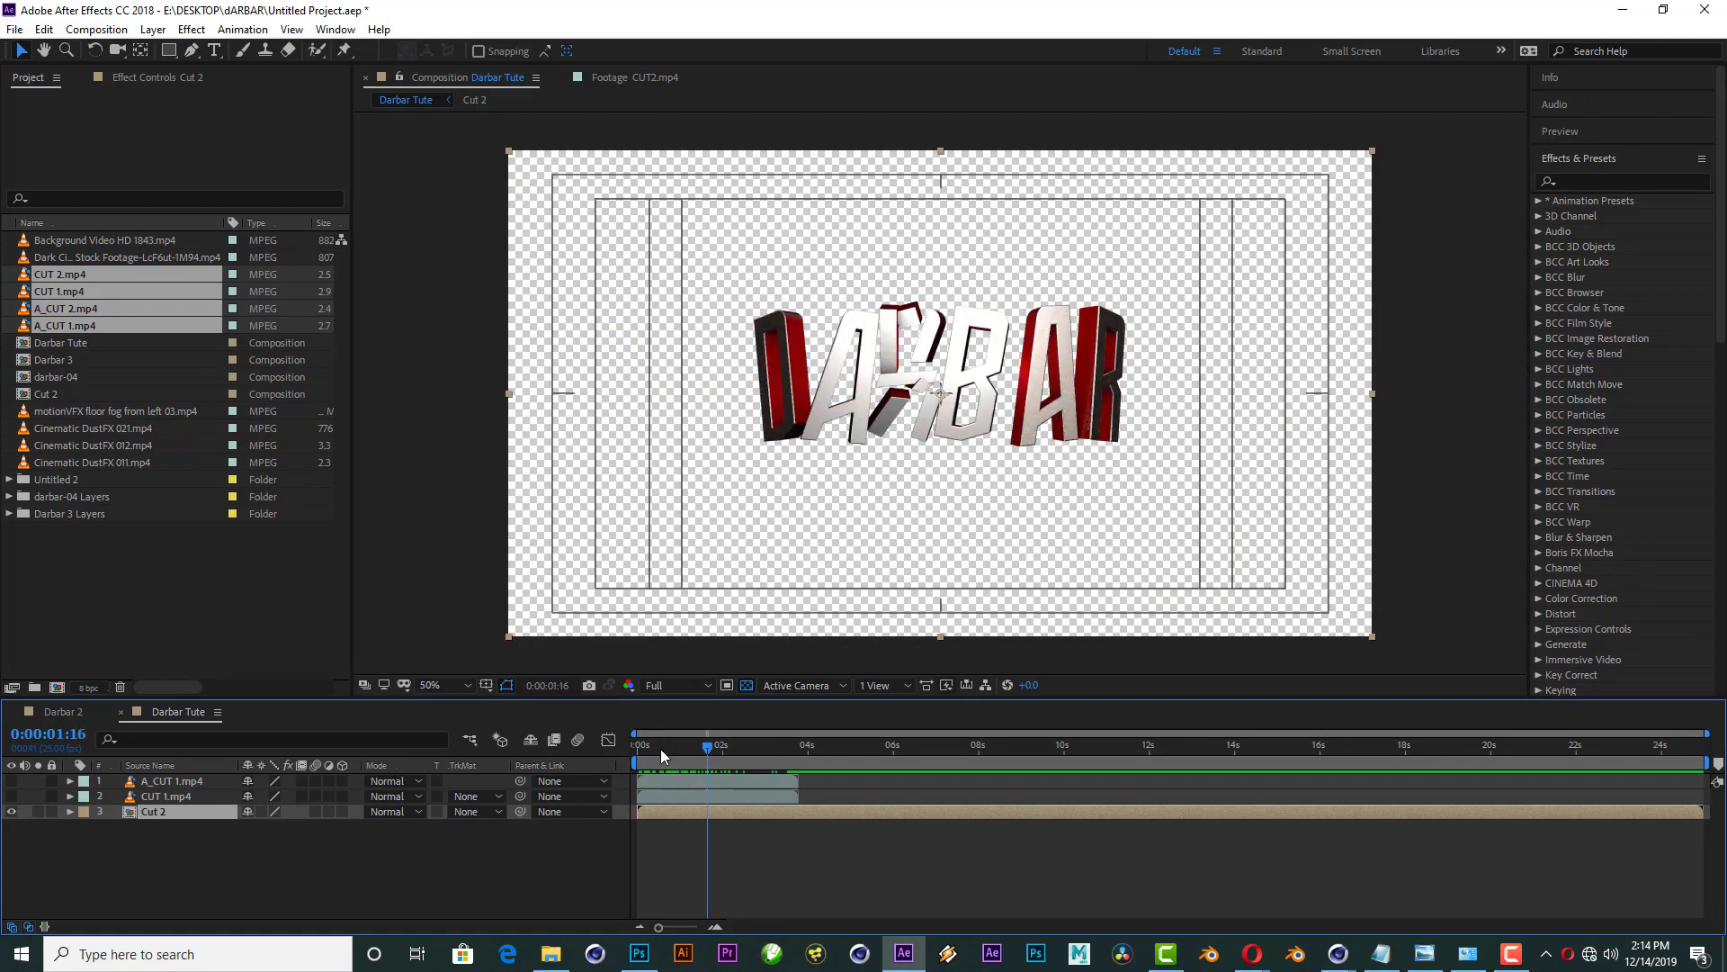
click(750, 683)
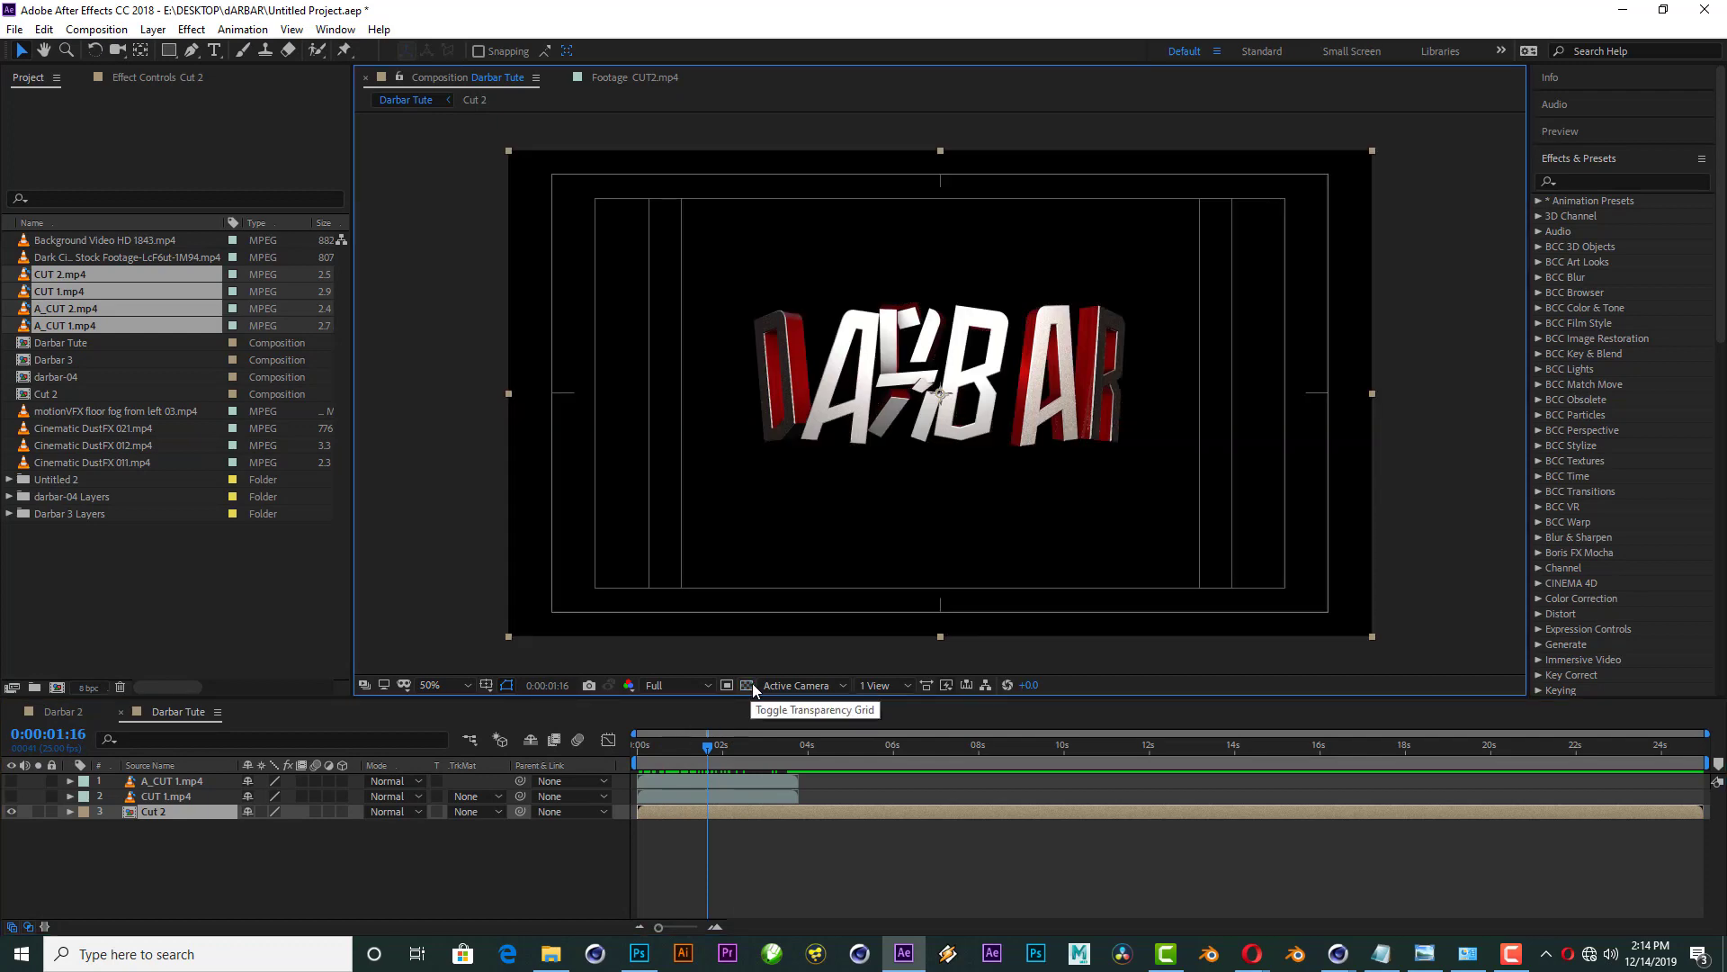
click(11, 812)
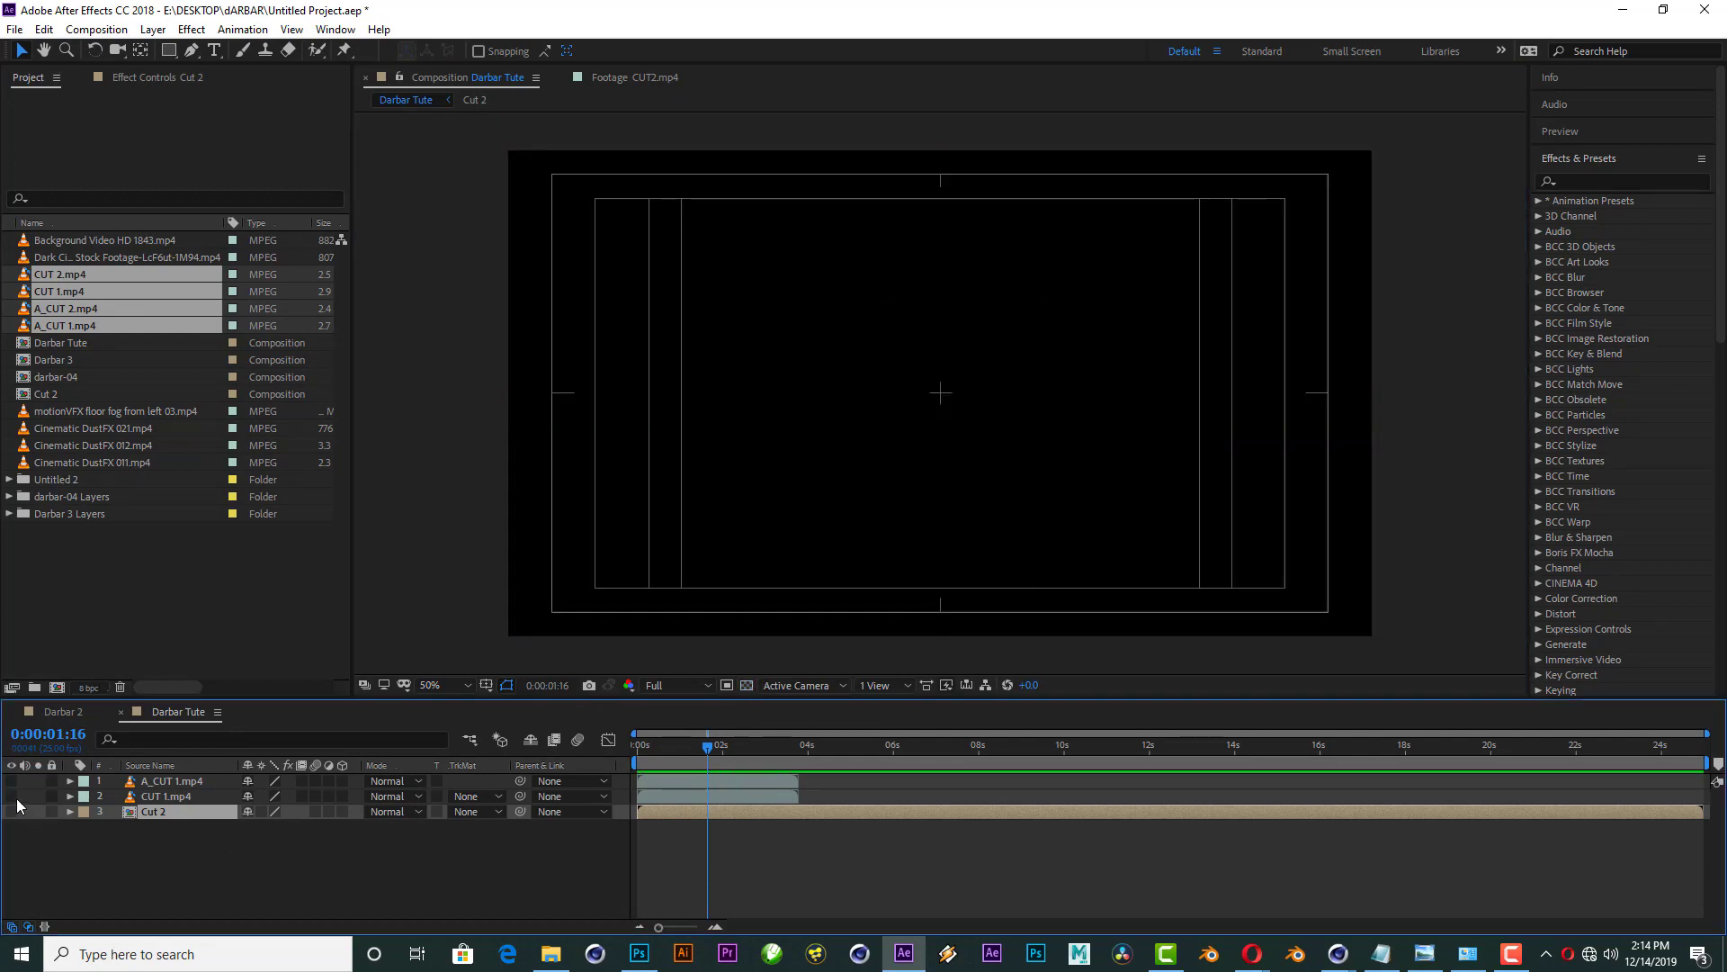
click(11, 796)
Step: Preview the SUPERSTAR RAJINIKANTH and DARBAR animations, then hide Cut 2 and show CUT2.mp4
drag(676, 743, 780, 705)
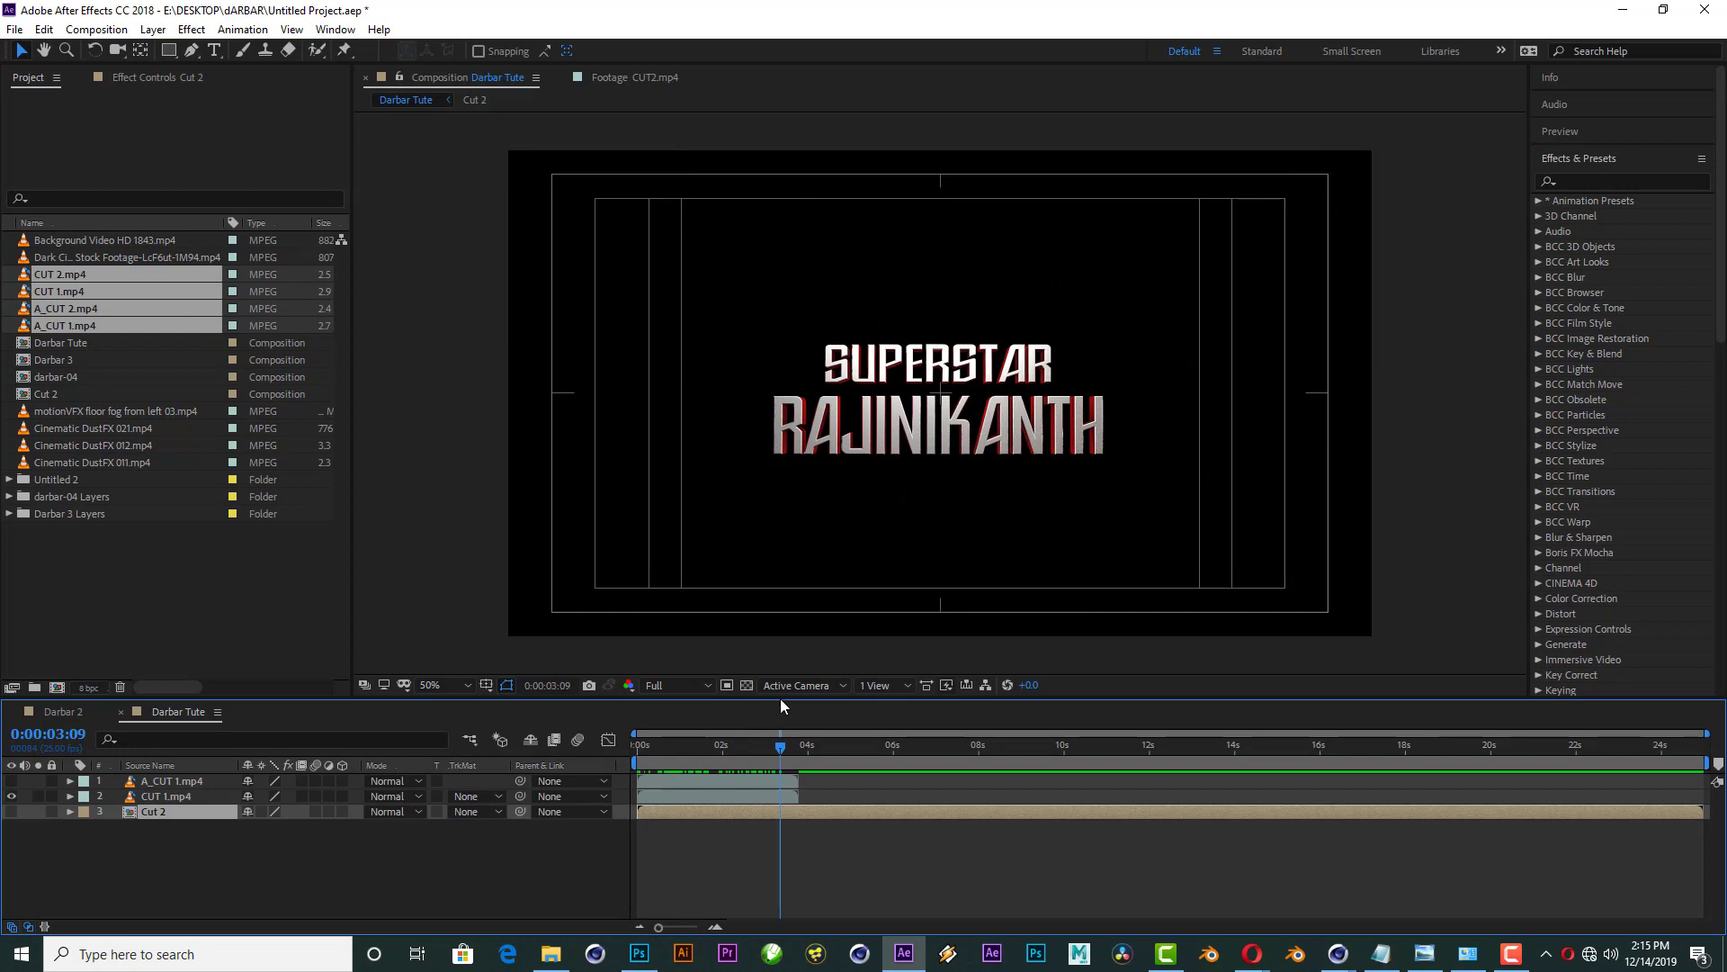
mouse_move(781, 700)
mouse_down()
mouse_move(637, 729)
mouse_move(790, 688)
mouse_up()
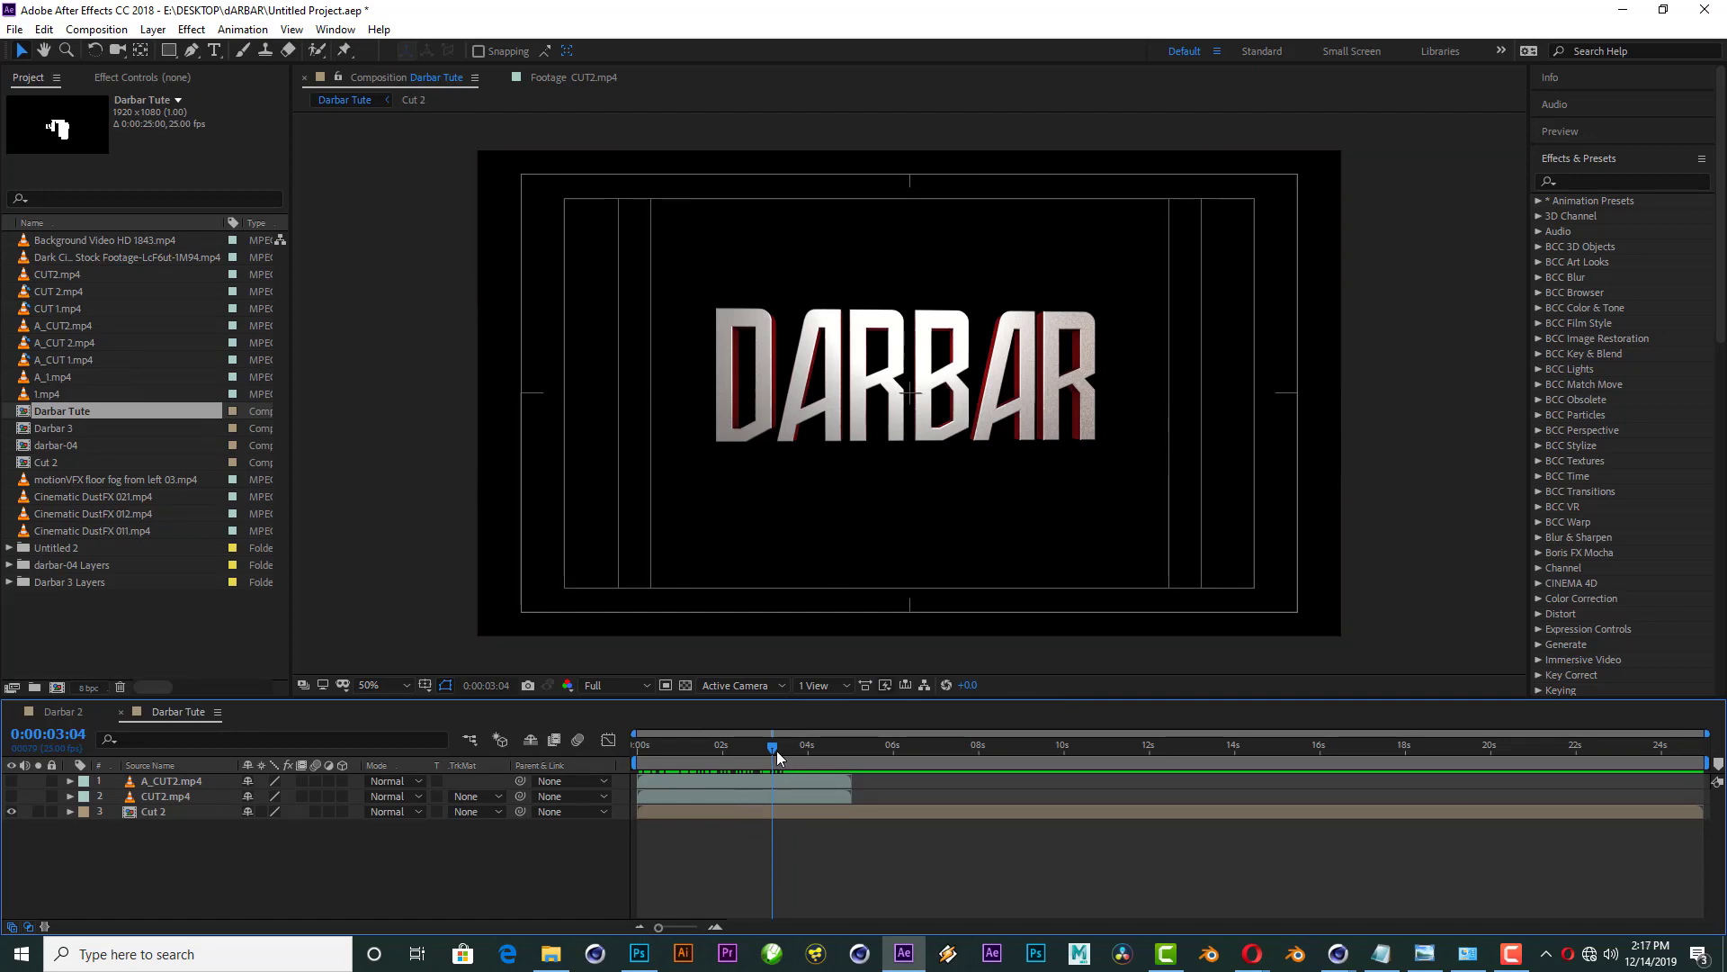
drag(775, 751, 670, 761)
key(space)
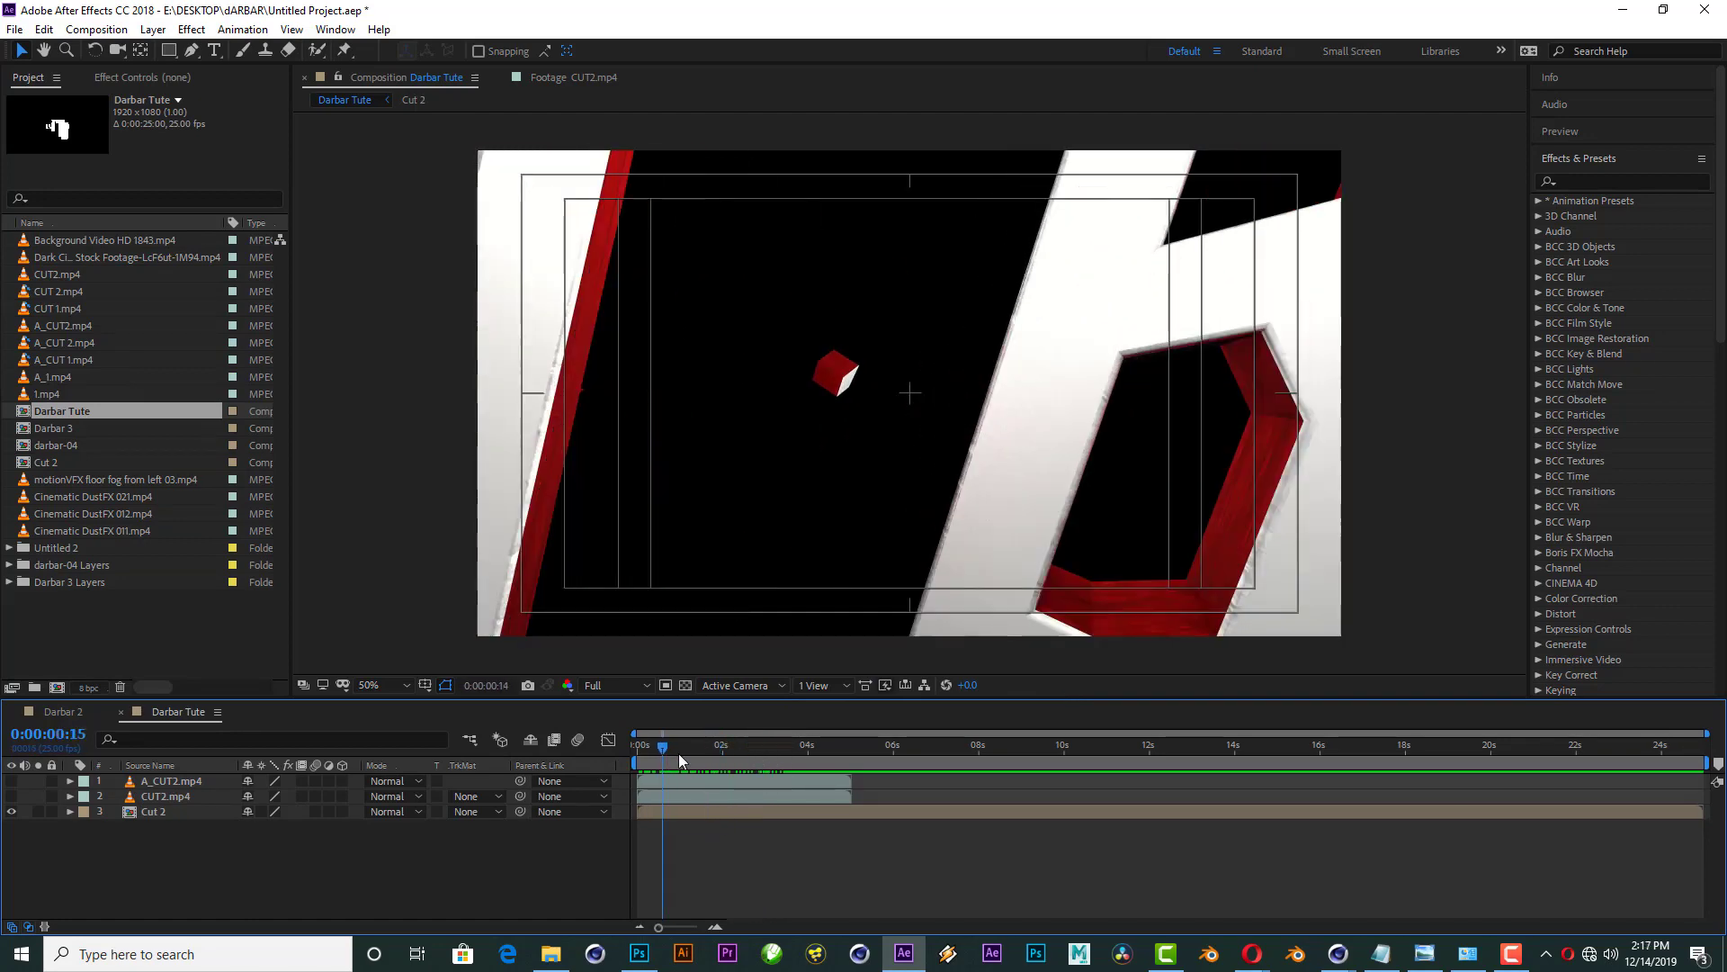
click(12, 812)
click(11, 797)
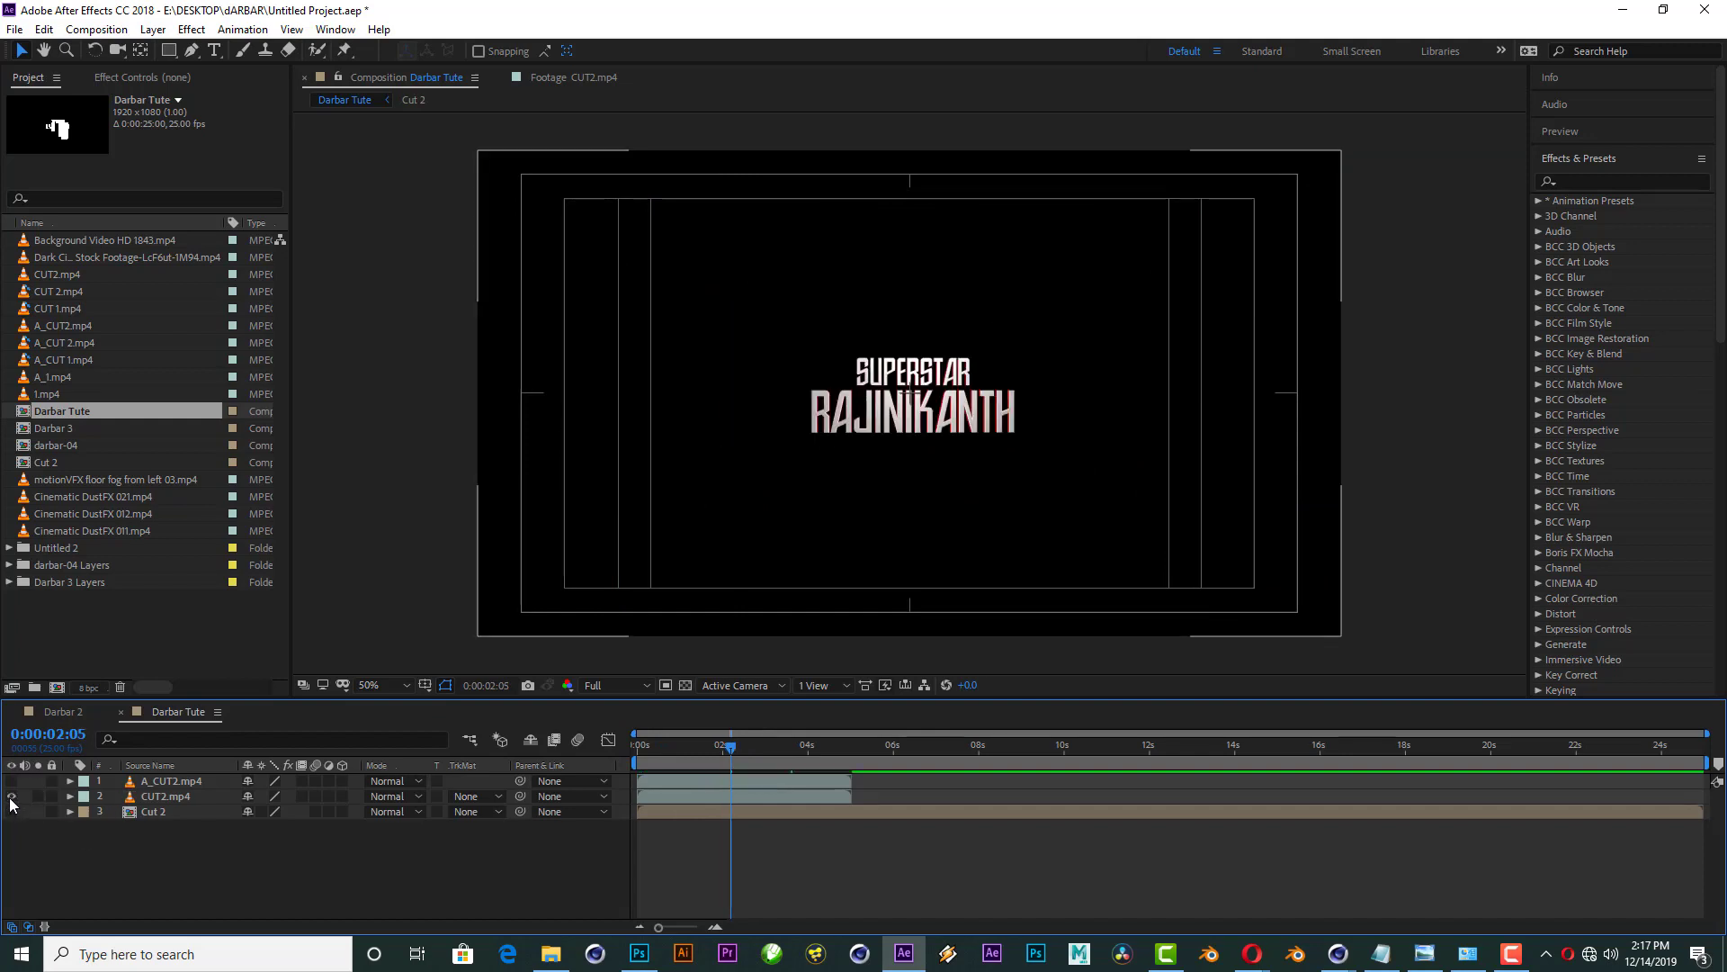
Step: Preview the SUPERSTAR RAJINIKANTH animation from the start and make A_CUT2.mp4 visible
mouse_move(688, 742)
mouse_down()
mouse_move(618, 767)
mouse_move(667, 754)
mouse_up()
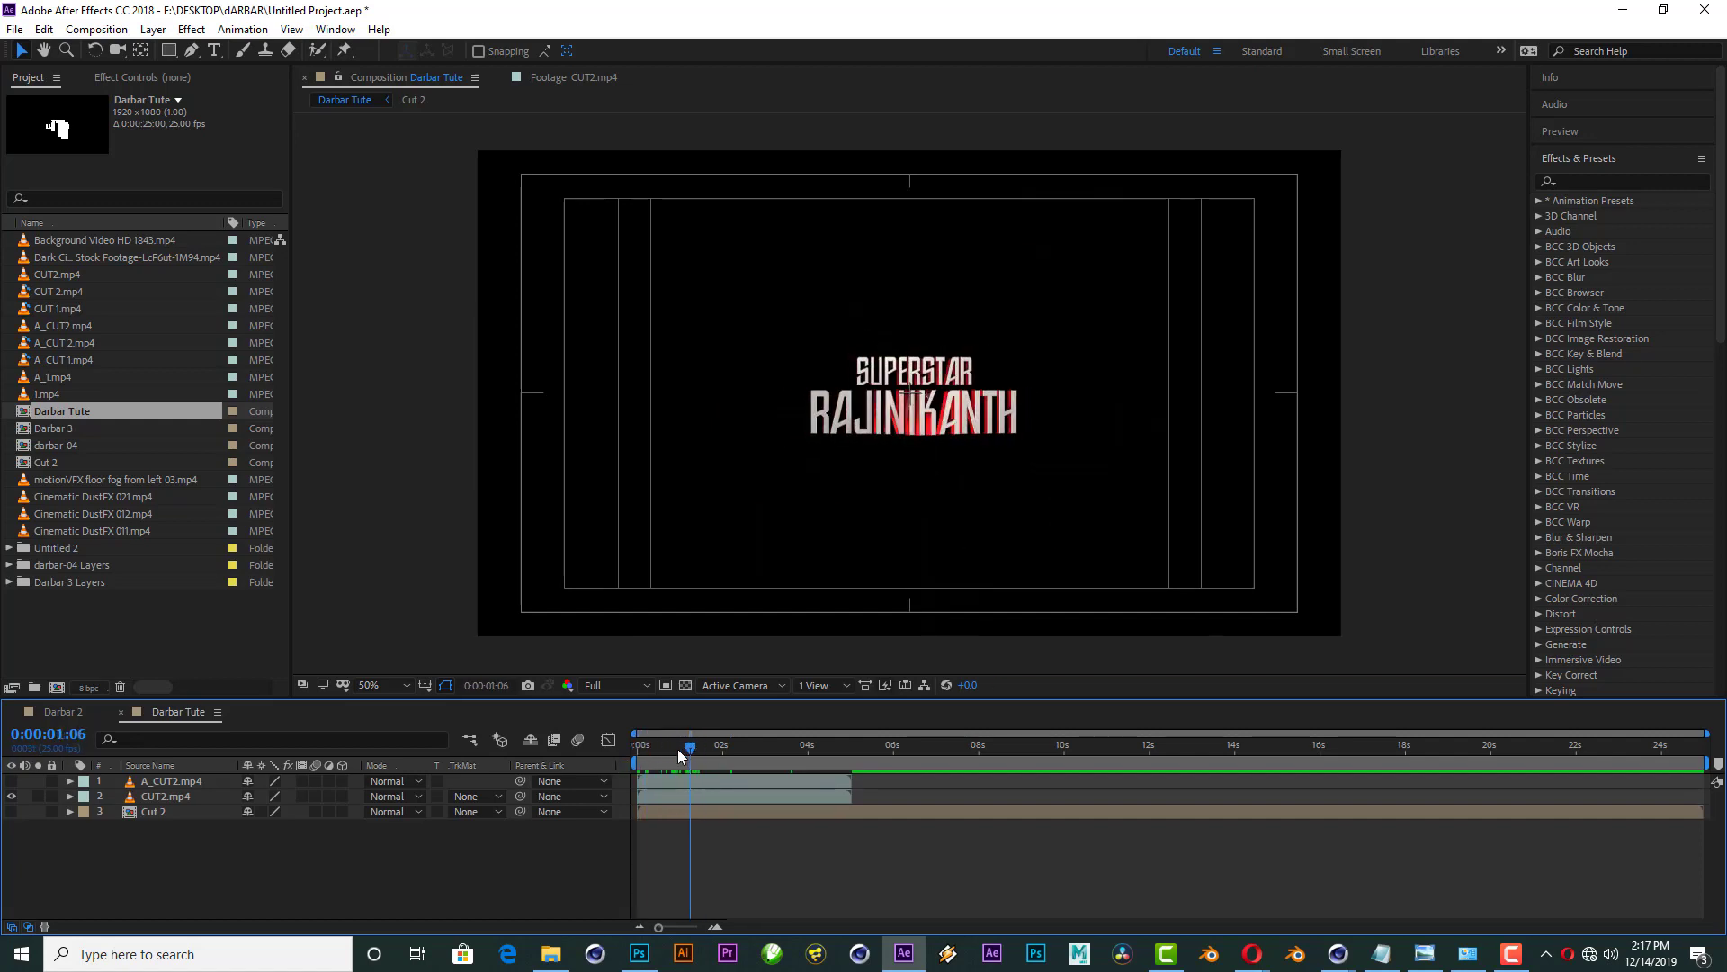
key(space)
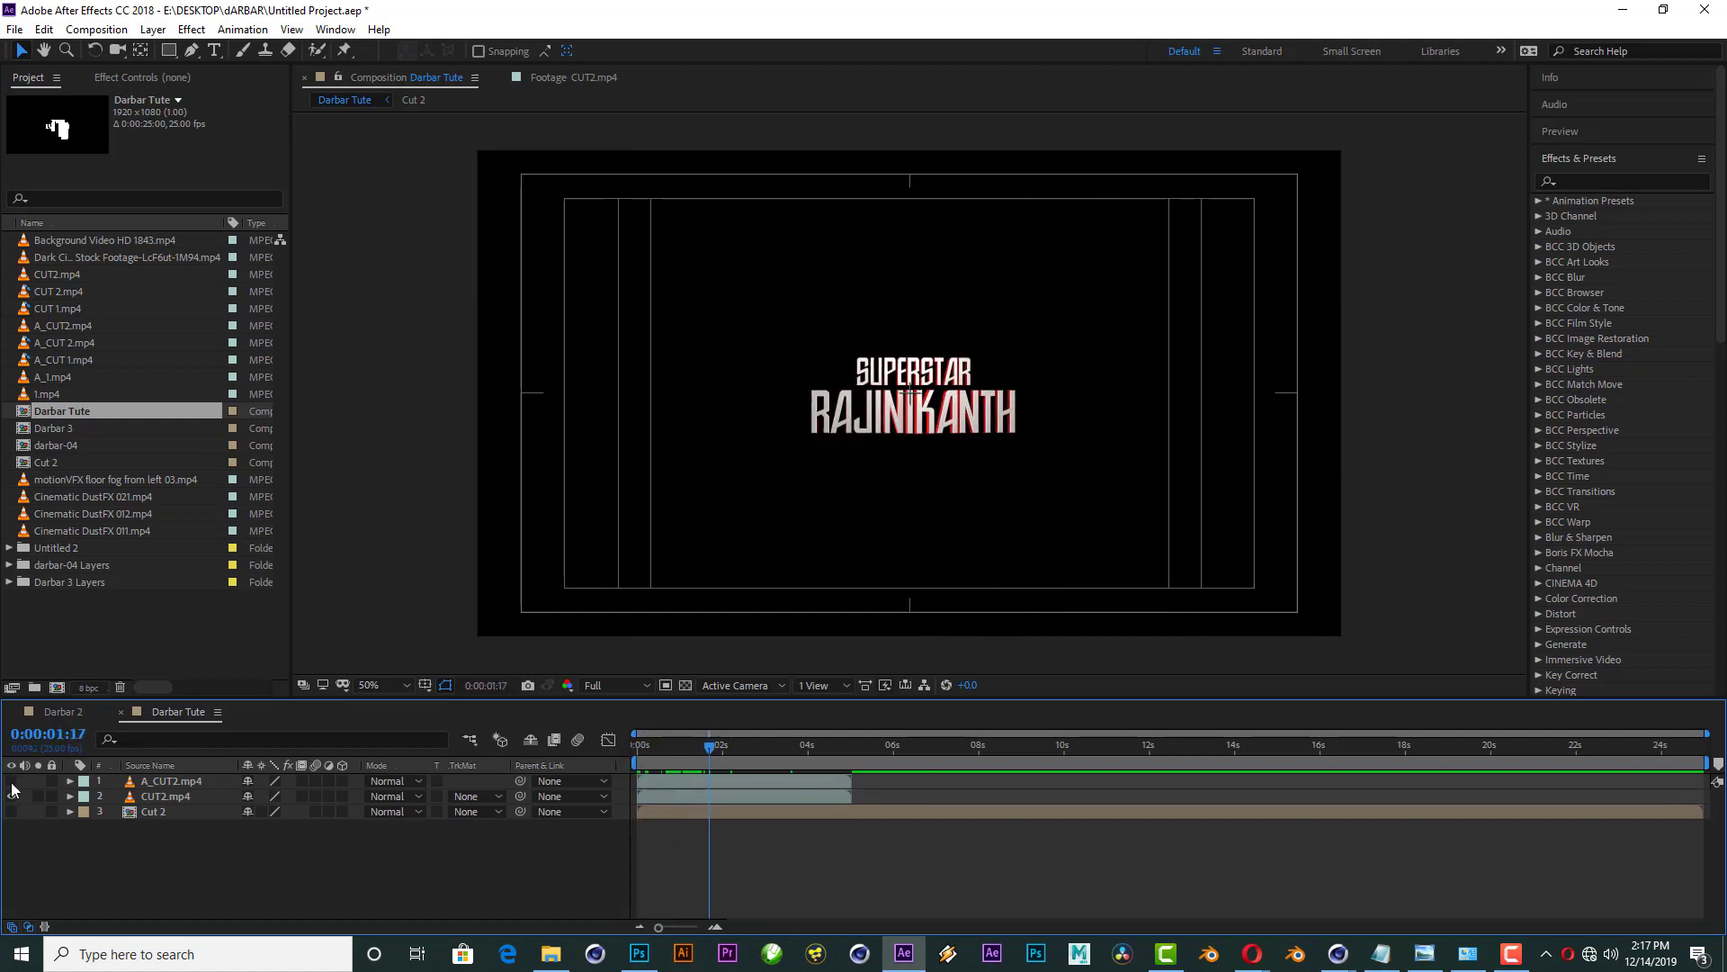
click(12, 782)
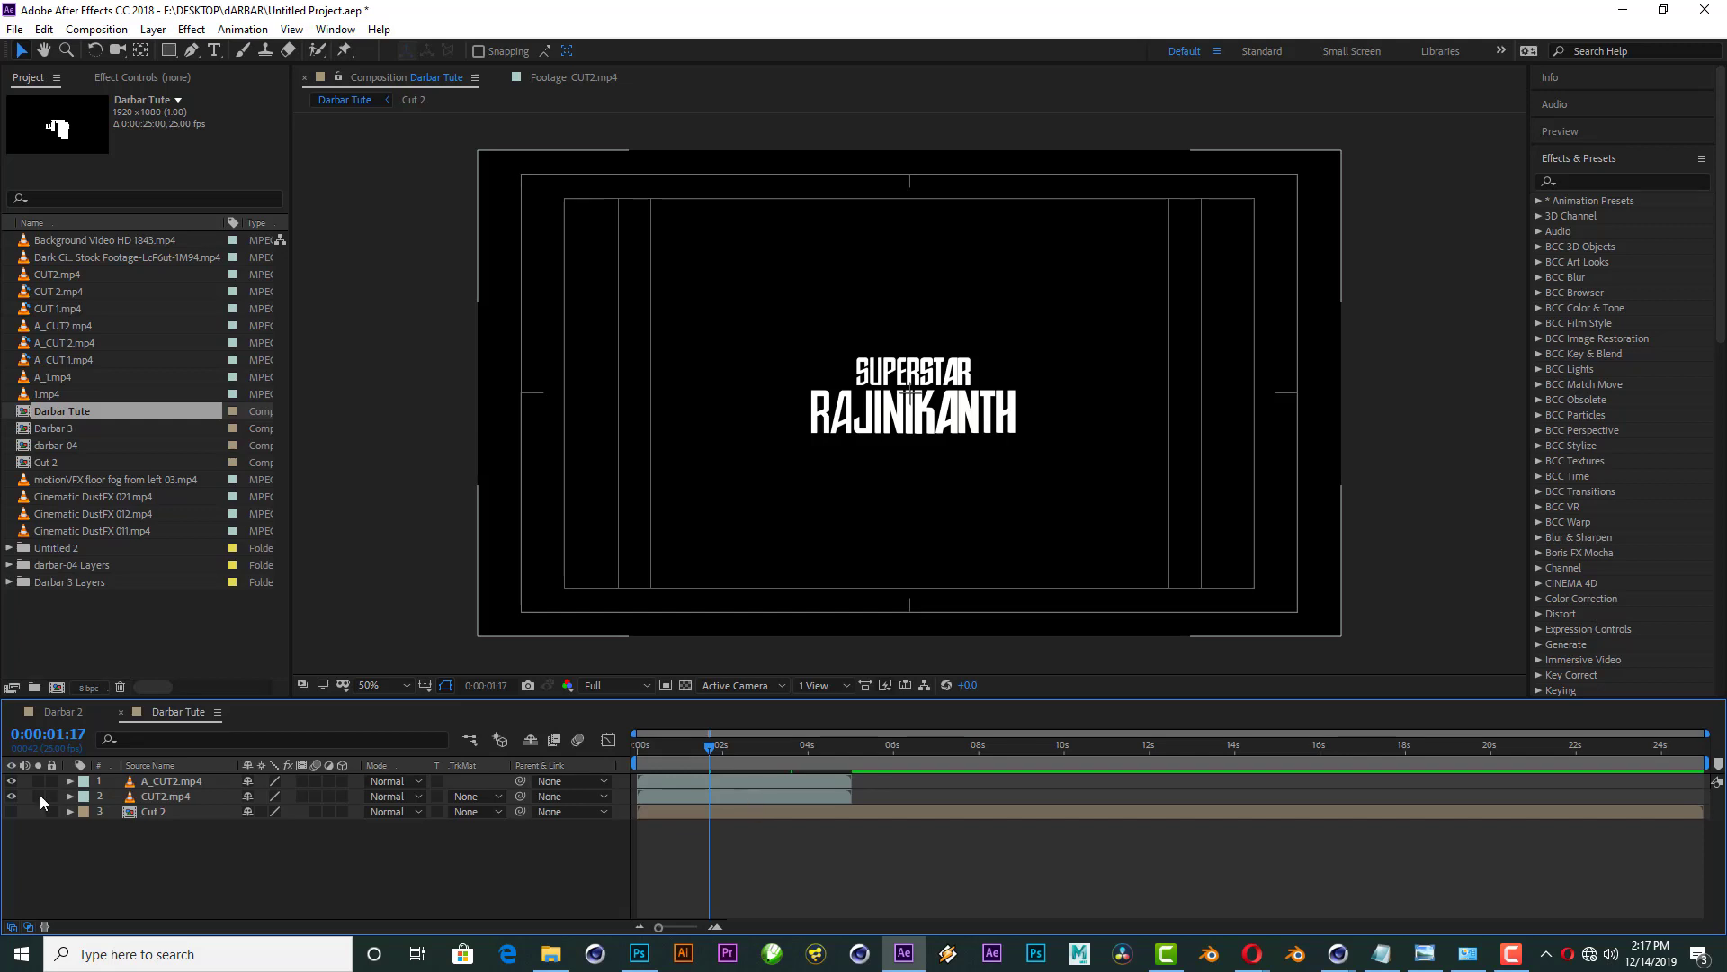
Step: Luma-matte CUT2.mp4 with A_CUT2.mp4 and precompose both as 'Cut 1'
click(152, 798)
click(472, 797)
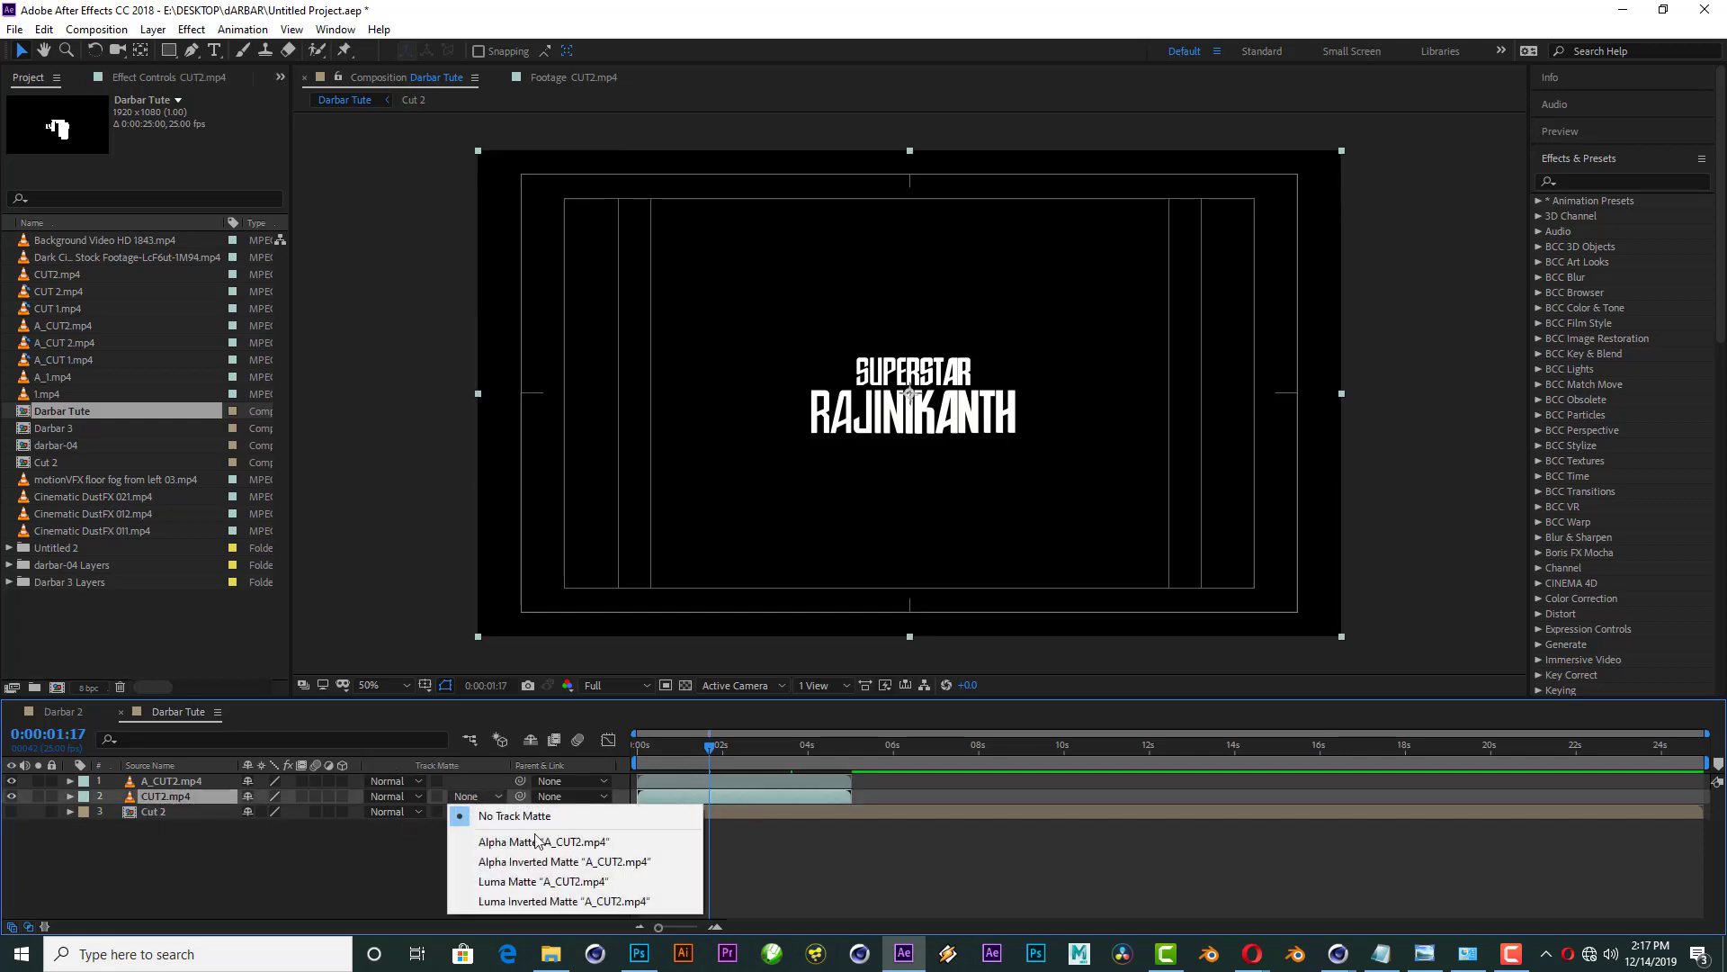
click(562, 882)
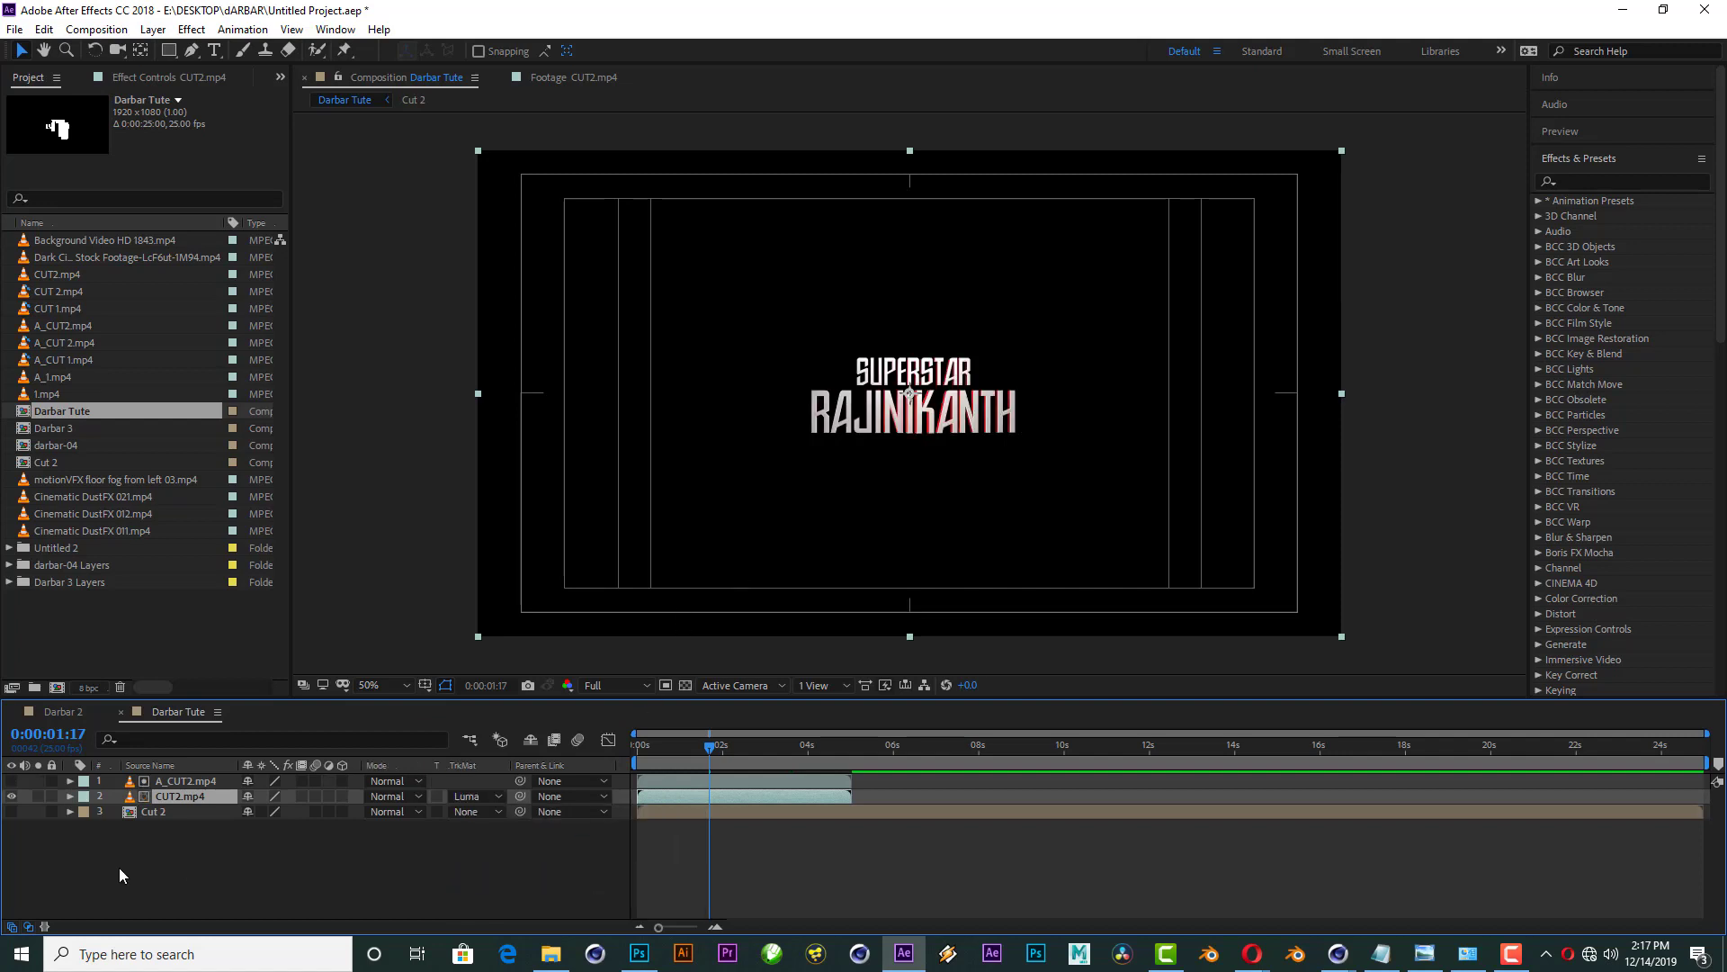
click(178, 783)
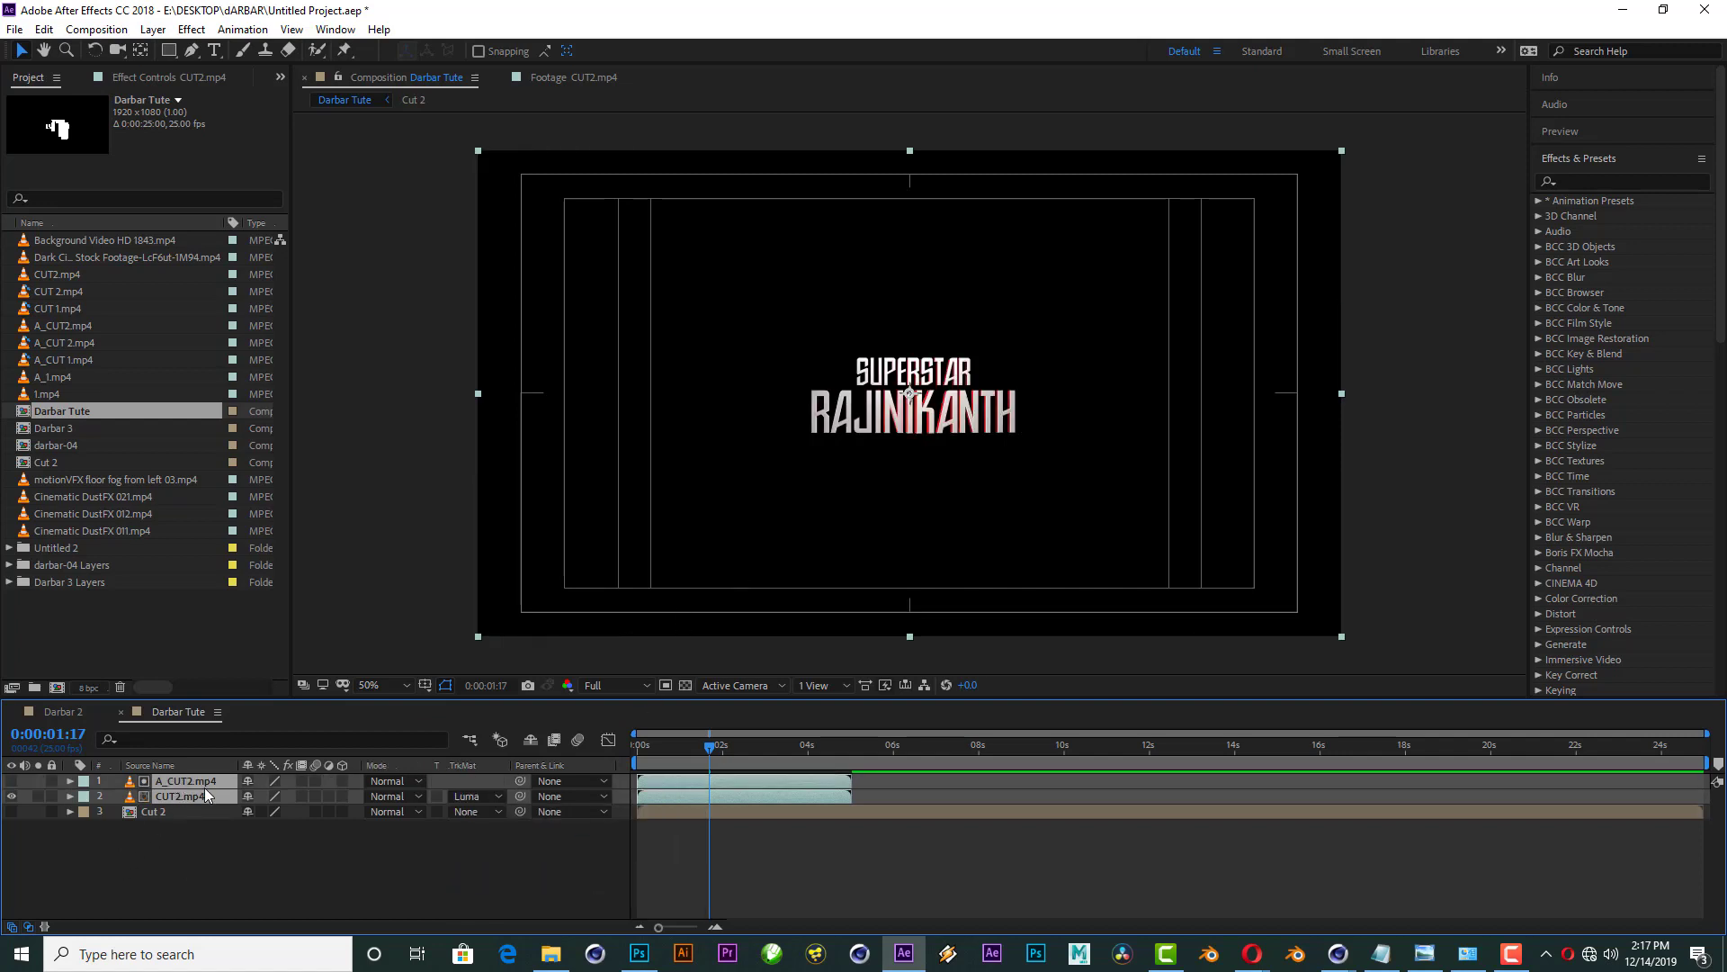
key(ctrl+shift+c)
text(Cut 1)
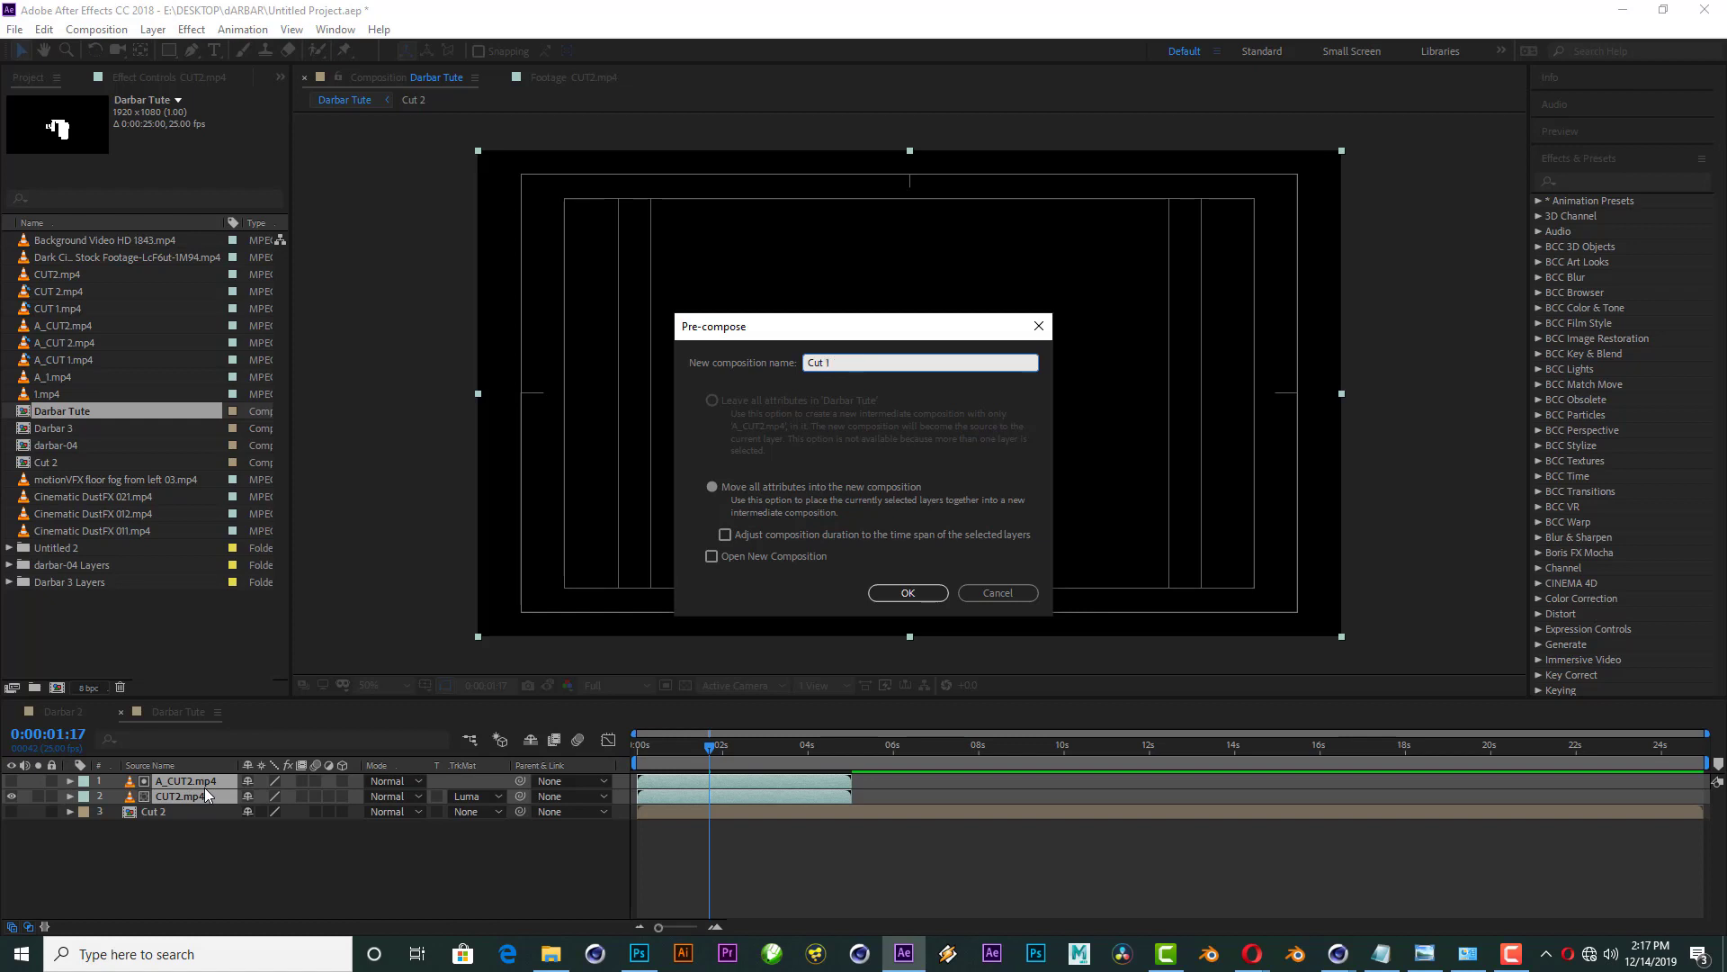
key(Return)
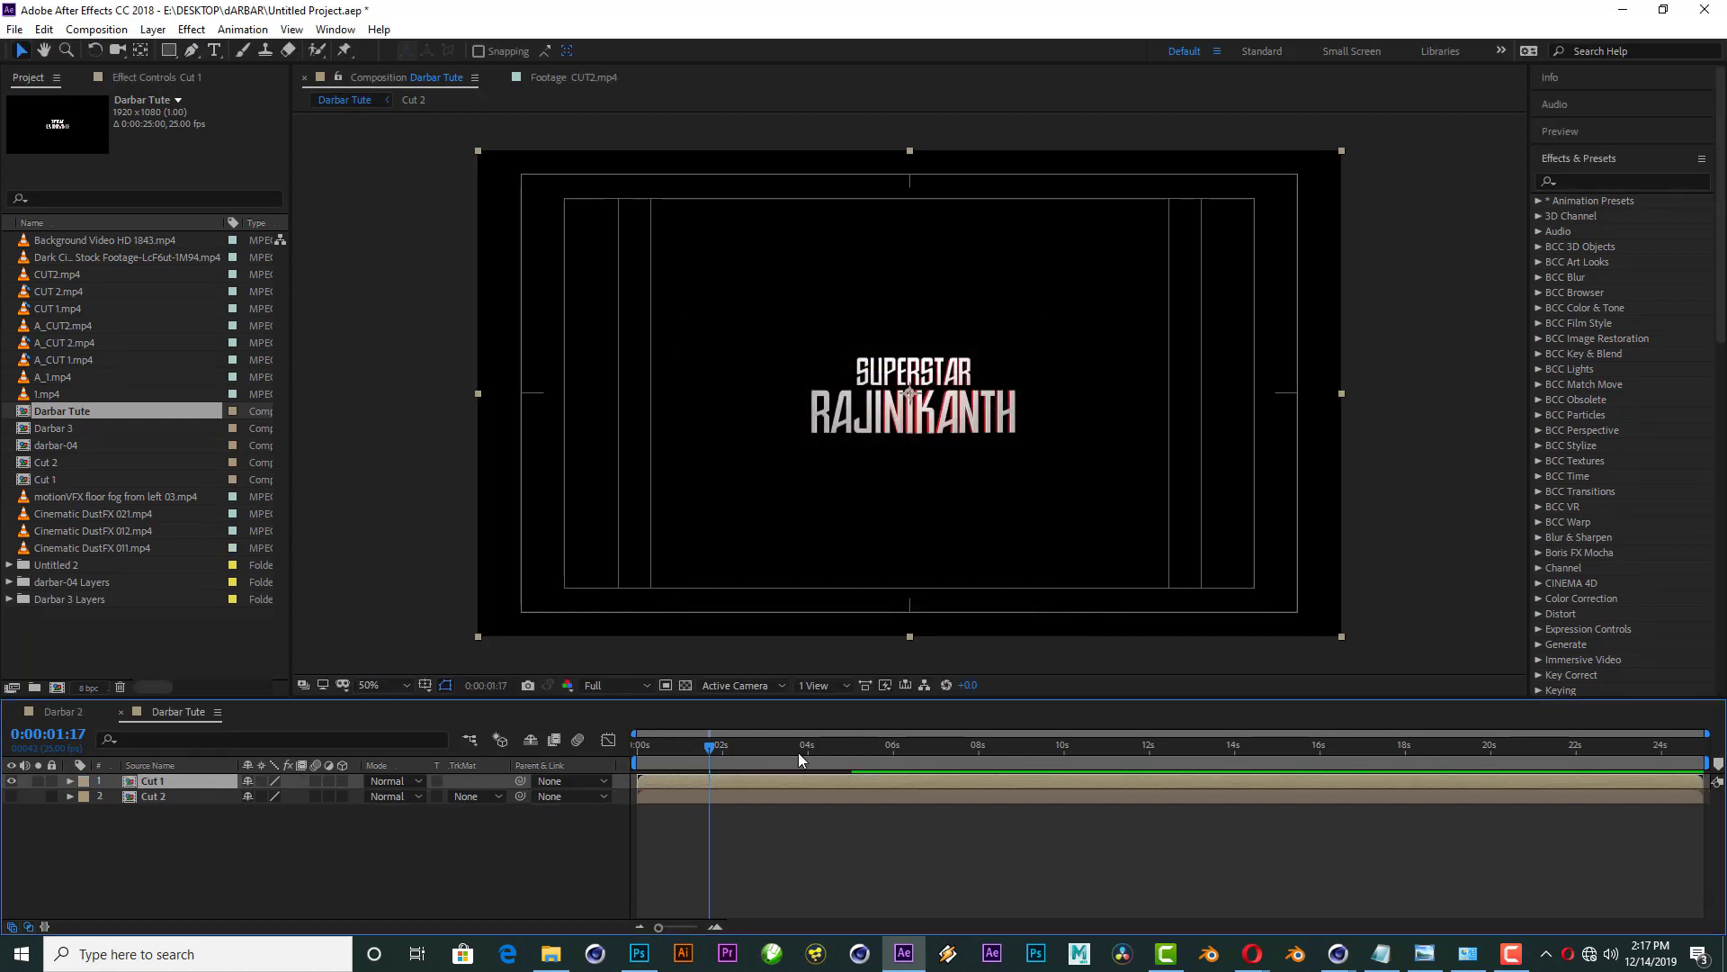
drag(704, 749, 736, 750)
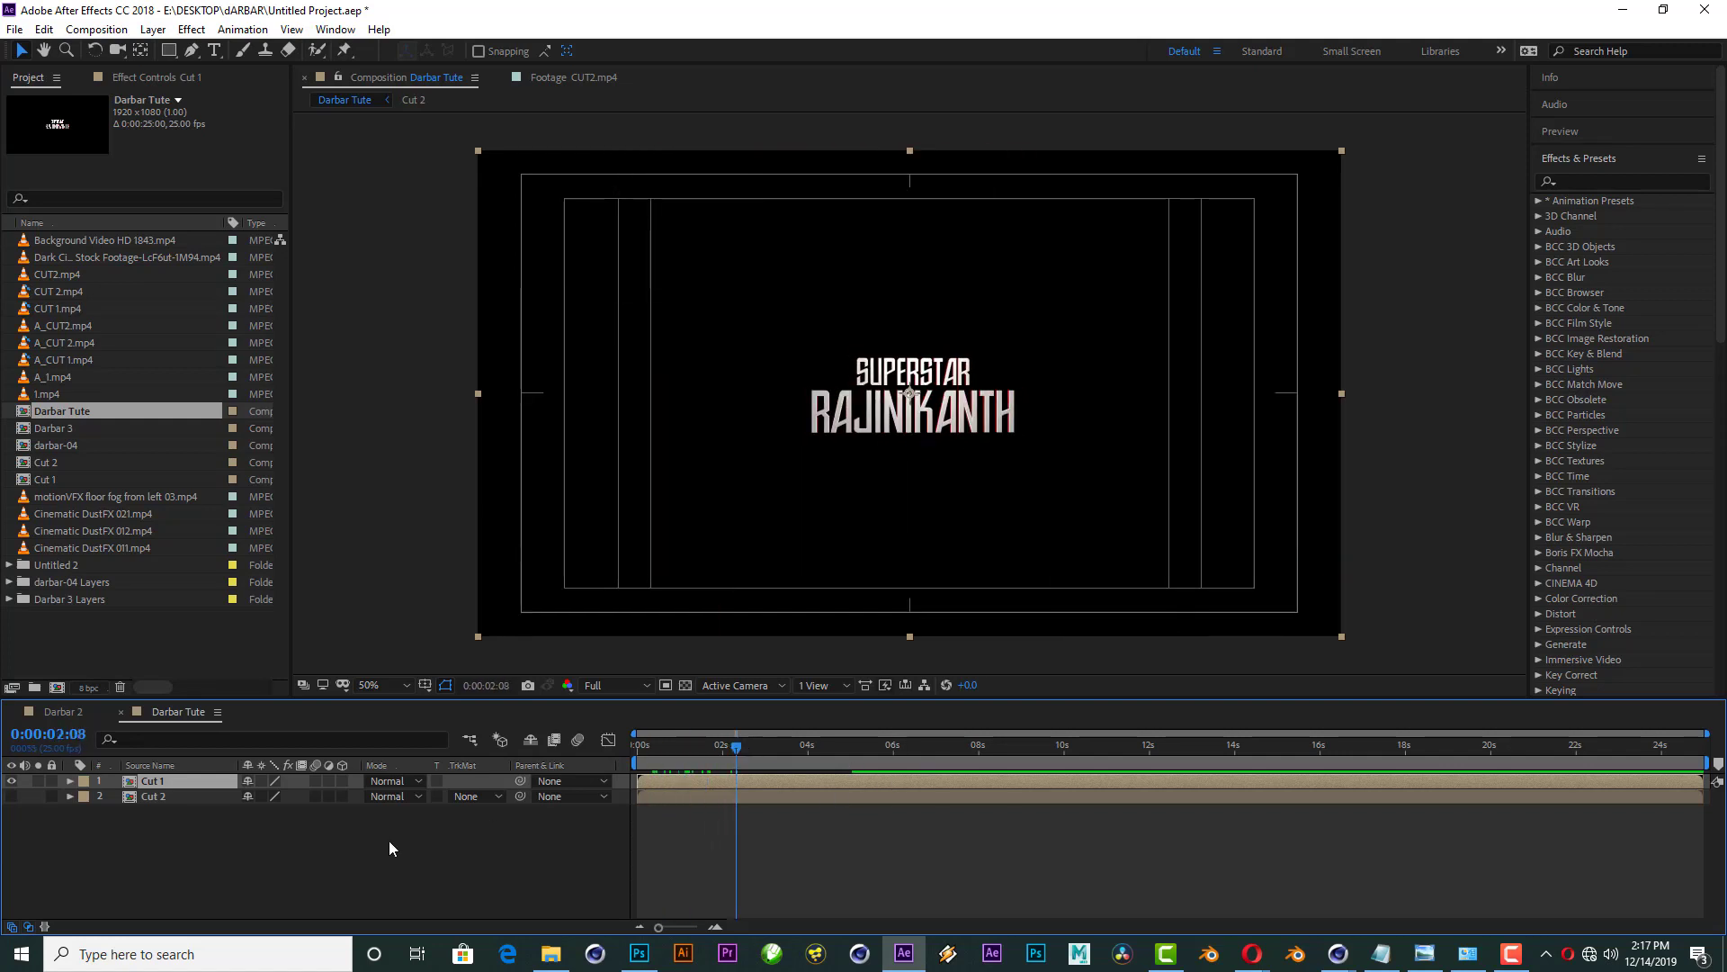
Step: Add A_1.mp4 and 1.mp4 to the timeline, hide Cut 1, and place 1.mp4 below A_1.mp4
click(537, 889)
click(47, 394)
shift+click(54, 377)
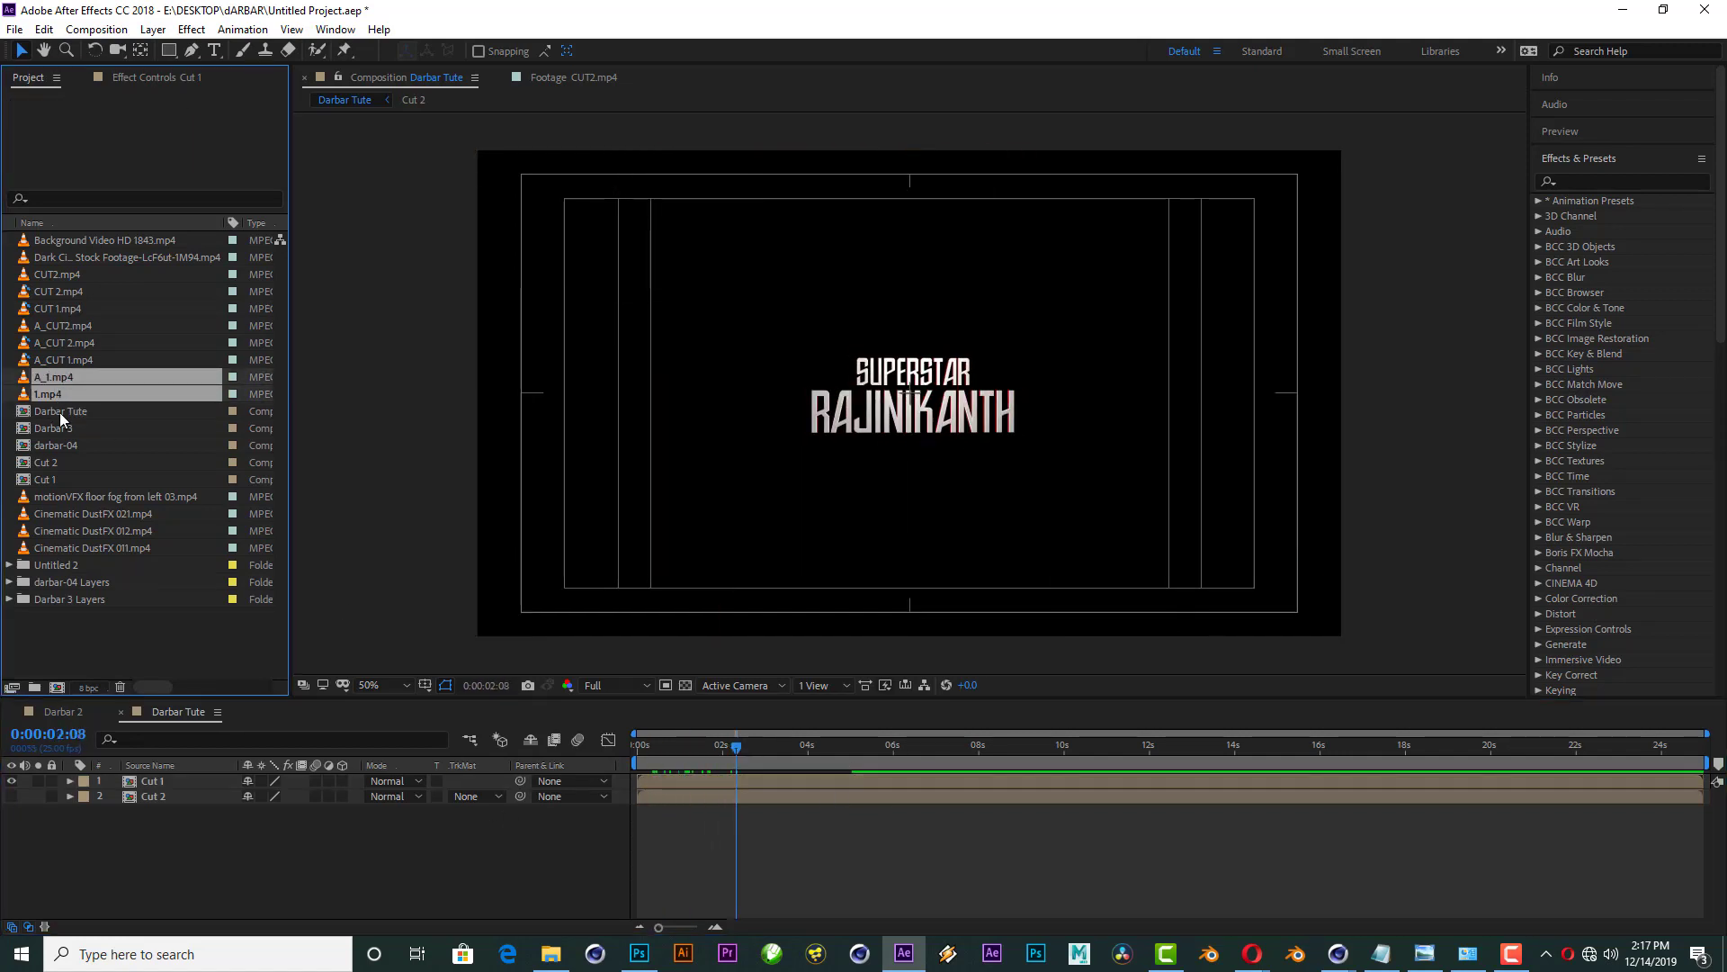
drag(54, 377, 28, 821)
click(11, 812)
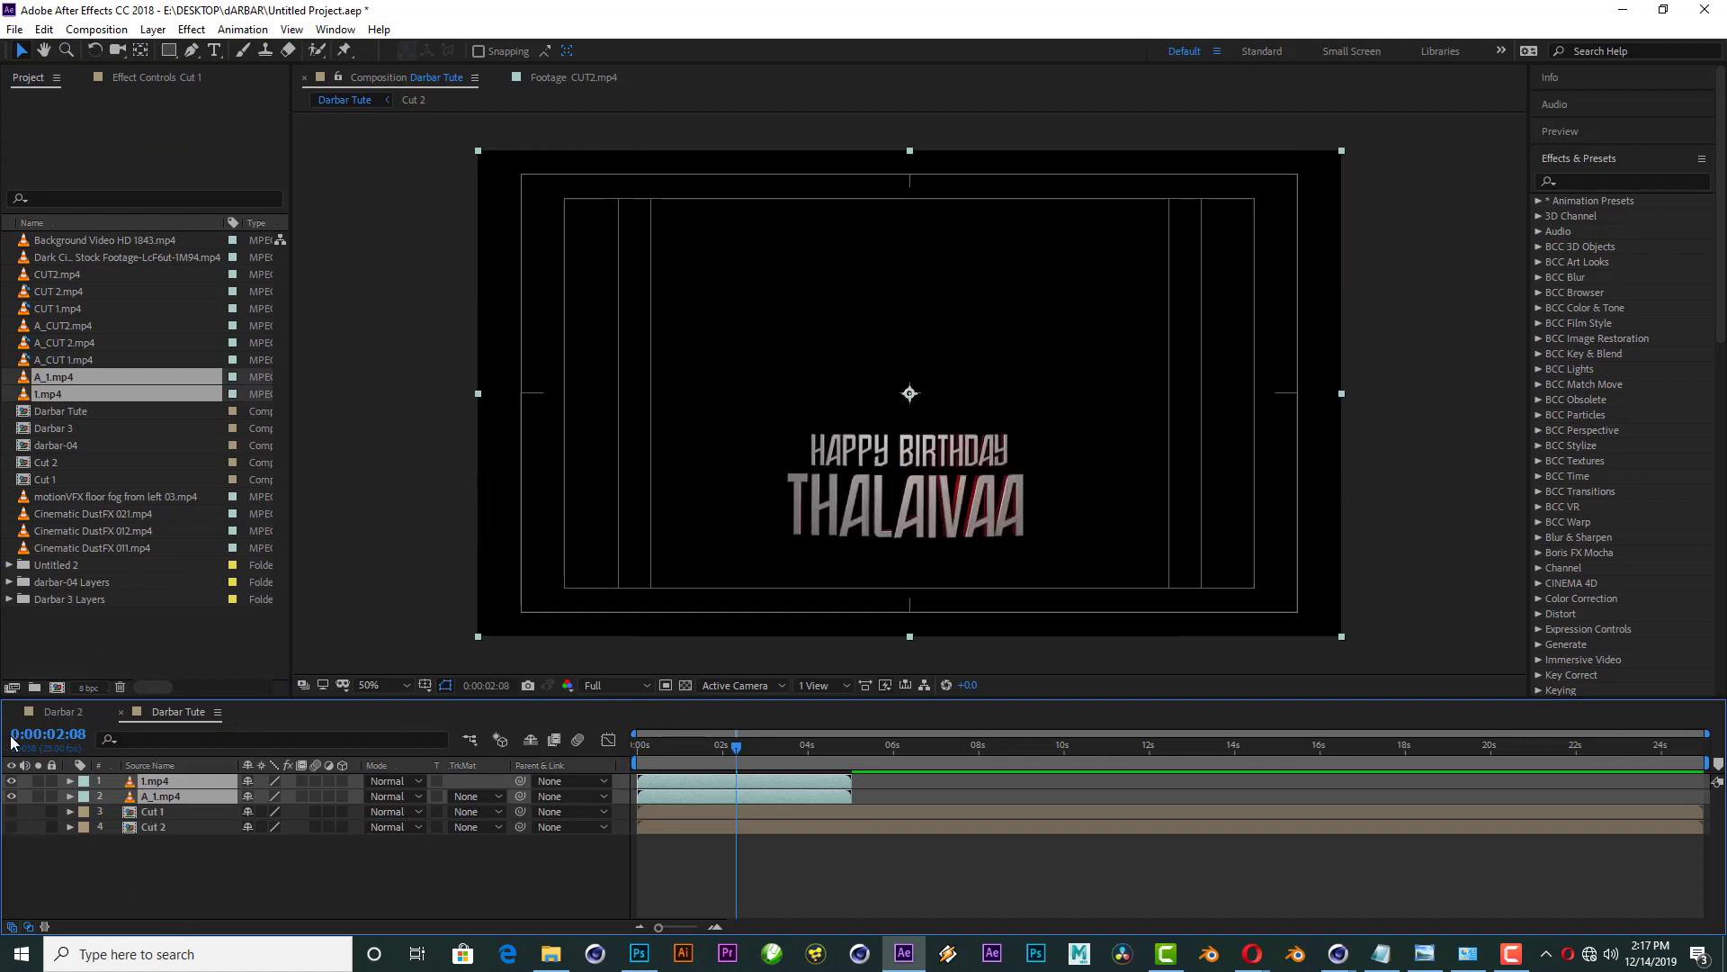
click(170, 870)
click(155, 780)
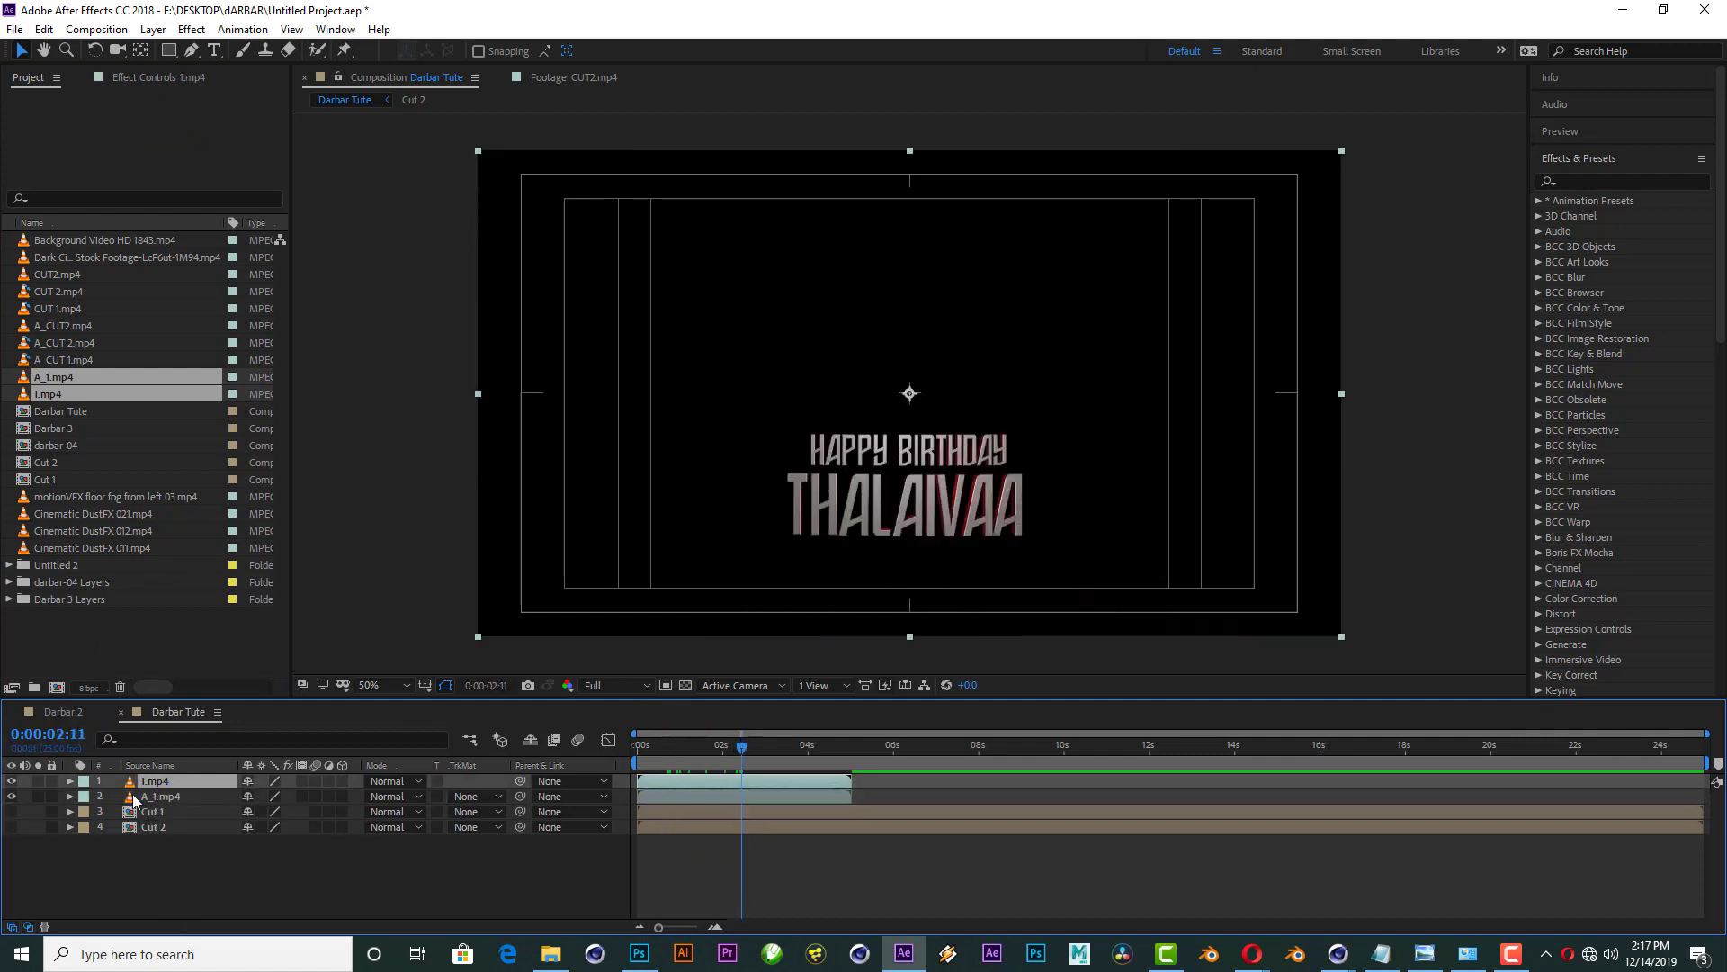
drag(155, 783, 153, 813)
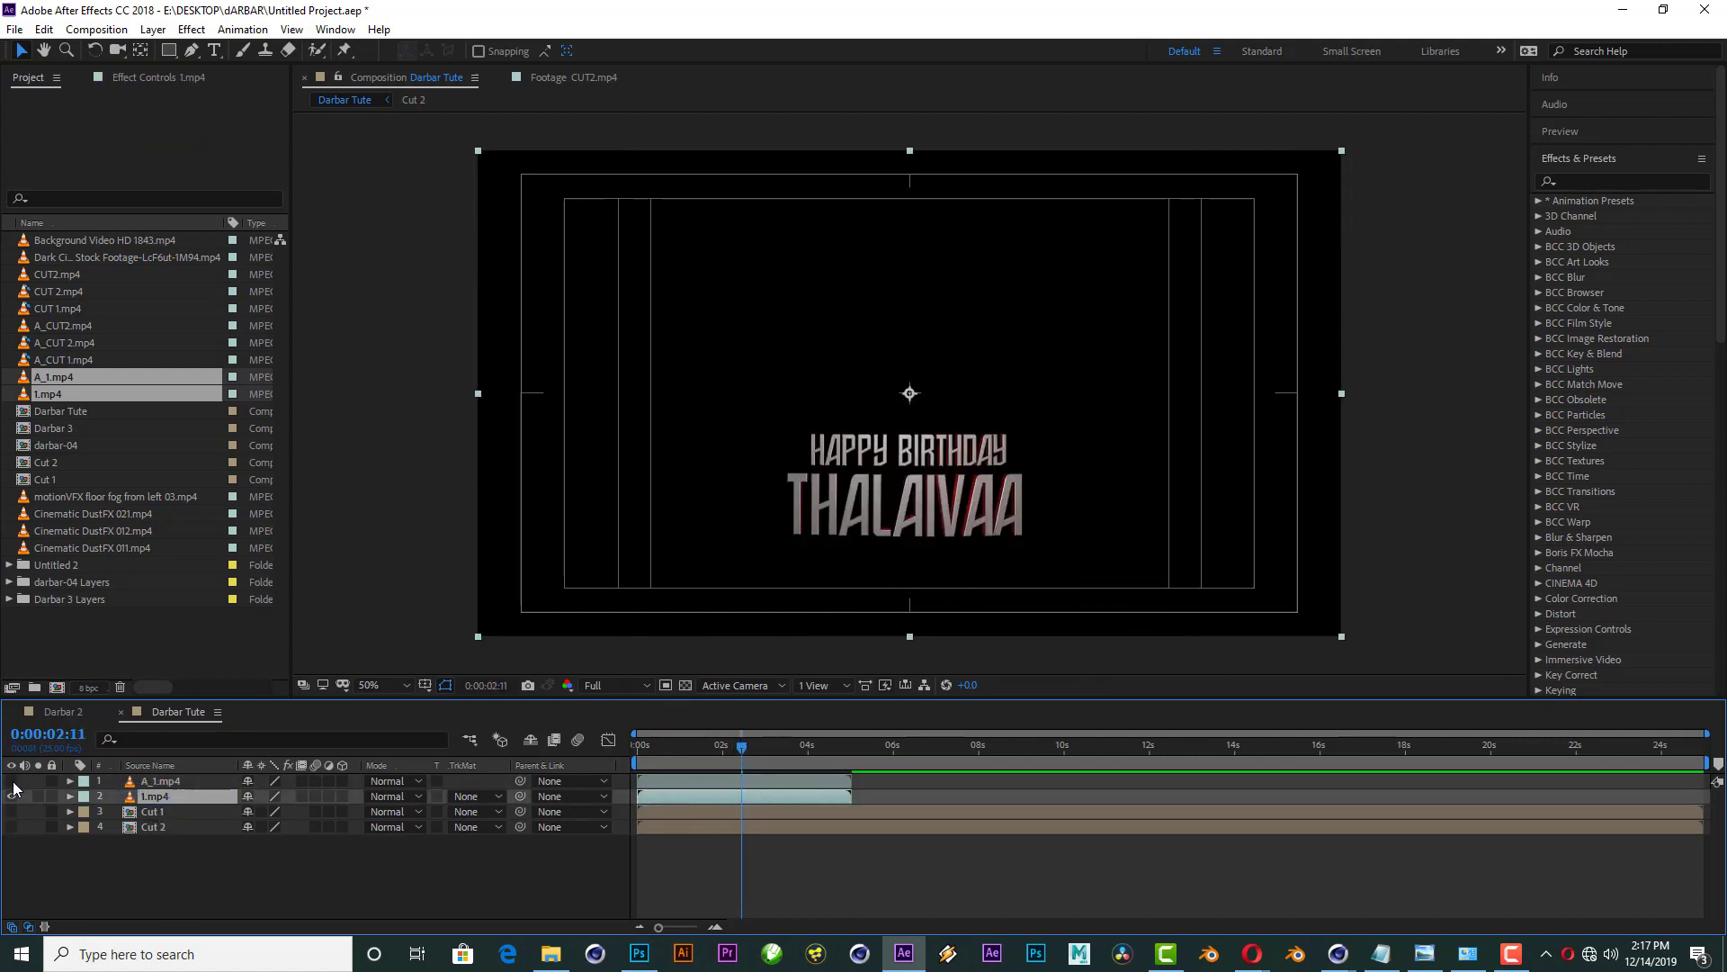
Step: Luma-matte 1.mp4 with A_1.mp4 and precompose both as 'Cut 3'
shift+click(160, 781)
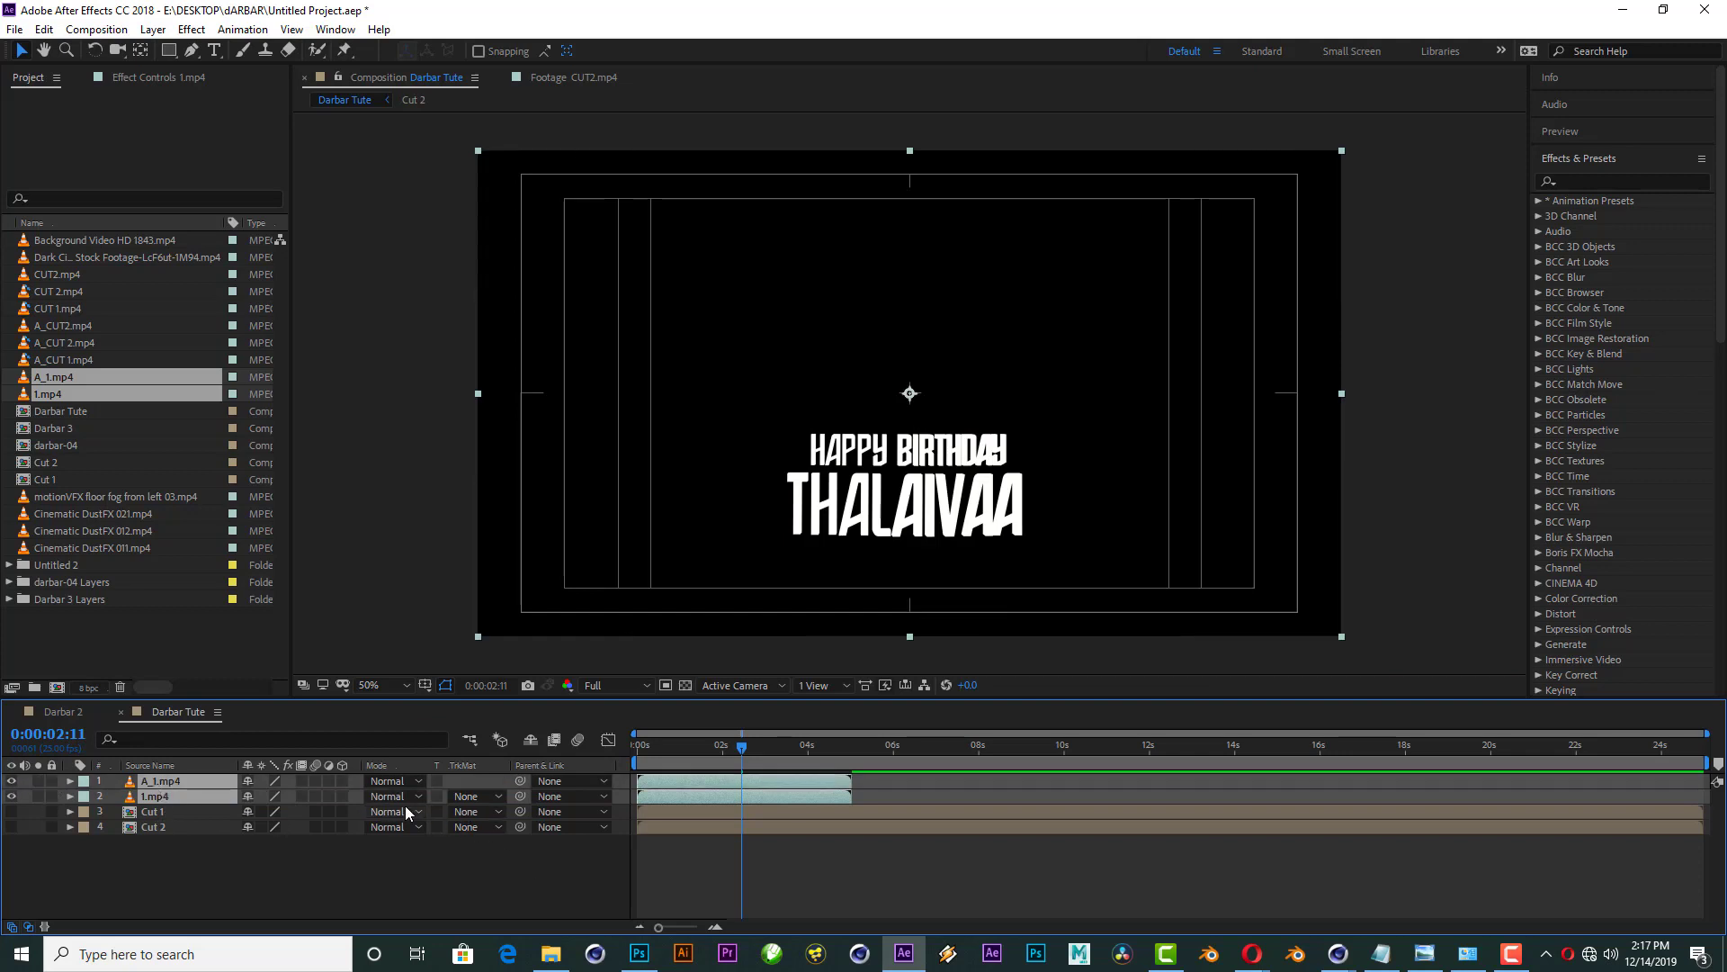
click(475, 797)
click(531, 880)
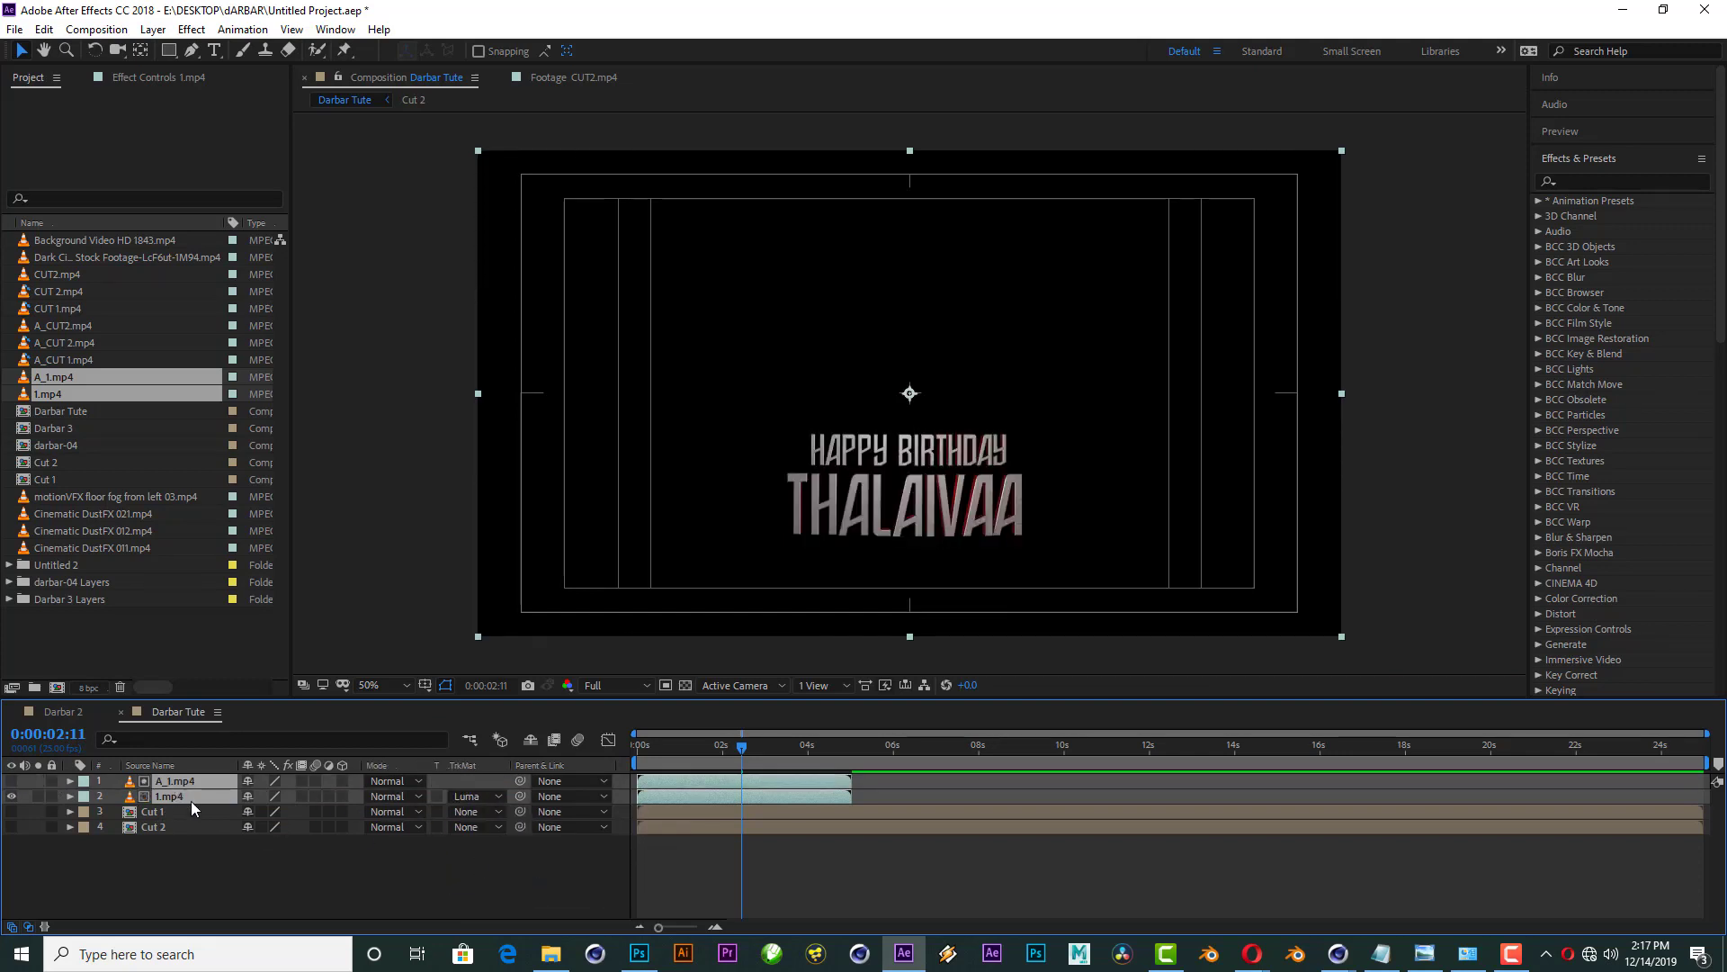
key(ctrl+shift+c)
text(Cut 3)
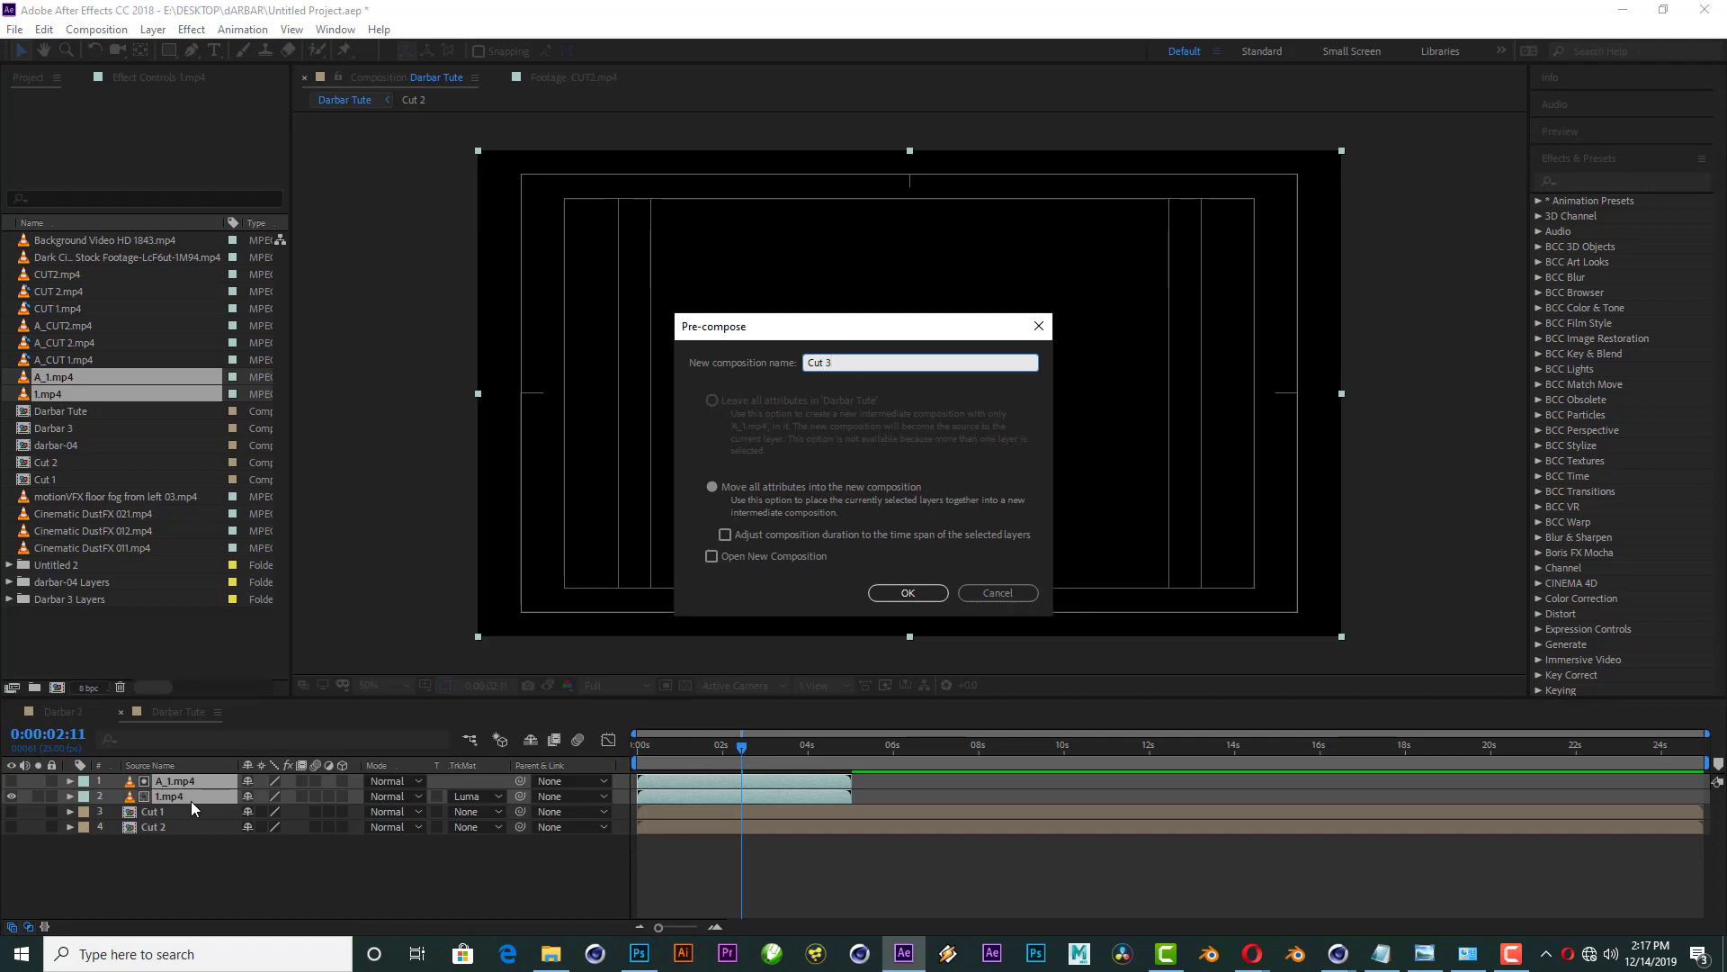
key(Return)
Step: Check the HAPPY BIRTHDAY THALAIVAA animation over transparency, then view it at 100%
click(684, 686)
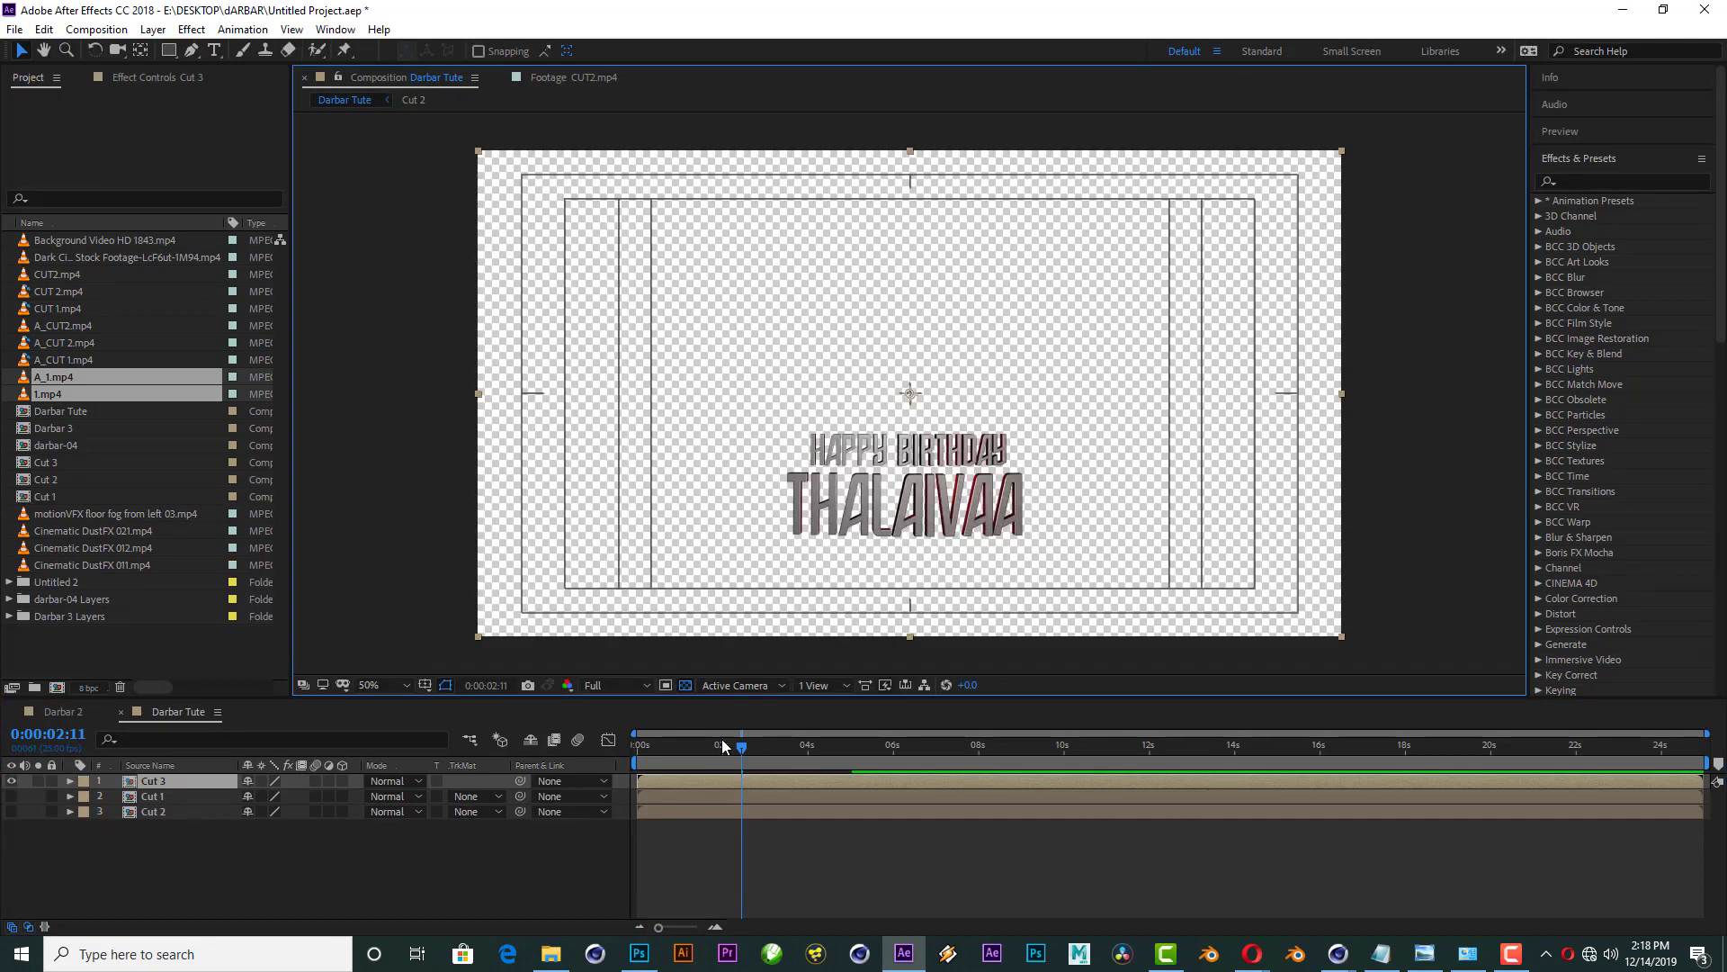
drag(722, 745, 781, 744)
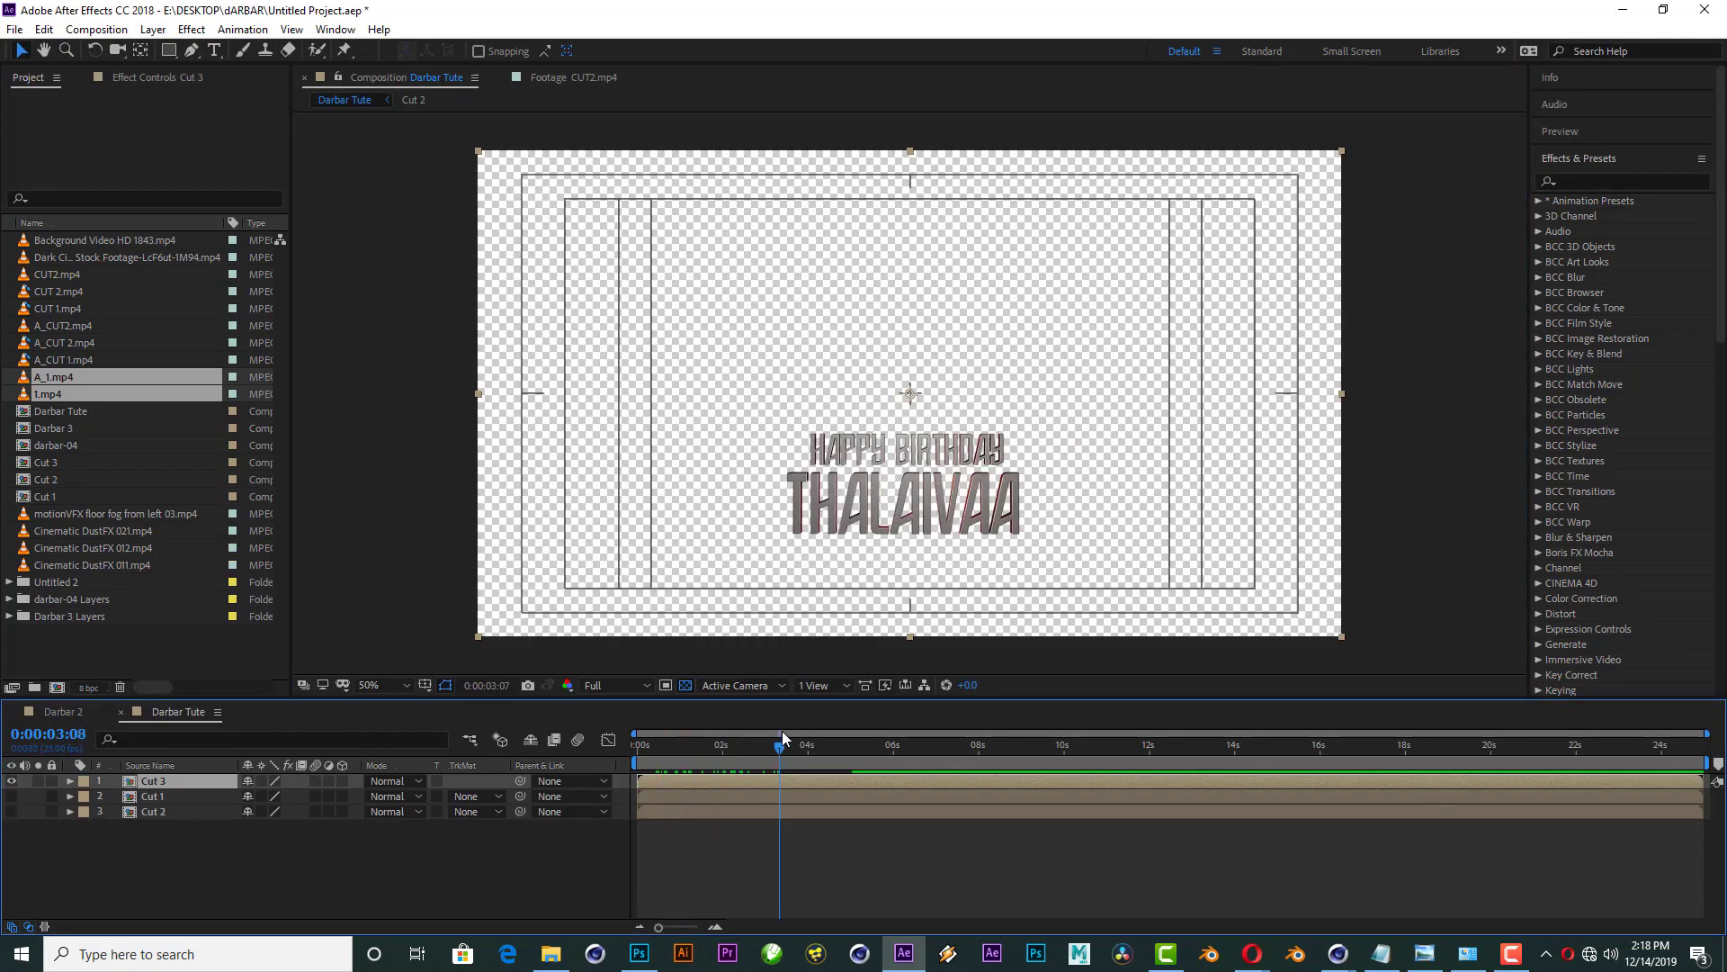
click(686, 685)
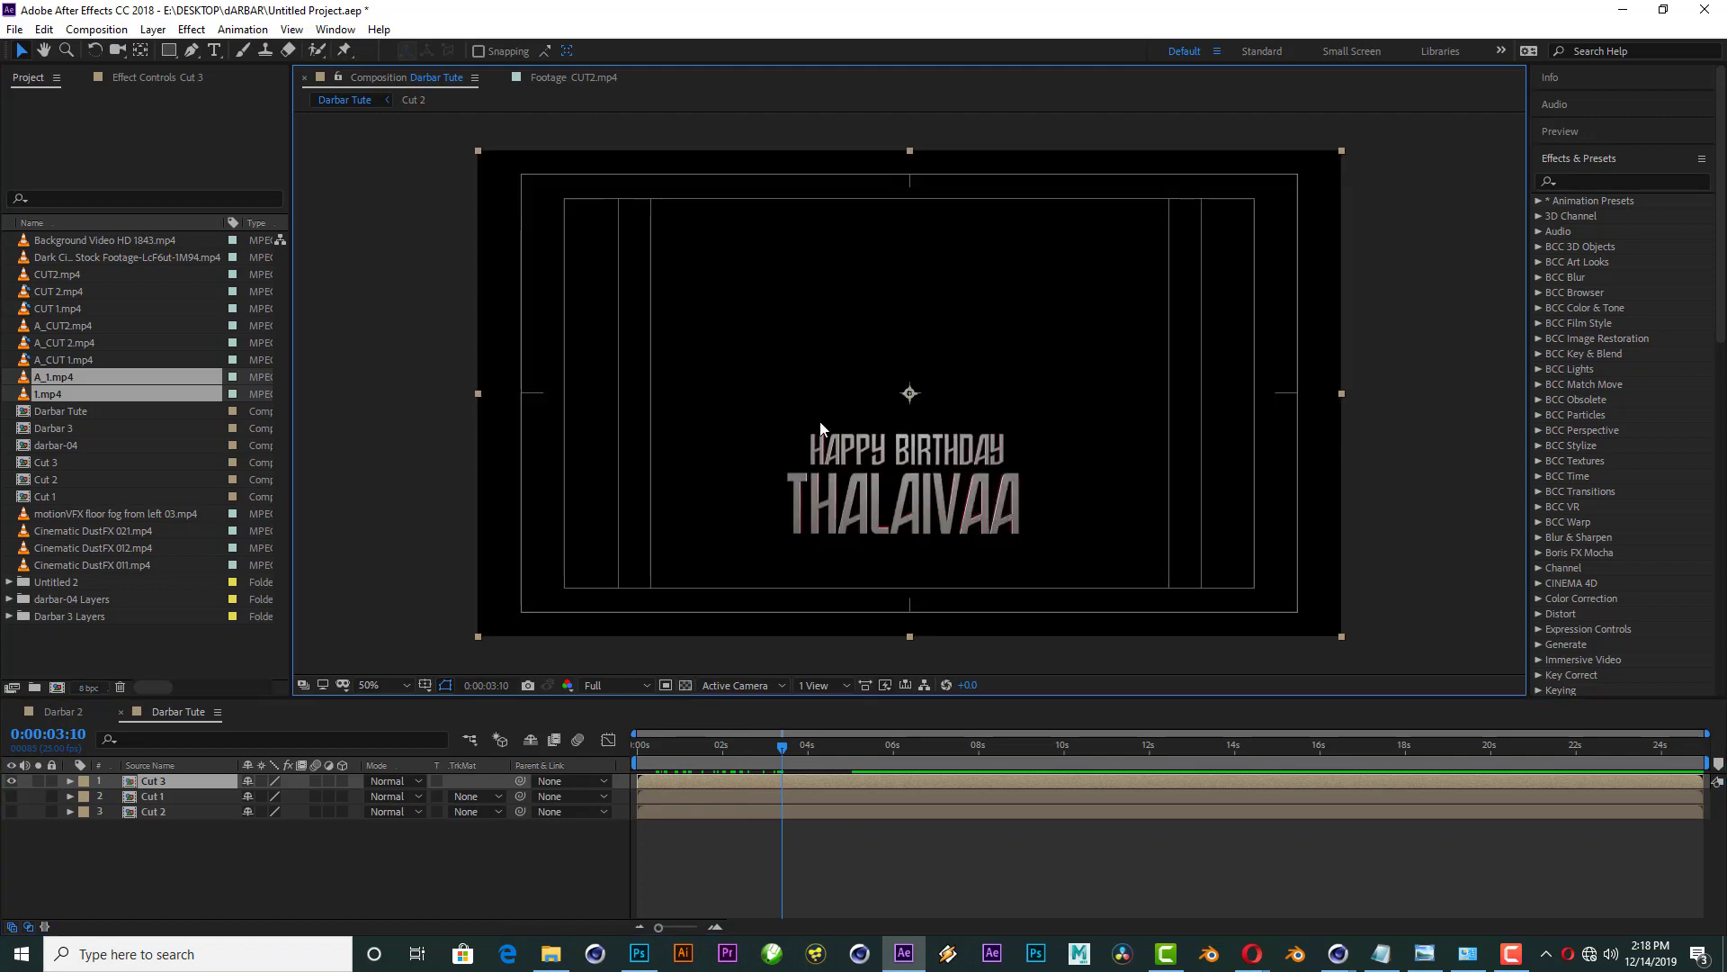
key(period)
click(216, 872)
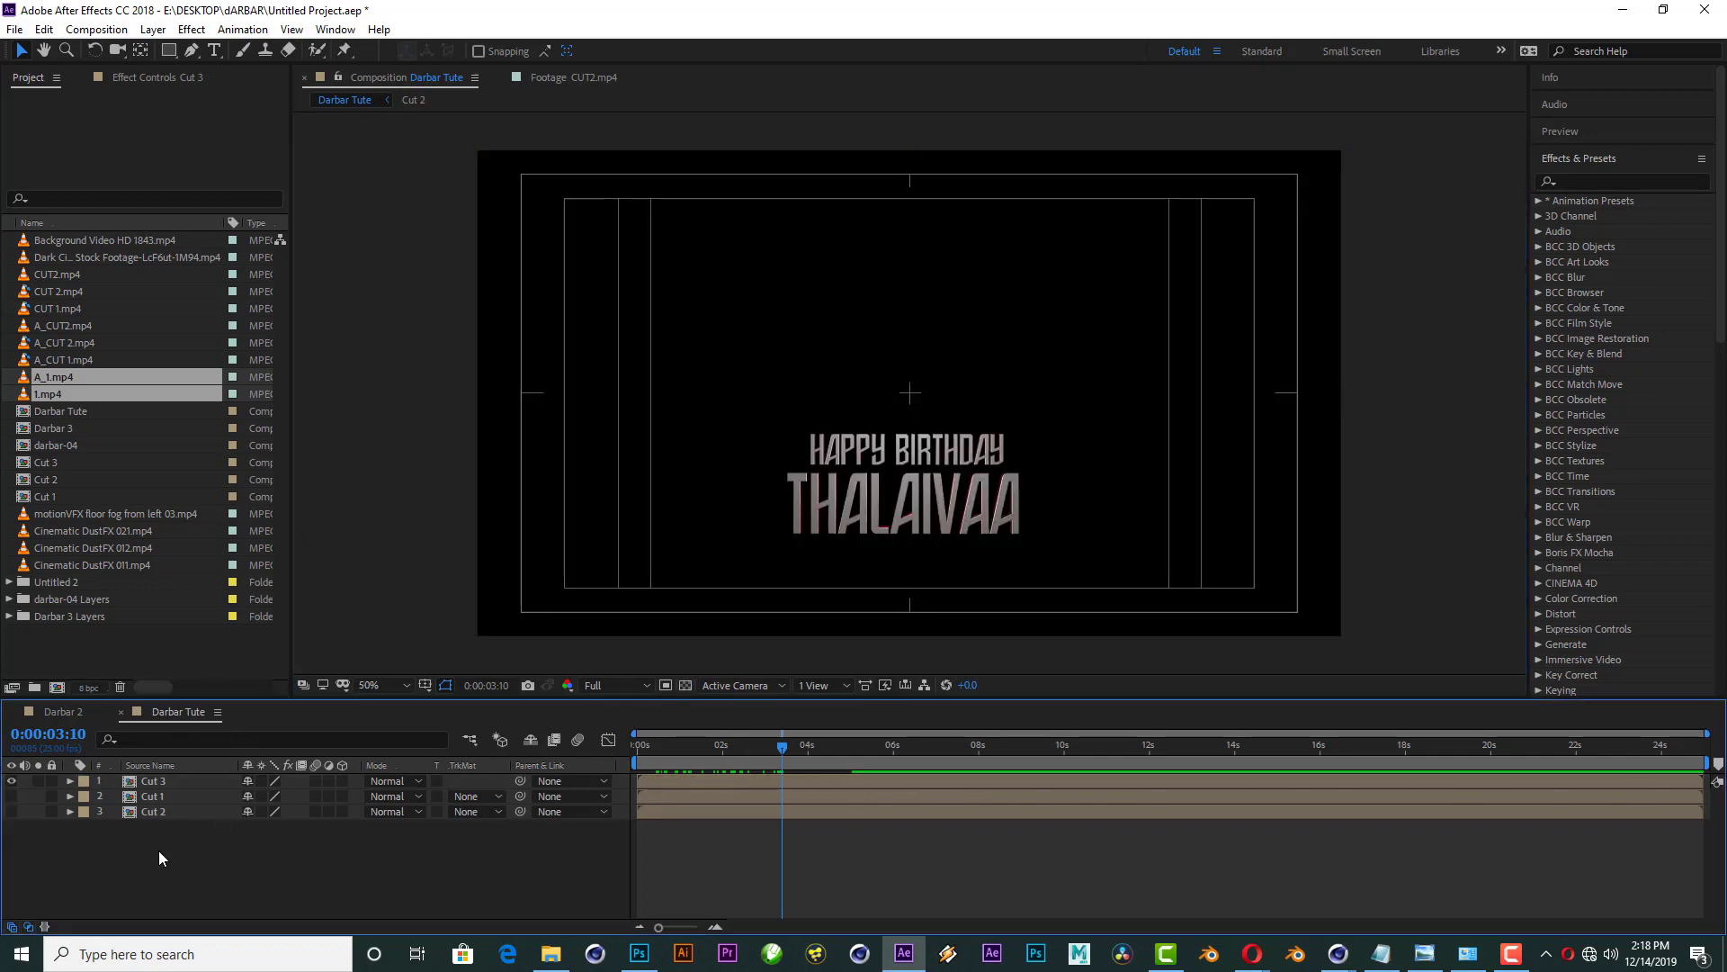
Step: Hide Cut 3 and drag the Darbar 3 composition into Darbar Tute as layer 4
click(11, 781)
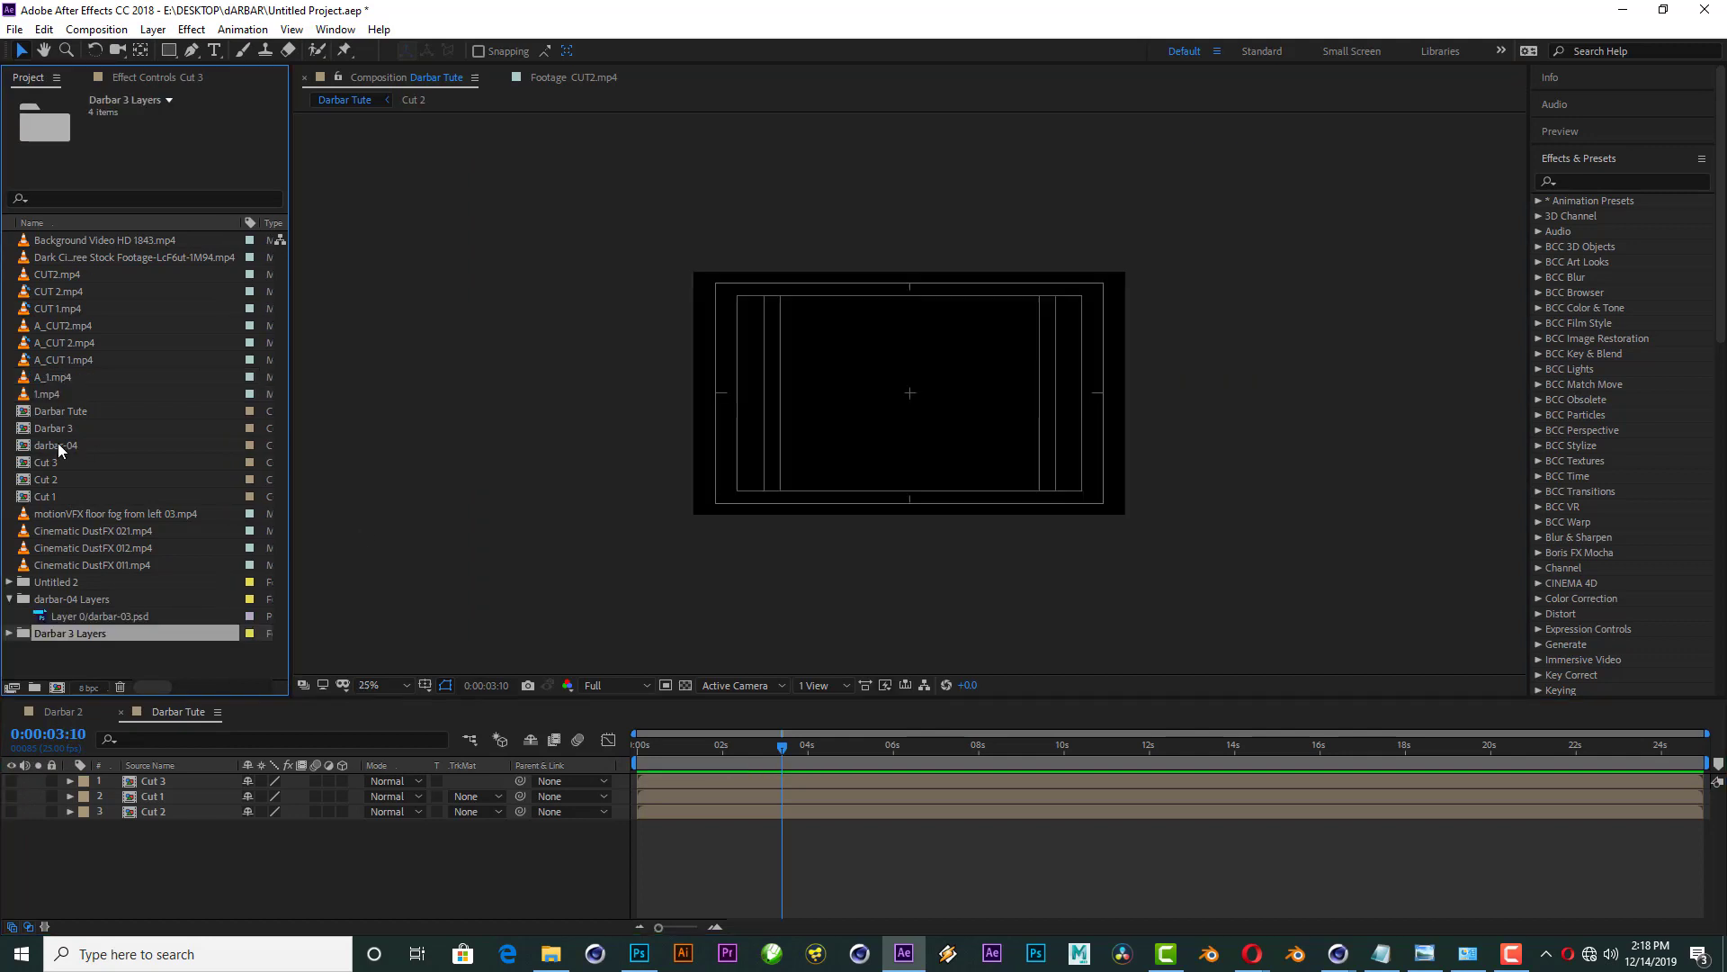
click(57, 430)
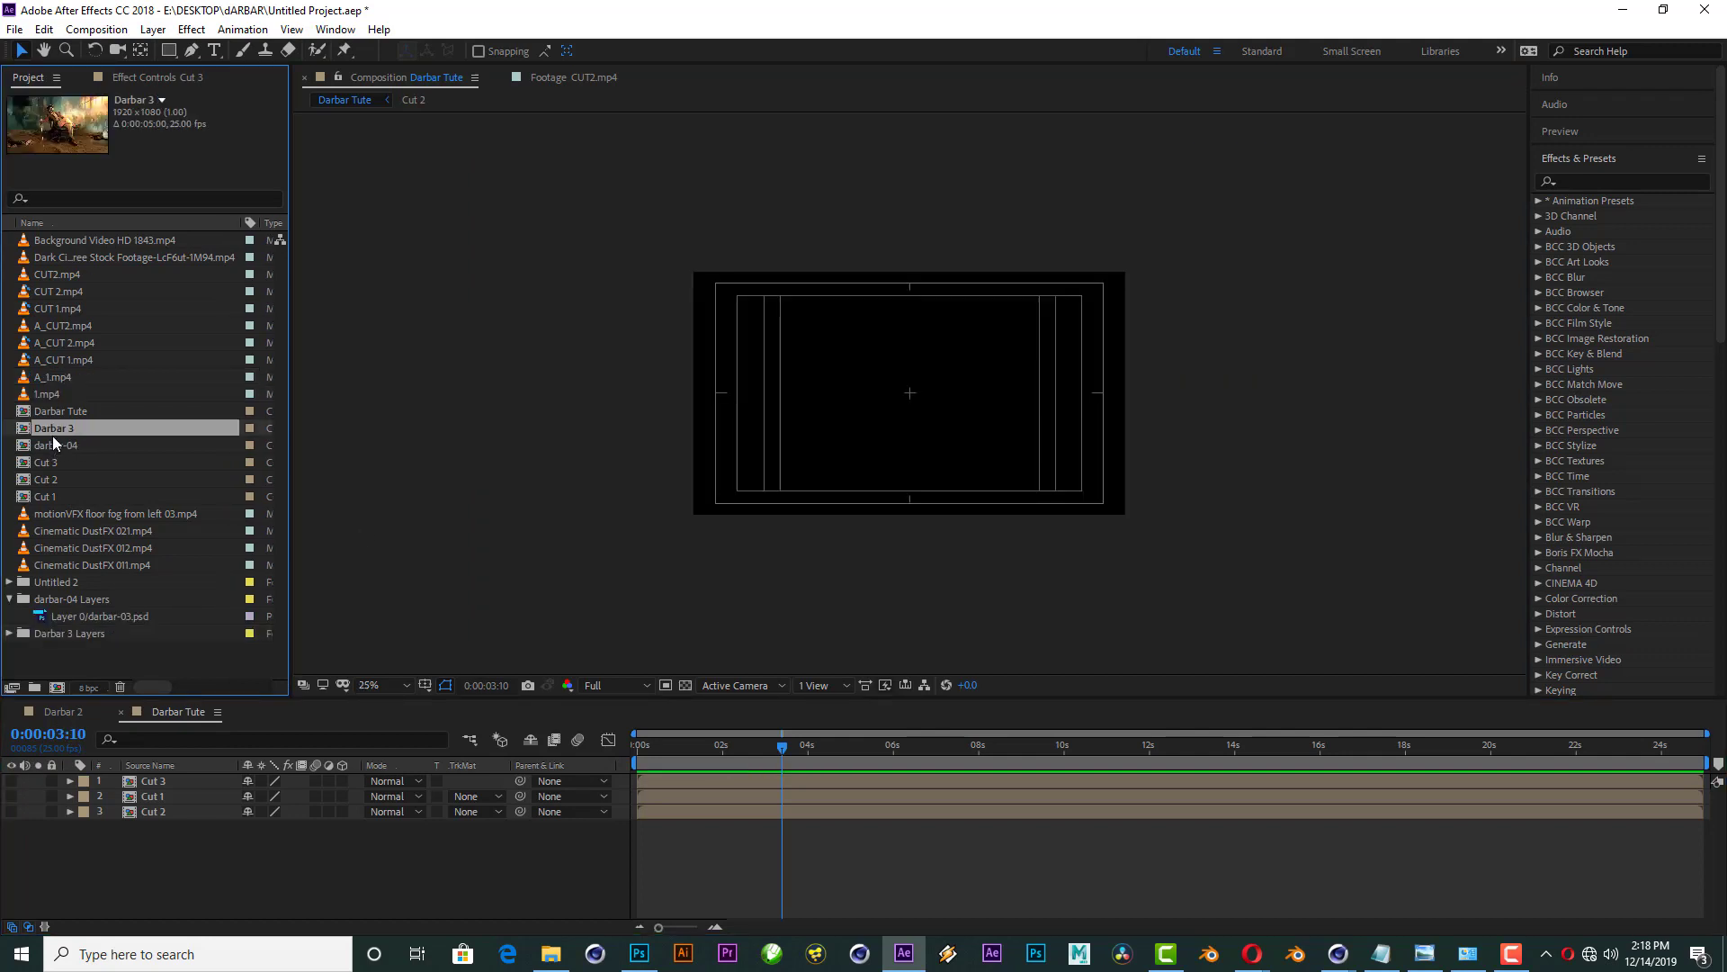
drag(114, 557, 251, 846)
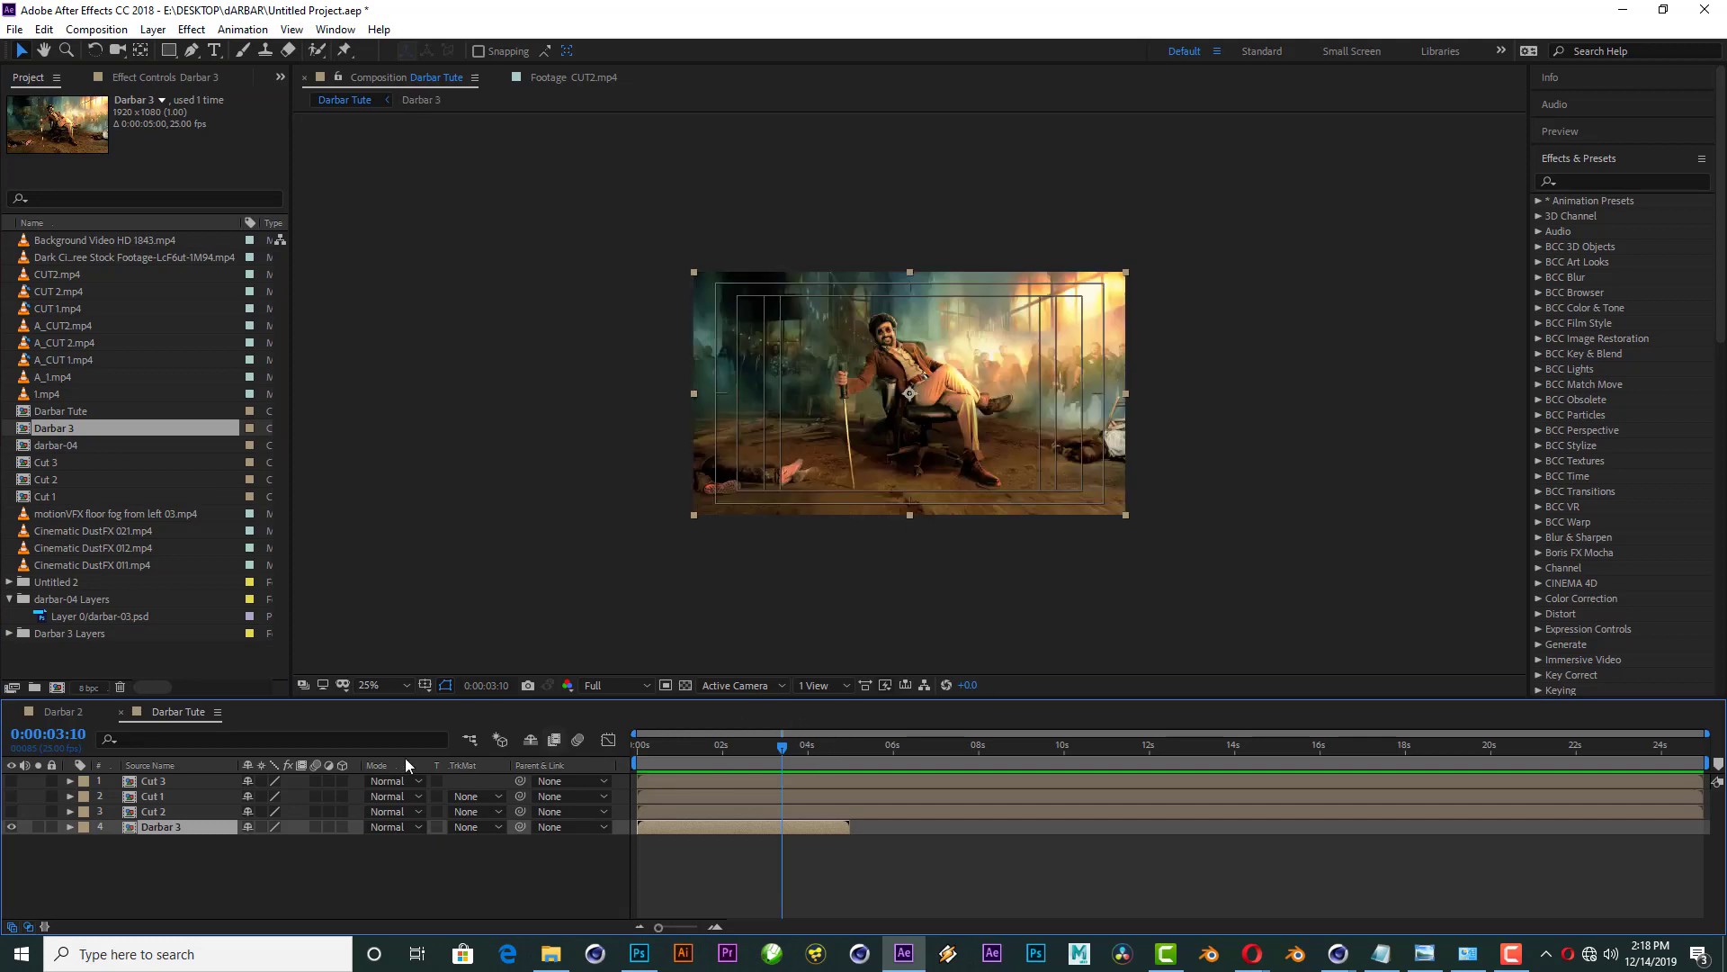
key(period)
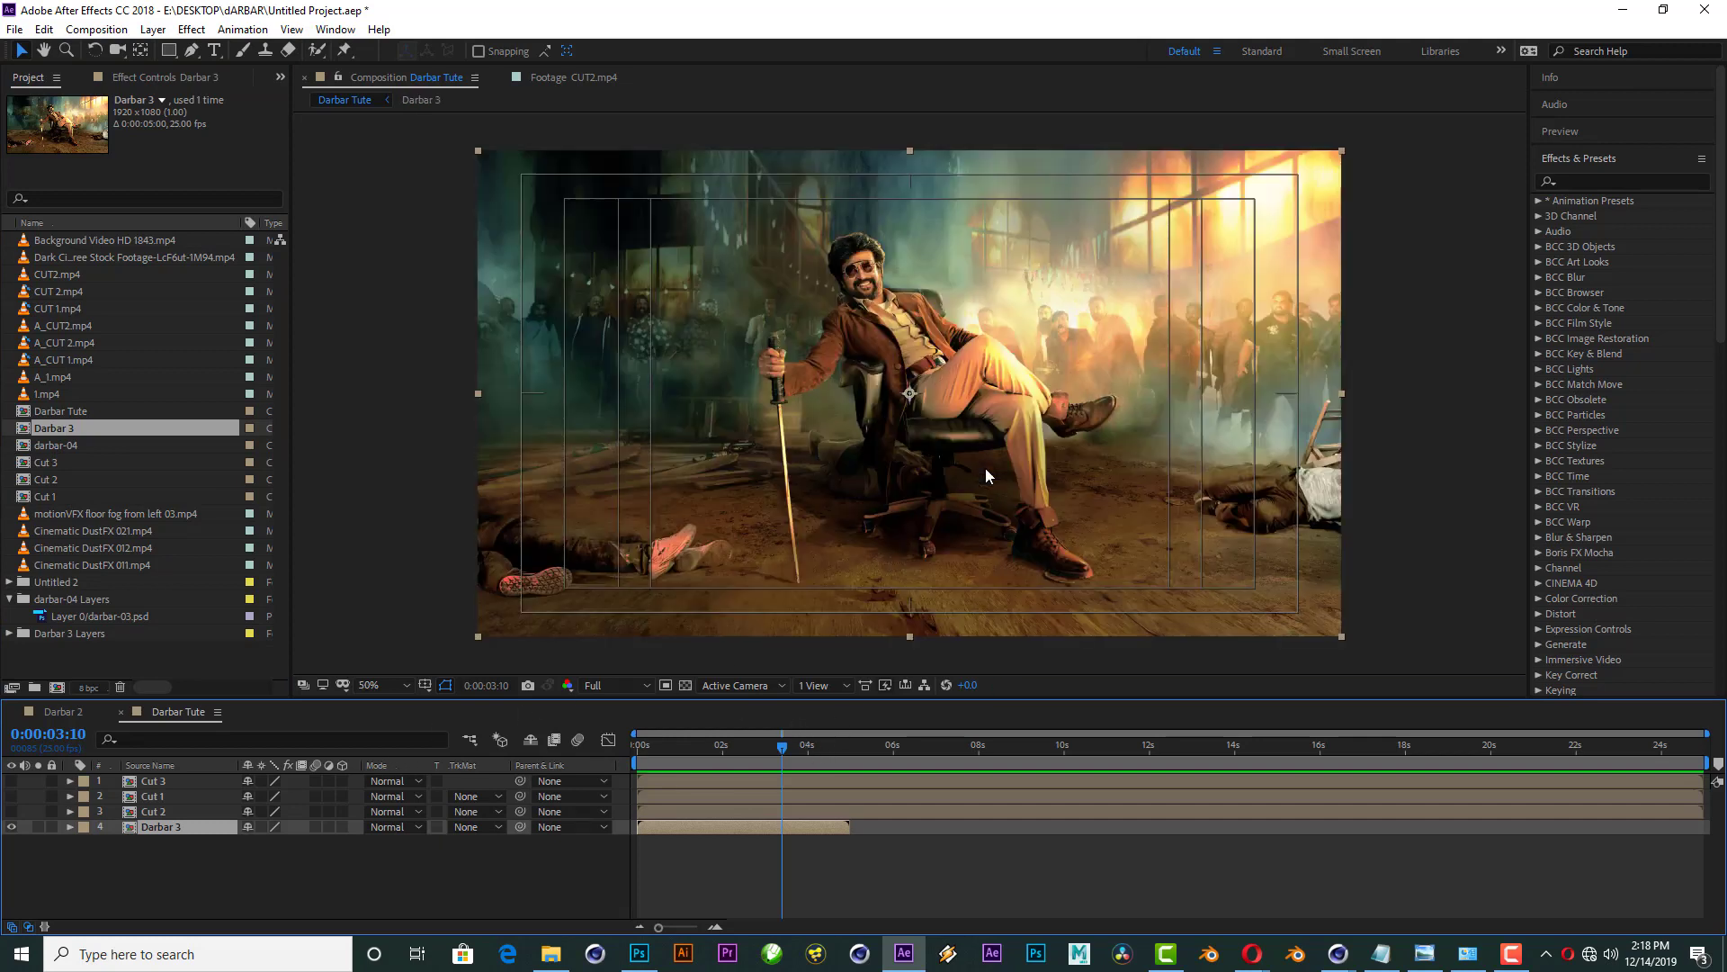
key(comma)
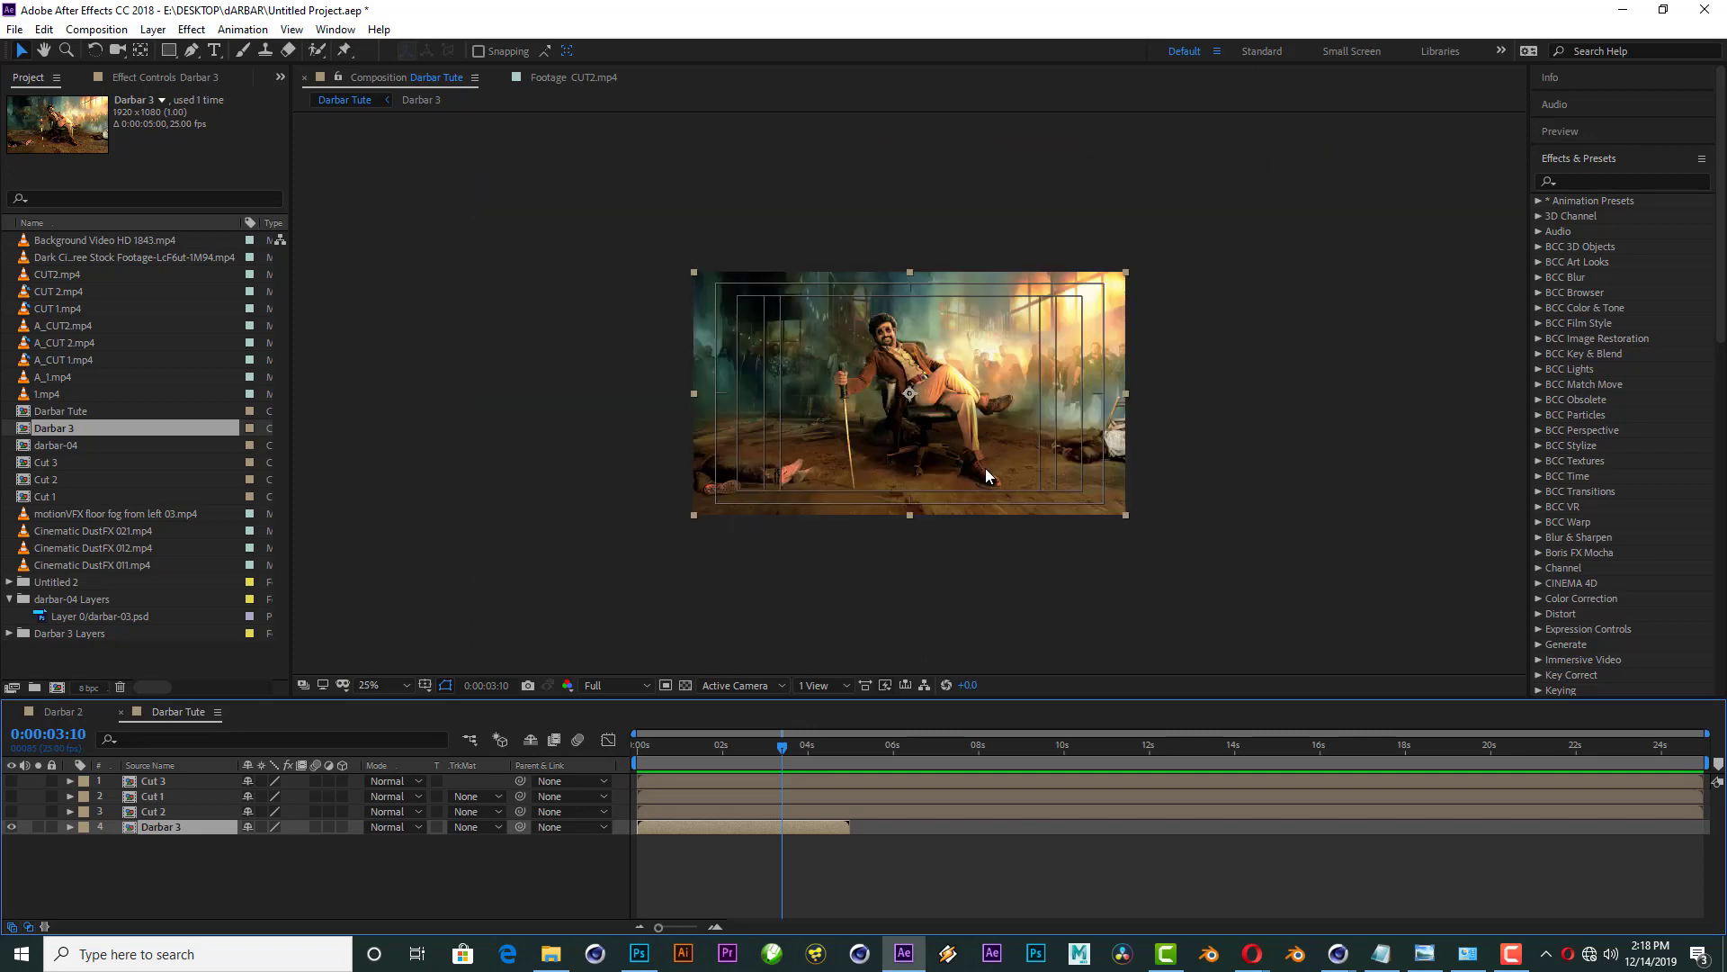
key(period)
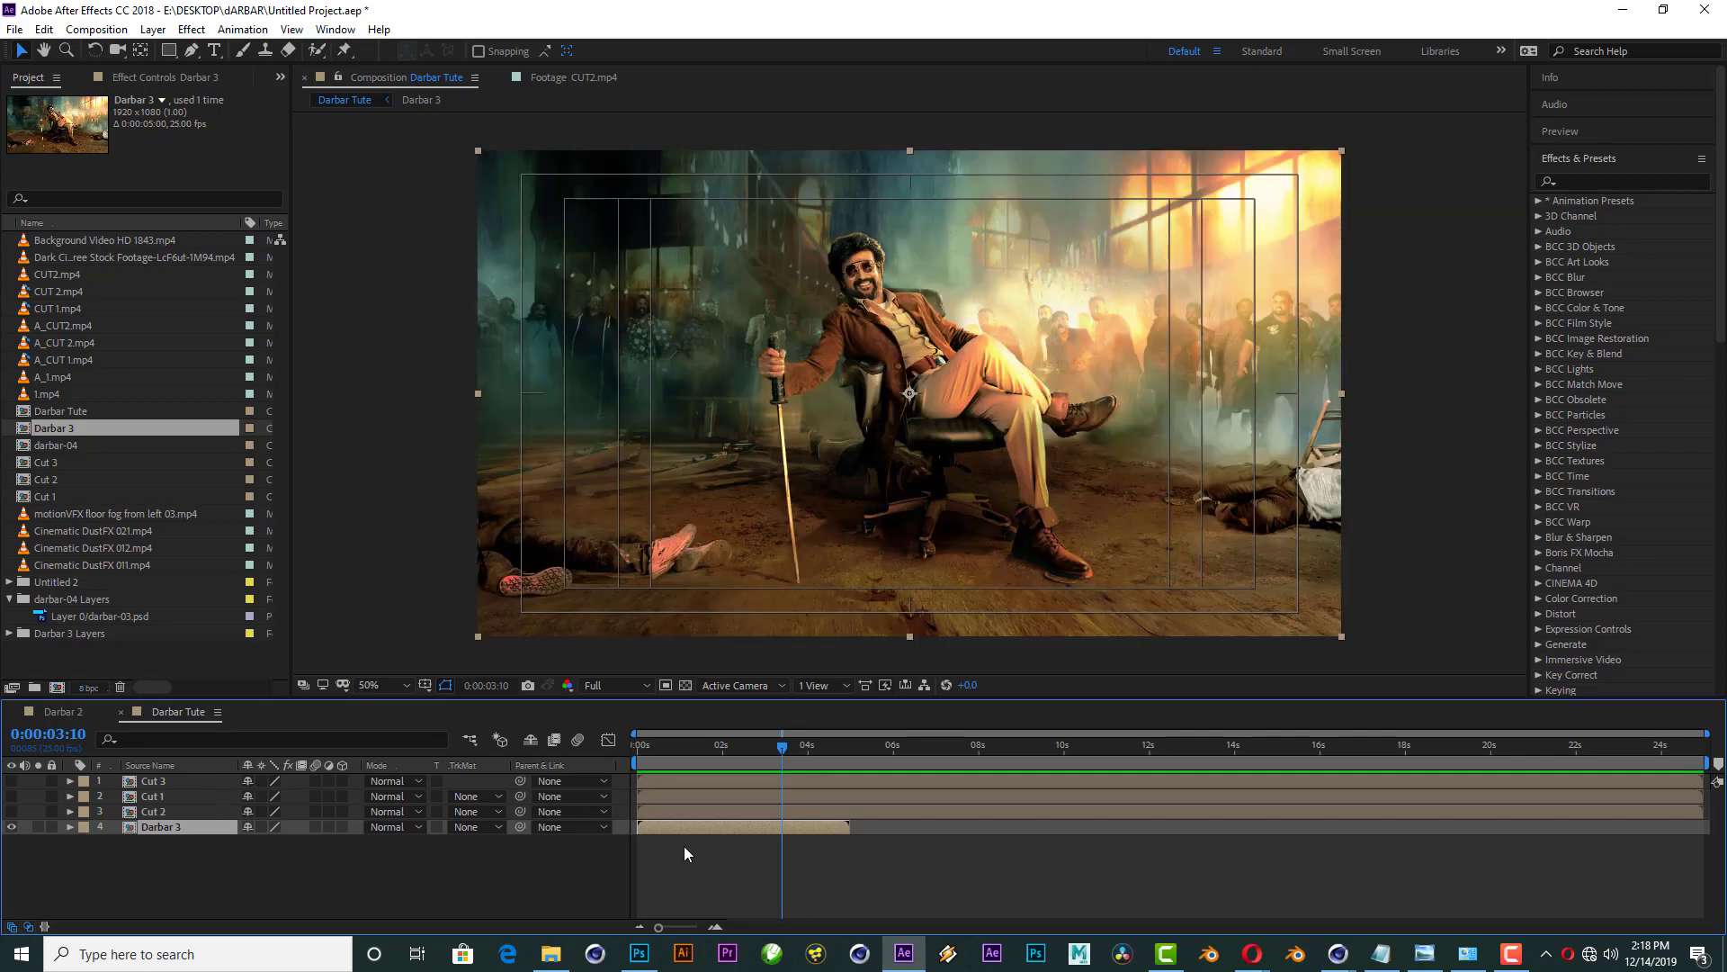
Step: Open Darbar 3 and set its Composition Settings duration to 10 seconds
double_click(159, 829)
key(comma)
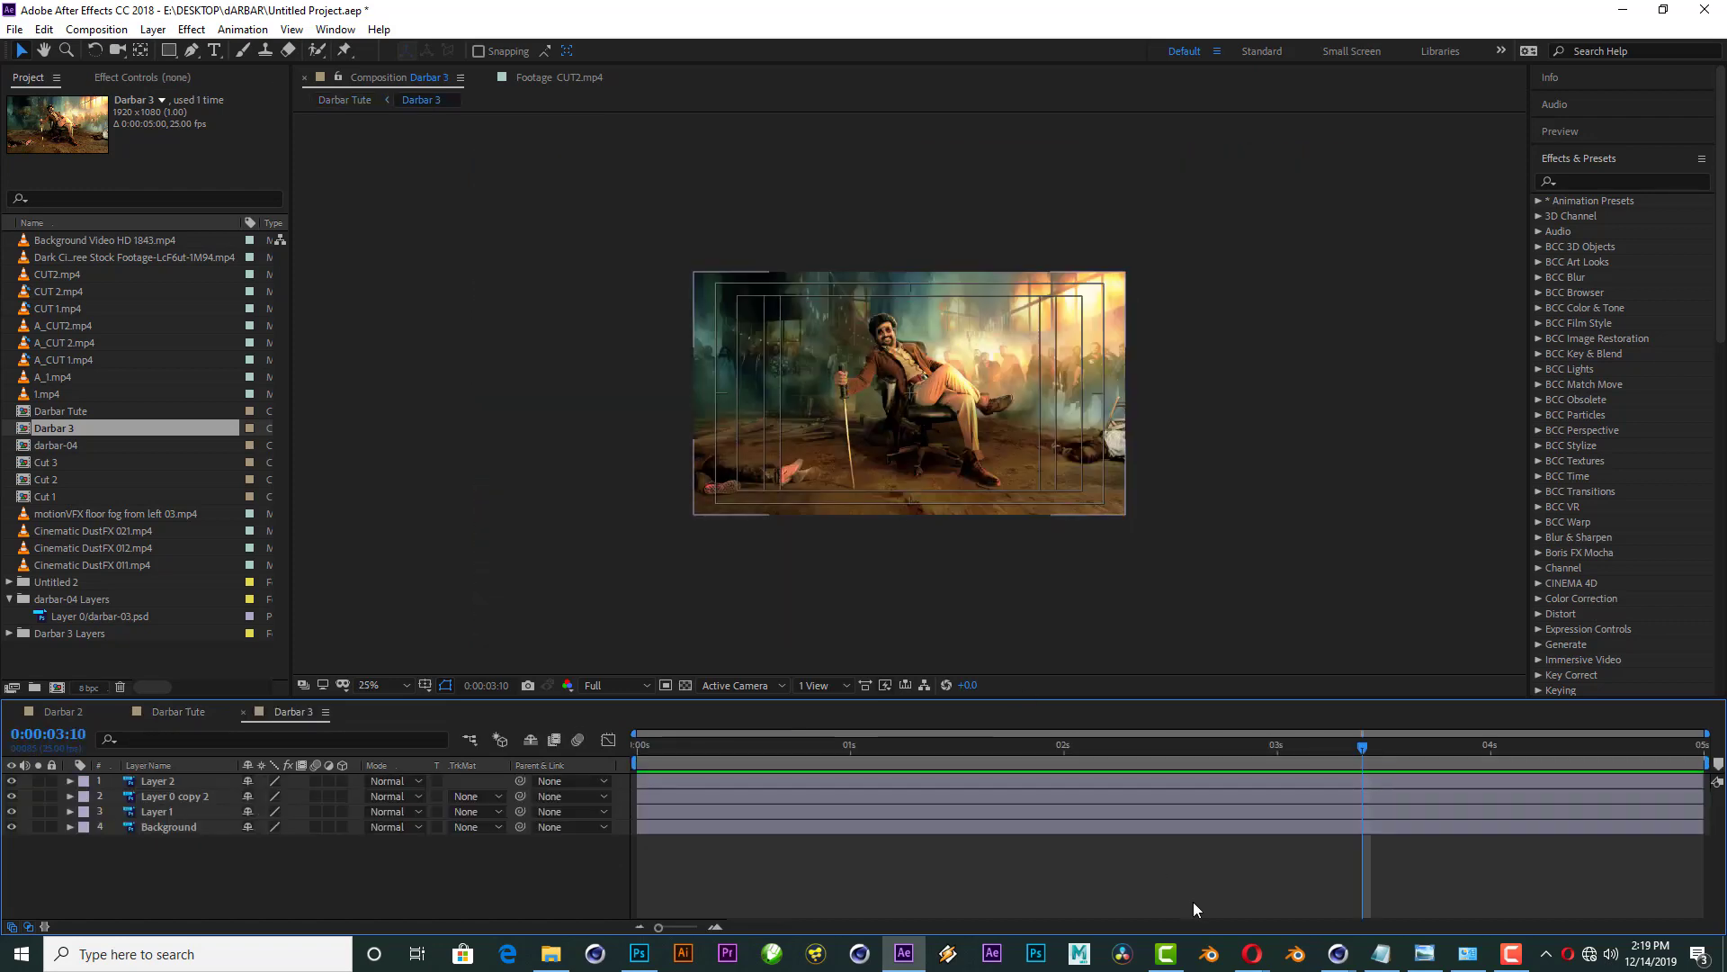
drag(926, 745, 799, 747)
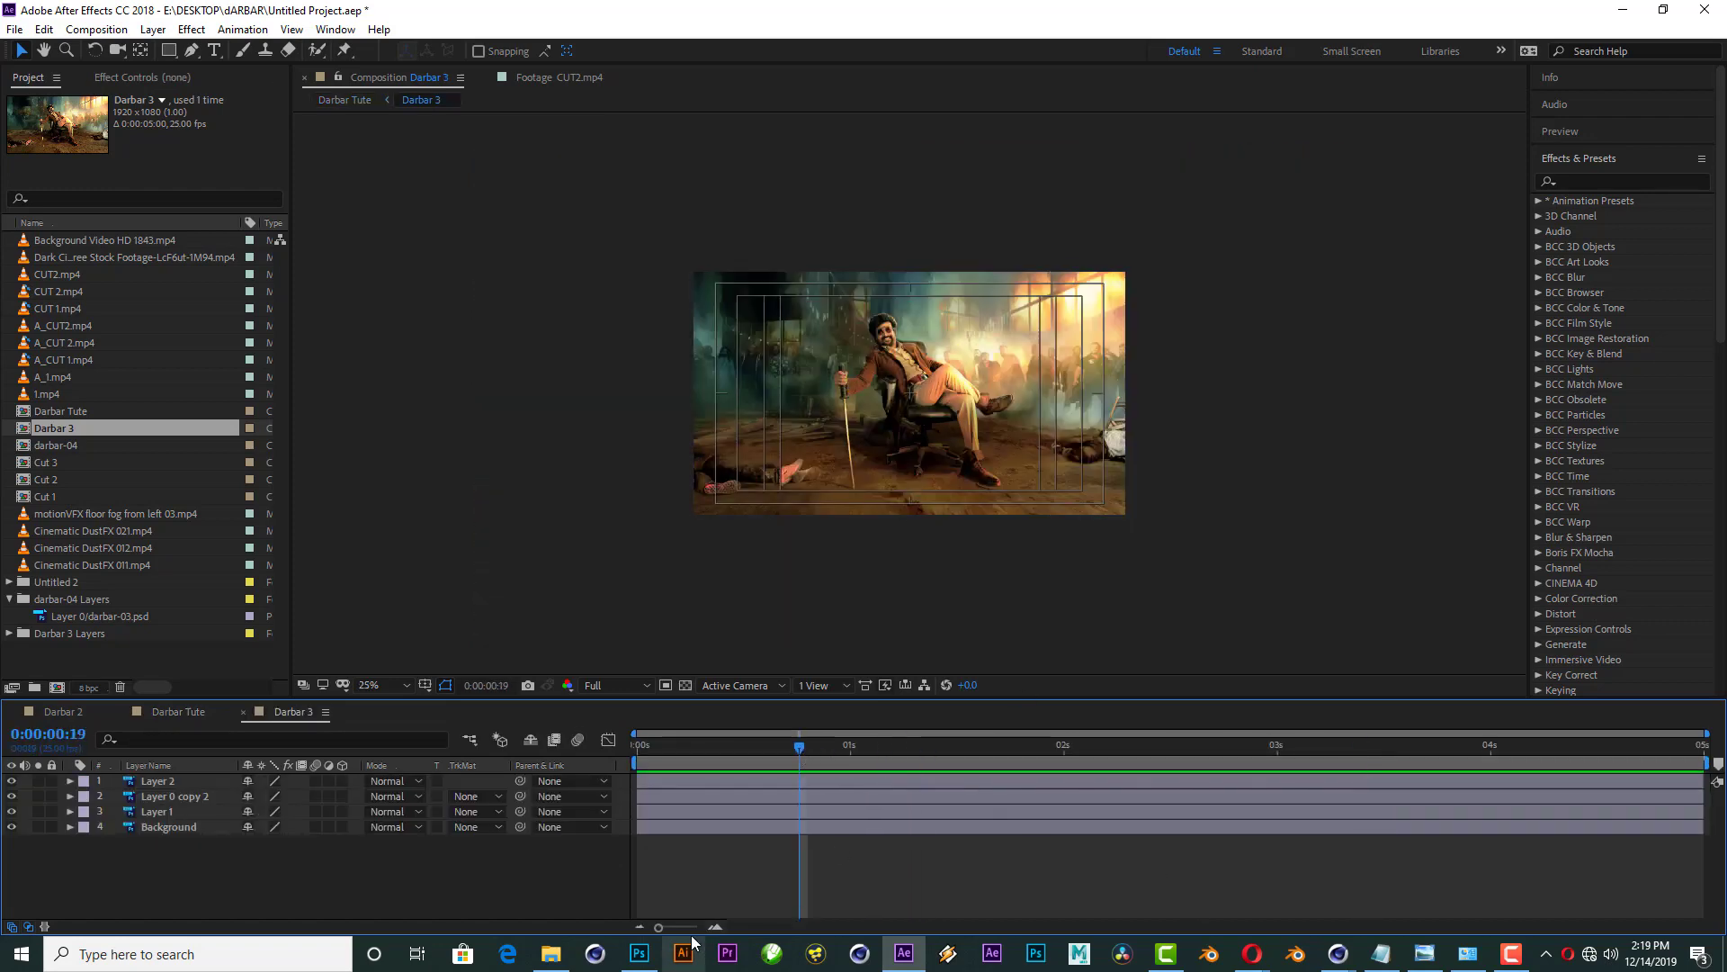
right_click(331, 886)
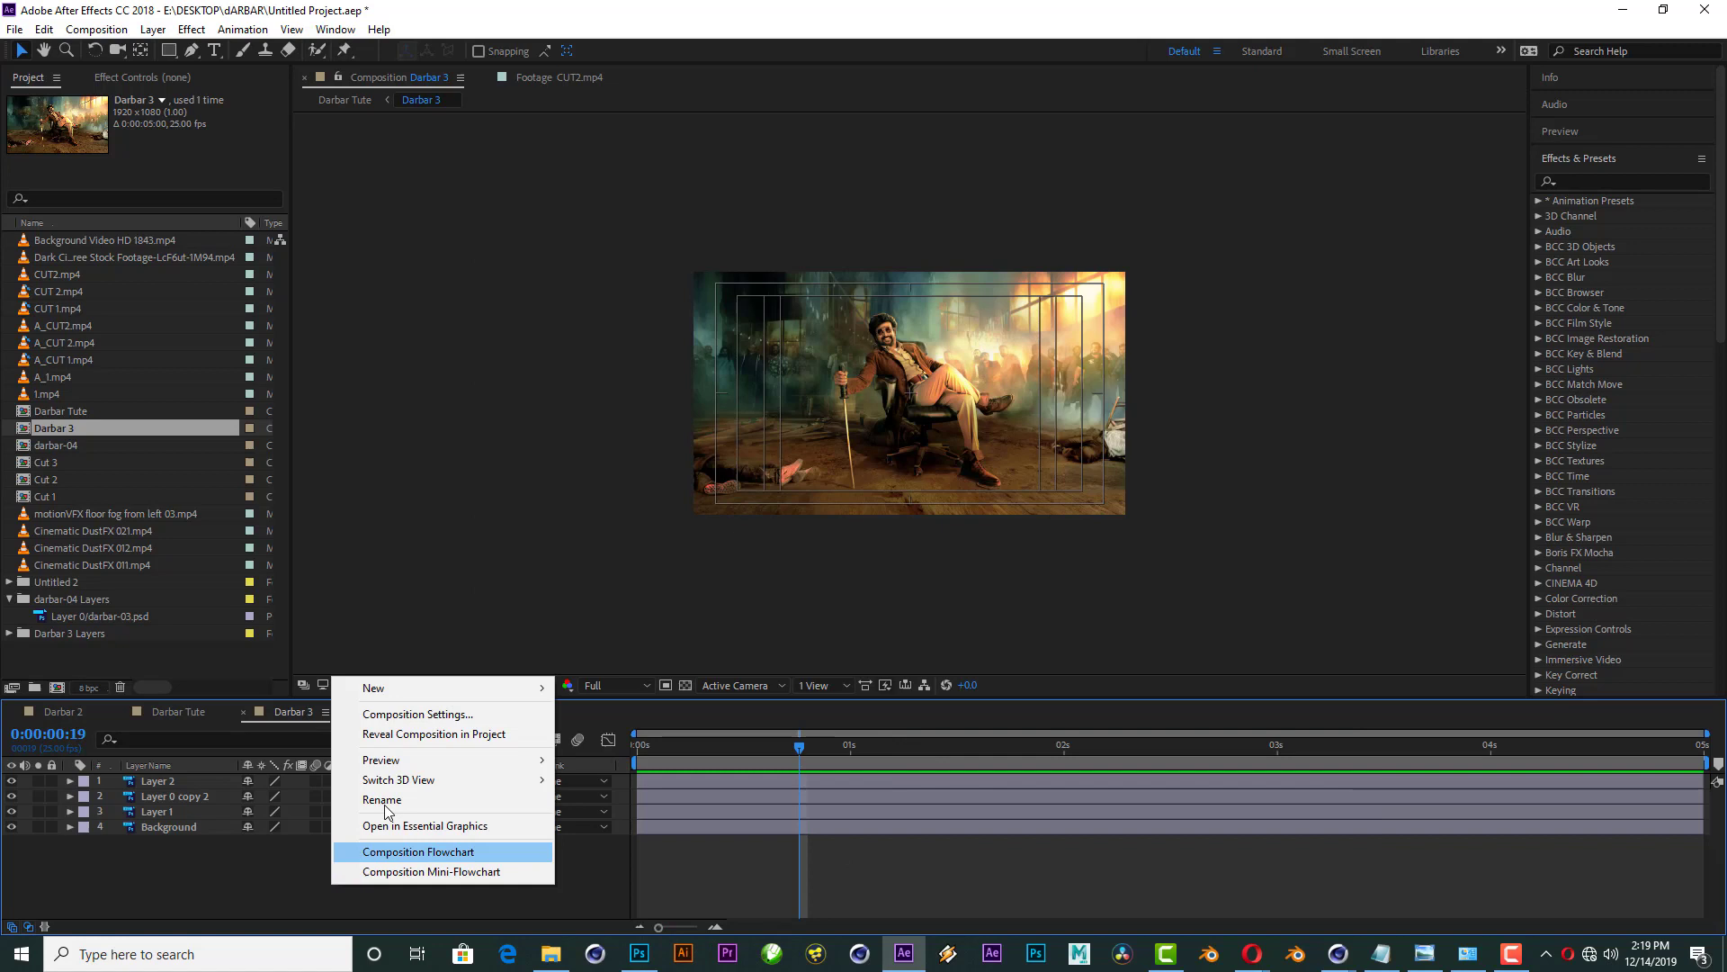
click(409, 715)
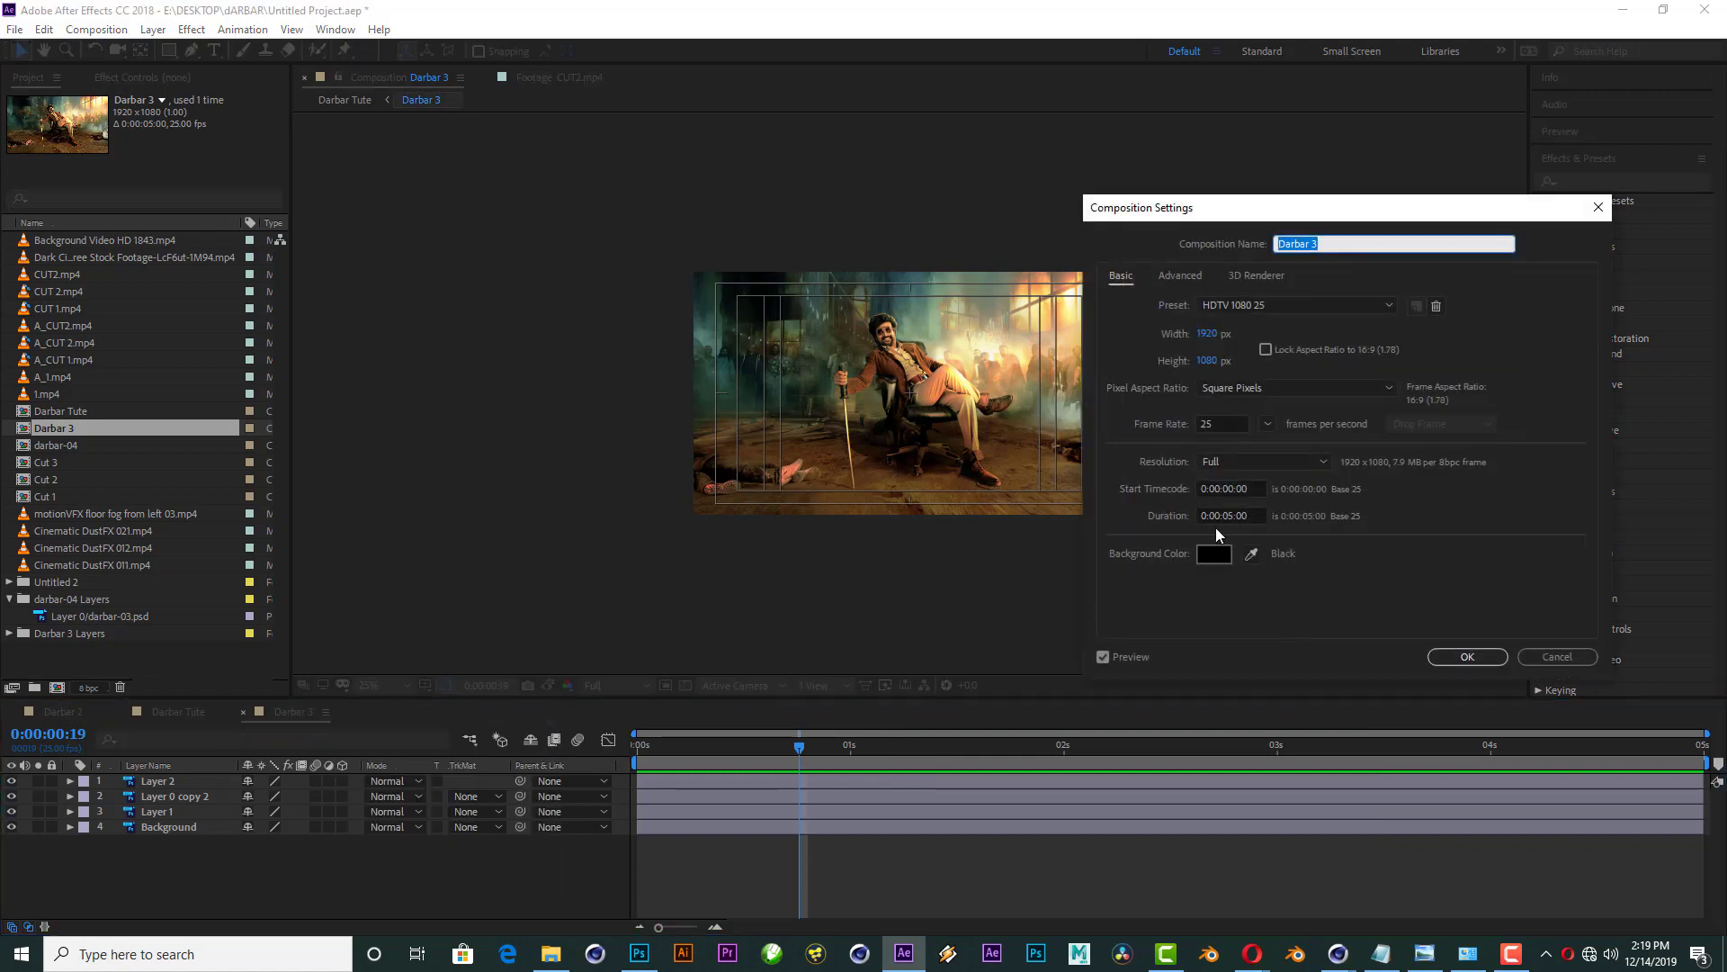
click(1229, 515)
text(0)
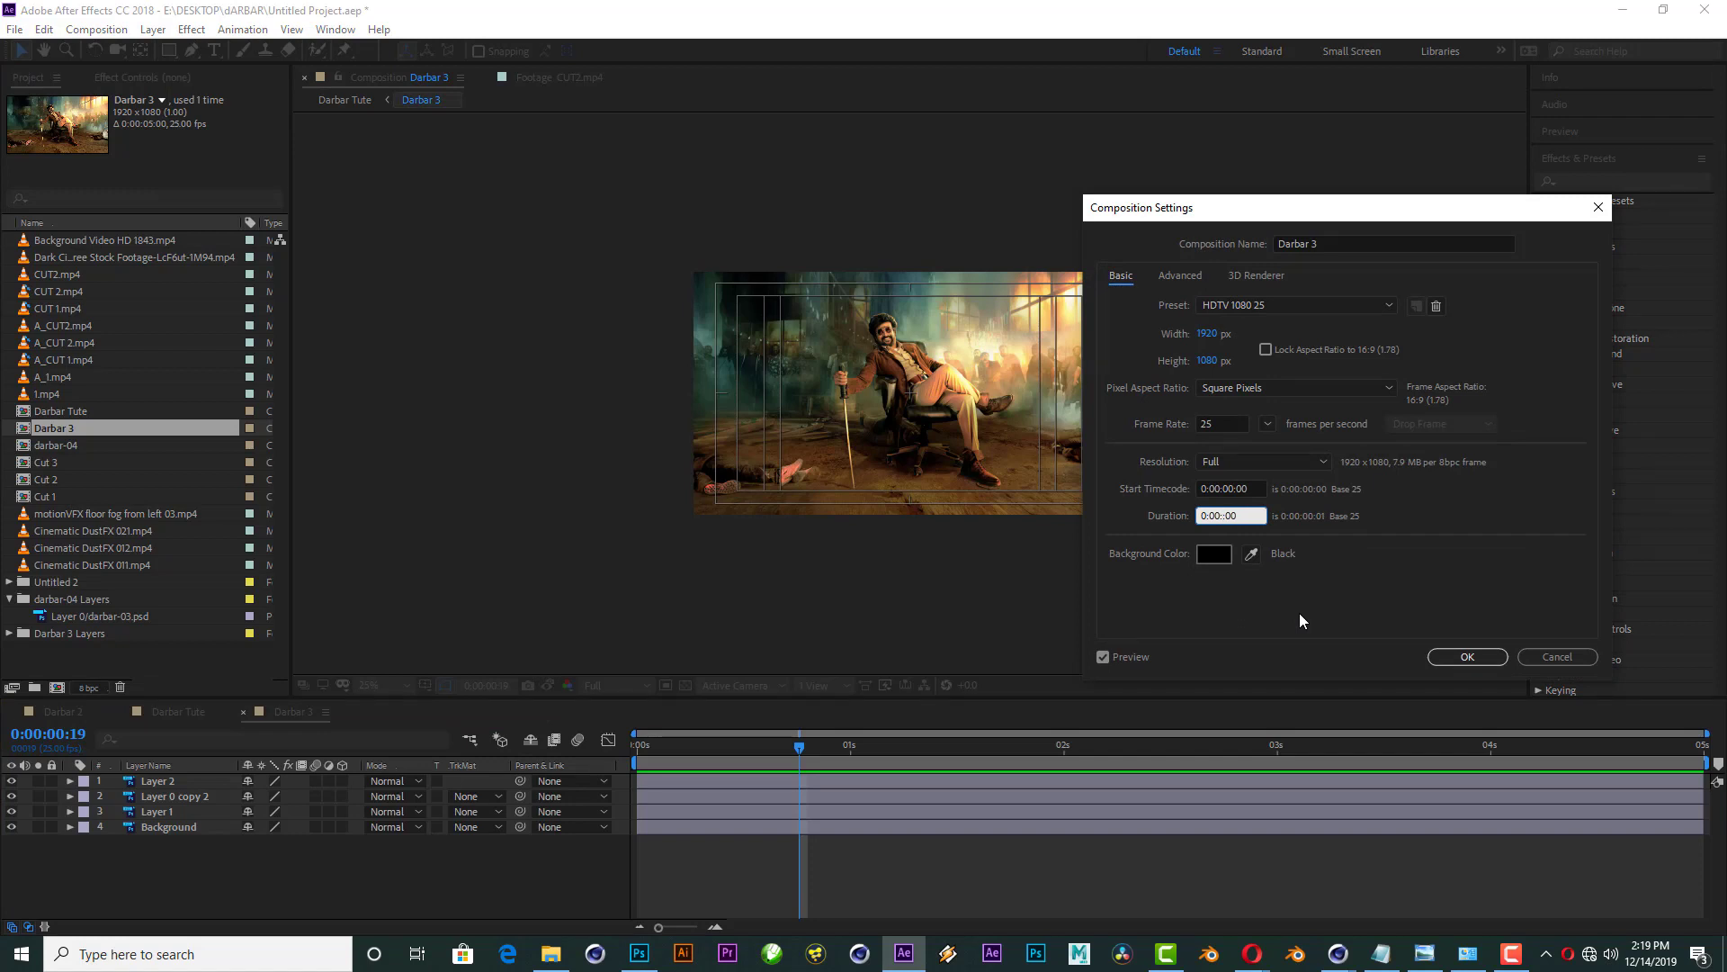
text(10)
key(Return)
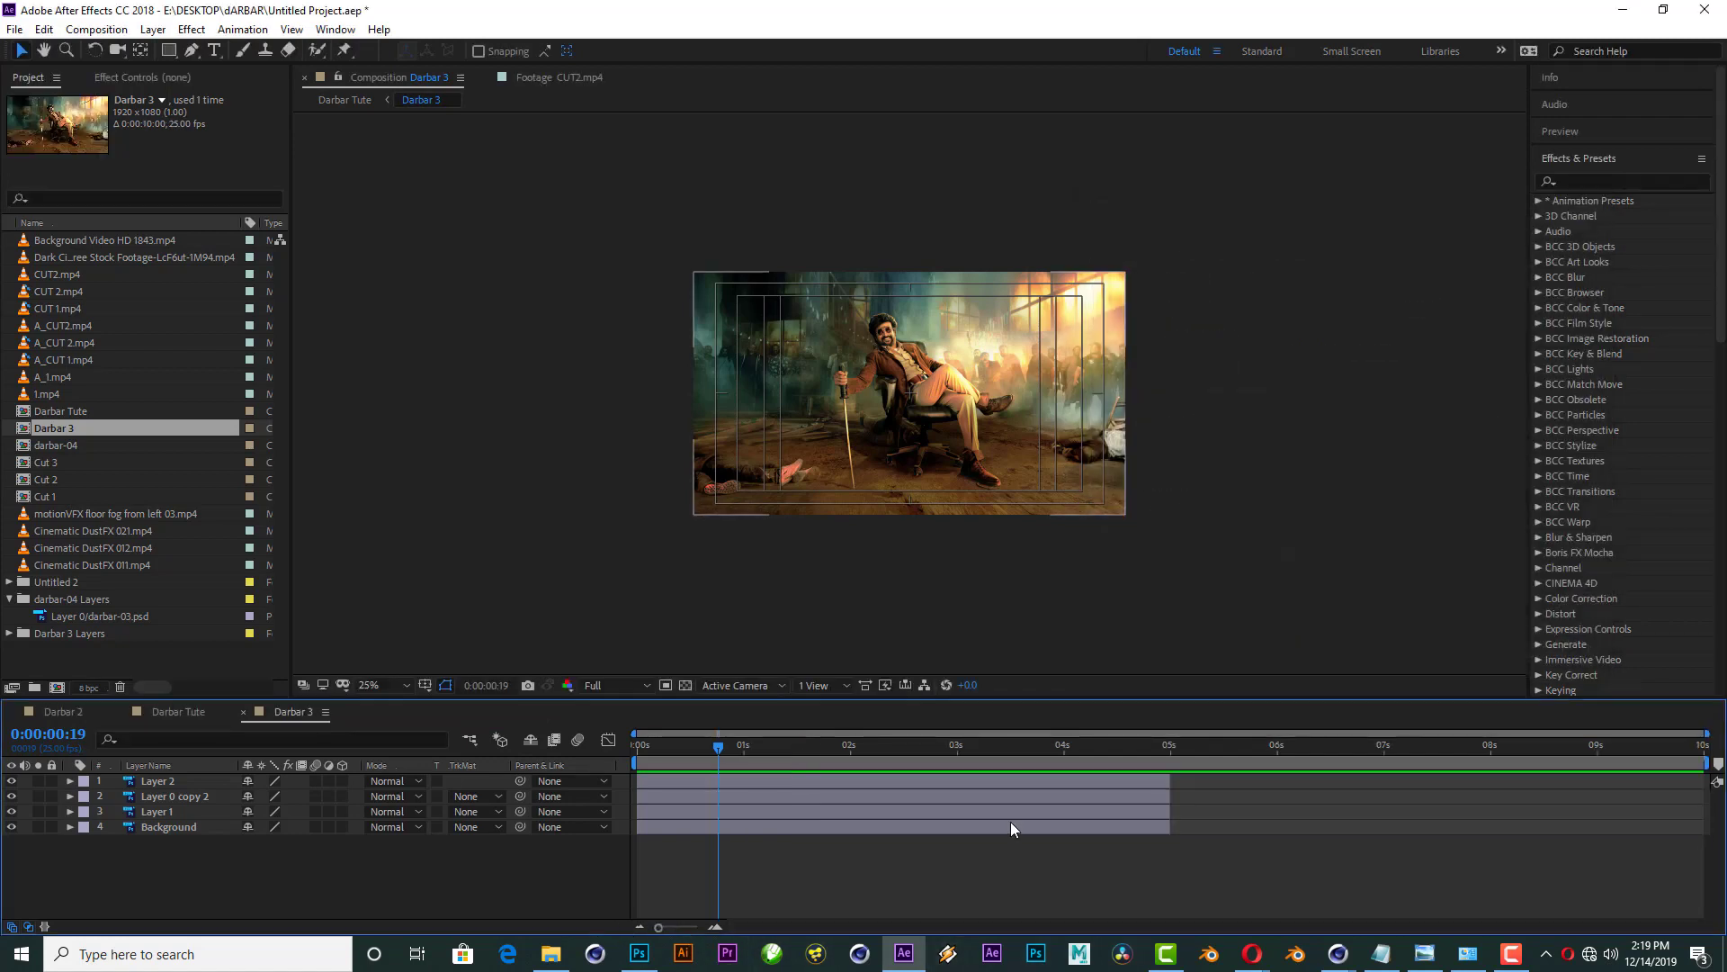
Step: Extend the out-points of all four Darbar 3 layers to 10 seconds
click(1006, 780)
shift+click(1093, 826)
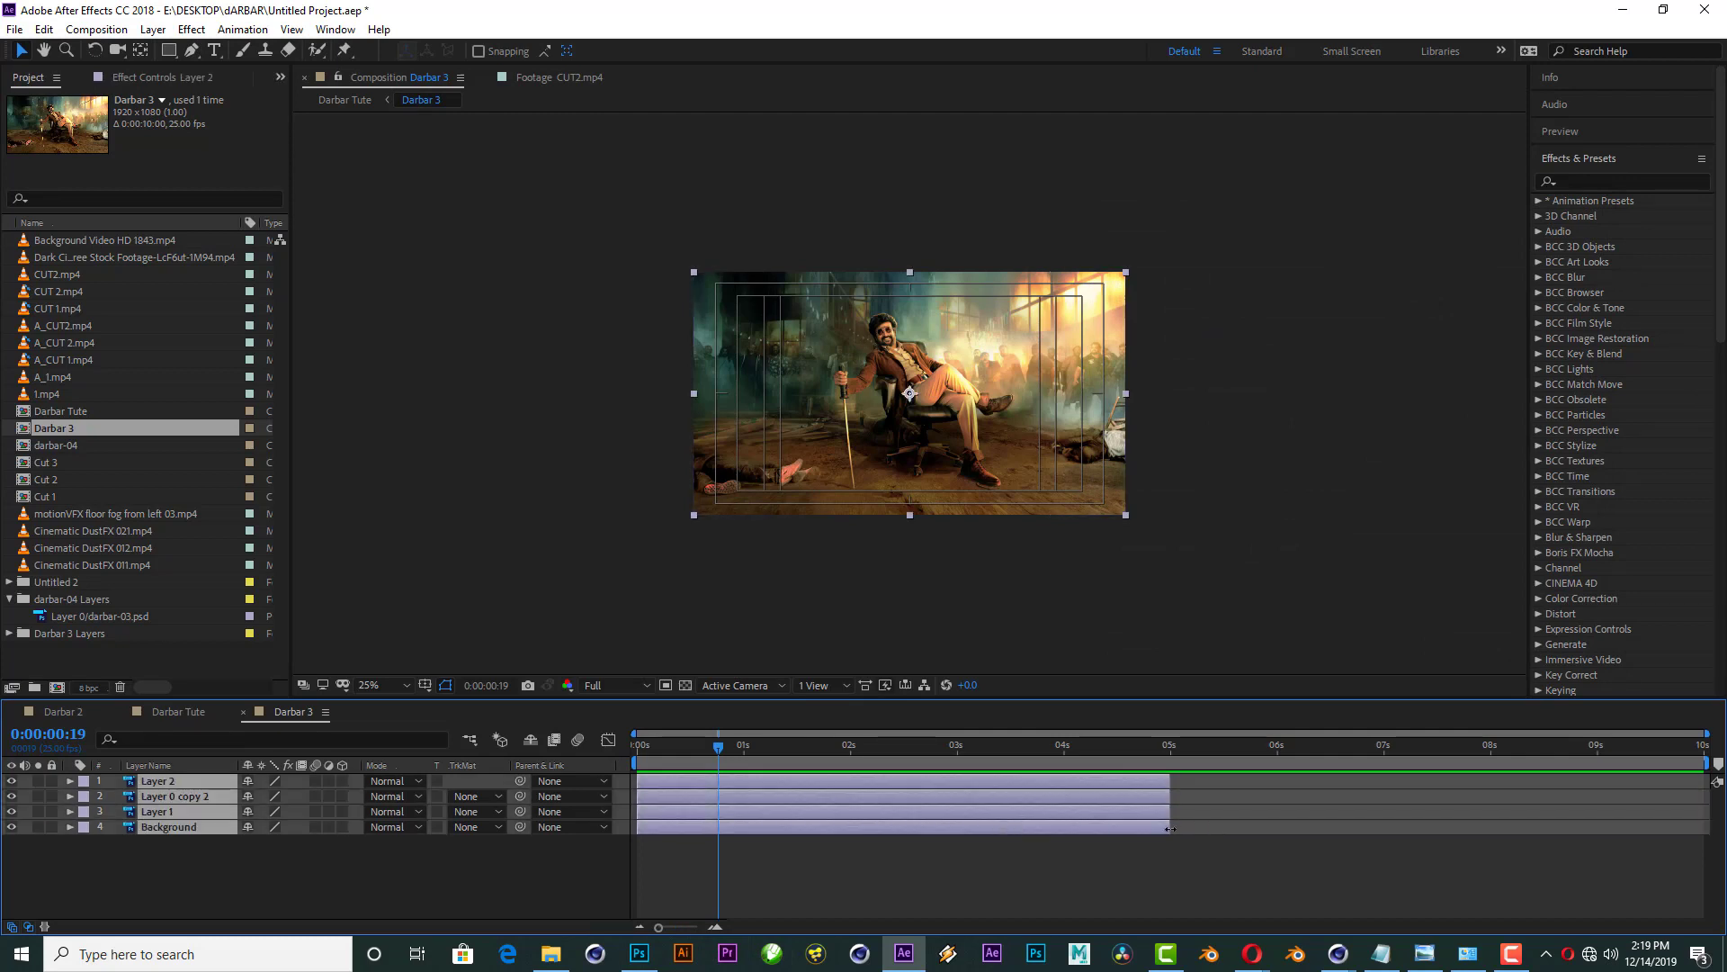
drag(1171, 829, 1708, 796)
click(423, 898)
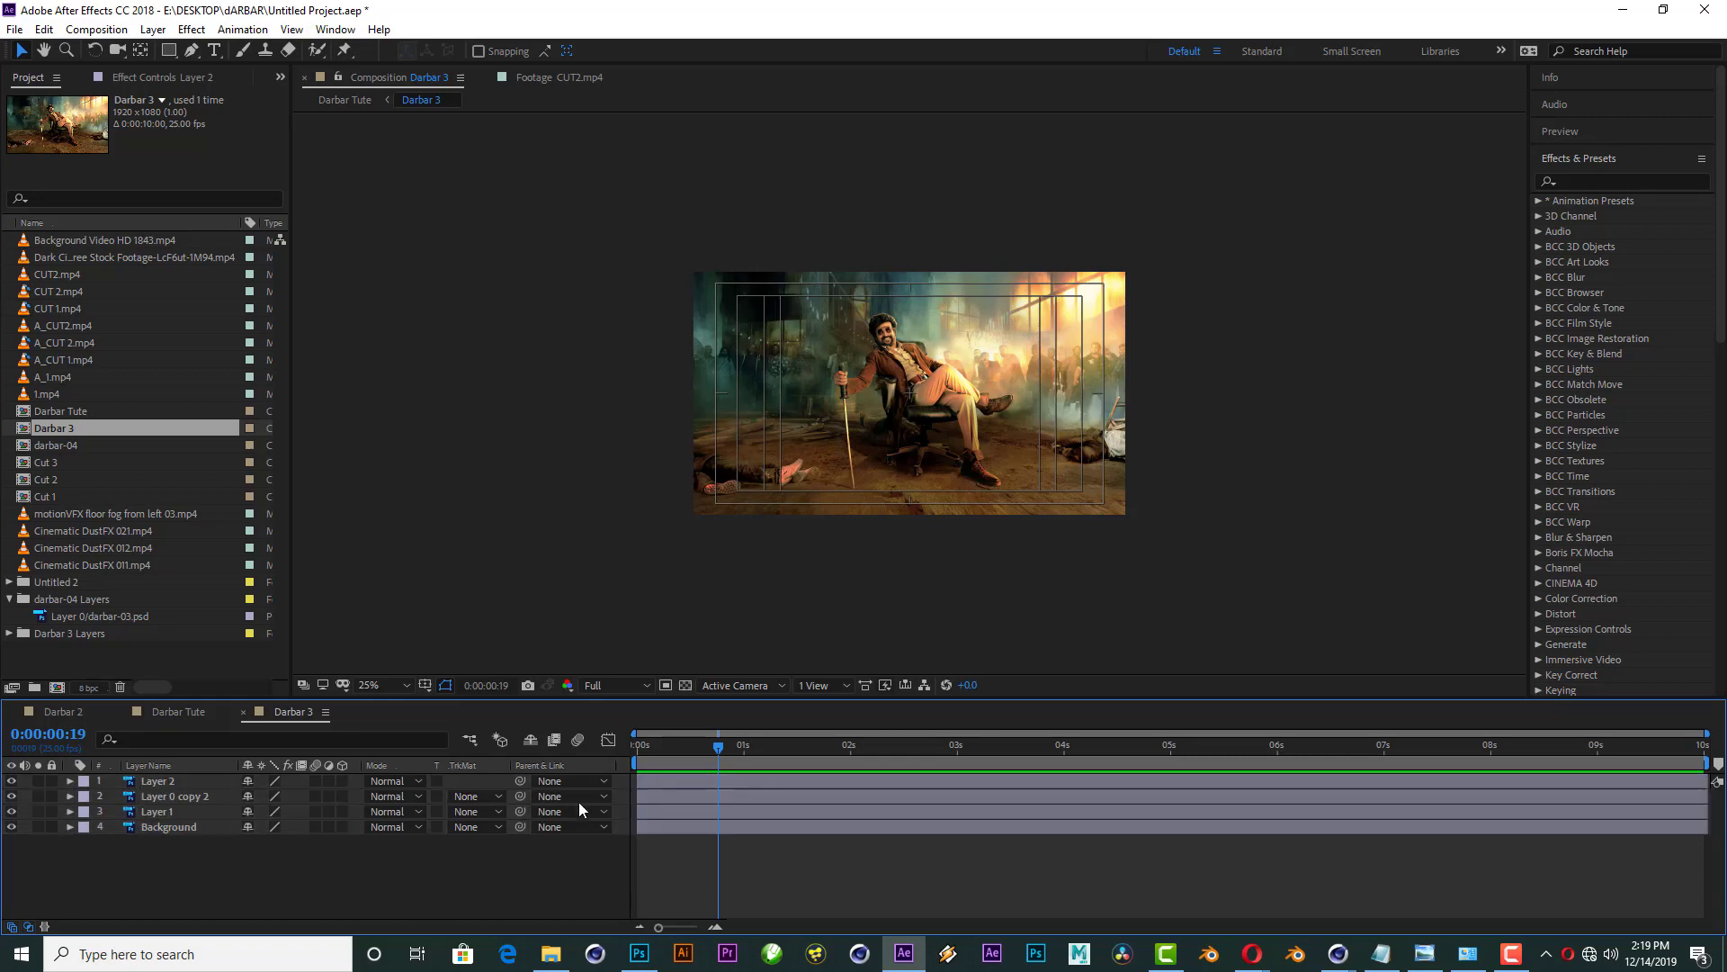
Step: Inspect each layer alone, then delete the white Background layer
drag(11, 826, 11, 781)
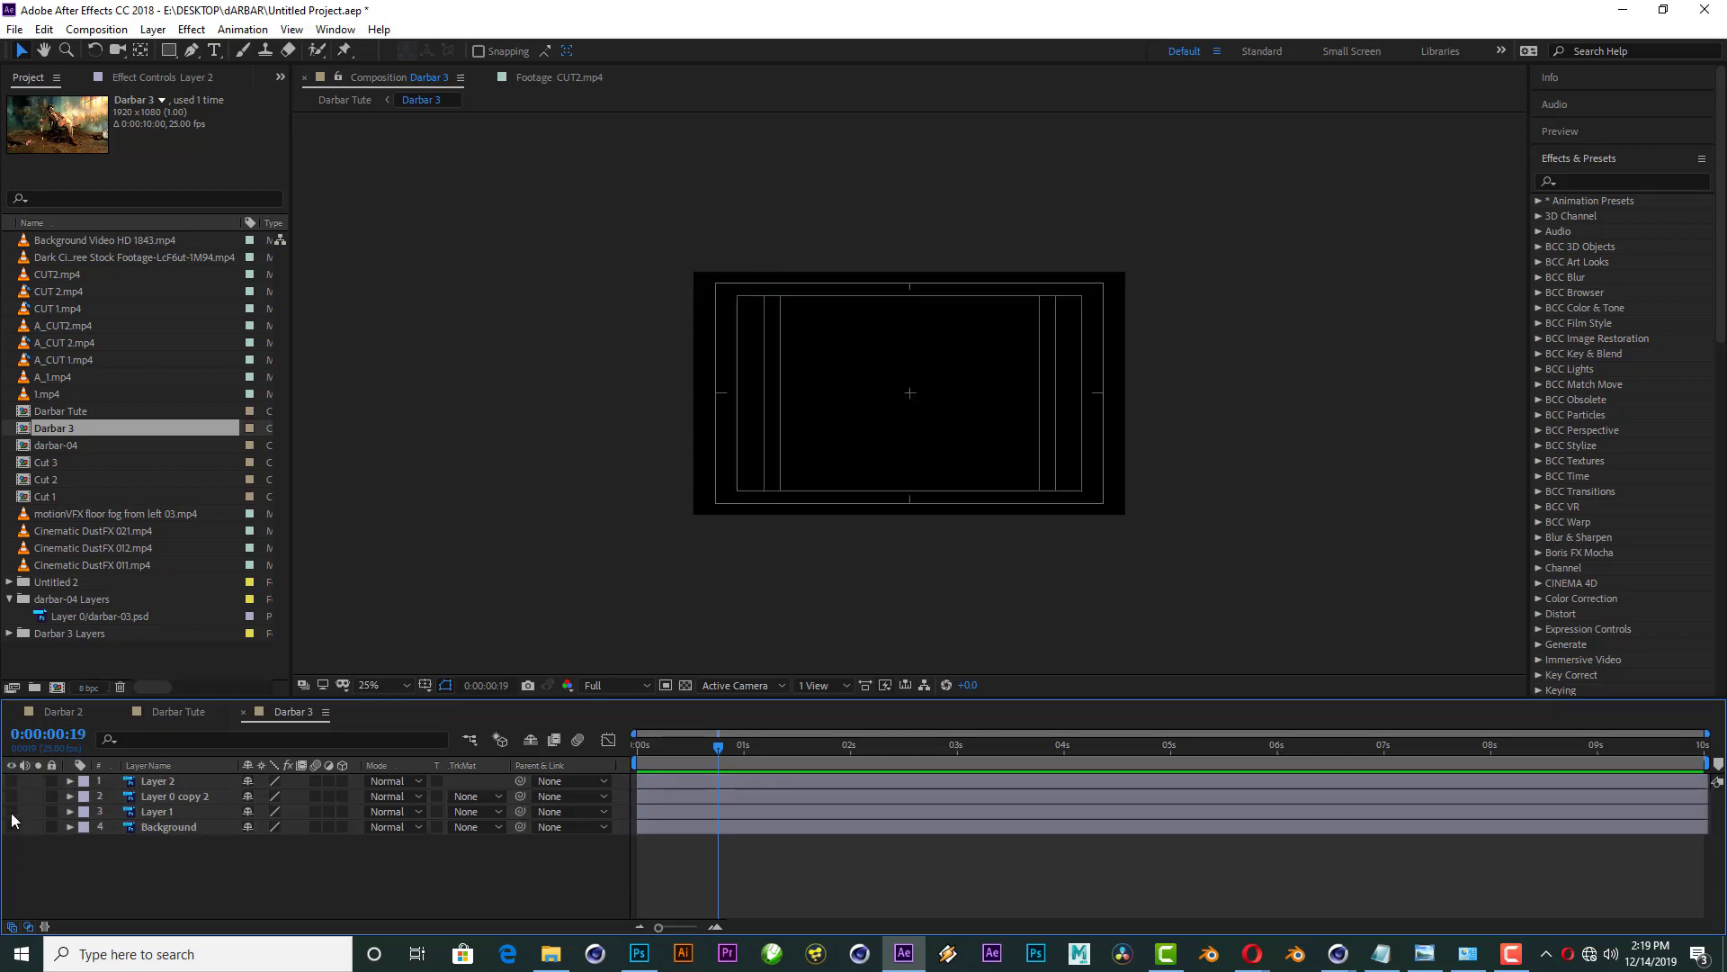
click(11, 813)
click(11, 796)
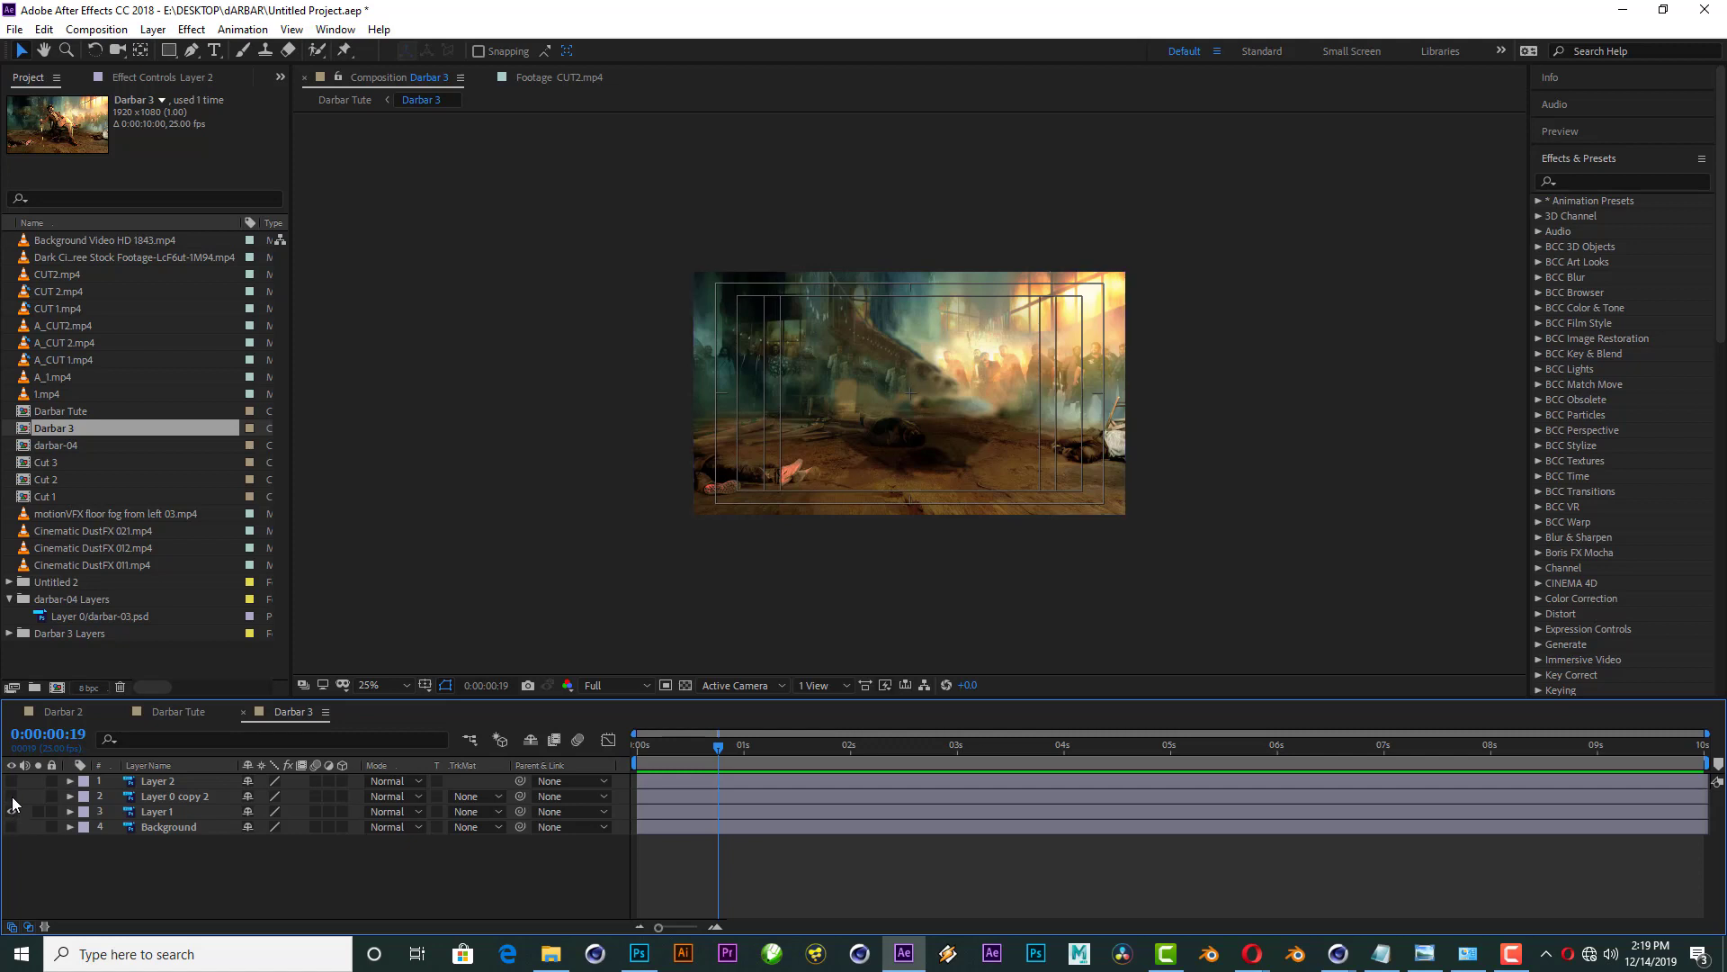
click(12, 781)
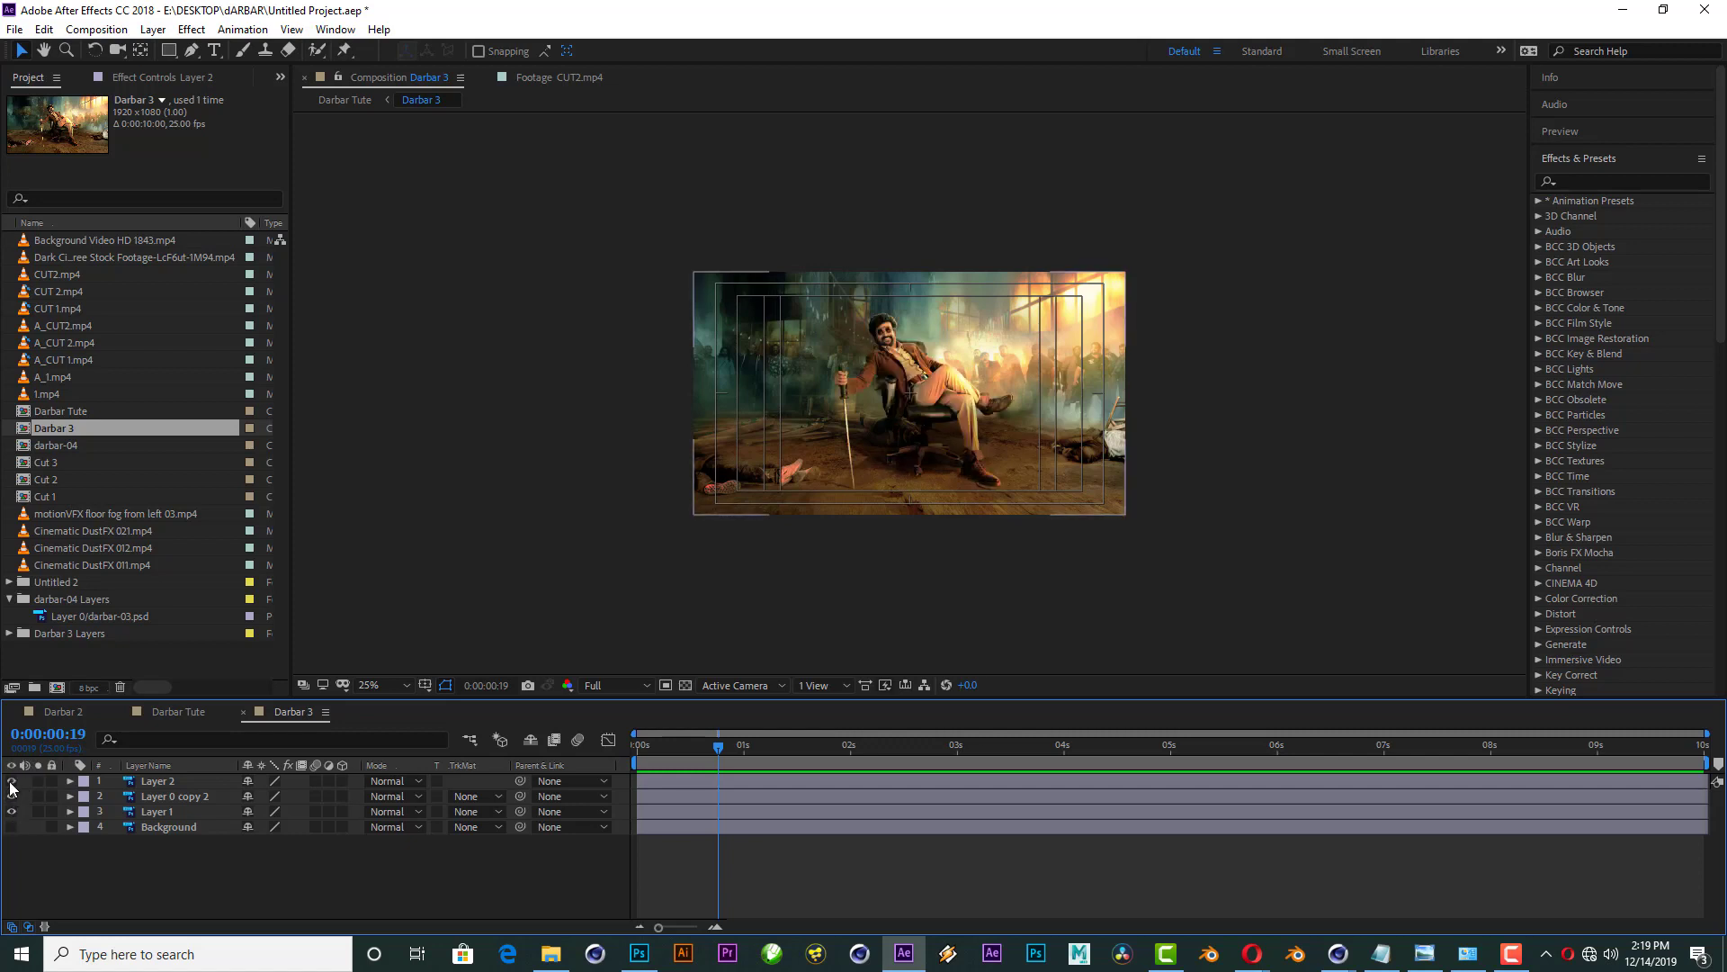
drag(12, 812, 12, 781)
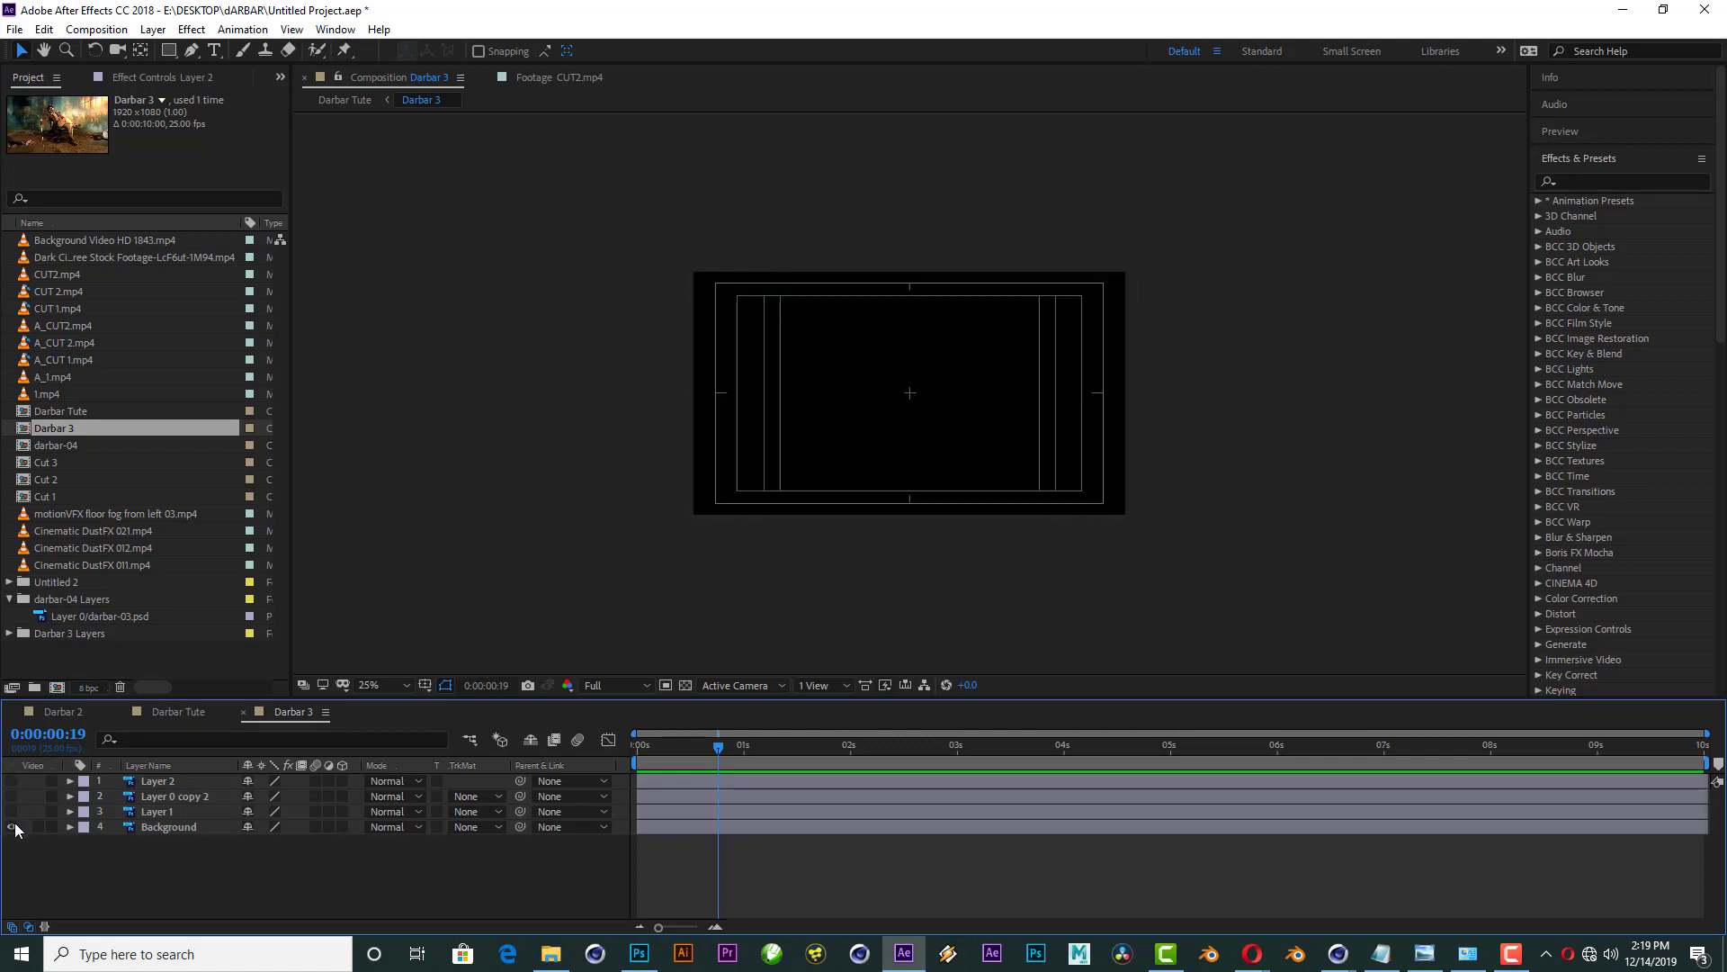
click(11, 827)
click(149, 824)
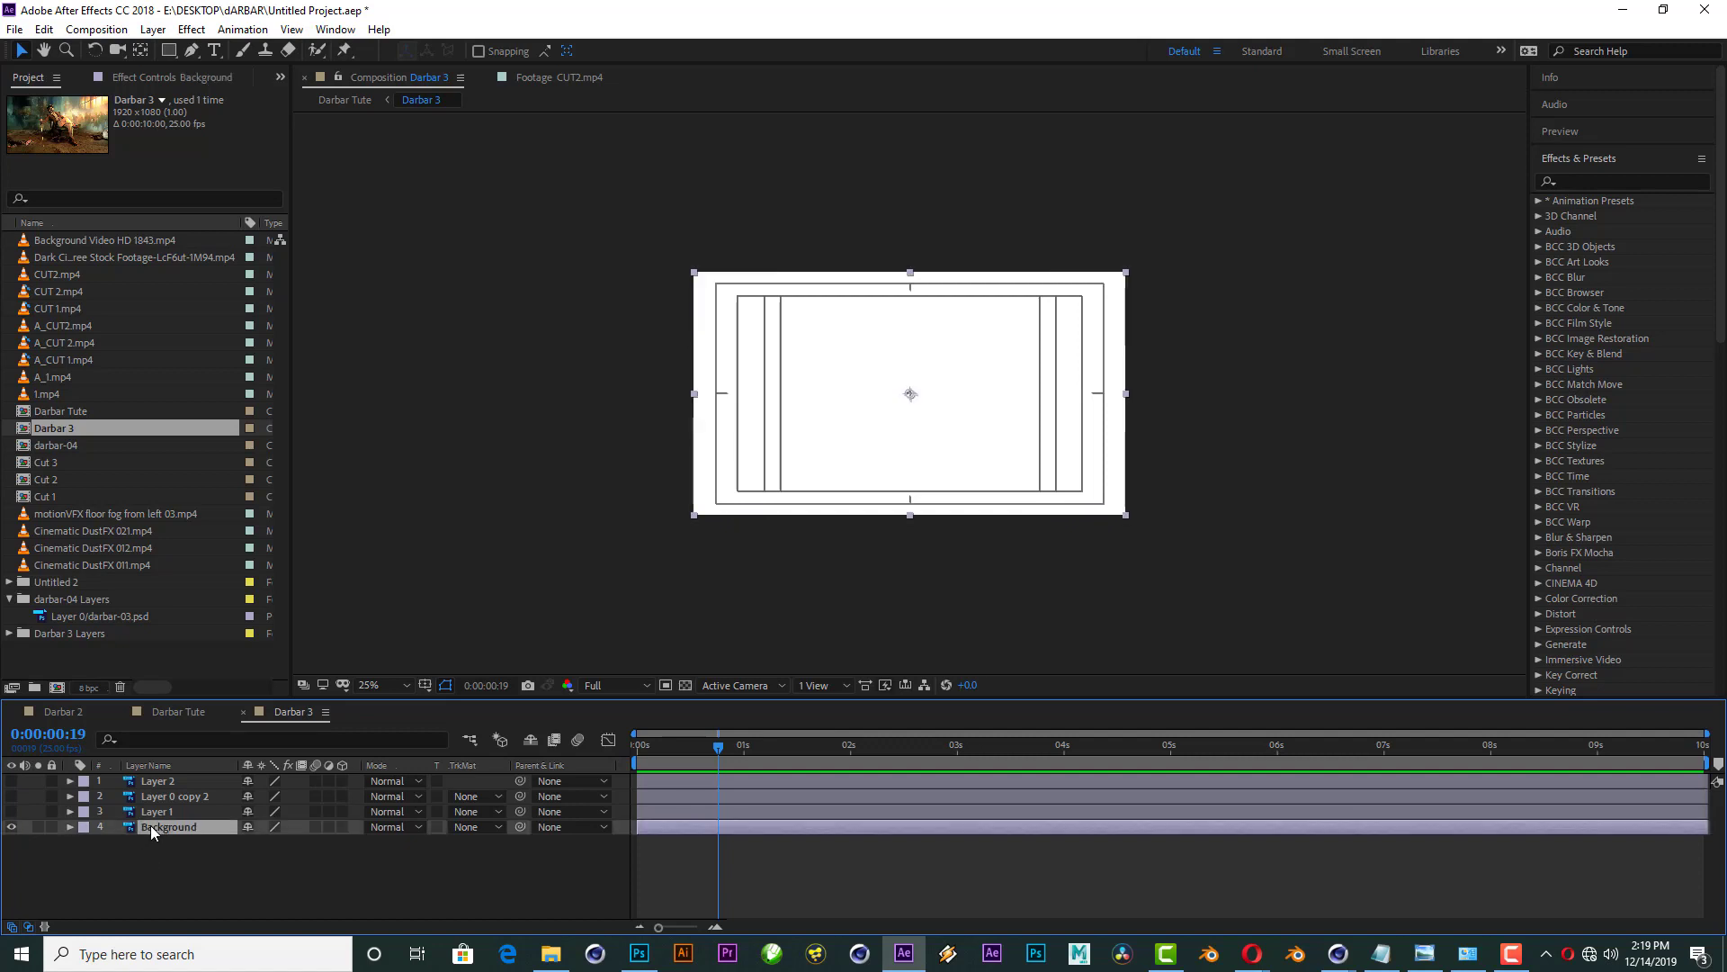
key(Delete)
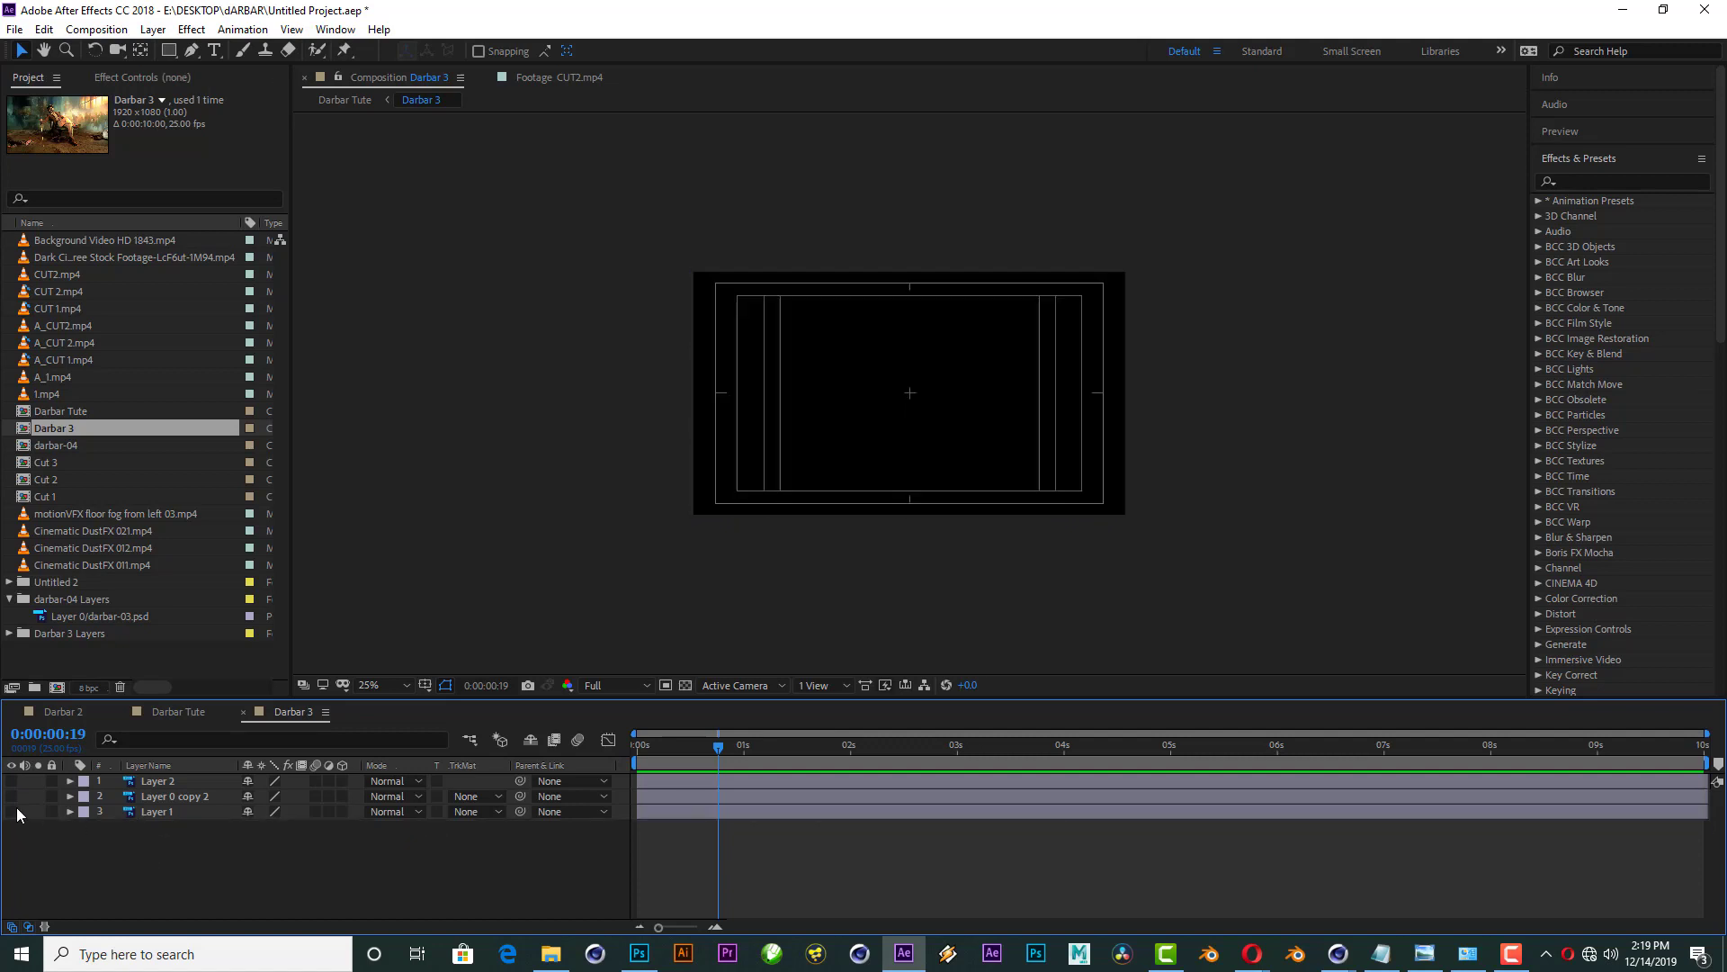
Step: Show the Layer 1 street scene again and rename it to BG
click(12, 812)
click(138, 811)
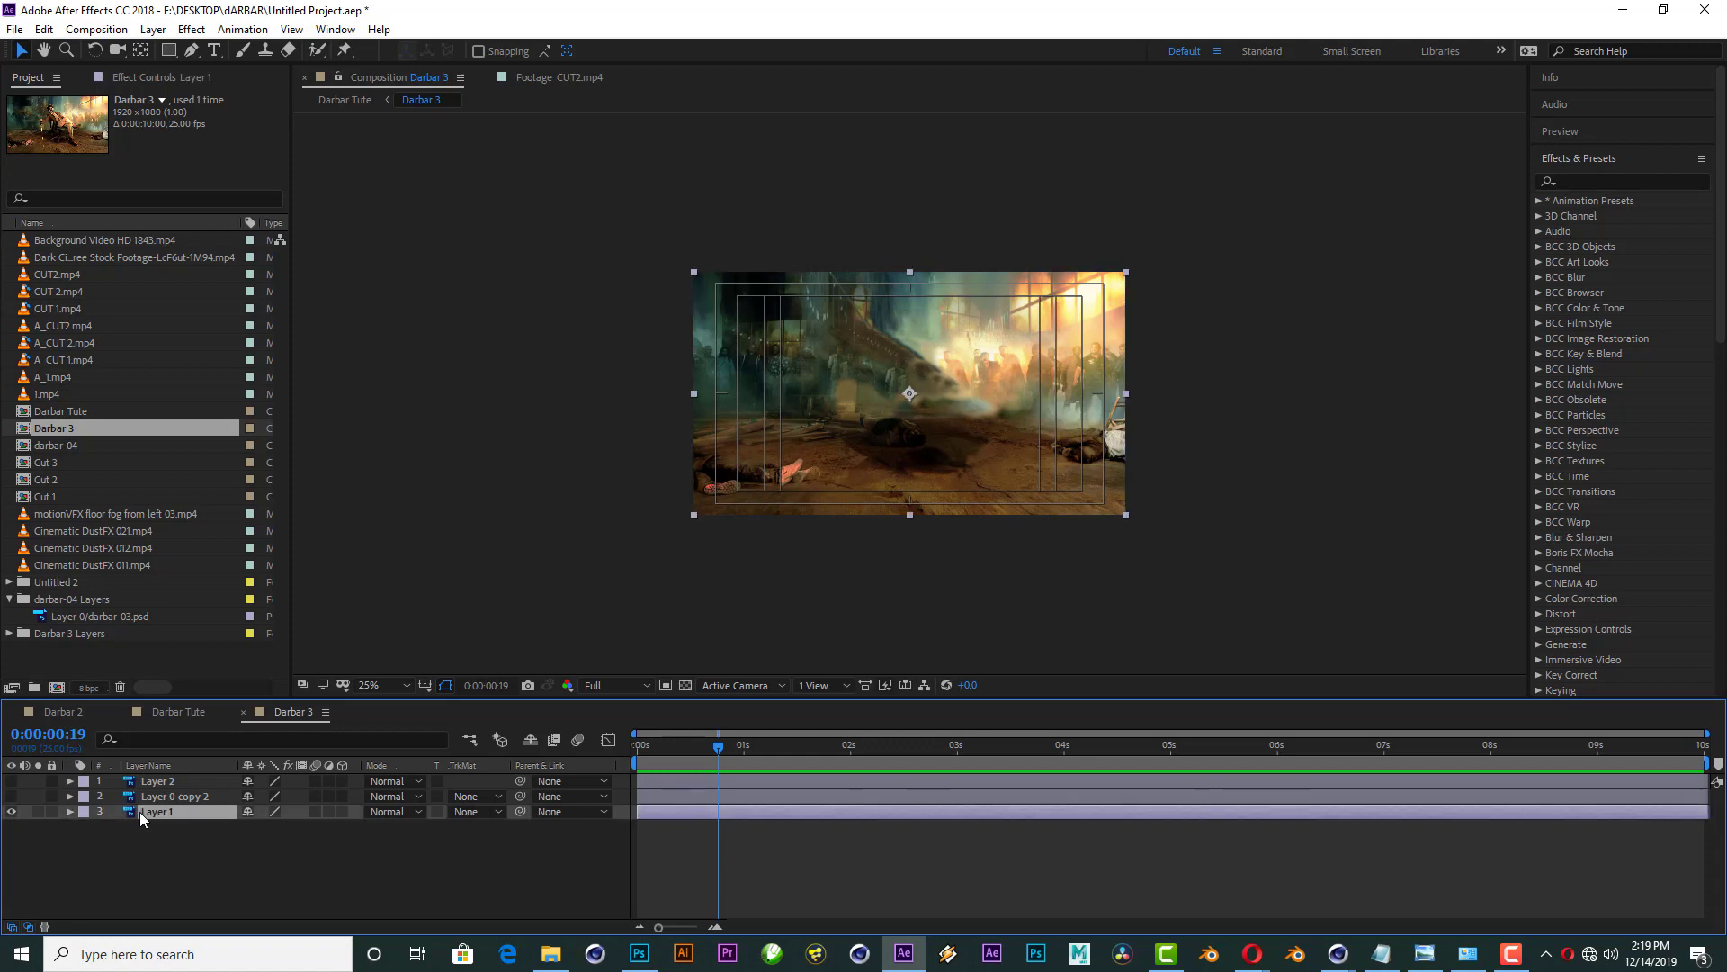
right_click(138, 811)
click(211, 905)
Step: Name the street-scene layer BG and unhide the man and fallen-figure layers
text(BG)
key(Return)
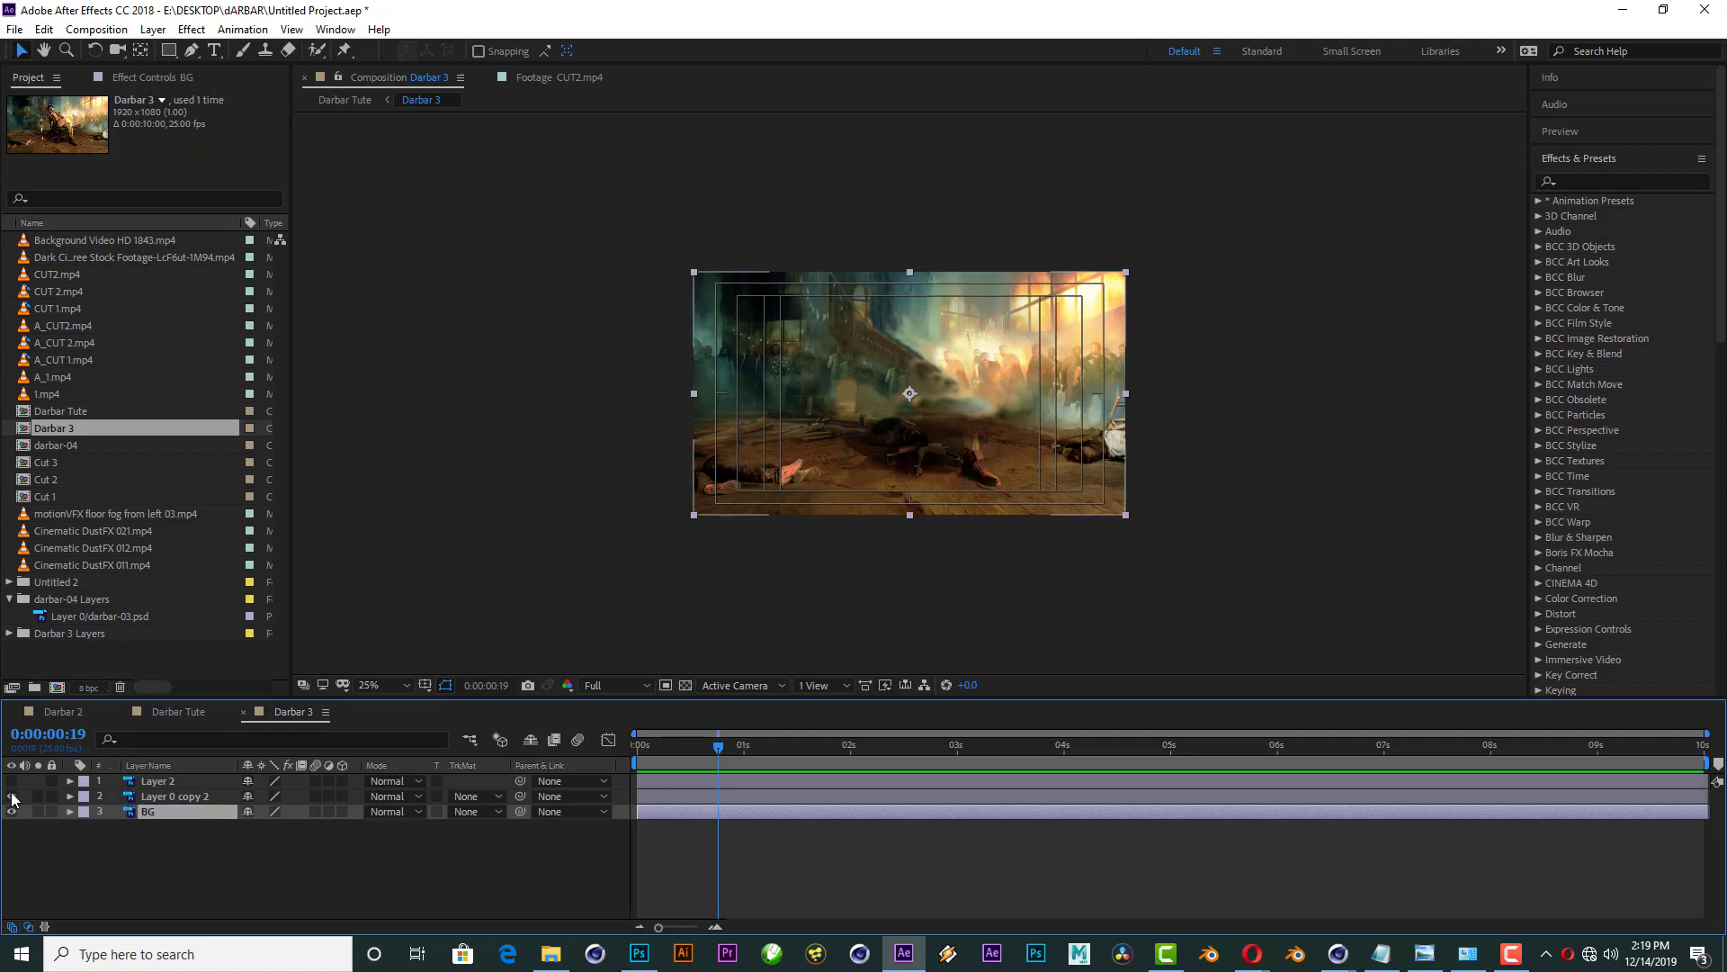
drag(10, 796, 11, 781)
Step: Pre-compose Layer 0 copy 2 and Layer 2 into a new composition named Pic 1
click(173, 800)
shift+click(171, 783)
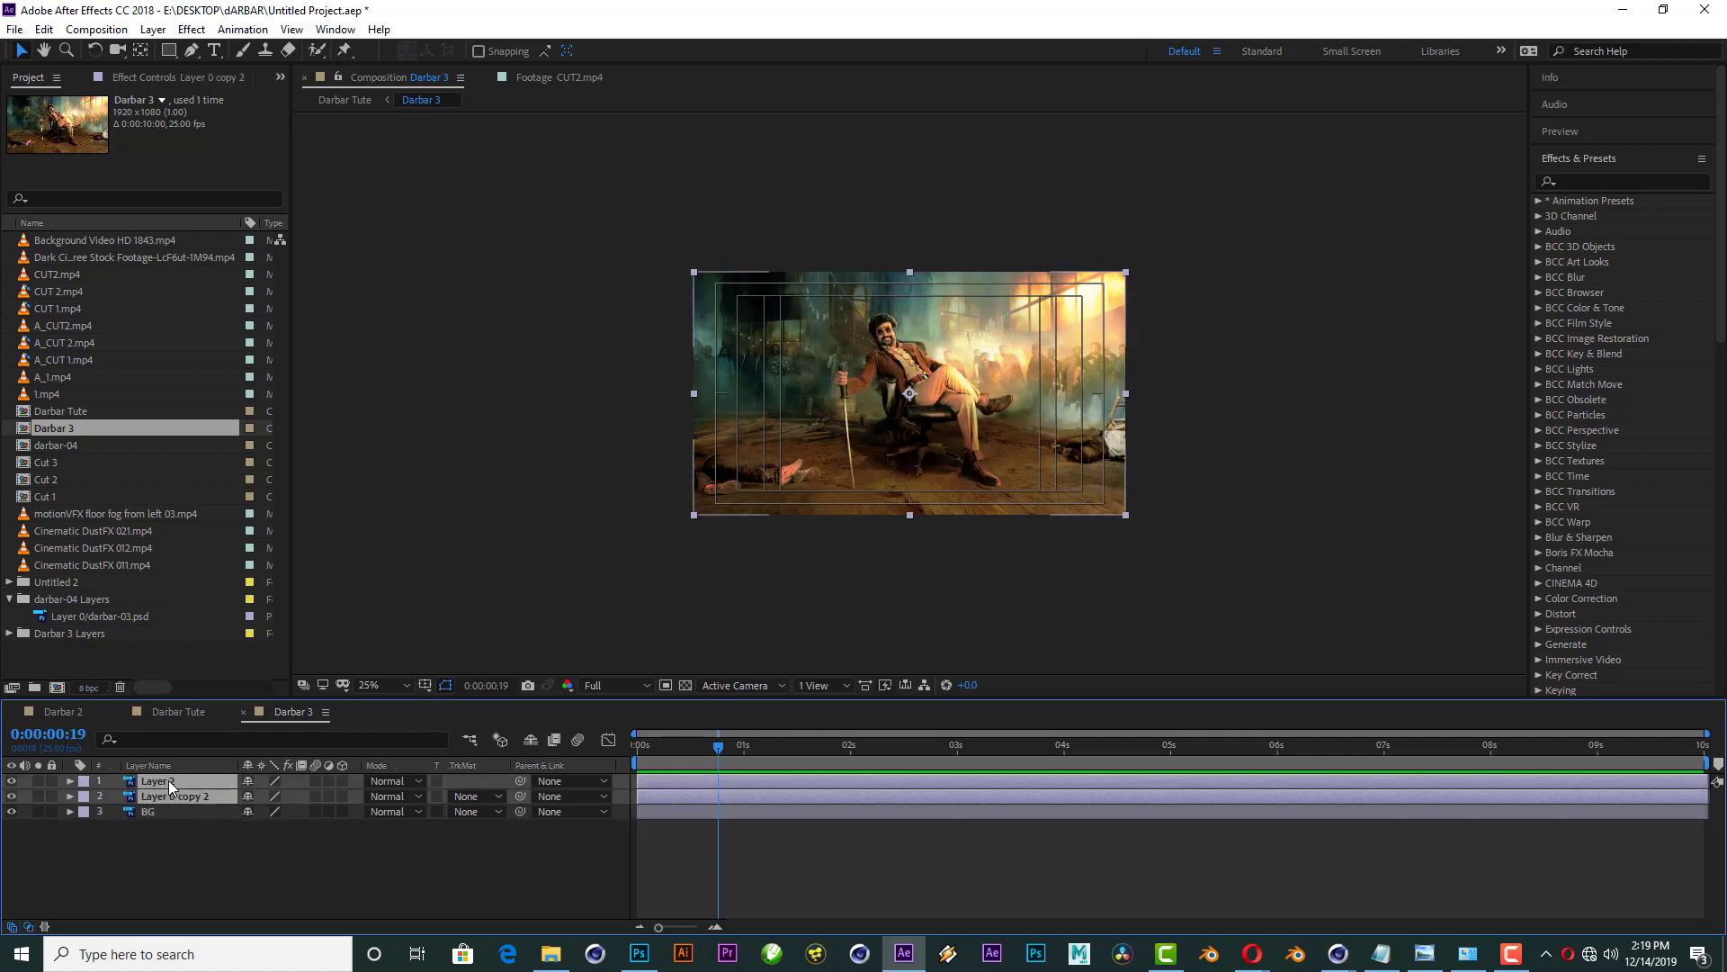
key(ctrl+shift+c)
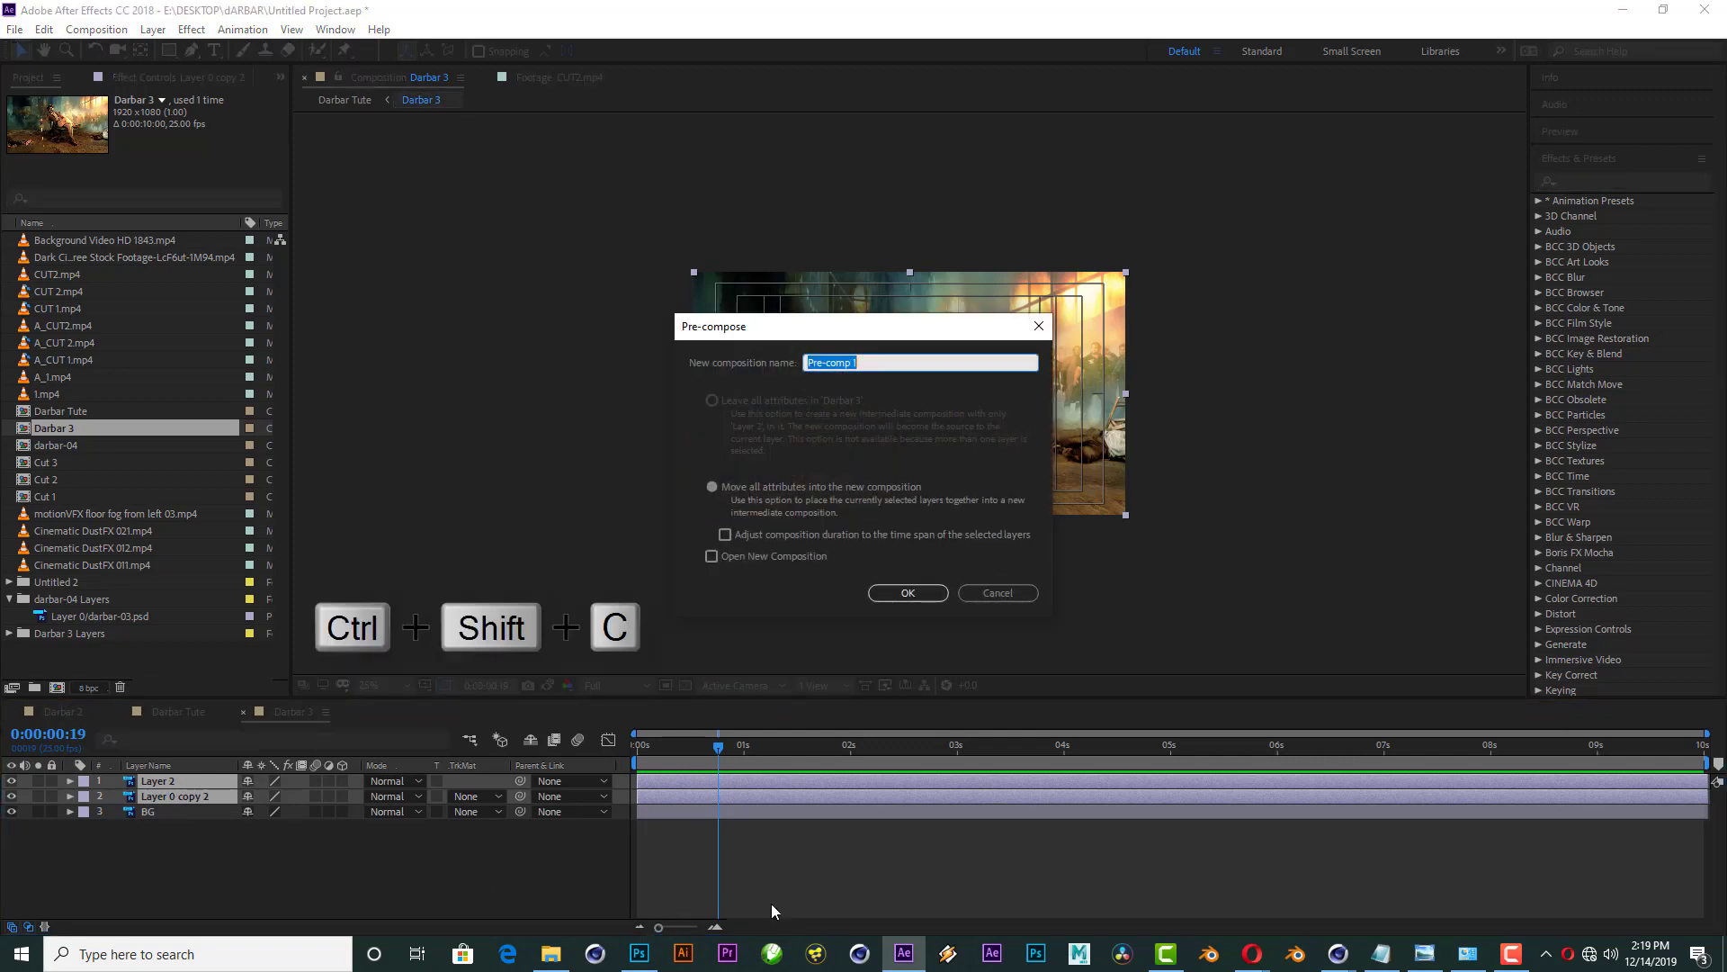
text(Pic)
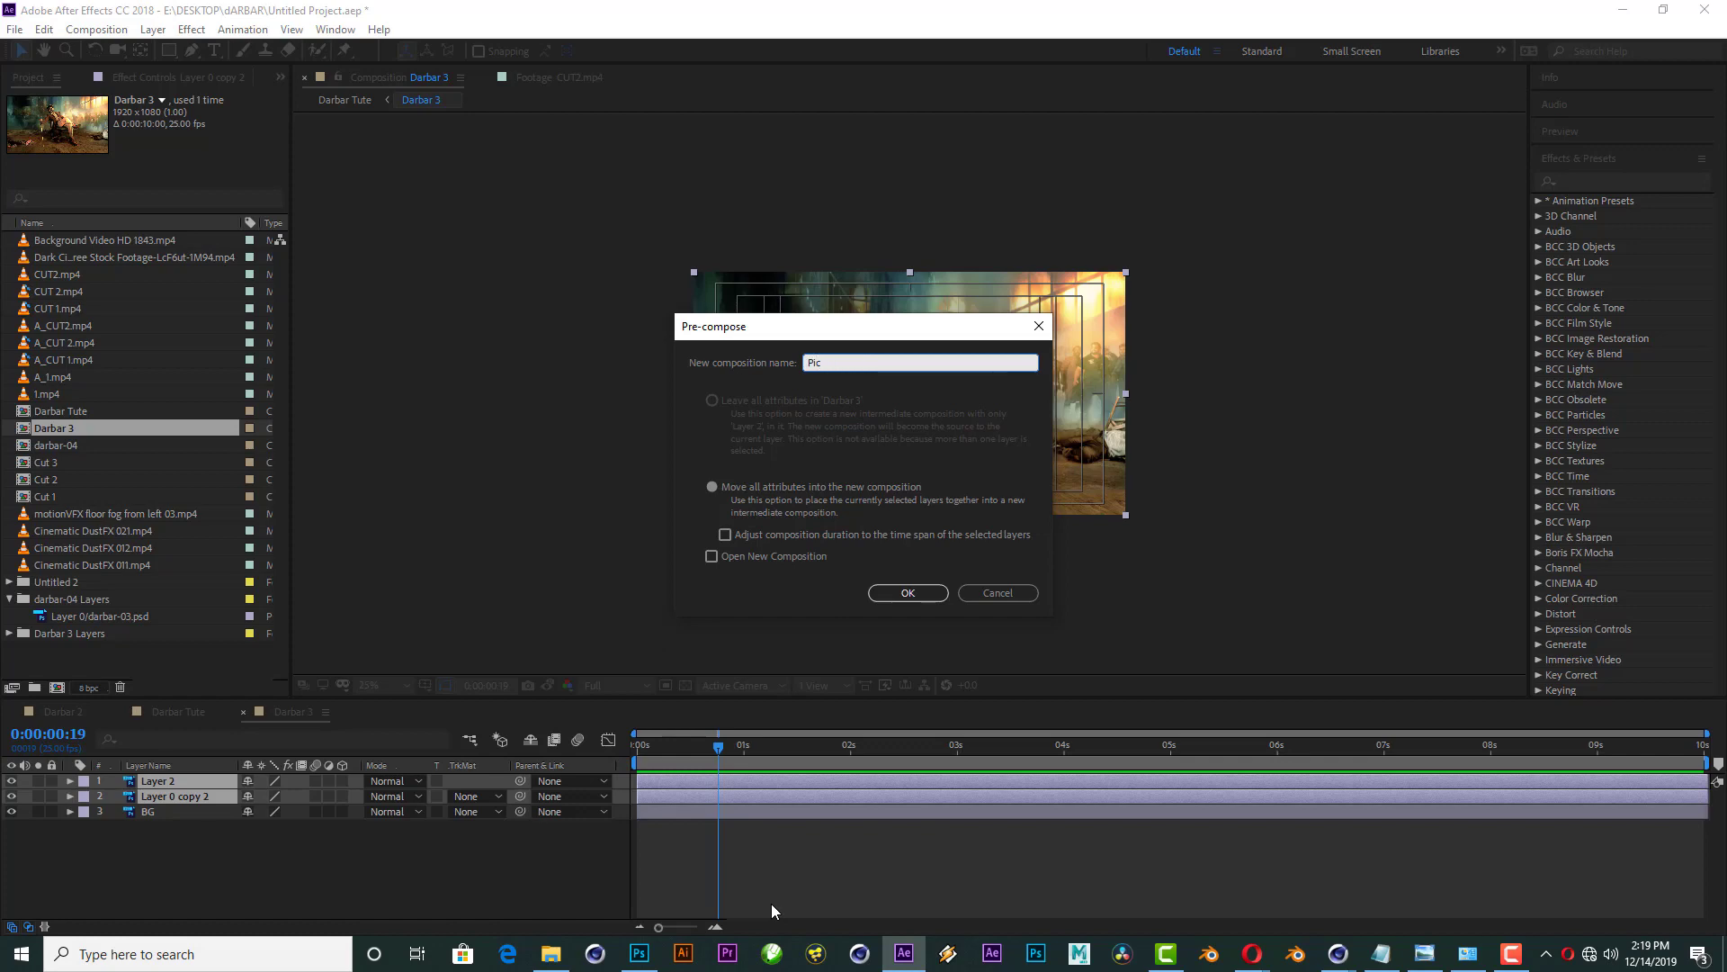
text( 1)
key(Return)
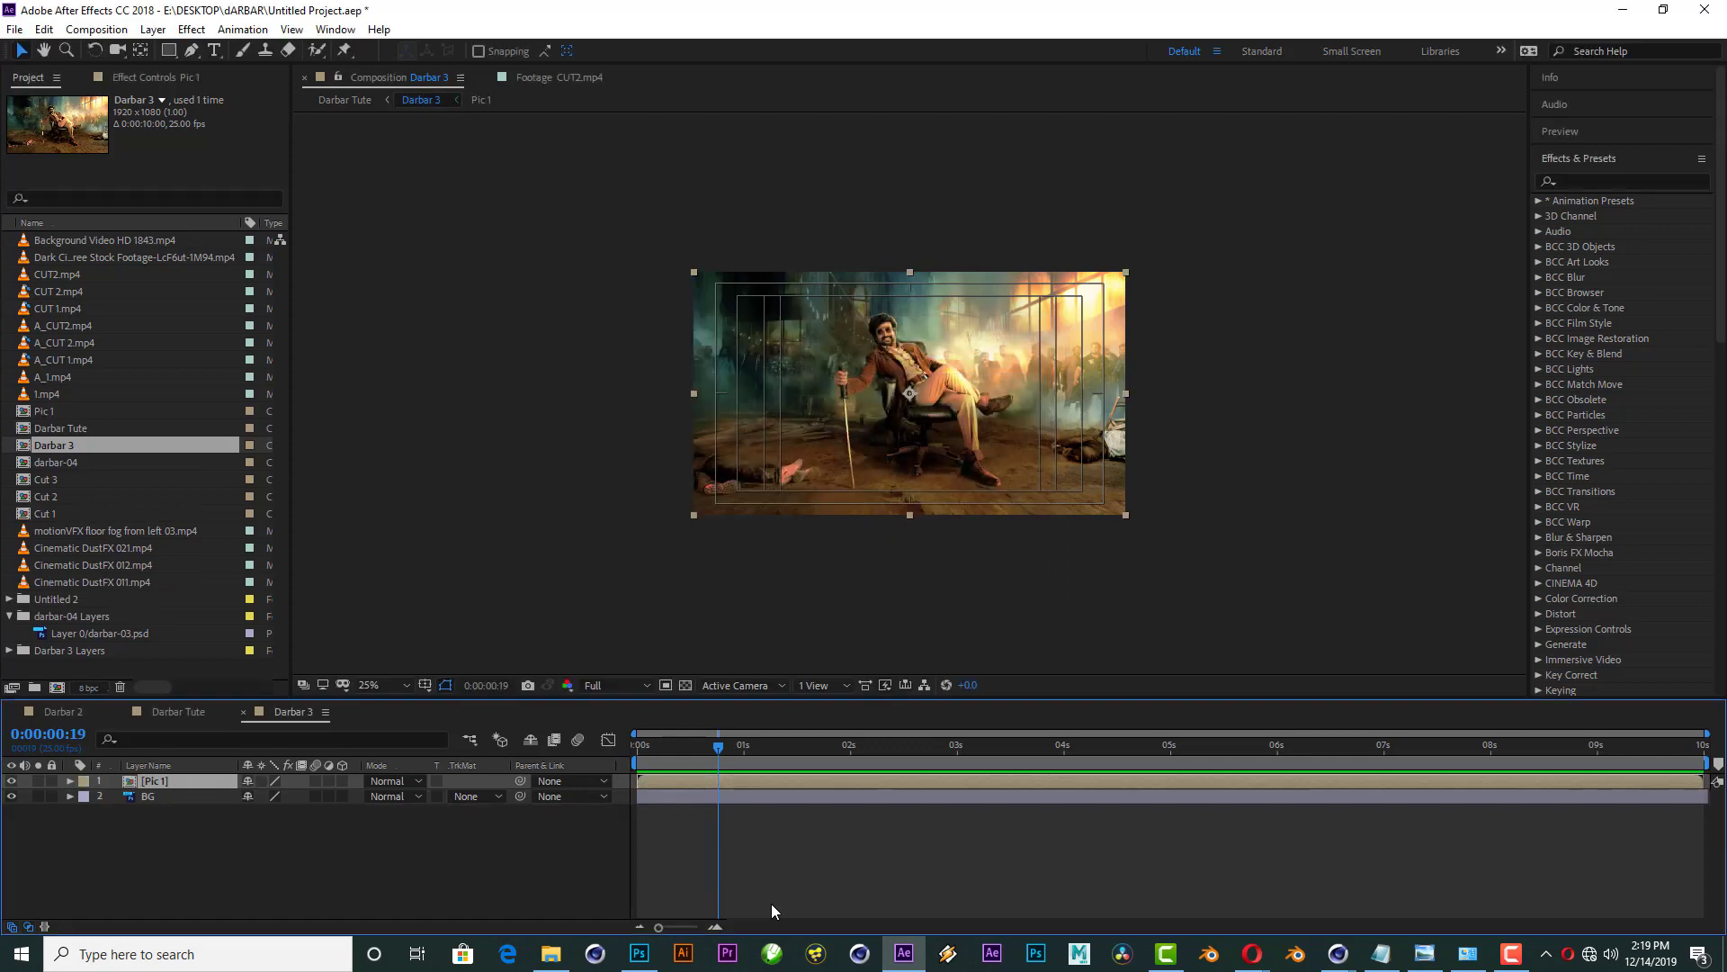
key(period)
key(period)
Step: Create a 35mm camera layer named Cam 1 and accept the 2D-layer warning
right_click(234, 845)
mouse_move(301, 654)
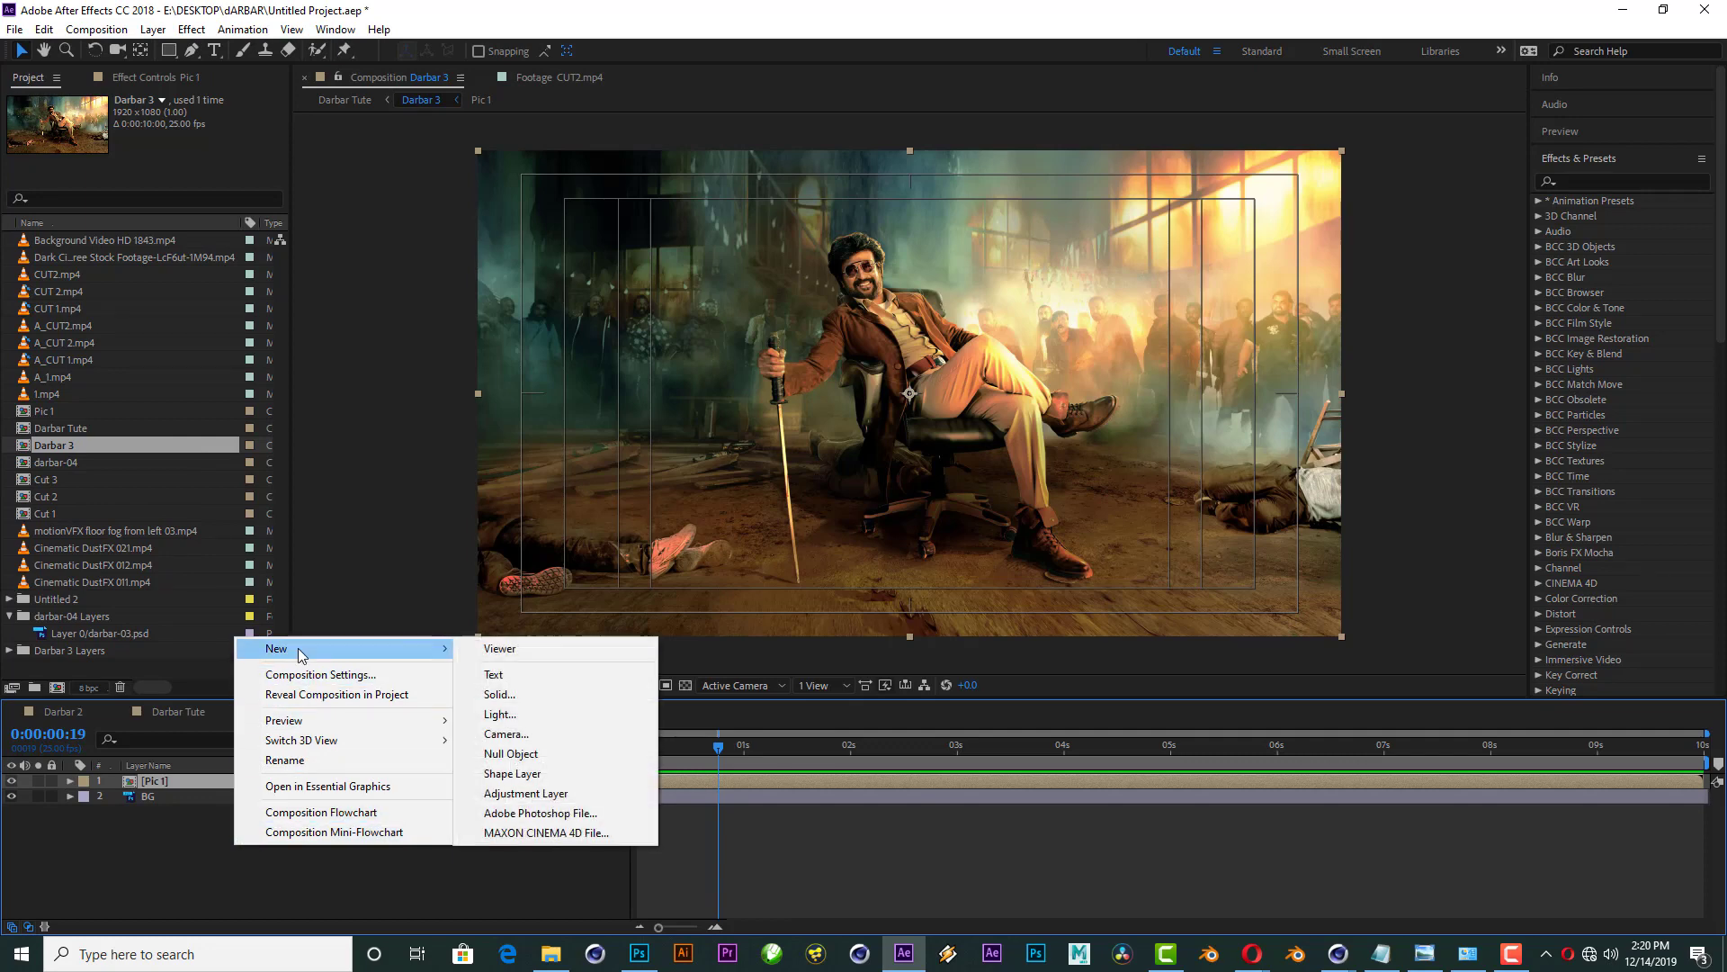
click(507, 733)
text(Cam 1)
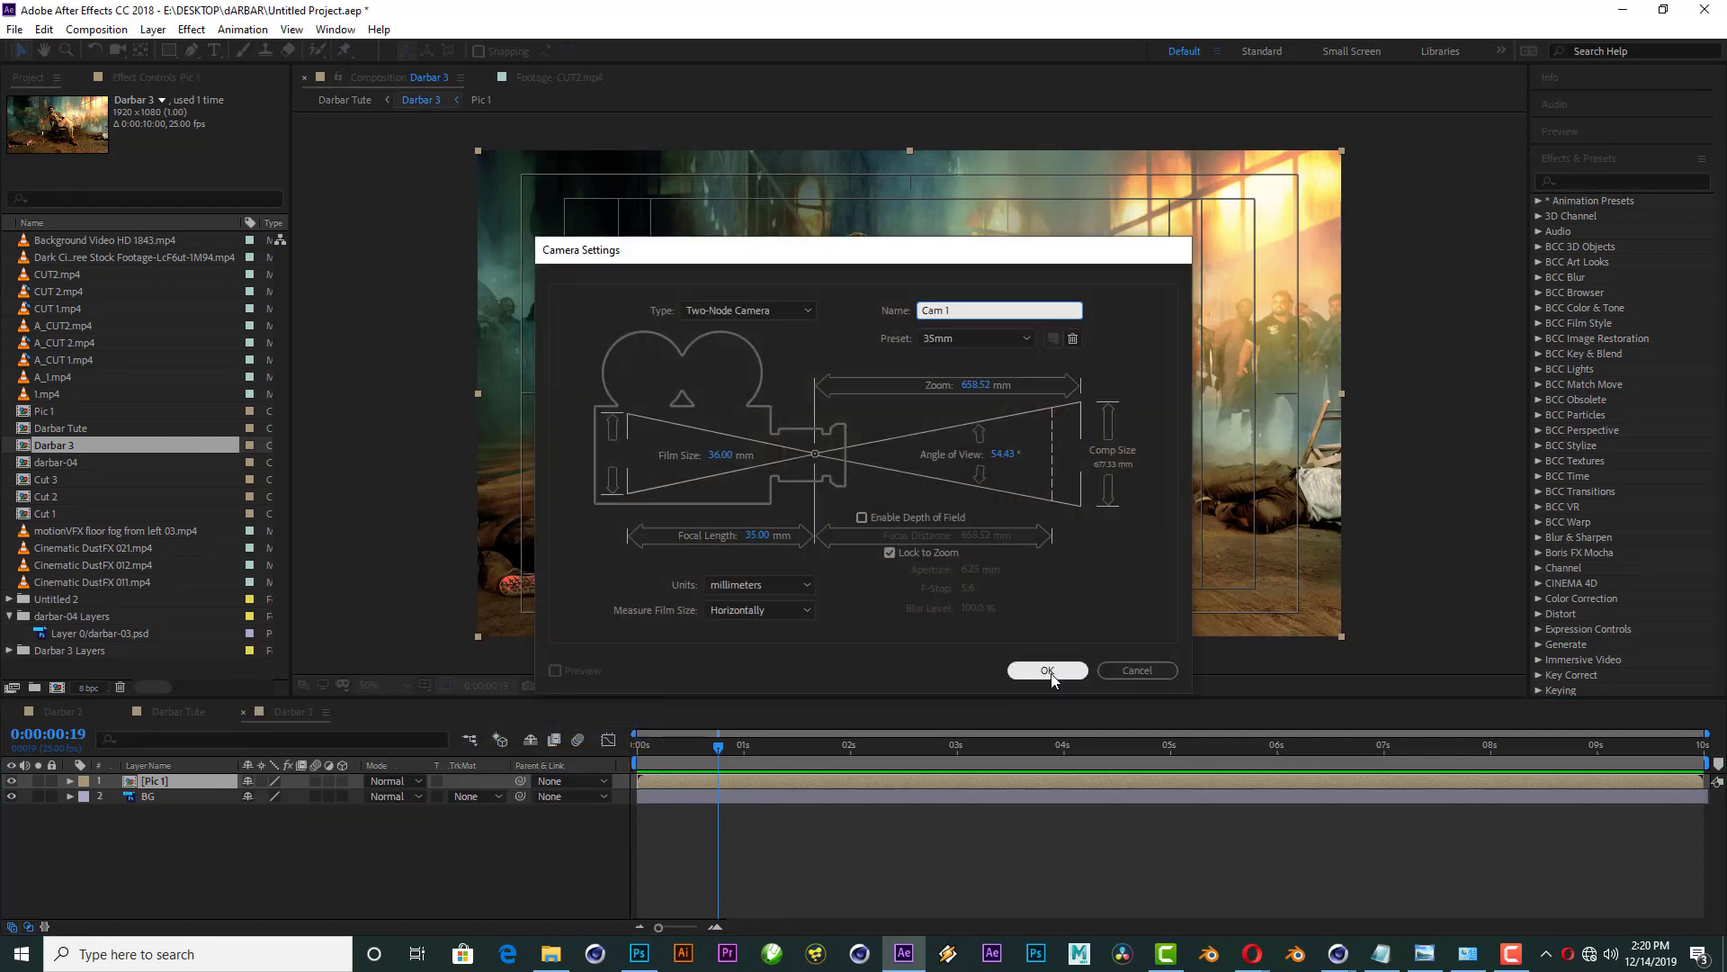
click(1049, 671)
click(990, 548)
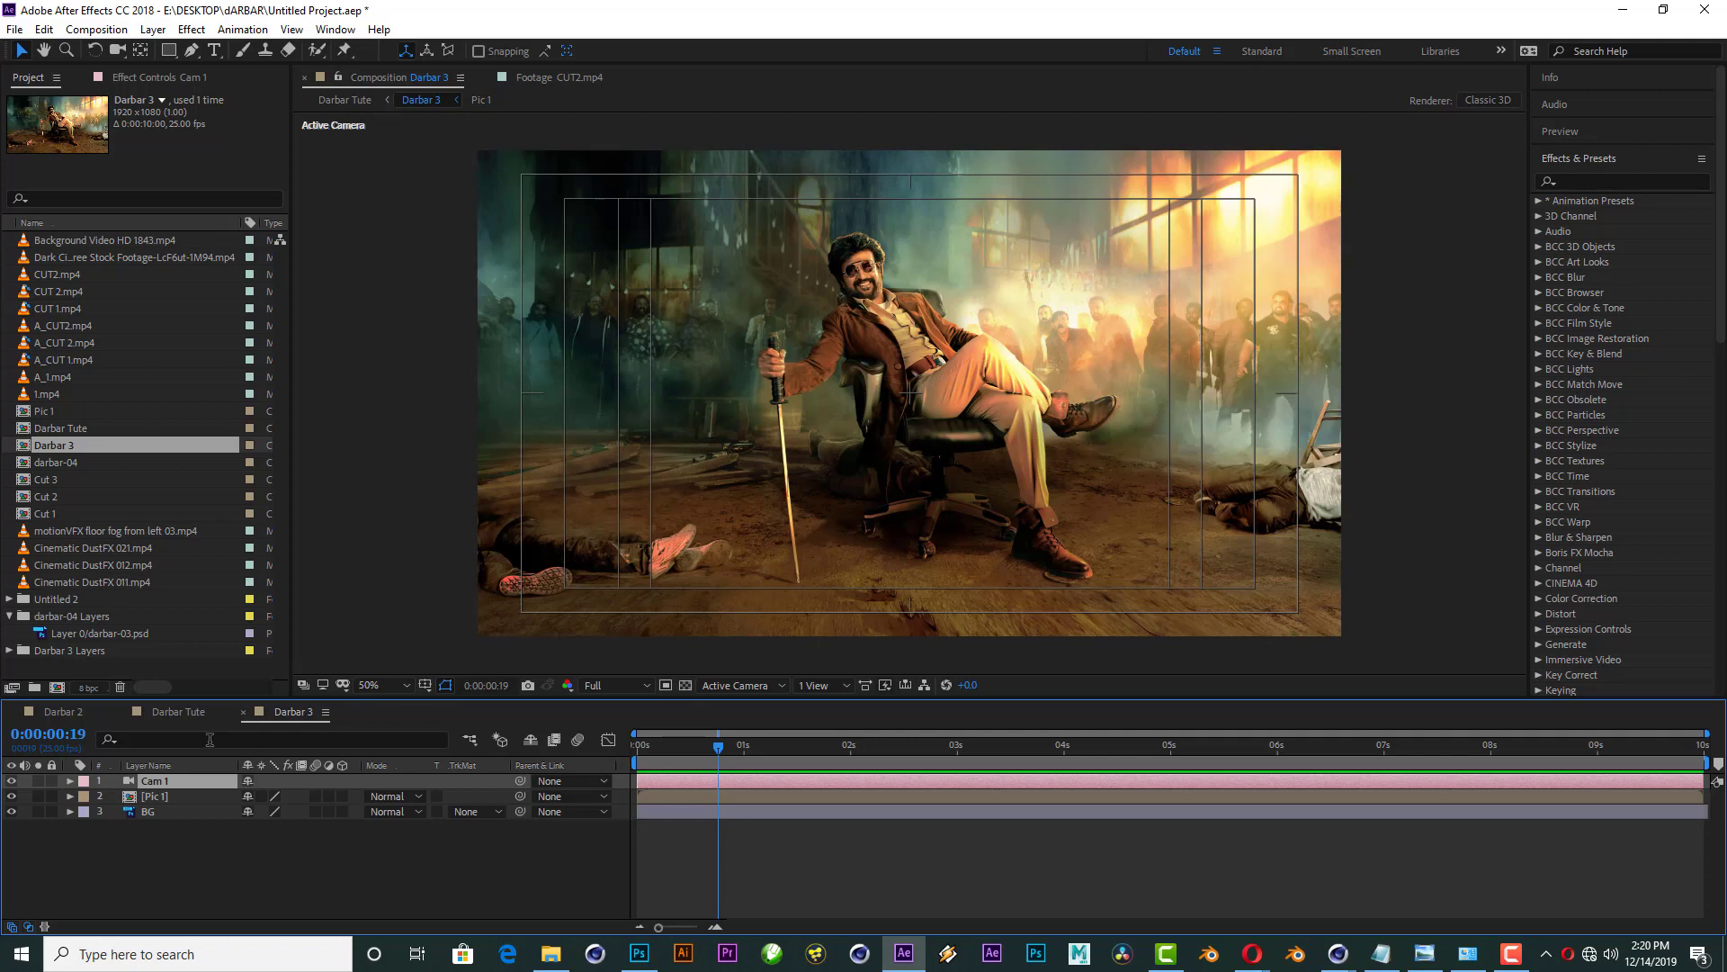
Step: Turn on 3D for the Pic 1 and BG layers and select BG
click(340, 796)
click(342, 811)
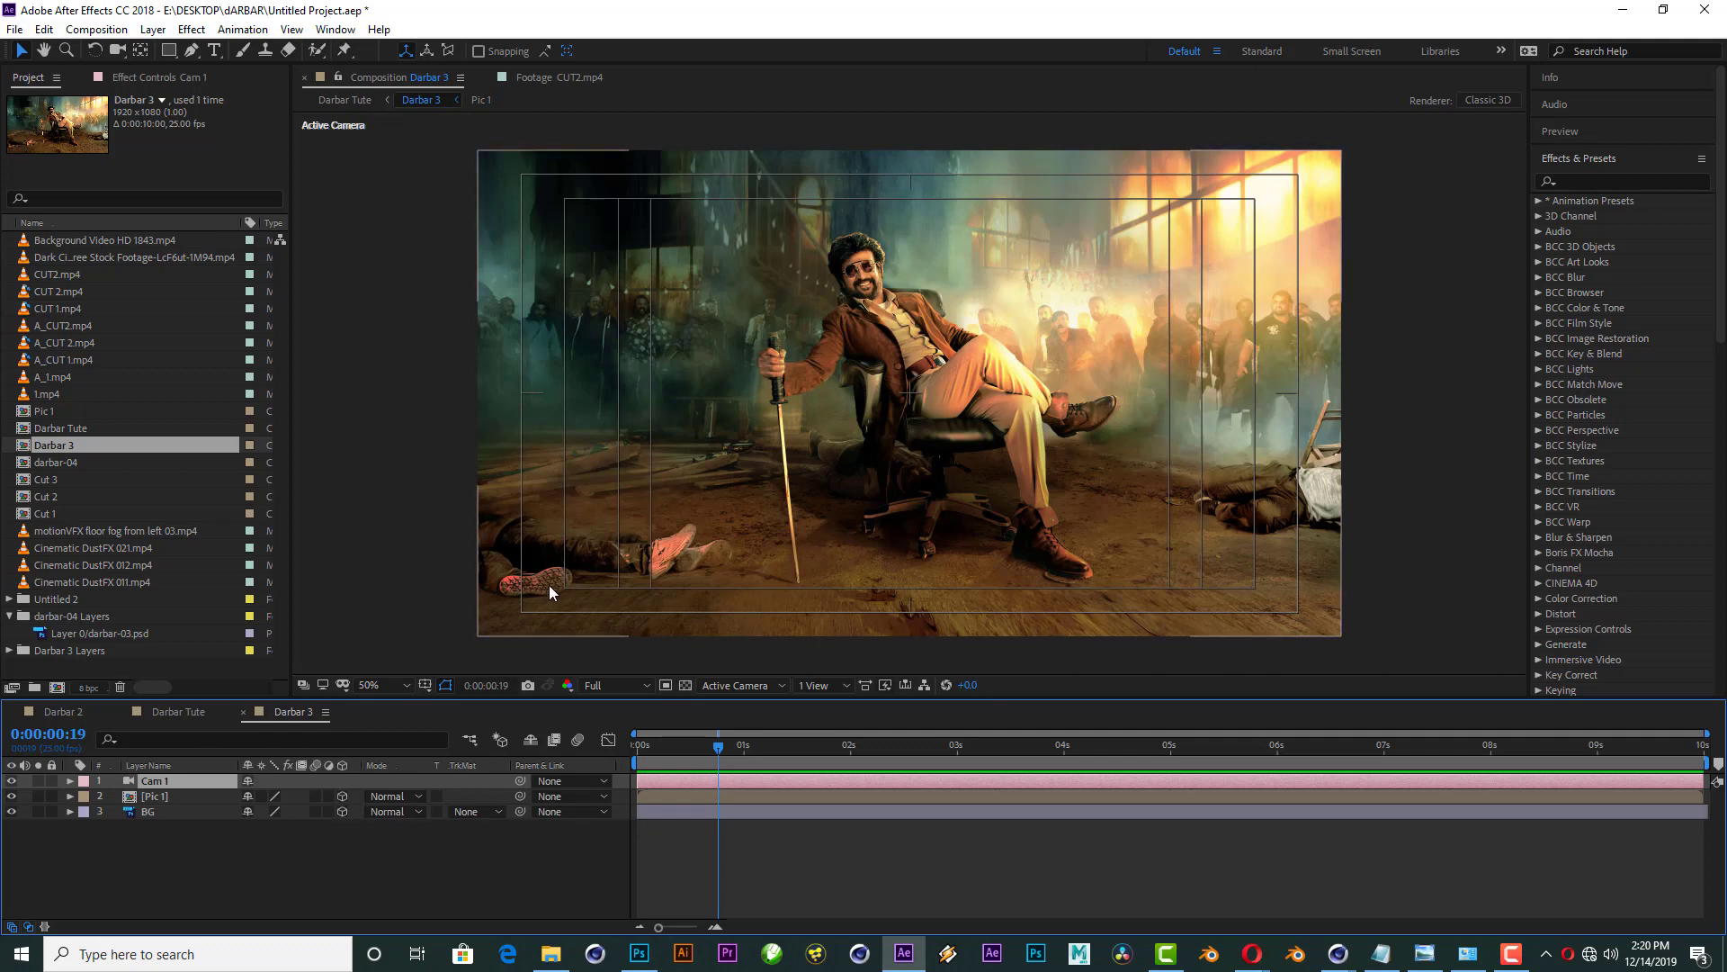
click(149, 811)
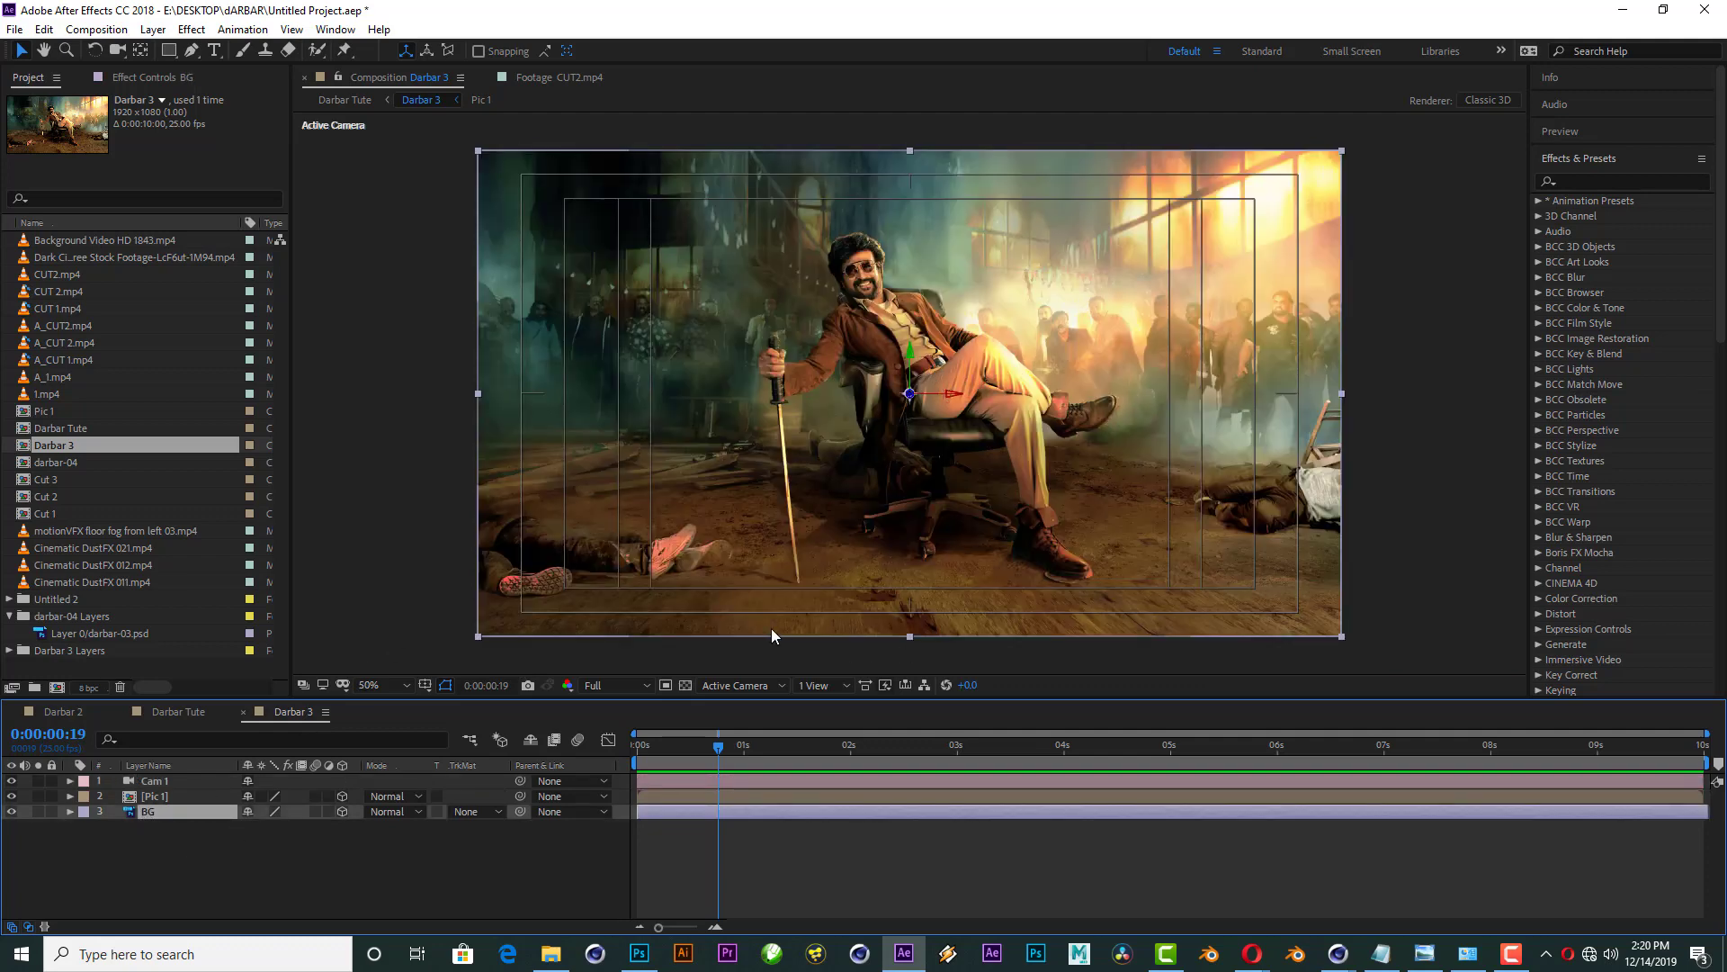
Step: In Custom View 1, drag BG back and up in depth, then return to Active Camera
click(733, 685)
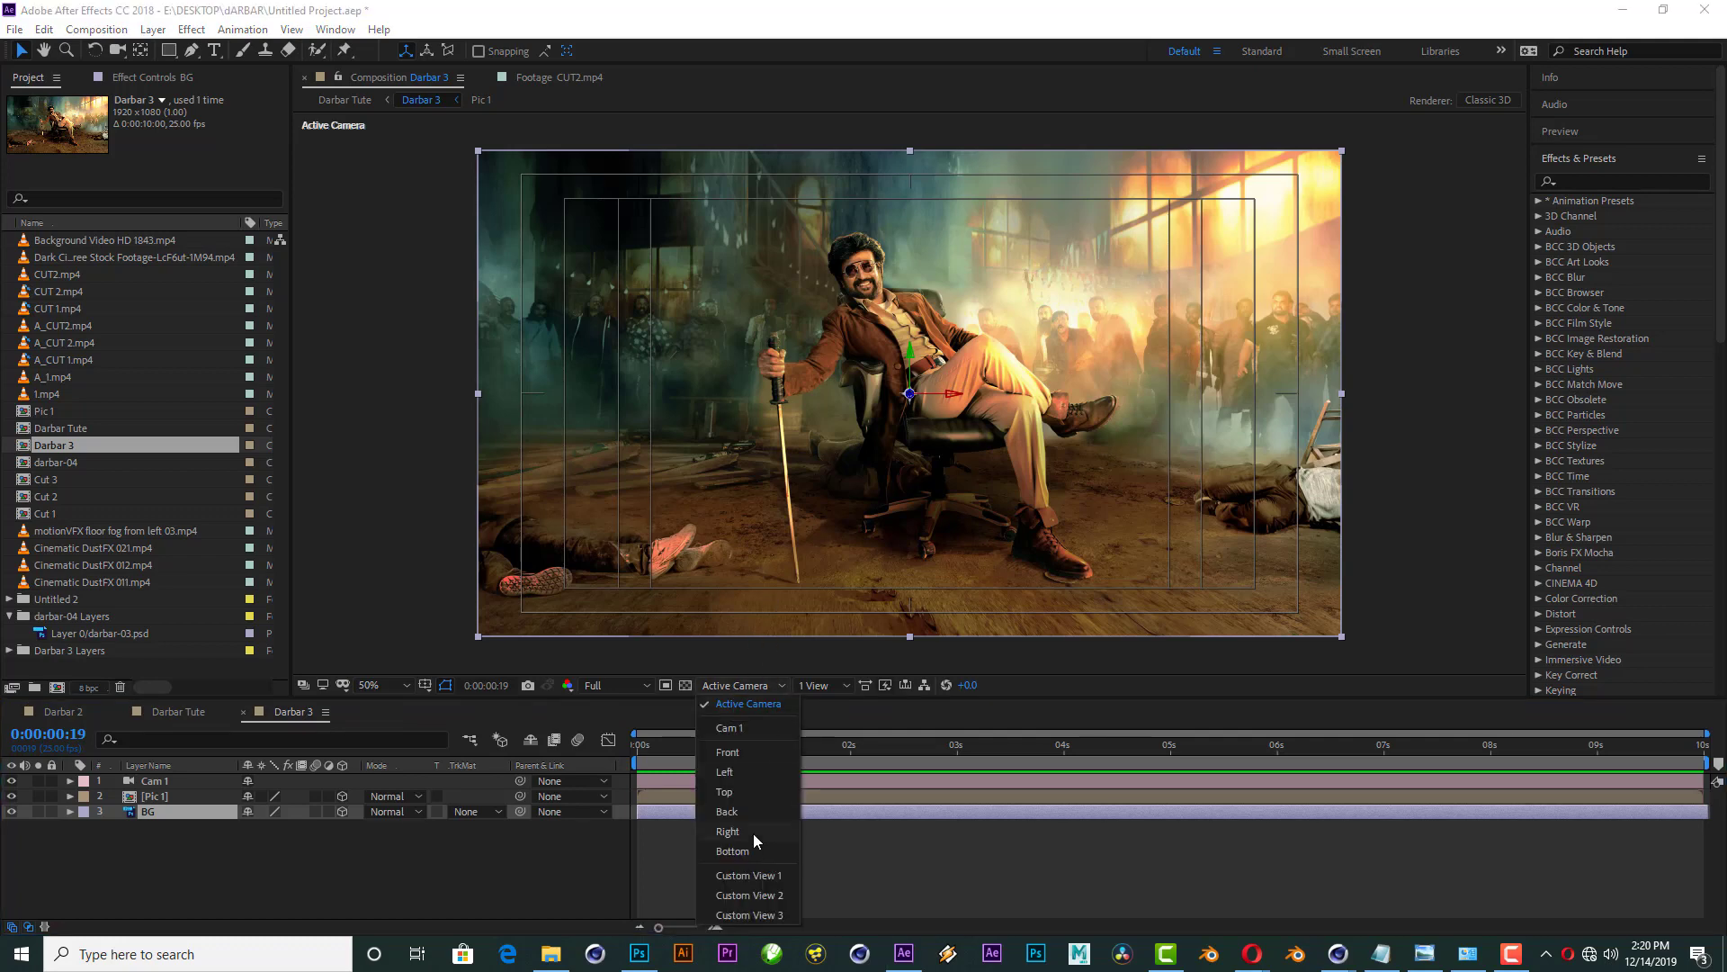
click(753, 874)
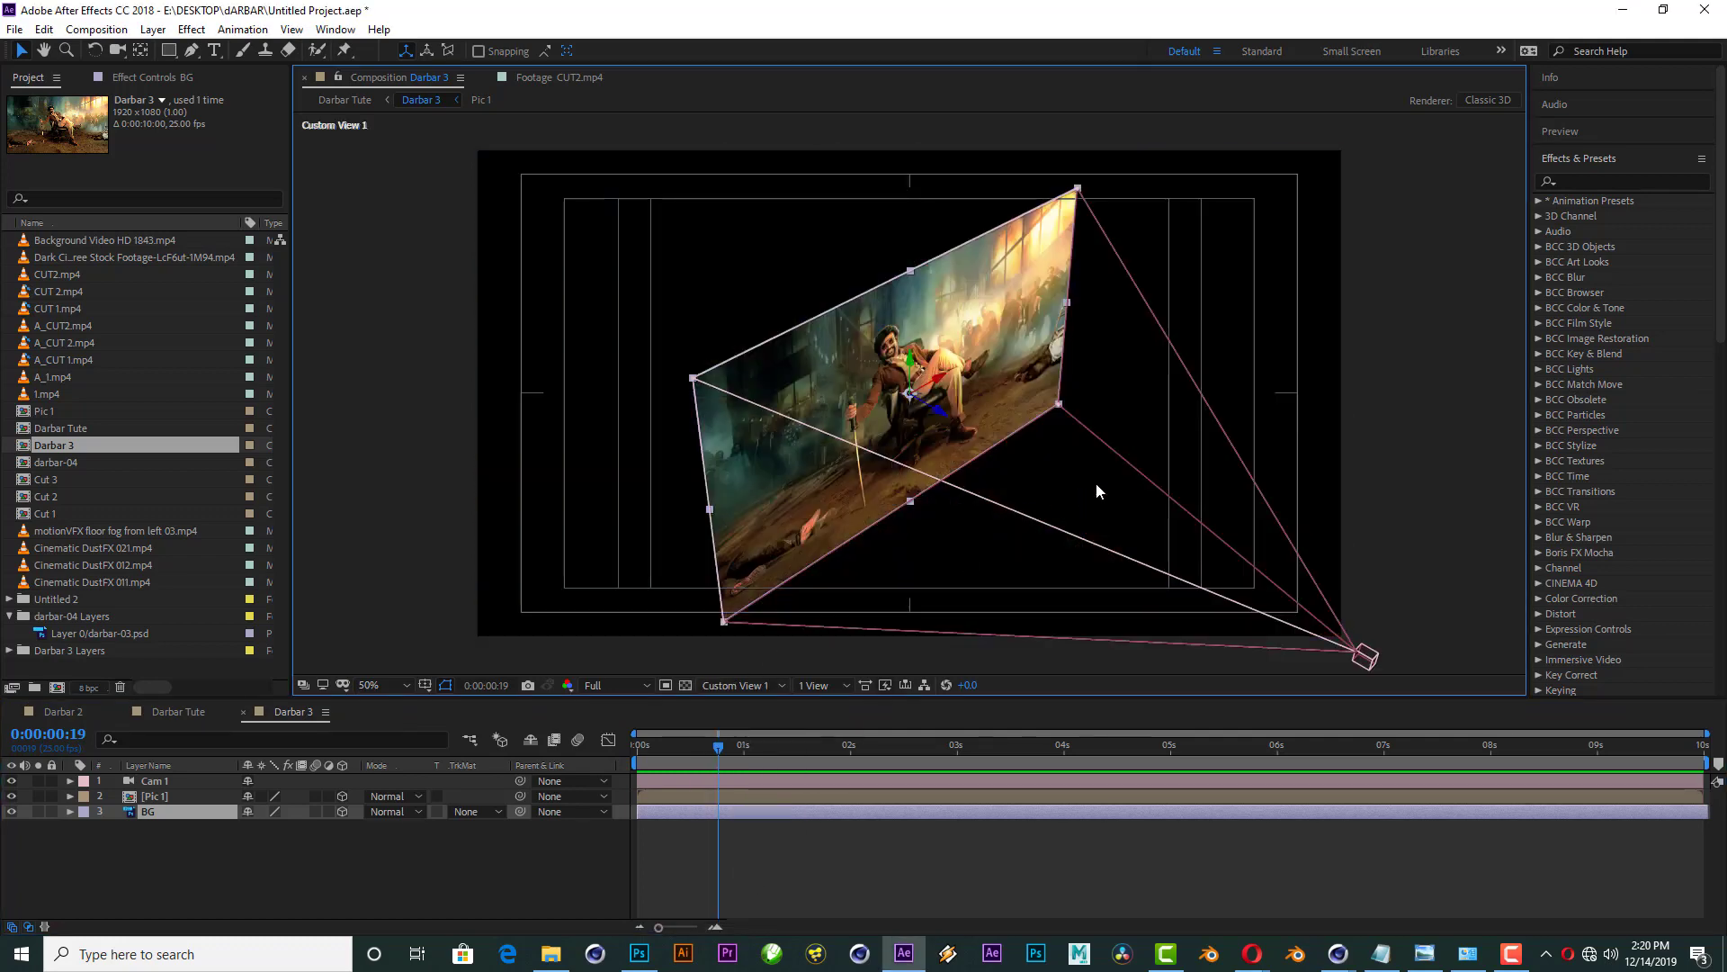
click(184, 811)
drag(926, 423, 232, 152)
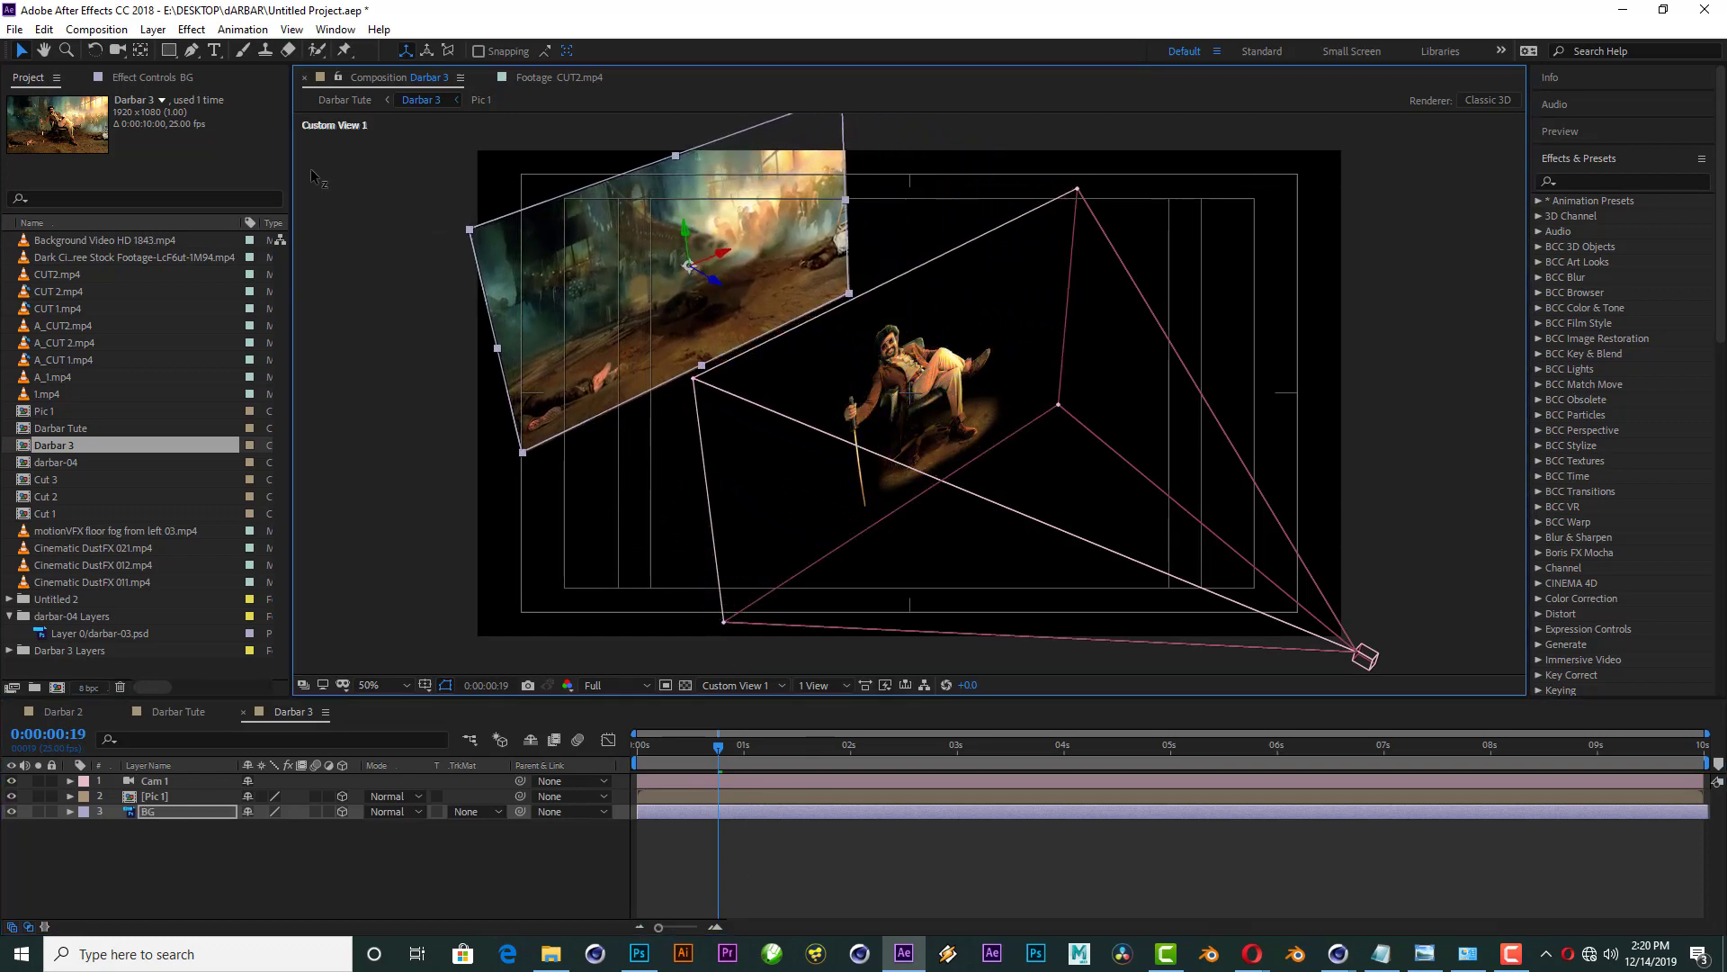
drag(232, 151, 525, 204)
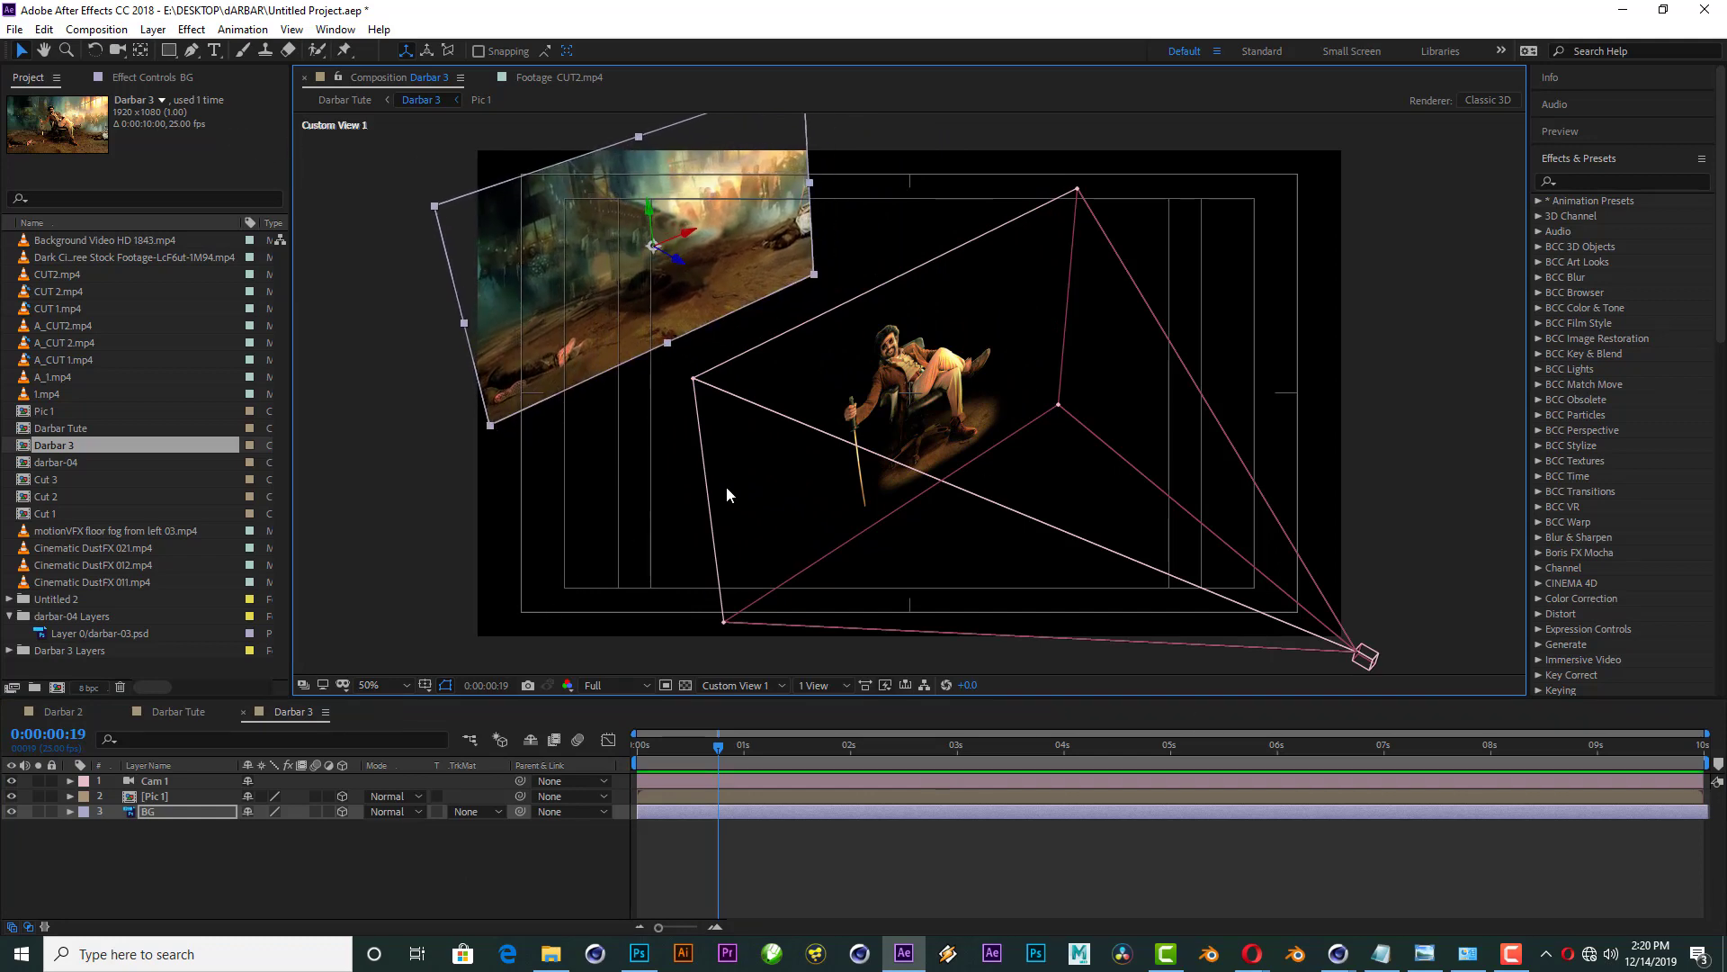
key(h)
drag(998, 414, 1021, 436)
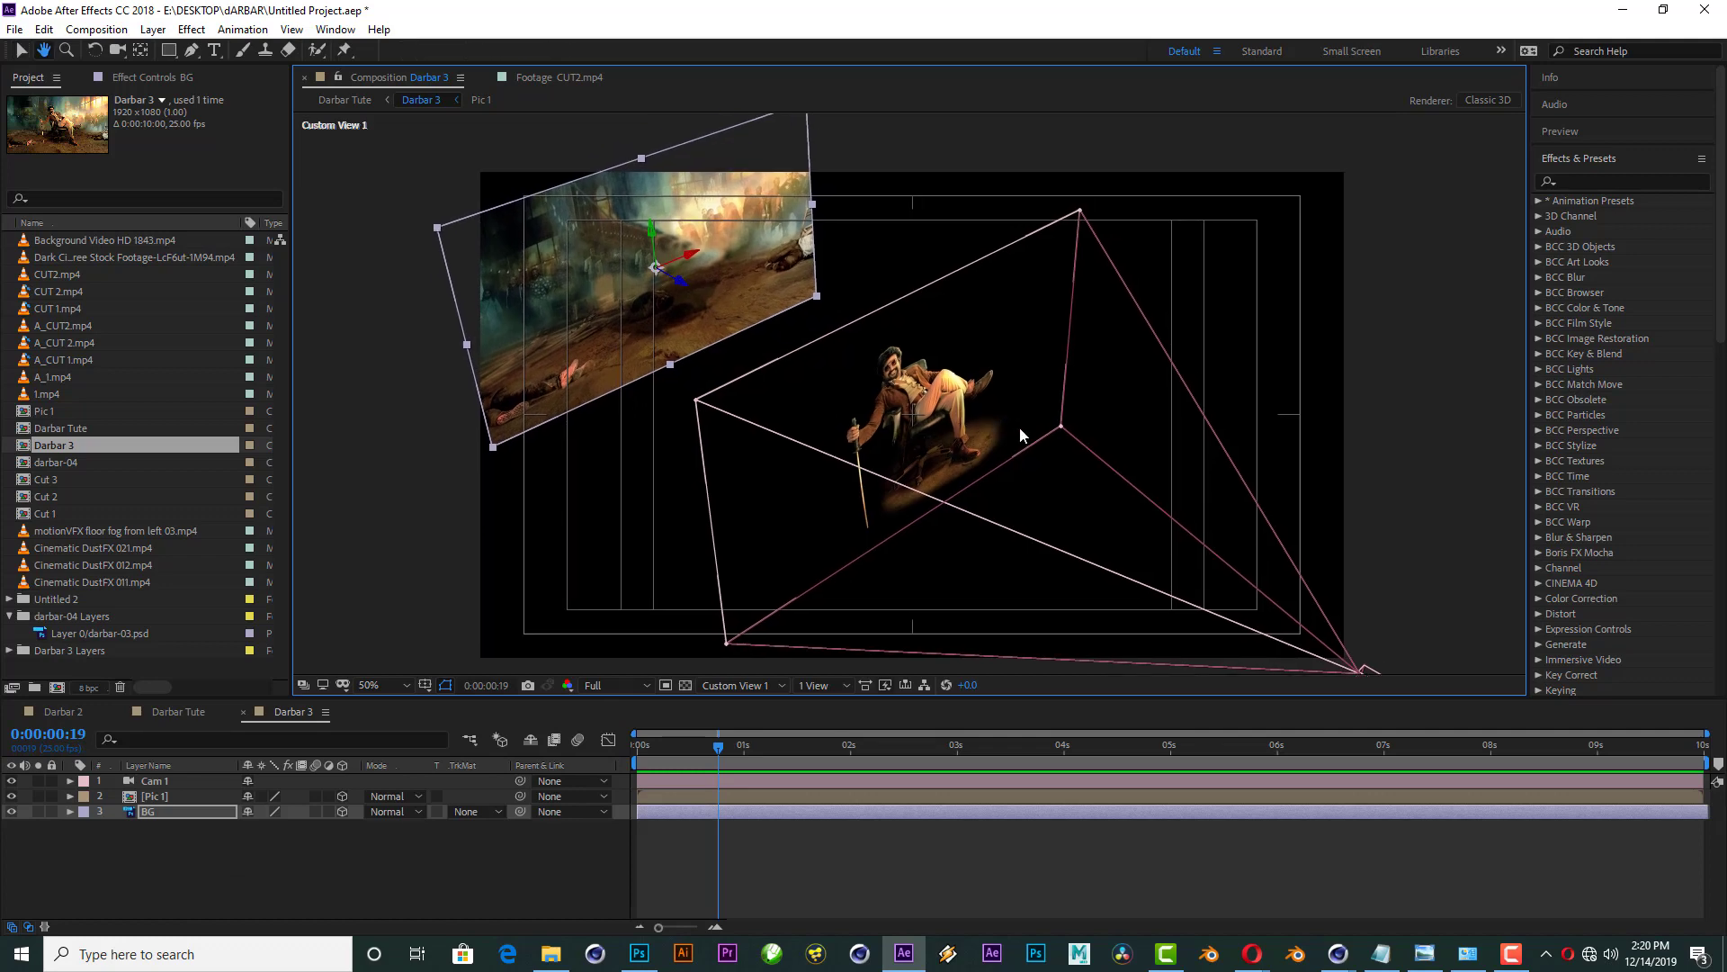
key(v)
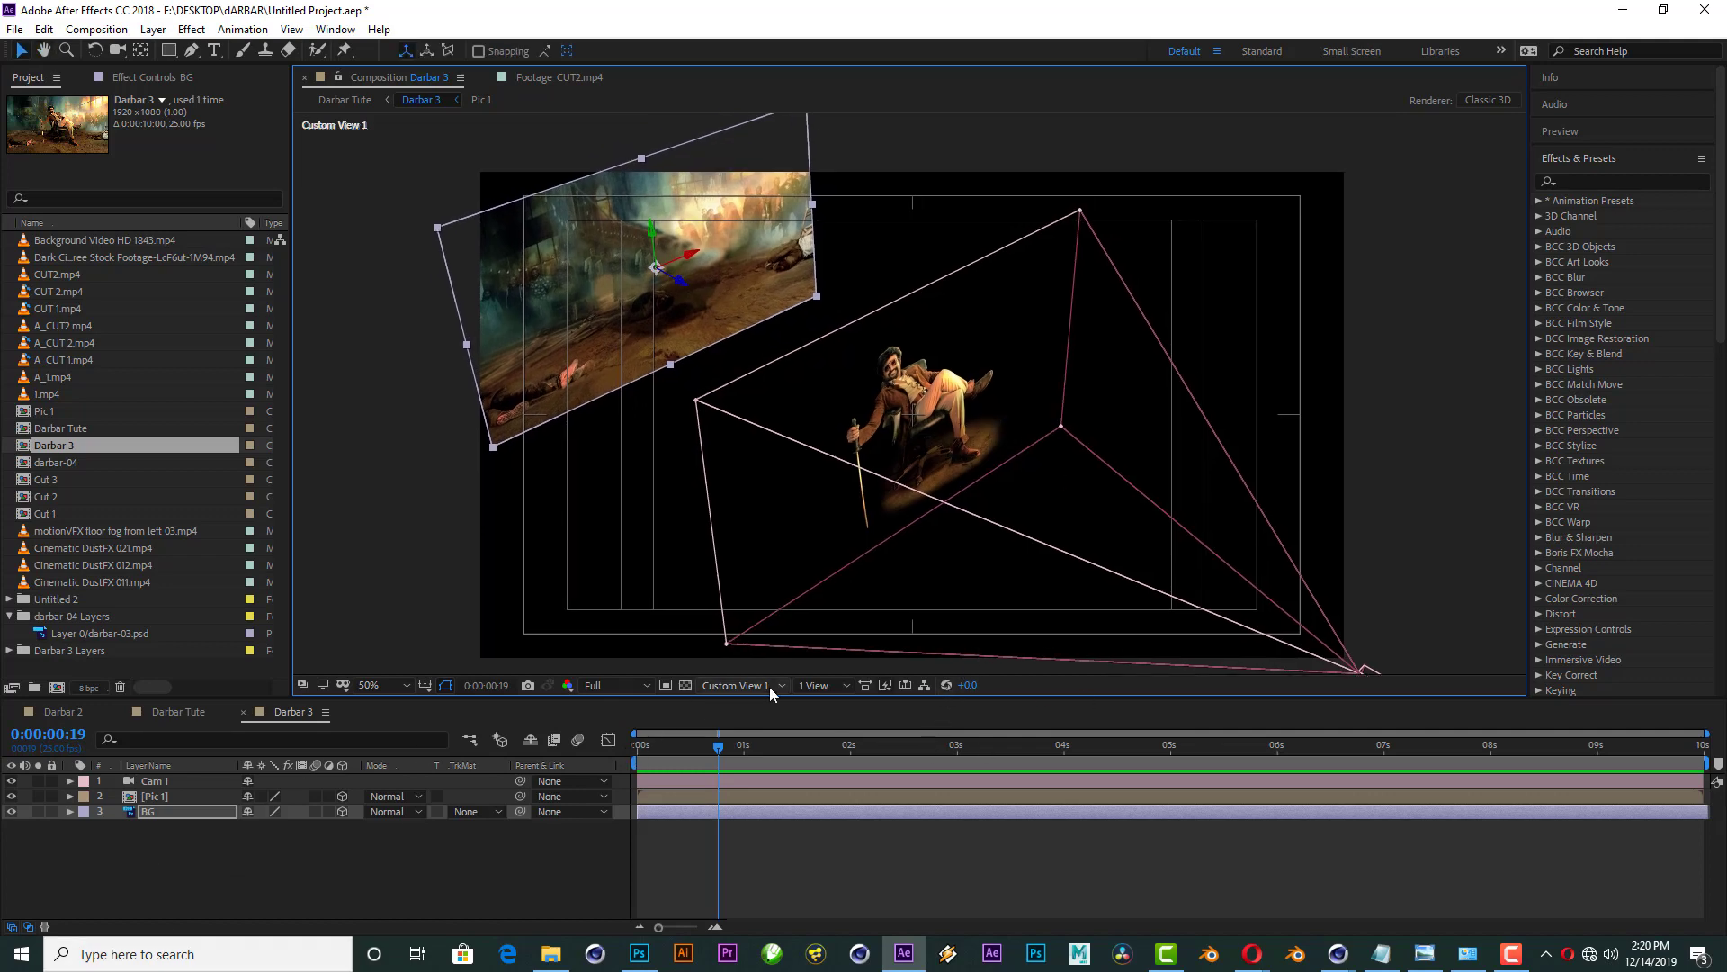
click(737, 682)
click(753, 703)
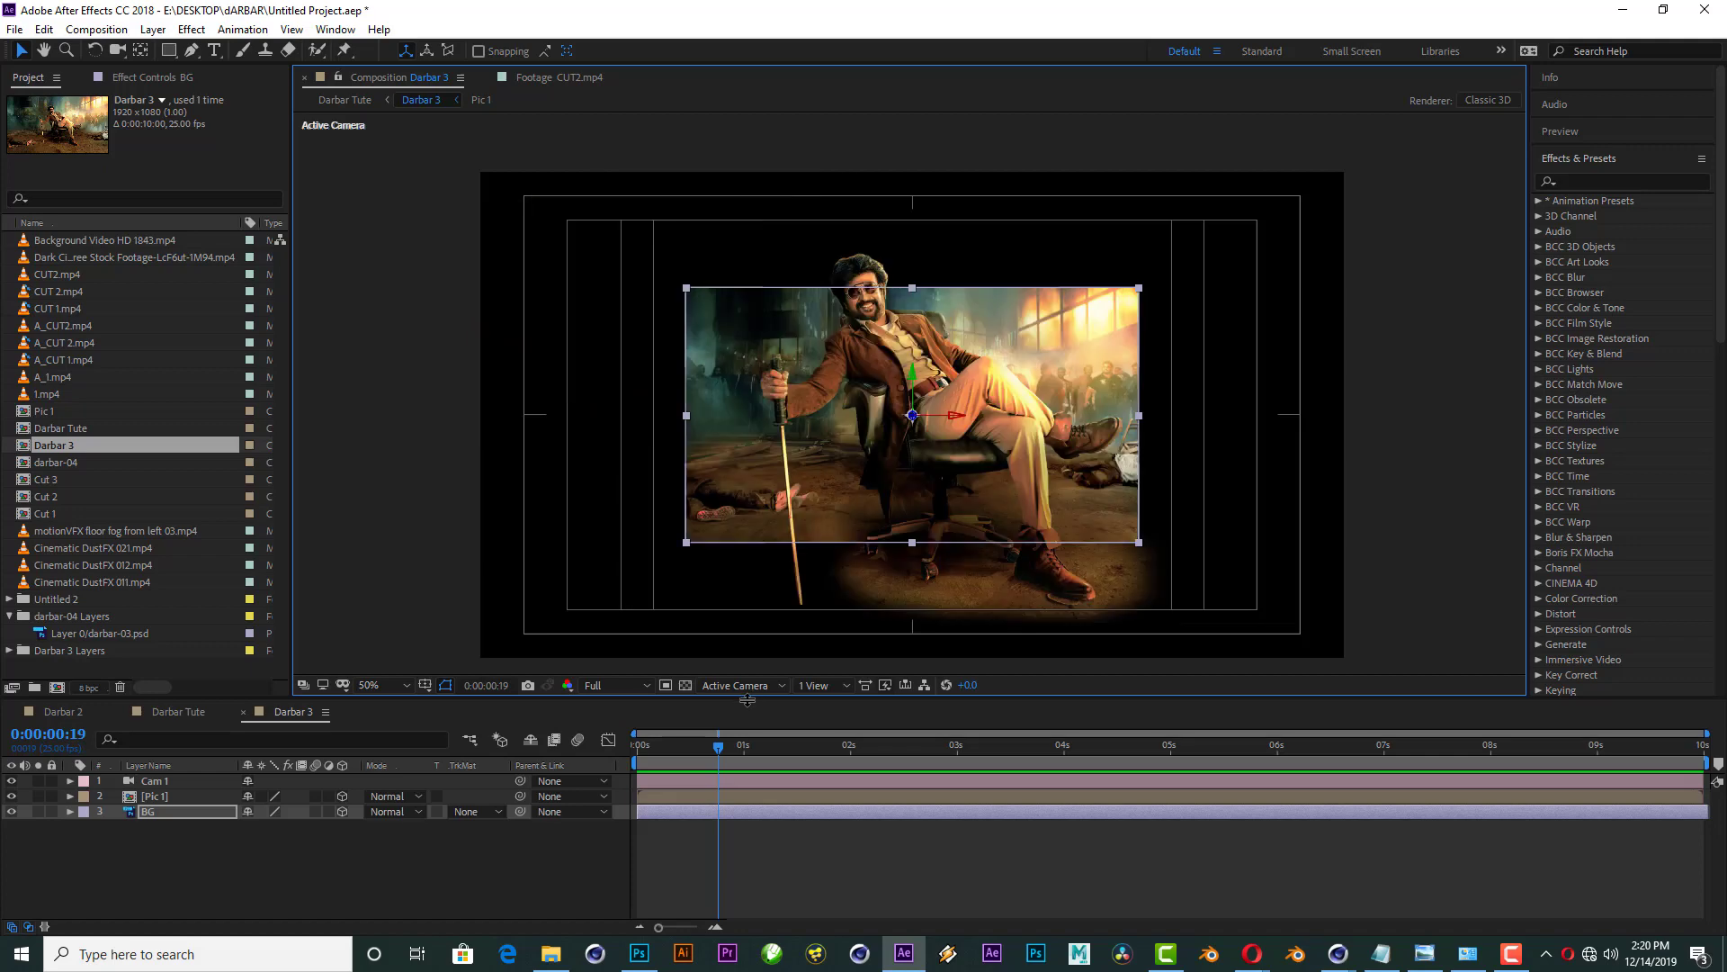
Step: Scrub the BG layer's Scale up to 190%
click(173, 812)
key(s)
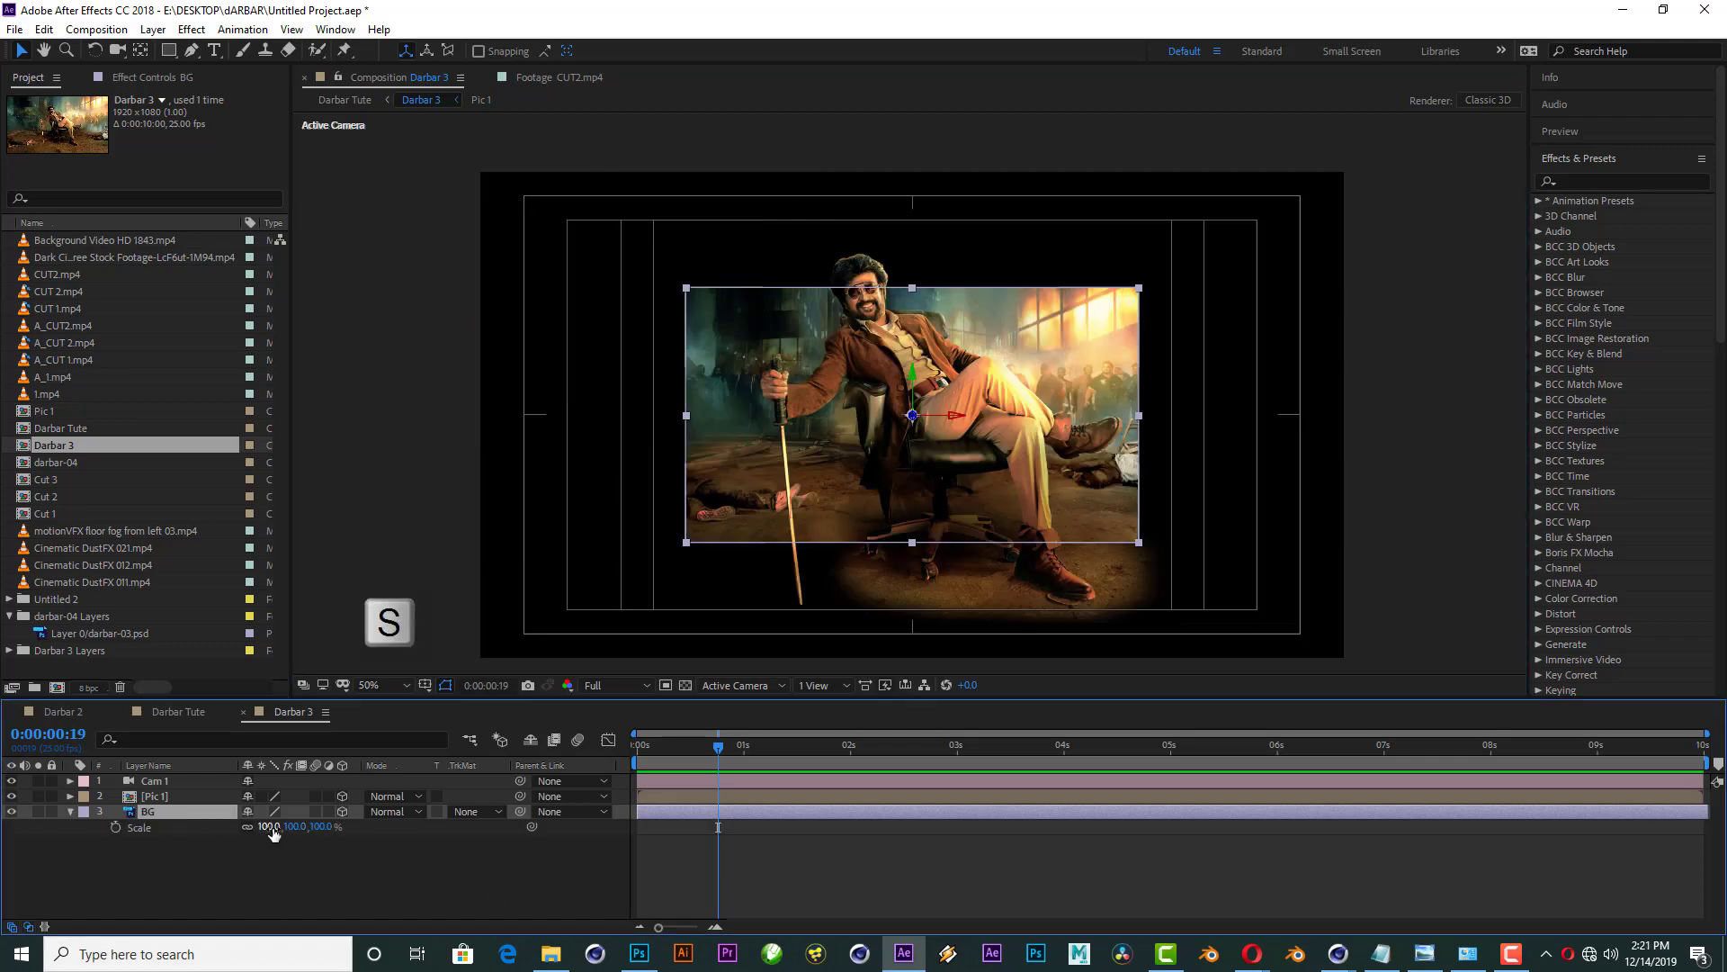
drag(269, 826, 351, 826)
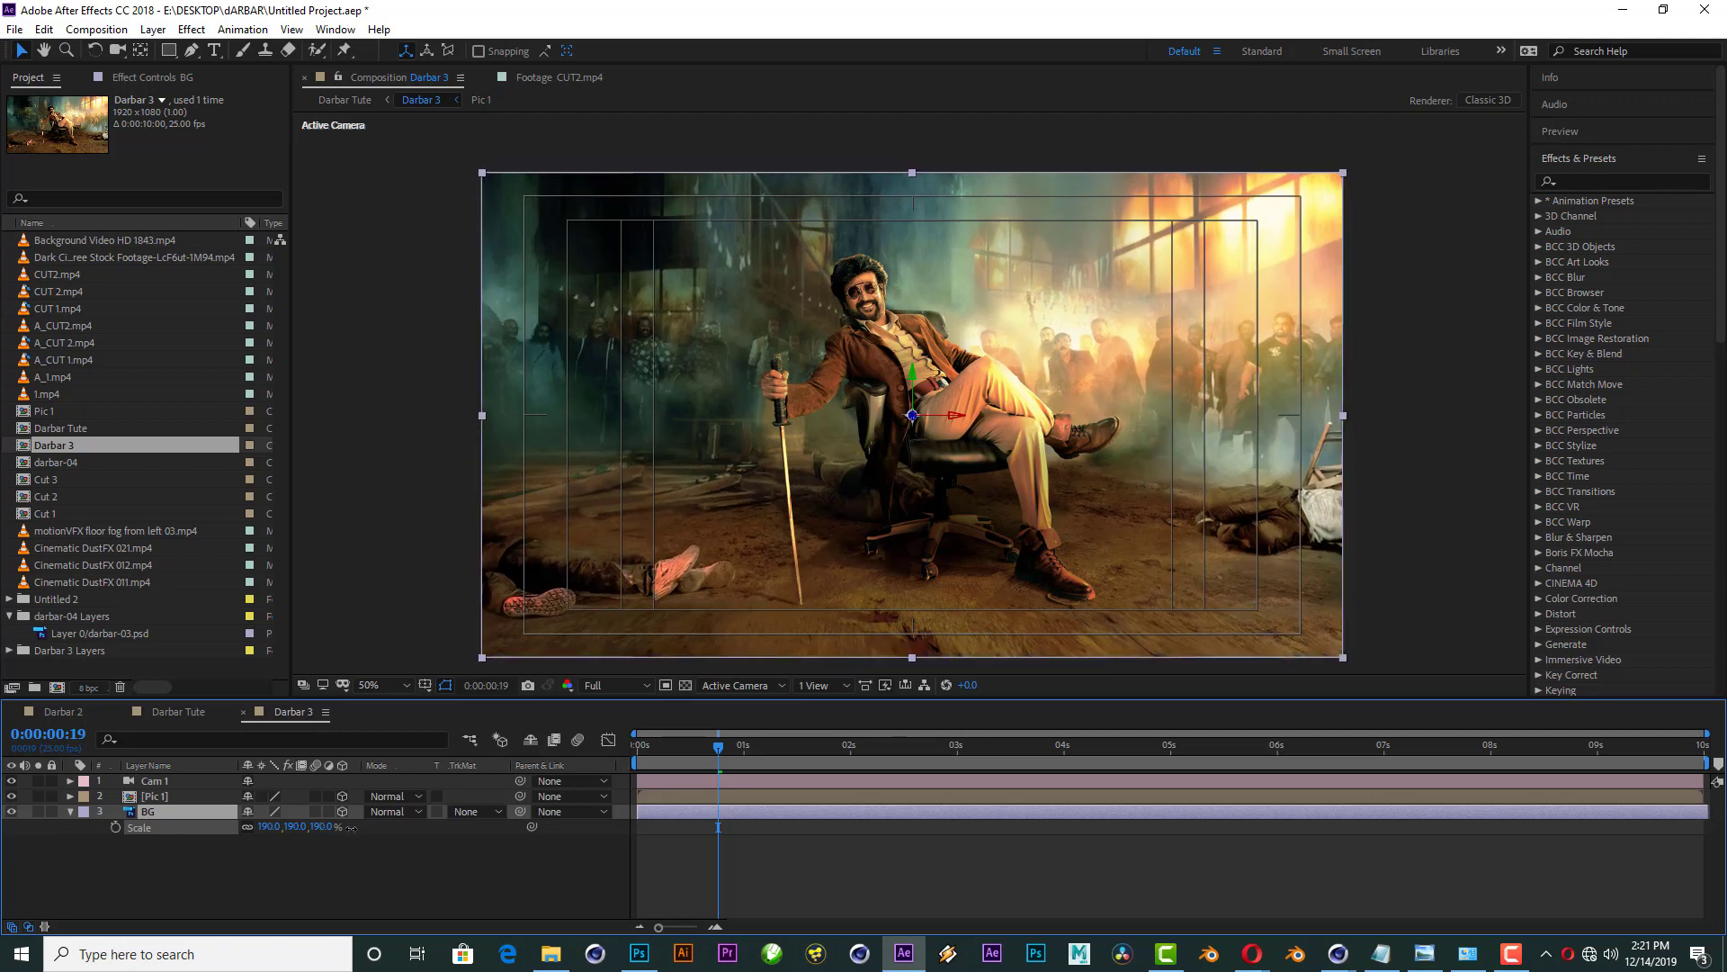
drag(351, 826, 357, 830)
Step: Inspect the scene from Custom Views 1, 2 and 3, then return to Active Camera
click(737, 685)
click(752, 874)
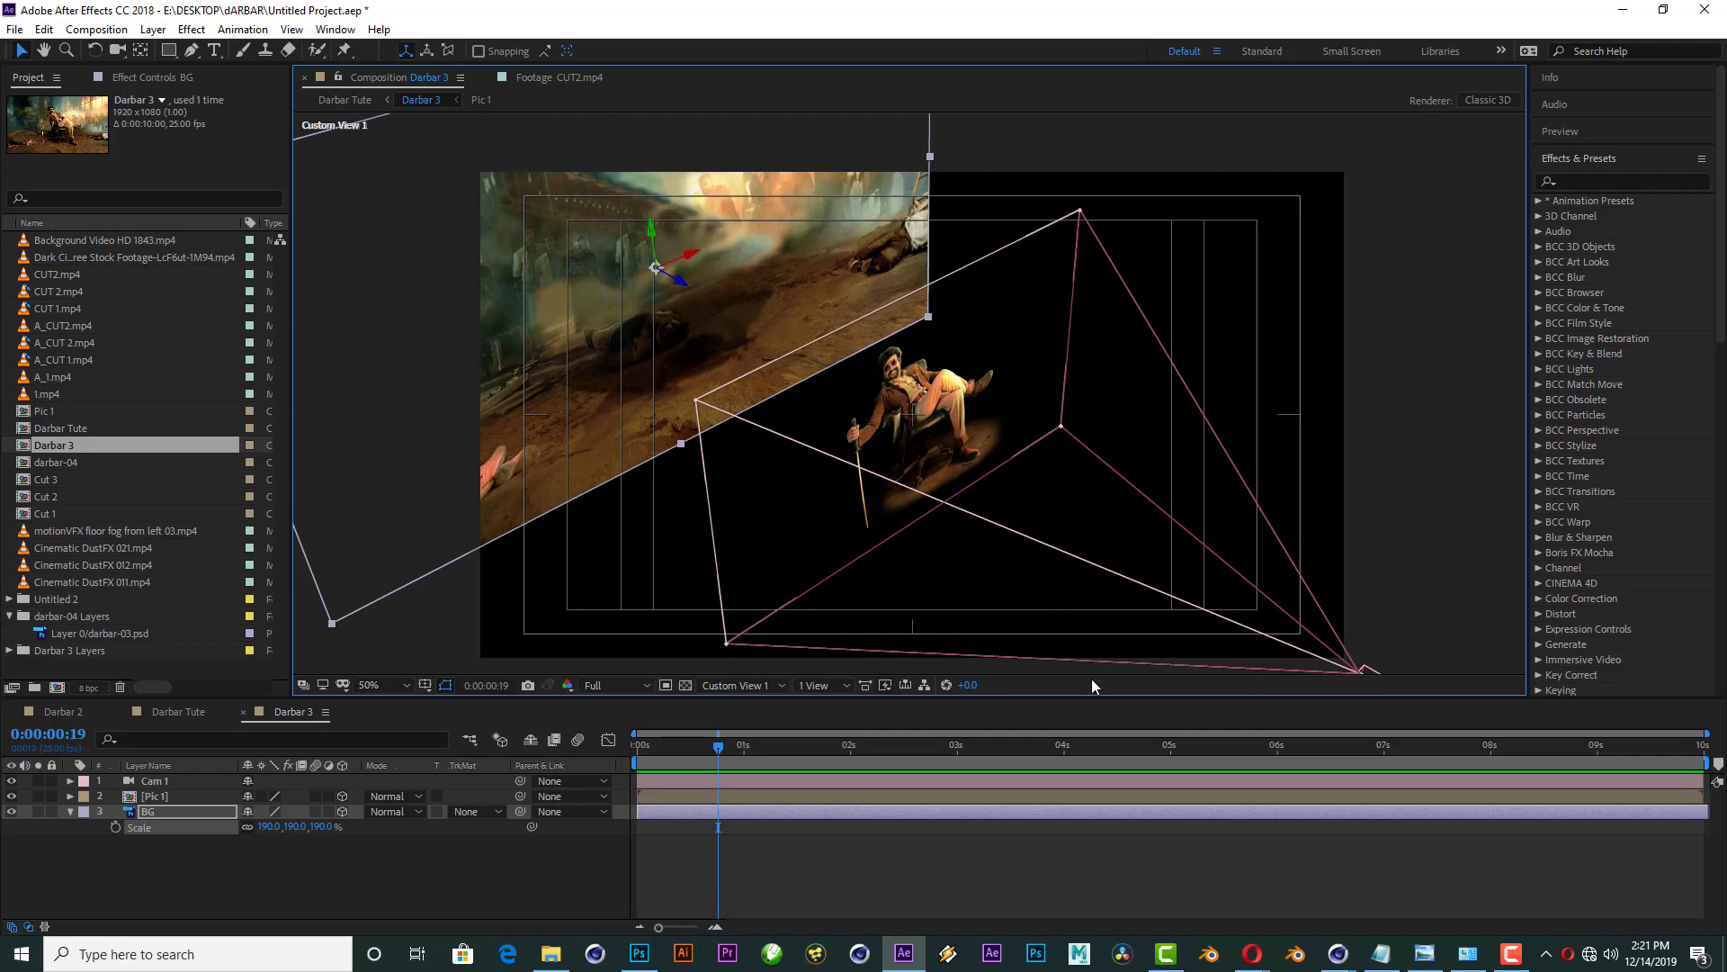
click(723, 686)
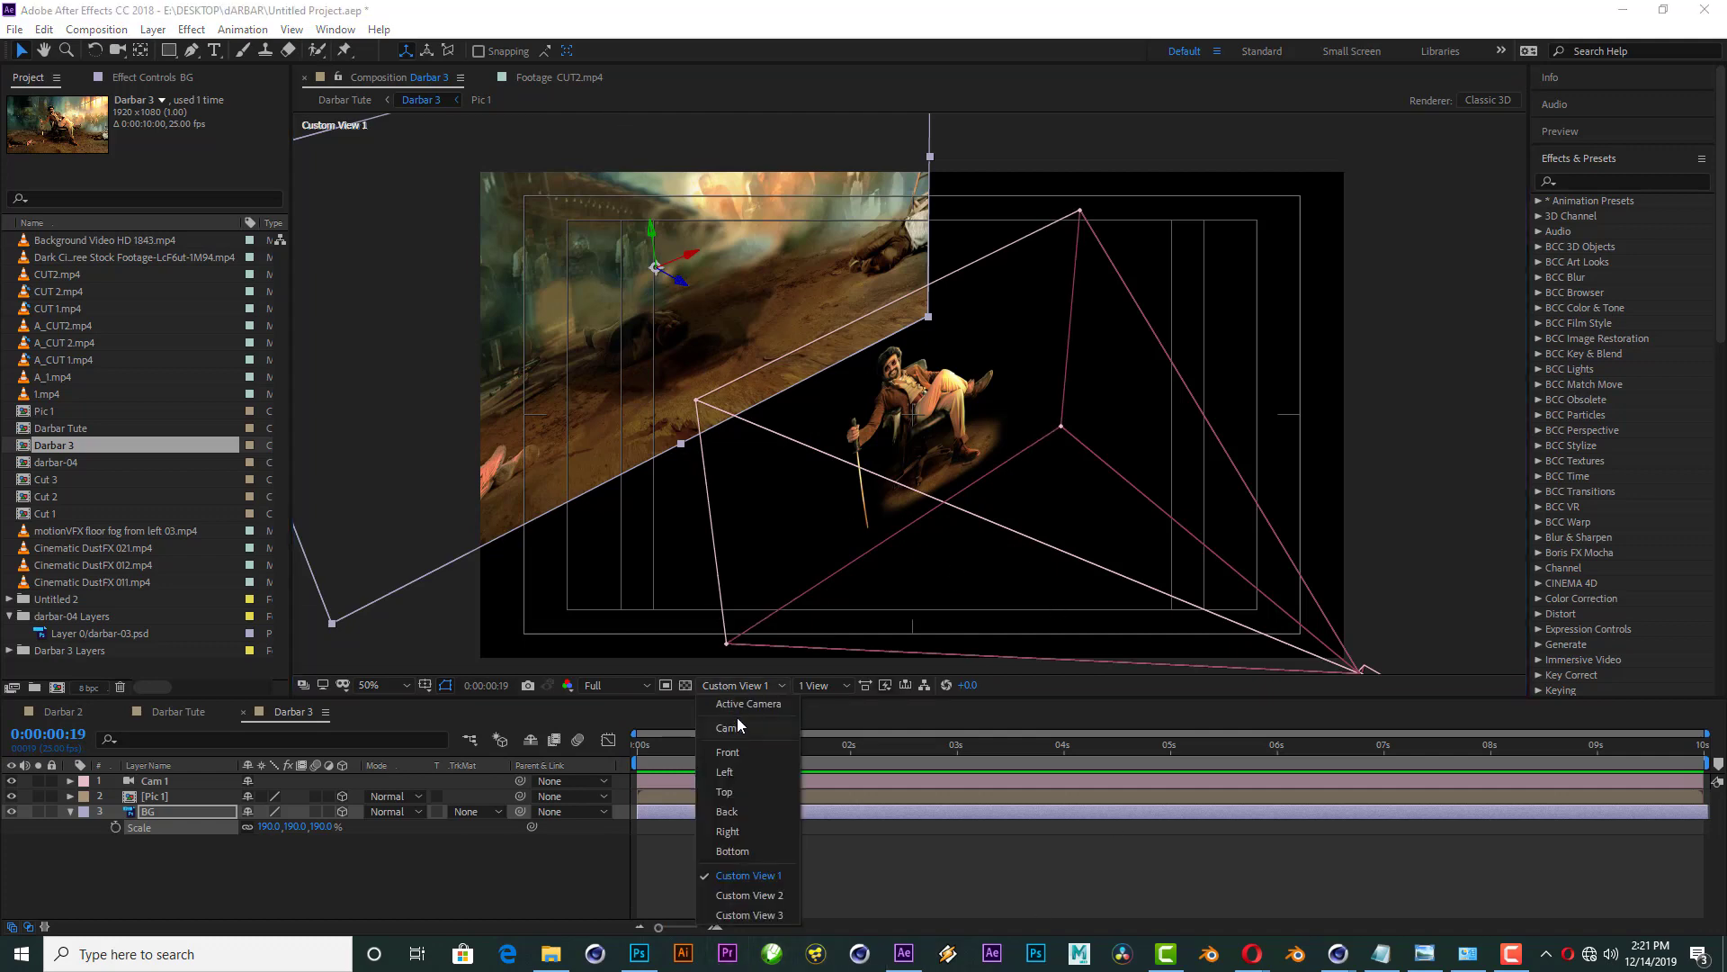
click(753, 896)
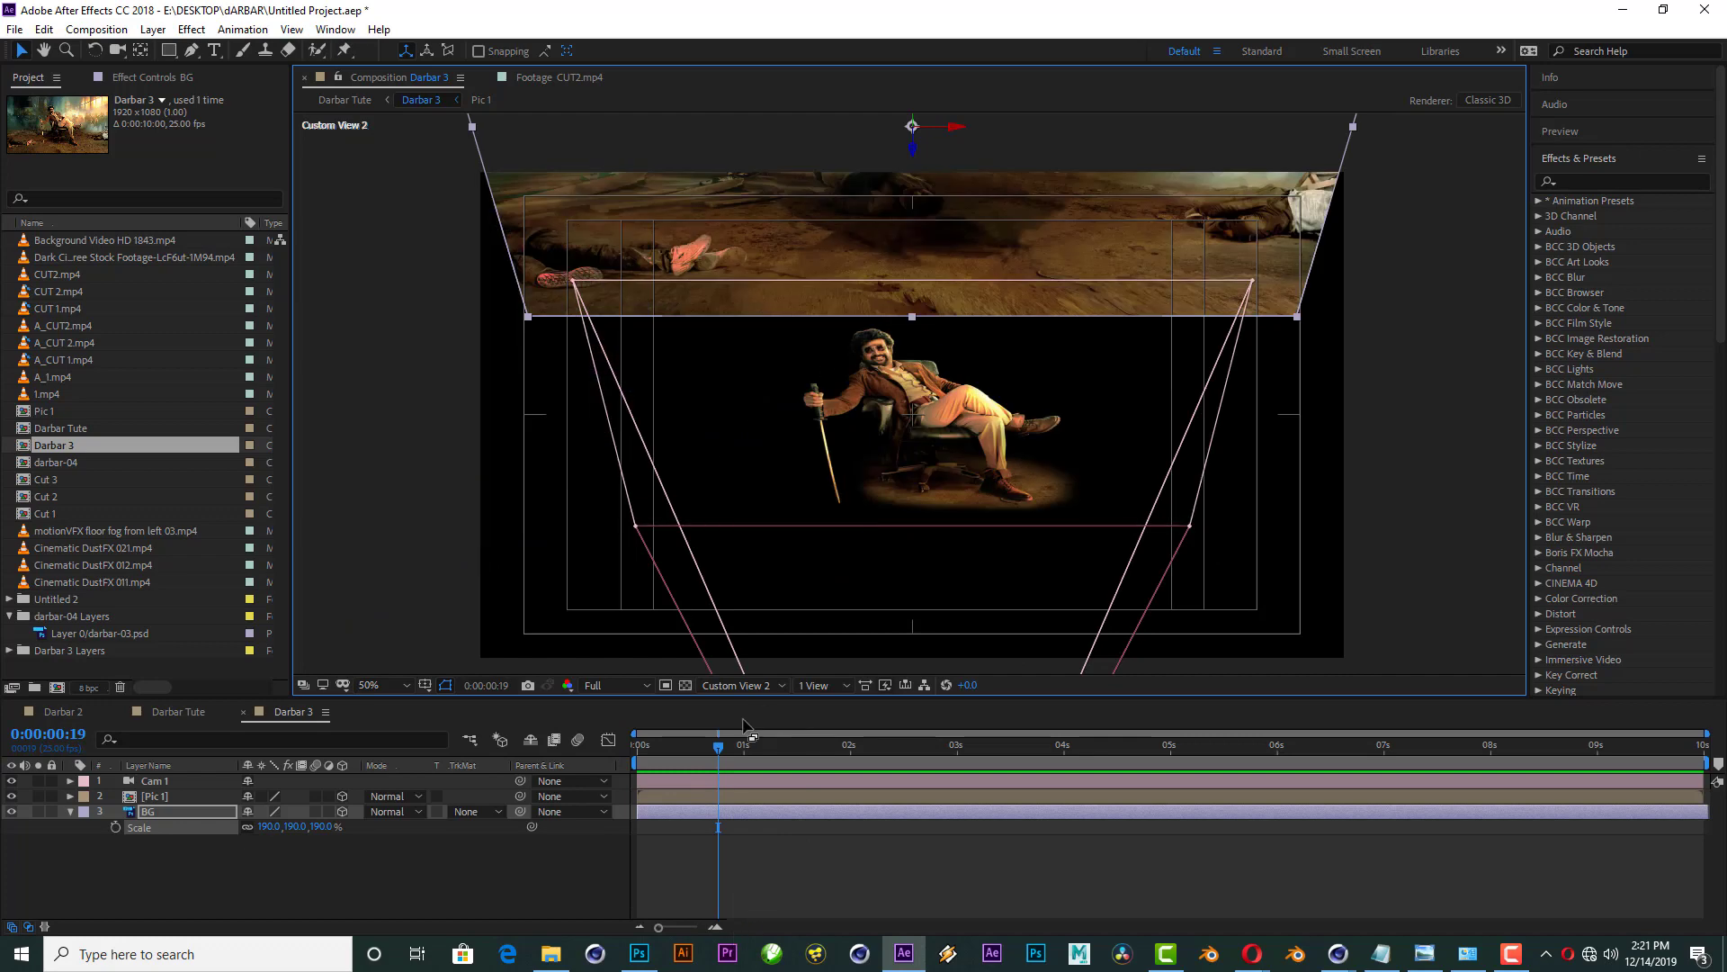
click(721, 689)
click(740, 915)
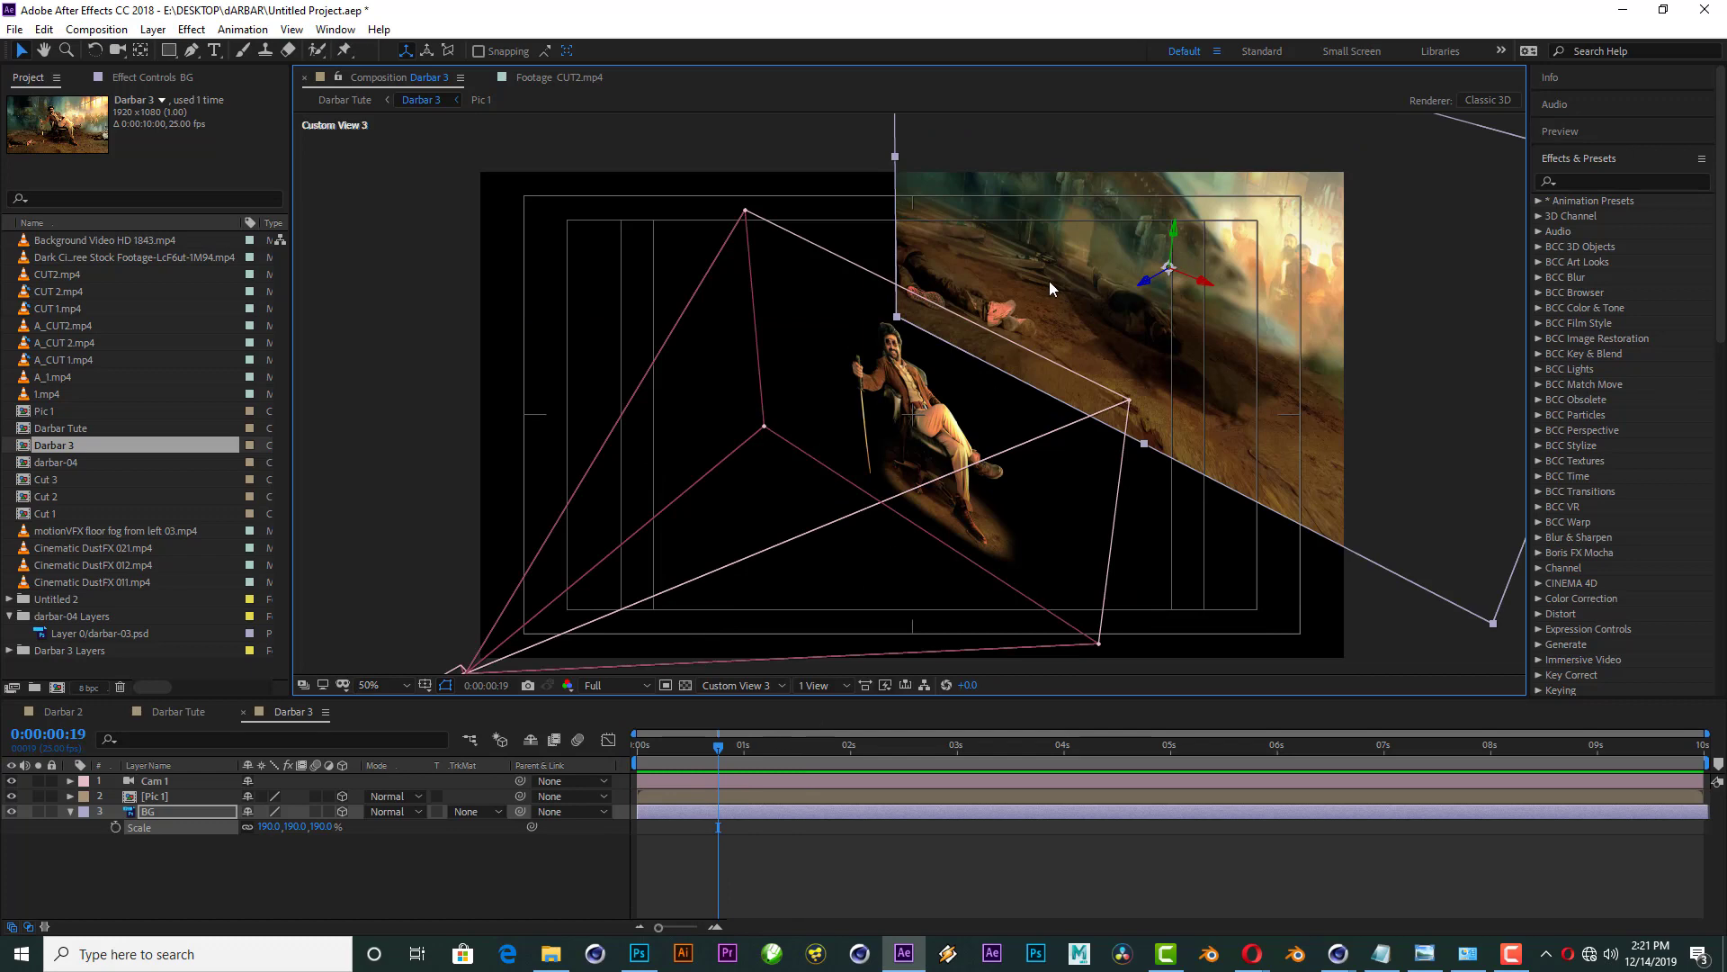
click(748, 689)
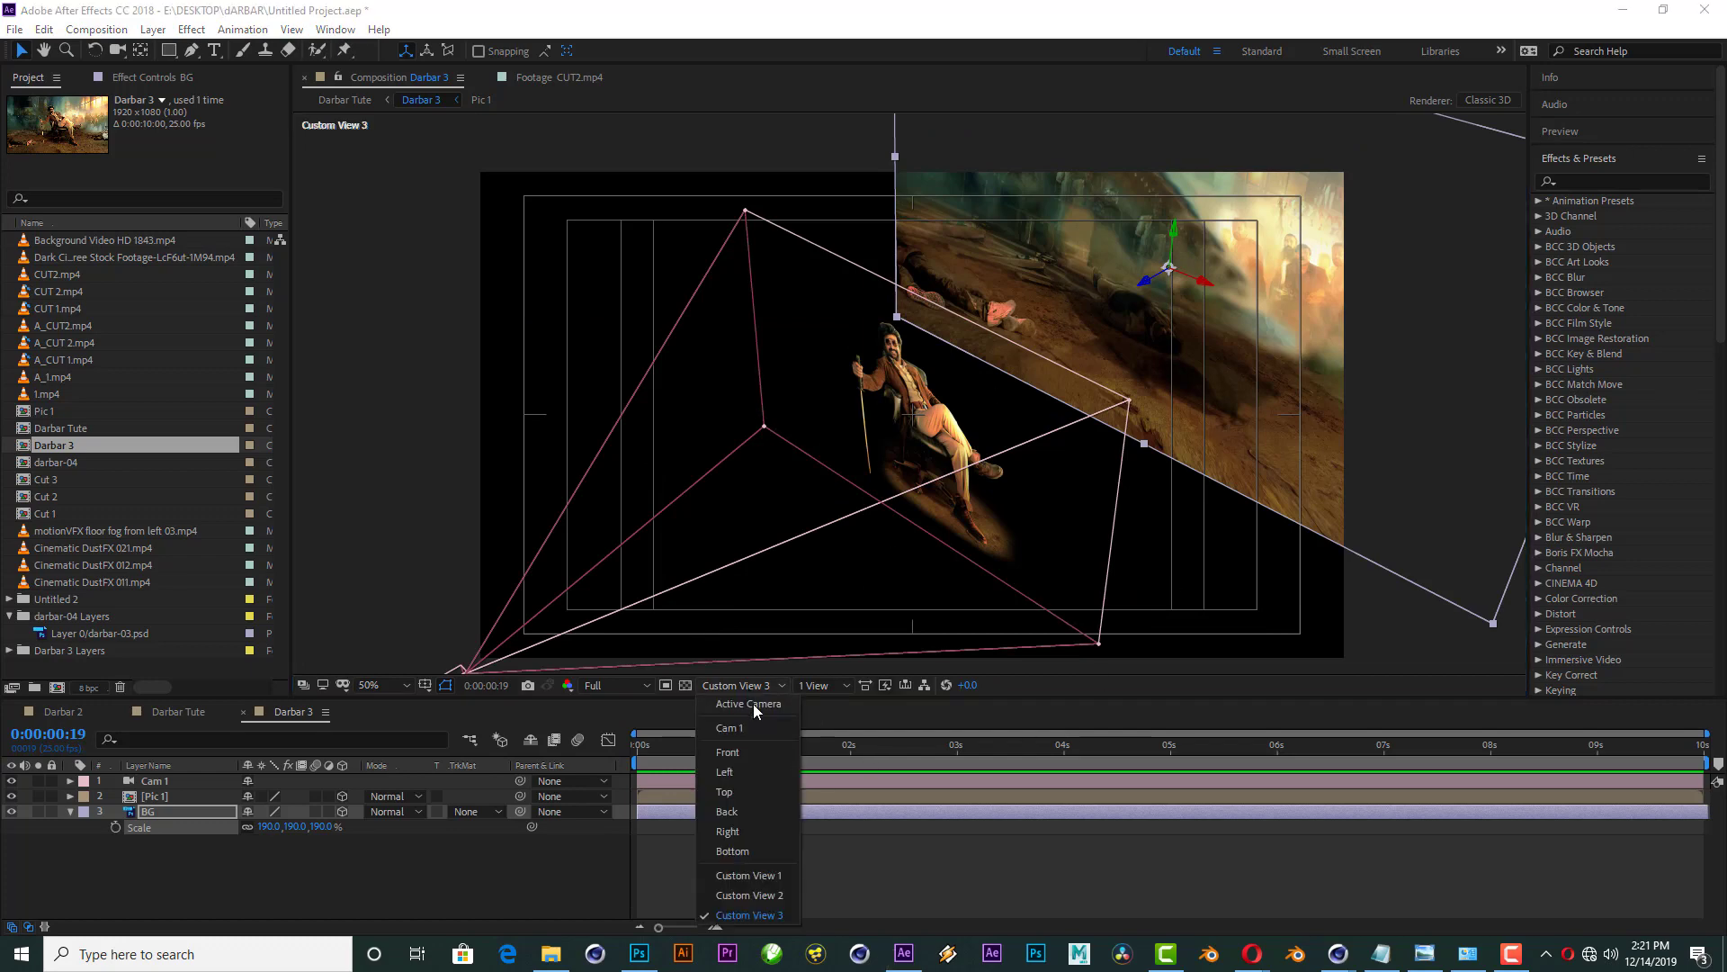
click(753, 704)
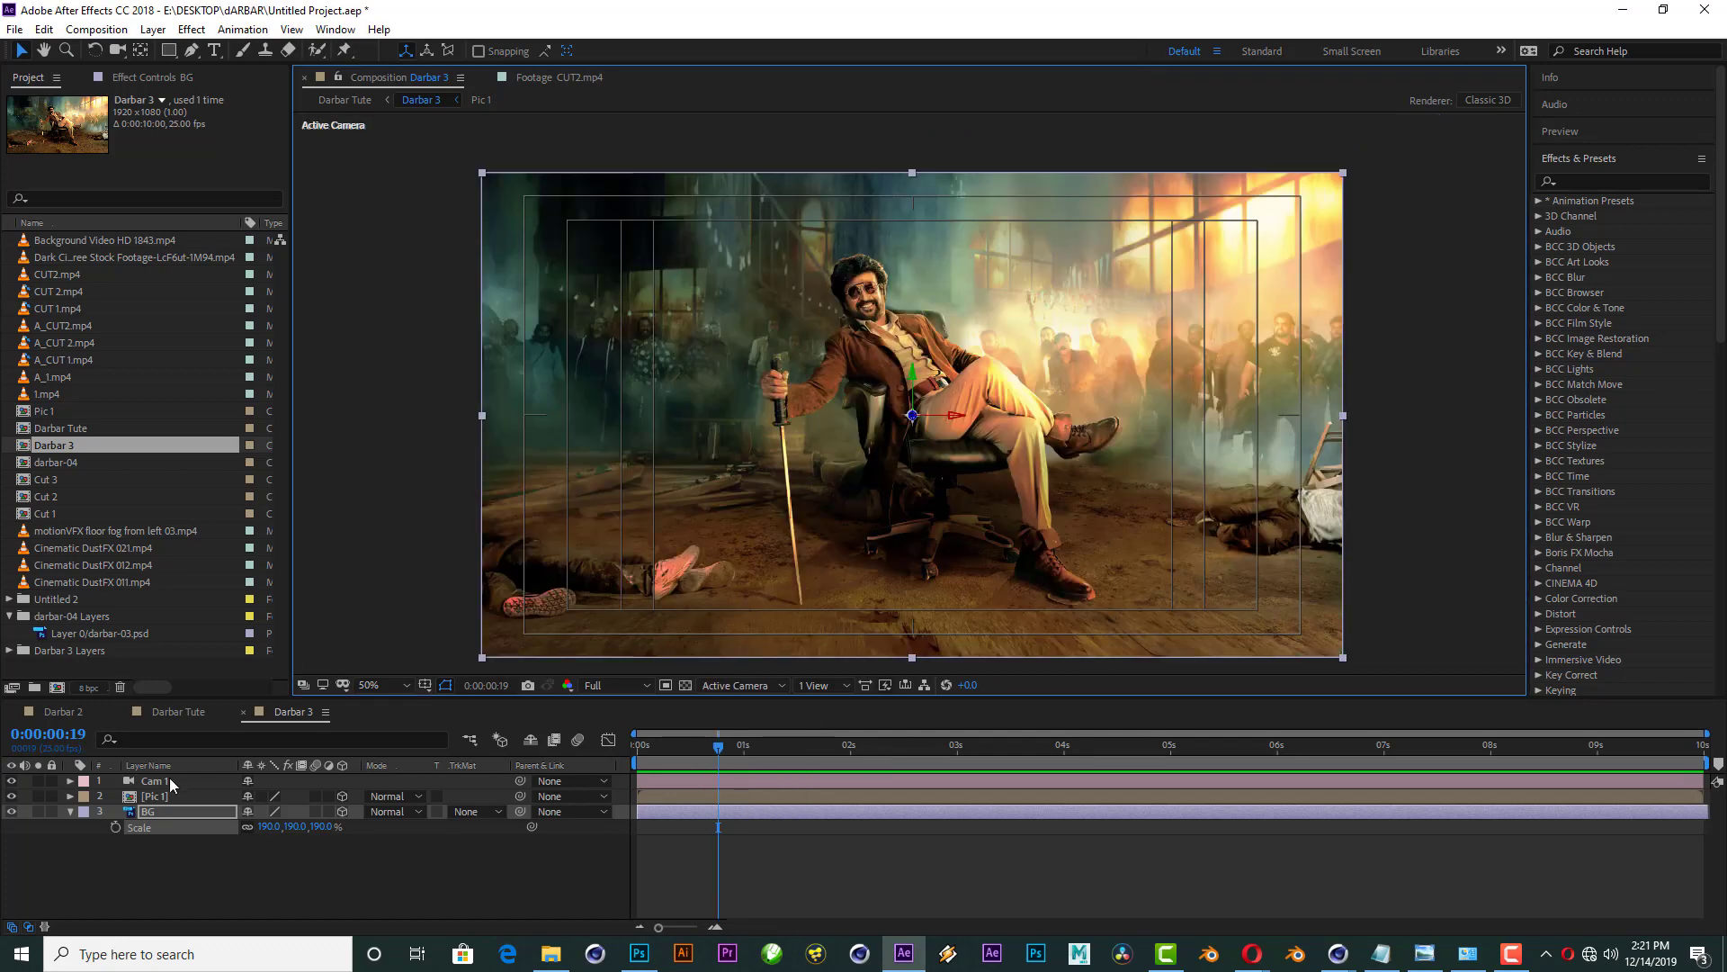
click(169, 779)
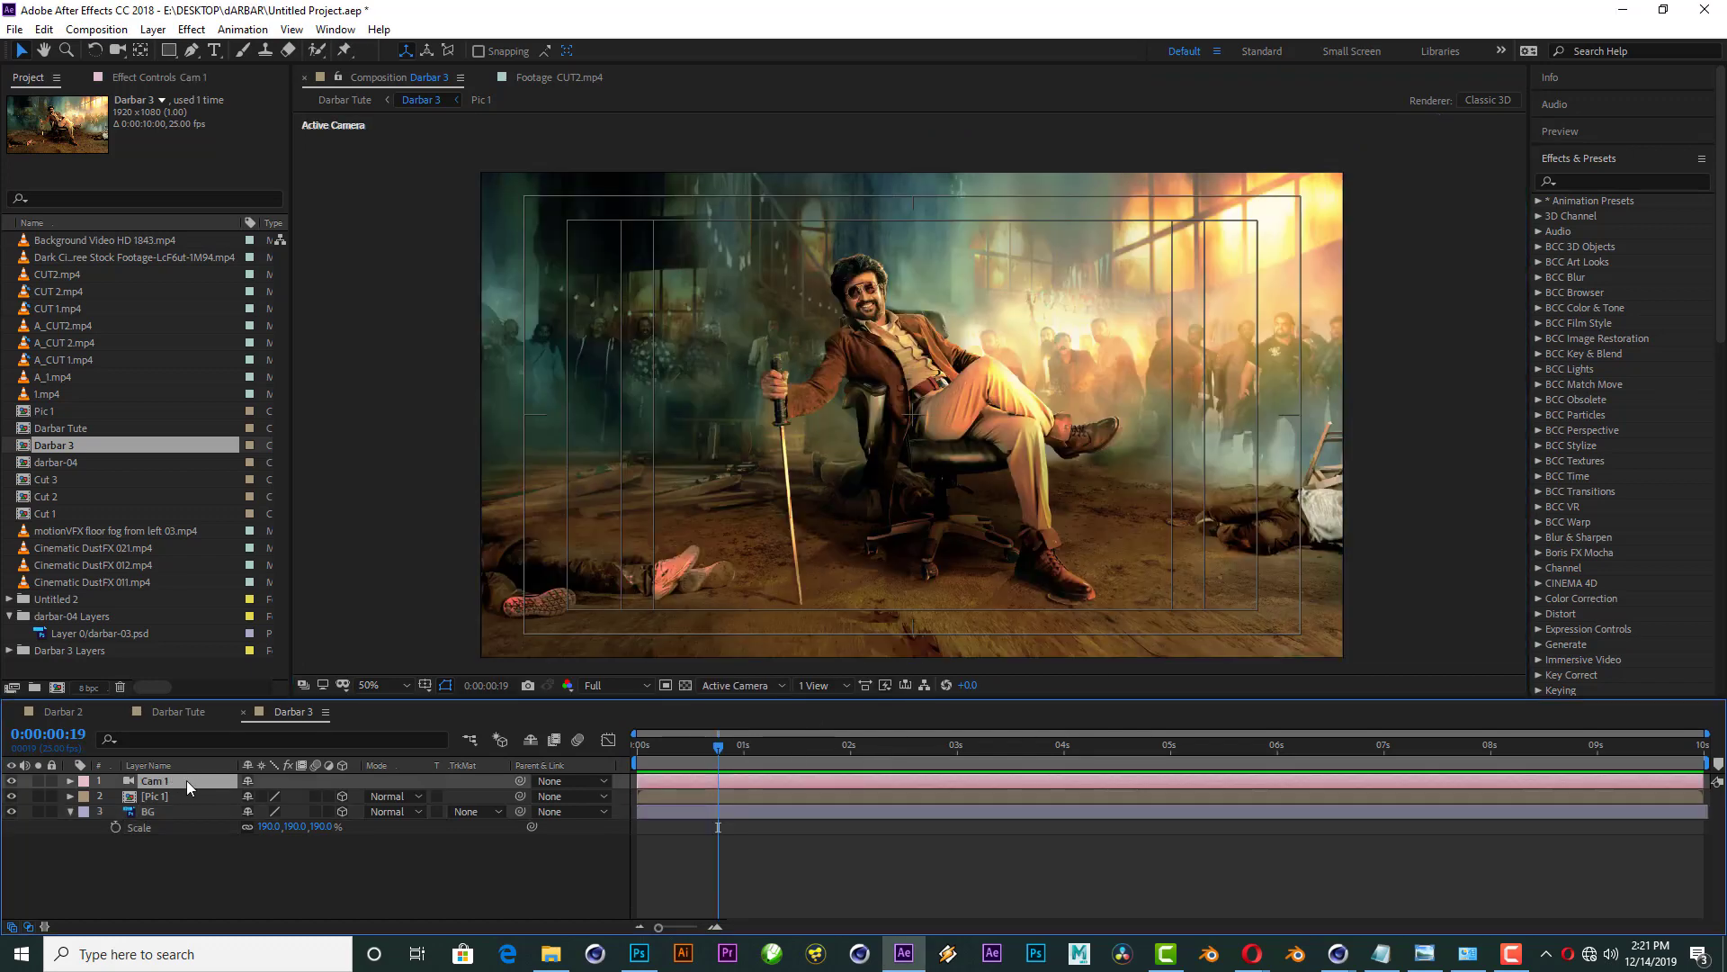
click(122, 51)
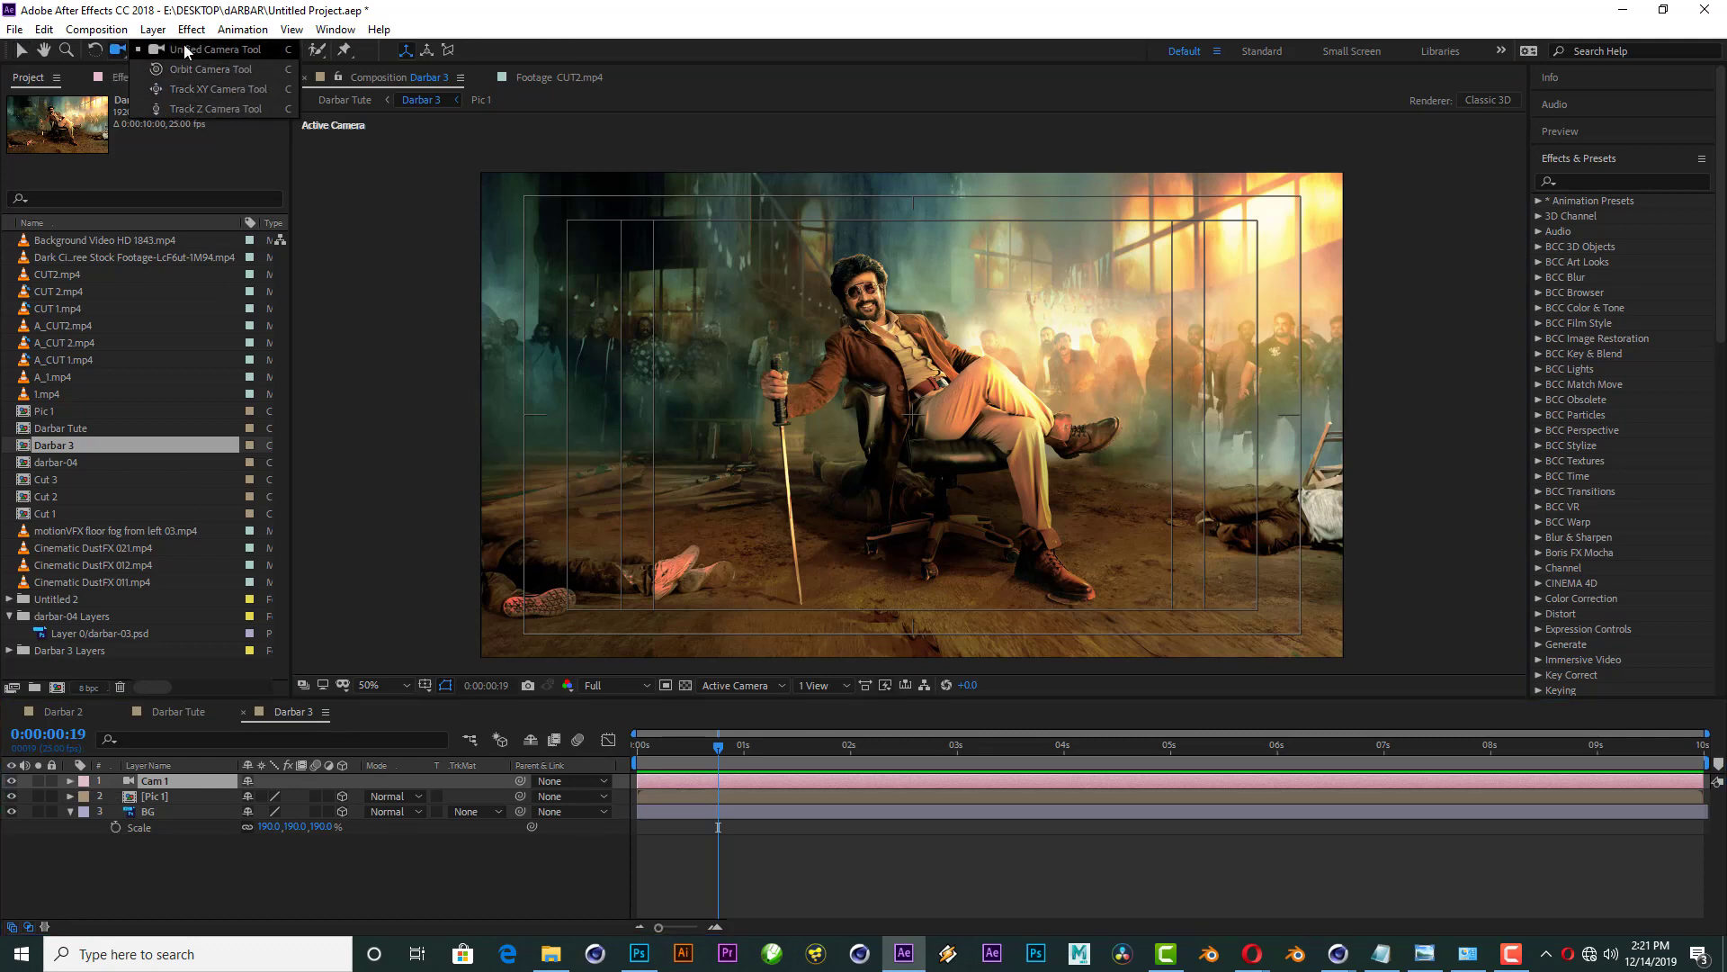
click(191, 785)
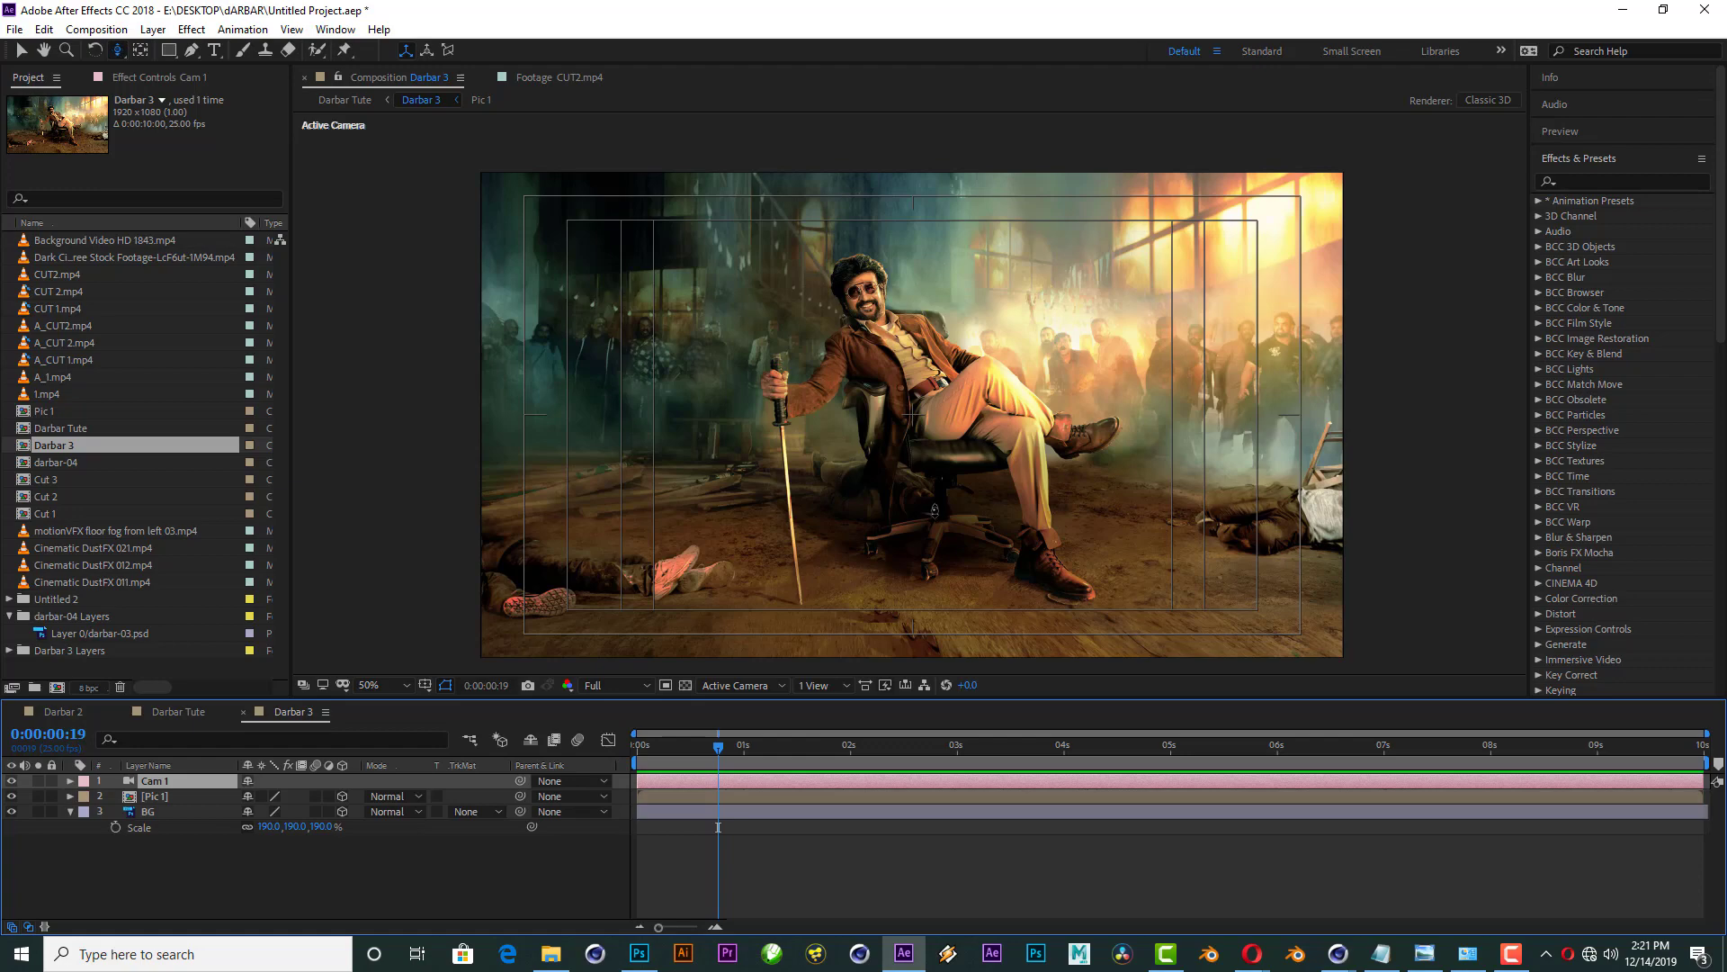
key(c)
drag(867, 340, 897, 368)
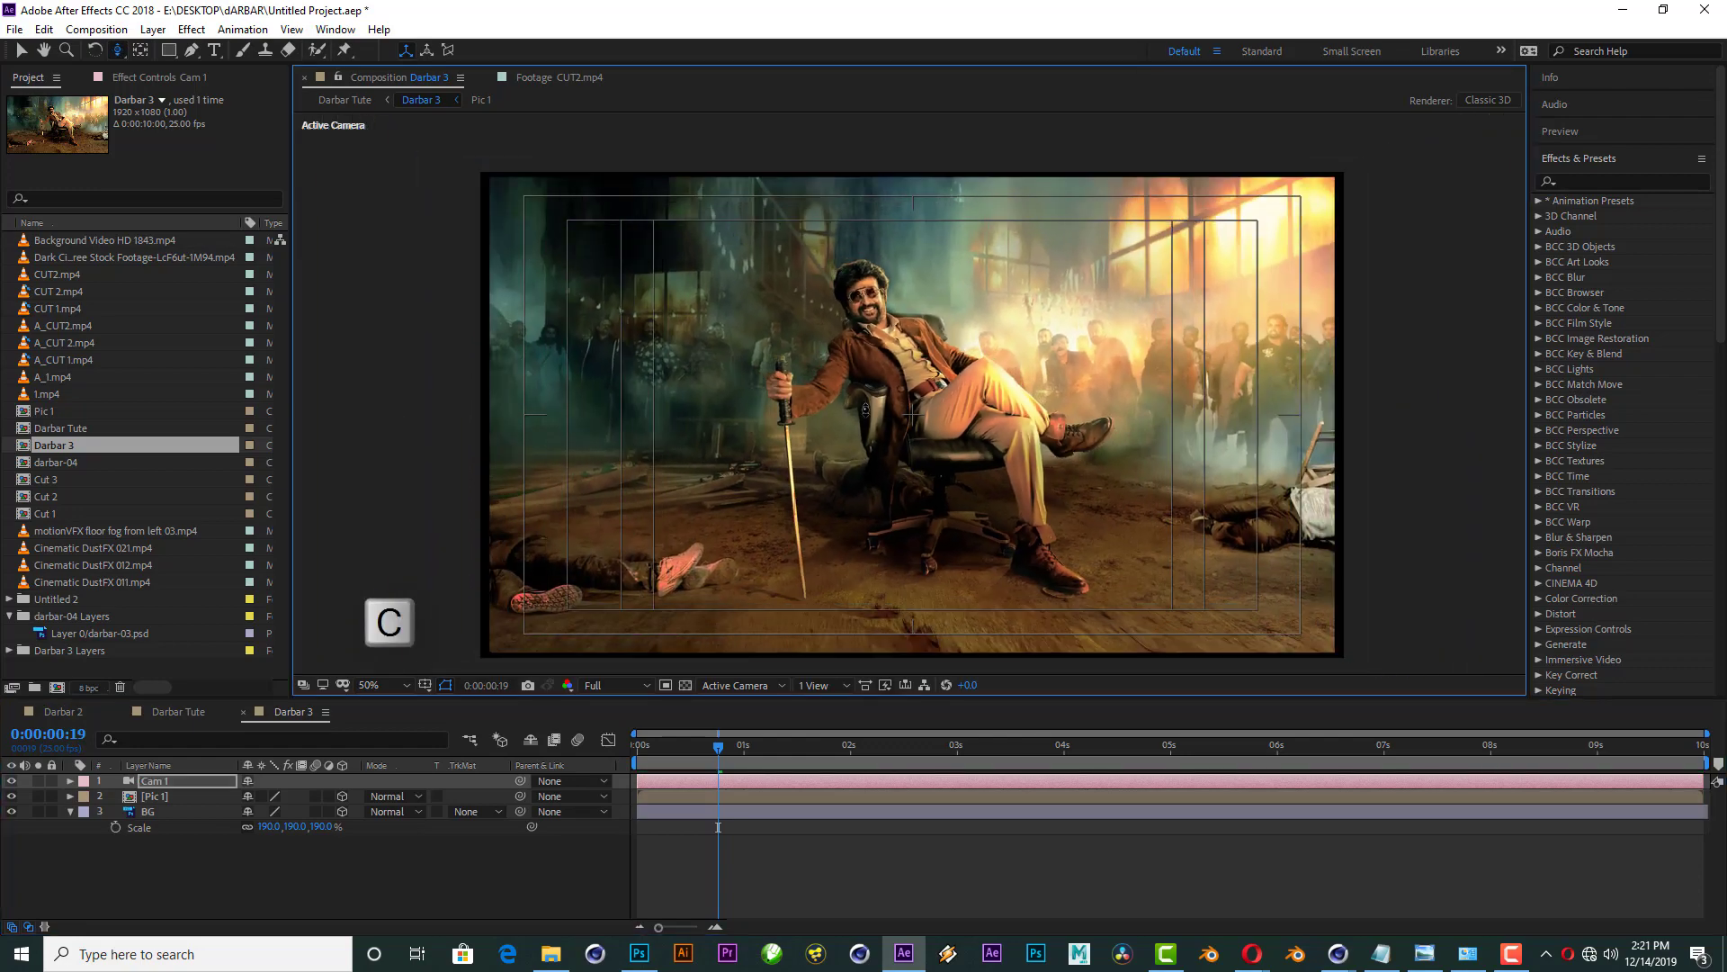
drag(897, 369, 1009, 294)
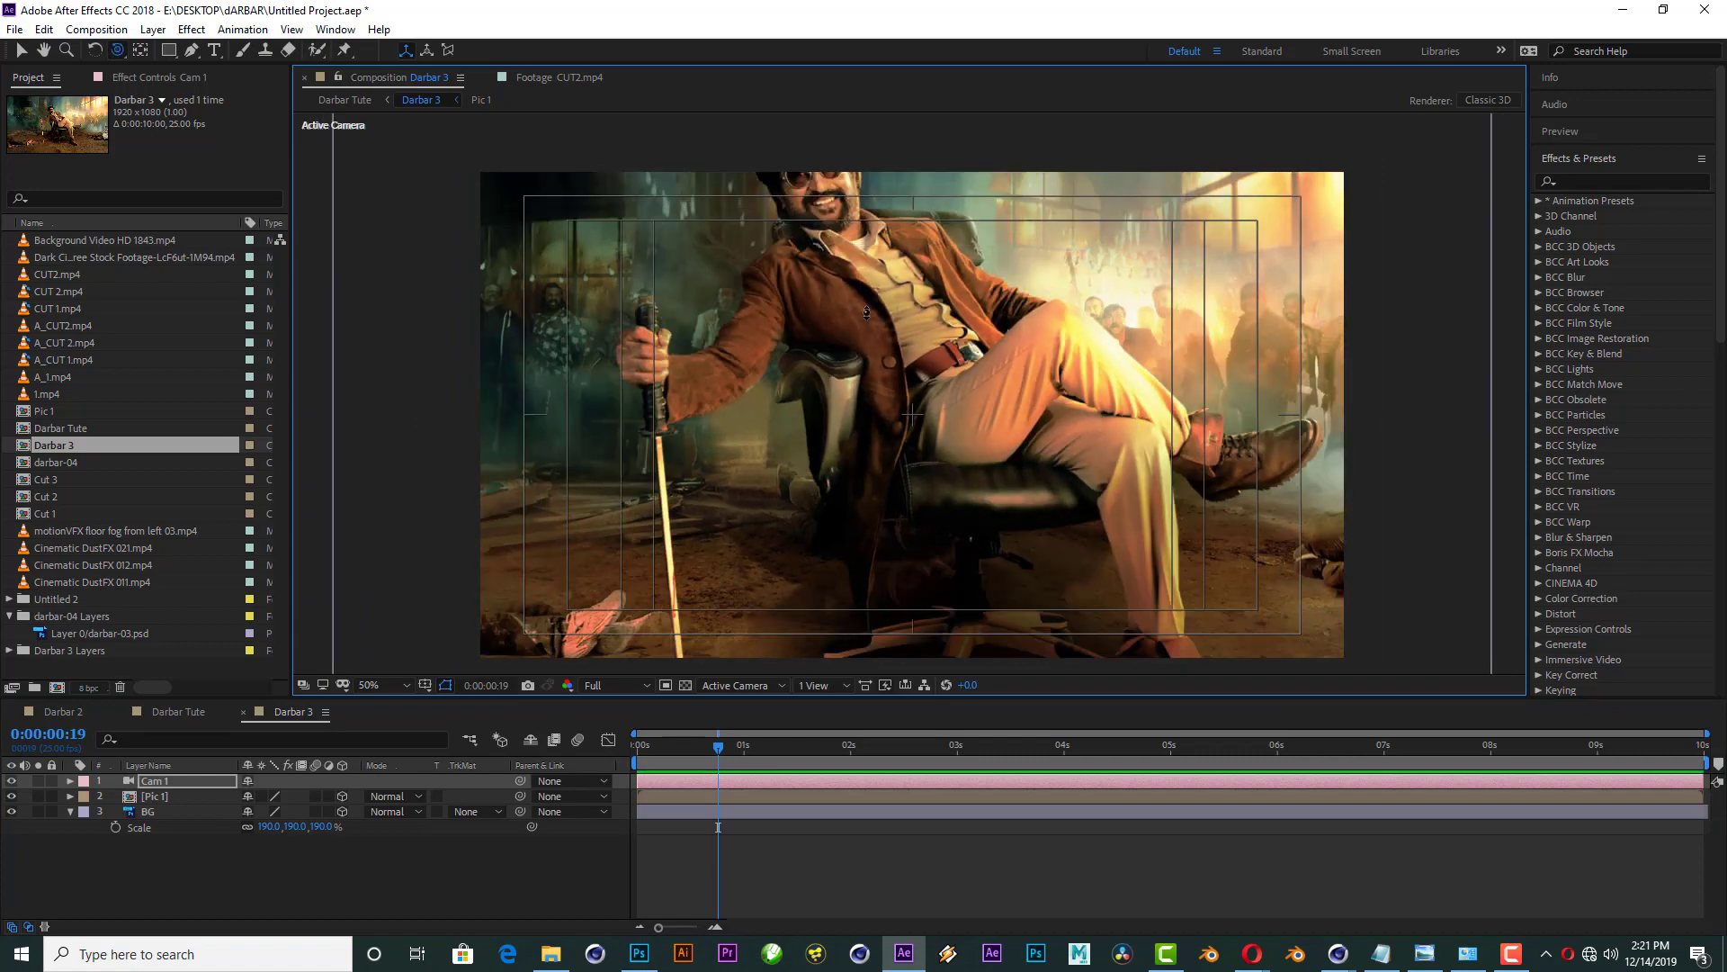
key(c)
mouse_move(884, 339)
mouse_down()
mouse_move(1315, 478)
mouse_move(708, 615)
mouse_move(797, 517)
mouse_move(835, 422)
mouse_move(923, 374)
mouse_up()
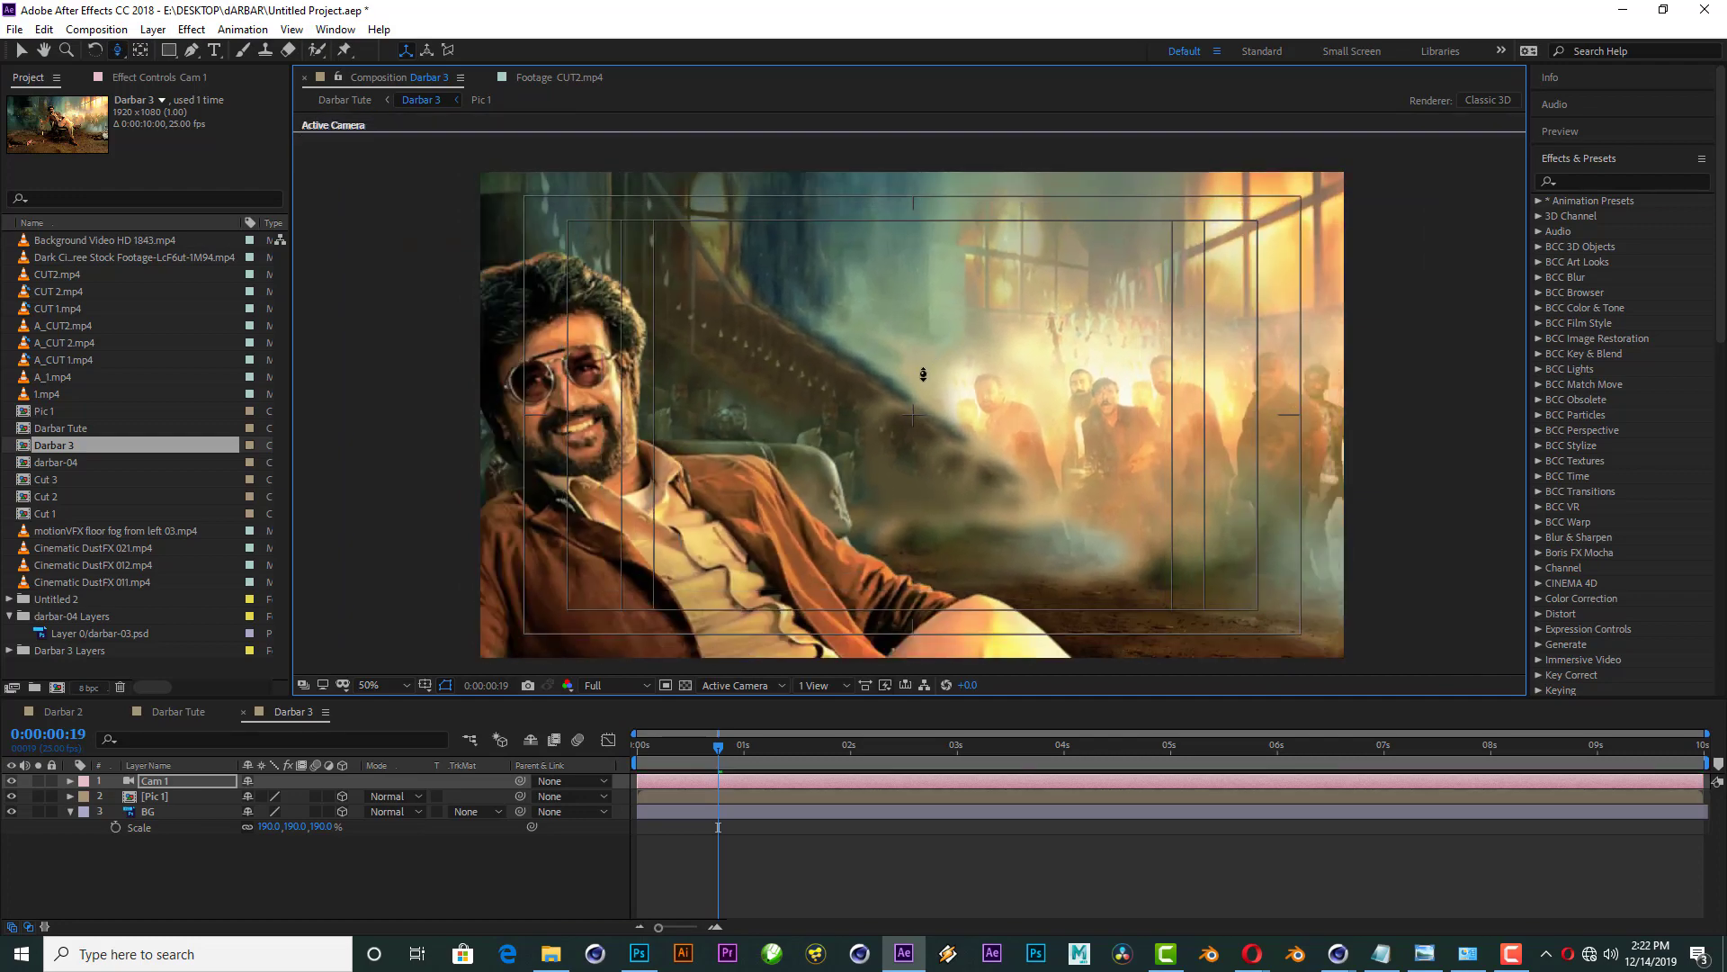
drag(923, 375, 1032, 469)
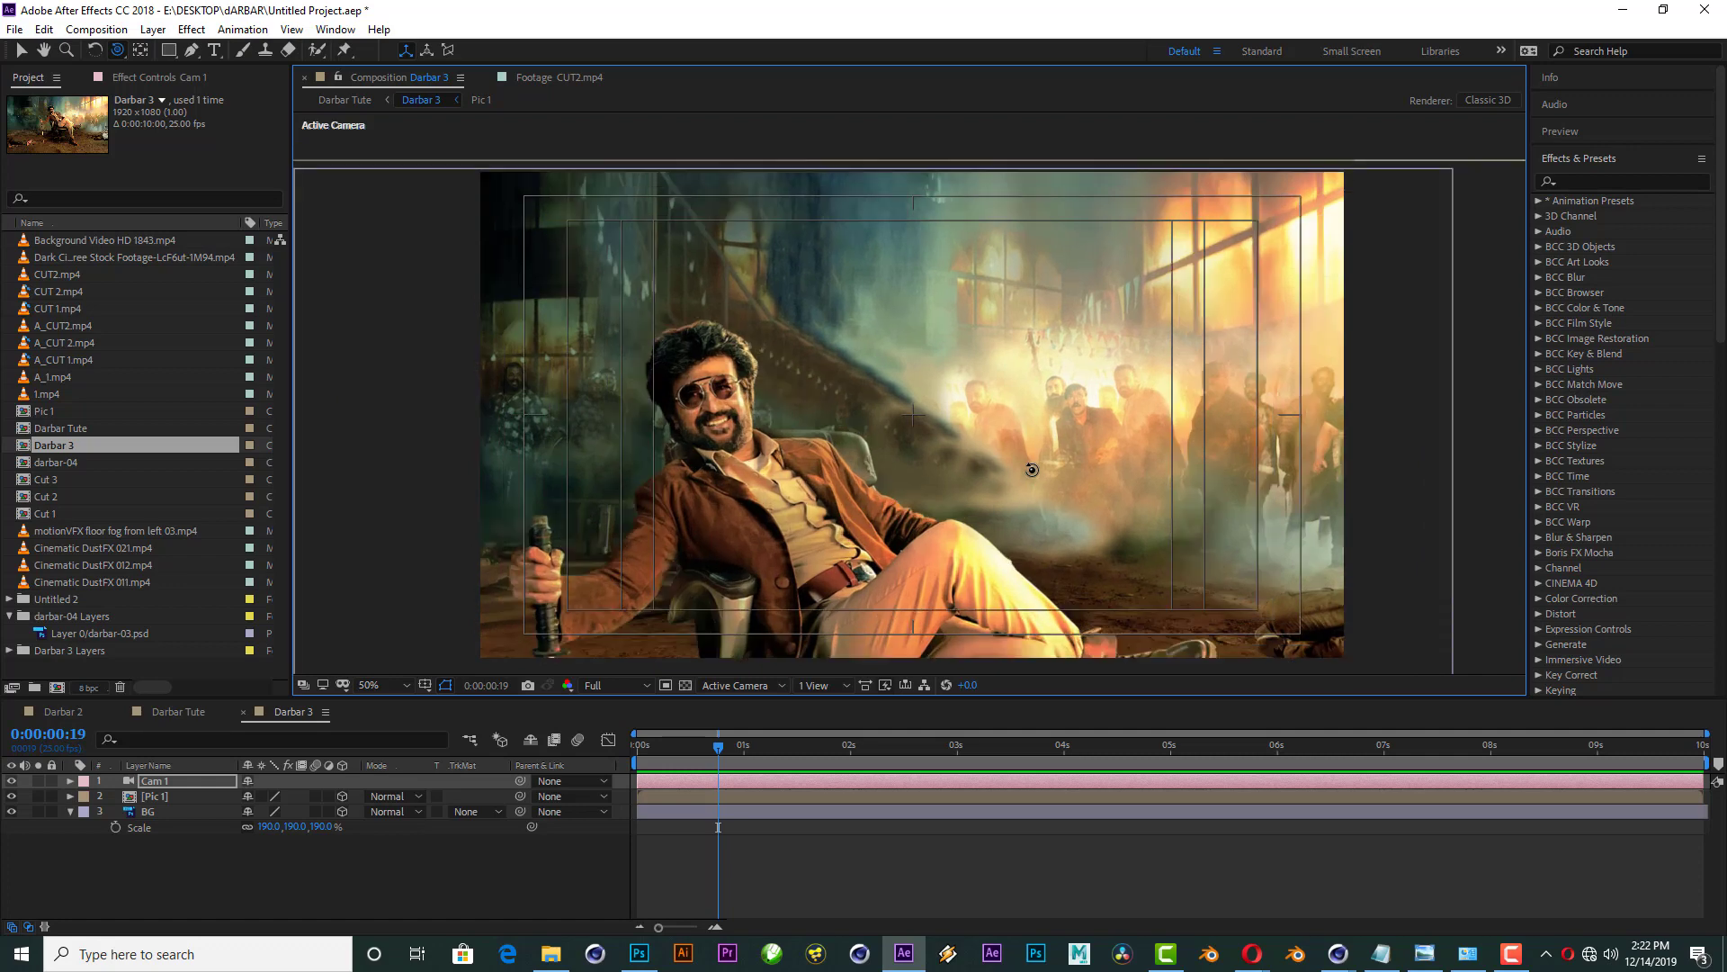
scroll(1032, 469, up, 5)
scroll(1032, 469, down, 5)
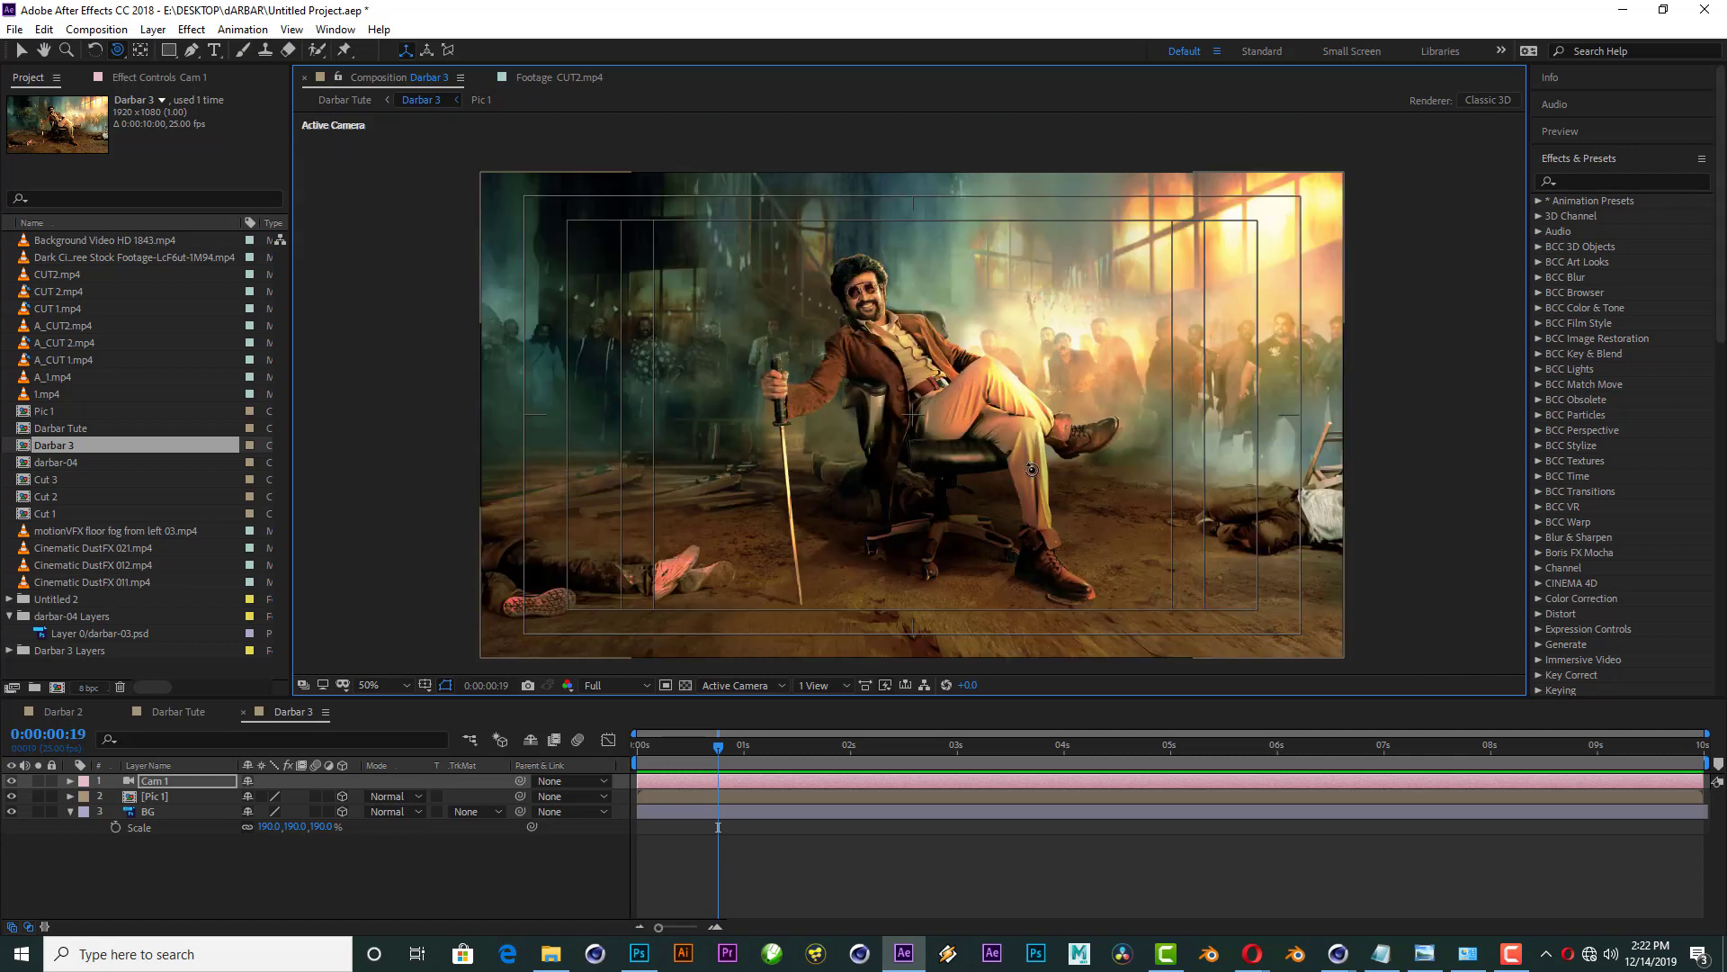
click(810, 863)
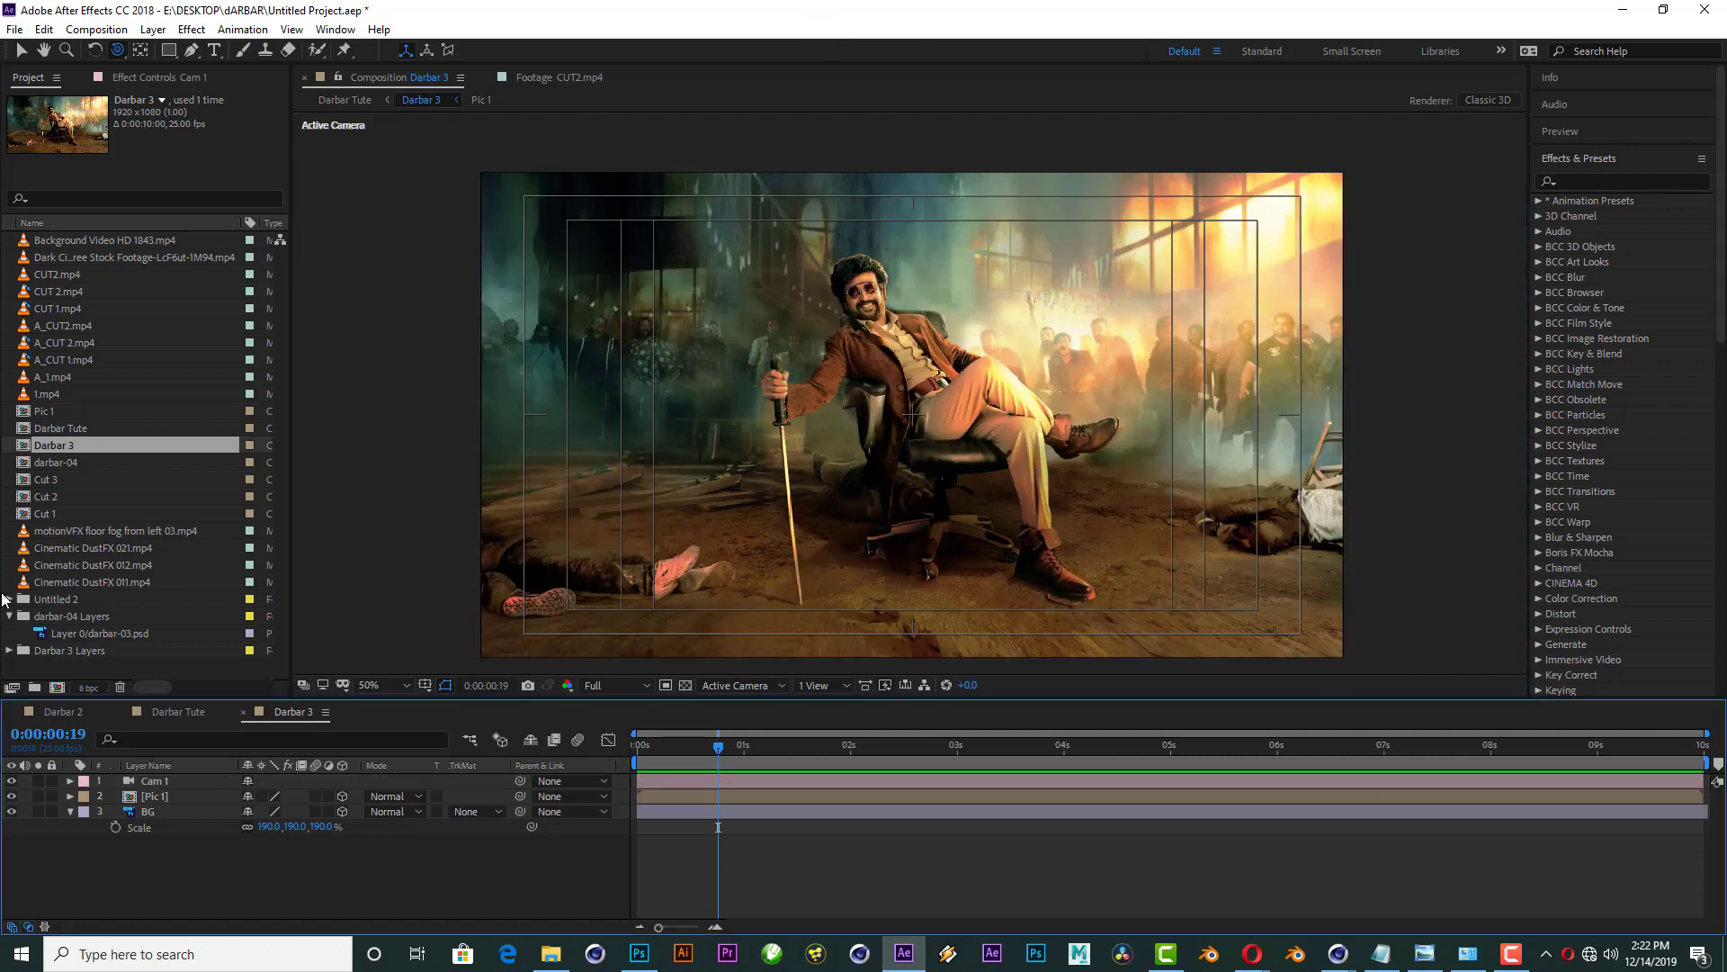
Step: Open the Pic 1 precomp, pick the Puppet Pin tool, and reset the playhead to the start
double_click(135, 798)
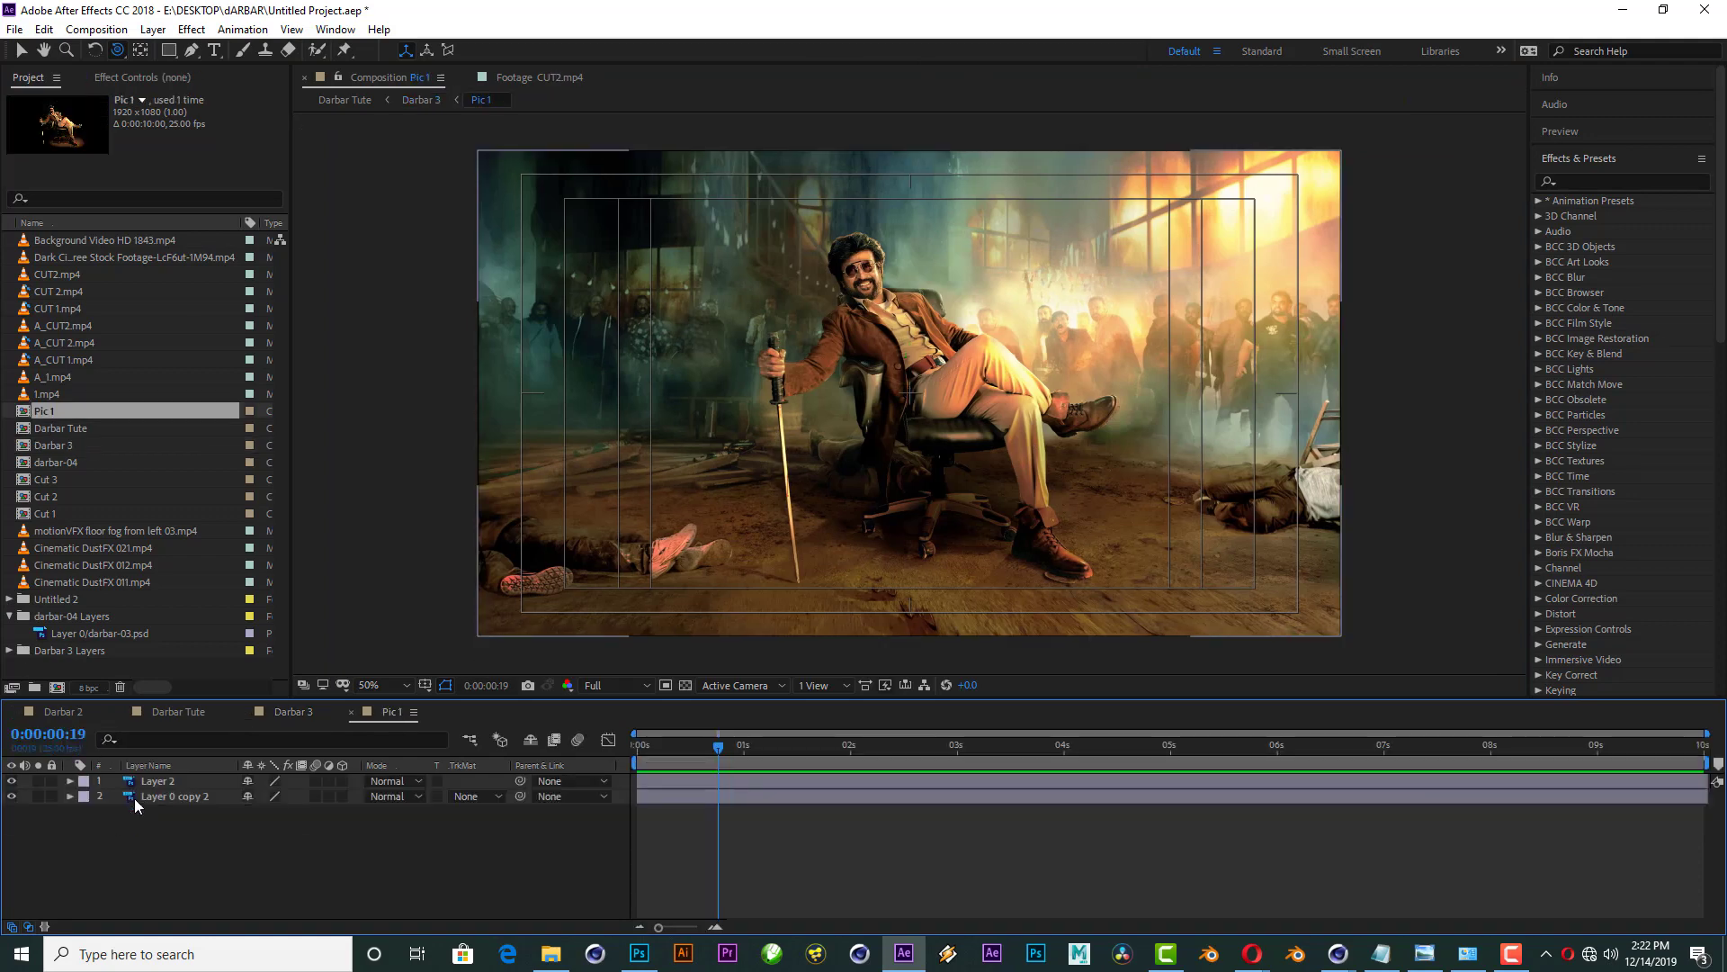
key(v)
key(grave)
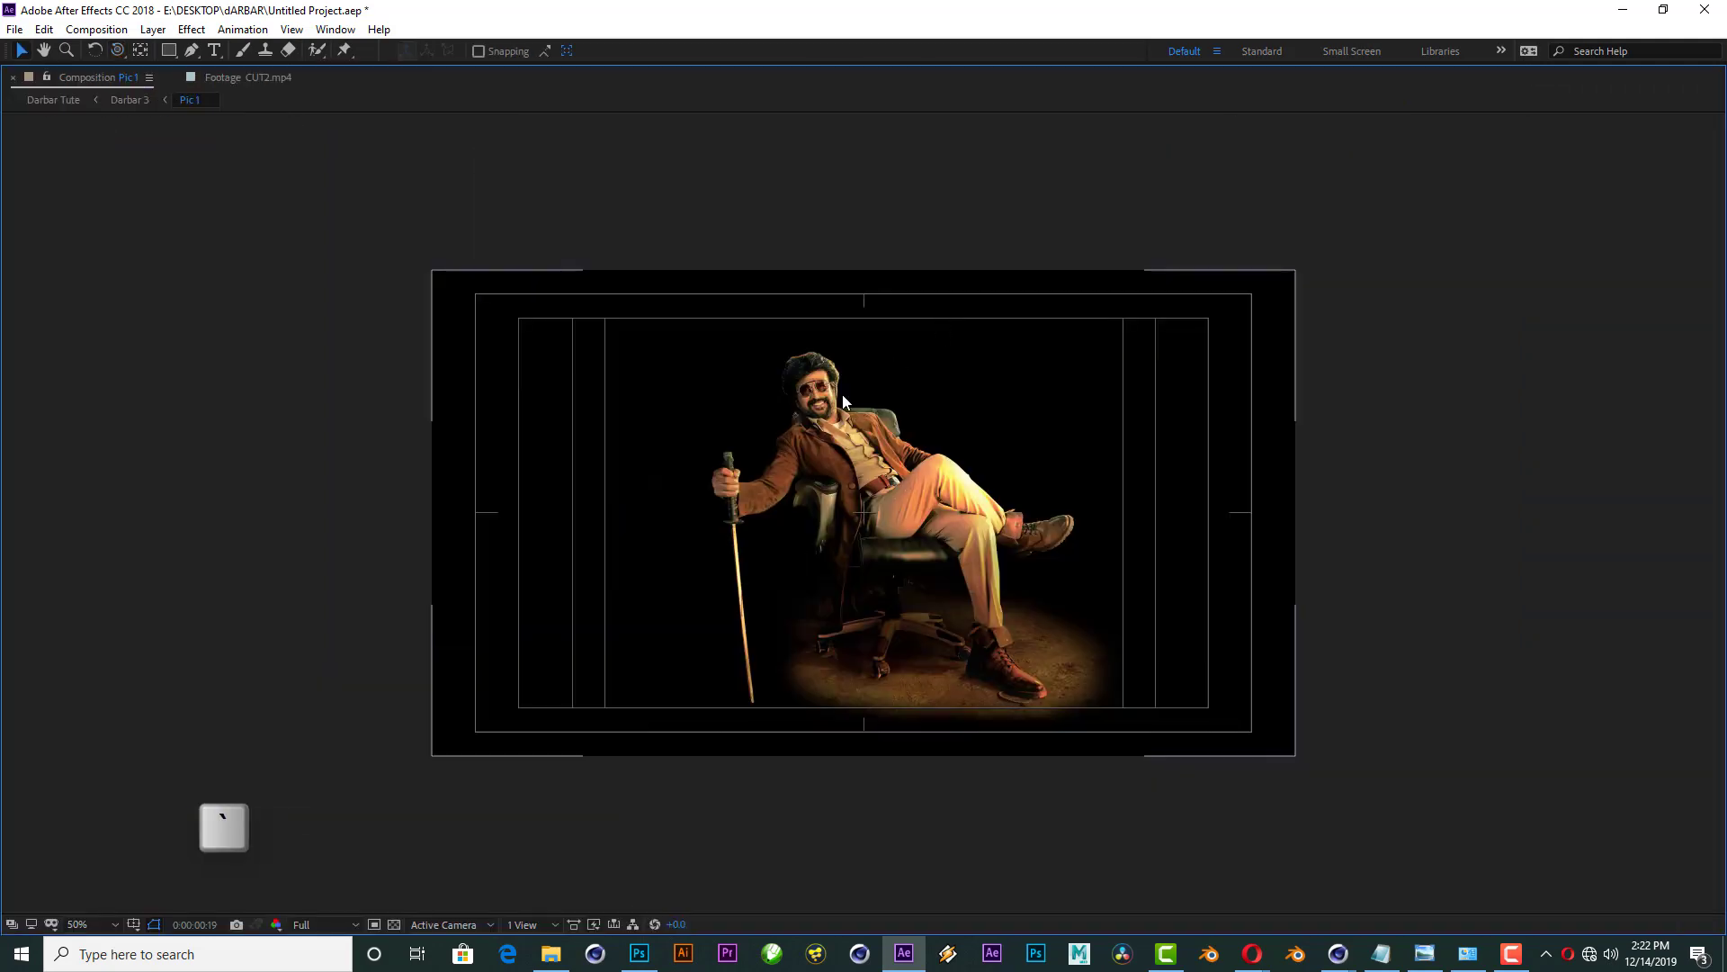
key(slash)
key(comma)
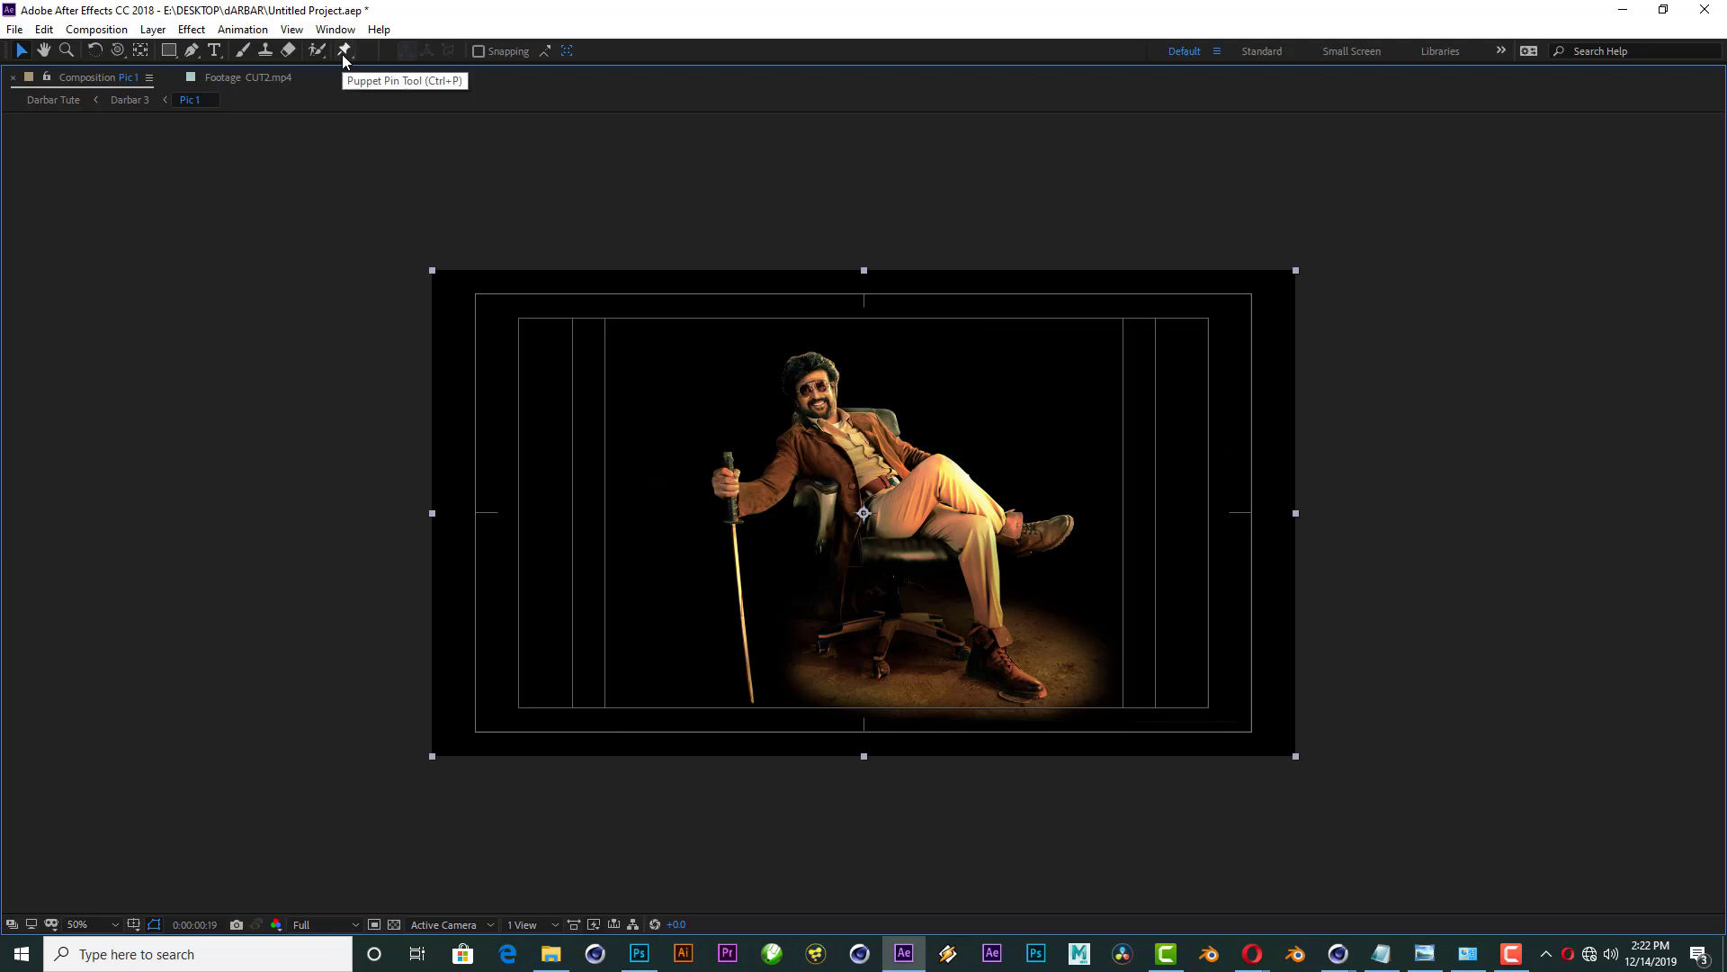
click(343, 52)
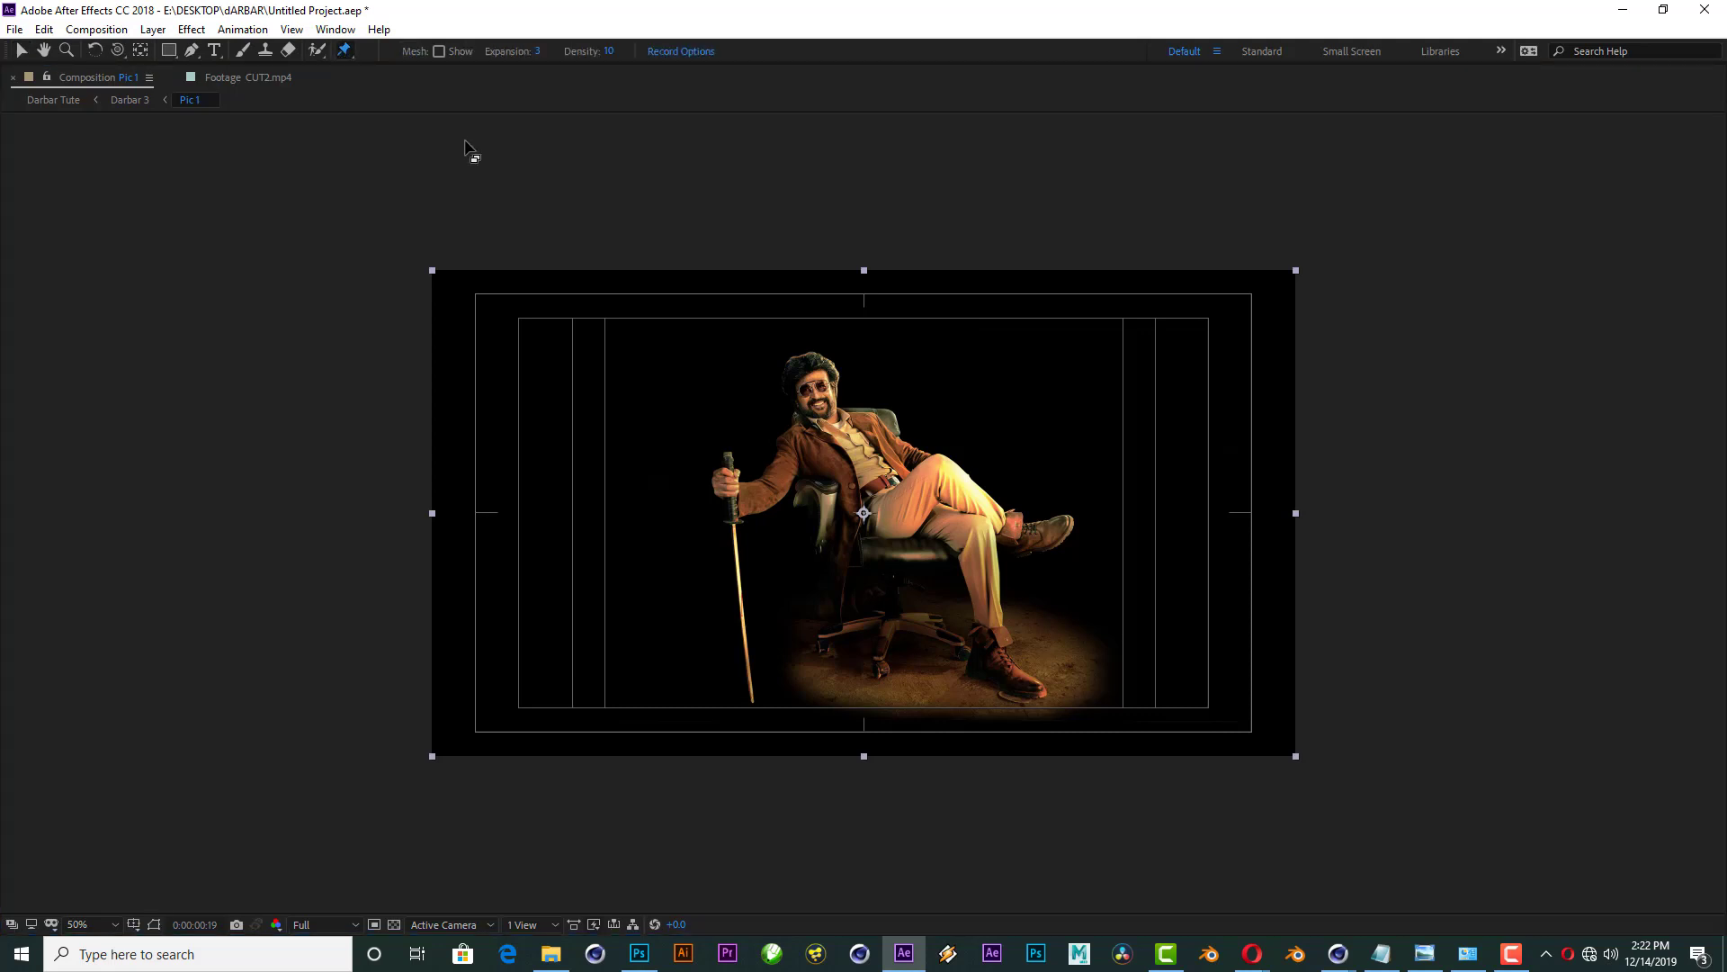
key(slash)
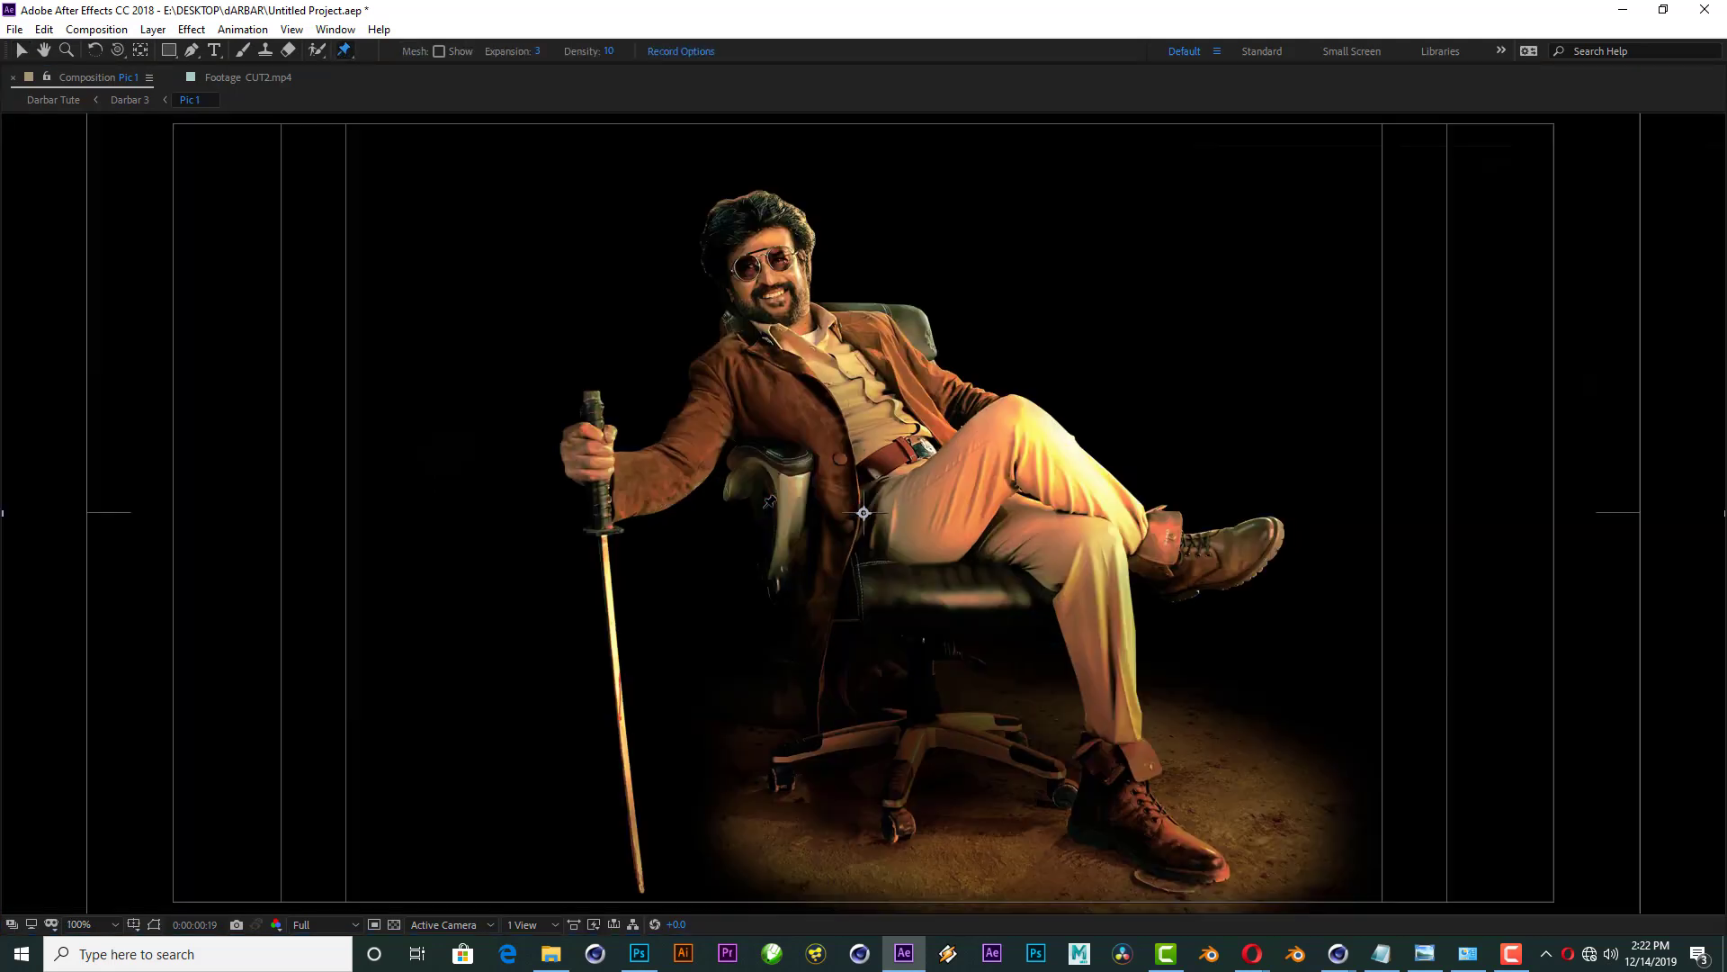
click(588, 453)
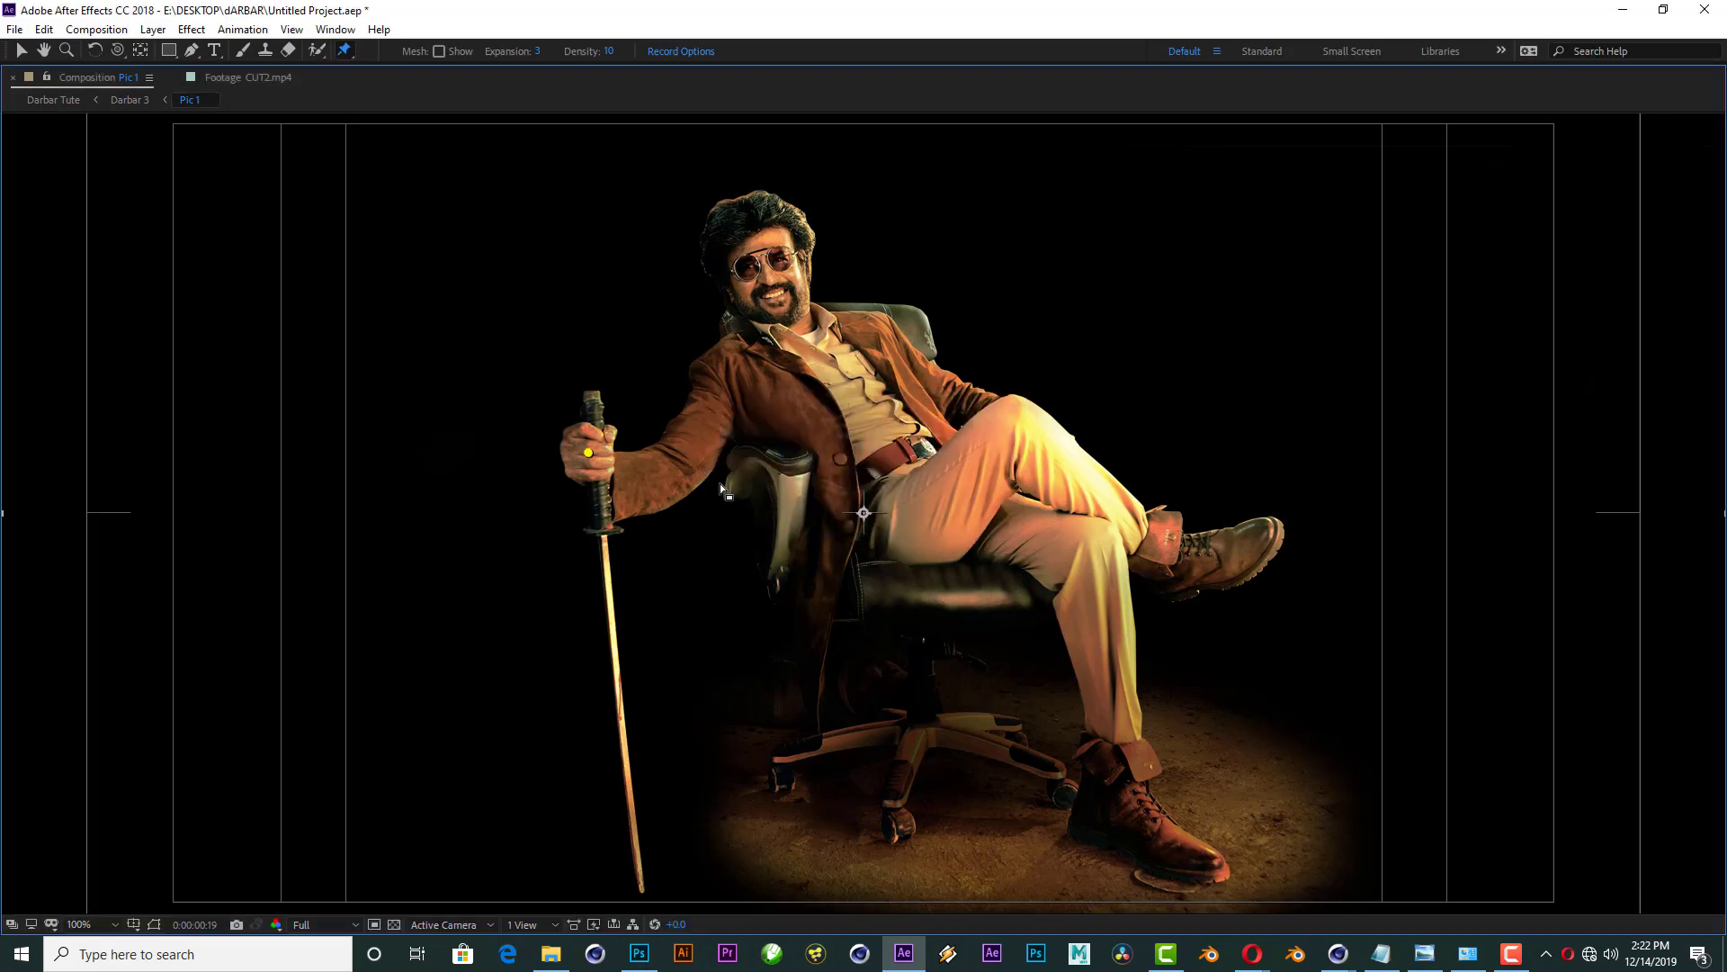
key(grave)
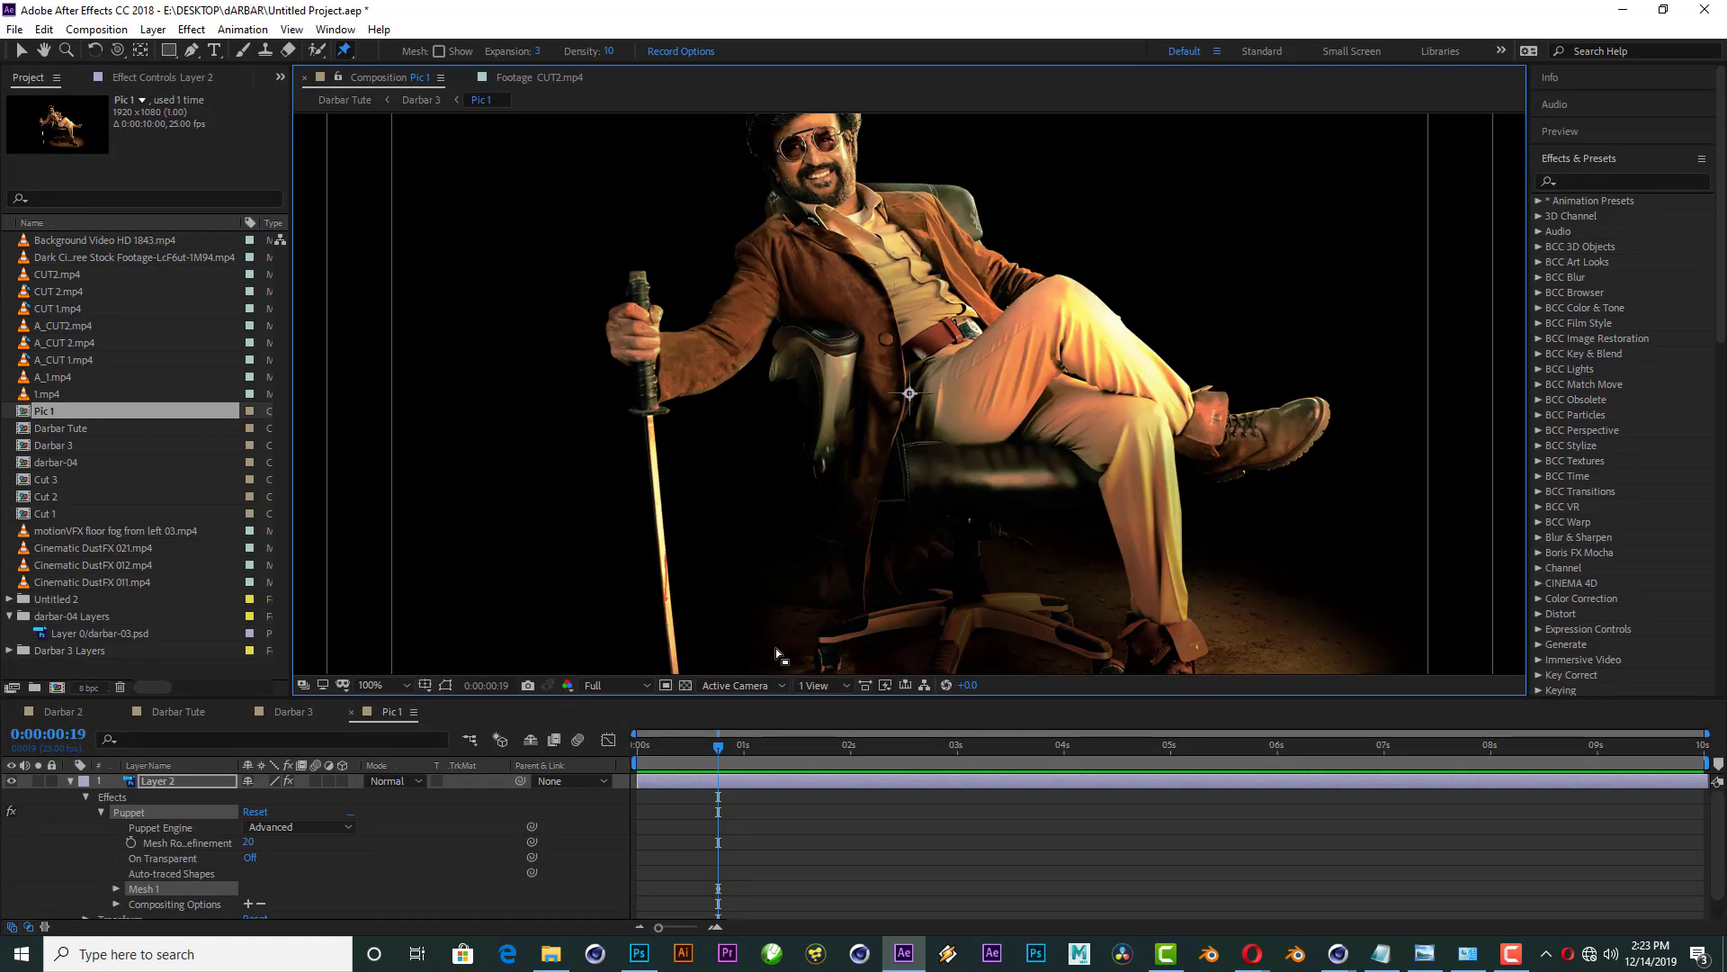
key(ctrl+z)
drag(698, 749, 618, 763)
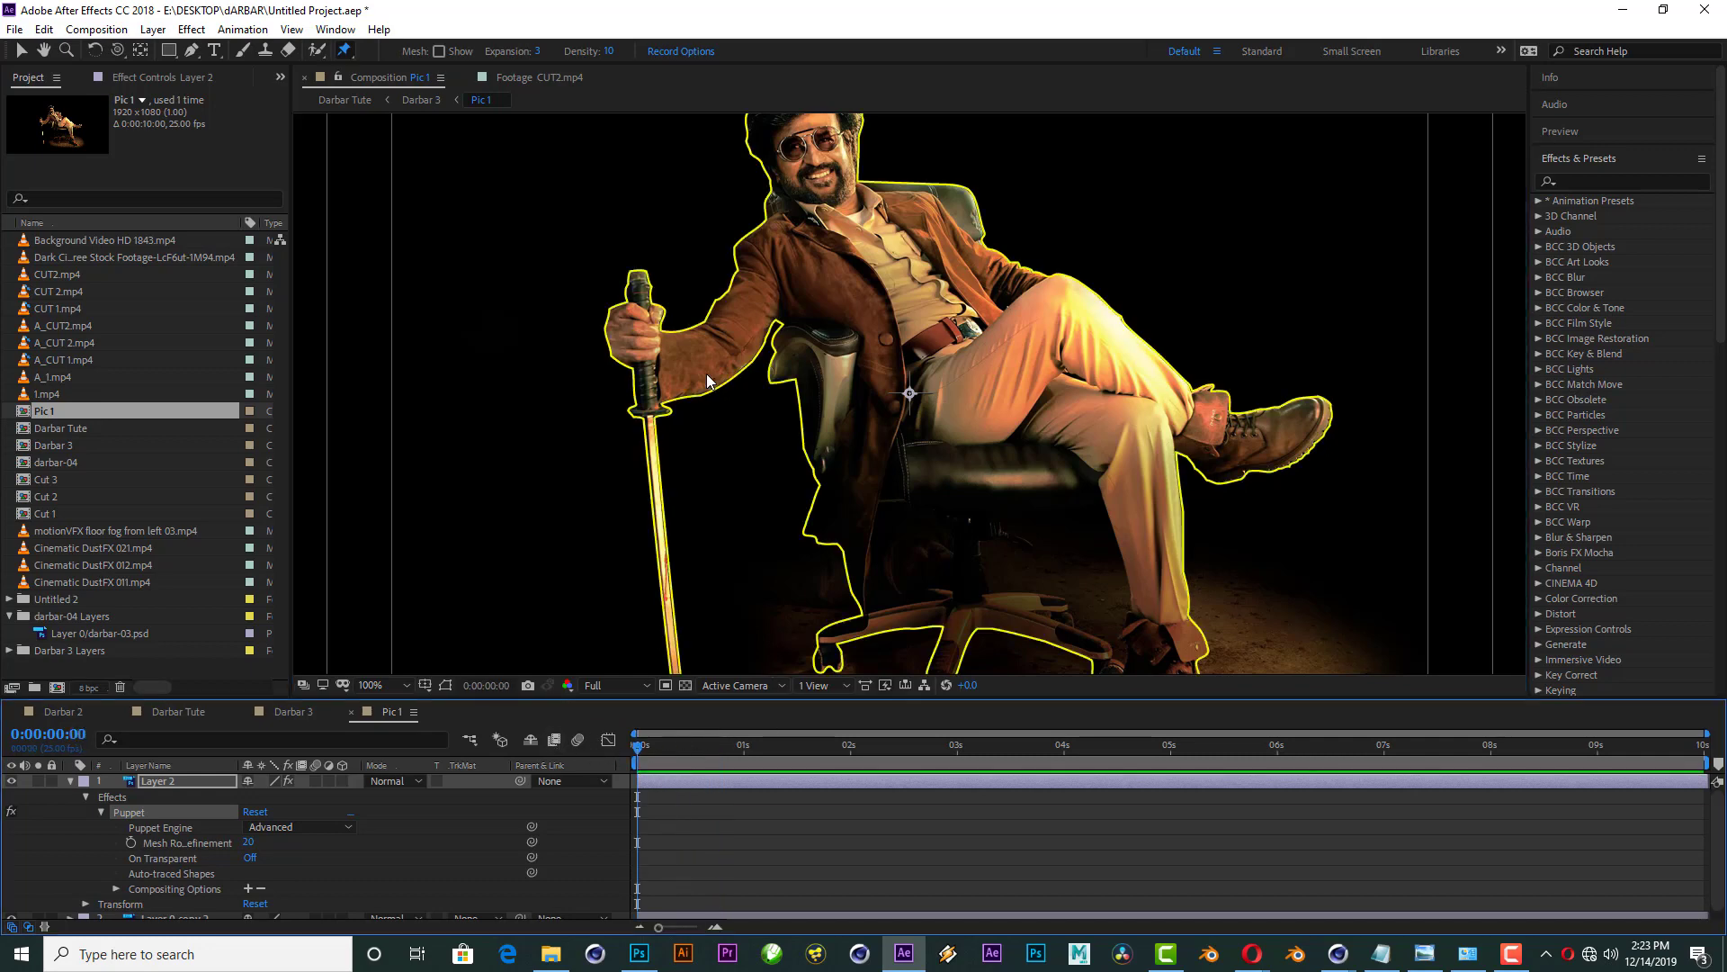
Step: Pin the cane hand, sleeve, chair arm, chair base, wheel, lower figure, shoes and raised leg
click(640, 333)
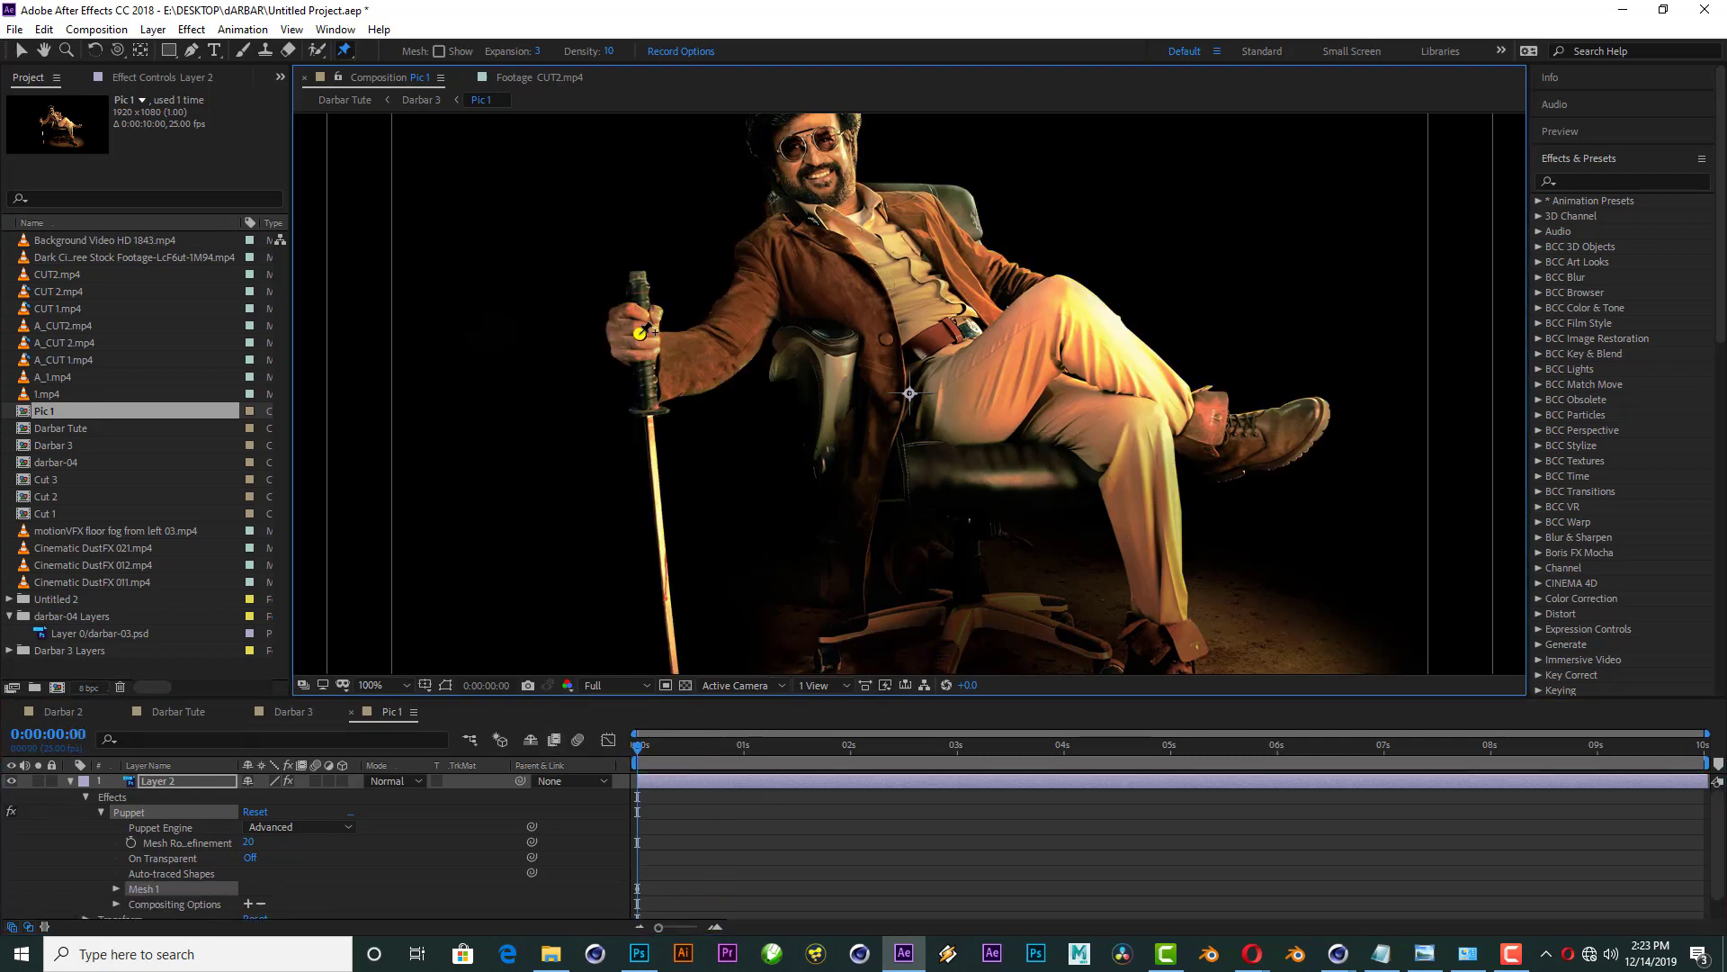
click(727, 345)
key(grave)
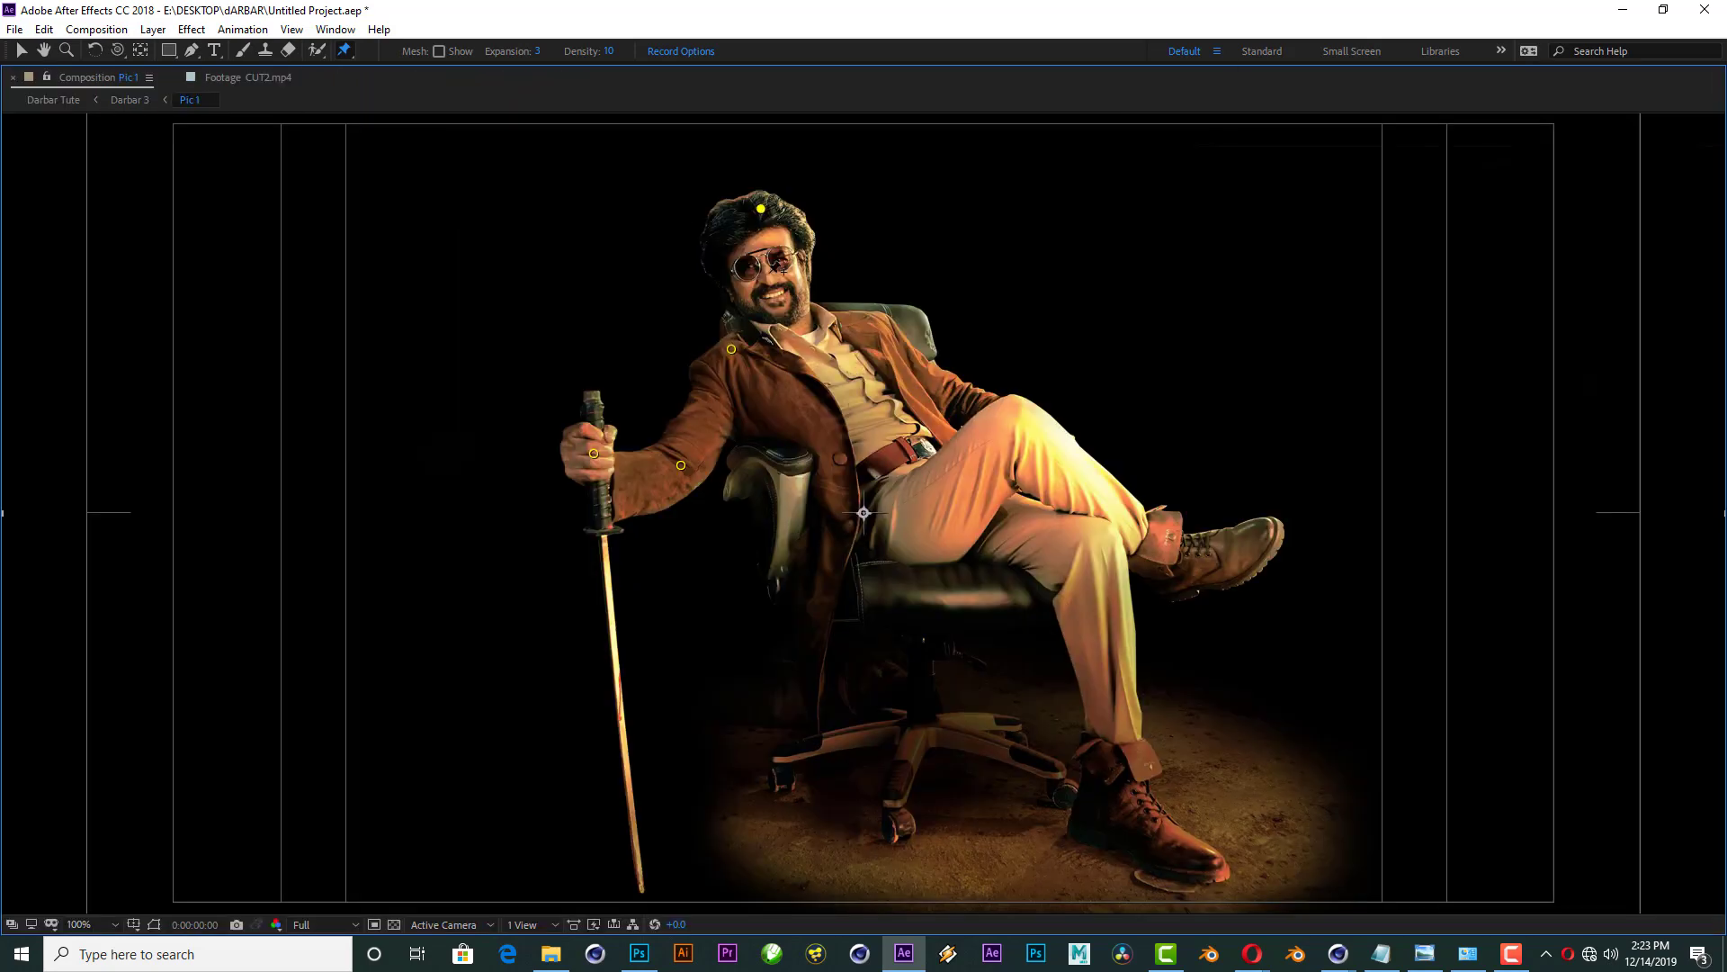
click(787, 461)
click(777, 763)
click(924, 728)
click(900, 839)
click(1211, 859)
click(1105, 534)
click(1260, 544)
Step: With the Selection tool, select the cane-hand pin and expand Mesh 1
key(comma)
key(comma)
key(grave)
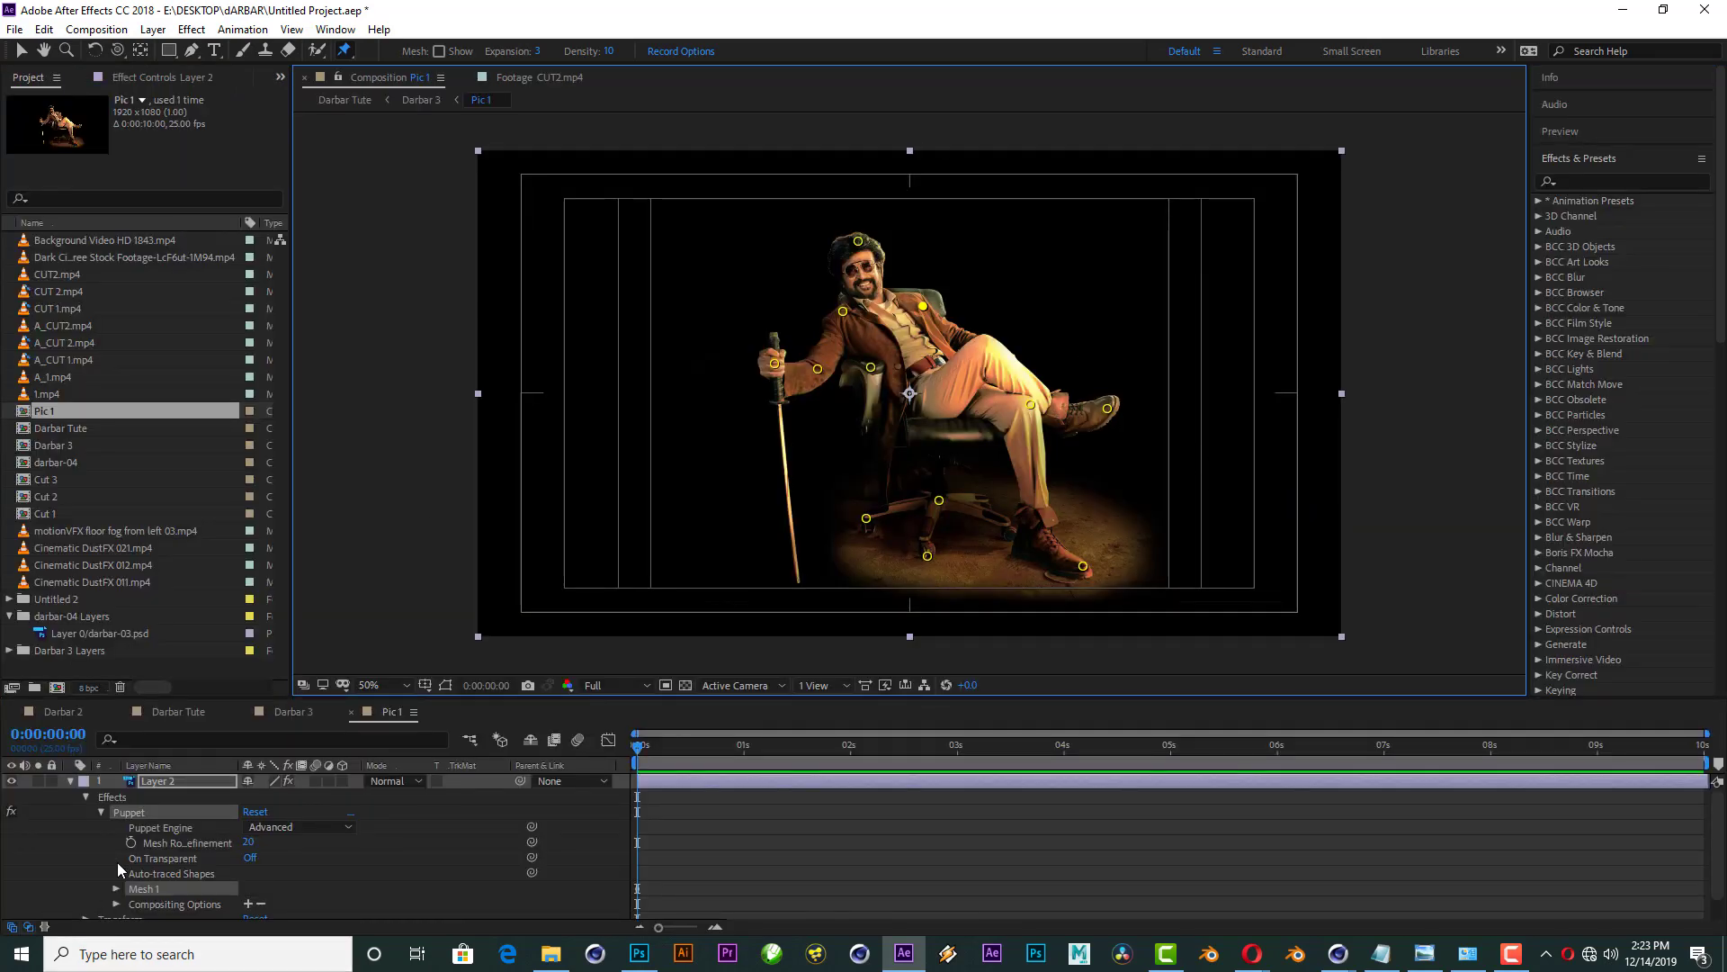
click(22, 53)
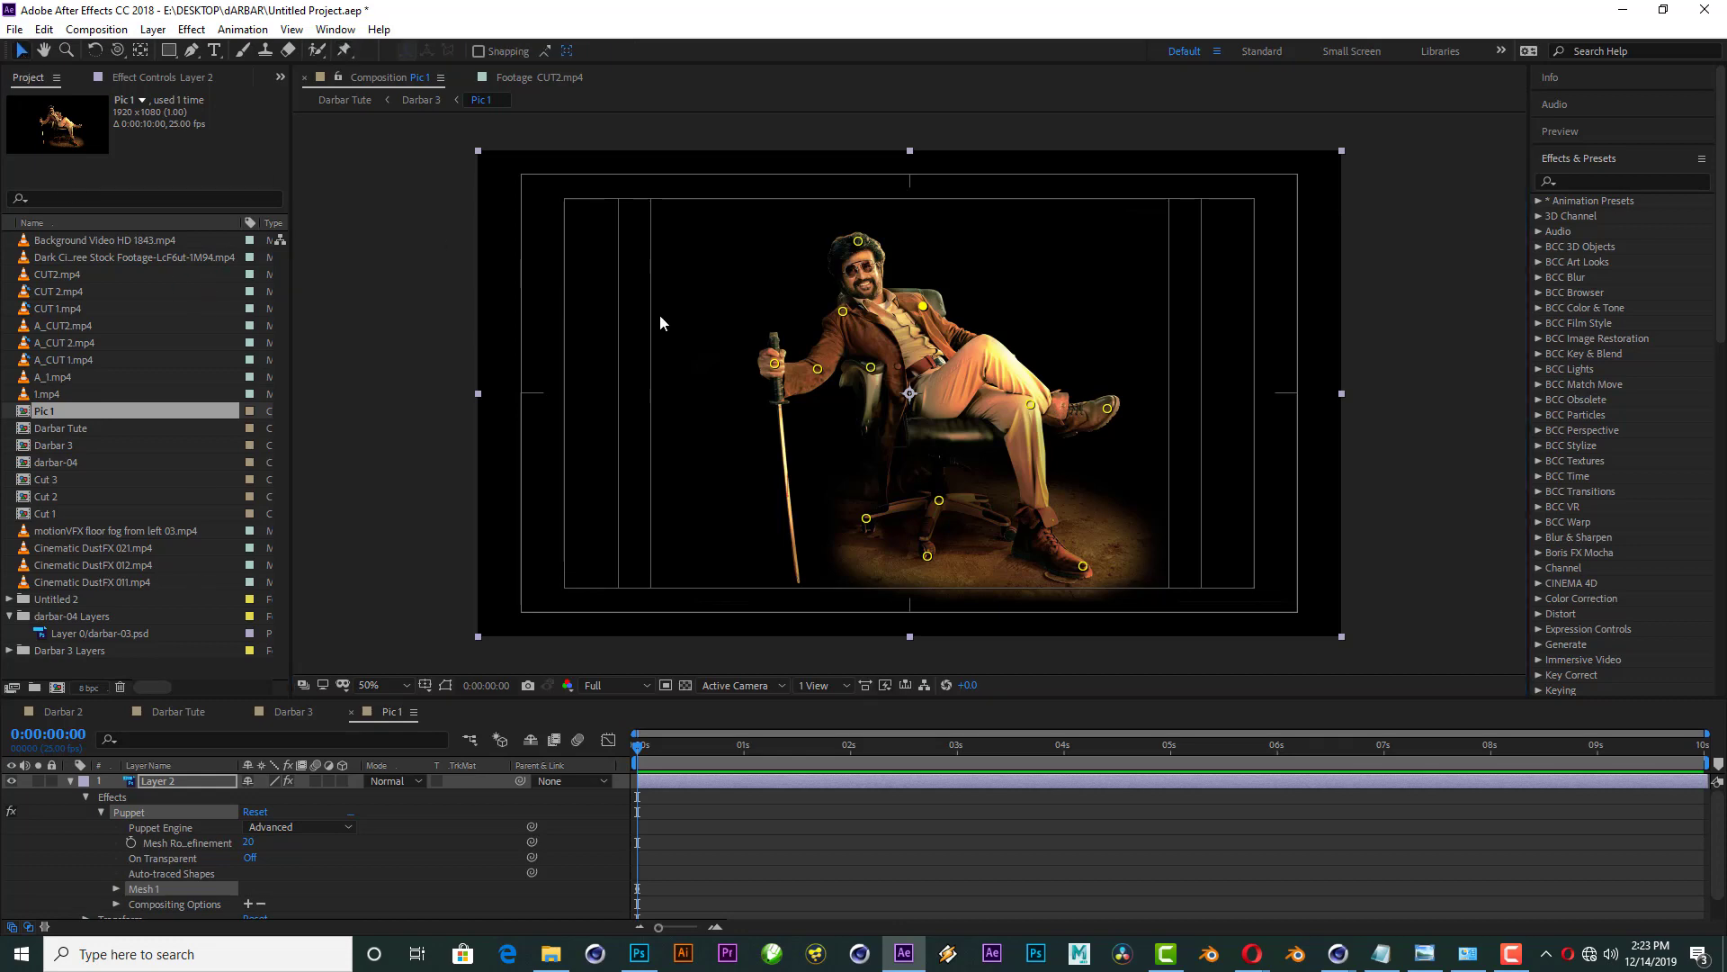
click(779, 378)
click(775, 363)
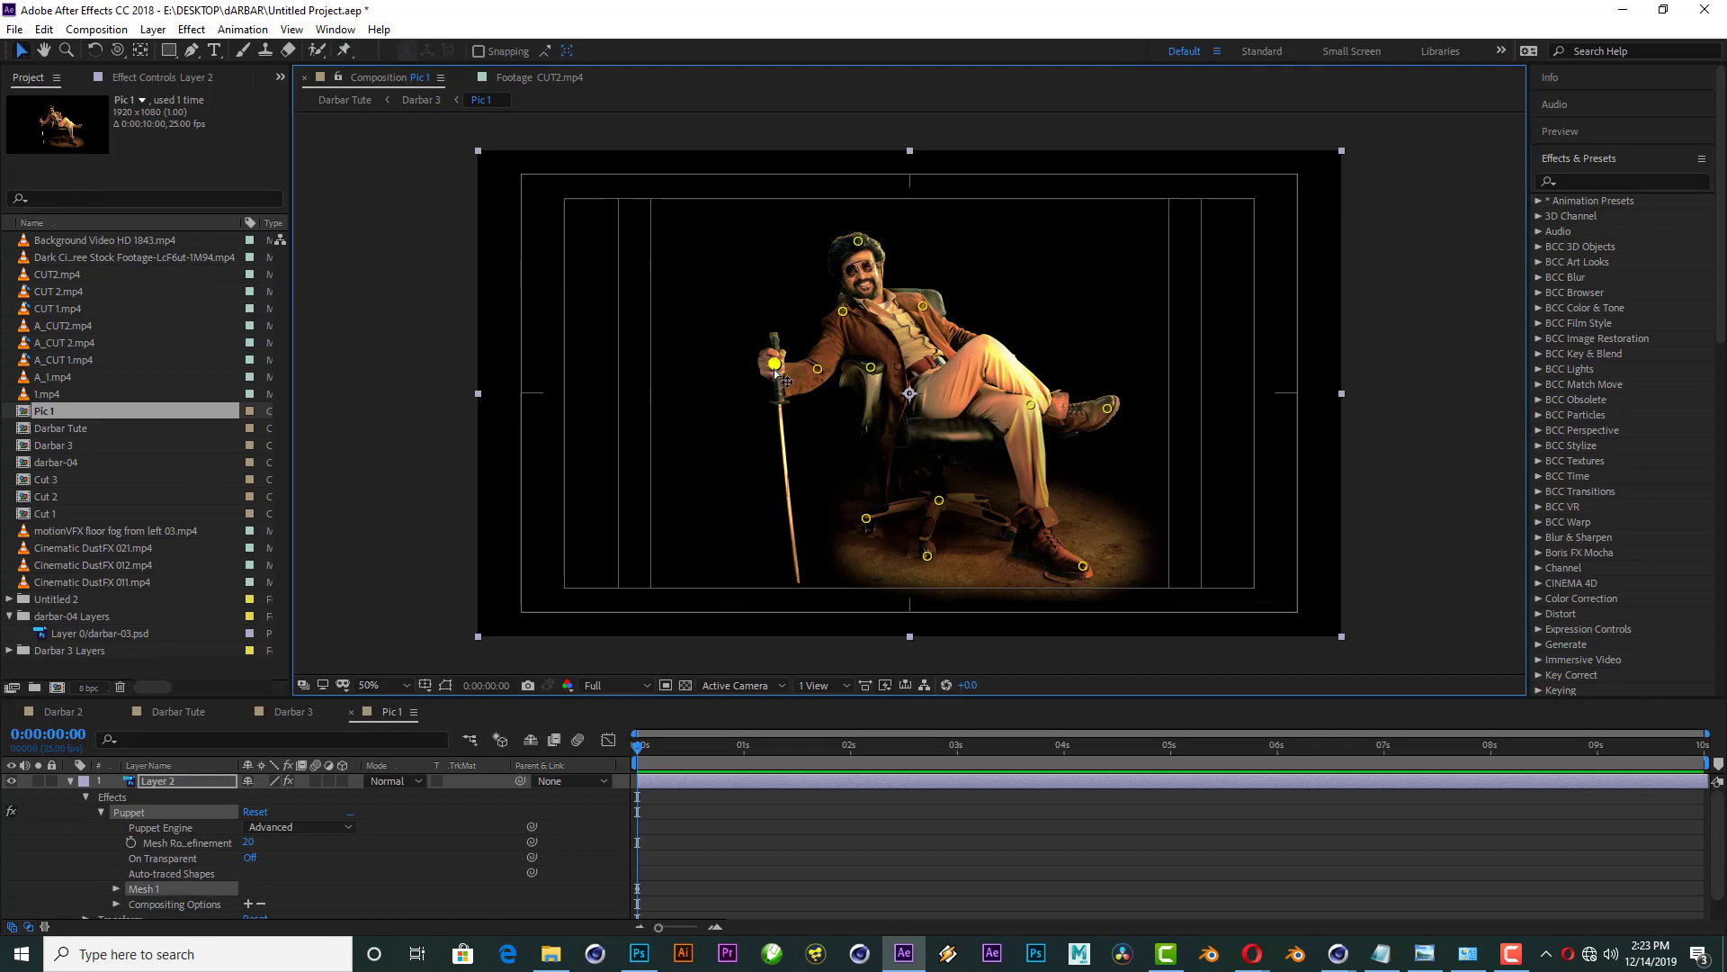
click(117, 887)
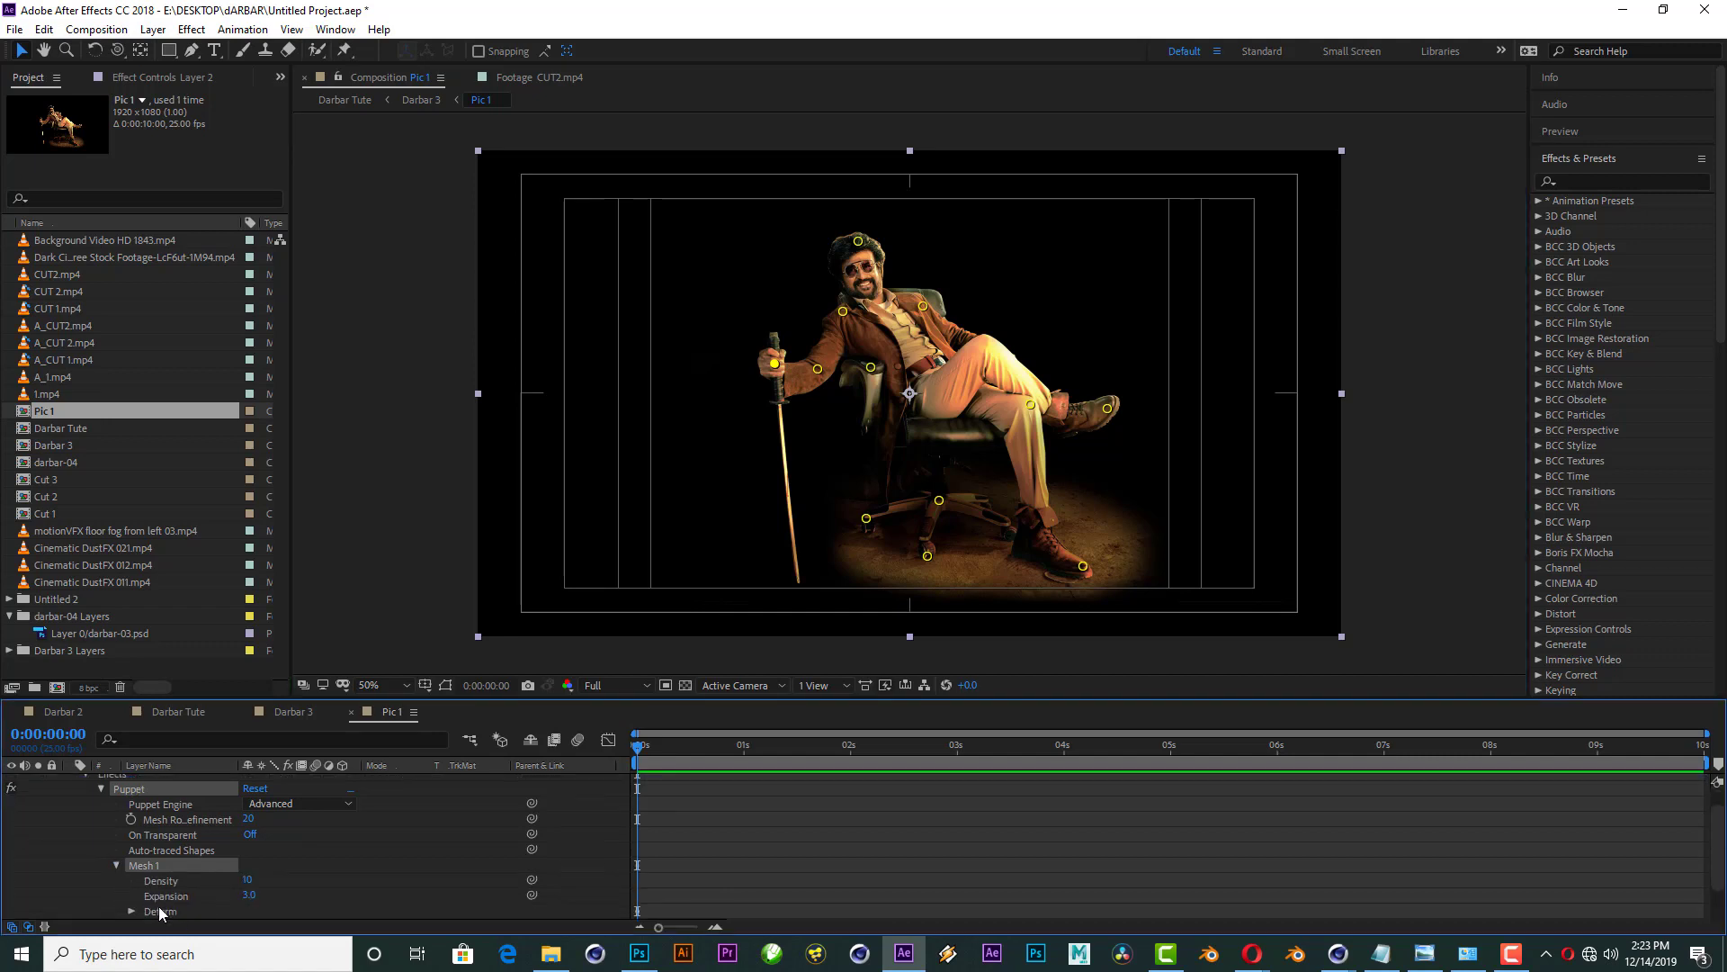
Step: Keyframe Puppet Pin 1 at rest (660,474) at 7s, raised to 664,400 at 0s
scroll(154, 898, down, 1)
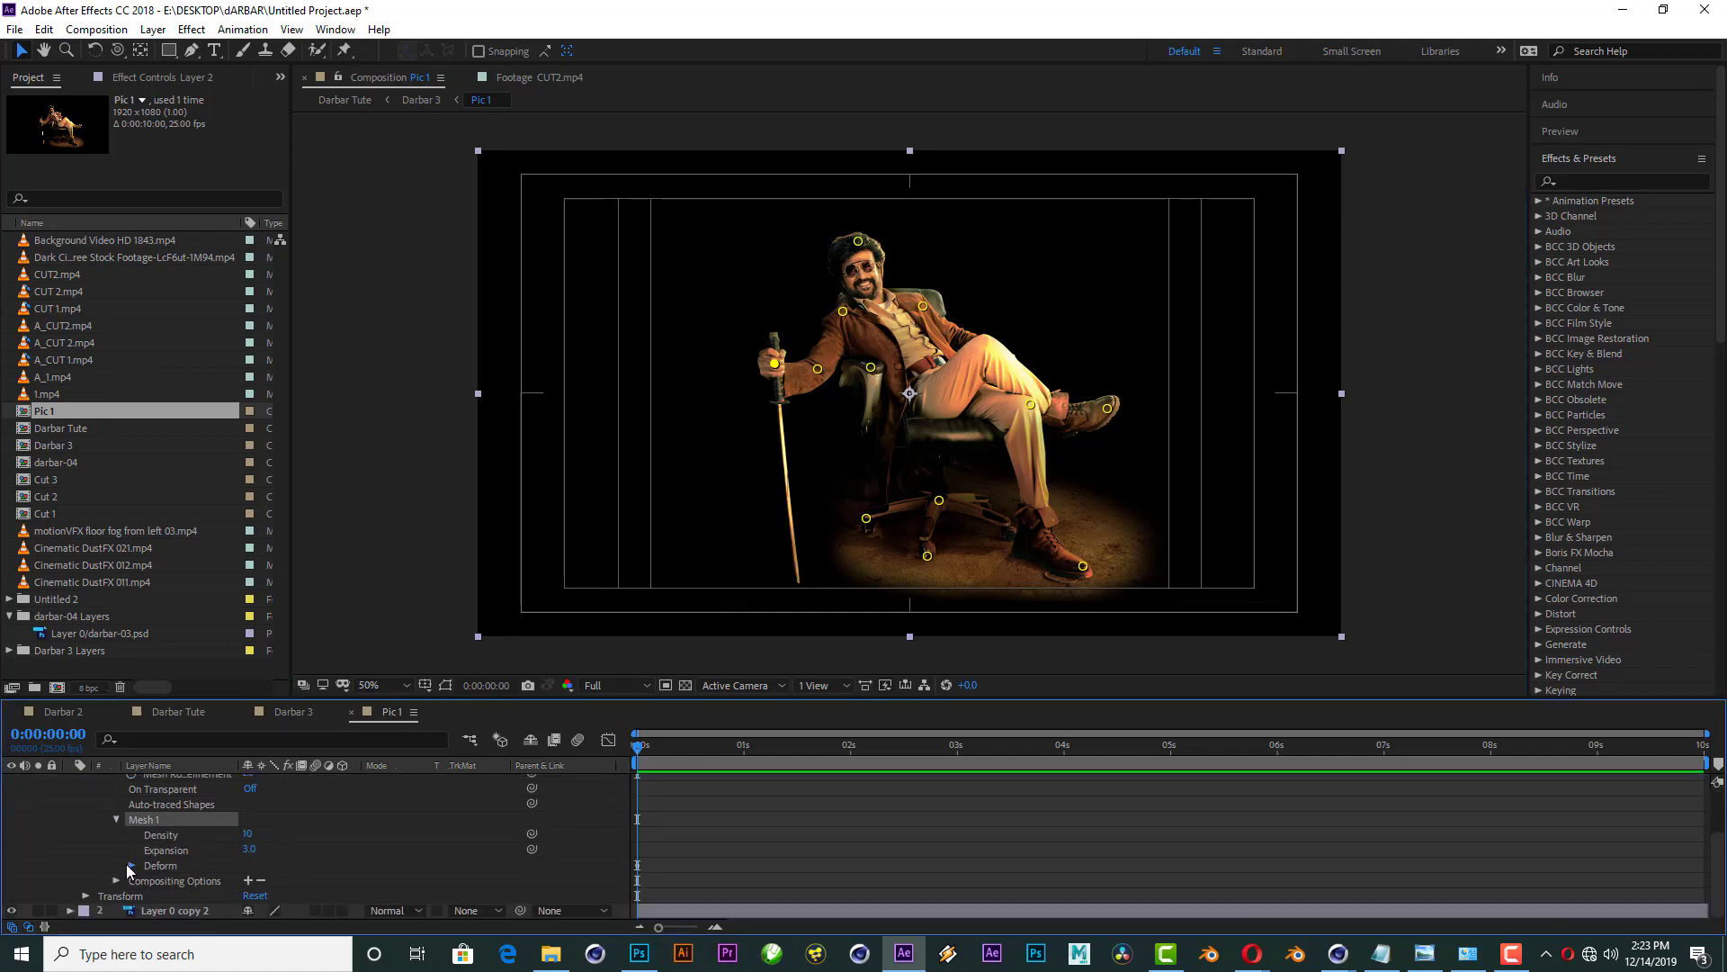
click(131, 866)
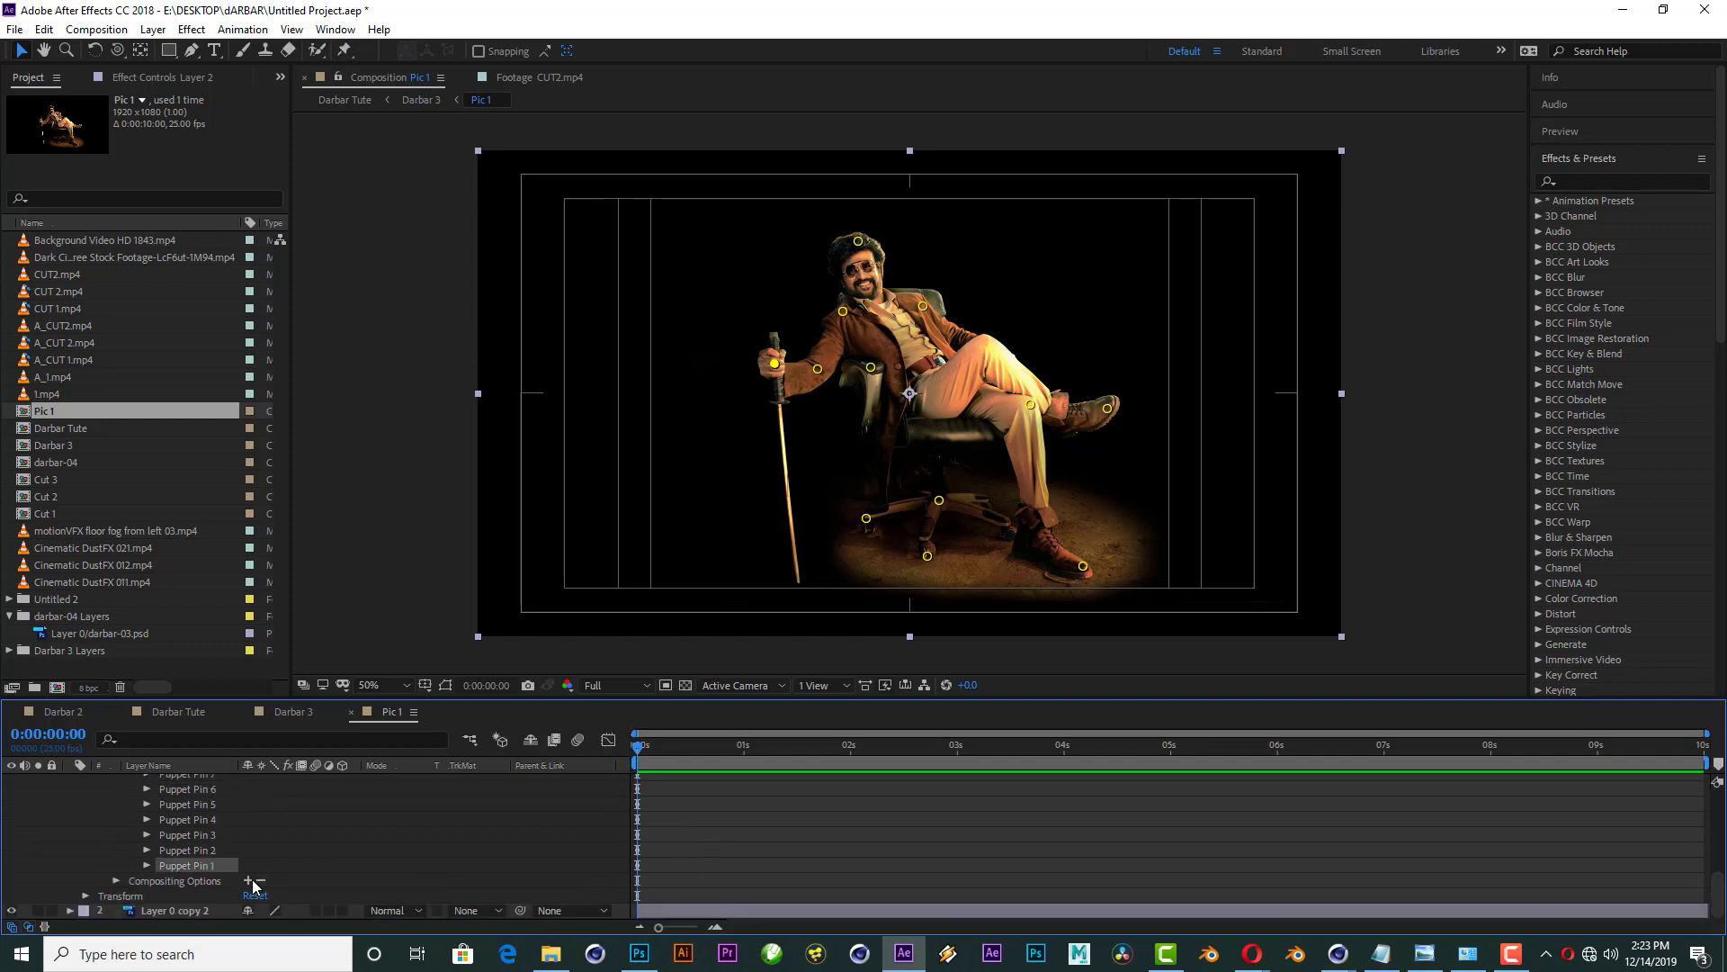
click(146, 865)
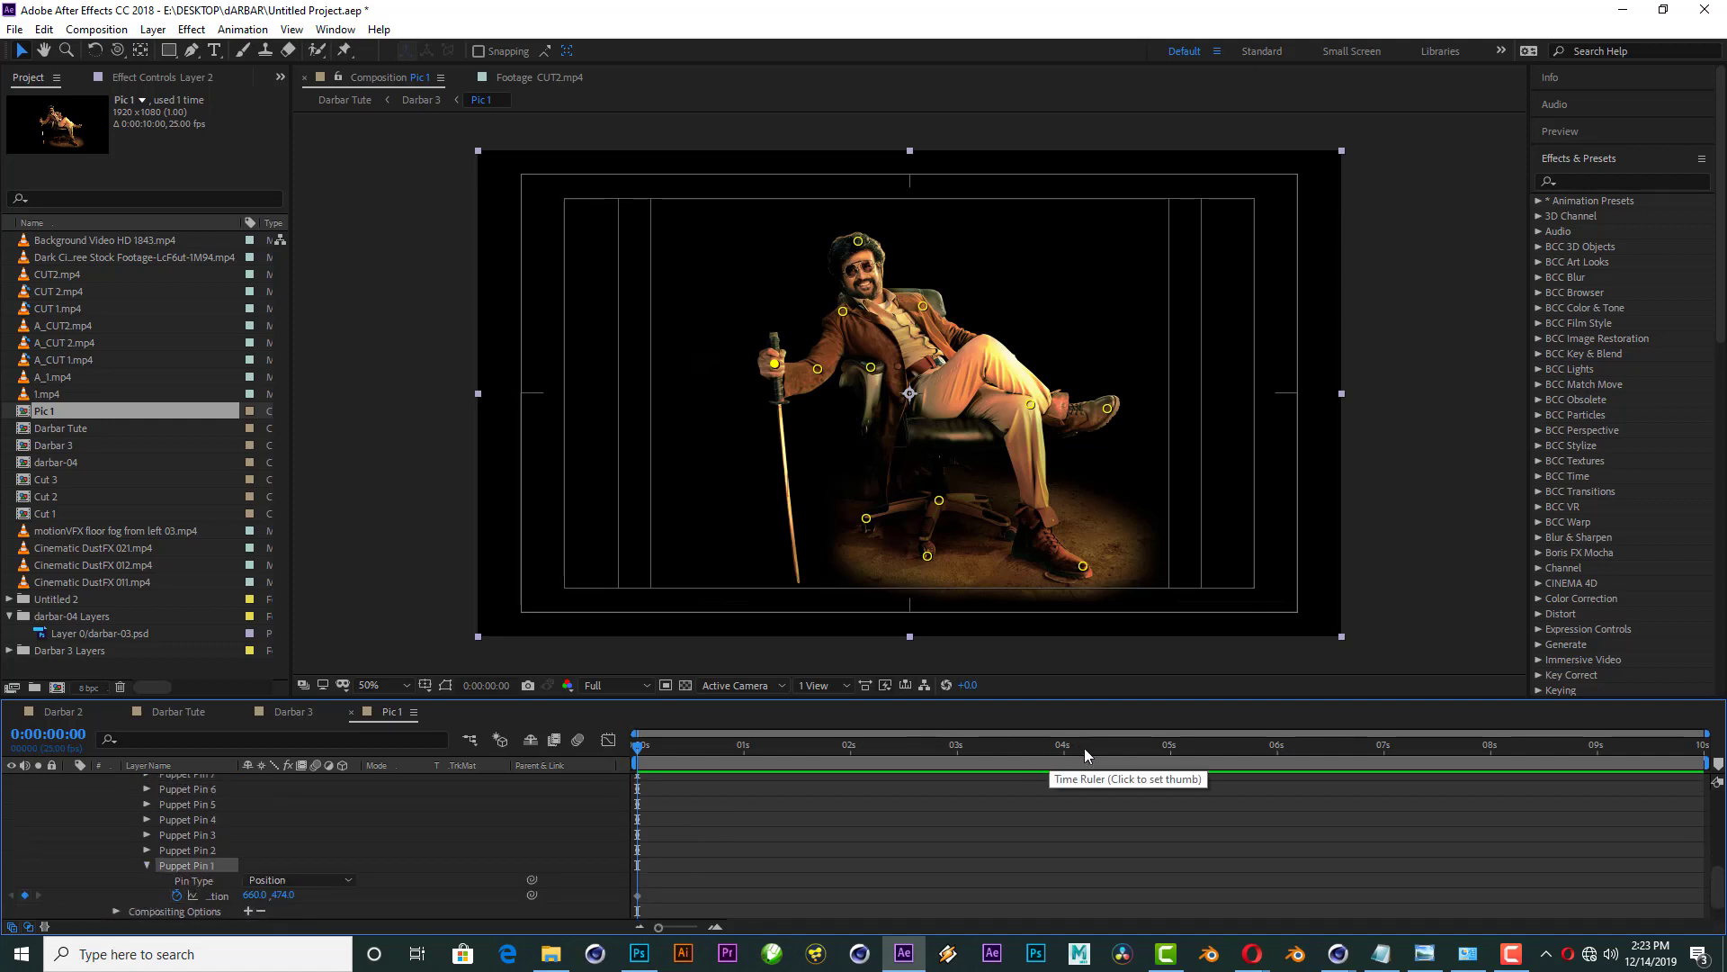
click(1382, 750)
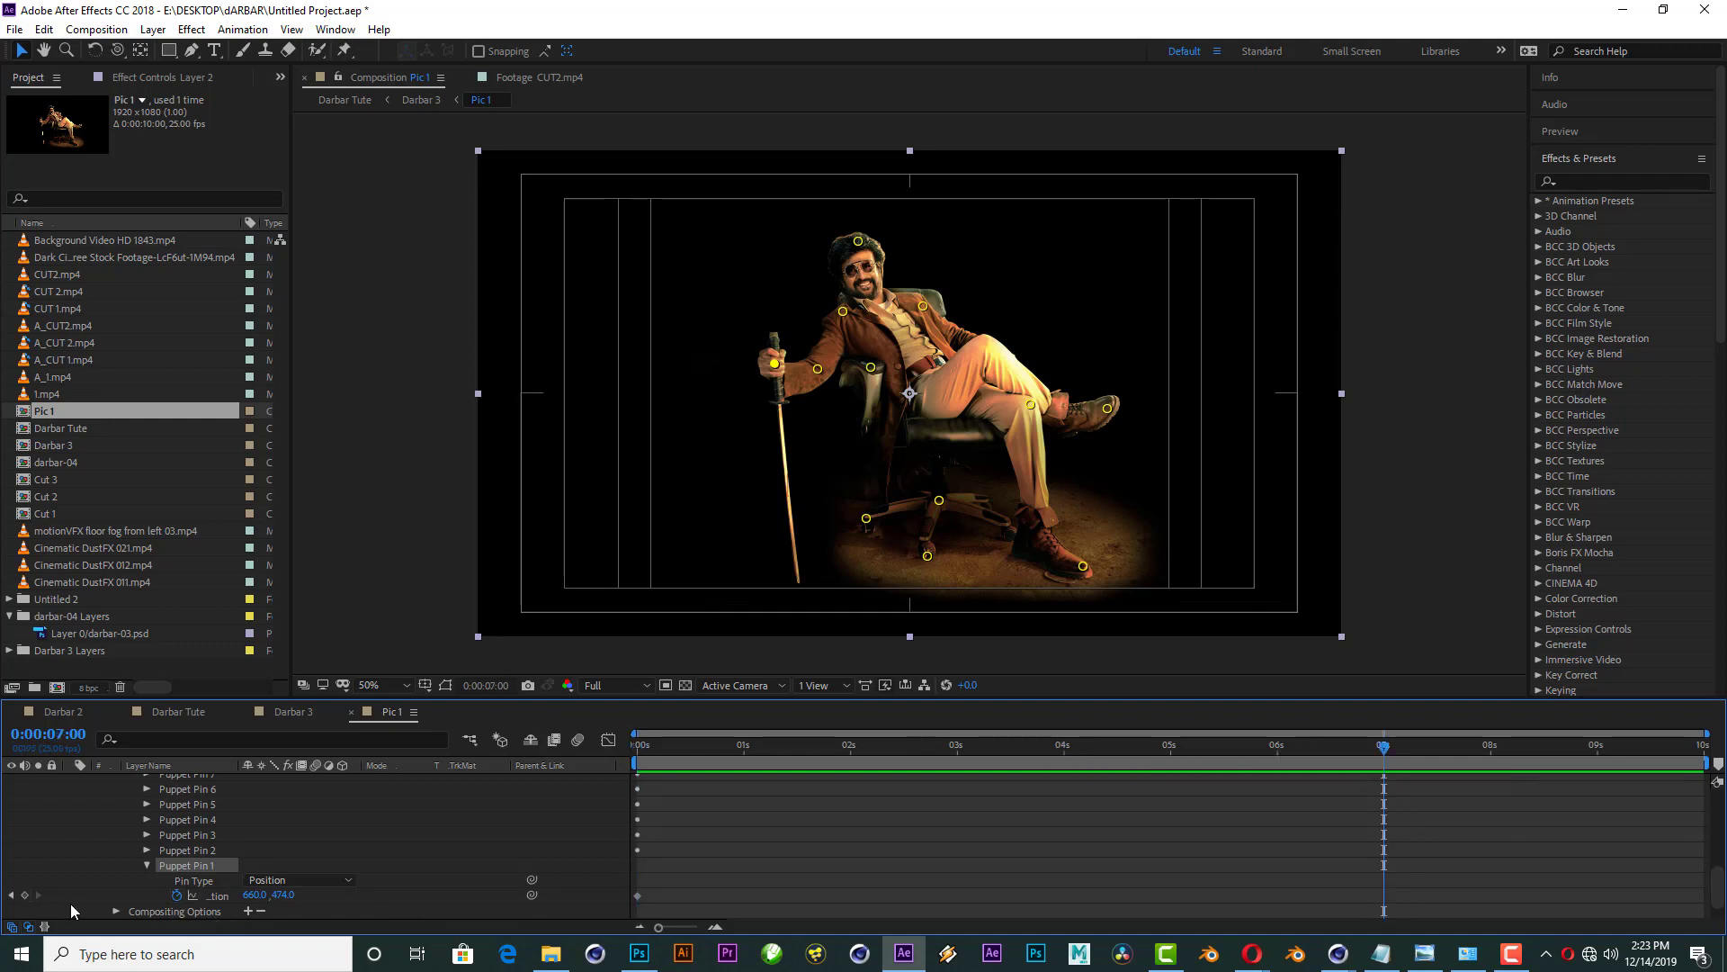
click(25, 895)
key(Home)
mouse_move(774, 364)
mouse_down()
mouse_move(758, 334)
mouse_move(771, 365)
mouse_move(773, 349)
mouse_up()
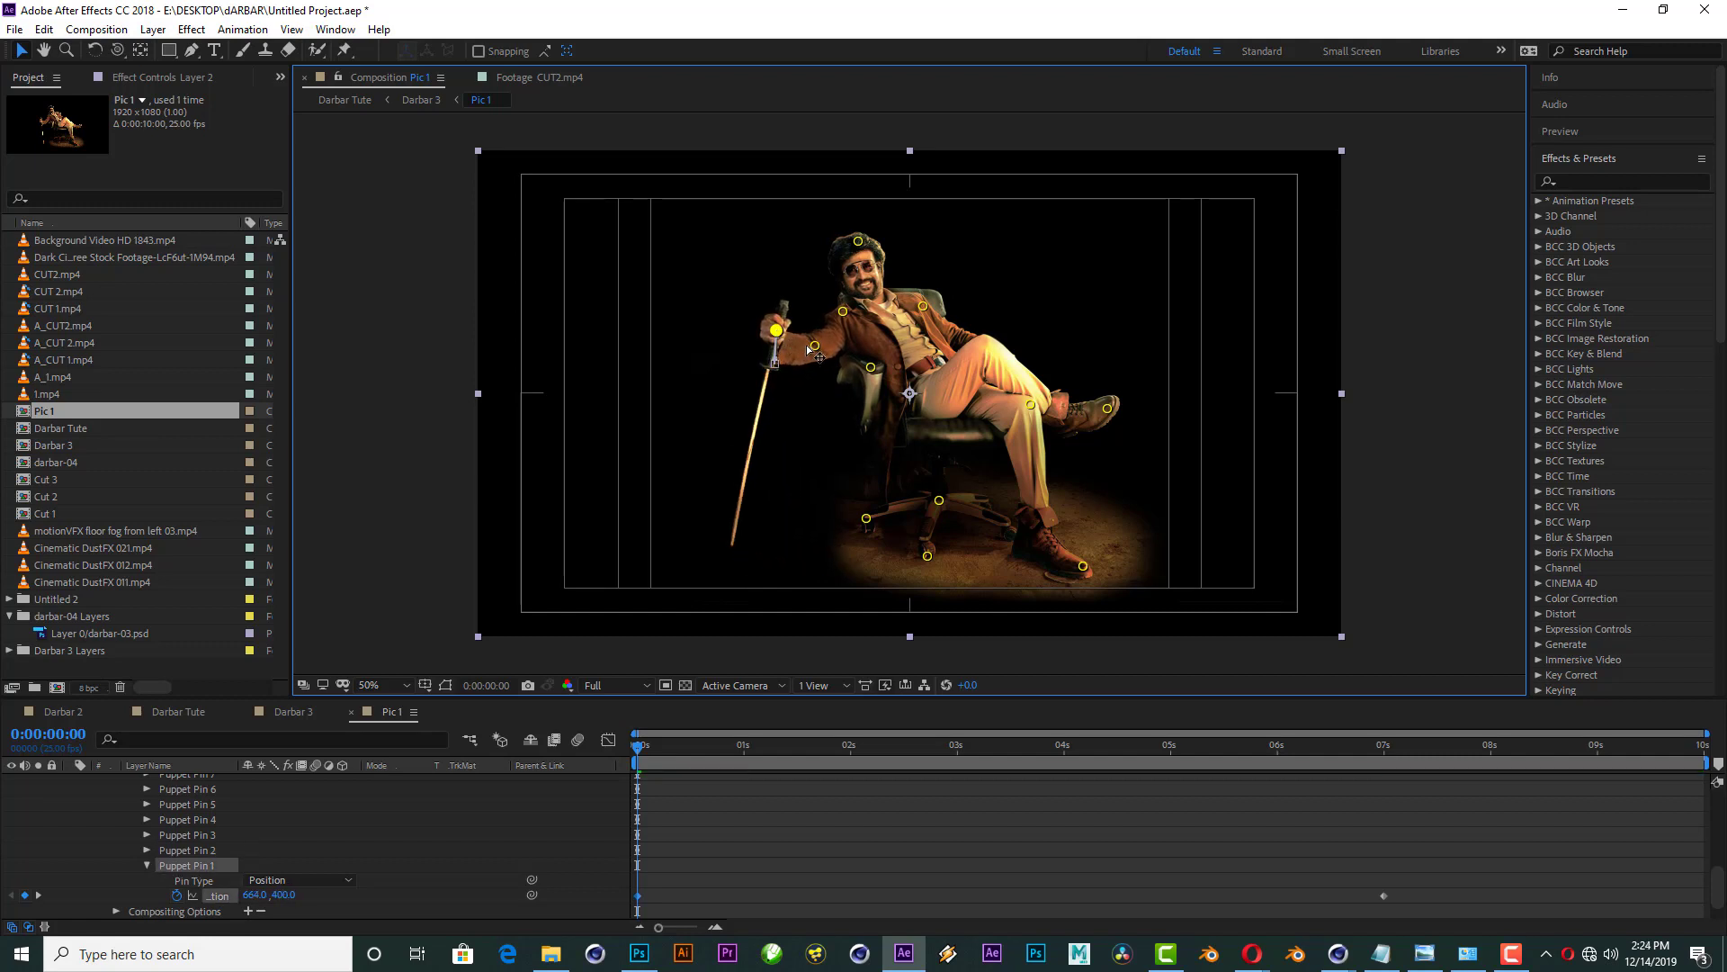
drag(773, 349, 776, 331)
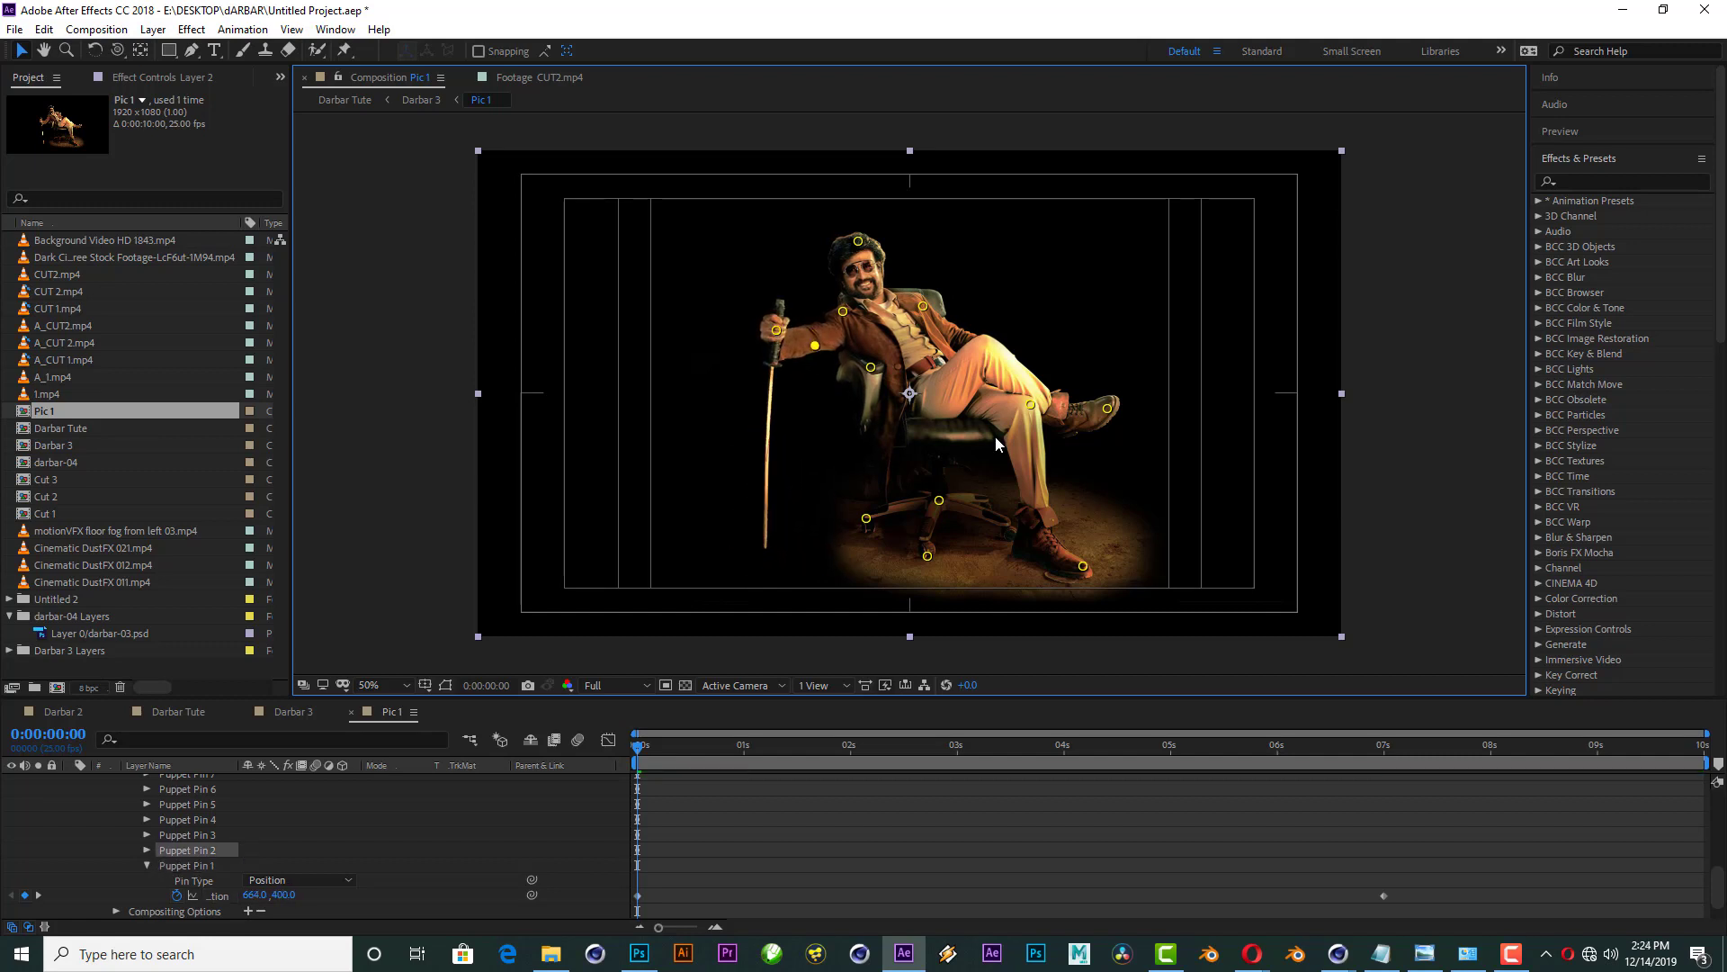
key(k)
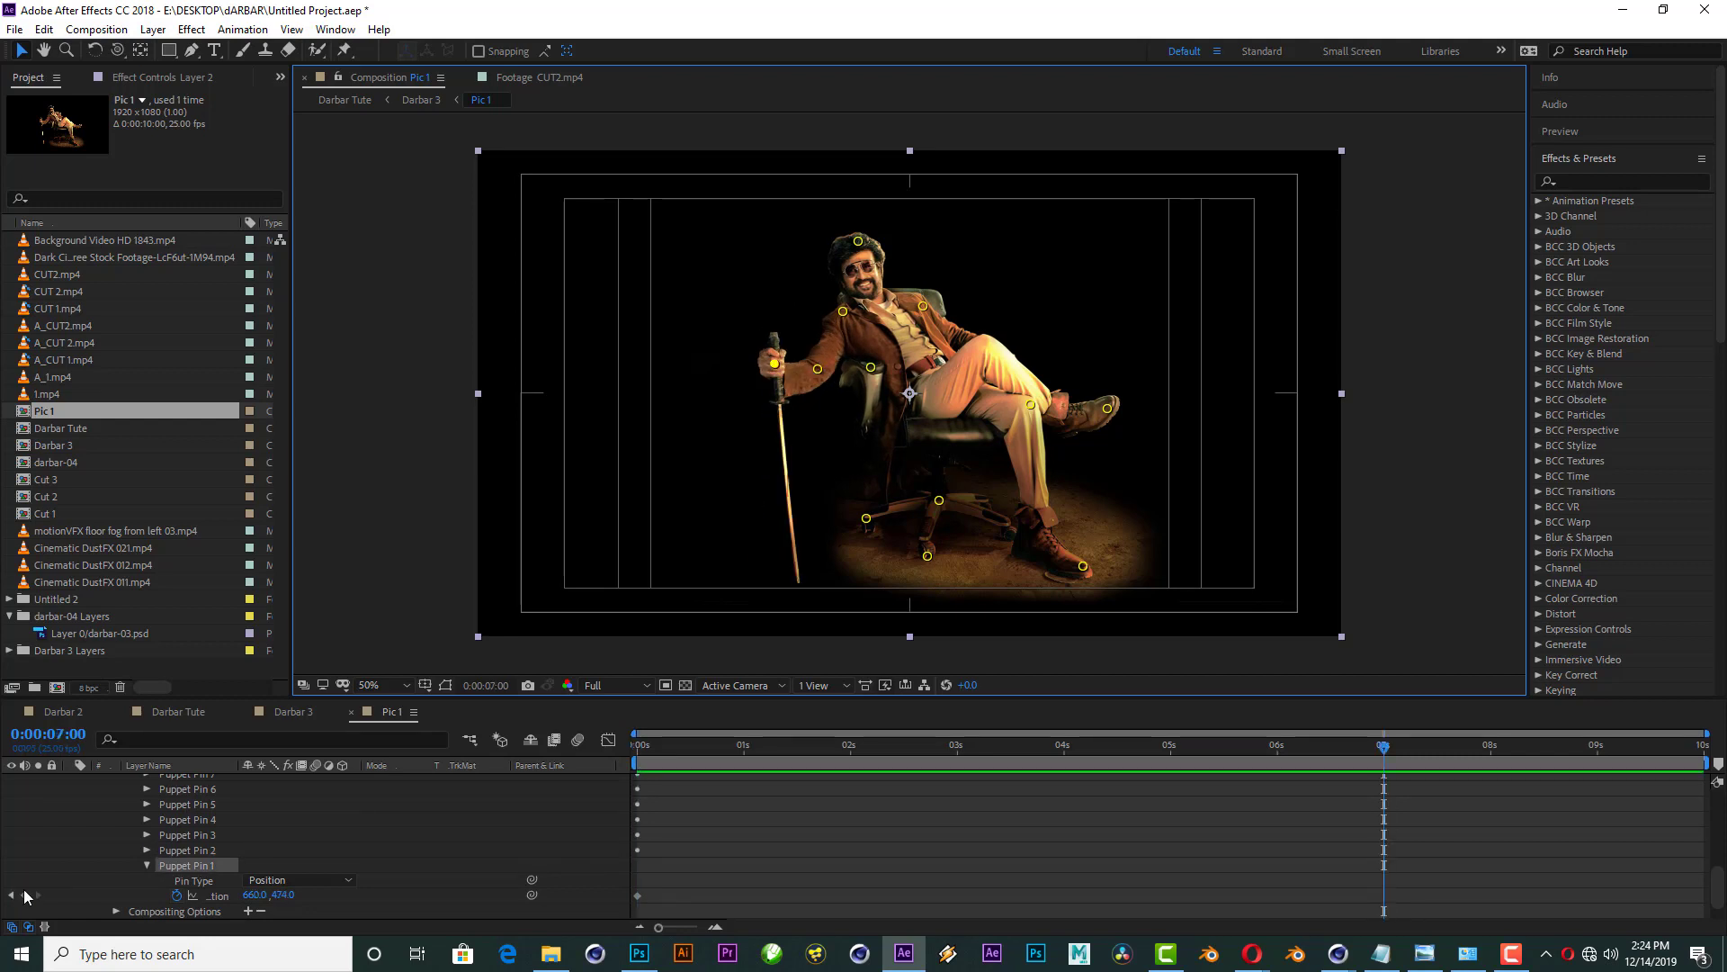
click(25, 895)
Step: Add a Position keyframe for Puppet Pin 2 on the arm at 7s
click(818, 368)
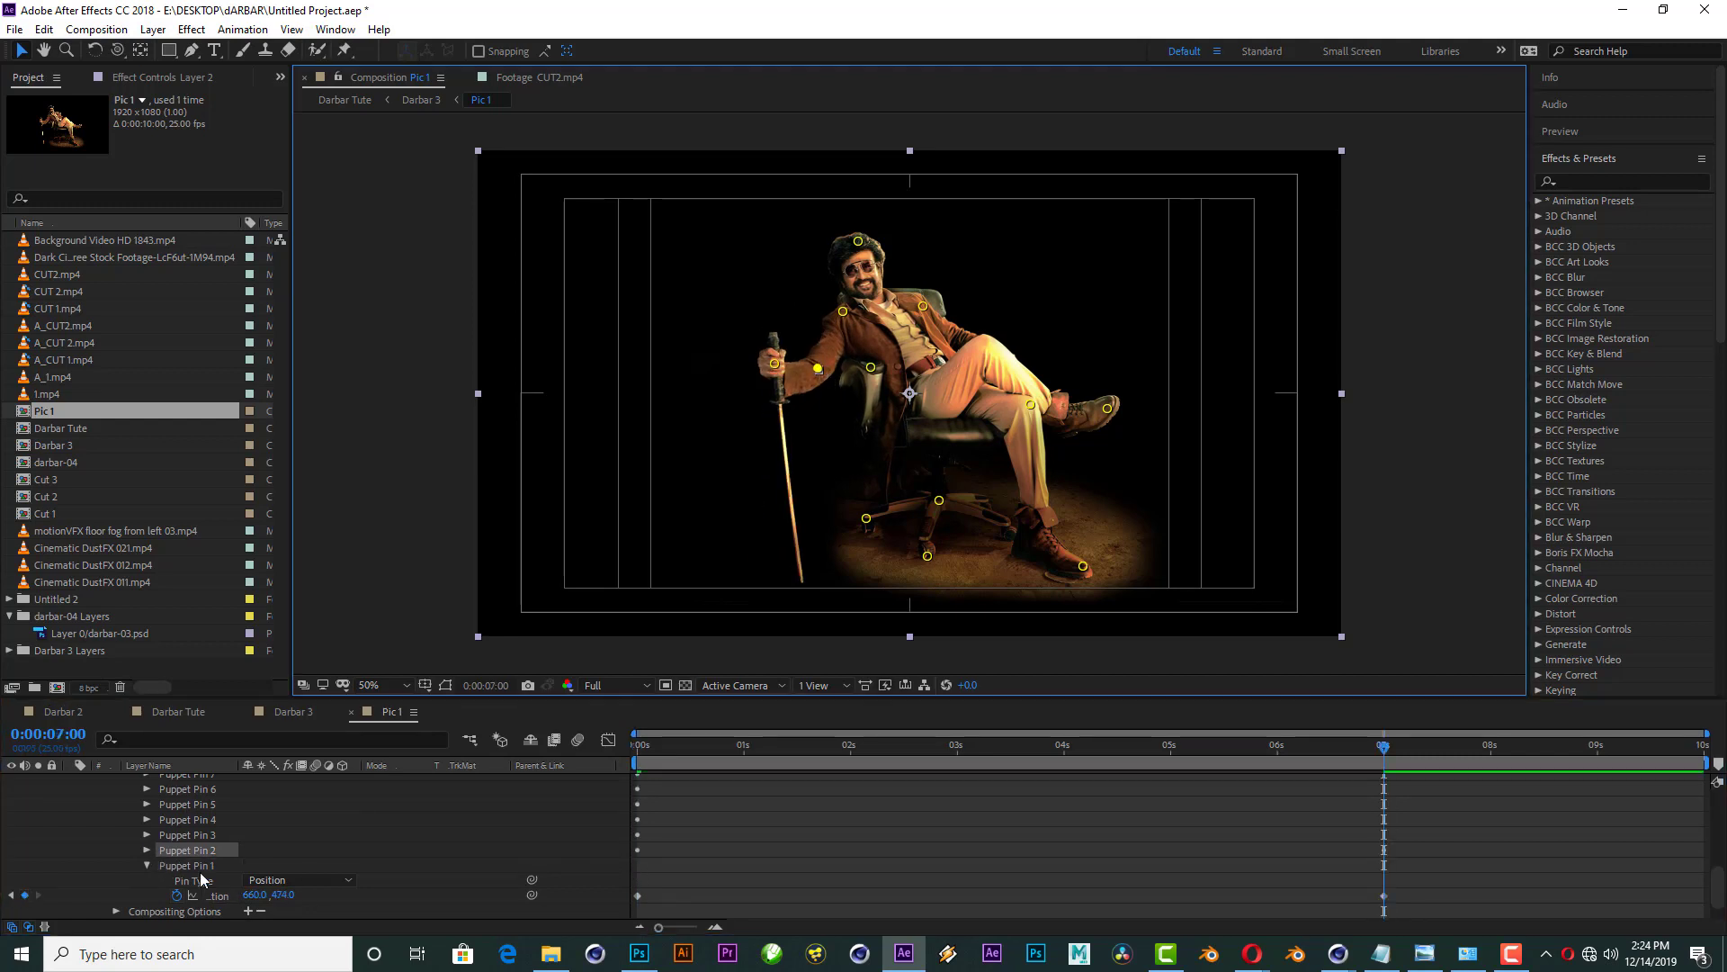
click(147, 850)
click(26, 880)
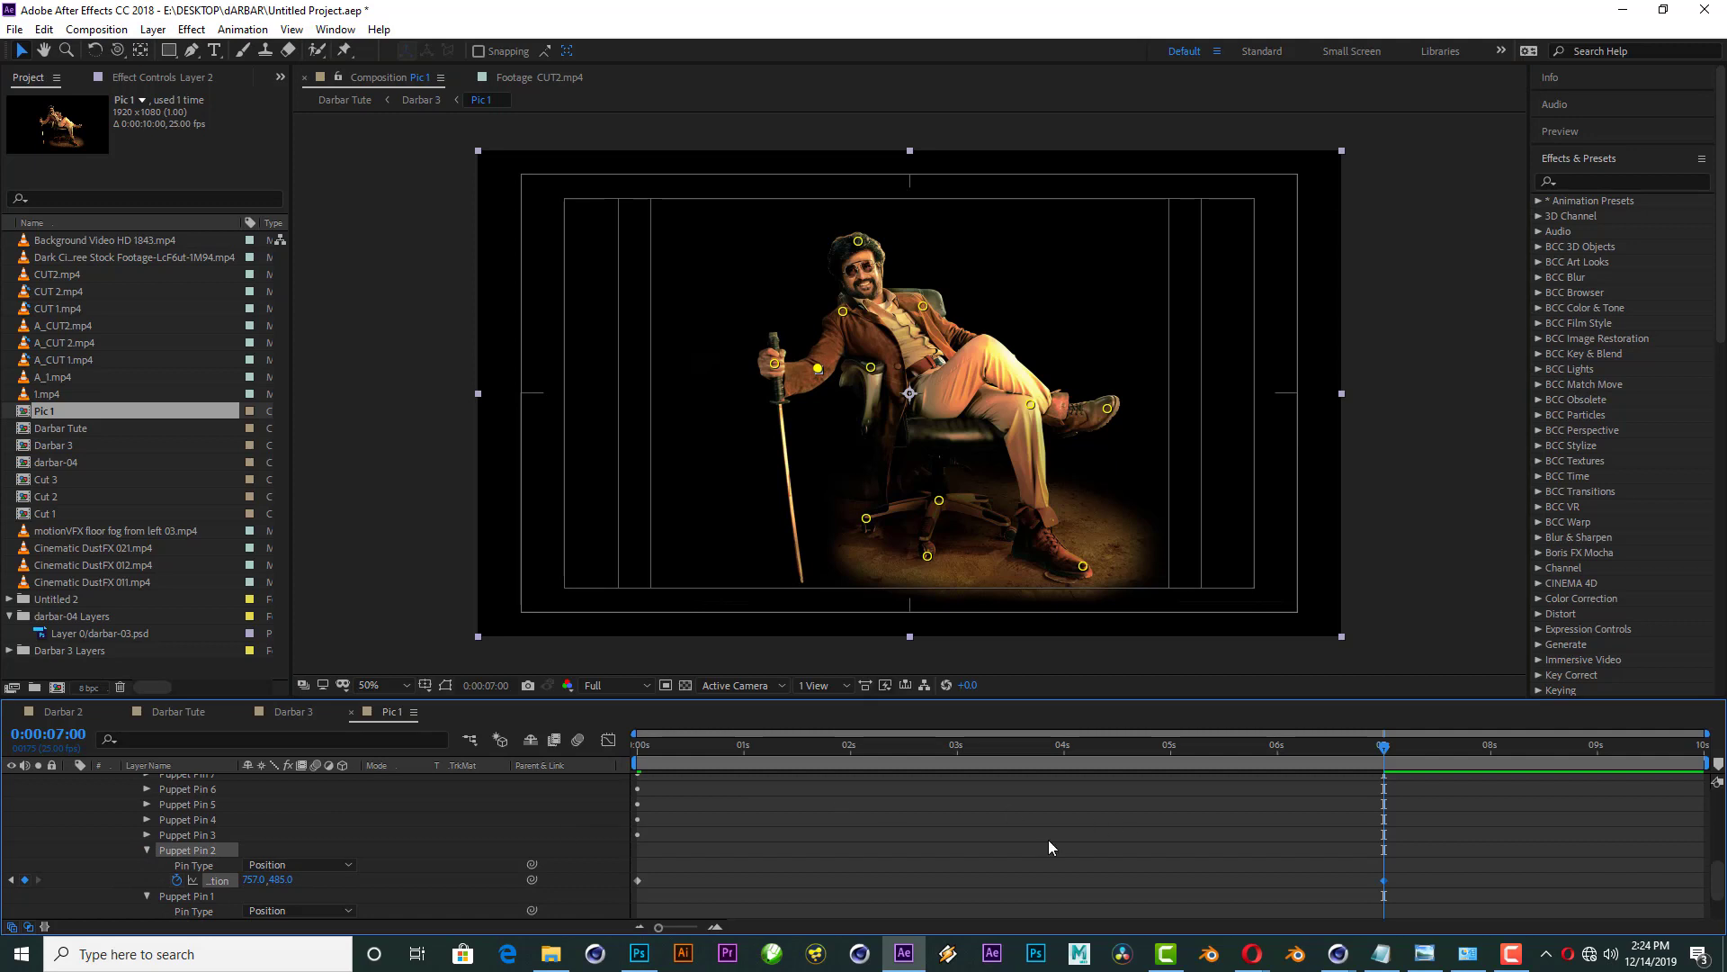
scroll(286, 893, down, 2)
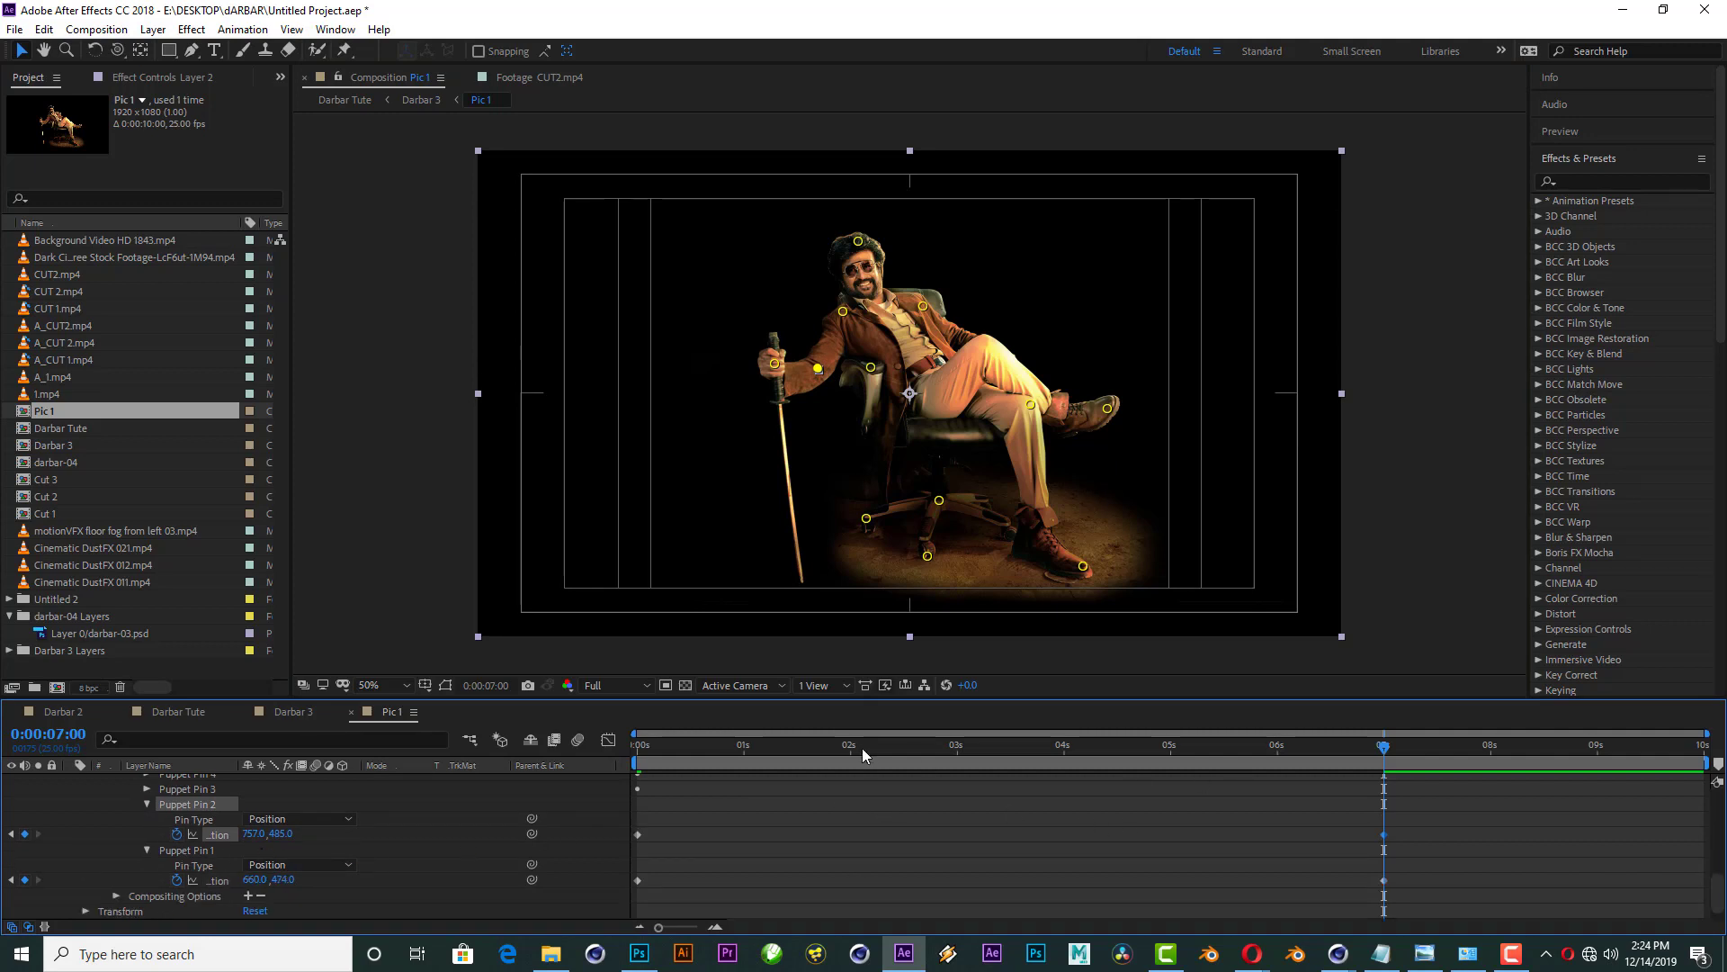
Step: Raise Puppet Pin 2 to 779,393 at 0s, preview the motion, then switch to Darbar 3
drag(862, 748, 634, 747)
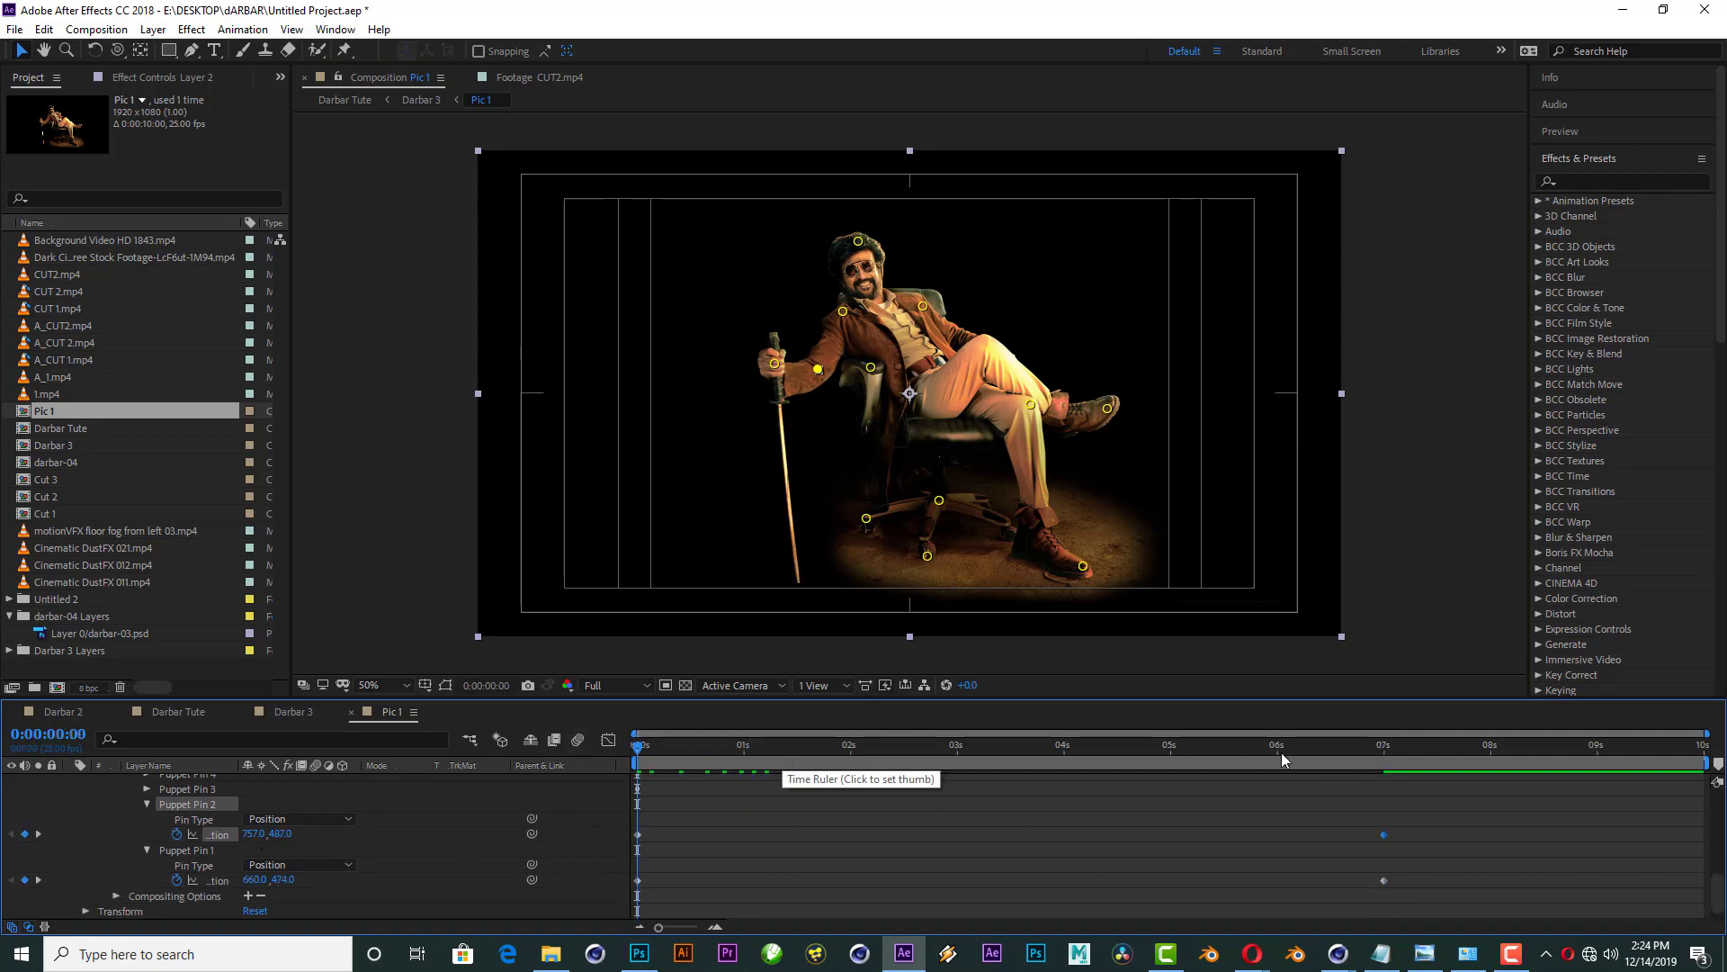
drag(1281, 758, 569, 770)
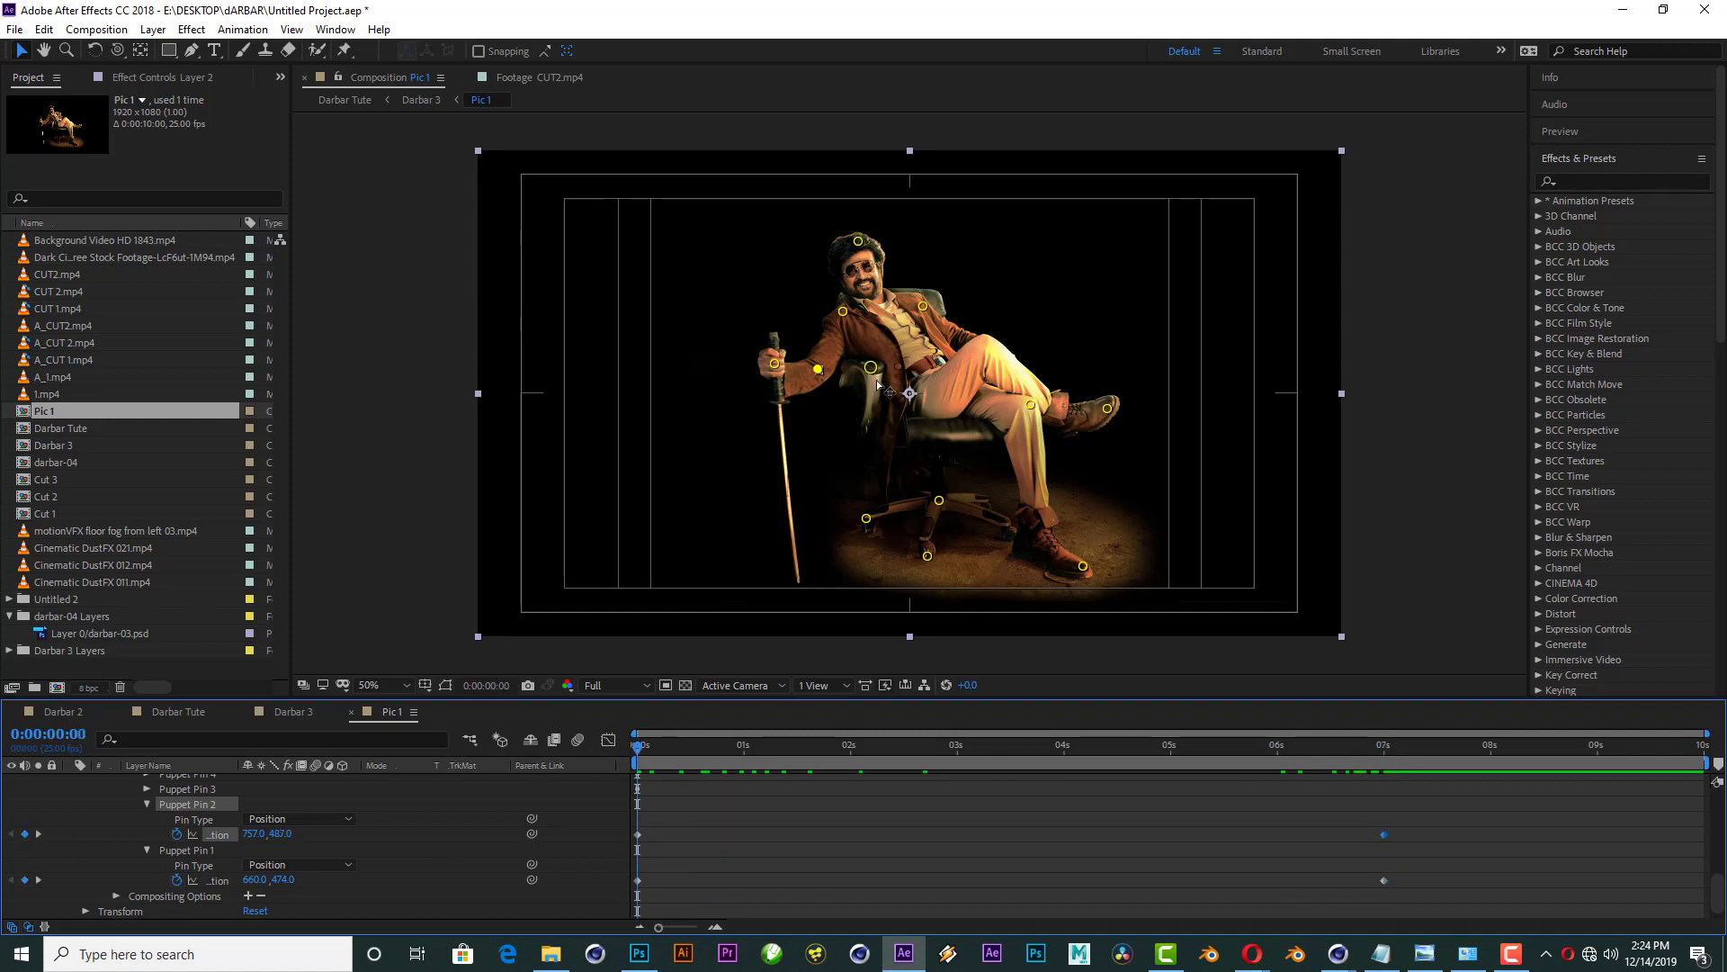
mouse_move(779, 368)
mouse_down()
mouse_move(782, 334)
mouse_move(830, 342)
mouse_move(788, 304)
mouse_move(841, 346)
mouse_move(827, 327)
mouse_up()
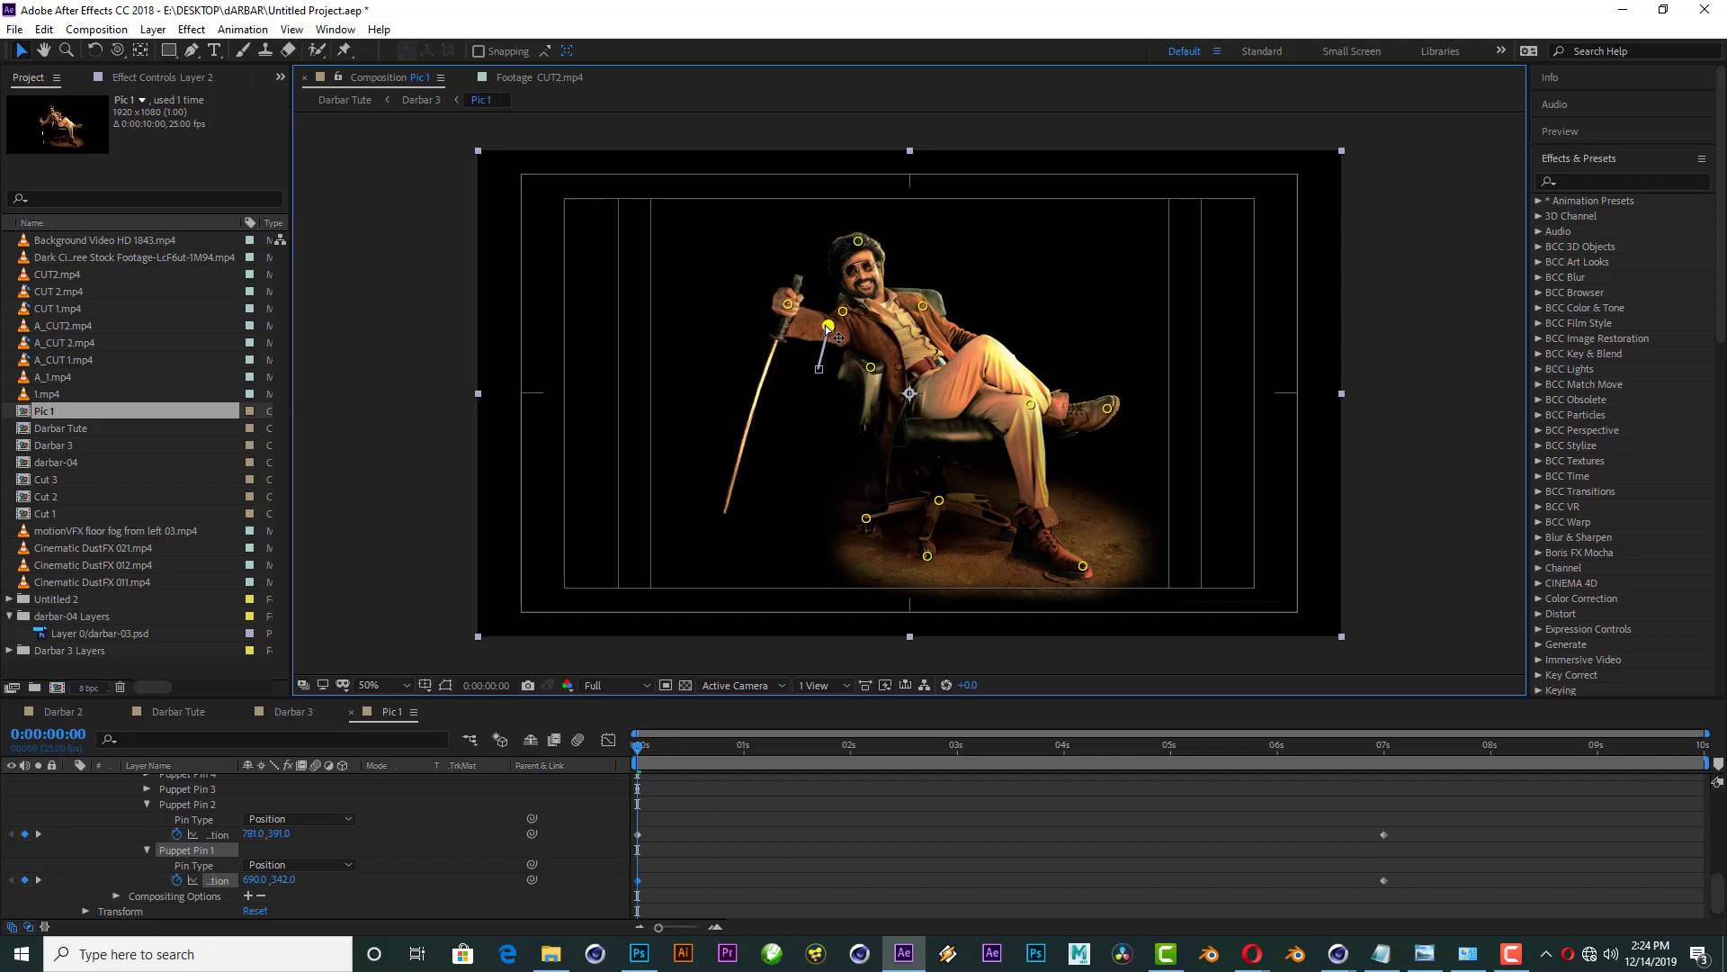
key(space)
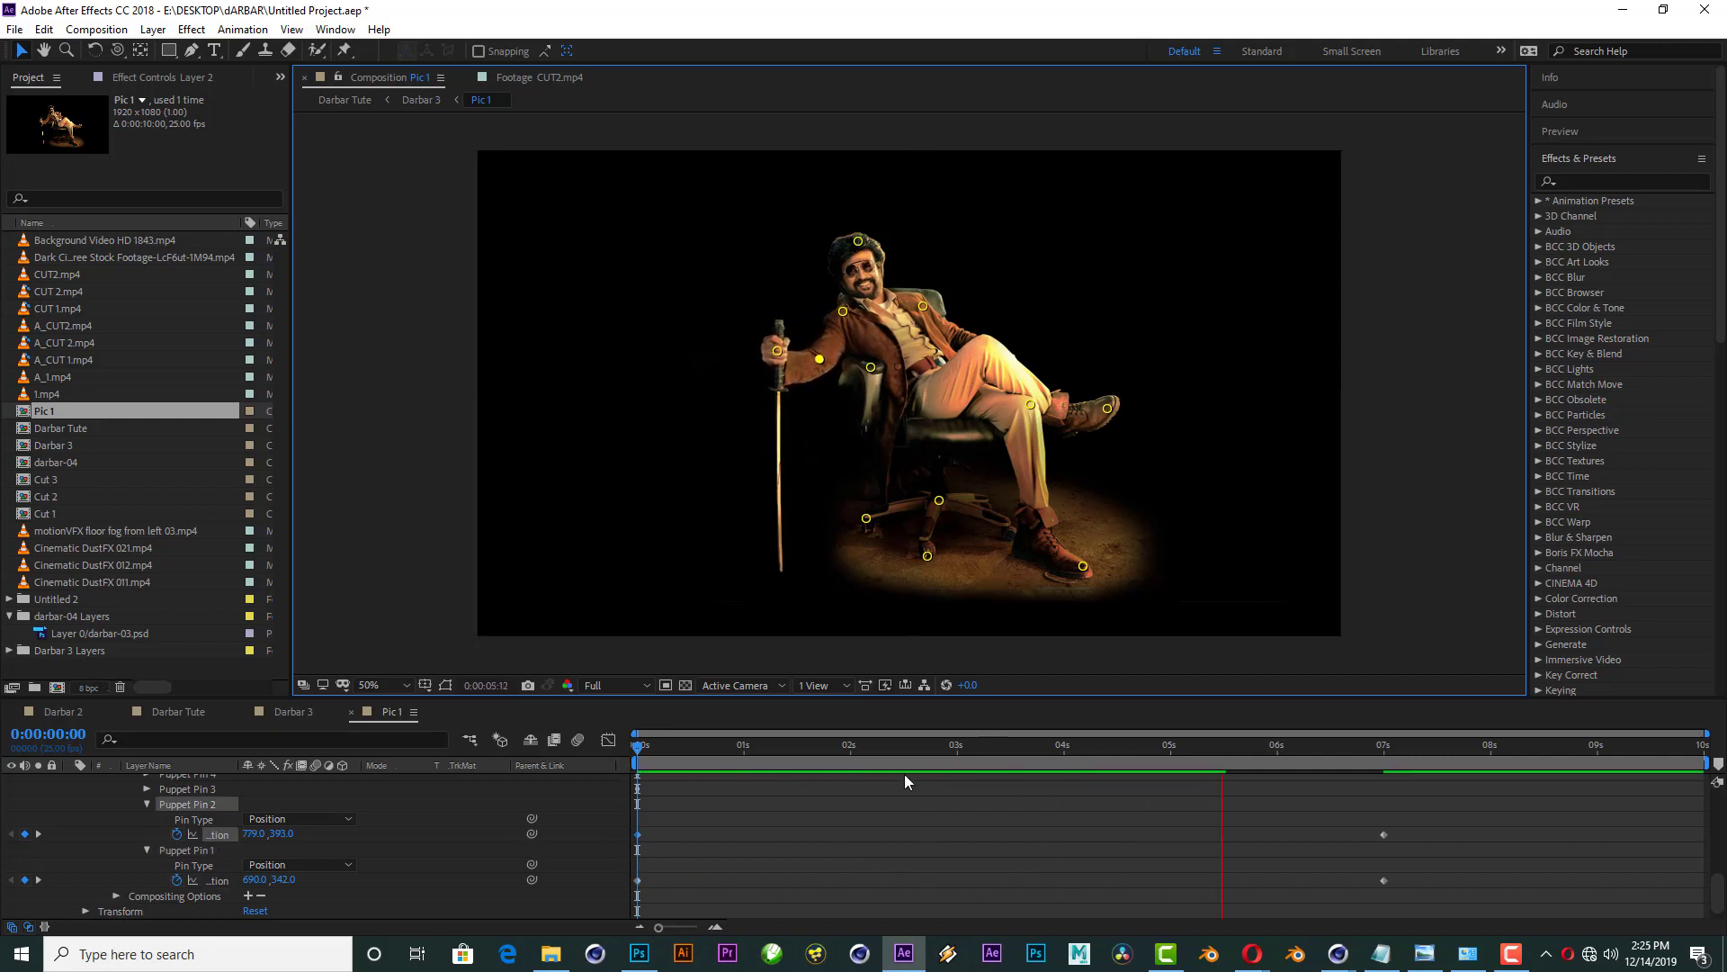
key(space)
key(space)
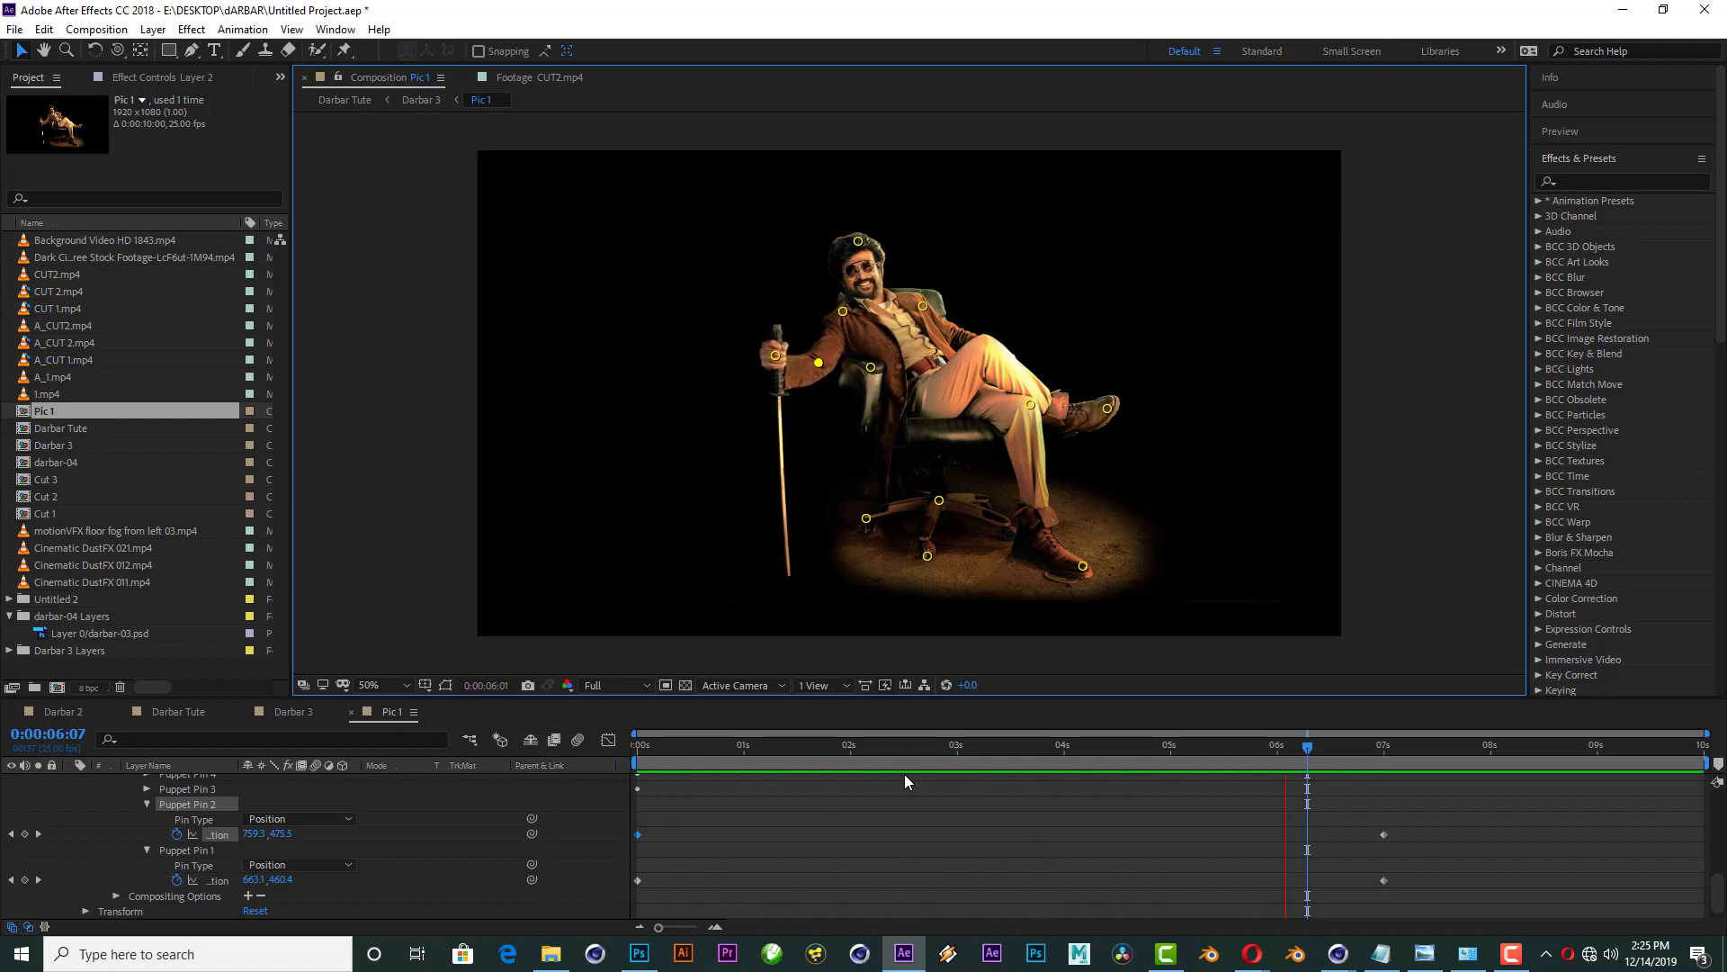
key(space)
key(space)
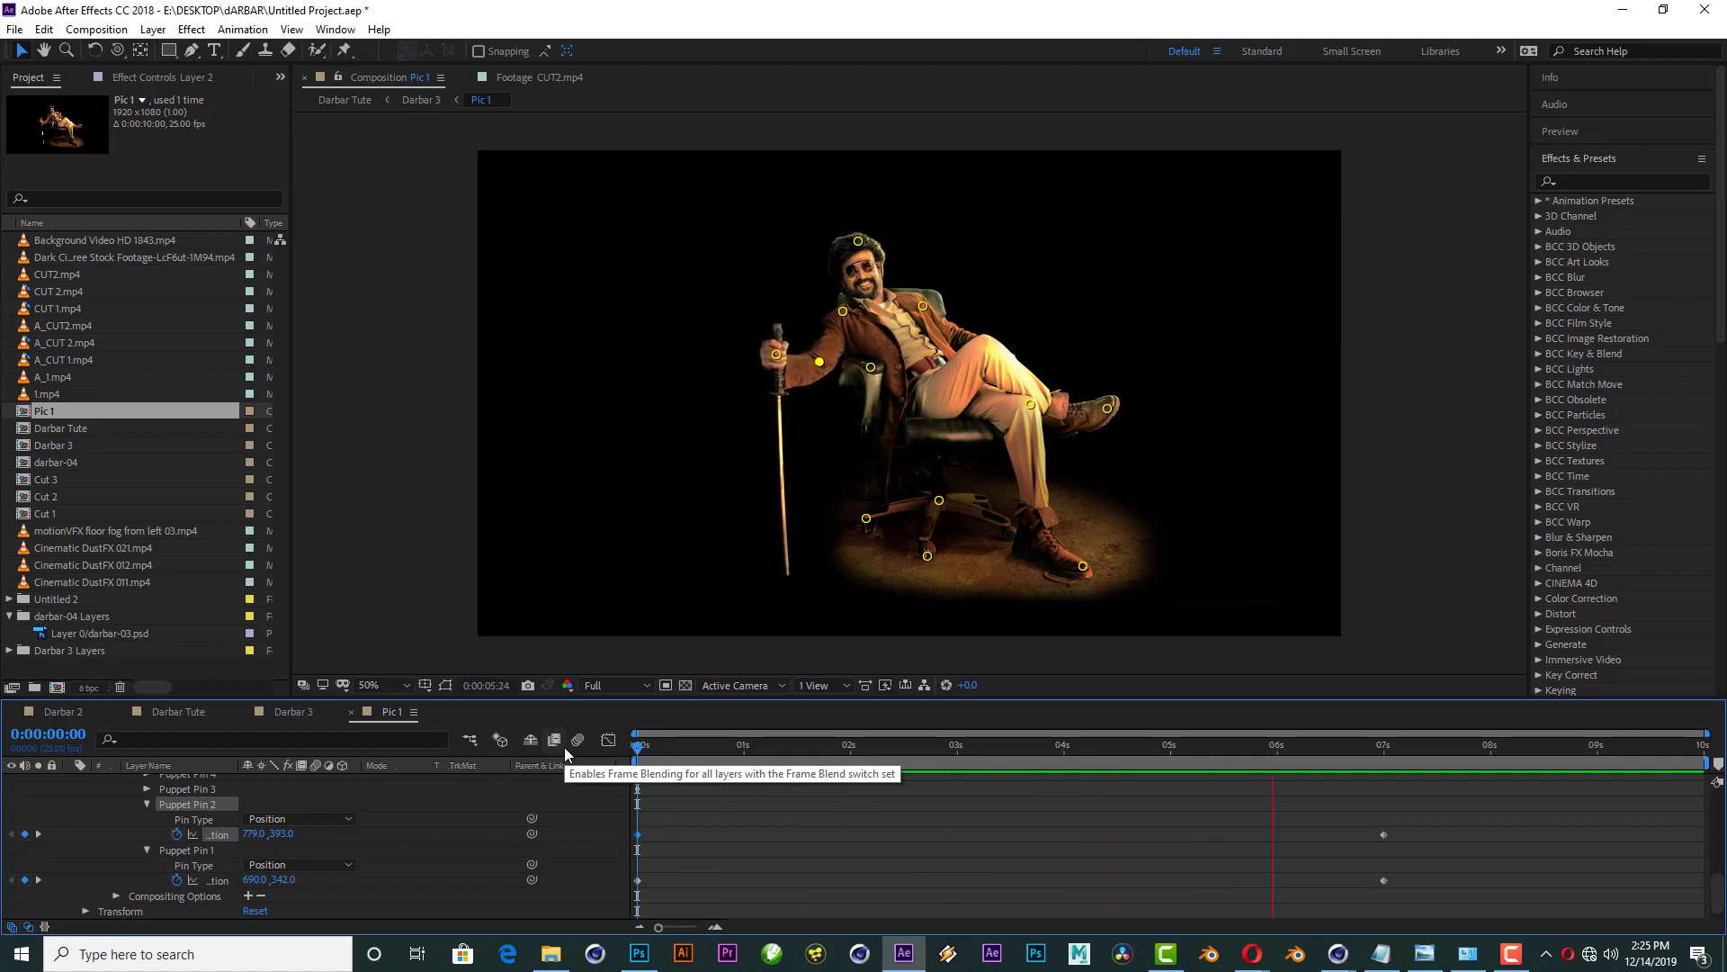
click(304, 711)
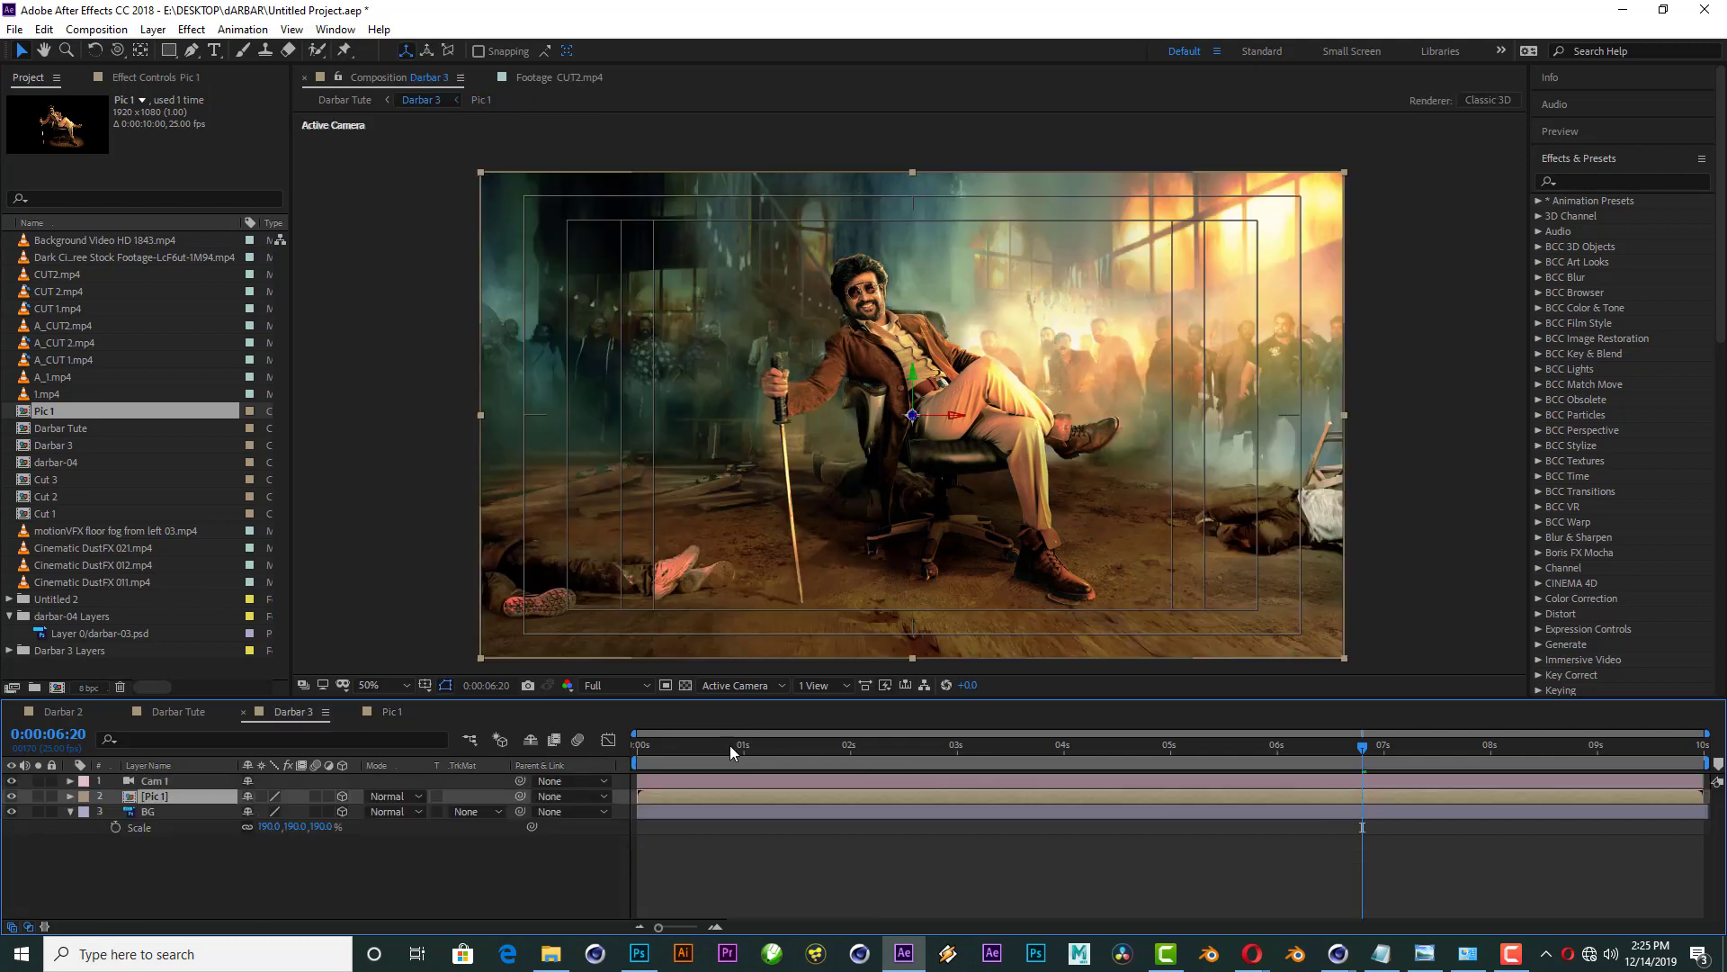
Step: Preview the scene, then set Cam 1 transform keyframes at 2:01
key(Home)
key(space)
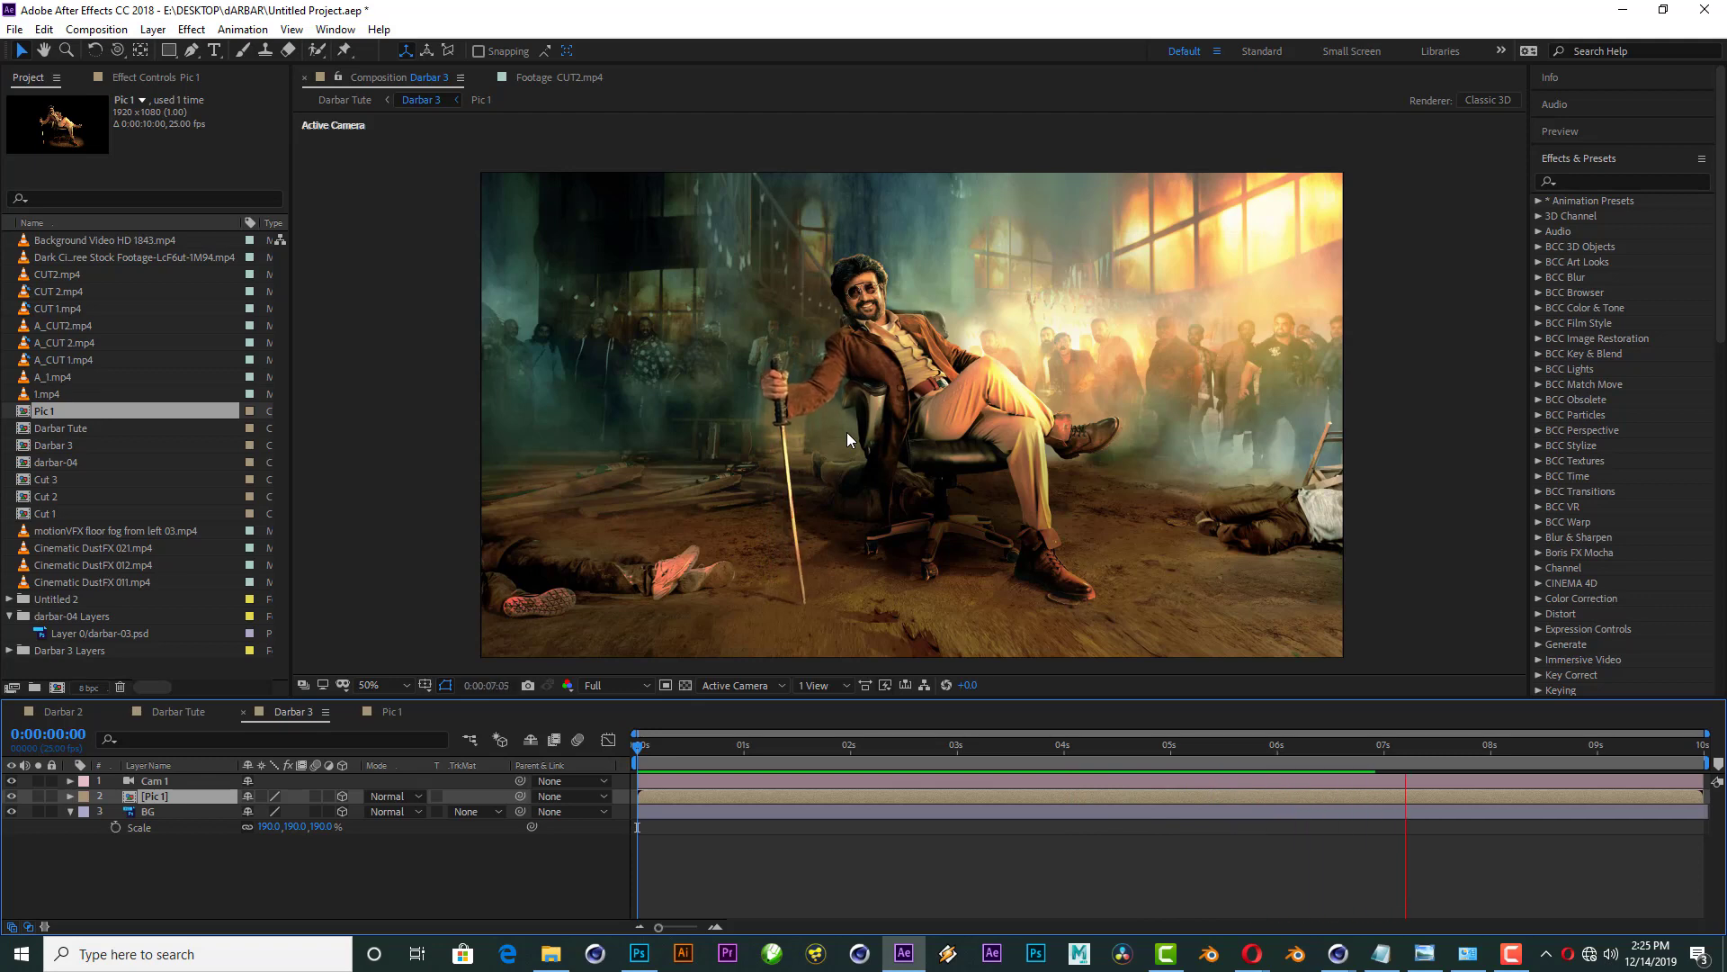
key(space)
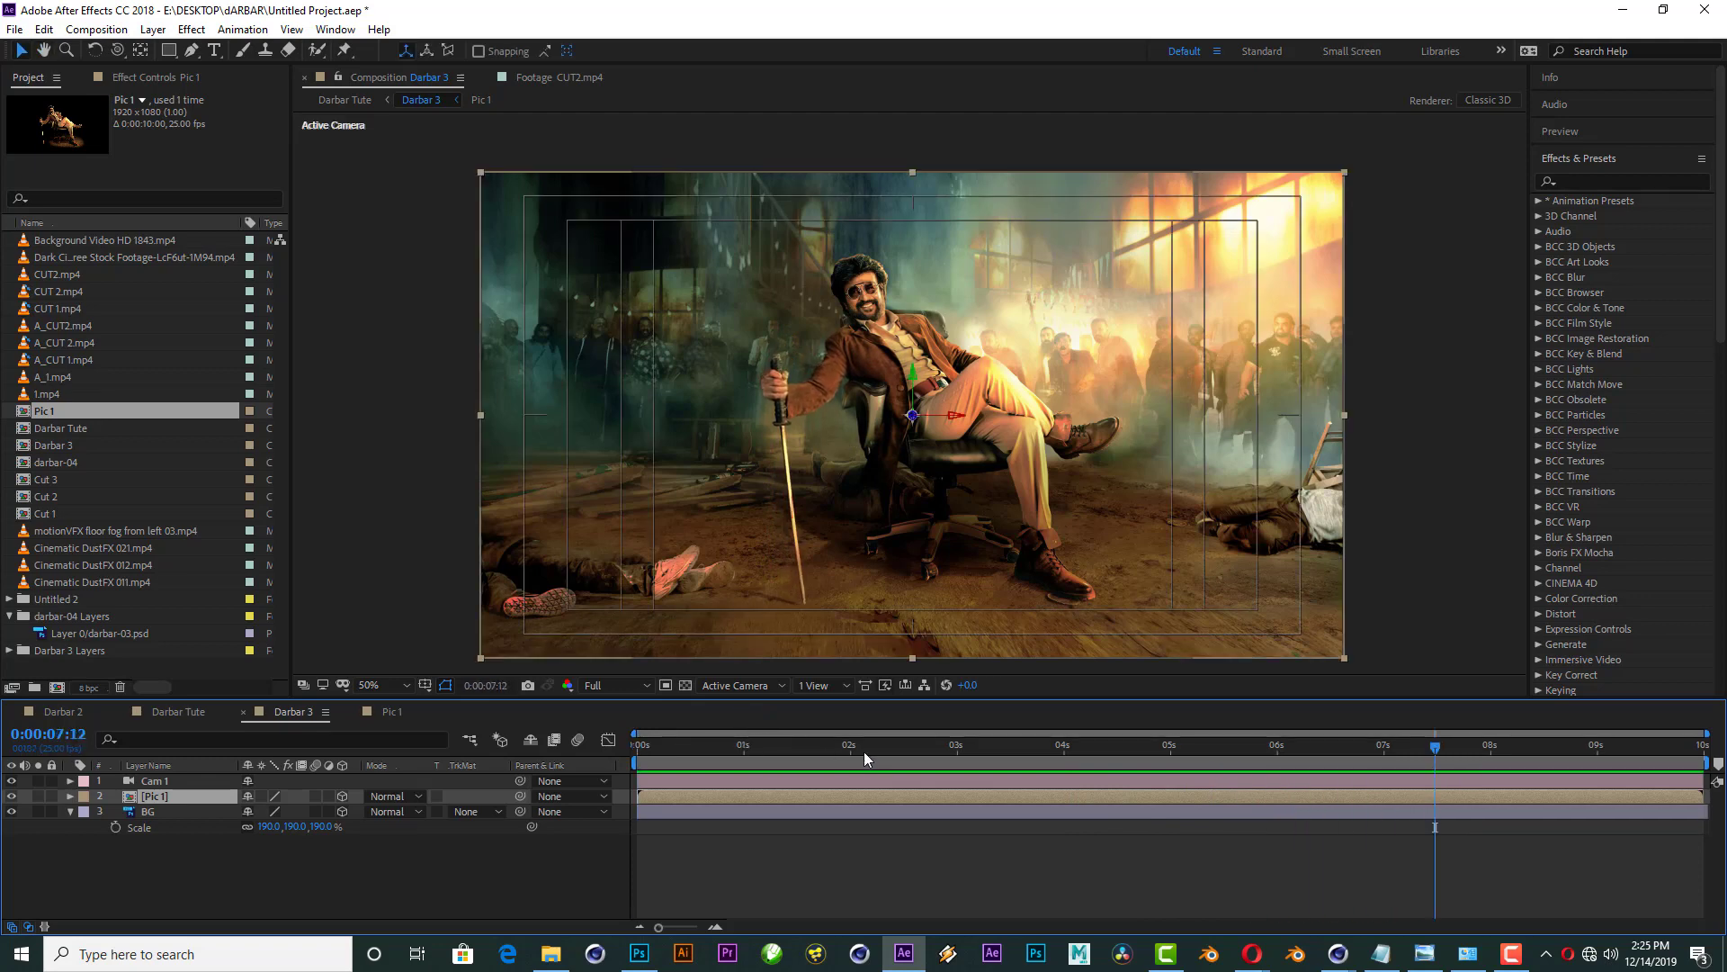
click(853, 747)
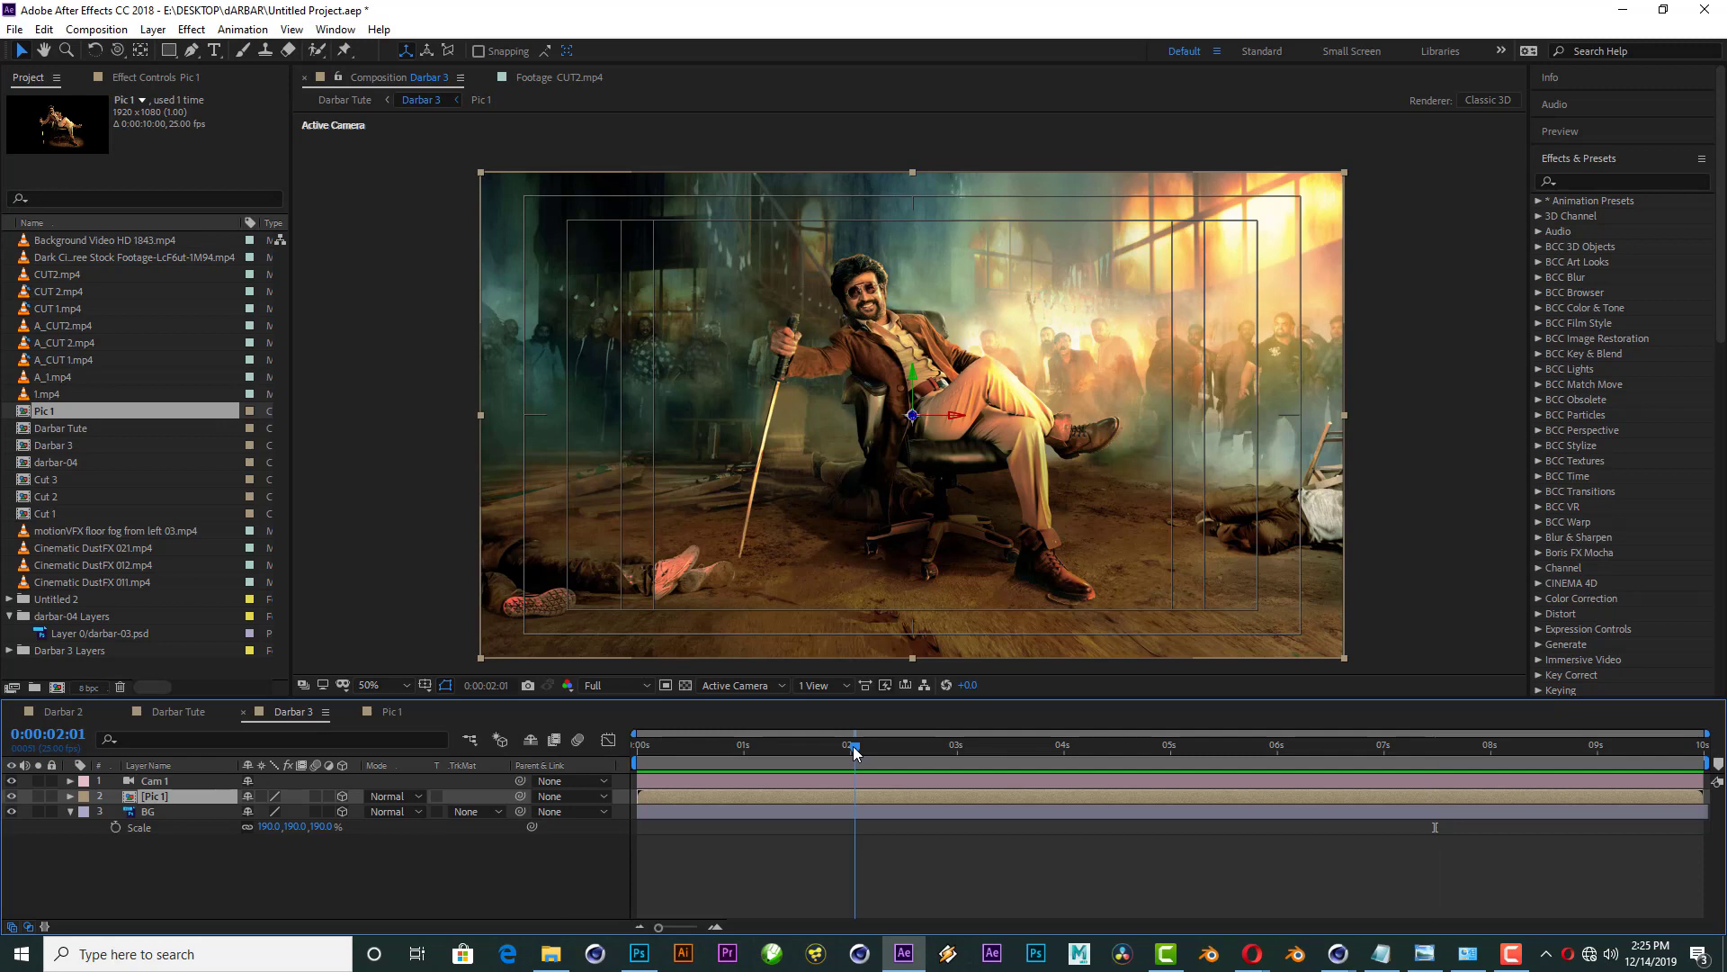
click(70, 782)
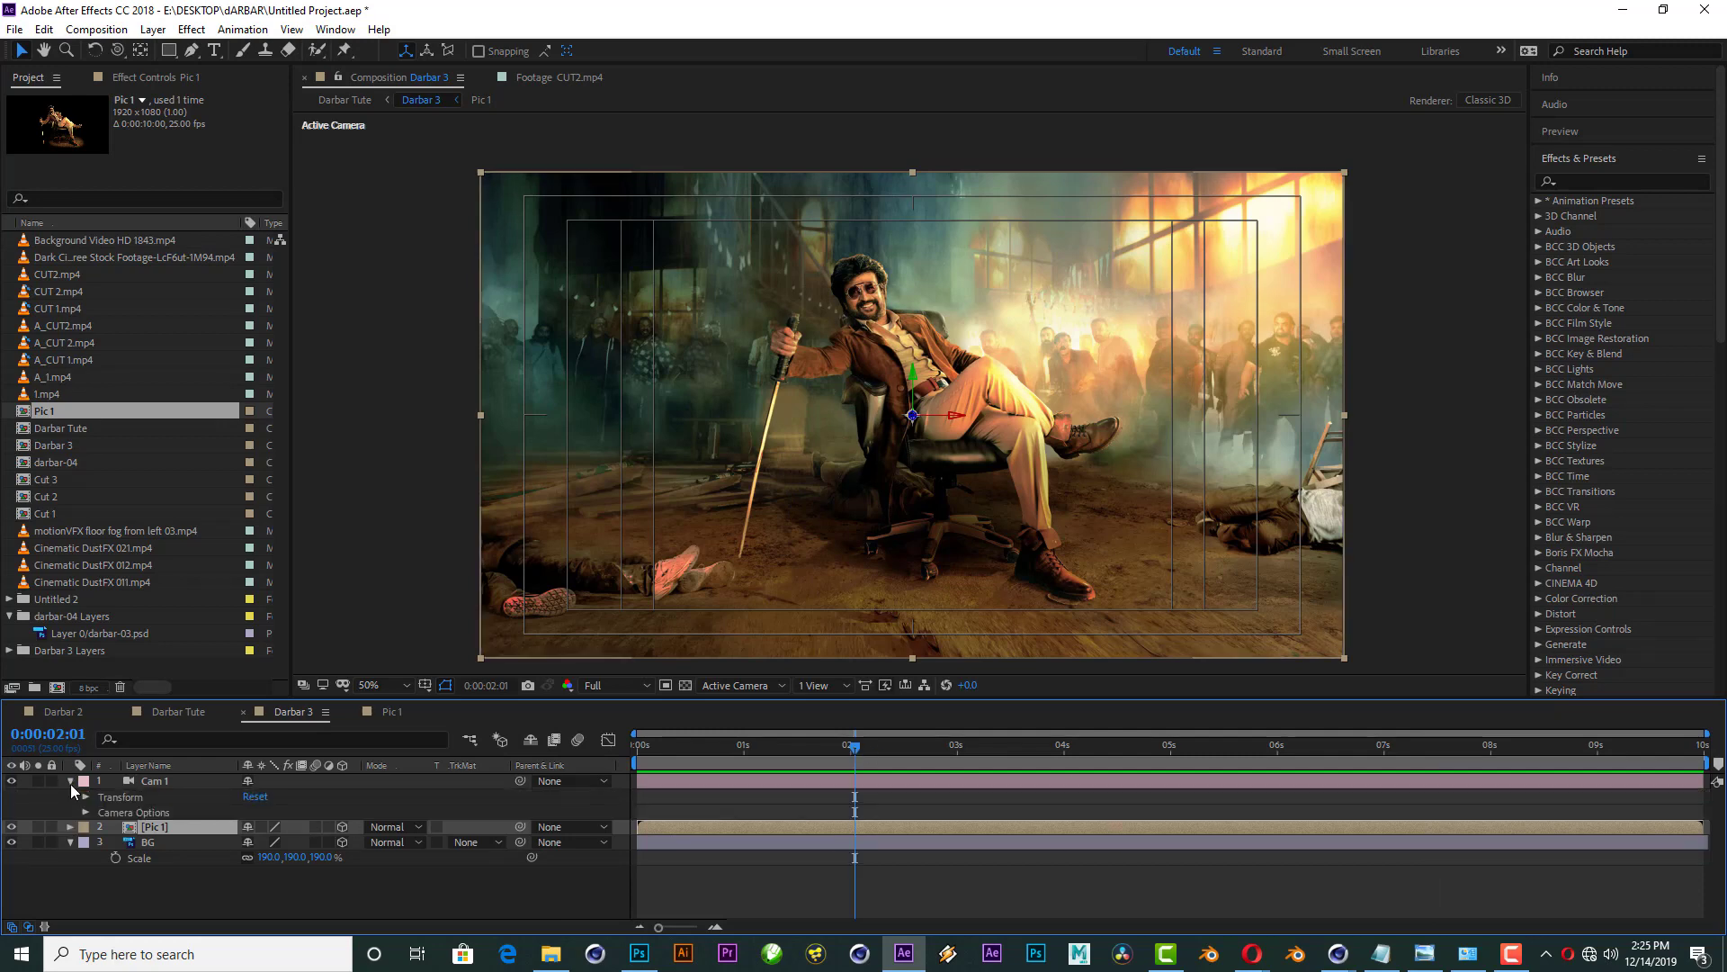
click(85, 798)
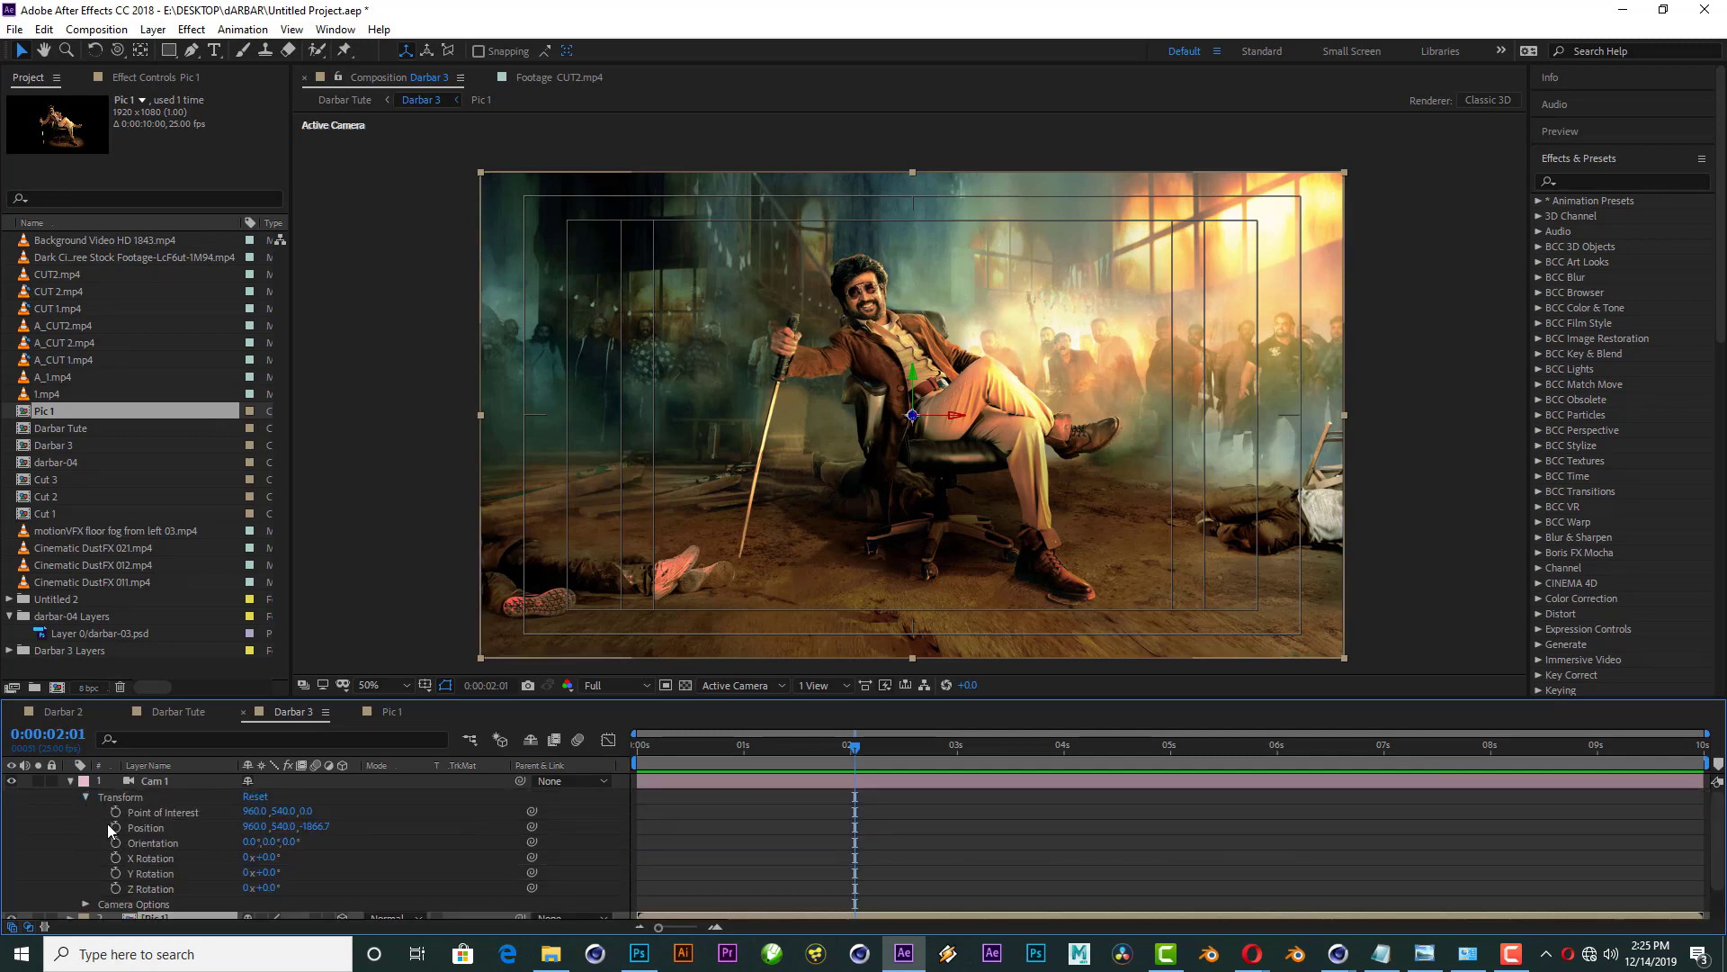
click(85, 797)
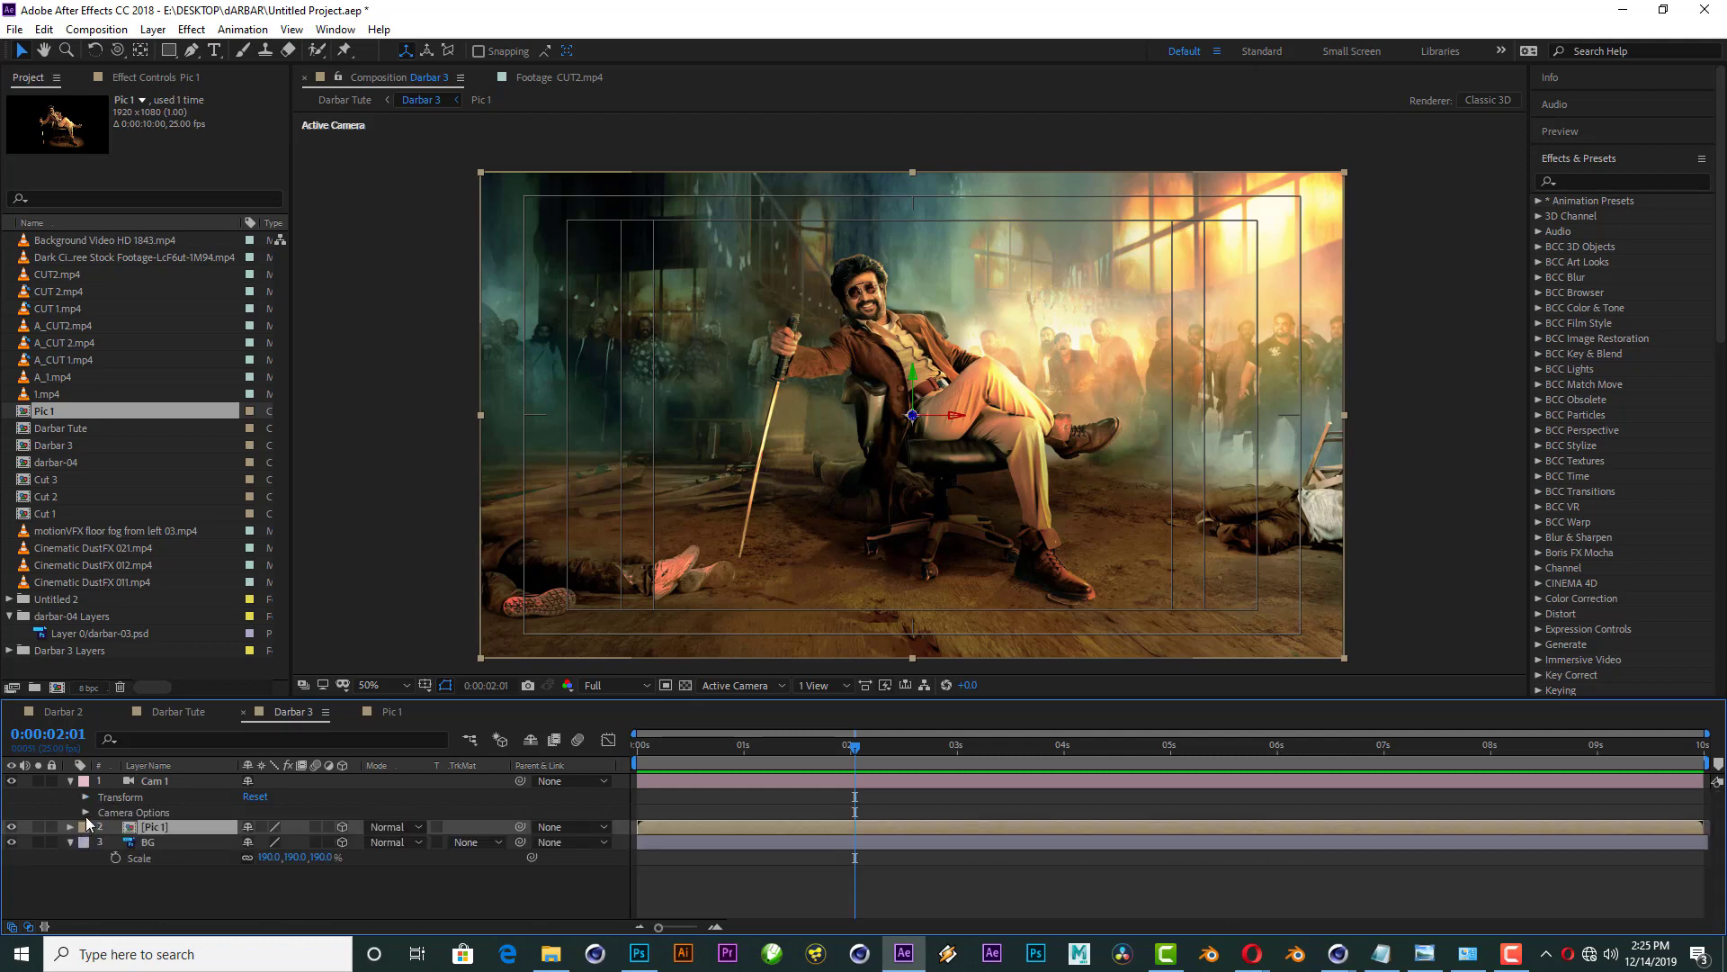
click(86, 797)
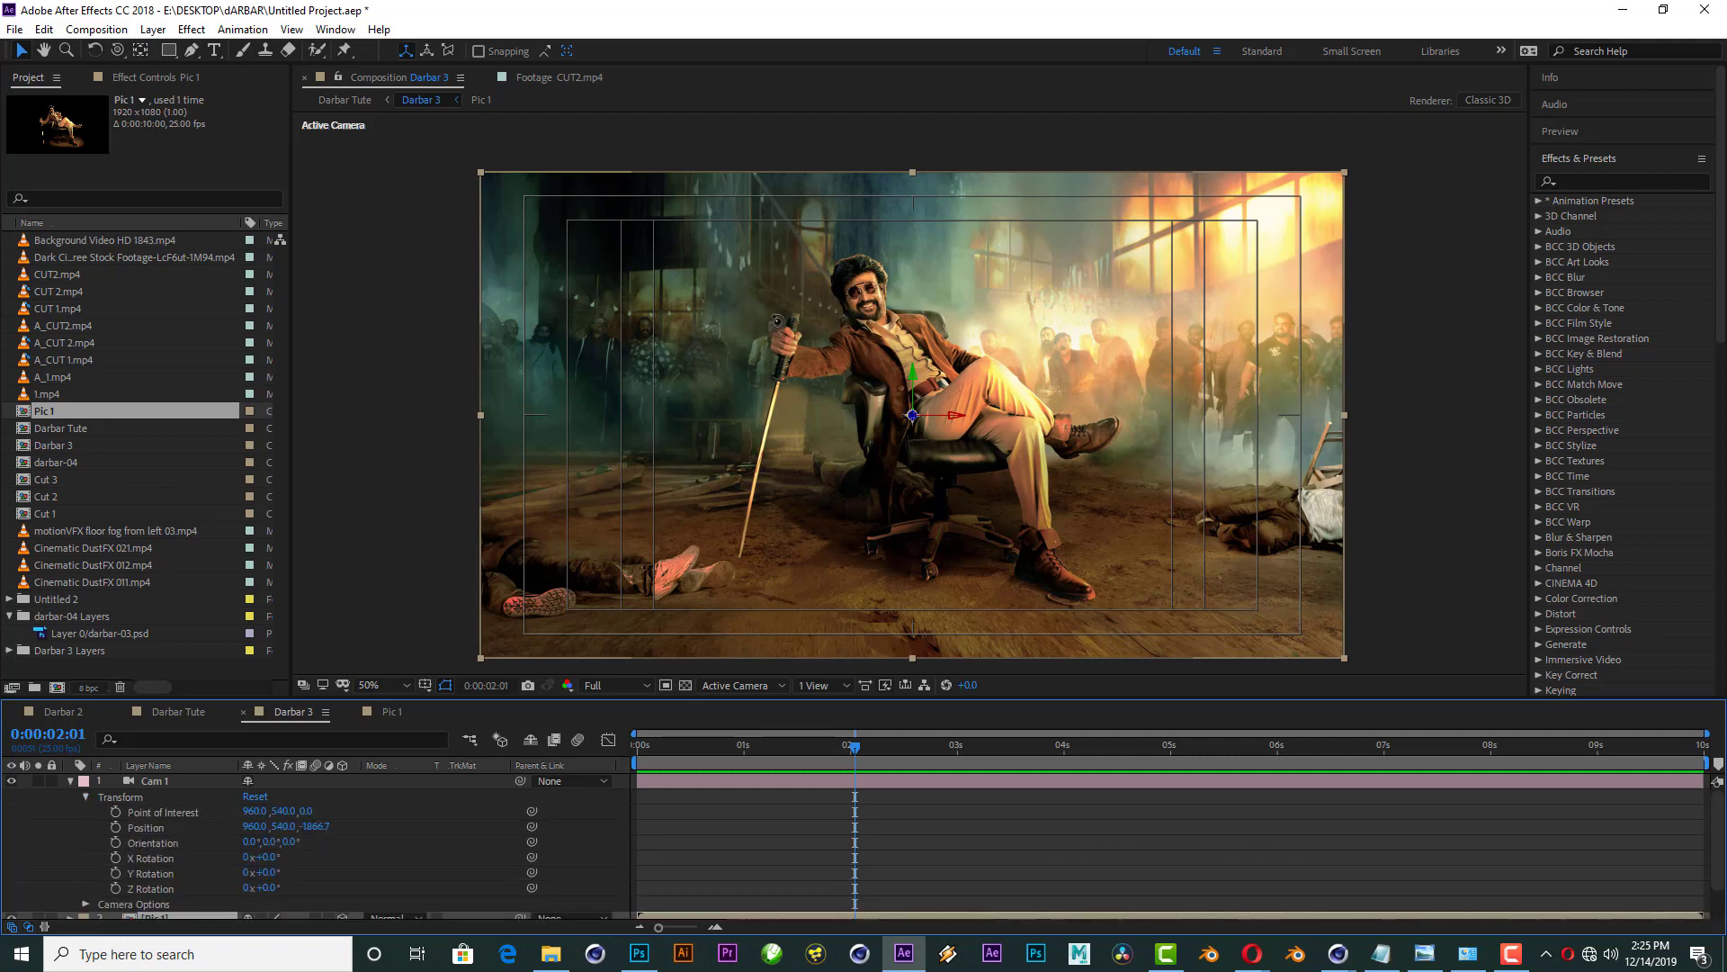
key(c)
drag(116, 812, 115, 873)
click(115, 888)
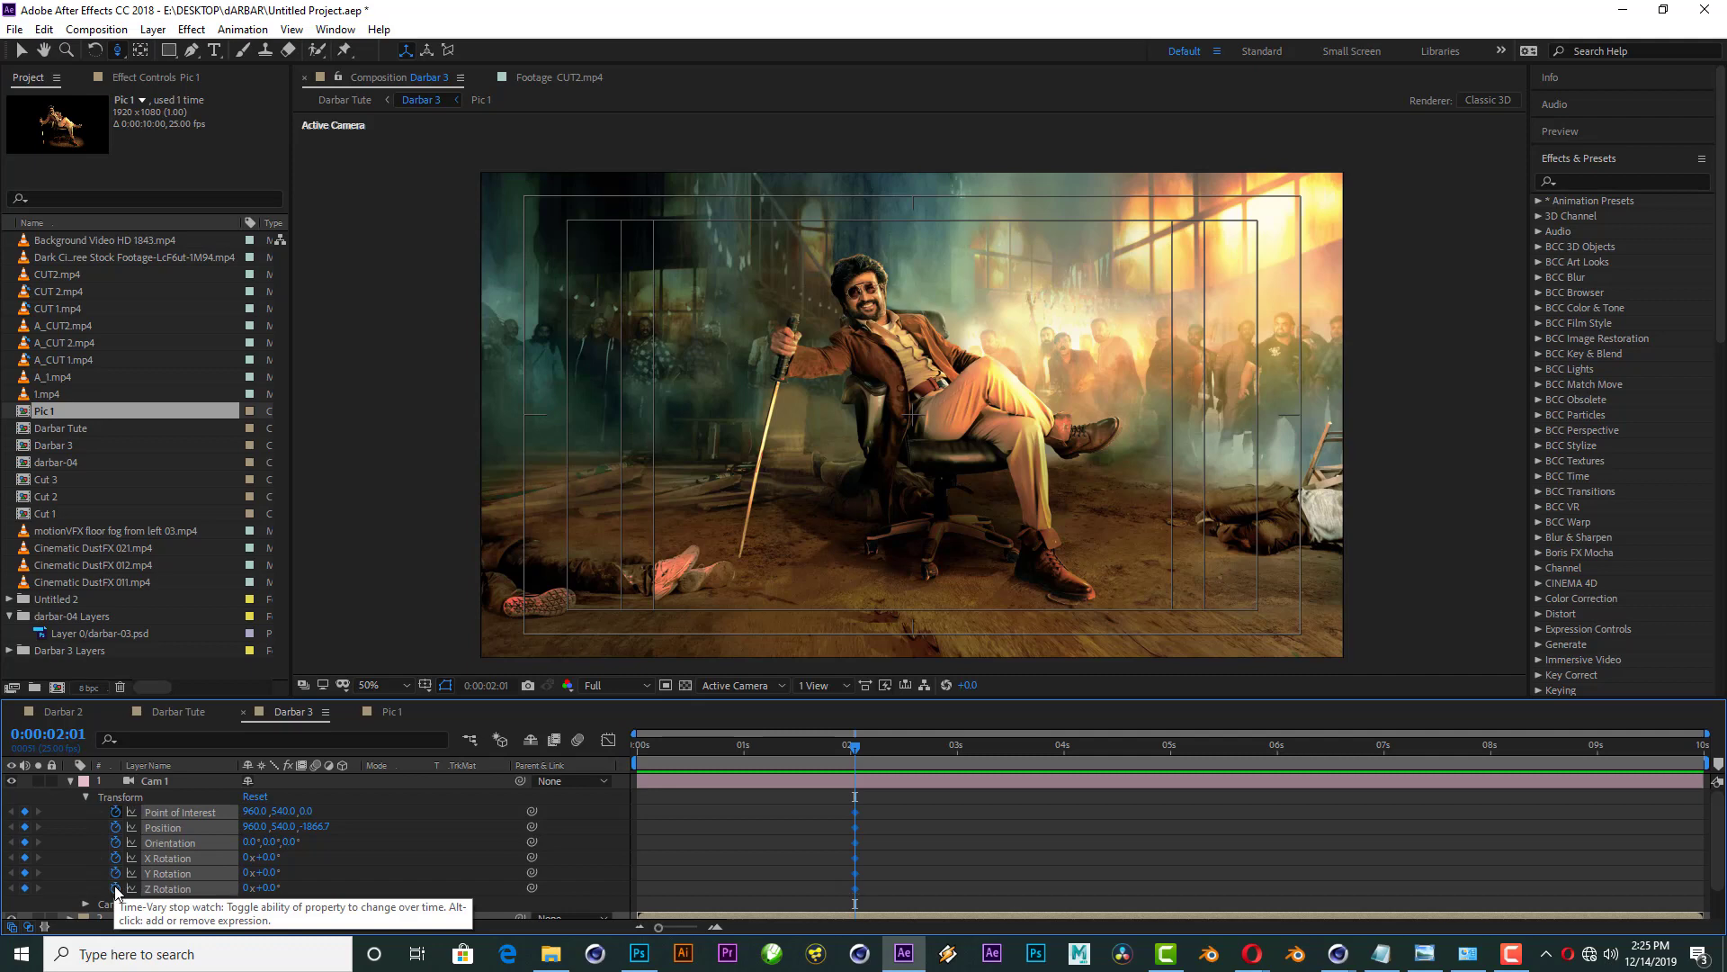
Step: At 0:00, dolly Cam 1 in close and pan to frame the face, then preview
drag(804, 748, 527, 748)
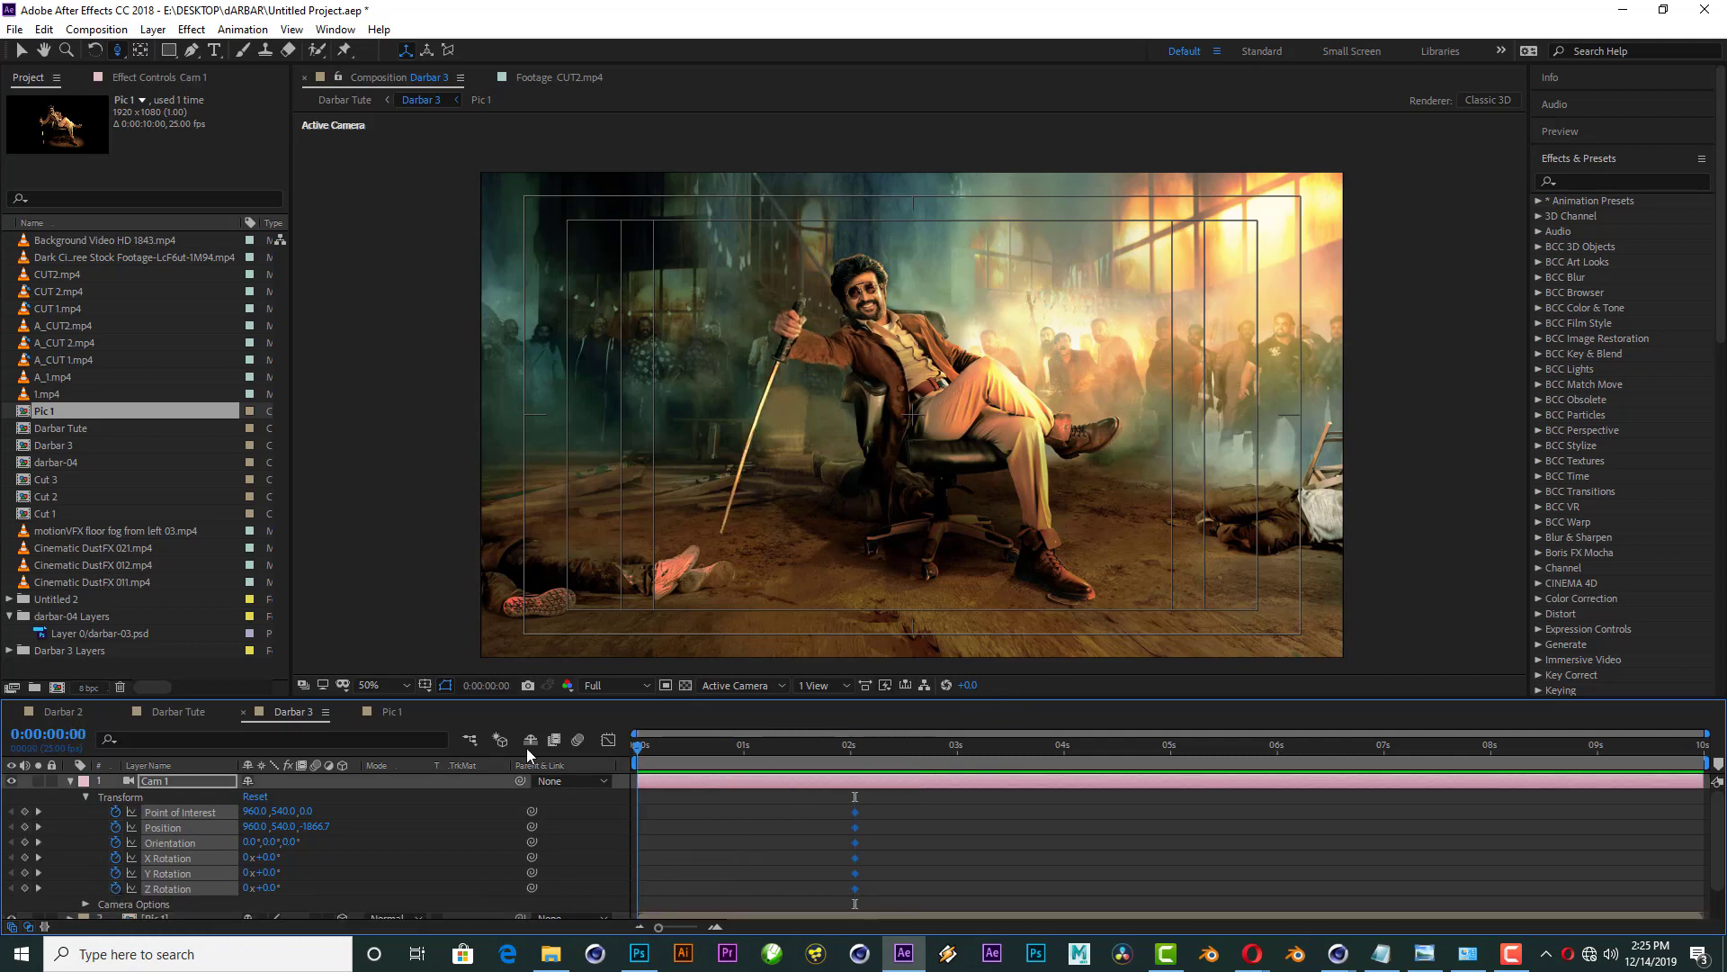
mouse_move(845, 338)
mouse_down()
mouse_move(826, 320)
mouse_move(1051, 223)
mouse_up()
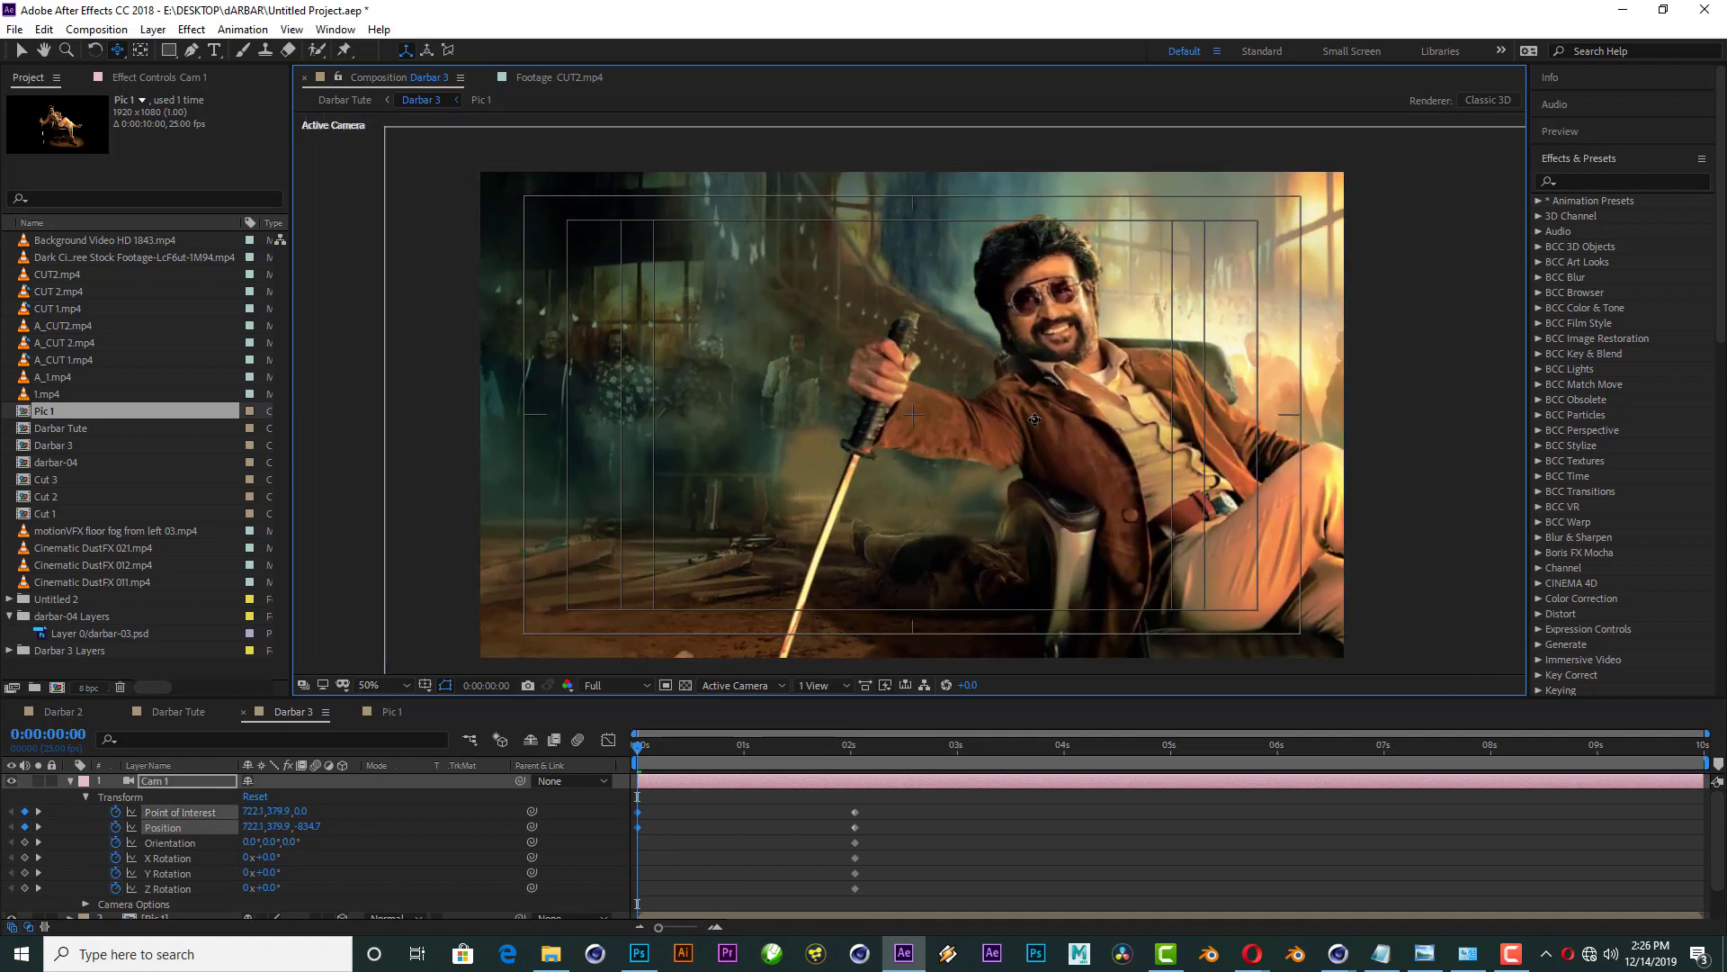
scroll(1052, 223, up, 3)
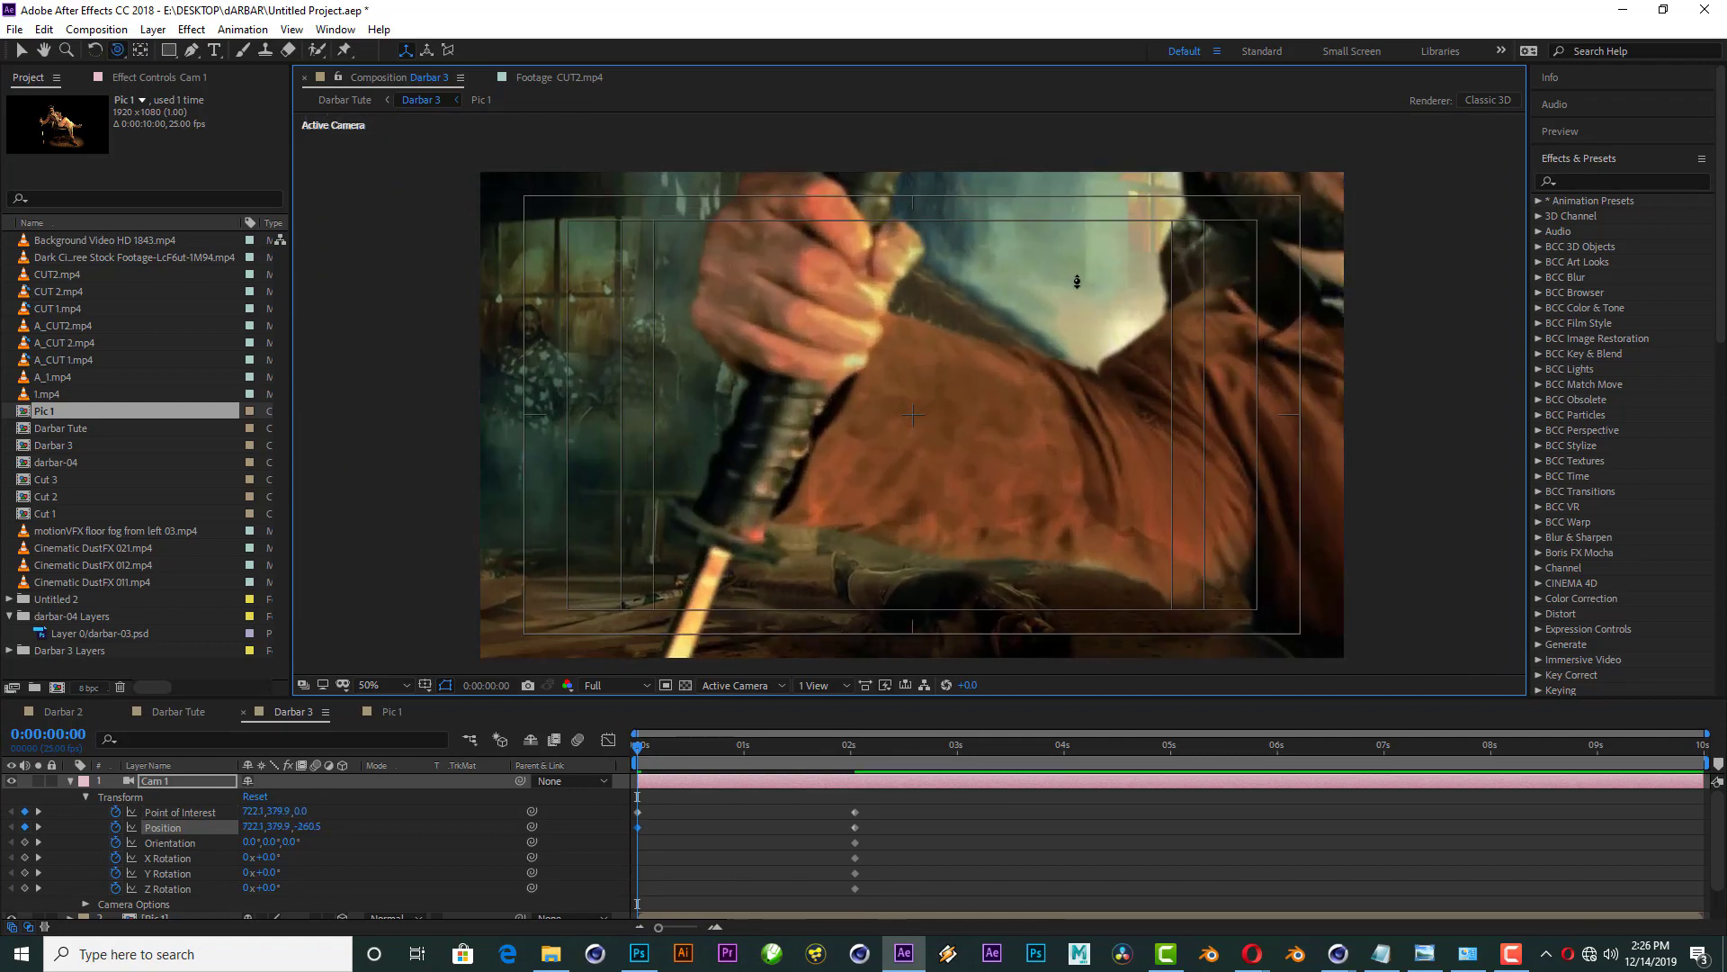
drag(1104, 278, 891, 522)
scroll(965, 420, up, 5)
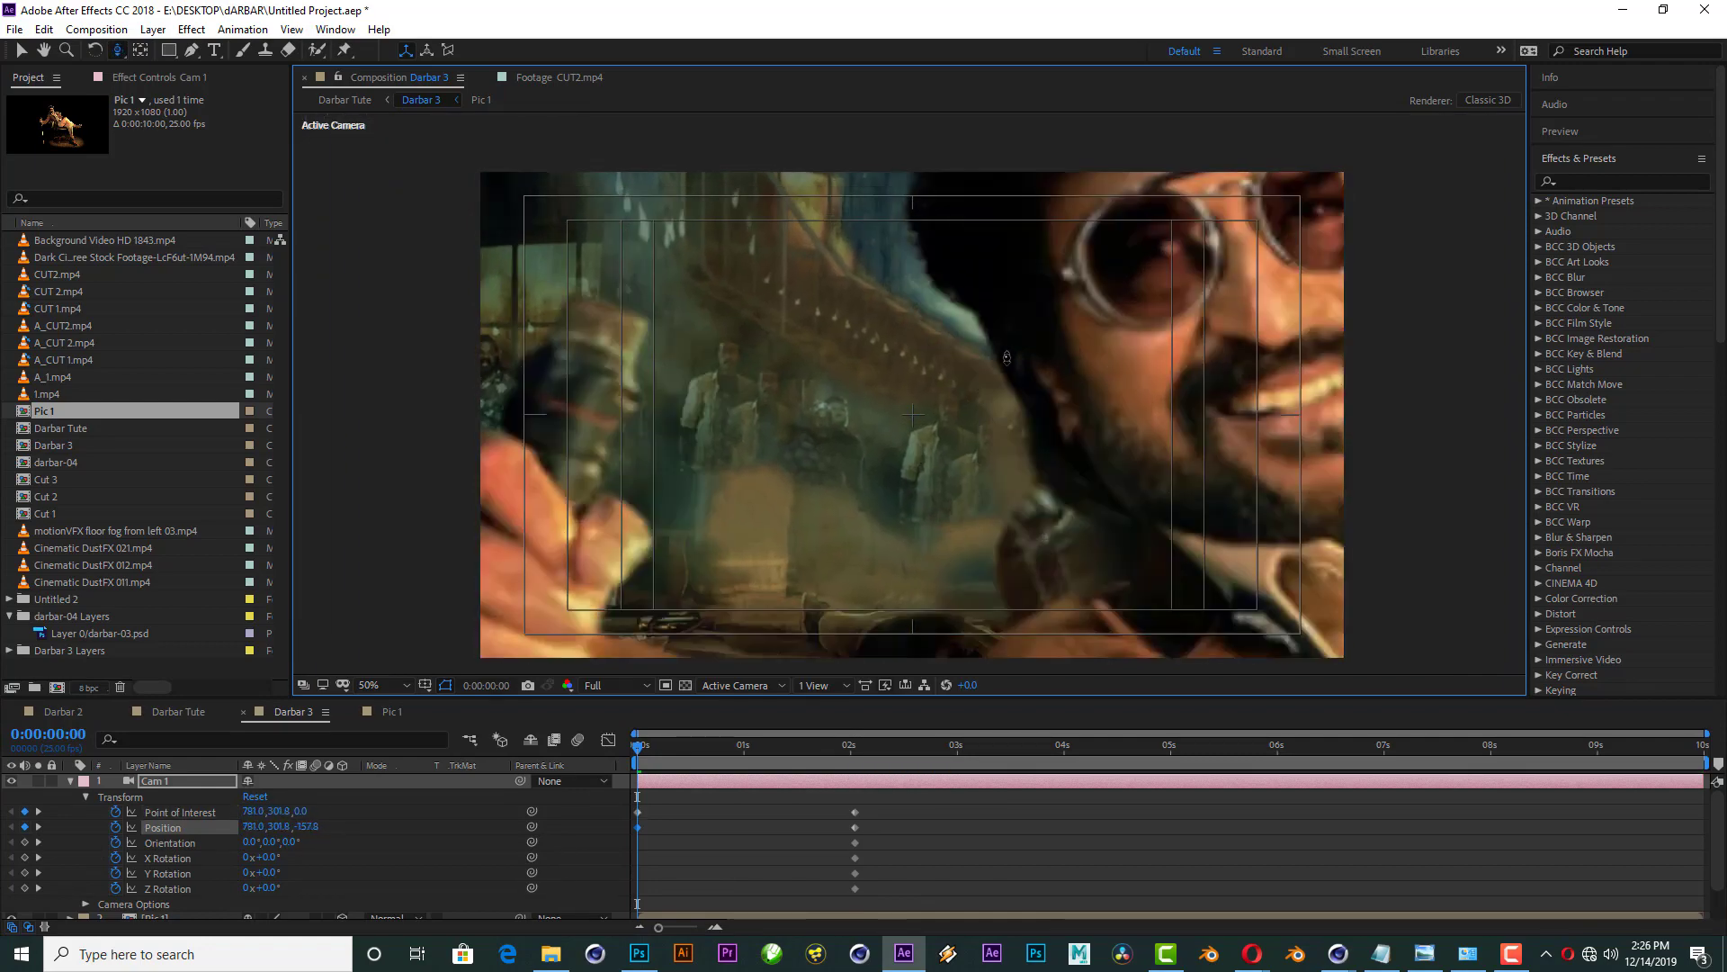
scroll(964, 420, up, 3)
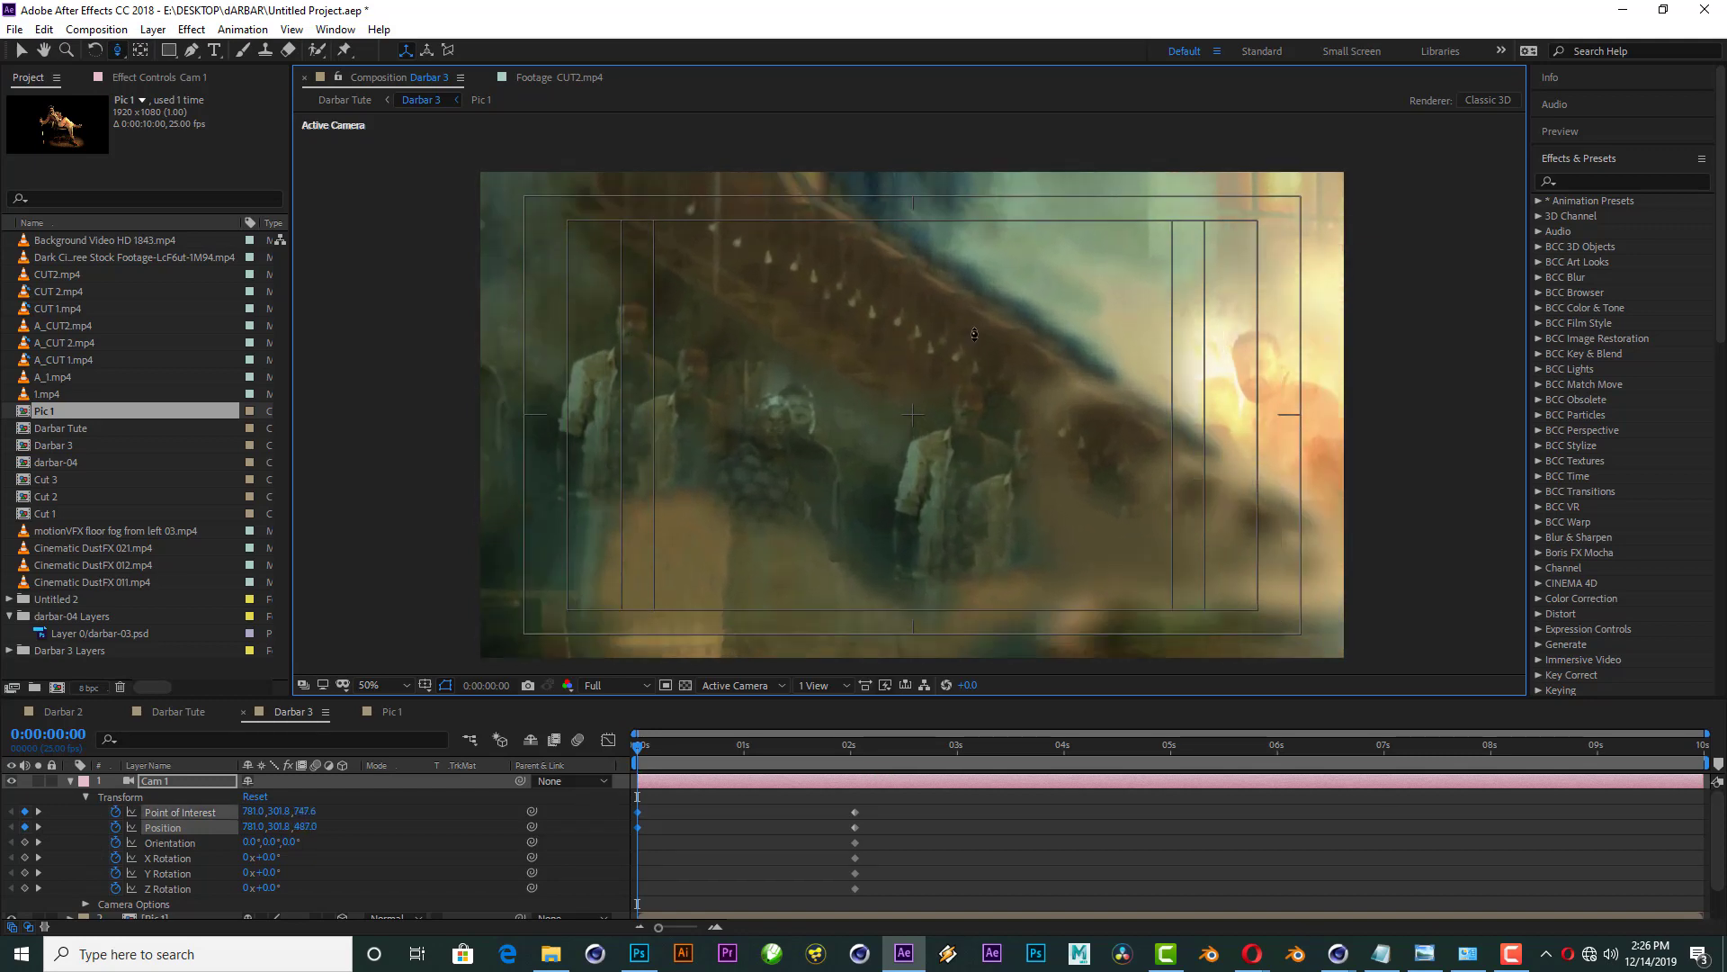
key(grave)
key(space)
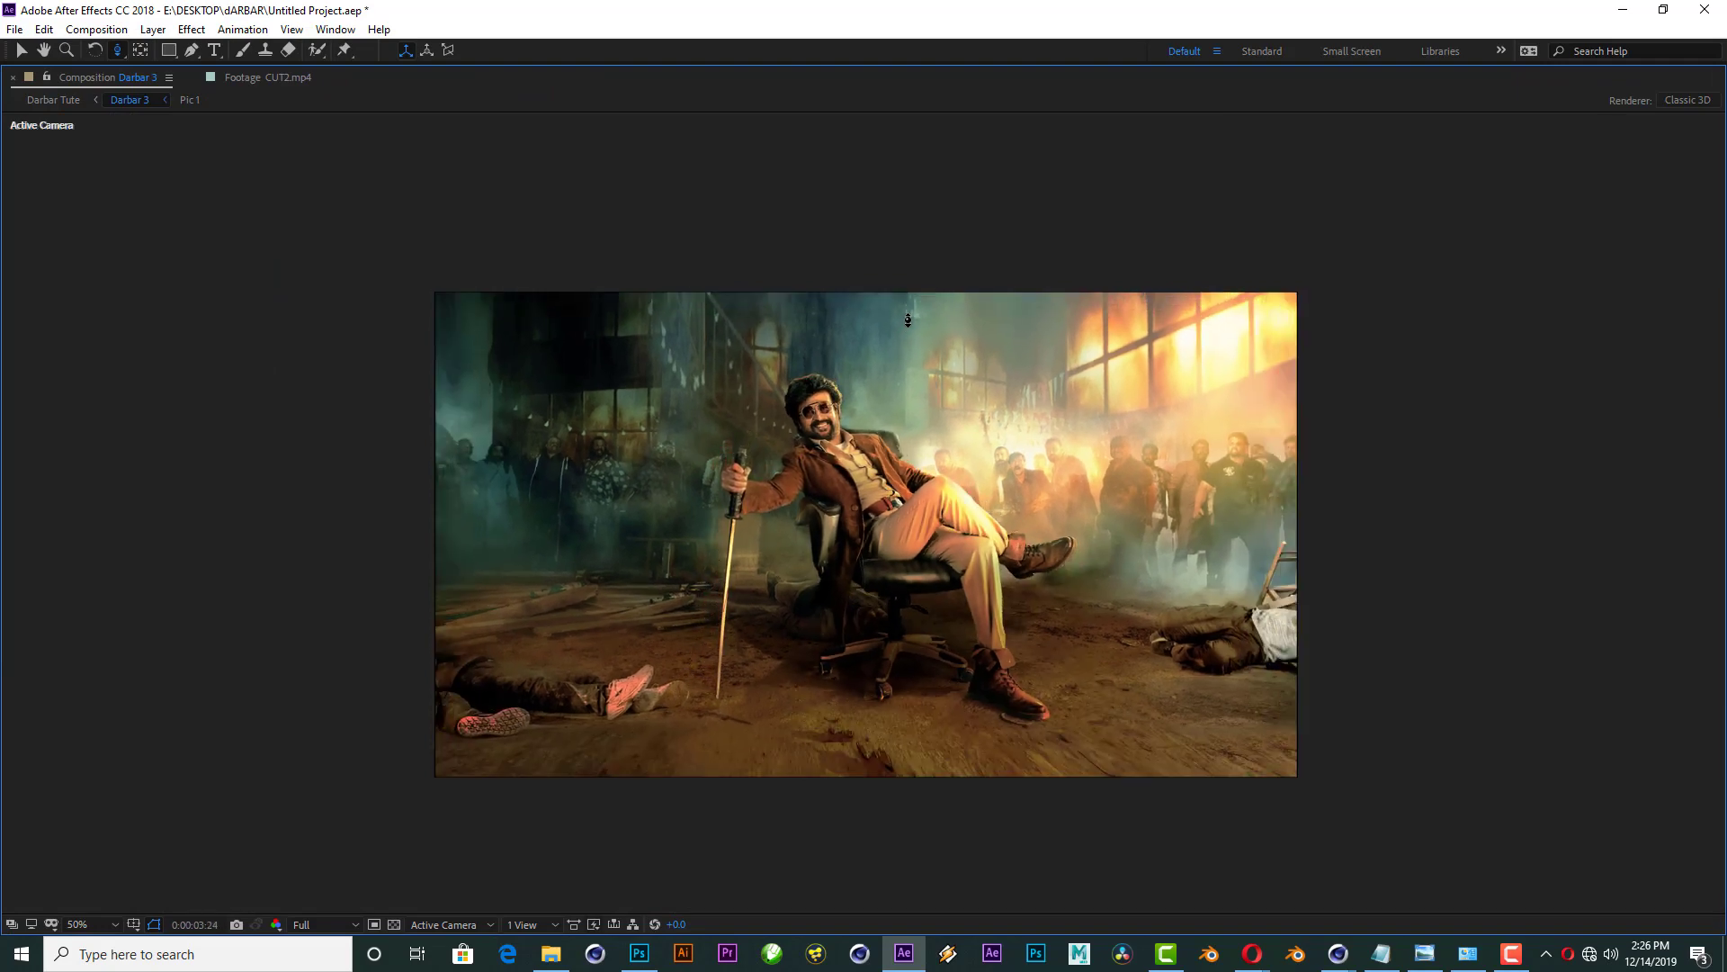
Step: Stop the preview and collapse the Cam 1 and BG property lists
key(space)
key(grave)
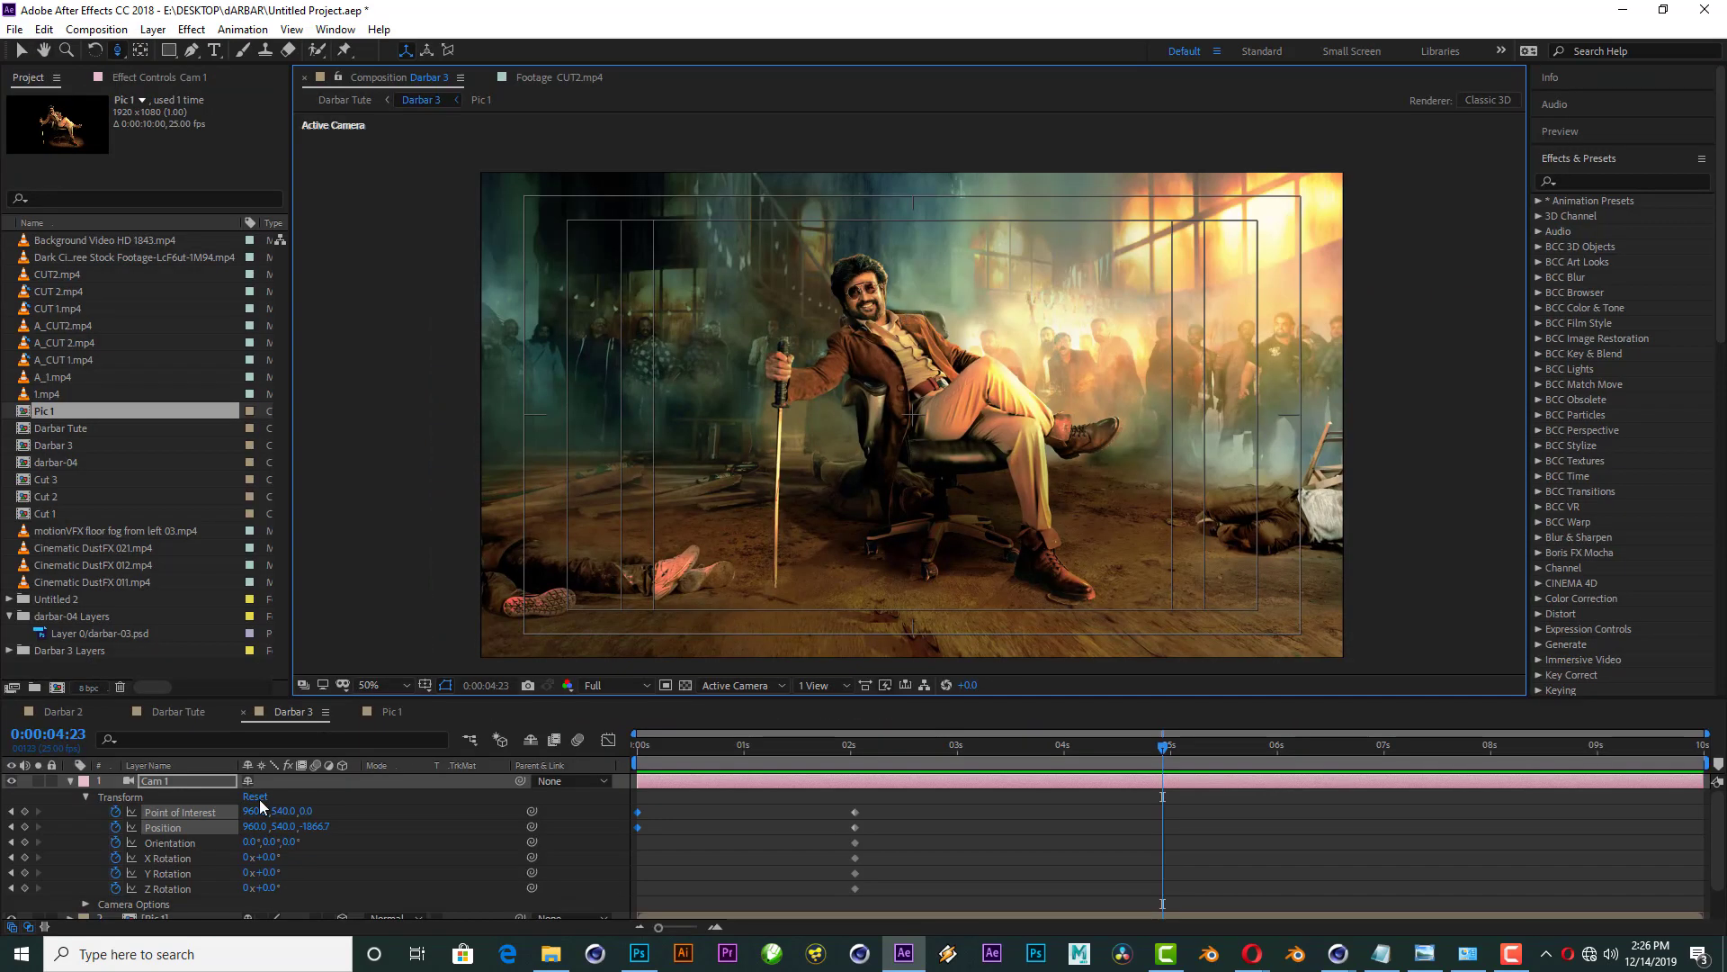
scroll(223, 817, down, 2)
click(171, 890)
scroll(84, 792, up, 2)
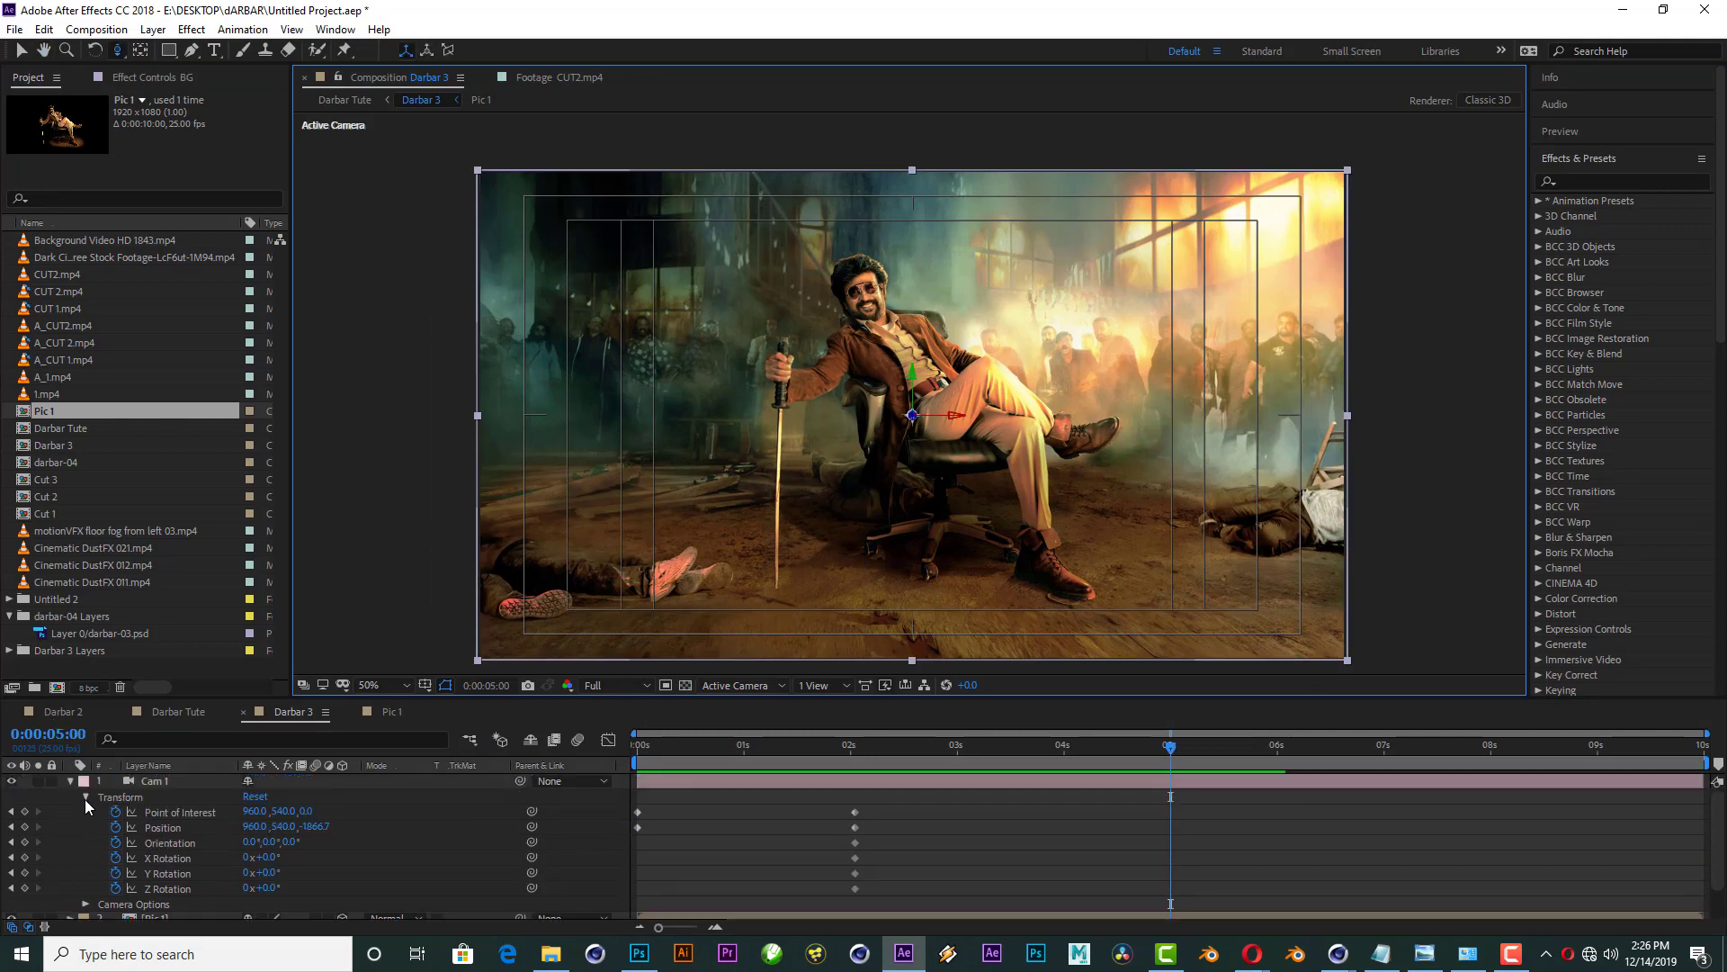
click(70, 780)
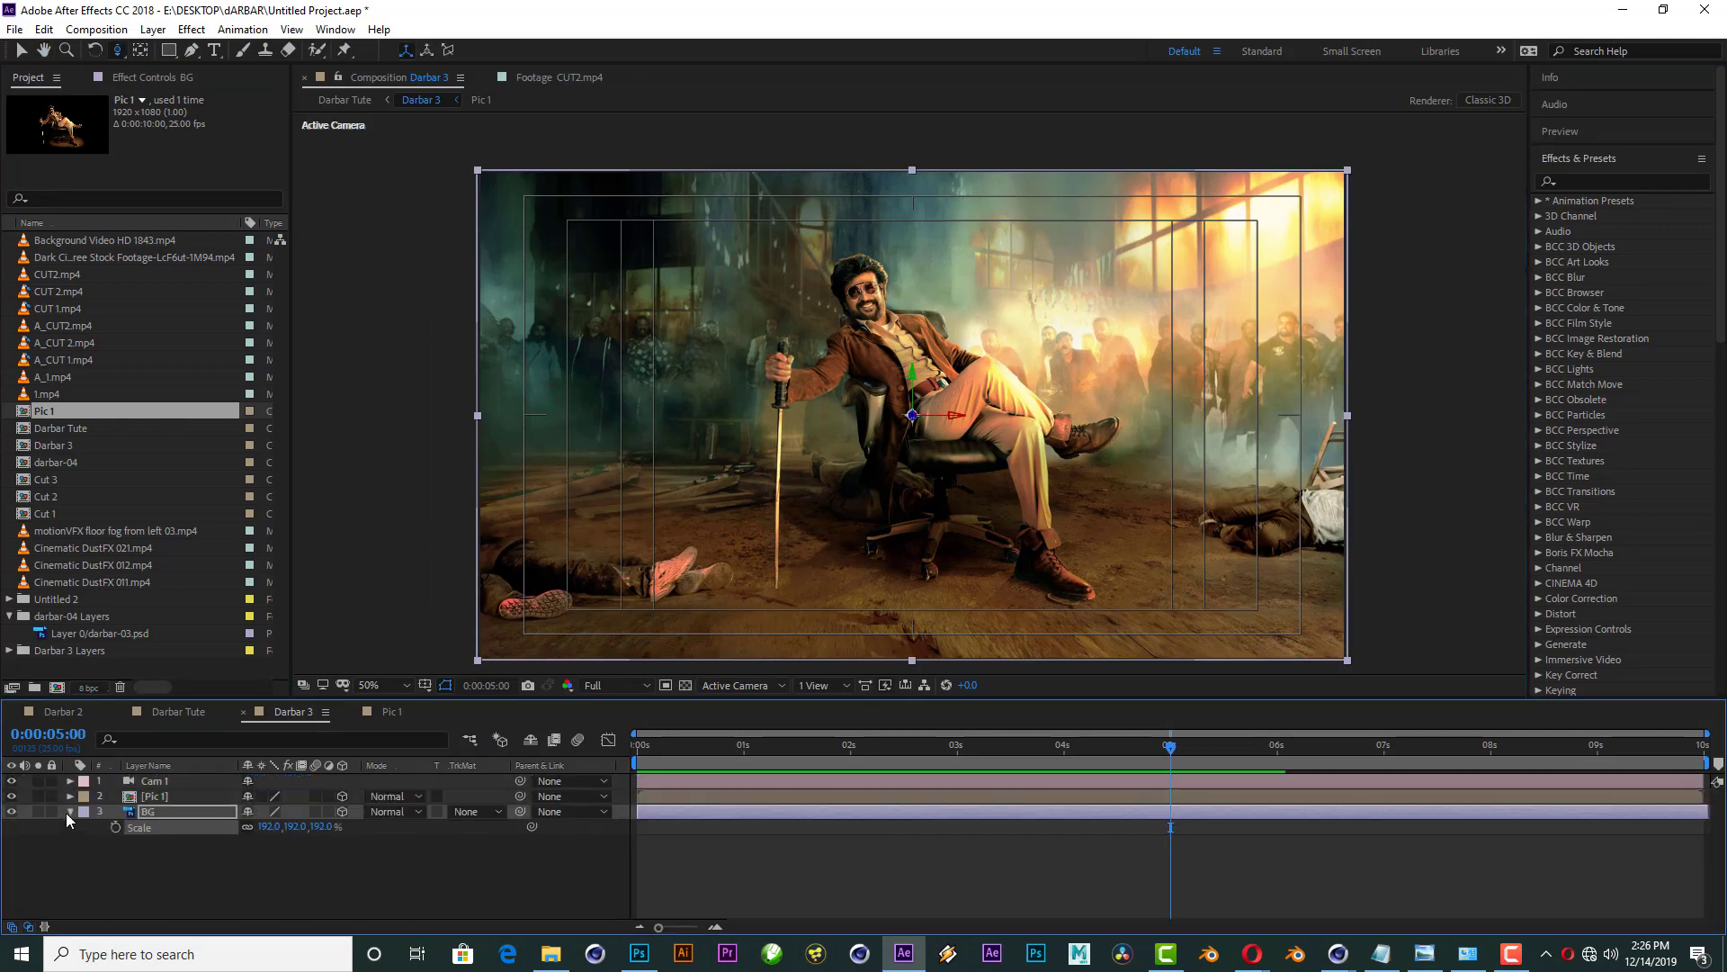
click(69, 812)
Step: In Darbar Tute, extend the Darbar 3 layer's out point past 0:00:02:11
click(181, 711)
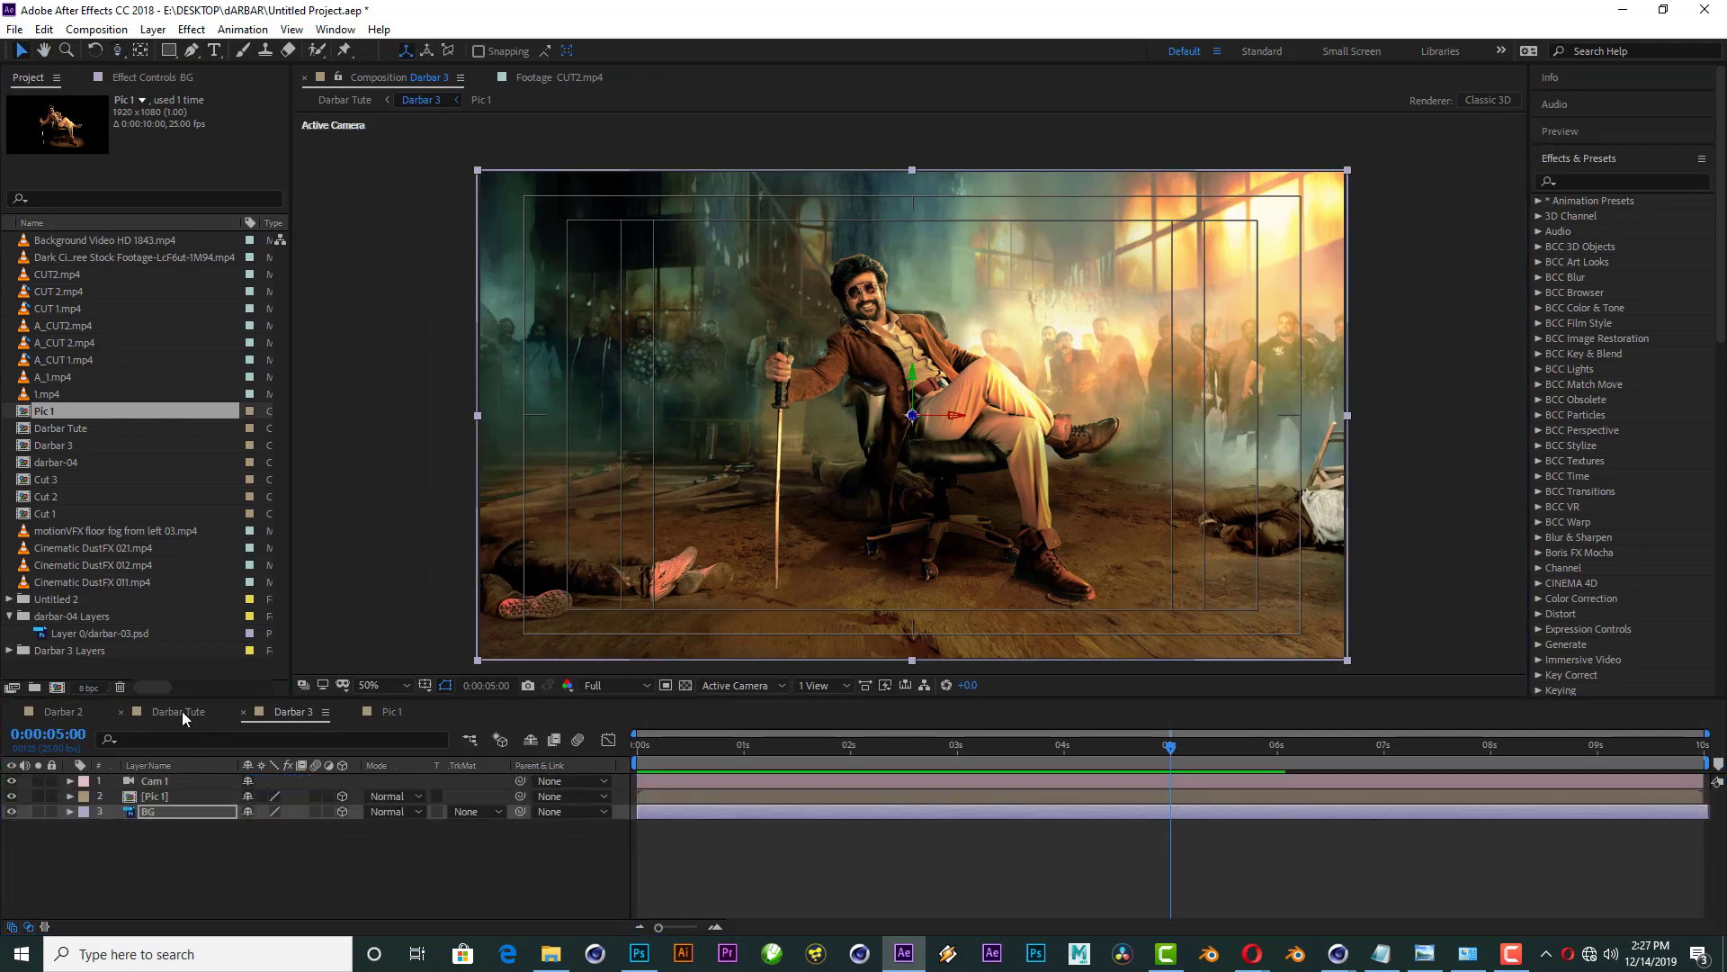
click(152, 827)
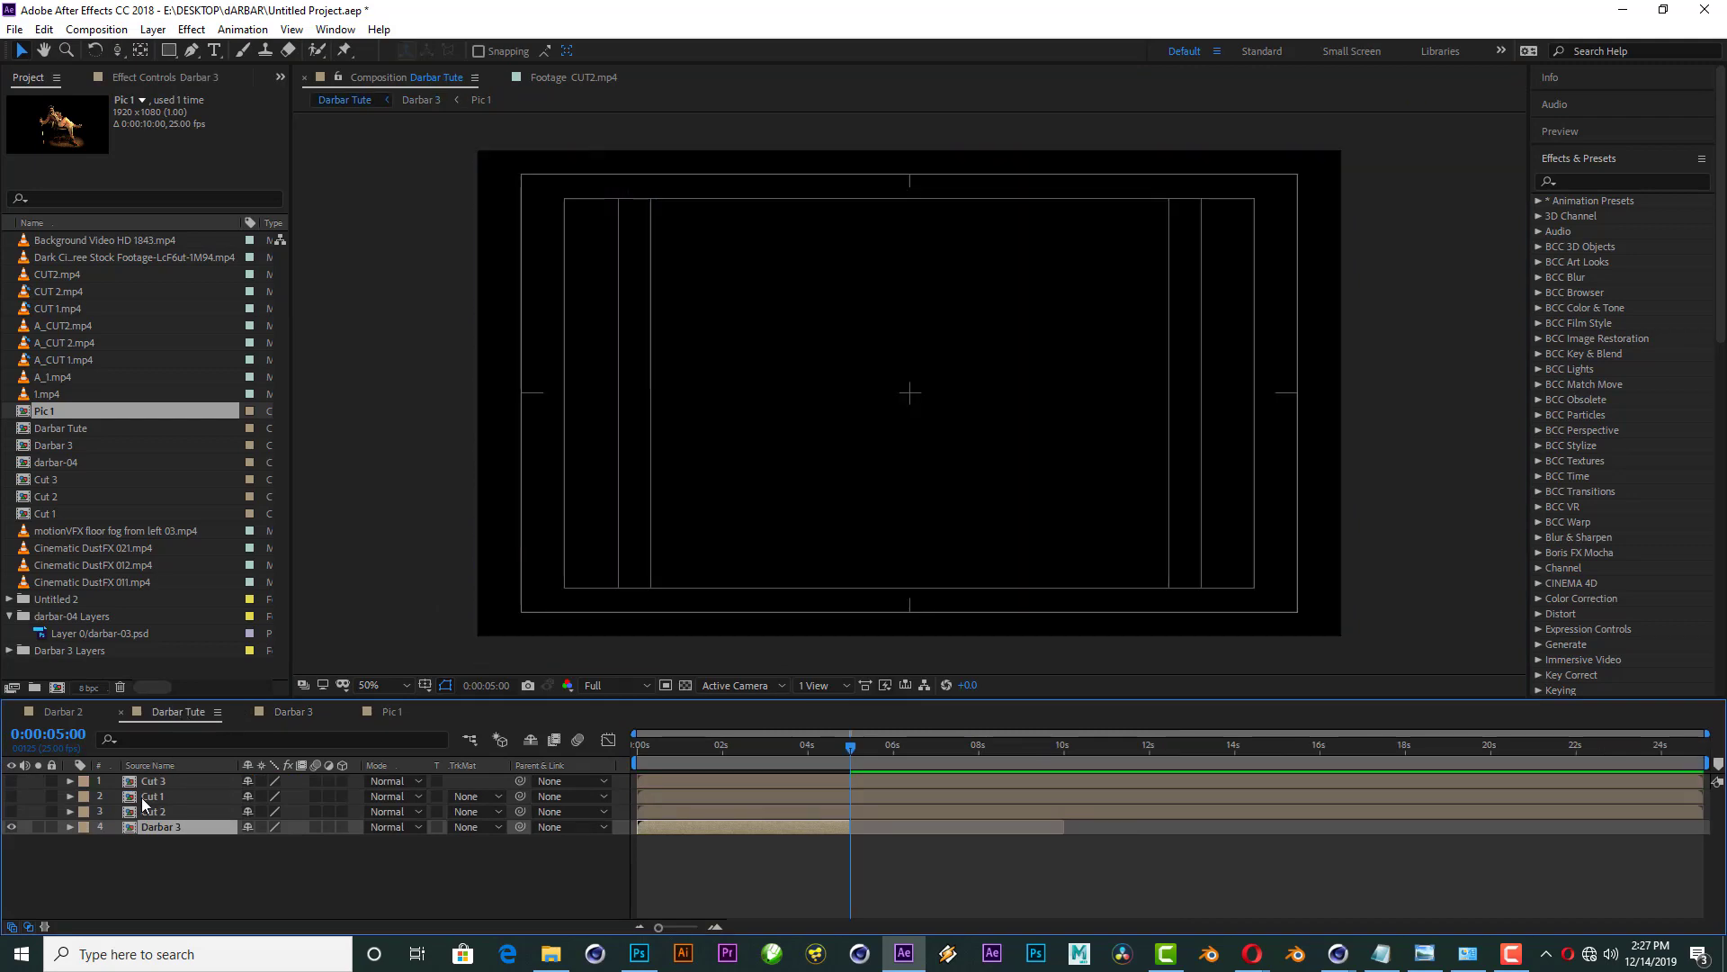
click(158, 813)
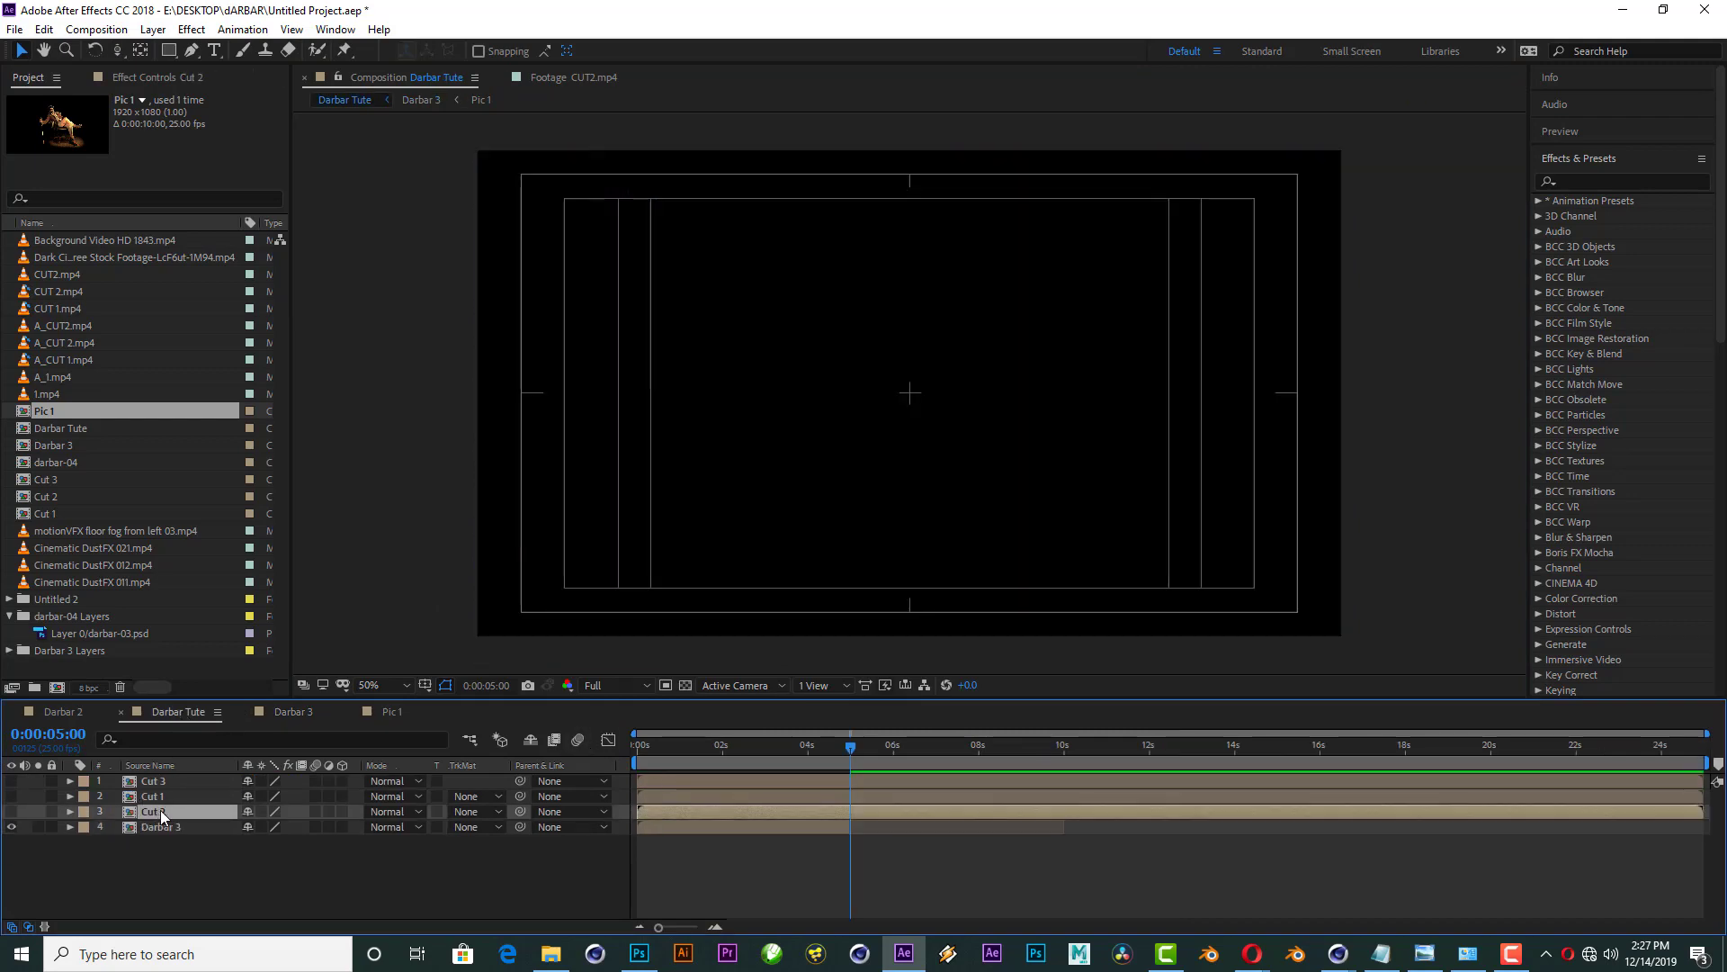
click(741, 748)
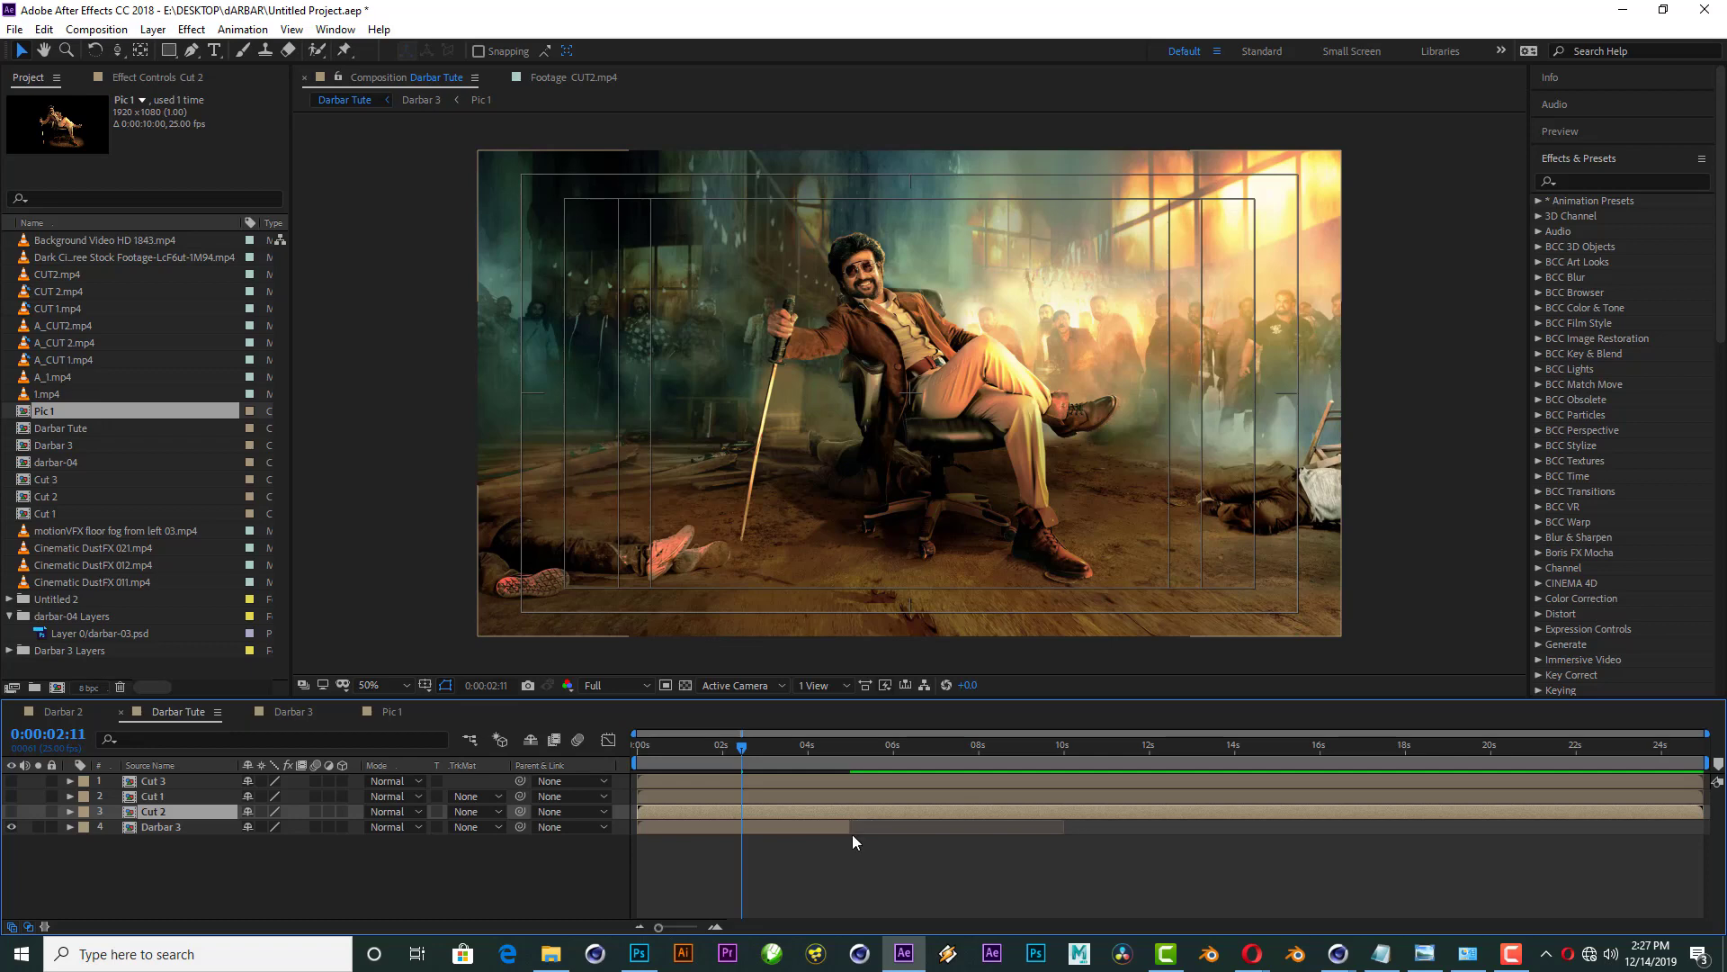
drag(851, 828, 1063, 828)
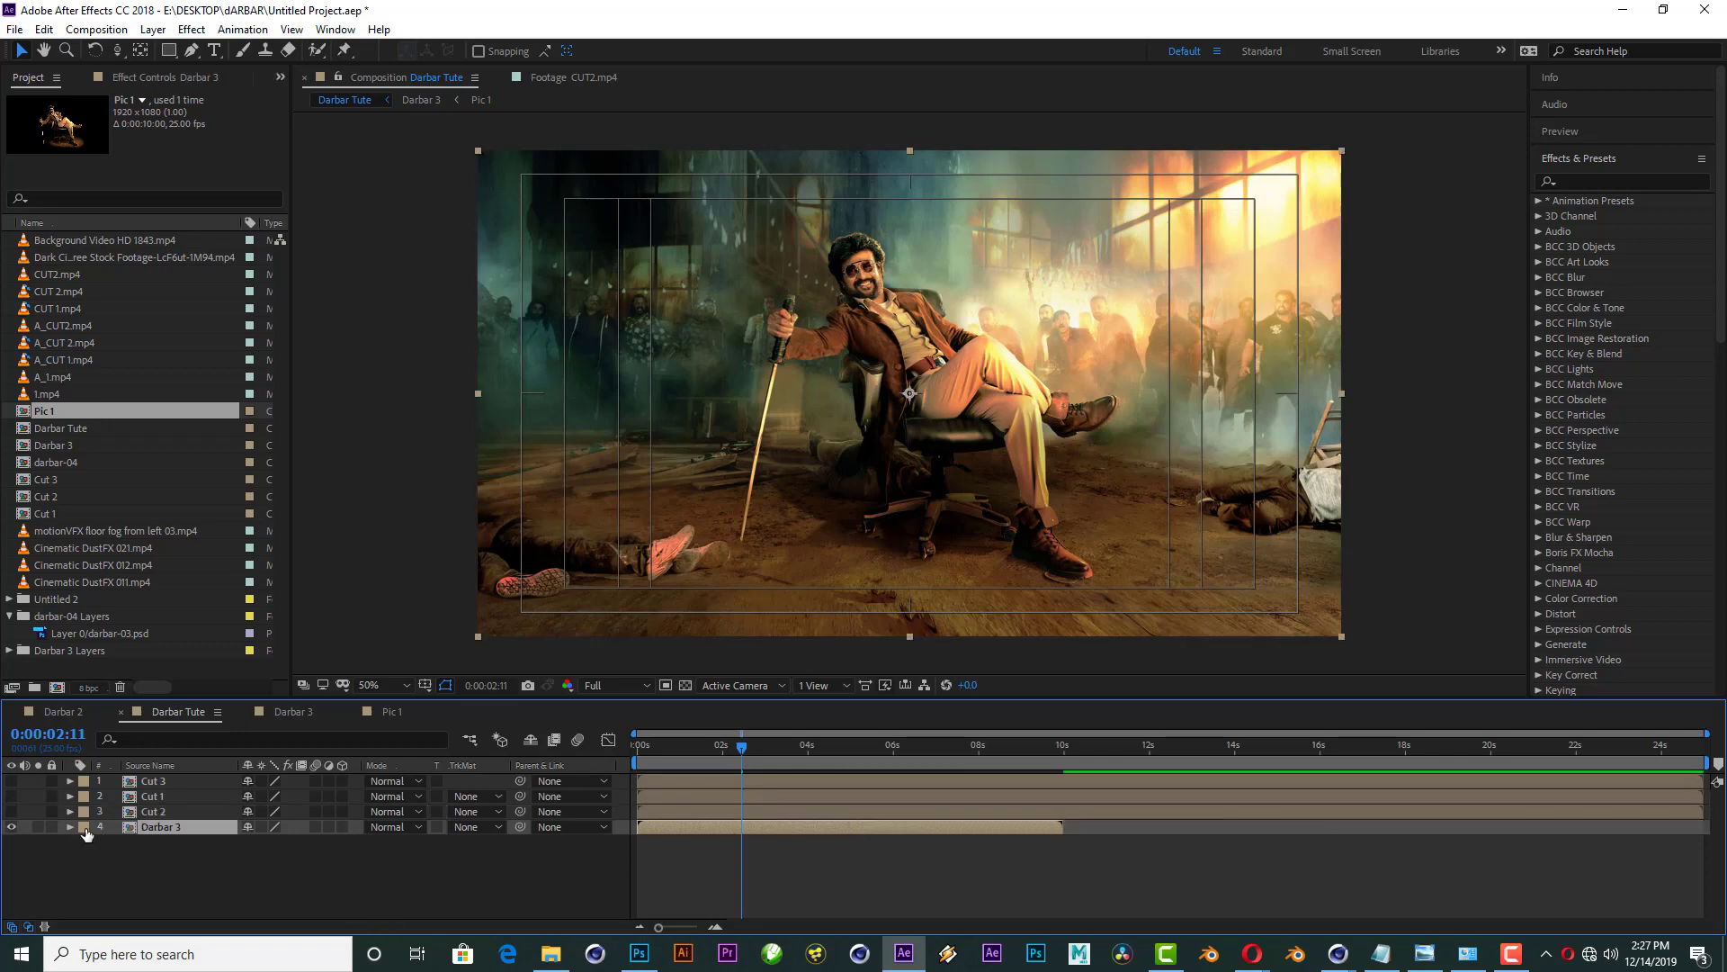
Step: Check the Cut 2 and Cut 1 title layers, select Cut 1, and return to Darbar 3
click(11, 812)
click(11, 812)
click(11, 797)
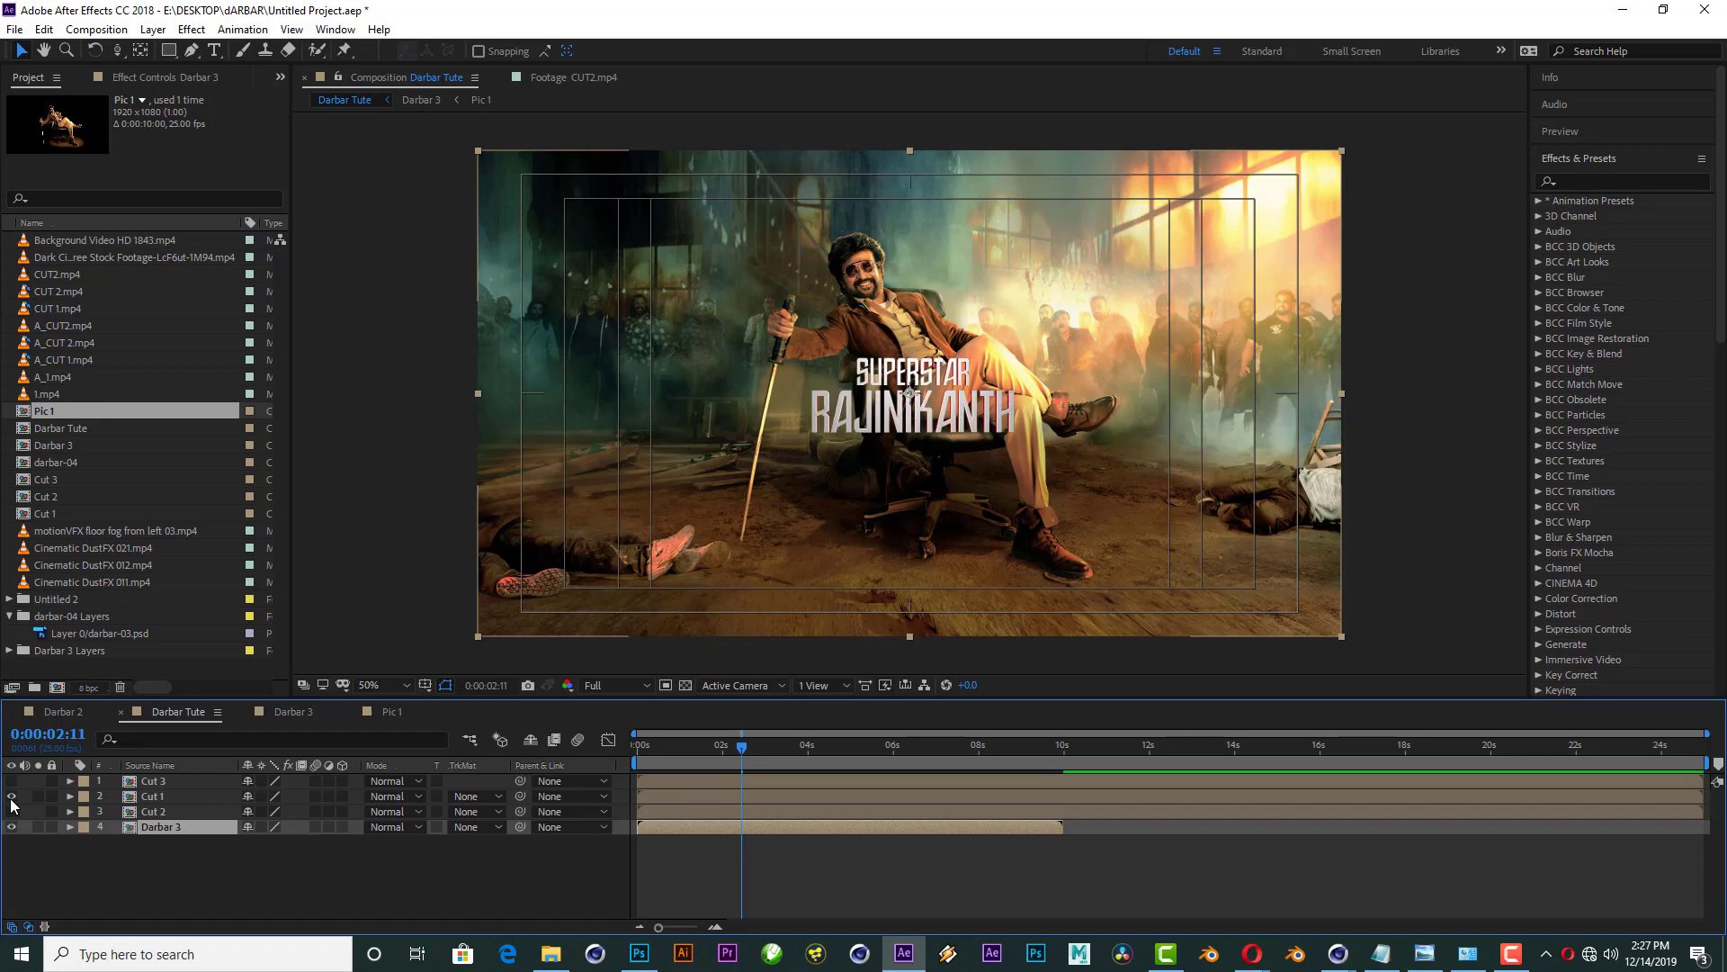
click(10, 797)
click(158, 796)
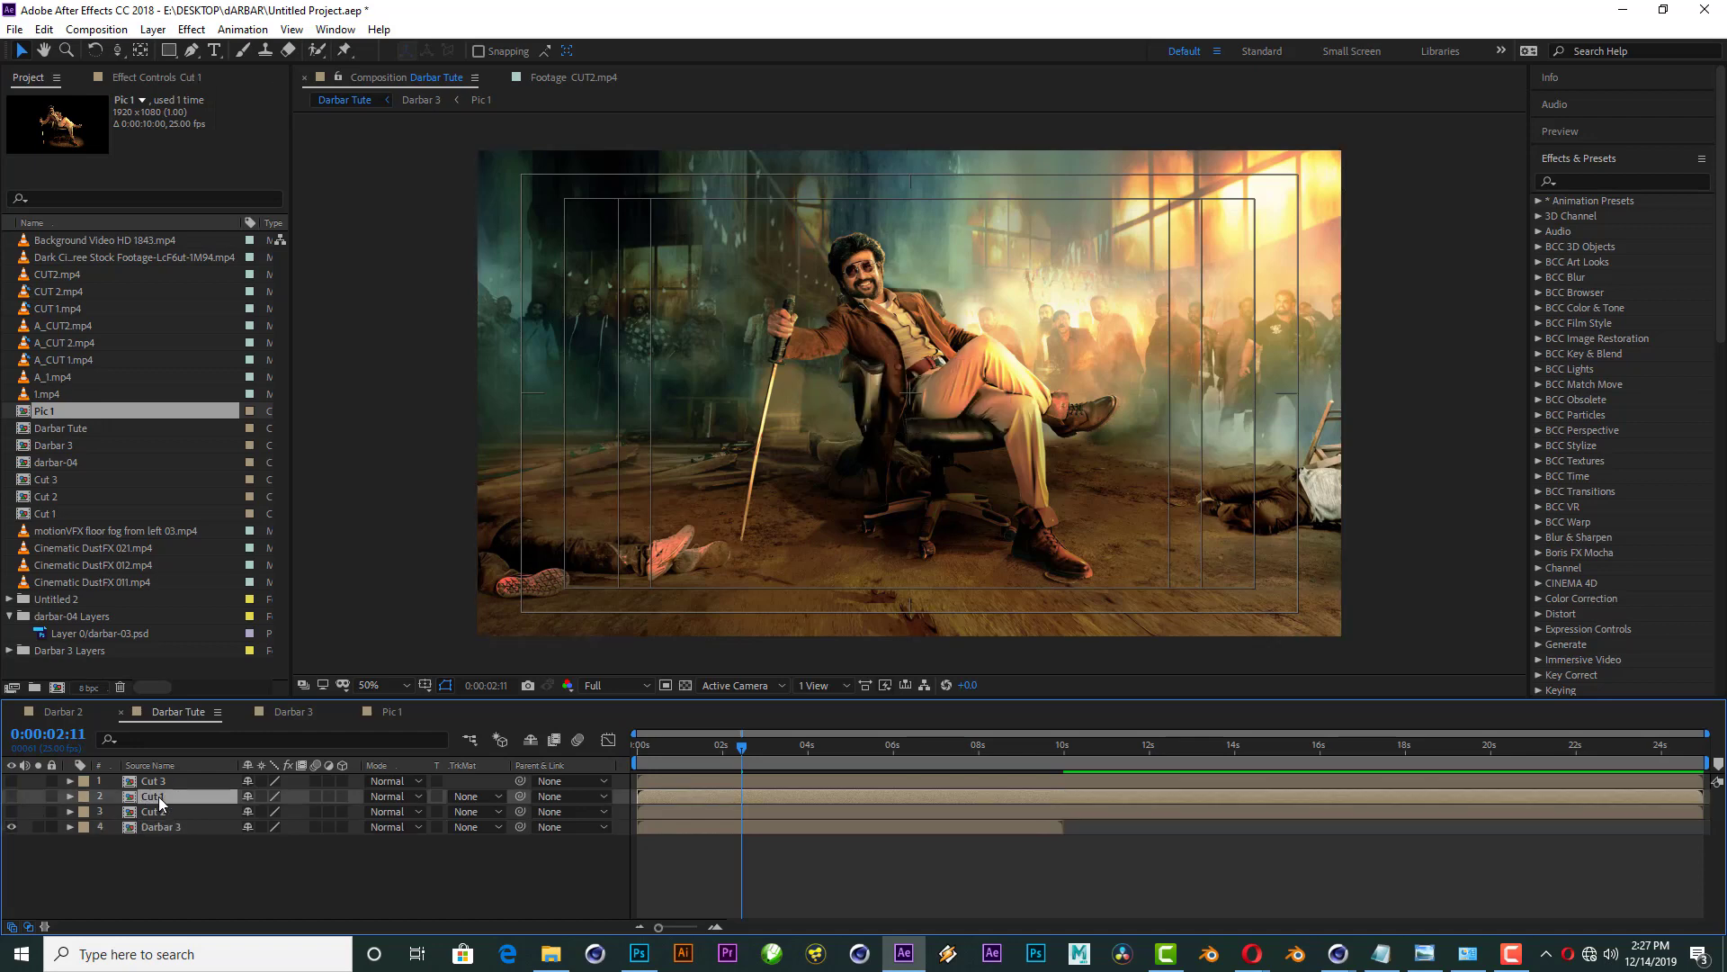
click(305, 709)
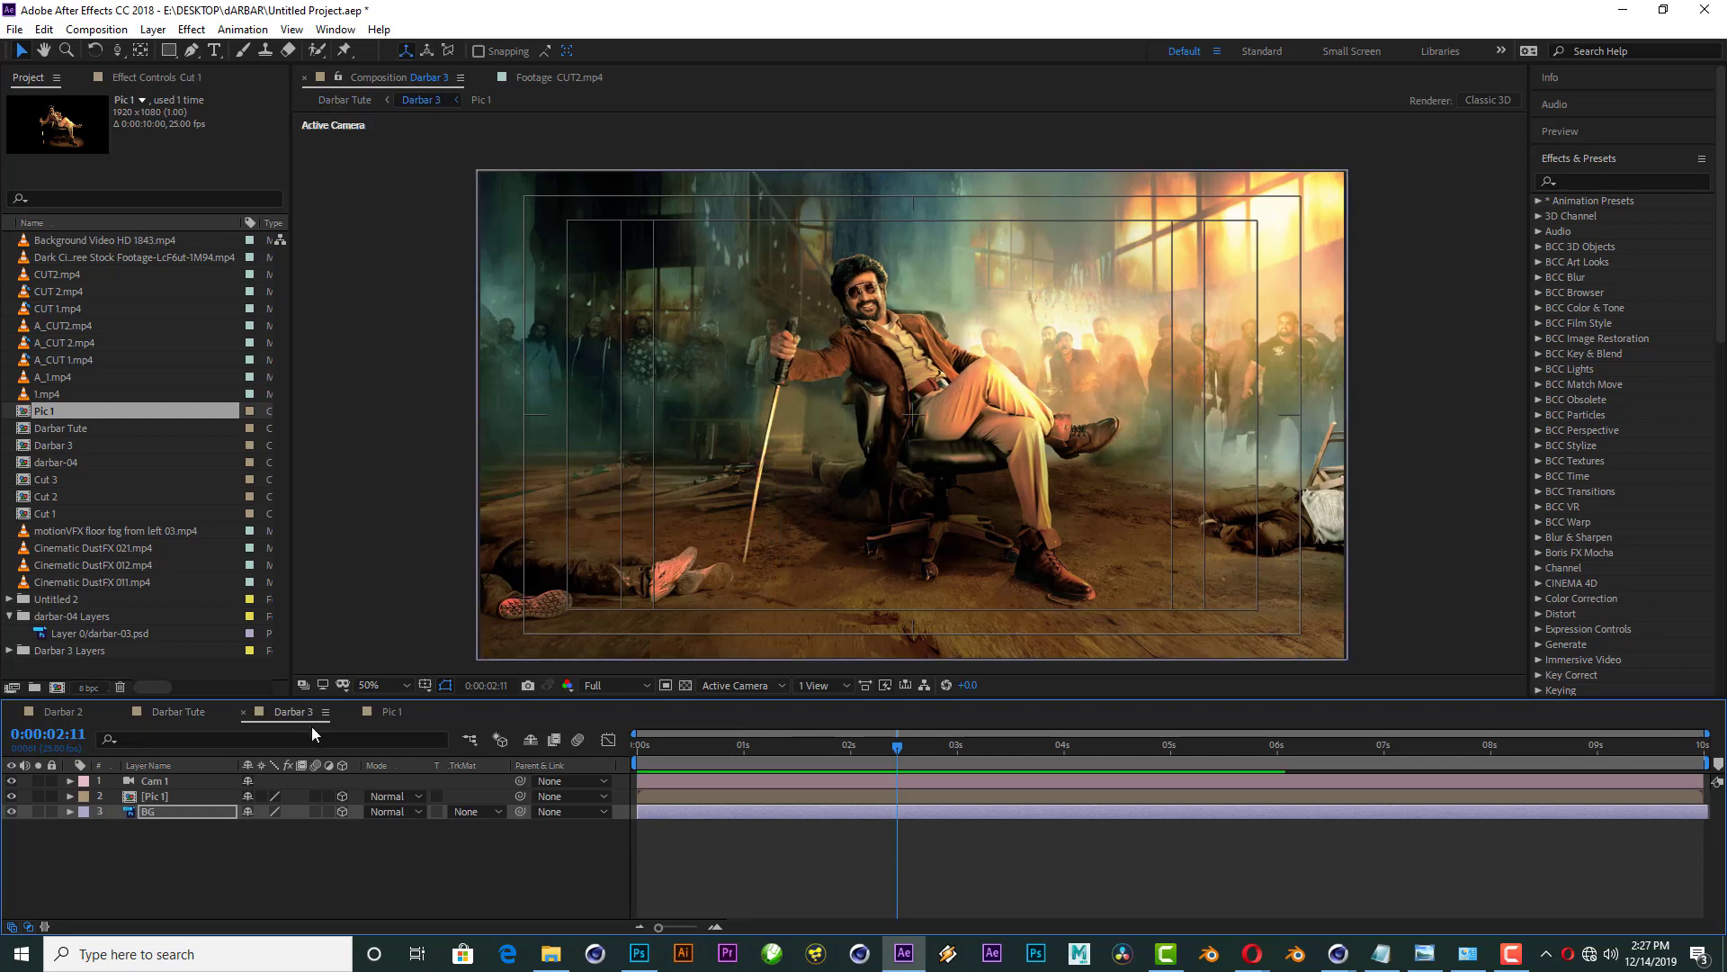
Step: Paste Cut 1 above Pic 1 and slide its start to about 0:00:00:19
key(ctrl+v)
drag(148, 815, 160, 795)
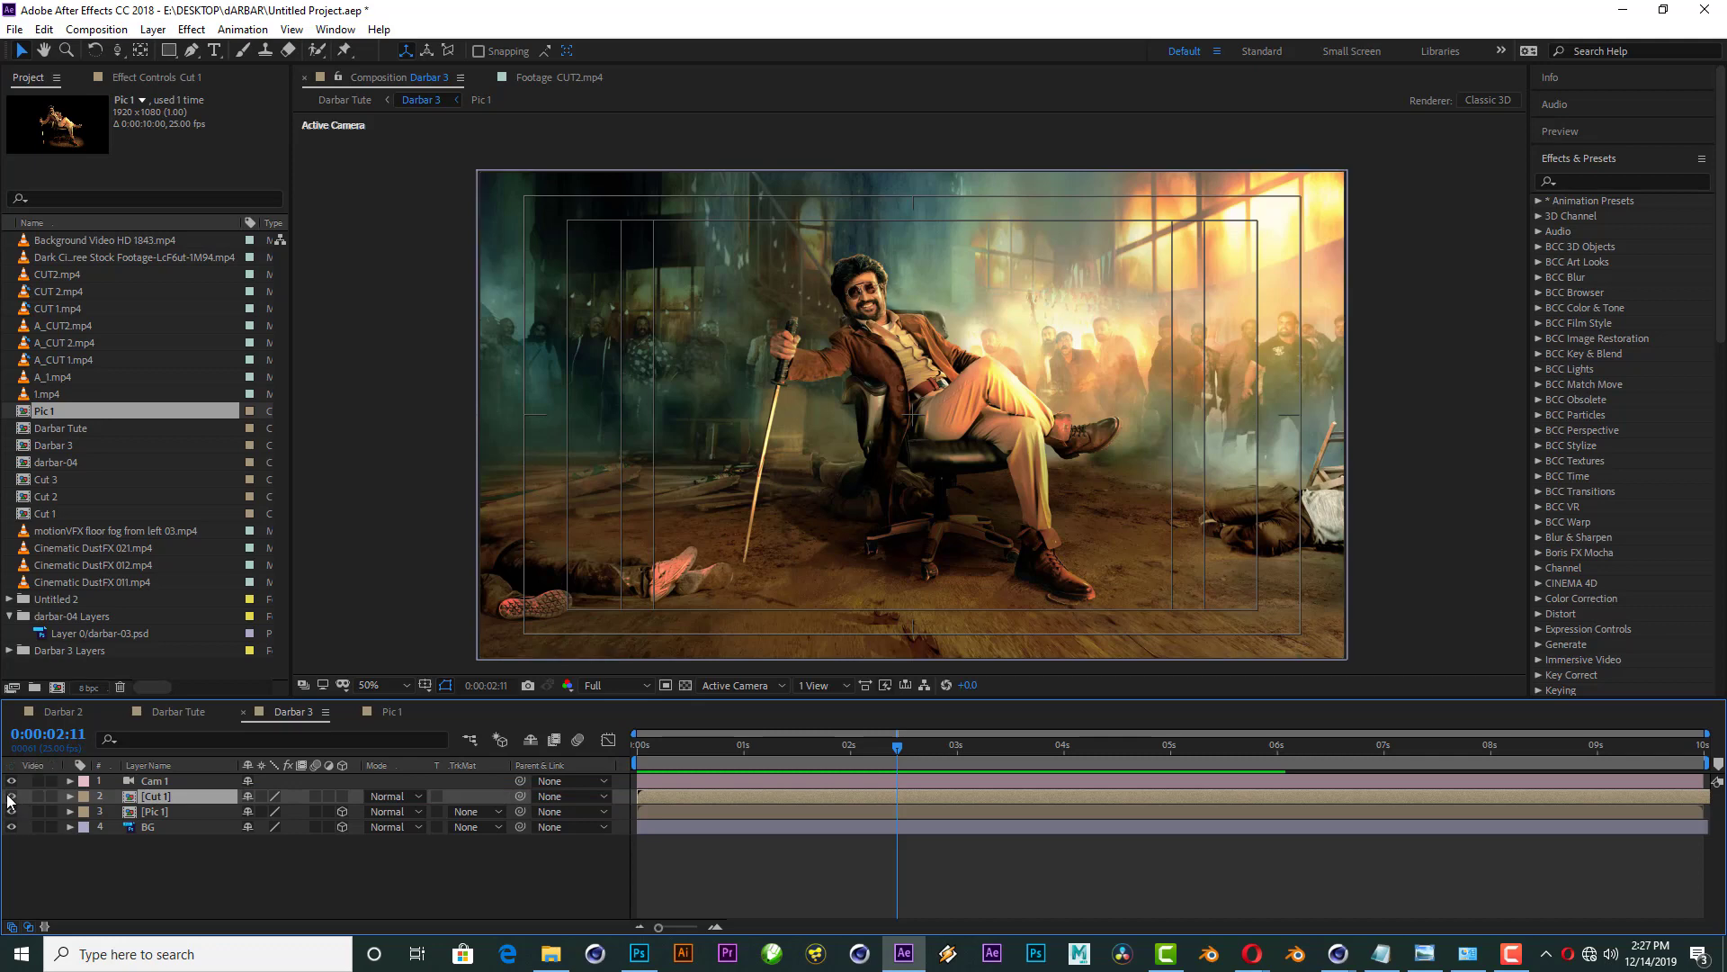
drag(715, 747, 744, 747)
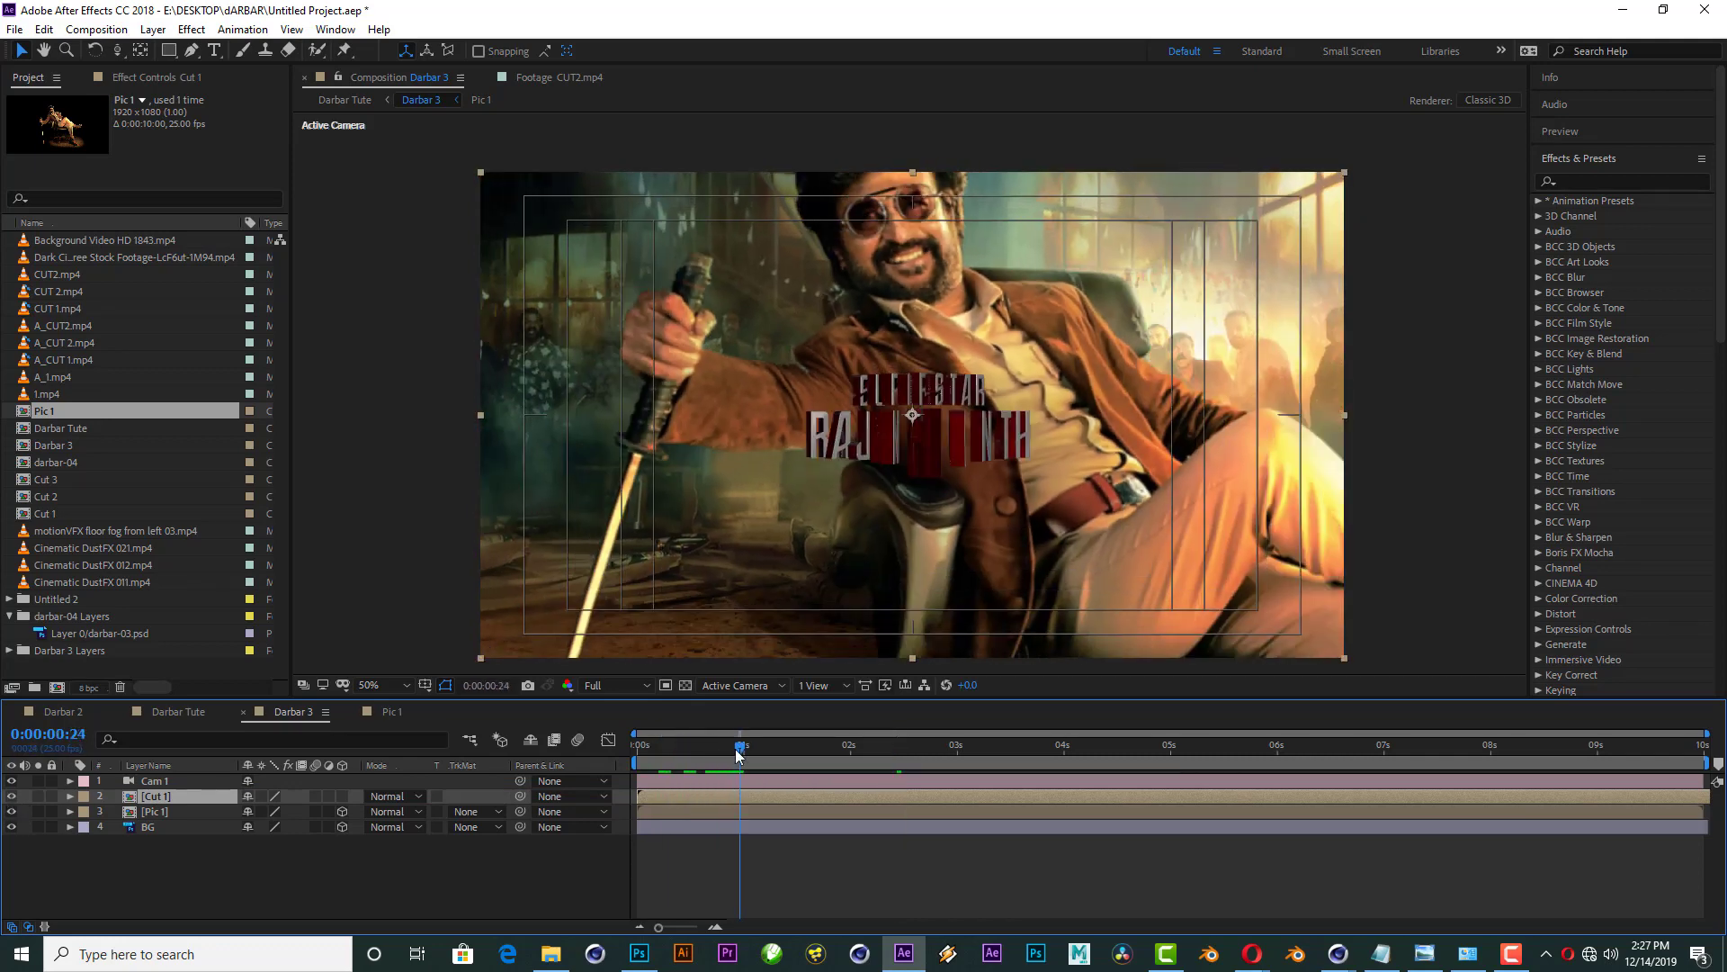
drag(684, 797, 807, 792)
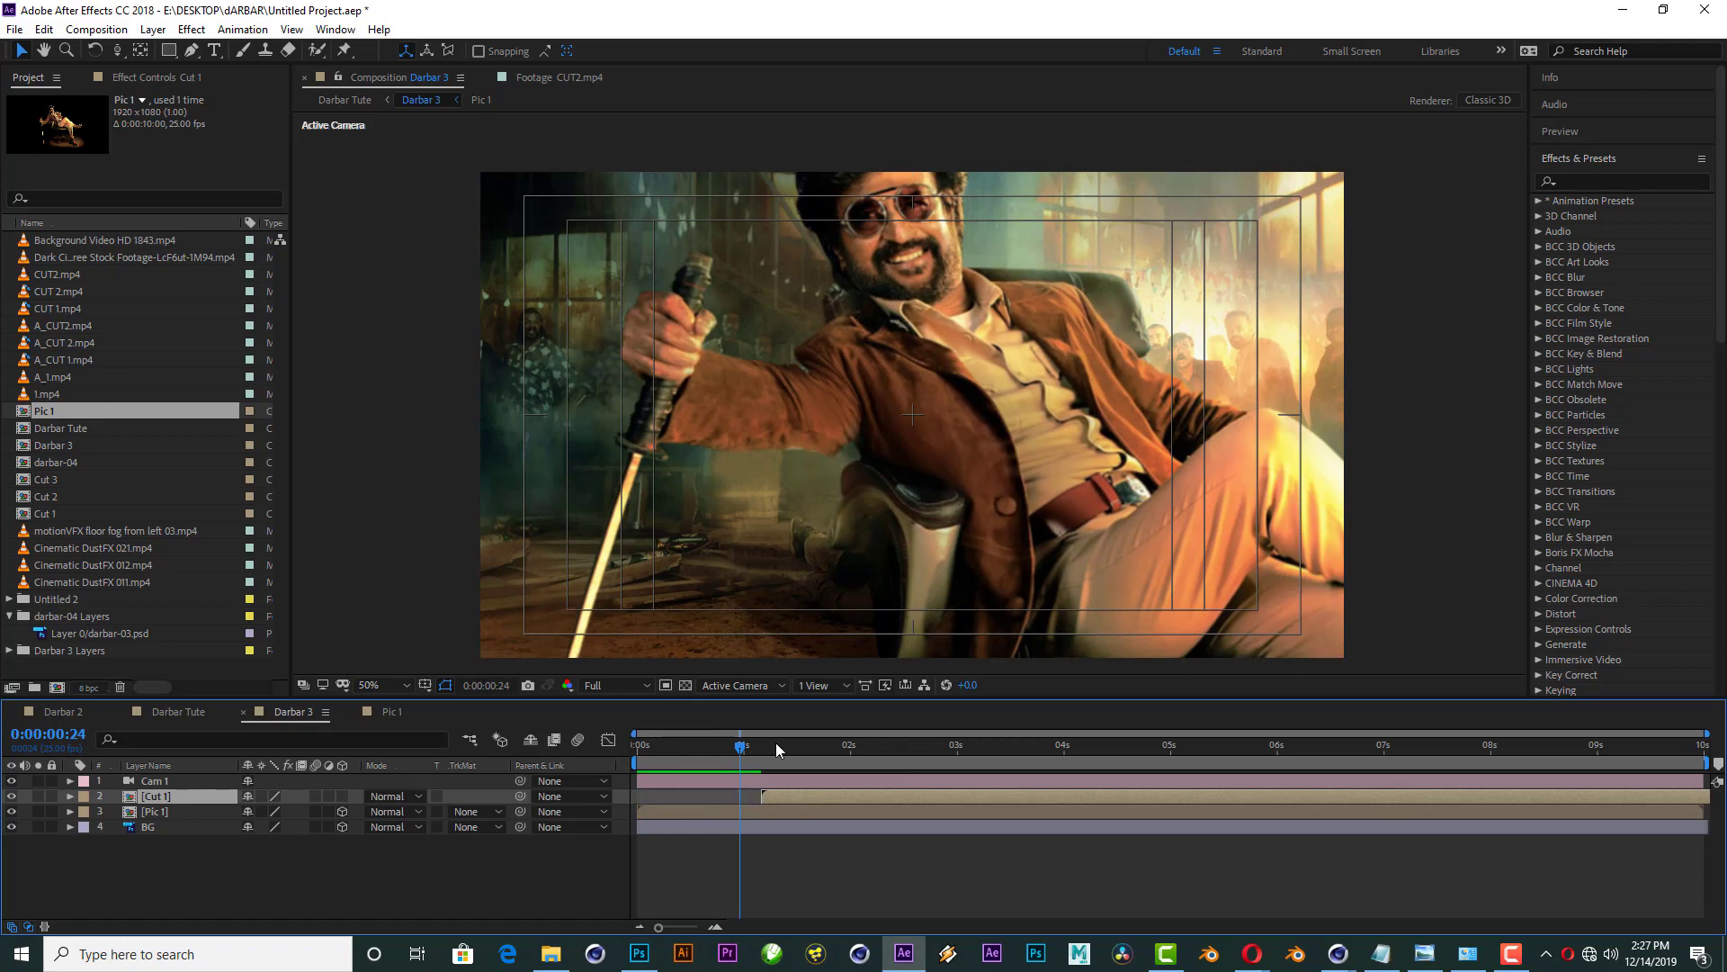
Step: Preview, nudge the Cut 1 start slightly later, and check the title at 0:00:03:11
key(space)
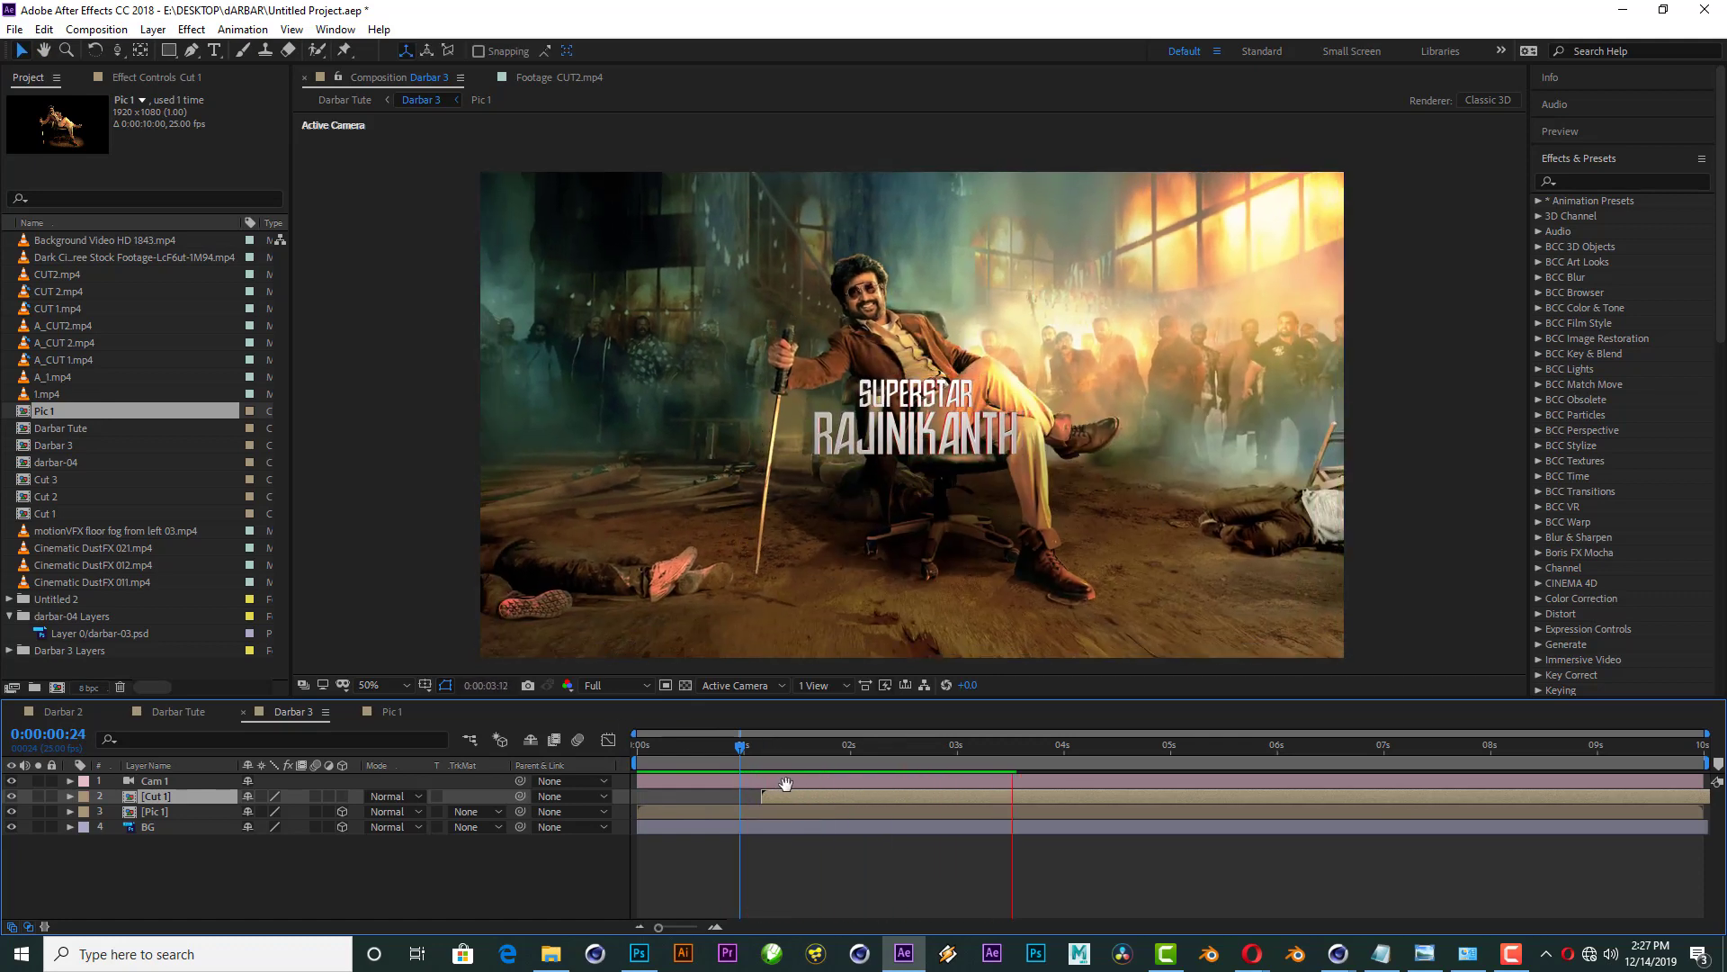
key(space)
drag(770, 794, 794, 791)
drag(655, 748, 627, 754)
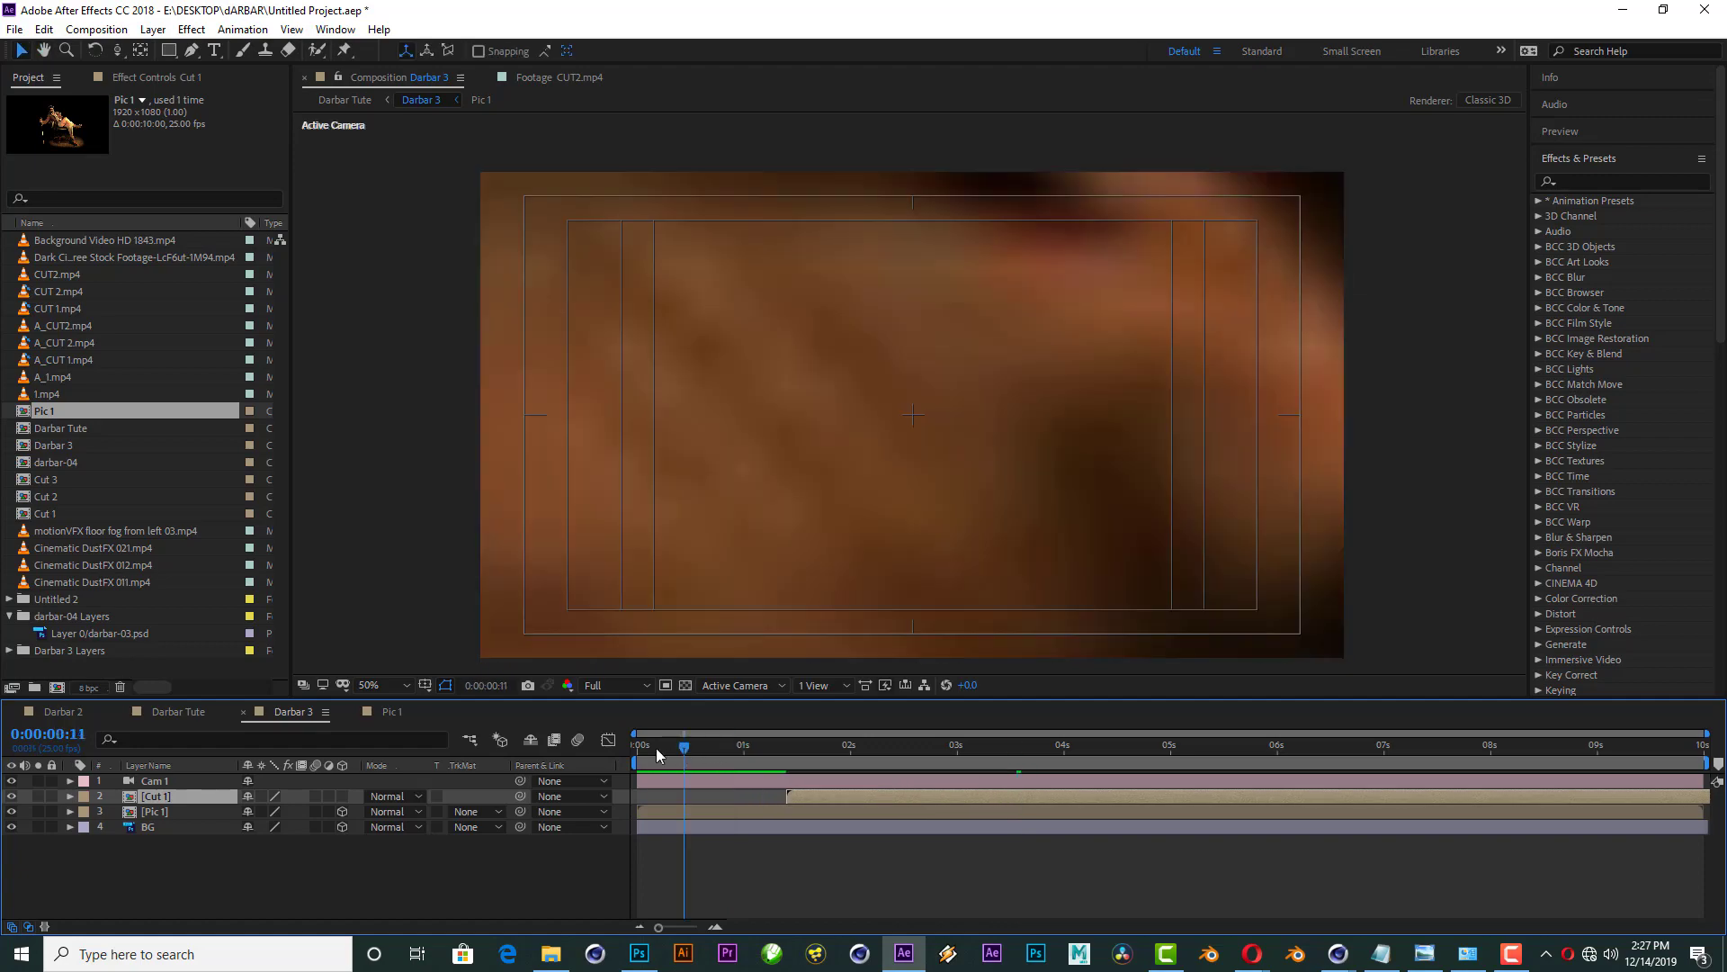
key(space)
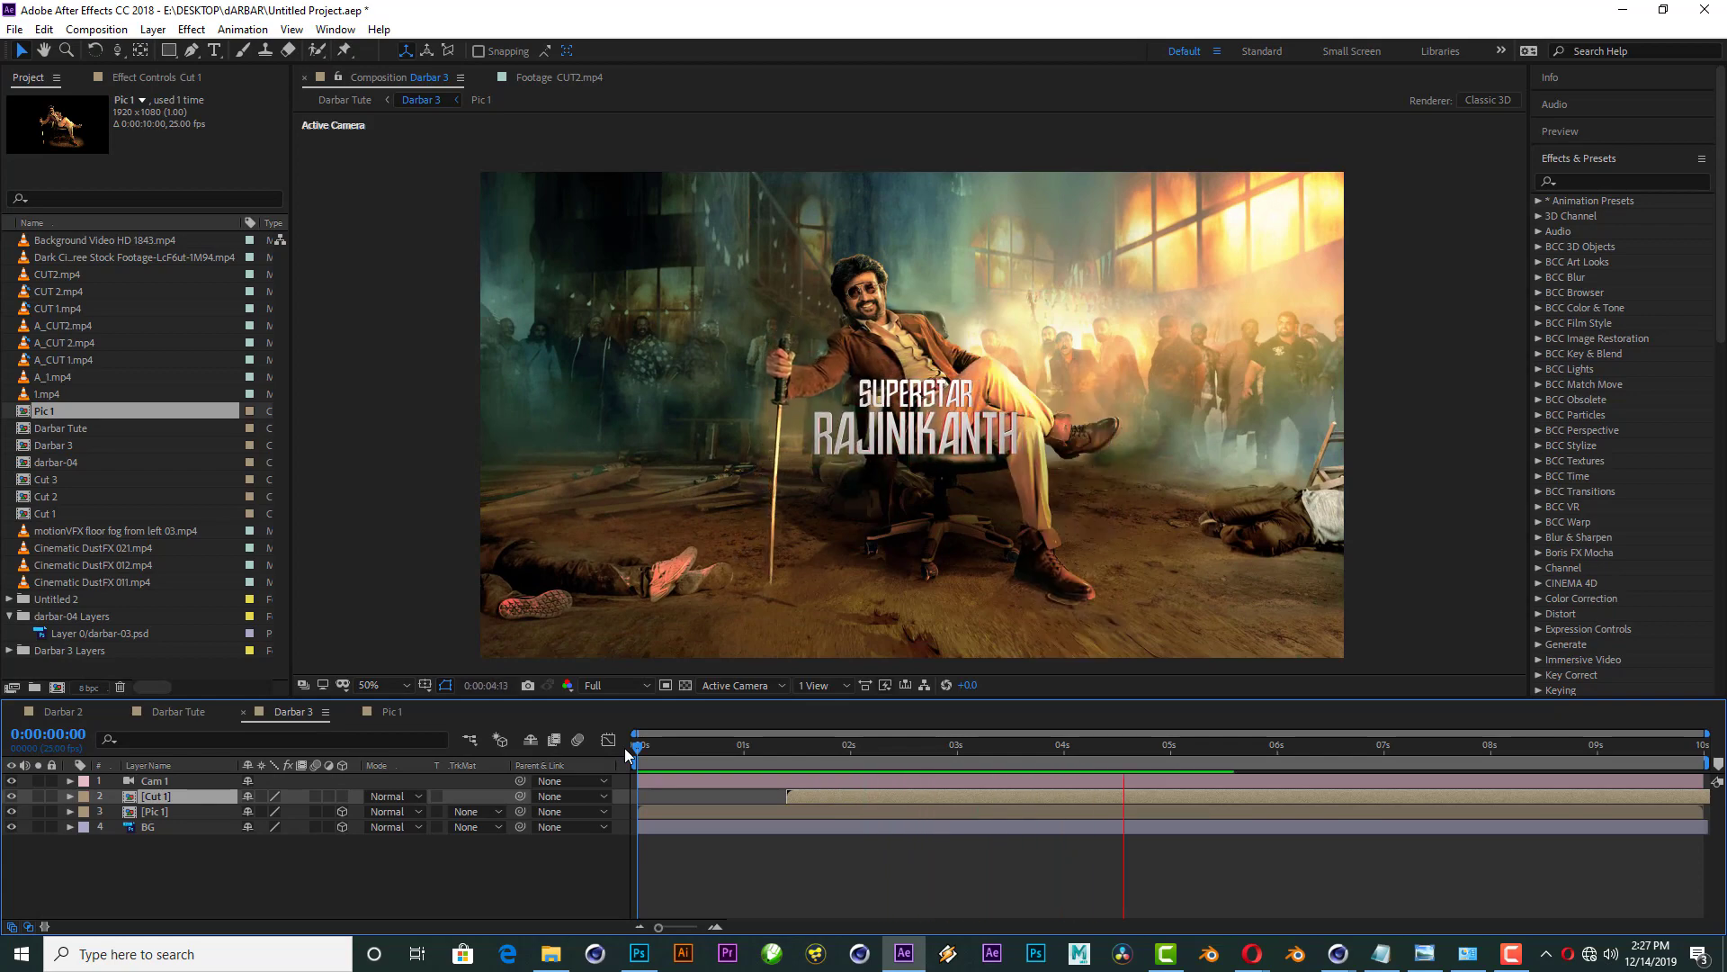
key(space)
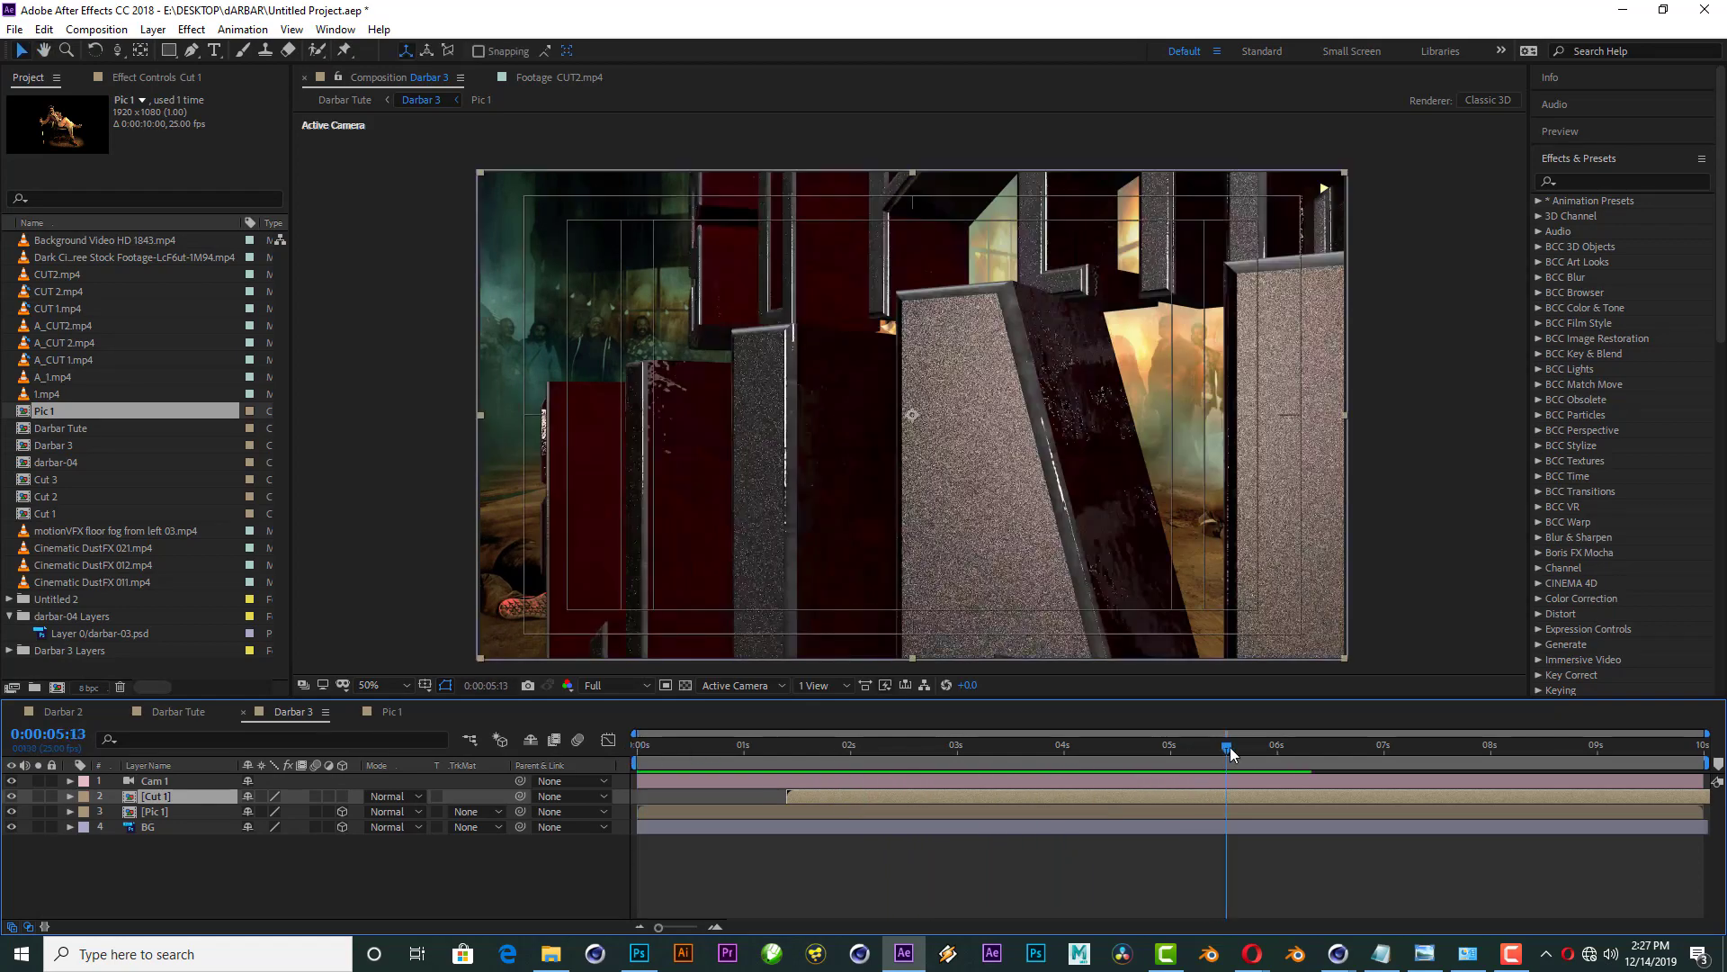
drag(1229, 747, 1010, 760)
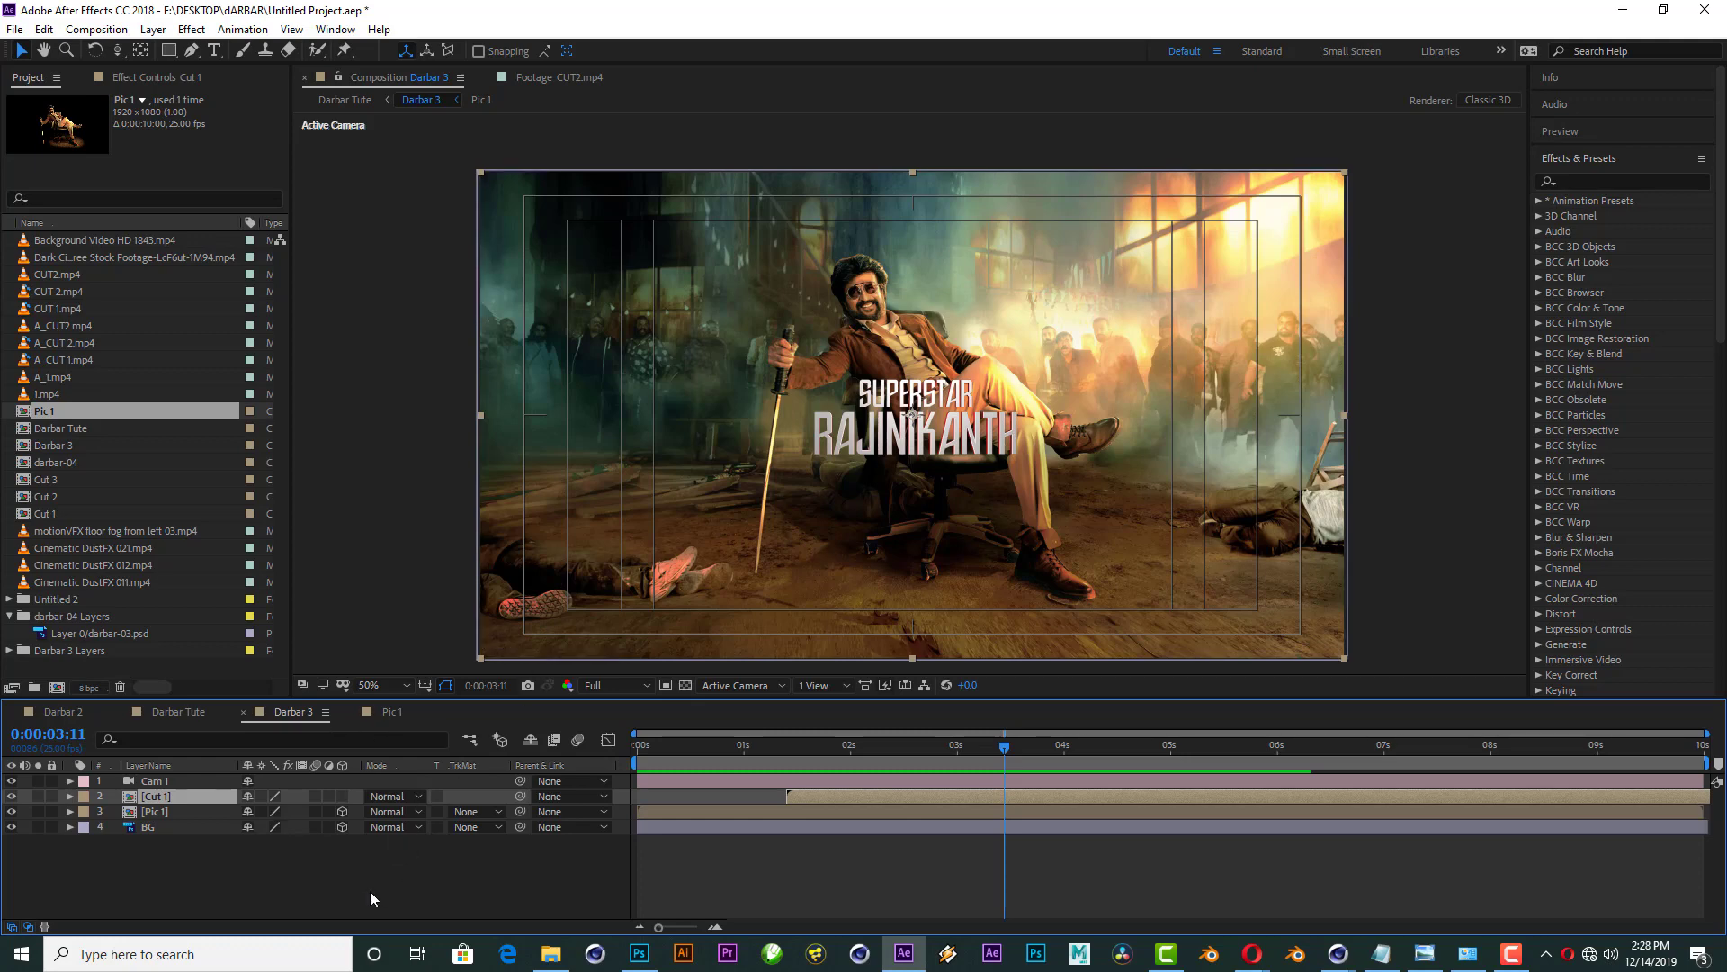
Step: Create a new black solid layer named Lens
right_click(187, 884)
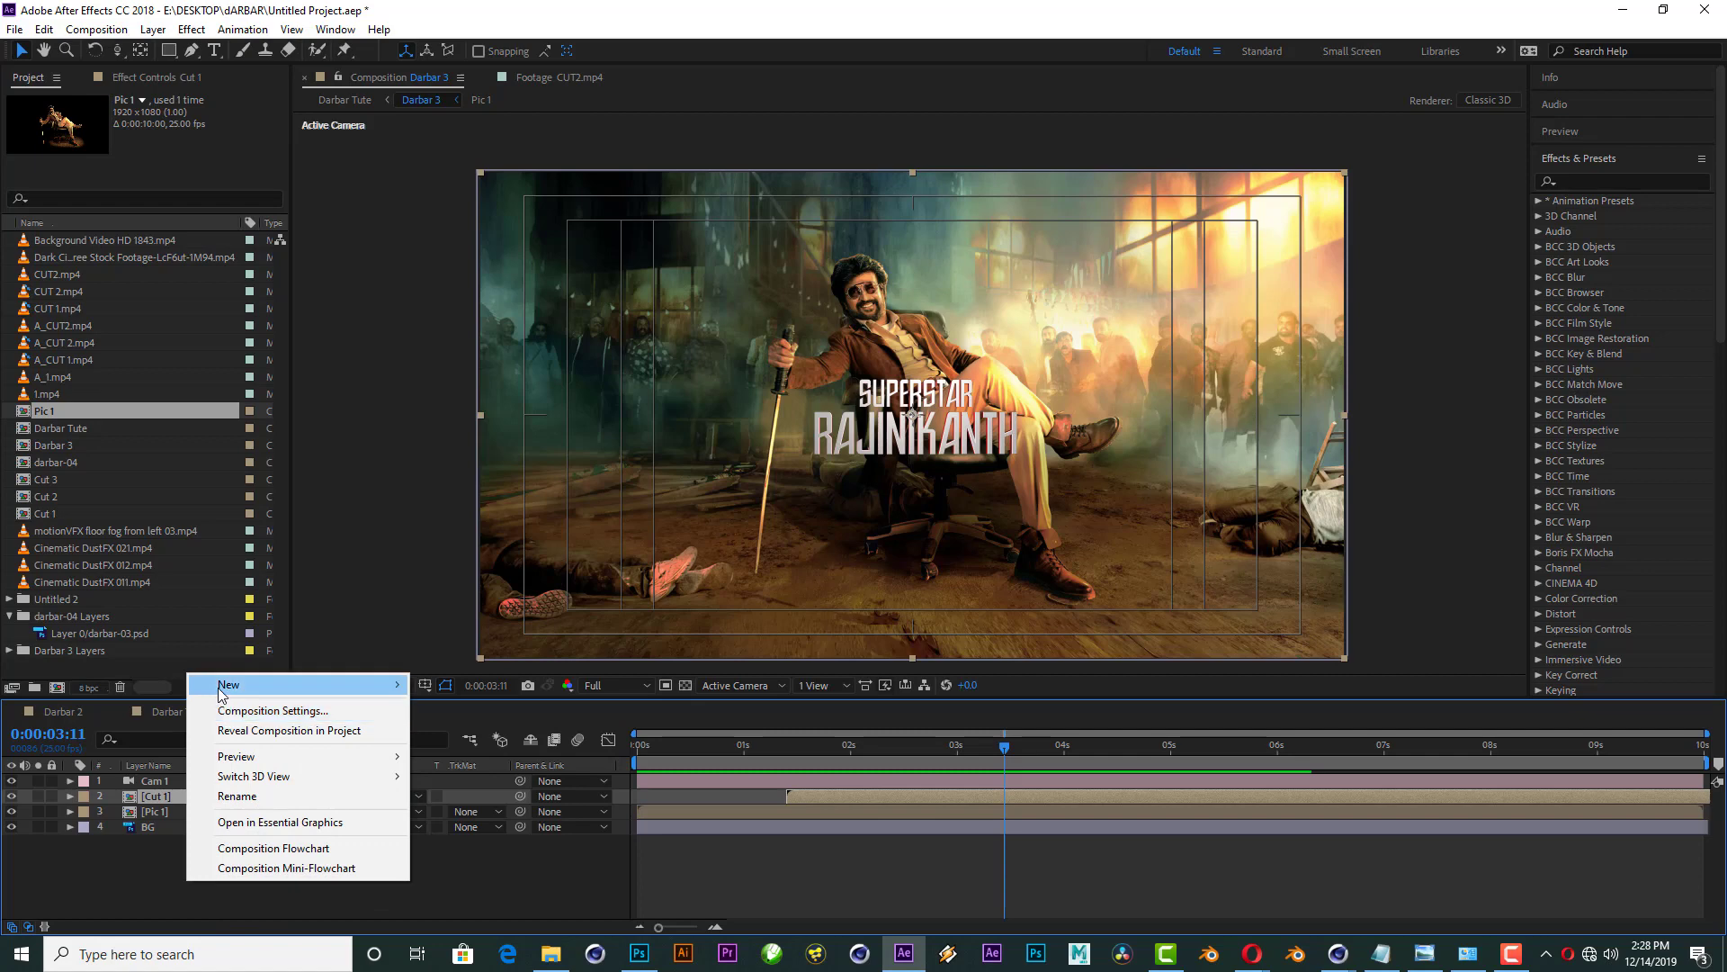
mouse_move(218, 693)
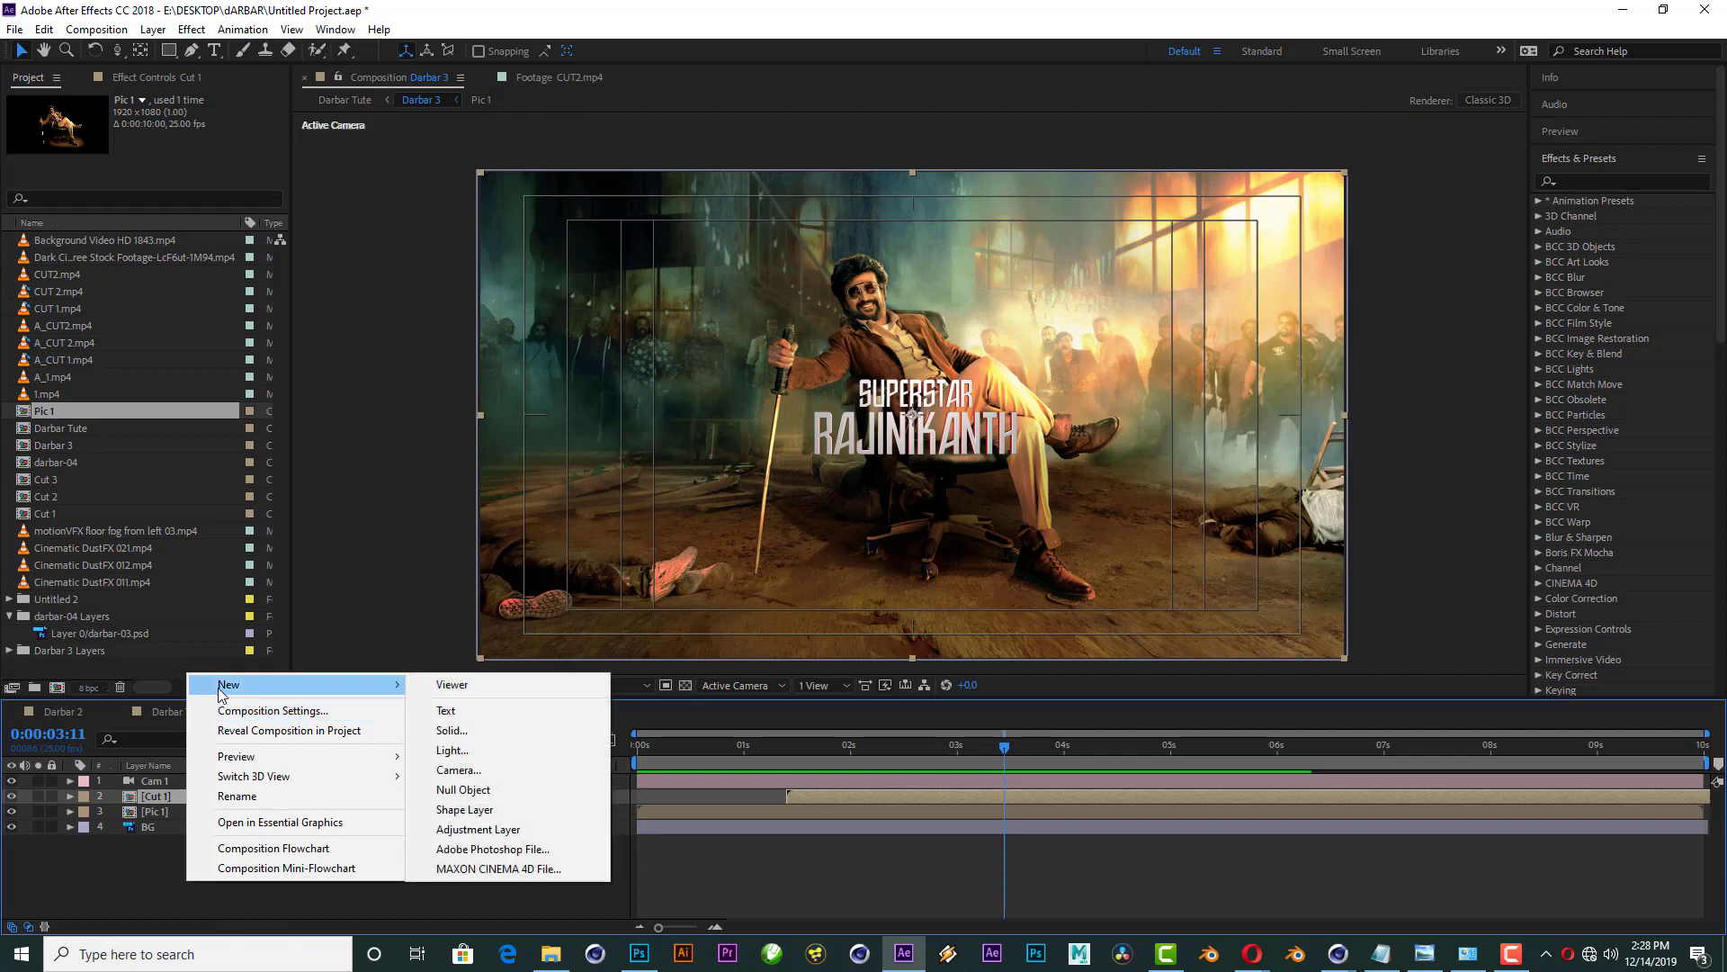
click(454, 730)
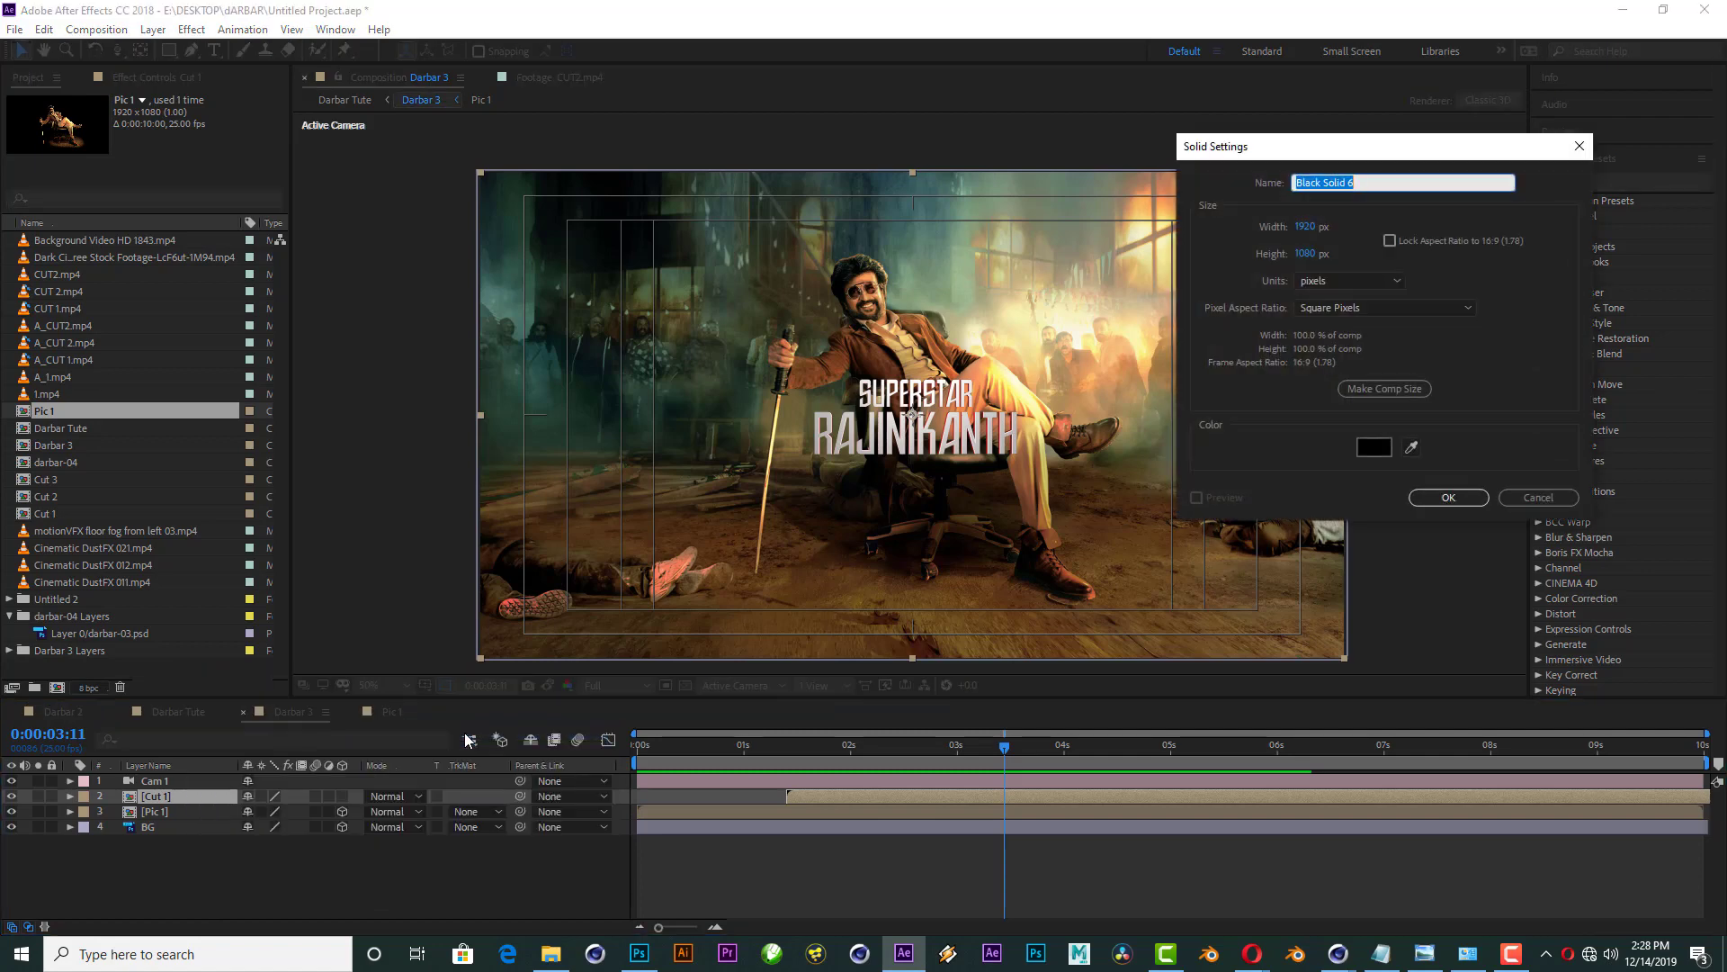
text(Lens)
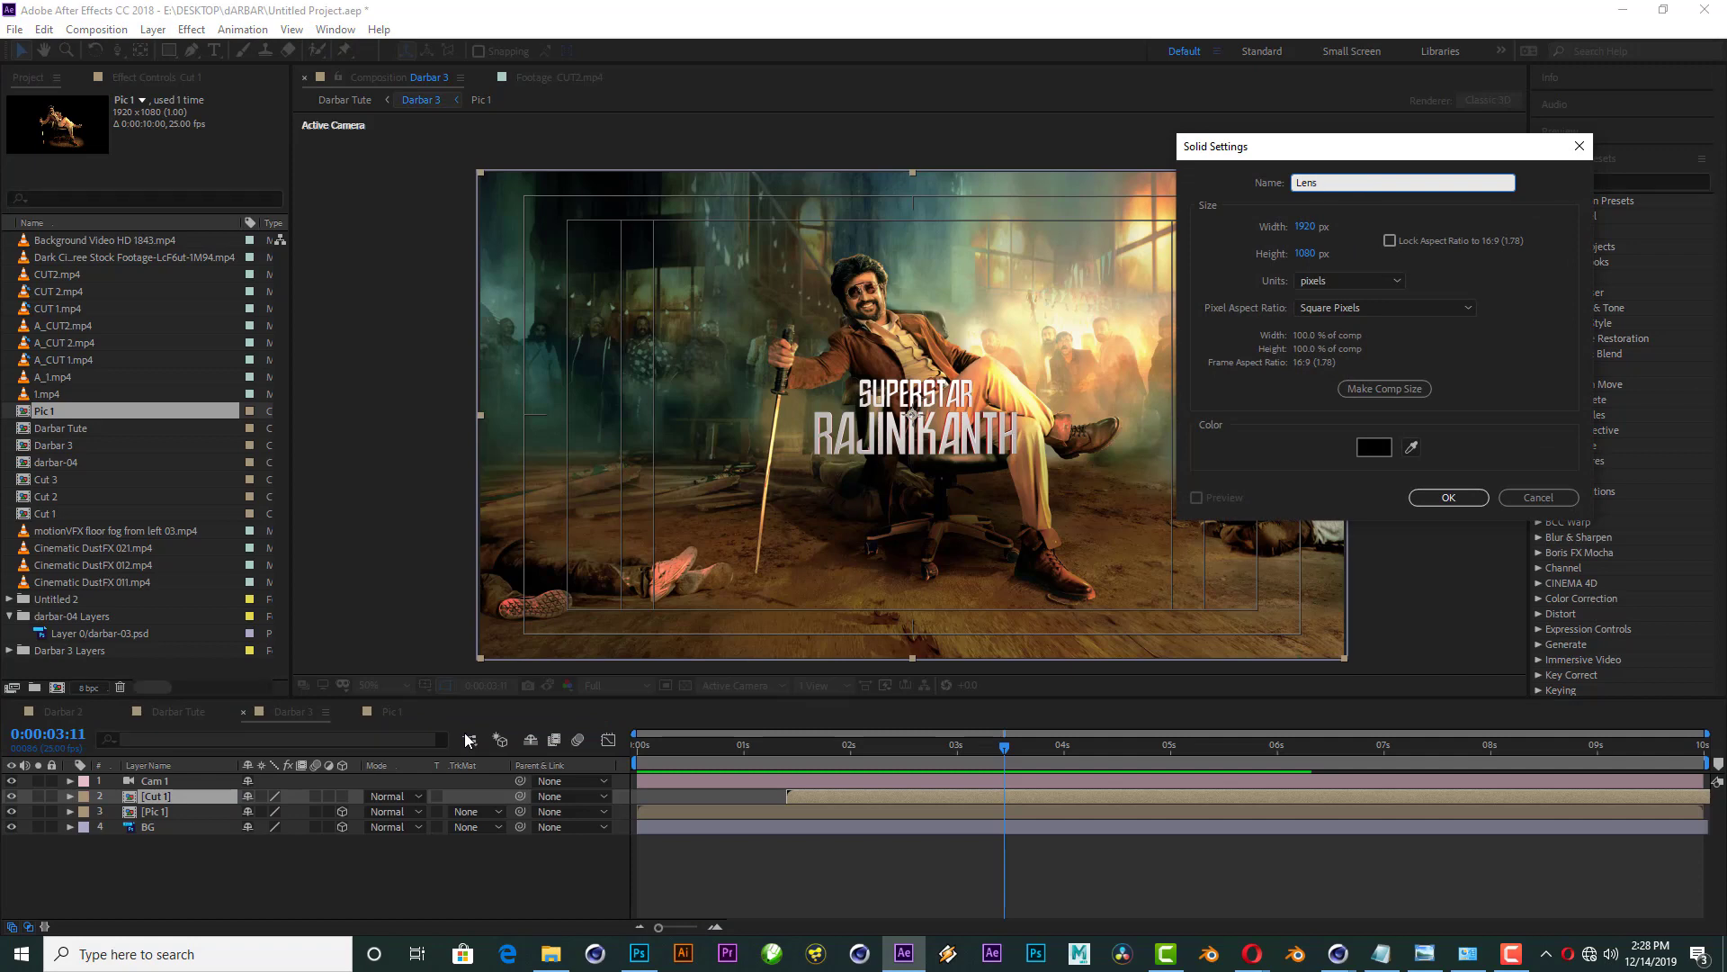
key(Return)
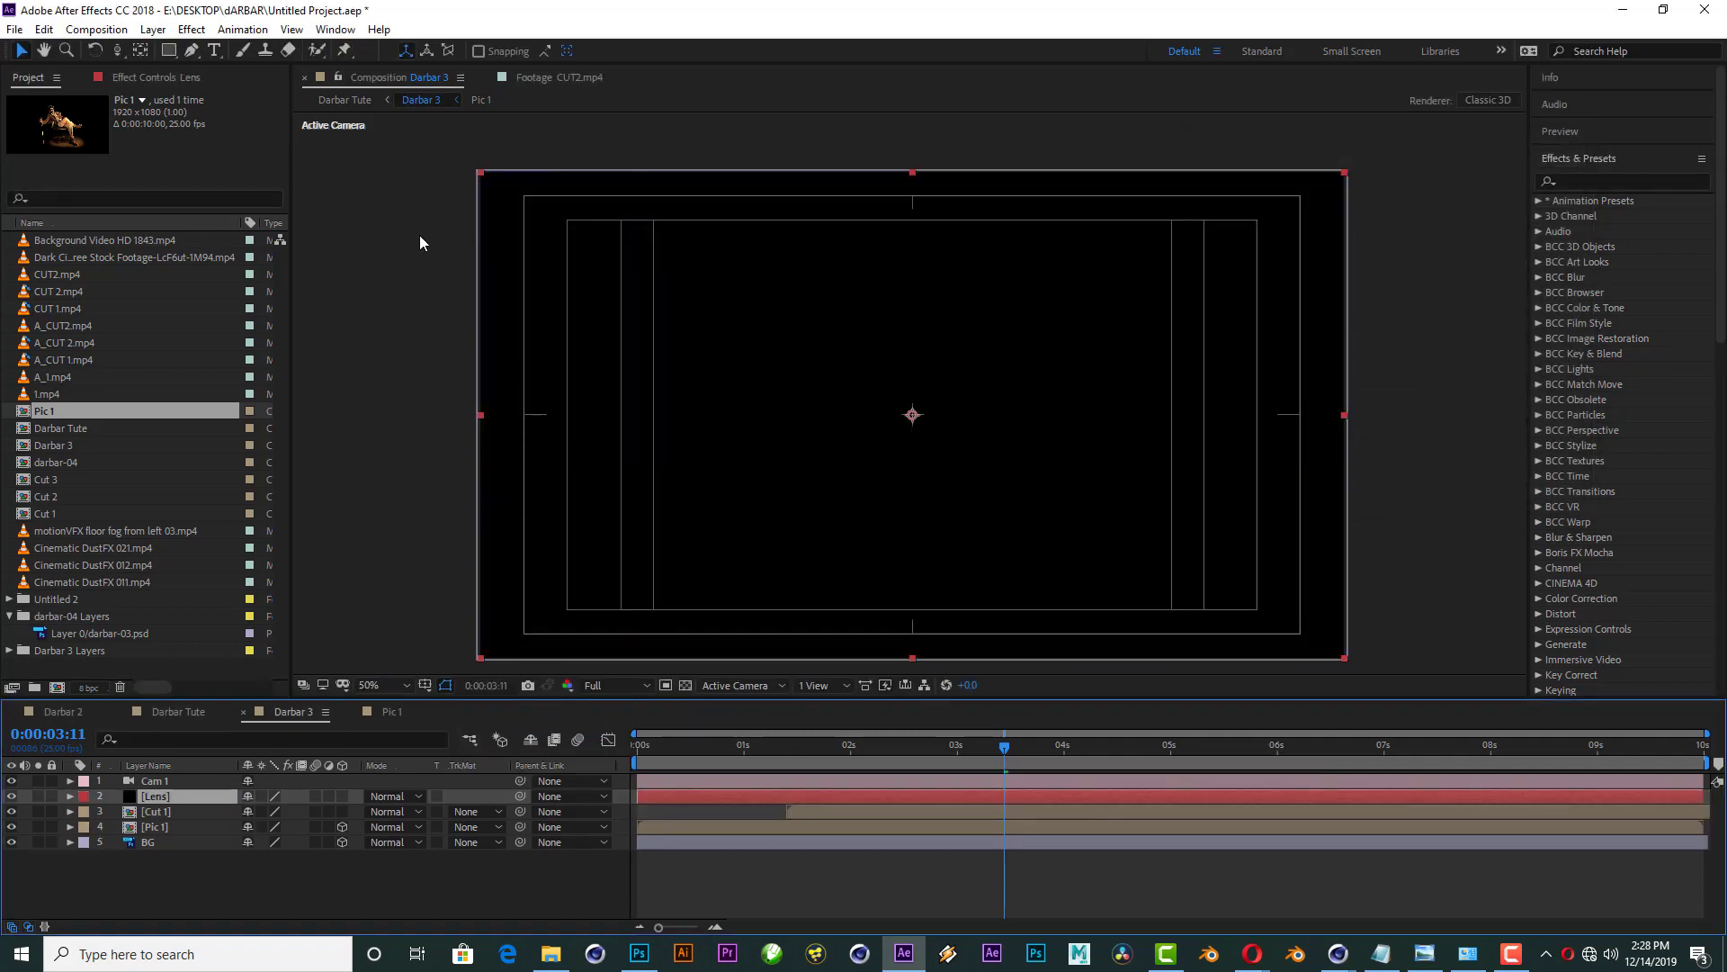
Step: Apply the Sapphire Lighting S_LensFlare effect to the Lens layer
click(192, 30)
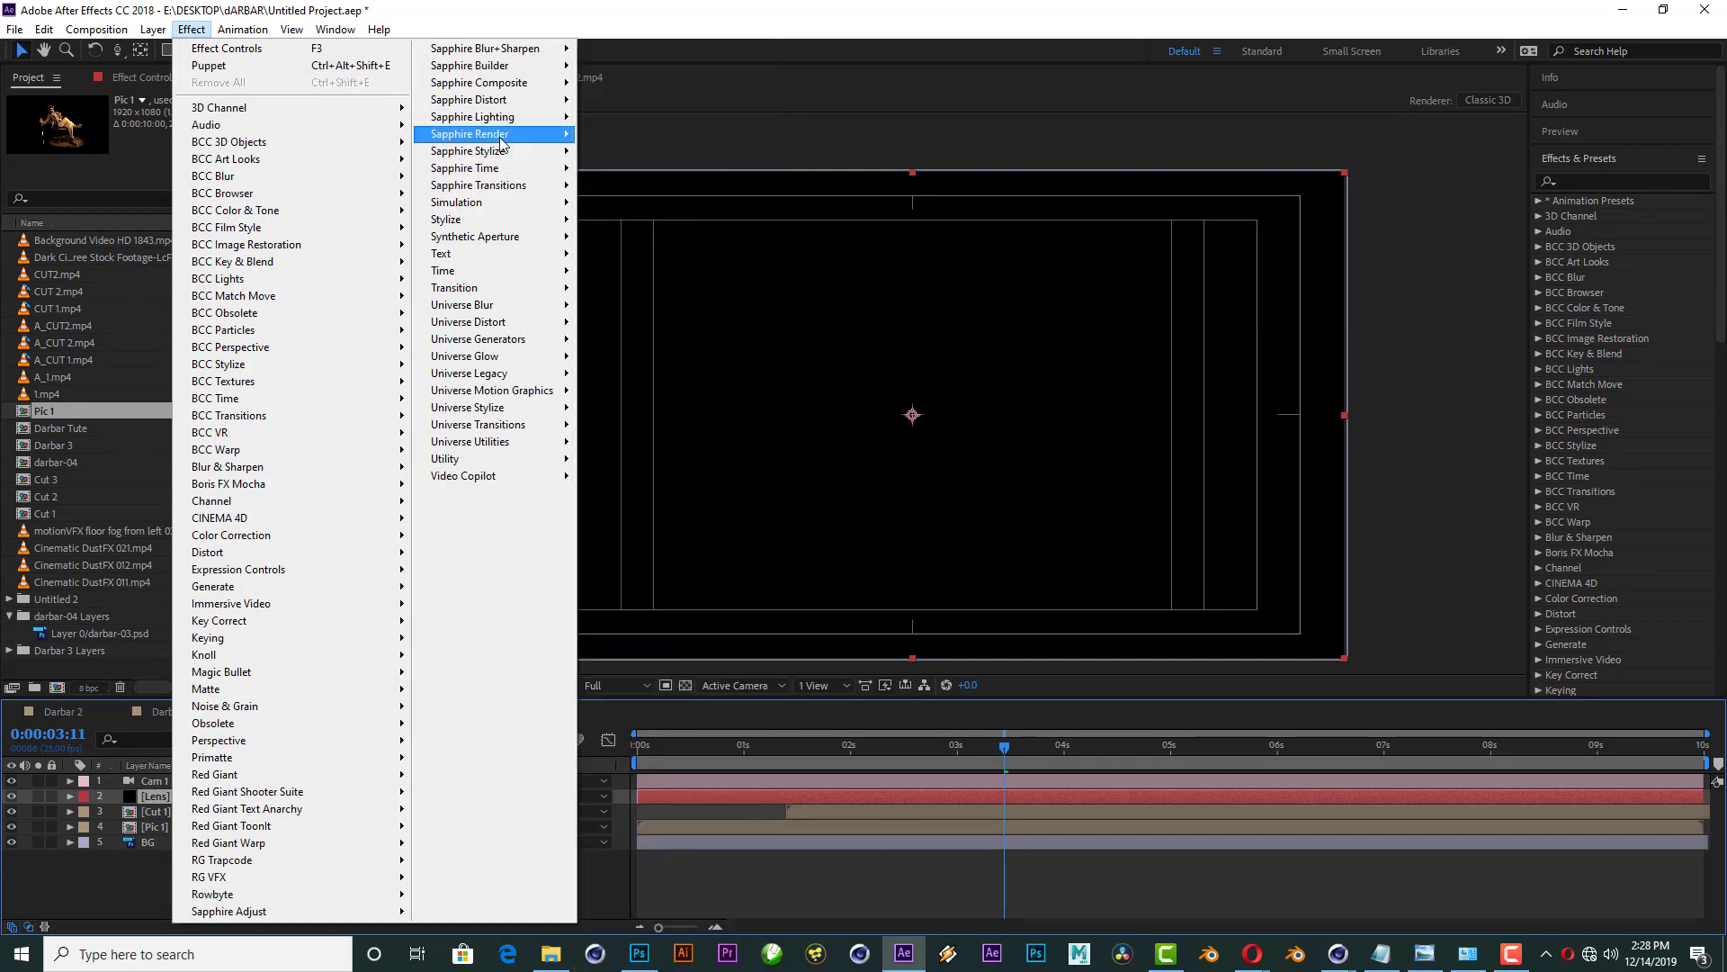
mouse_move(506, 137)
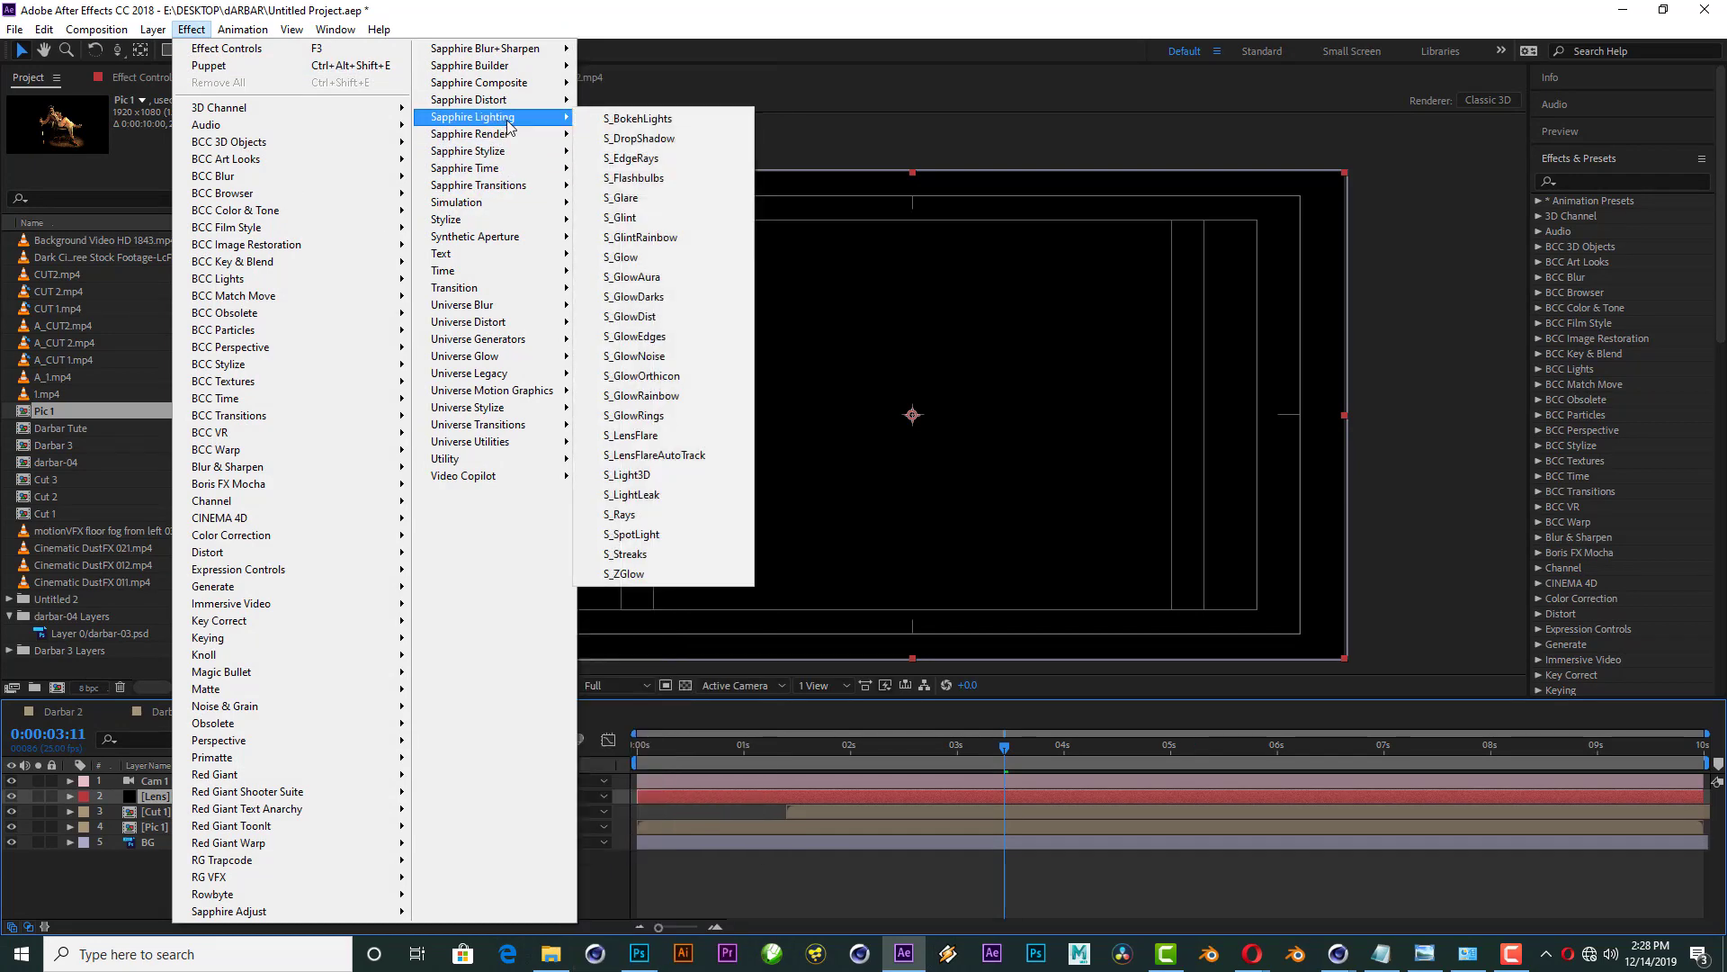
click(652, 437)
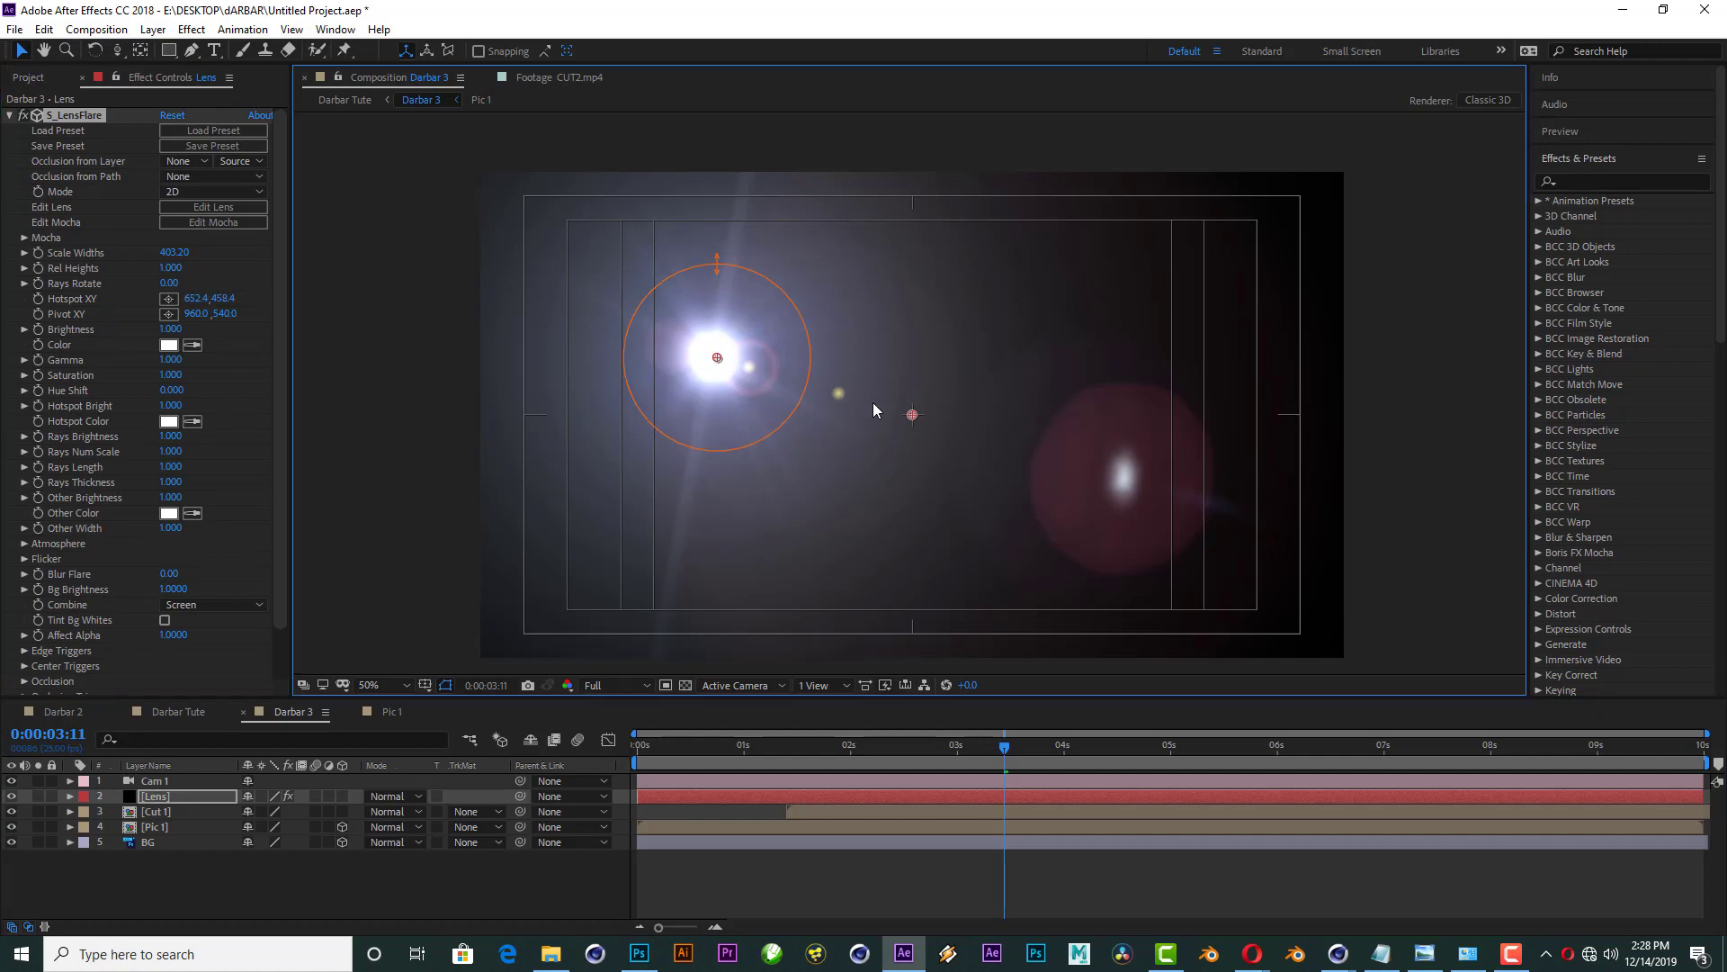
Step: Centre the flare hotspot, set Scale Widths to 153.20, and blend Lens in Screen mode
drag(714, 358, 952, 433)
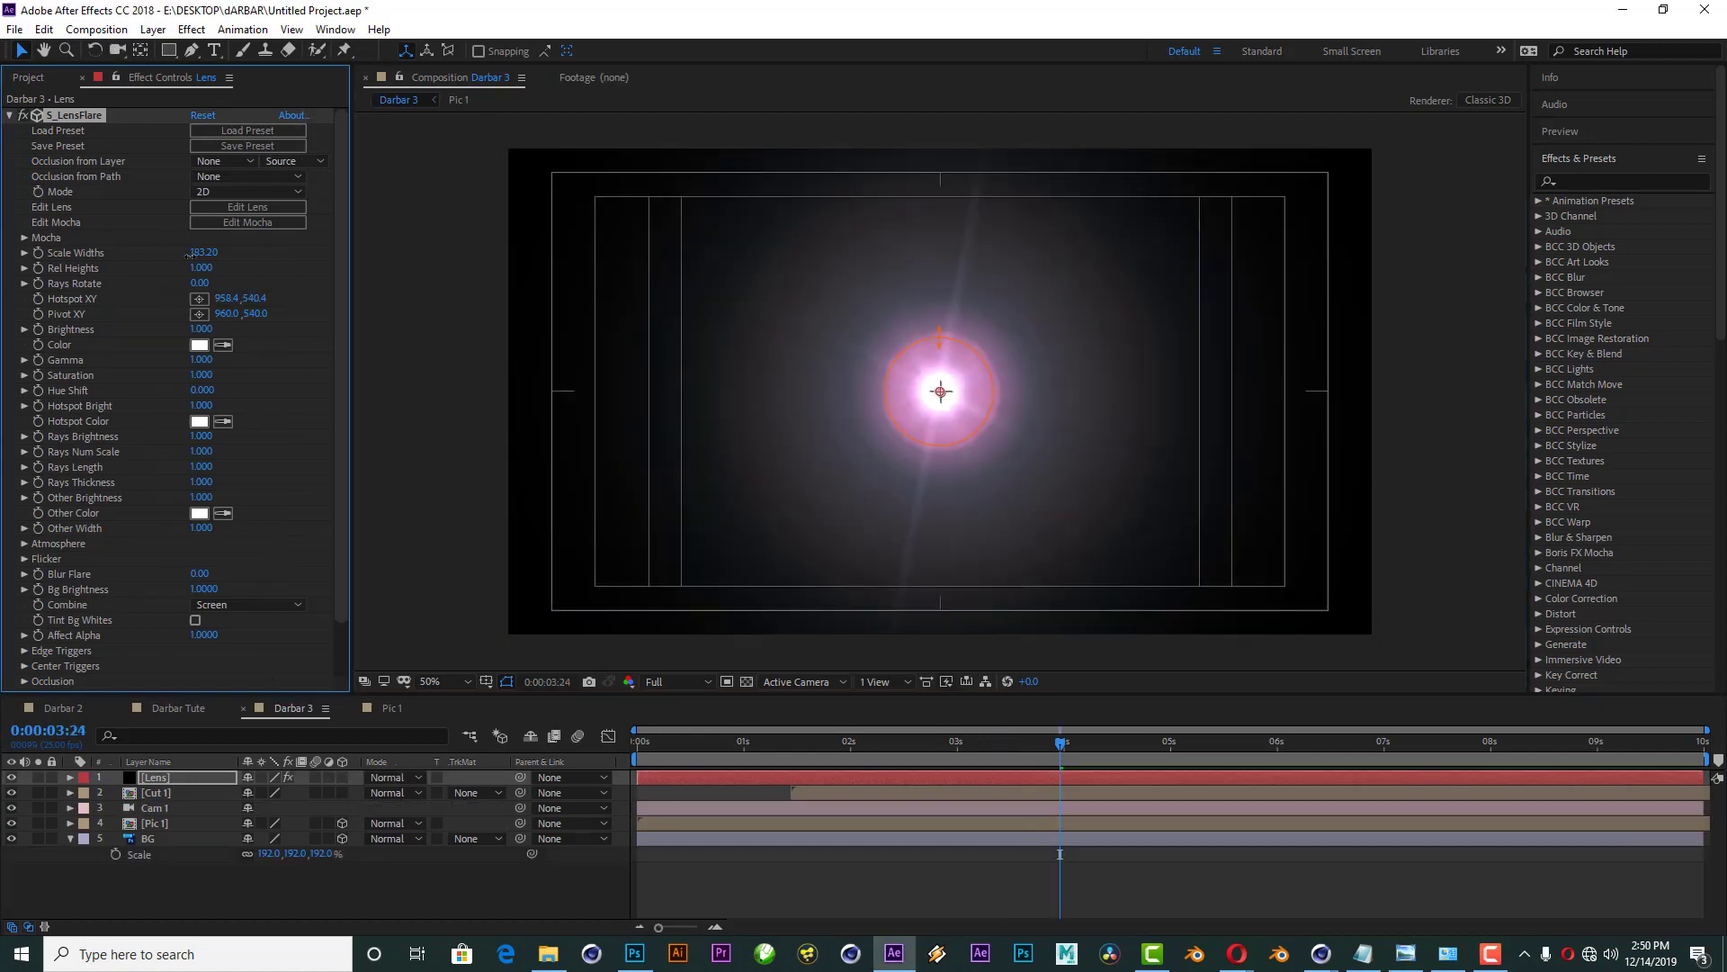
drag(186, 258, 212, 256)
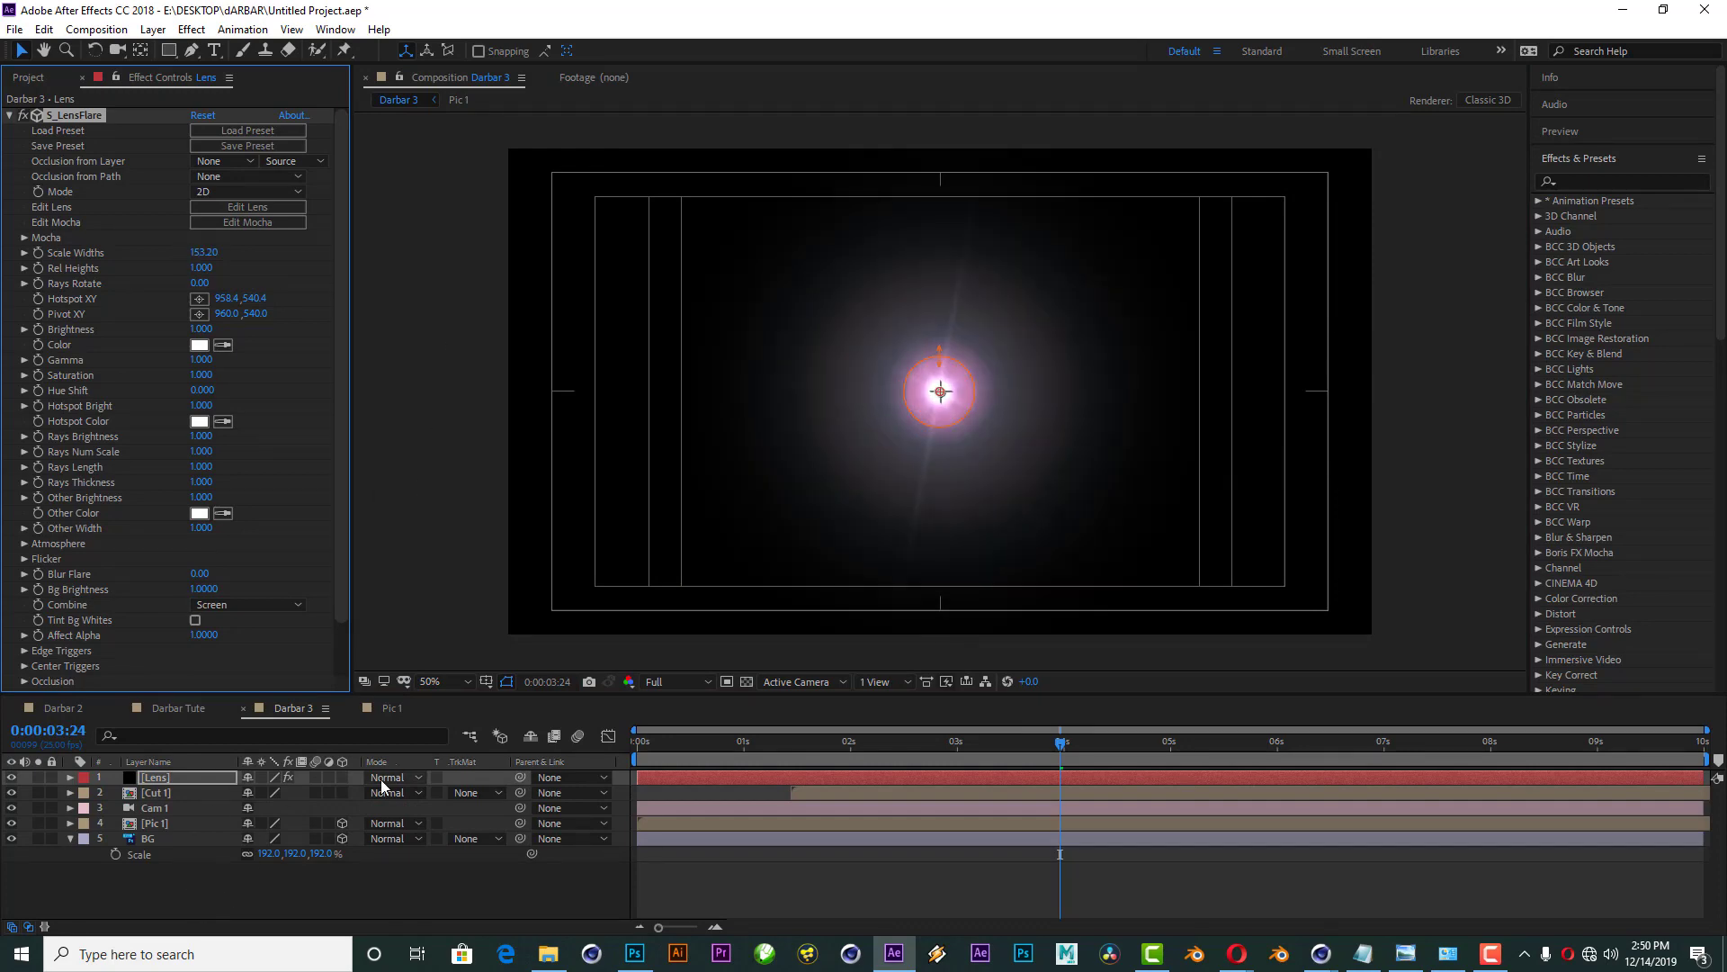
click(387, 777)
click(456, 376)
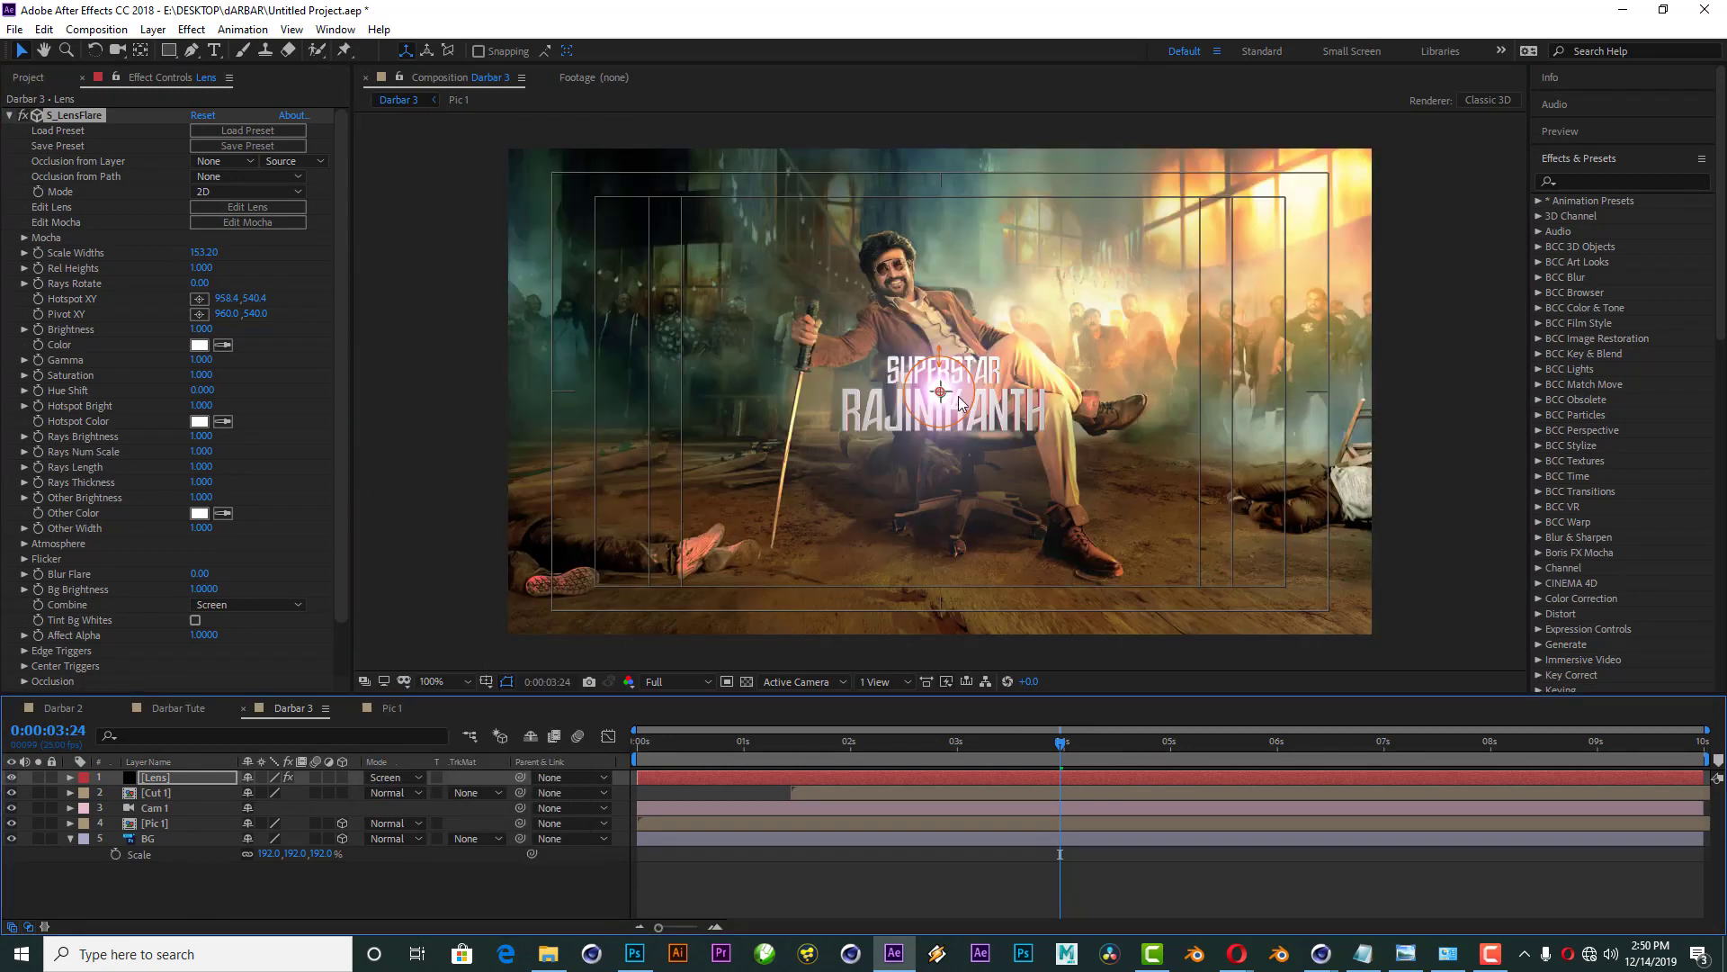
scroll(961, 402, down, 2)
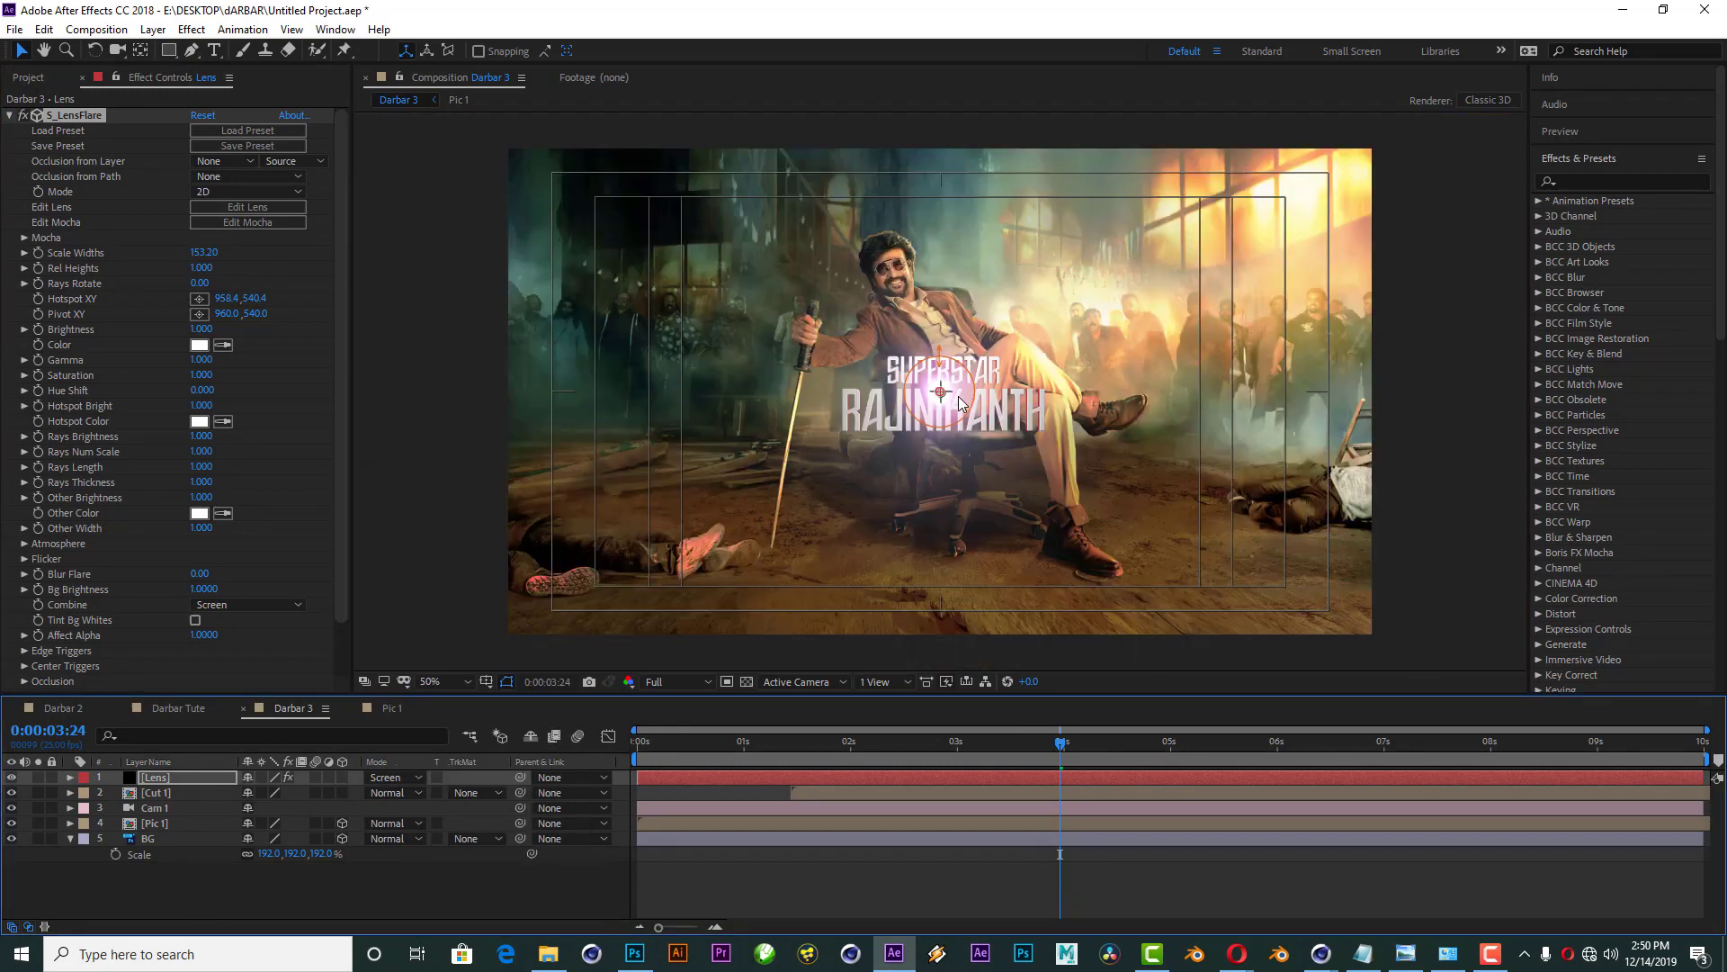
Step: Tint the flare a strong, saturated red
click(199, 344)
click(1392, 473)
drag(1438, 505, 1438, 446)
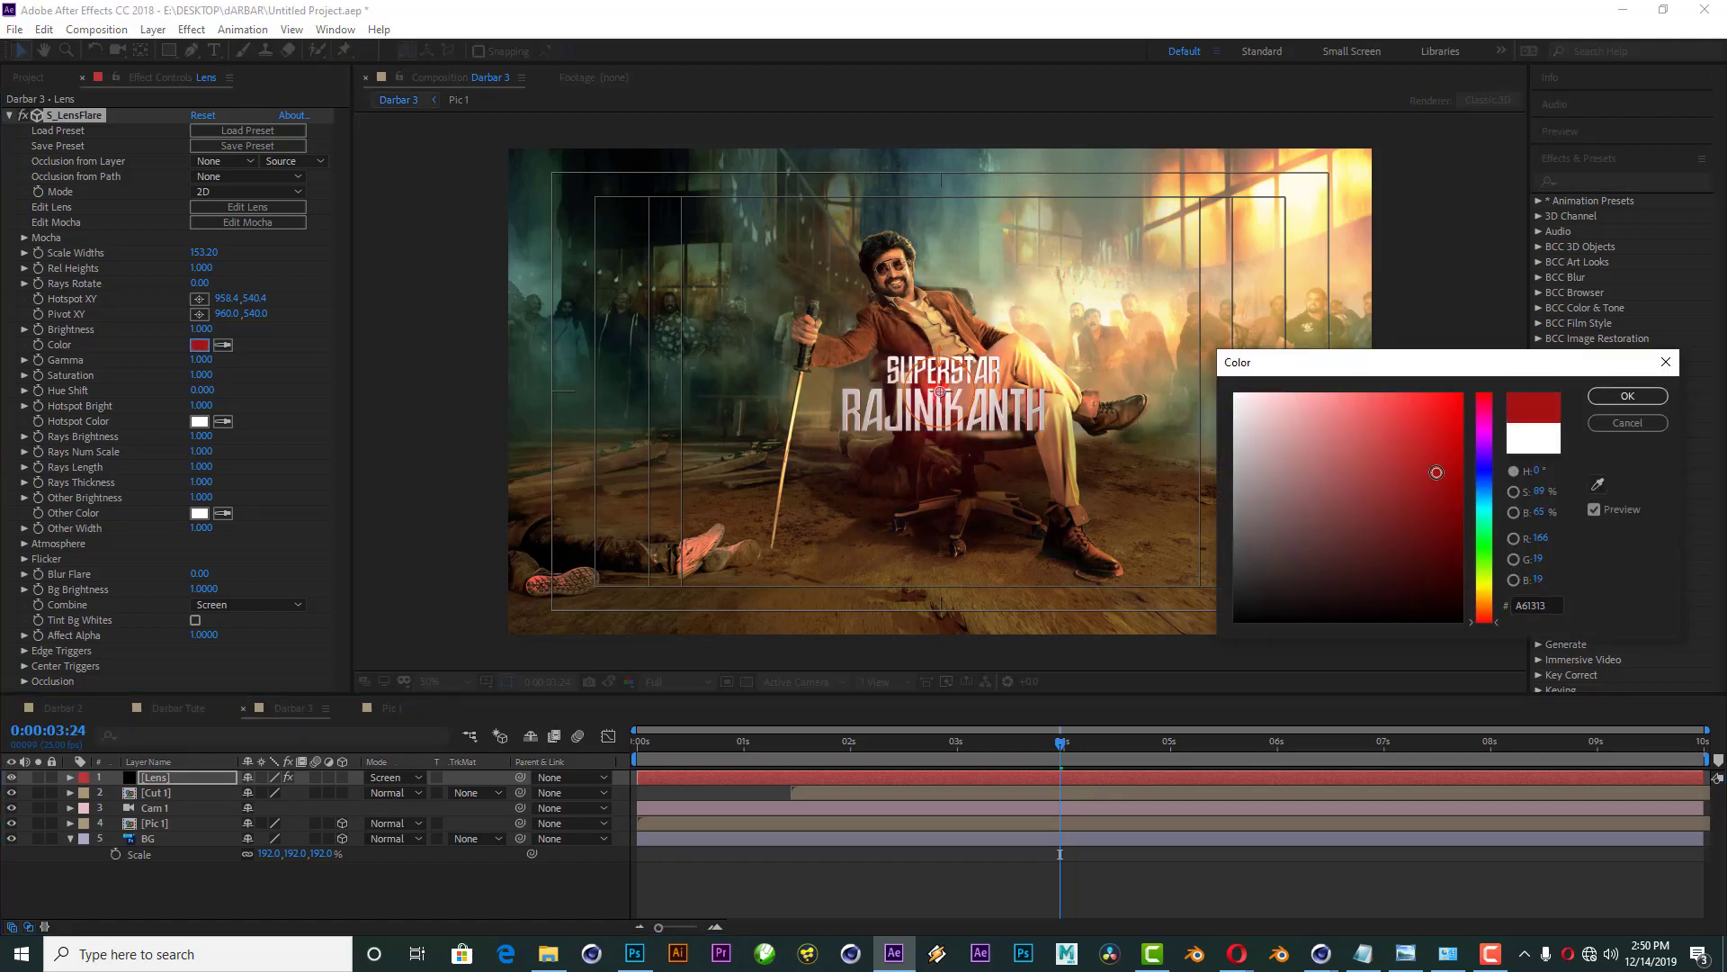
click(1628, 396)
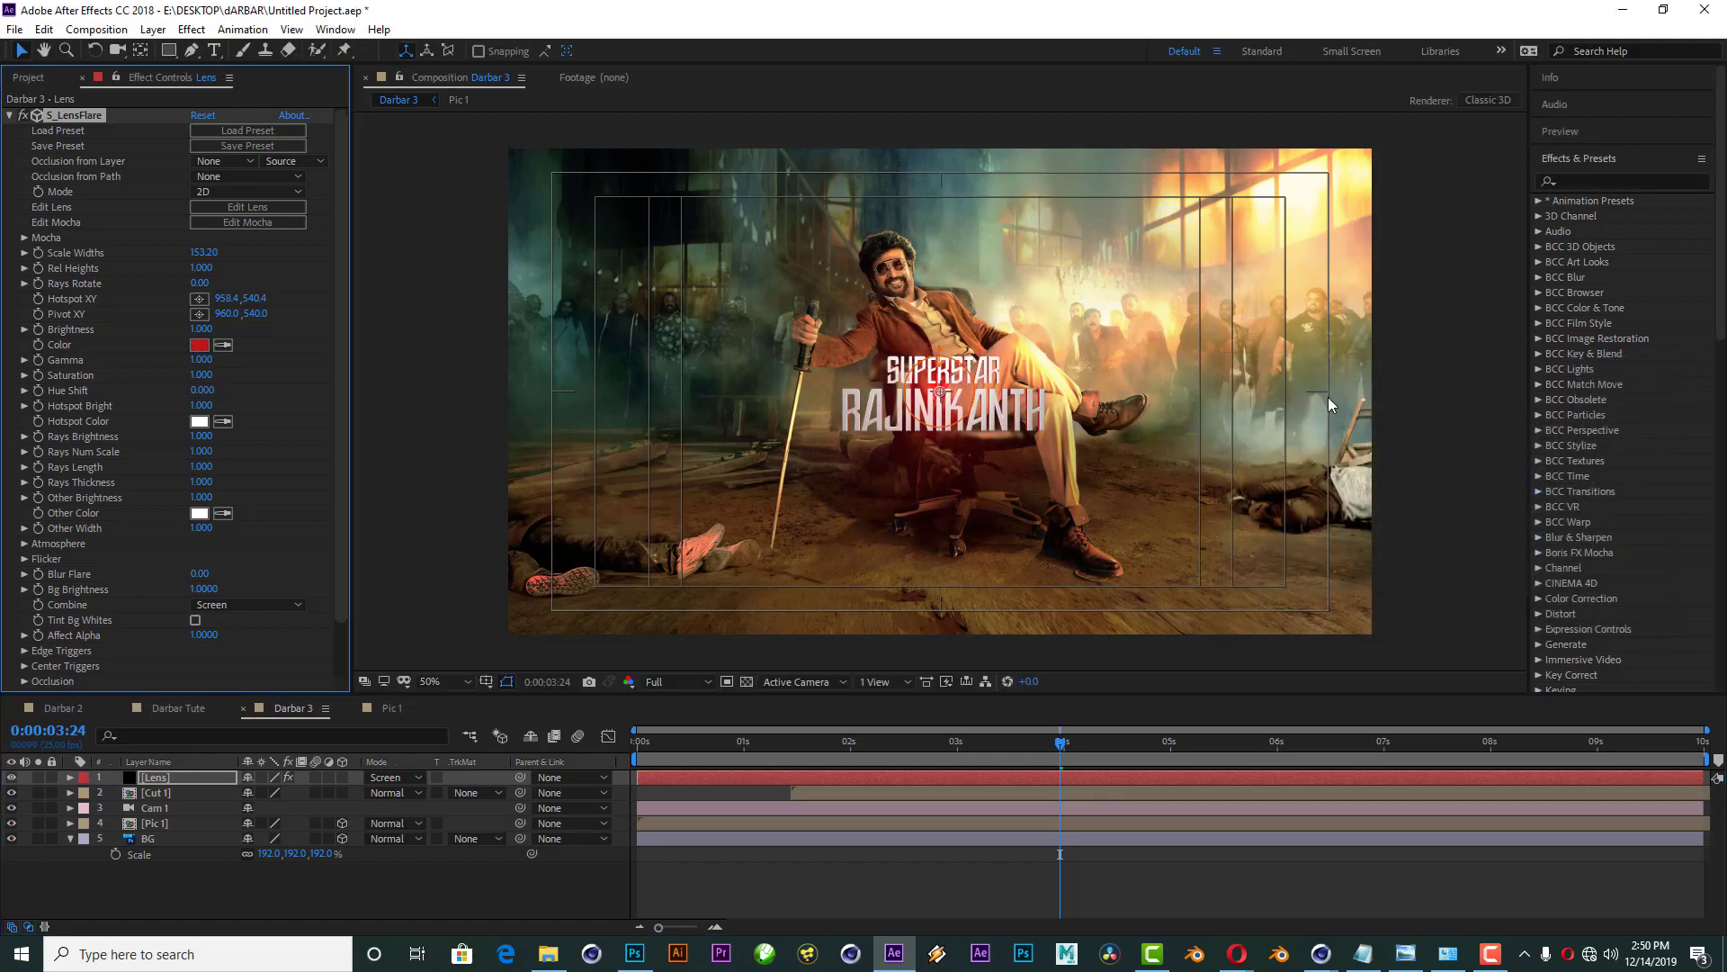
Step: Scrub the title animation from about one to two seconds and select the Lens layer
scroll(1006, 390, up, 2)
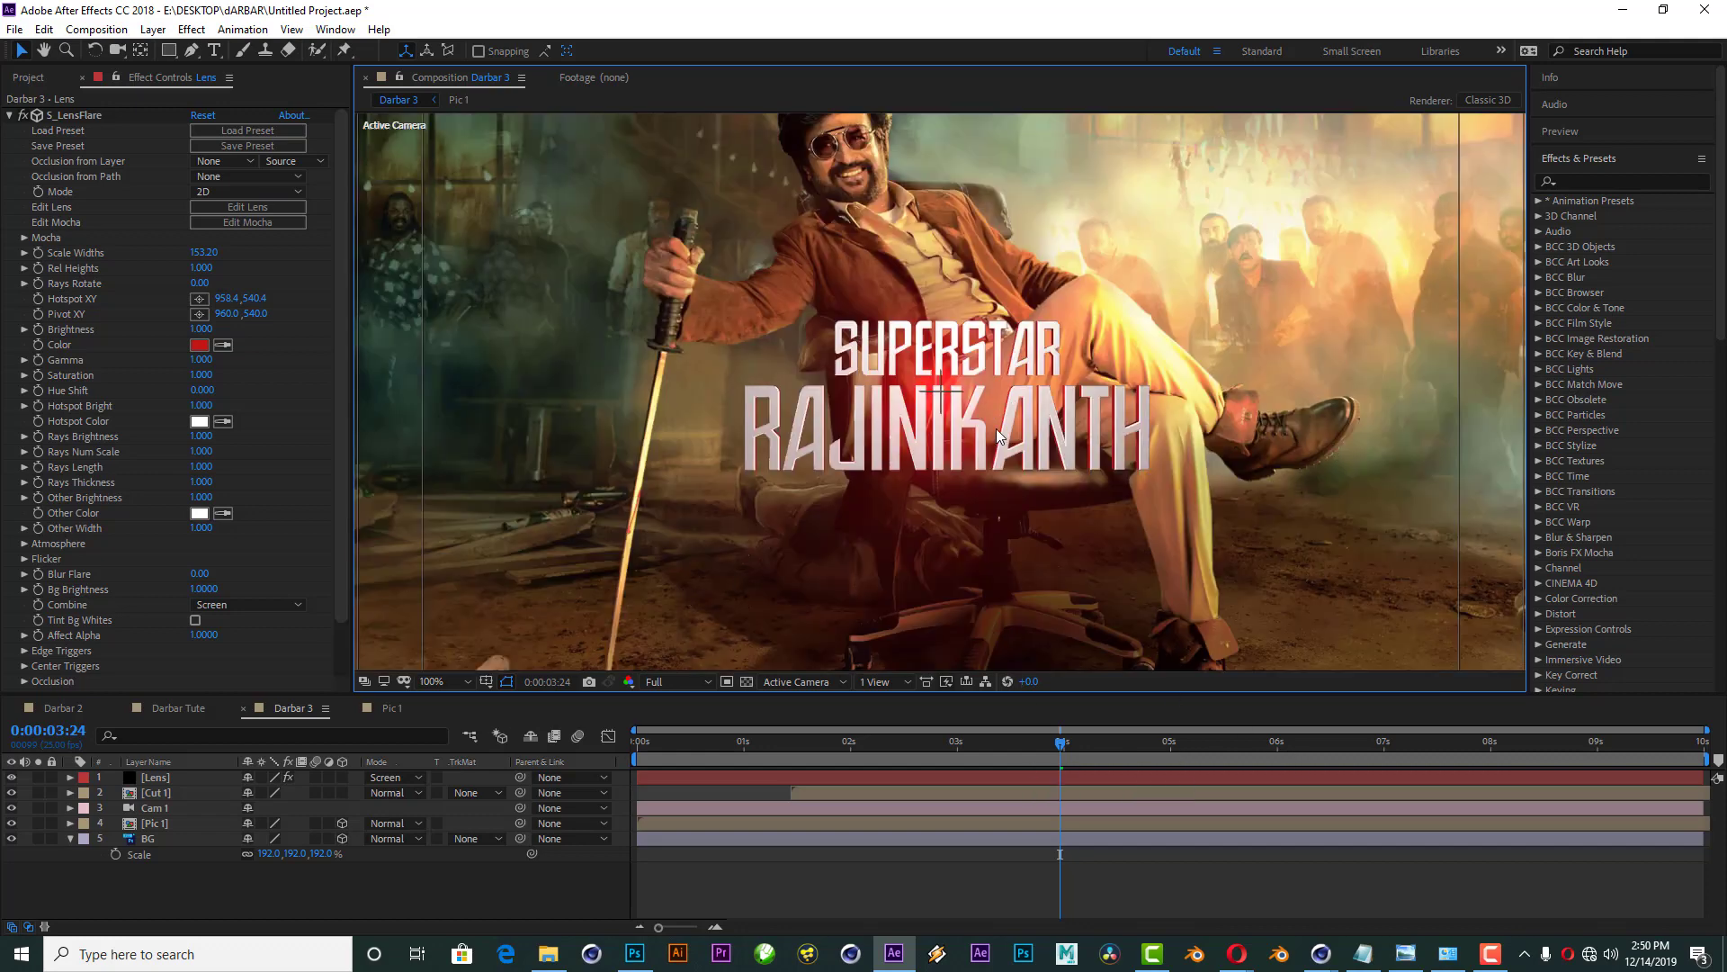
scroll(996, 428, down, 2)
click(763, 745)
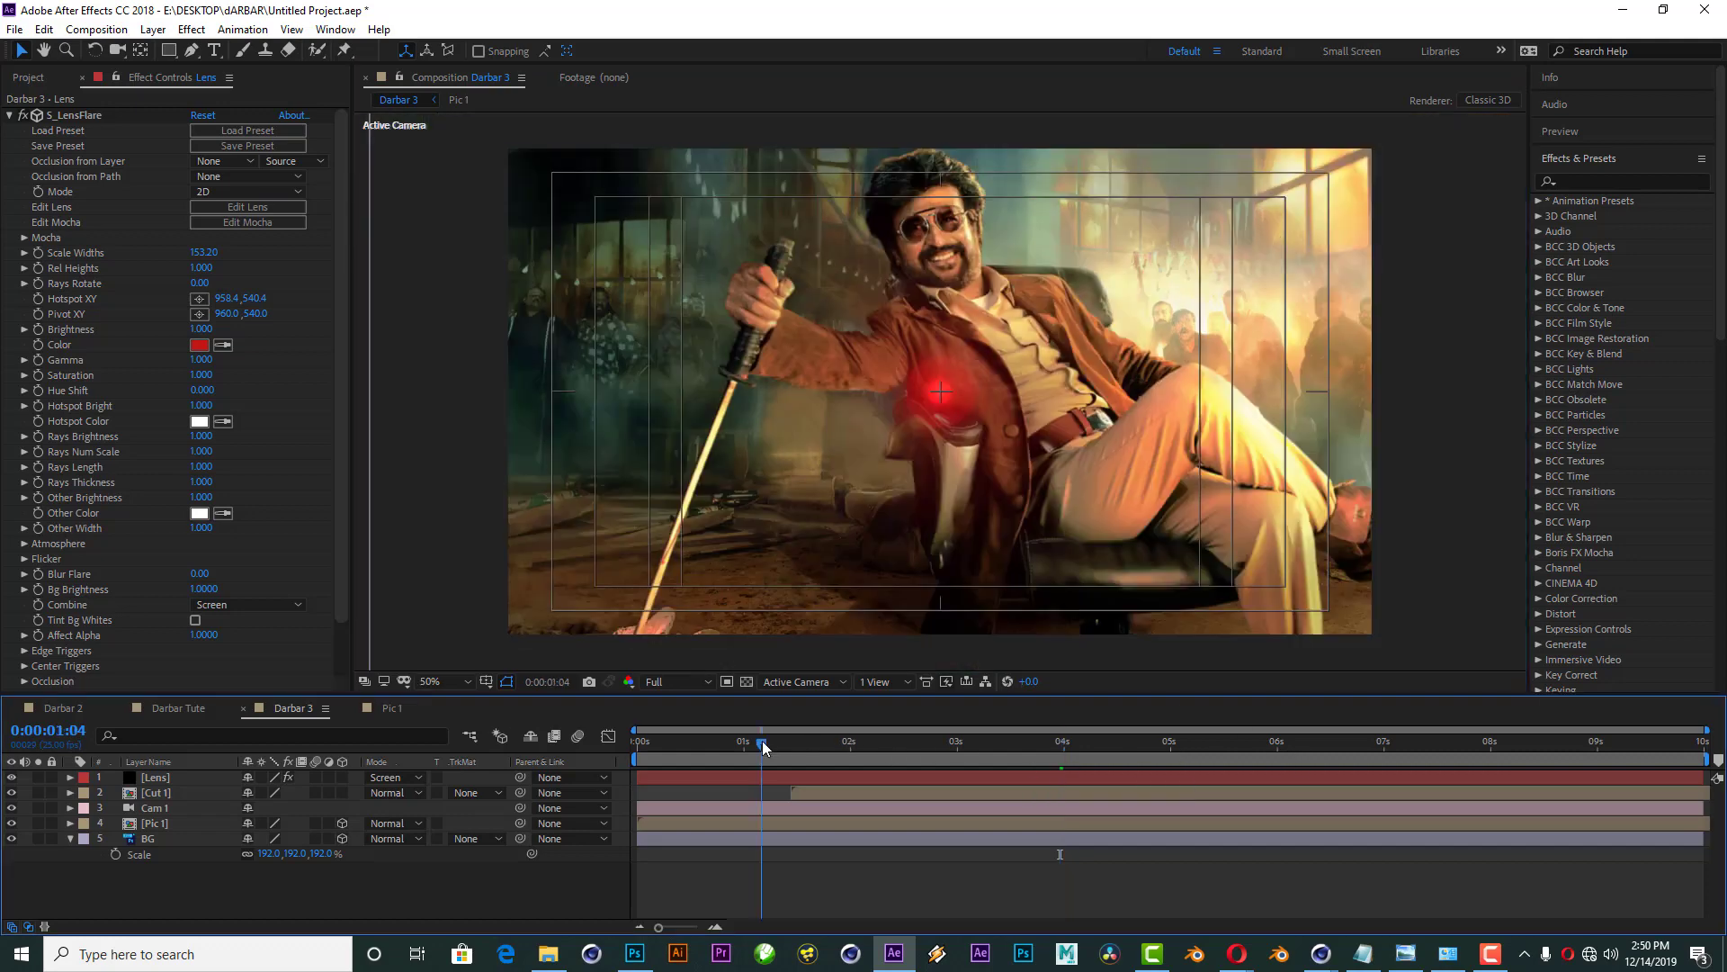
drag(763, 745, 871, 729)
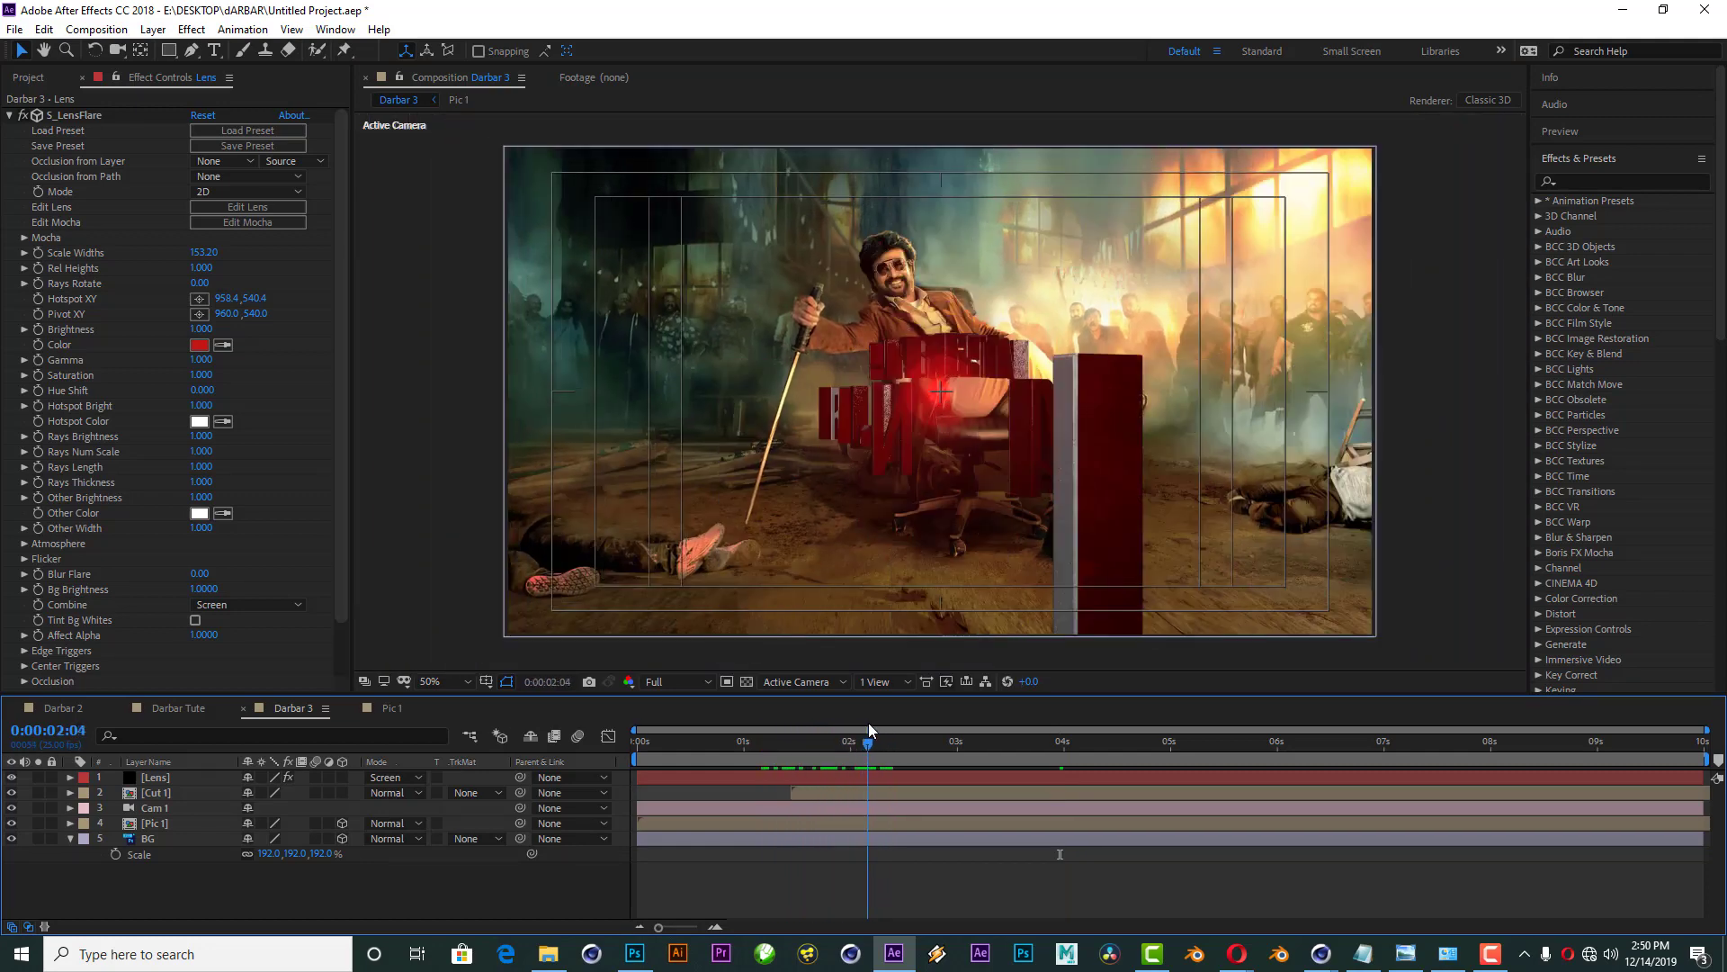
click(850, 777)
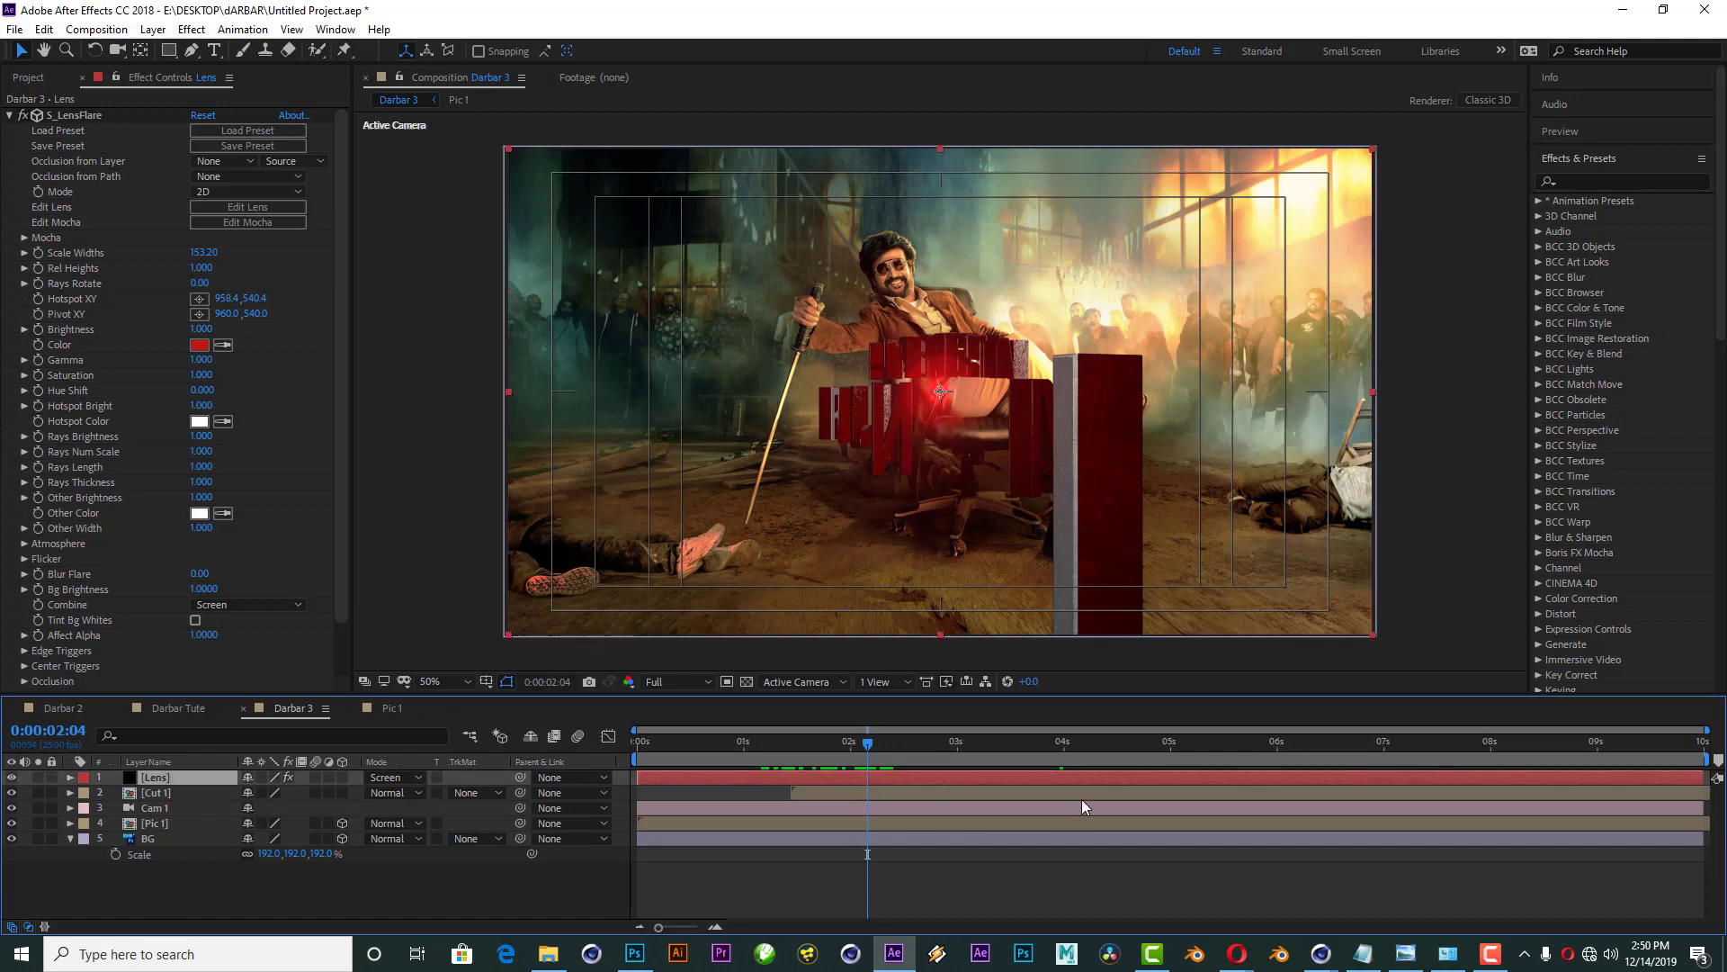
Step: Keyframe Scale Widths, enlarge it to 603.20 at 2:08, and lighten the flare's red
click(36, 251)
key(u)
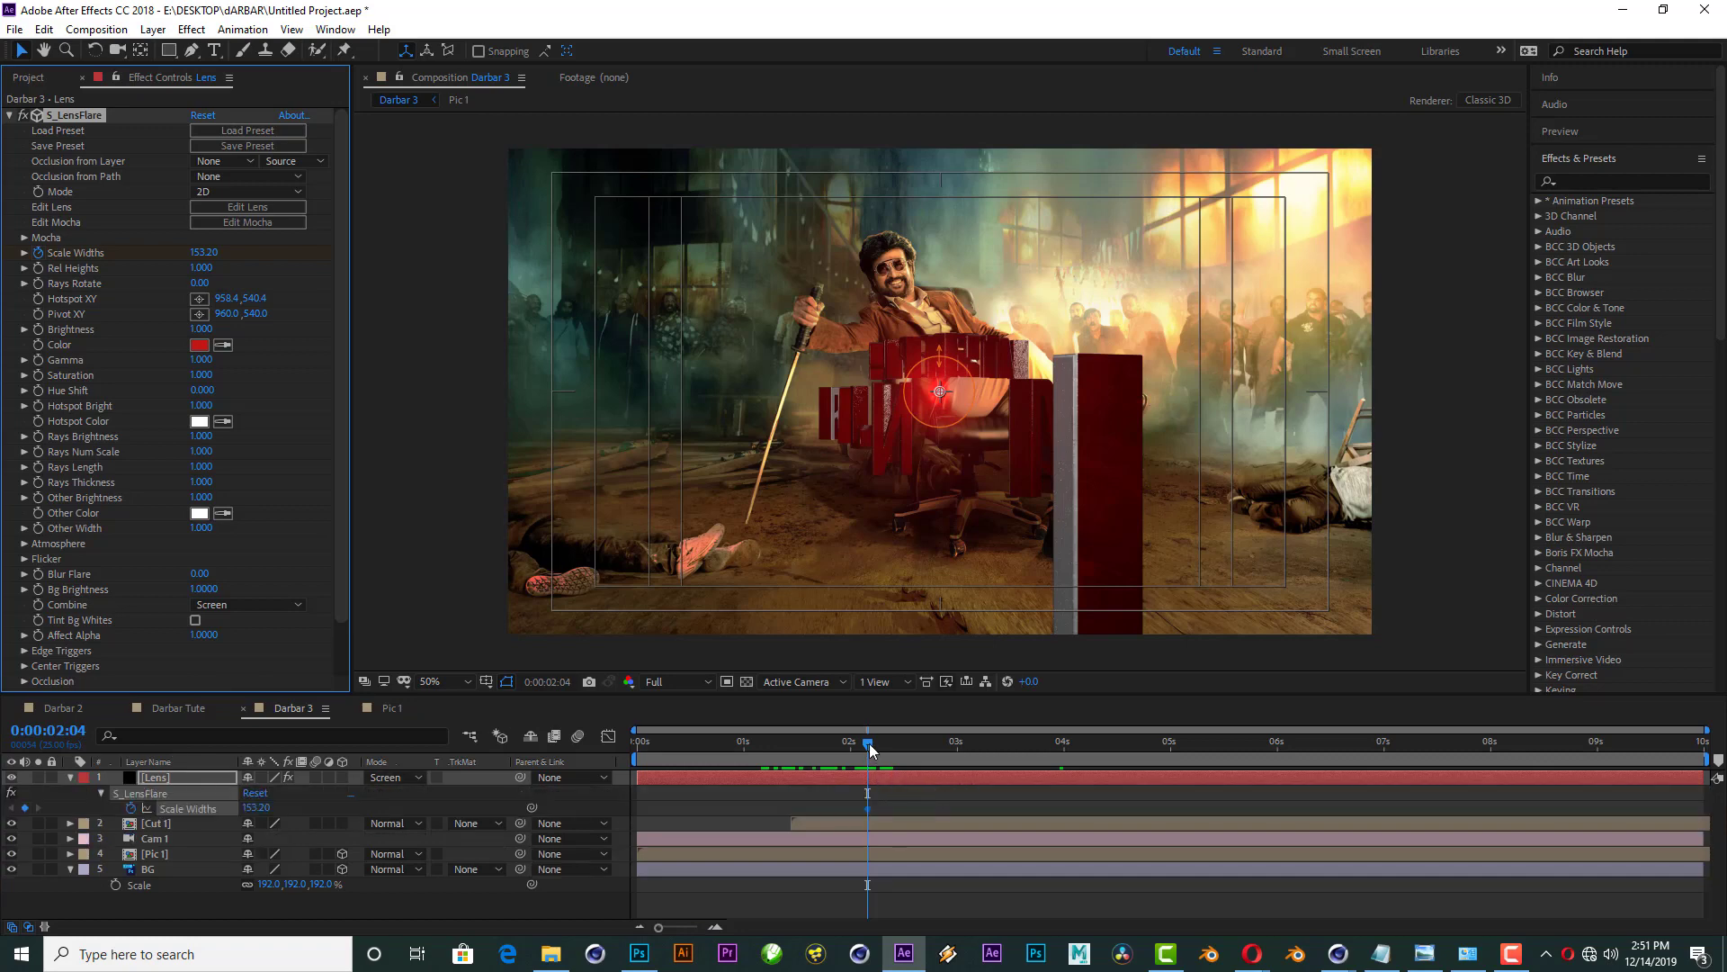
drag(869, 743, 885, 743)
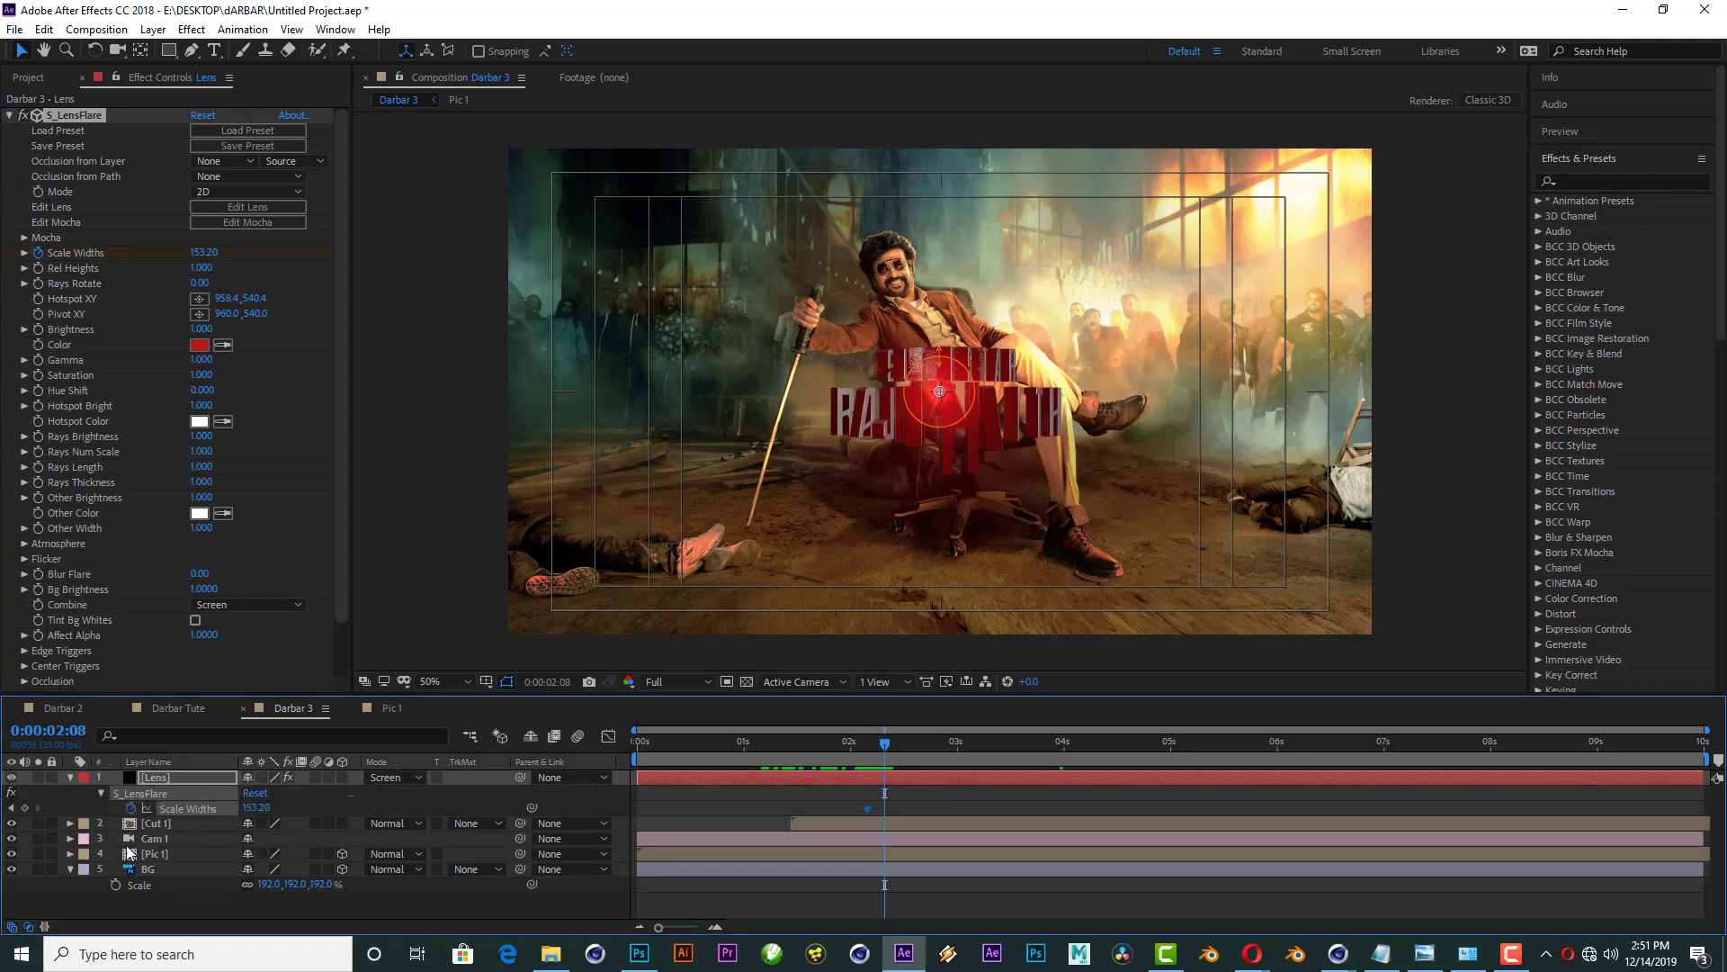
mouse_move(265, 812)
mouse_down()
mouse_move(289, 801)
mouse_move(102, 258)
mouse_up()
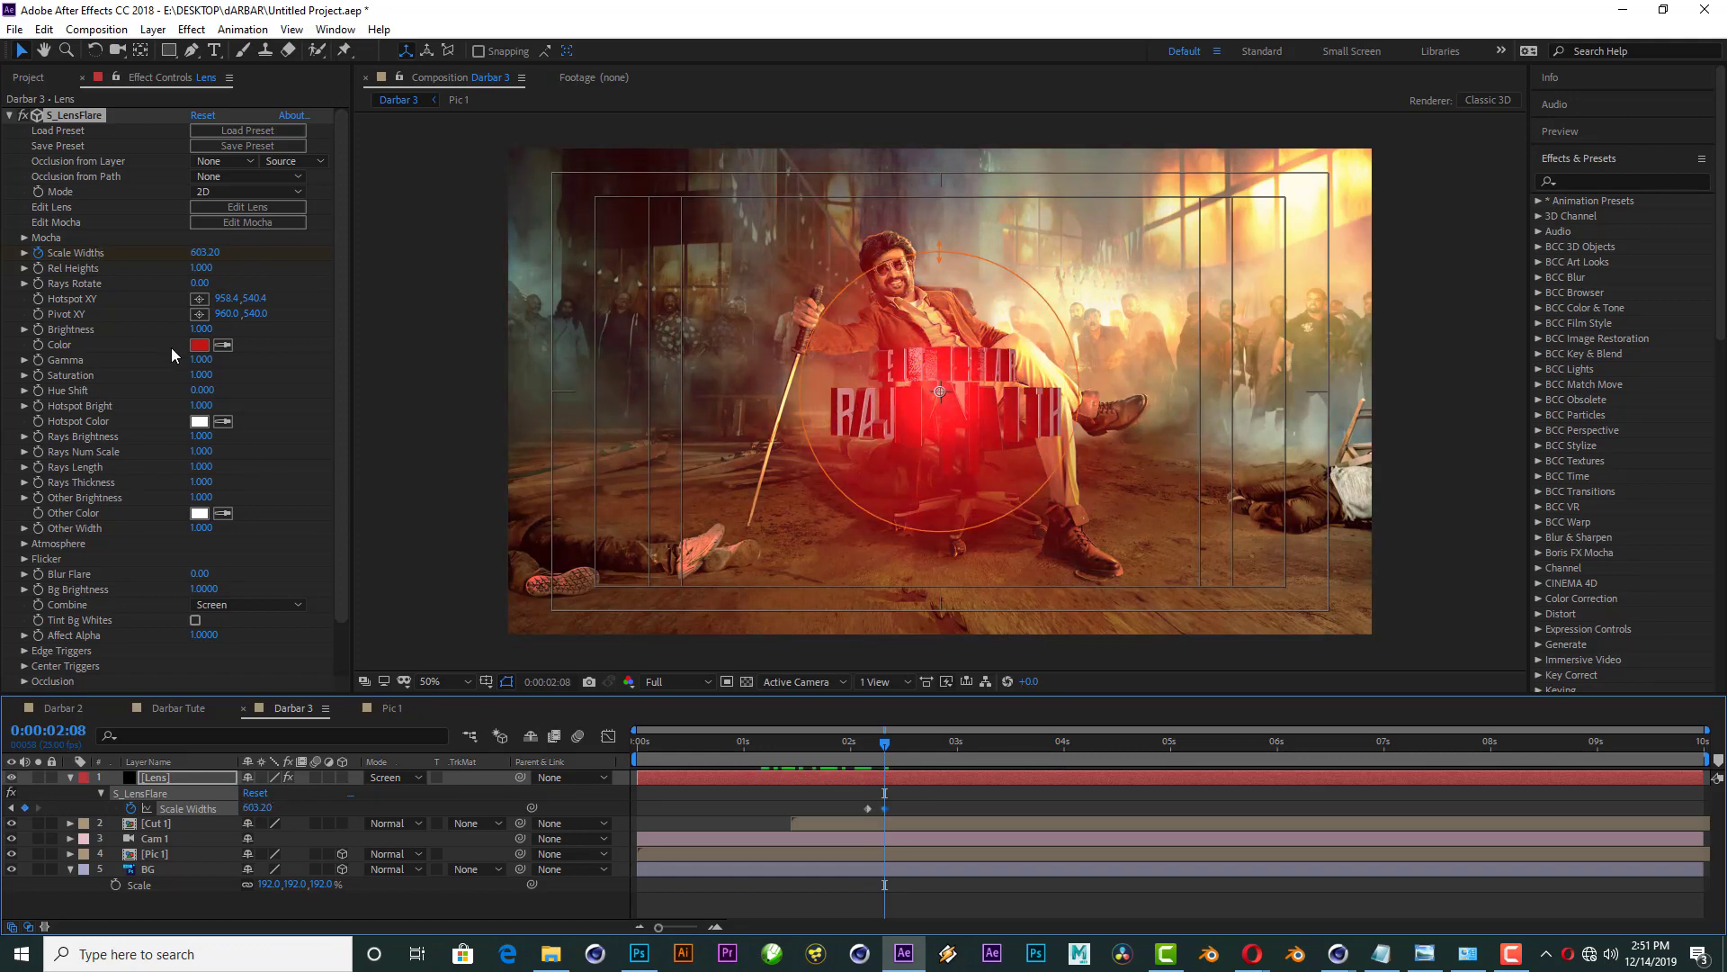
click(198, 345)
mouse_move(1383, 424)
mouse_down()
mouse_move(1413, 398)
mouse_move(1382, 405)
mouse_move(1388, 420)
mouse_up()
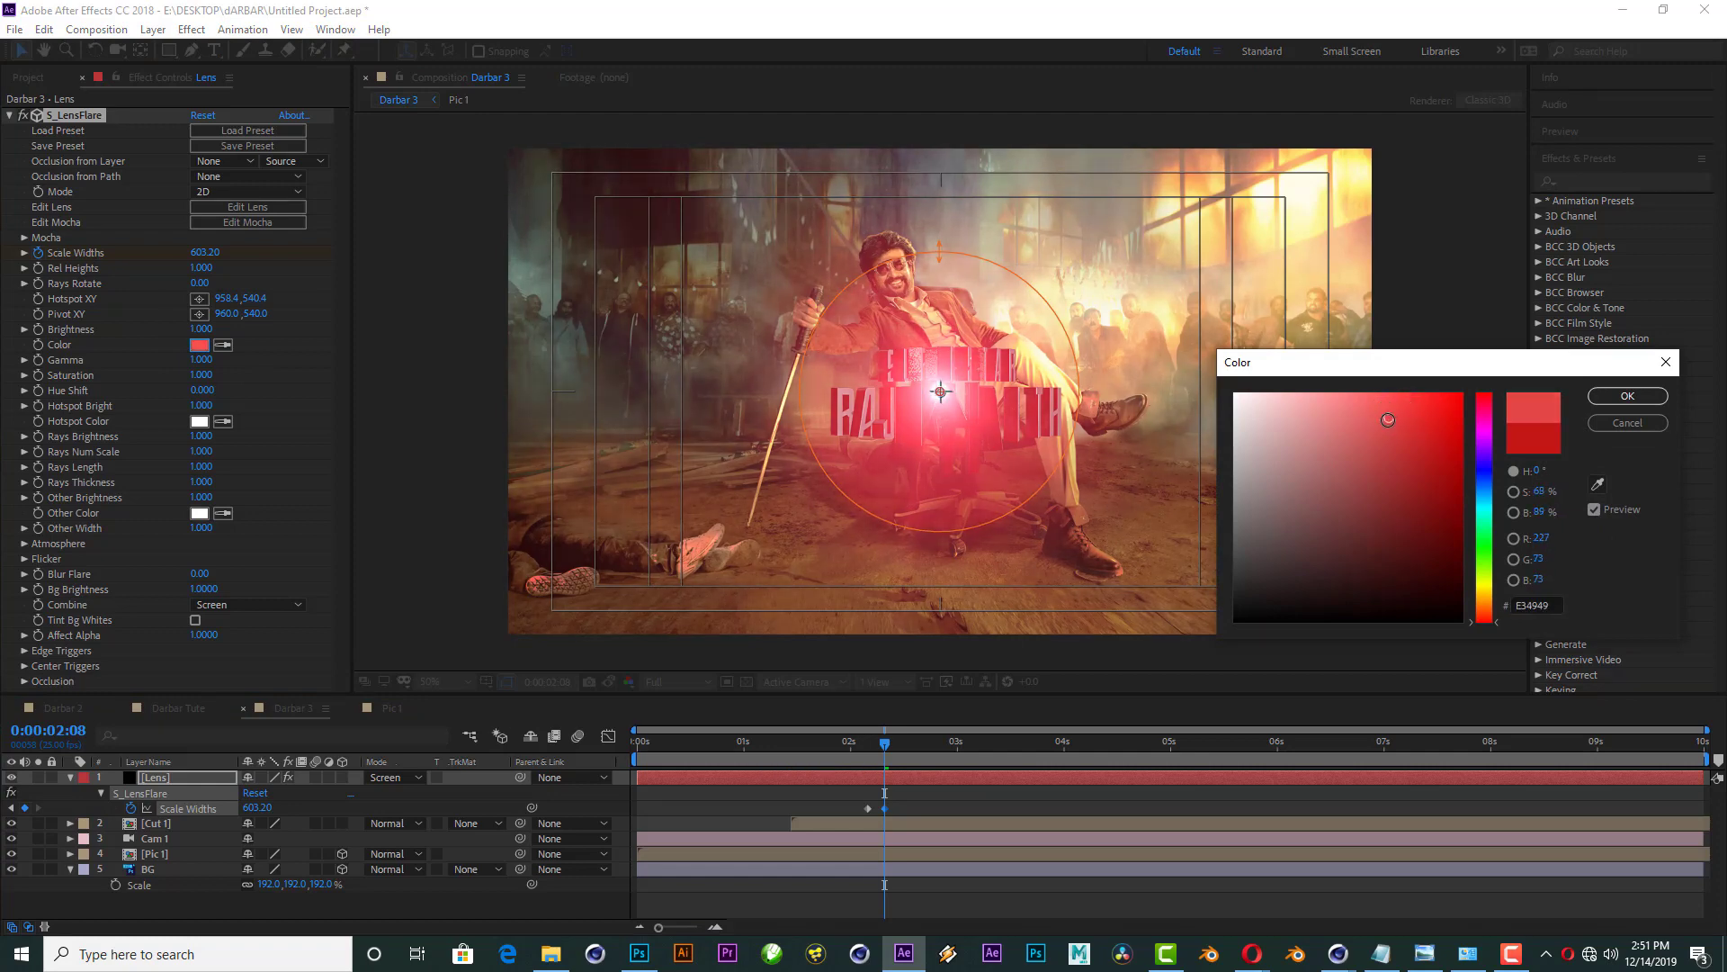
click(1615, 397)
Step: Paste a 153.20 Scale Widths keyframe at 2:12 and set the 2:04 keyframe to 10
drag(886, 743, 902, 743)
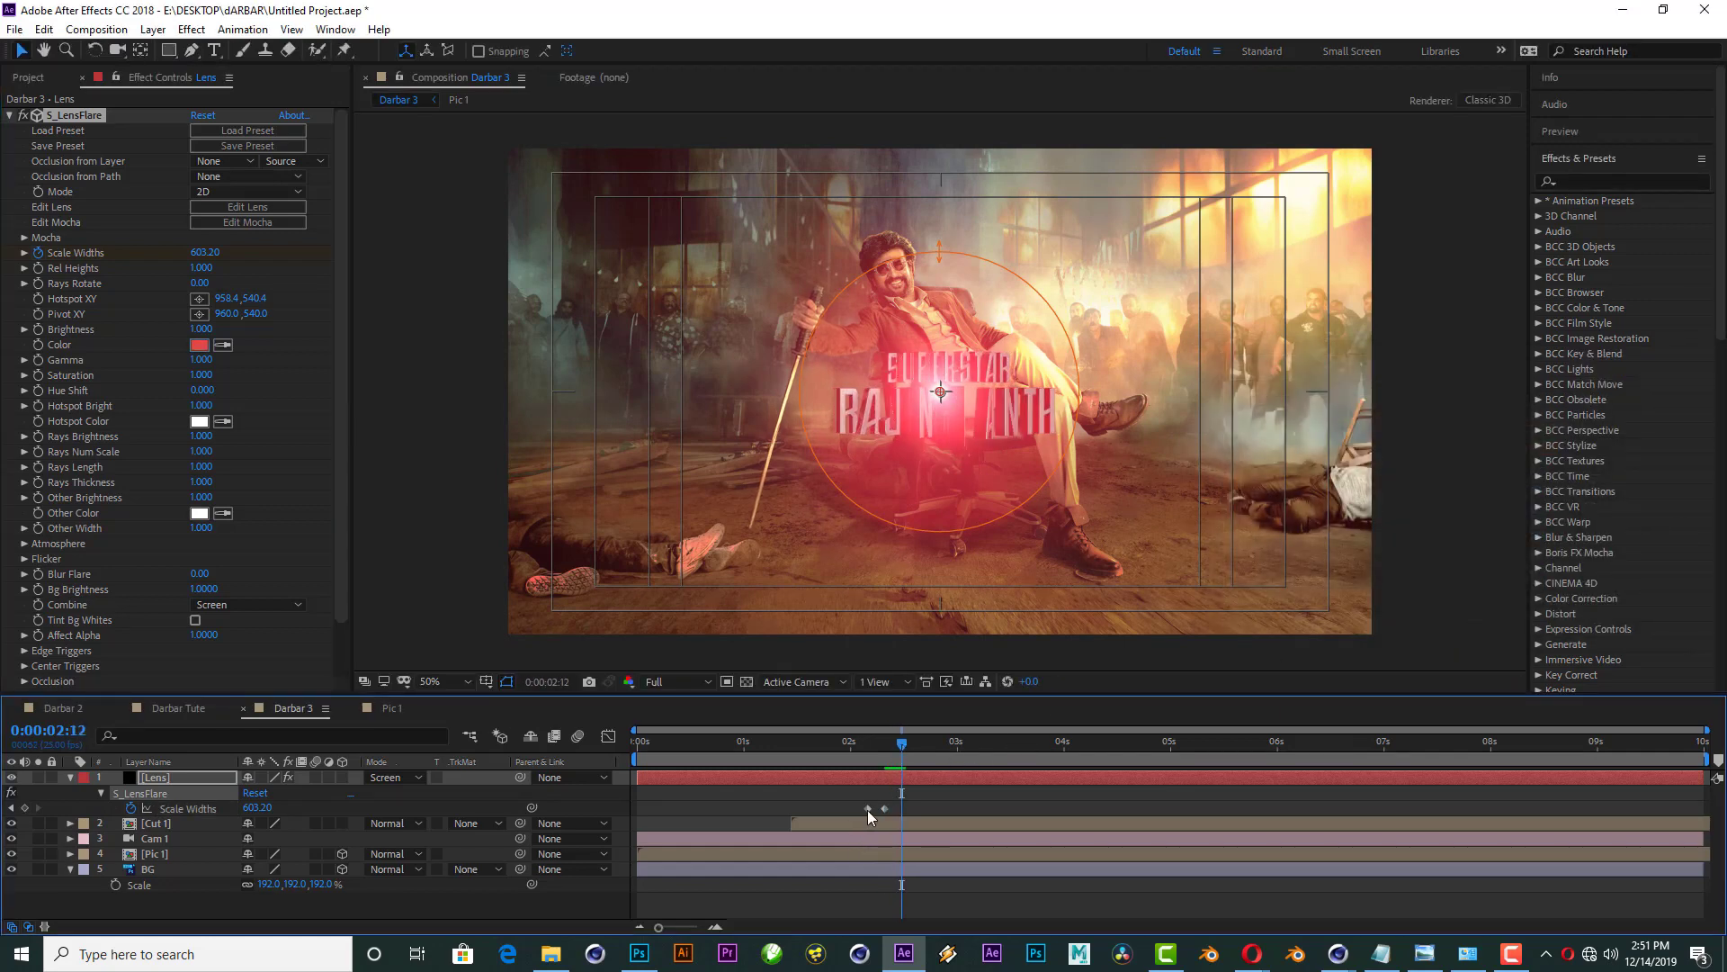
key(ctrl+c)
key(ctrl+v)
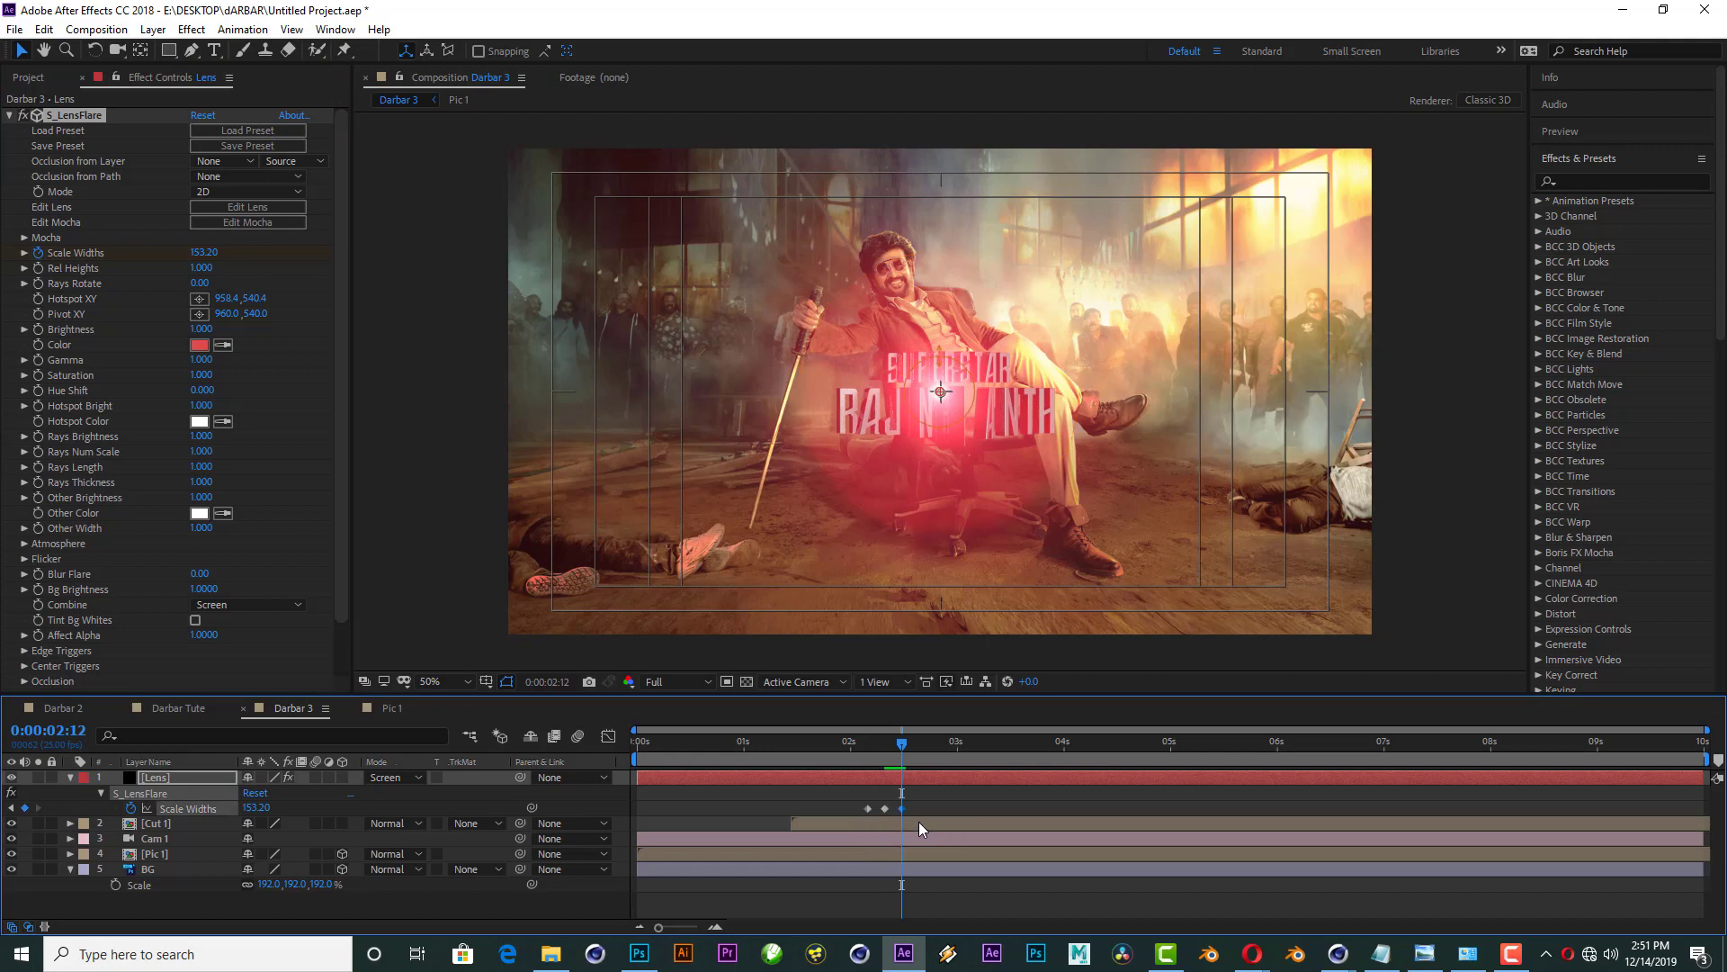
click(867, 744)
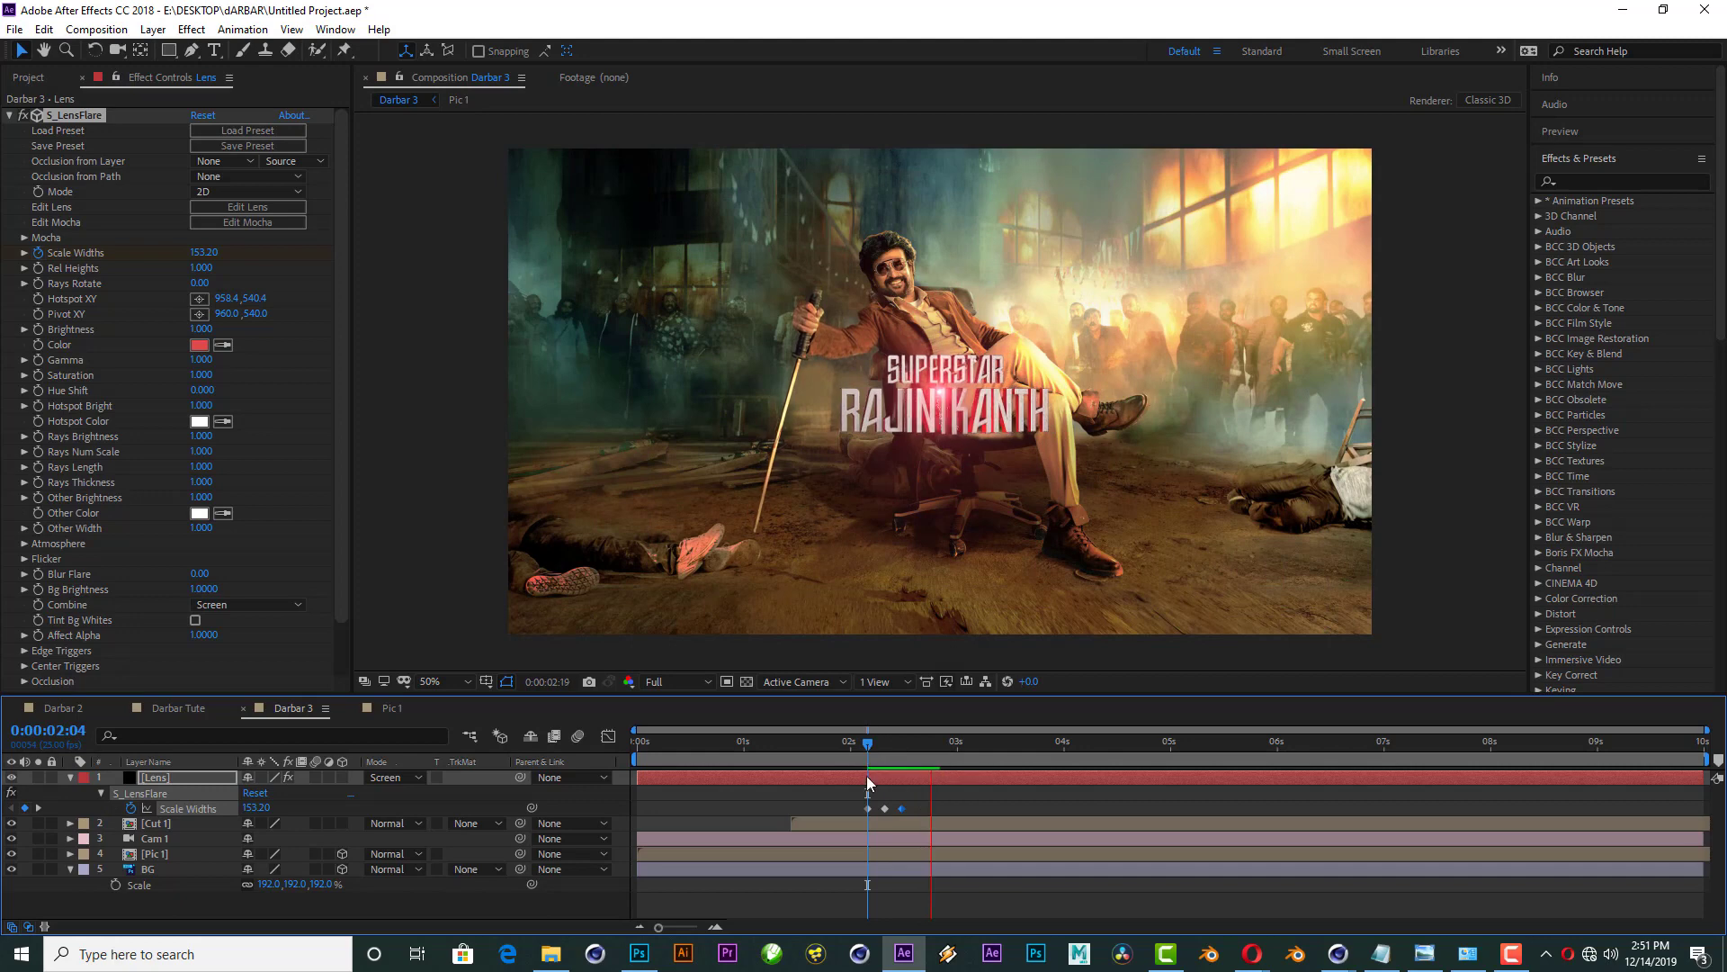
click(872, 753)
click(869, 760)
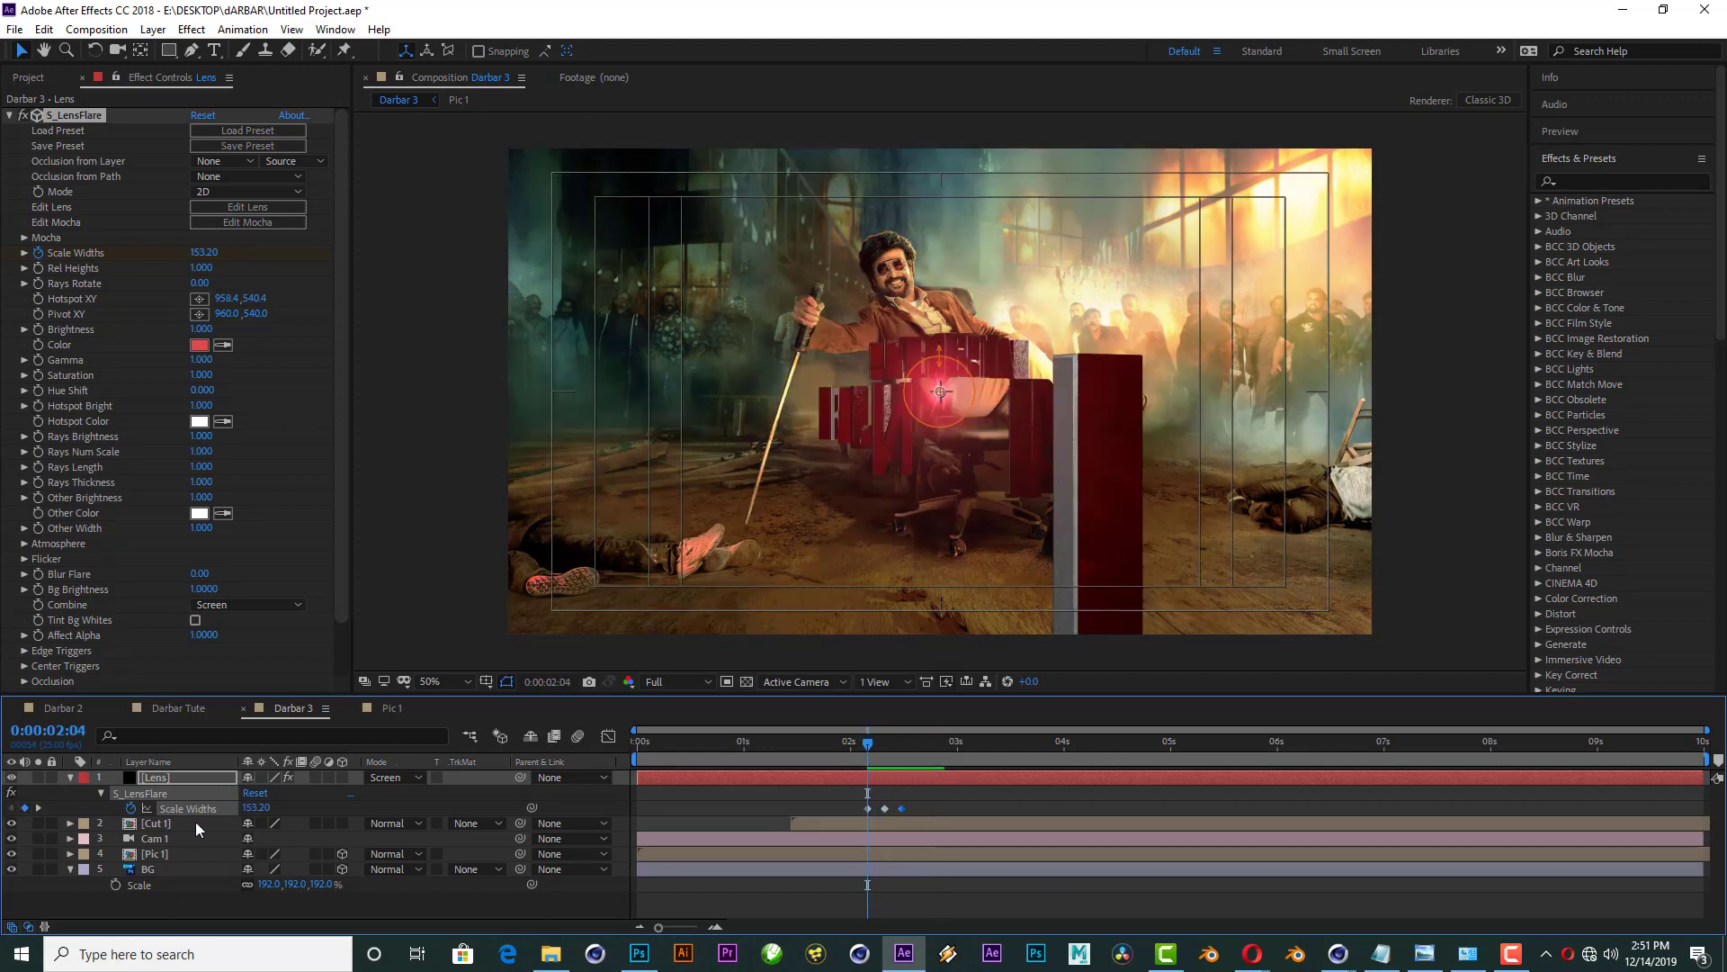
click(256, 807)
text(10)
key(Return)
Step: Preview the flare burst, move the first keyframe one frame earlier, and review the animation
key(space)
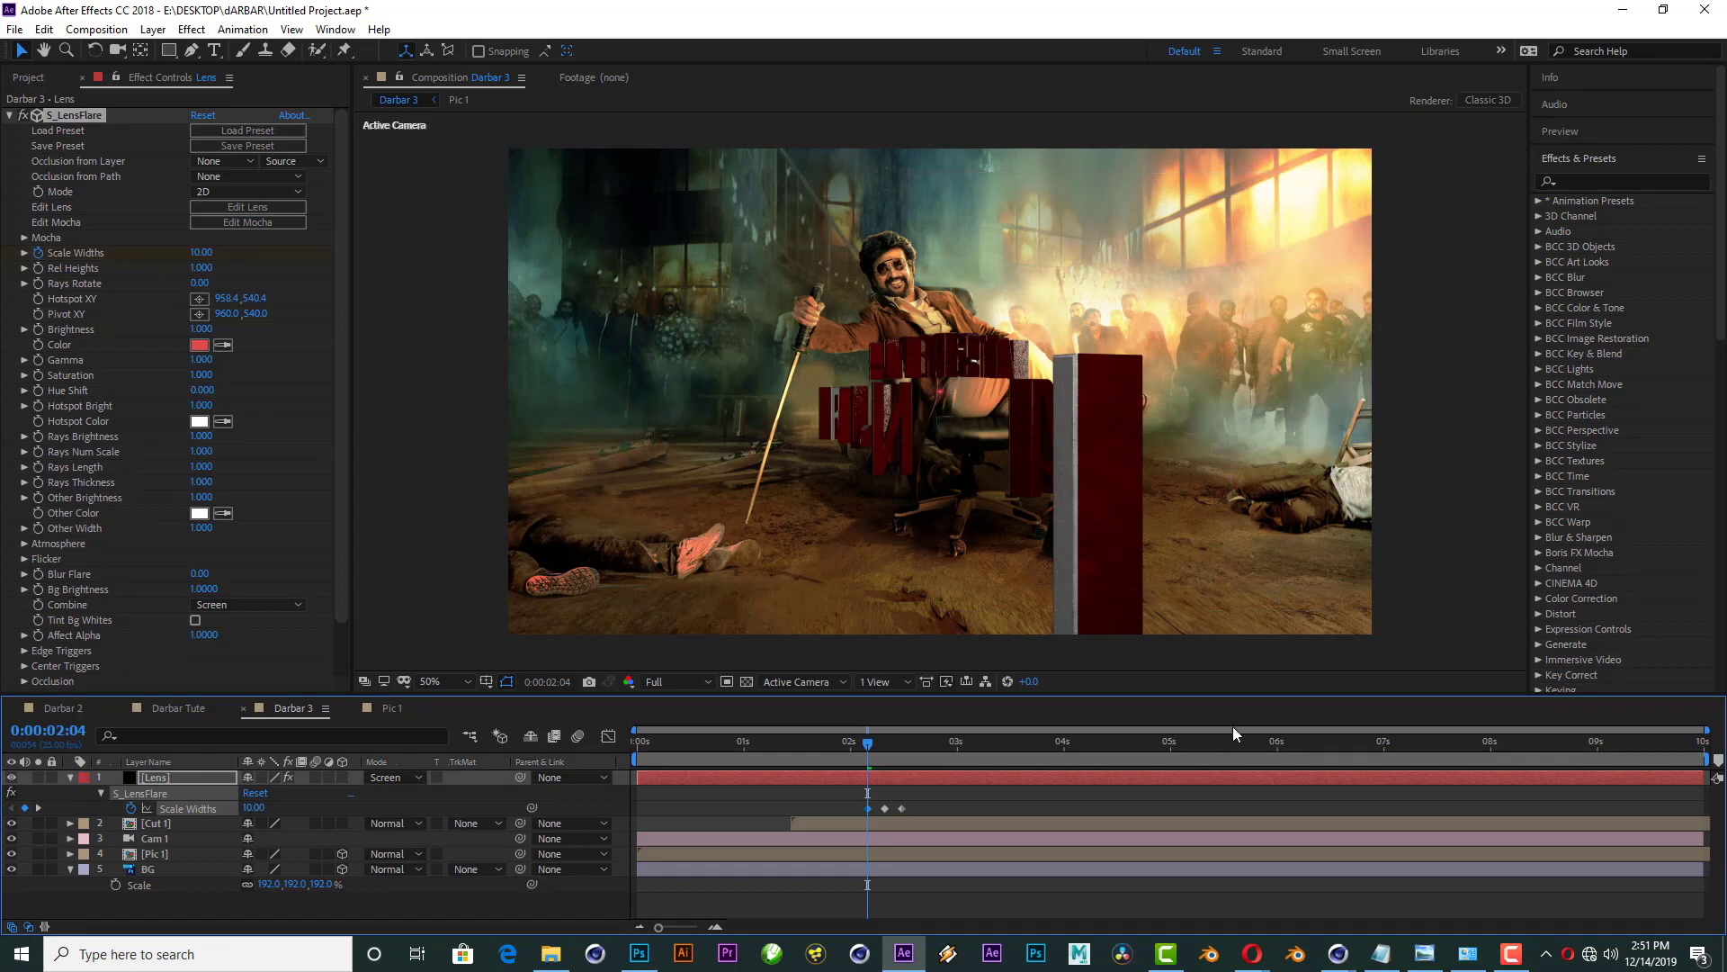
key(space)
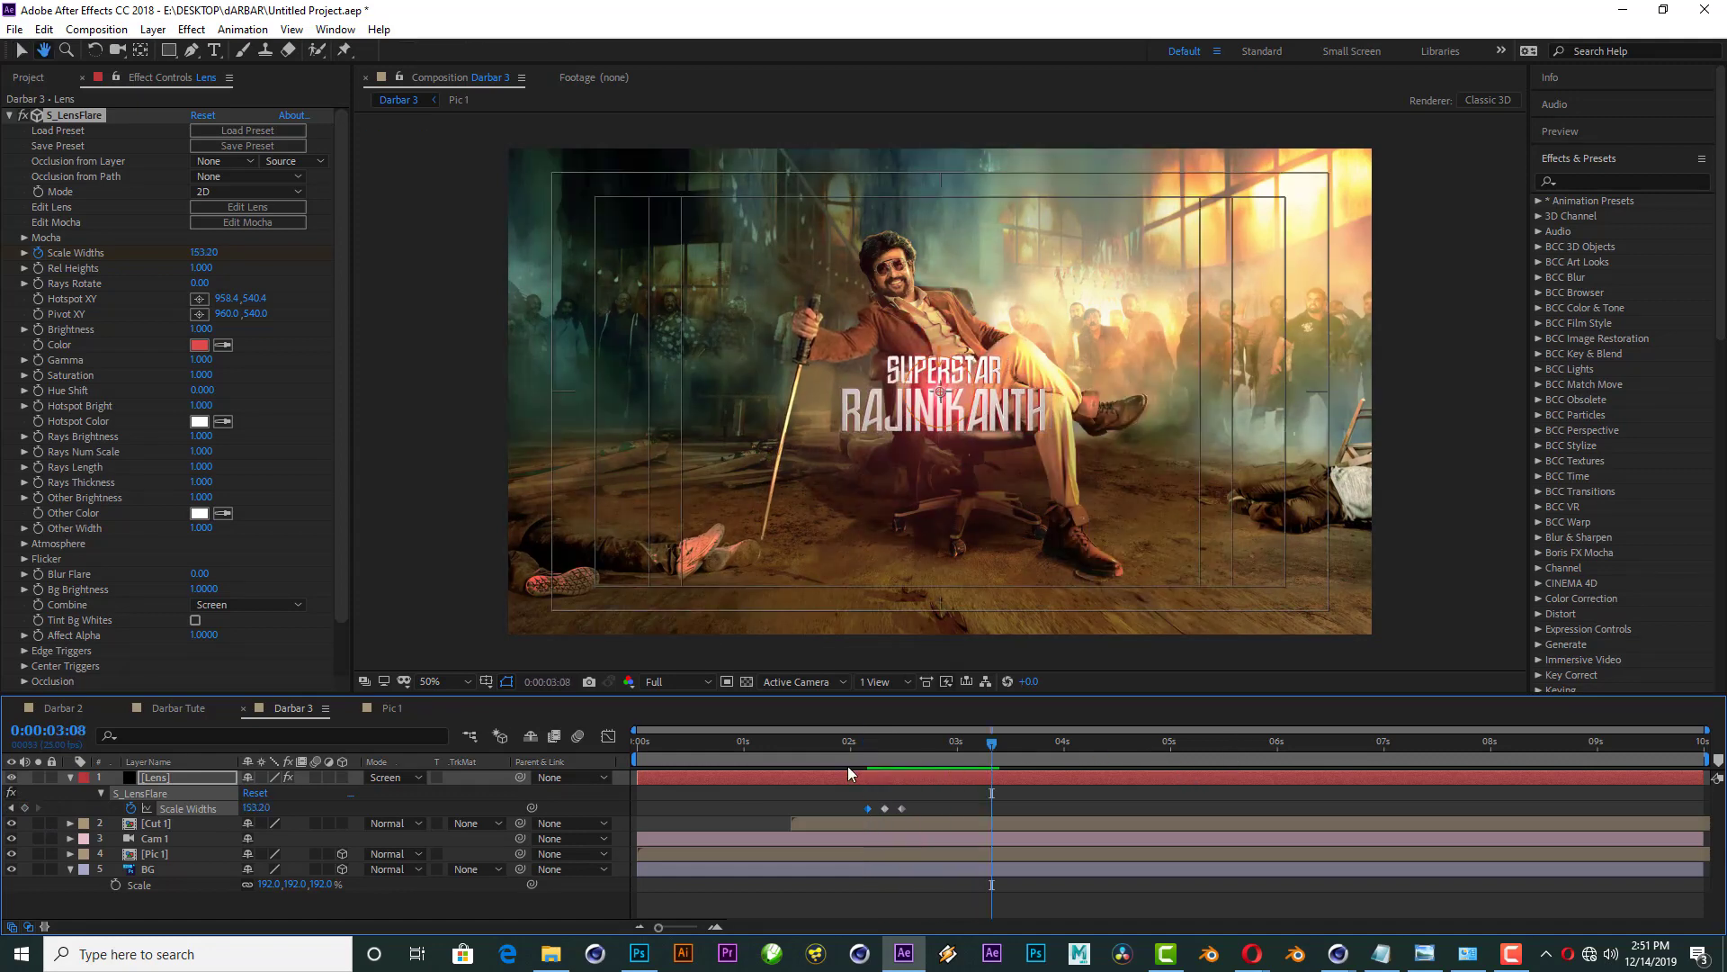
drag(878, 747, 857, 750)
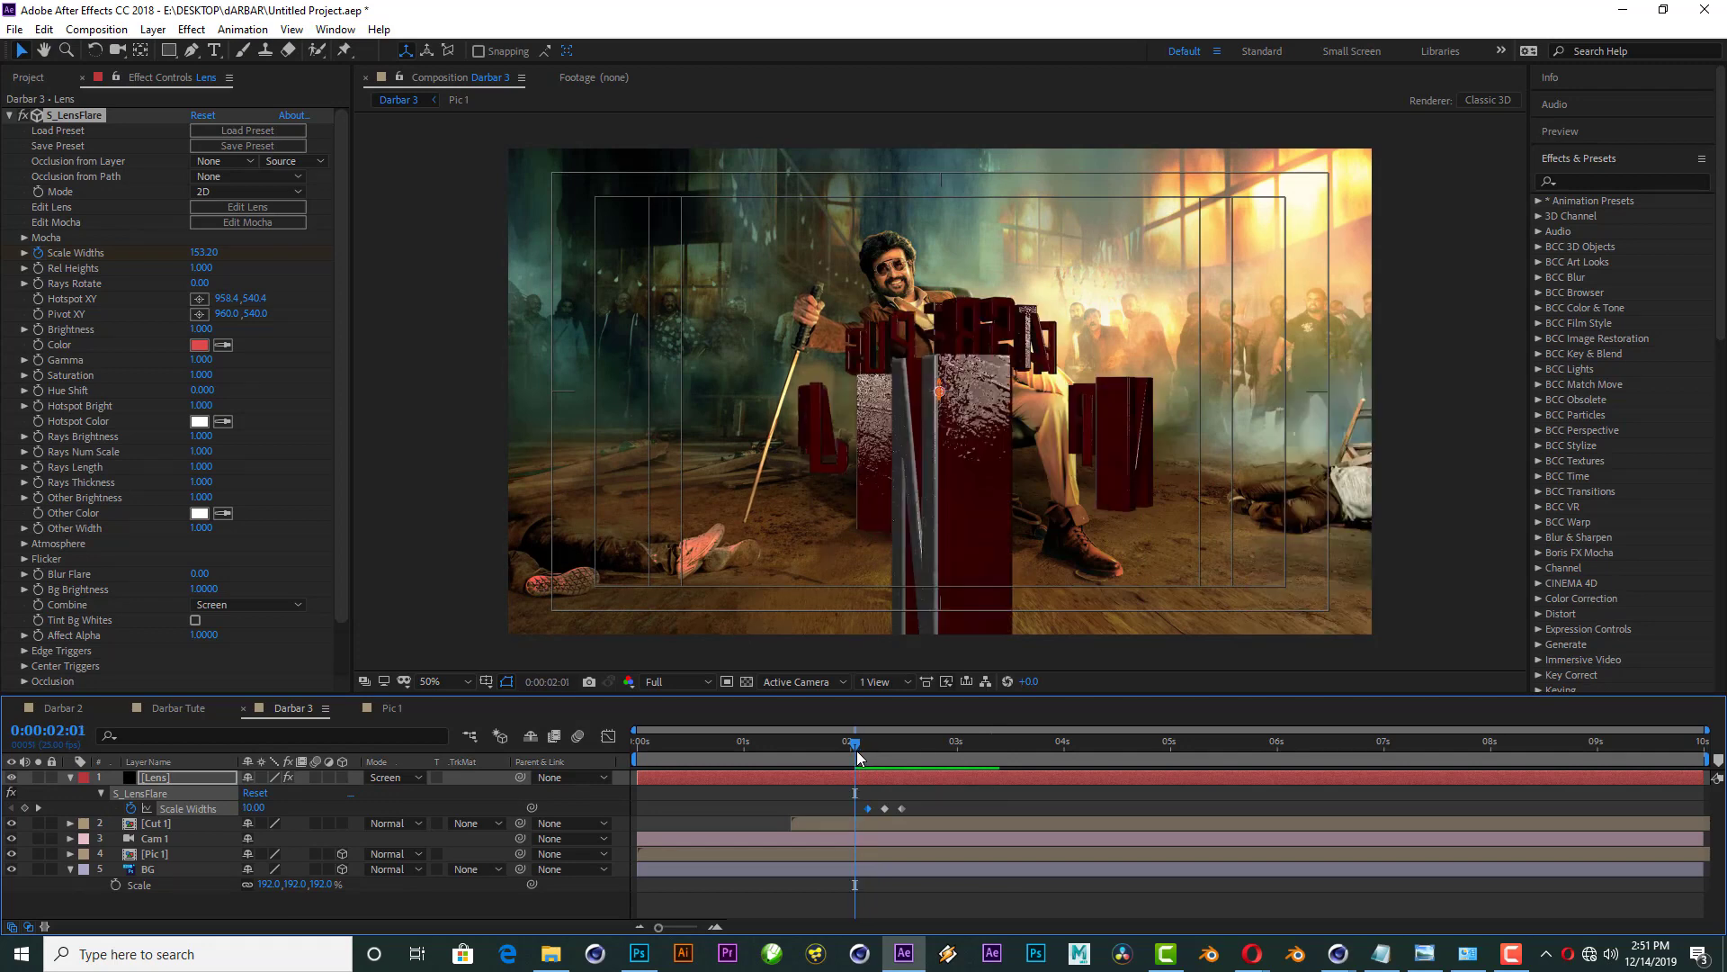
drag(868, 808, 856, 809)
key(space)
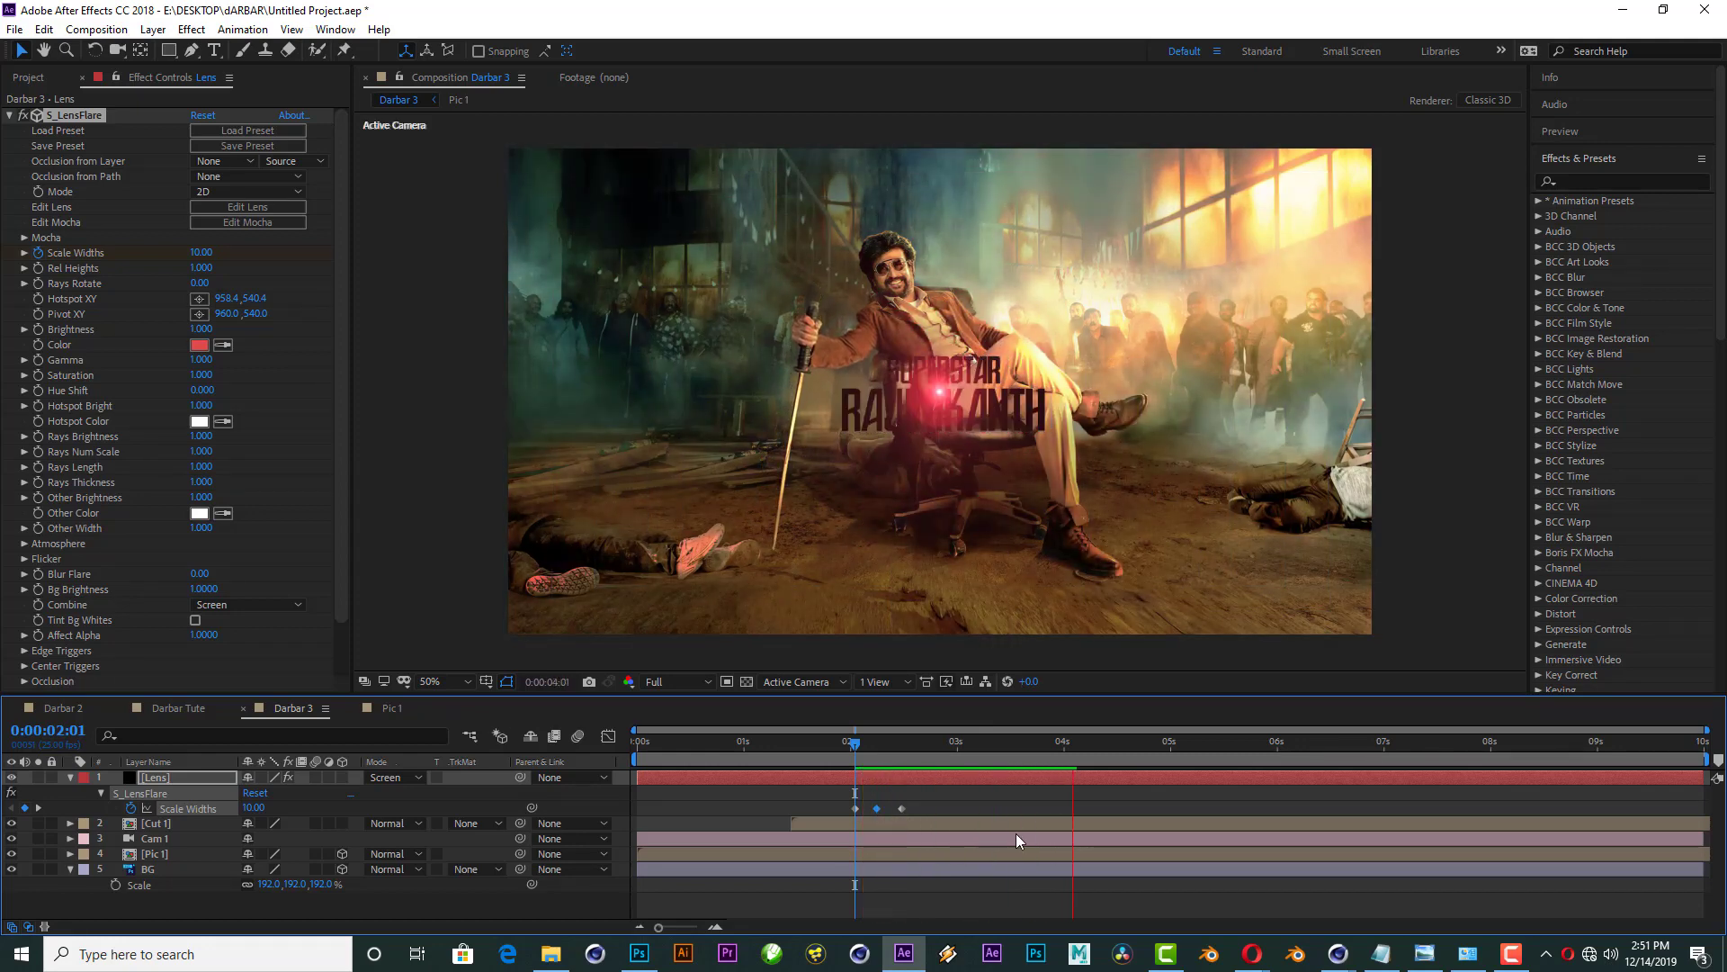
key(space)
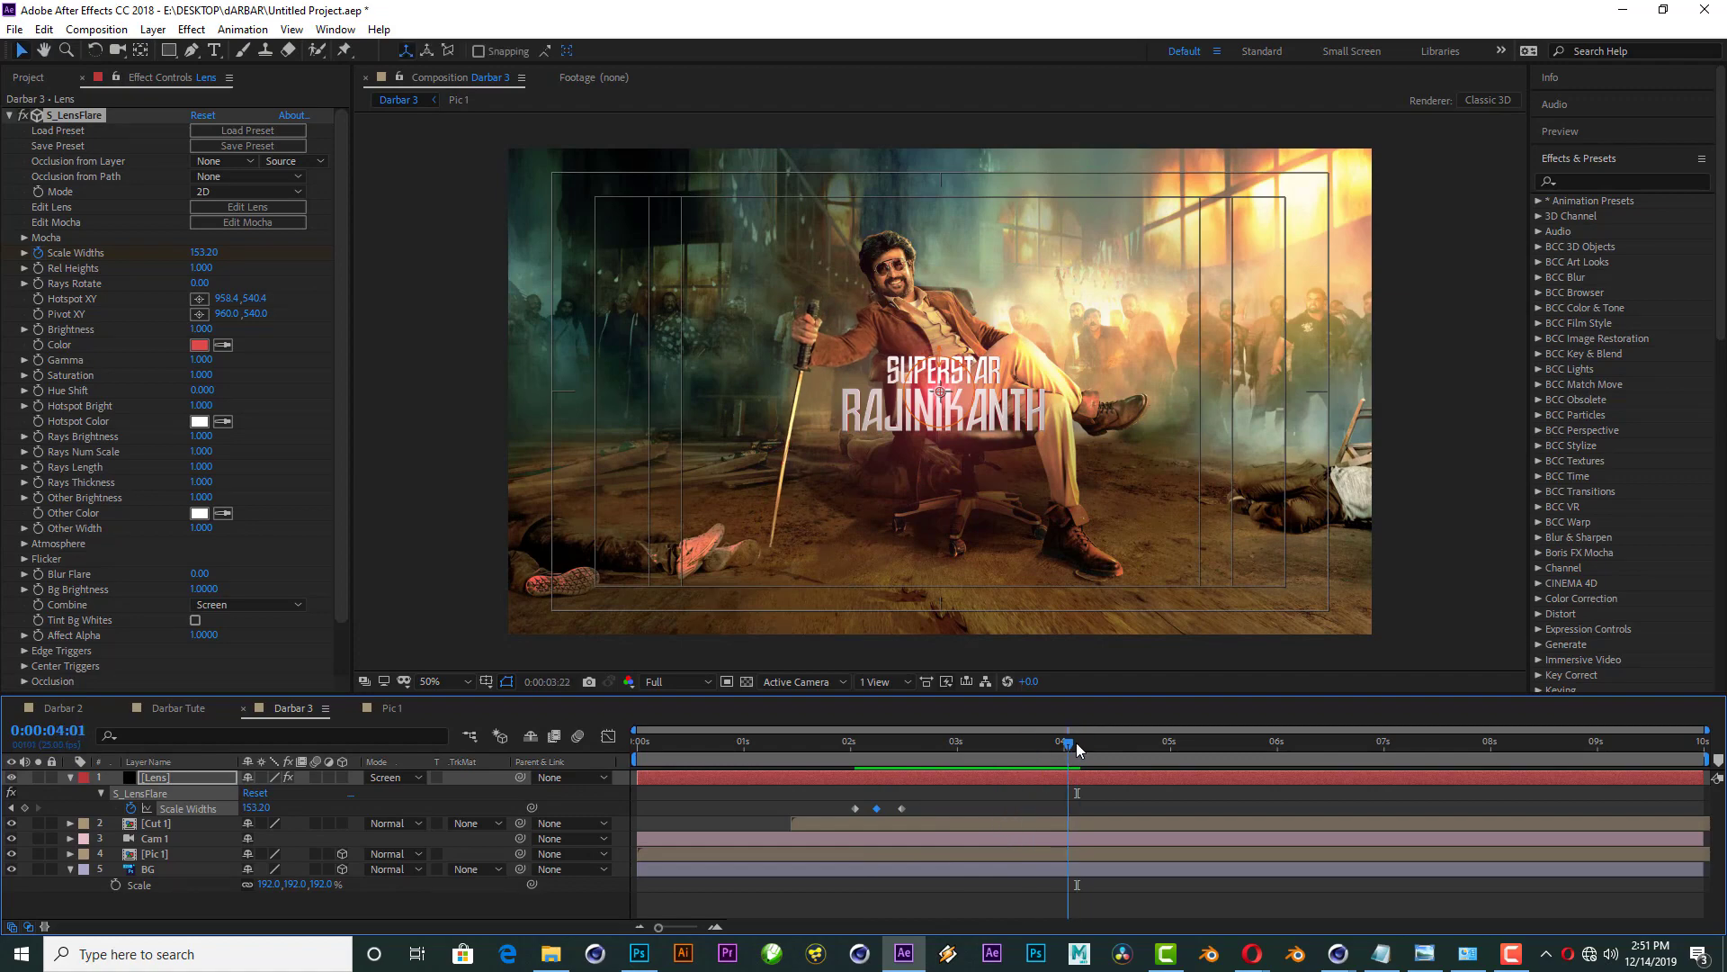
drag(1076, 742, 856, 759)
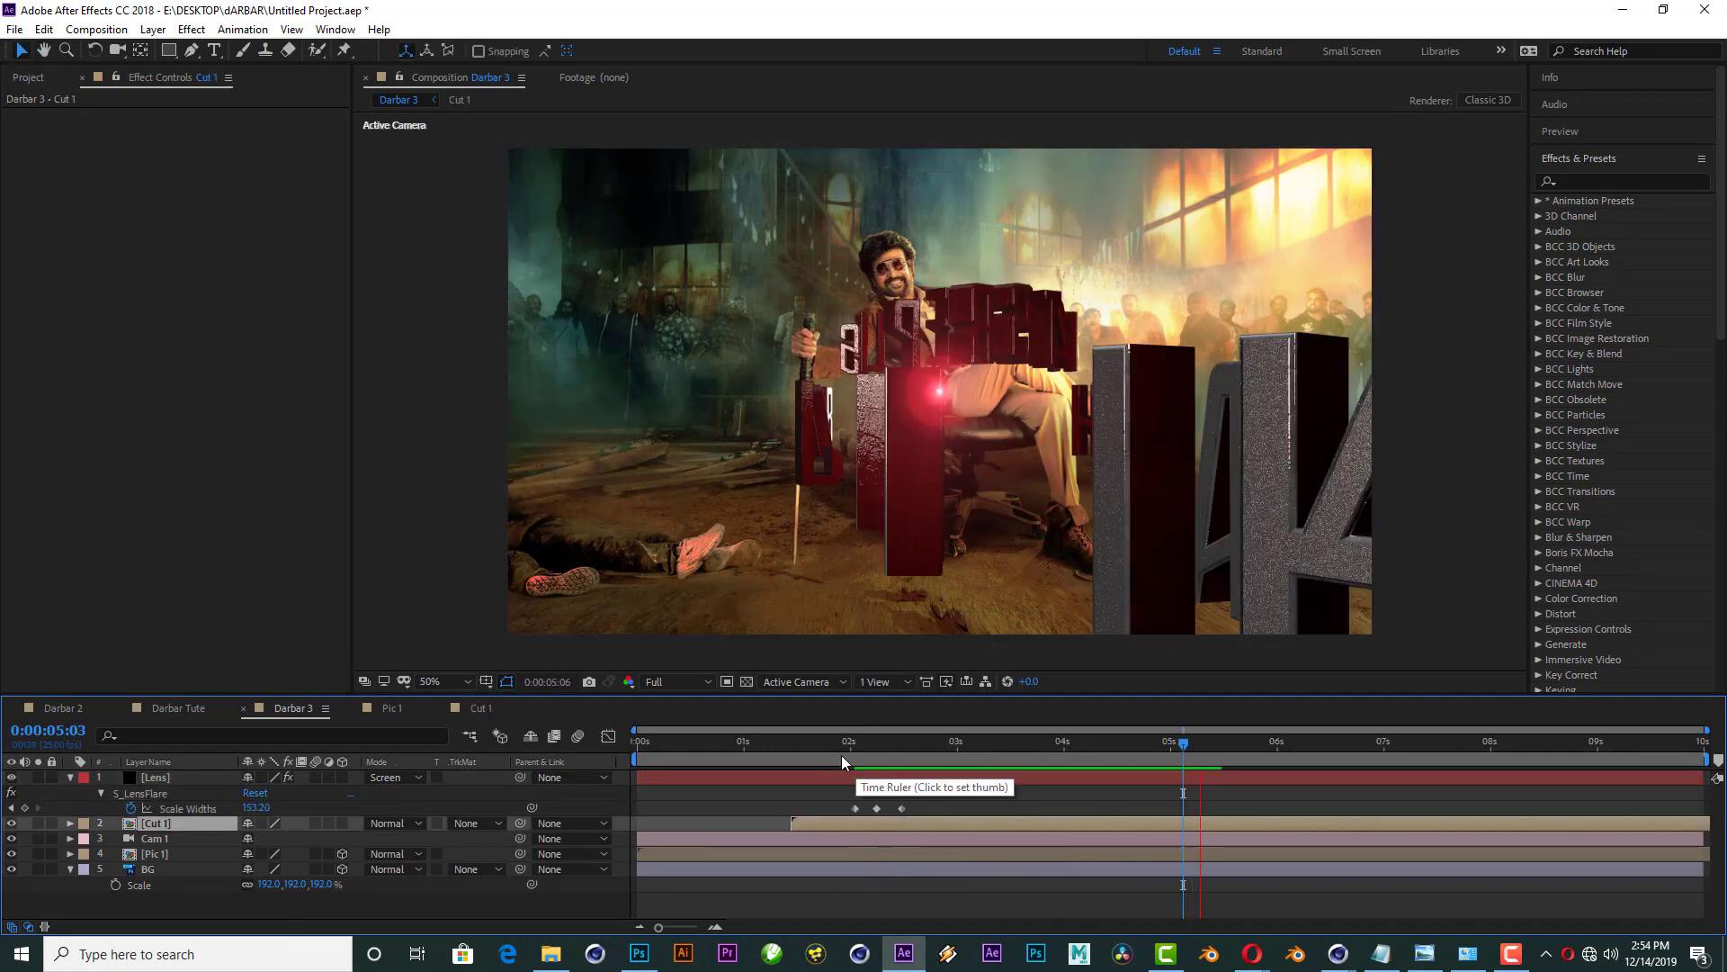
mouse_move(842, 761)
mouse_down()
mouse_move(1140, 749)
mouse_move(813, 759)
mouse_up()
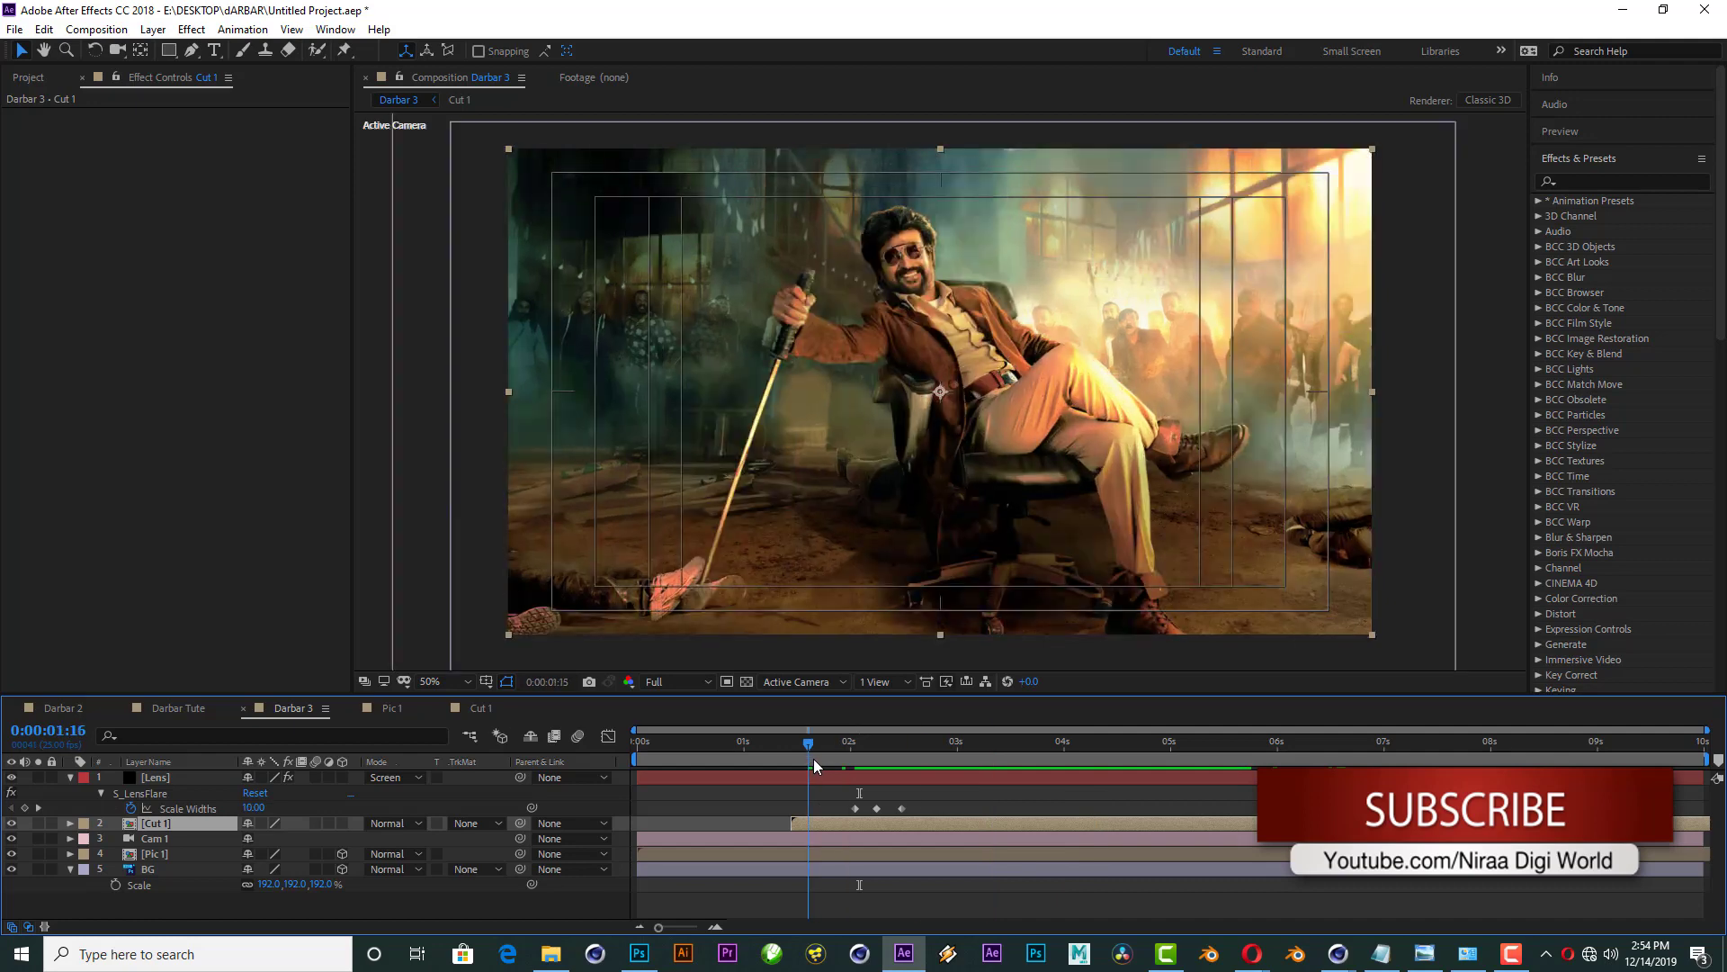
drag(813, 758, 928, 748)
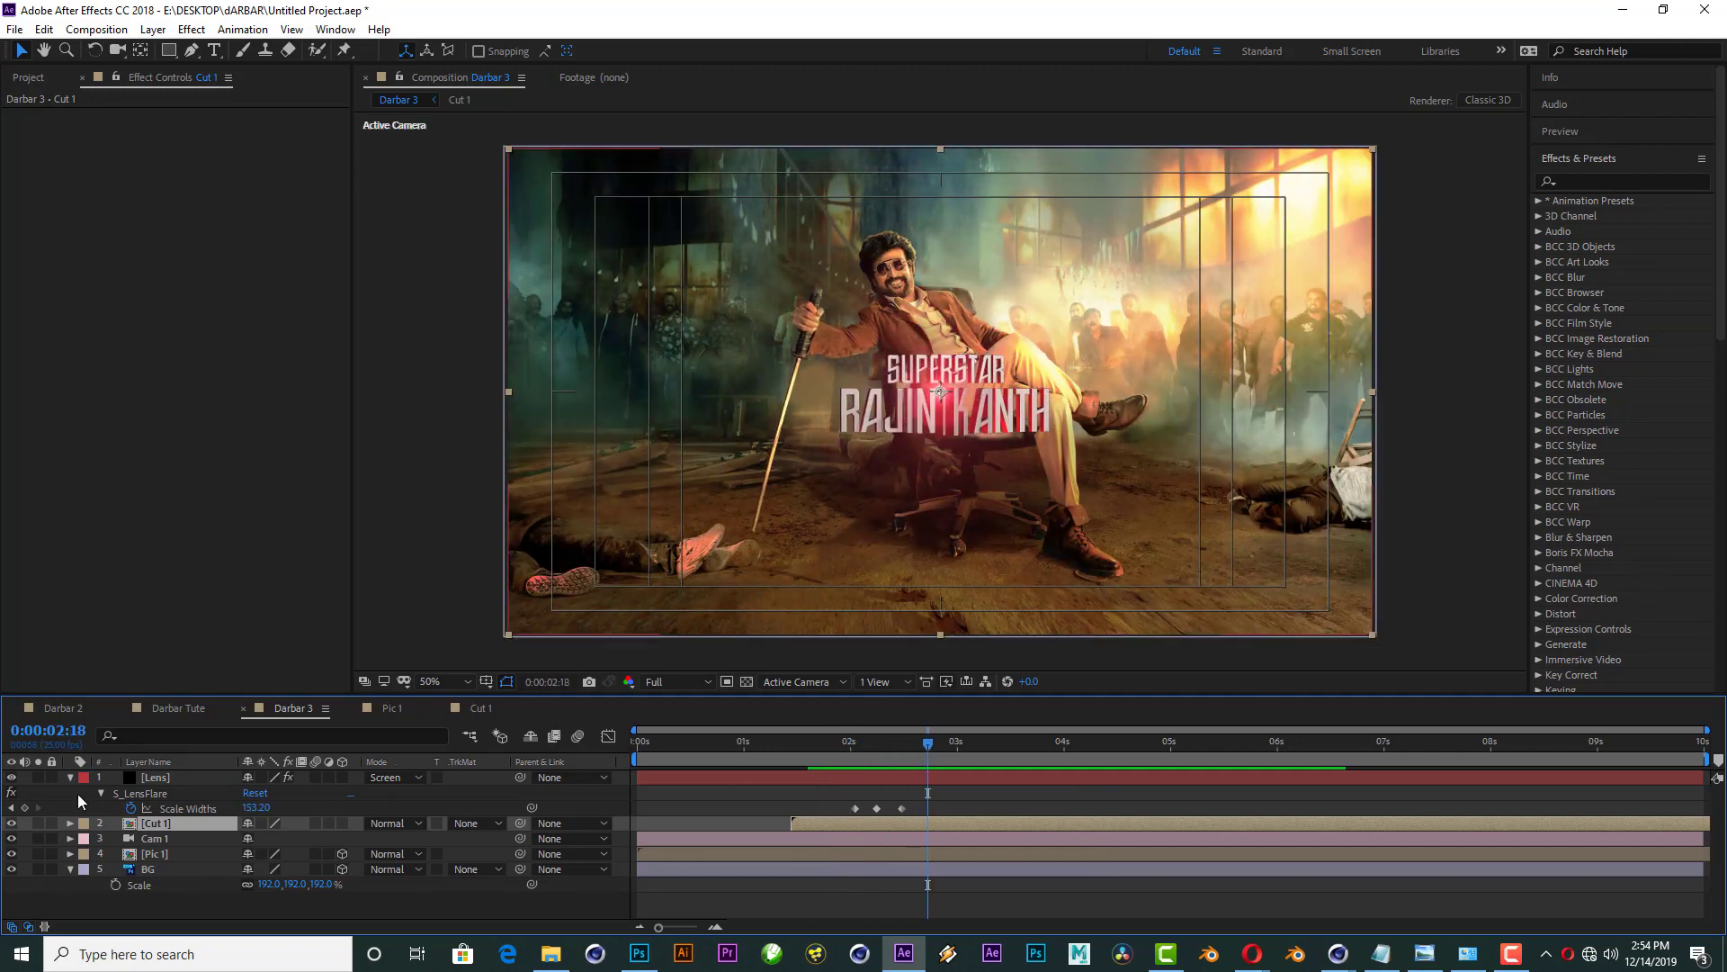
Step: Create a black solid named Lens 2 and move it to the top of the stack
click(70, 777)
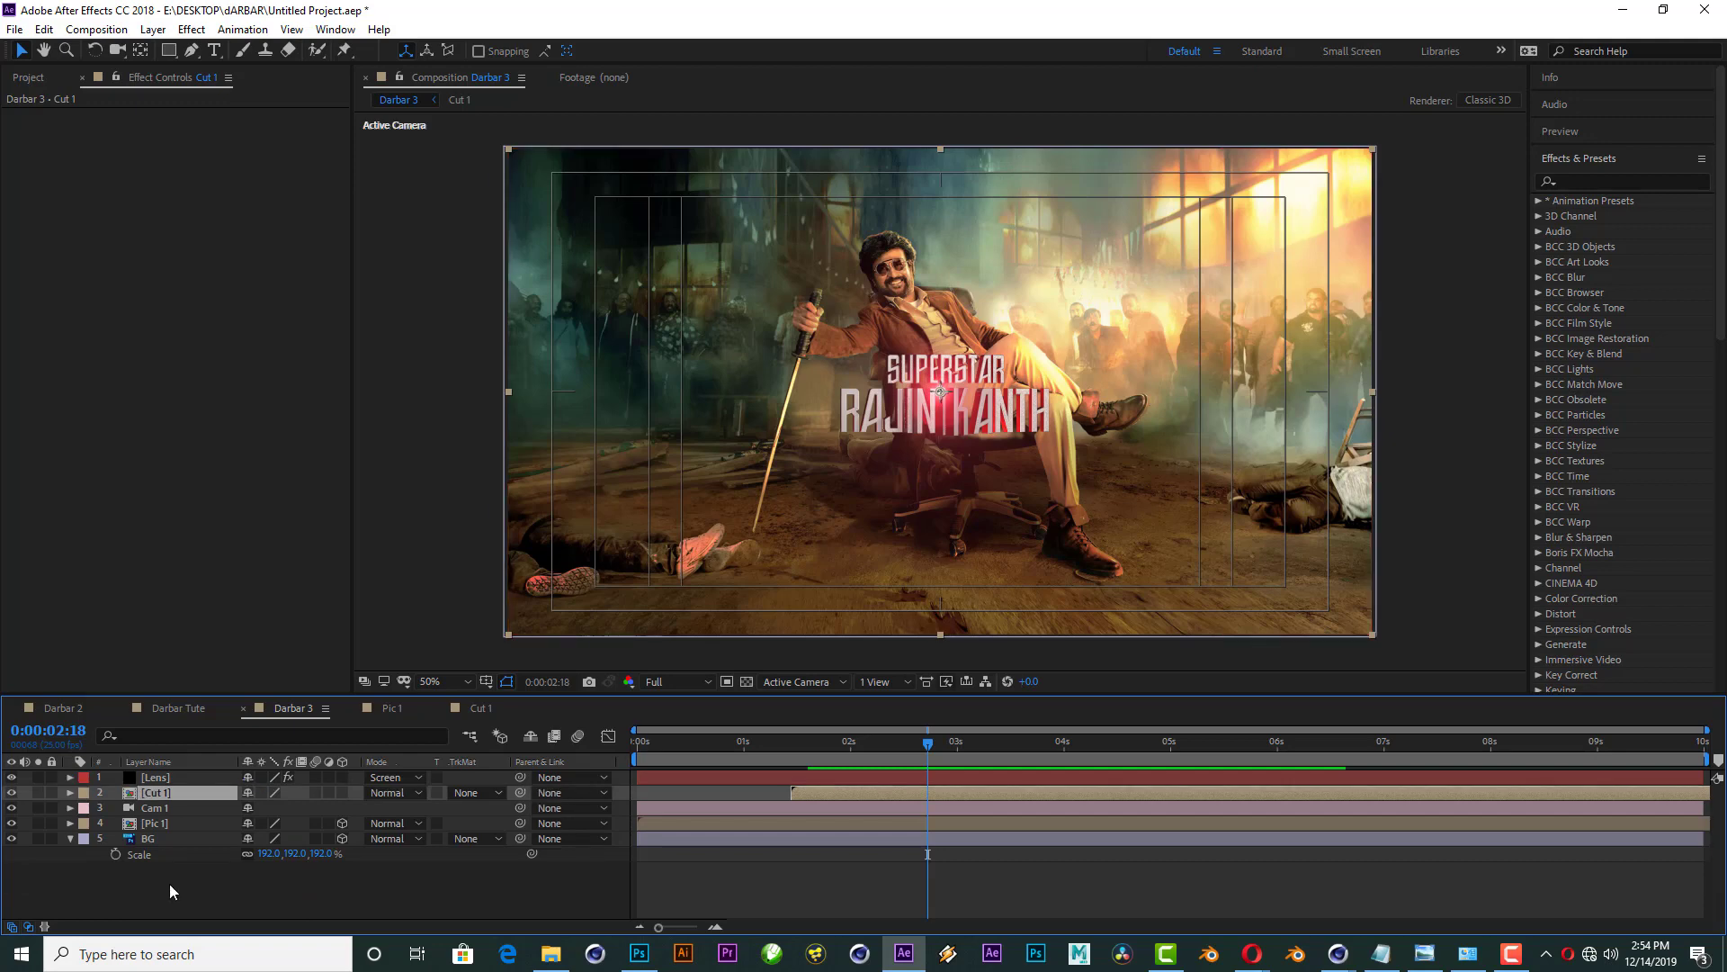
right_click(167, 891)
mouse_move(232, 702)
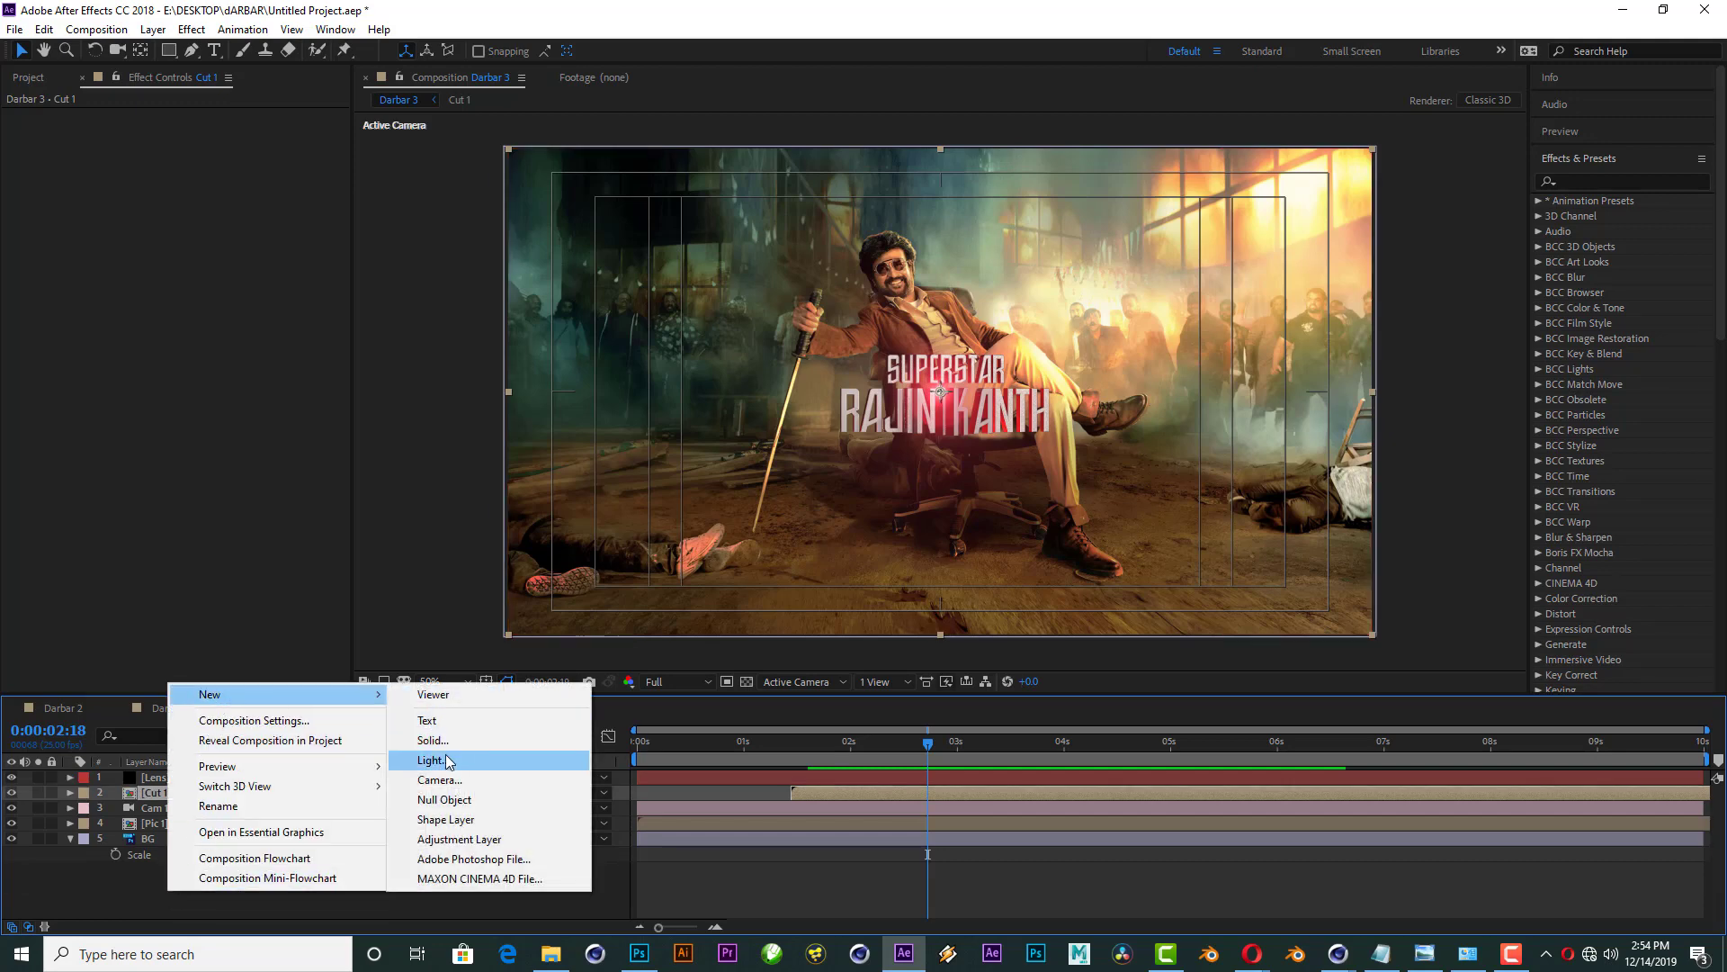
click(436, 740)
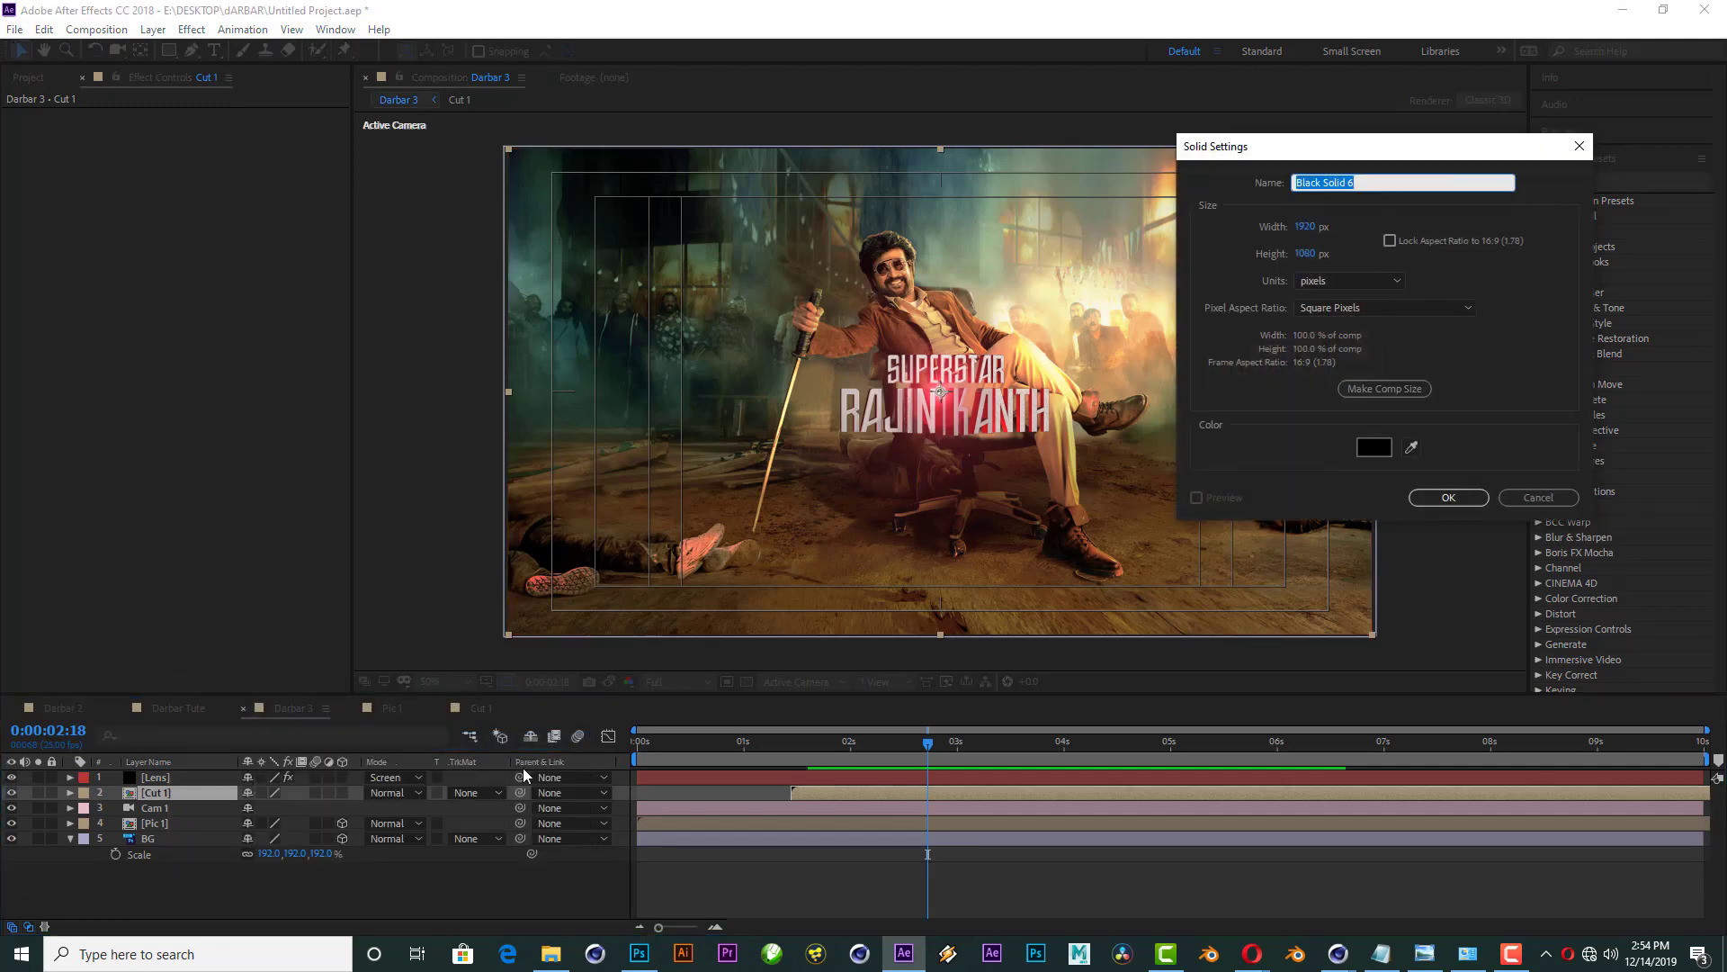
text(Lens 2)
key(Return)
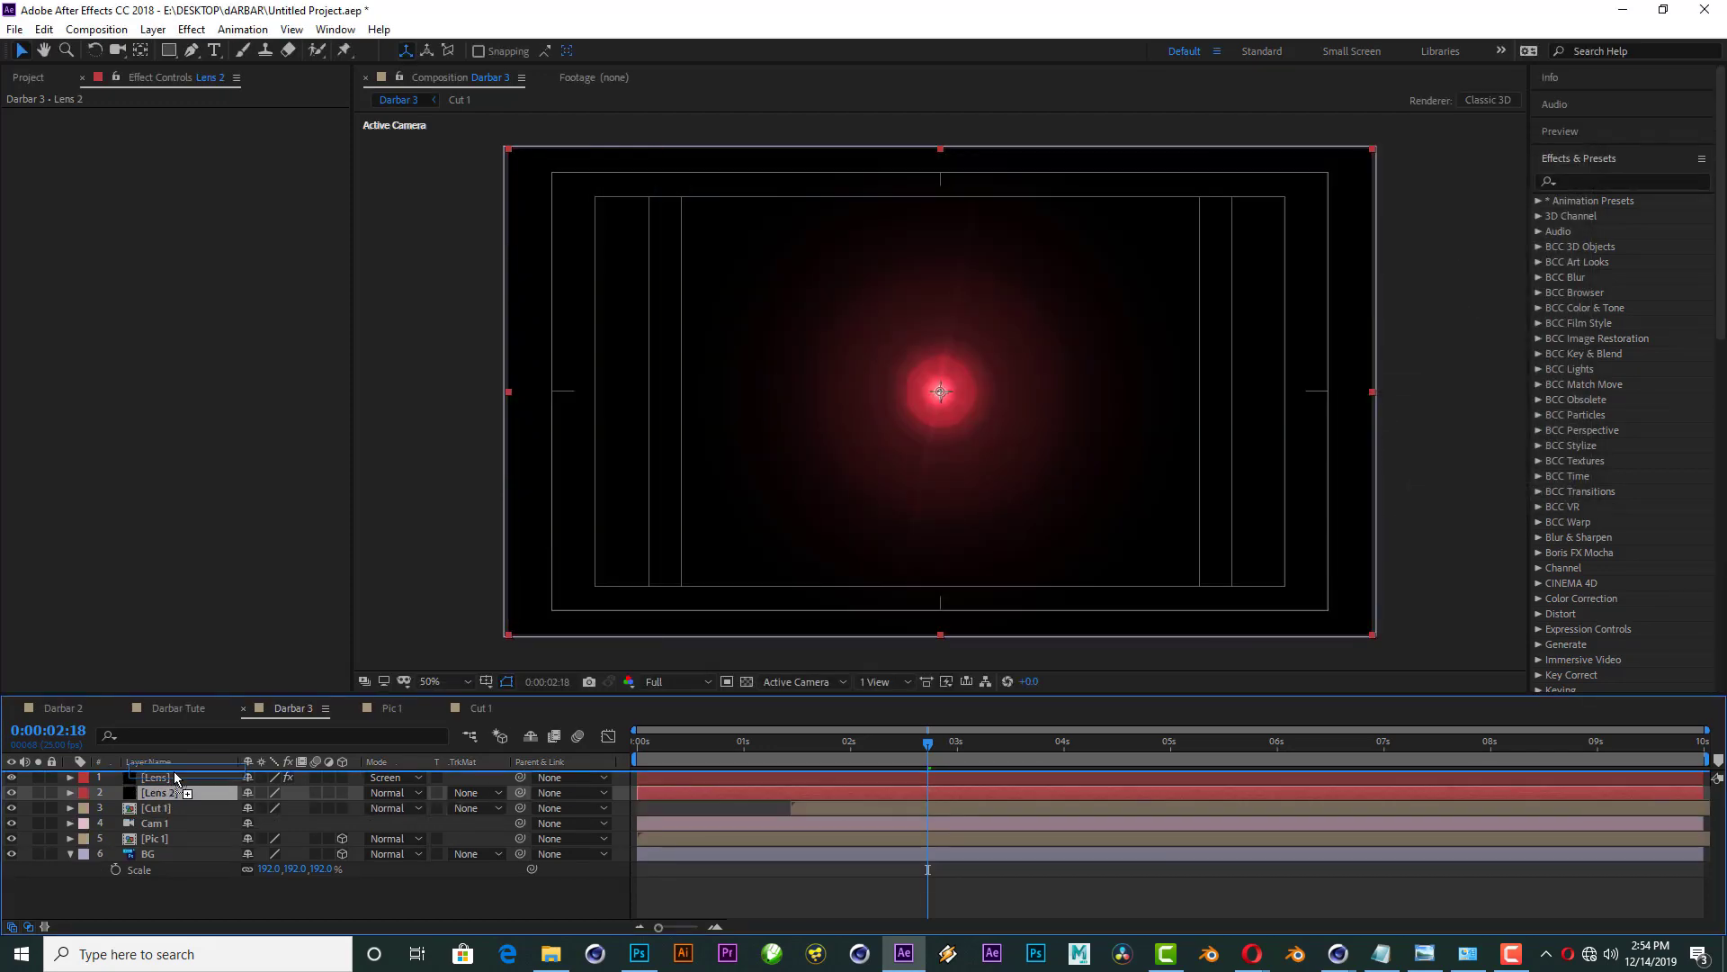
drag(167, 799, 169, 773)
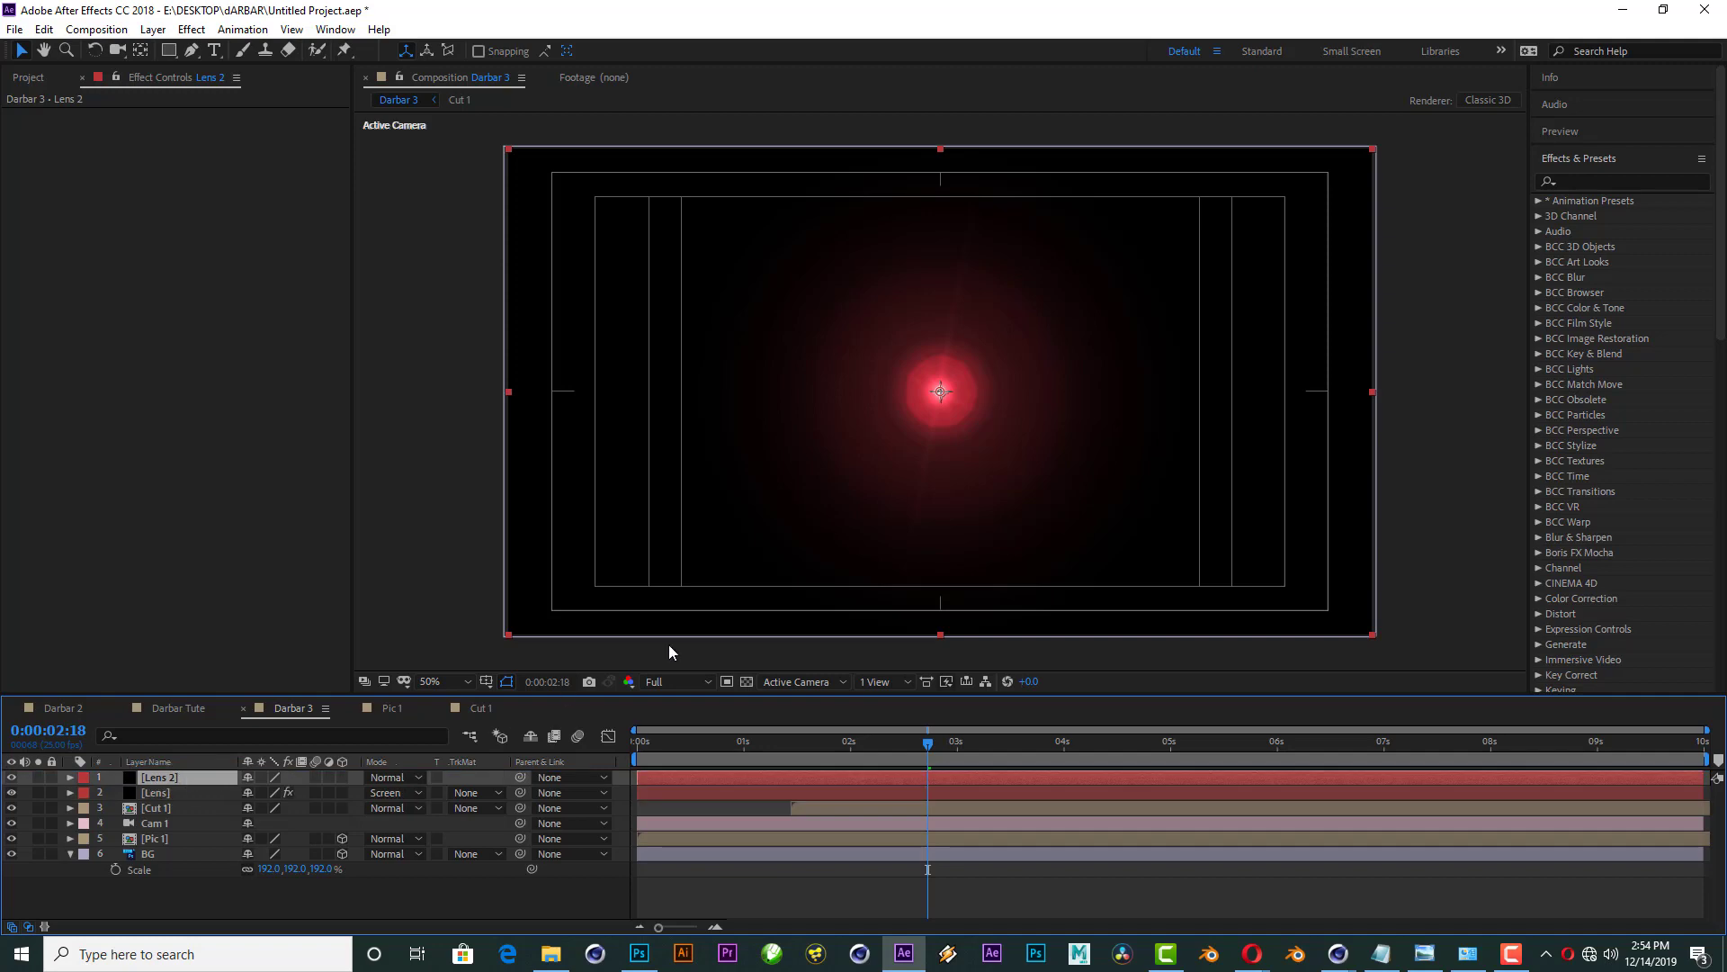
Step: Apply Video Copilot Optical Flares to the Lens 2 solid
click(193, 30)
mouse_move(540, 476)
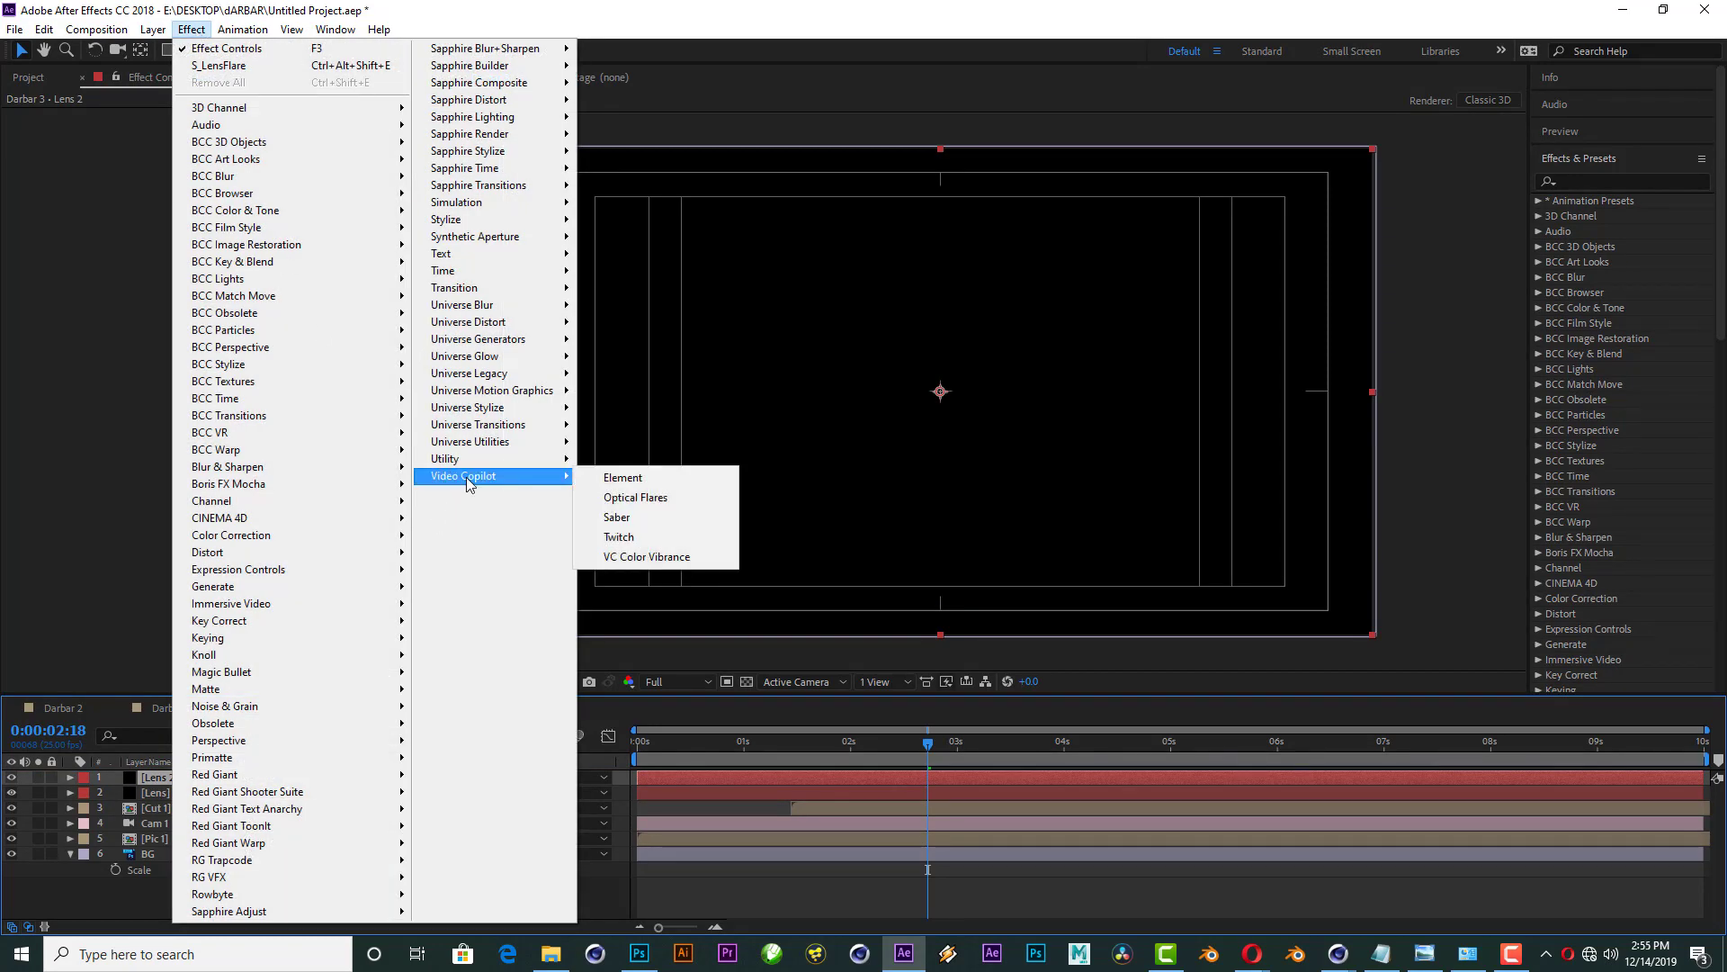
click(661, 498)
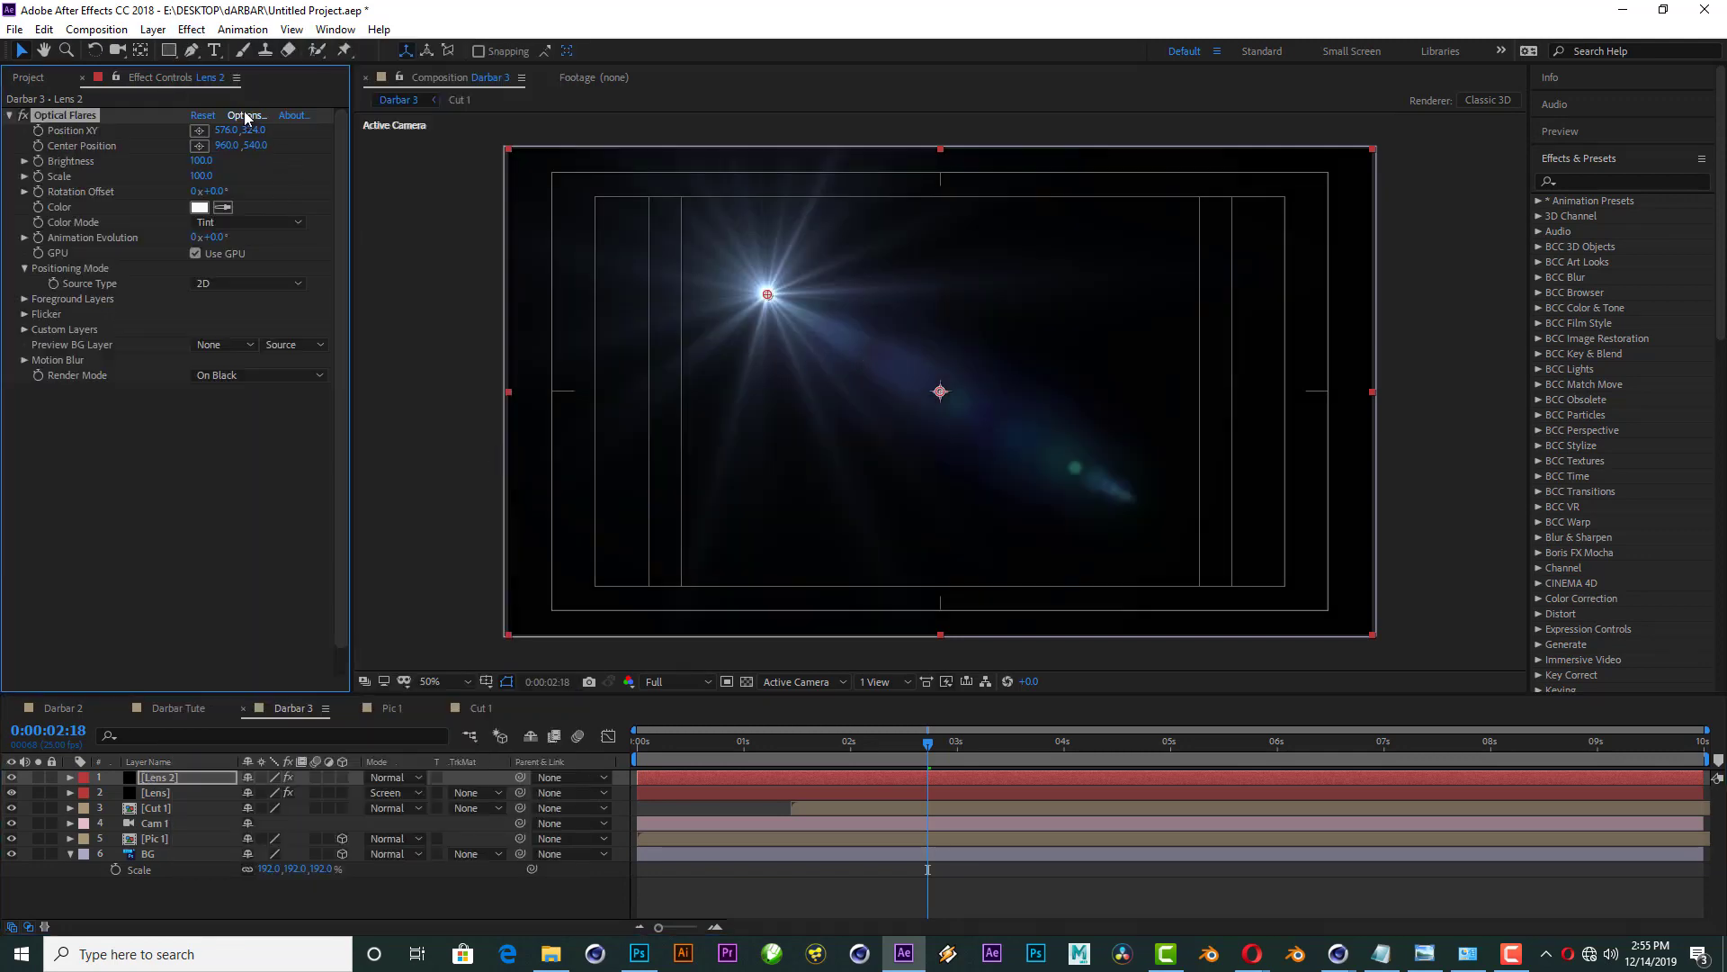
Step: In the Optical Flares editor, clear all elements and add a Streak and a Glow
click(246, 116)
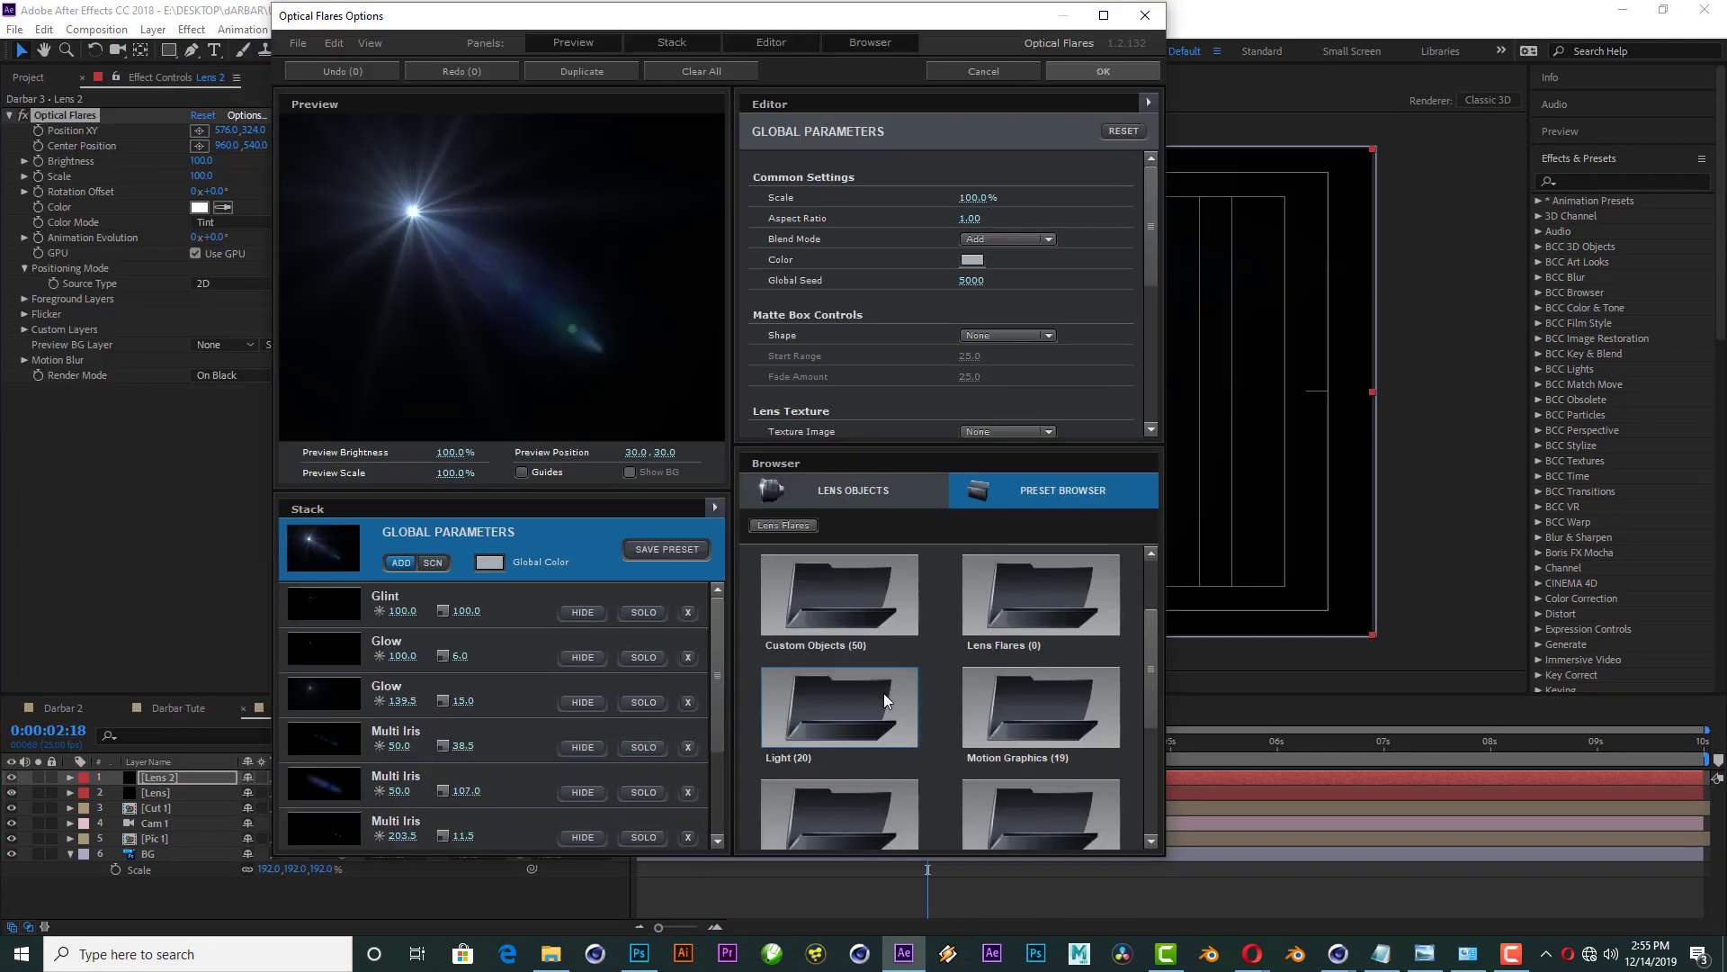
scroll(884, 693, up, 3)
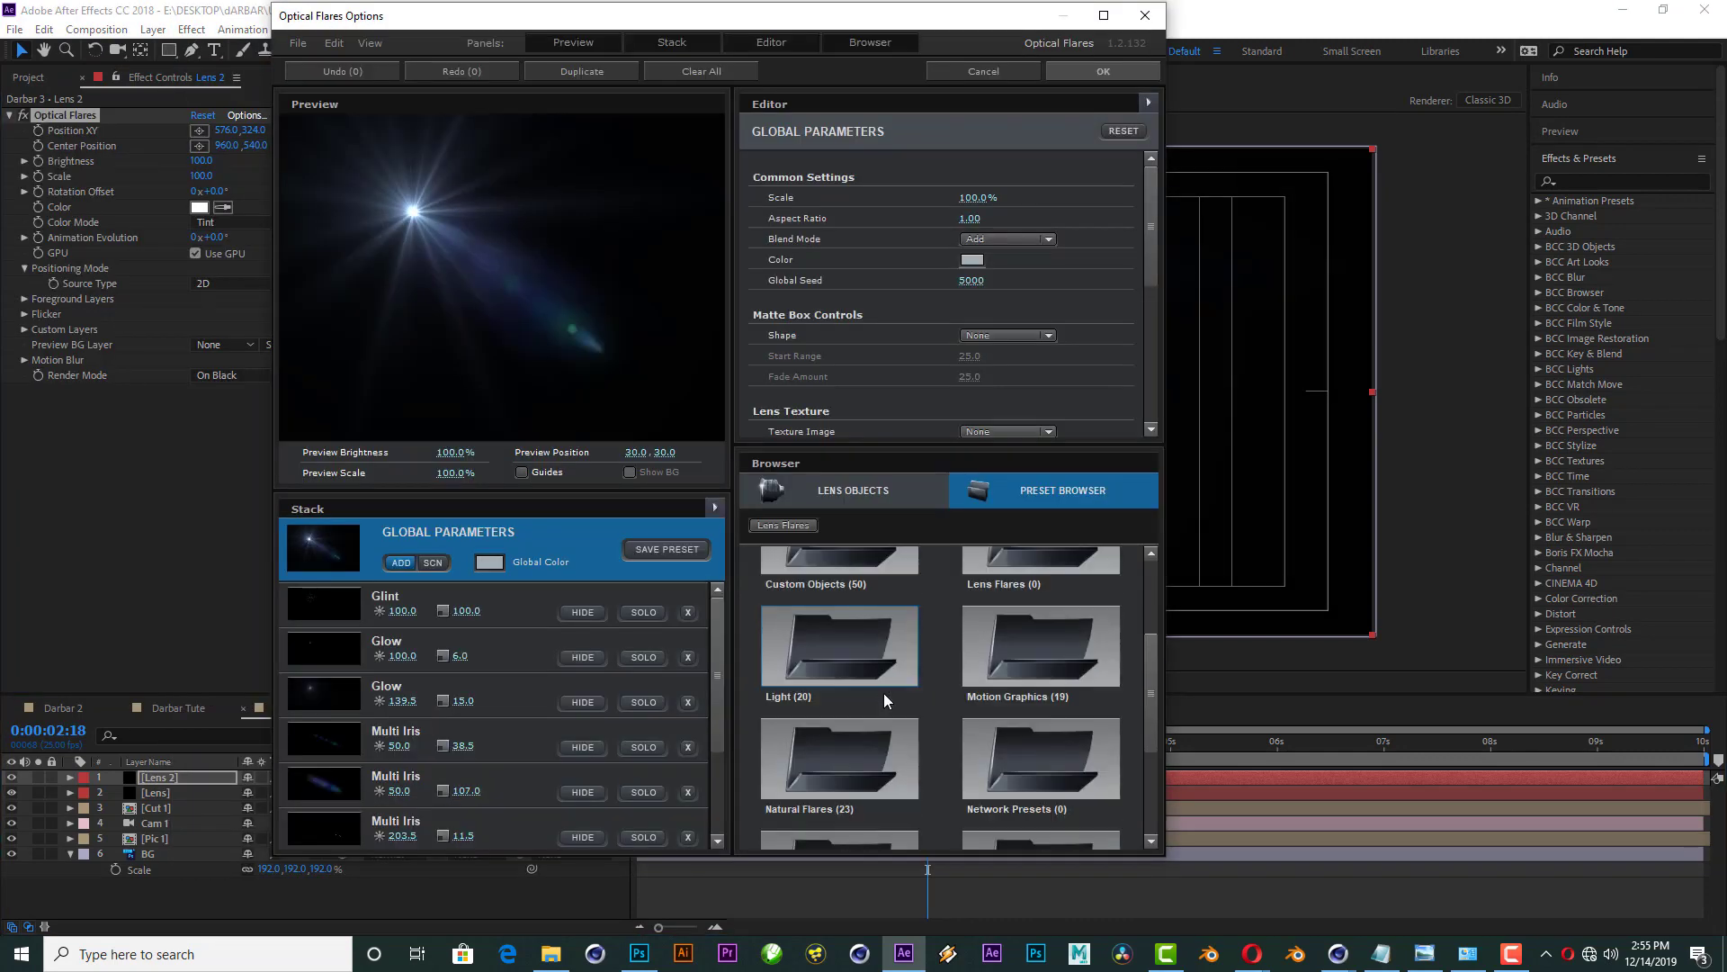
click(720, 71)
click(669, 461)
click(837, 495)
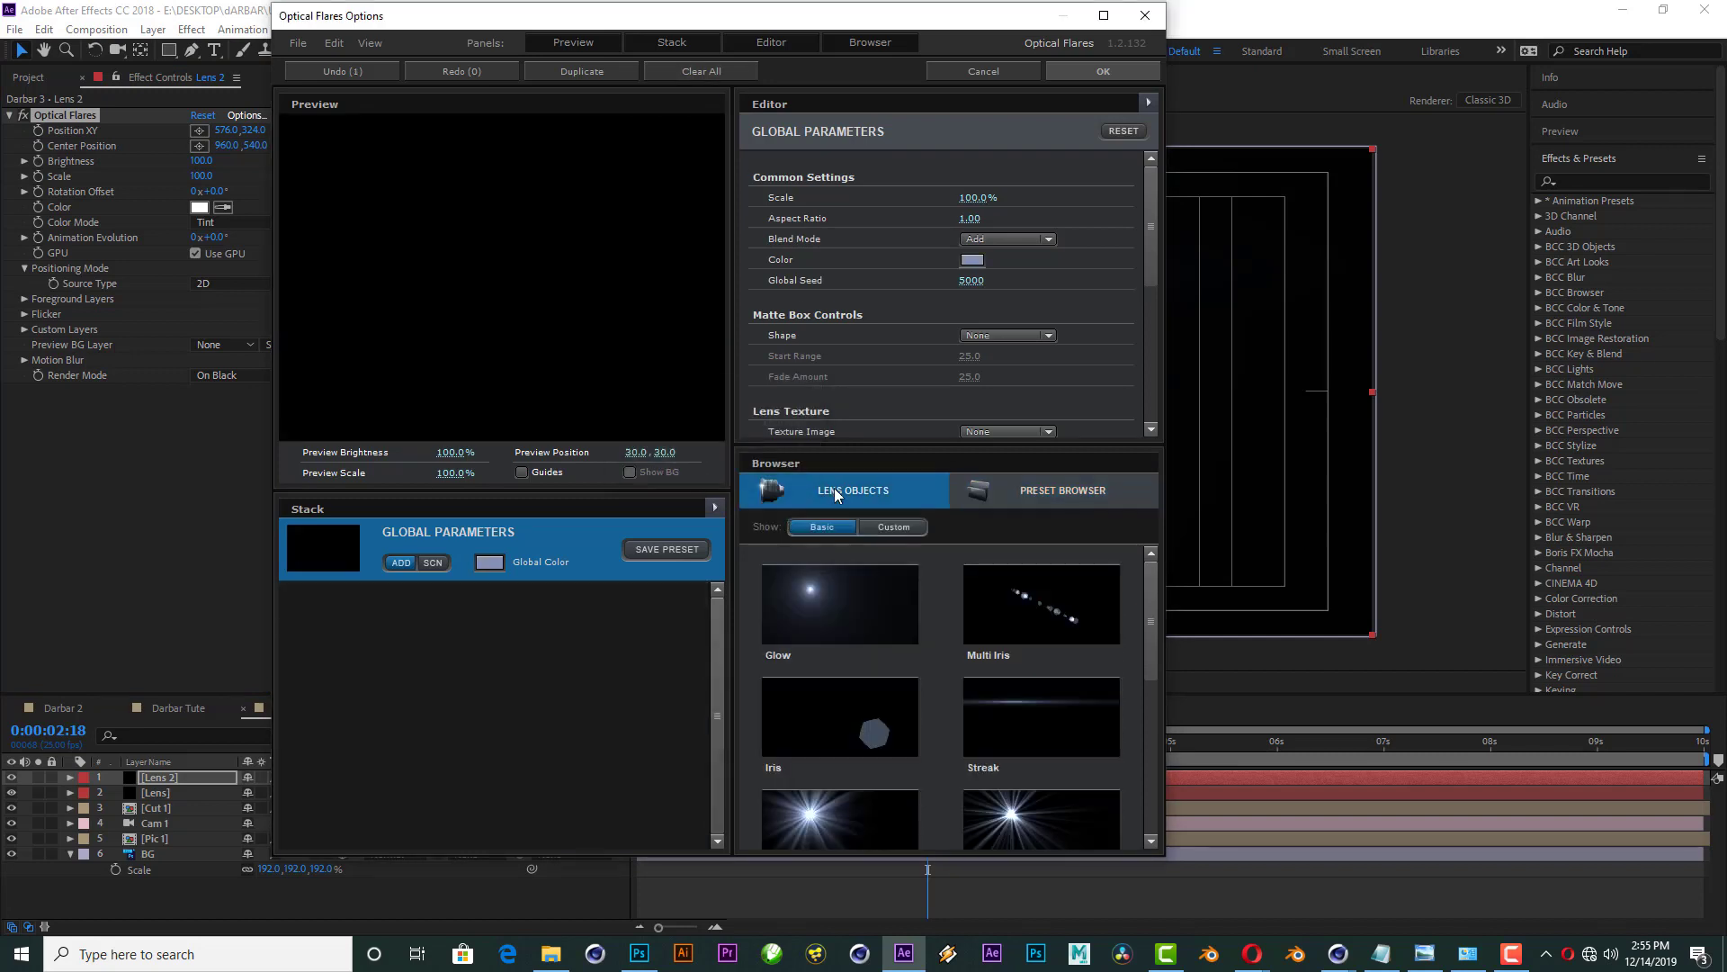
click(1041, 717)
click(839, 604)
Step: Shorten the Streak stretch to 33.5%, dim the Glow brightness, and accept the design
click(322, 613)
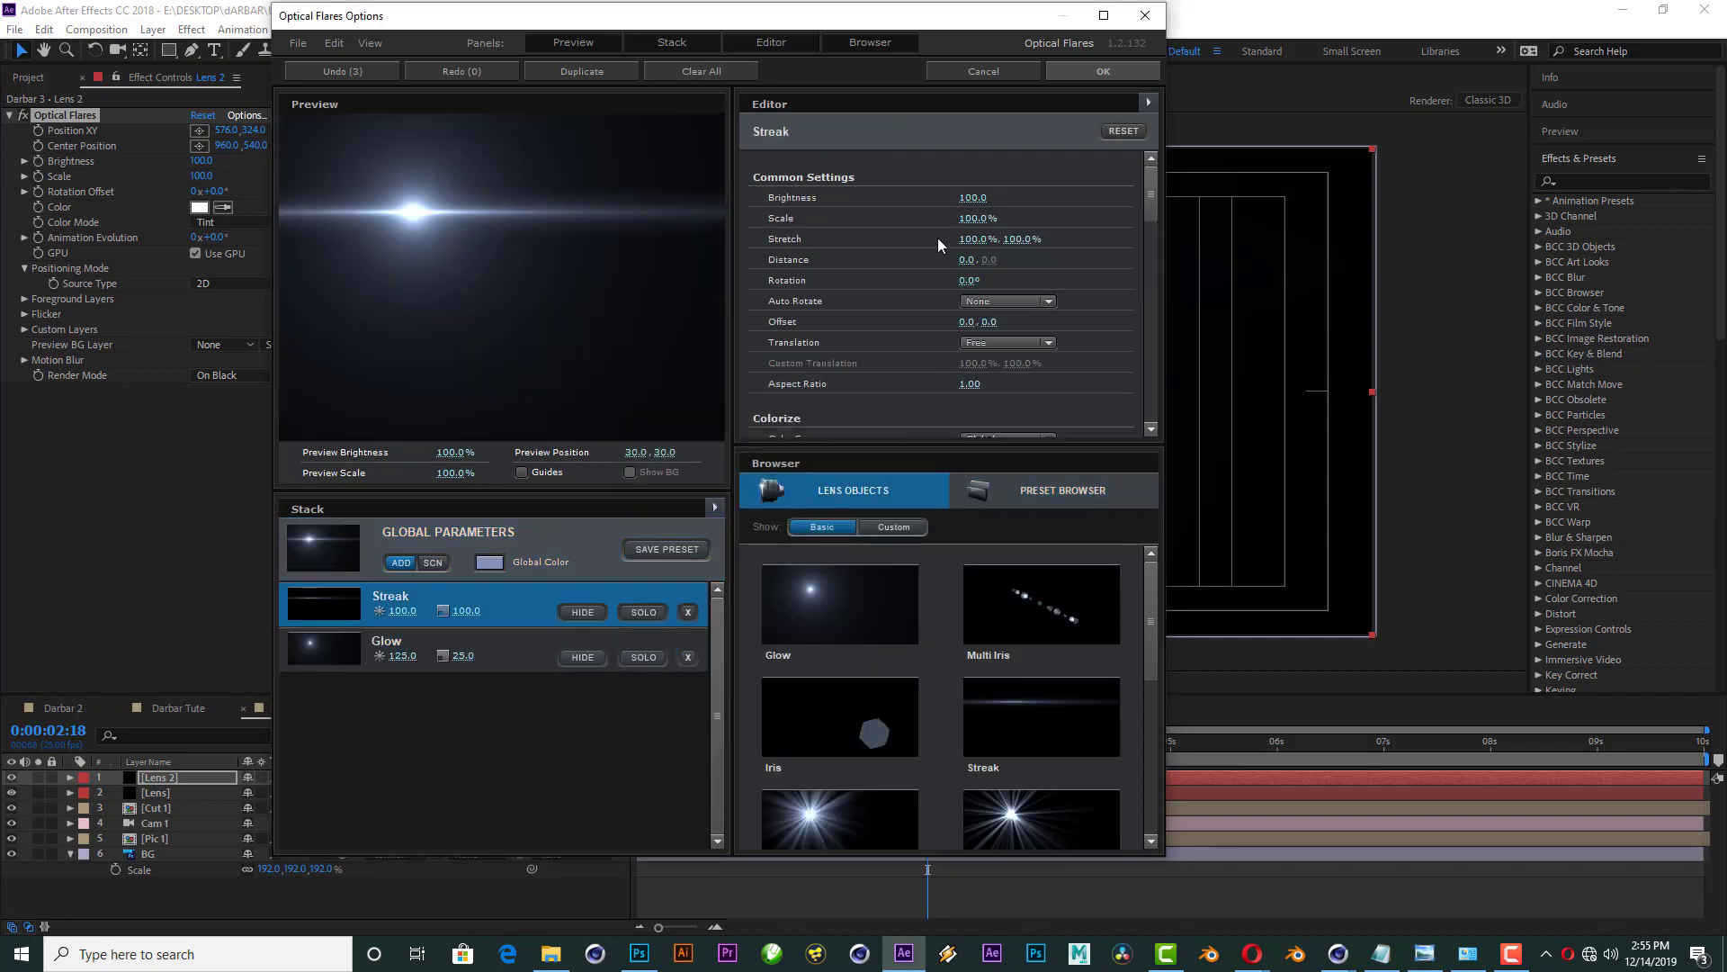
drag(948, 245, 860, 262)
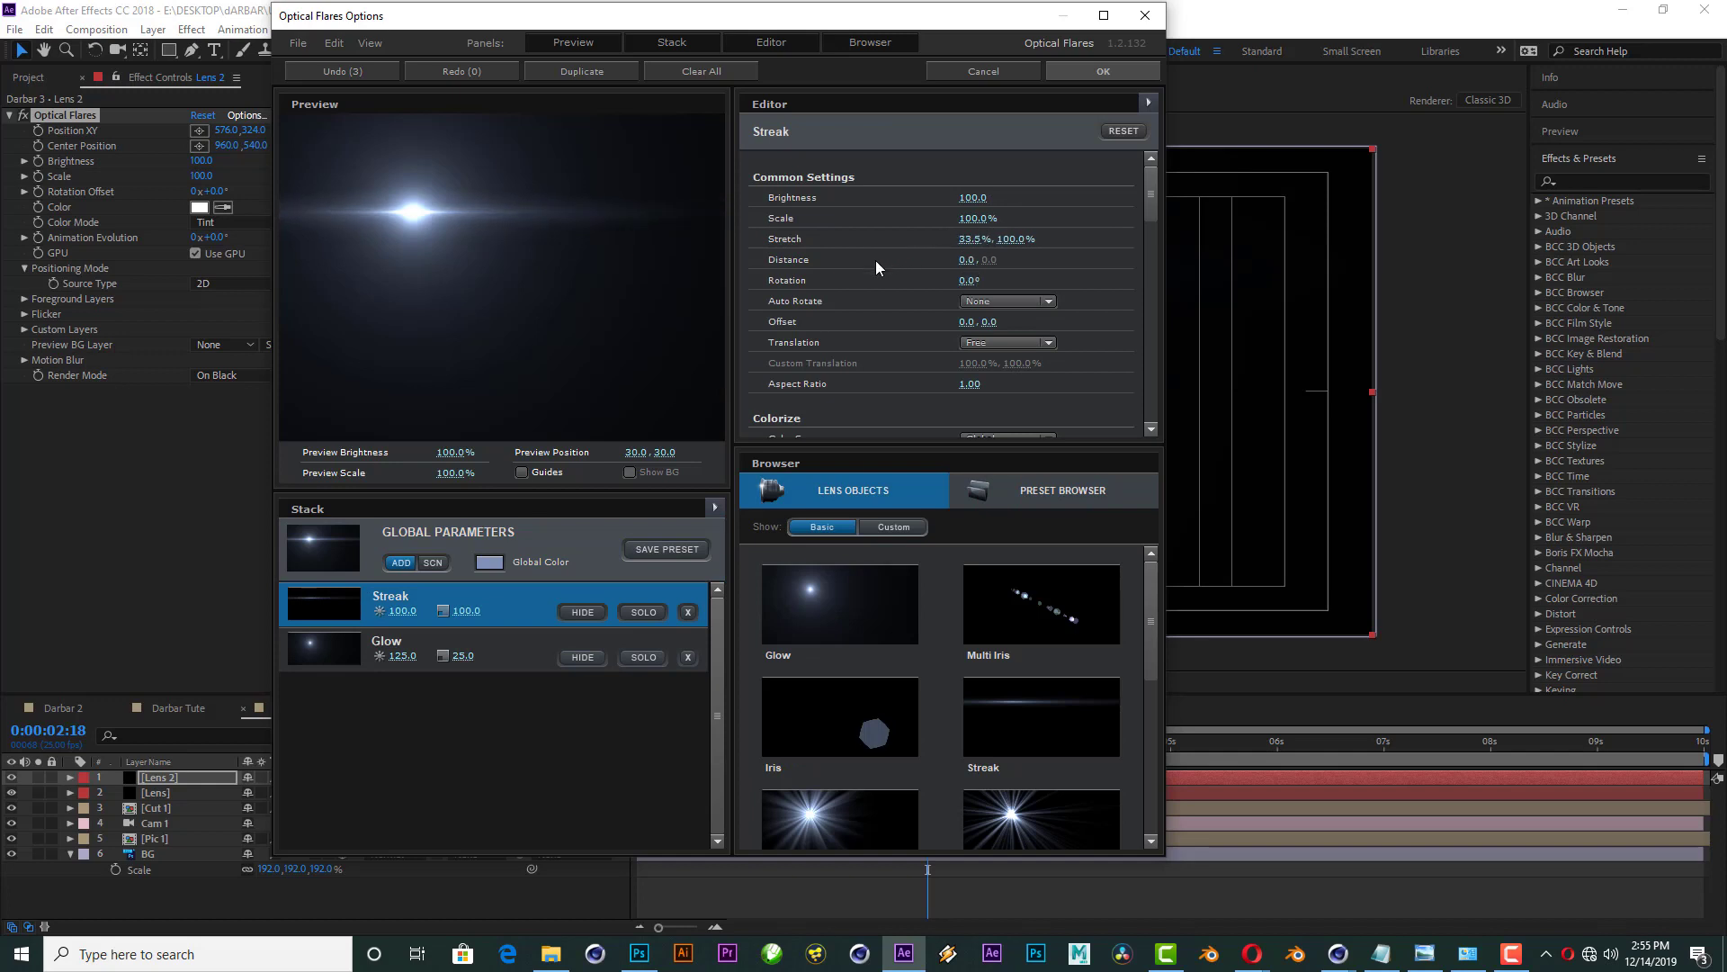
click(441, 663)
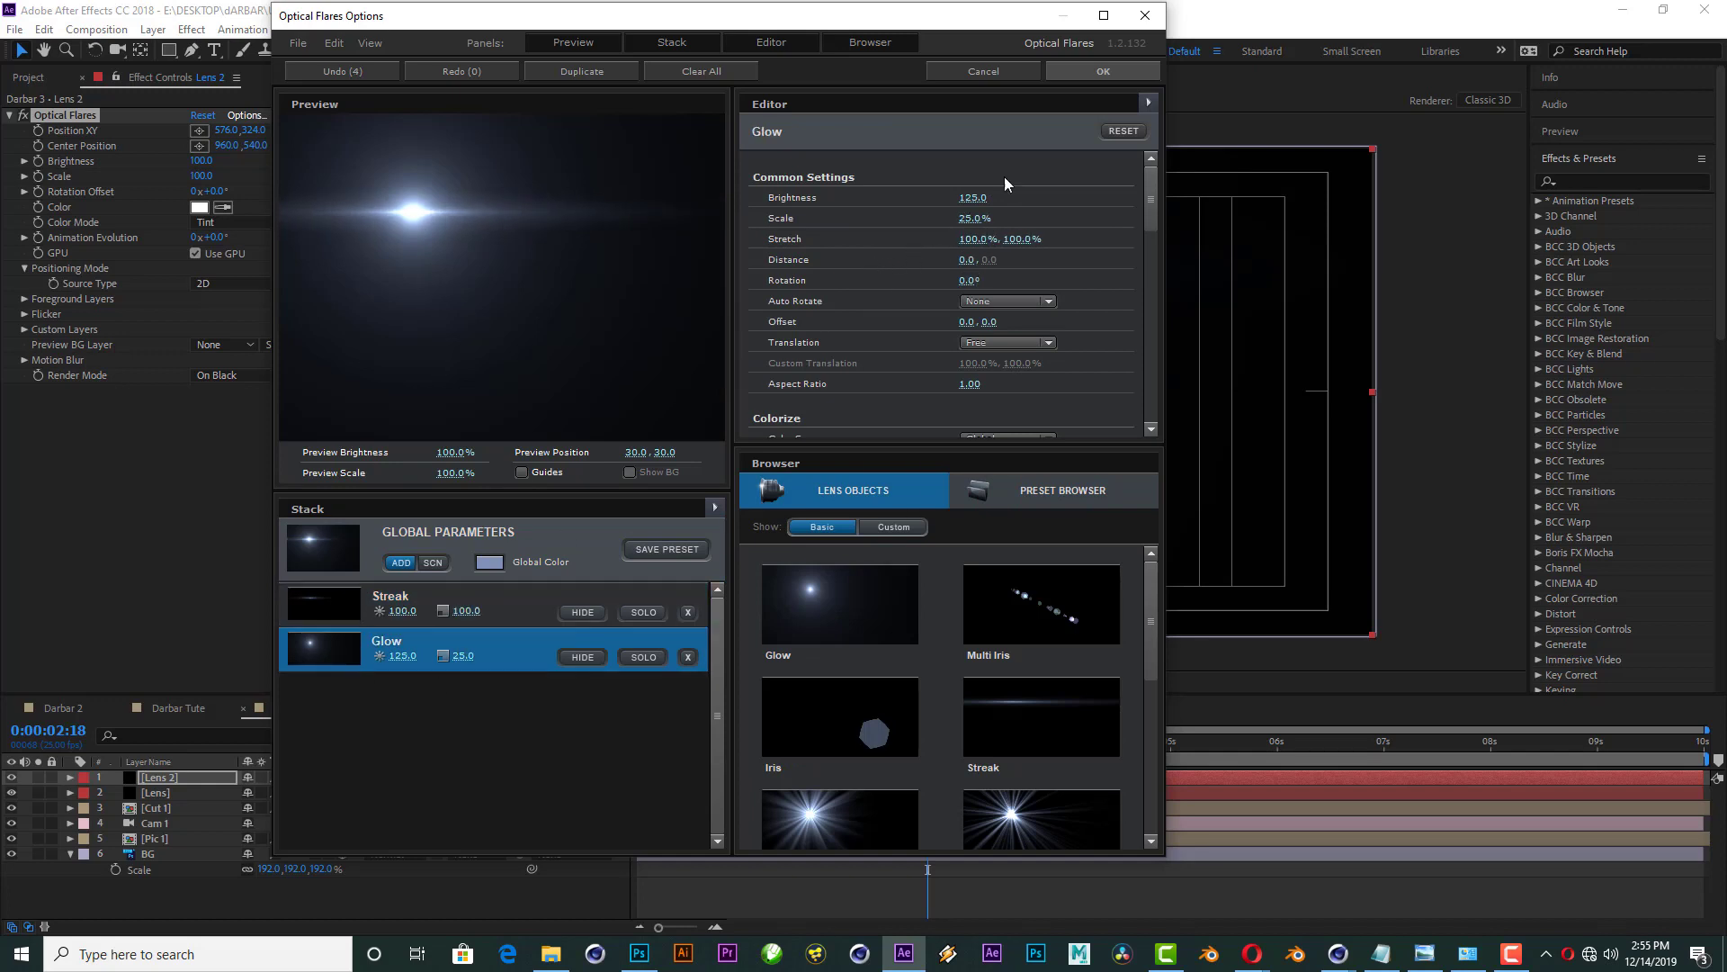
drag(972, 196, 849, 226)
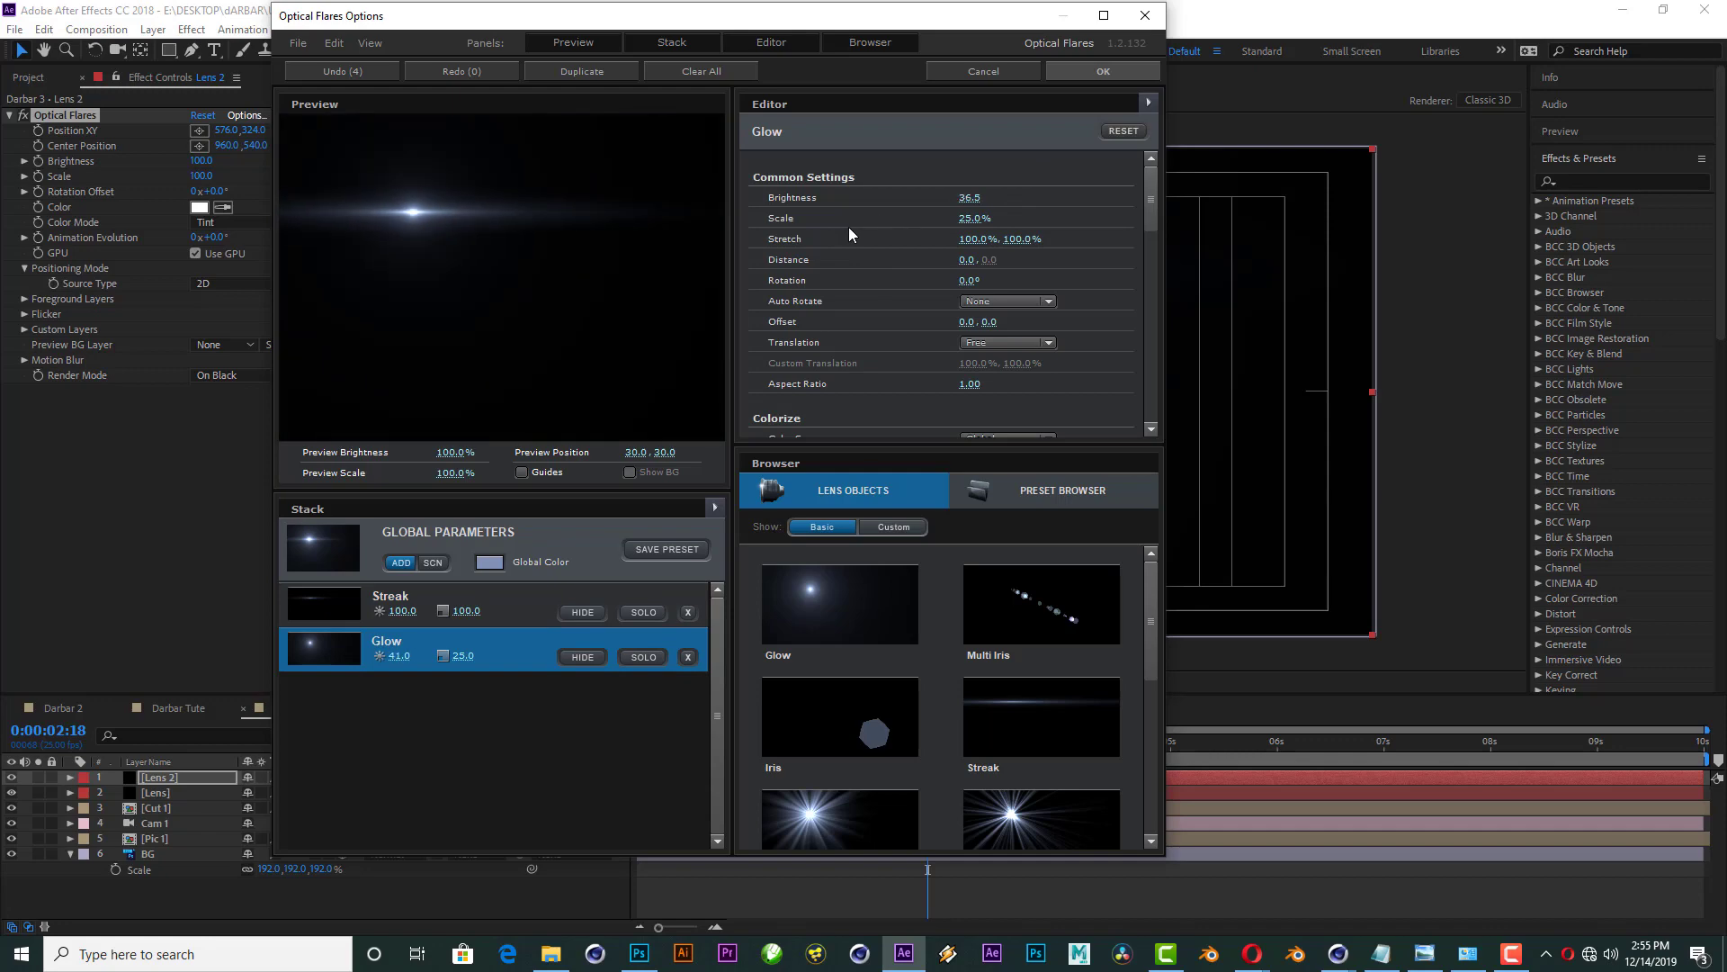
click(1090, 68)
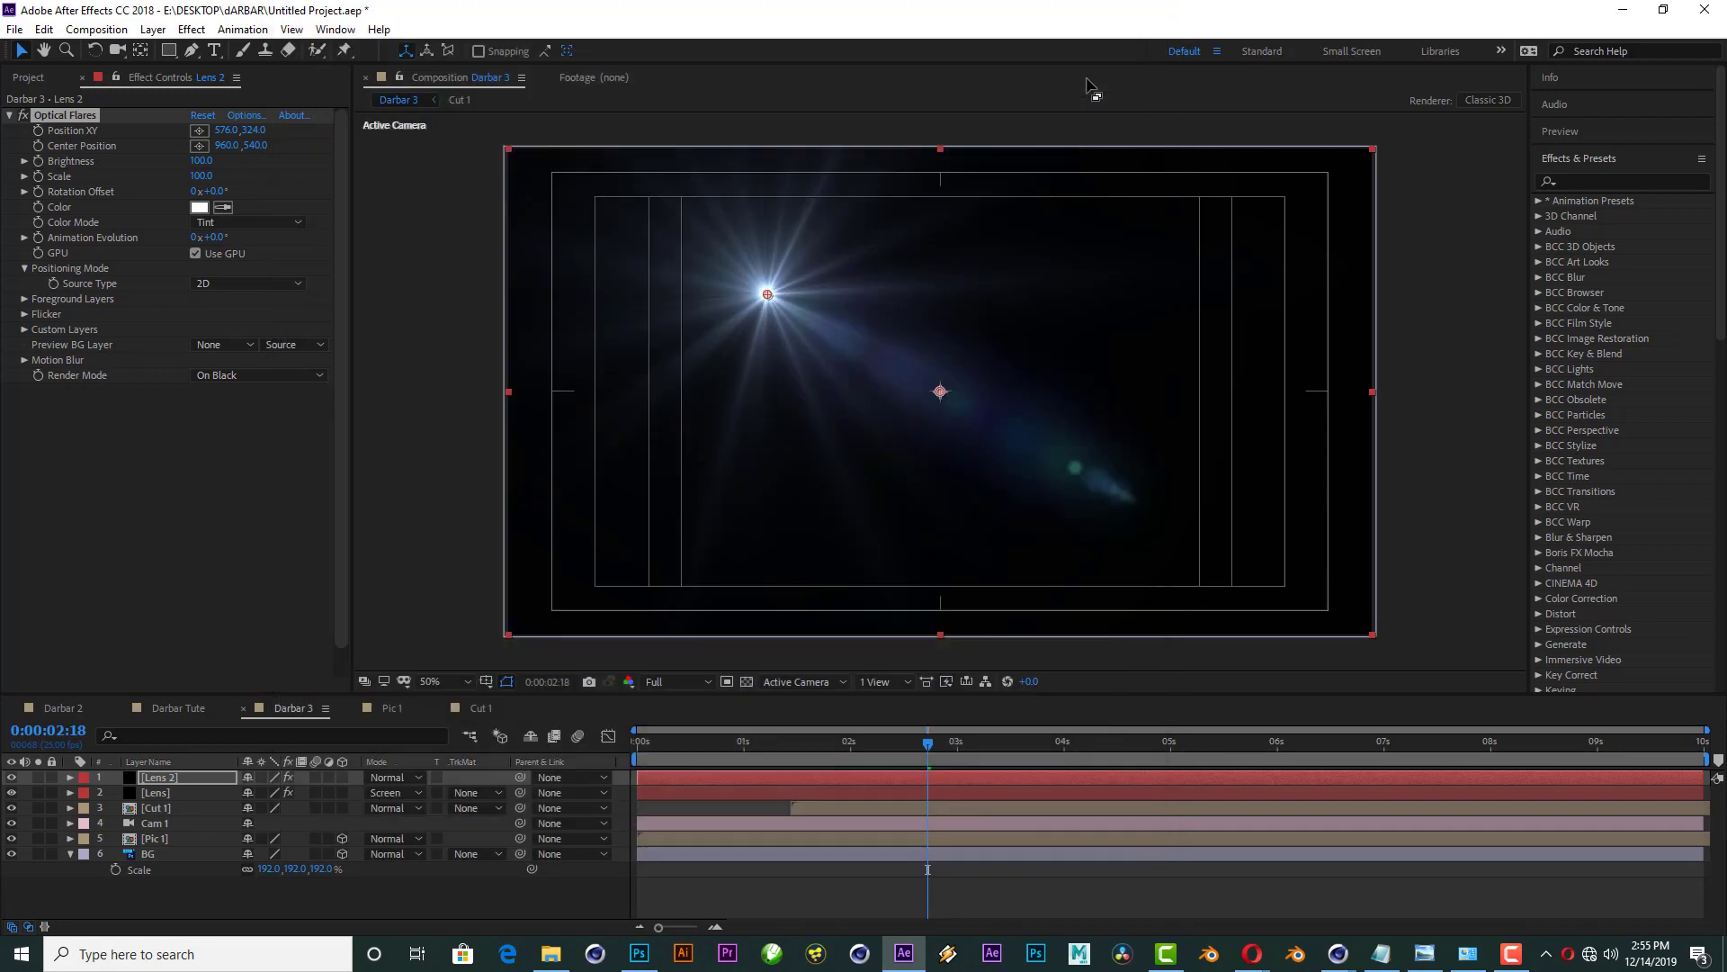
Step: Blend Lens 2 in Screen mode and centre the flare on the title
click(393, 778)
click(440, 366)
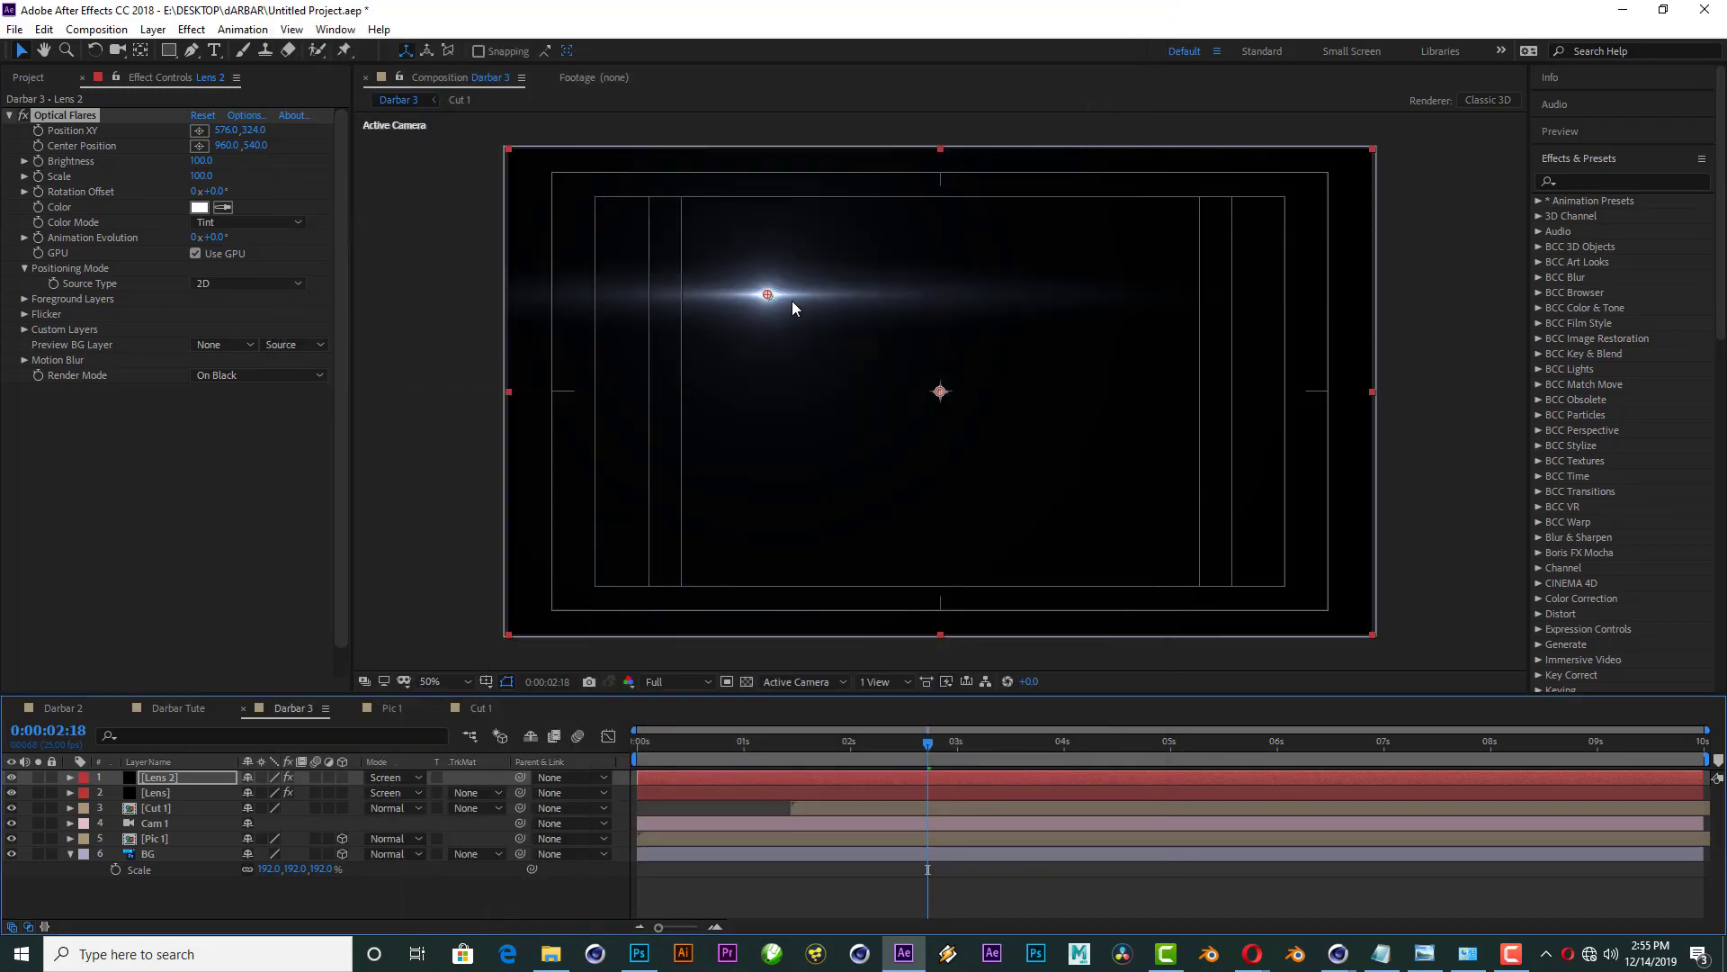
mouse_move(767, 294)
mouse_down()
mouse_move(951, 393)
mouse_move(932, 375)
mouse_up()
key(period)
key(period)
key(period)
key(comma)
key(comma)
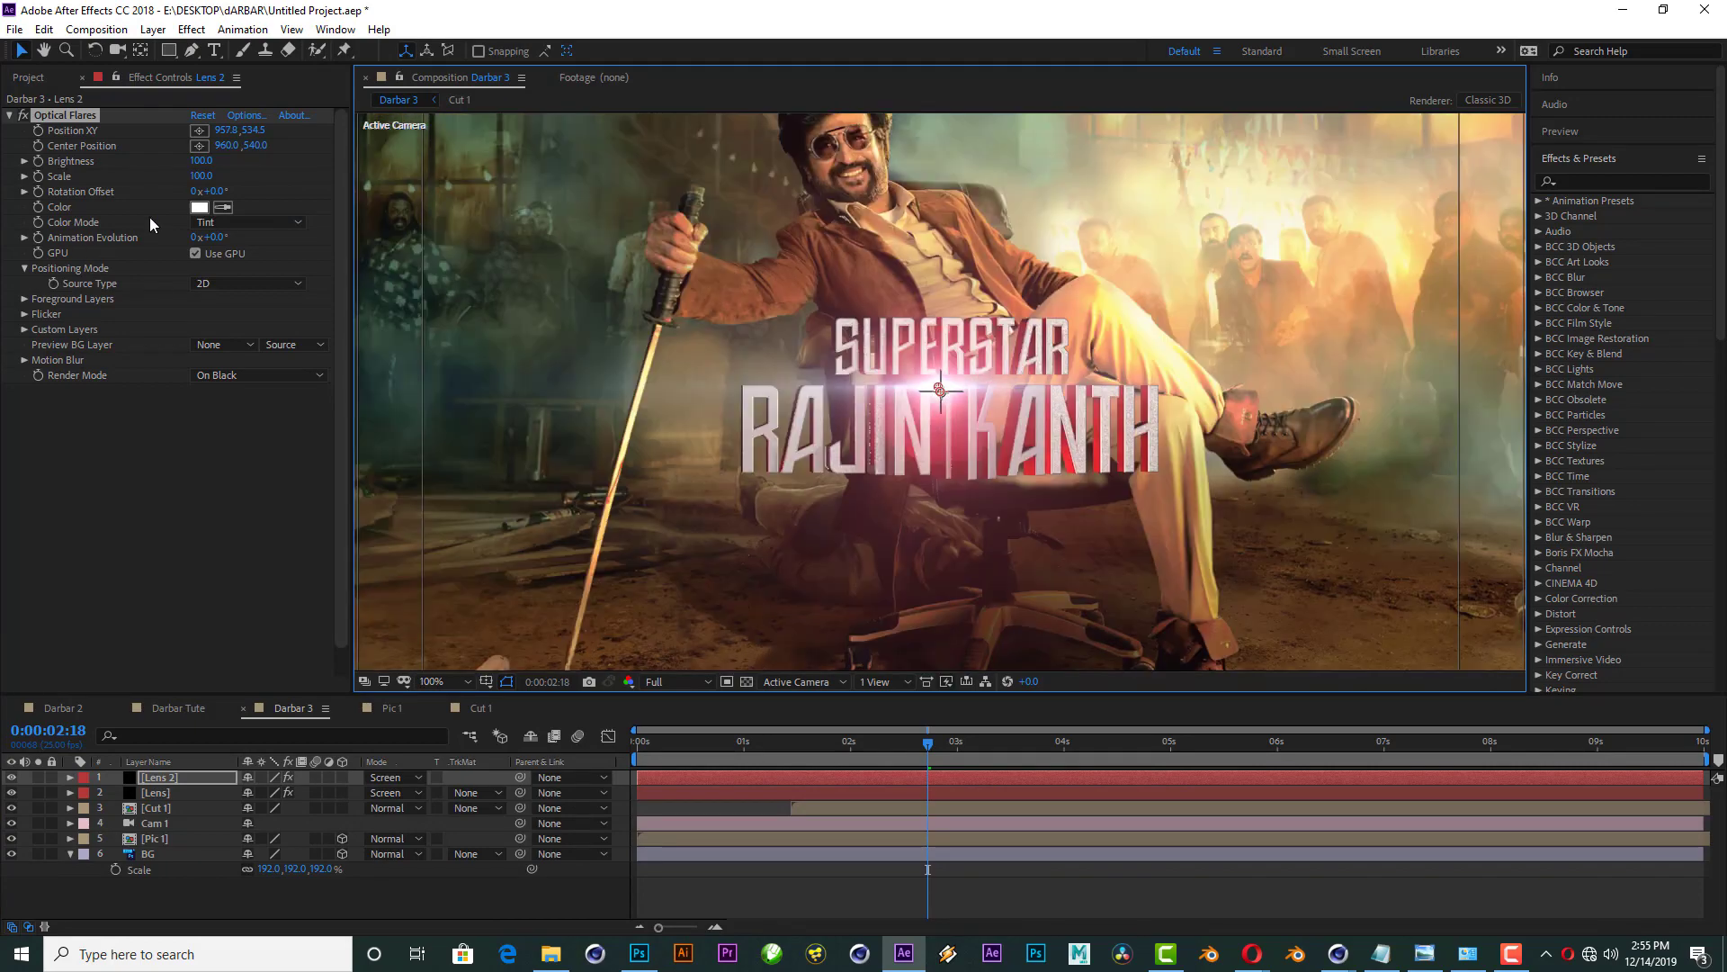
Step: Set the Optical Flares Scale to 75
click(200, 176)
text(75)
key(Return)
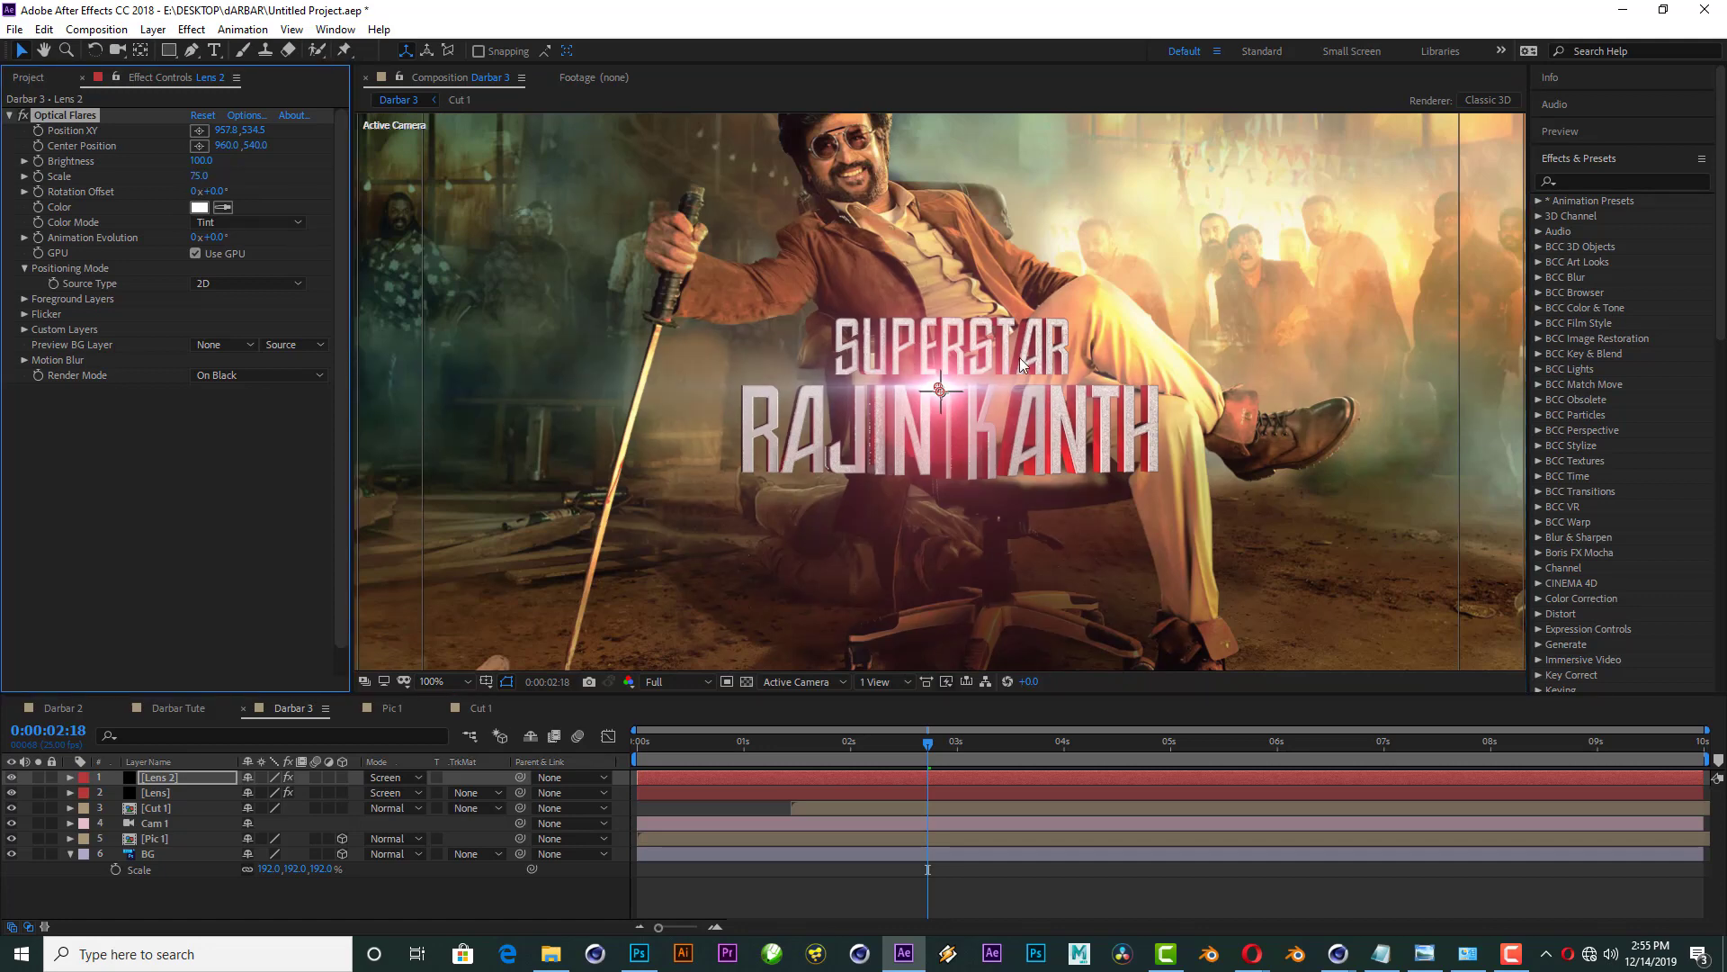
key(period)
key(comma)
key(comma)
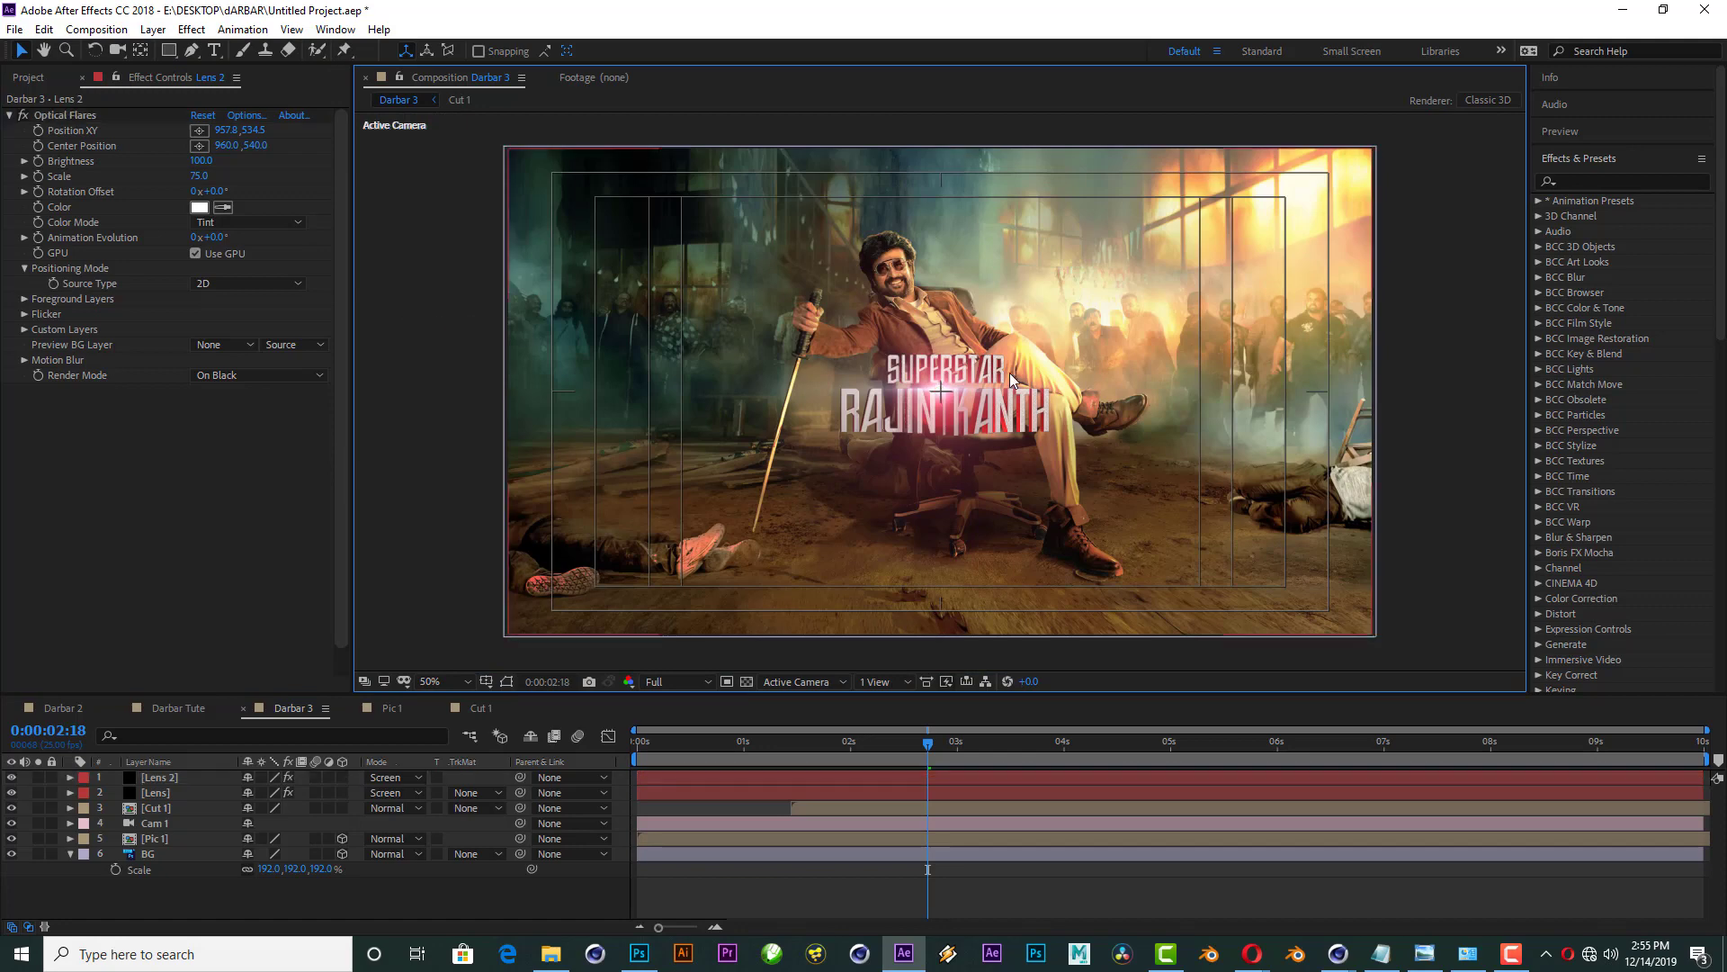
key(period)
Step: Tint the Lens 2 flare a deeper red and reveal its Flicker settings
click(164, 777)
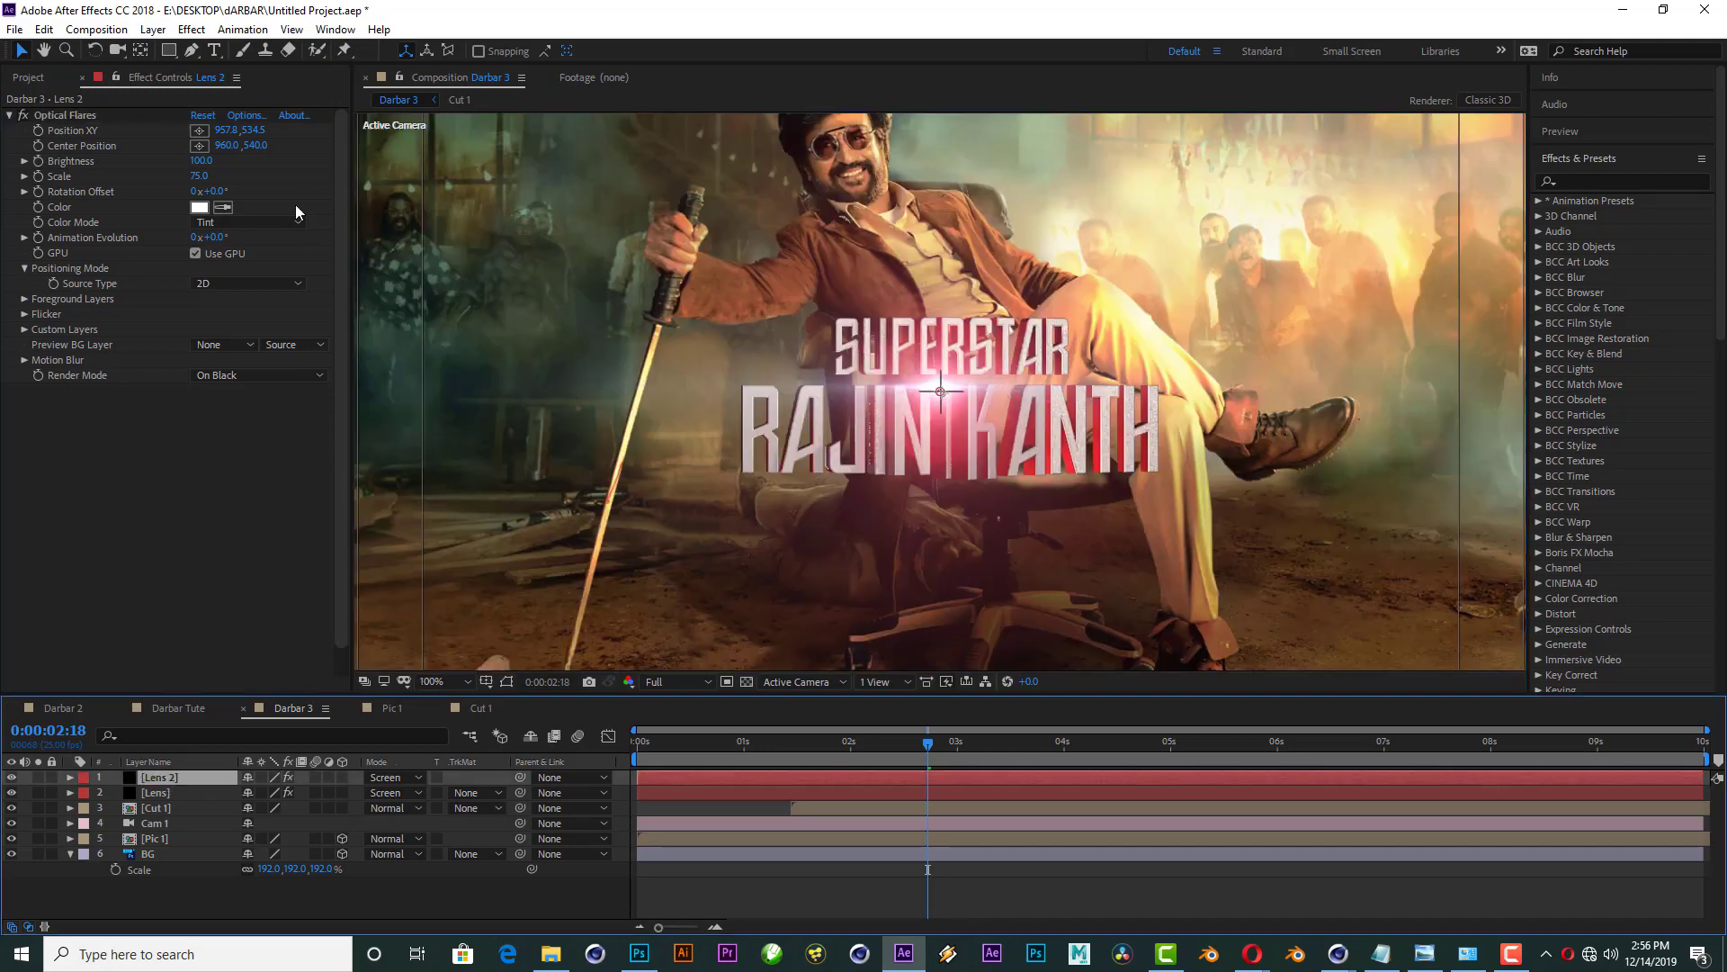
click(200, 207)
mouse_move(1304, 439)
mouse_down()
mouse_move(1403, 419)
mouse_move(1425, 447)
mouse_move(1351, 396)
mouse_move(1390, 392)
mouse_up()
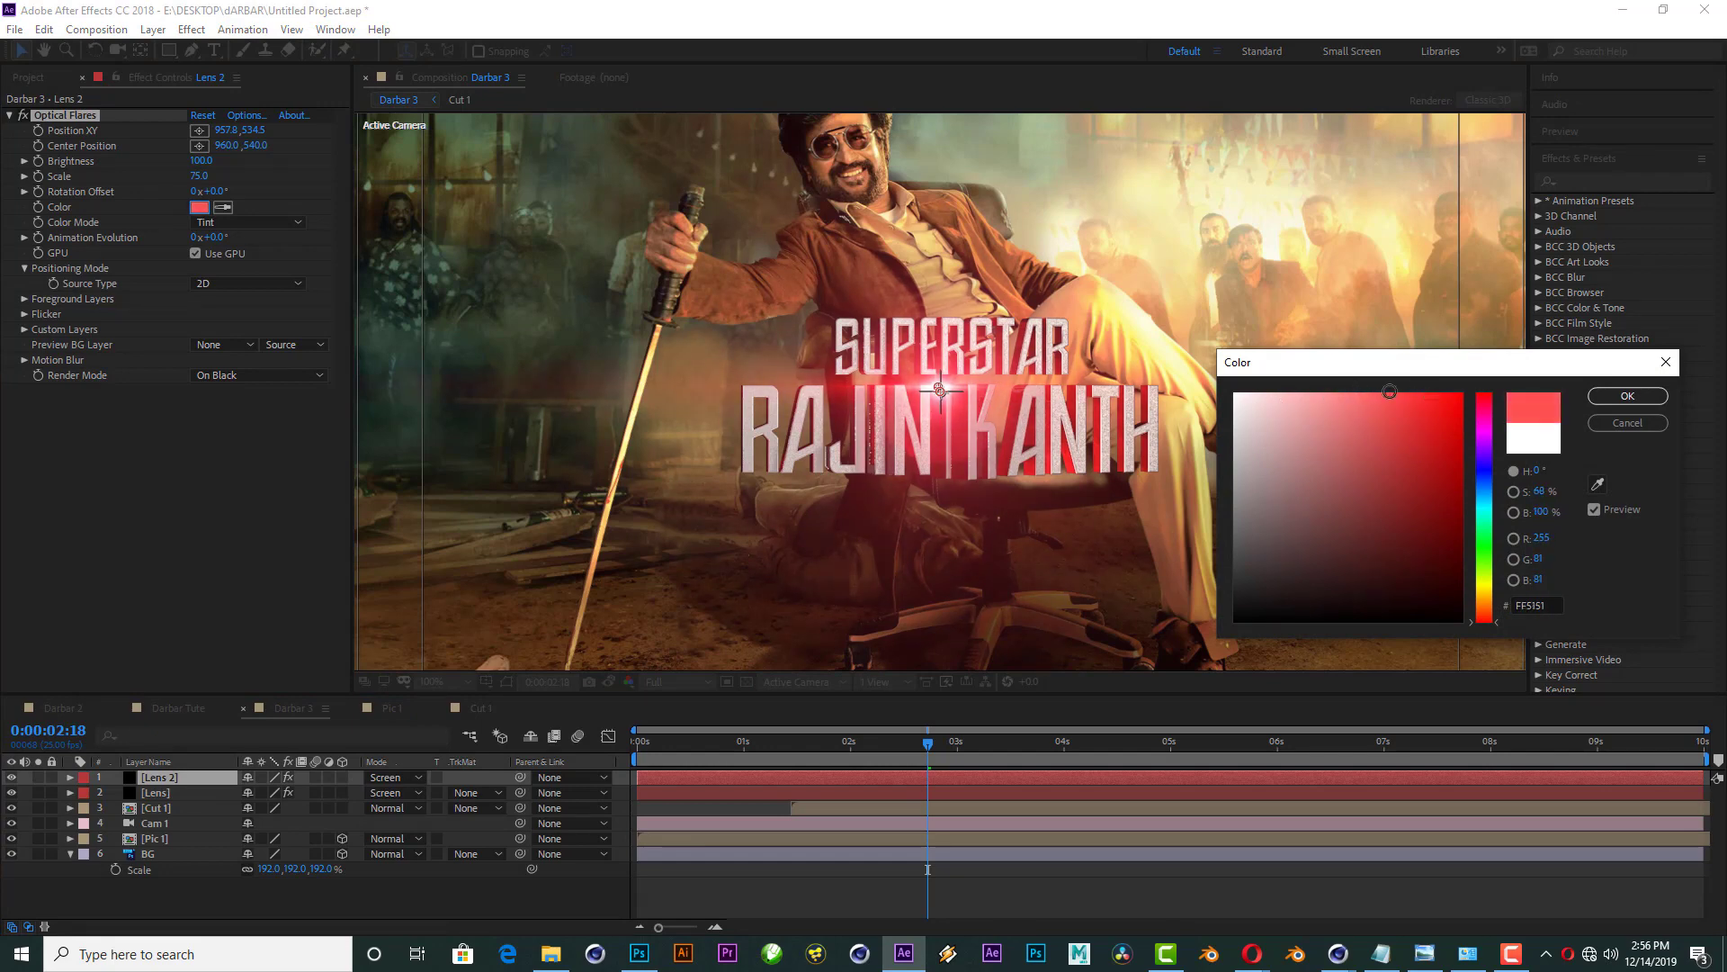
click(1627, 396)
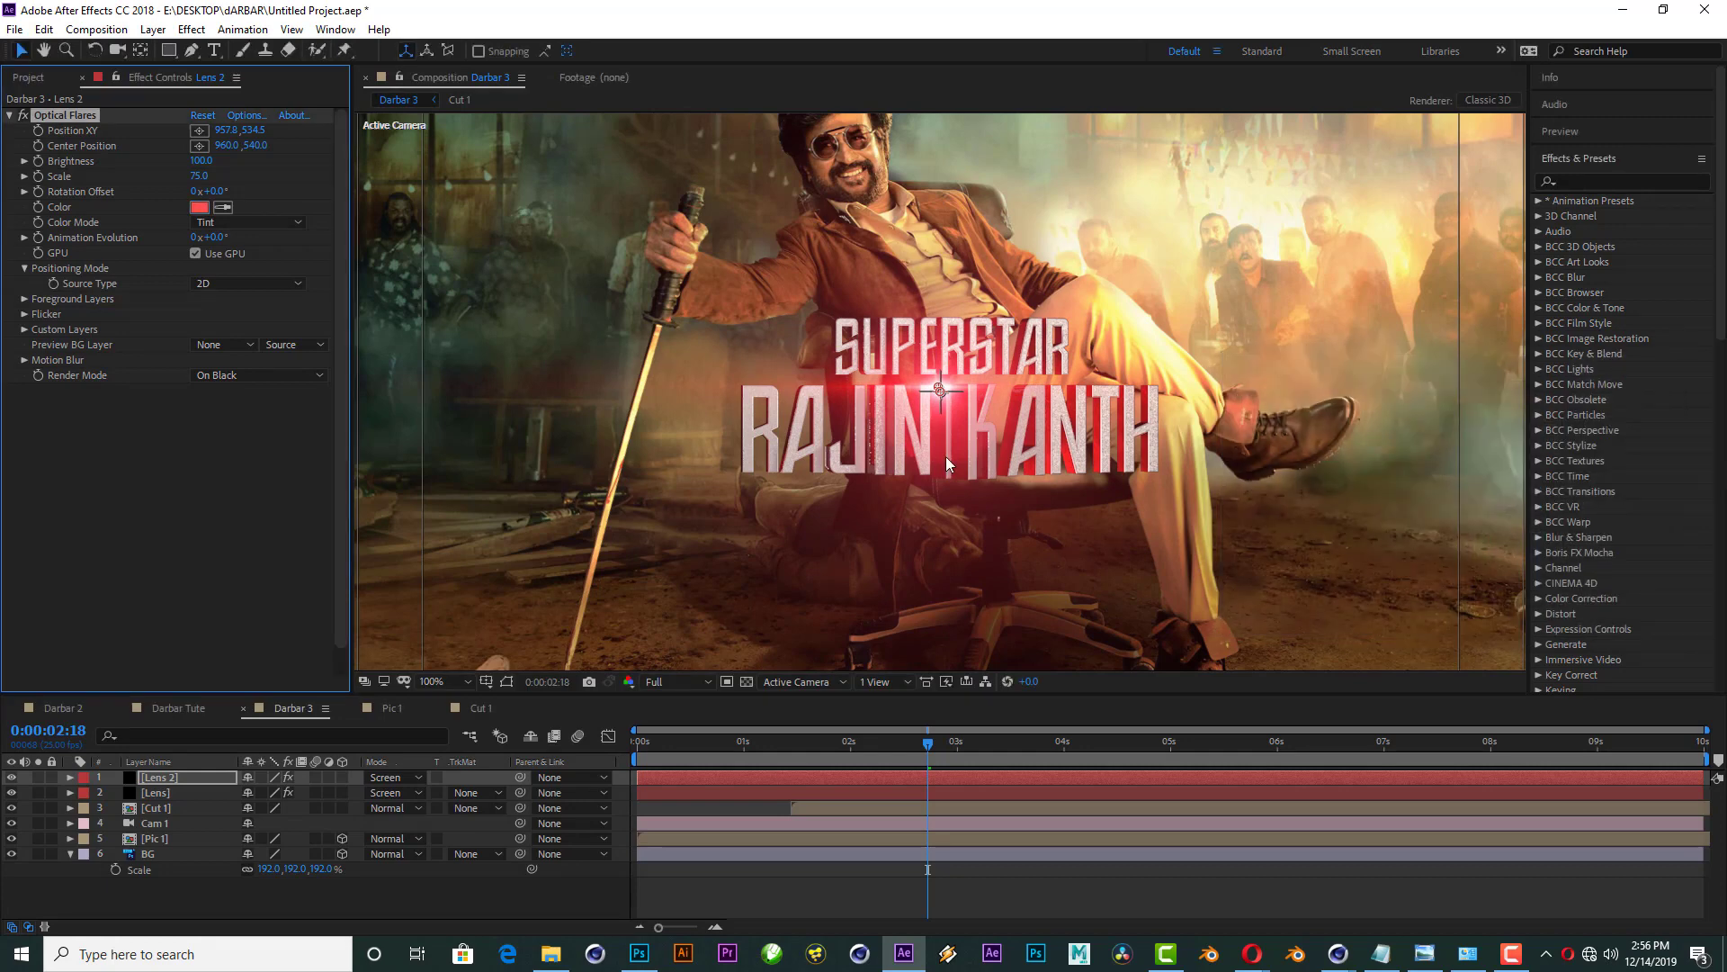
click(24, 314)
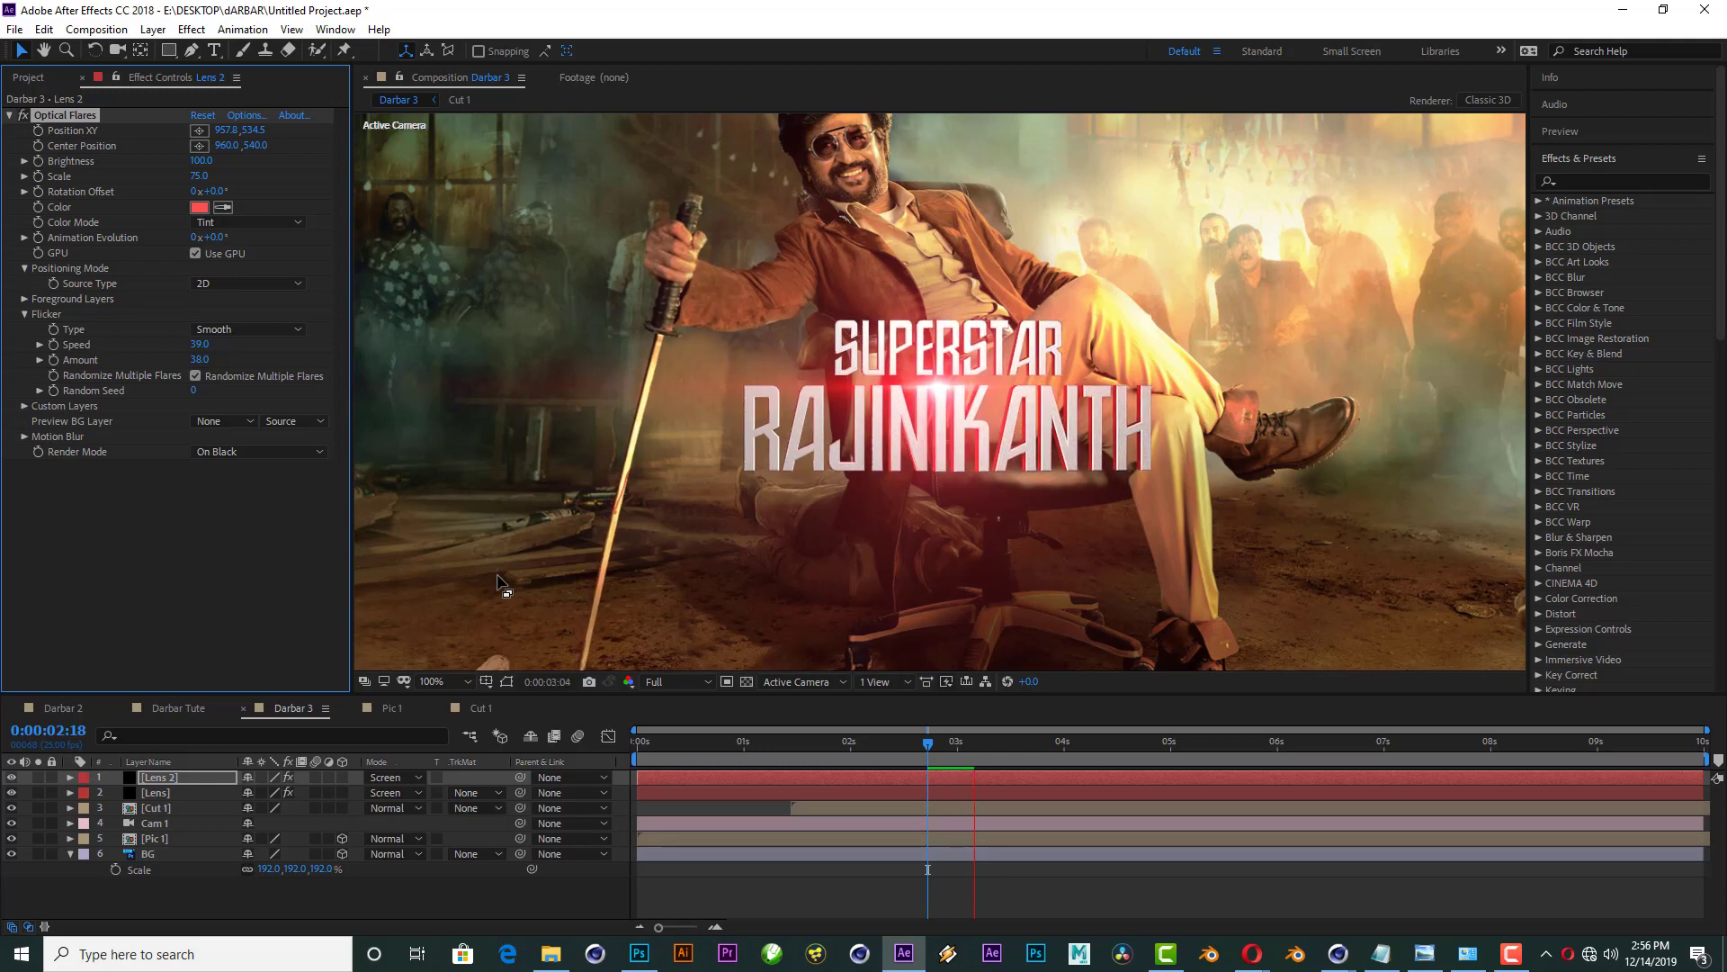
Step: Raise Flicker Speed to 75 and preview the red flare pulsing from about 1.5 to 6 seconds
key(space)
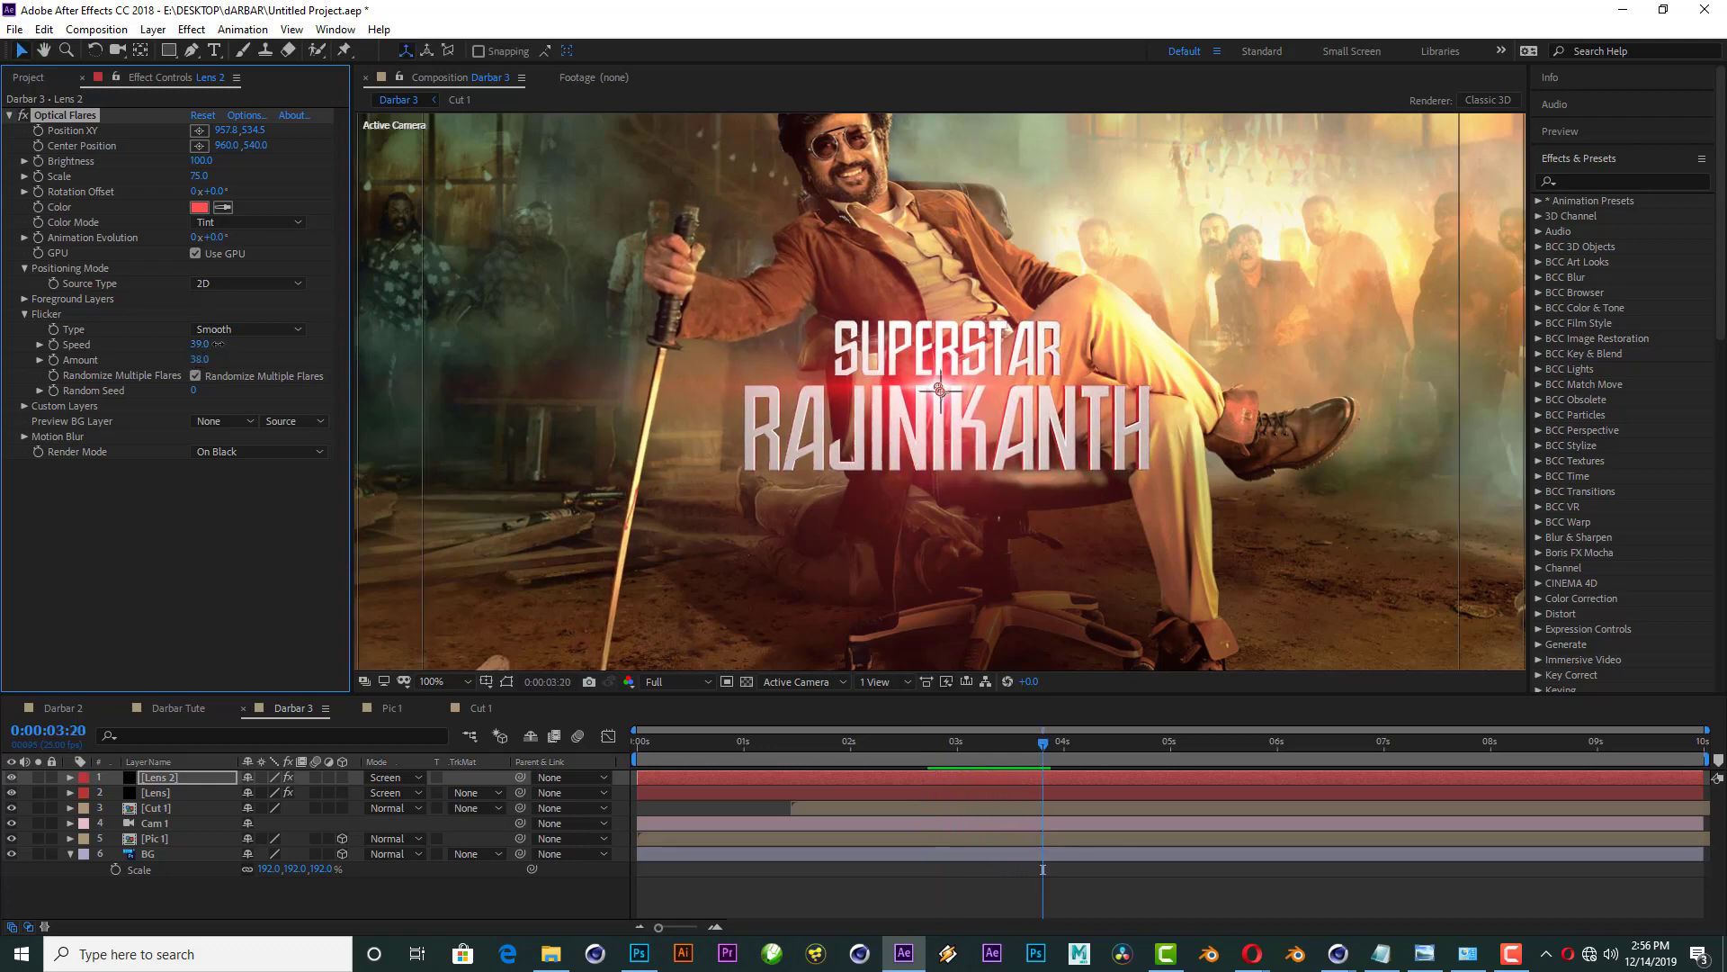
drag(216, 344, 333, 366)
key(space)
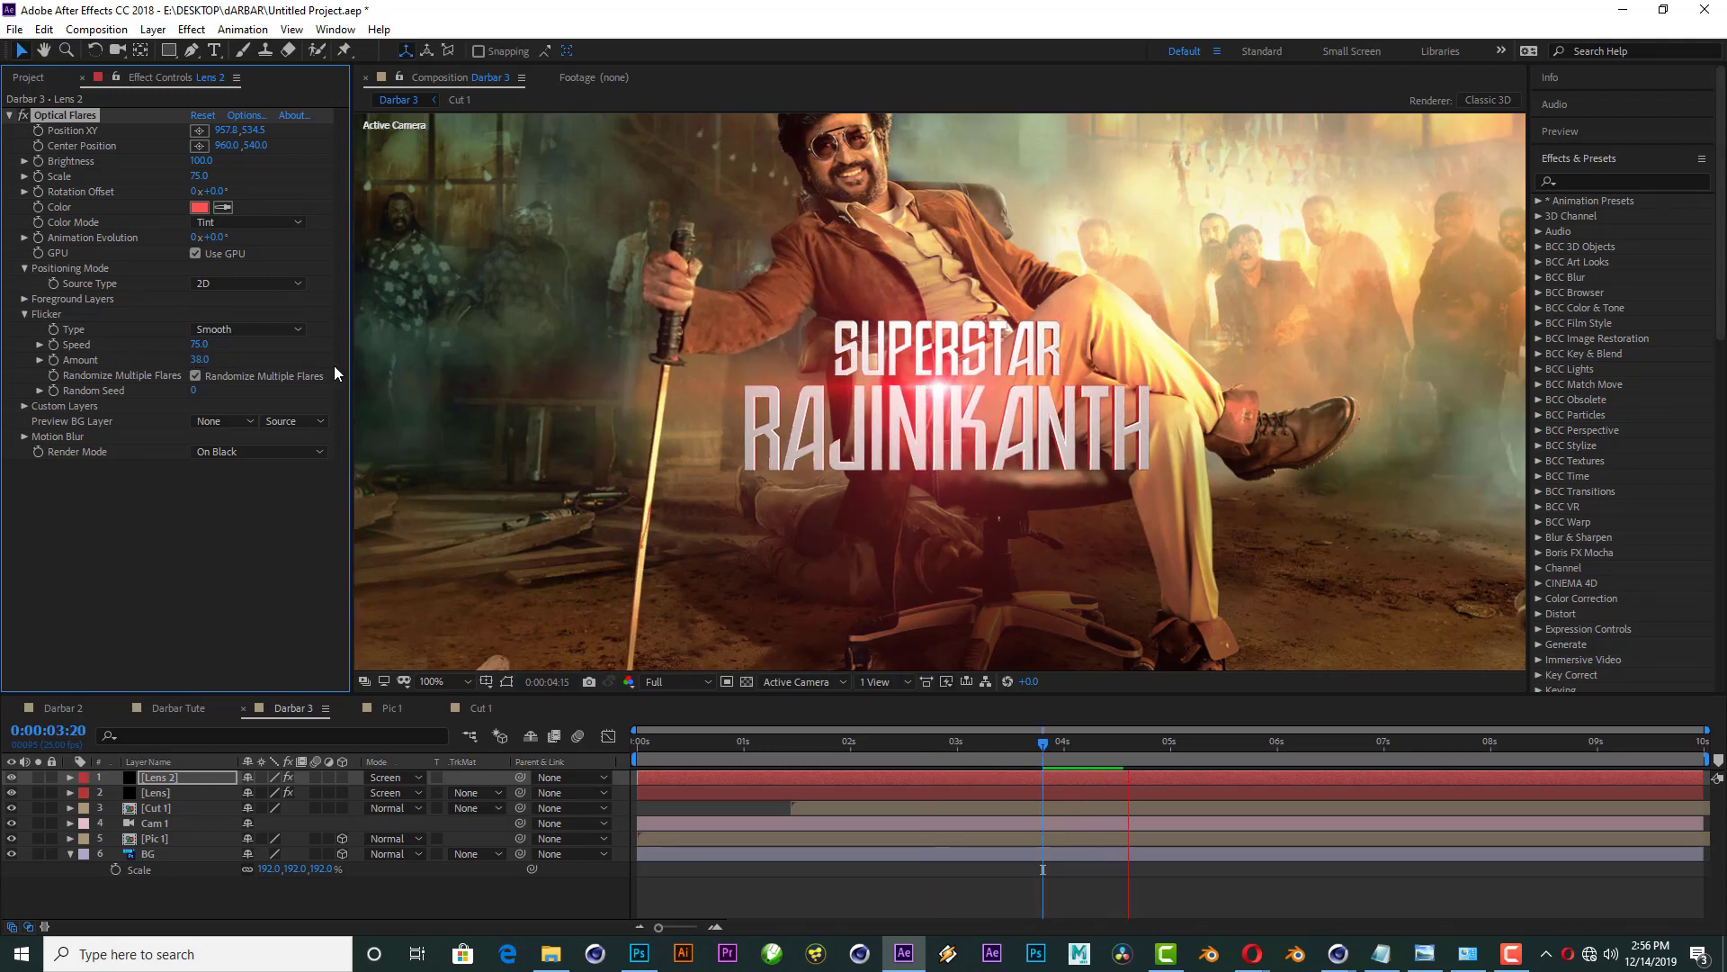
mouse_move(1151, 752)
mouse_down()
mouse_move(881, 754)
mouse_move(1038, 754)
mouse_up()
key(comma)
key(comma)
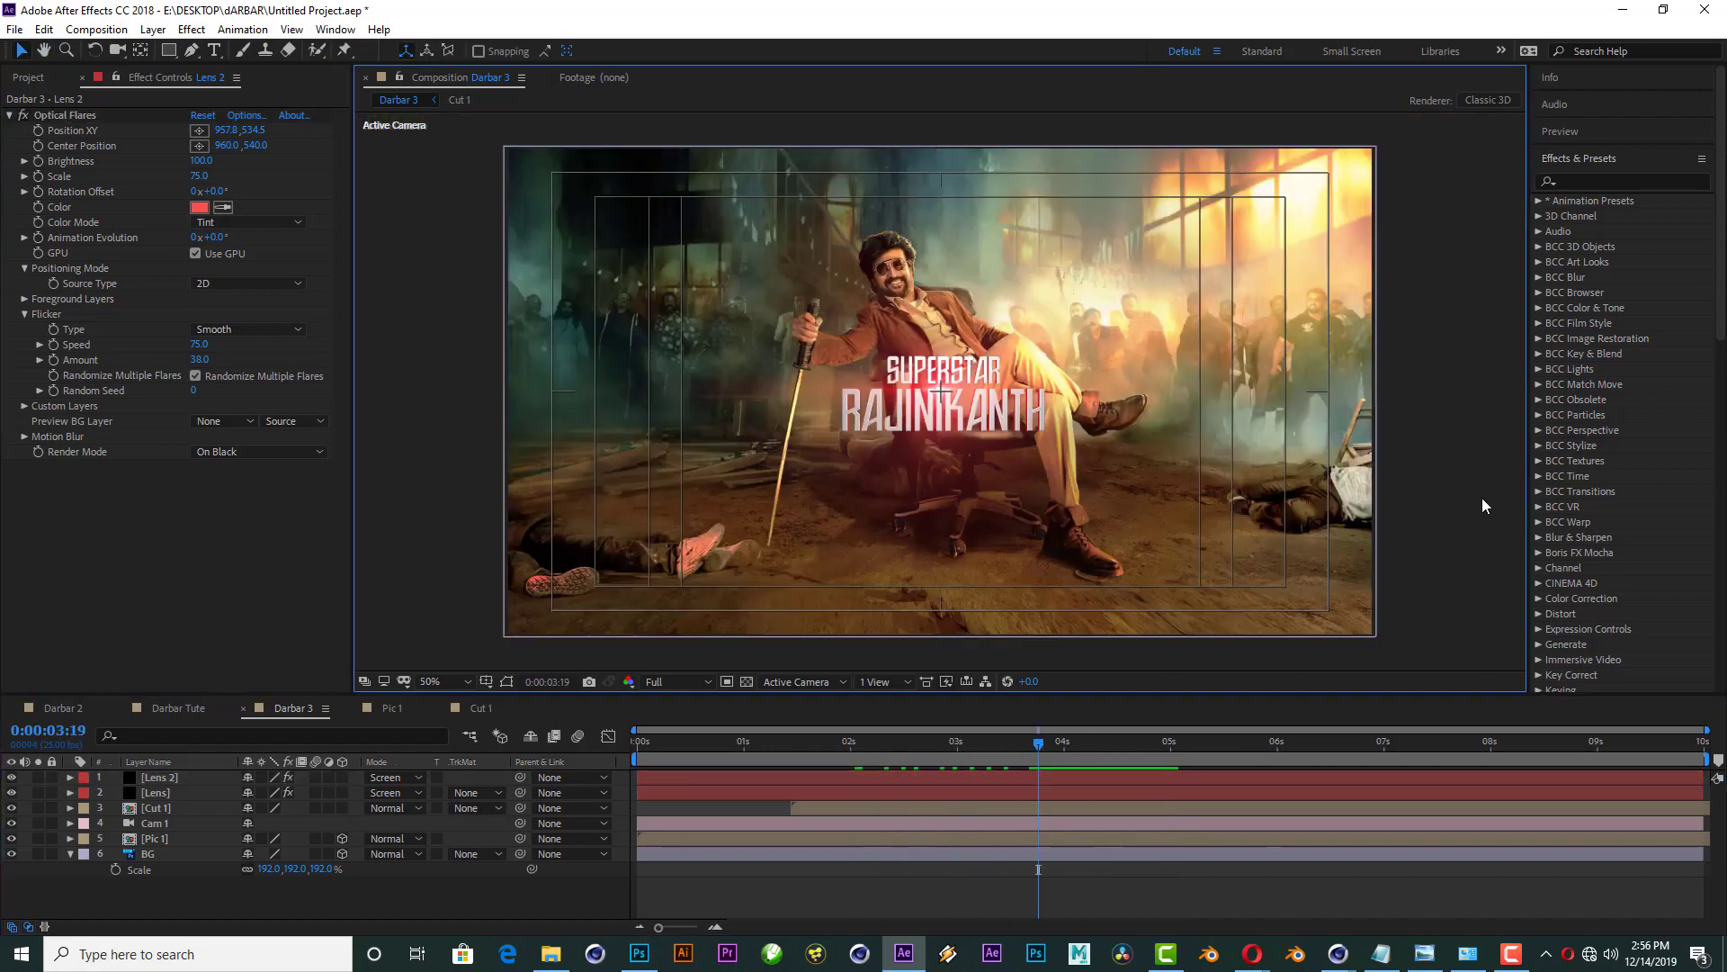
key(period)
key(period)
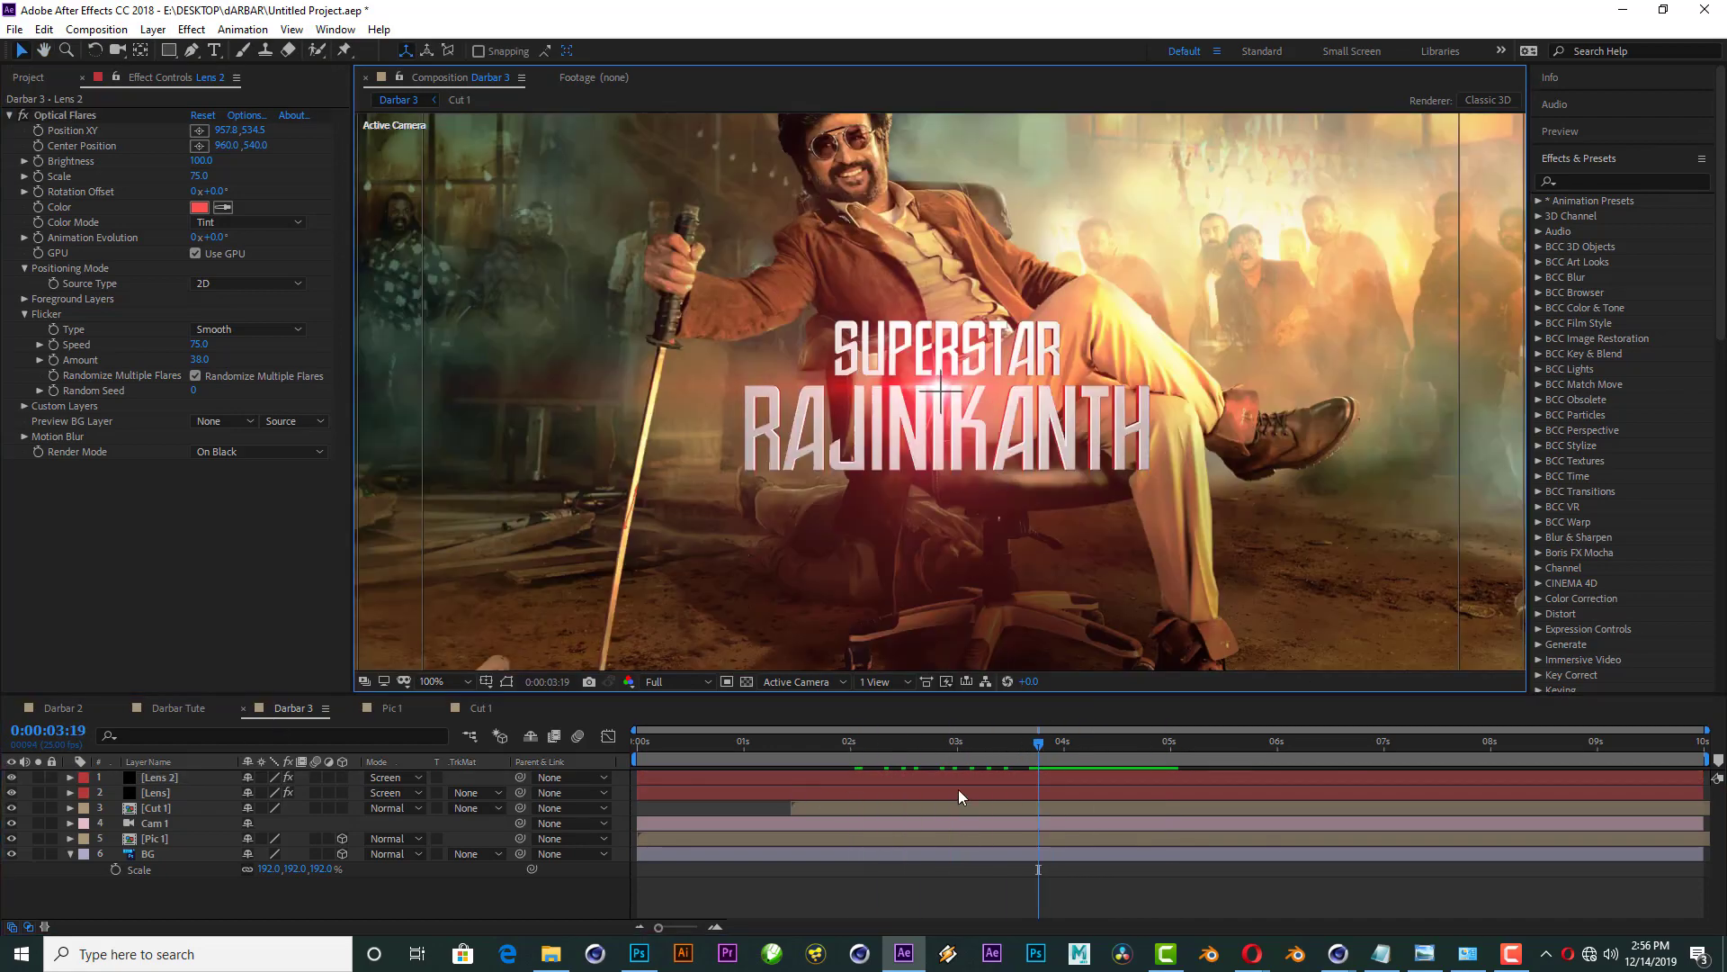
drag(902, 743, 818, 751)
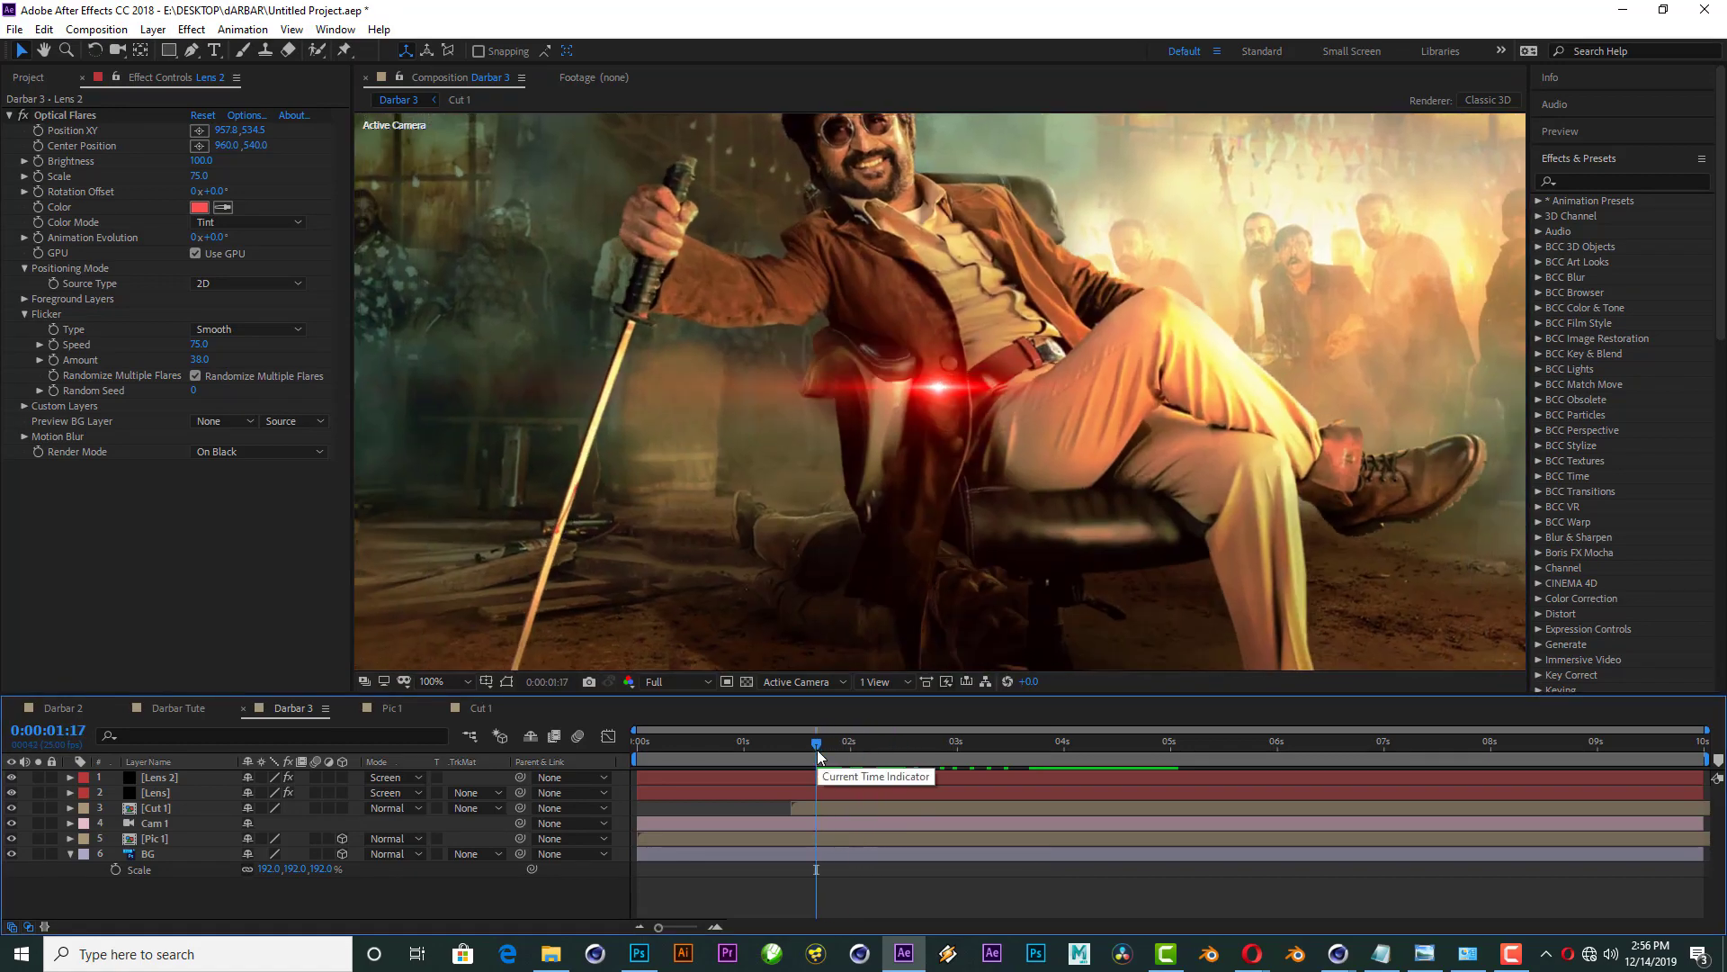
key(space)
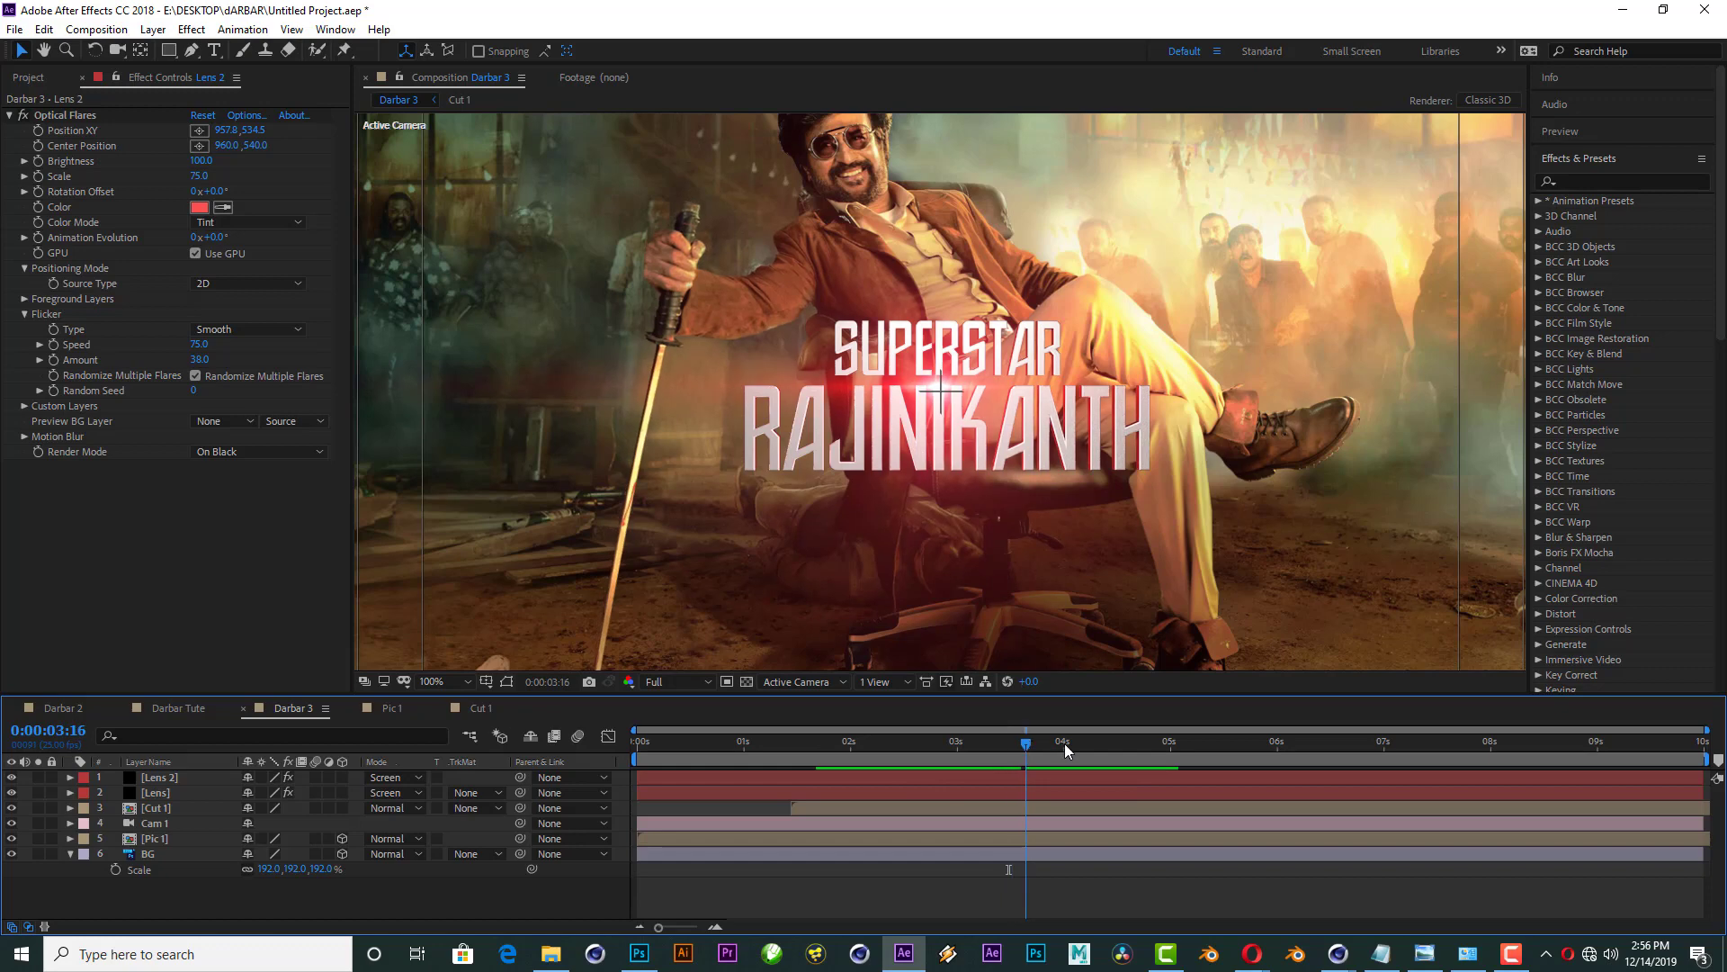
drag(1158, 752, 1298, 752)
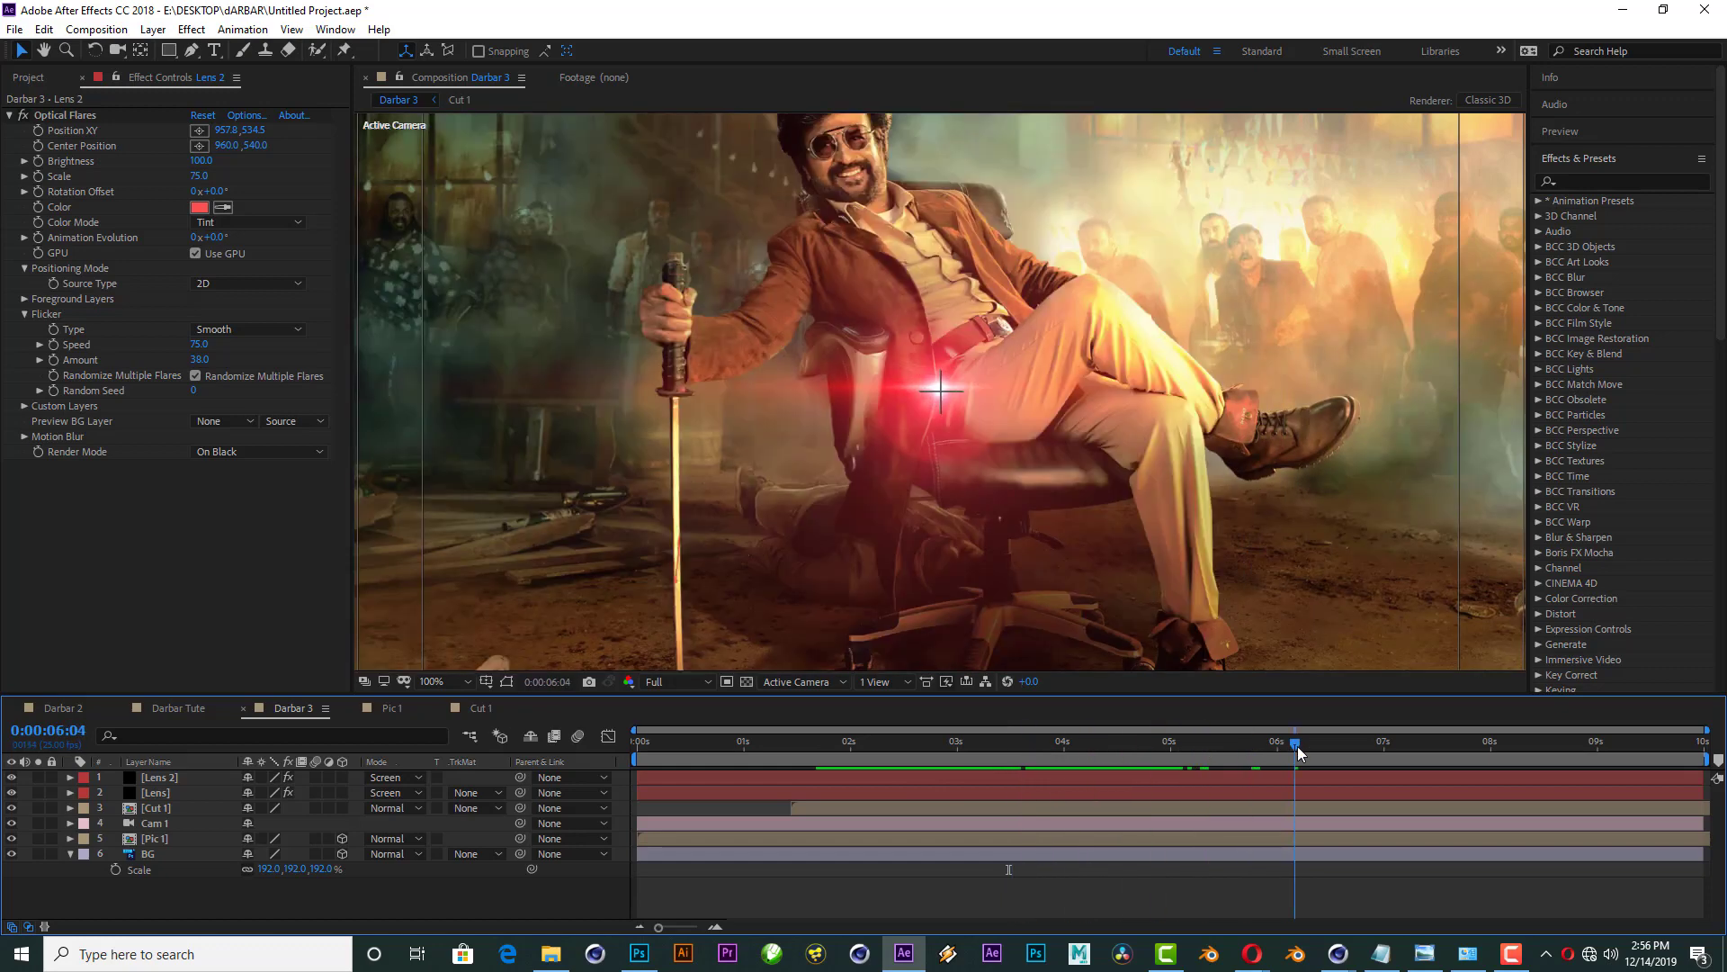
key(comma)
key(comma)
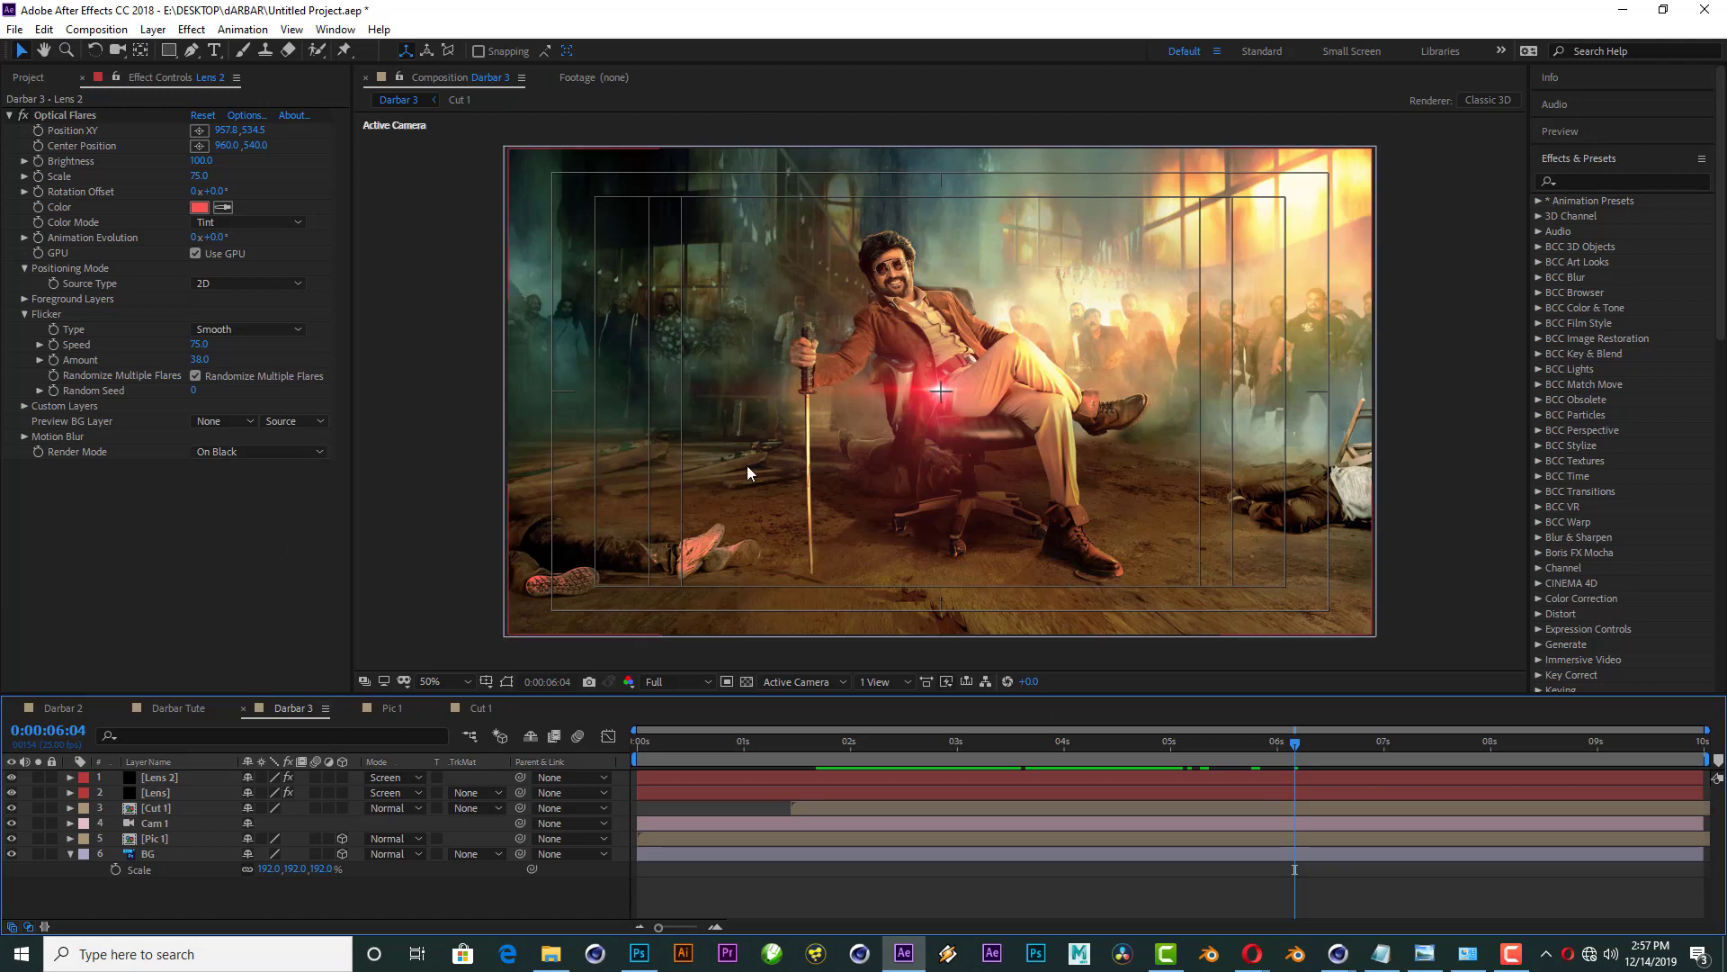
Step: Keyframe the Lens 2 Optical Flares Scale between 0:00:02:01 and 0:00:02:06, dropping it to 0
mouse_move(1244, 752)
mouse_down()
mouse_move(1039, 767)
mouse_move(1182, 741)
mouse_up()
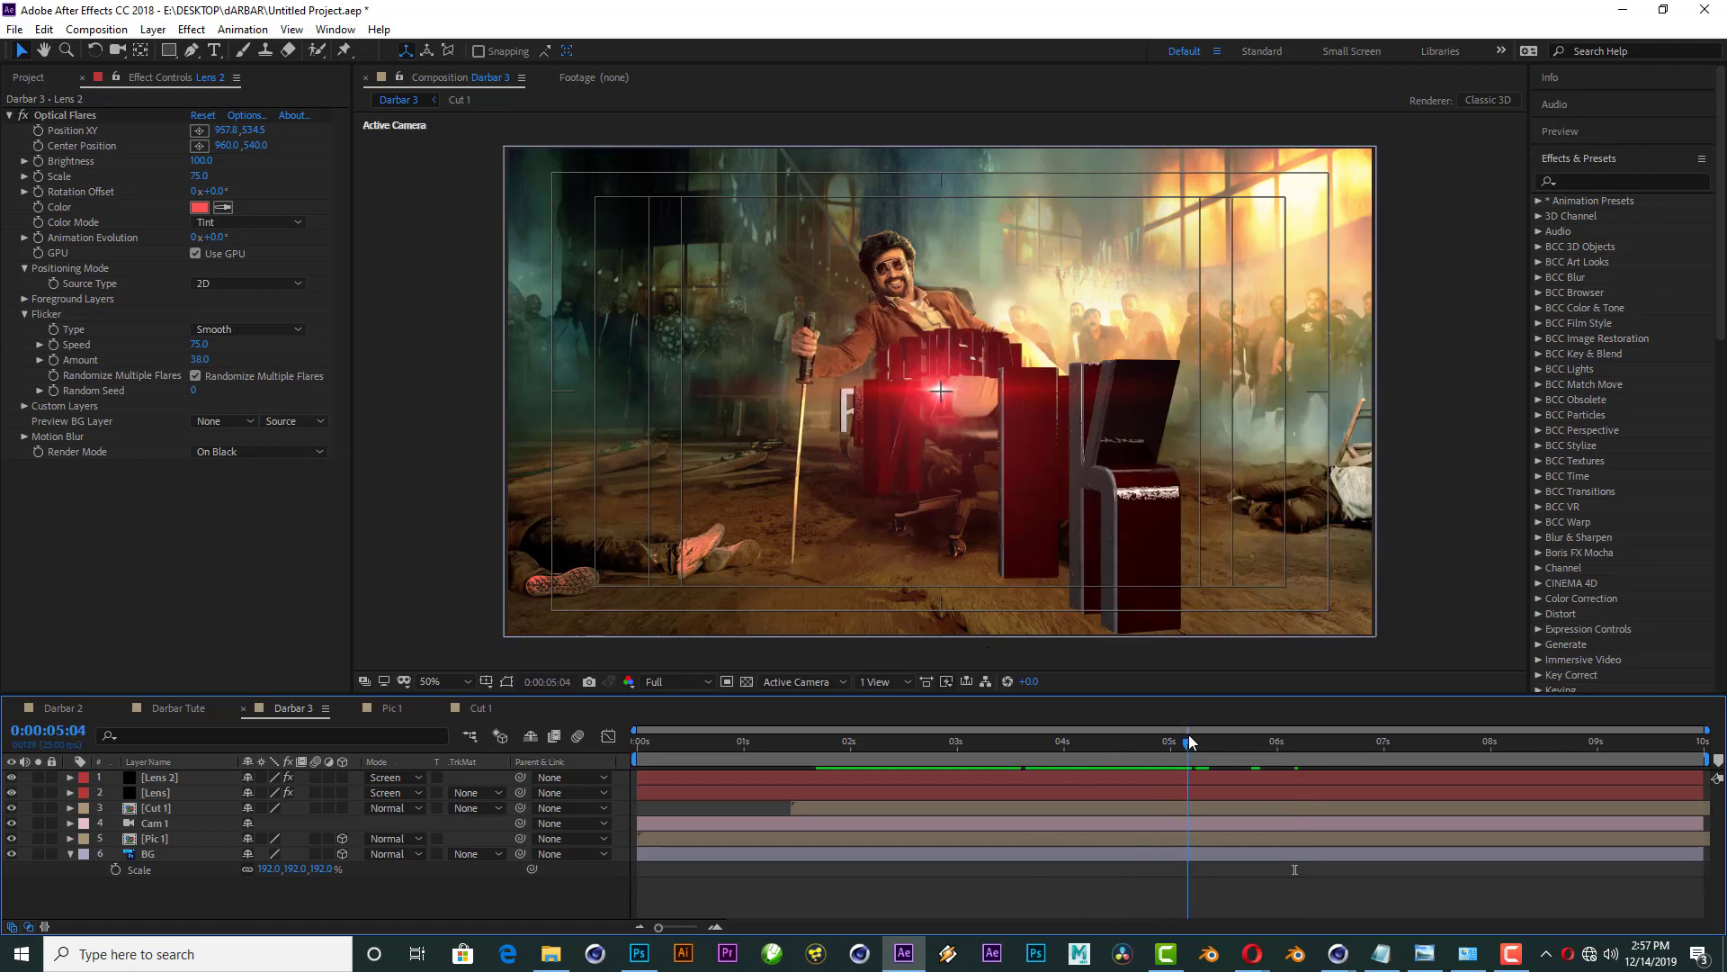
click(69, 790)
key(u)
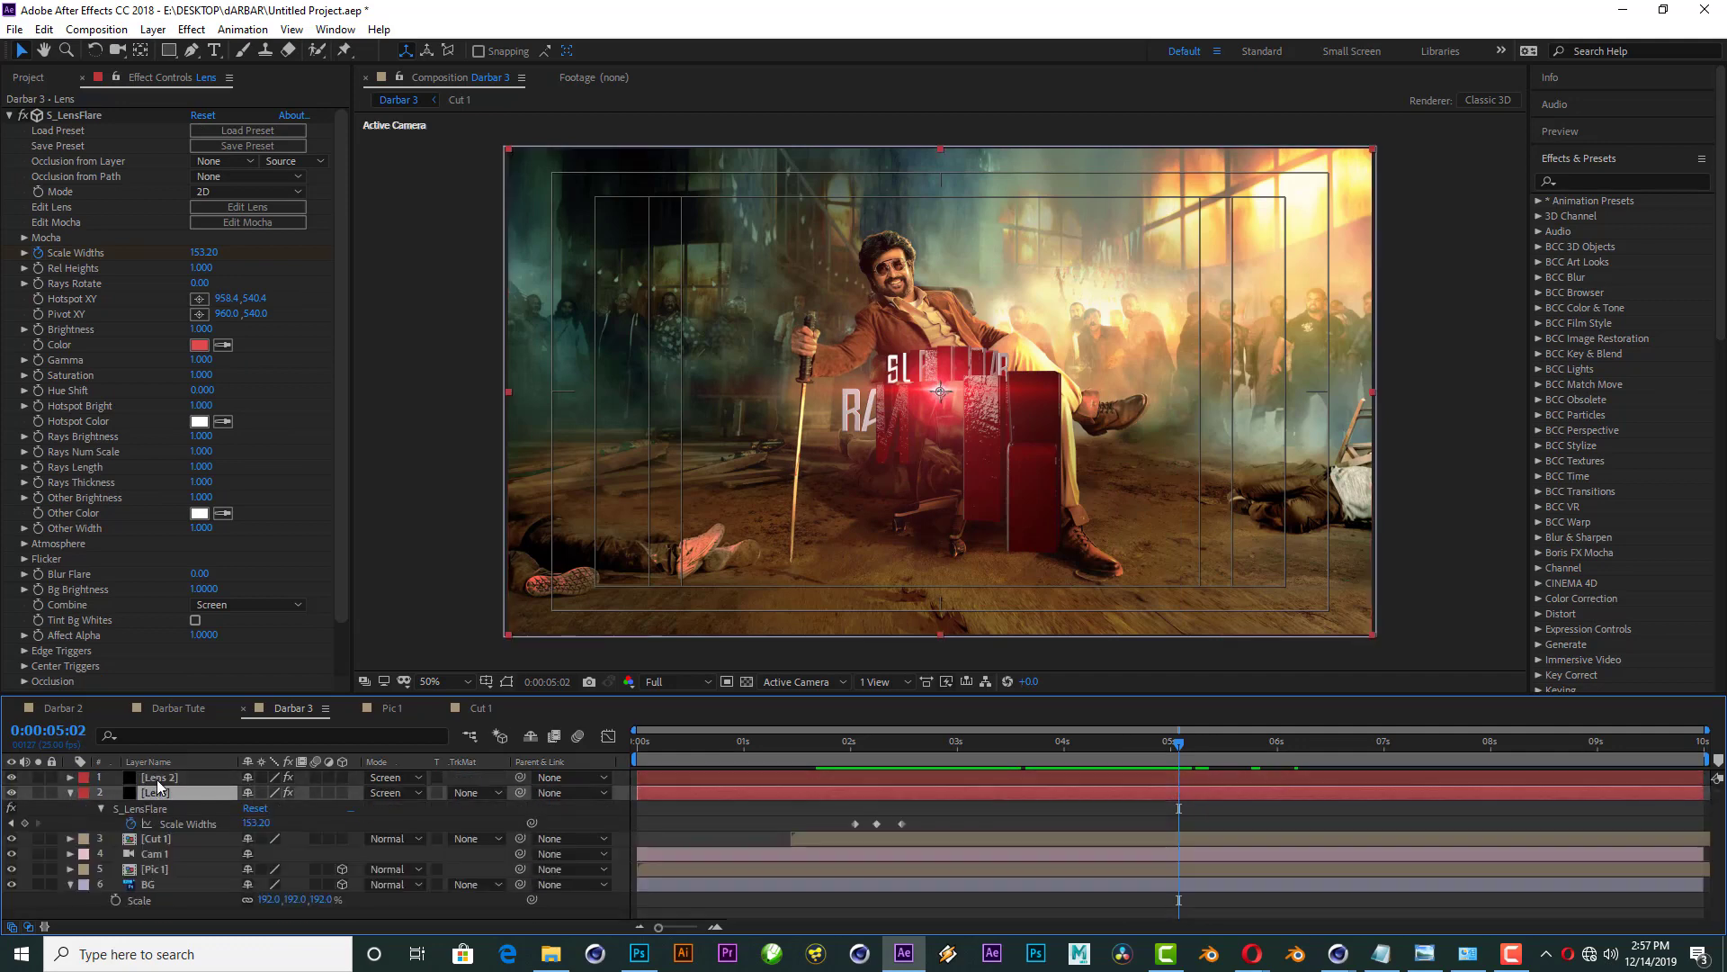
click(856, 745)
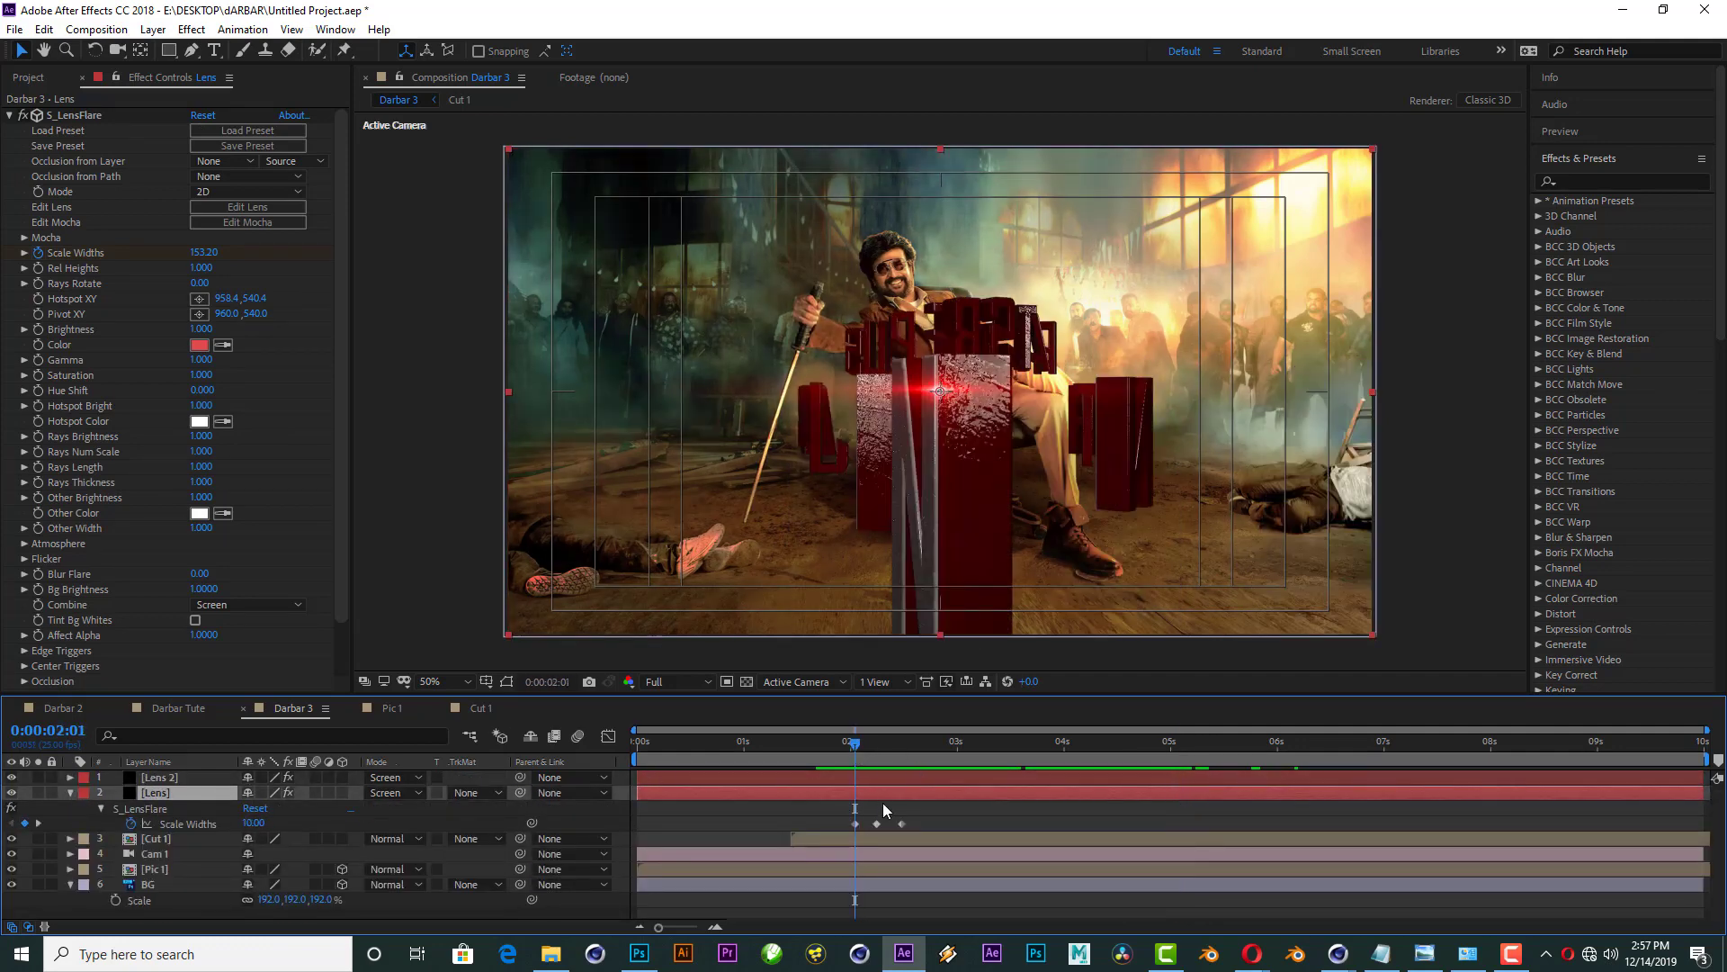
click(153, 777)
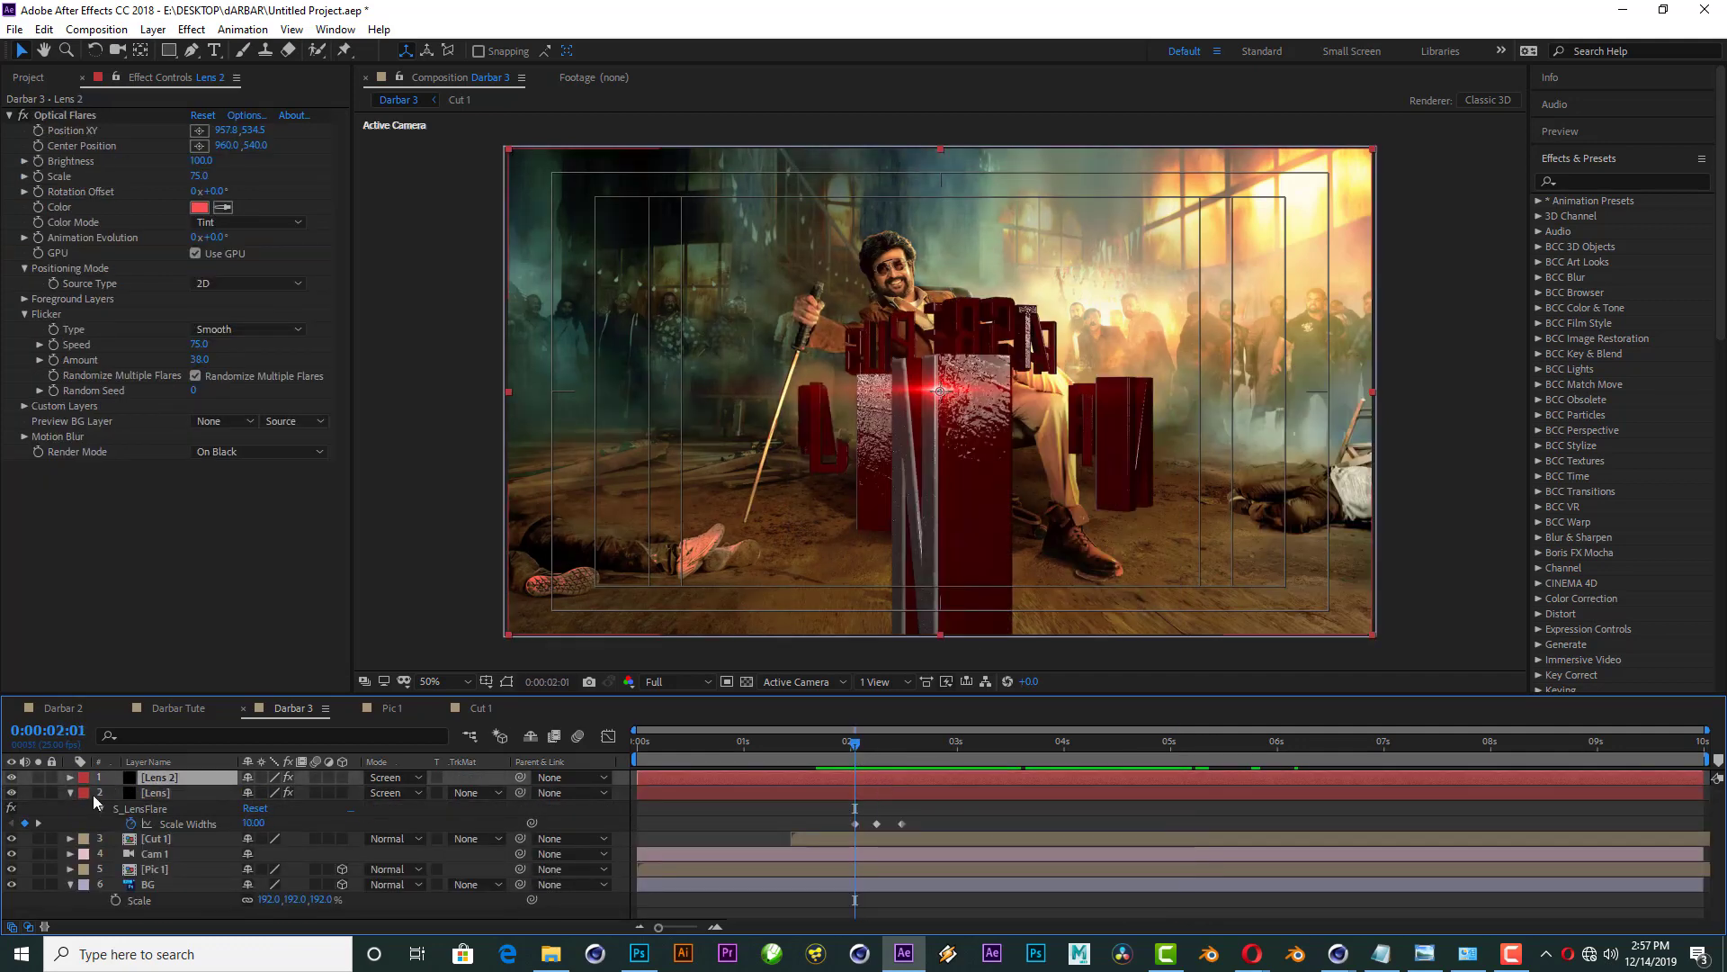
click(46, 180)
click(38, 823)
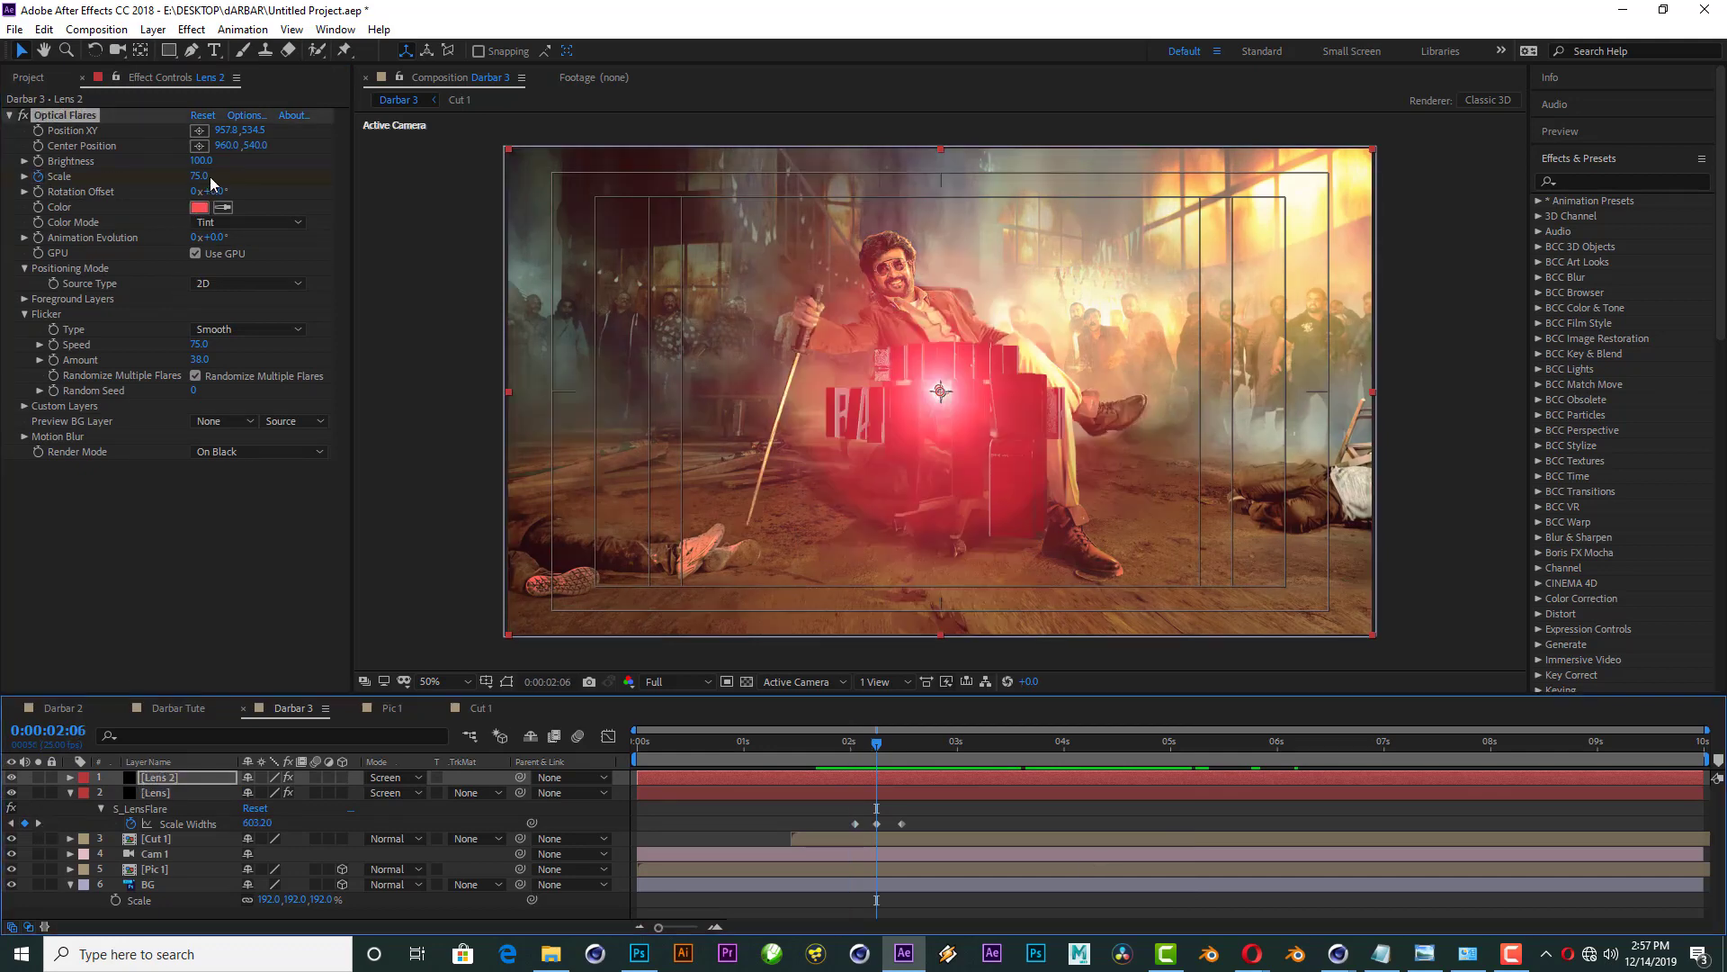
key(u)
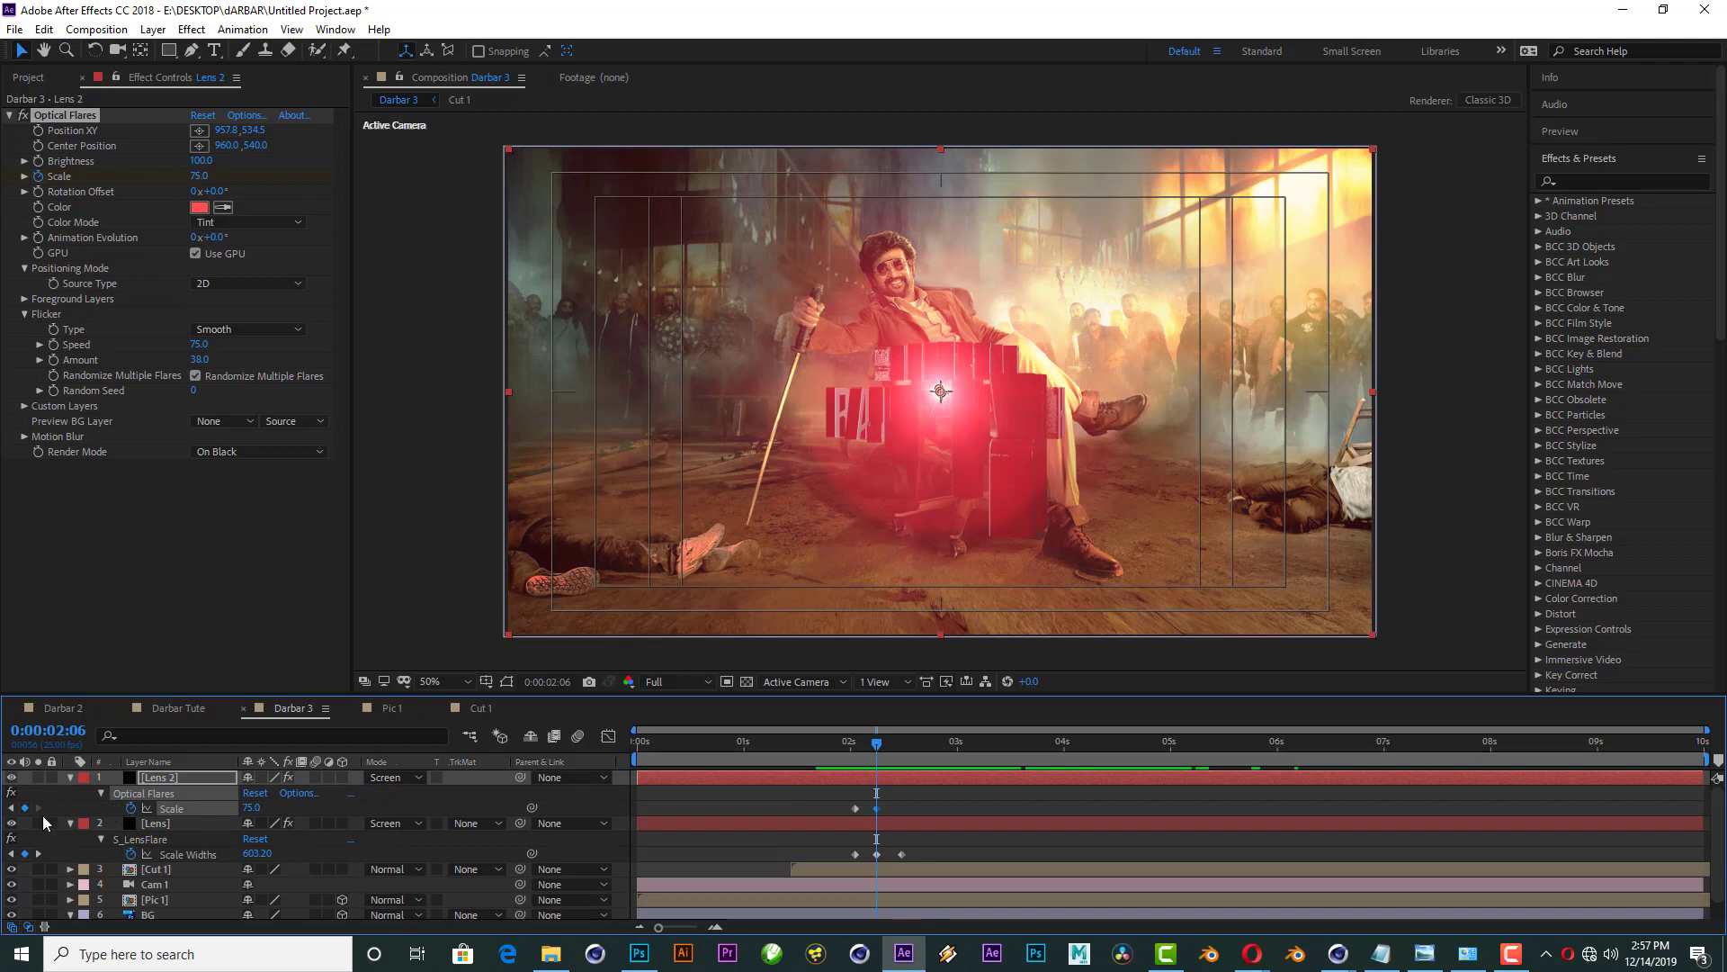
click(12, 808)
drag(258, 807, 189, 807)
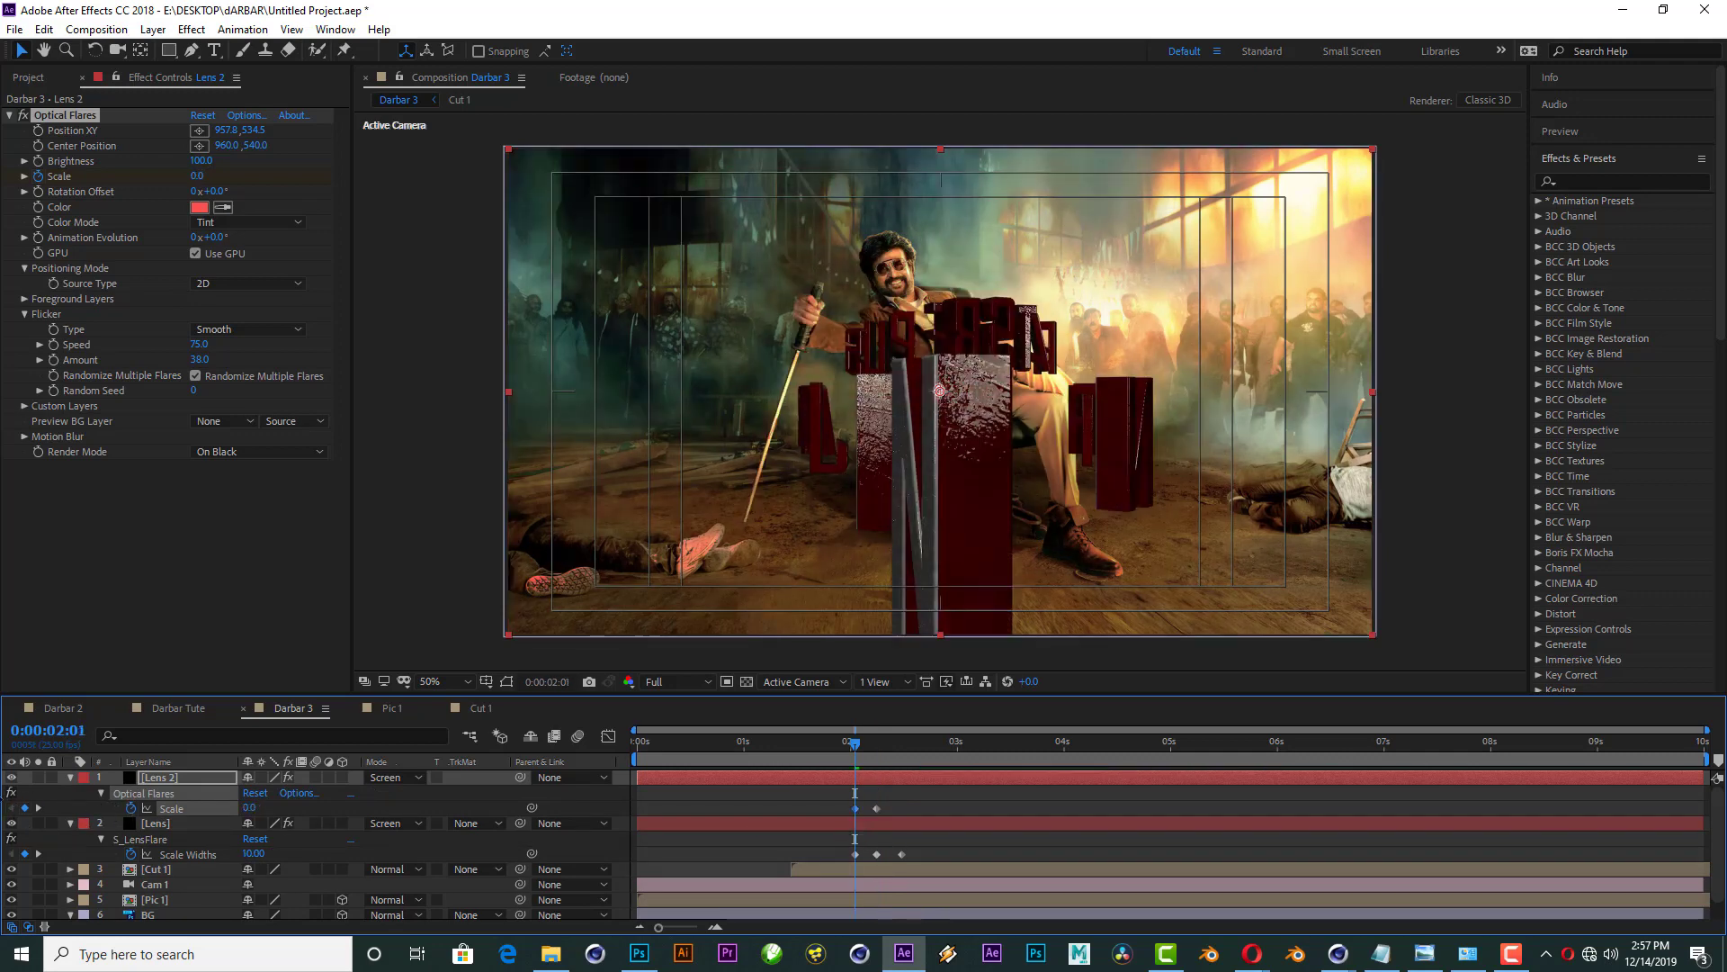
key(space)
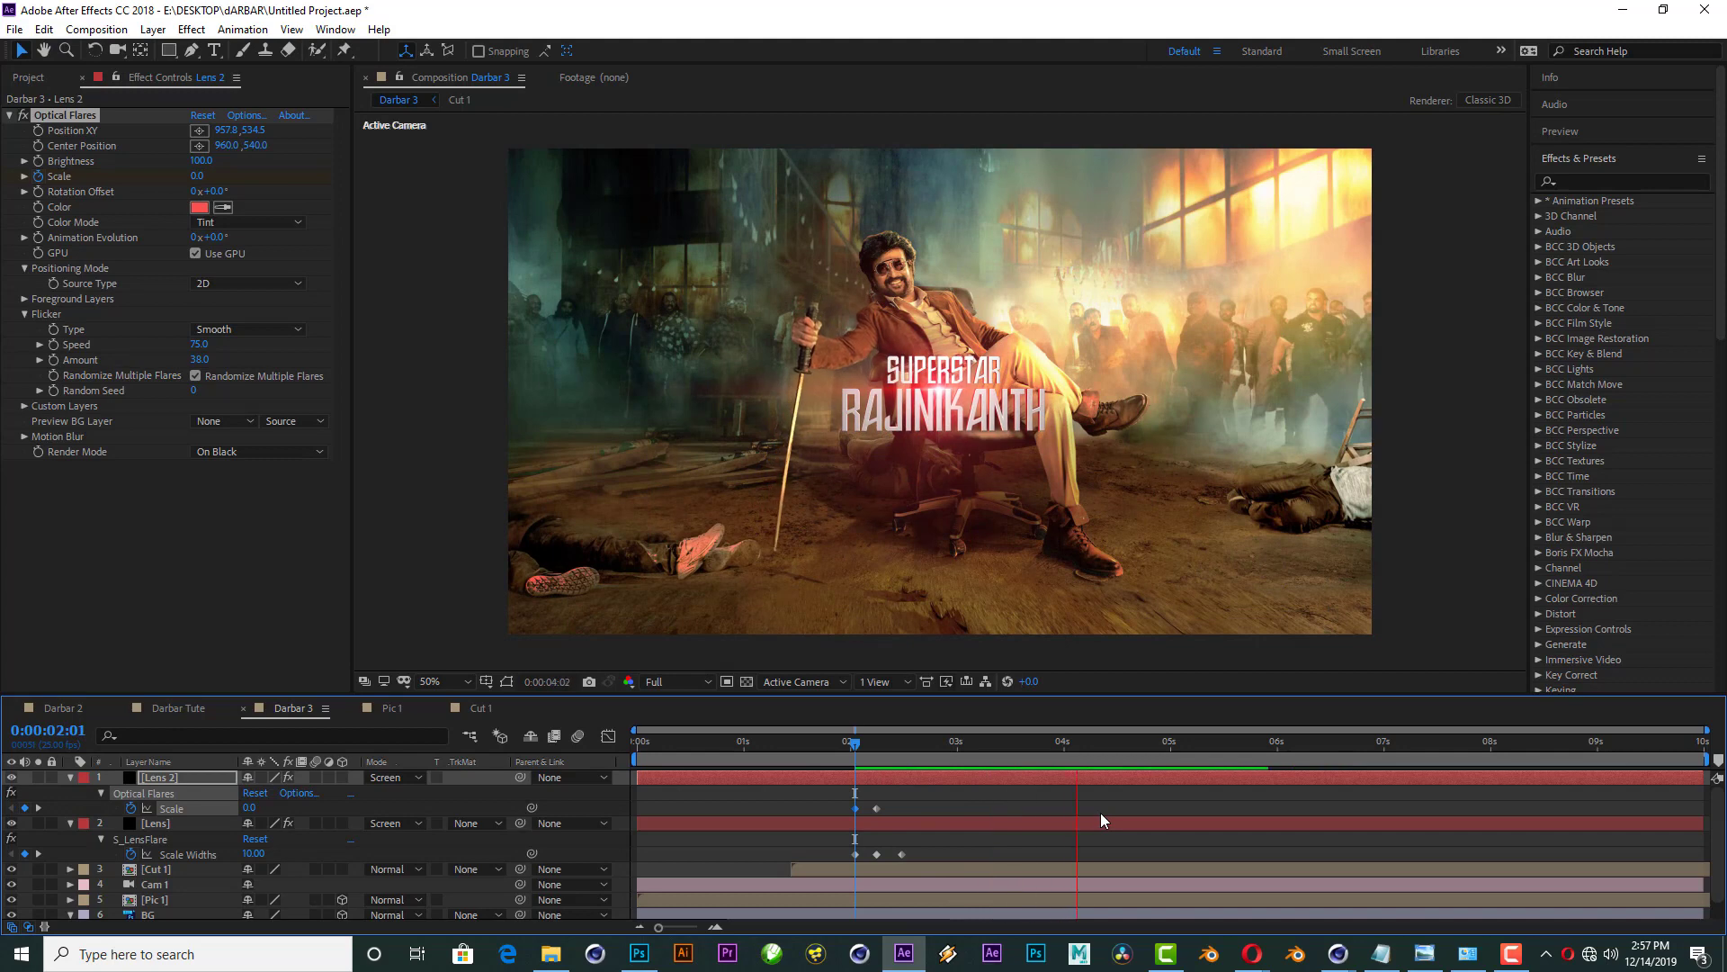
Step: Keyframe the flare's Scale Widths at 0:00:05:03, up to 763.20 at 5:07, 0 at 5:11
drag(1125, 743, 1186, 736)
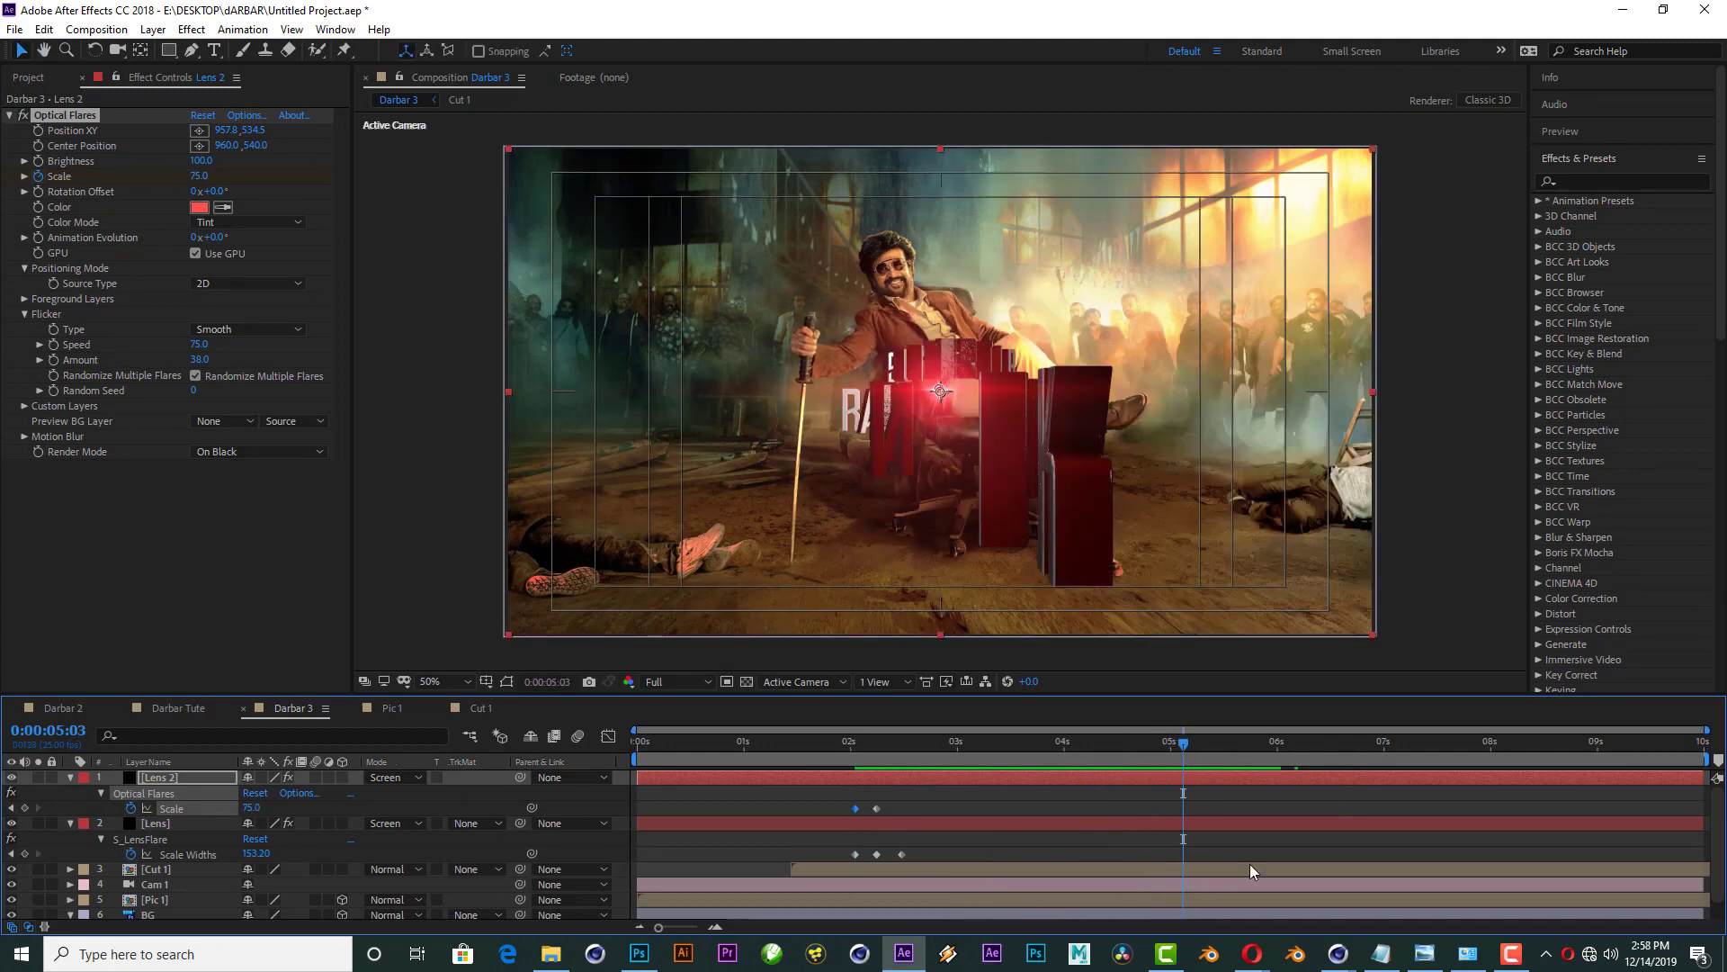
click(24, 853)
drag(1187, 749, 1207, 743)
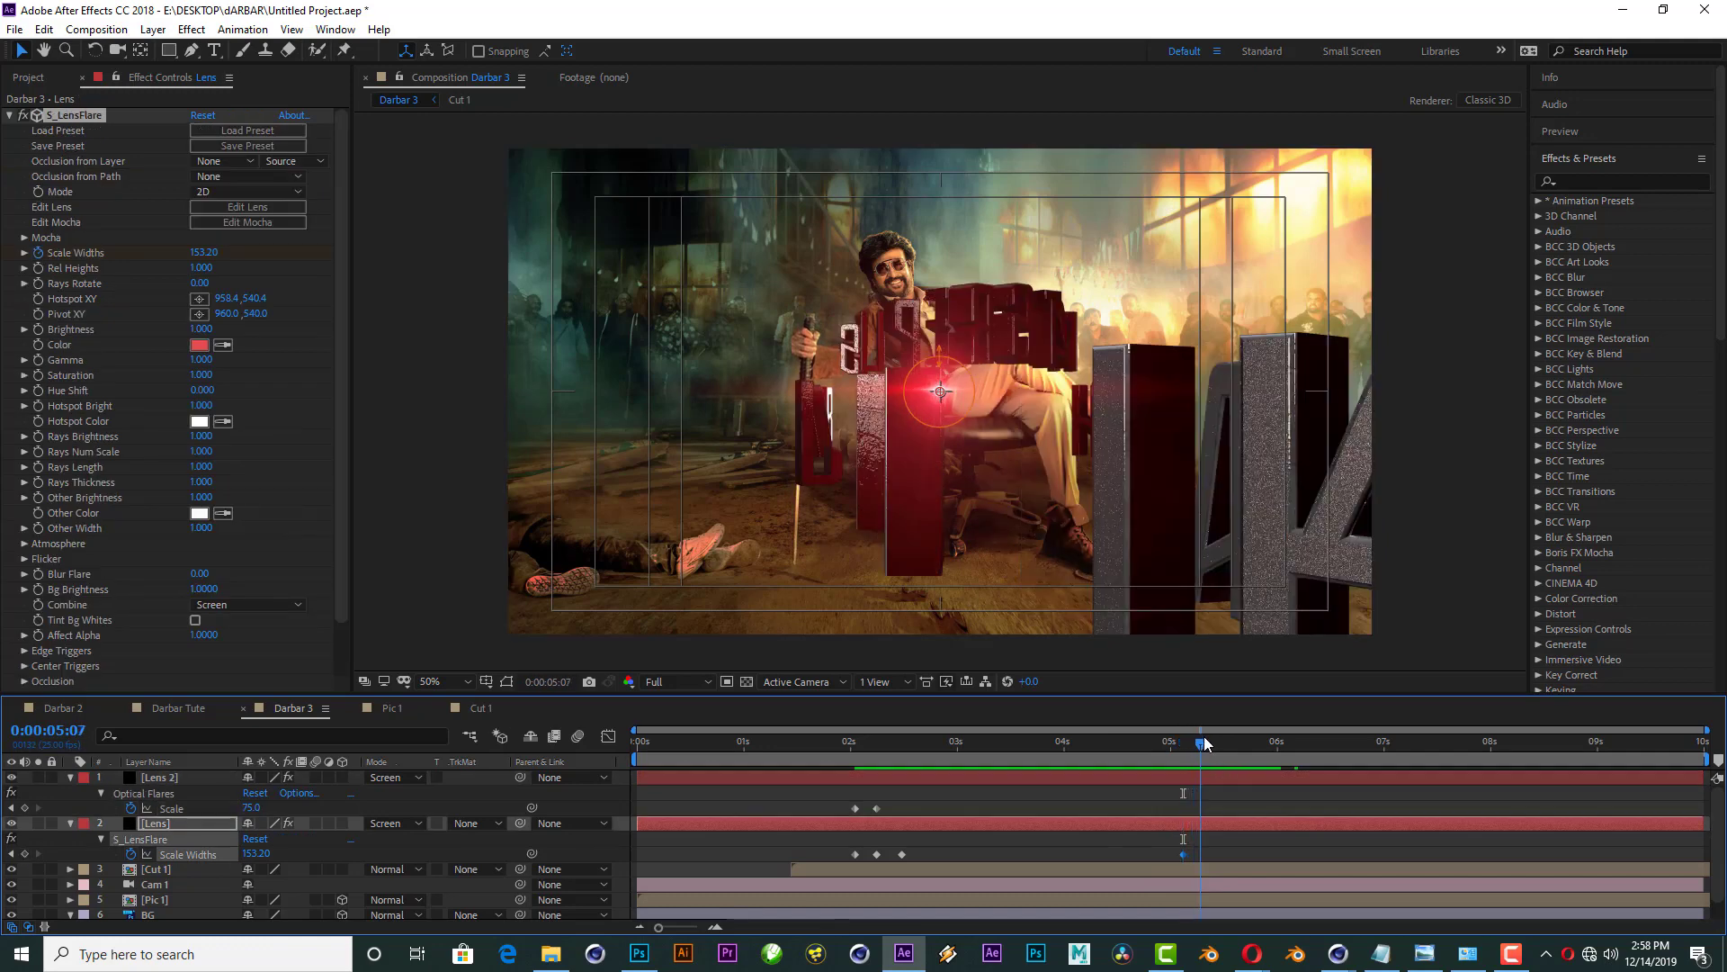
drag(258, 851, 304, 841)
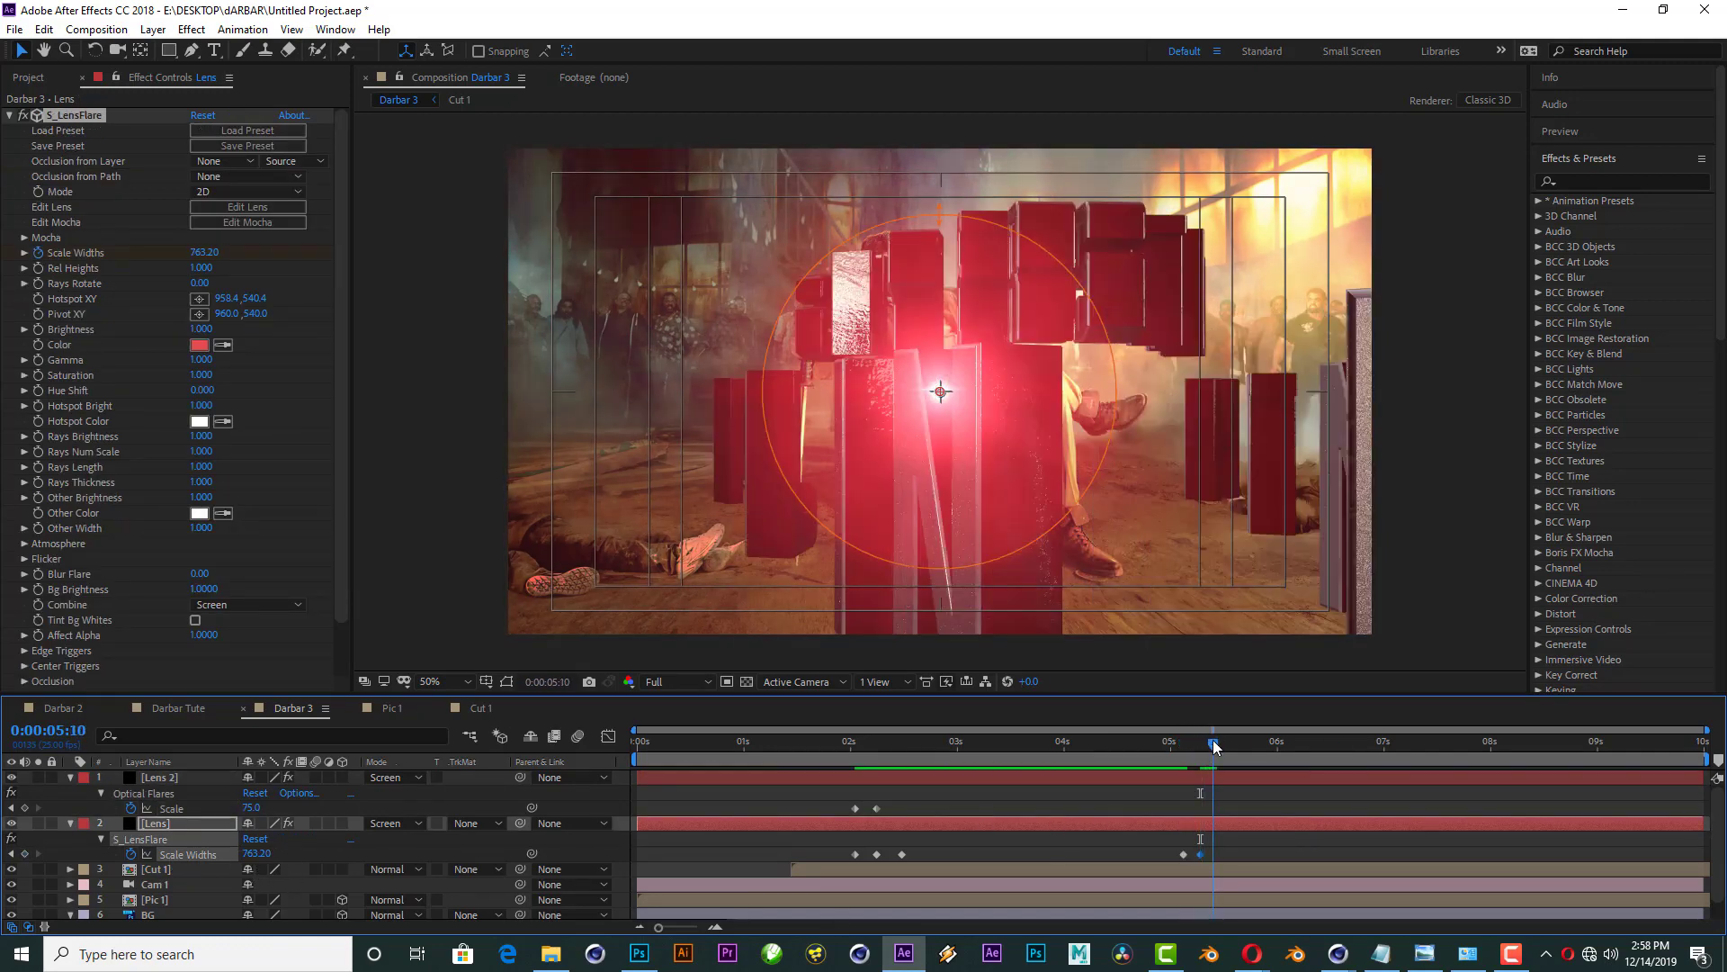
drag(1200, 744, 1217, 743)
click(256, 852)
text(0)
key(Return)
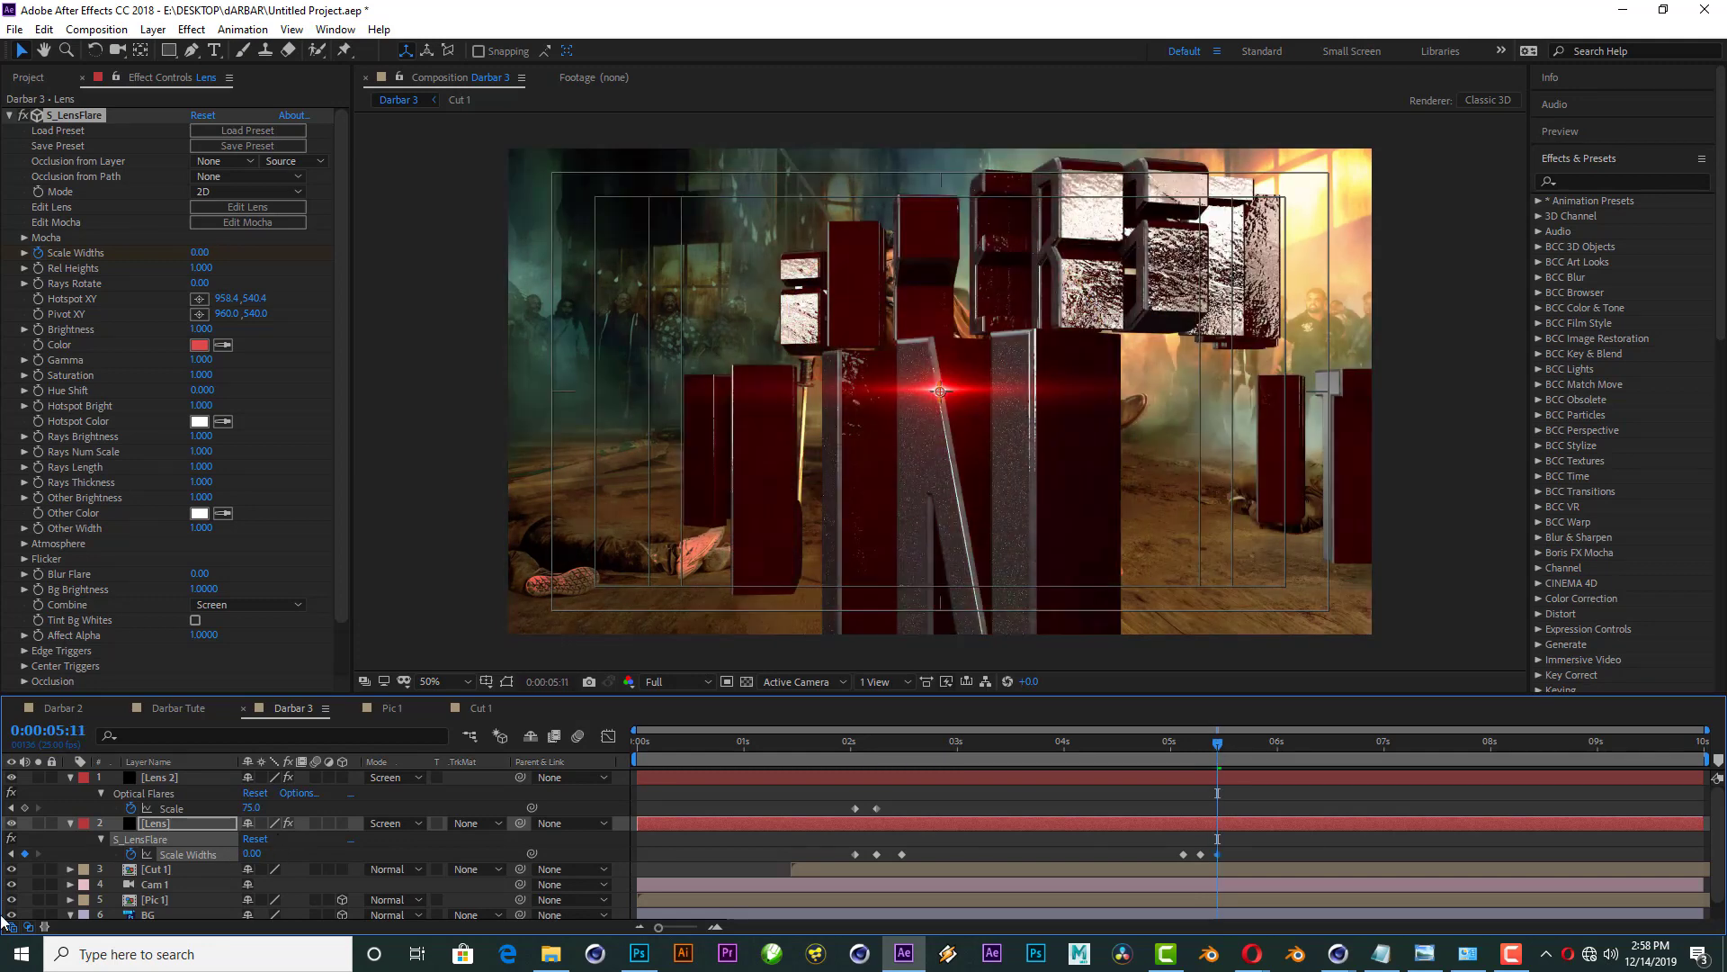
Step: Add Lens 2 Scale keyframes at 0:00:05:07 and 0:00:05:11
click(1202, 745)
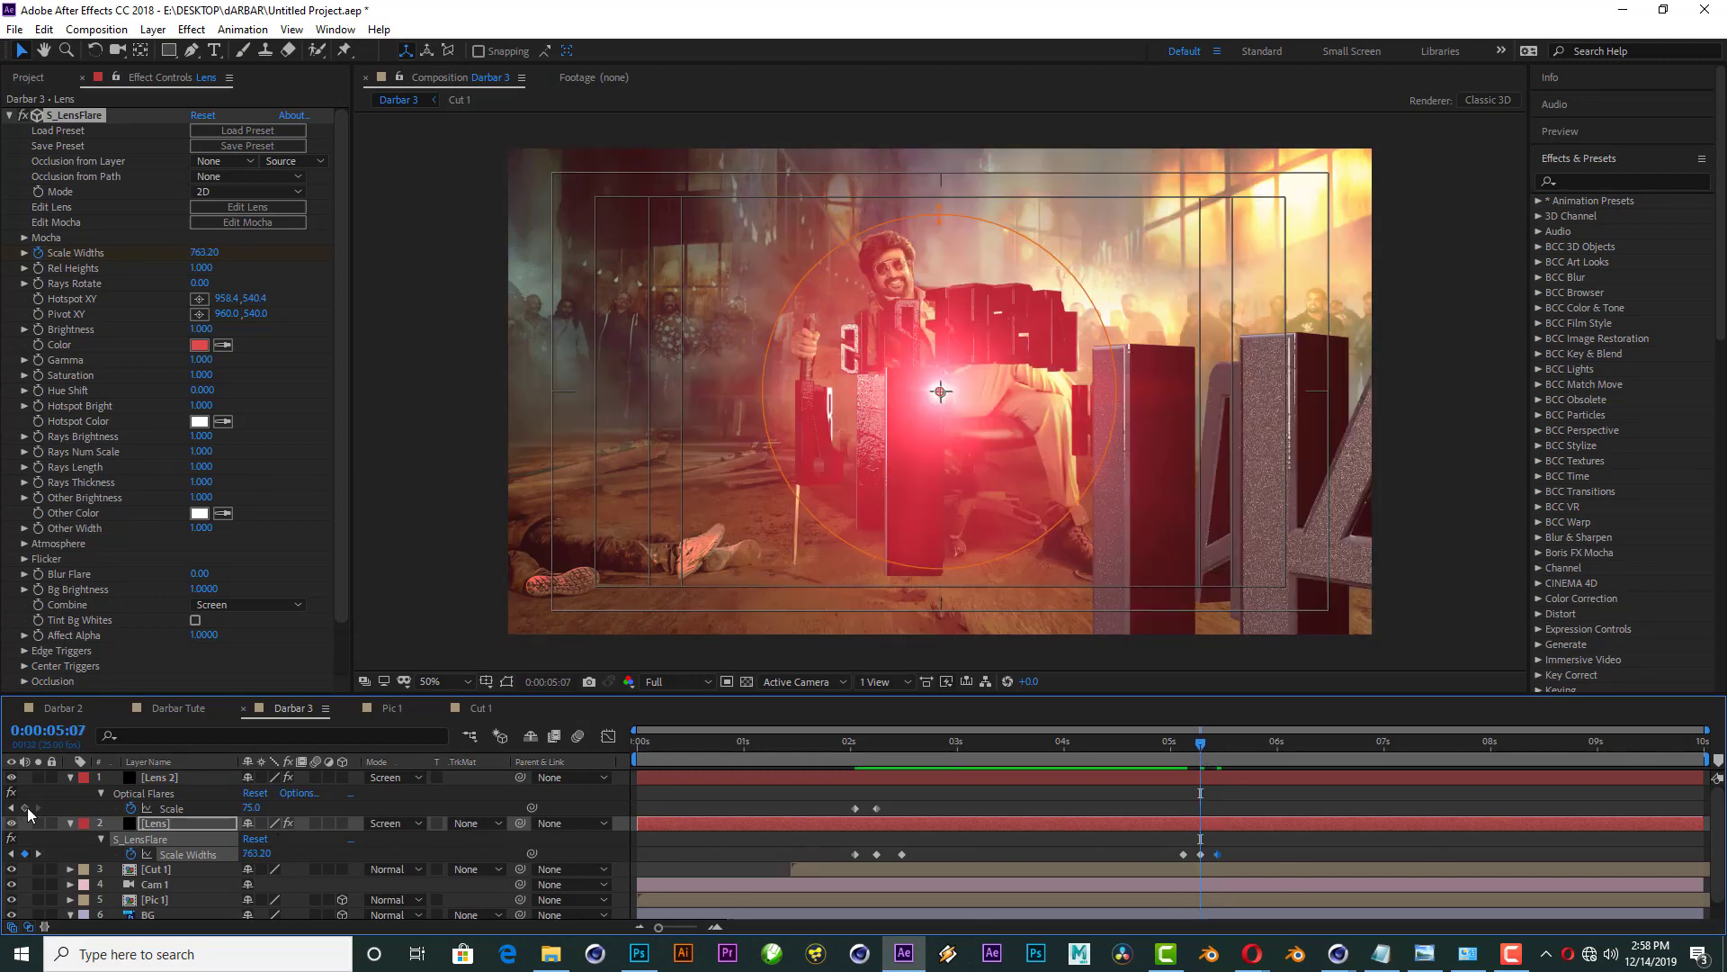
click(25, 808)
click(1217, 743)
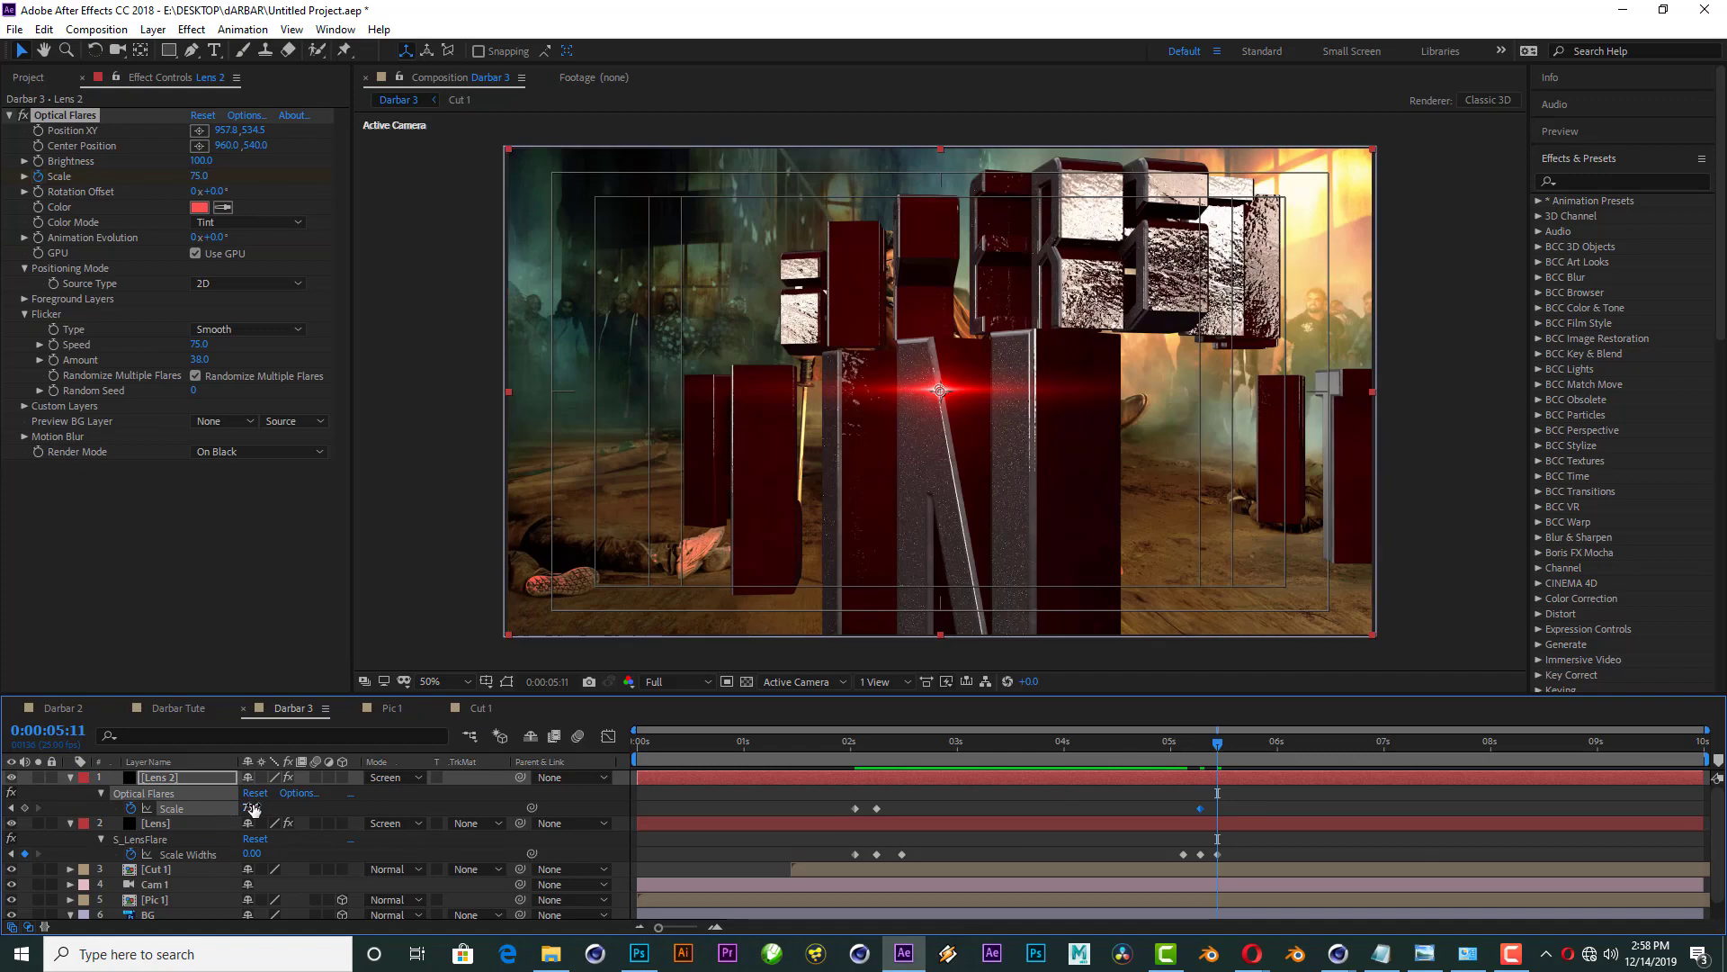
key(Return)
drag(1218, 743, 1188, 746)
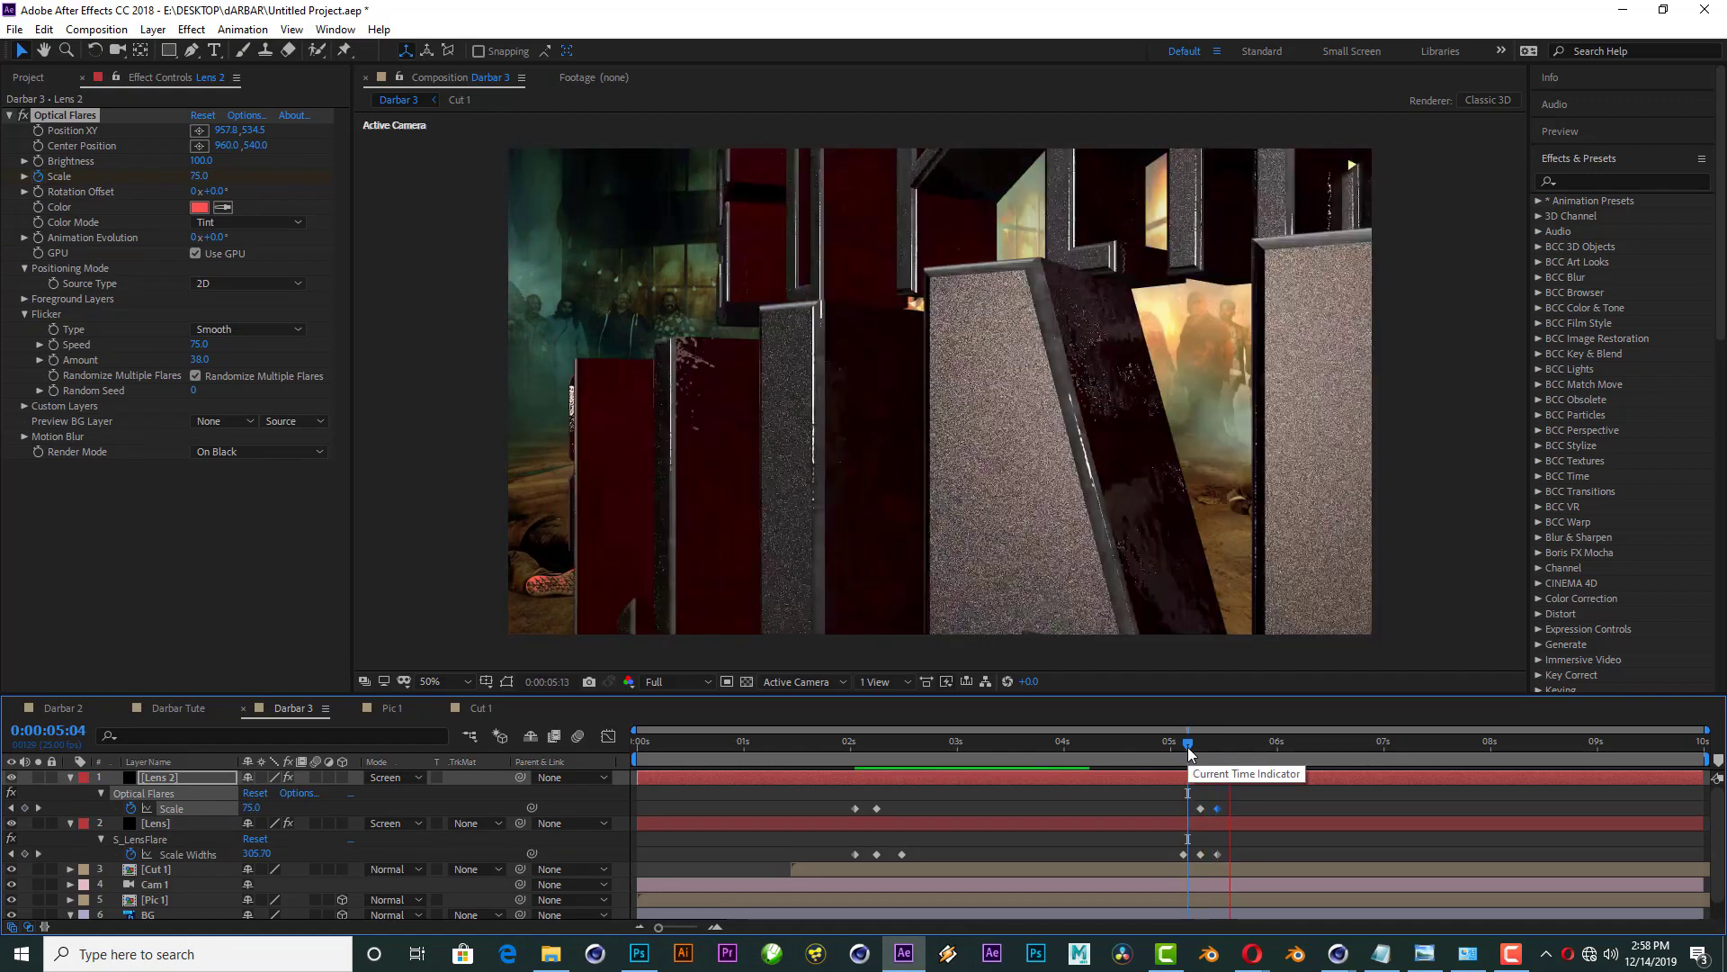
Step: Trim the Lens and Lens 2 layers so both start later in time
drag(798, 744, 838, 743)
click(694, 820)
shift+click(682, 776)
drag(638, 822, 835, 813)
drag(854, 743, 1294, 747)
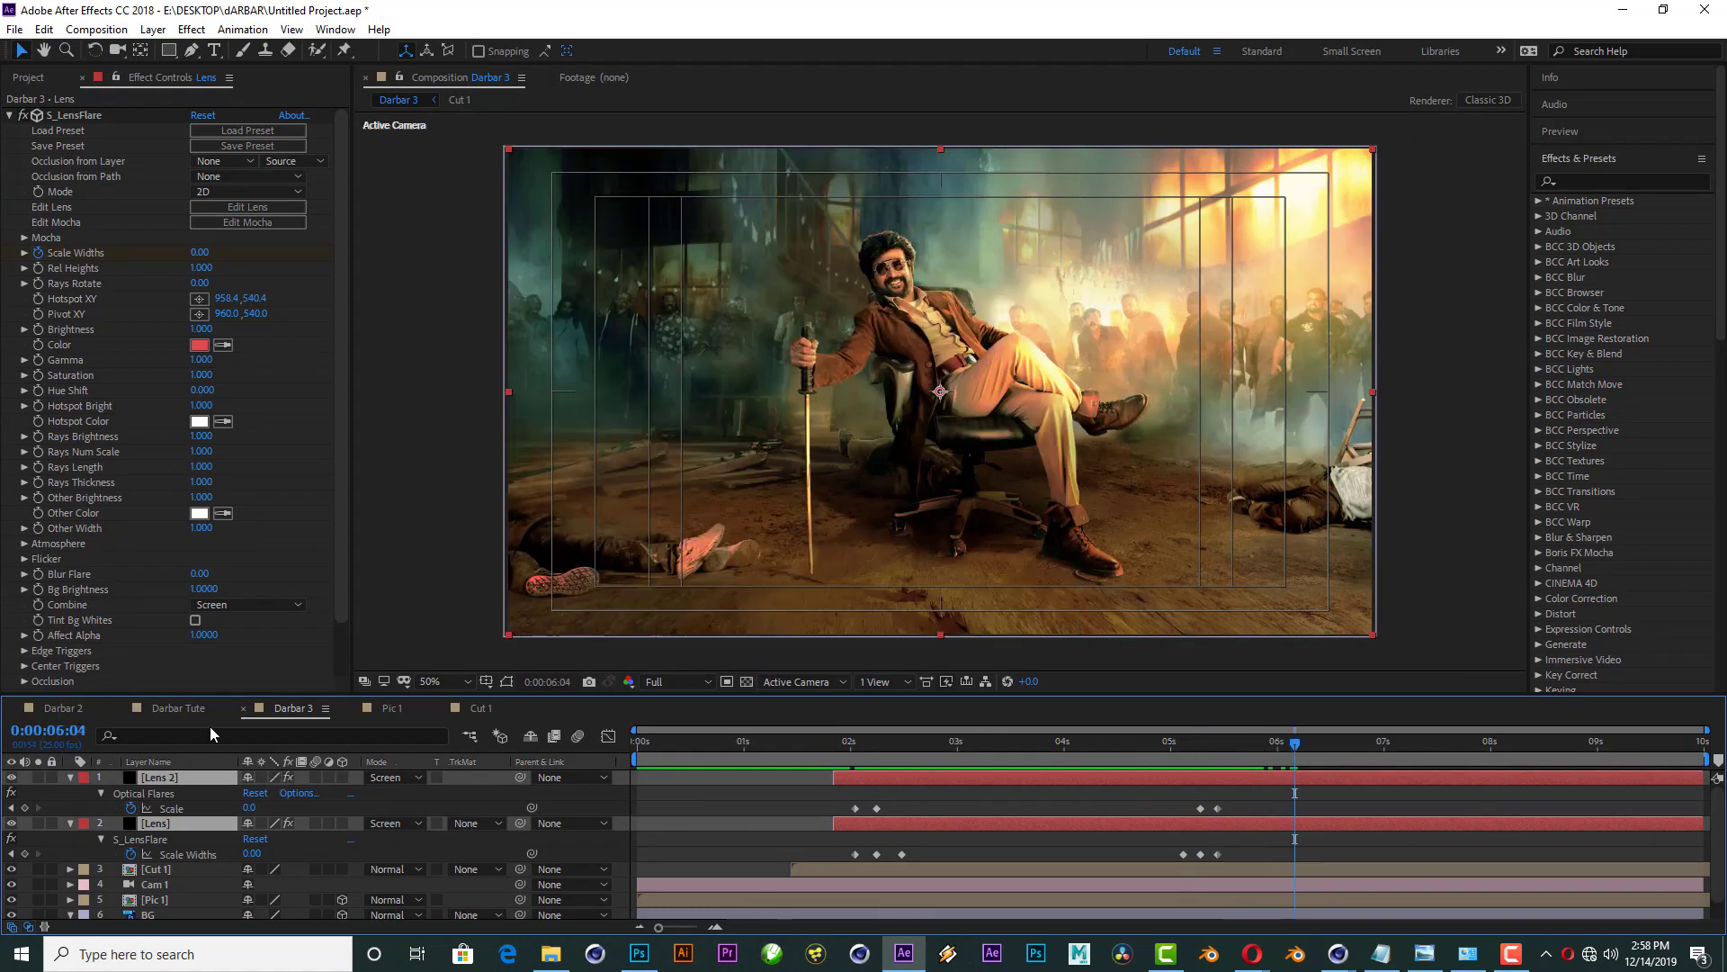
Step: Collapse the layer properties and preview the dark cinematic background footage
click(27, 78)
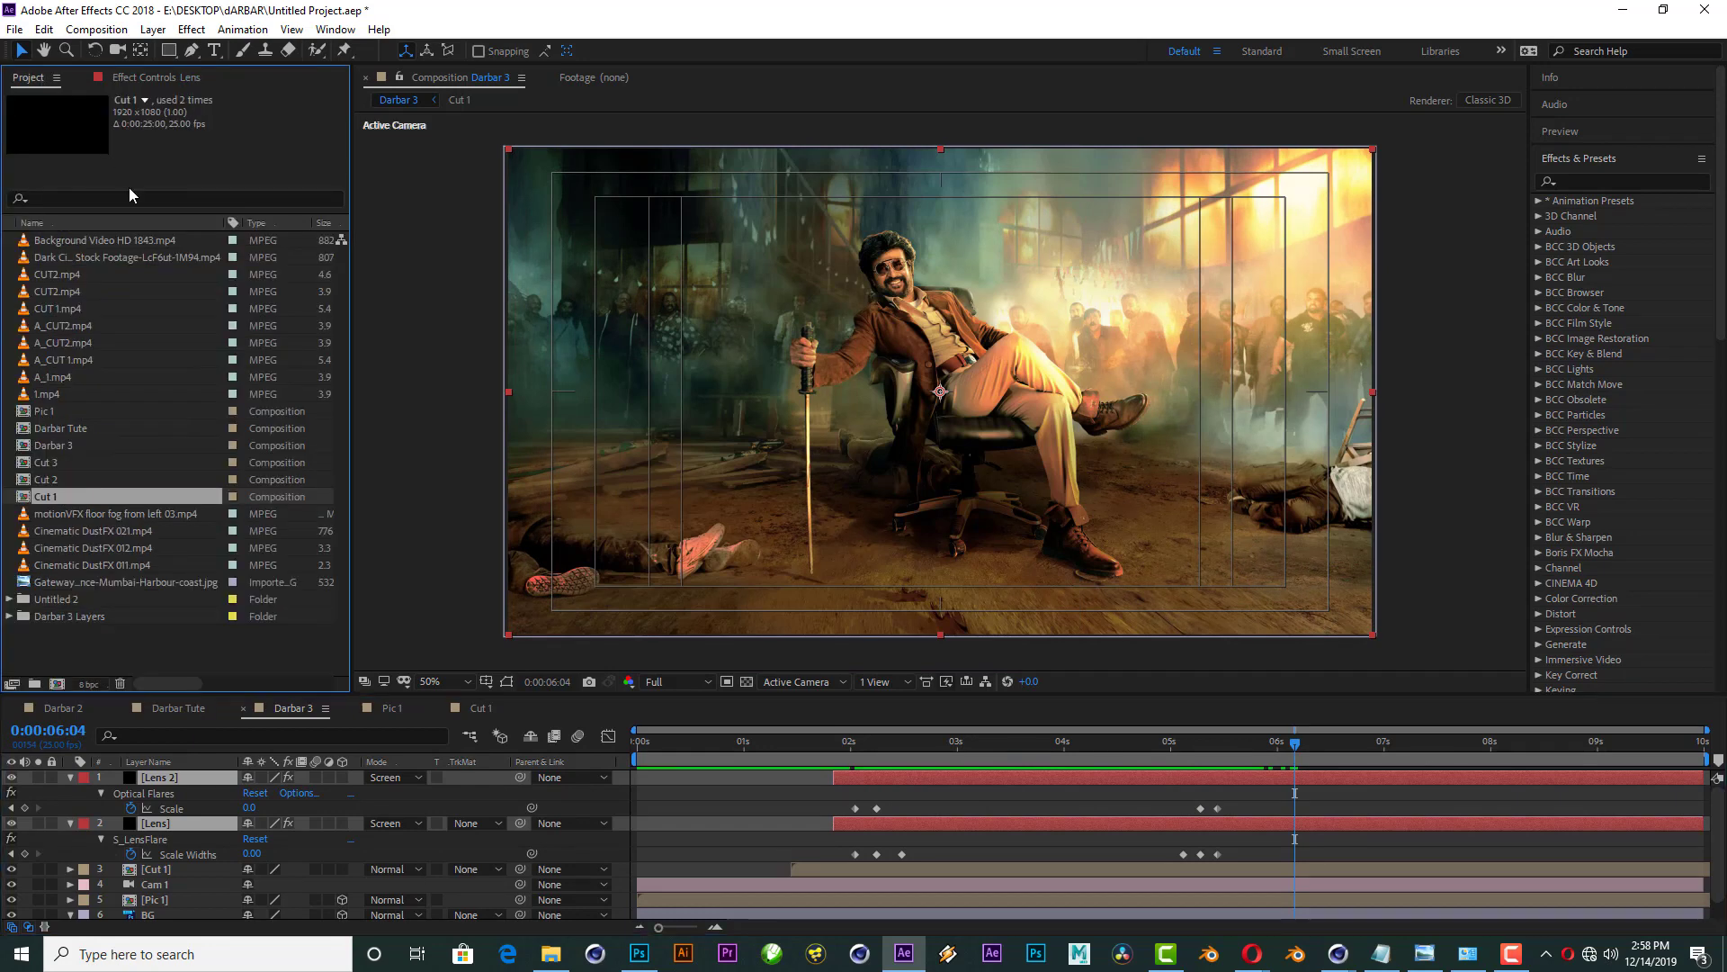
click(72, 776)
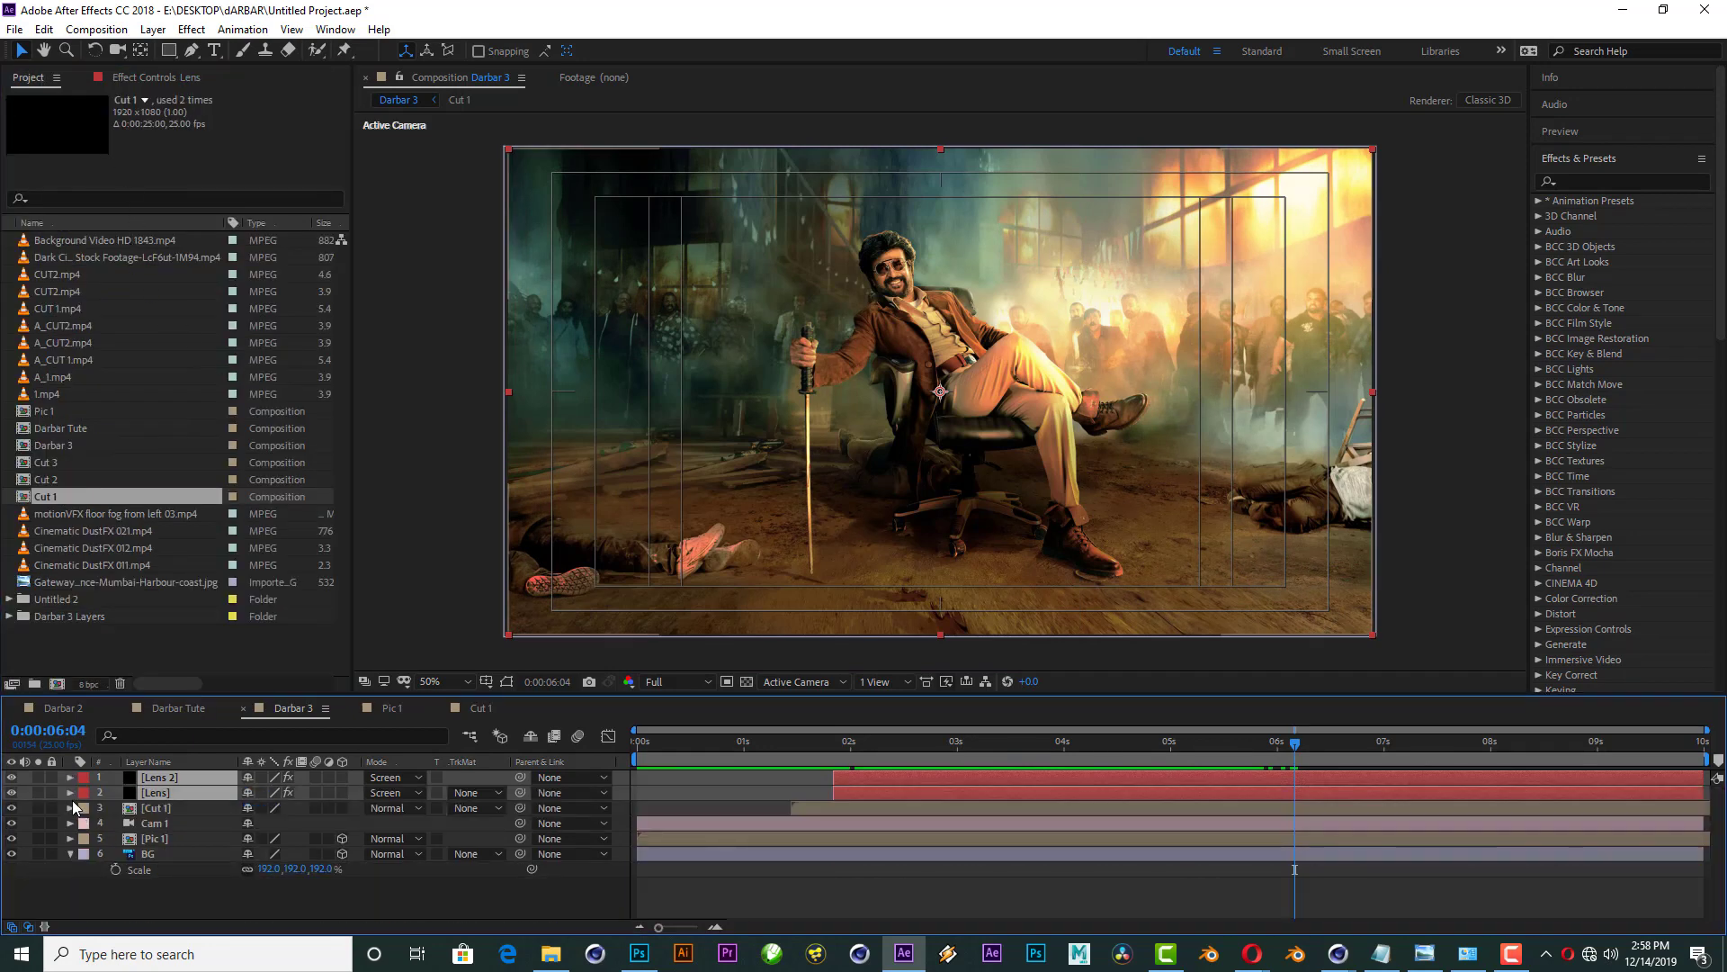
click(69, 854)
click(165, 887)
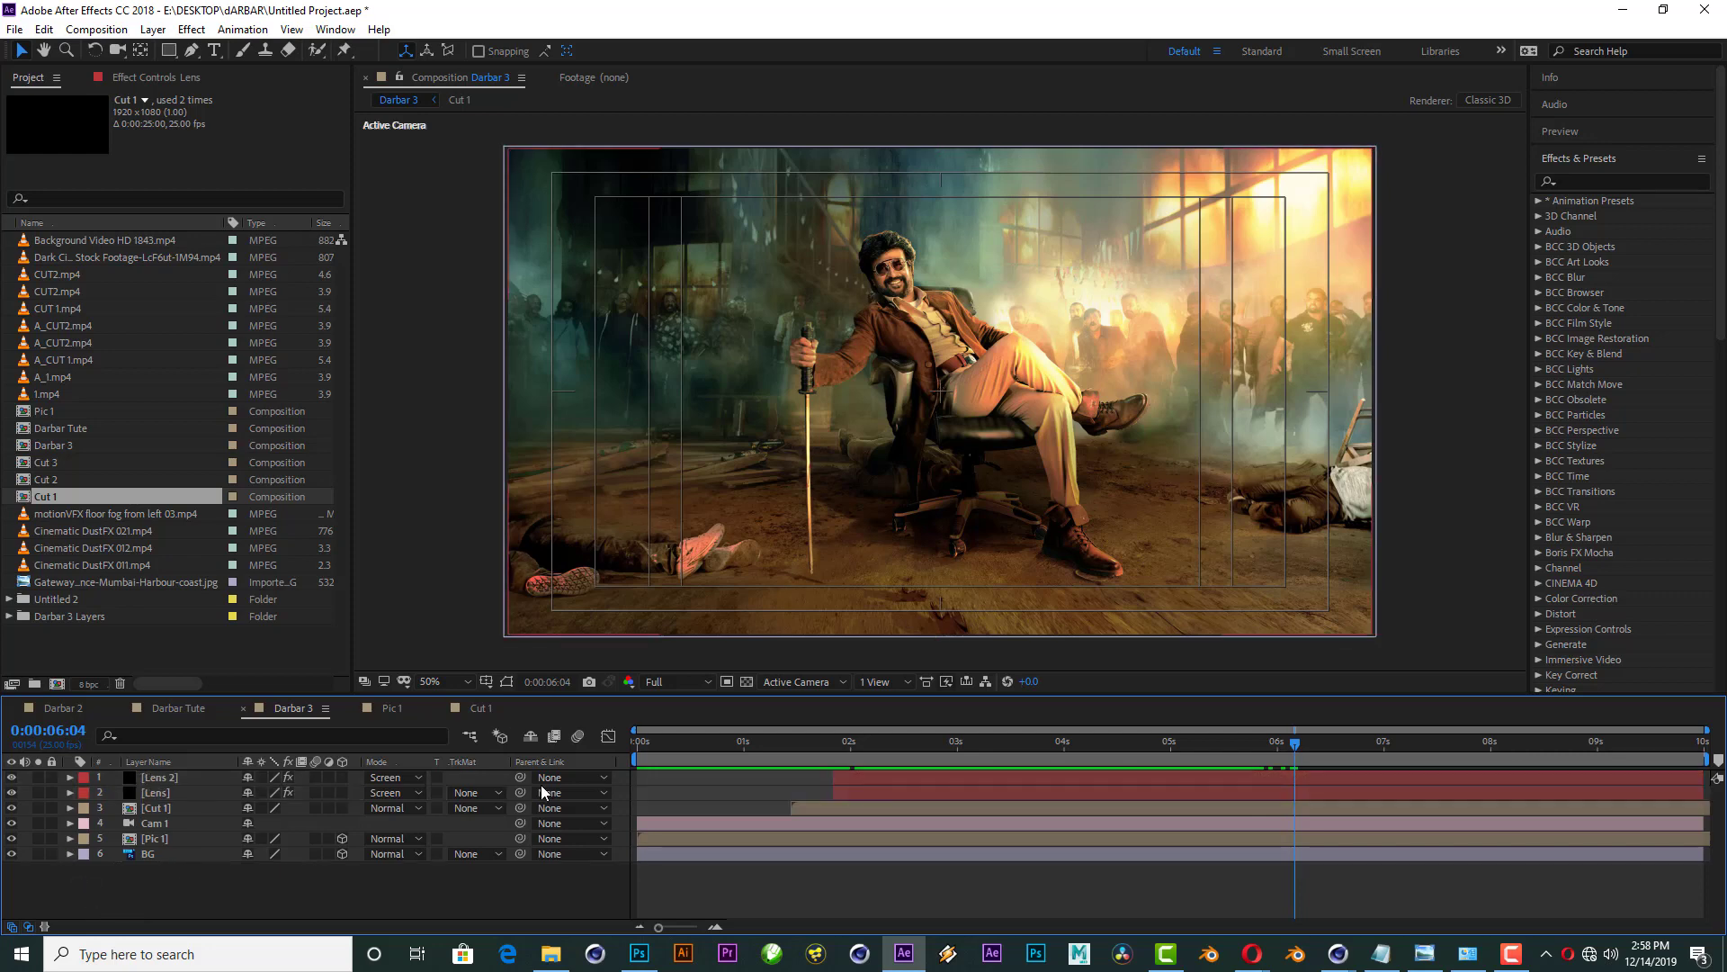
click(74, 259)
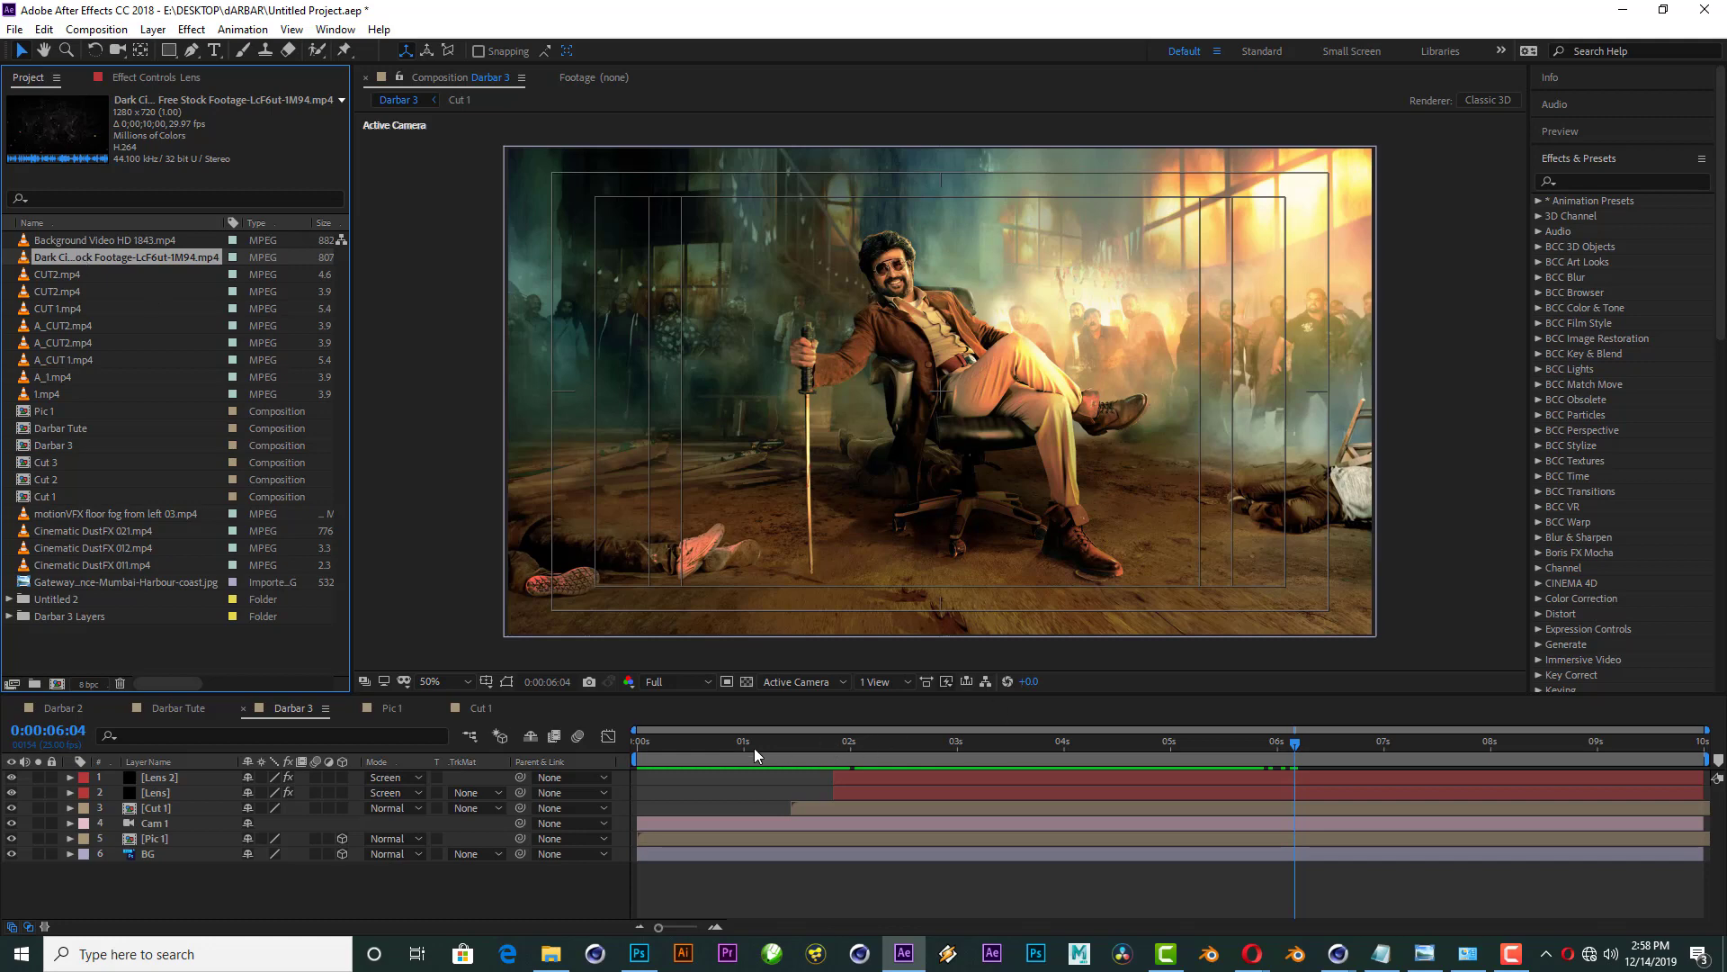
key(Home)
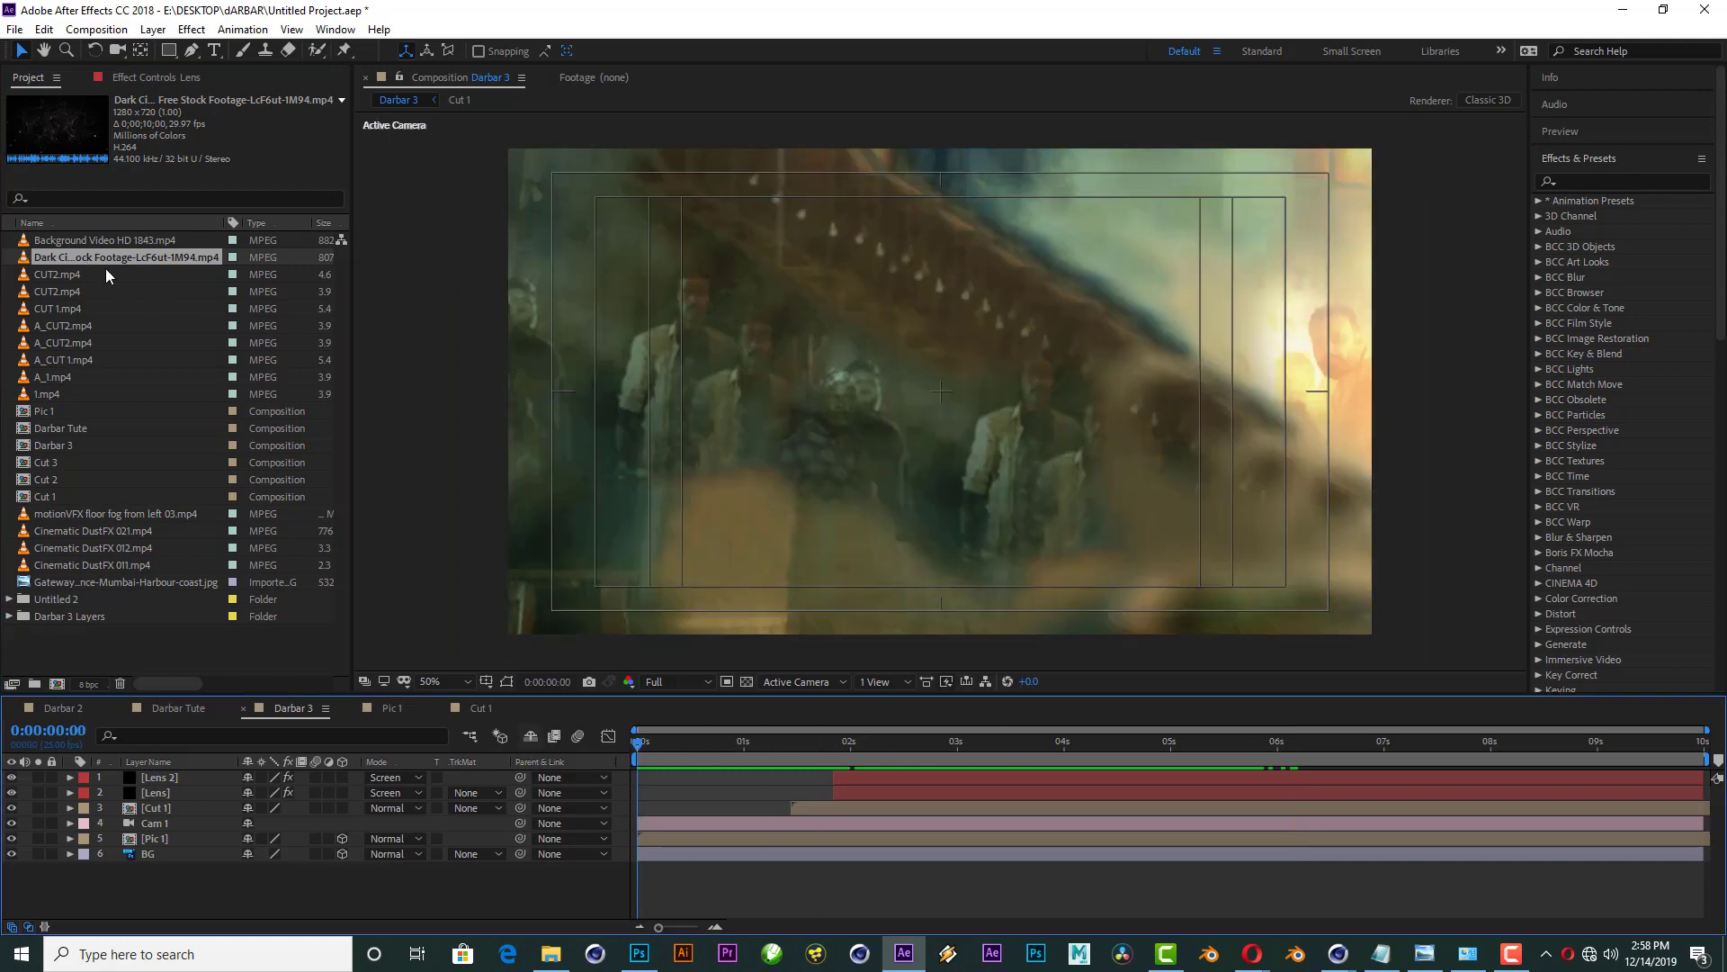
double_click(95, 257)
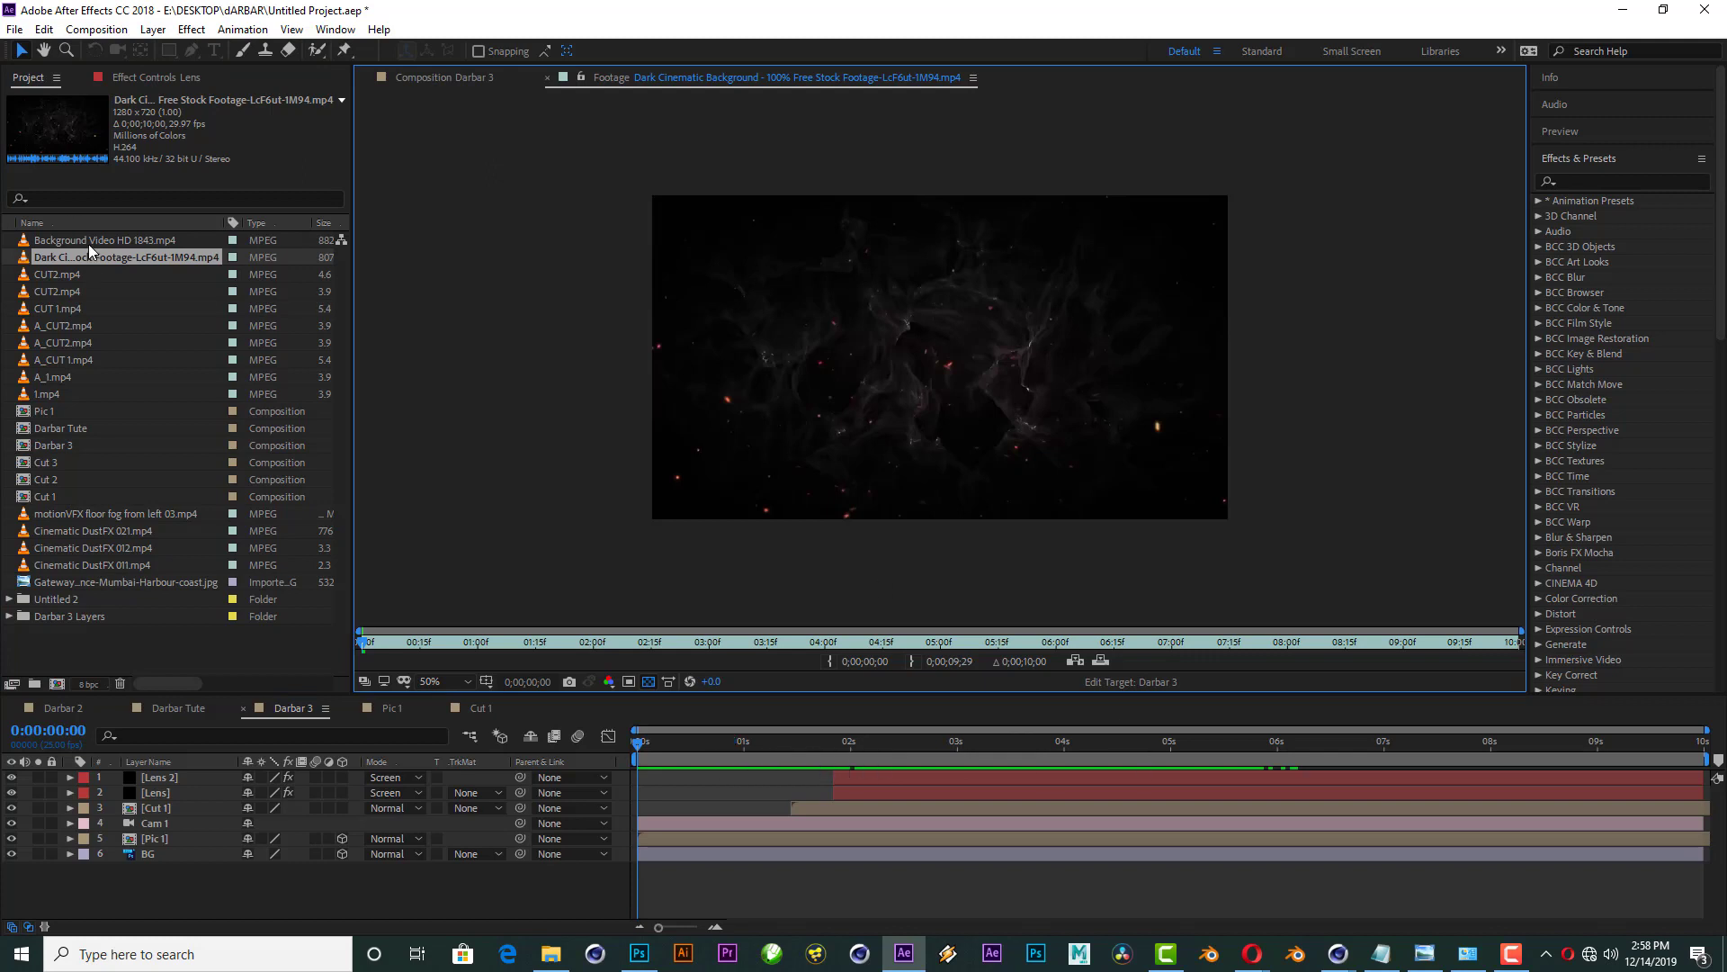
click(88, 241)
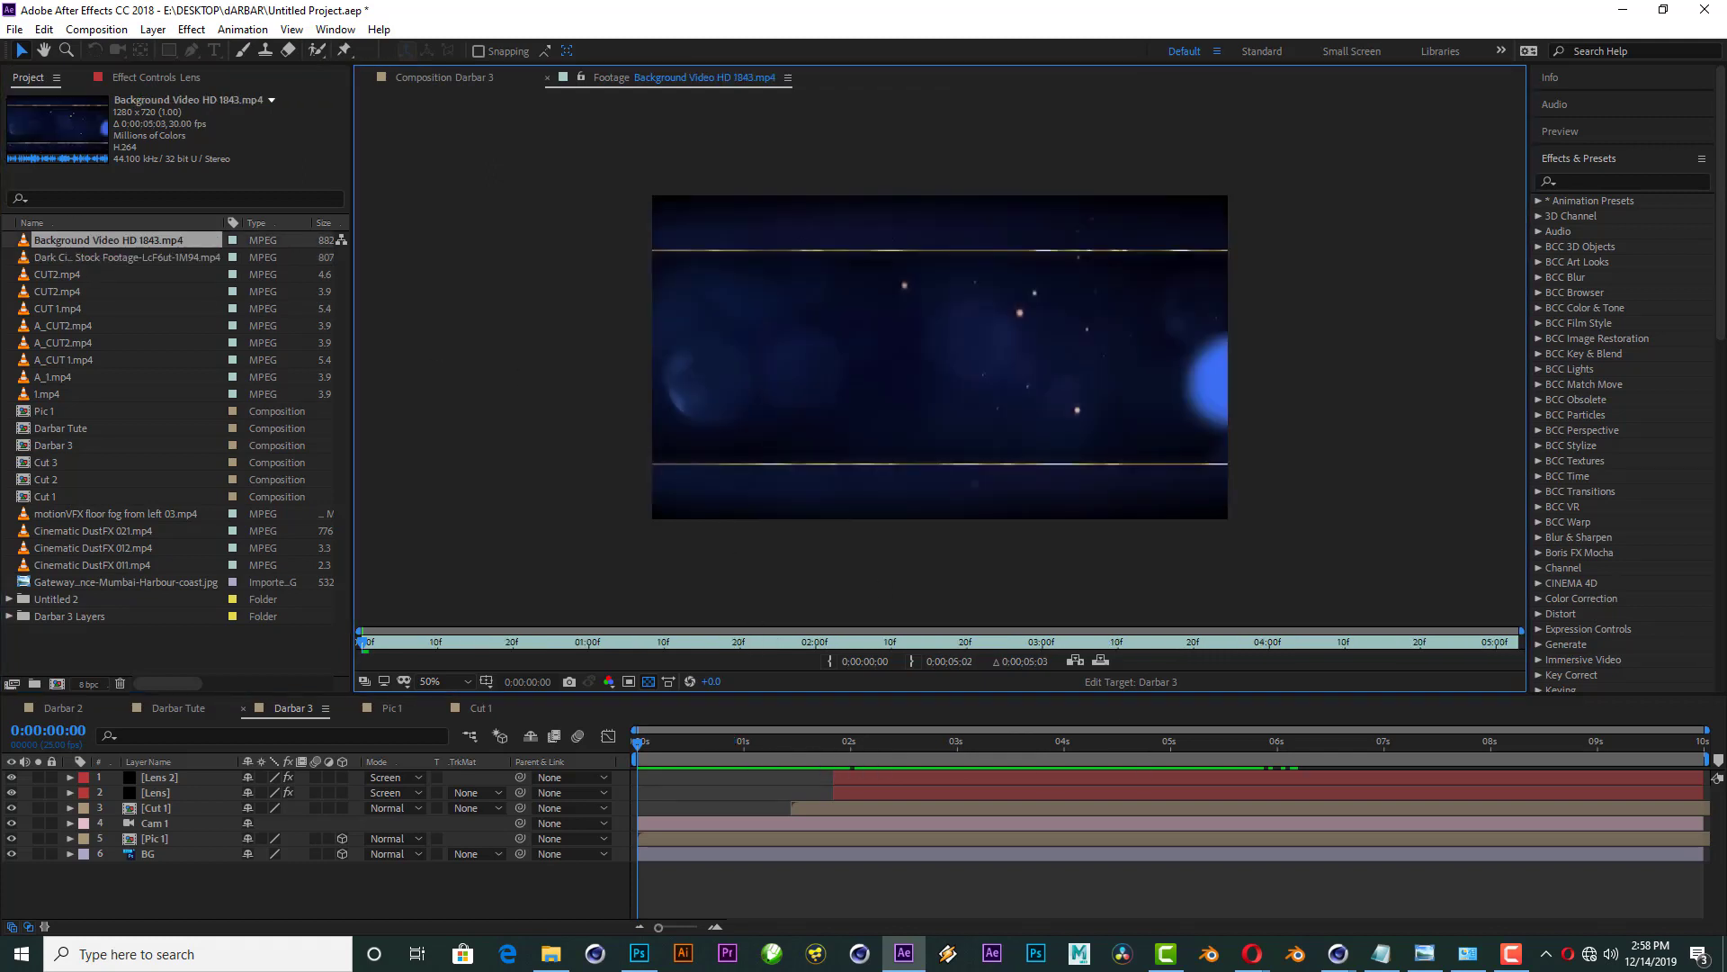
Step: Preview Cinematic DustFX 021.mp4 and add it as the top Darbar 3 layer
double_click(108, 530)
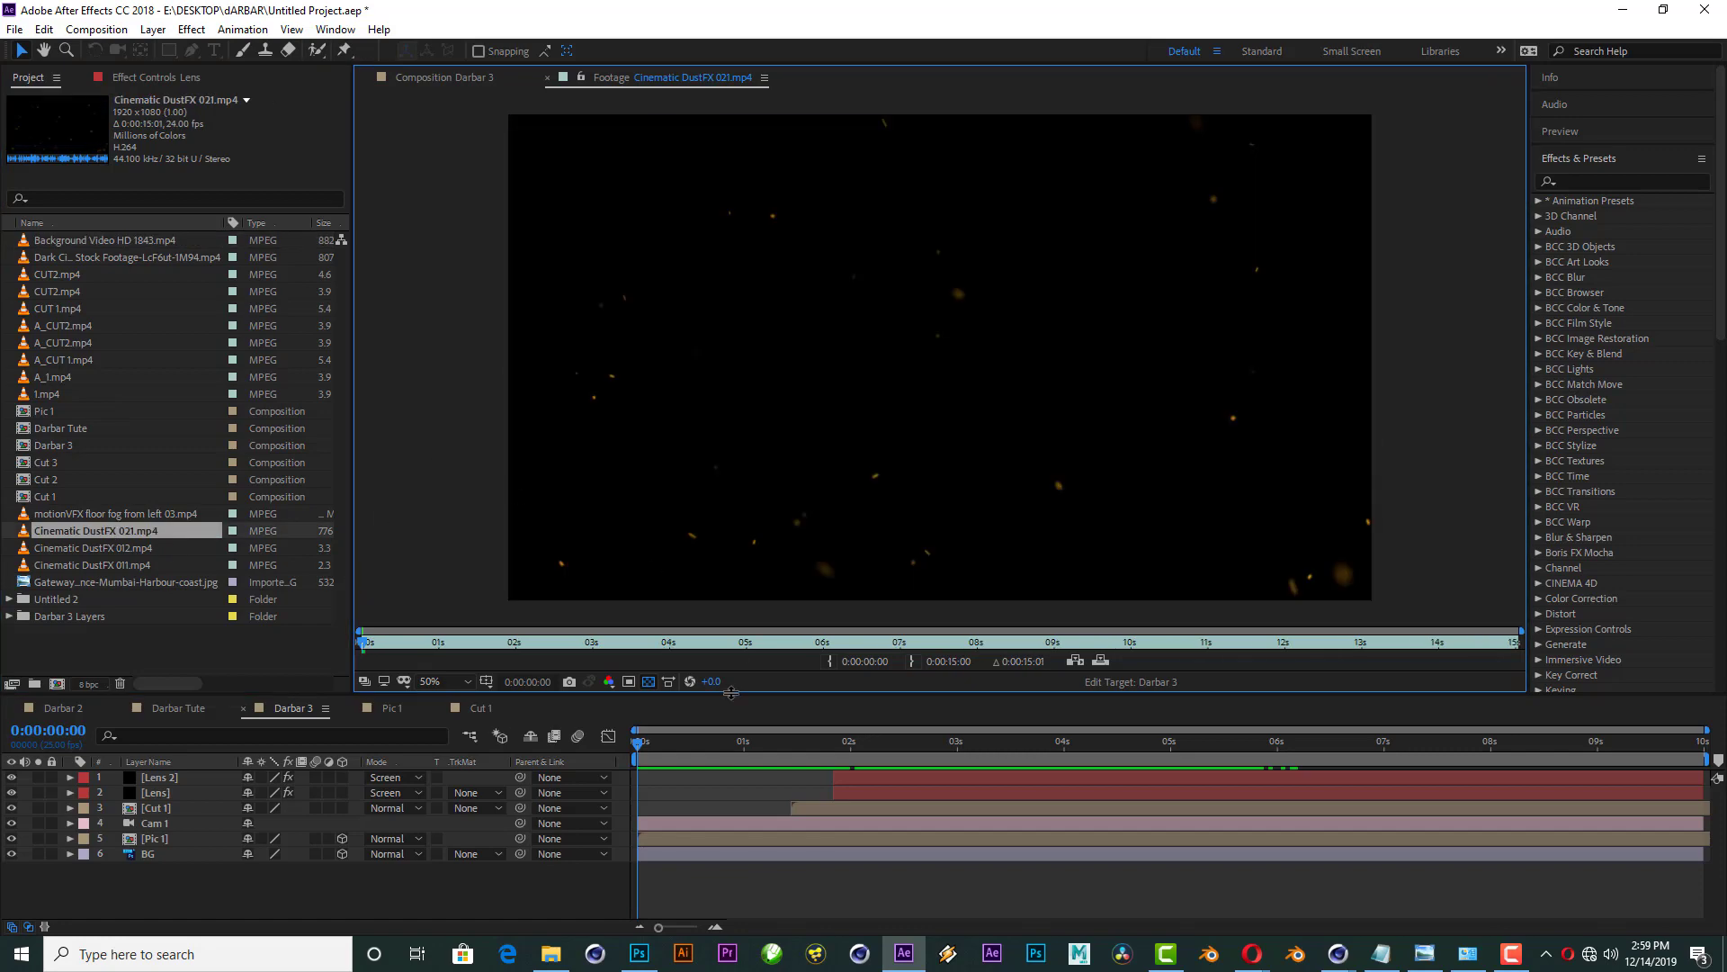
key(space)
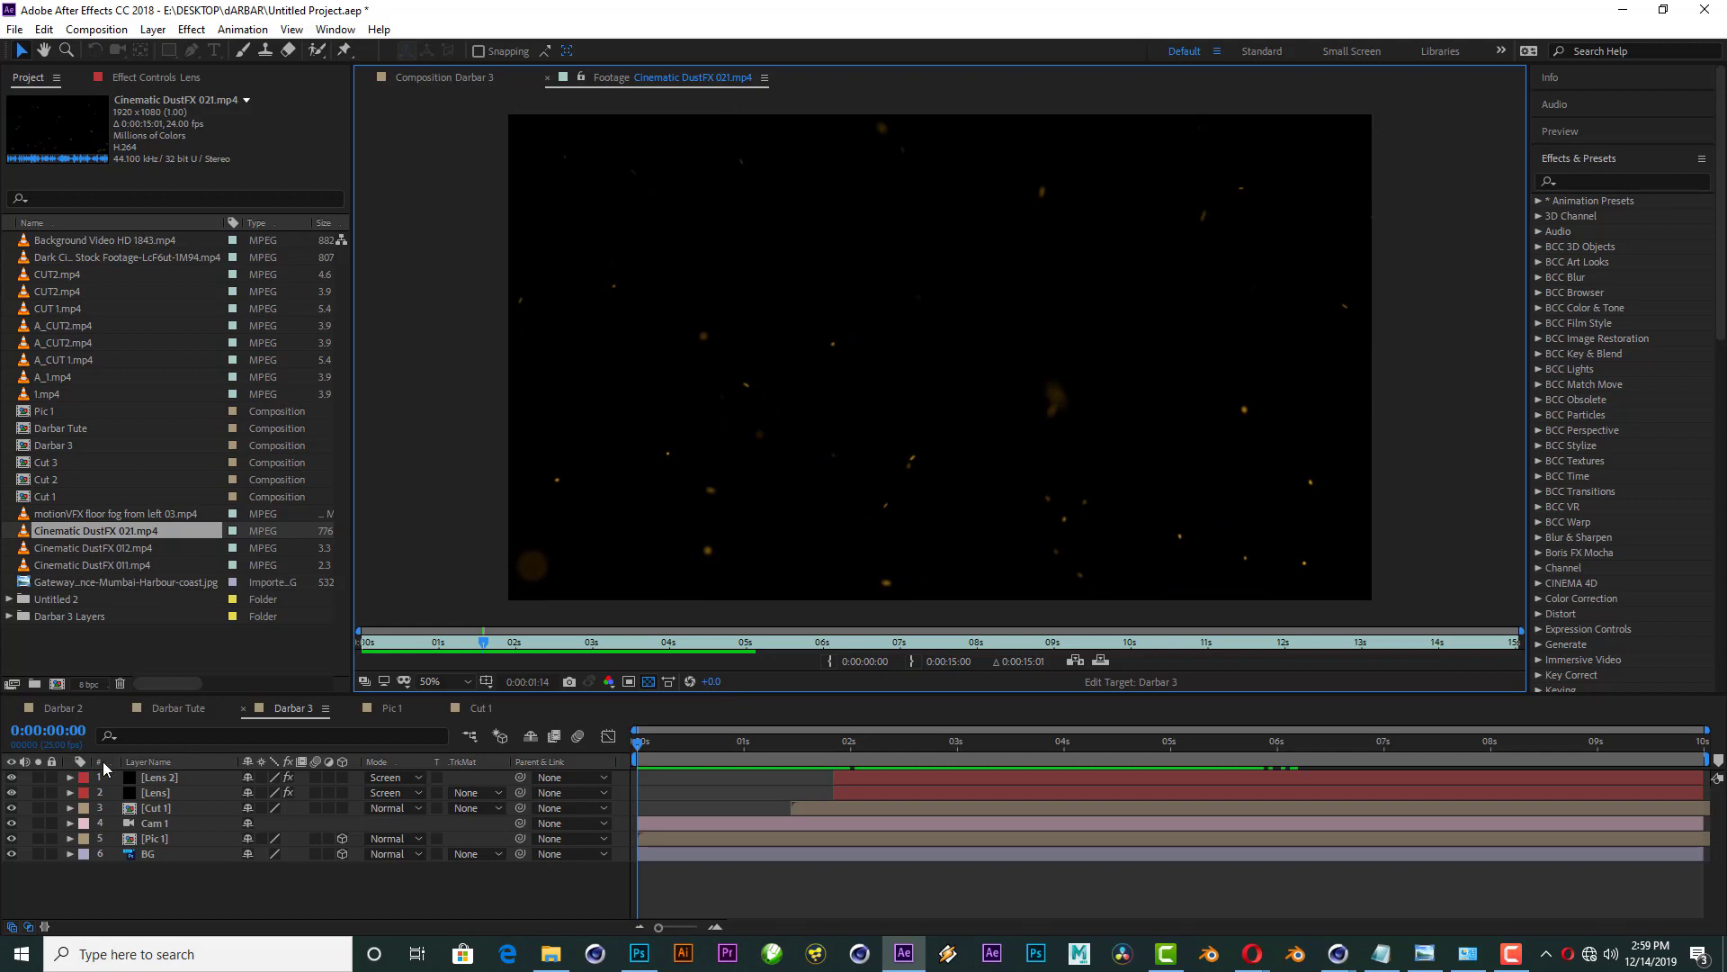
drag(67, 534, 180, 775)
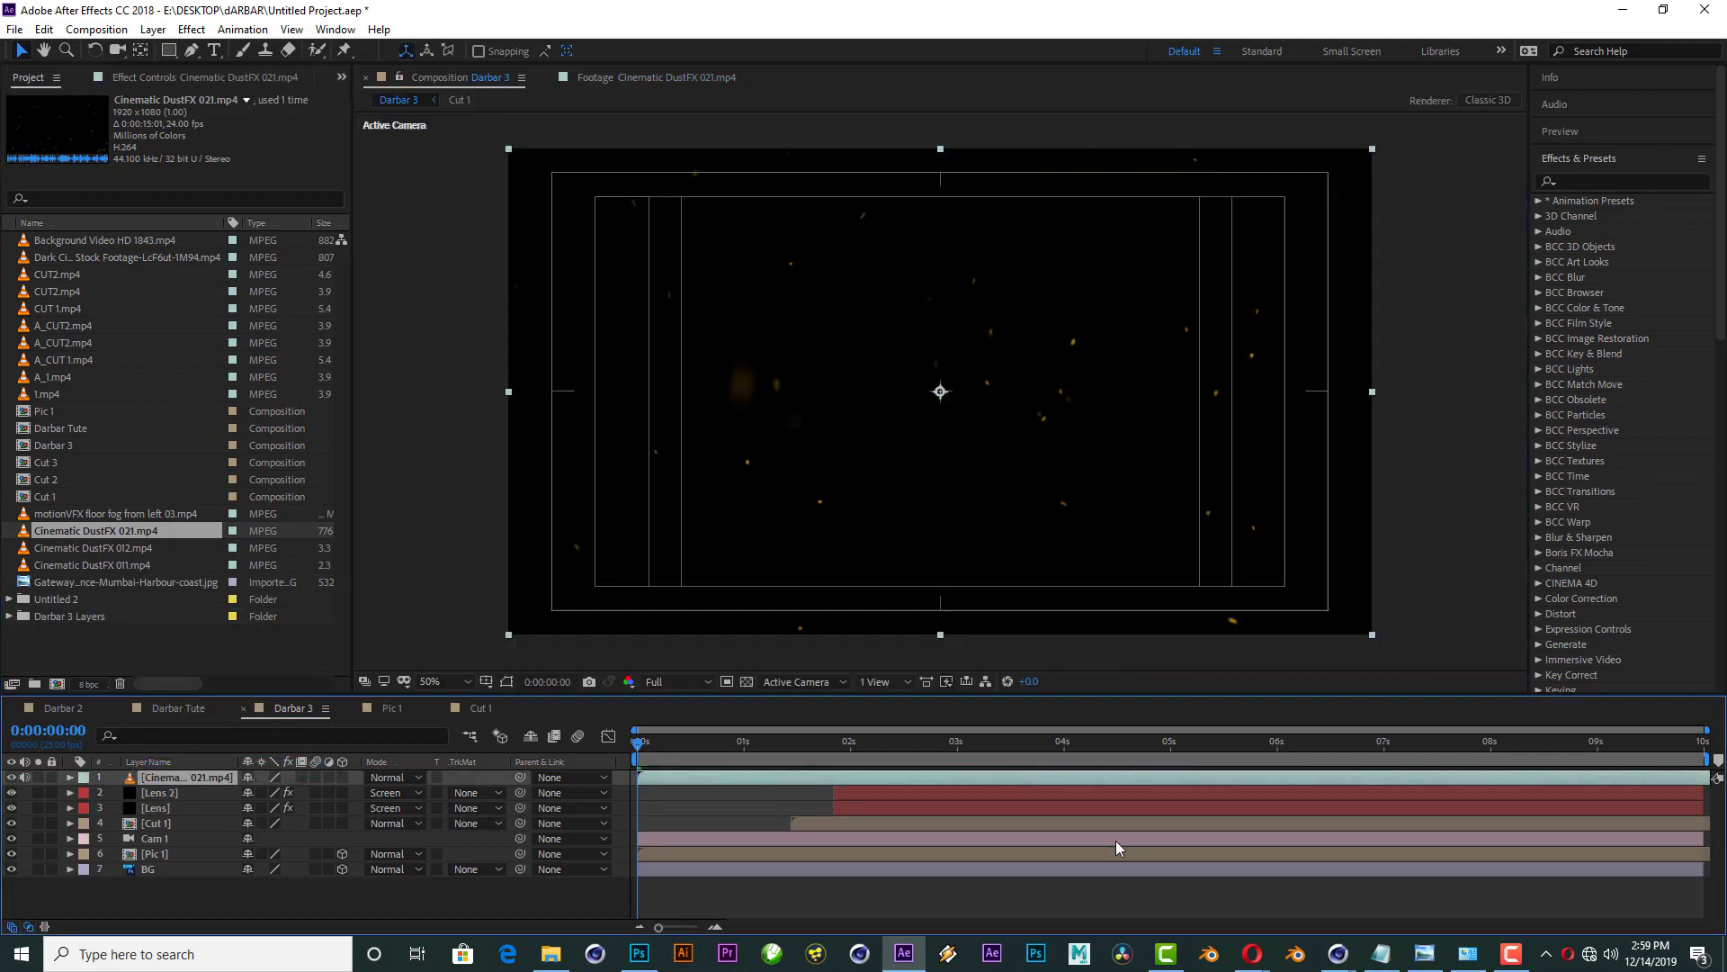
Step: Preview the Cinematic DustFX 012.mp4 and Cinematic DustFX 011.mp4 clips
click(116, 545)
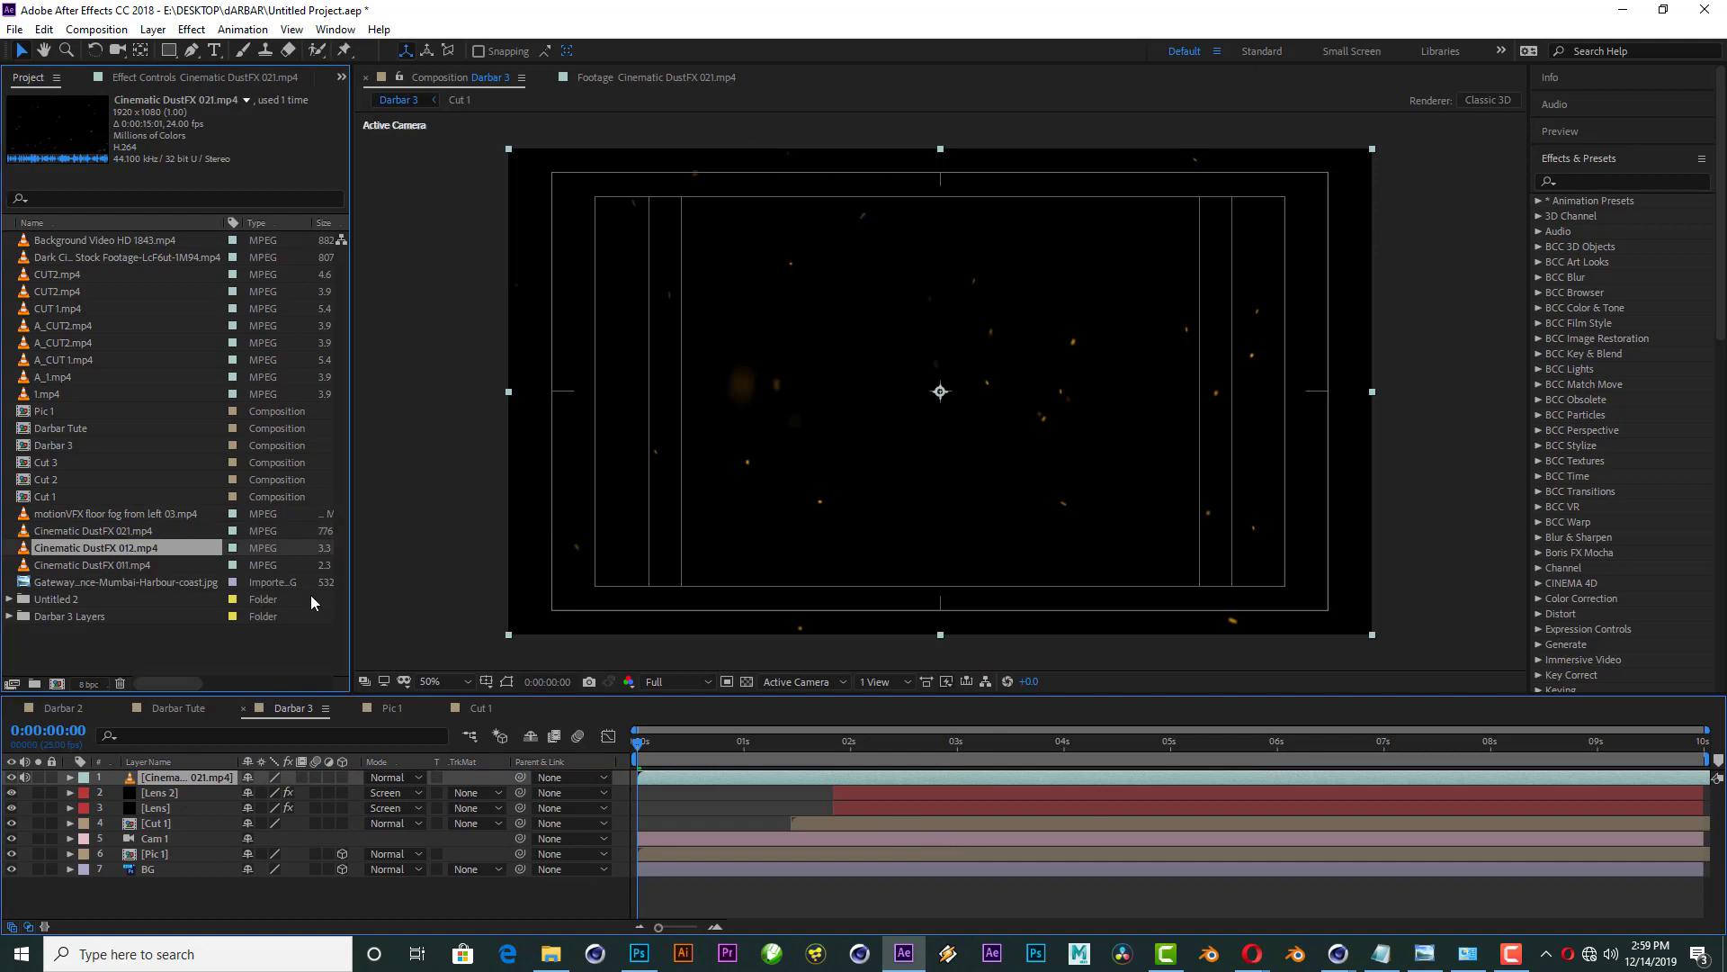
double_click(95, 547)
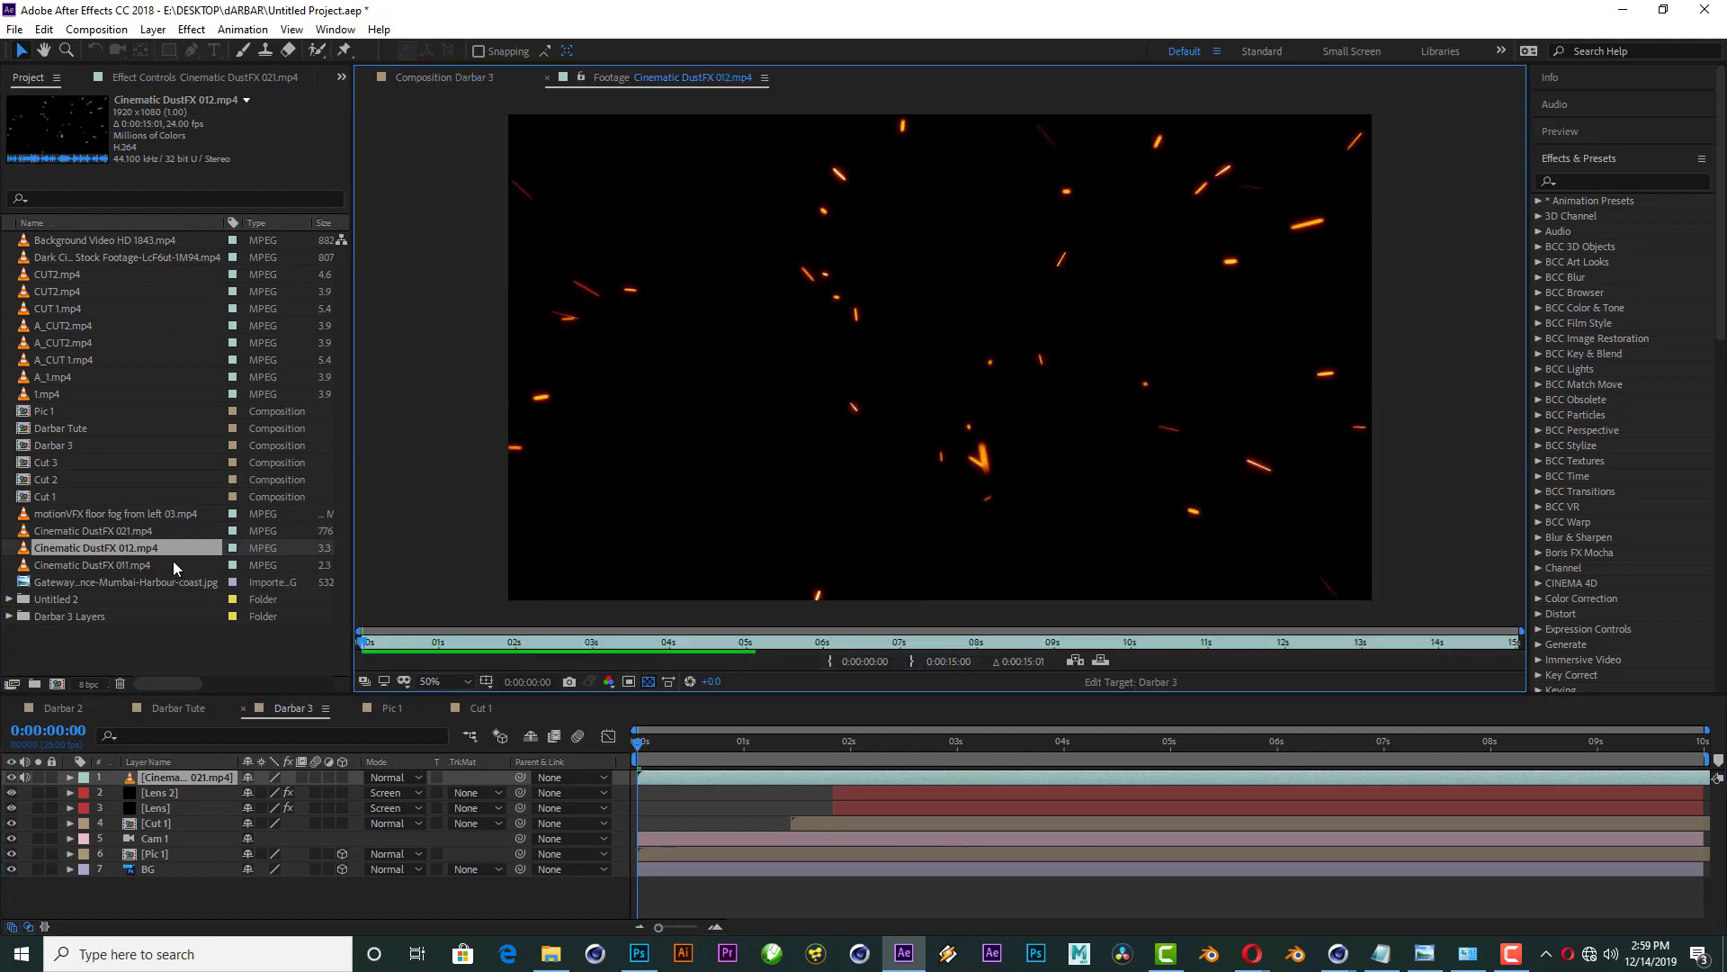
double_click(84, 567)
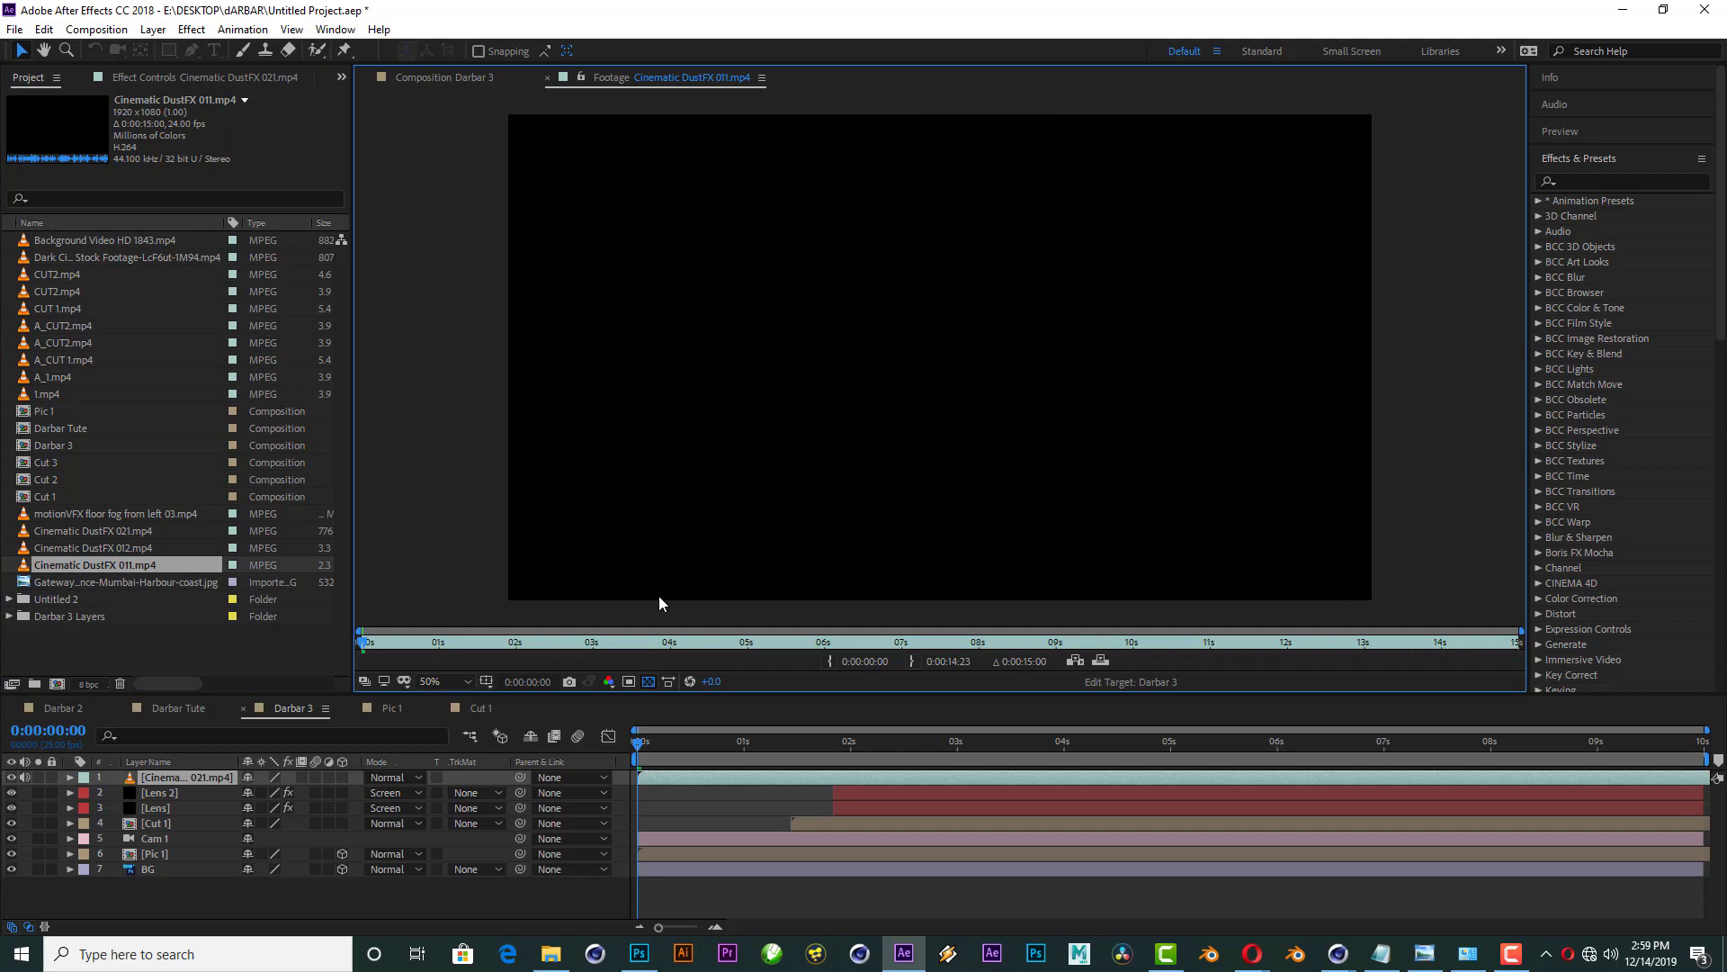
key(space)
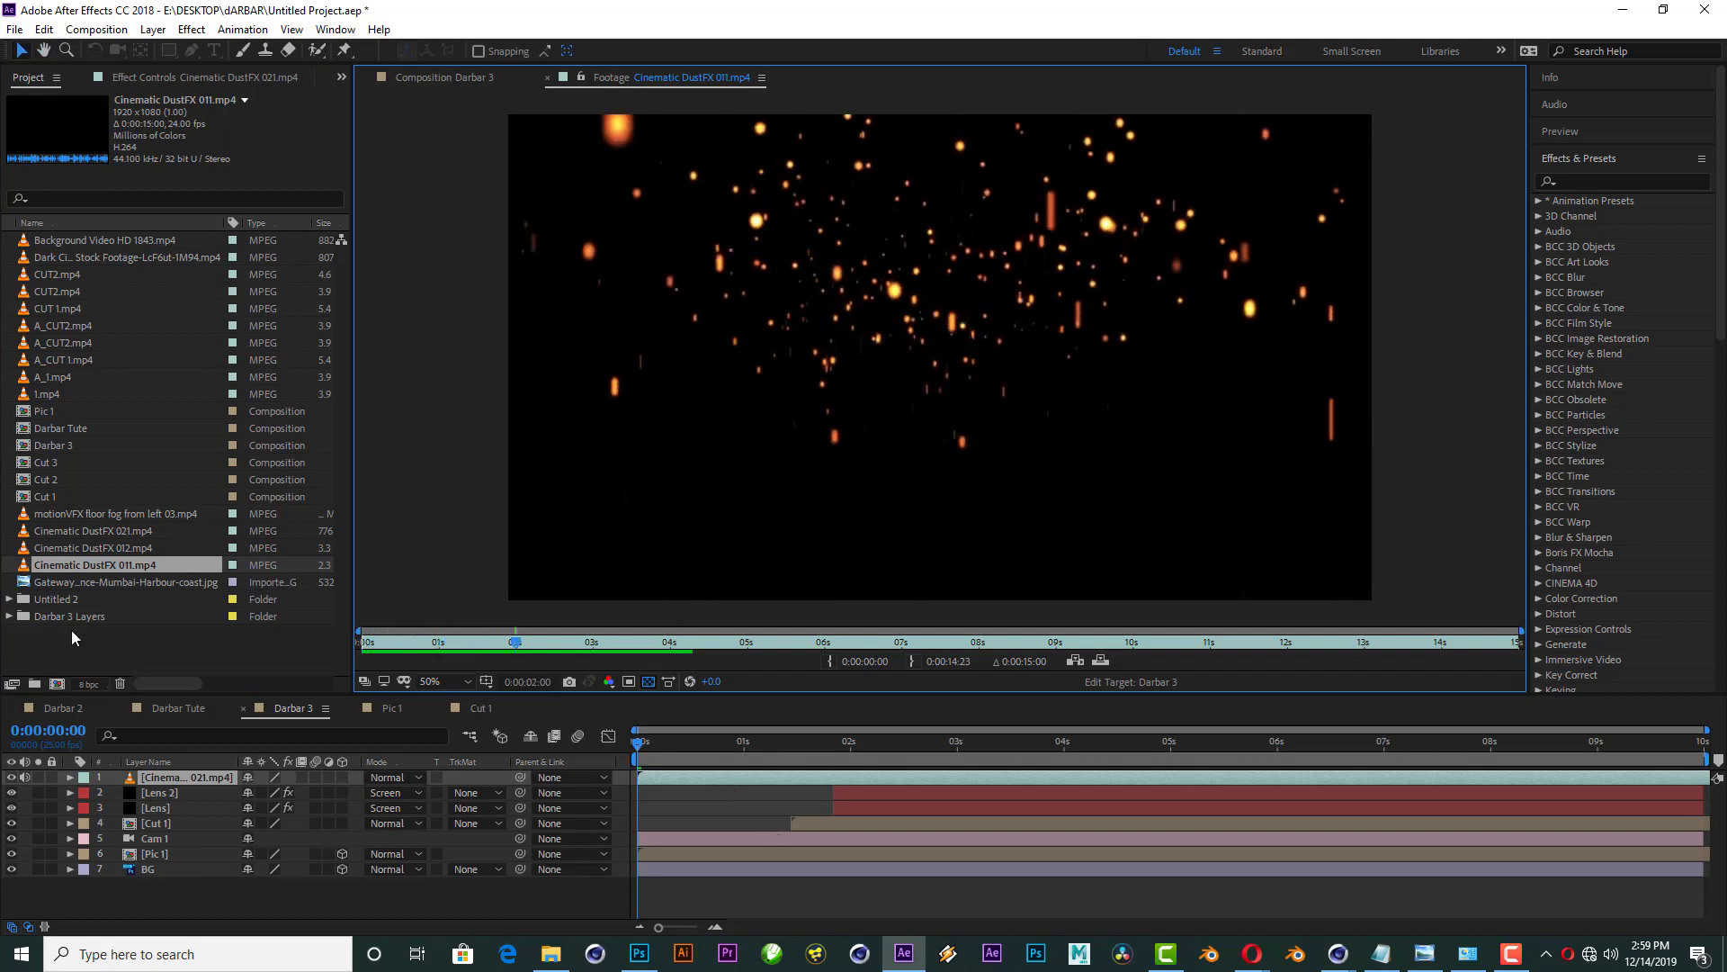
Step: Add Cinematic DustFX 011 to the comp as a 3D layer in Screen mode, hiding the top dust layer
drag(63, 565, 283, 863)
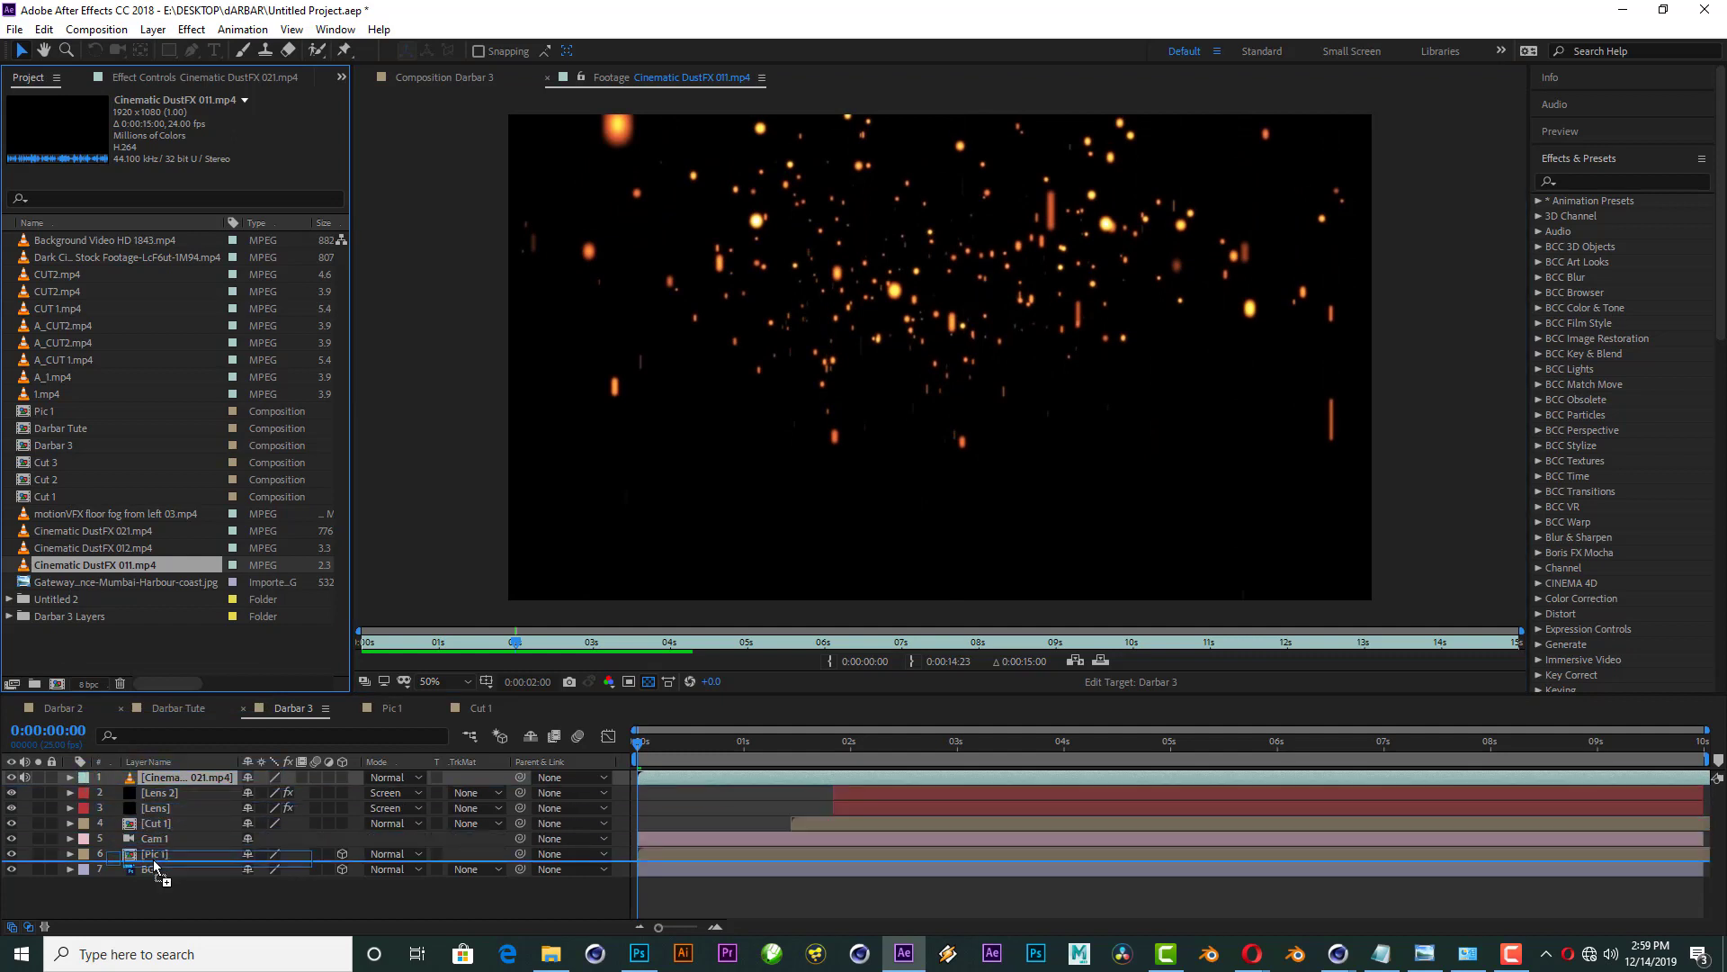
click(766, 744)
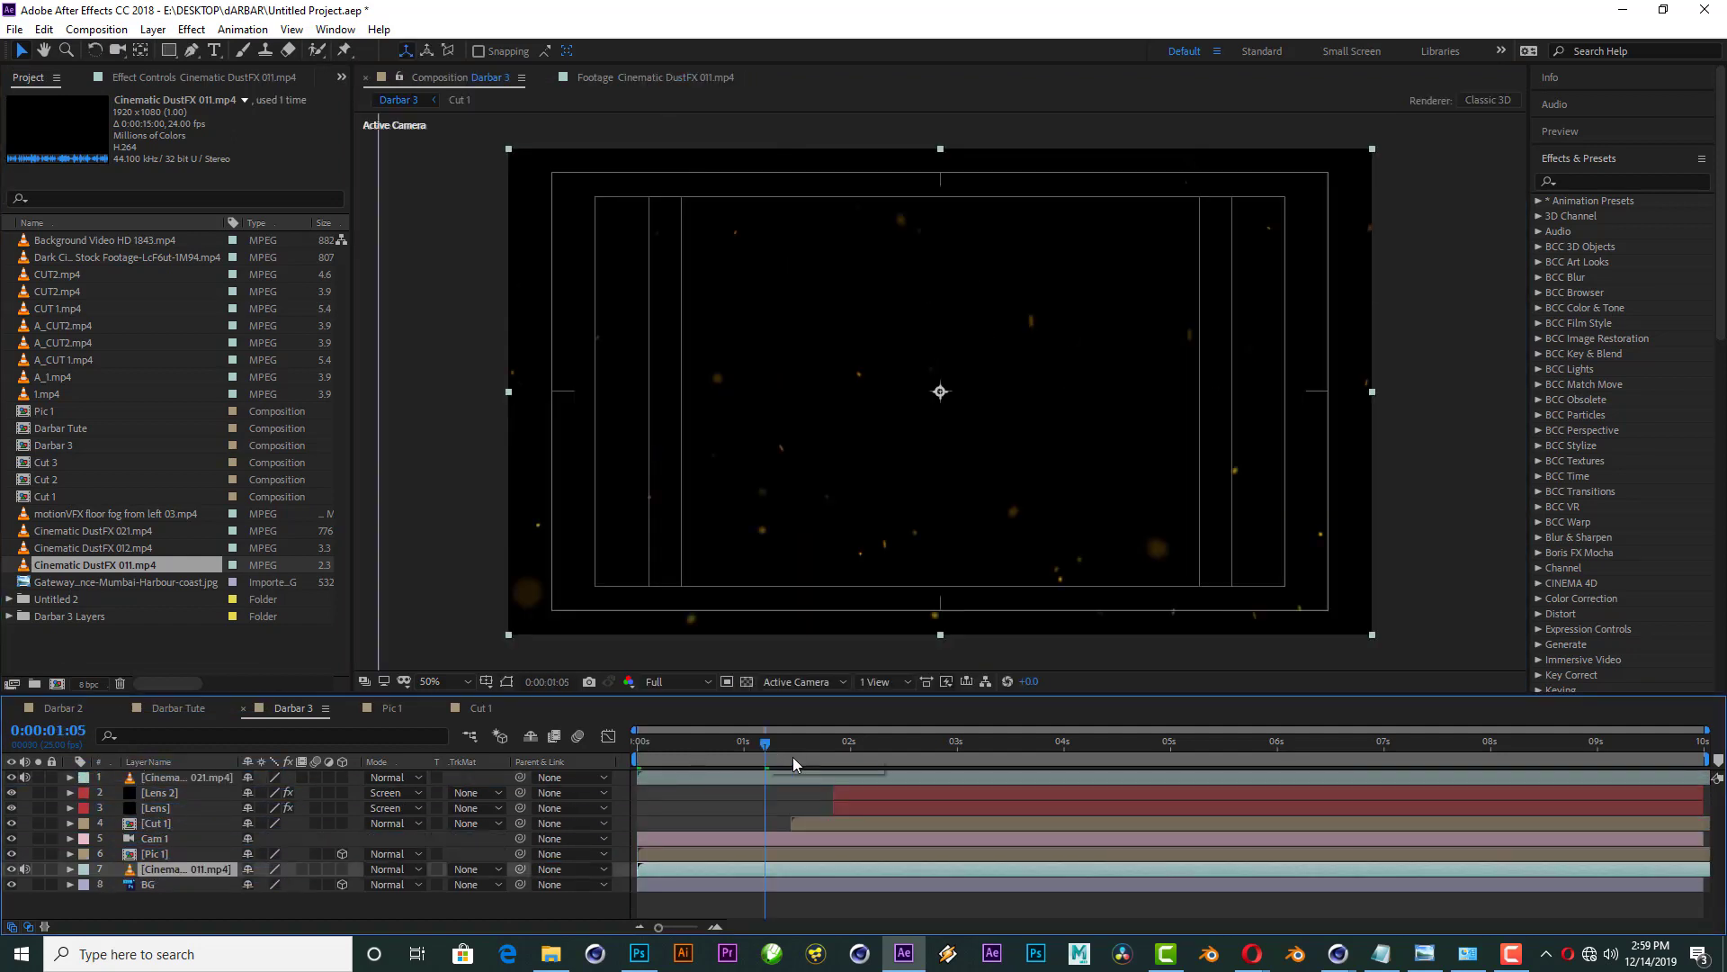
click(12, 779)
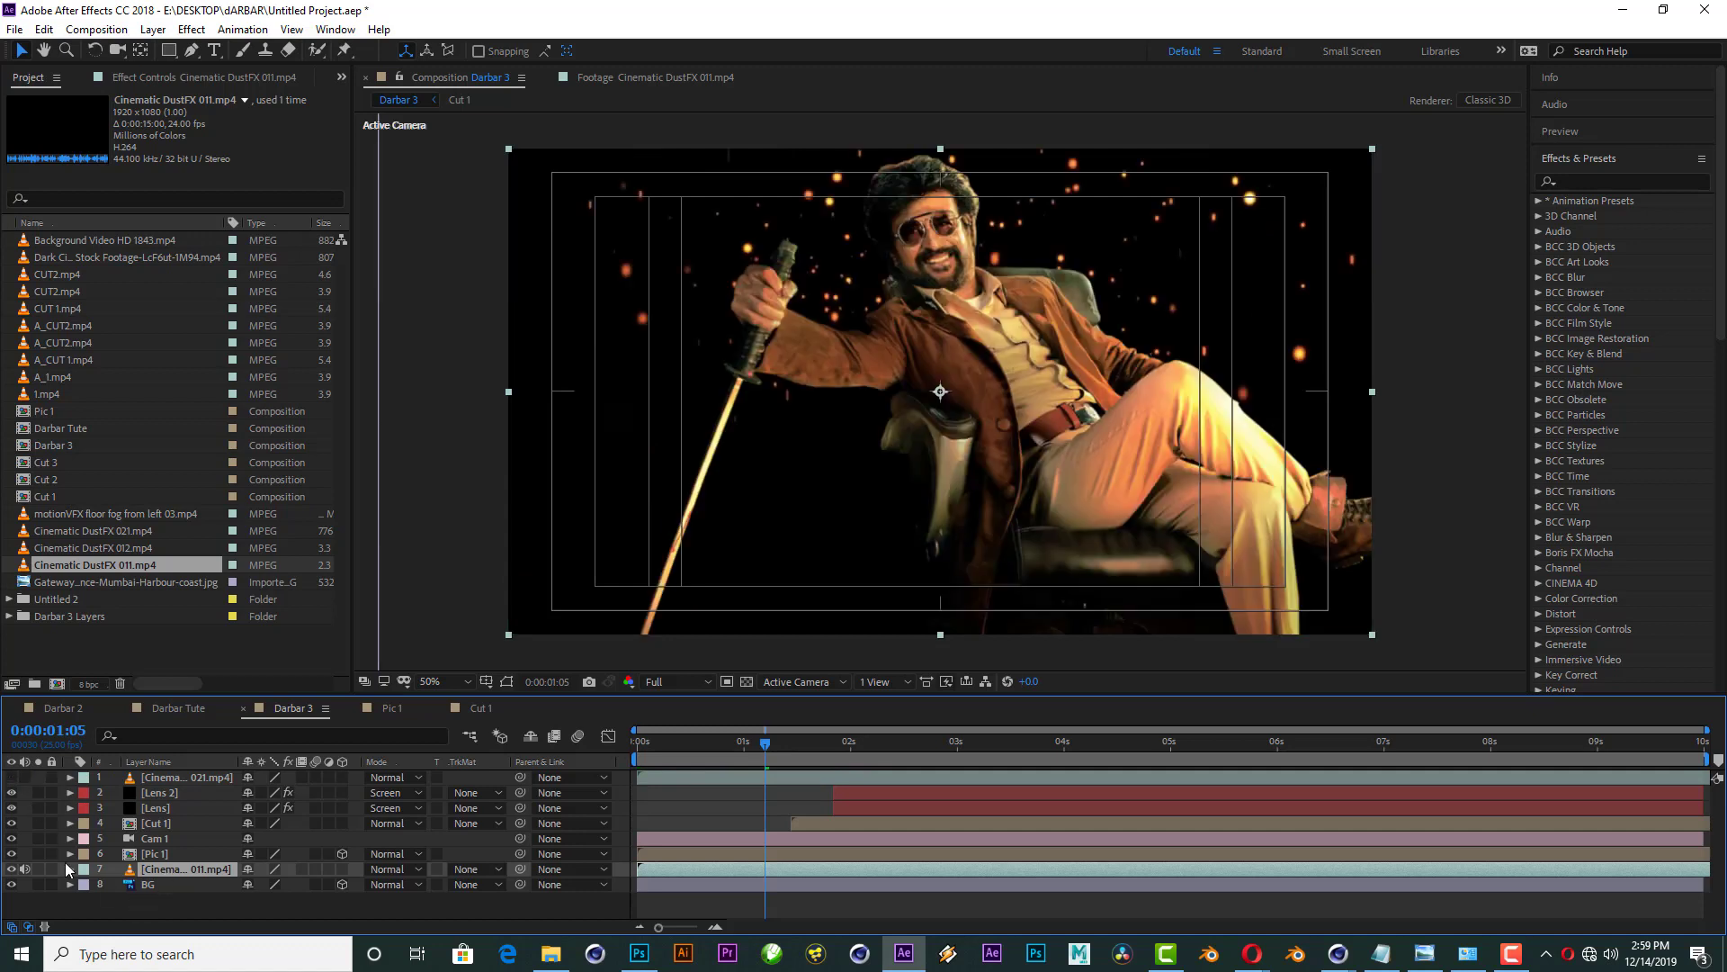
click(343, 869)
click(398, 877)
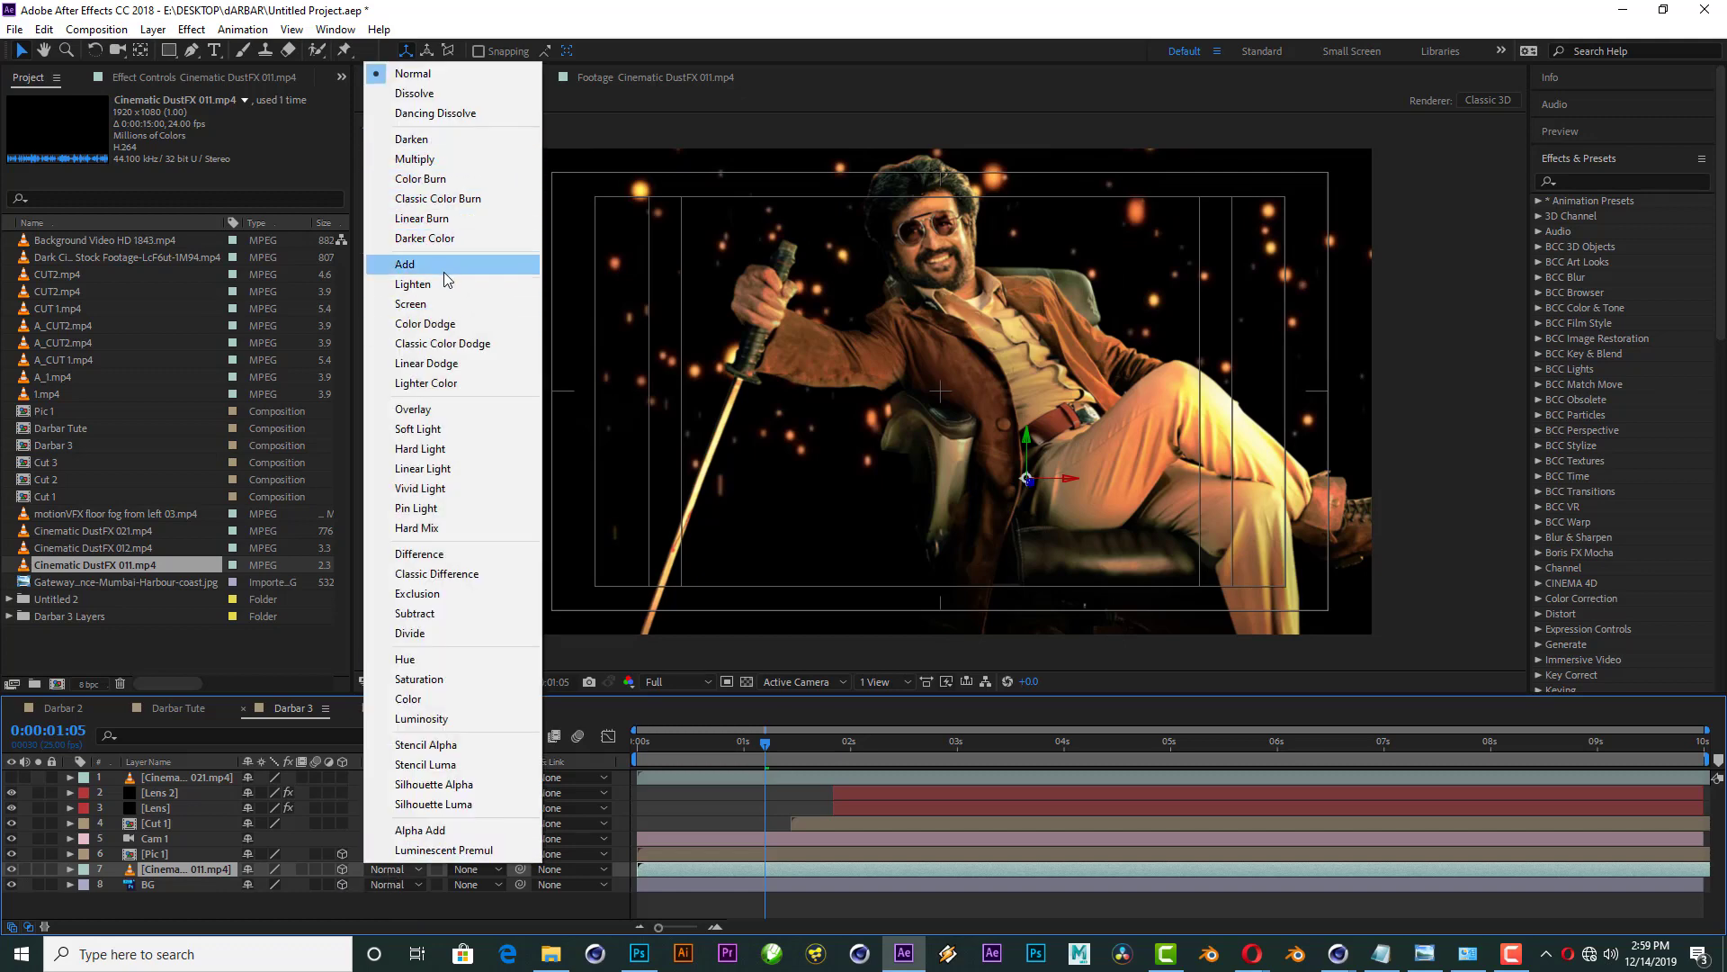
click(430, 304)
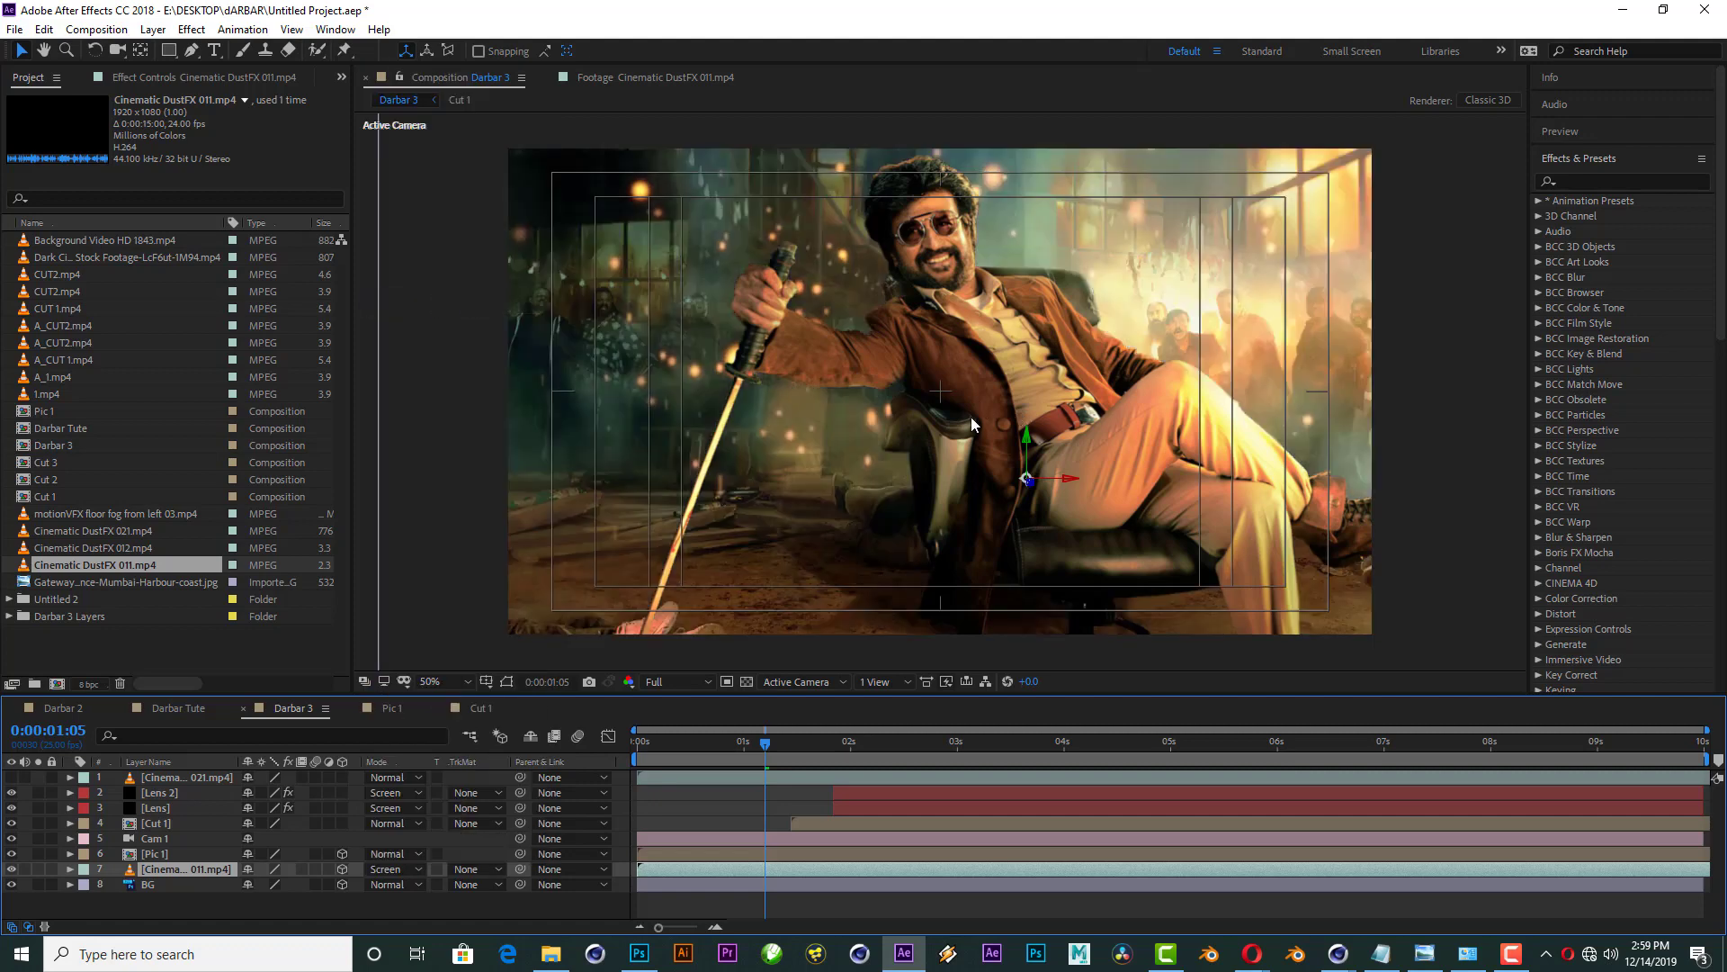
Step: Push the sparks layer back in depth using a custom 3D view, then return to the active camera
drag(897, 745, 1074, 743)
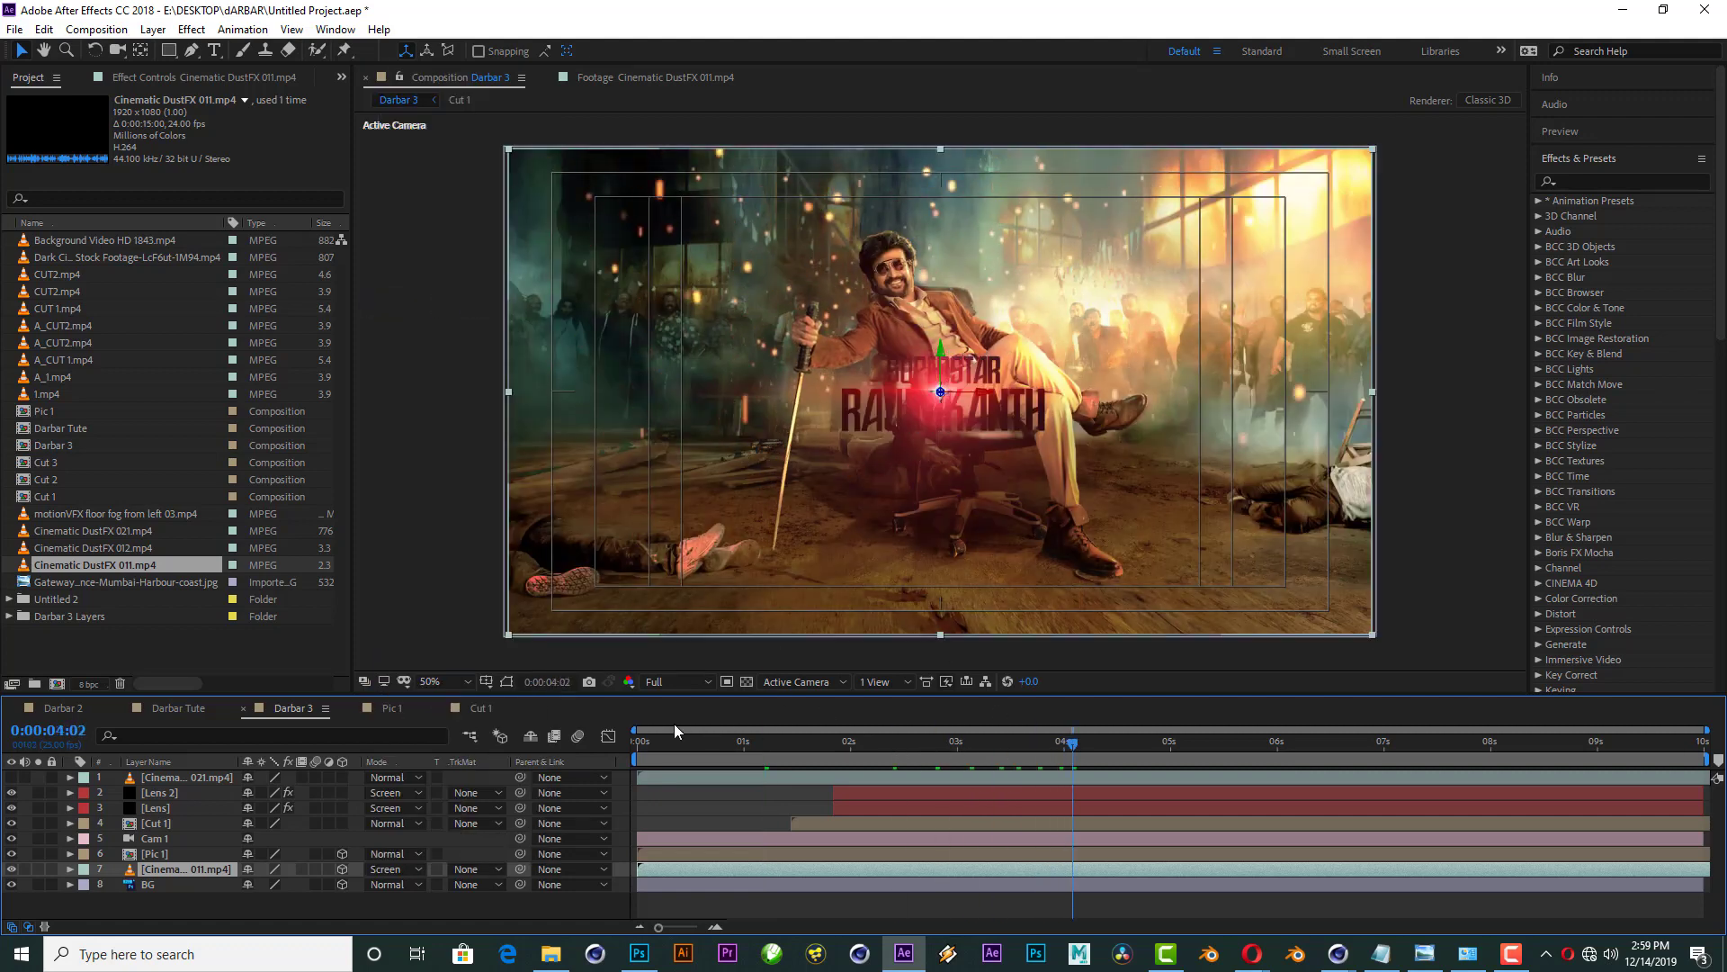
click(795, 684)
click(823, 871)
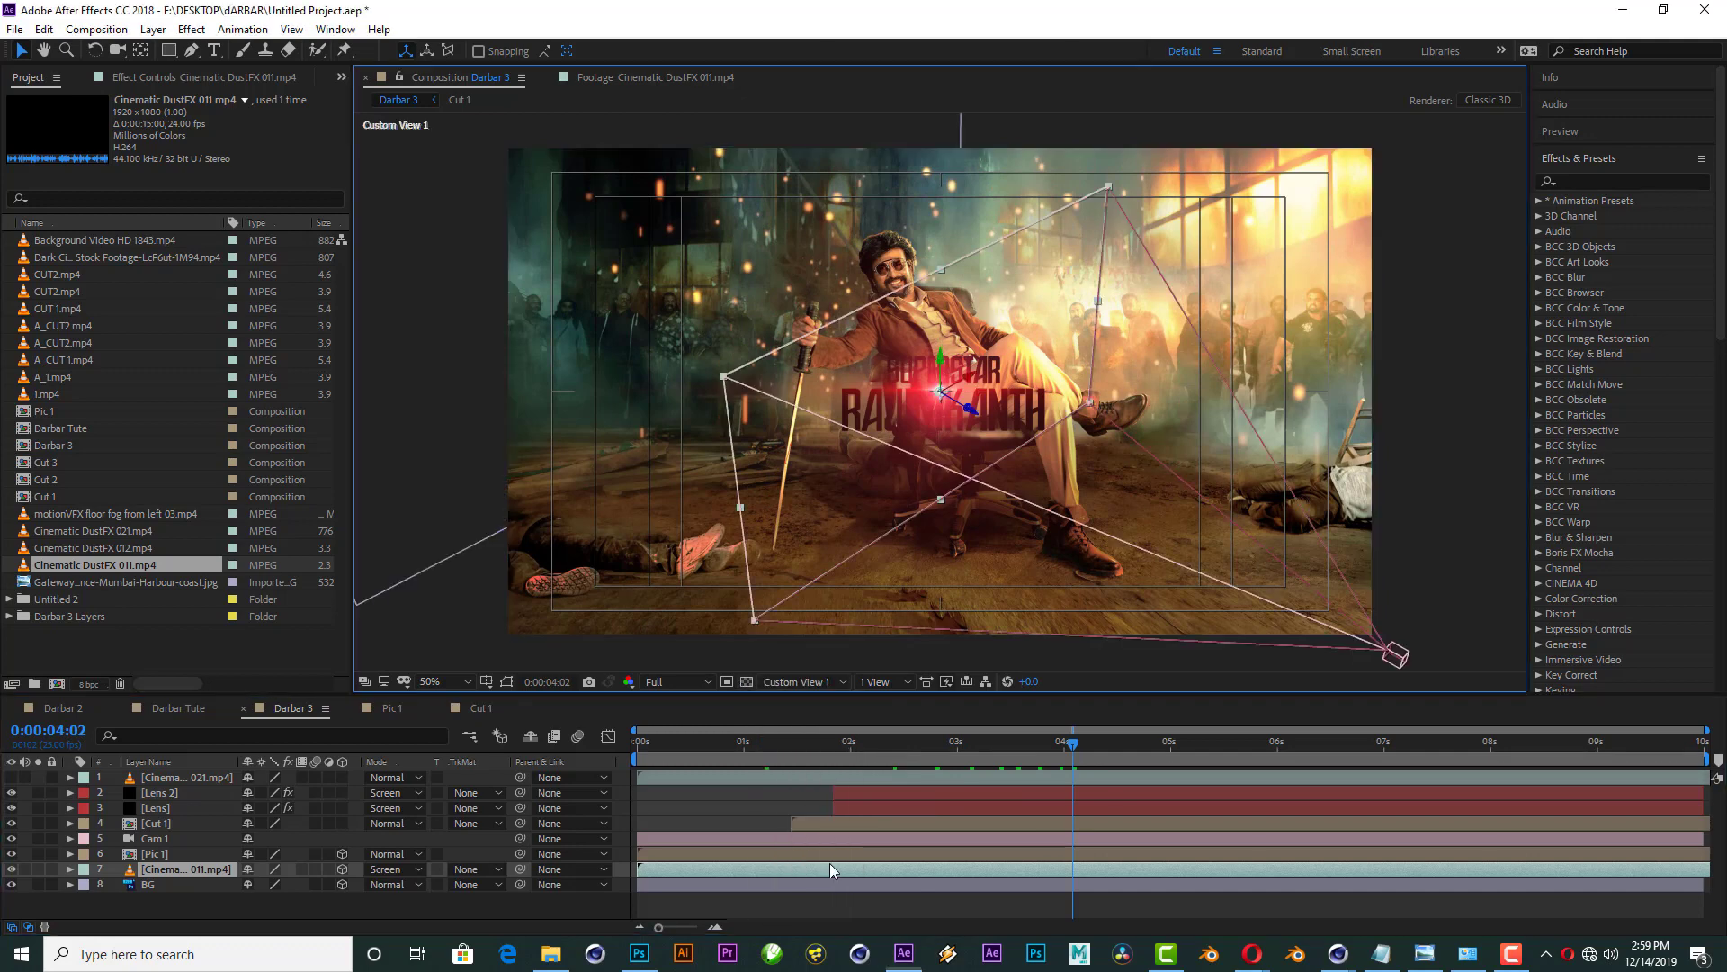
drag(972, 414, 258, 307)
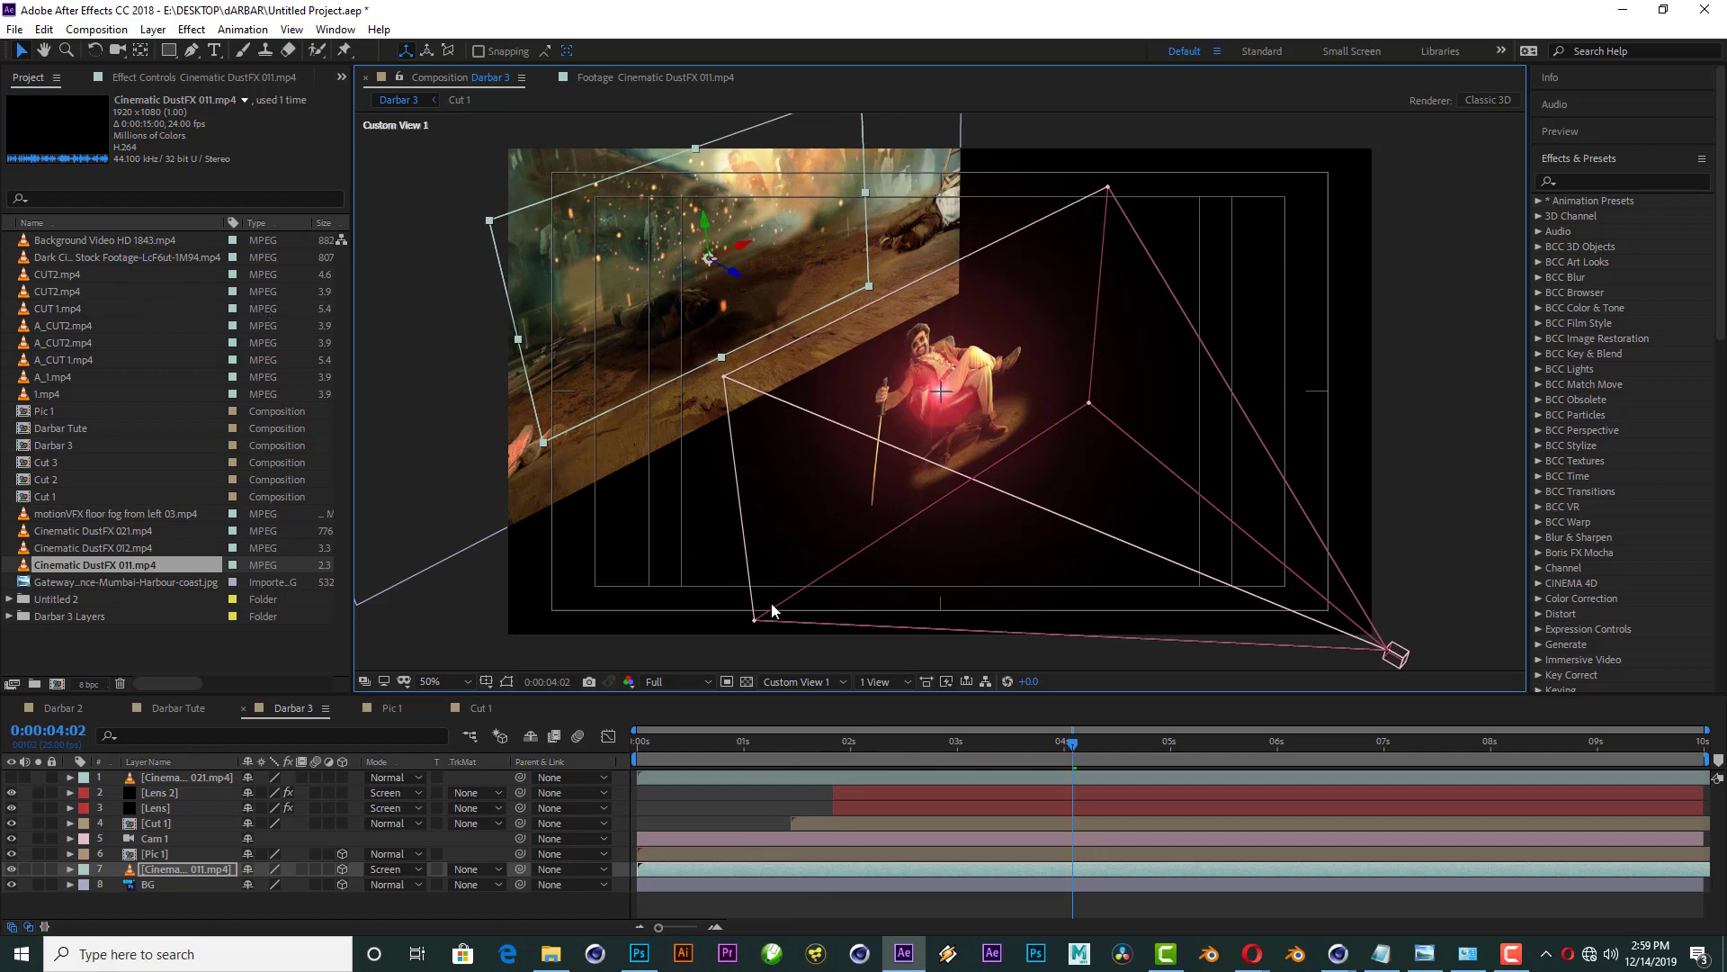
click(799, 681)
click(809, 700)
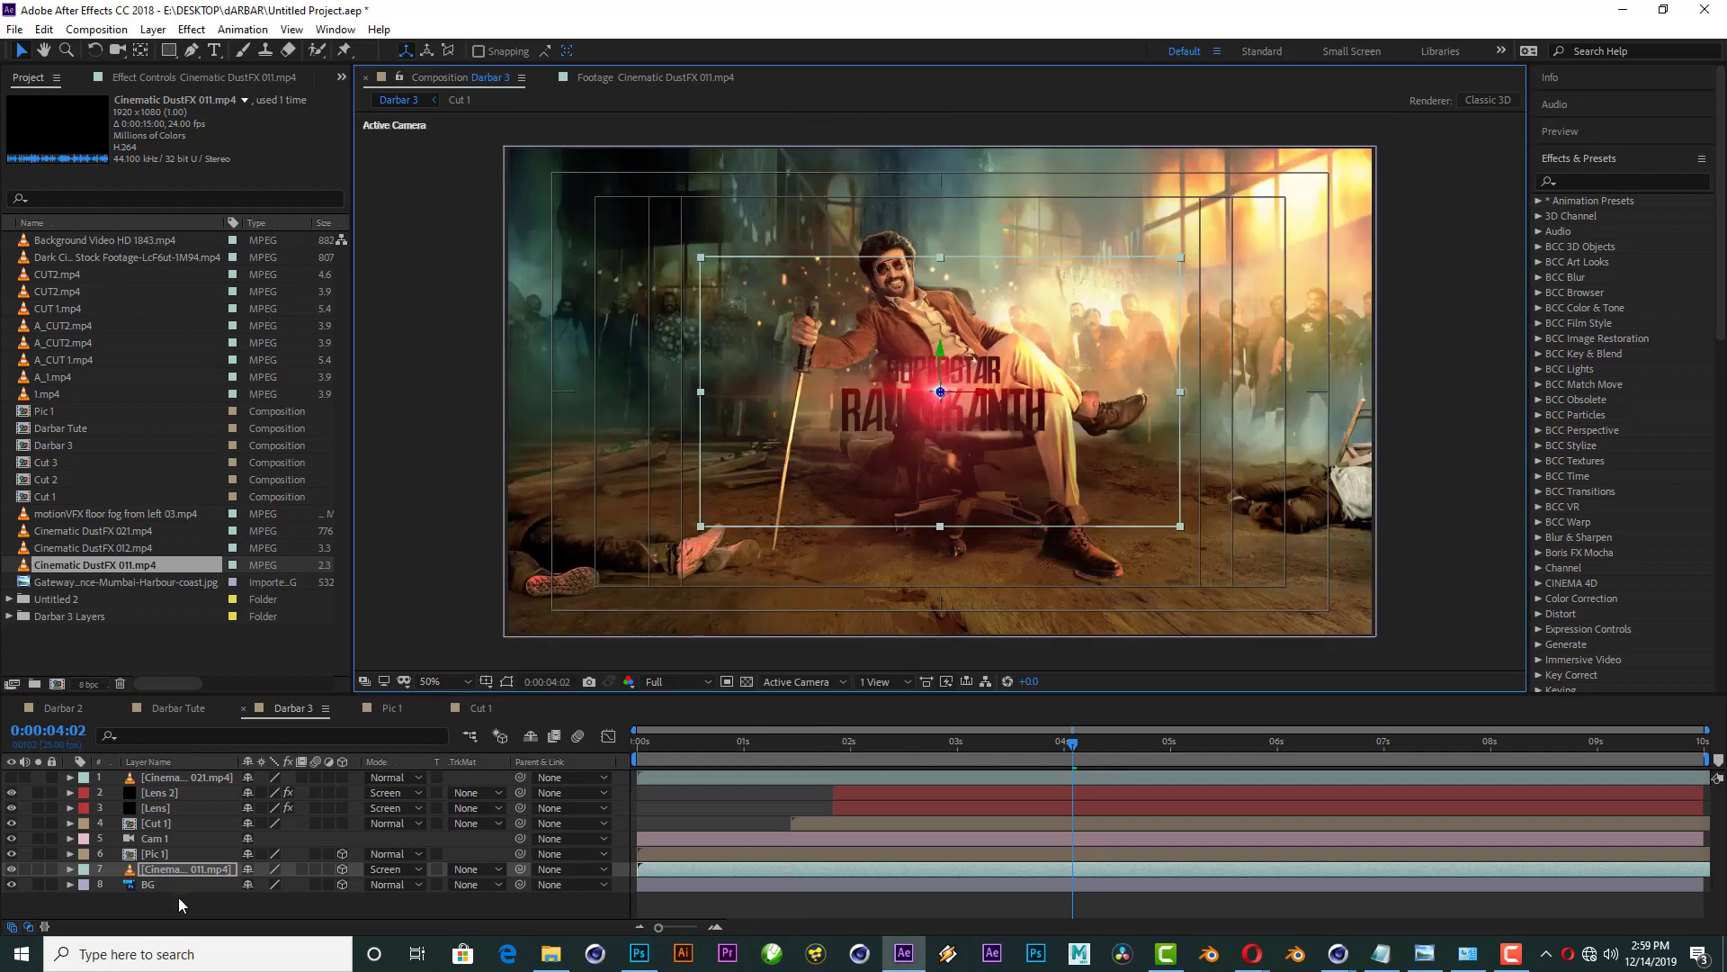
Step: Scale the sparks layer to 180%, set opacity to about 96%, and unhide the top dust layer
key(s)
drag(316, 884, 347, 885)
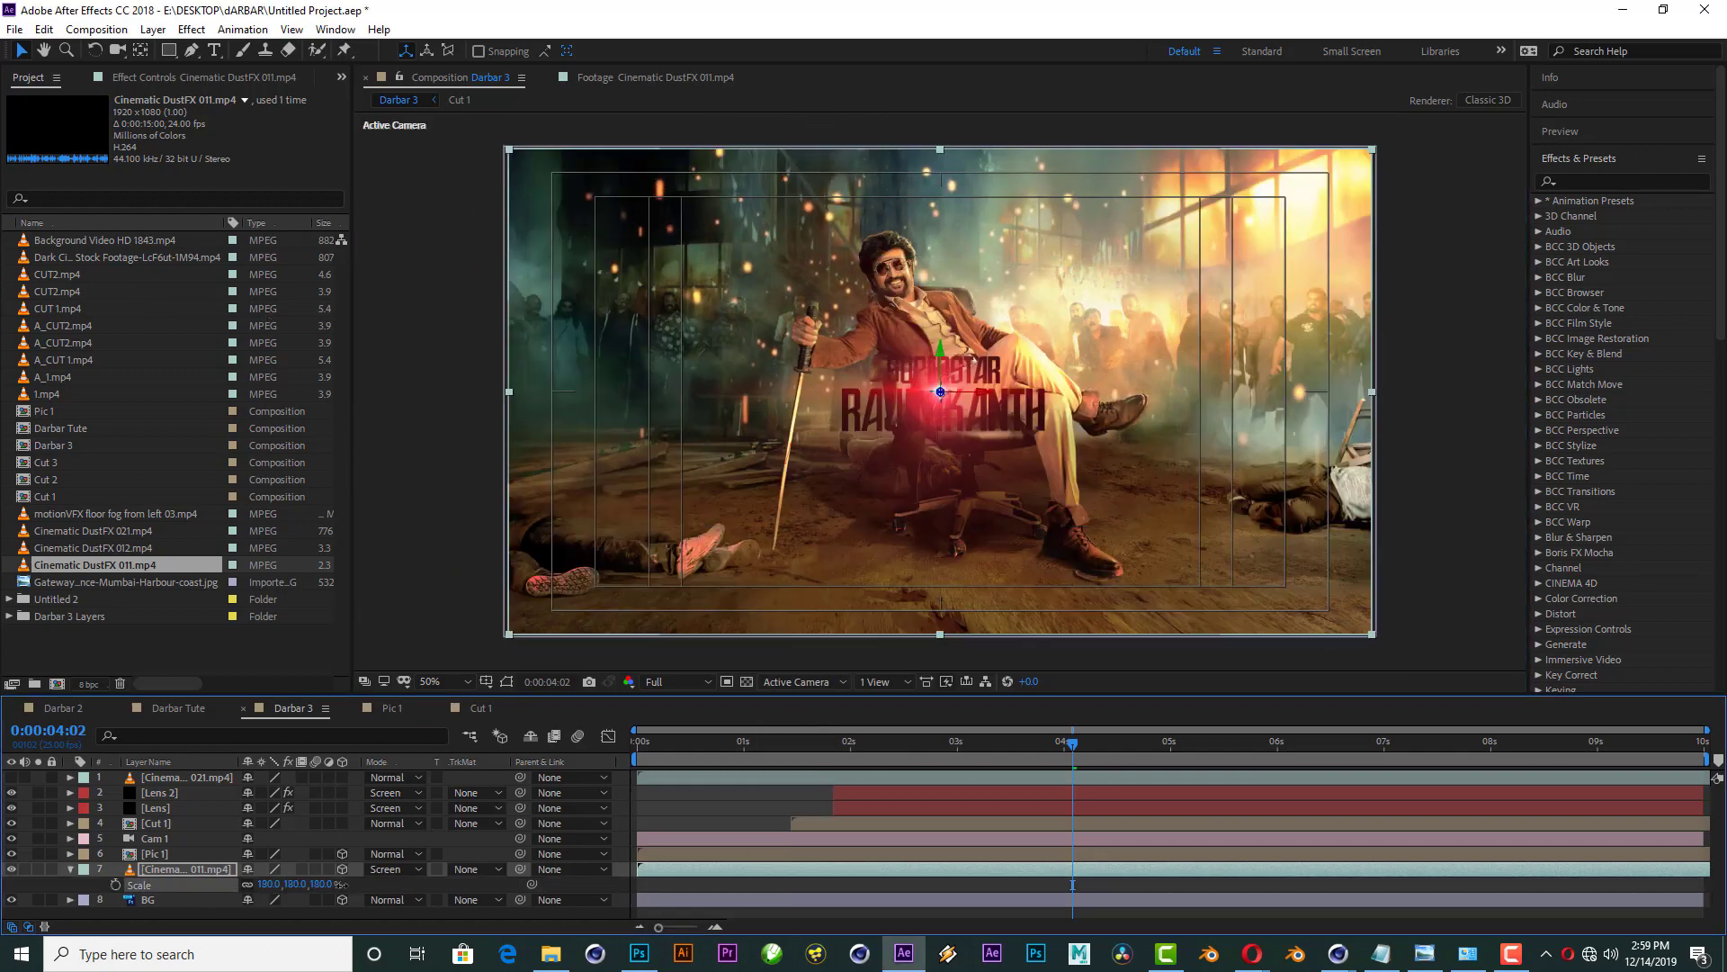
key(space)
key(space)
key(t)
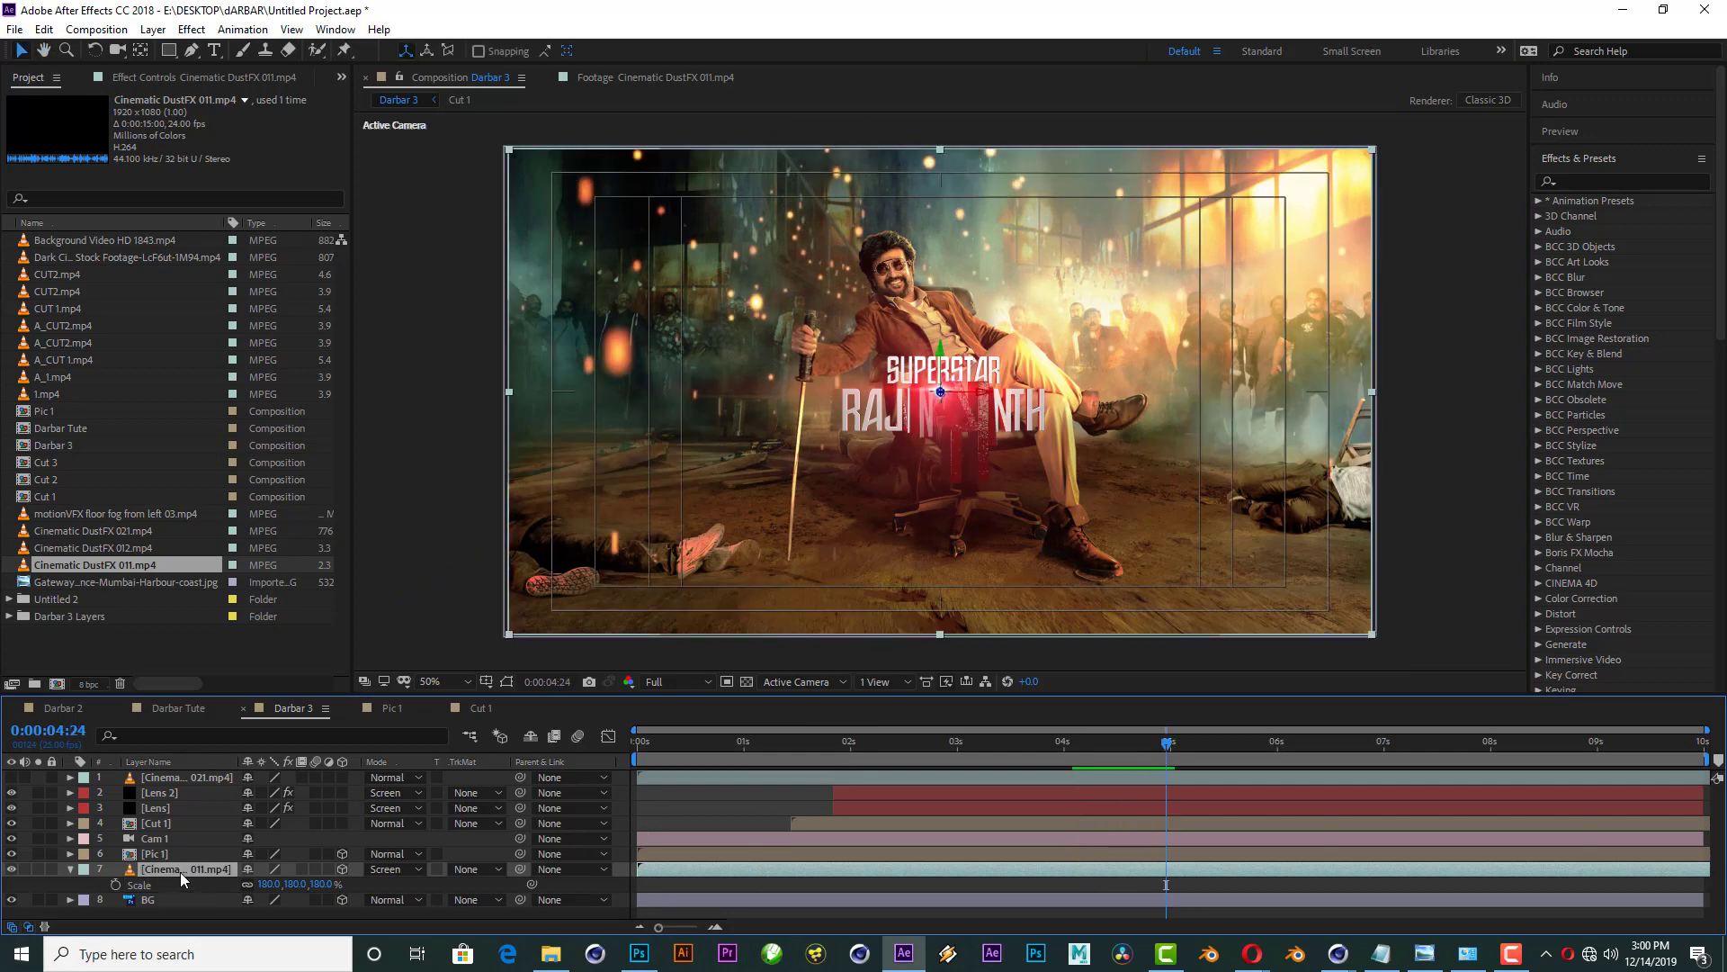
drag(256, 888, 212, 886)
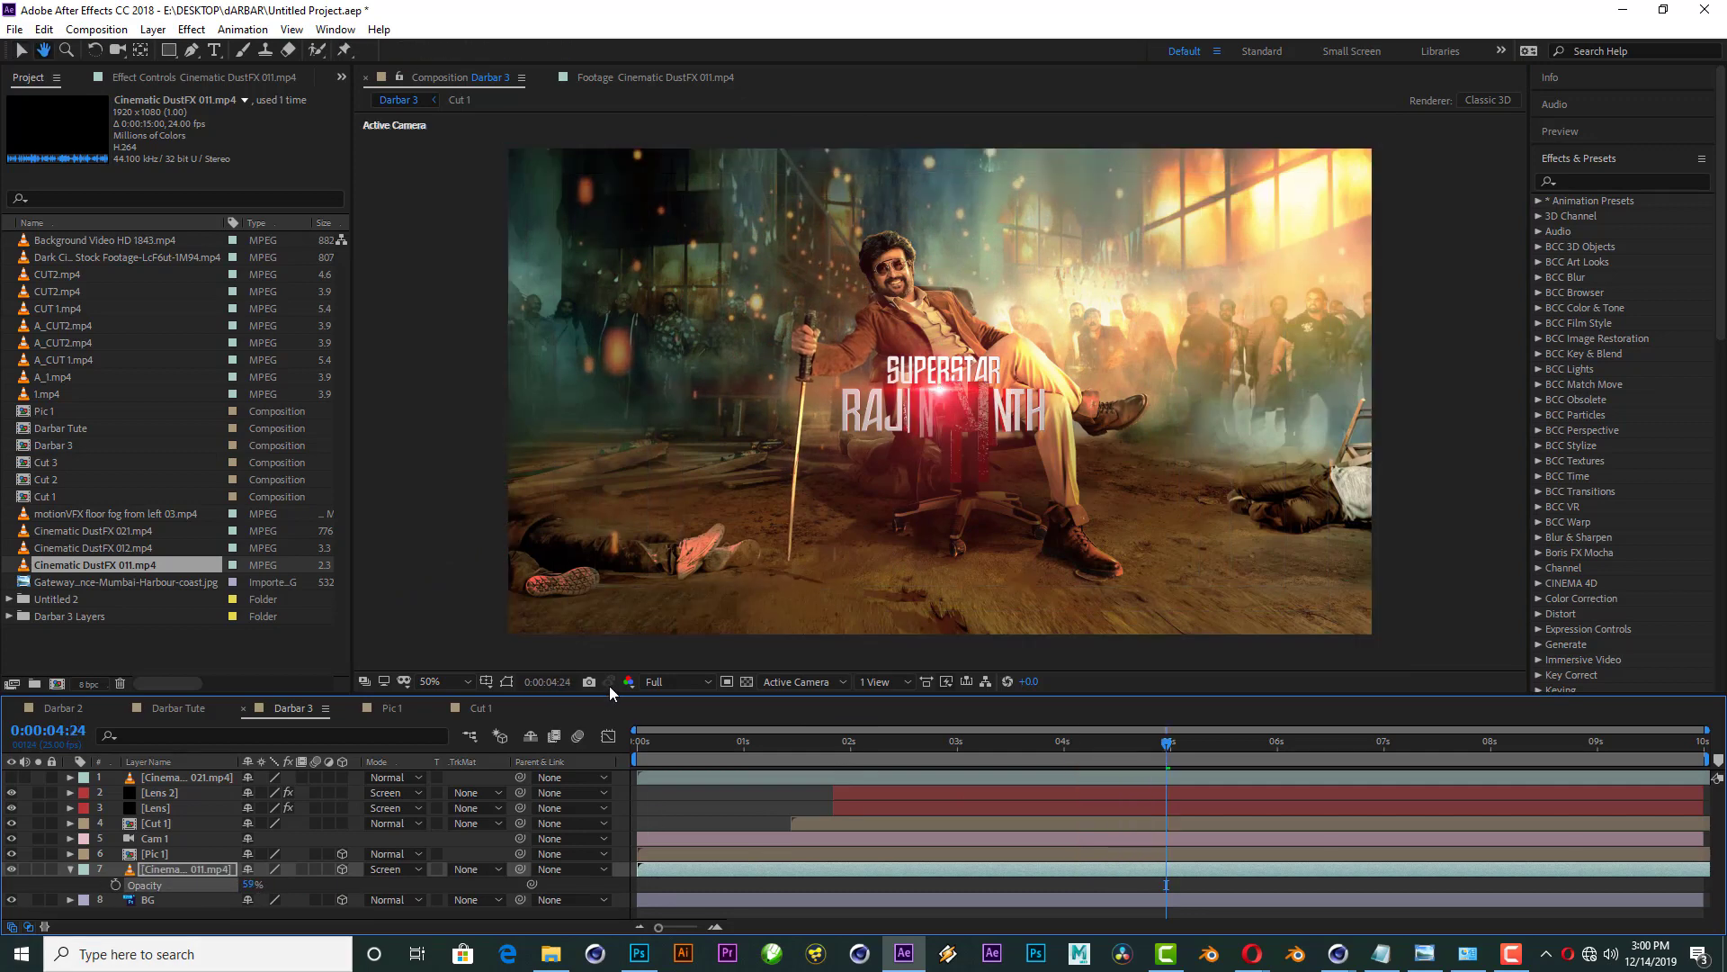
click(984, 748)
drag(984, 748, 1039, 748)
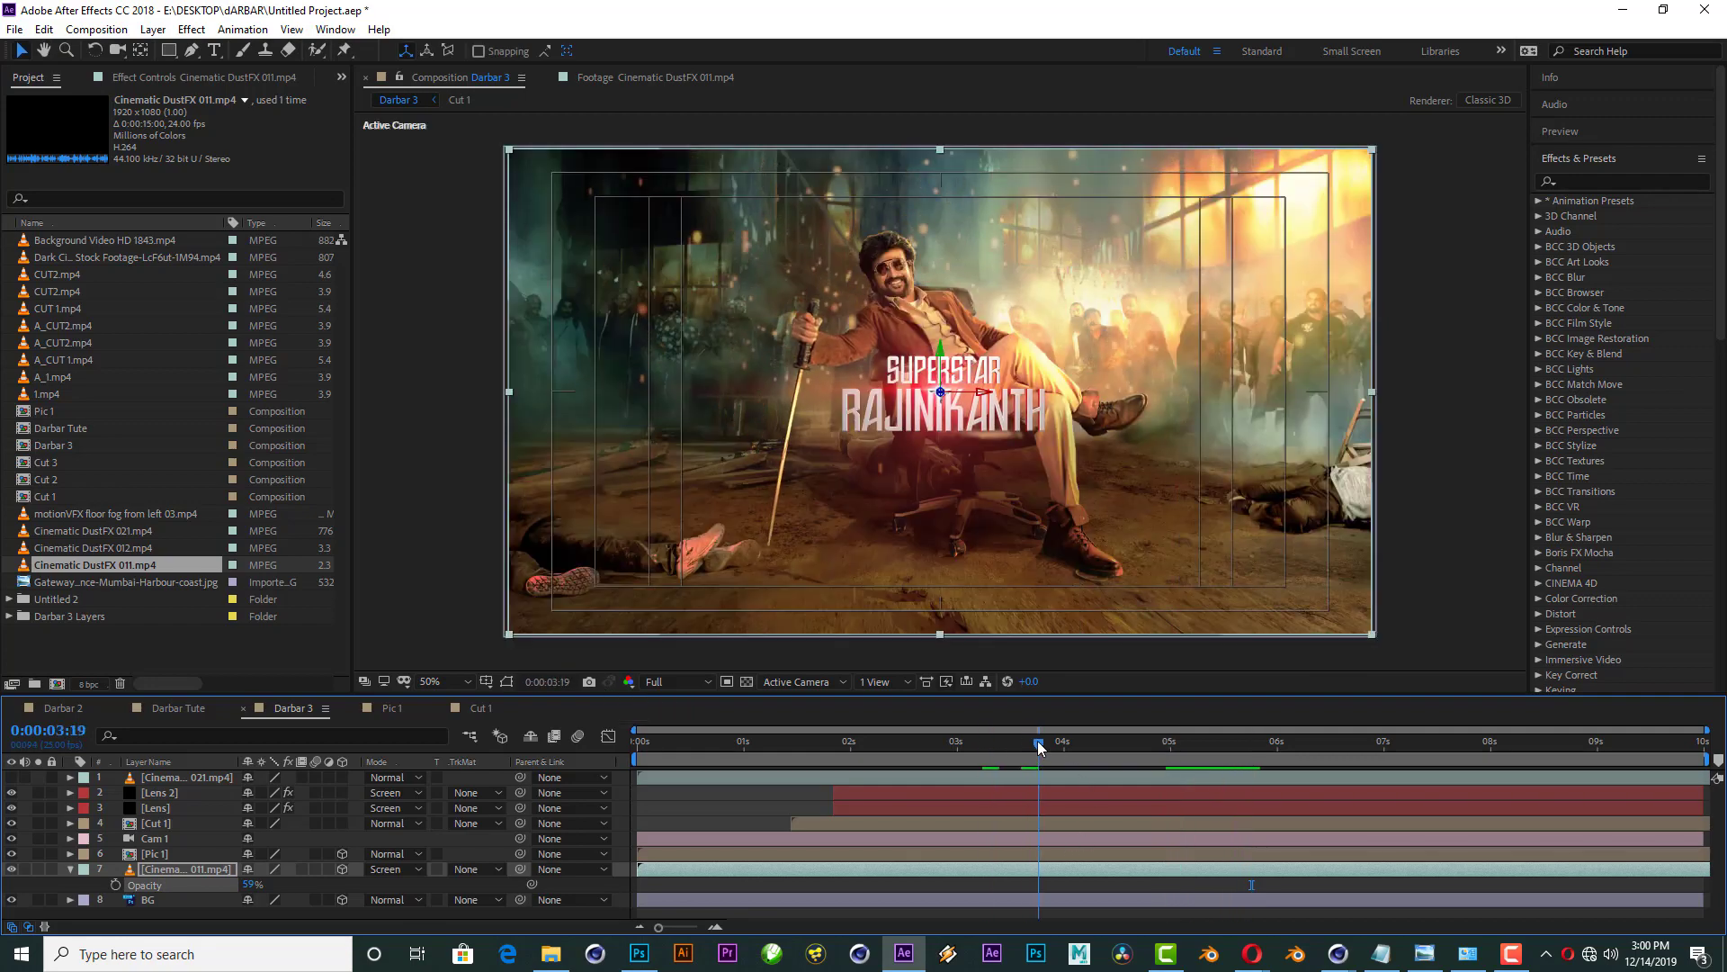
drag(252, 885, 280, 884)
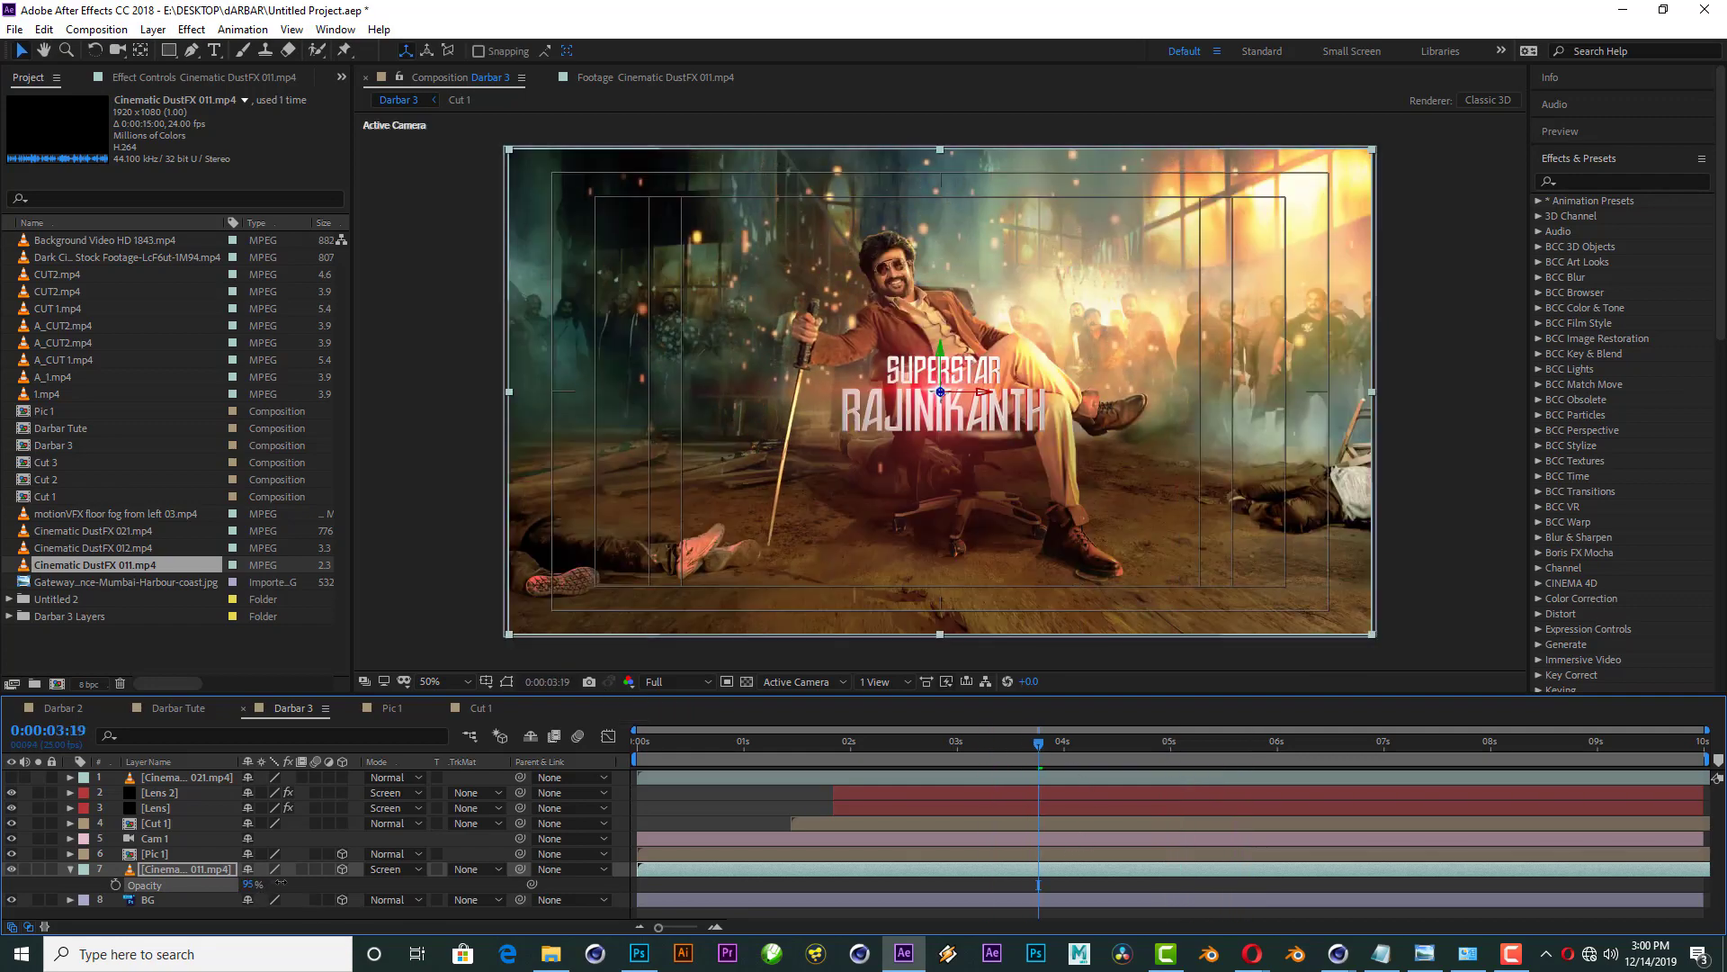
click(11, 778)
Step: Set Cinematic DustFX 021 to Screen, move it below Lens 2 and Lens, and make it 3D
click(393, 777)
click(471, 377)
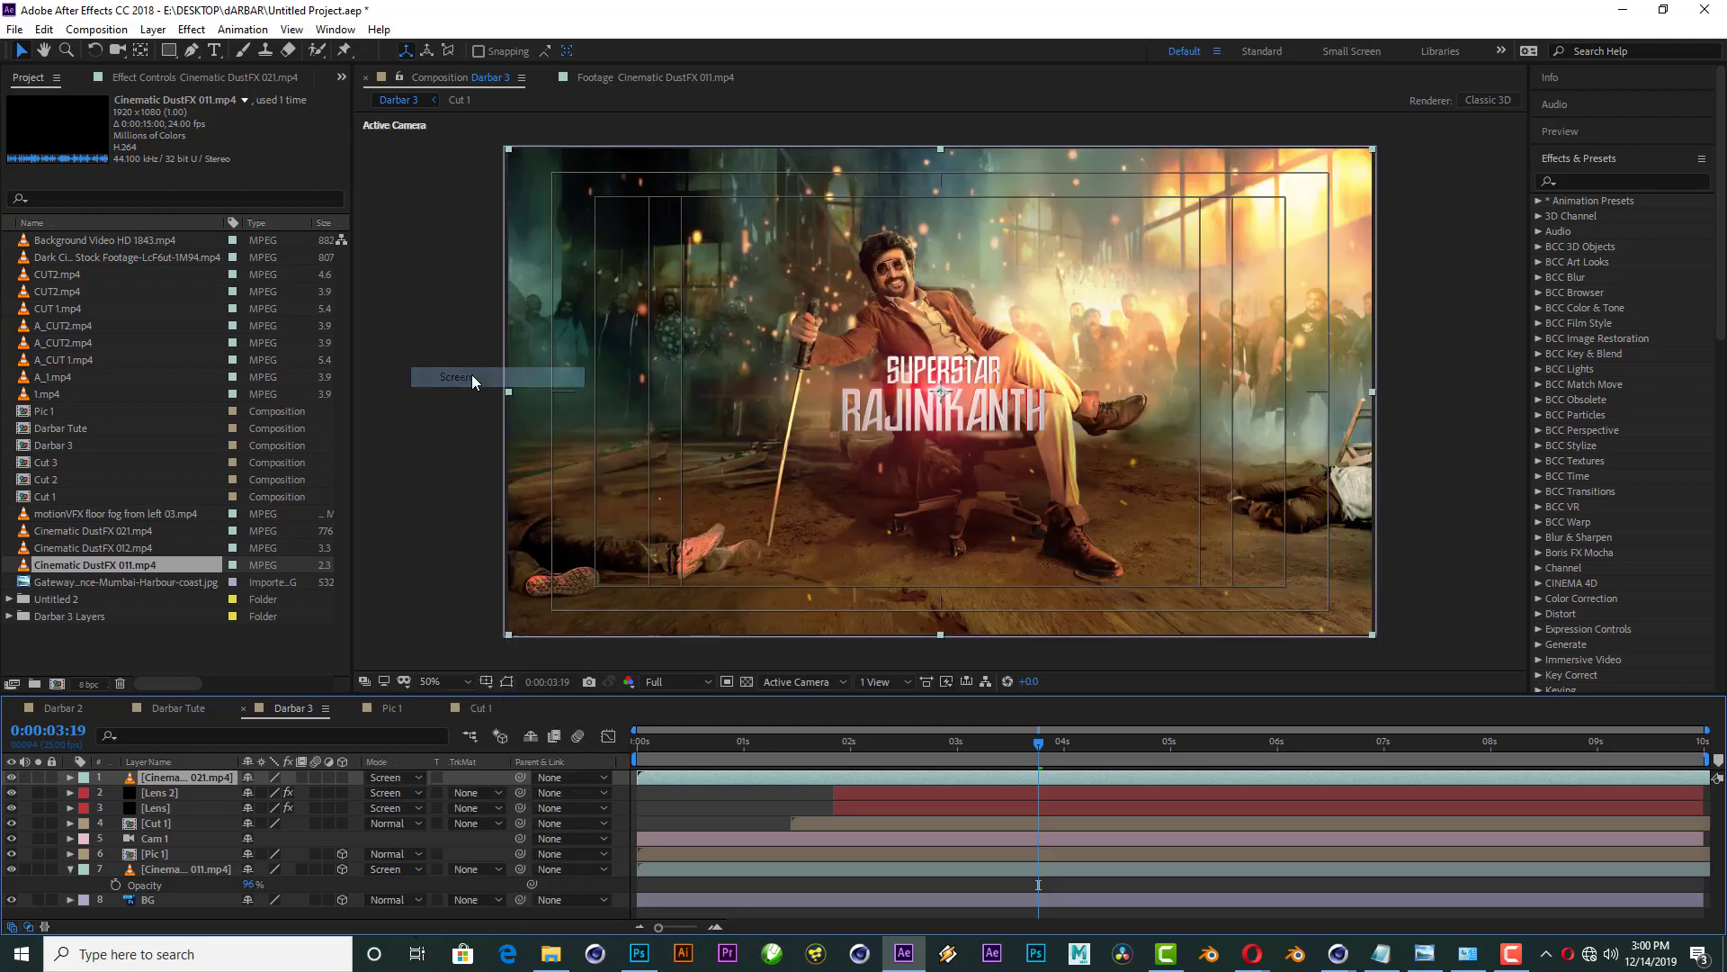
drag(180, 778, 344, 813)
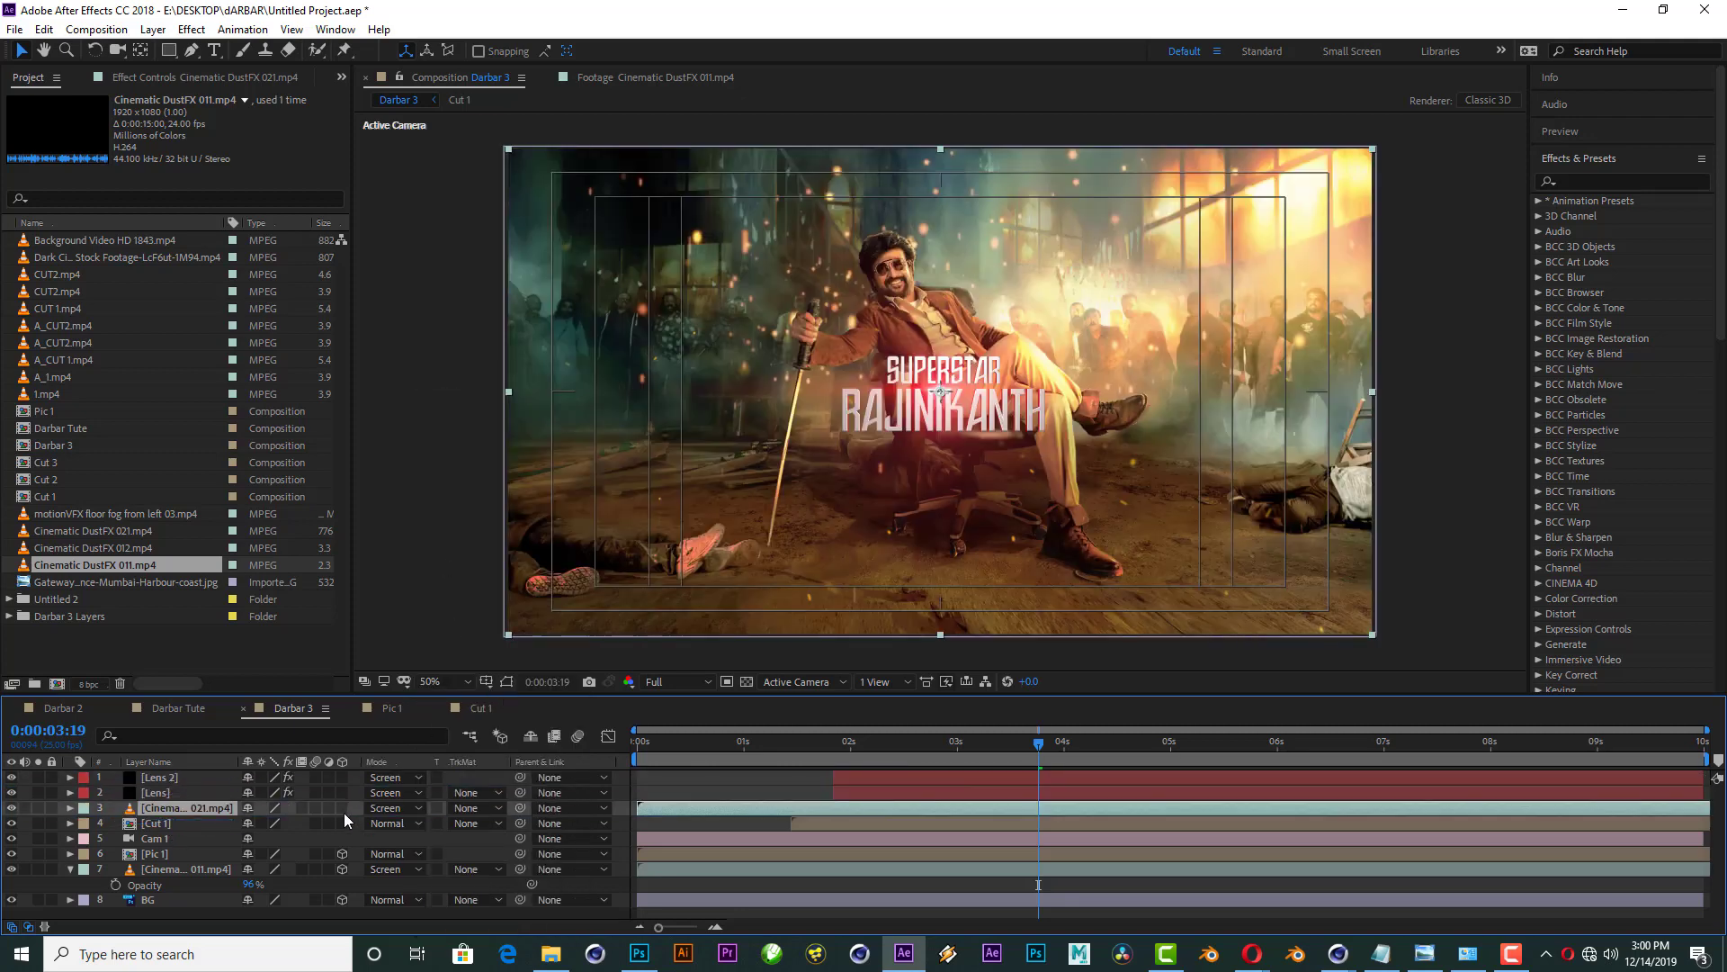
click(340, 807)
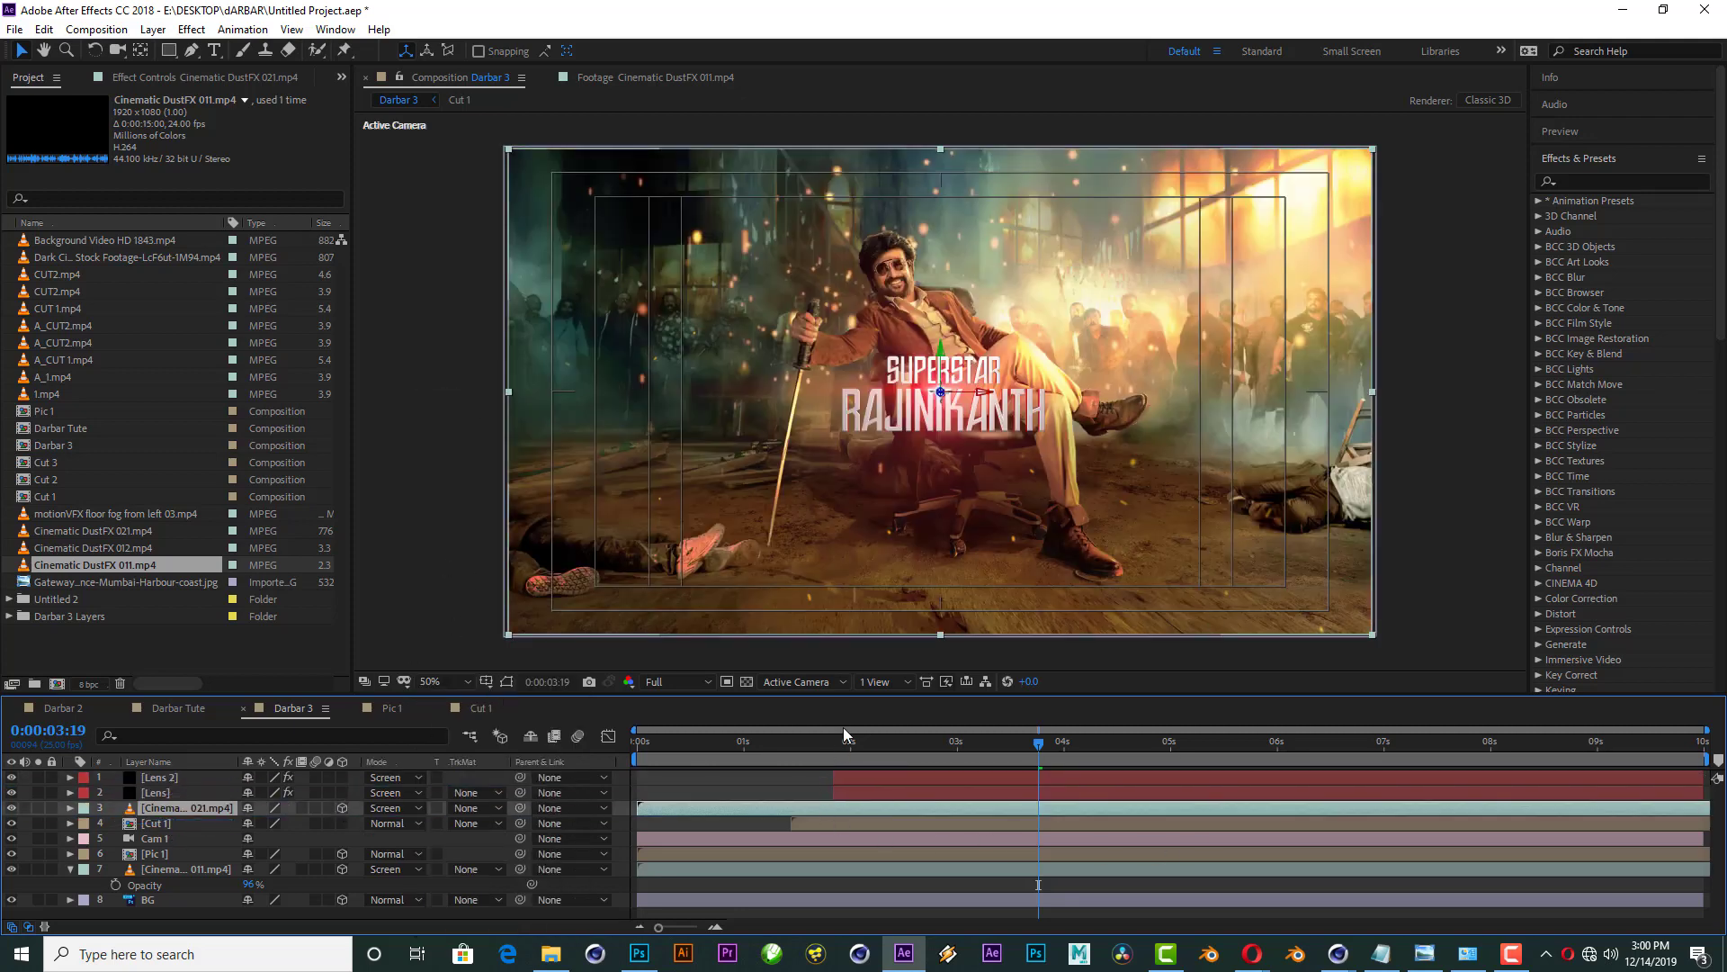
drag(844, 749, 950, 696)
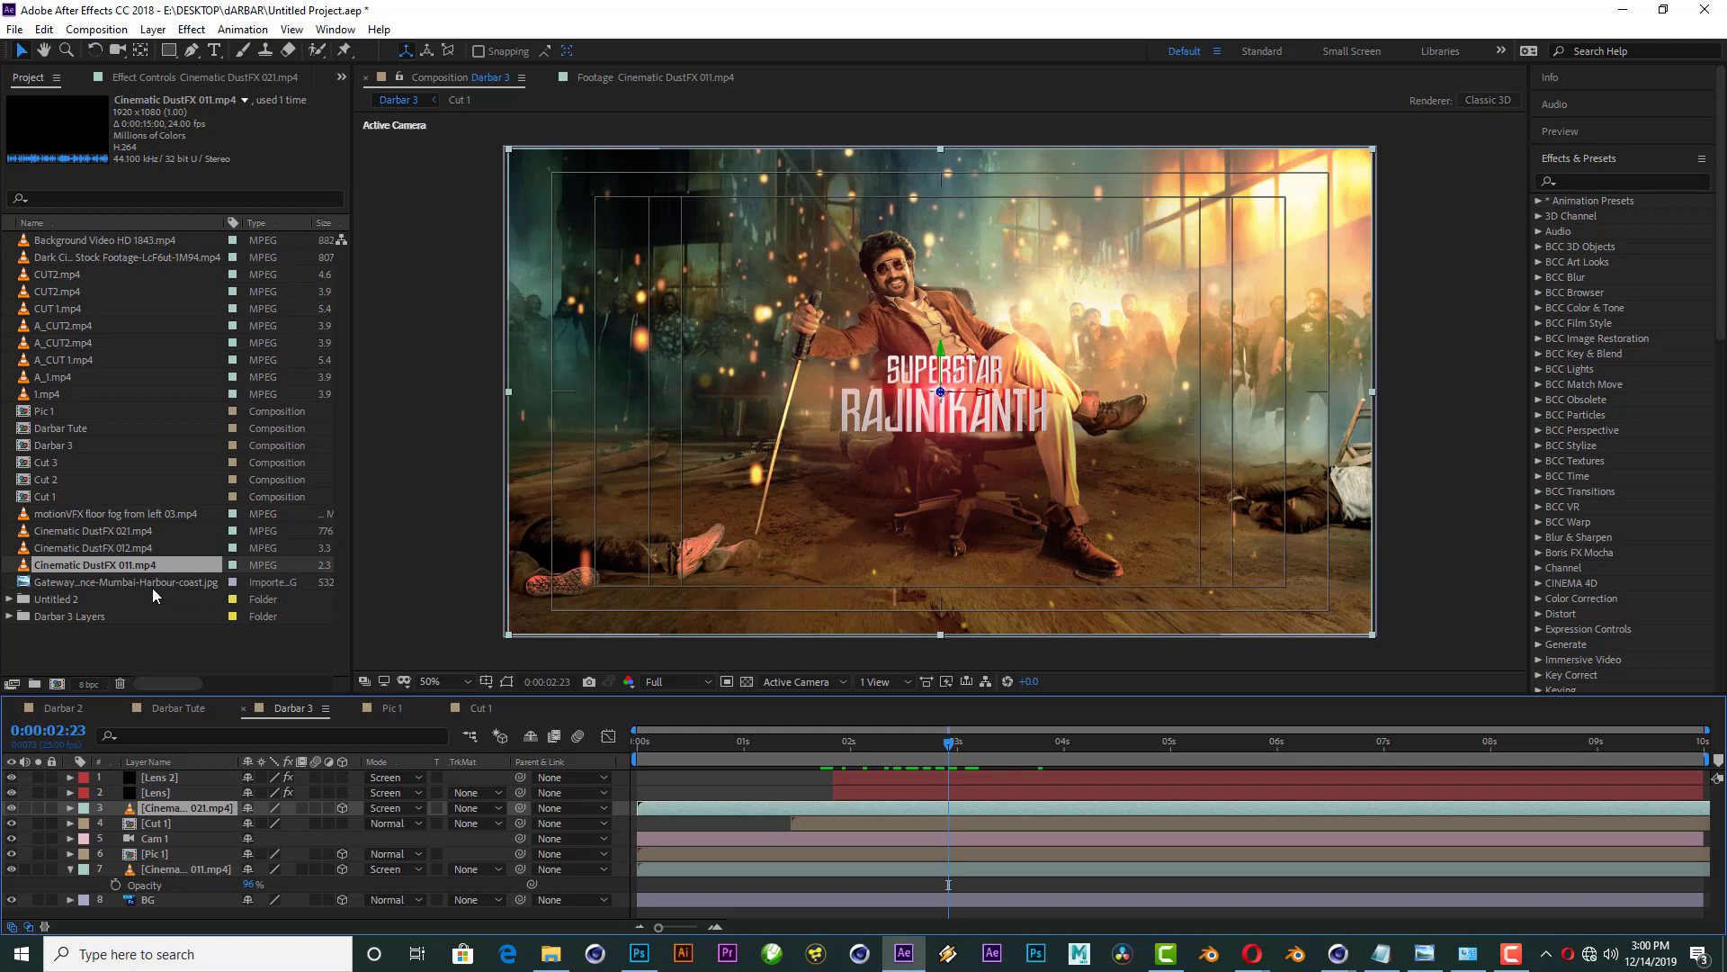
Step: Browse the dust clips and preview the motionVFX floor fog from left 03.mp4 clip
click(85, 552)
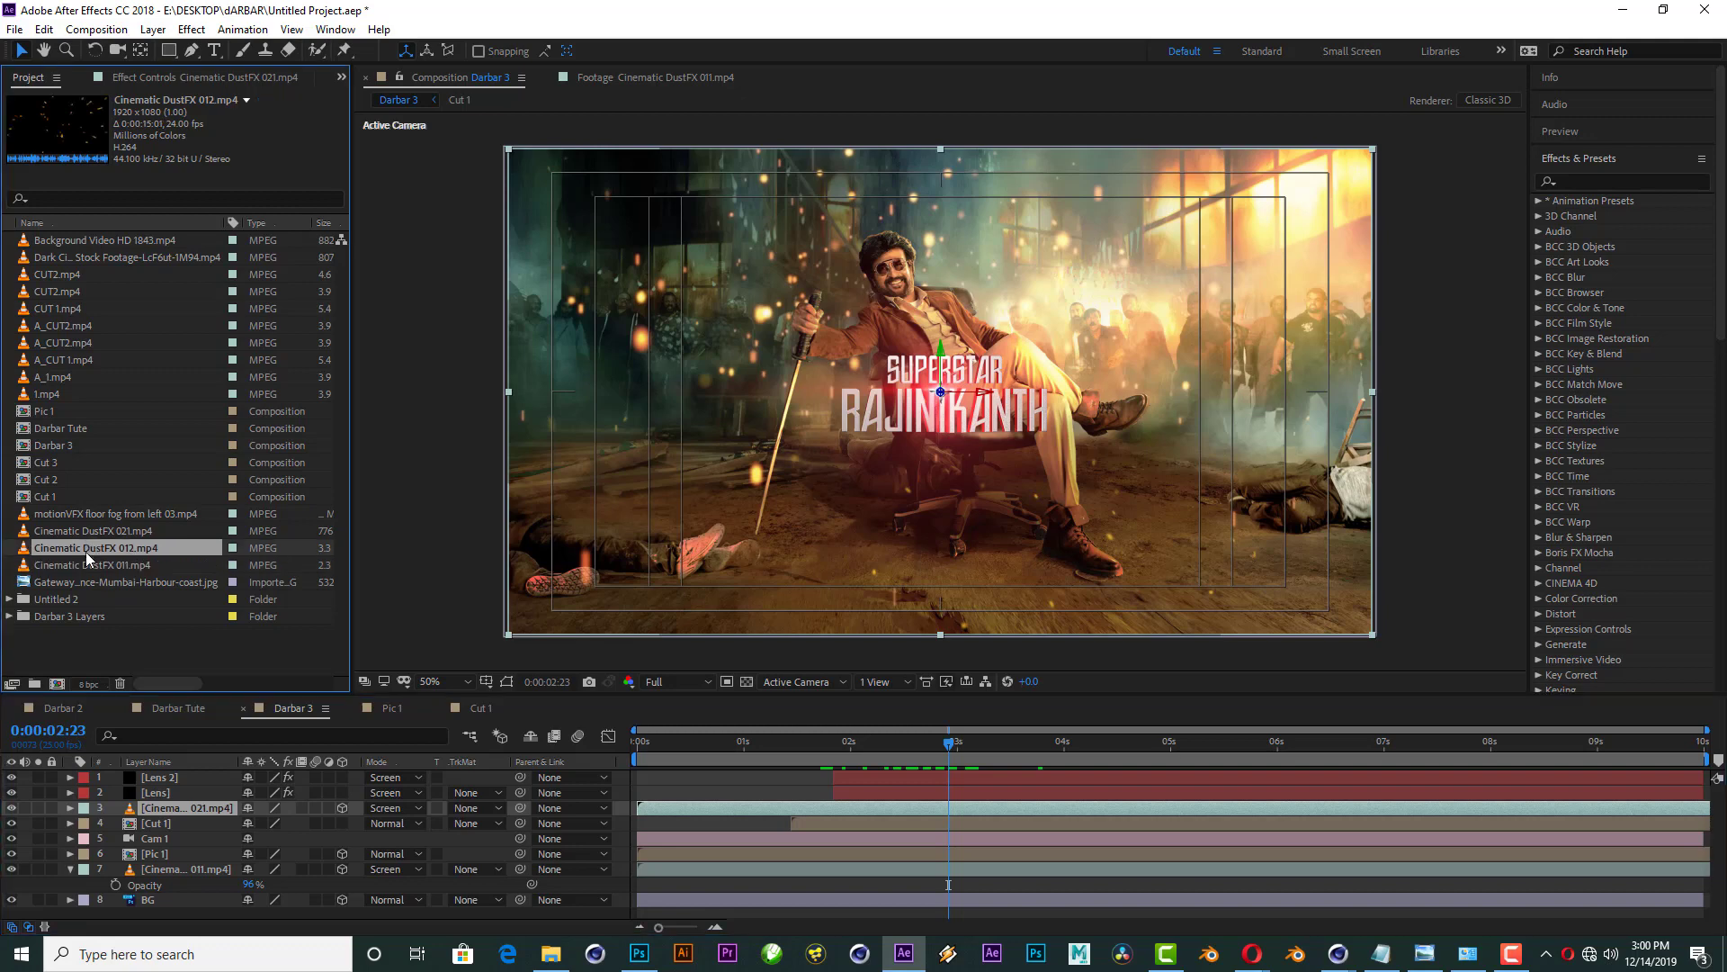
click(84, 532)
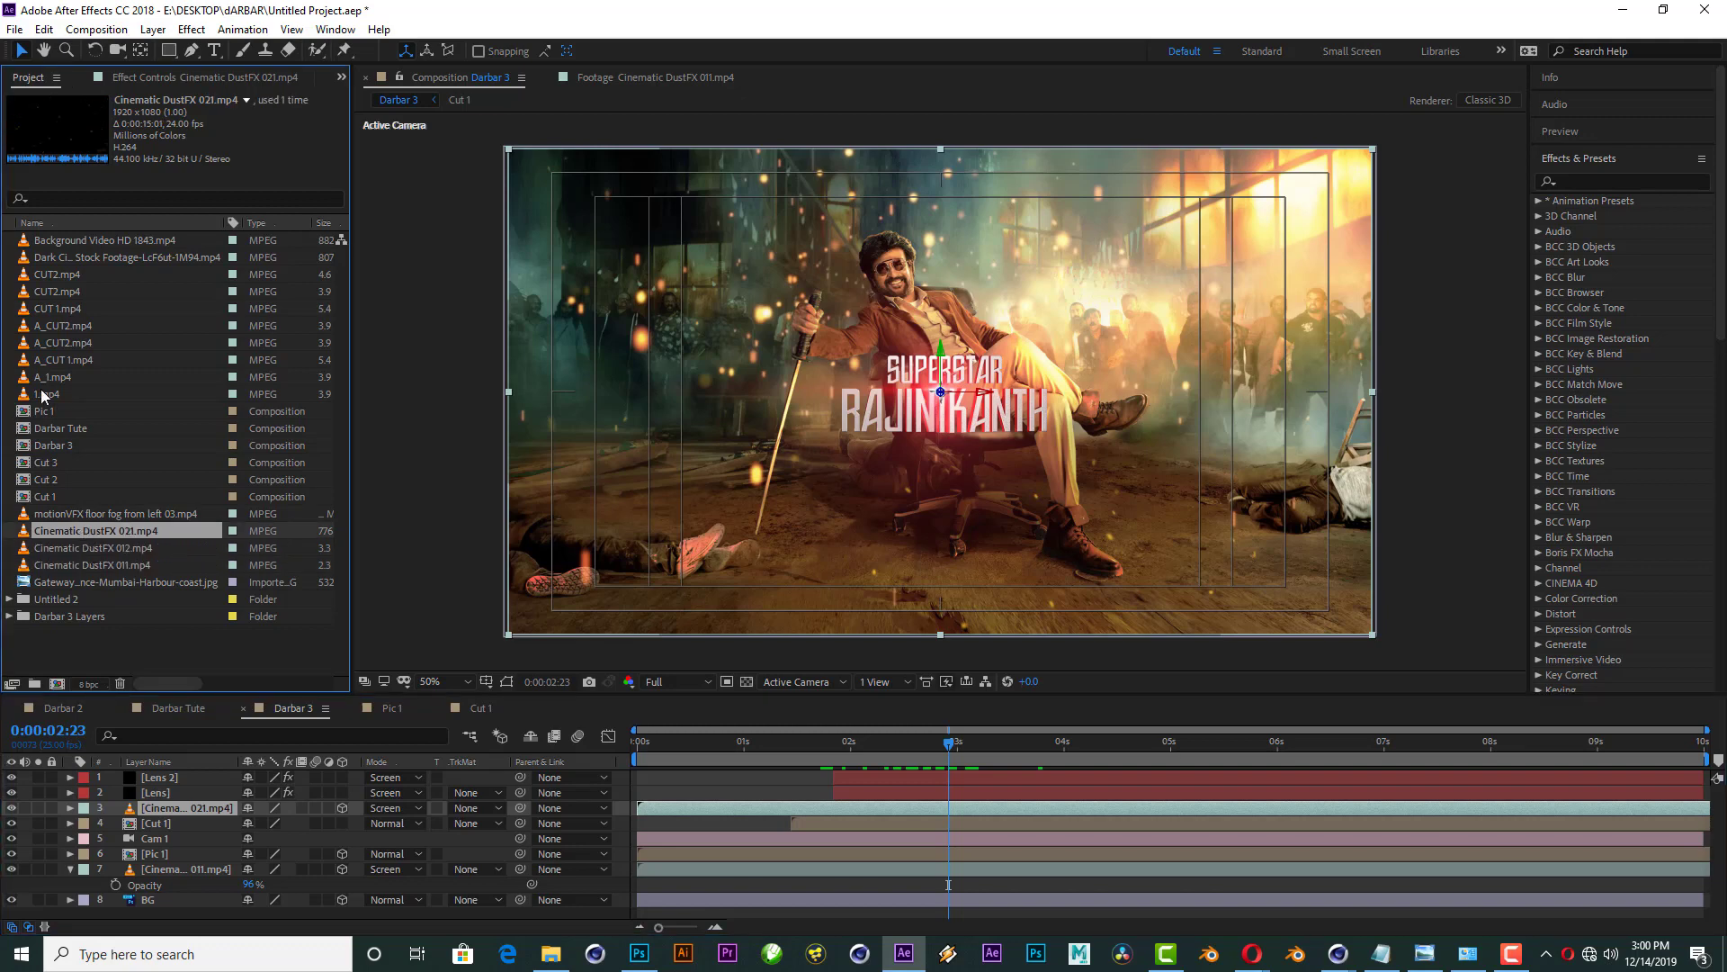
double_click(86, 512)
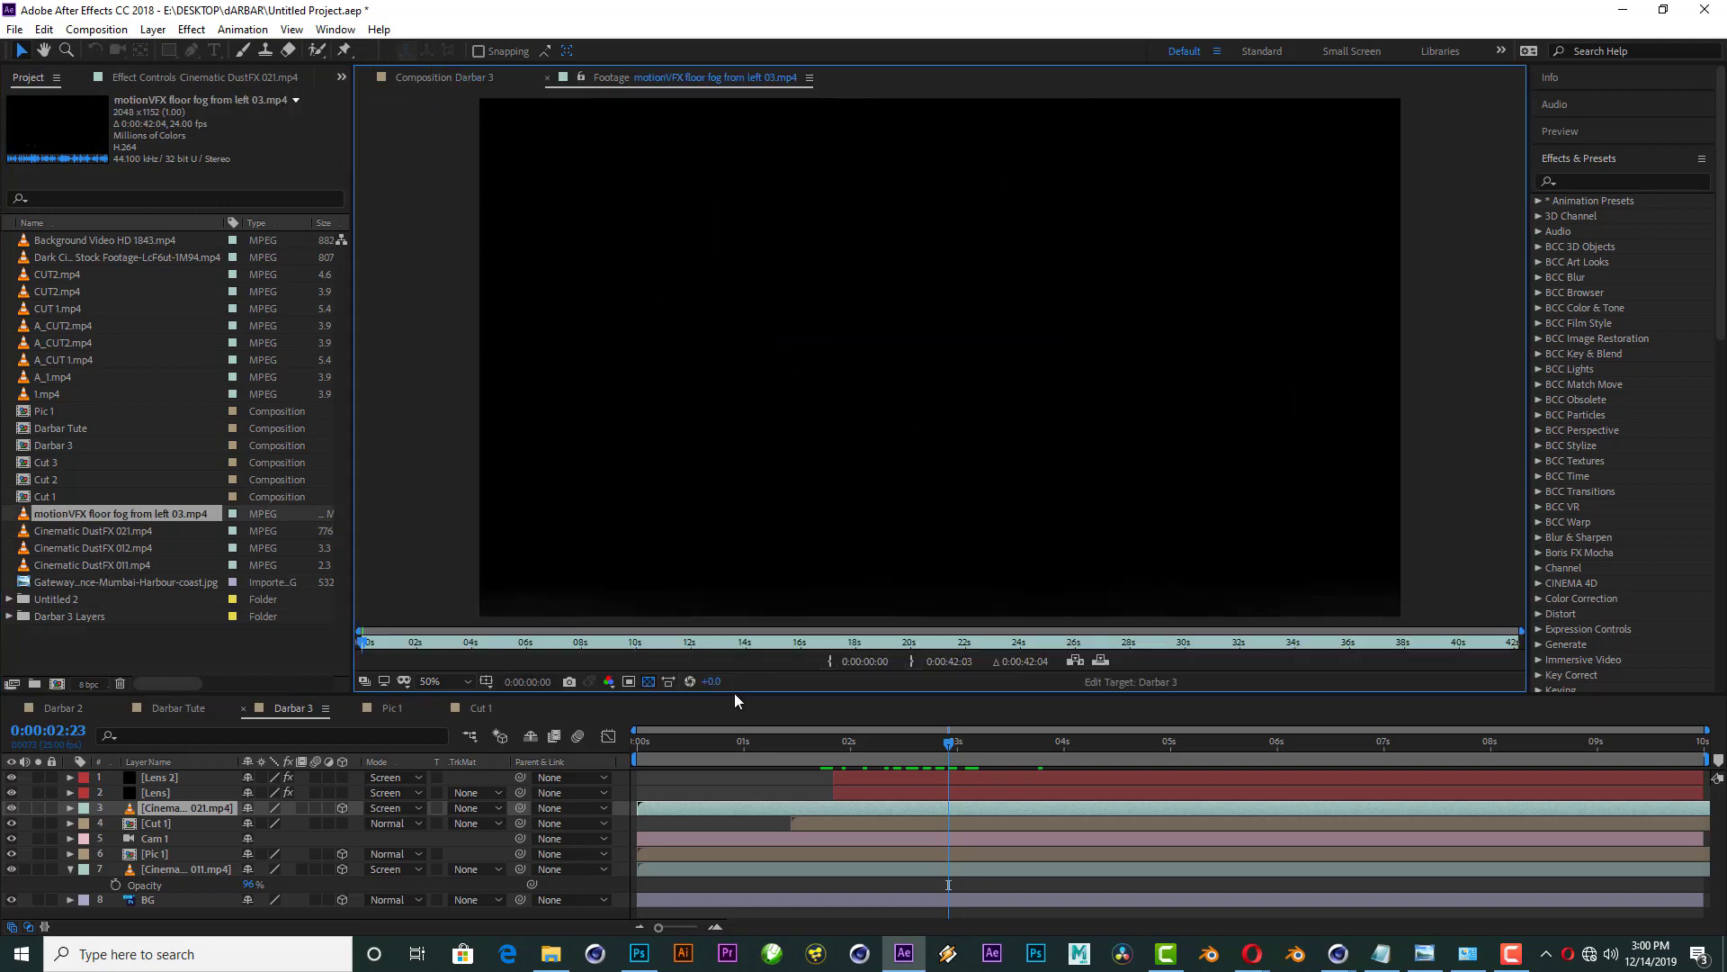
key(space)
click(710, 738)
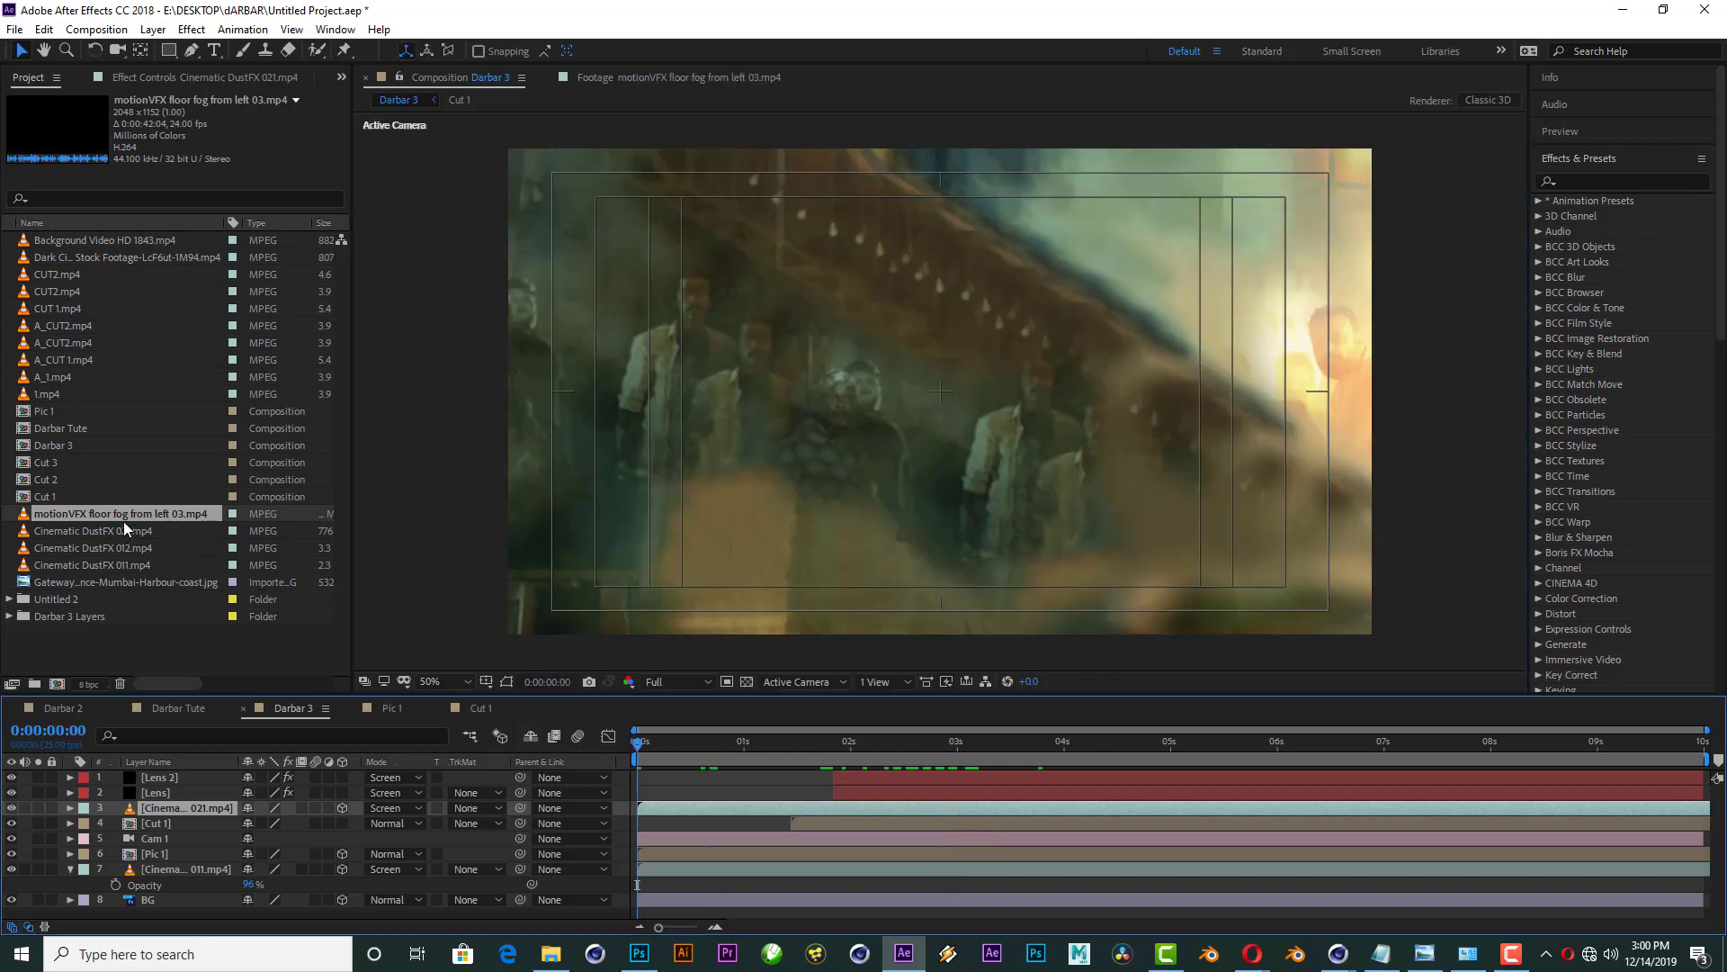
double_click(126, 516)
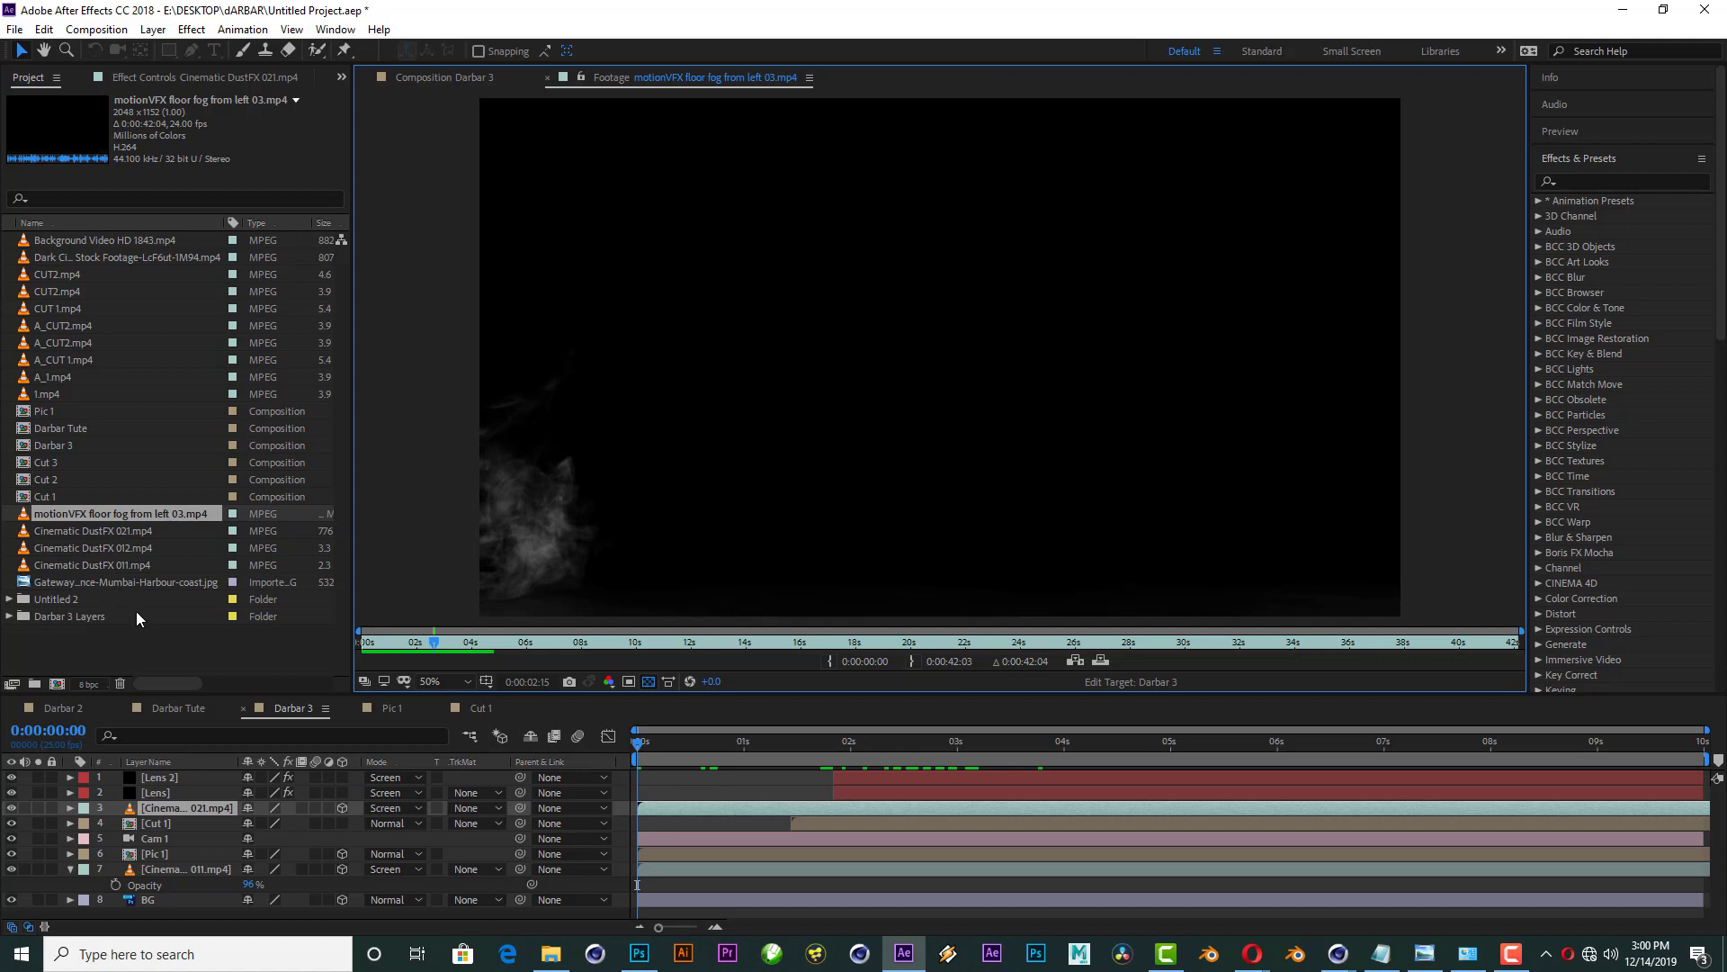
Step: Add the floor fog clip as the top Darbar 3 layer in Screen mode and make it 3D
mouse_move(84, 516)
mouse_down()
mouse_move(150, 806)
mouse_move(161, 777)
mouse_up()
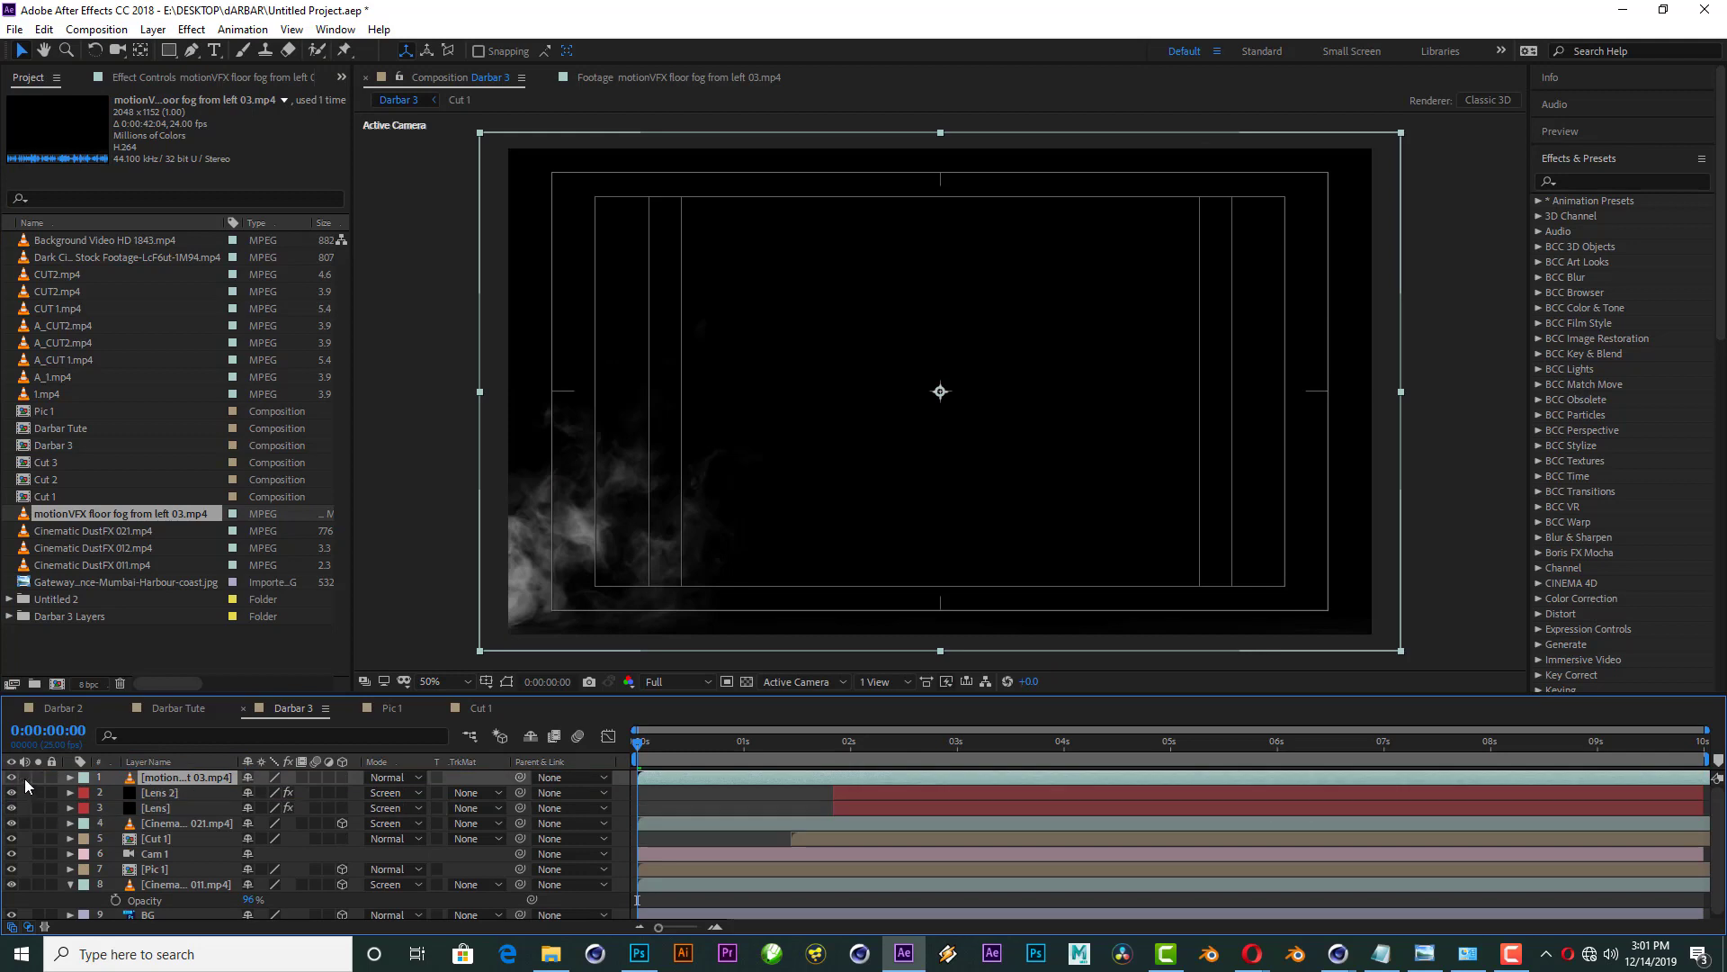
drag(698, 756, 1102, 743)
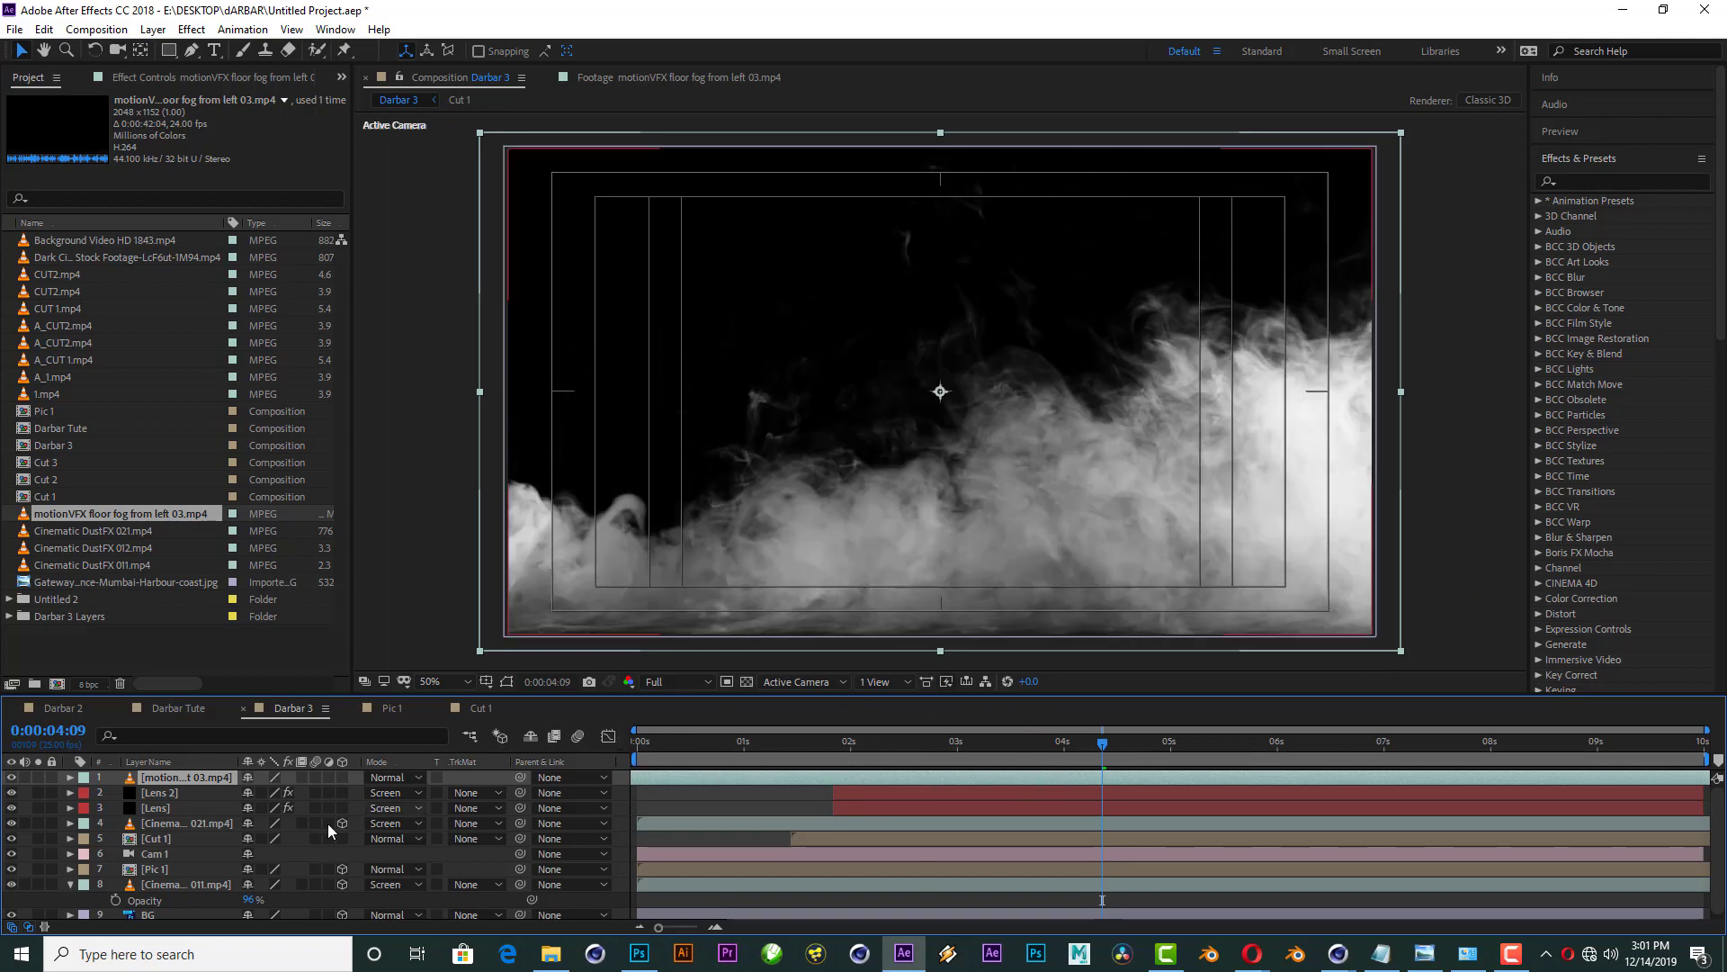
click(393, 777)
click(476, 378)
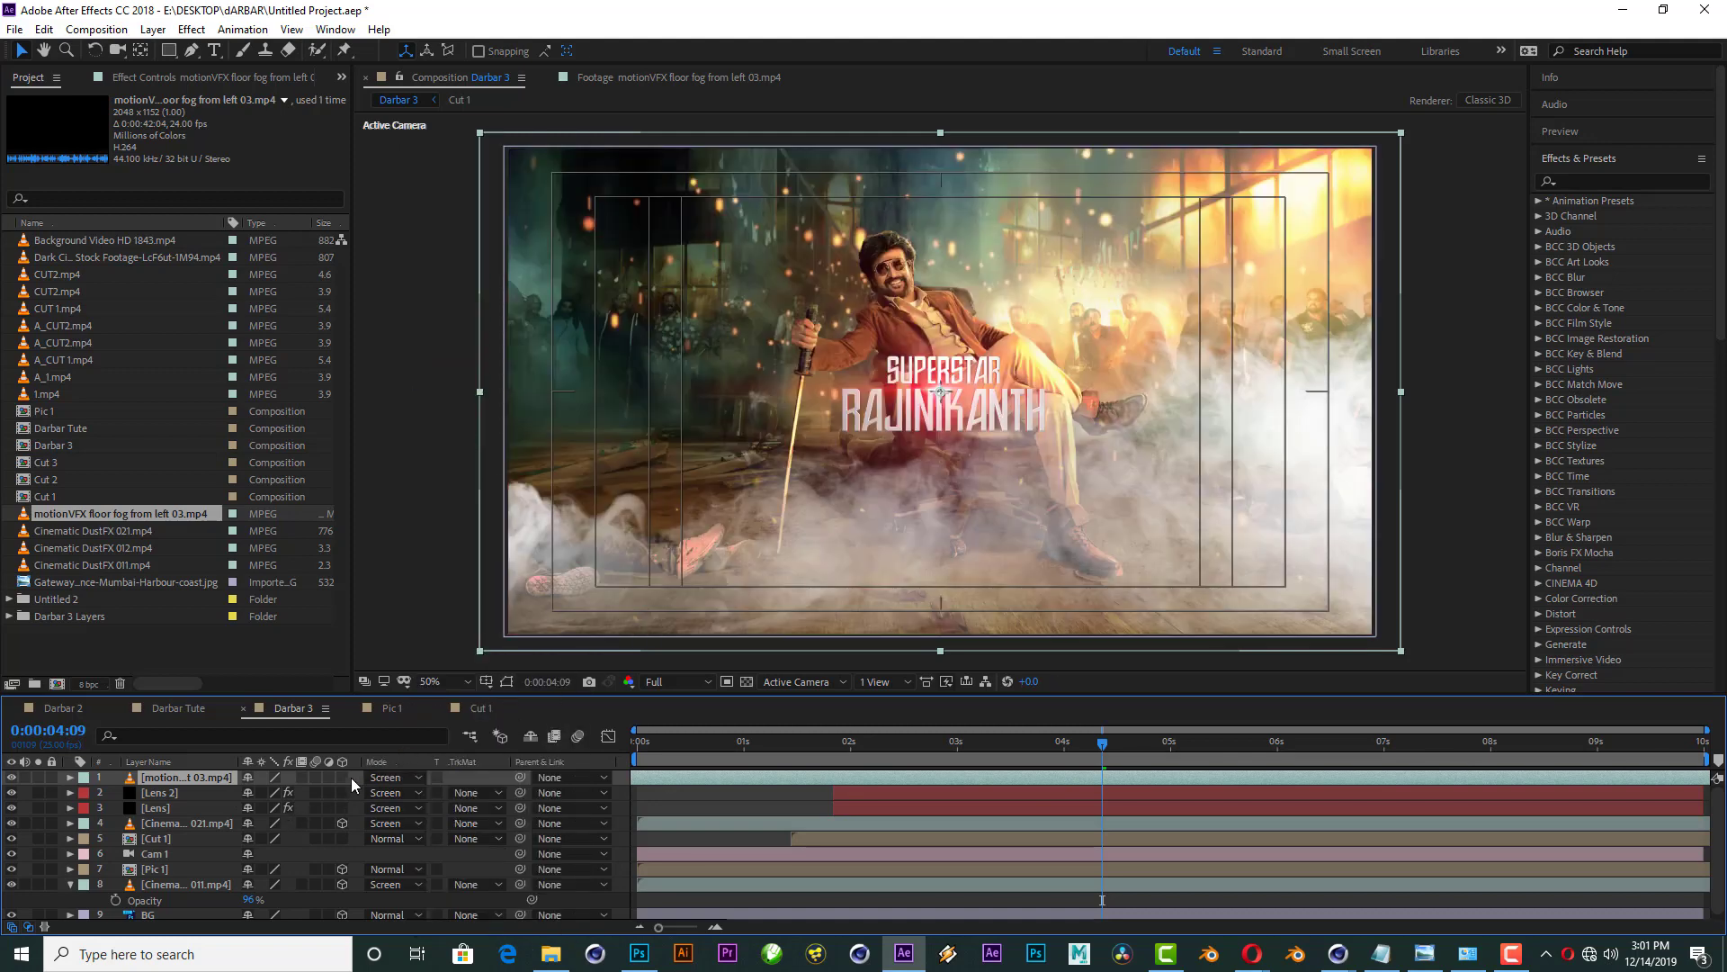
key(comma)
key(comma)
click(342, 778)
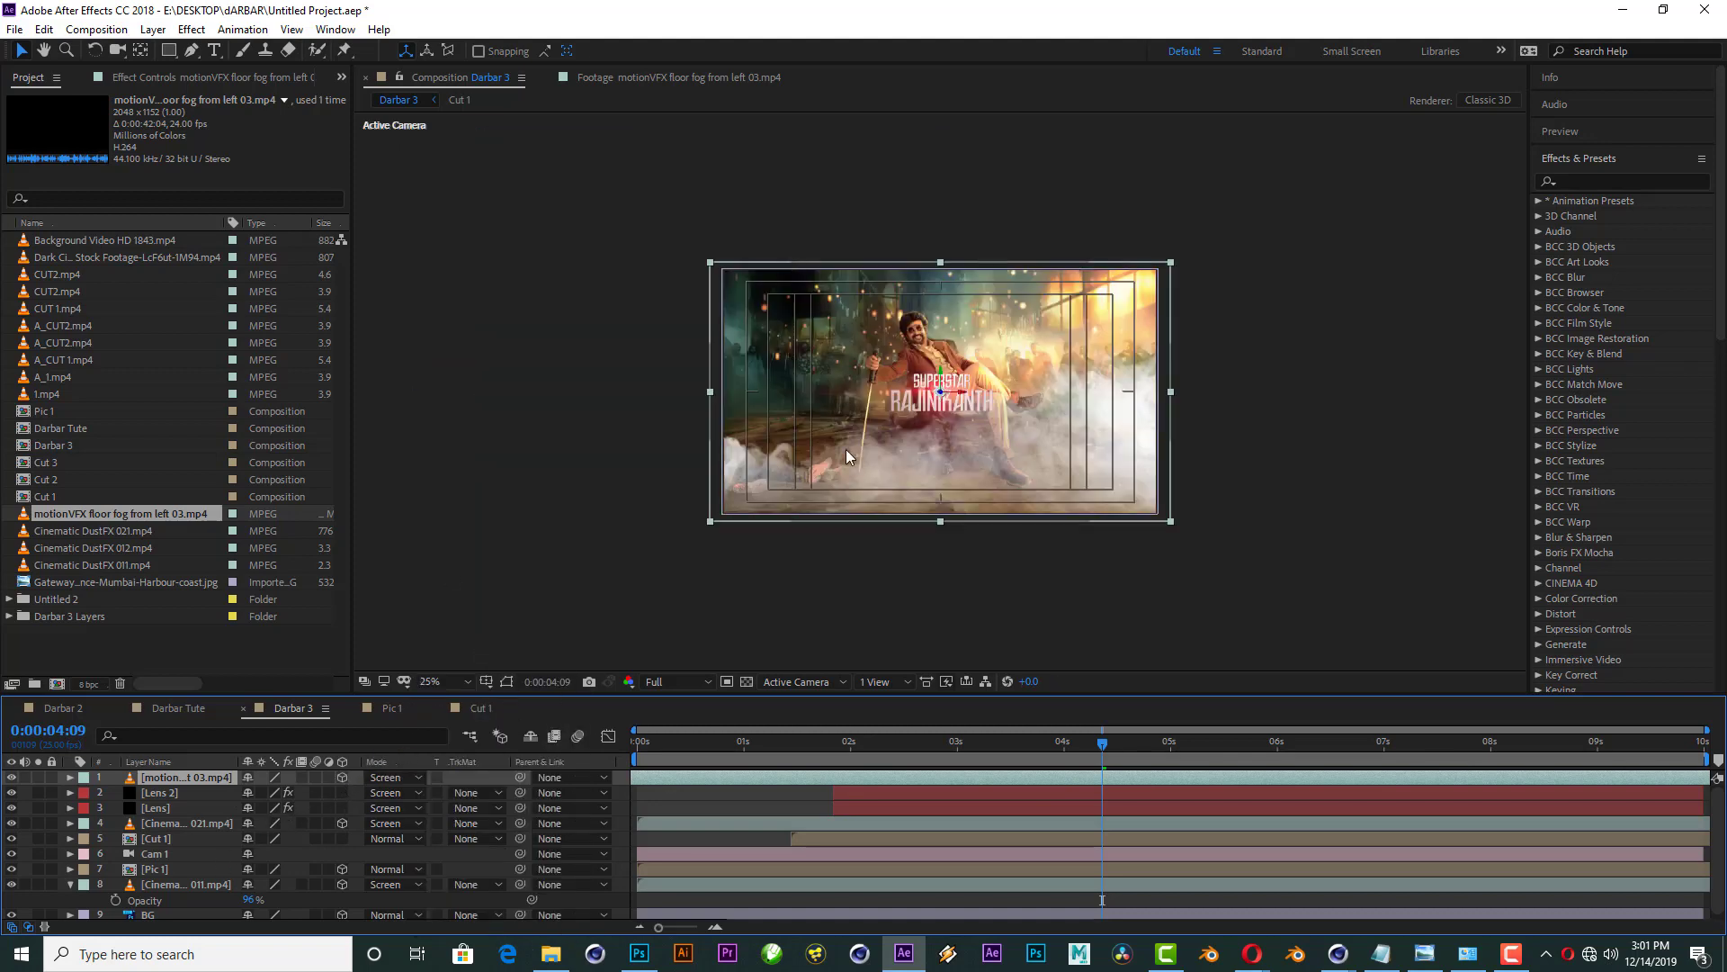
Step: Draw a closed pen mask around the floor fog's area
click(193, 54)
click(627, 619)
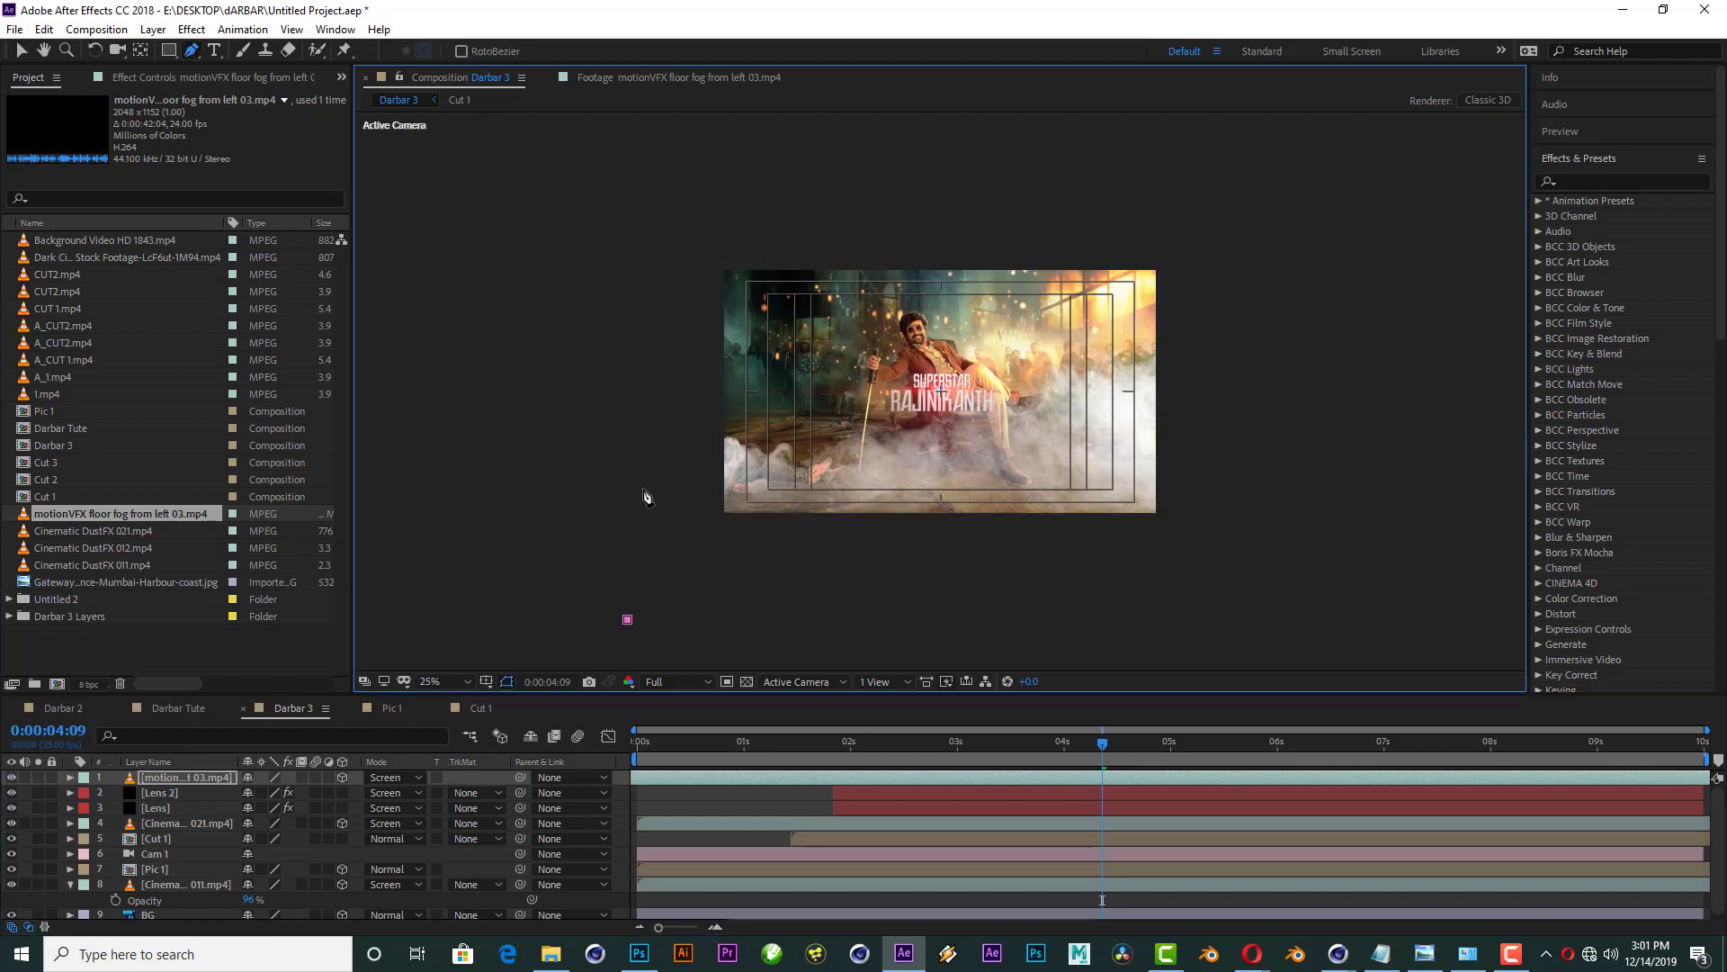
click(637, 510)
click(700, 461)
click(737, 445)
click(1155, 629)
click(899, 629)
click(628, 619)
key(slash)
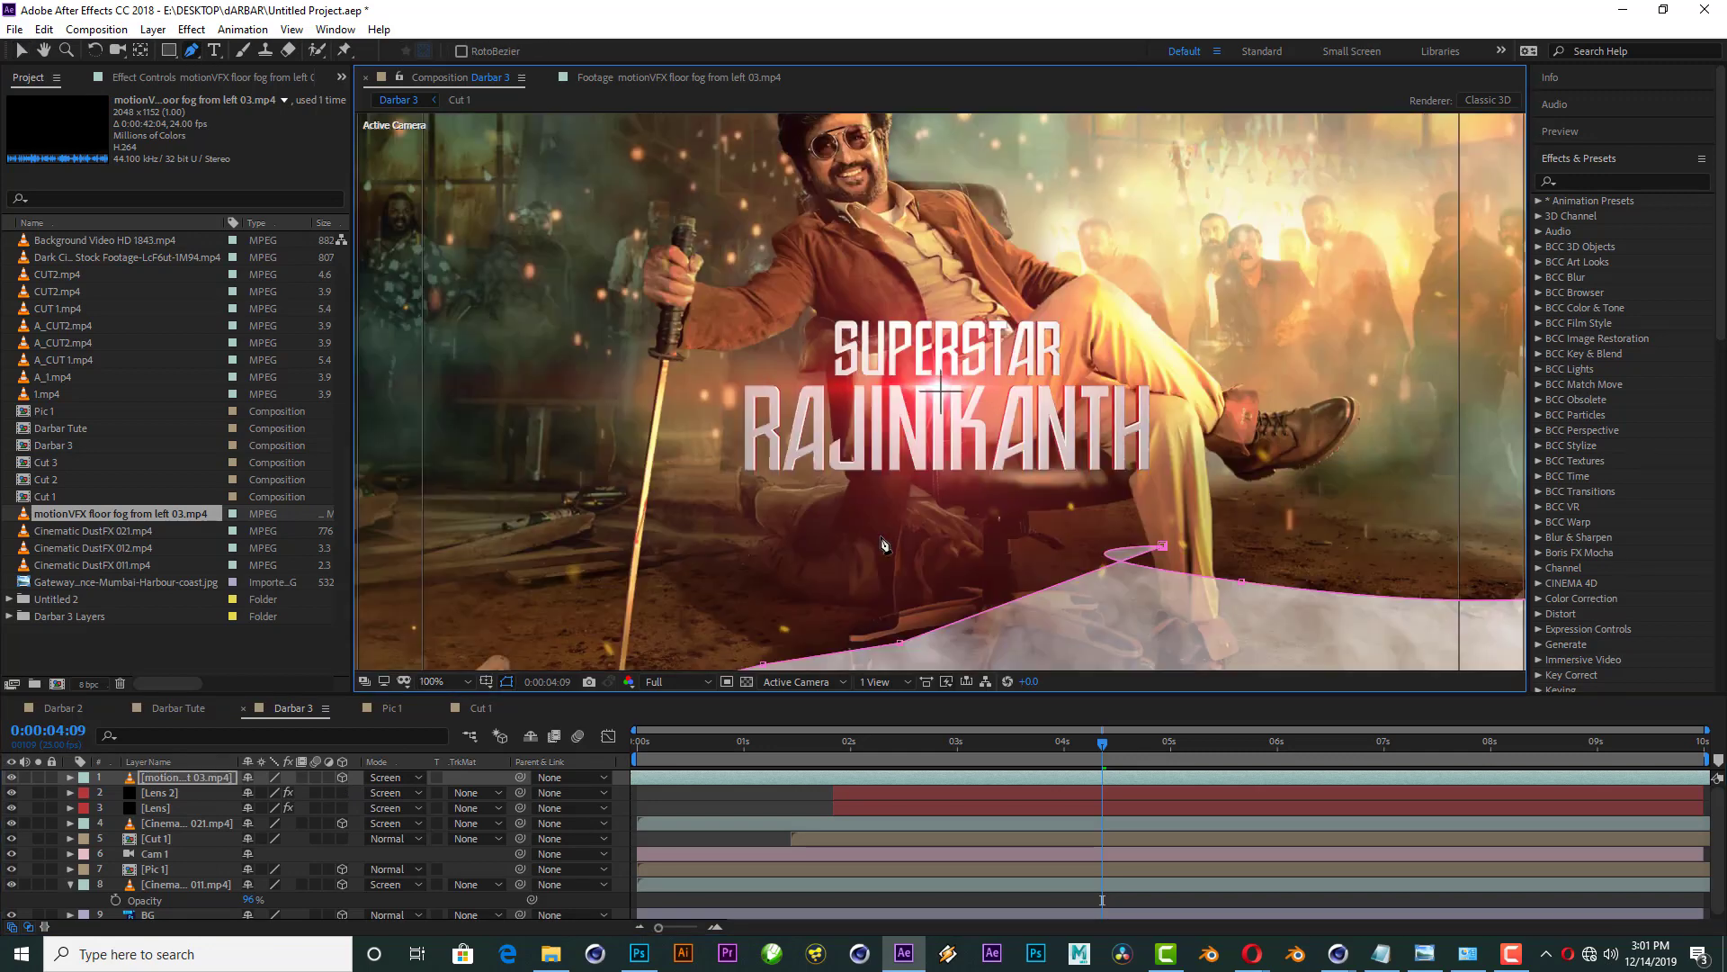
mouse_move(1071, 544)
mouse_down()
mouse_move(1134, 261)
mouse_move(1647, 98)
mouse_up()
Step: Set Mask 1's feather to 306 pixels and its expansion to -31 pixels
click(70, 777)
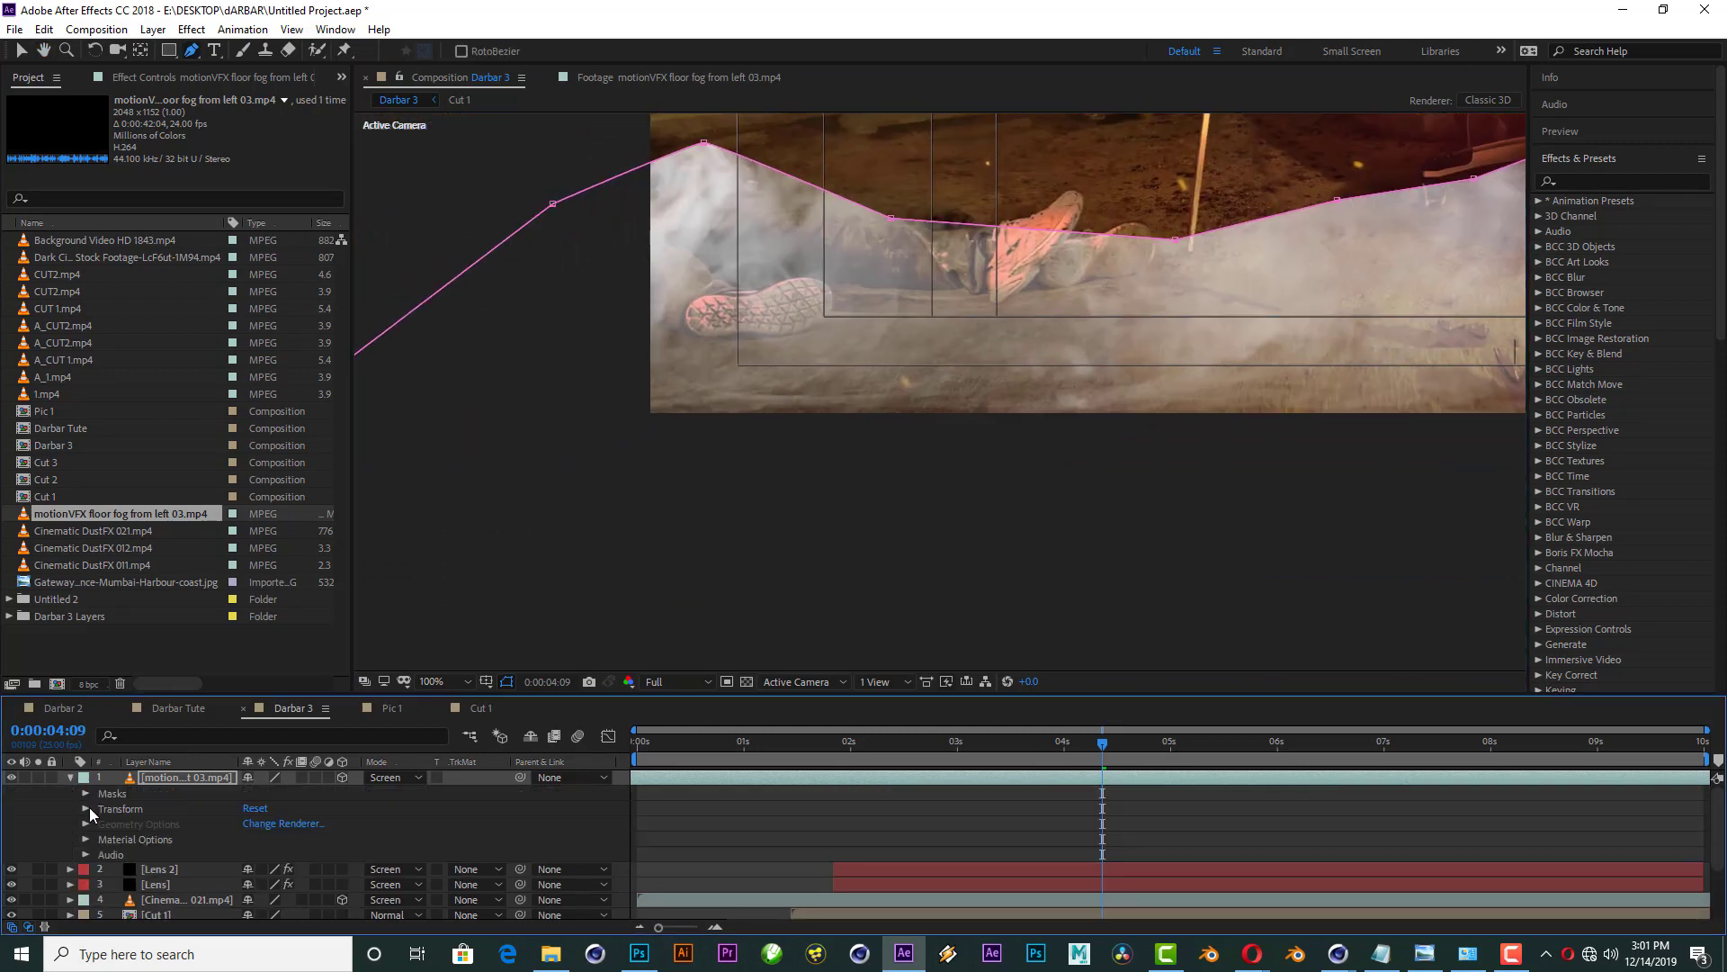
click(85, 793)
click(101, 808)
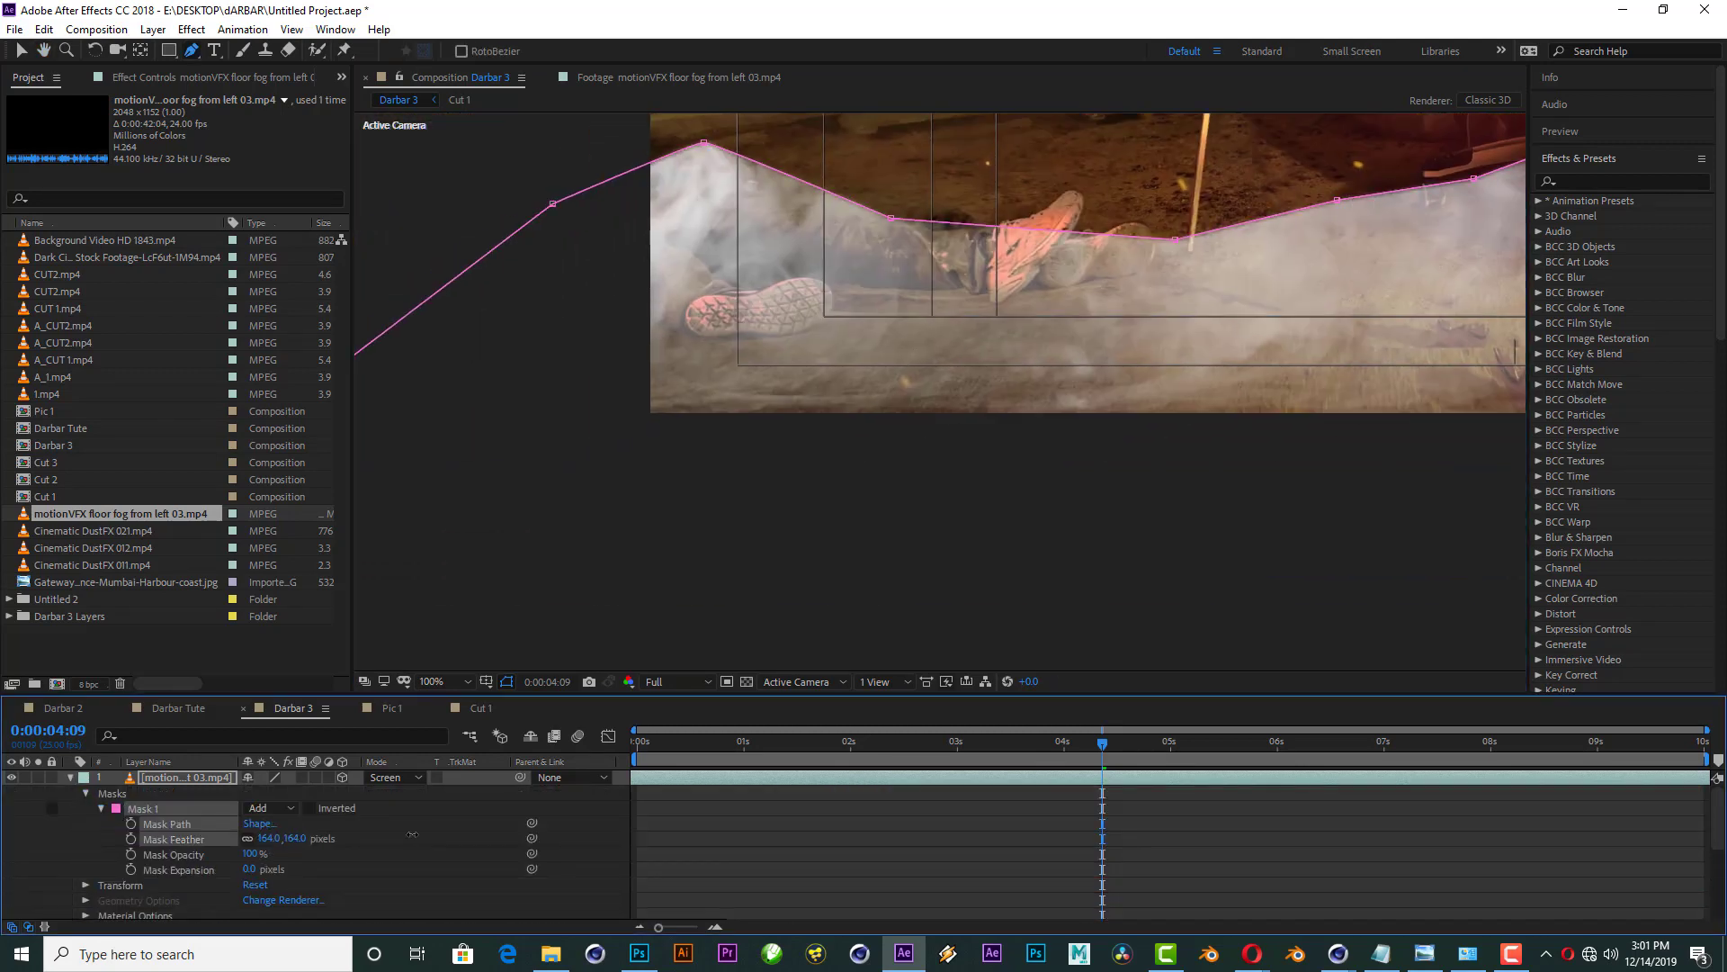
drag(268, 839, 421, 839)
drag(248, 869, 212, 869)
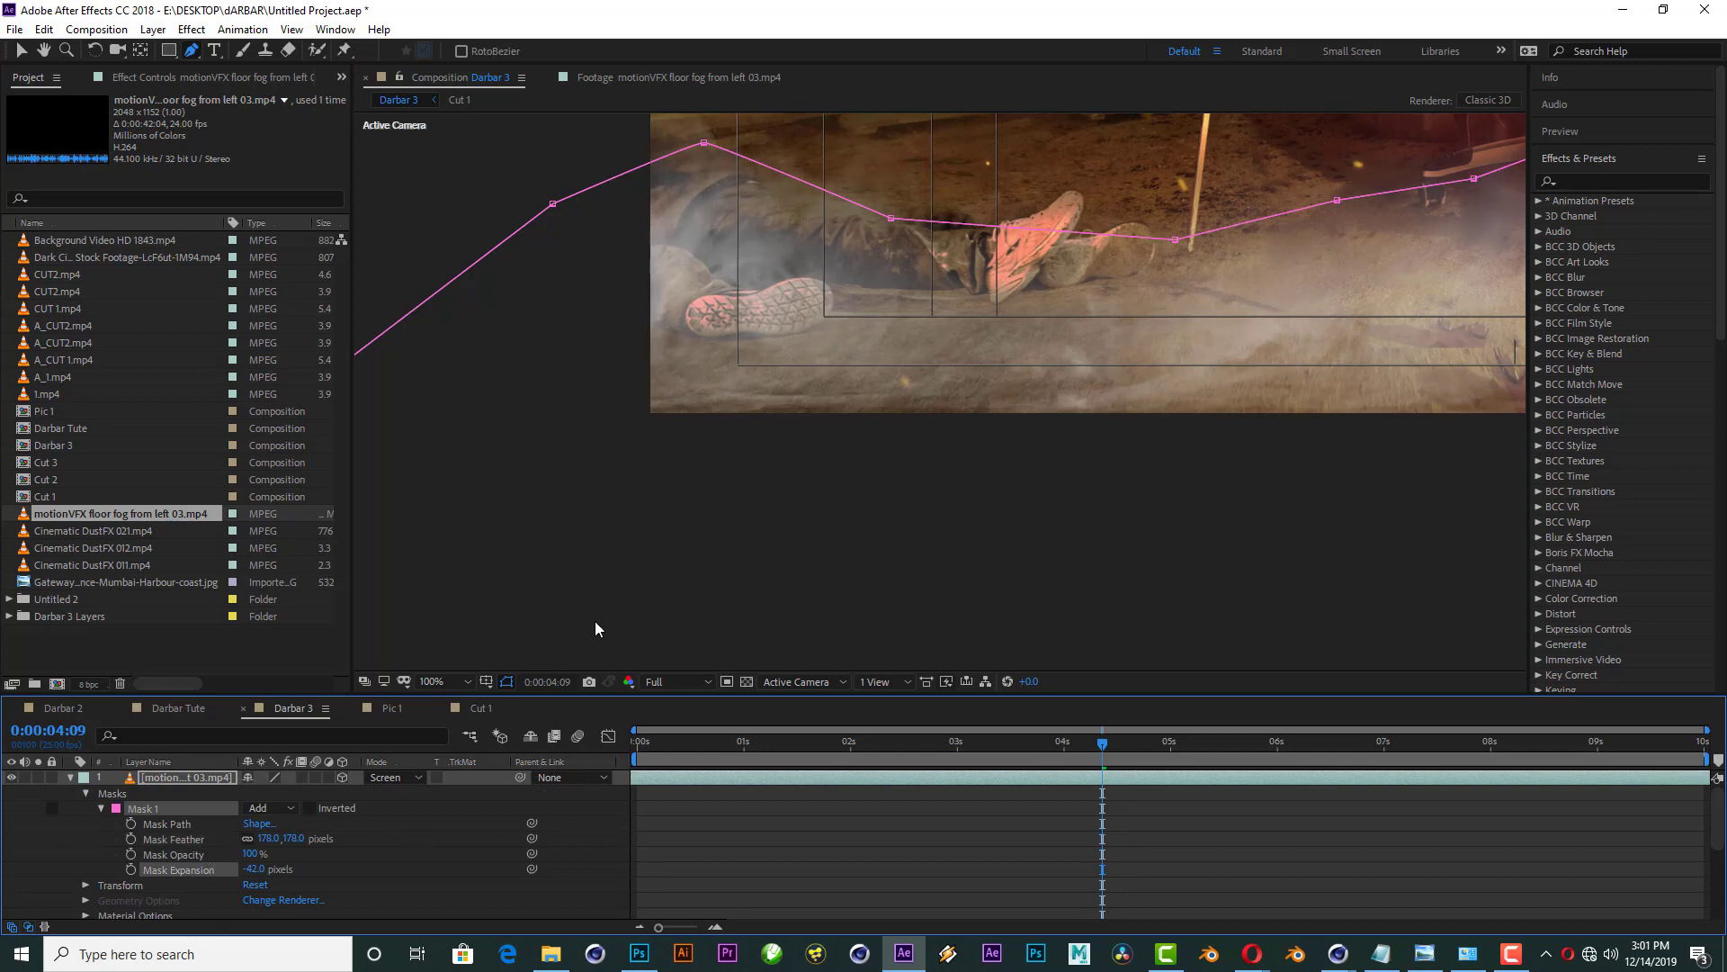
key(comma)
key(space)
drag(1046, 512, 699, 532)
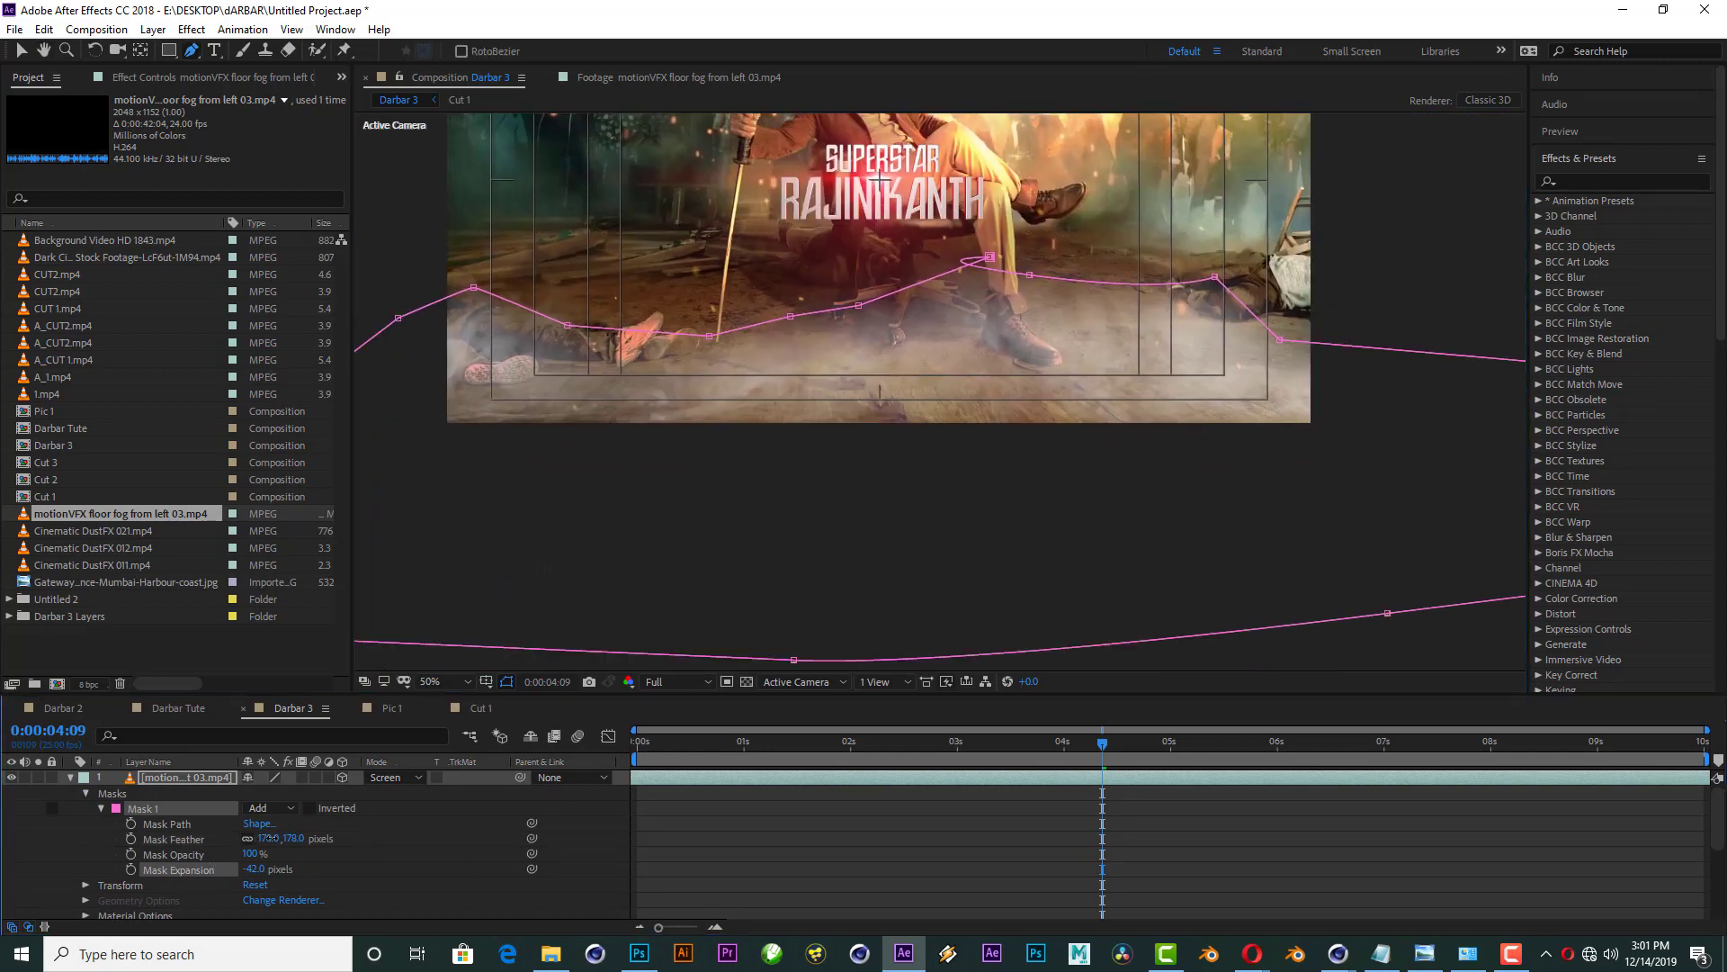
mouse_move(268, 839)
mouse_down()
mouse_move(326, 839)
mouse_move(232, 869)
mouse_up()
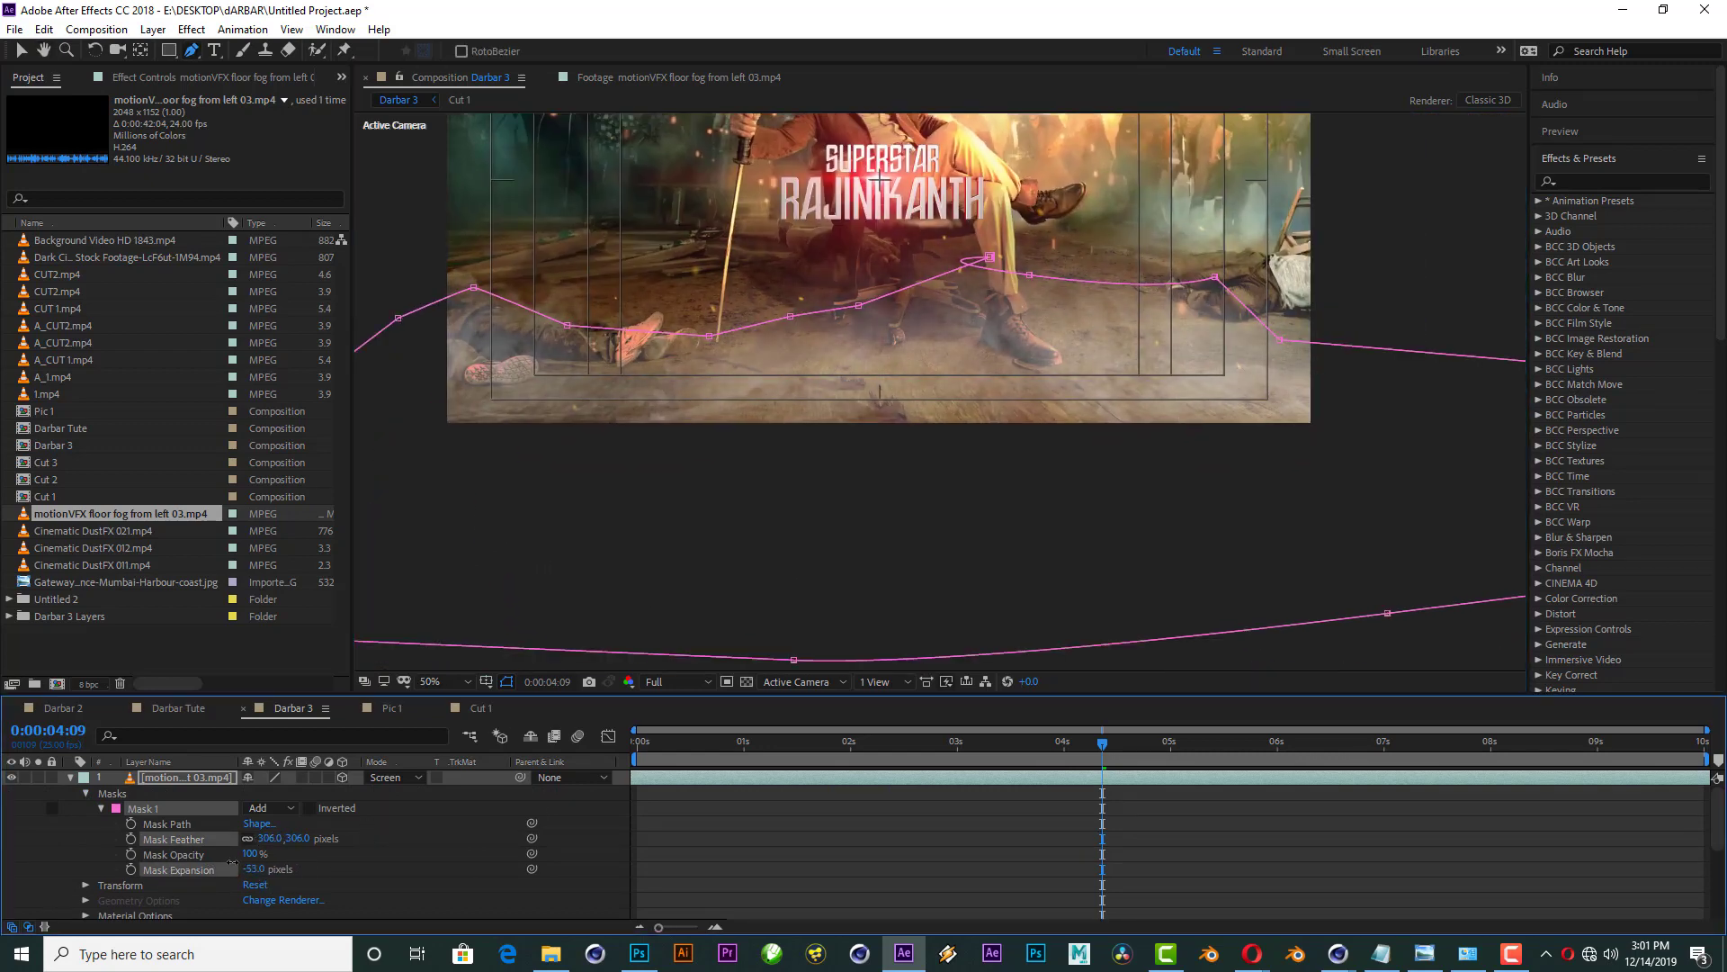
key(v)
click(185, 777)
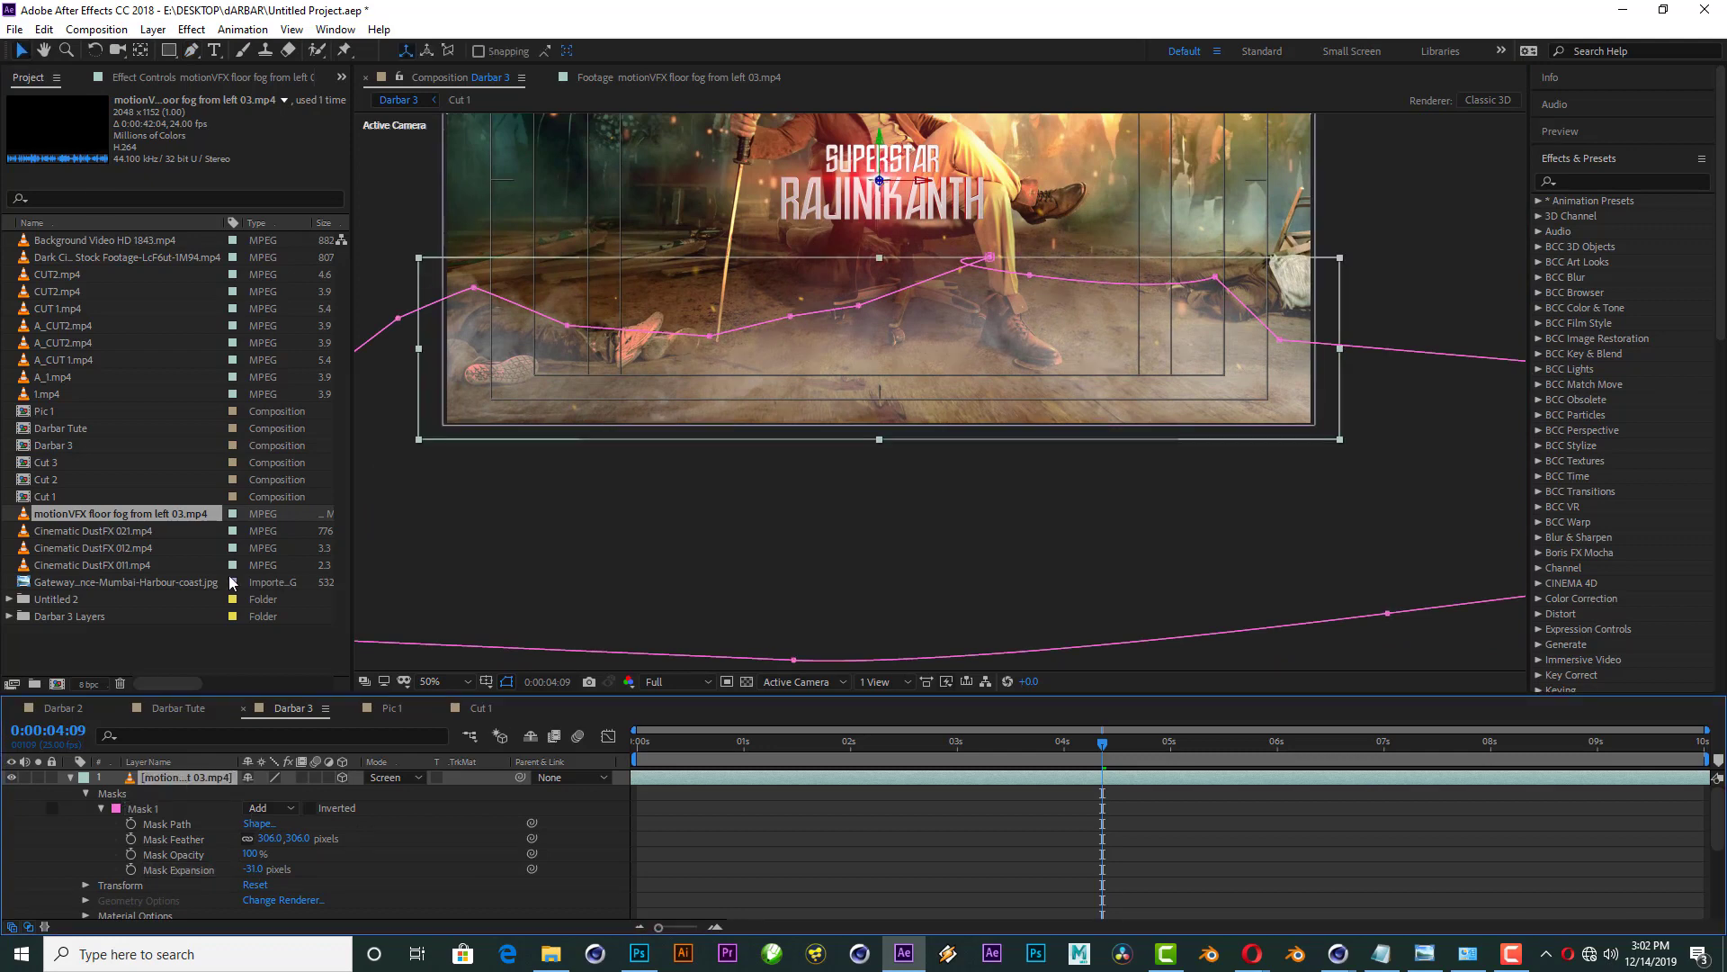
Step: Apply Curves to the fog layer and raise the RGB curve to brighten it
click(153, 30)
mouse_move(192, 29)
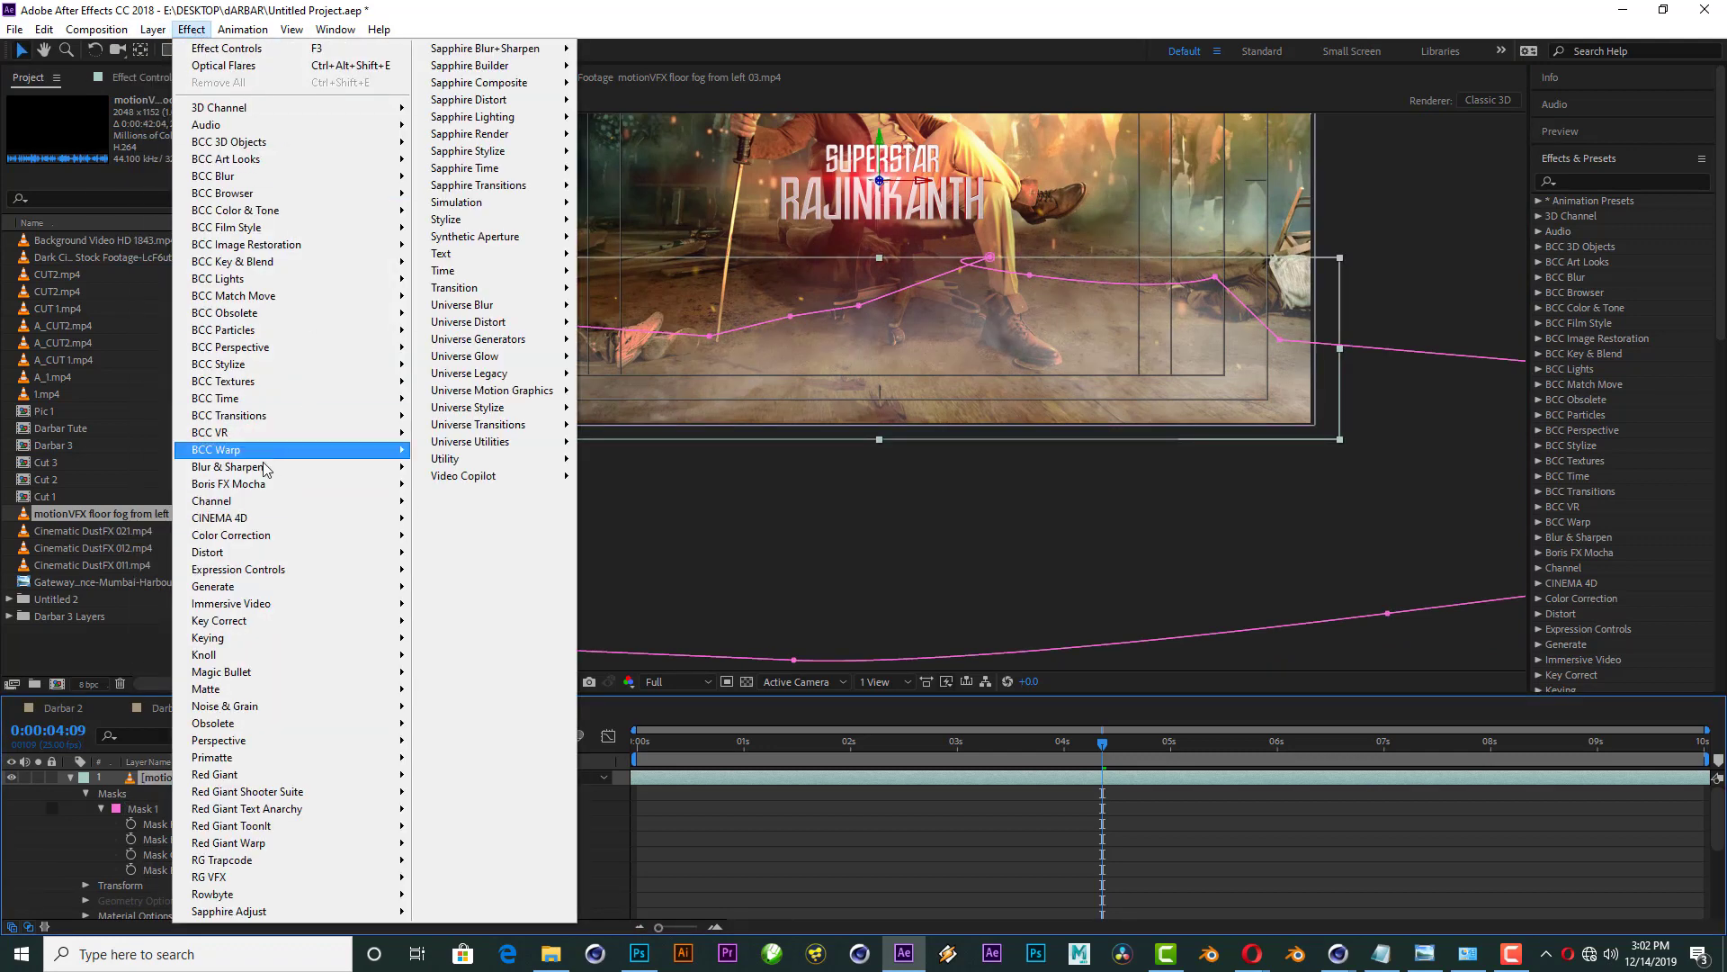
mouse_move(253, 542)
click(504, 657)
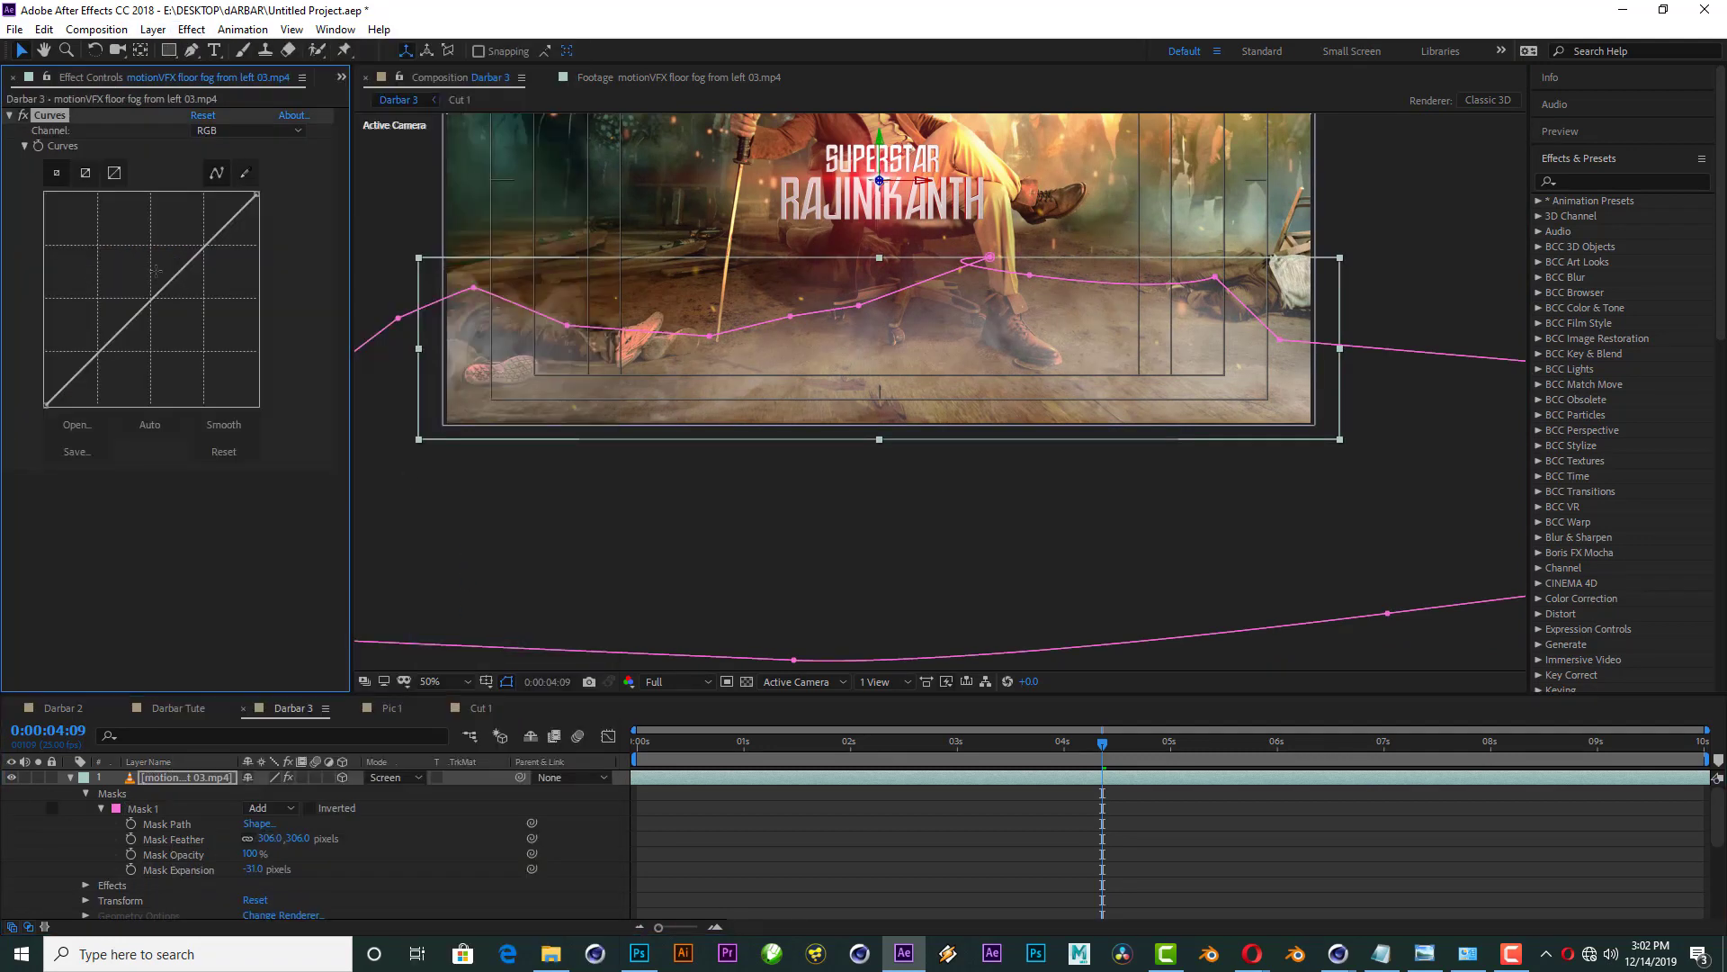
drag(160, 311, 133, 280)
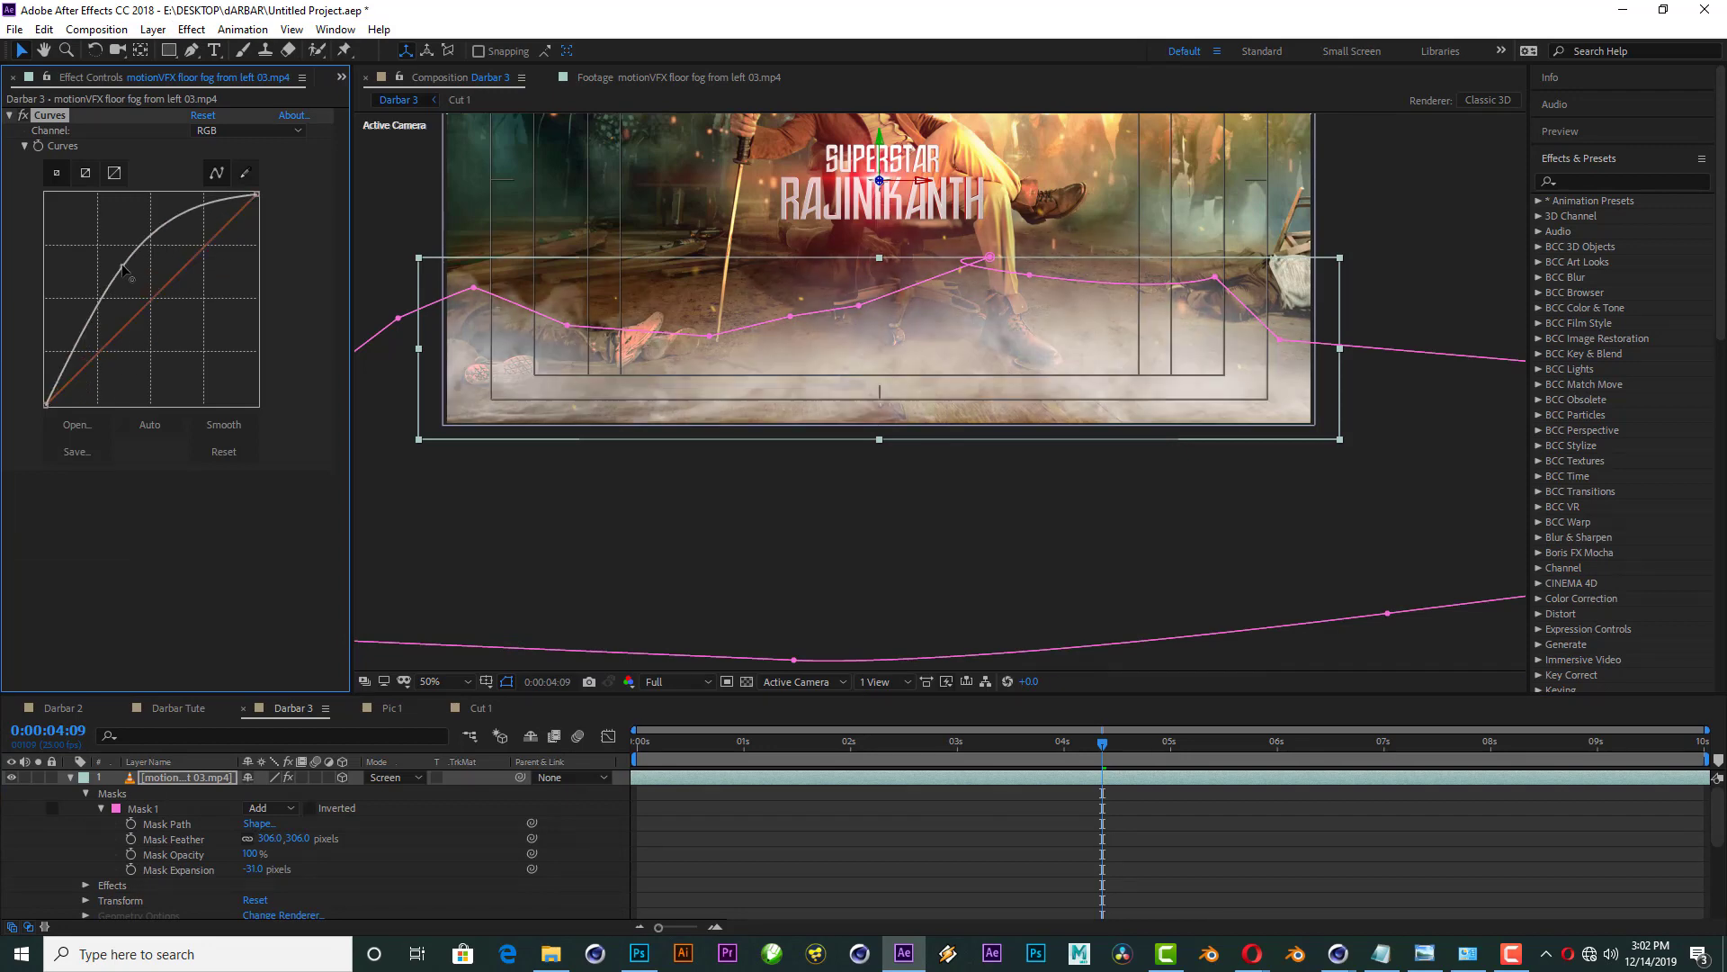
Step: Lower the Red channel curve and raise the Blue channel curve to cool the fog
click(209, 131)
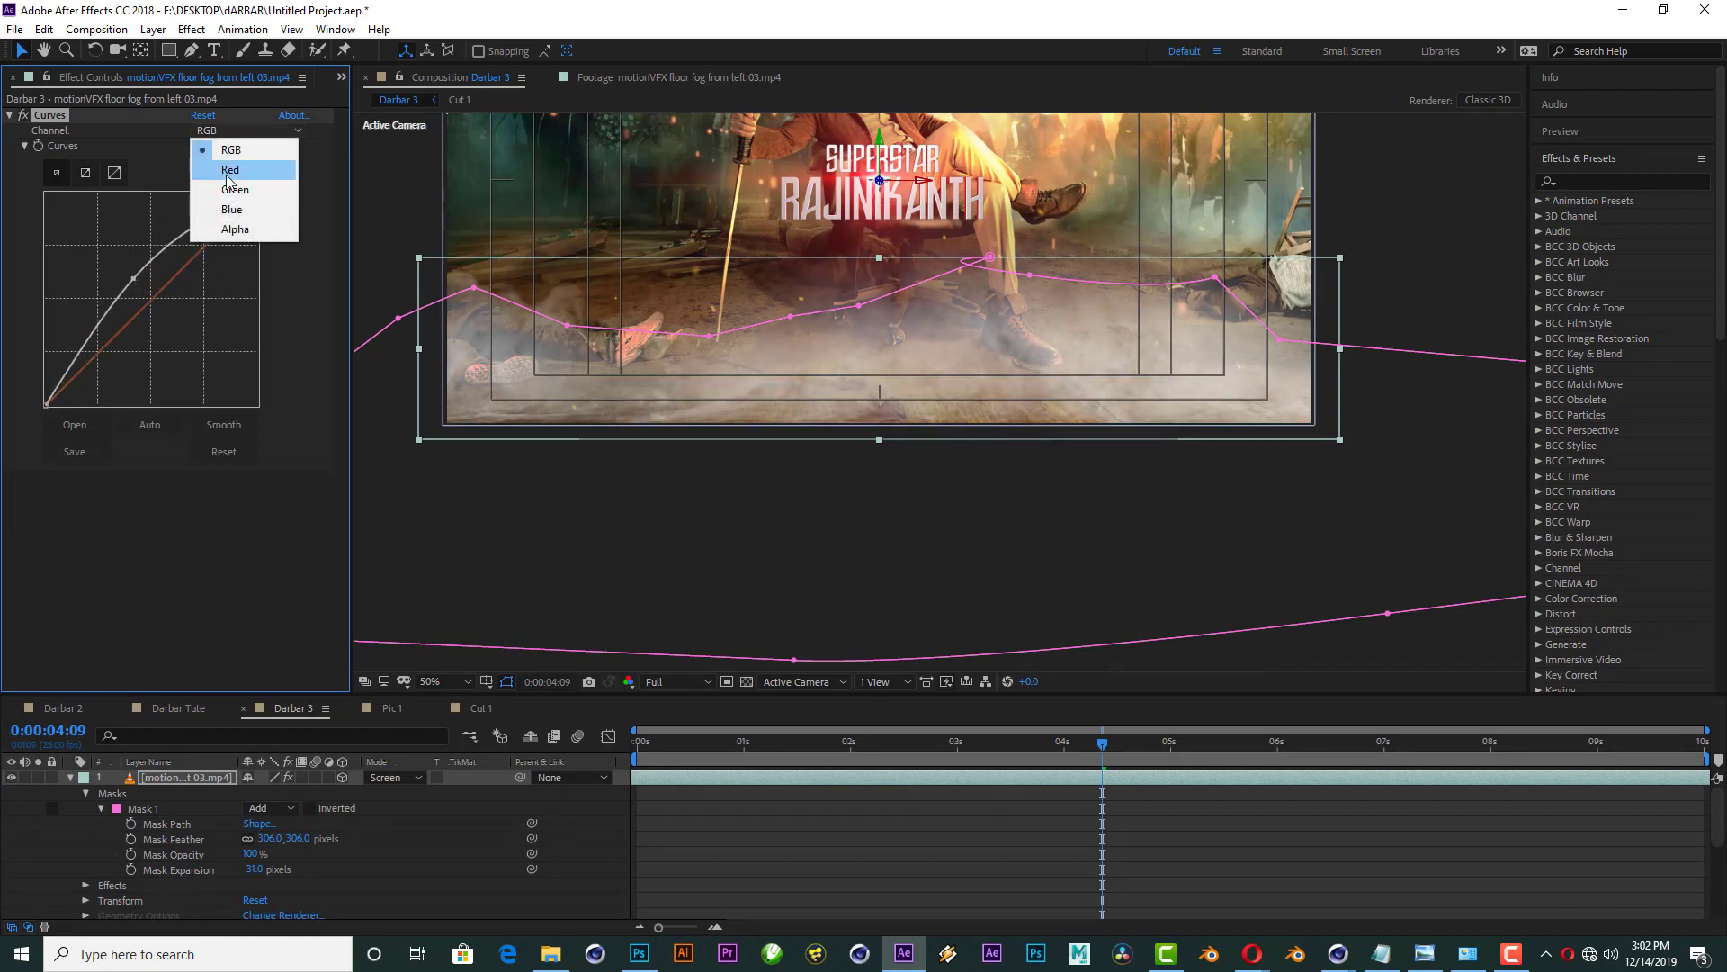
click(209, 159)
drag(173, 311, 177, 317)
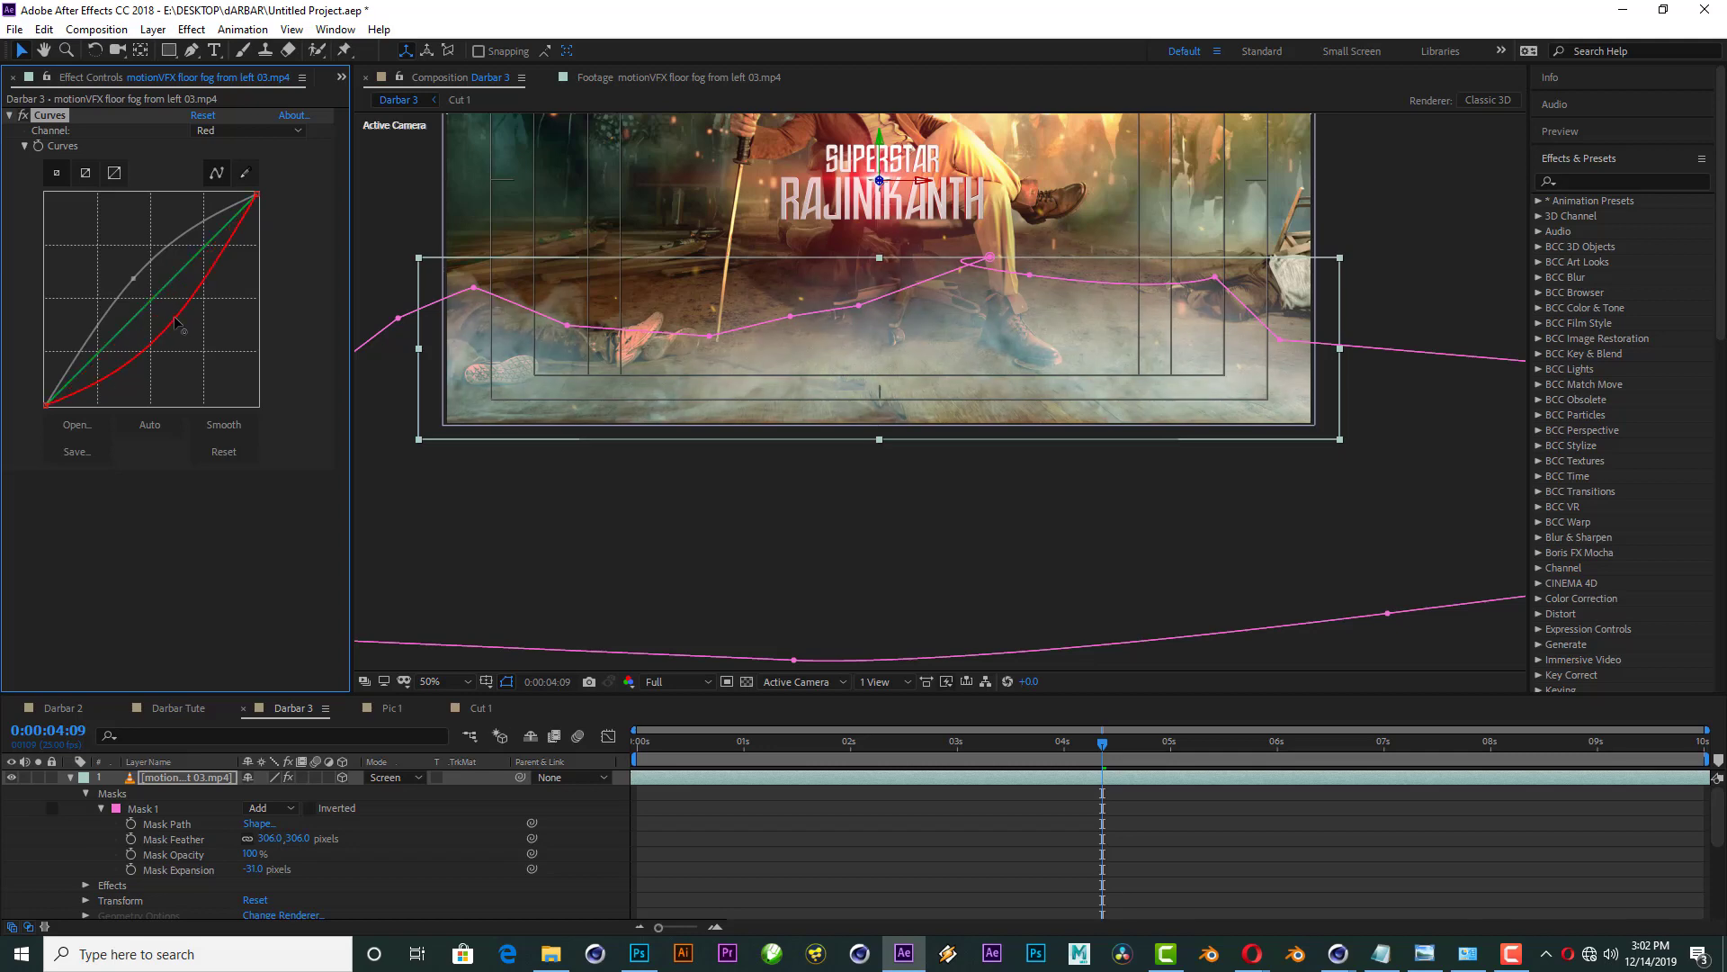
click(216, 131)
click(225, 210)
drag(155, 296, 144, 293)
Step: Collapse the fog layer's properties and enlarge the timeline area
click(785, 713)
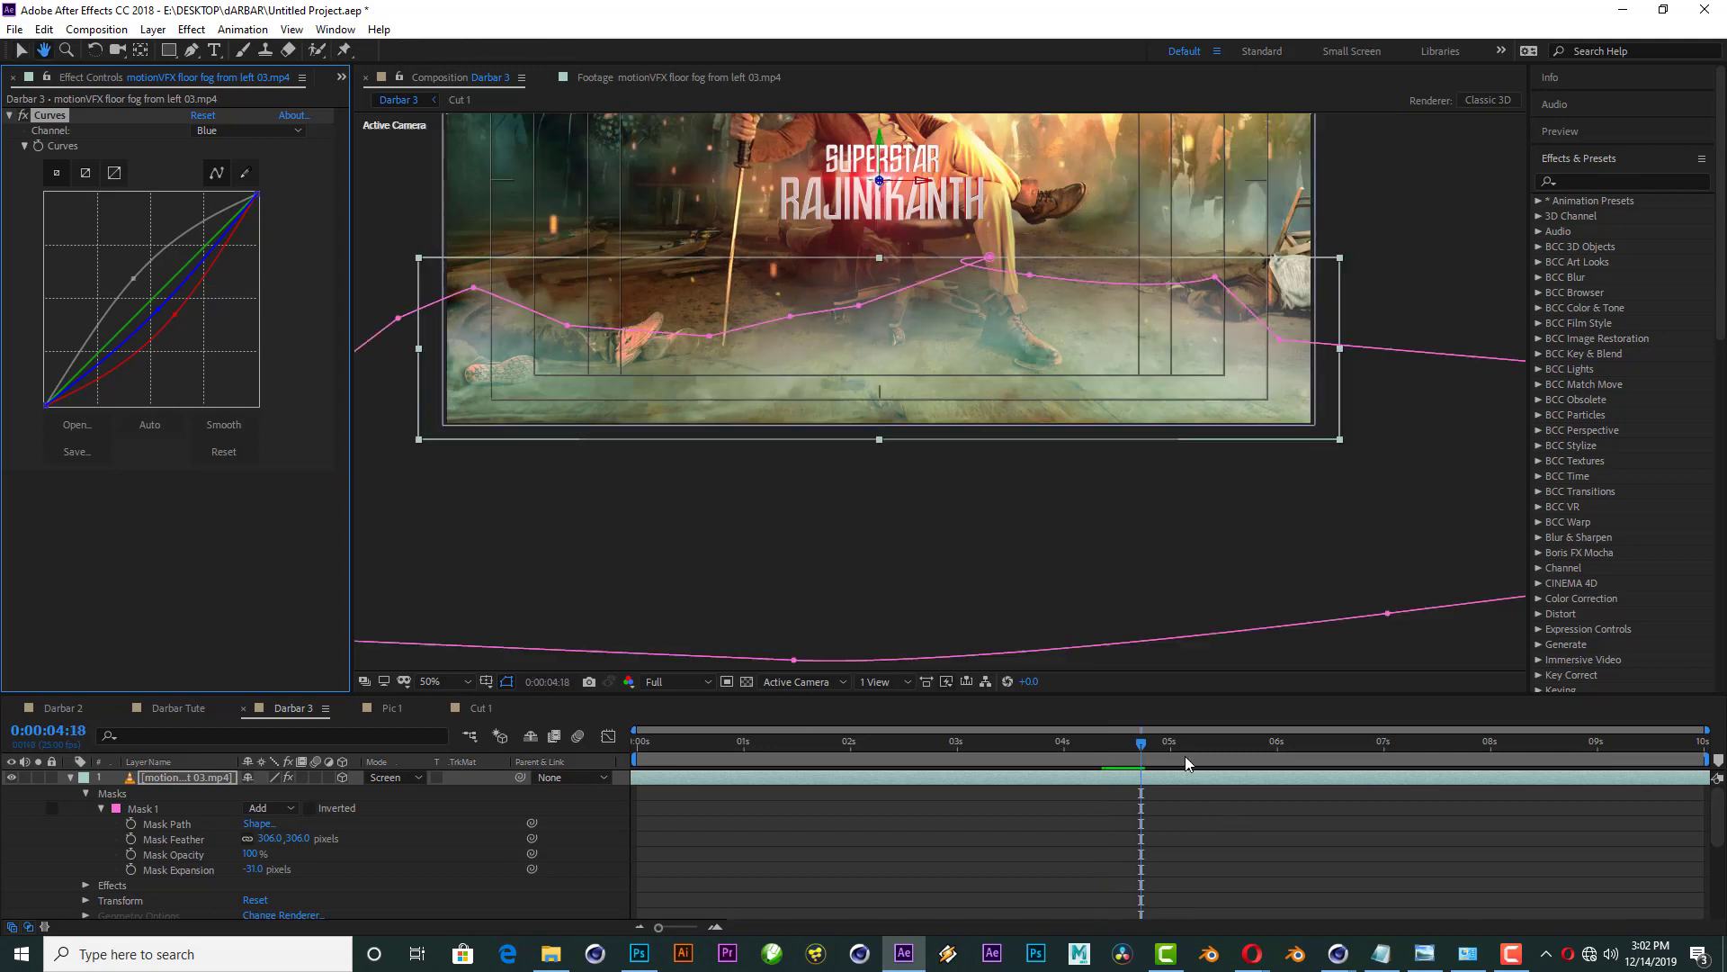
click(72, 778)
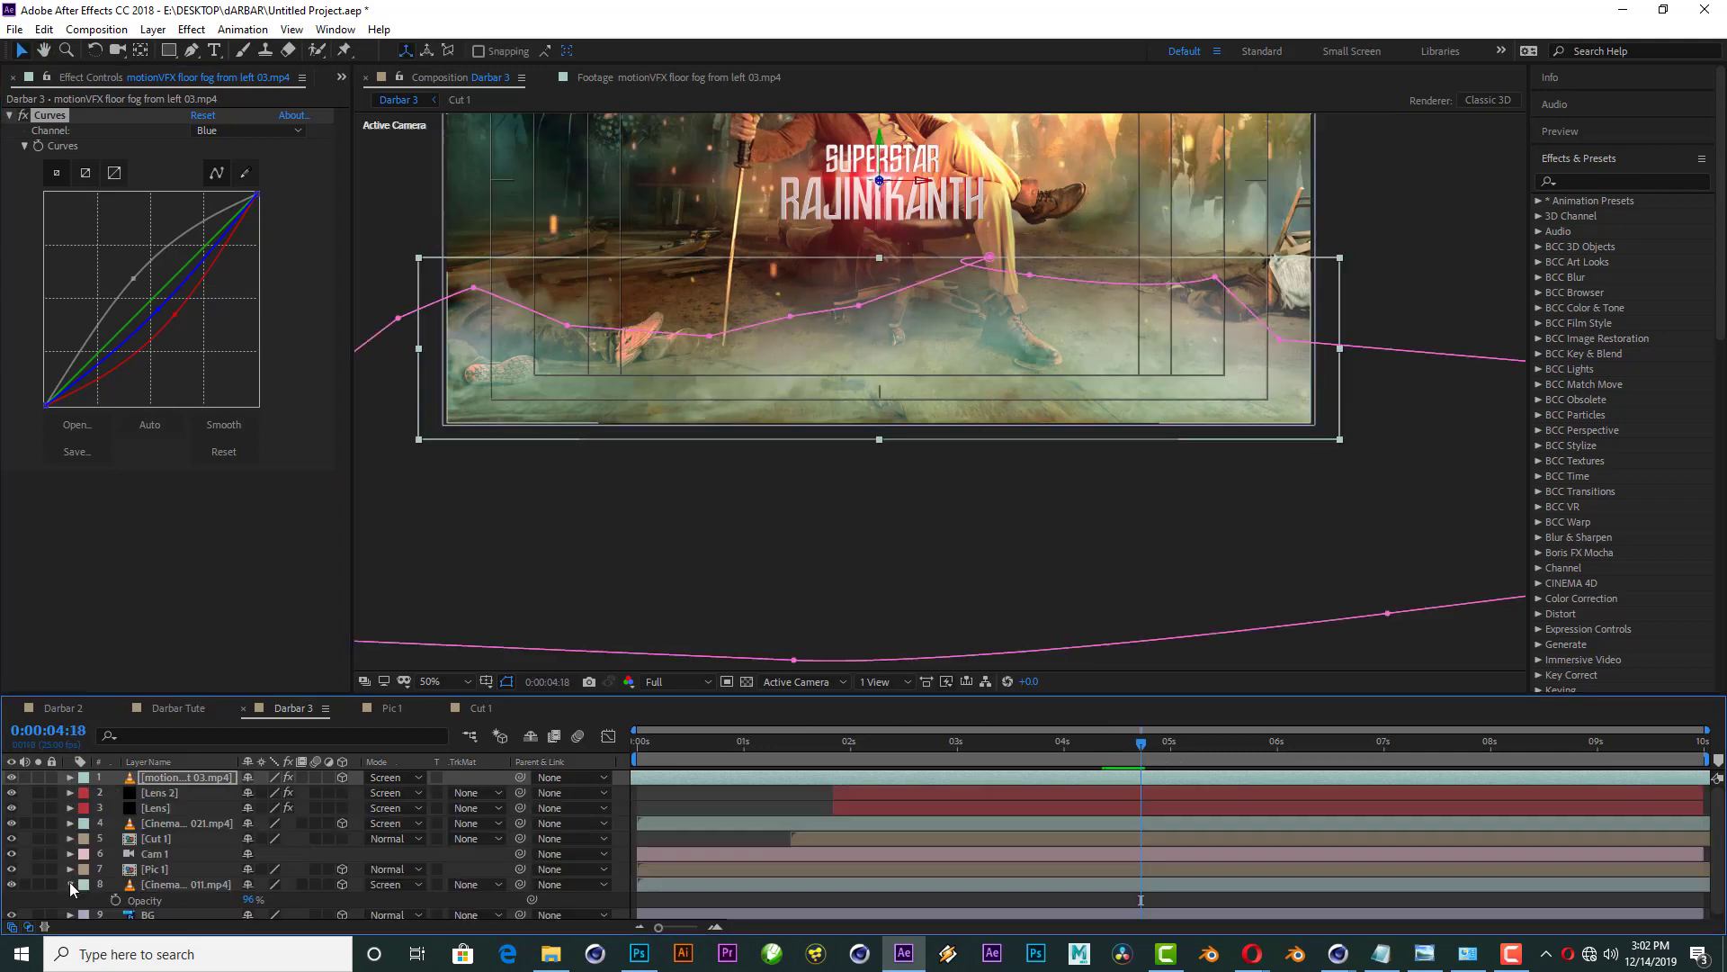
click(70, 884)
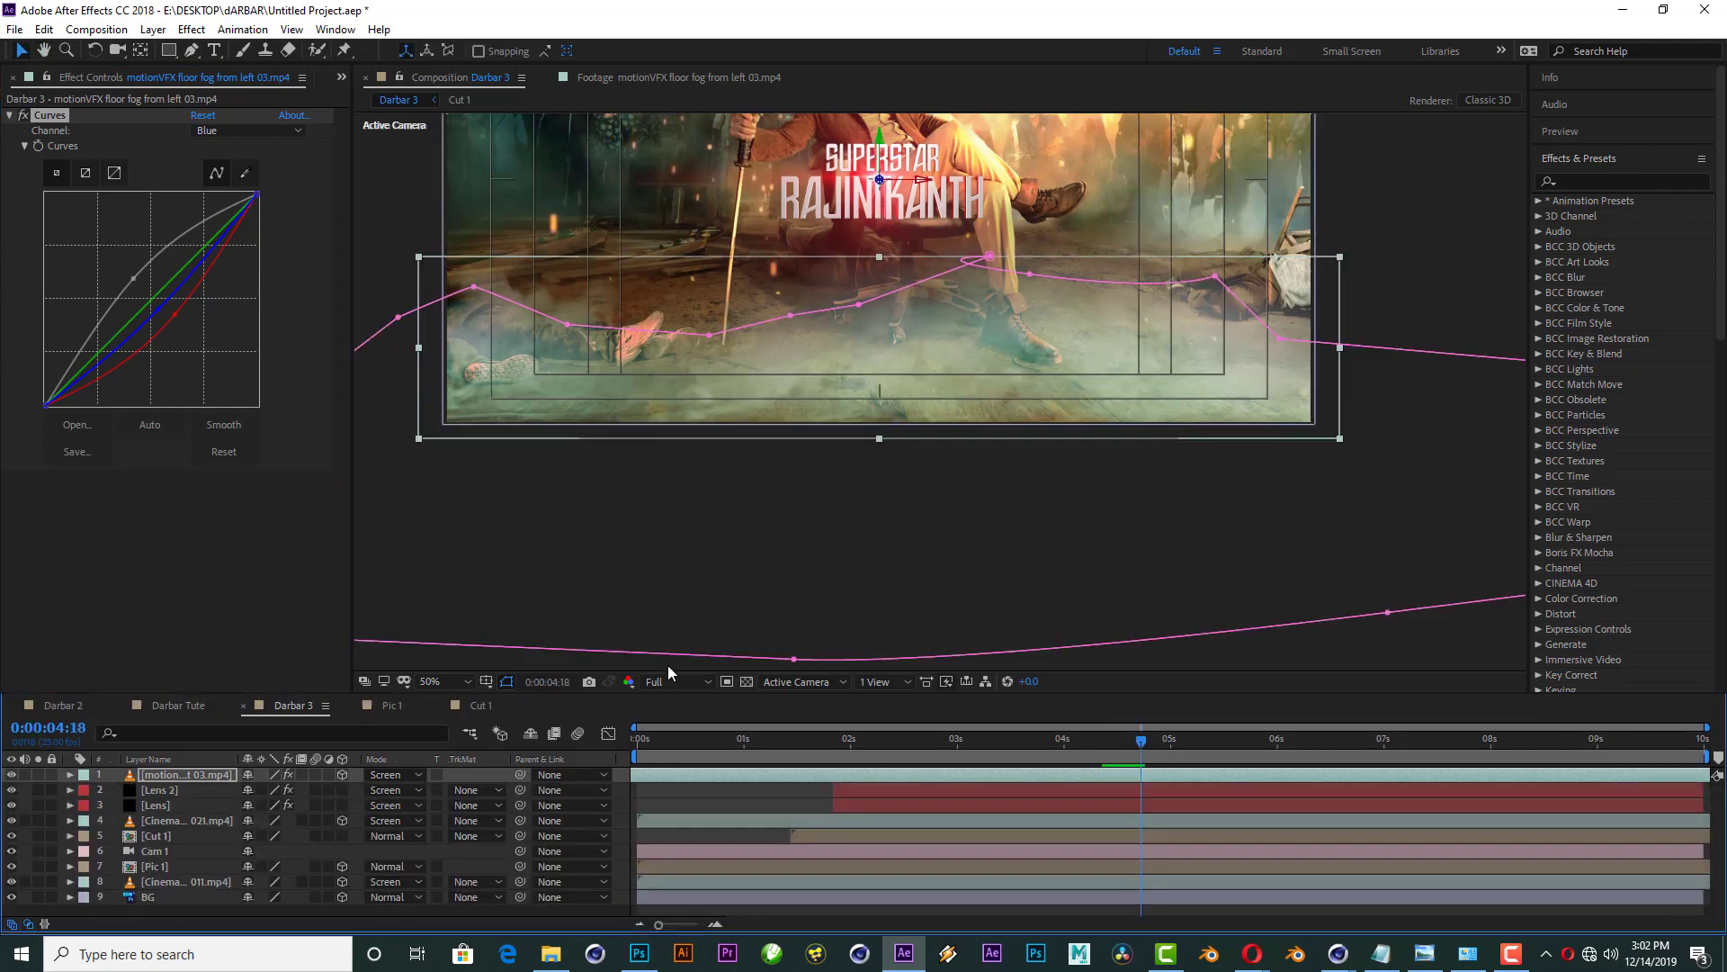
drag(673, 699, 664, 635)
Step: Add a new adjustment layer to the top of Darbar 3
right_click(225, 878)
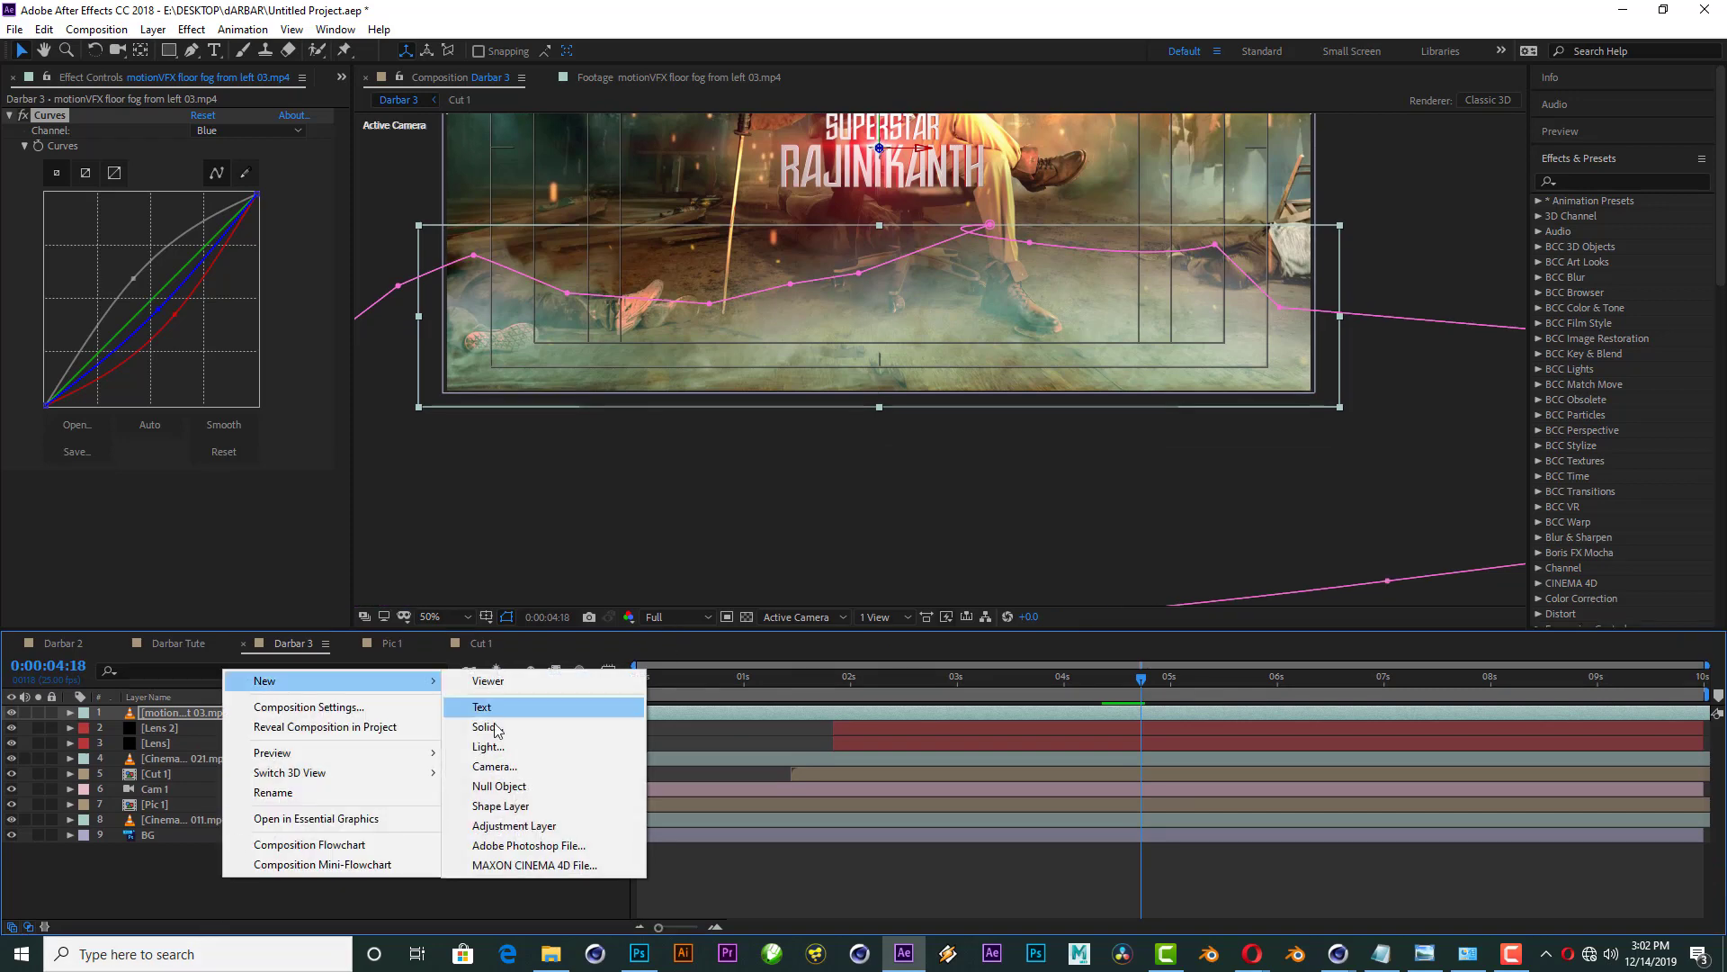
click(504, 827)
scroll(880, 288, down, 2)
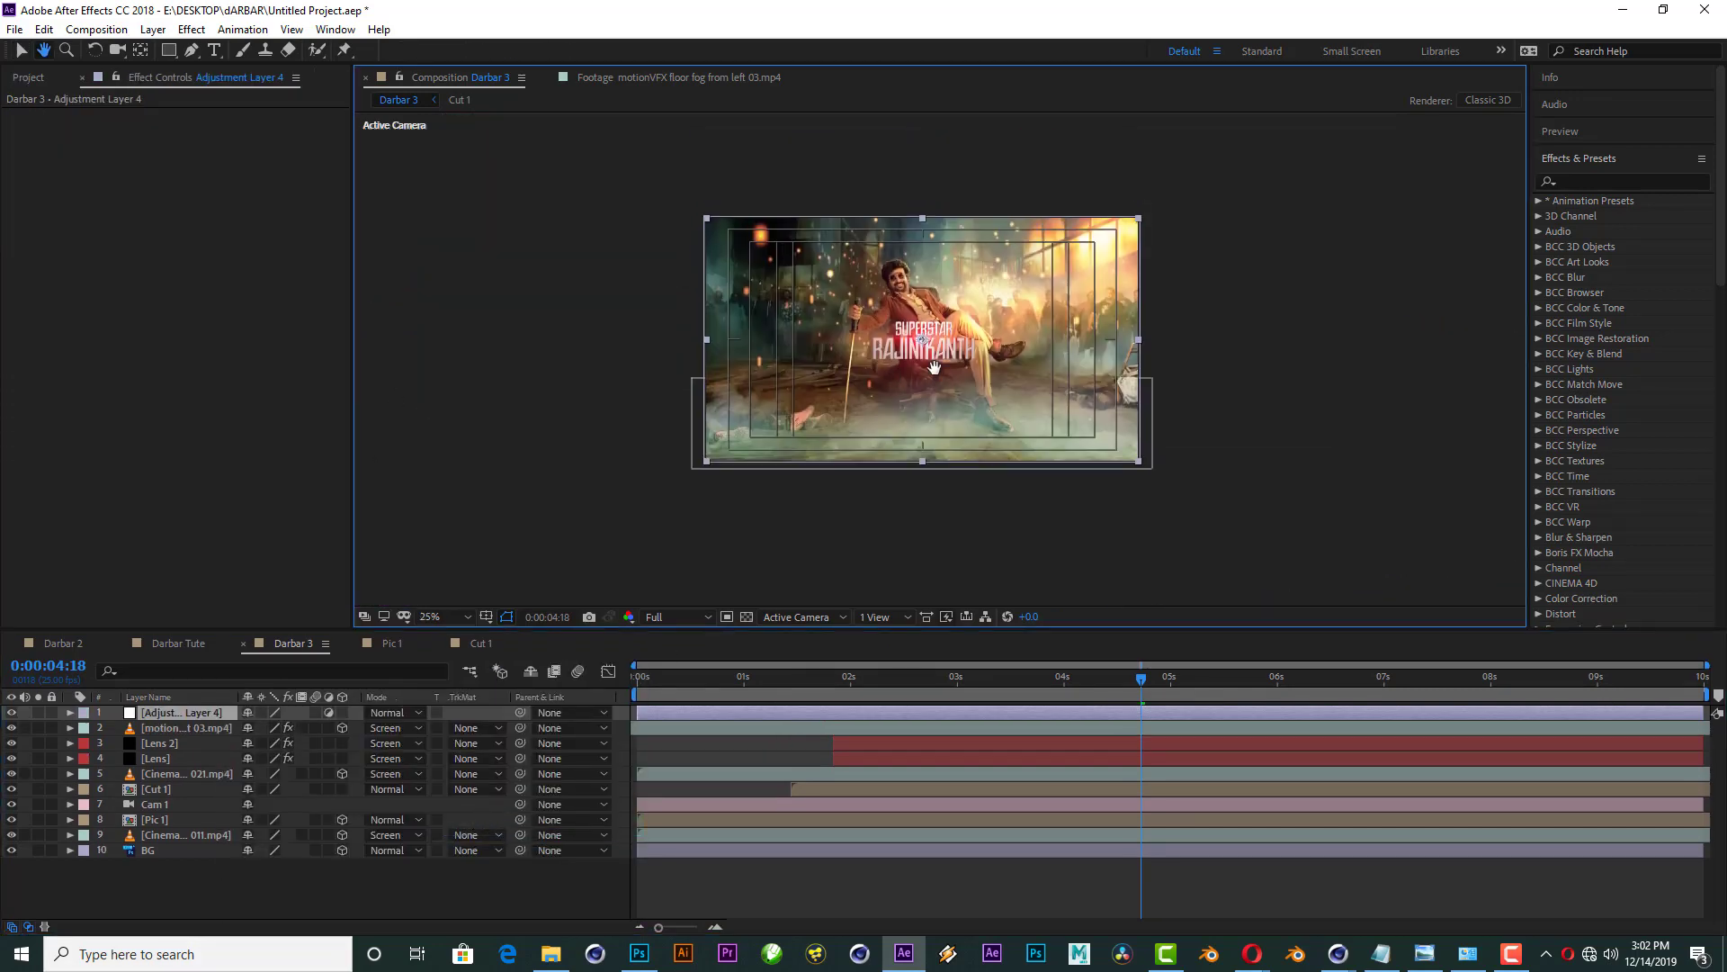
scroll(936, 376, up, 2)
click(167, 715)
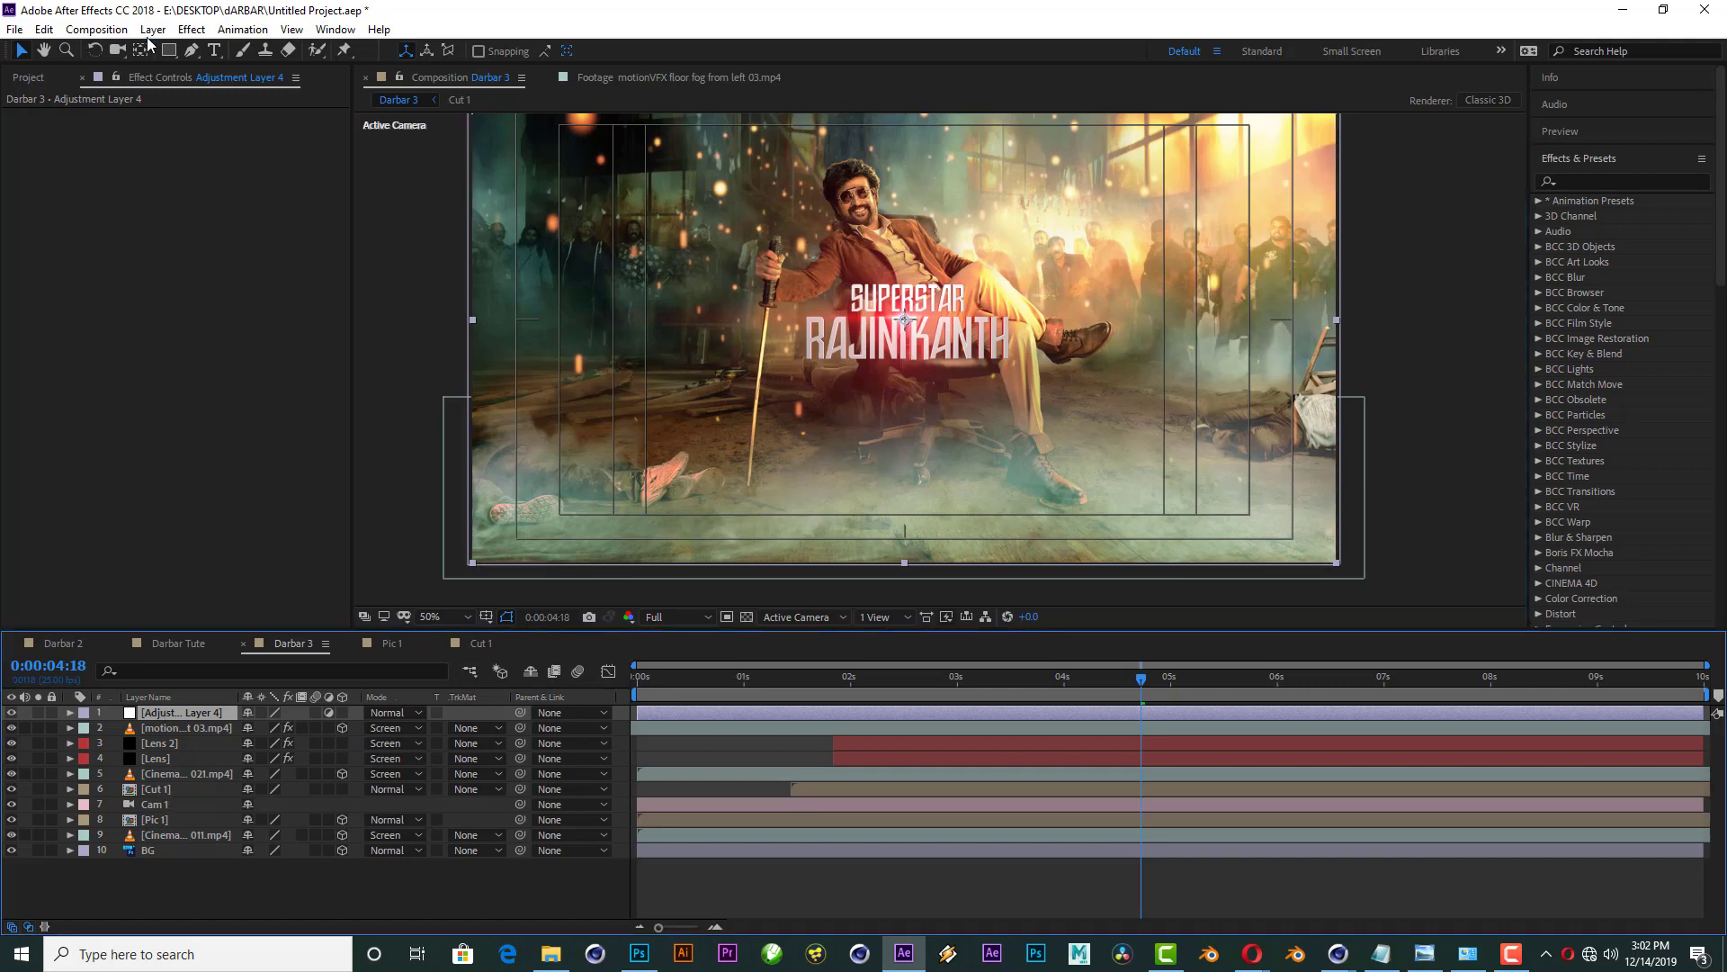
Step: Apply Curves to the adjustment layer, slightly lowering red and flattening blue toward neutral
click(192, 29)
mouse_move(266, 555)
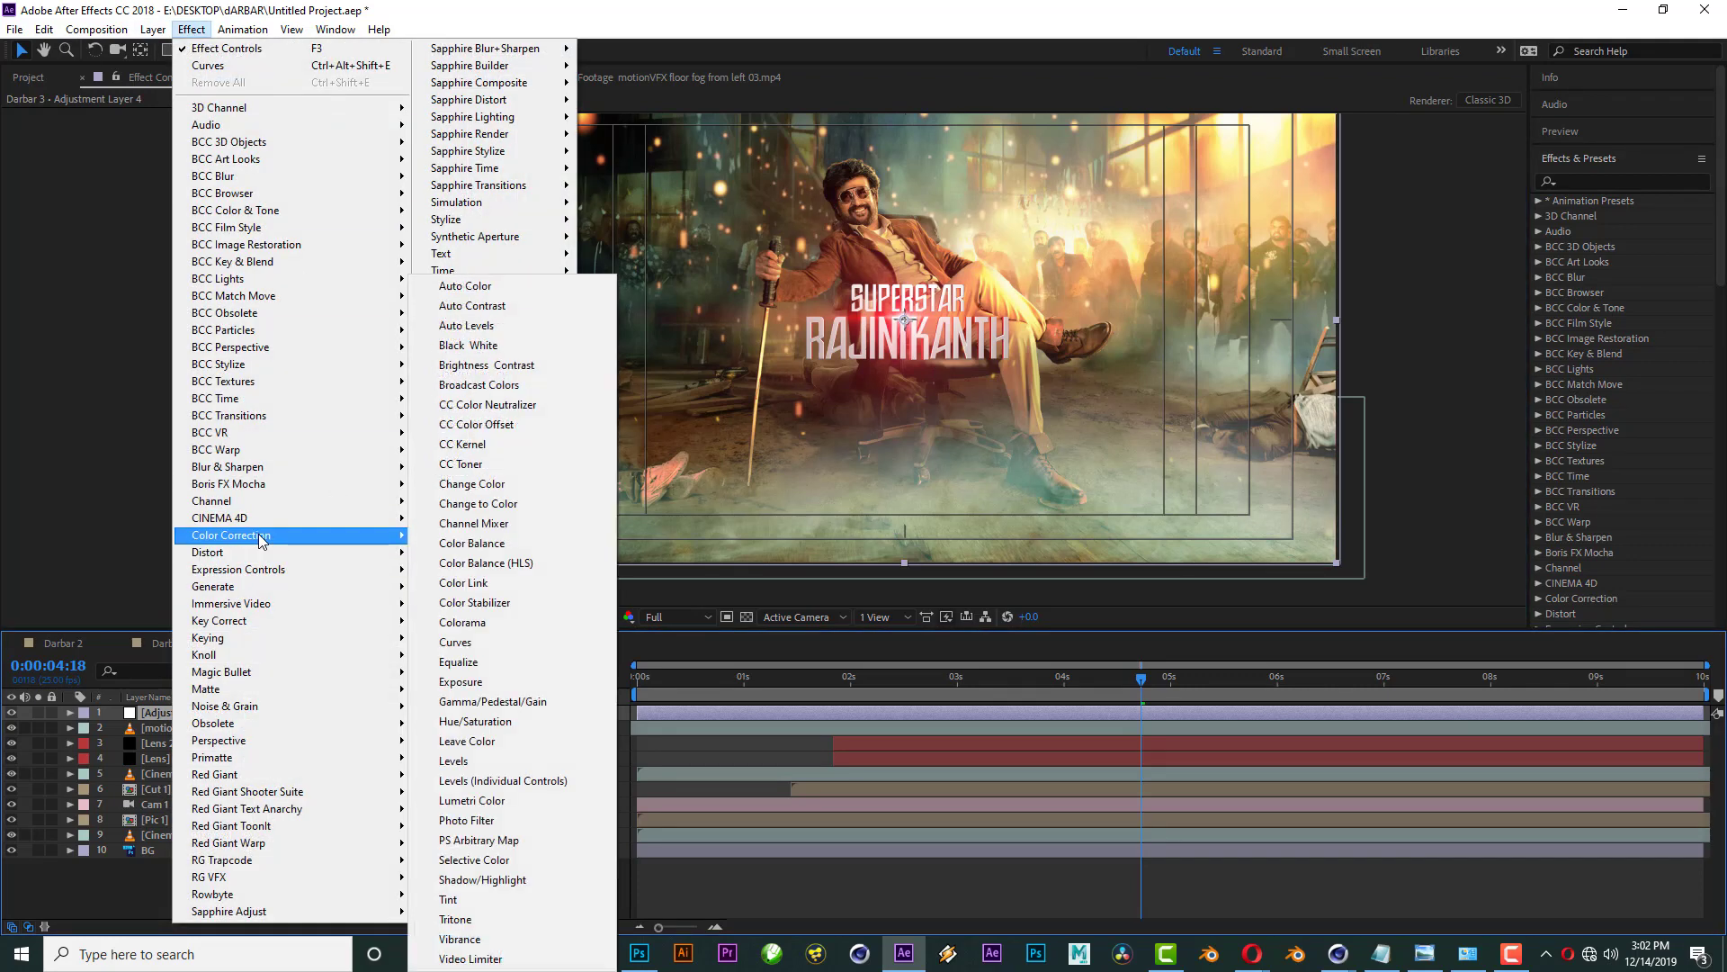
click(468, 642)
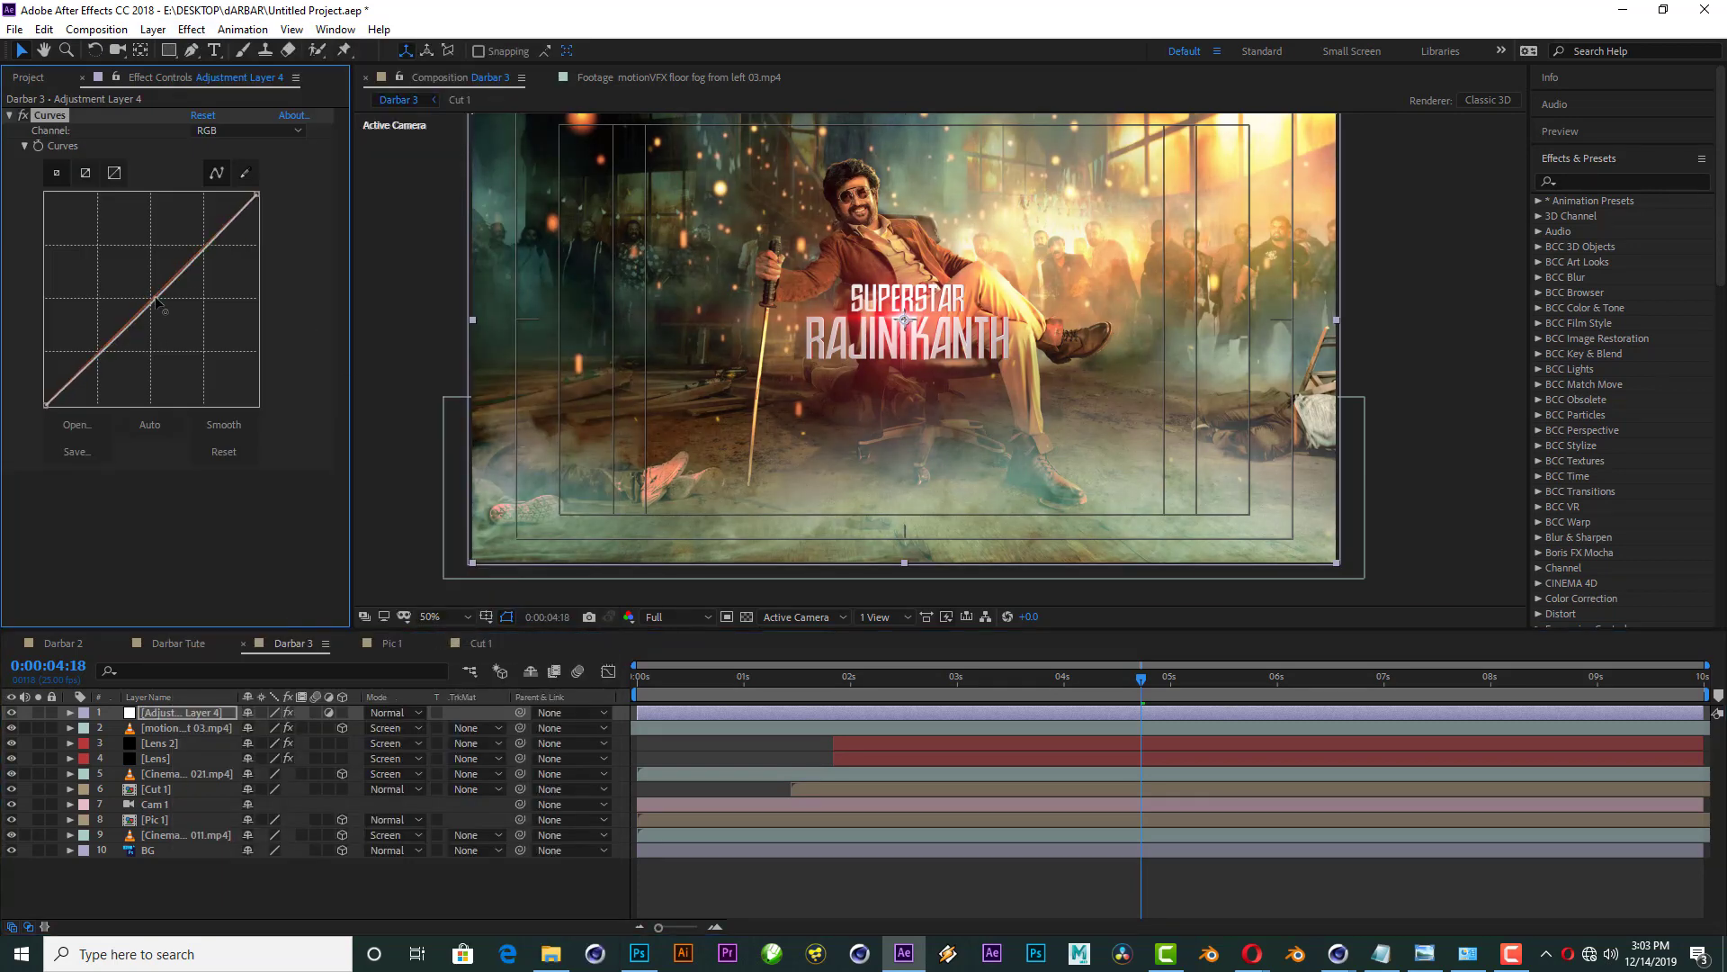
click(220, 132)
click(216, 166)
drag(153, 304, 159, 317)
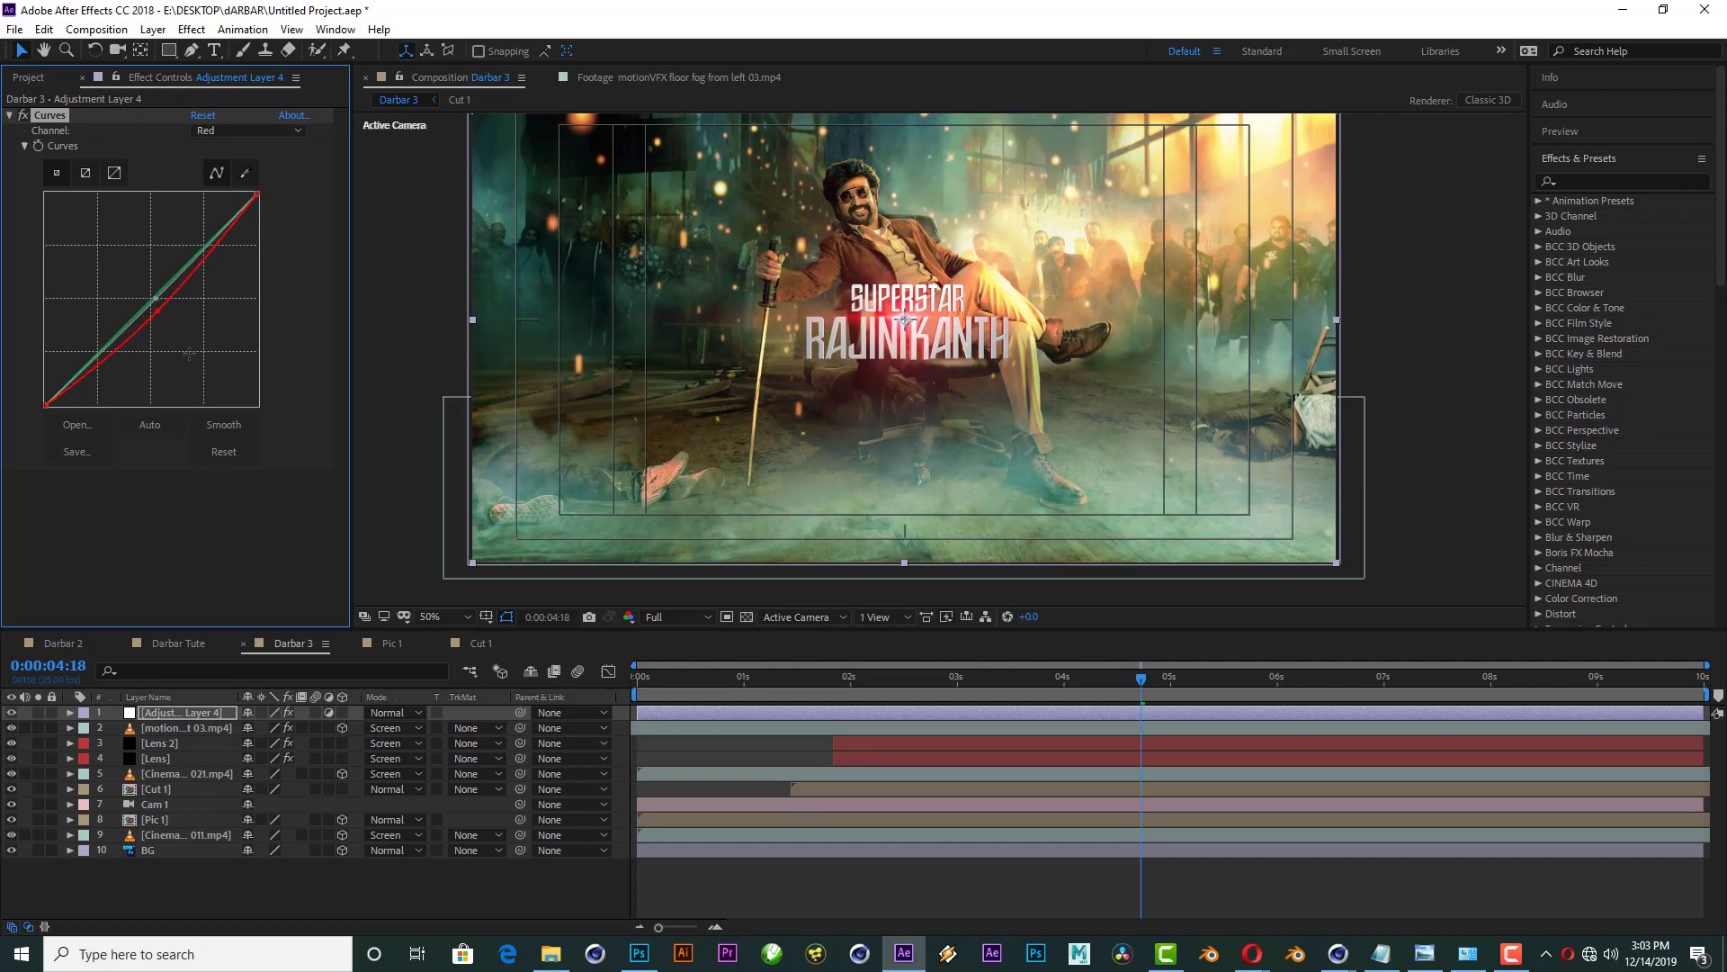
click(243, 131)
click(233, 210)
drag(147, 286, 167, 292)
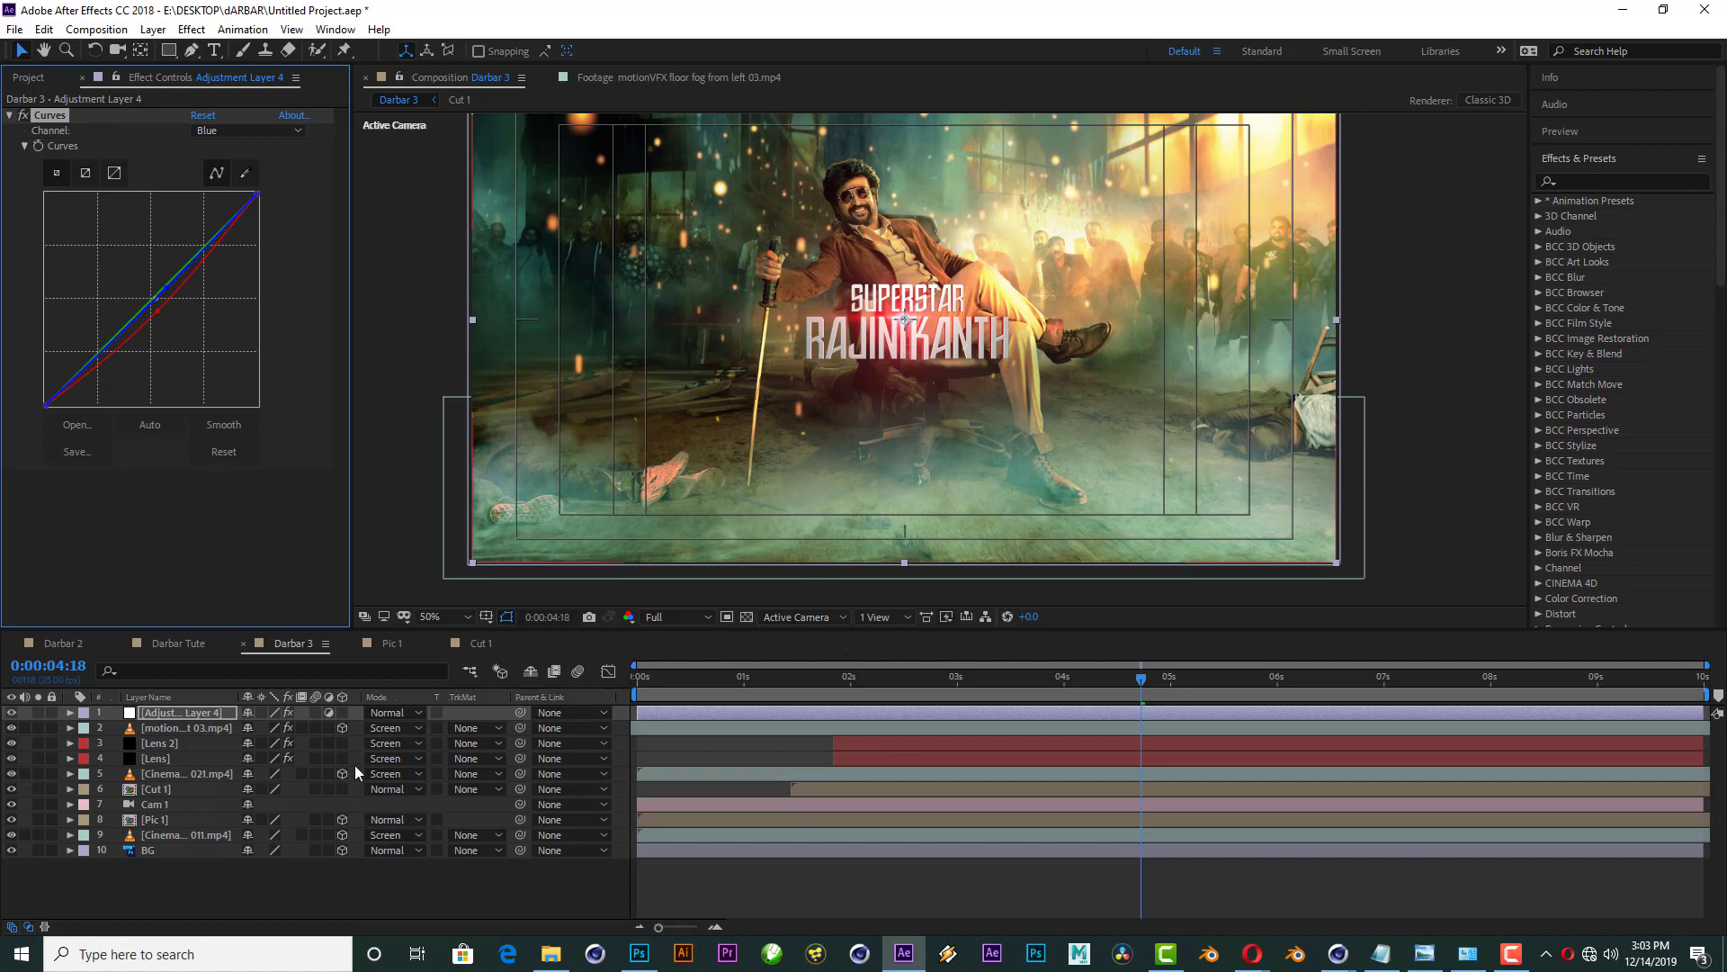
key(period)
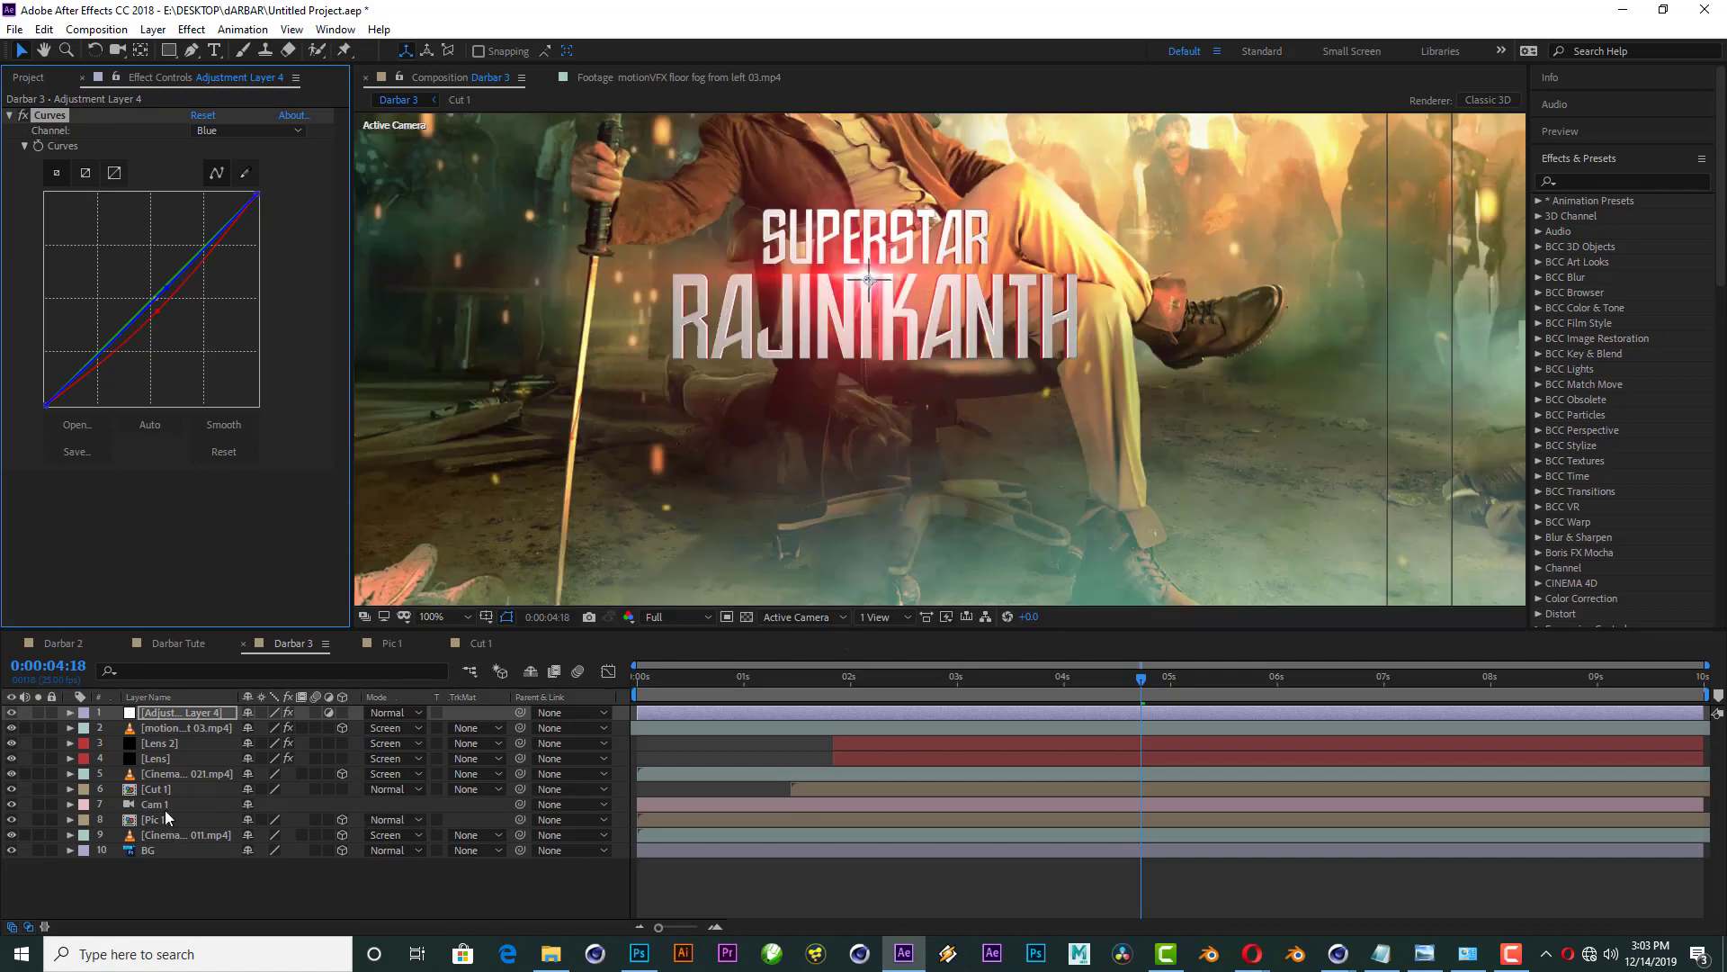
click(162, 789)
Step: Toggle the Cut 1 title layer off and on to compare, then duplicate it
click(12, 789)
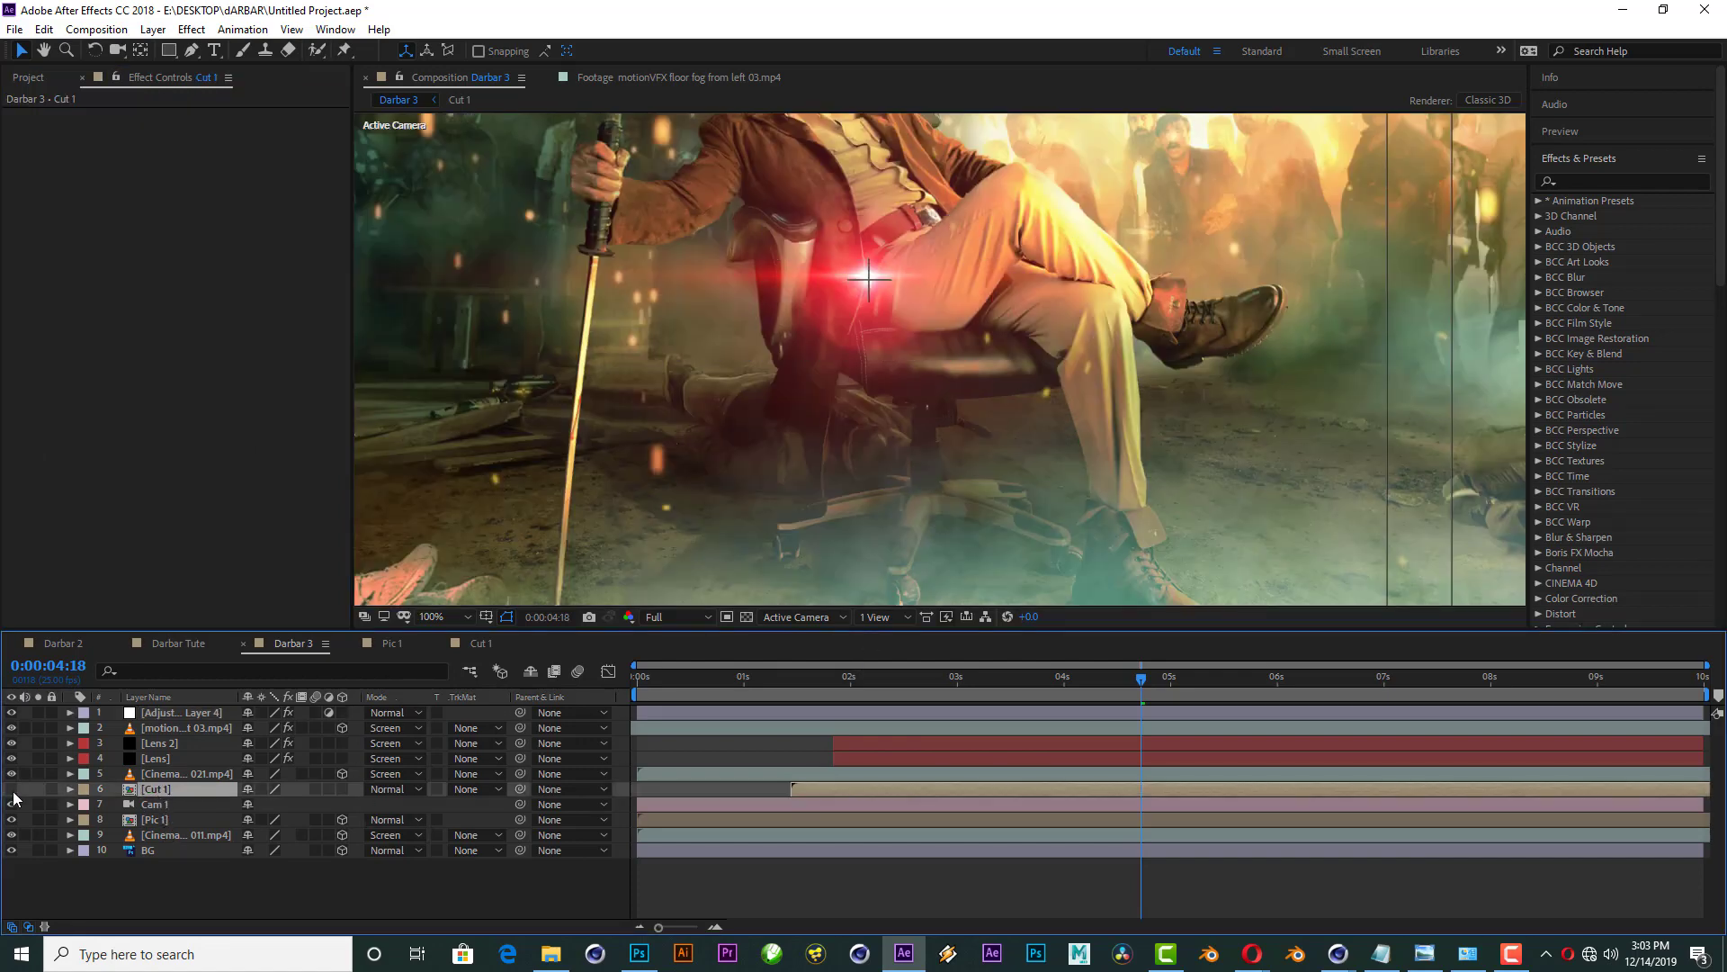
click(12, 789)
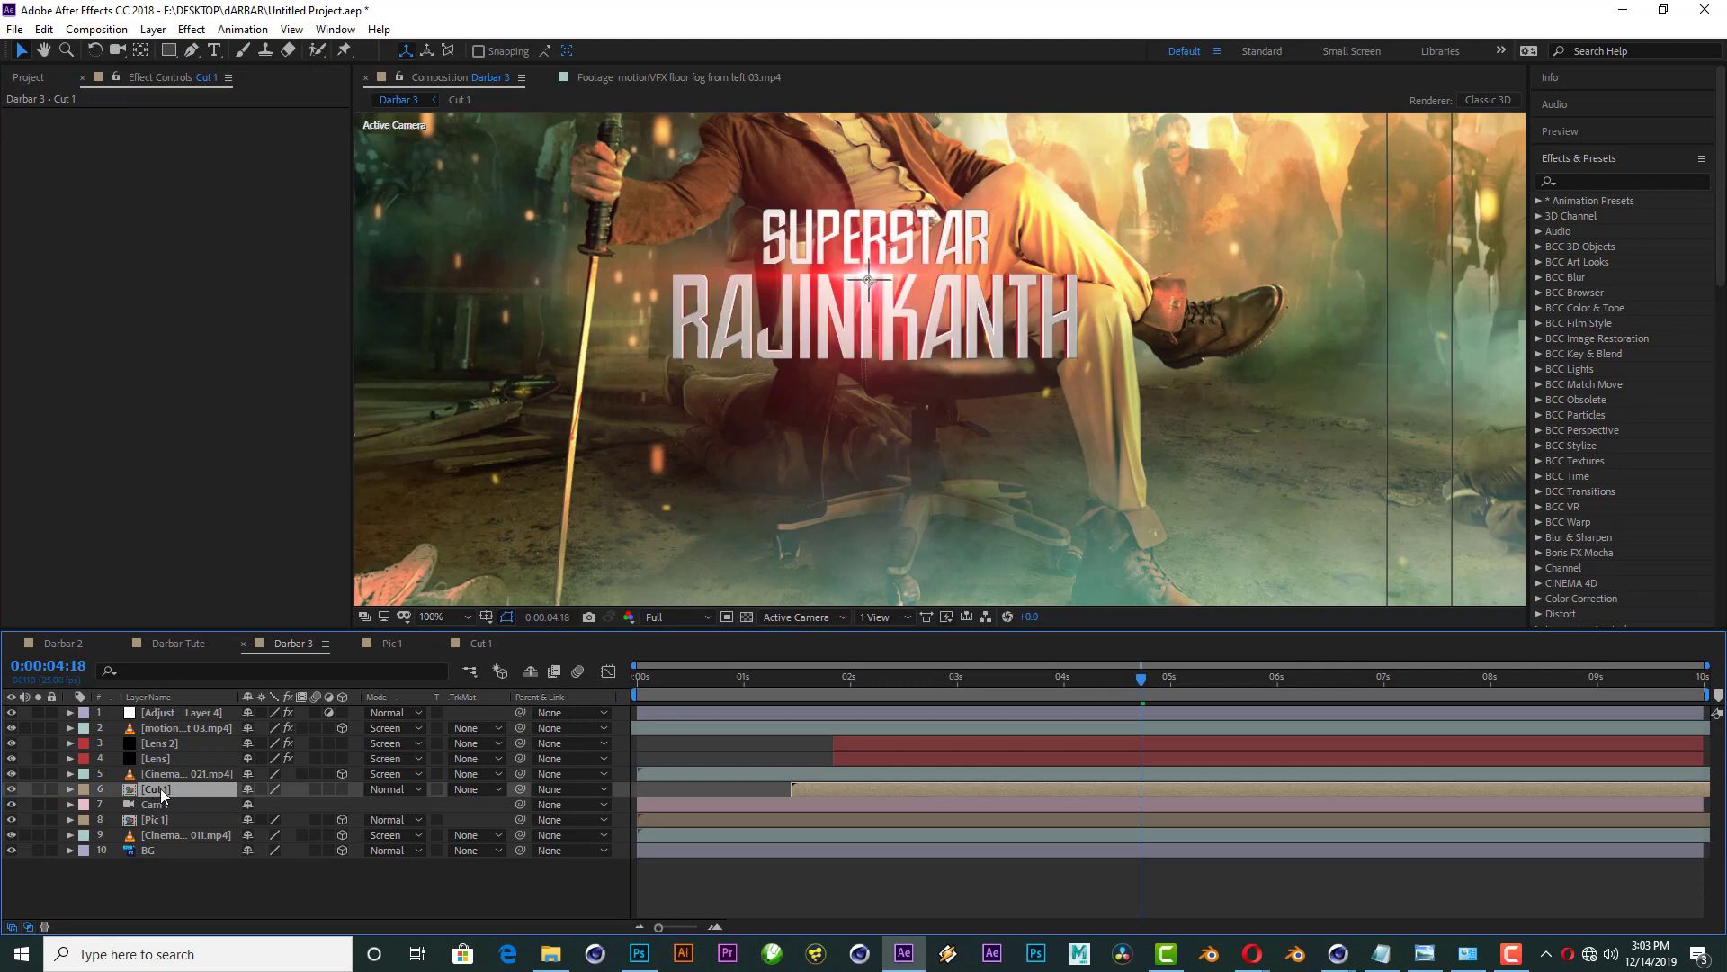
key(ctrl+d)
Step: Add a Drop Shadow layer style to the copy with distance 9 and size 22
right_click(162, 806)
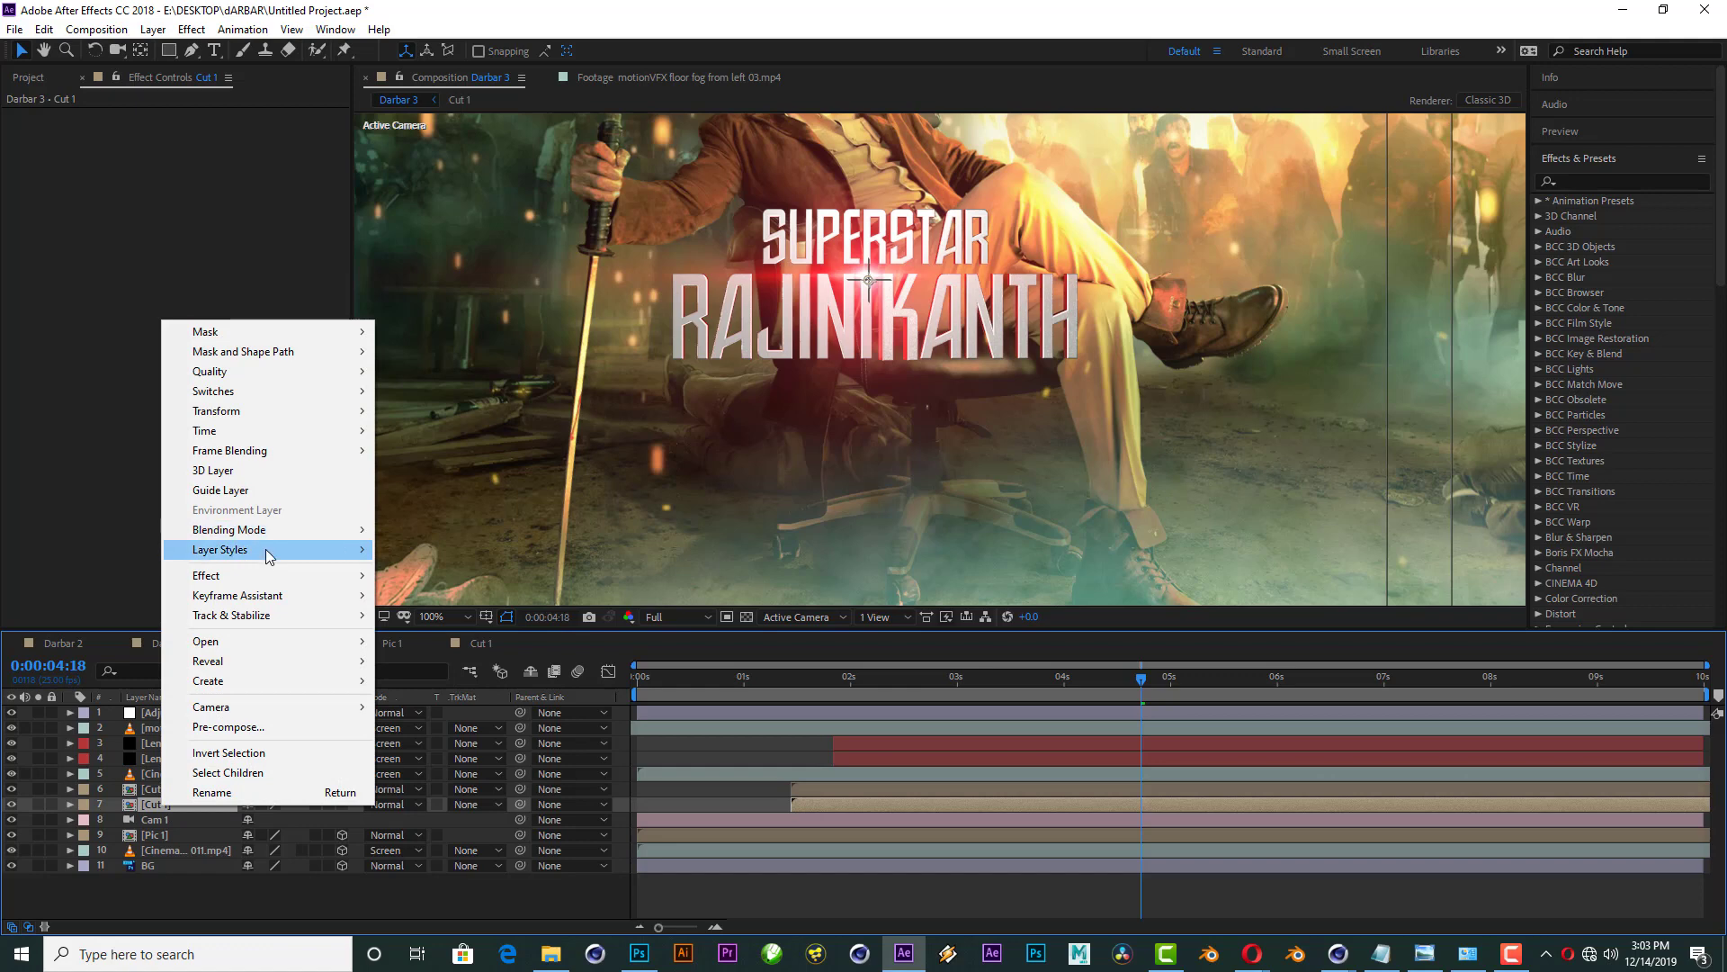
mouse_move(269, 551)
click(423, 615)
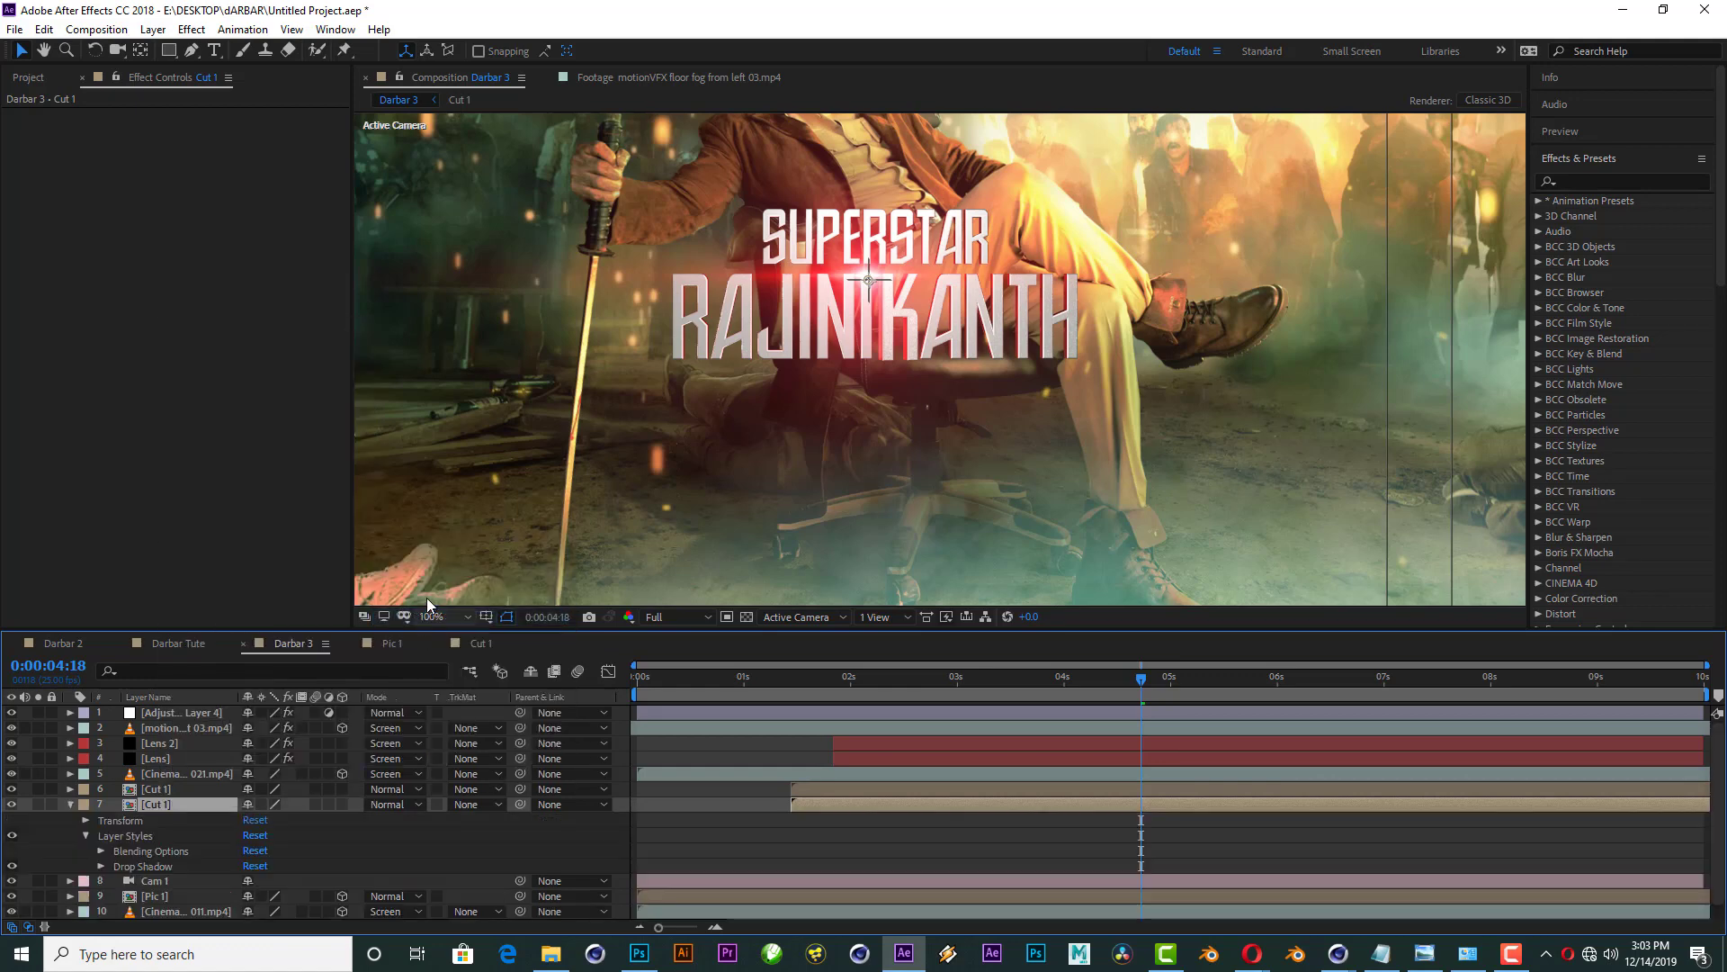
click(101, 866)
drag(250, 849, 252, 849)
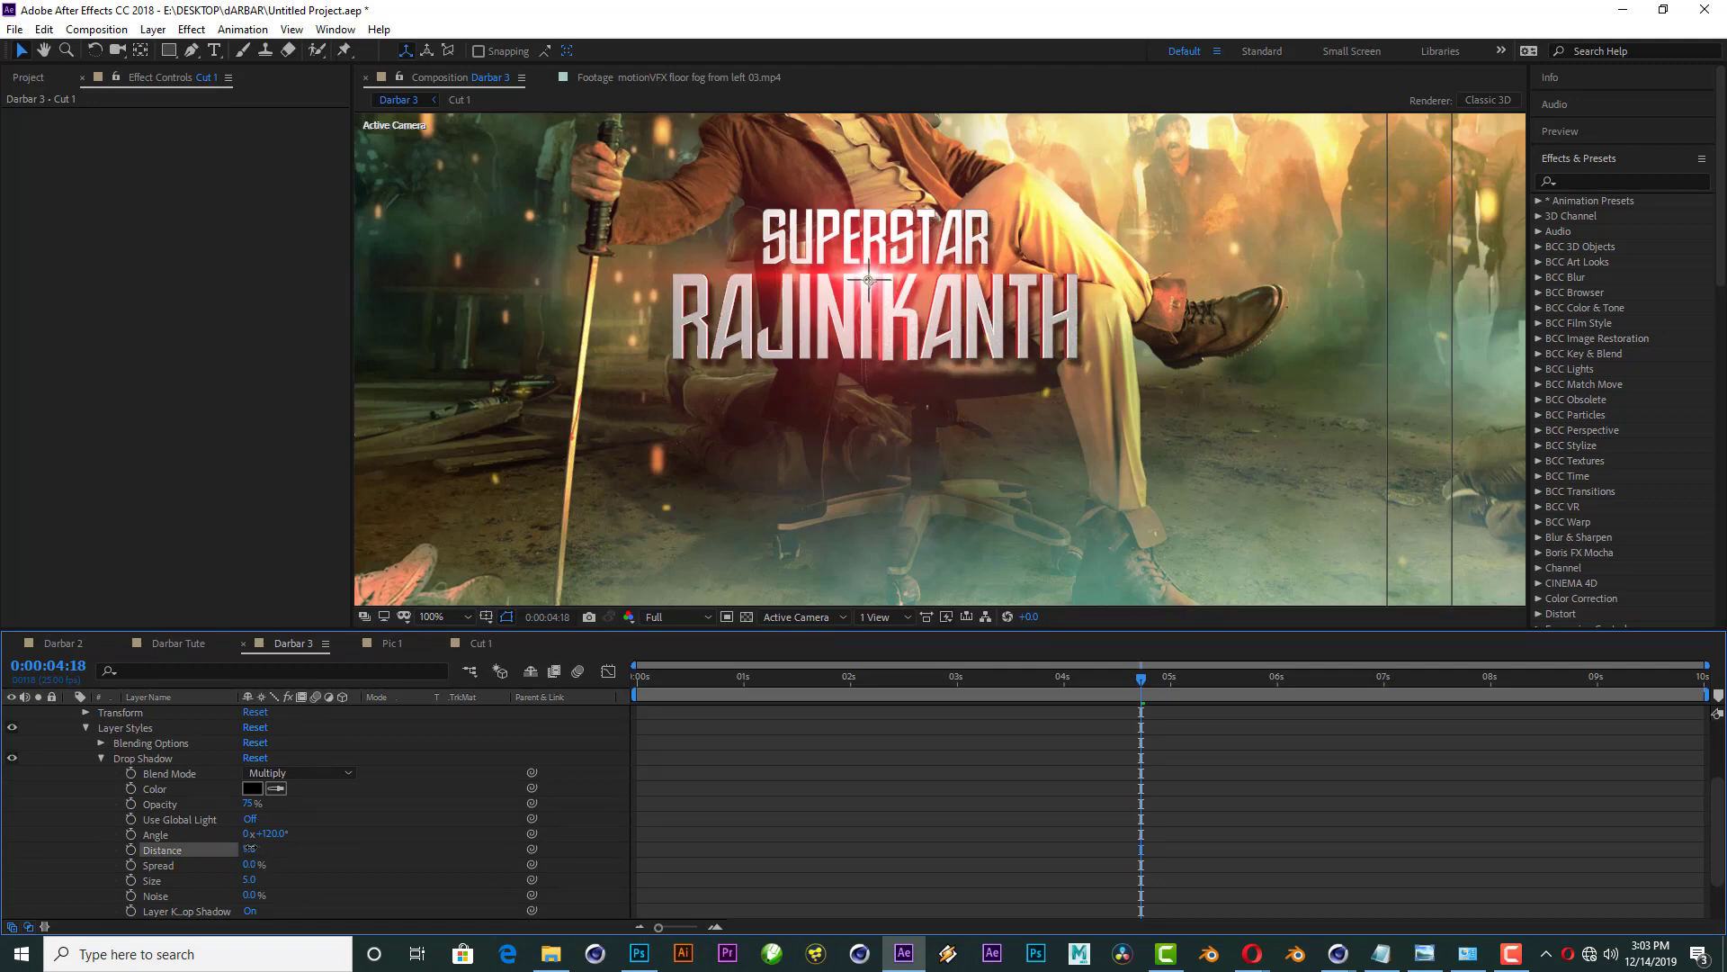
drag(249, 880, 257, 878)
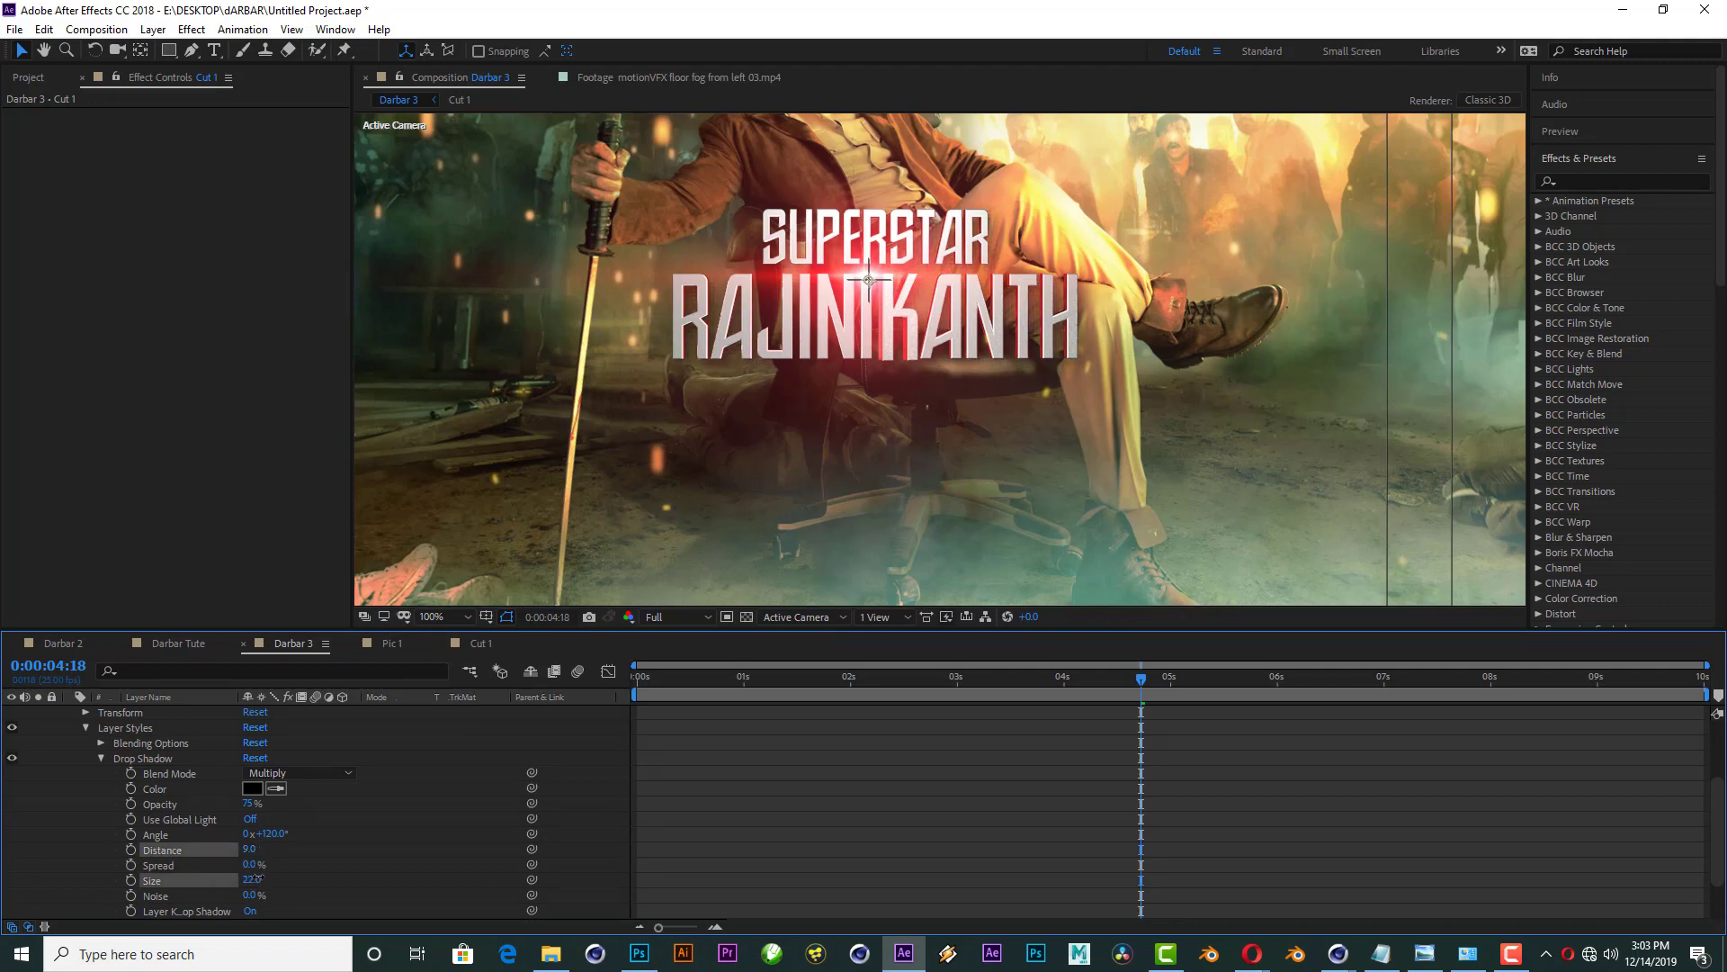
scroll(126, 801, up, 1)
scroll(75, 810, up, 1)
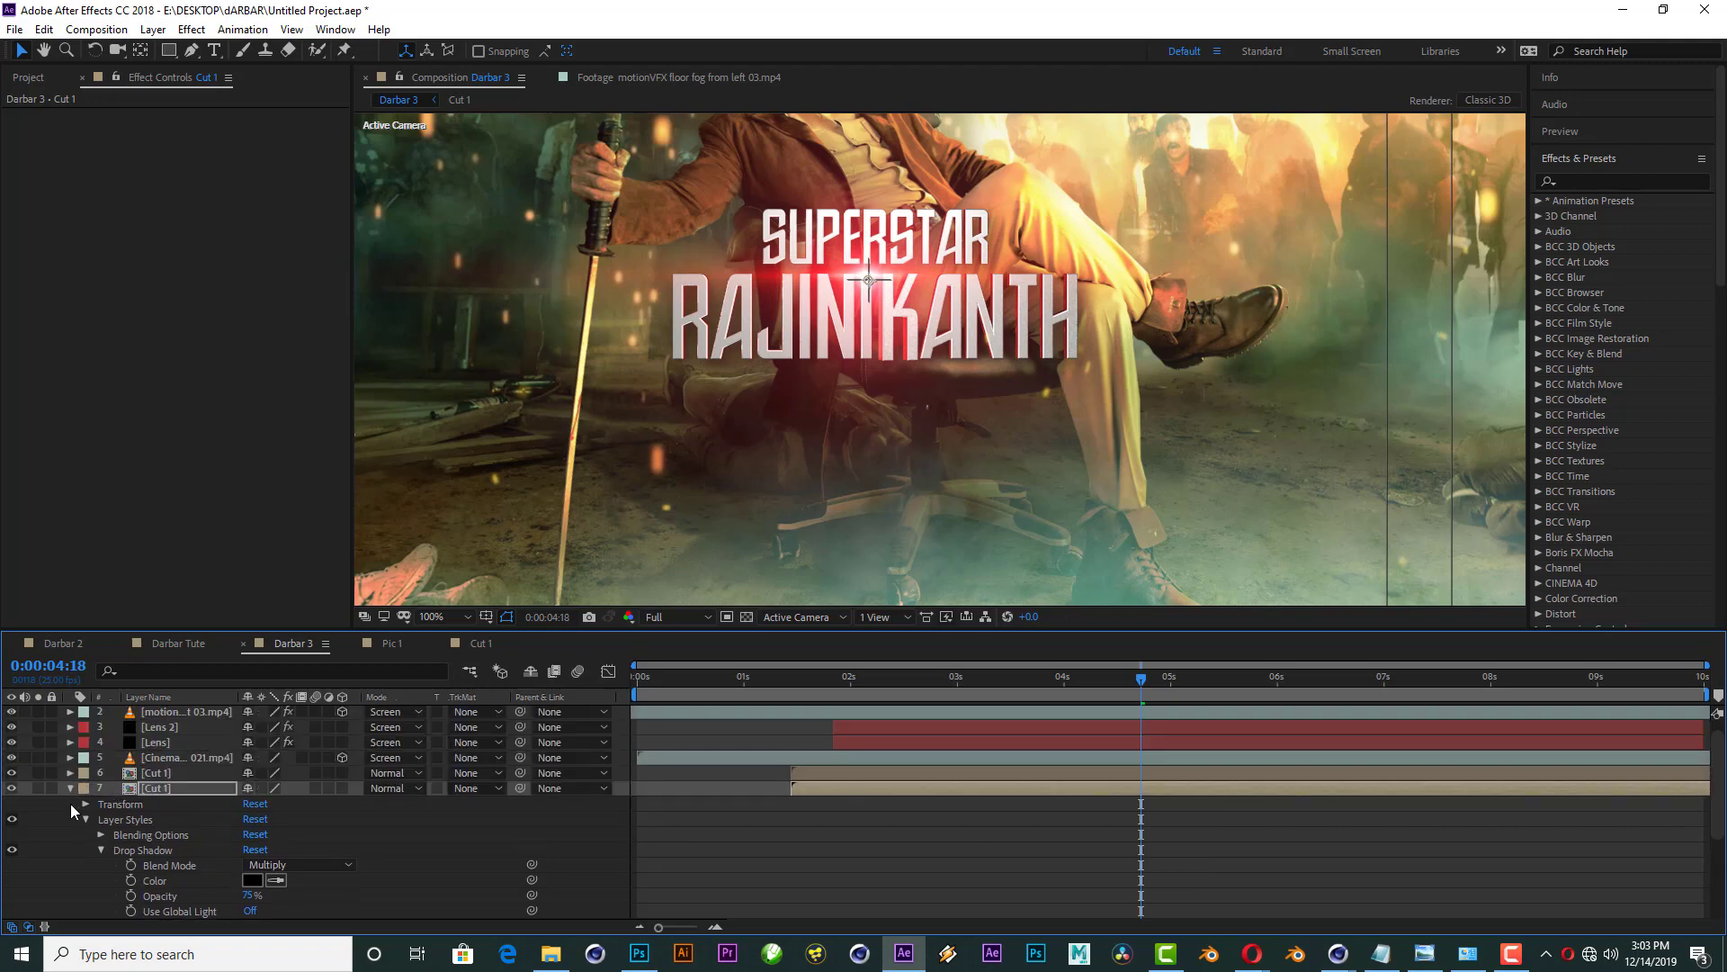
click(71, 789)
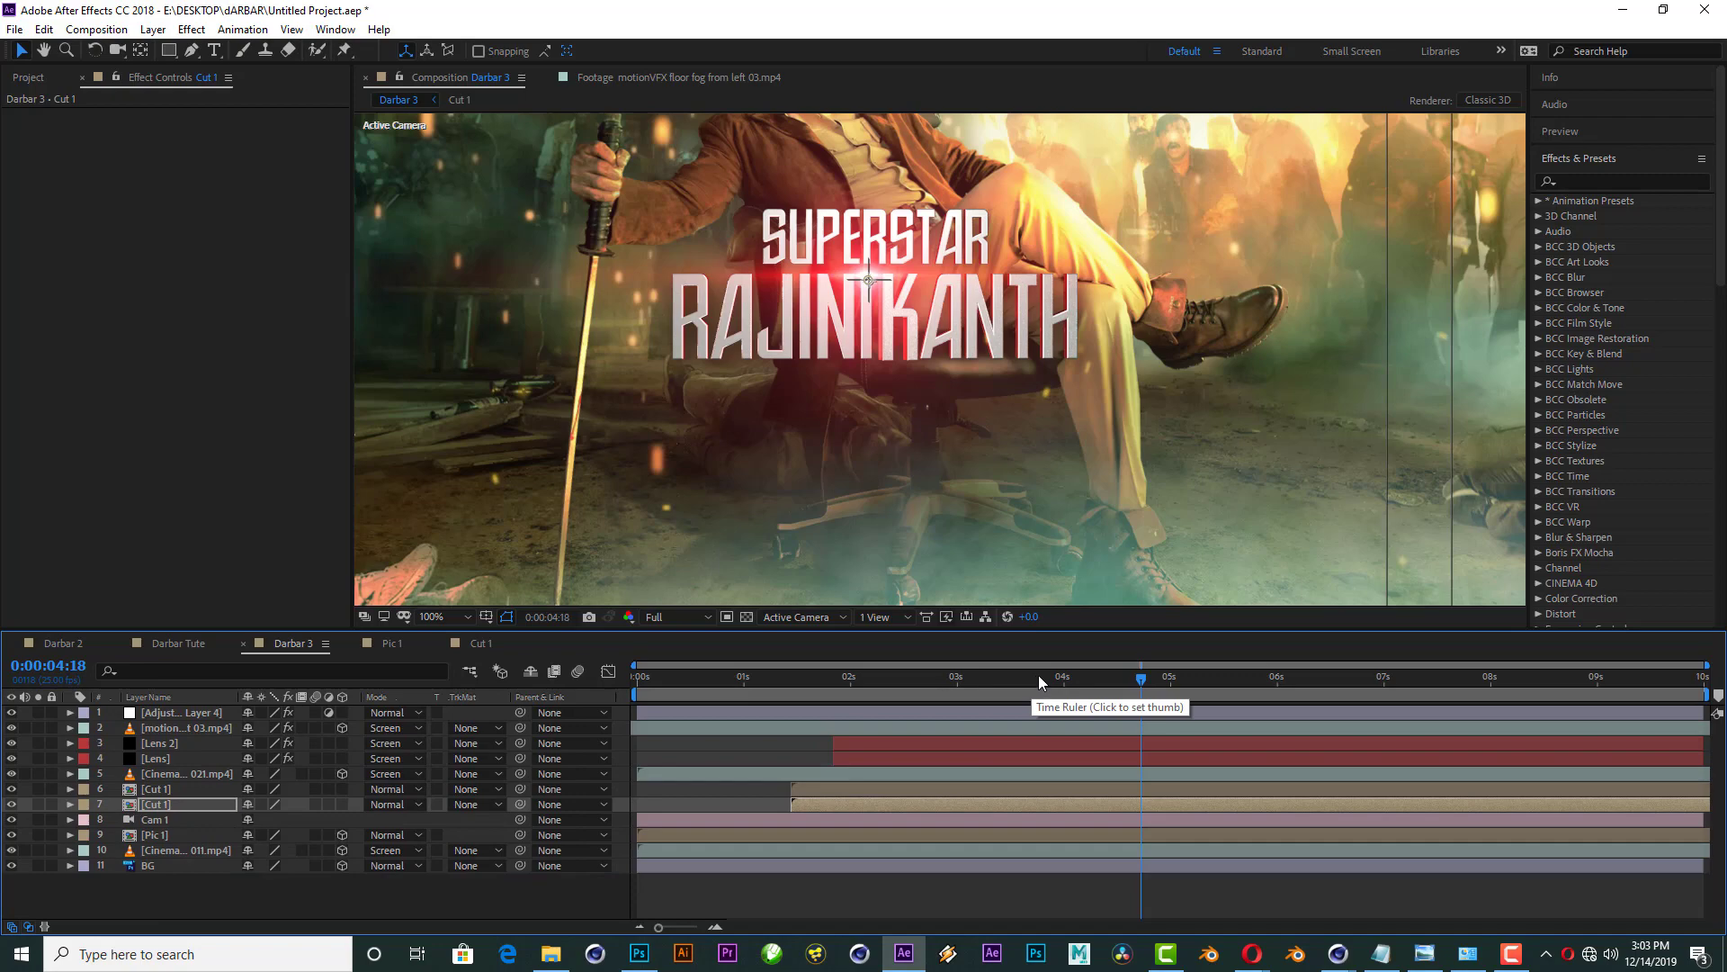
Step: Preview the Darbar 3 title animation, then switch to the Darbar Tute composition
key(space)
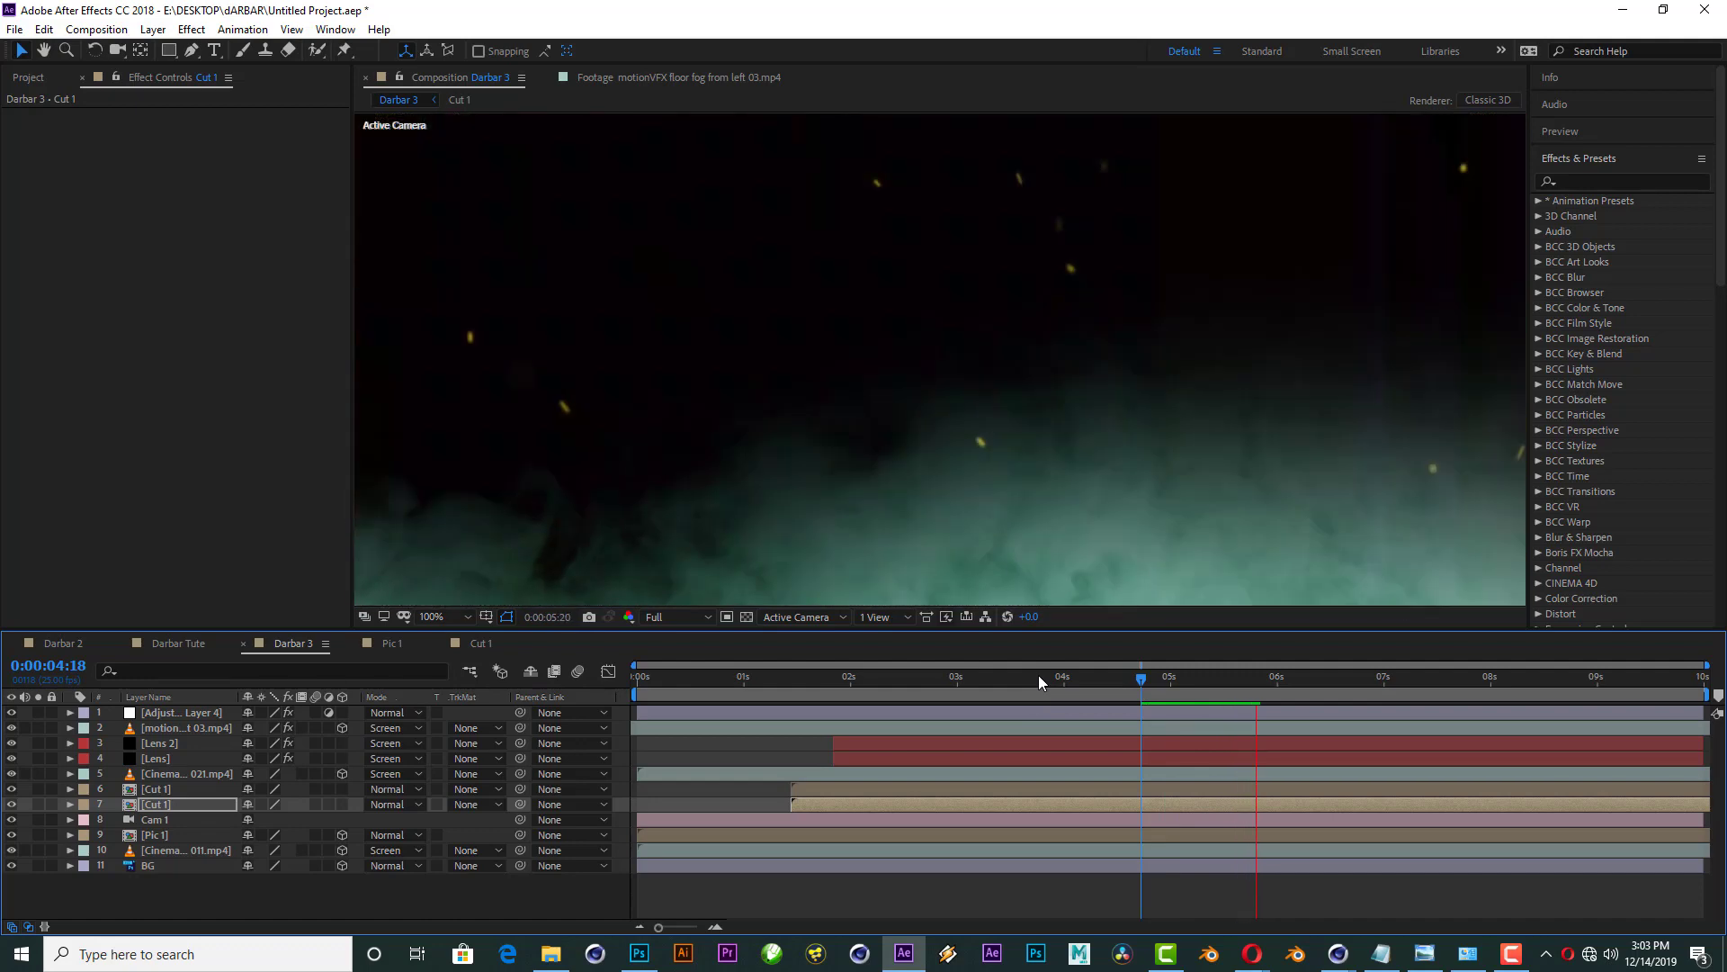
key(space)
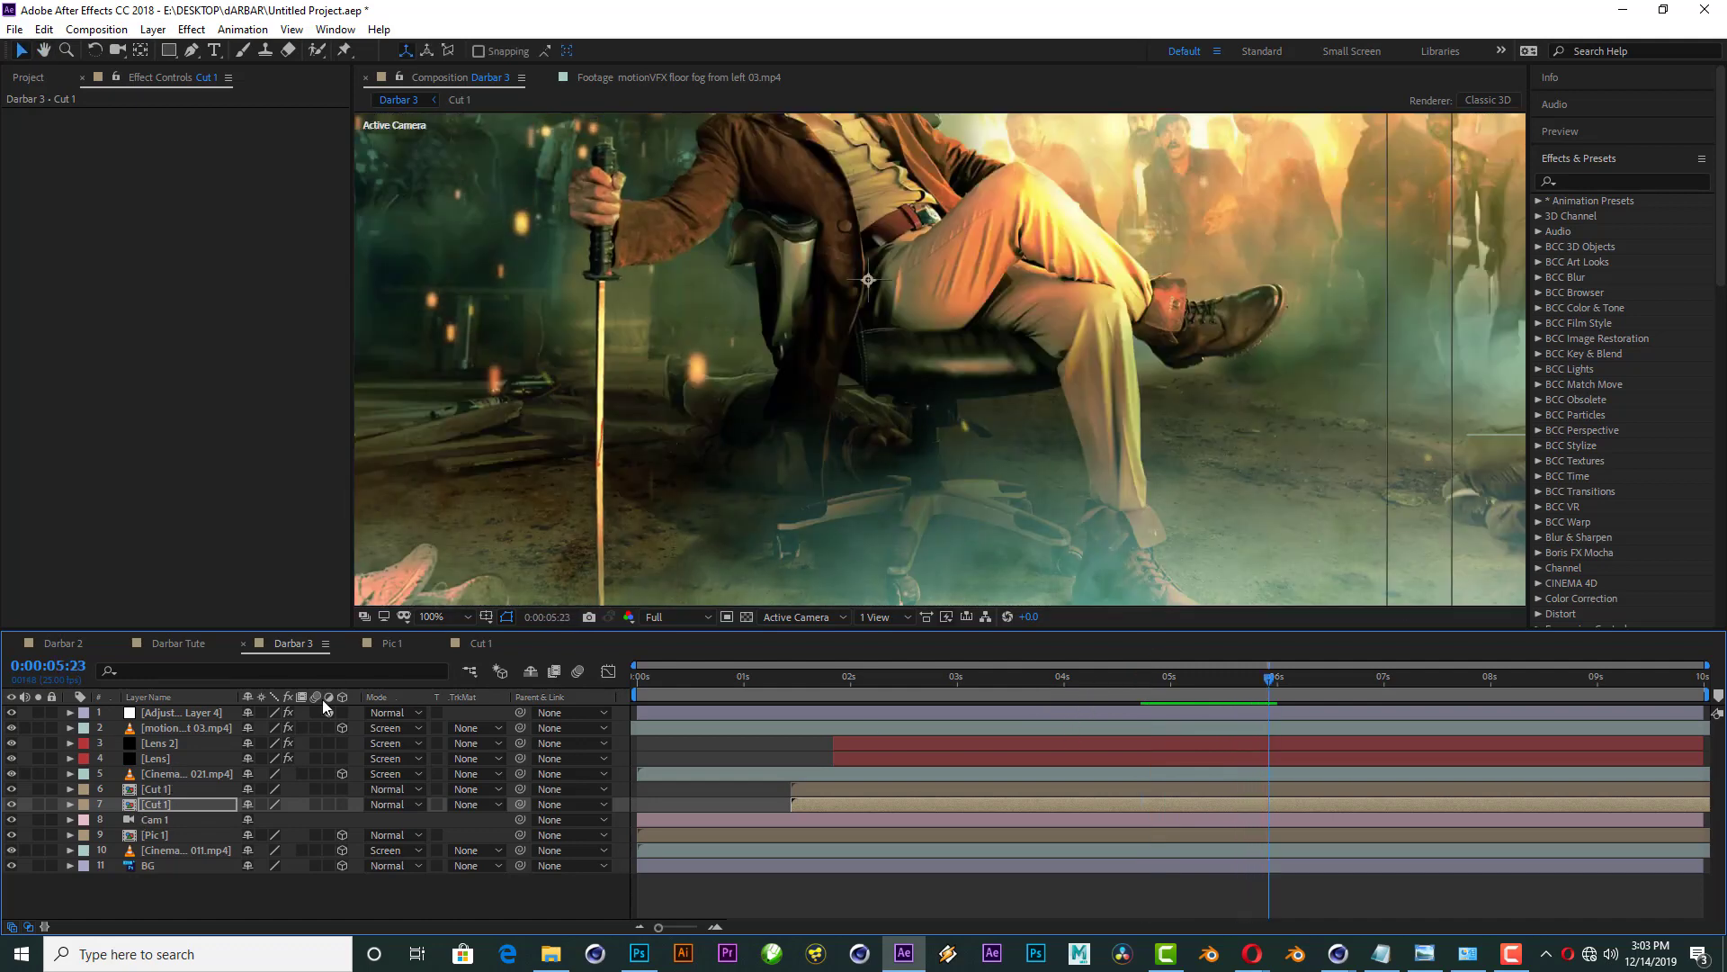
click(189, 643)
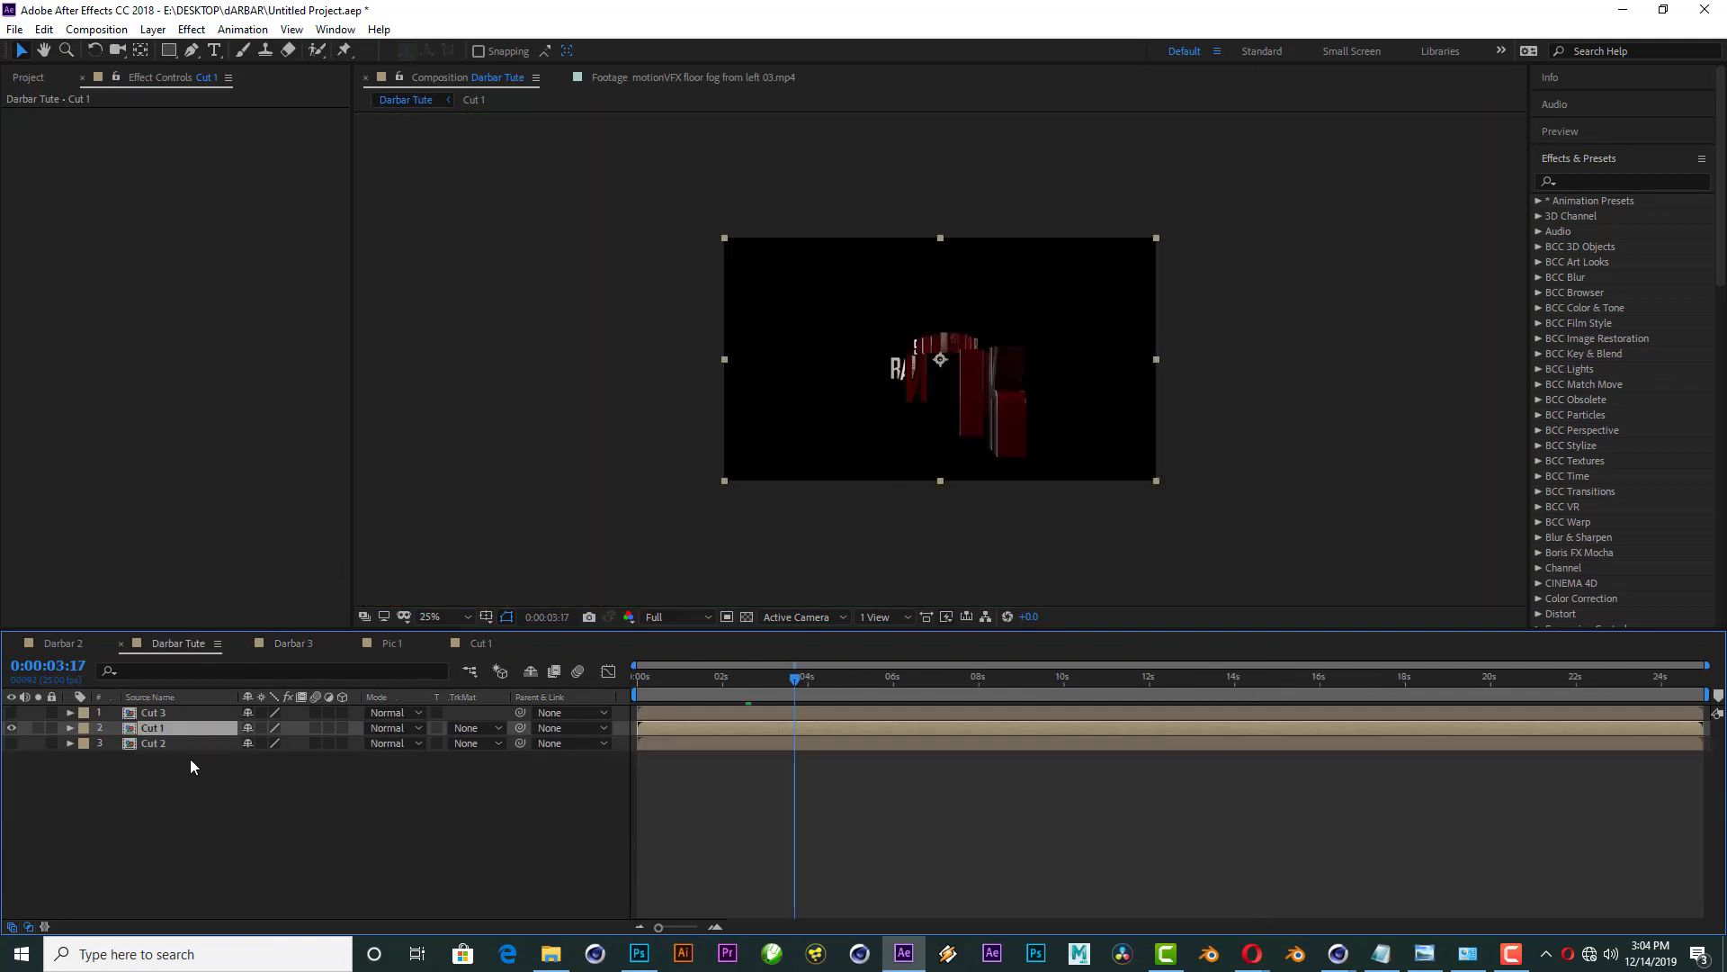
Step: Drag Darbar 3 from the Project panel into Darbar Tute as layer 4, viewer at 50%
click(12, 728)
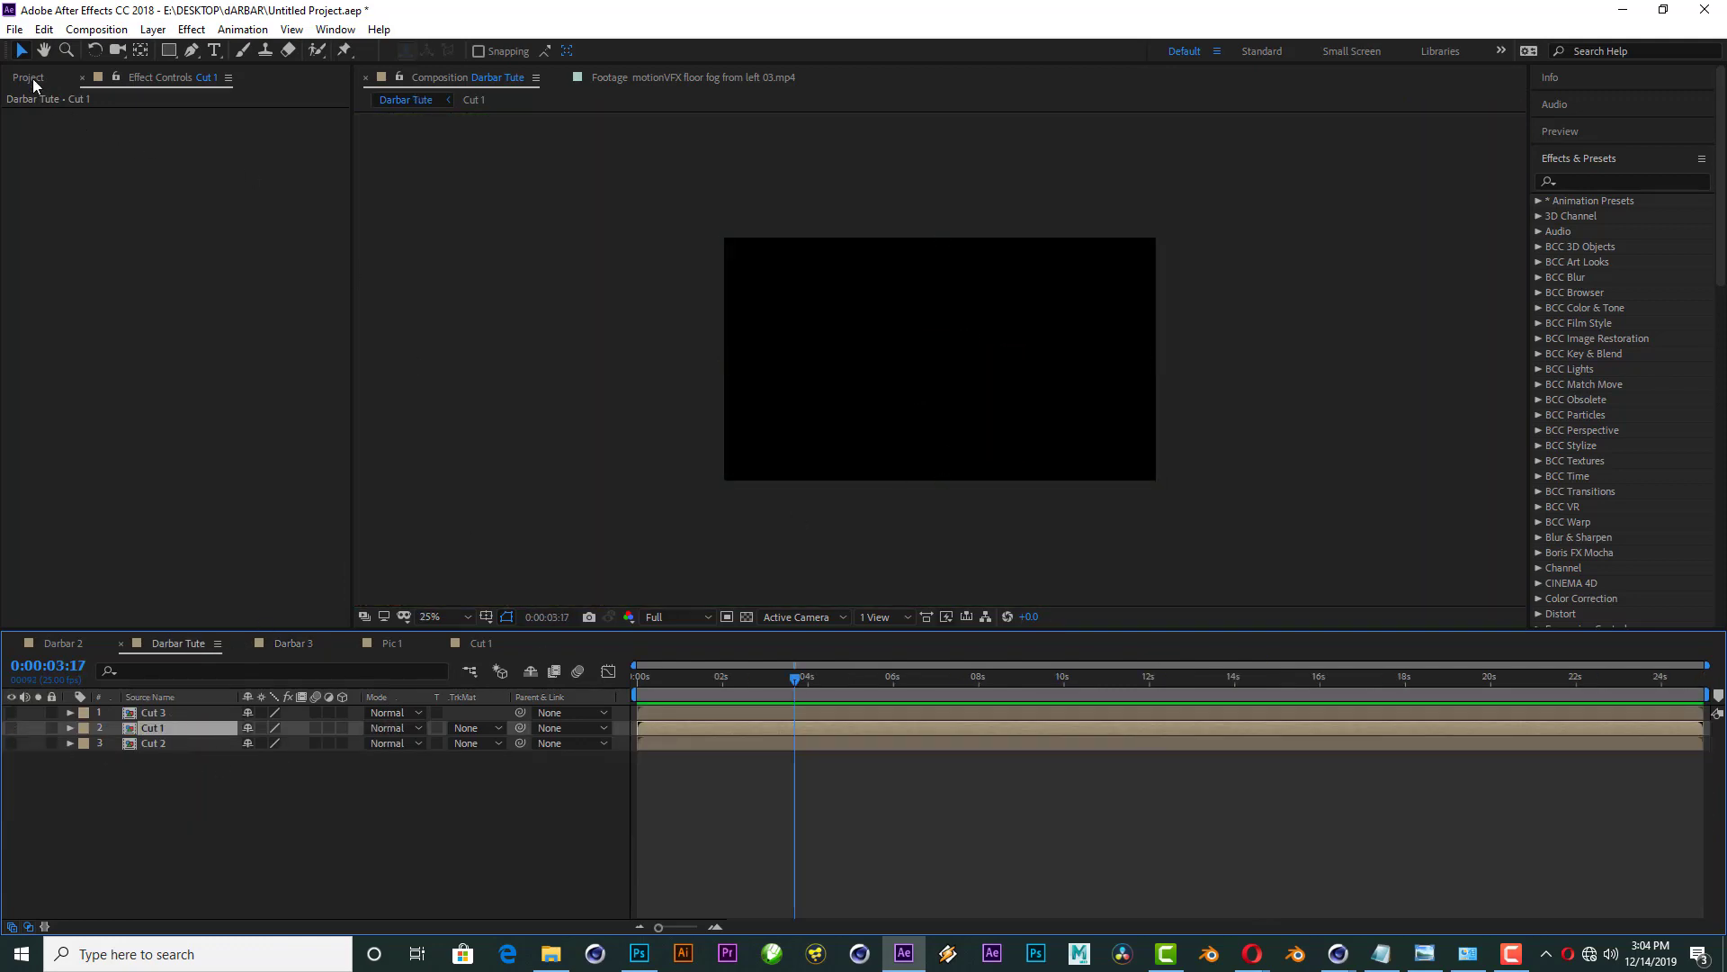
click(34, 81)
click(63, 447)
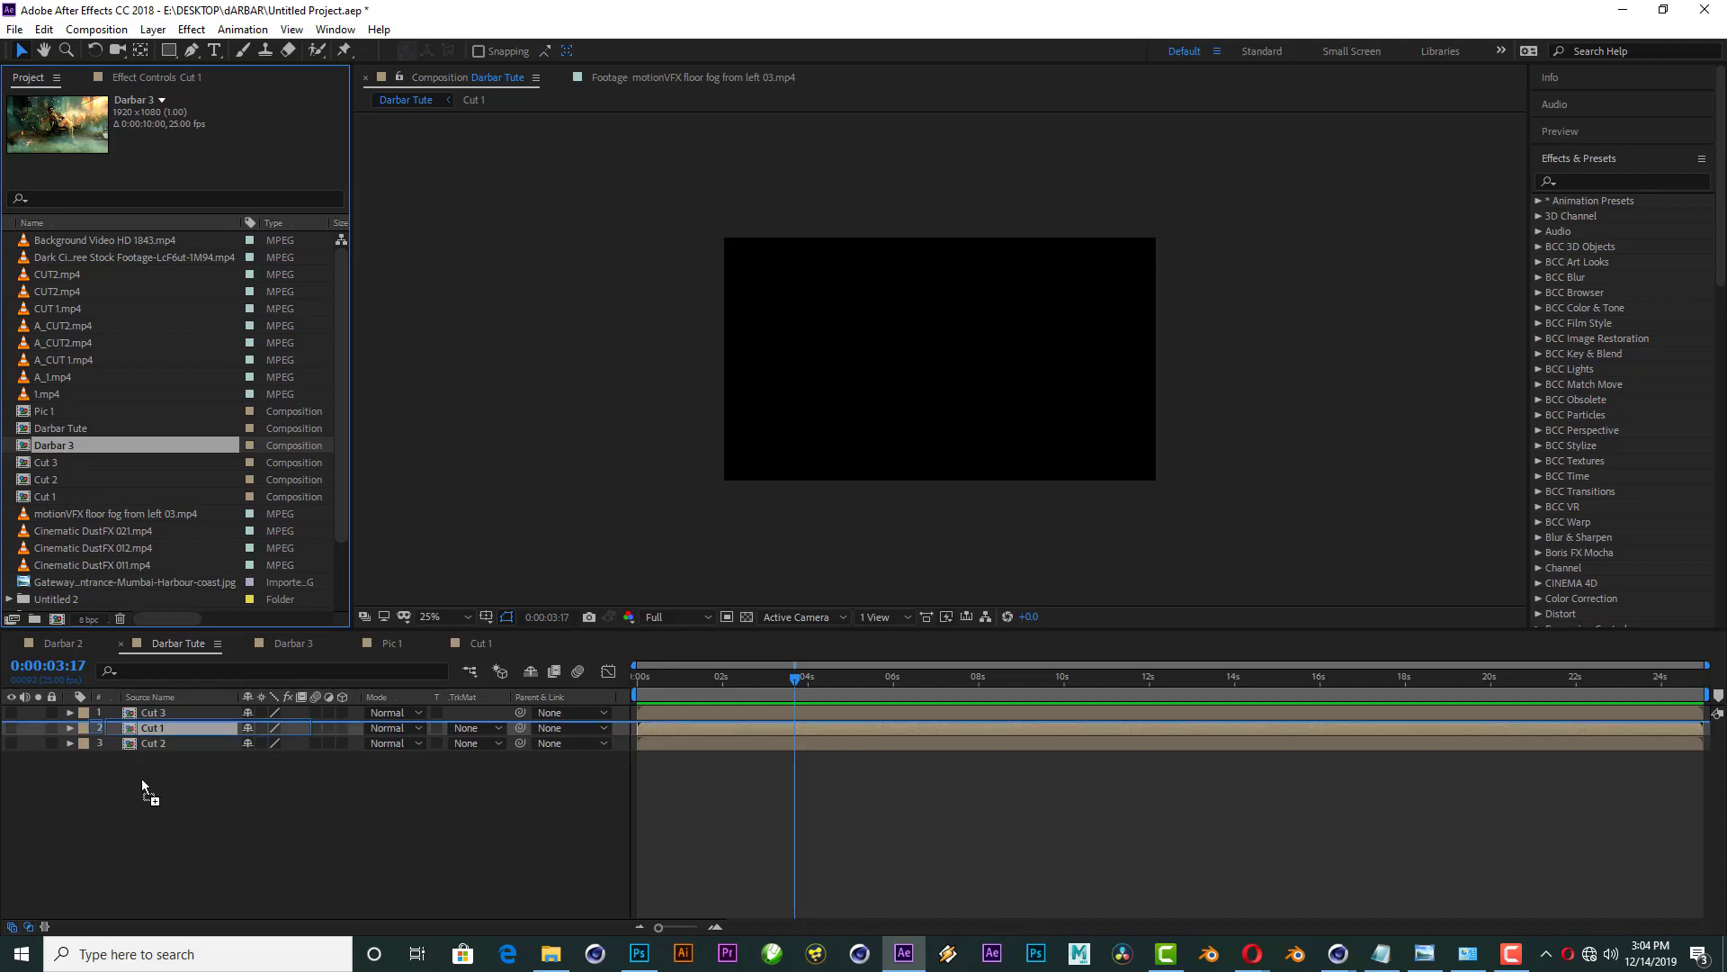
drag(72, 452, 154, 808)
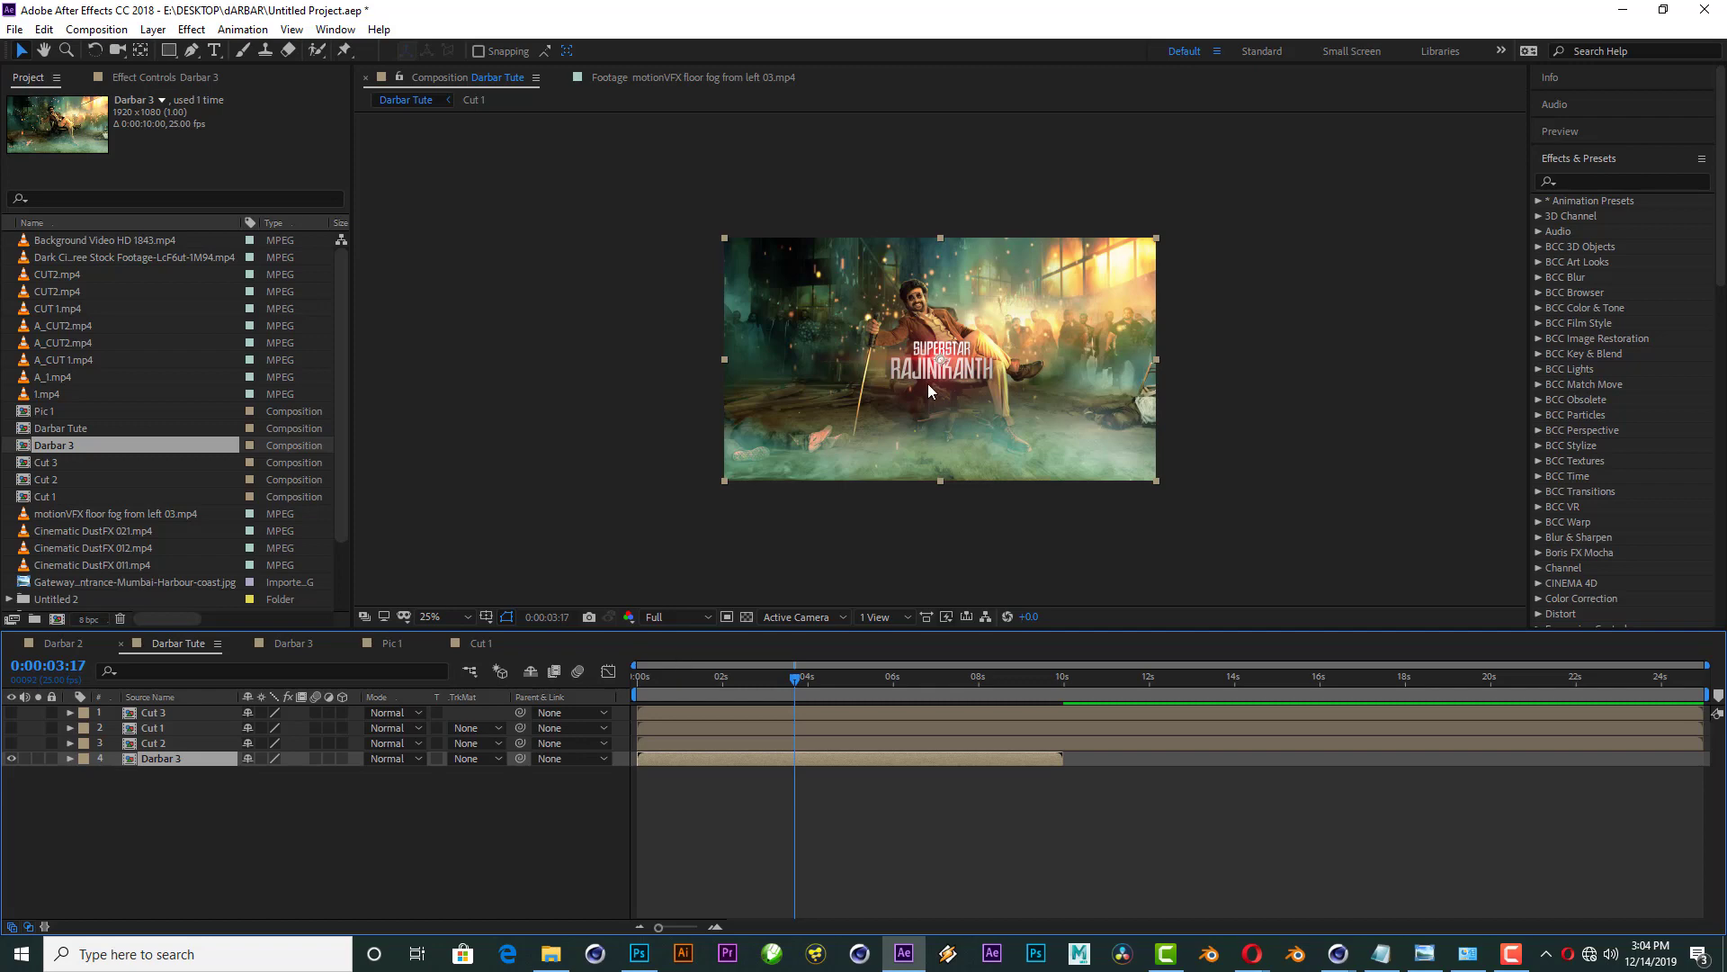
drag(796, 694, 720, 683)
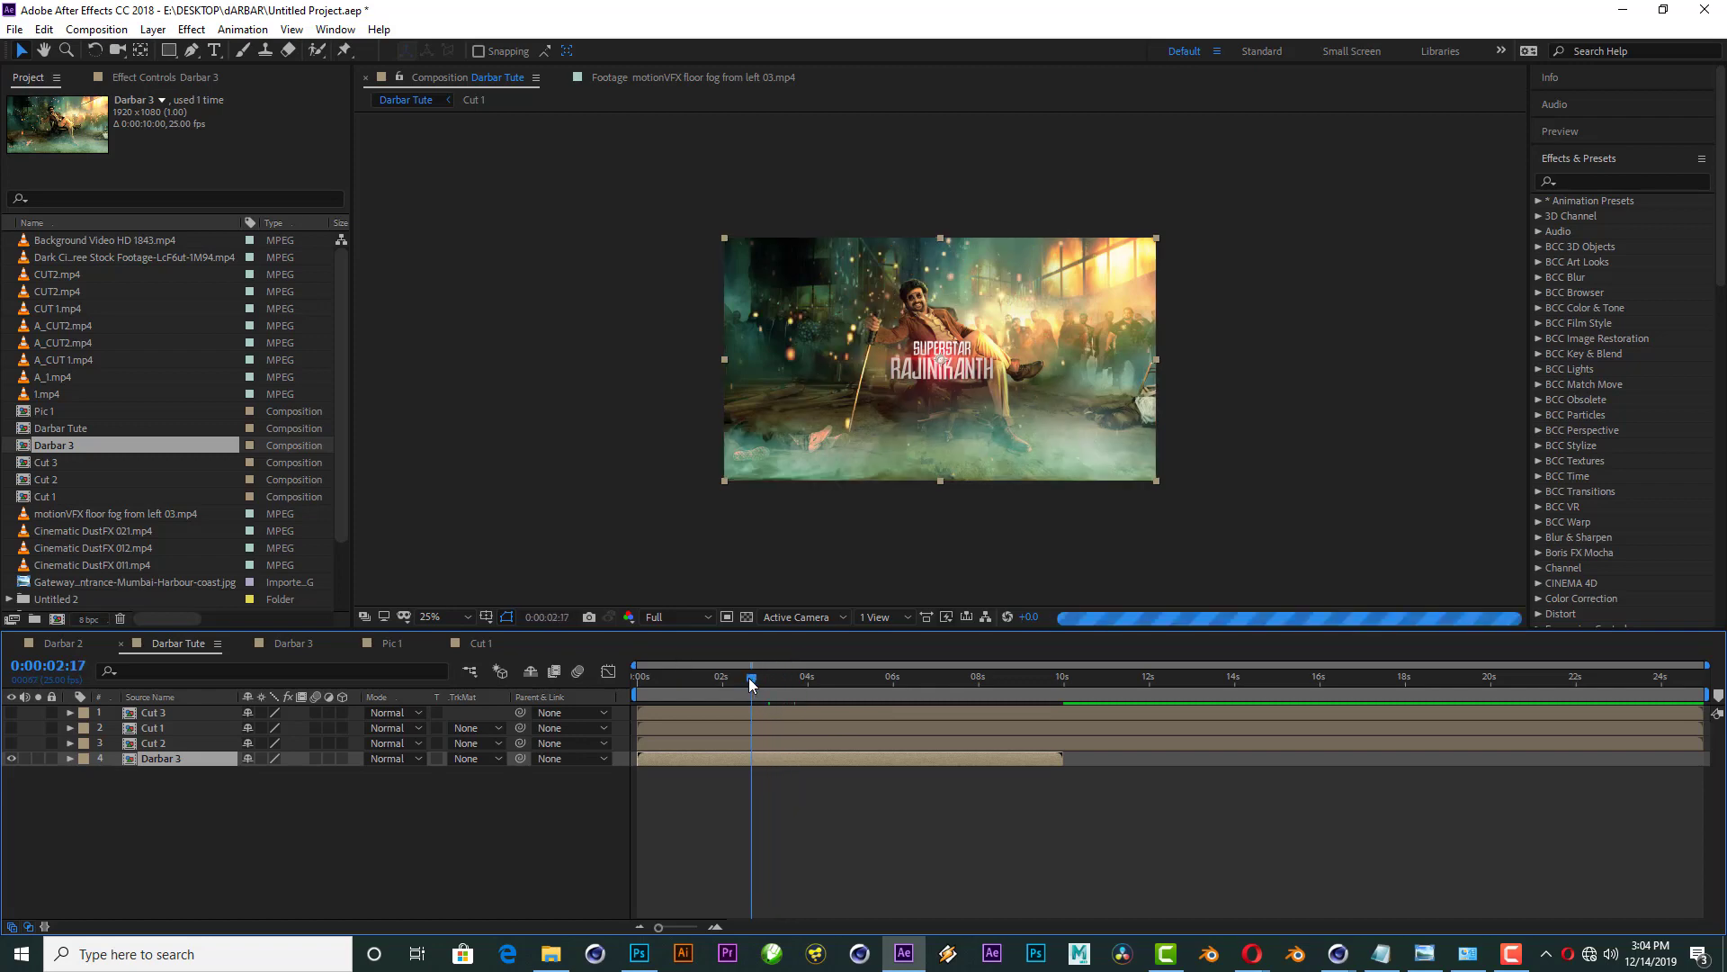
key(period)
key(period)
drag(878, 675, 874, 666)
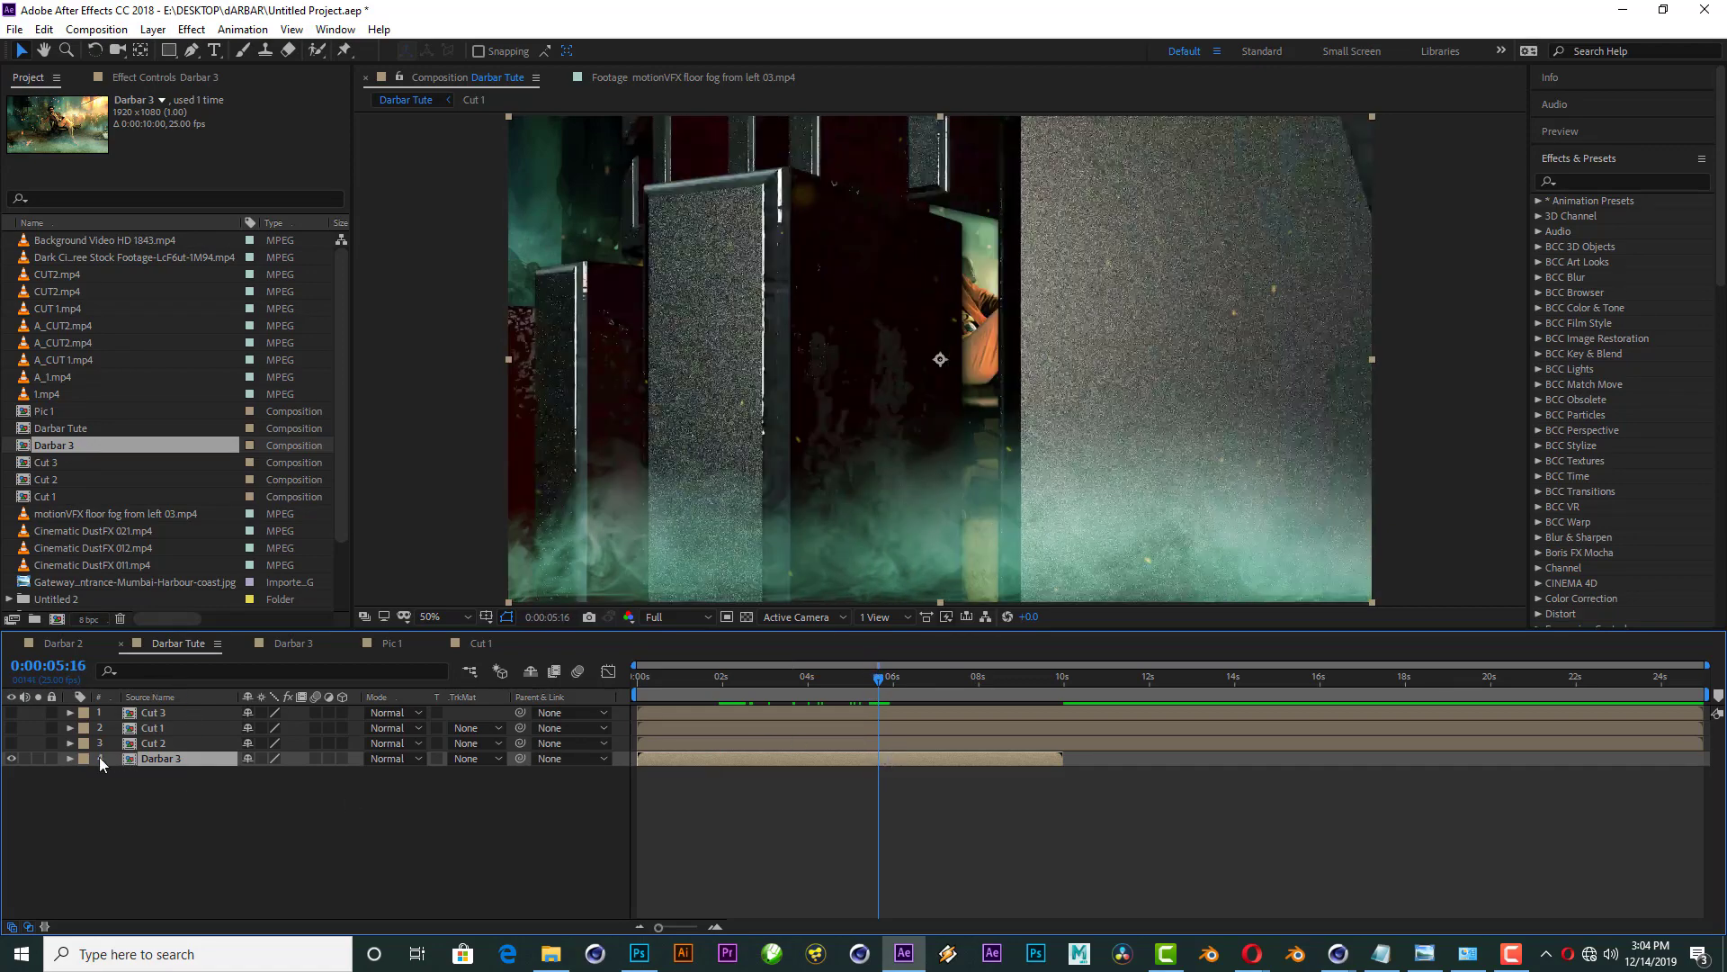
Step: Make Cut 2 visible and slide its layer bar to start around 5 seconds
click(11, 743)
click(653, 742)
mouse_move(656, 744)
mouse_down()
mouse_move(903, 741)
mouse_move(830, 743)
mouse_up()
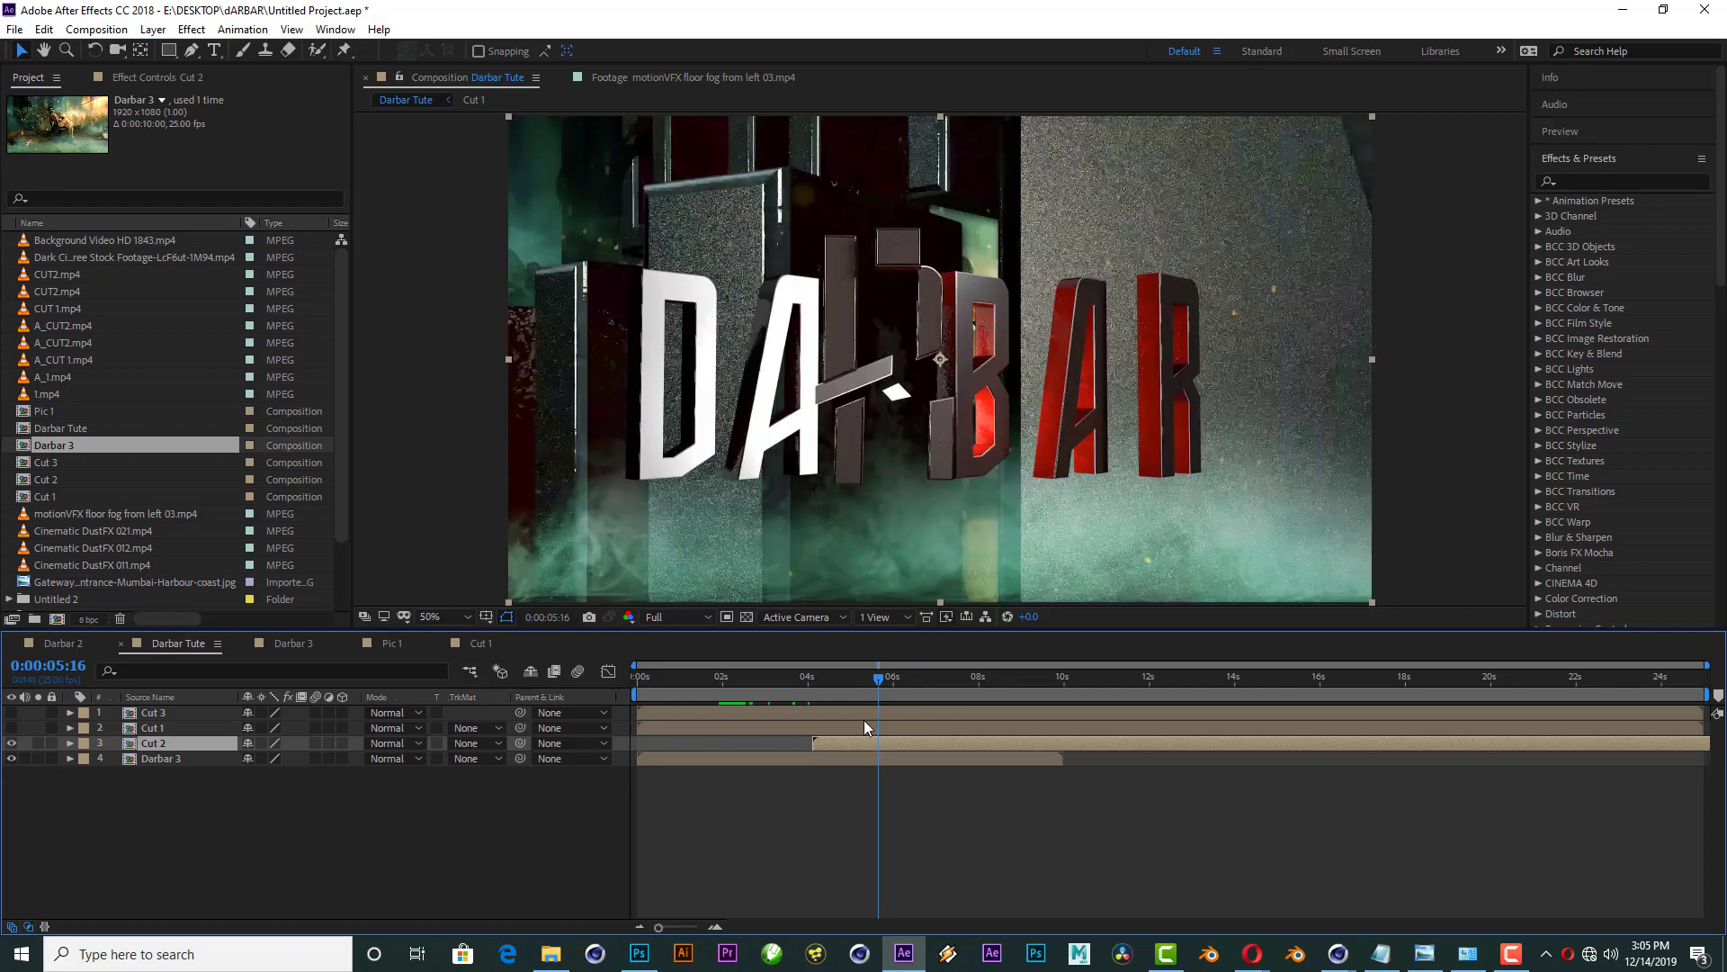
drag(888, 745, 920, 734)
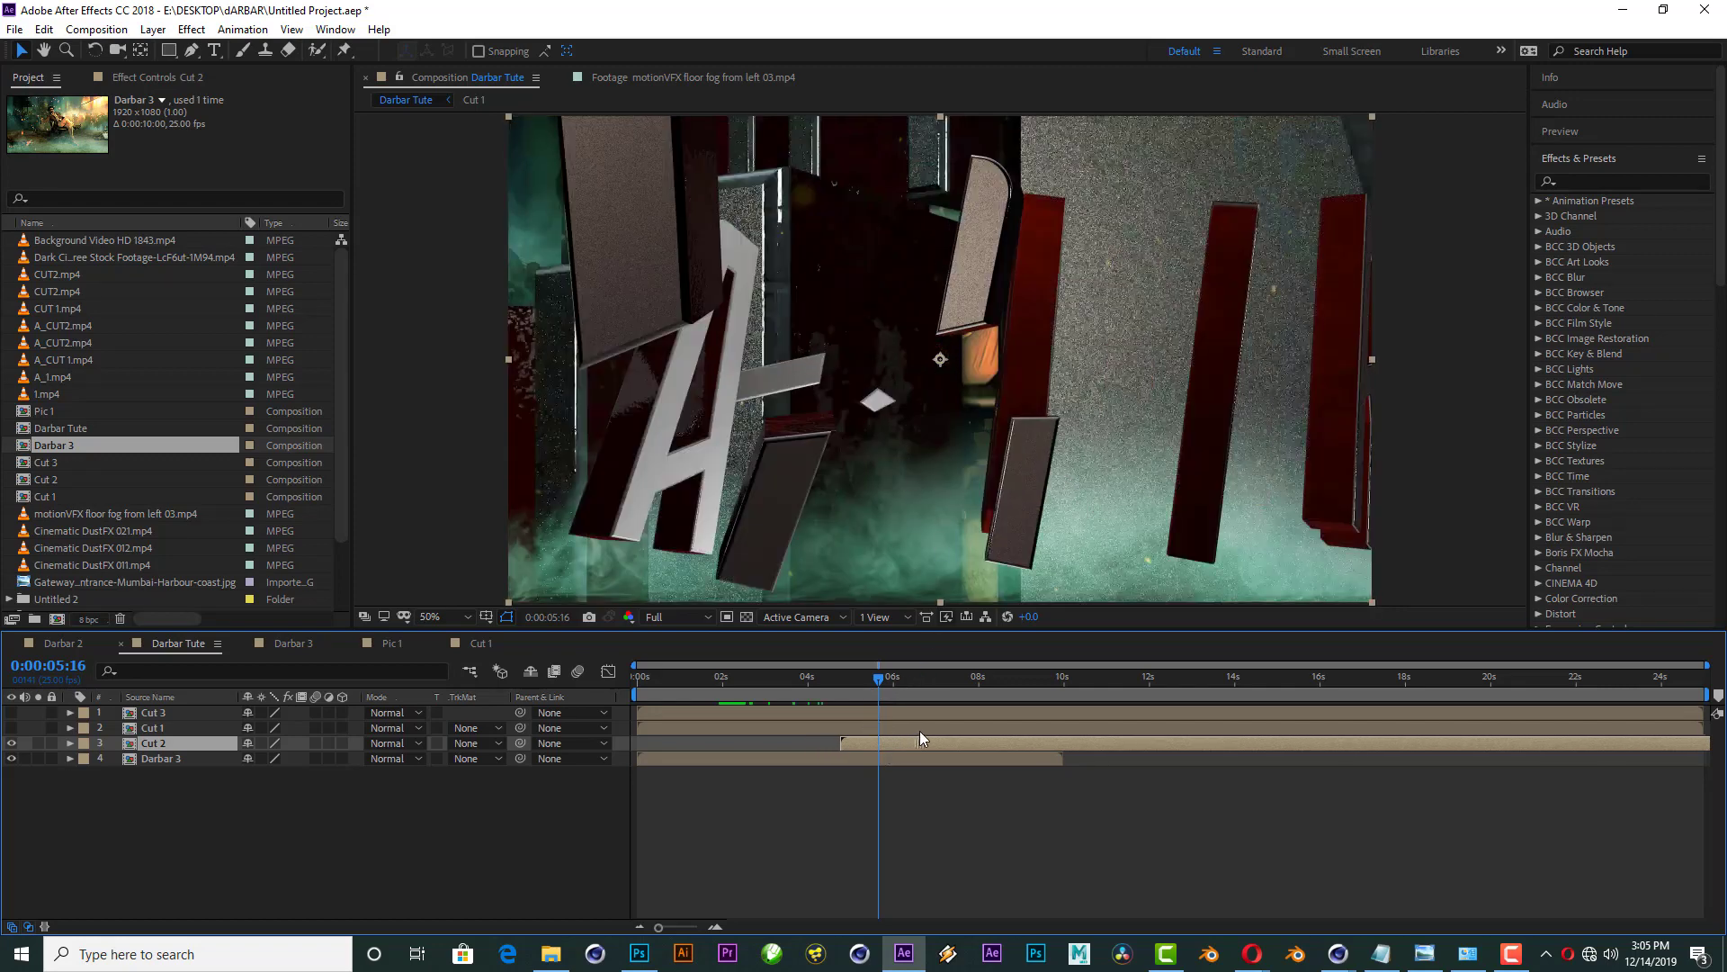
drag(919, 733, 930, 727)
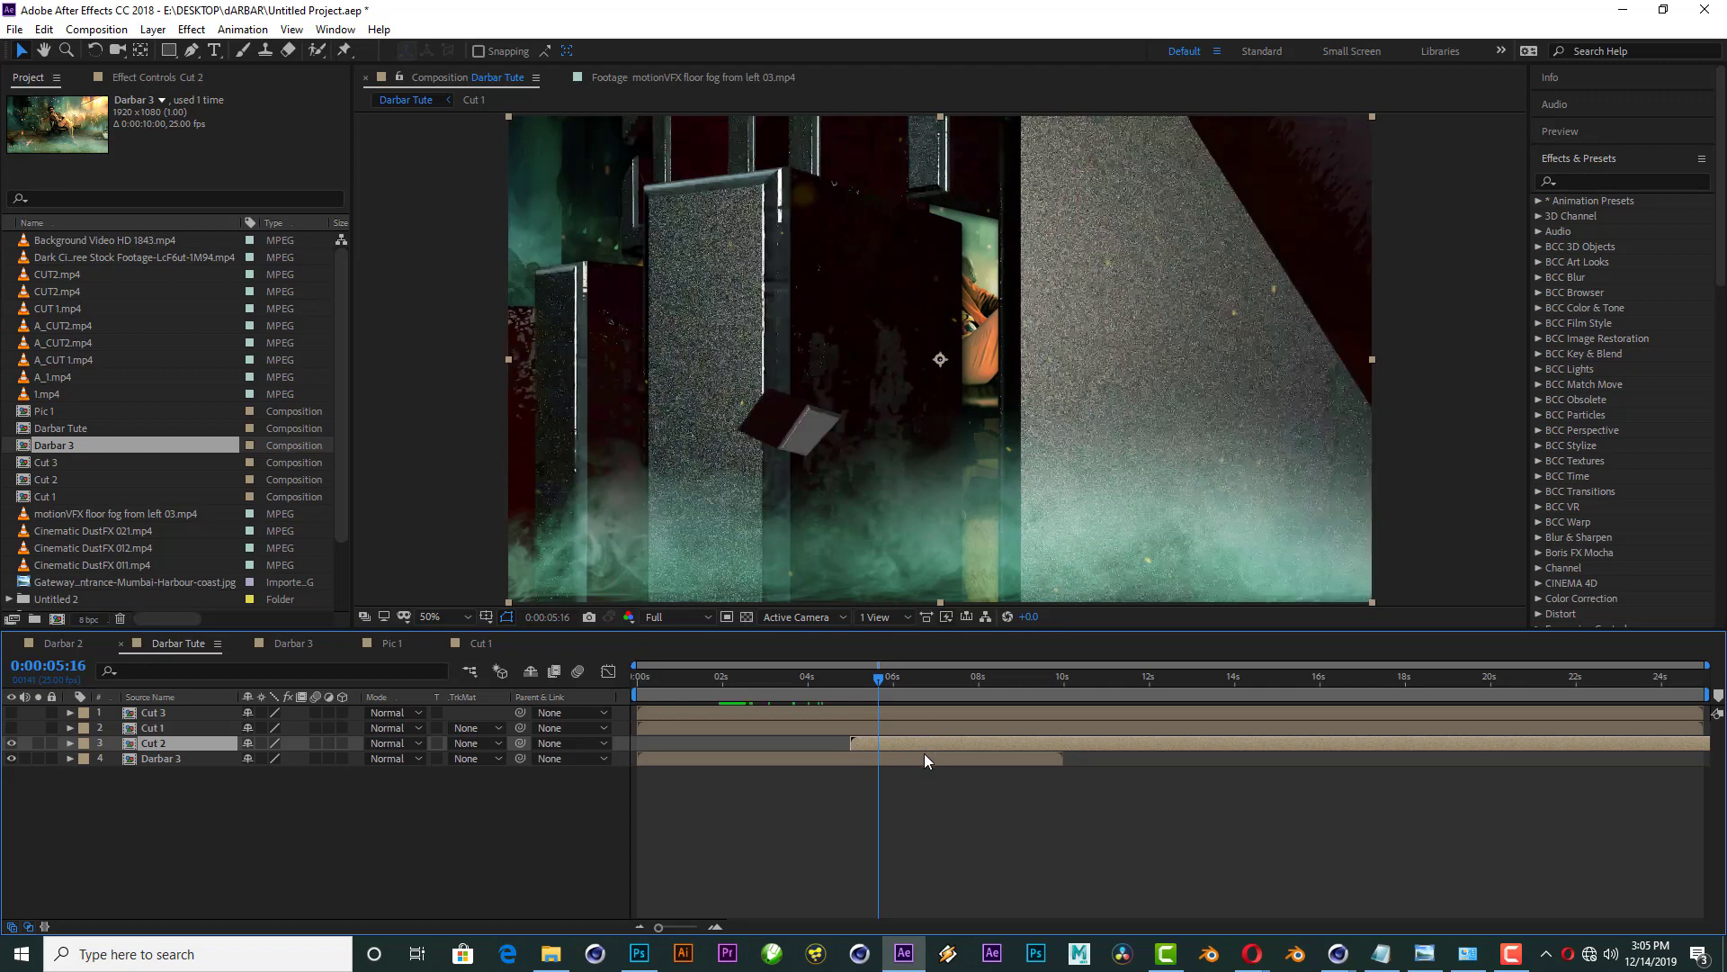
Step: Trim Darbar 3's out-point to end near 0:00:05:16, just after Cut 2 begins
click(1024, 761)
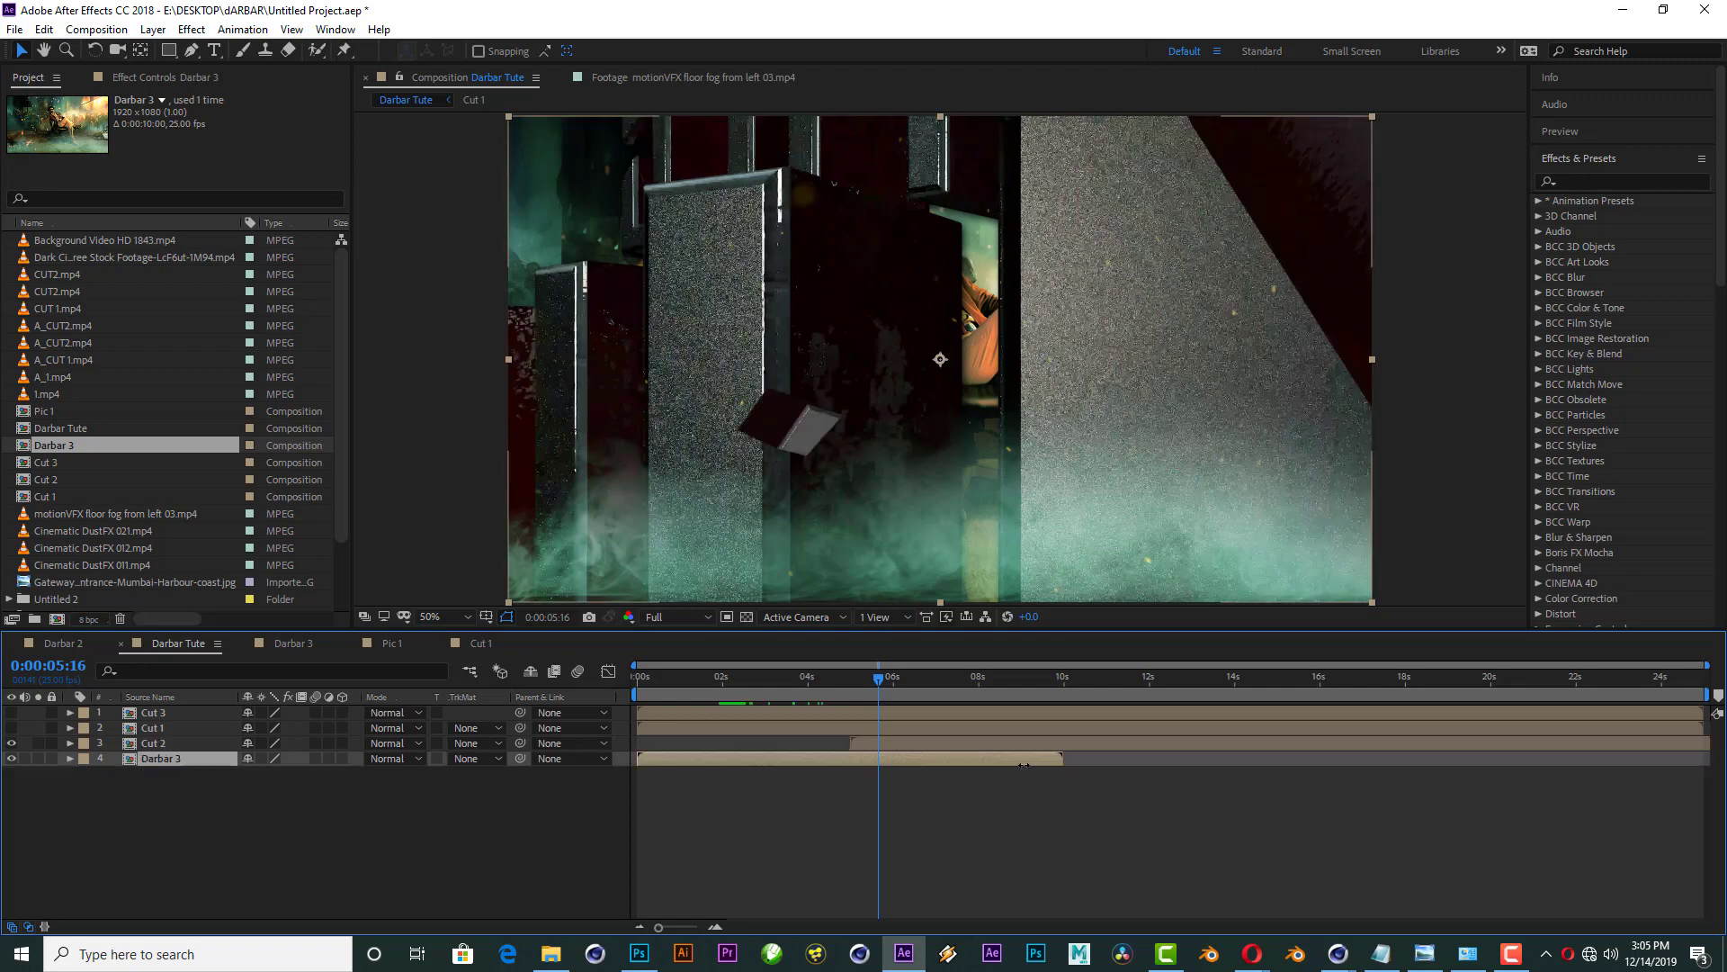
drag(1024, 766, 967, 769)
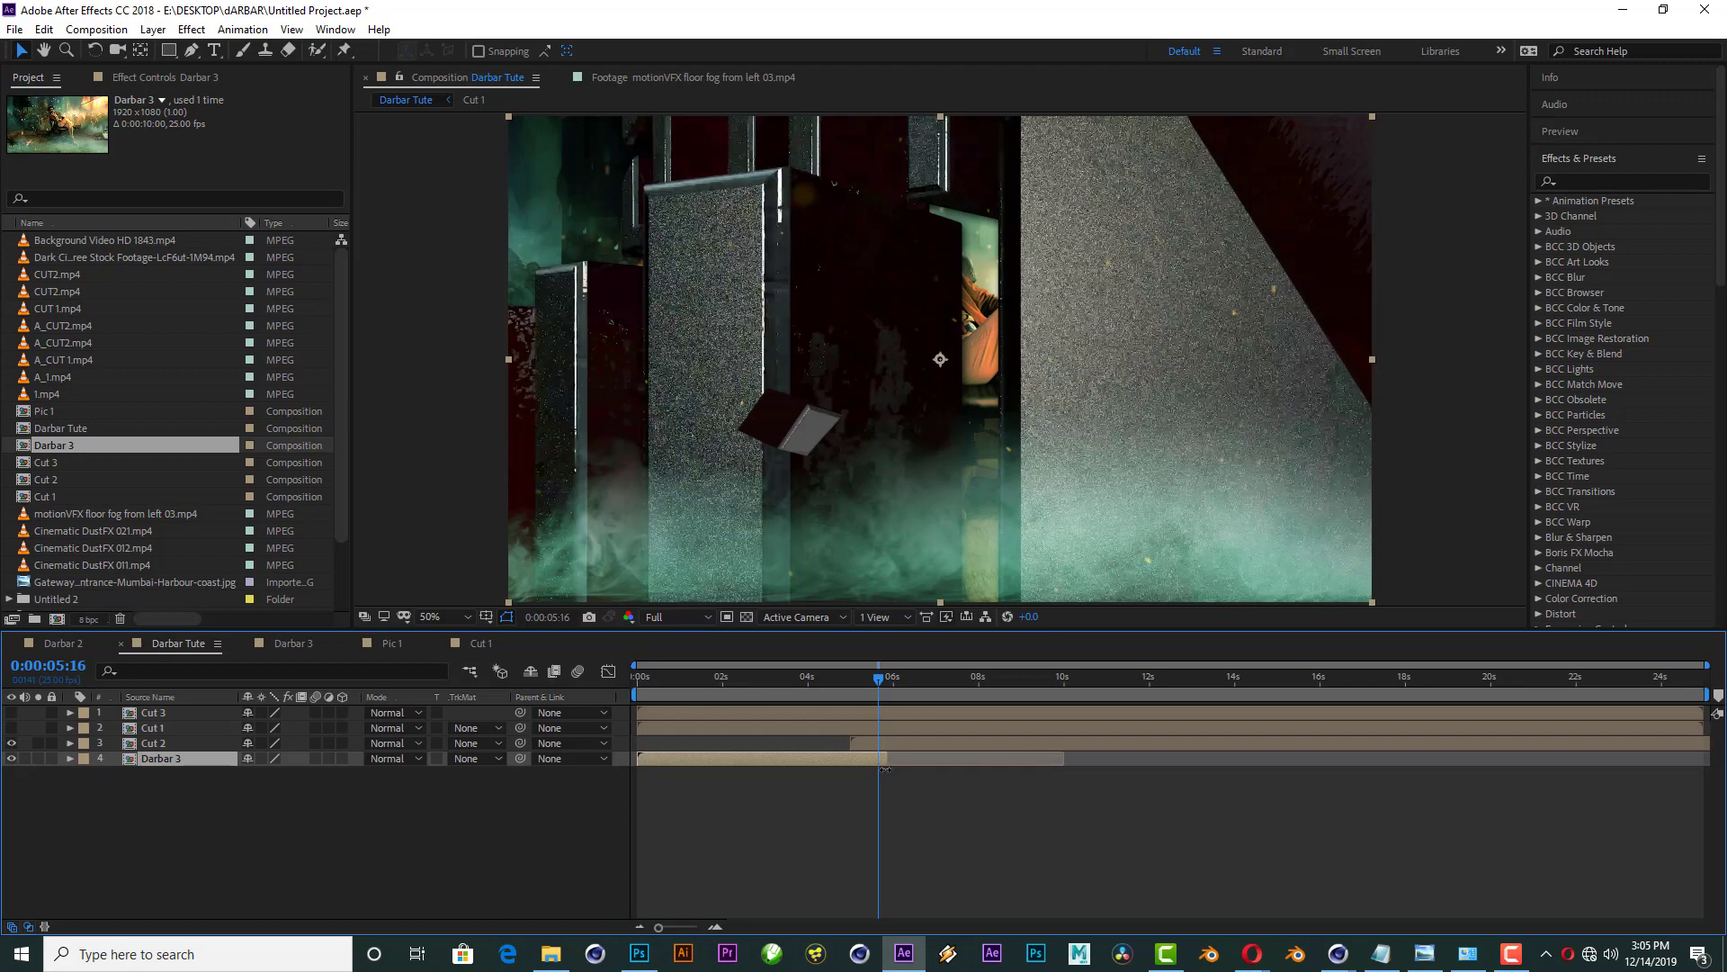
drag(901, 753, 918, 754)
drag(882, 681, 855, 688)
key(space)
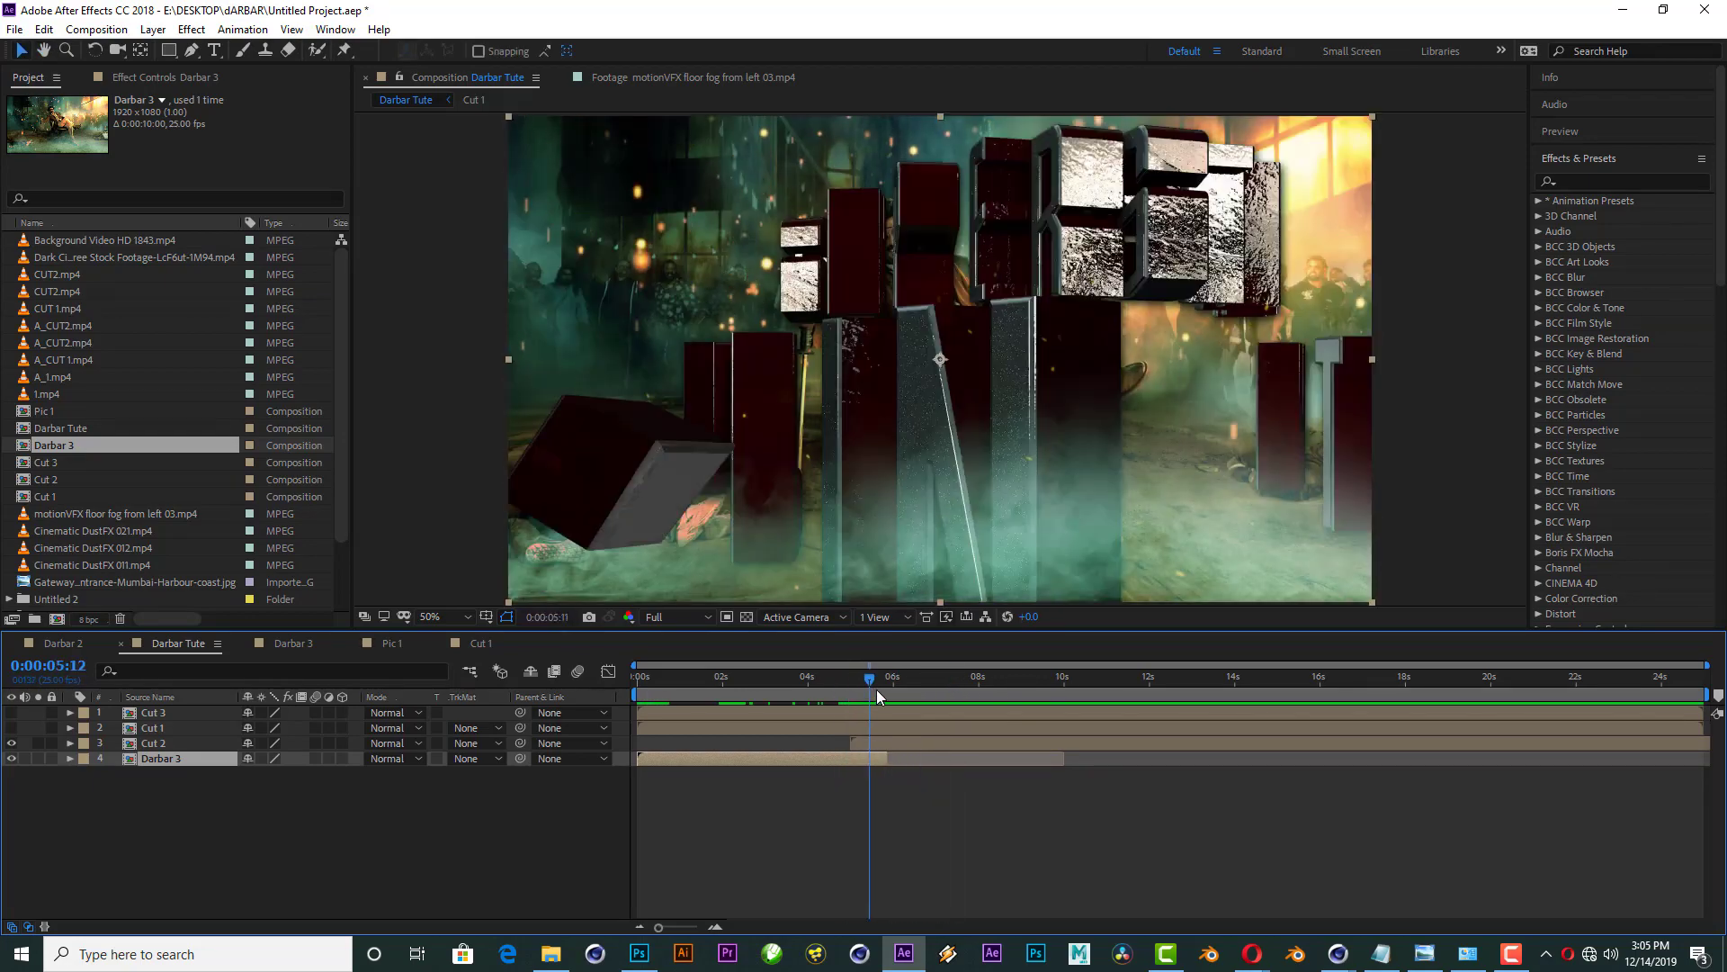
key(space)
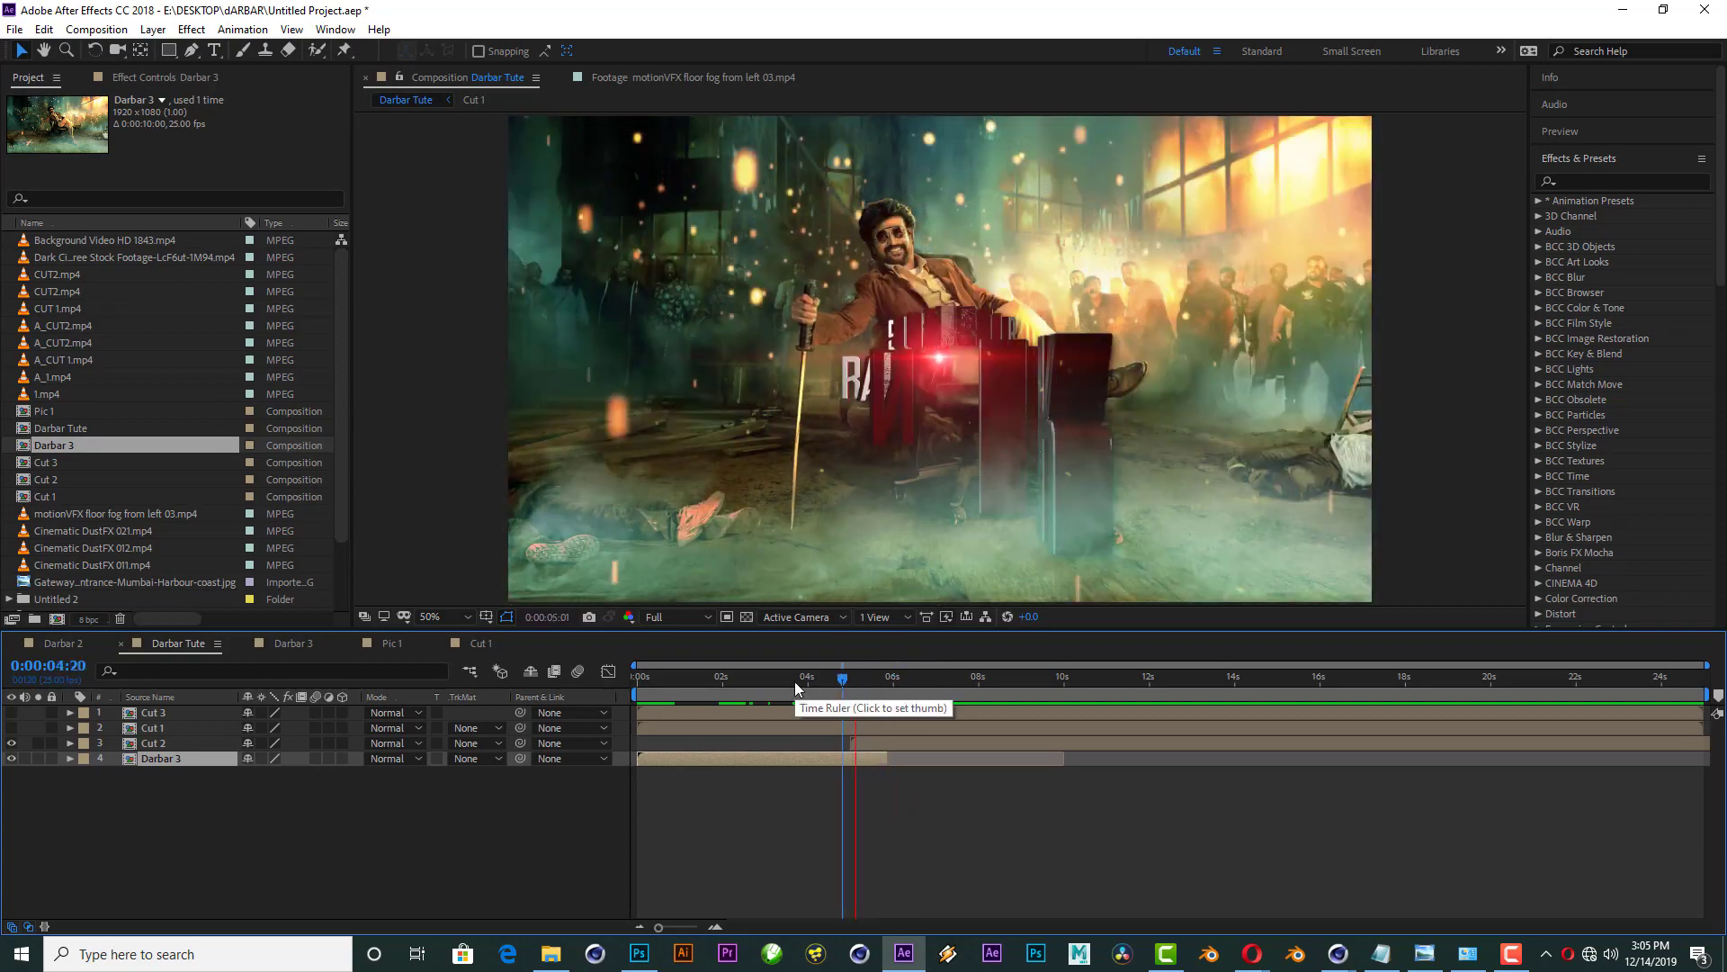
mouse_move(872, 684)
mouse_down()
mouse_move(894, 681)
mouse_move(872, 689)
mouse_up()
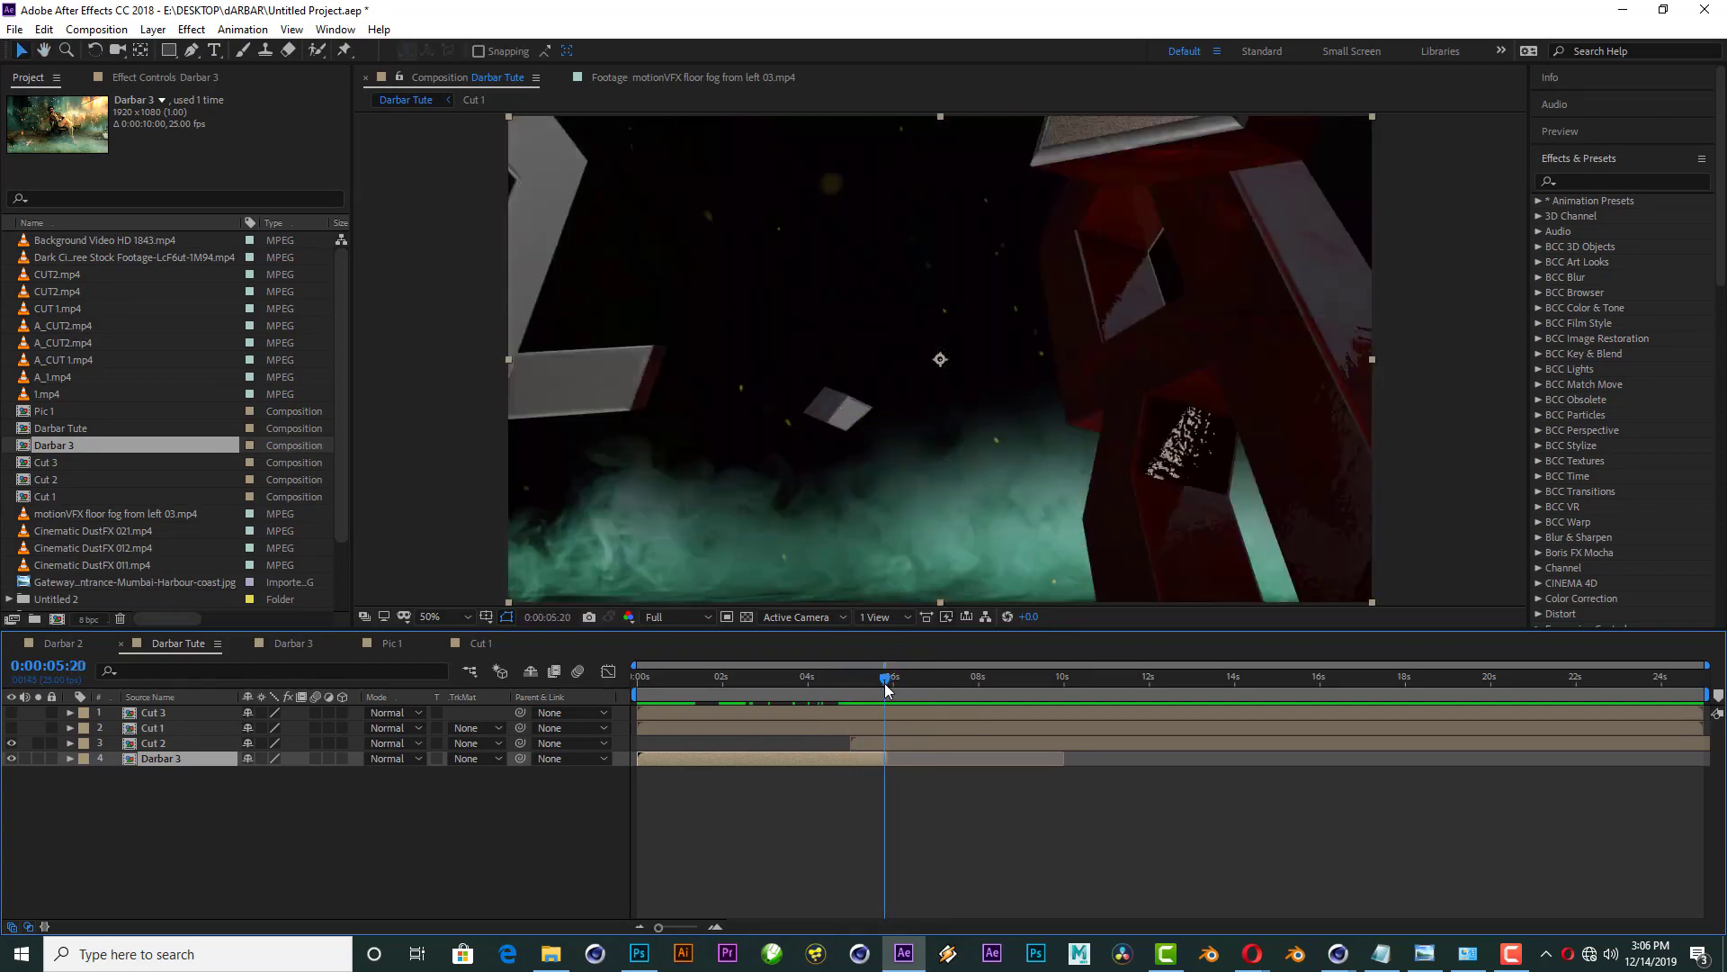
key(=)
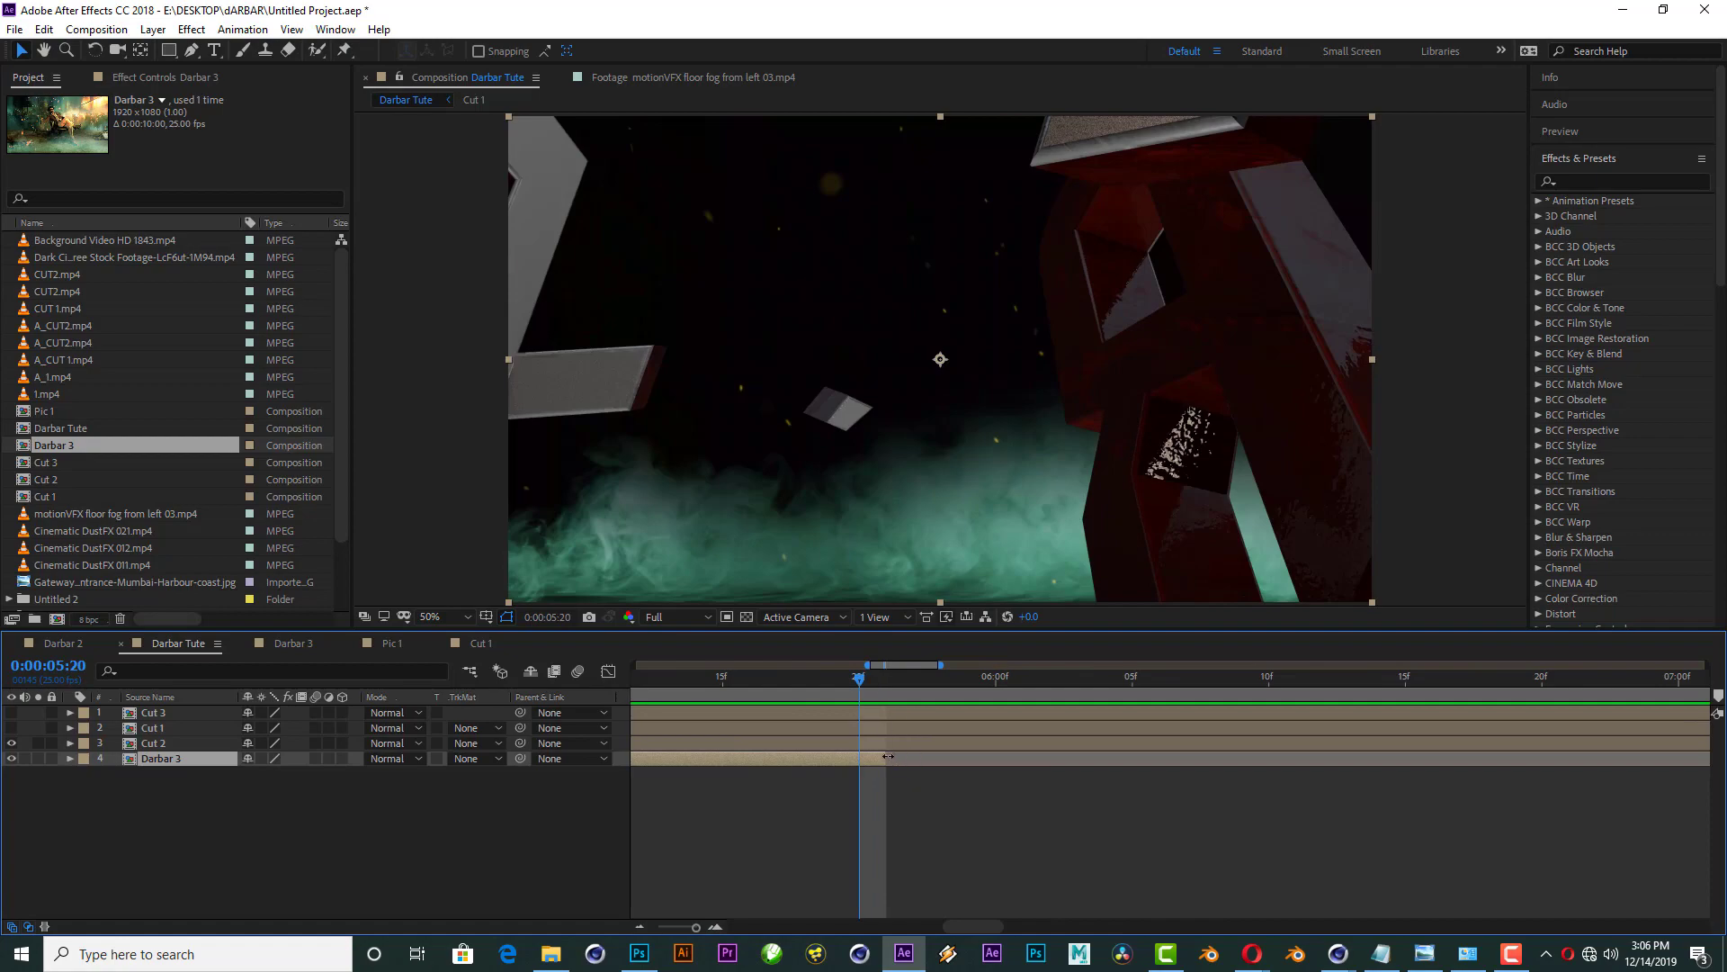
drag(695, 927, 658, 927)
click(854, 683)
key(space)
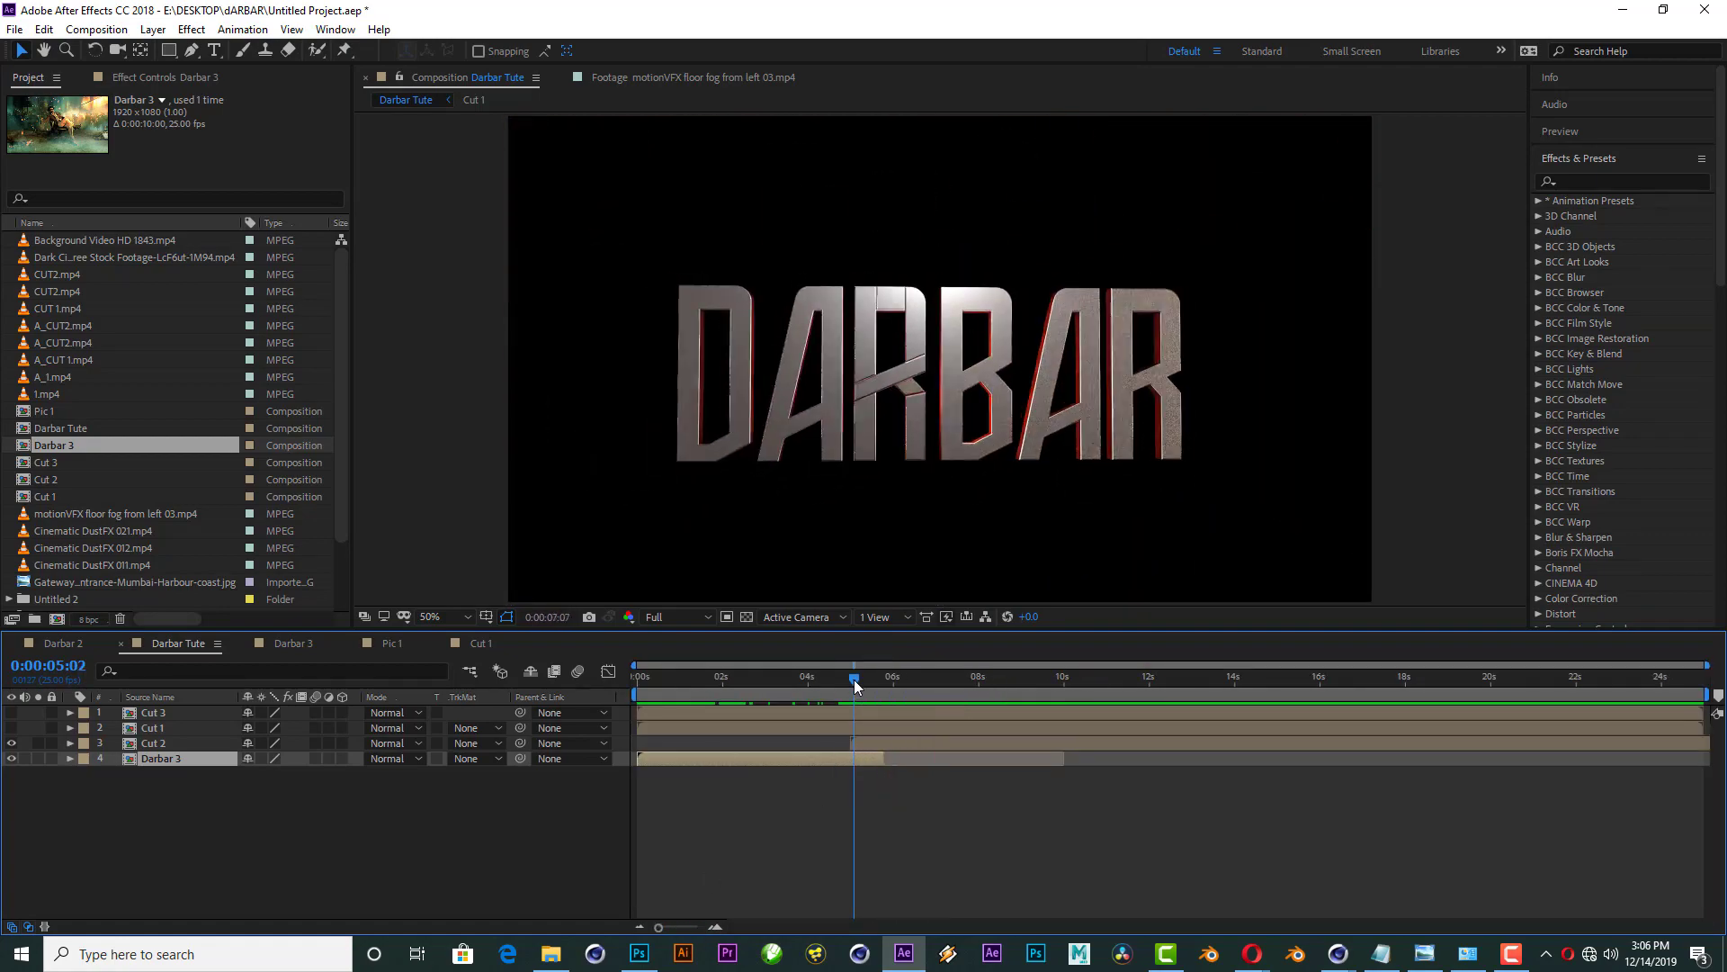
key(space)
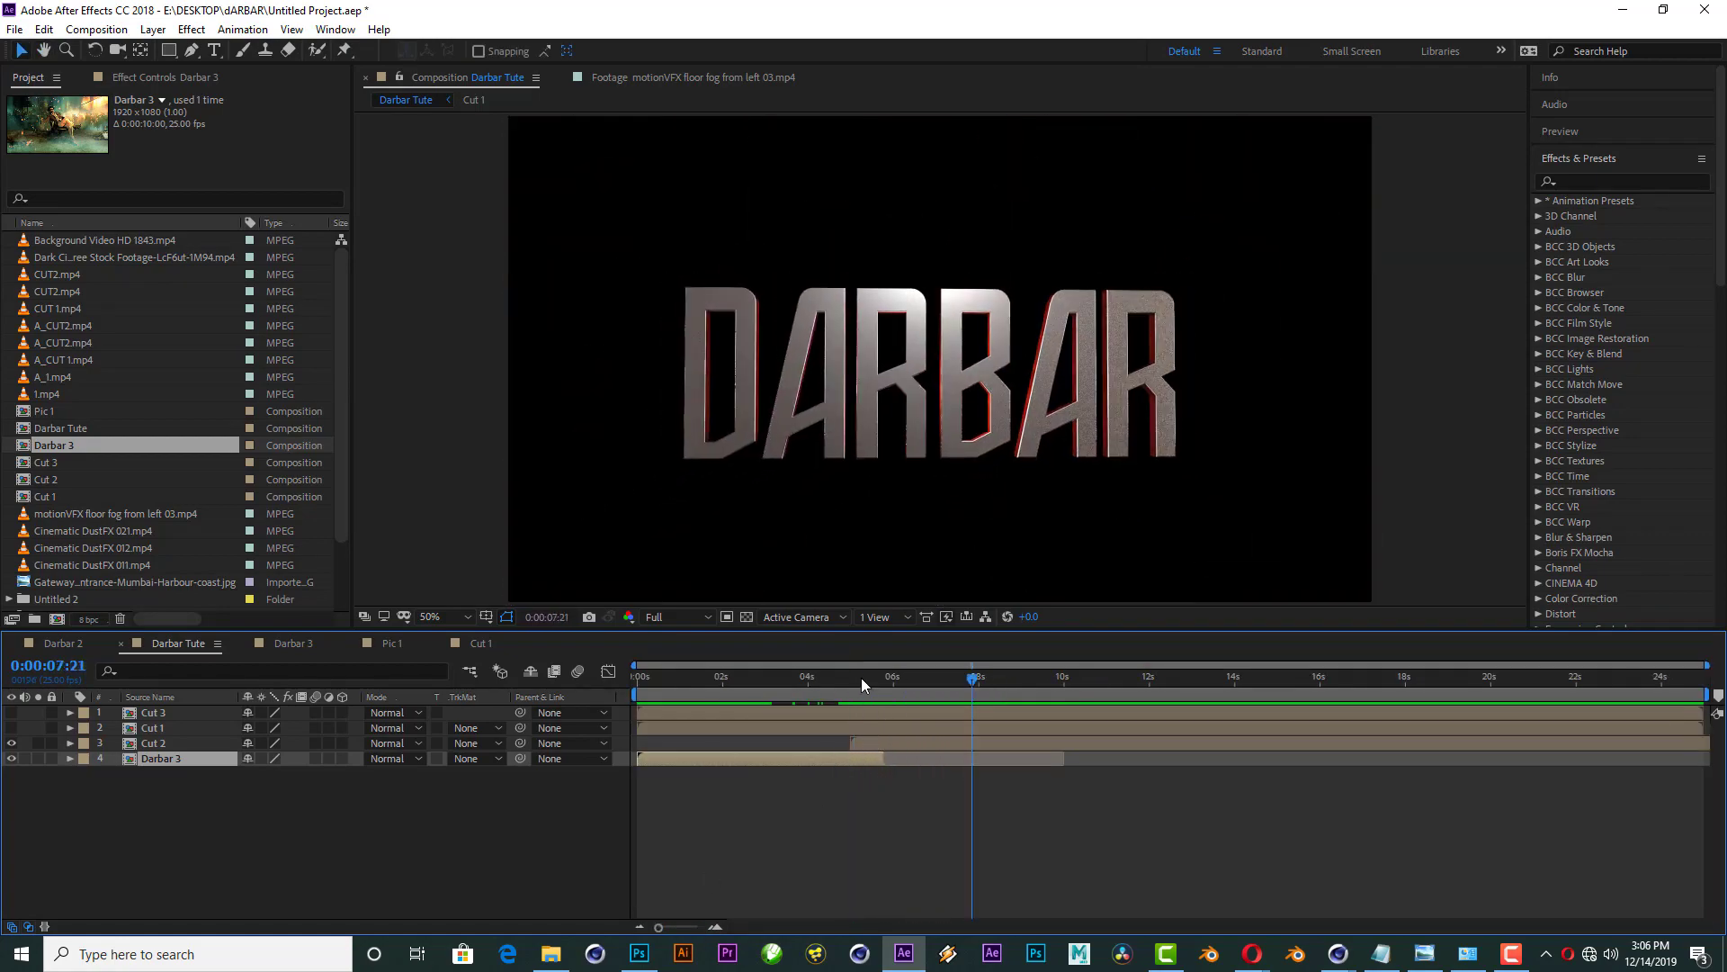
click(859, 682)
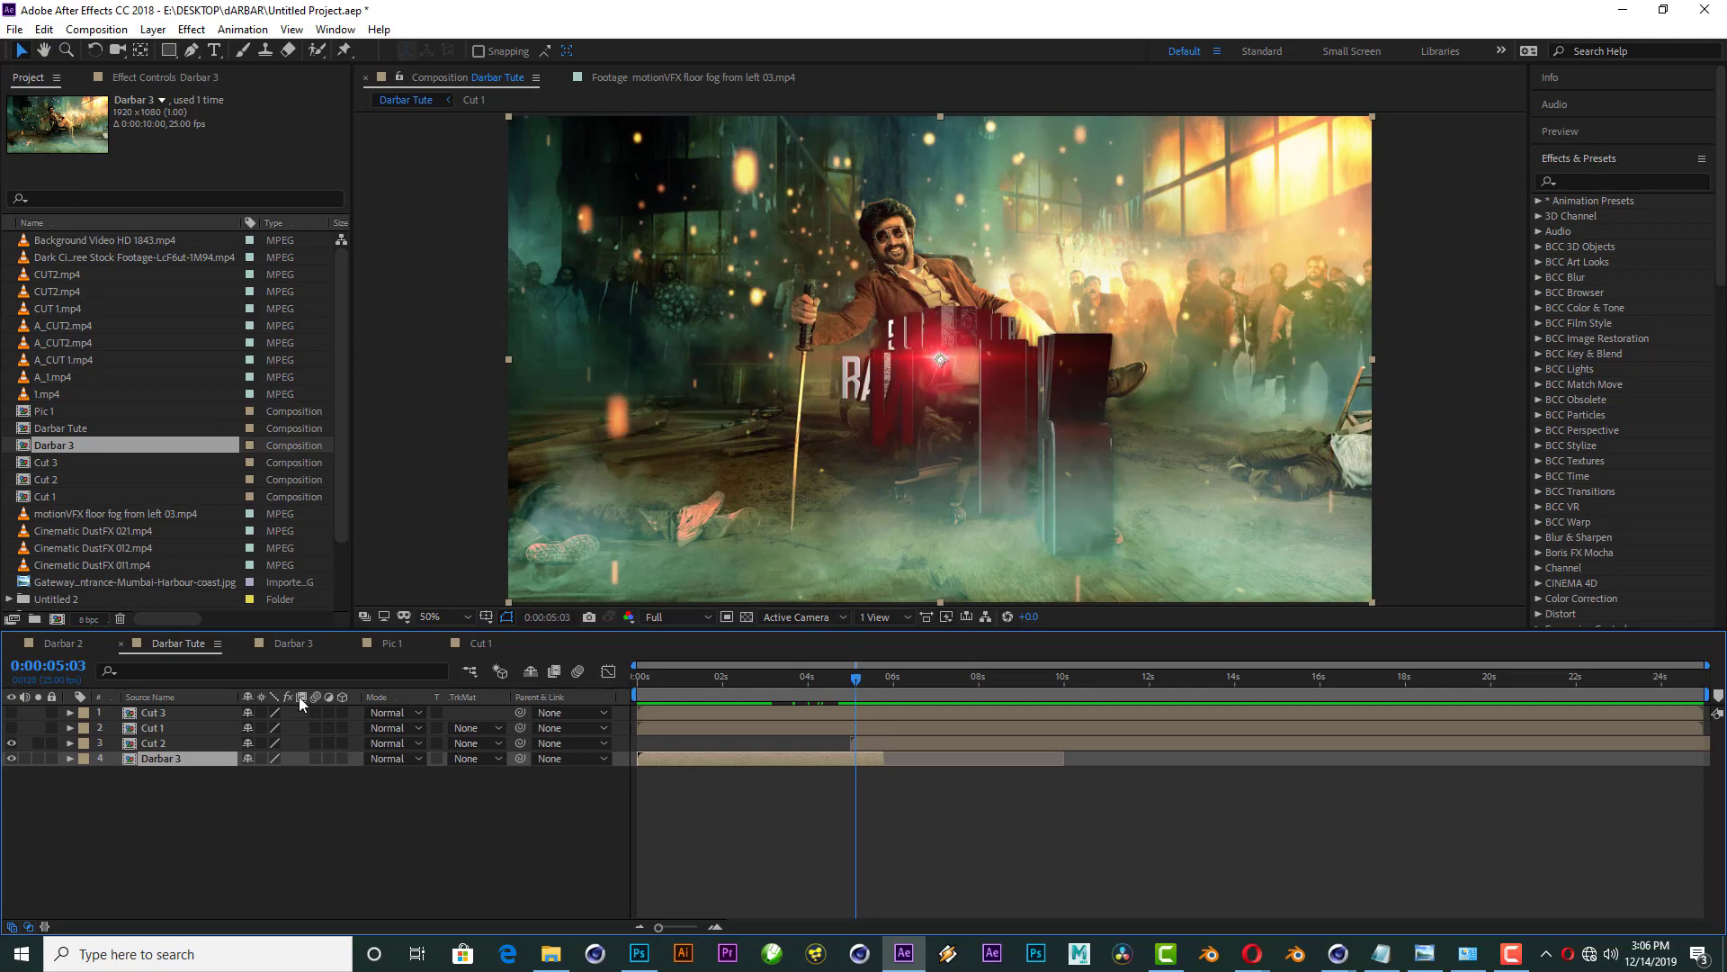
Step: Copy the Lens and Lens 2 flare layers from Darbar 3 into Darbar Tute
click(309, 649)
click(860, 757)
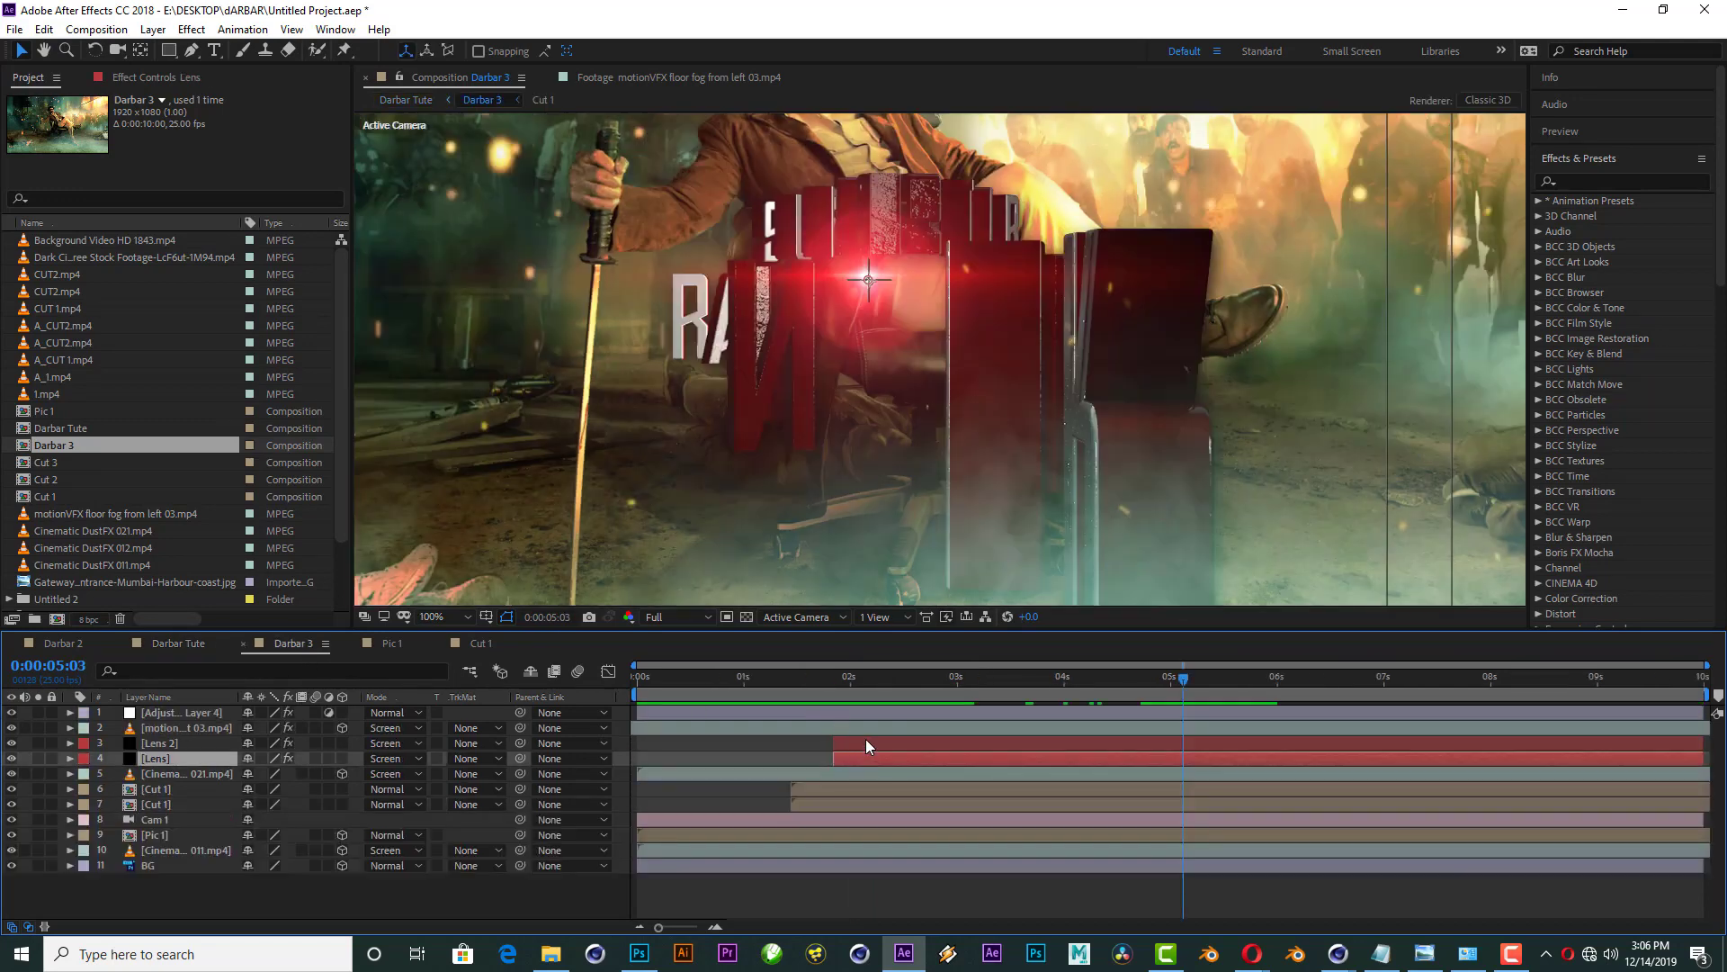
shift+click(866, 740)
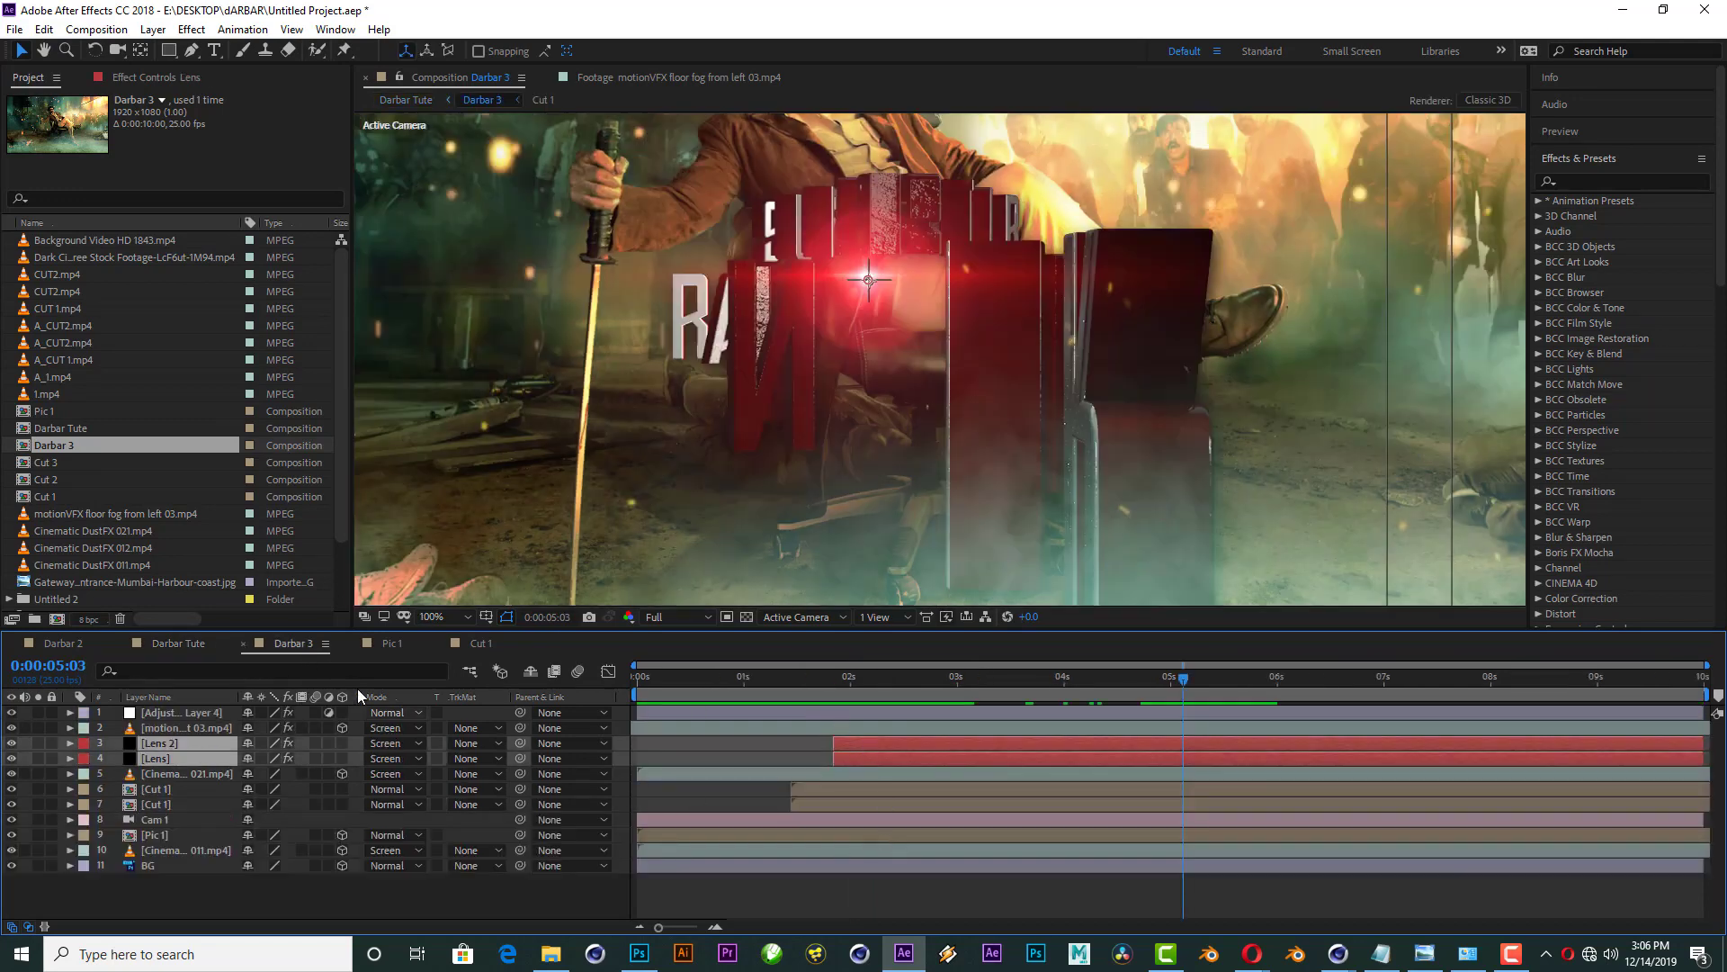
click(184, 642)
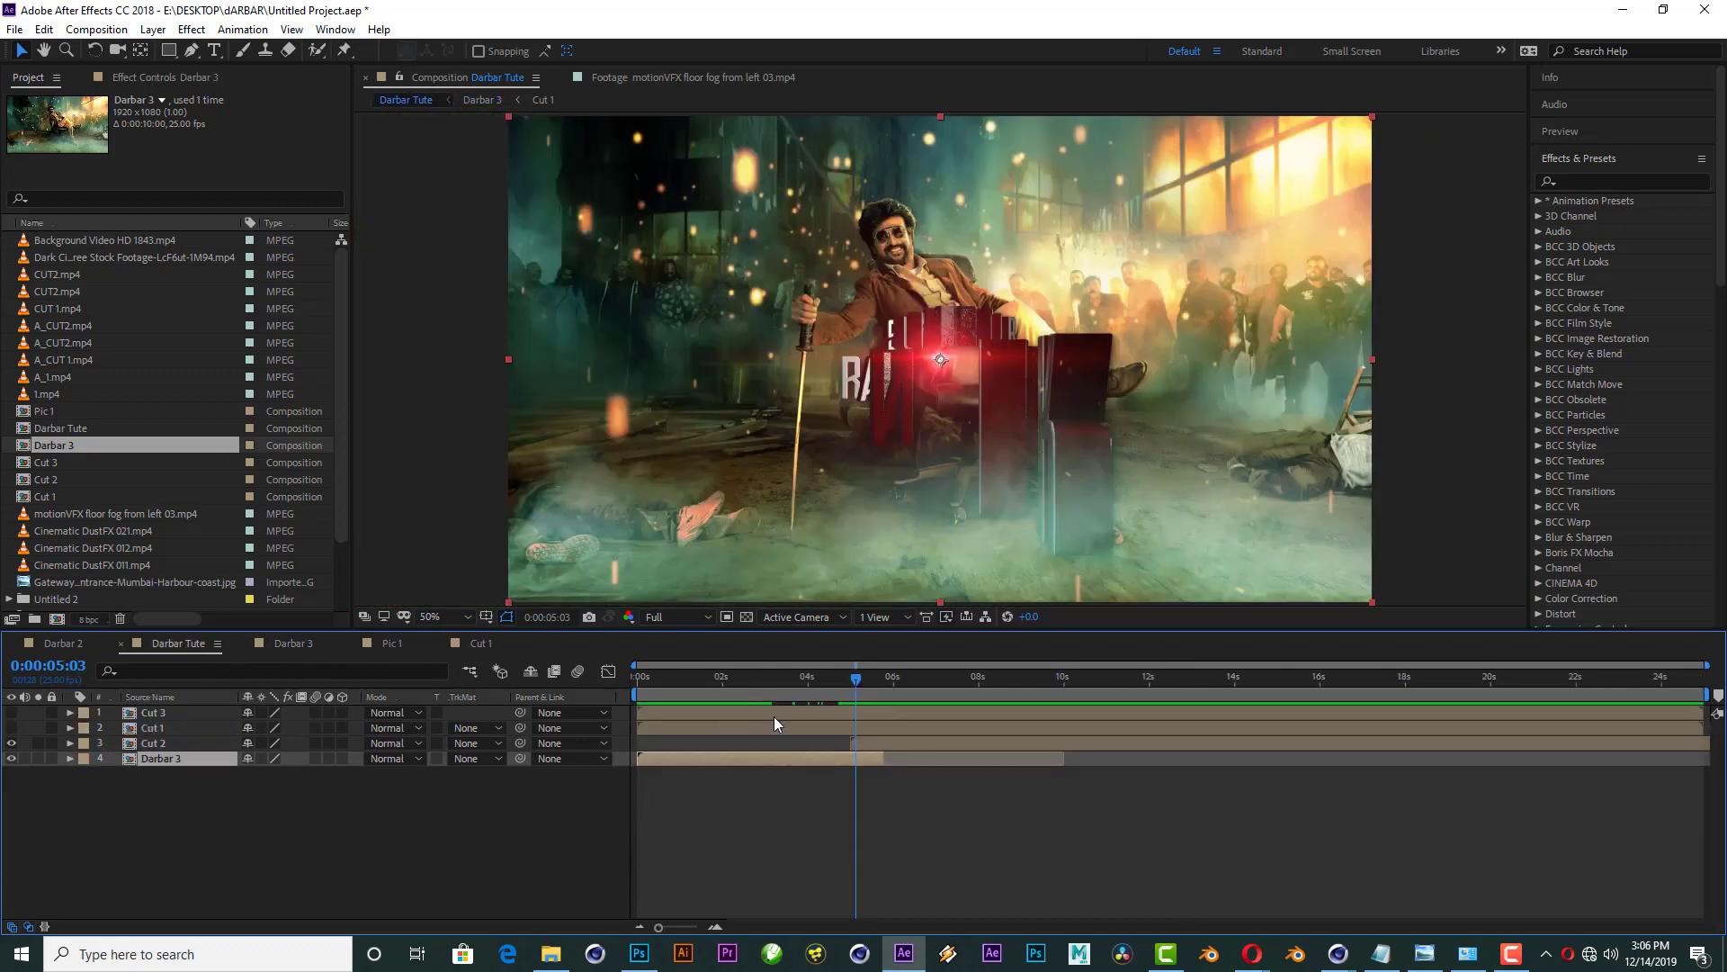
key(ctrl+v)
Step: Retime both lens layers to start later, at the current time
key(u)
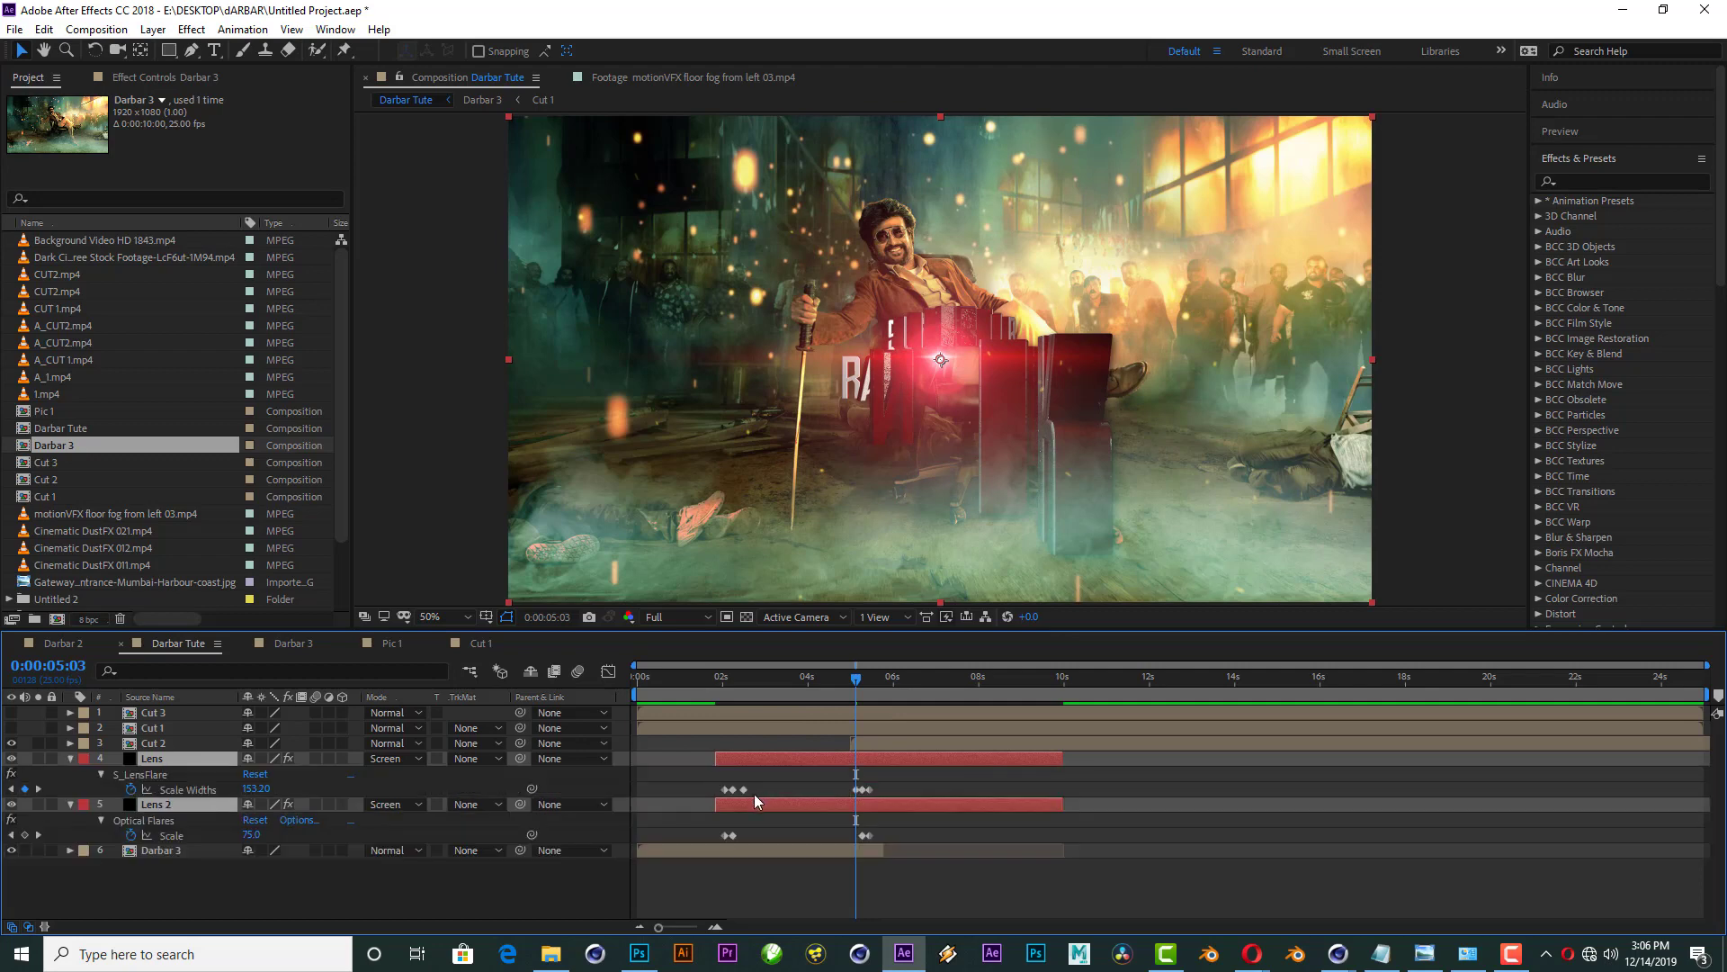
drag(823, 803, 861, 802)
key(bracketleft)
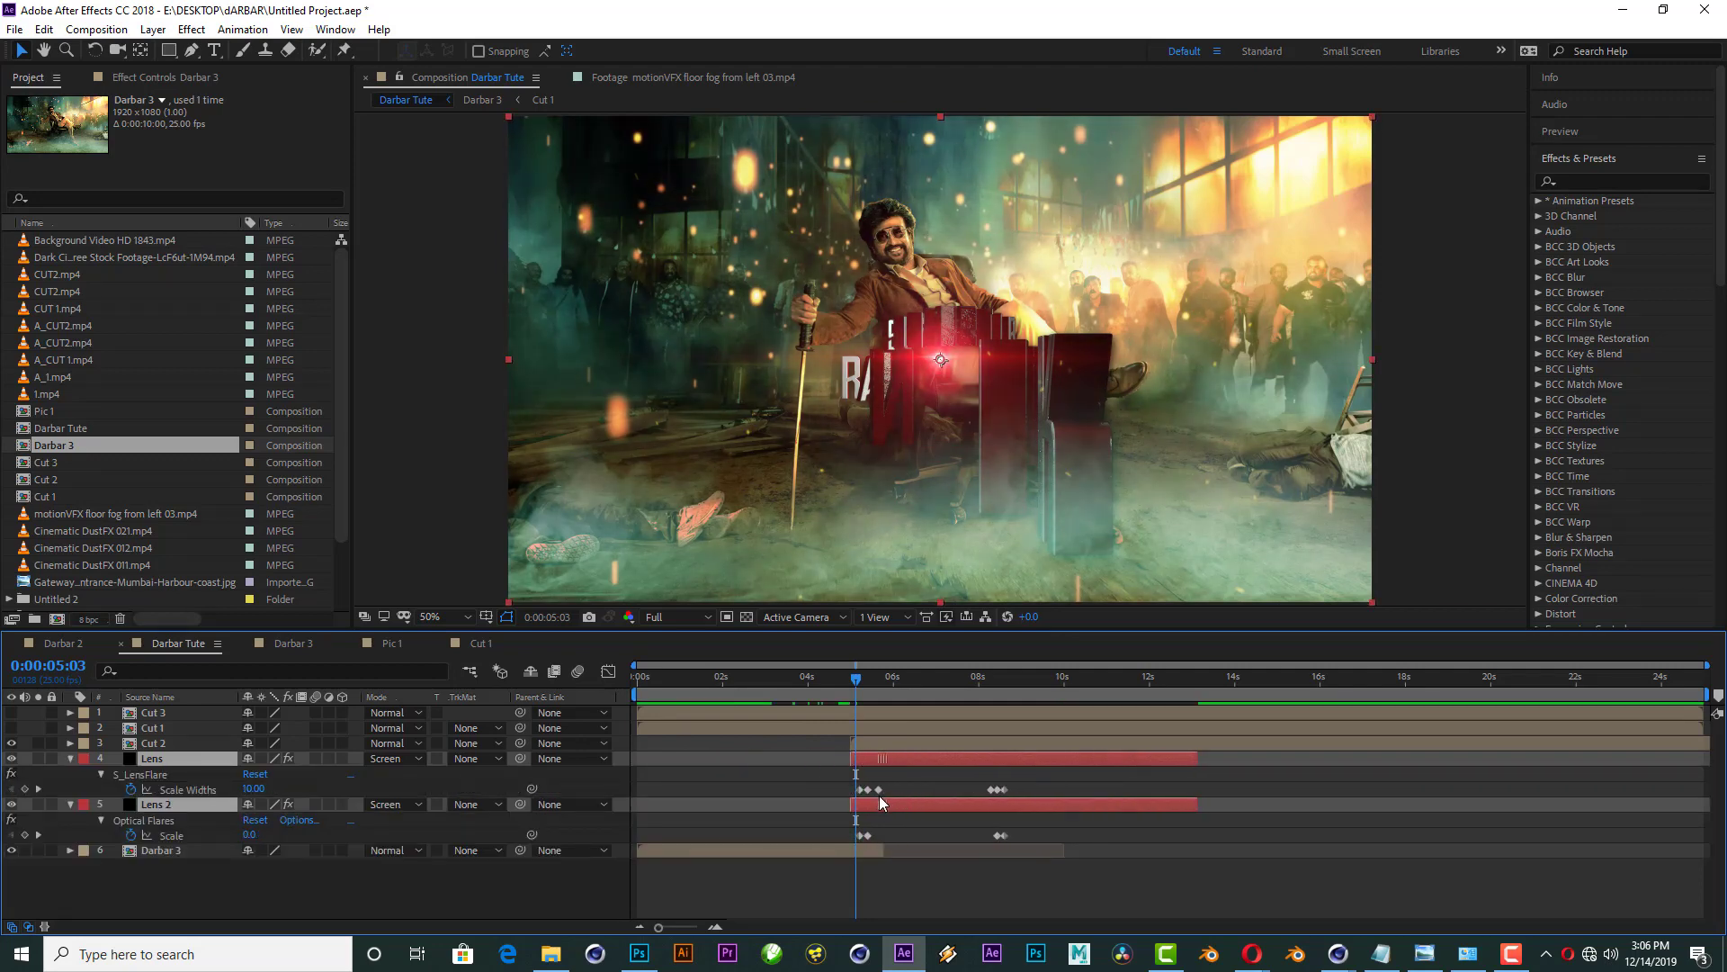
drag(883, 803, 885, 803)
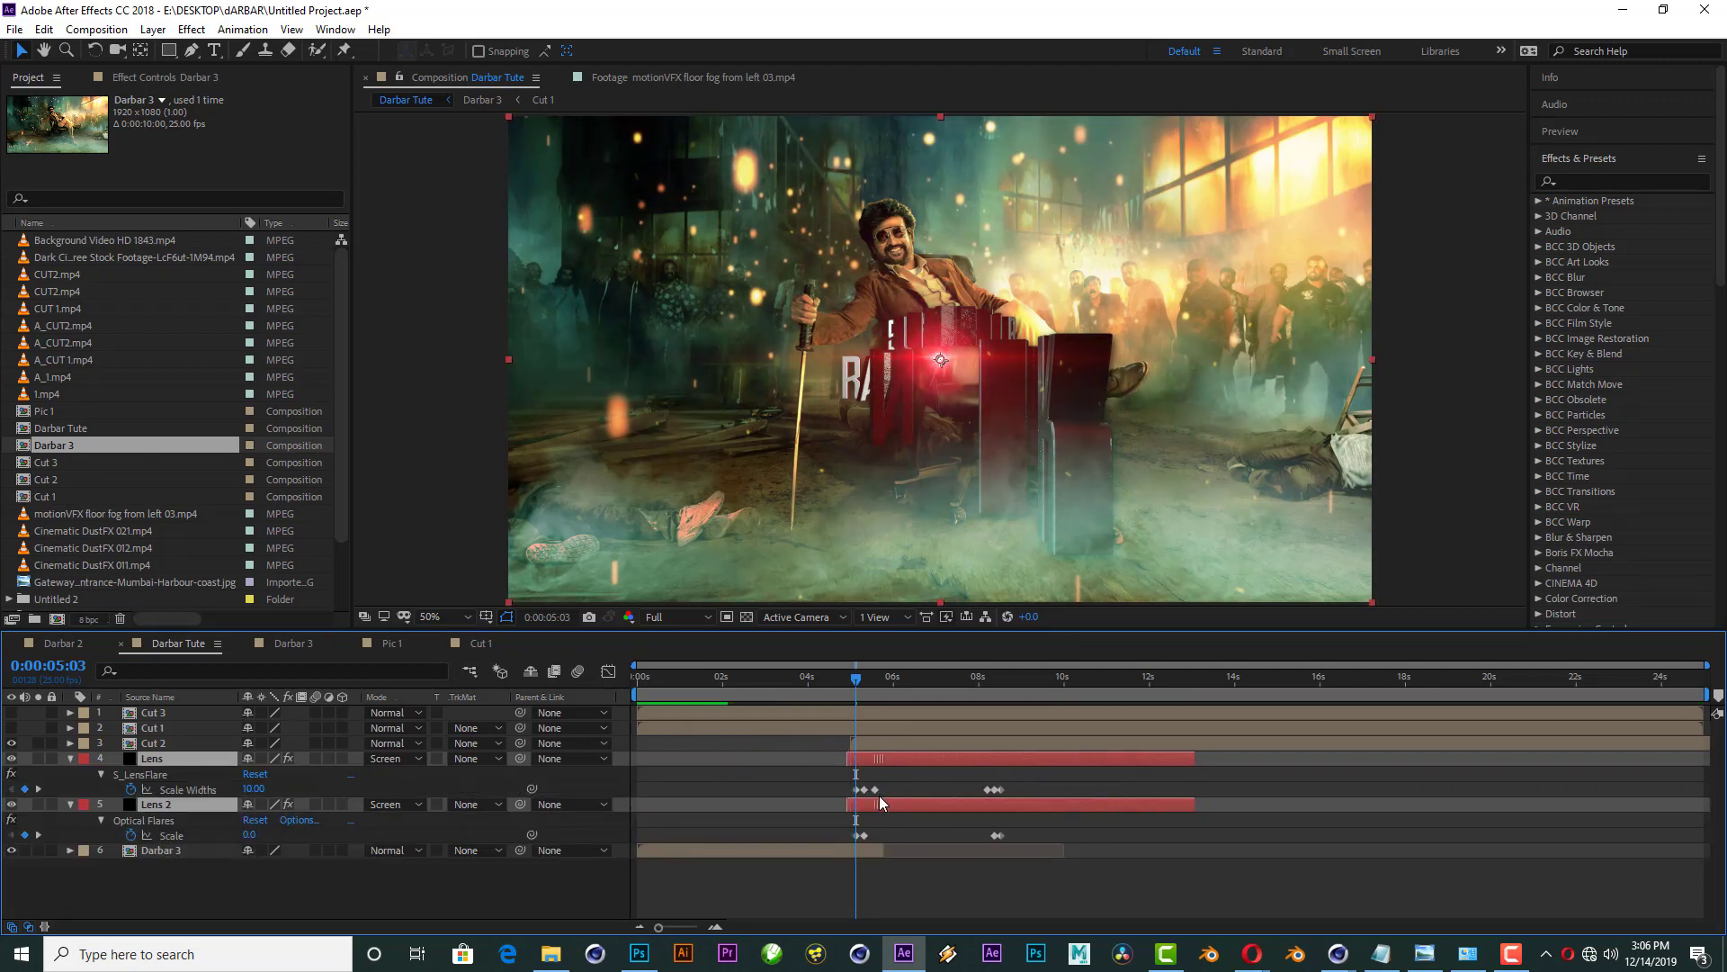
Step: Reorder the stack: Lens below Lens 2, and both lens layers above Cut 2
click(195, 889)
click(152, 760)
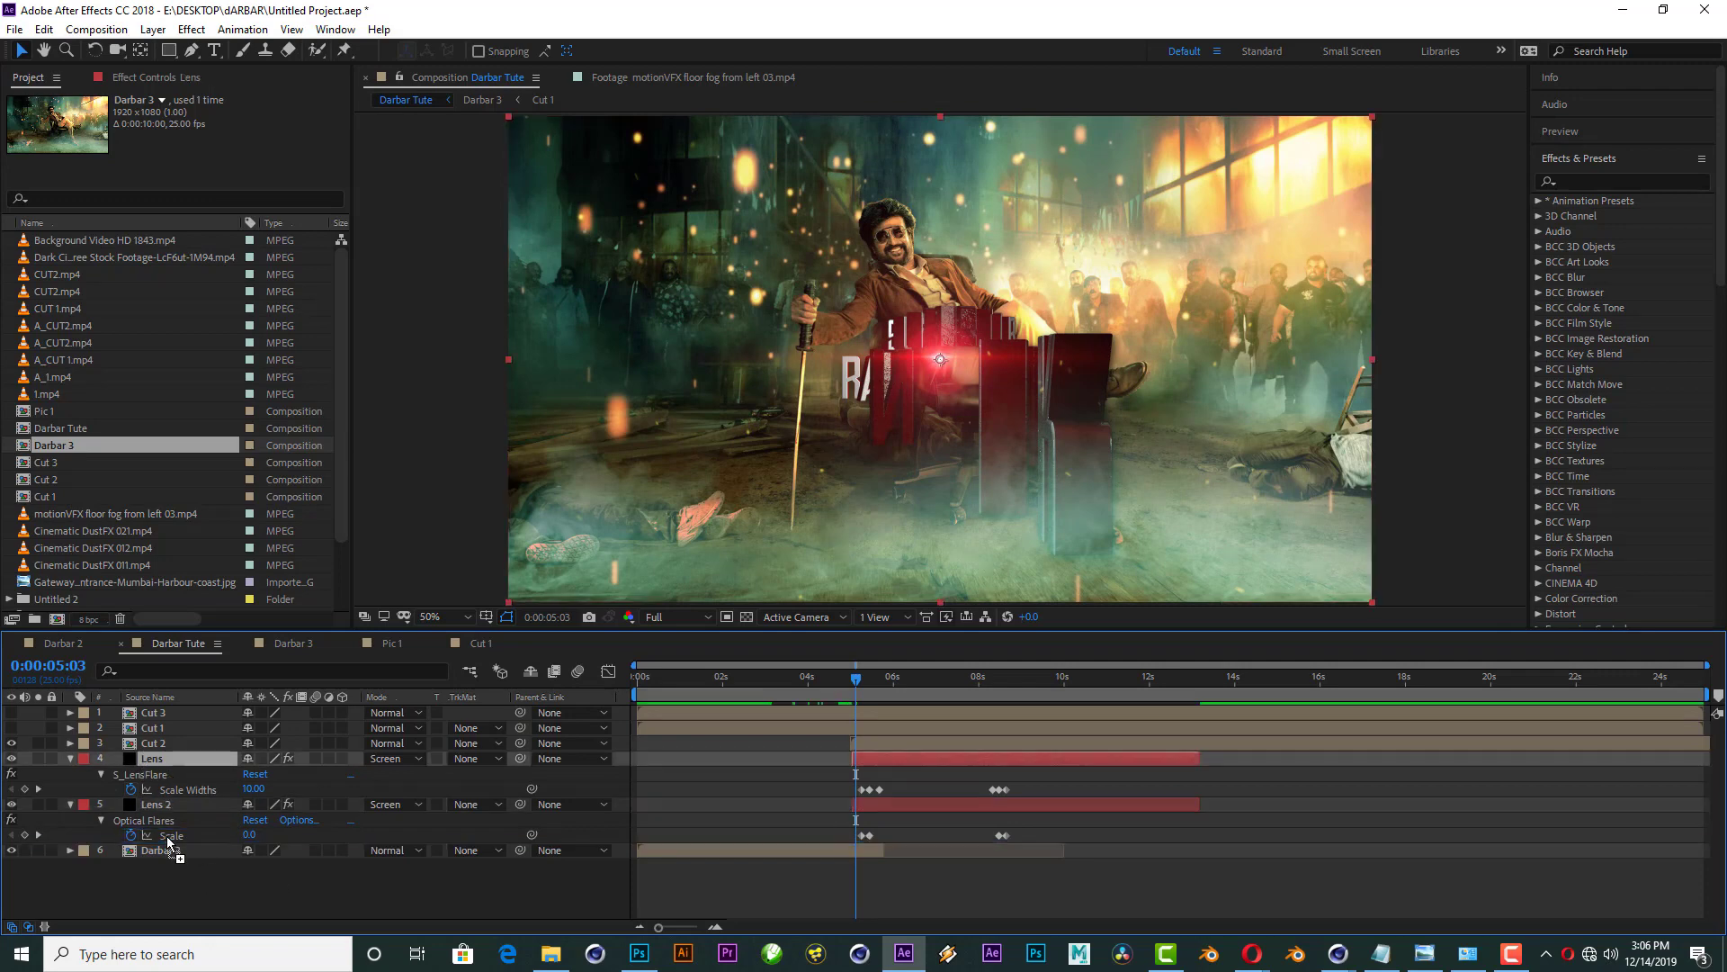
drag(168, 843, 169, 842)
shift+click(164, 761)
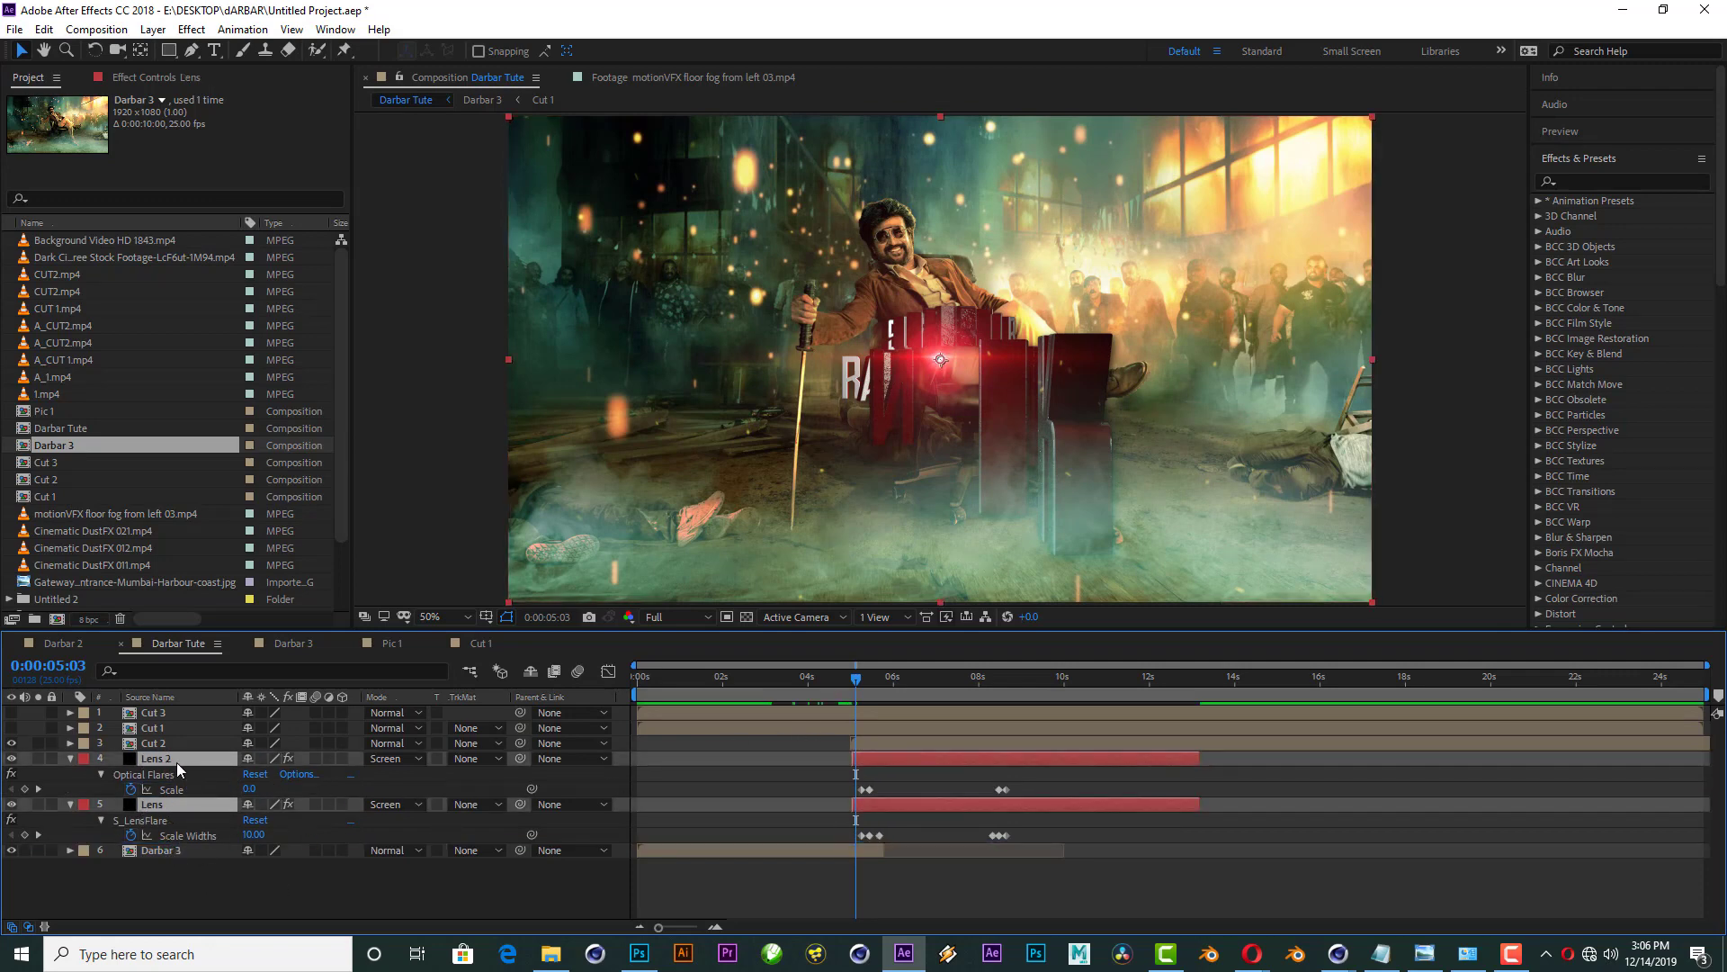
drag(171, 763, 174, 735)
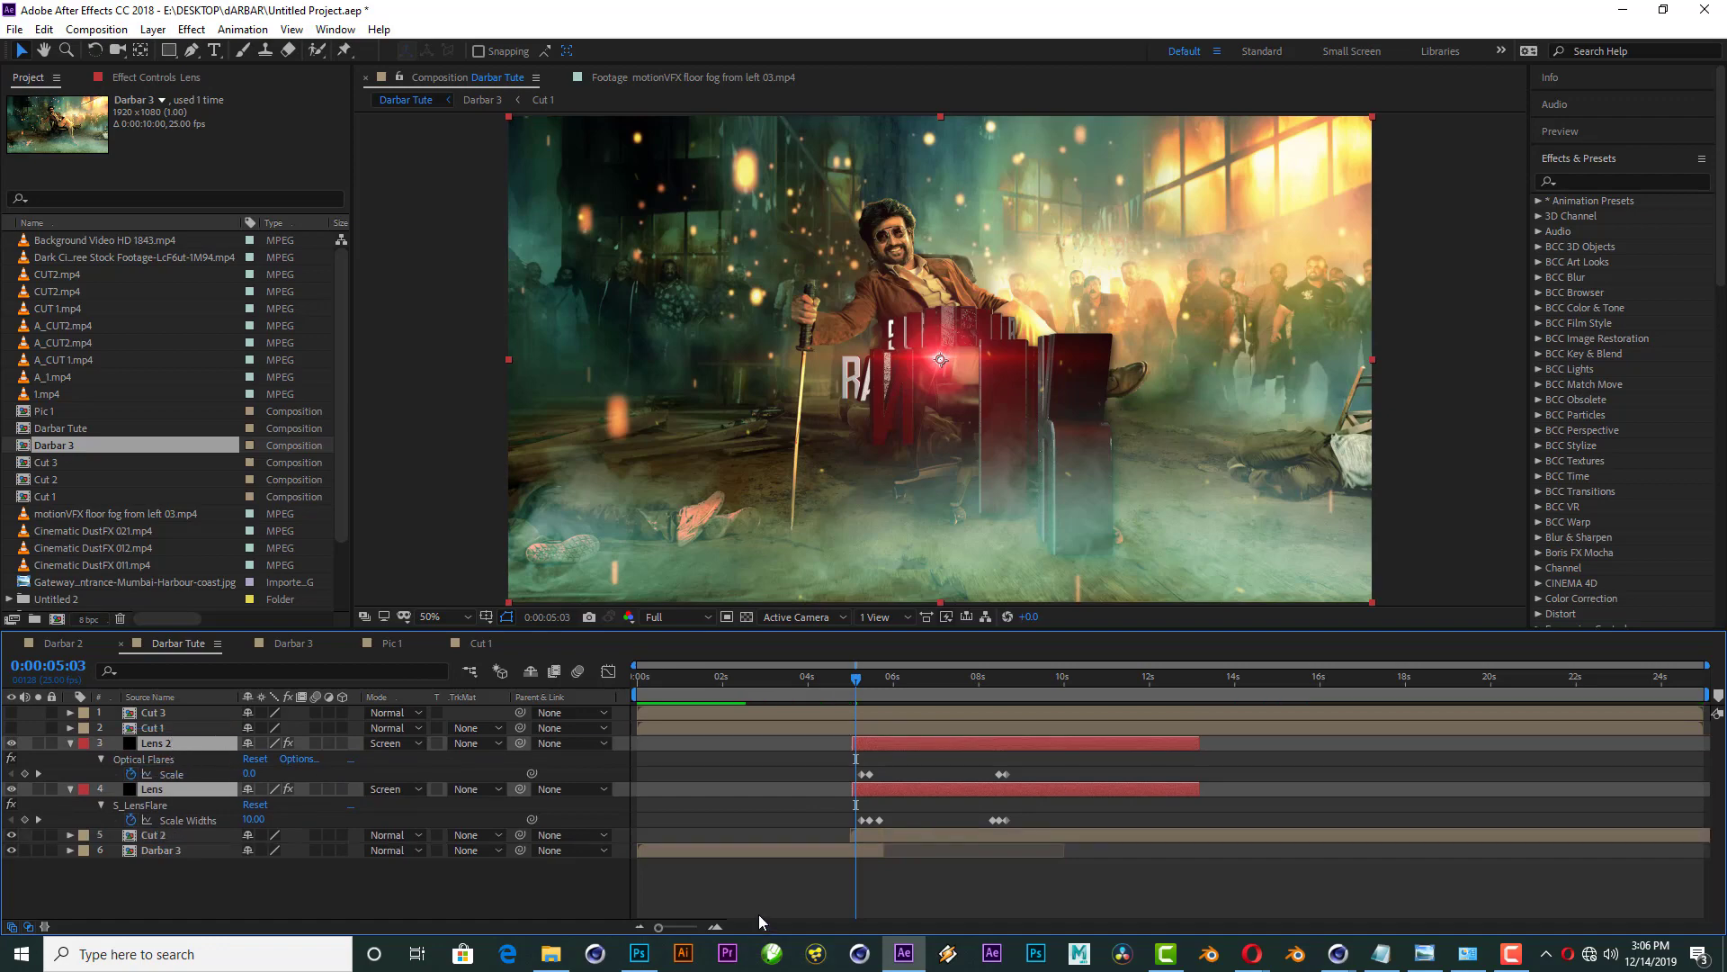
click(837, 887)
Step: Shift the Lens layer slightly later around 6 seconds and preview the retimed flares
key(space)
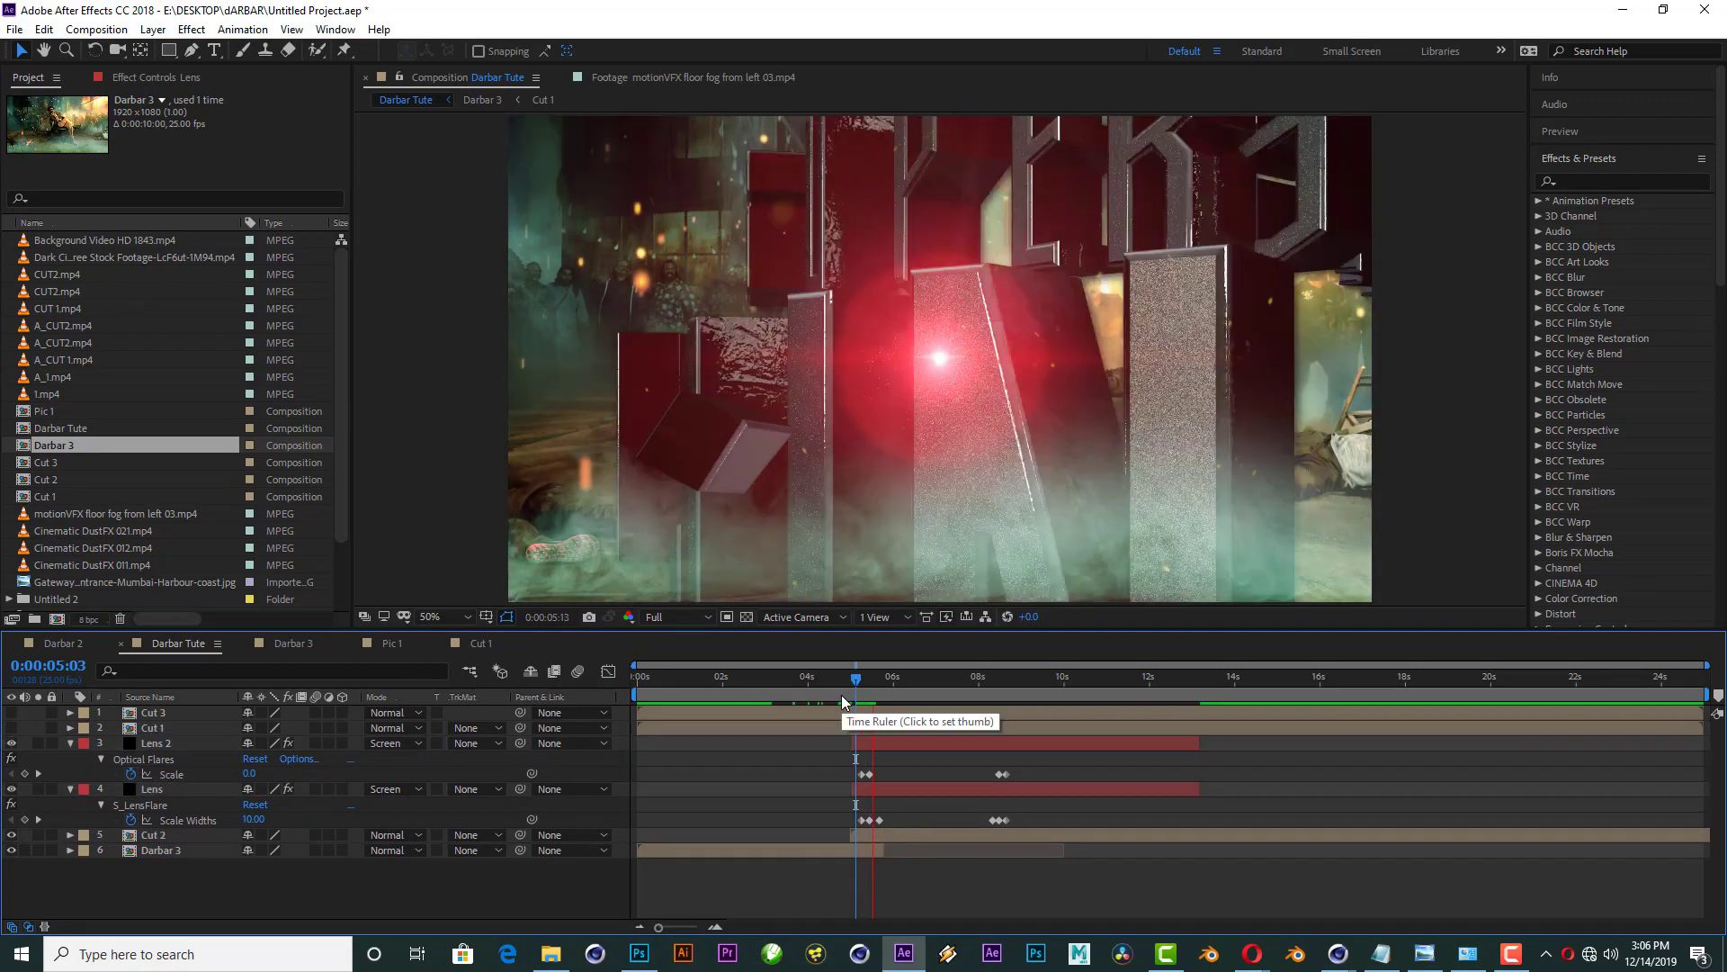
drag(886, 677, 896, 676)
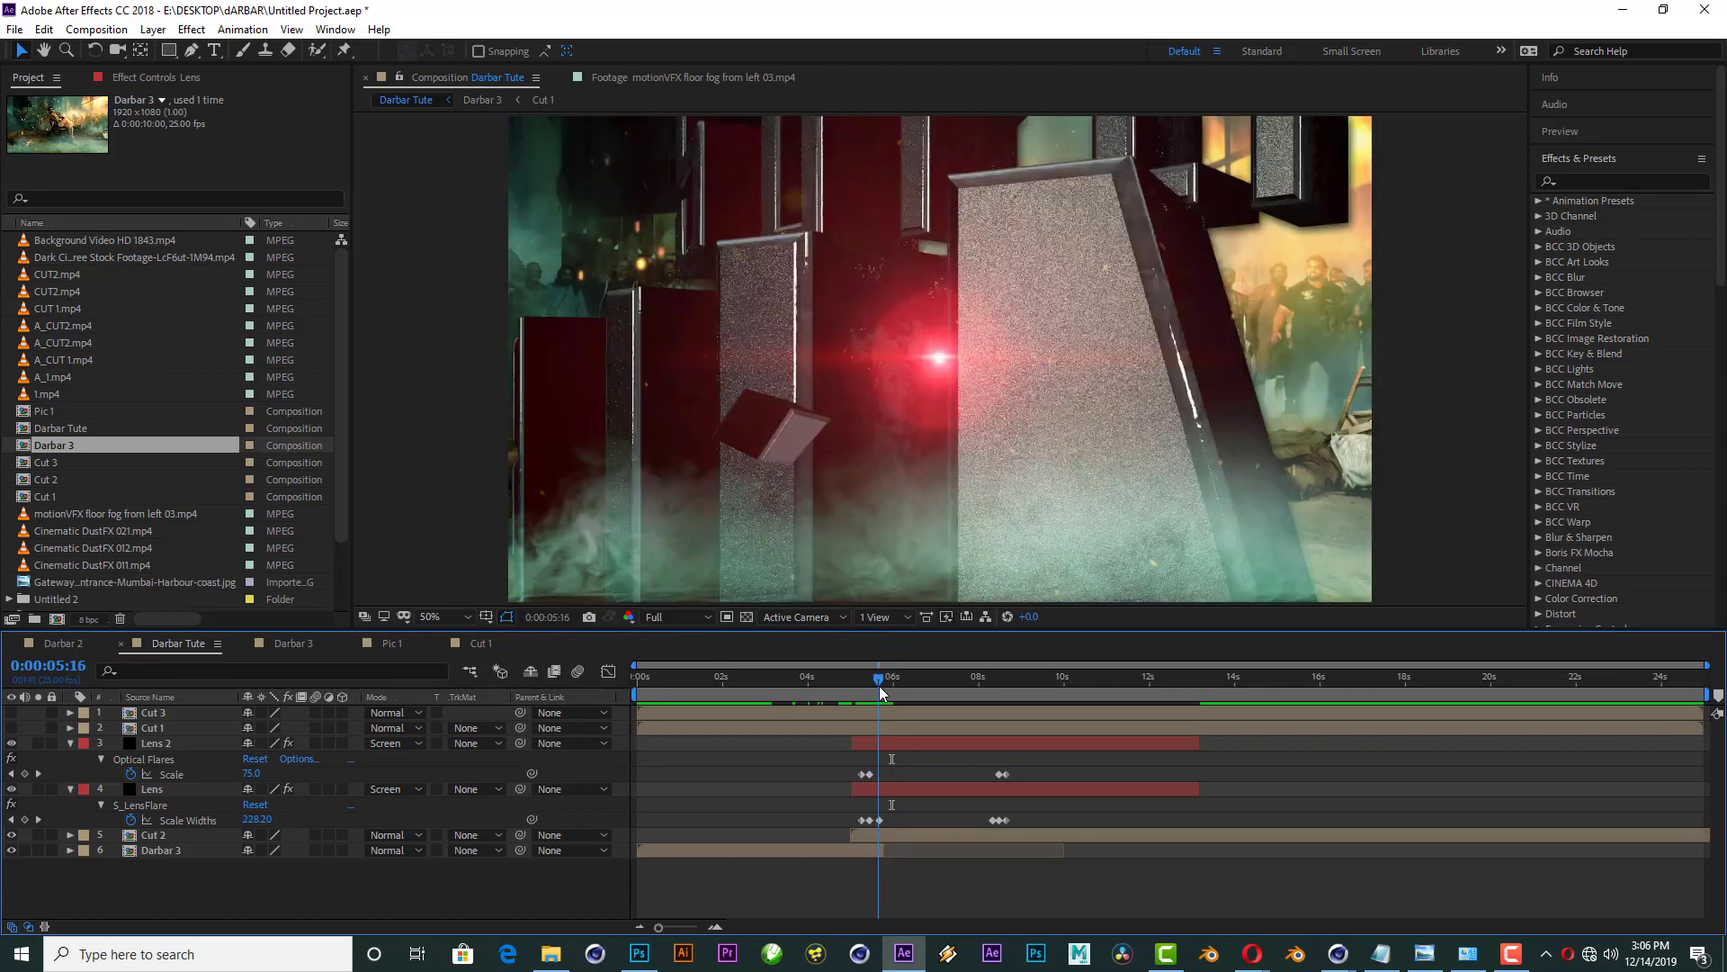
mouse_move(893, 795)
mouse_down()
mouse_move(919, 795)
mouse_move(937, 742)
mouse_up()
key(space)
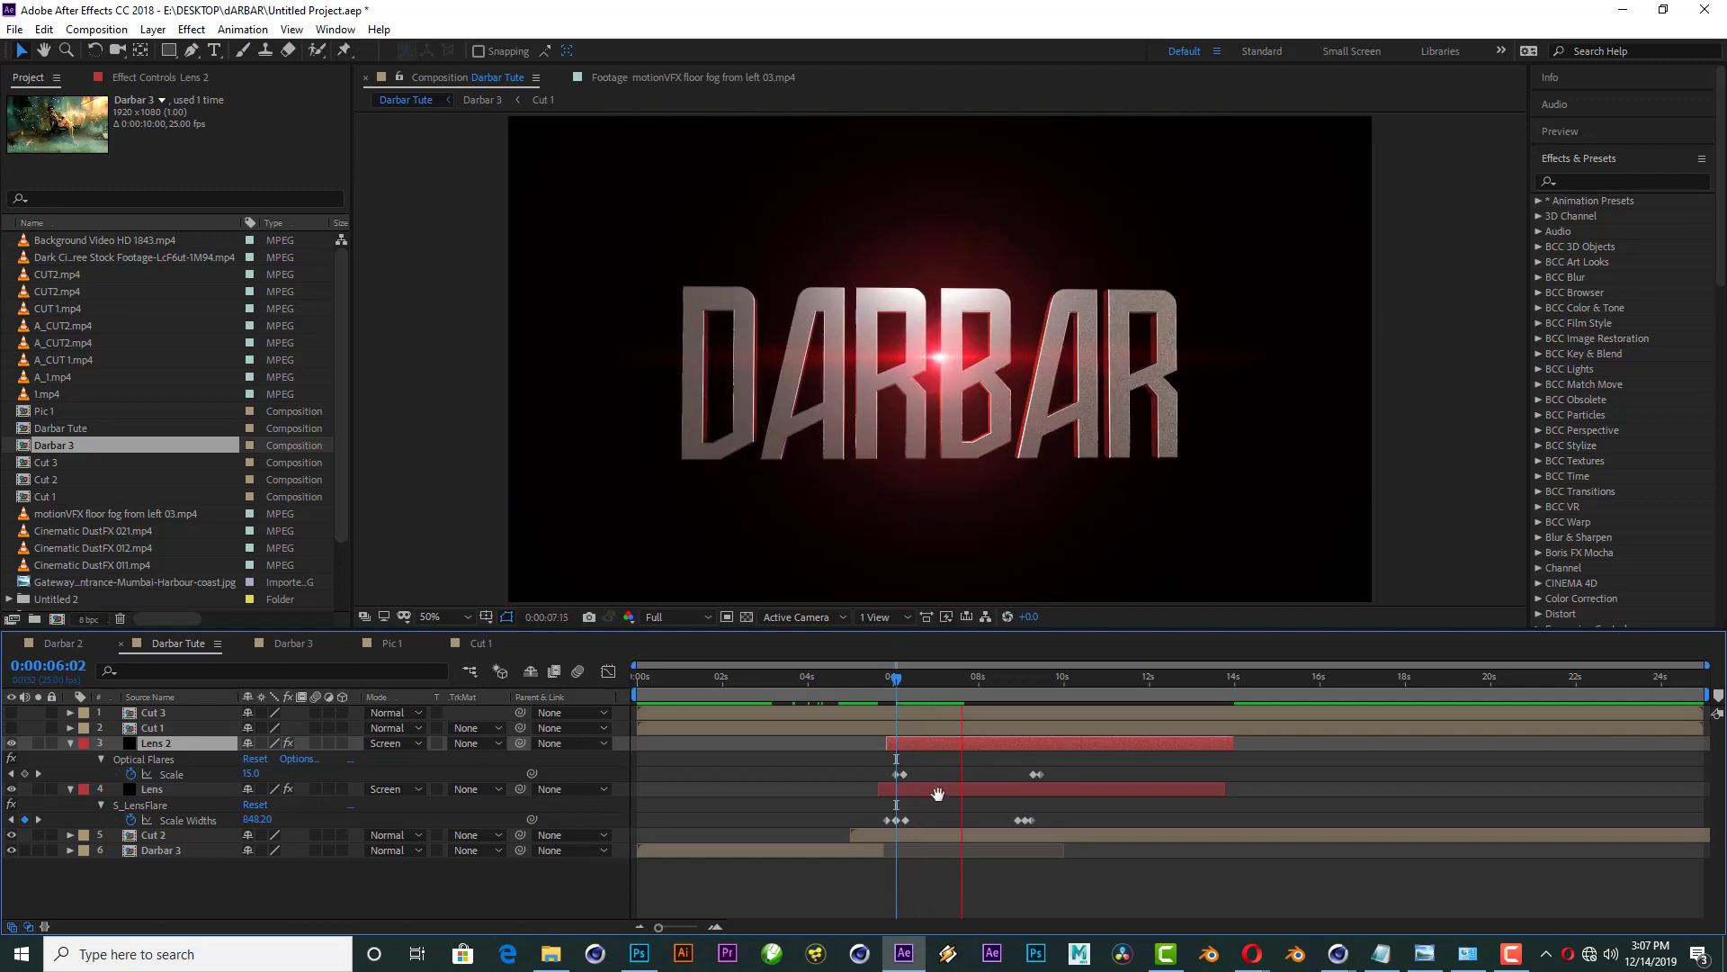
key(space)
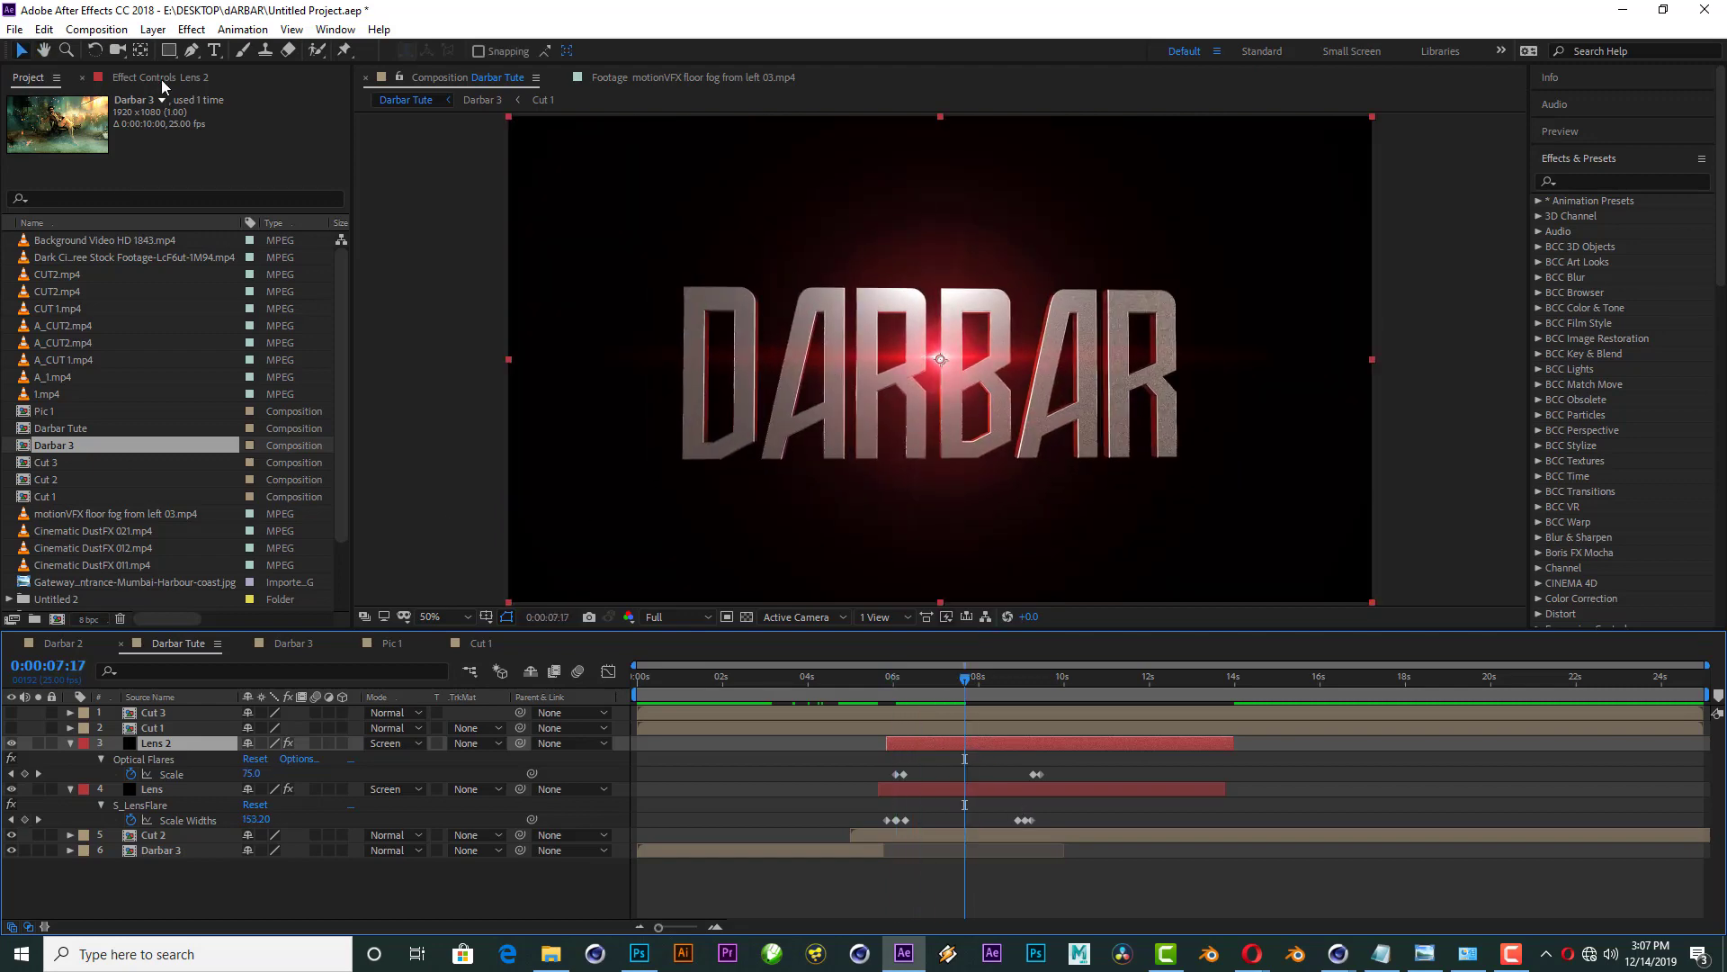
Step: Place Lens 2's flare position and Lens's S_LensFlare hotspot at the DARBAR text base
click(162, 79)
click(199, 130)
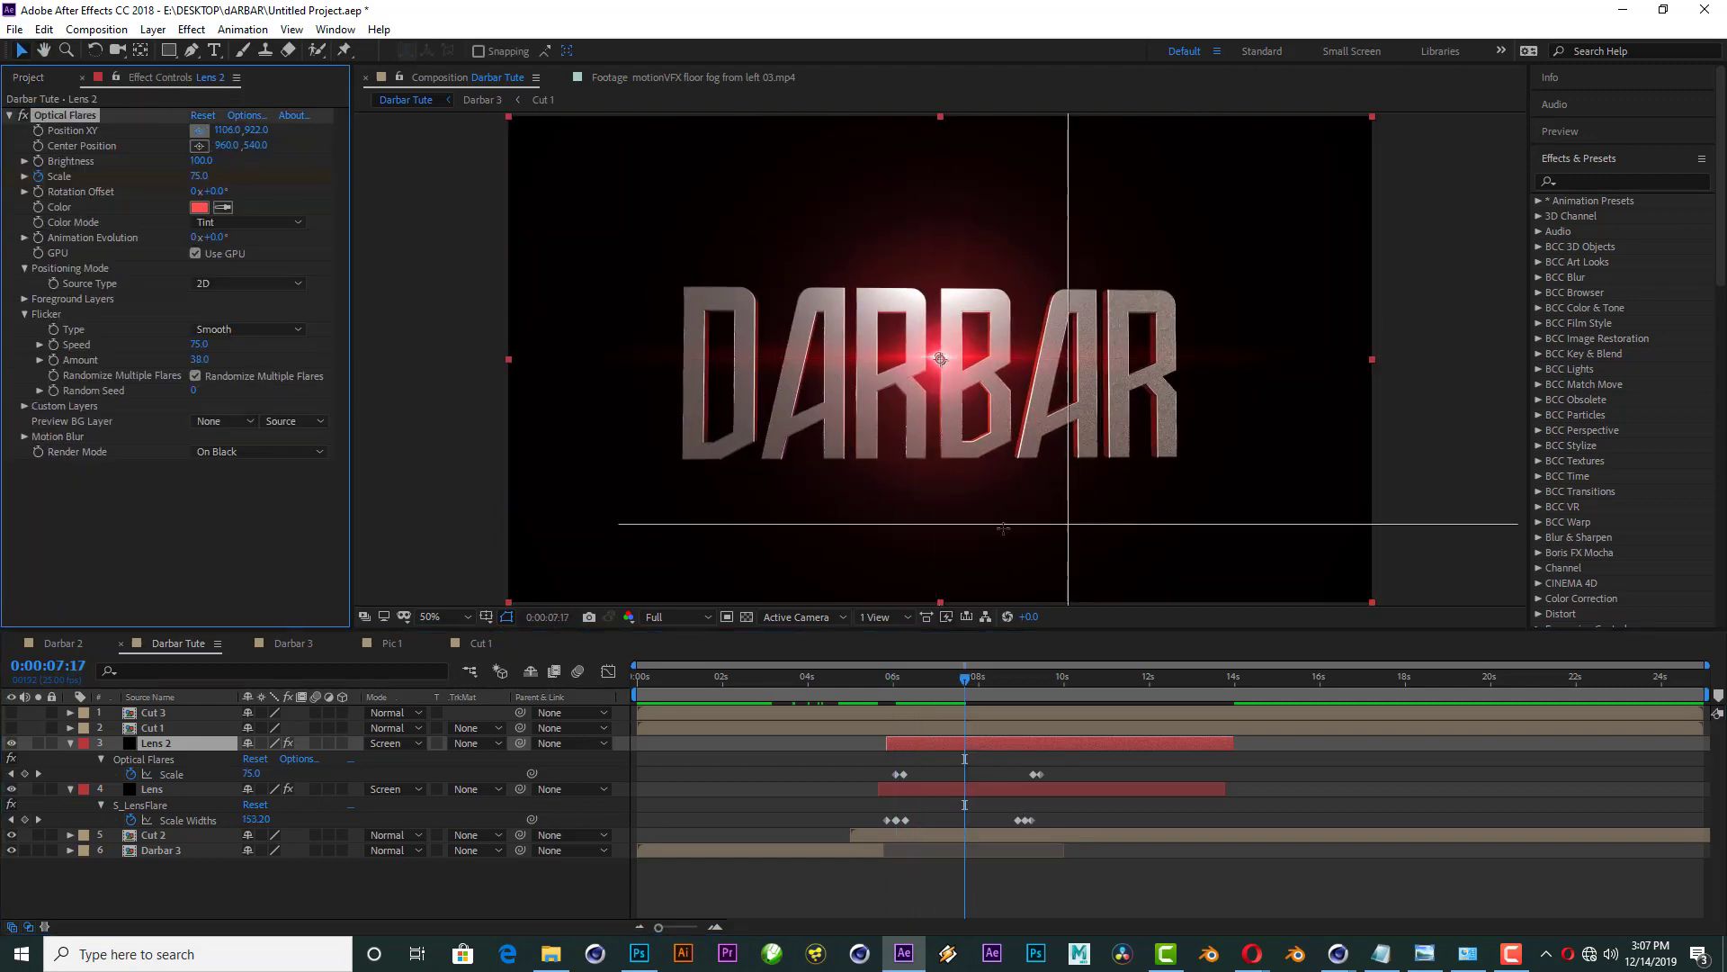
click(935, 458)
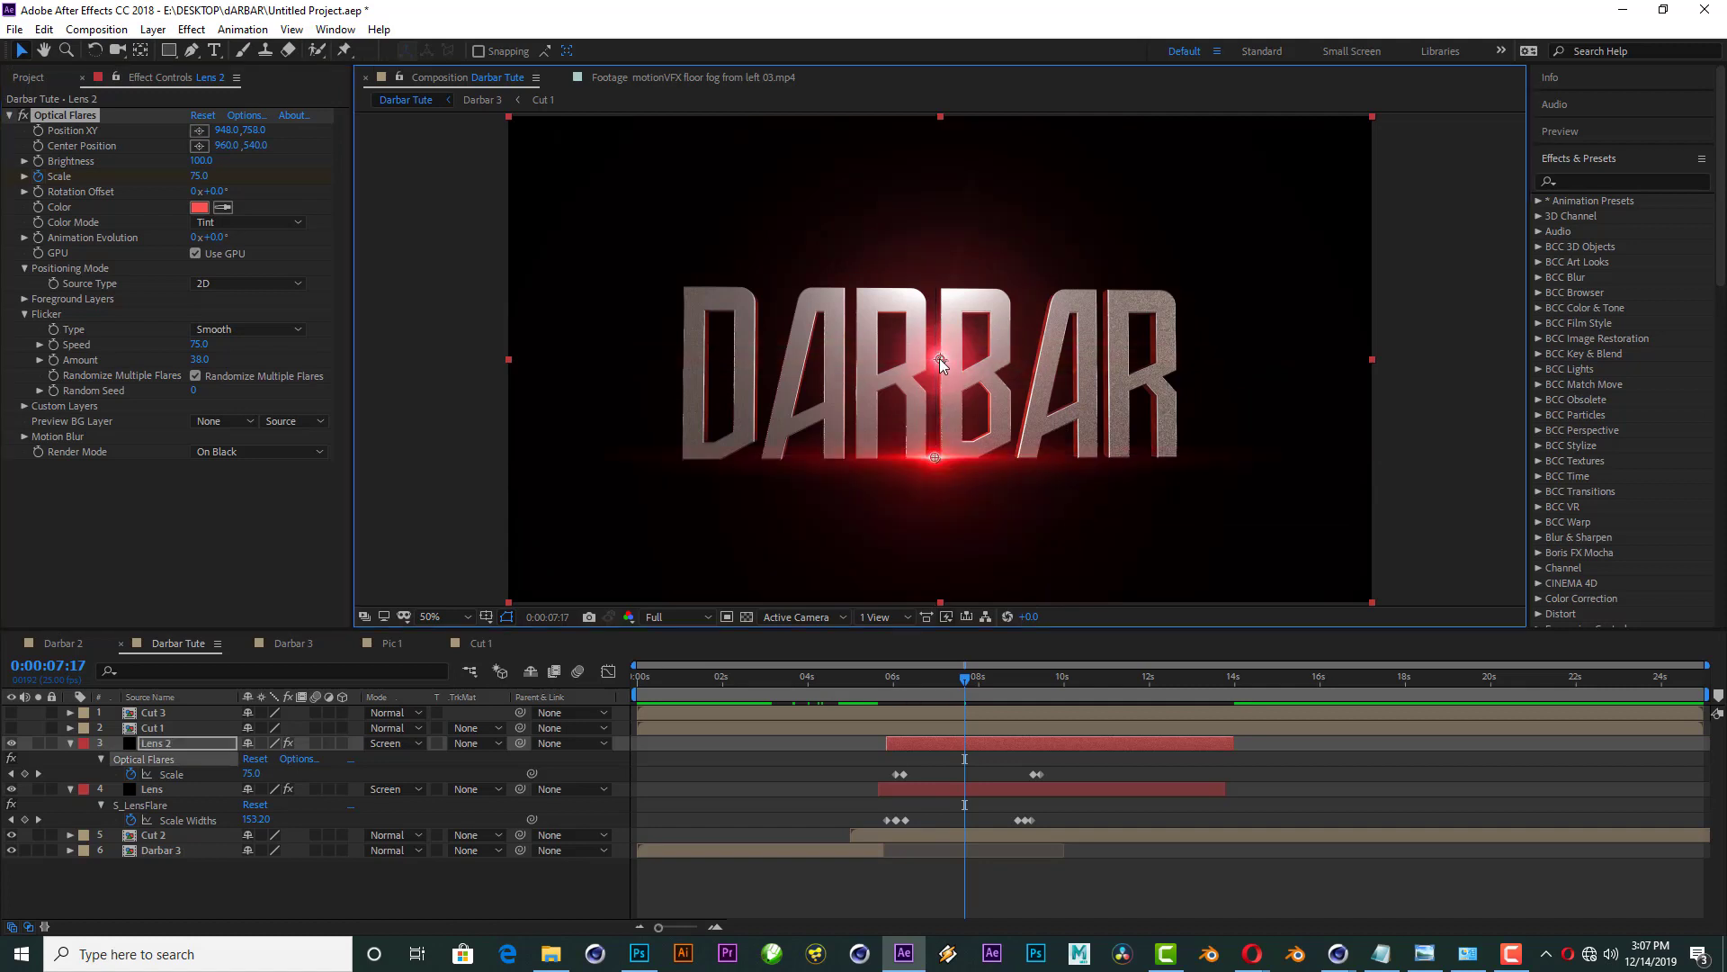
click(975, 789)
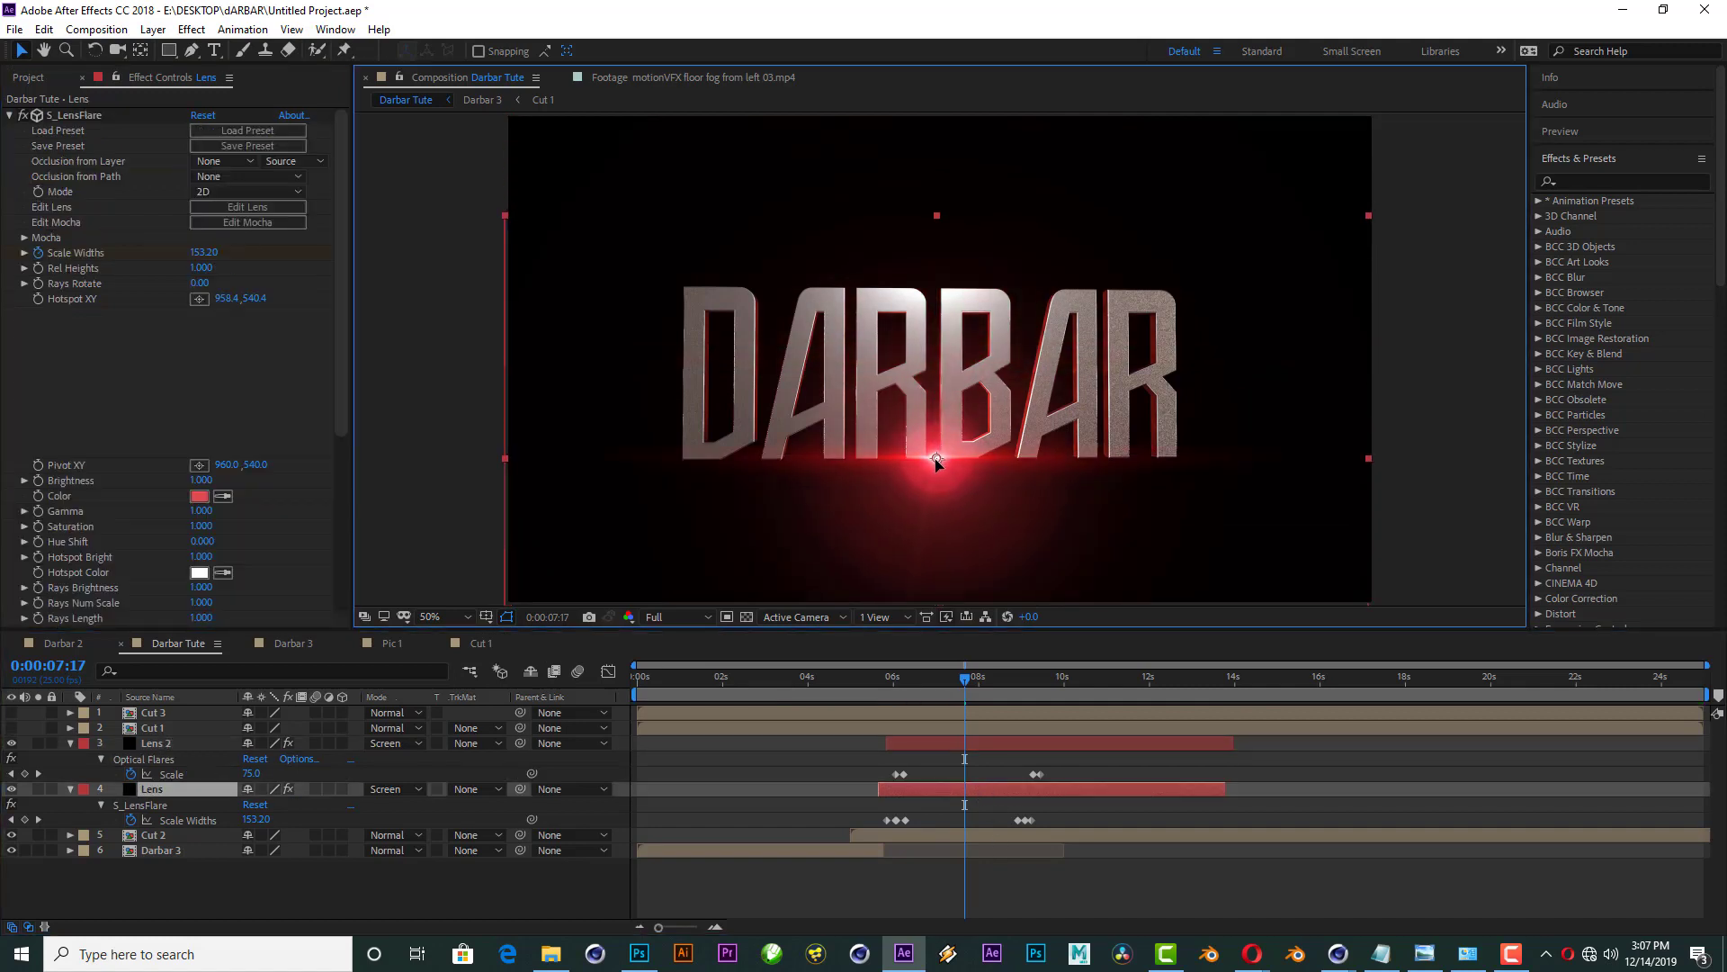
click(884, 676)
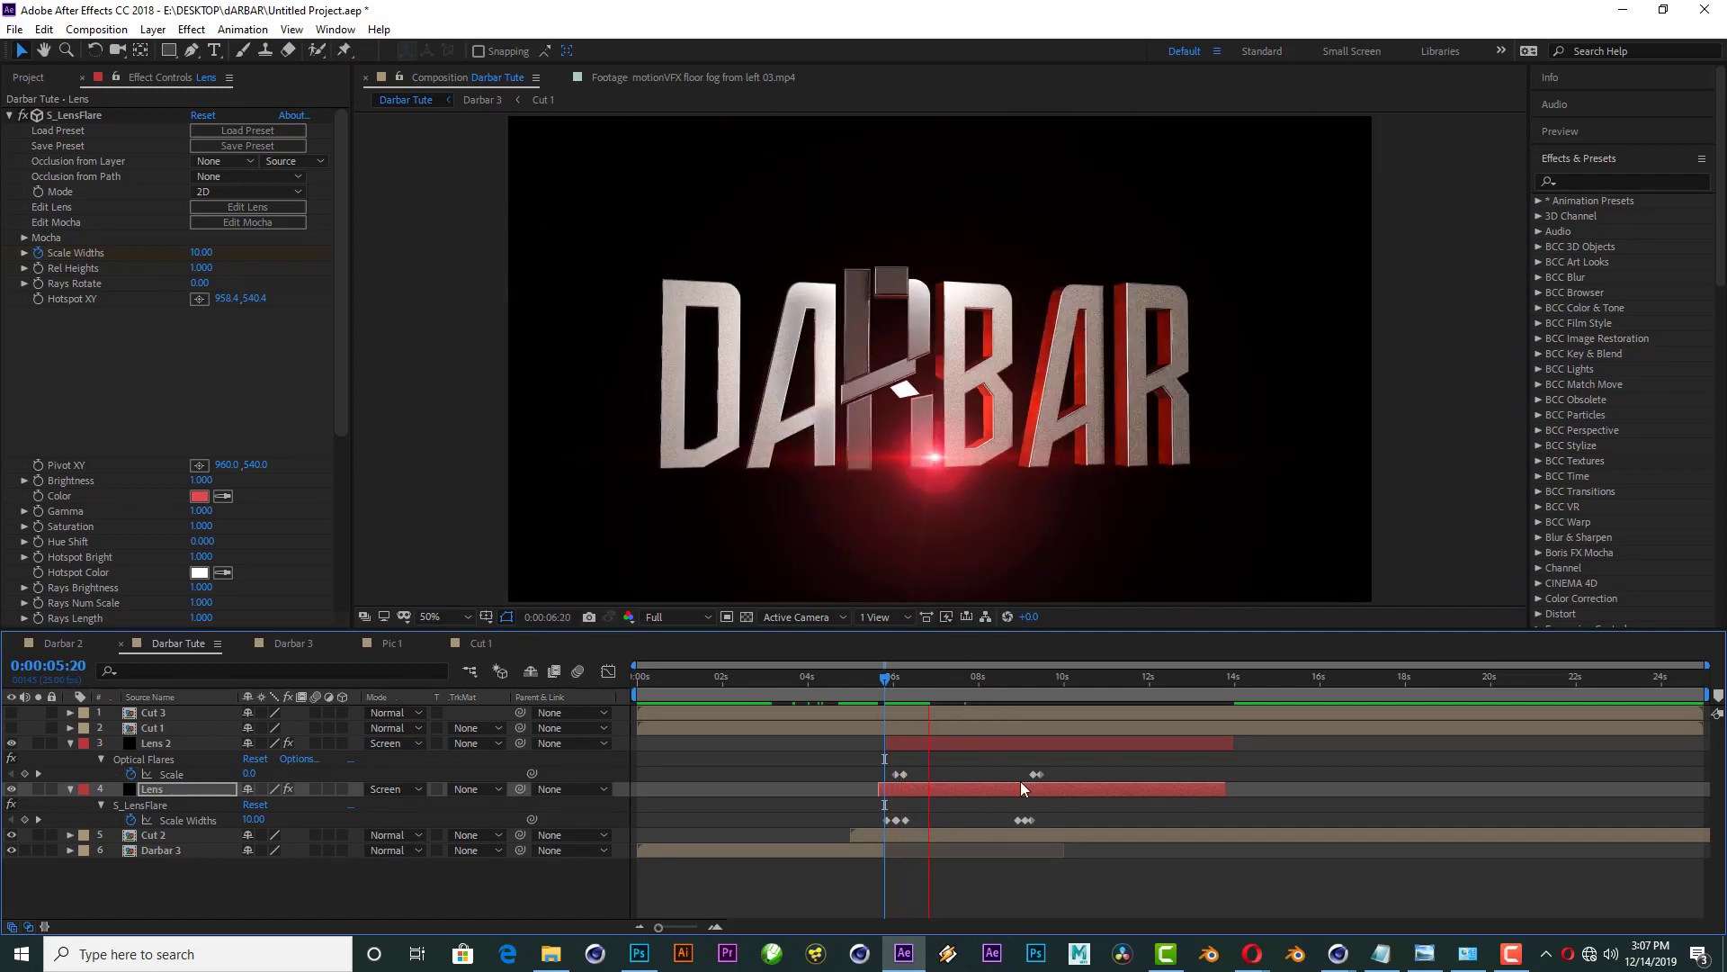
key(ctrl+z)
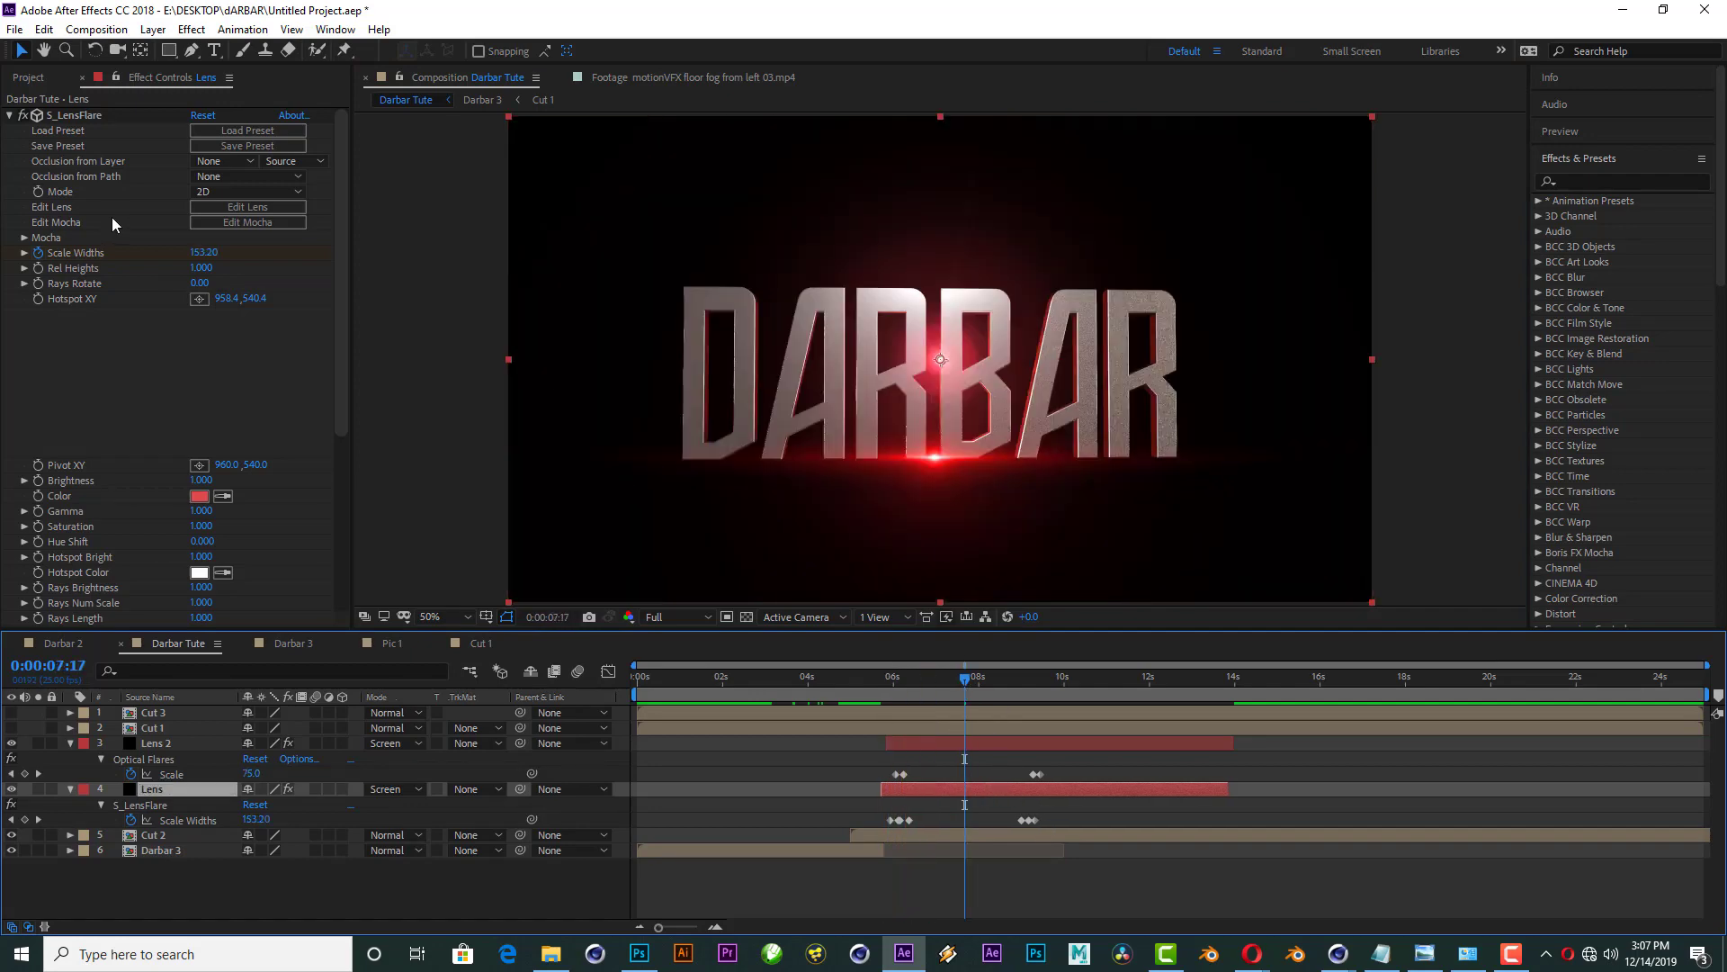
click(199, 298)
click(935, 458)
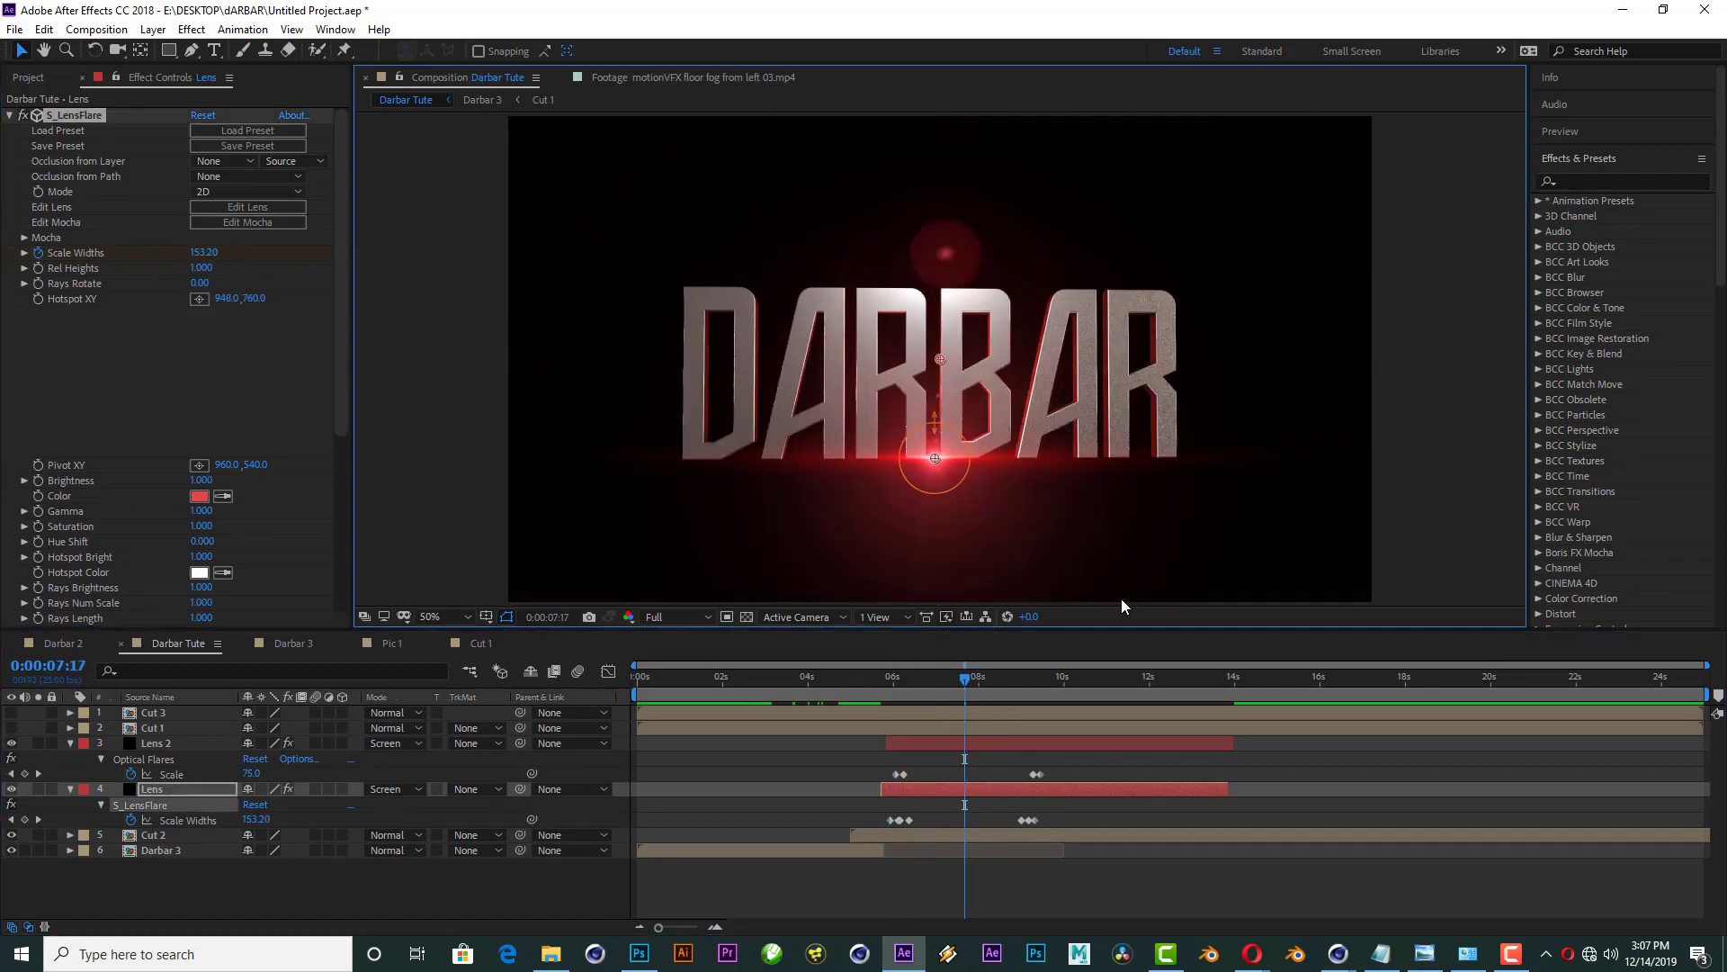
Step: Select Lens 2's Optical Flares effect and scrub through the letter assembly
drag(881, 684, 958, 689)
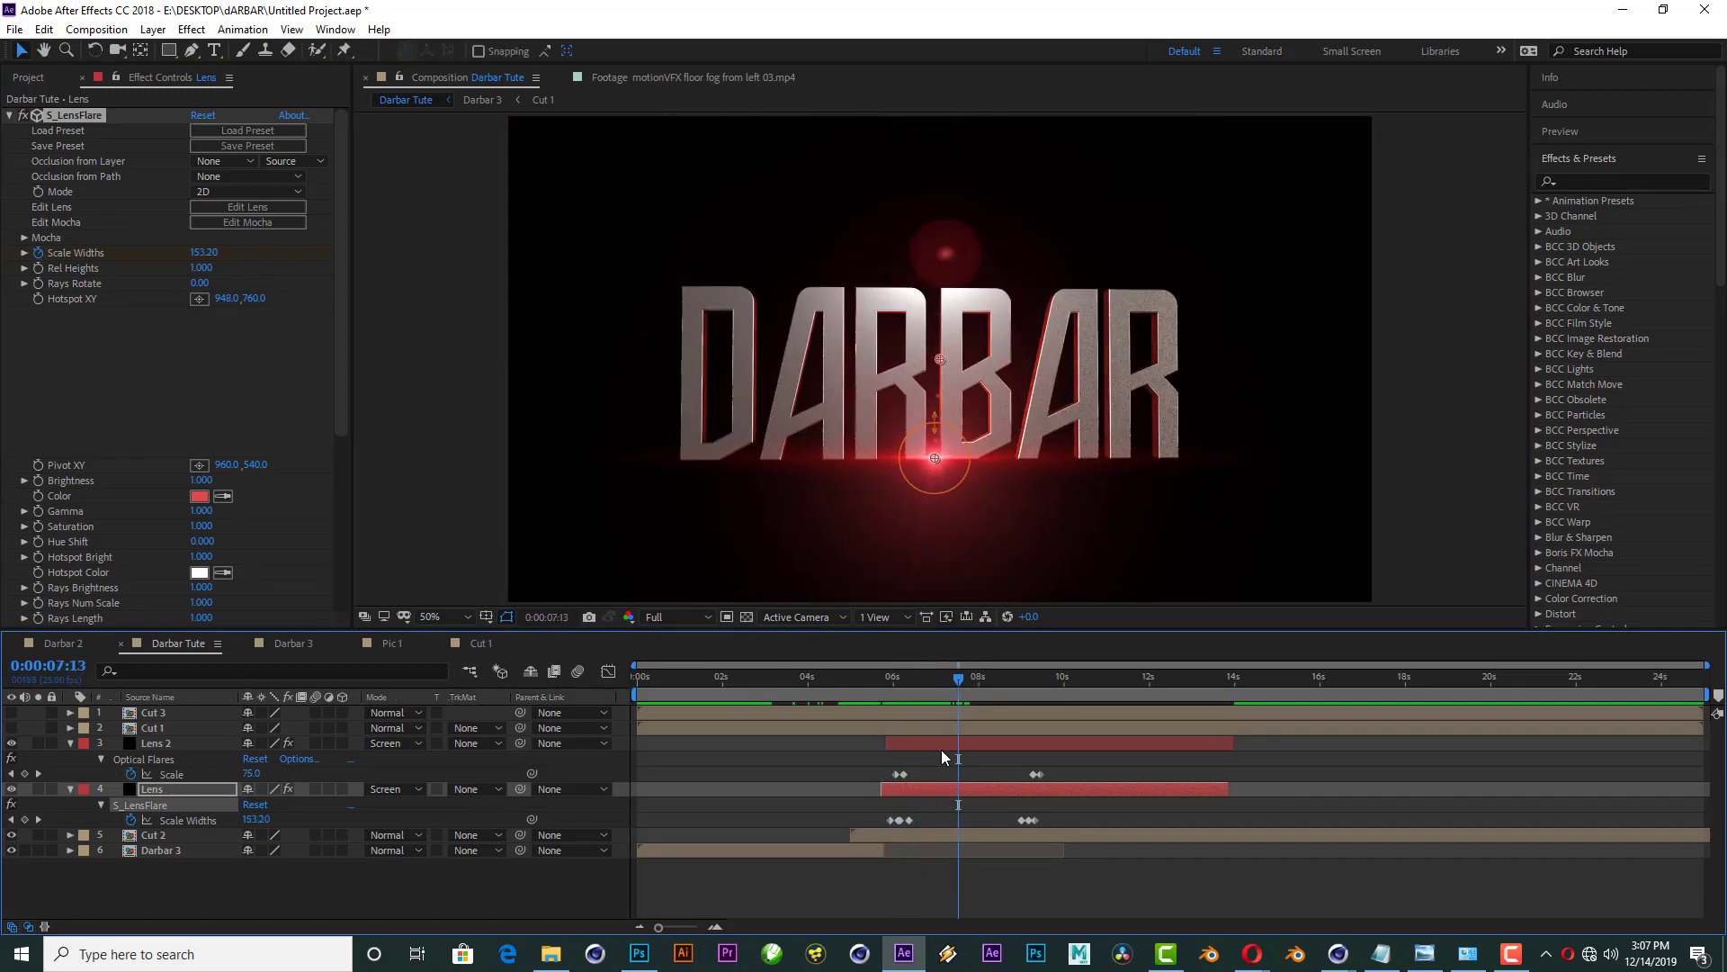
click(894, 491)
click(65, 116)
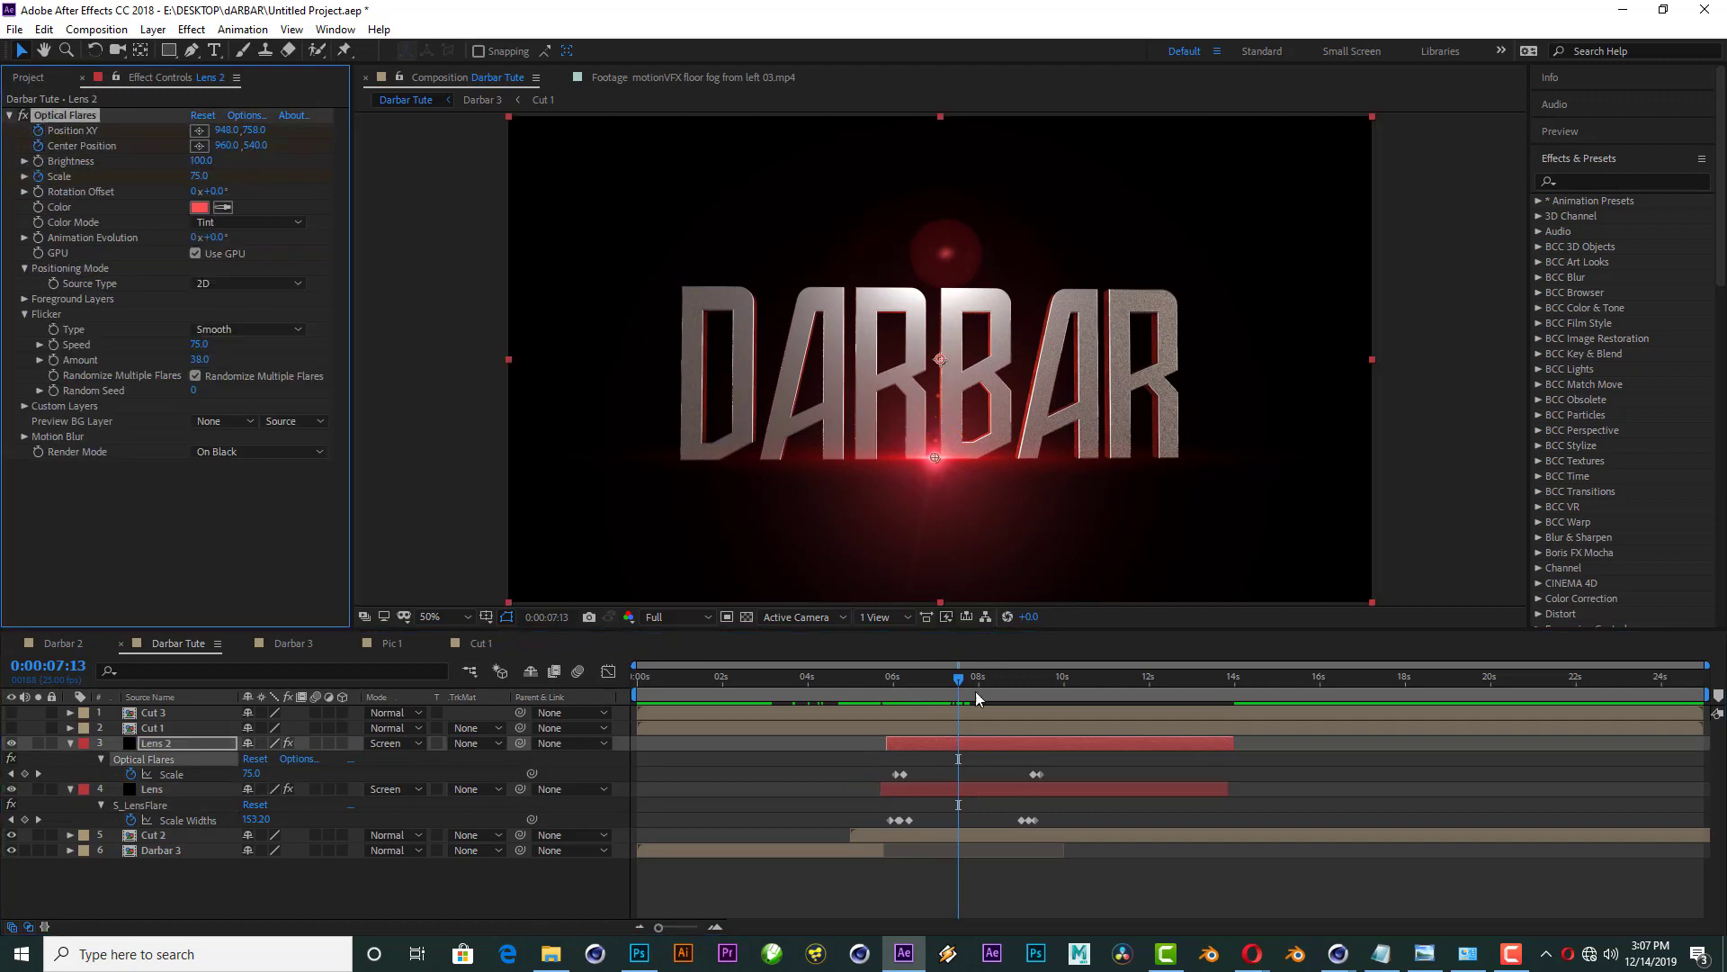
drag(978, 699, 909, 678)
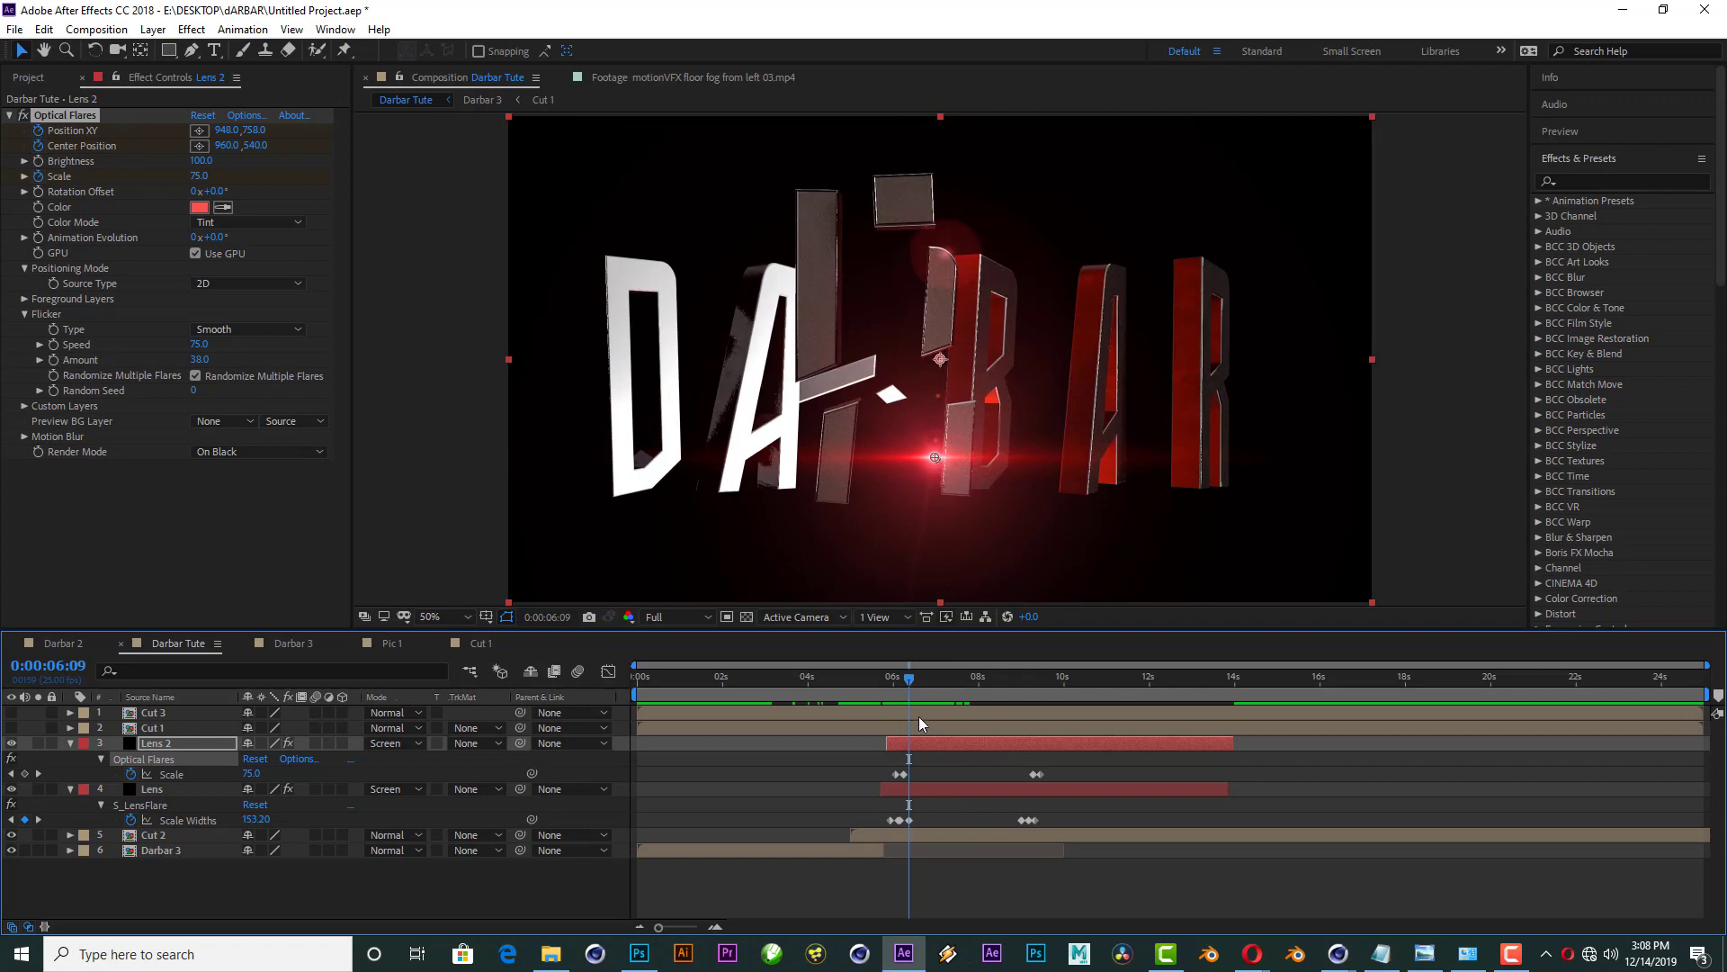
mouse_move(915, 676)
mouse_down()
mouse_move(935, 670)
mouse_move(924, 648)
mouse_up()
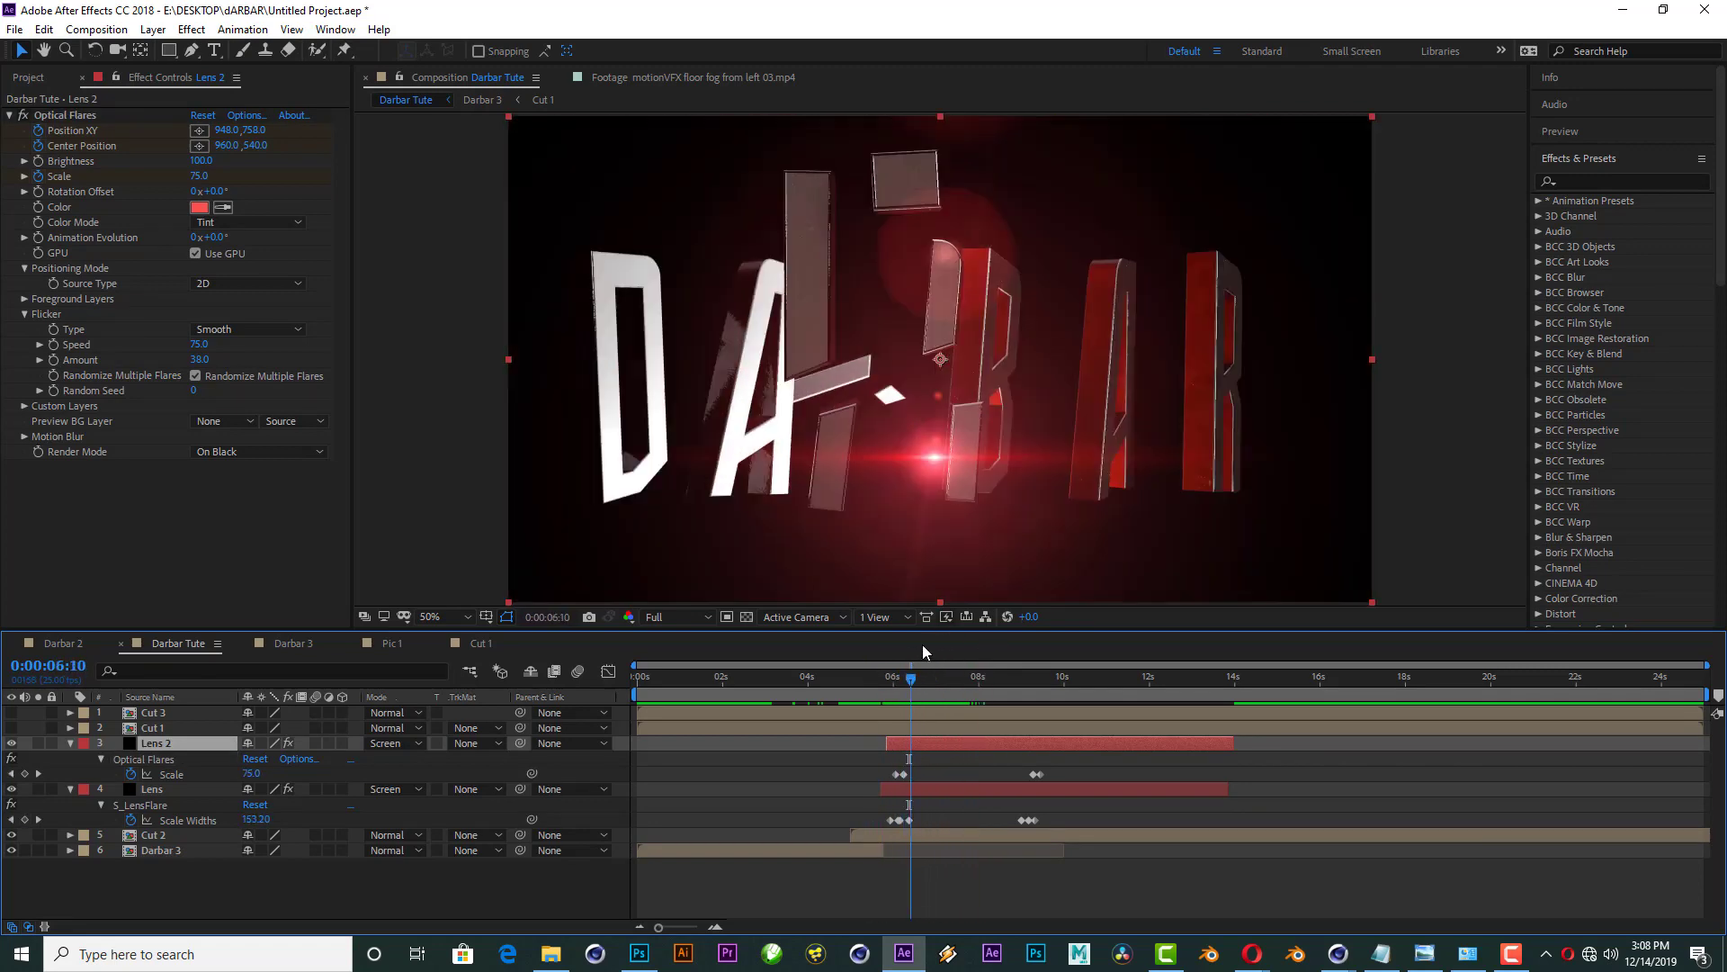
drag(923, 648, 891, 650)
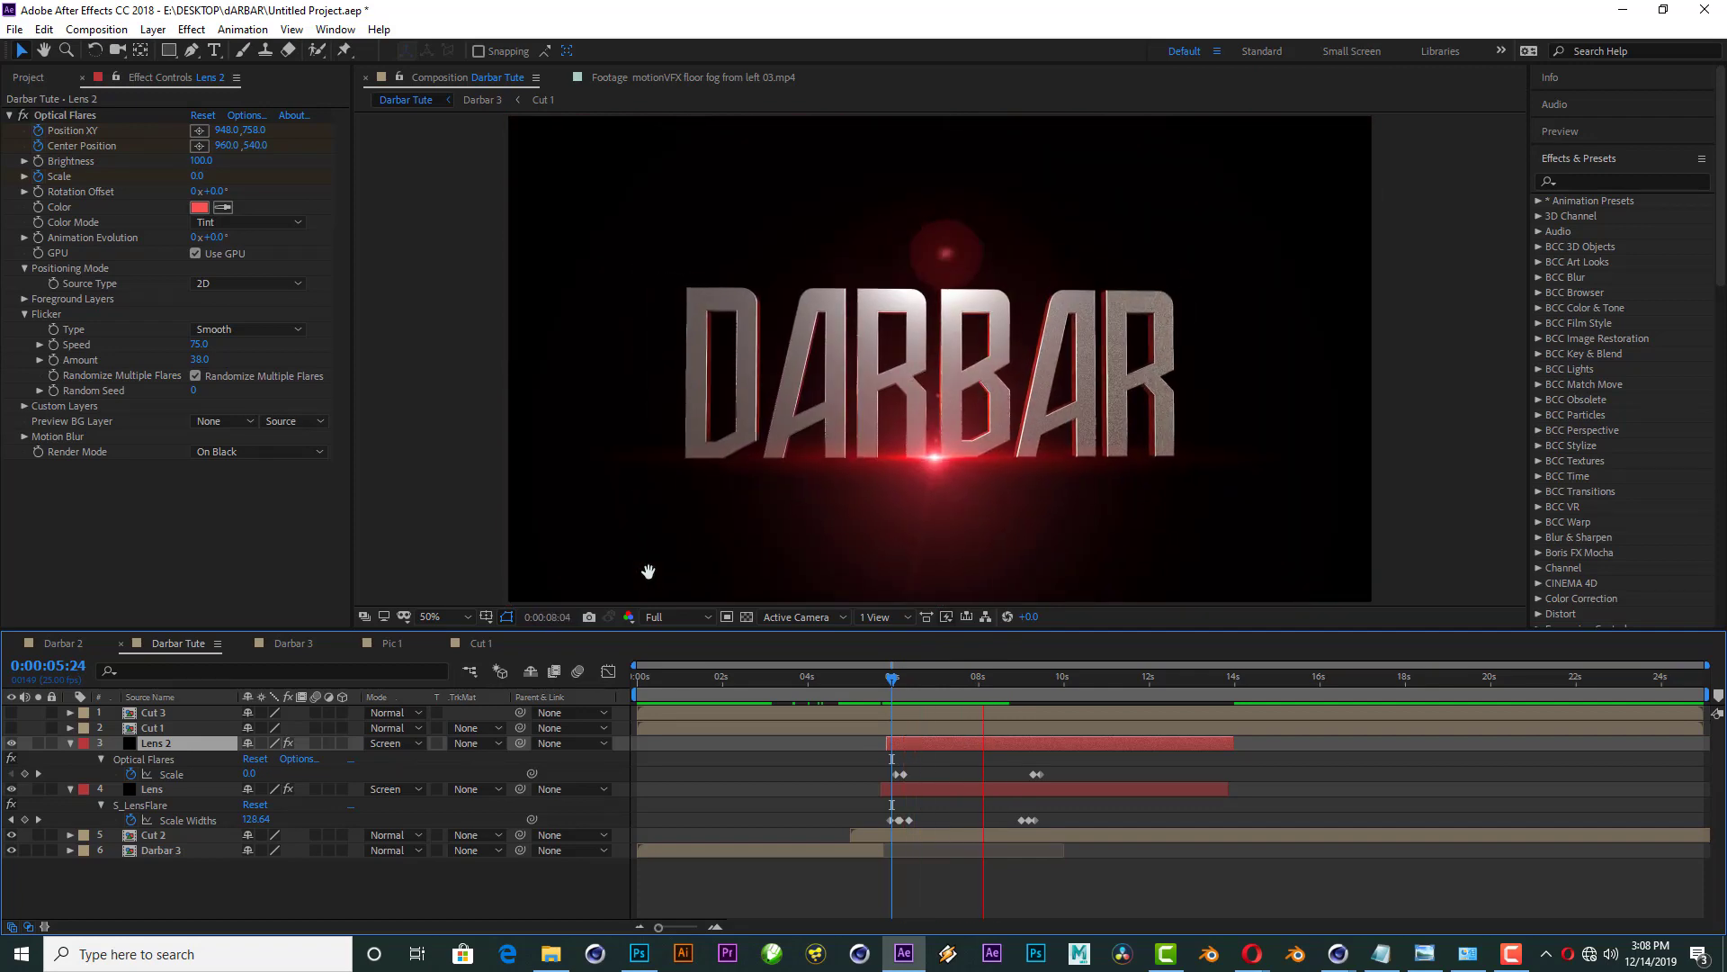
key(space)
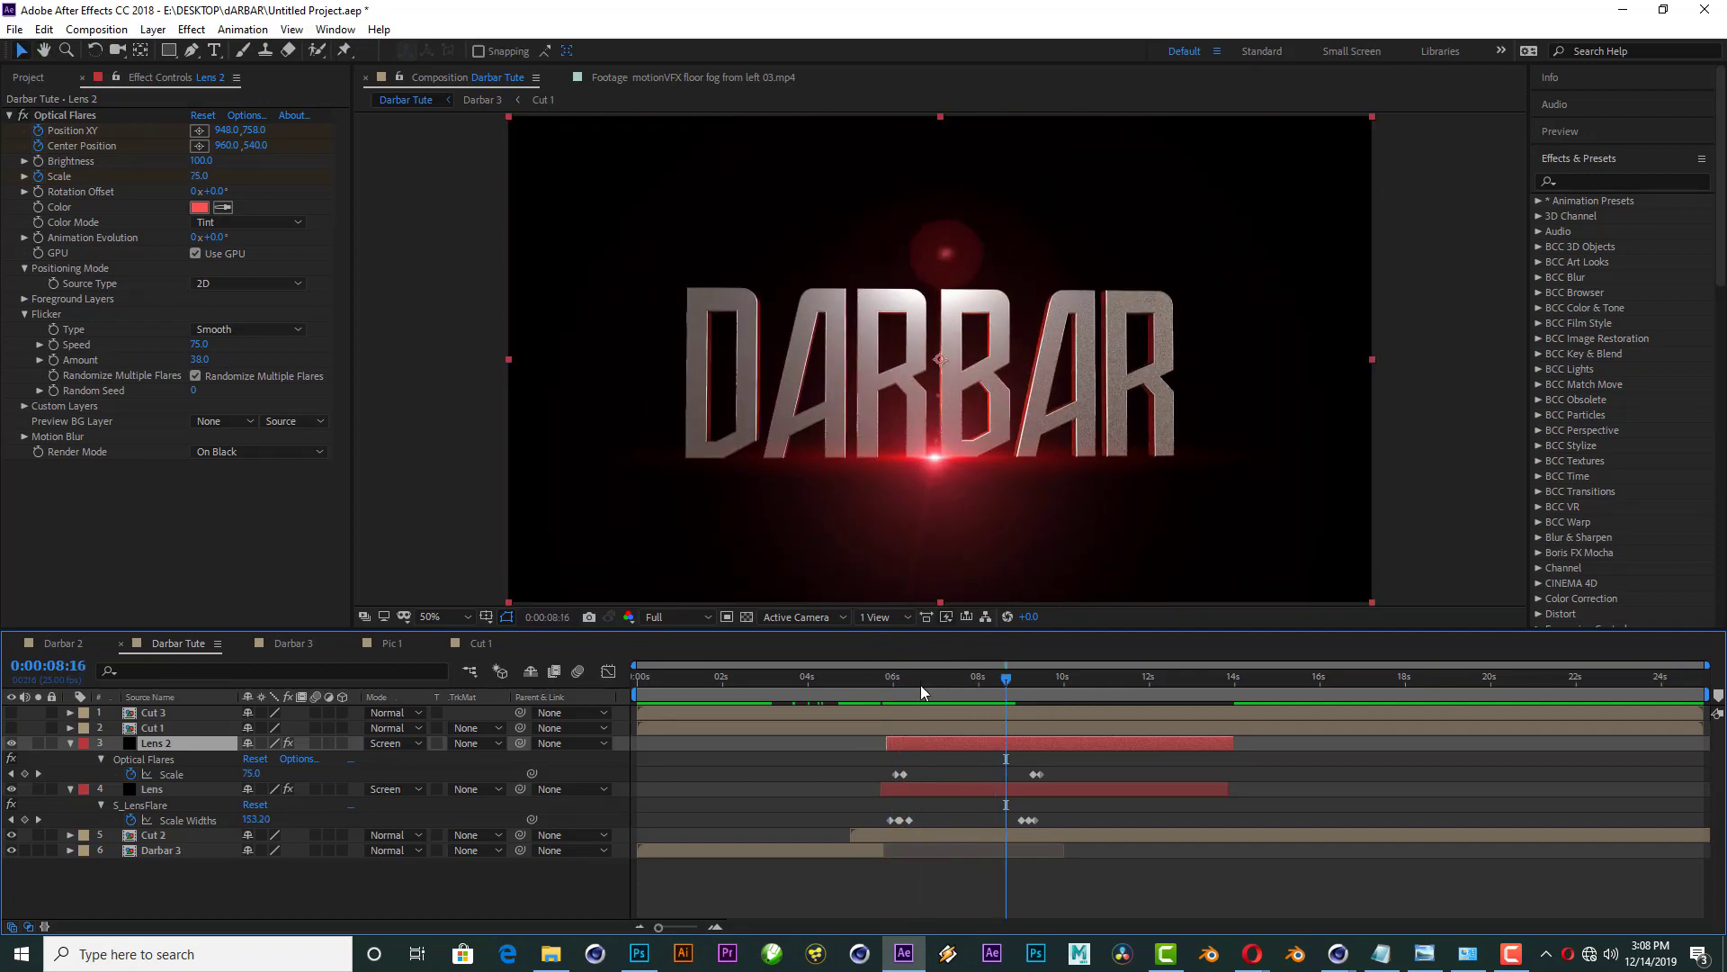
click(907, 689)
Step: Keyframe Lens 2's Position XY and Center Position at 0:00:06:01
key(u)
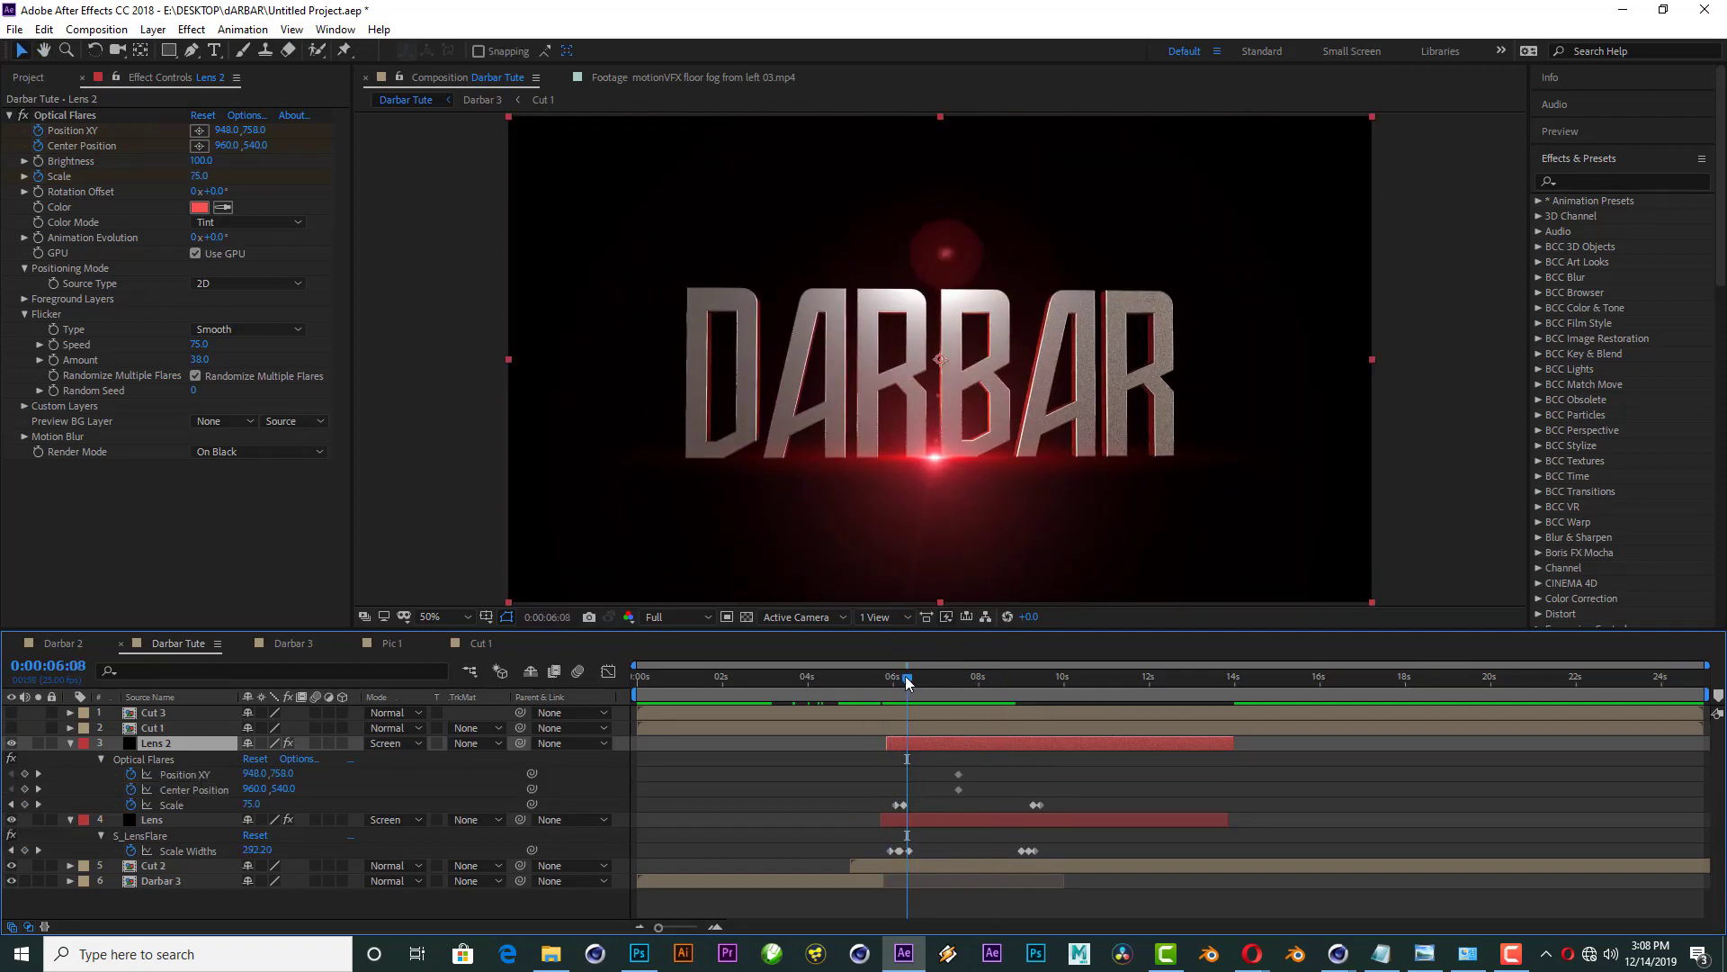
mouse_move(906, 682)
mouse_down()
mouse_move(954, 679)
mouse_move(867, 684)
mouse_up()
click(24, 789)
click(25, 774)
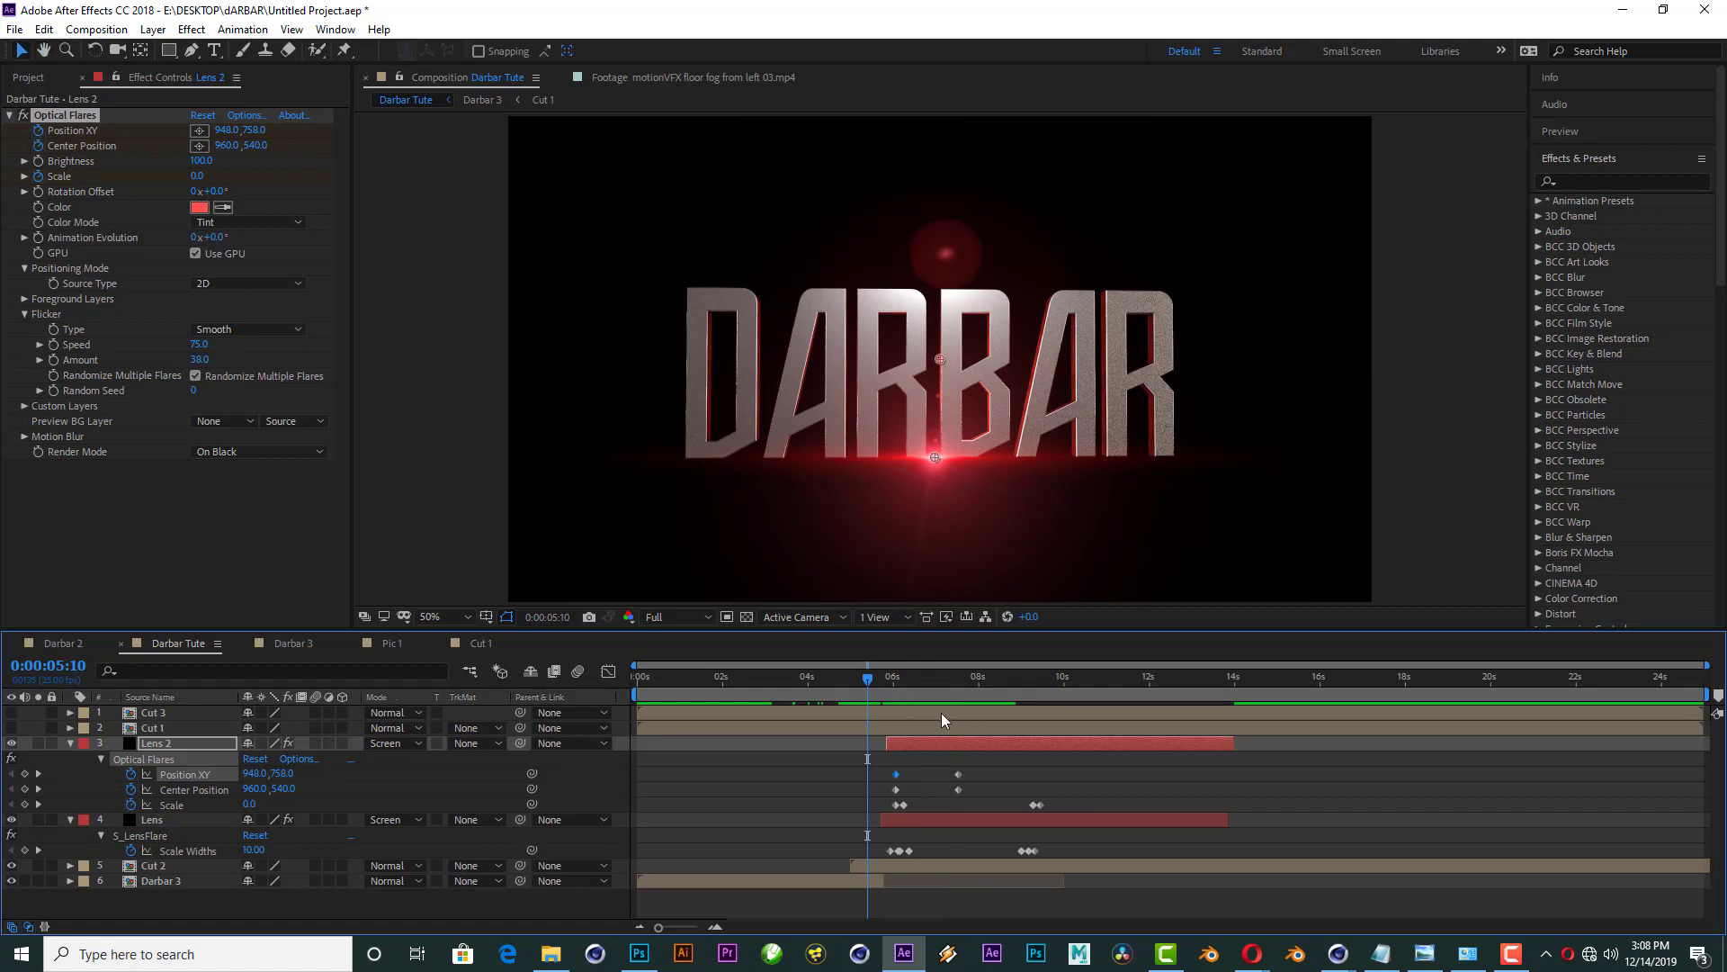
drag(882, 684, 928, 684)
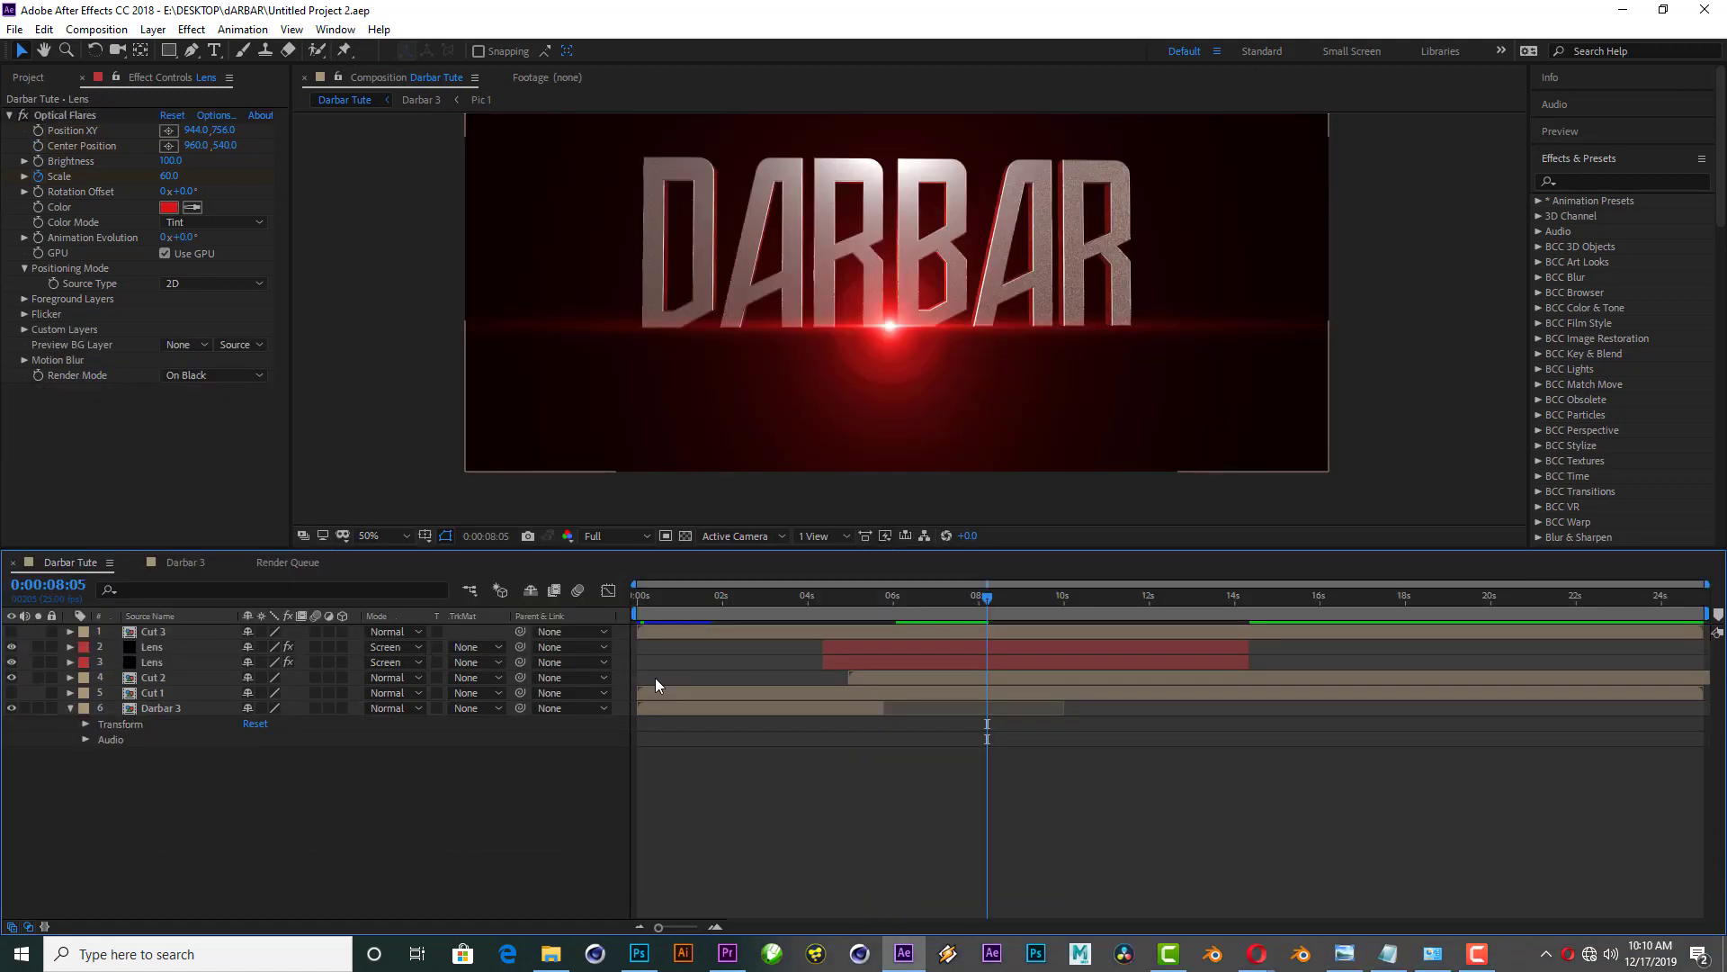
Step: Create a 1920×1080 black solid named Noise and place it between Cut 2 and Cut 1
click(861, 609)
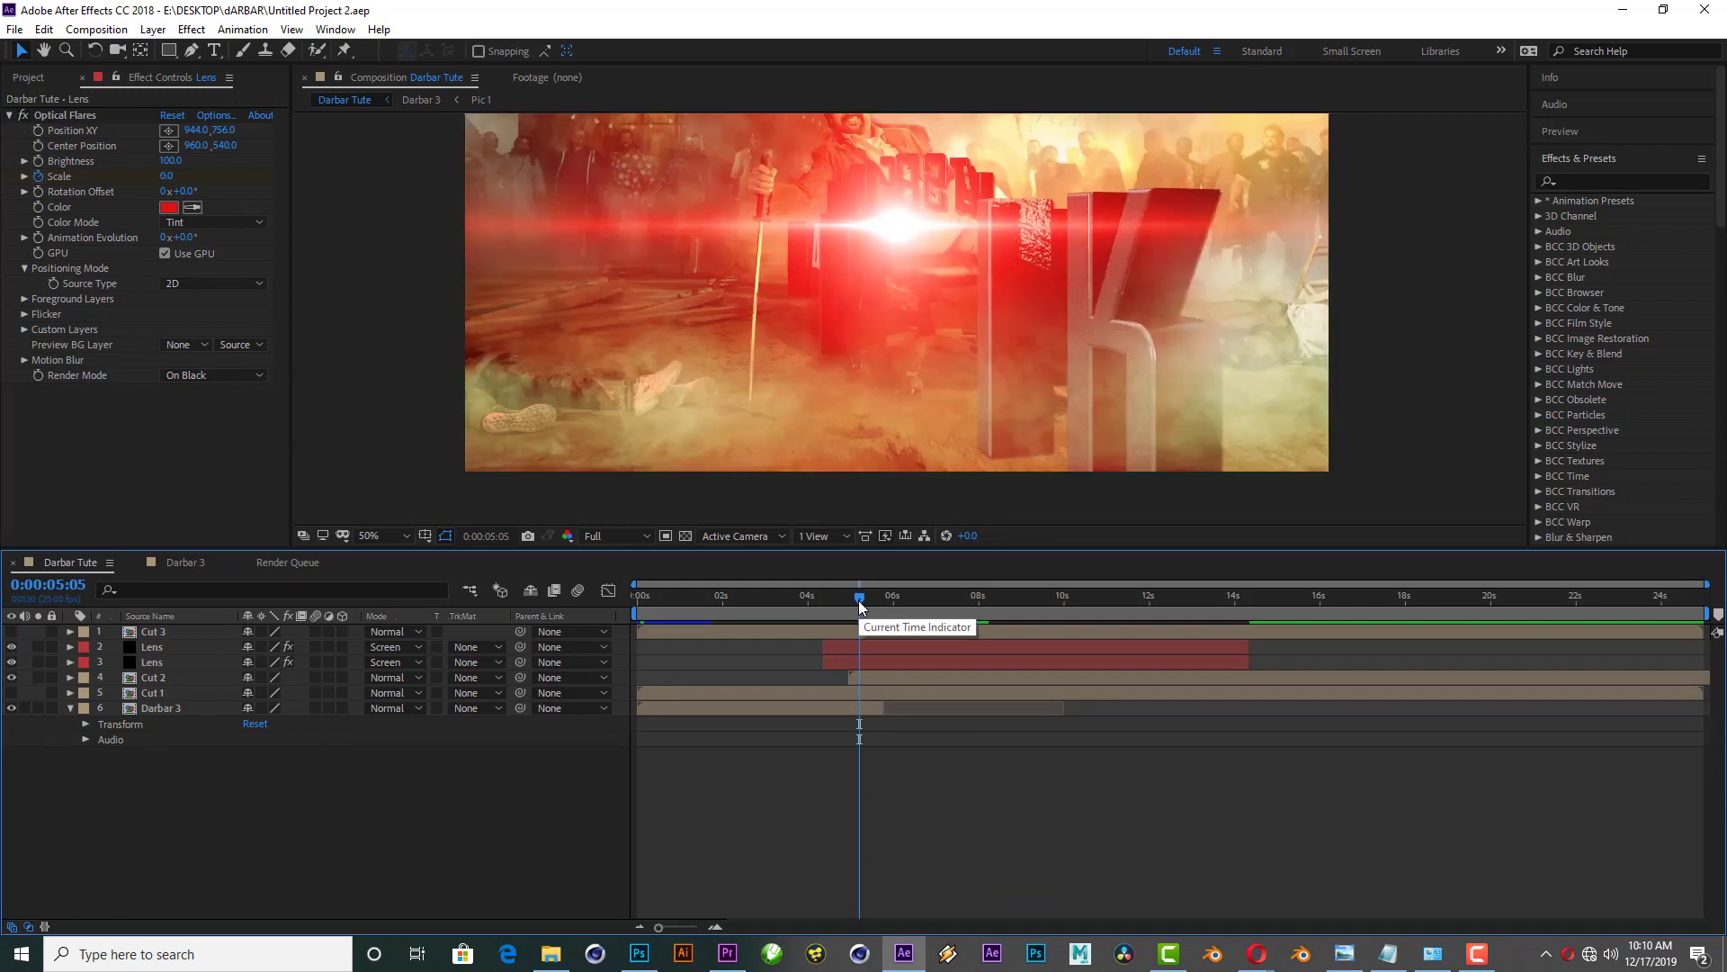
click(908, 598)
drag(910, 600, 987, 599)
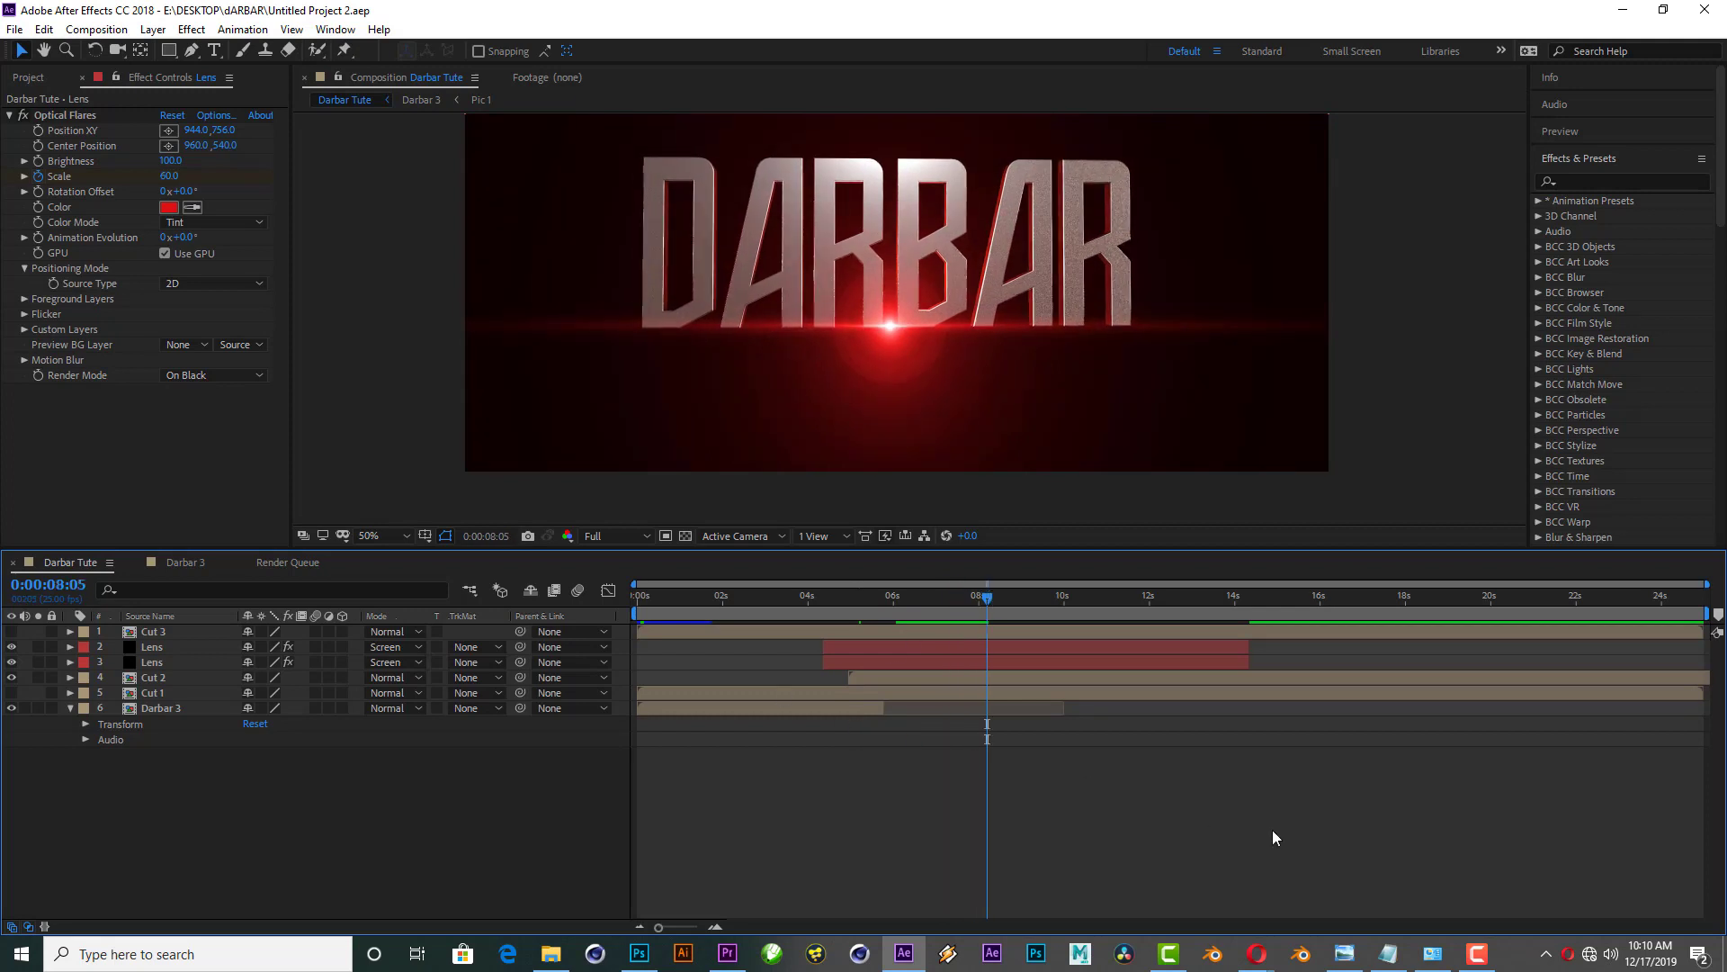
click(28, 79)
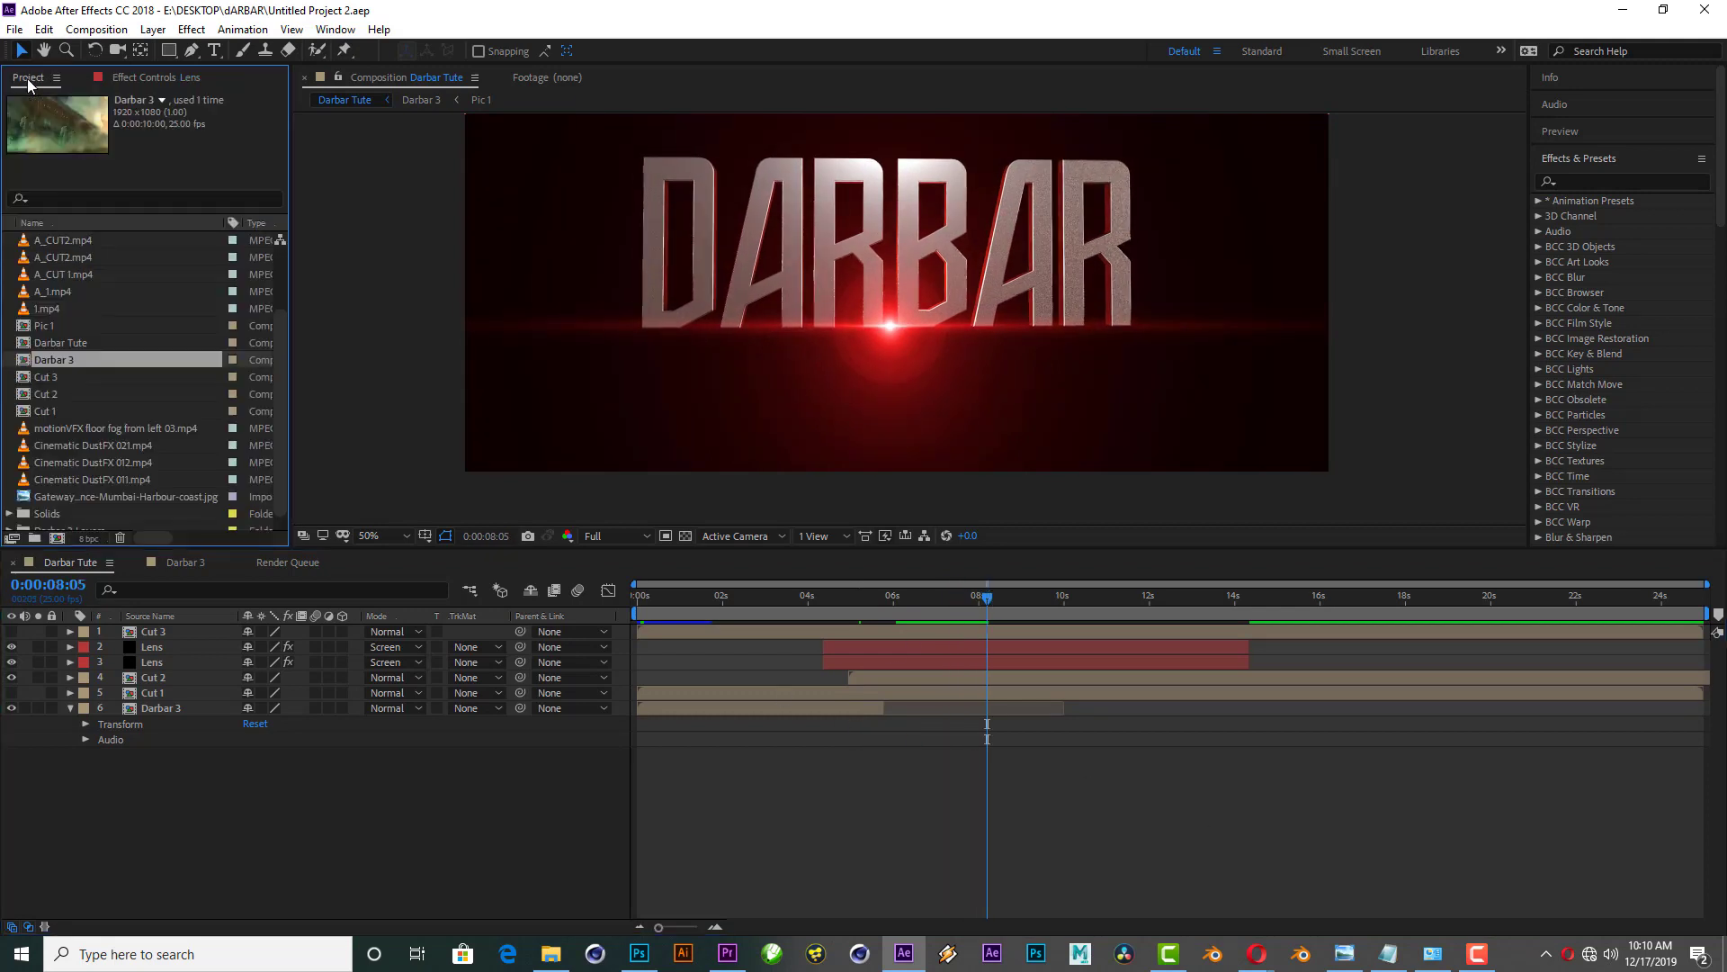
right_click(258, 797)
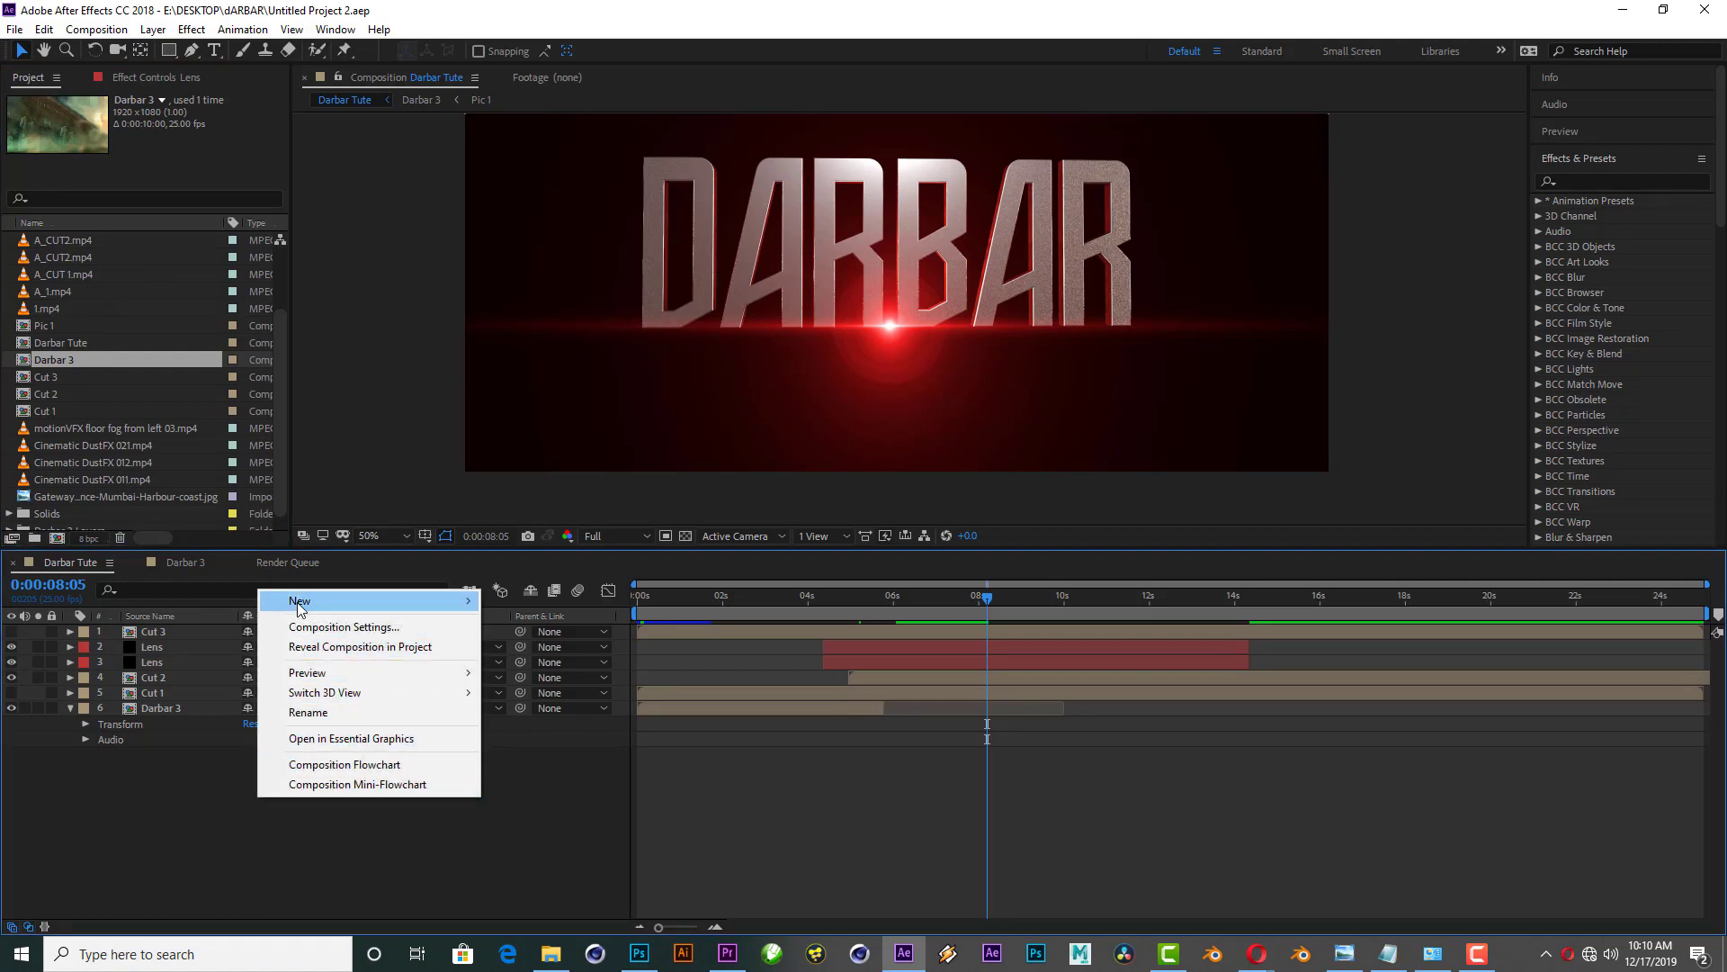
mouse_move(301, 603)
click(545, 646)
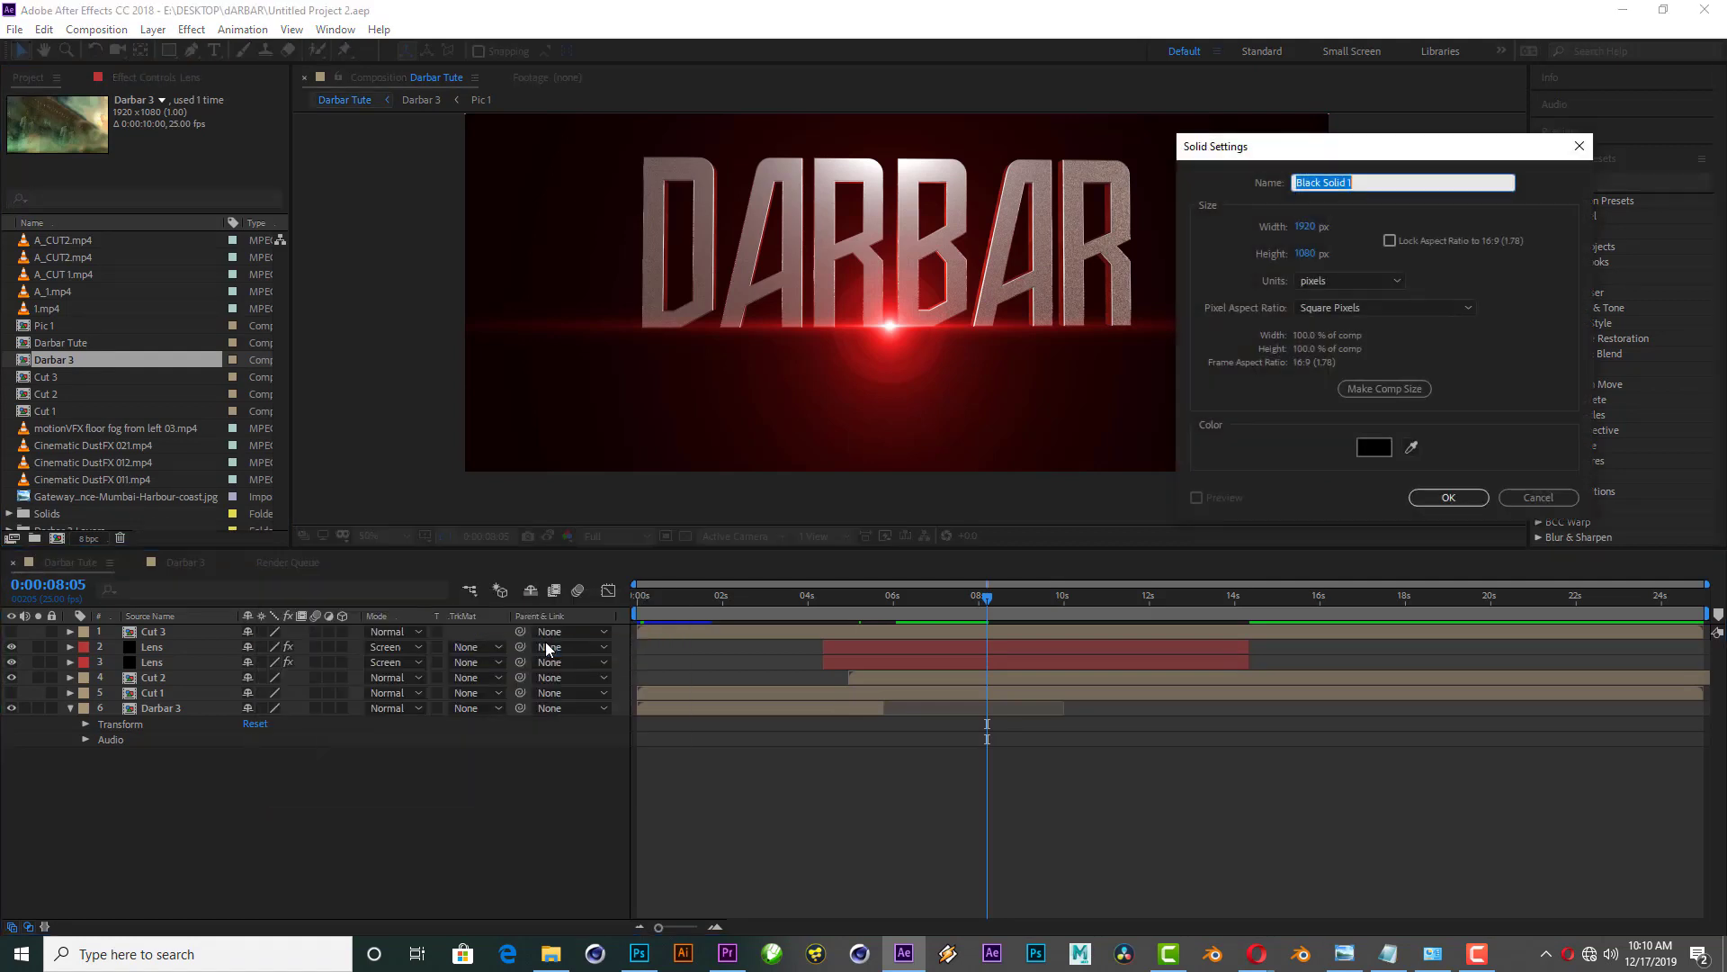
text(Noise)
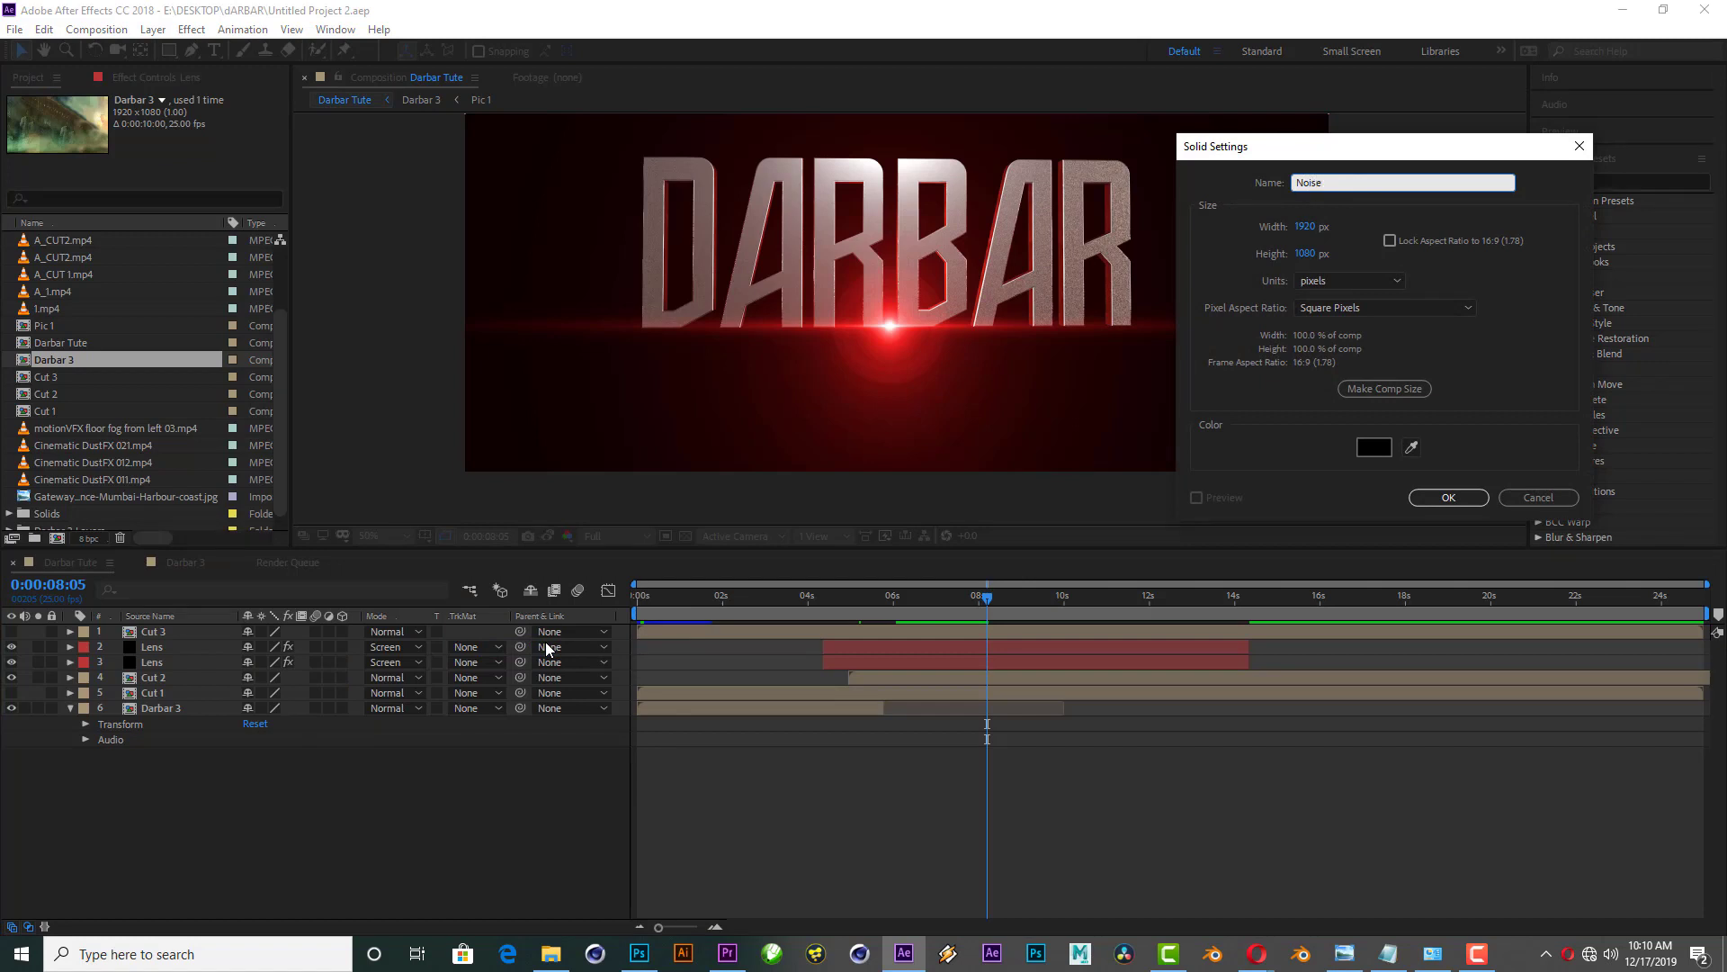
key(Return)
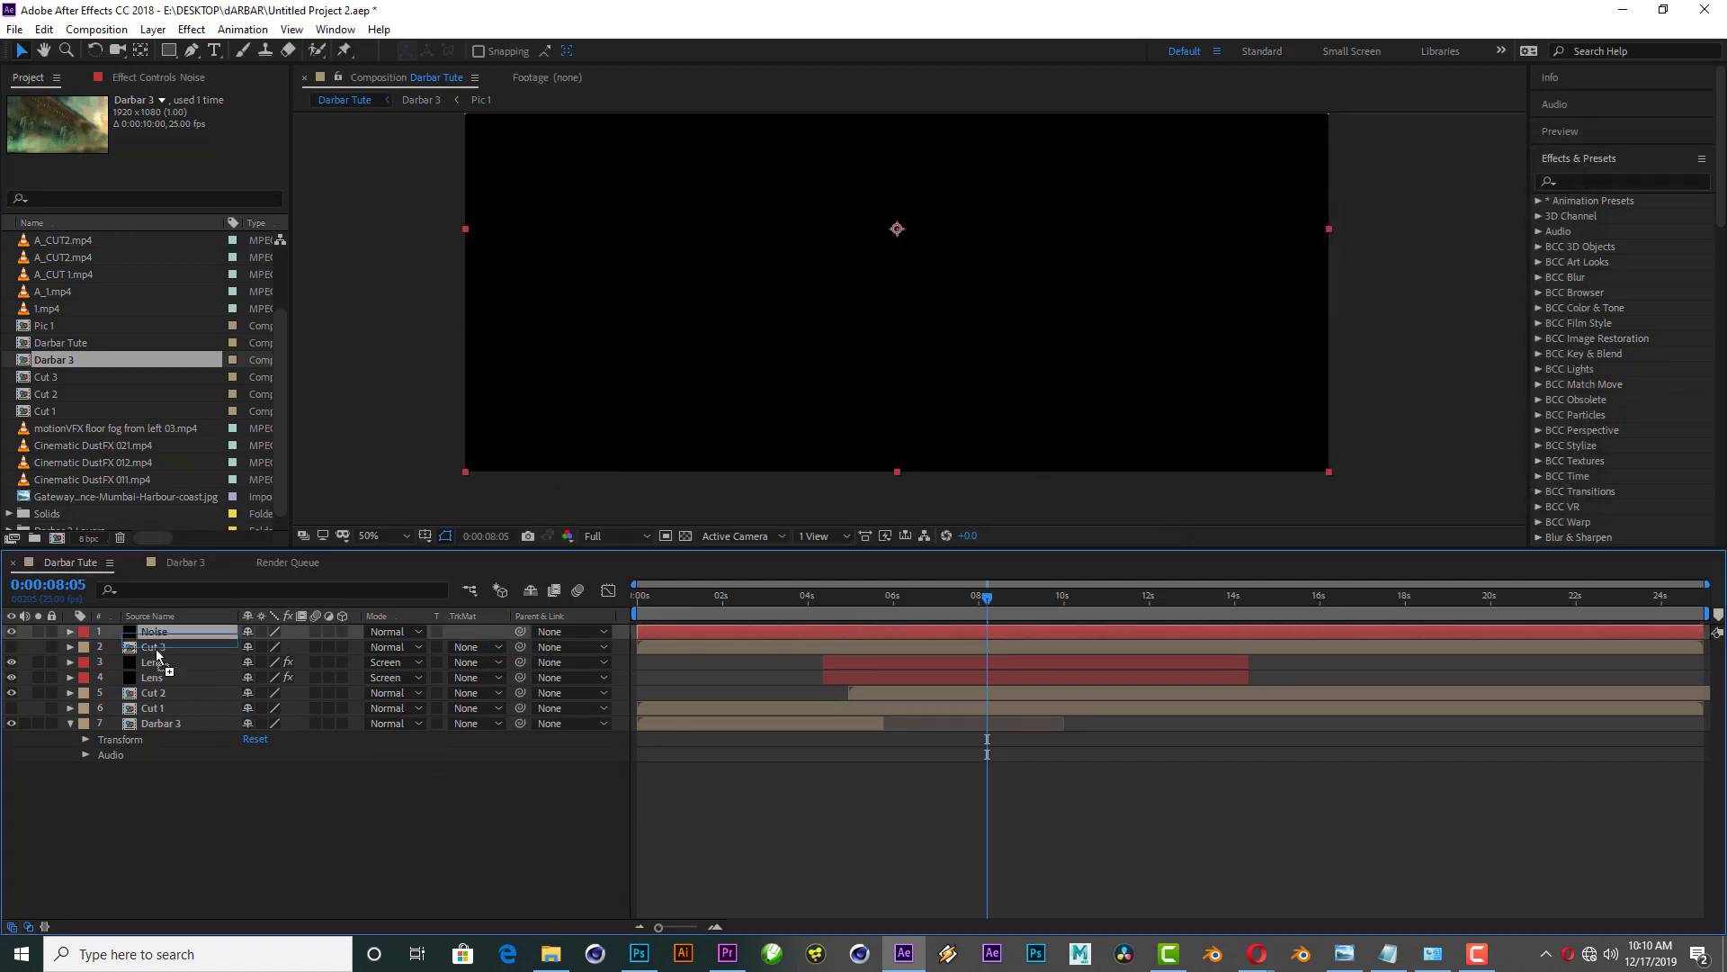
drag(155, 654, 150, 706)
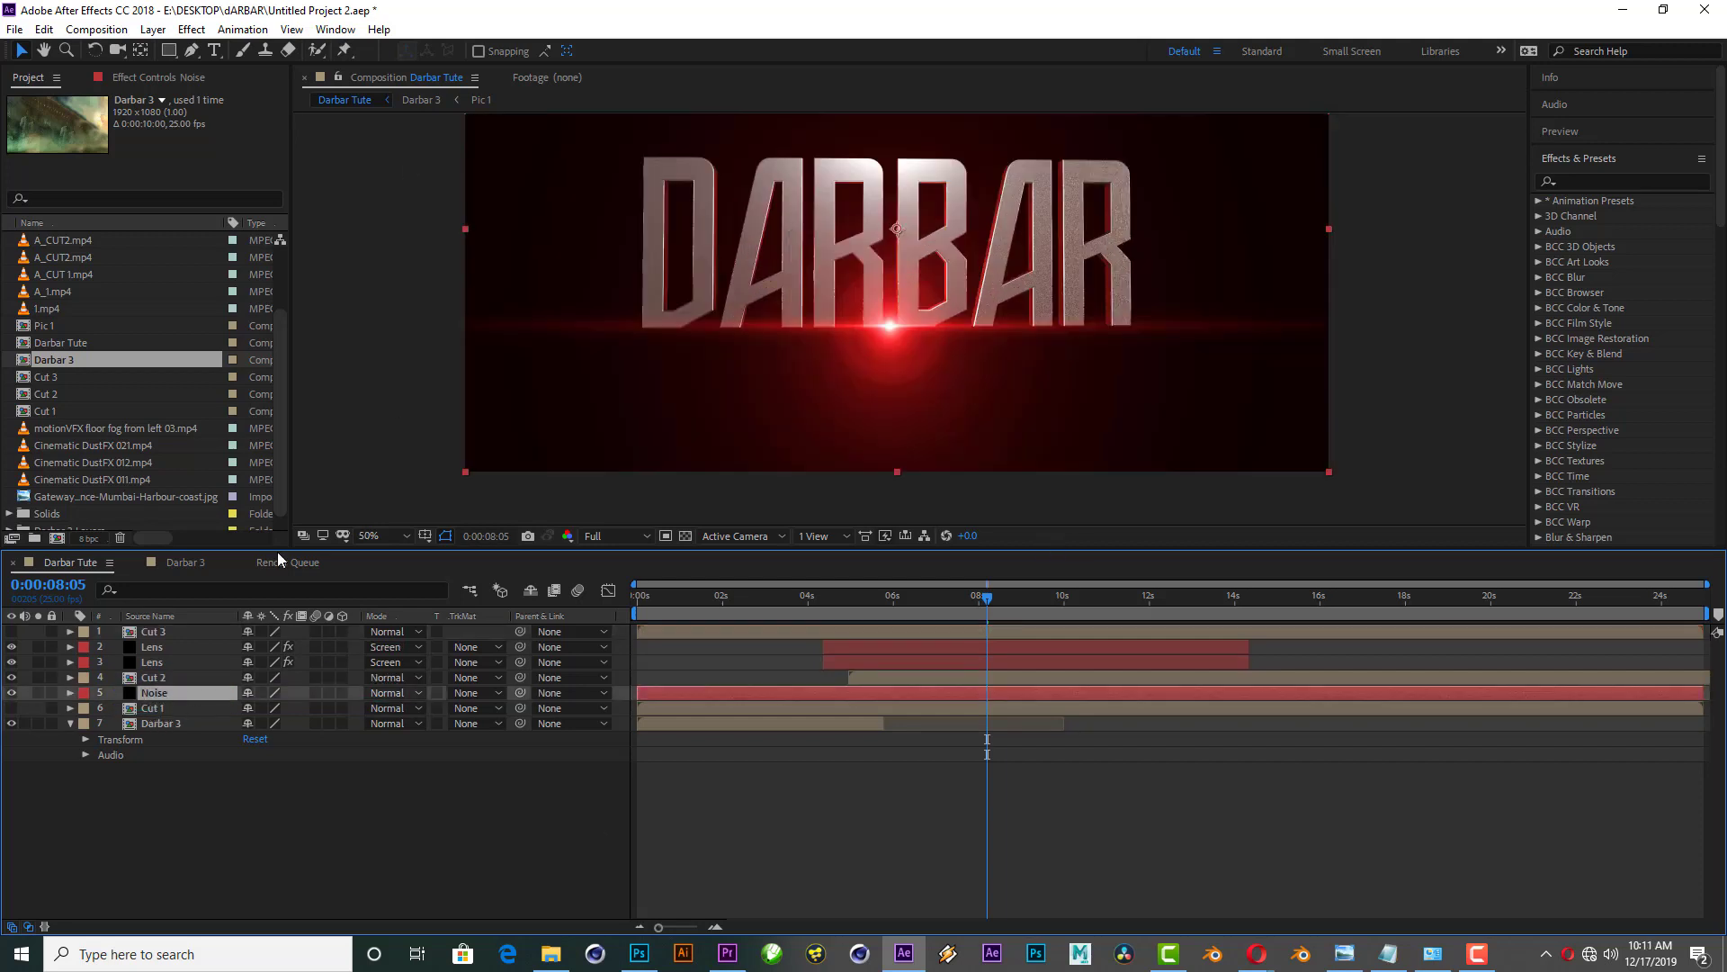
Step: Apply Fractal Noise to the Noise layer with Linear noise and Strings fractal type
click(193, 29)
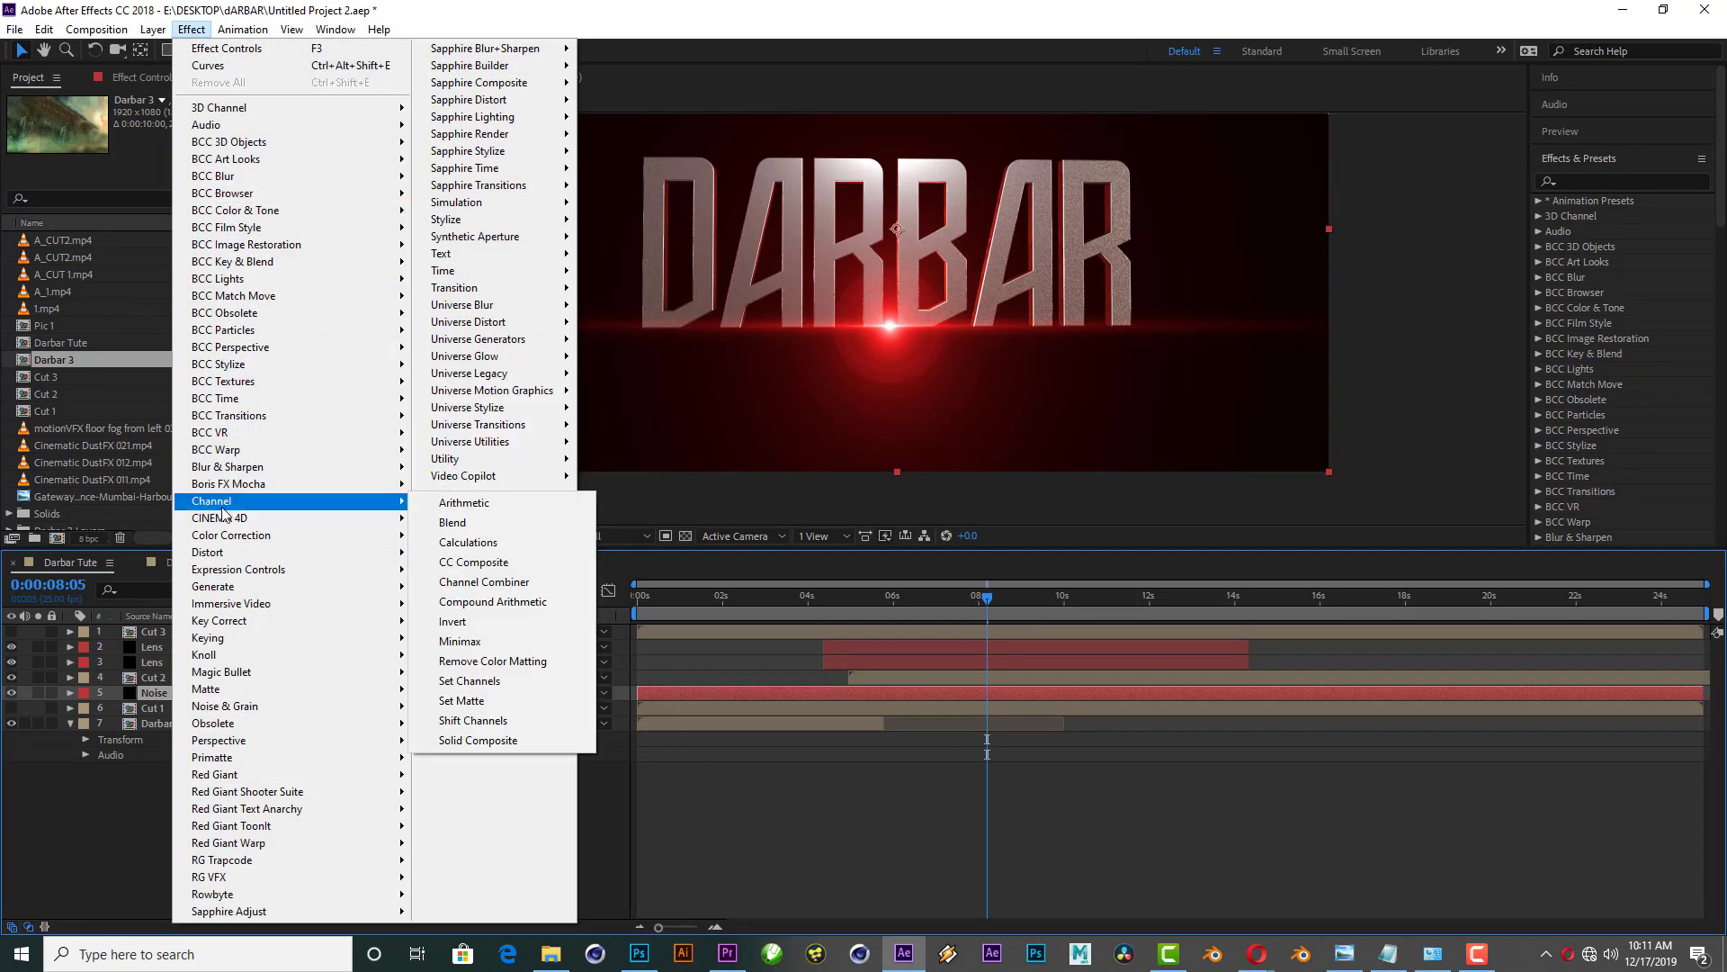
mouse_move(255, 714)
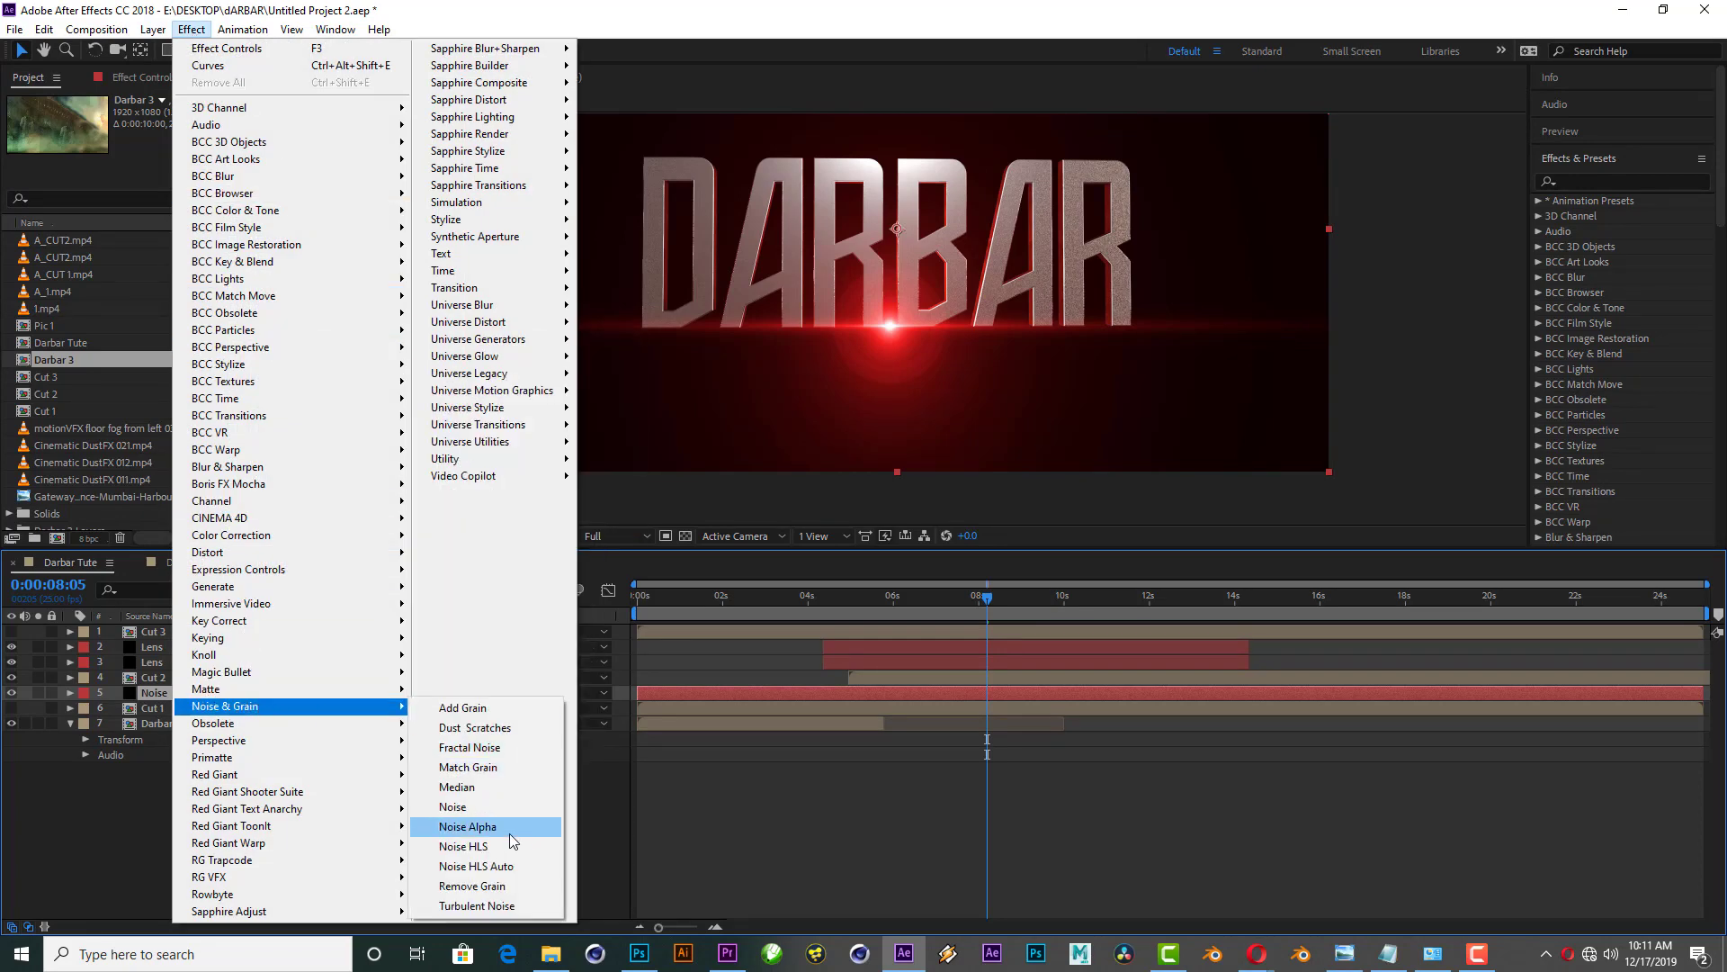
click(486, 747)
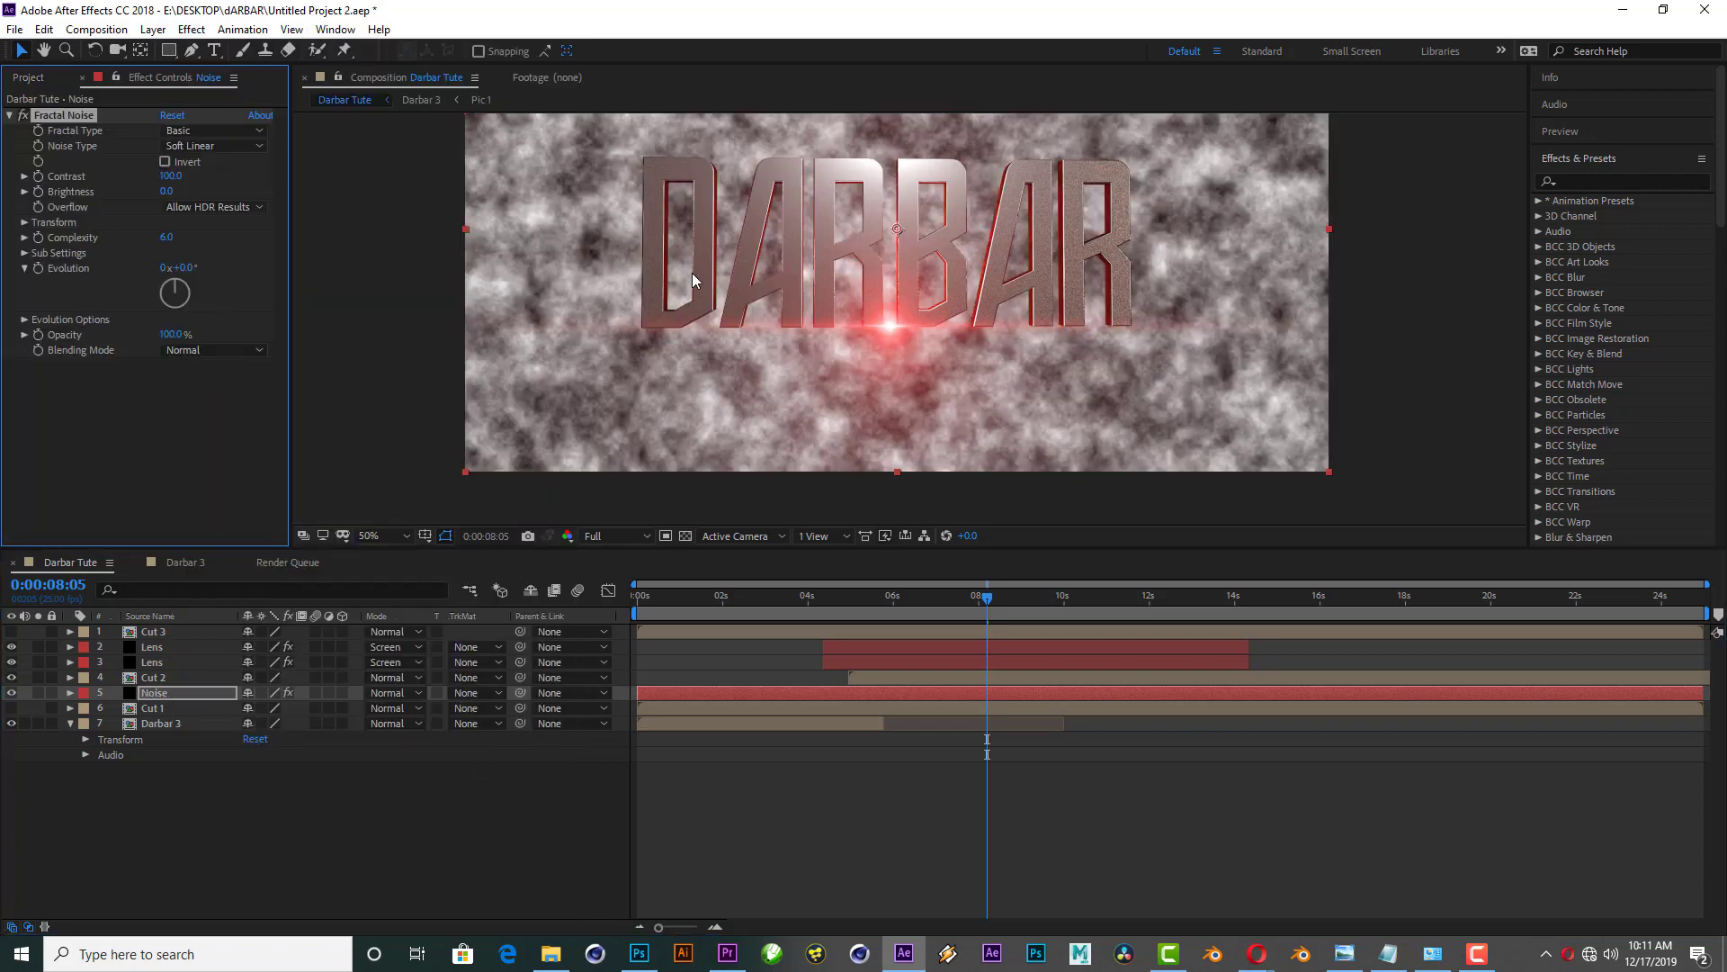
drag(880, 548, 880, 680)
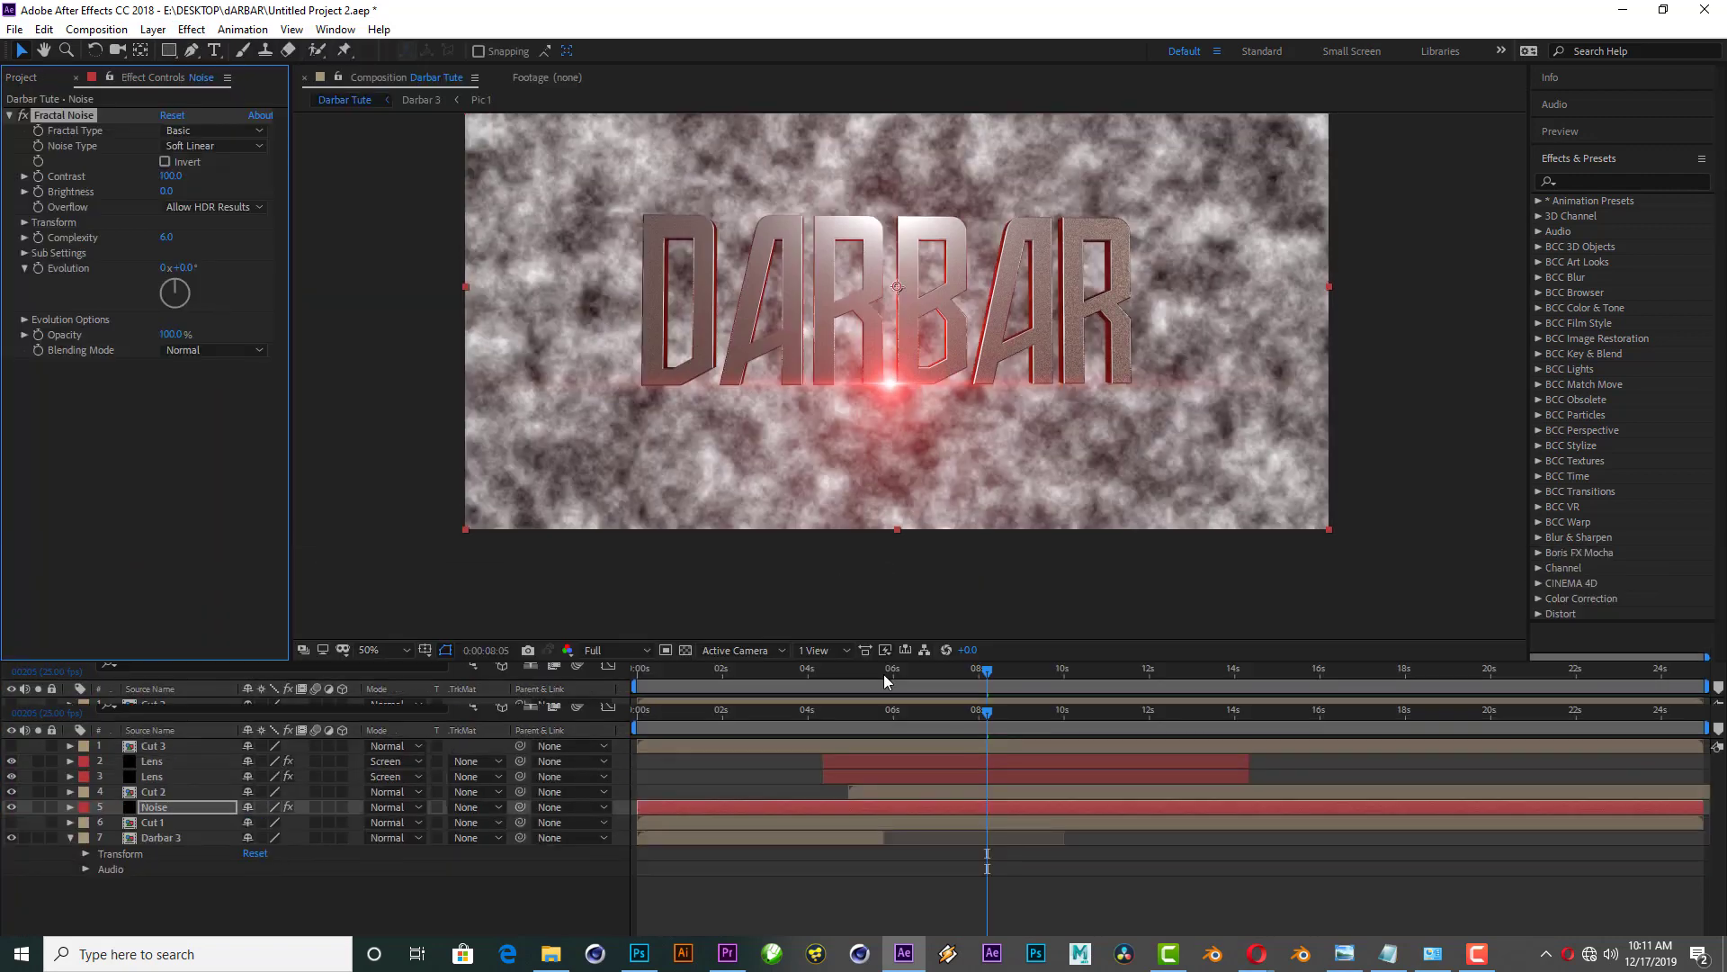
click(212, 145)
click(216, 191)
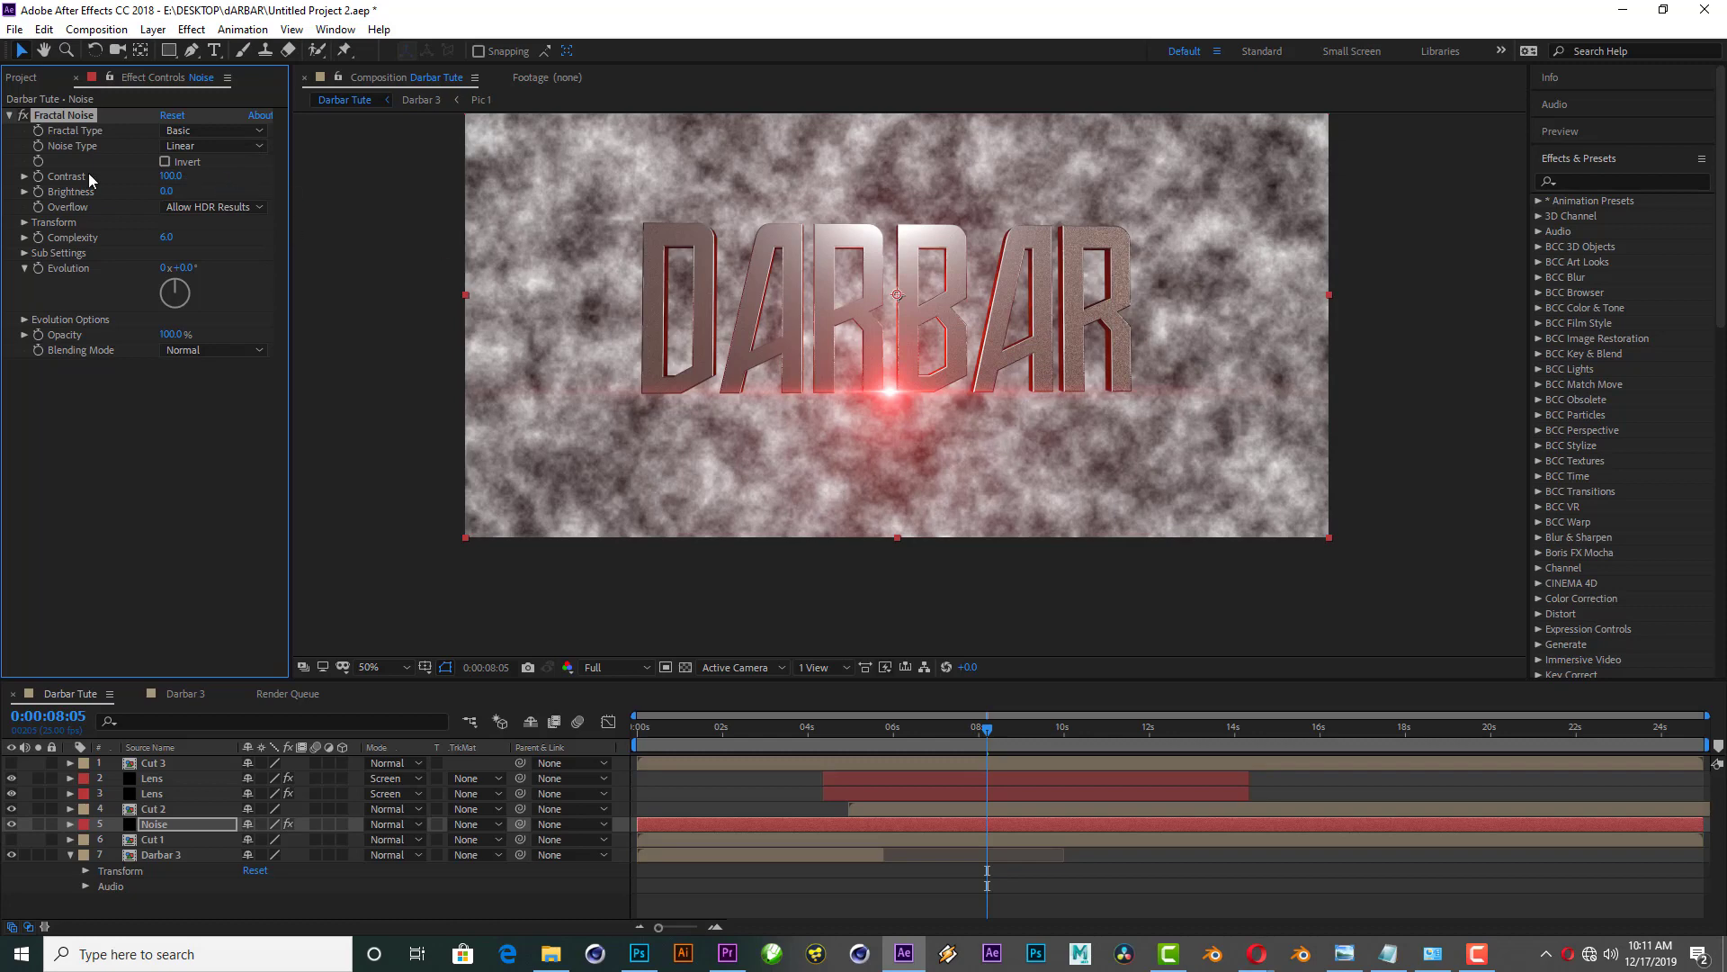
click(195, 132)
click(245, 466)
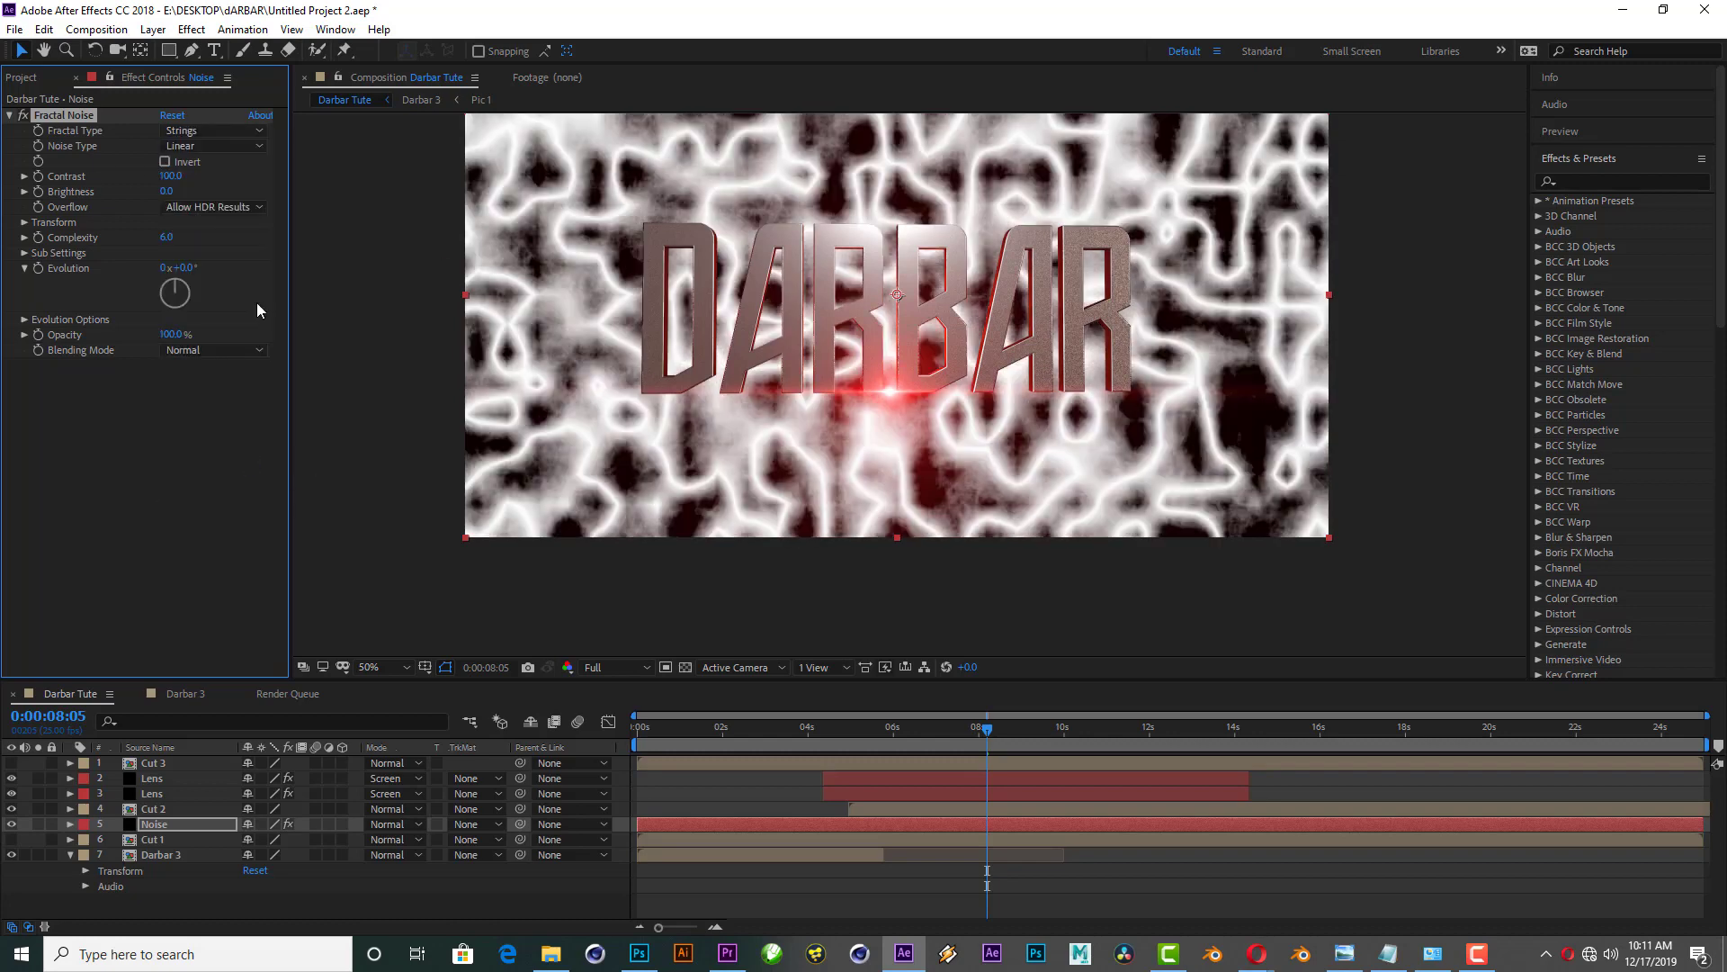
Step: Set the noise transform scale to 33×52, brightness -65 and contrast 113
click(23, 222)
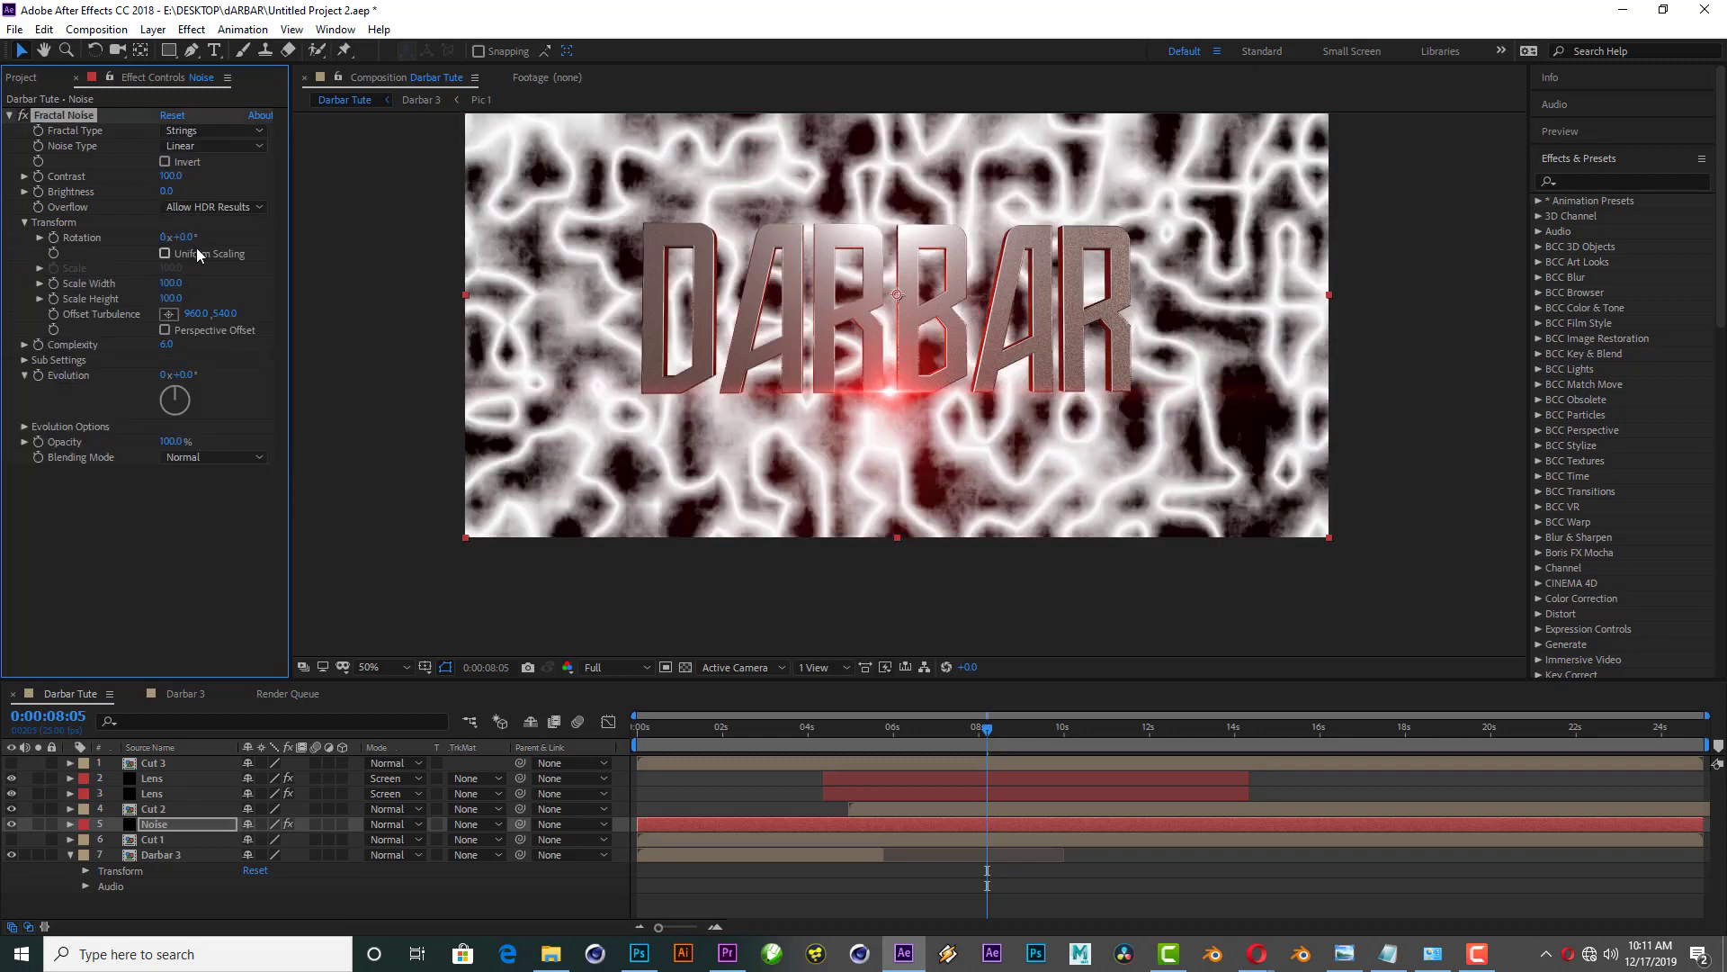
mouse_move(170, 282)
mouse_down()
mouse_move(211, 280)
mouse_move(130, 308)
mouse_up()
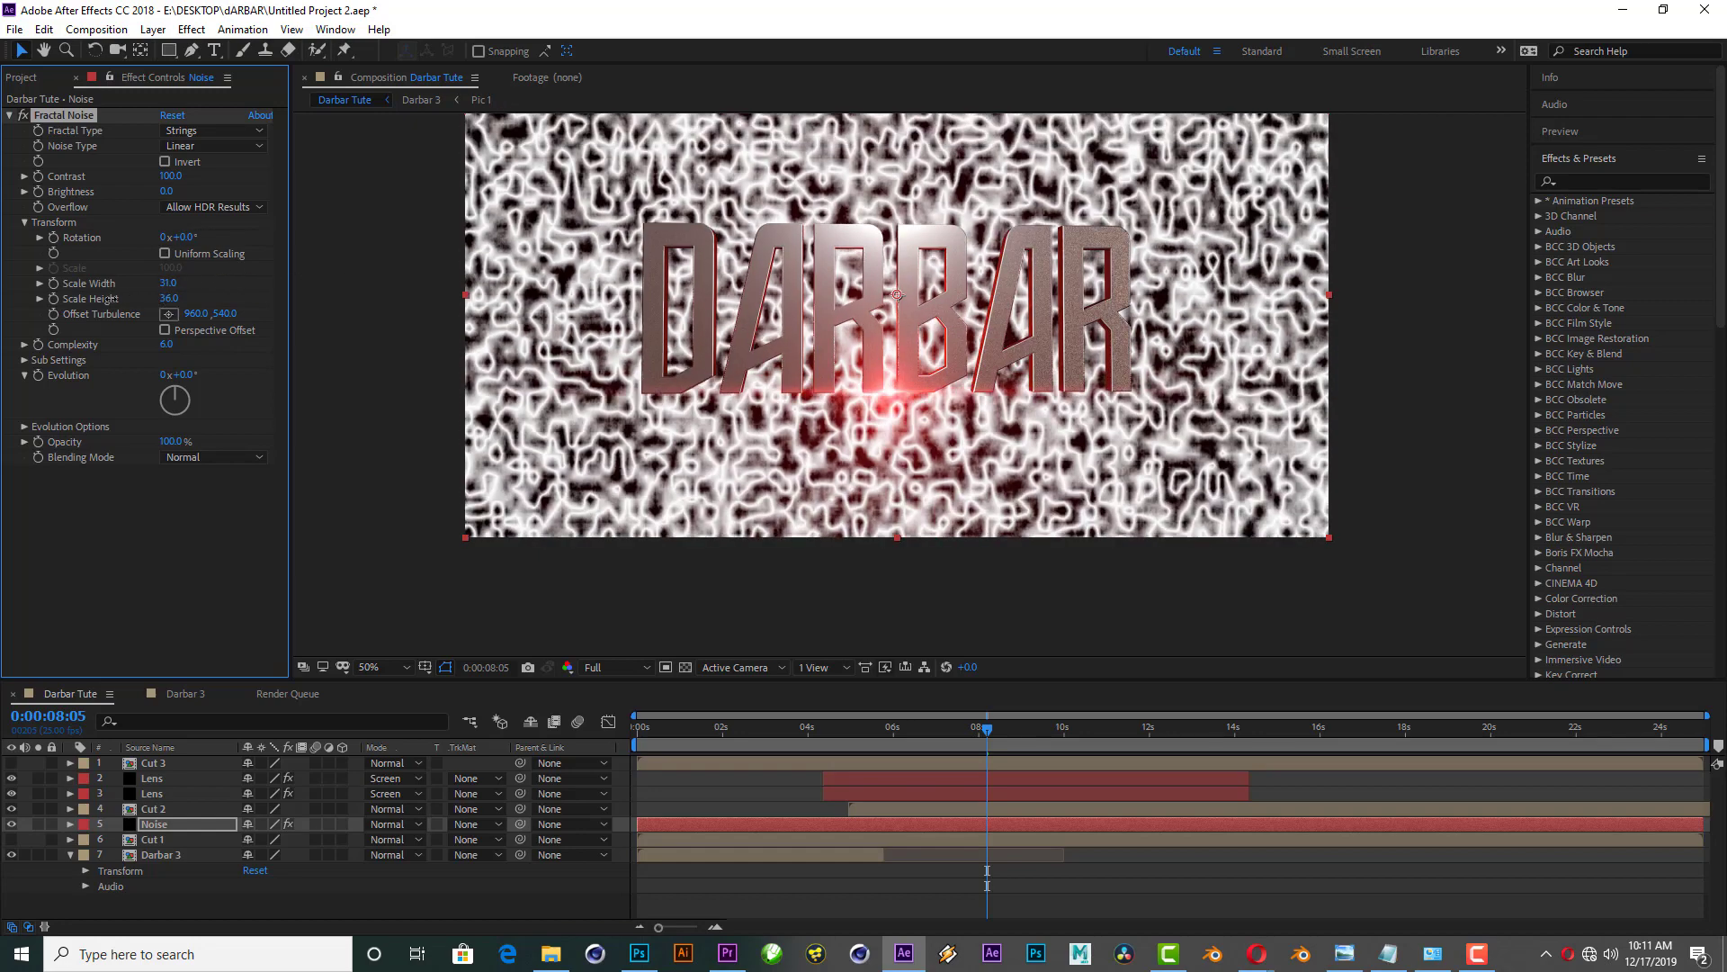
mouse_move(165, 192)
mouse_down()
mouse_move(124, 206)
mouse_move(238, 171)
mouse_up()
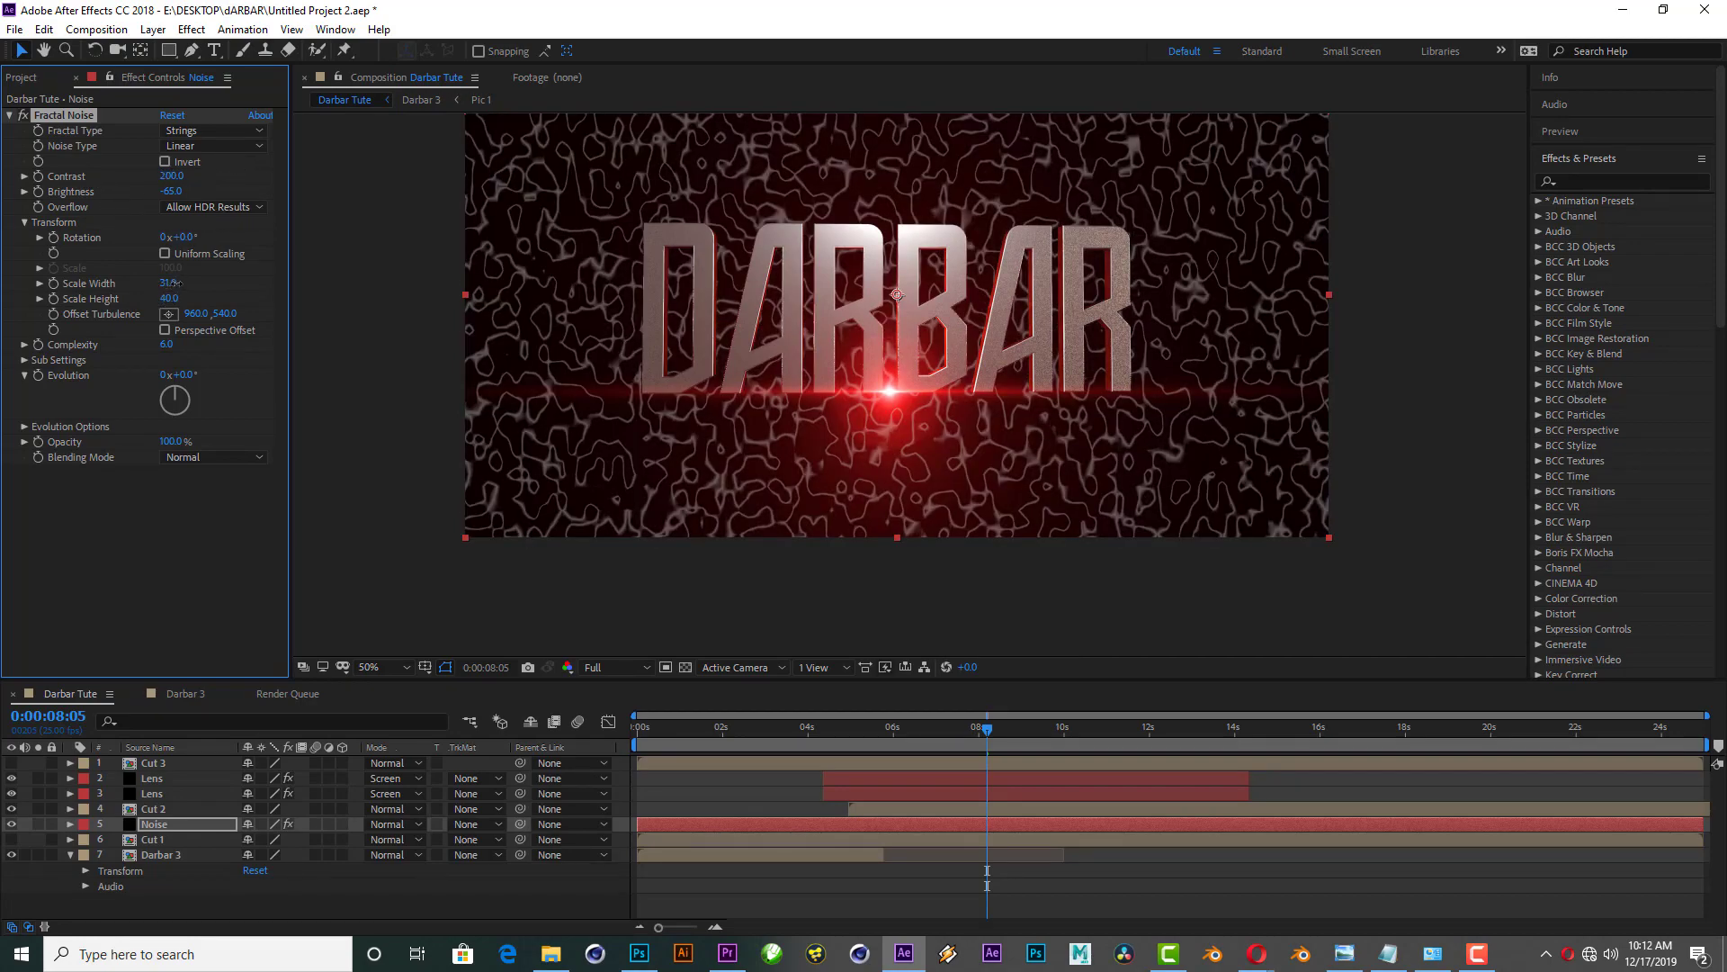
drag(167, 282, 180, 298)
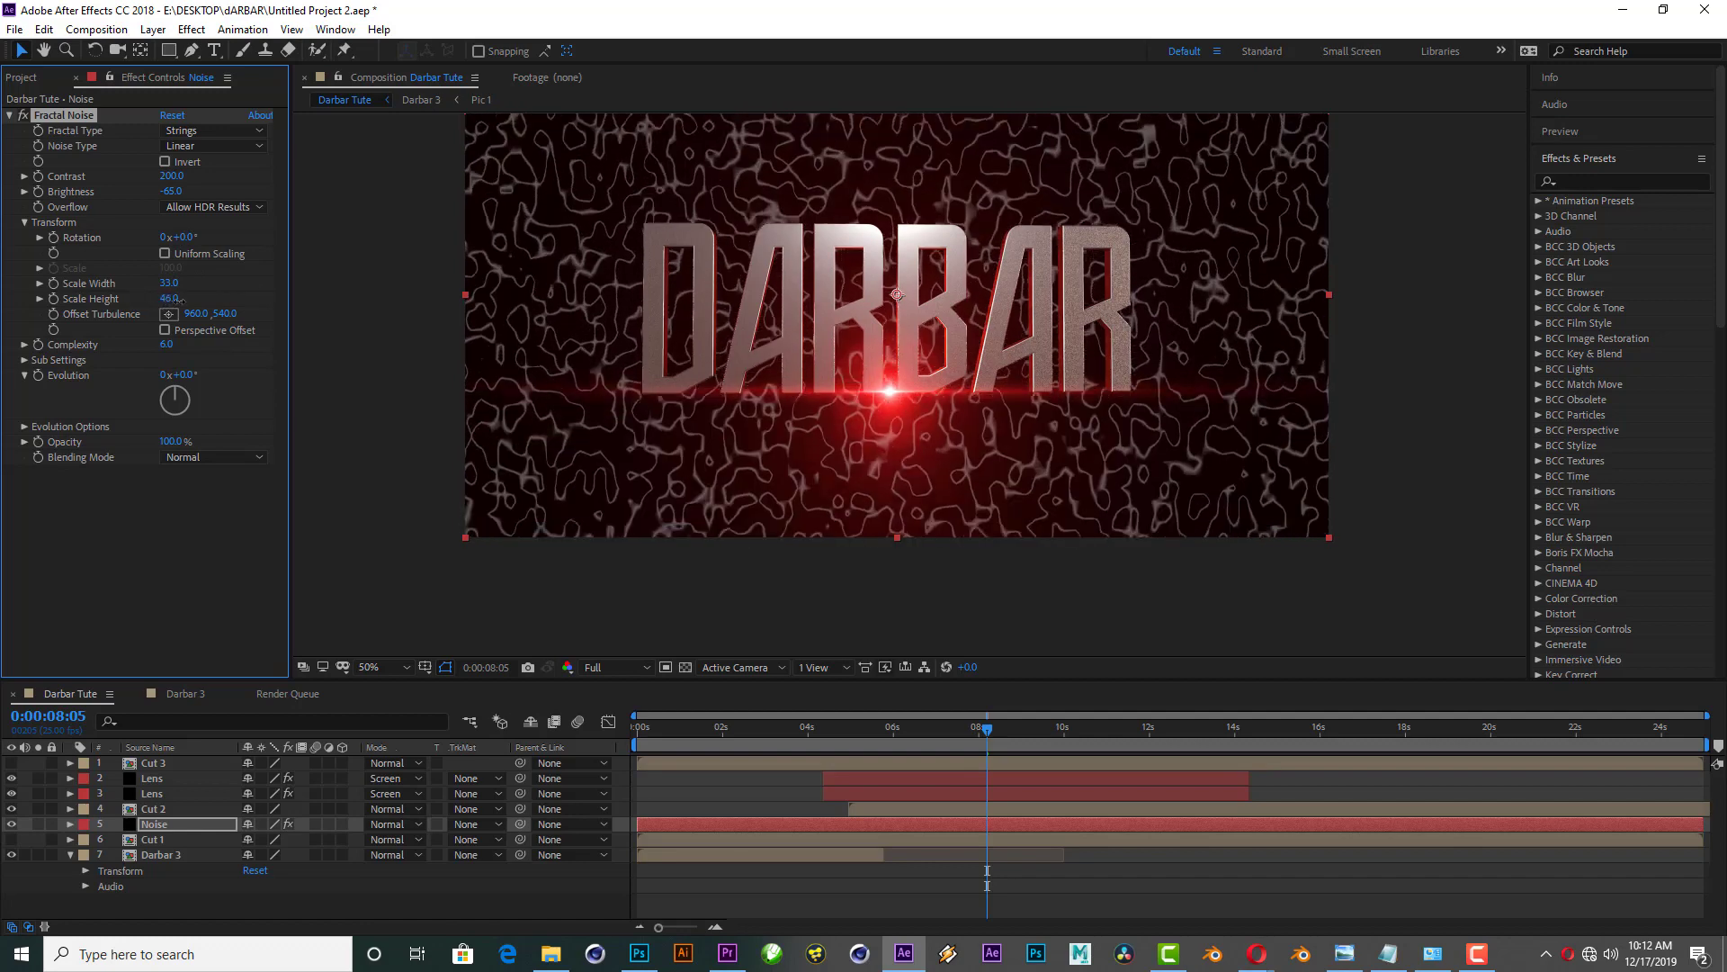
drag(171, 175, 115, 196)
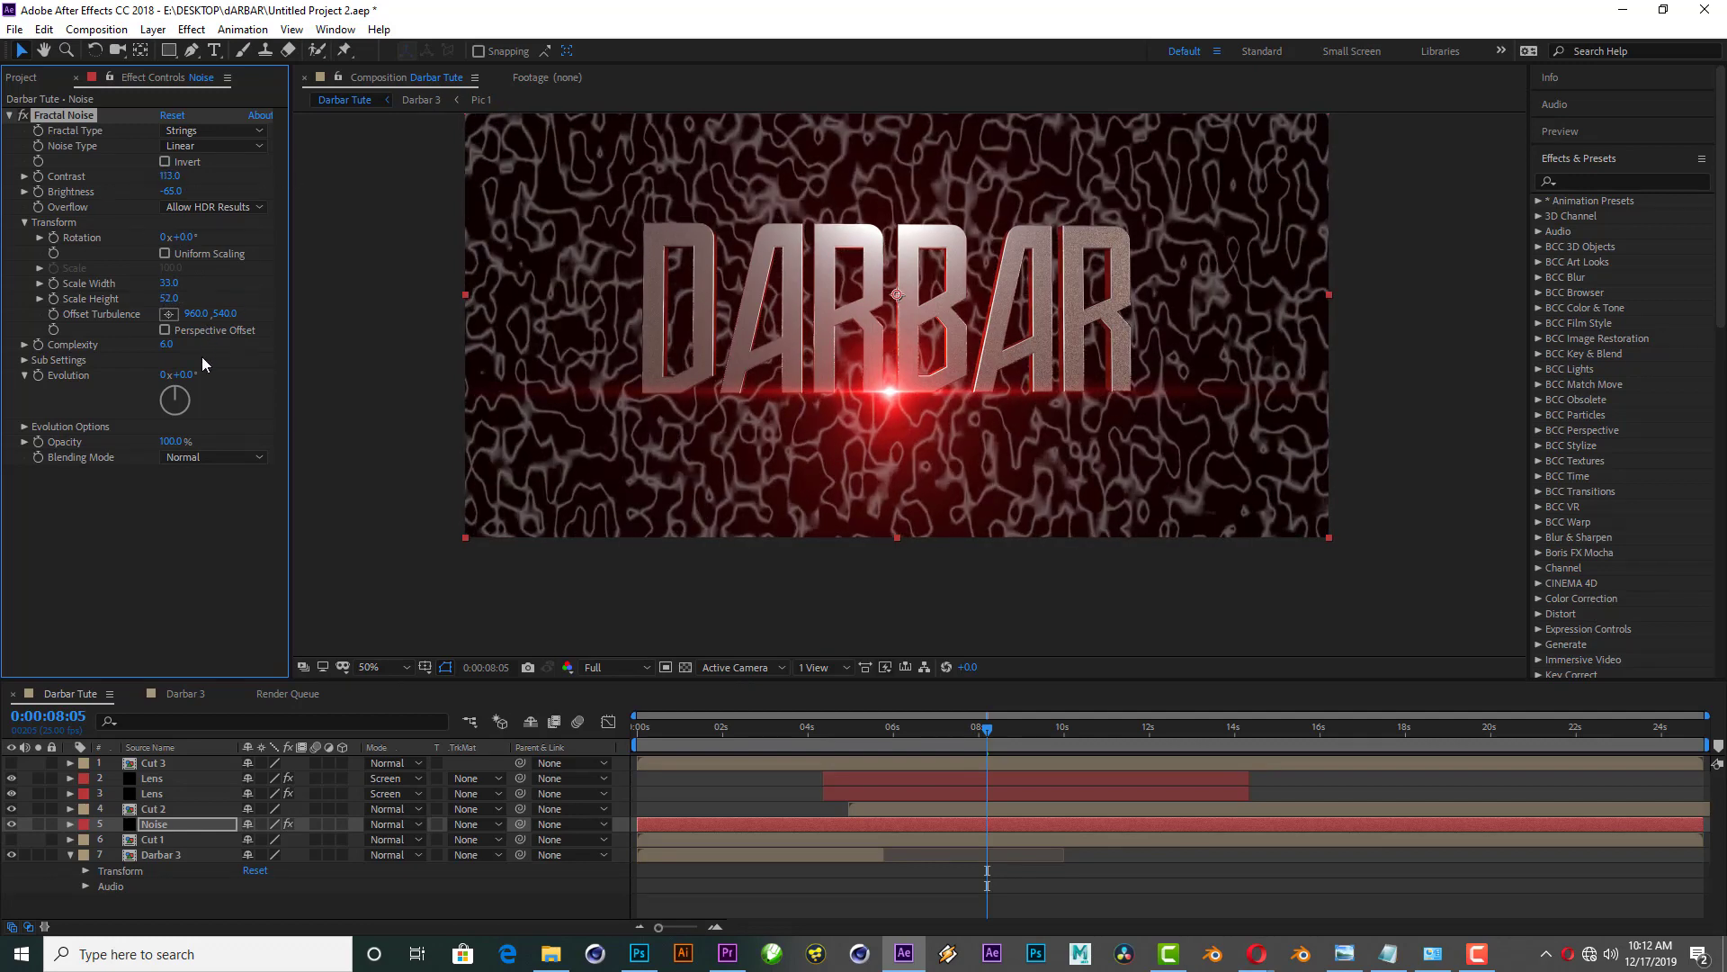
Step: Add Tritone to the noise and set its midtones to a bright red
click(191, 29)
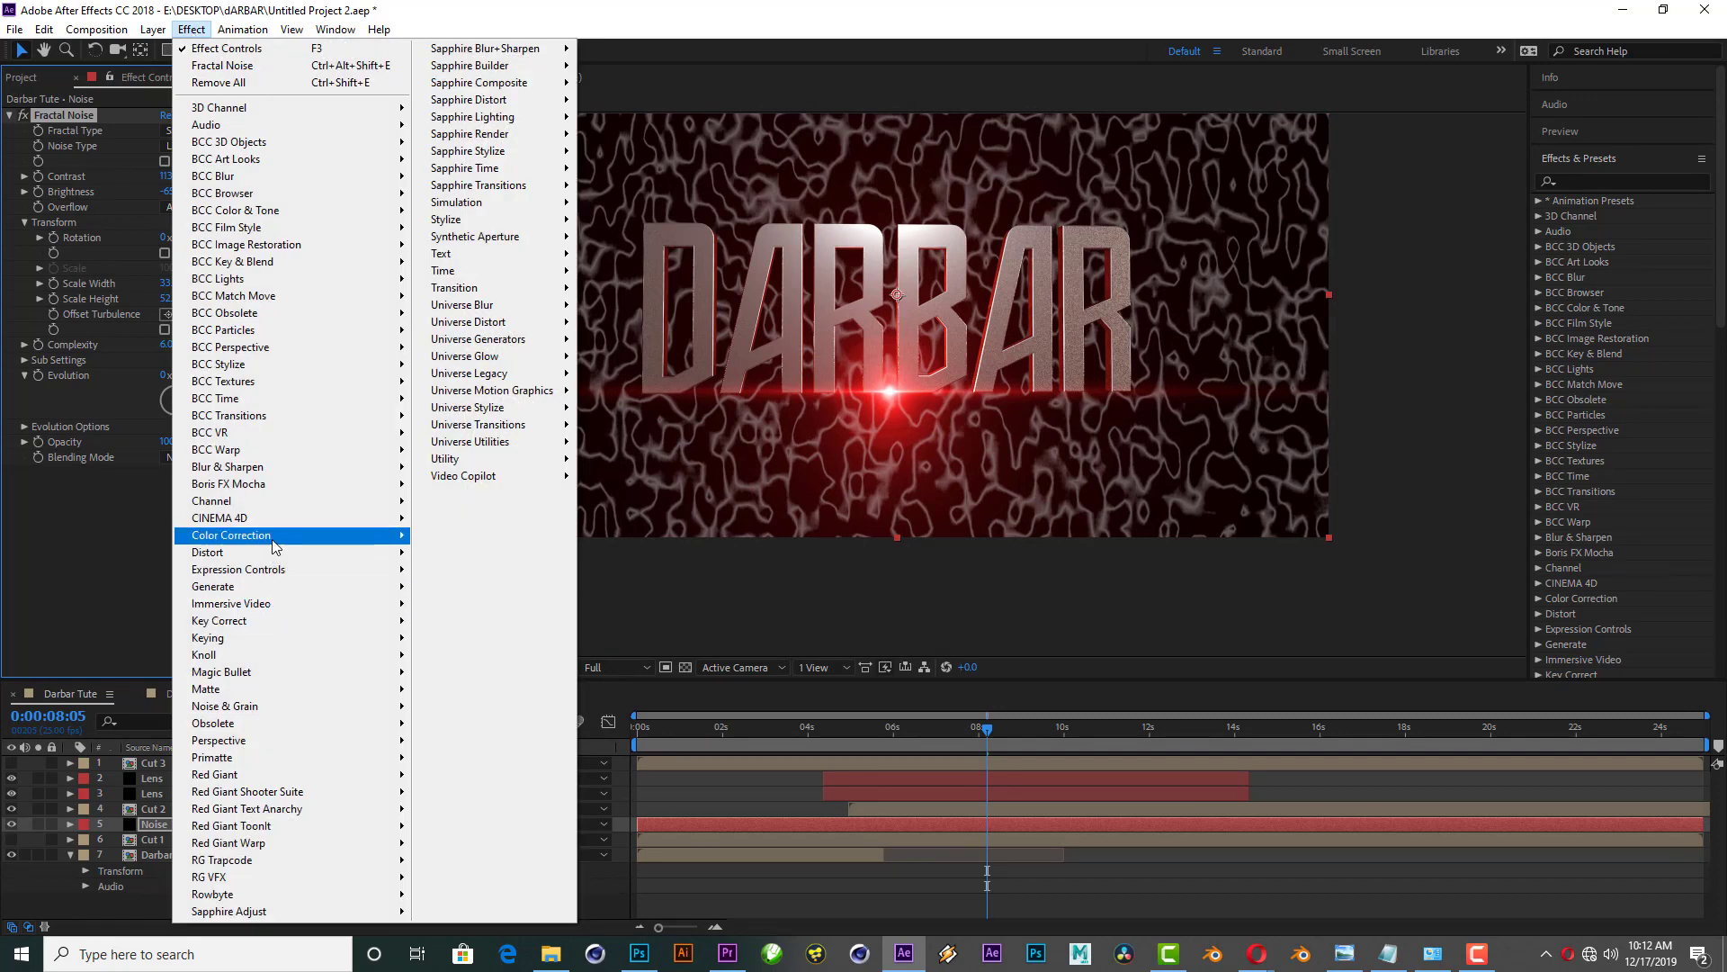
mouse_move(275, 539)
click(485, 899)
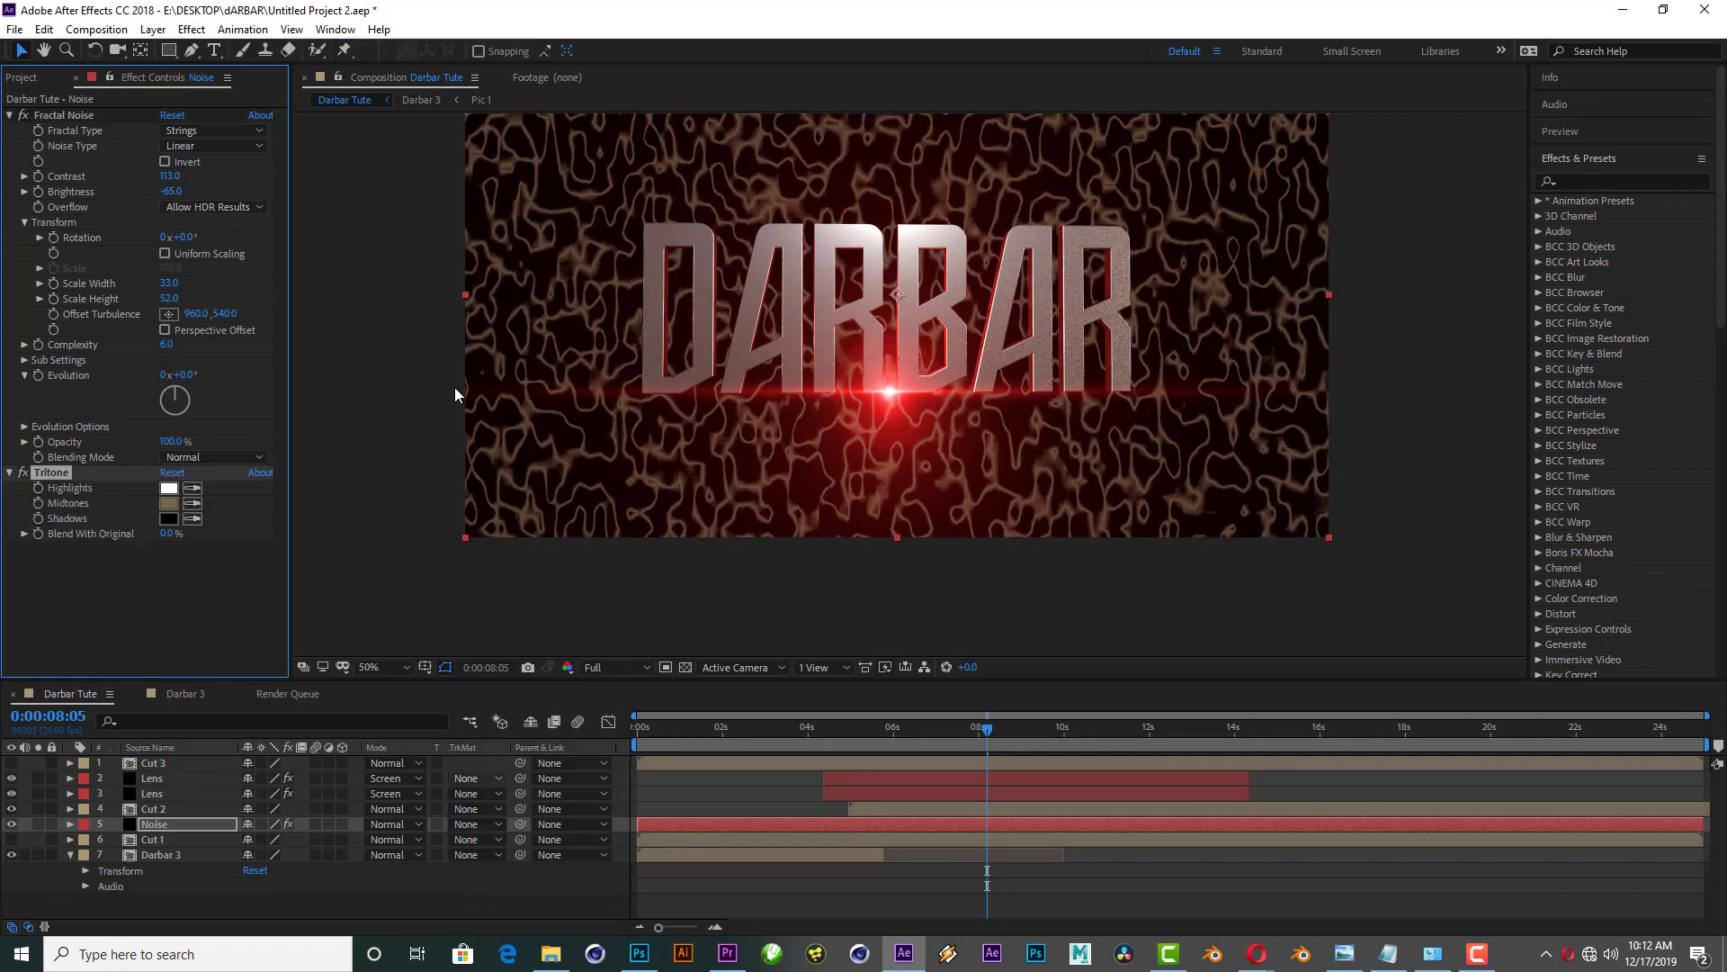
click(169, 503)
click(1487, 408)
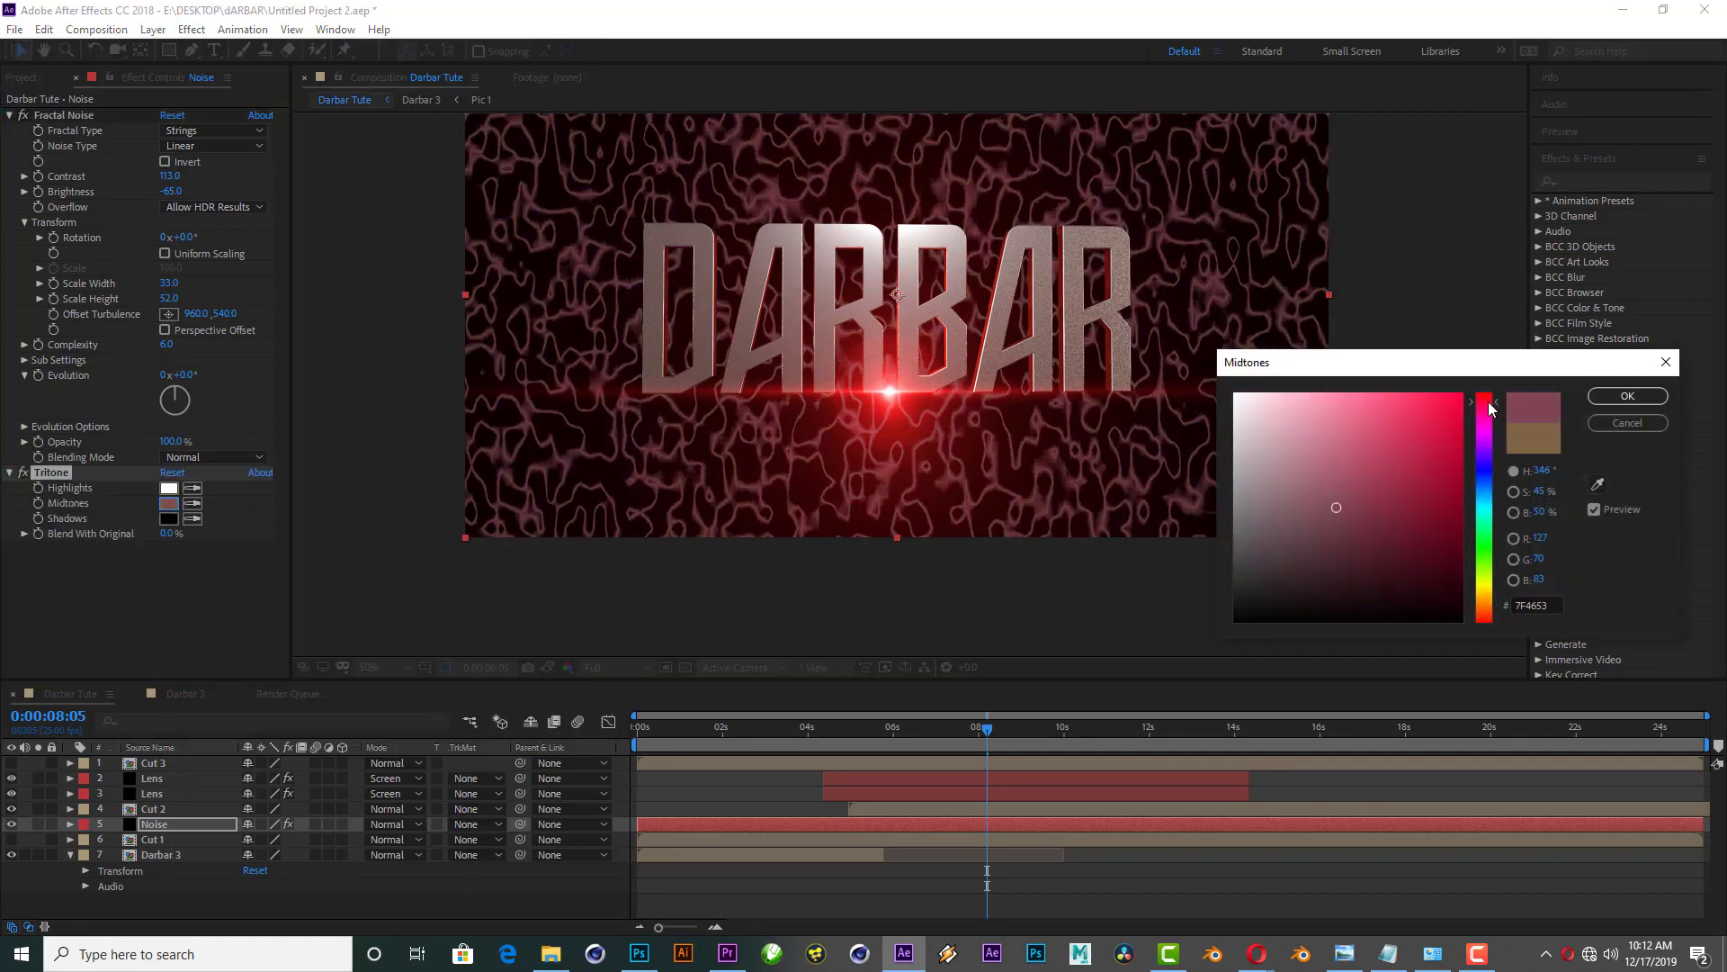
click(1455, 458)
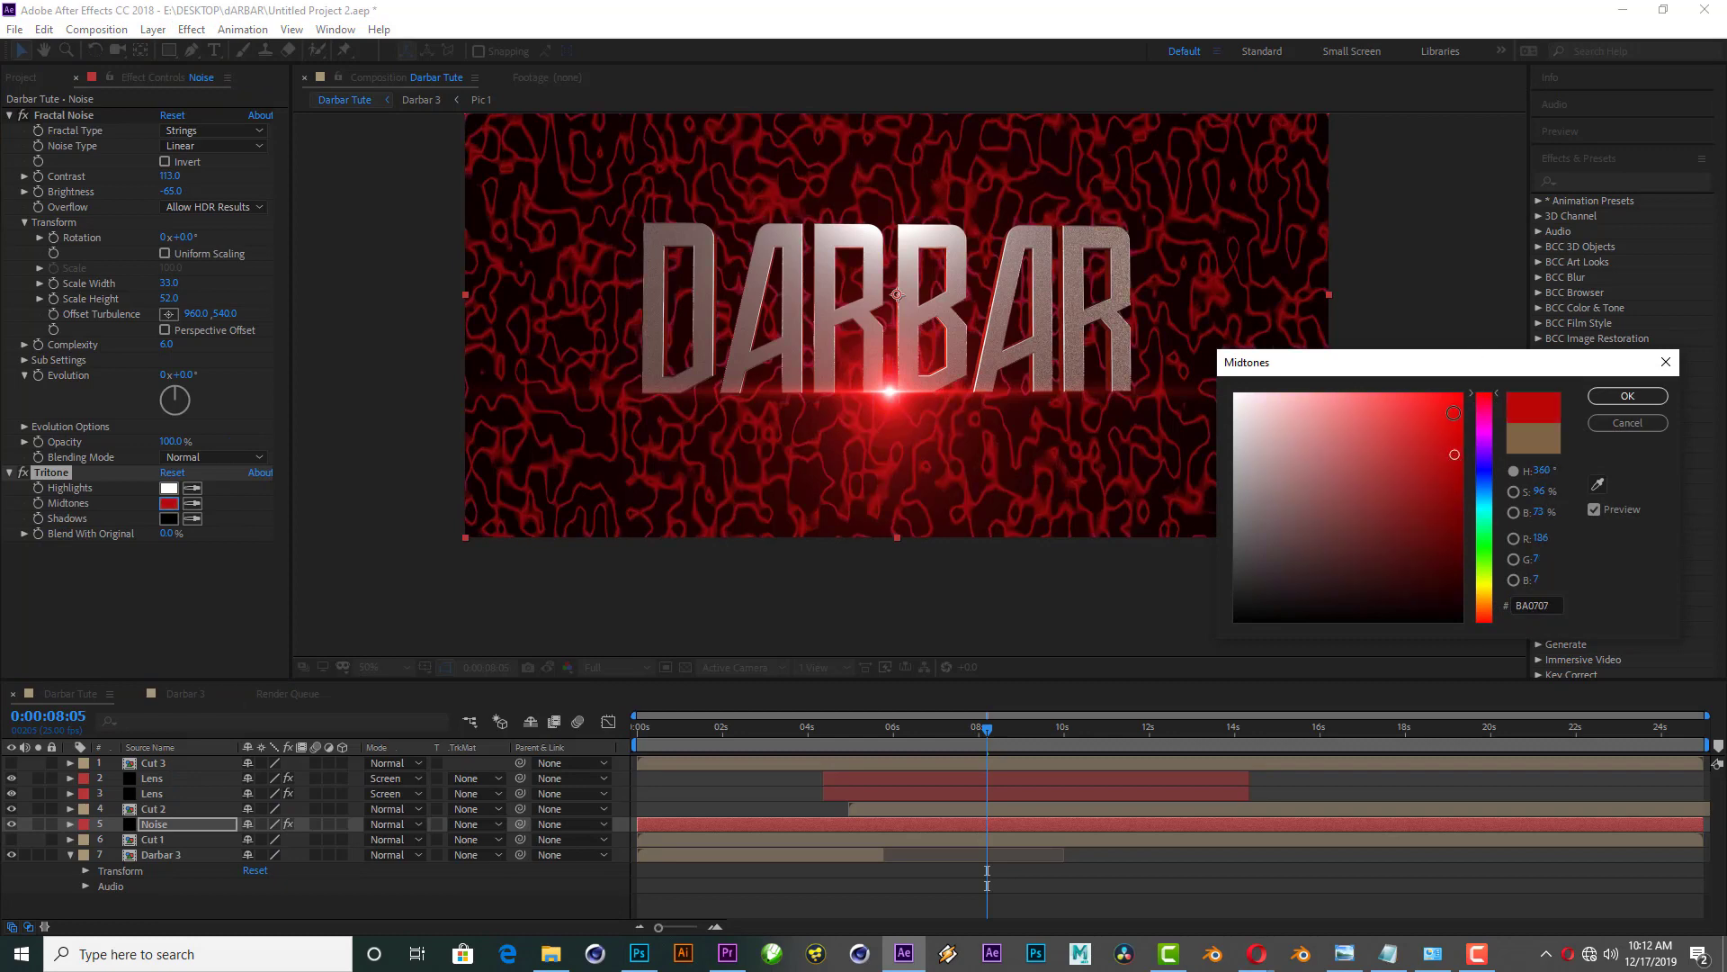
click(1455, 409)
click(1627, 396)
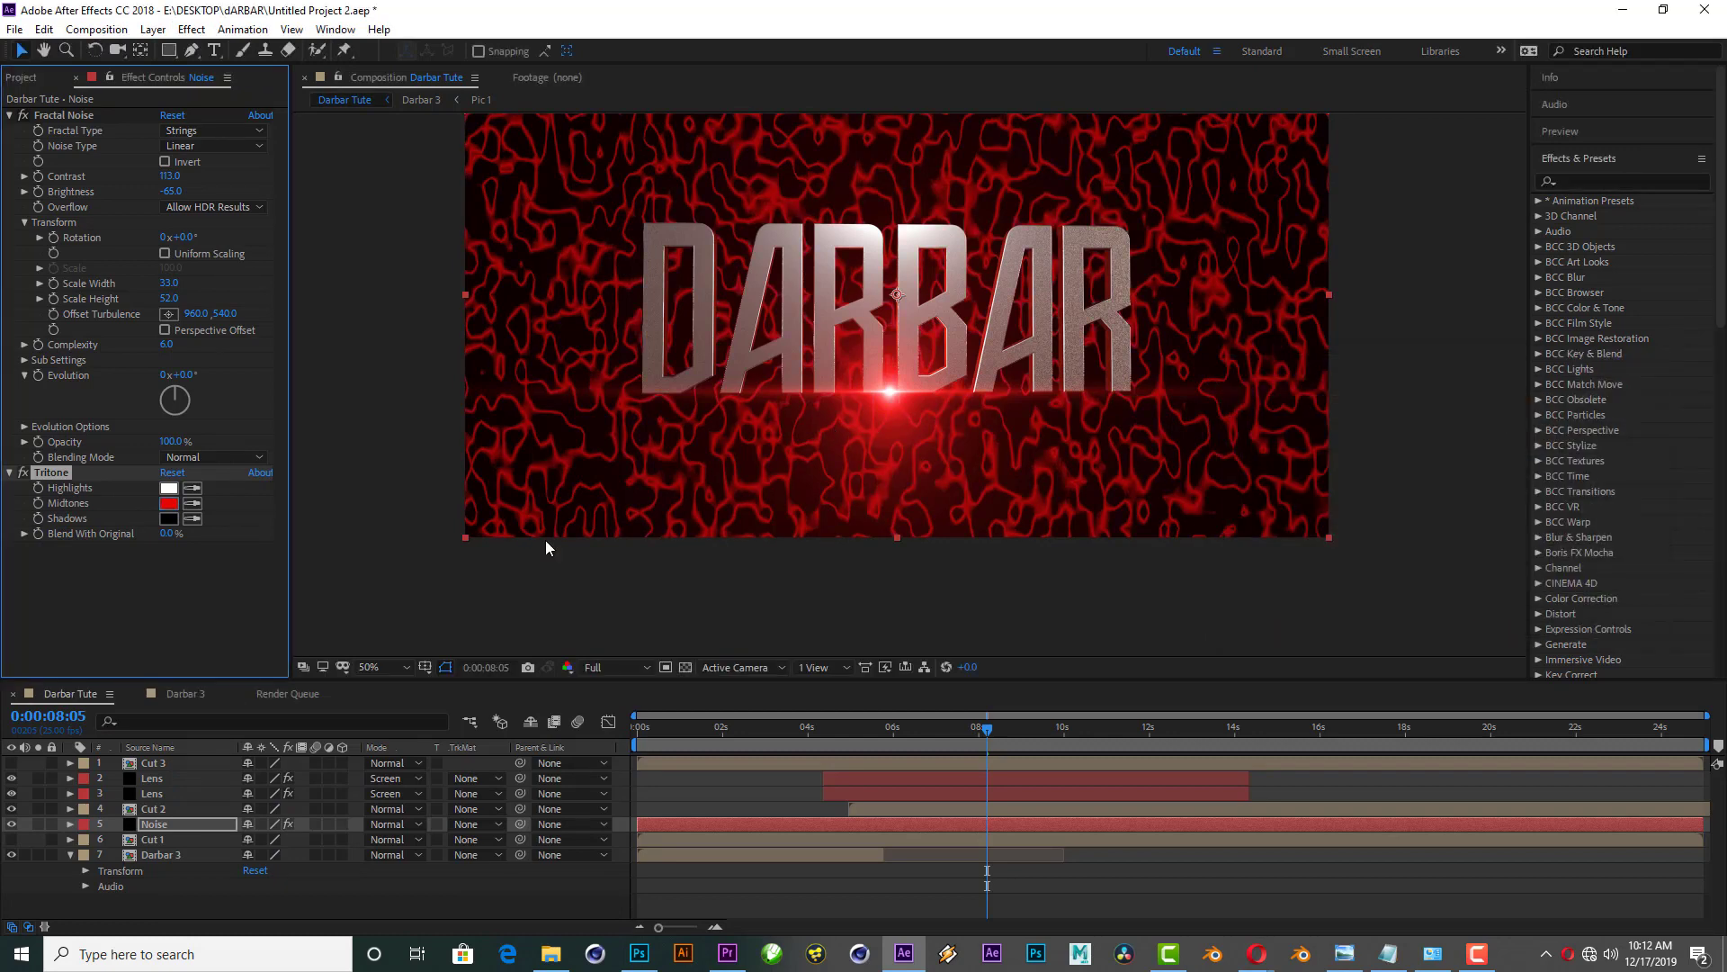
Step: Duplicate the Noise layer and set the upper copy's blend mode to Screen
click(169, 828)
key(ctrl+d)
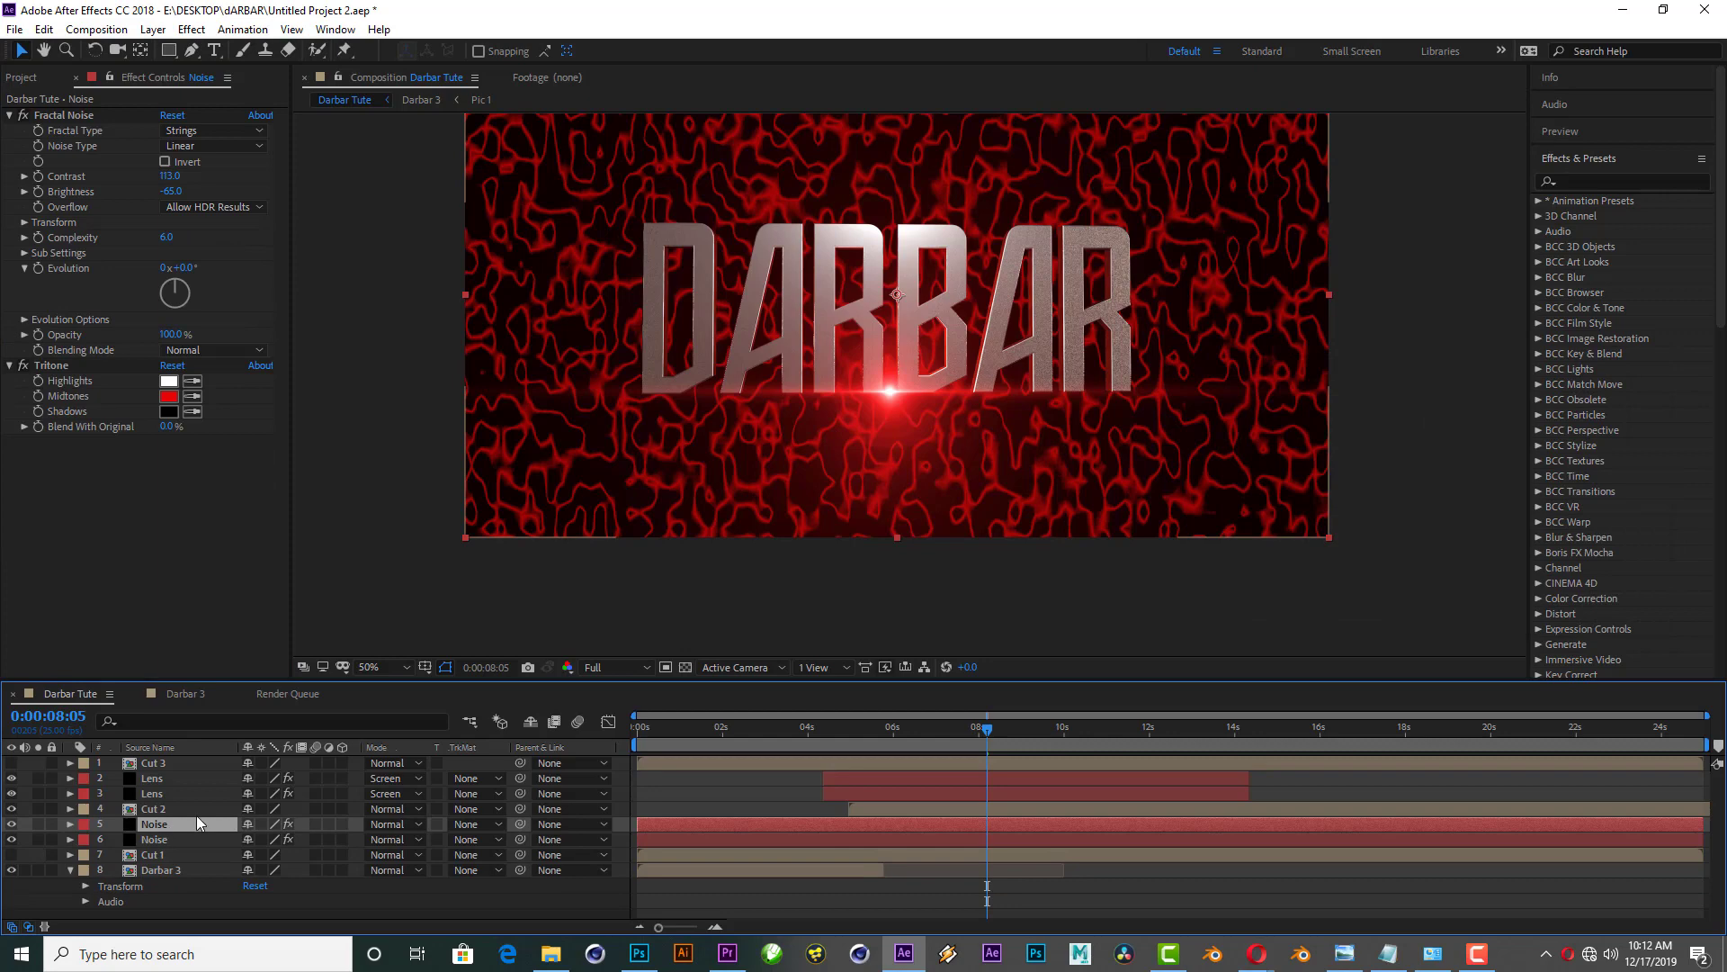
click(386, 824)
click(450, 266)
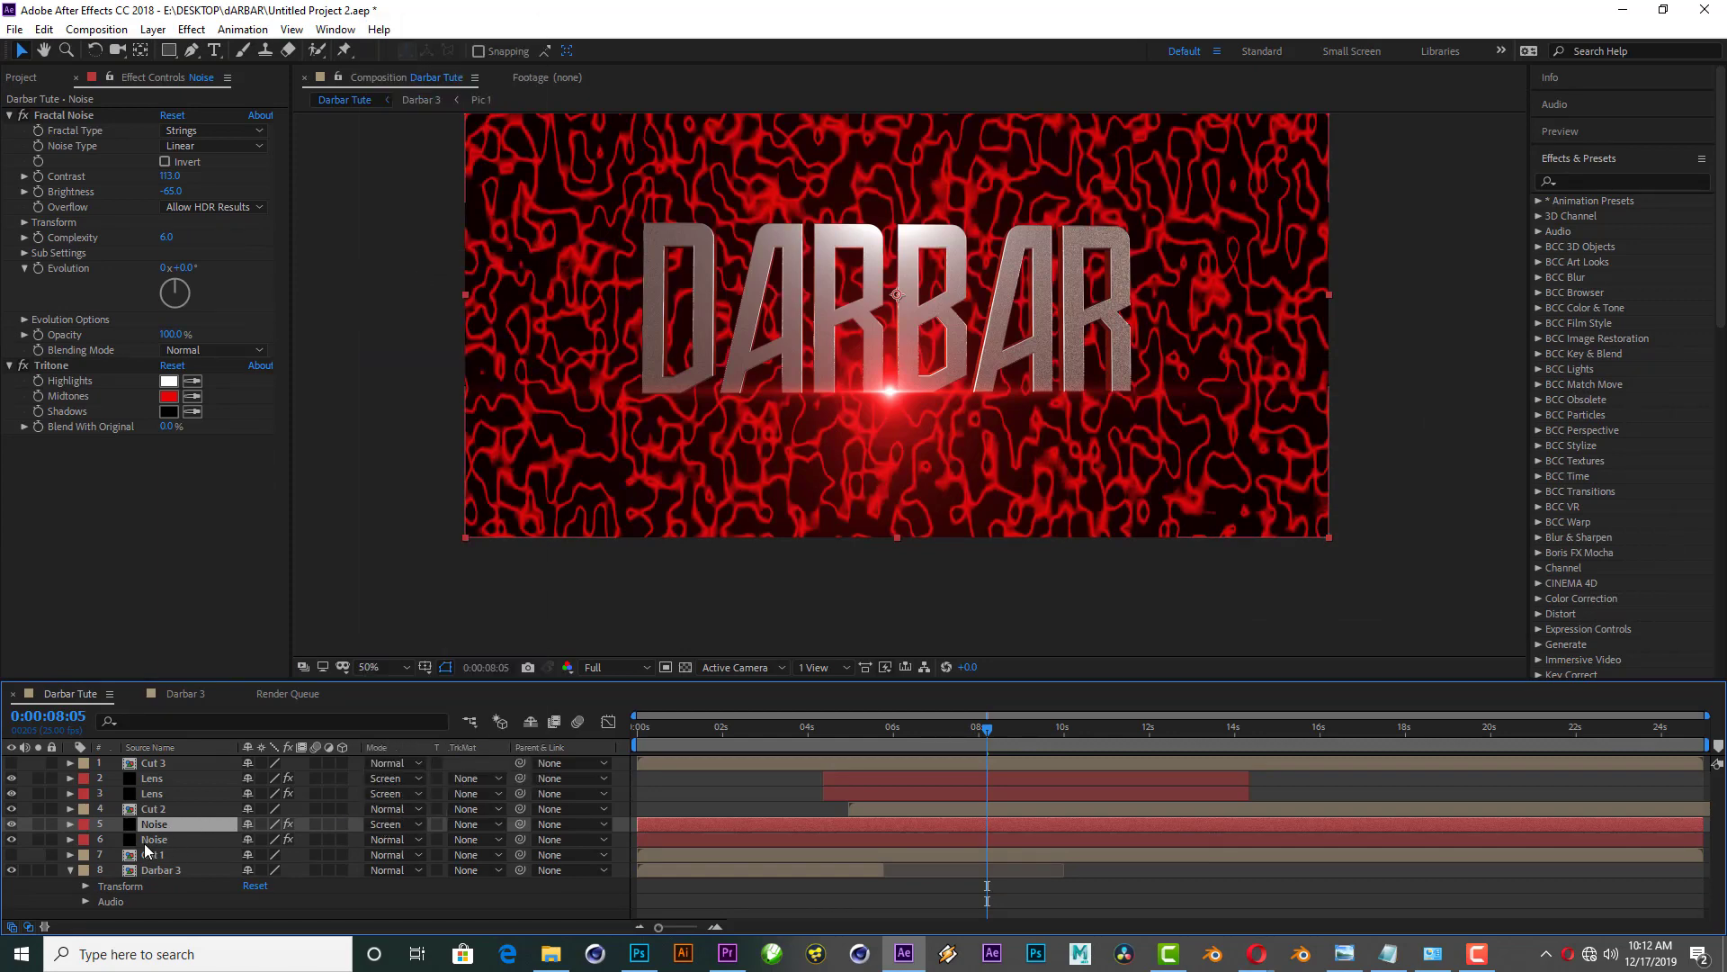
Step: Keep the lower Noise layer Normal; raise the copy's contrast to 149 and scale width to 10
click(383, 840)
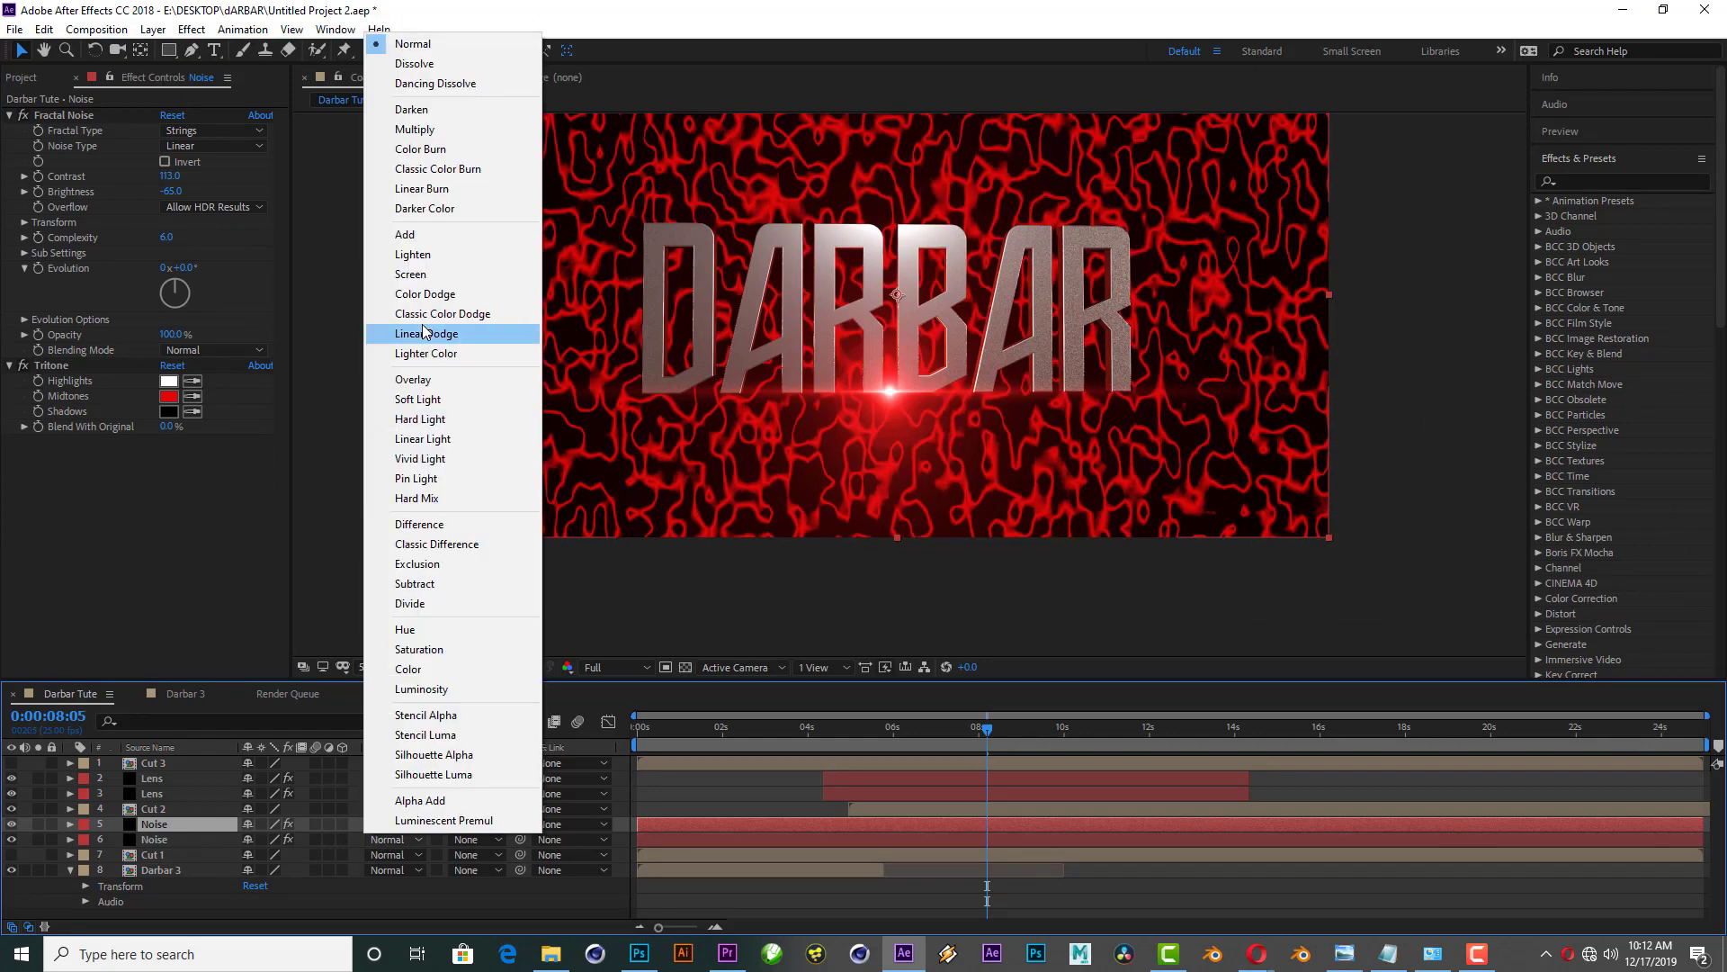
click(223, 824)
drag(170, 176, 203, 178)
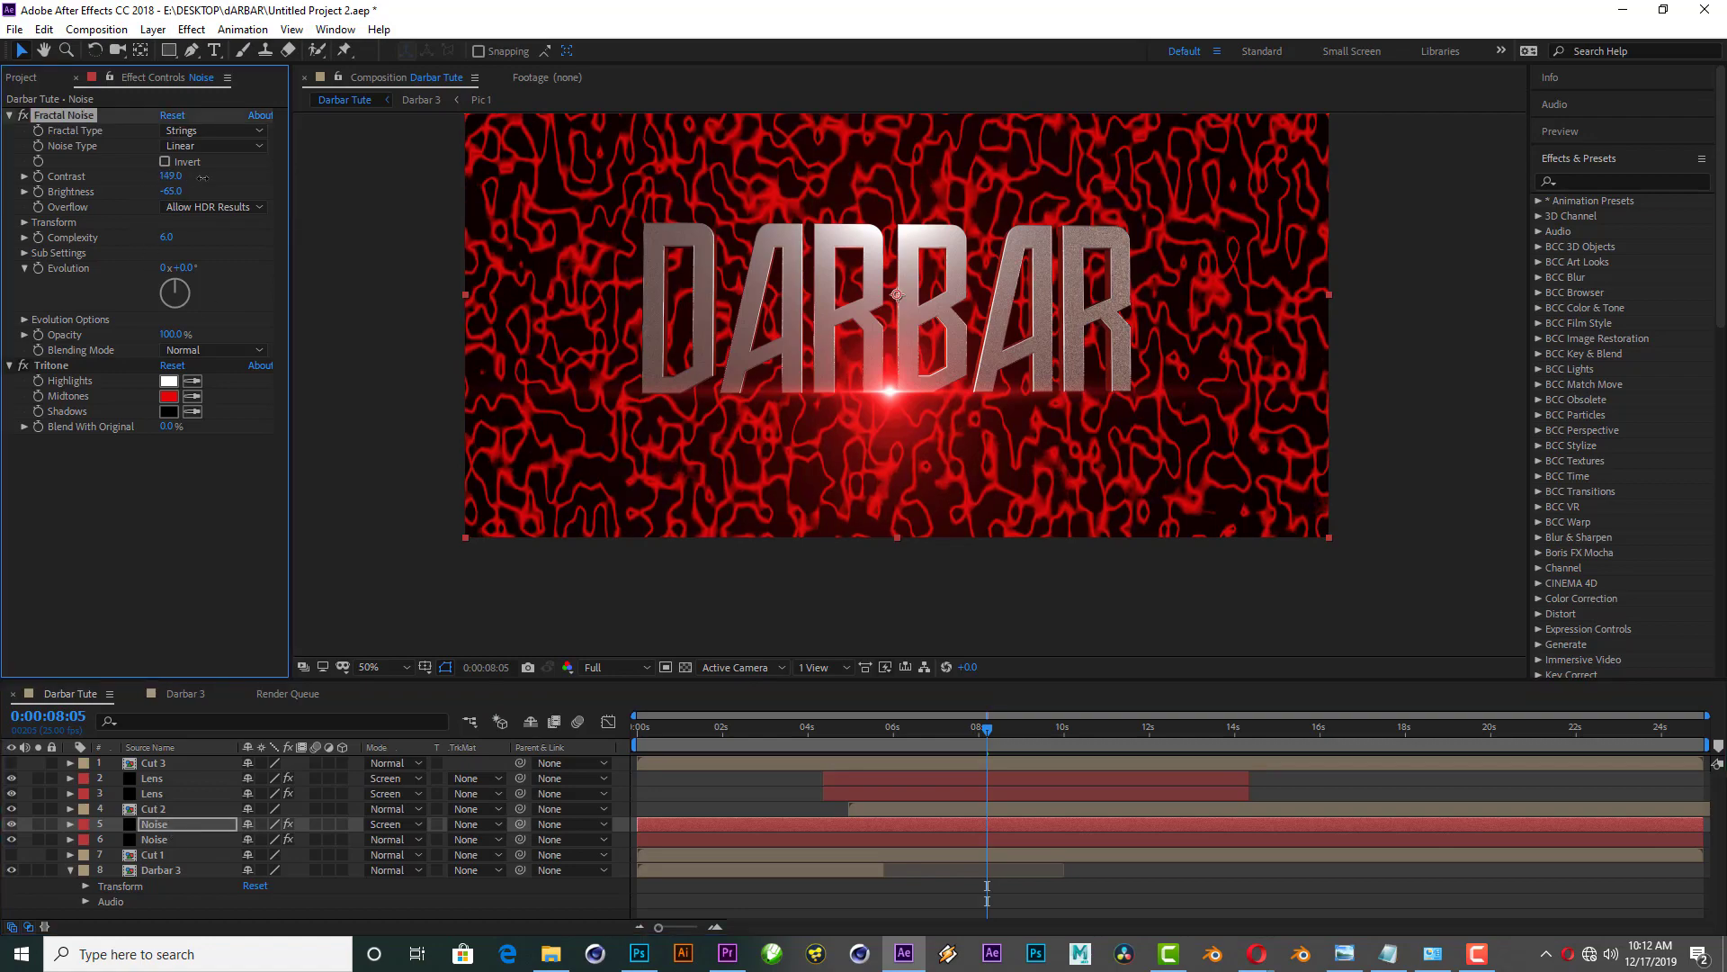
click(25, 223)
mouse_move(174, 284)
mouse_down()
mouse_move(159, 306)
mouse_move(157, 287)
mouse_up()
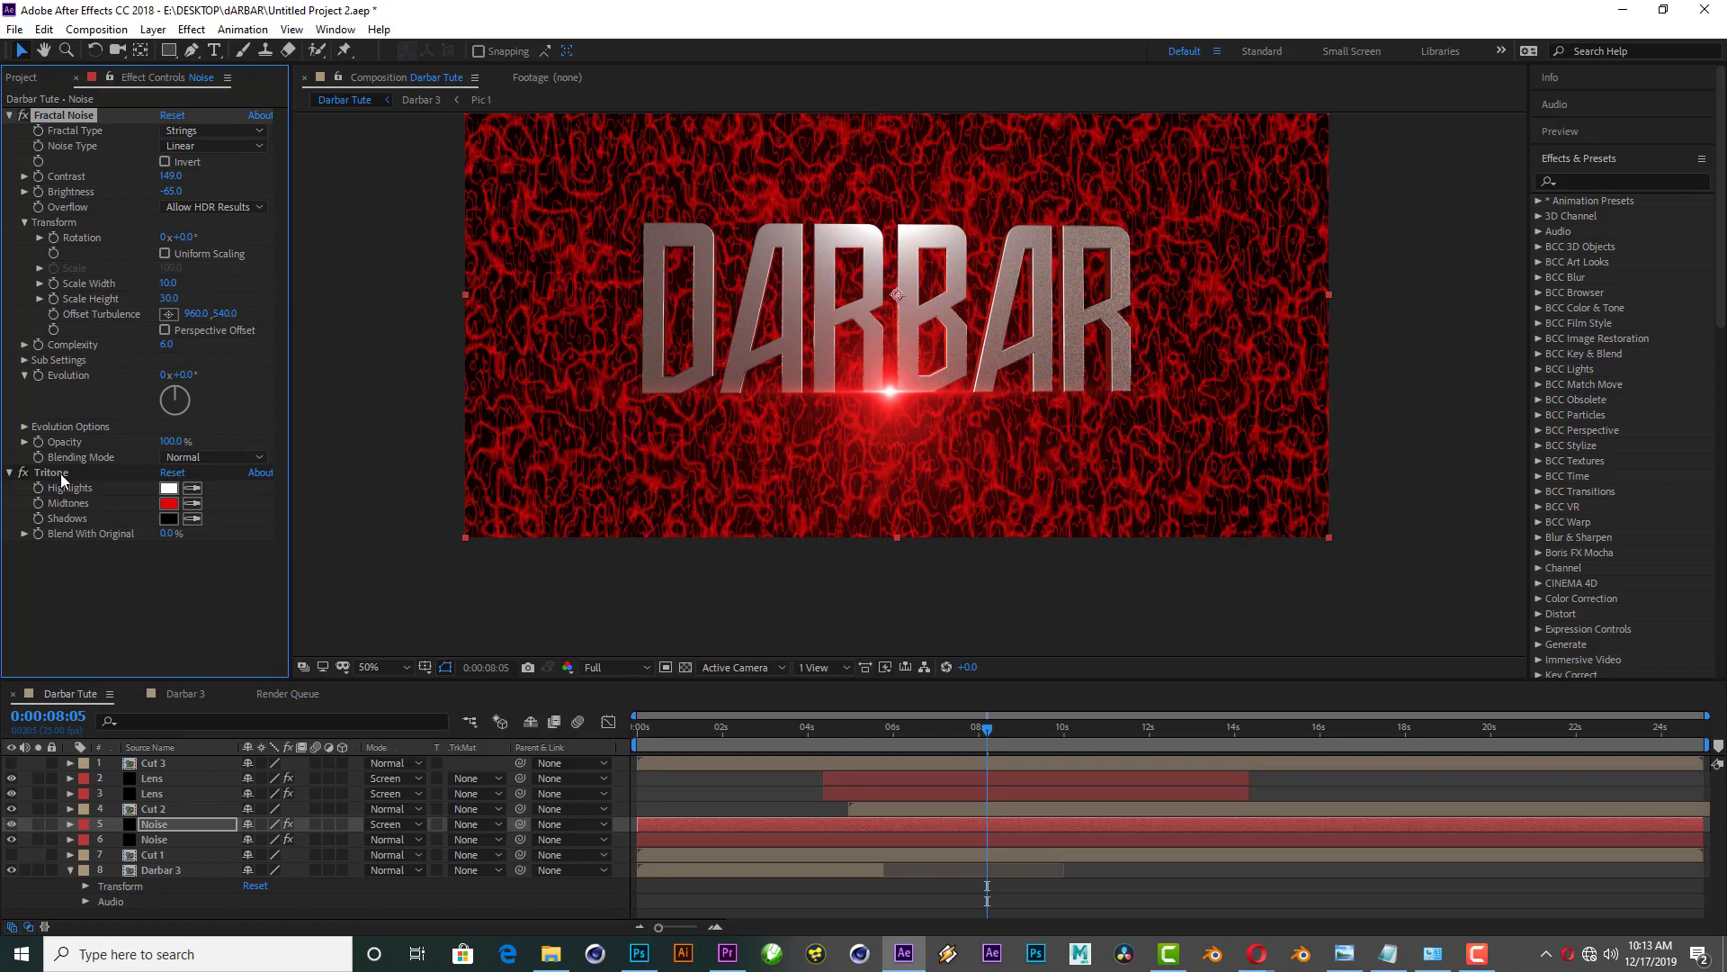
Step: Drive the upper Noise layer's Evolution with the expression time*150
alt+click(39, 376)
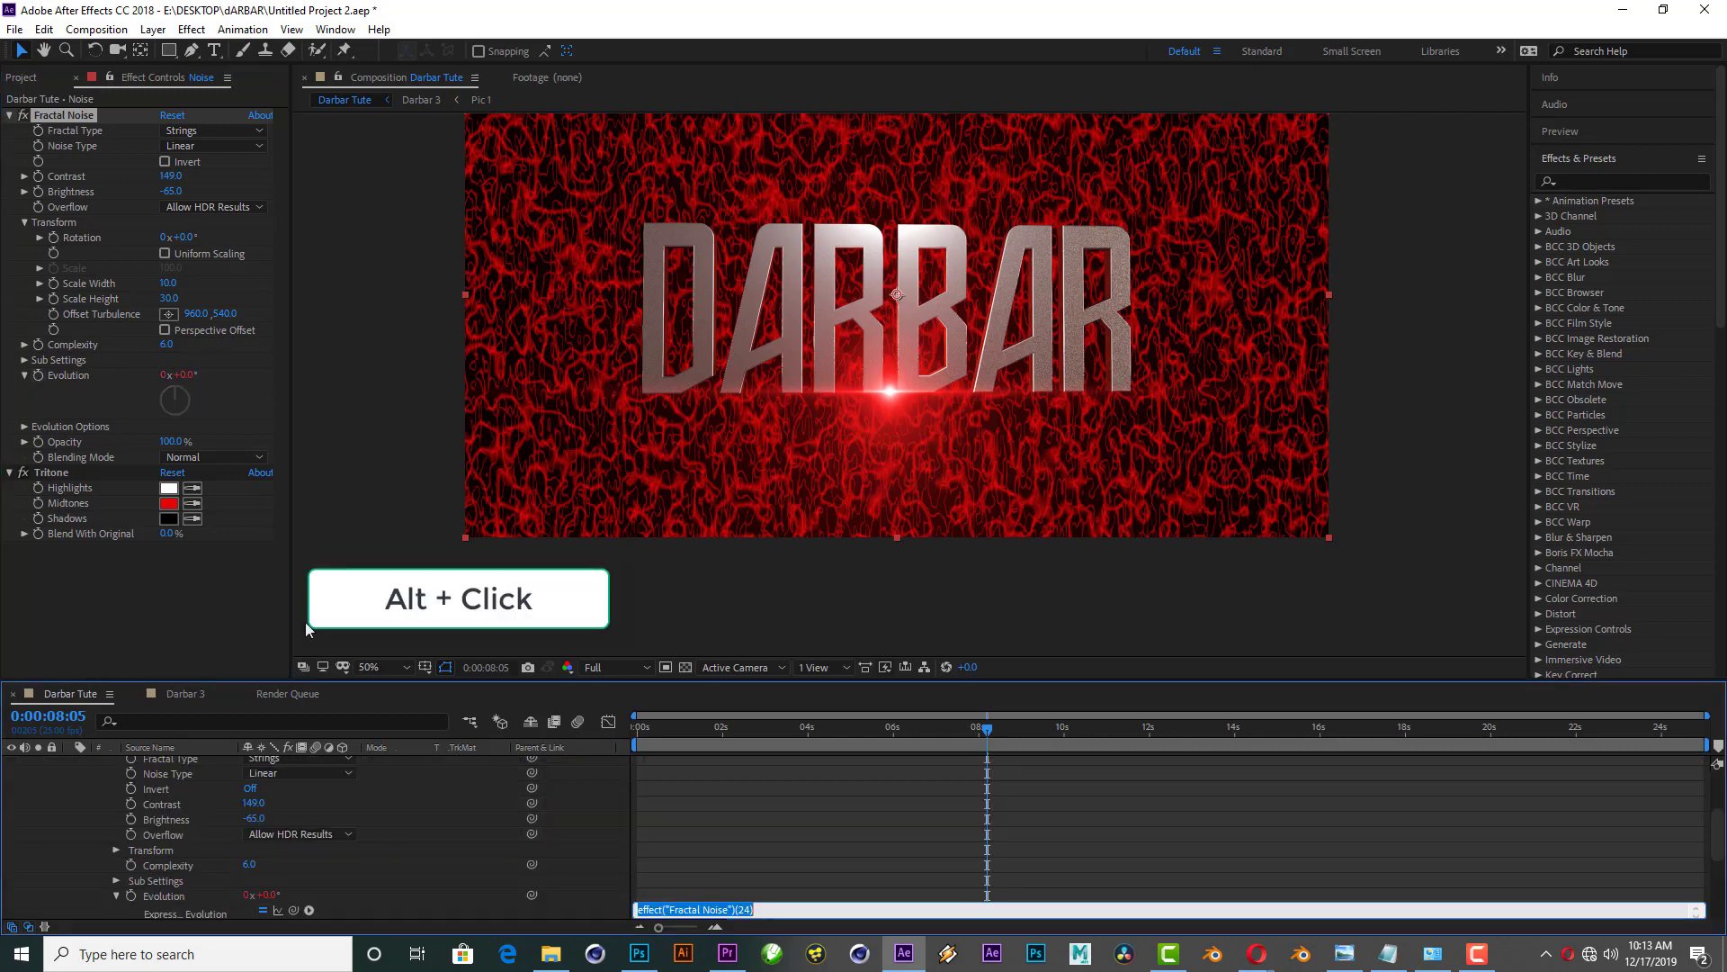
text(ti)
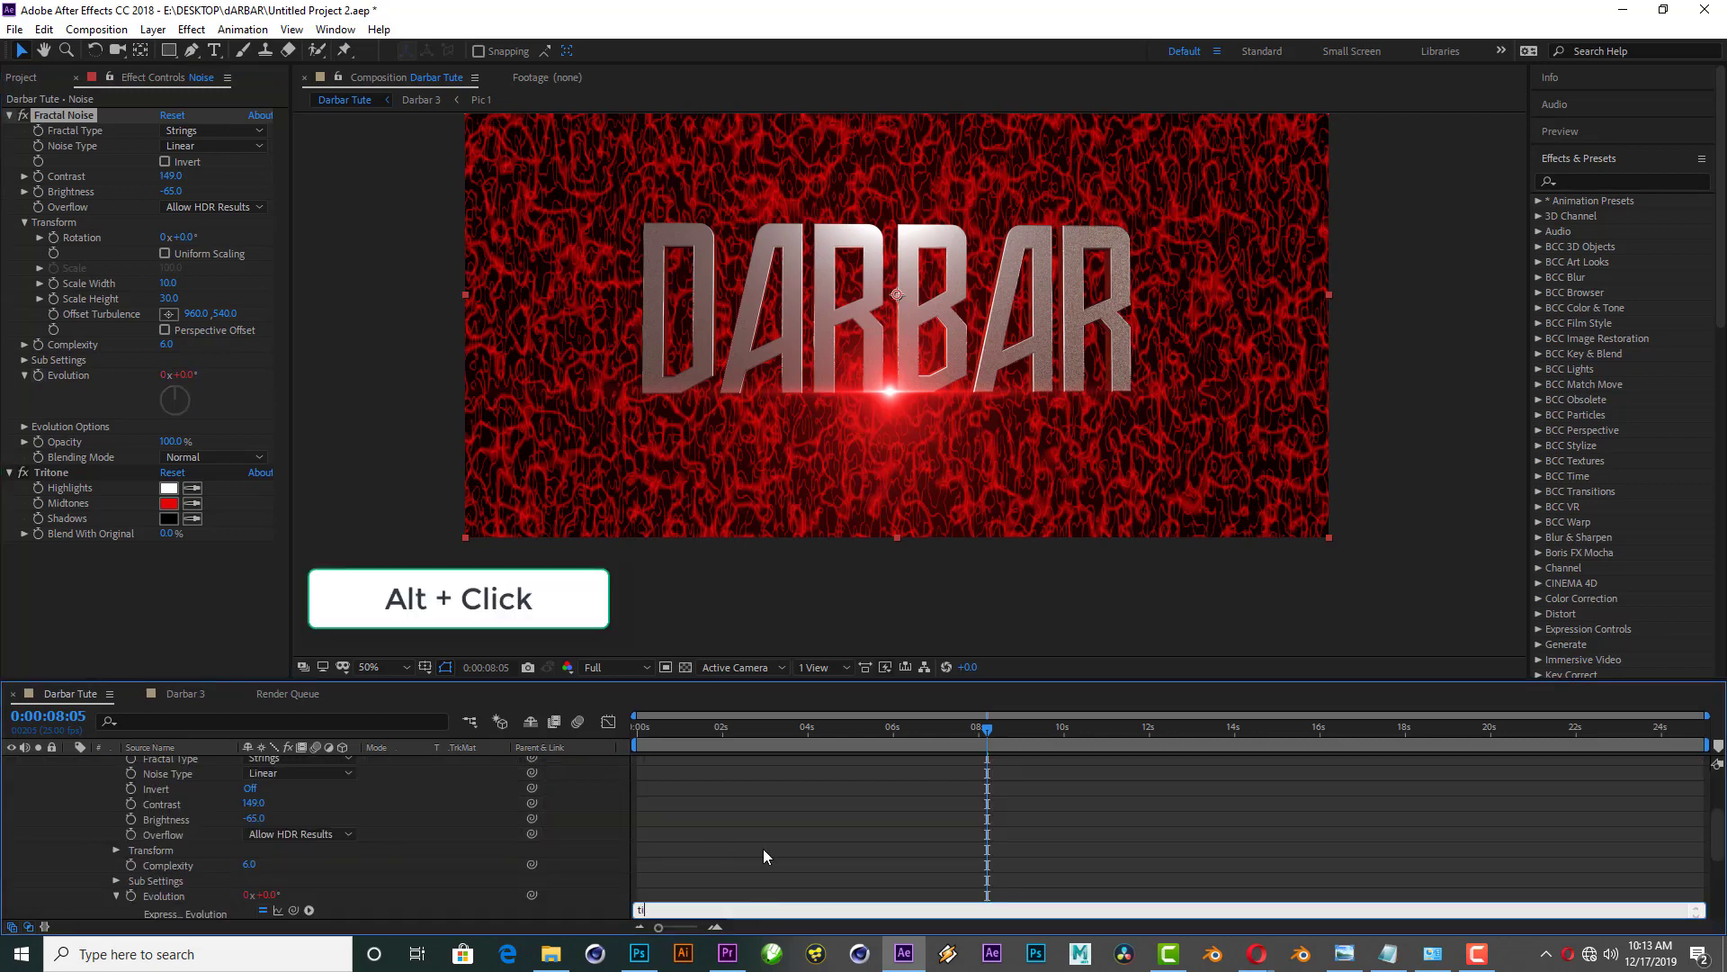
text(me*)
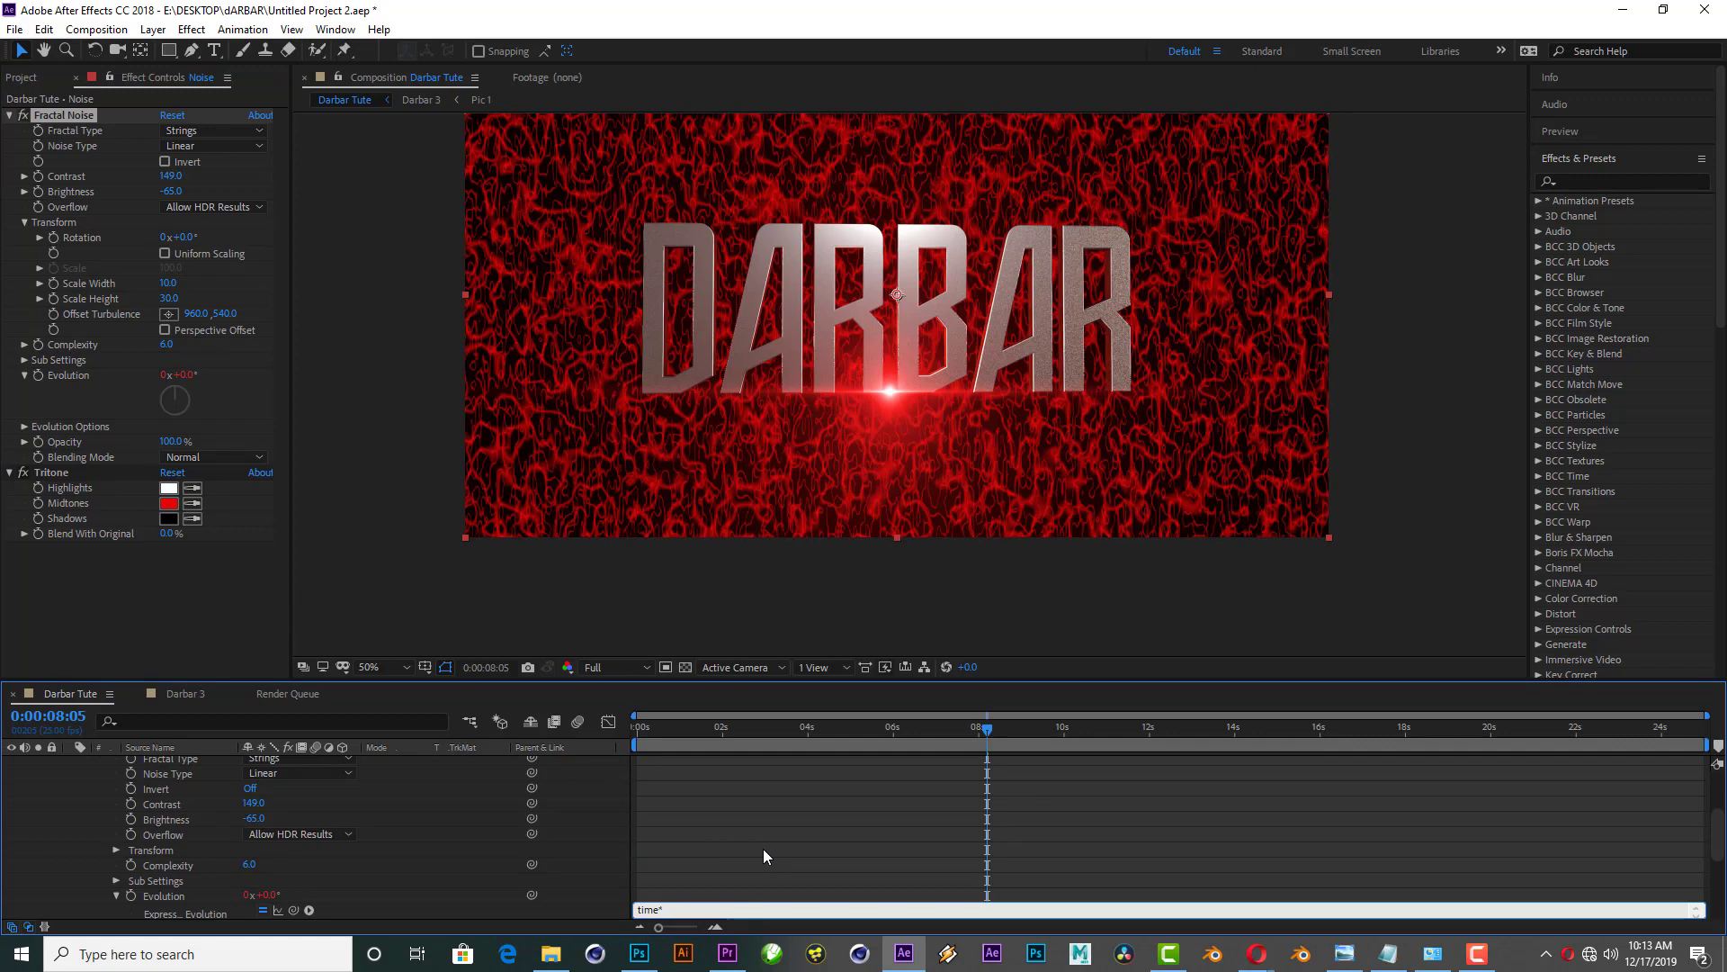
text(150)
key(KP_Enter)
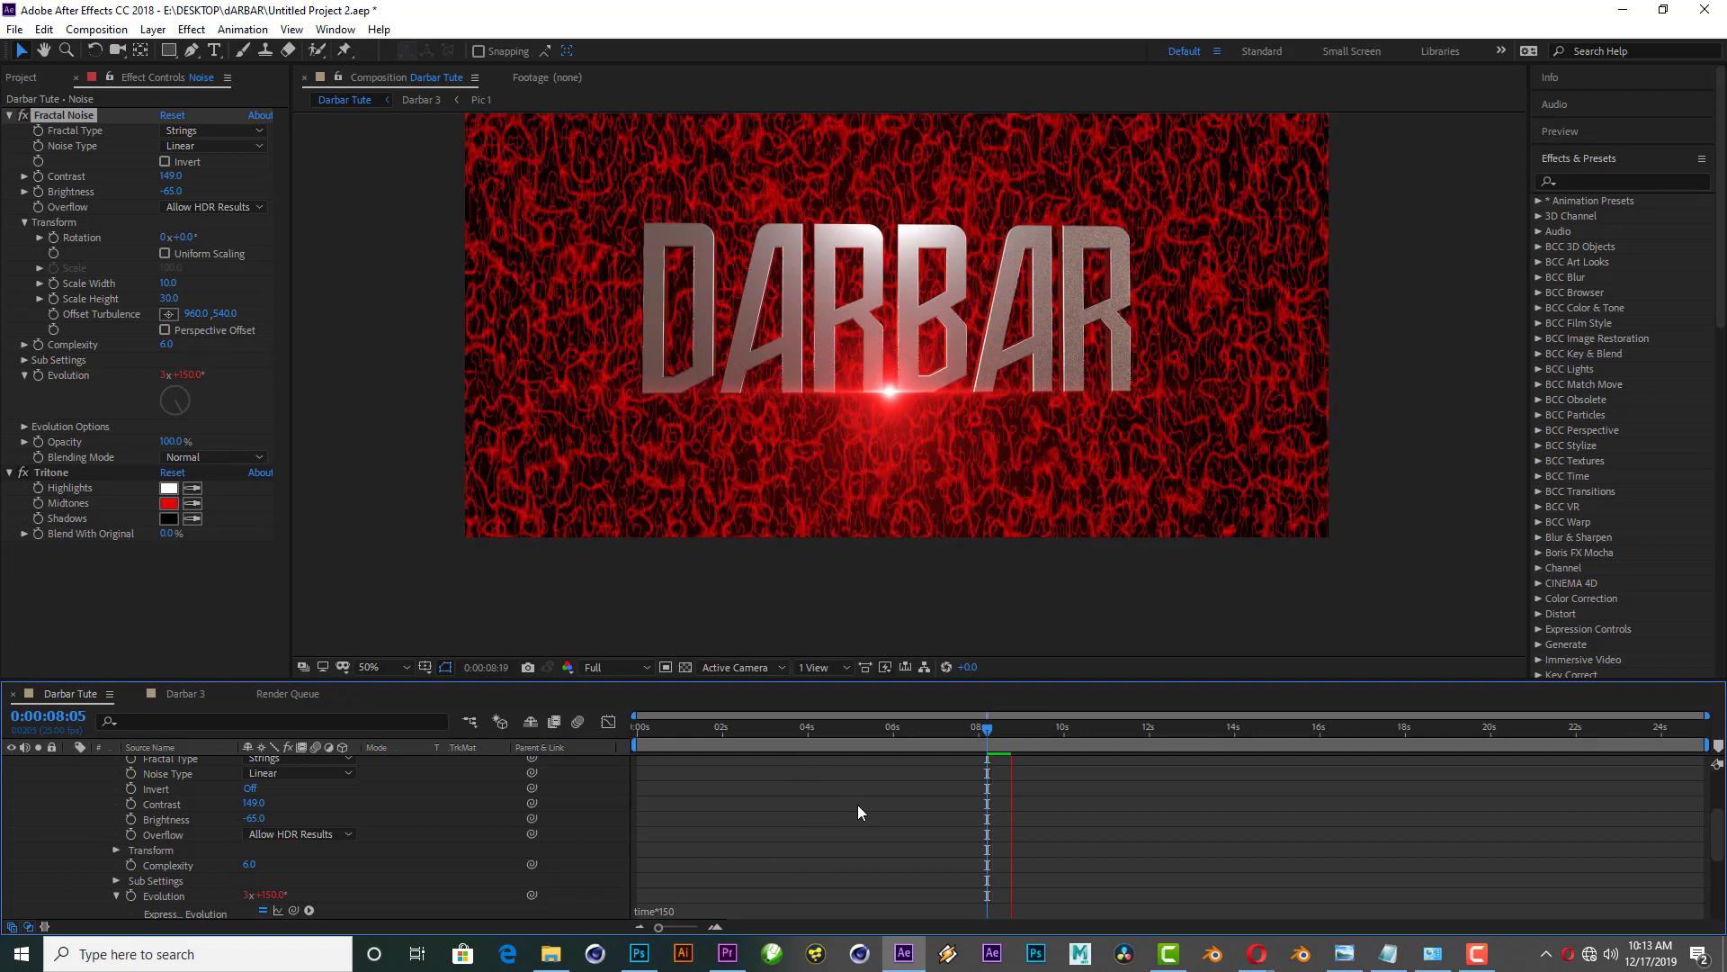
key(space)
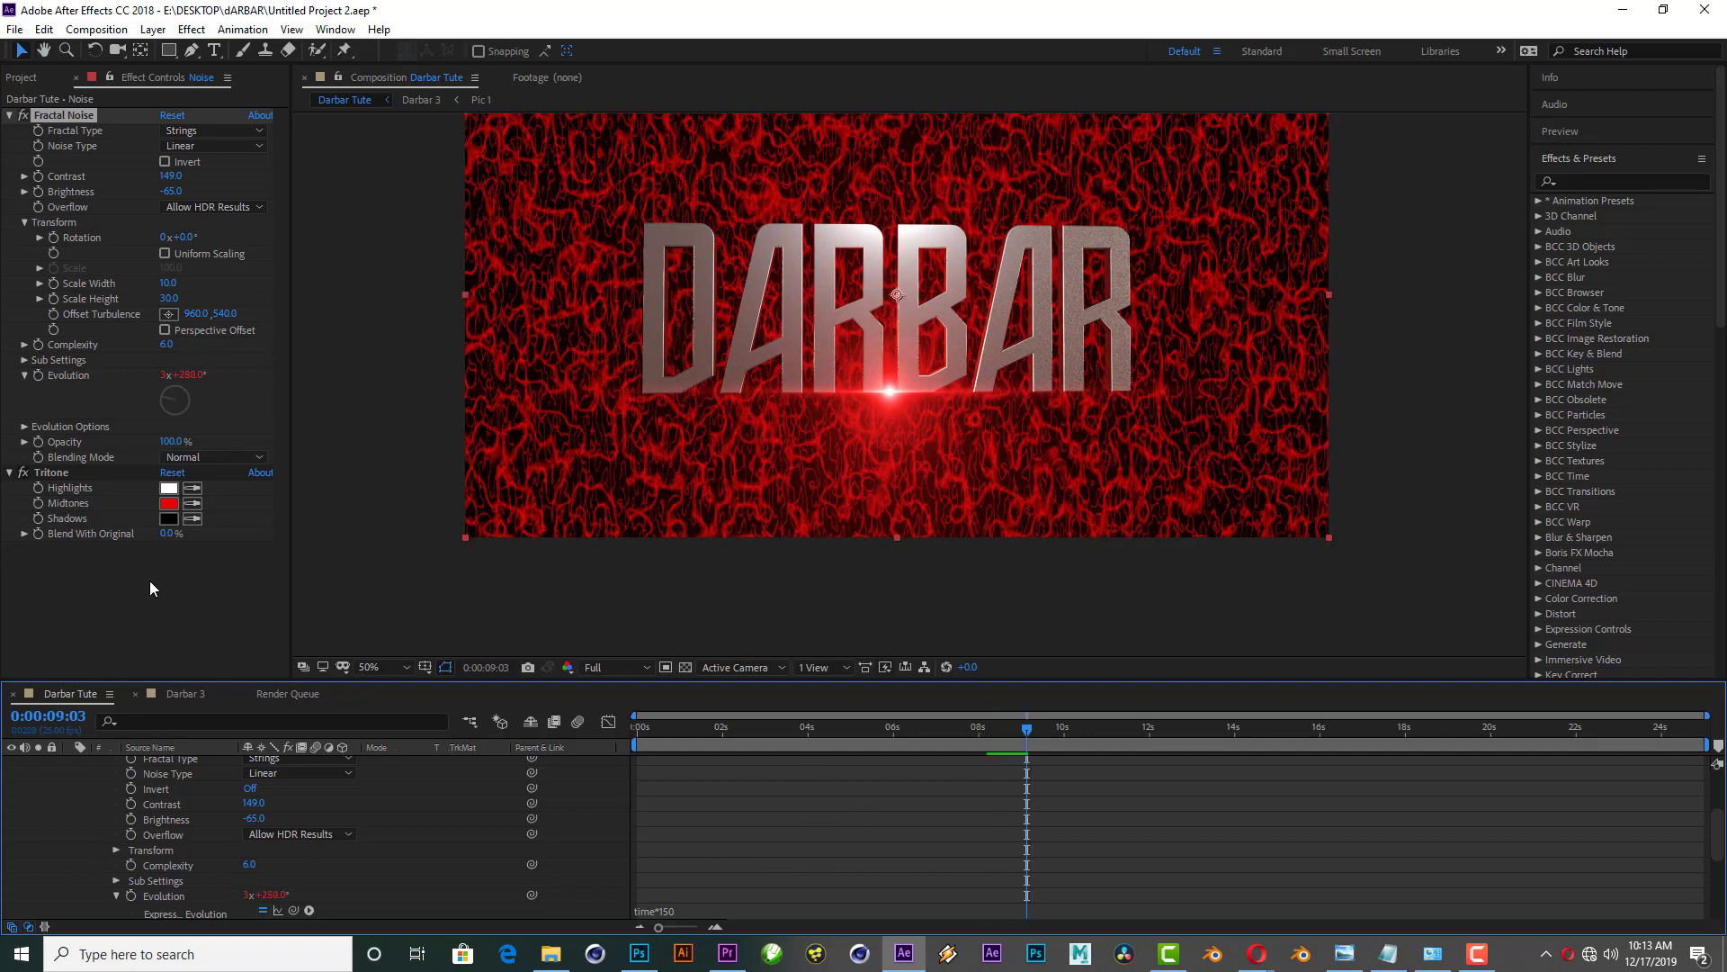
scroll(68, 849, up, 3)
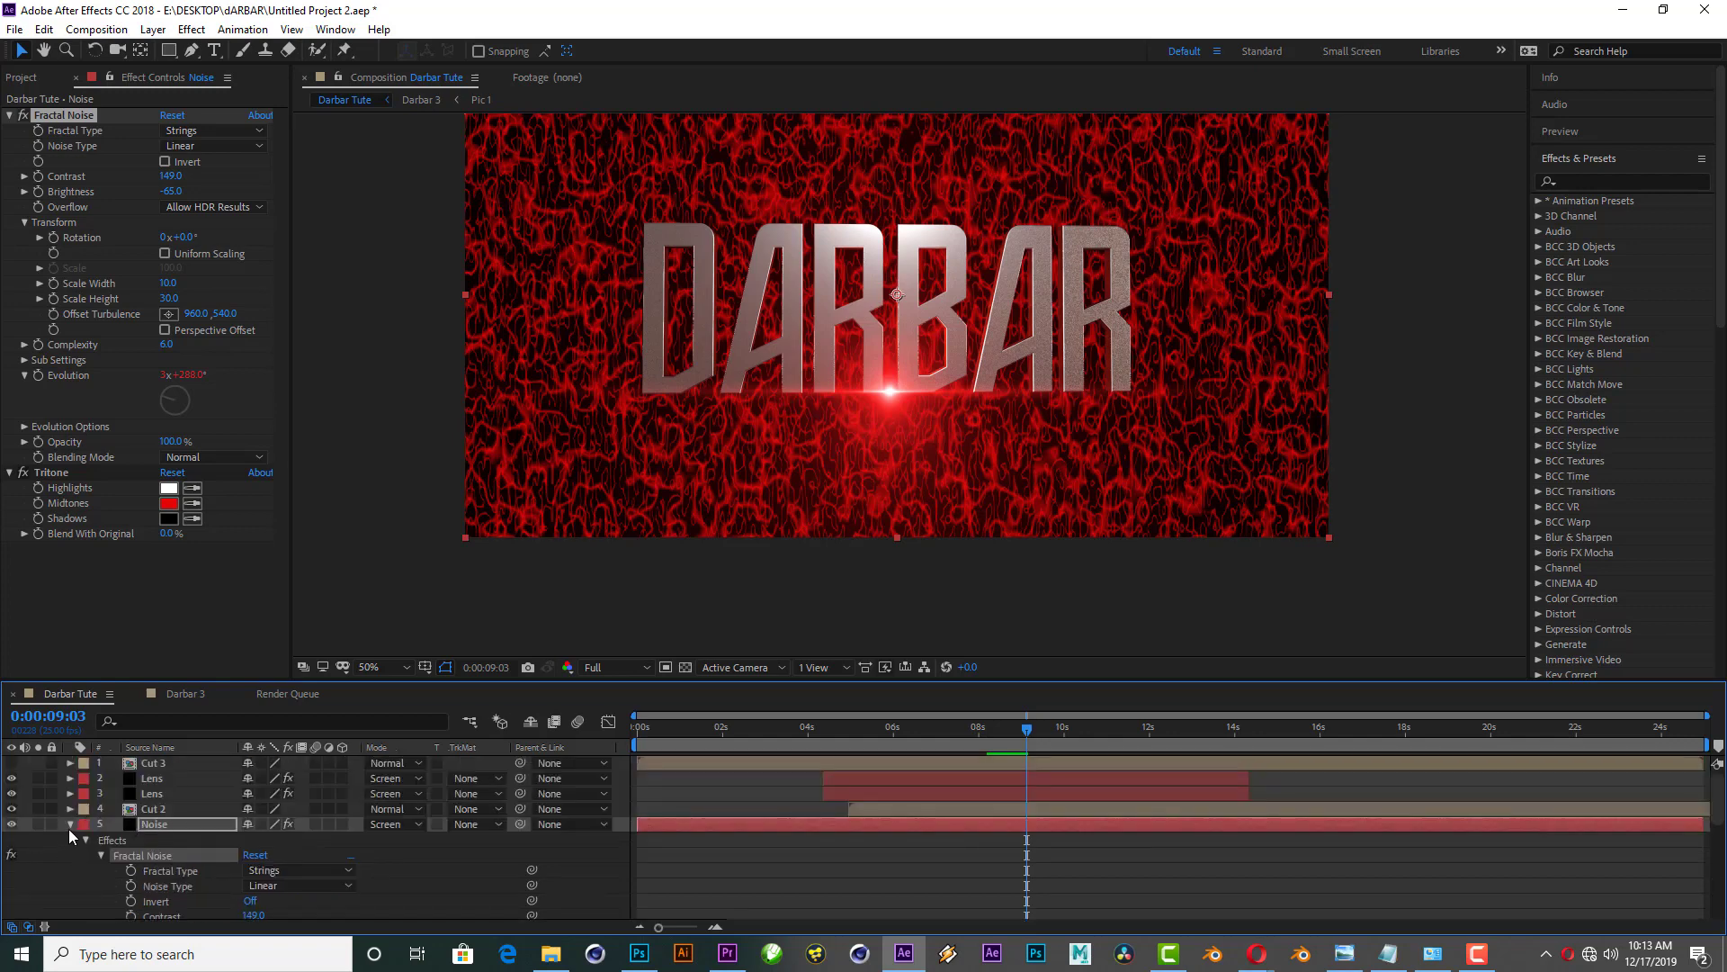
click(70, 824)
Step: Give the lower Noise layer's Evolution the same time*150 expression and preview it
click(178, 839)
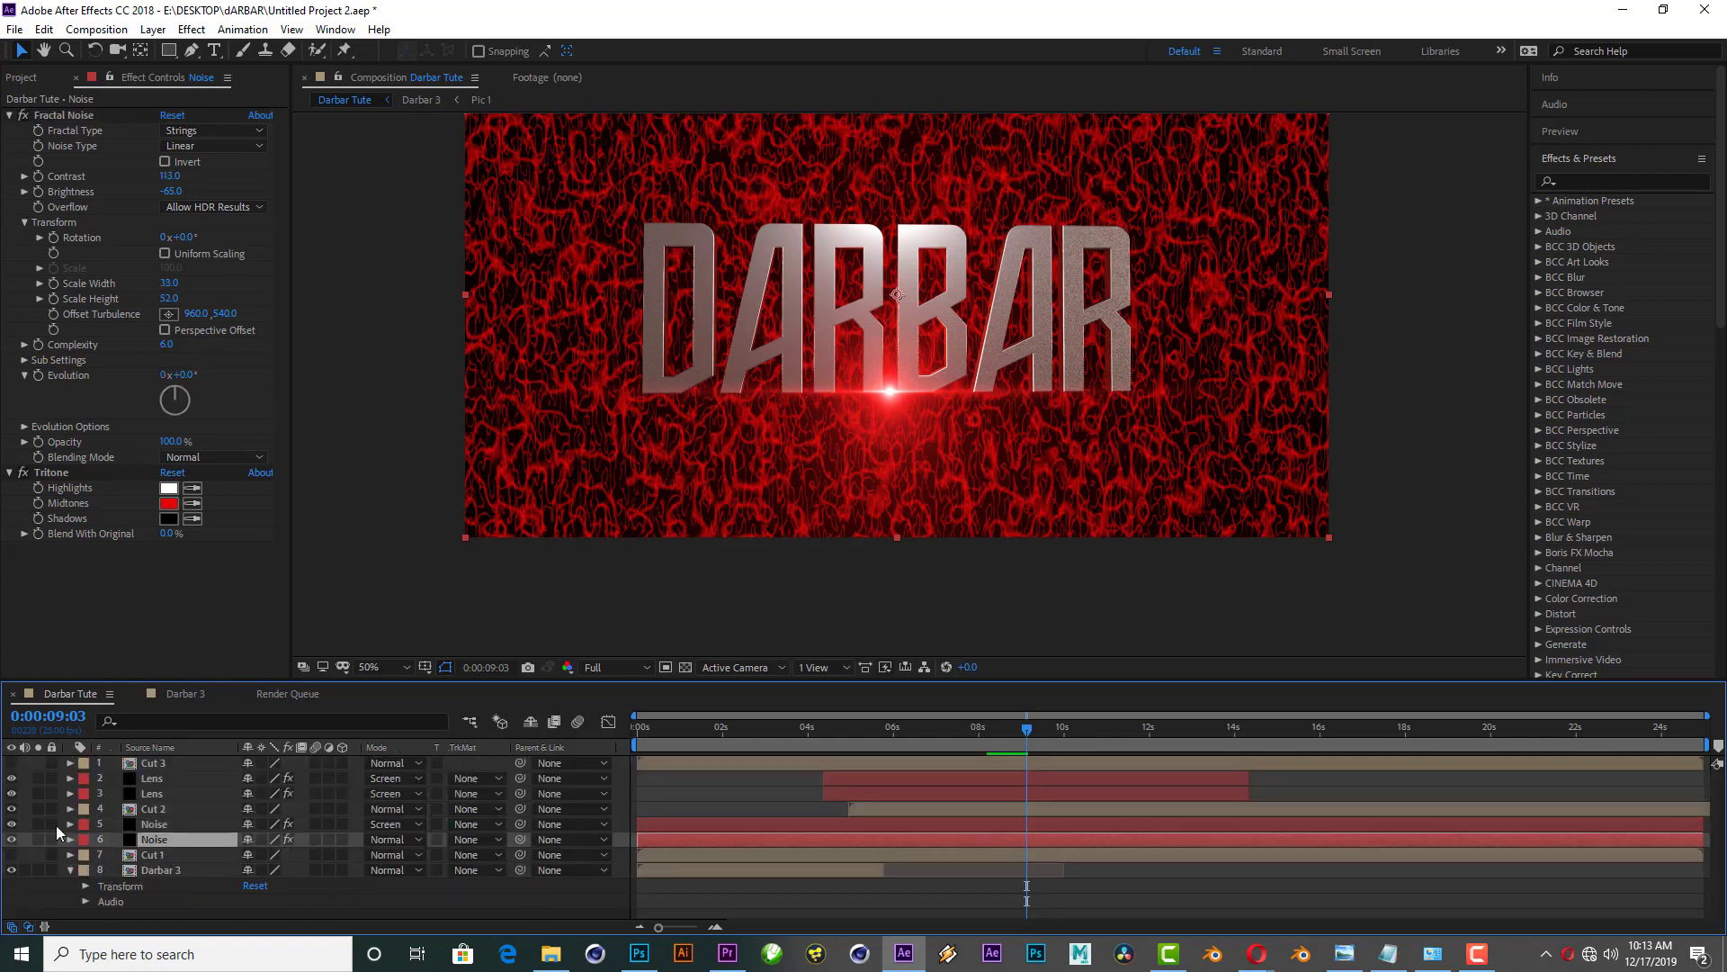
alt+click(38, 375)
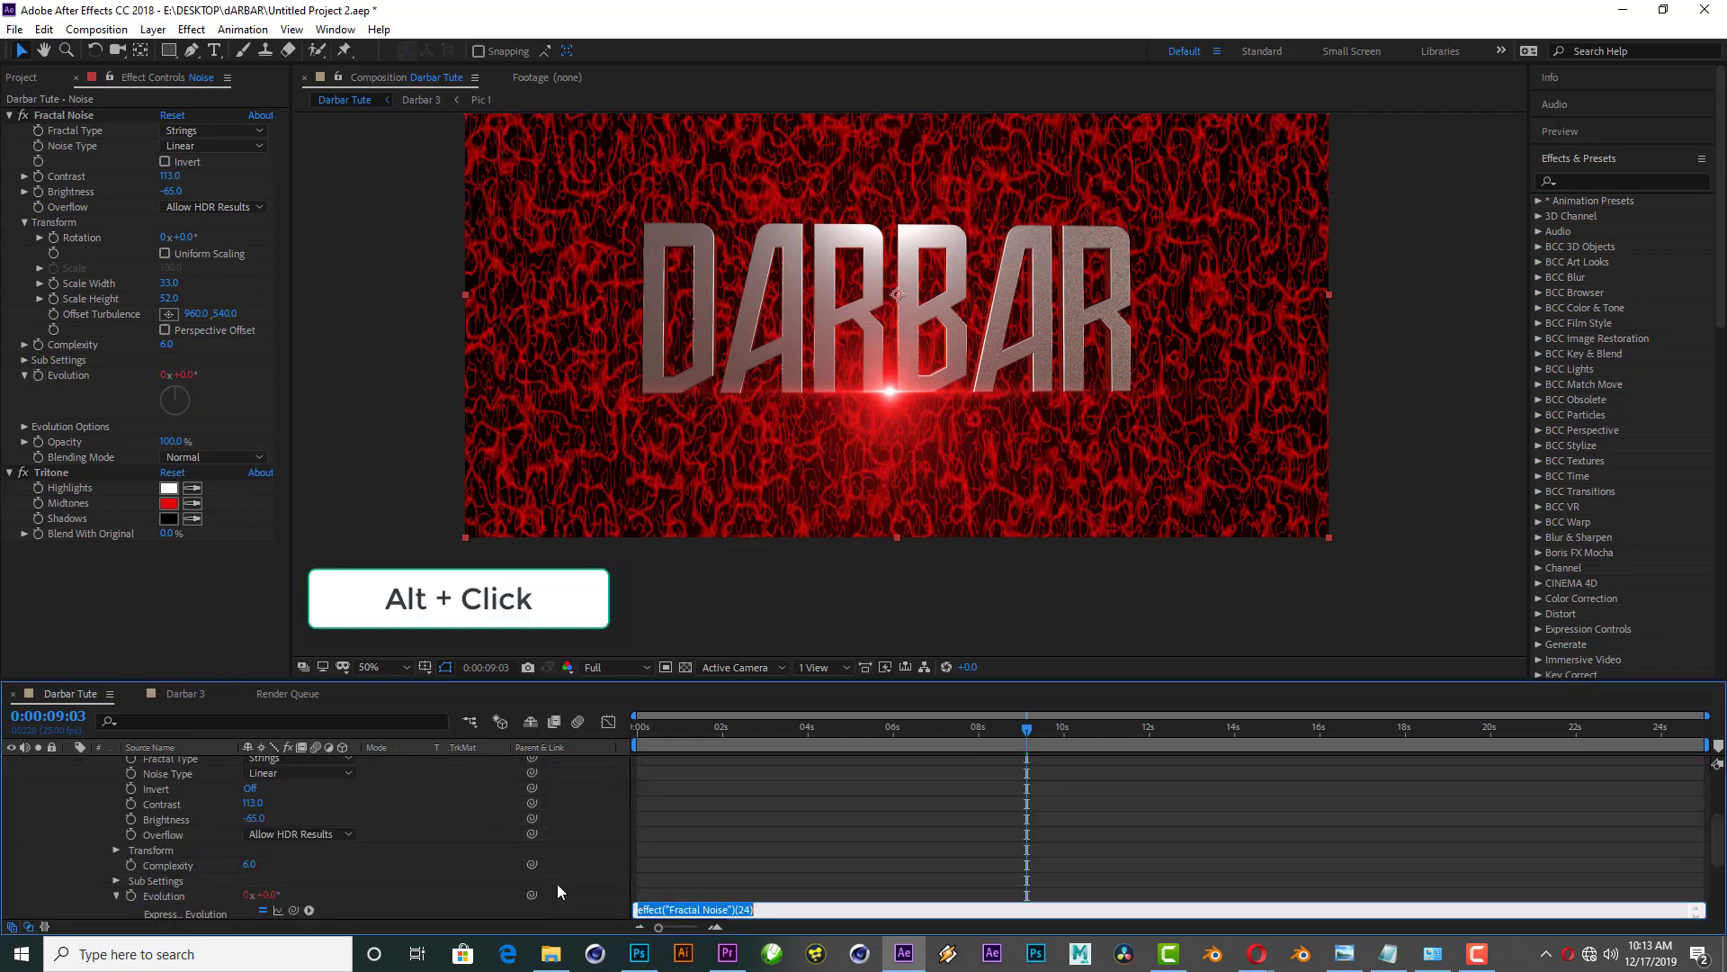
text(timw)
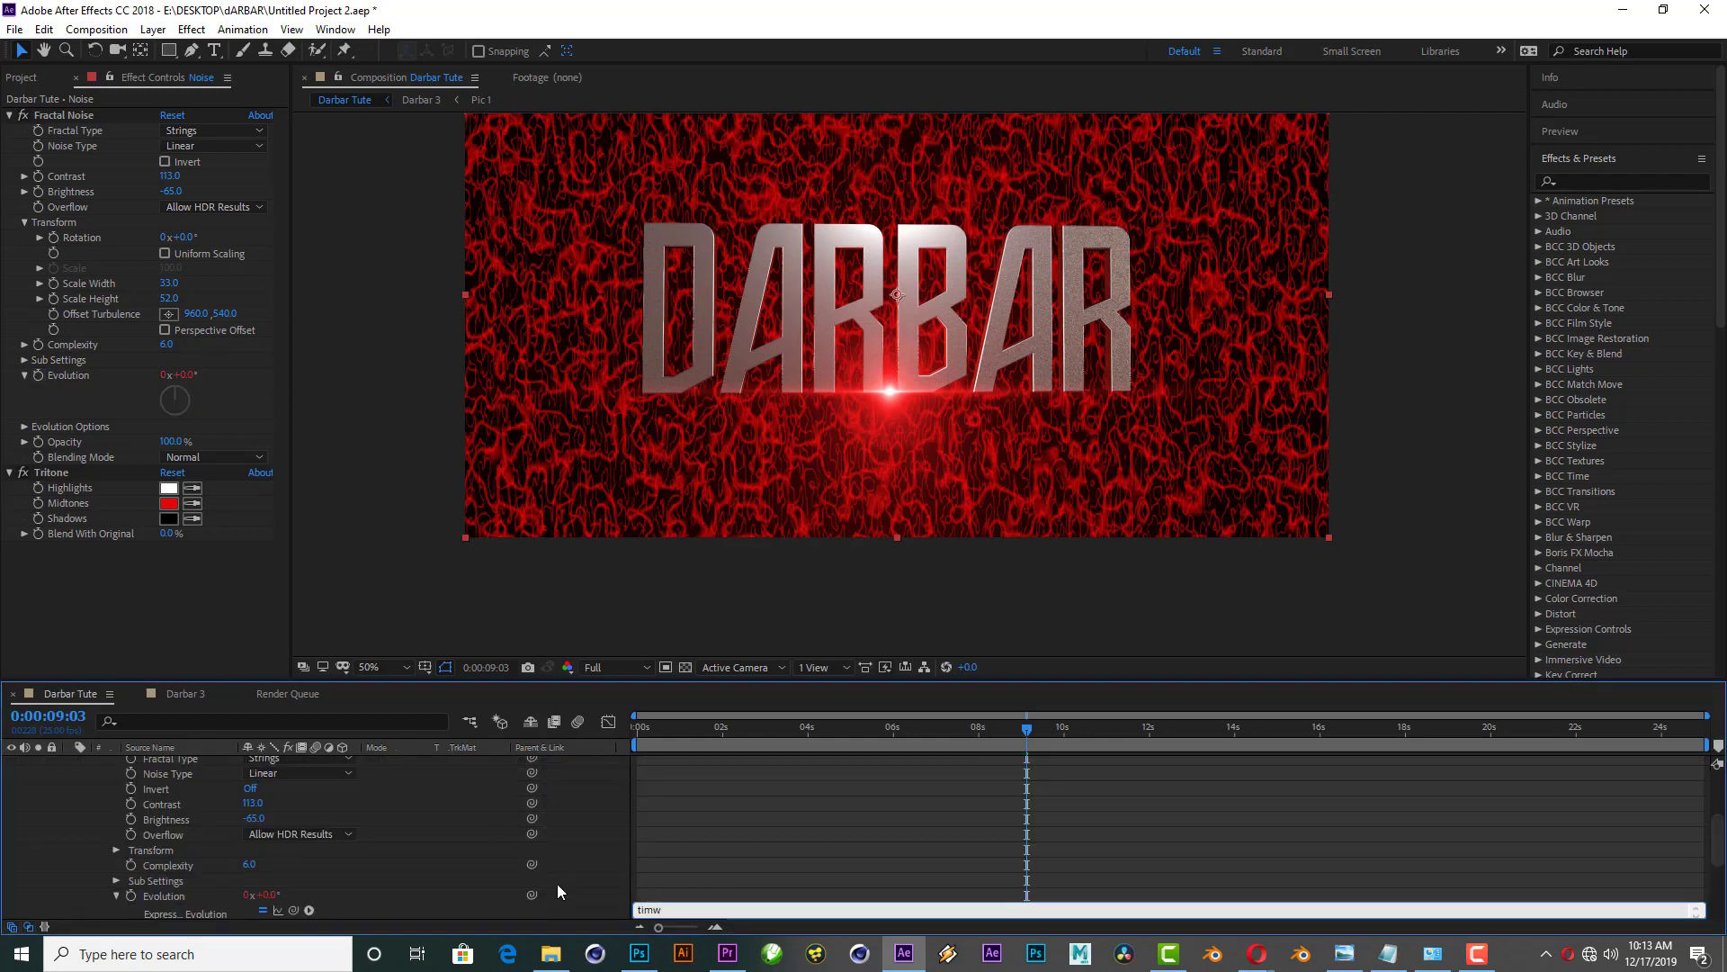
key(BackSpace)
text(e)
text(*150)
click(557, 891)
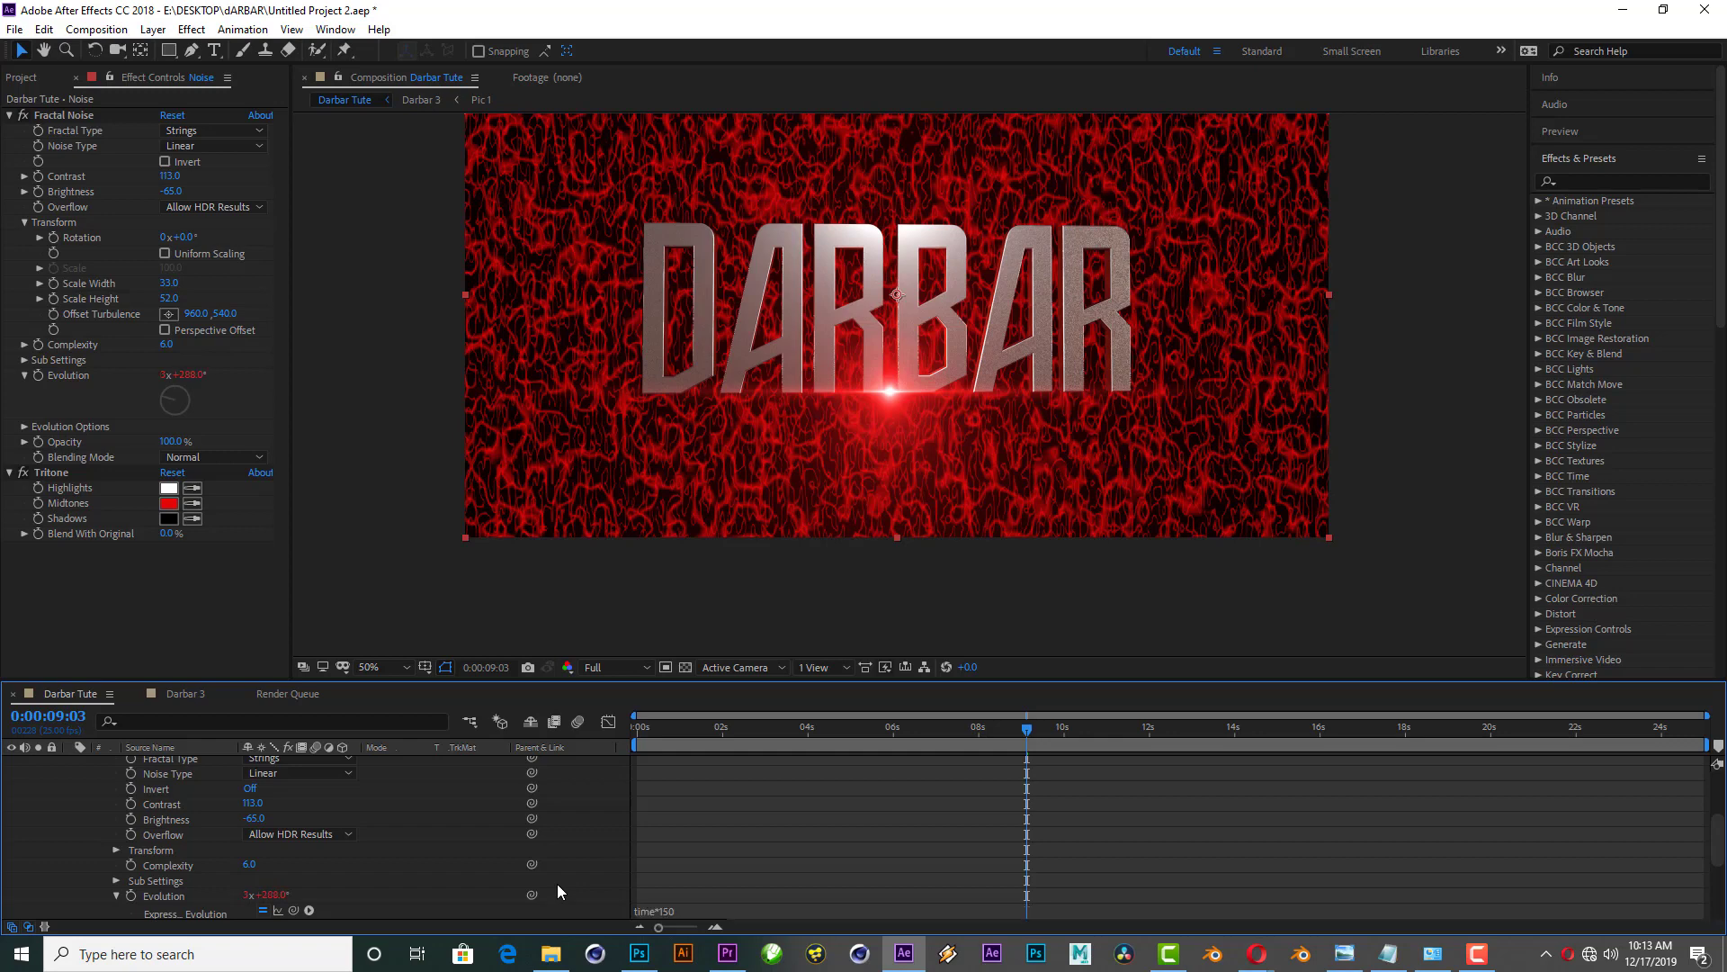
key(space)
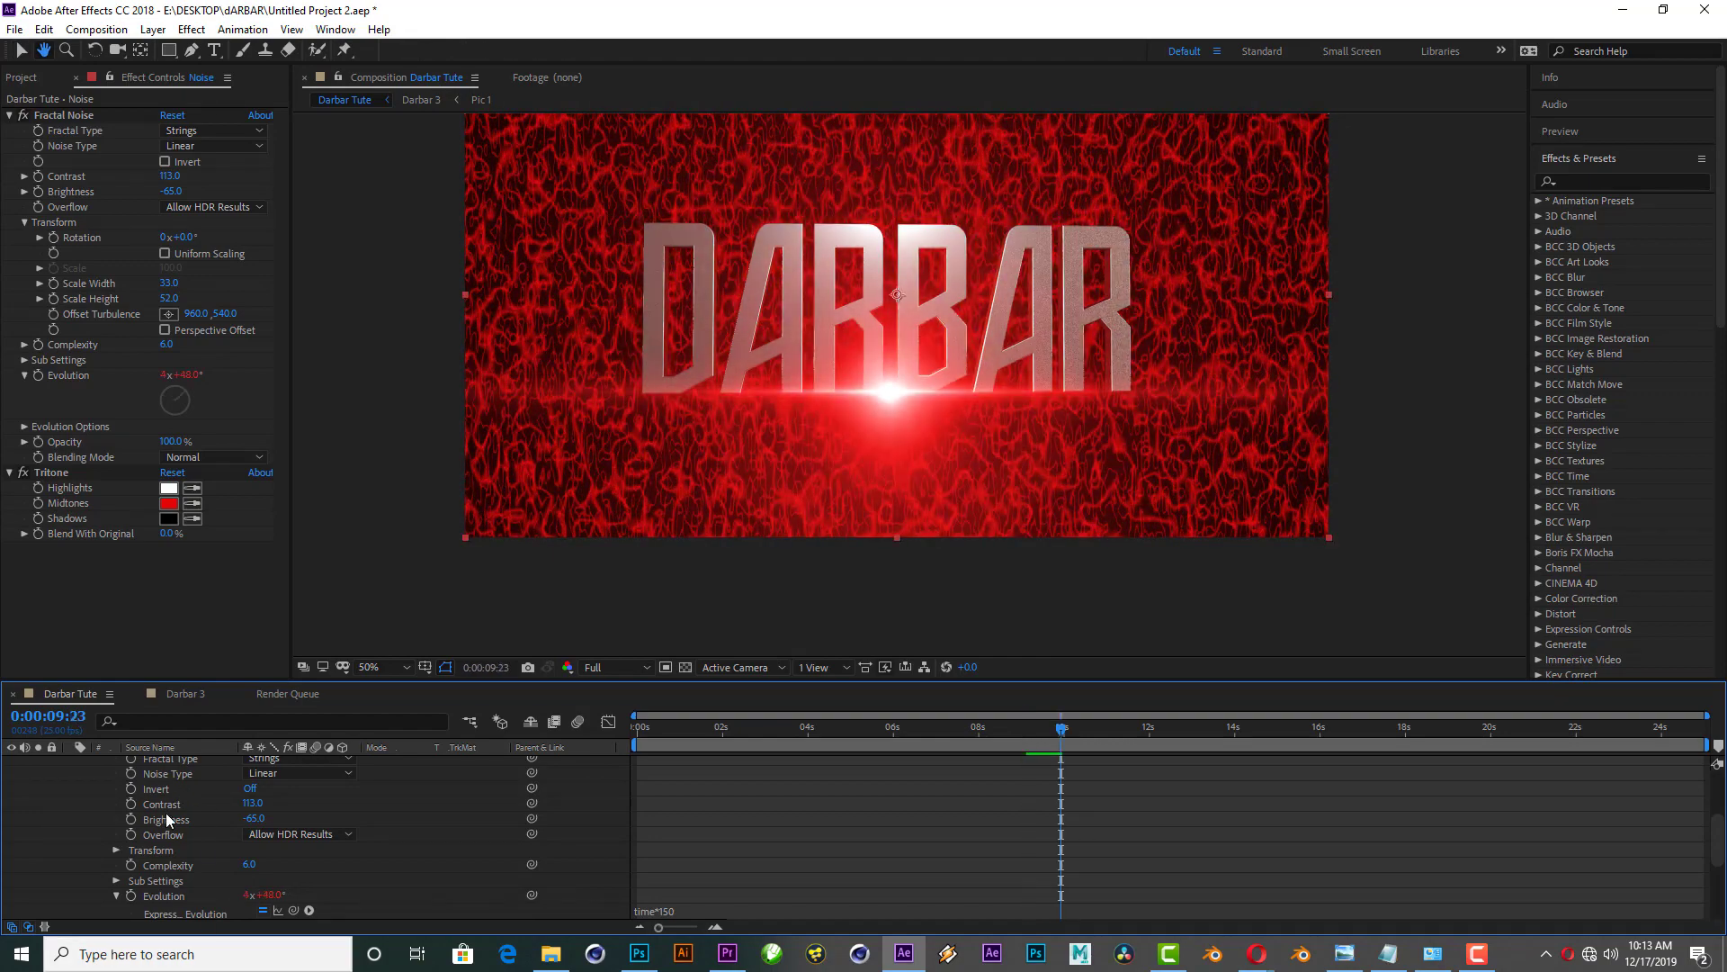
scroll(74, 846, up, 3)
Step: Precompose both Noise layers into one composition named 'Noise' and show the Project panel
click(69, 841)
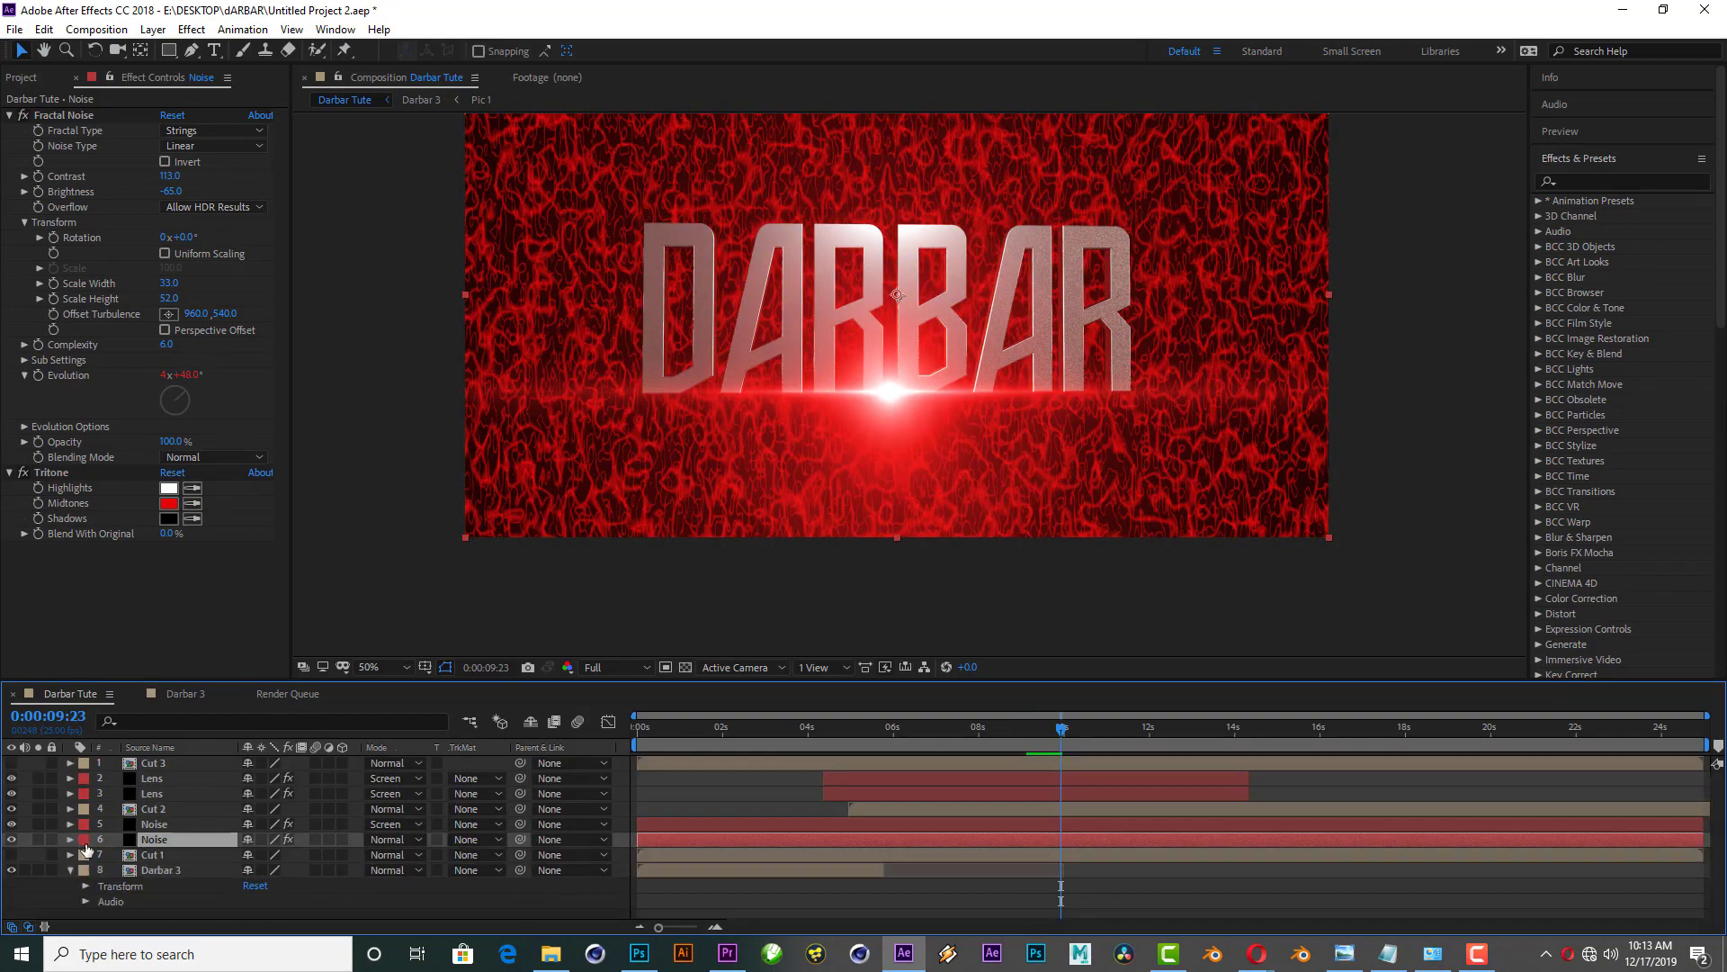
ctrl+click(163, 829)
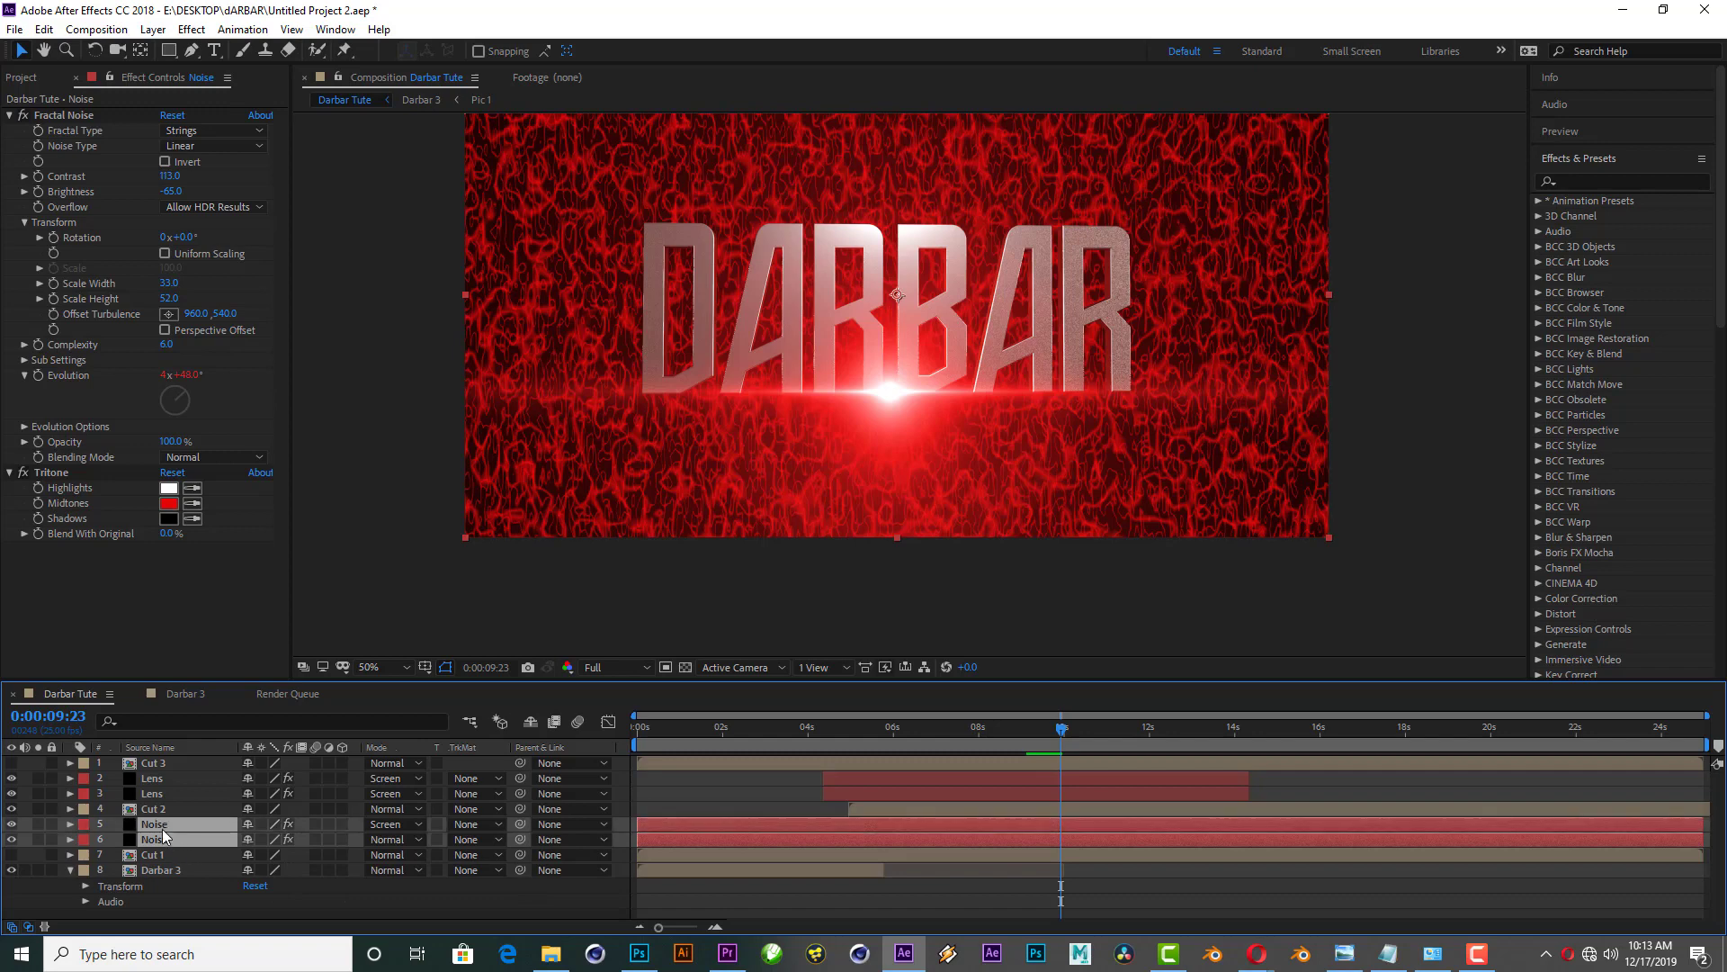
key(ctrl+shift+c)
text(Noise)
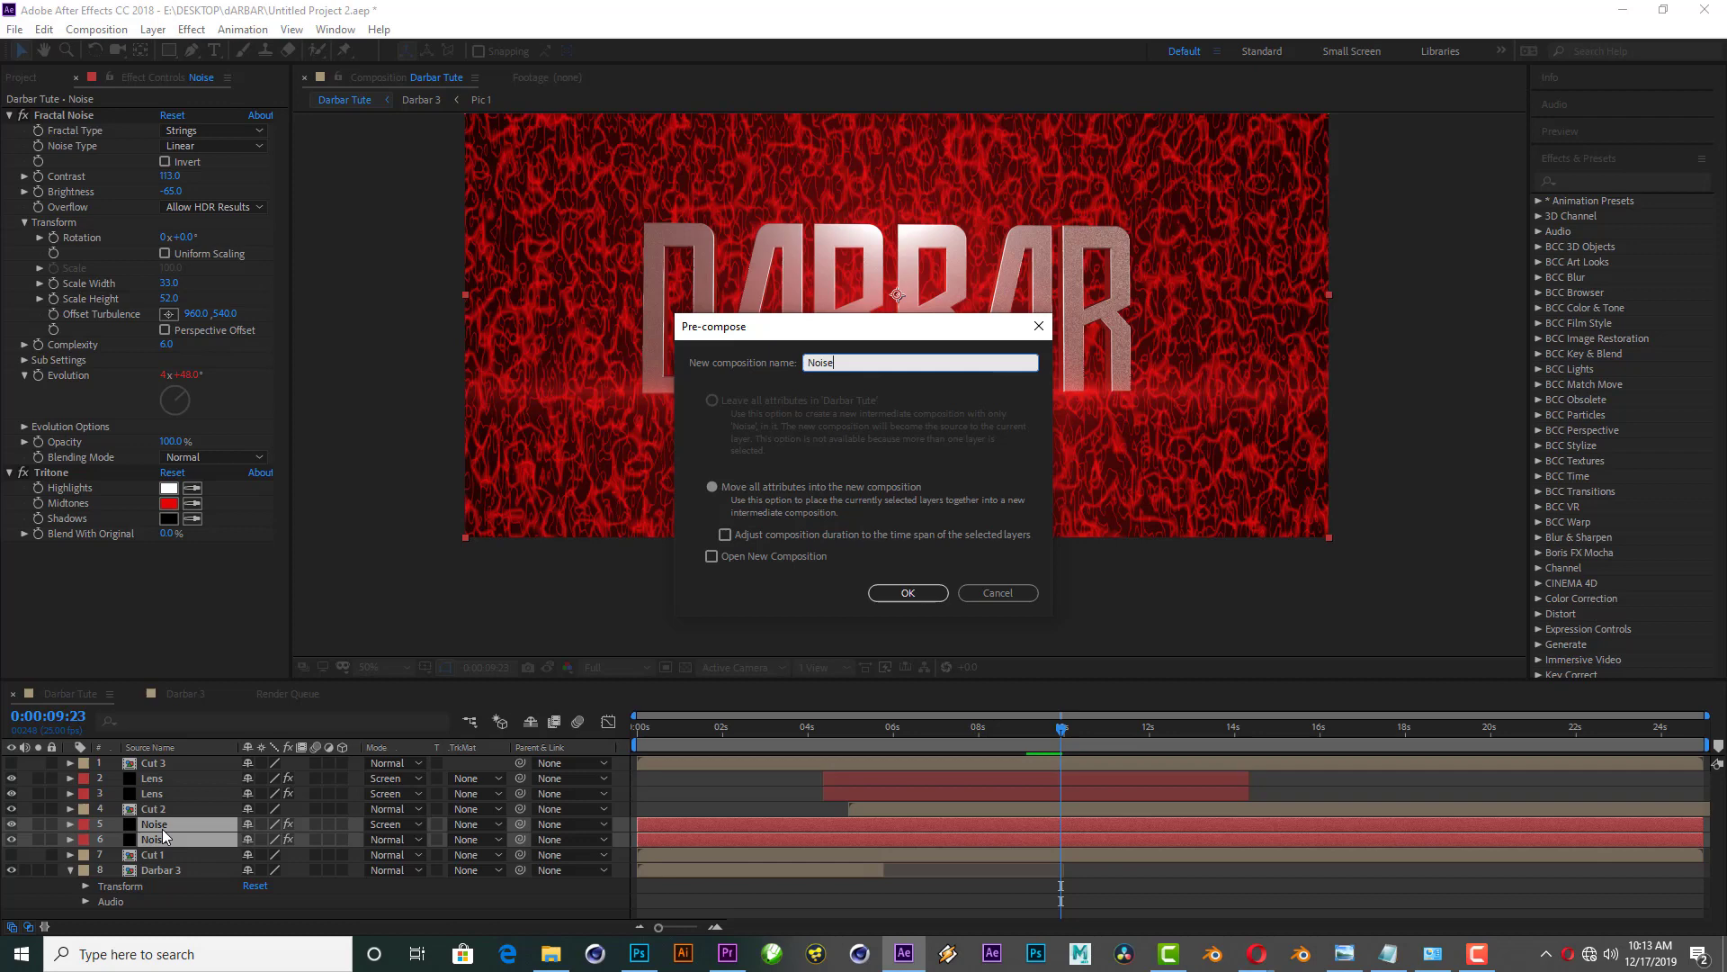
key(Return)
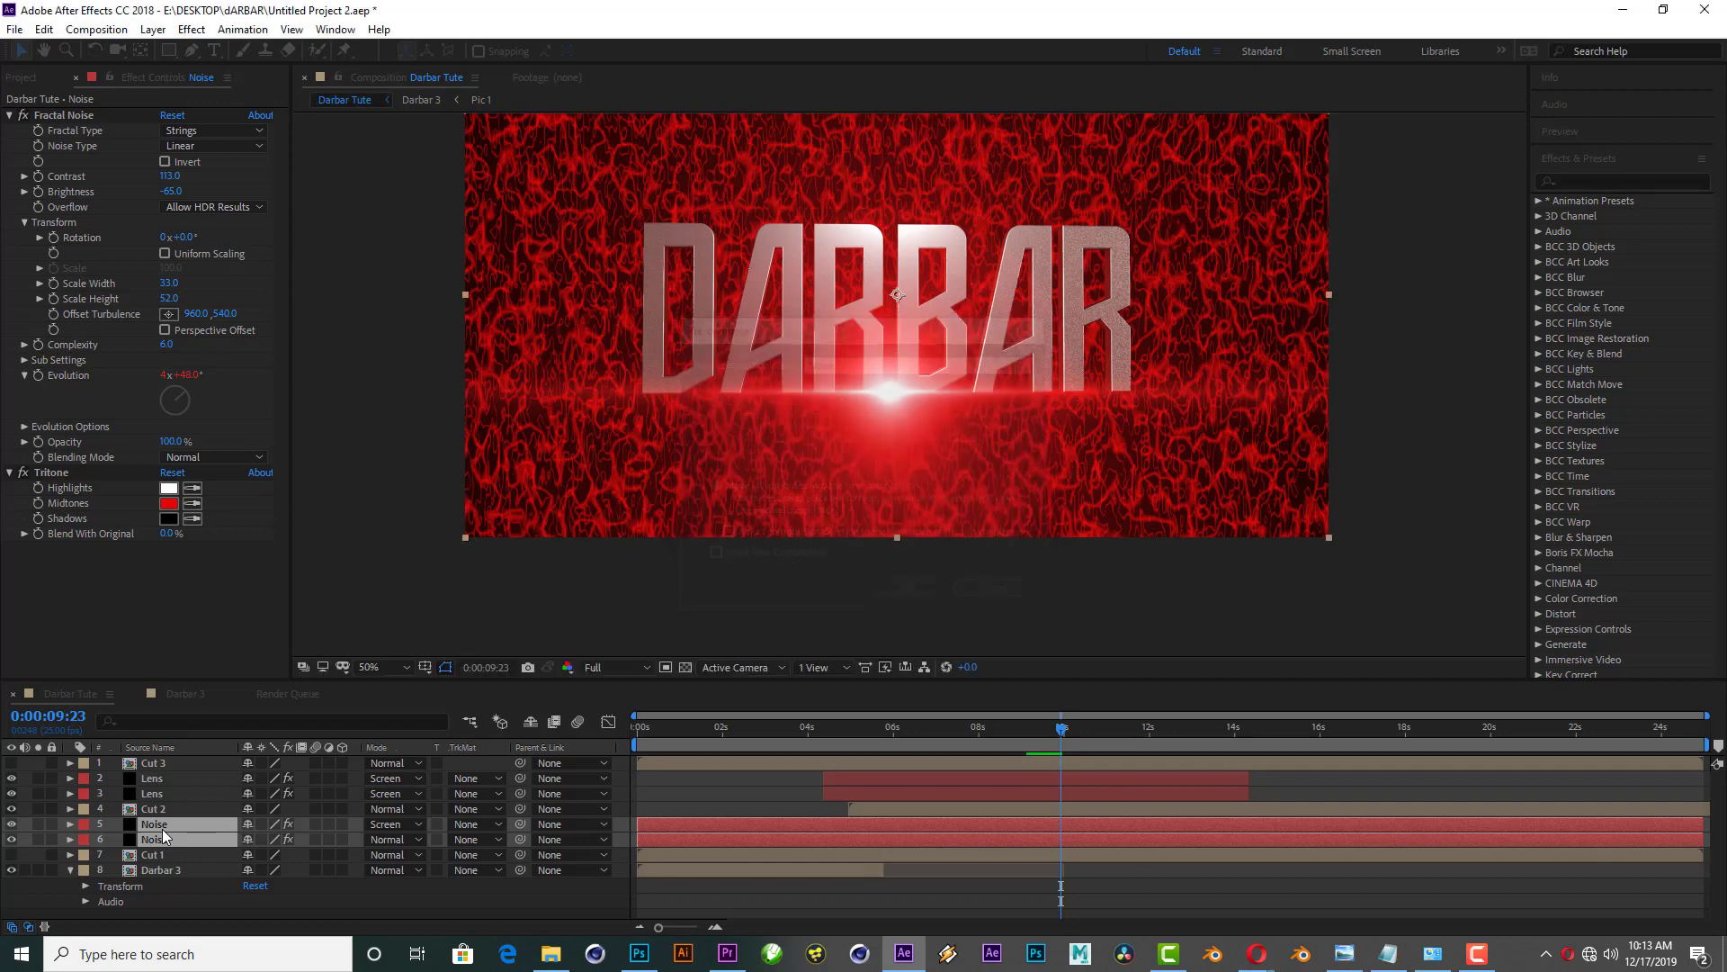
scroll(940, 402, down, 2)
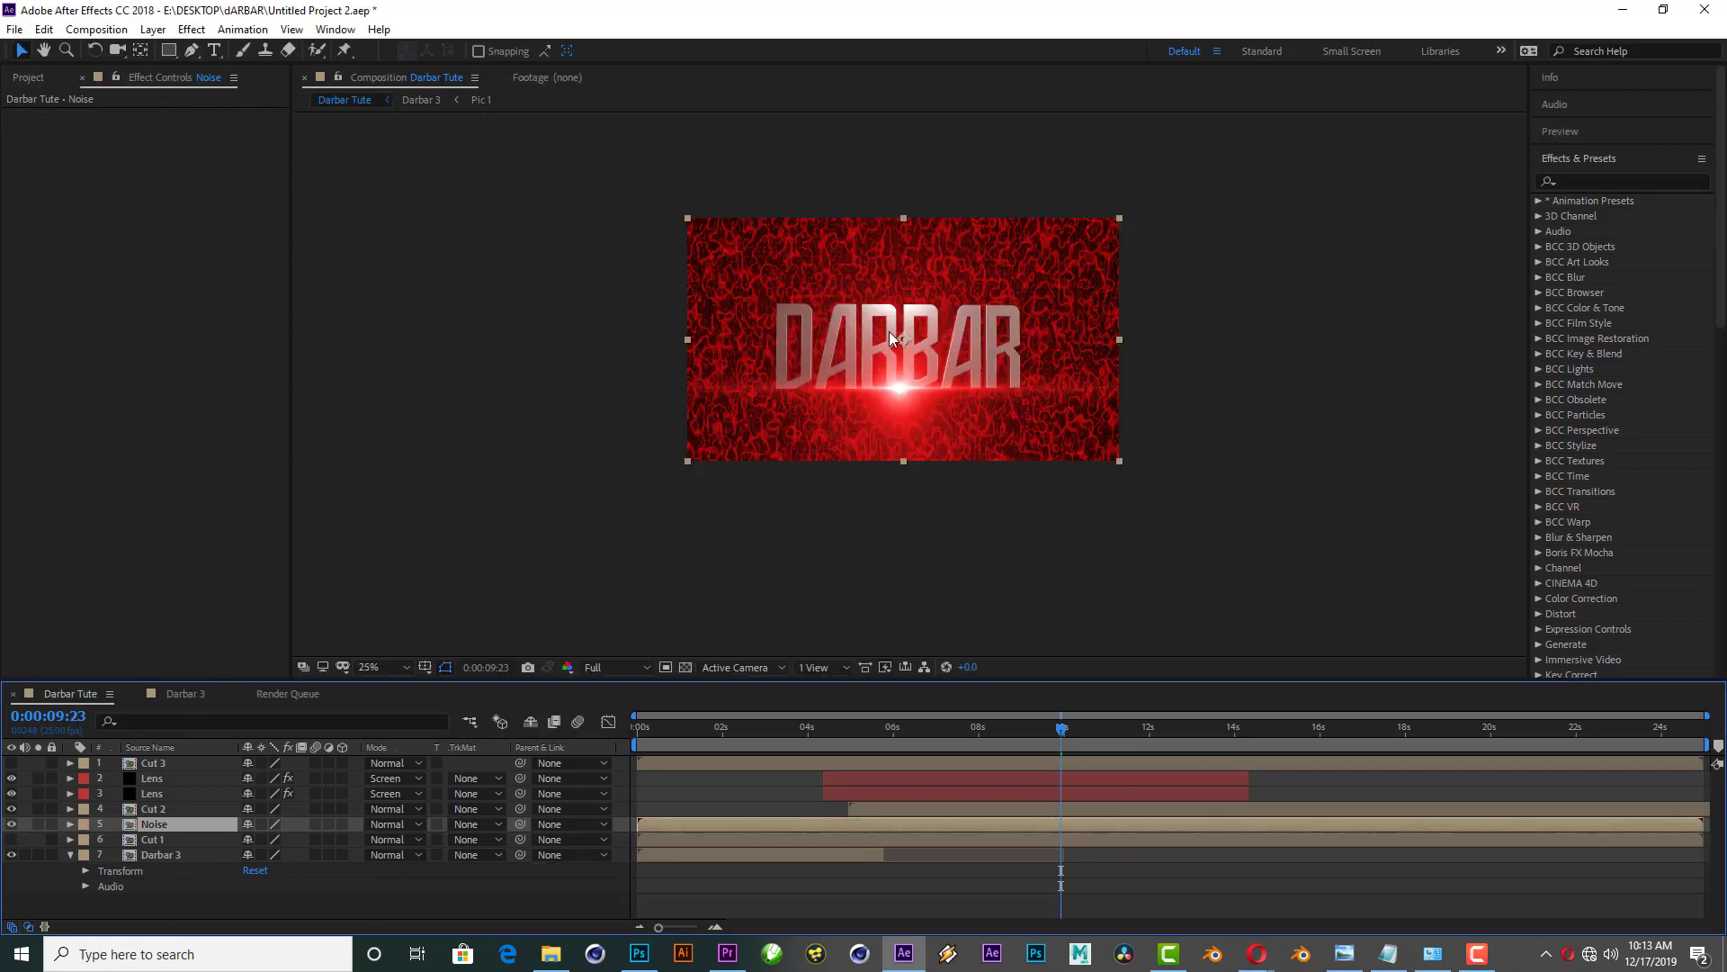
click(28, 78)
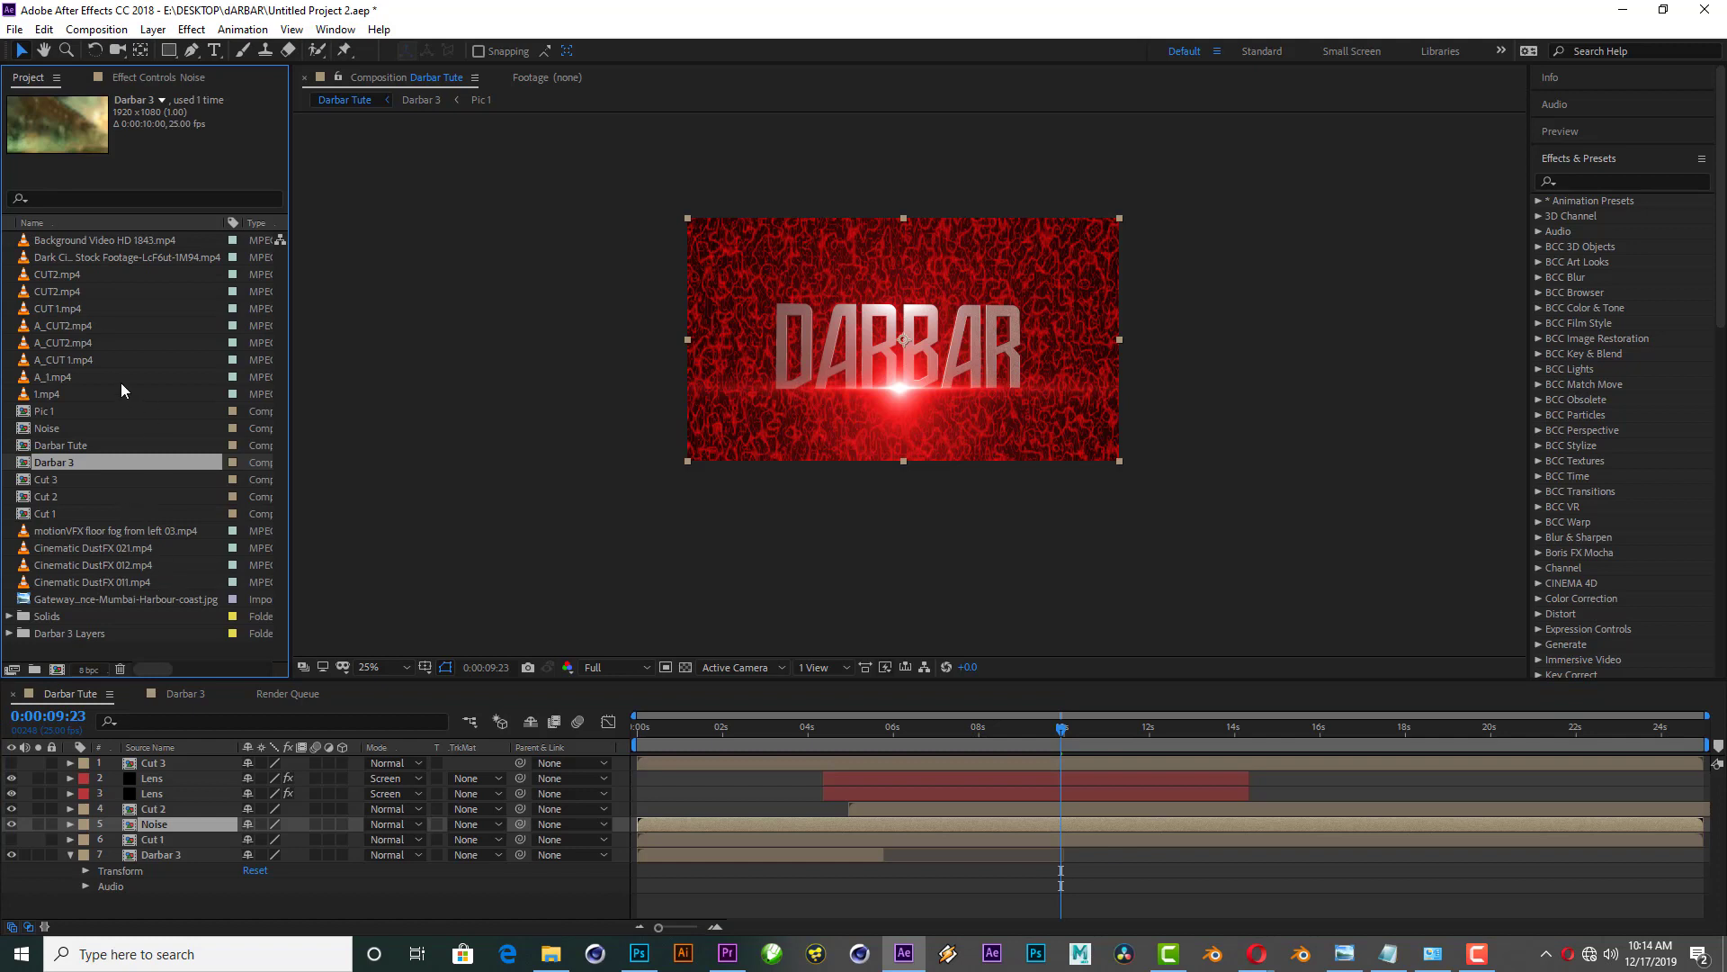
Step: Add Background Video HD 1843.mp4 to the composition, starting about 5 seconds in and stretched to 347%
click(108, 257)
click(104, 243)
drag(130, 243, 920, 360)
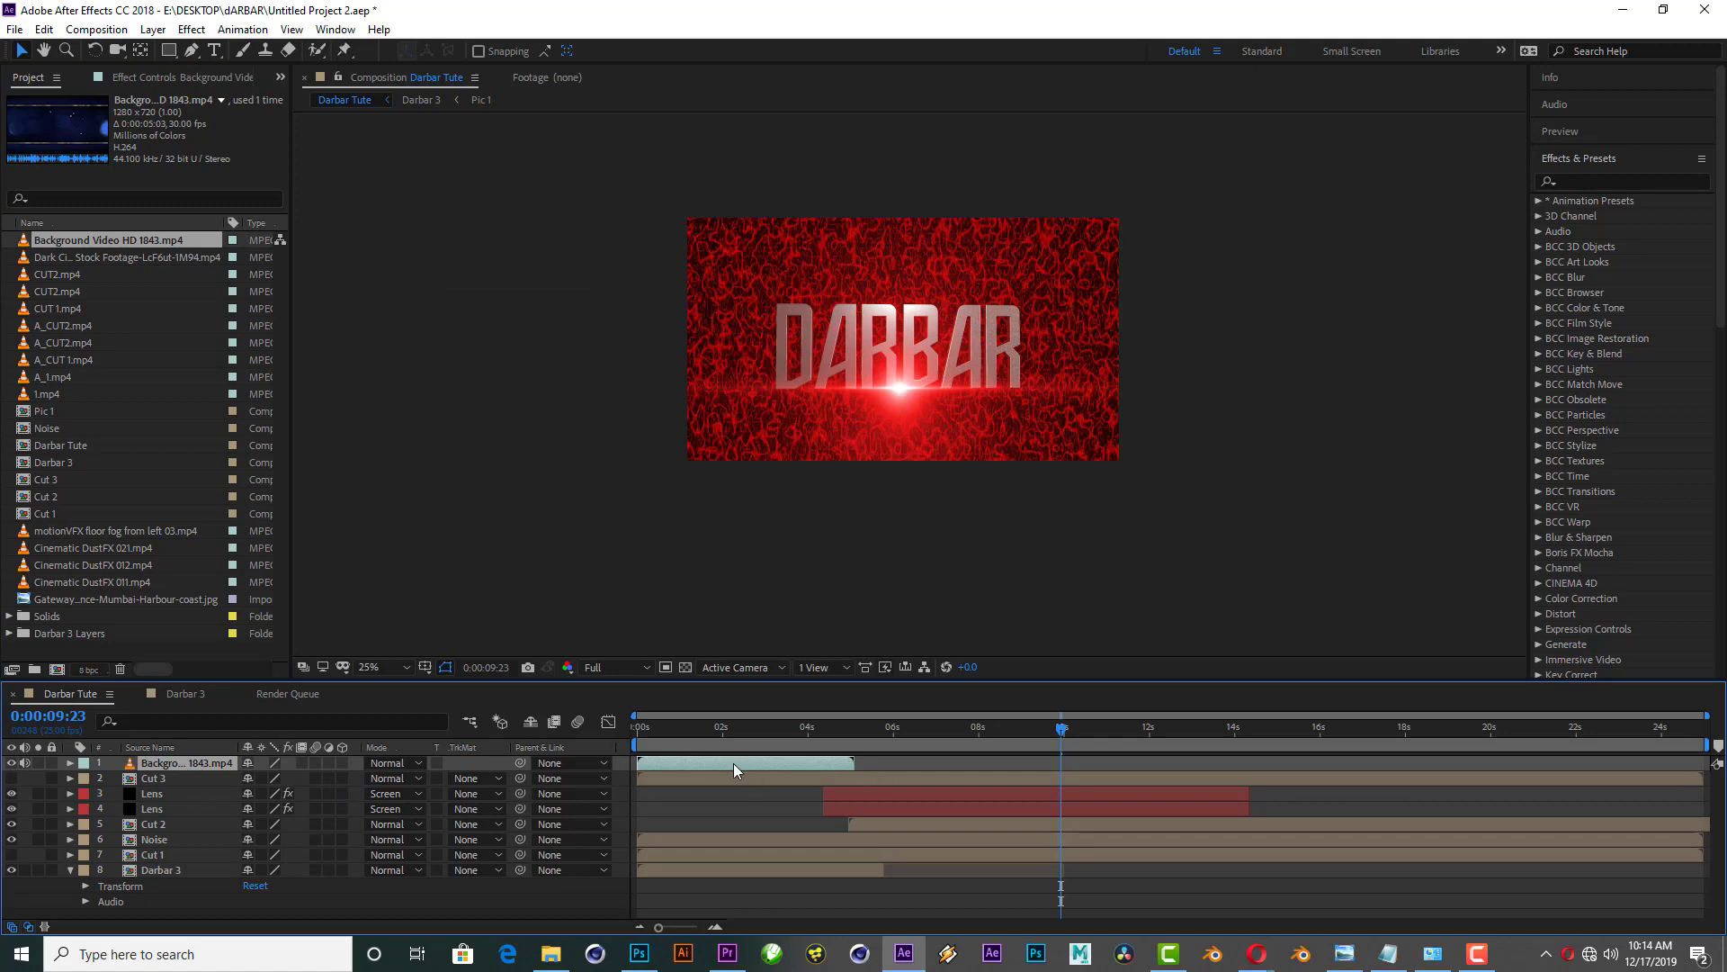
drag(732, 763, 947, 776)
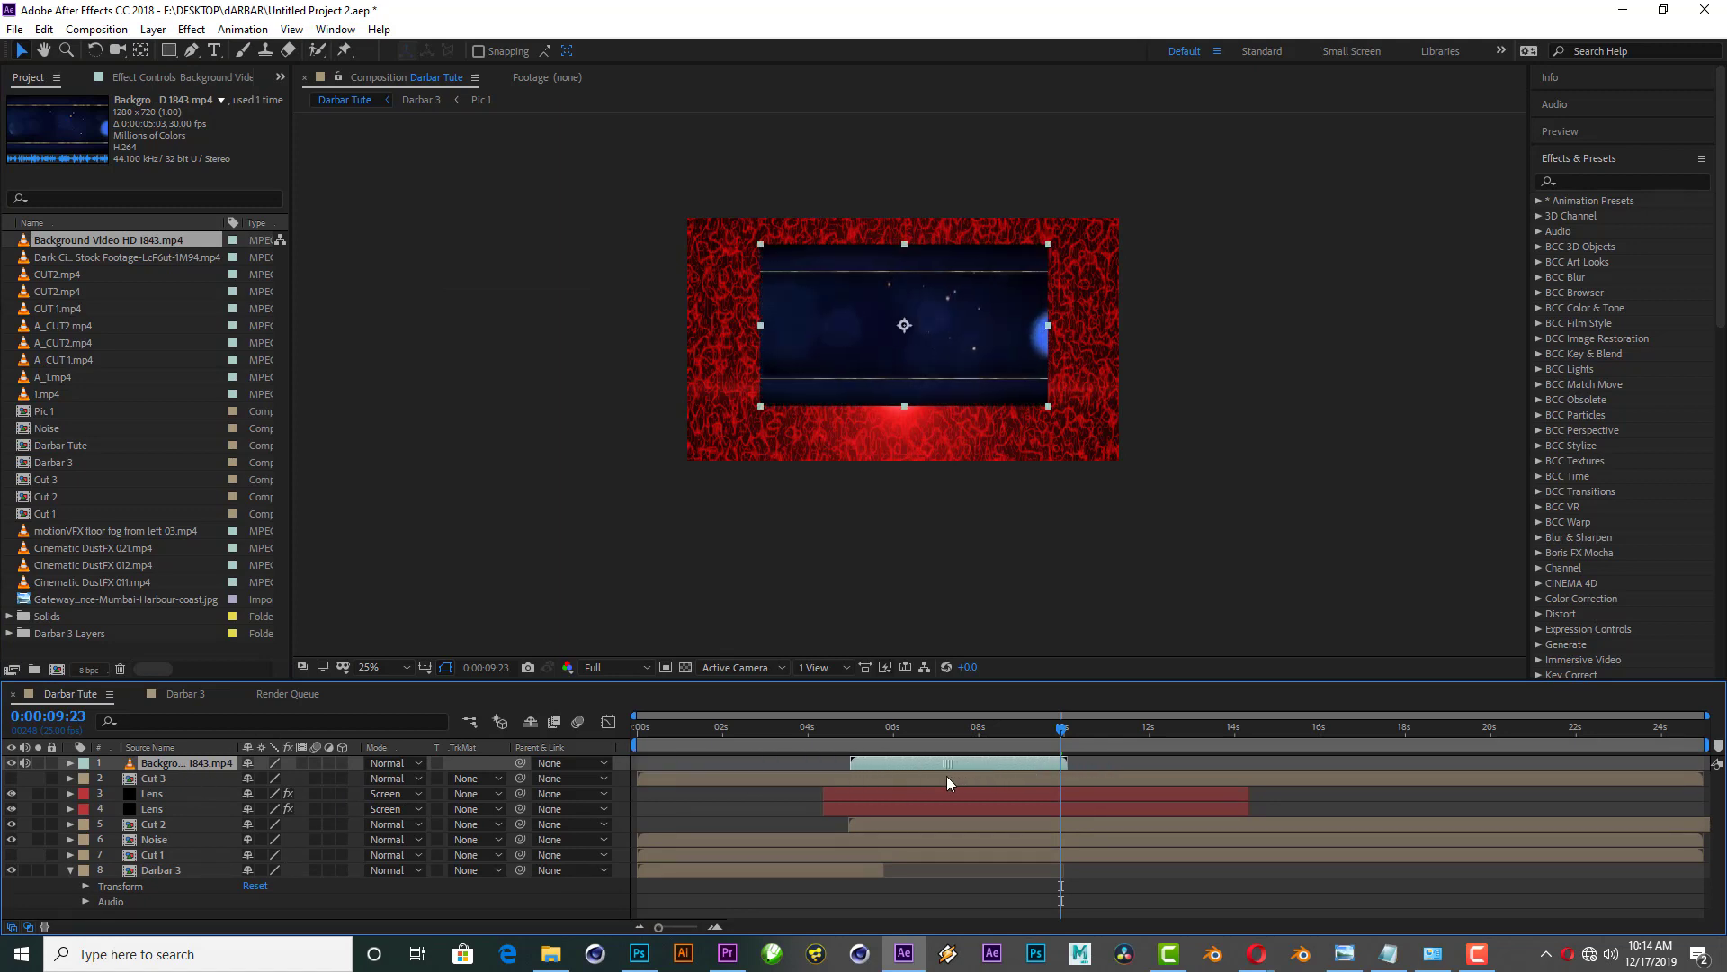
click(44, 926)
mouse_move(905, 767)
mouse_down()
mouse_move(1016, 781)
mouse_move(1093, 766)
mouse_up()
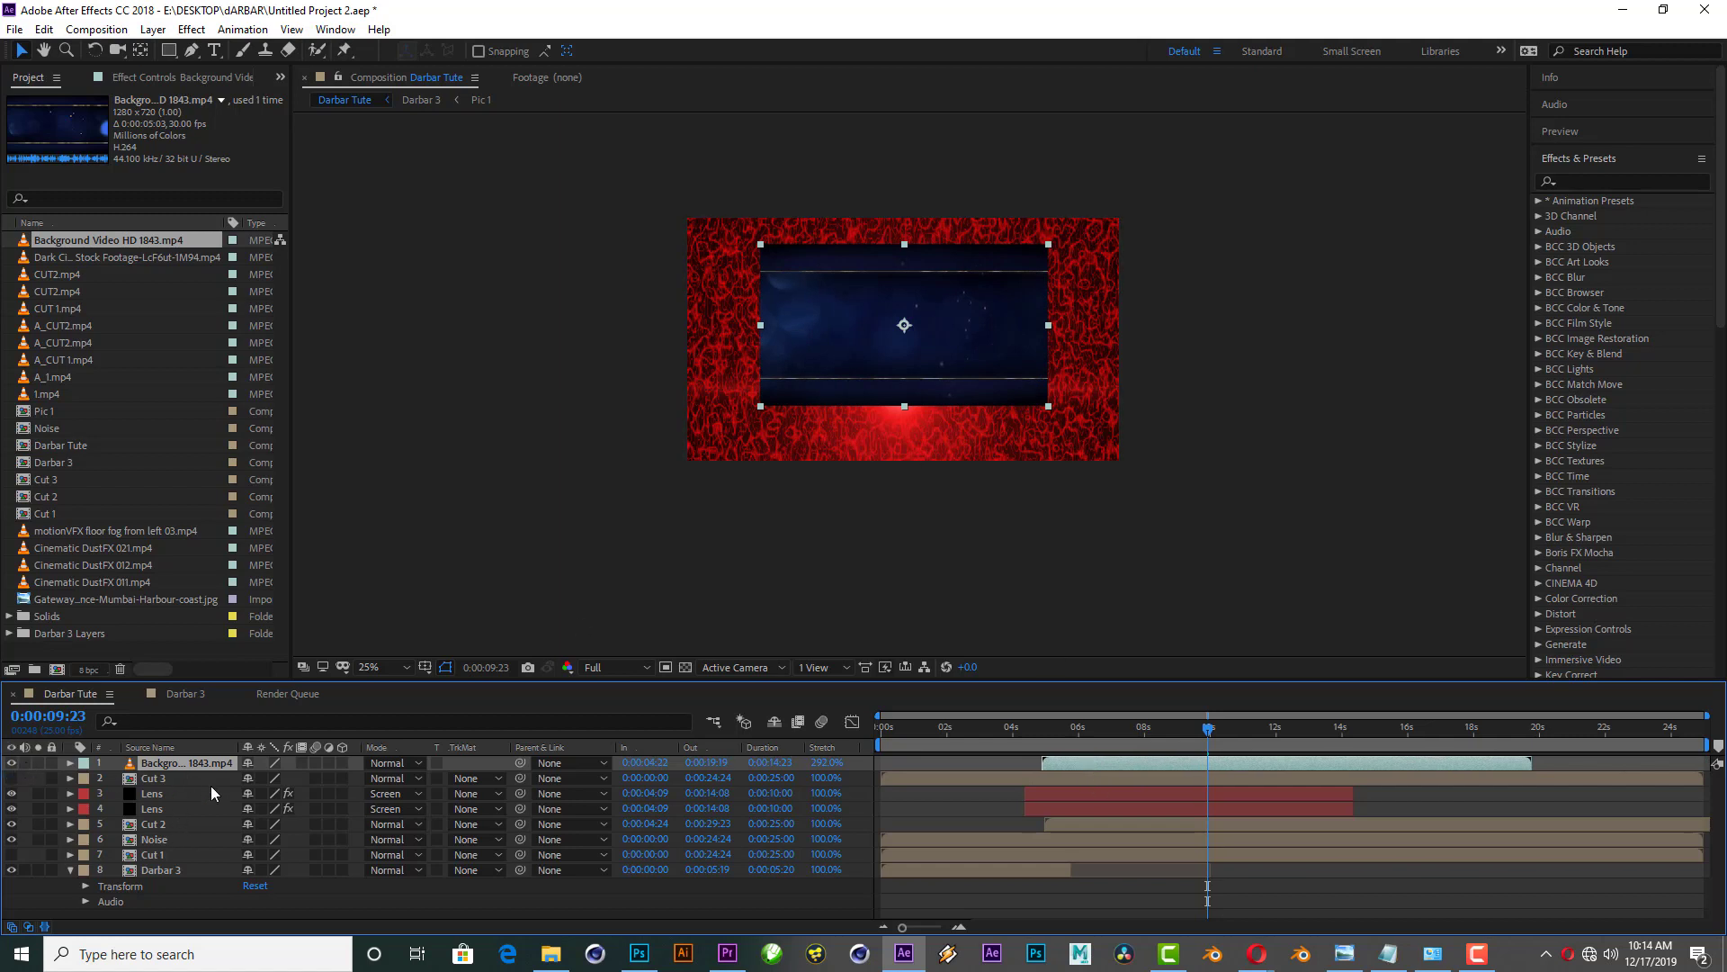
Step: Scale the background video to 294% and move it below the Noise layer
key(s)
drag(270, 778, 427, 759)
mouse_move(871, 464)
mouse_down()
mouse_move(937, 519)
mouse_move(924, 480)
mouse_up()
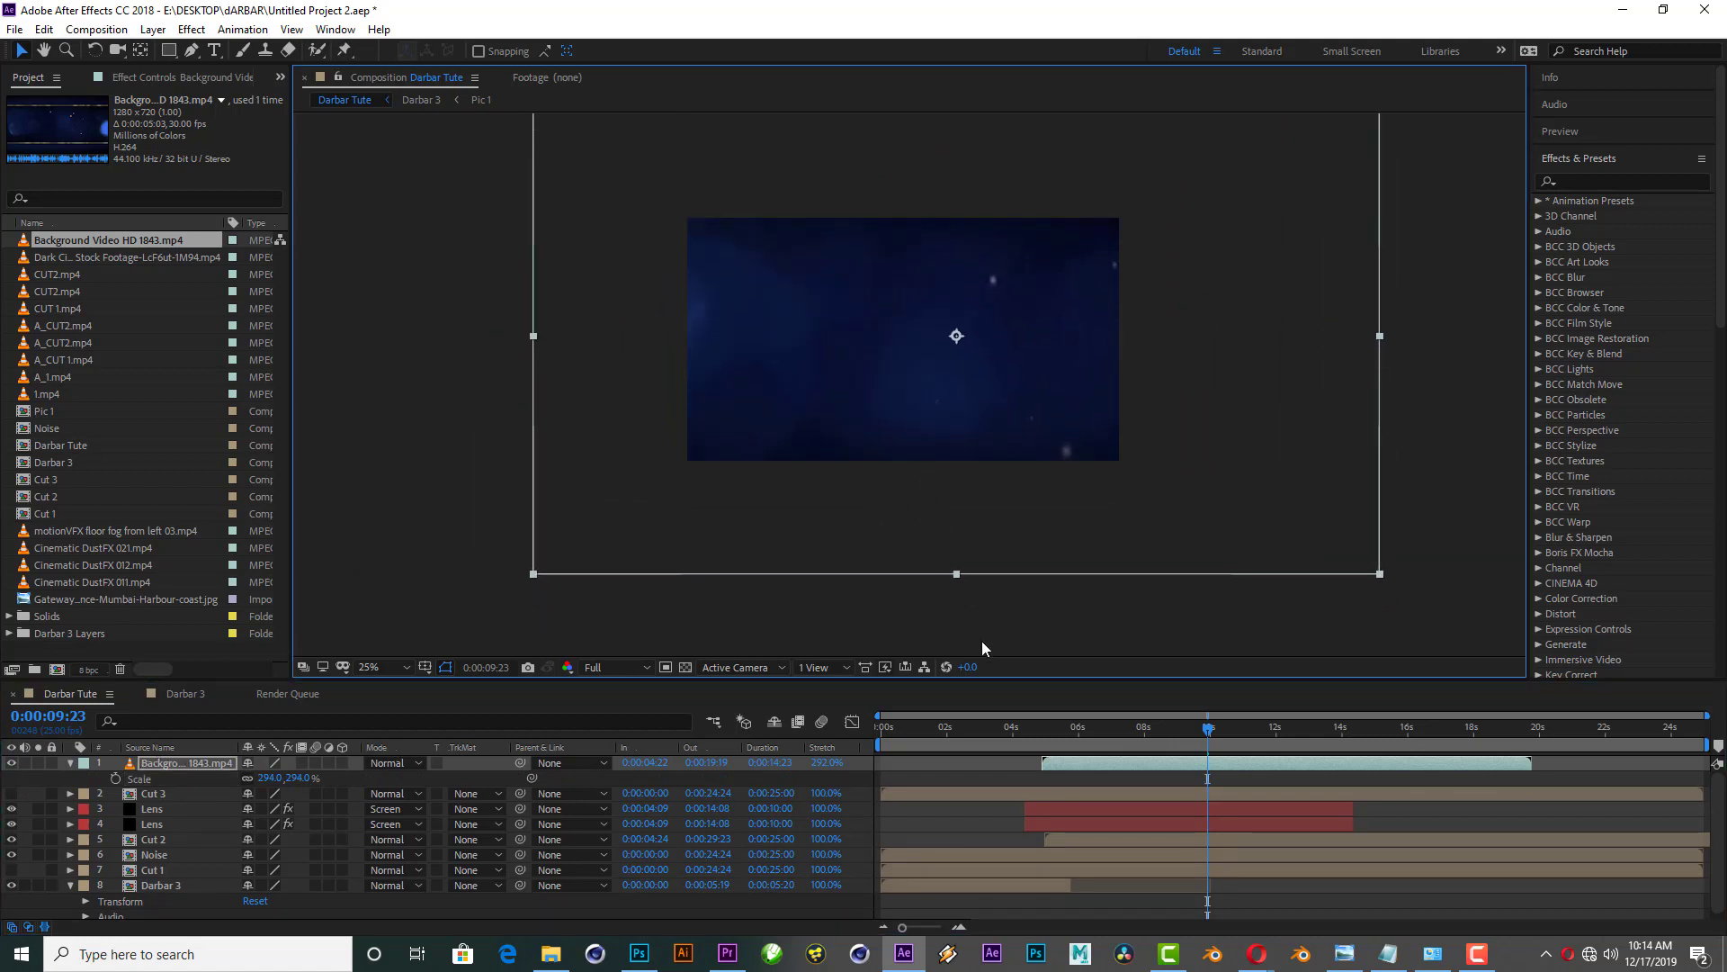
key(space)
key(space)
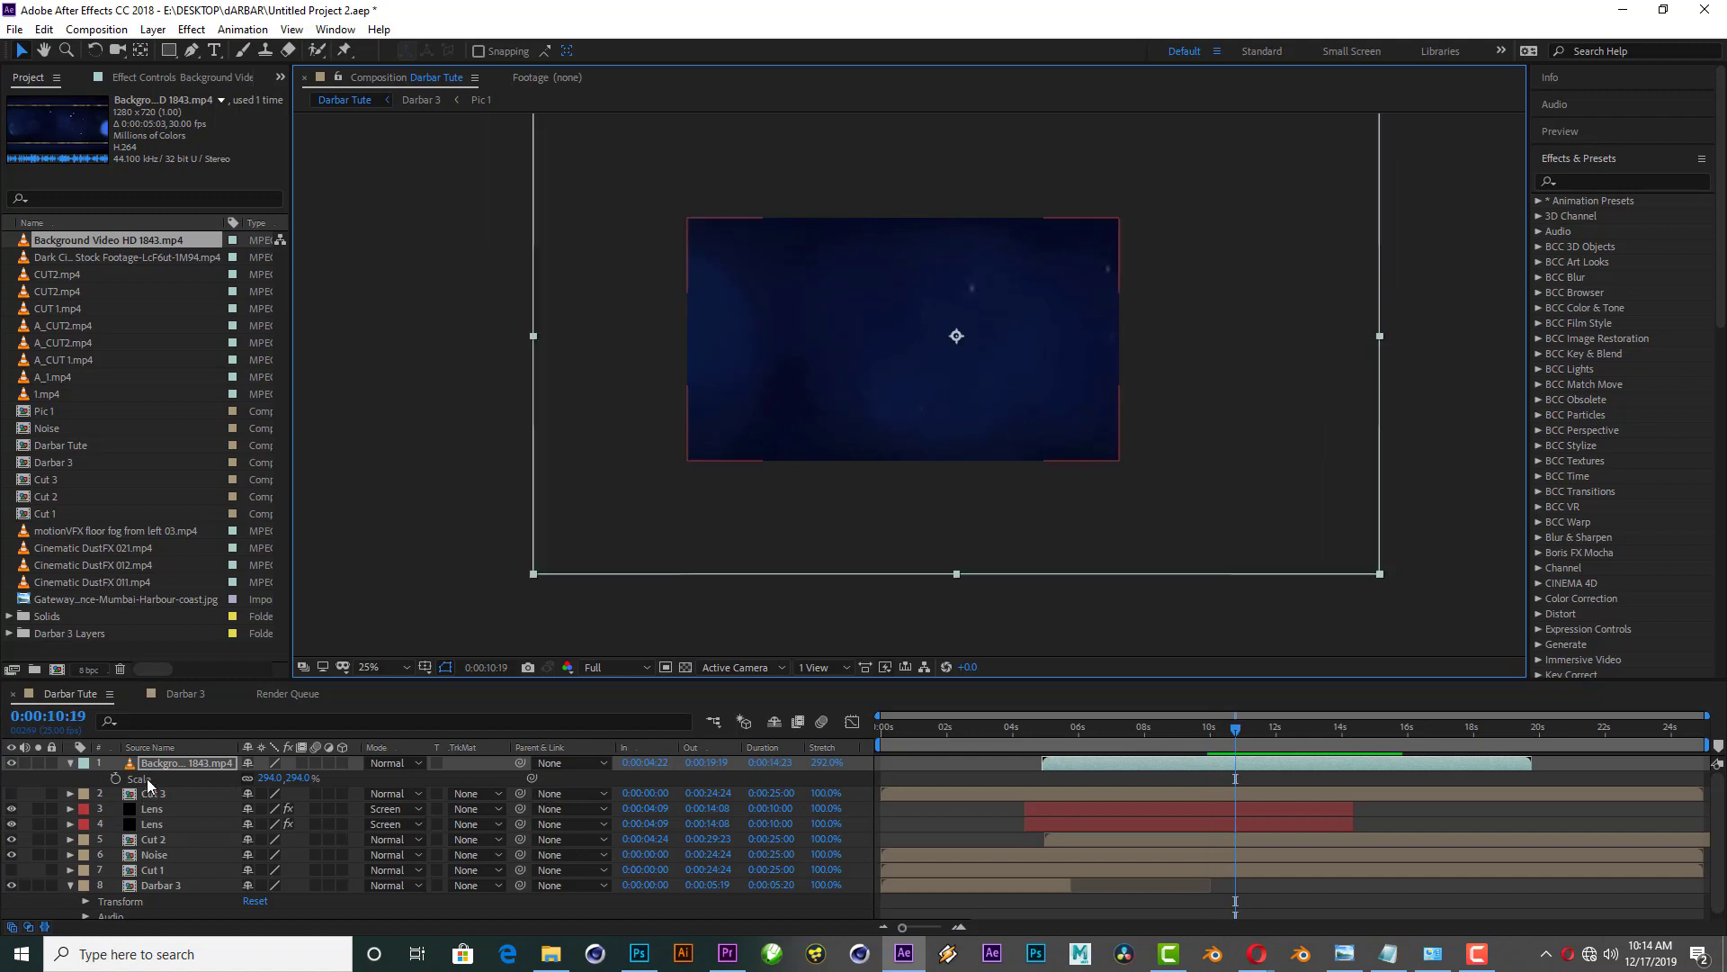
mouse_move(152, 823)
mouse_down()
mouse_move(163, 837)
mouse_move(139, 861)
mouse_up()
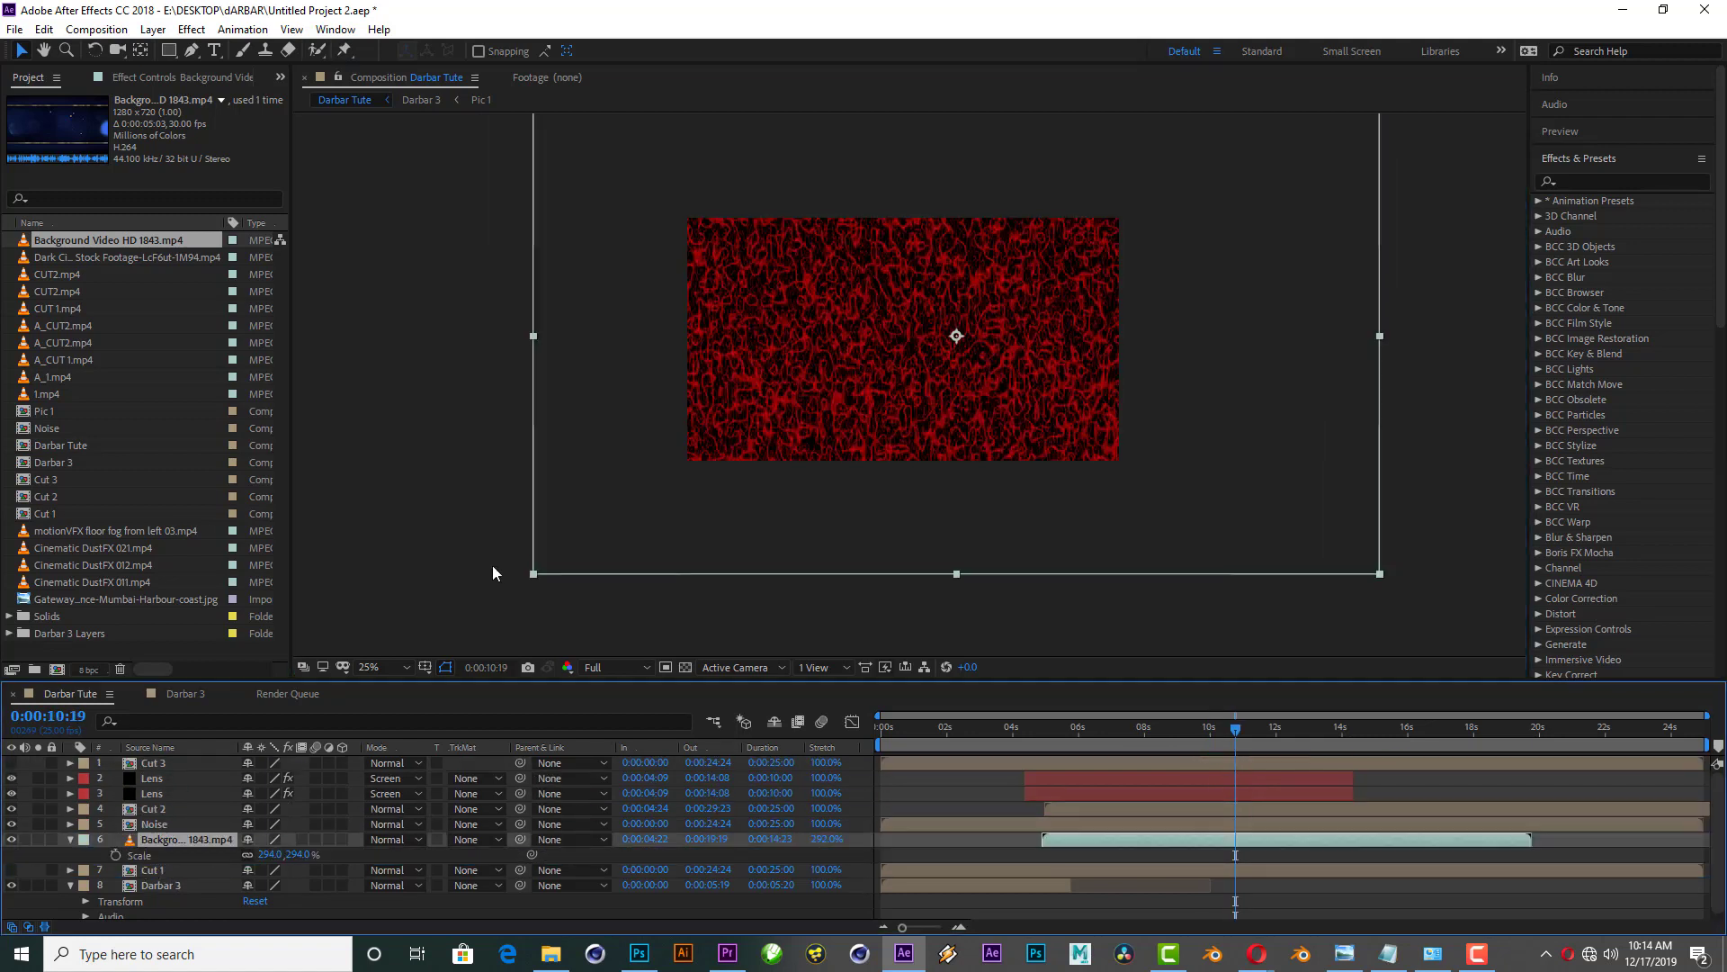
Step: Set the Noise layer to Screen blending at 64% opacity
click(154, 824)
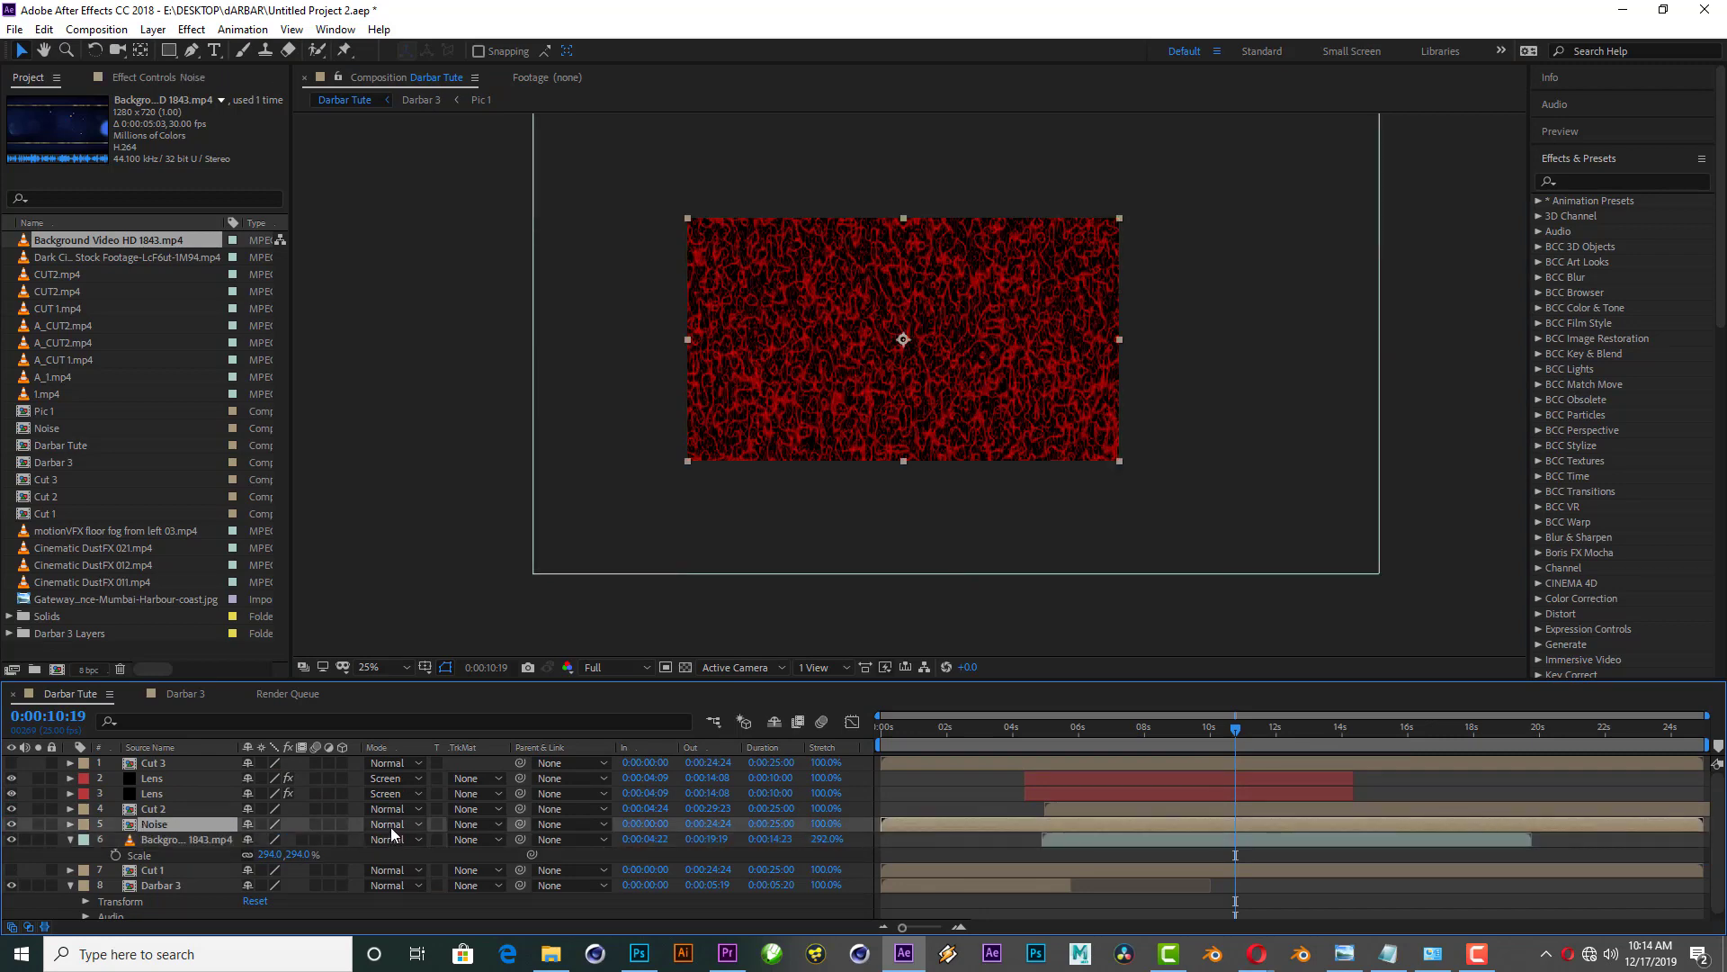
click(394, 824)
click(430, 261)
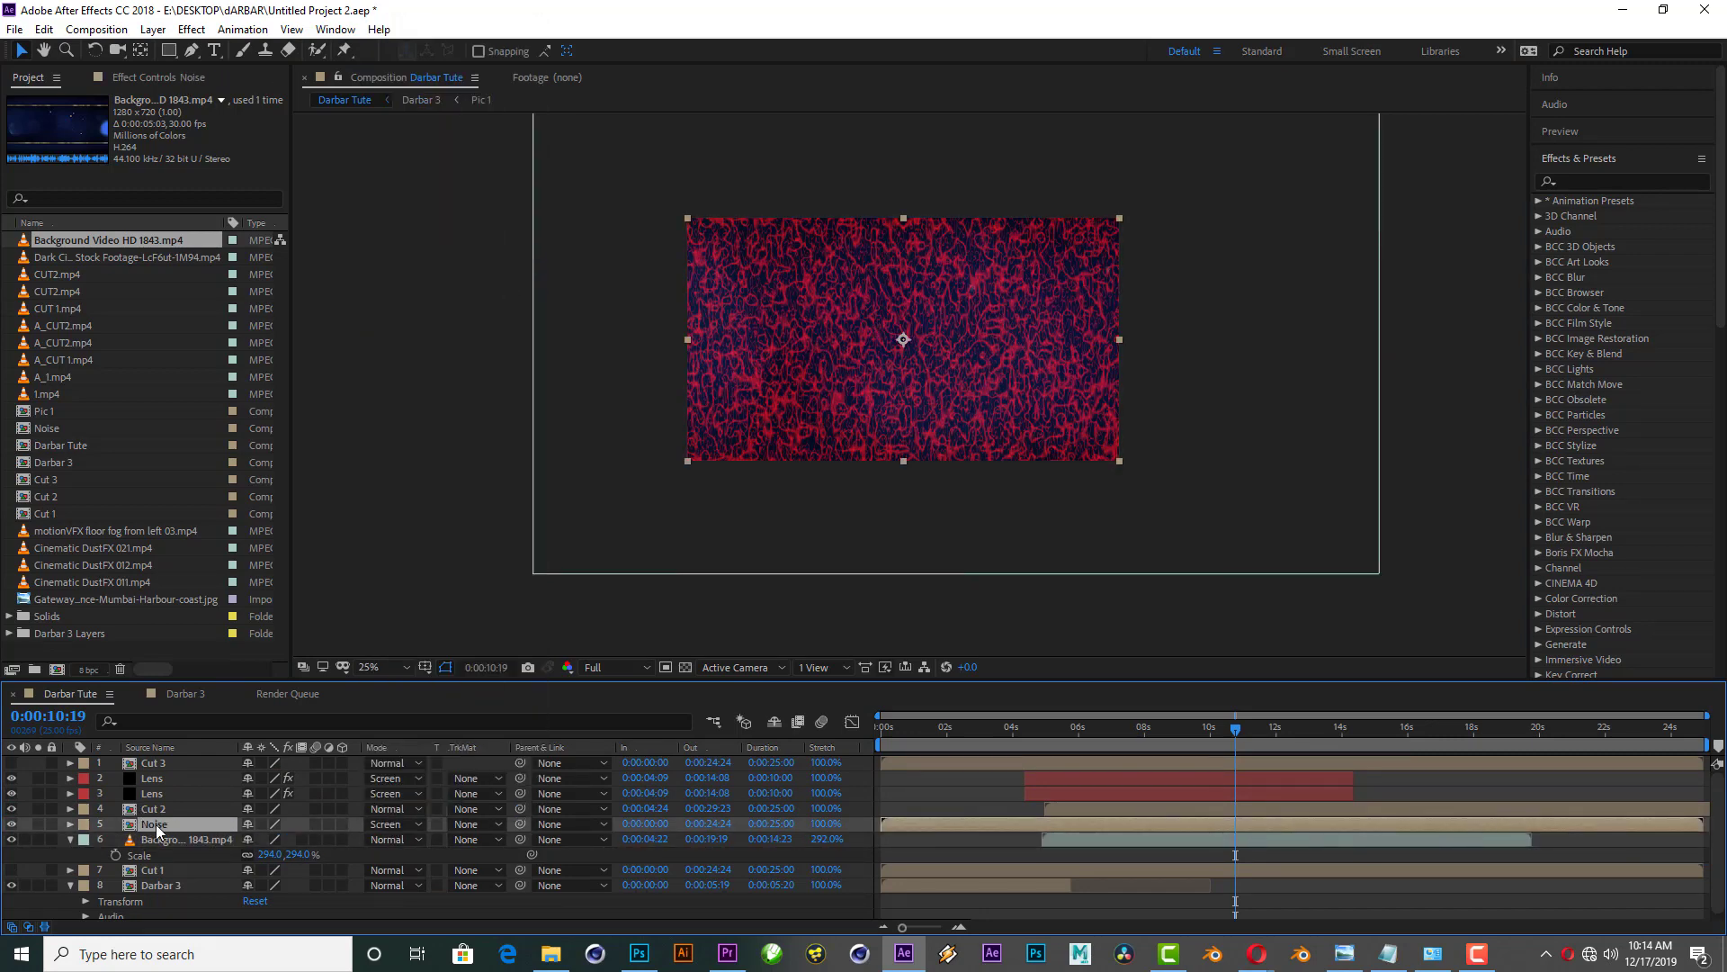
key(t)
drag(255, 841, 236, 841)
Step: Toggle the Noise layer off and on at the 0:00:08:05 title frame to compare, then zoom to 50%
click(1108, 729)
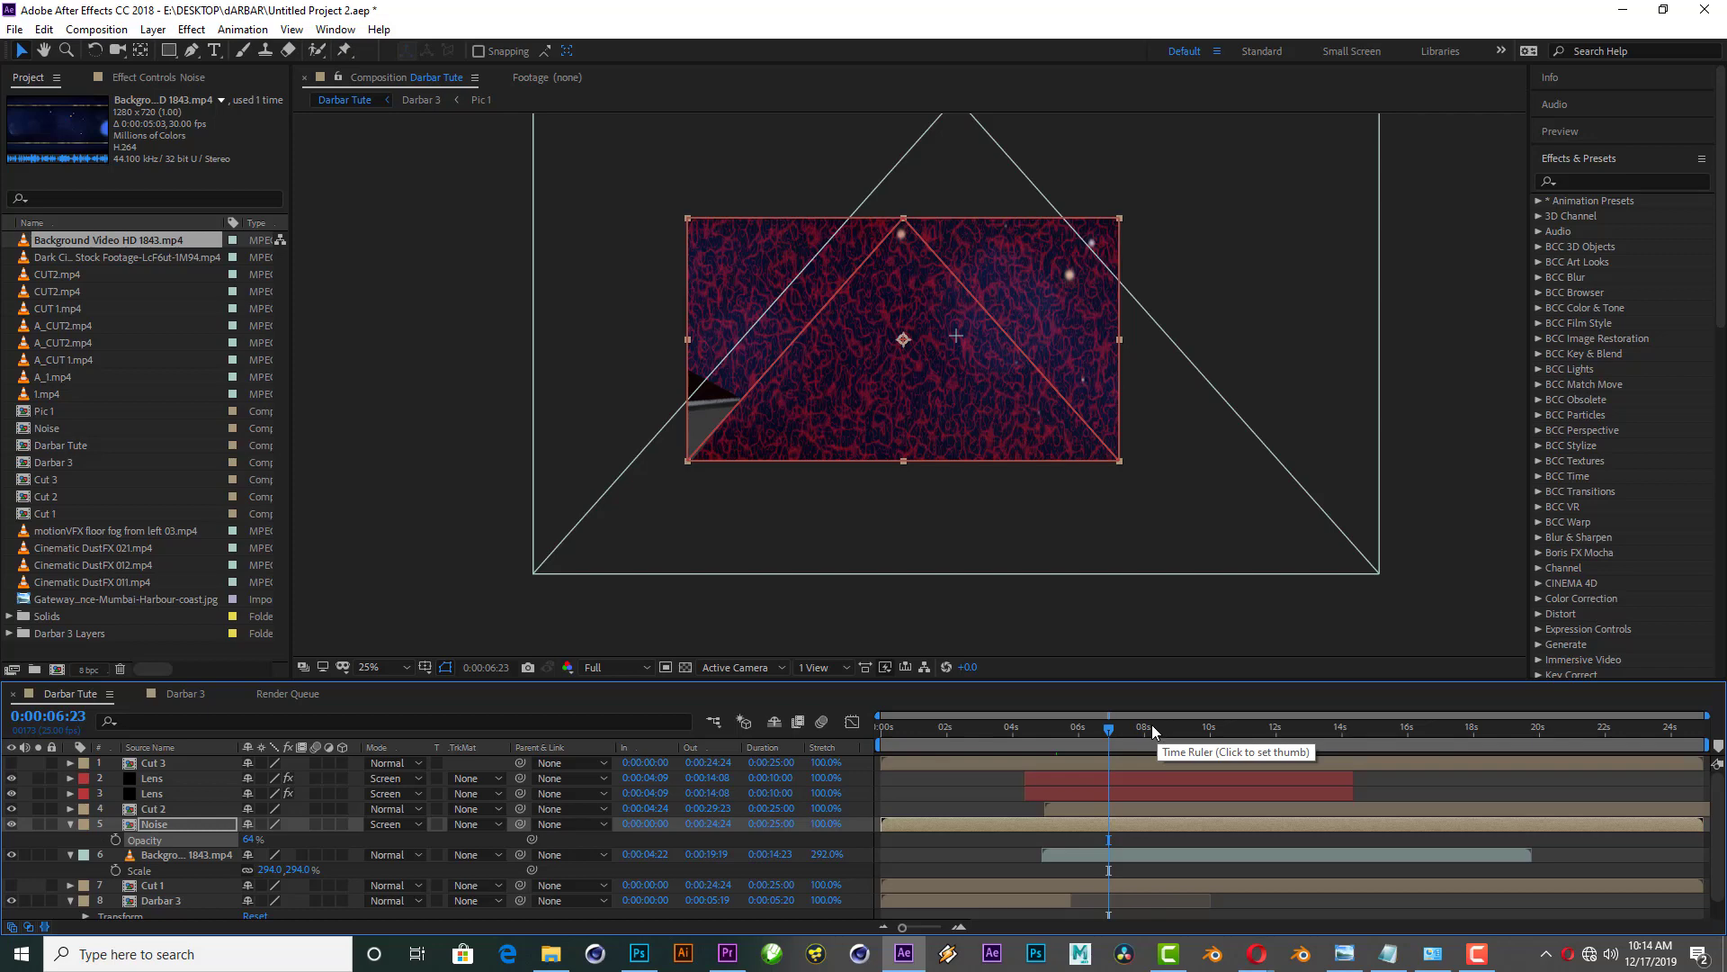
drag(1152, 725, 1225, 725)
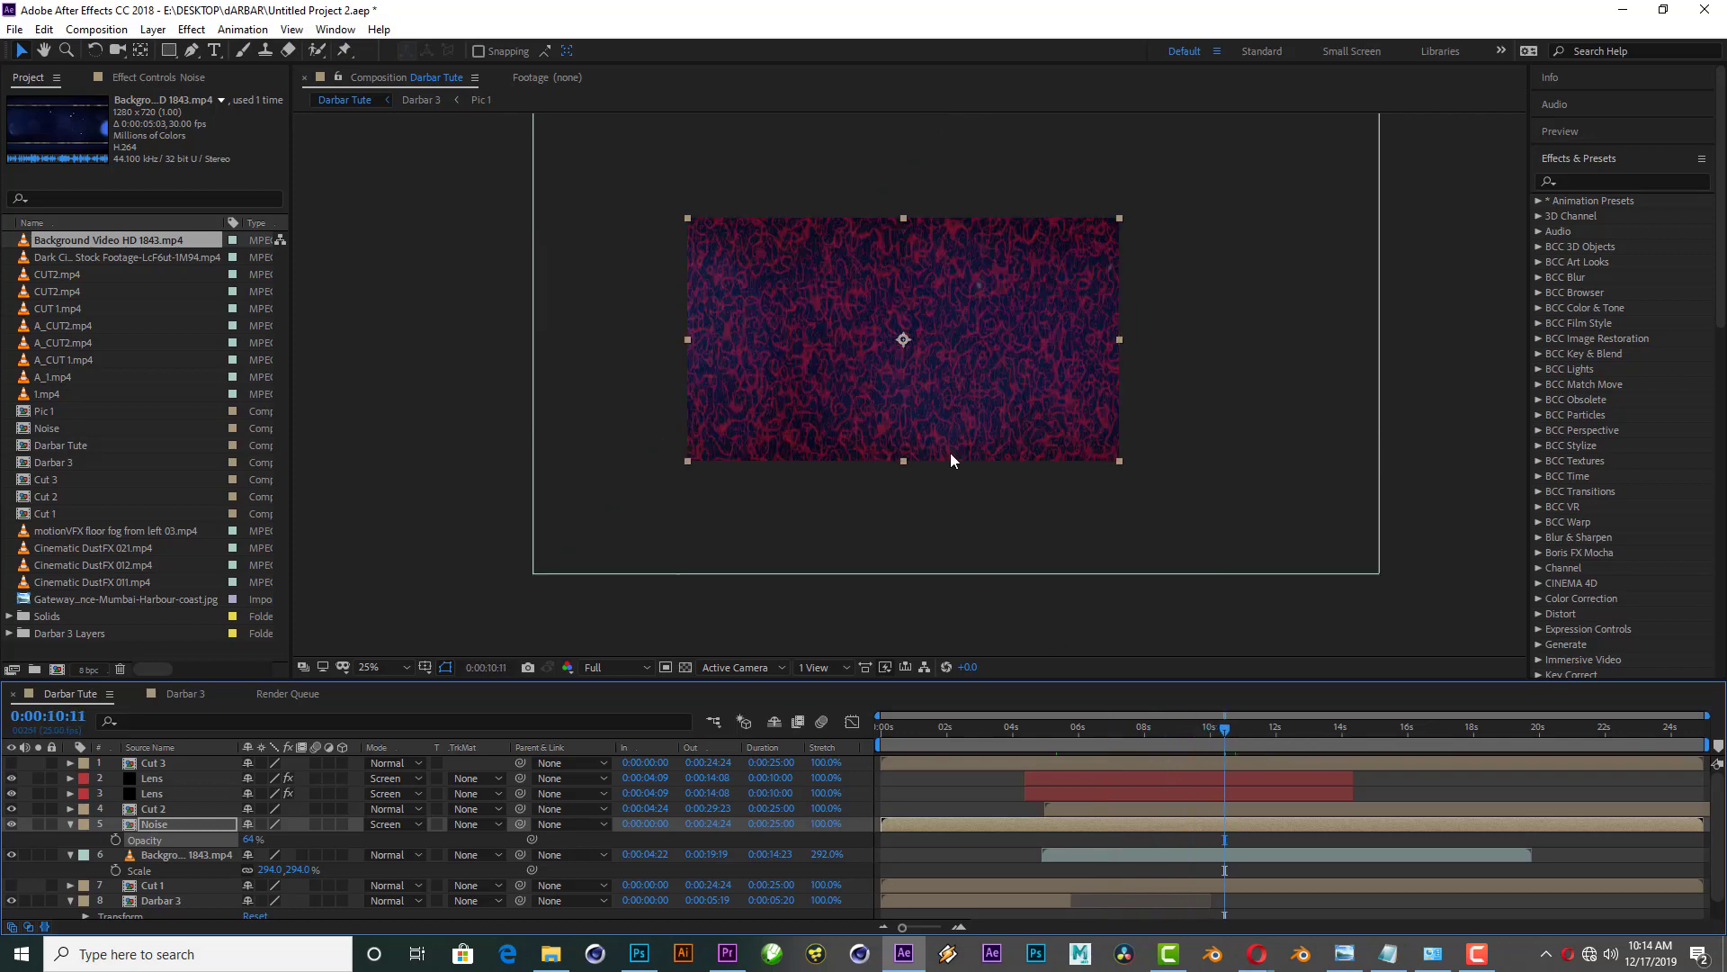
click(149, 813)
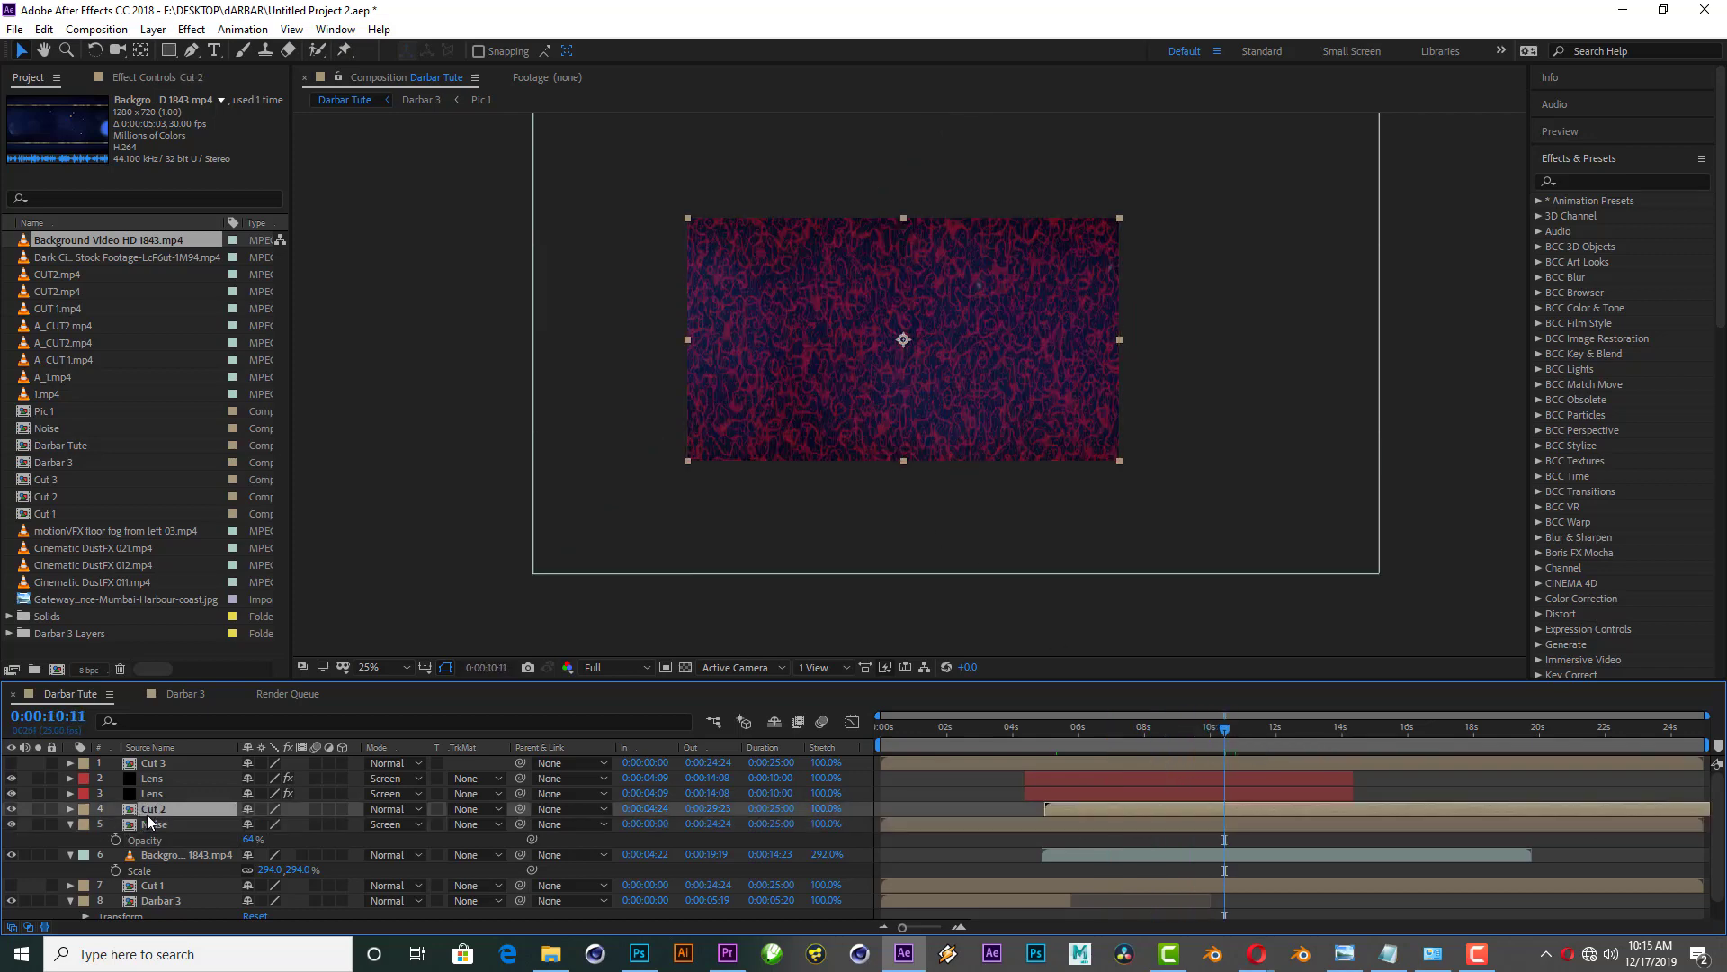
click(11, 824)
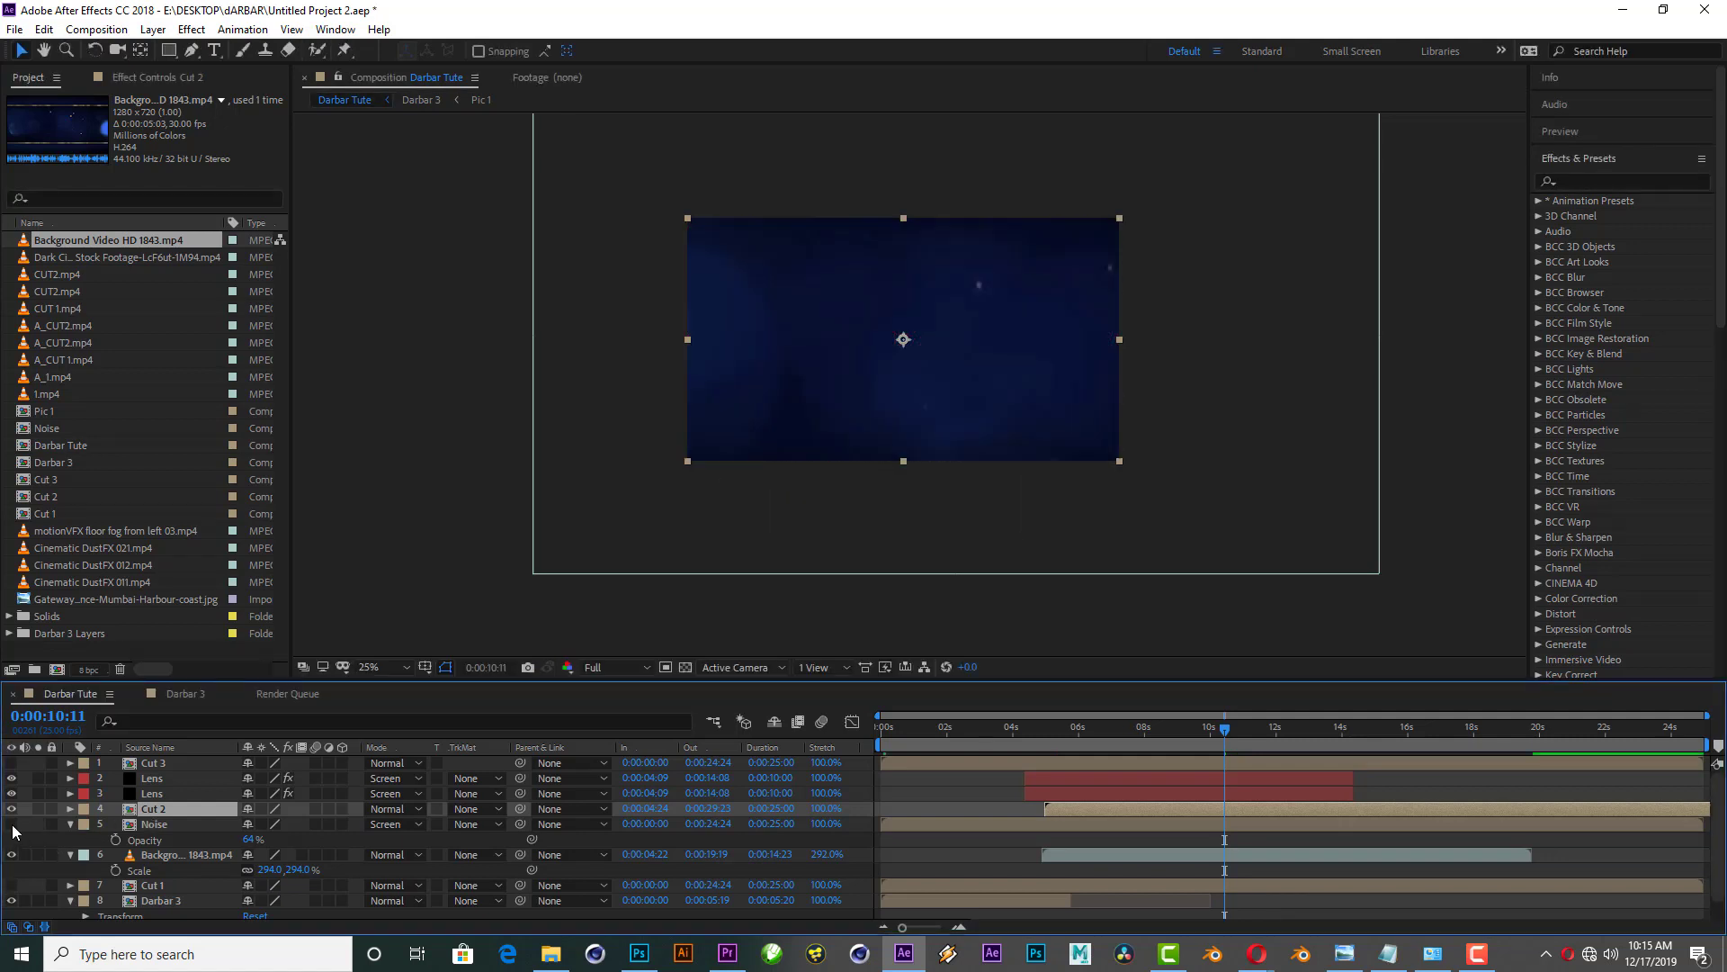
click(70, 824)
click(69, 840)
click(1141, 729)
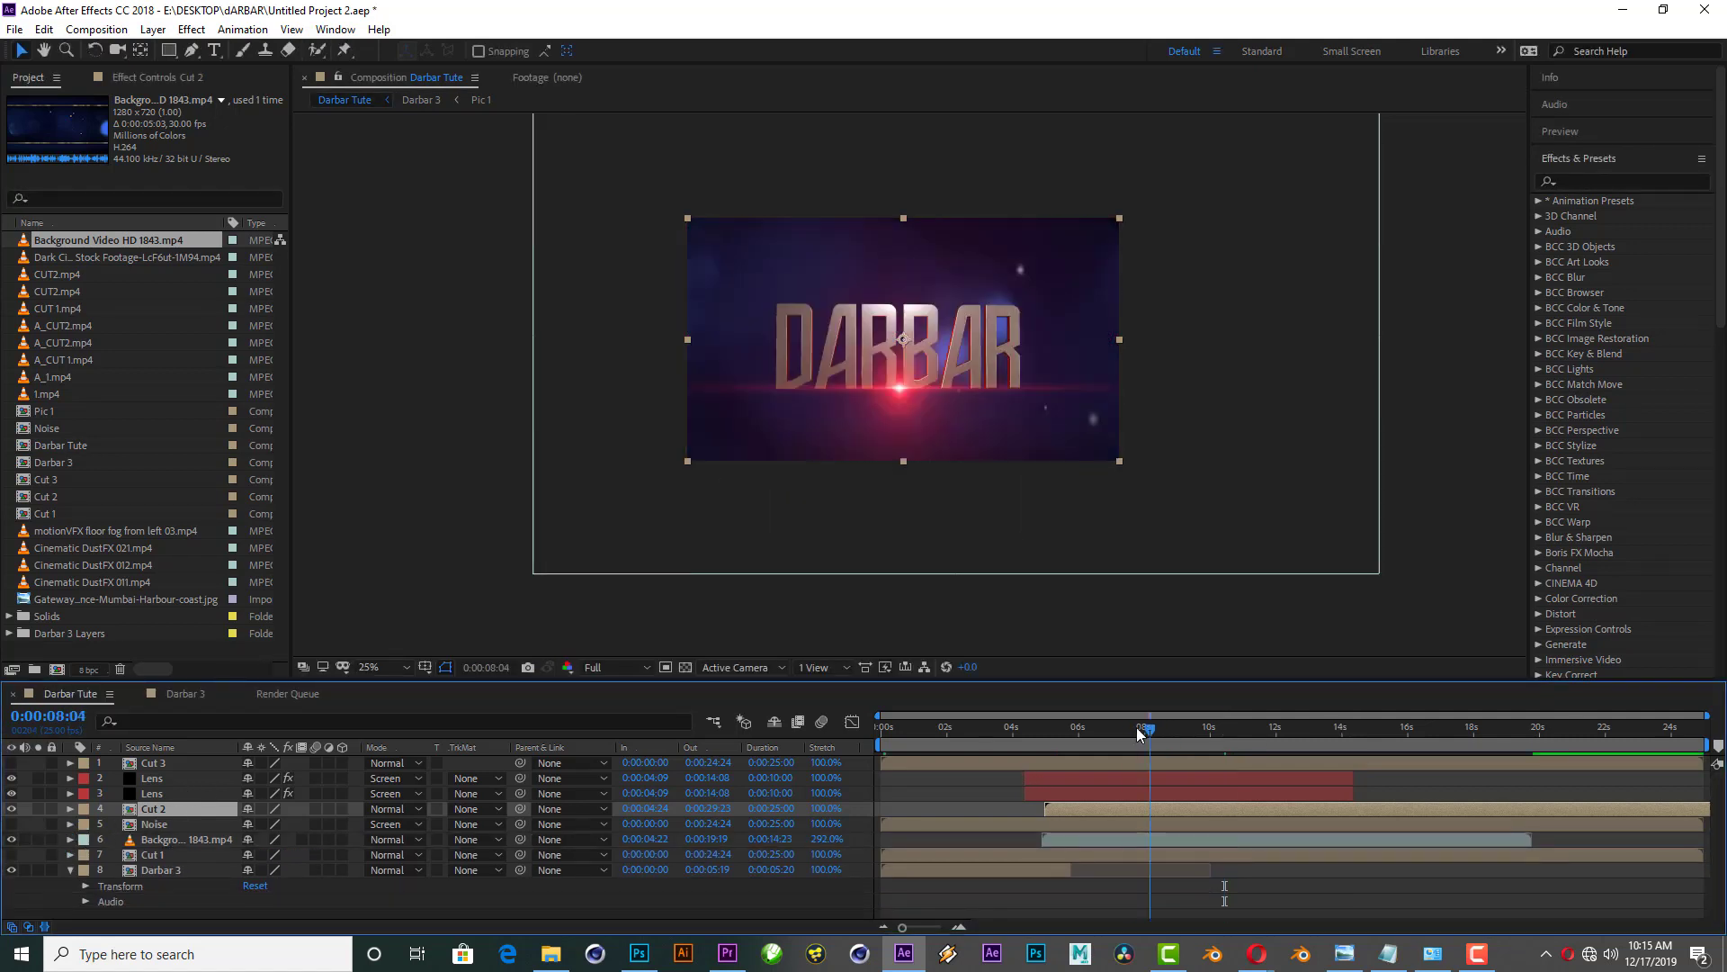
drag(1141, 733, 1151, 730)
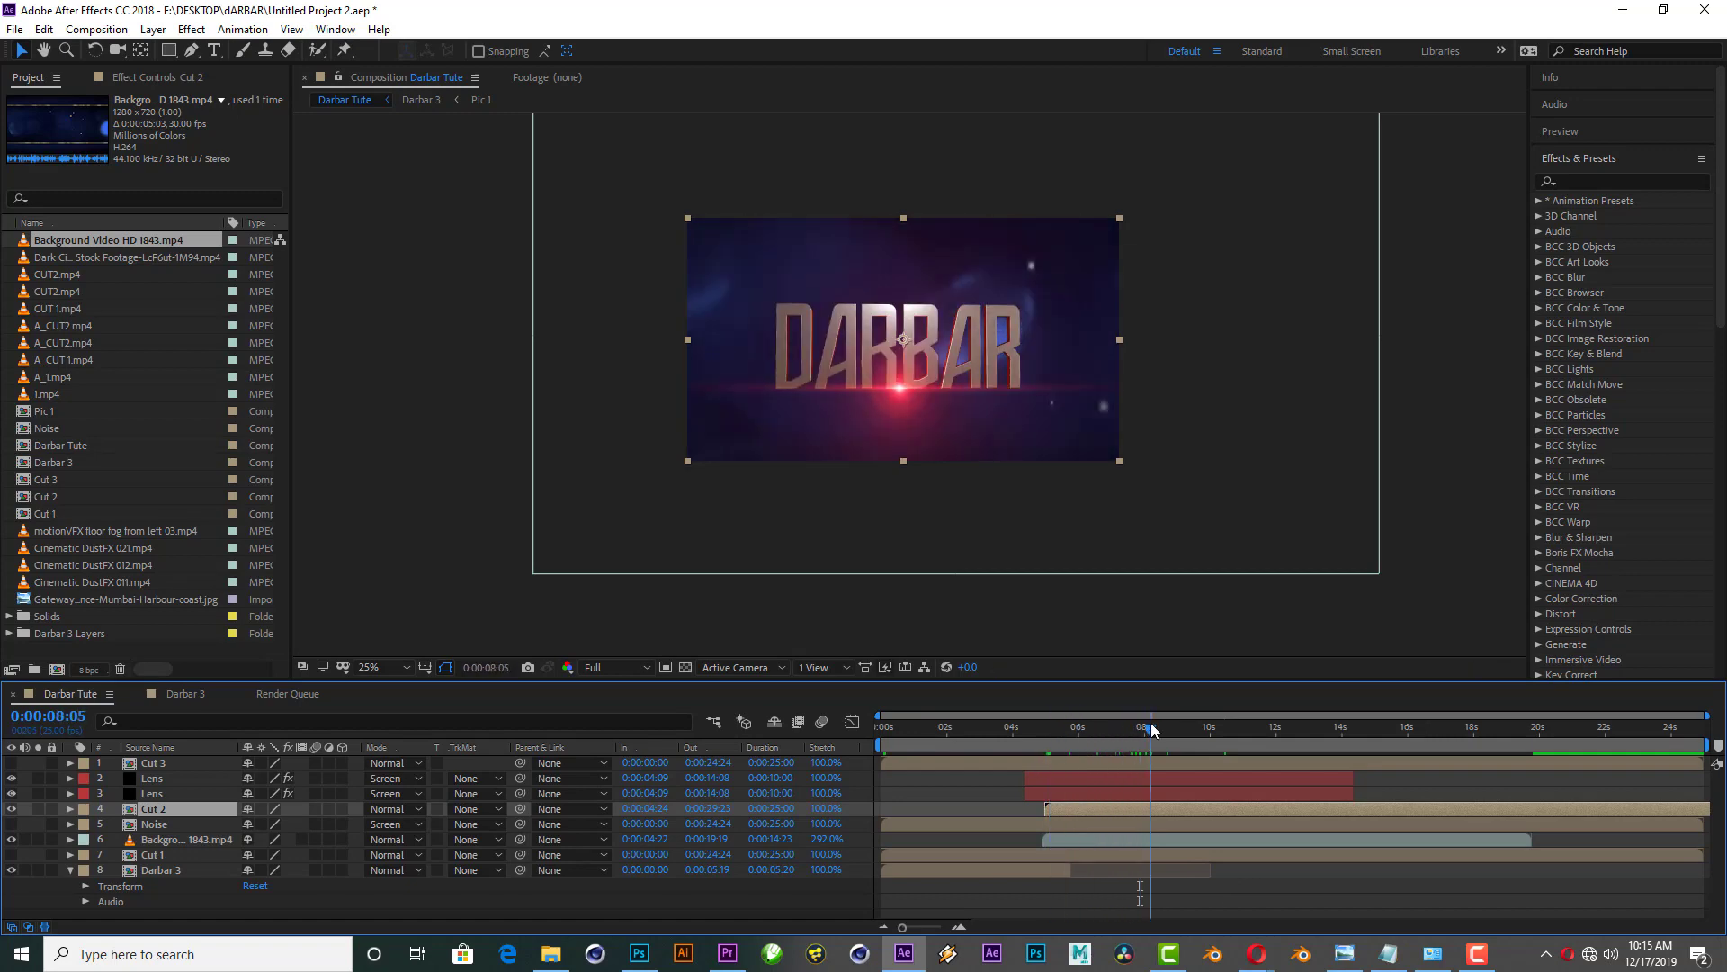
click(11, 824)
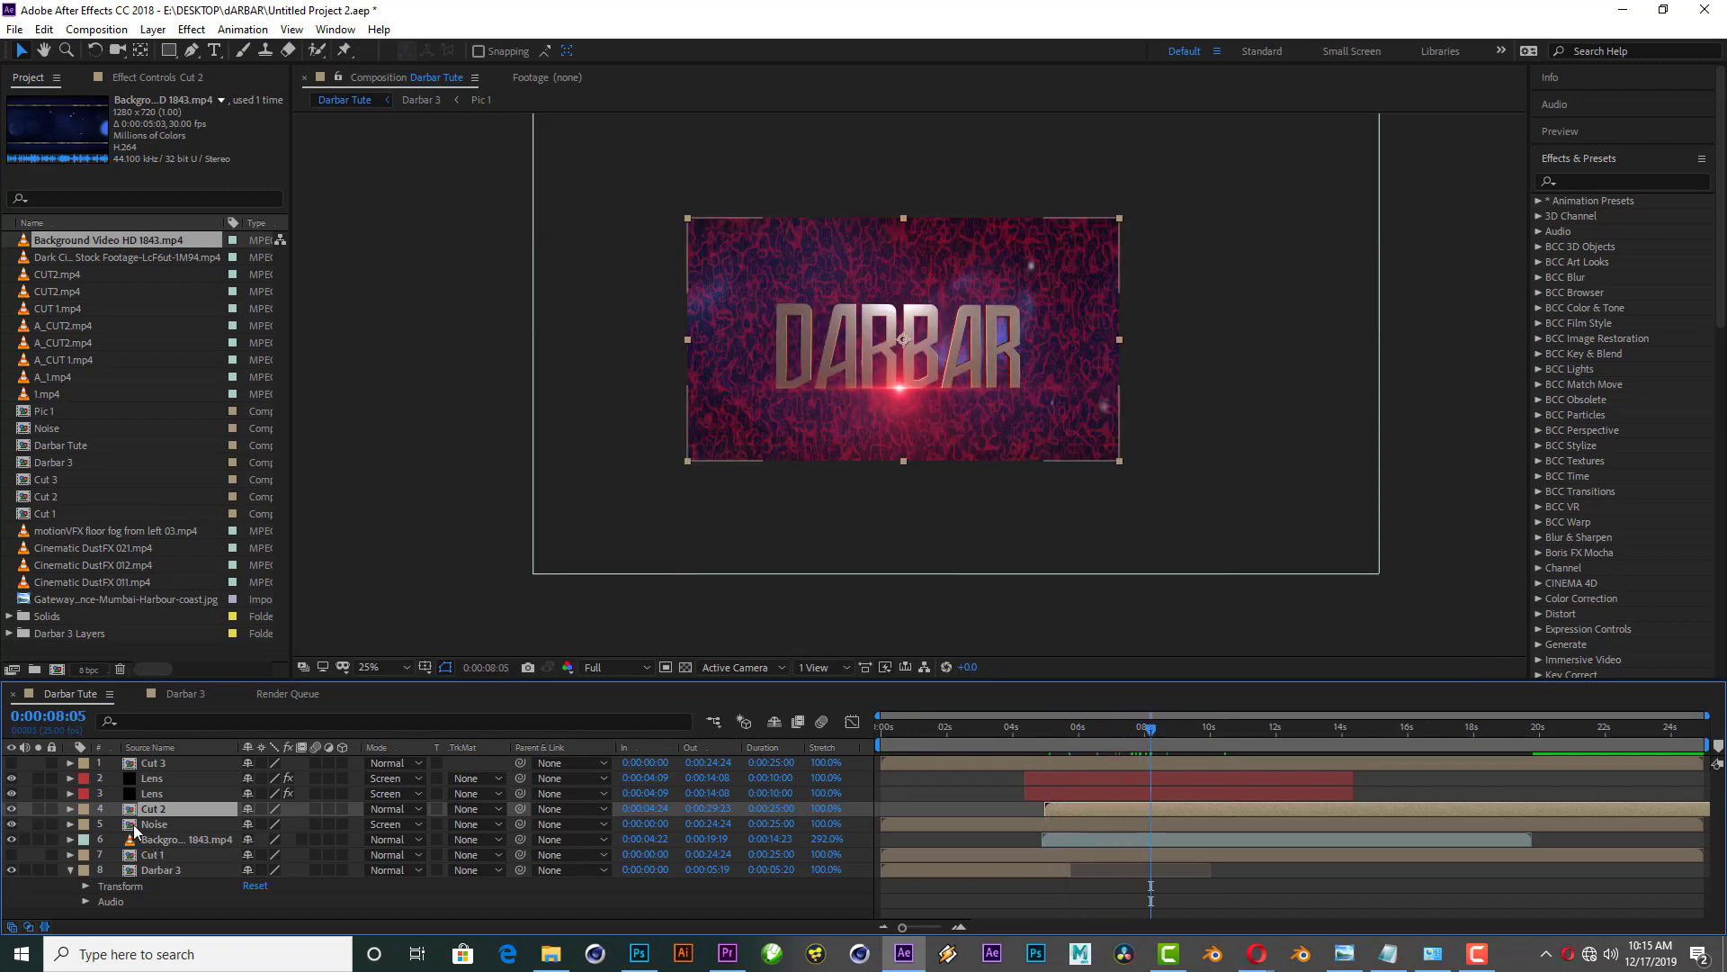
click(153, 824)
key(period)
Step: Draw an elliptical mask on Noise around the title with 356 feather and -83 expansion
drag(169, 51, 225, 94)
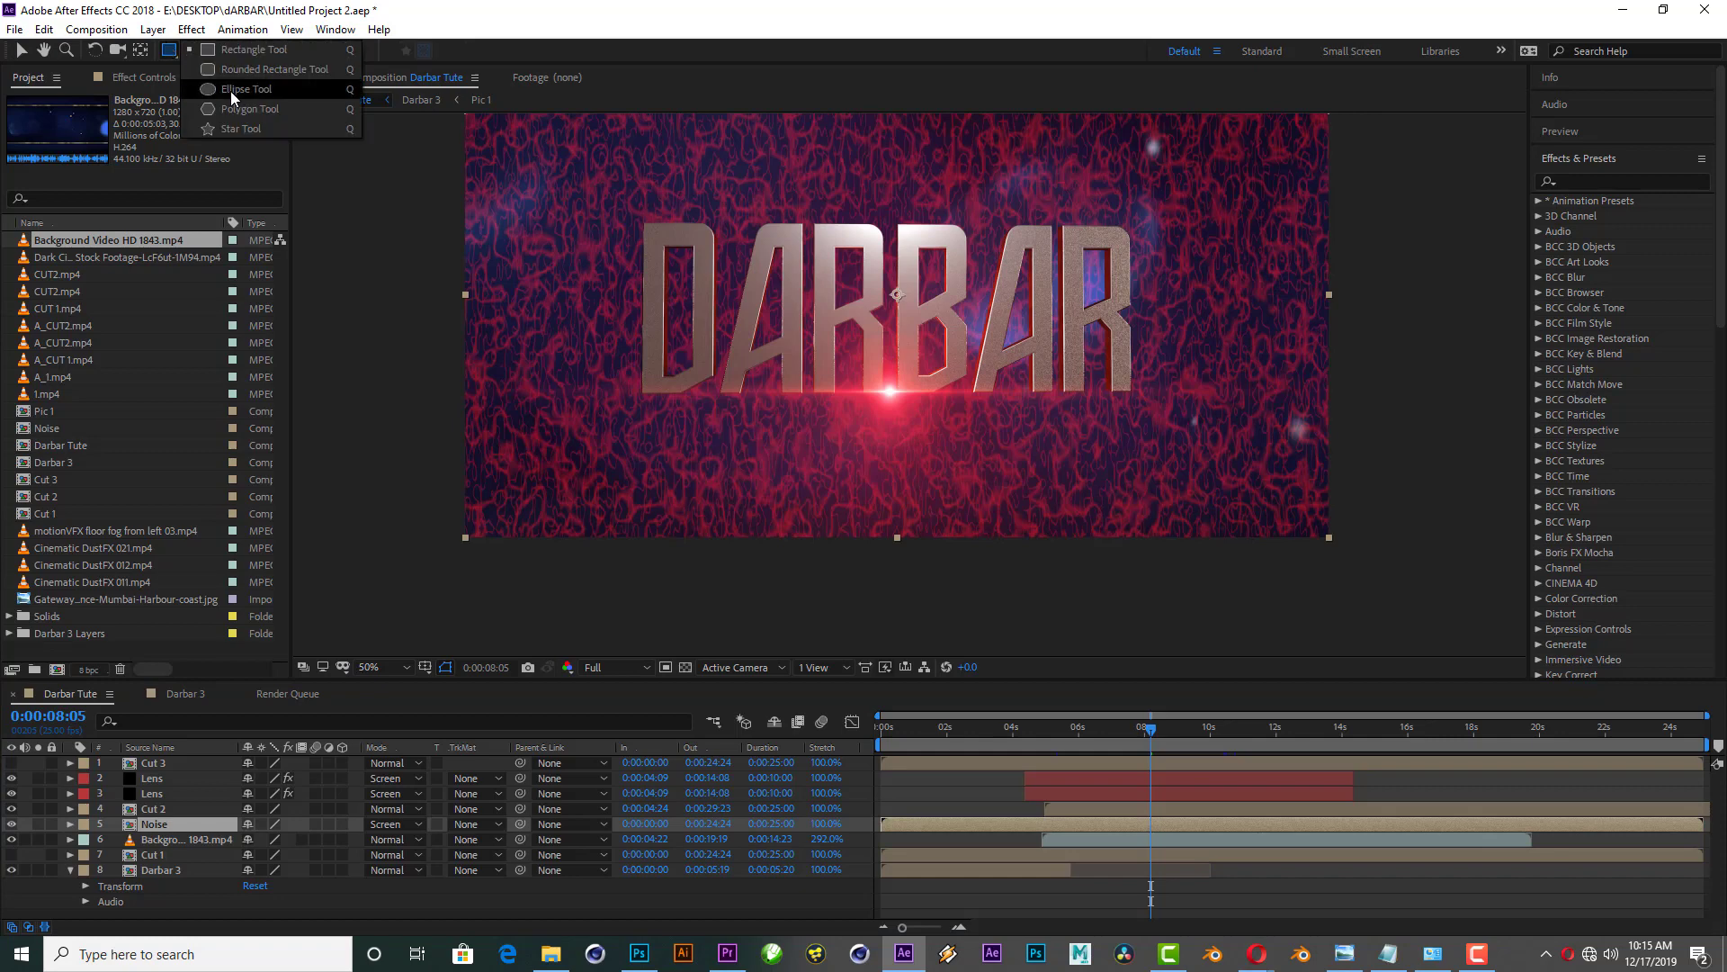
drag(579, 154, 1194, 464)
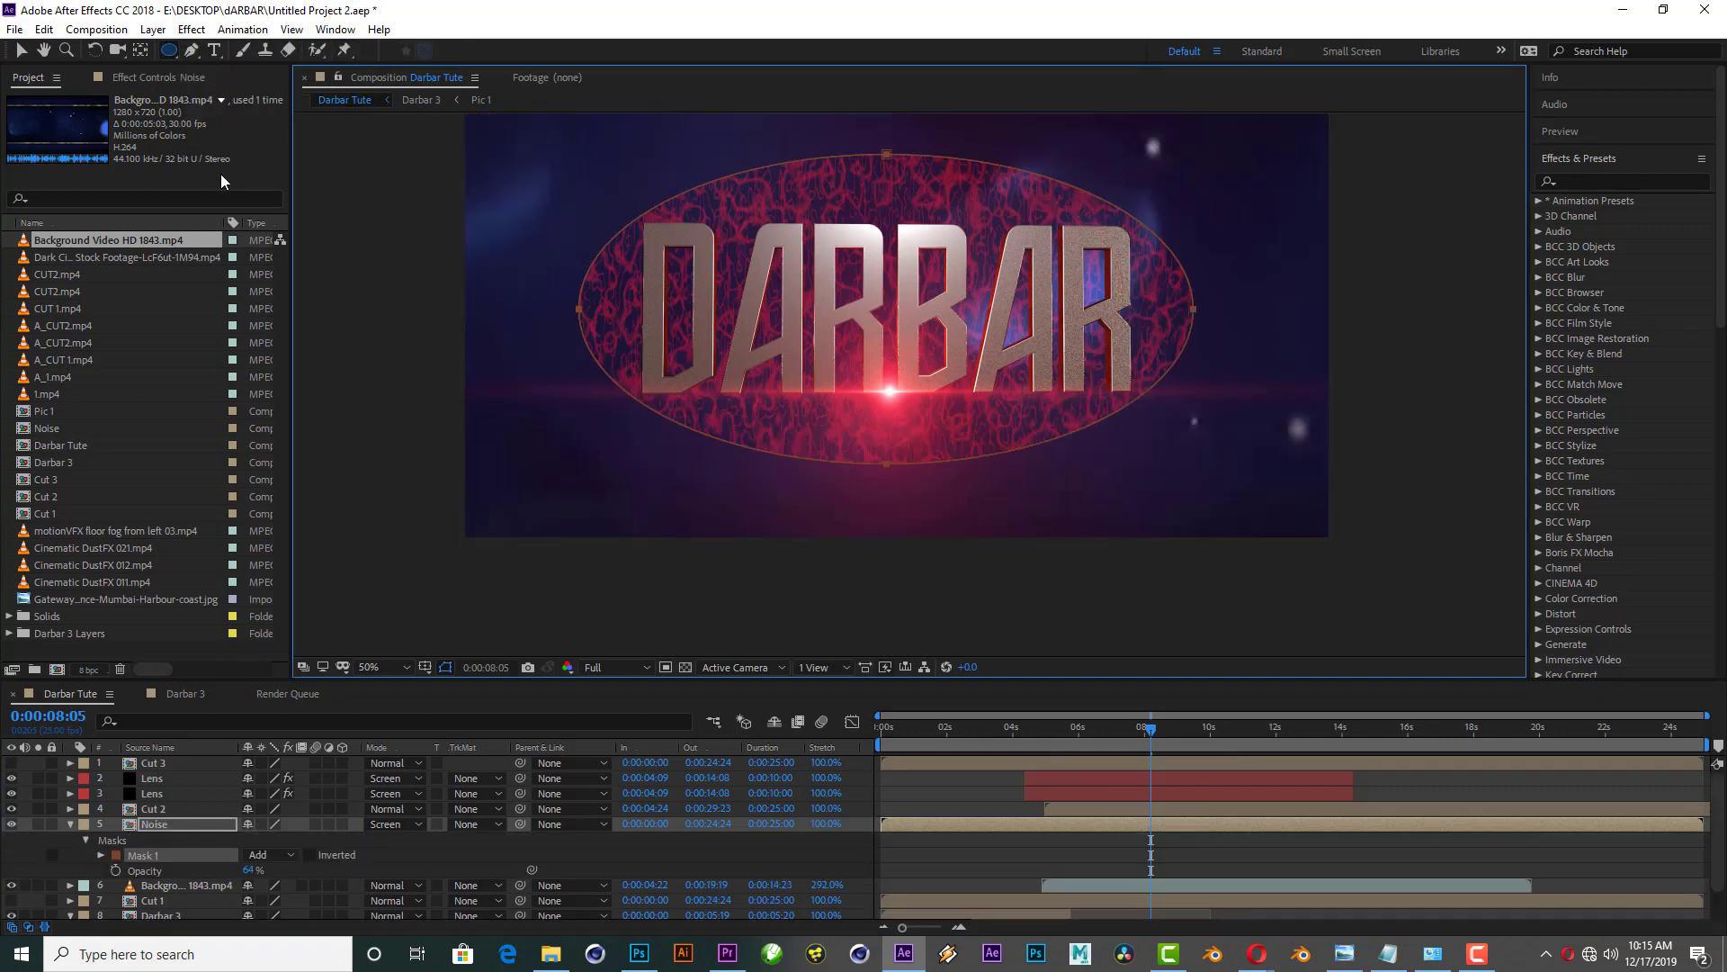
click(102, 853)
drag(268, 880, 394, 854)
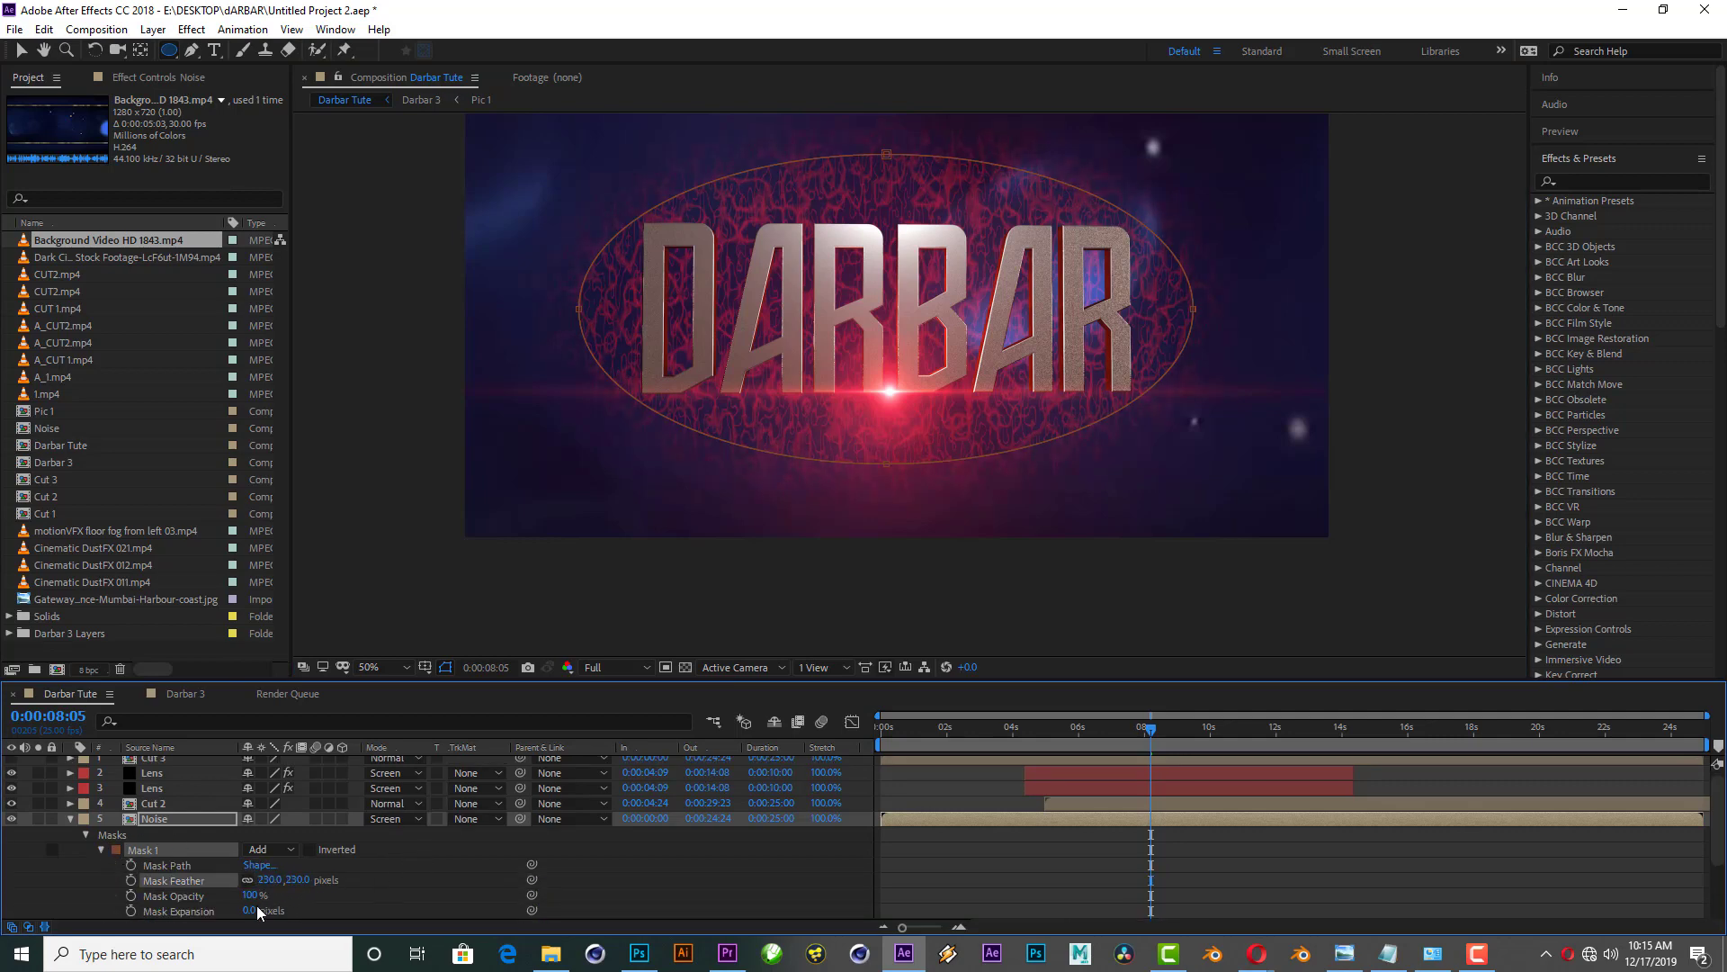
mouse_move(259, 912)
mouse_down()
mouse_move(206, 912)
mouse_move(342, 877)
mouse_up()
click(20, 51)
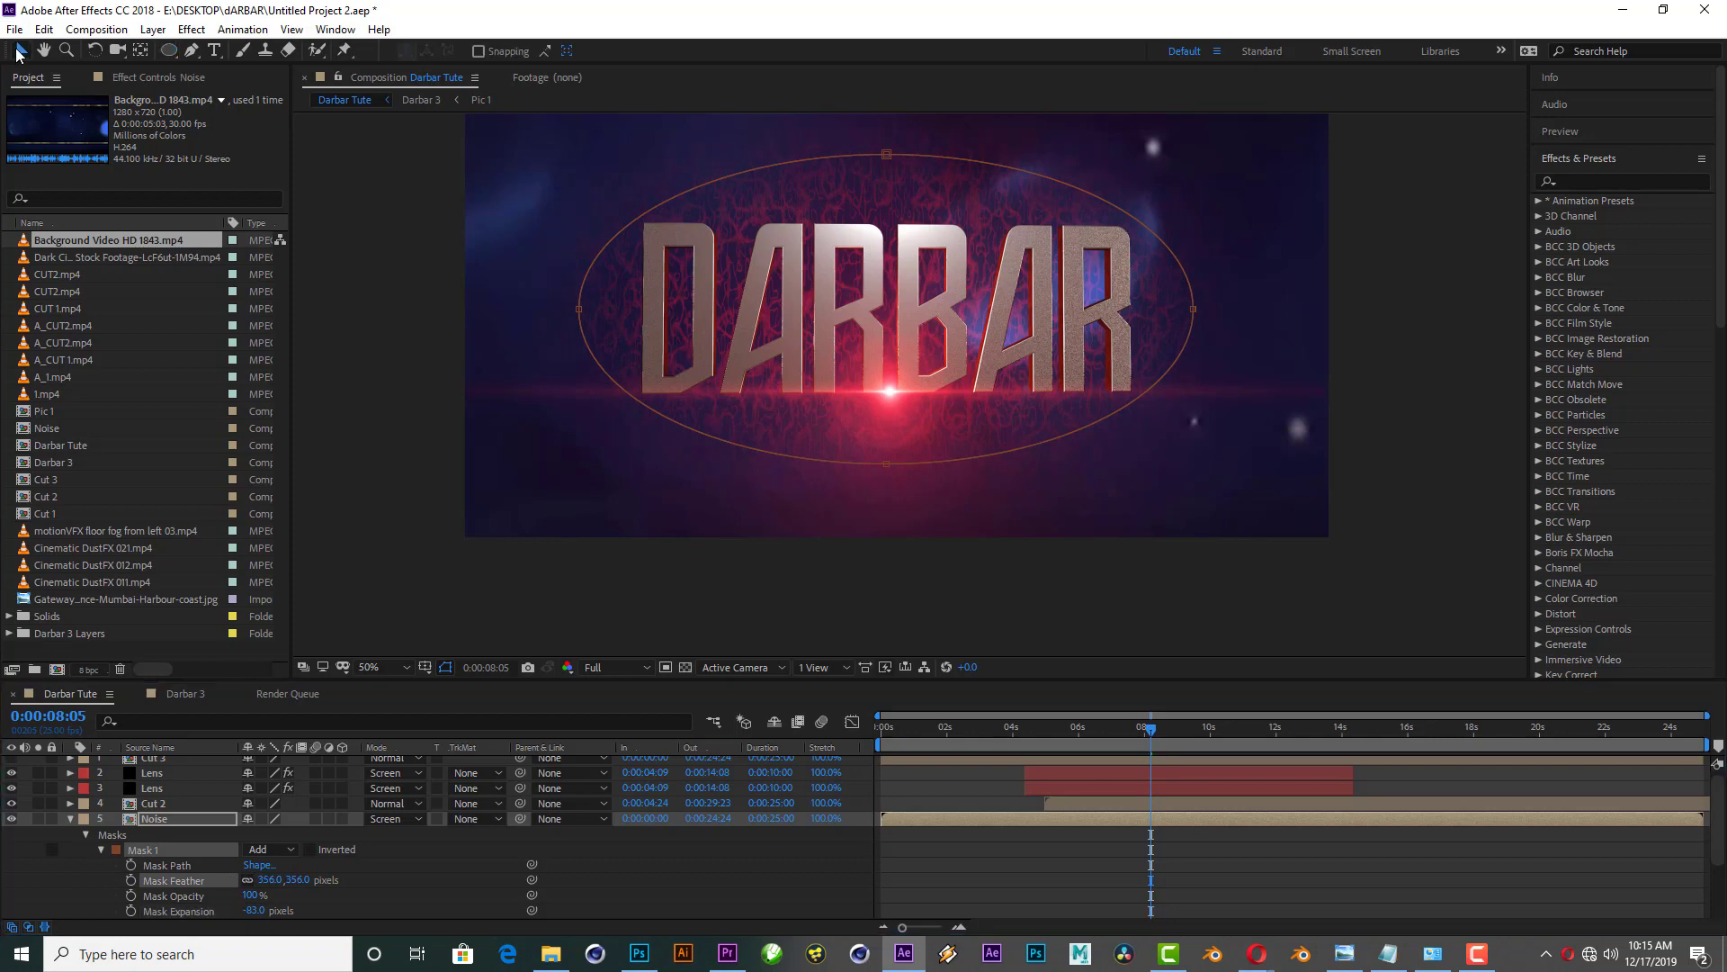
click(382, 340)
key(space)
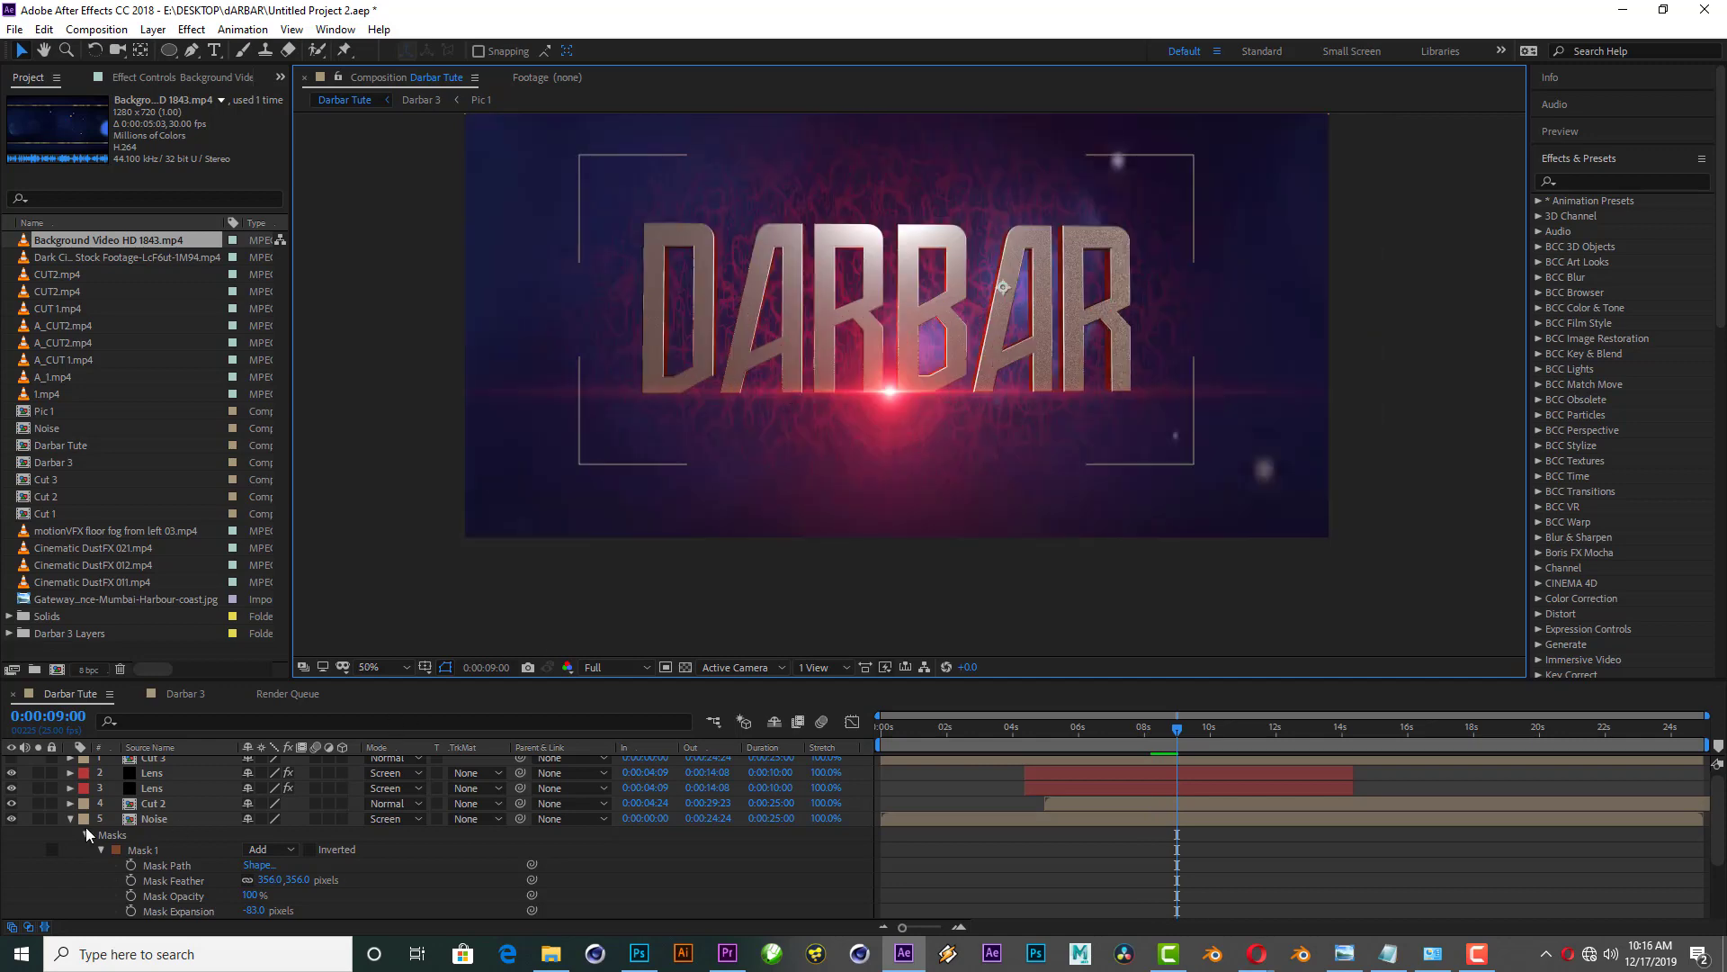
click(70, 818)
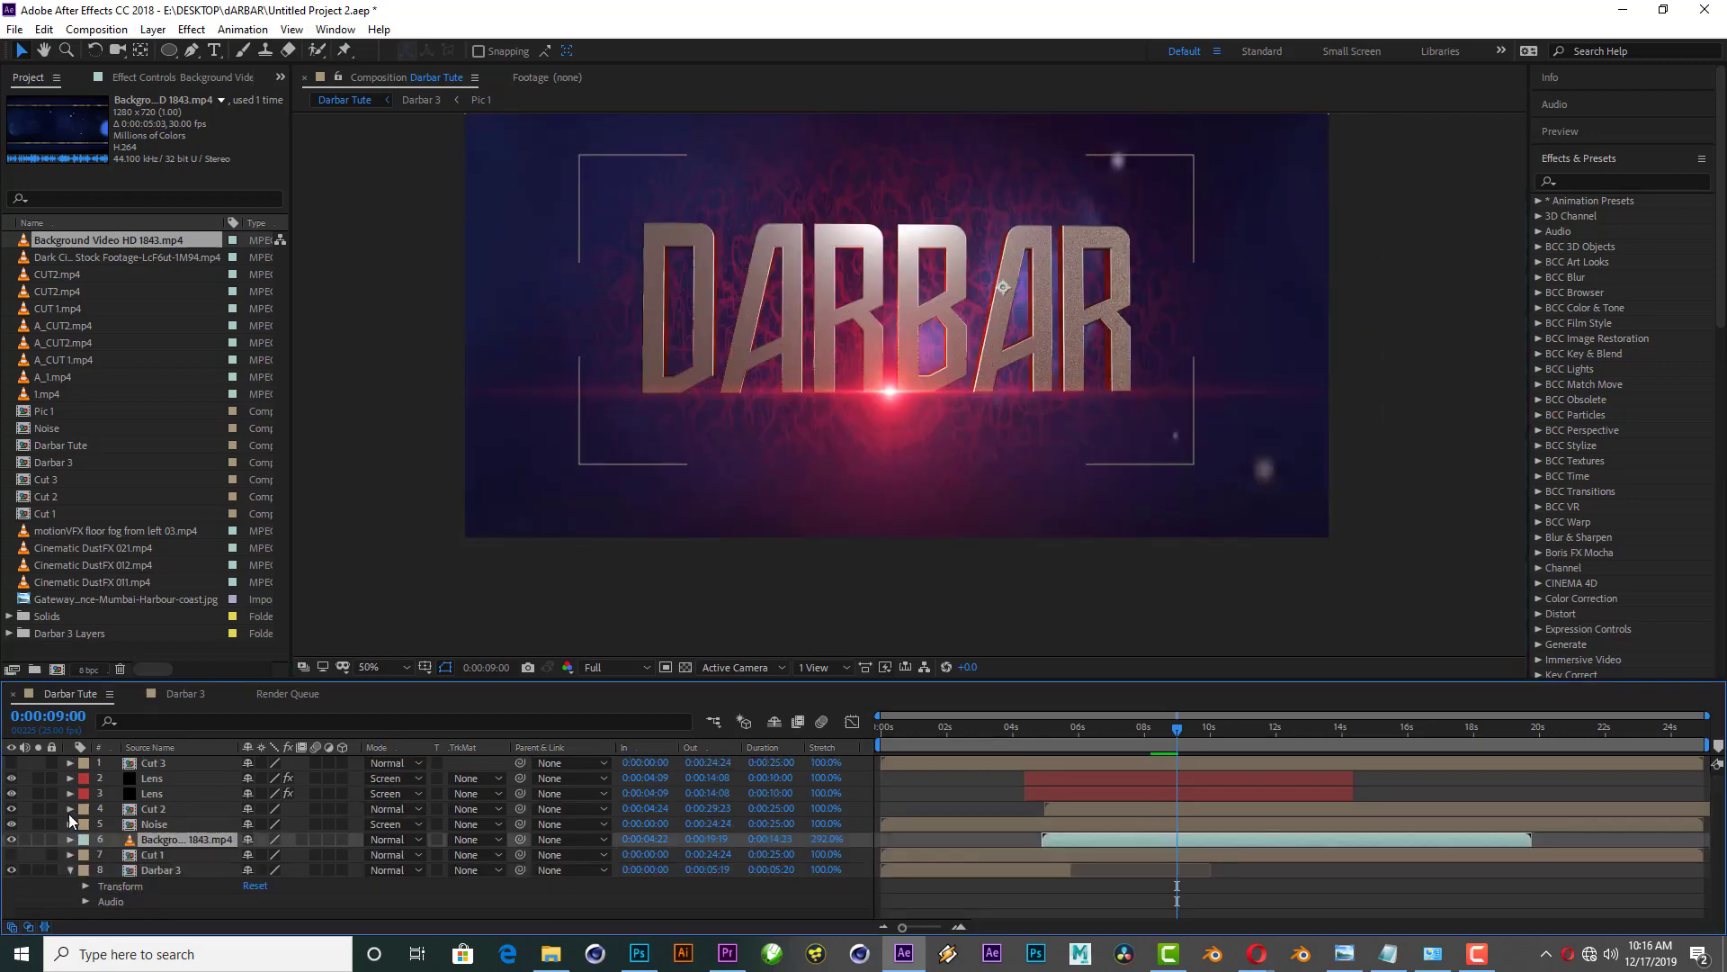
Step: Duplicate the Cut 2 layer
click(153, 809)
key(ctrl+d)
right_click(161, 828)
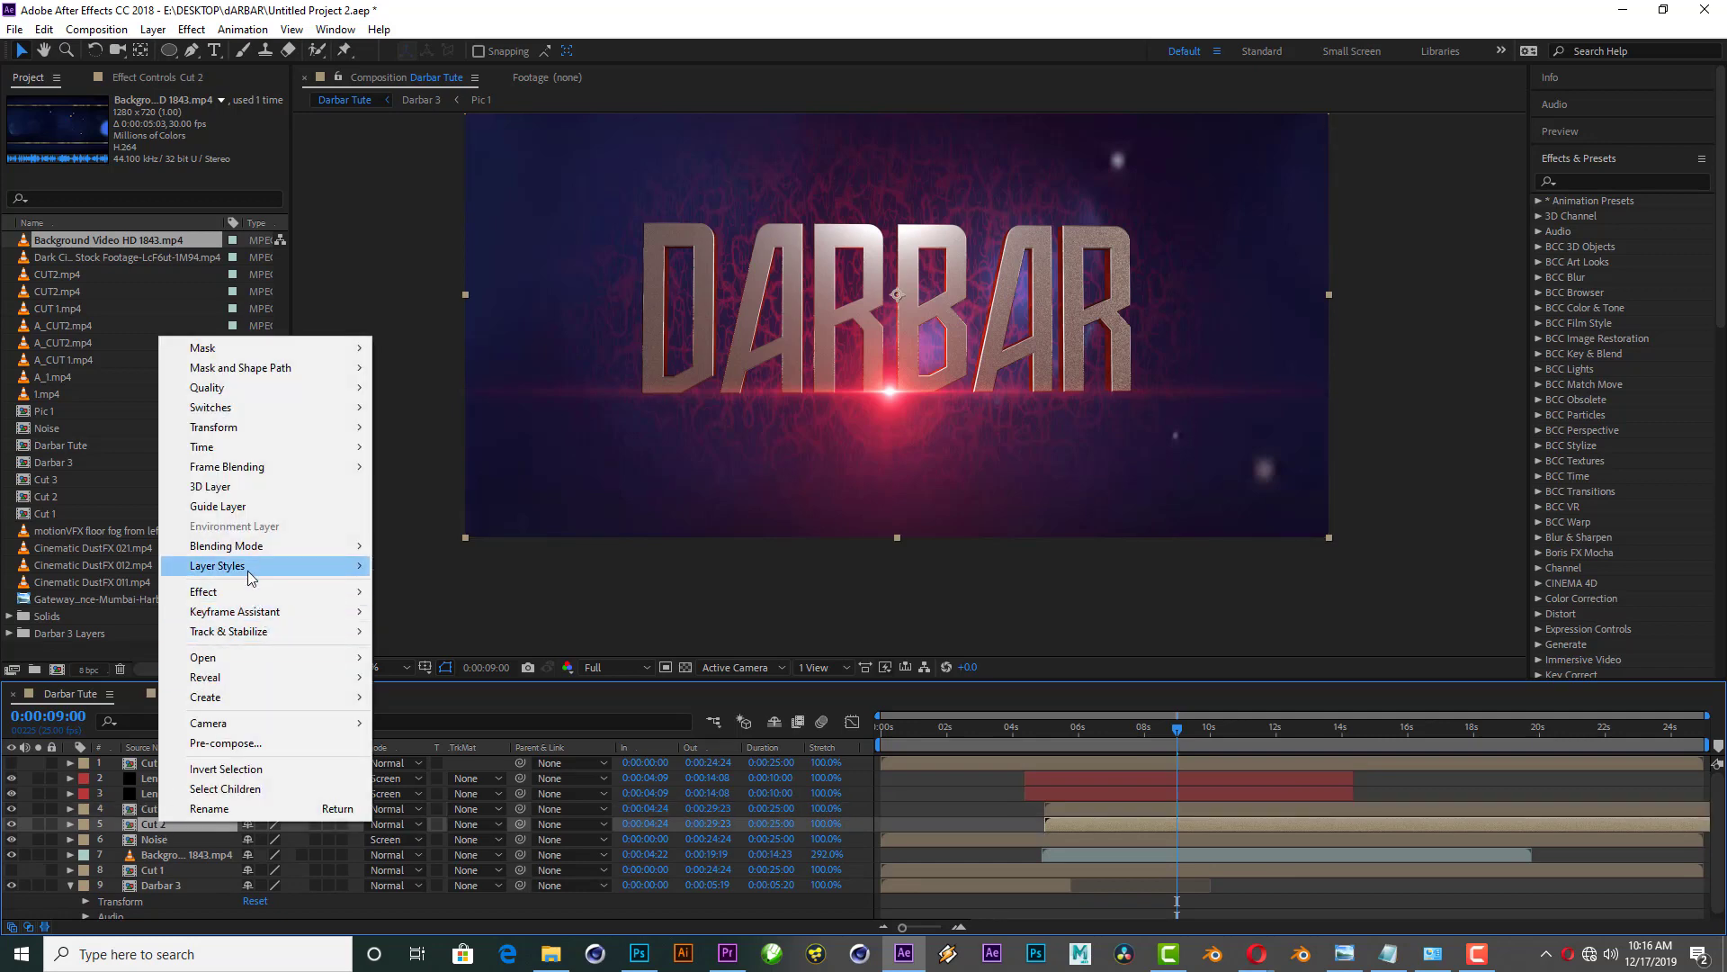
Step: Add a Drop Shadow layer style to the lower Cut 2 layer with distance 18 and size 28
mouse_move(216, 563)
click(432, 634)
click(103, 887)
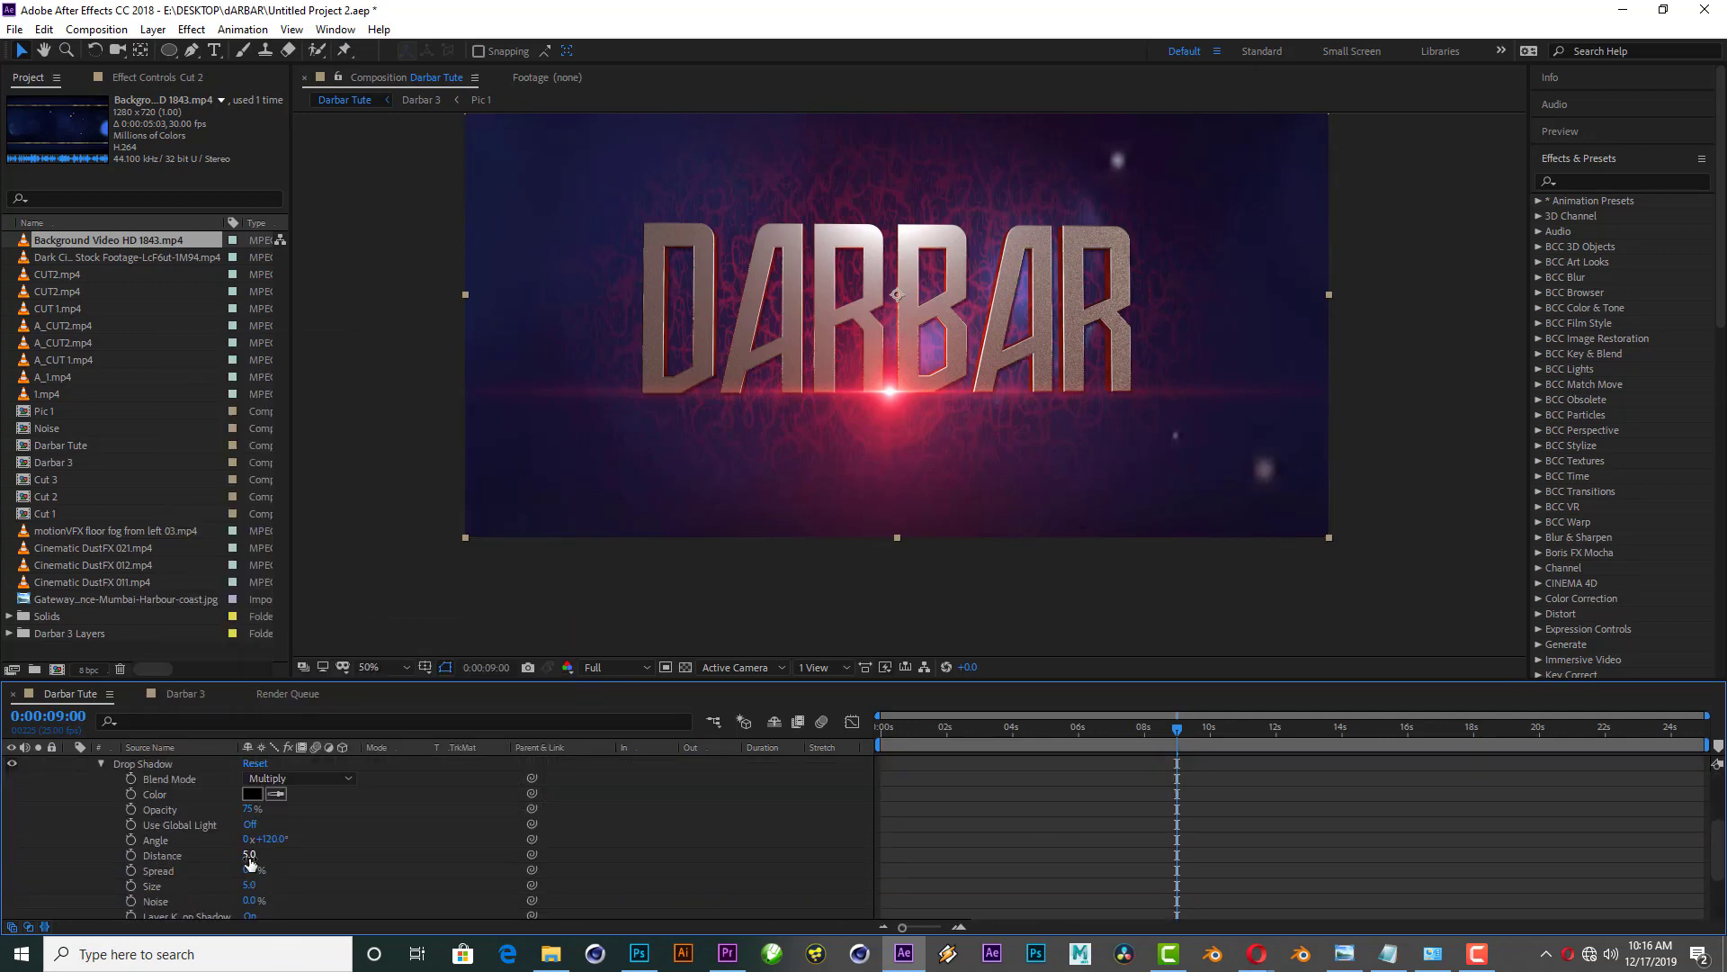
drag(244, 854, 270, 883)
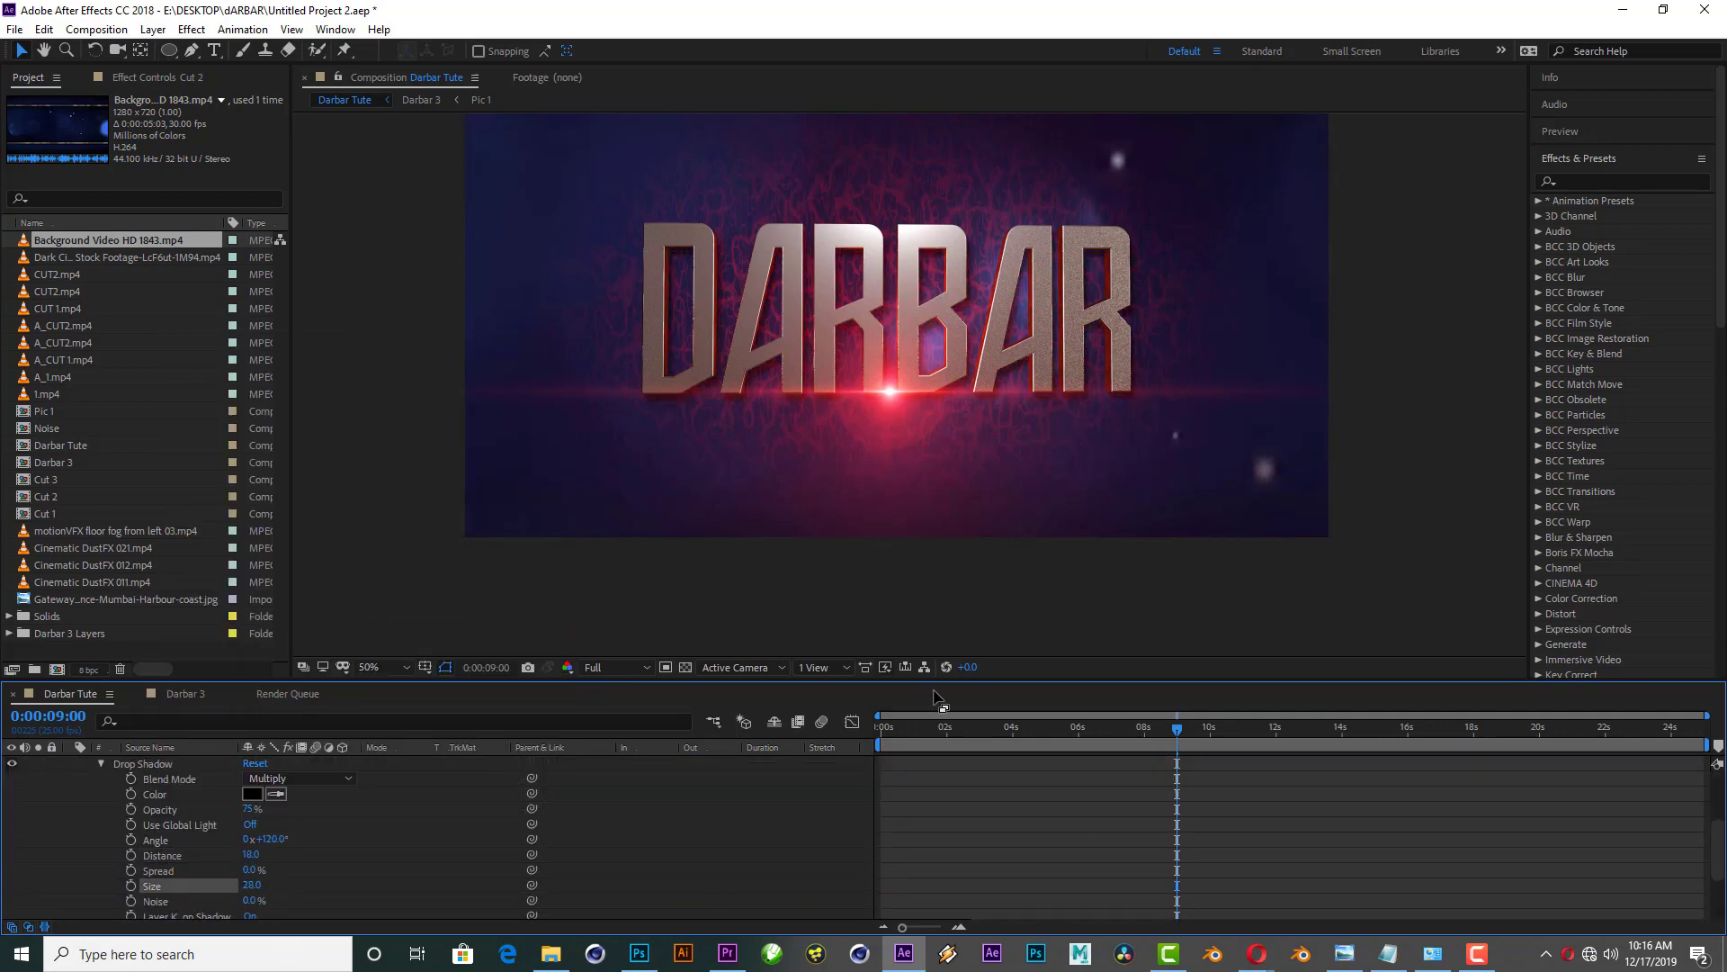
key(space)
scroll(977, 381, down, 1)
scroll(977, 388, up, 2)
scroll(81, 811, up, 3)
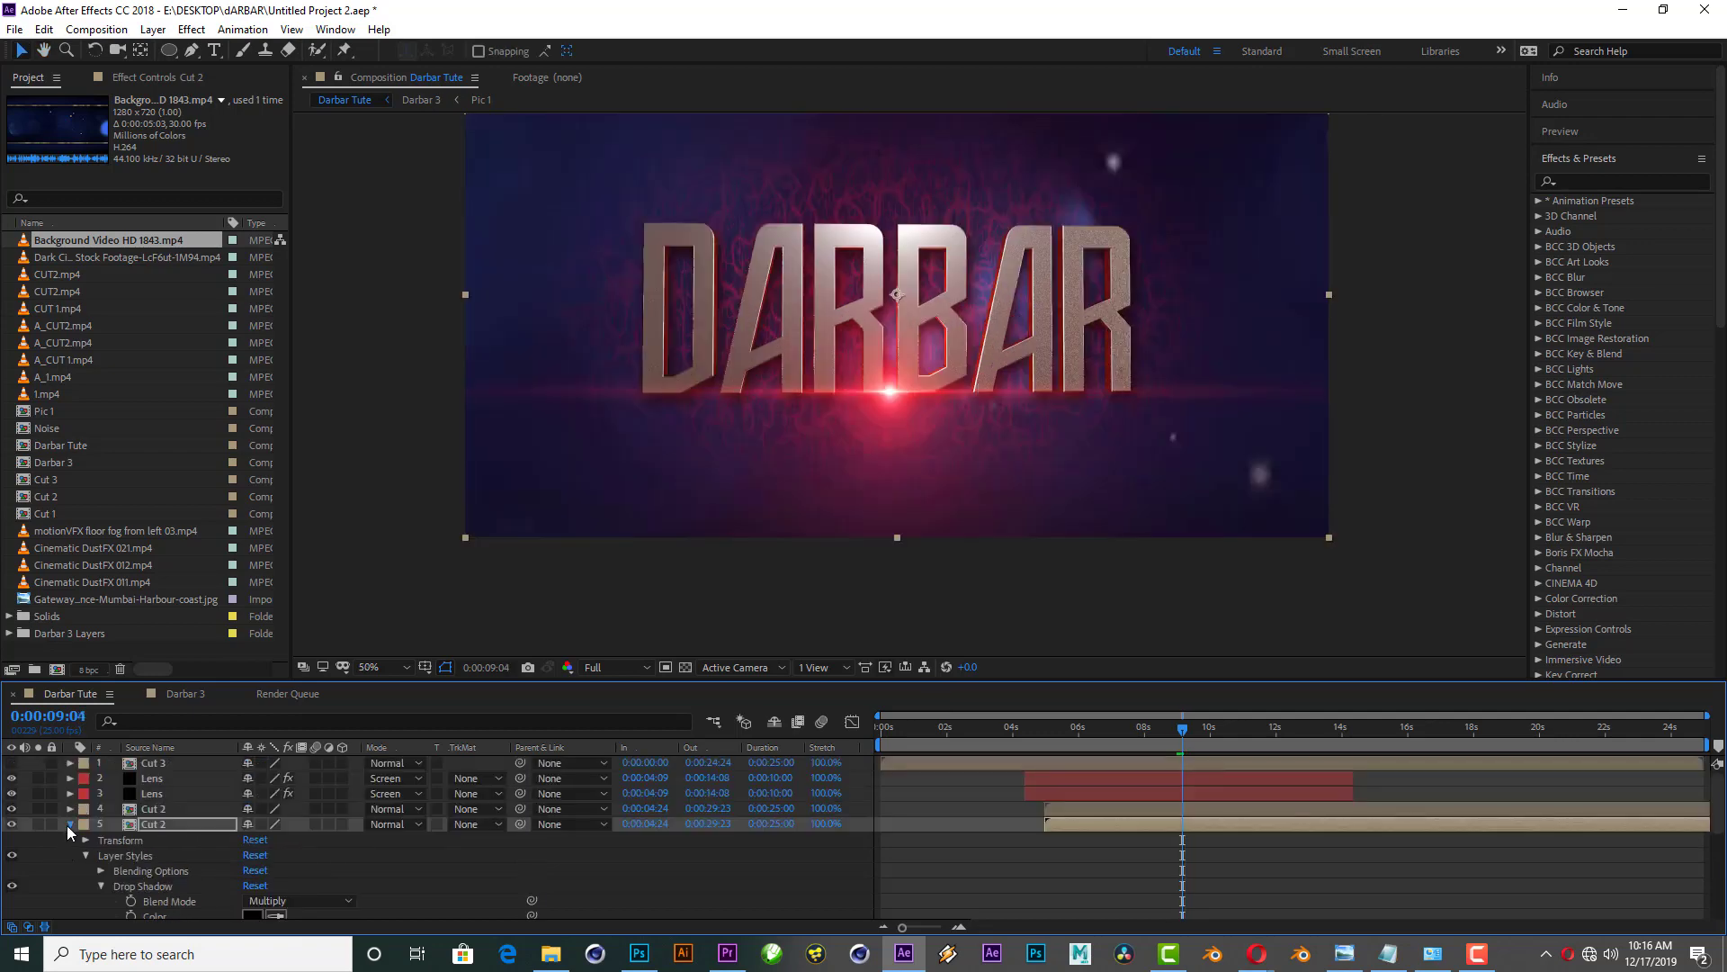
click(70, 825)
Step: Add the Cinematic DustFX 012 sparks clip to the composition in Screen blending mode
click(122, 547)
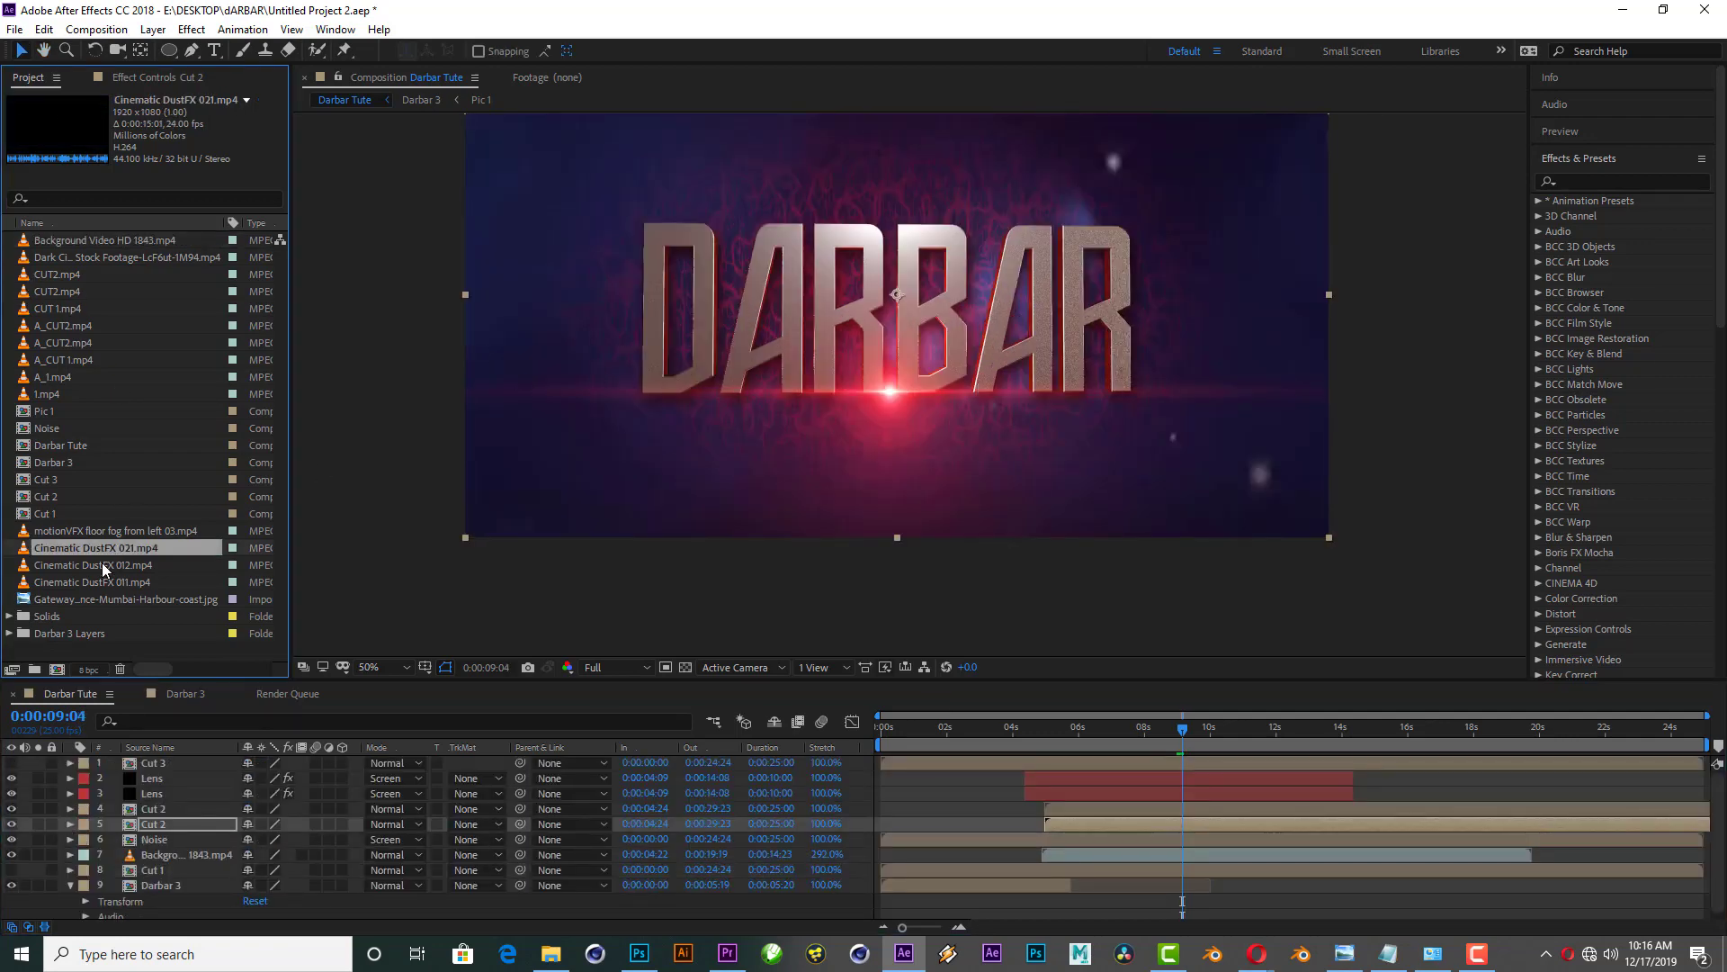
click(120, 565)
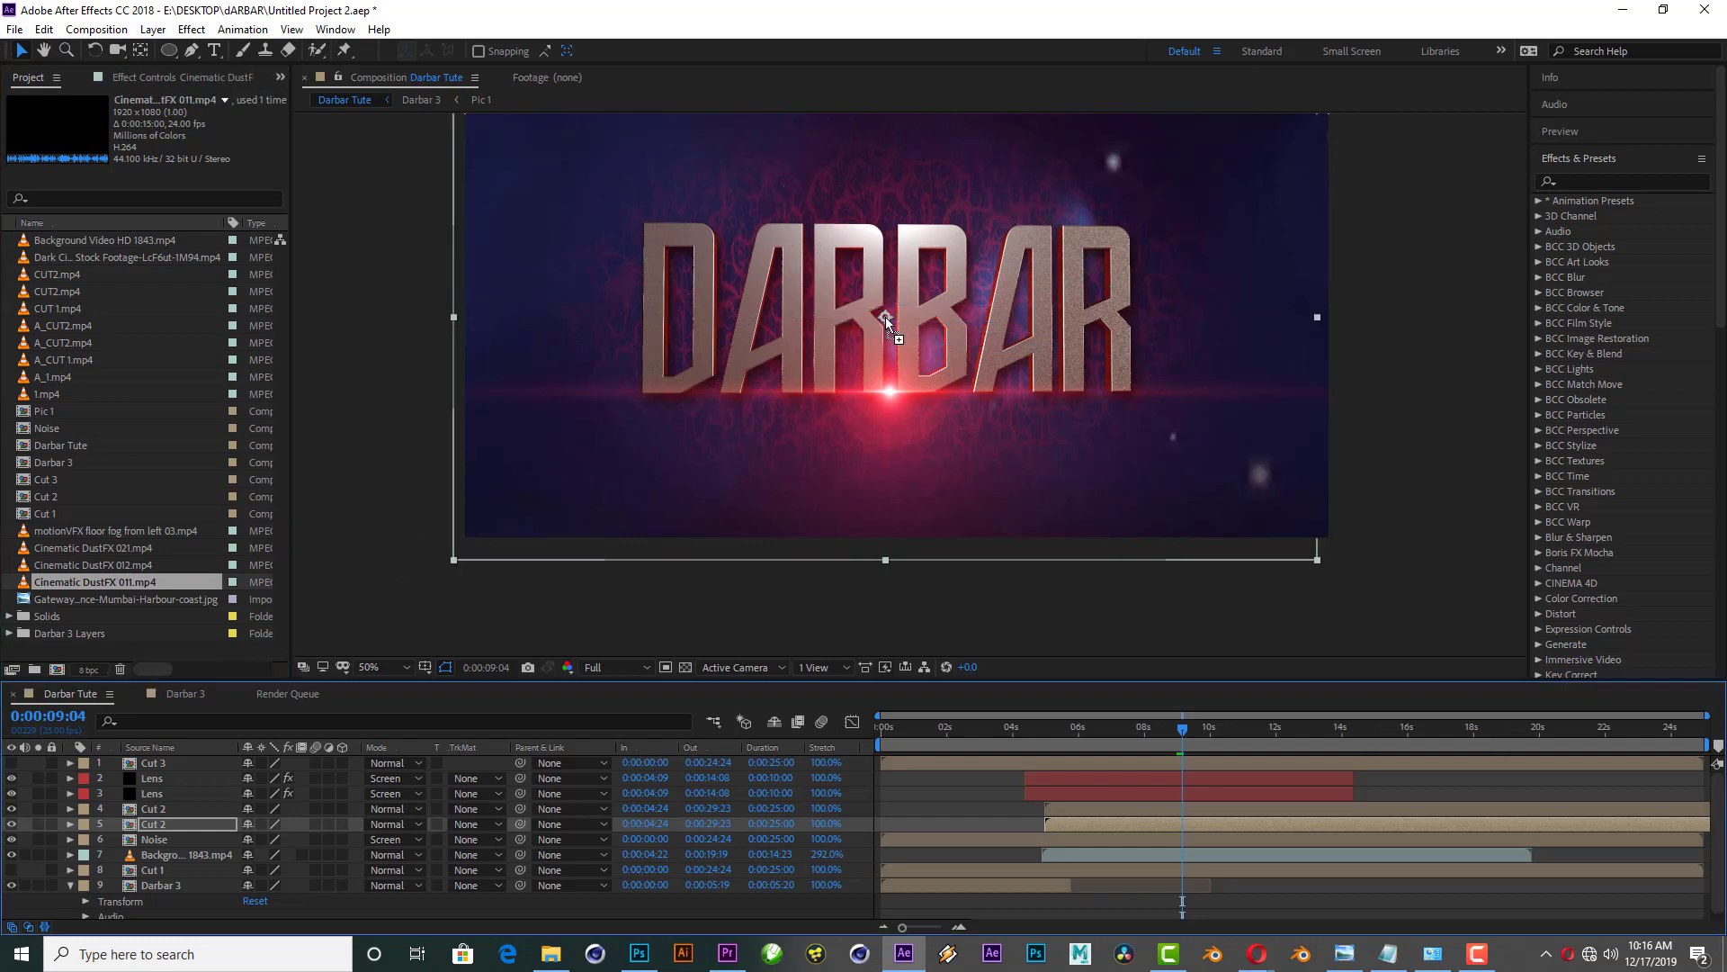
drag(138, 583, 883, 333)
key(ctrl+z)
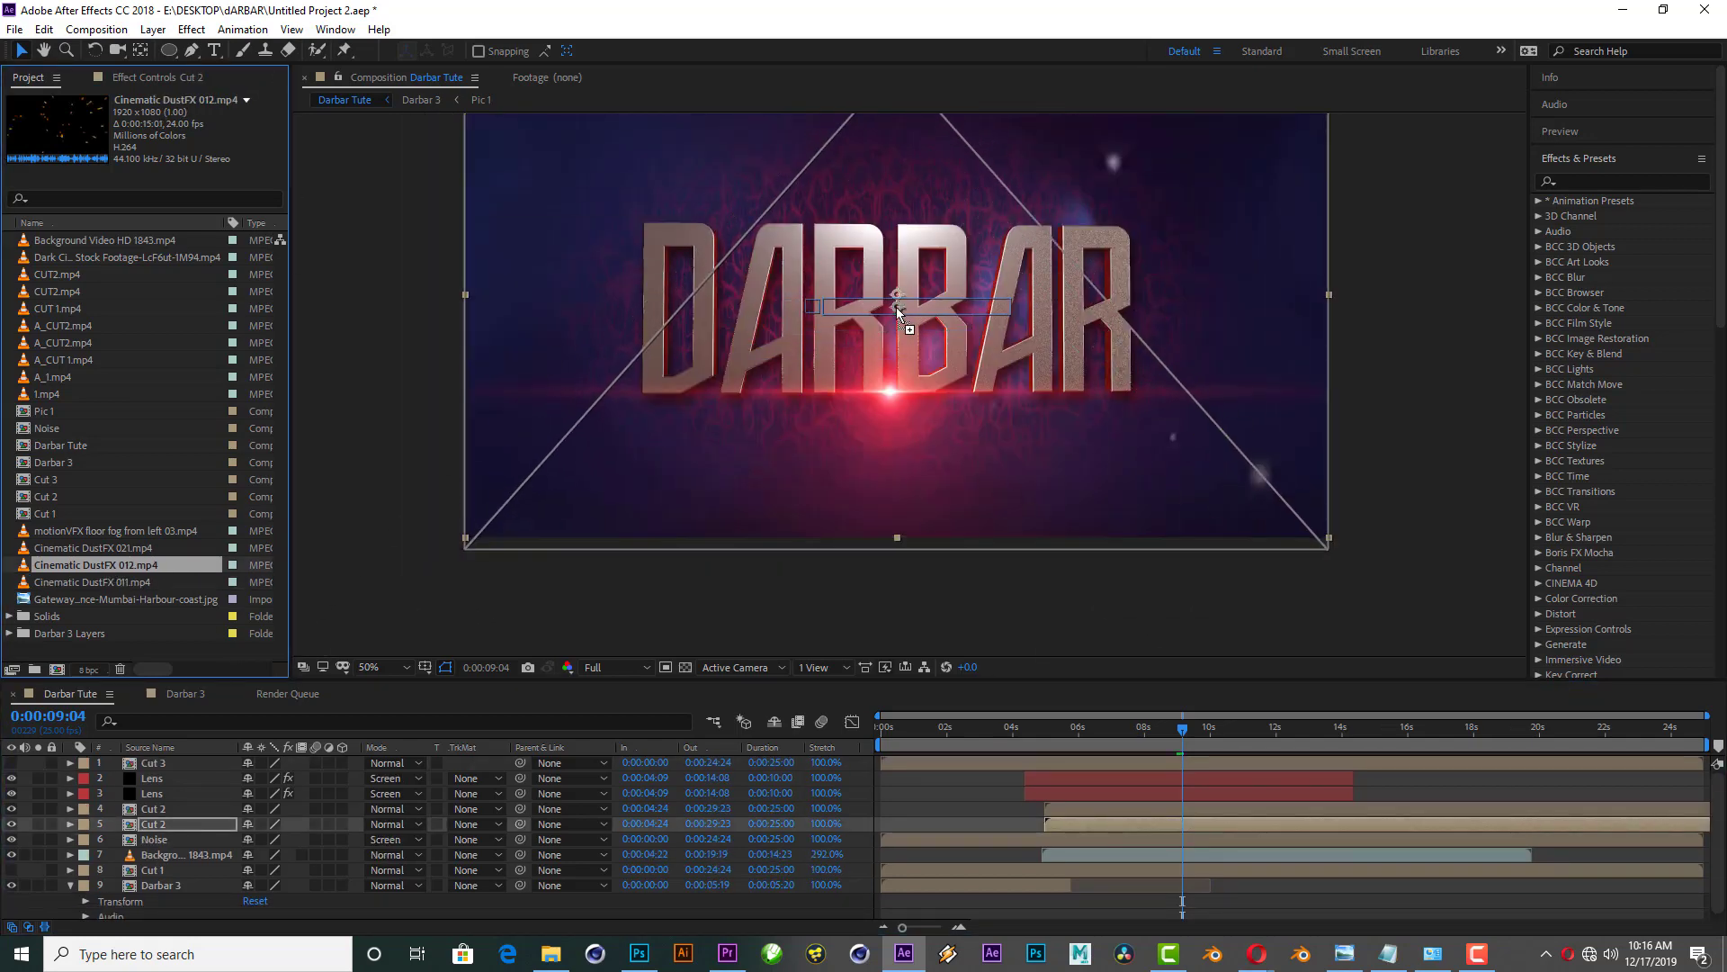
drag(115, 567, 897, 297)
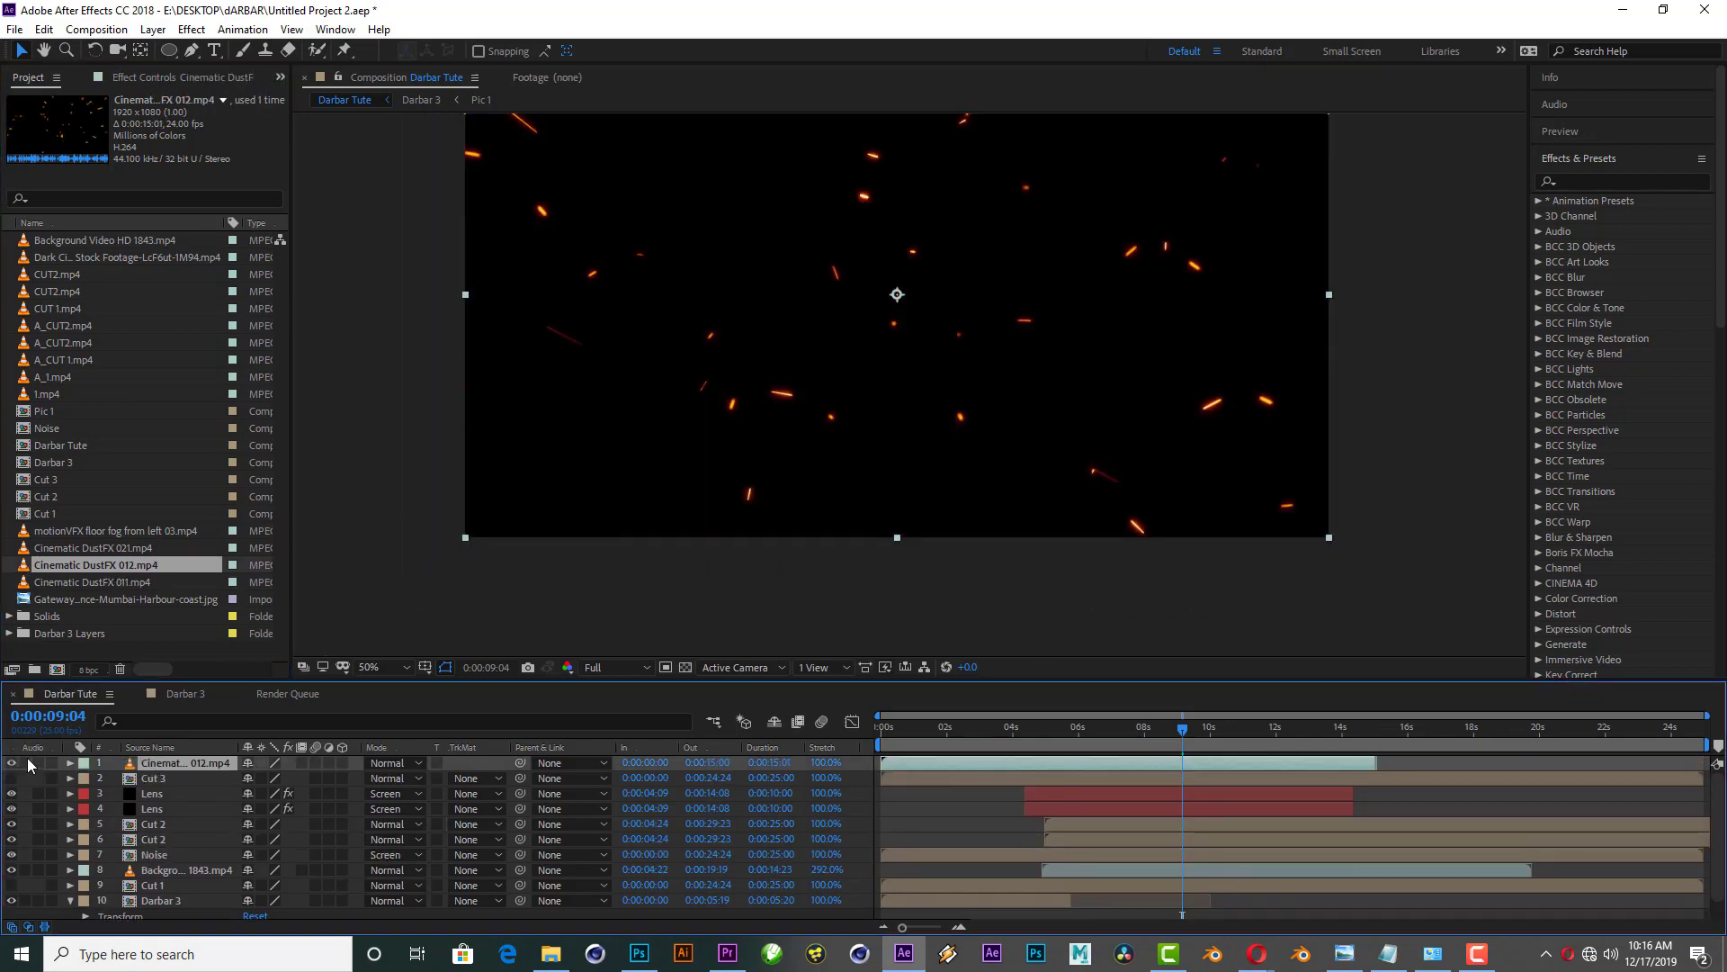
click(393, 762)
click(441, 375)
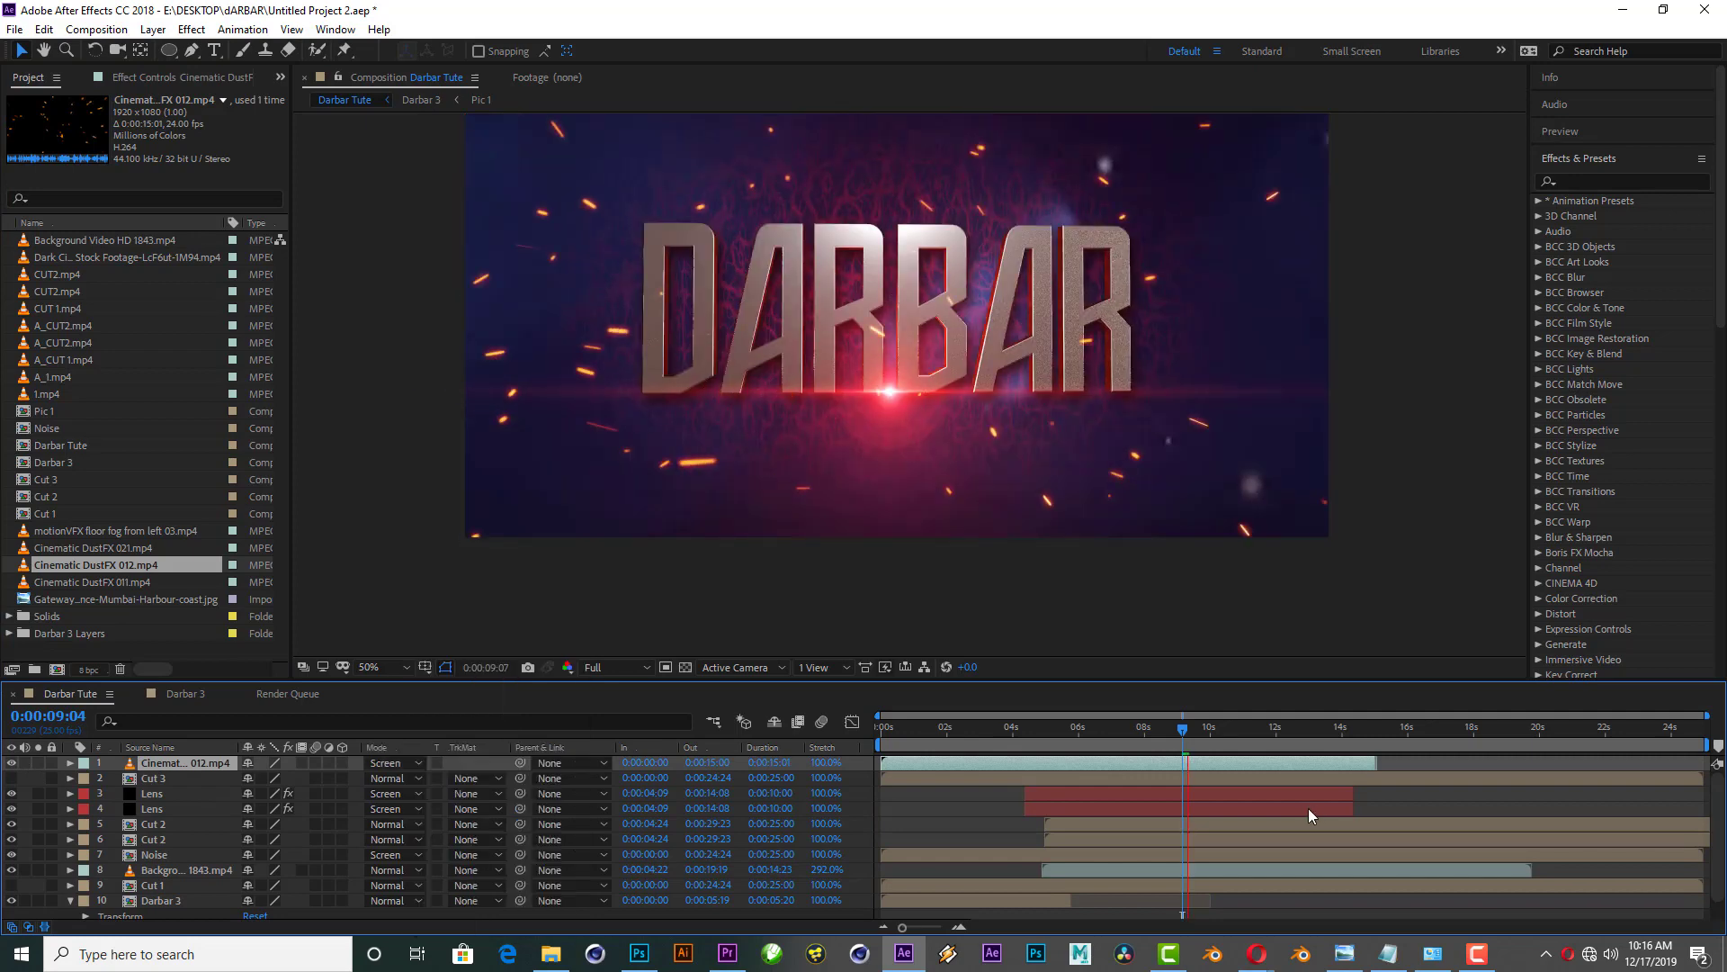
Step: Preview the sparks from 5 seconds at Quarter resolution and select the duplicate Cut 2 layer
key(space)
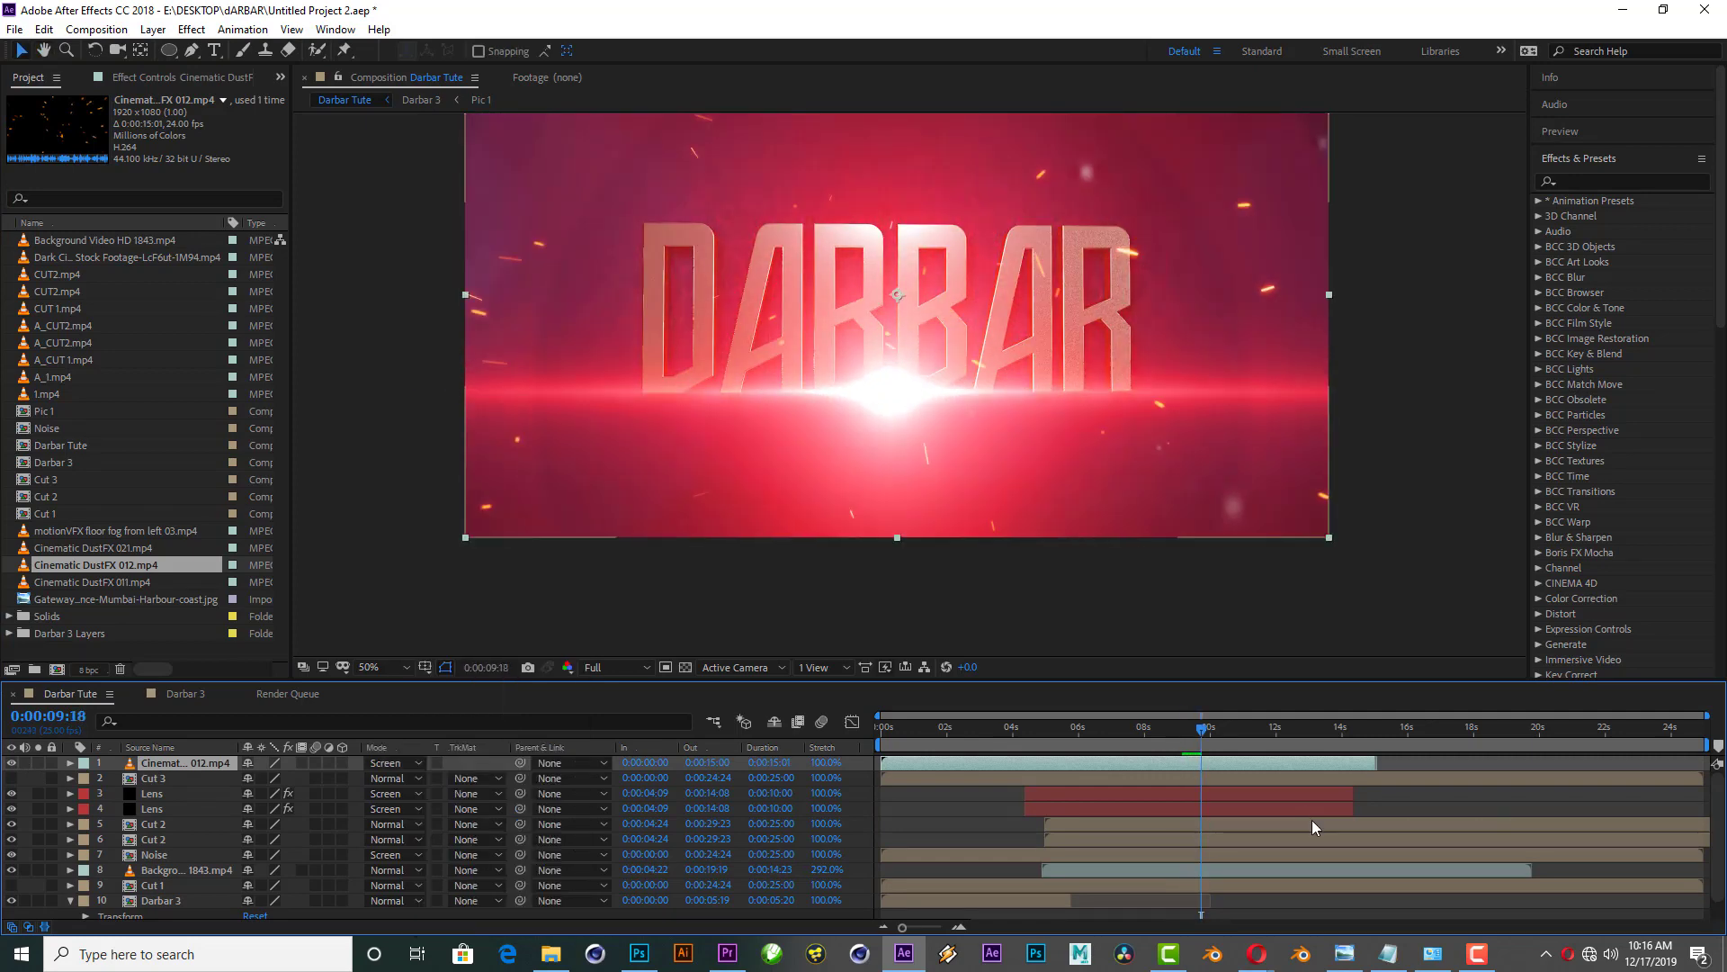
drag(1206, 729, 1234, 729)
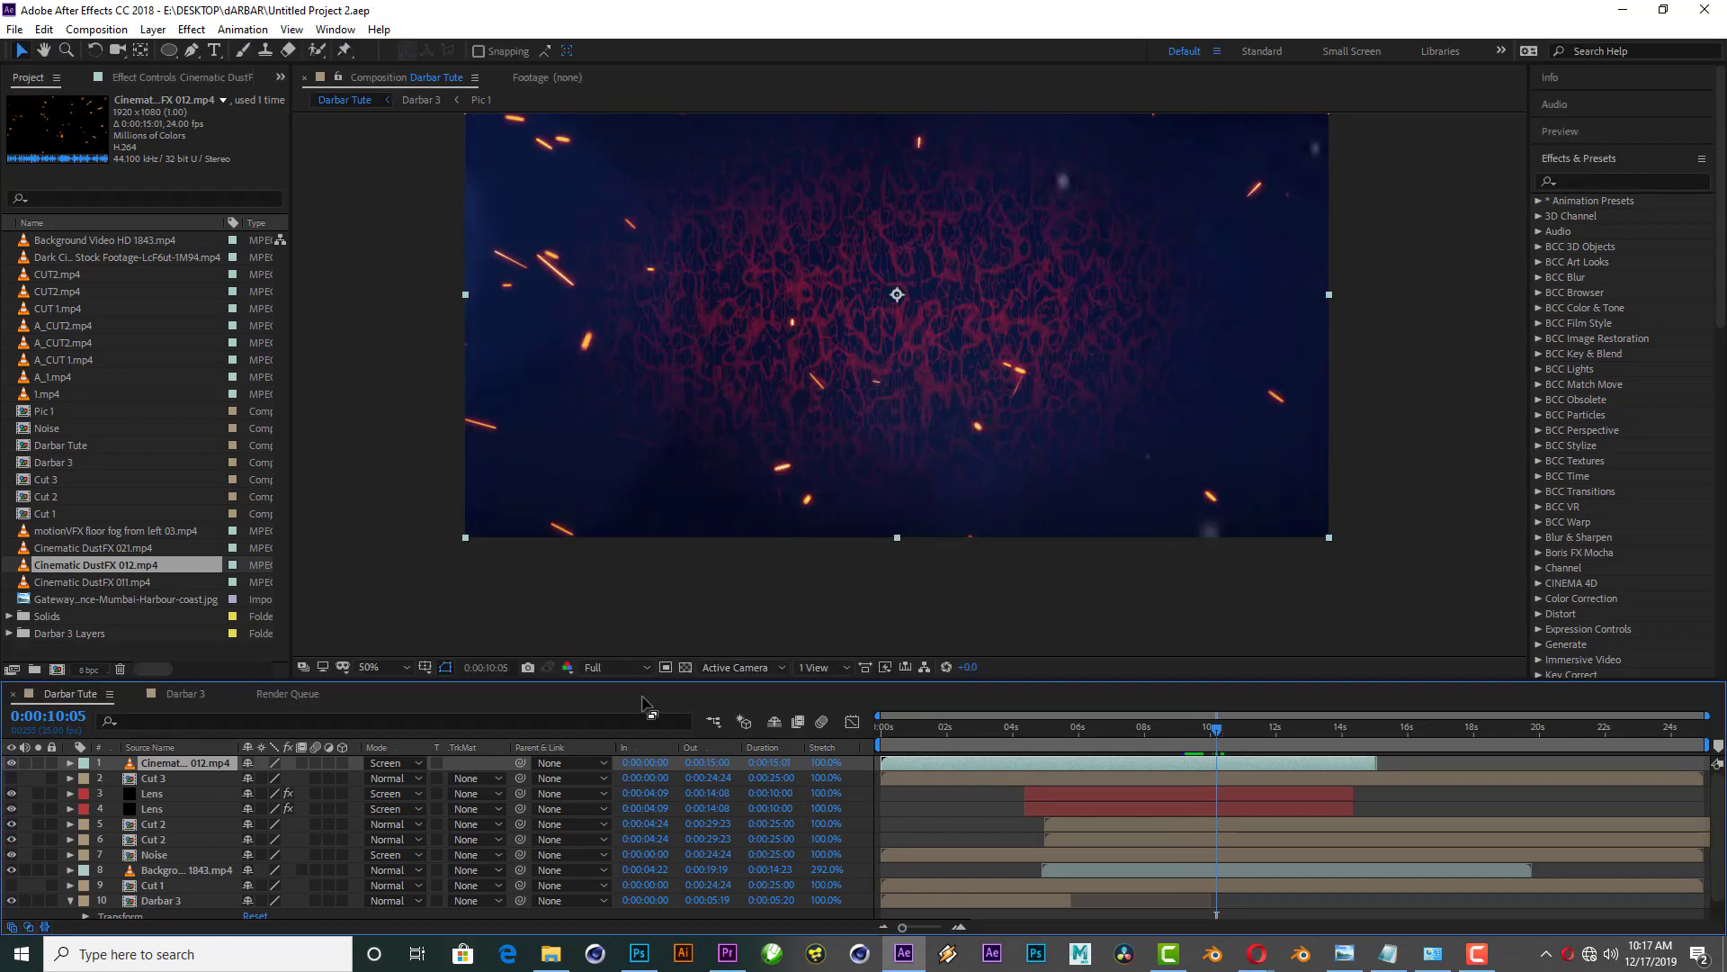
click(620, 666)
click(594, 766)
click(1046, 729)
key(space)
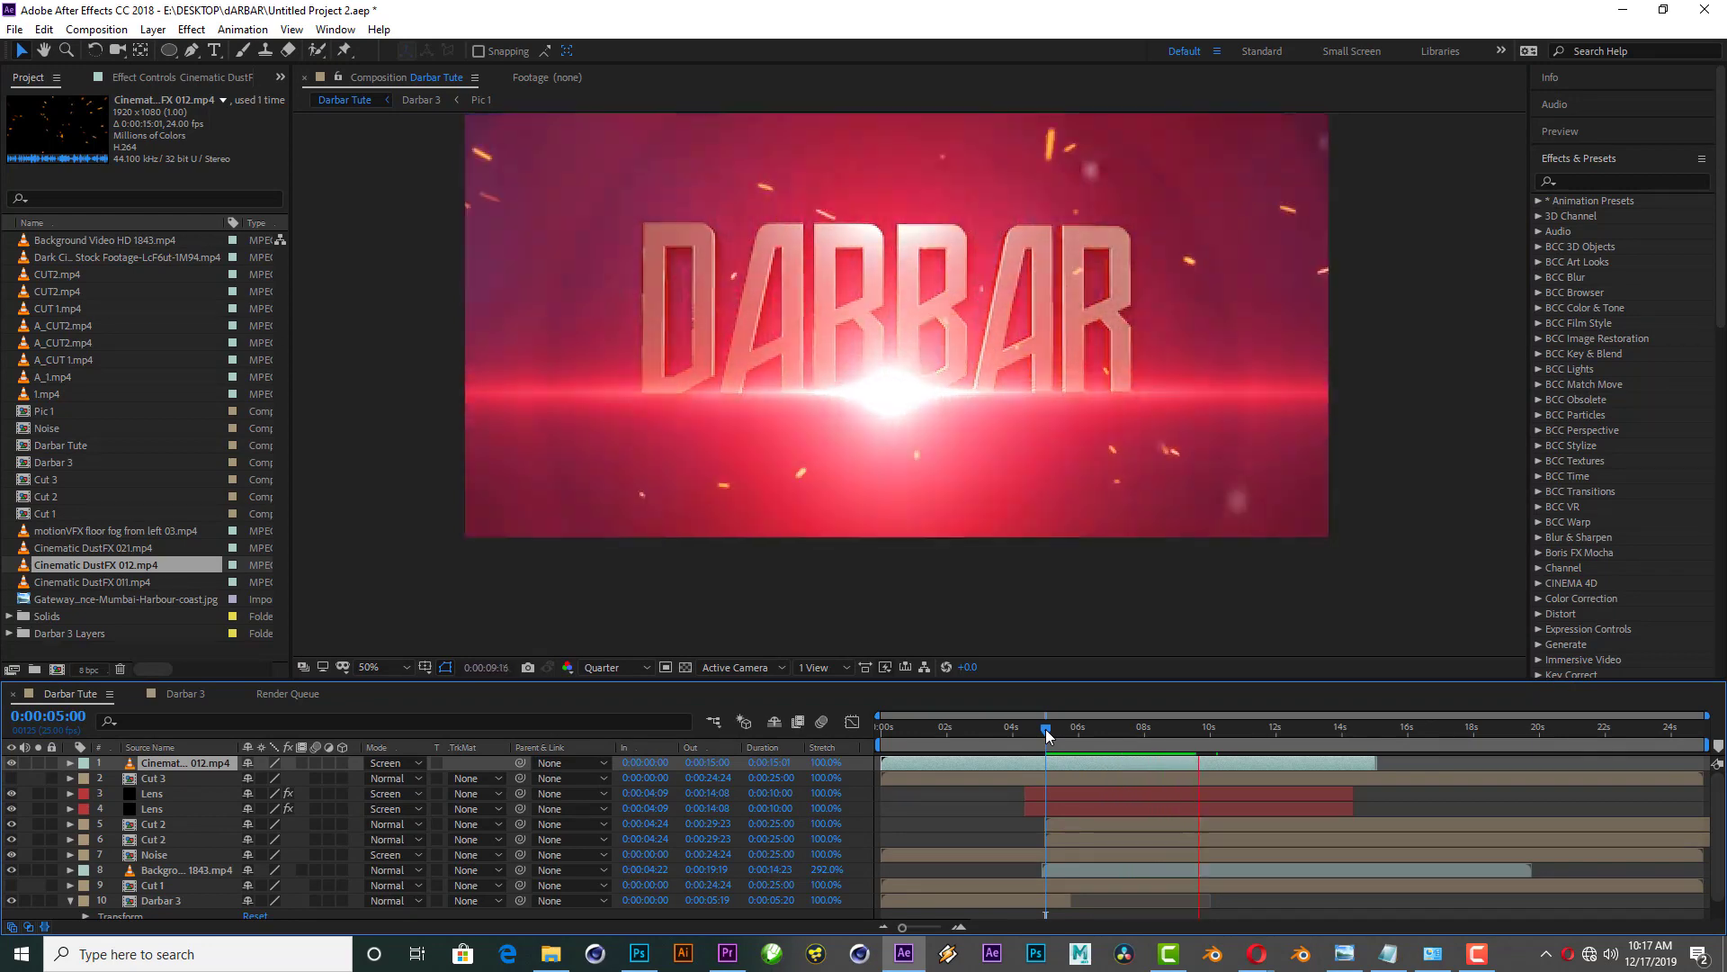
key(space)
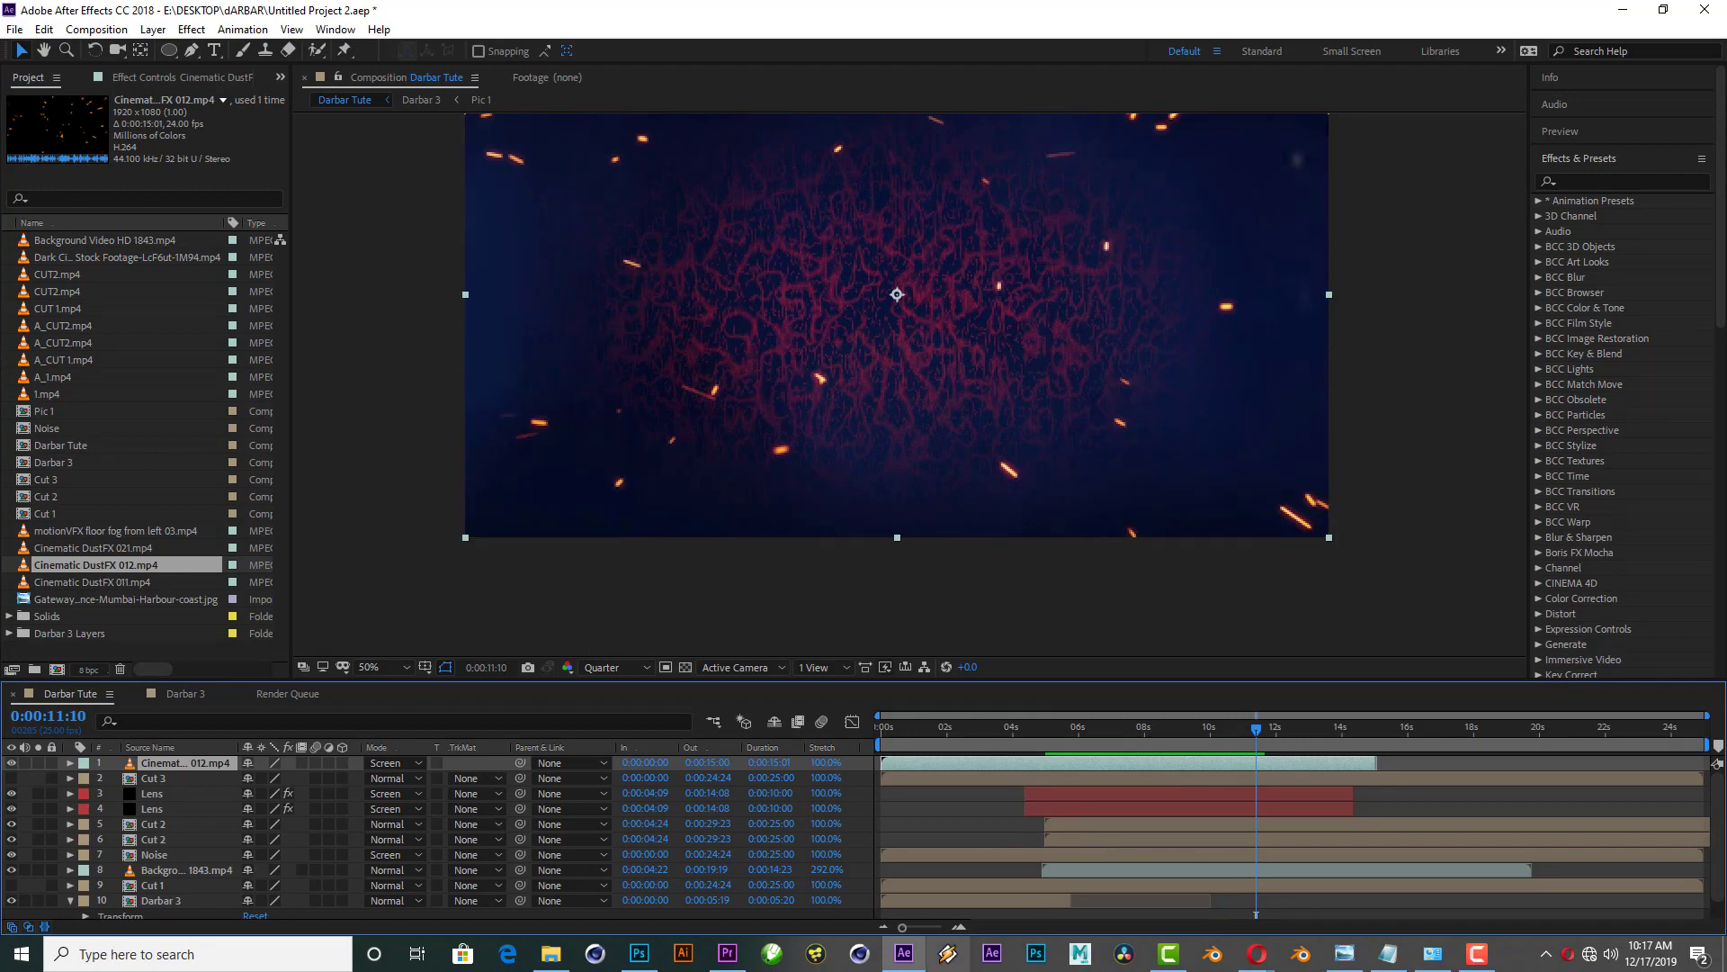
click(157, 842)
Step: Delete the duplicate Cut 2 layer, preview from 5 seconds, and reveal the Lens layer's flare scale keyframes
key(Delete)
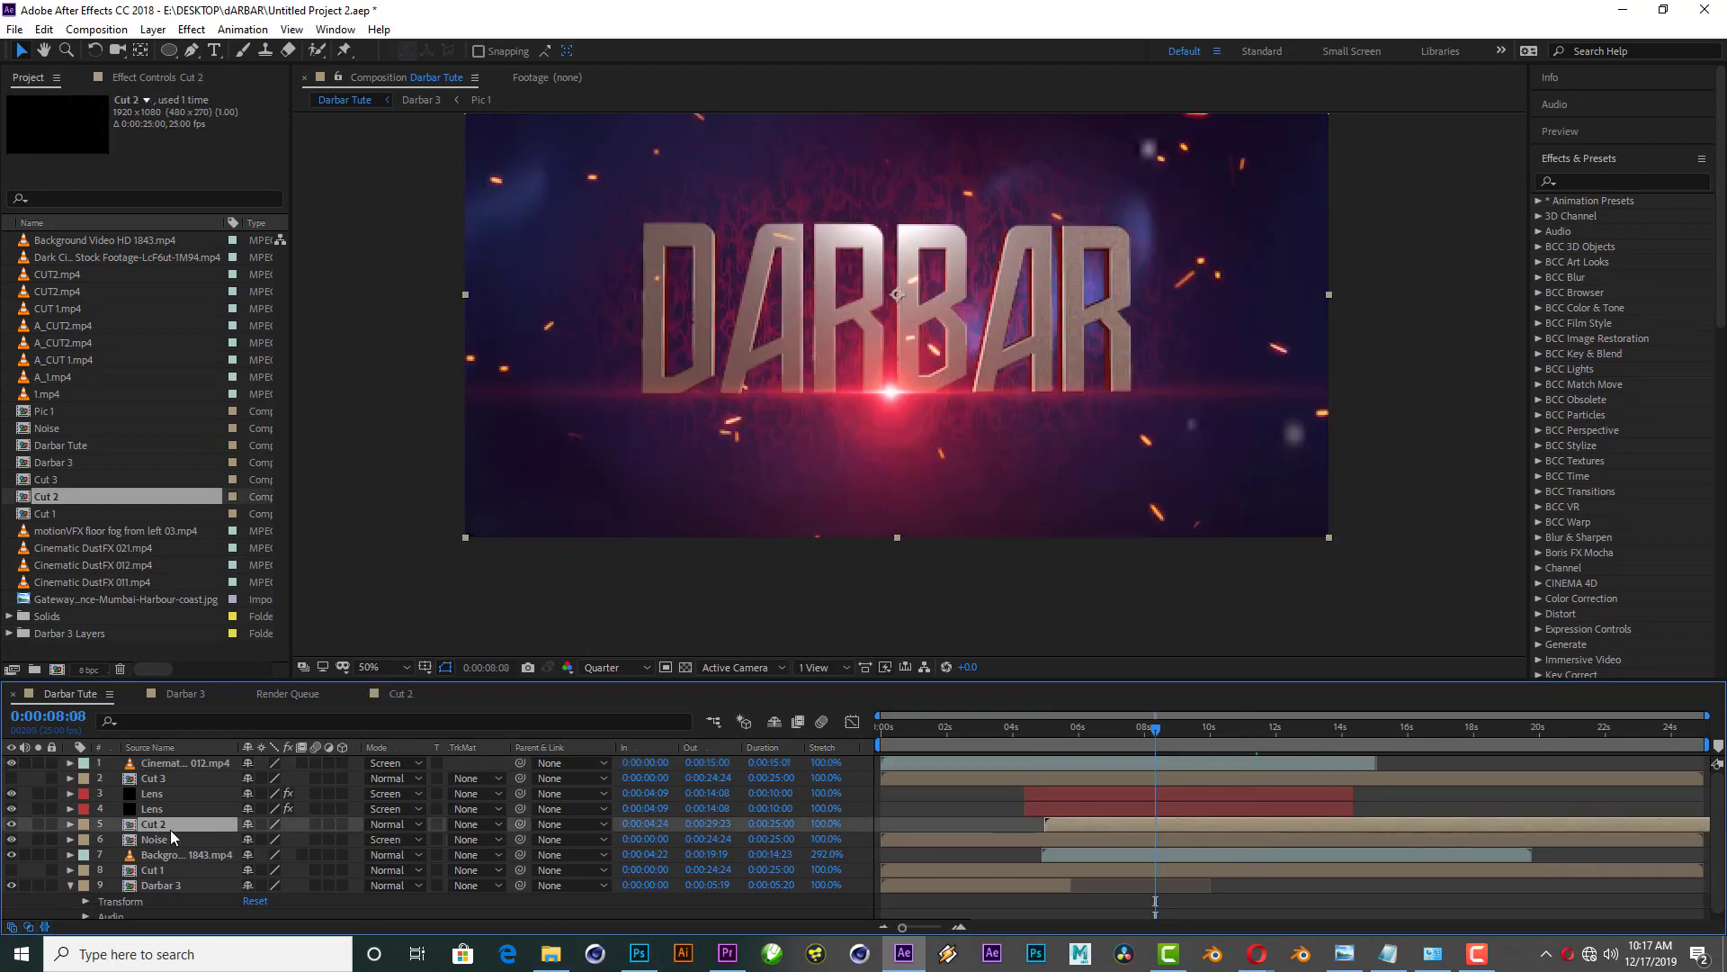
click(1049, 731)
key(space)
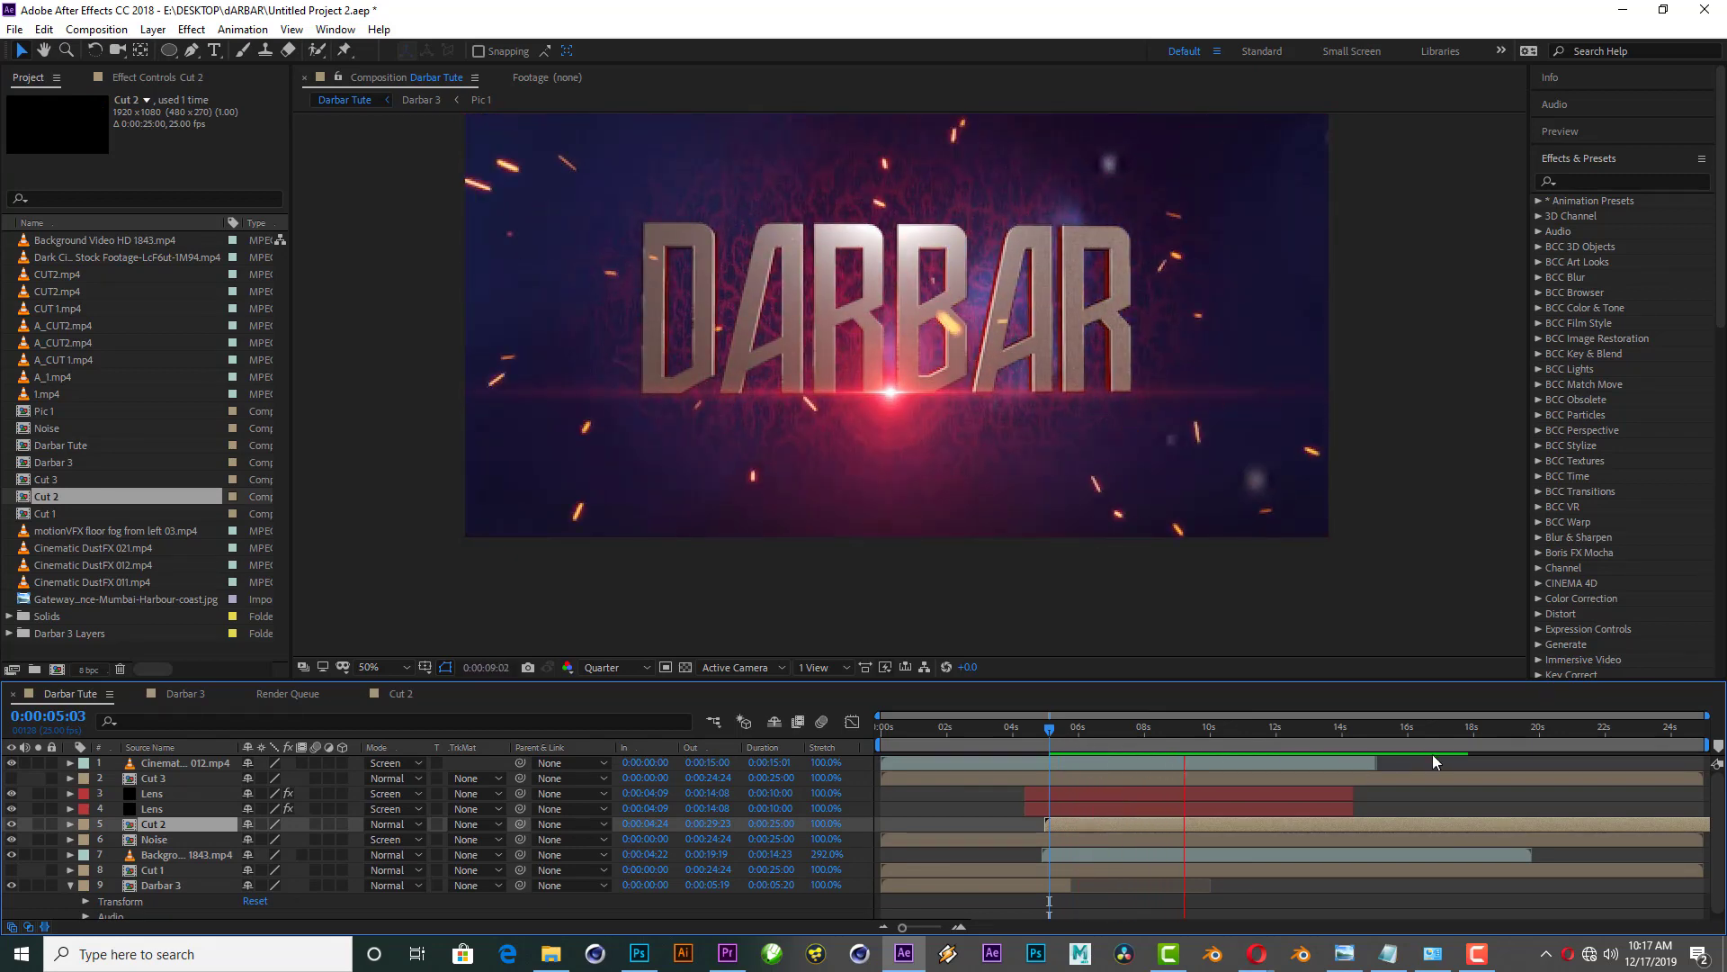
click(1219, 796)
key(u)
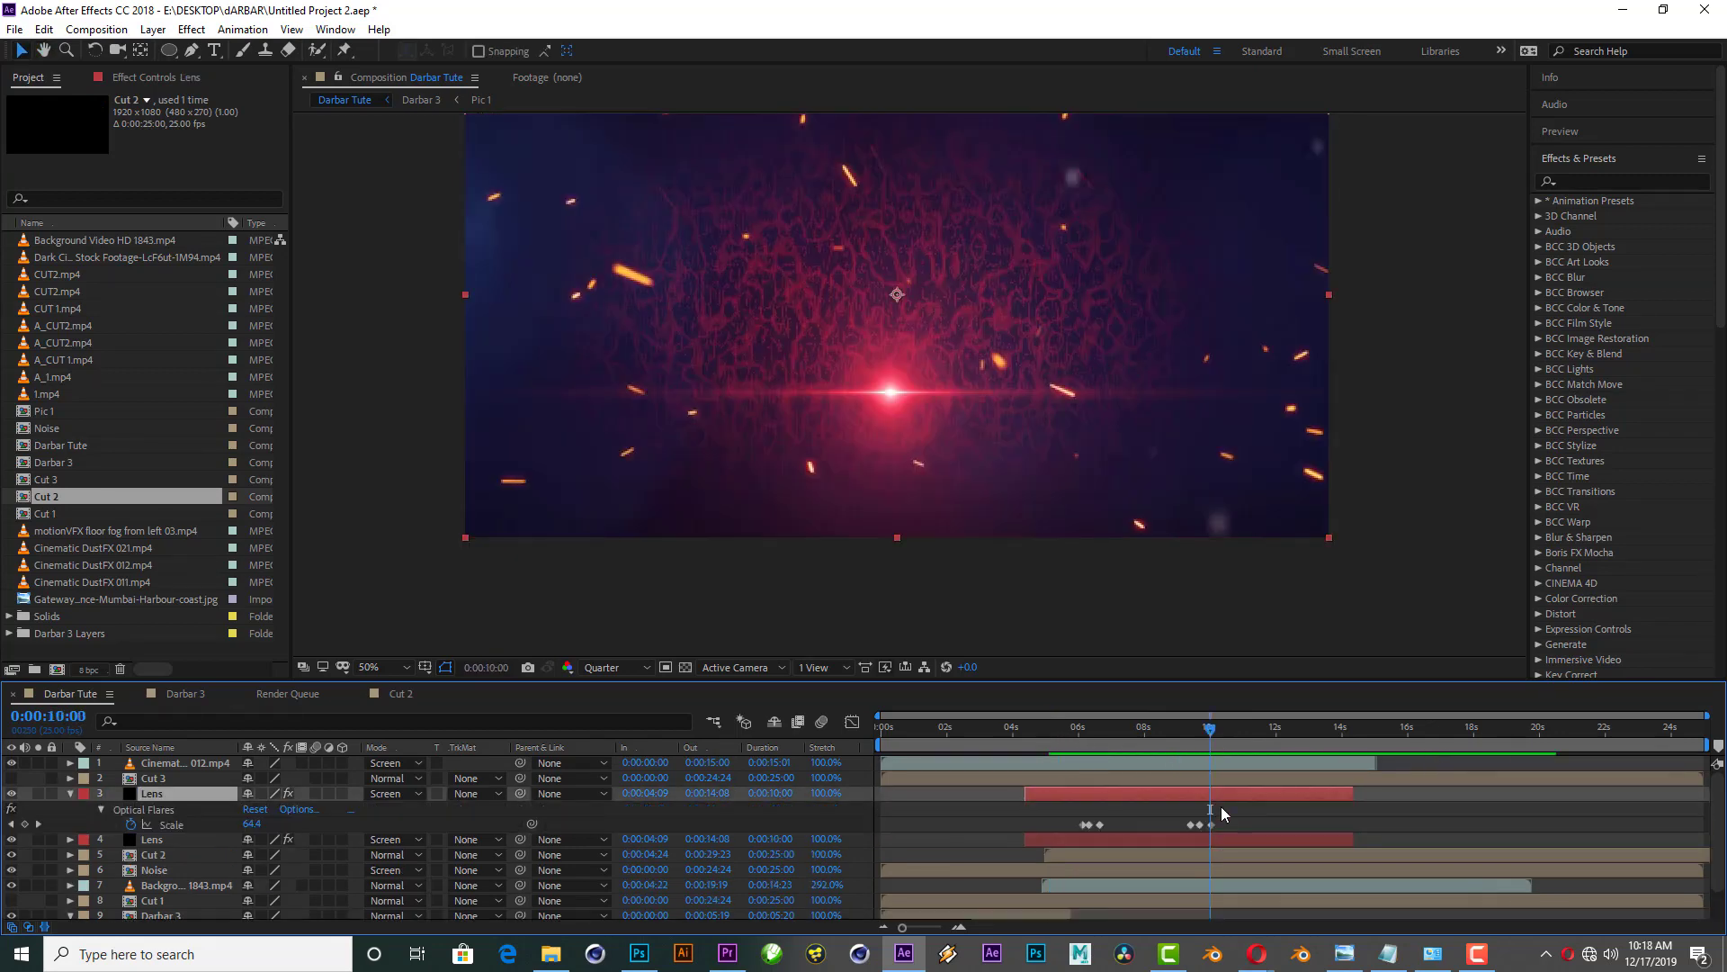
click(1189, 735)
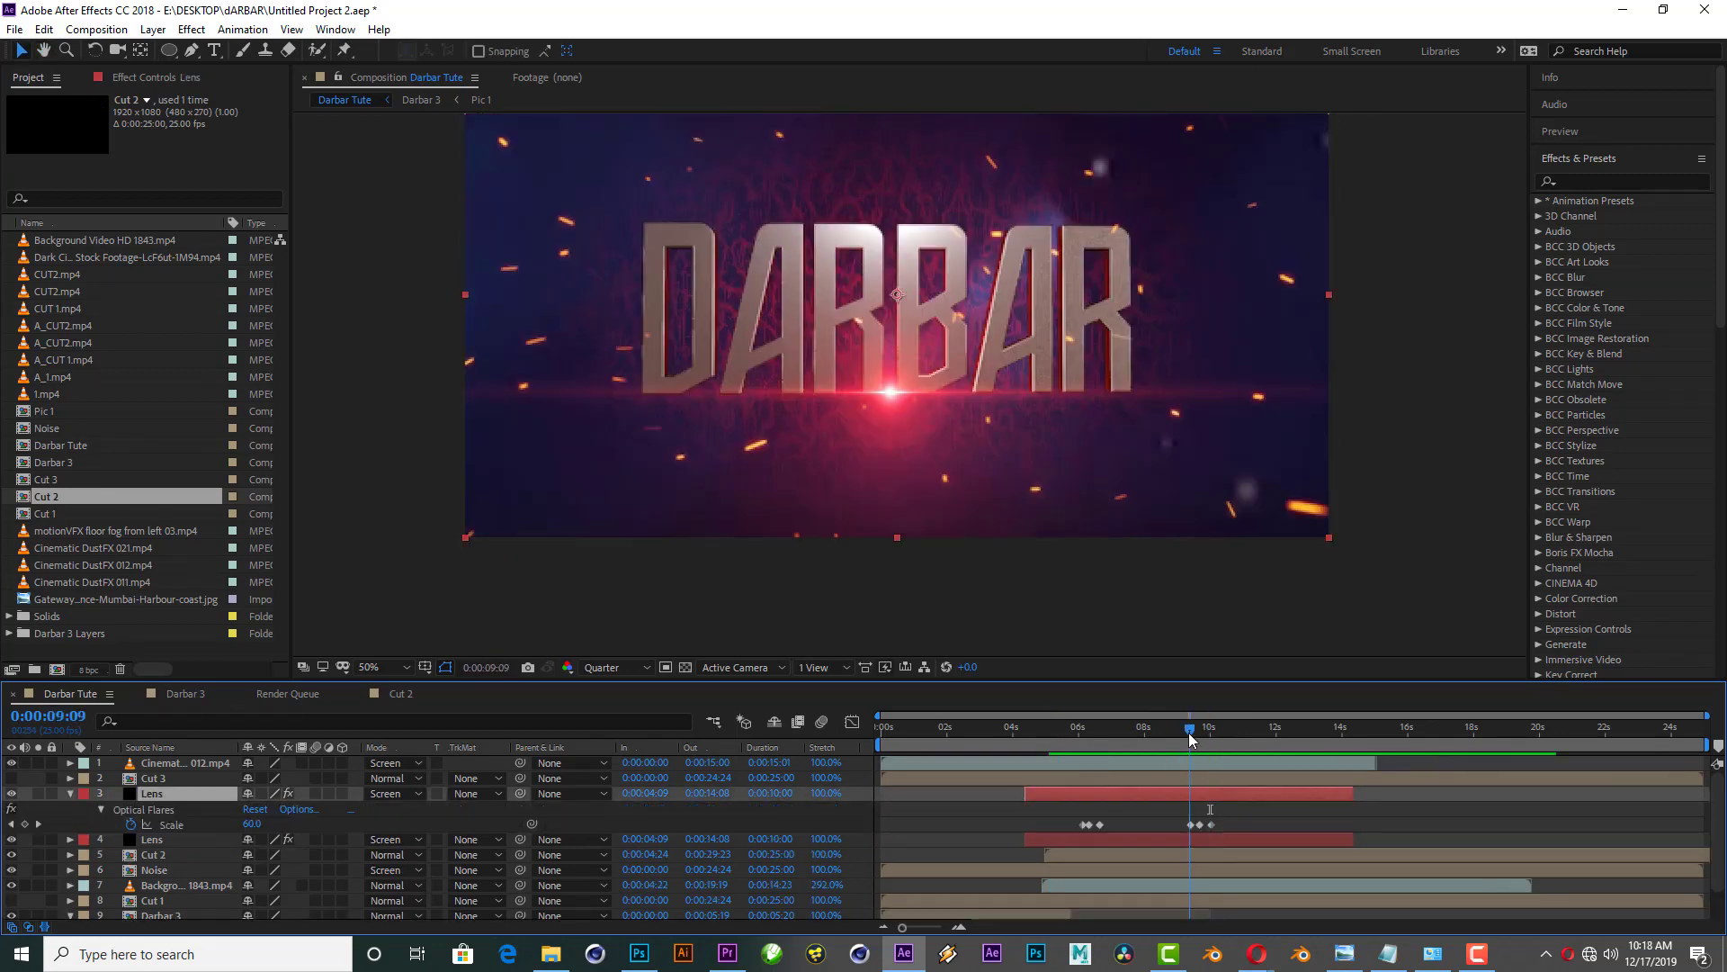
Step: Add a time-reversed copy of Cut 2, shifted and trimmed to sit where the title appears
click(154, 856)
key(ctrl+d)
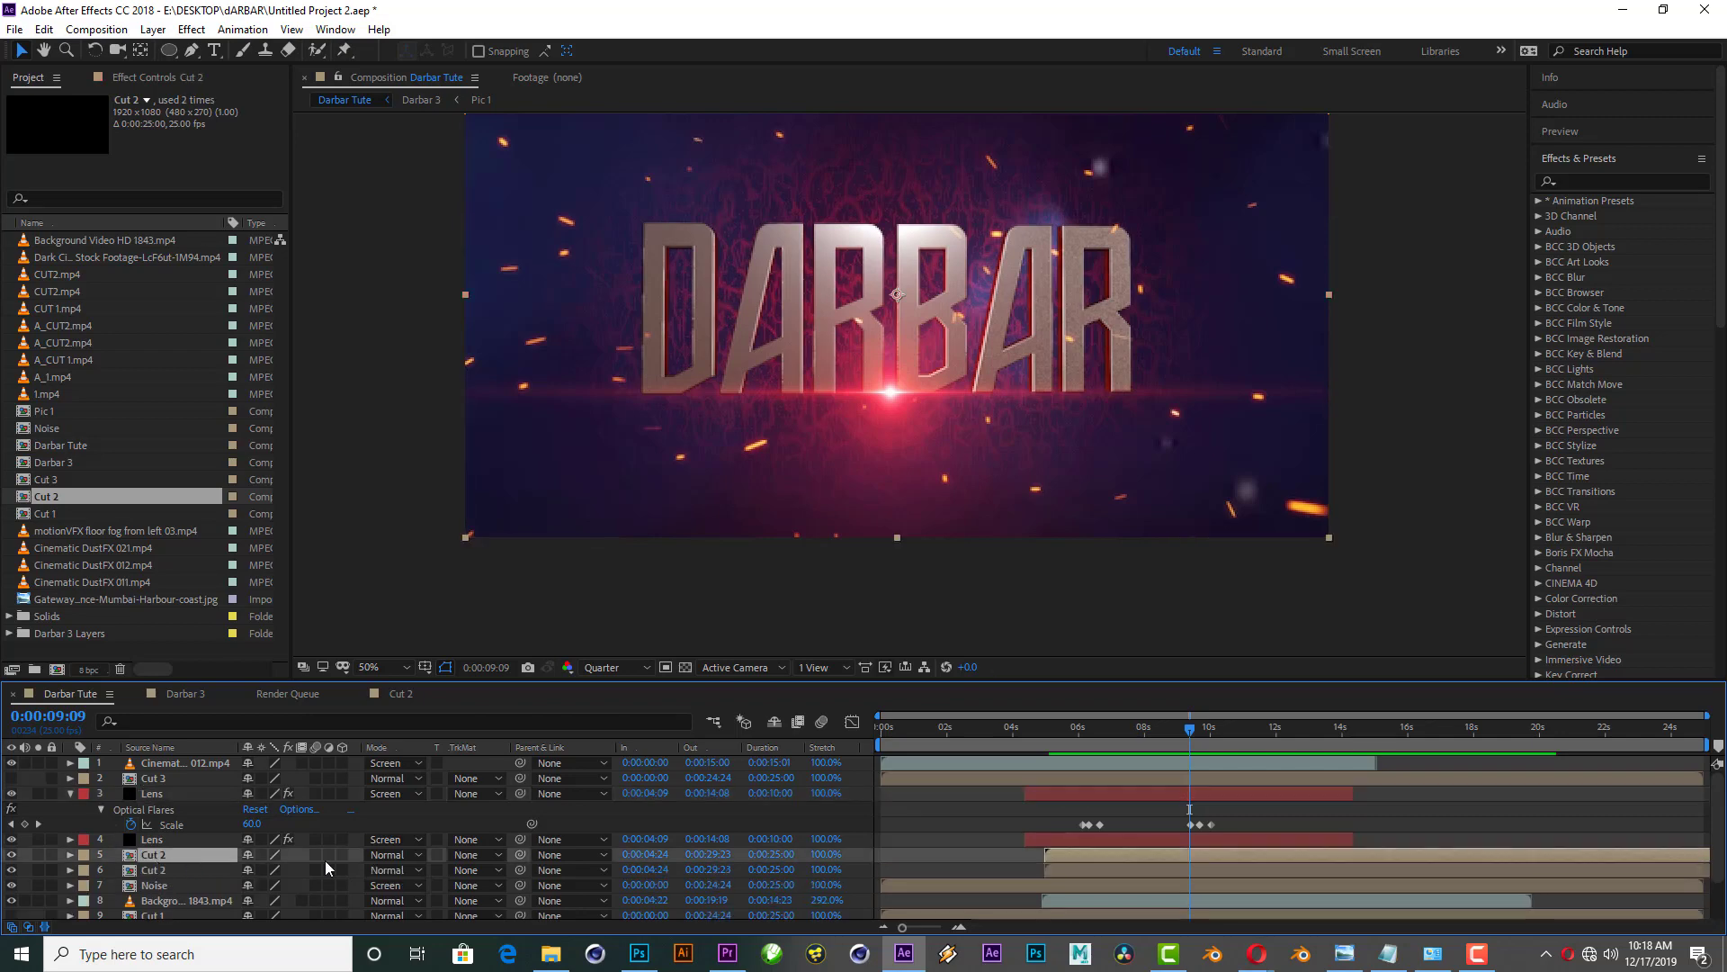
right_click(1107, 852)
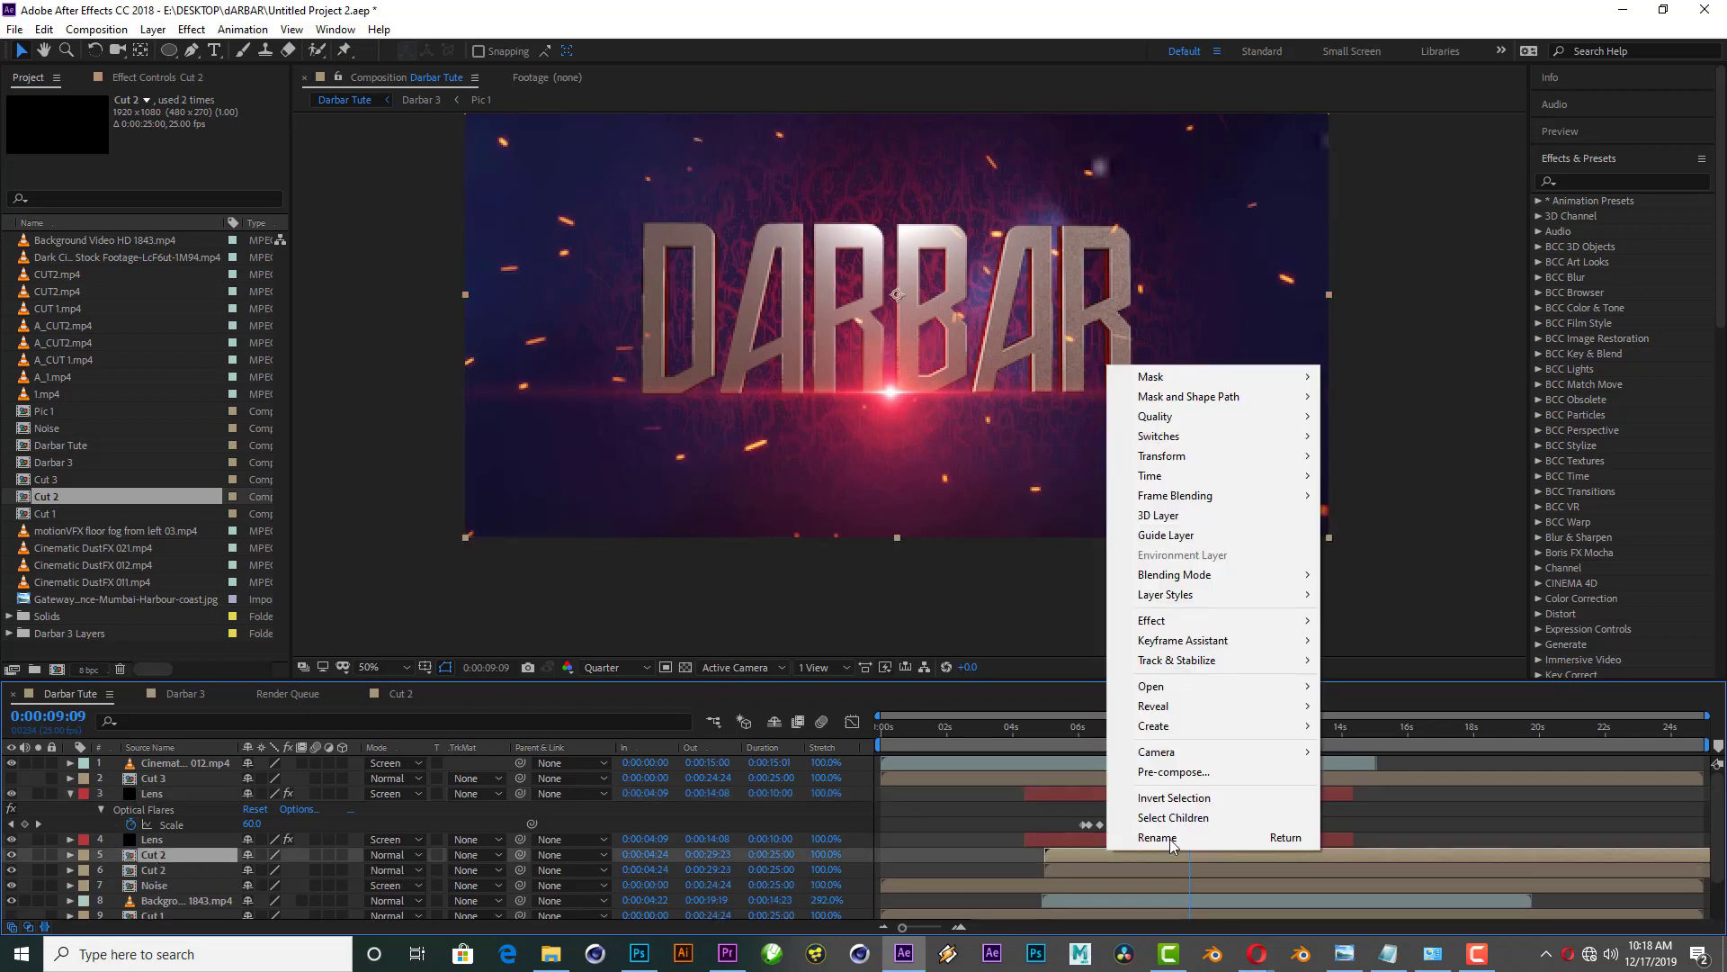
mouse_move(1187, 574)
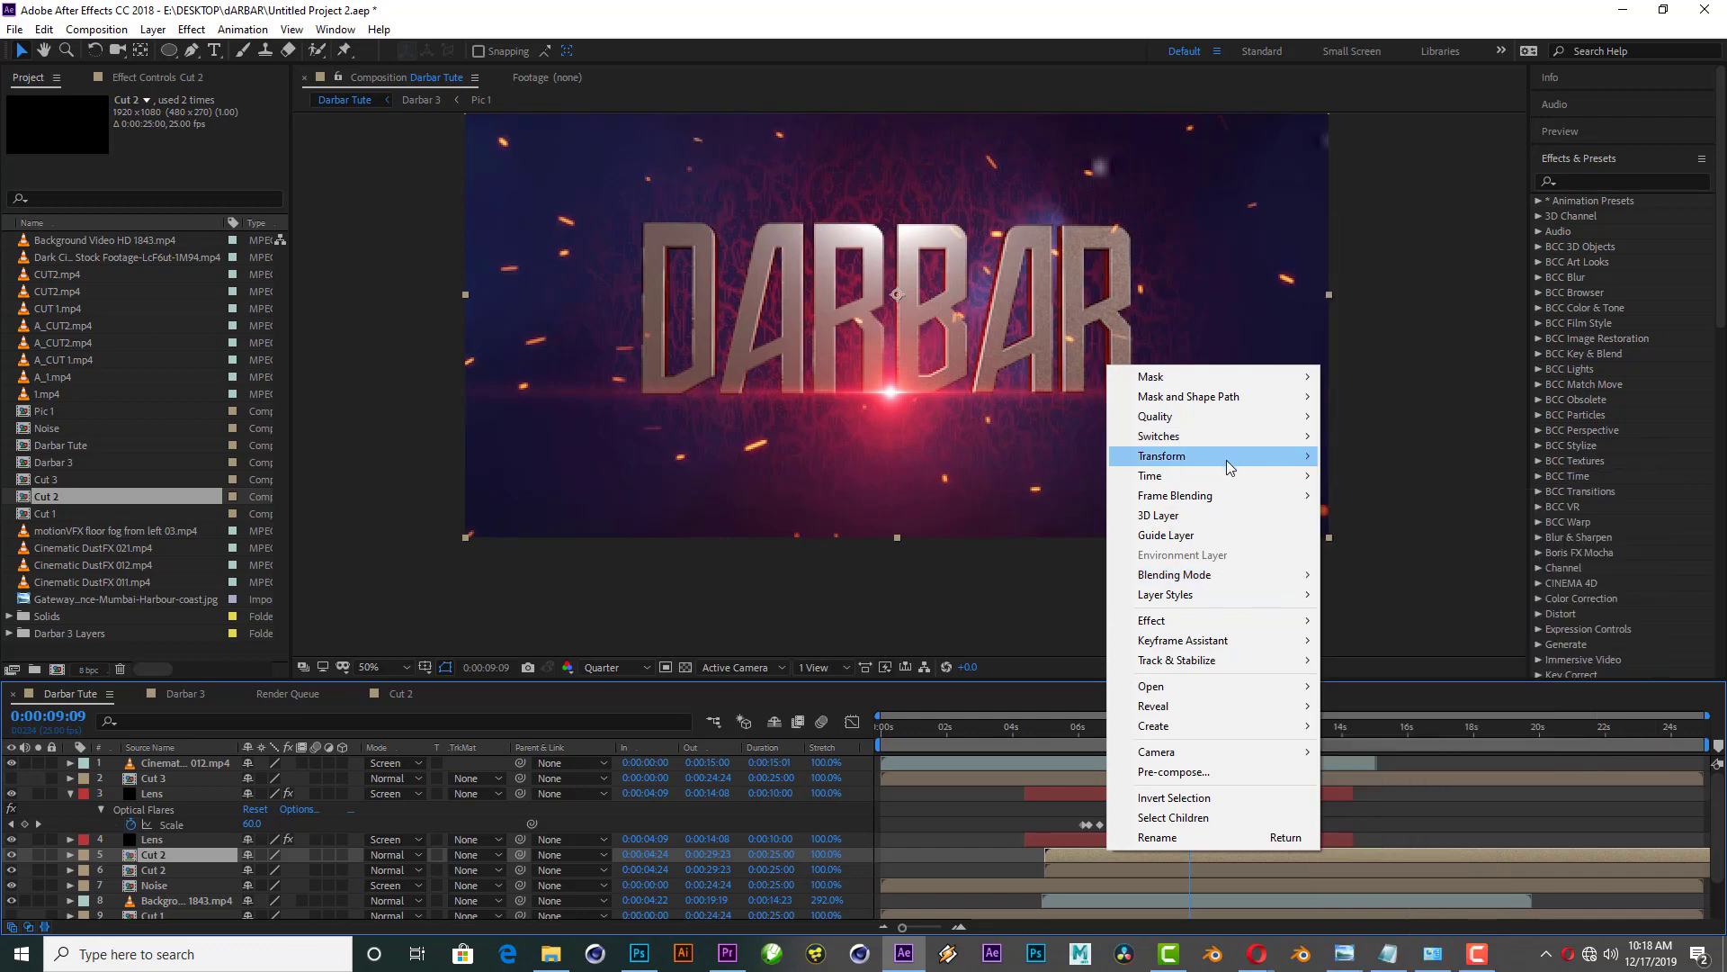
mouse_move(1214, 480)
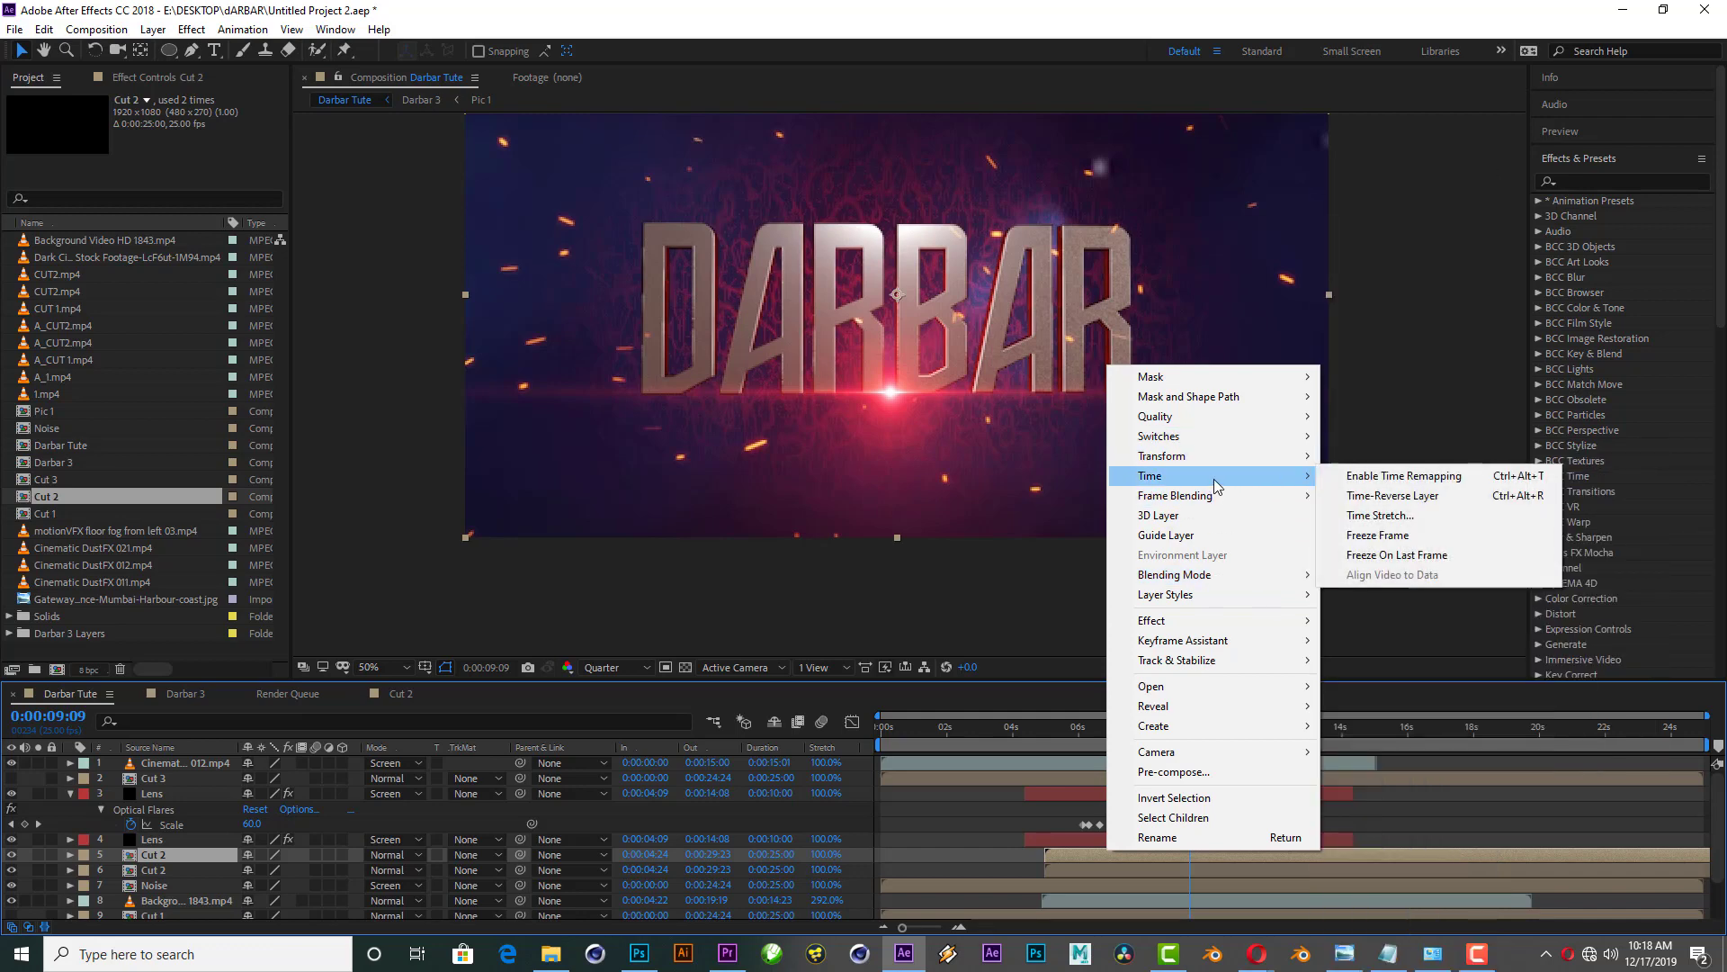
click(1403, 498)
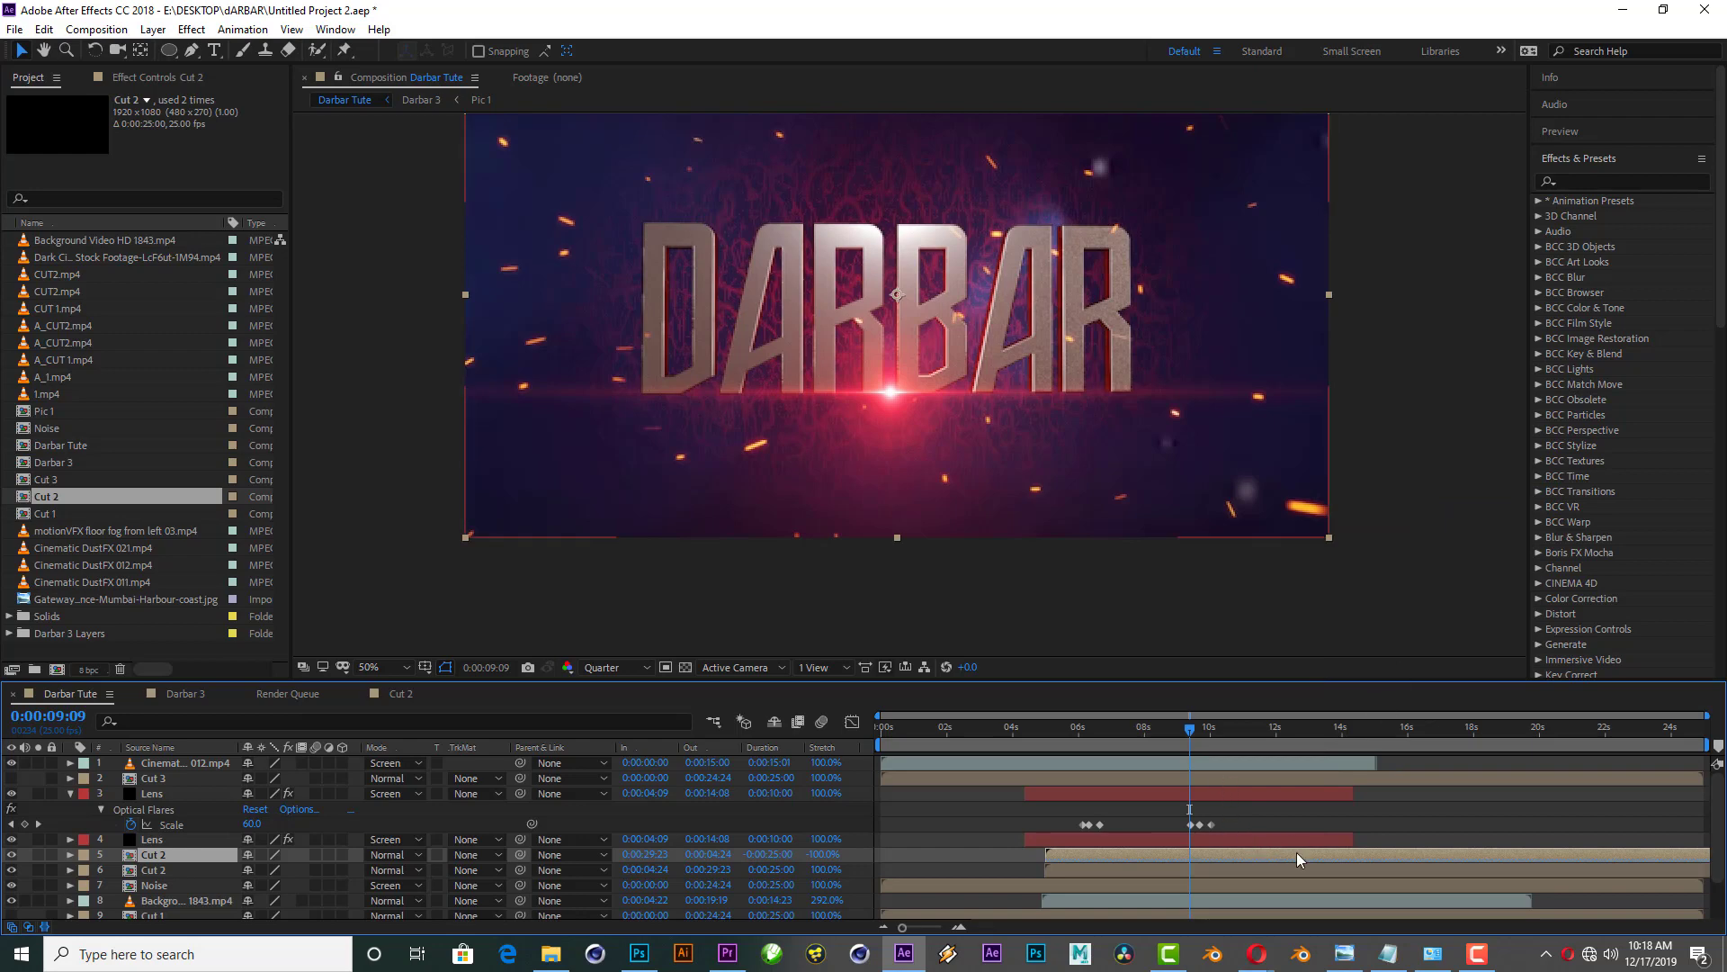
drag(1339, 857, 1279, 858)
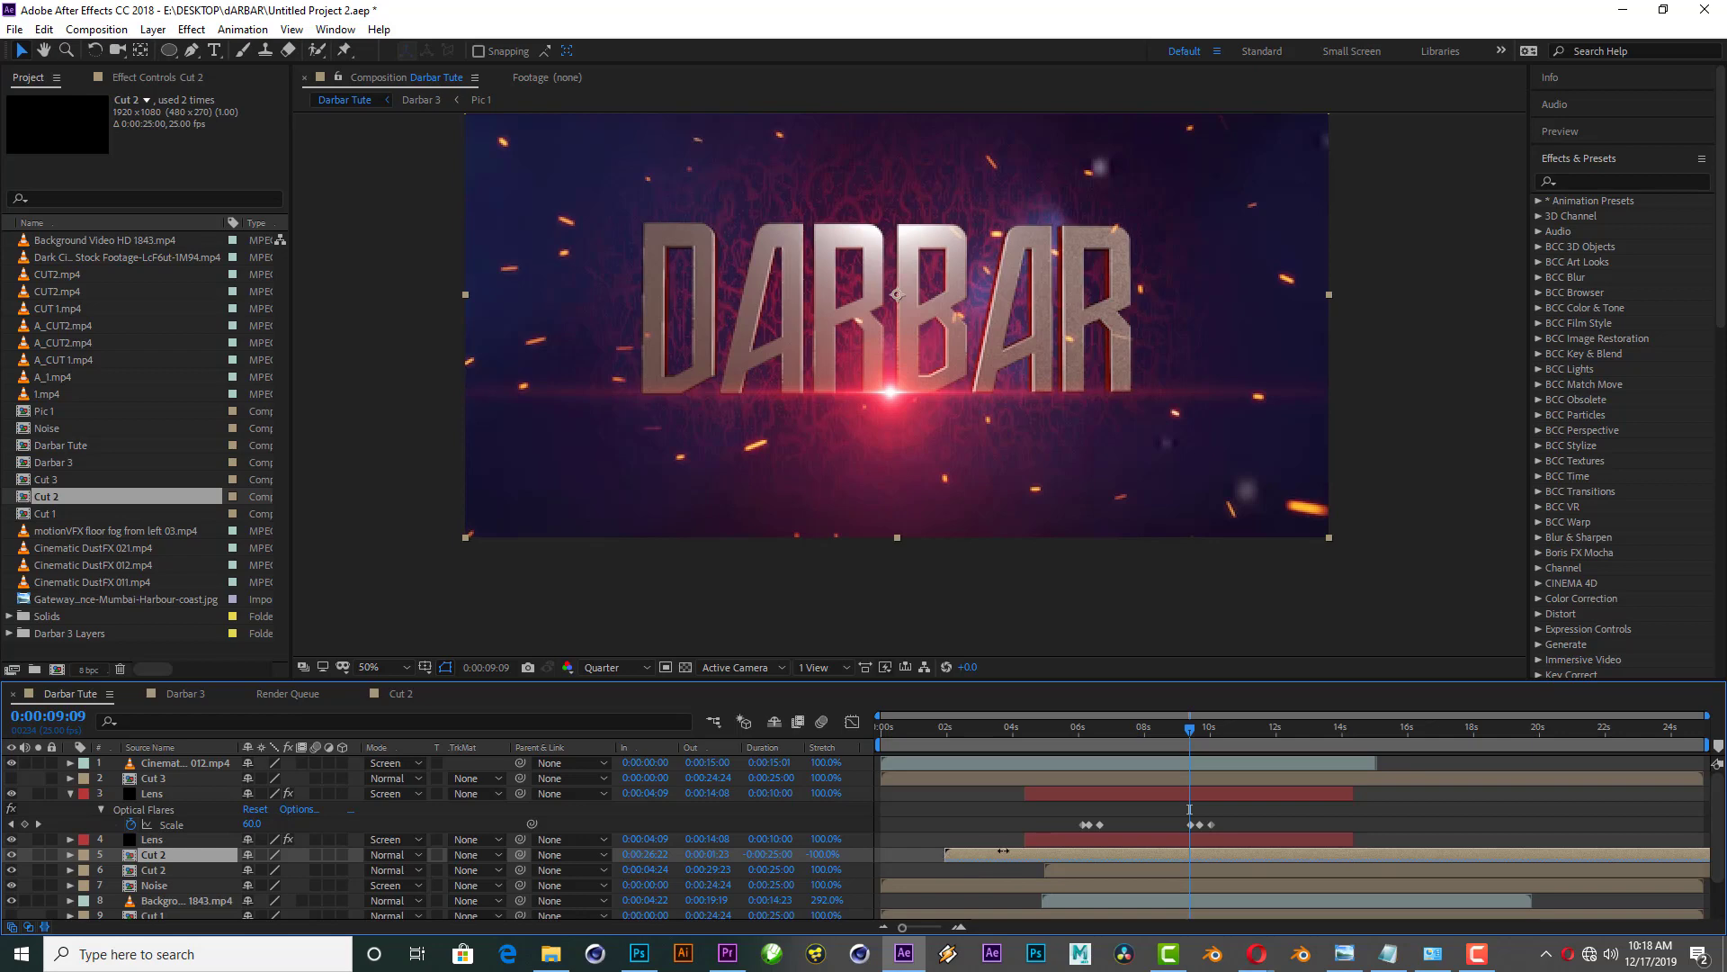
mouse_move(1003, 850)
mouse_down()
mouse_move(1560, 855)
mouse_move(1018, 855)
mouse_move(1087, 829)
mouse_up()
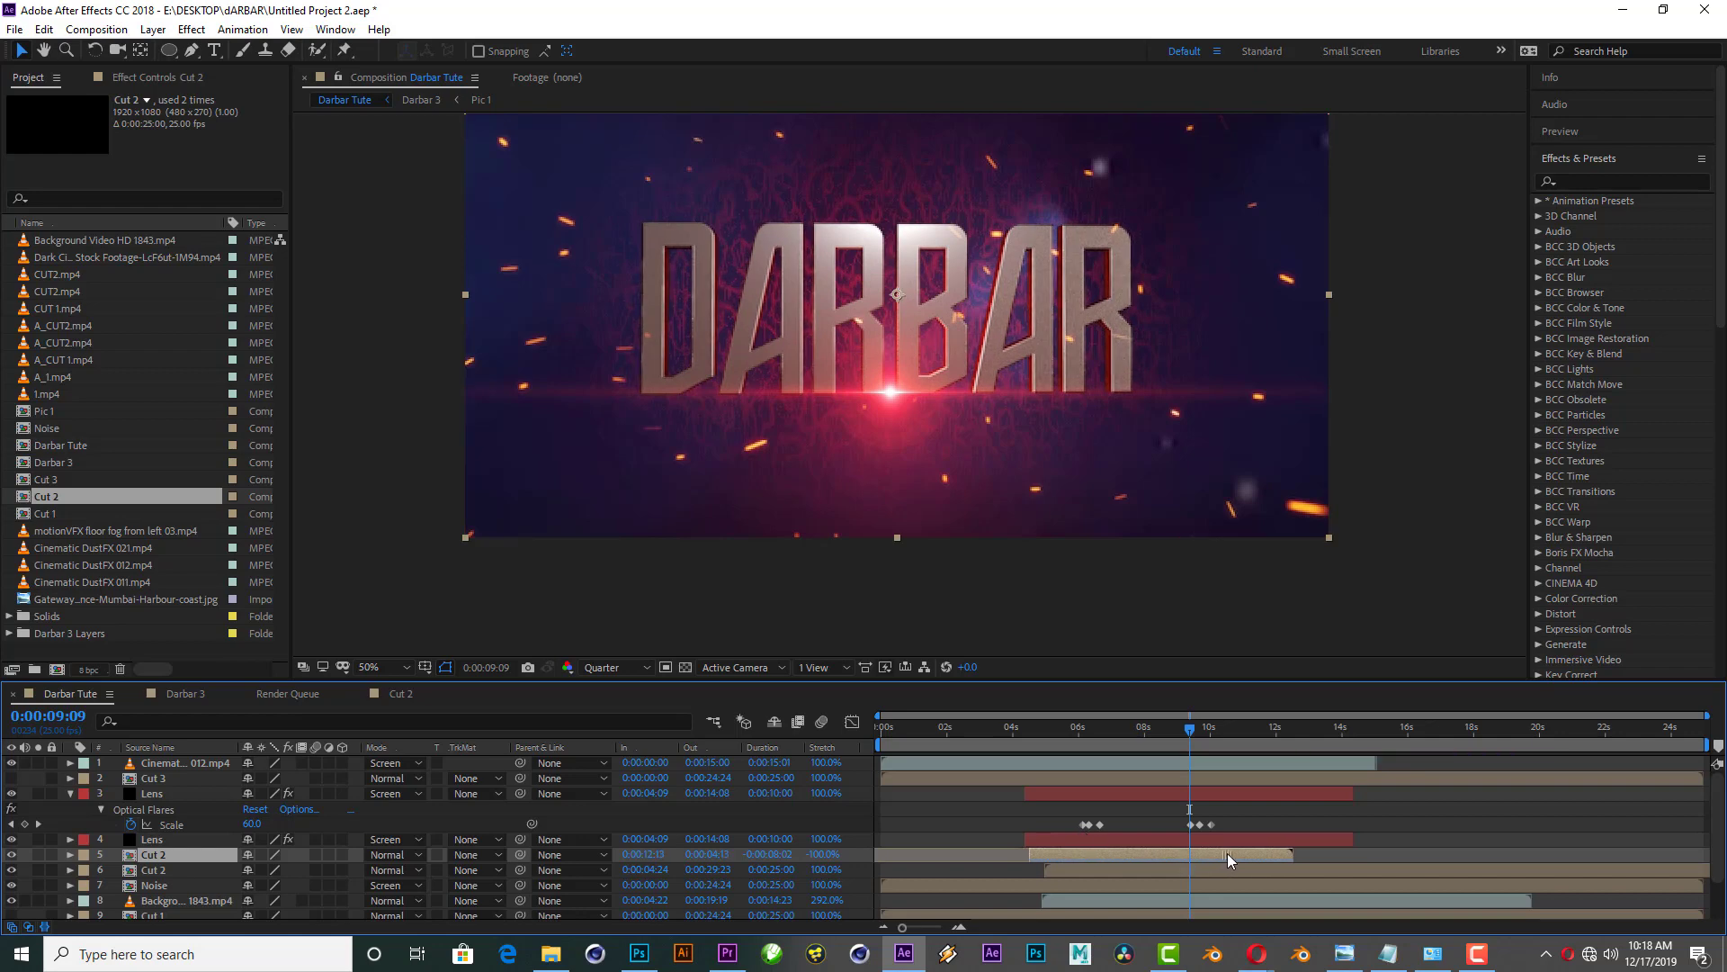
mouse_move(1225, 855)
mouse_down()
mouse_move(1202, 858)
mouse_move(1222, 853)
mouse_up()
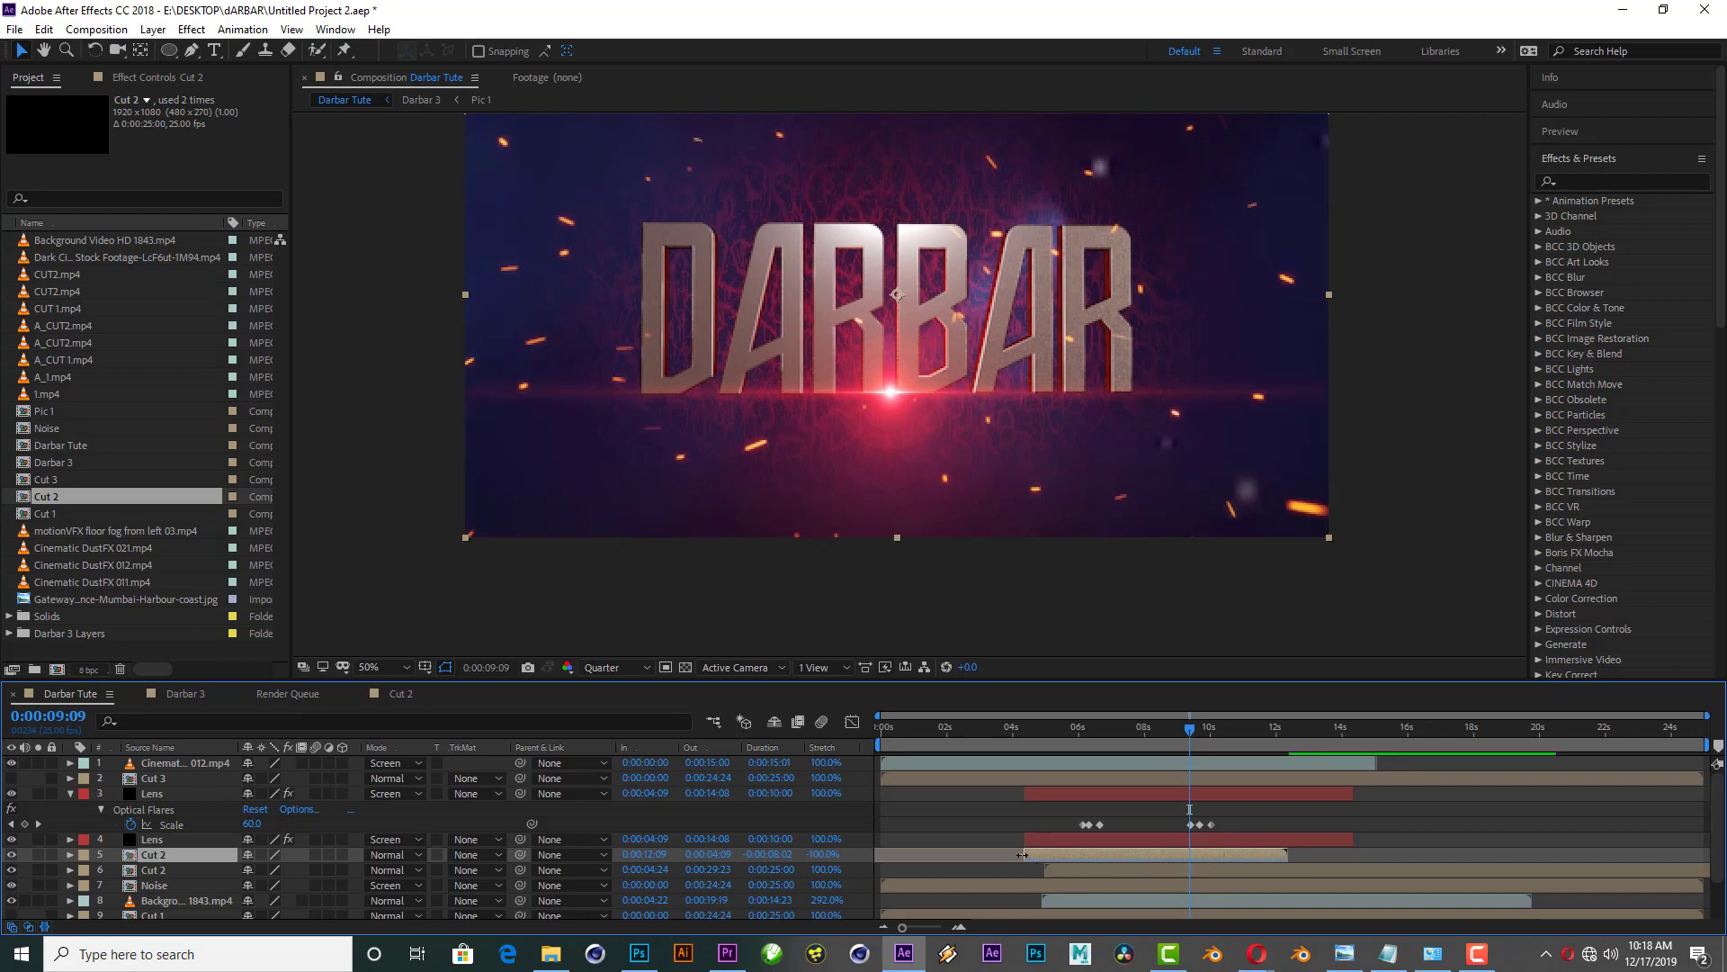
drag(1023, 854, 1162, 851)
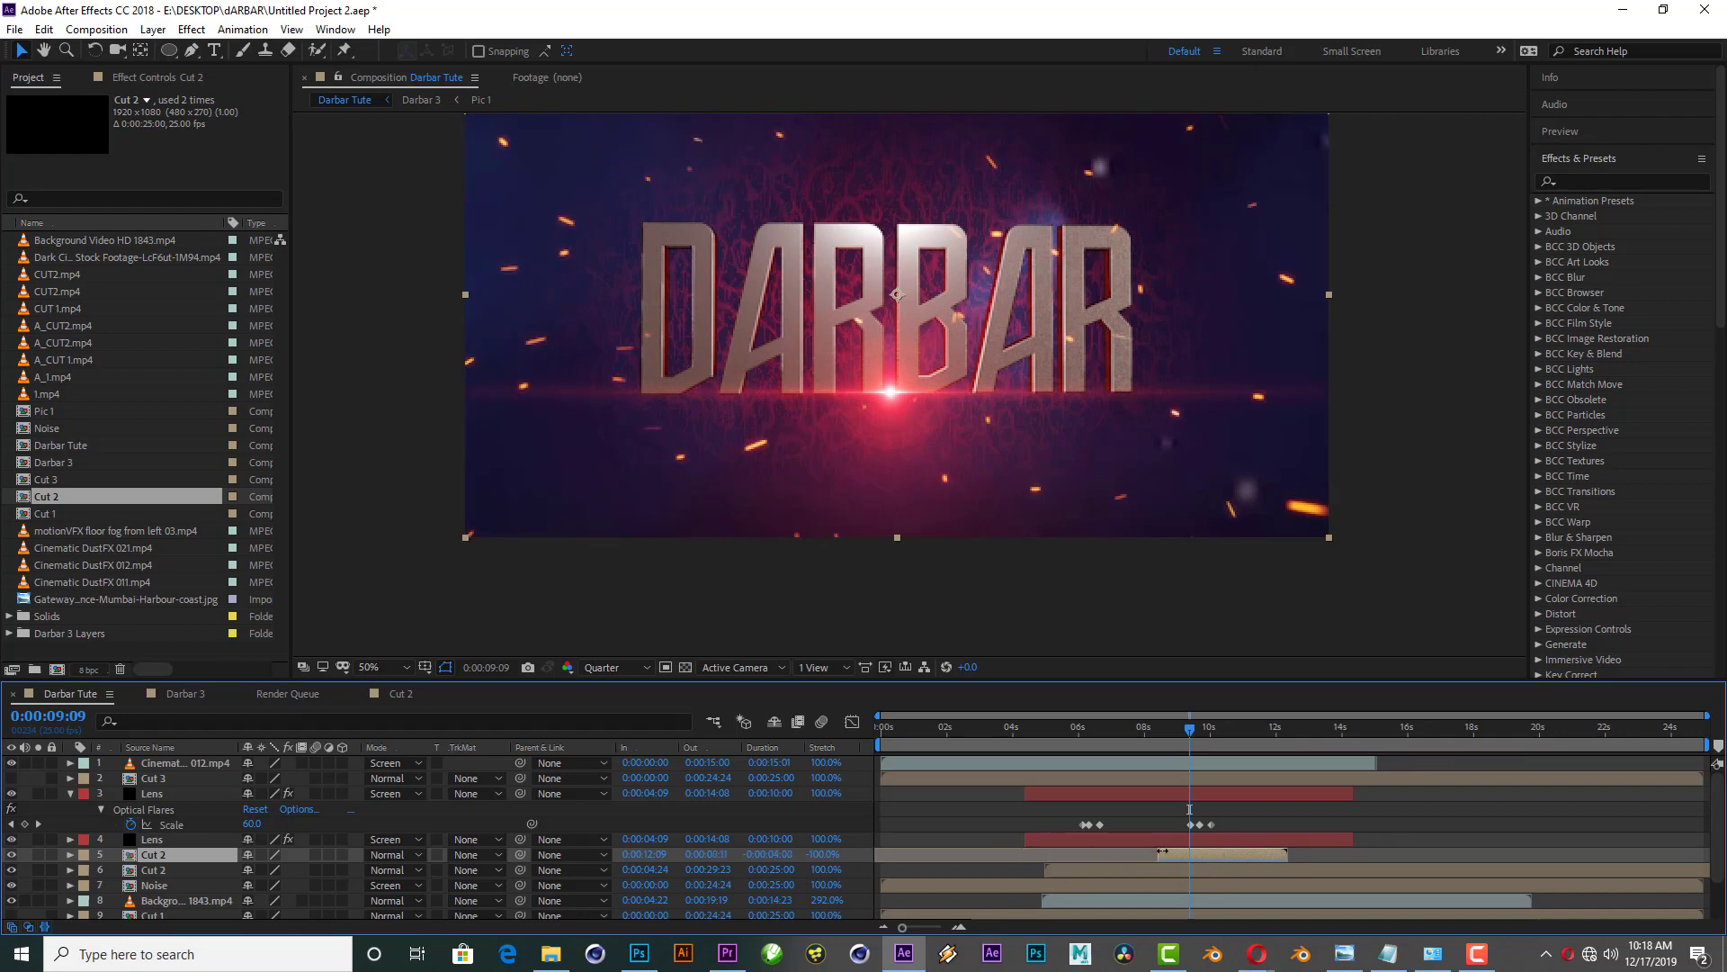
click(1203, 870)
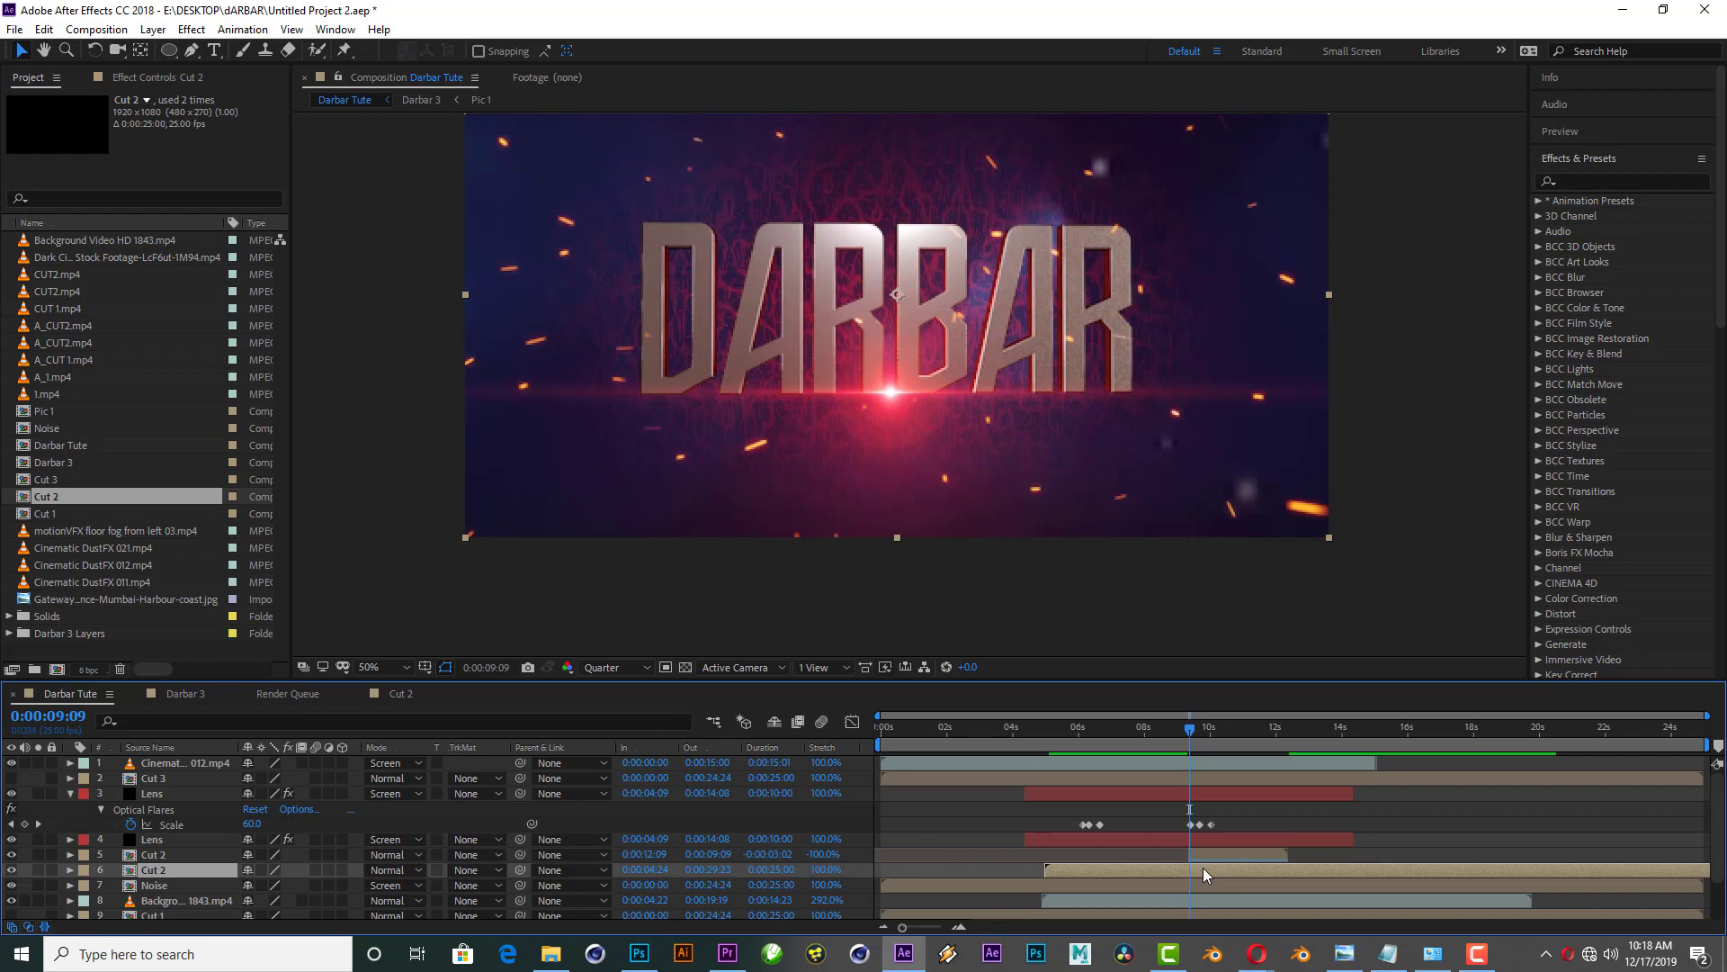
Step: Move and shorten the original Cut 2 layer so it starts near the 5-second mark
click(45, 928)
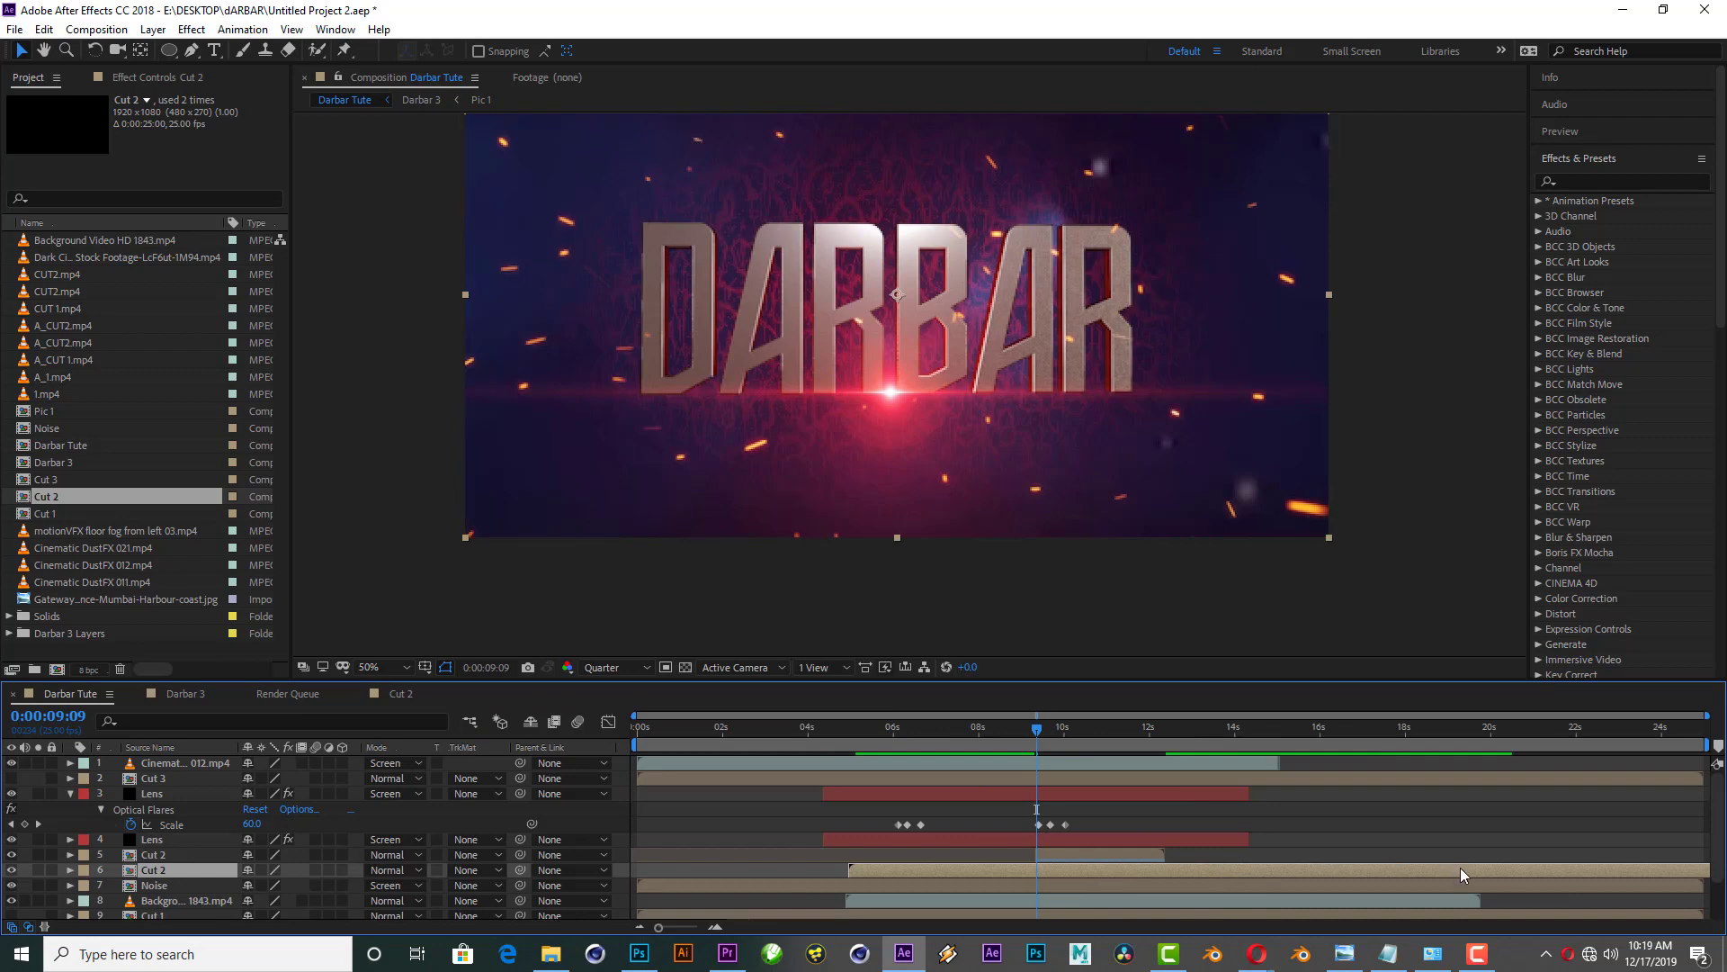
drag(1461, 870, 1187, 870)
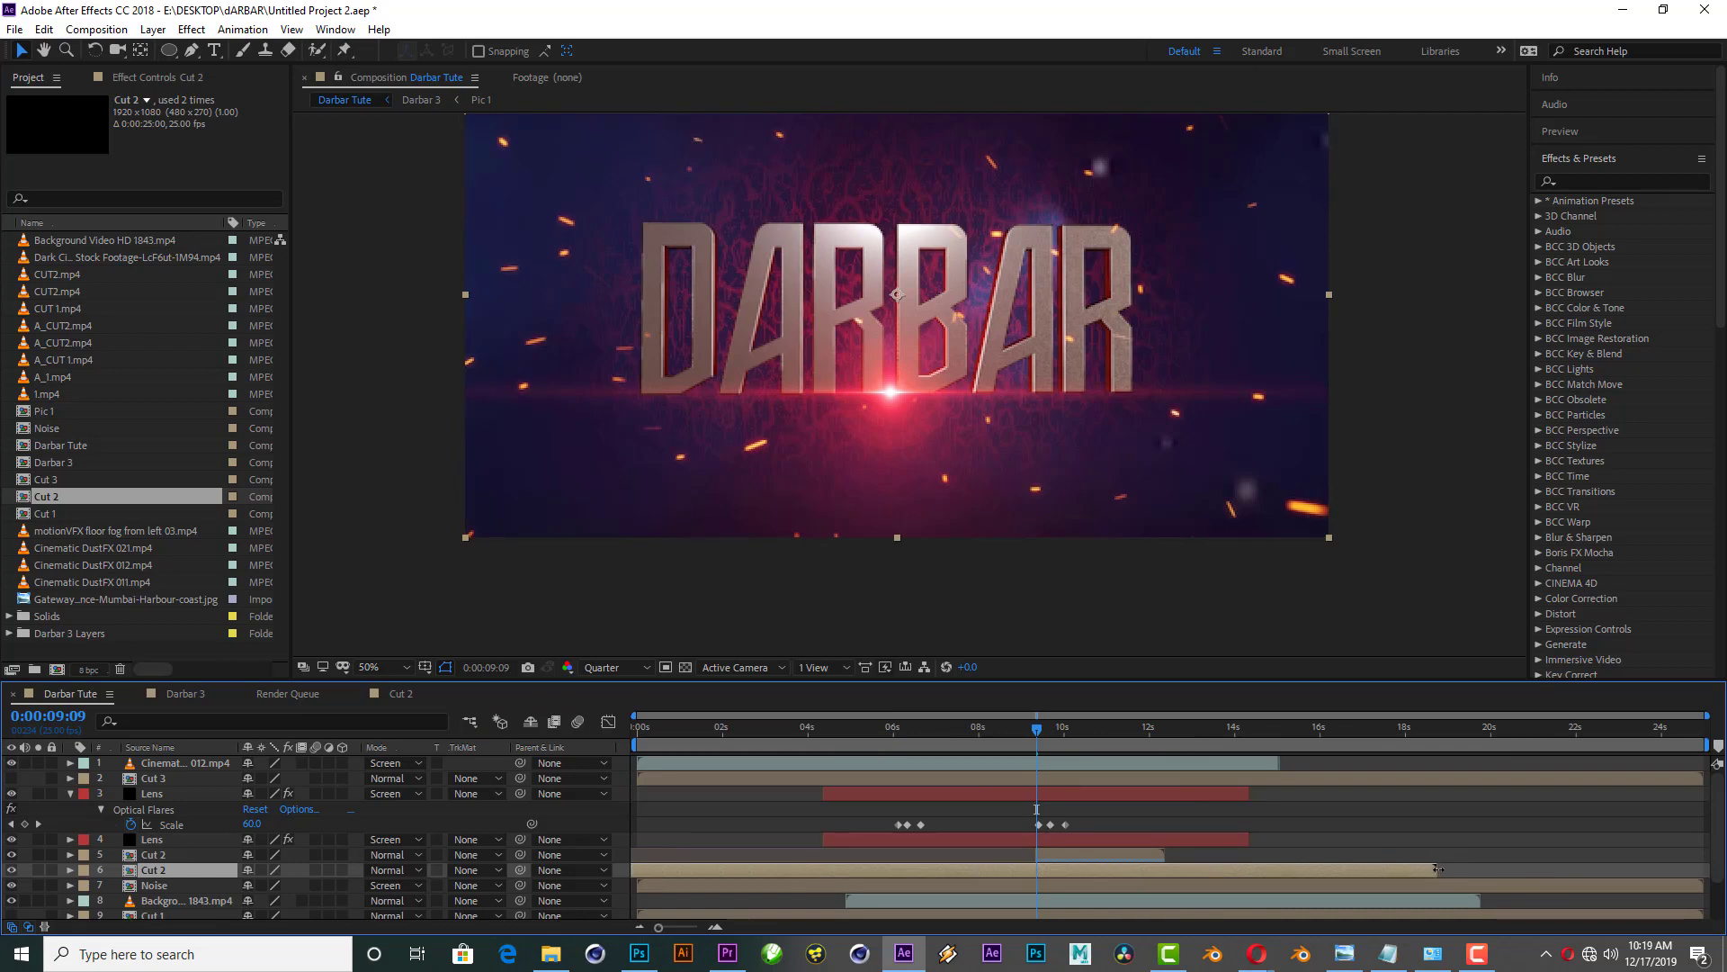
mouse_move(1438, 869)
mouse_down()
mouse_move(752, 871)
mouse_move(1324, 861)
mouse_move(1228, 880)
mouse_up()
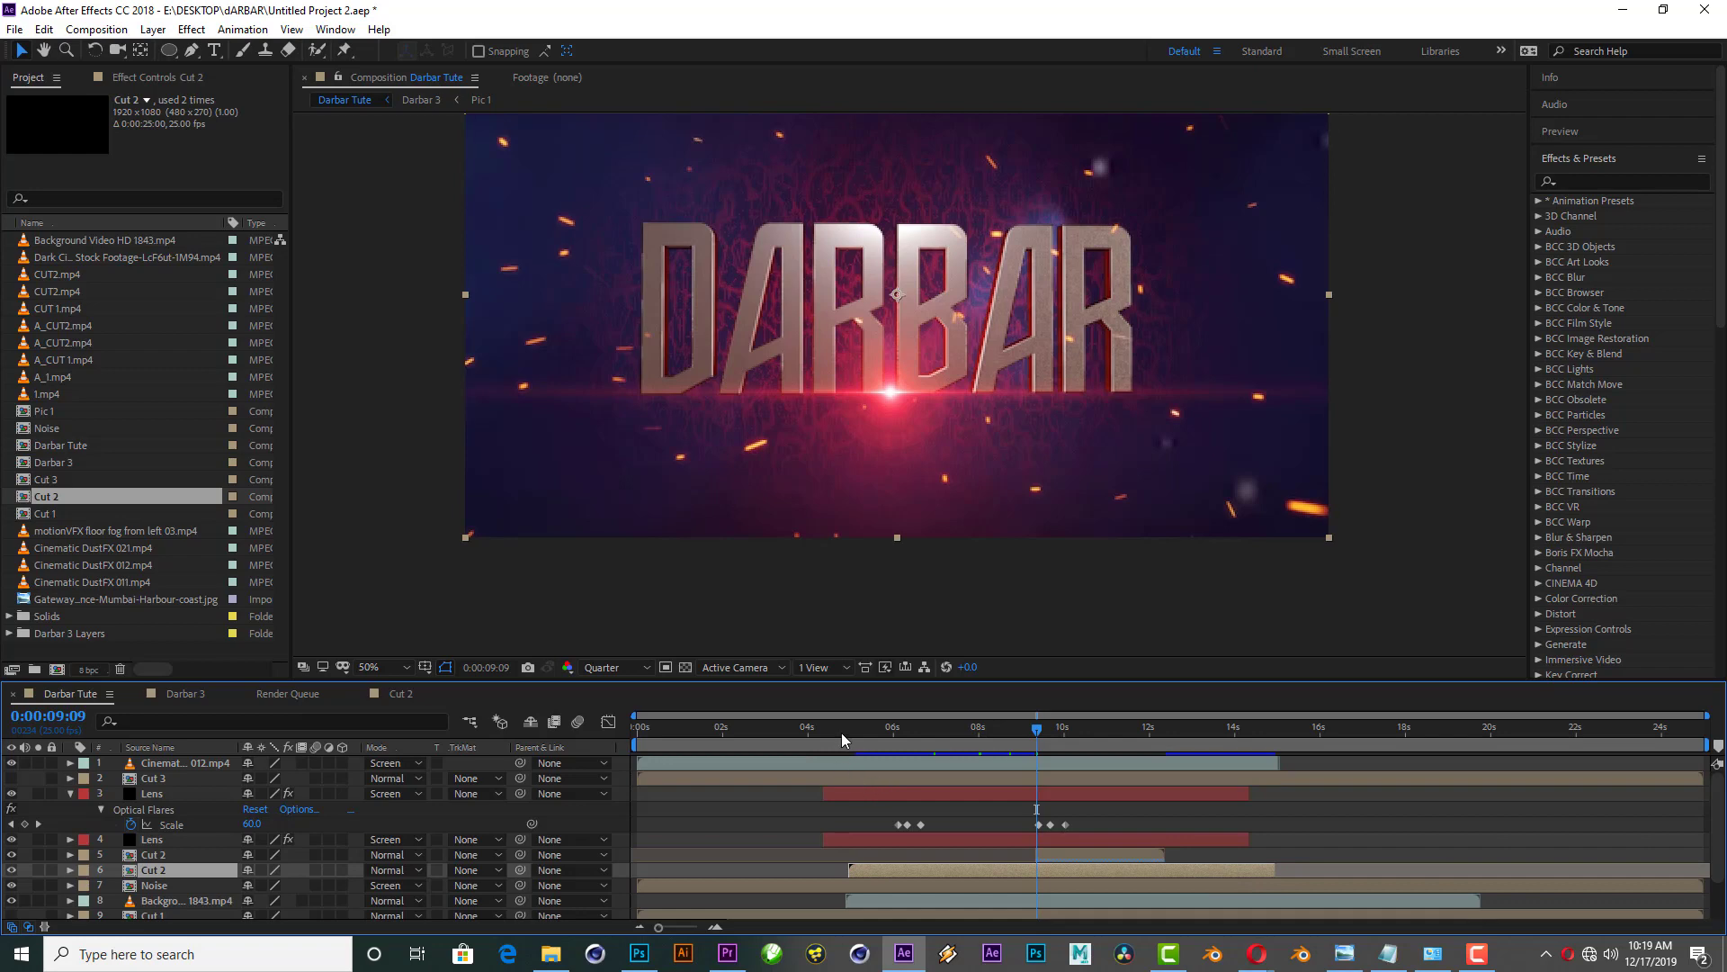
mouse_move(842, 734)
mouse_down()
mouse_move(894, 729)
mouse_move(836, 740)
mouse_up()
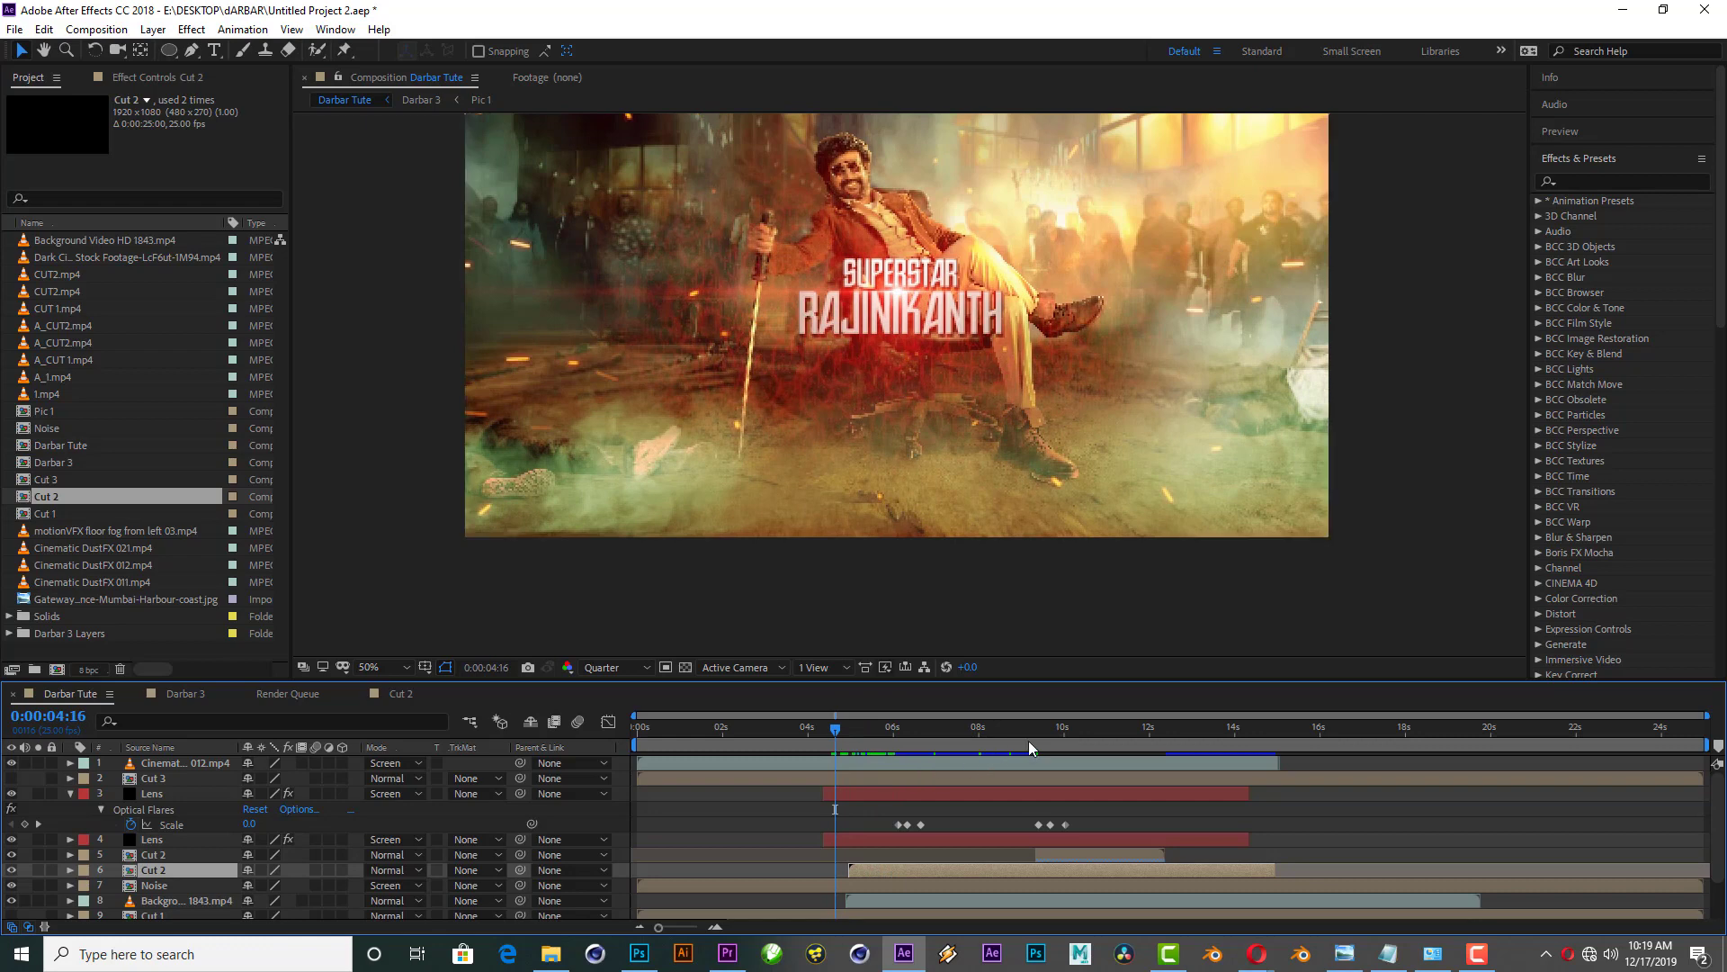
click(69, 794)
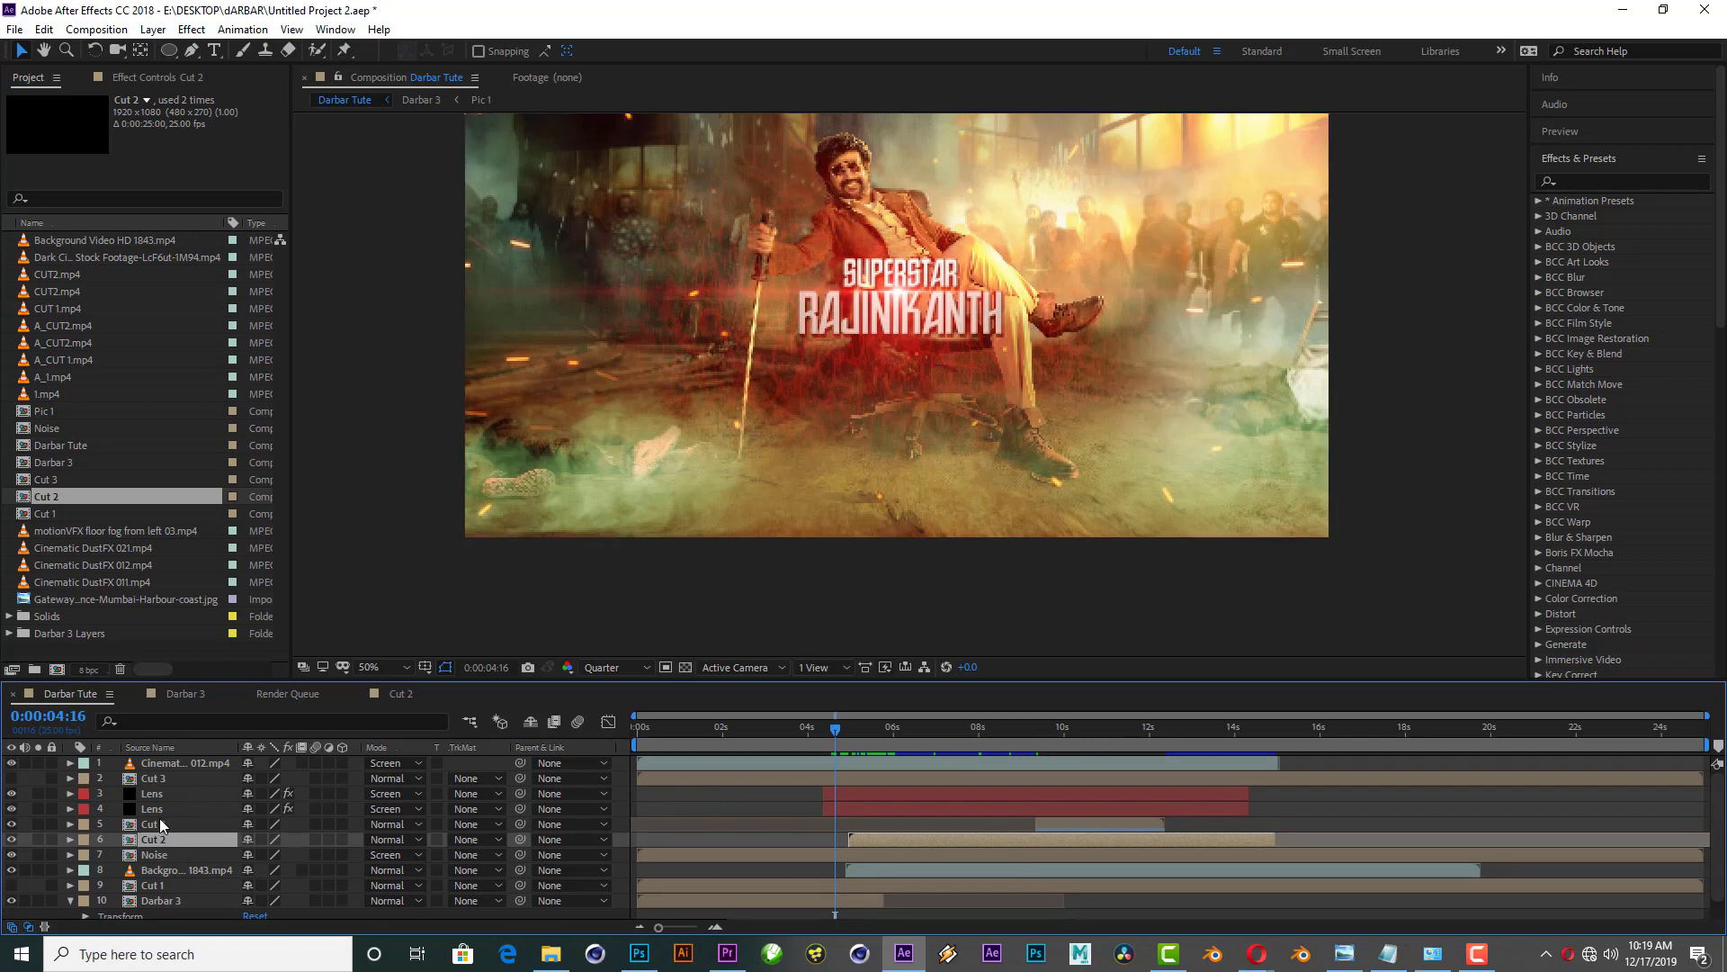
Step: Trim the Noise layer to start at about 0:00:04:18, in line with the background video
click(157, 856)
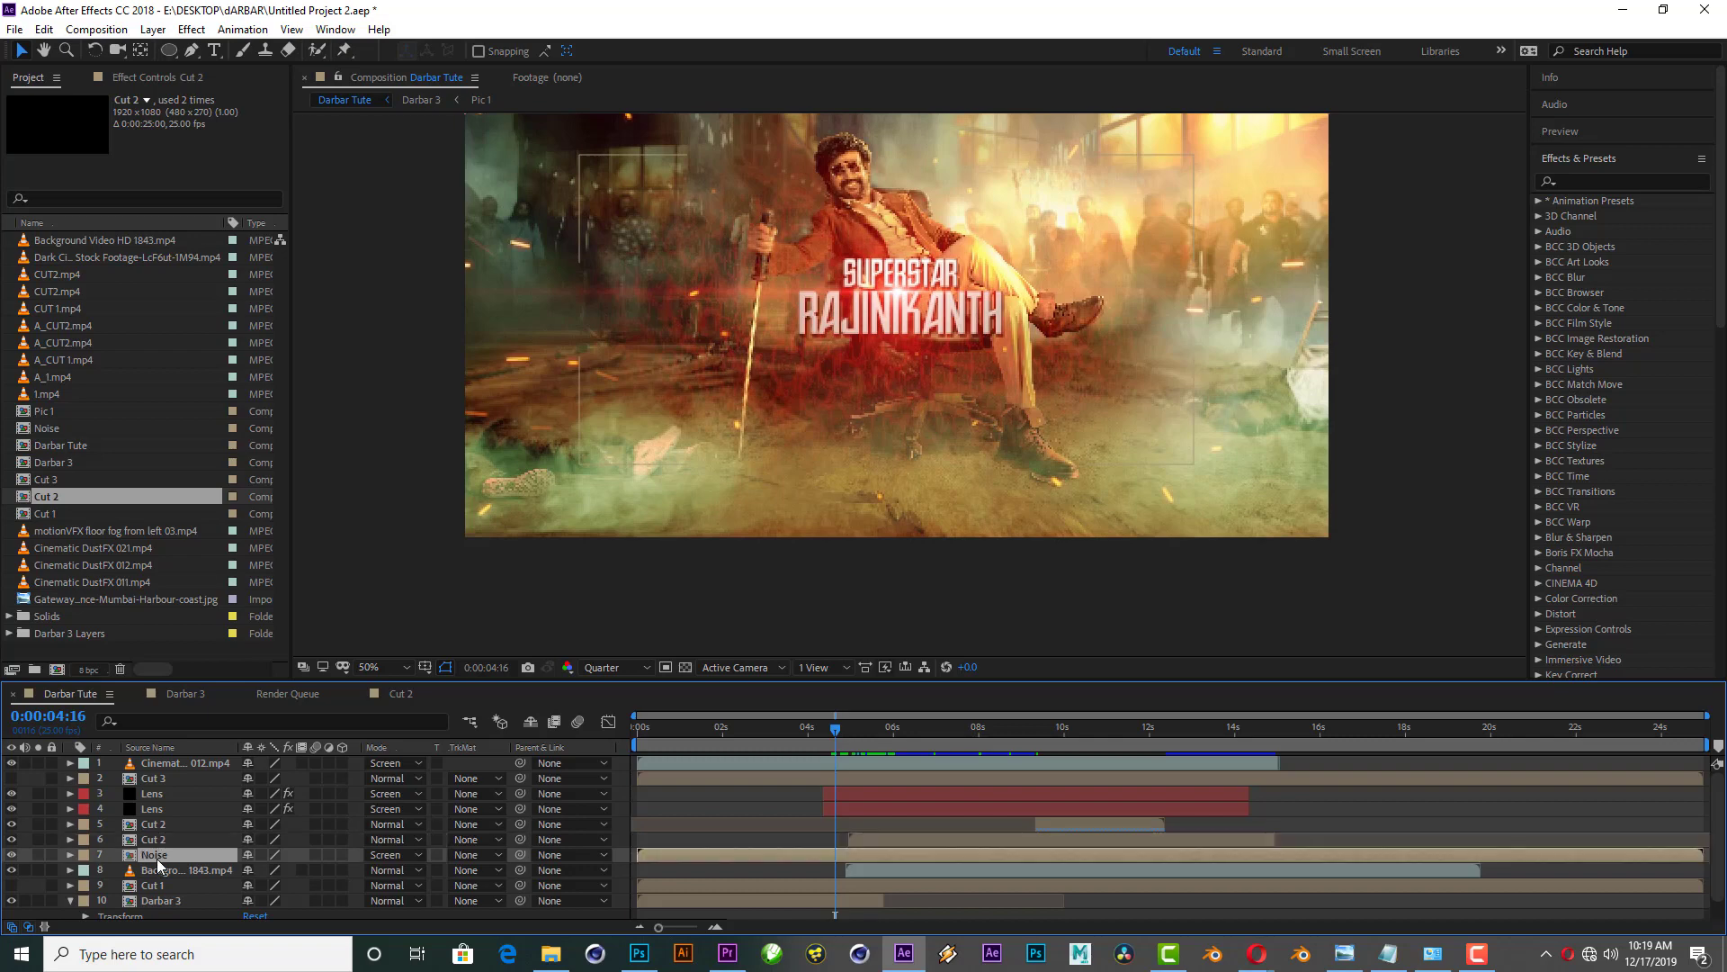
shift+click(166, 869)
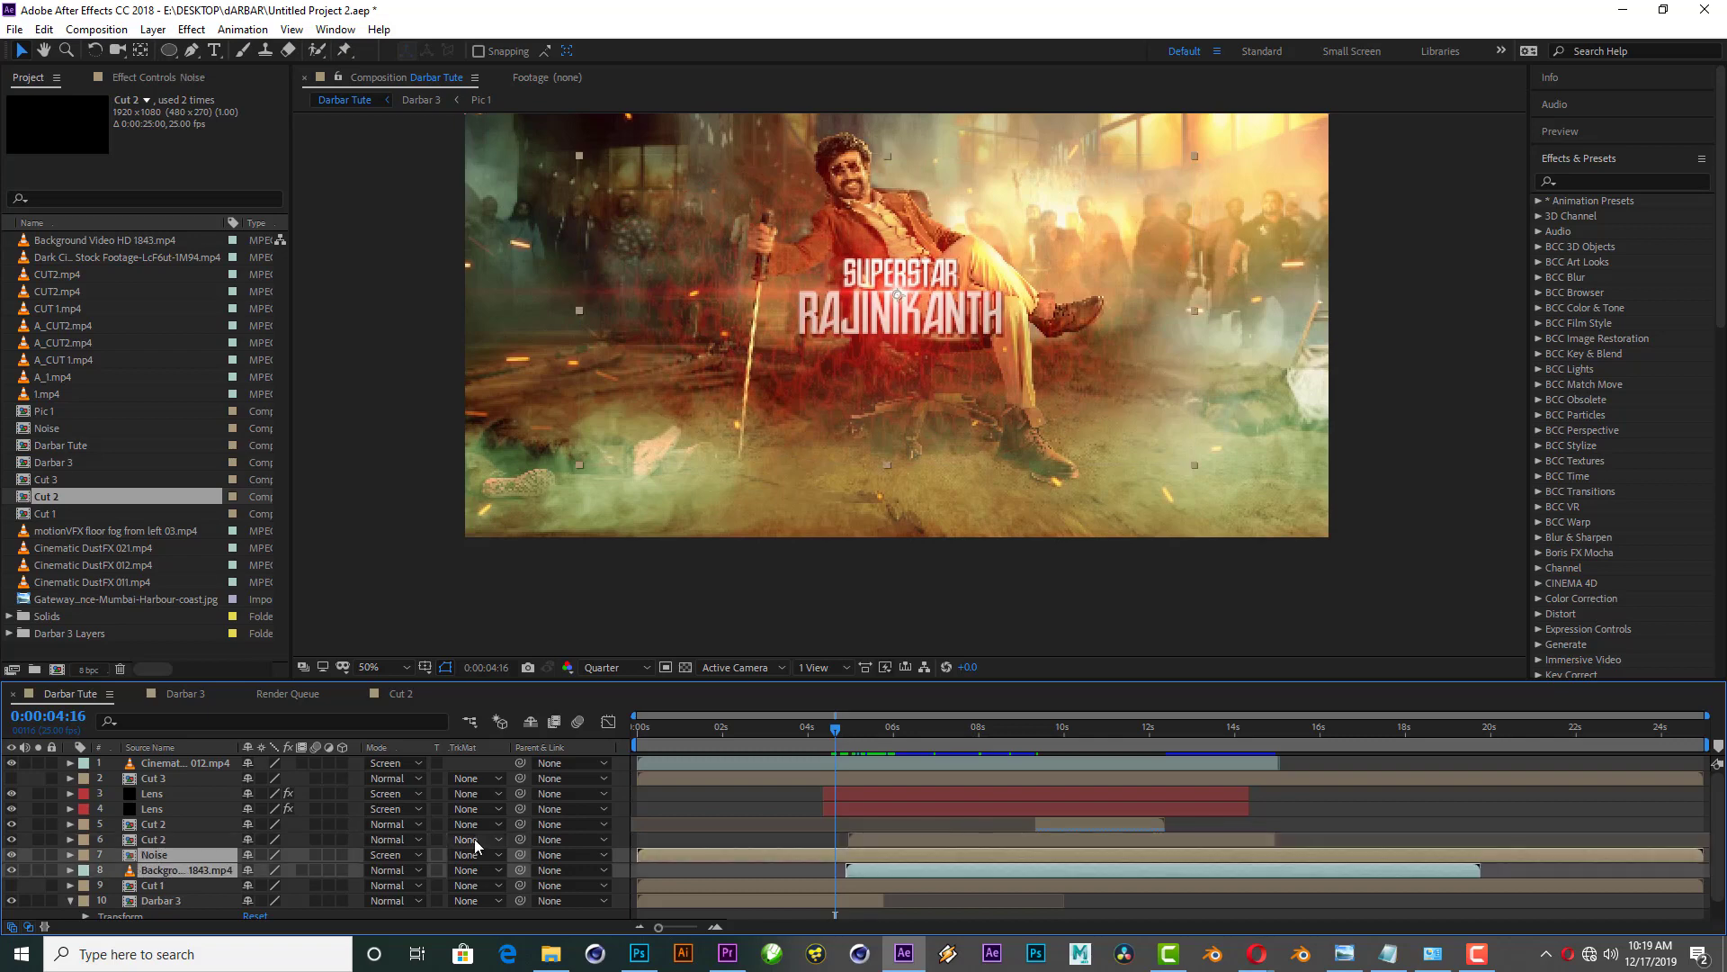
click(736, 871)
drag(677, 860, 878, 850)
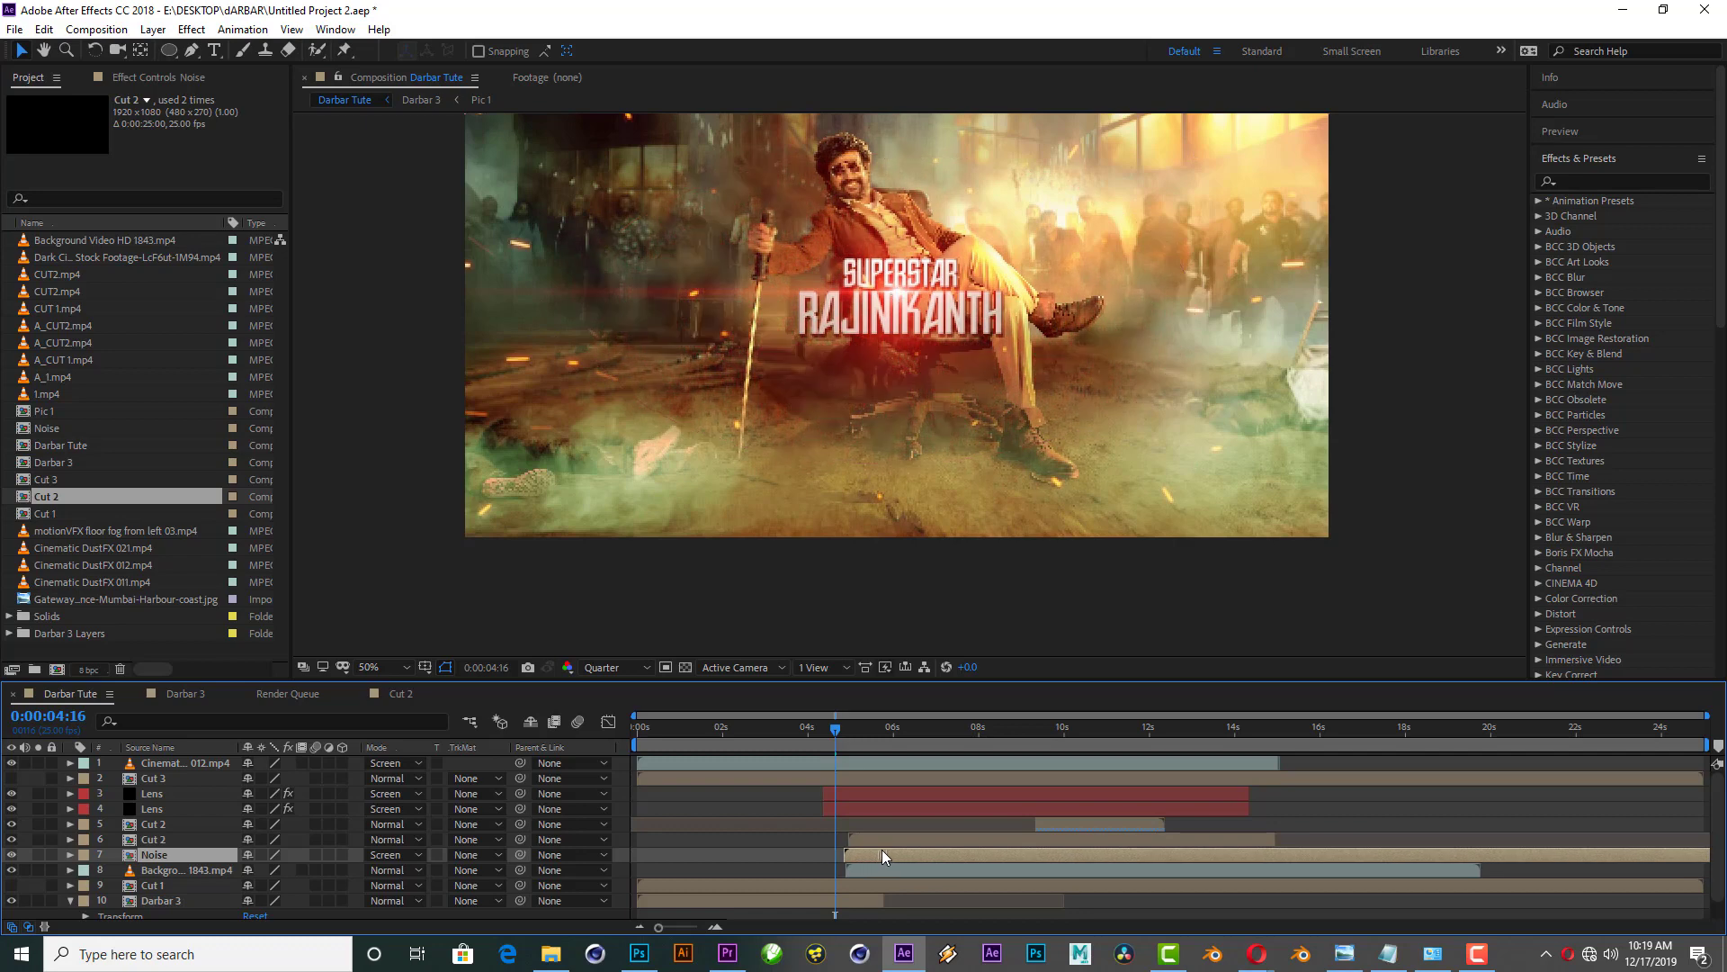
drag(839, 729, 851, 729)
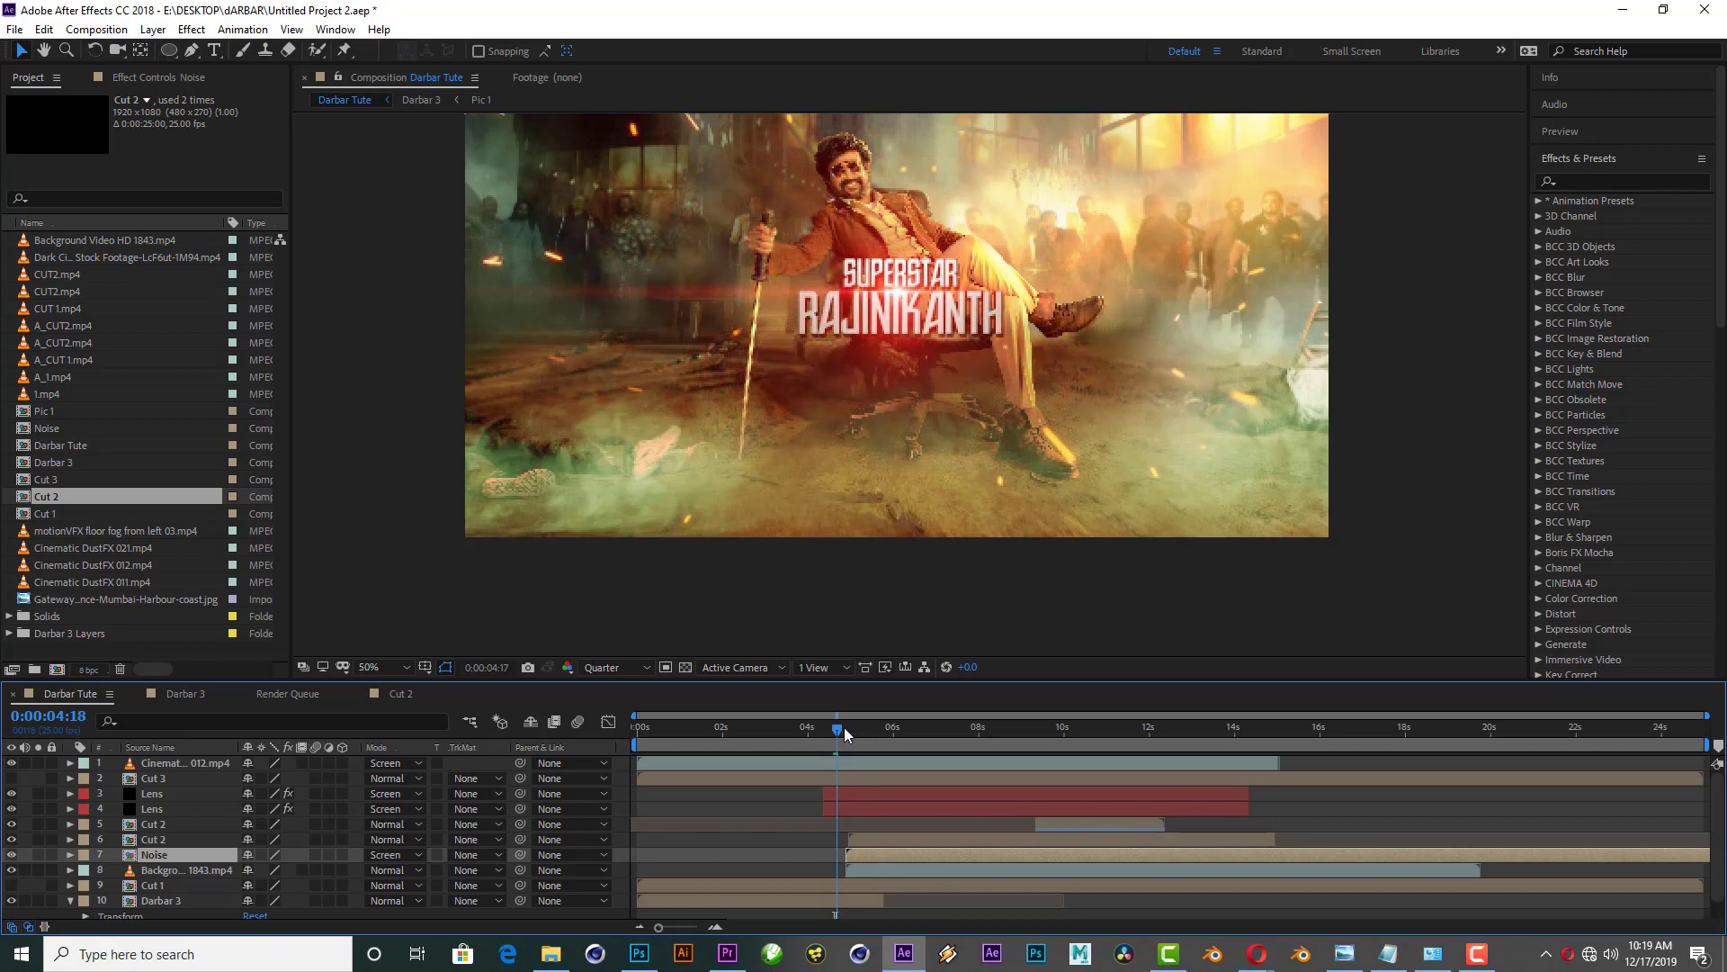
click(844, 729)
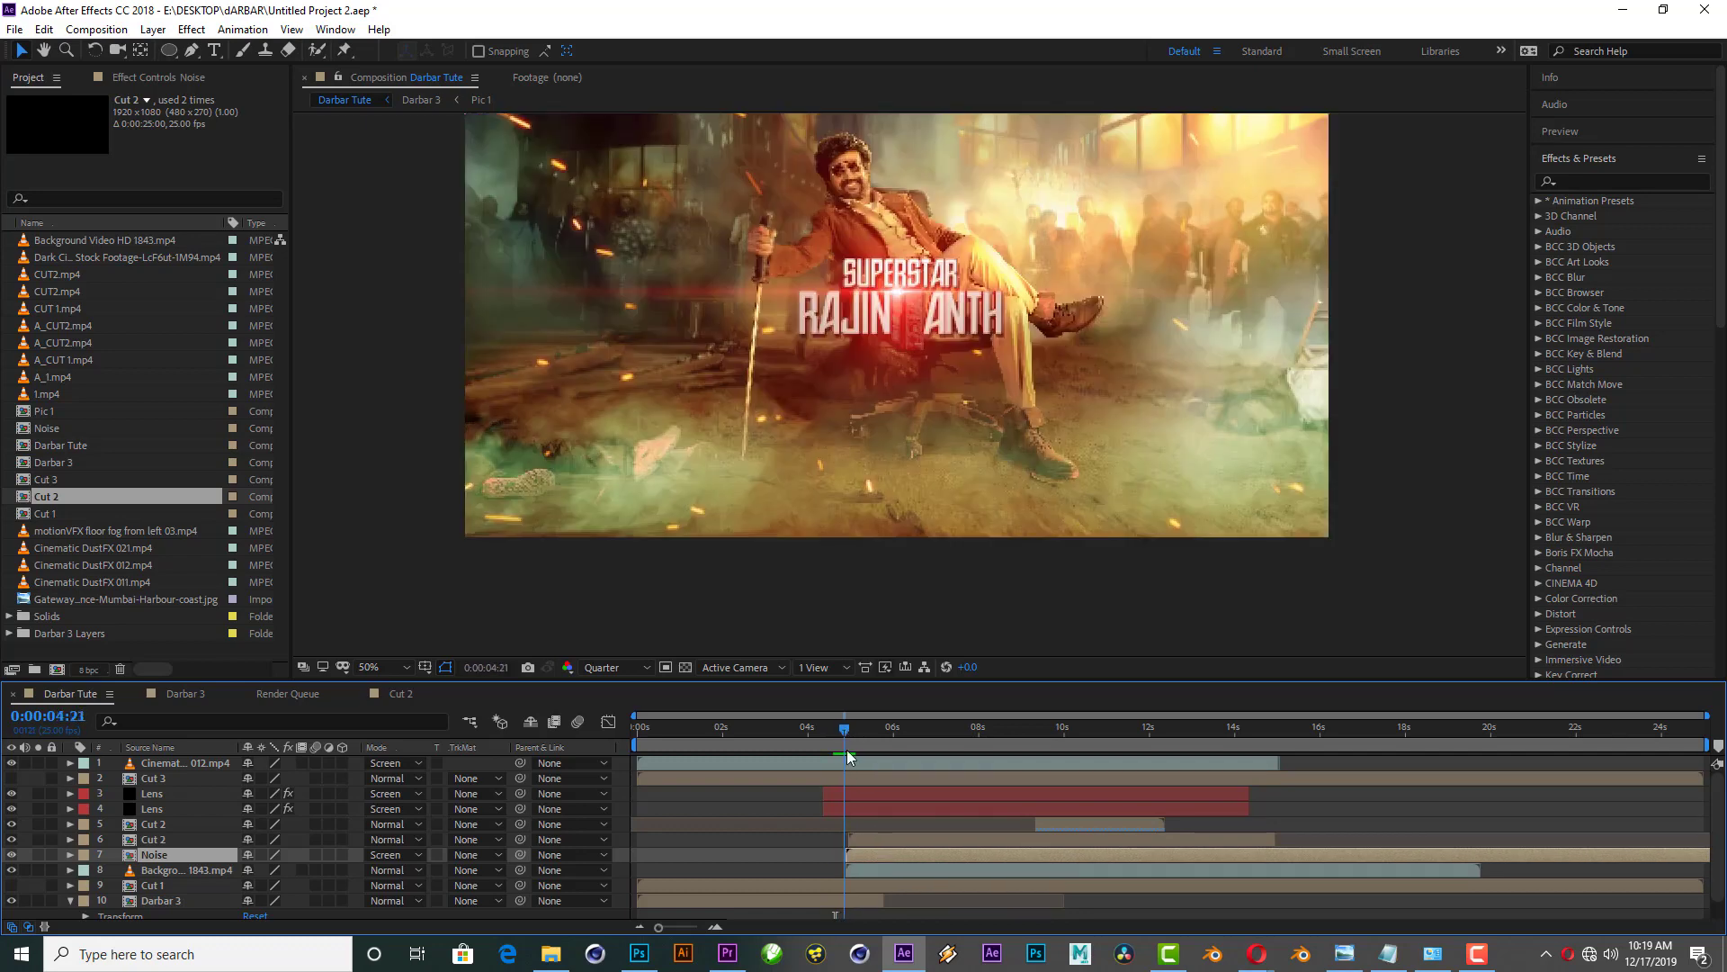
shift+click(162, 872)
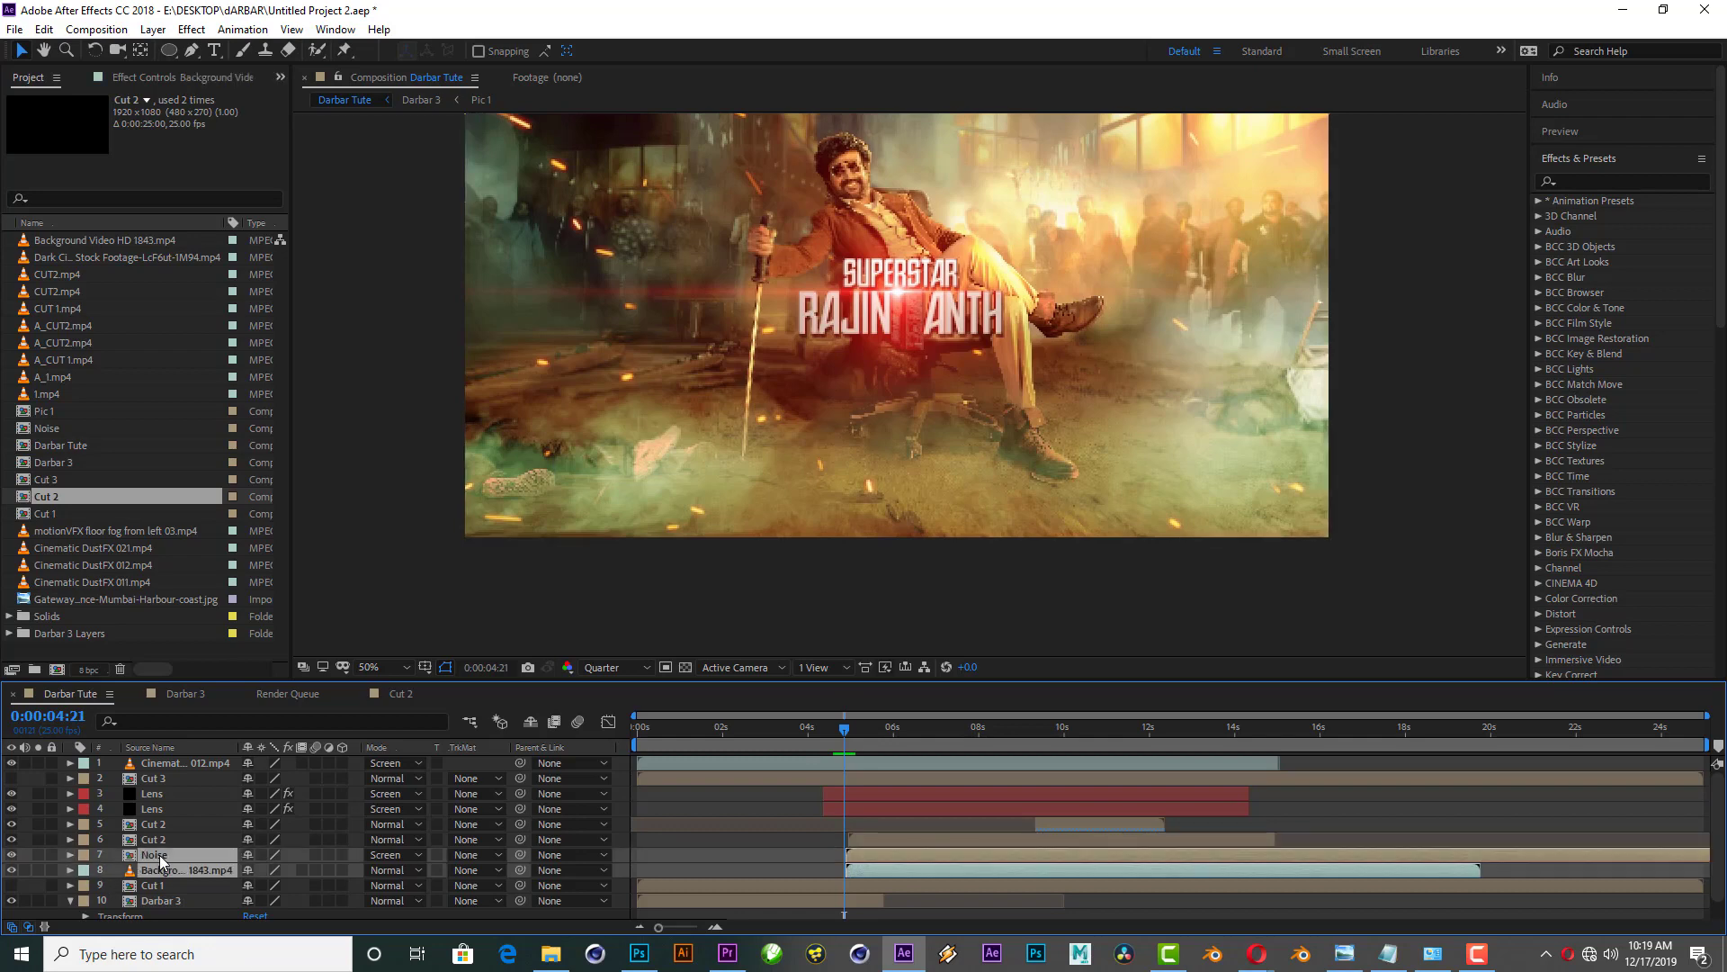
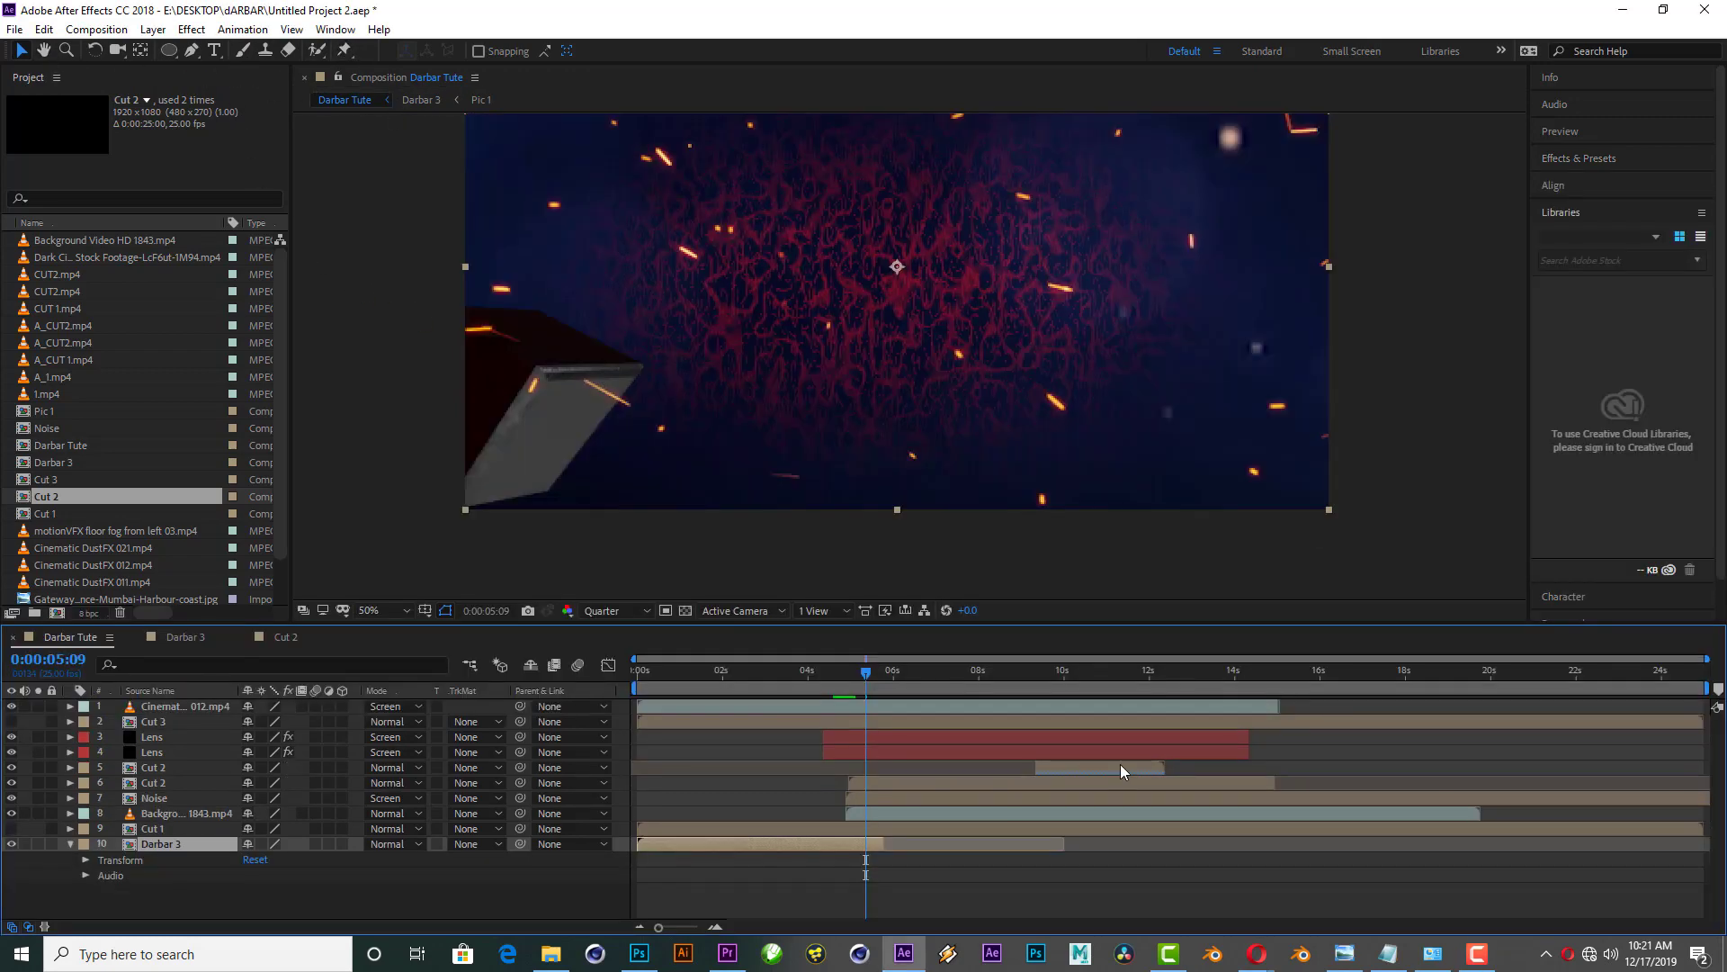
Step: Pre-compose the background video and Noise layers into a new comp named 'bg 2'
click(151, 813)
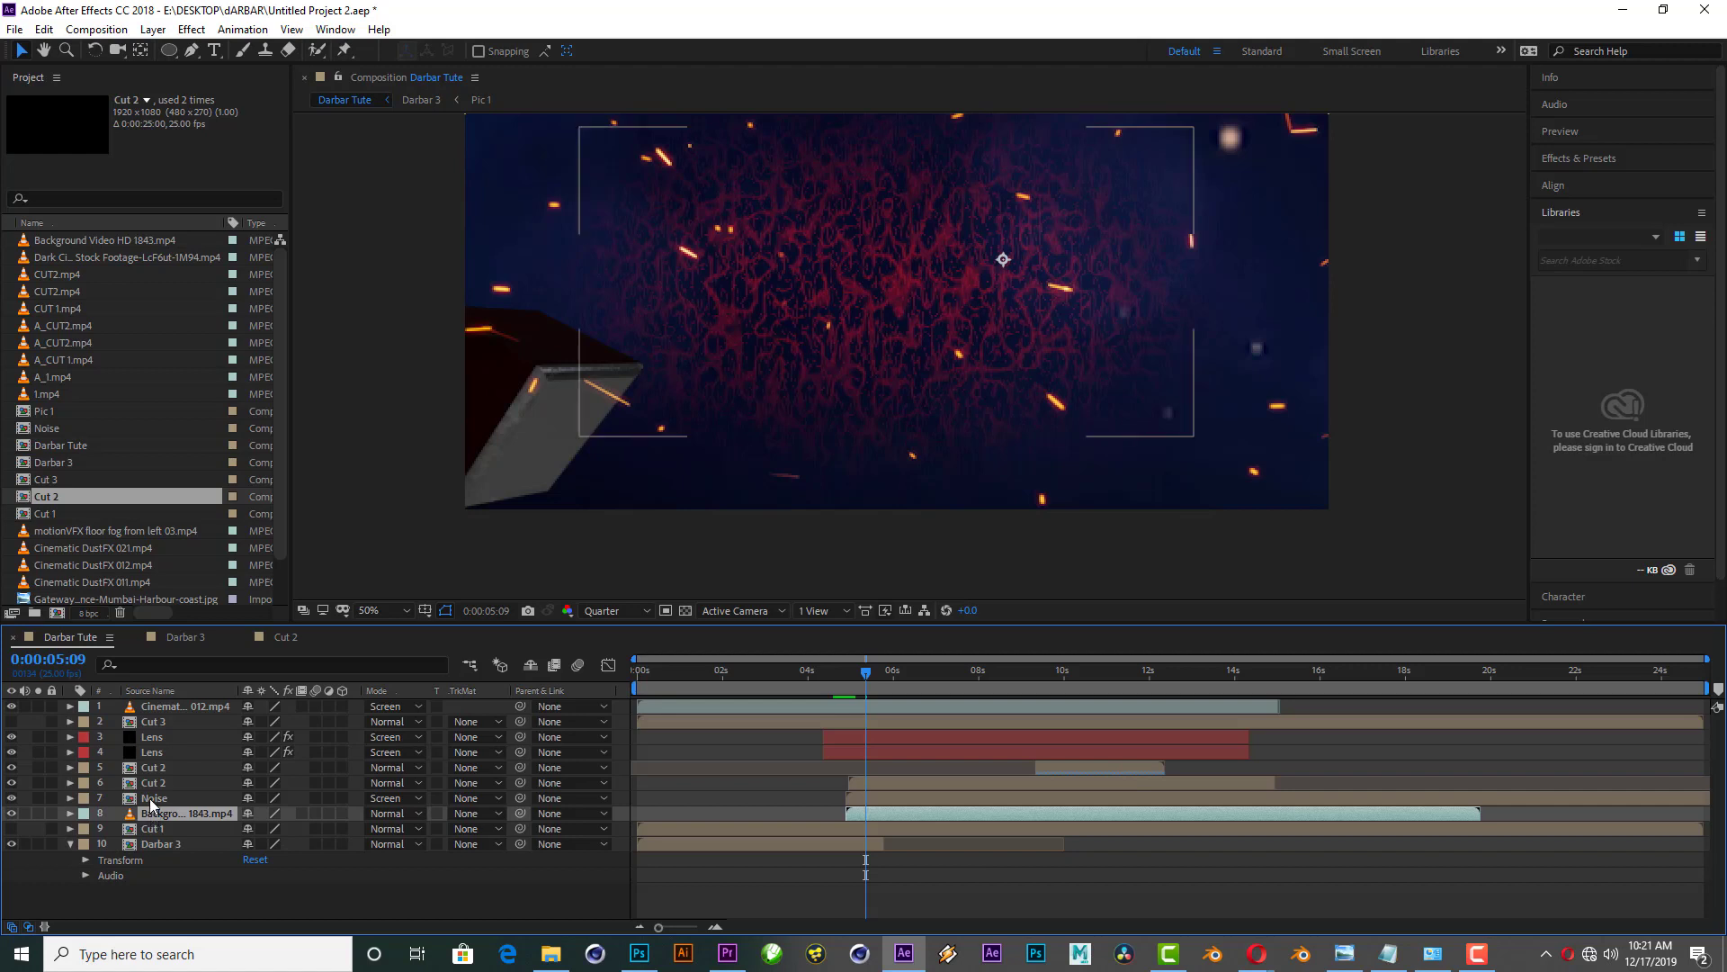
ctrl+click(151, 799)
key(ctrl+shift+c)
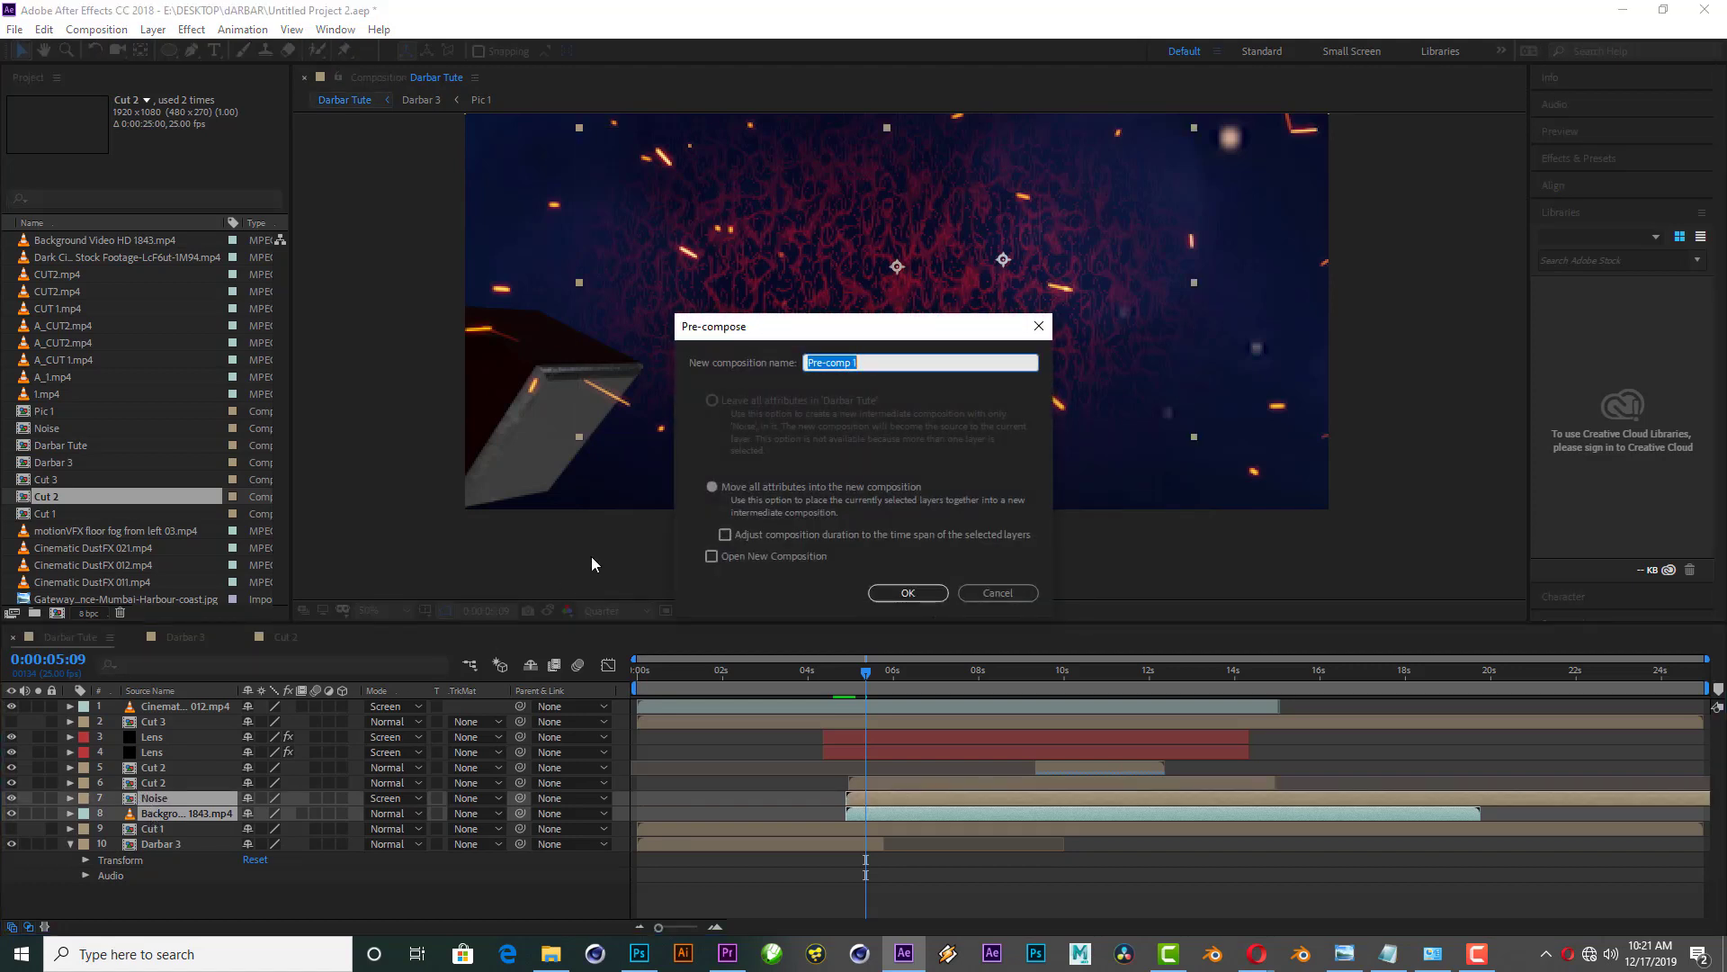
text(s)
text(2)
key(Return)
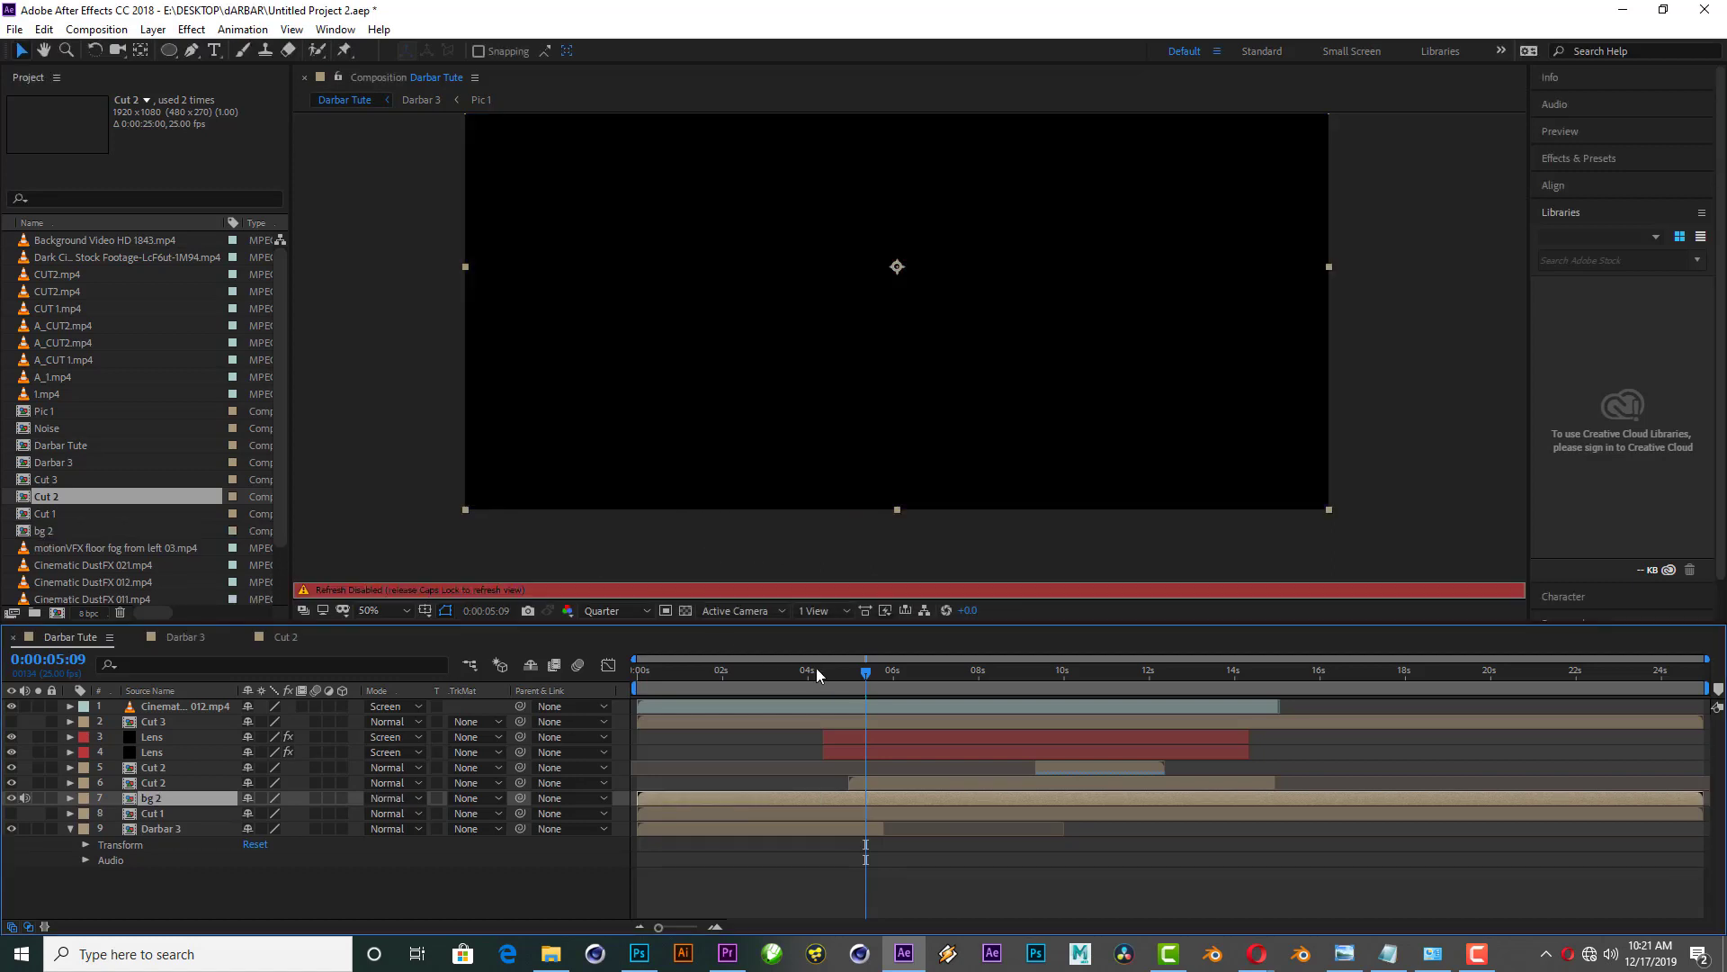
Step: Trim bg 2's in-point so it starts at about 5 seconds (5:10)
key(Tab)
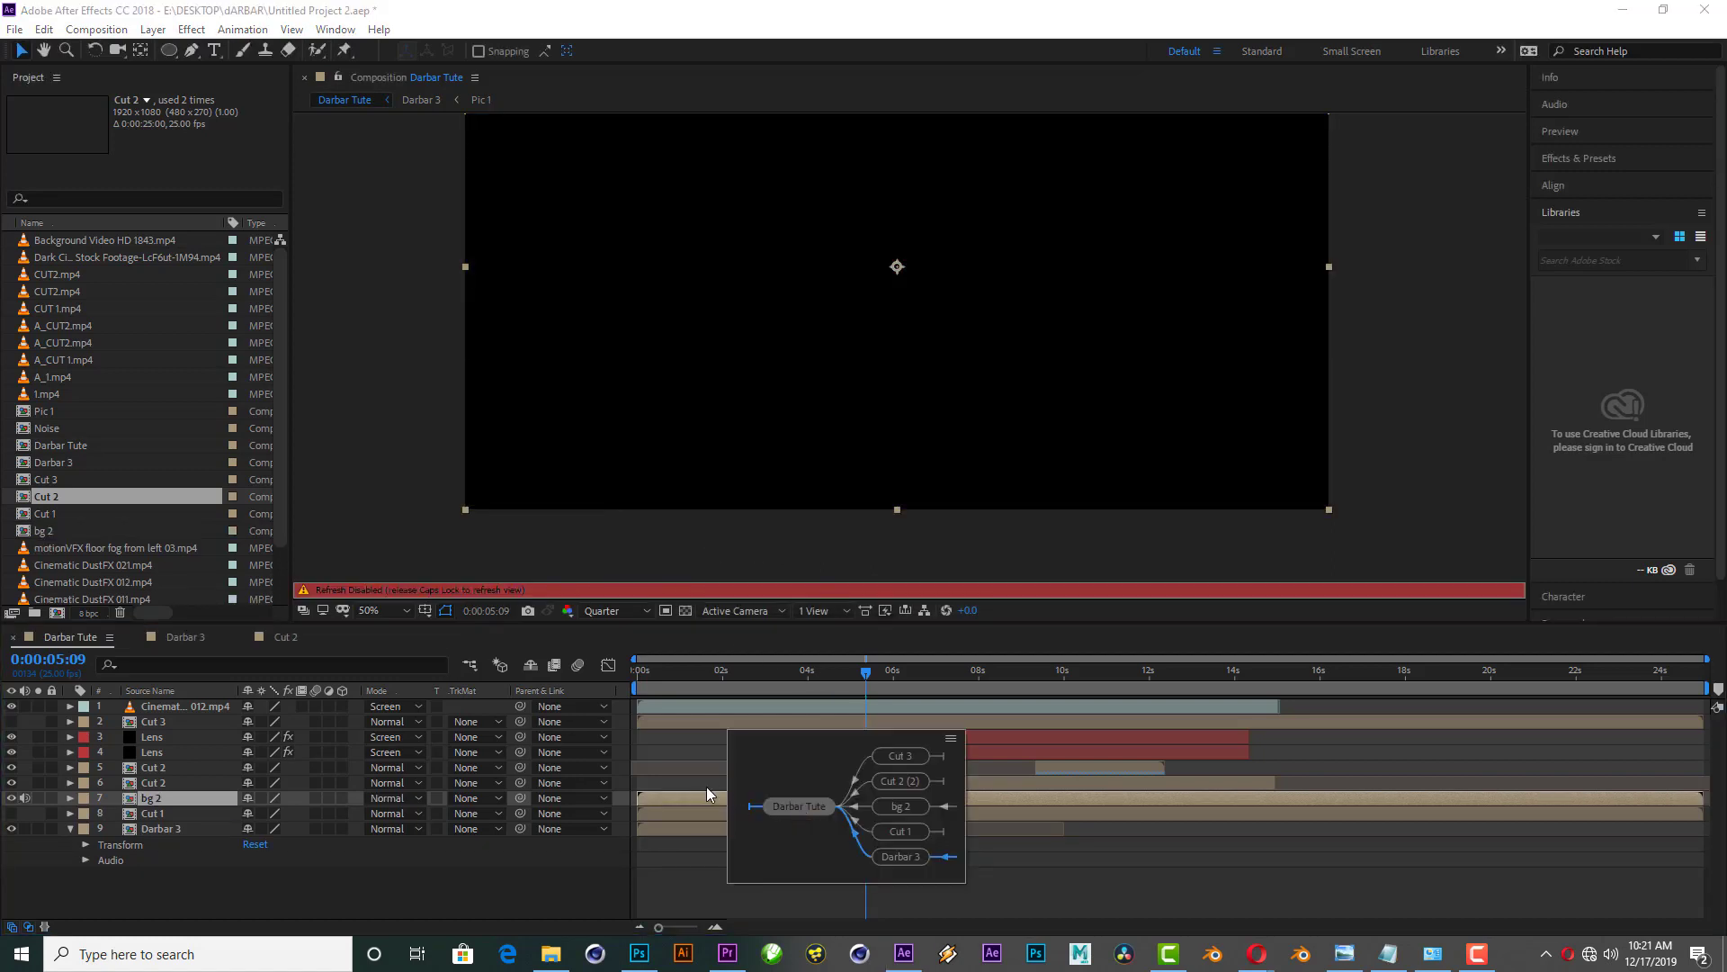
key(Tab)
key(Tab)
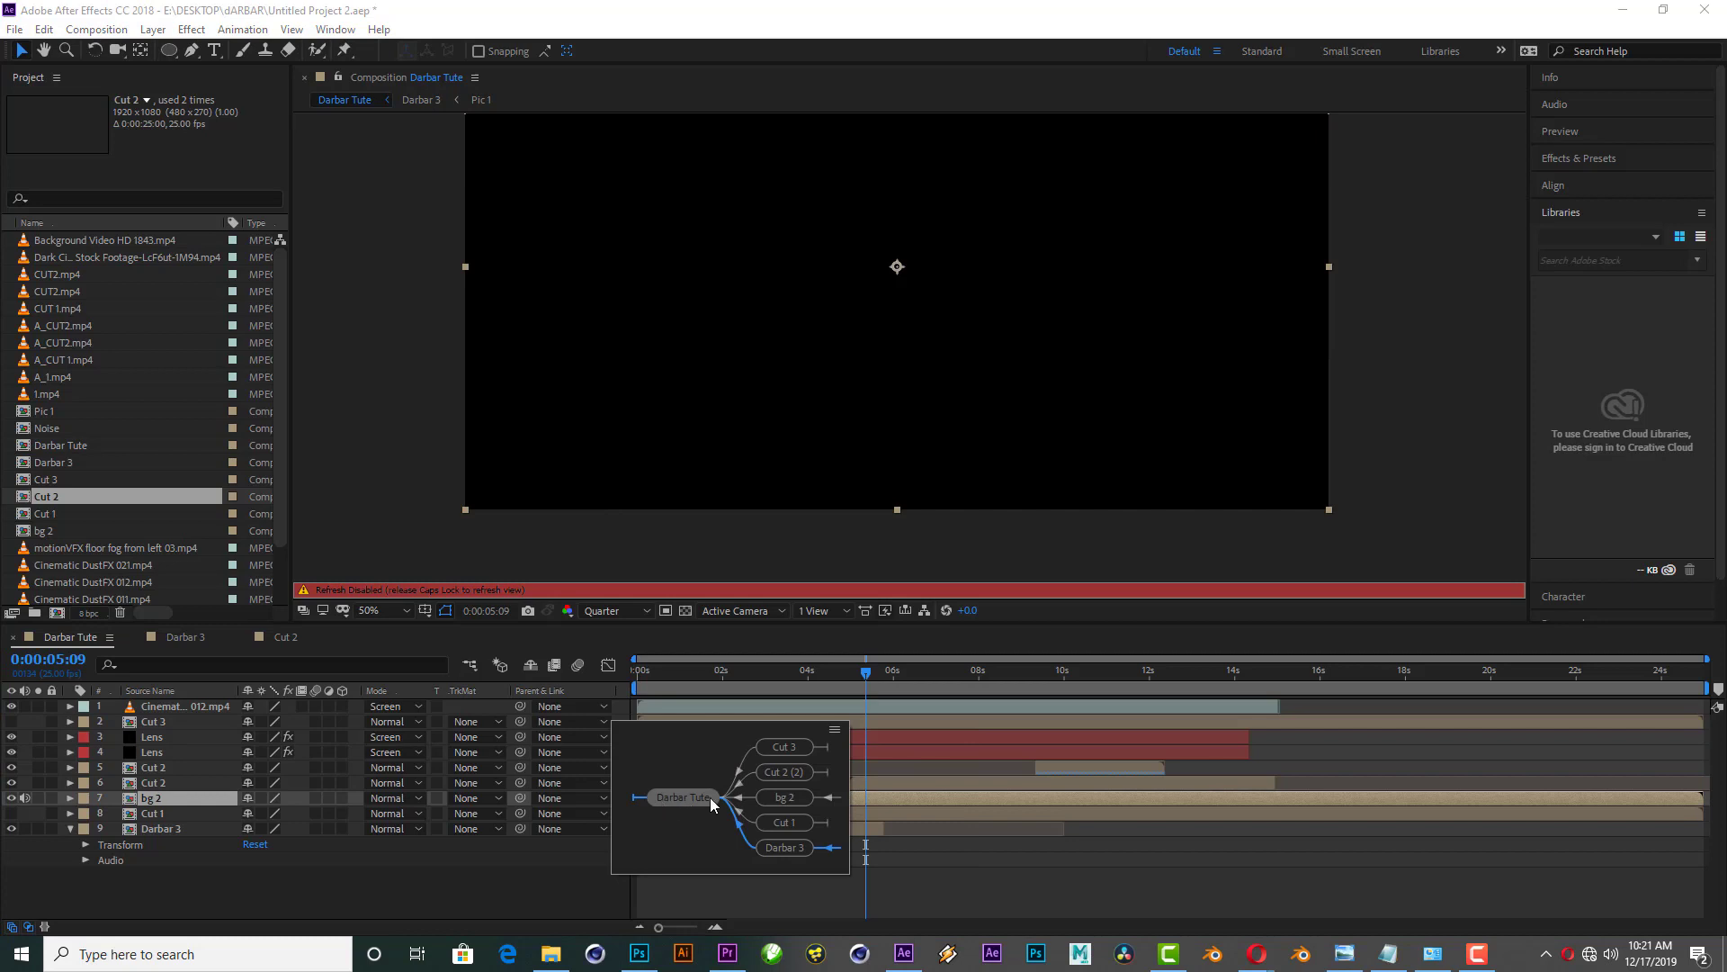
key(Caps_Lock)
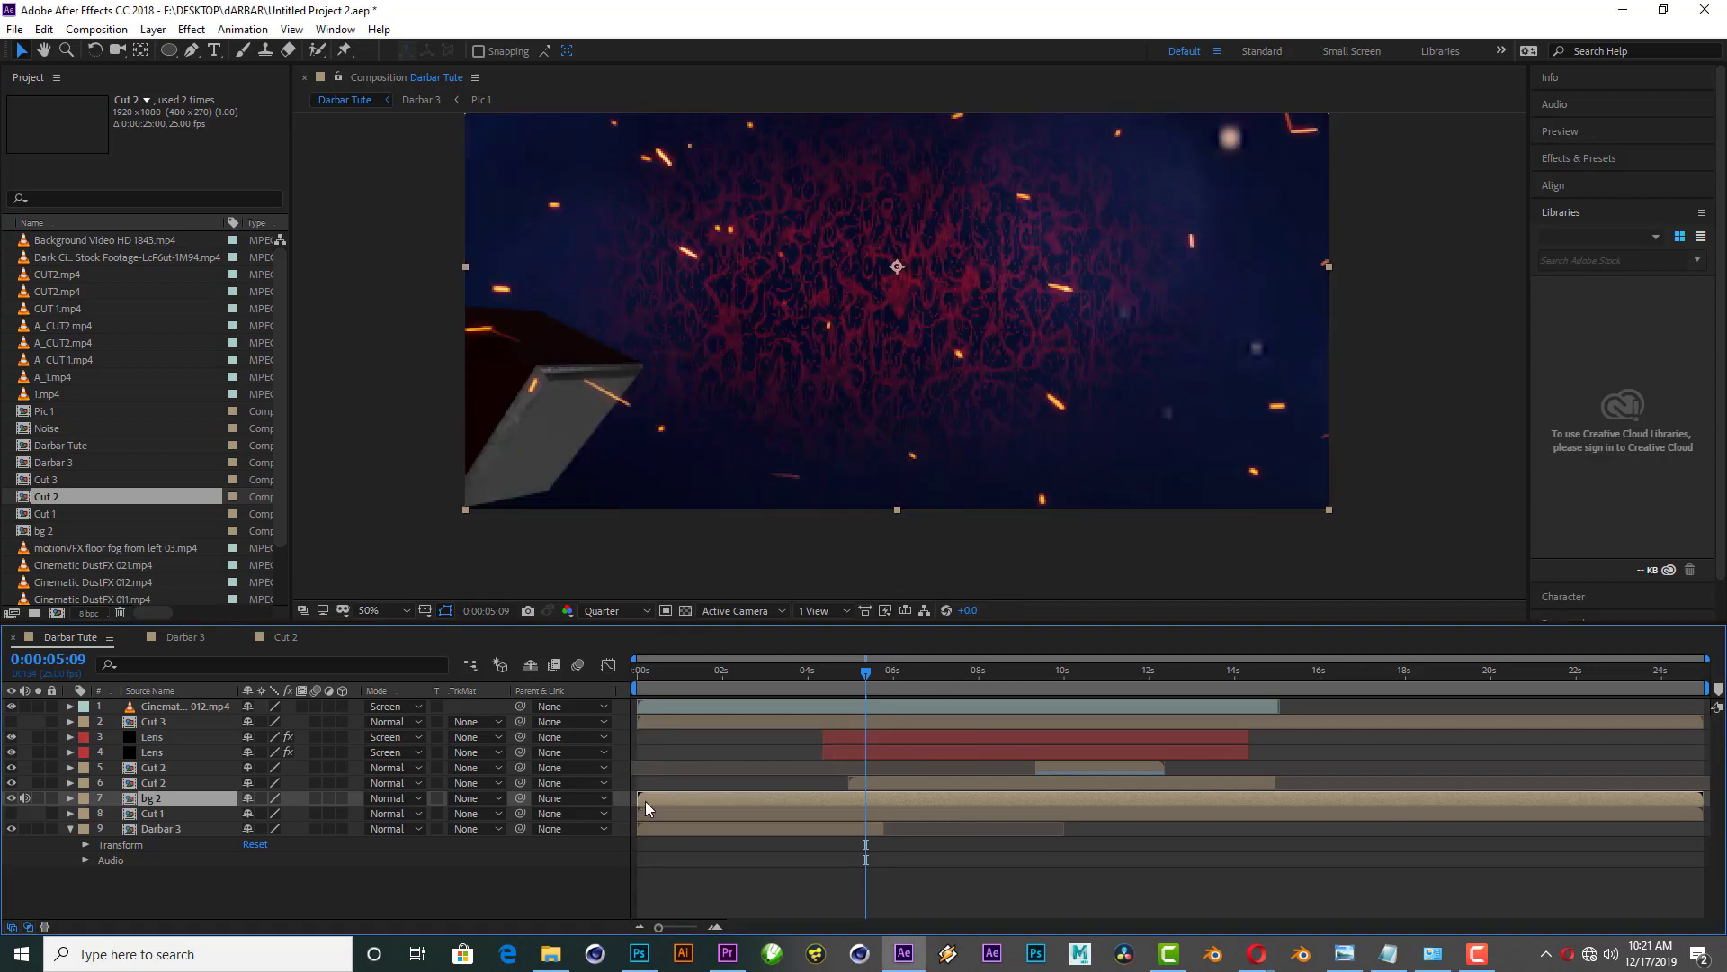
drag(639, 798, 848, 793)
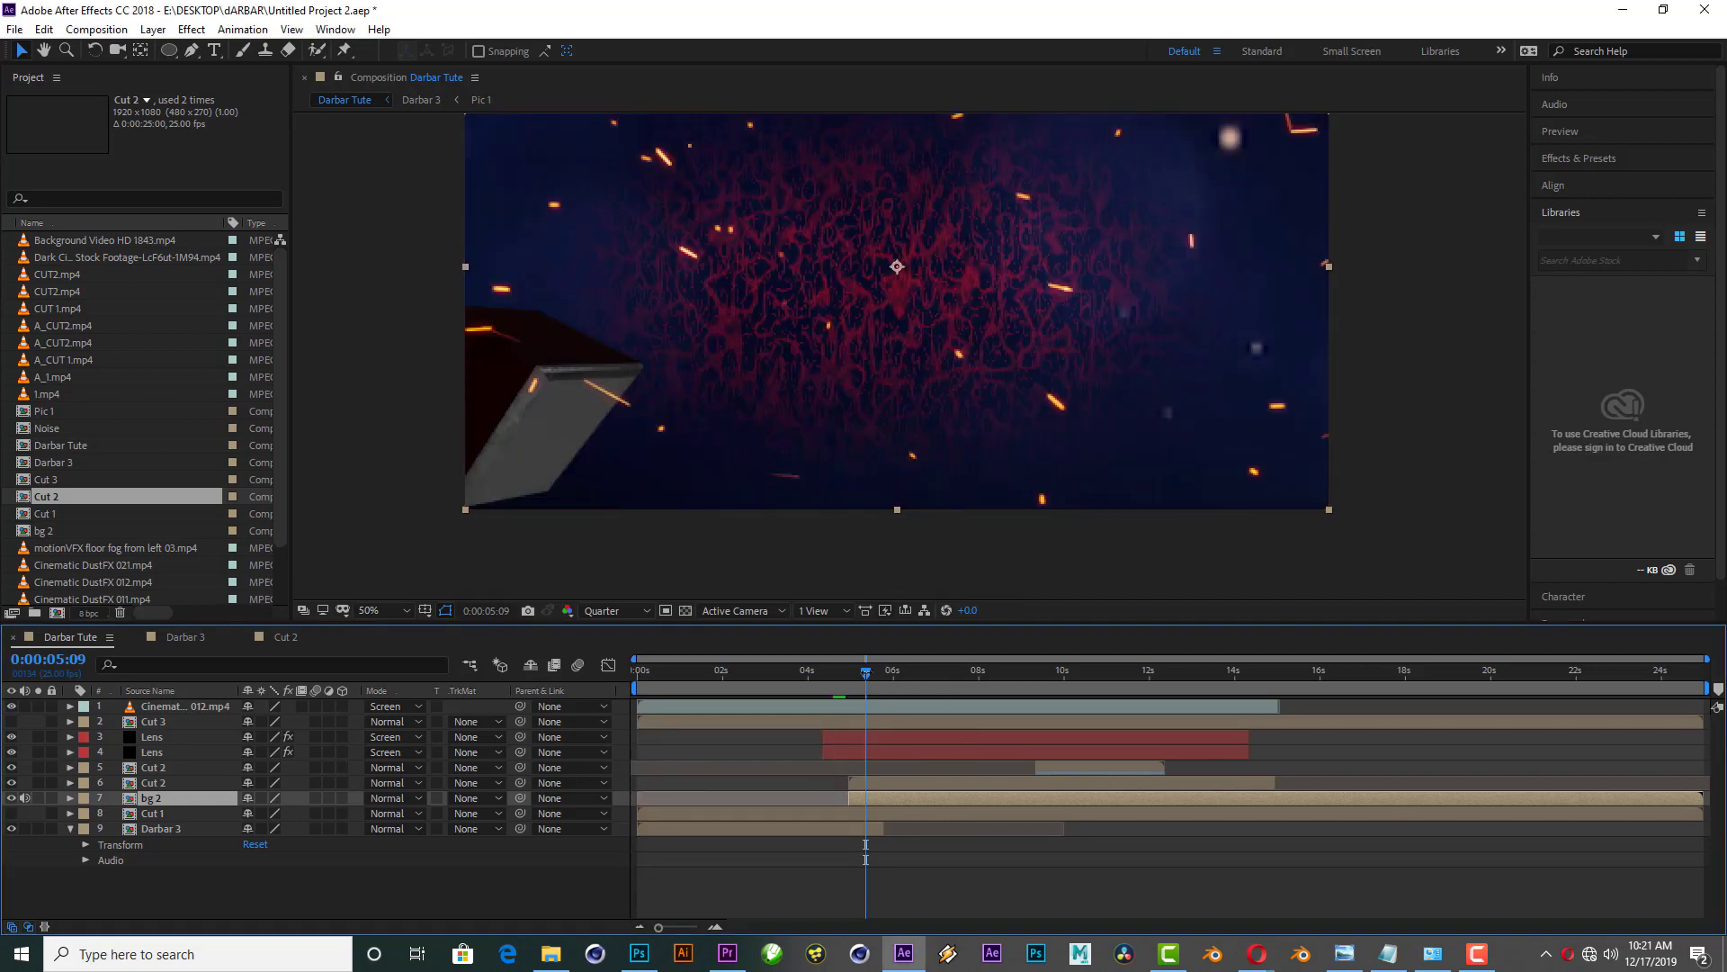
click(870, 678)
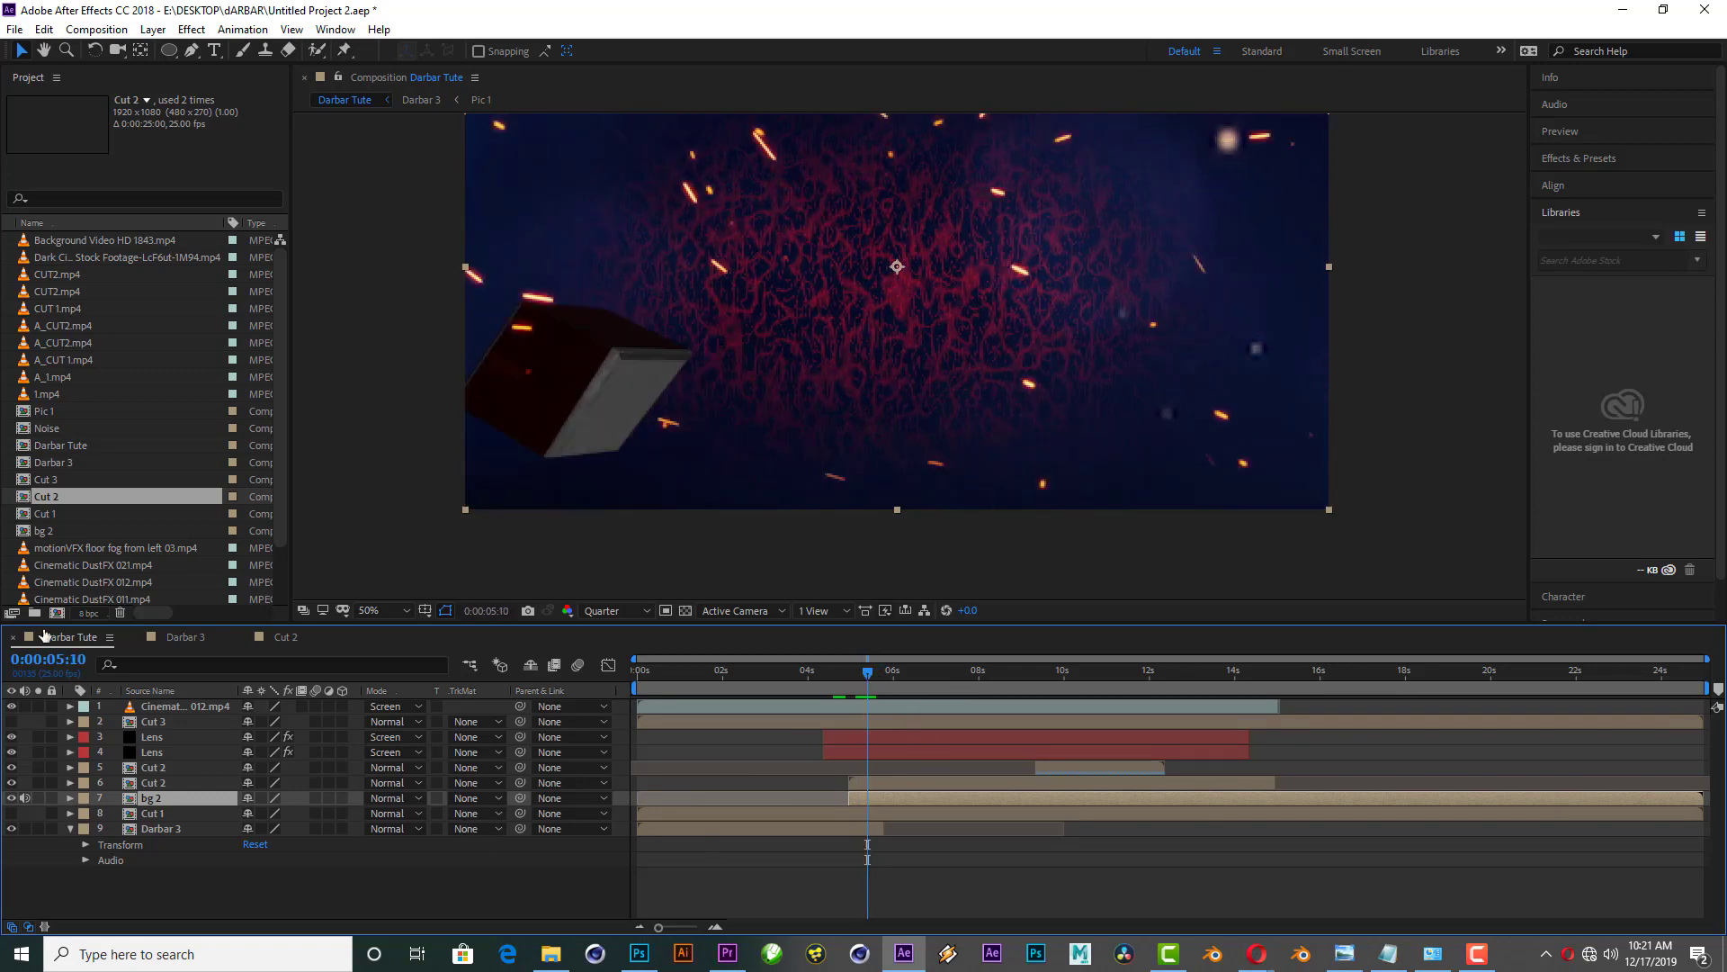
Step: Draw an oversized elliptical mask on bg 2 and start Mask Path keyframing at 5:10
click(169, 50)
scroll(909, 312, down, 2)
drag(604, 126, 843, 295)
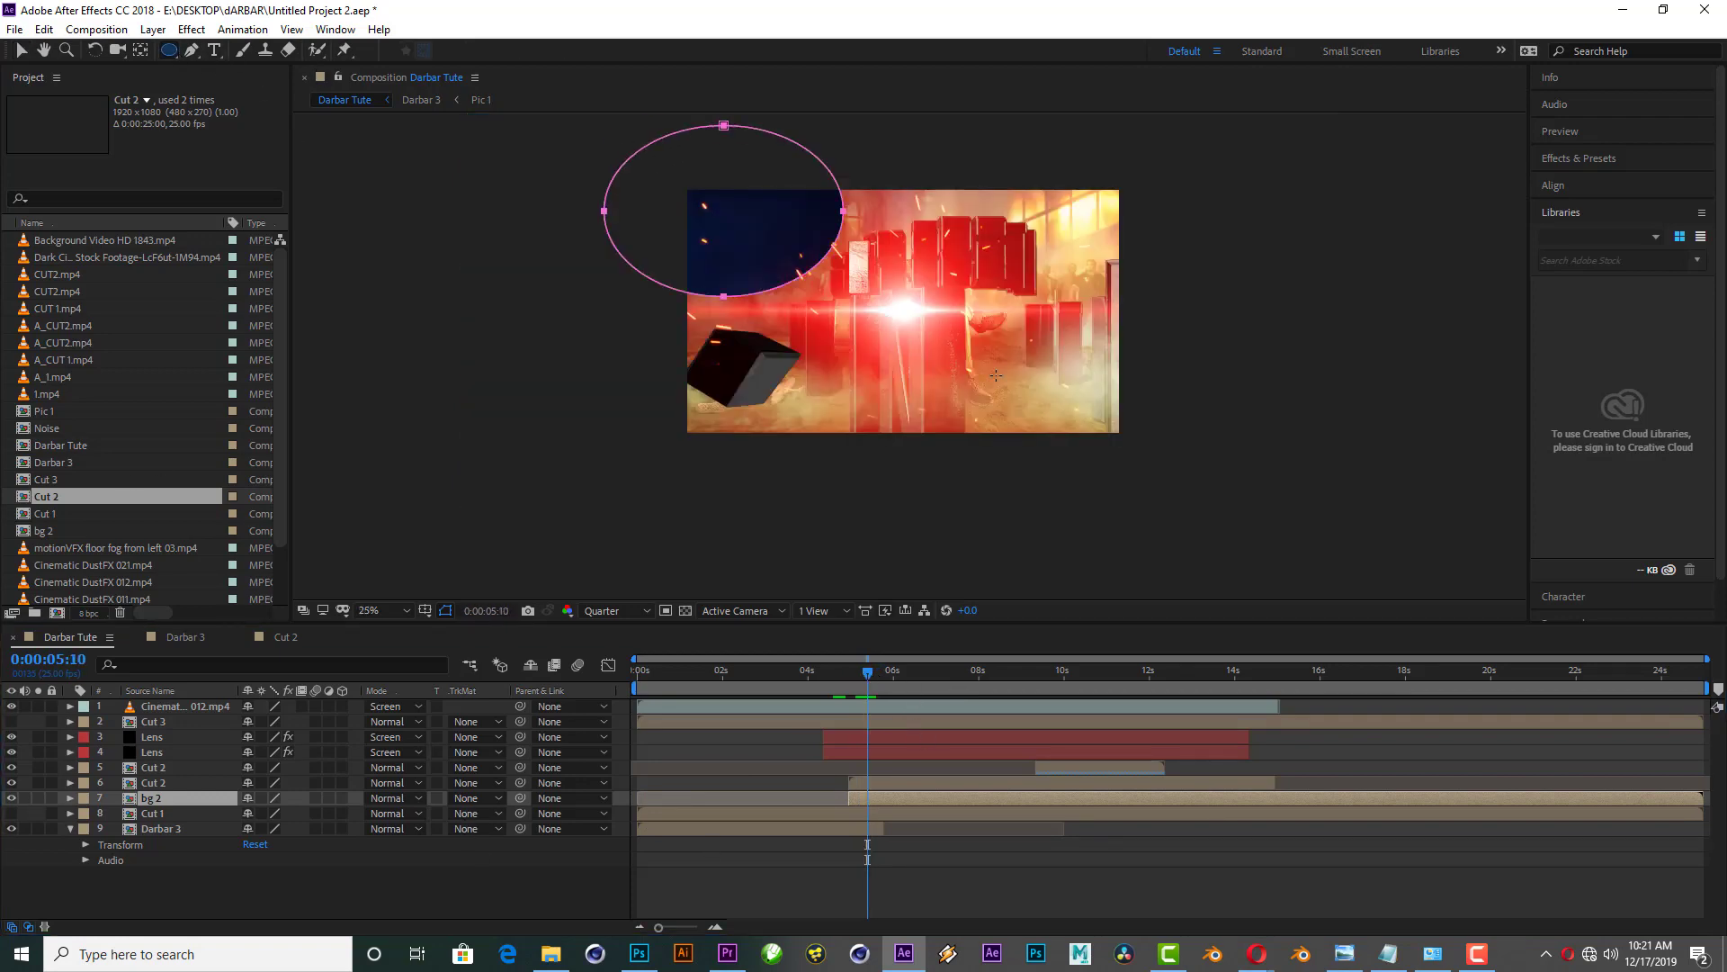
drag(996, 375, 1219, 495)
click(103, 834)
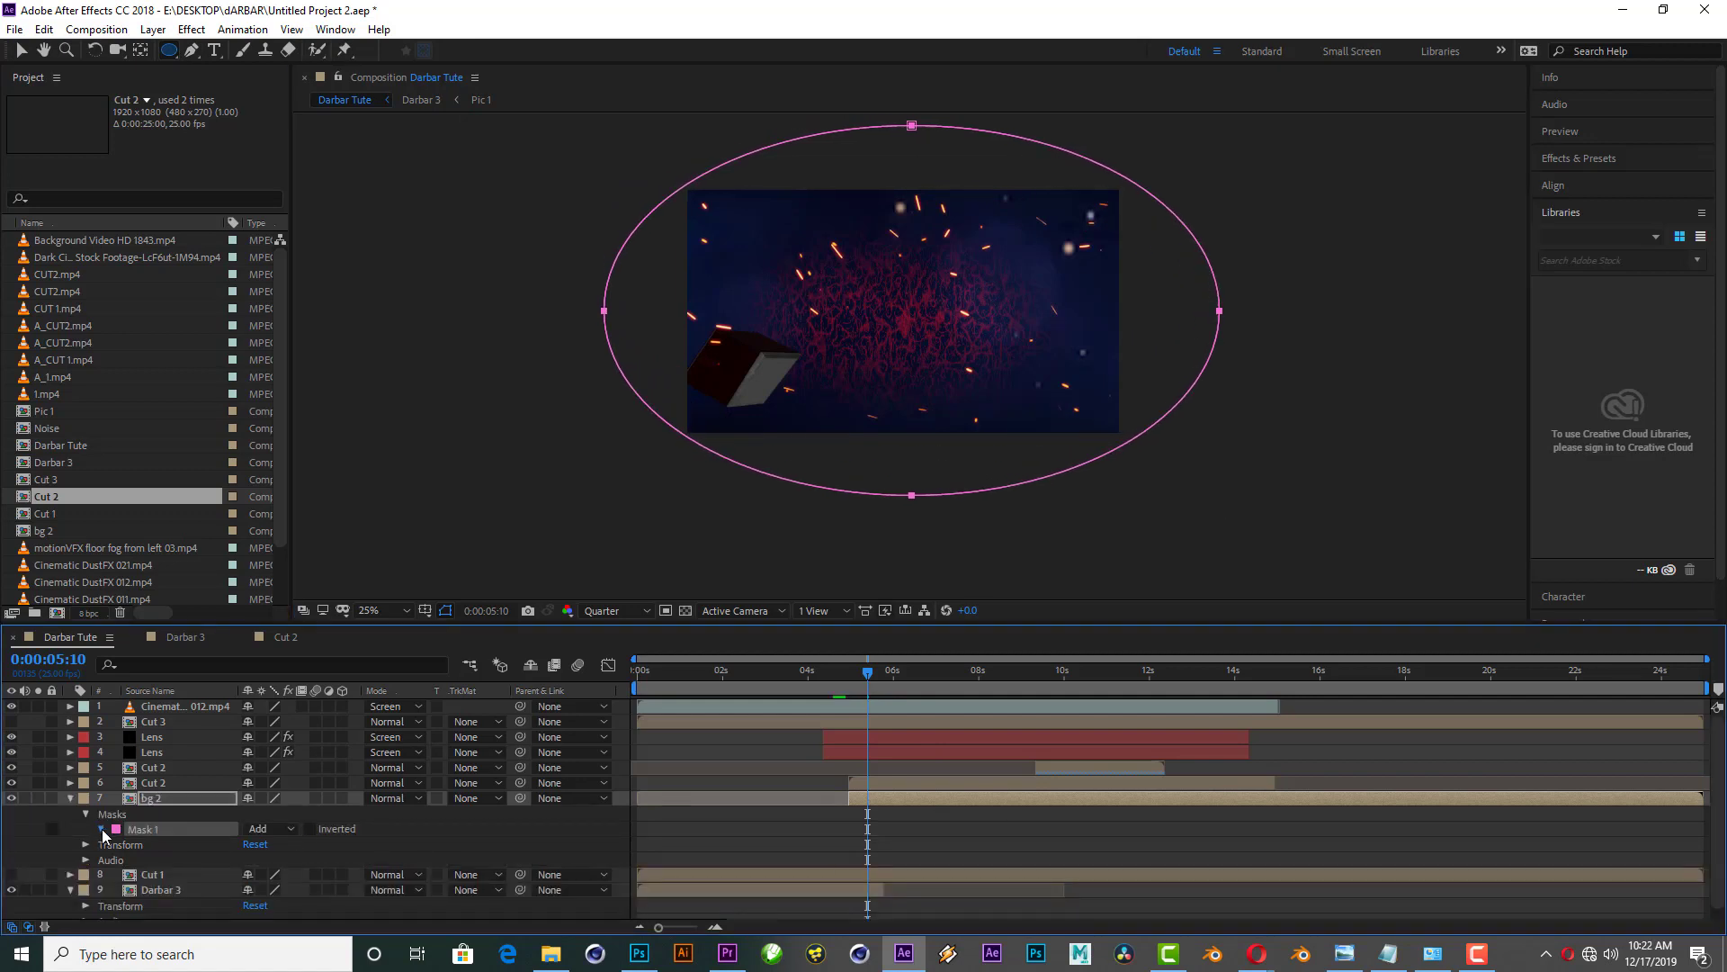
click(102, 830)
click(131, 845)
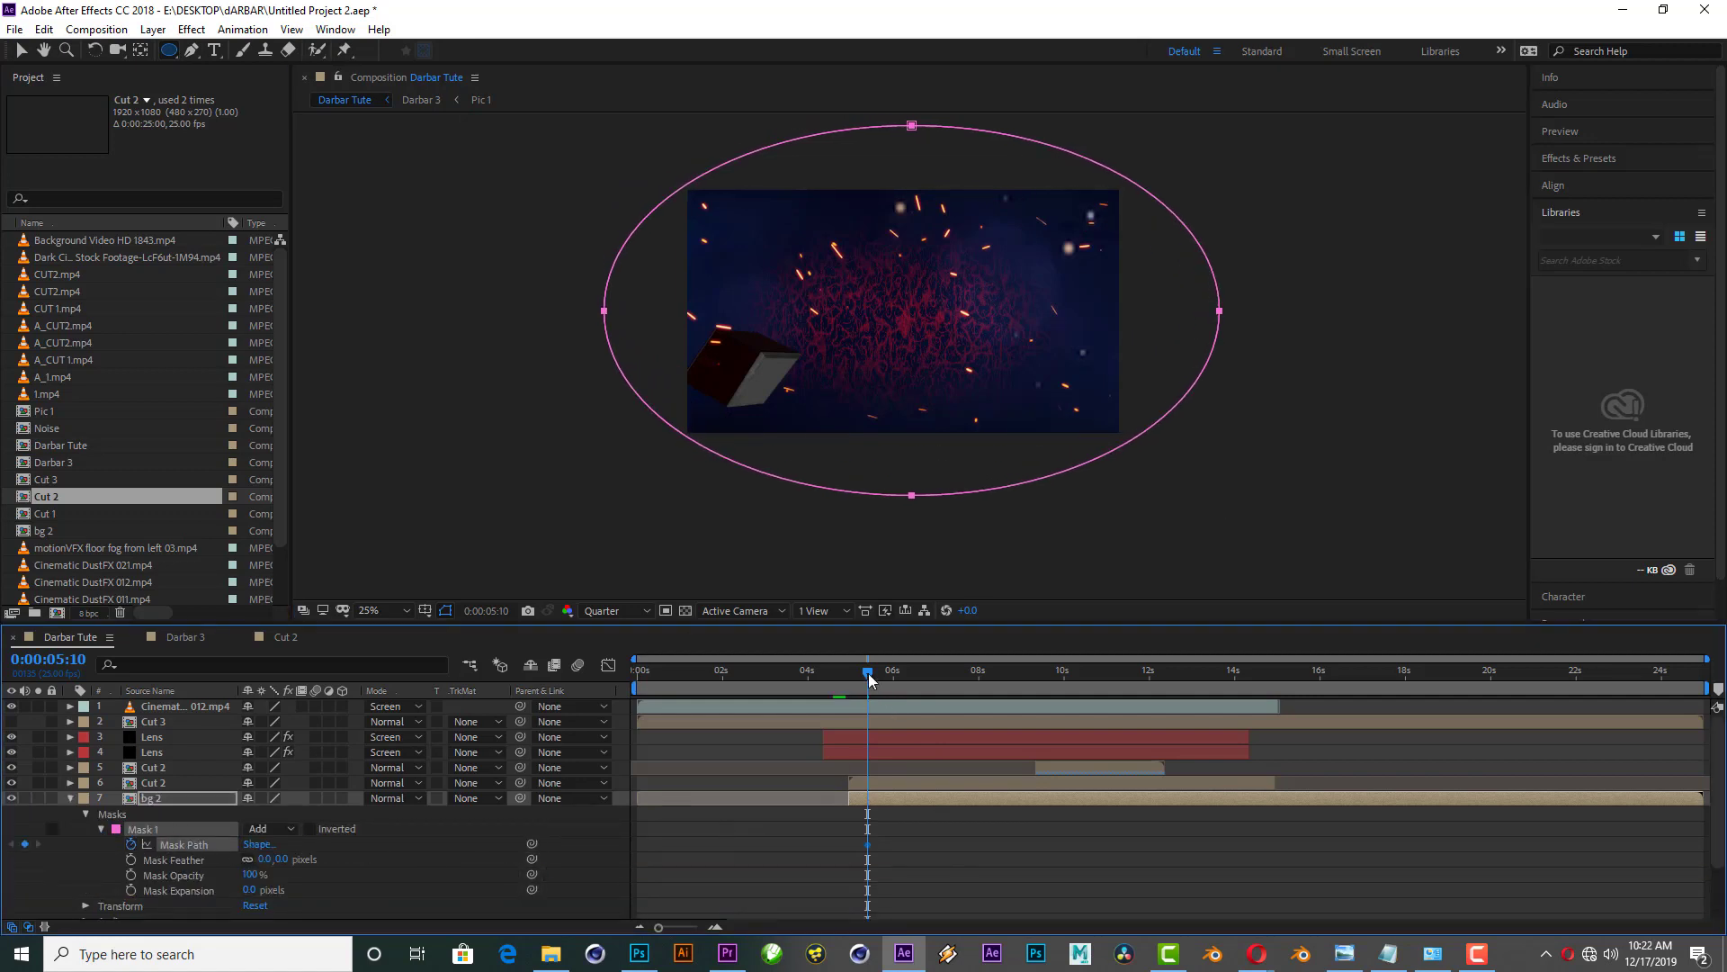
Step: Add a Mask Path keyframe near 6 seconds, then free-transform the ellipse at 5:10
mouse_move(868, 679)
mouse_down()
mouse_move(926, 673)
mouse_move(909, 674)
mouse_up()
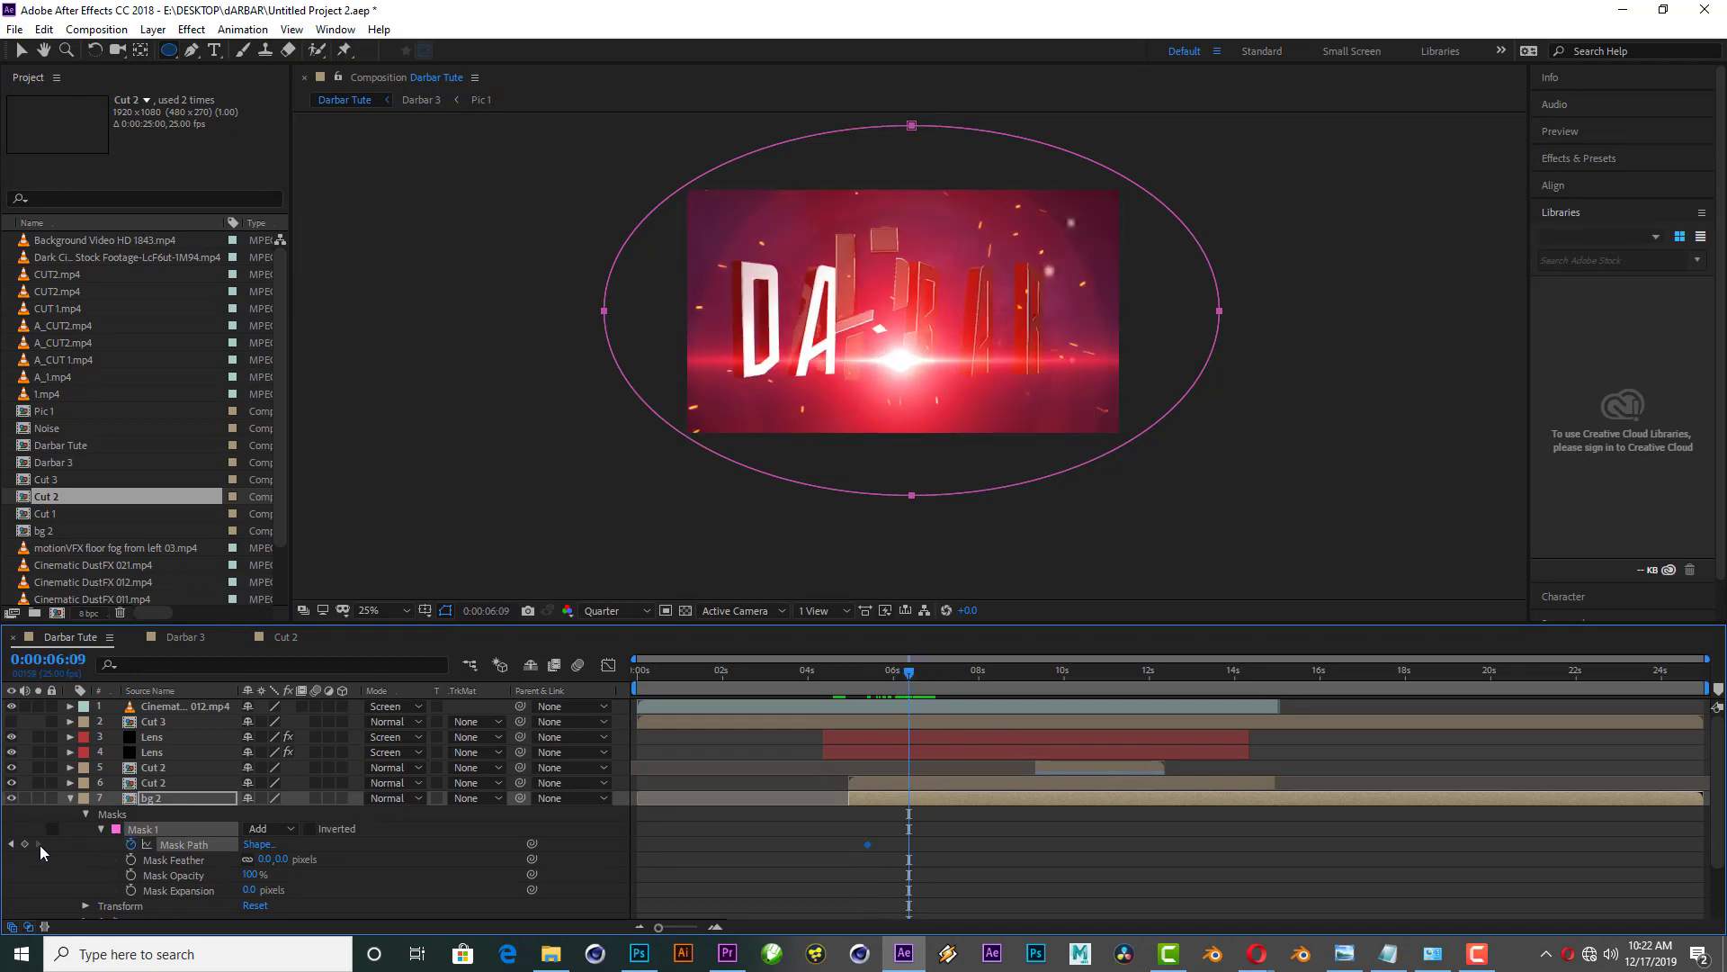
click(24, 844)
click(868, 680)
key(v)
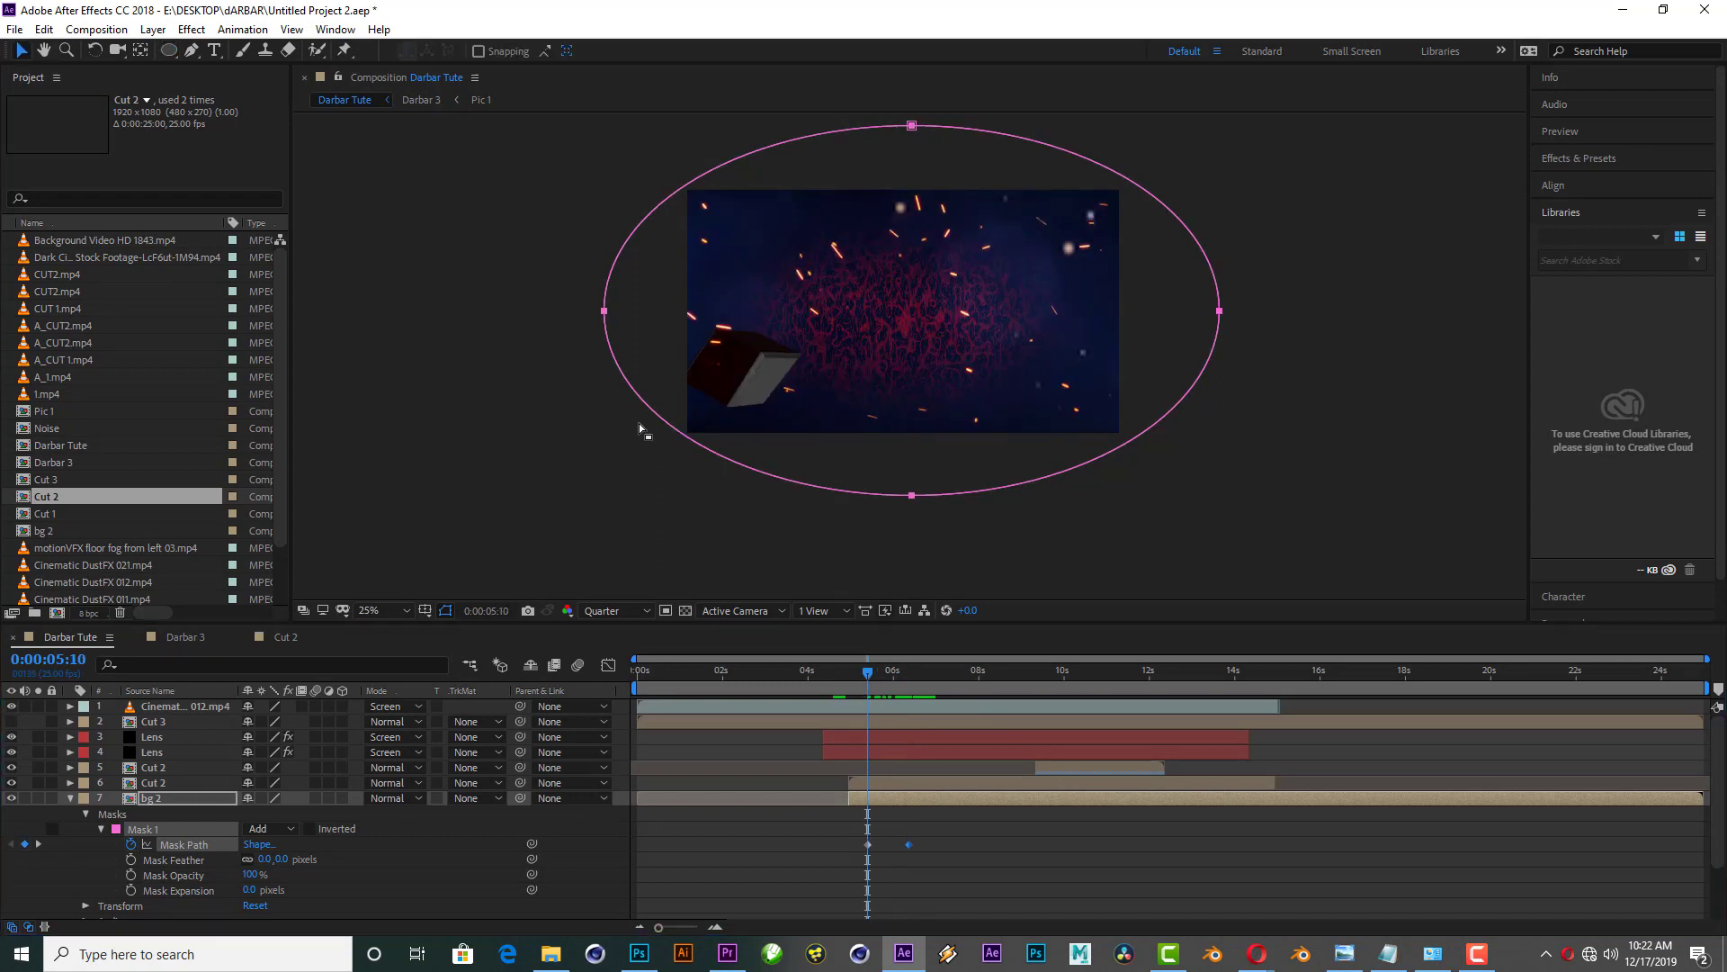
double_click(606, 328)
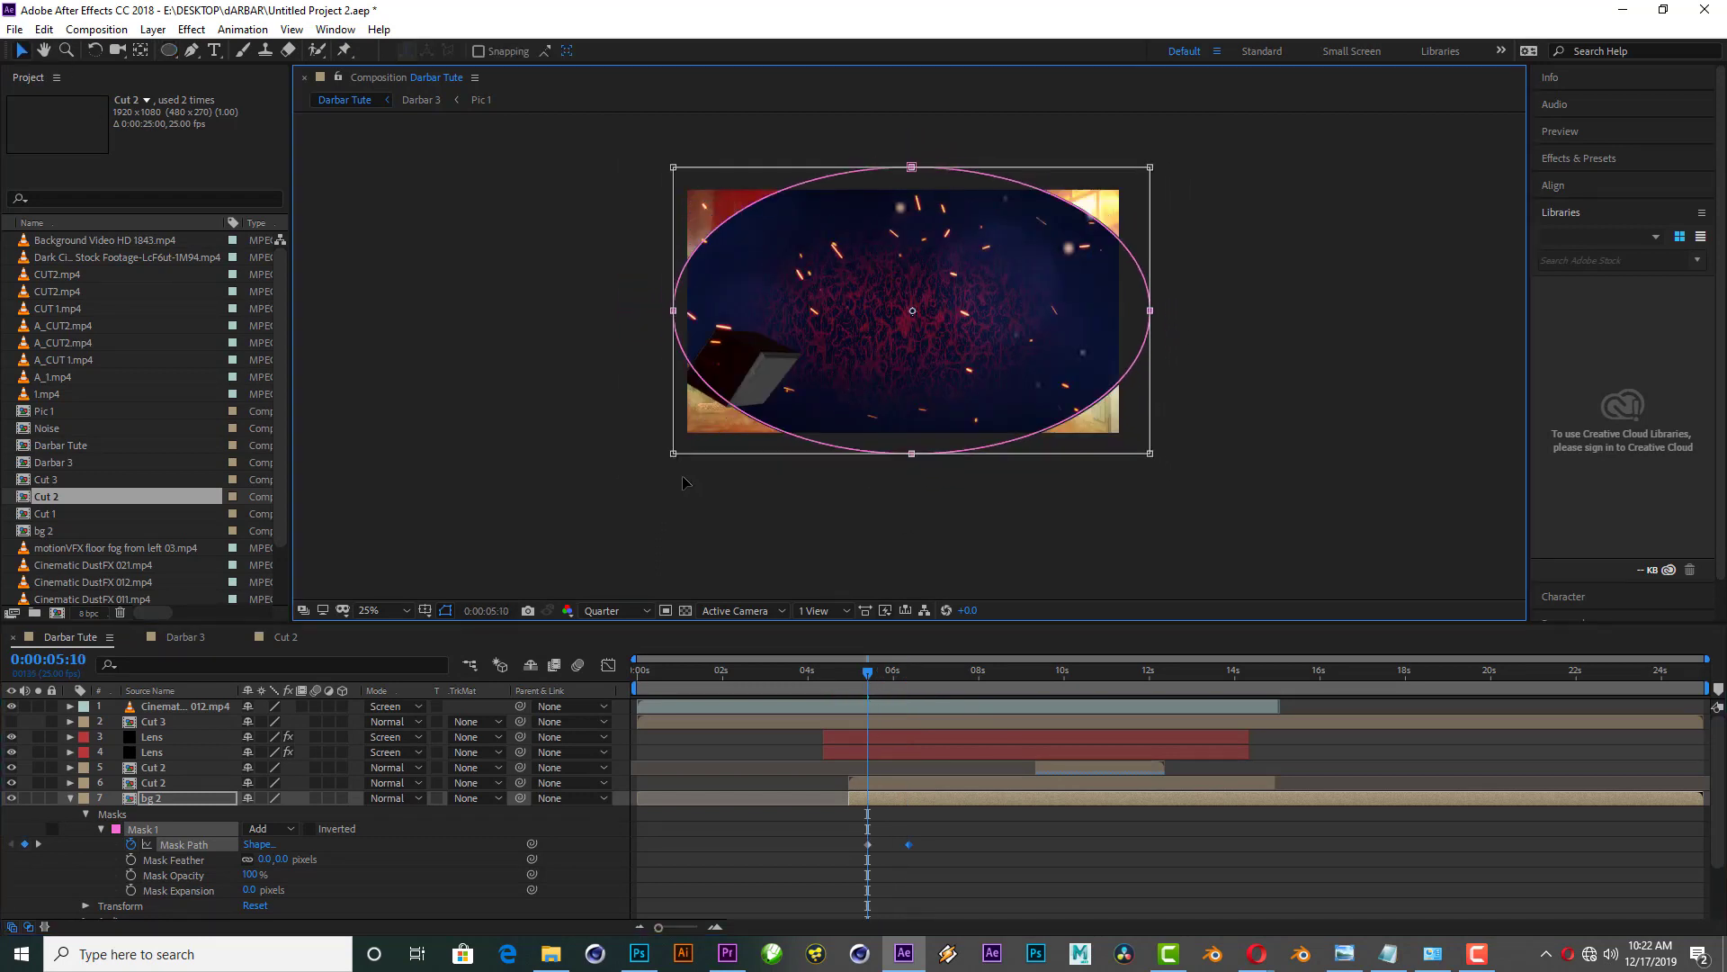
click(686, 483)
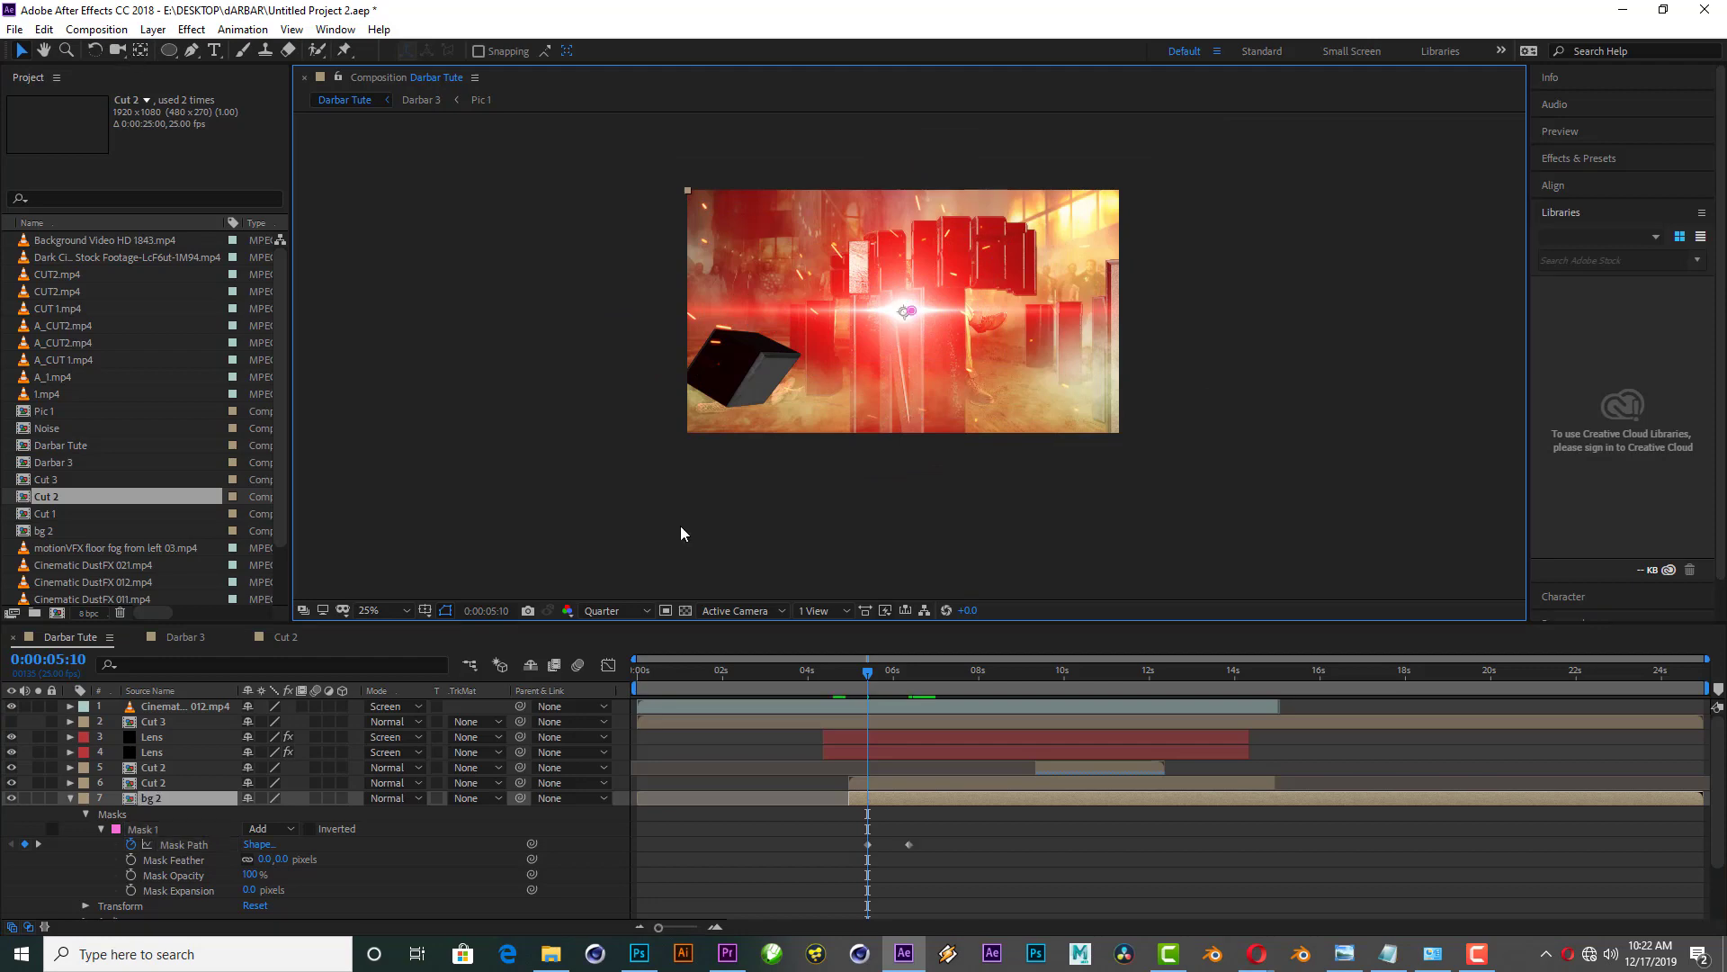
Step: Move the second mask keyframe onto 6:07 and preview the mask reveal
key(space)
key(space)
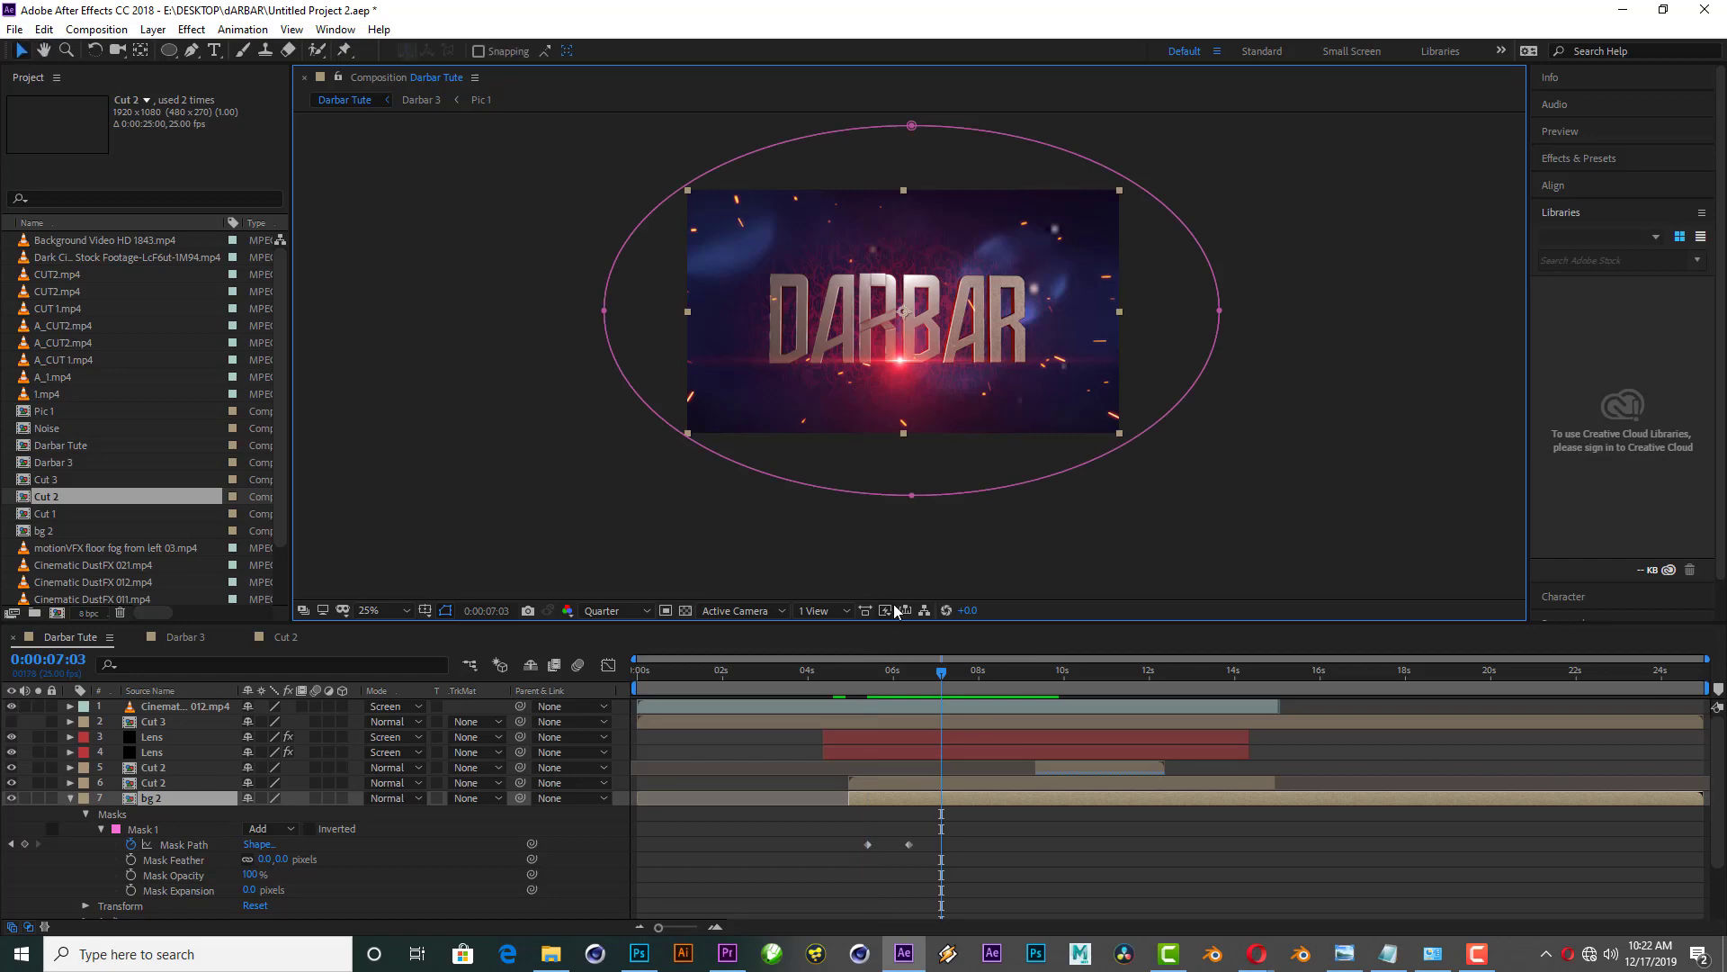
key(period)
drag(941, 673, 880, 673)
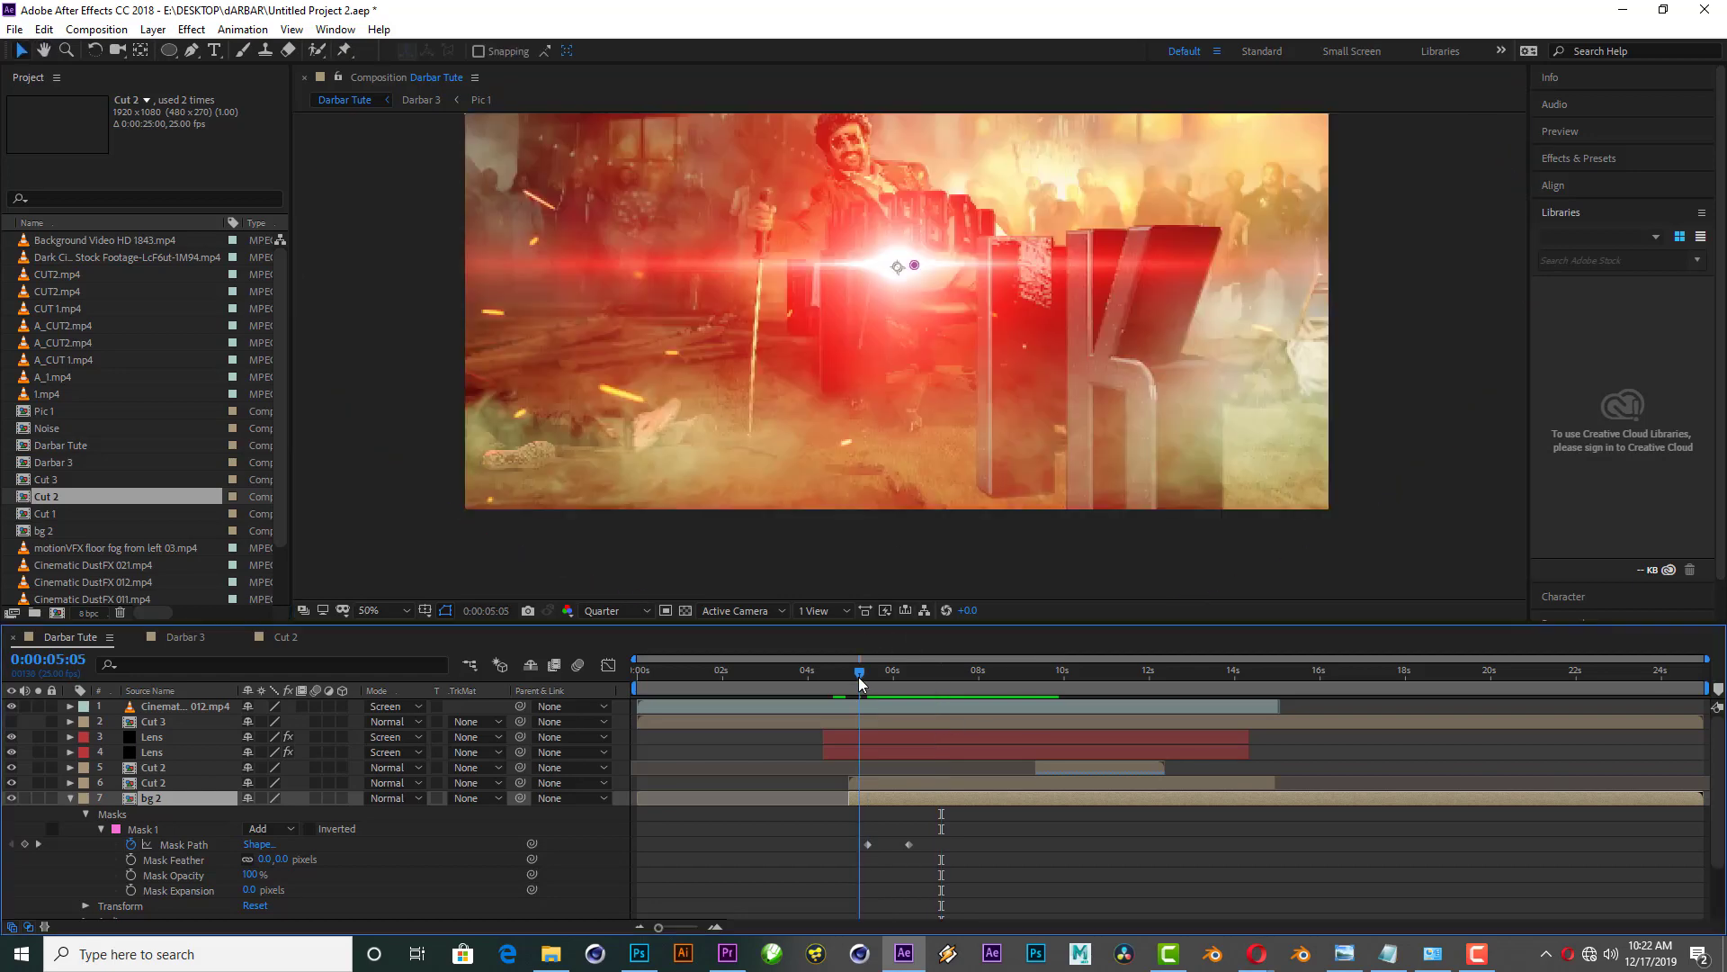
drag(868, 844, 891, 844)
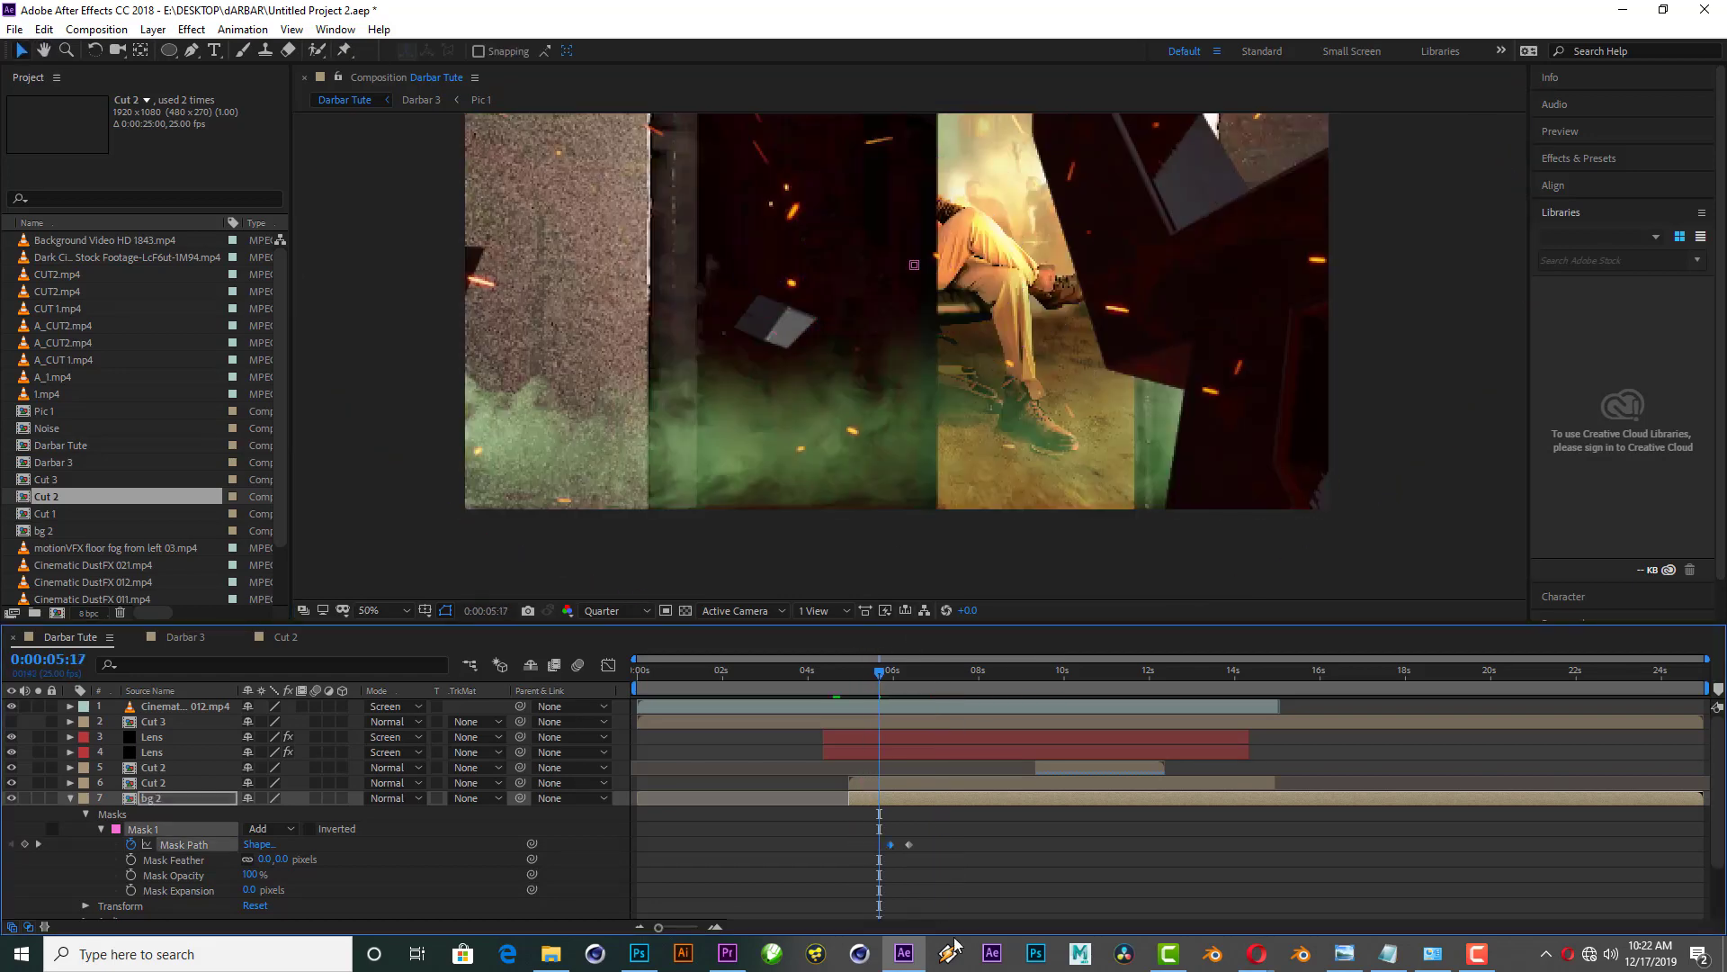
drag(882, 677, 905, 677)
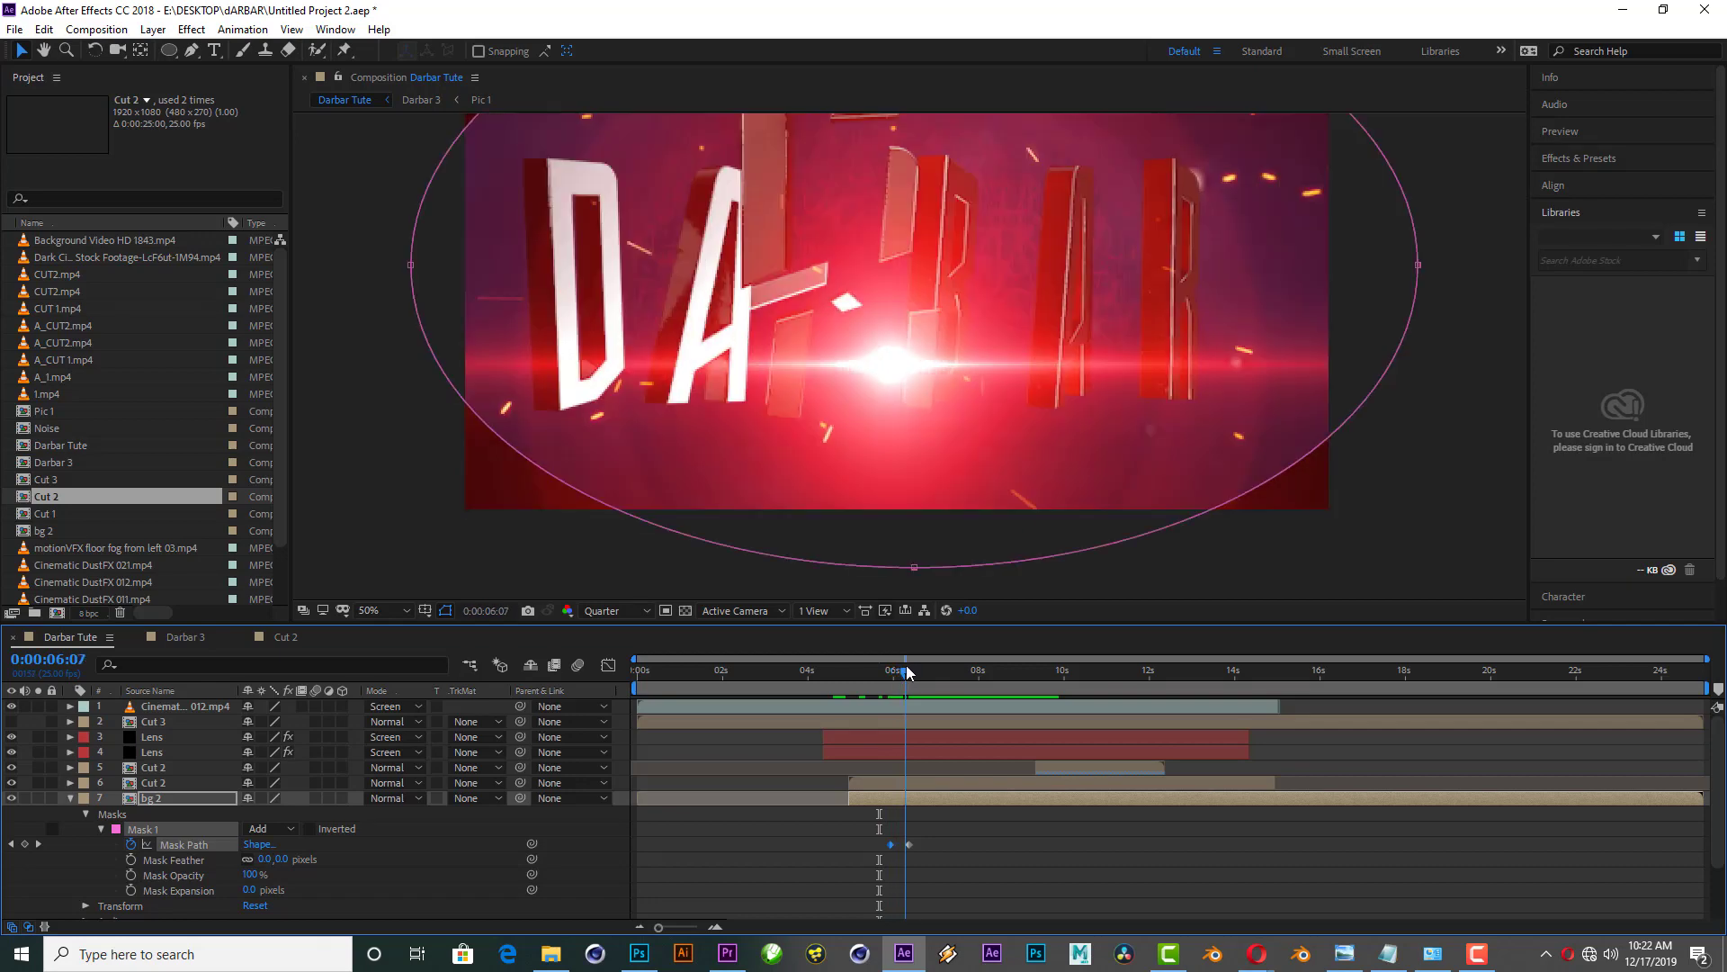
drag(892, 850, 907, 850)
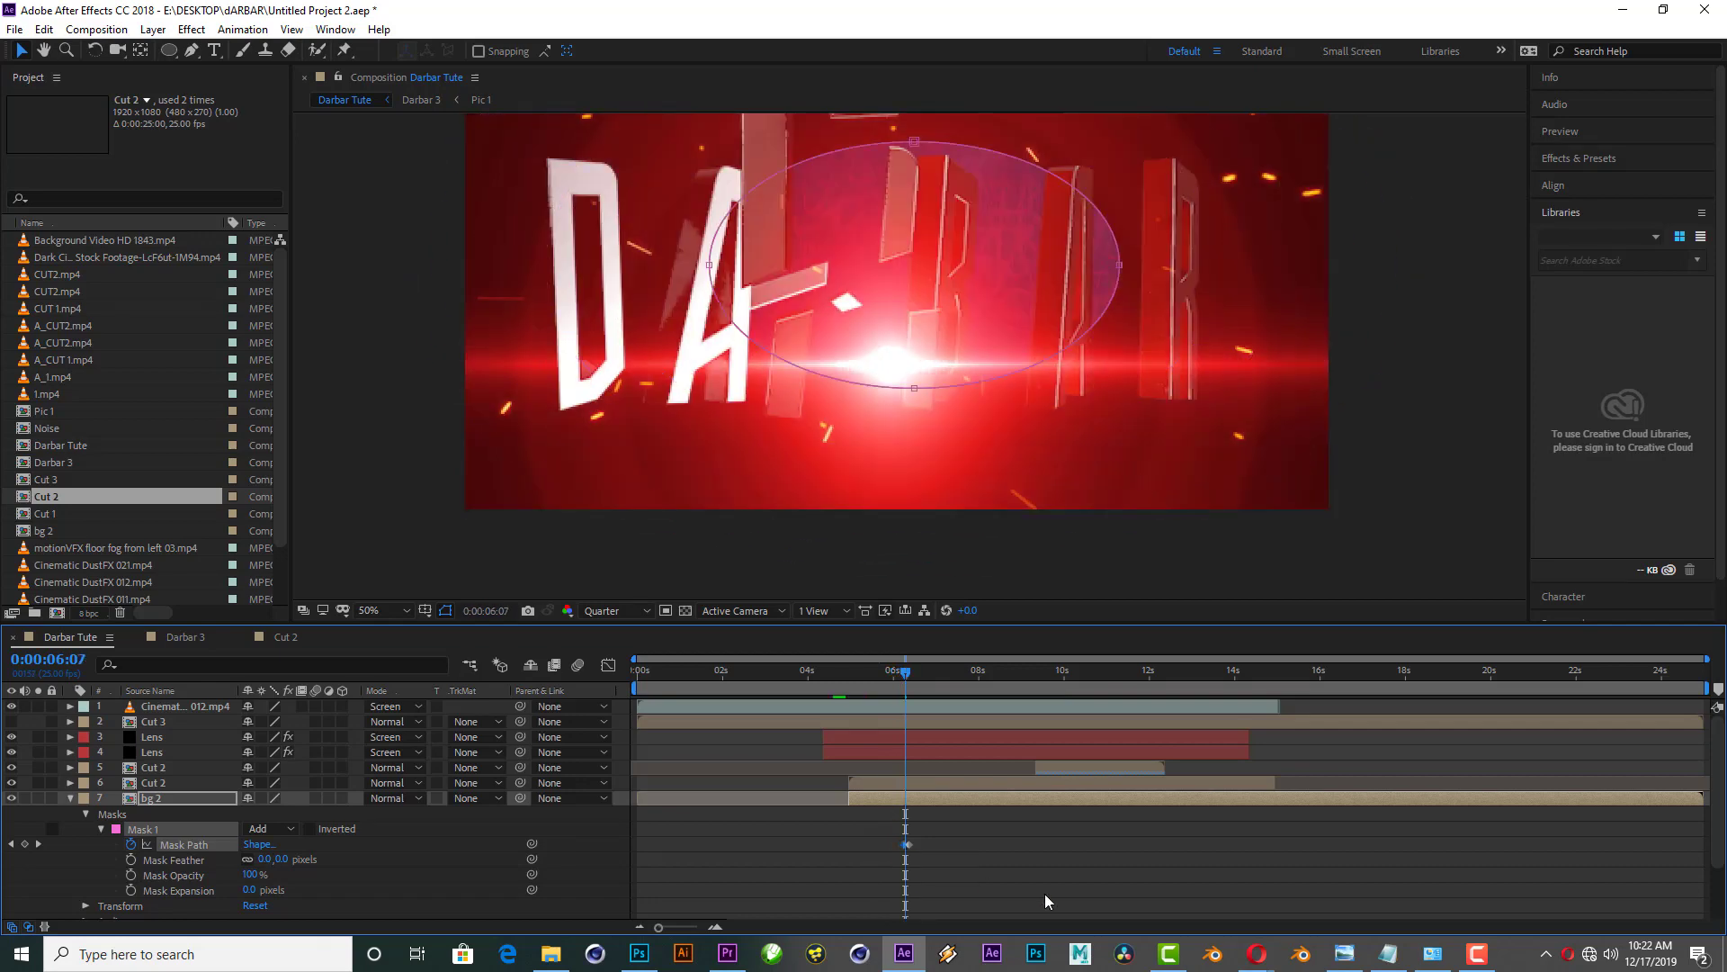
key(space)
click(860, 677)
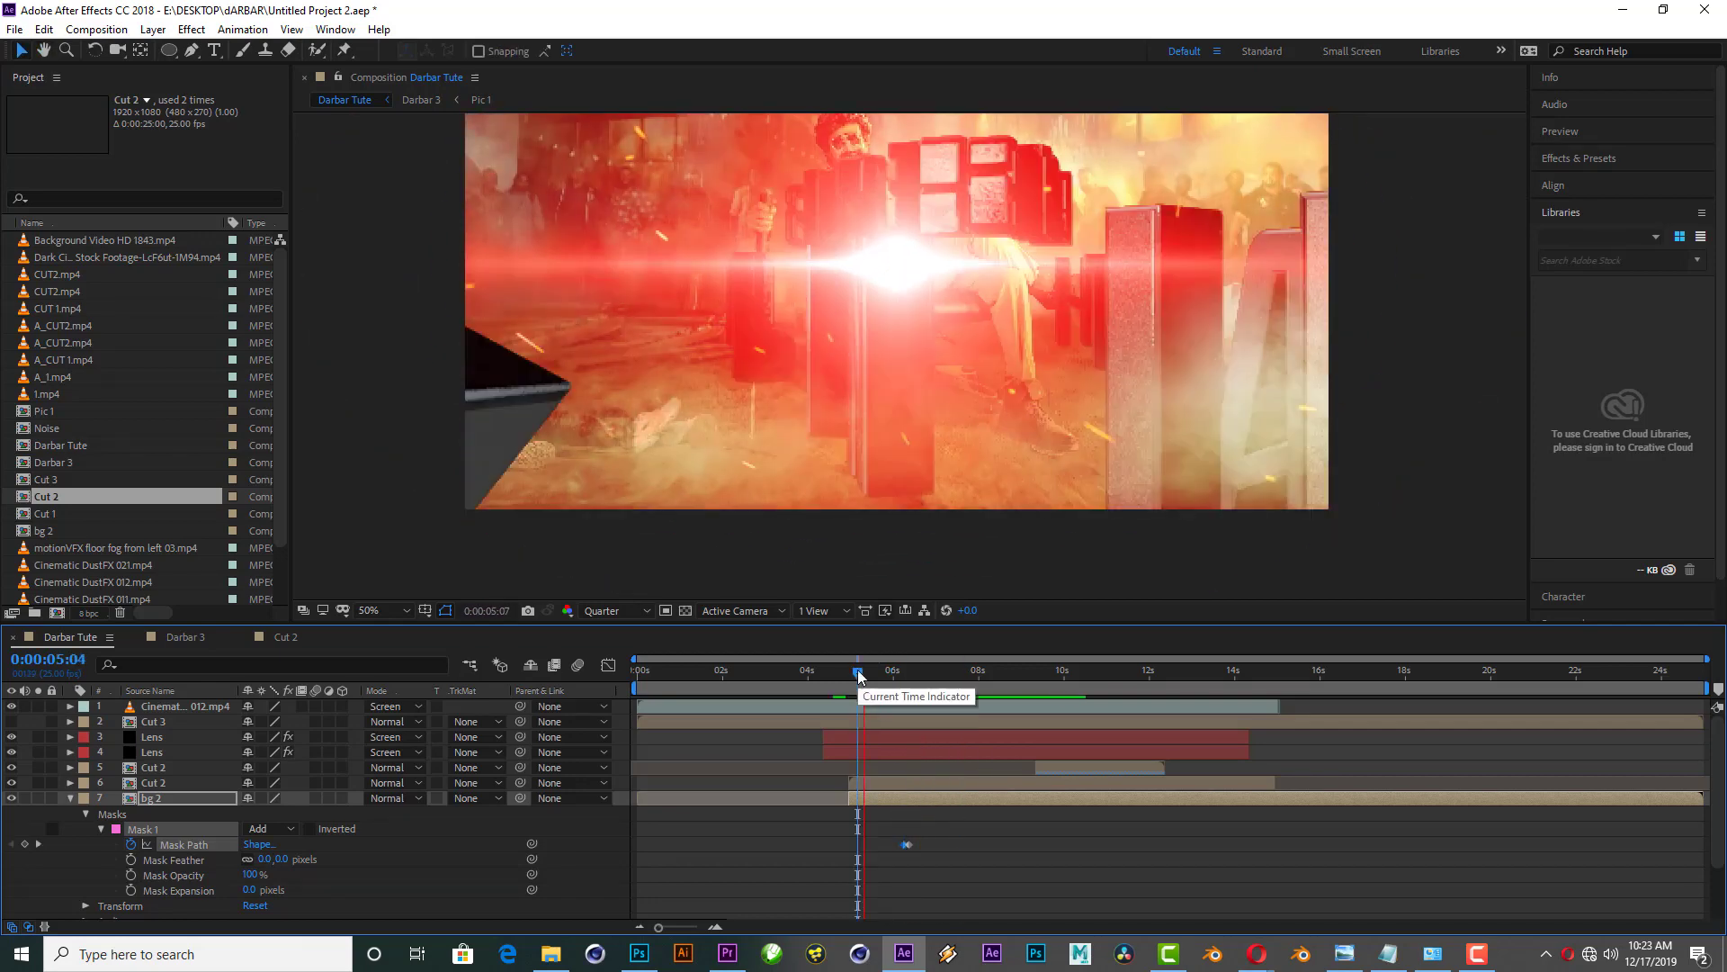
key(comma)
key(comma)
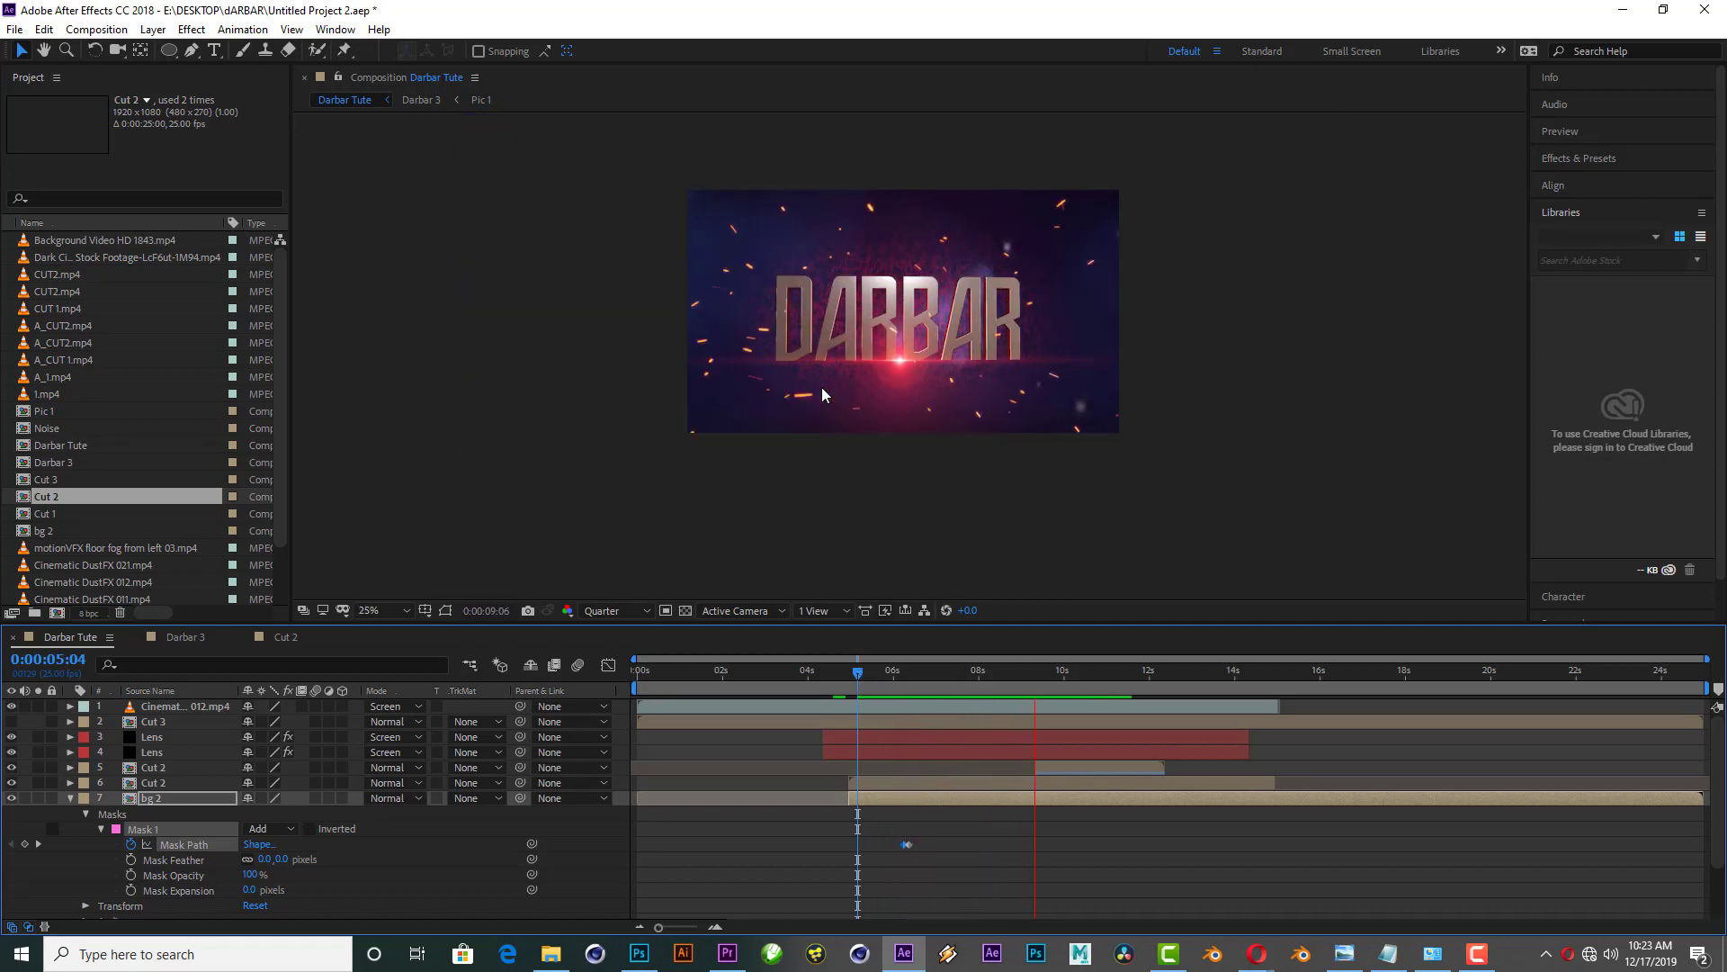
key(space)
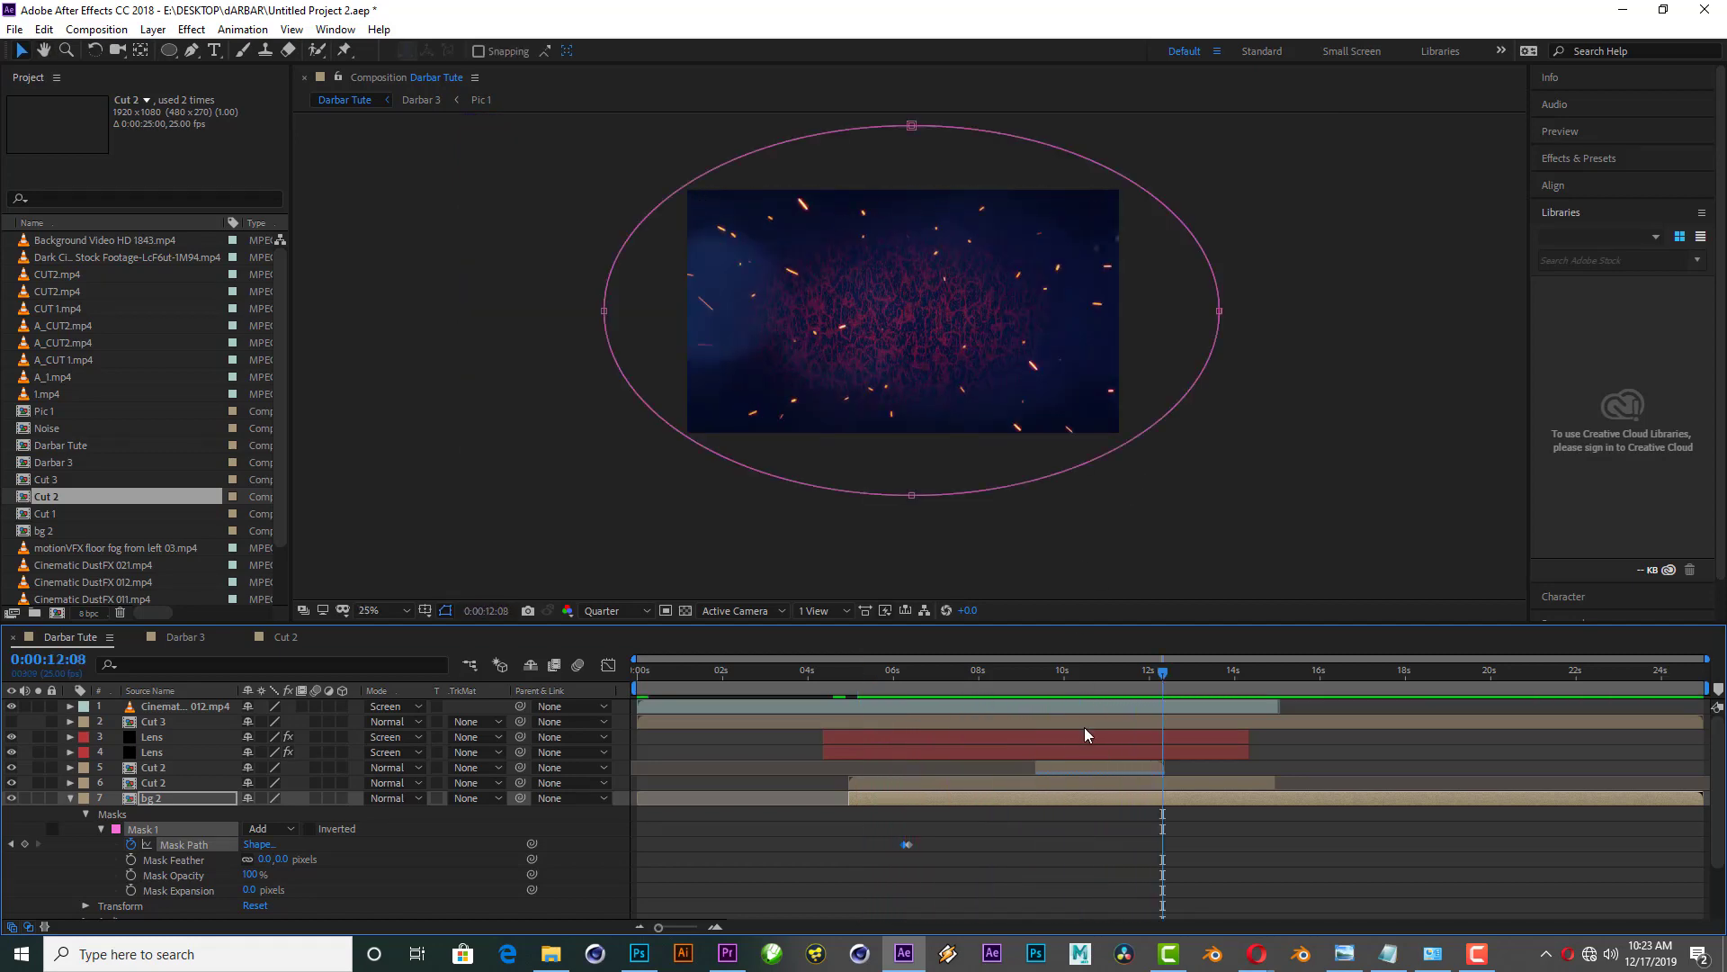
click(1062, 677)
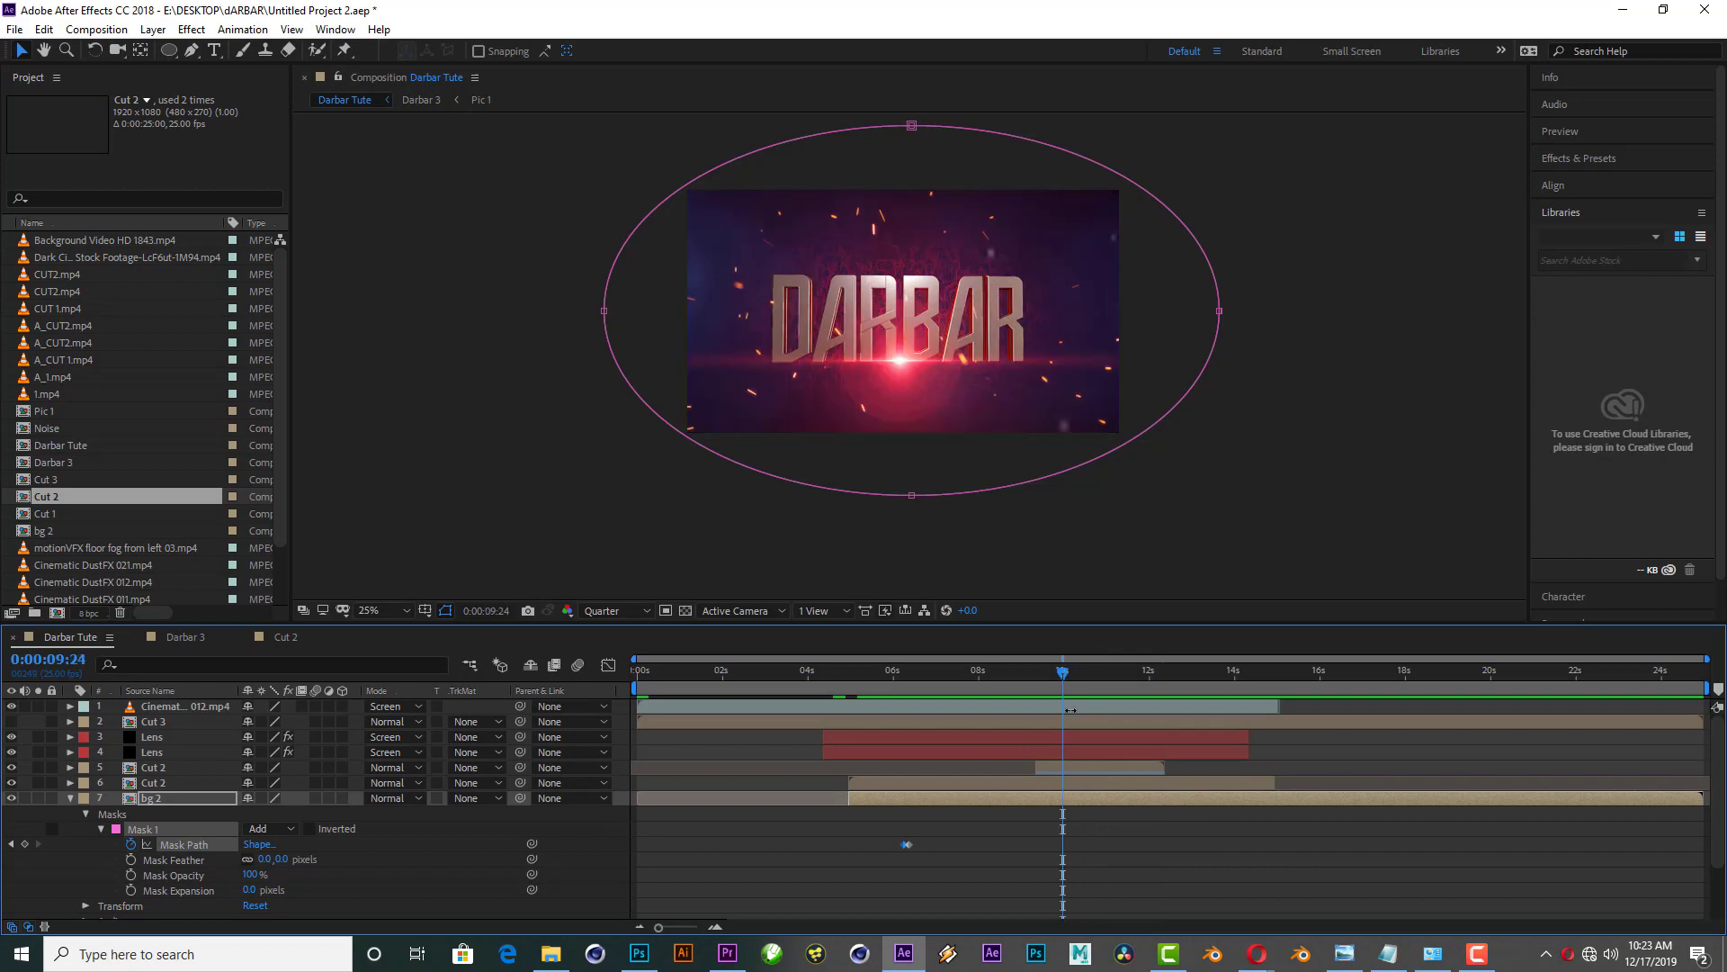
click(1078, 753)
Step: Reveal both Lens layers' flare Scale keyframes and preview the burst around 10 seconds
key(u)
click(1074, 734)
key(u)
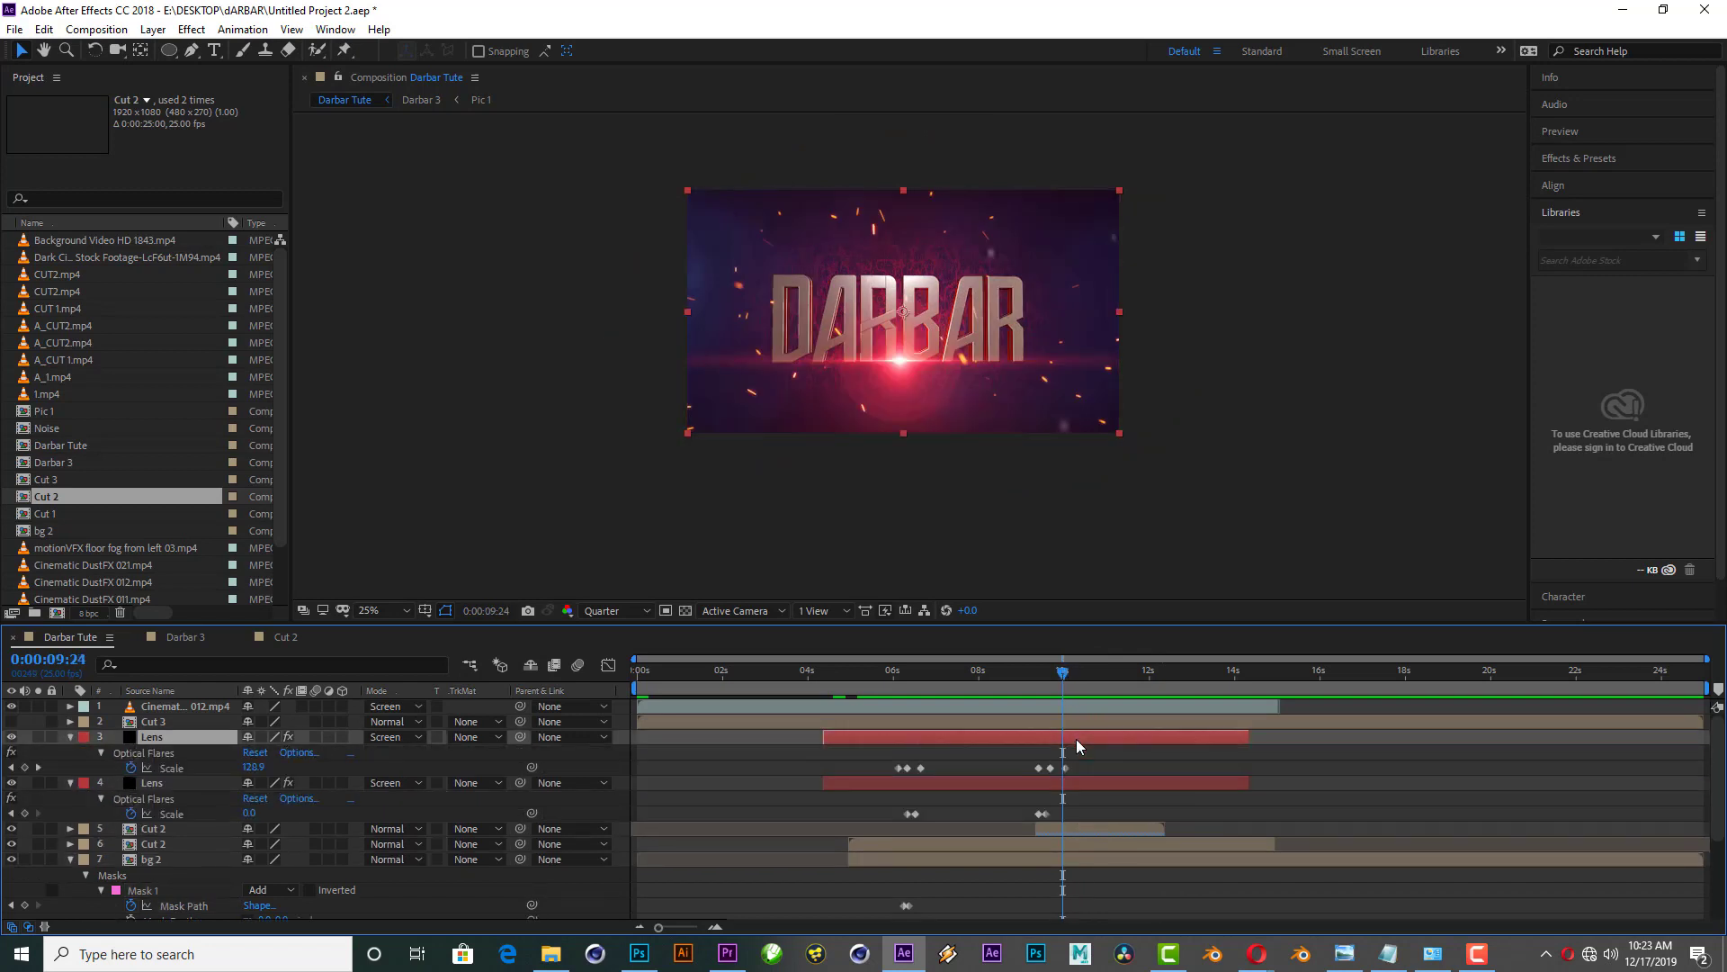
drag(1071, 759, 1110, 767)
key(space)
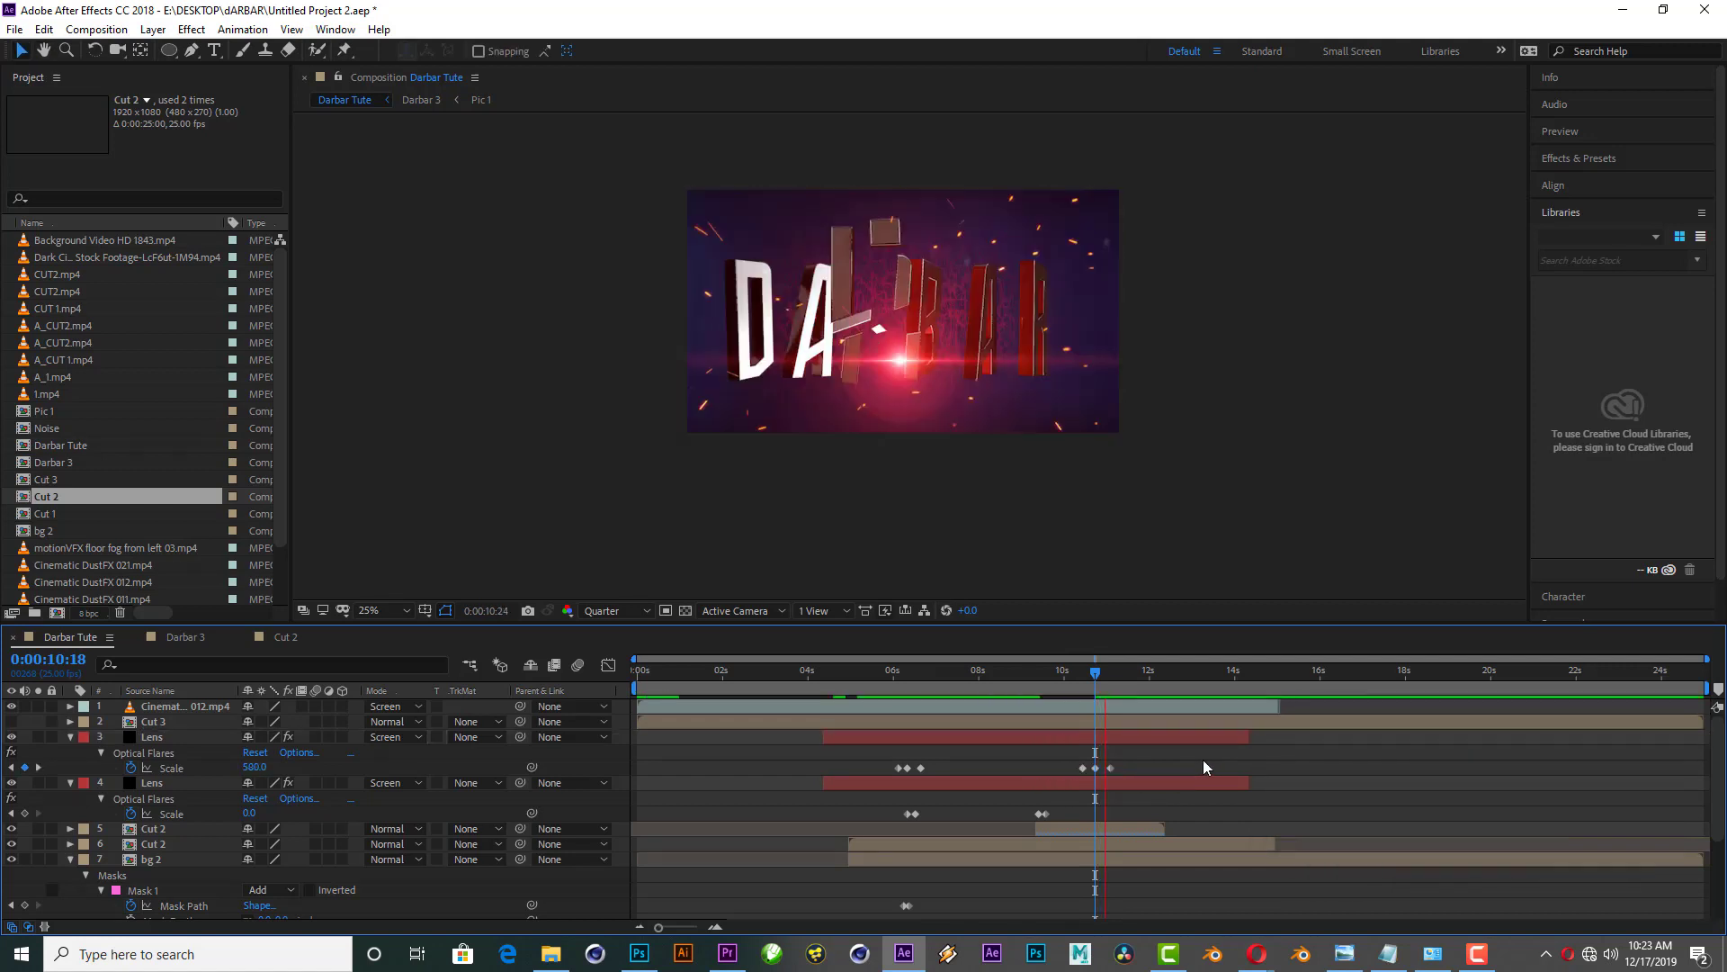
key(v)
Step: Shift the Lens layers' flare Scale keyframes later so the burst lands over DARBAR
drag(1074, 672, 1099, 672)
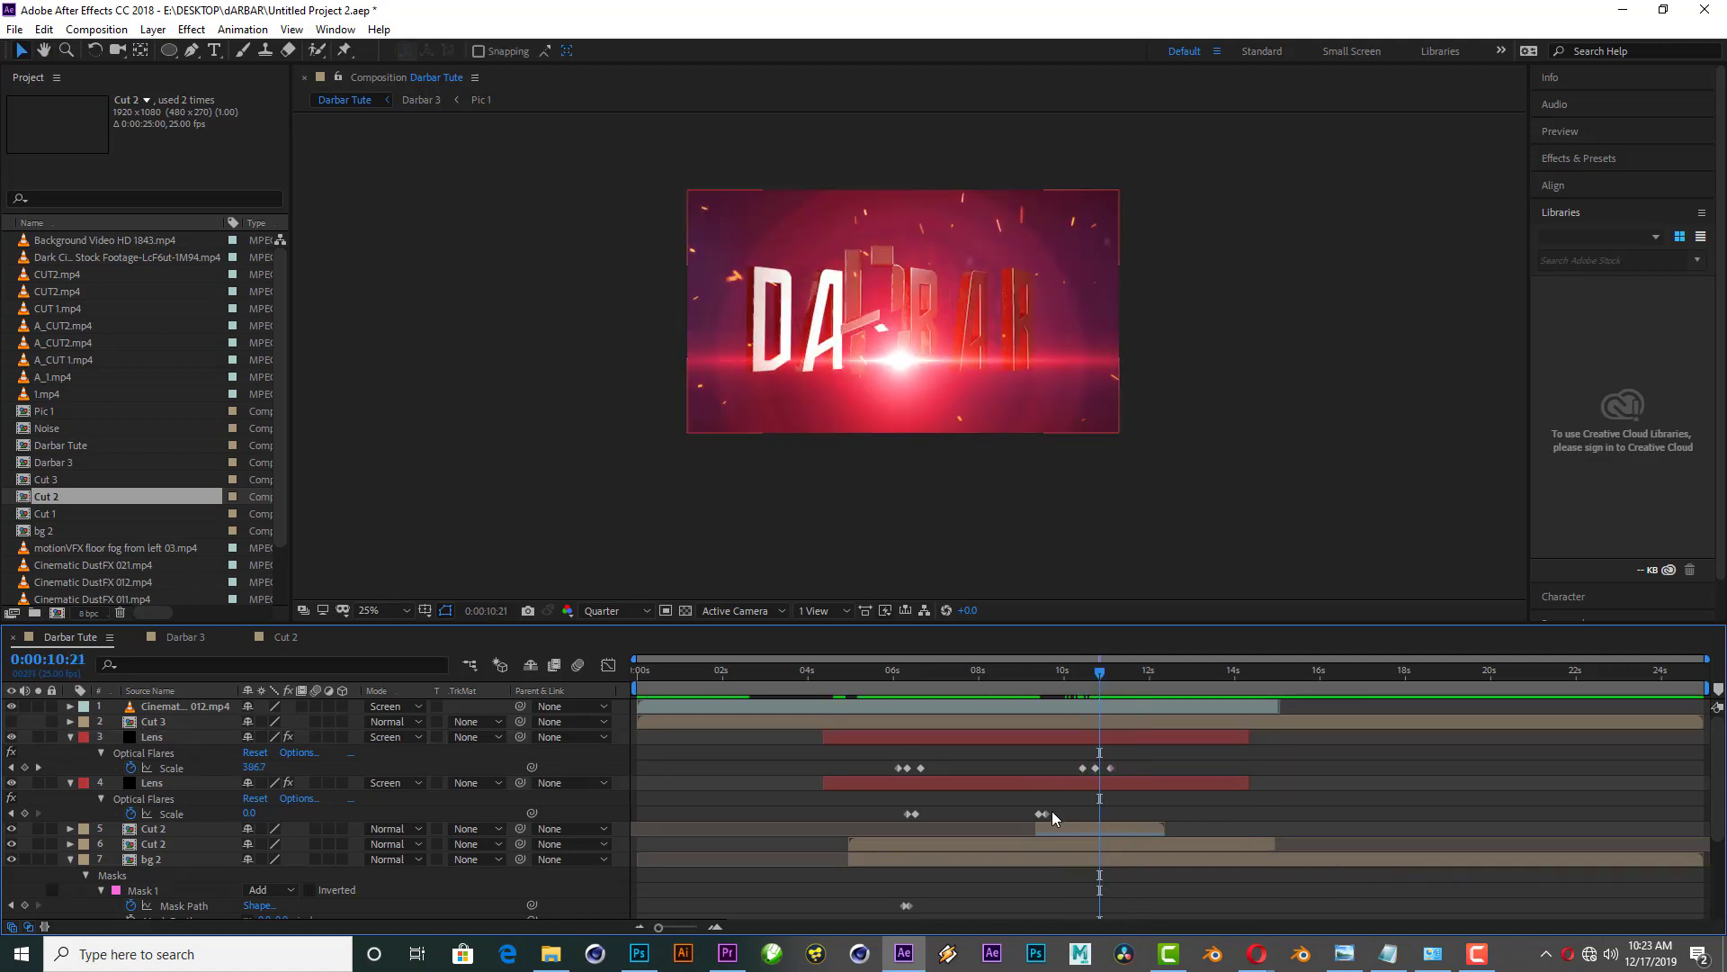
click(1043, 814)
mouse_move(1047, 814)
mouse_down()
mouse_move(1088, 814)
mouse_move(1130, 767)
mouse_move(1100, 767)
mouse_up()
click(1085, 672)
click(1089, 672)
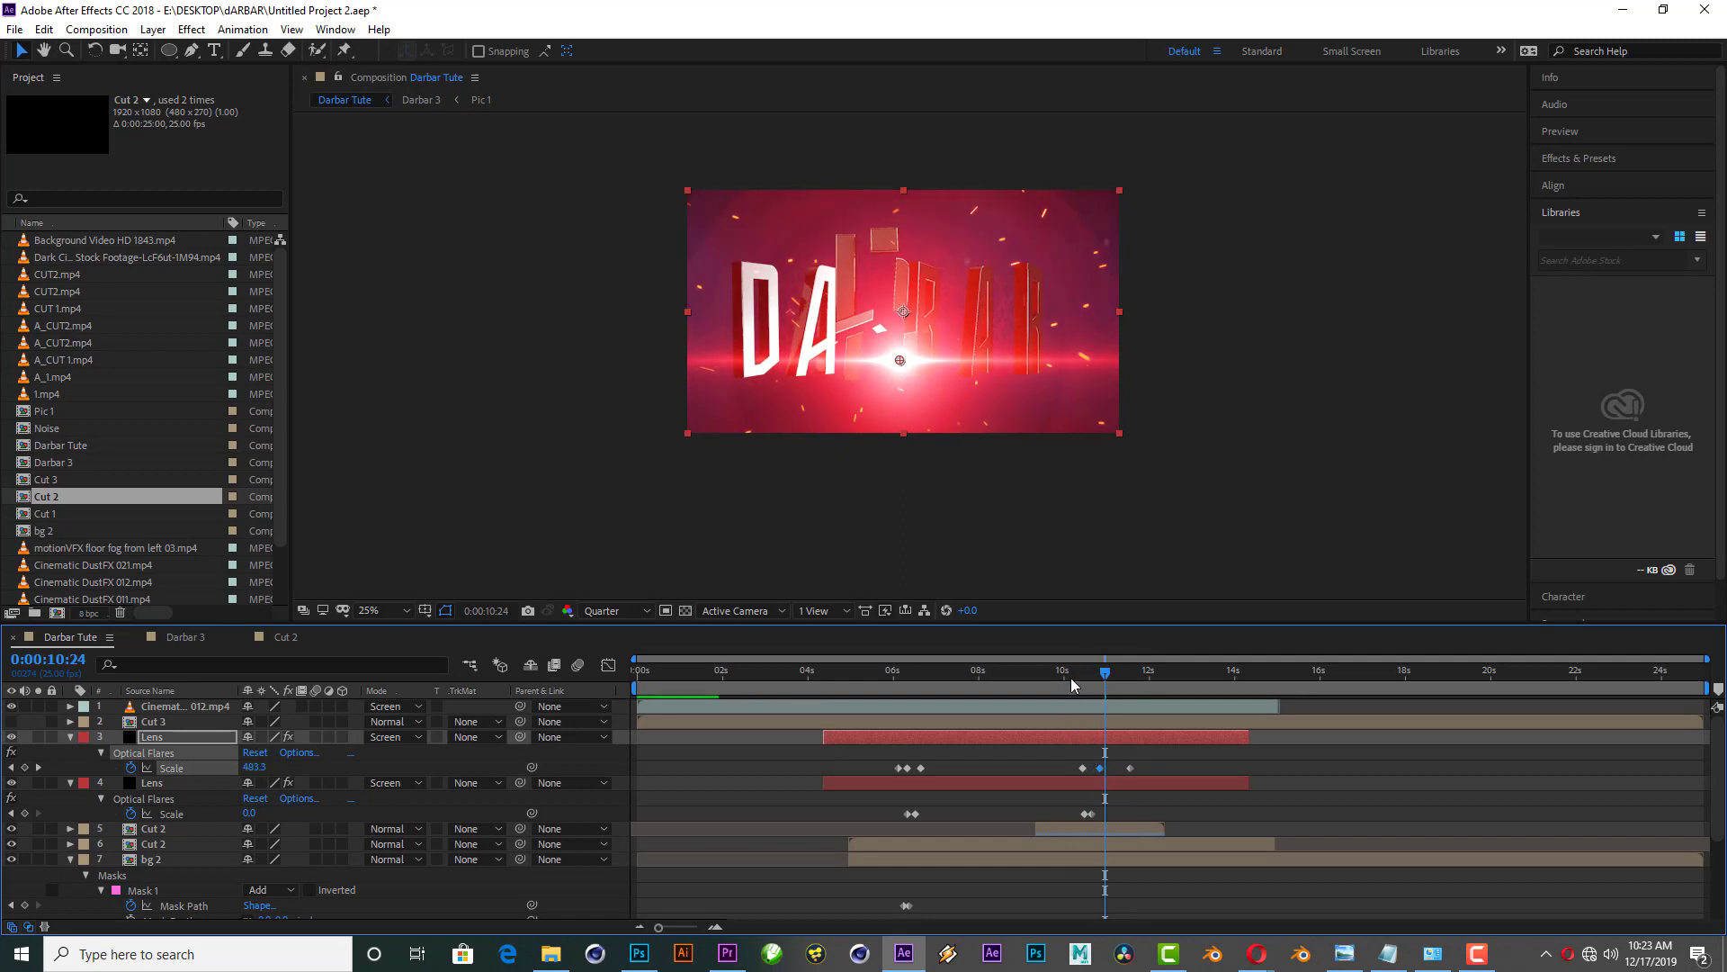
click(1071, 672)
key(space)
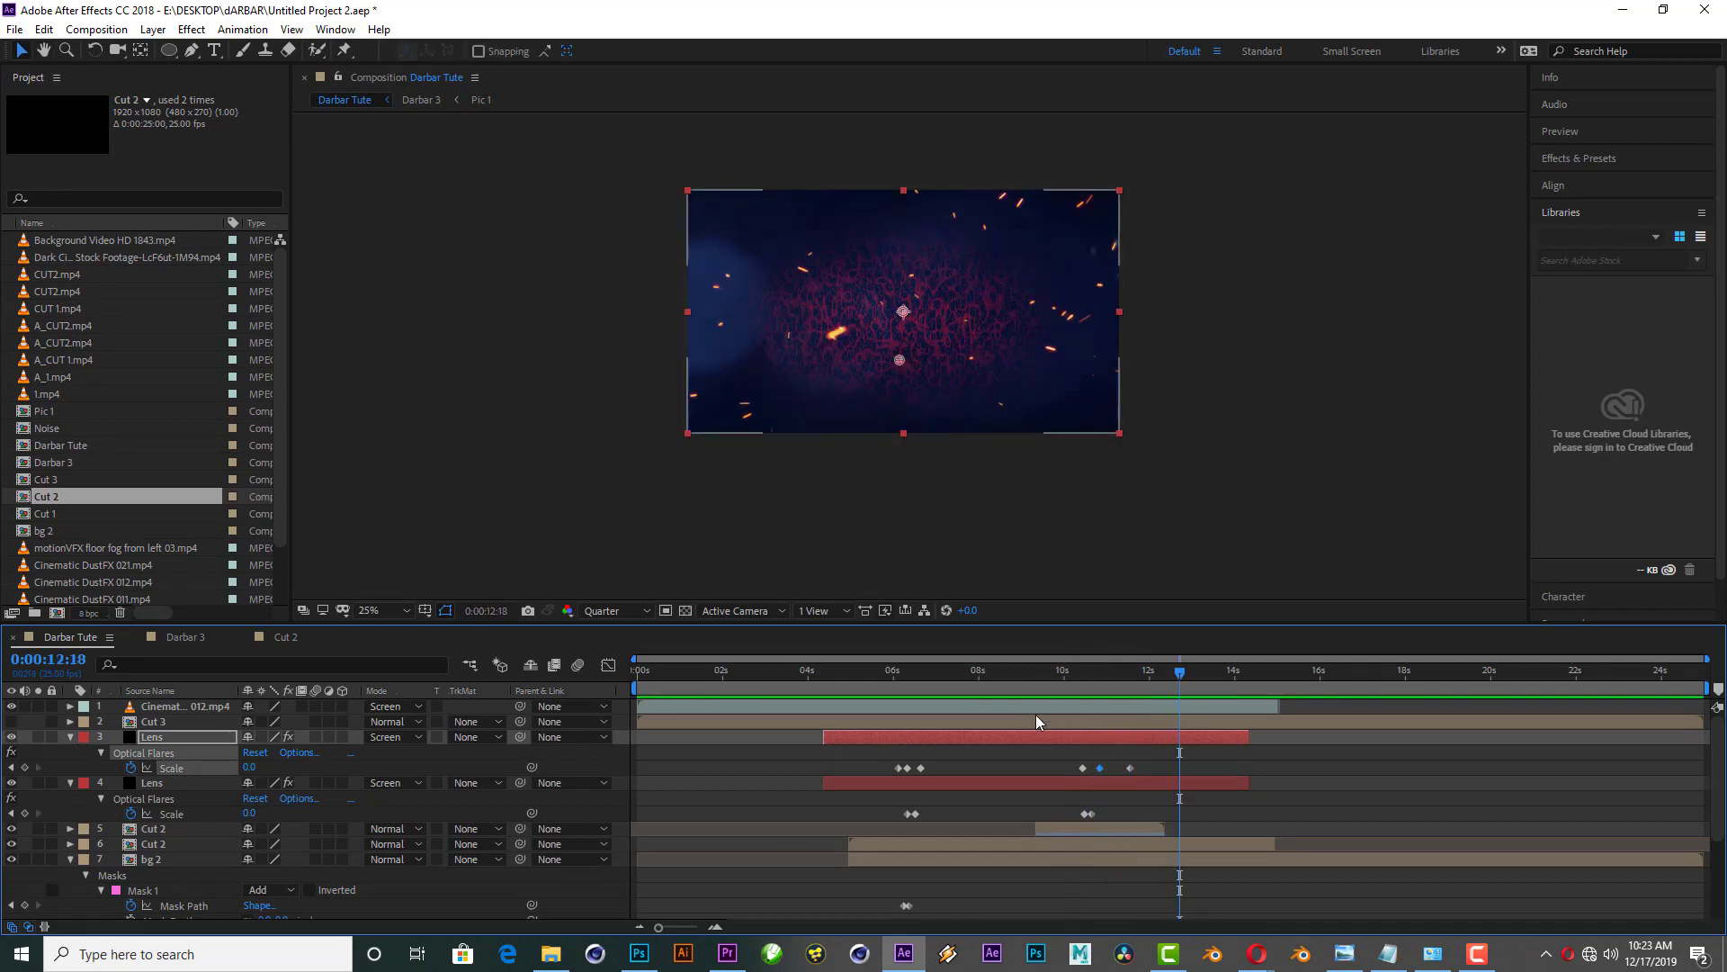
Step: Go to 10:22 and scroll down to bg 2's Mask 1 properties
click(1098, 673)
key(Page_Down)
key(Page_Down)
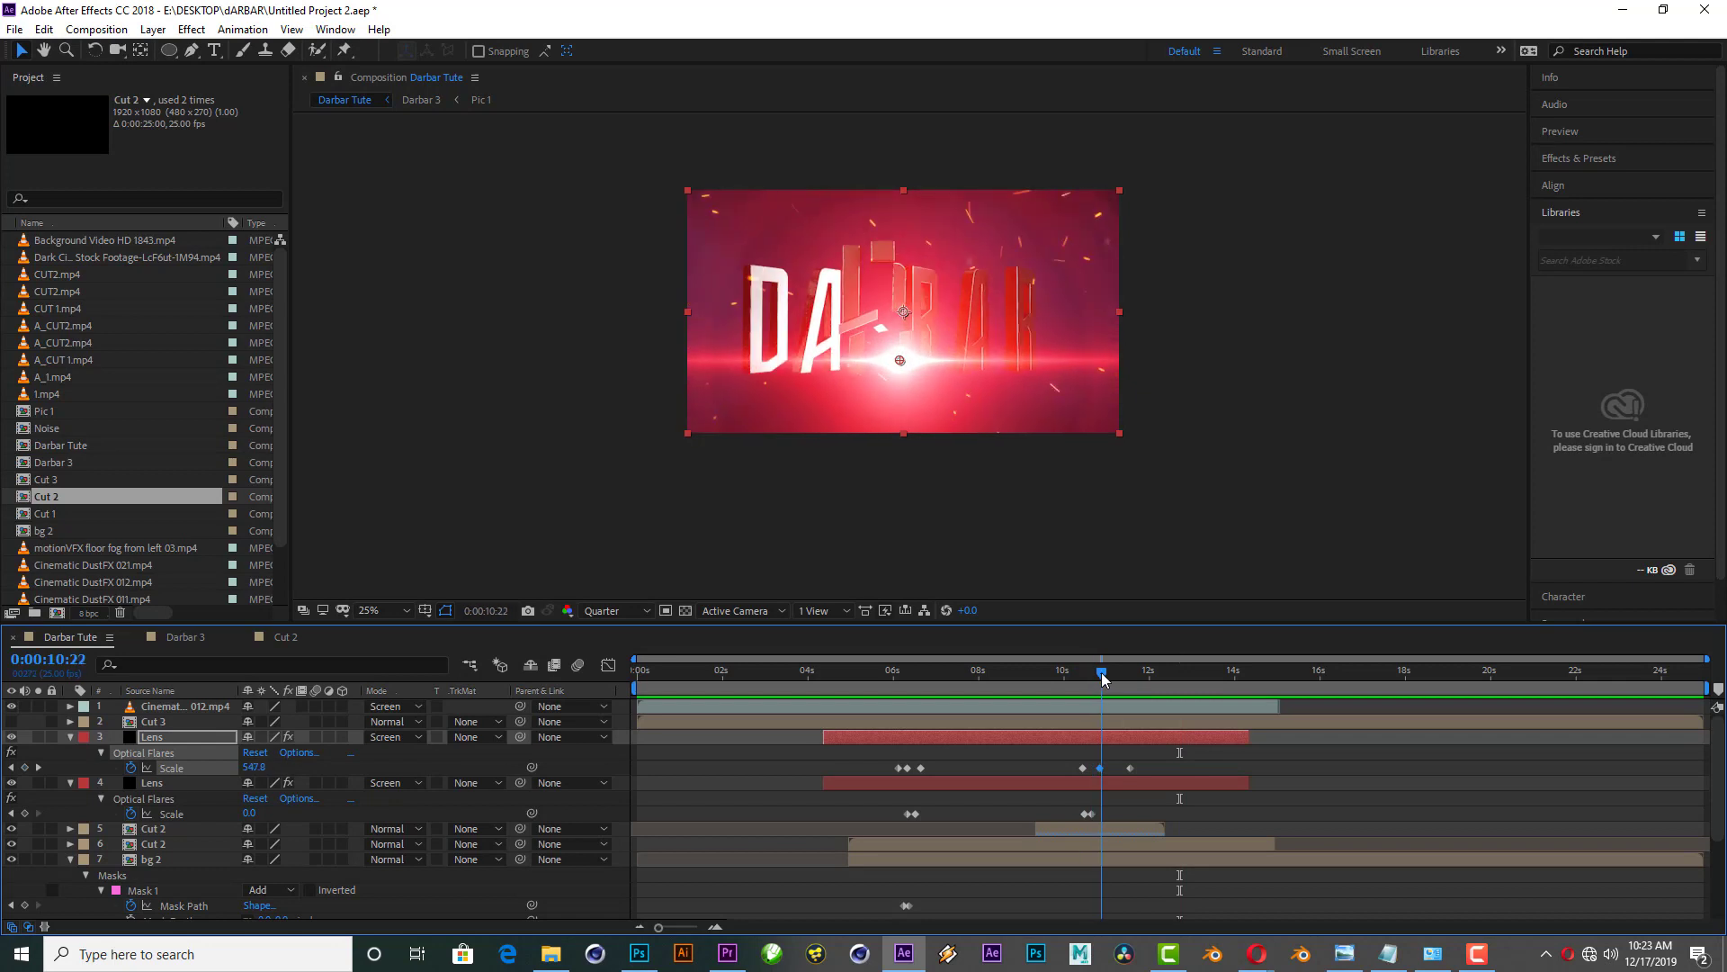
scroll(941, 775, down, 3)
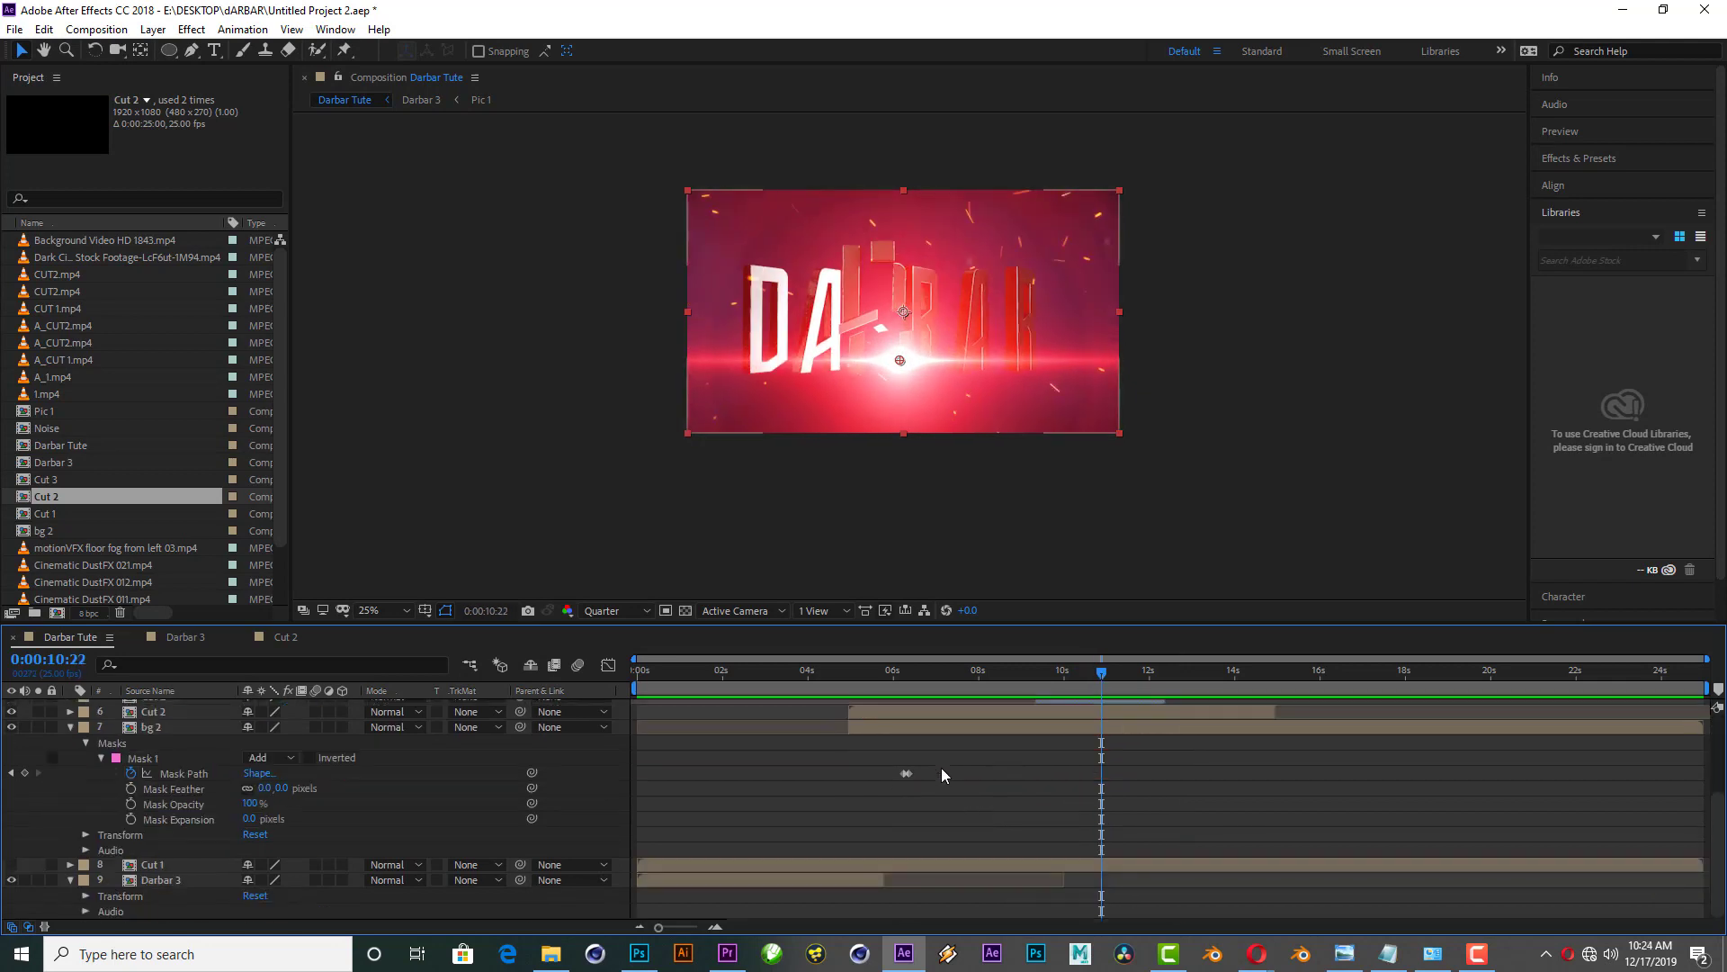
Step: Add a Mask Path keyframe on bg 2 at 10:22 and zoom the timeline around it
click(25, 773)
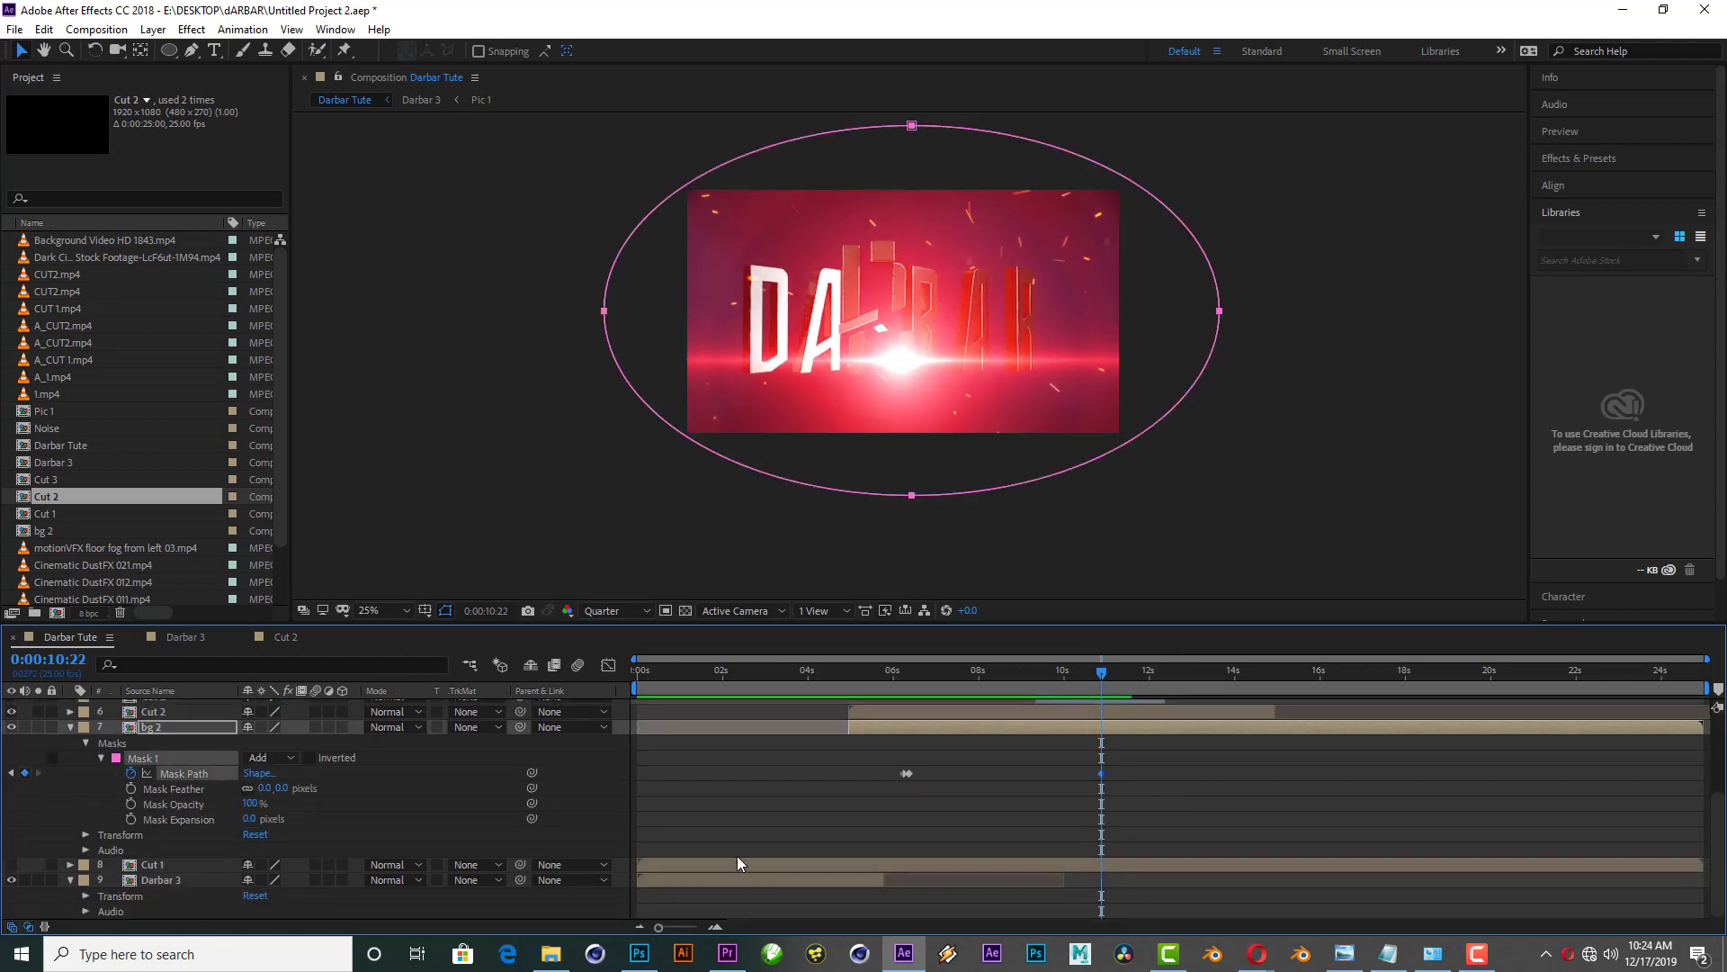
click(906, 773)
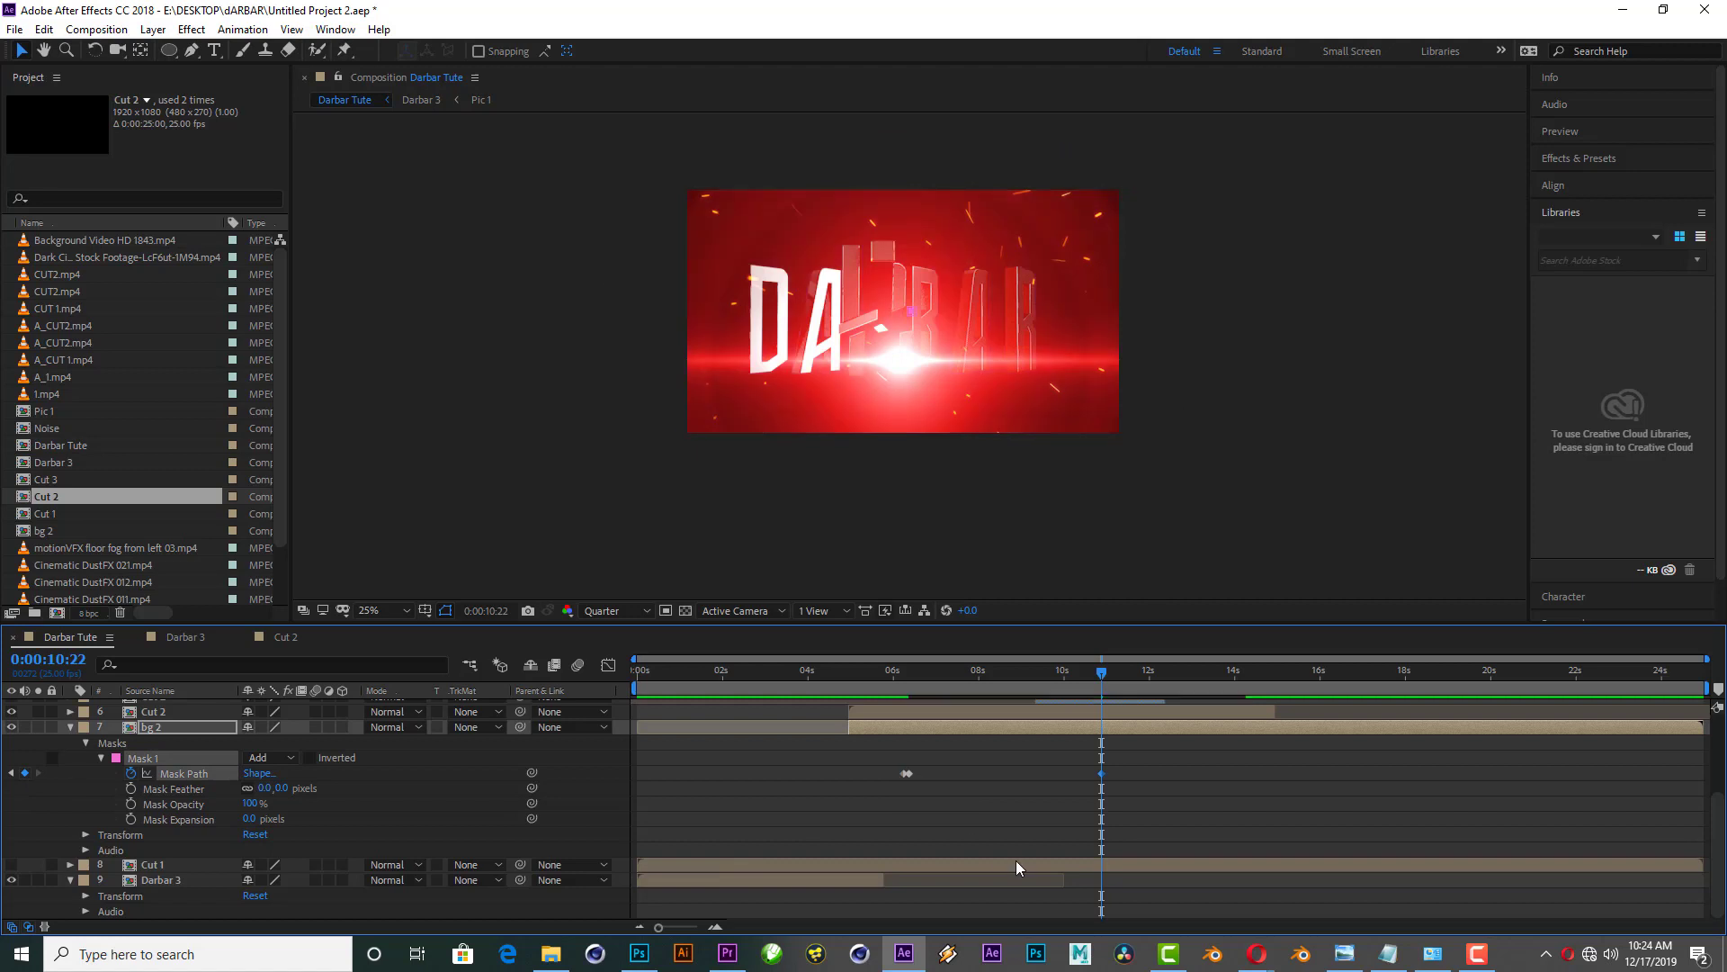
click(722, 925)
drag(1100, 673, 1108, 673)
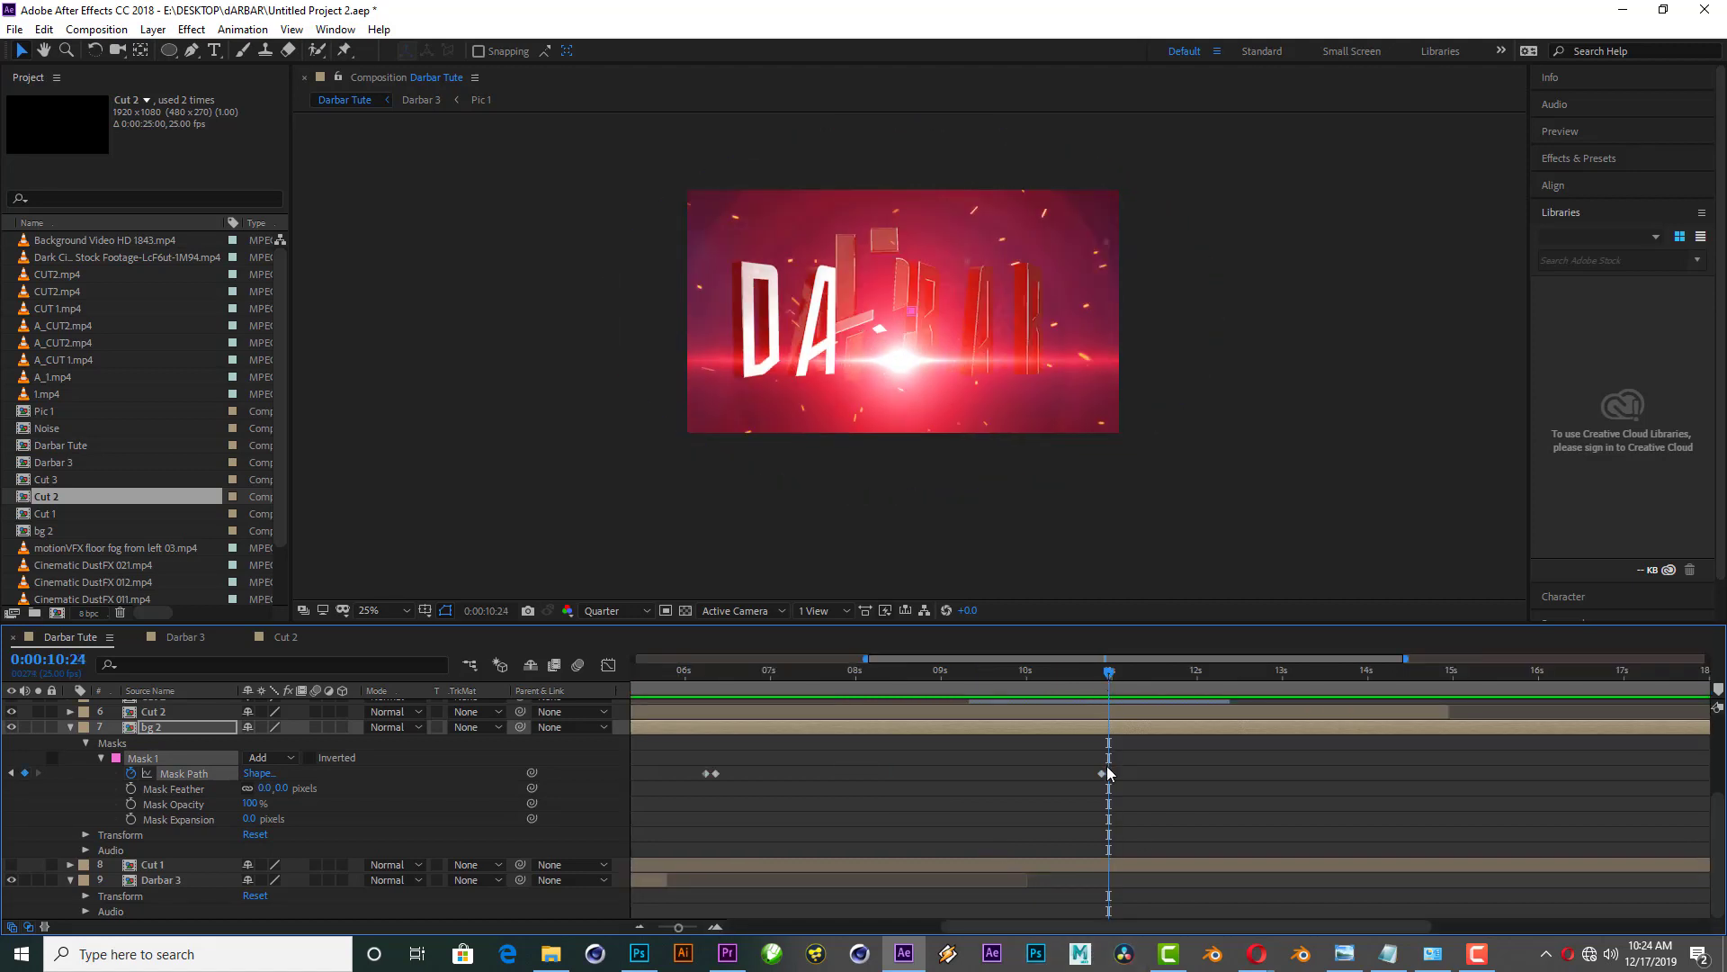
click(1107, 773)
click(1092, 671)
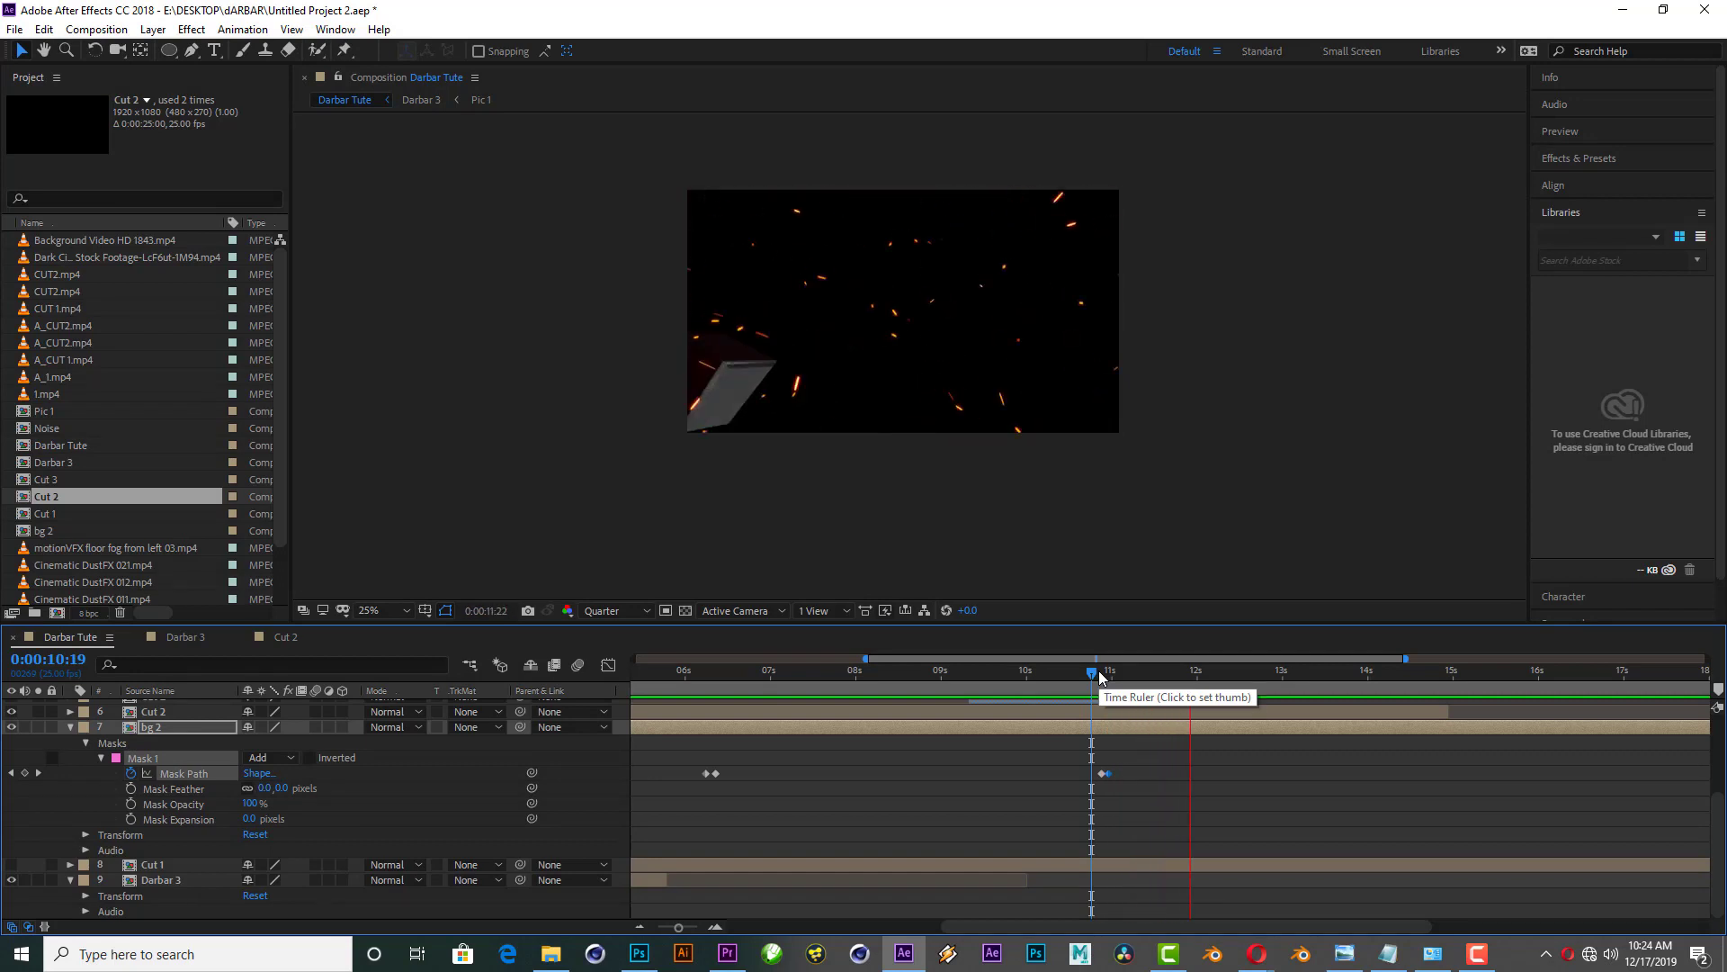
click(1265, 671)
Step: Collapse the Lens layer and move Cinematic DustFX 012.mp4 below Cut 3
click(71, 727)
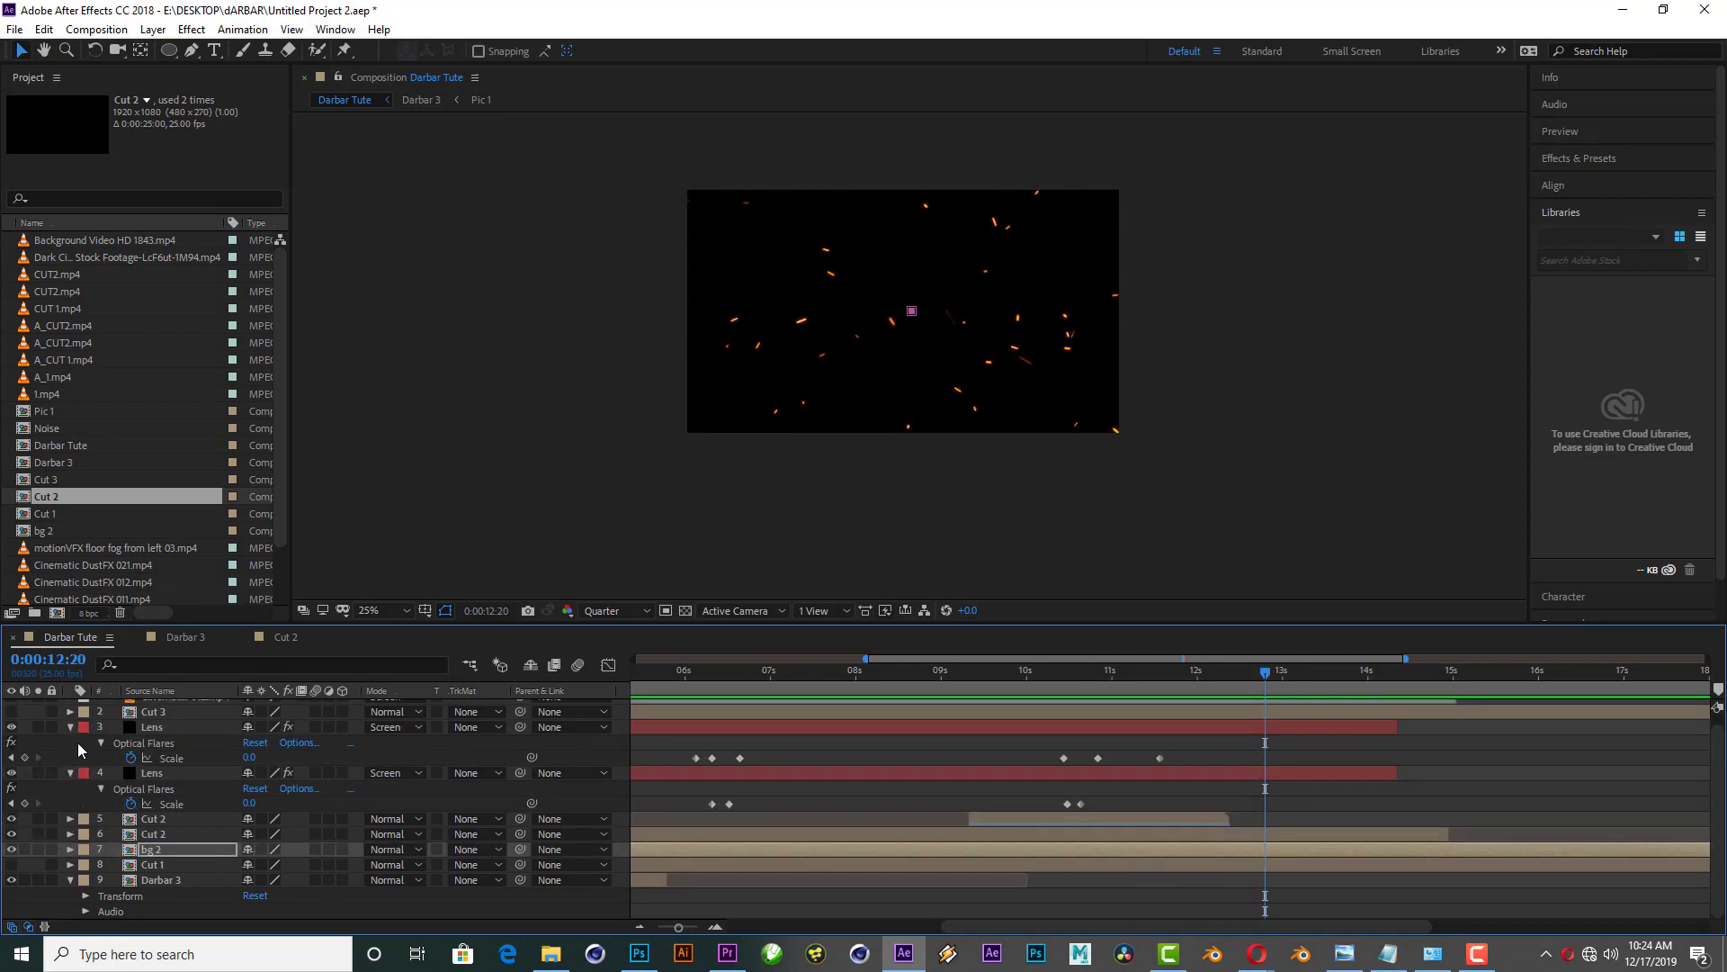
click(72, 727)
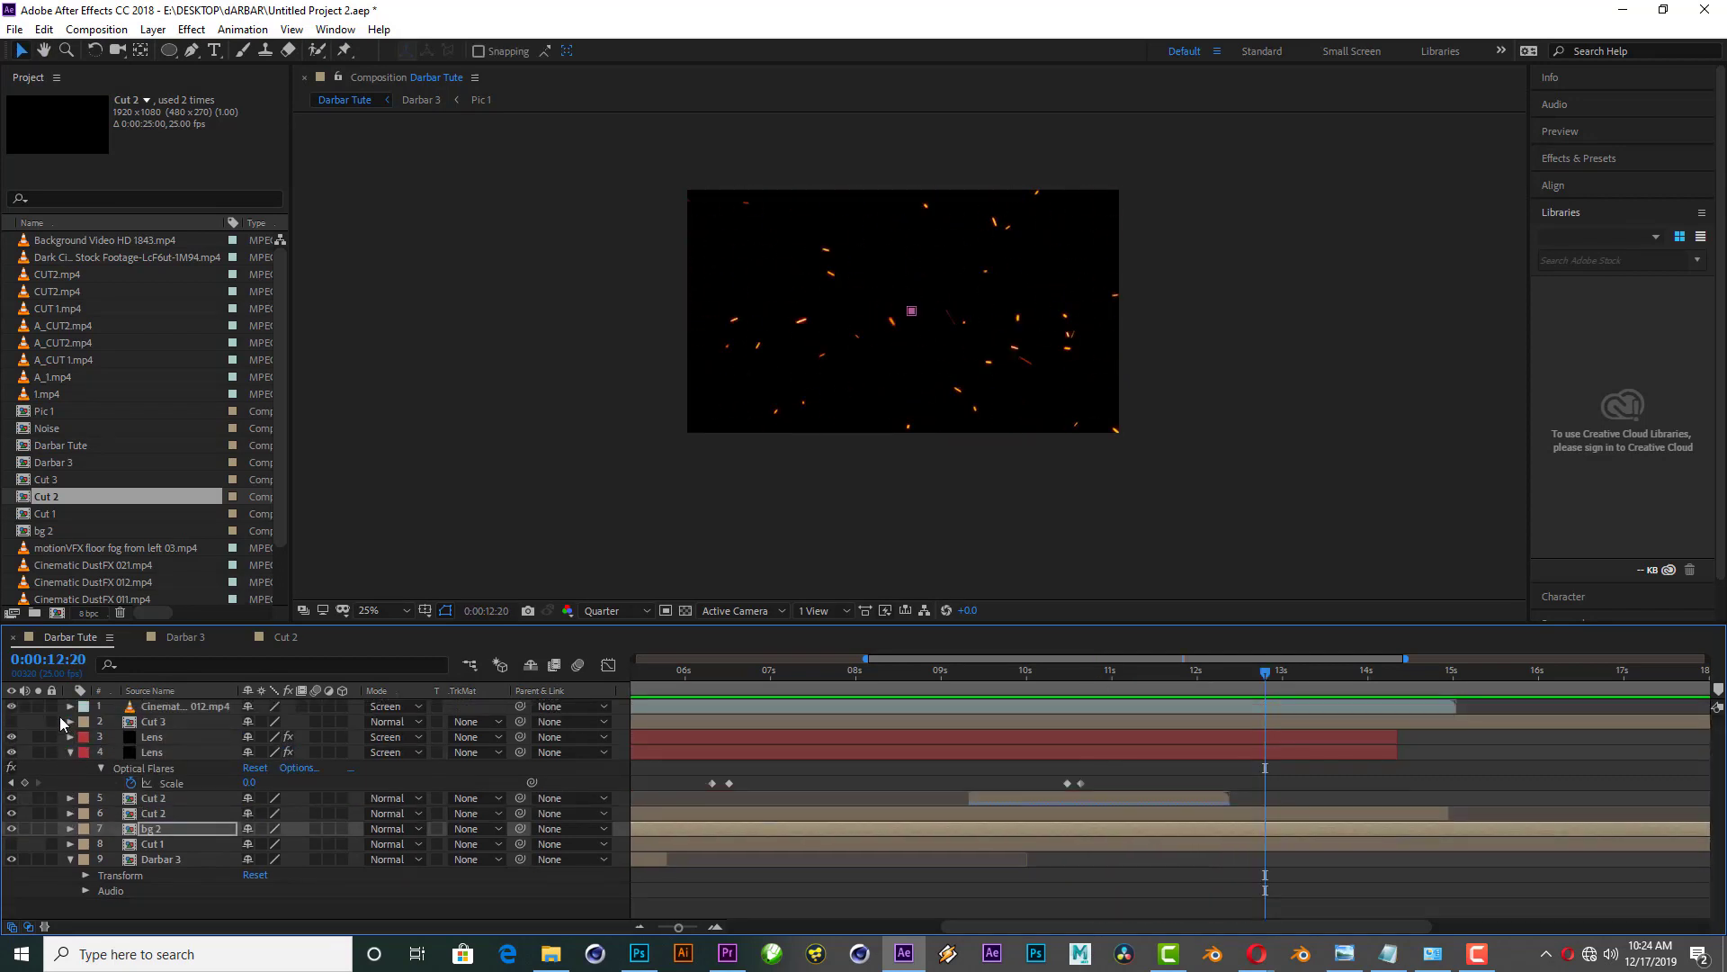
drag(166, 706, 166, 724)
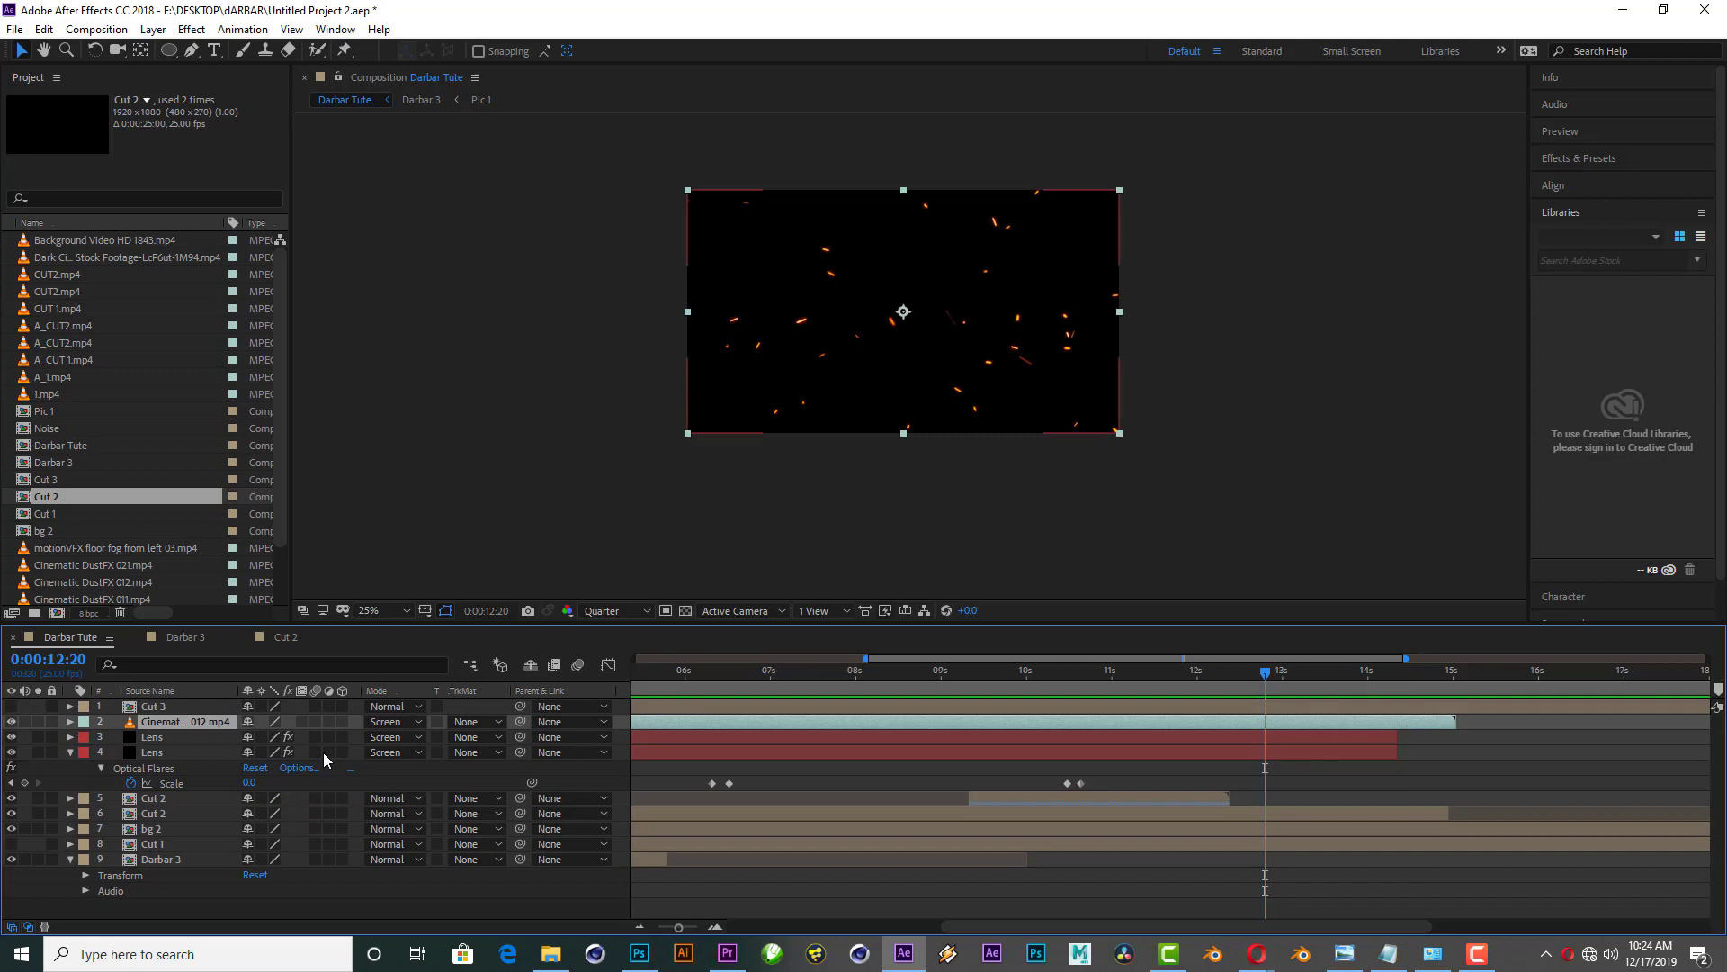
click(1067, 672)
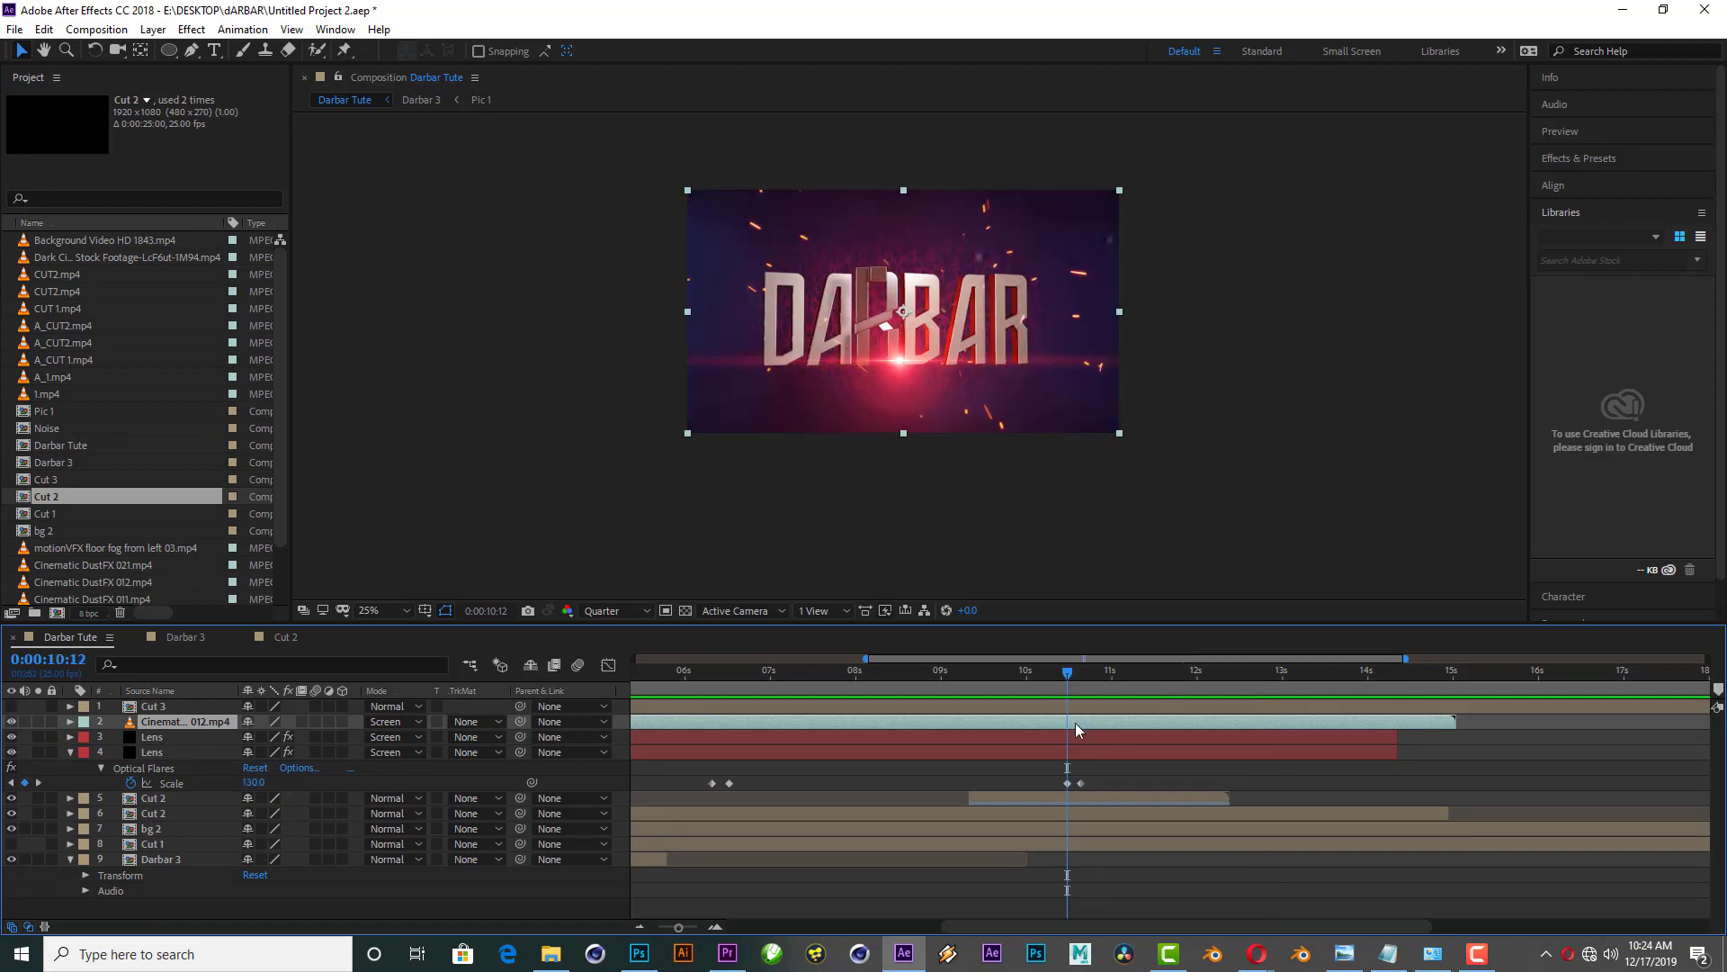
Step: Keyframe Cinematic DustFX 012's Opacity from 100% at 10:12 to 0% at 10:16 and preview
key(t)
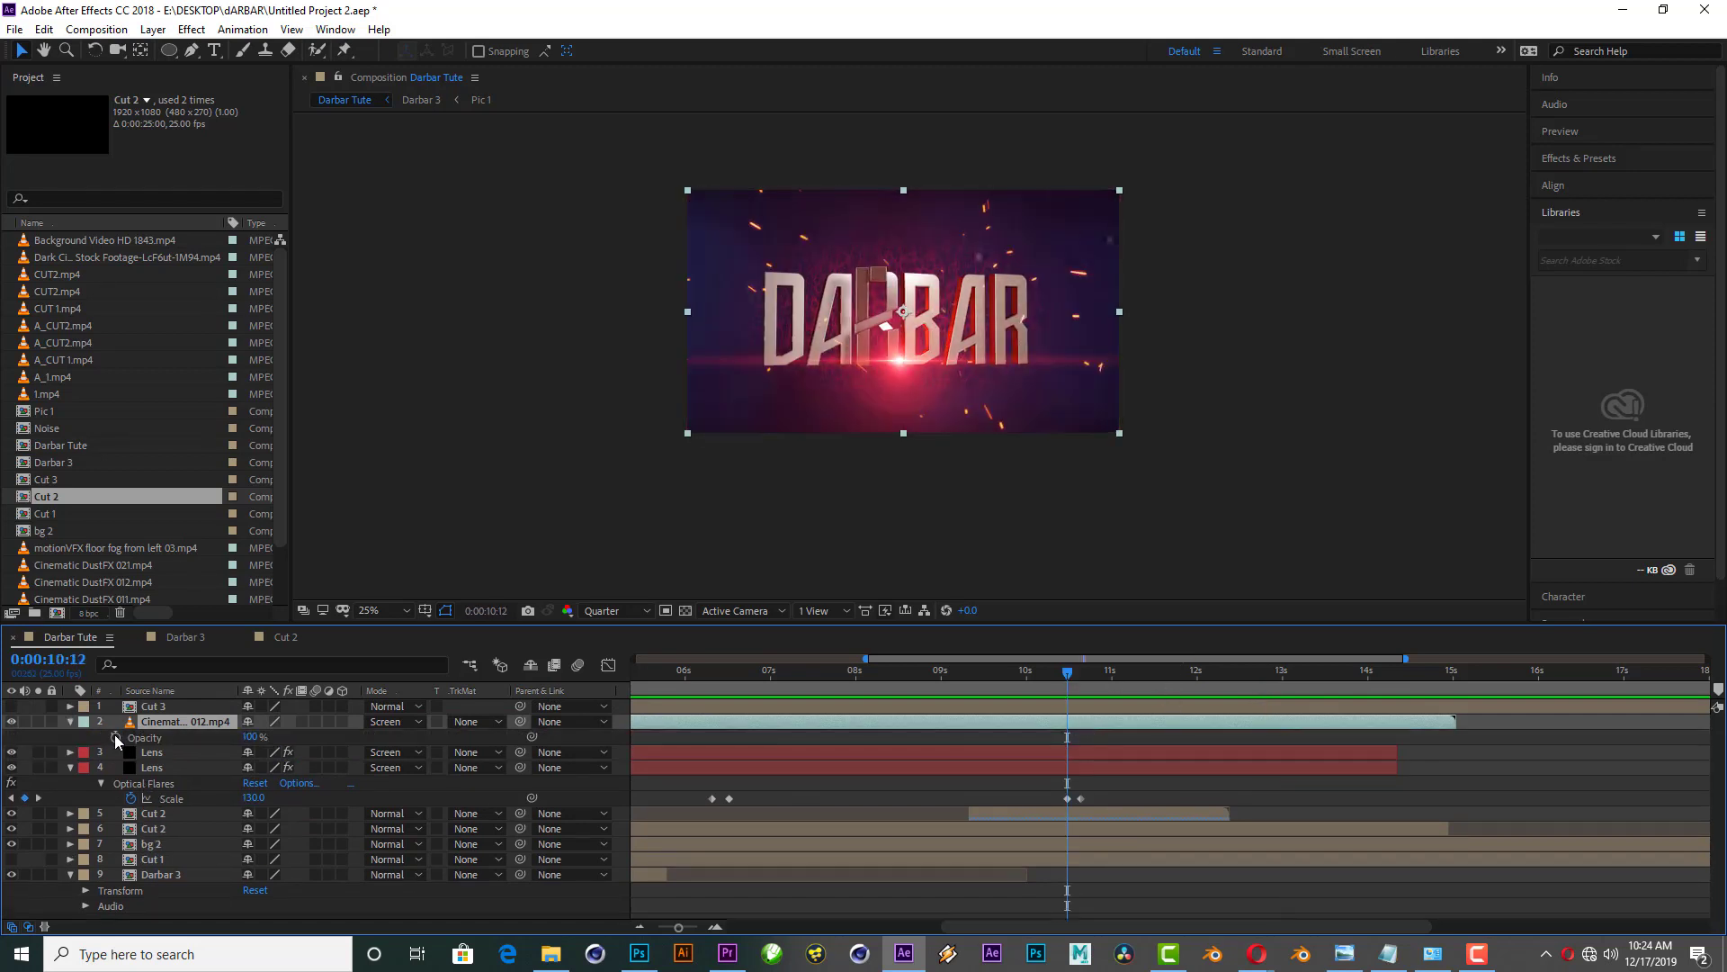
click(115, 736)
click(40, 798)
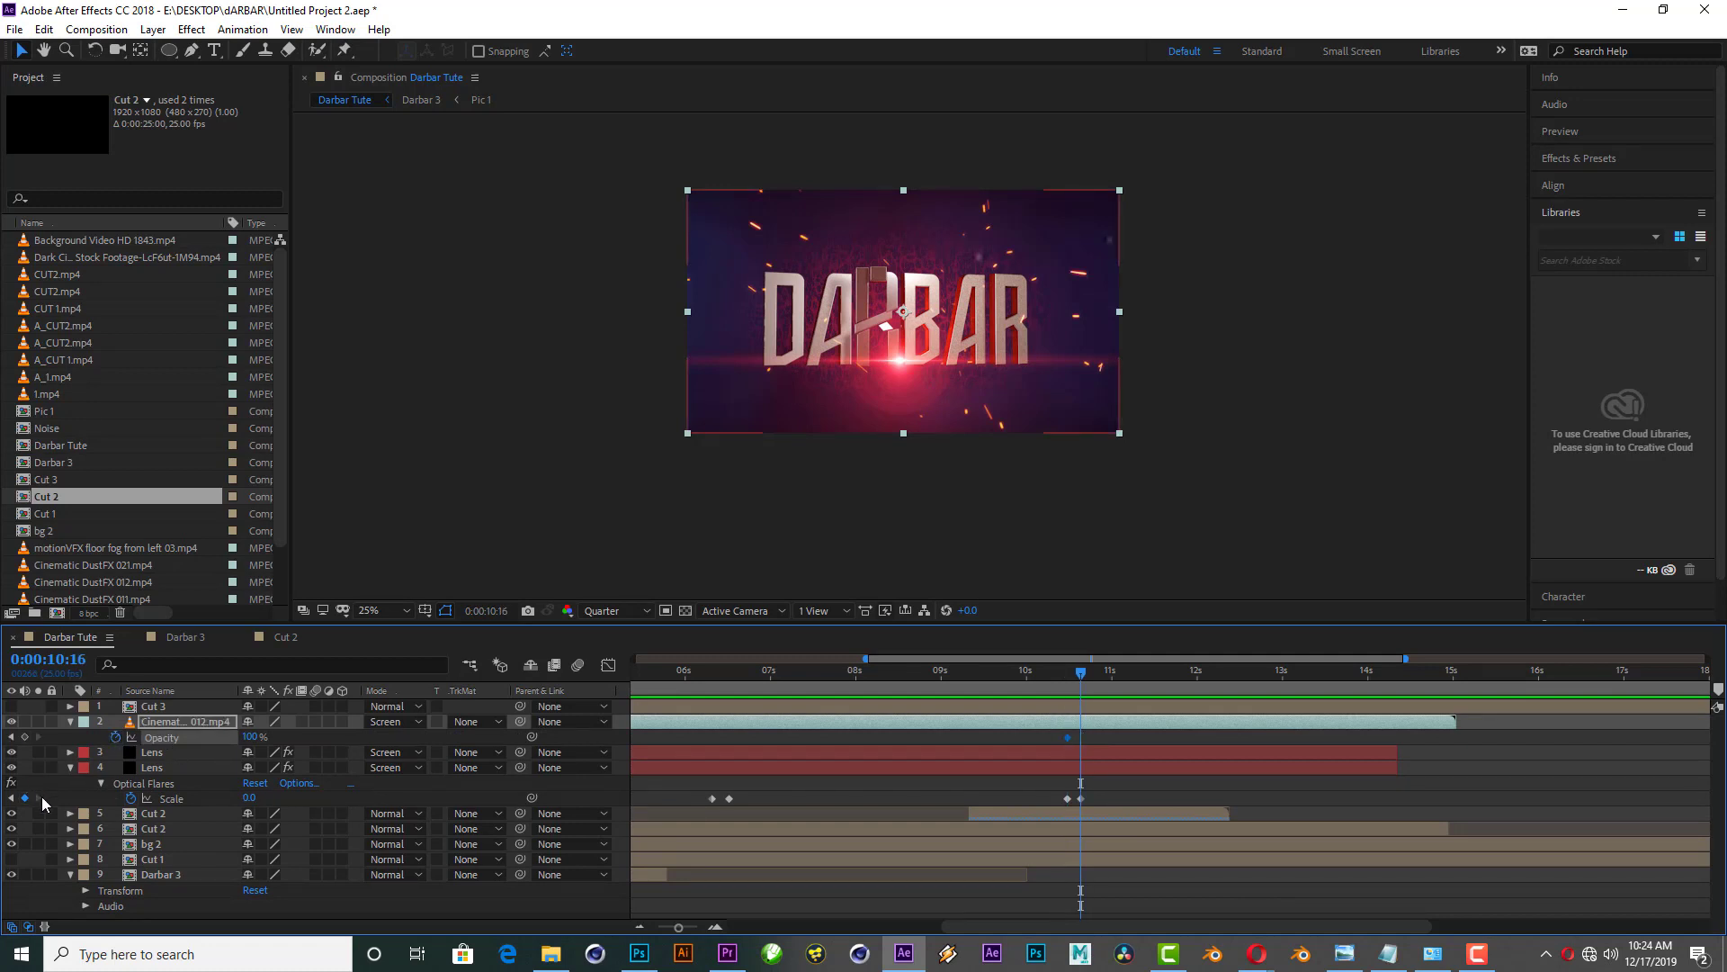
drag(251, 735, 96, 736)
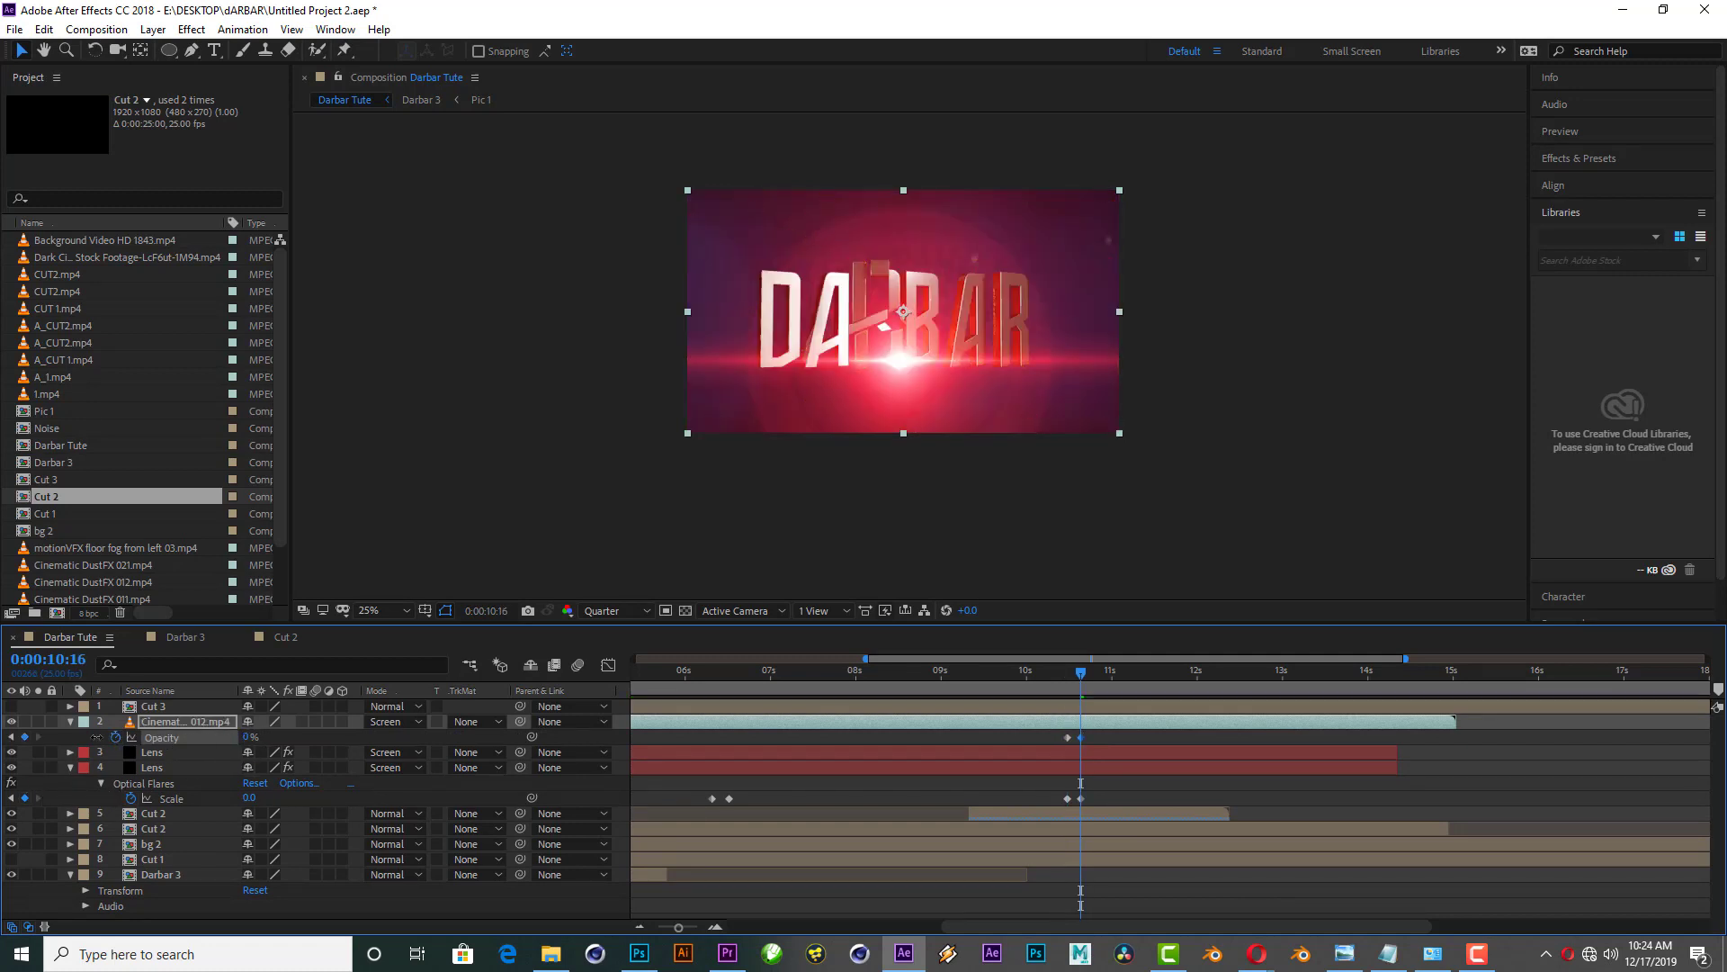
key(space)
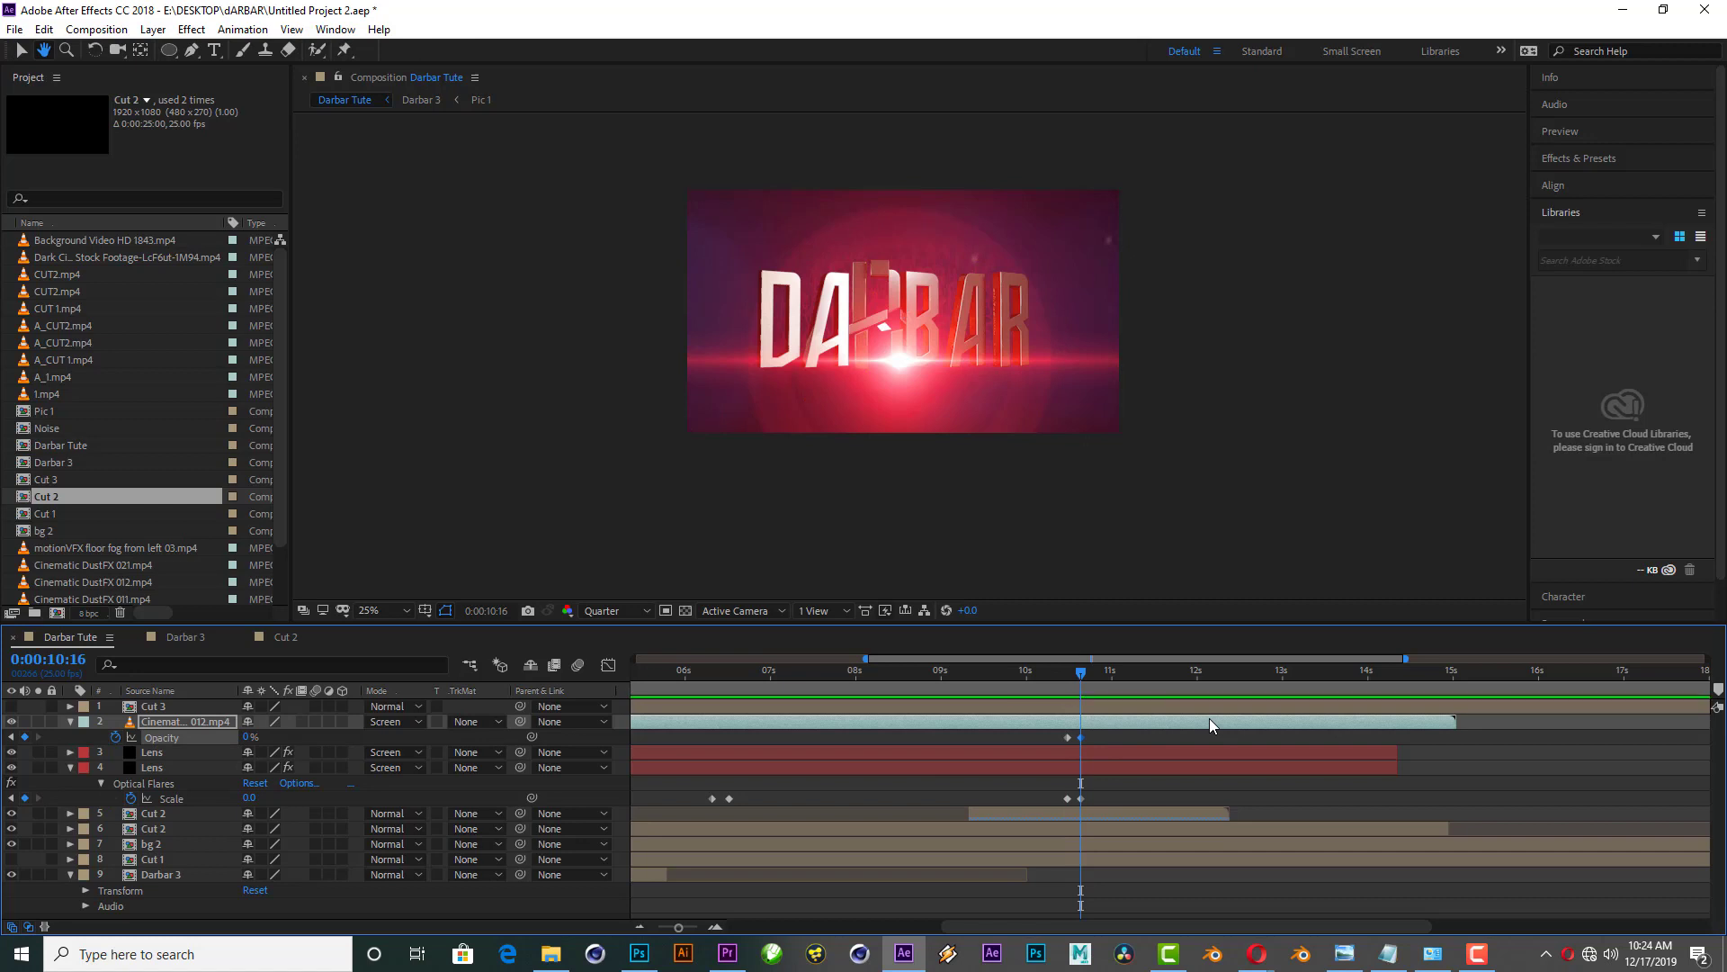
key(space)
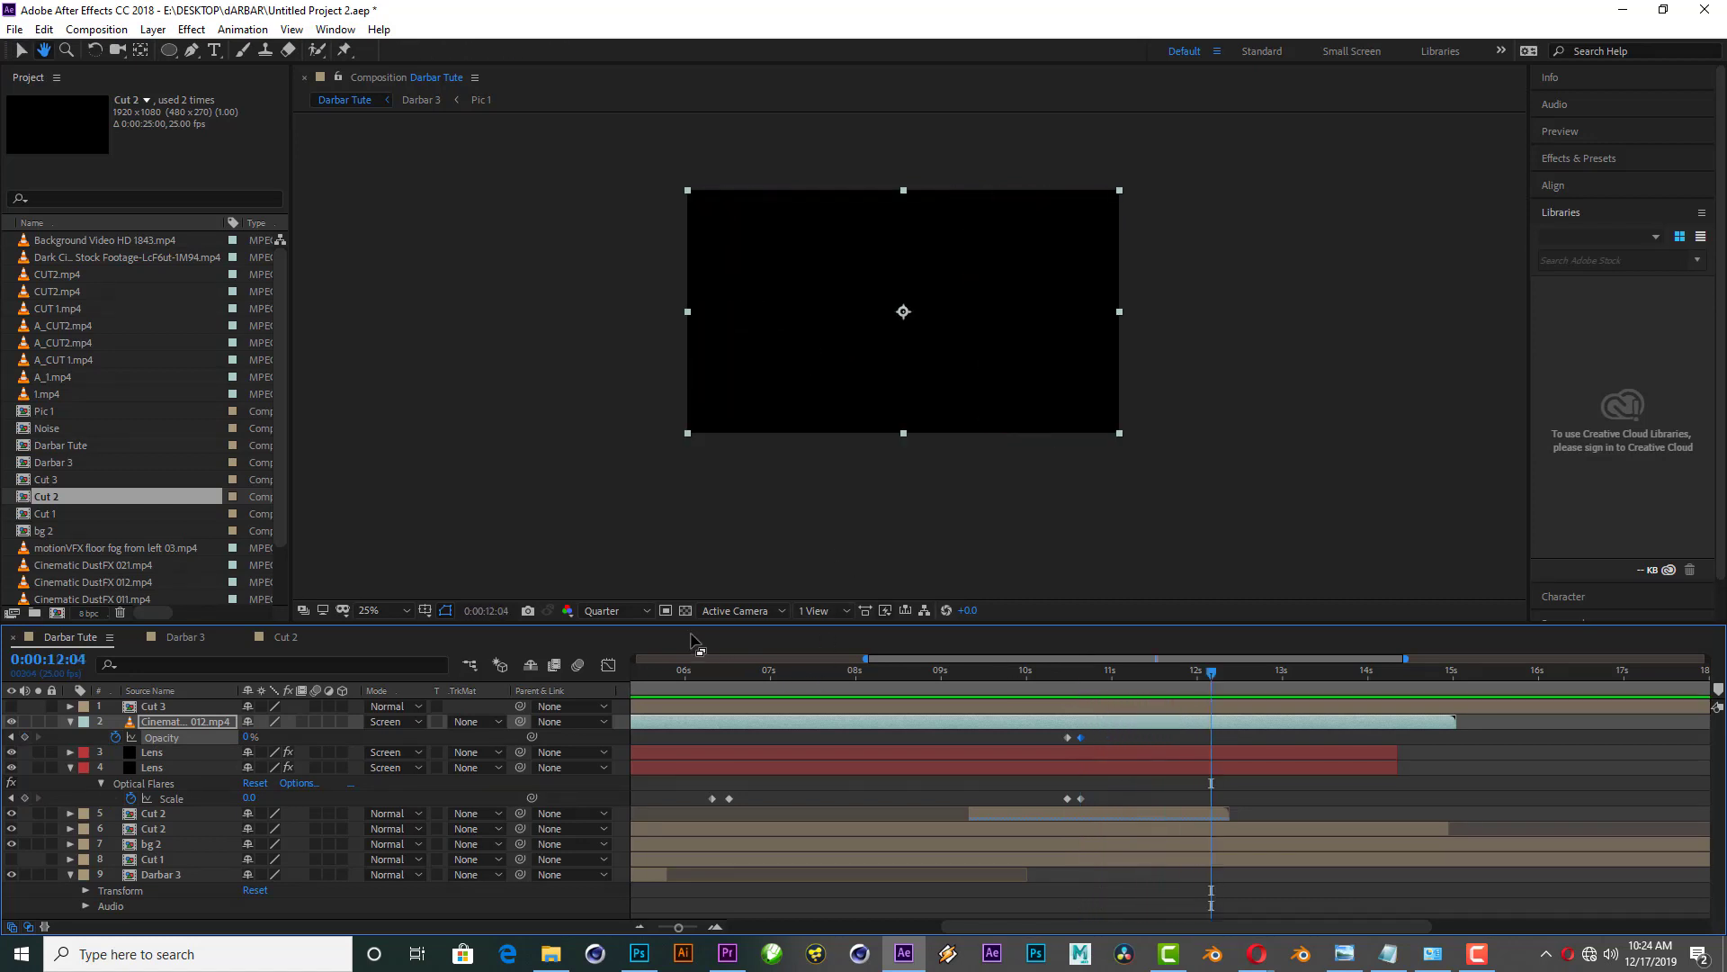
click(685, 613)
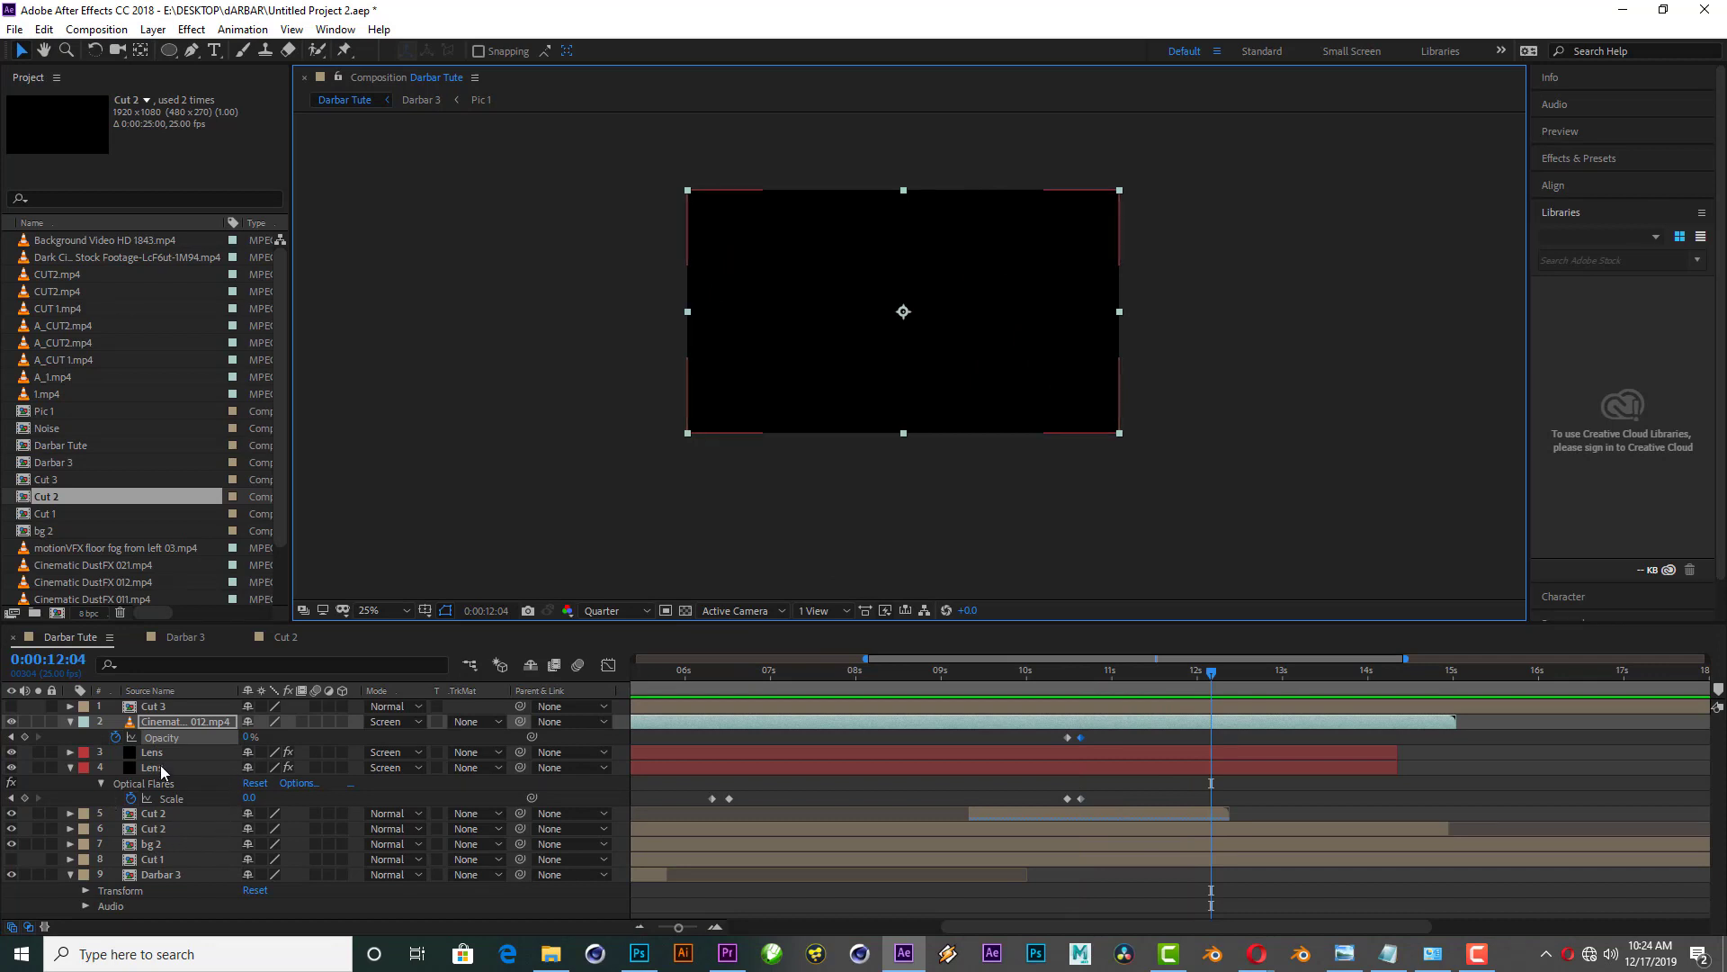
click(71, 767)
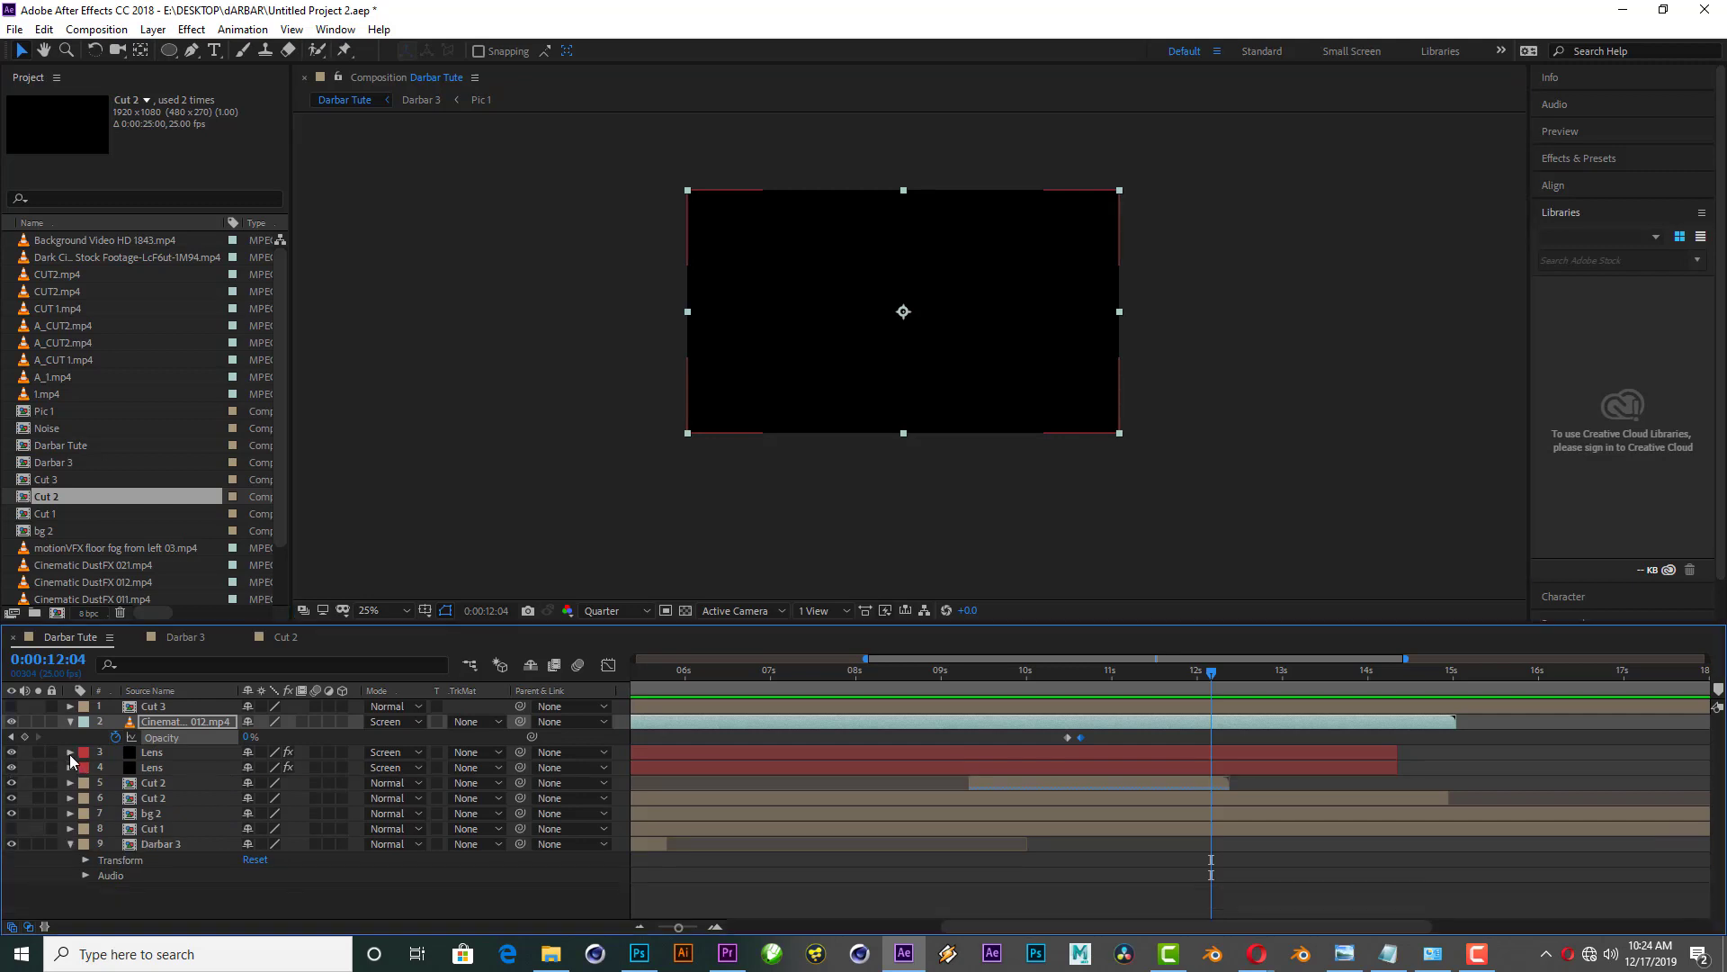
Step: Create a new 1920×1080 composition named 'Set 3'
key(ctrl+grave)
right_click(9, 452)
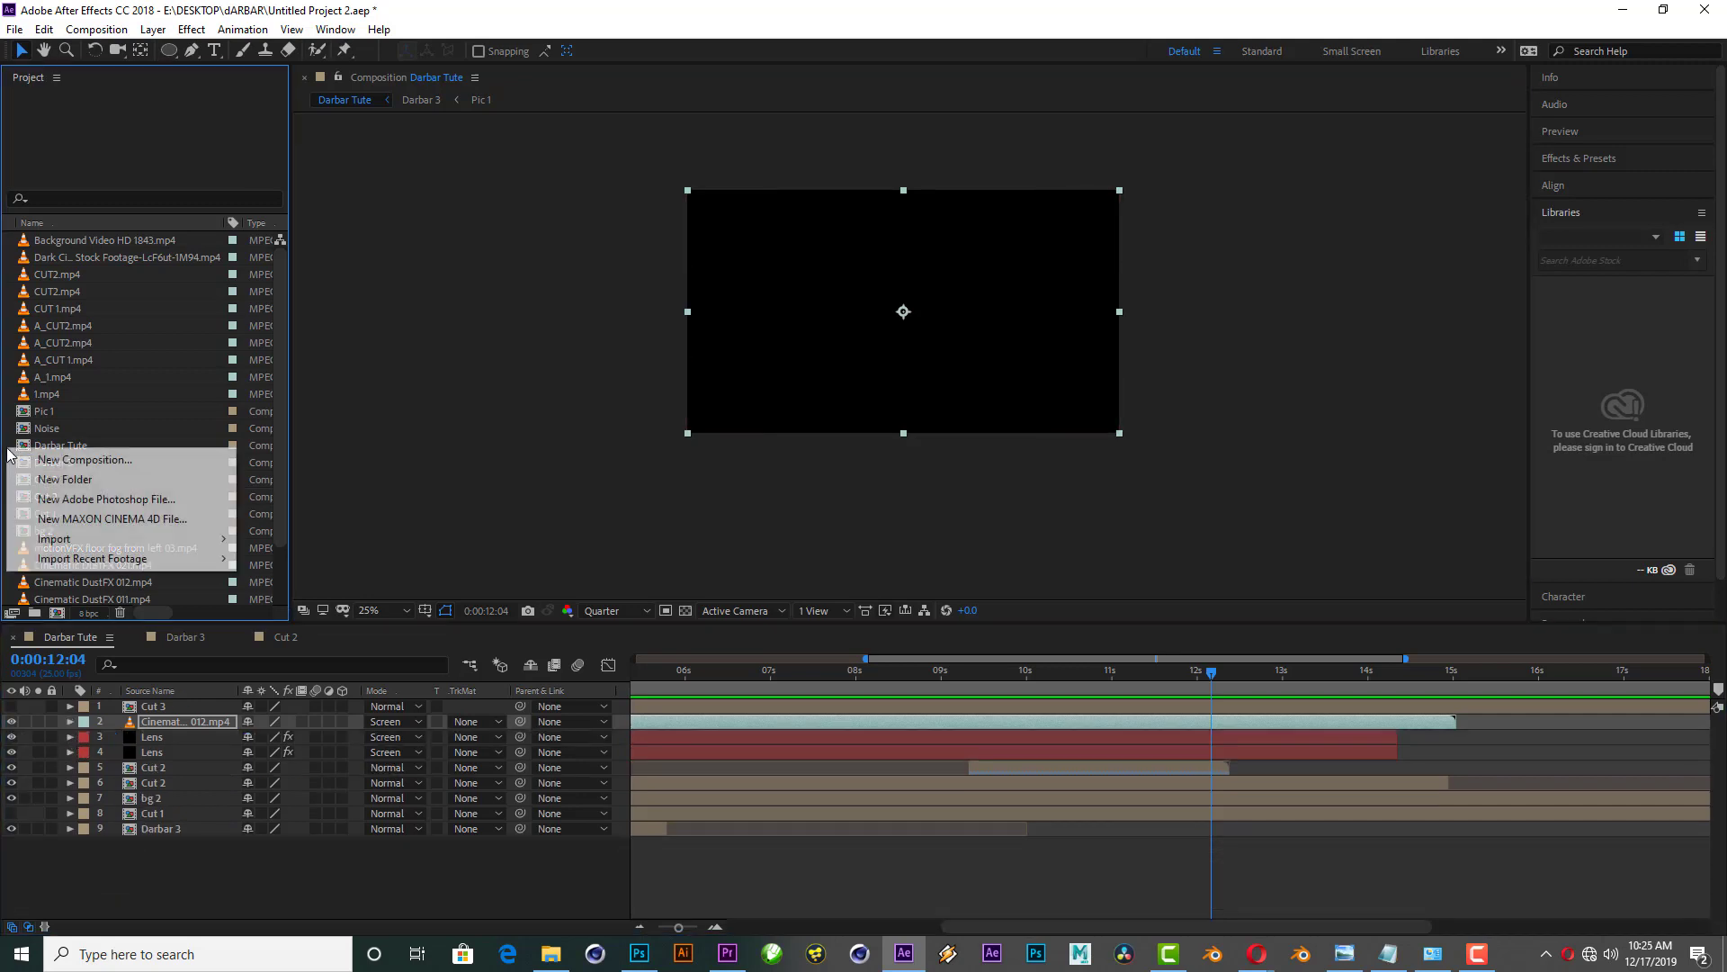
click(66, 460)
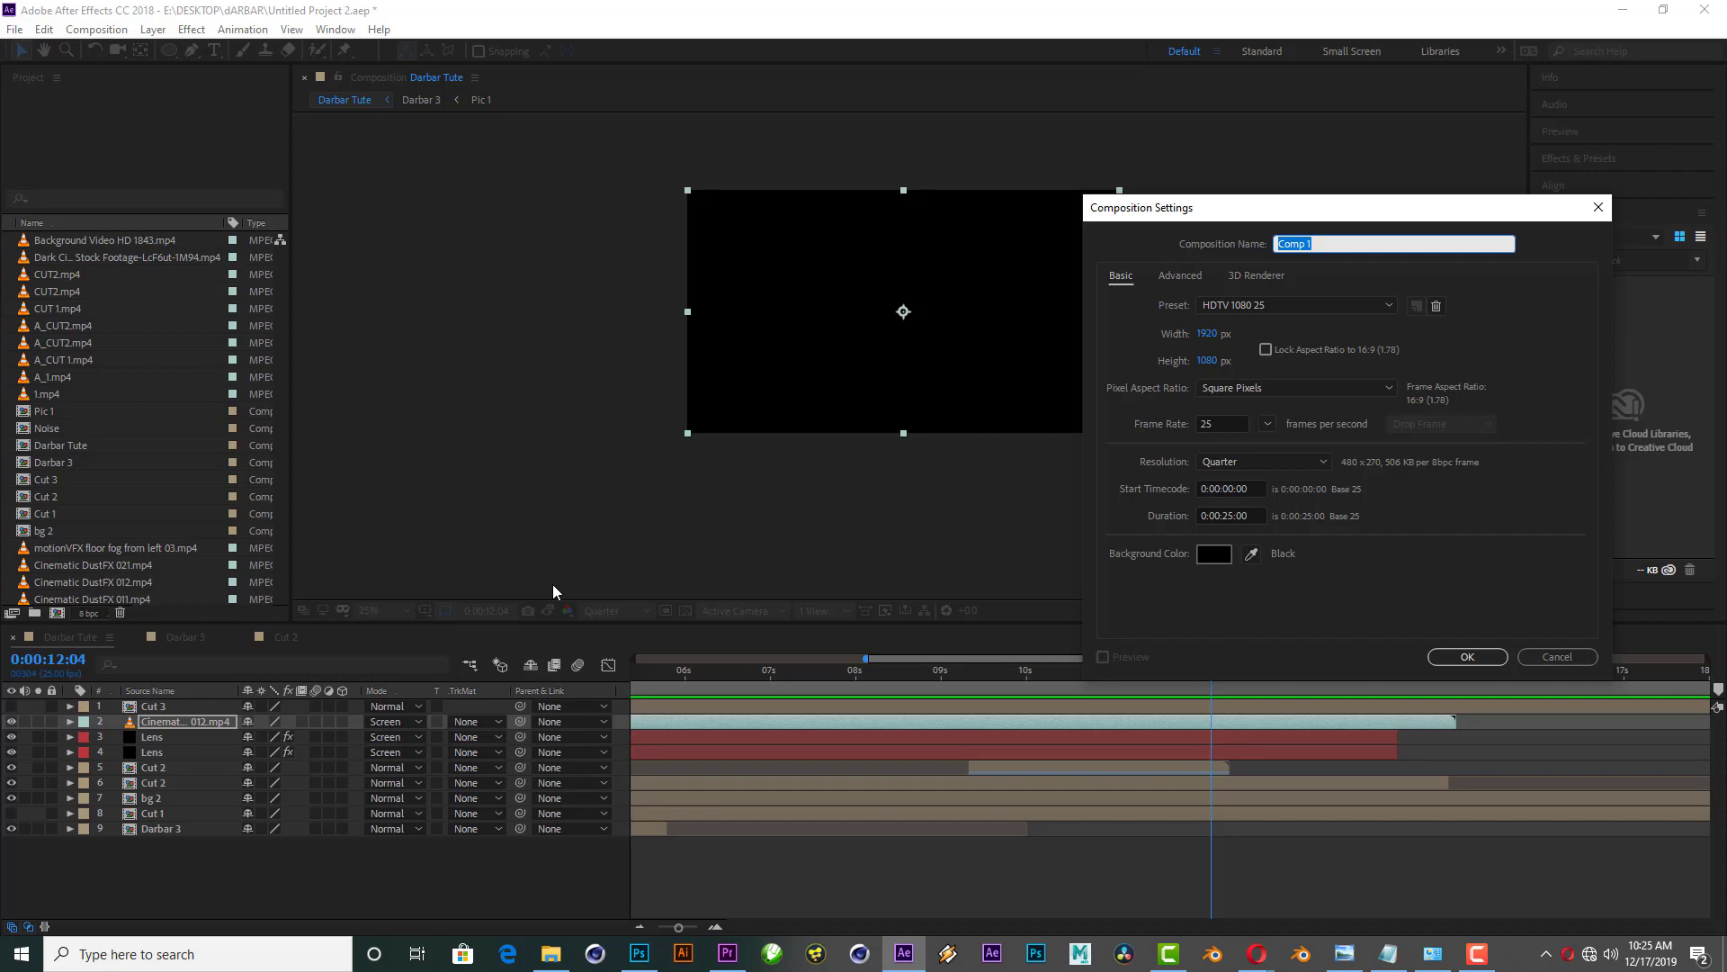
text(Set 3)
key(Return)
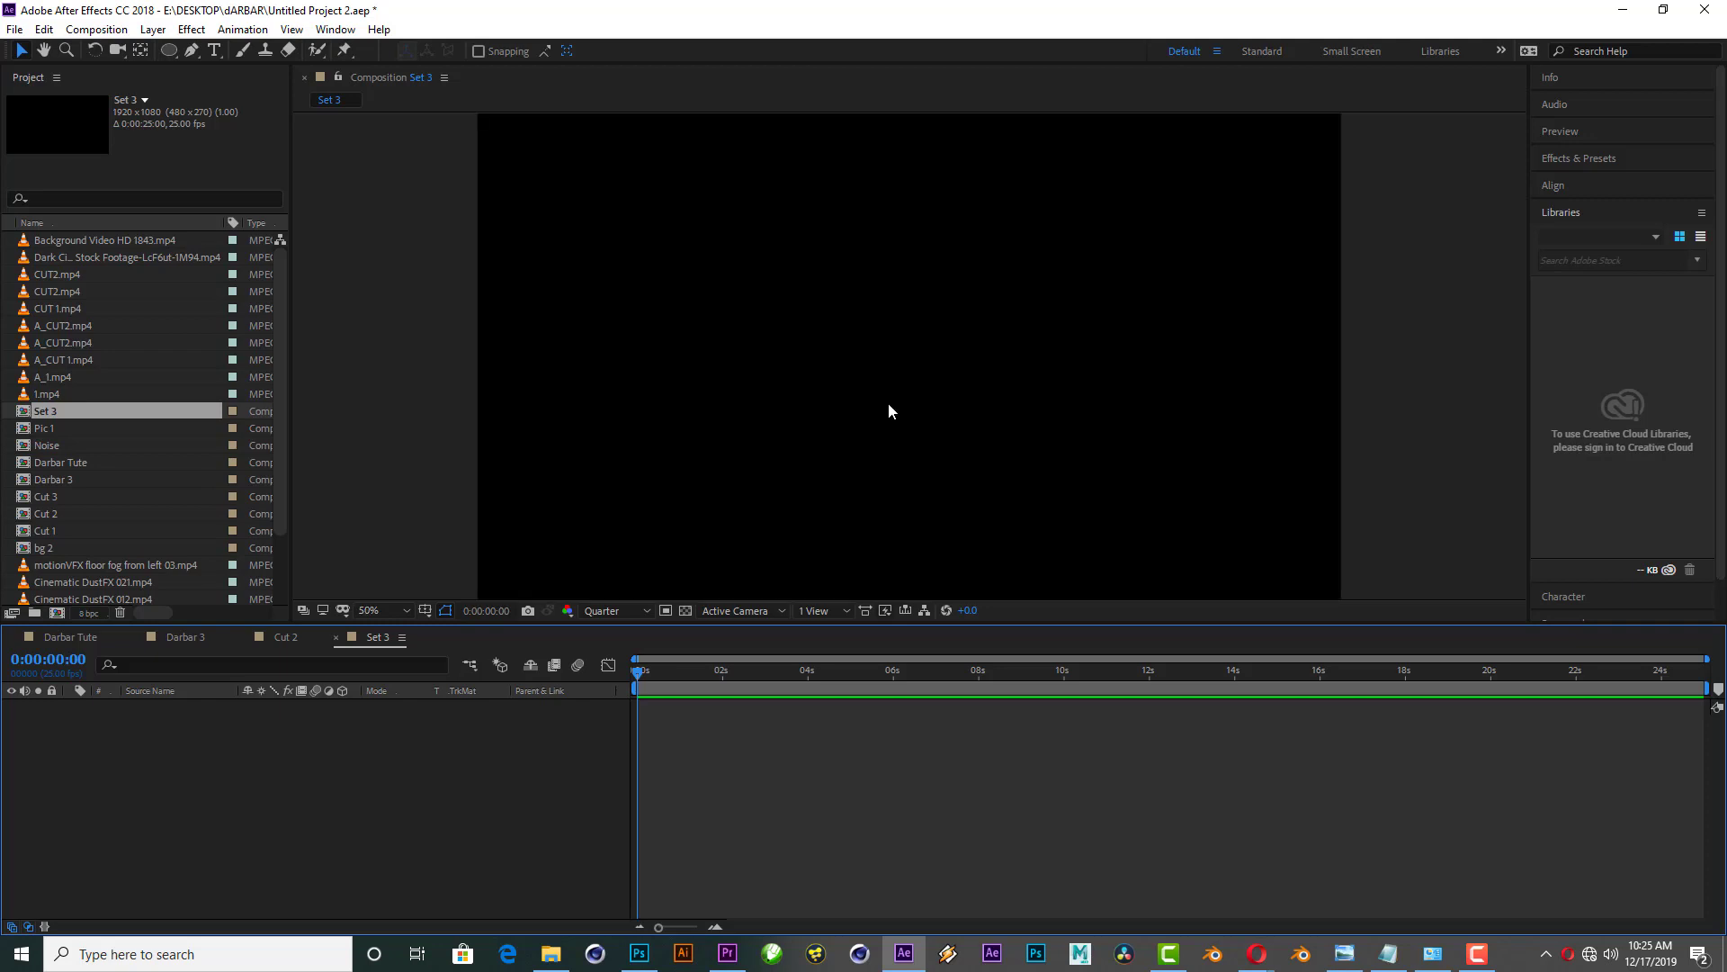
key(comma)
key(comma)
Step: Expand the Darbar 3 Layers folder and preview its Darbar 2.psd layer items
scroll(77, 397, down, 3)
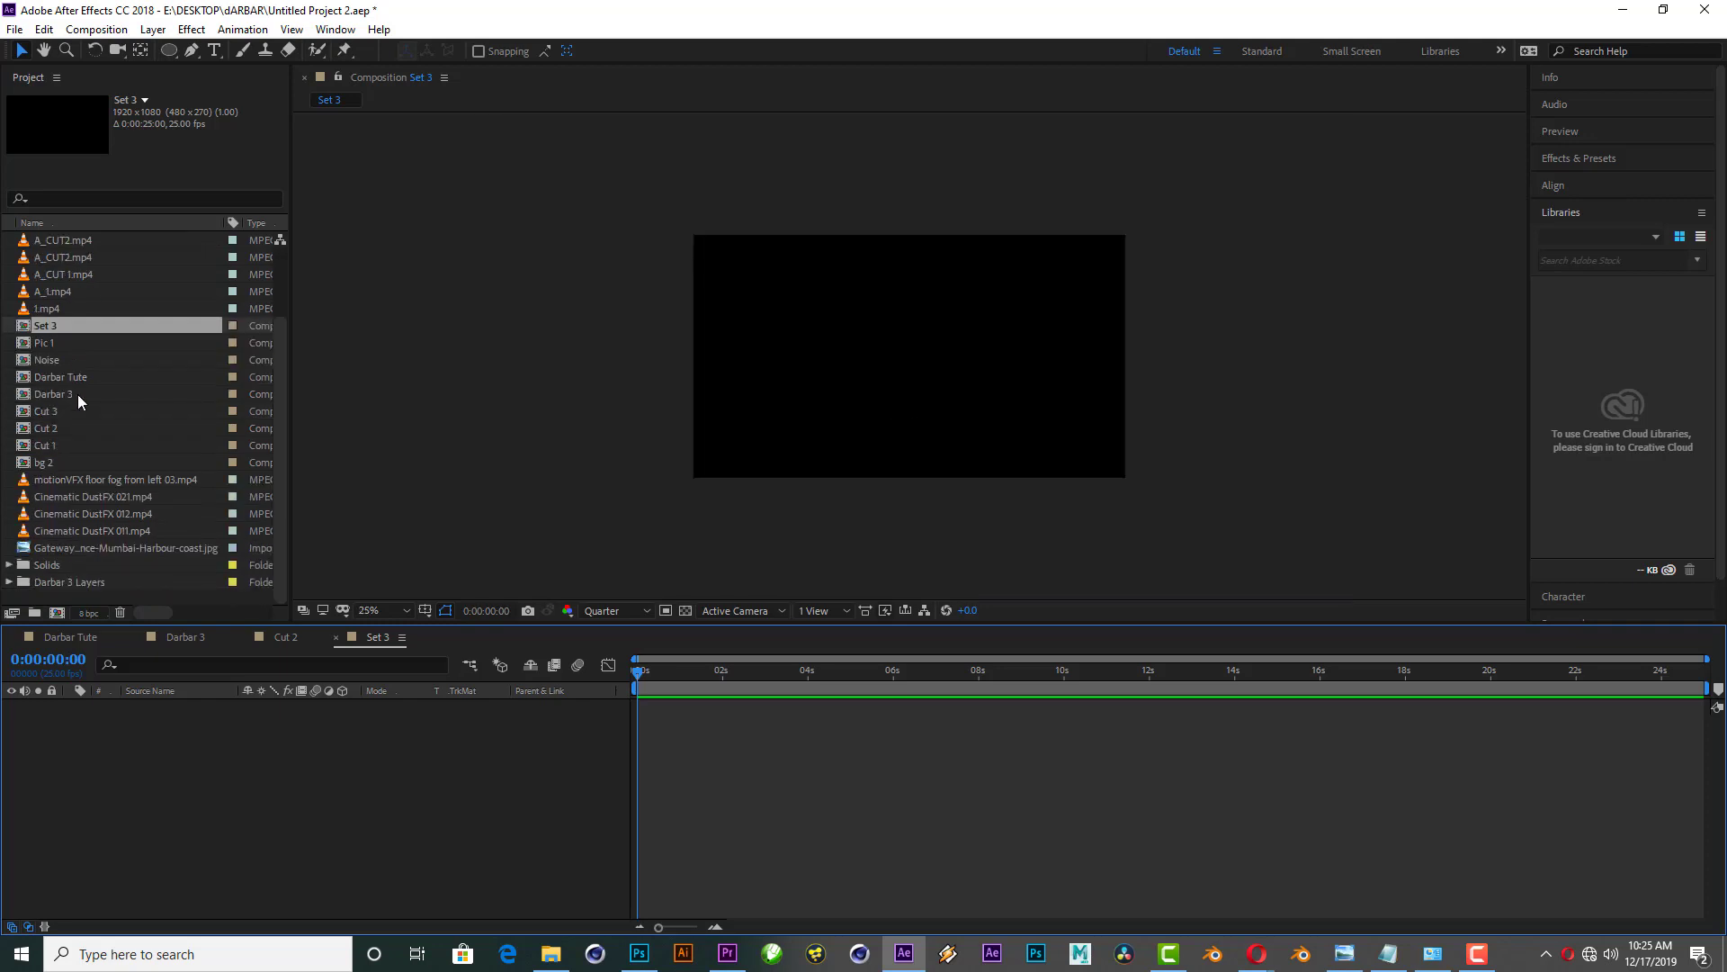
click(9, 582)
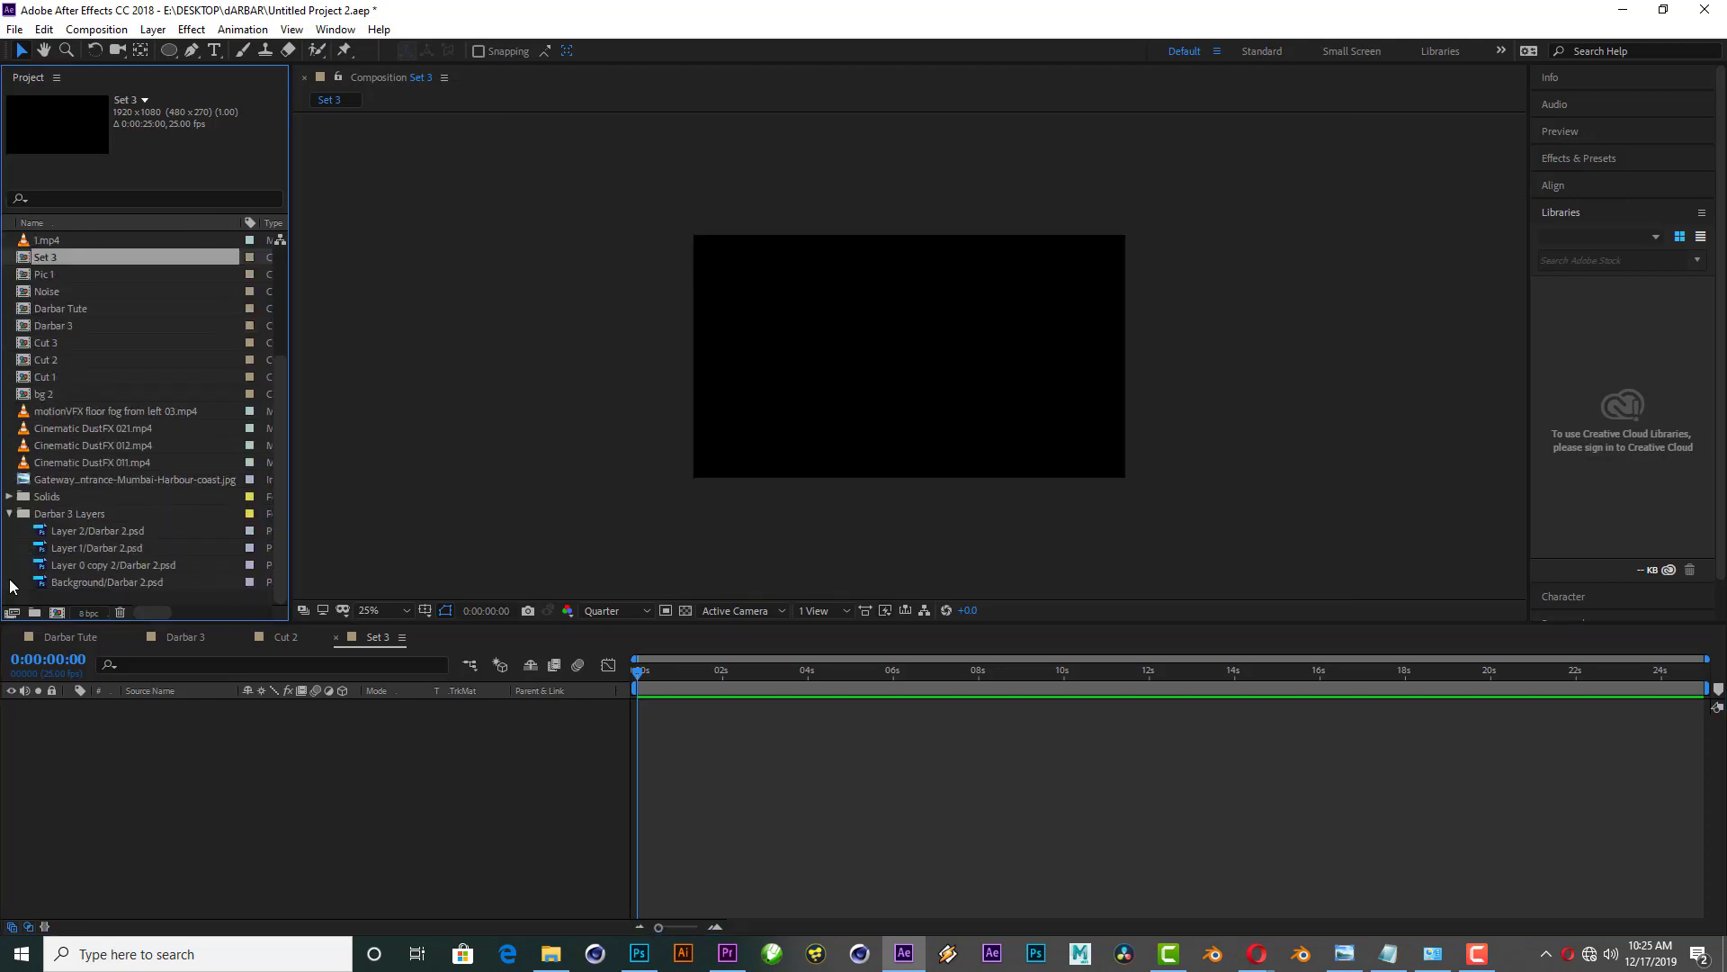
click(106, 531)
click(101, 552)
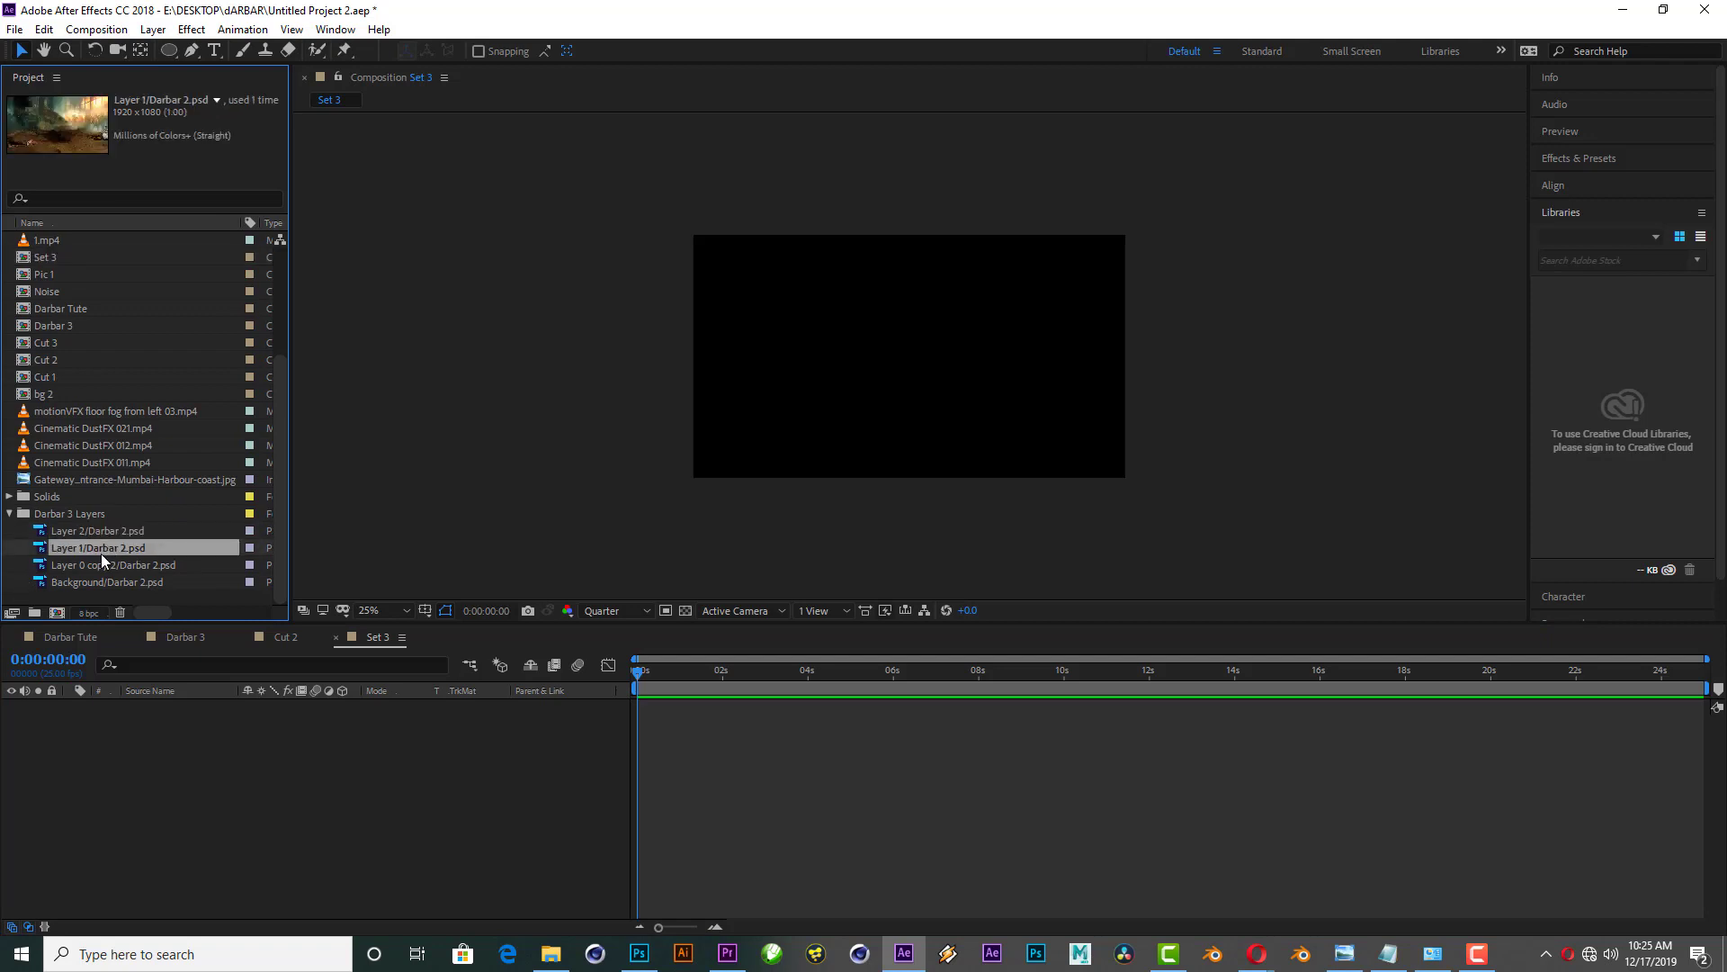
click(99, 569)
click(97, 583)
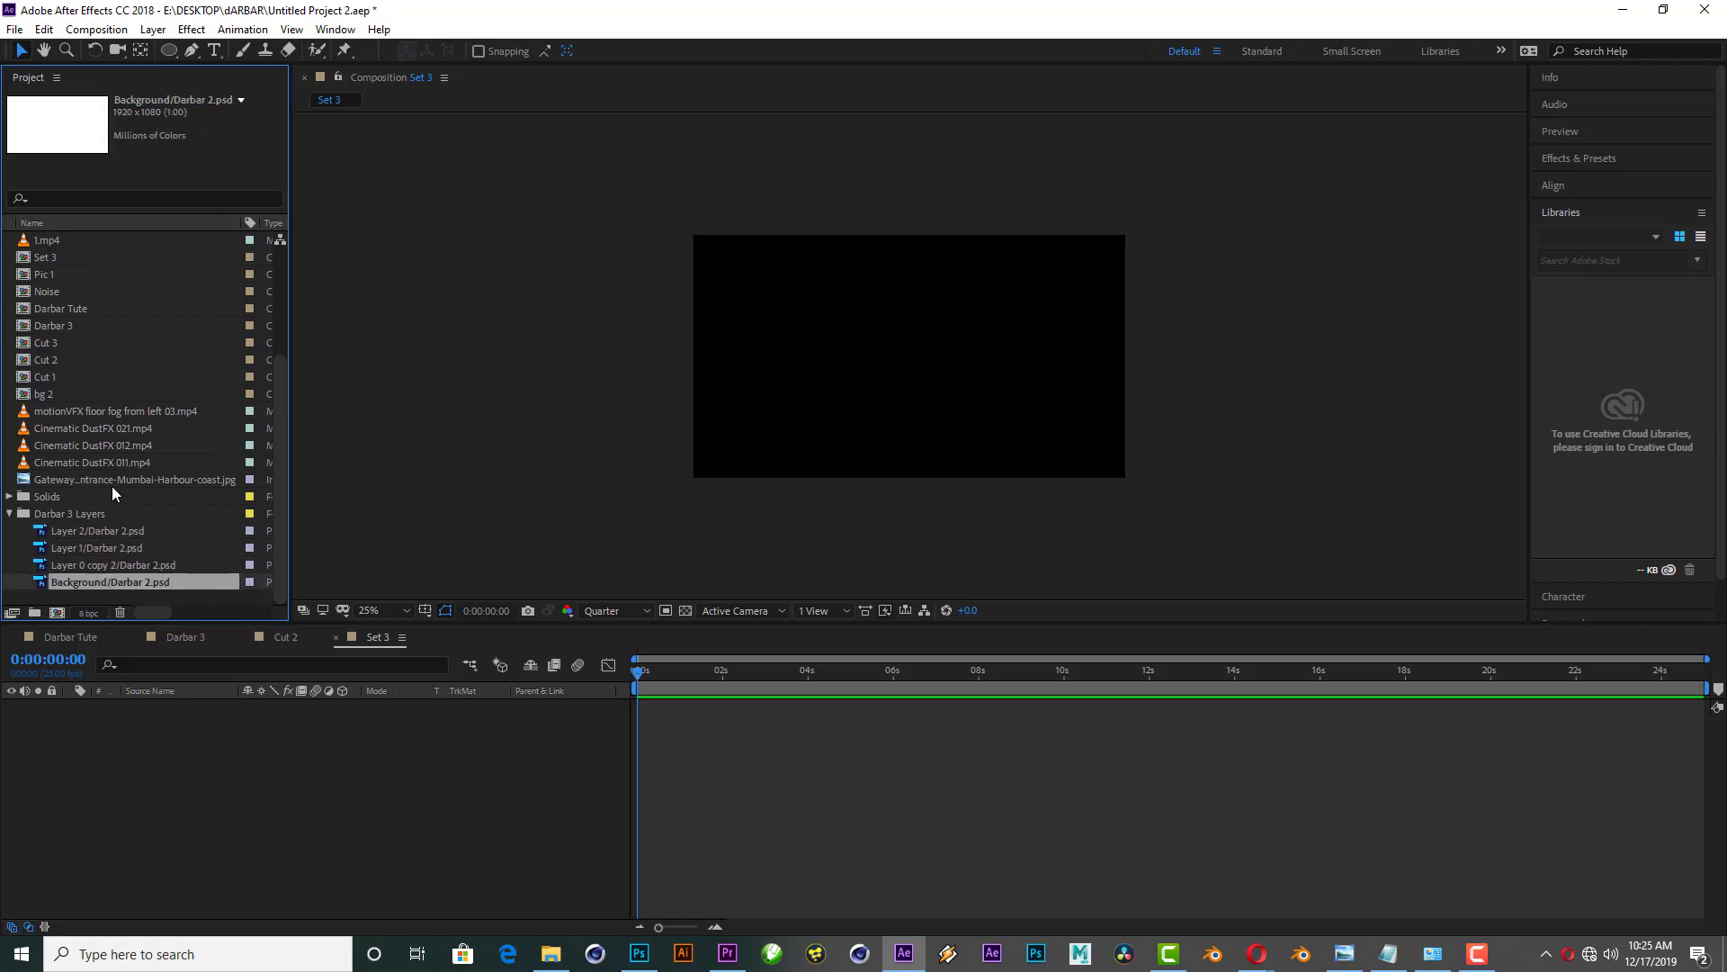
click(12, 512)
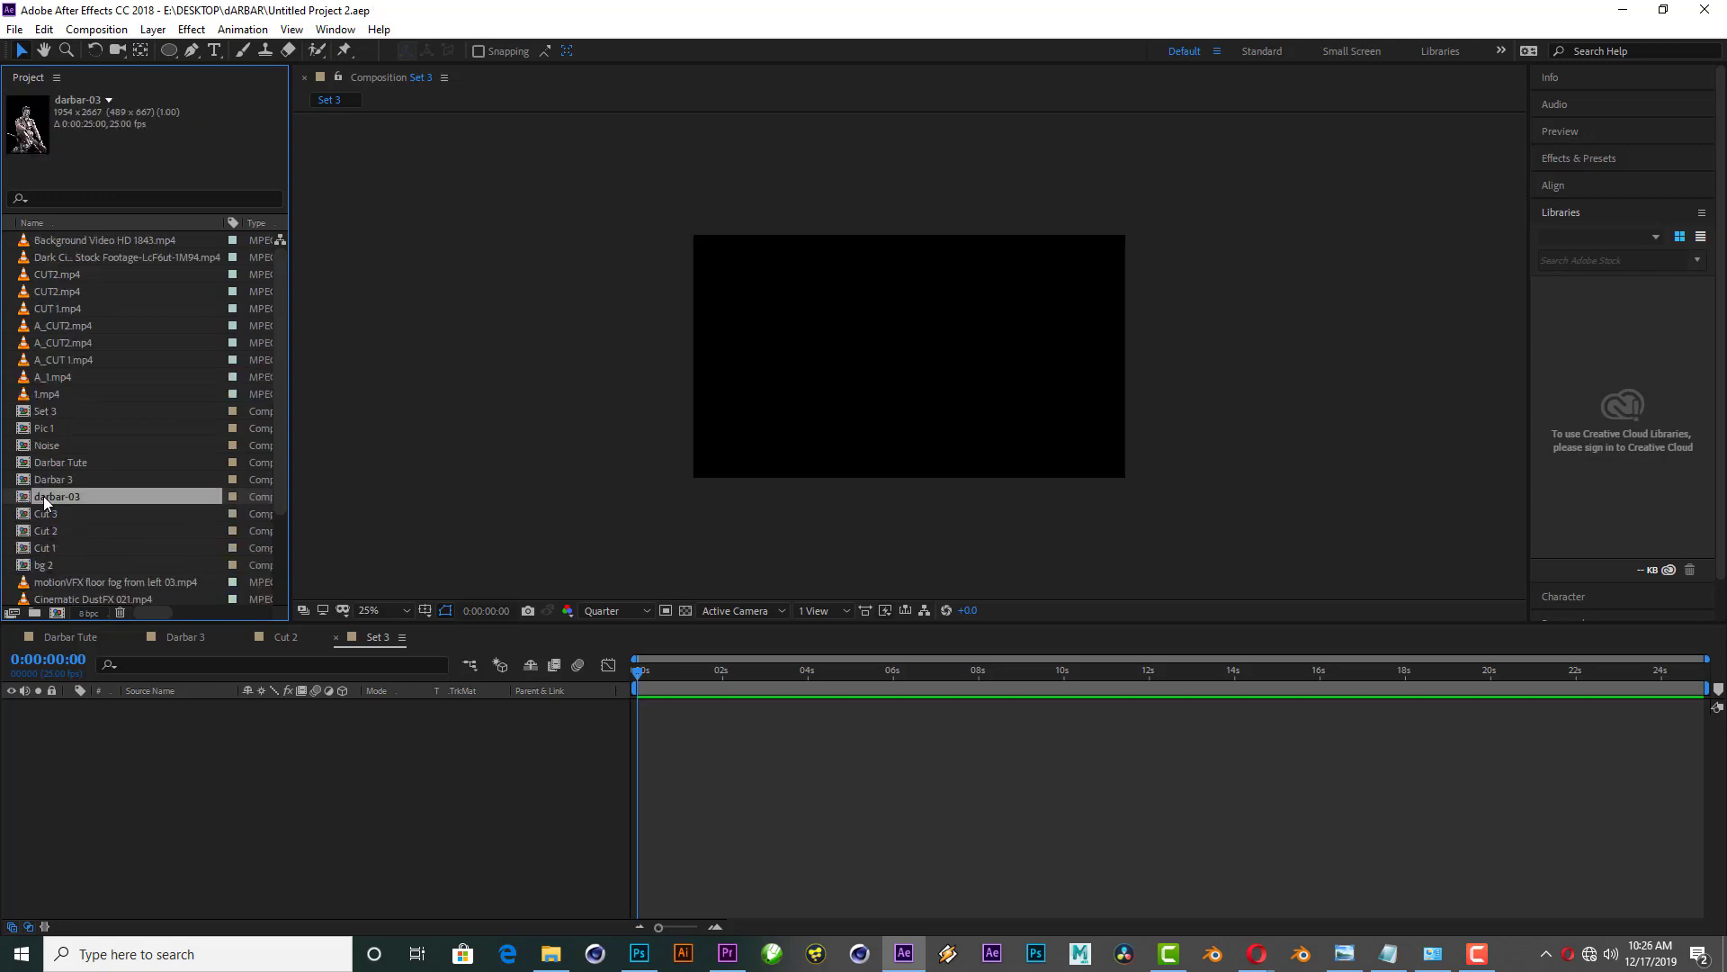
Step: Add darbar-03 to Set 3, scale it to 56%, and set Full preview resolution
drag(43, 495, 212, 755)
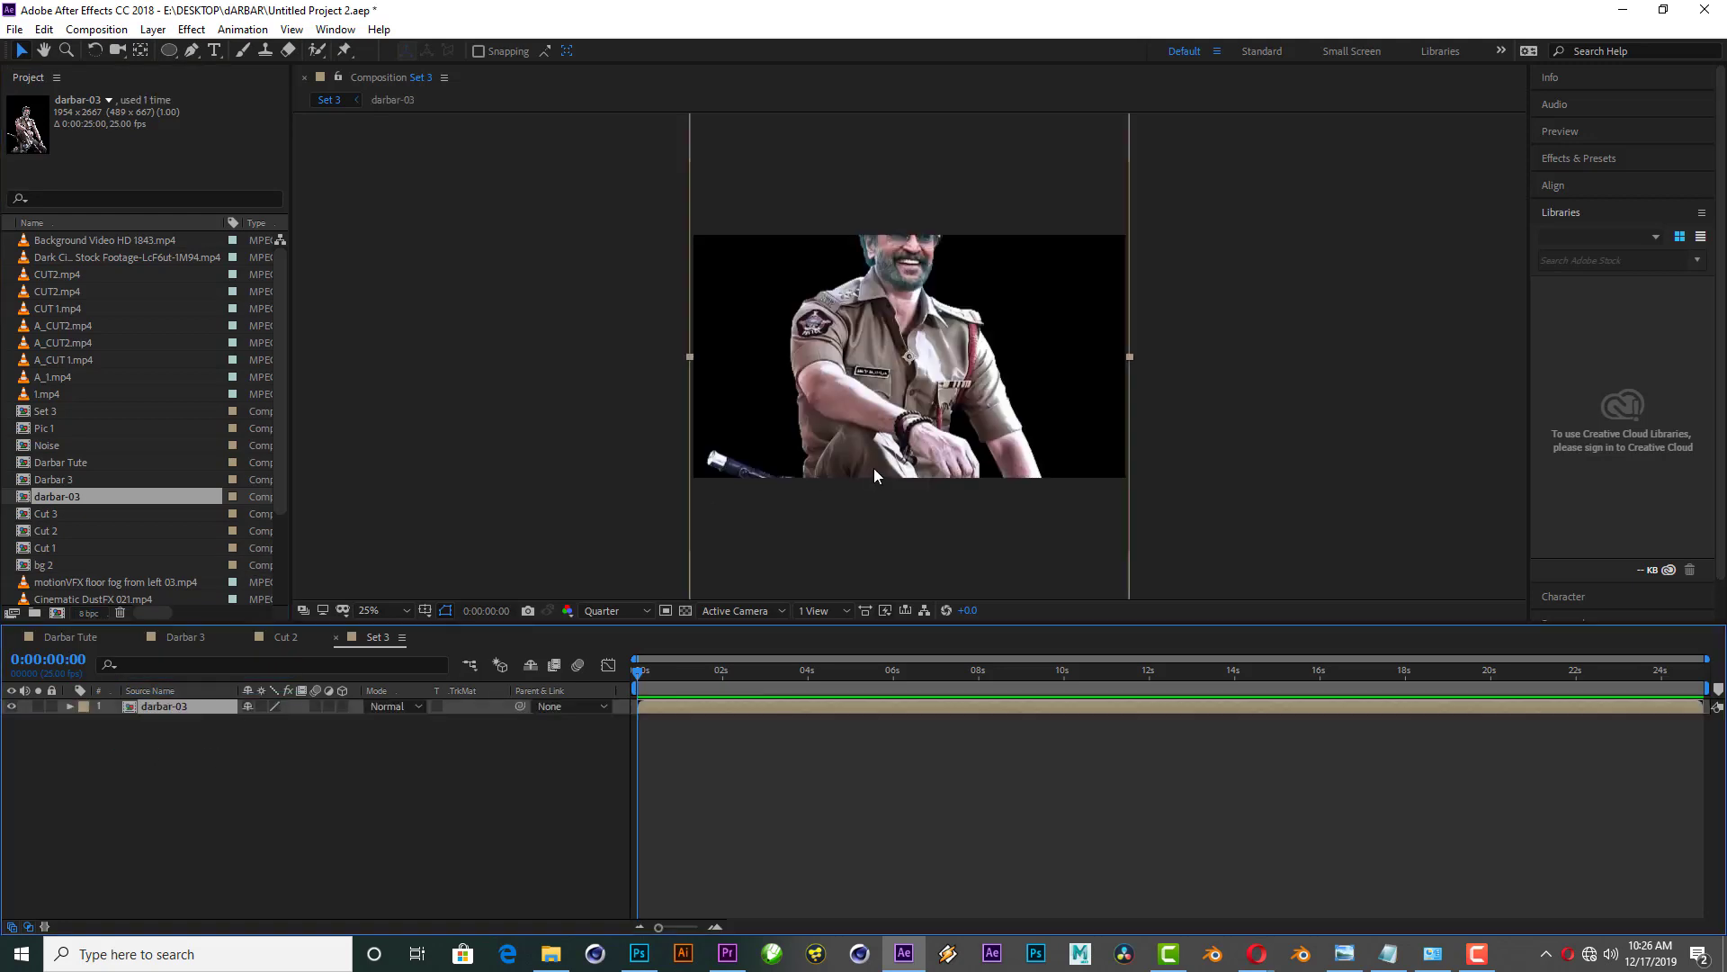
key(s)
drag(289, 722, 248, 725)
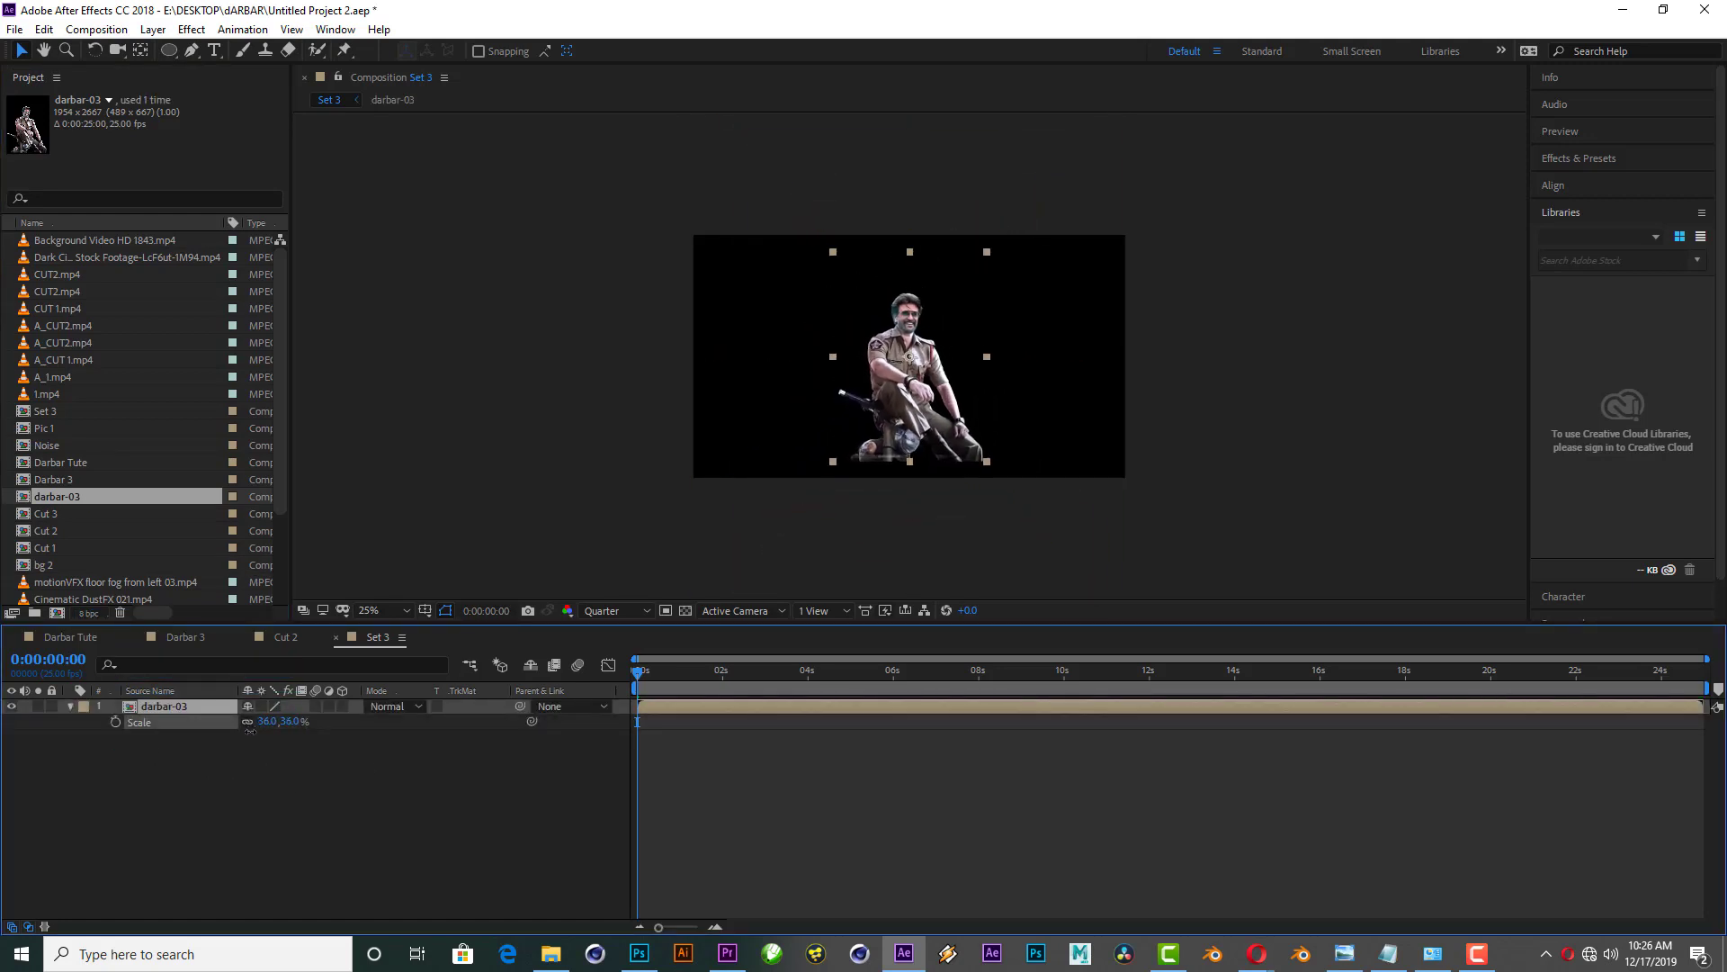
click(616, 610)
click(611, 639)
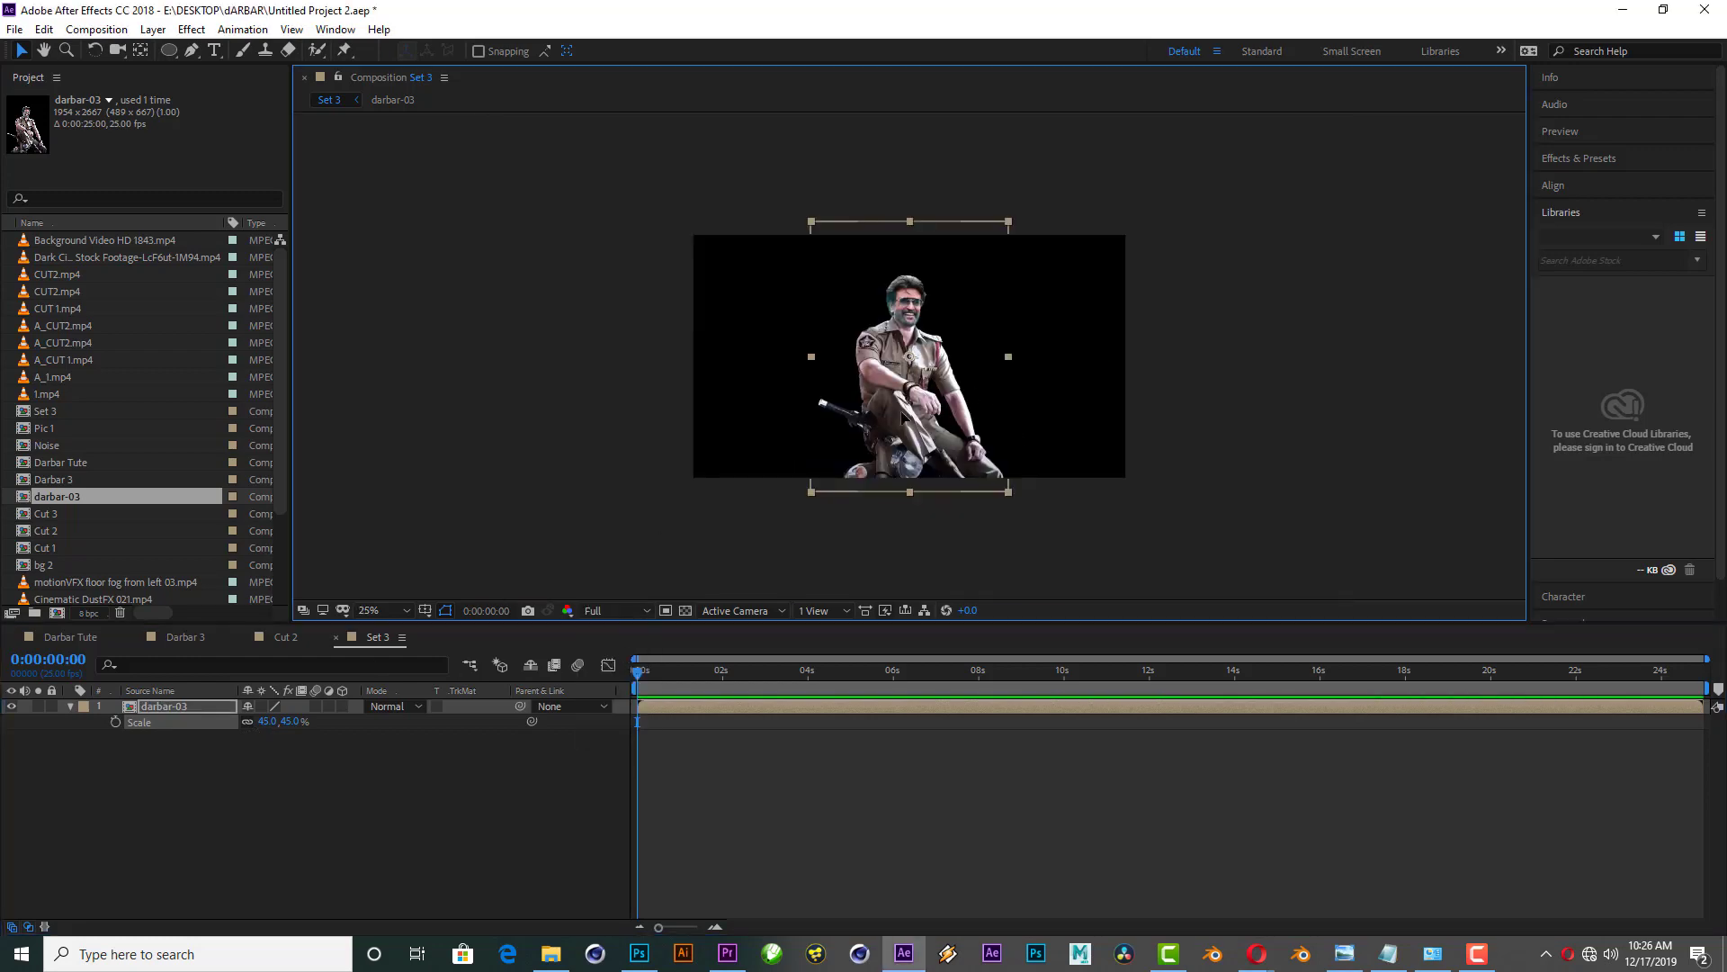
Step: Adjust the viewer zoom and turn on the title/action safe guides
key(period)
key(period)
key(grave)
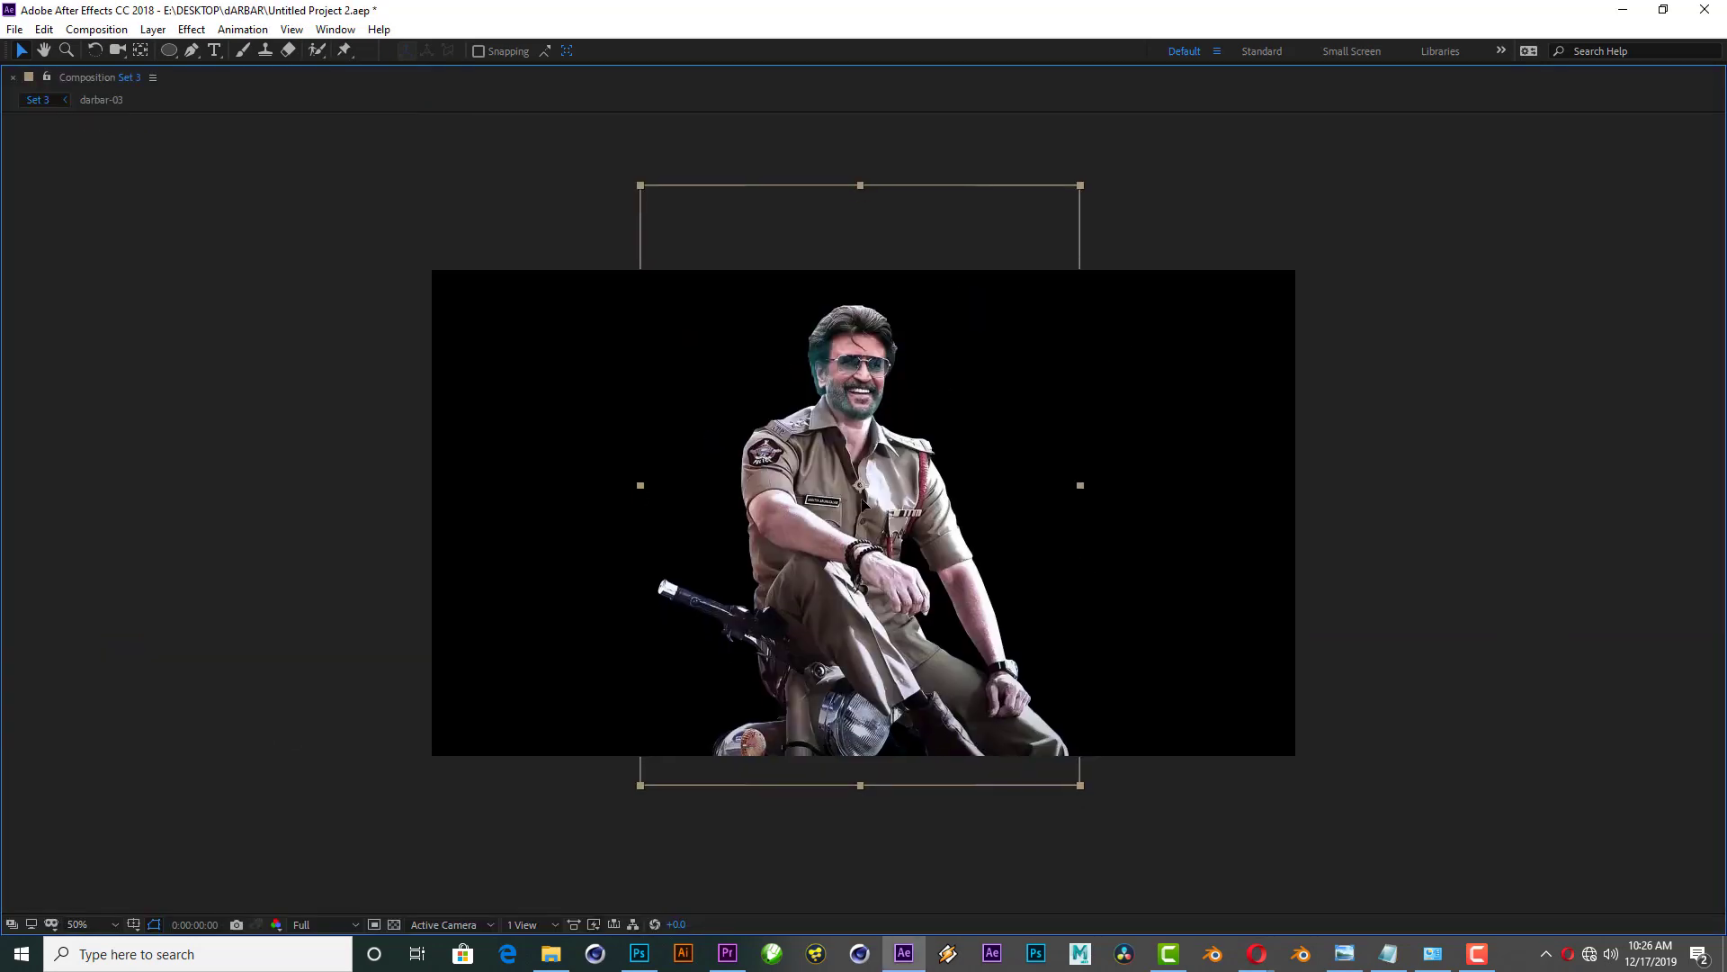
key(grave)
key(comma)
key(comma)
click(425, 610)
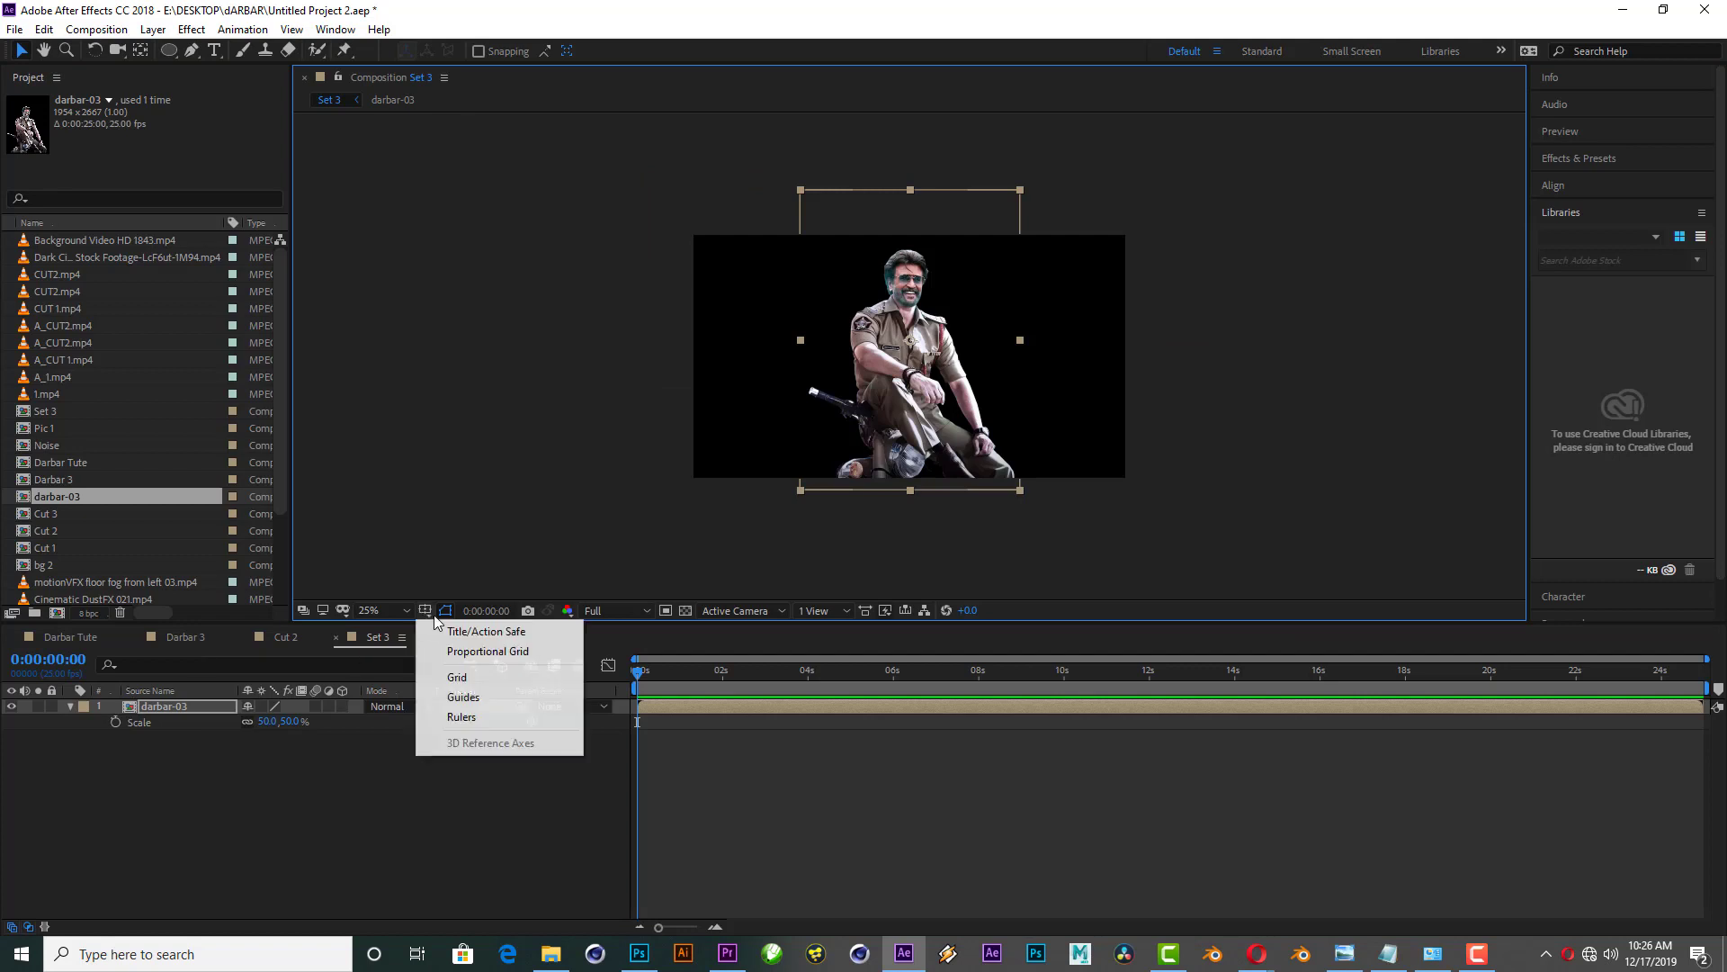
click(457, 628)
Step: Reduce darbar-03 to 44% and add the dark particle footage beneath it
key(y)
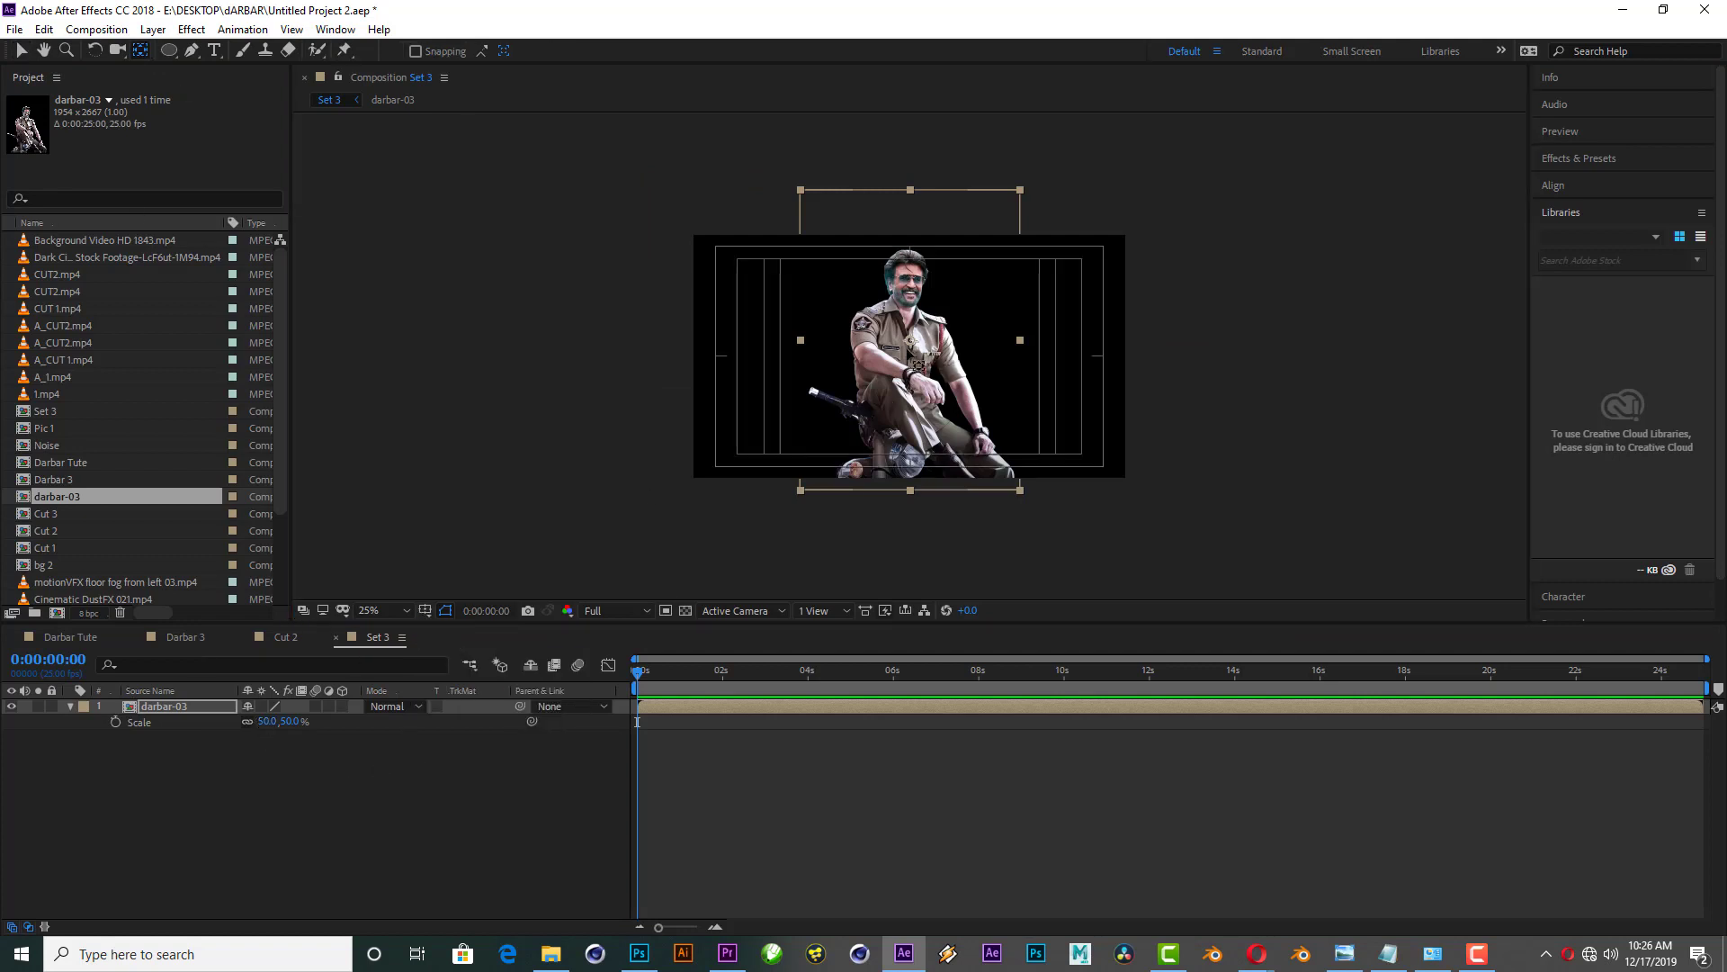
key(v)
drag(267, 722, 258, 722)
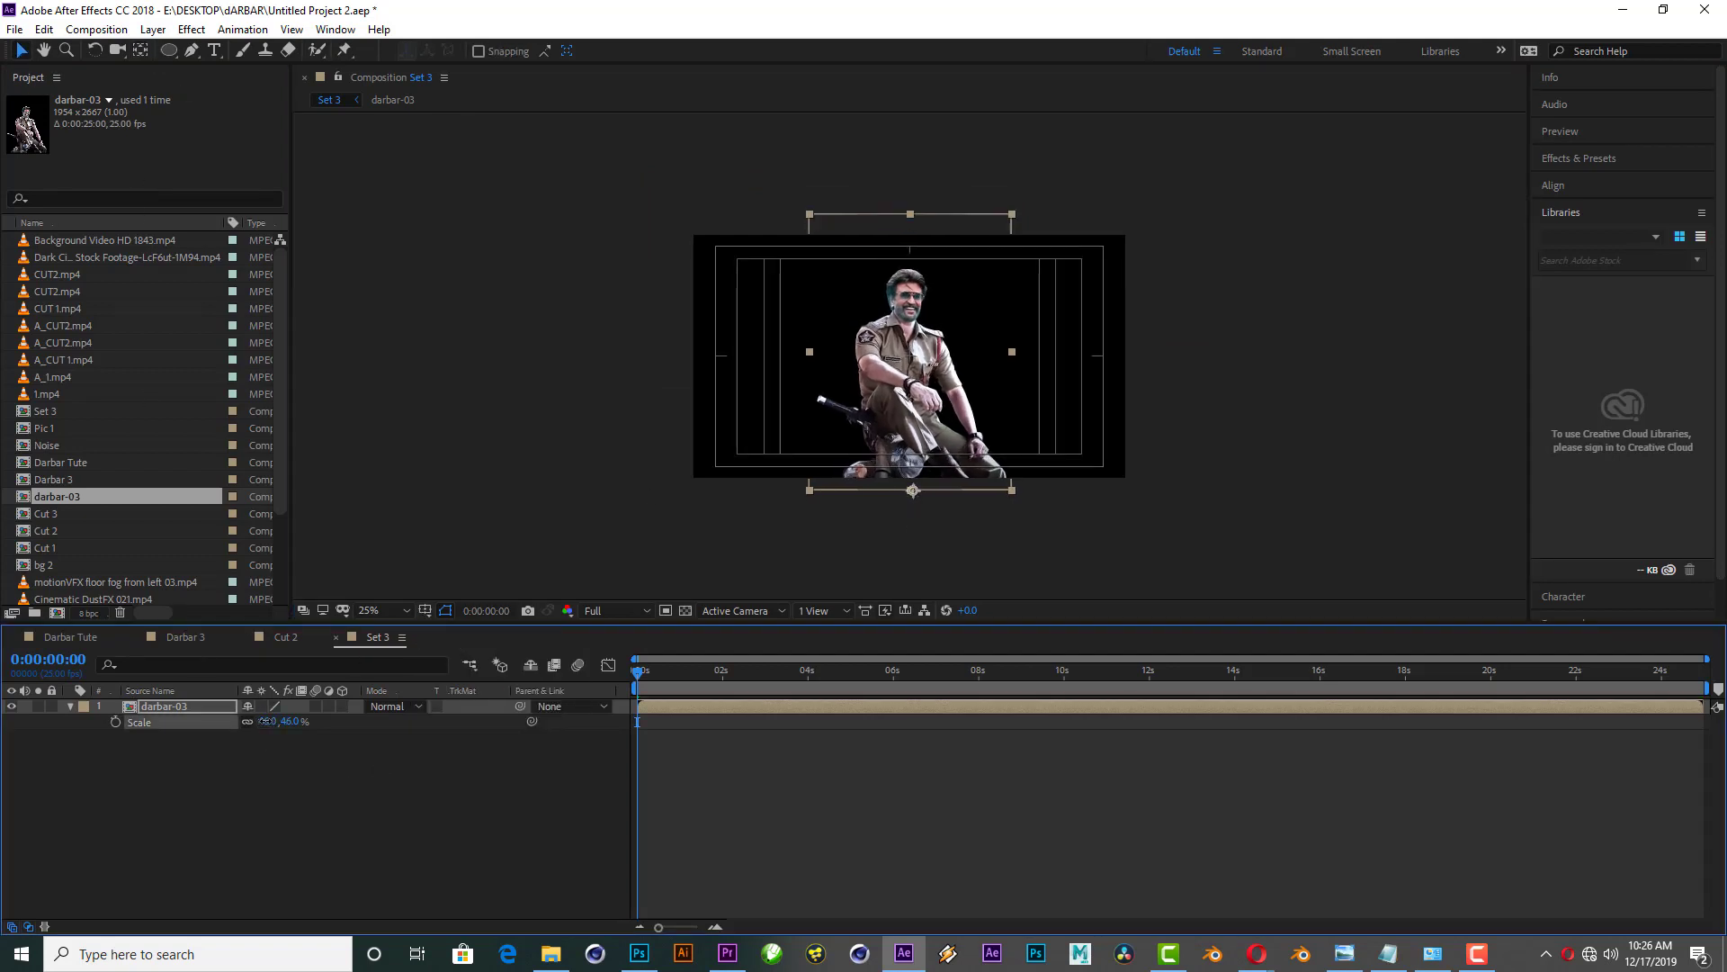
key(period)
click(570, 358)
key(comma)
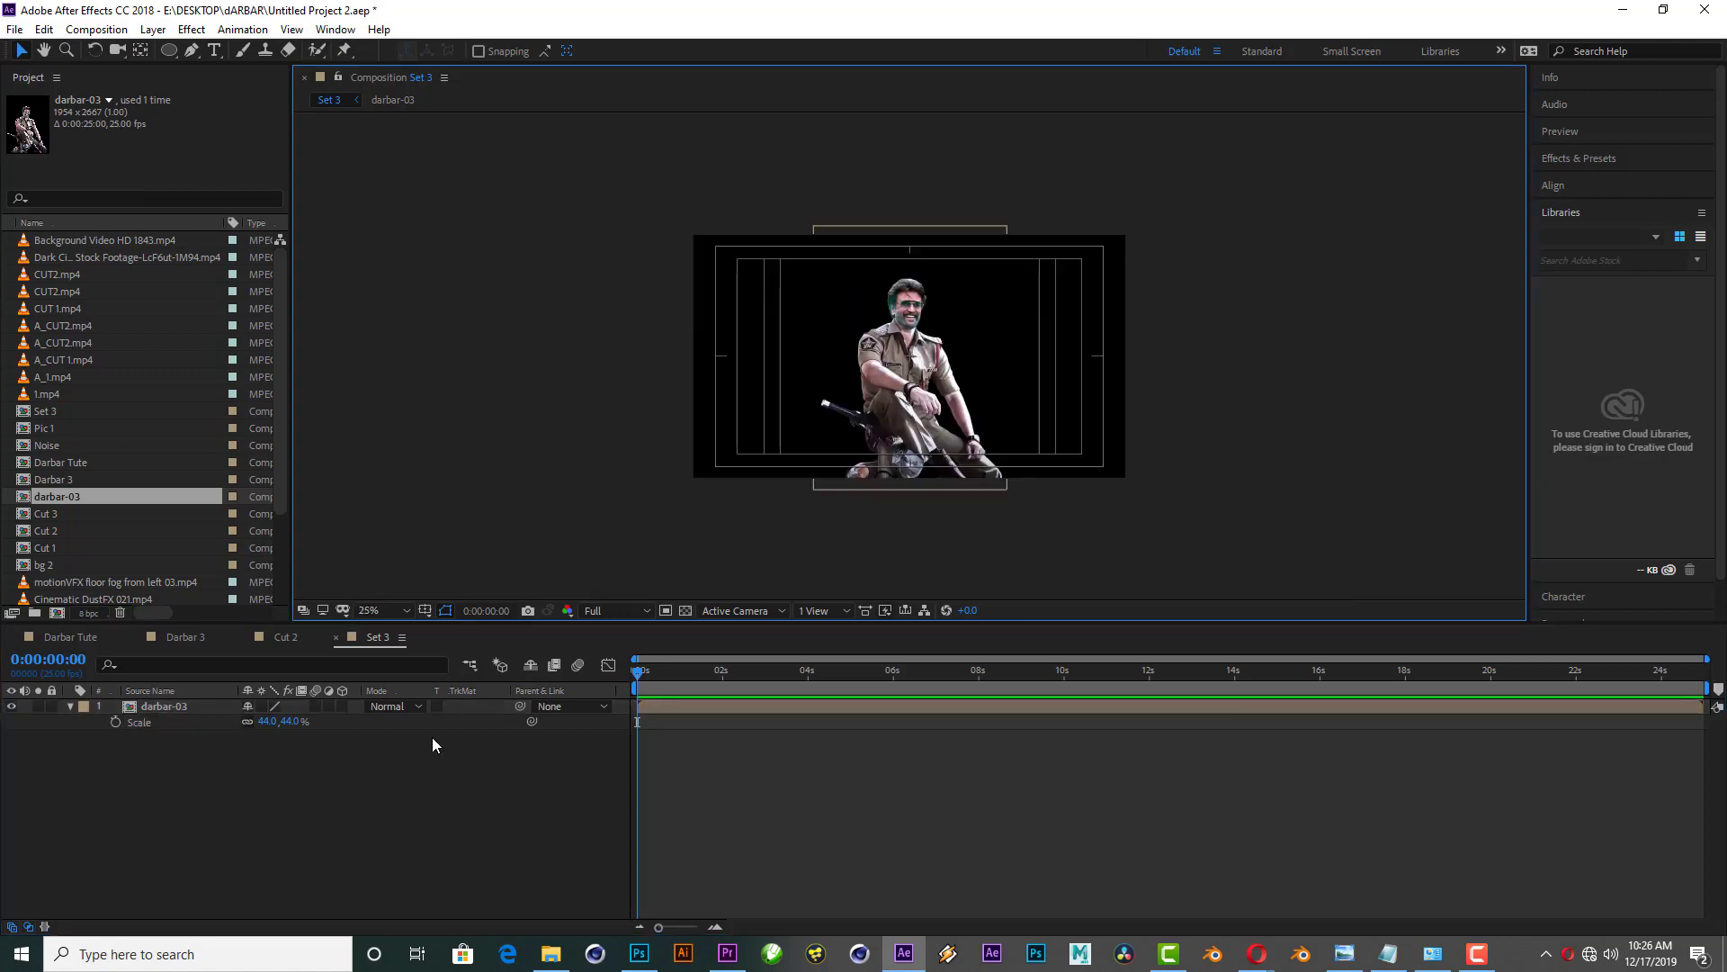
drag(122, 261, 229, 788)
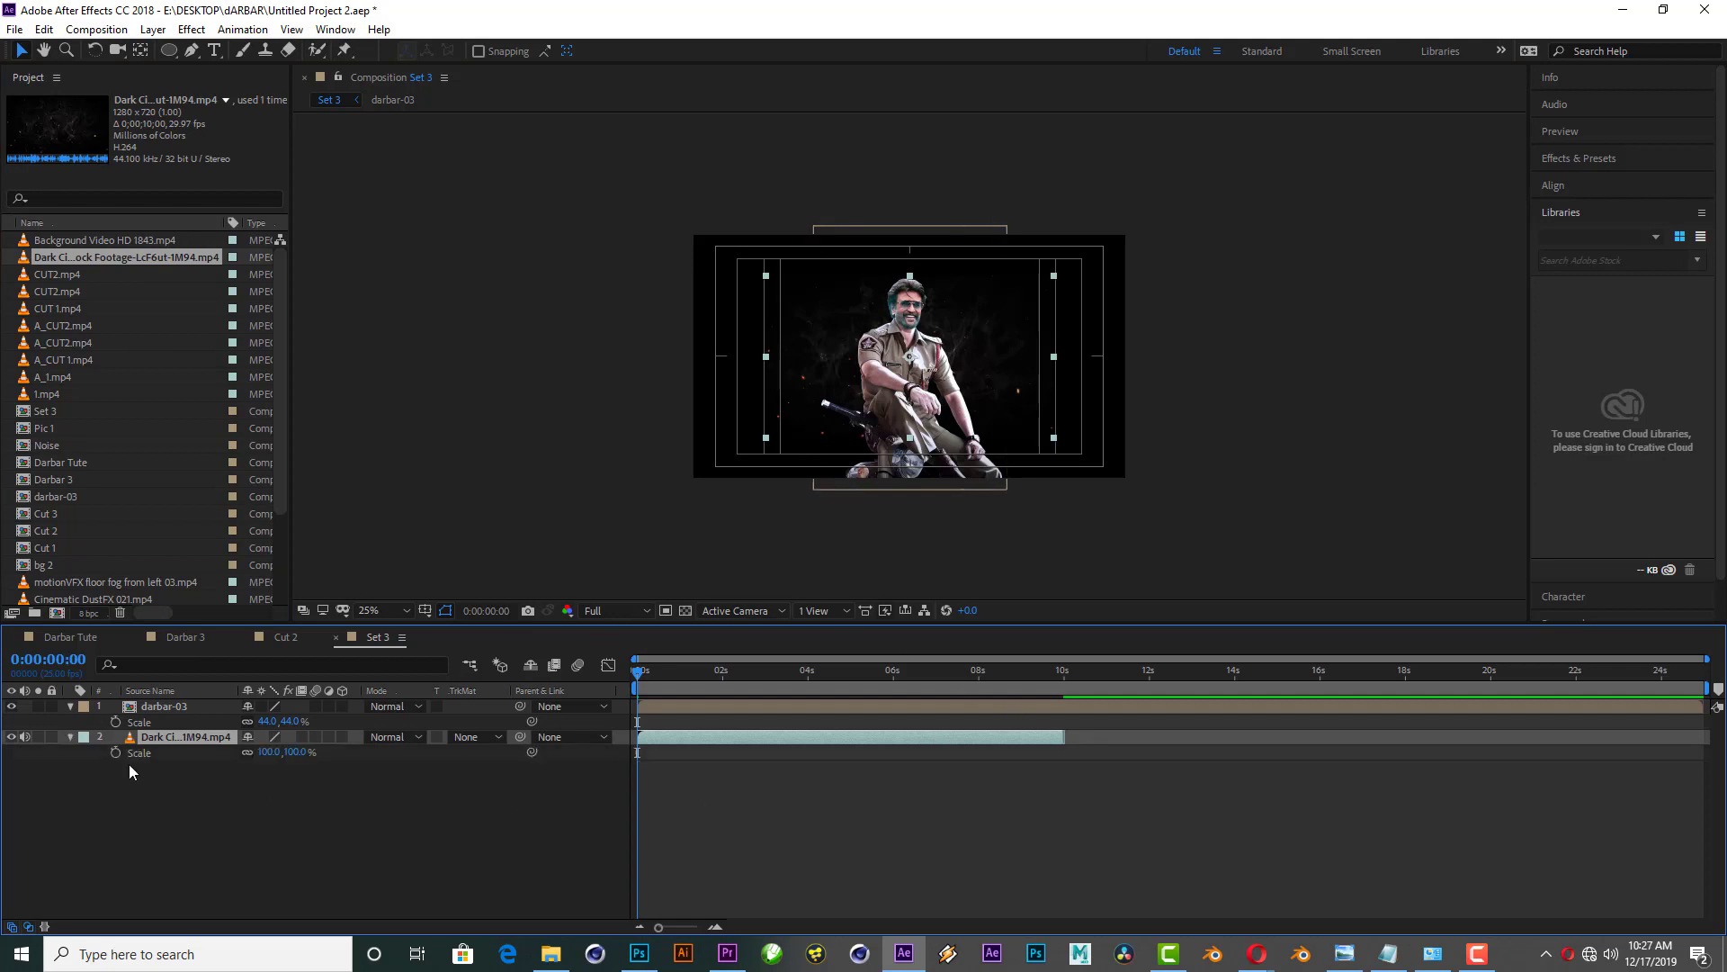
Step: Scale the dark particle footage to 154% and preview Set 3
drag(272, 754, 317, 754)
key(space)
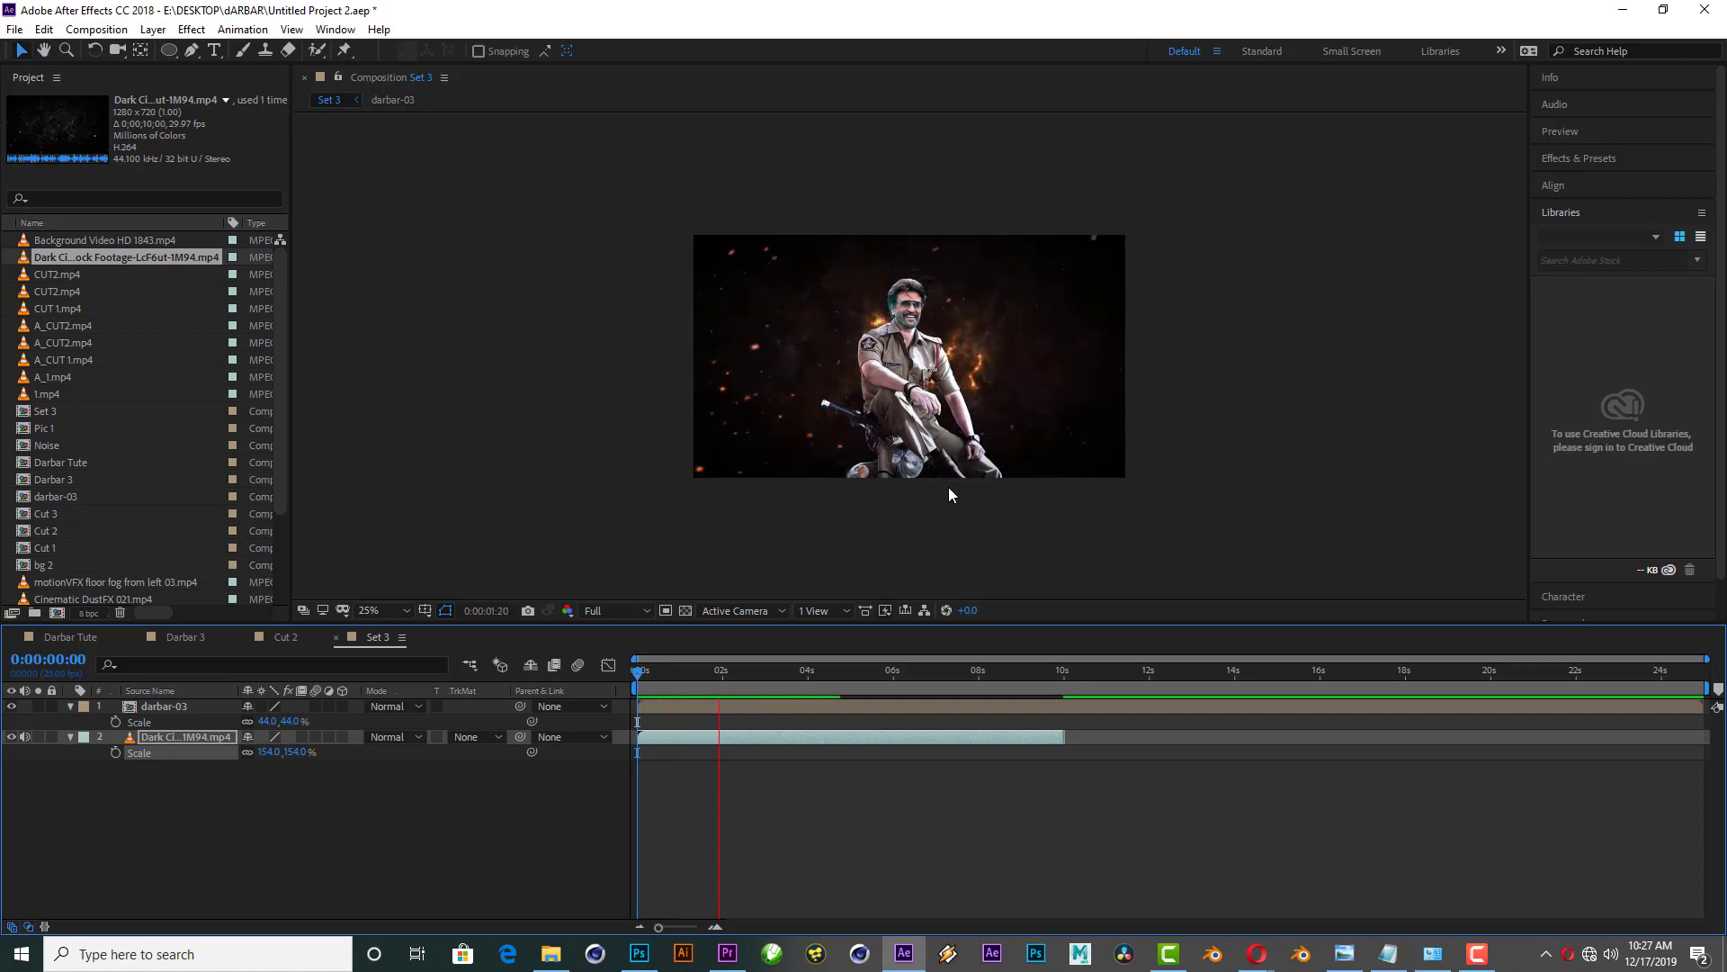
key(space)
scroll(943, 349, up, 2)
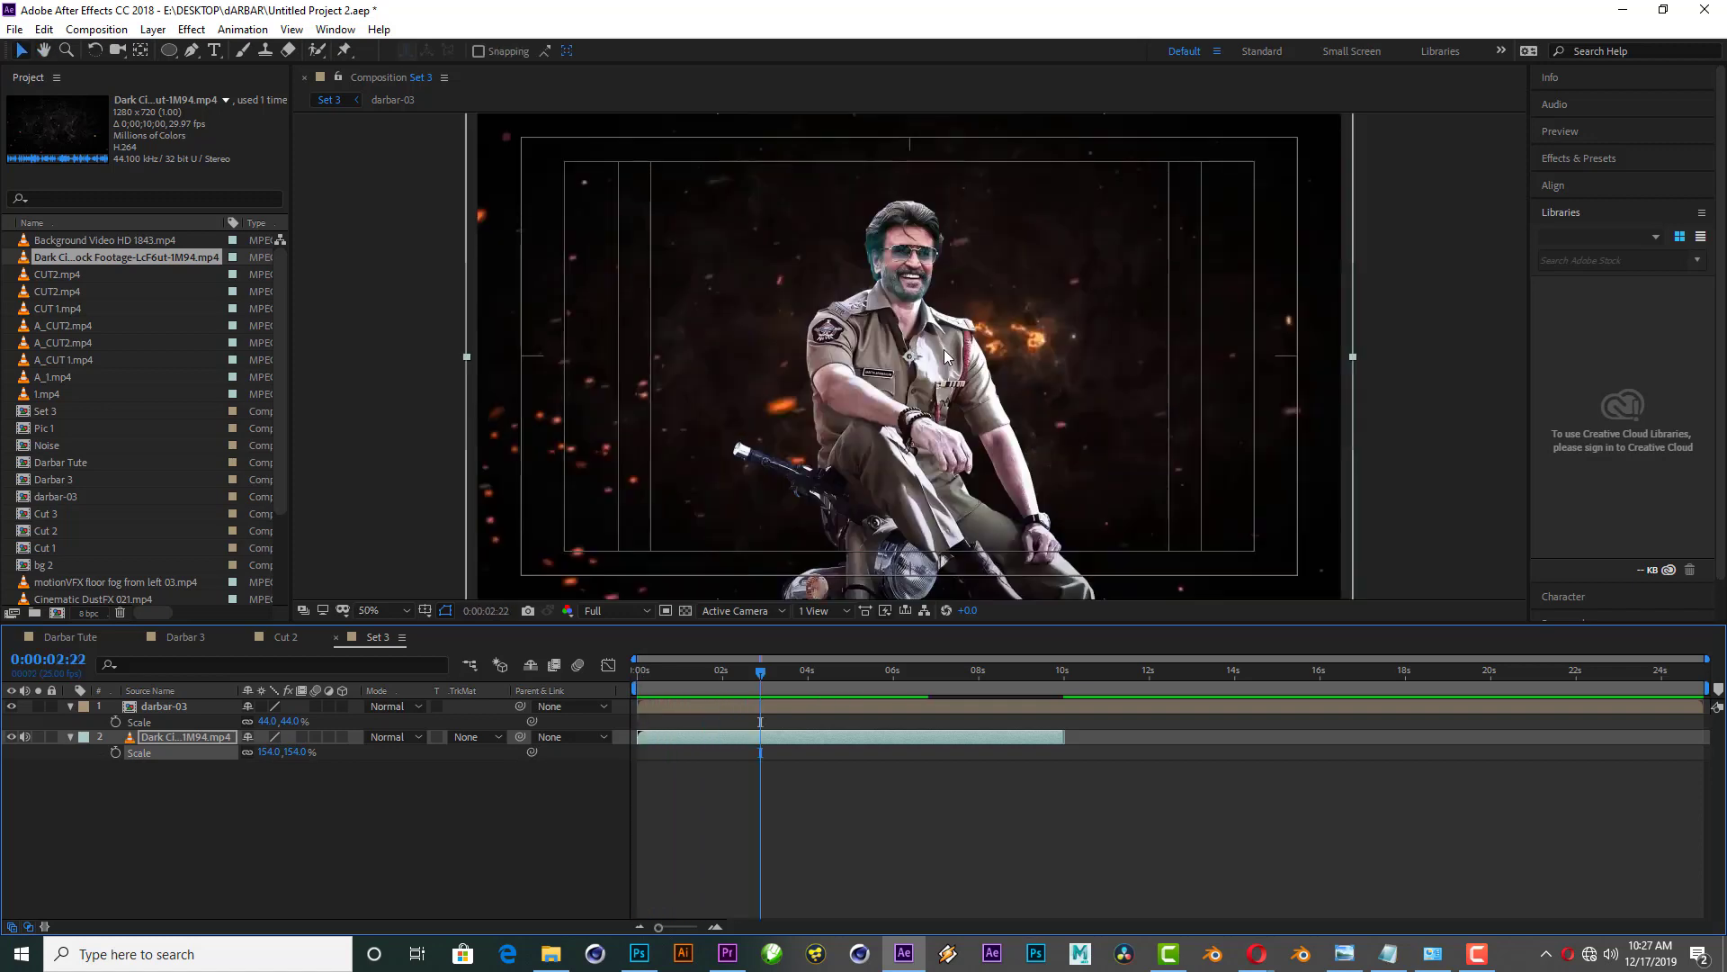
key(space)
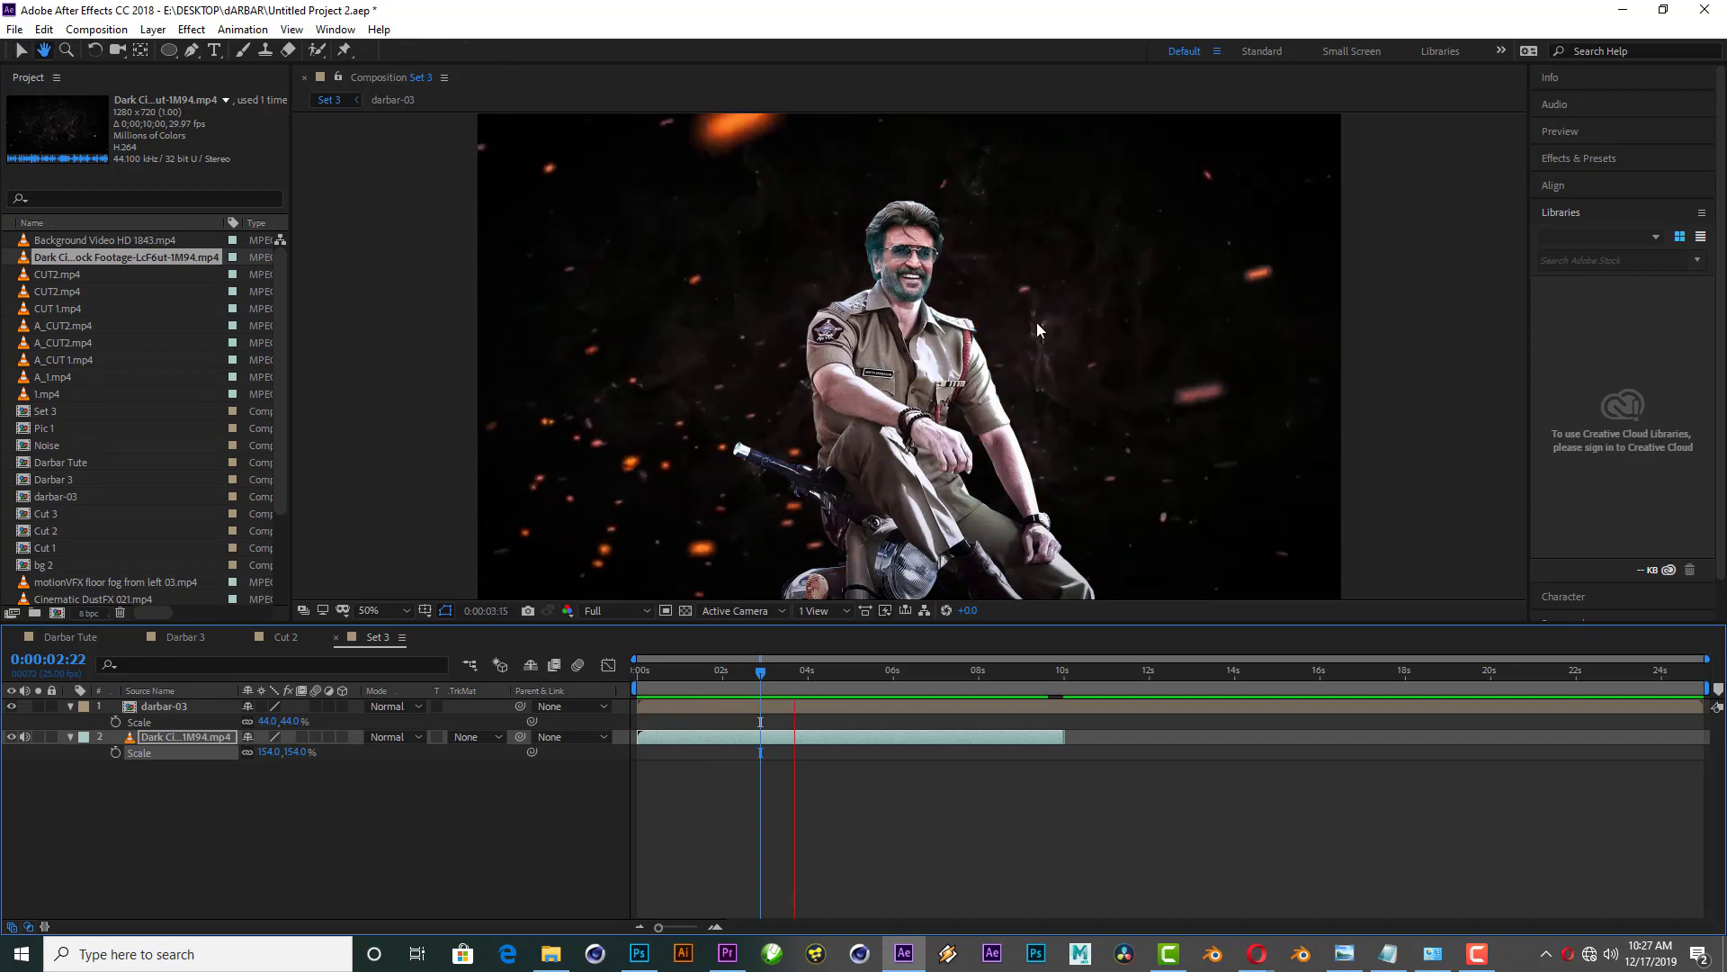
key(space)
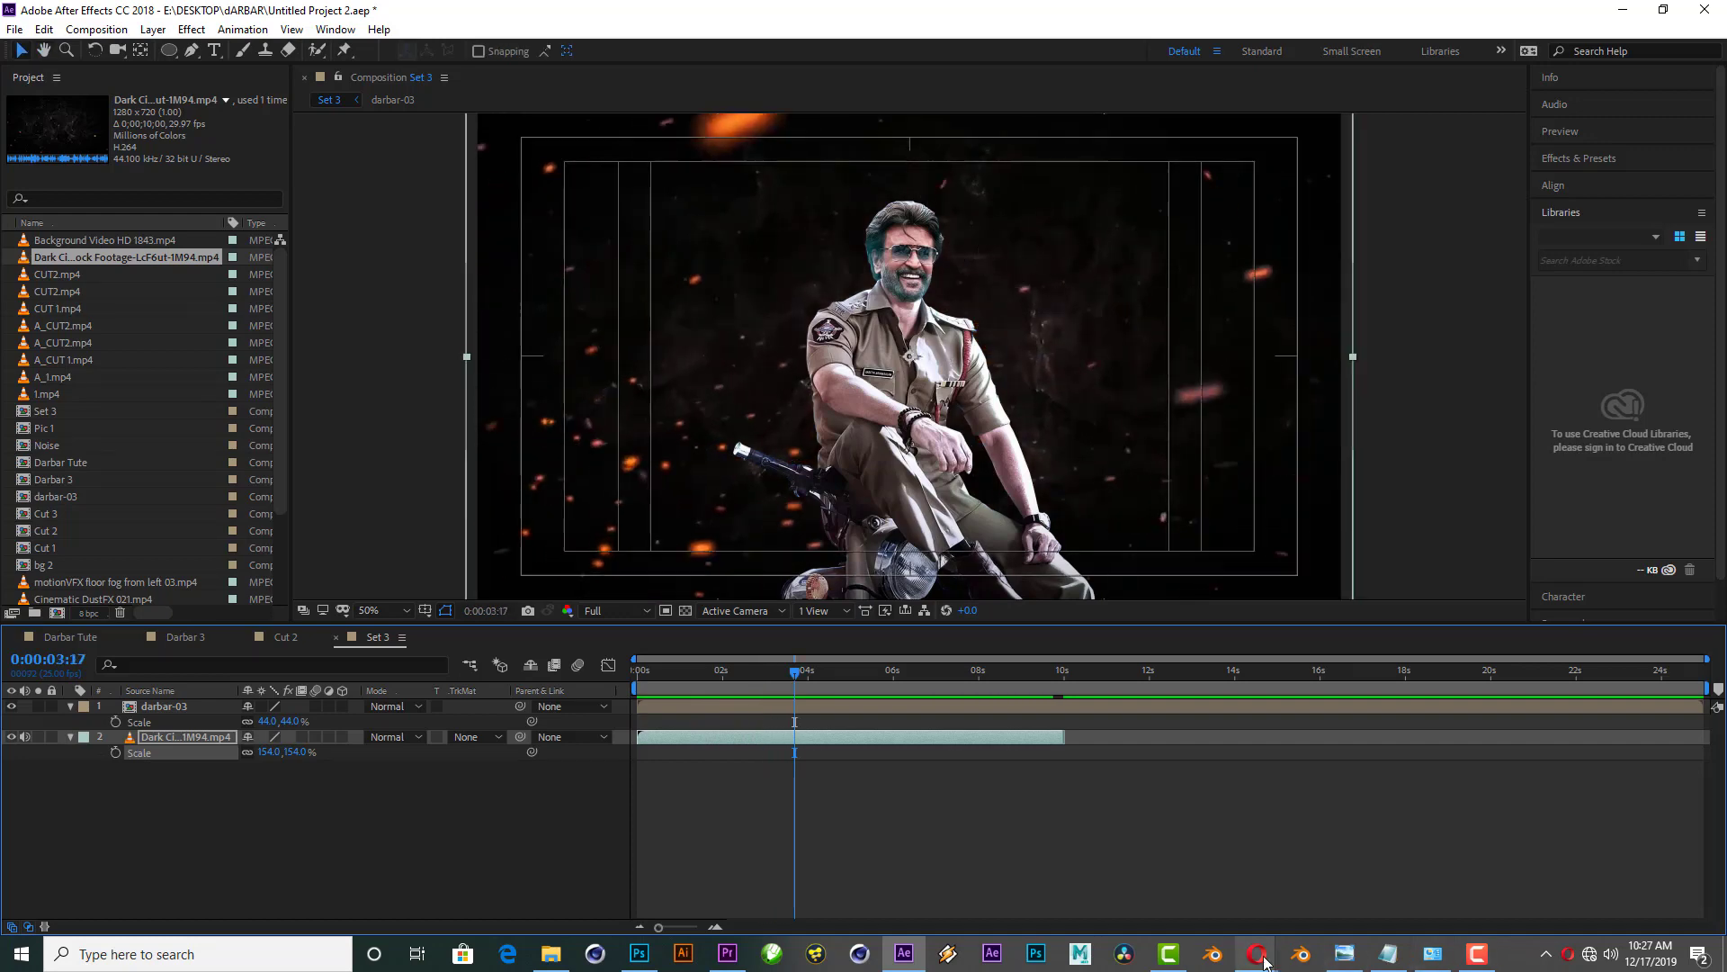
Step: Bring Opera forward and show the Dark Cinematic Background video tab
mouse_move(1264, 961)
click(1352, 903)
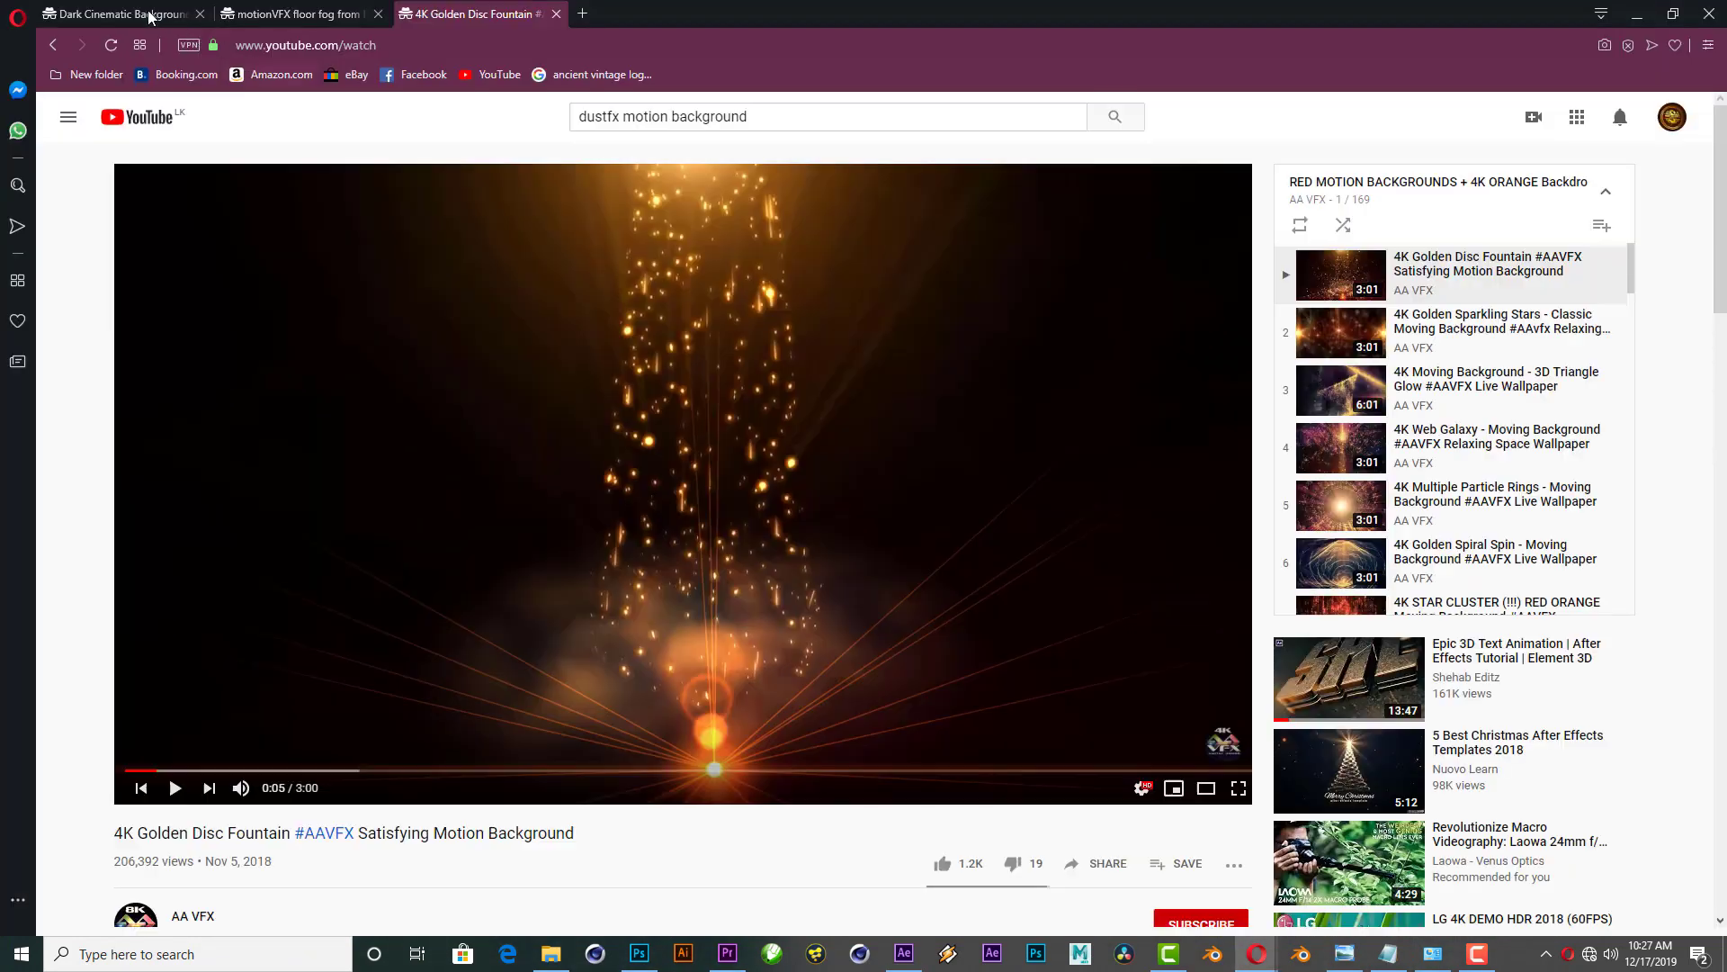
click(148, 15)
scroll(772, 483, up, 2)
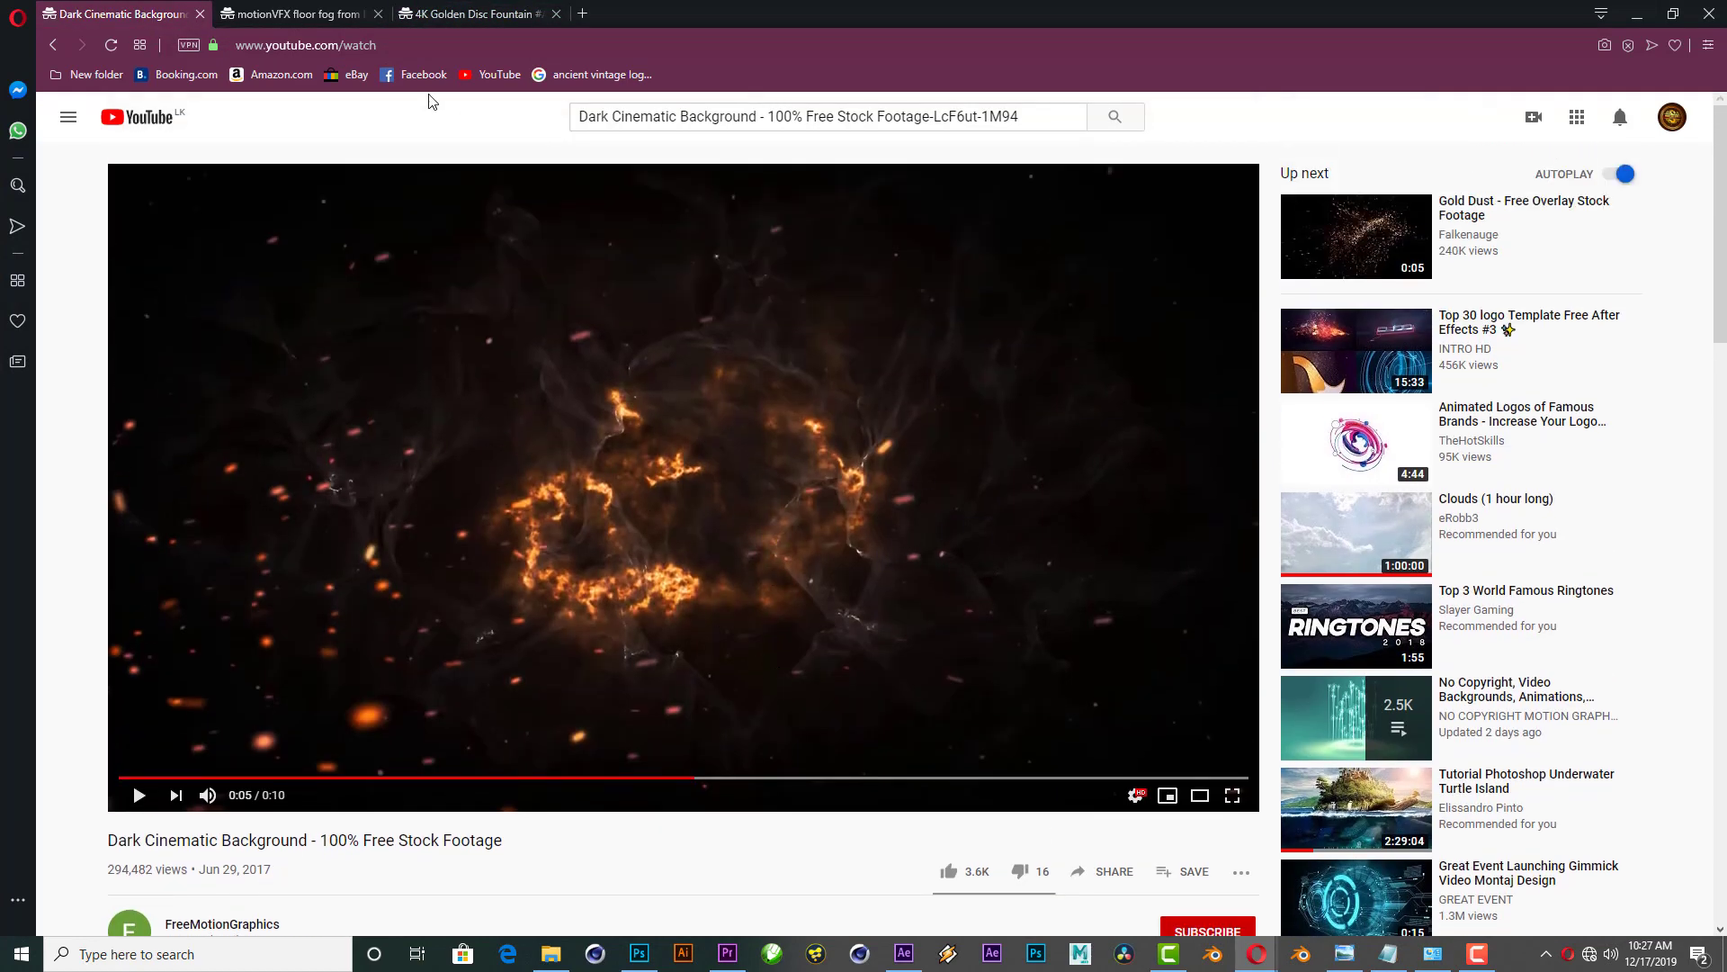
Step: Look through the motionVFX floor fog results, then return to the video and After Effects
click(299, 14)
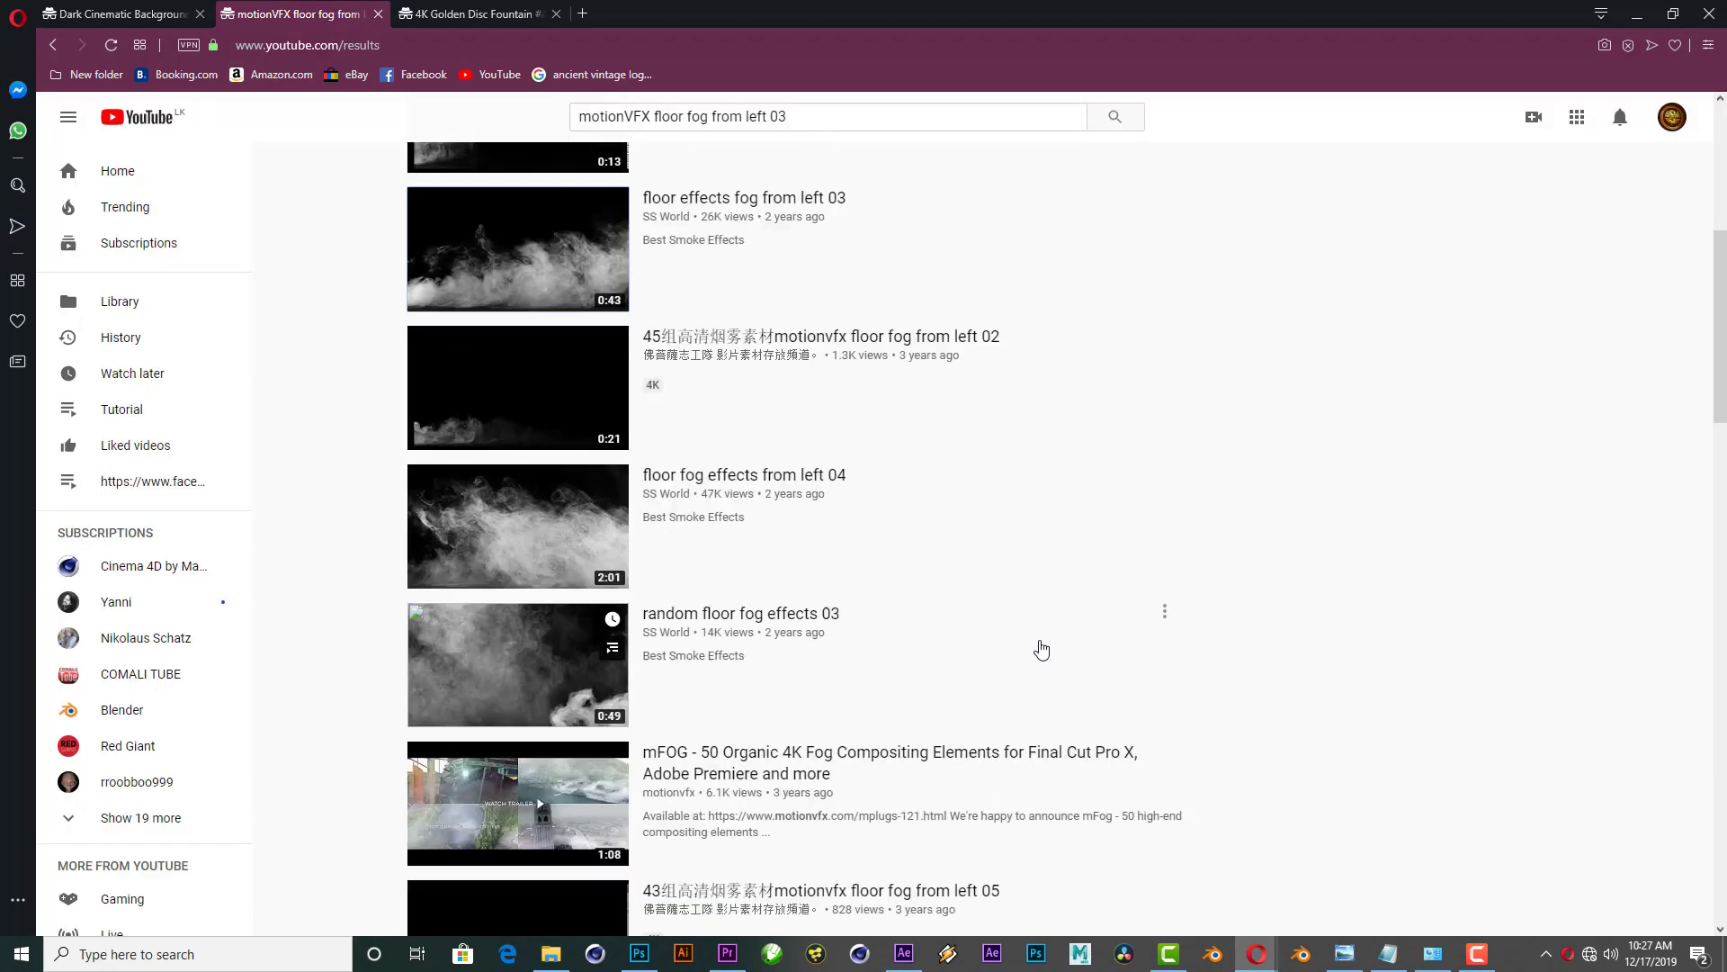
scroll(1041, 653, up, 5)
scroll(609, 644, down, 4)
scroll(604, 549, down, 7)
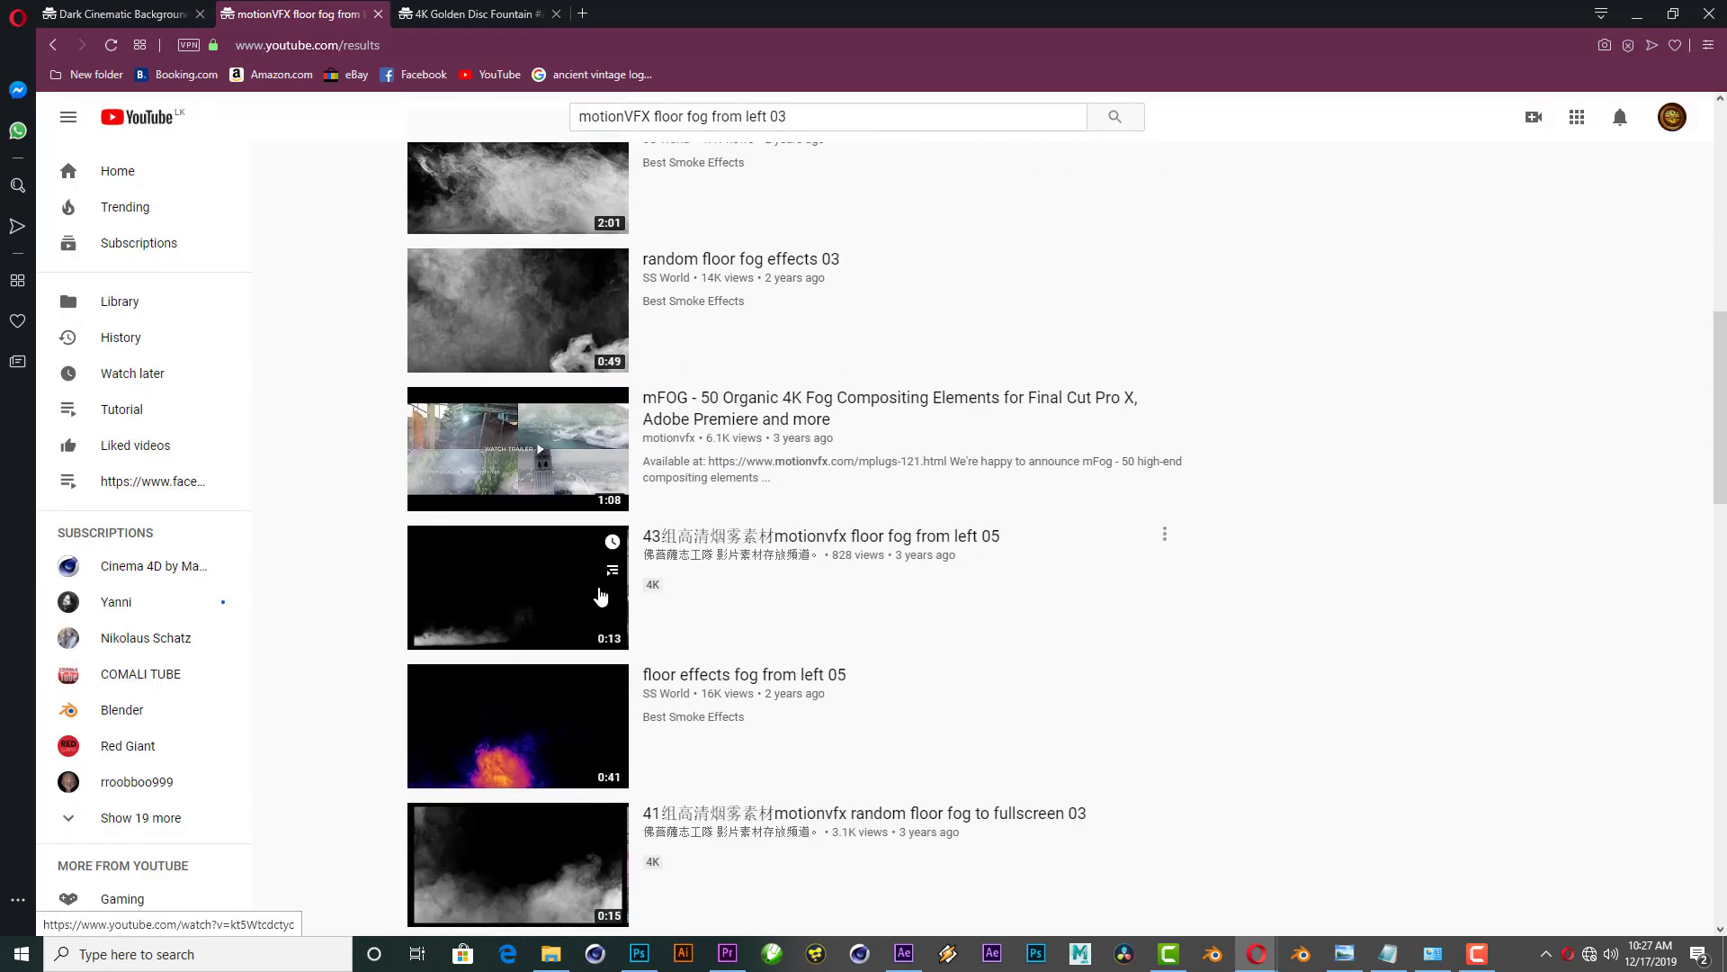
scroll(604, 558, down, 3)
click(140, 12)
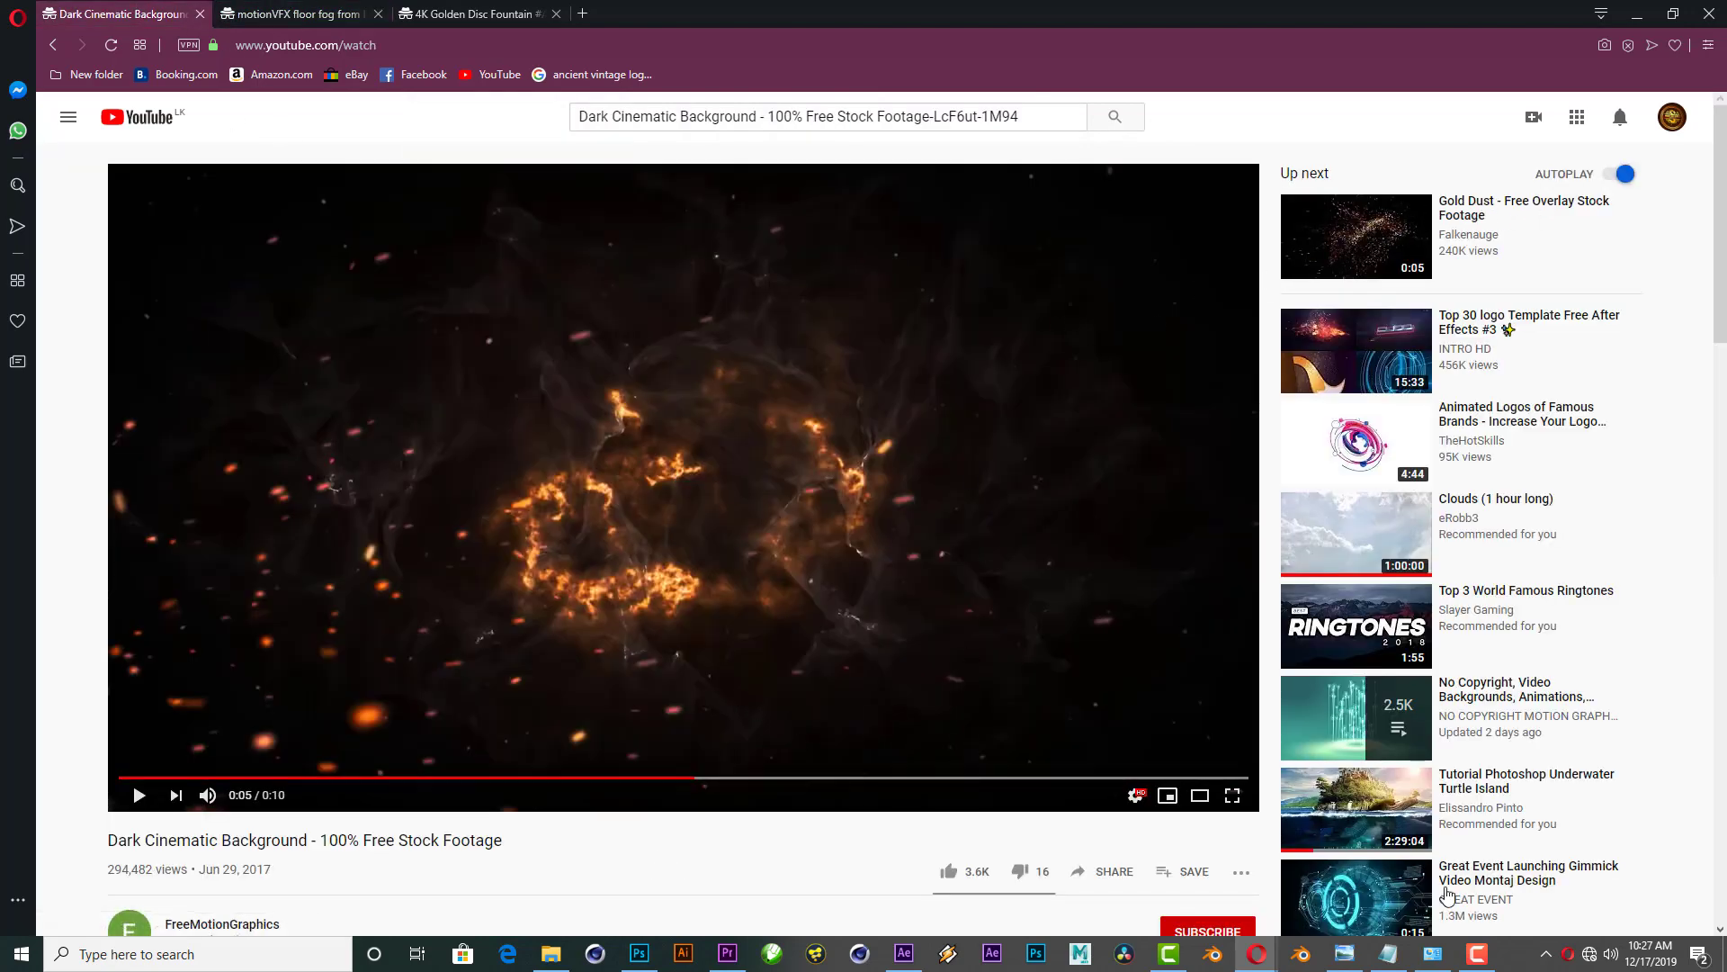
click(917, 961)
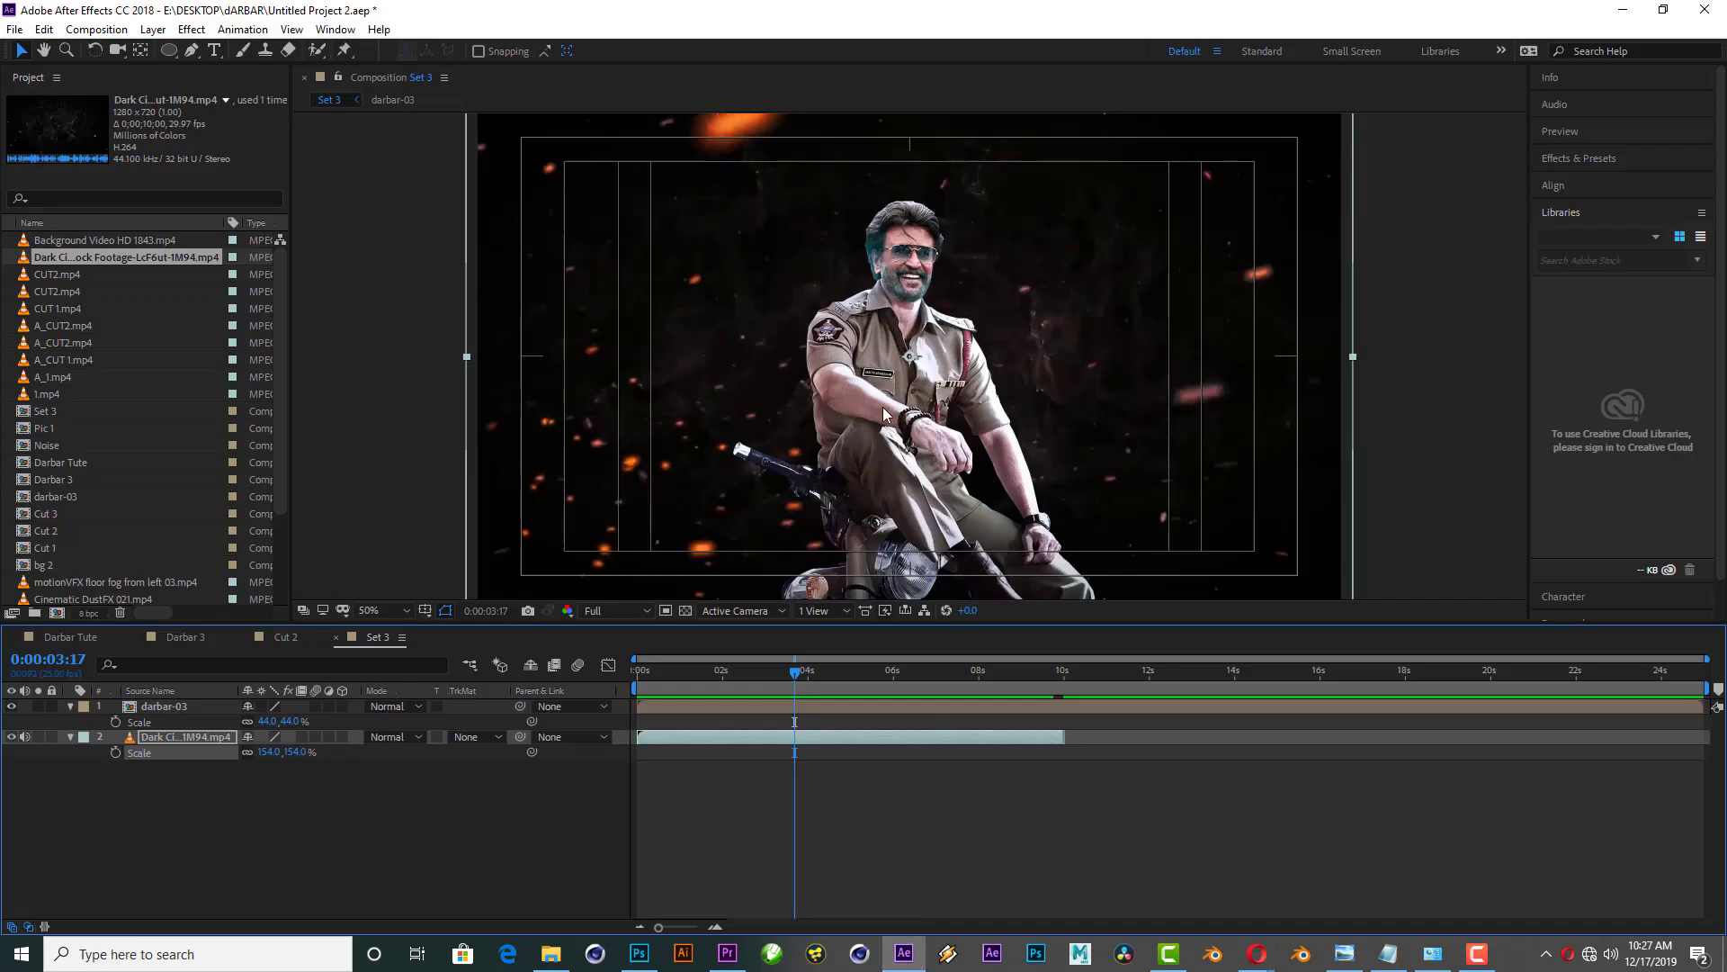
Step: Preview Set 3, then place the Gateway of India harbour photo into the composition
scroll(893, 357, down, 2)
key(space)
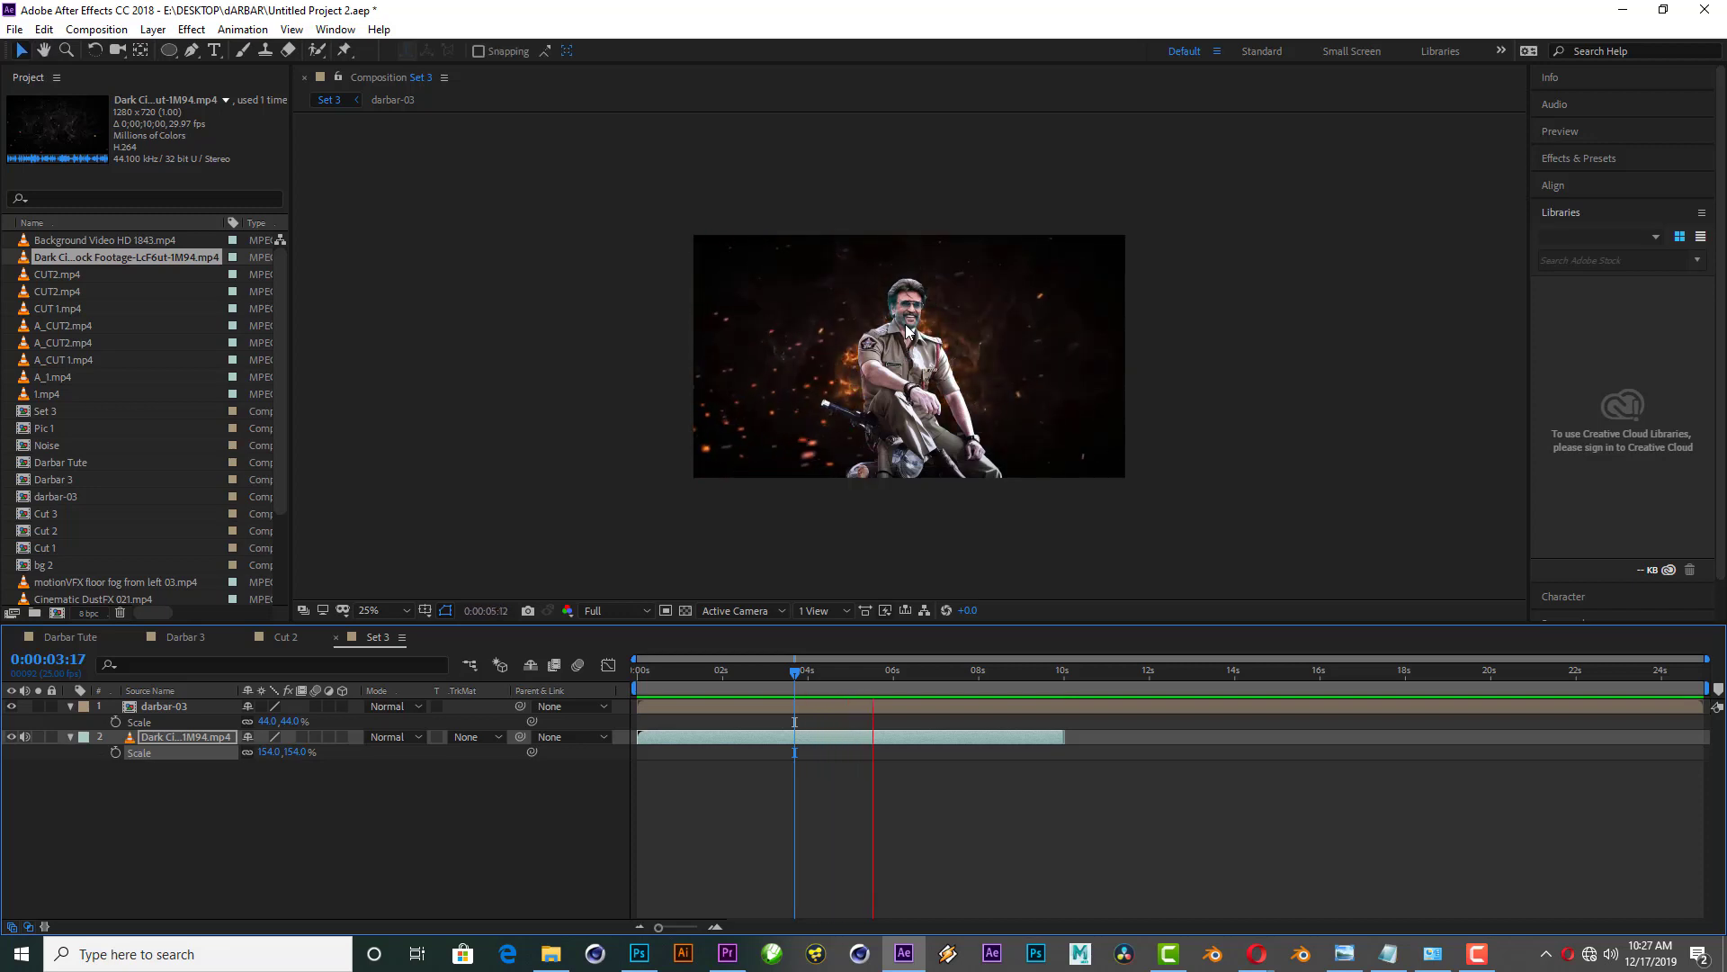
key(space)
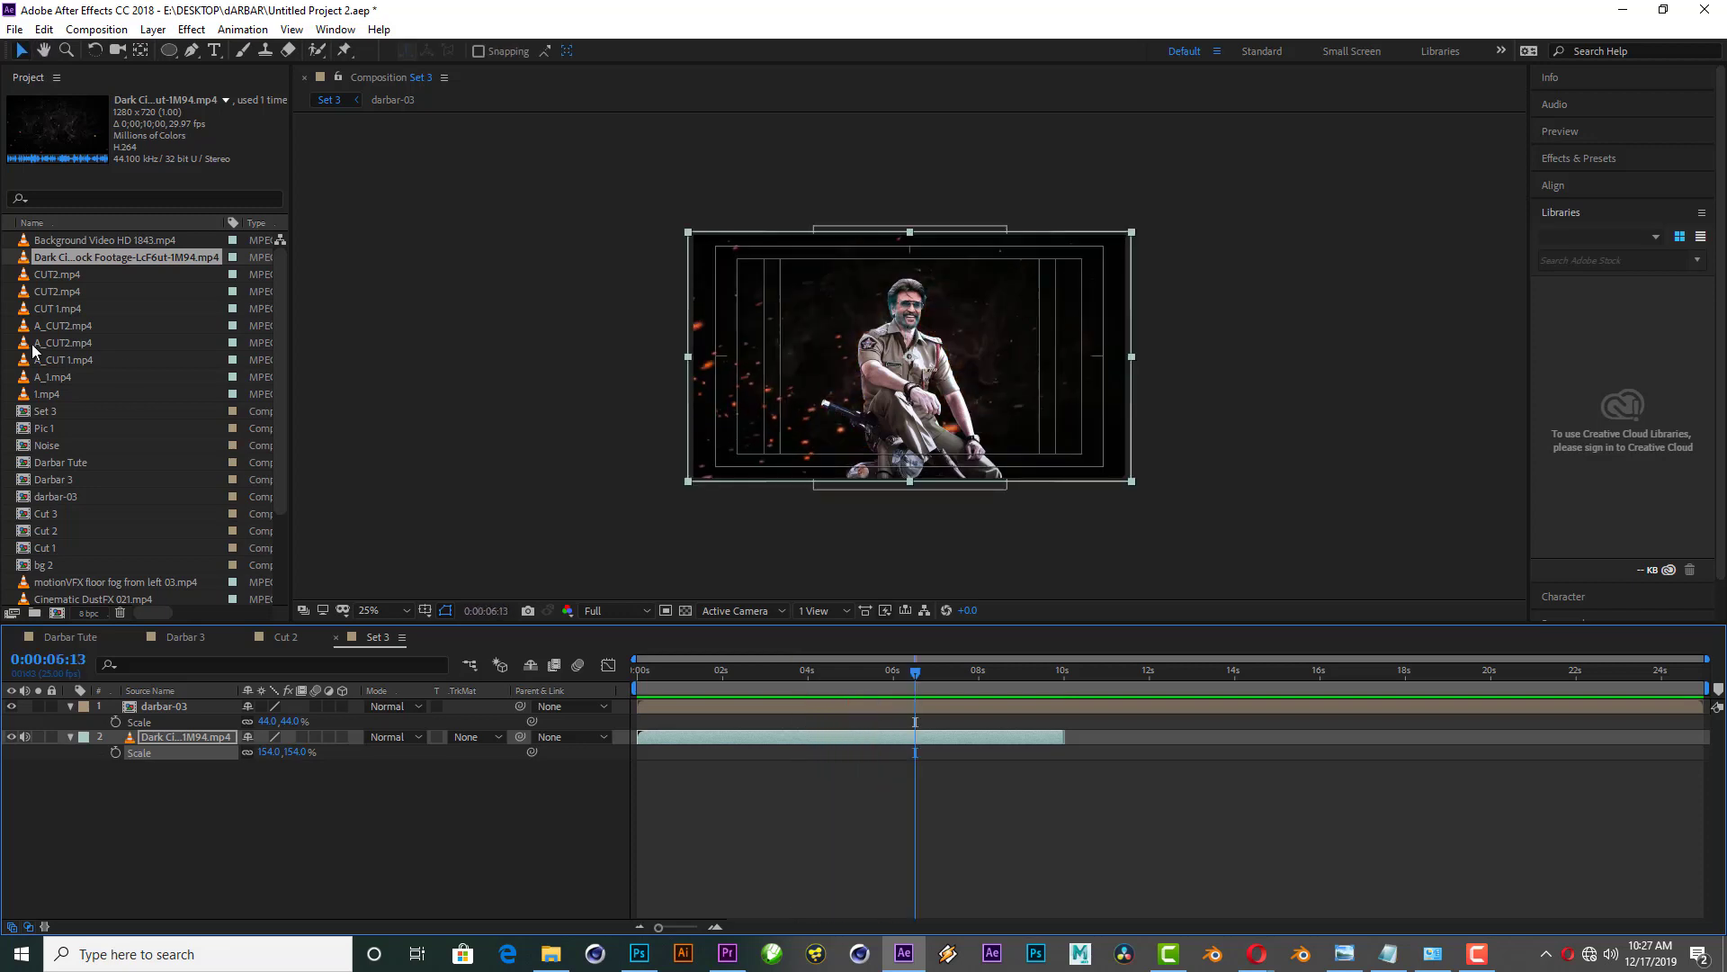
scroll(94, 400, down, 3)
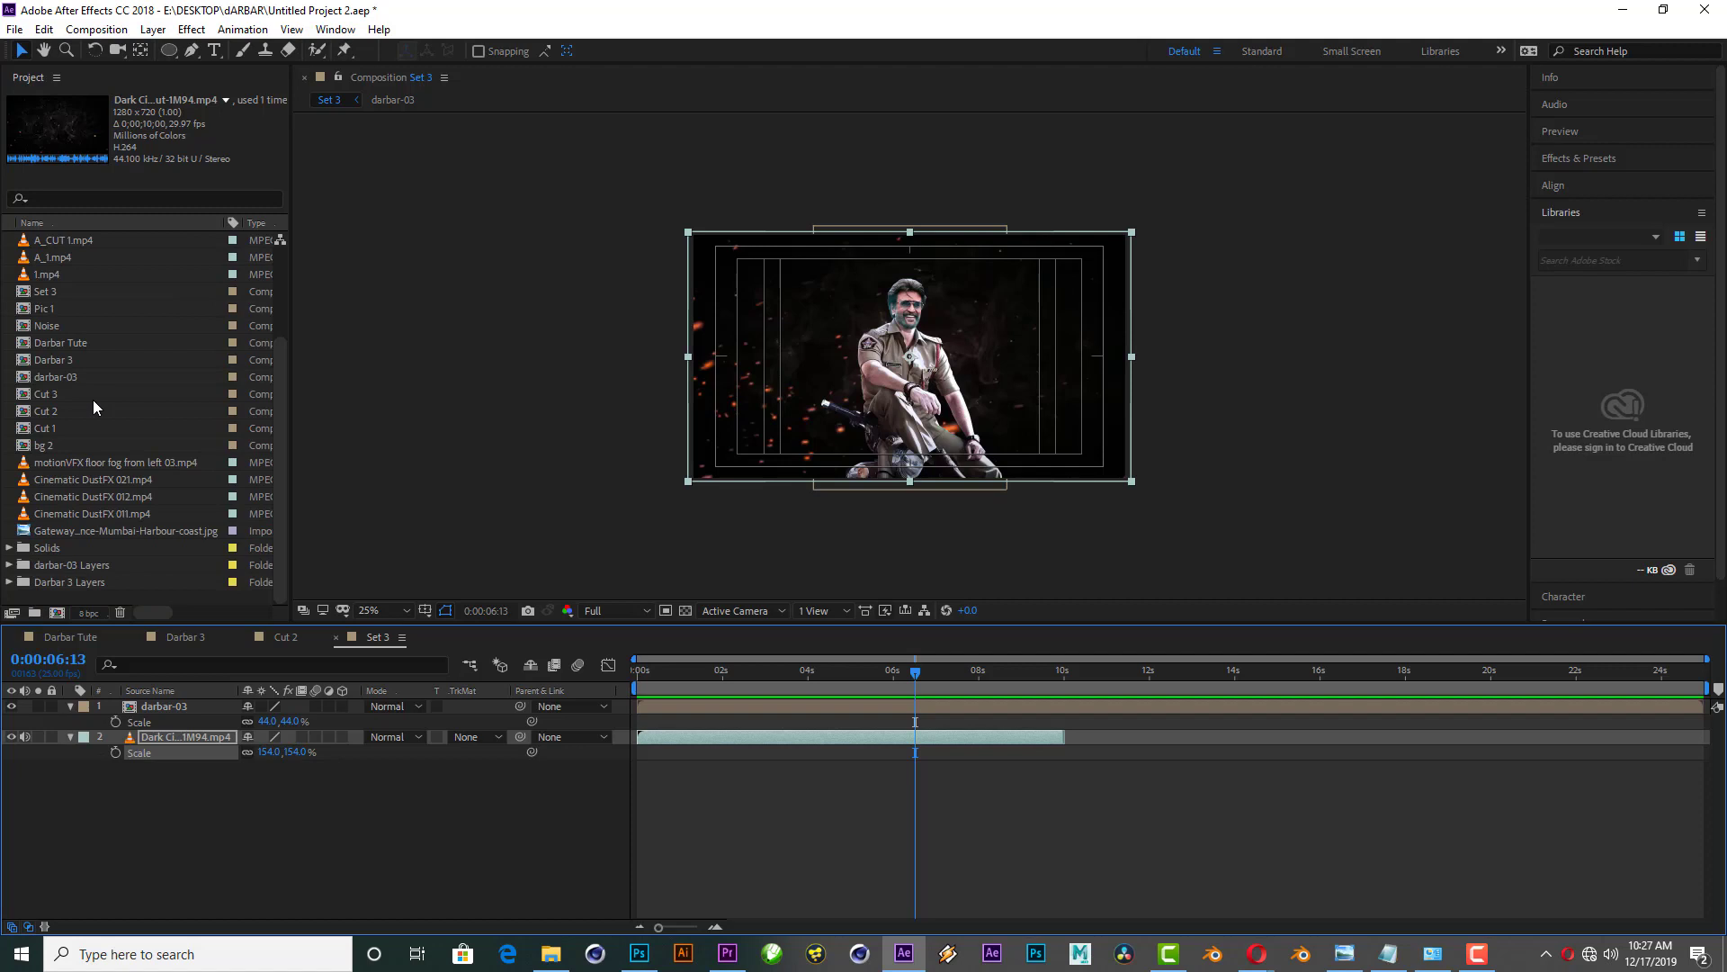
click(109, 531)
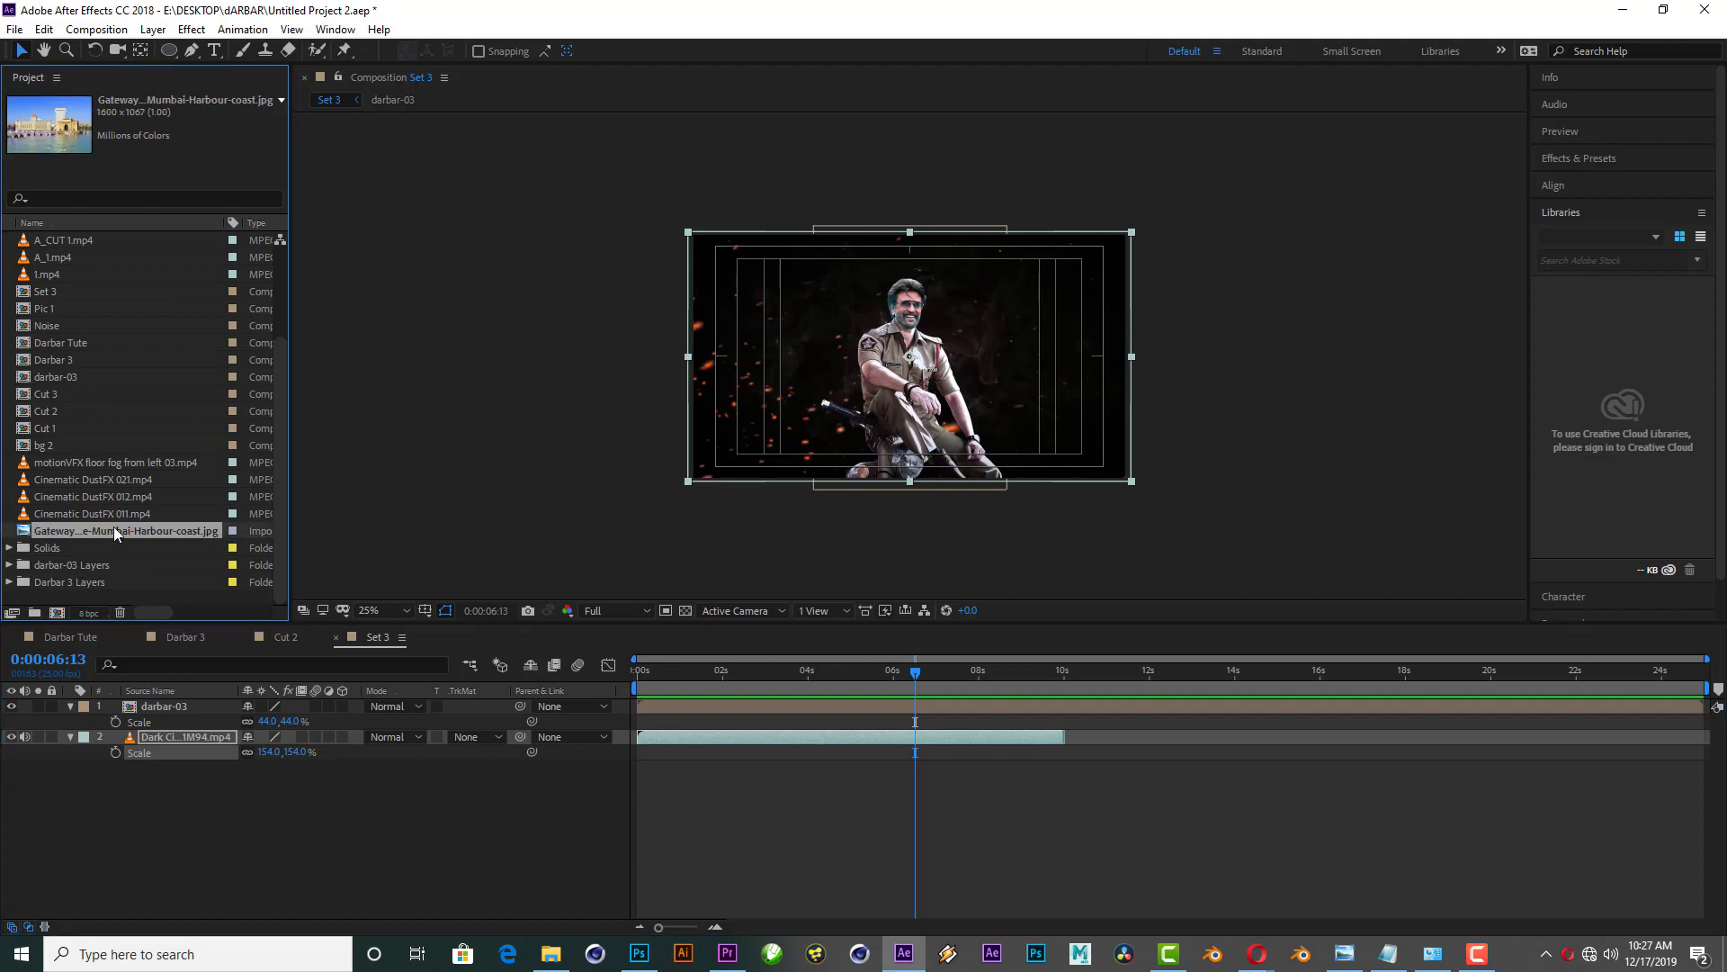
drag(113, 527, 901, 362)
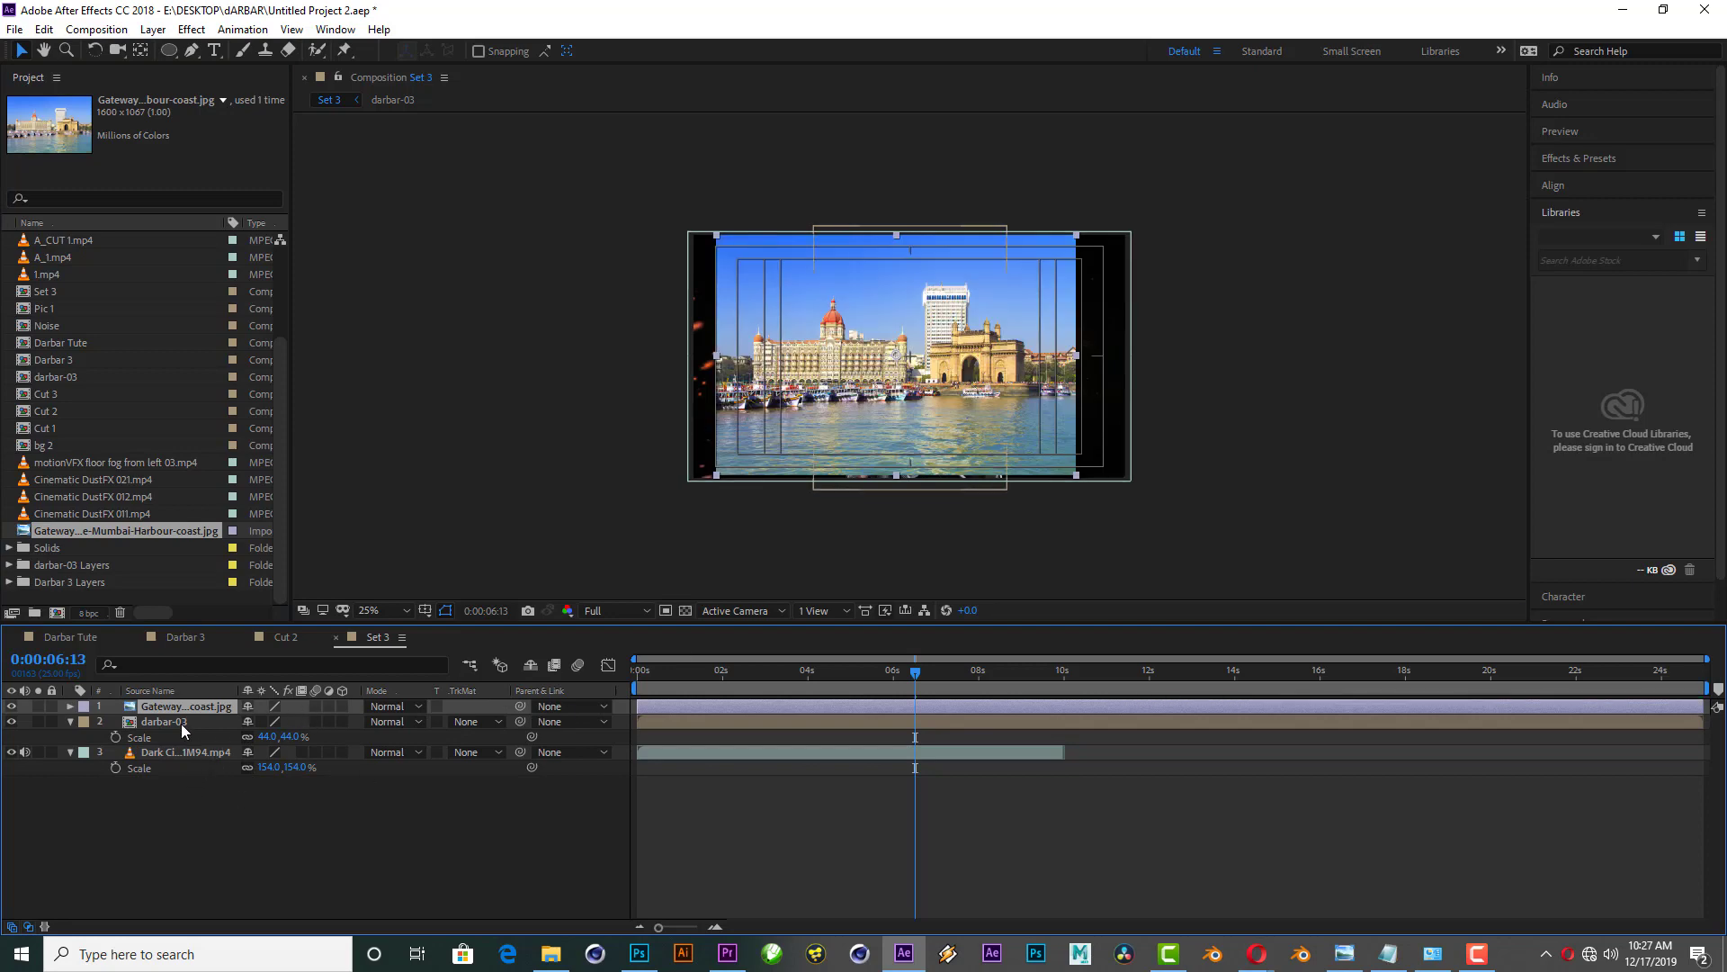
Step: Scale the Gateway photo to 136%, nudge it, and move it below darbar-03
key(s)
drag(271, 721, 297, 721)
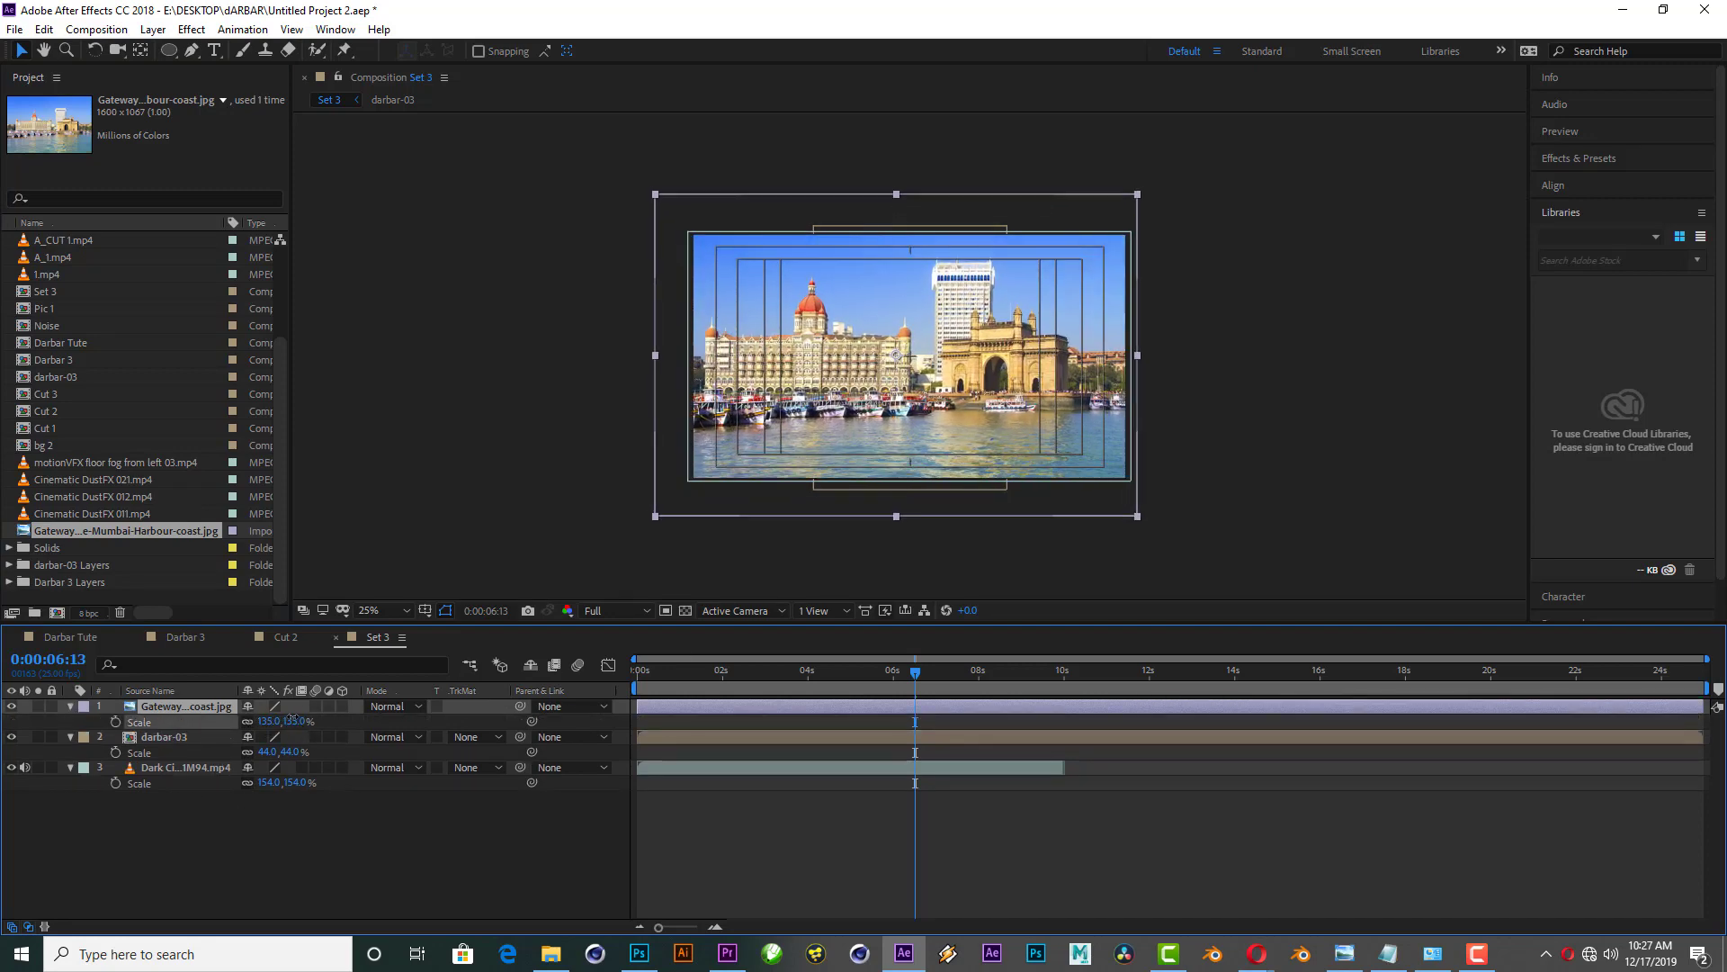
drag(892, 431, 900, 454)
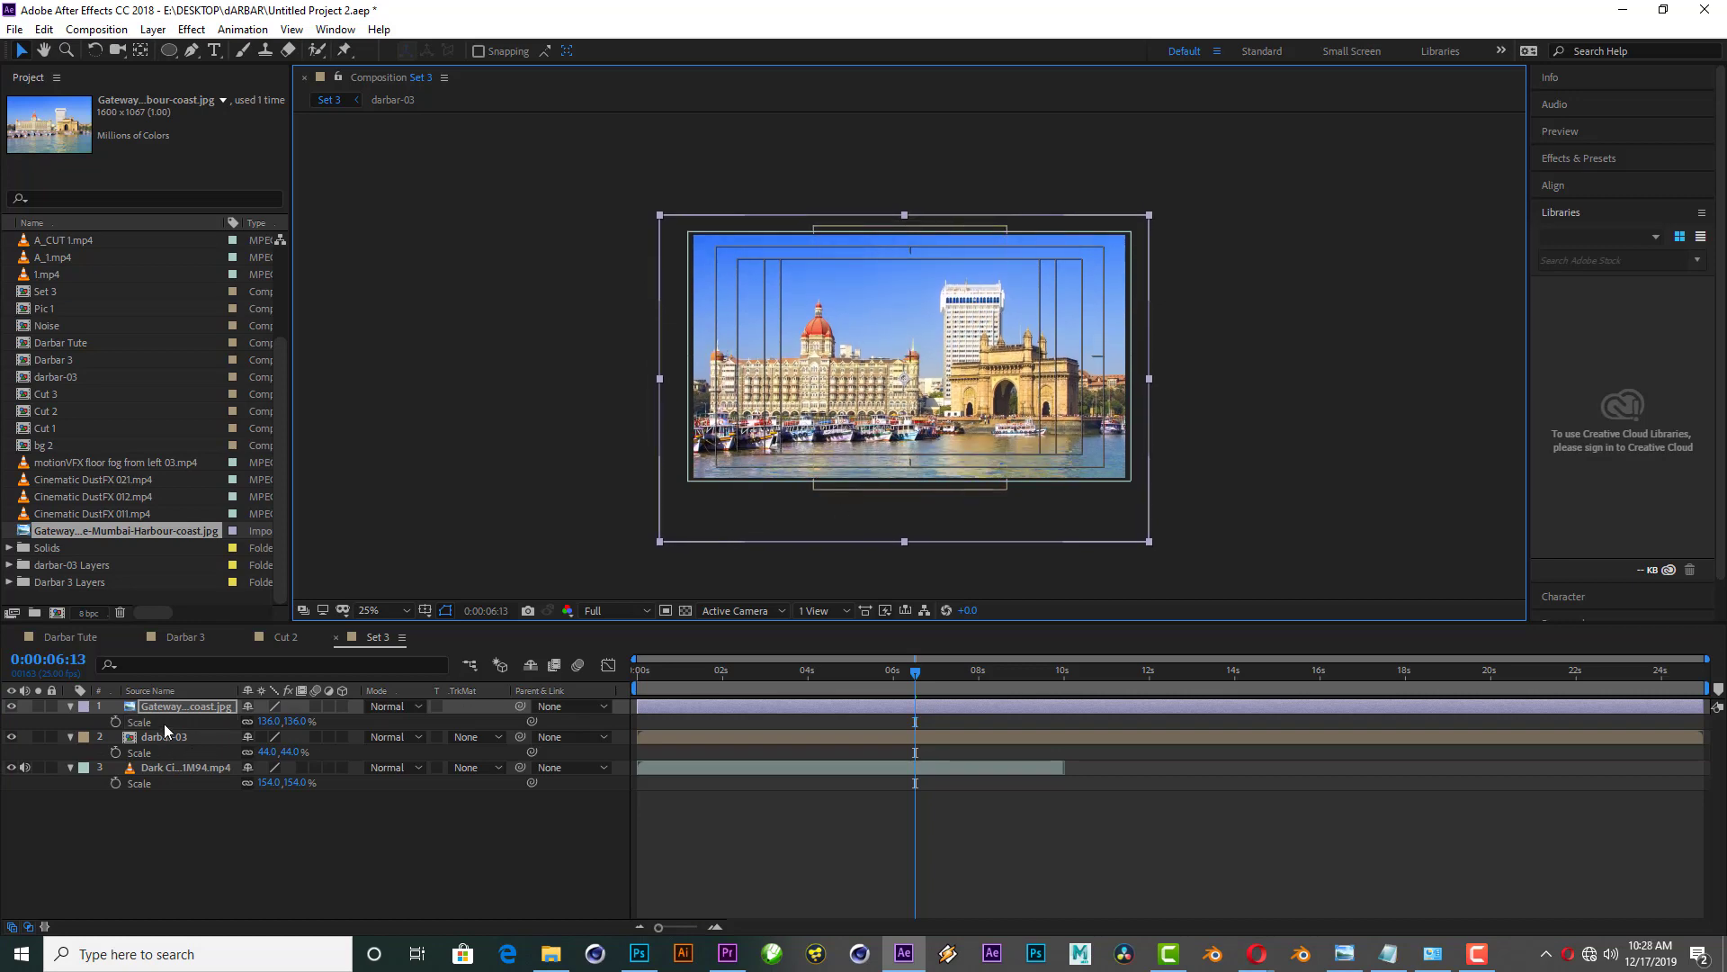
drag(164, 731, 138, 759)
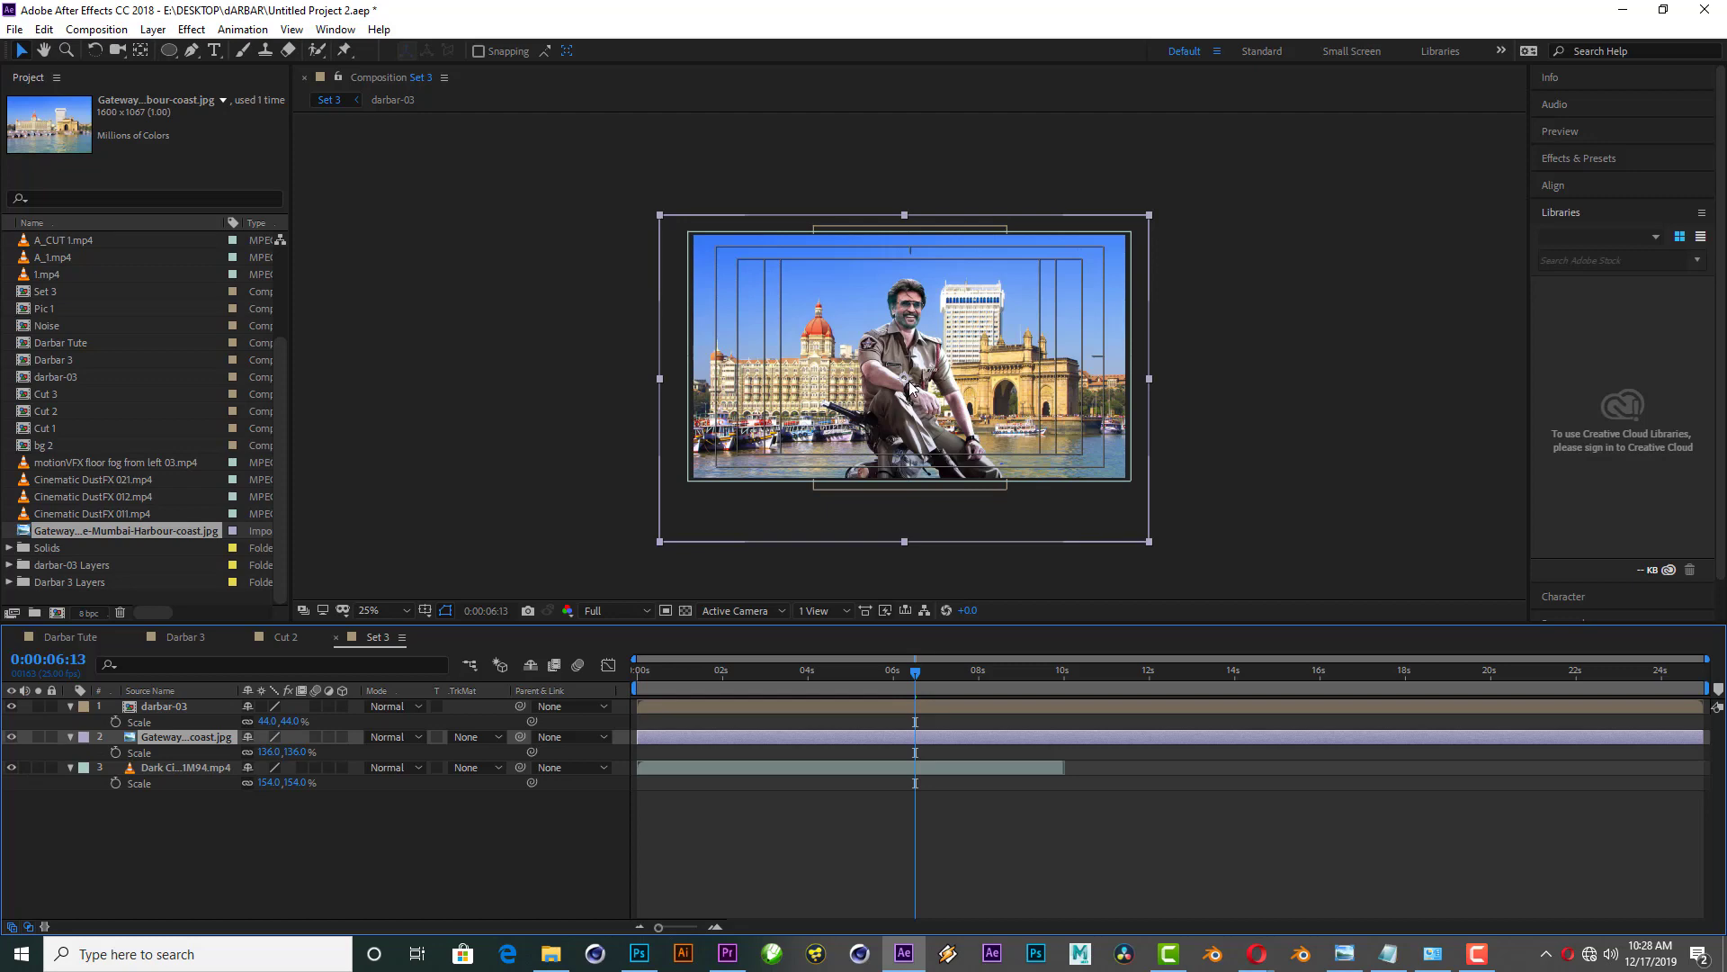
scroll(911, 389, up, 2)
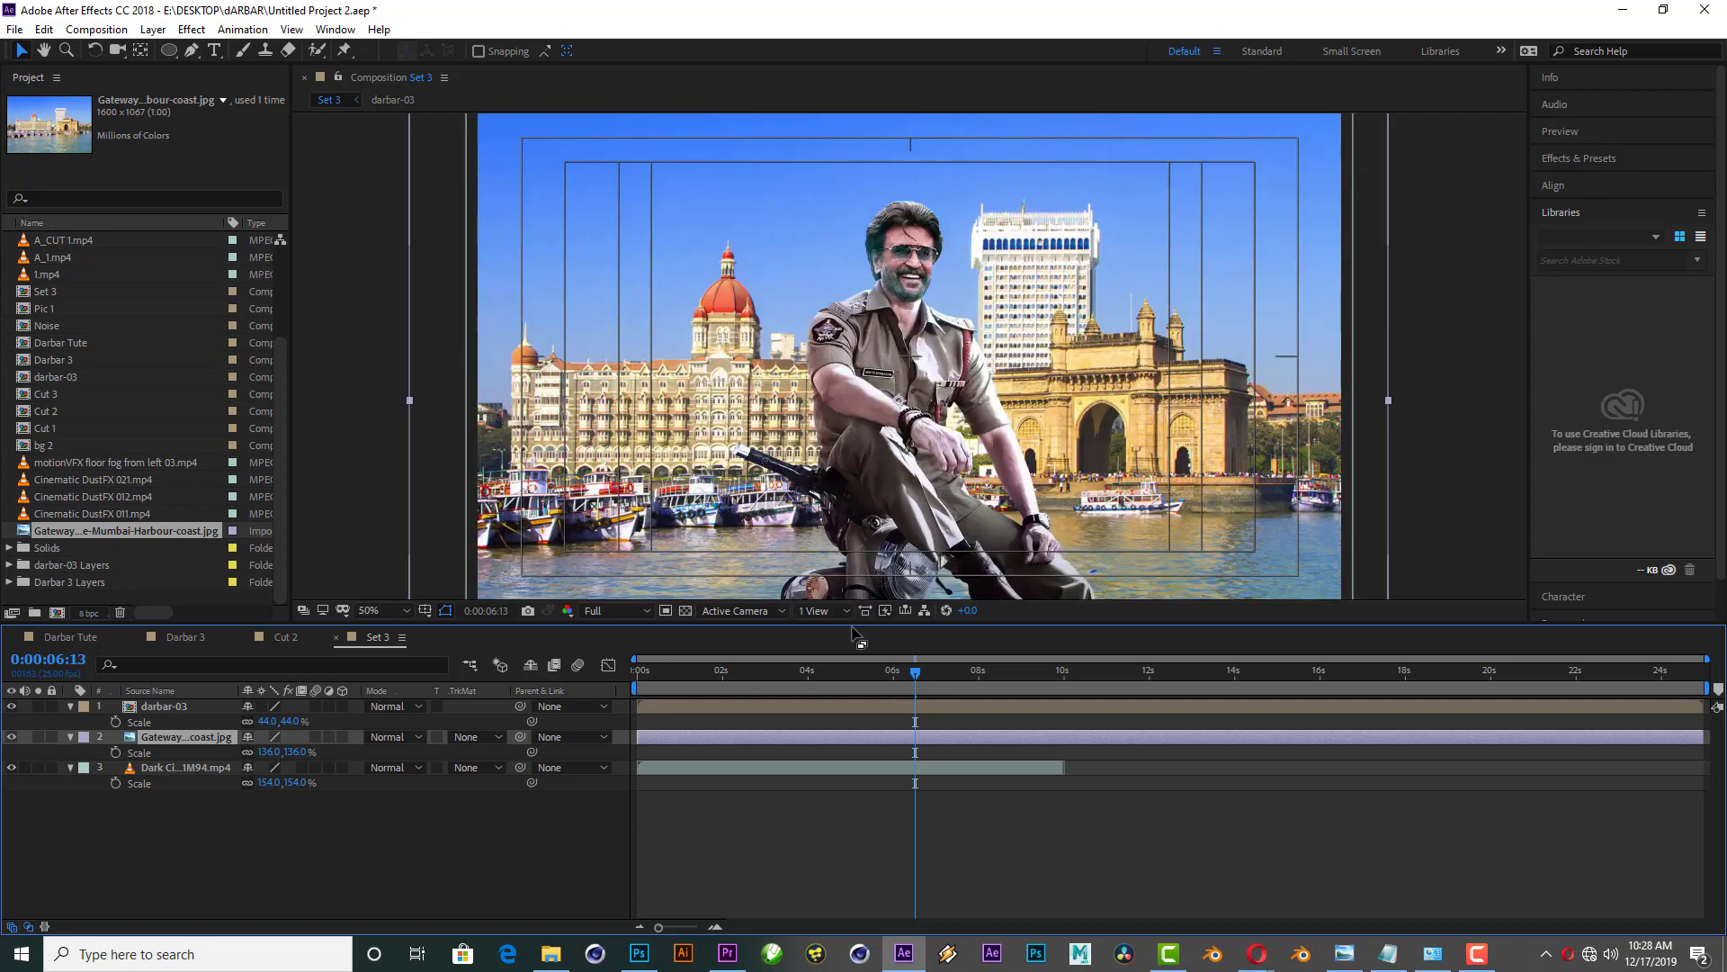
drag(854, 623, 844, 693)
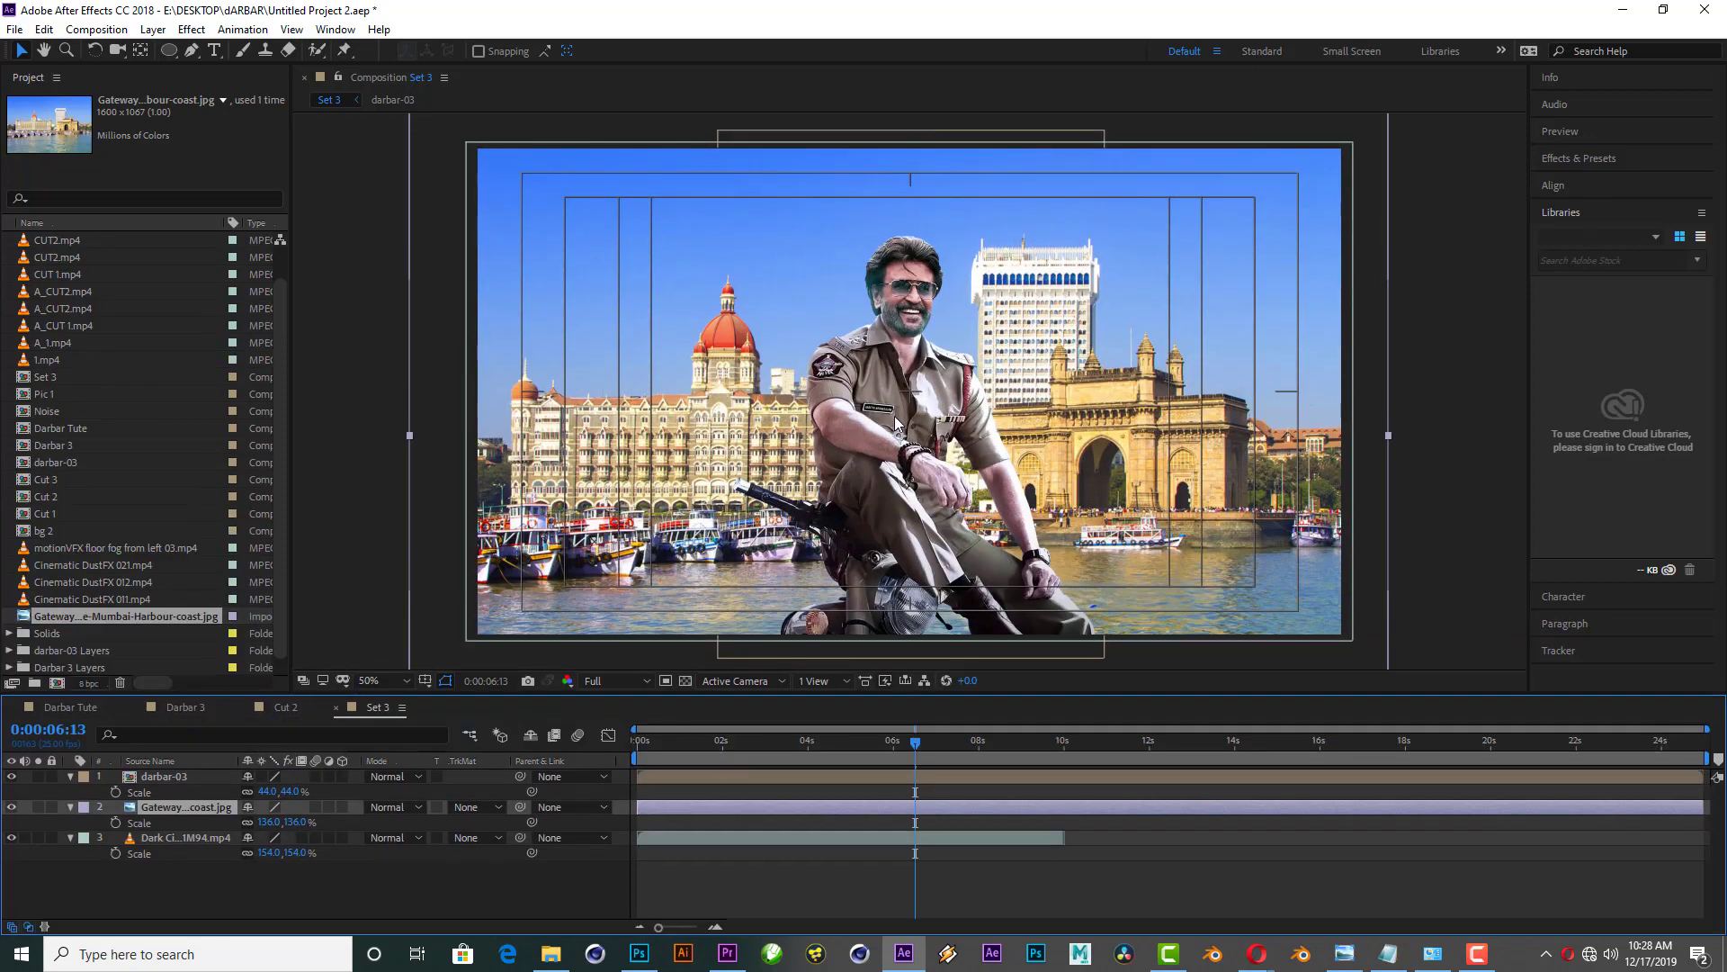
Step: Set the Gateway layer's blend mode to Saturation, then change it to Overlay
click(389, 811)
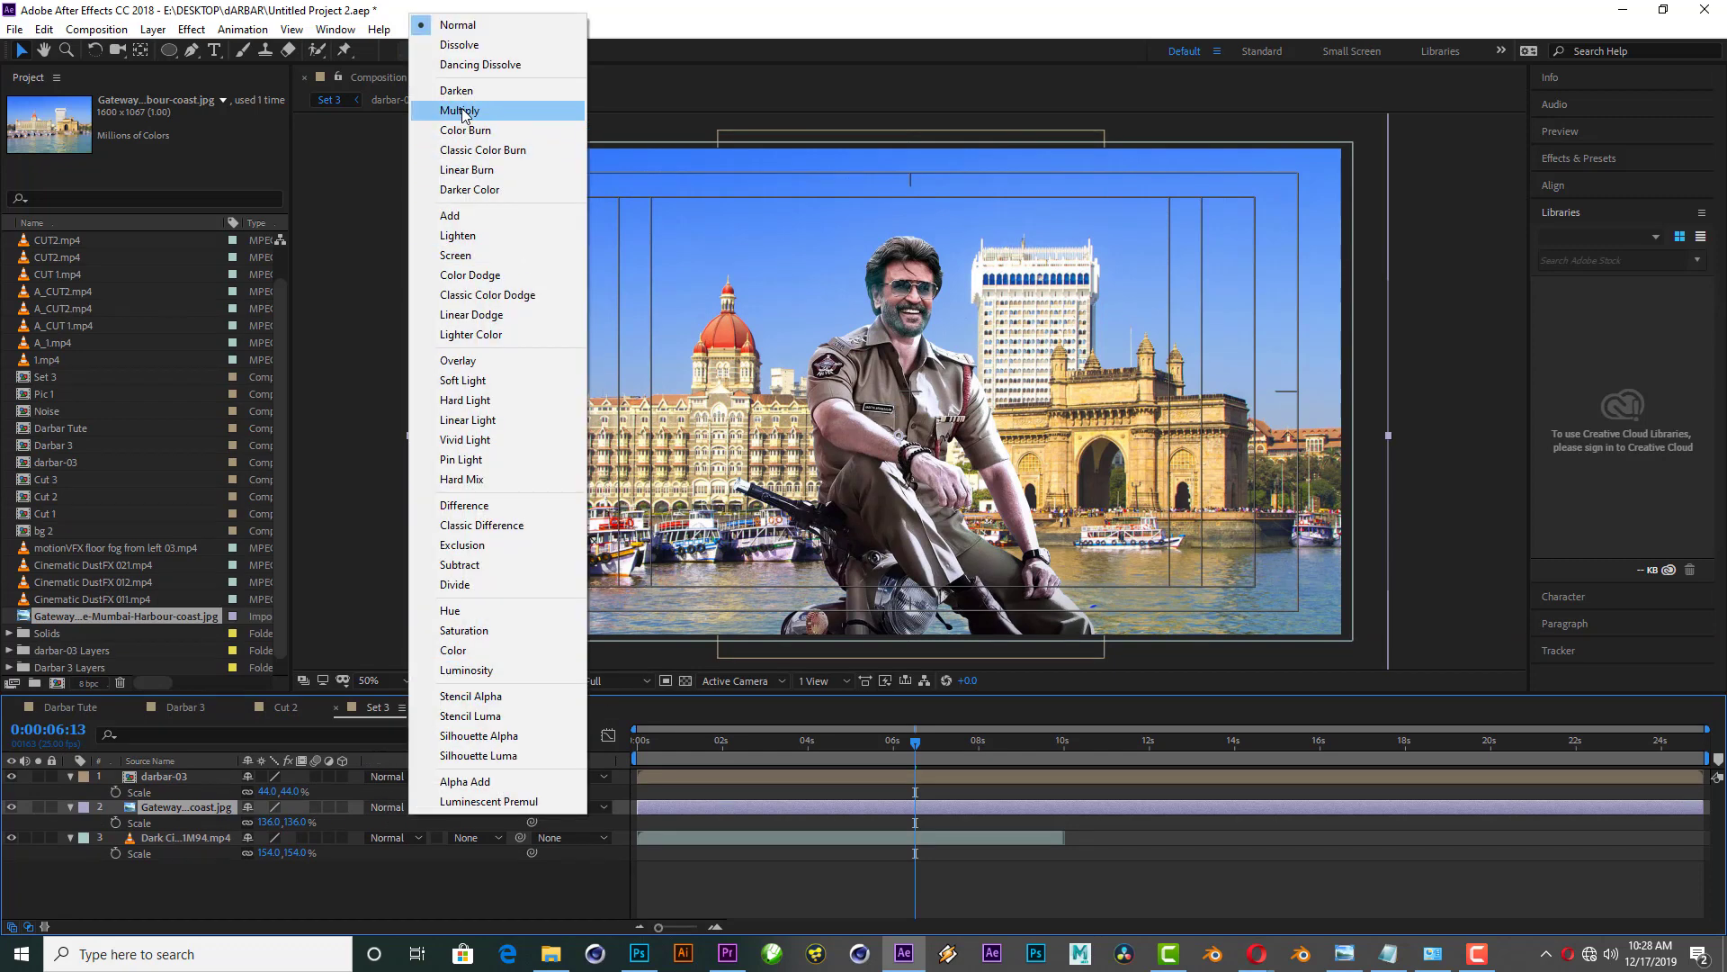
click(464, 630)
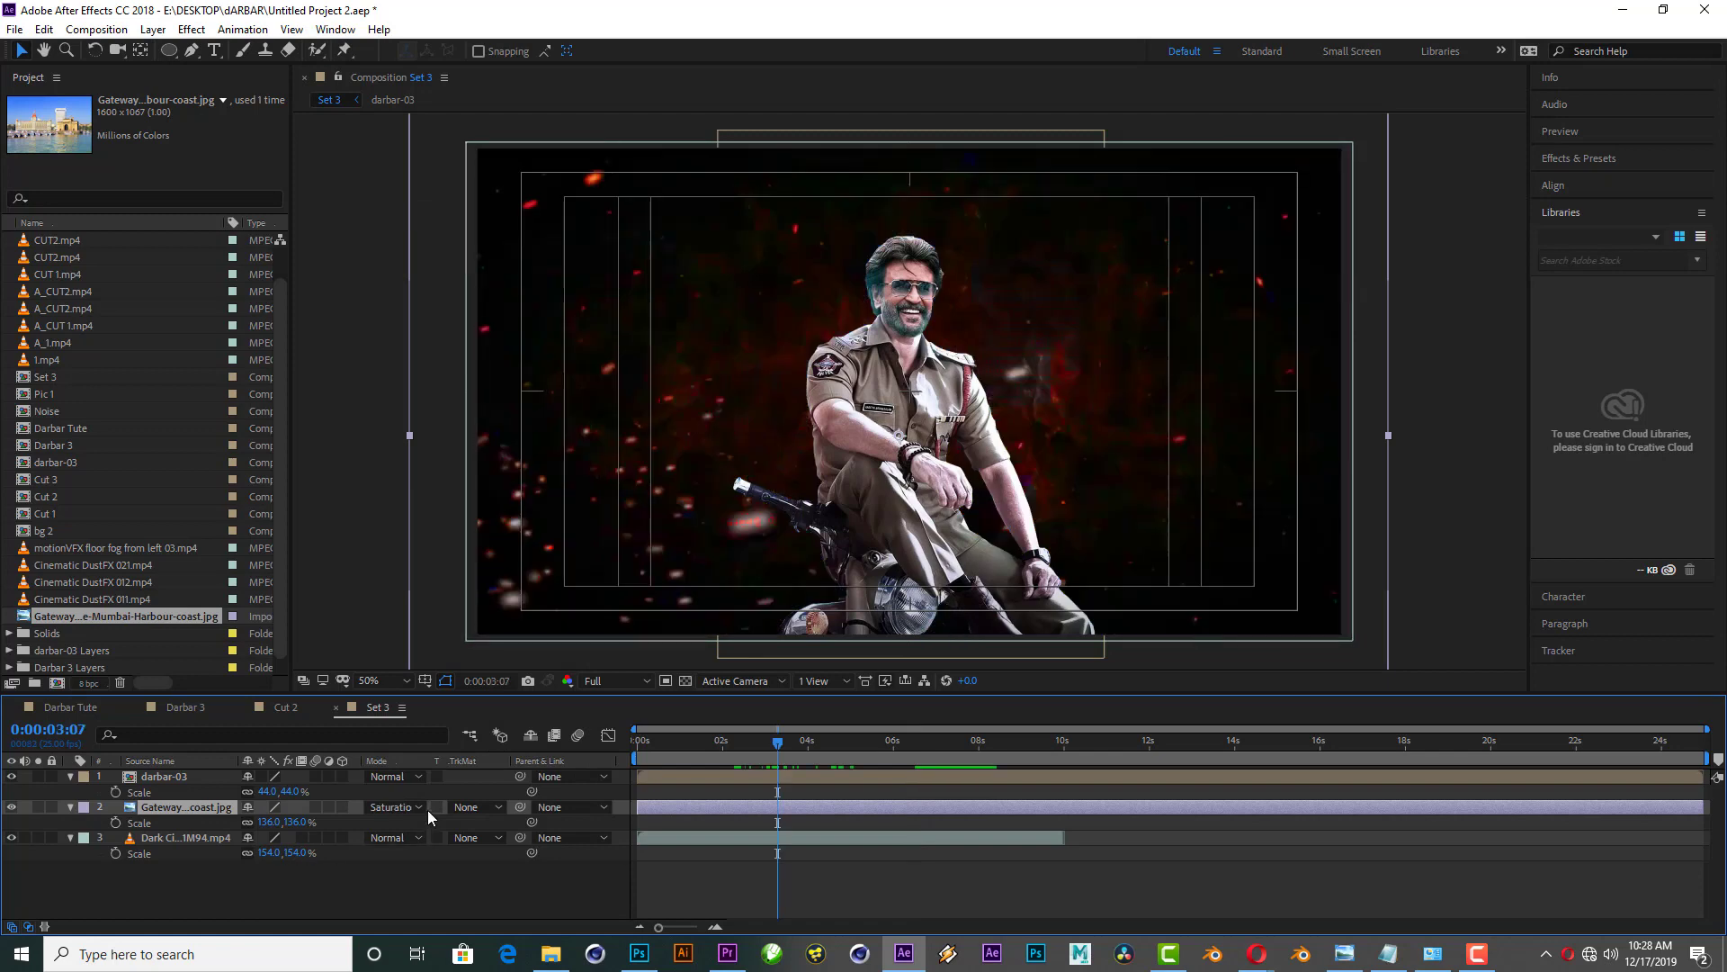
click(398, 807)
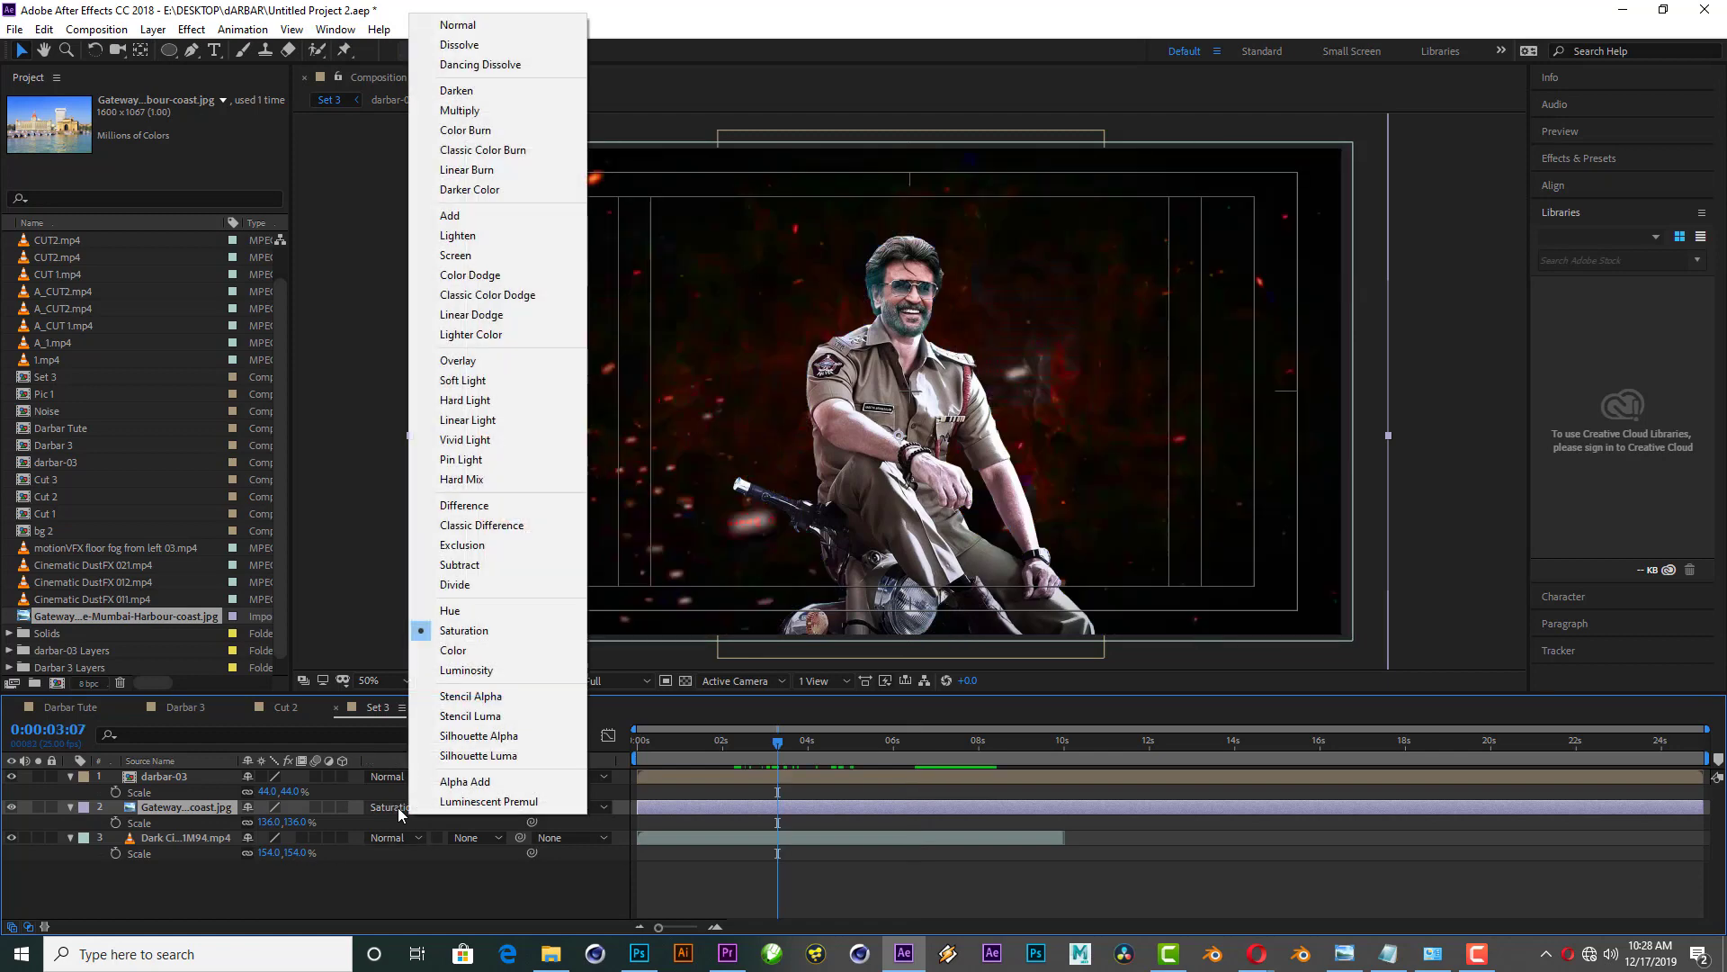
click(459, 361)
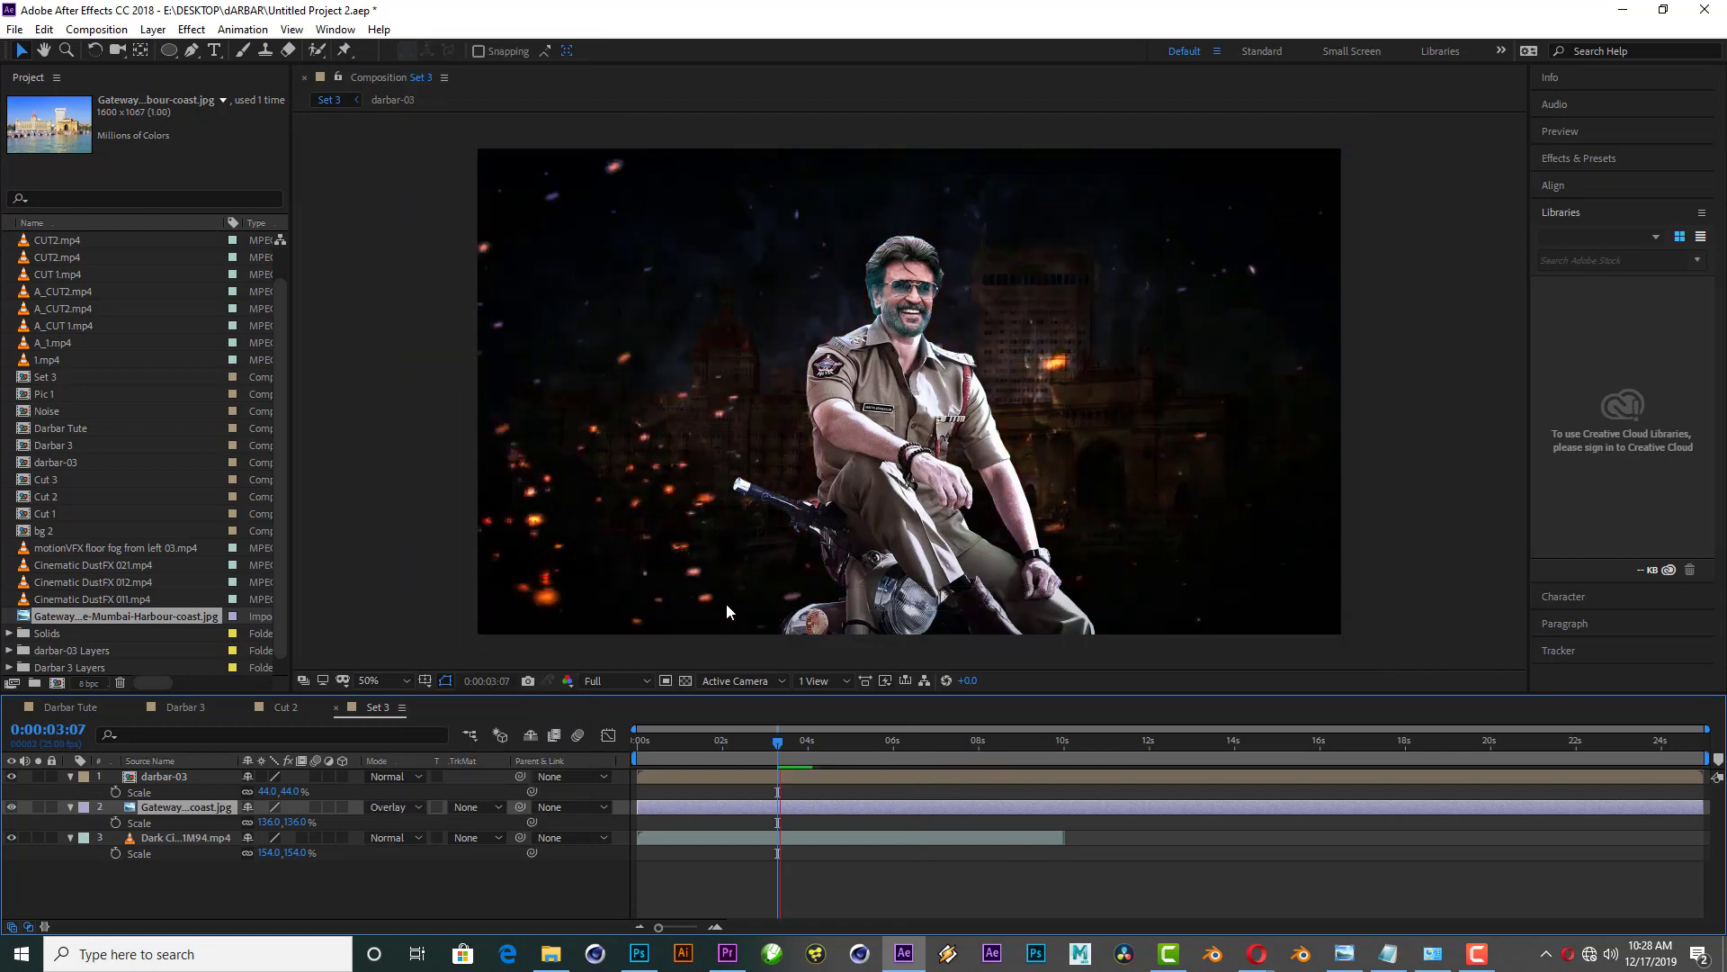
Step: Preview the Overlay-blended composition, replaying from about three seconds in
key(space)
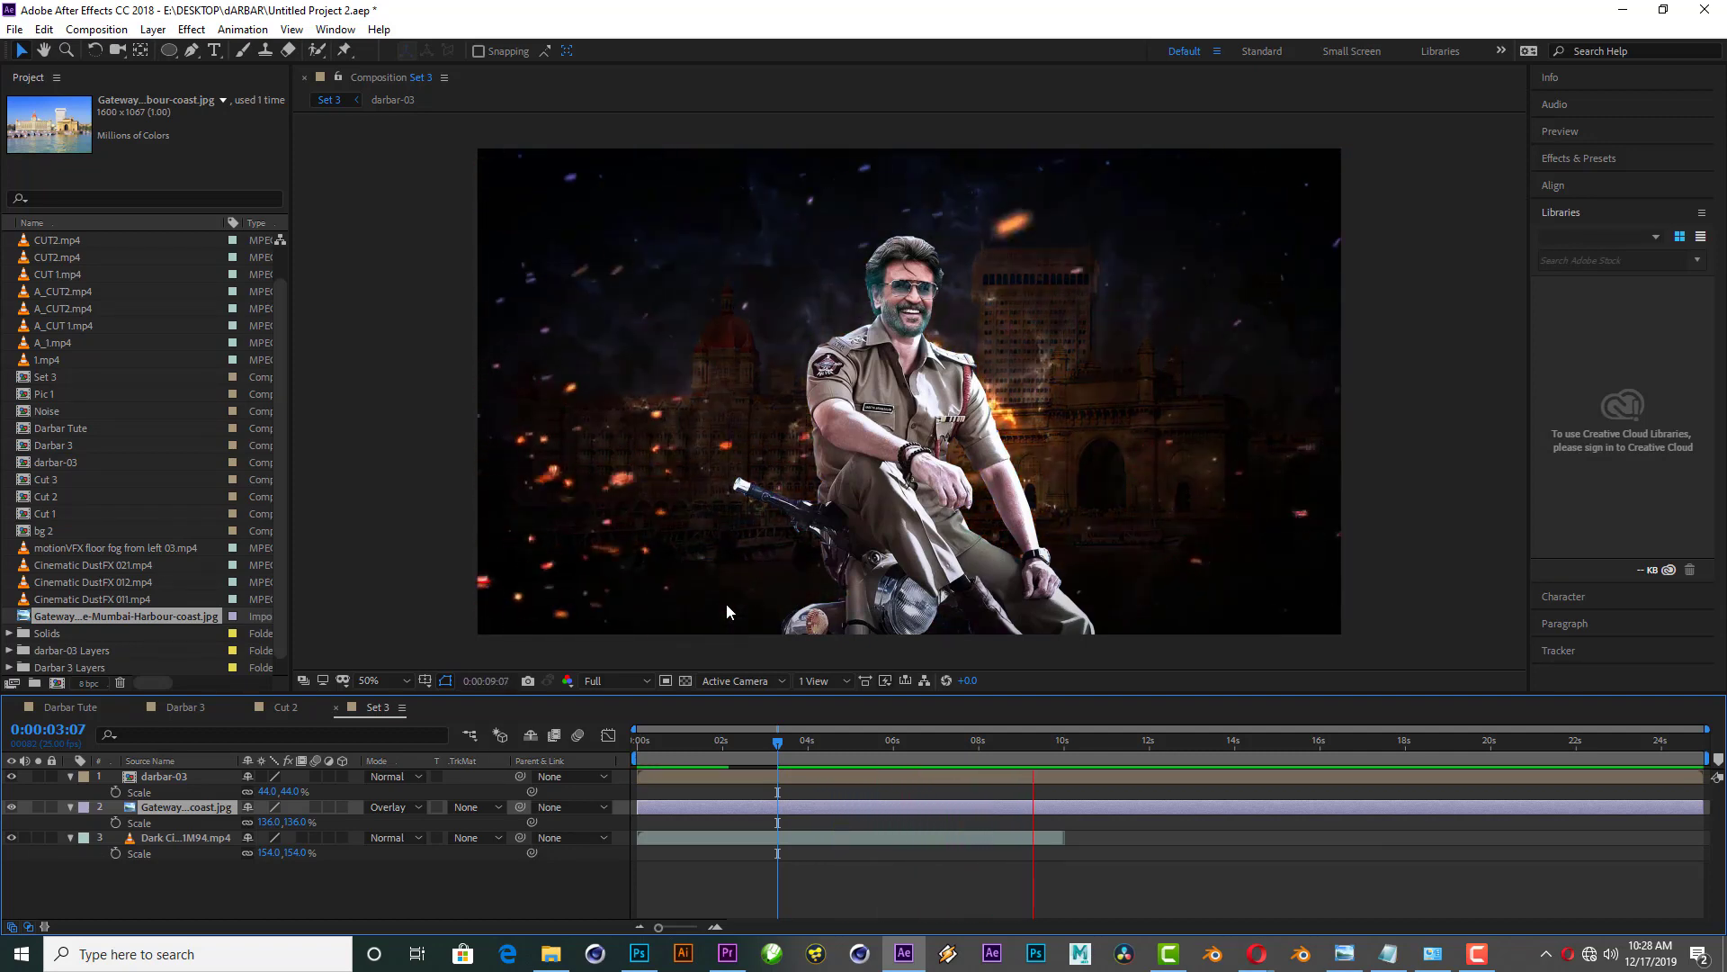
key(space)
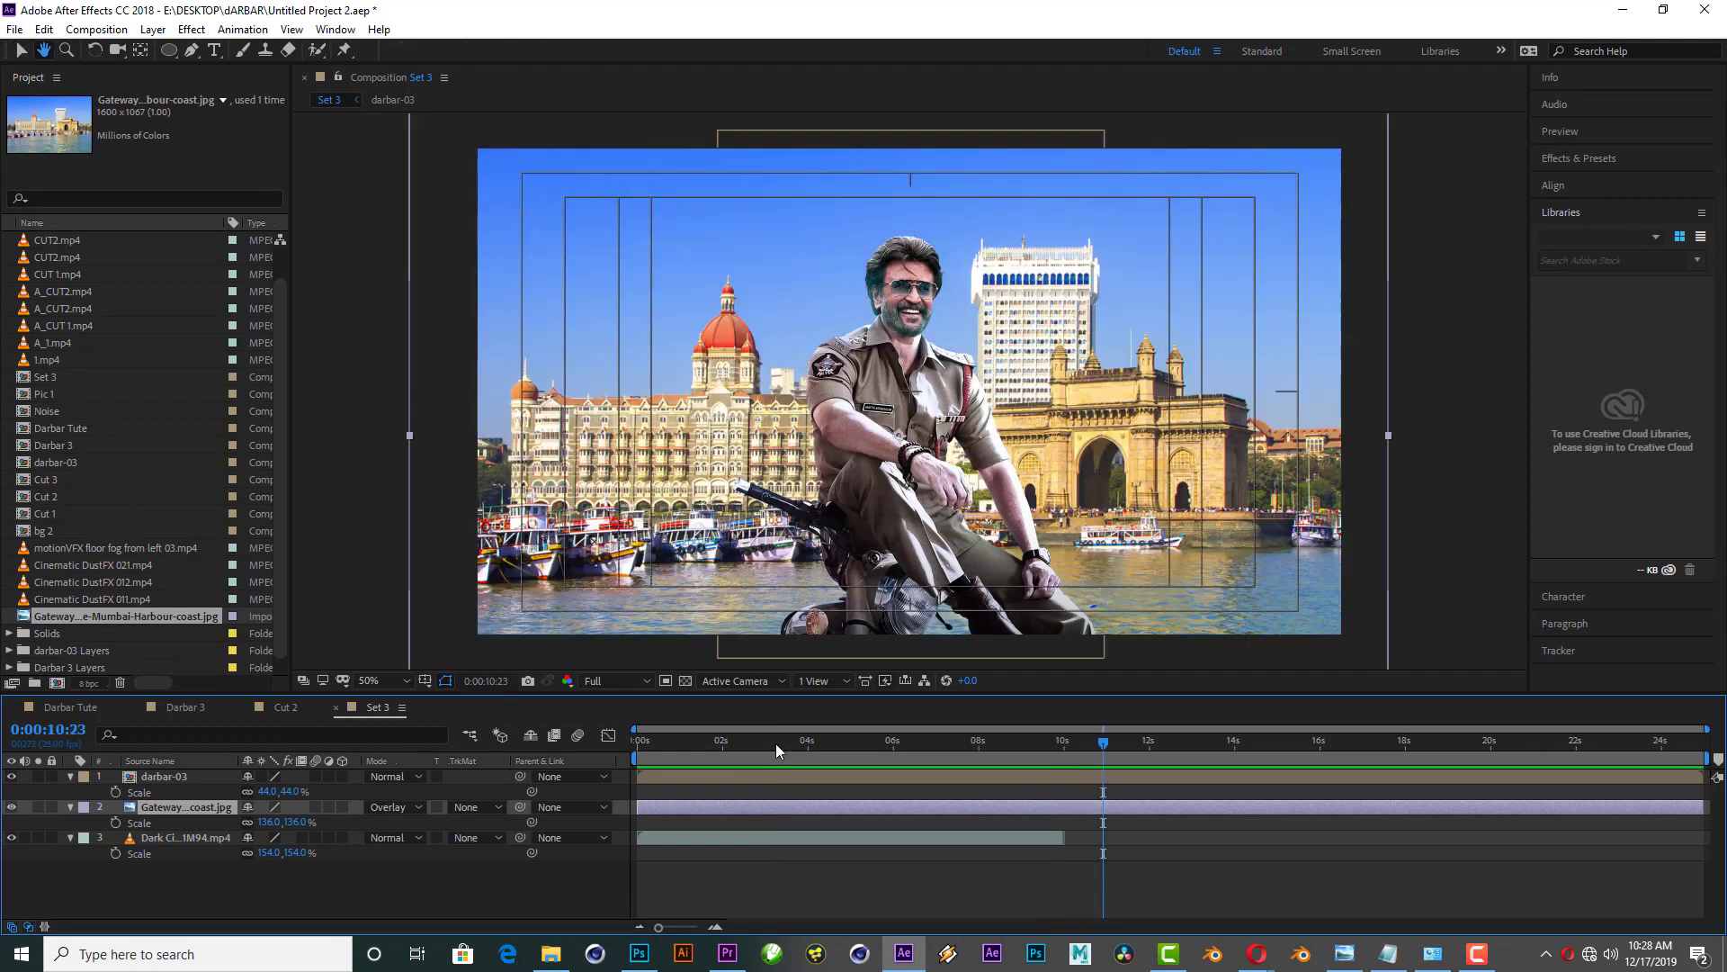
mouse_move(775, 743)
mouse_down()
mouse_move(786, 728)
mouse_move(768, 725)
mouse_up()
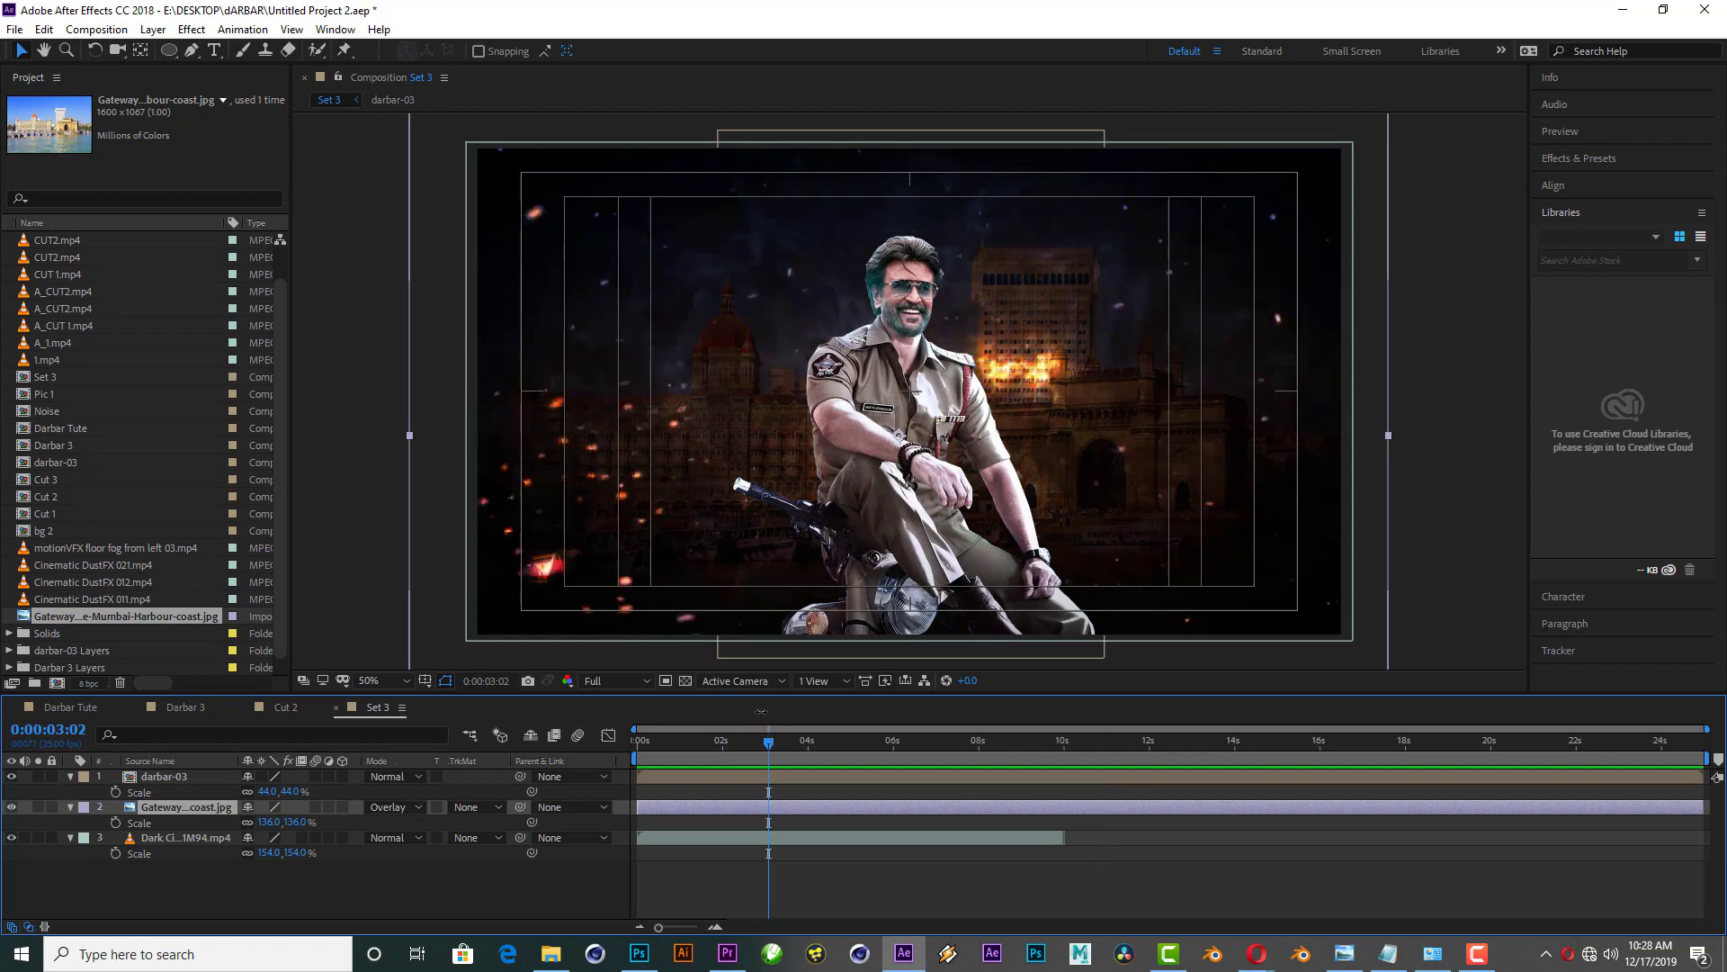
key(space)
Step: Select the darbar-03 cutout layer and preview the Set 3 composition
scroll(905, 583, down, 2)
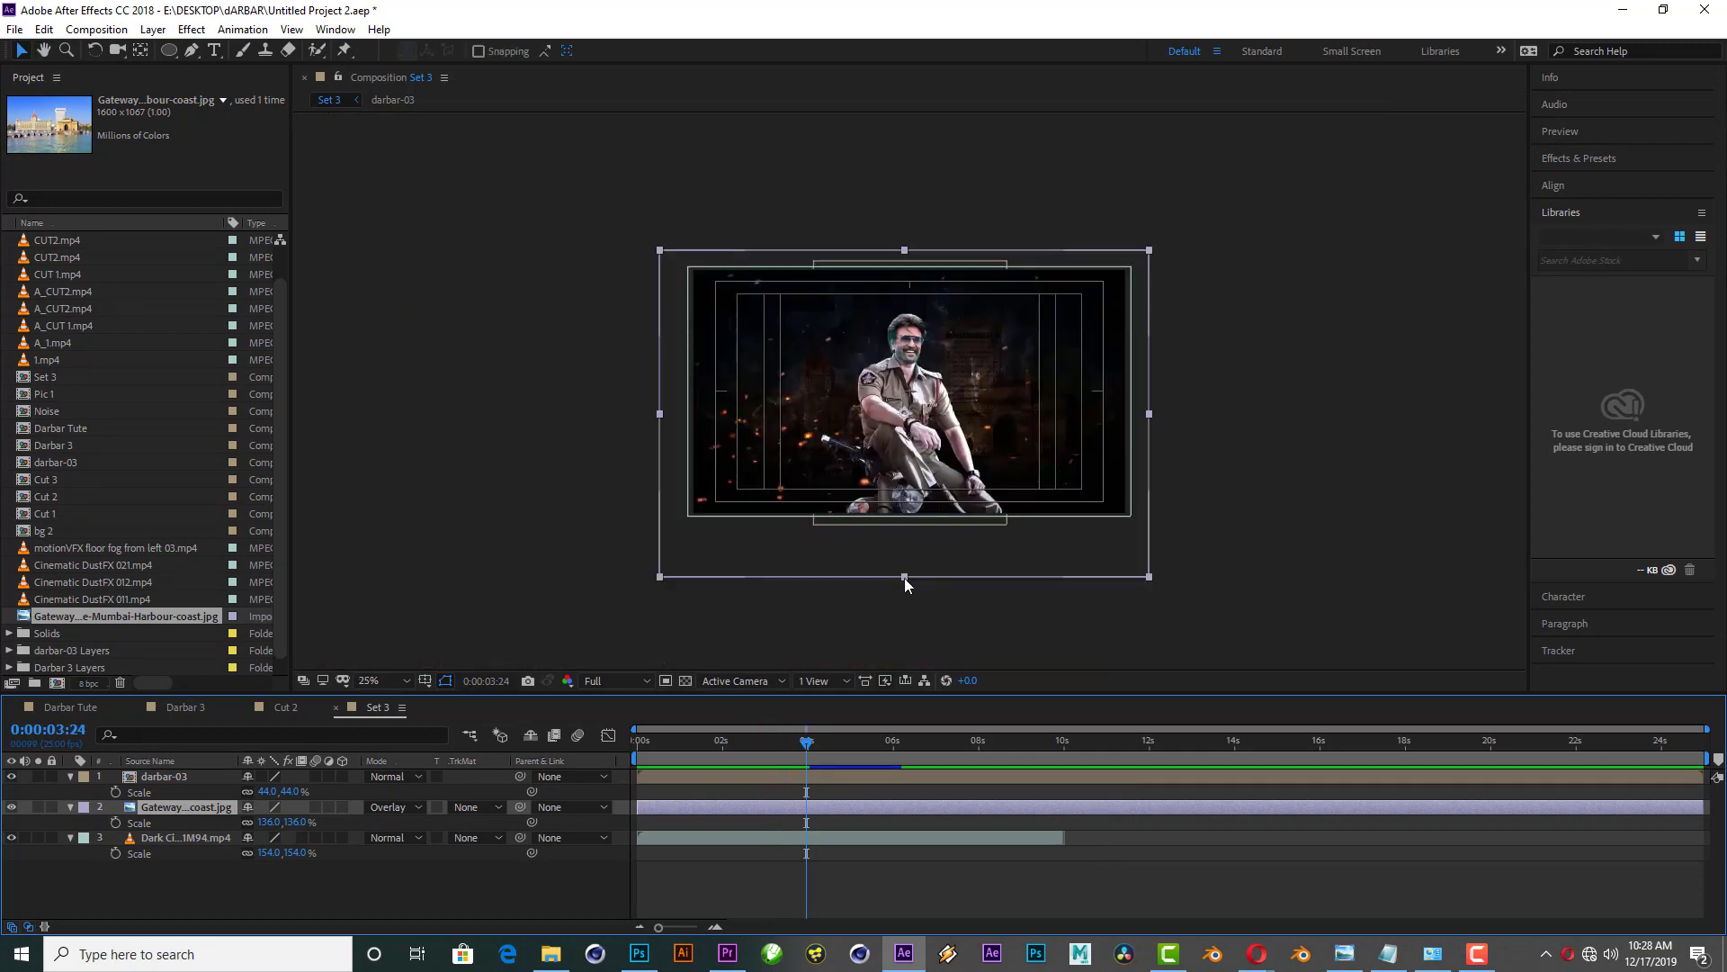
click(164, 842)
click(884, 387)
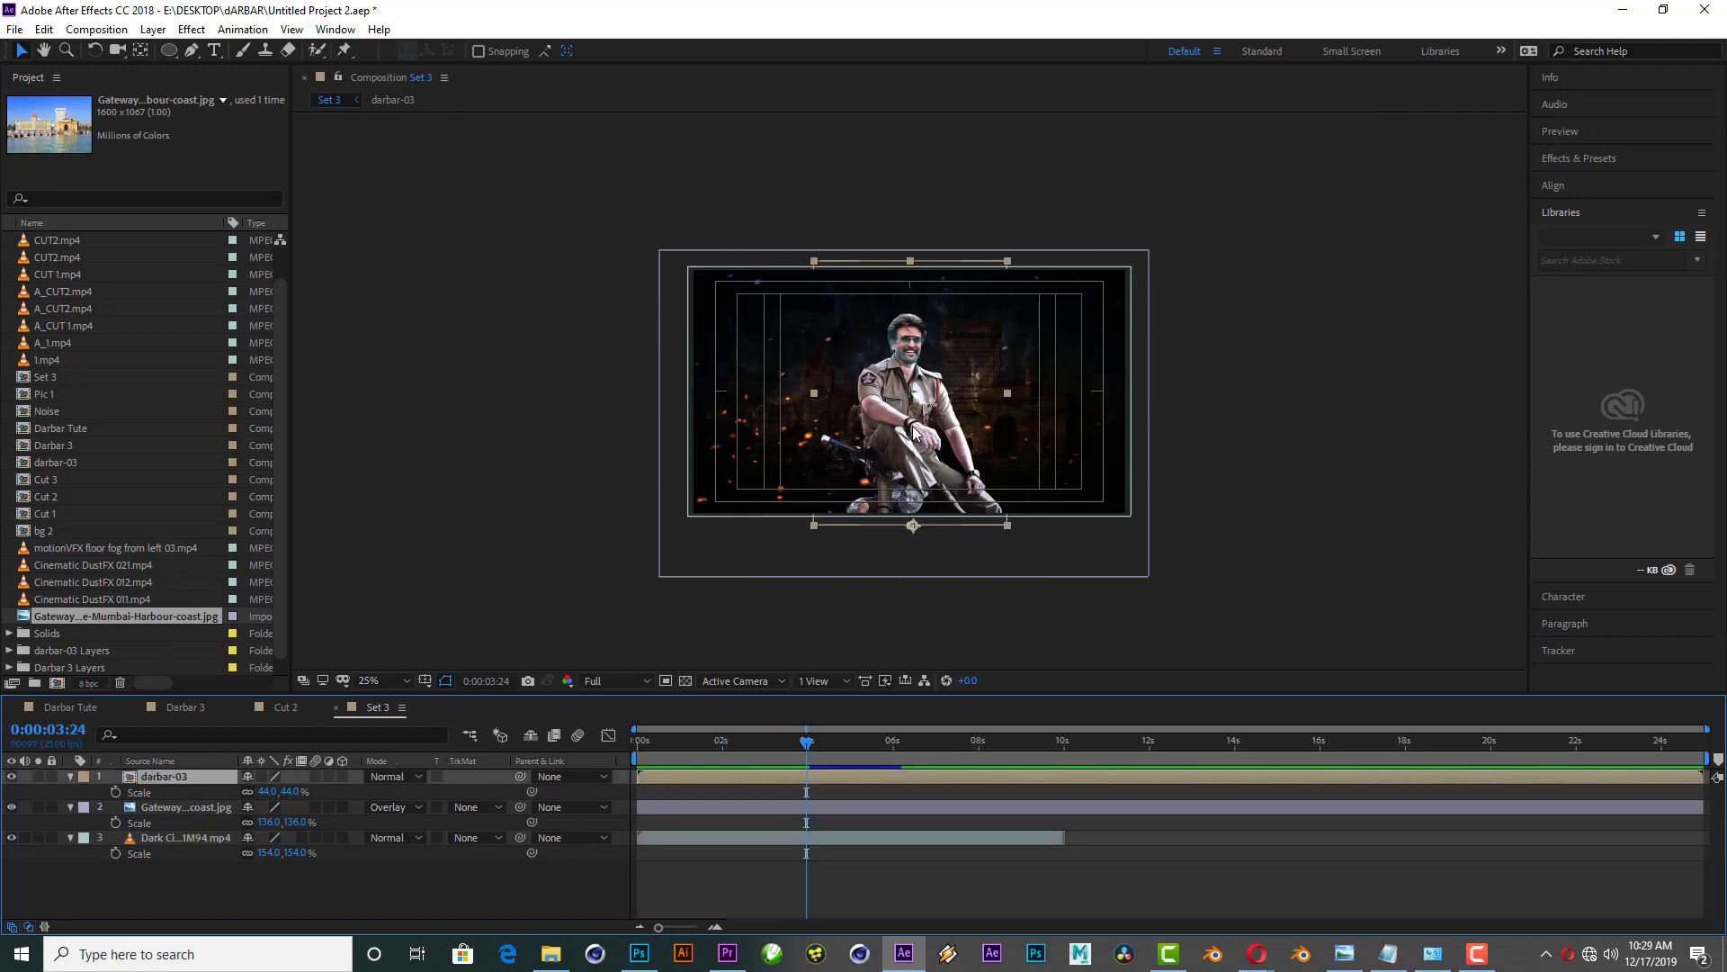
scroll(883, 387, up, 2)
key(space)
key(space)
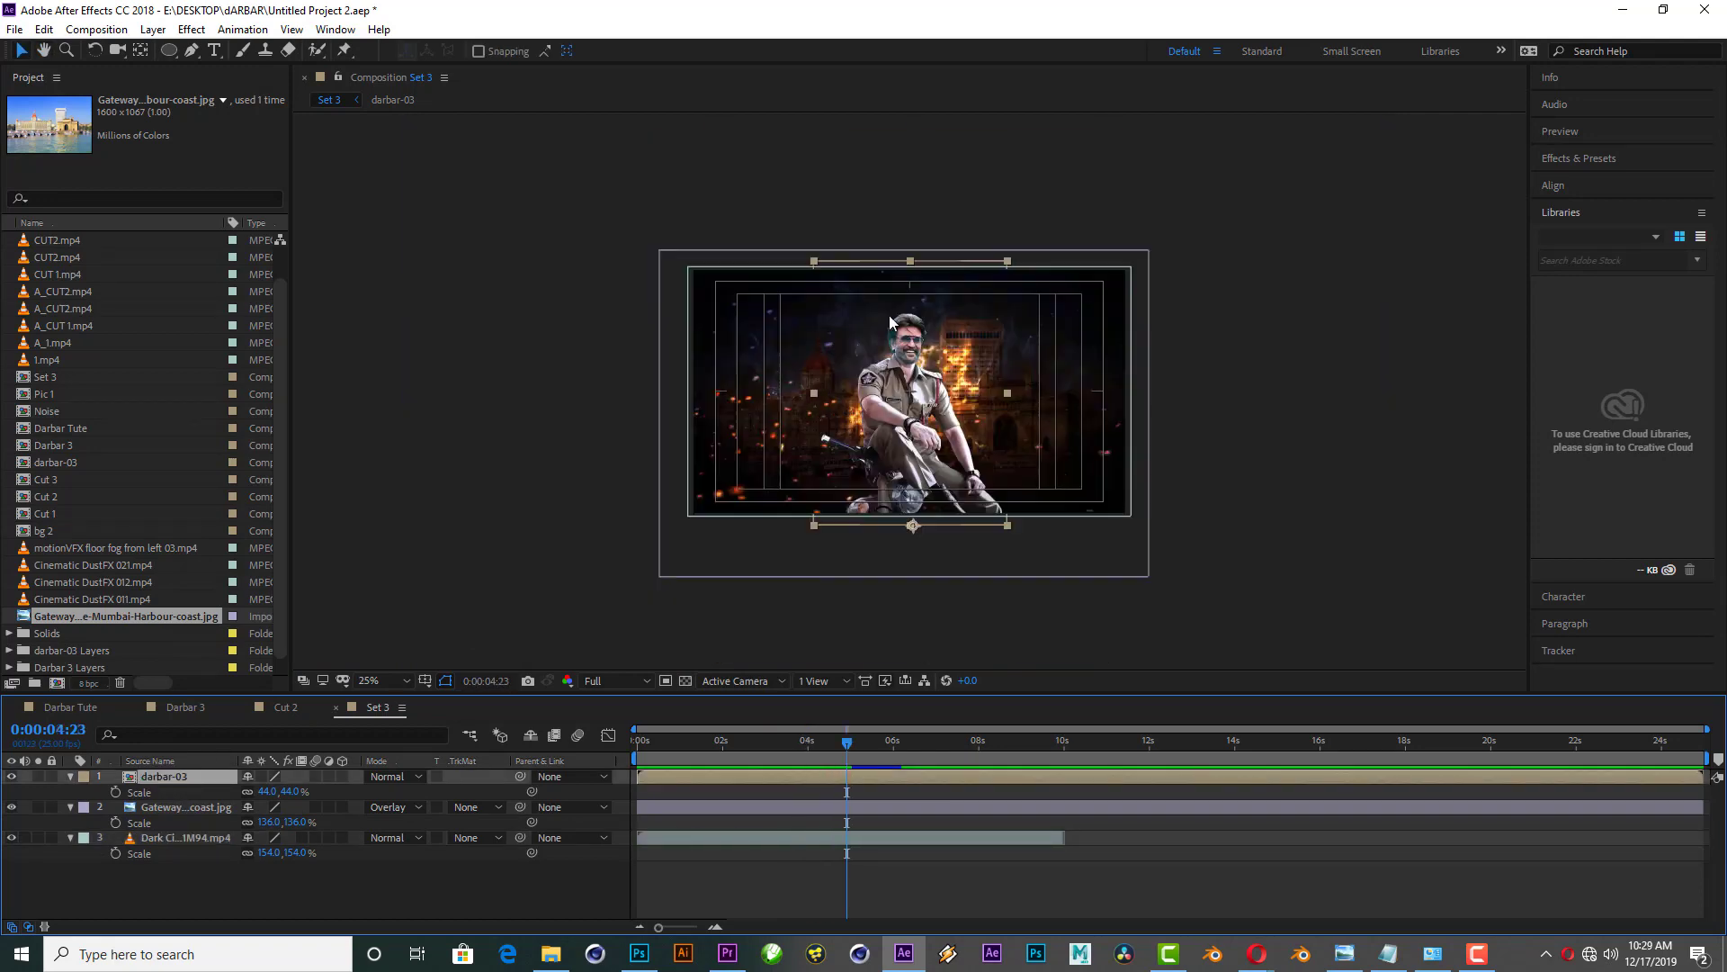
key(space)
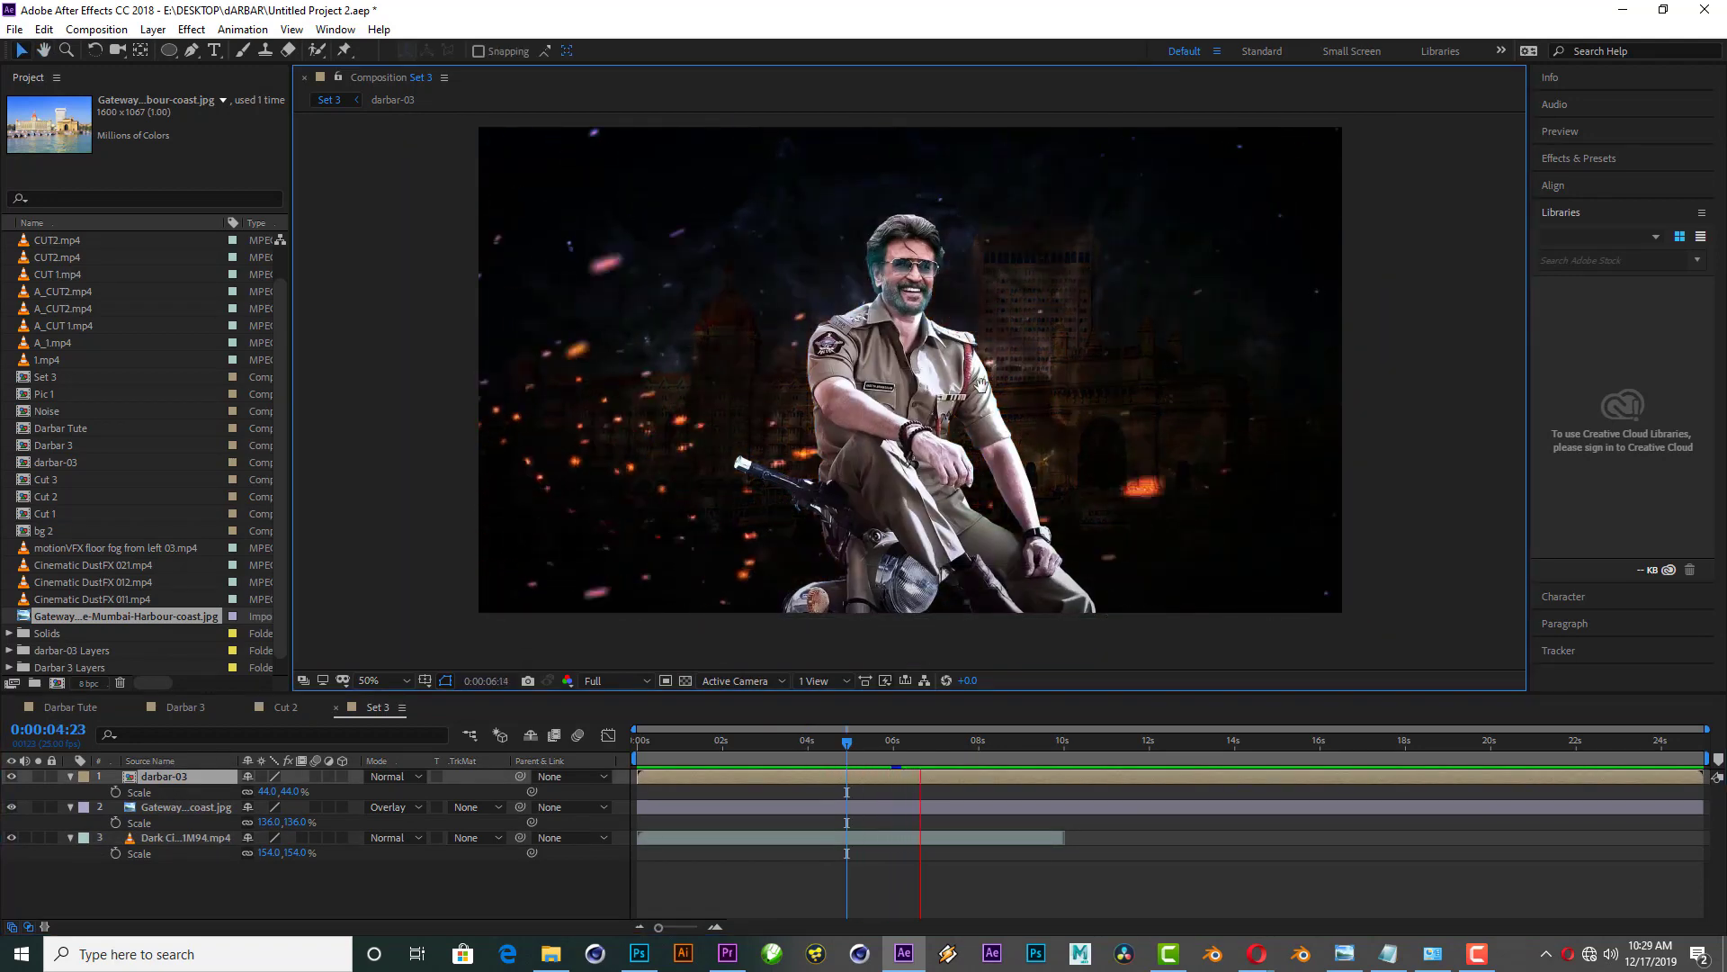
key(space)
Step: Copy the floor fog layer from Darbar 3, paste it into Set 3, and show Effects & Presets
click(165, 711)
click(172, 823)
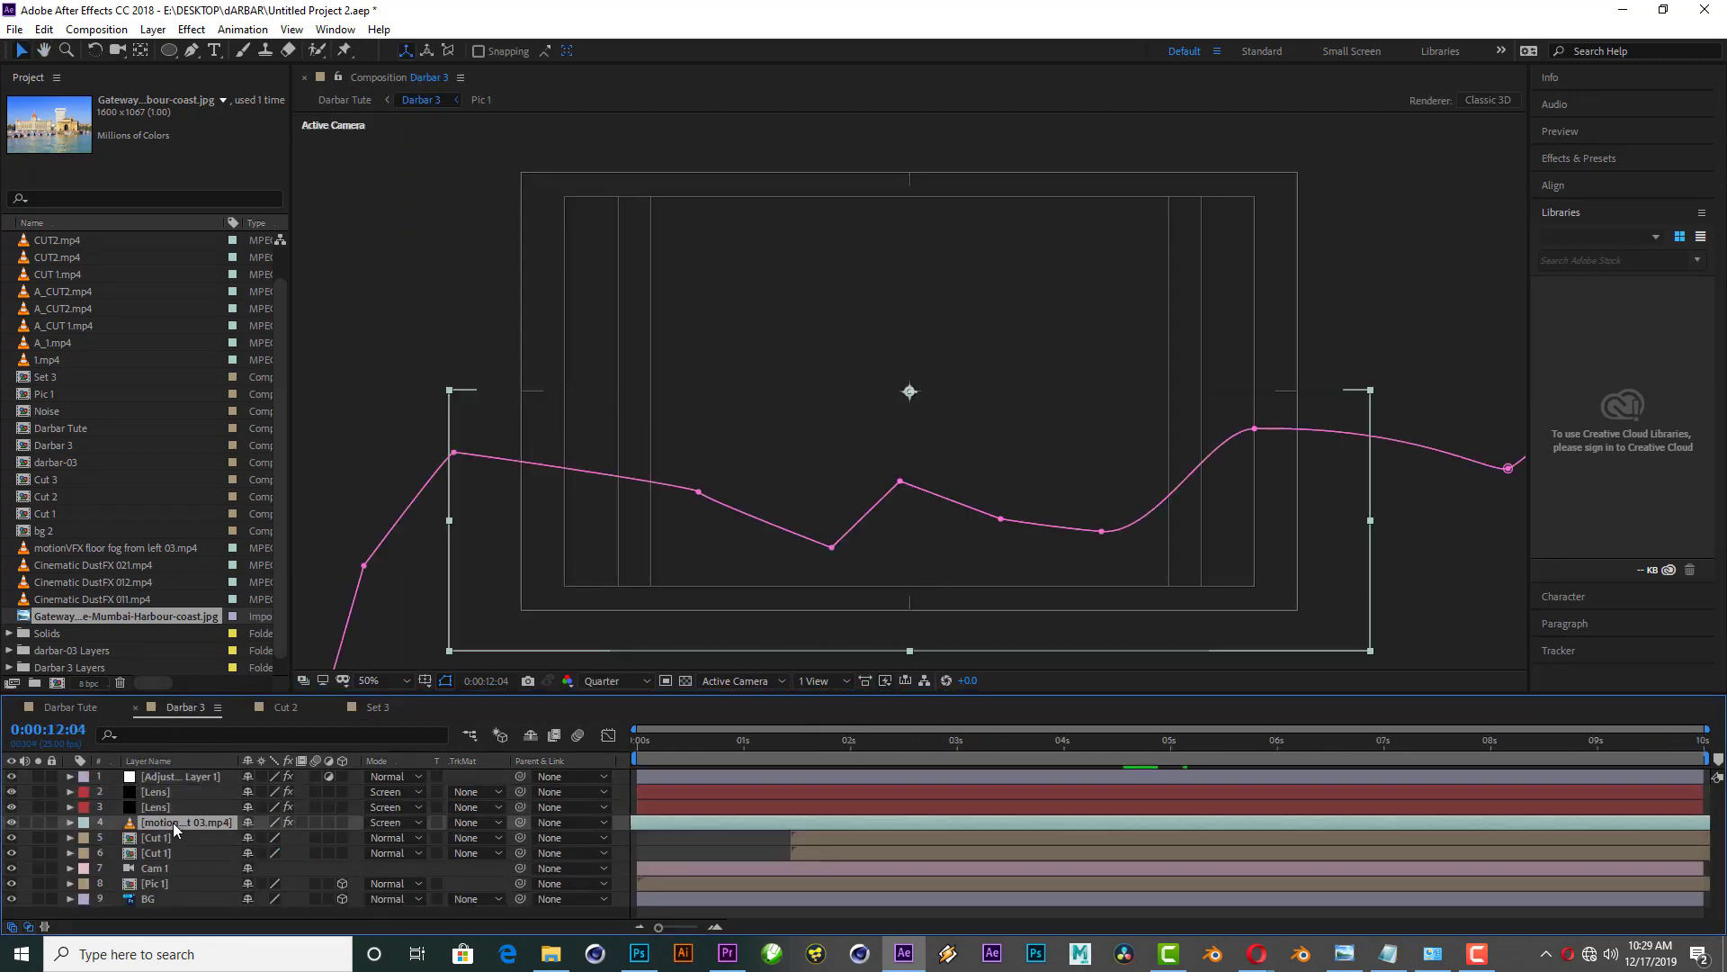
click(375, 707)
key(ctrl+v)
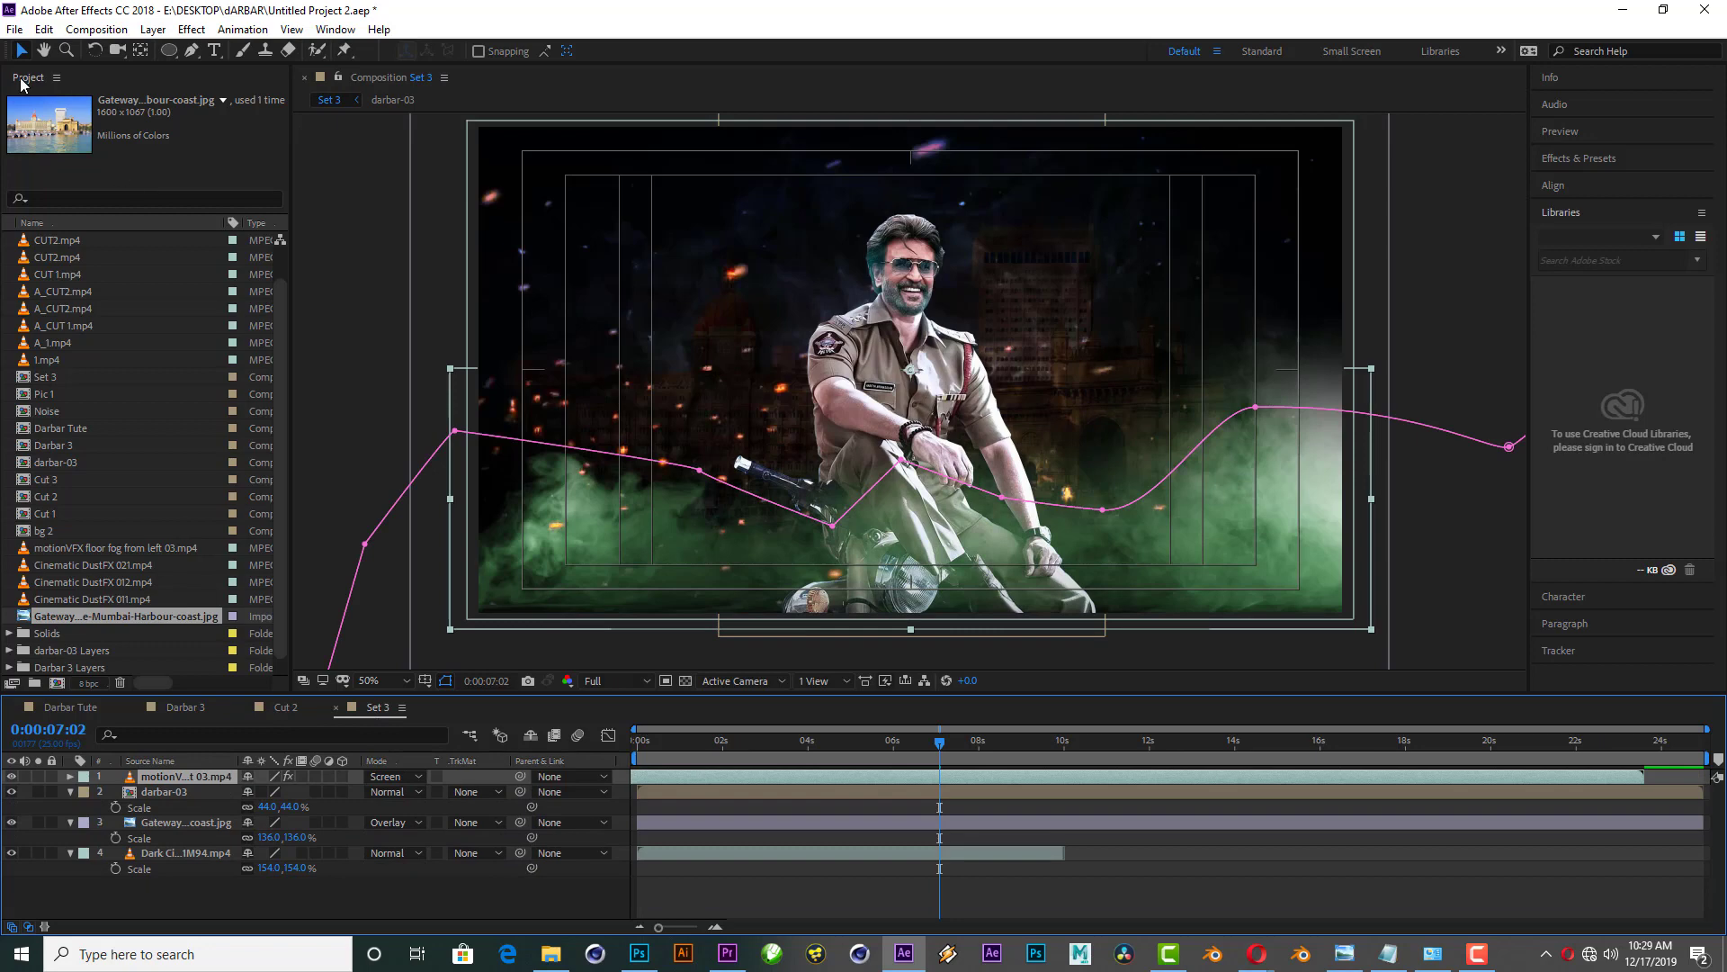
click(335, 29)
click(397, 240)
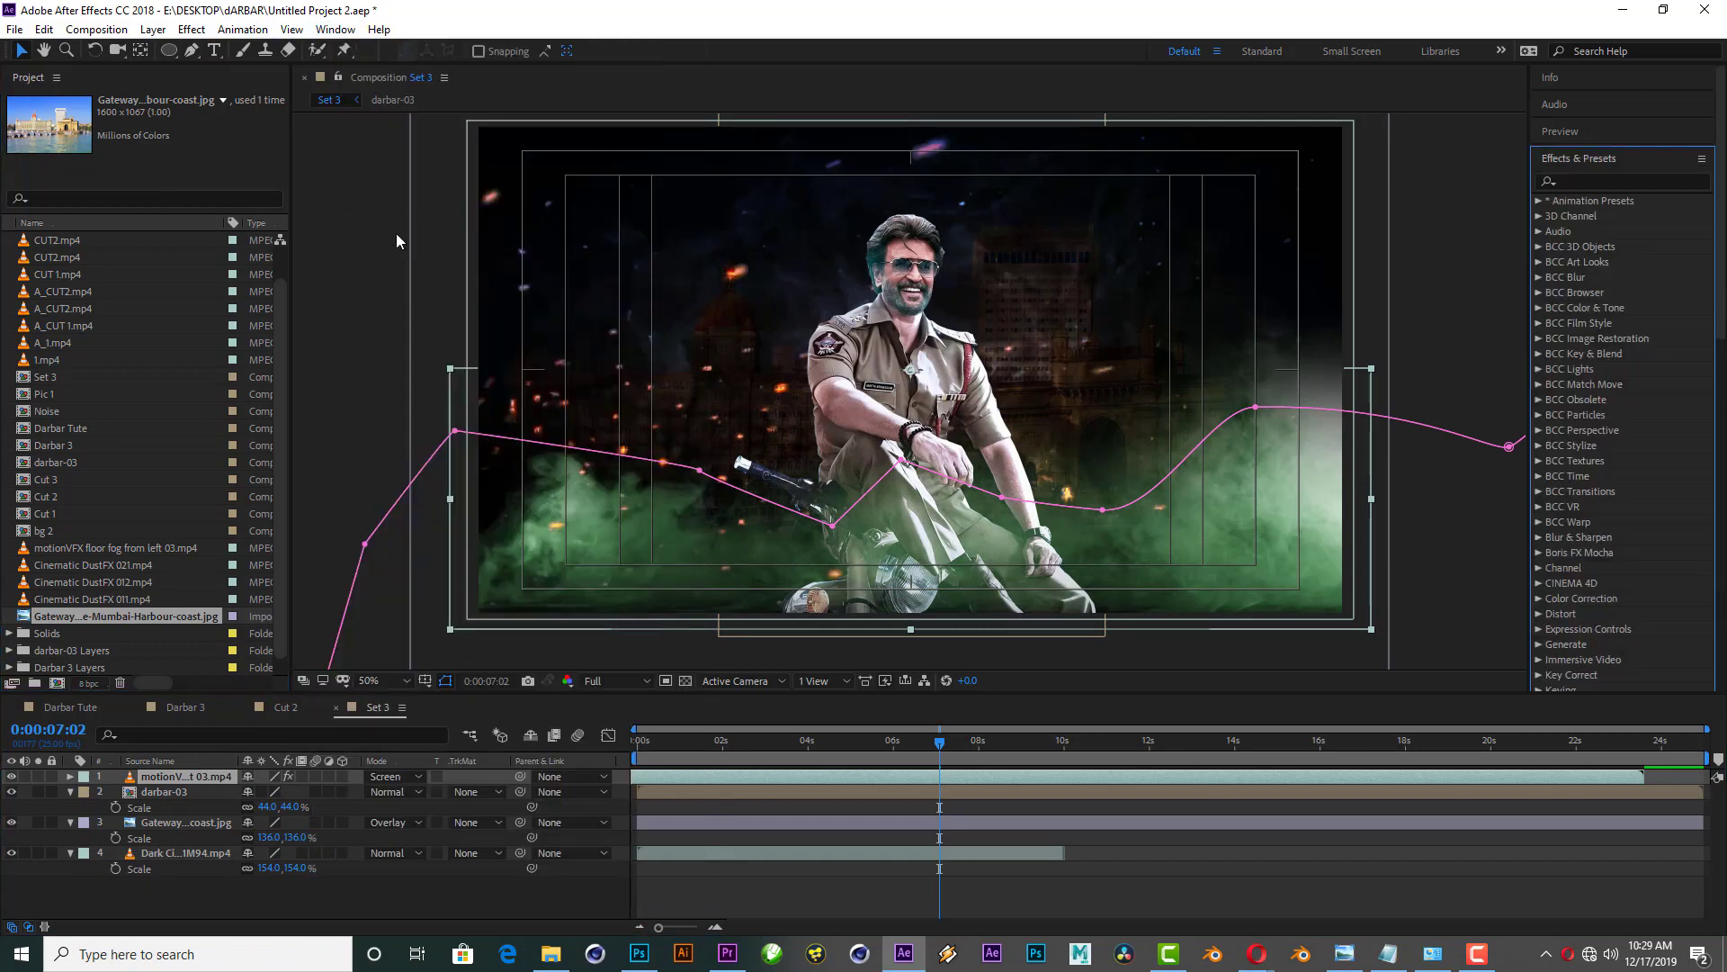
Step: Reshape the fog layer's Curves red channel to neutralise its green tint
click(331, 31)
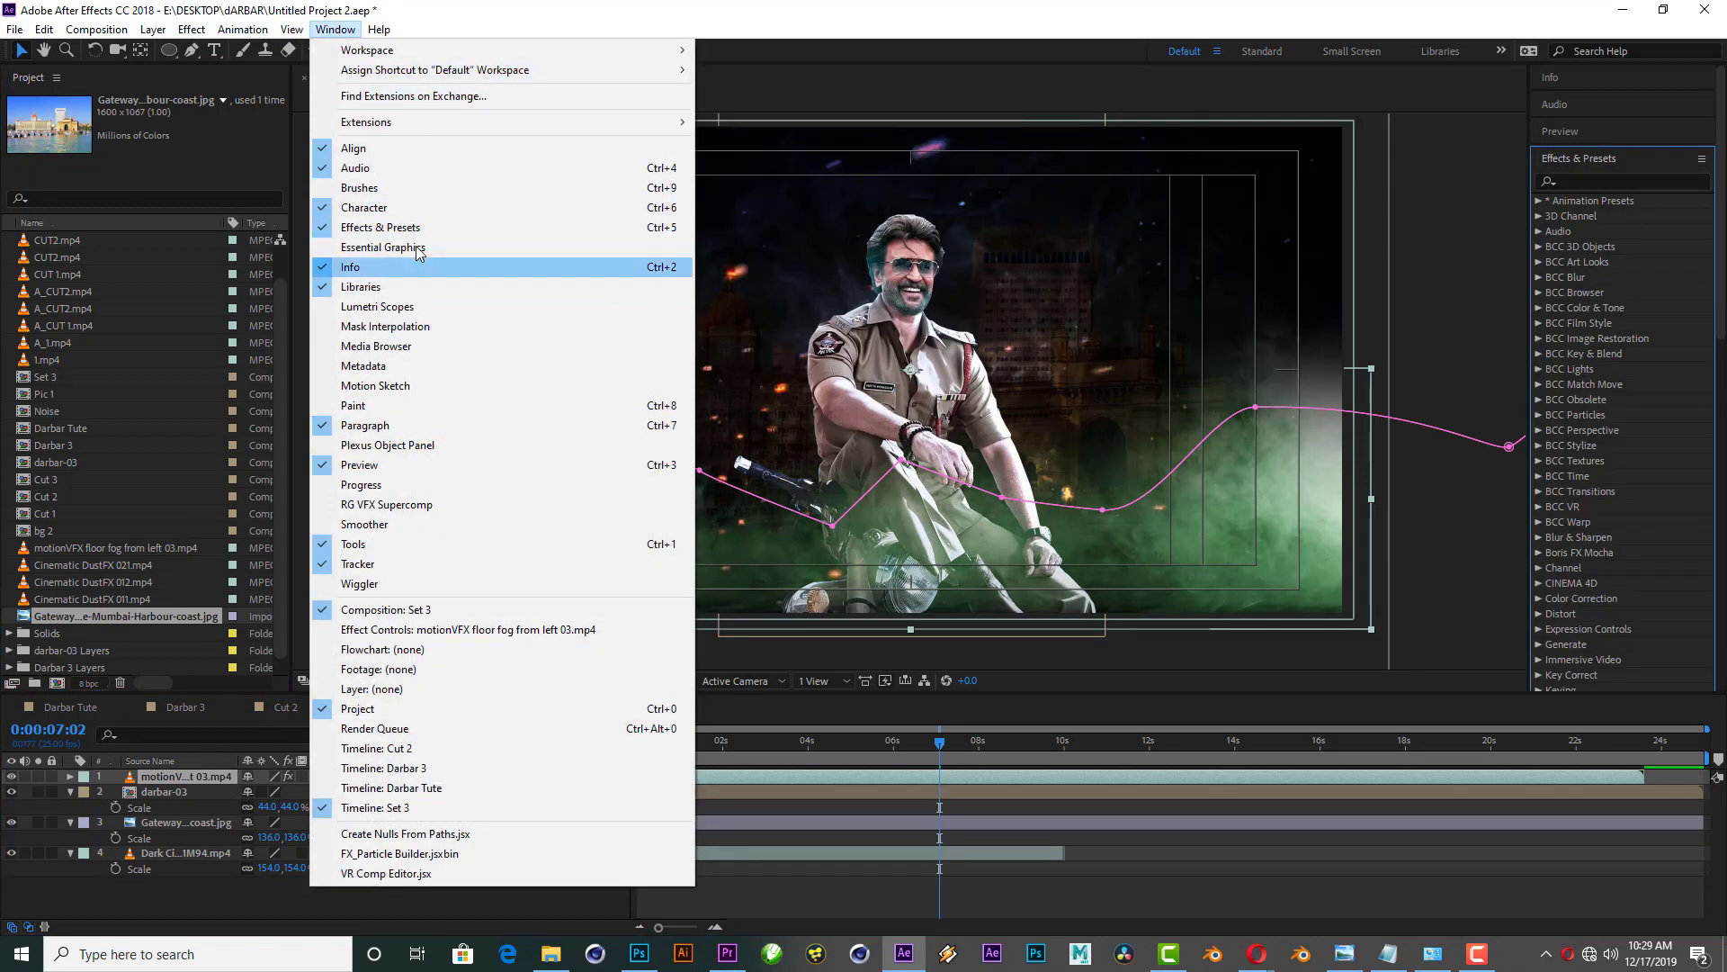
click(386, 609)
click(70, 775)
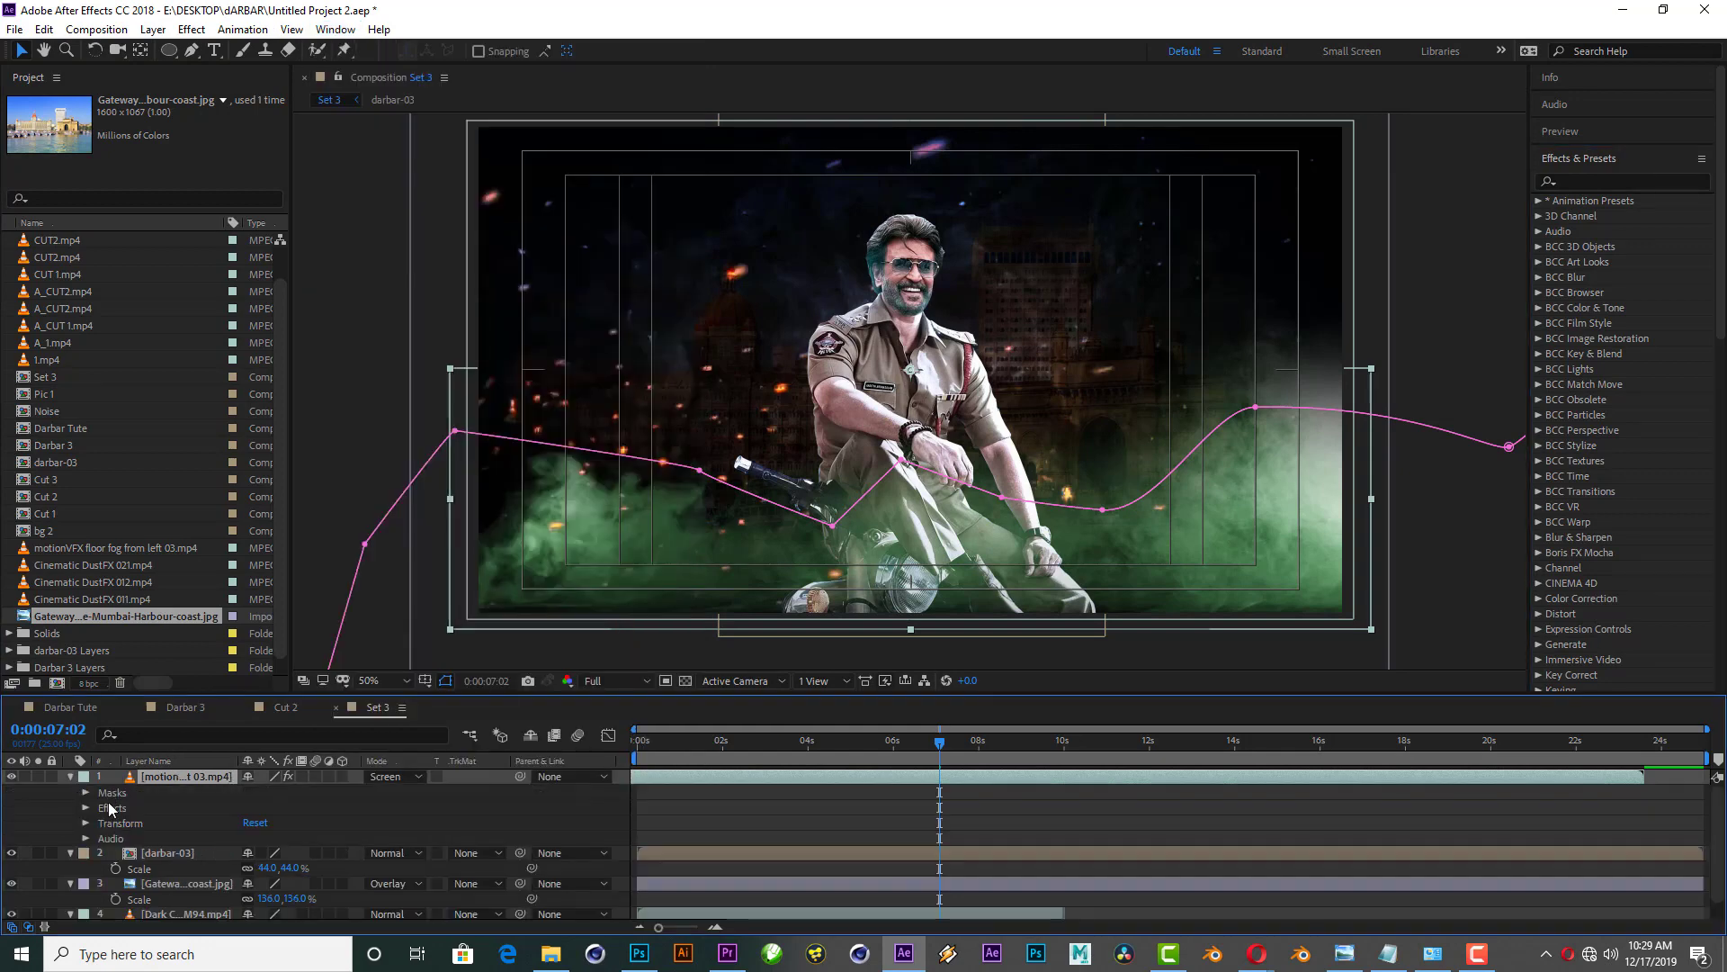
click(86, 808)
double_click(128, 822)
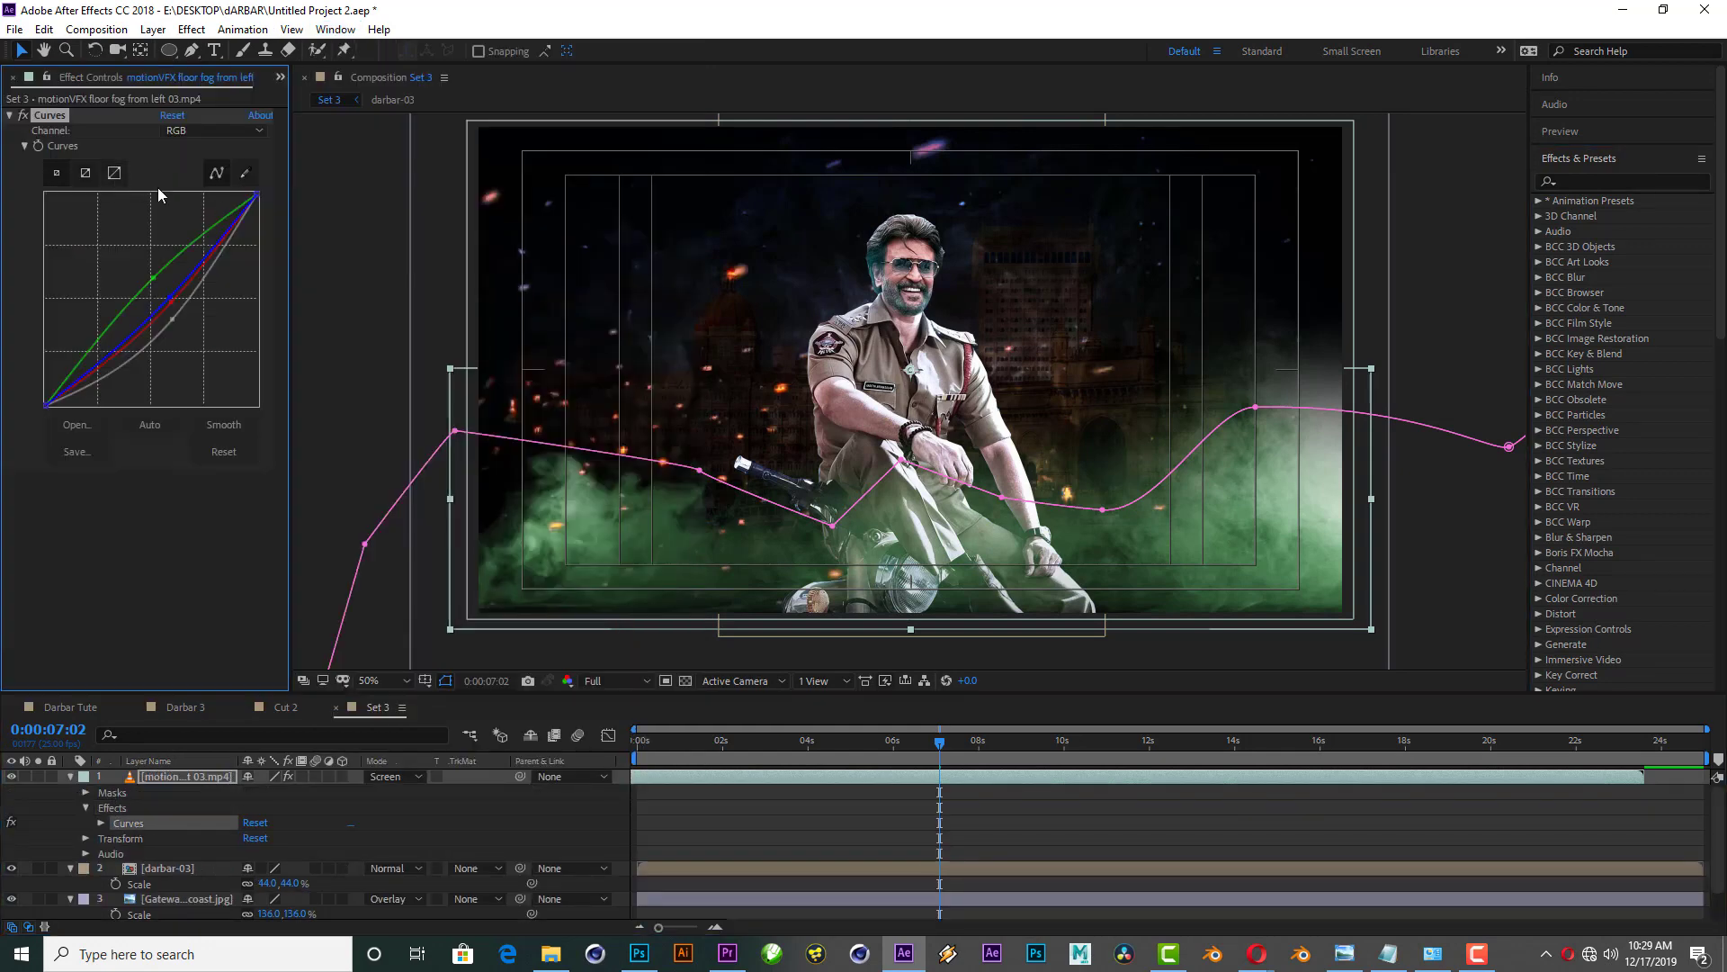
mouse_move(154, 278)
mouse_down()
mouse_move(164, 301)
mouse_move(143, 286)
mouse_up()
click(187, 774)
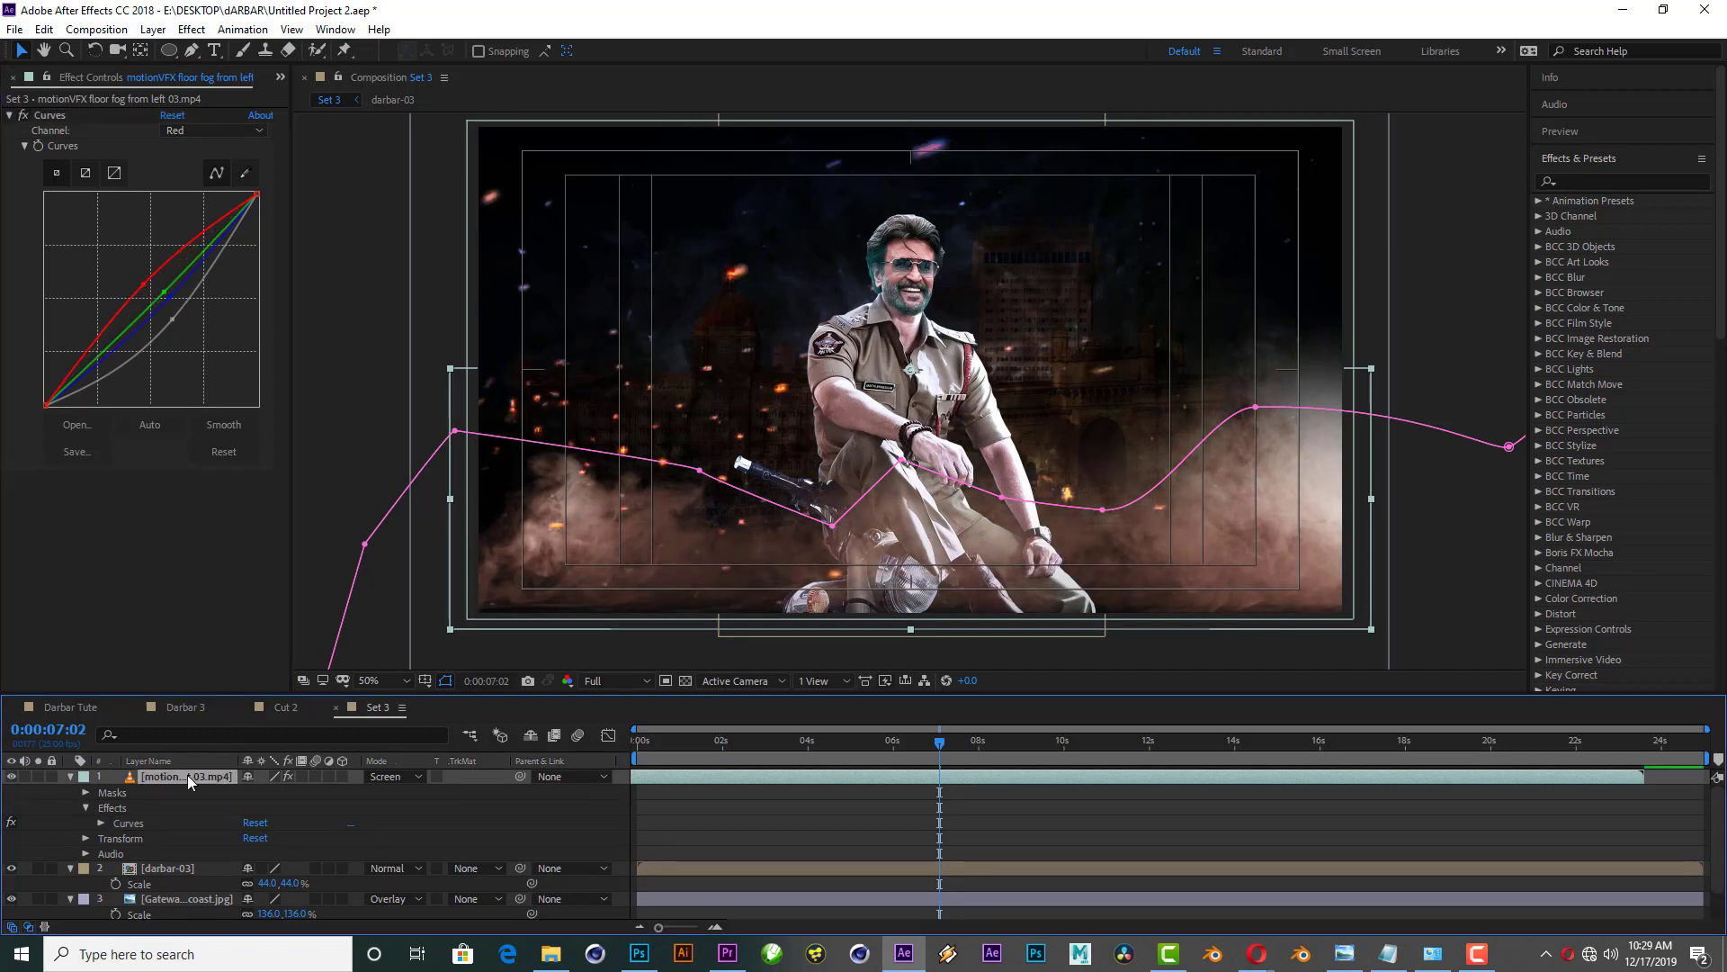
Step: Dim the fog layer to 41% opacity and preview it
key(t)
drag(251, 792, 207, 792)
scroll(893, 457, down, 2)
key(space)
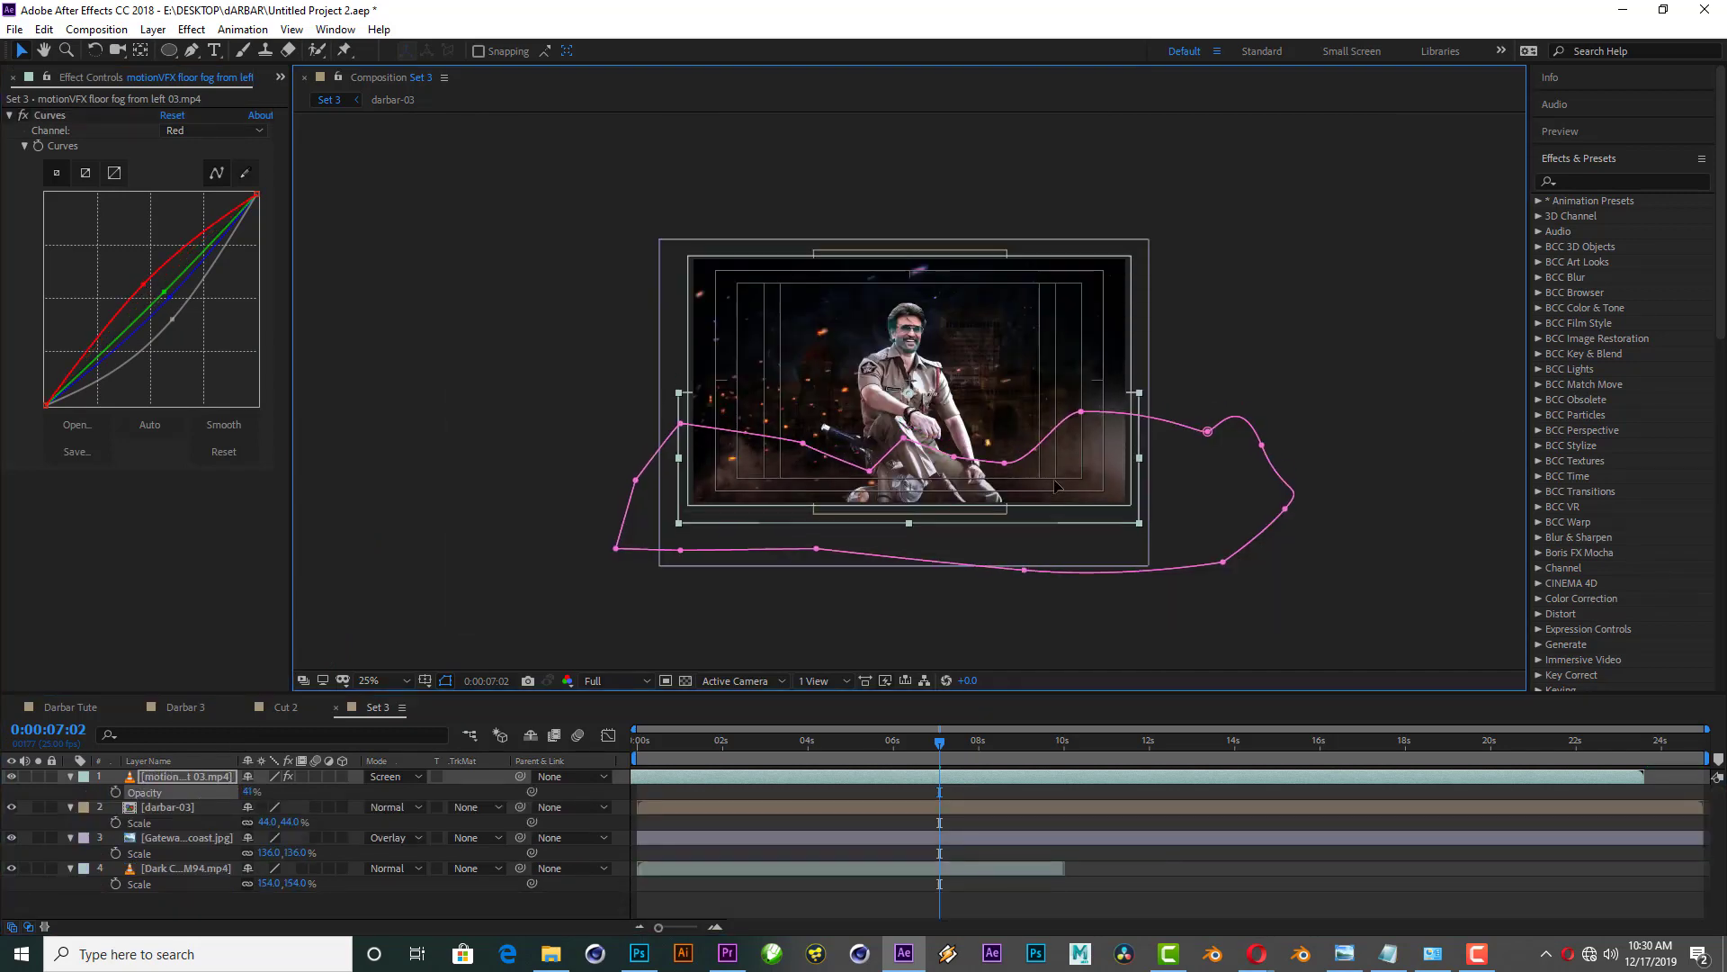
key(space)
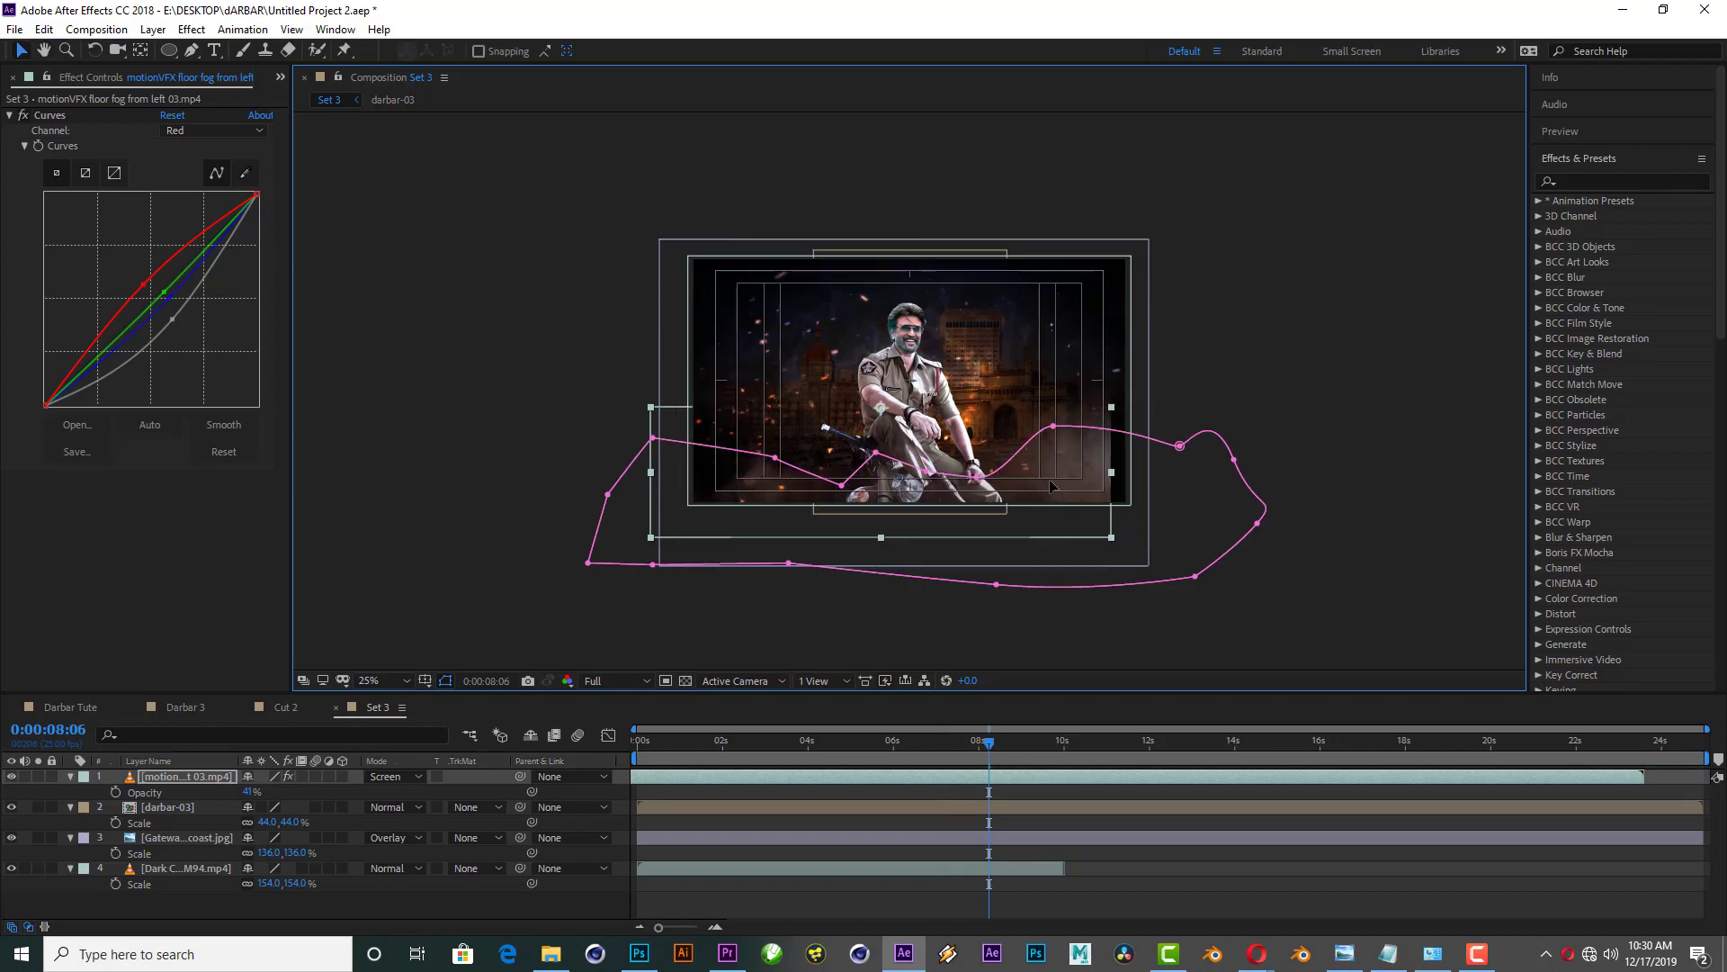
Step: Enlarge the fog layer to 122% scale and preview the result
key(s)
drag(287, 792, 310, 792)
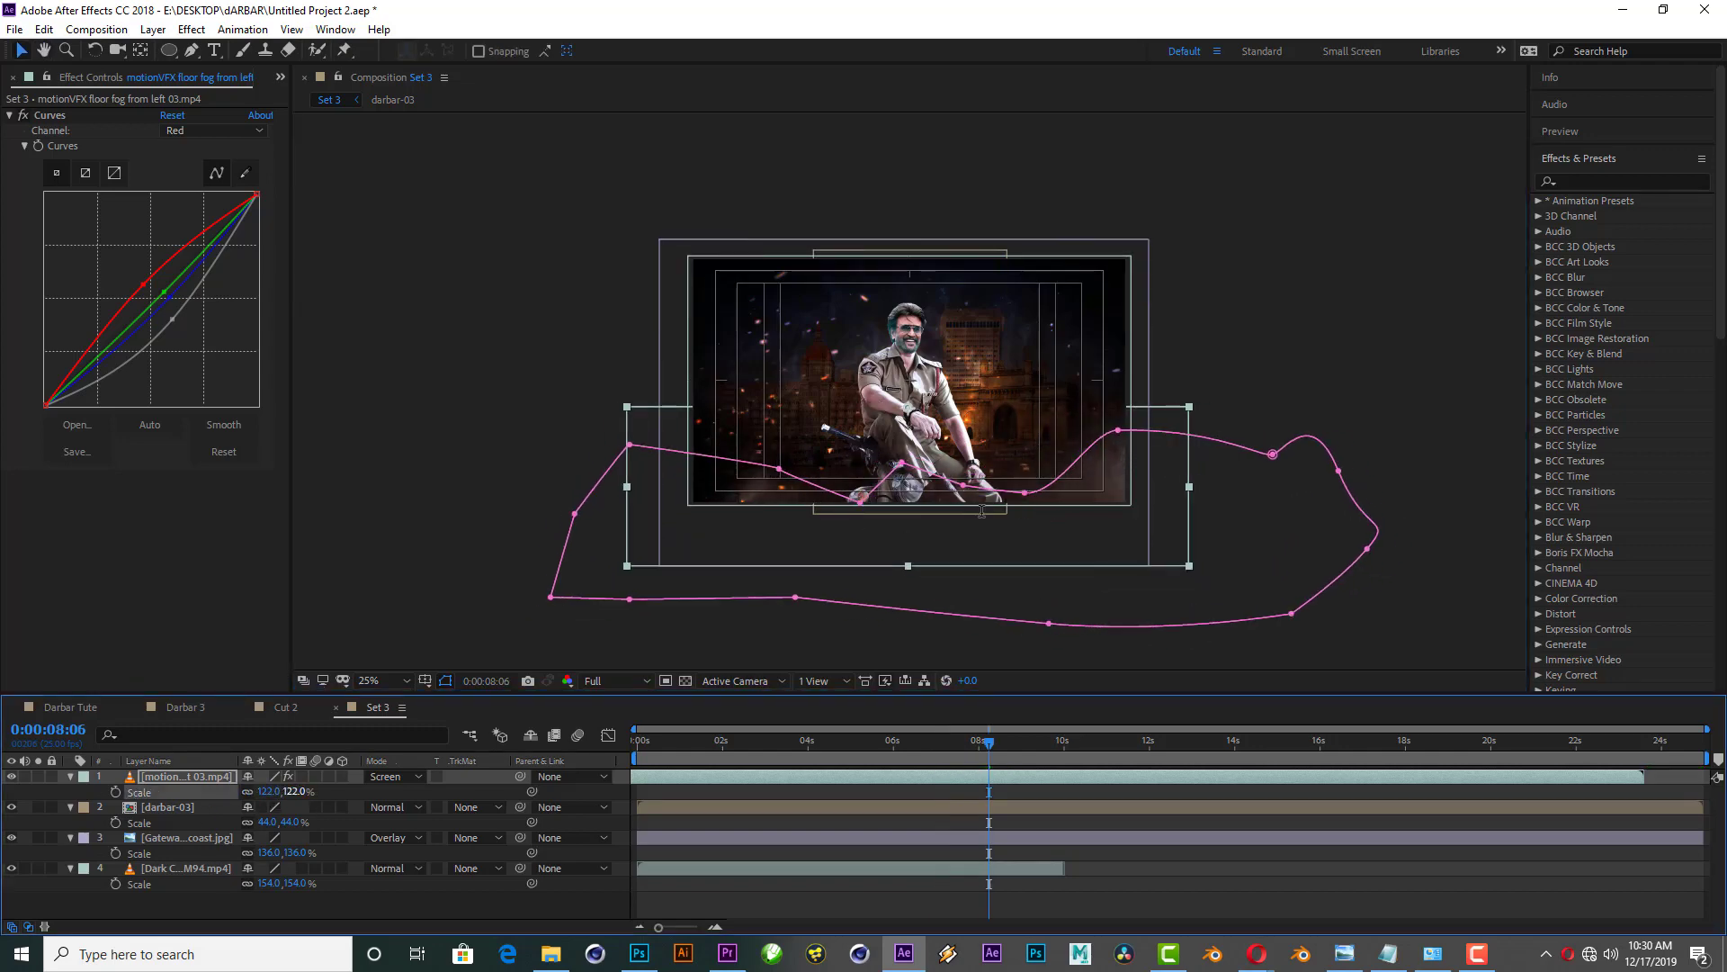
scroll(882, 414, up, 2)
key(space)
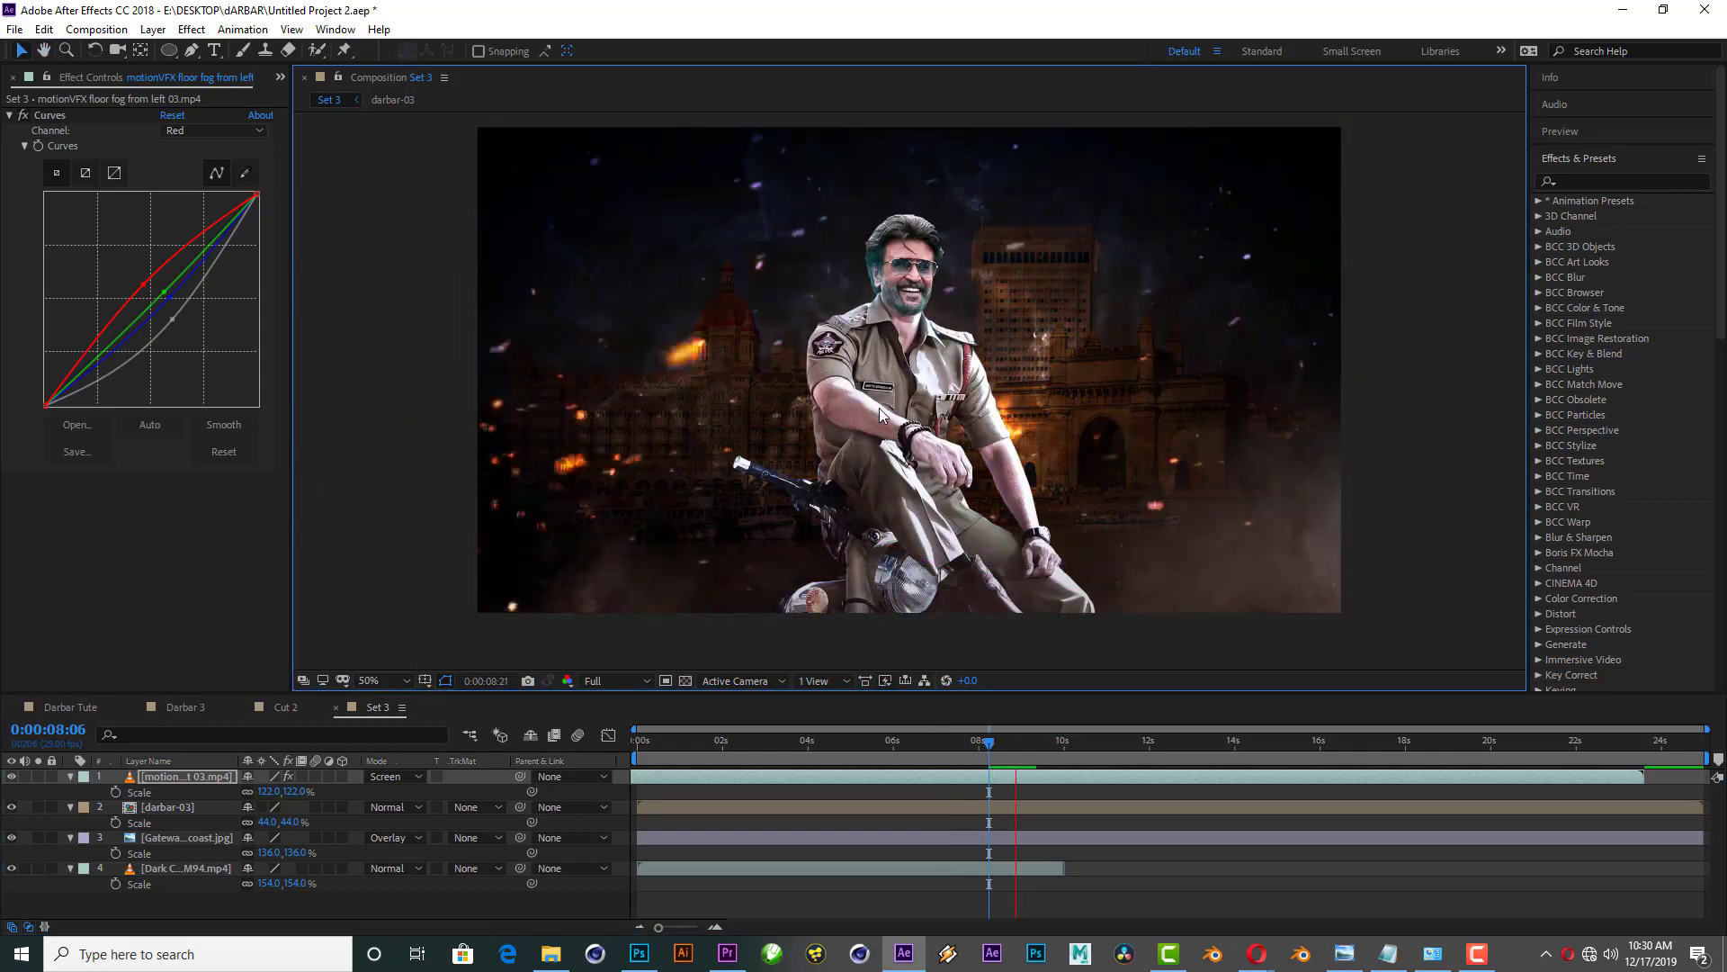
key(space)
scroll(943, 405, down, 2)
Step: Copy the Cut 3 title layer from Darbar Tute and paste it into Set 3
click(74, 707)
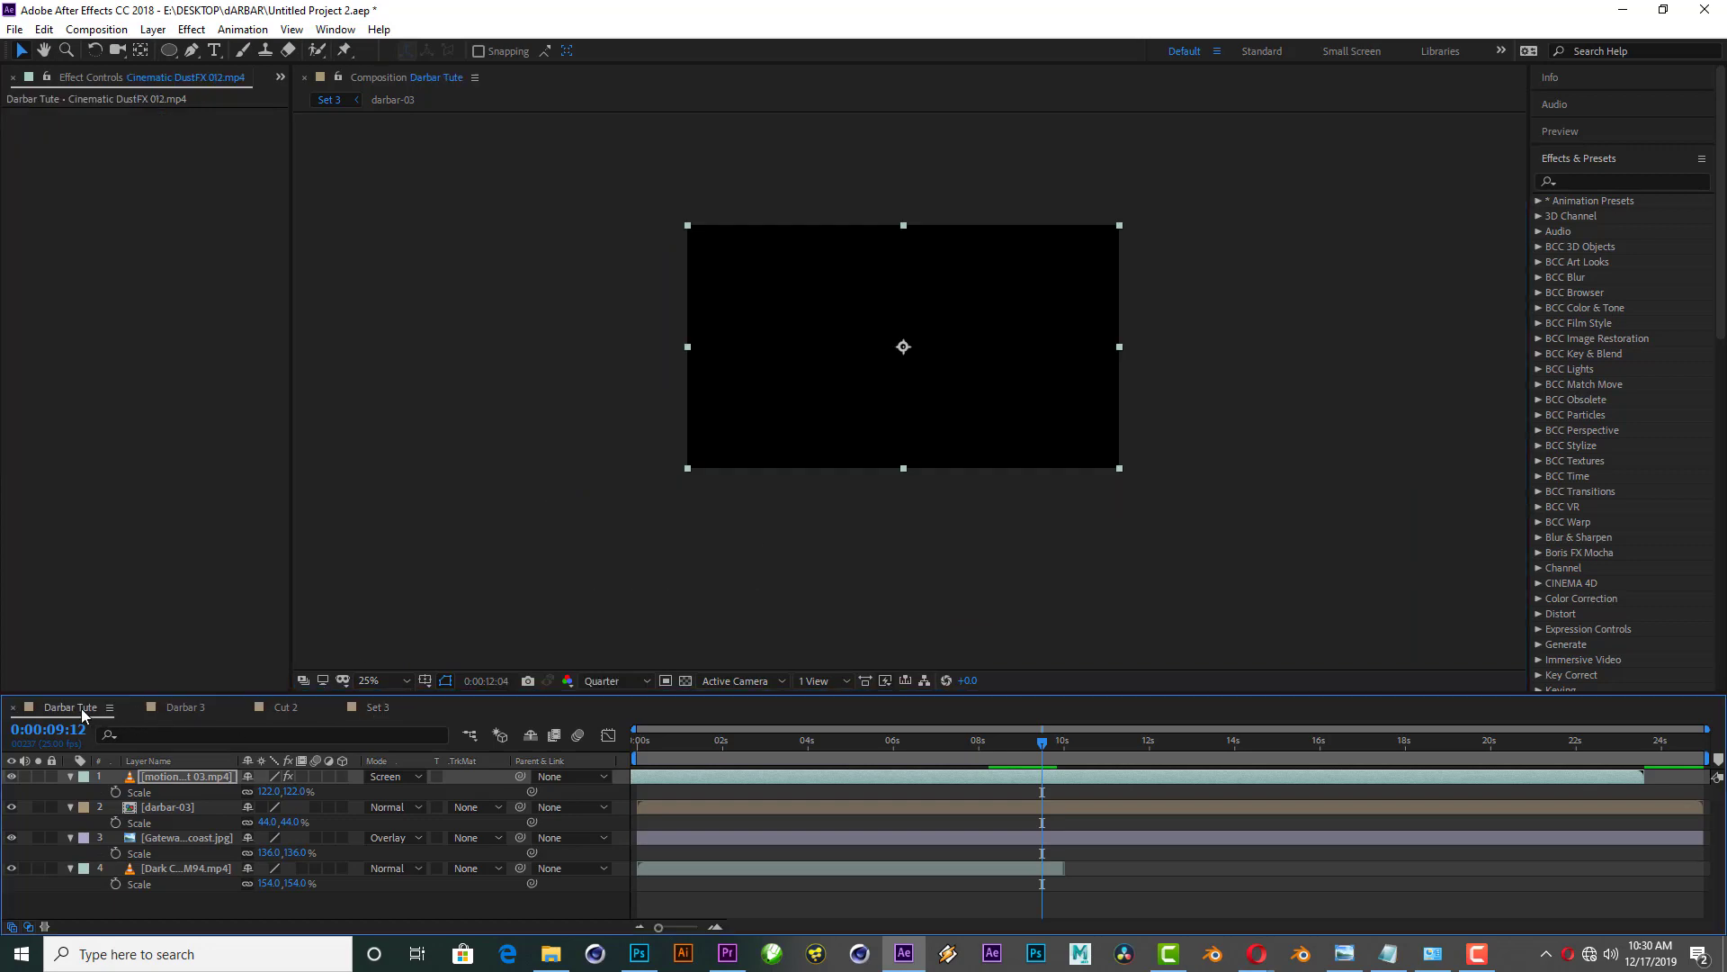
click(149, 779)
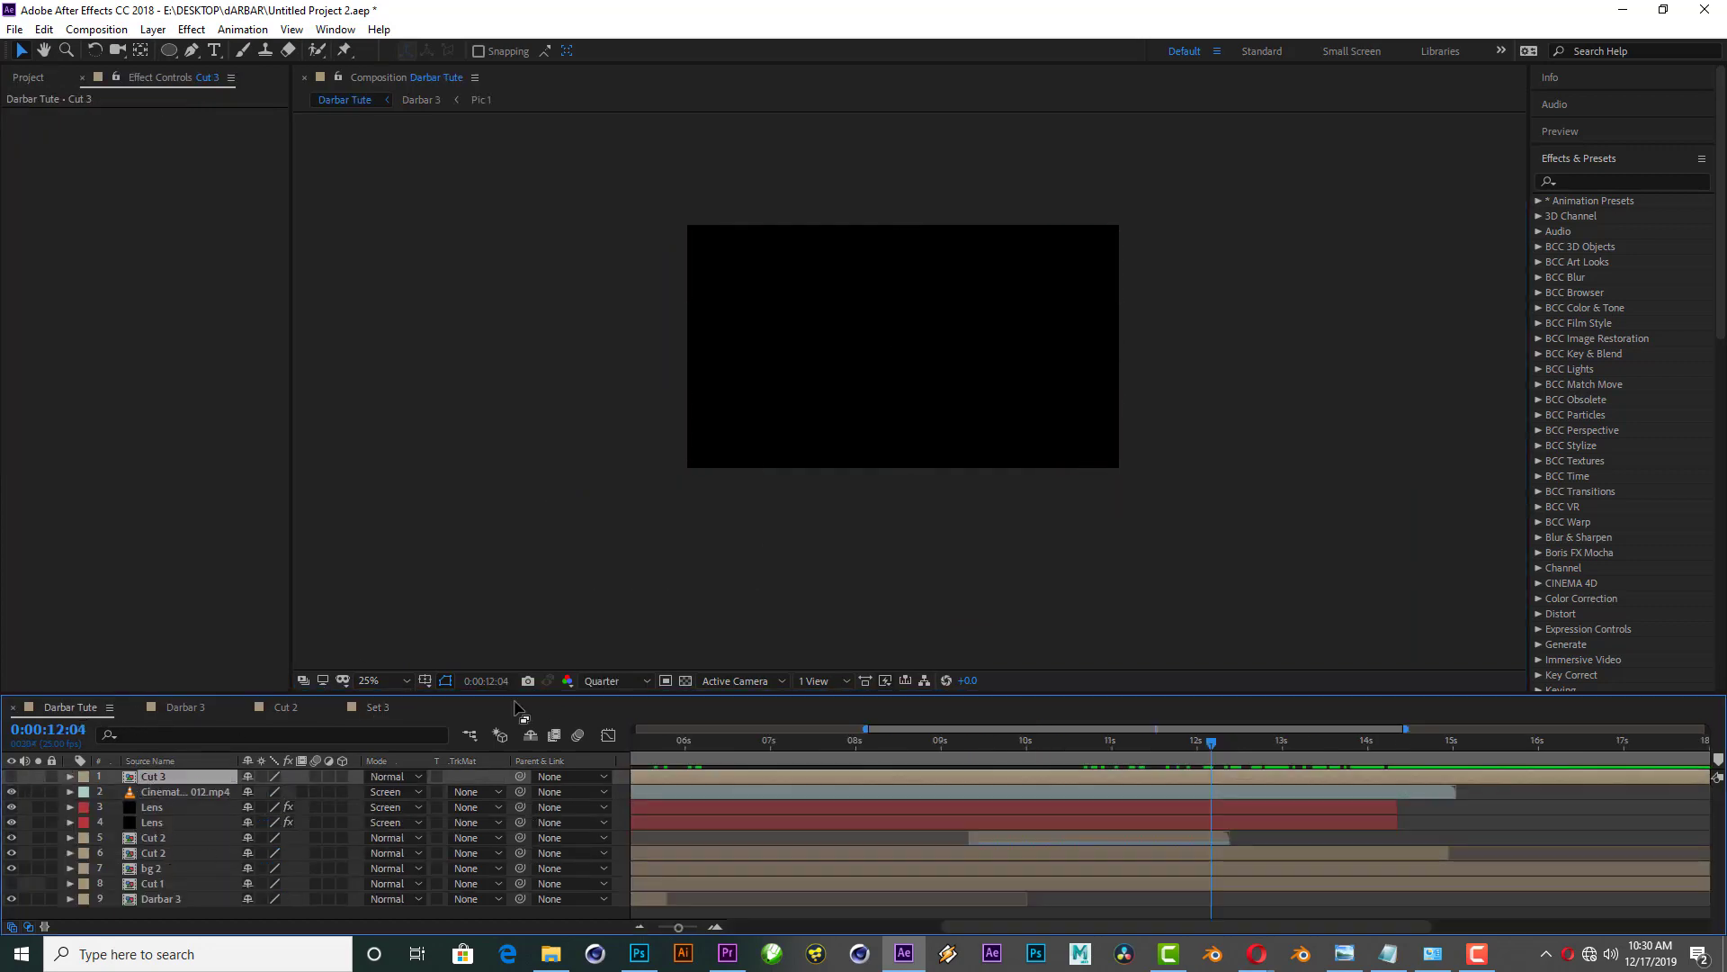
click(378, 707)
click(805, 466)
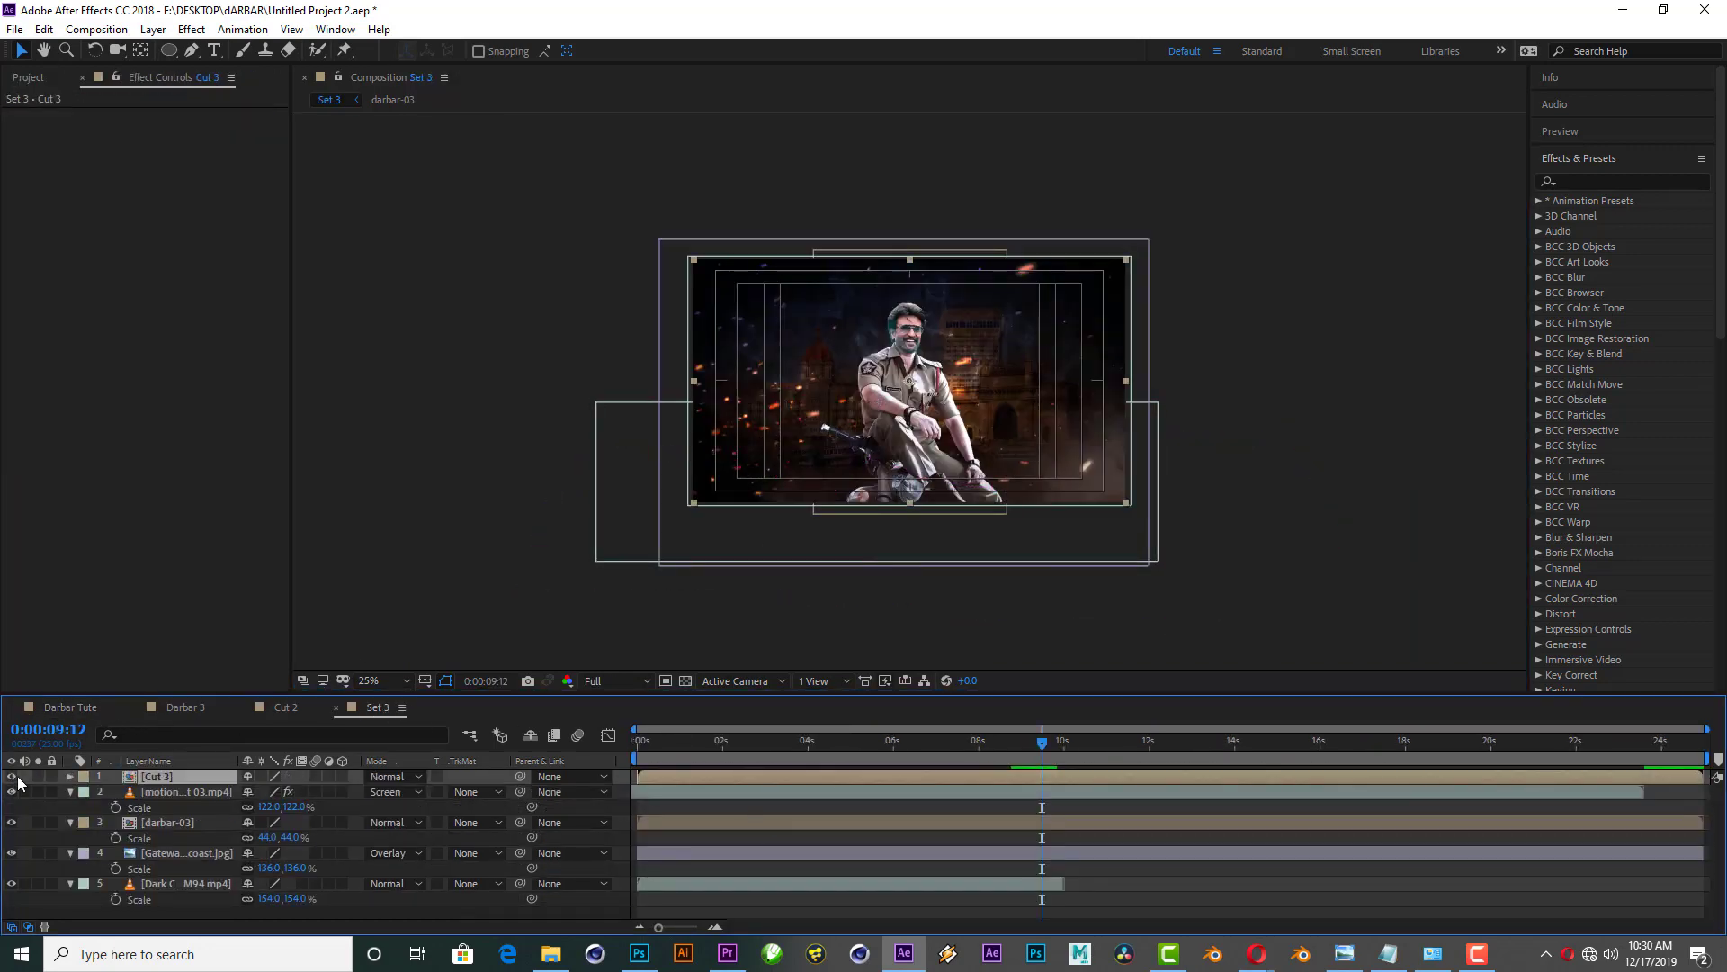
Step: Preview the title from near the start and pan around the composition view
drag(724, 742, 678, 742)
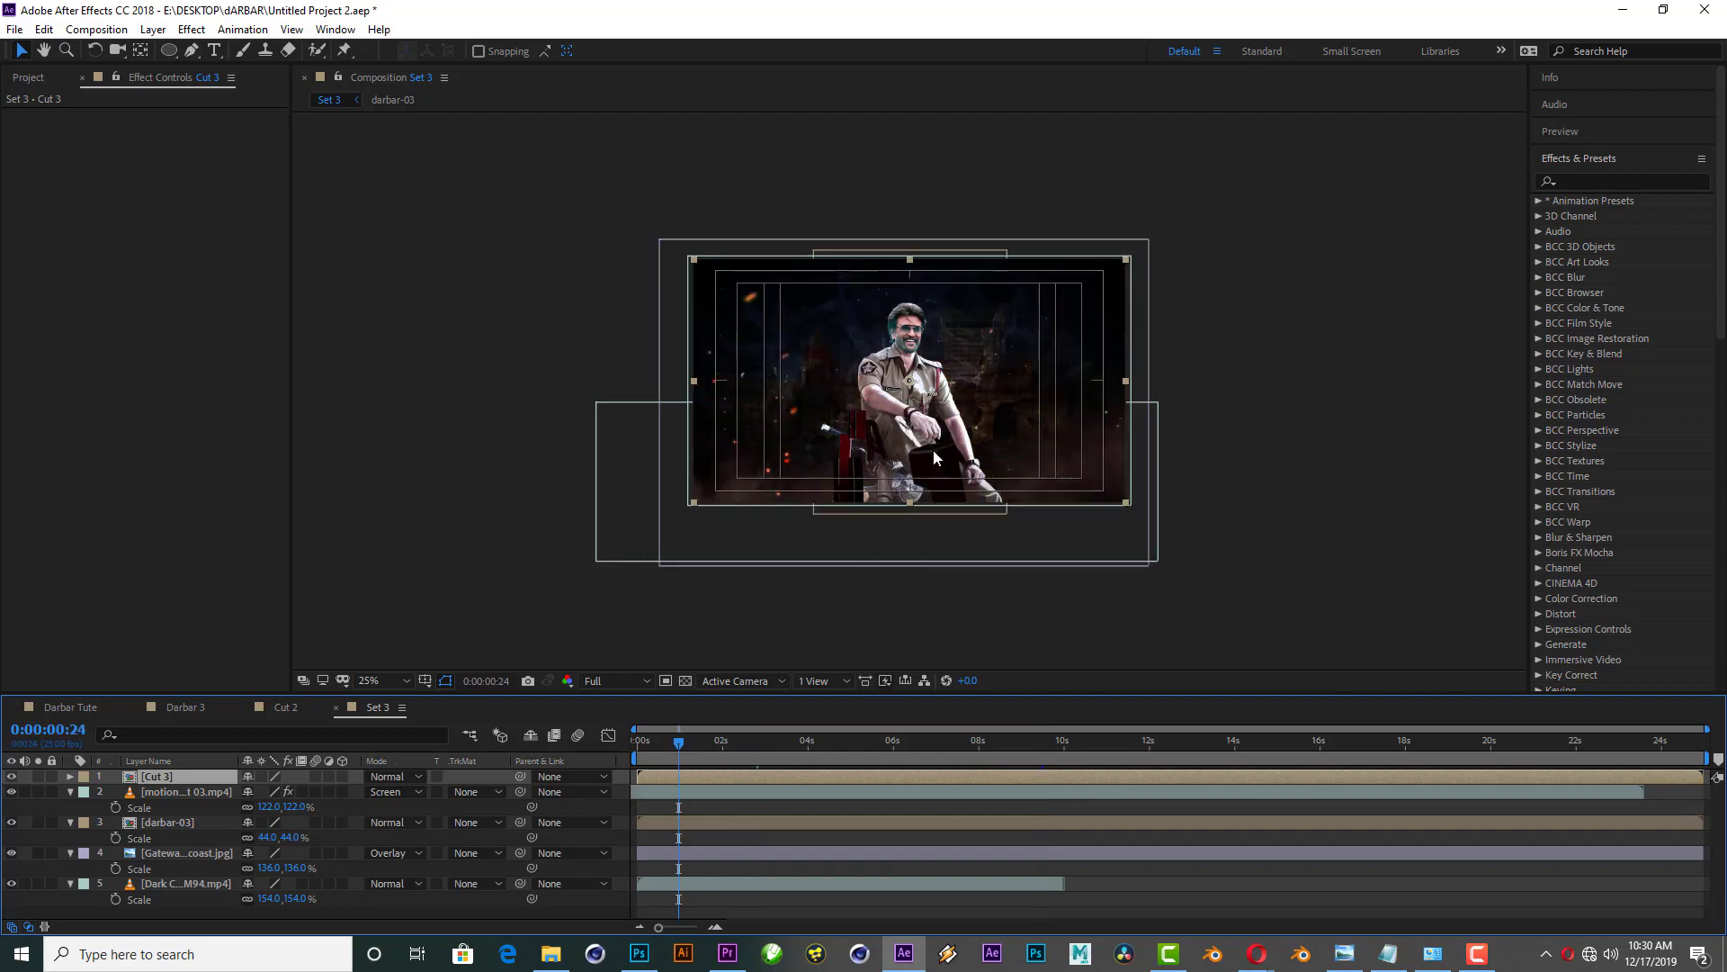
key(space)
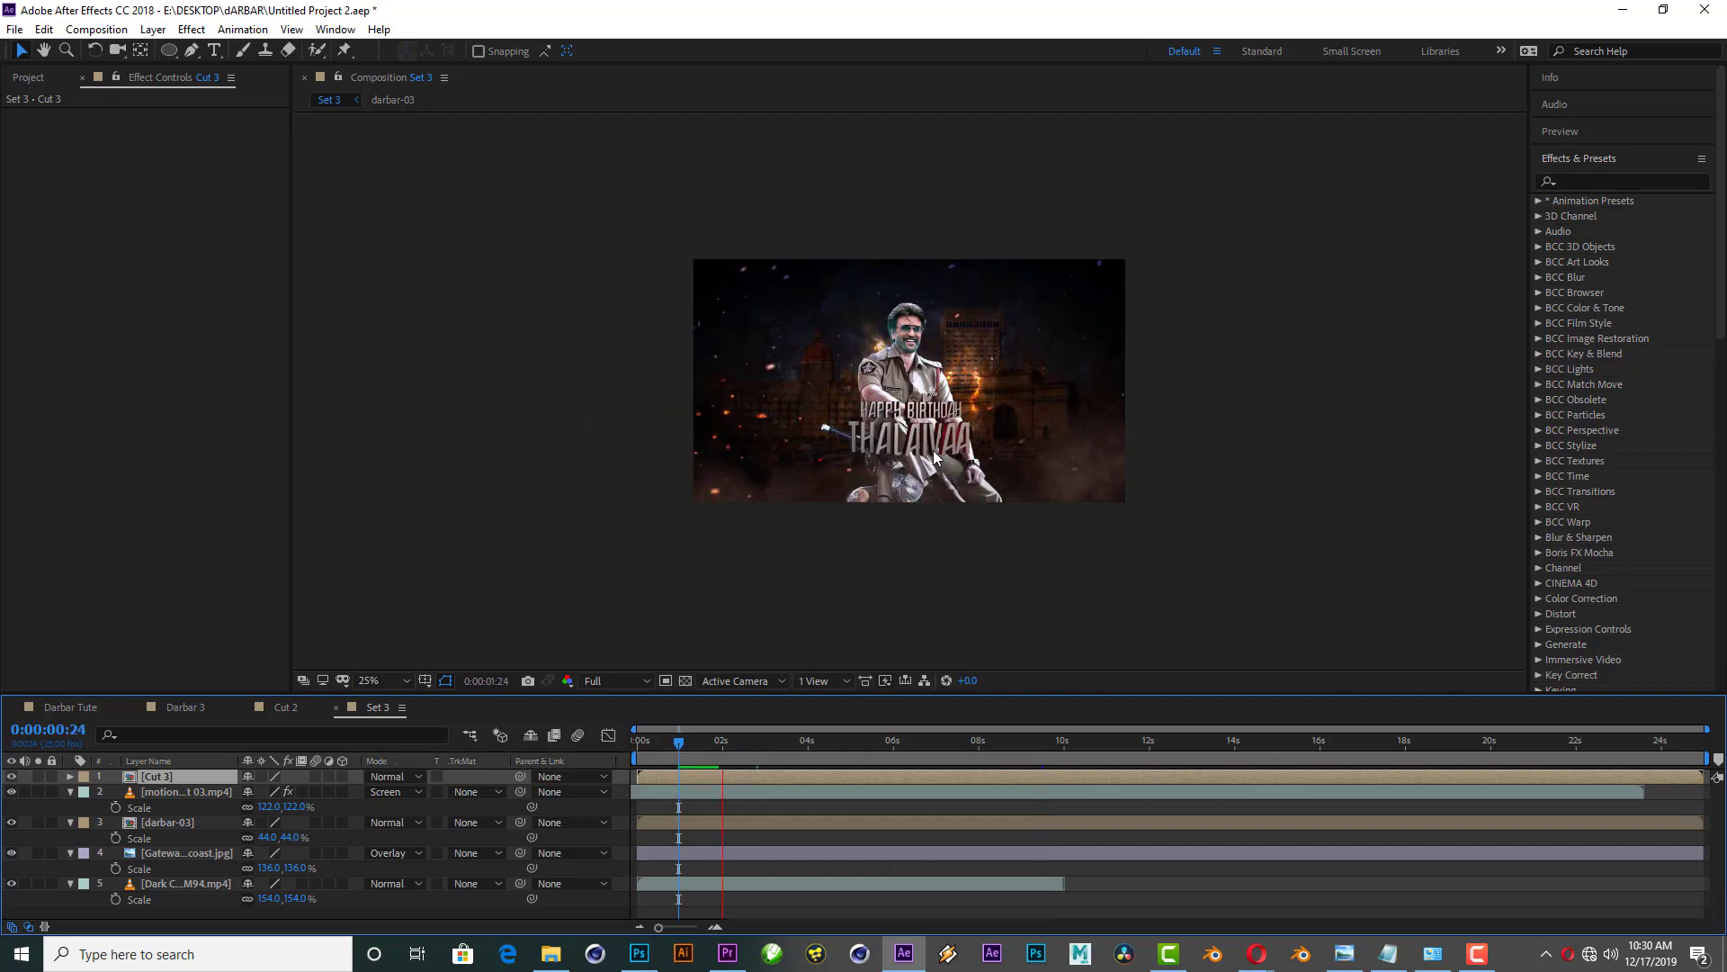
key(space)
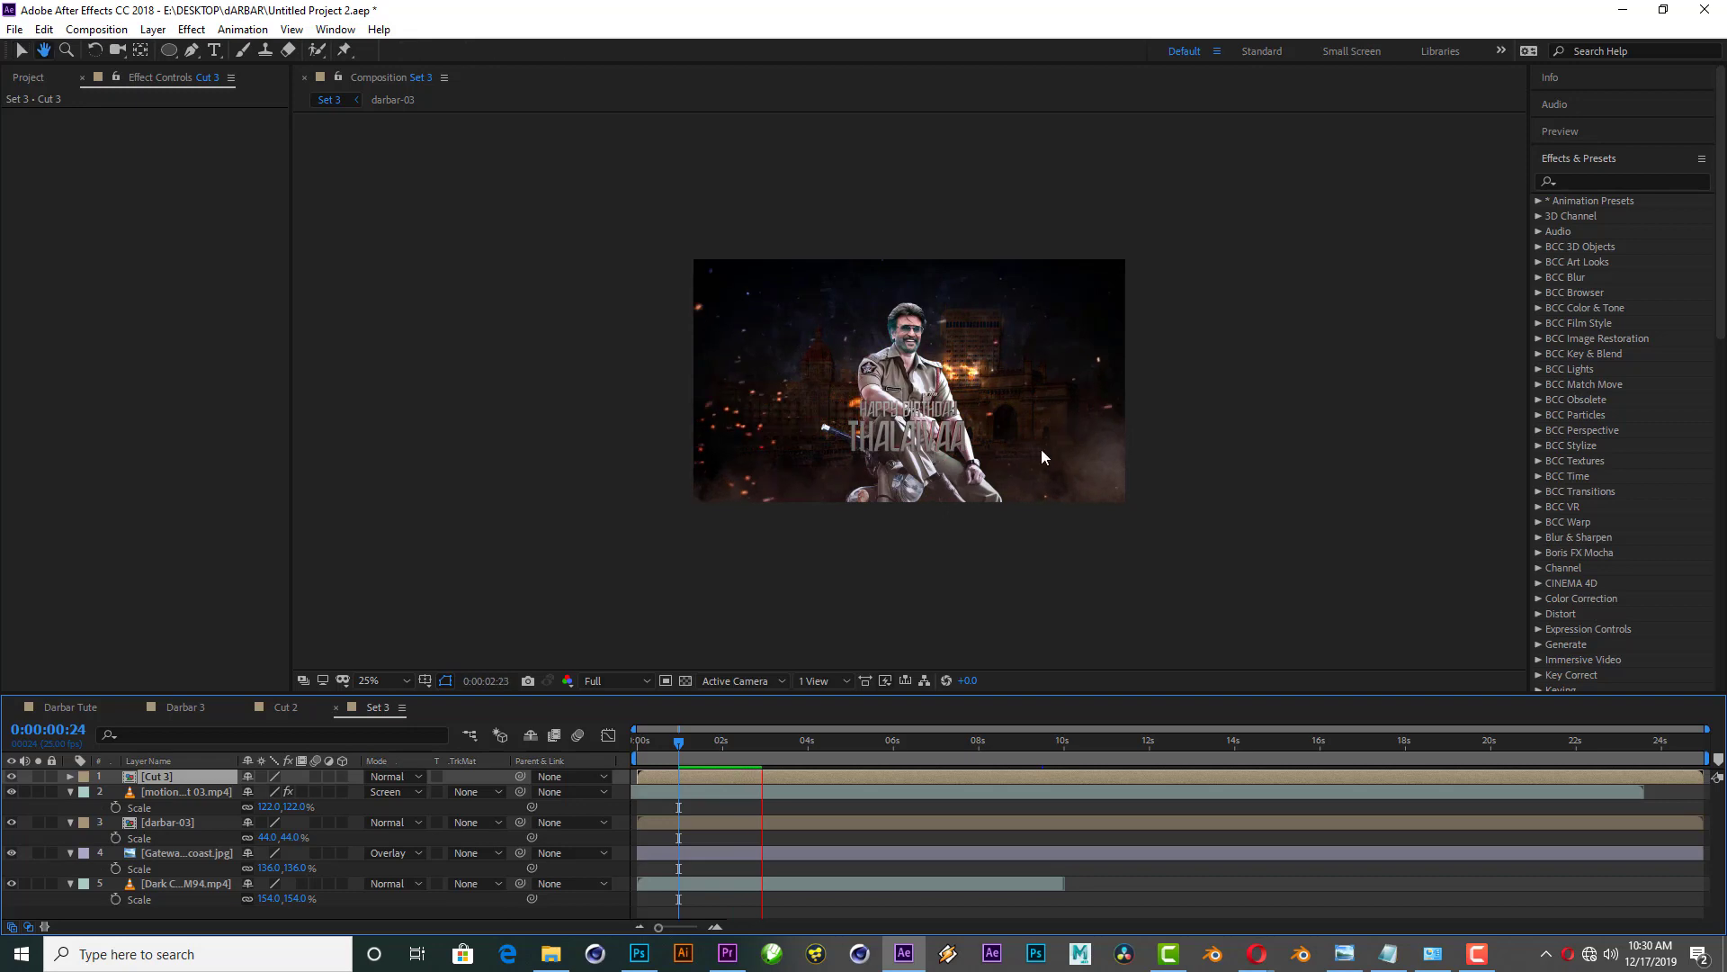
scroll(987, 451, up, 1)
scroll(988, 451, up, 1)
drag(988, 486, 796, 447)
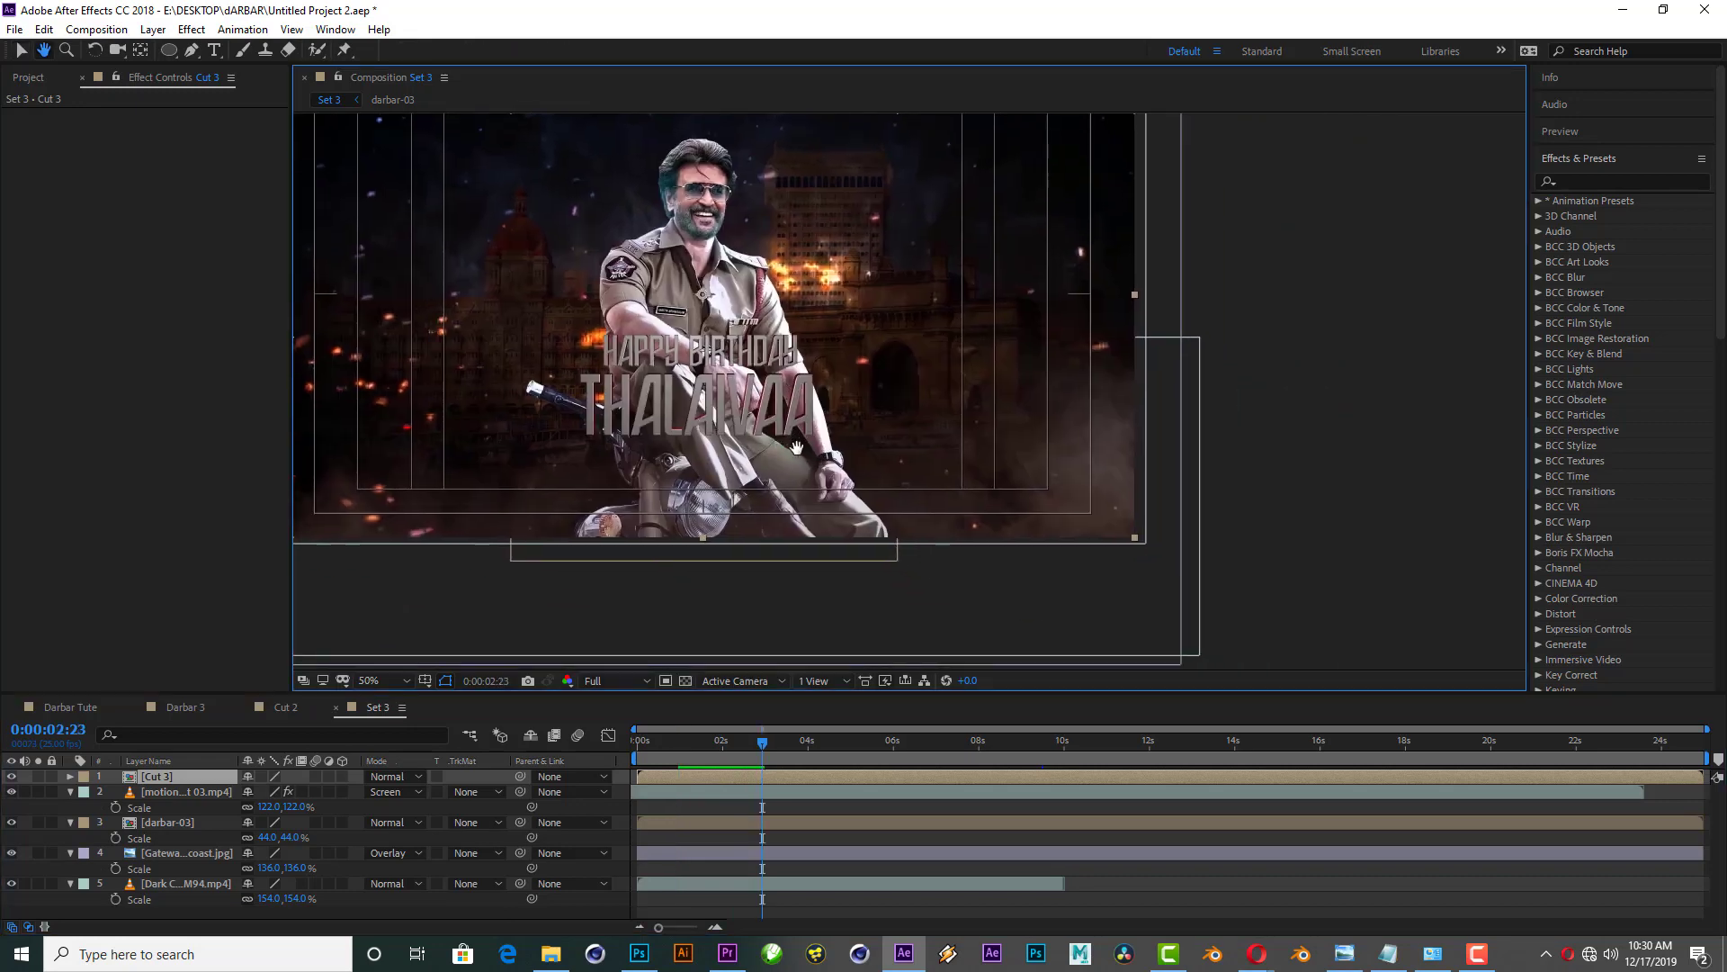
mouse_move(698, 415)
mouse_down()
mouse_move(685, 403)
mouse_move(912, 437)
mouse_up()
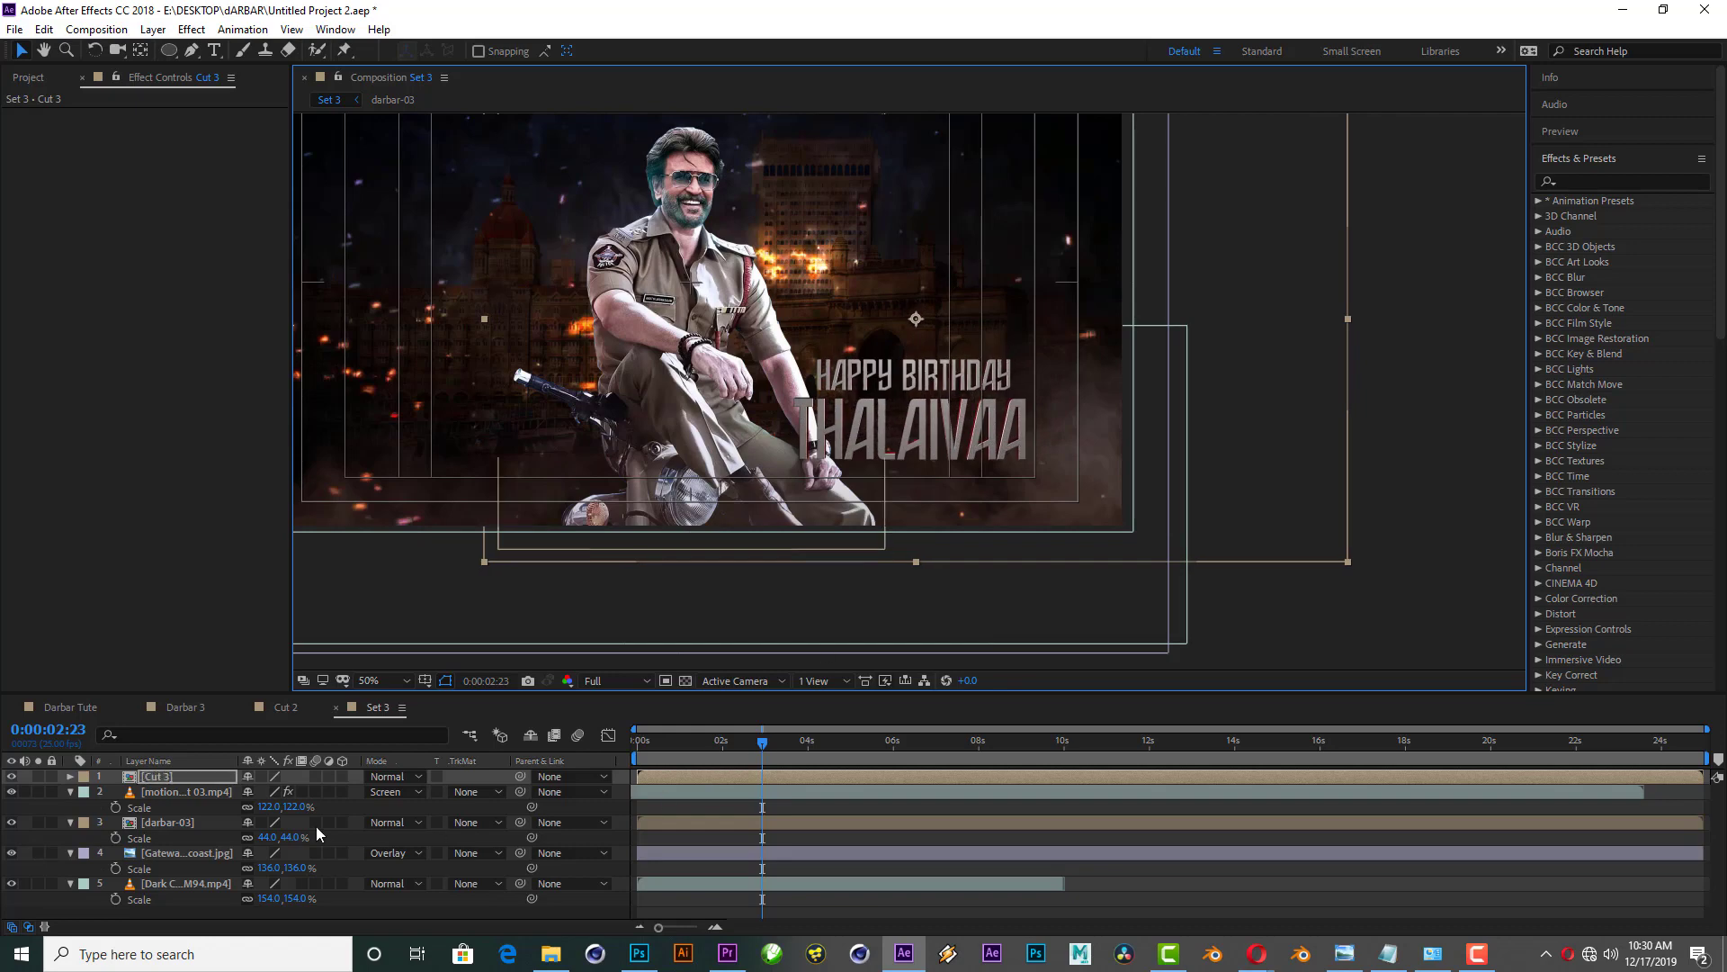
click(149, 823)
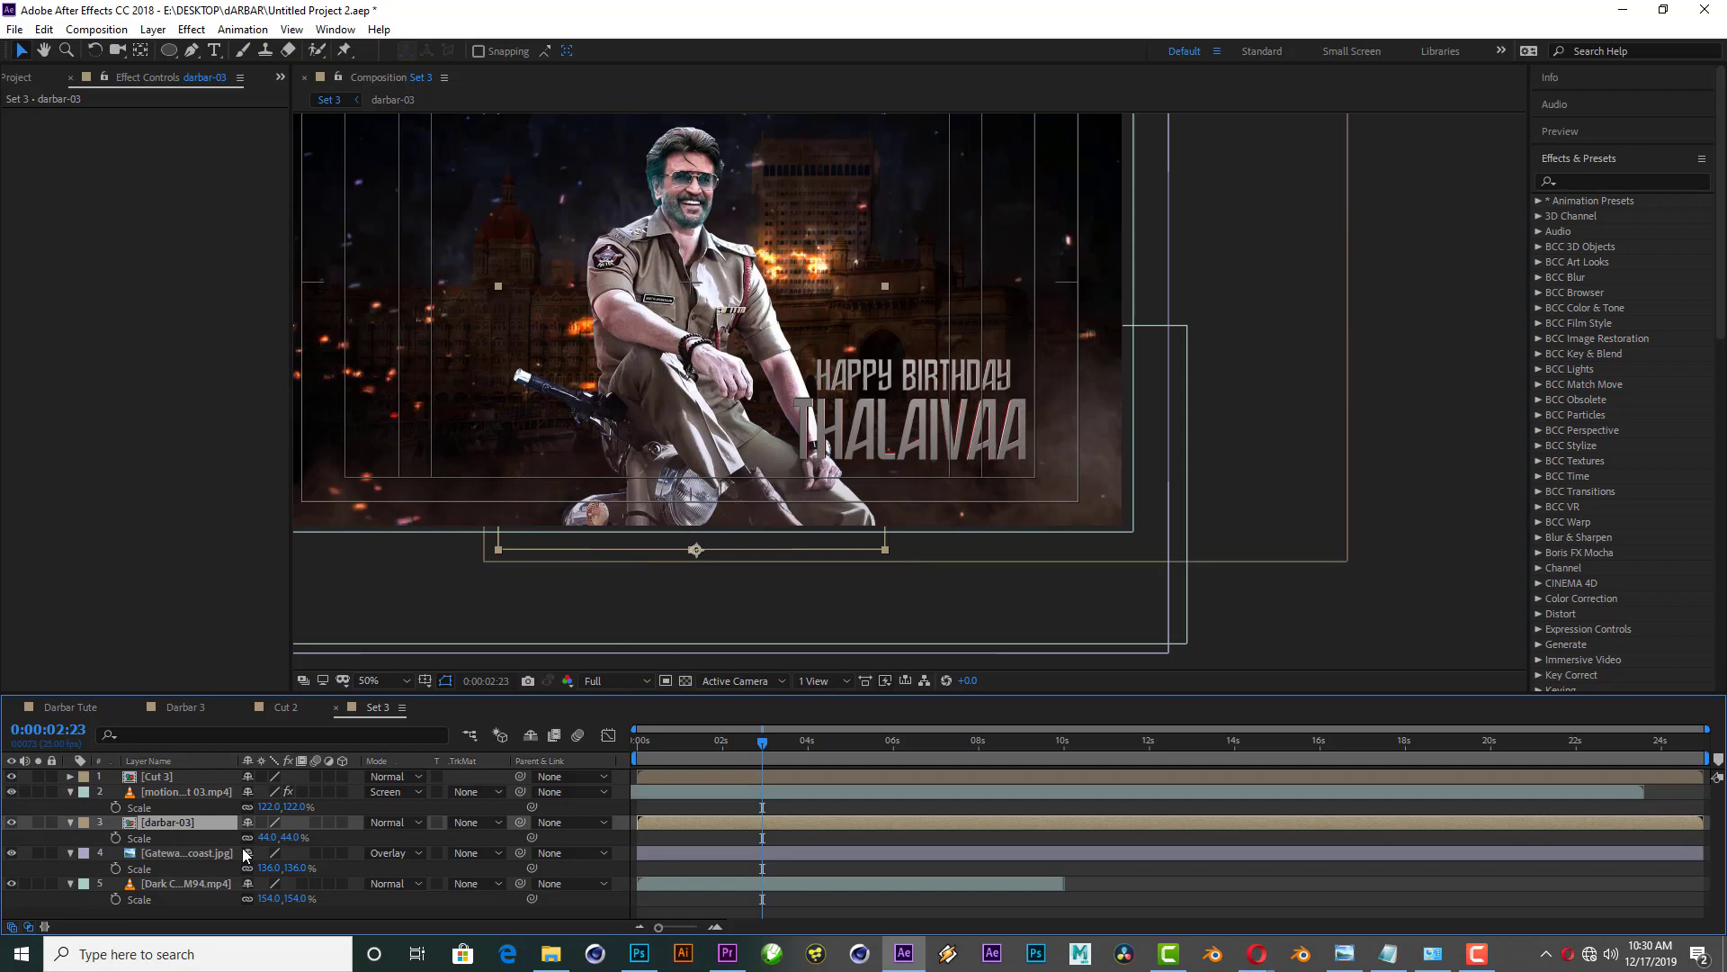
key(End)
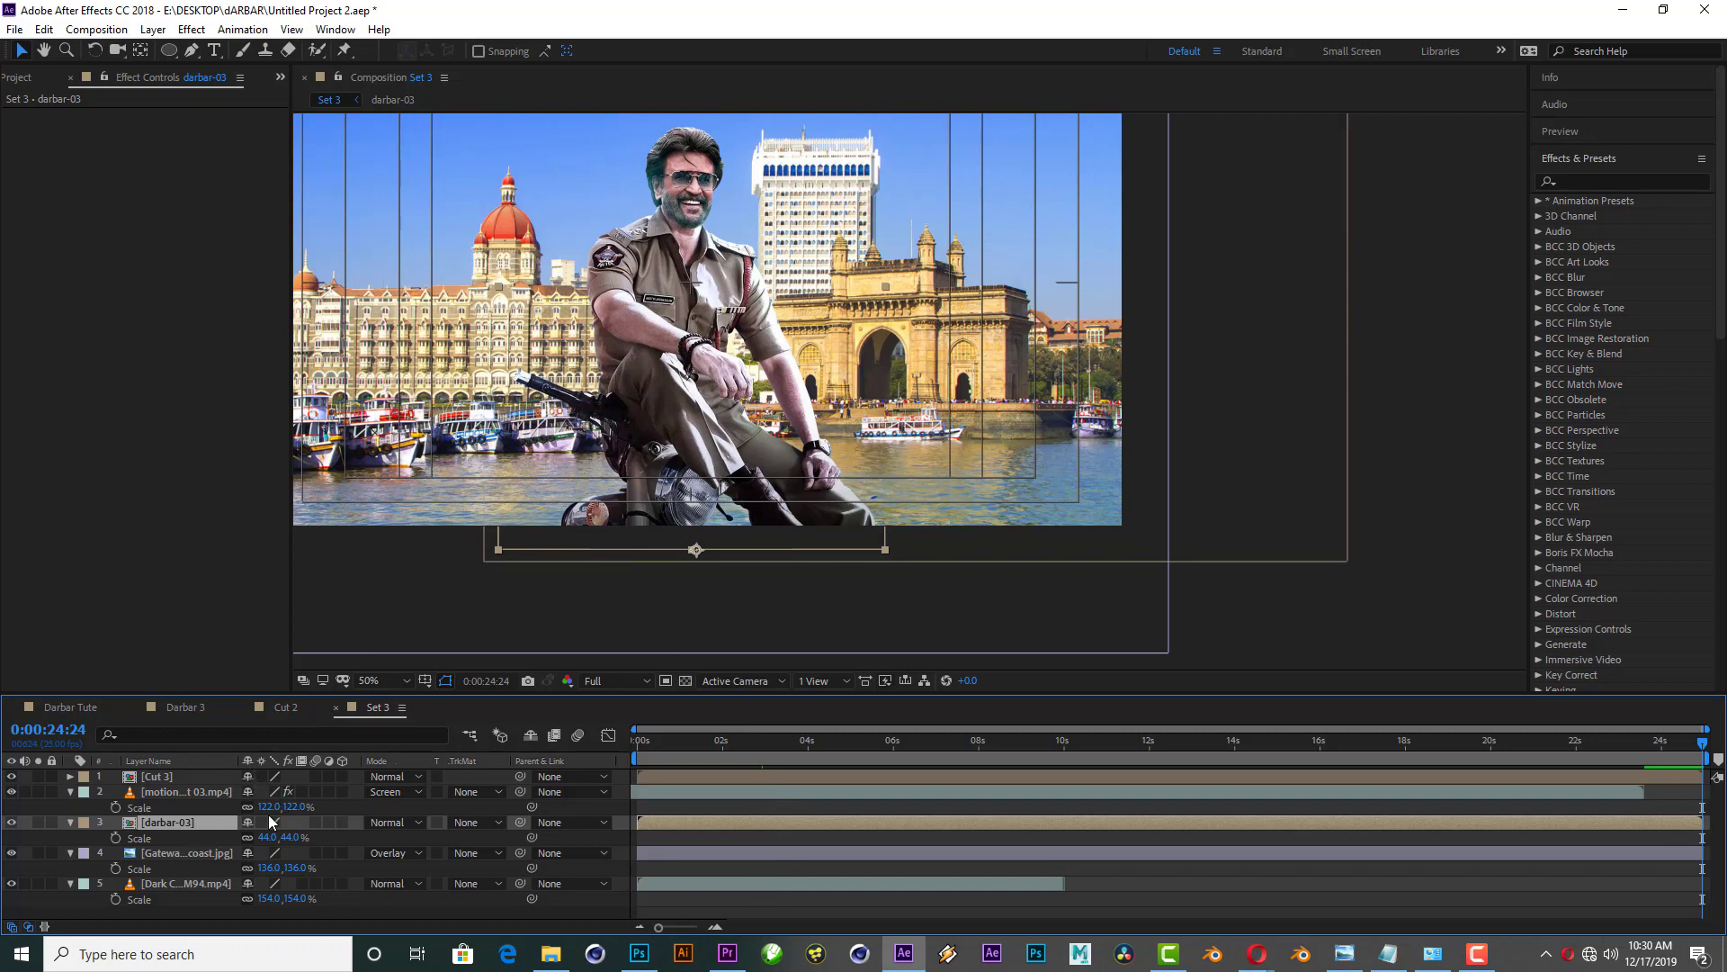
key(ctrl+z)
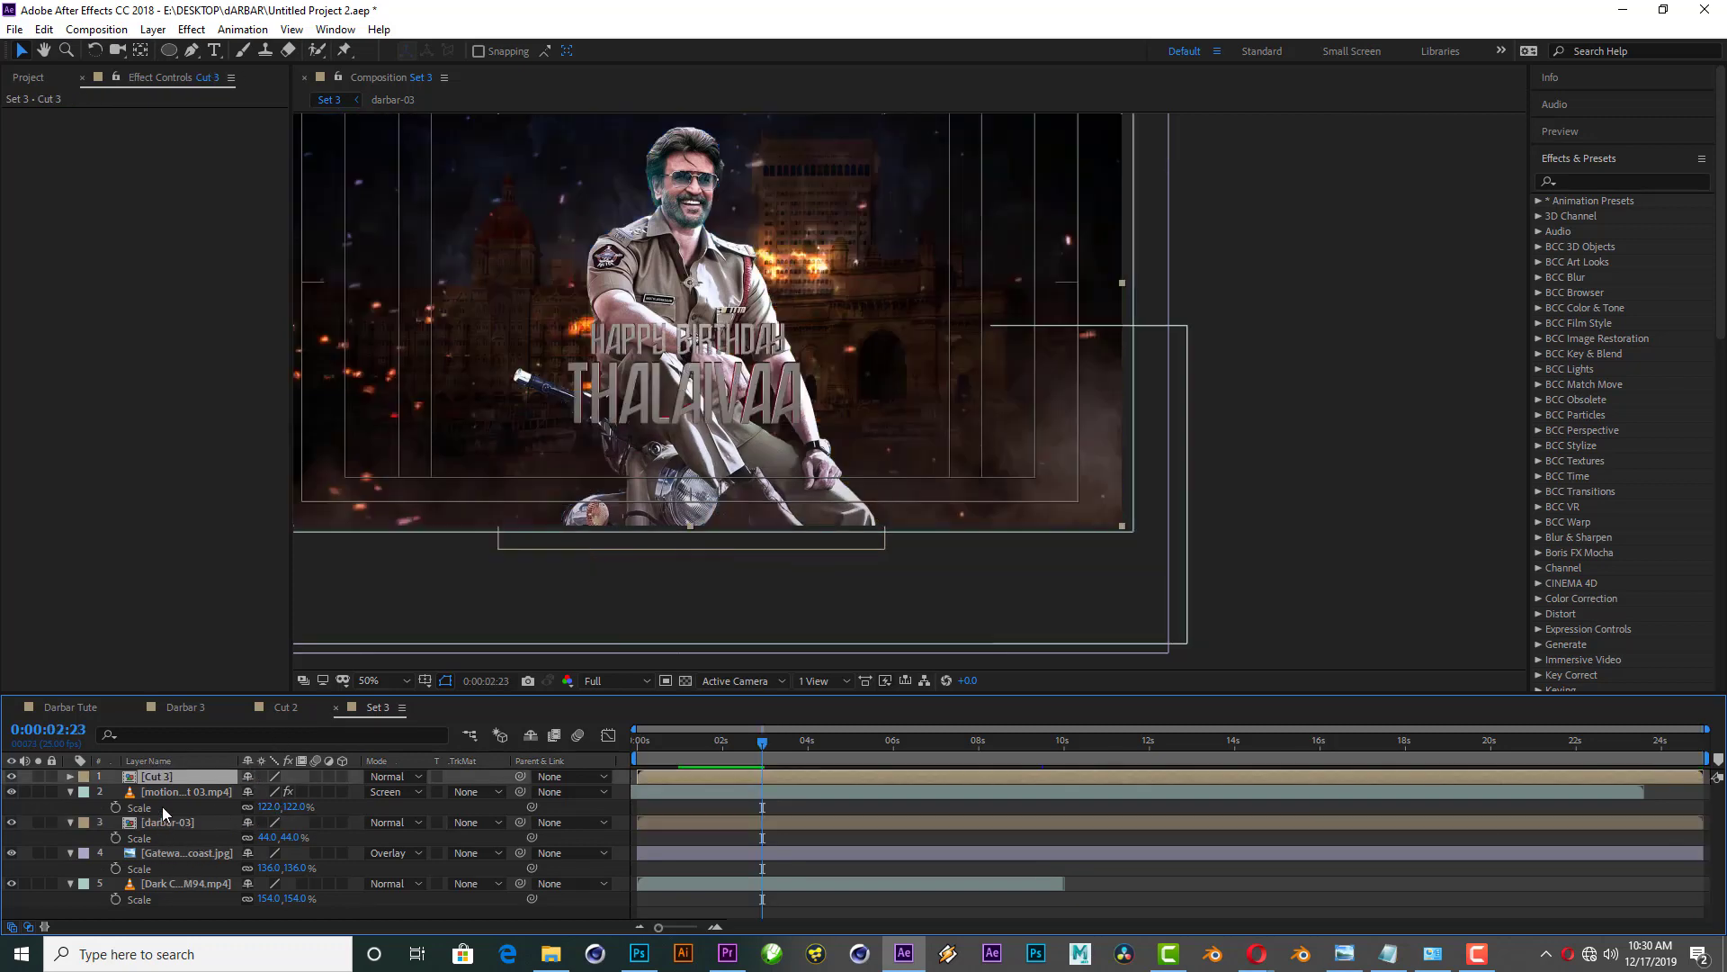
click(164, 821)
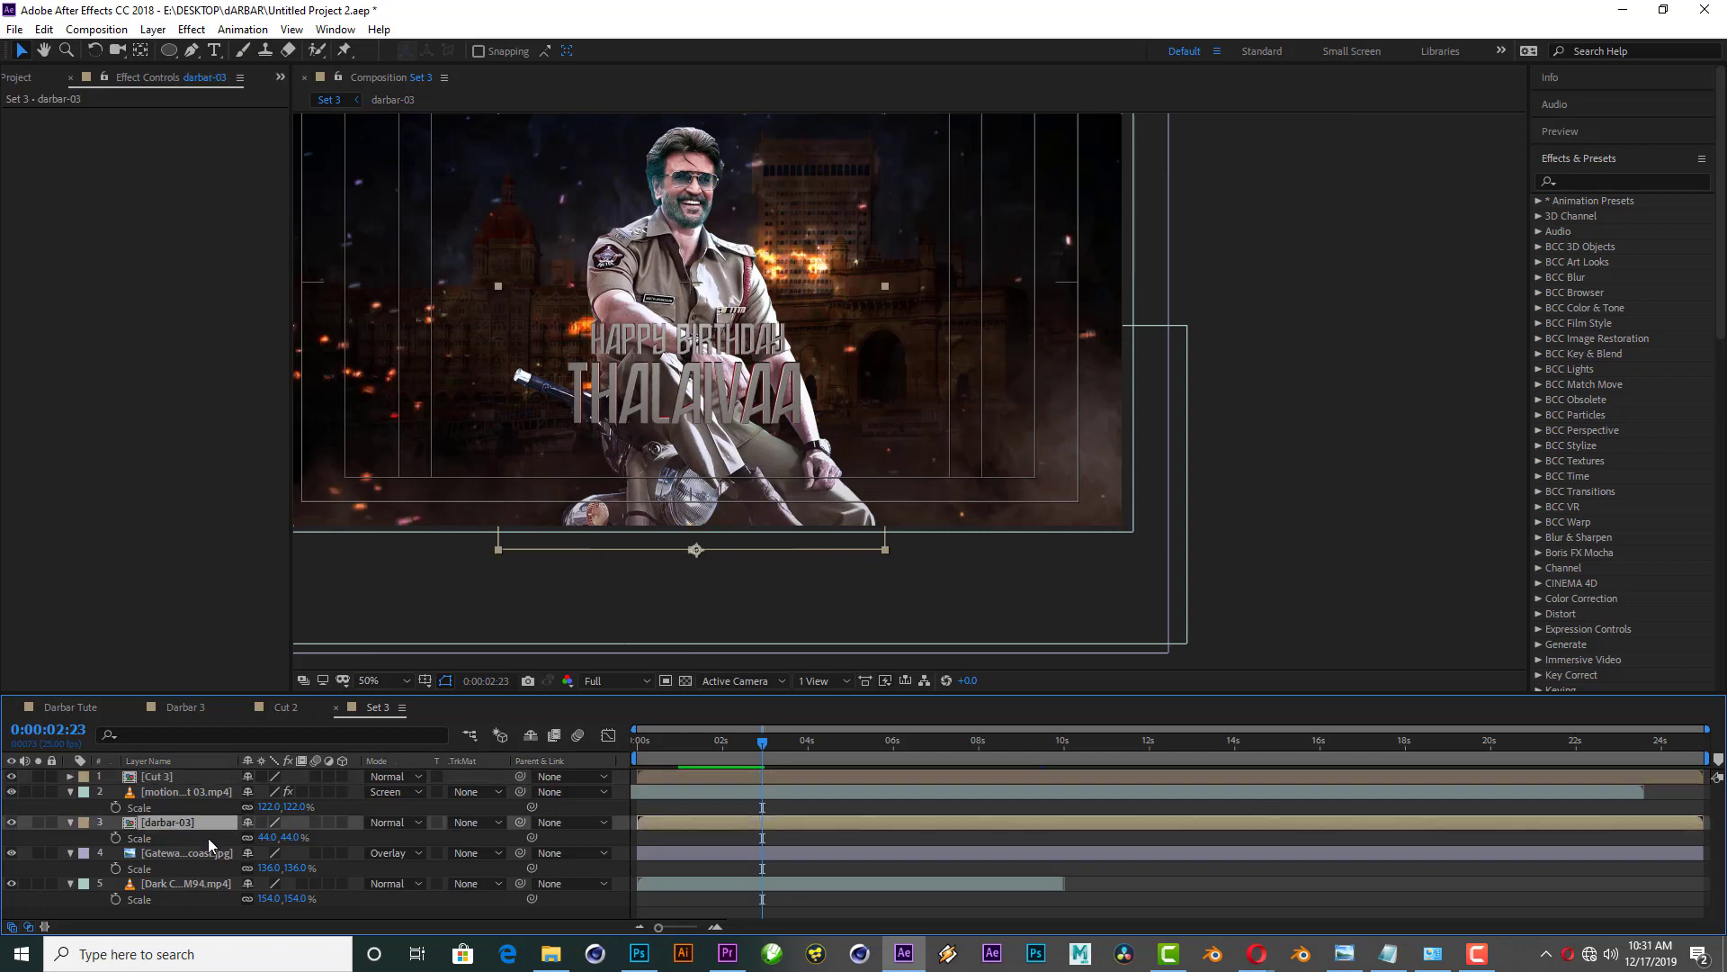
key(p)
drag(242, 837, 114, 829)
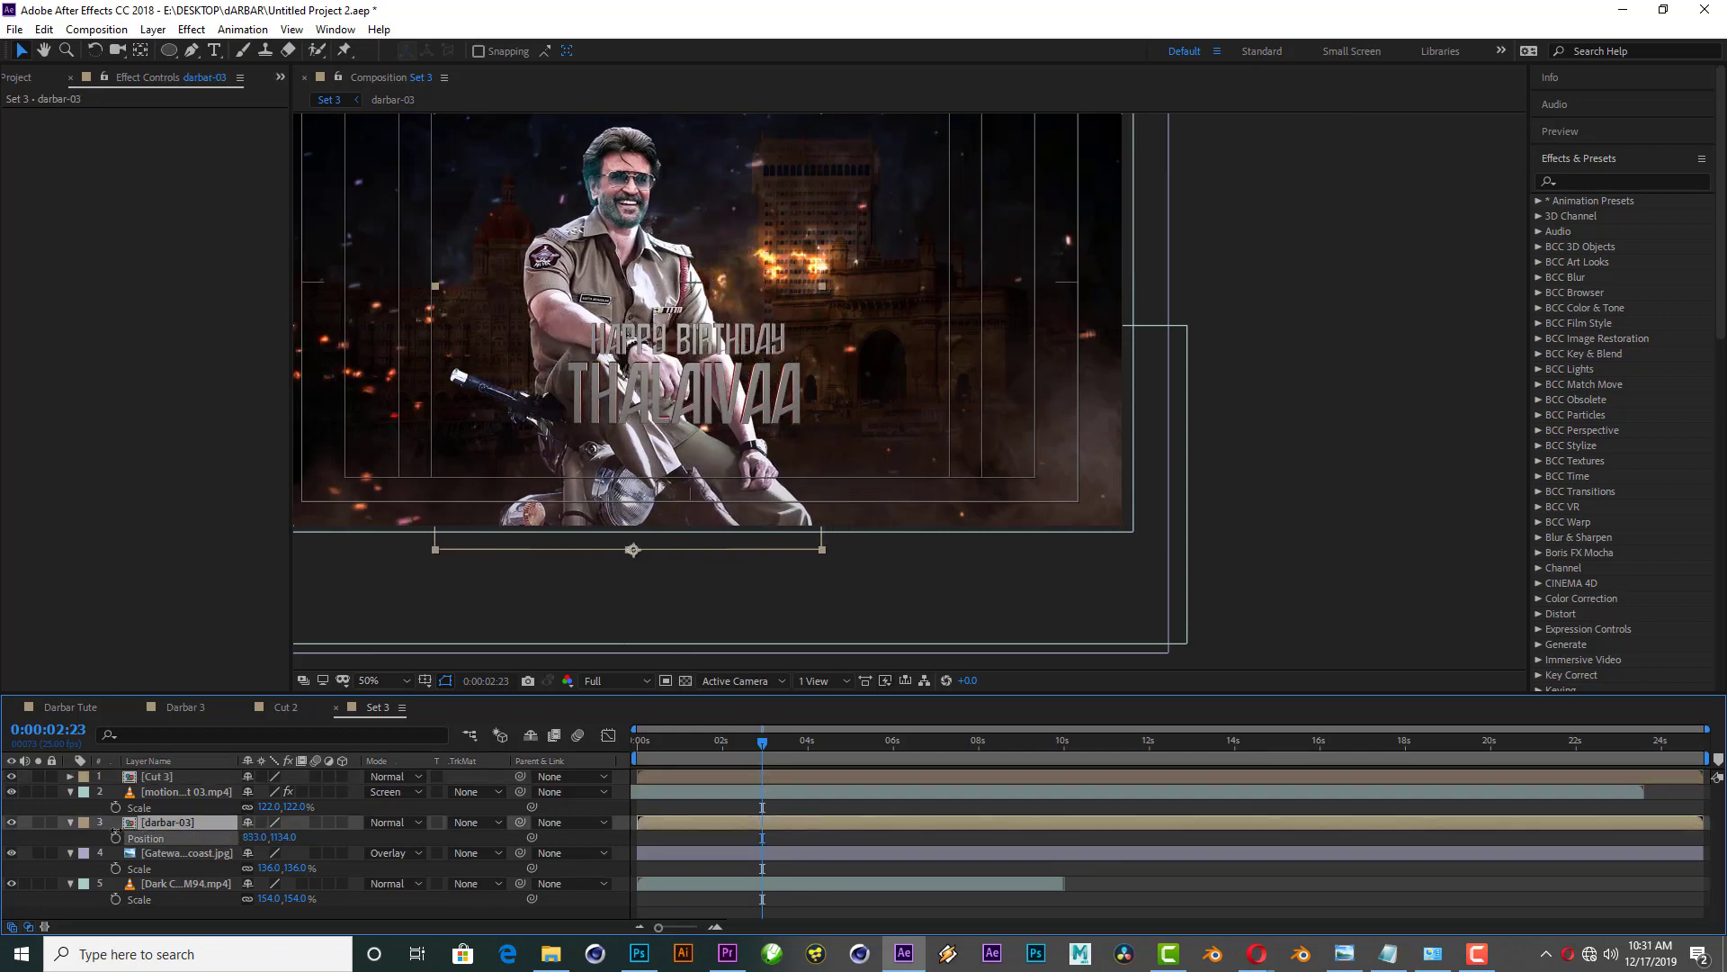
click(356, 646)
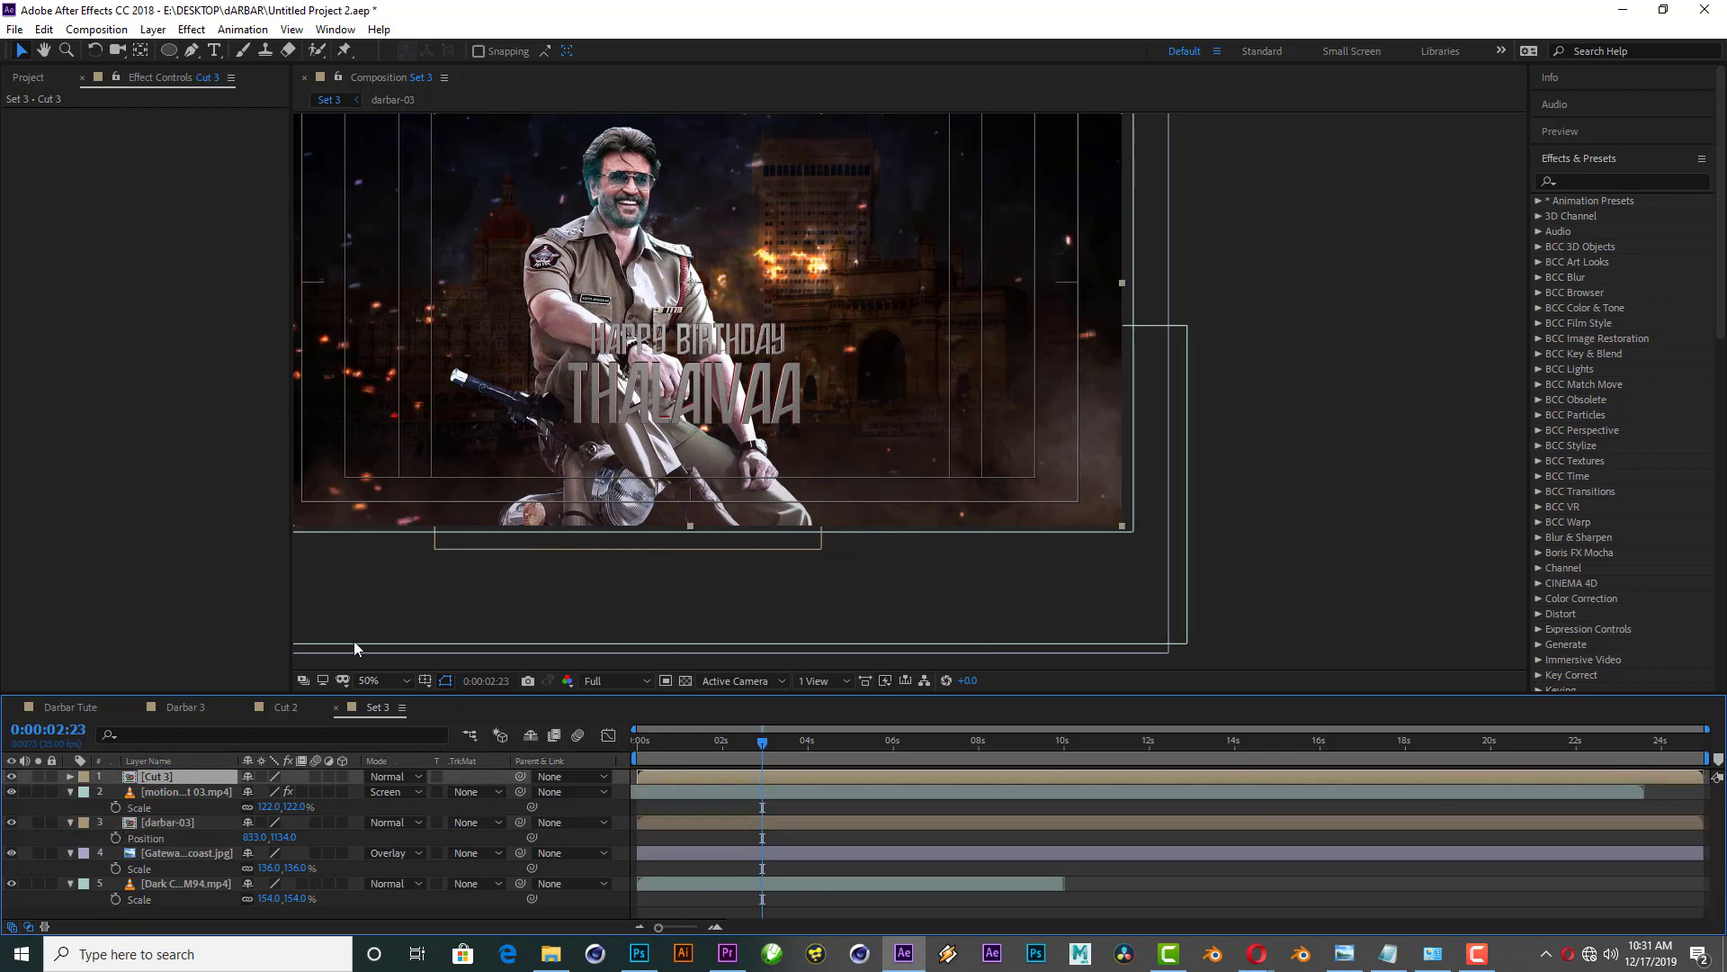
drag(694, 382, 908, 419)
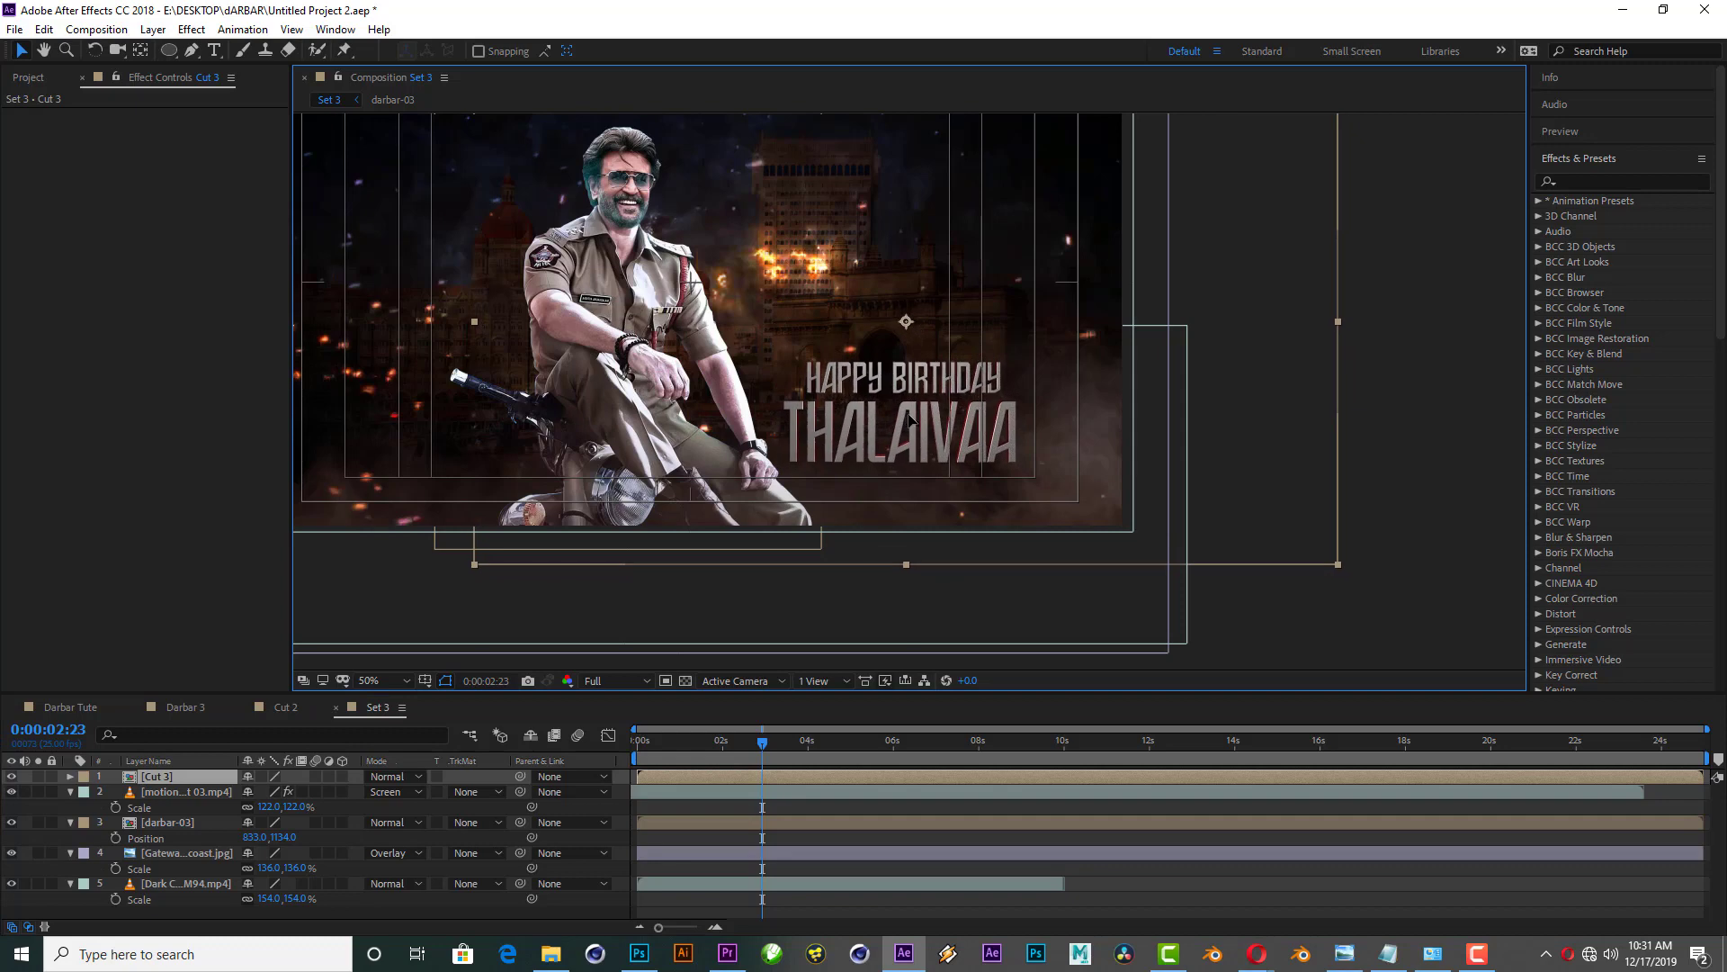
scroll(908, 418, down, 2)
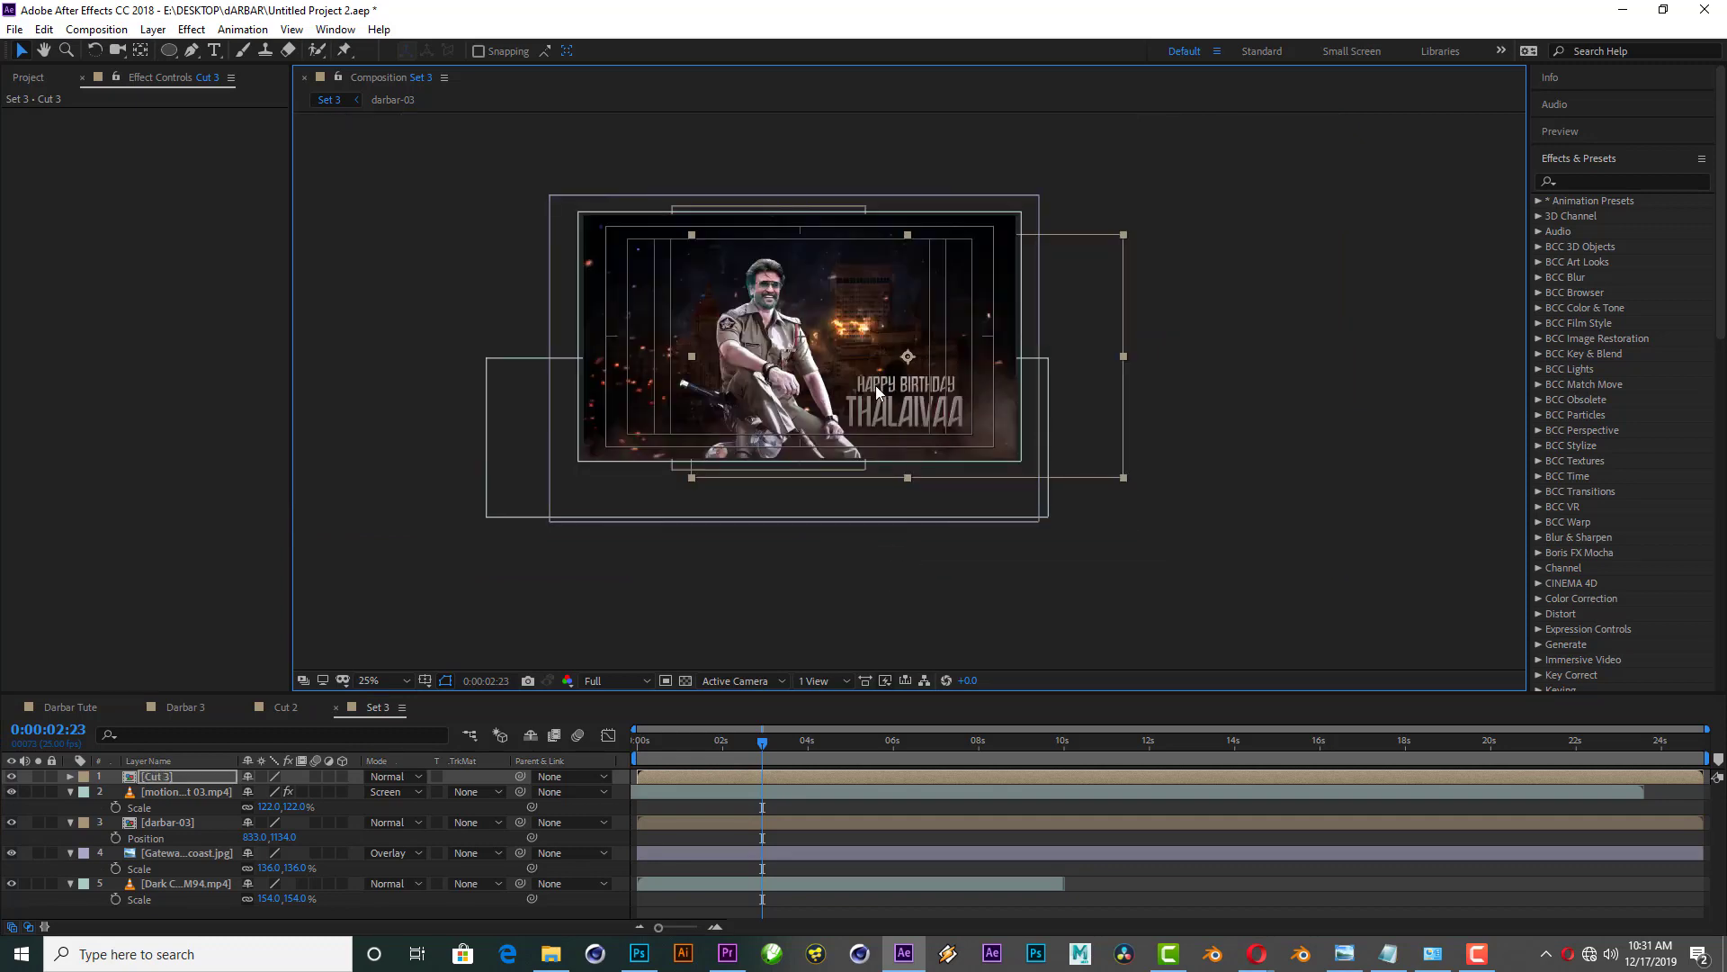
scroll(876, 385, up, 2)
key(space)
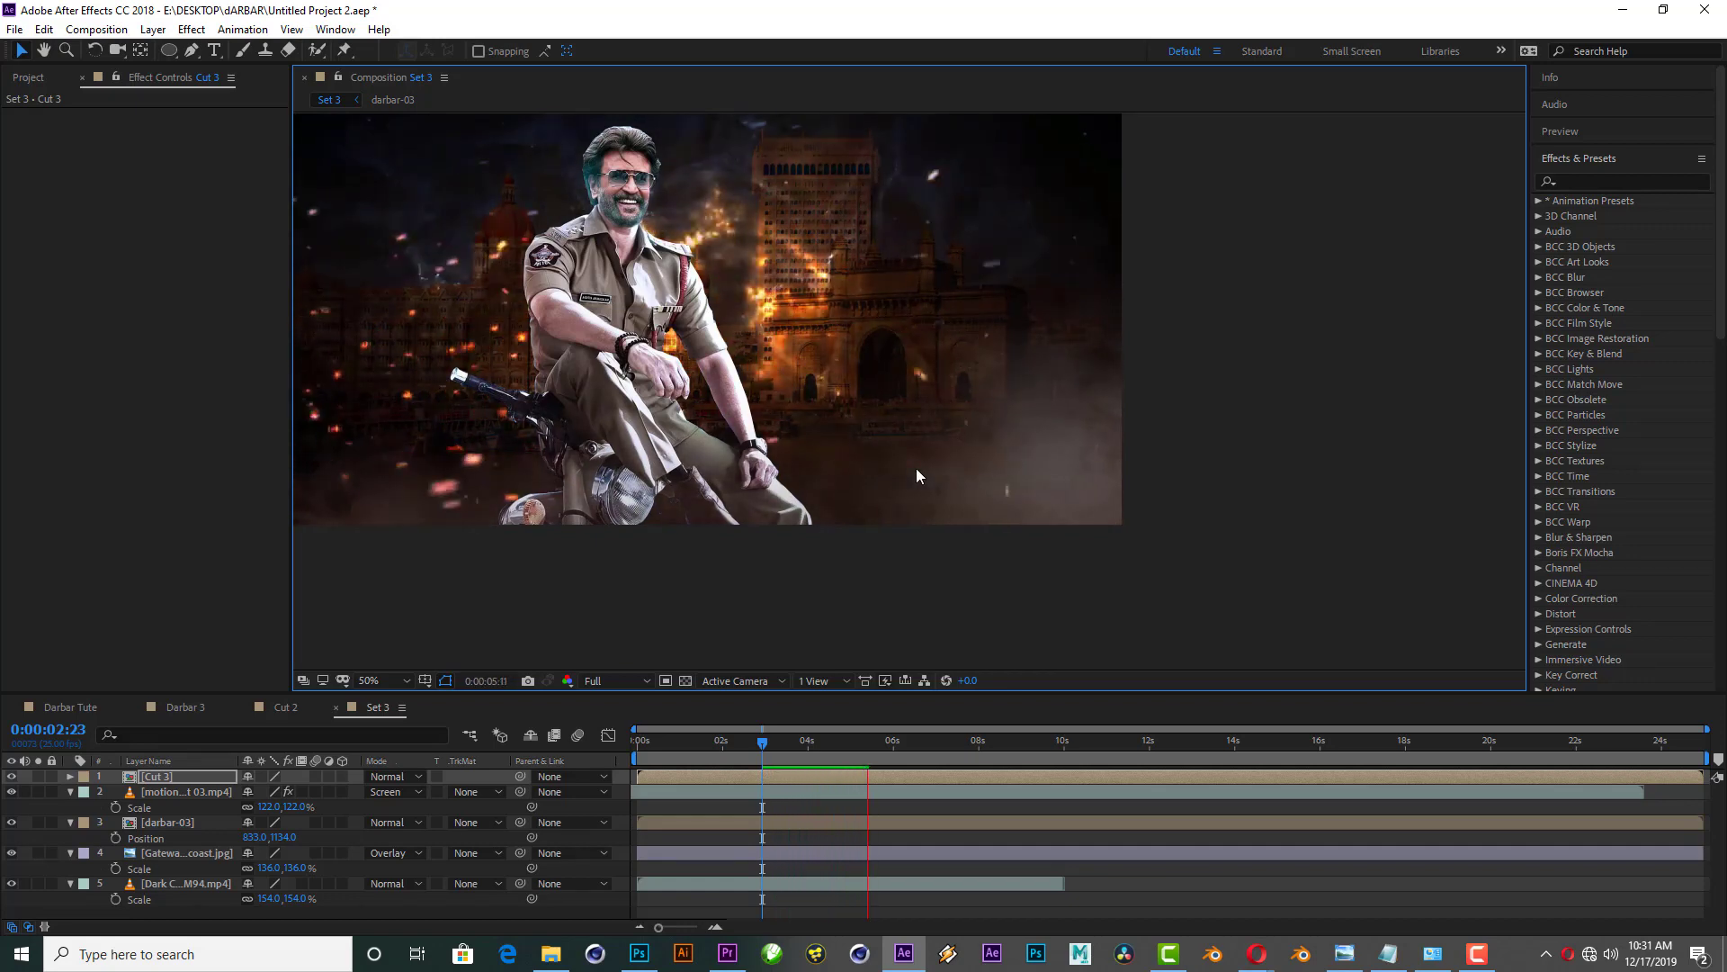
key(space)
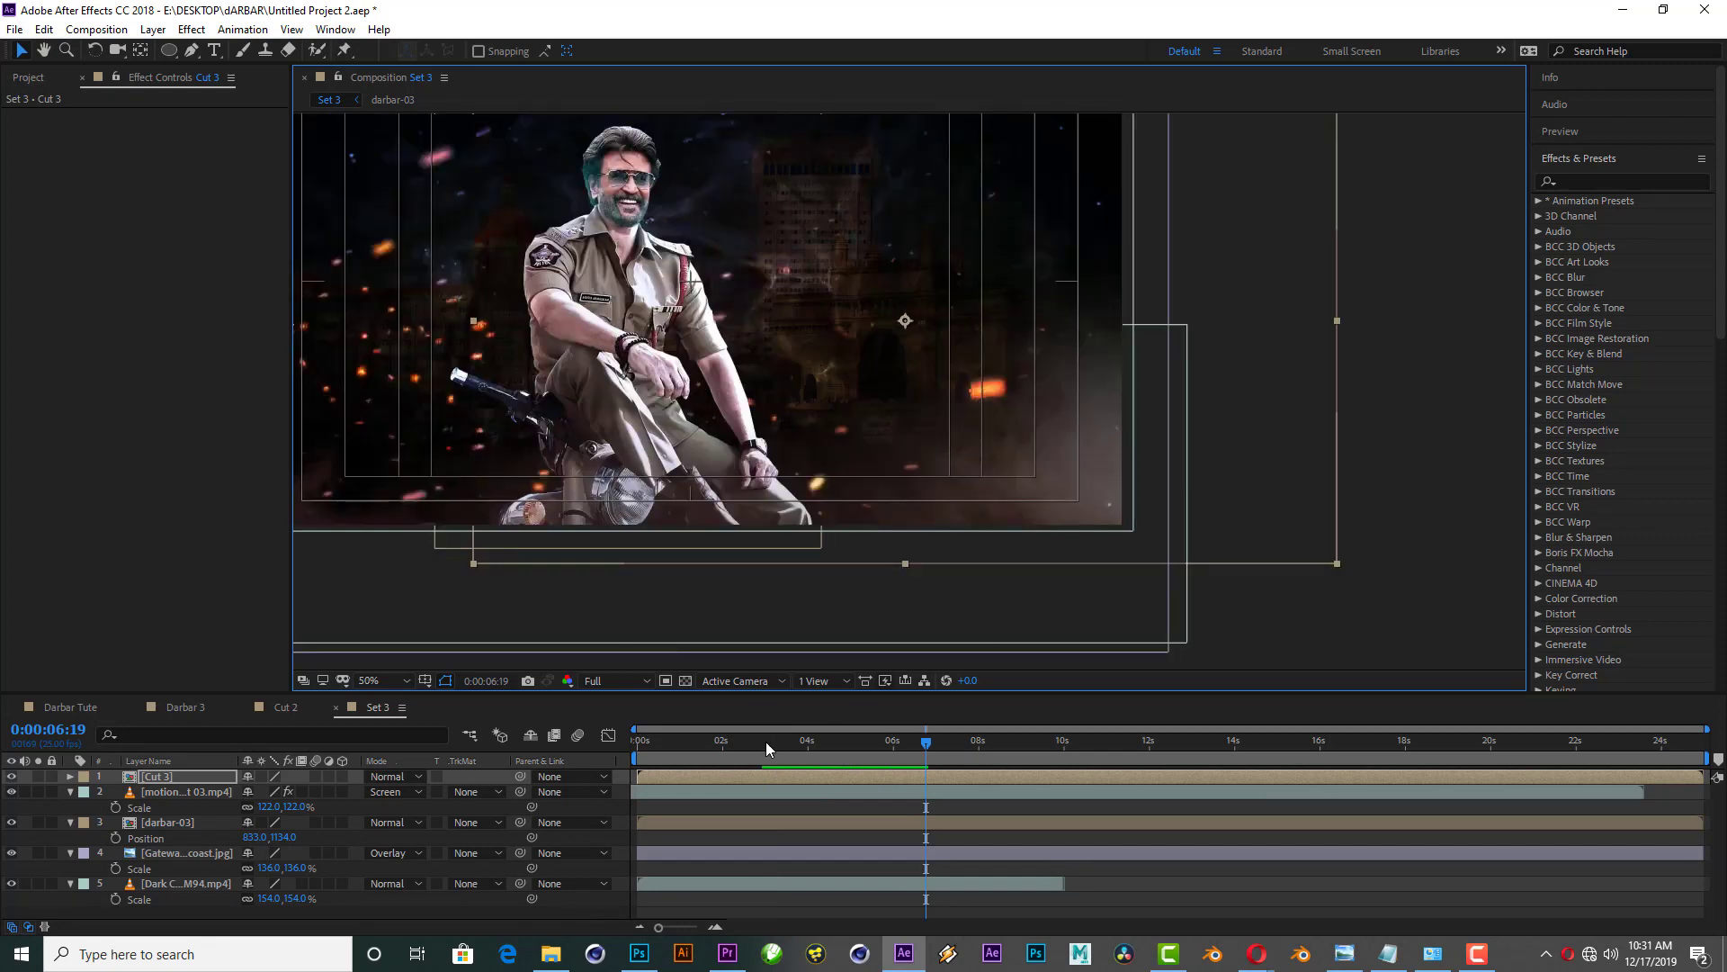
drag(766, 741, 857, 719)
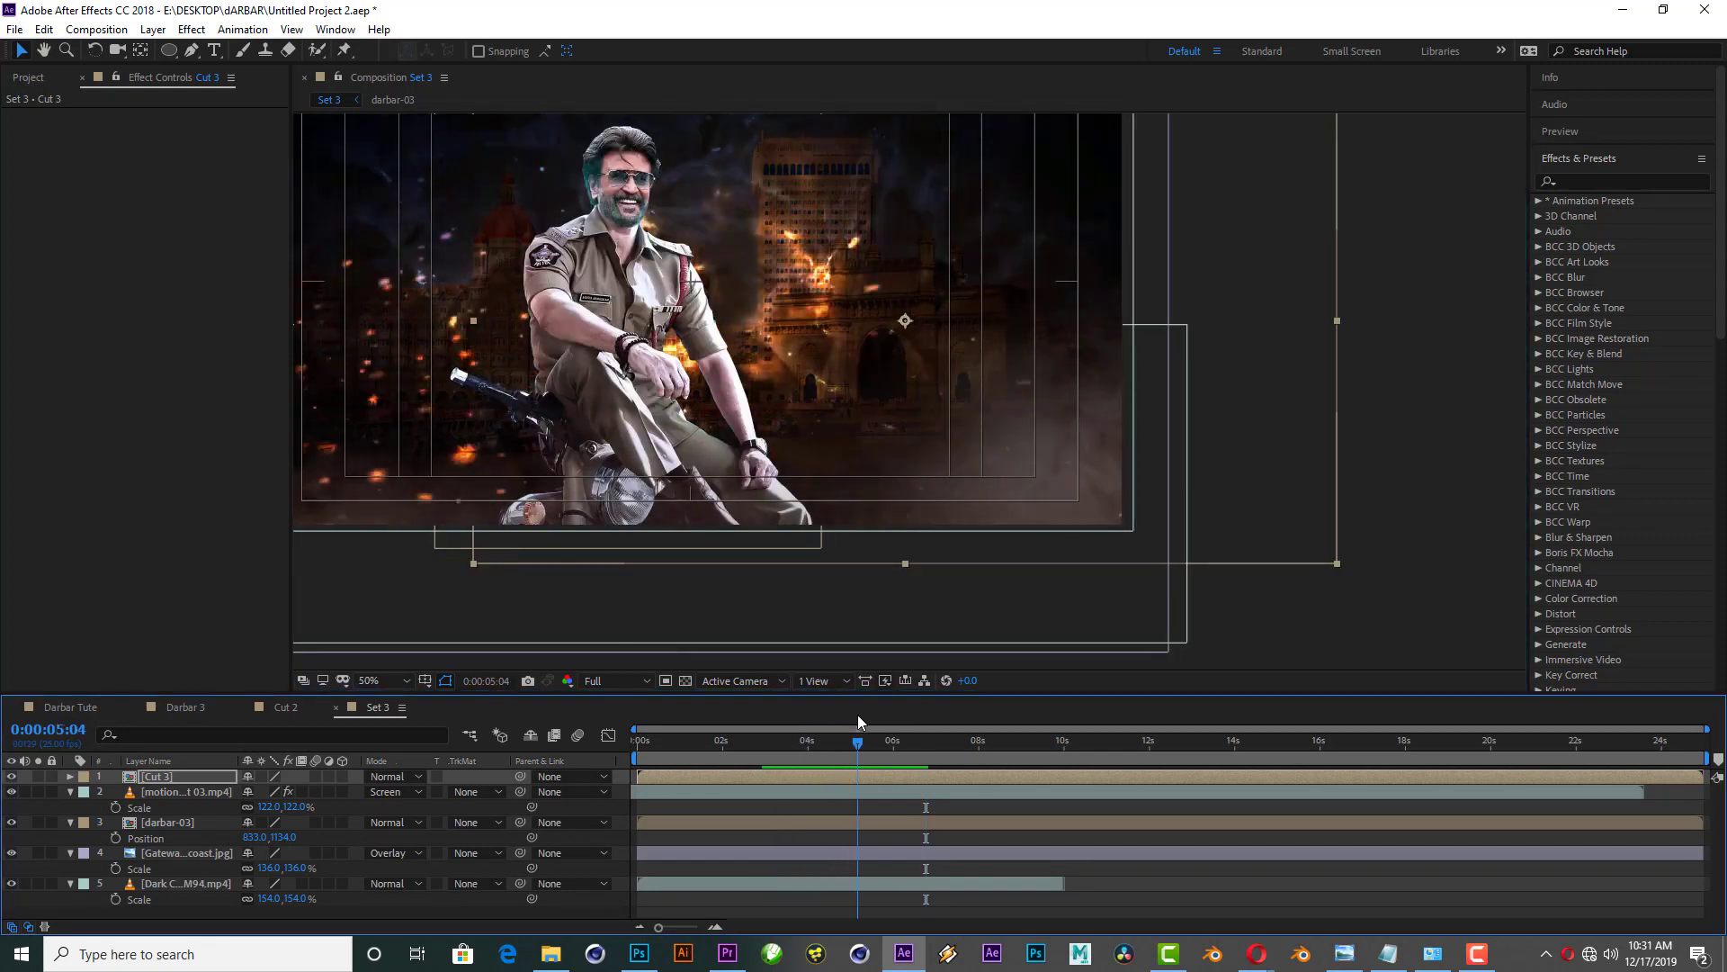
drag(858, 720, 850, 706)
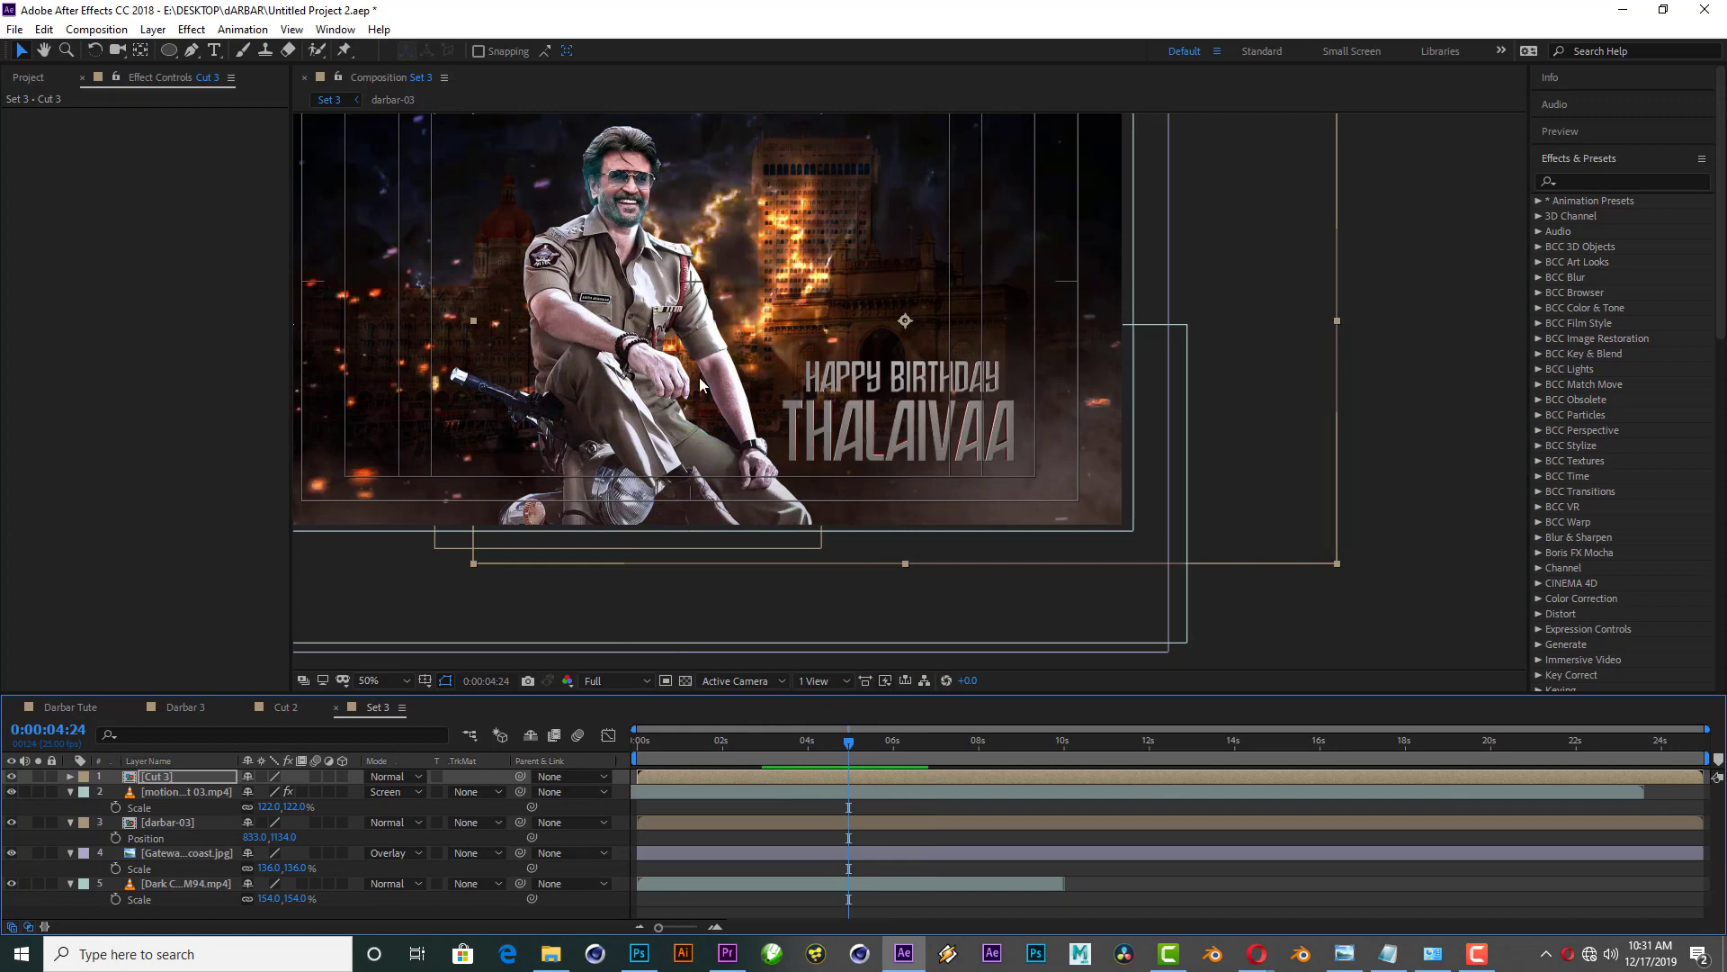
Step: Apply Curves to the dark cinematic background layer and bend the curve upward
click(194, 885)
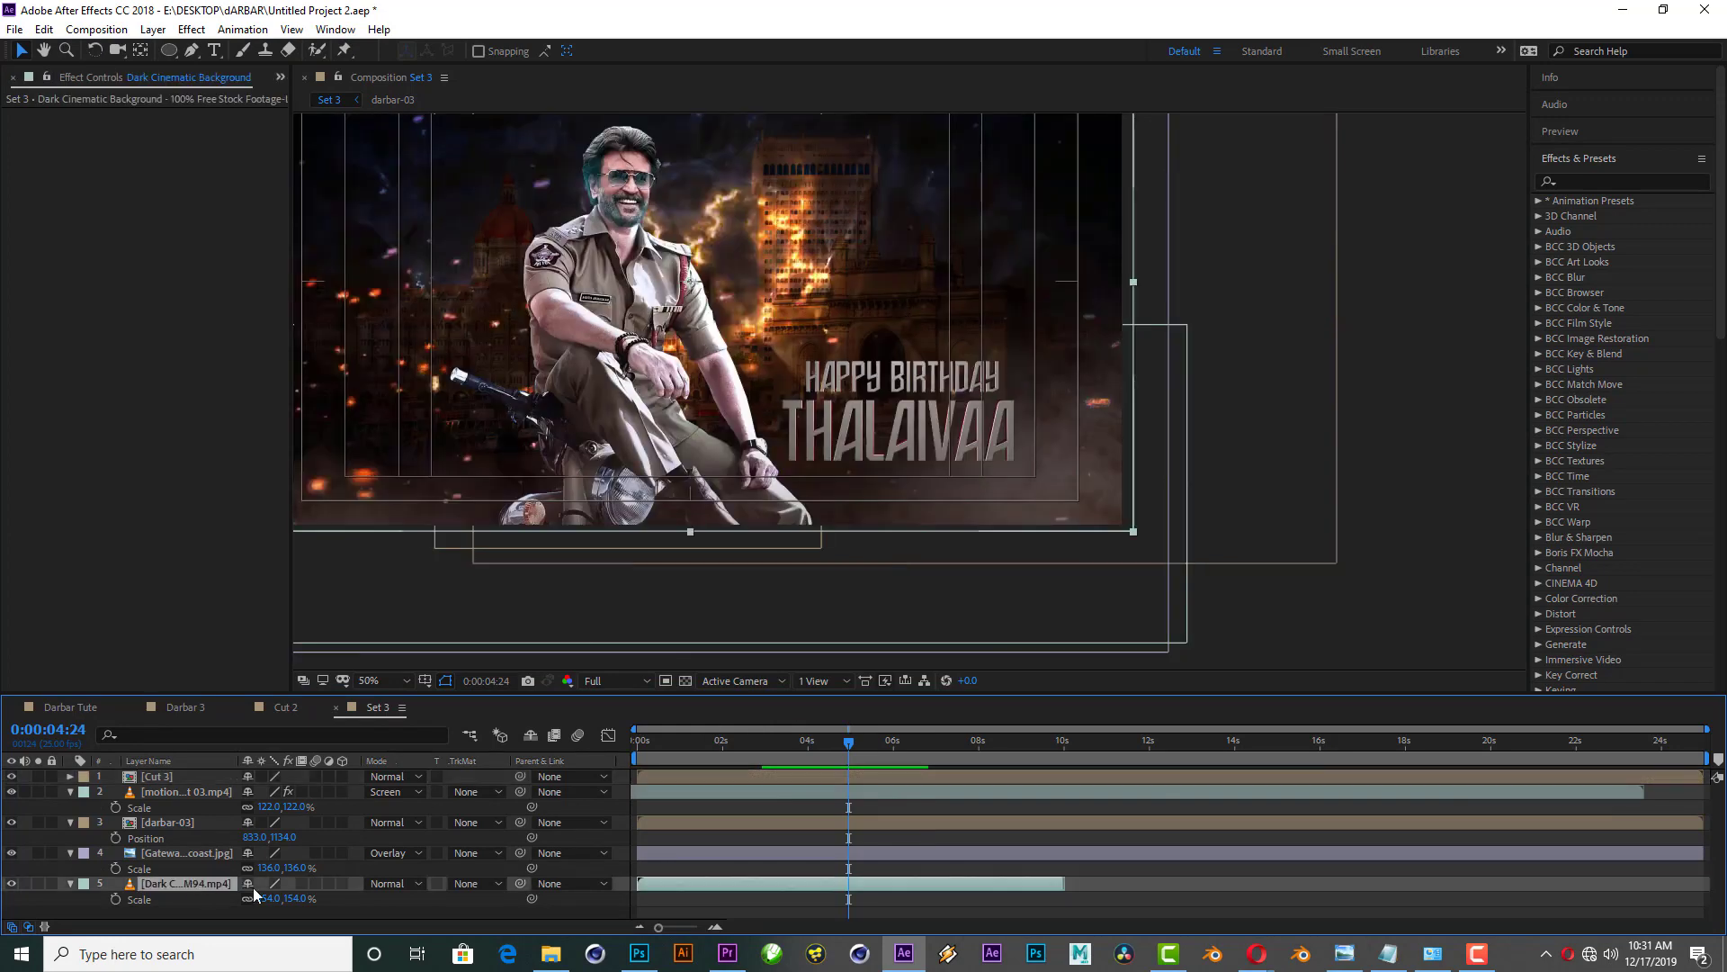
click(190, 29)
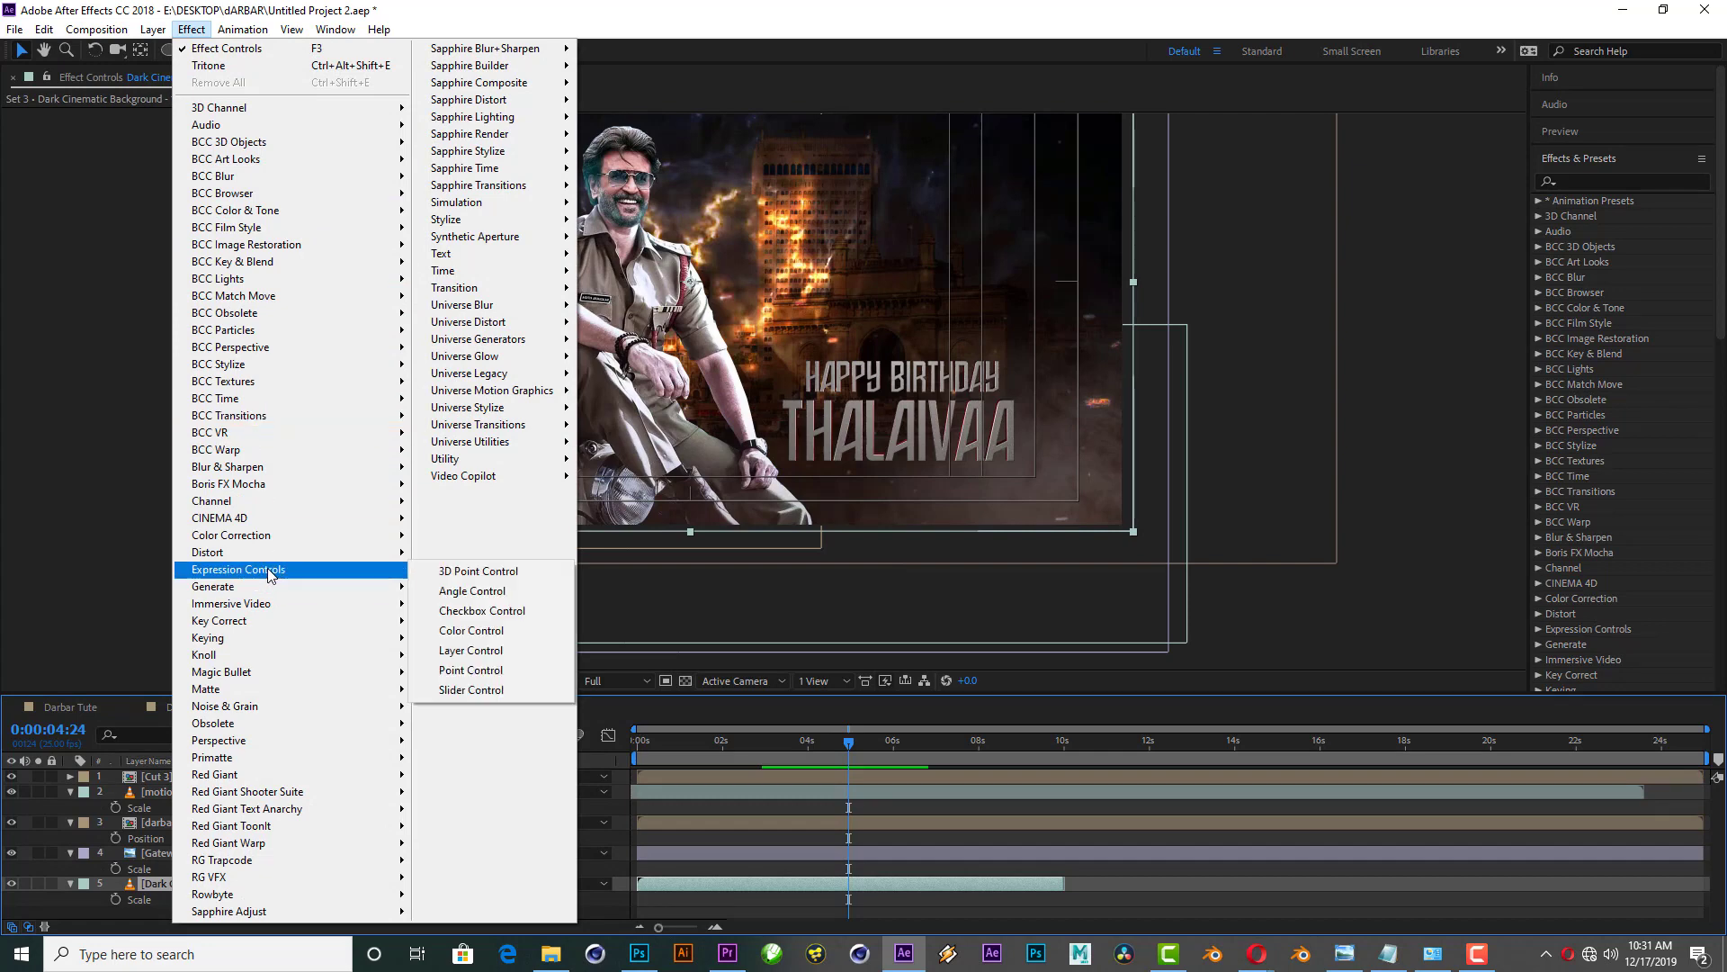
mouse_move(297, 535)
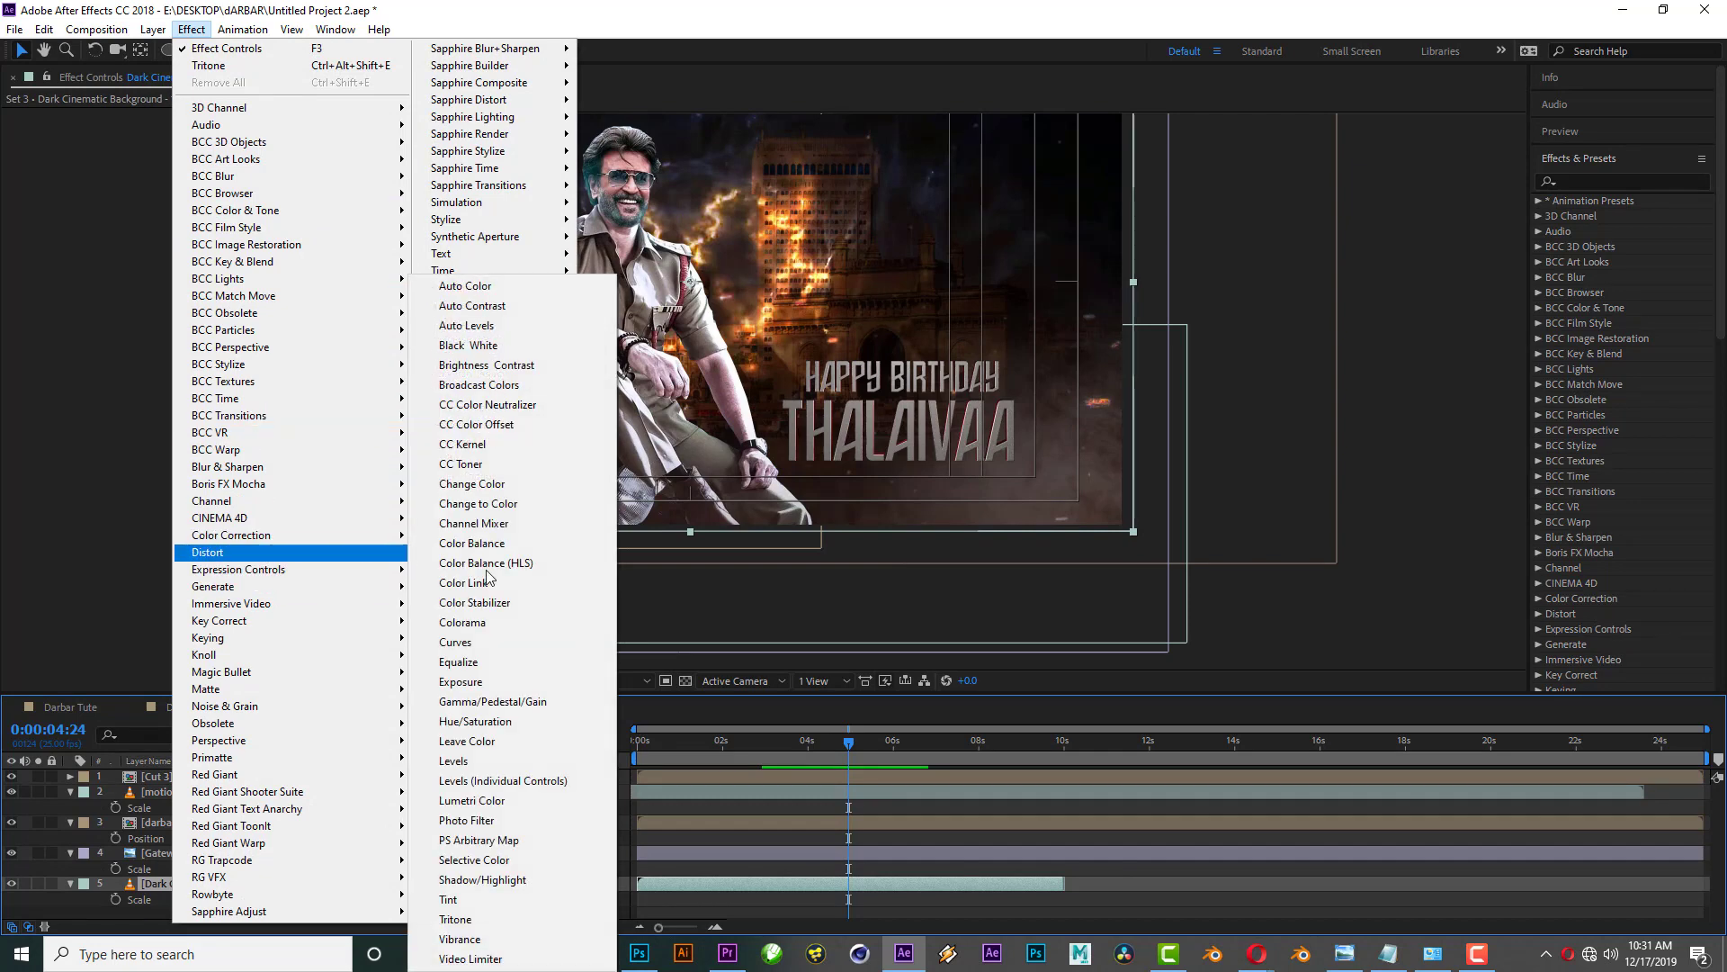
click(477, 644)
drag(151, 306, 135, 275)
Step: Preview the brightened composition in an enlarged viewer, then restore the normal layout
key(grave)
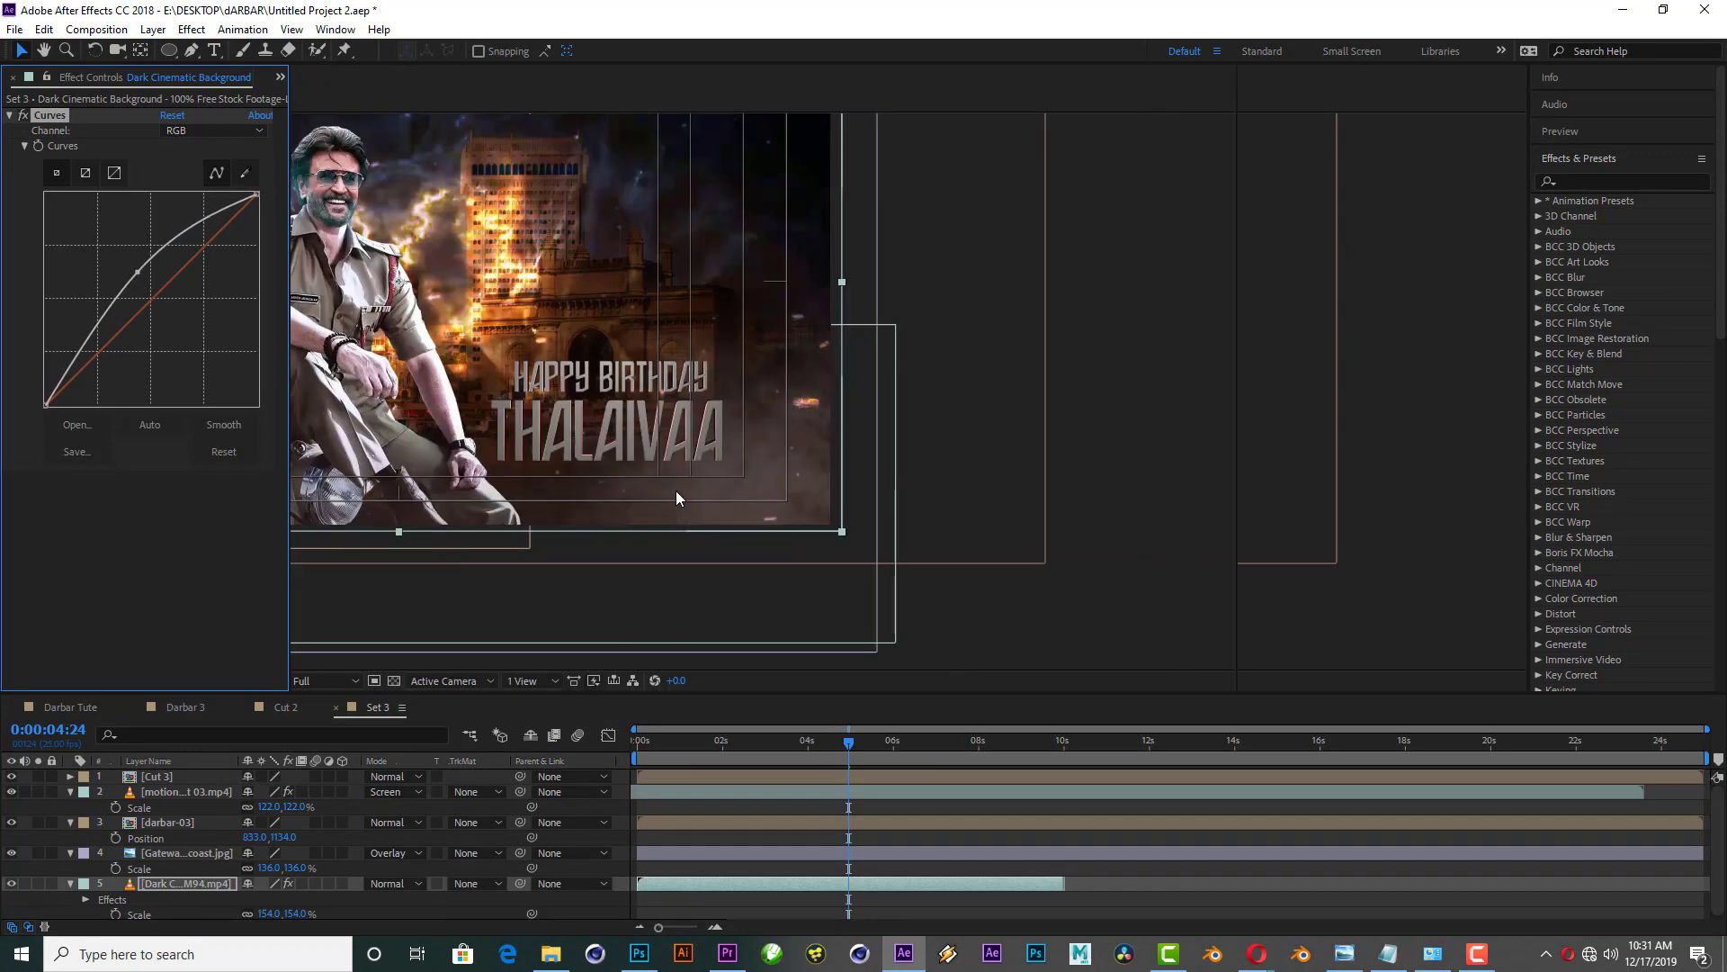
key(grave)
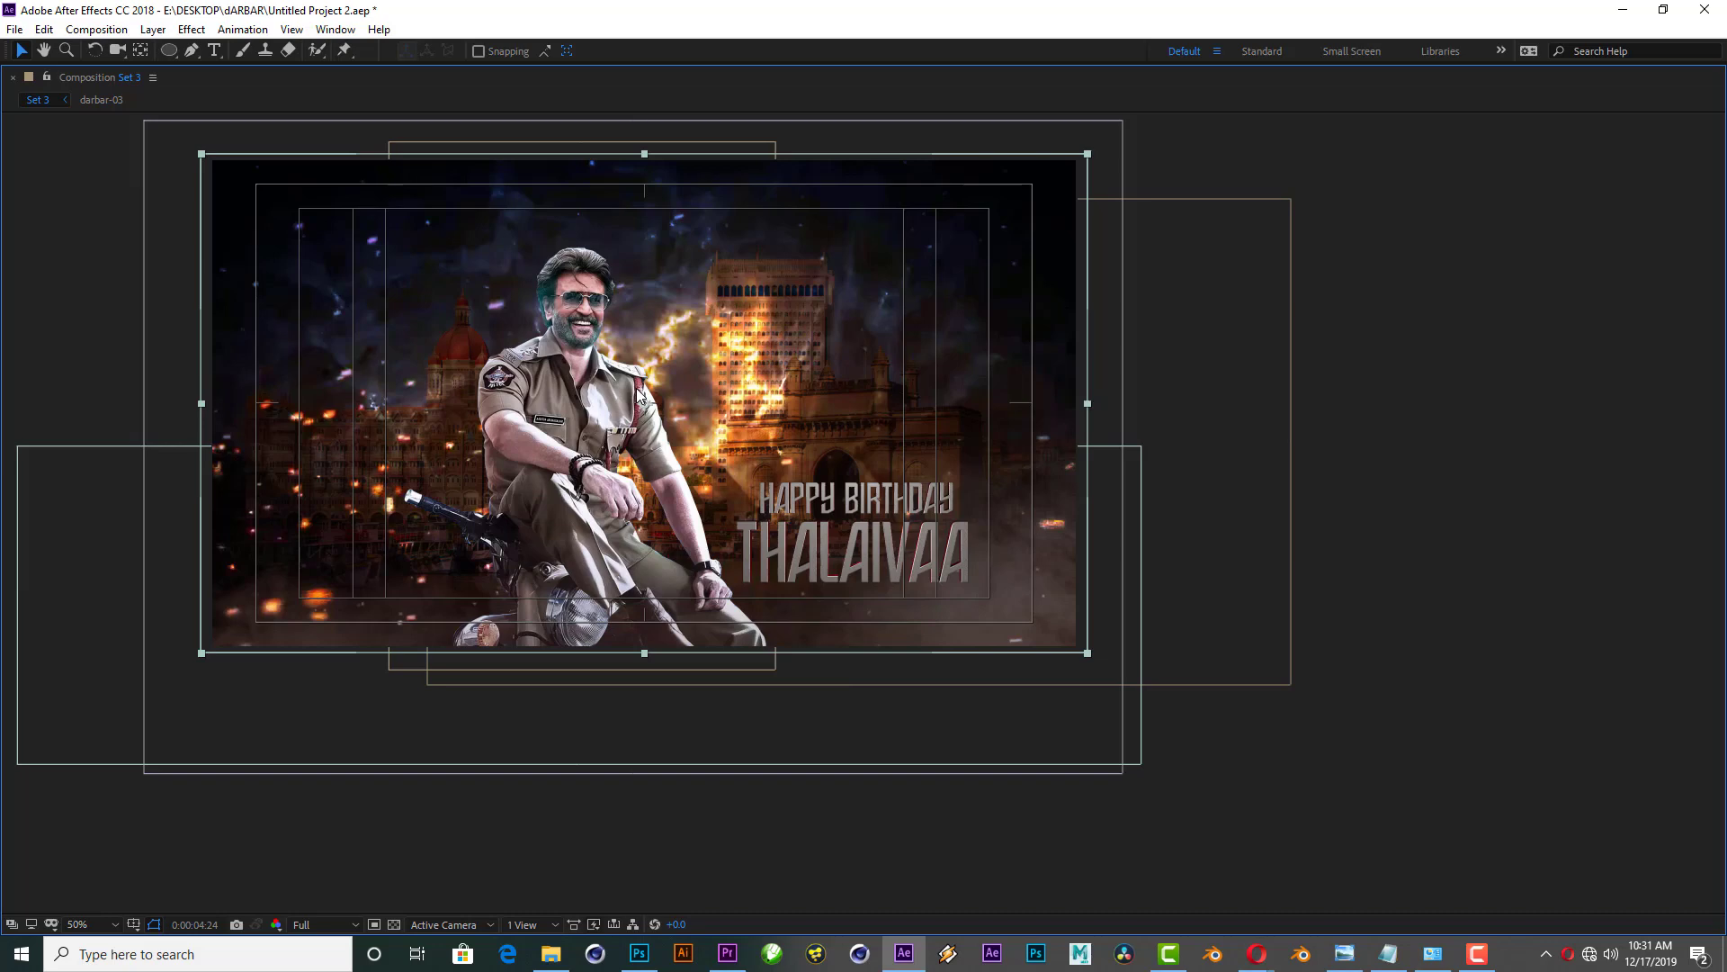
key(space)
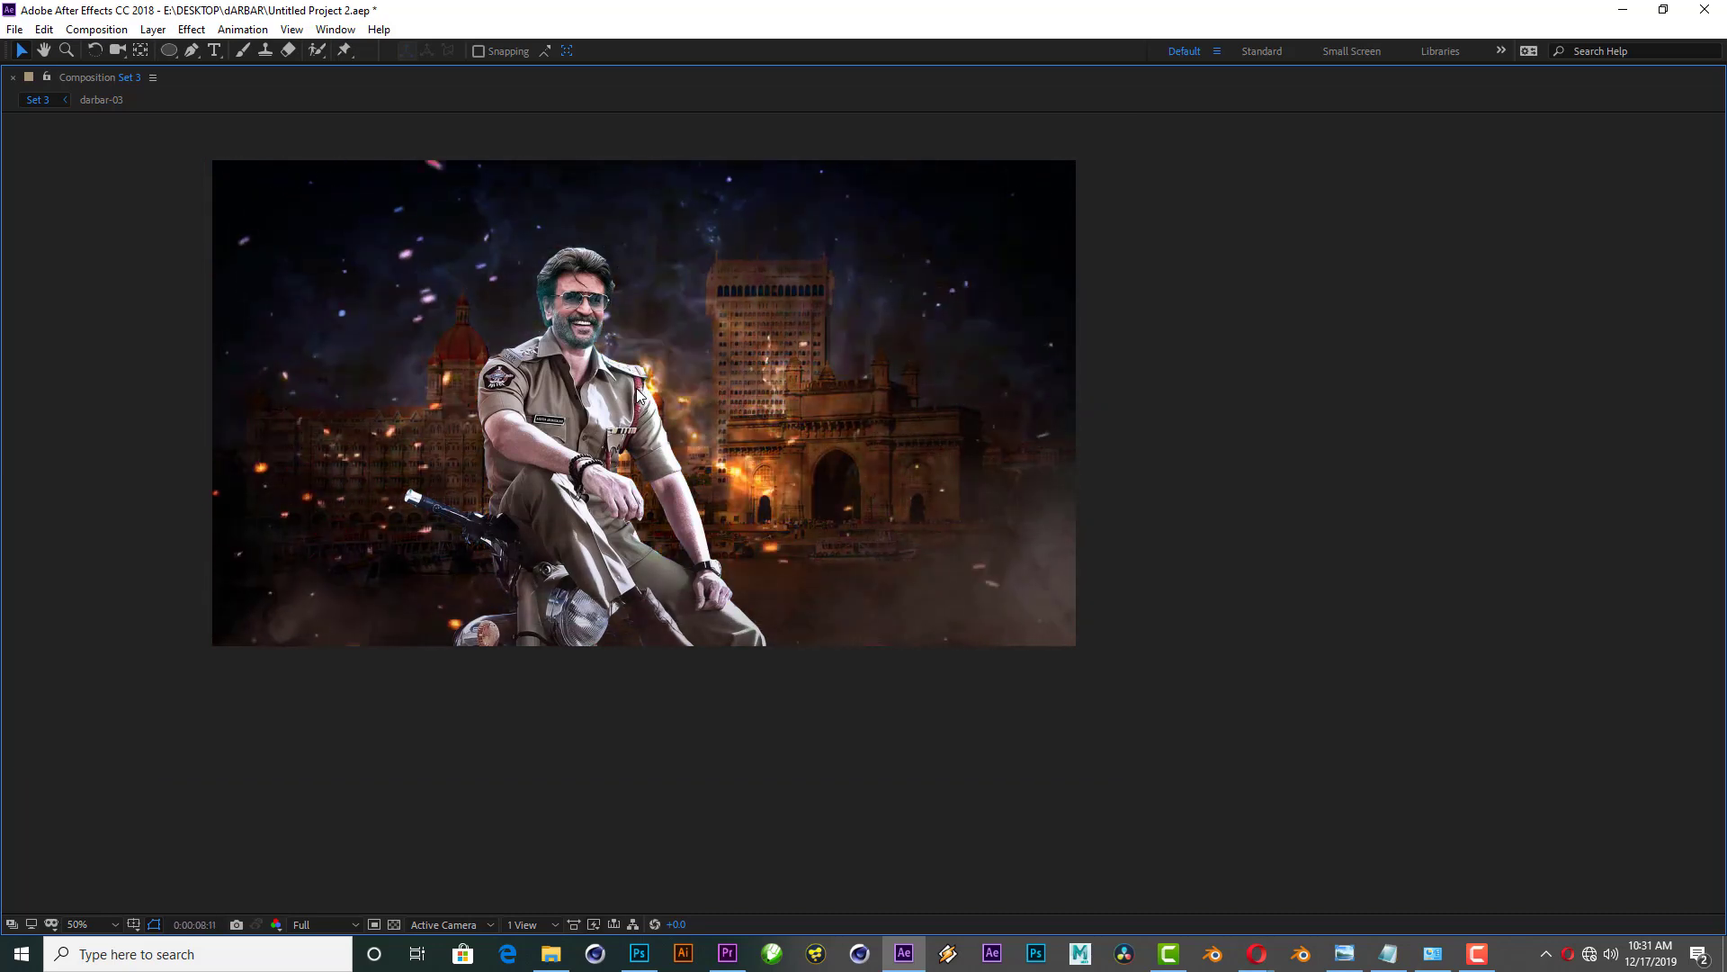
key(space)
key(comma)
key(comma)
key(comma)
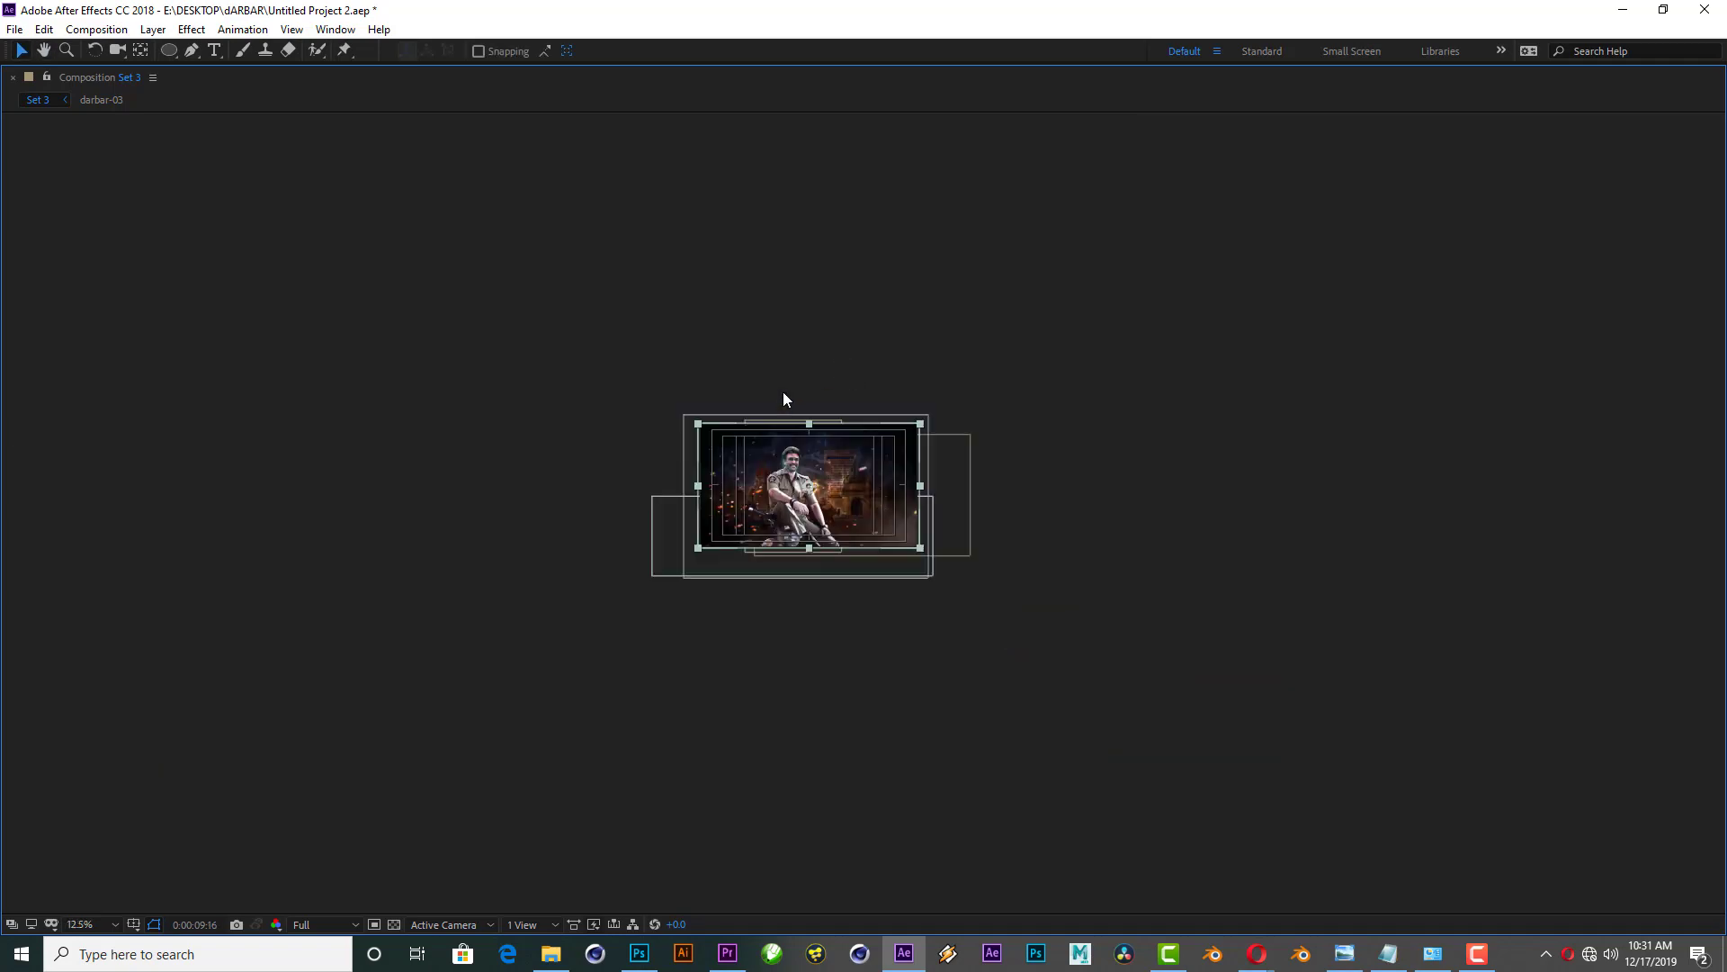
key(period)
key(period)
key(period)
key(grave)
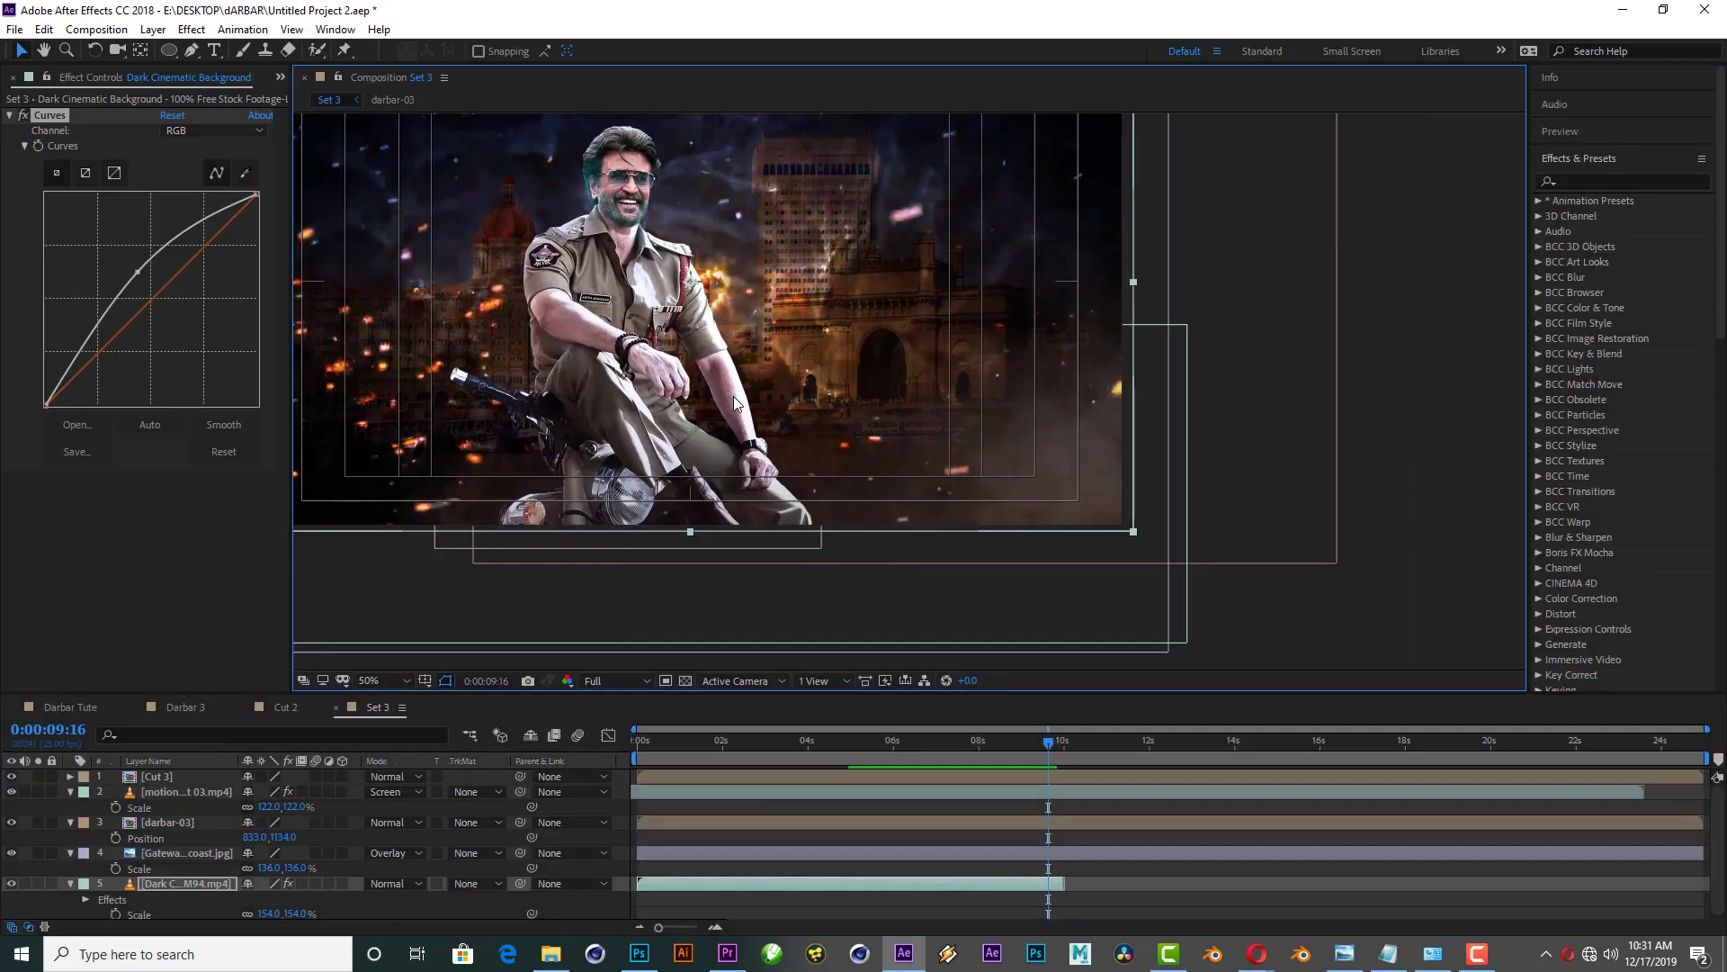
key(comma)
key(period)
Step: Open the Cut 3 precomp and precompose its two text layers as 'text 3'
click(171, 774)
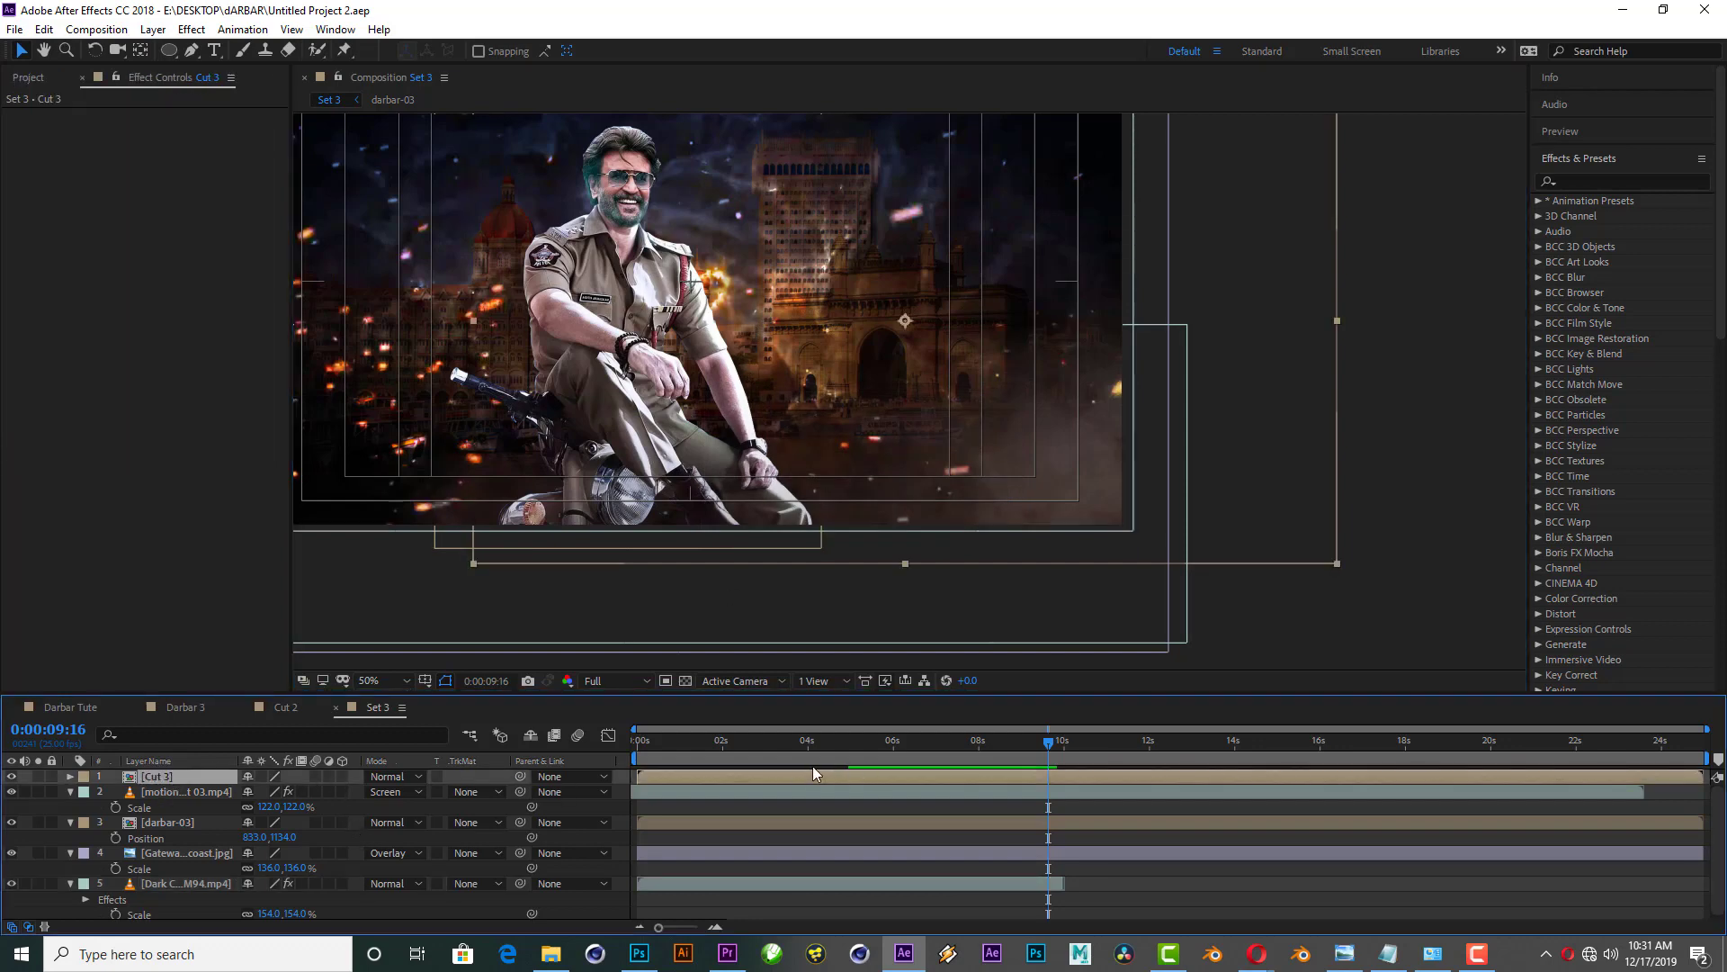
mouse_move(752, 742)
mouse_down()
mouse_move(943, 729)
mouse_move(648, 726)
mouse_move(840, 700)
mouse_up()
double_click(688, 776)
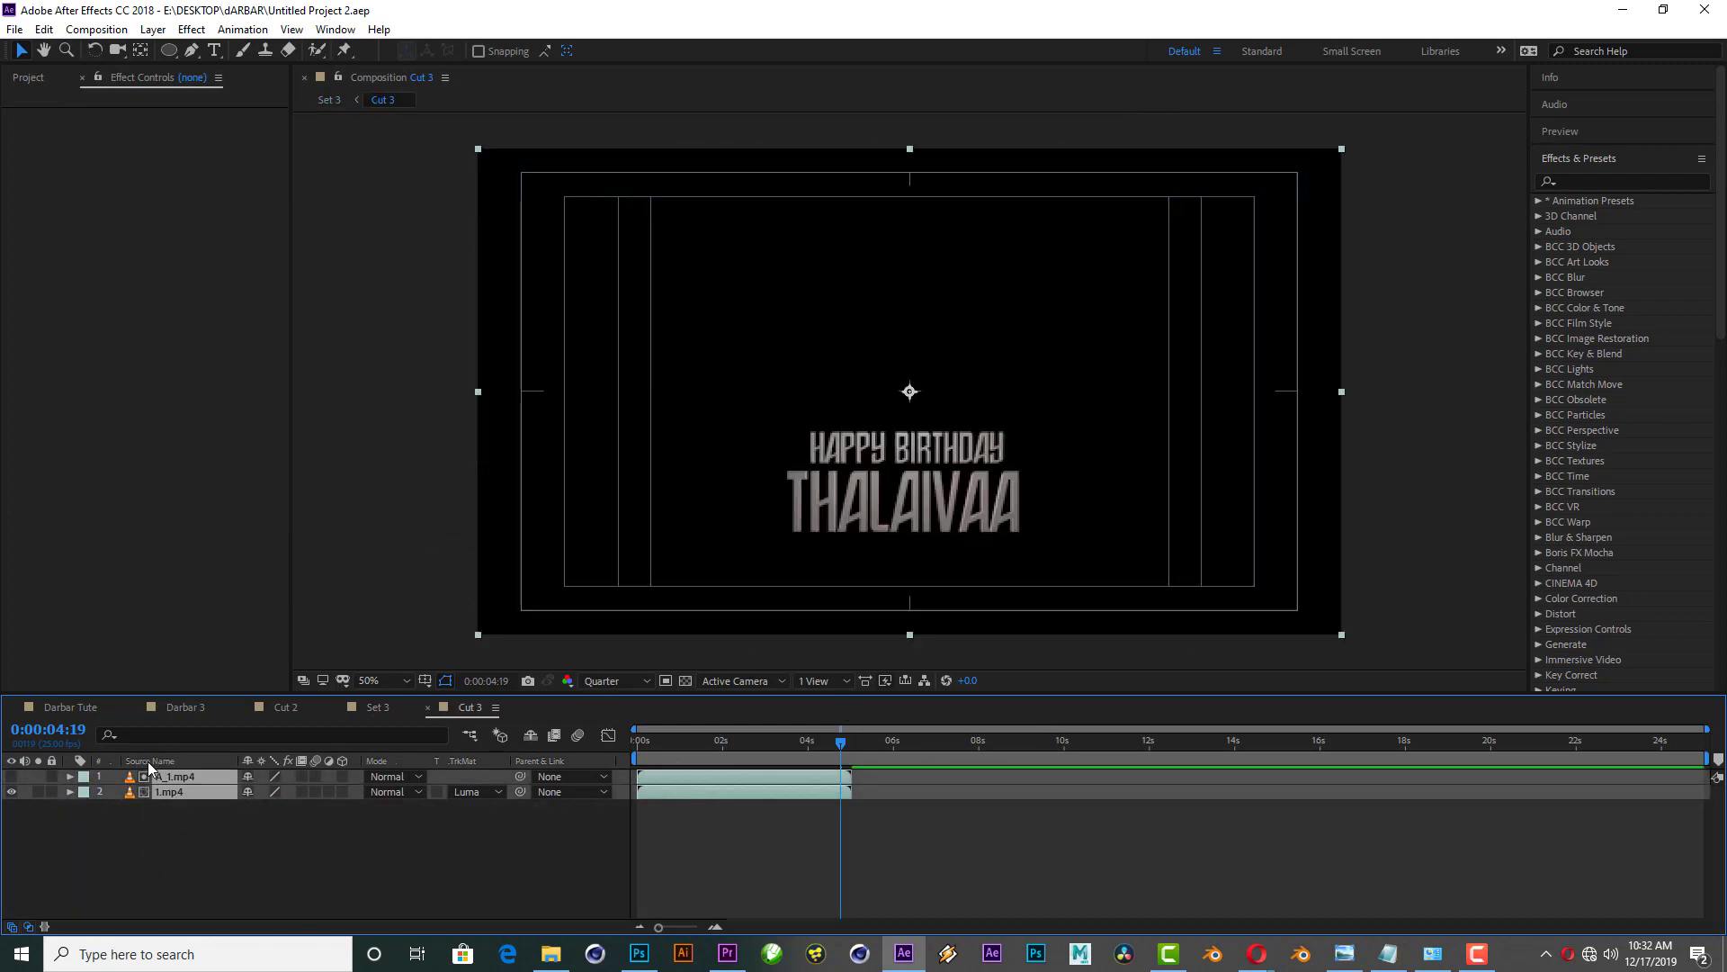
key(ctrl+shift+c)
text(text 3)
key(Return)
Step: Trim the text 3 layer to end at the playhead, then return to Set 3
mouse_move(861, 741)
mouse_down()
mouse_move(766, 747)
mouse_move(849, 746)
mouse_up()
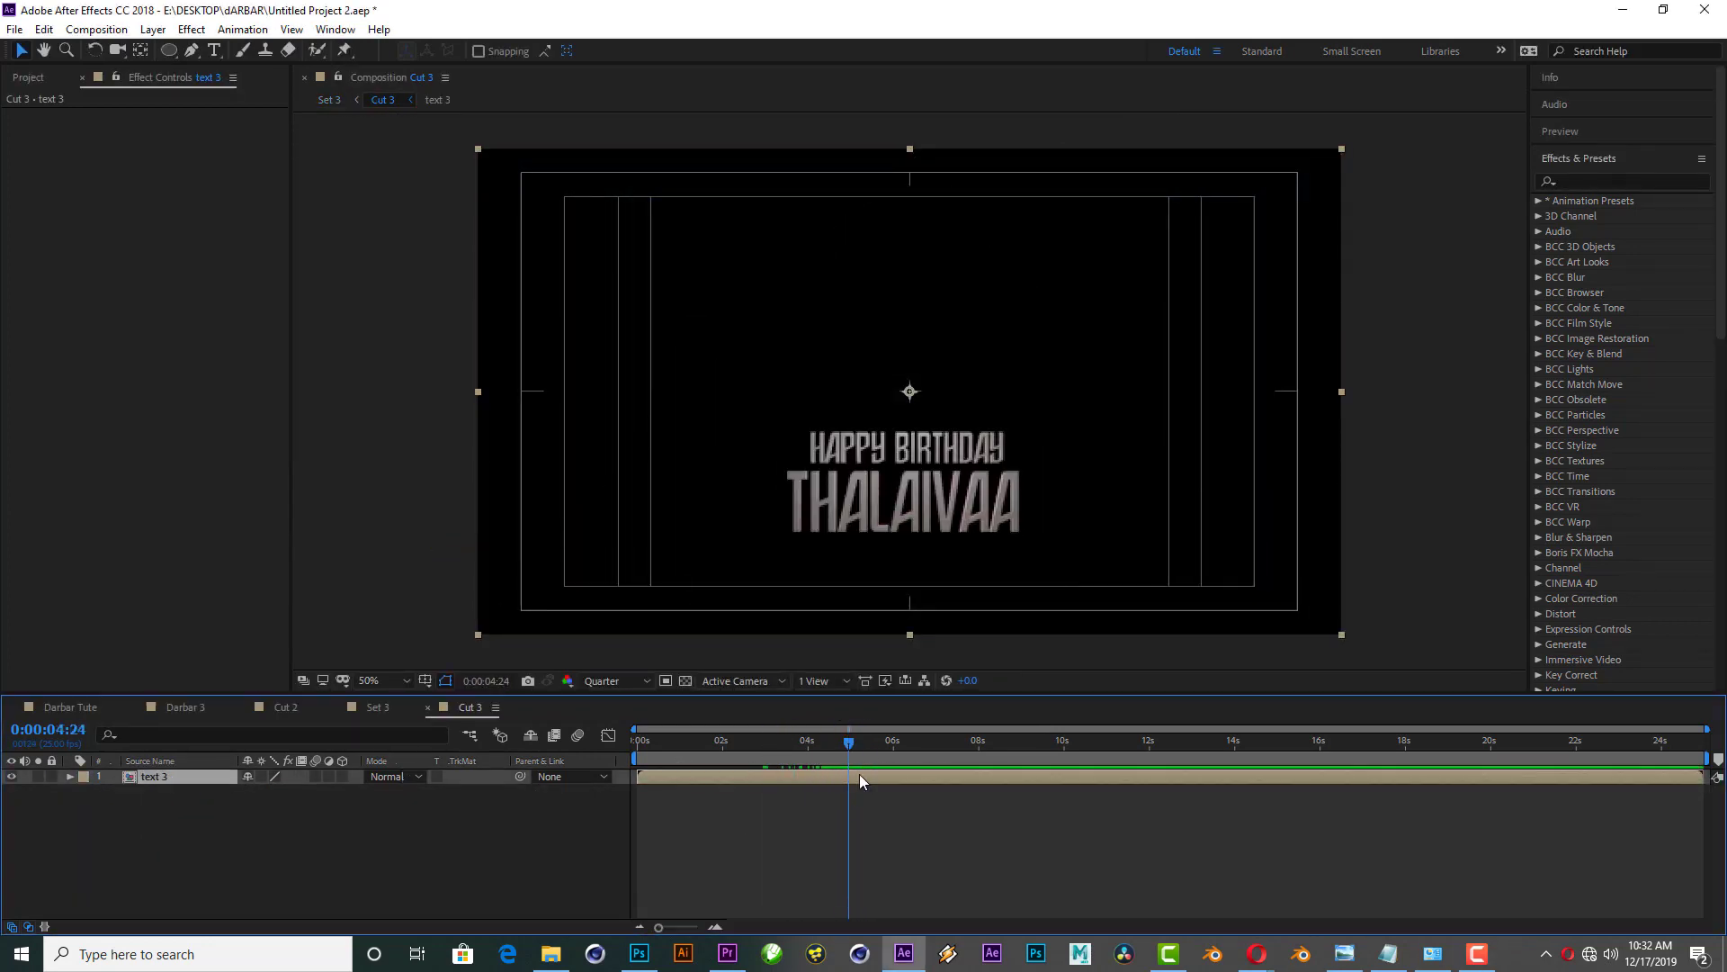
key(alt+bracketright)
drag(748, 741, 772, 741)
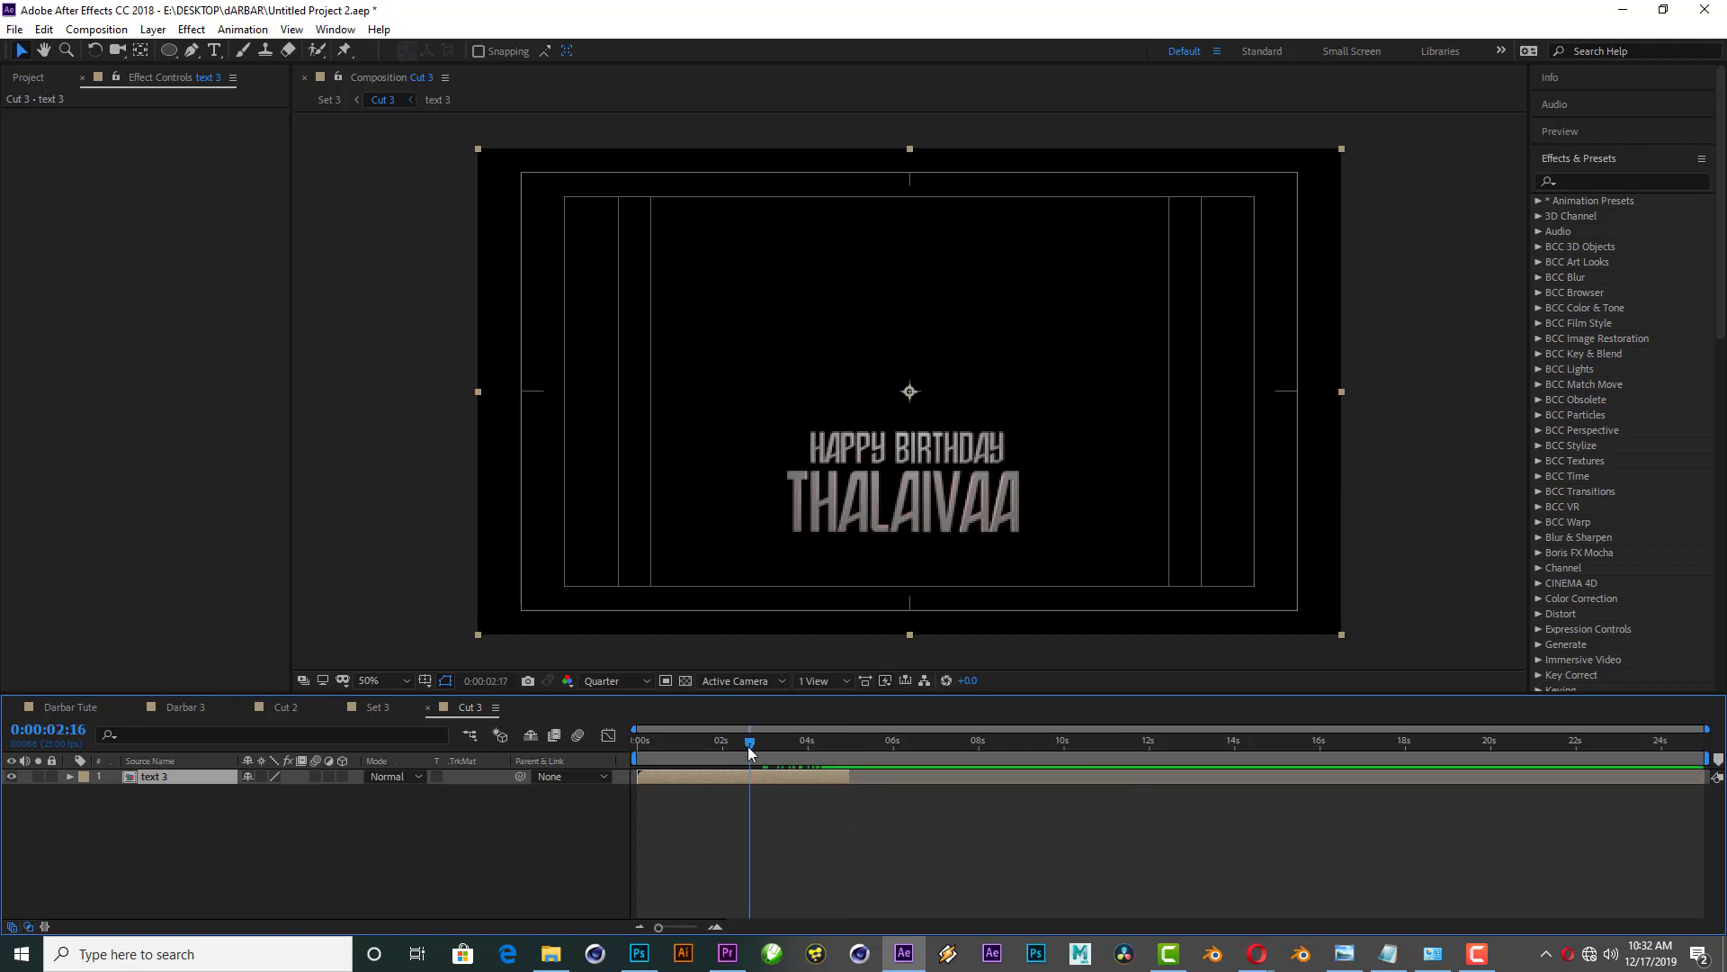
click(377, 707)
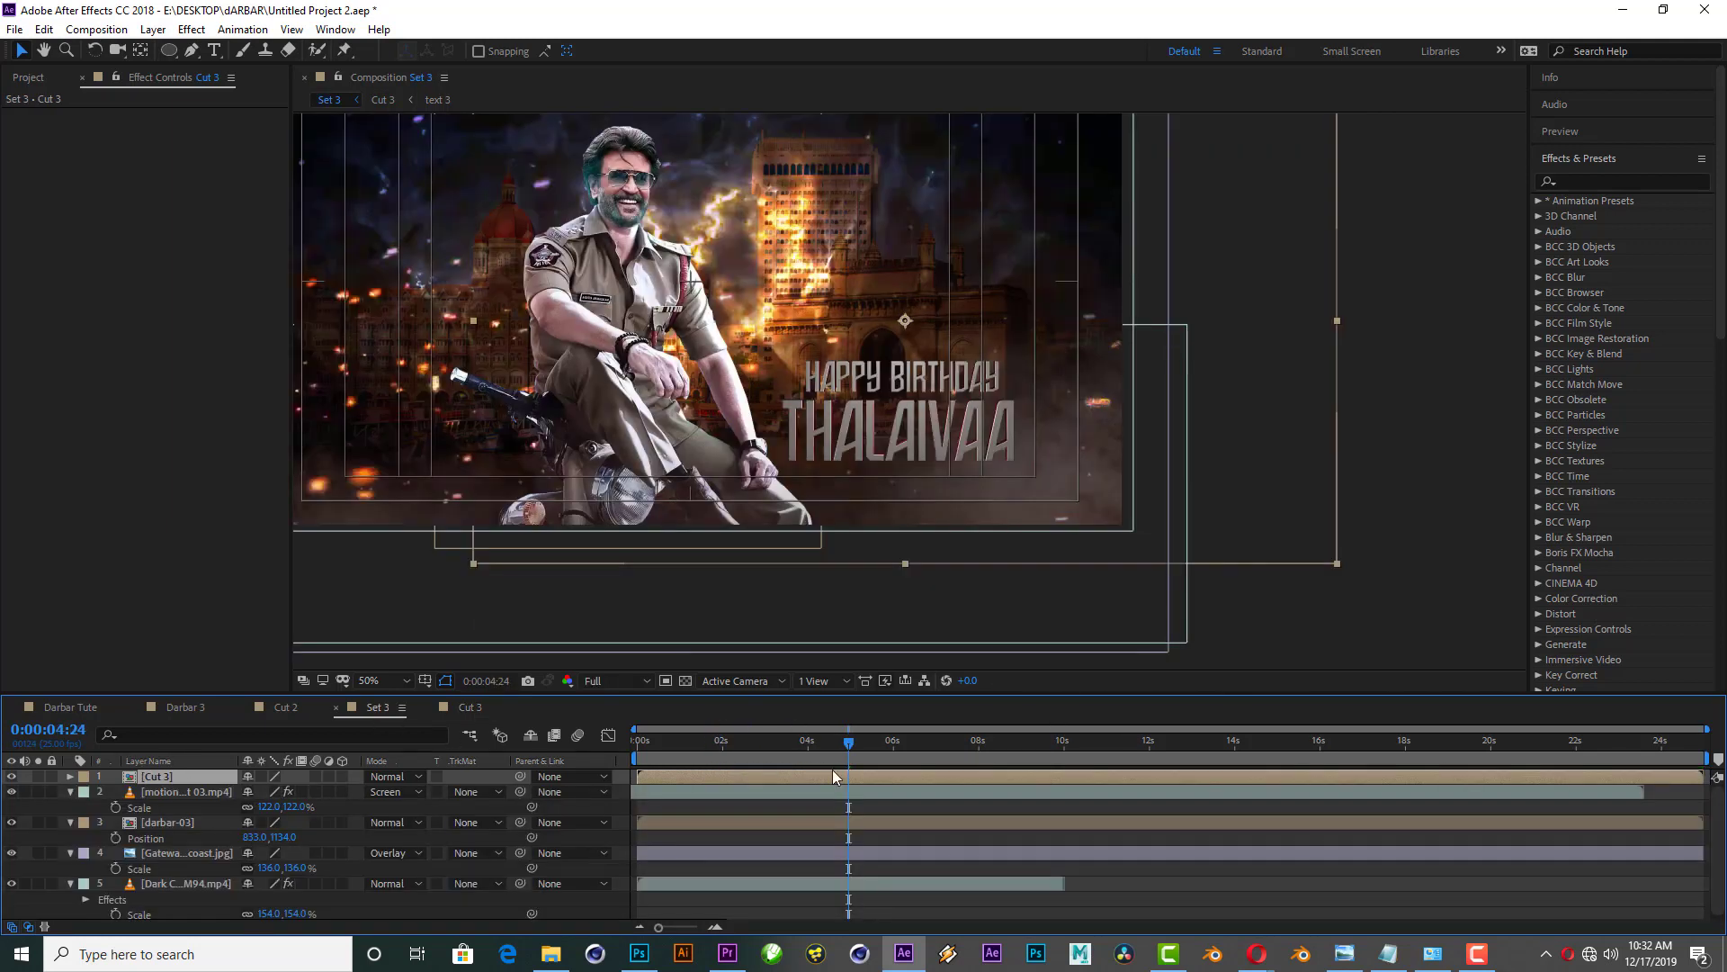
Step: Apply Curves to the Cut 3 text layer and raise the curve to brighten it
click(183, 32)
mouse_move(297, 593)
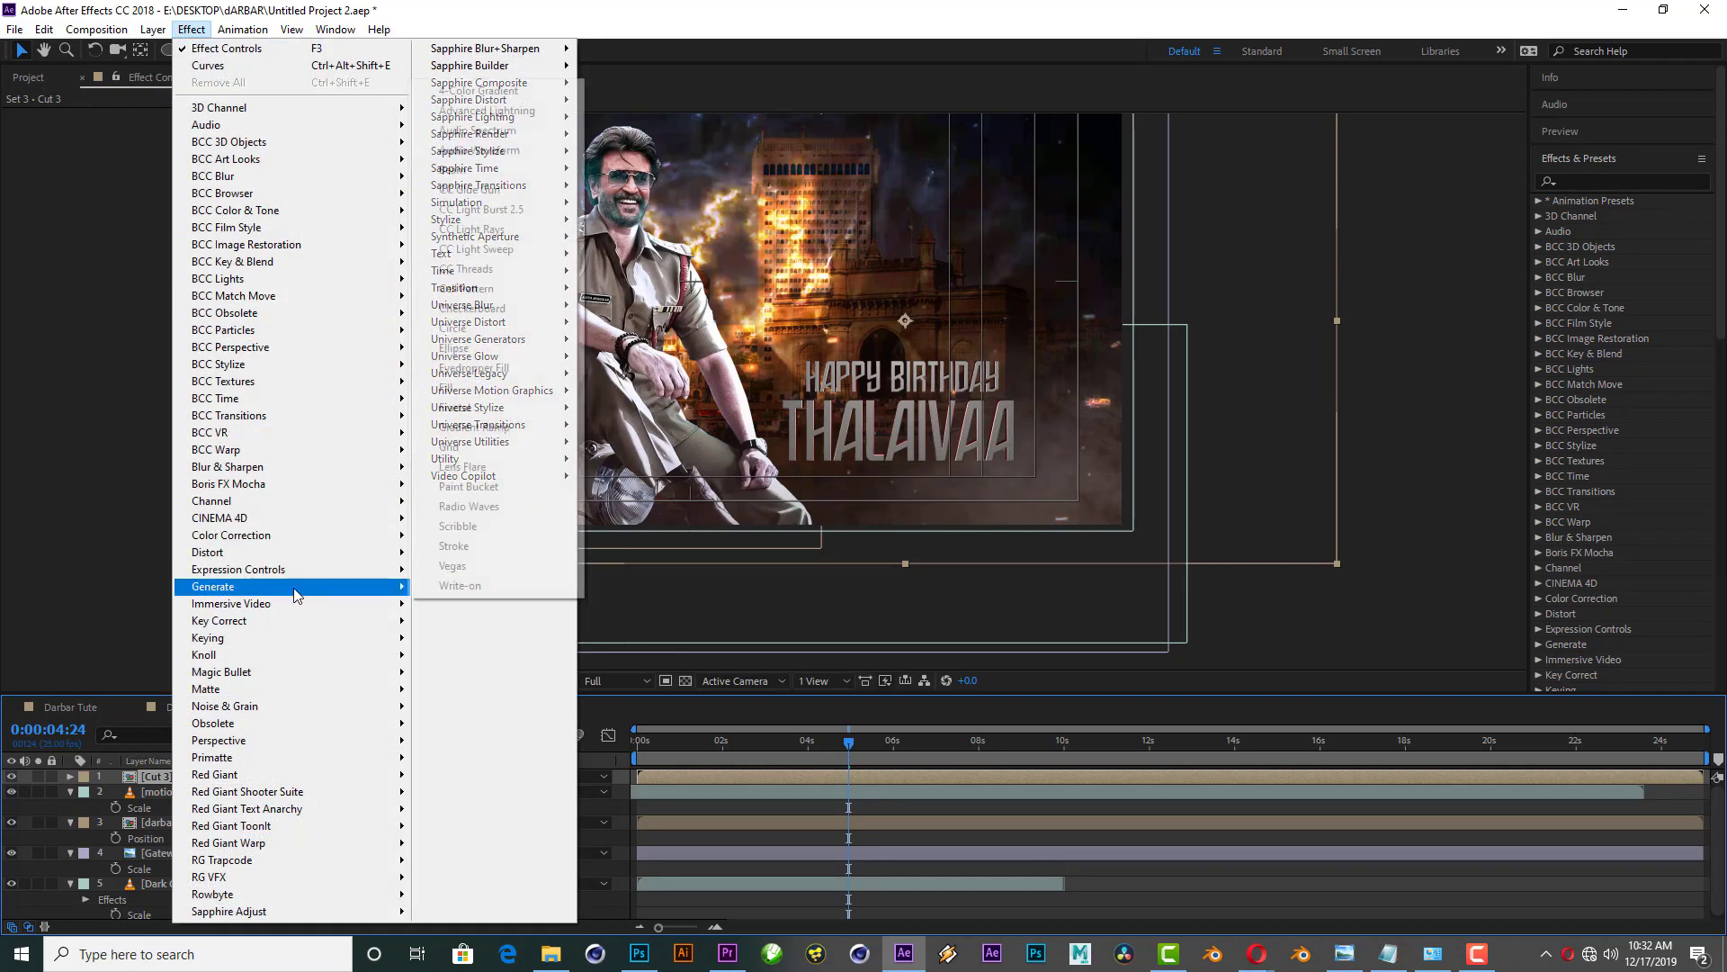
mouse_move(297, 535)
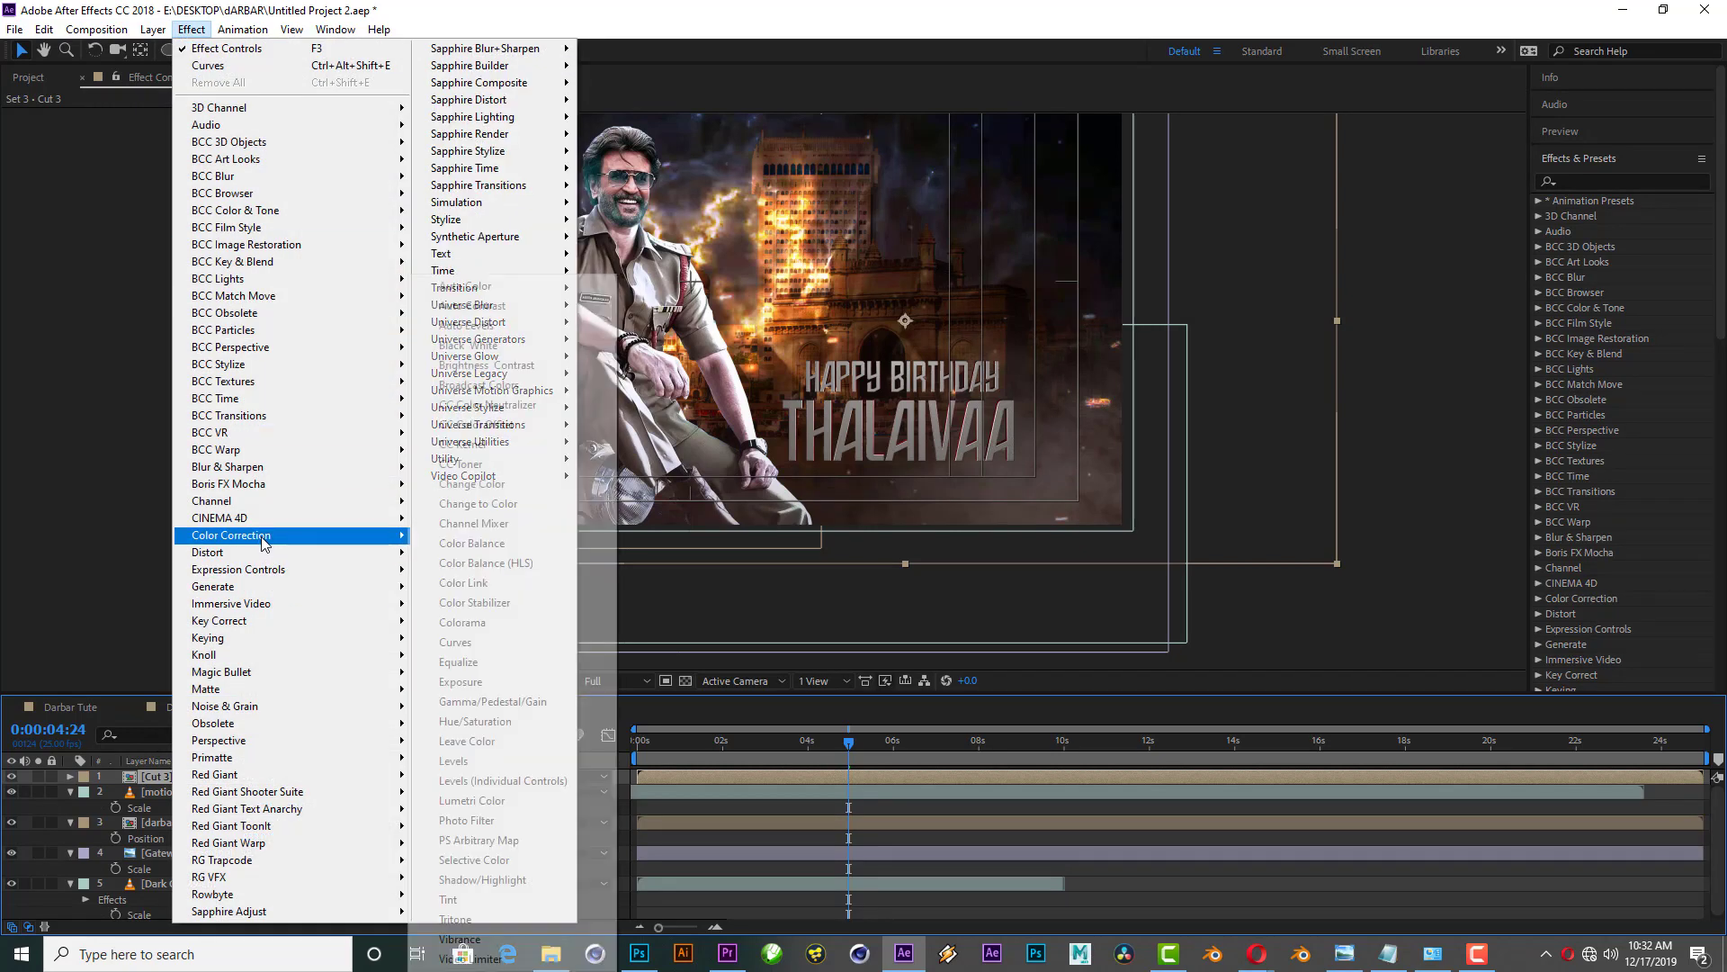
click(491, 641)
drag(153, 306, 139, 278)
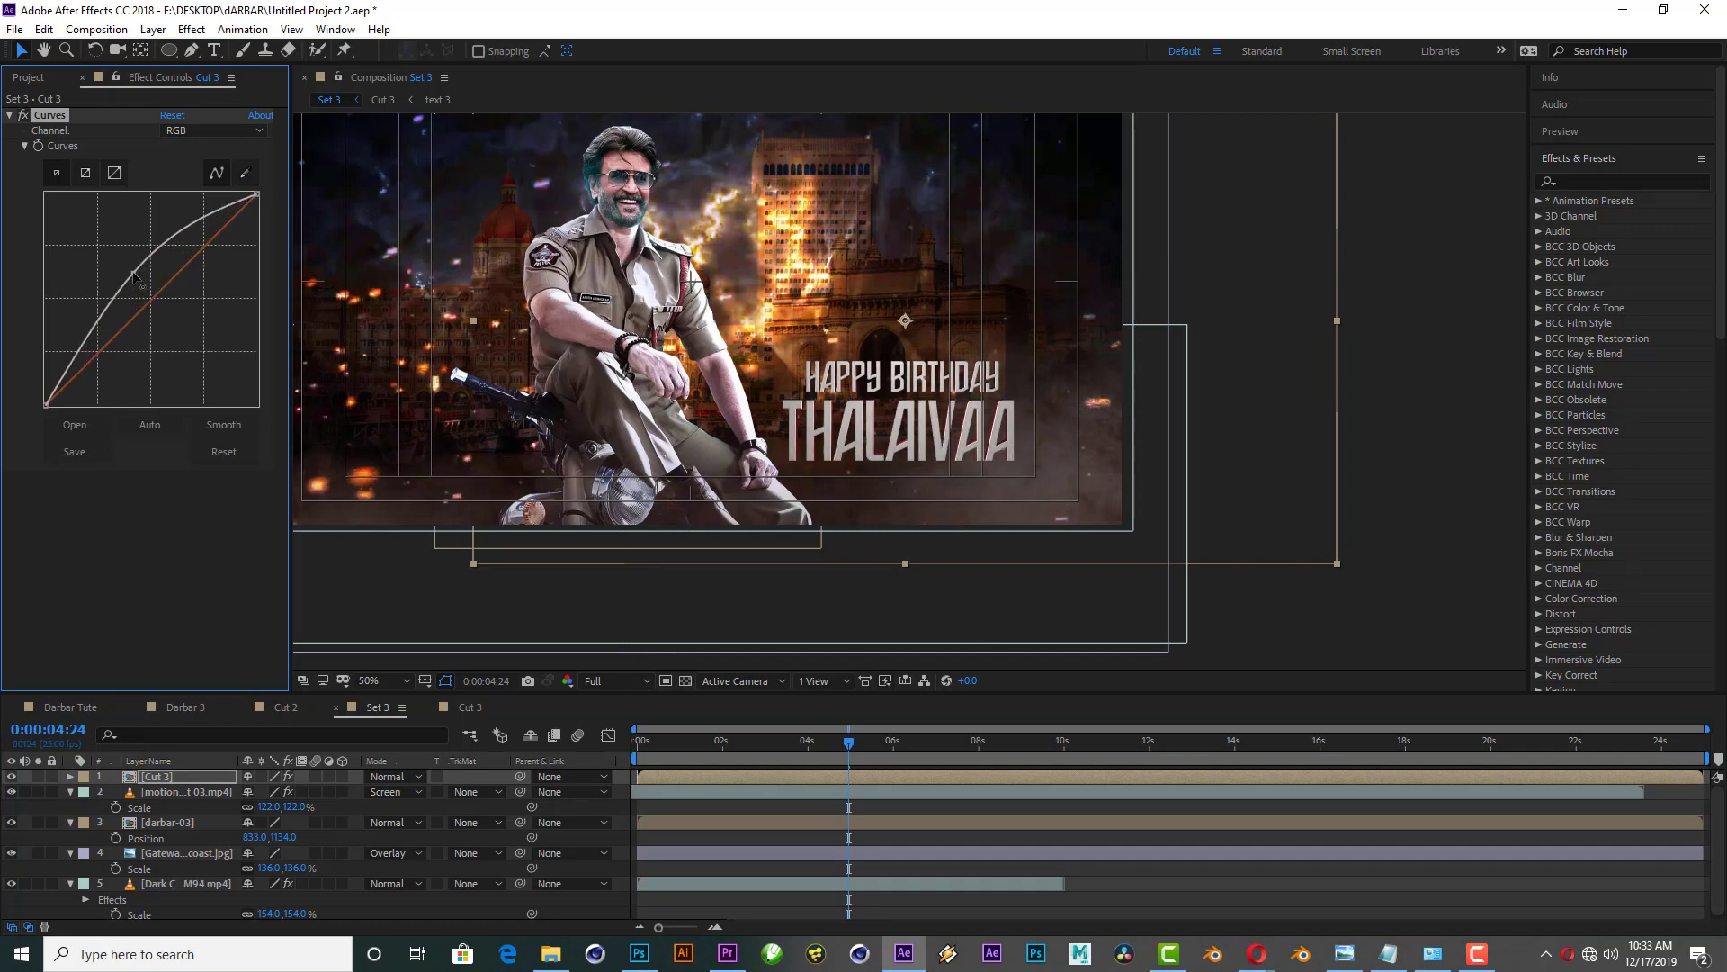
drag(141, 281, 136, 270)
Step: Duplicate Cut 3 and give the copy a Drop Shadow layer style with greater distance
click(171, 775)
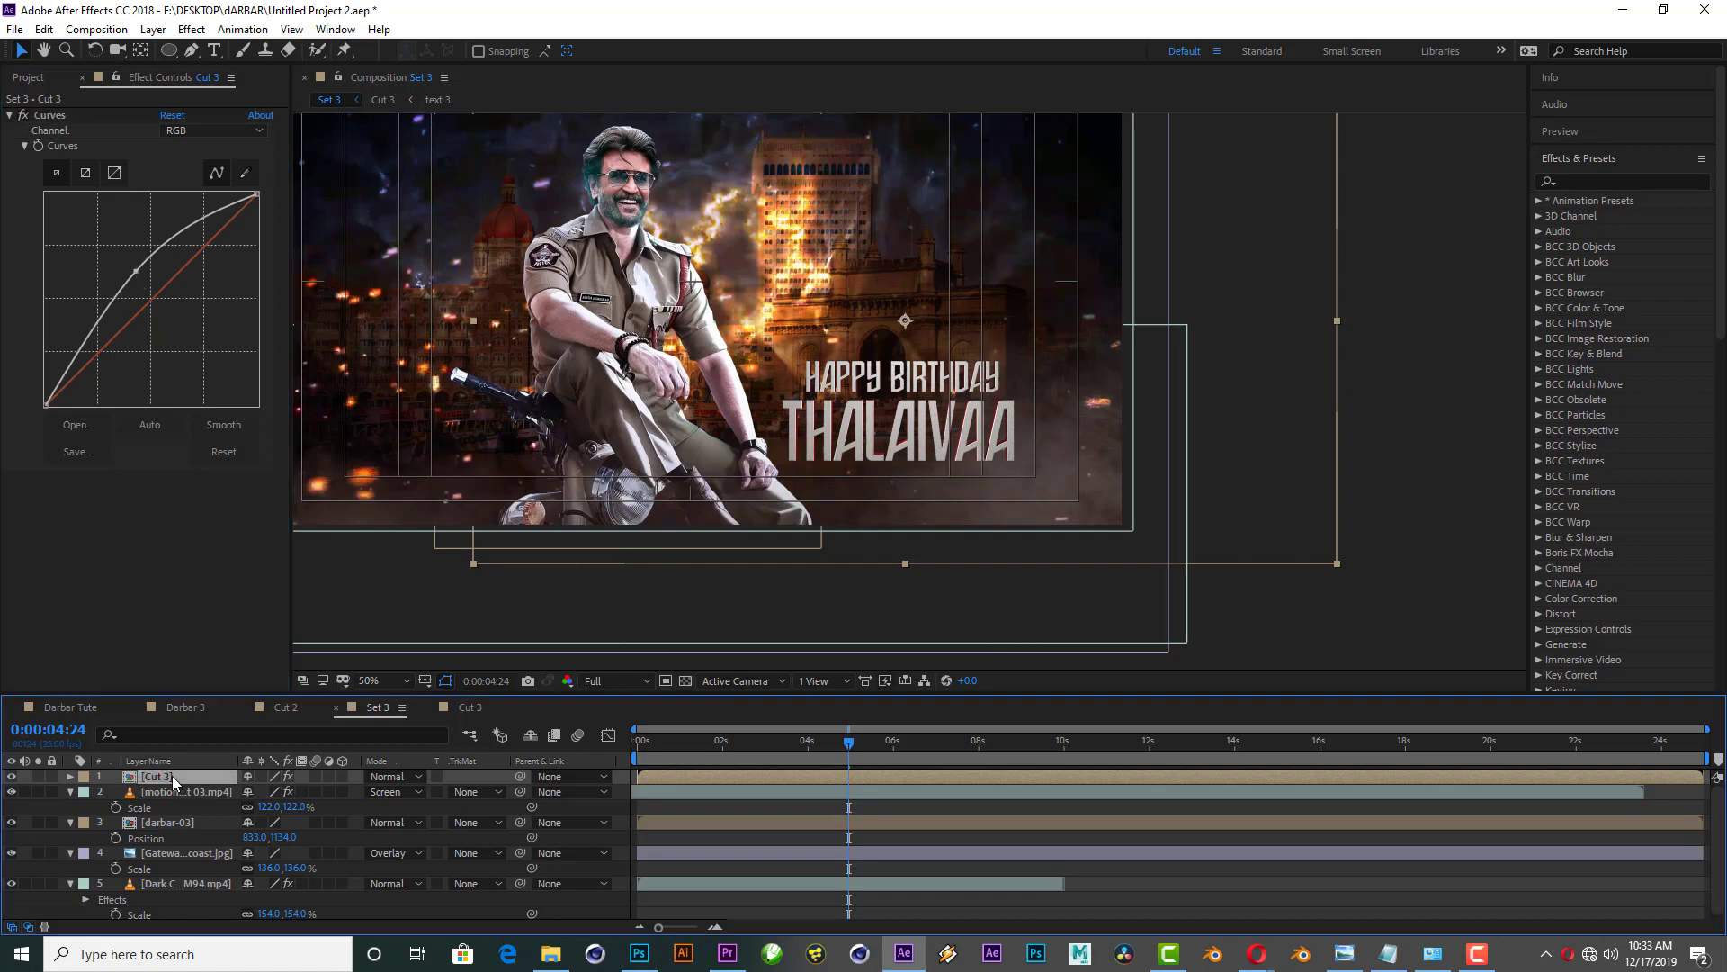
key(ctrl+d)
click(176, 791)
right_click(175, 790)
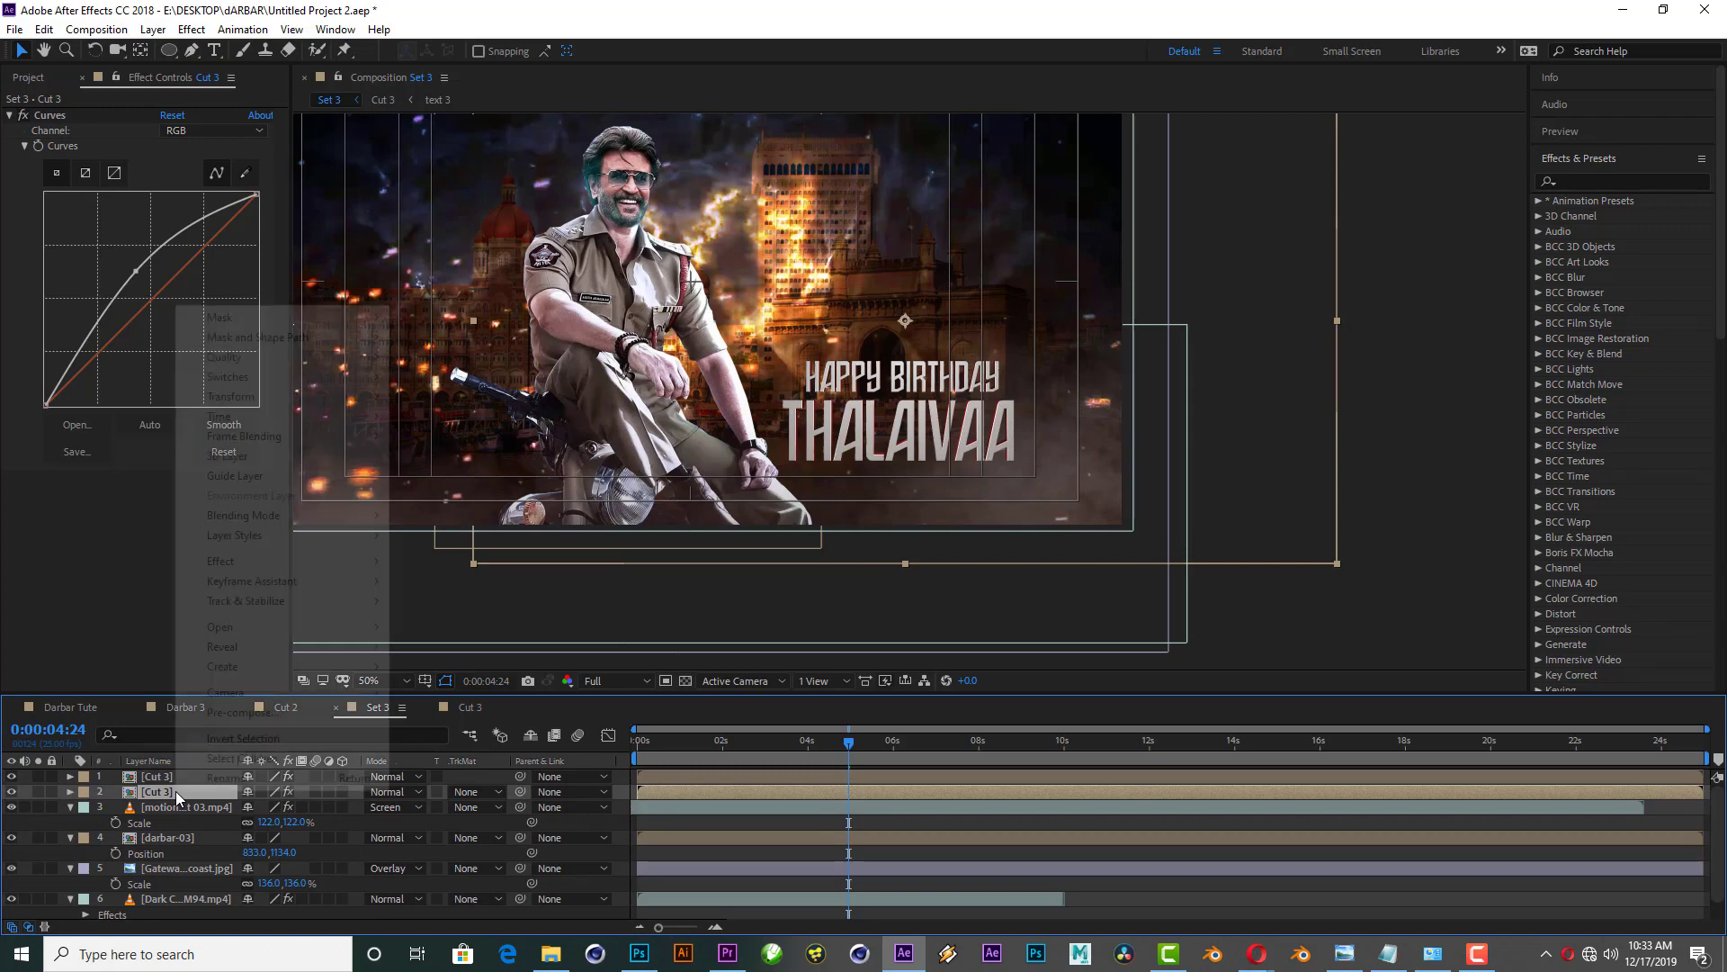
mouse_move(268, 546)
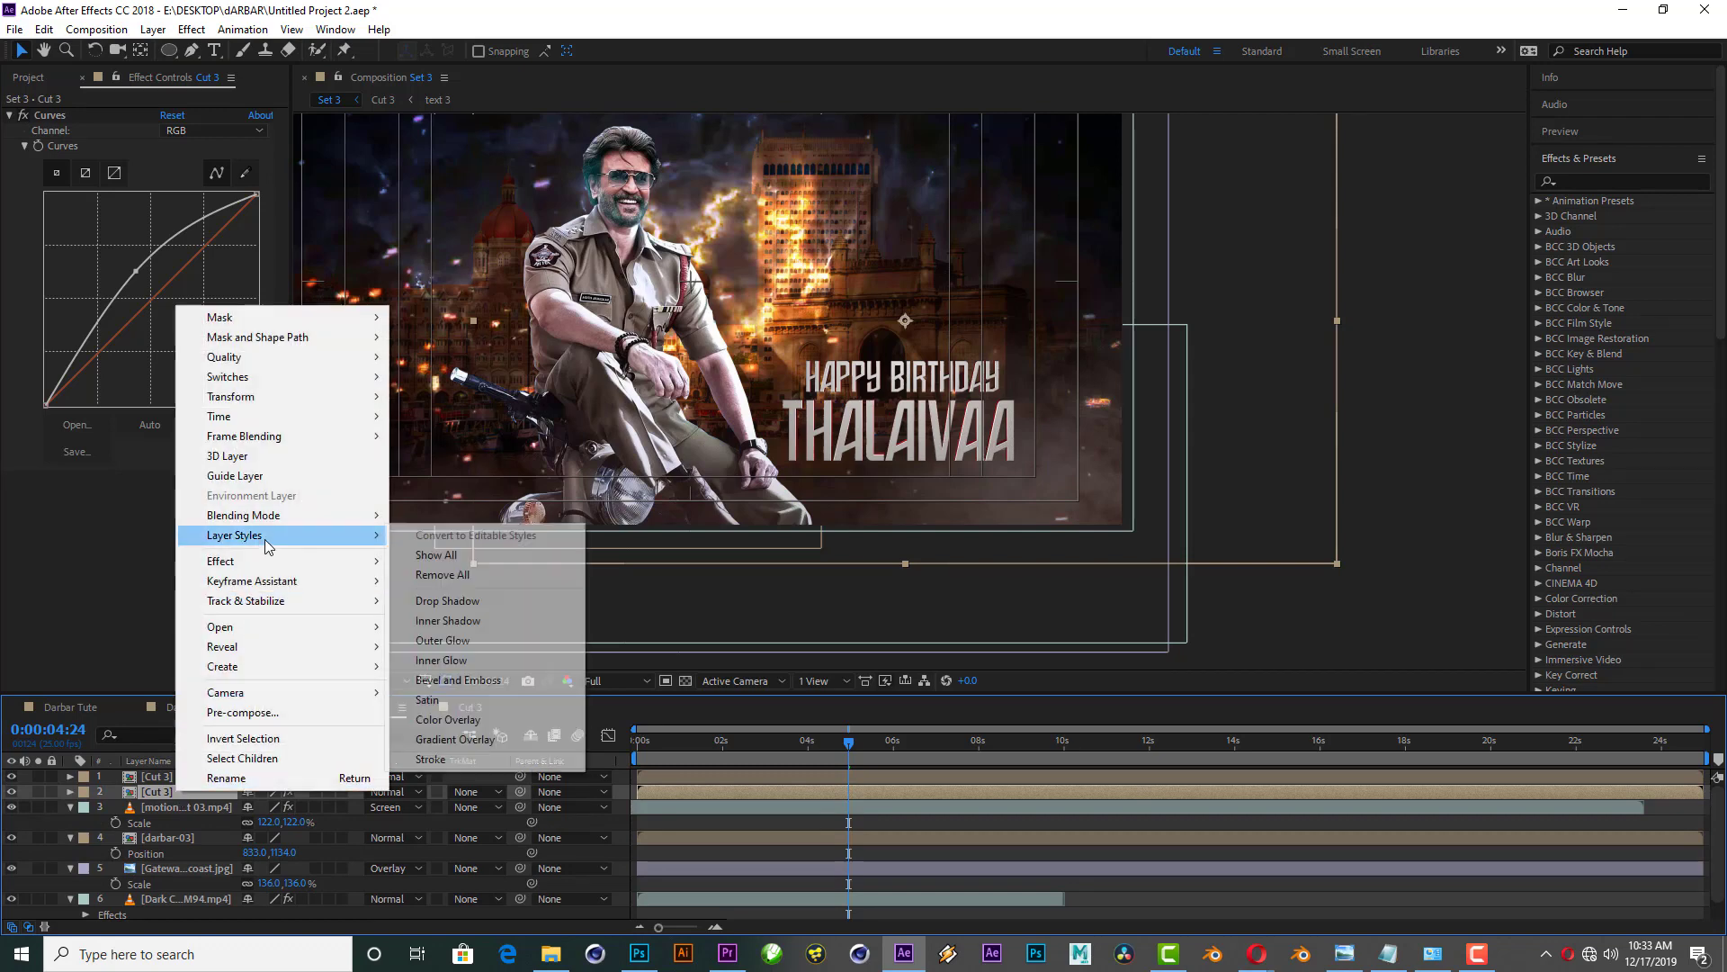
click(477, 601)
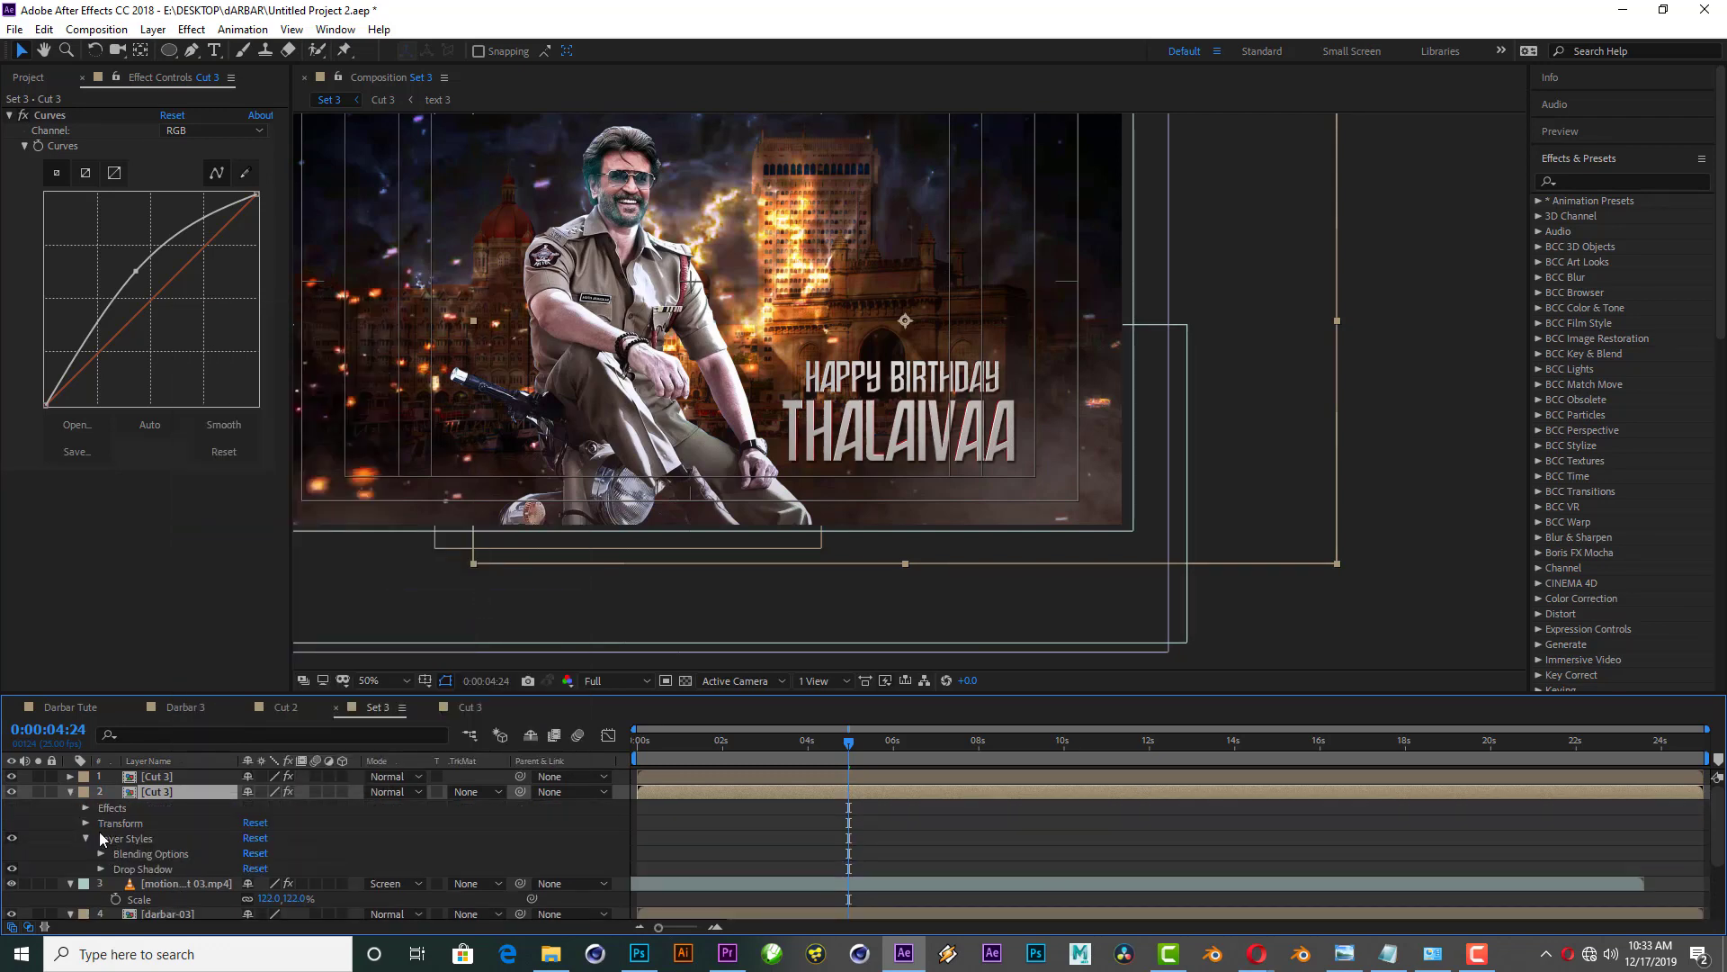
click(101, 869)
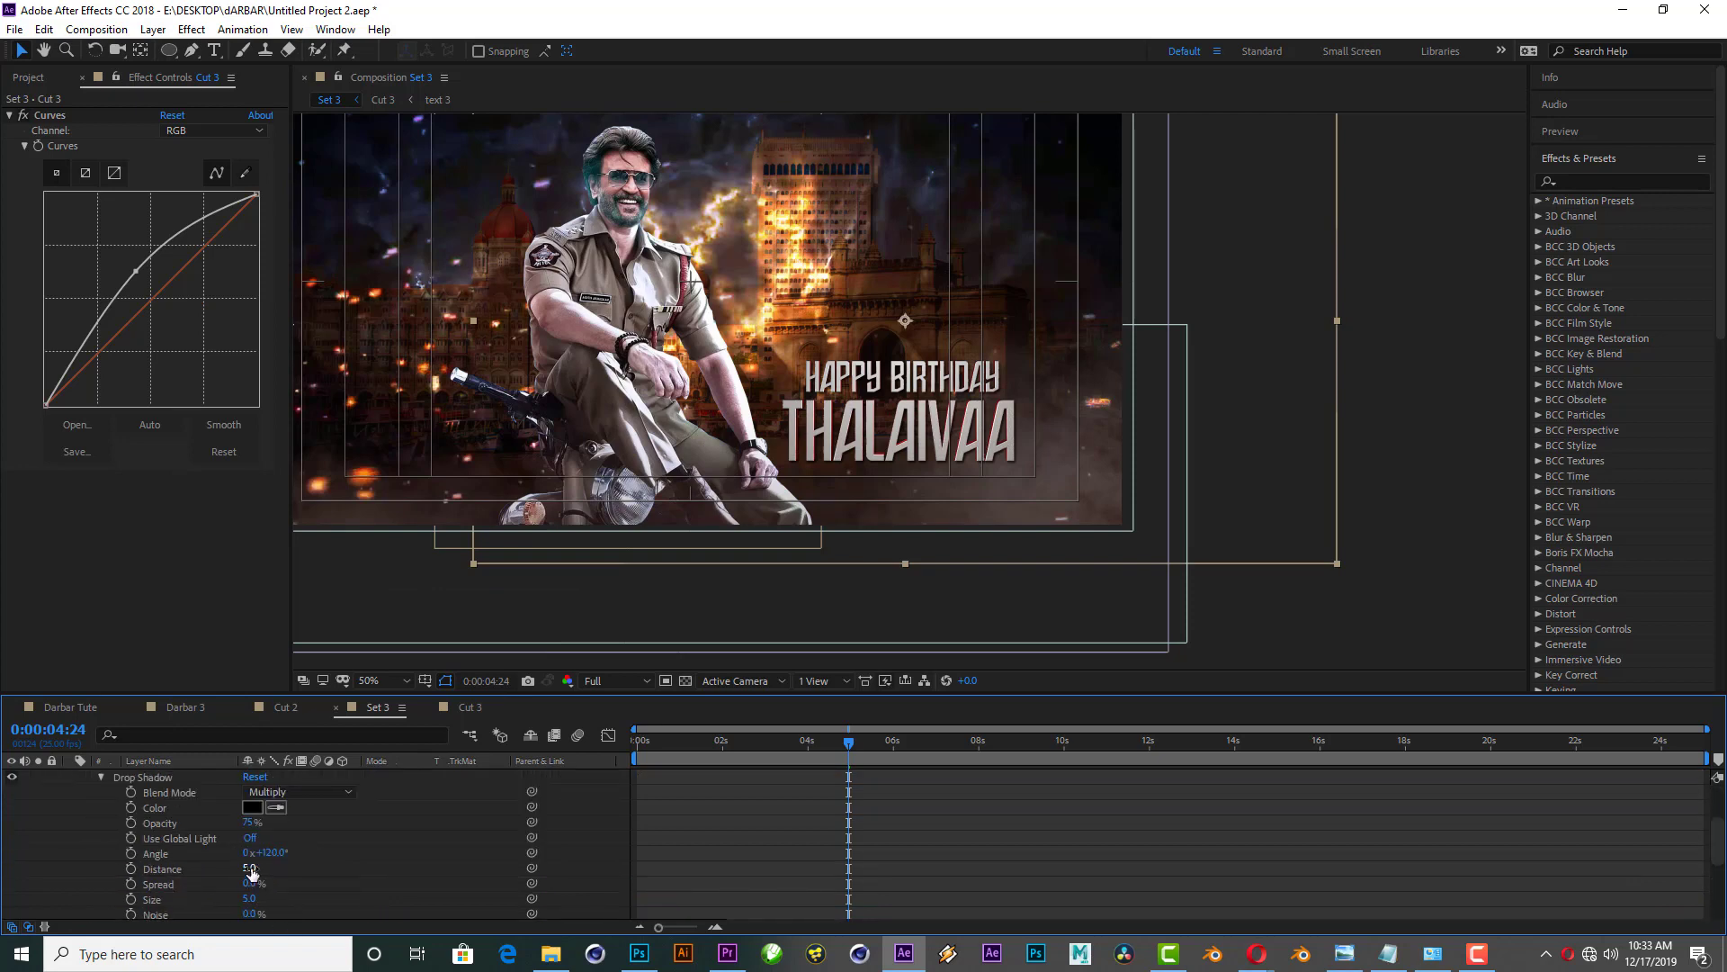
drag(251, 869, 261, 899)
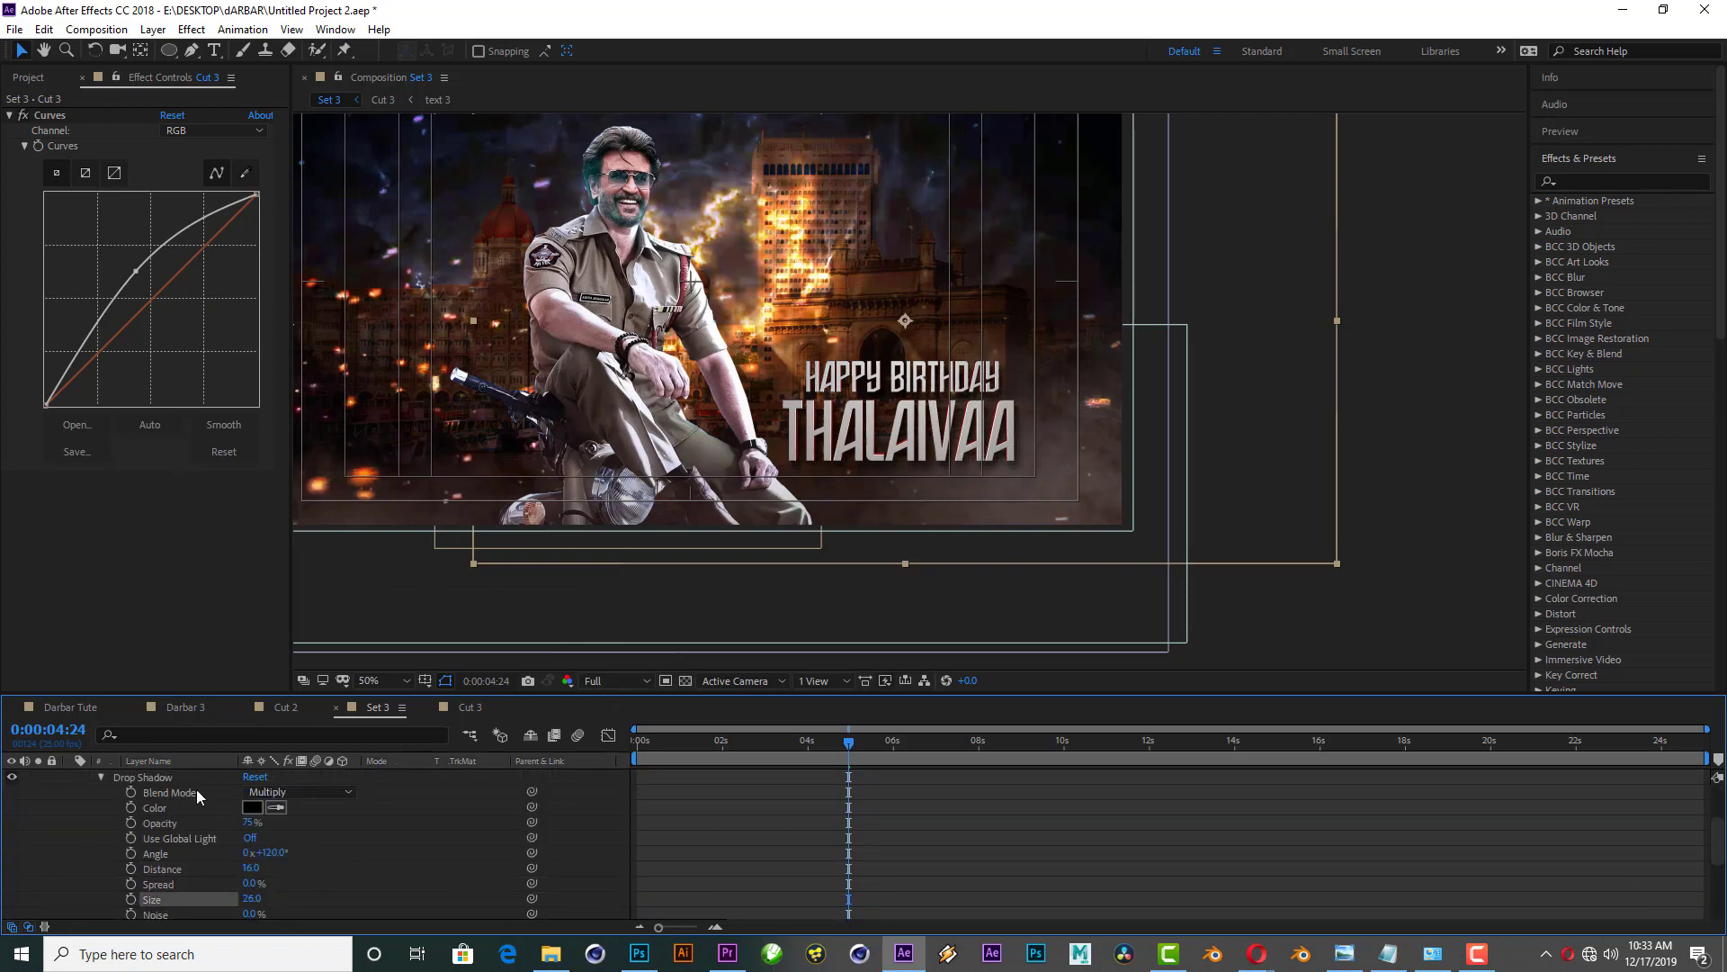
Step: Collapse the copy's properties and switch to the Darbar Tute composition
scroll(59, 811, up, 3)
click(69, 792)
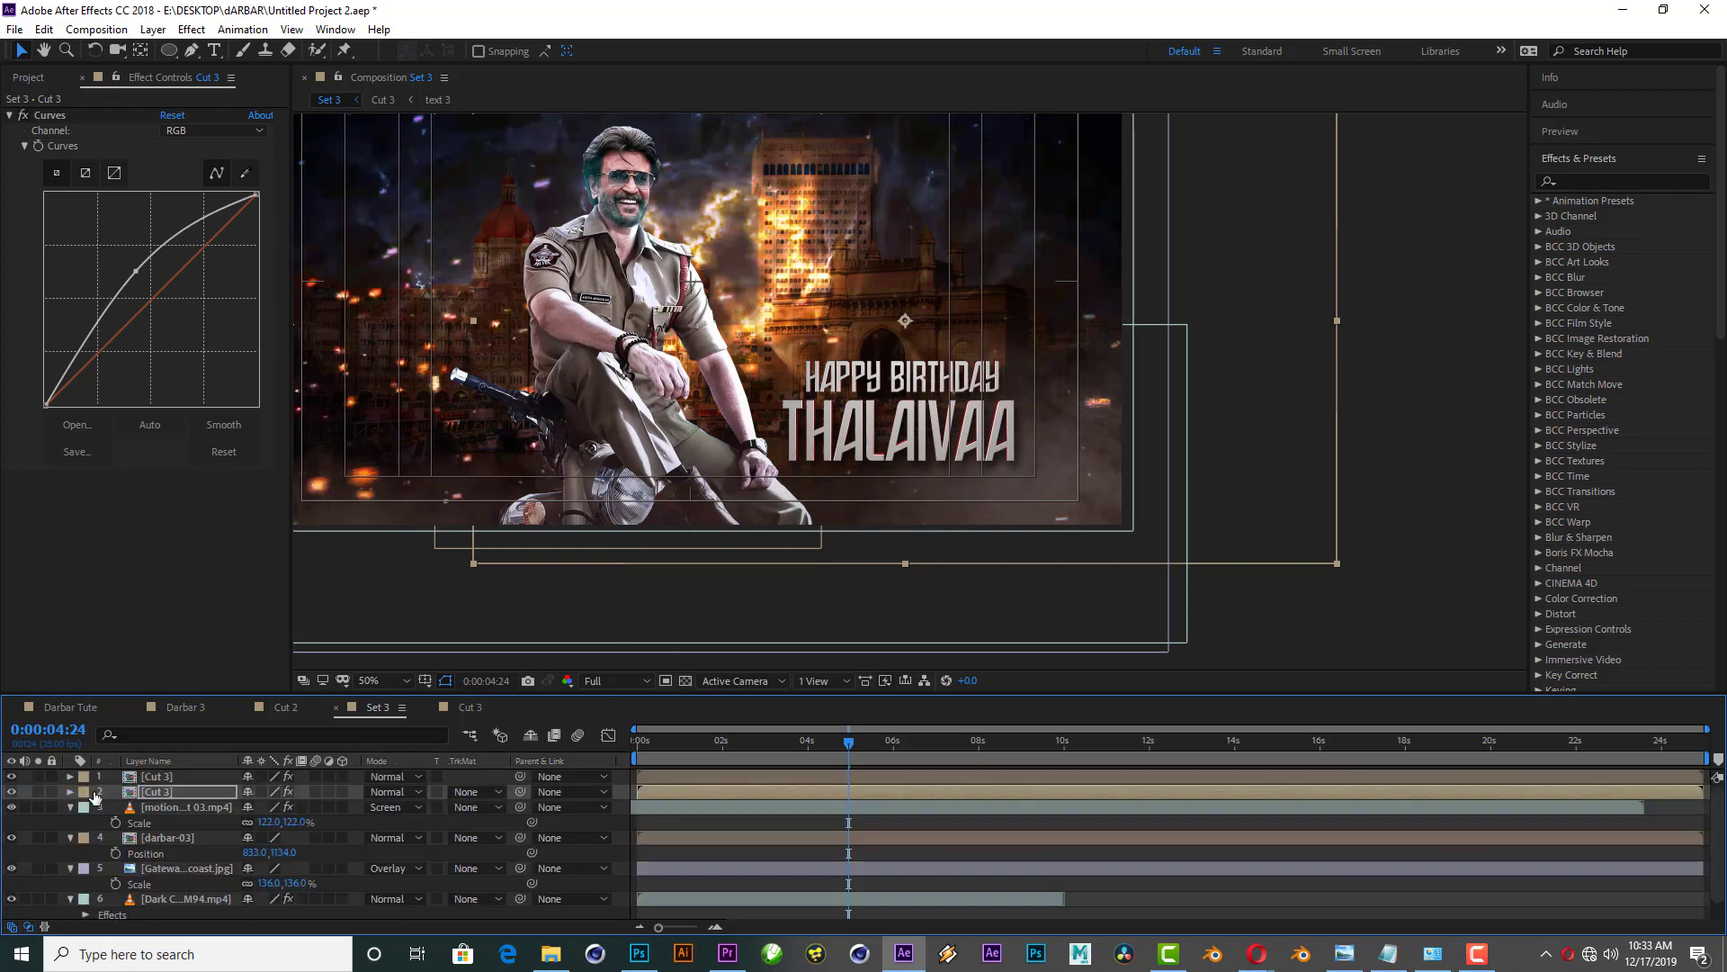
click(76, 706)
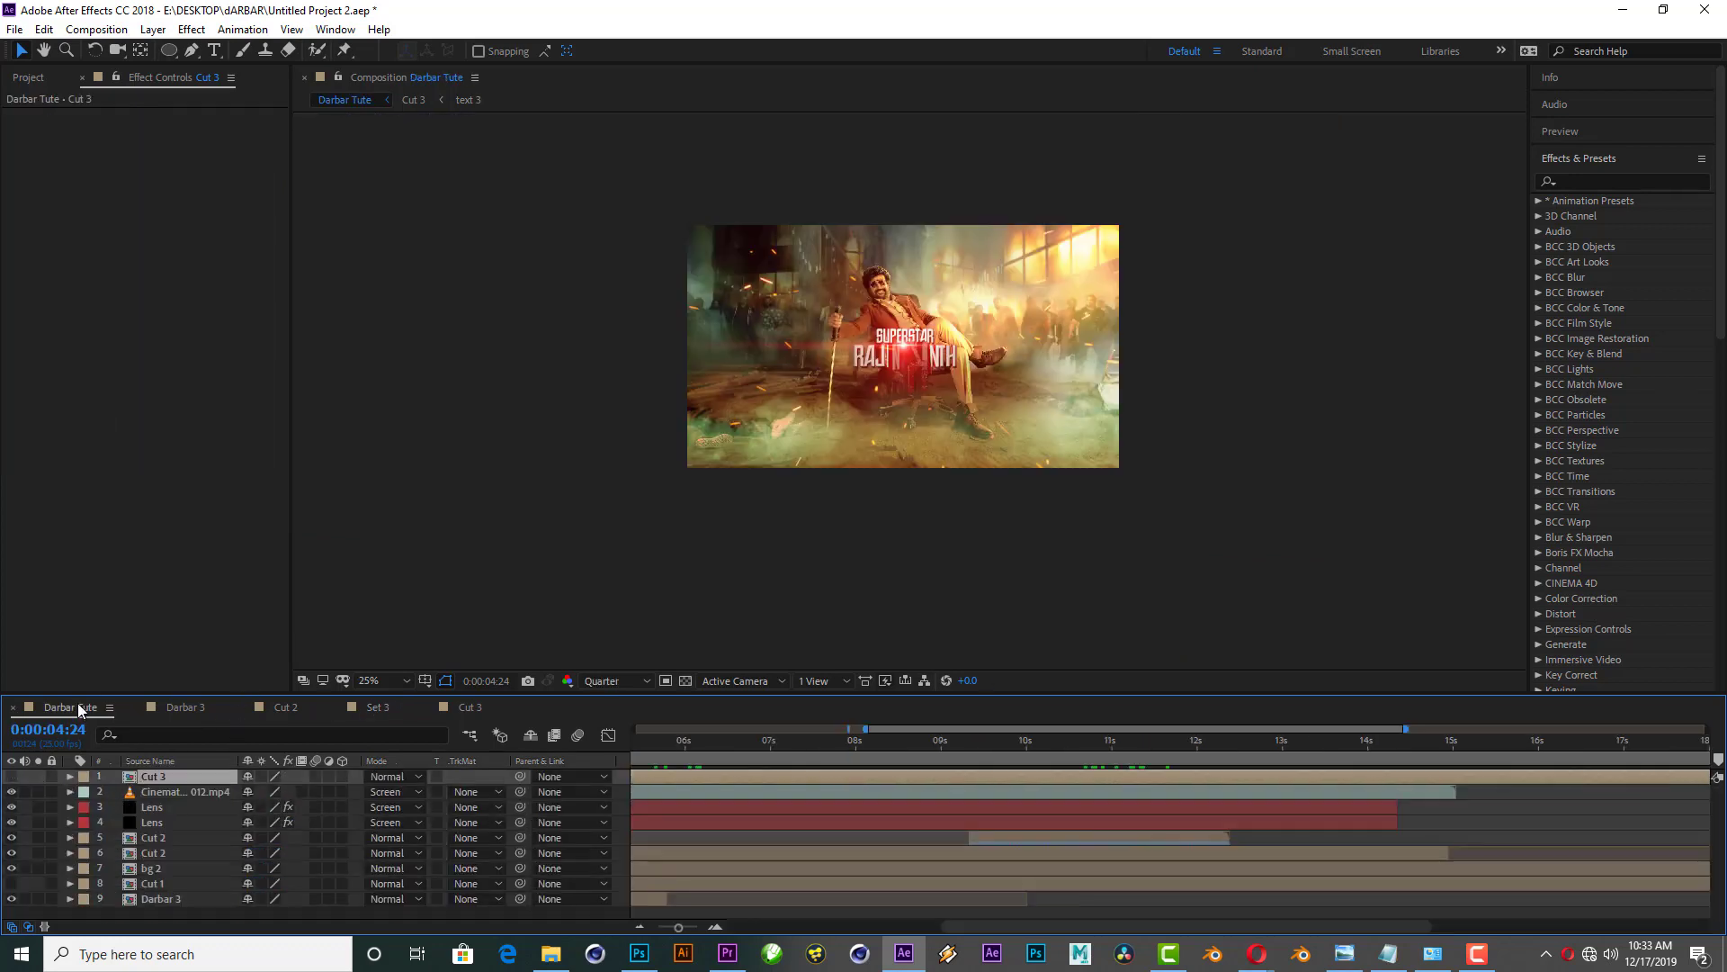
Step: Select both Lens flare layers in Darbar Tute, then move via Cut 3 to Set 3
click(149, 824)
ctrl+click(162, 808)
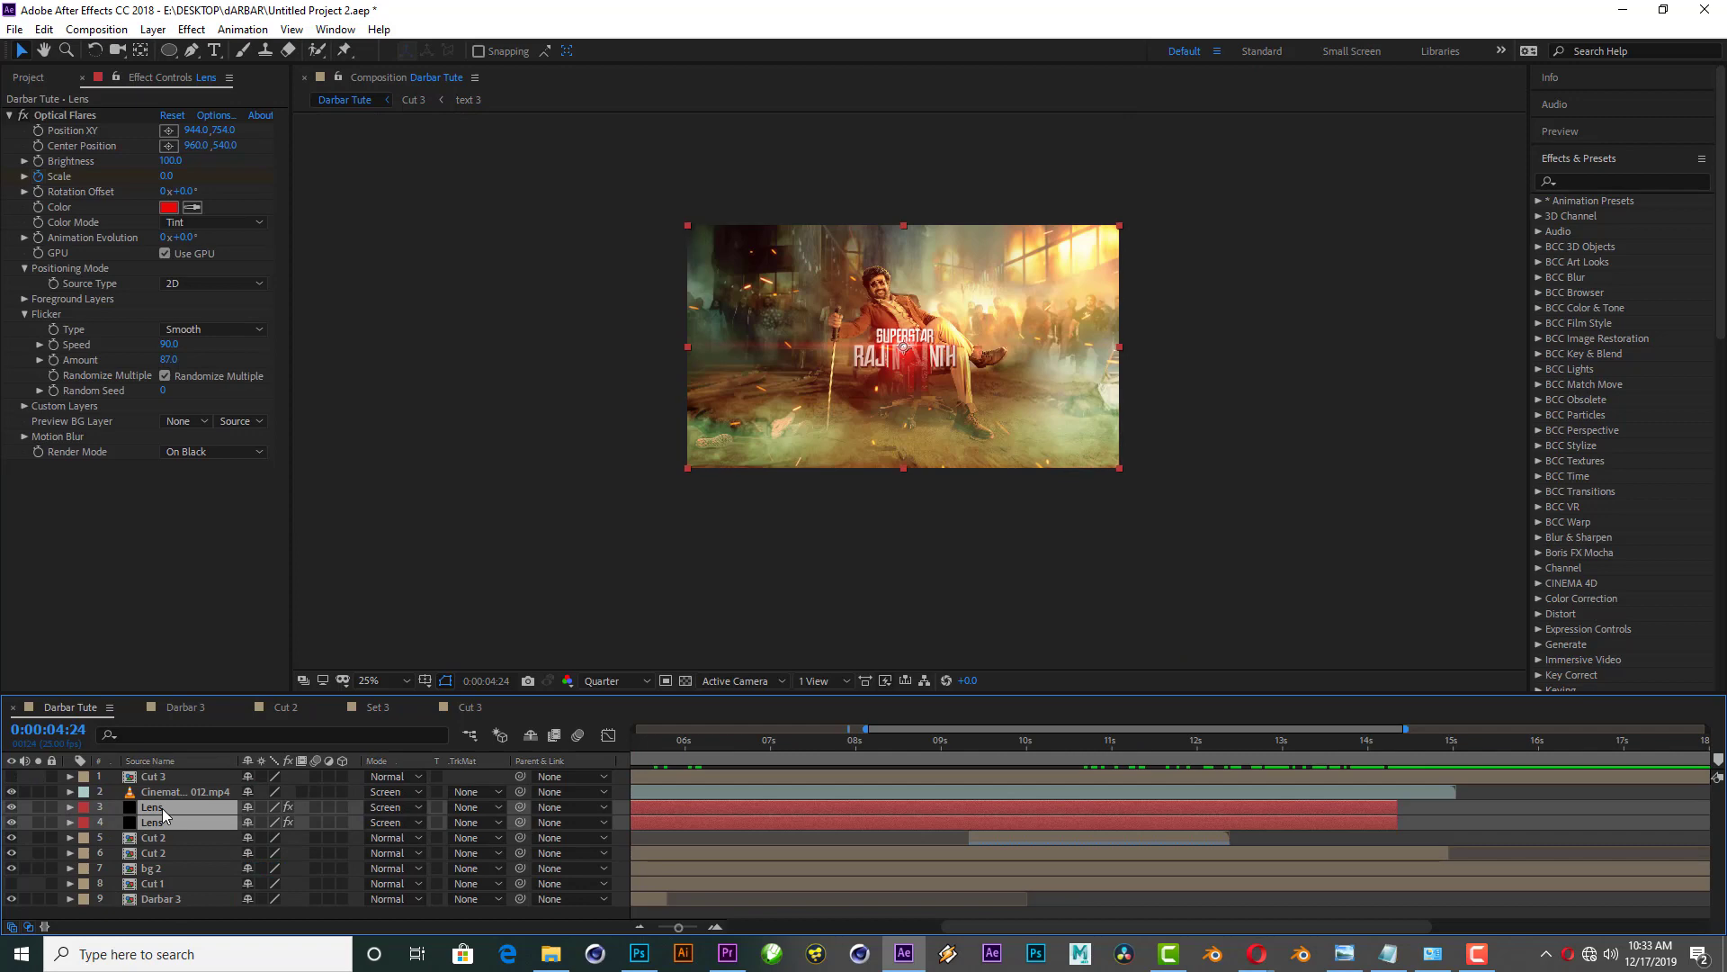
click(467, 708)
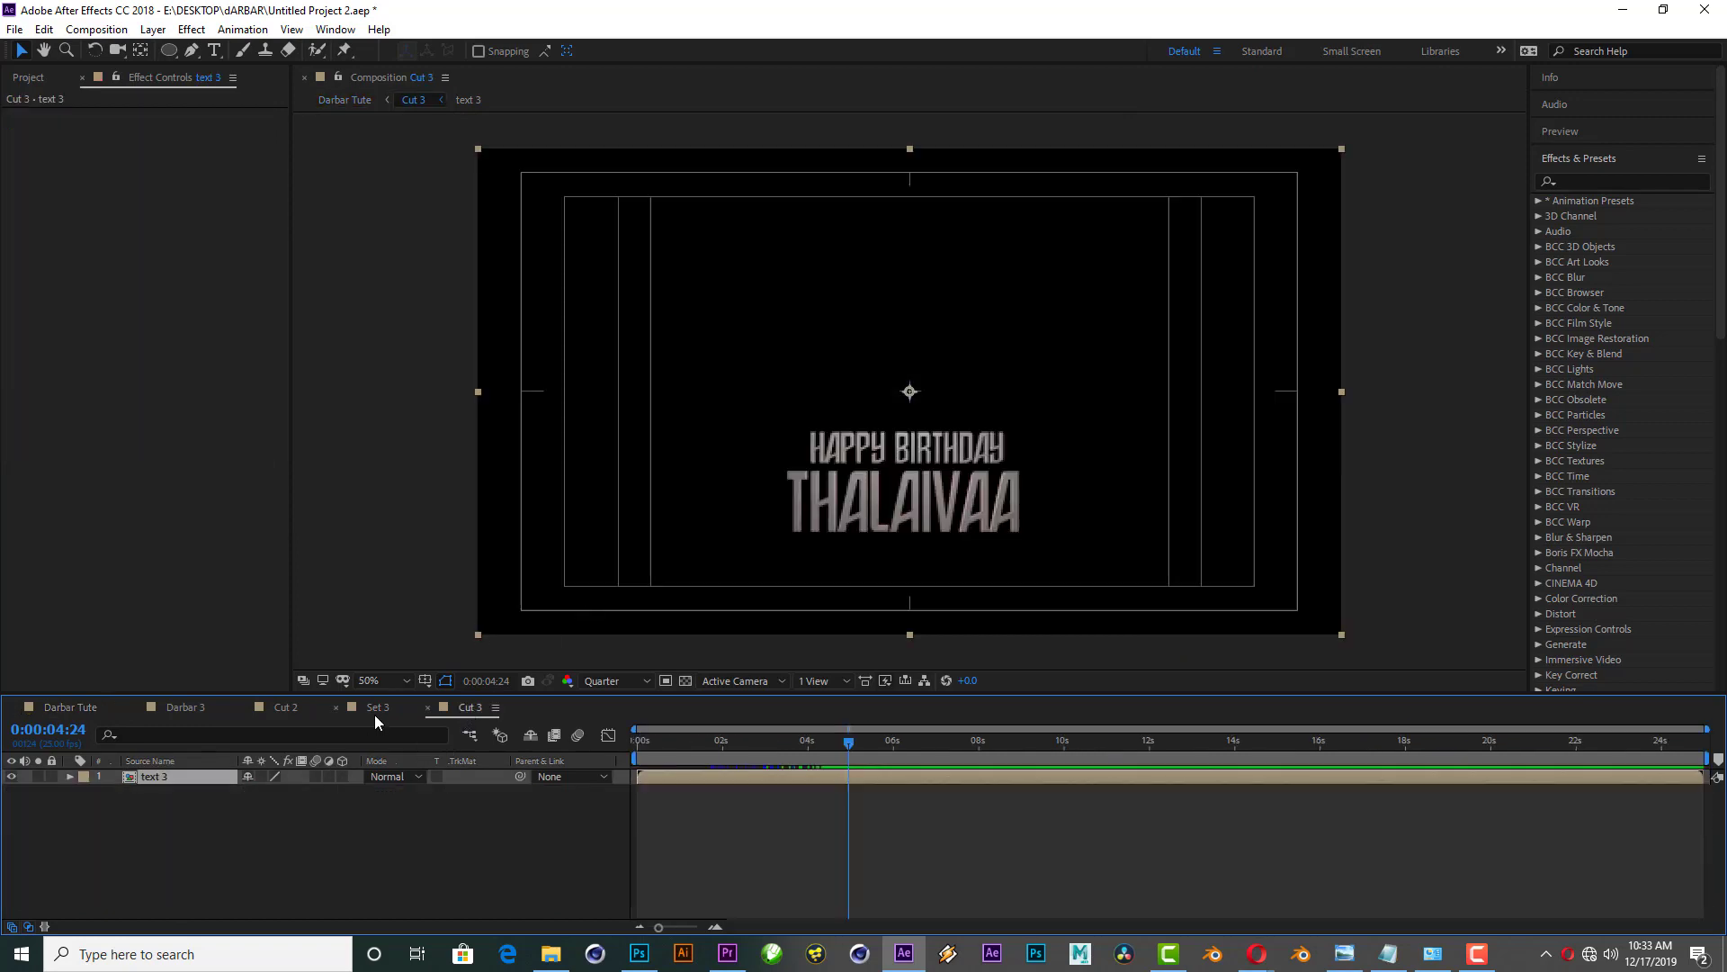
click(376, 707)
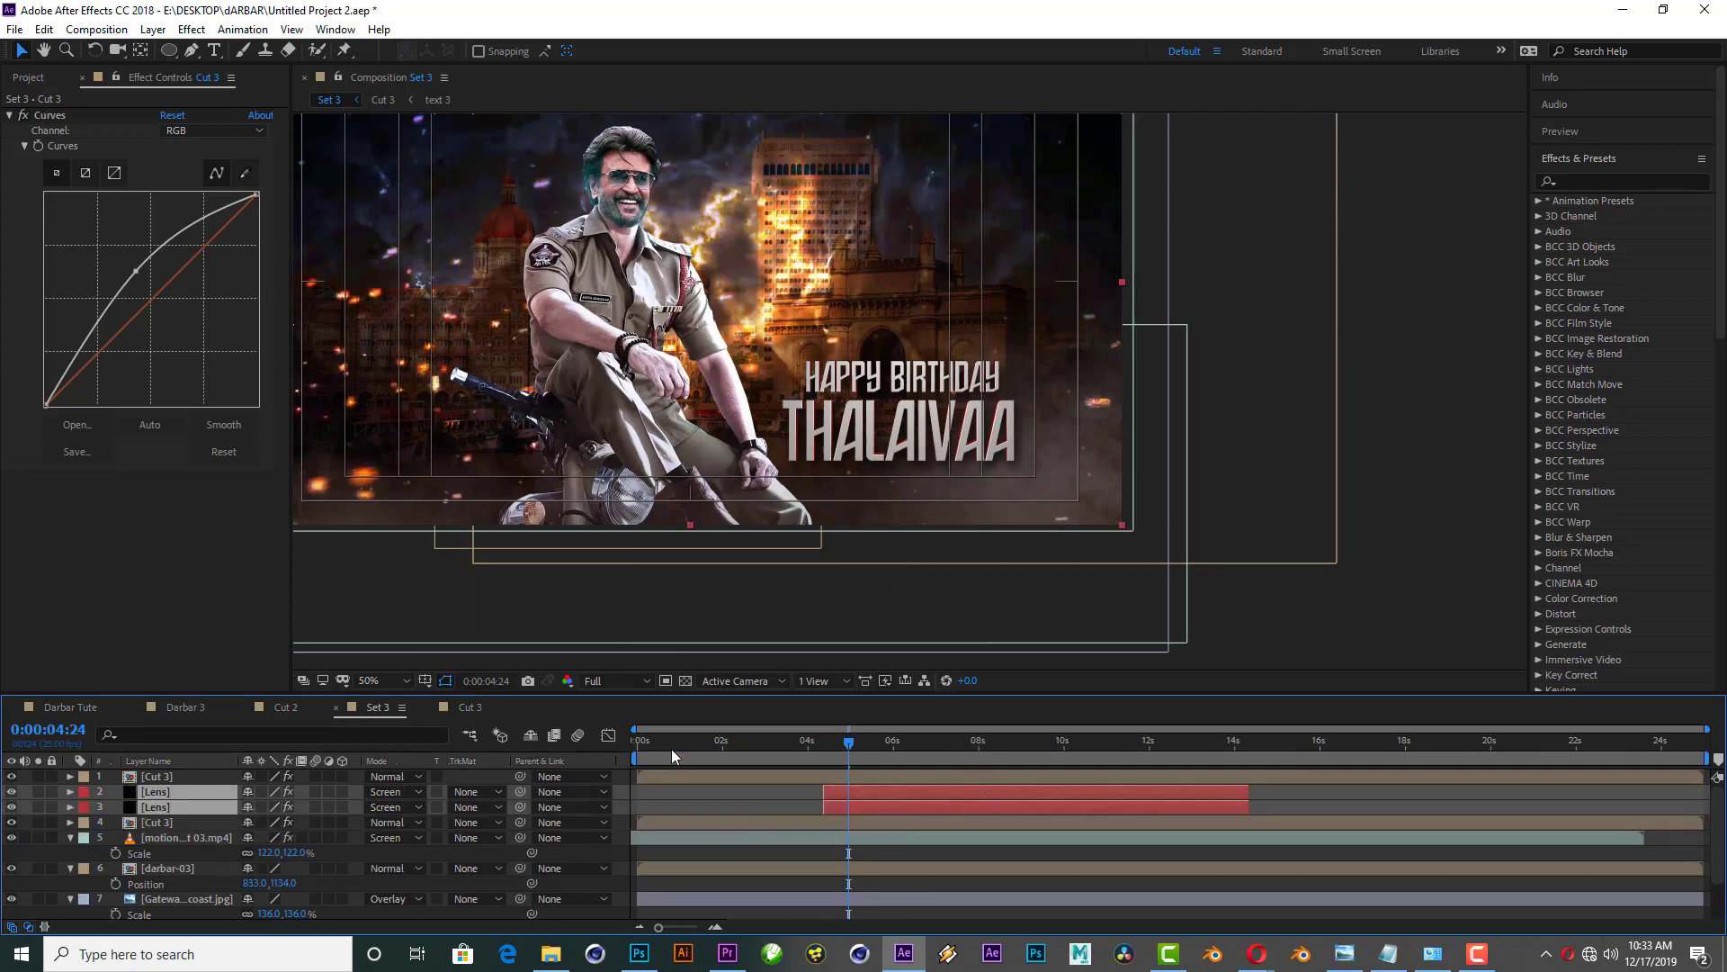
Step: Make the Cut 3 title start at about 0:00:01:13 and select both Lens flare layers
drag(666, 743, 664, 739)
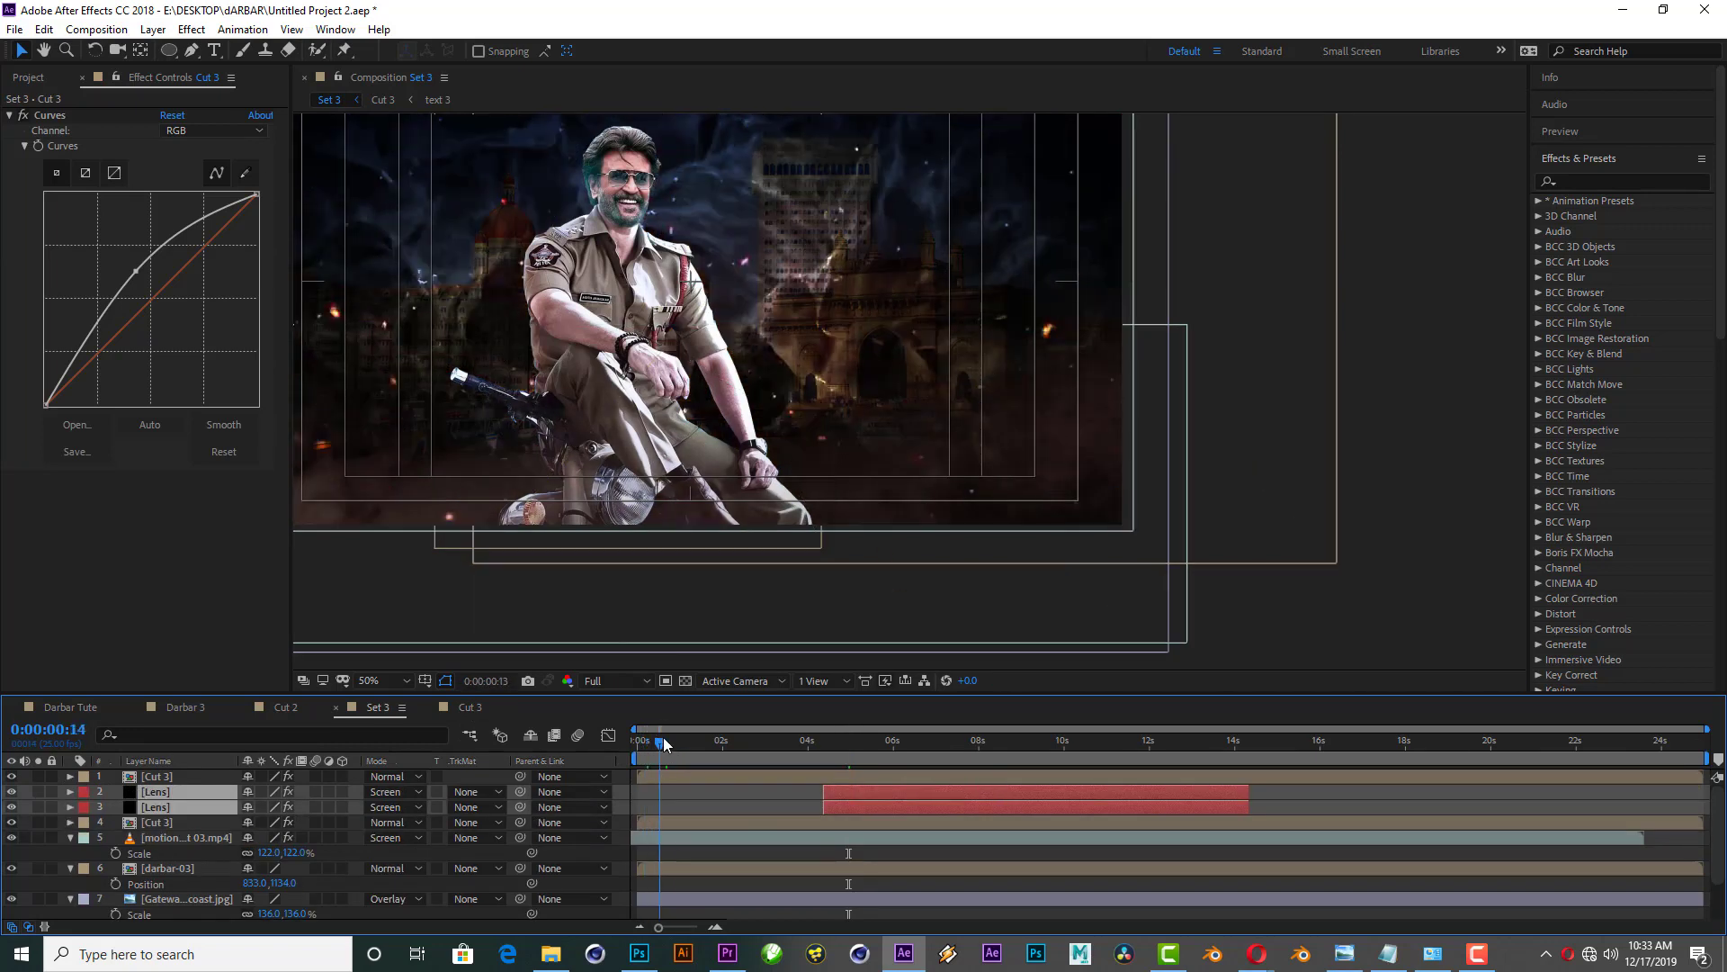
mouse_move(664, 743)
mouse_down()
mouse_move(707, 731)
mouse_move(718, 715)
mouse_move(702, 707)
mouse_up()
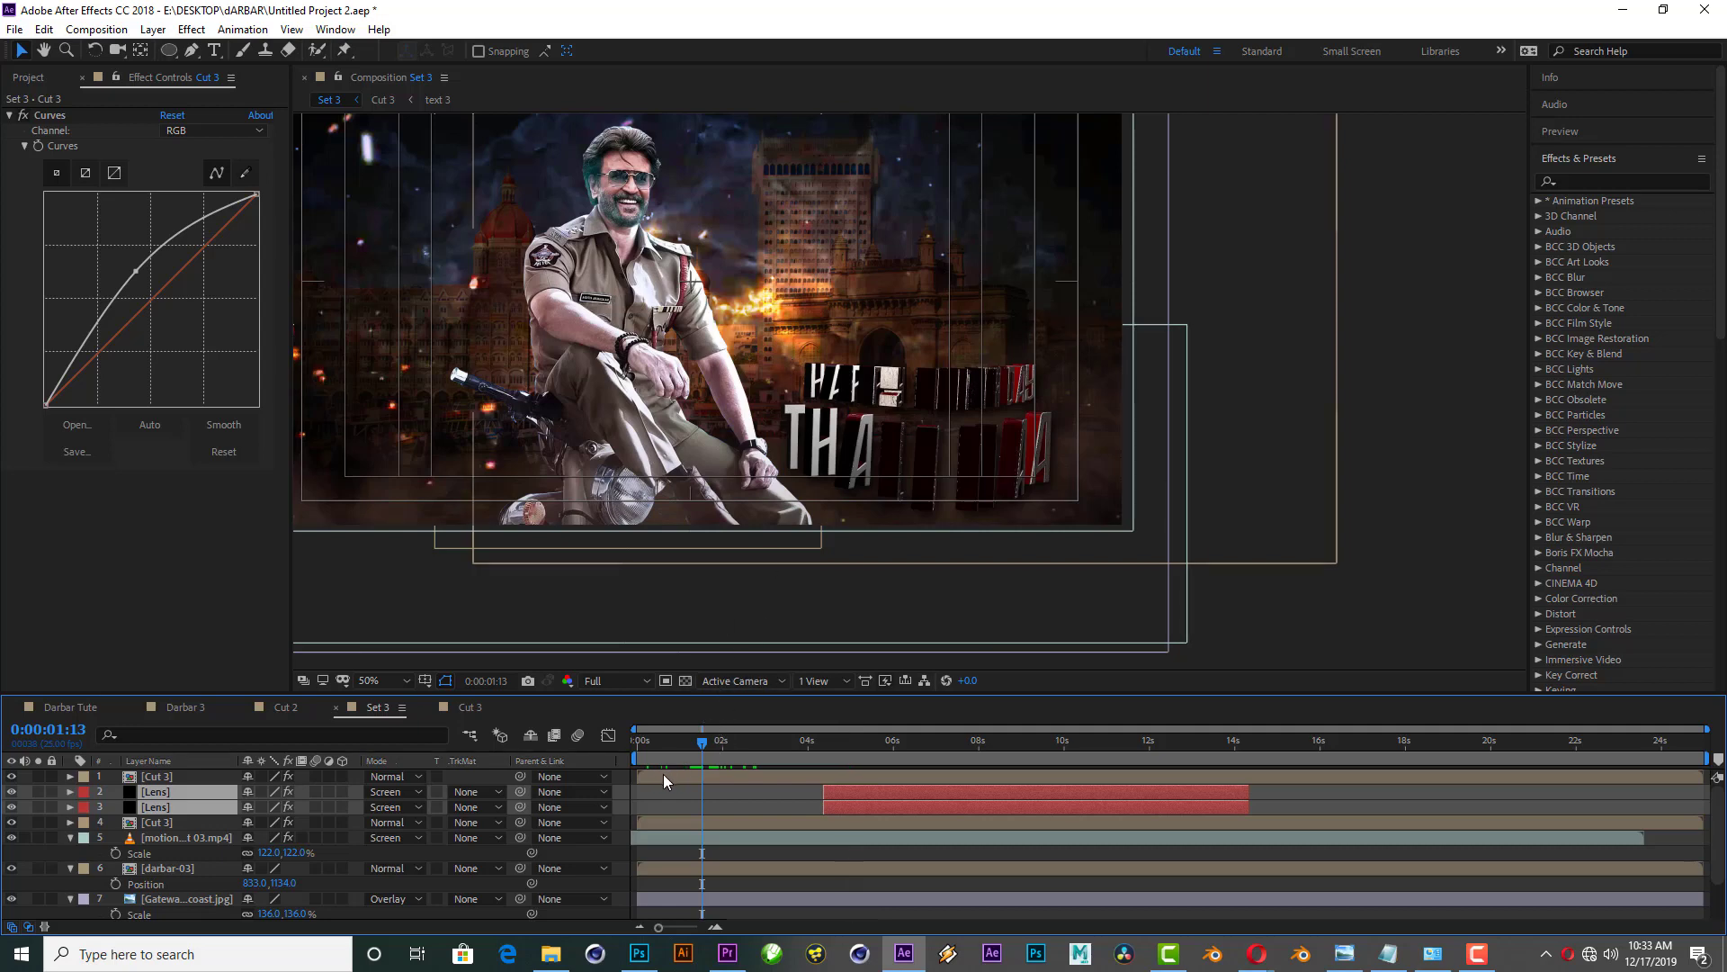
drag(662, 774, 716, 770)
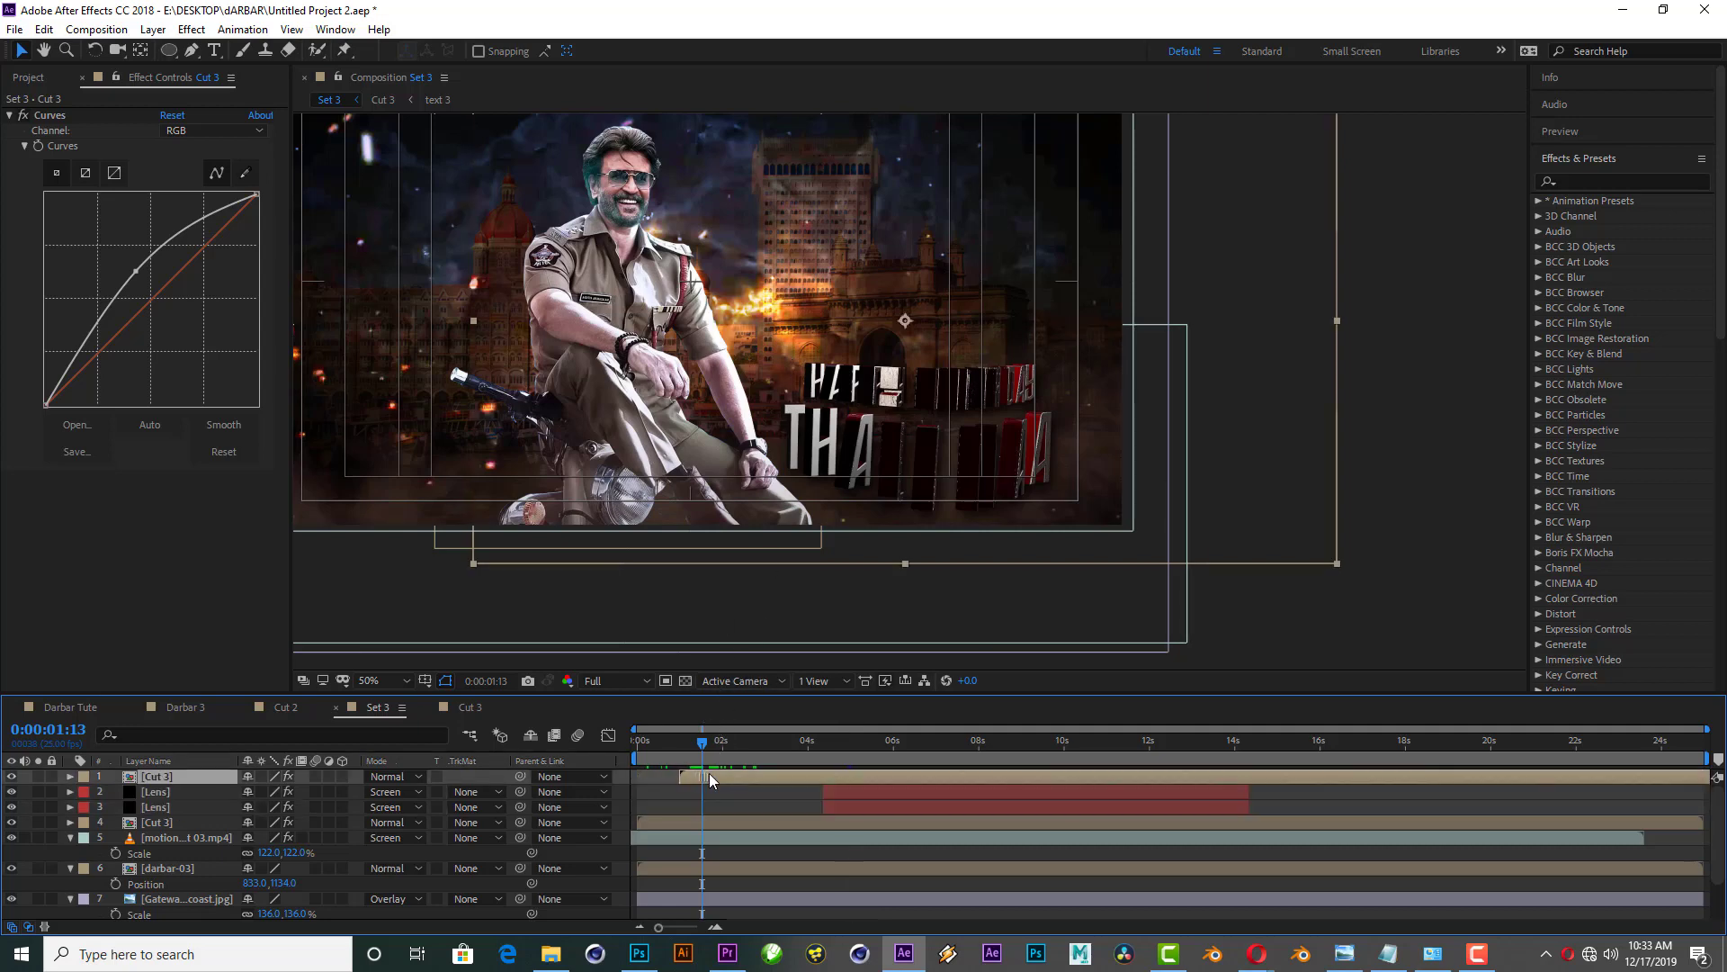
click(840, 791)
shift+click(835, 808)
Step: Shift both Lens flare layers to flash at the title's entry, preview, and place Cut 3 beneath them
key(u)
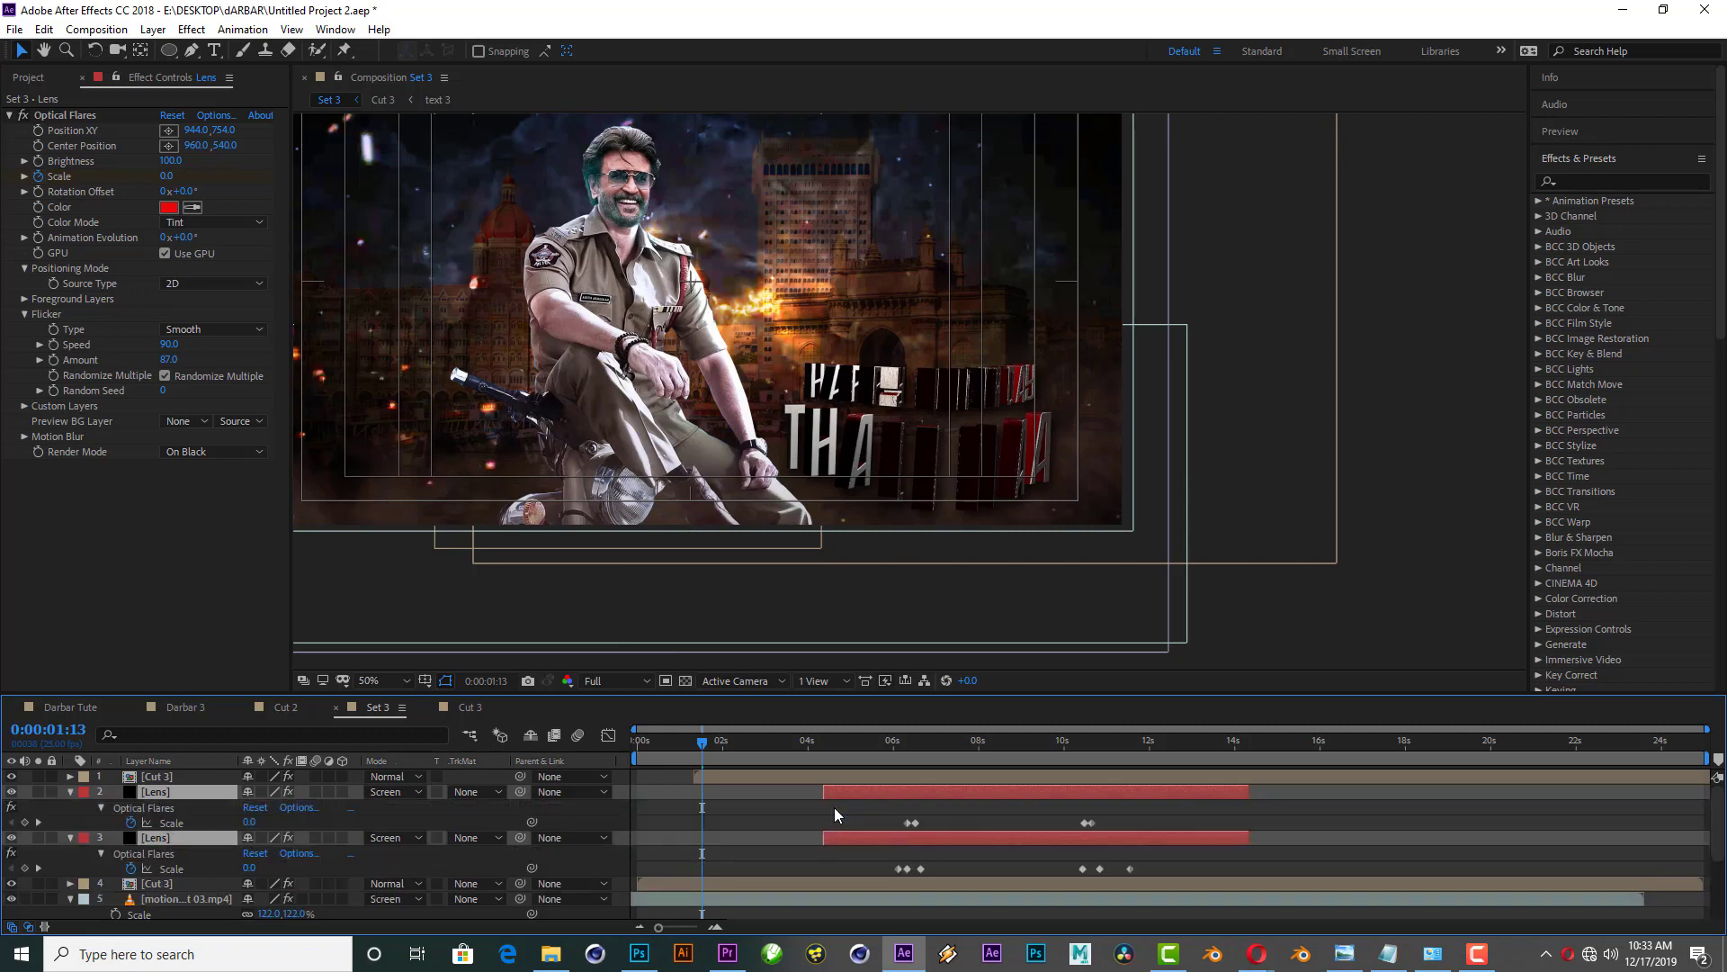
drag(896, 838, 700, 823)
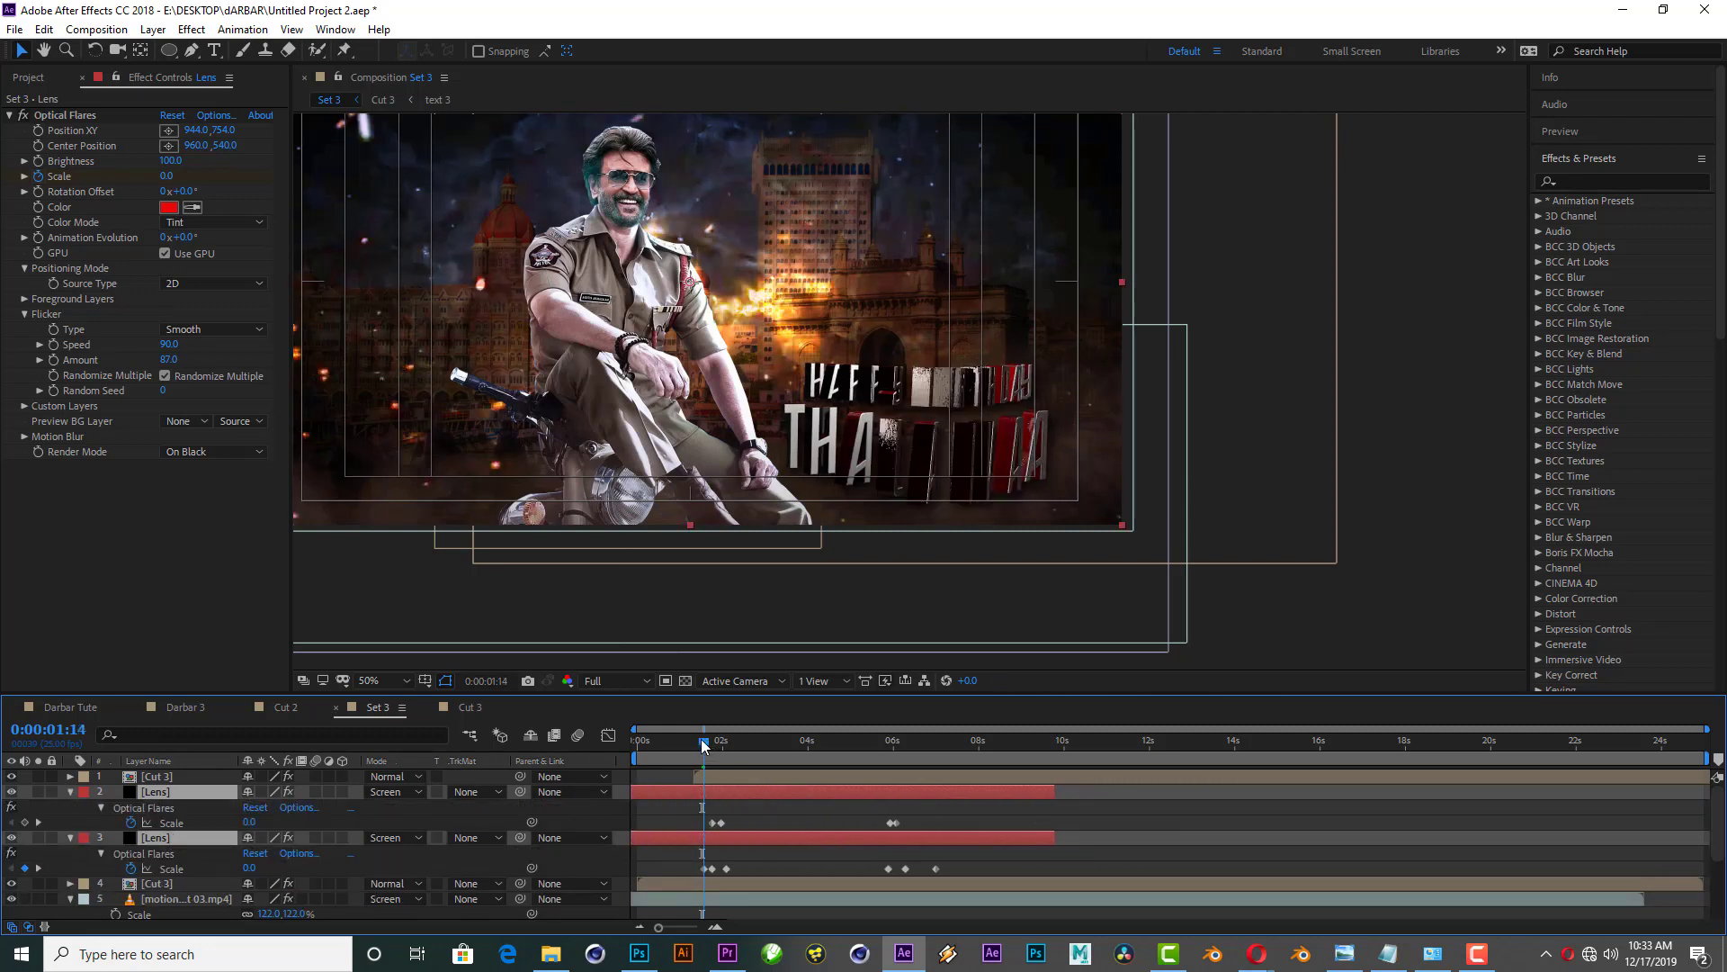
mouse_move(703, 741)
mouse_down()
mouse_move(686, 743)
mouse_move(702, 741)
mouse_up()
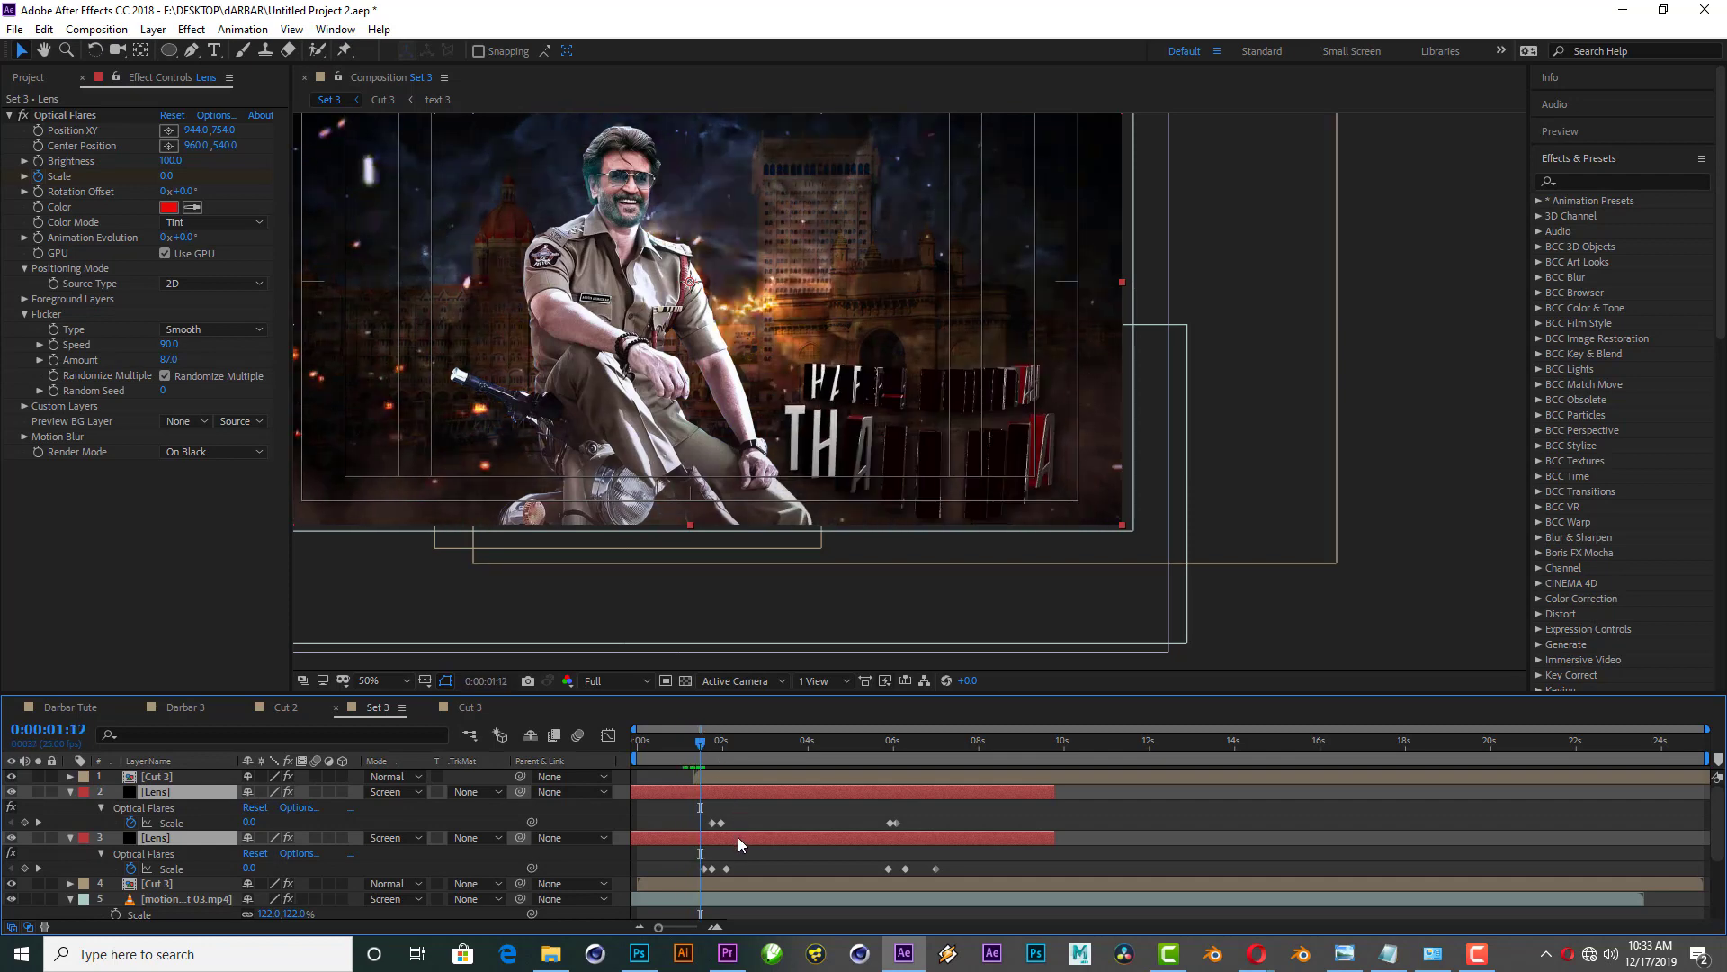
drag(738, 837, 732, 838)
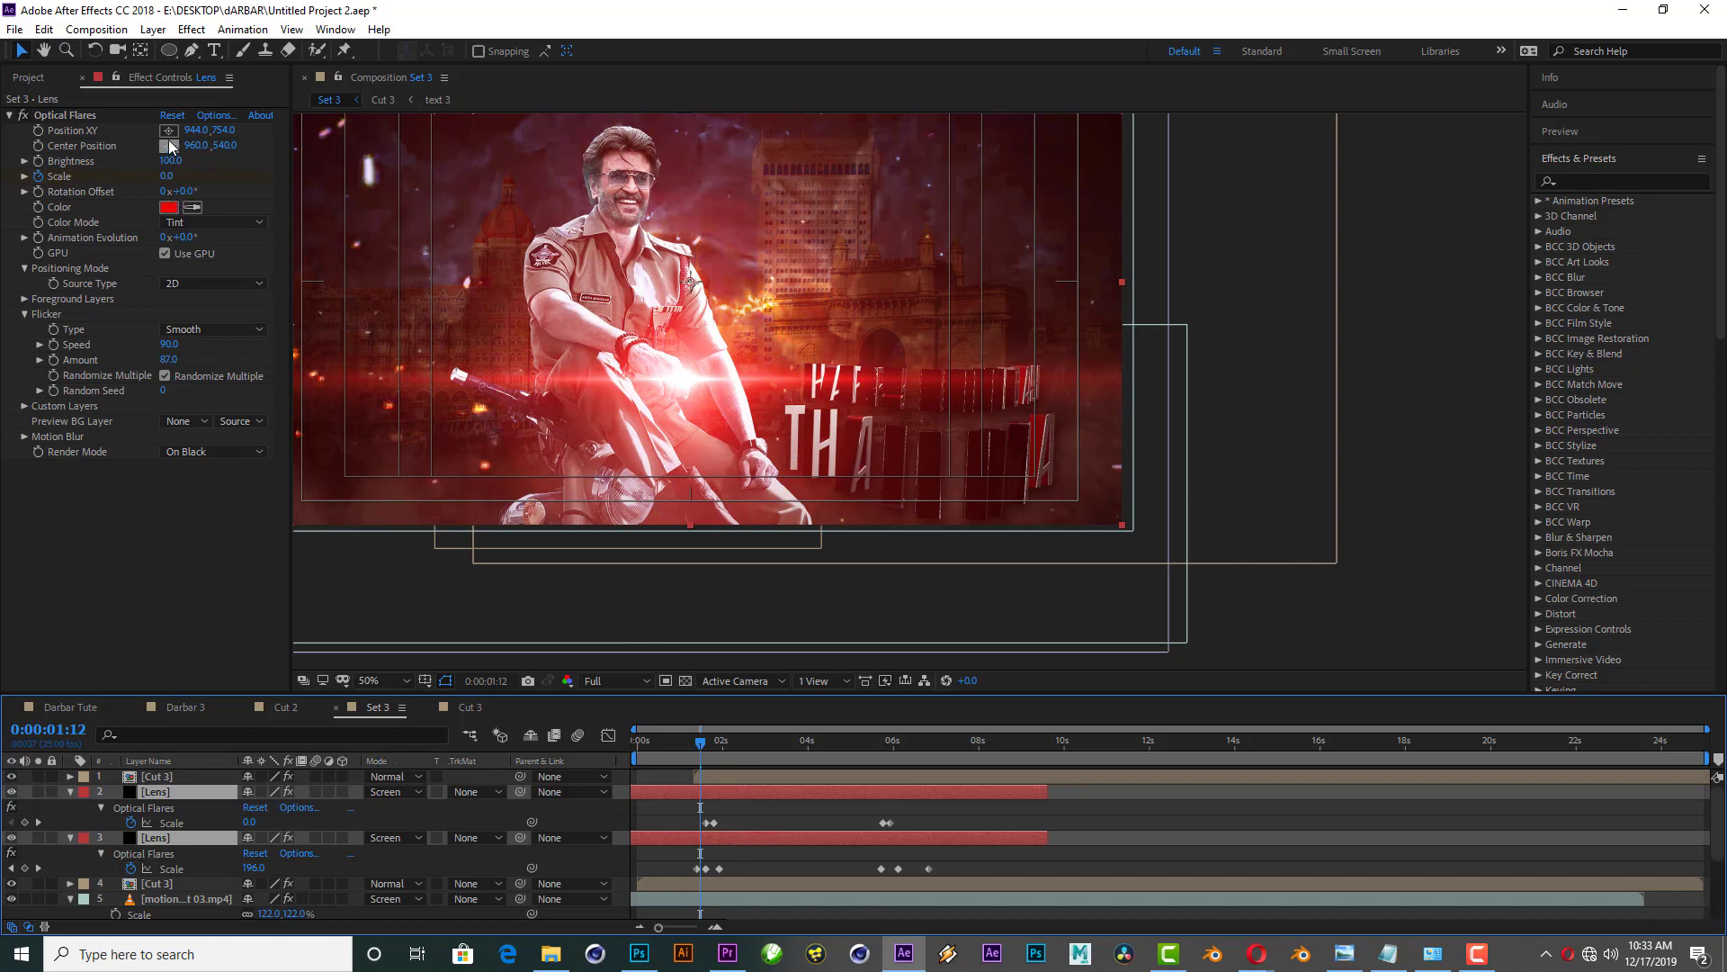
key(space)
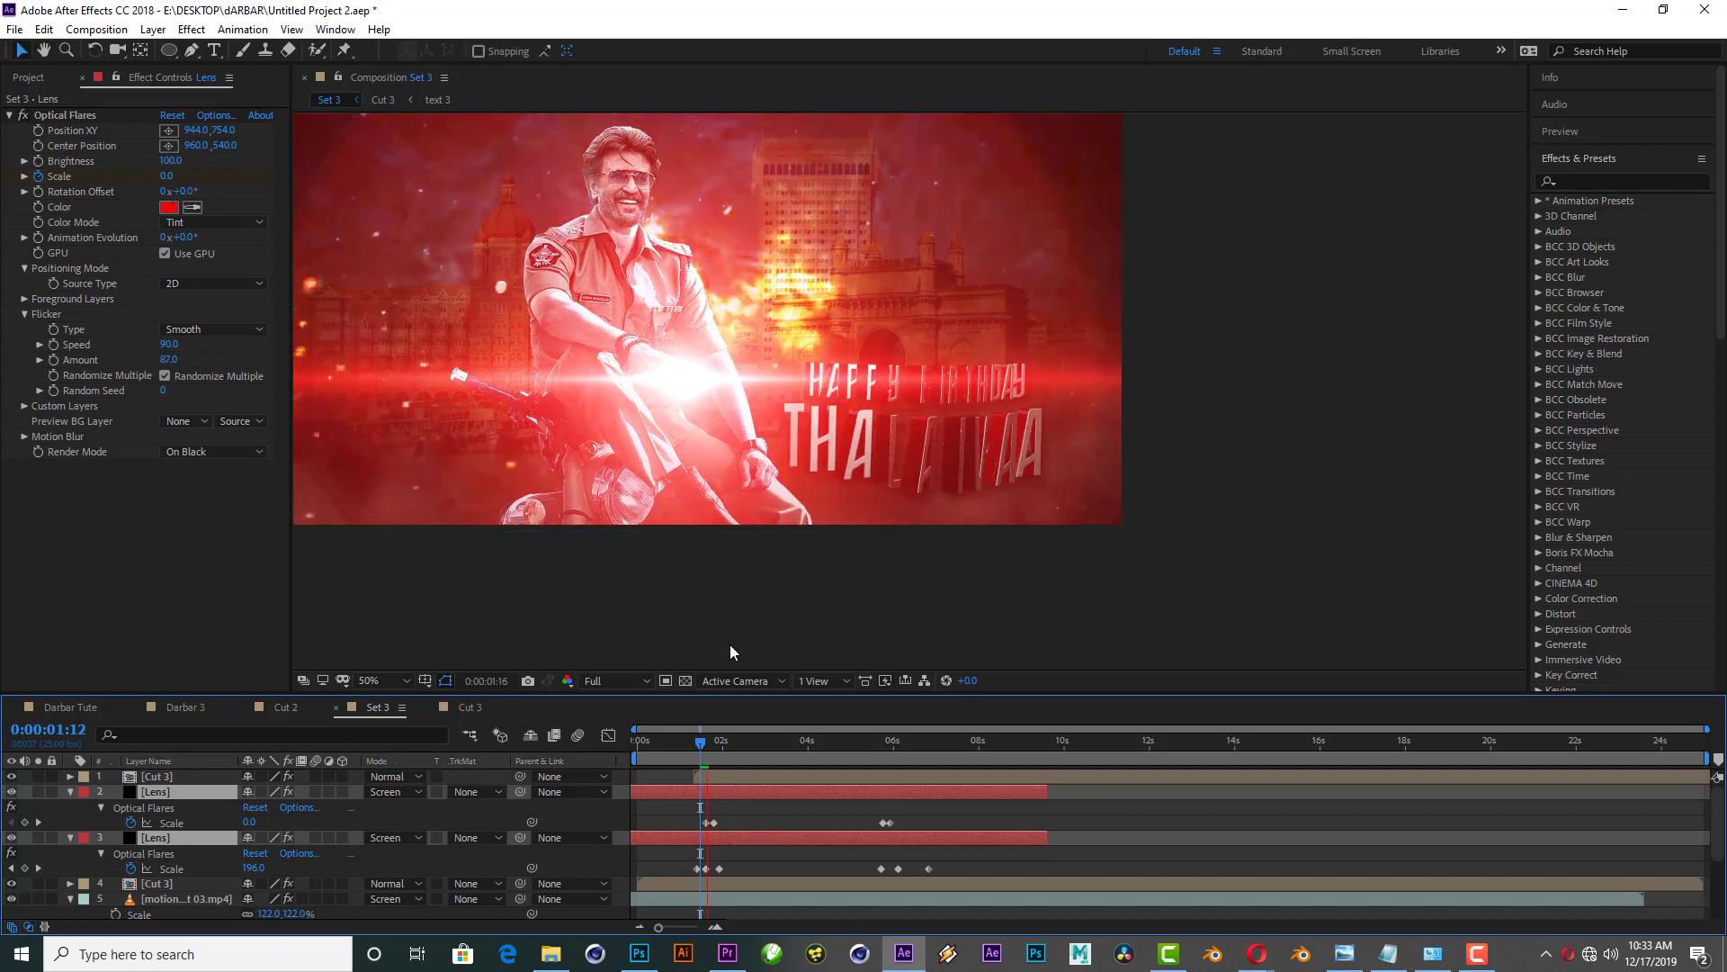
key(space)
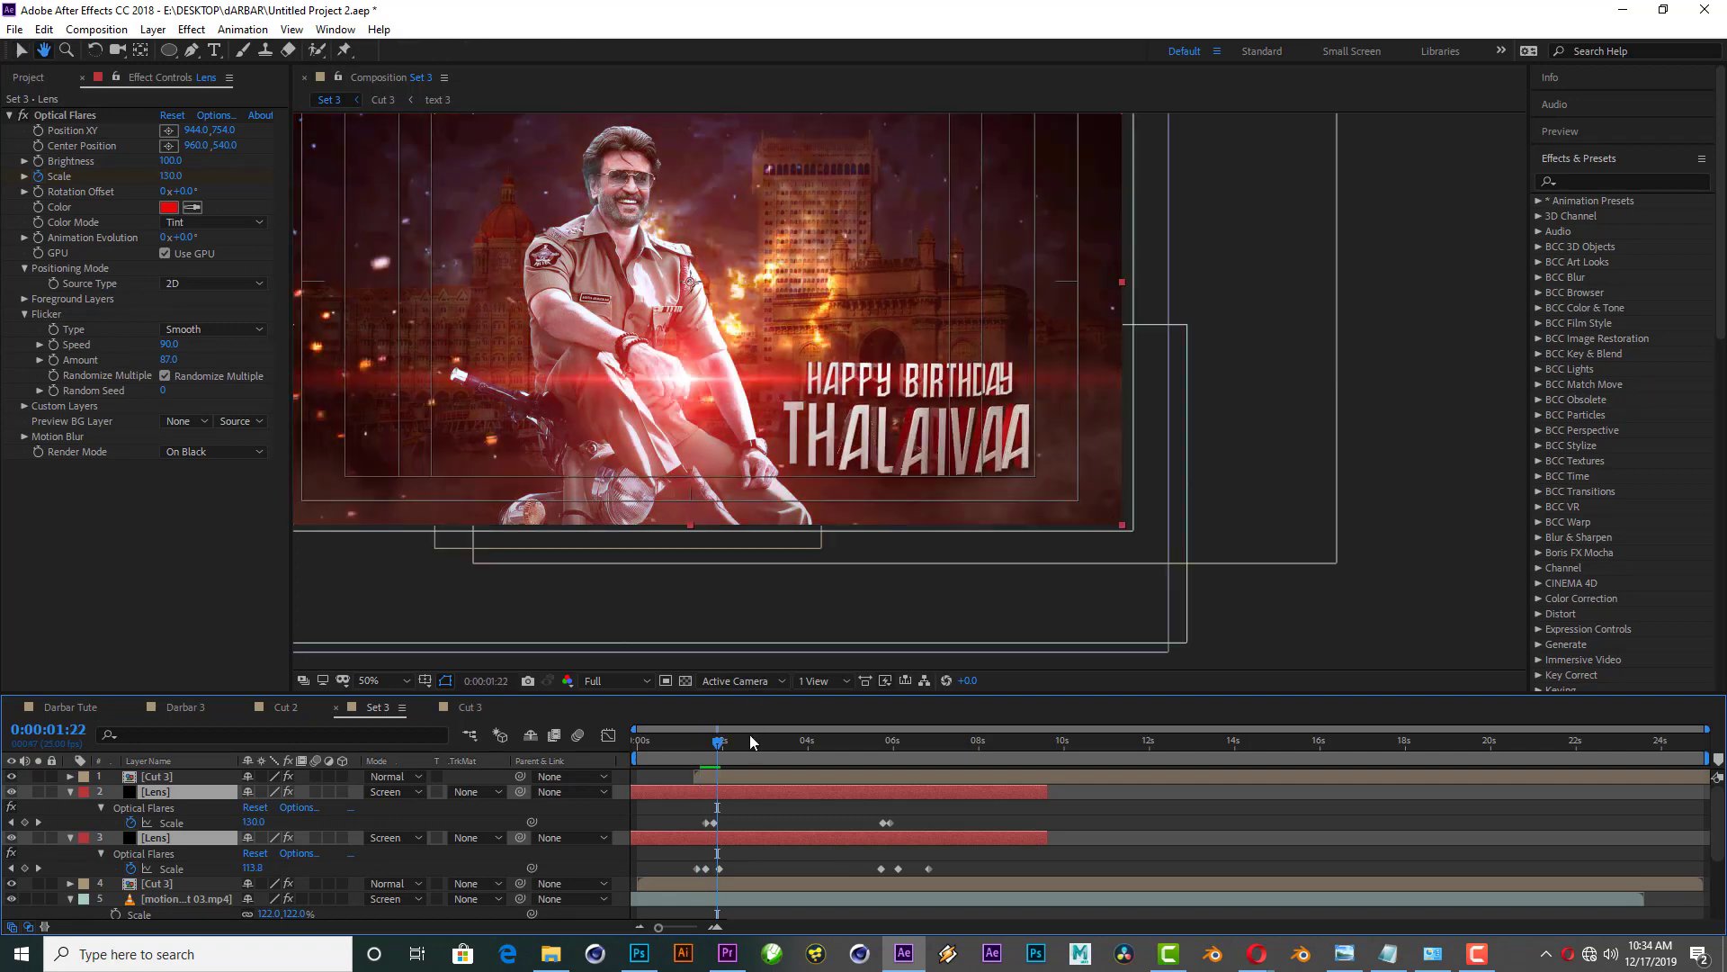
drag(751, 741, 803, 739)
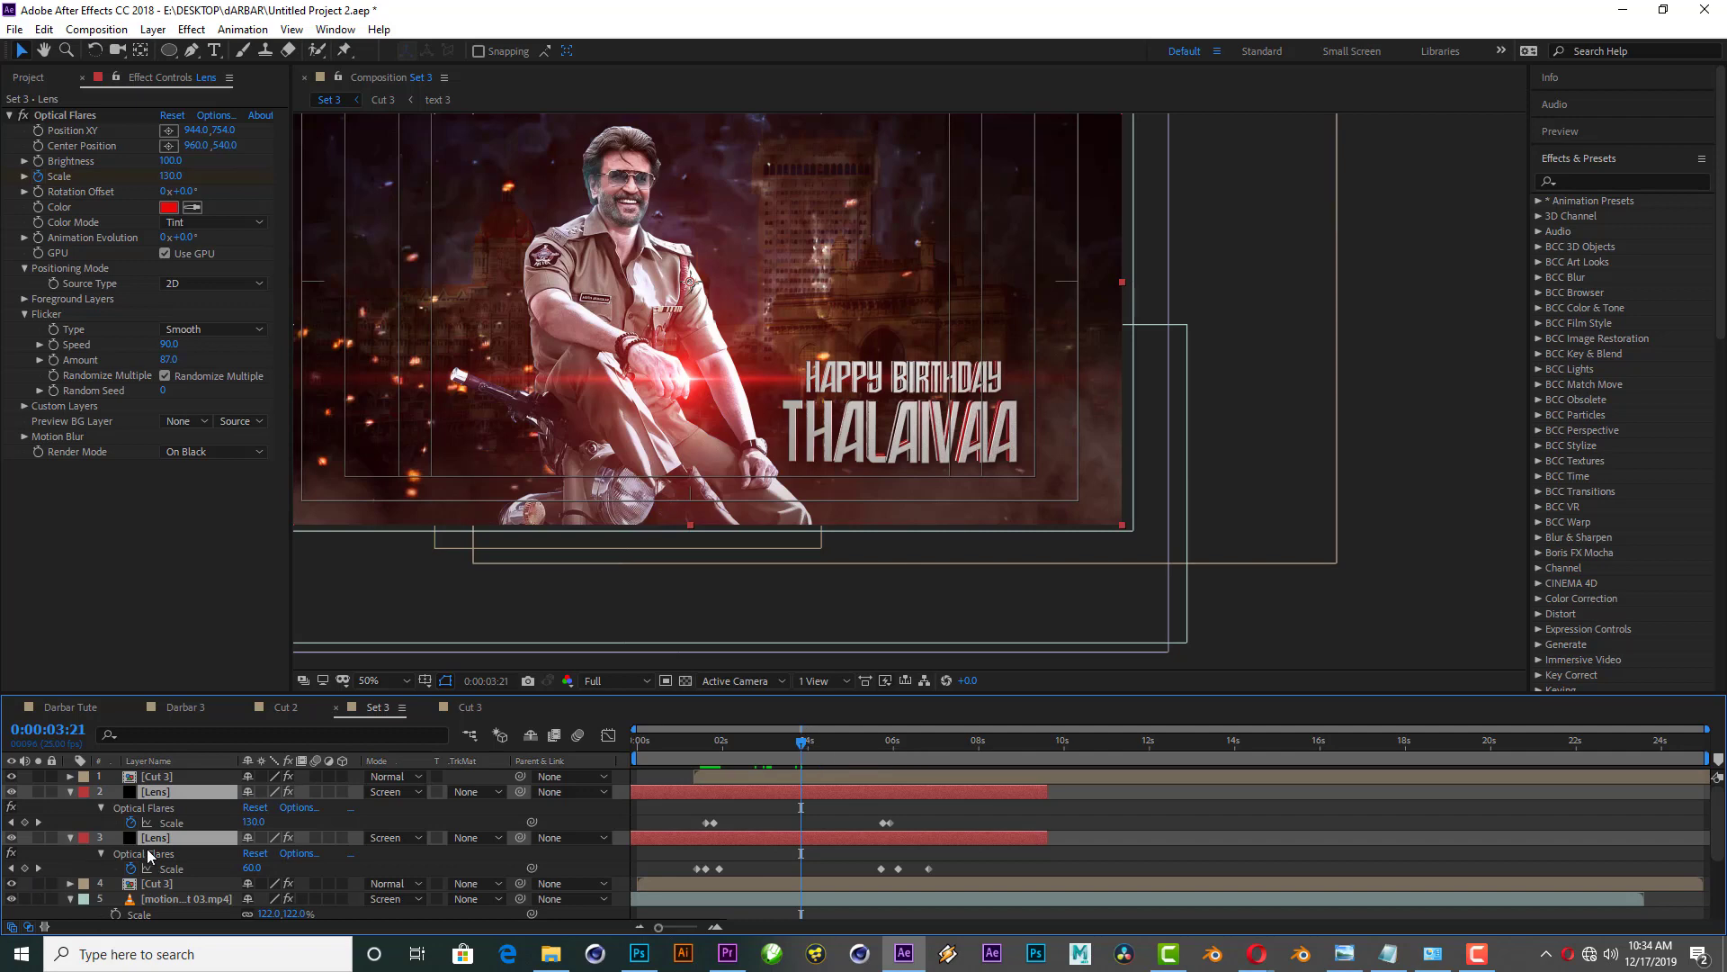
mouse_move(154, 883)
mouse_down()
mouse_move(154, 794)
mouse_move(164, 869)
mouse_up()
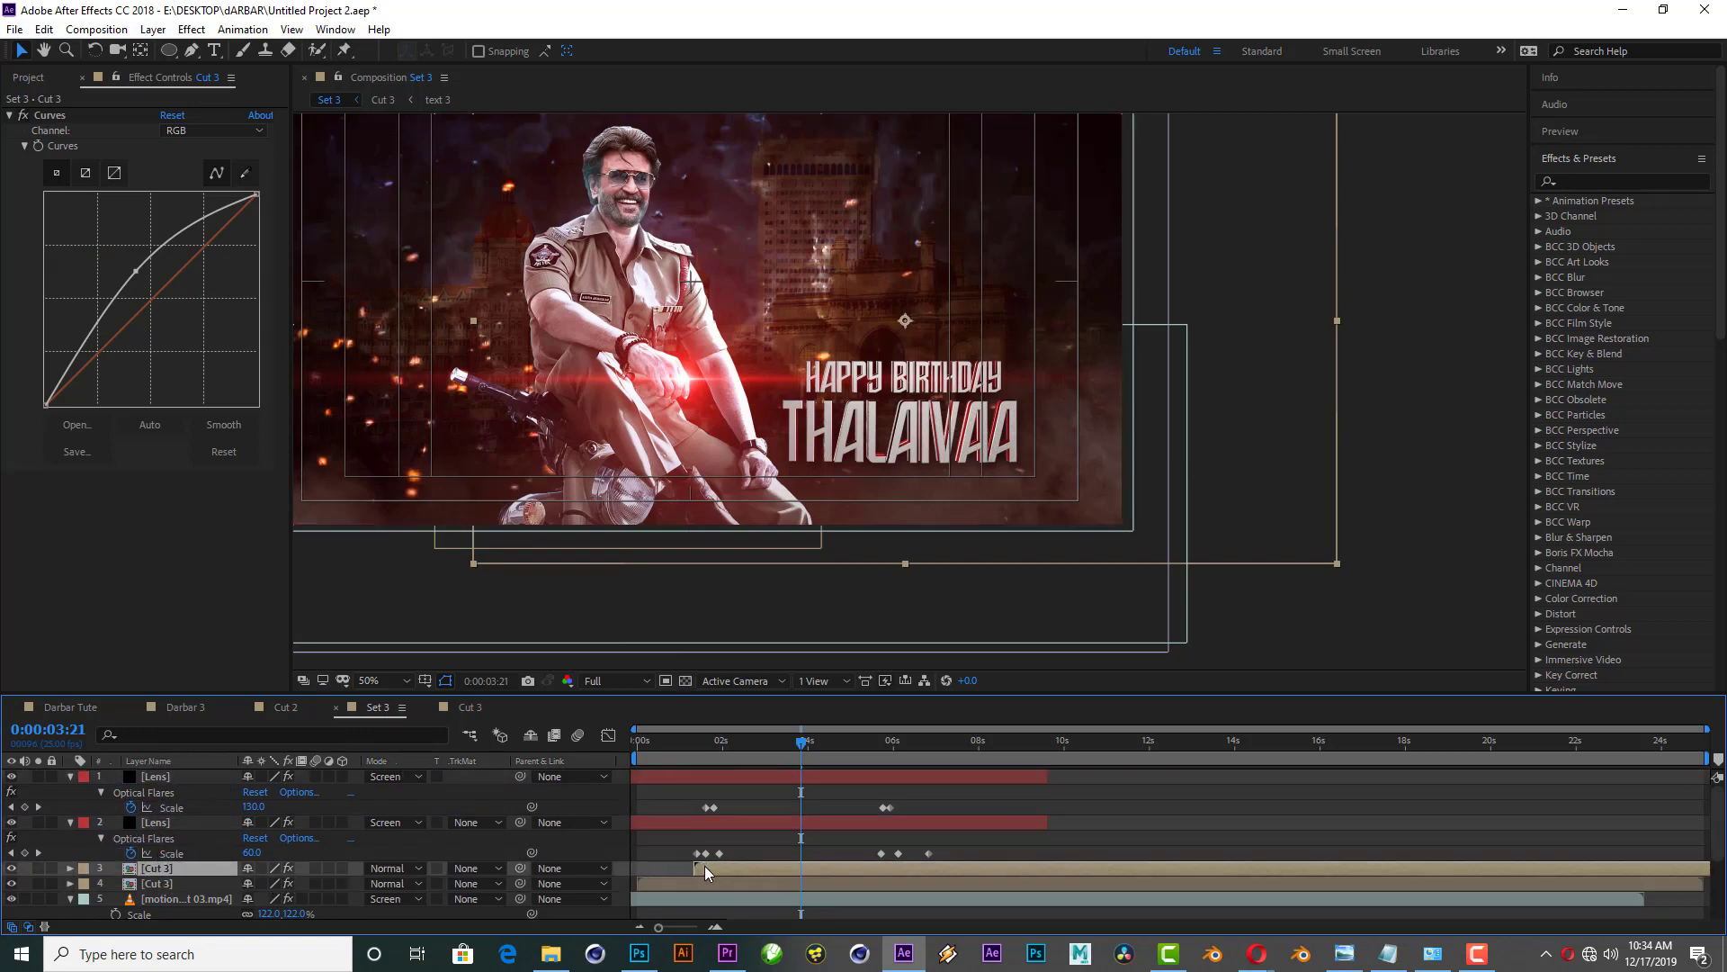
Step: Move the Cut 3 layer to start at 0s, delete the duplicate Cut 3 layer, and scrub to check
drag(675, 870, 653, 875)
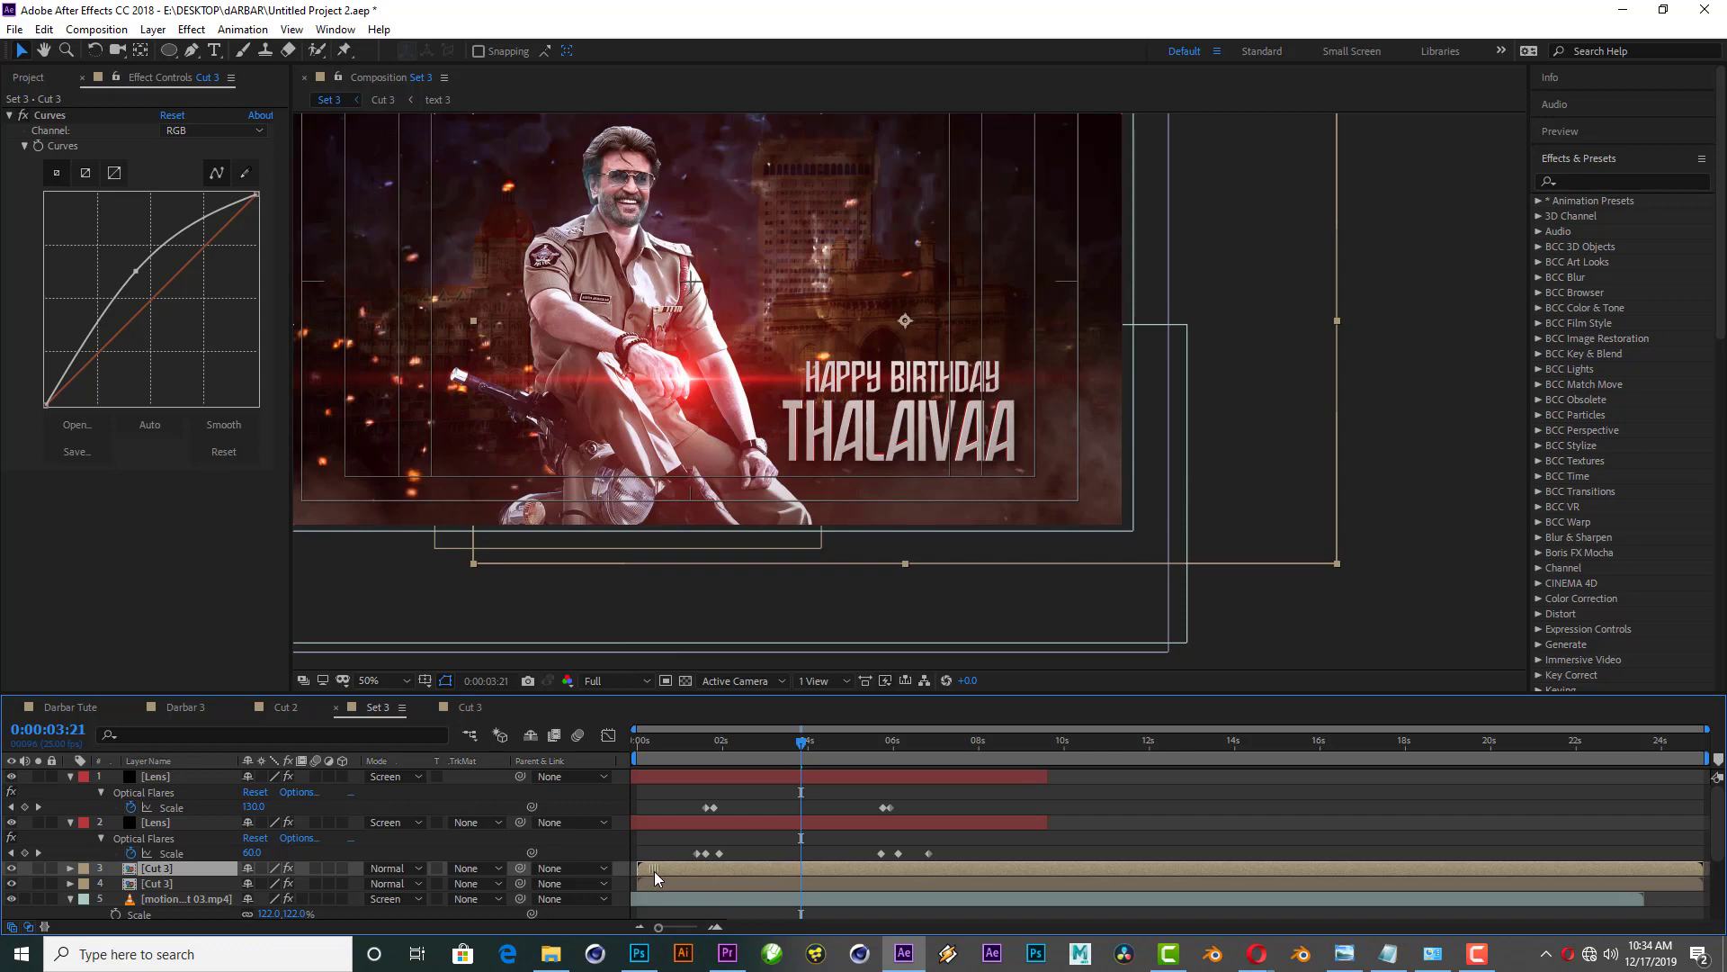
click(153, 884)
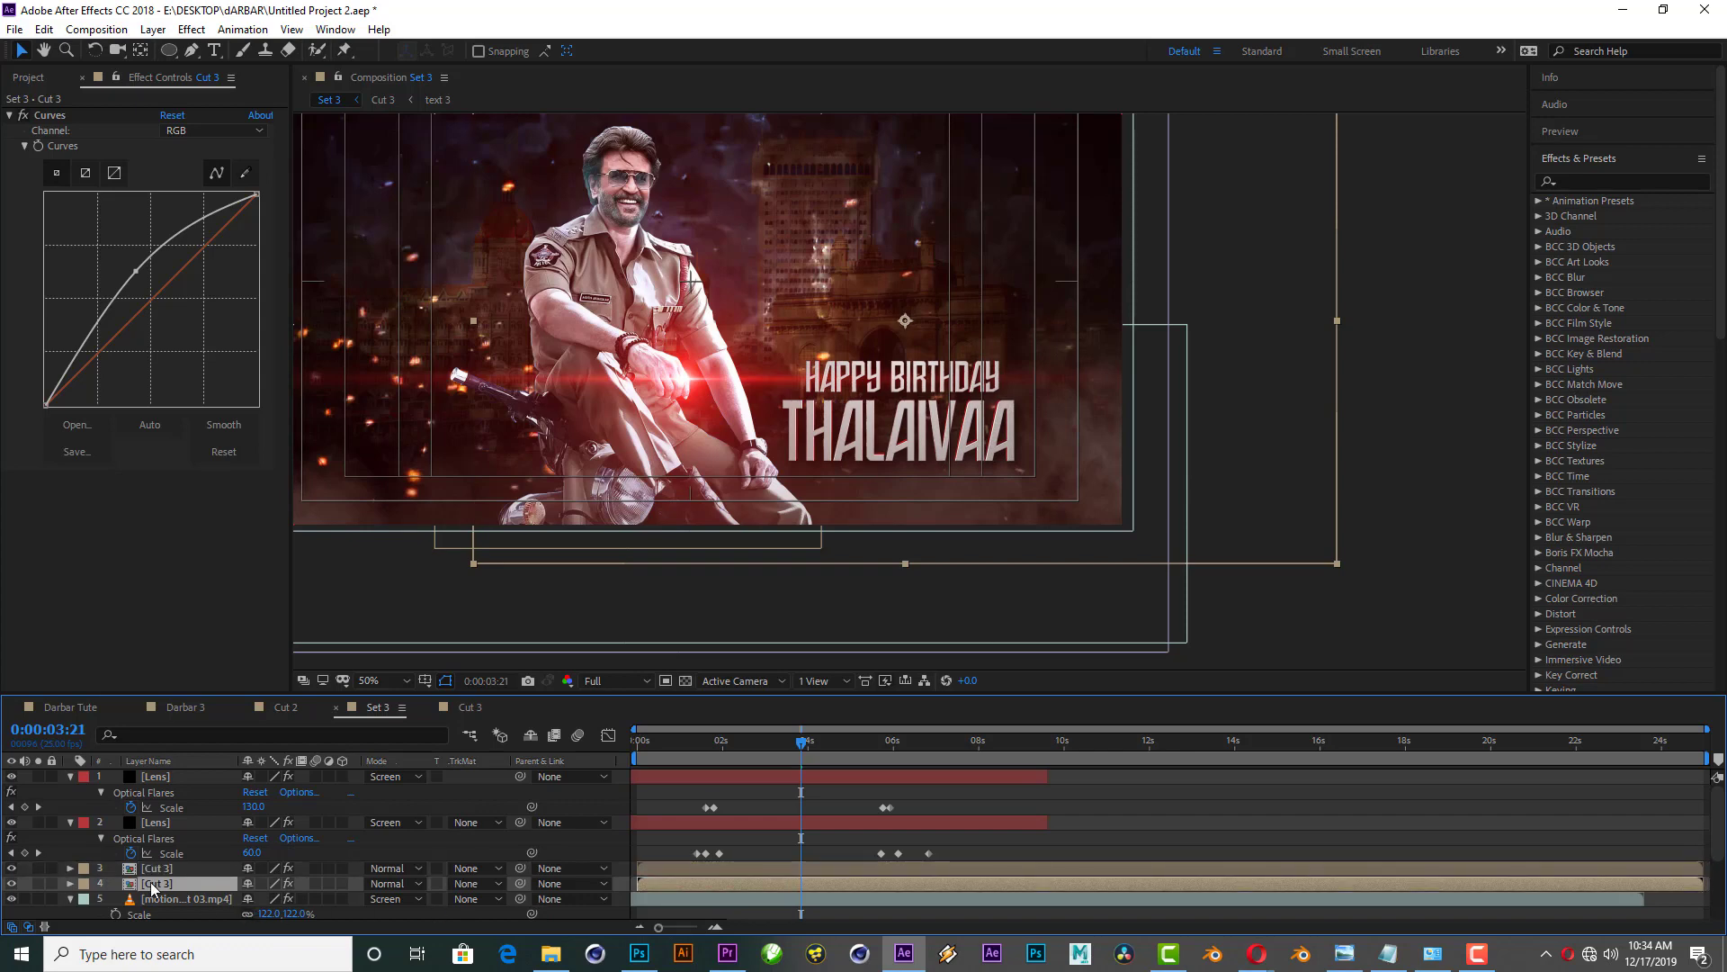
key(Delete)
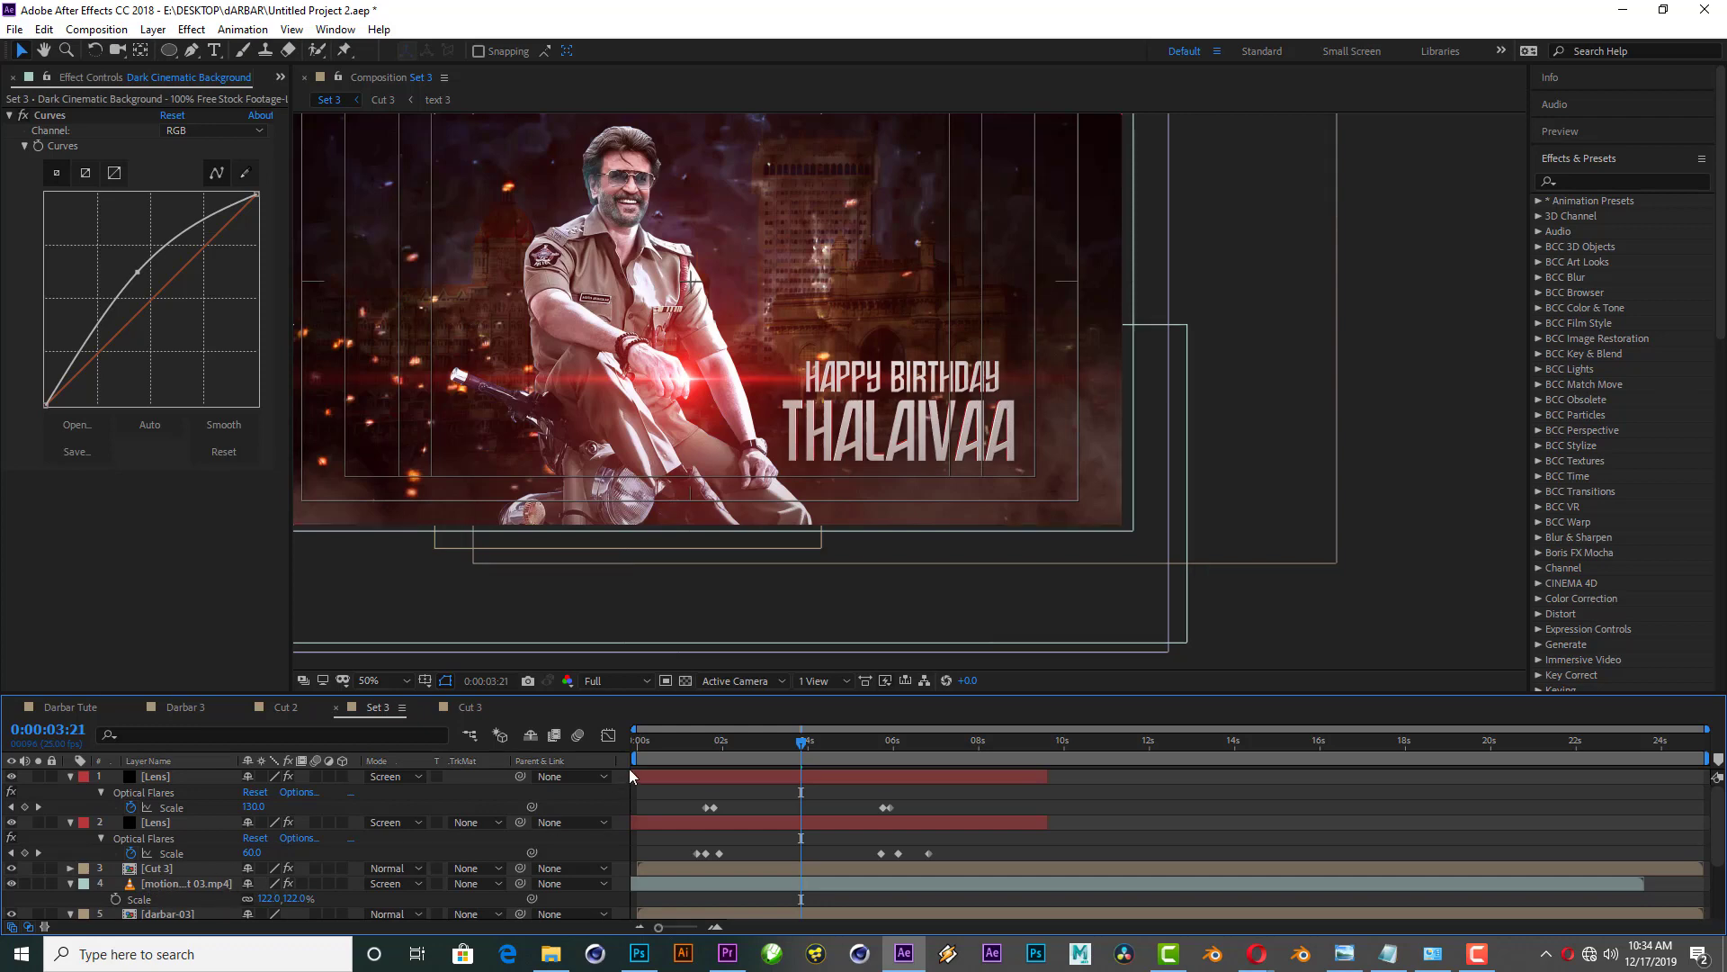
drag(693, 737, 776, 728)
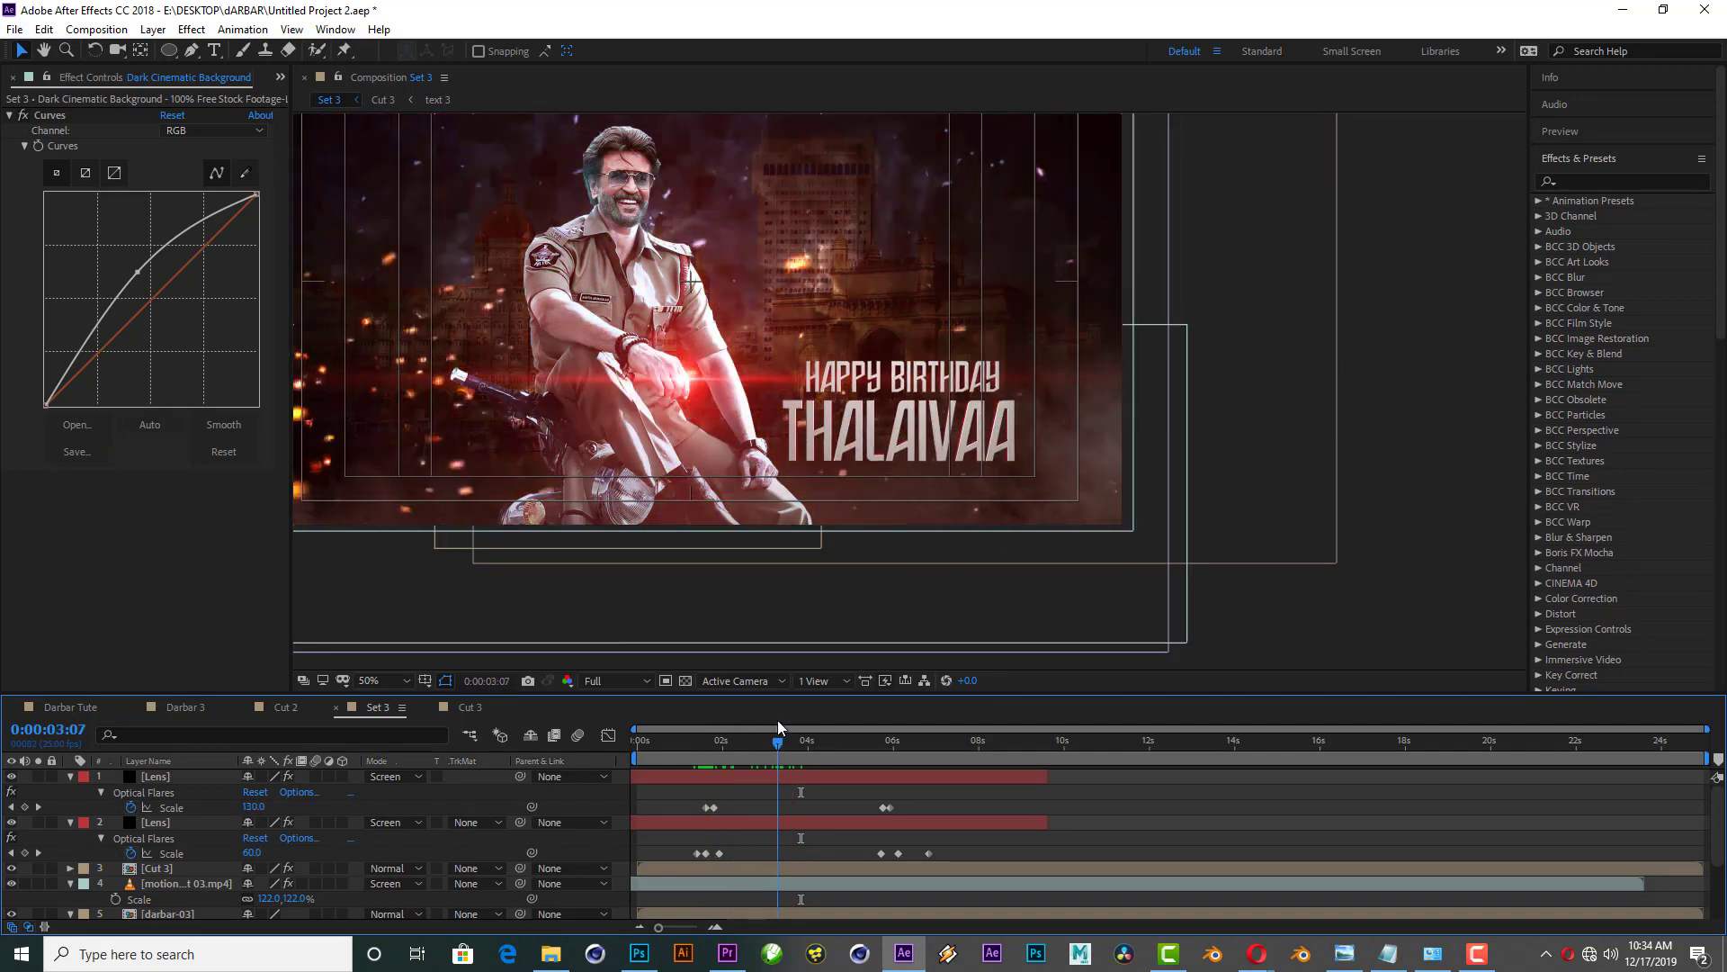
Step: Set both Lens flares' Position XY onto the THALAIVAA title, around 1422,790 and 1418,800
click(763, 824)
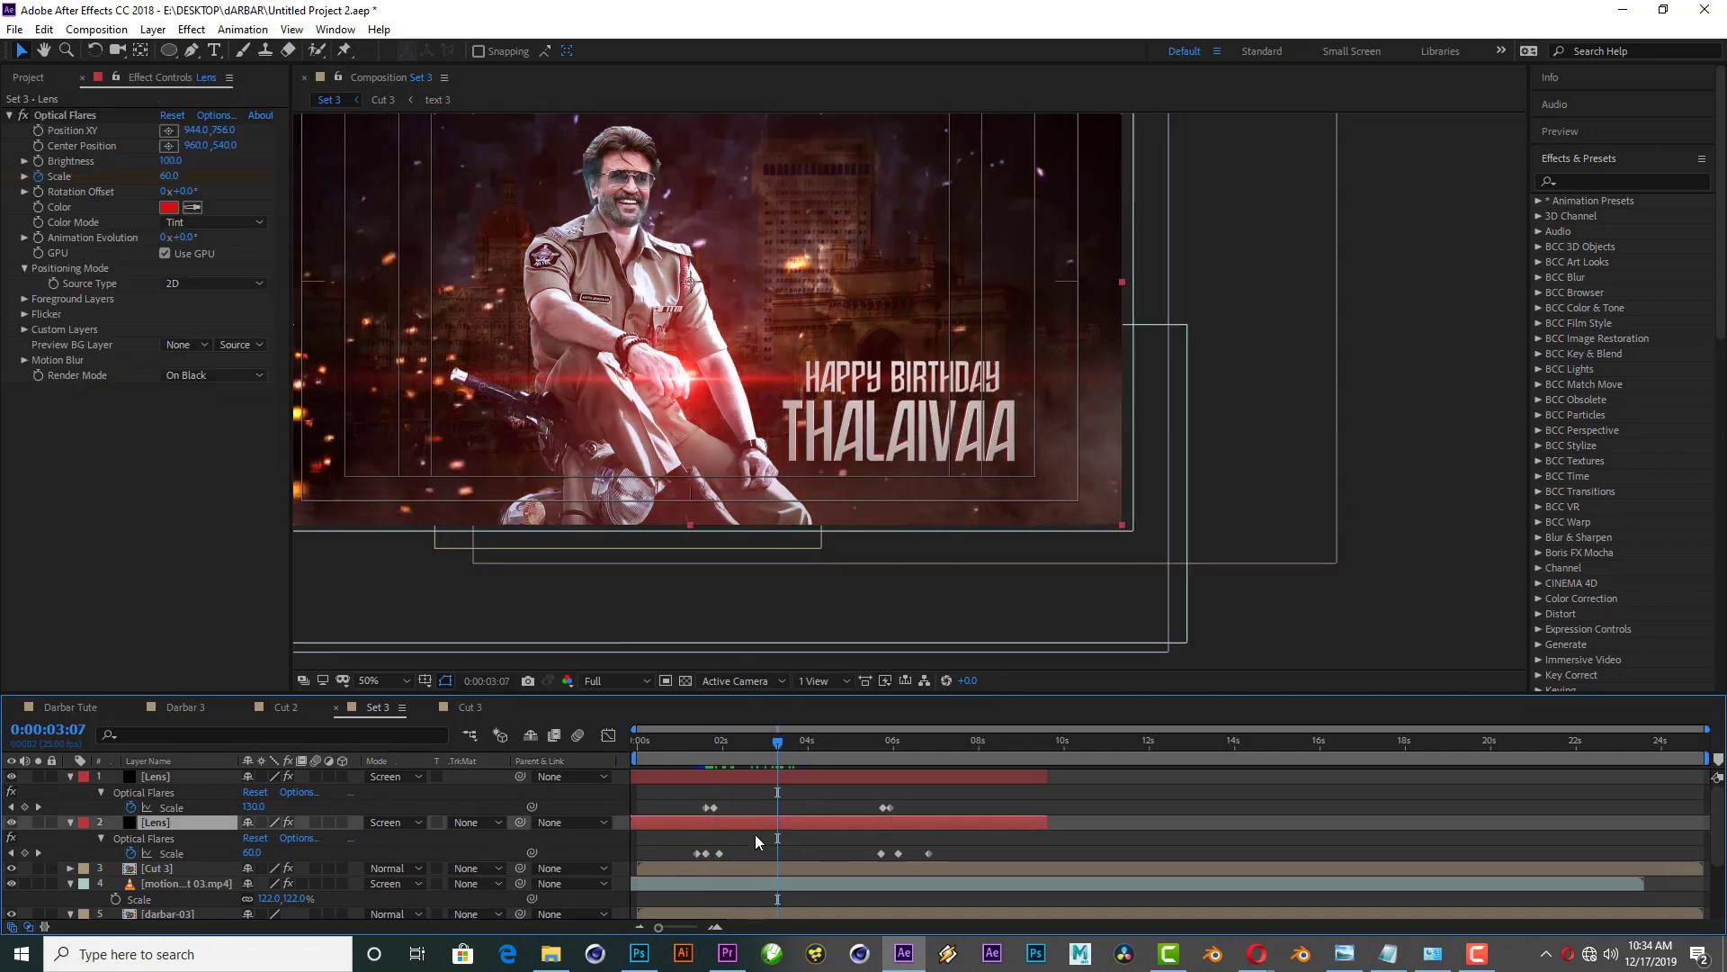
click(168, 134)
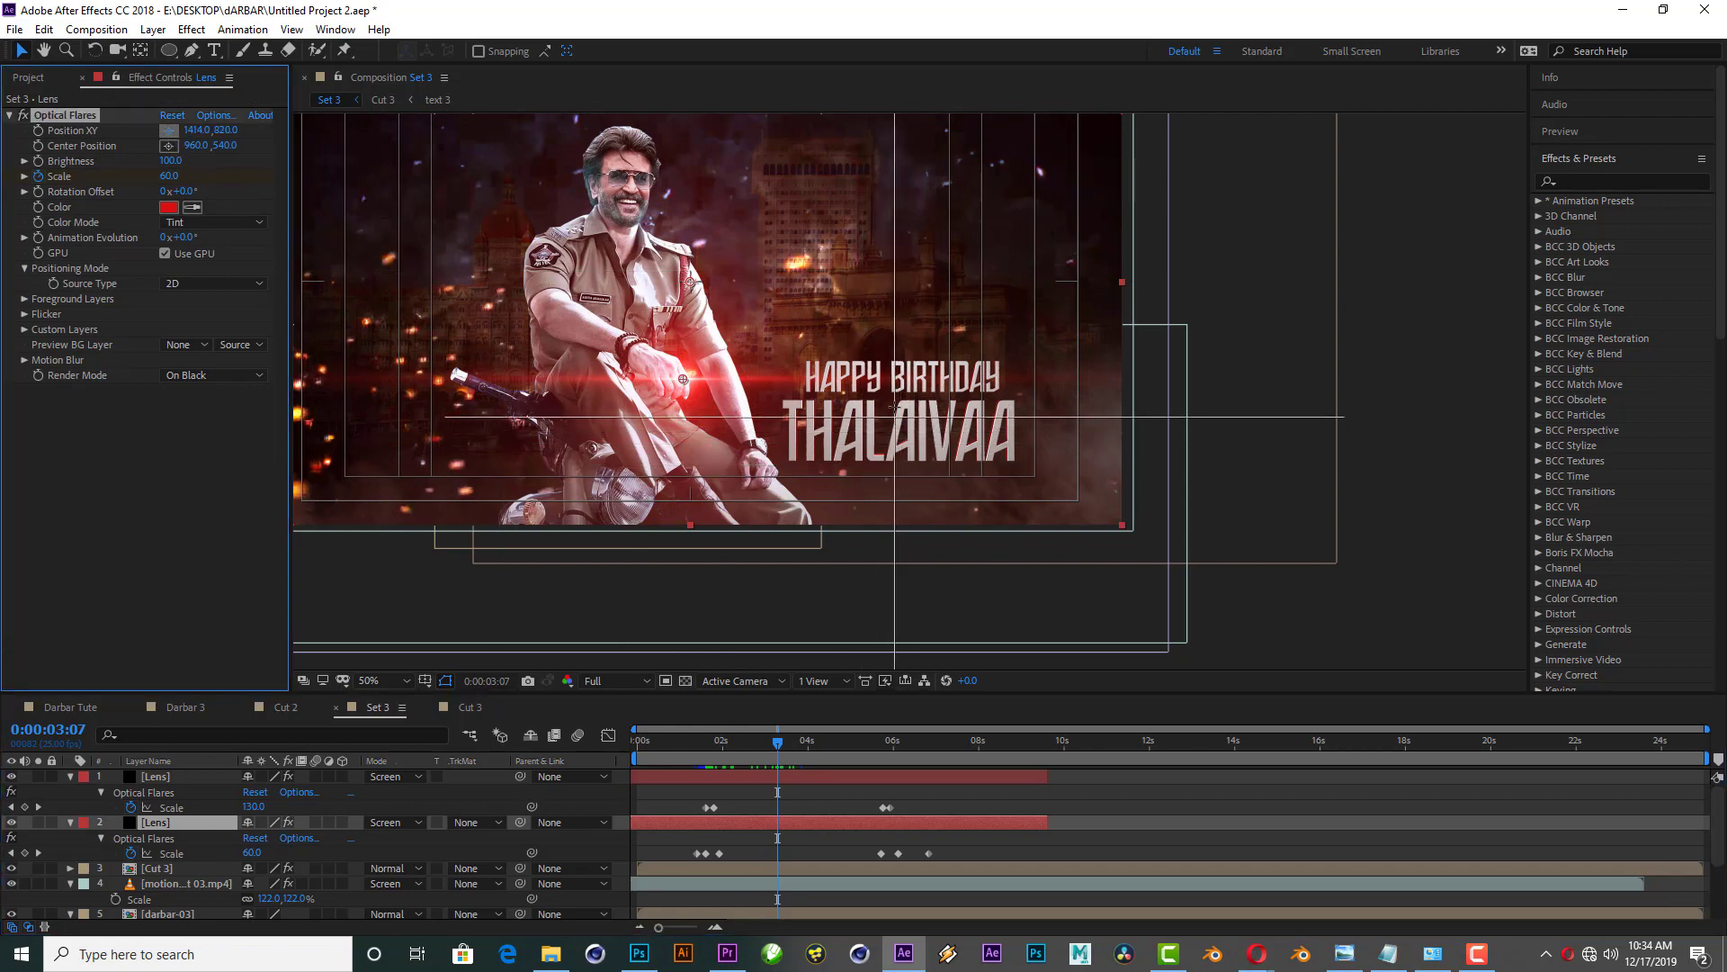
click(897, 399)
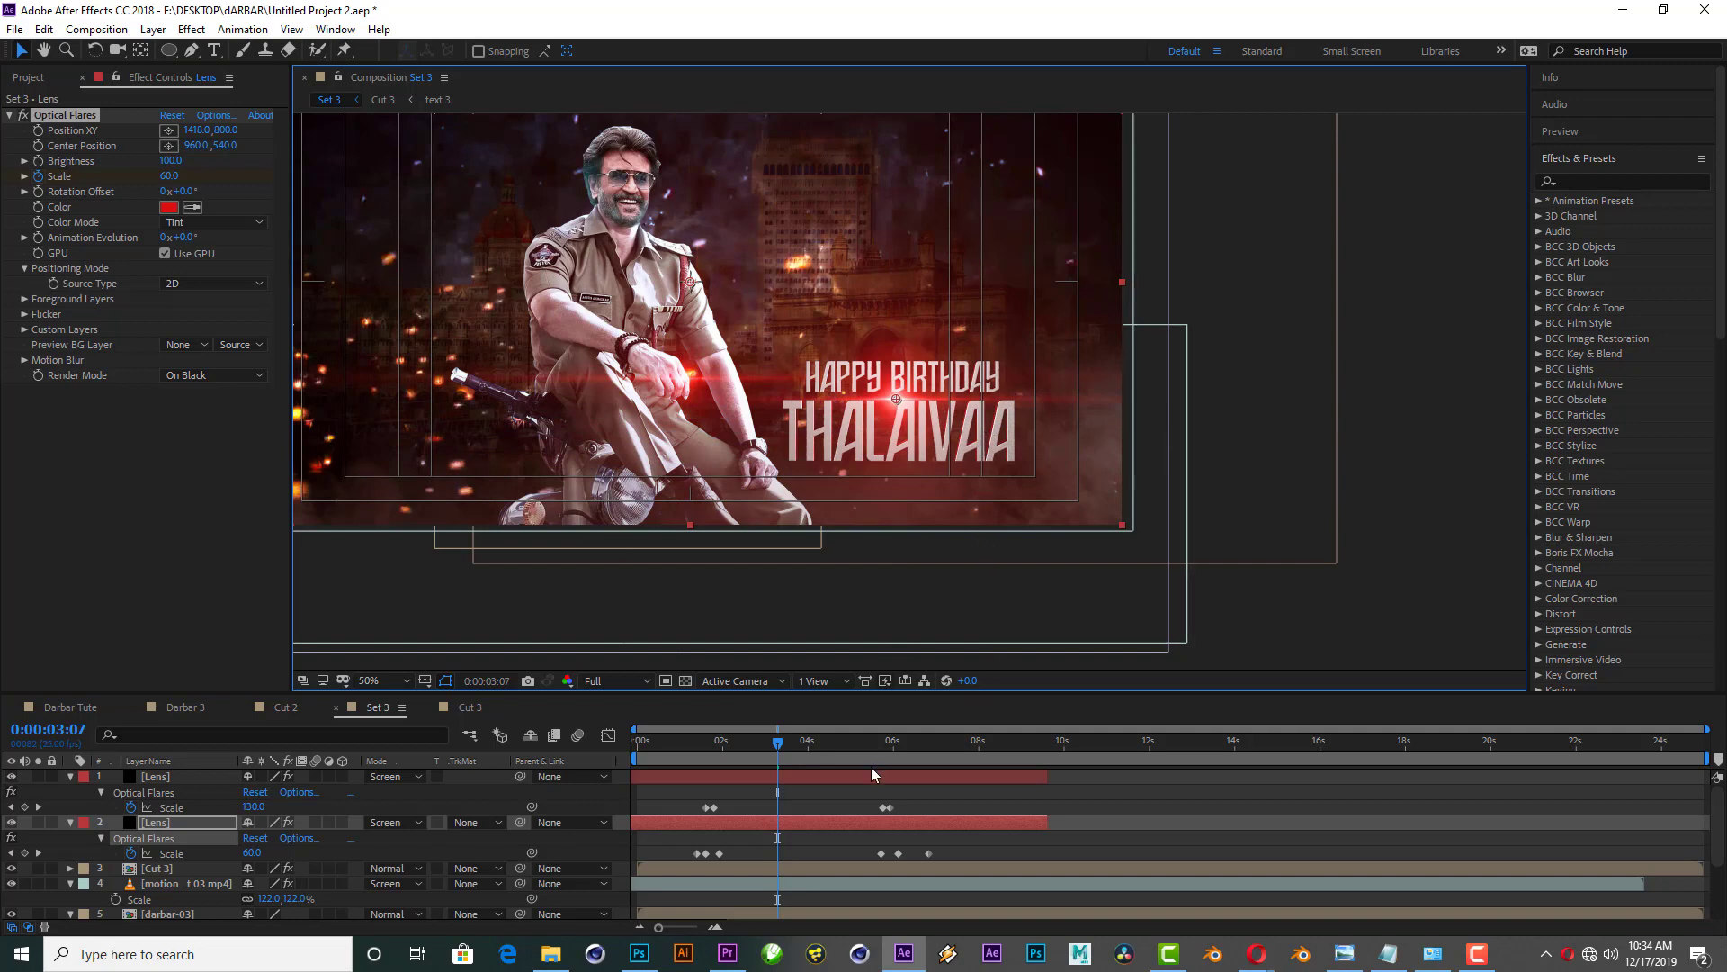
click(806, 775)
click(168, 131)
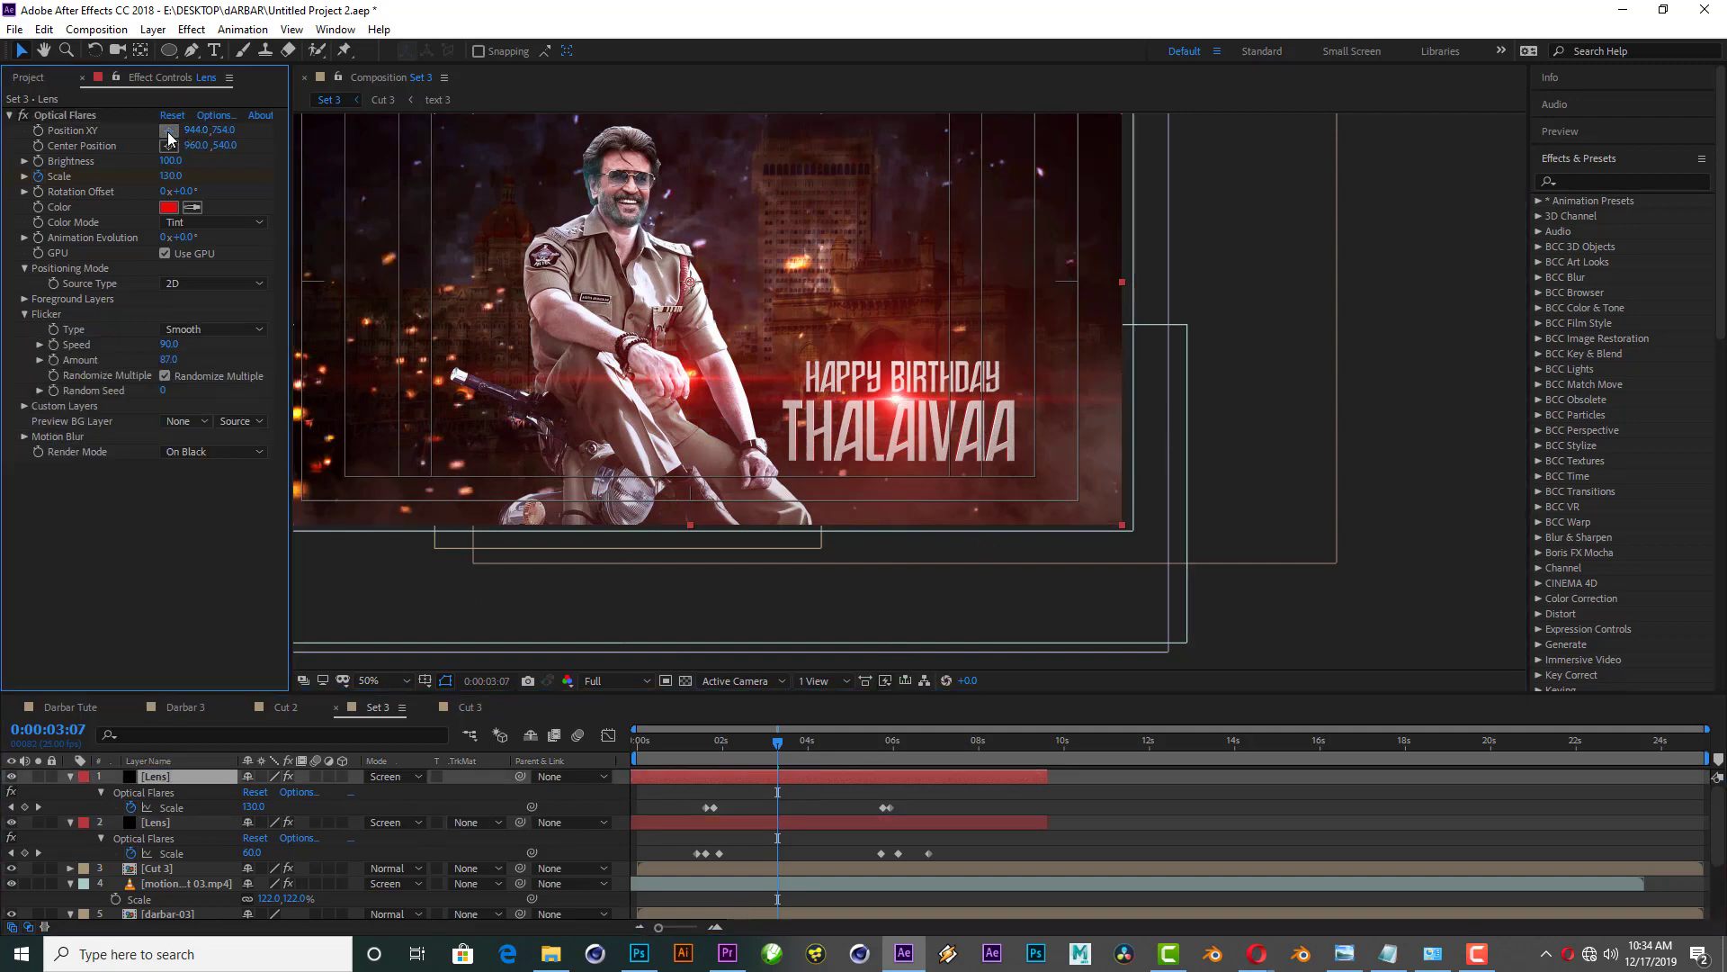
click(897, 398)
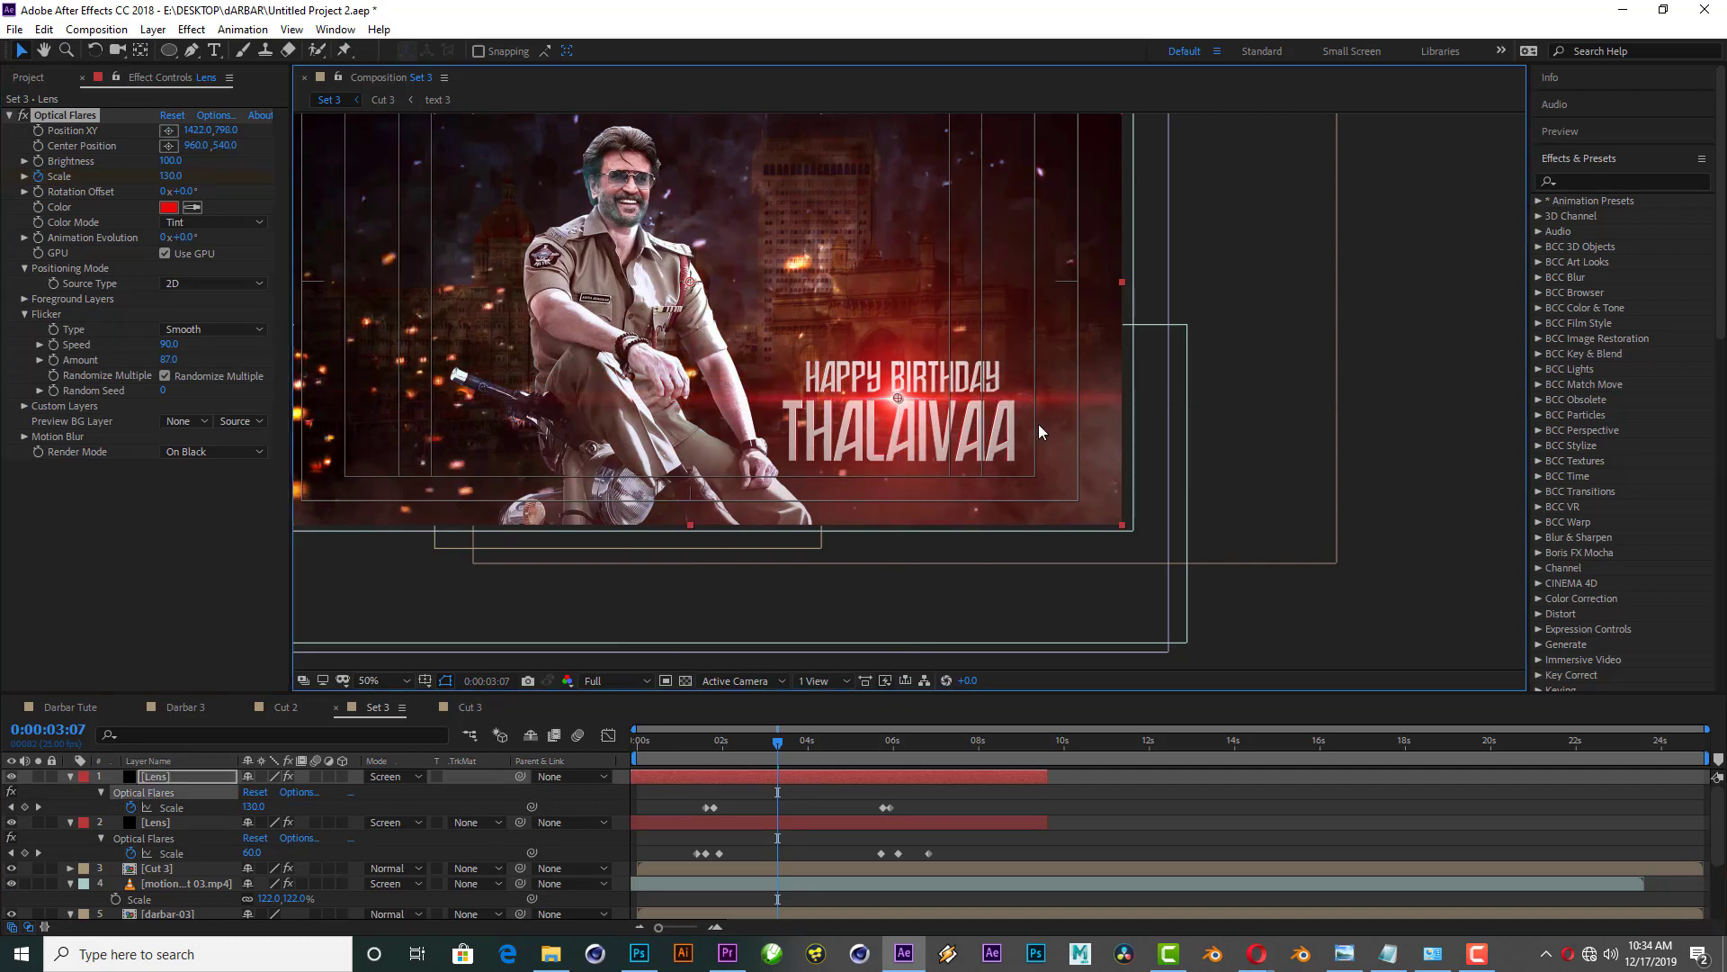
drag(710, 756, 663, 759)
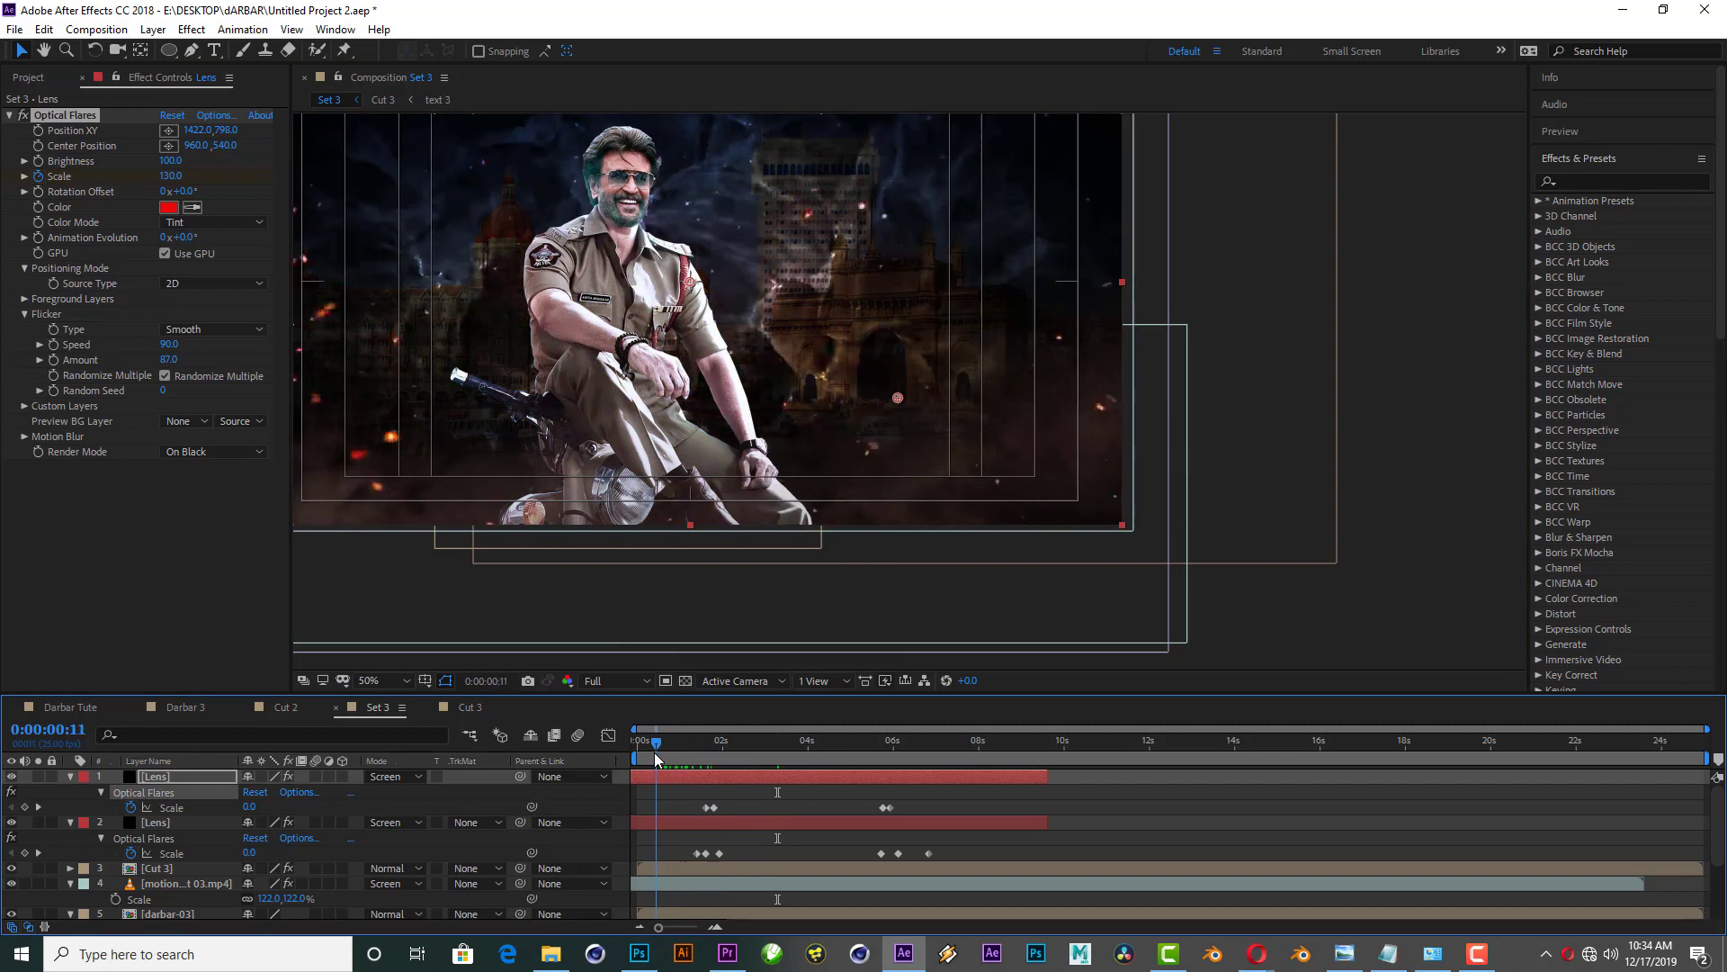
Step: Shift the Cut 3 title layer later so it enters about one second in
mouse_move(663, 758)
mouse_down()
mouse_move(648, 755)
mouse_move(679, 758)
mouse_up()
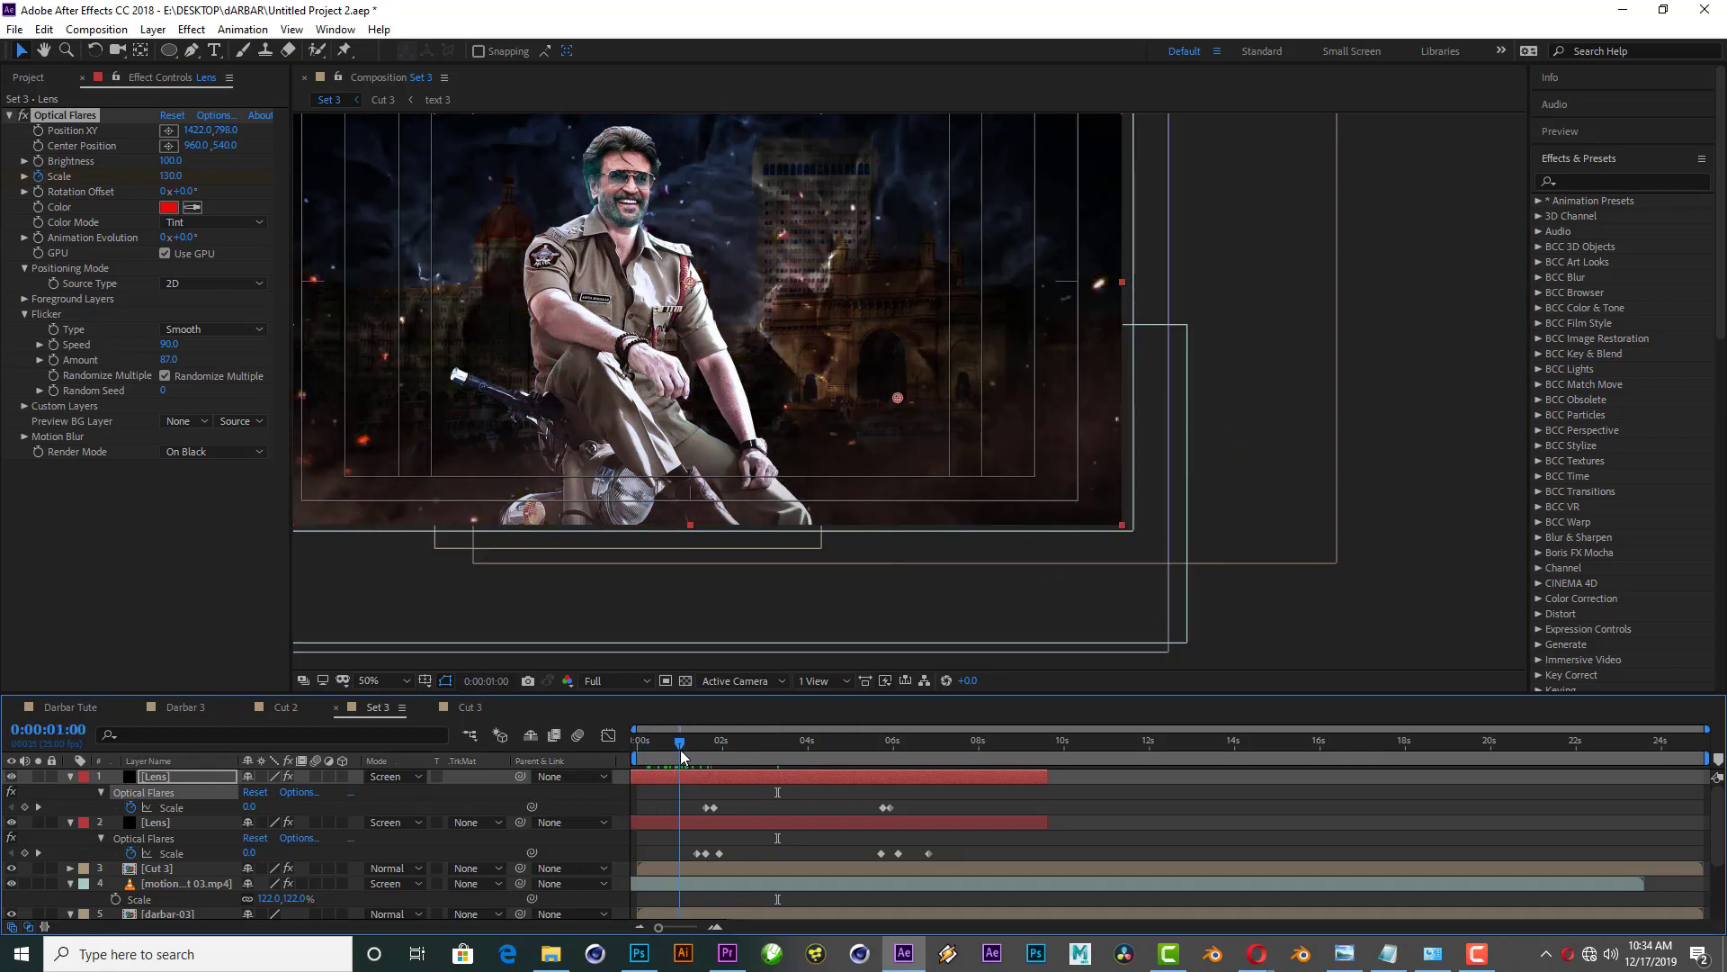
drag(668, 867, 710, 865)
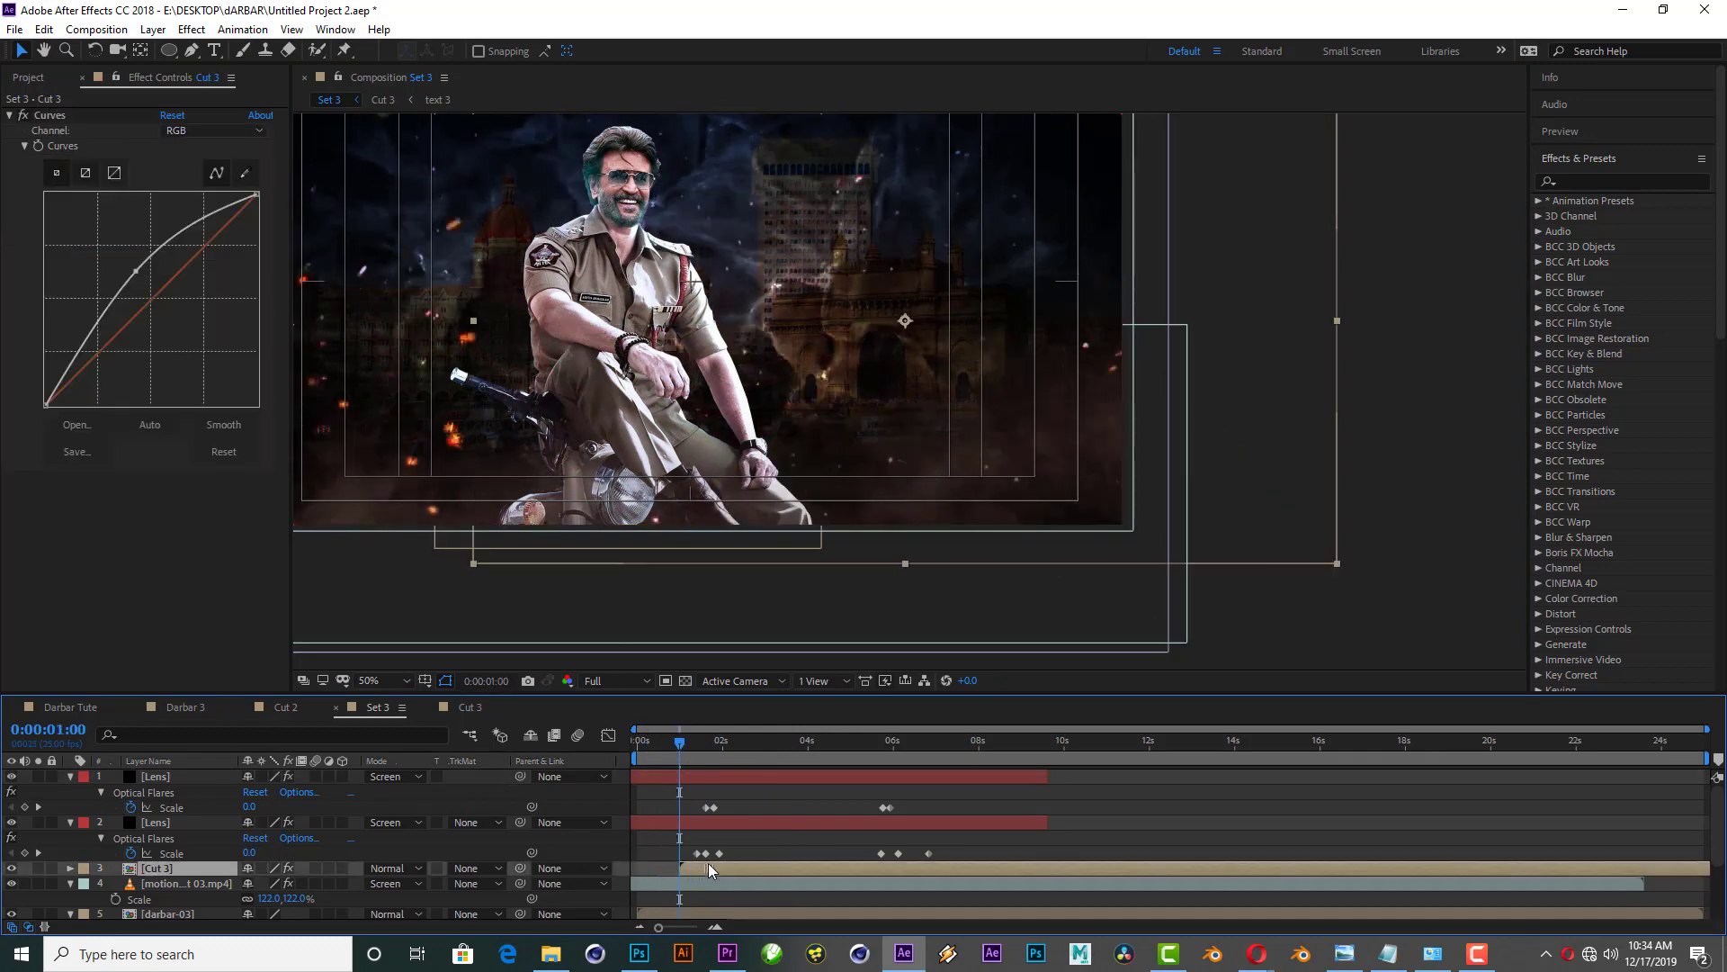
mouse_move(679, 743)
mouse_down()
mouse_move(739, 732)
mouse_move(736, 758)
mouse_up()
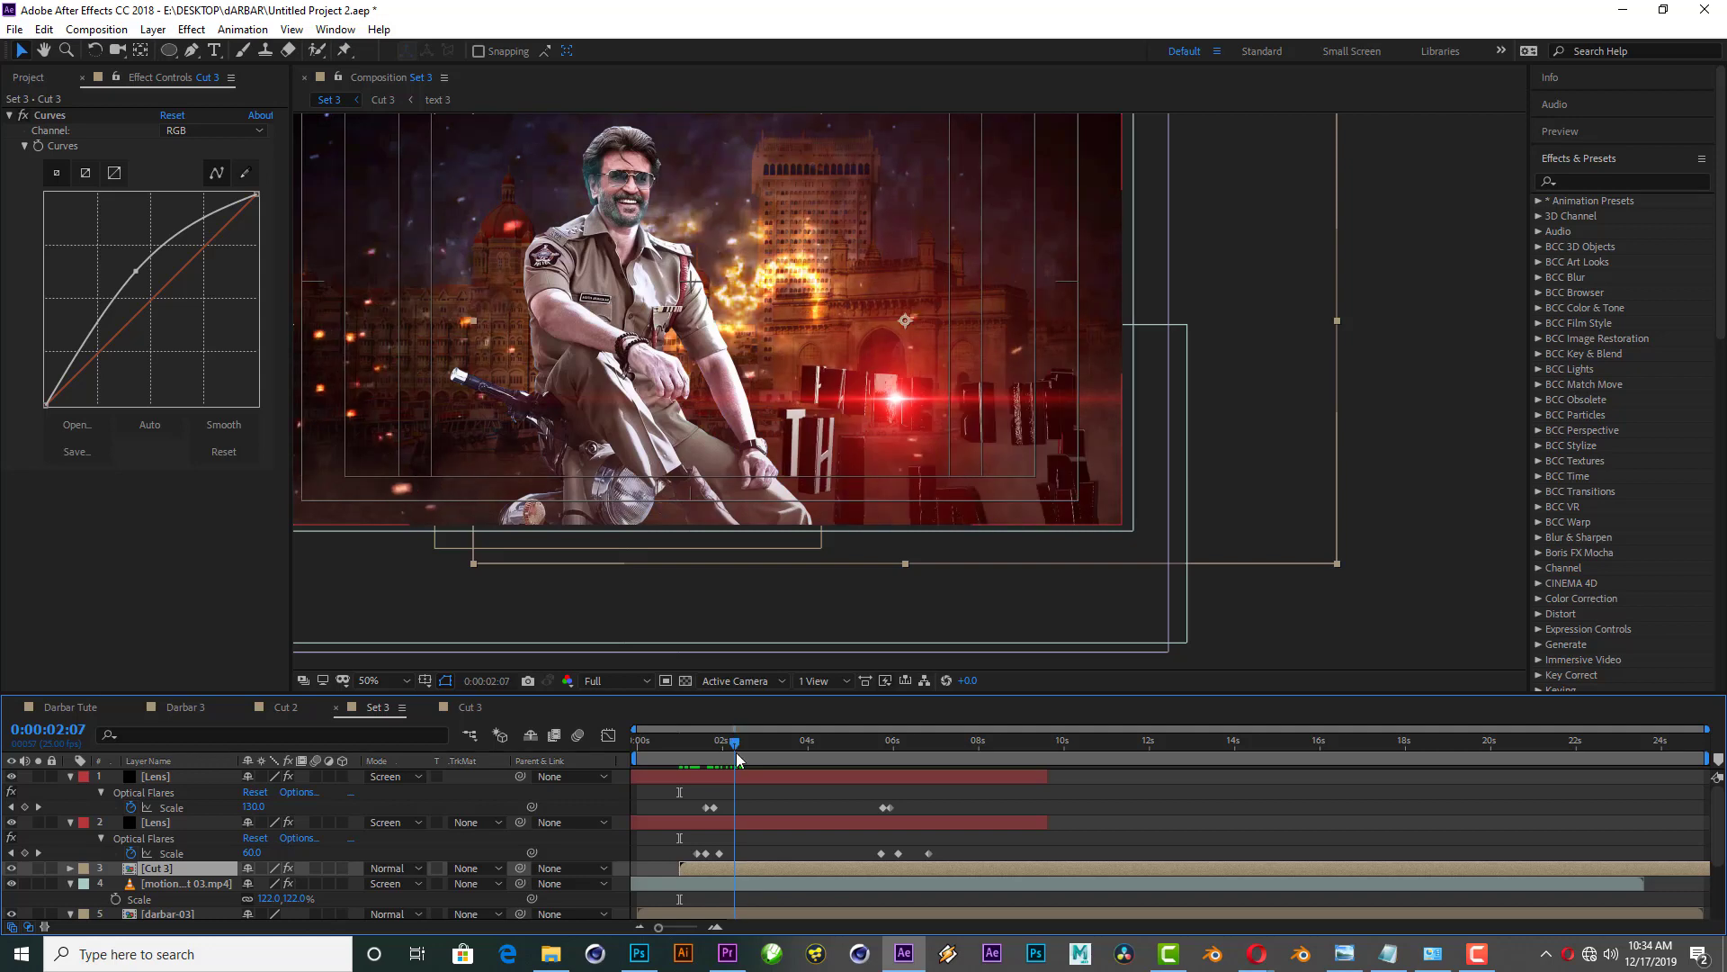
Step: Slide both Lens flare layers slightly later and preview the timing
click(713, 821)
shift+click(722, 781)
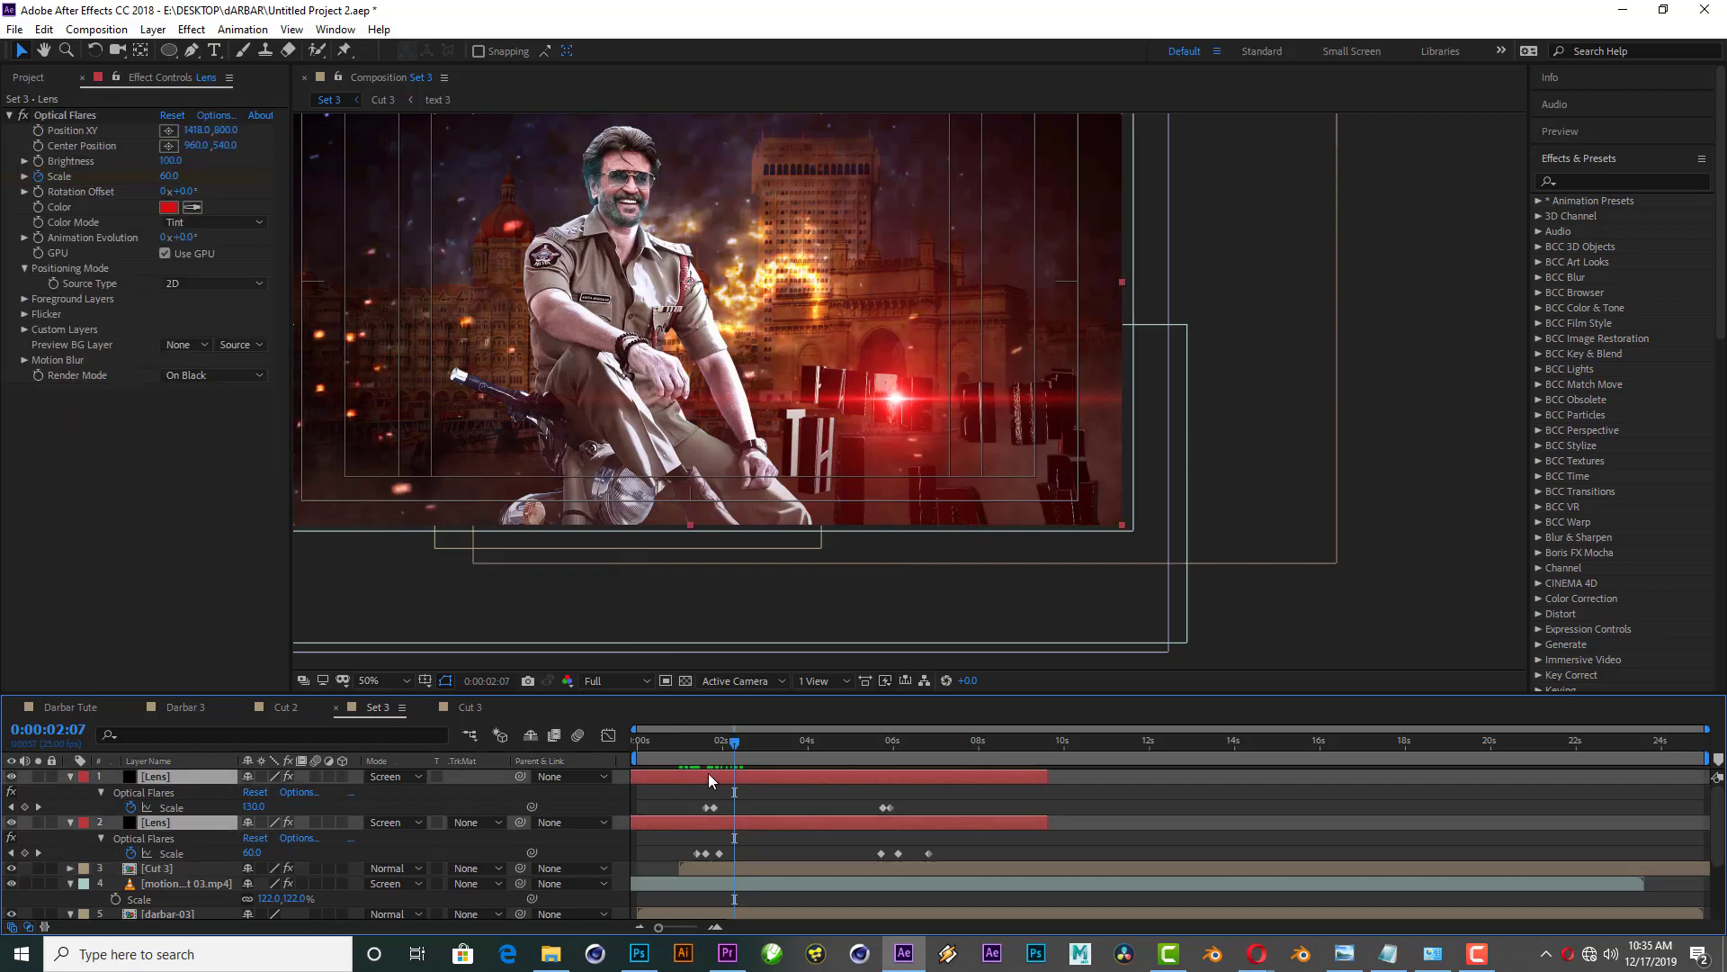
drag(709, 774, 741, 774)
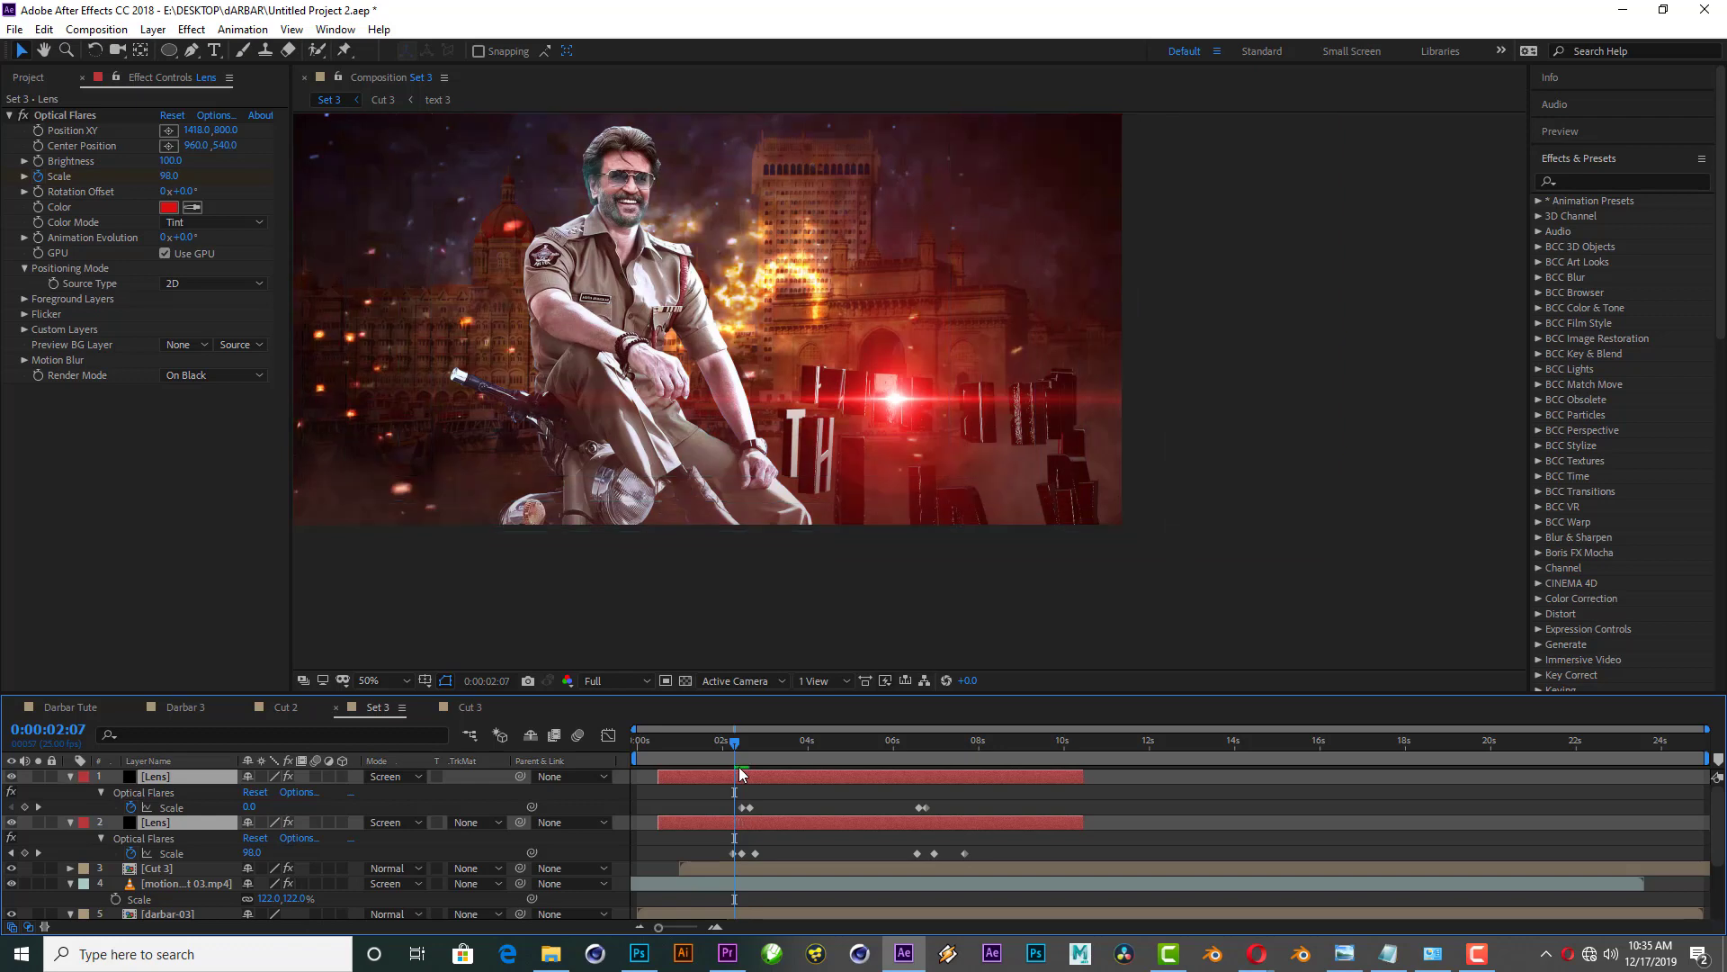
key(space)
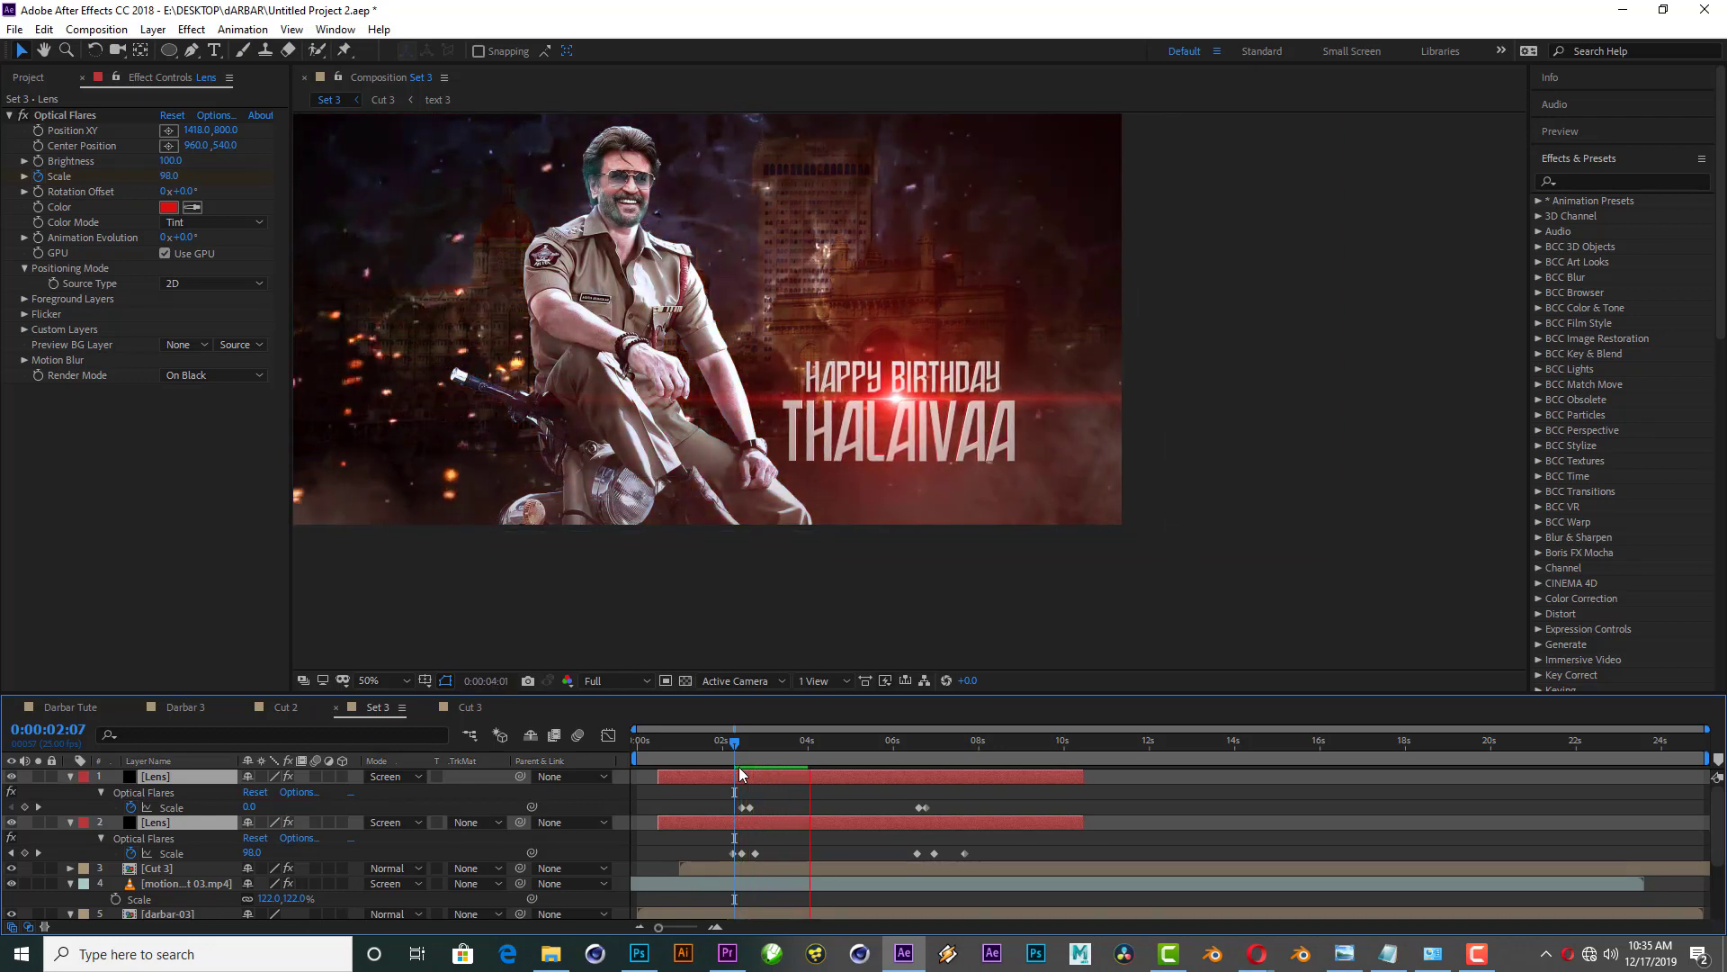
key(space)
Step: Duplicate the Cut 3 layer and add a Drop Shadow layer style to the copy
click(167, 875)
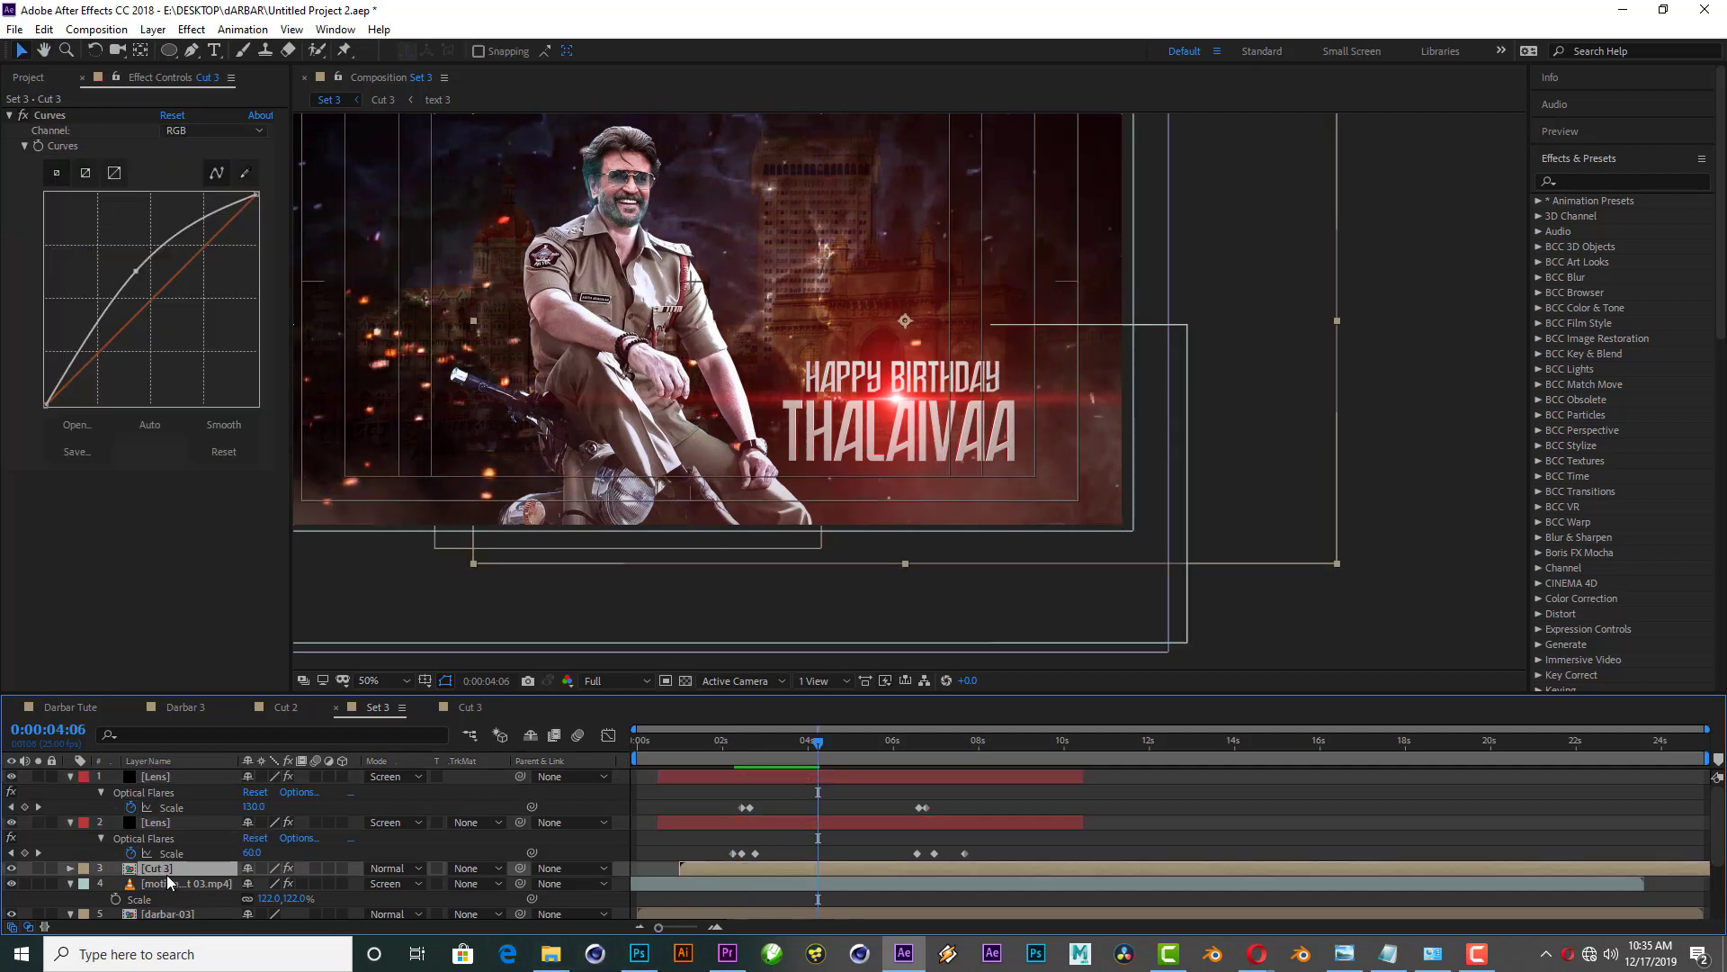
key(ctrl+d)
click(167, 882)
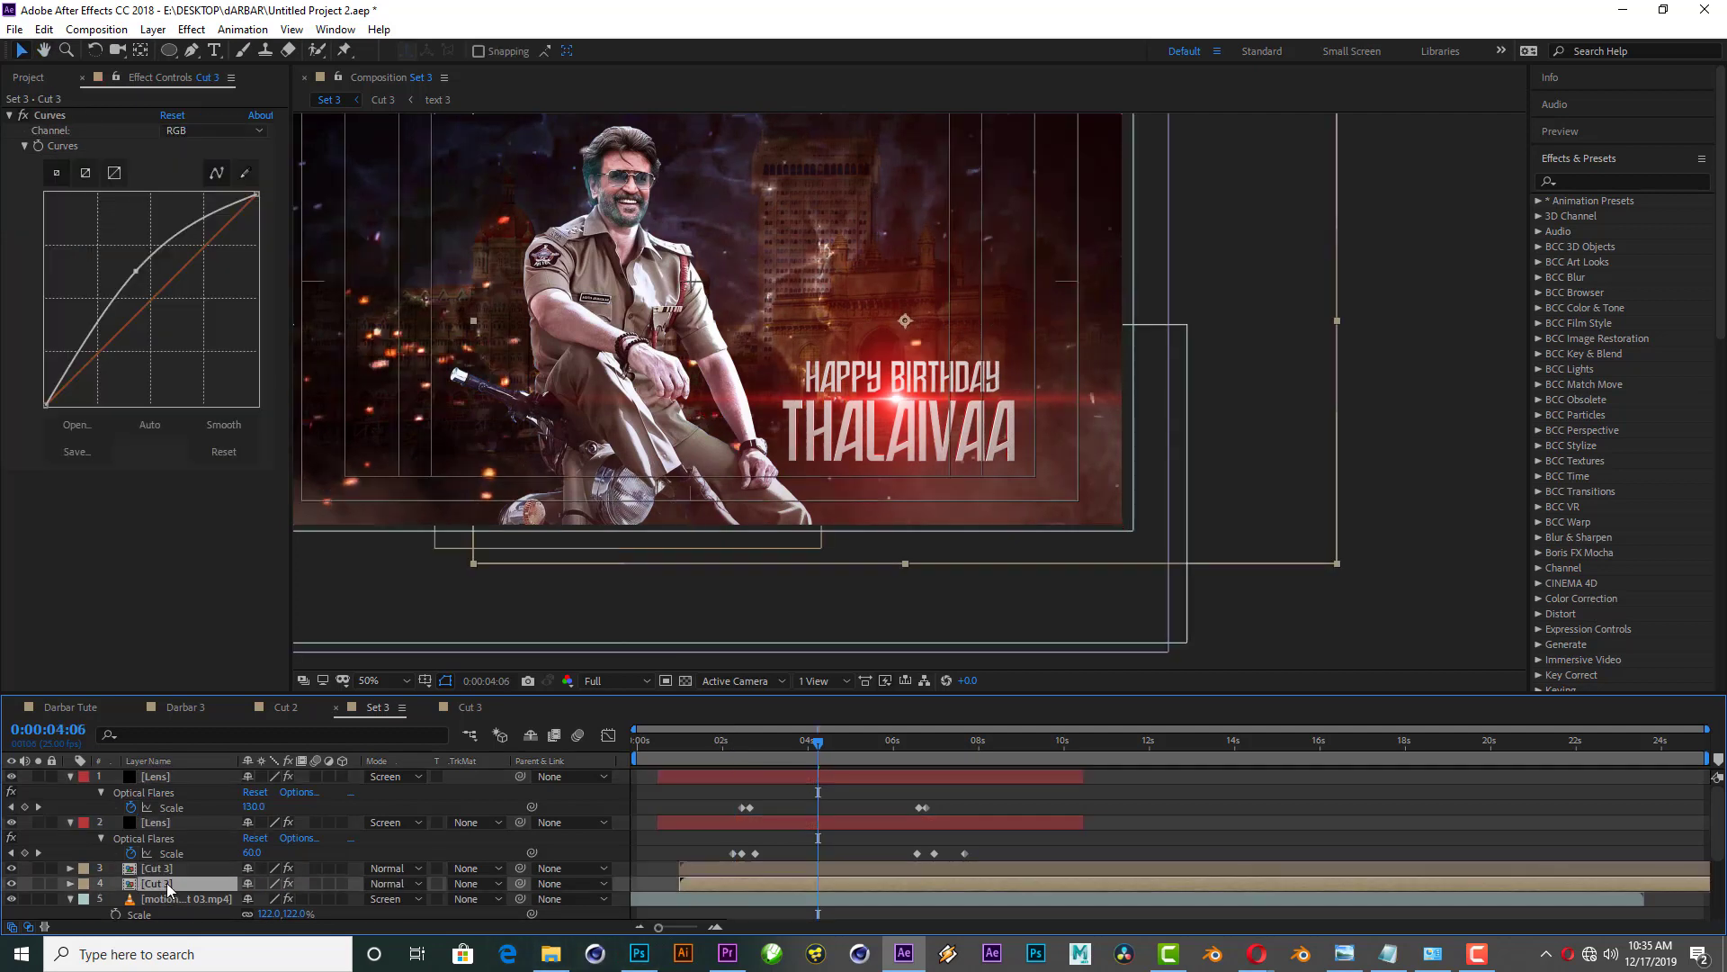
right_click(167, 888)
mouse_move(252, 627)
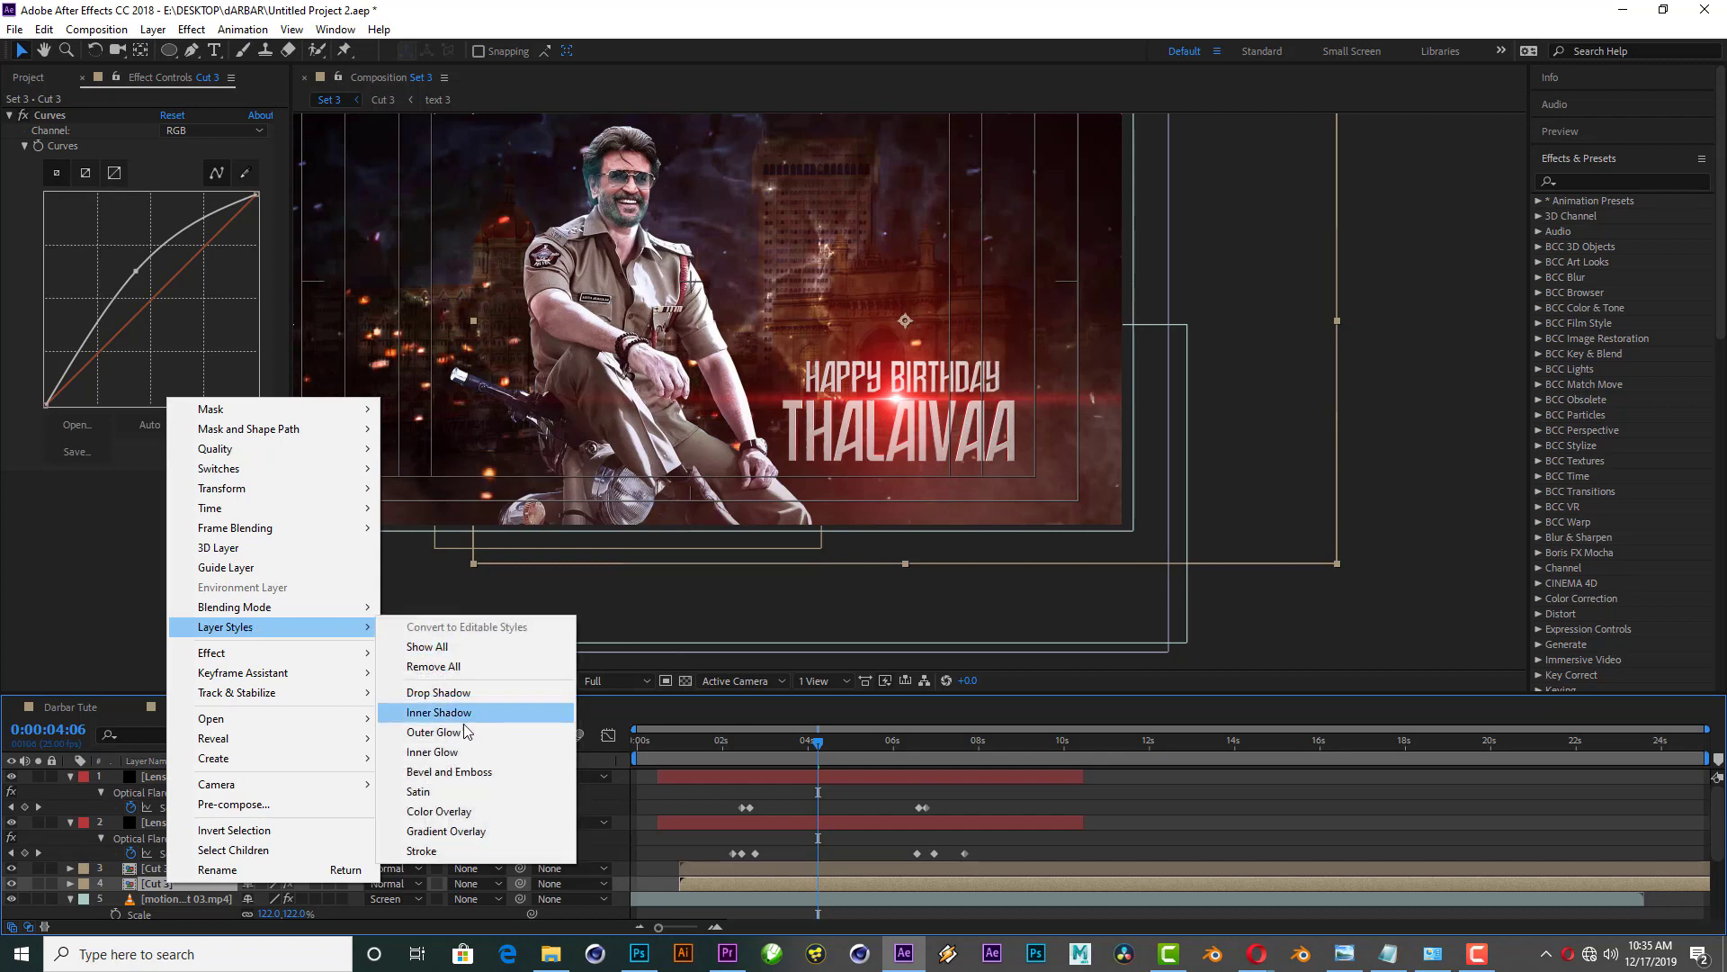
click(441, 691)
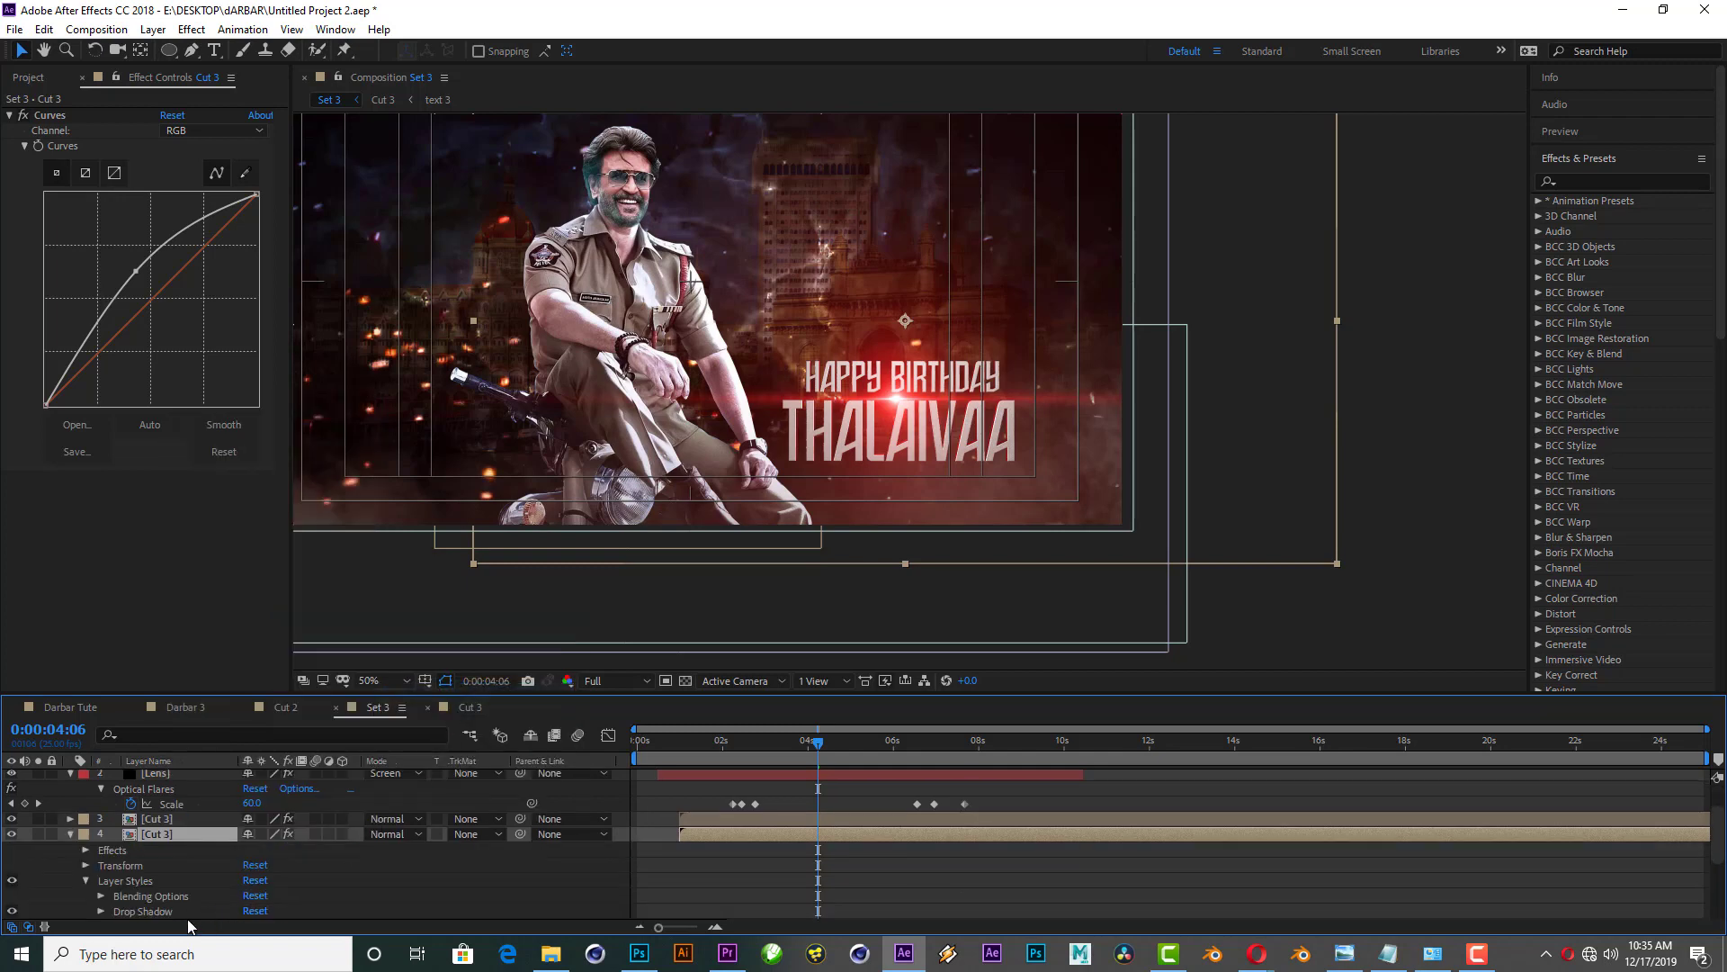
Step: Set the drop shadow's distance to 21 and size to 27, then collapse the layer
click(101, 911)
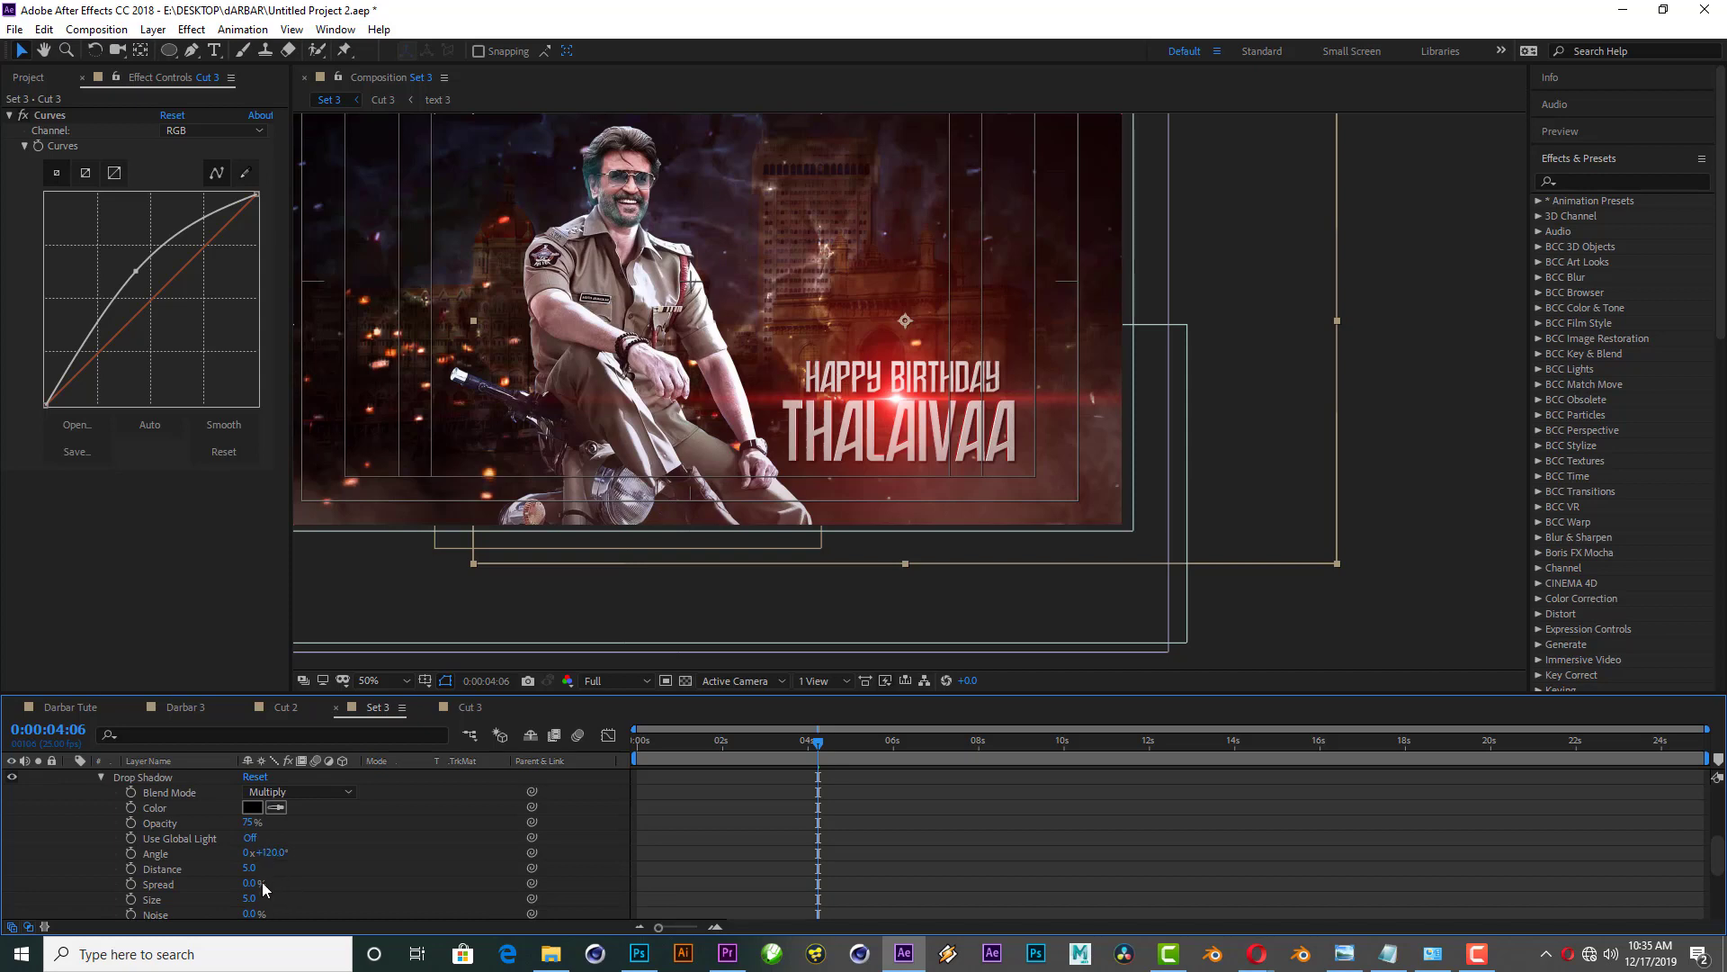
scroll(267, 863, up, 1)
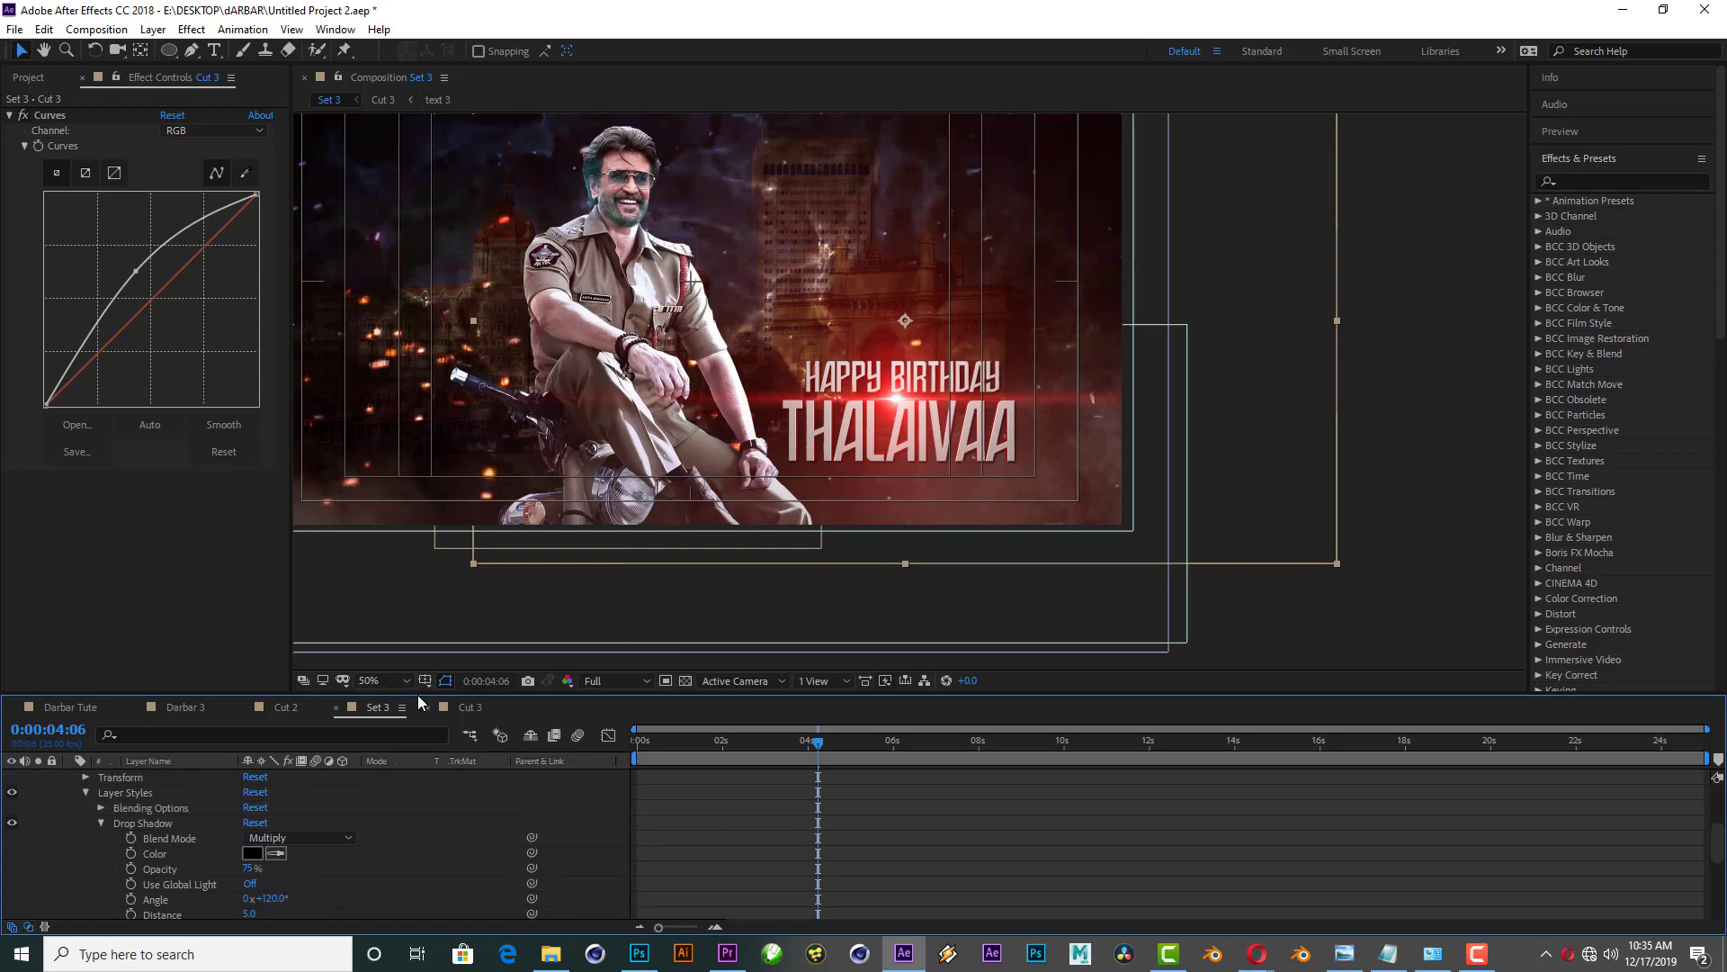
drag(418, 693, 417, 622)
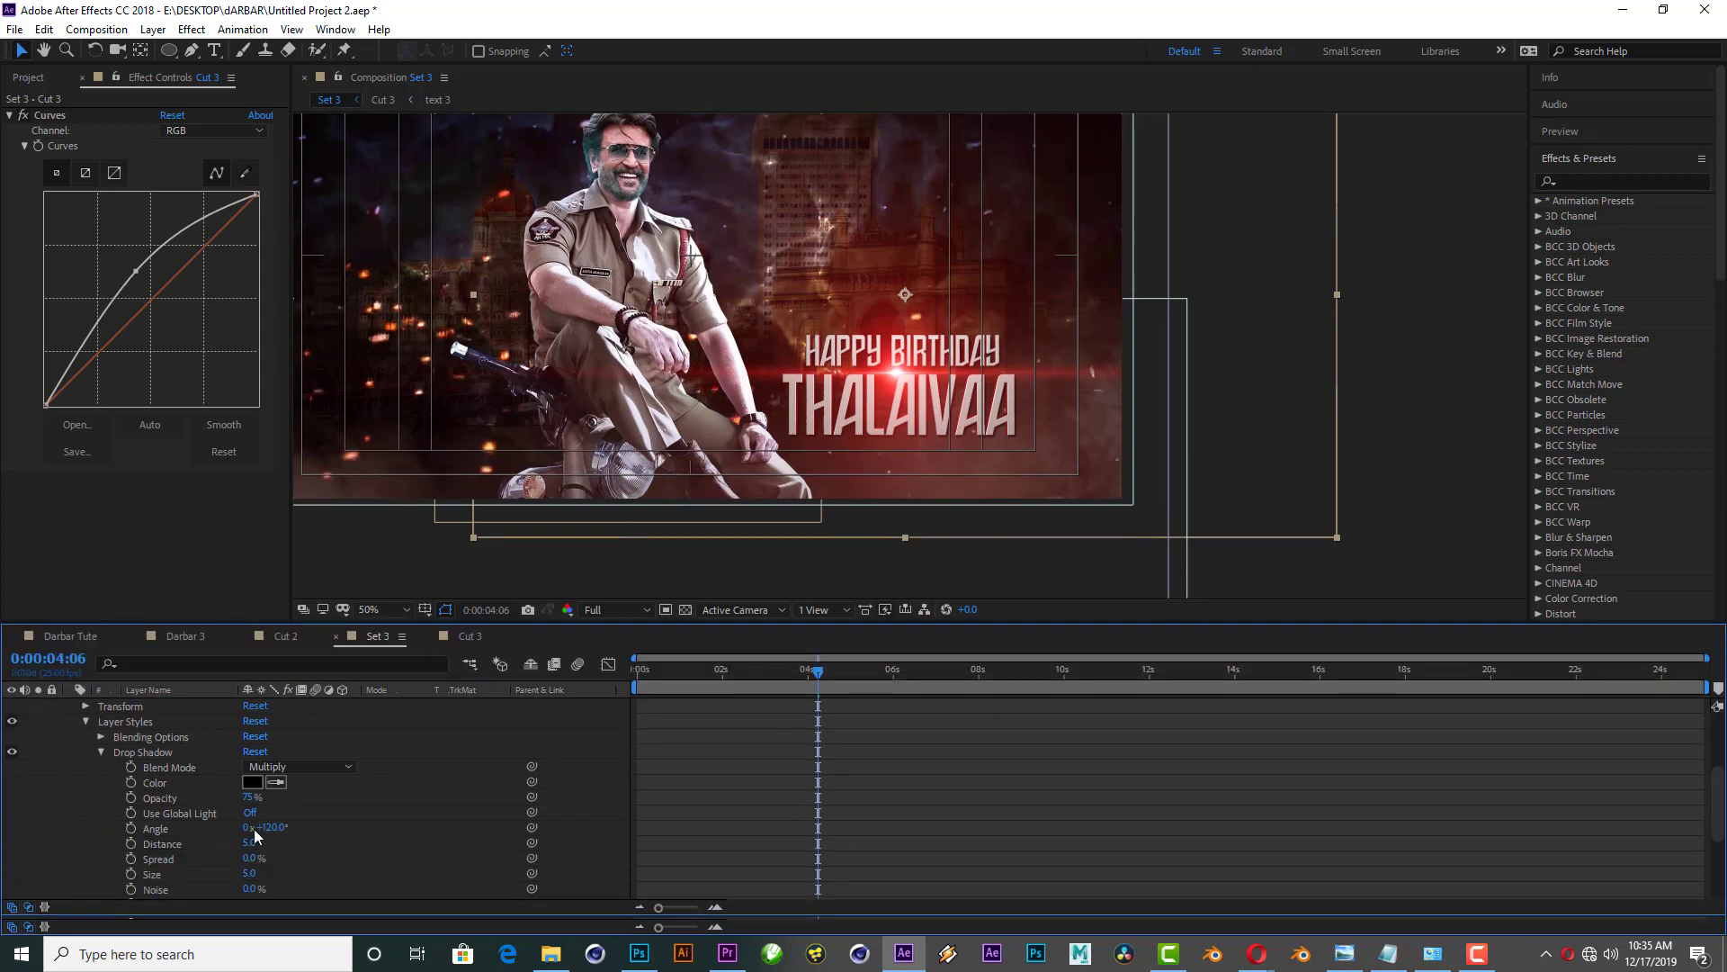
drag(249, 821, 267, 850)
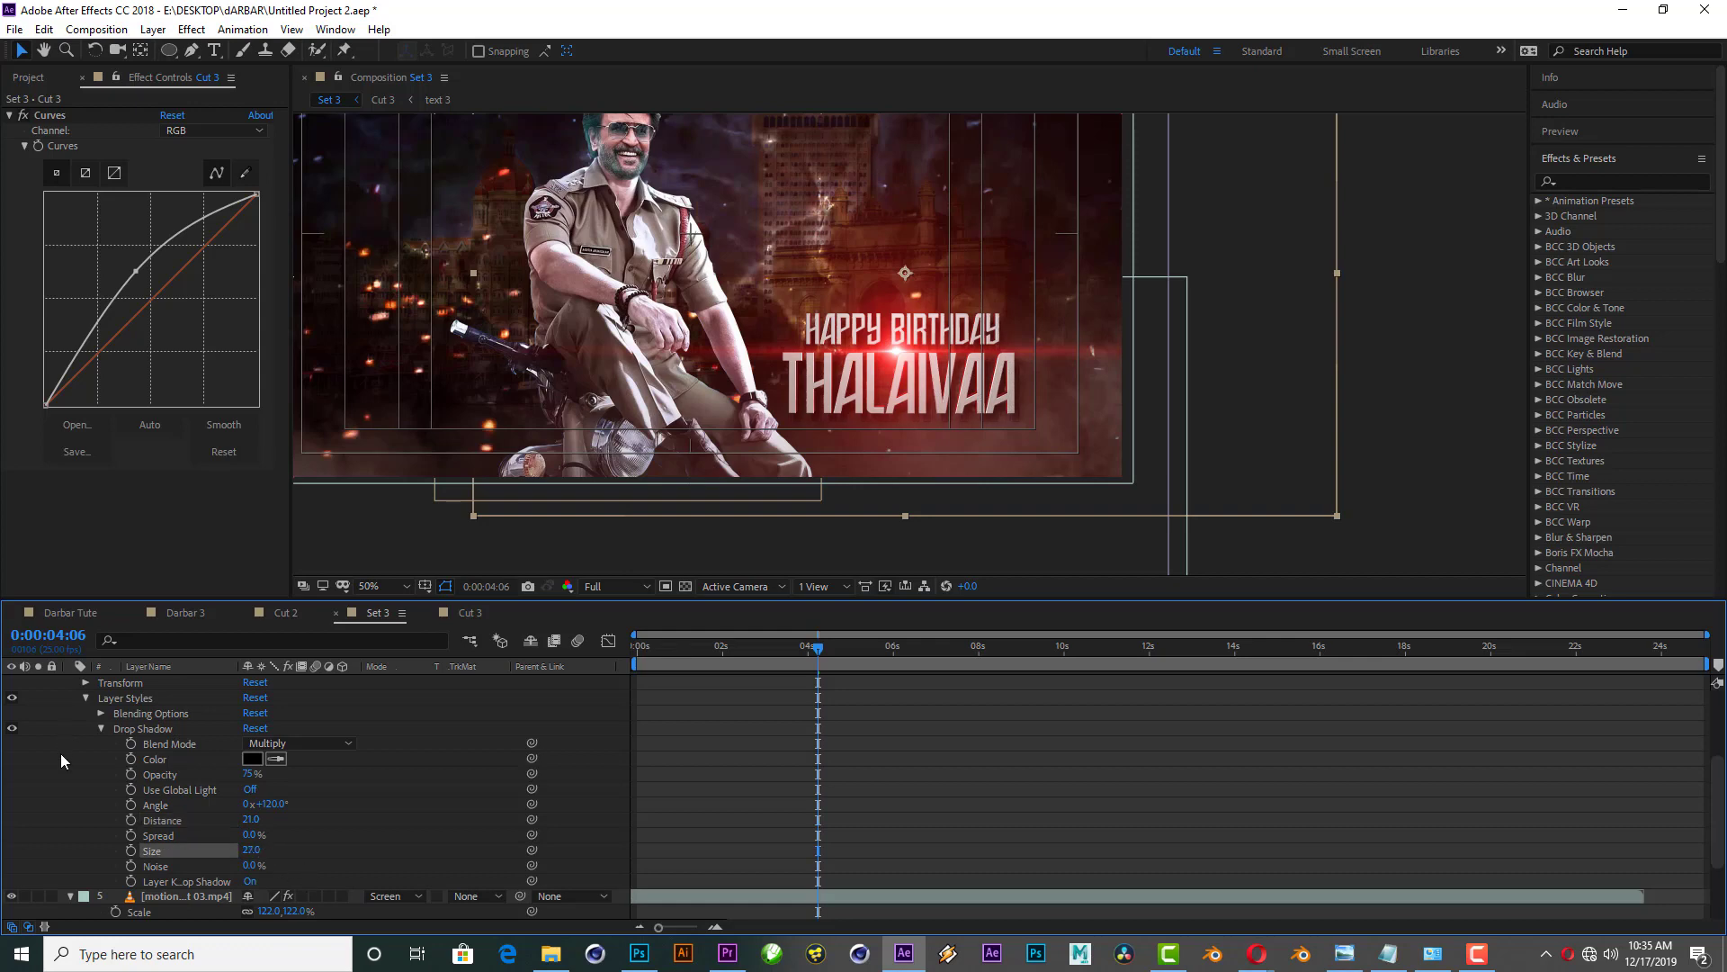
key(u)
key(u)
click(69, 790)
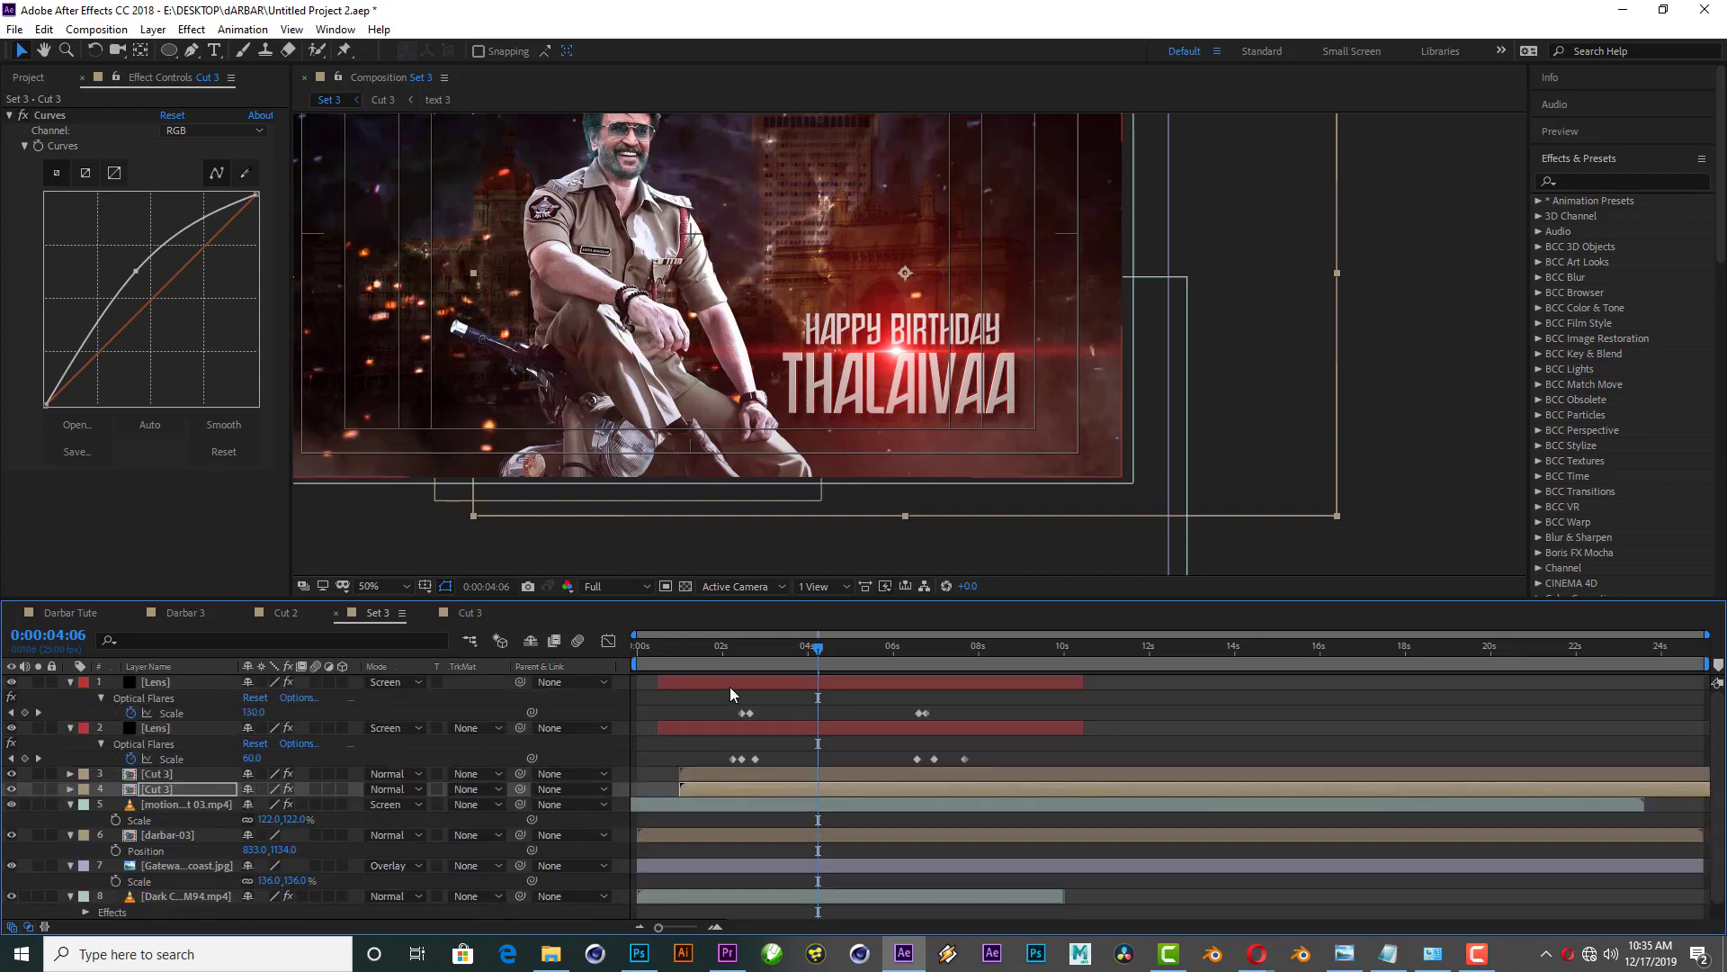
Step: Preview the Set 3 animation from 0:00:02:04
click(728, 646)
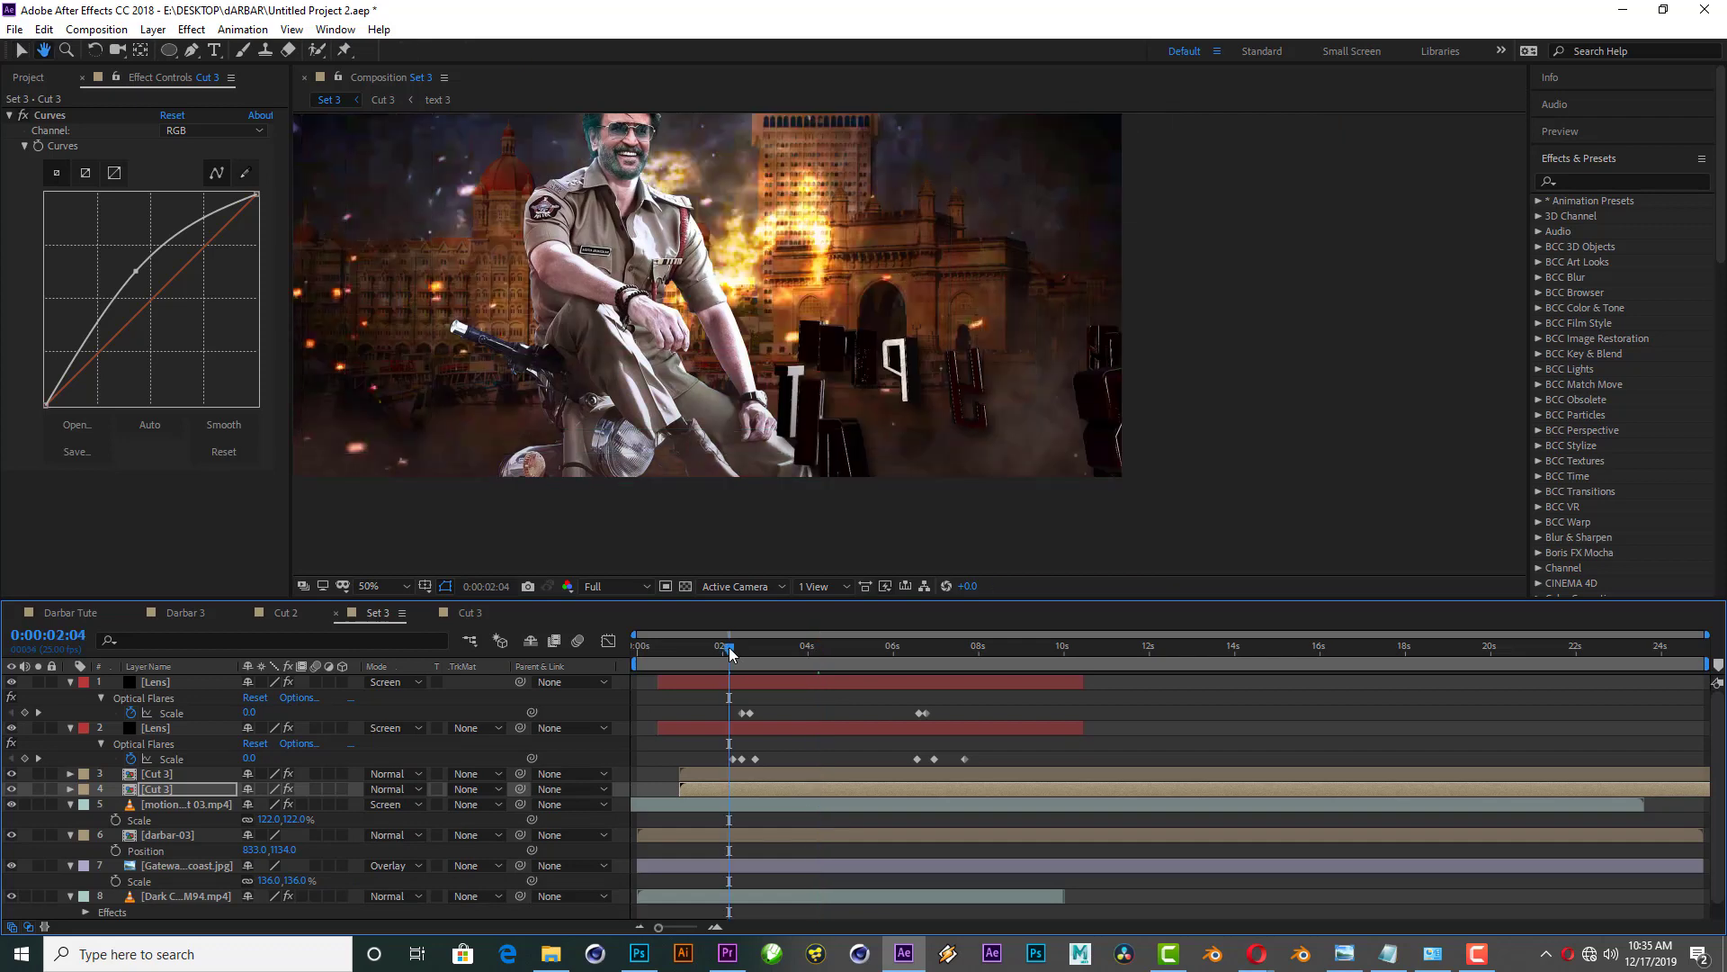
key(space)
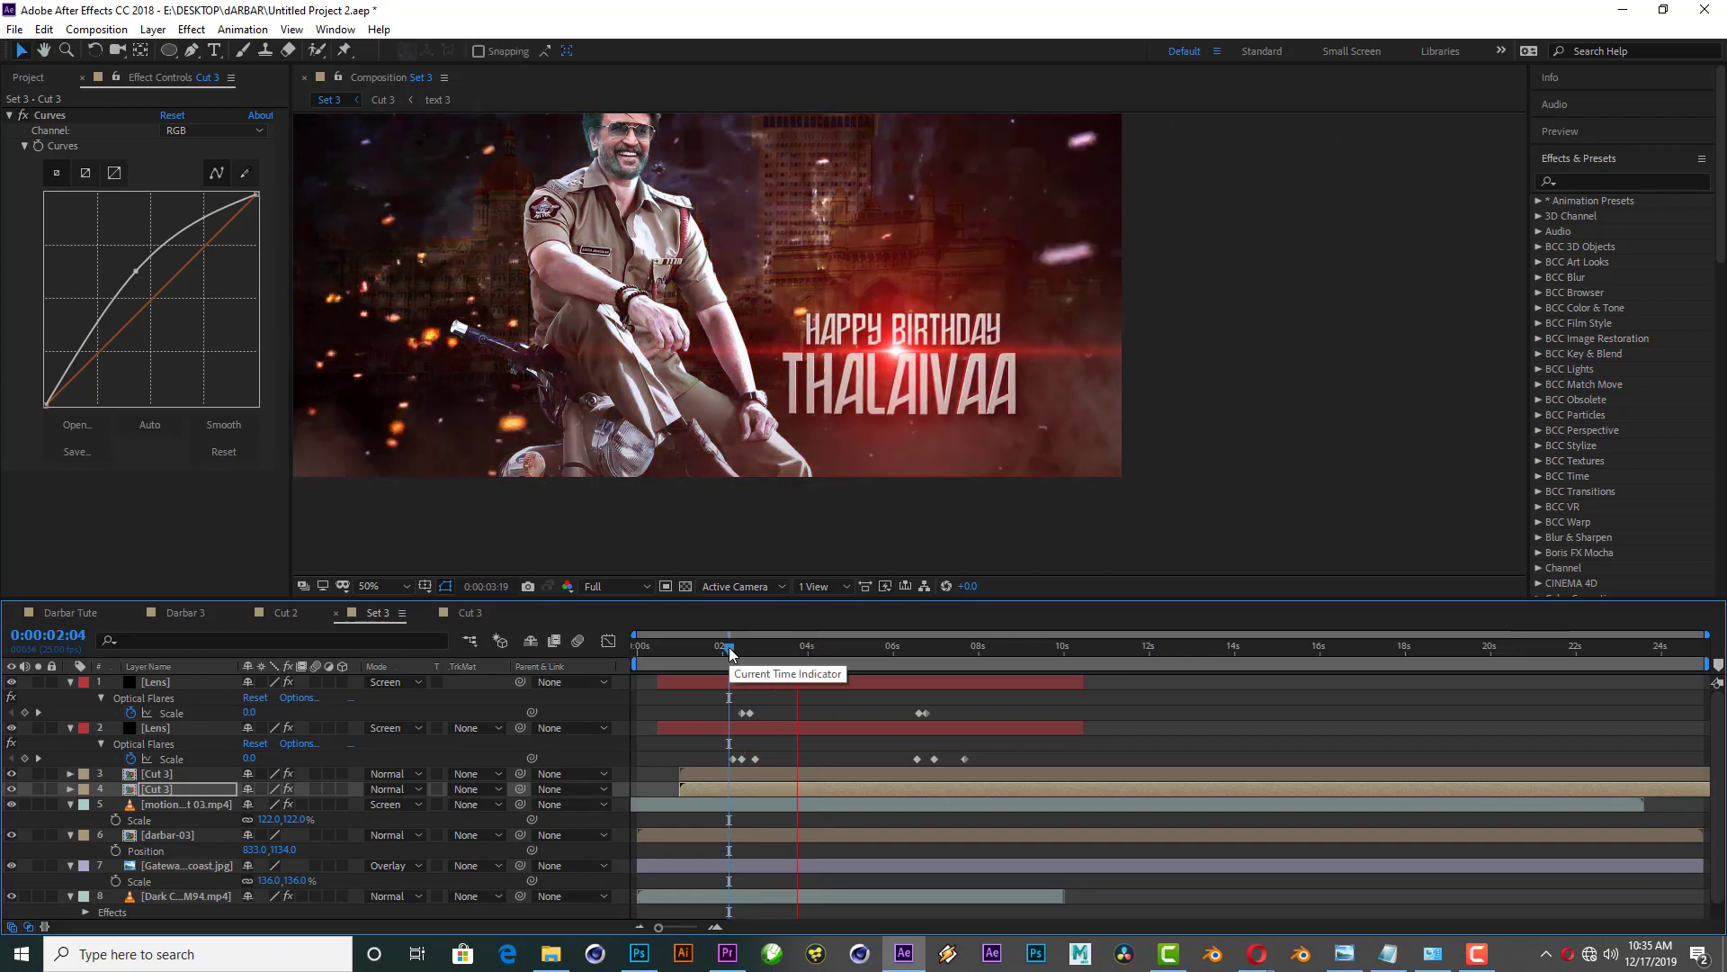
key(space)
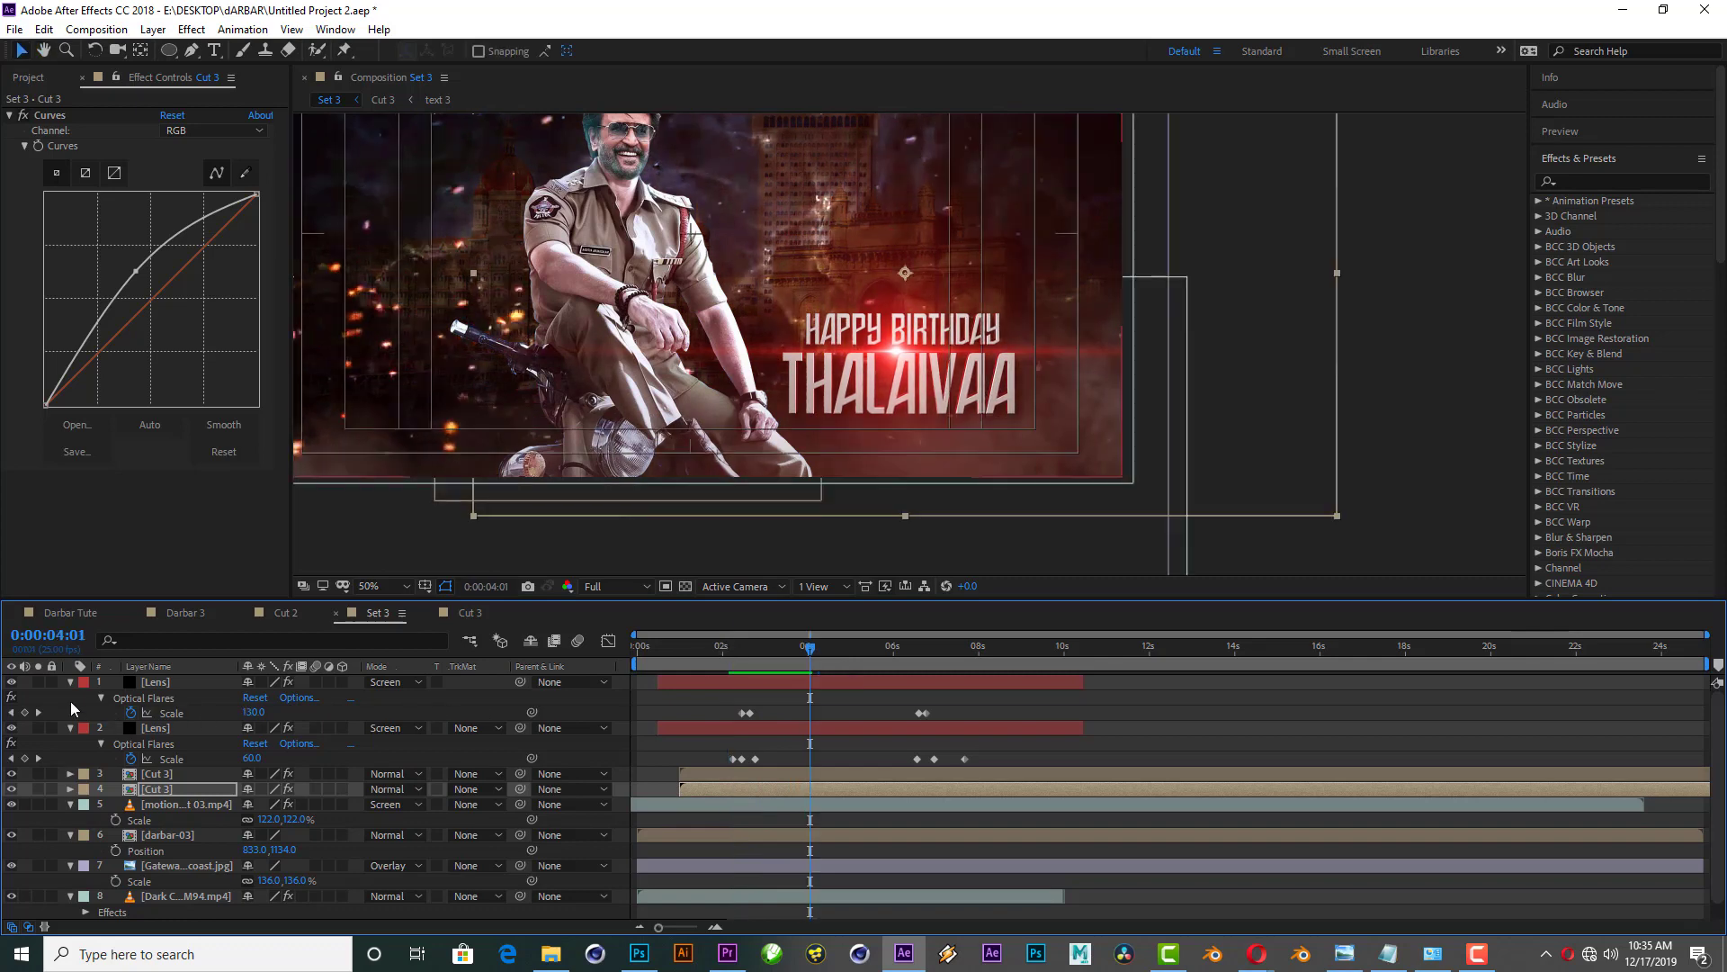
Step: Collapse the property lists of both Lens layers and the motion clip layer
click(71, 682)
click(71, 698)
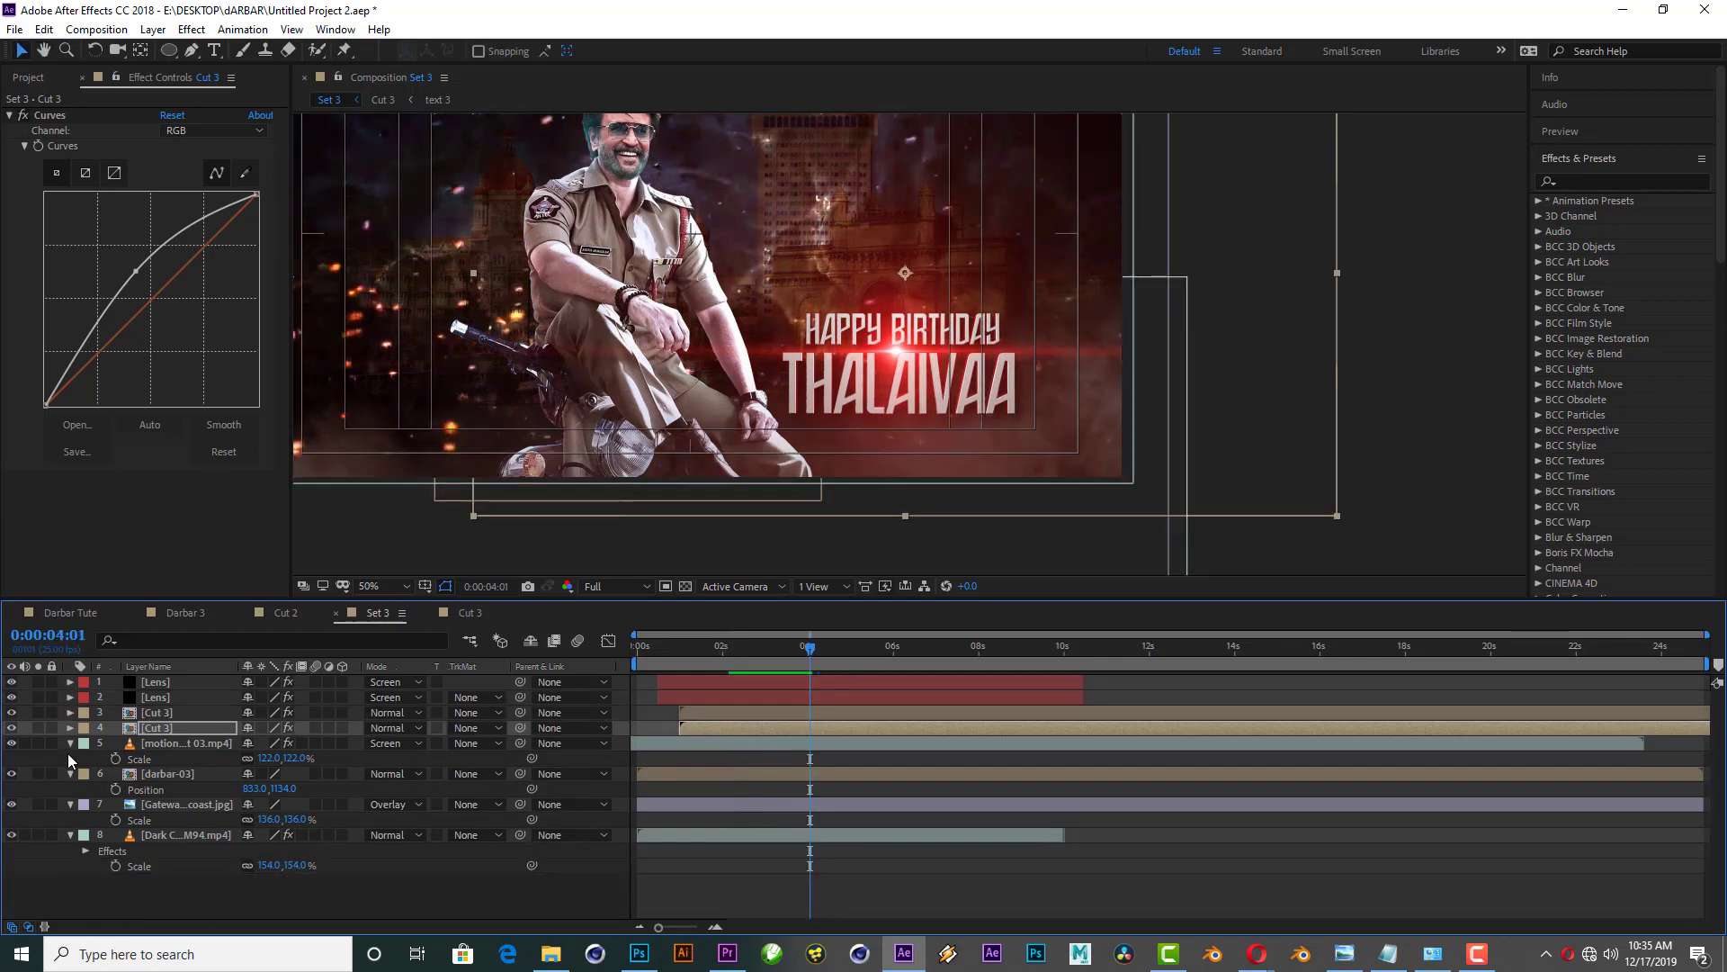
click(69, 744)
Step: Collapse the darbar-03, Gateway and dark background layers, then save the project
click(71, 758)
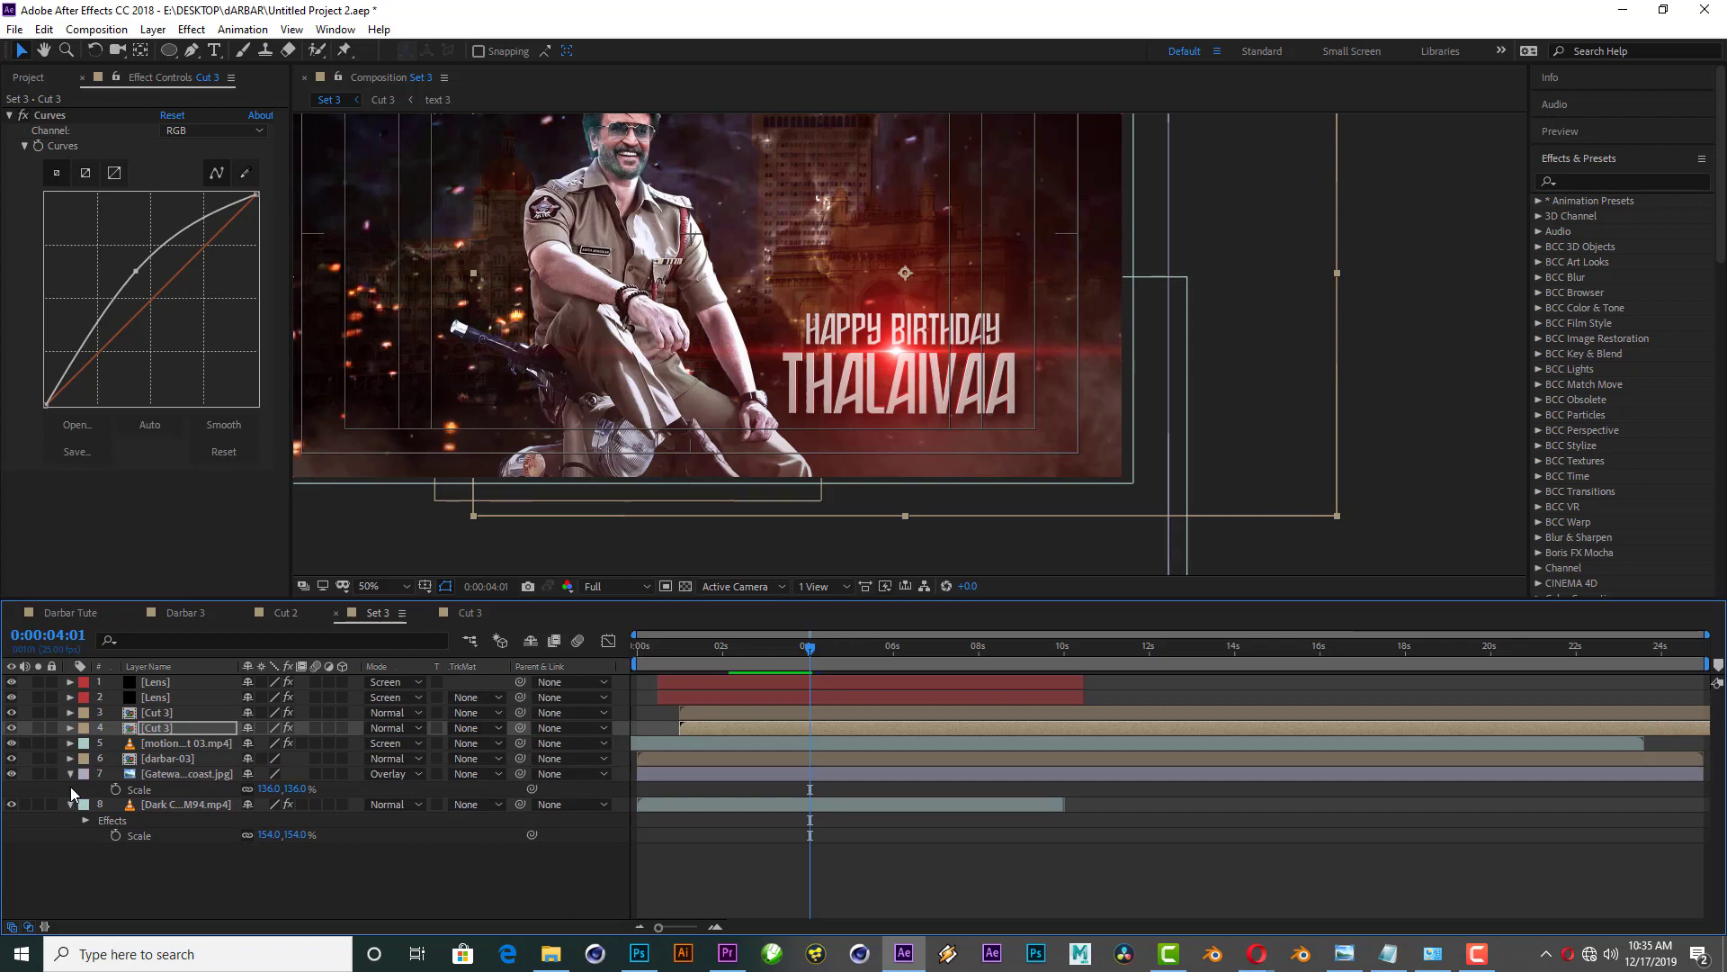
click(70, 774)
click(69, 790)
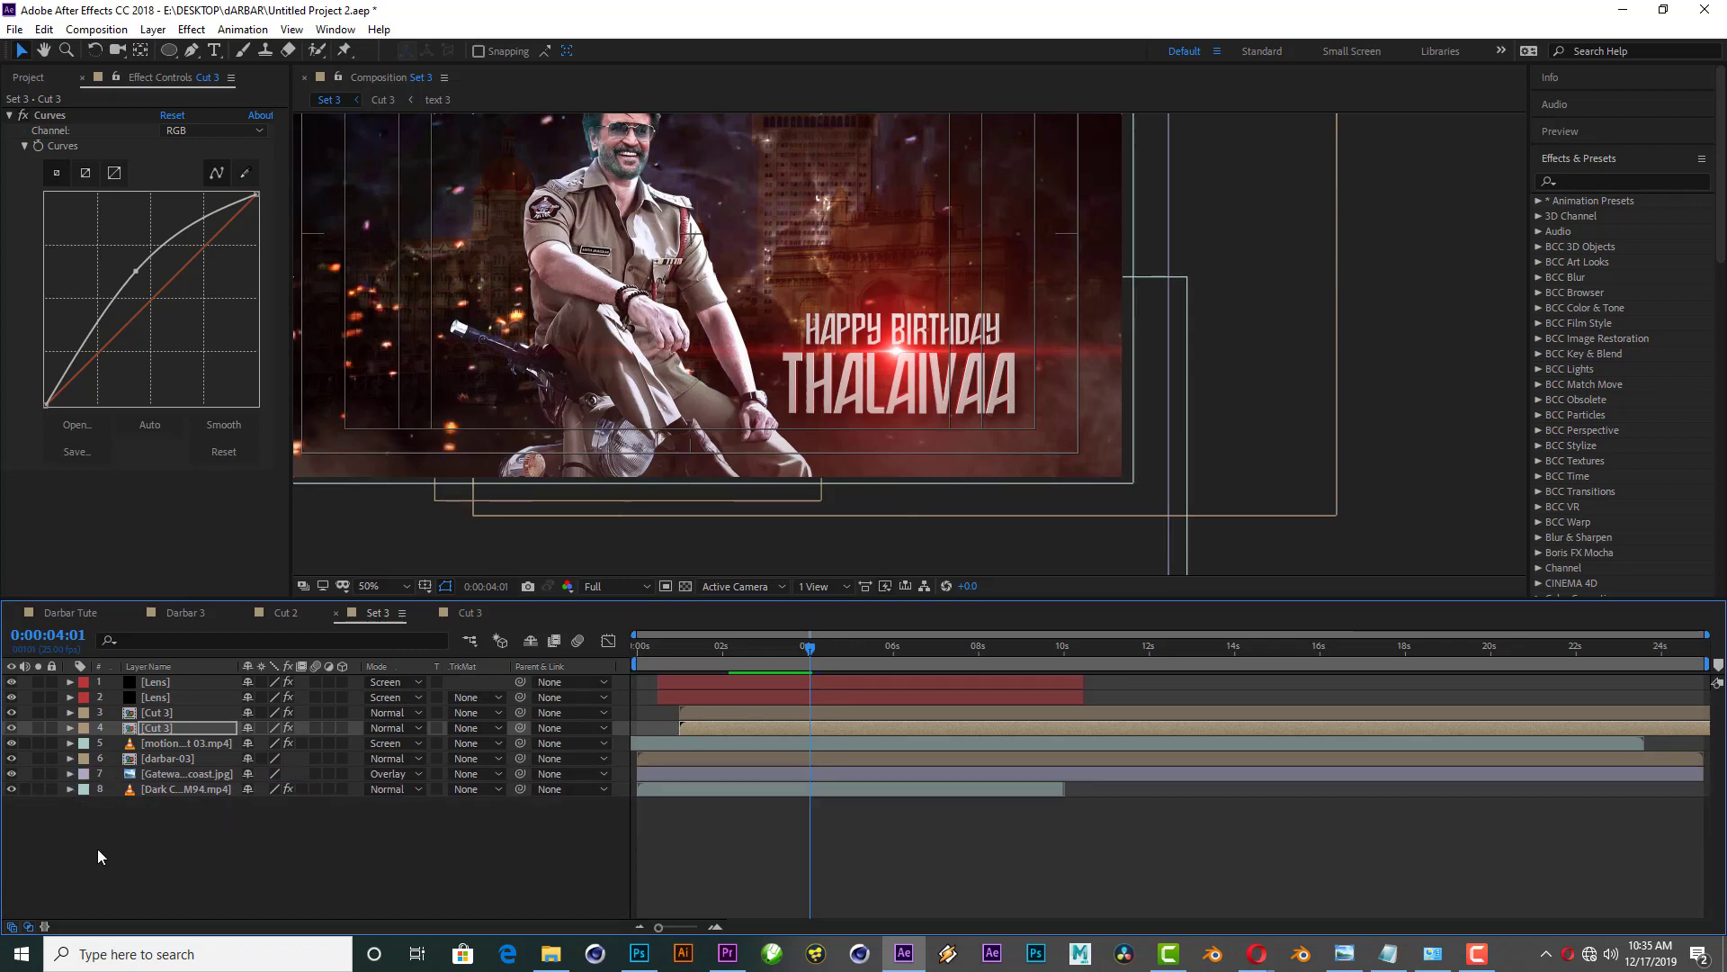
click(98, 849)
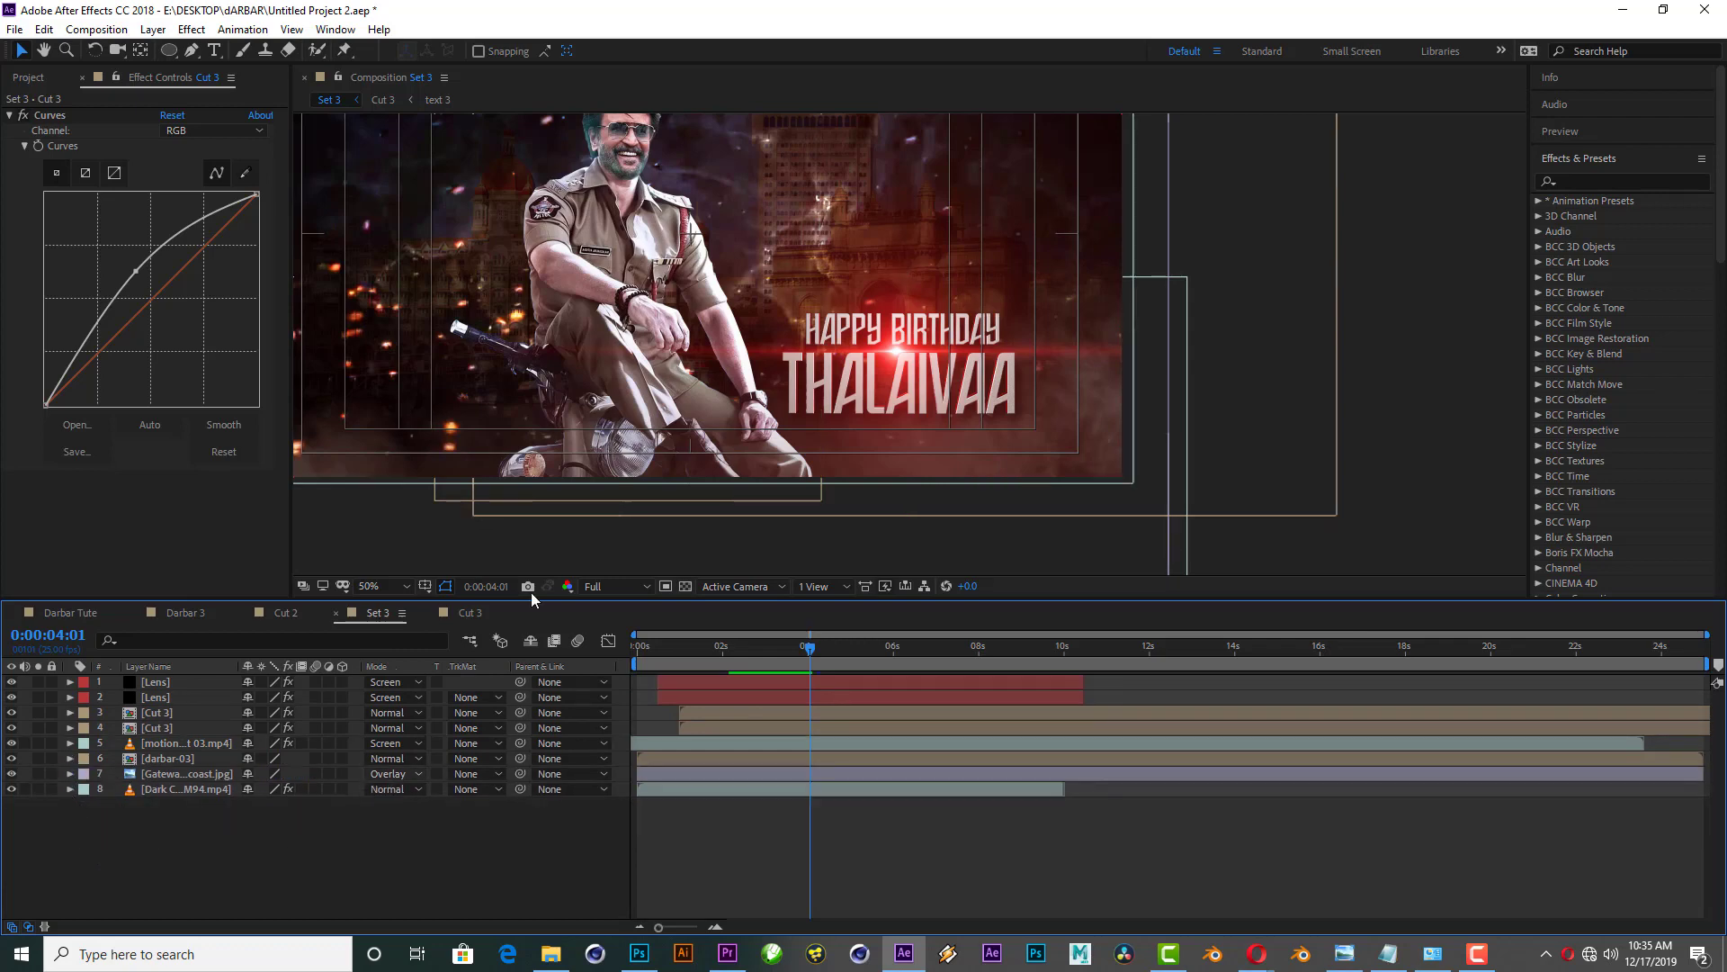
scroll(760, 281, down, 2)
key(ctrl+s)
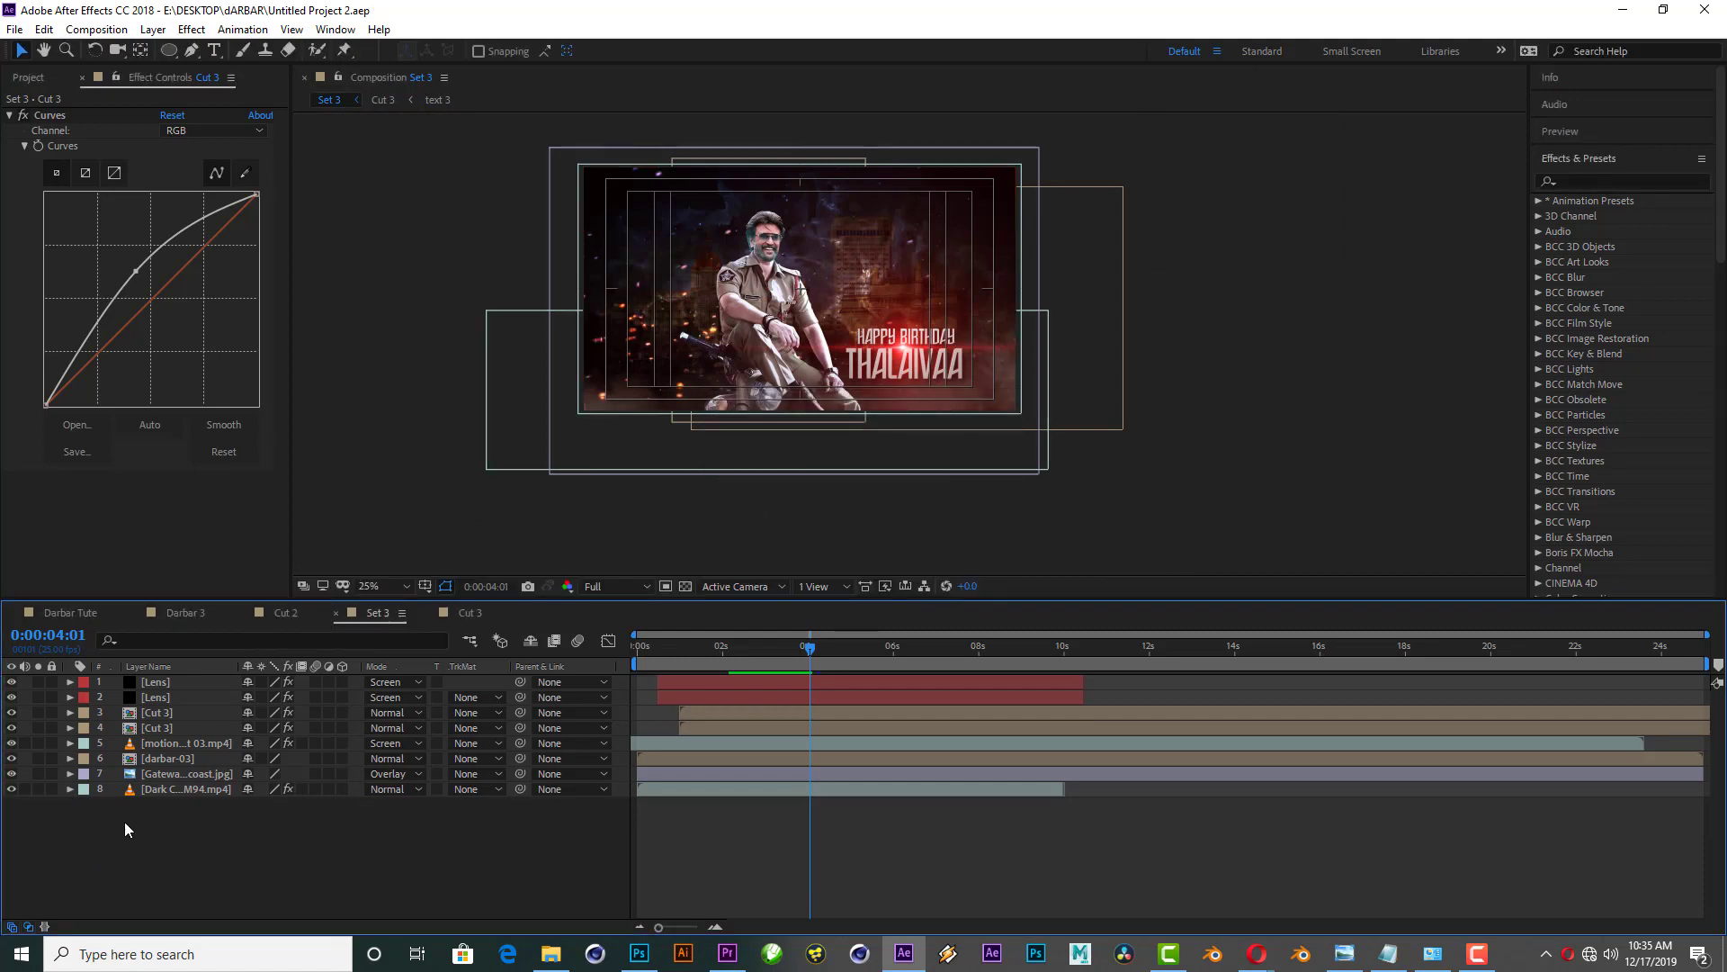
Step: Turn on 3D for the Set 3 layers and add a two-node 35mm Camera 1
drag(344, 677, 339, 795)
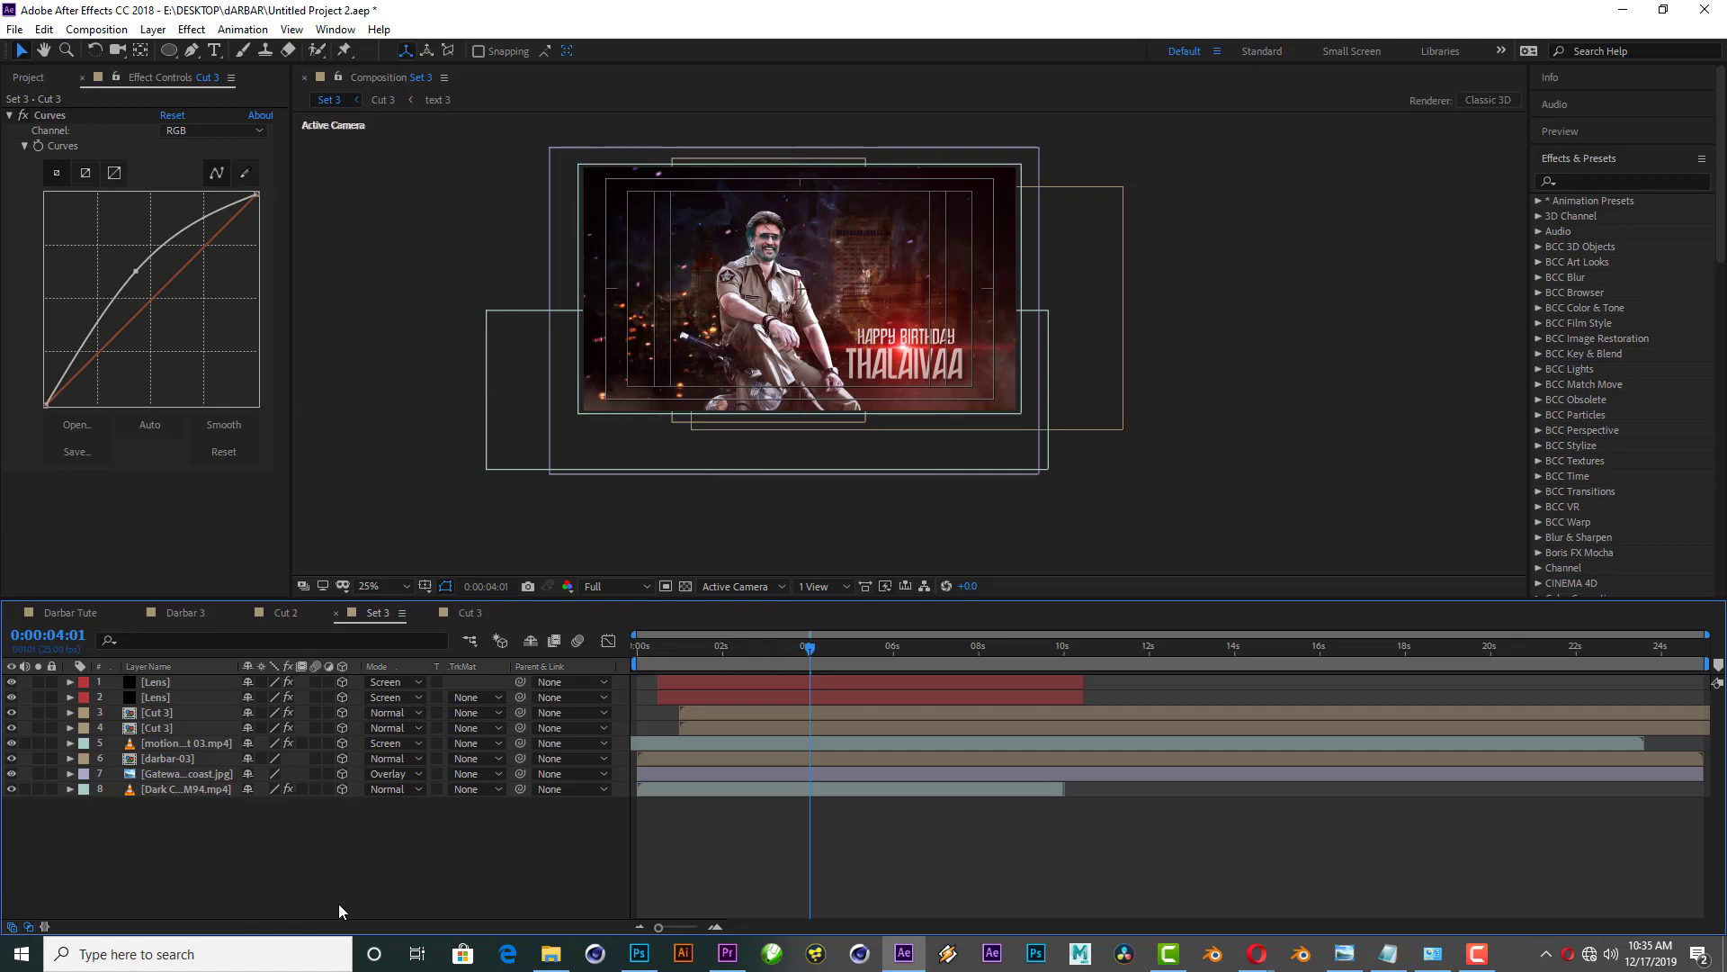
right_click(316, 843)
mouse_move(399, 649)
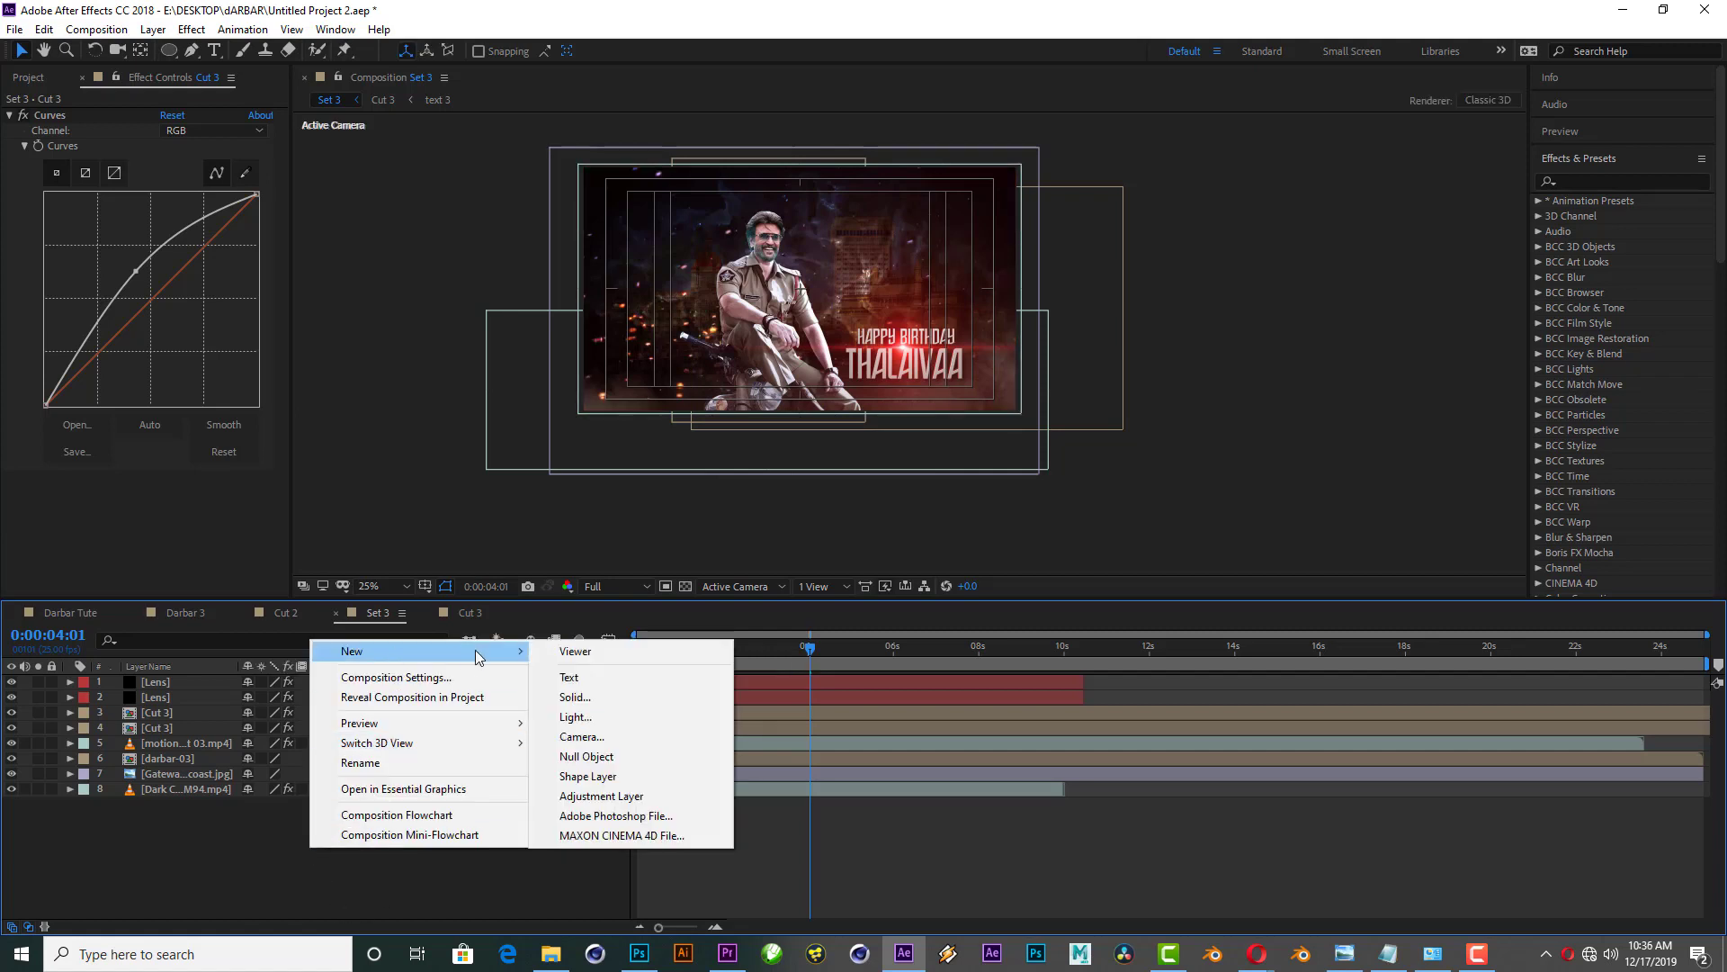
click(592, 737)
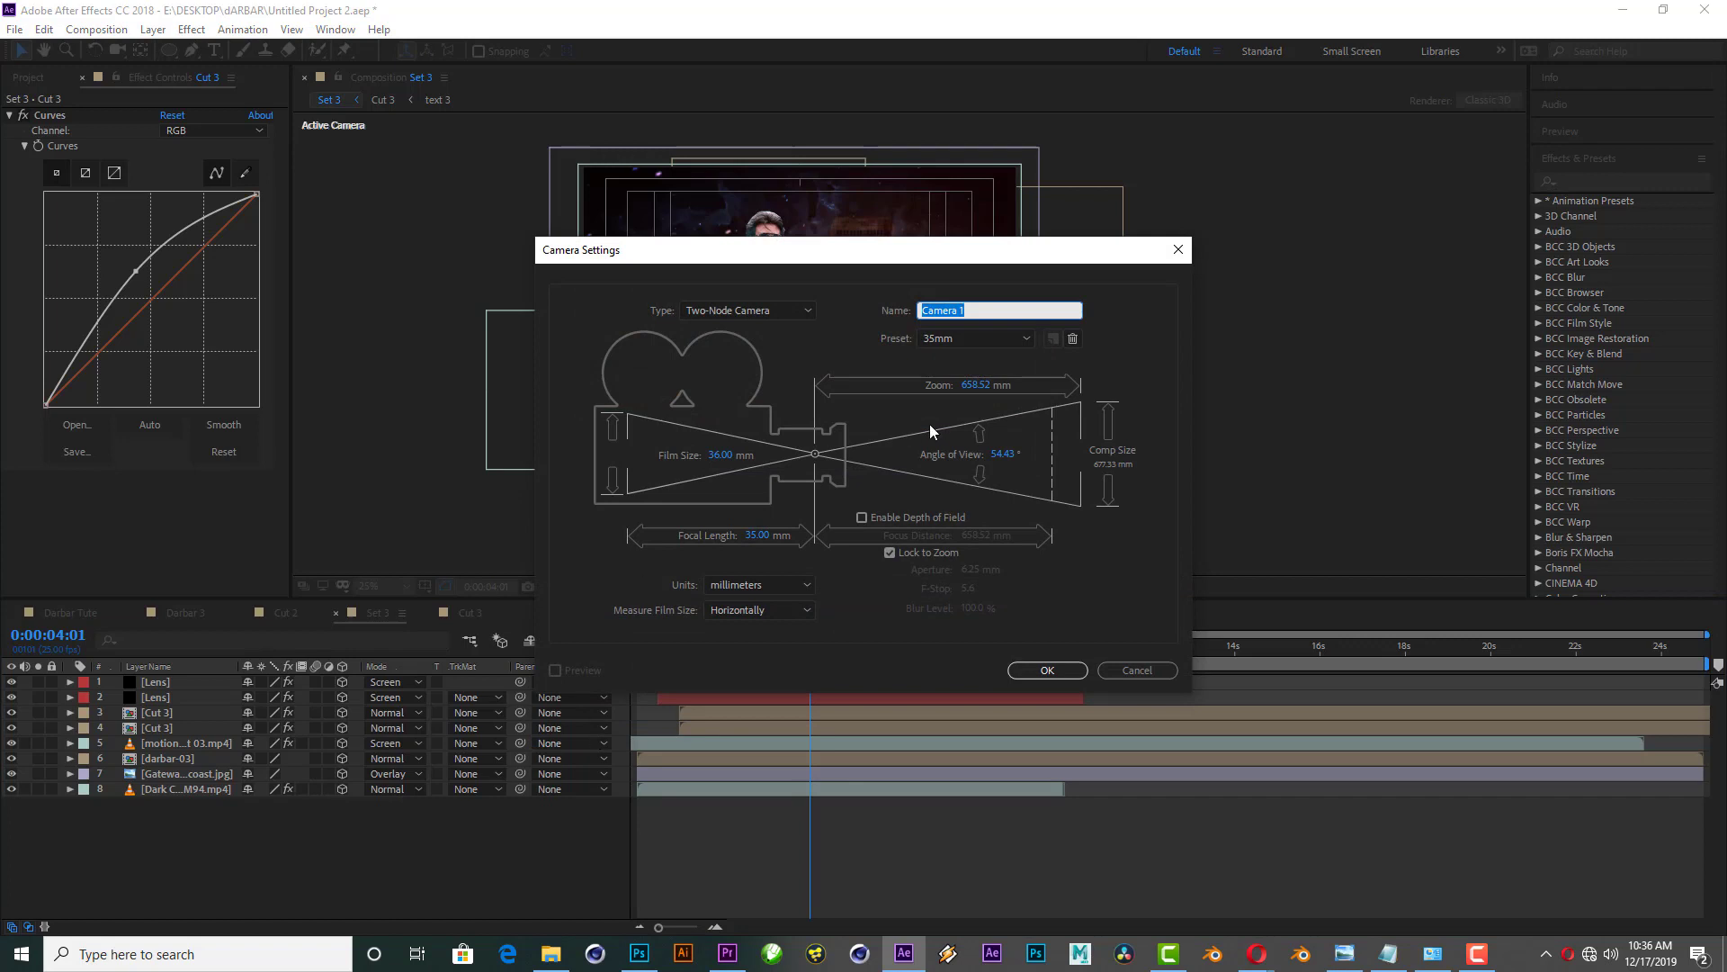
click(1051, 669)
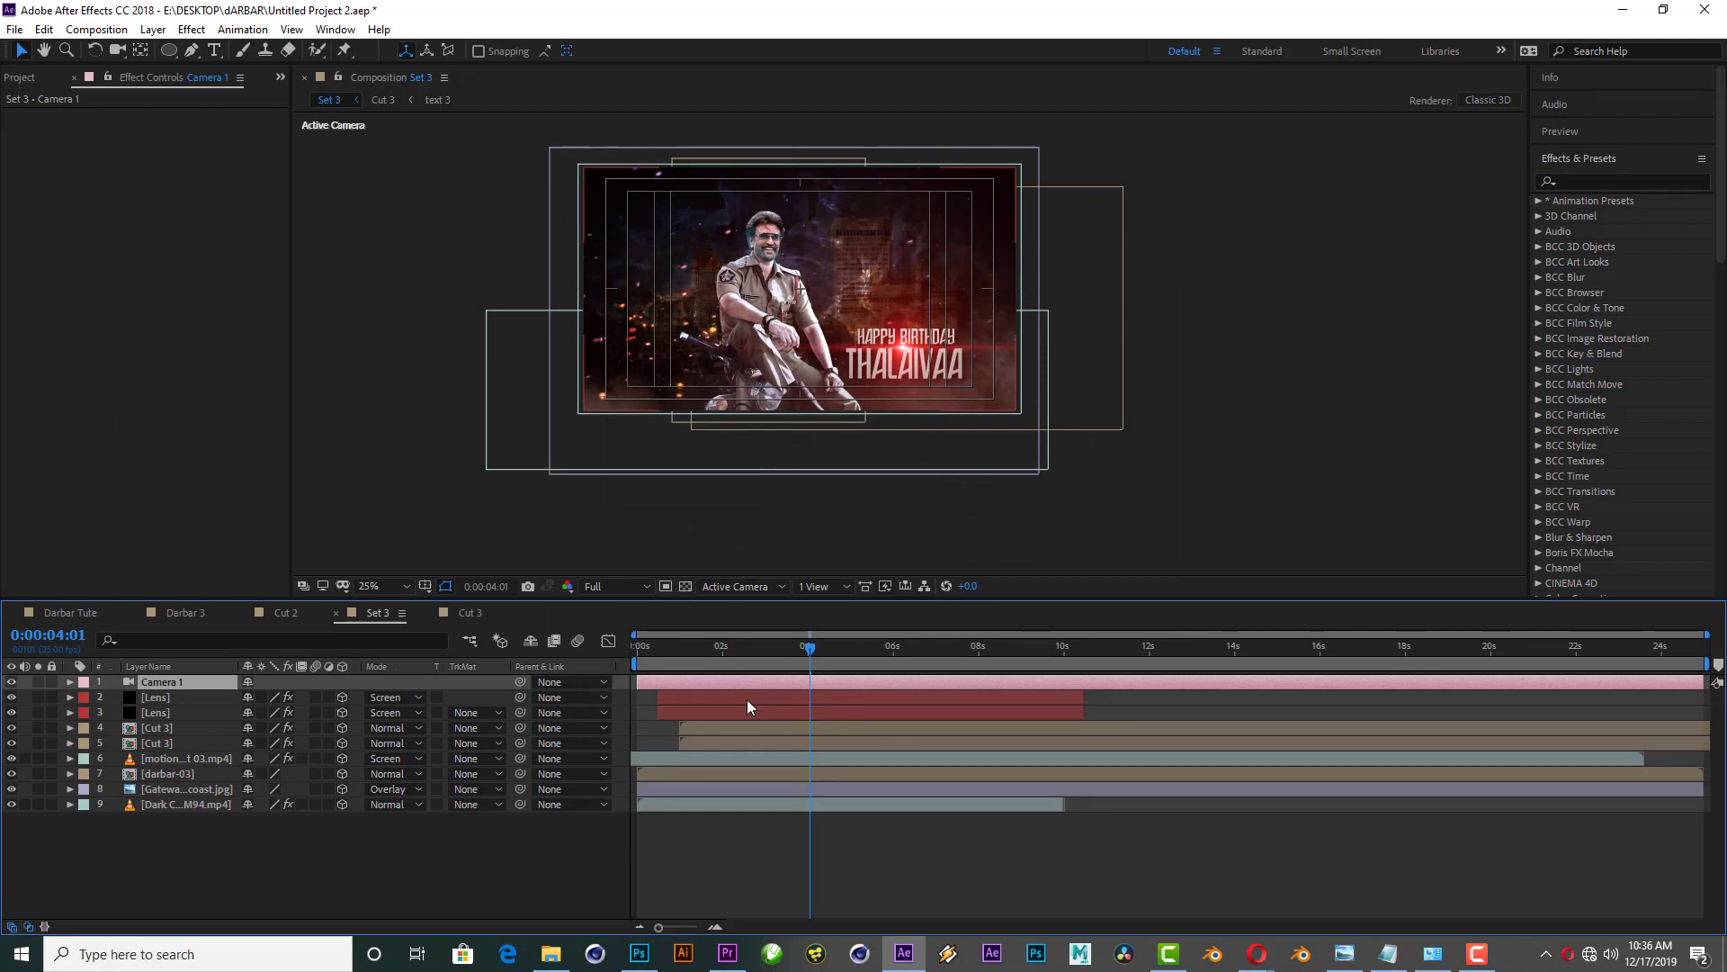
Step: In Custom View 1, push the dark background and Gateway backdrop further back in depth
click(733, 585)
click(768, 779)
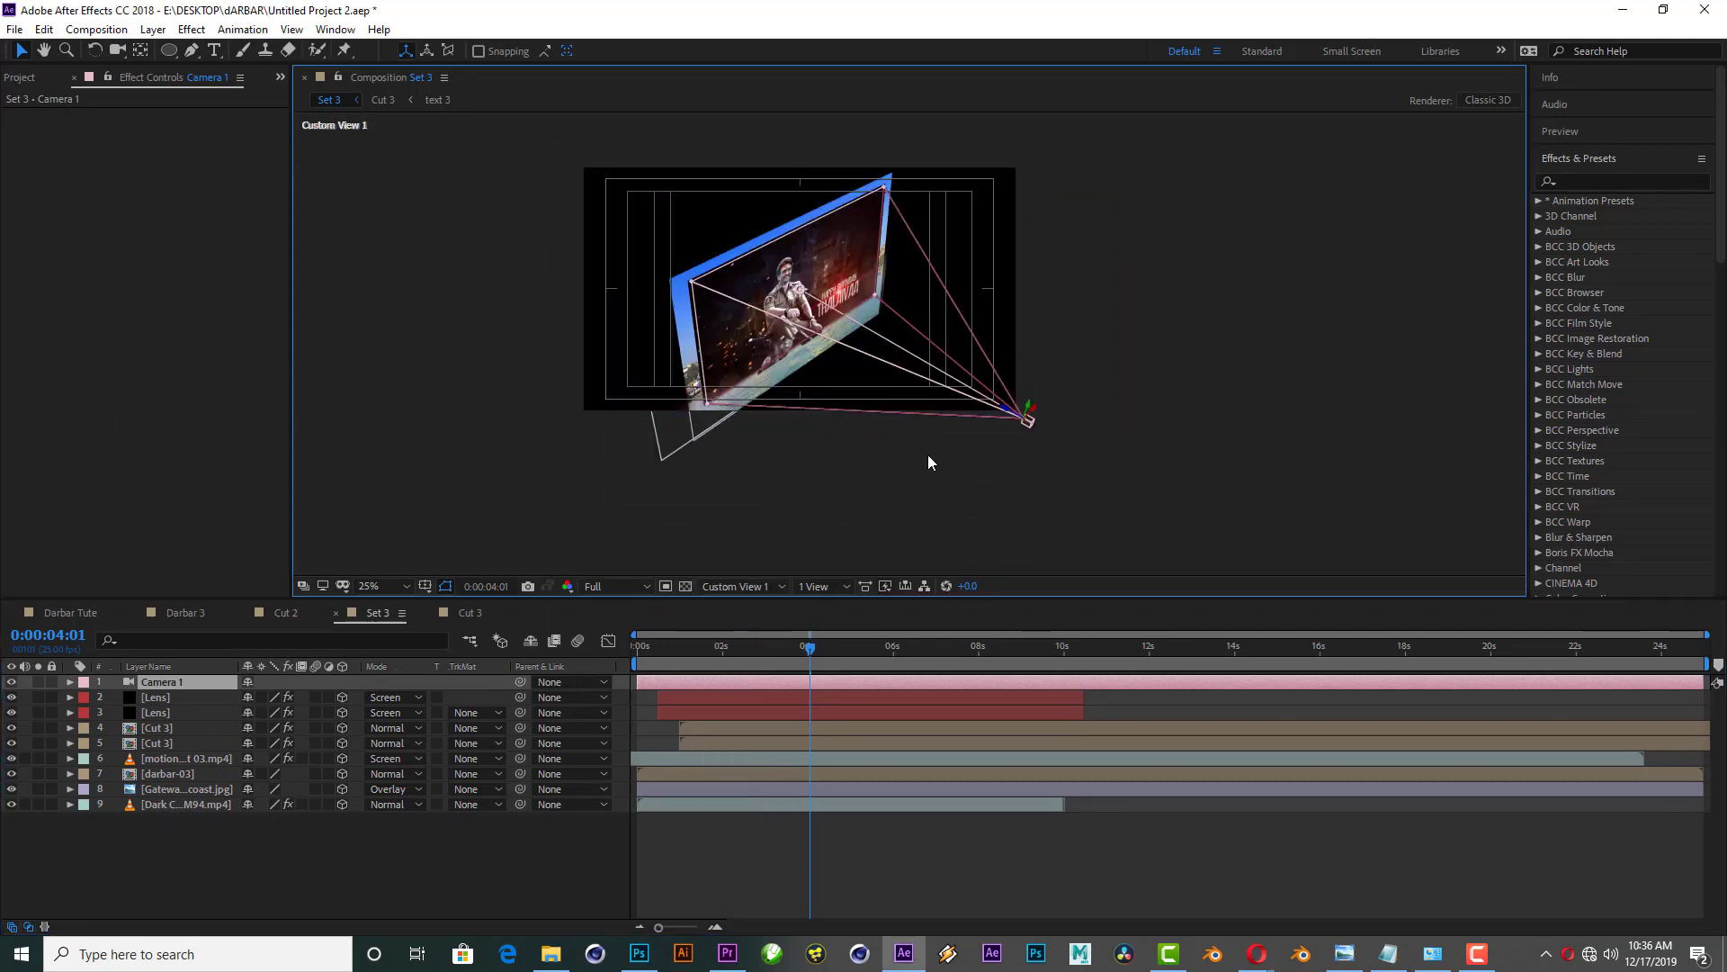
click(153, 806)
ctrl+click(267, 786)
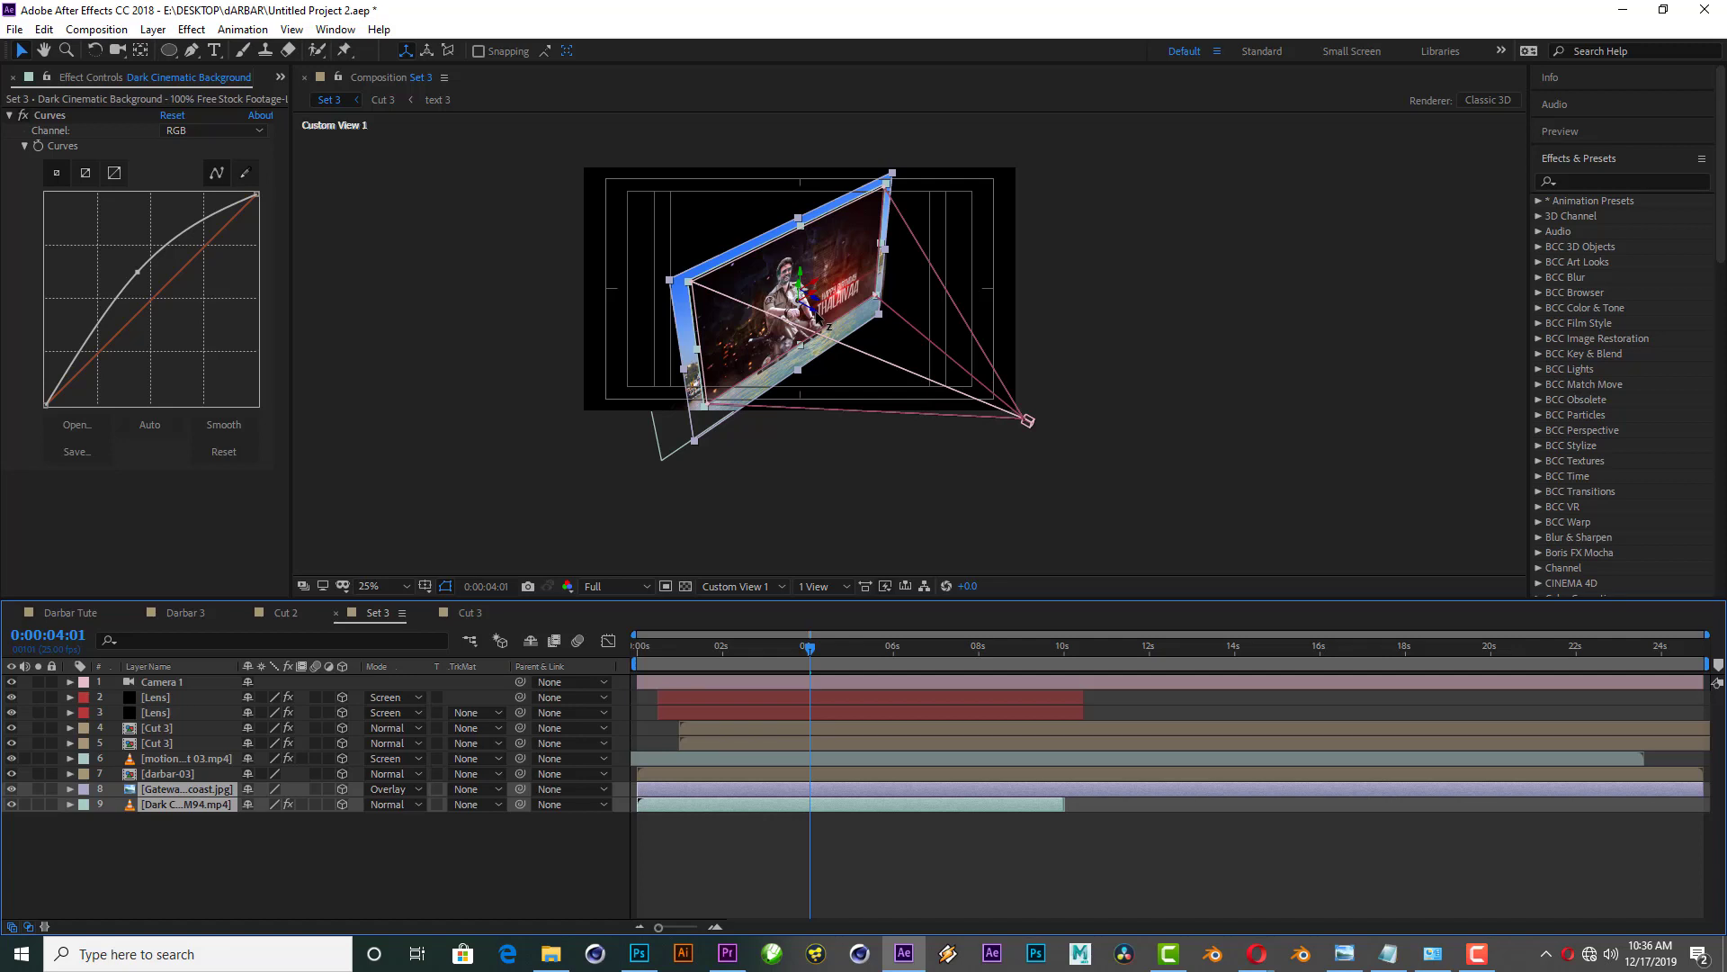
drag(819, 308, 616, 255)
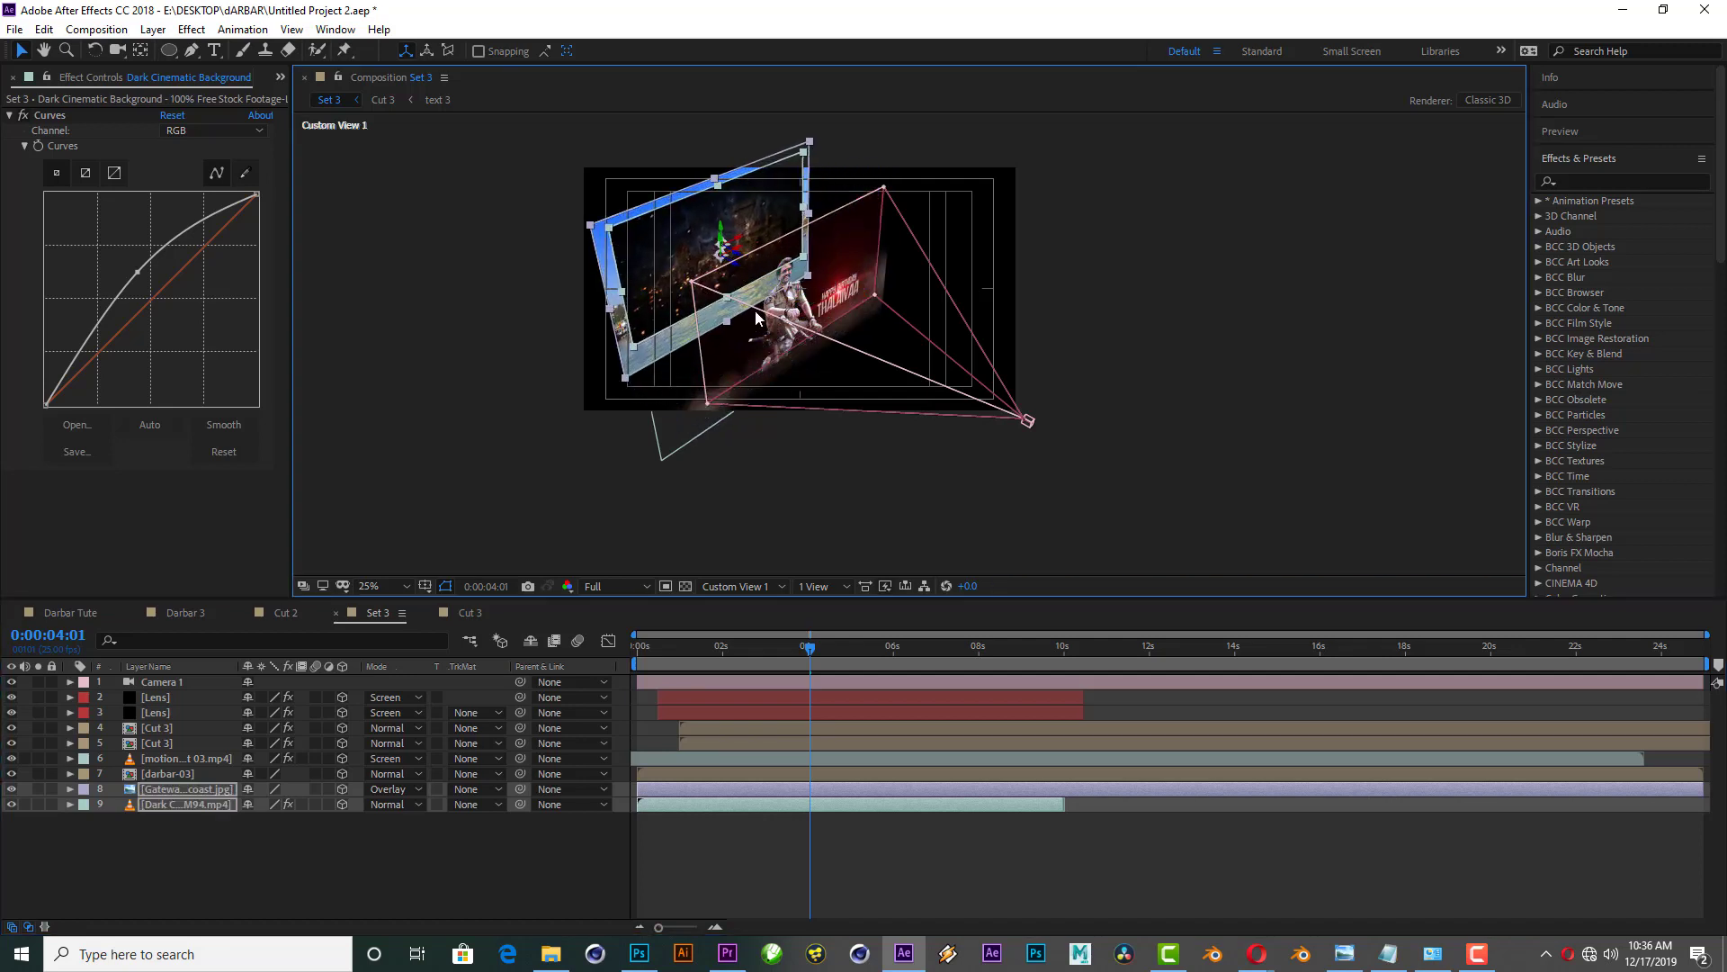
Step: Reposition the darbar-03 cutout in 3D space, separate from the backdrop
click(166, 773)
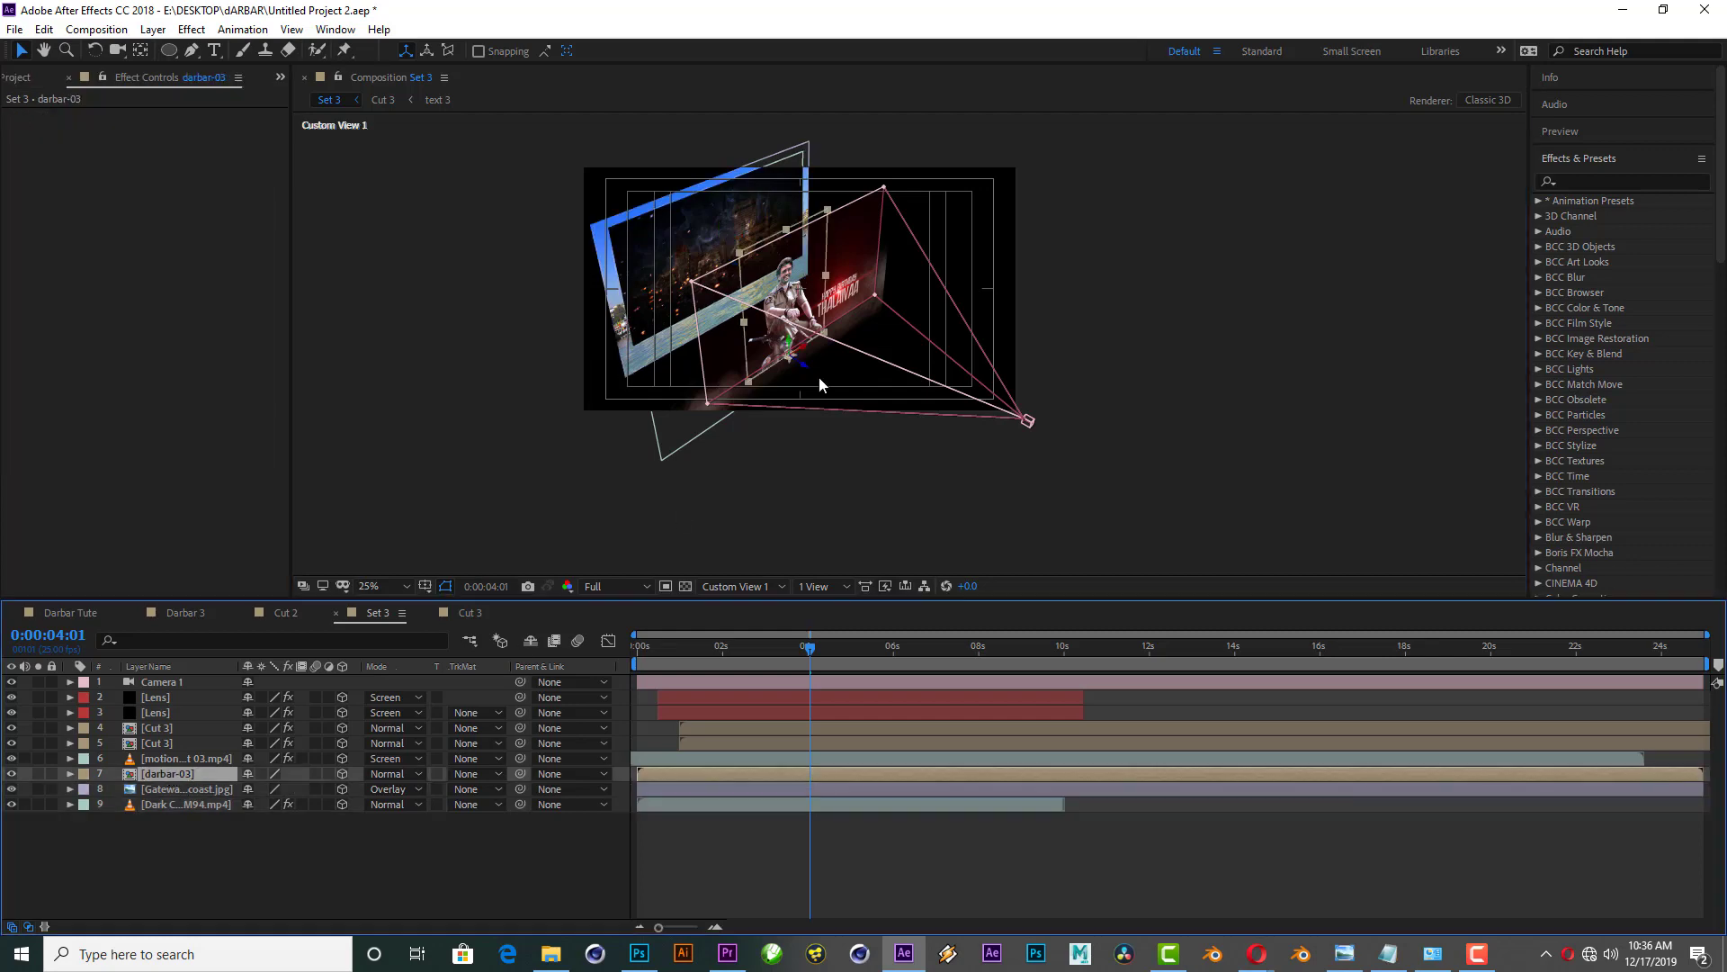
drag(806, 371, 743, 354)
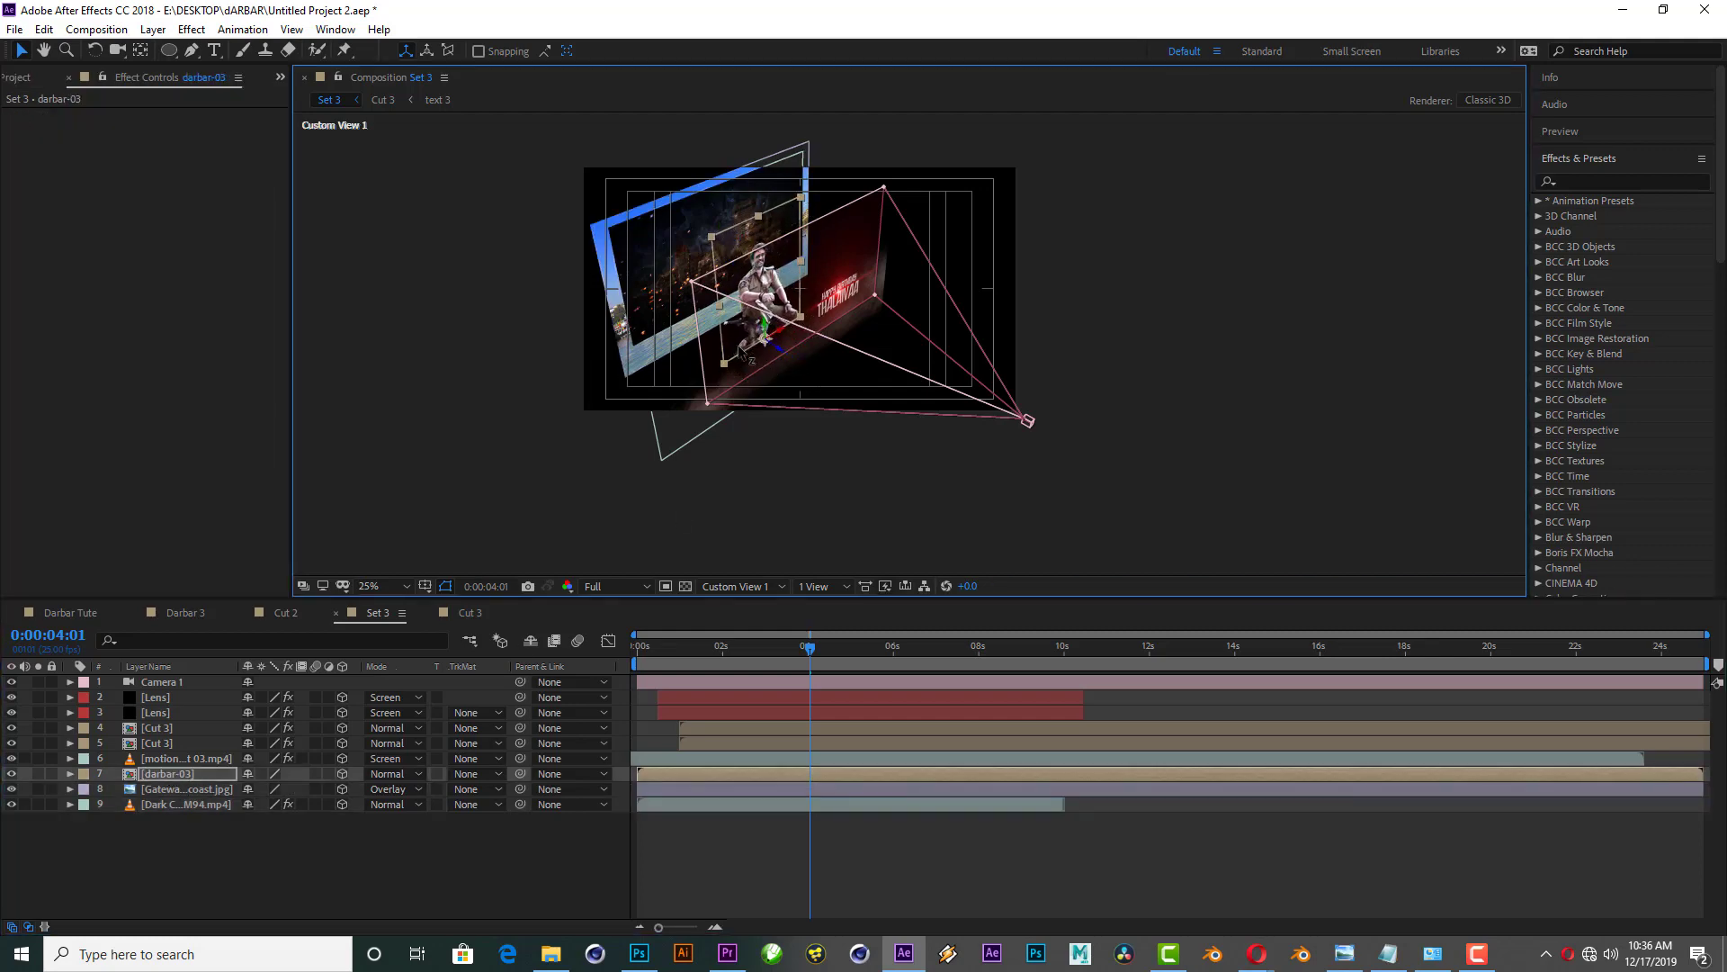
drag(742, 352, 738, 350)
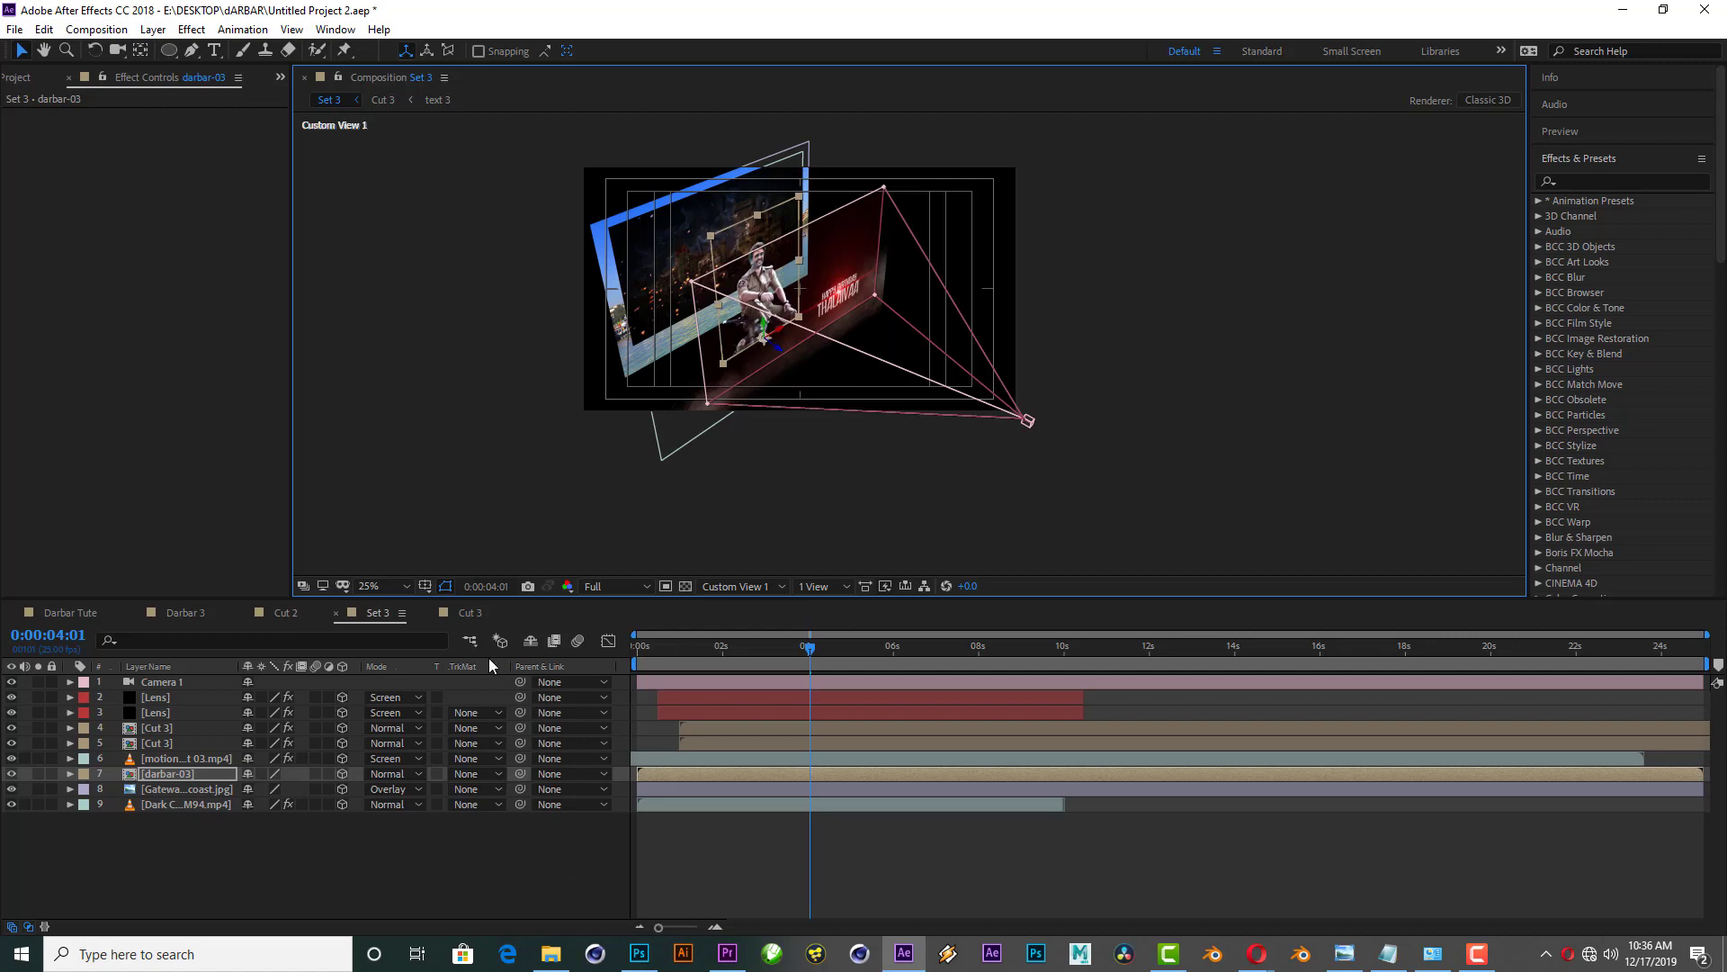
click(747, 585)
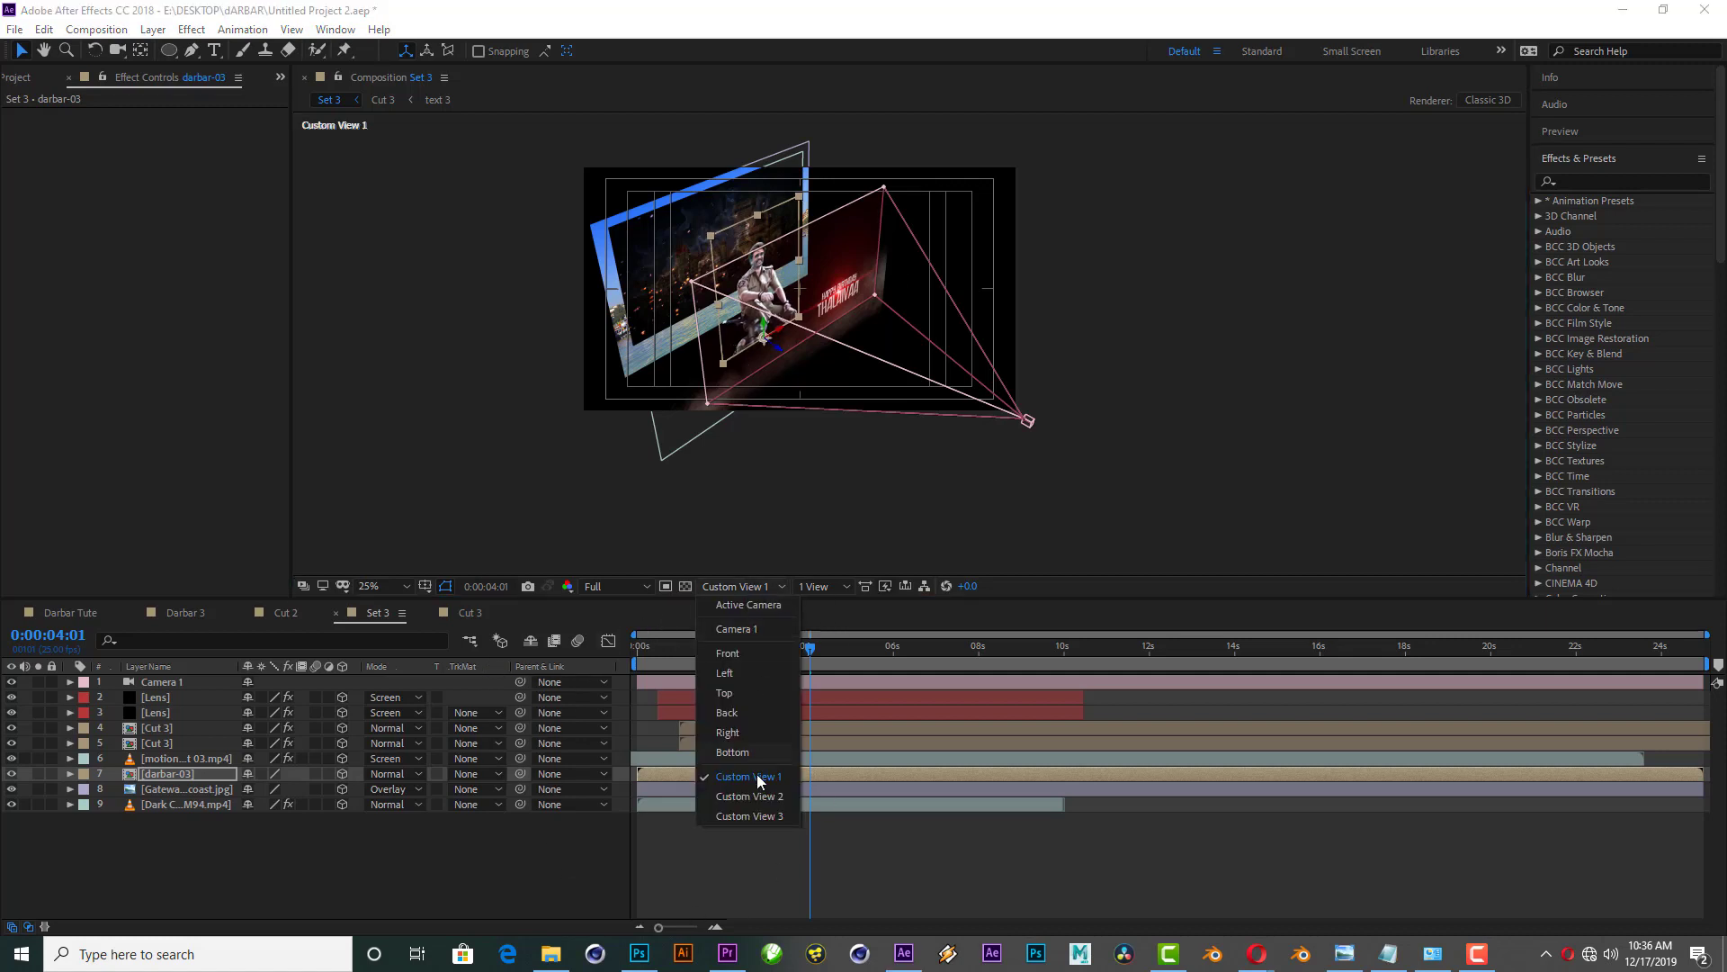
Step: In the Camera 1 view, scale the dark background to 233% and the Gateway backdrop to 195%
click(731, 628)
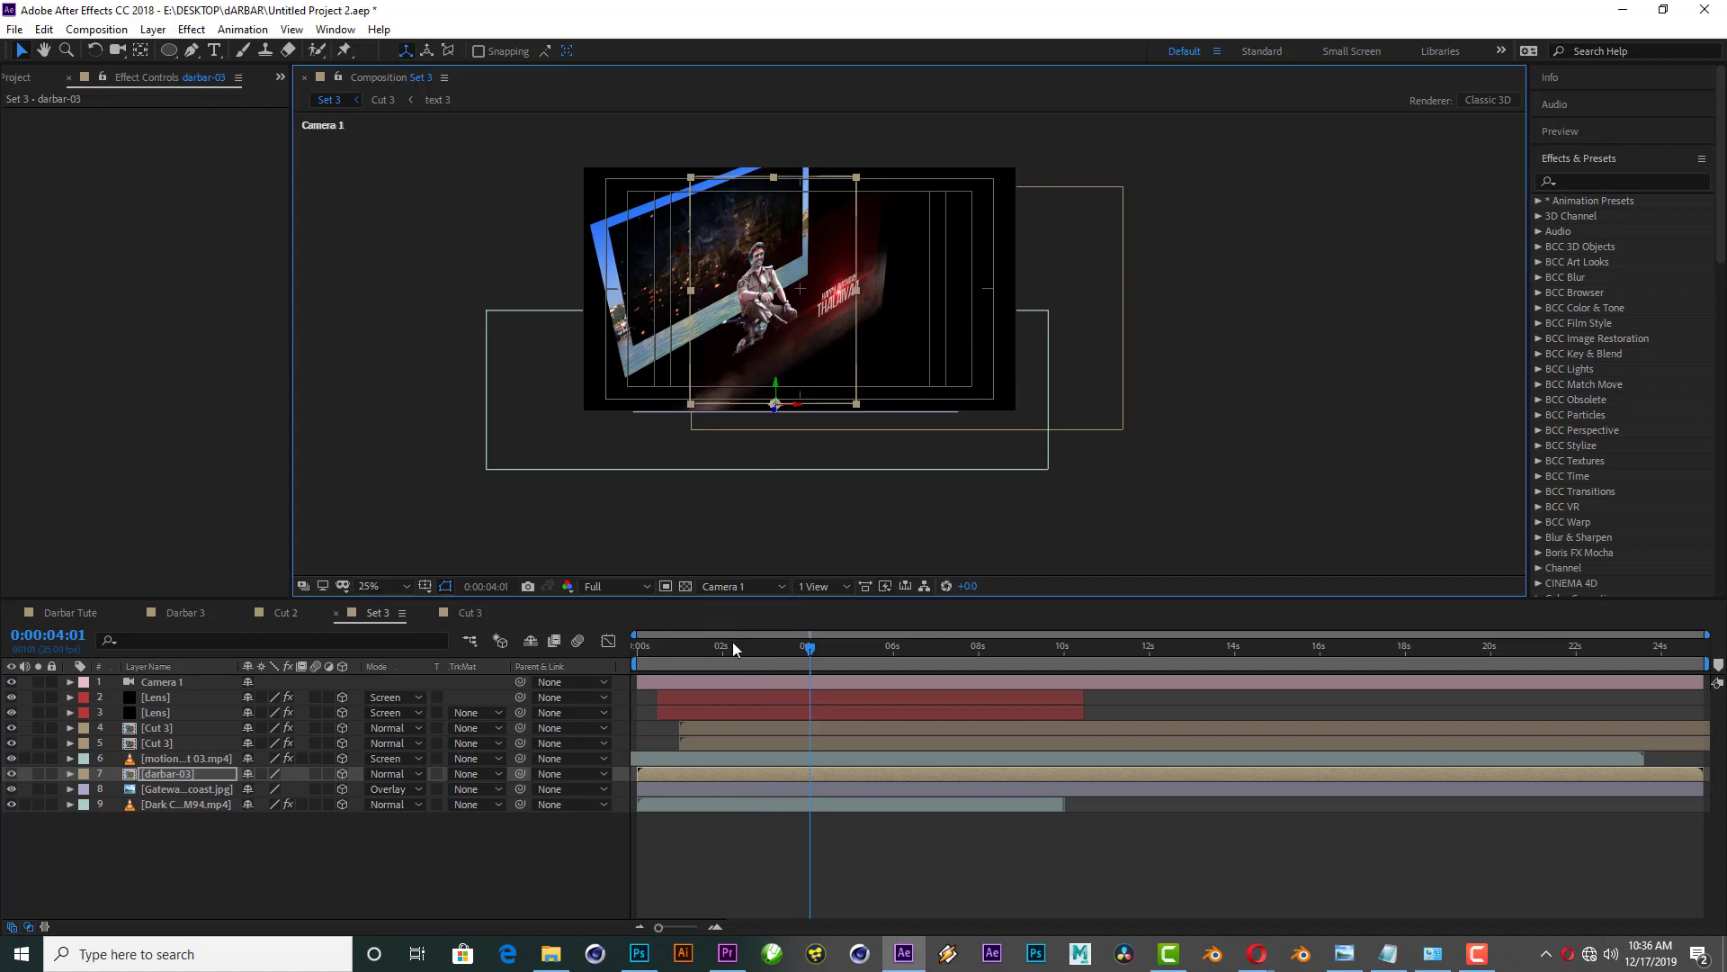
click(154, 804)
key(s)
drag(269, 822, 329, 808)
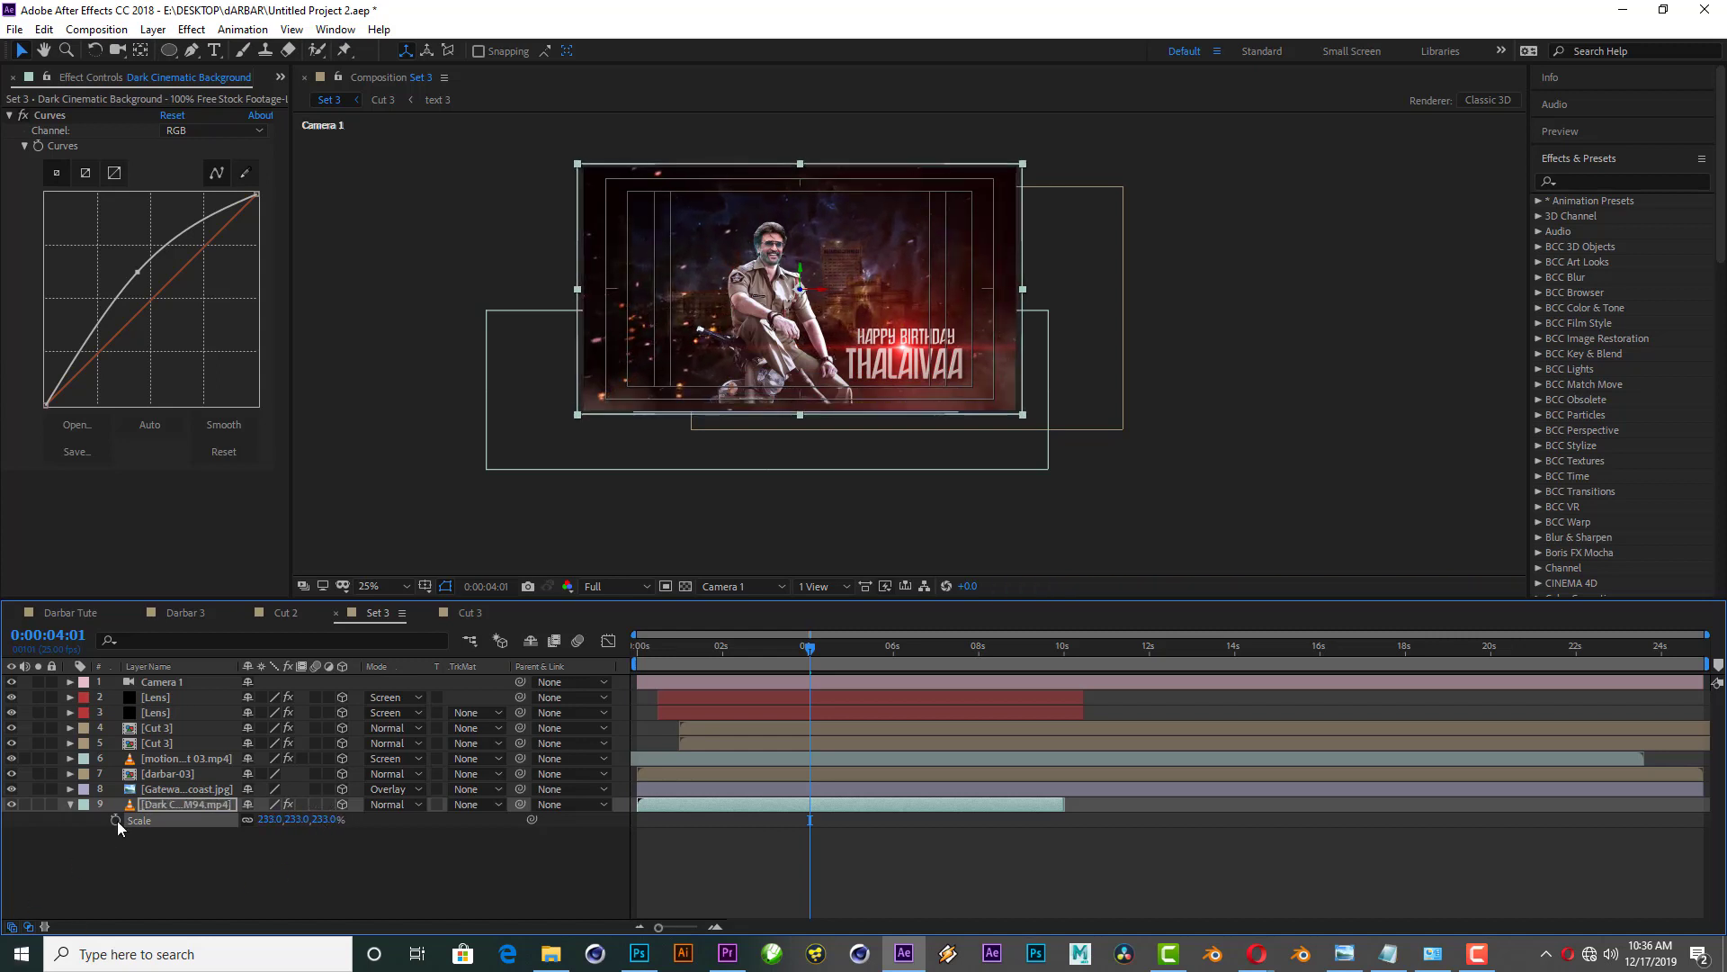
click(154, 788)
key(s)
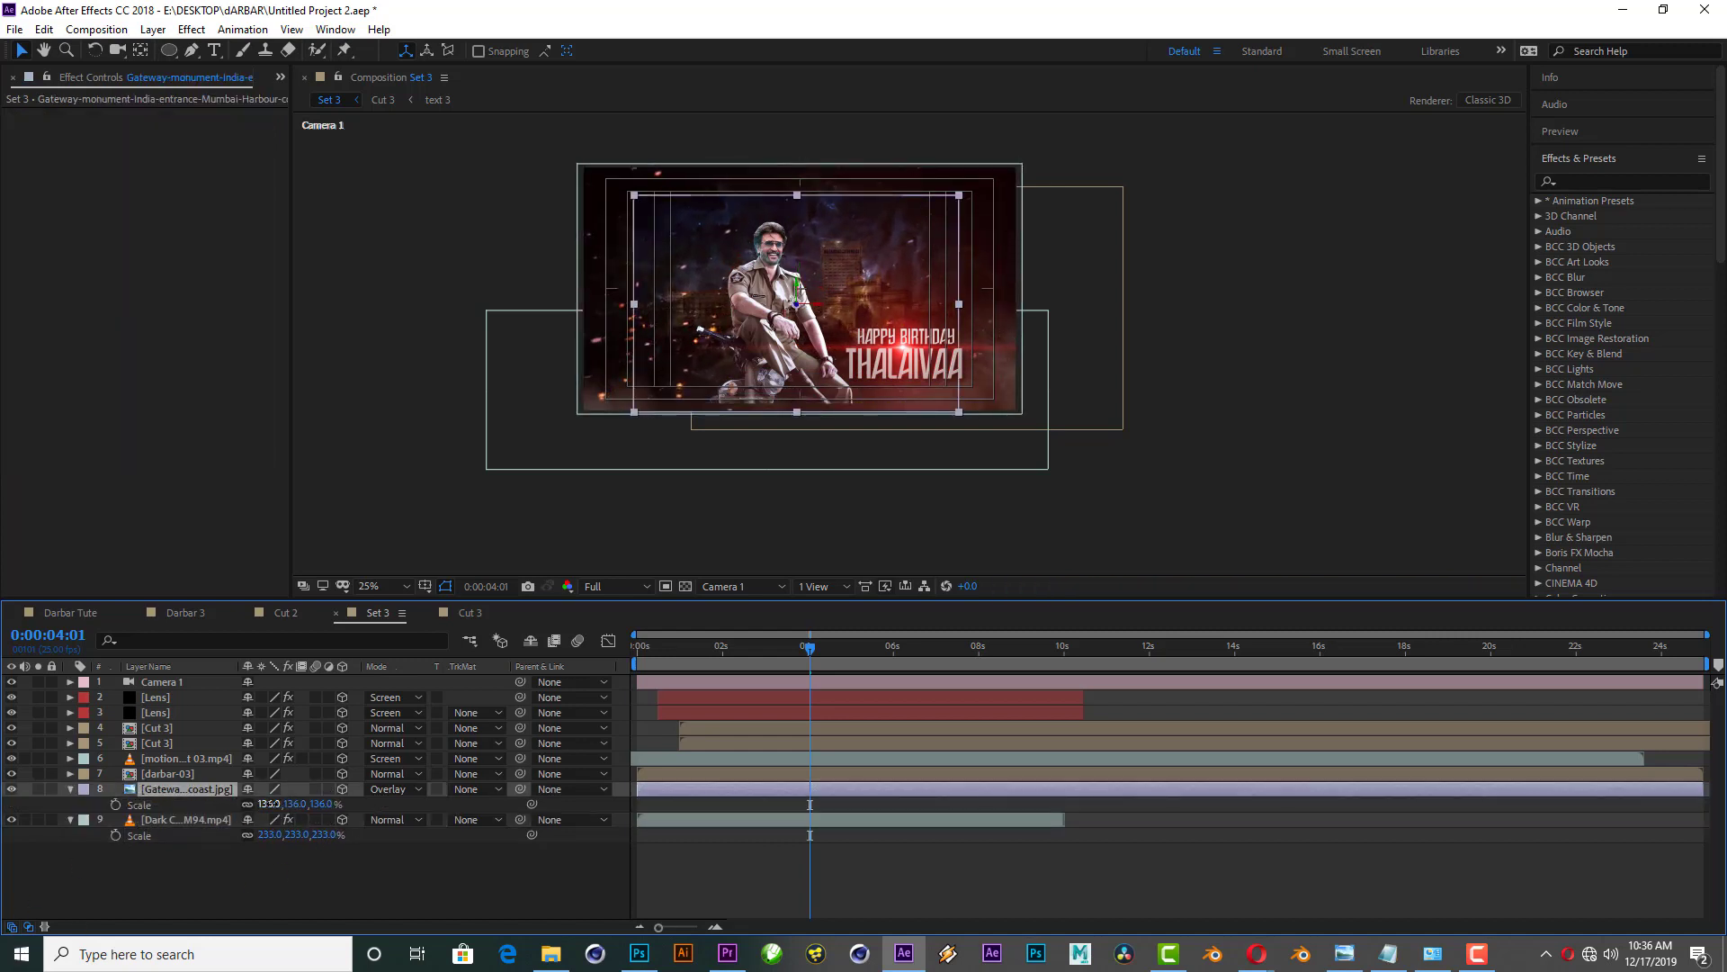
drag(269, 804, 319, 796)
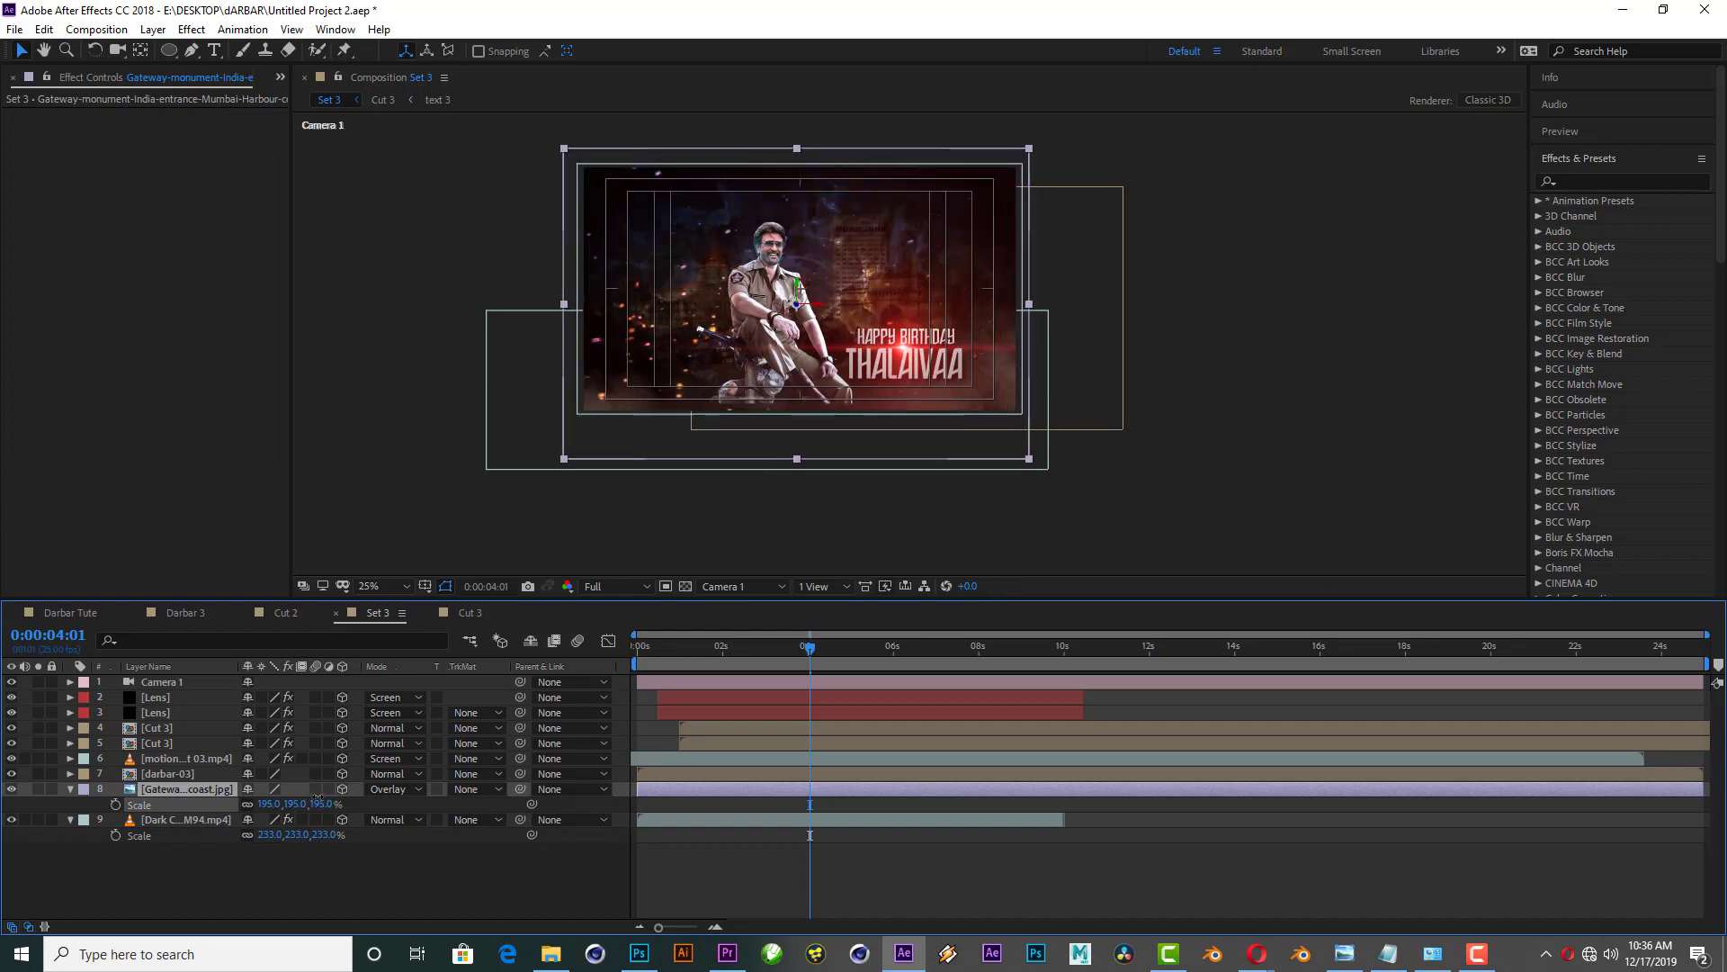
Step: Scrub the darbar-03 cutout's scale down to roughly 49–51%
click(158, 774)
key(s)
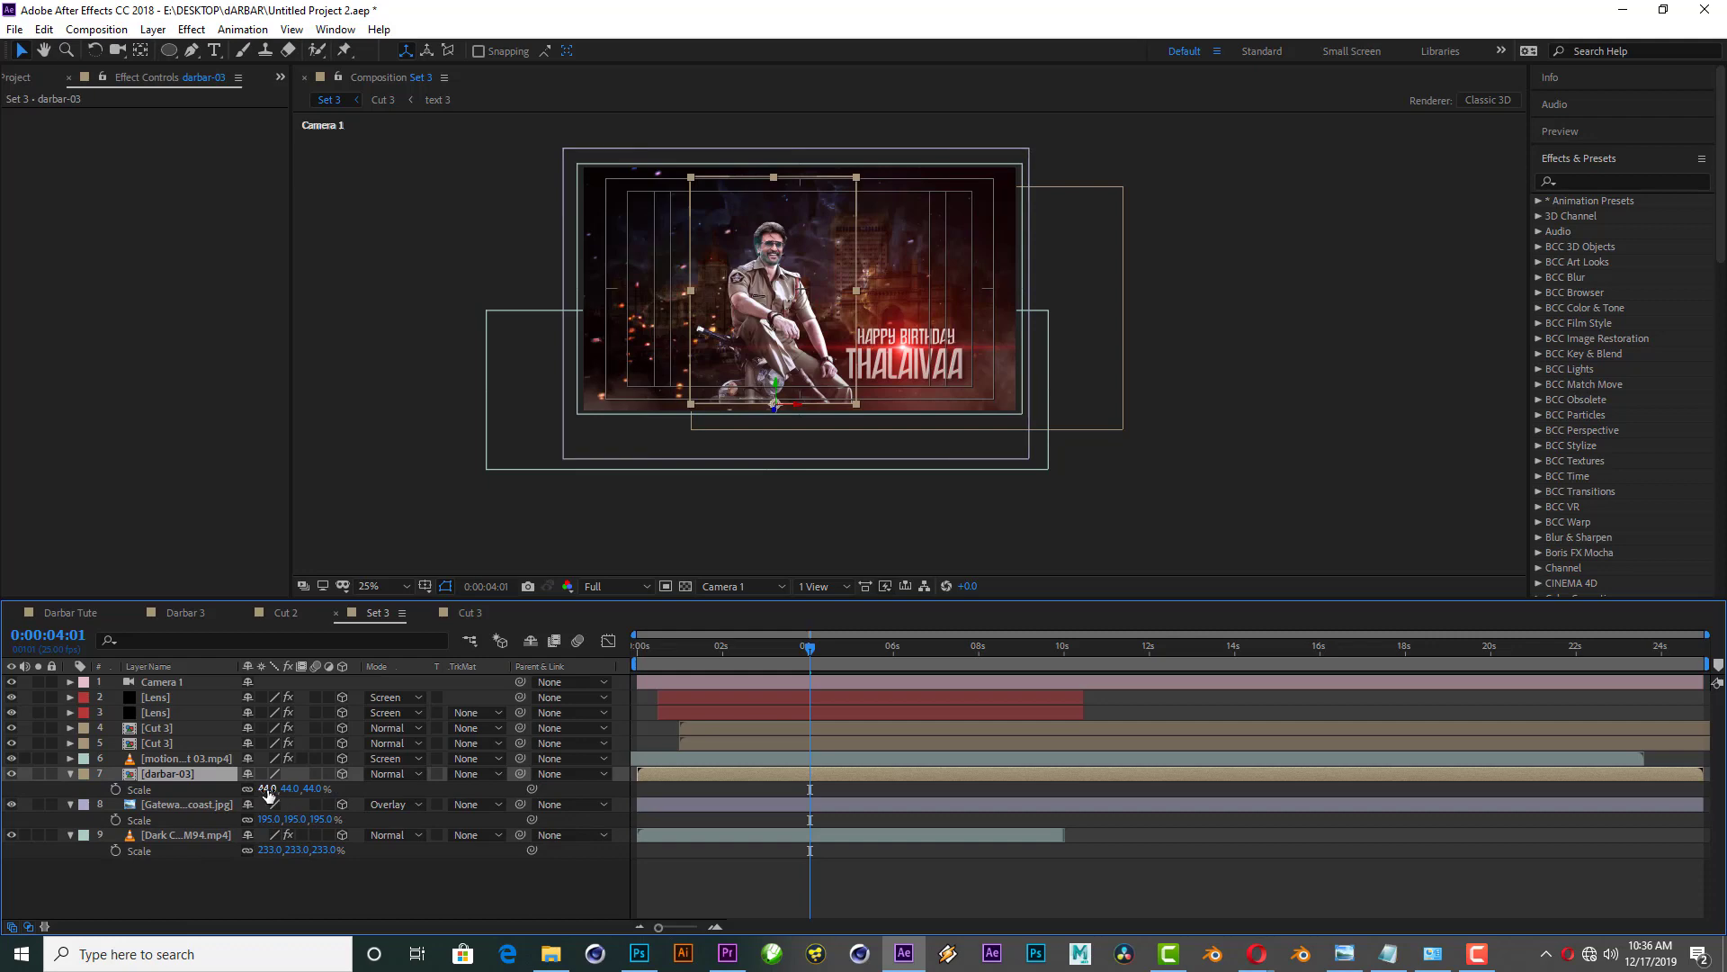
drag(275, 789, 268, 789)
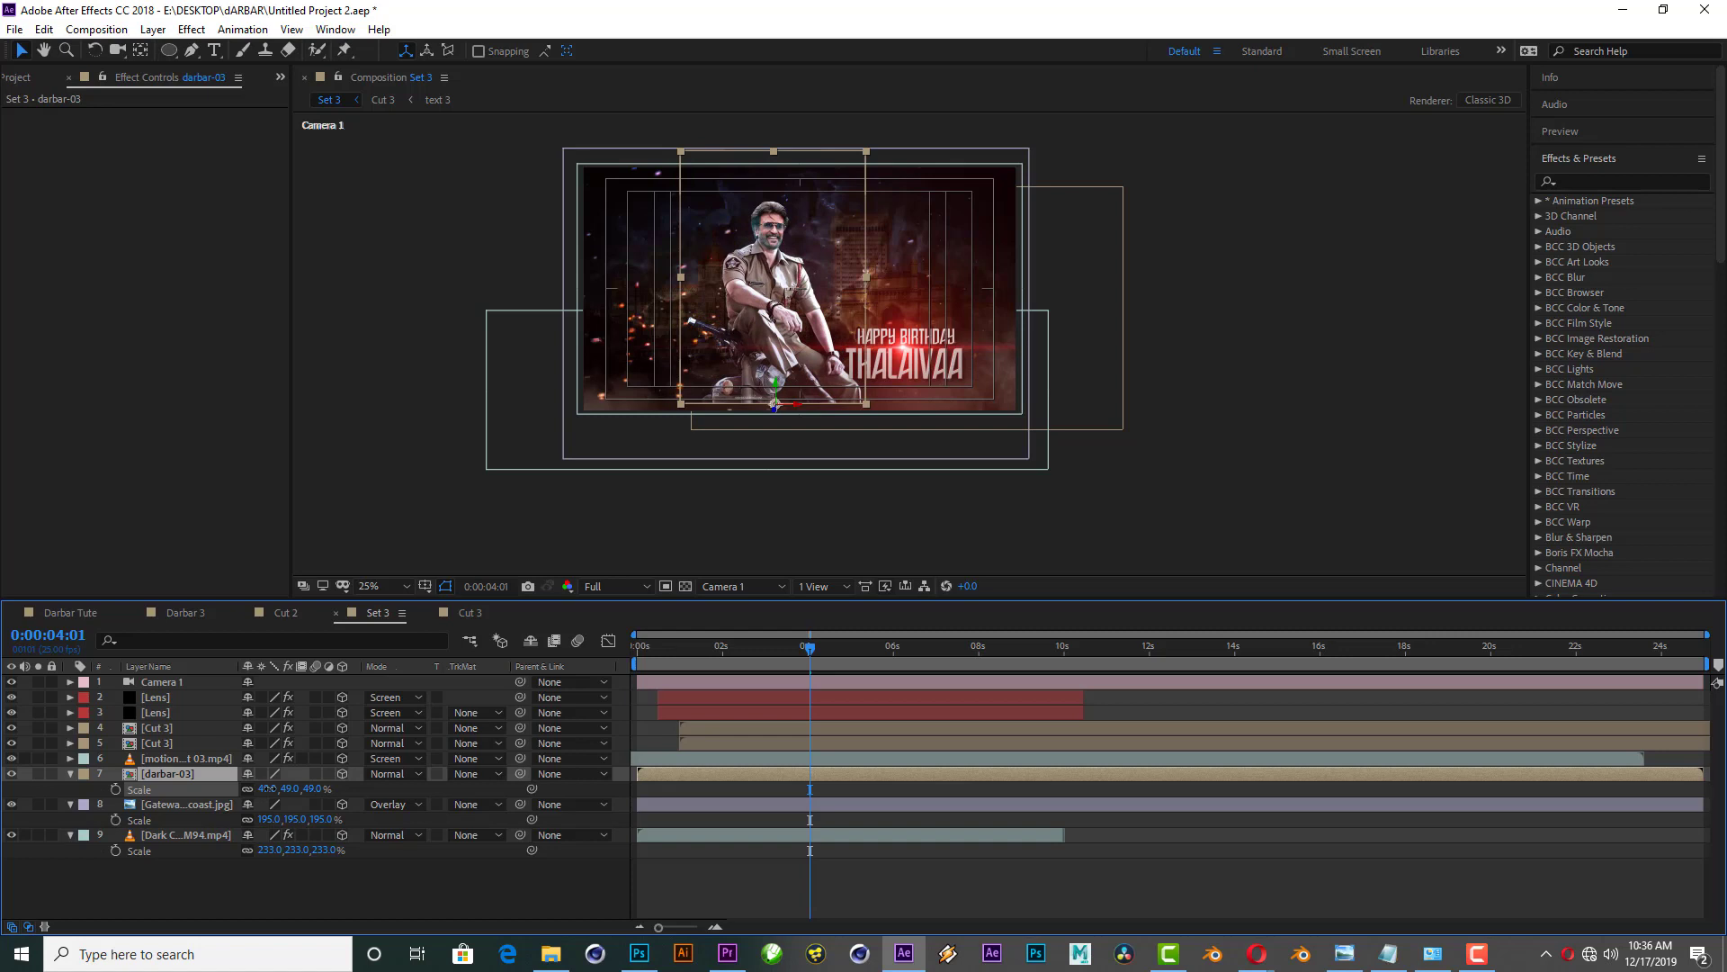
drag(268, 789, 272, 789)
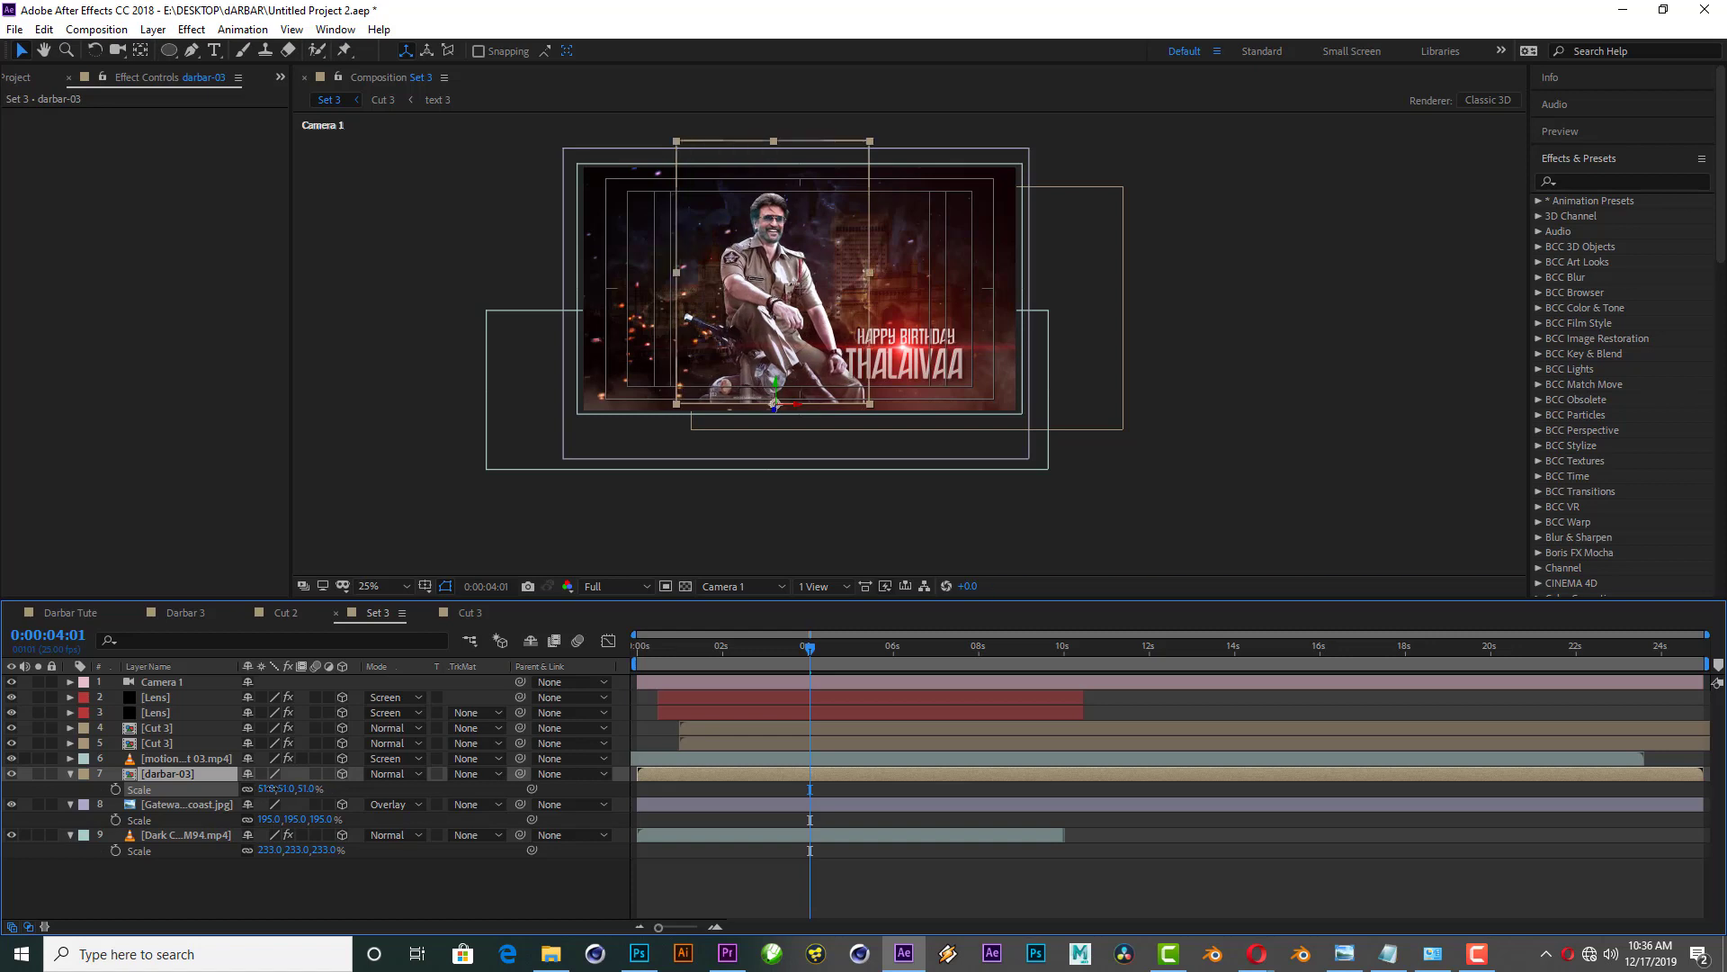
drag(271, 789, 269, 789)
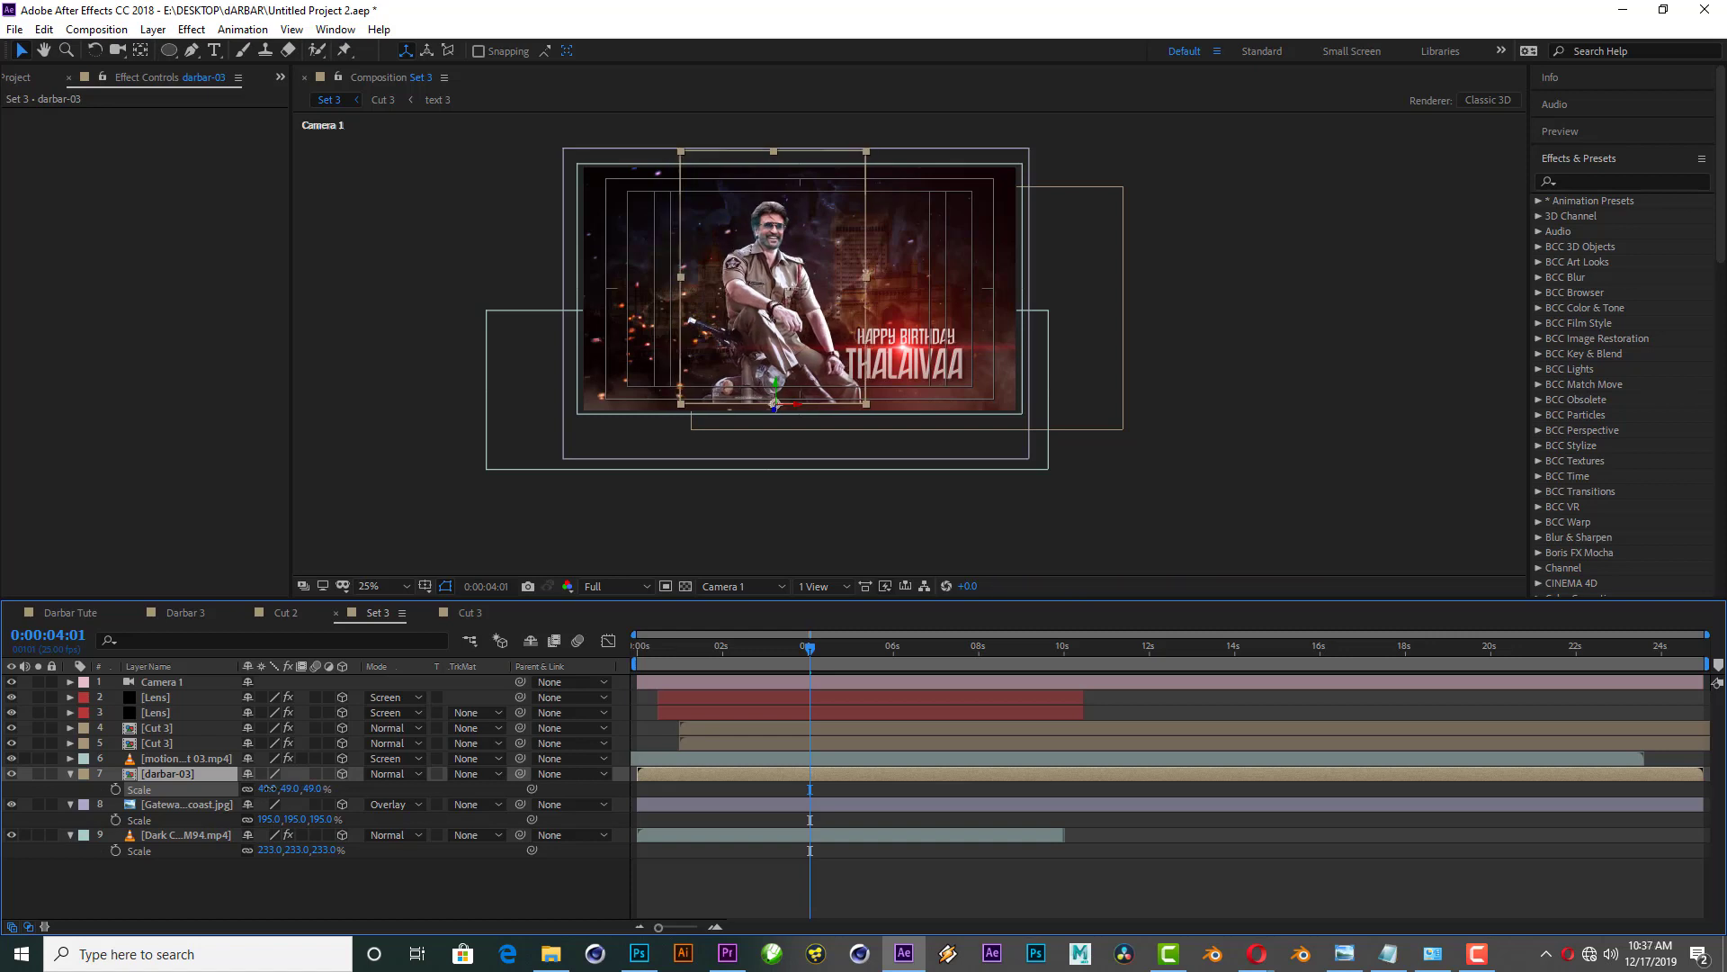
Step: Move the darbar-03 cutout slightly lower in the scene
key(grave)
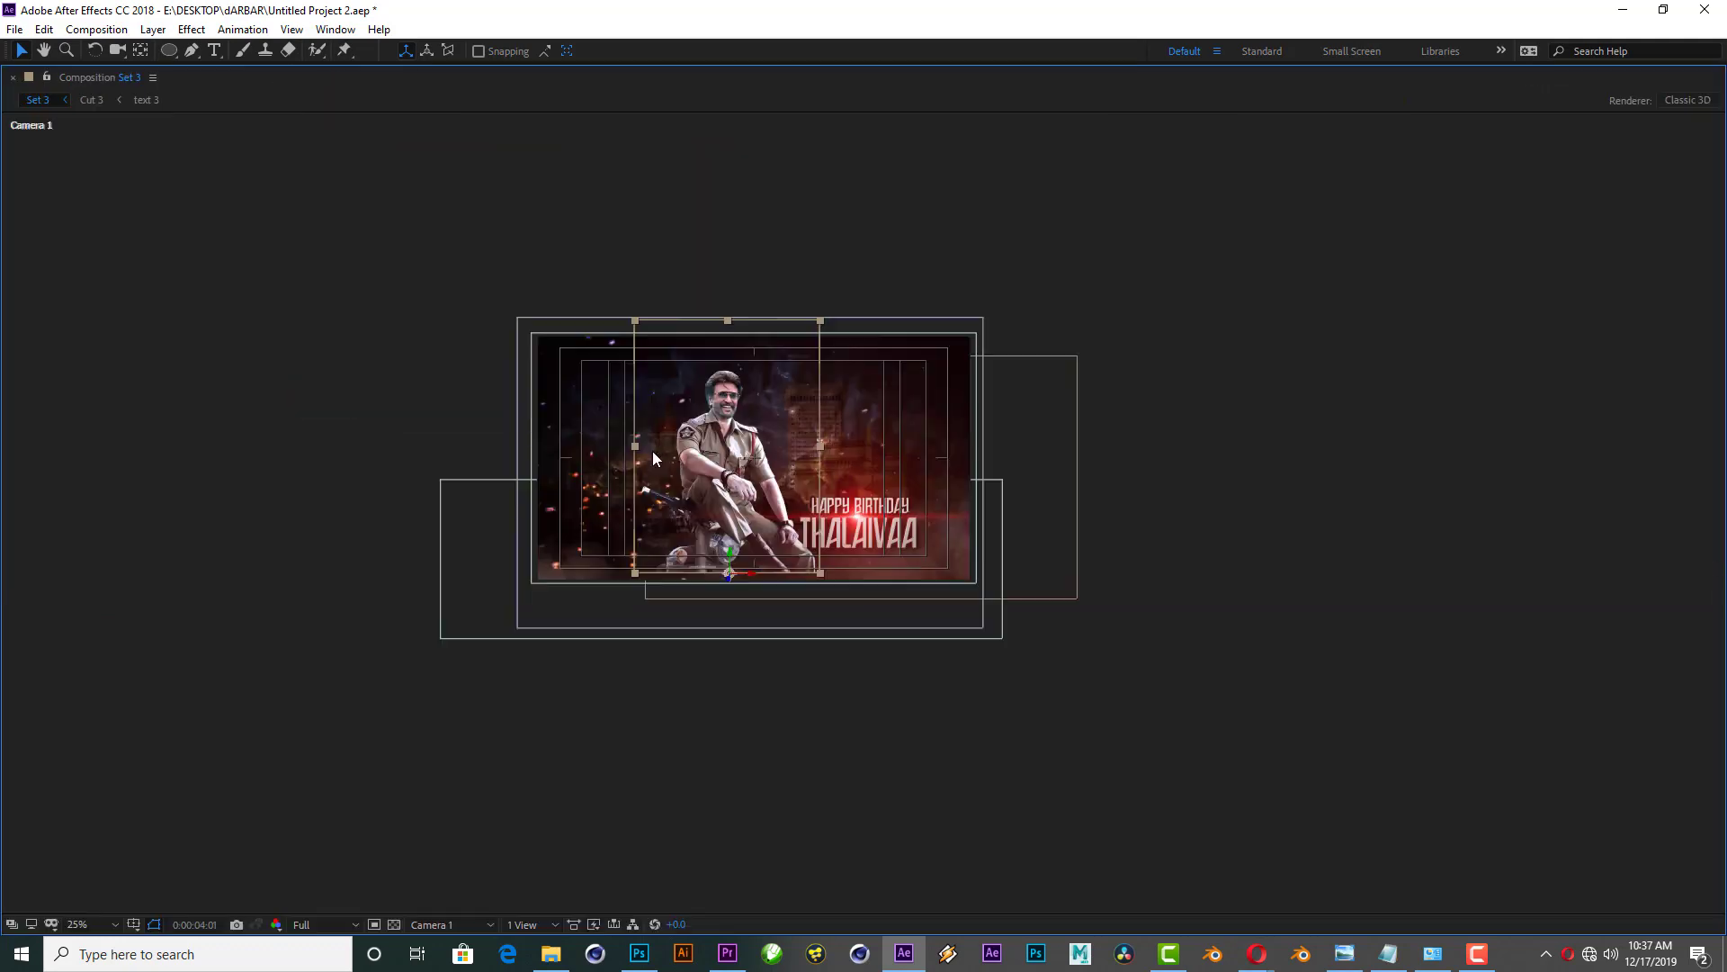
scroll(682, 487, up, 2)
drag(564, 448, 711, 490)
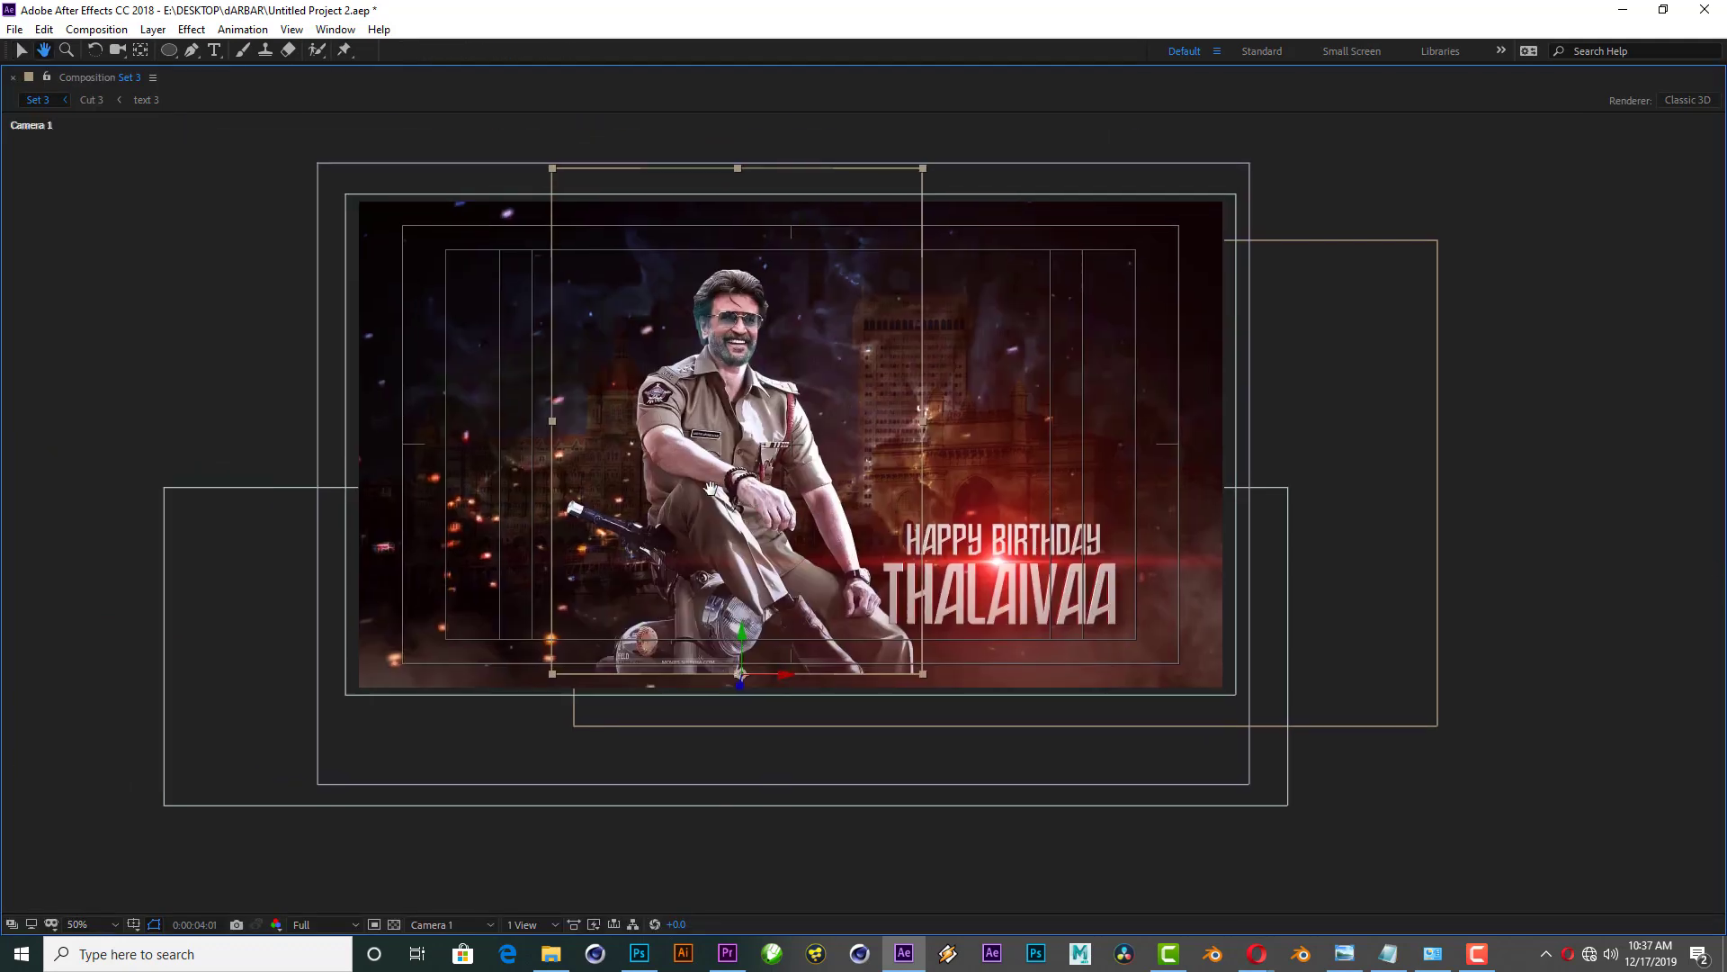
drag(745, 637, 745, 672)
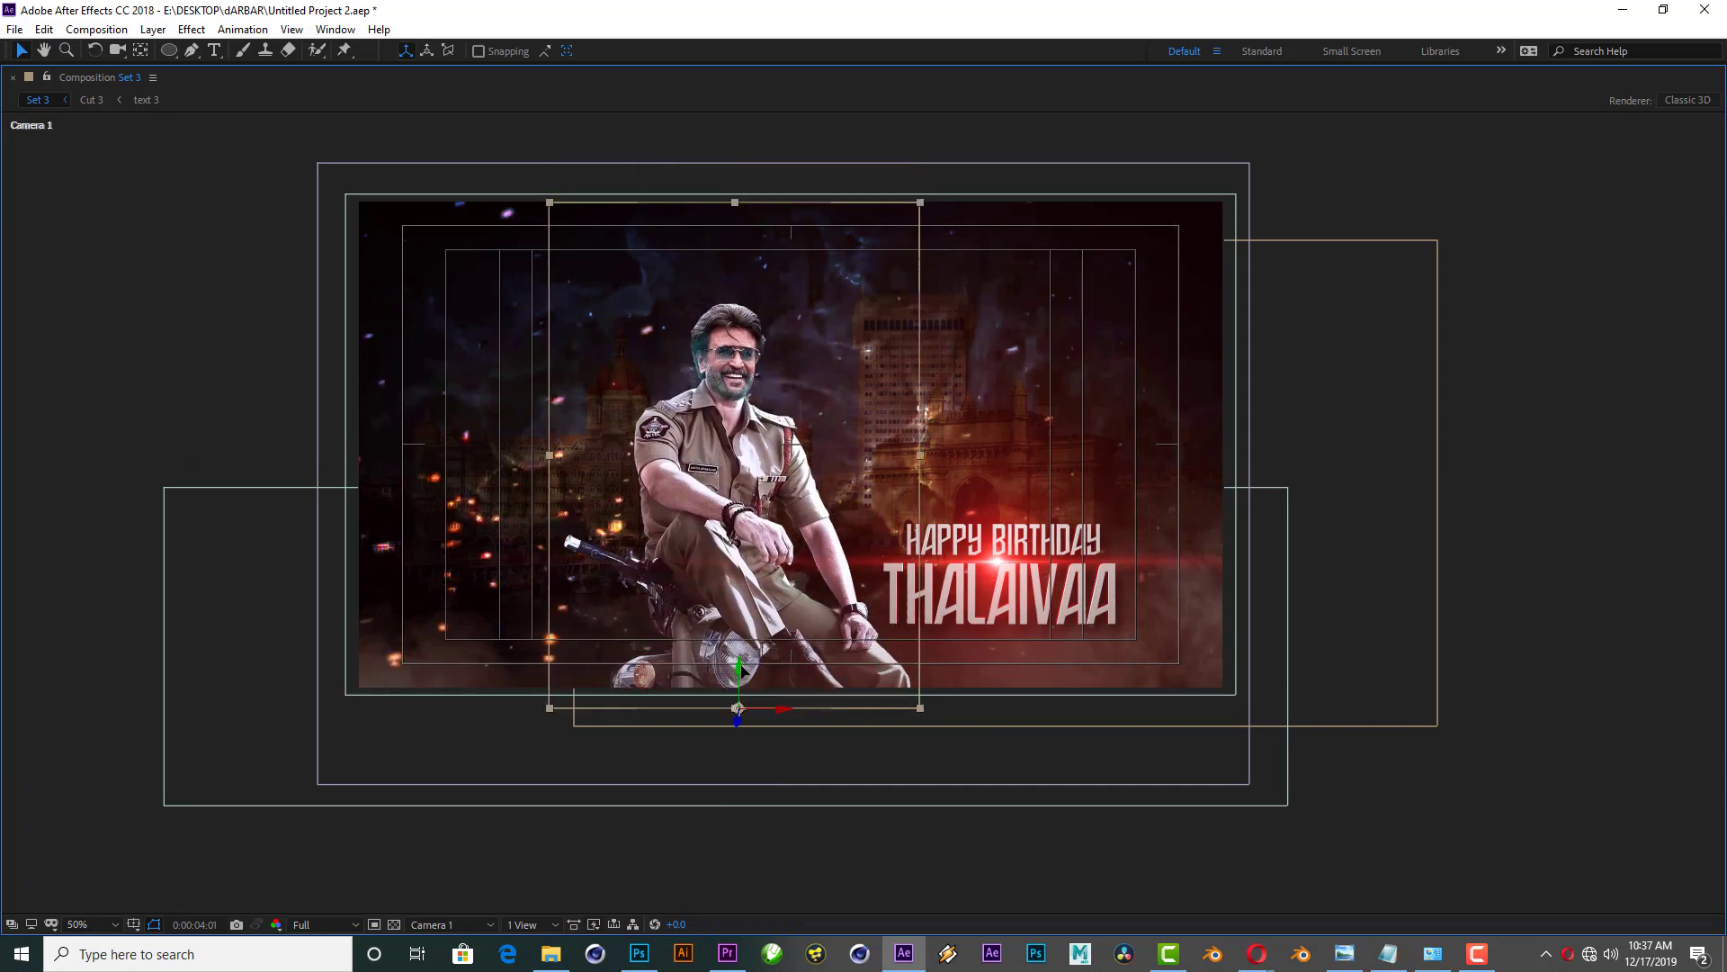
key(grave)
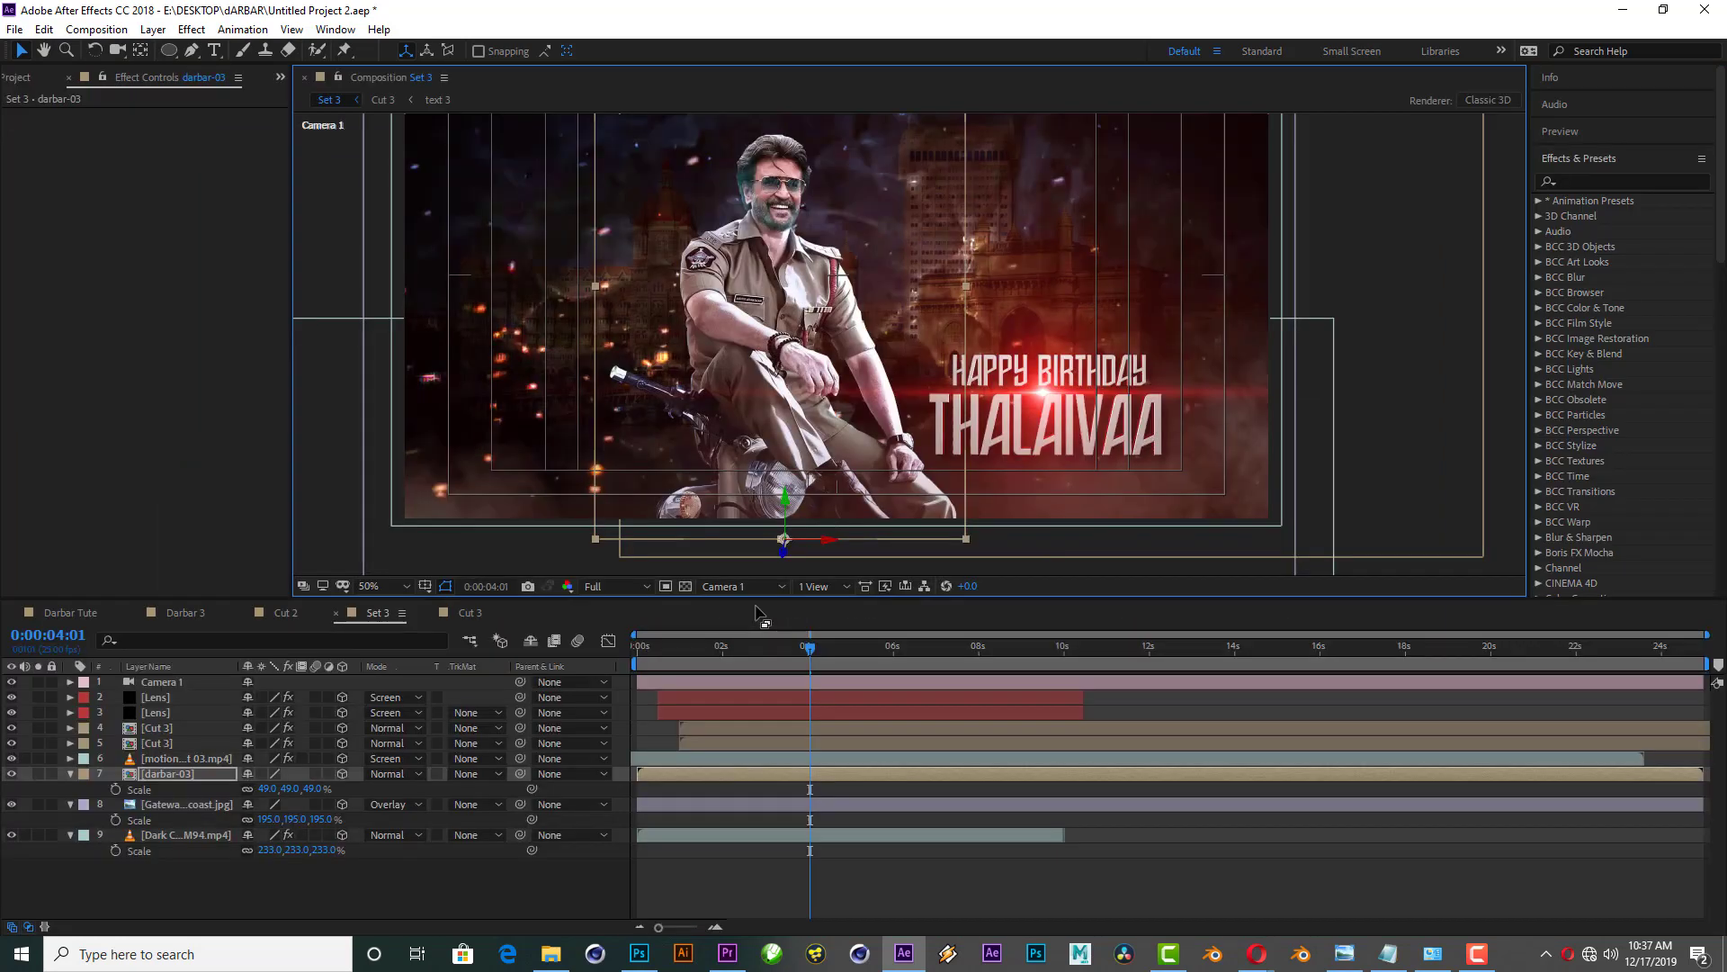
scroll(823, 386, down, 2)
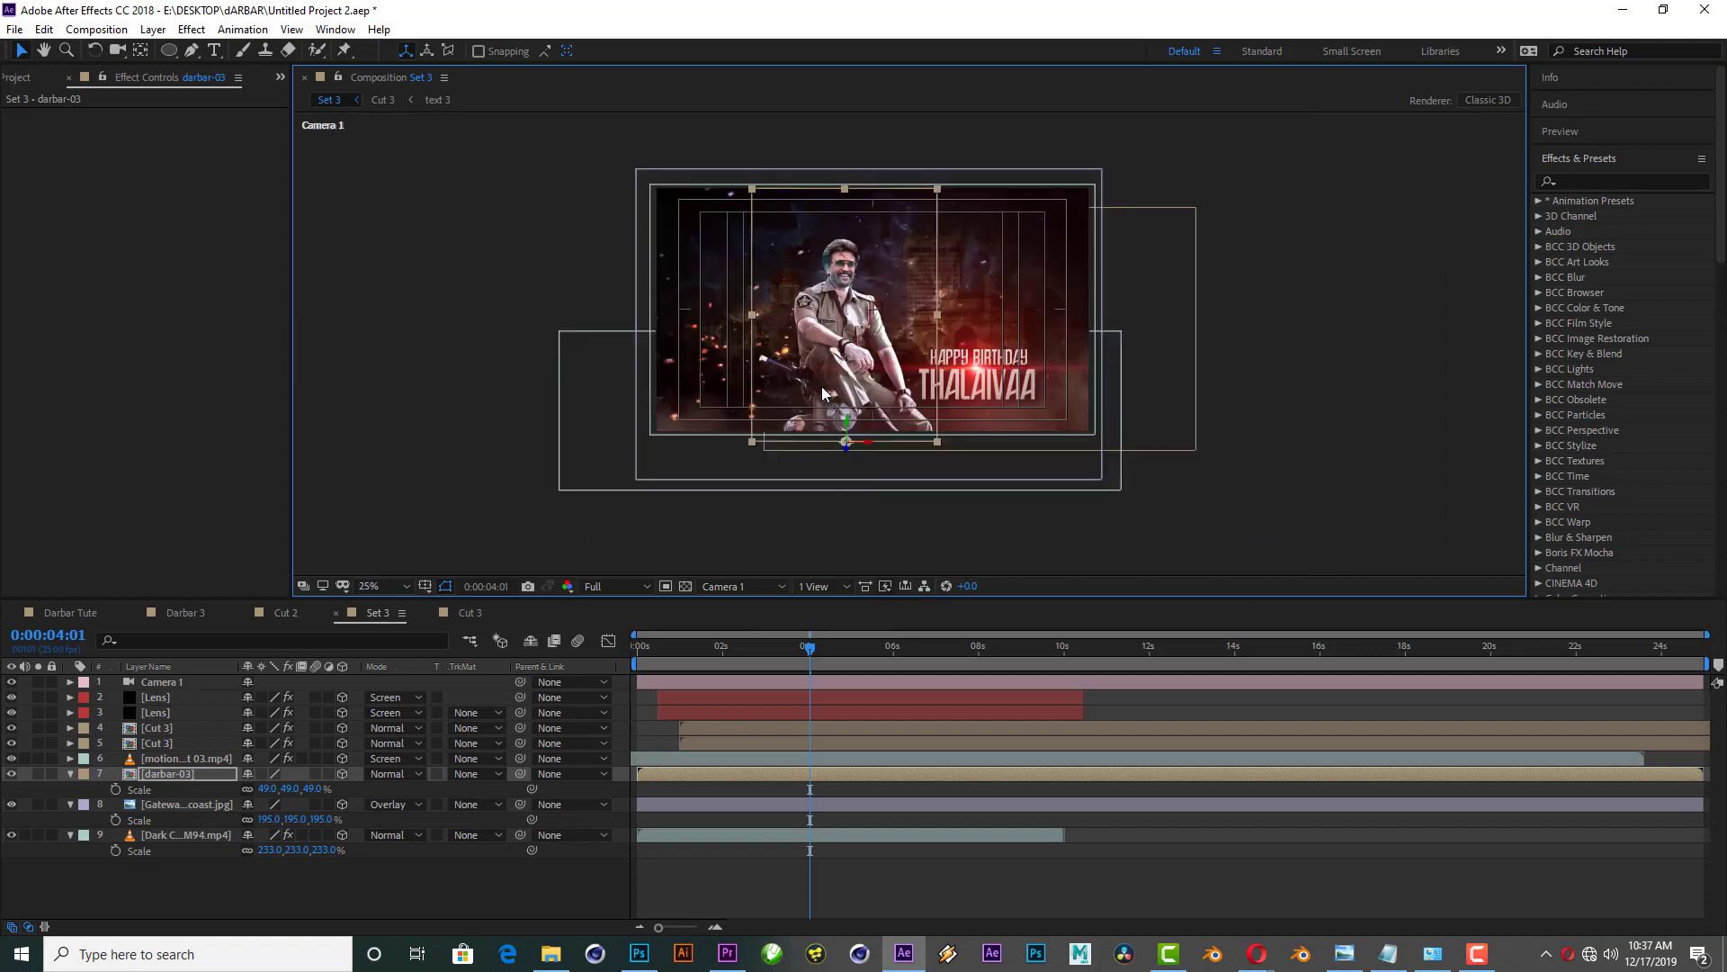
scroll(818, 372, up, 2)
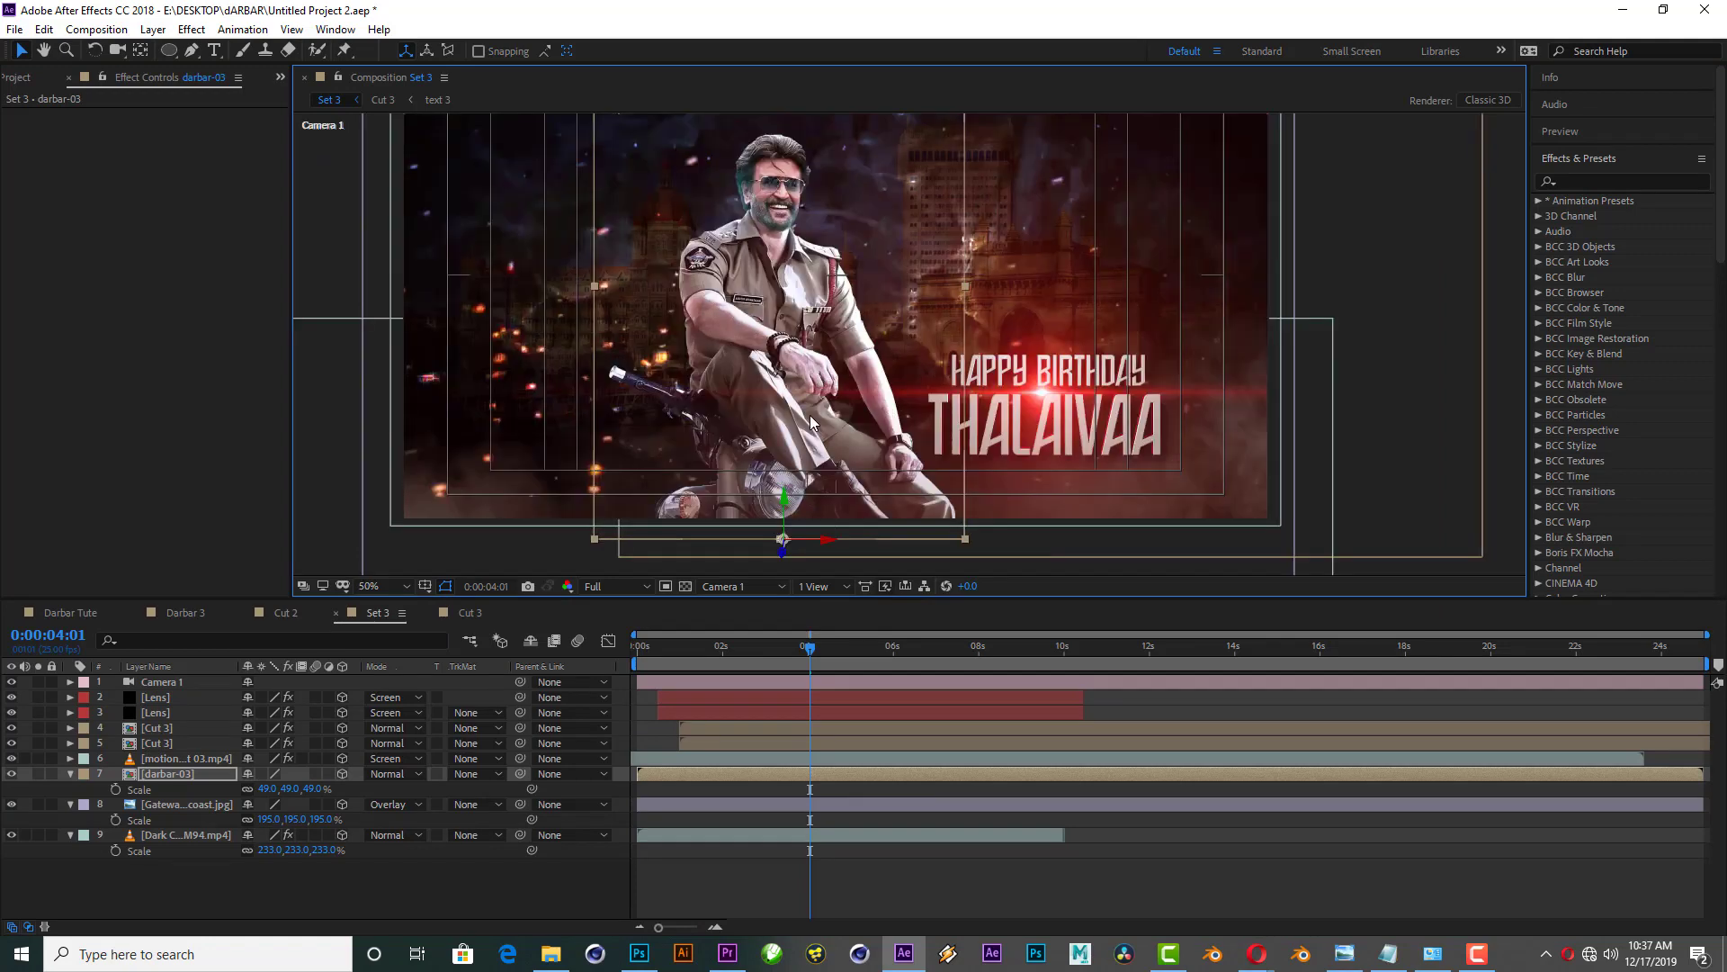
Step: Set the darbar-03 cutout's scale to exactly 52%
click(267, 788)
text(52)
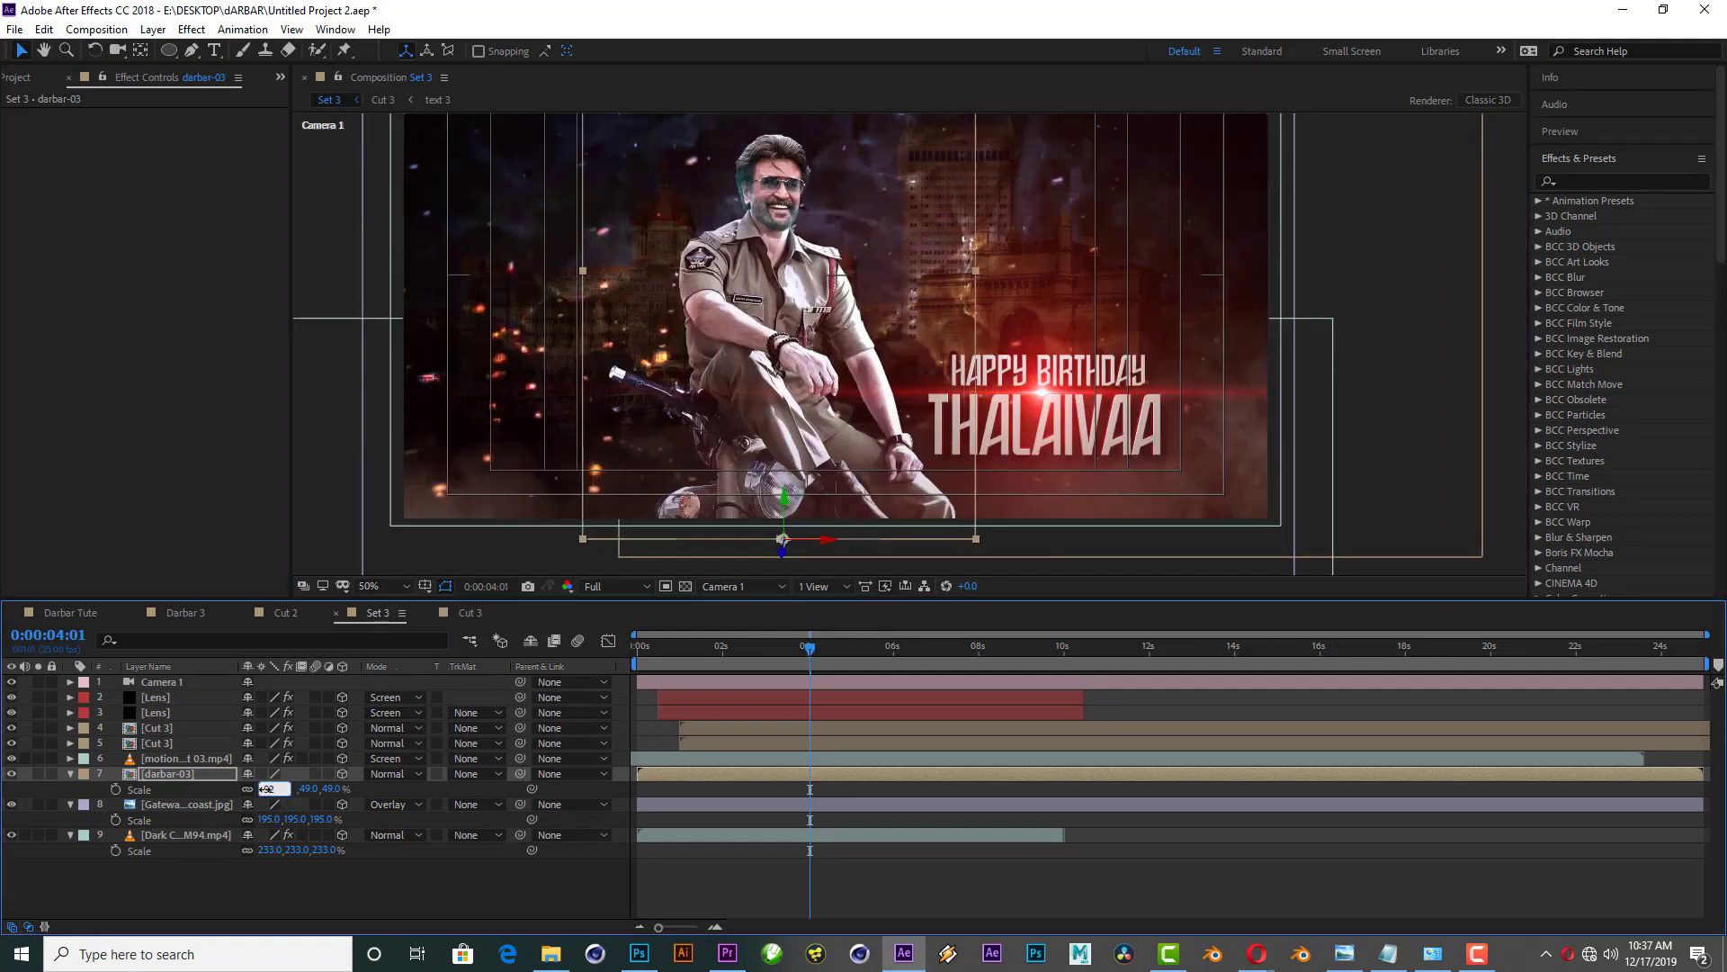
key(Return)
scroll(817, 481, down, 2)
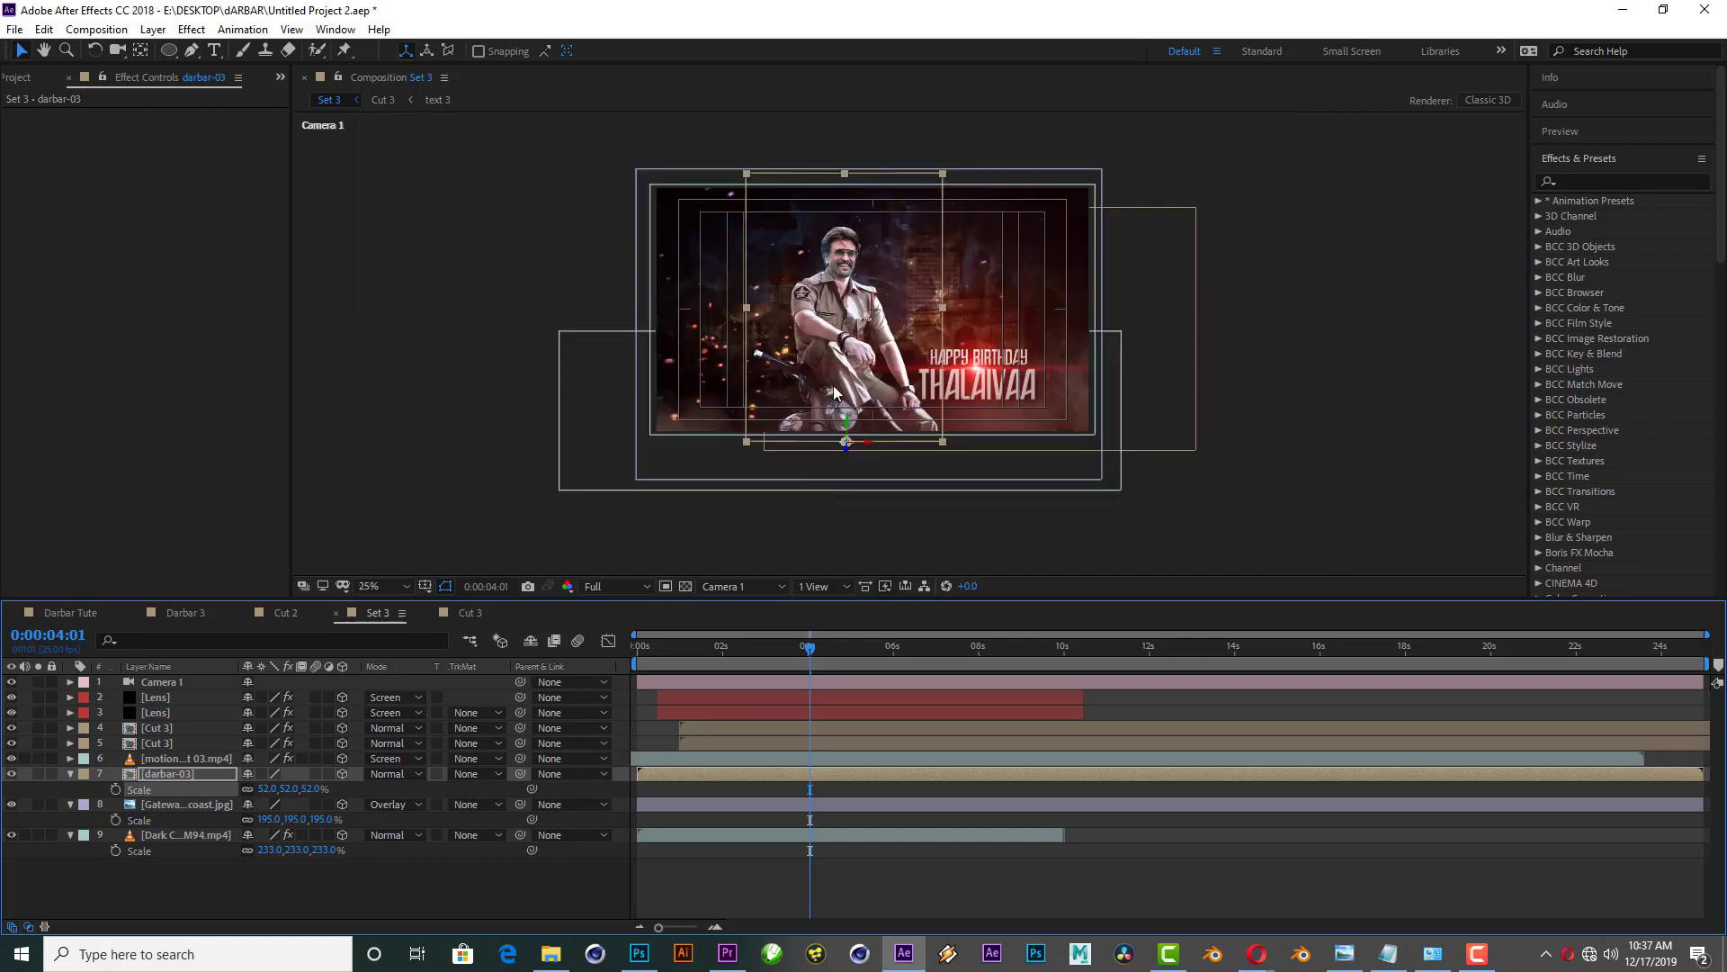
scroll(839, 368, up, 2)
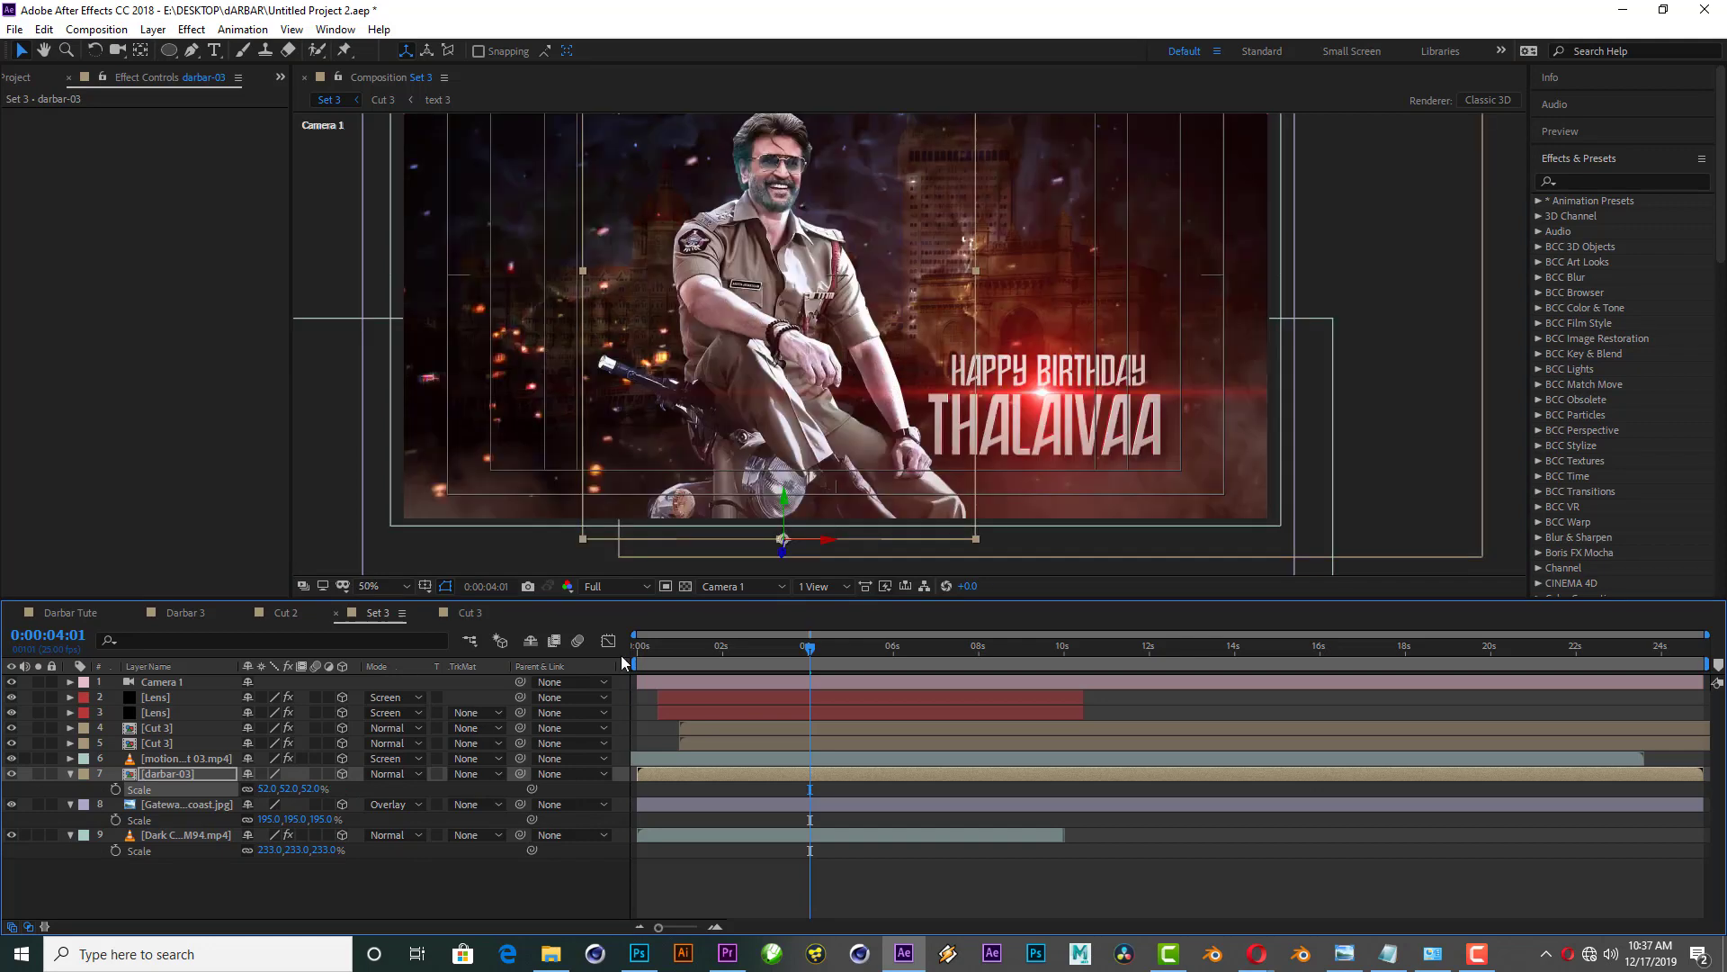
scroll(846, 351, down, 2)
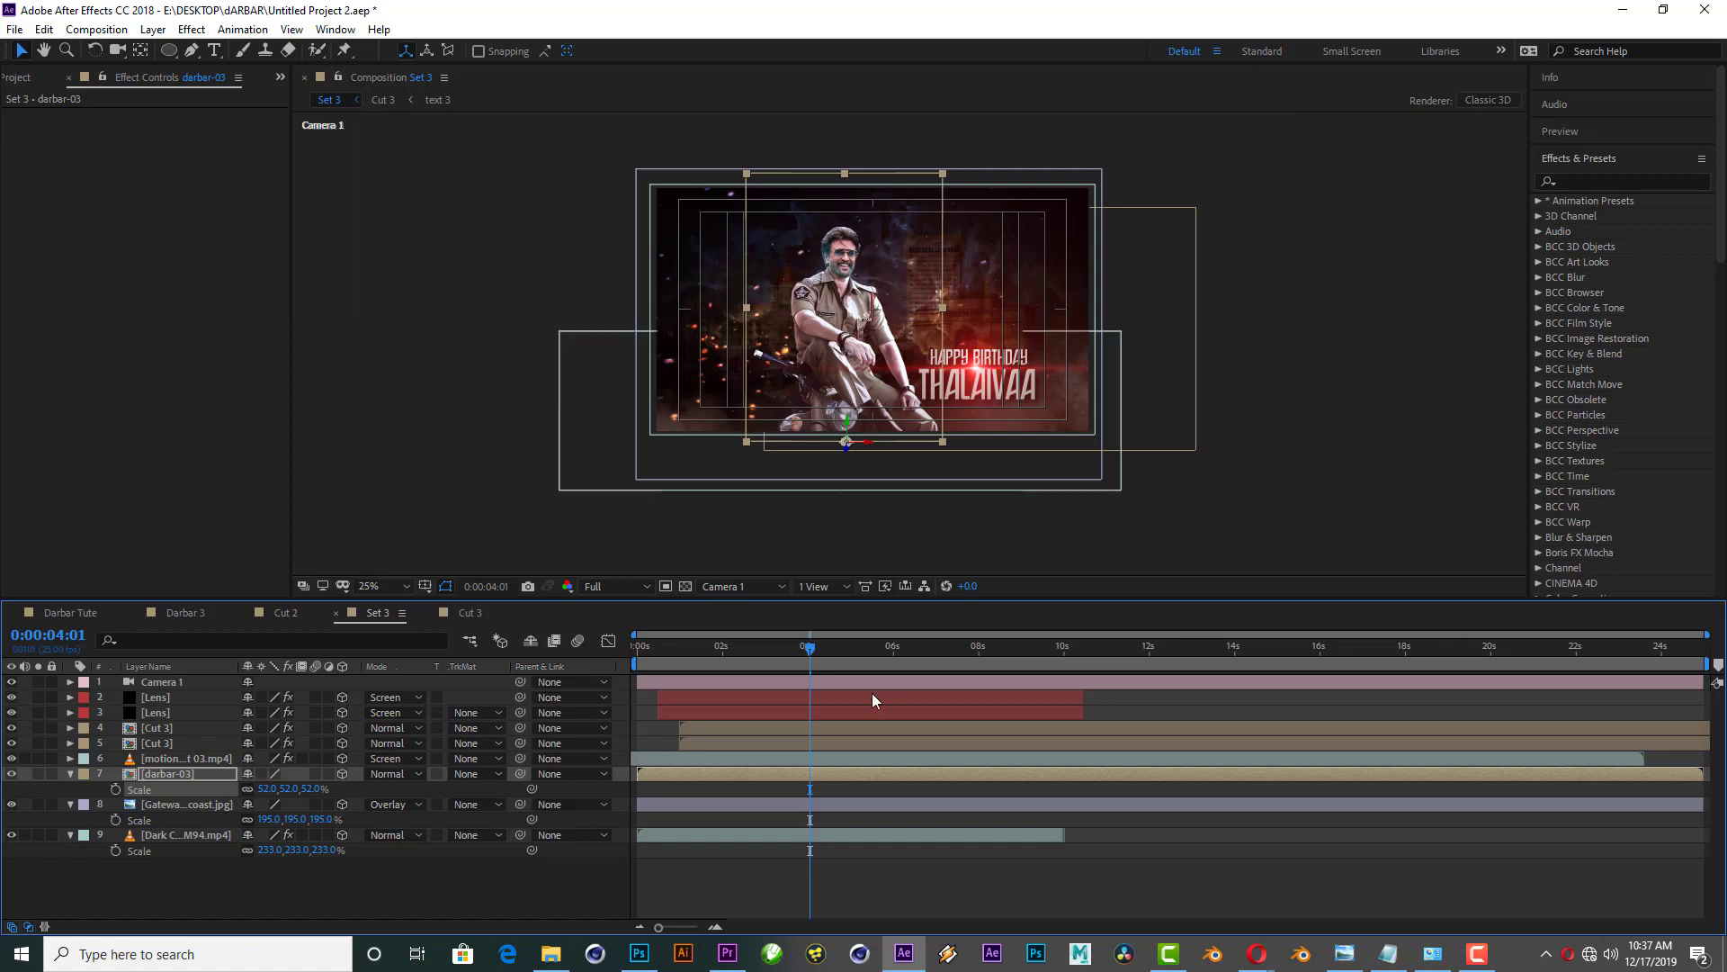
click(690, 646)
Step: Keyframe all Camera 1 transform properties at 0:00:02:02, then return to 0:00:00:00
key(space)
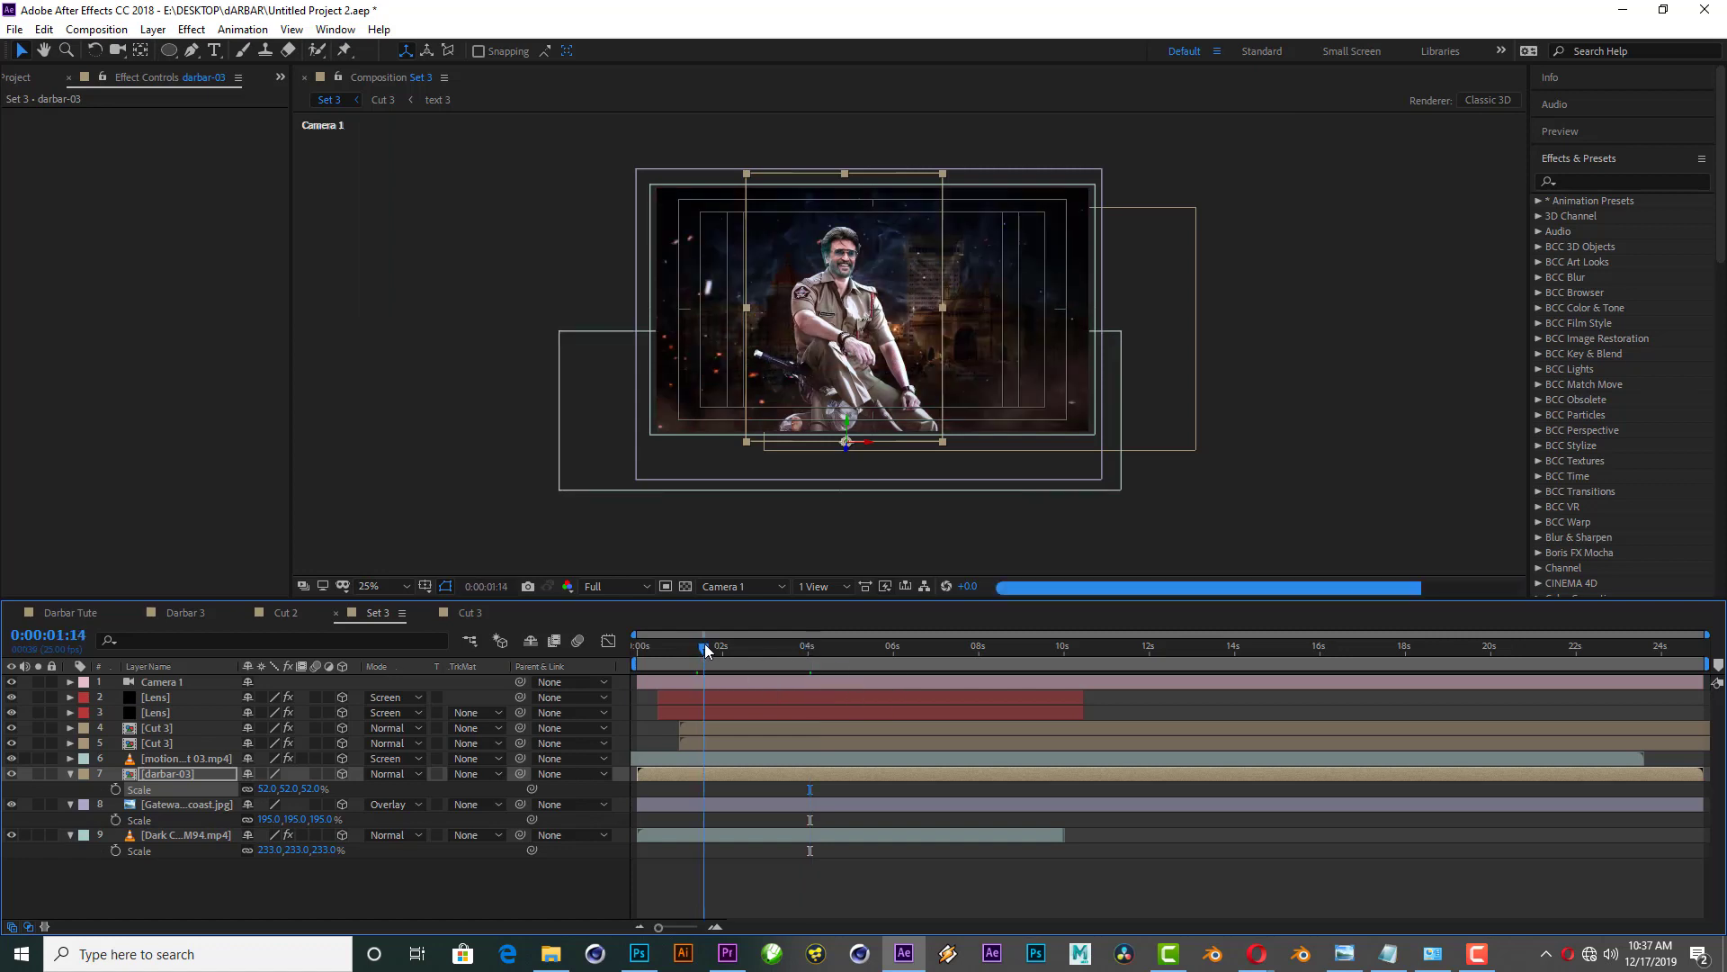
drag(731, 642, 727, 639)
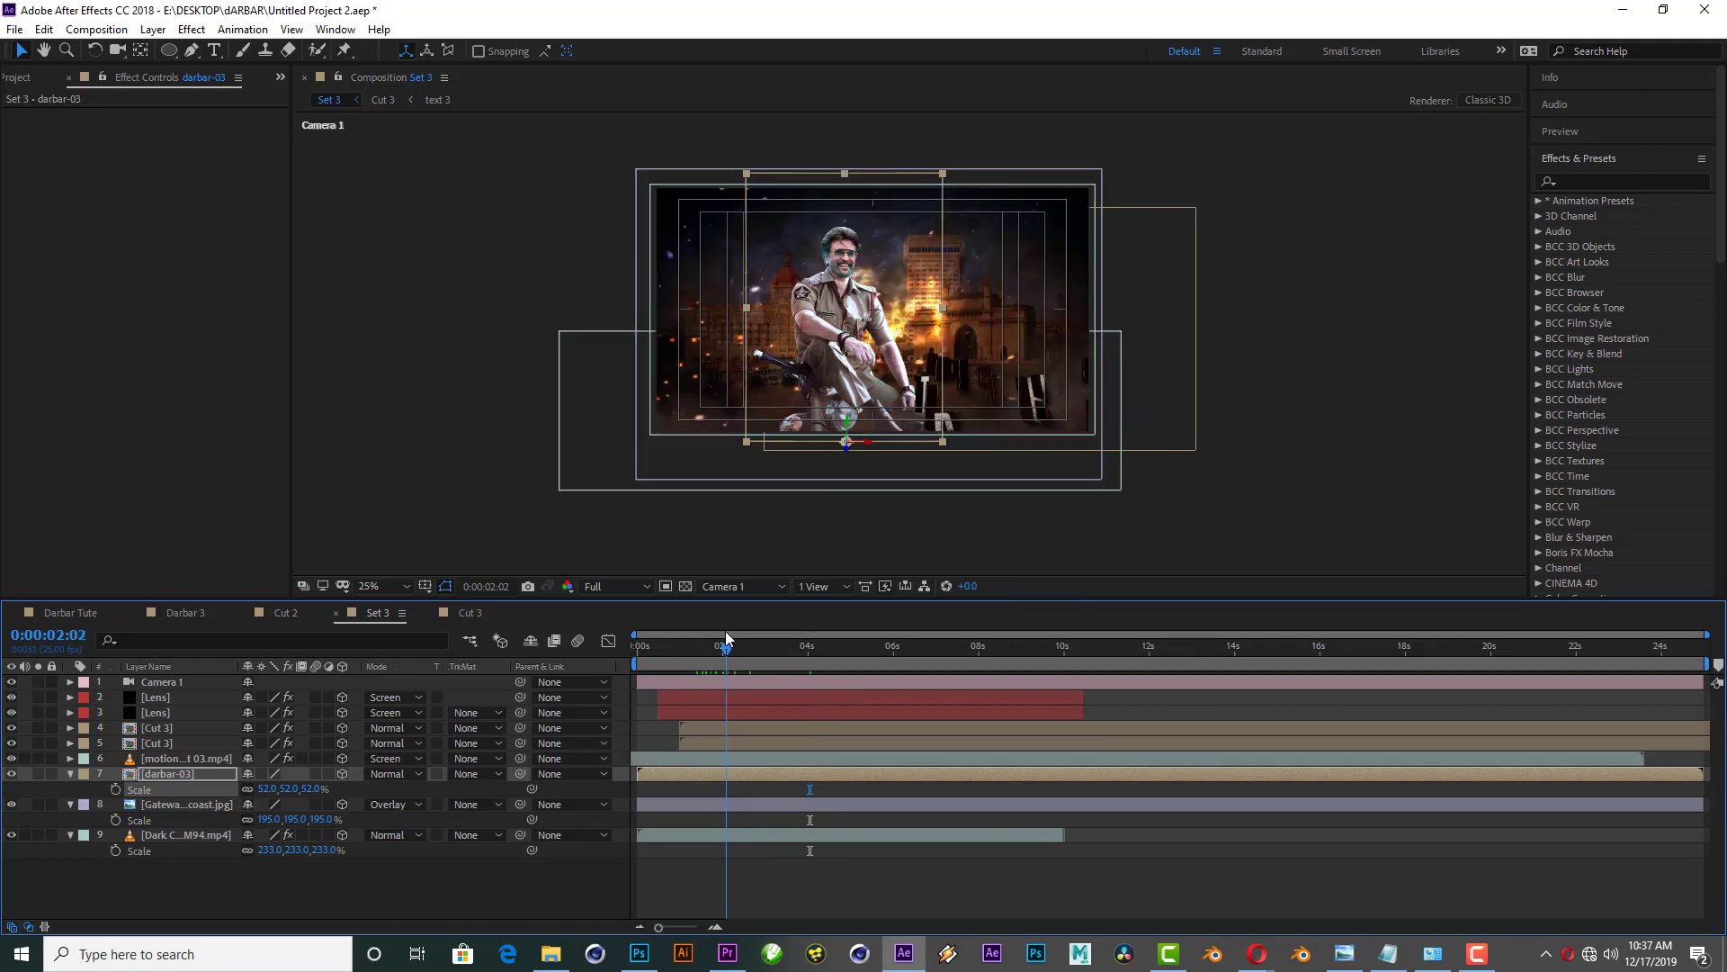
click(71, 682)
click(88, 694)
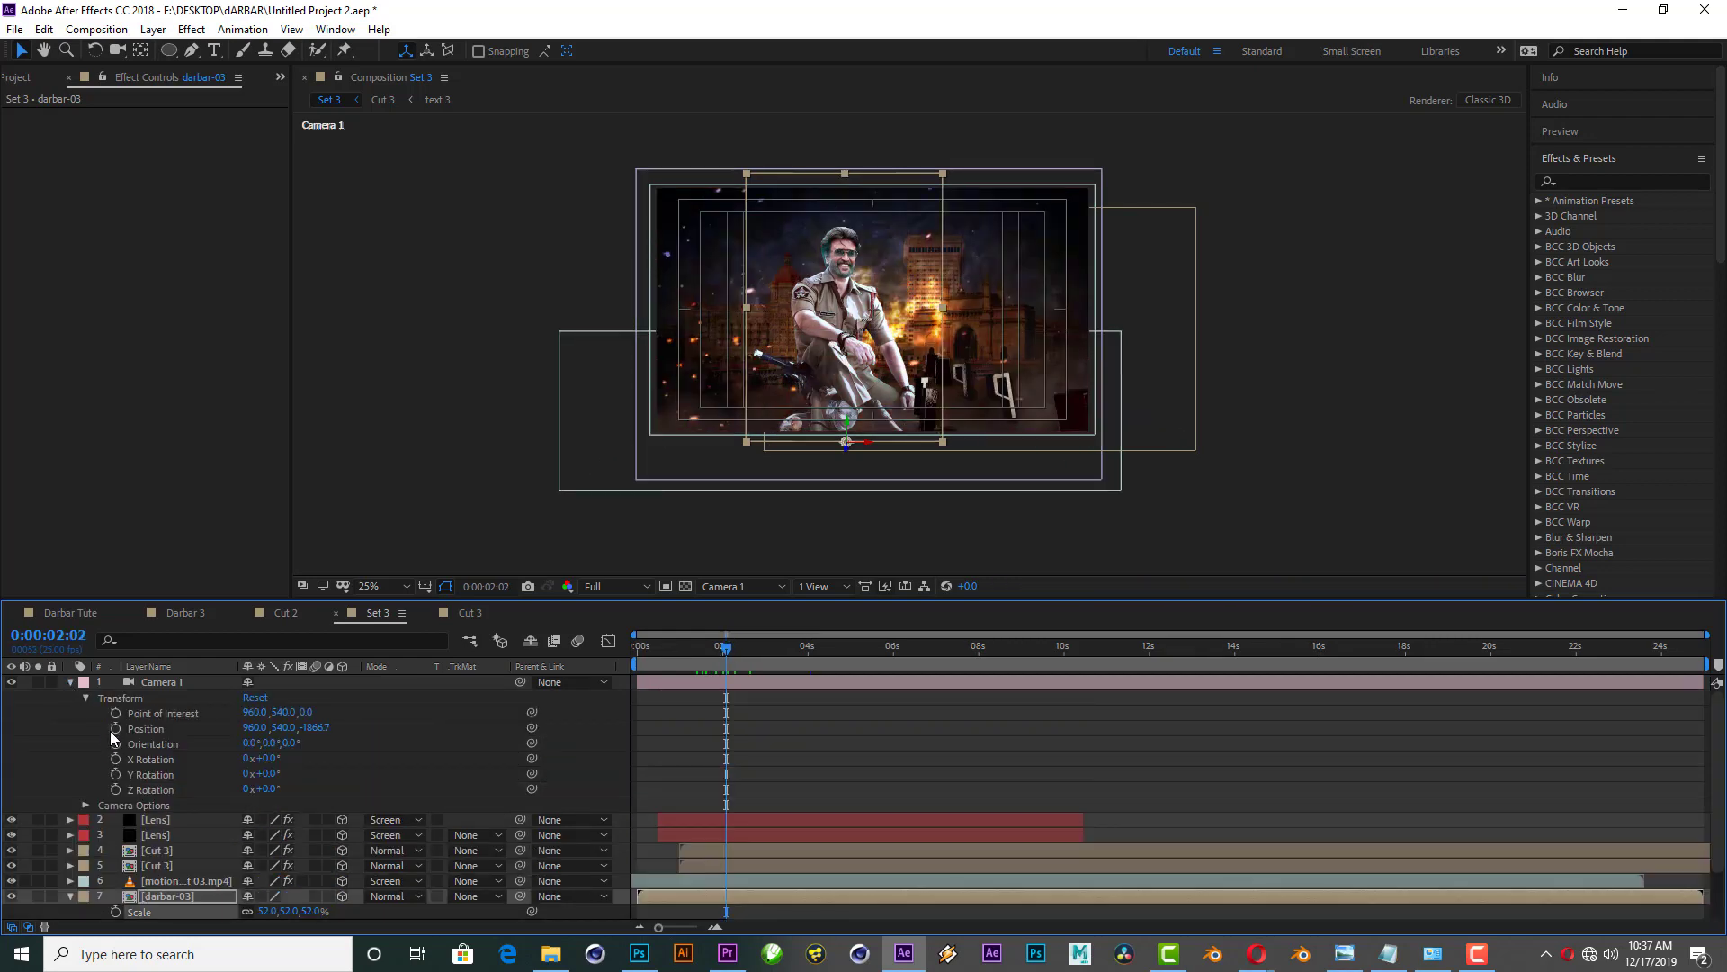
click(652, 680)
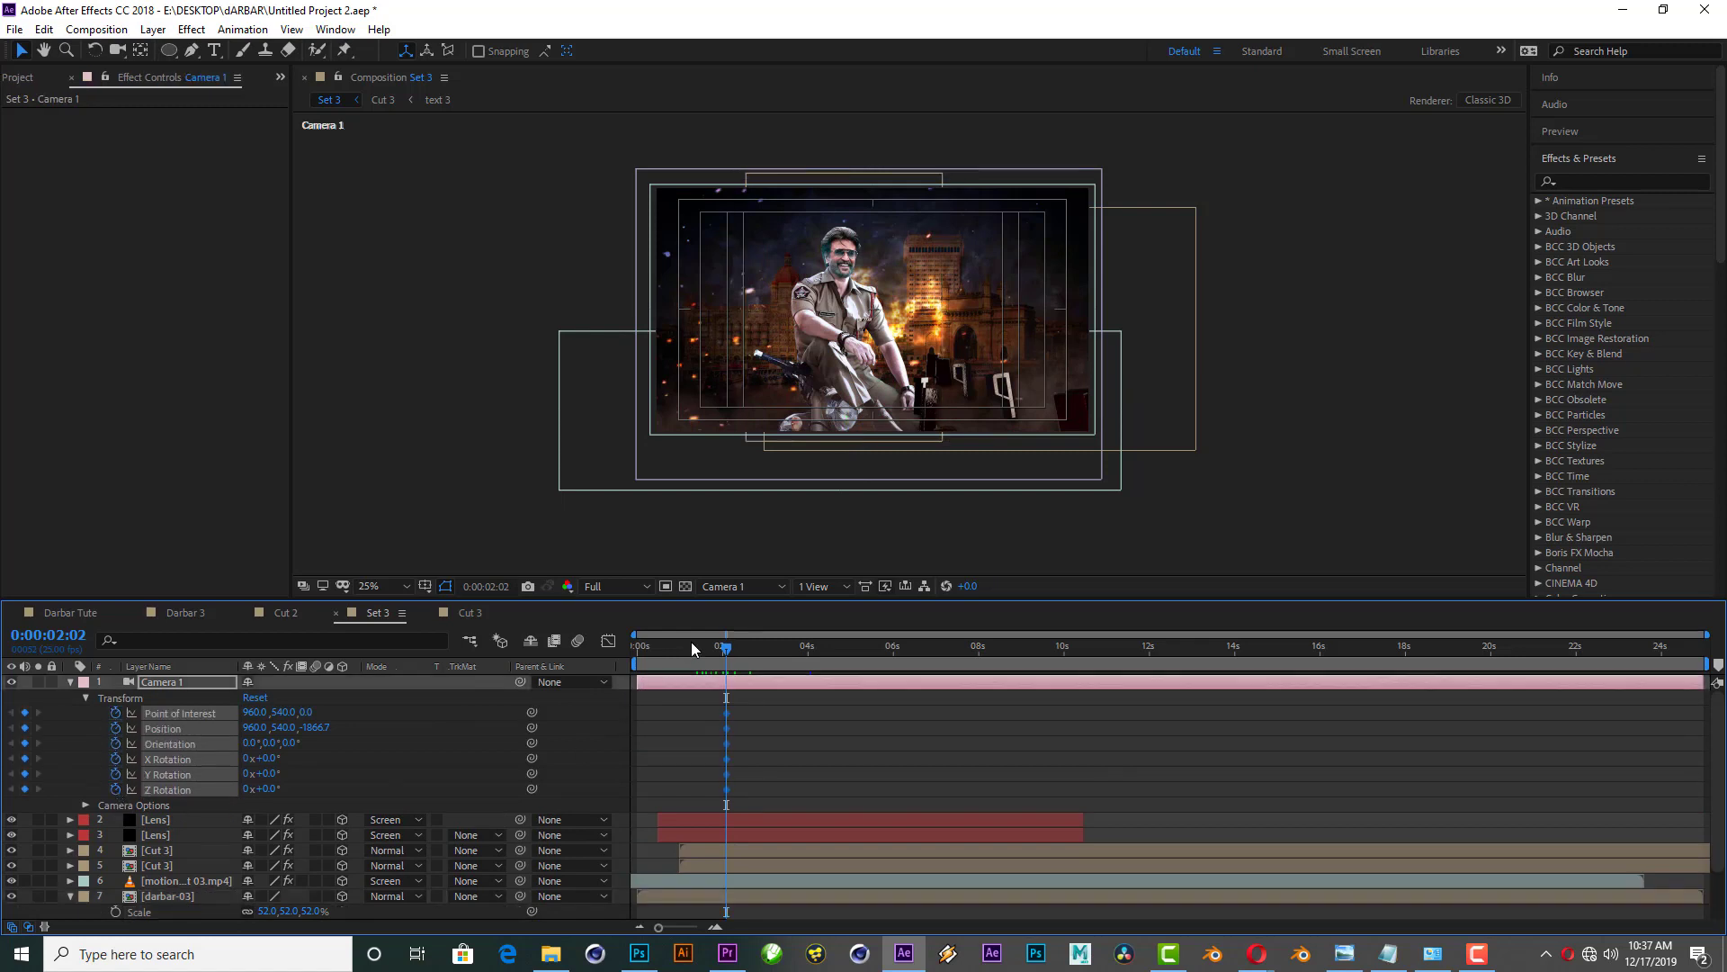
drag(693, 648, 408, 717)
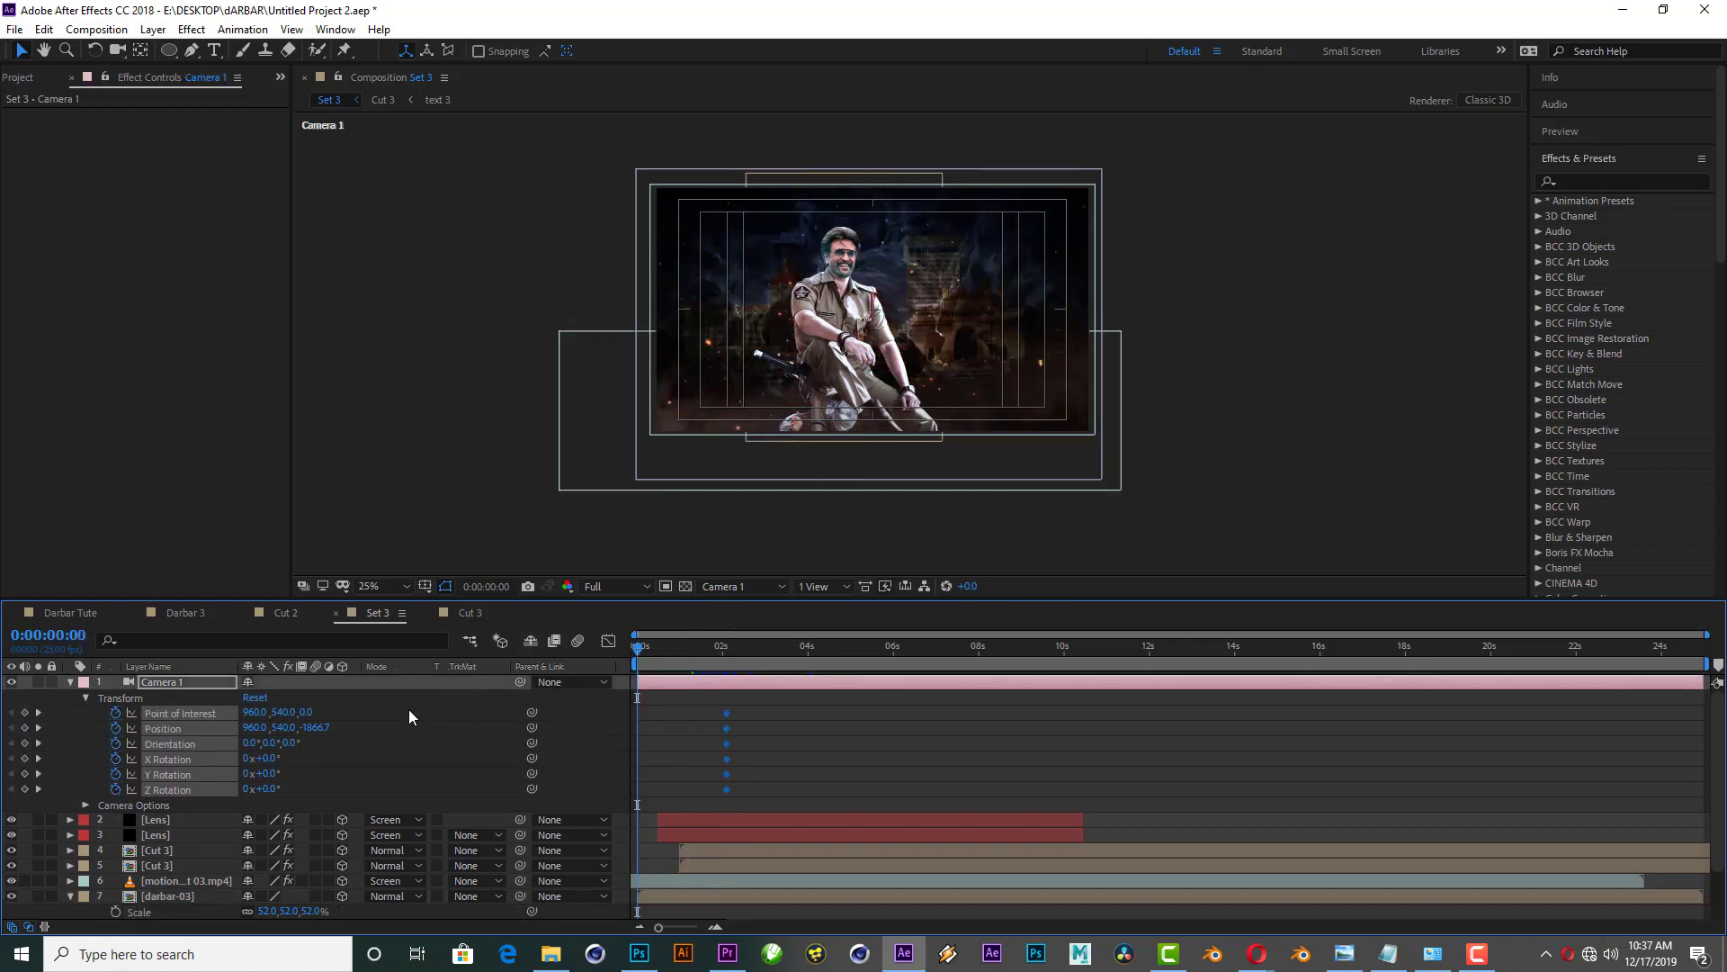
Step: At 0s, dolly and pan Camera 1 close onto the face, set Z Rotation to 19°, and preview
drag(267, 790, 264, 787)
click(263, 788)
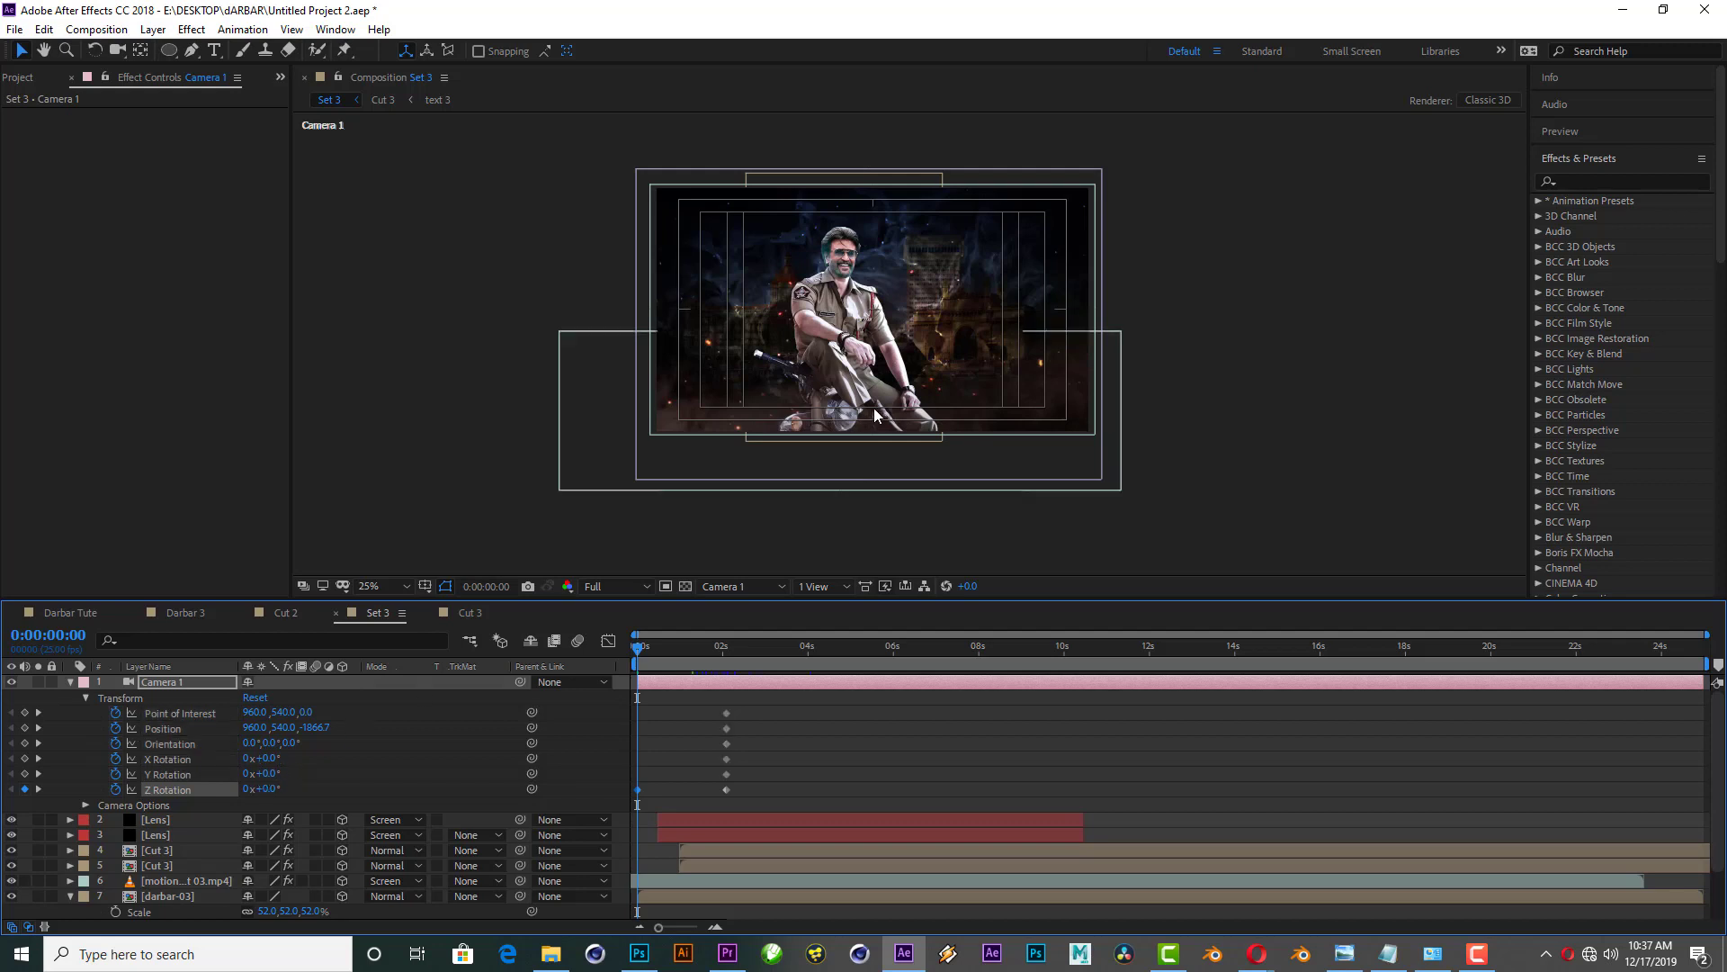
key(c)
key(c)
drag(929, 360, 929, 179)
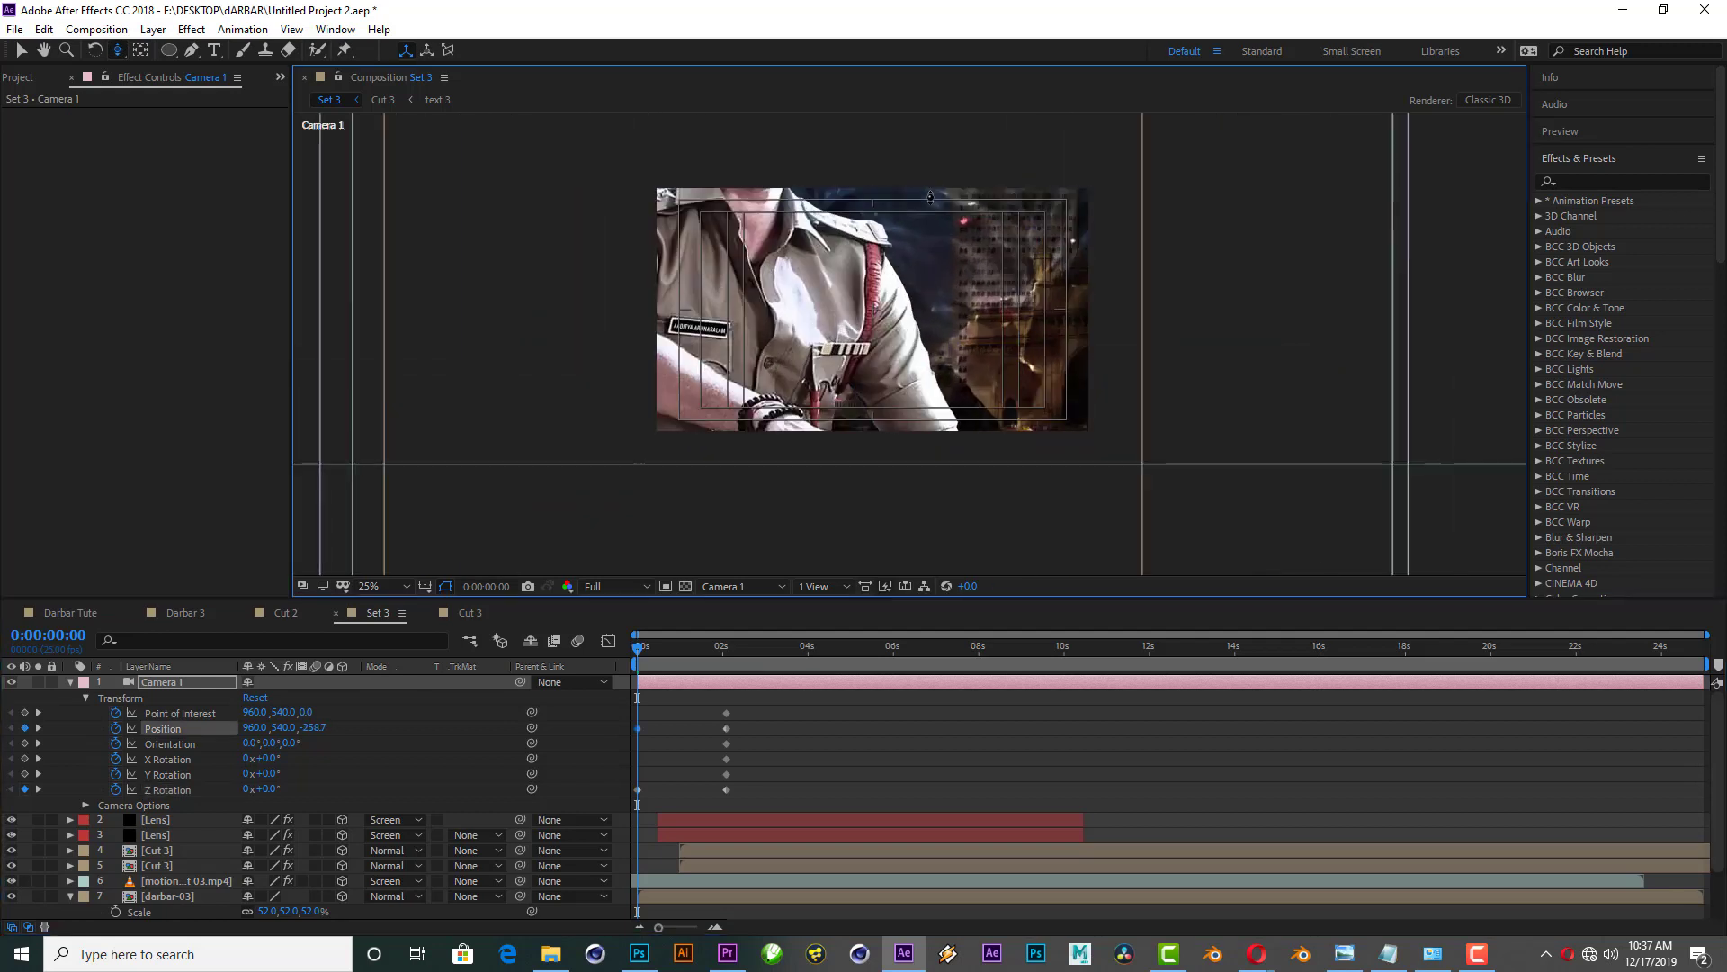
key(c)
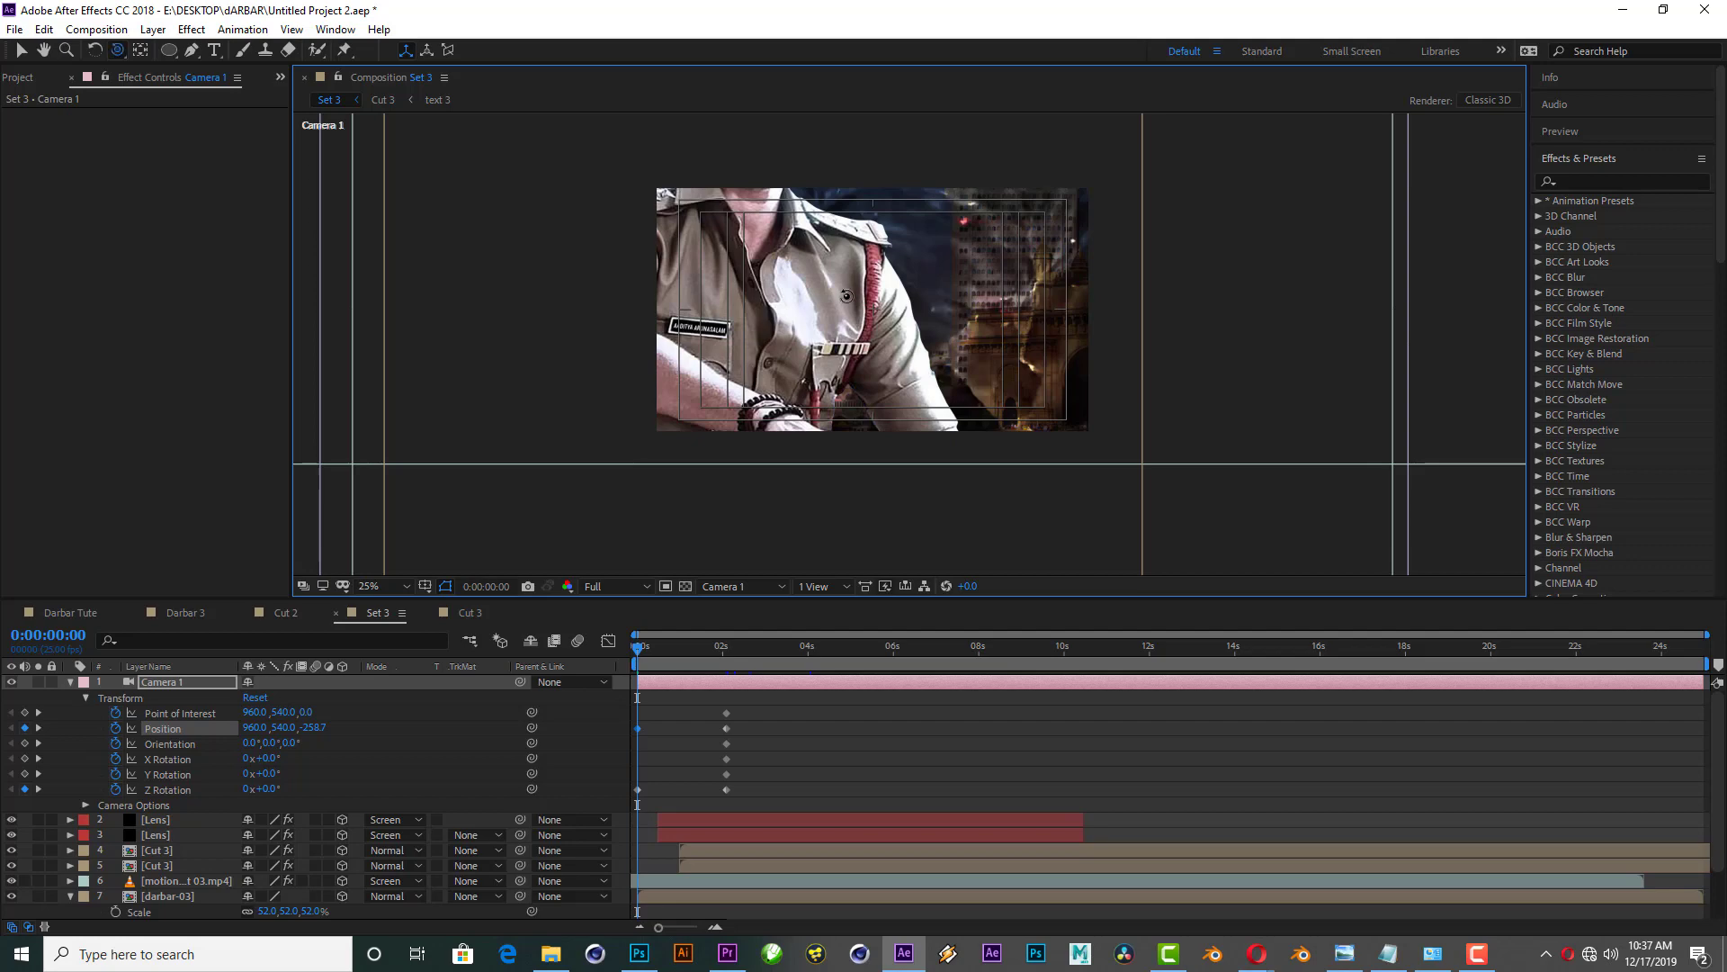
mouse_move(832, 281)
mouse_down()
mouse_move(950, 378)
mouse_move(851, 457)
mouse_move(733, 470)
mouse_move(718, 506)
mouse_up()
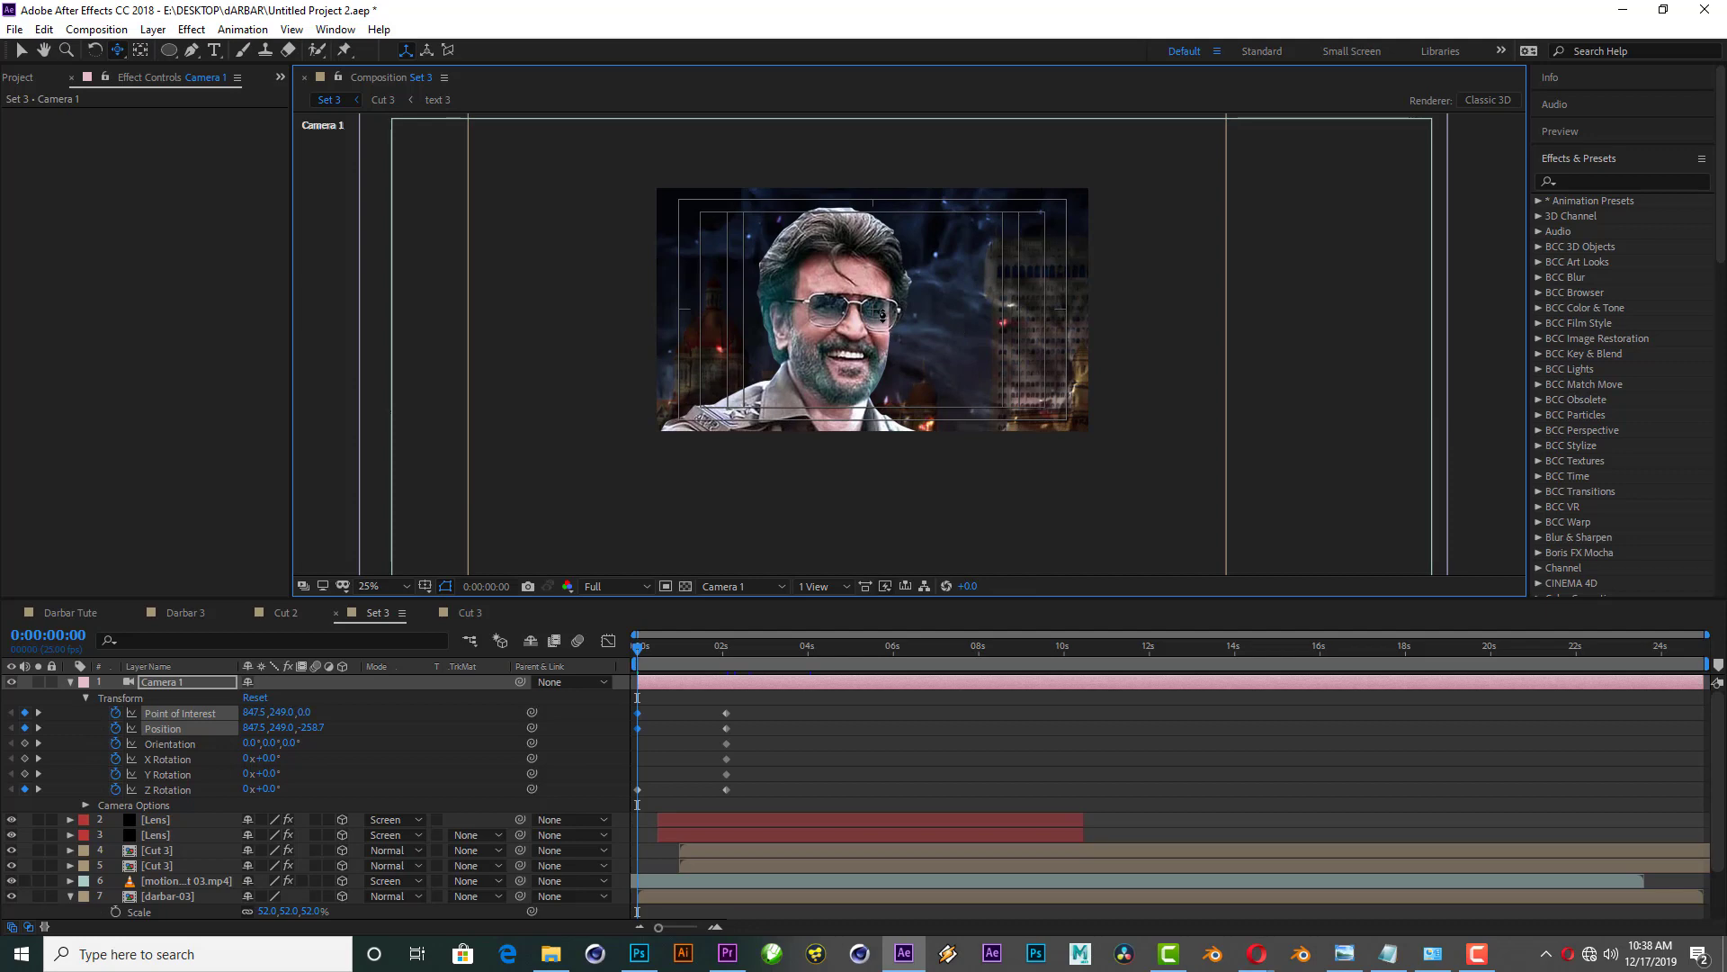
mouse_move(920, 295)
mouse_down()
mouse_move(1201, 171)
mouse_move(1246, 171)
mouse_up()
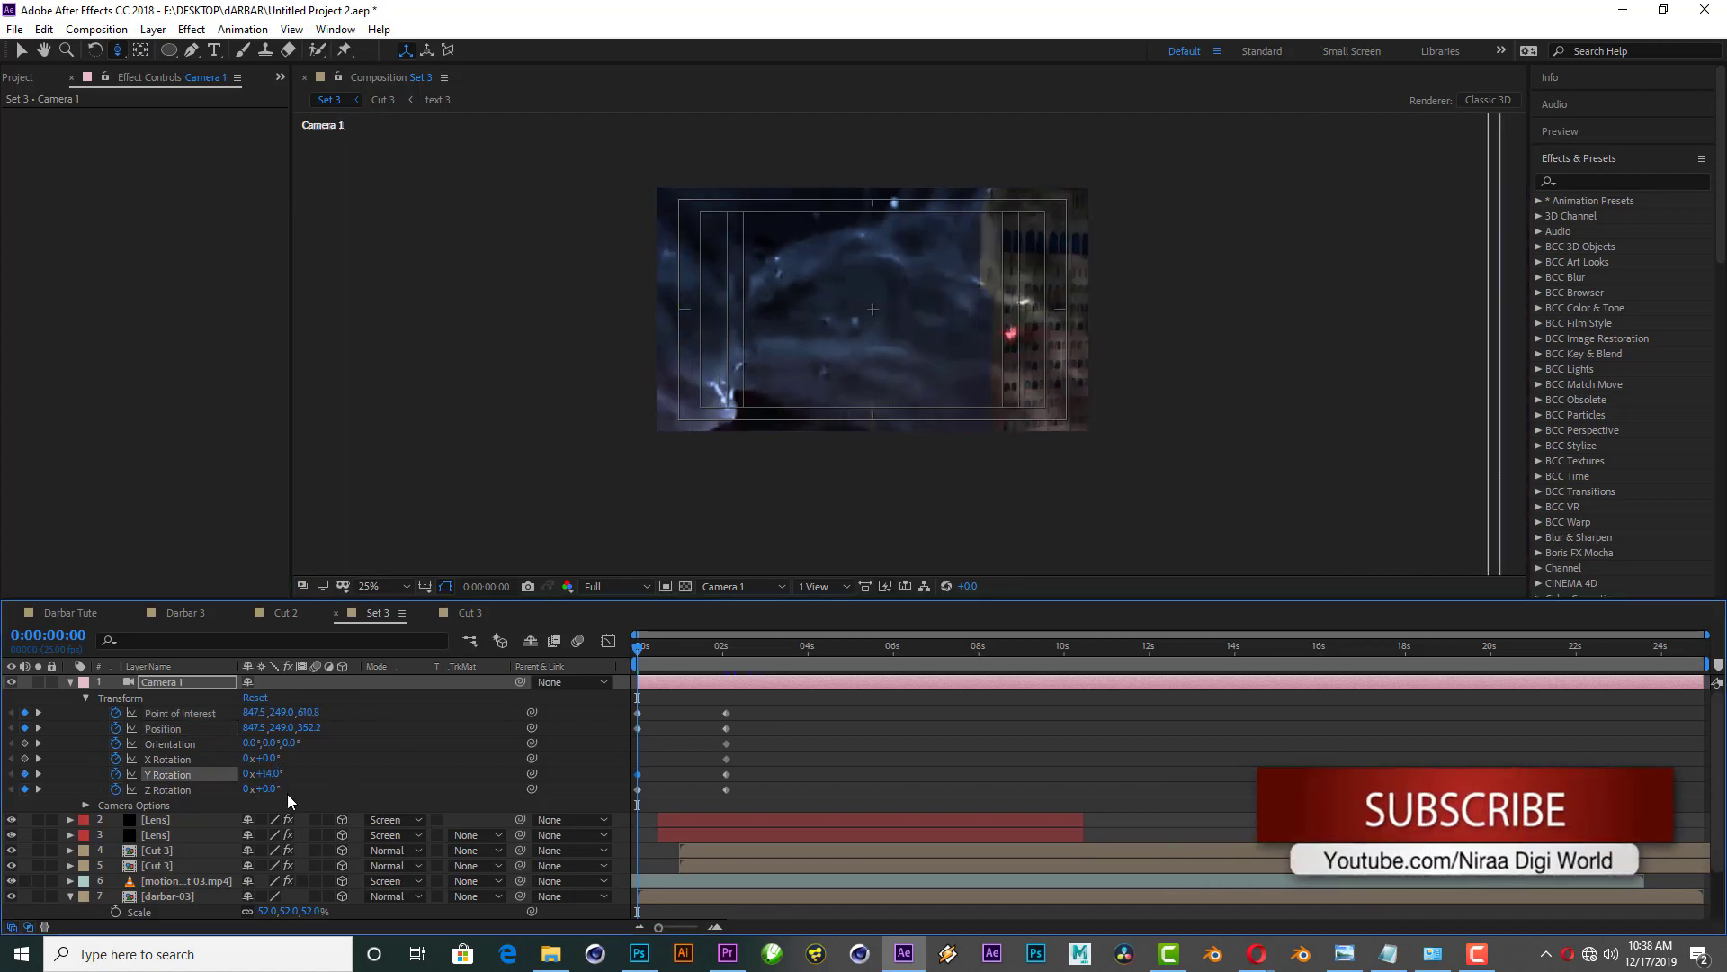
drag(275, 789, 294, 792)
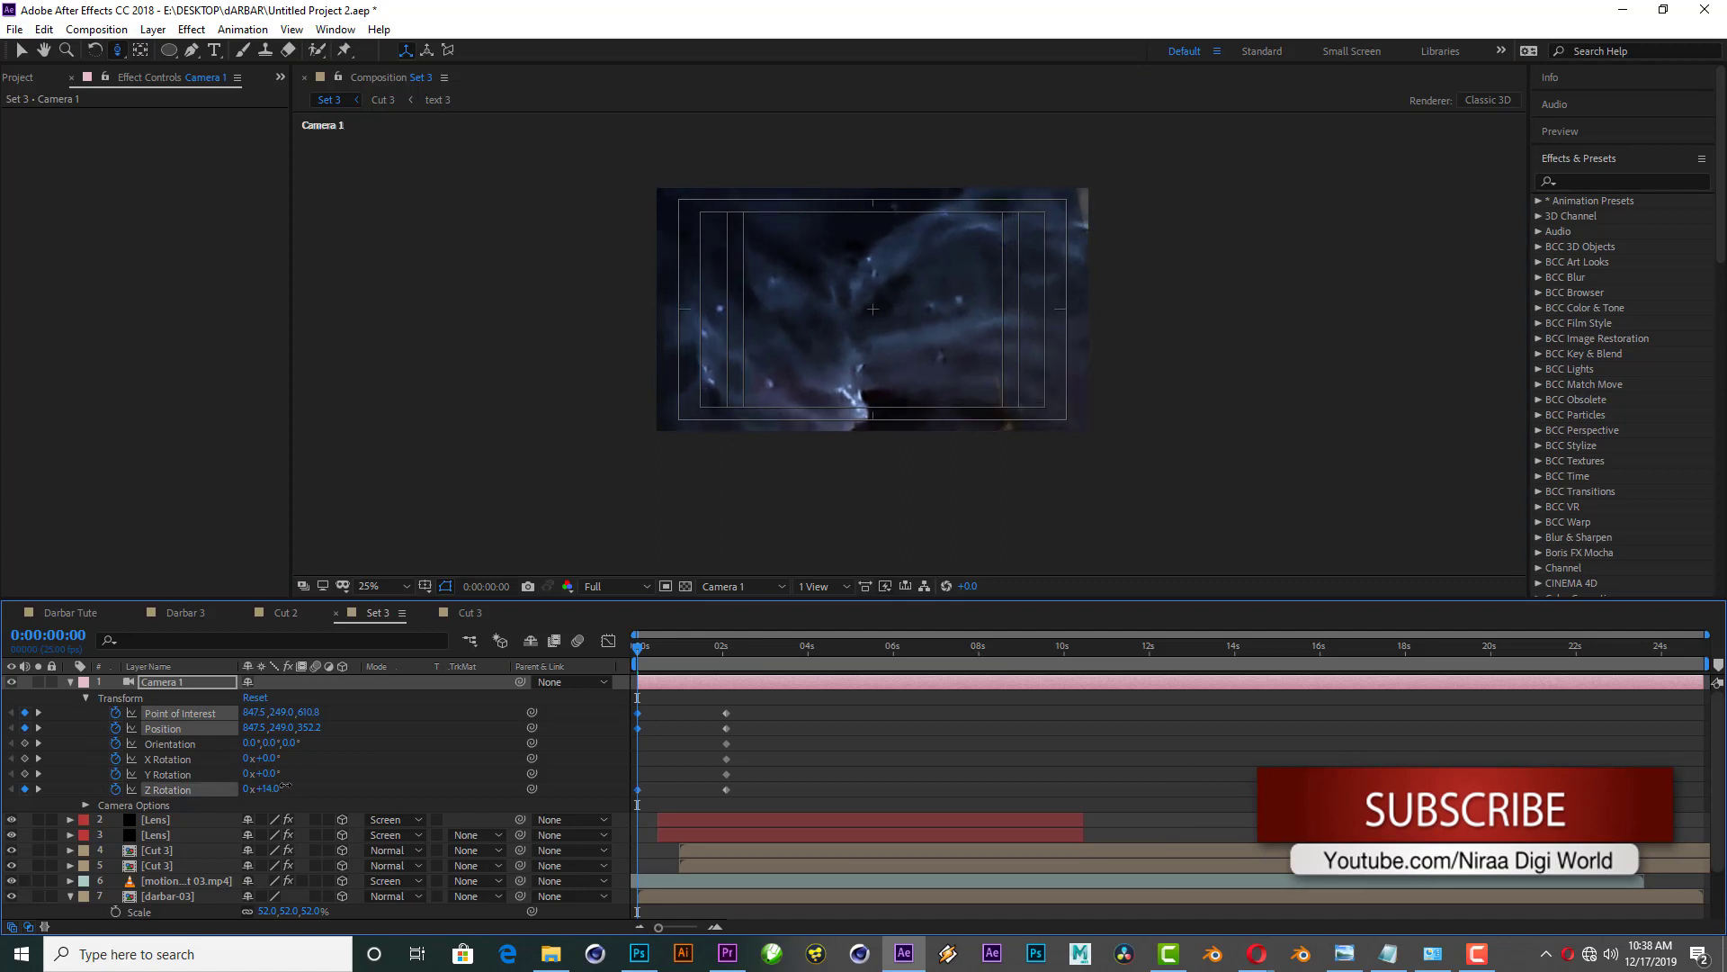
key(space)
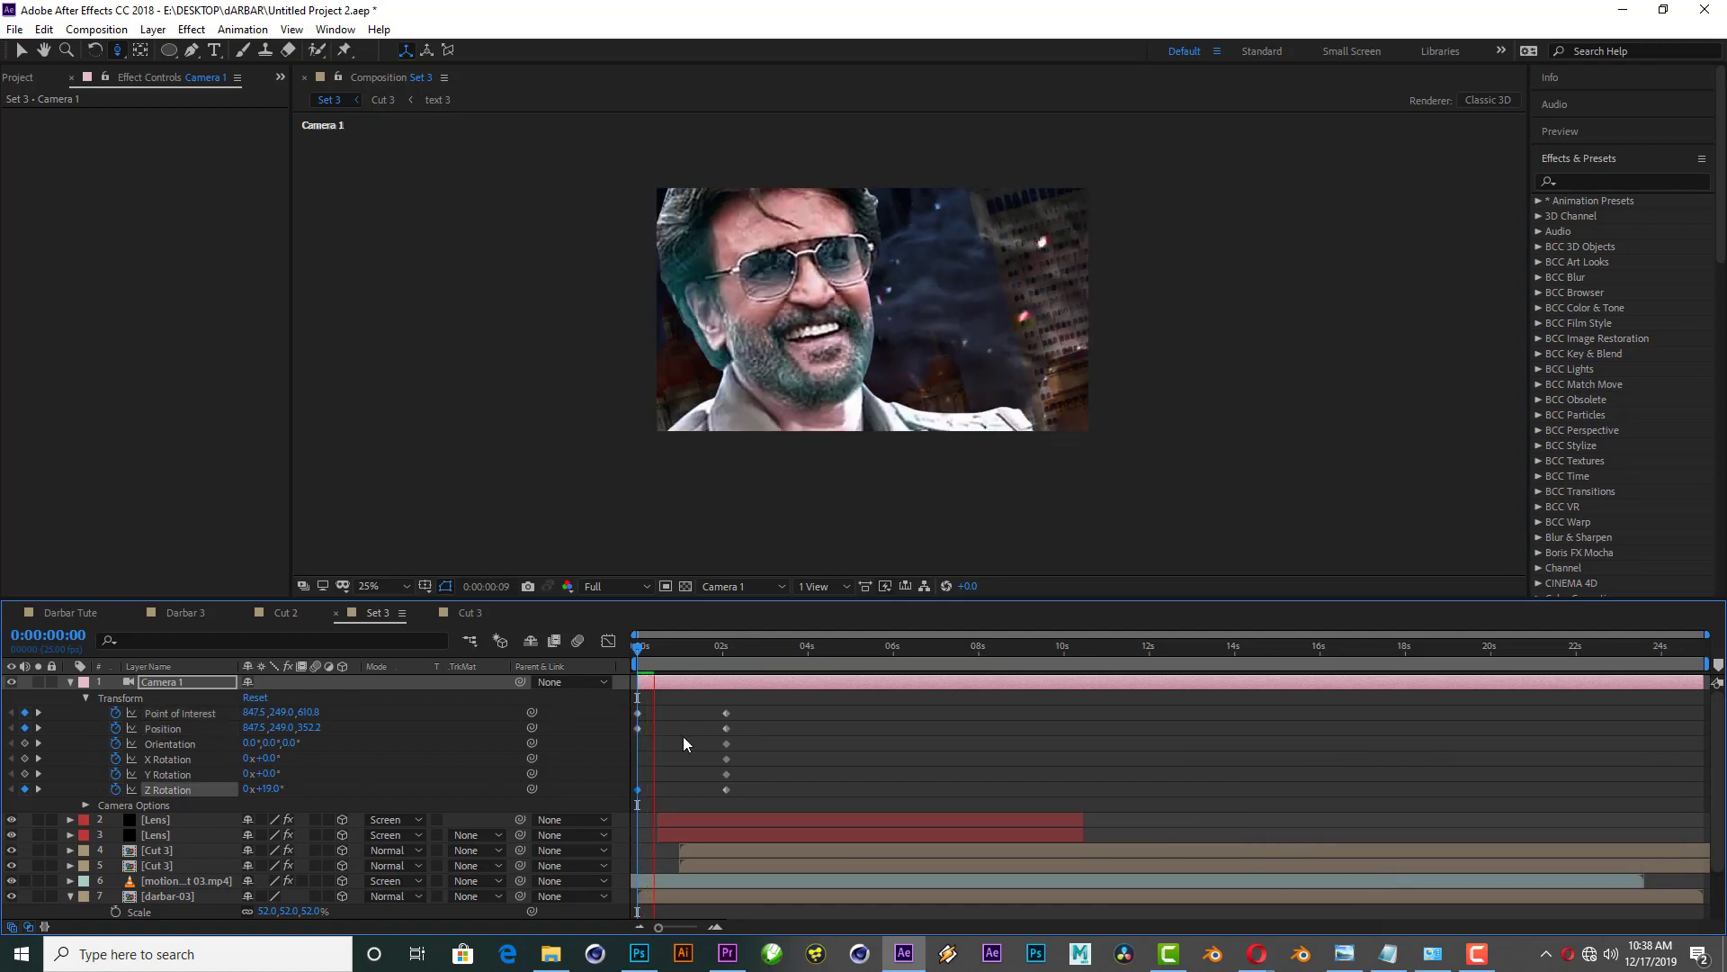
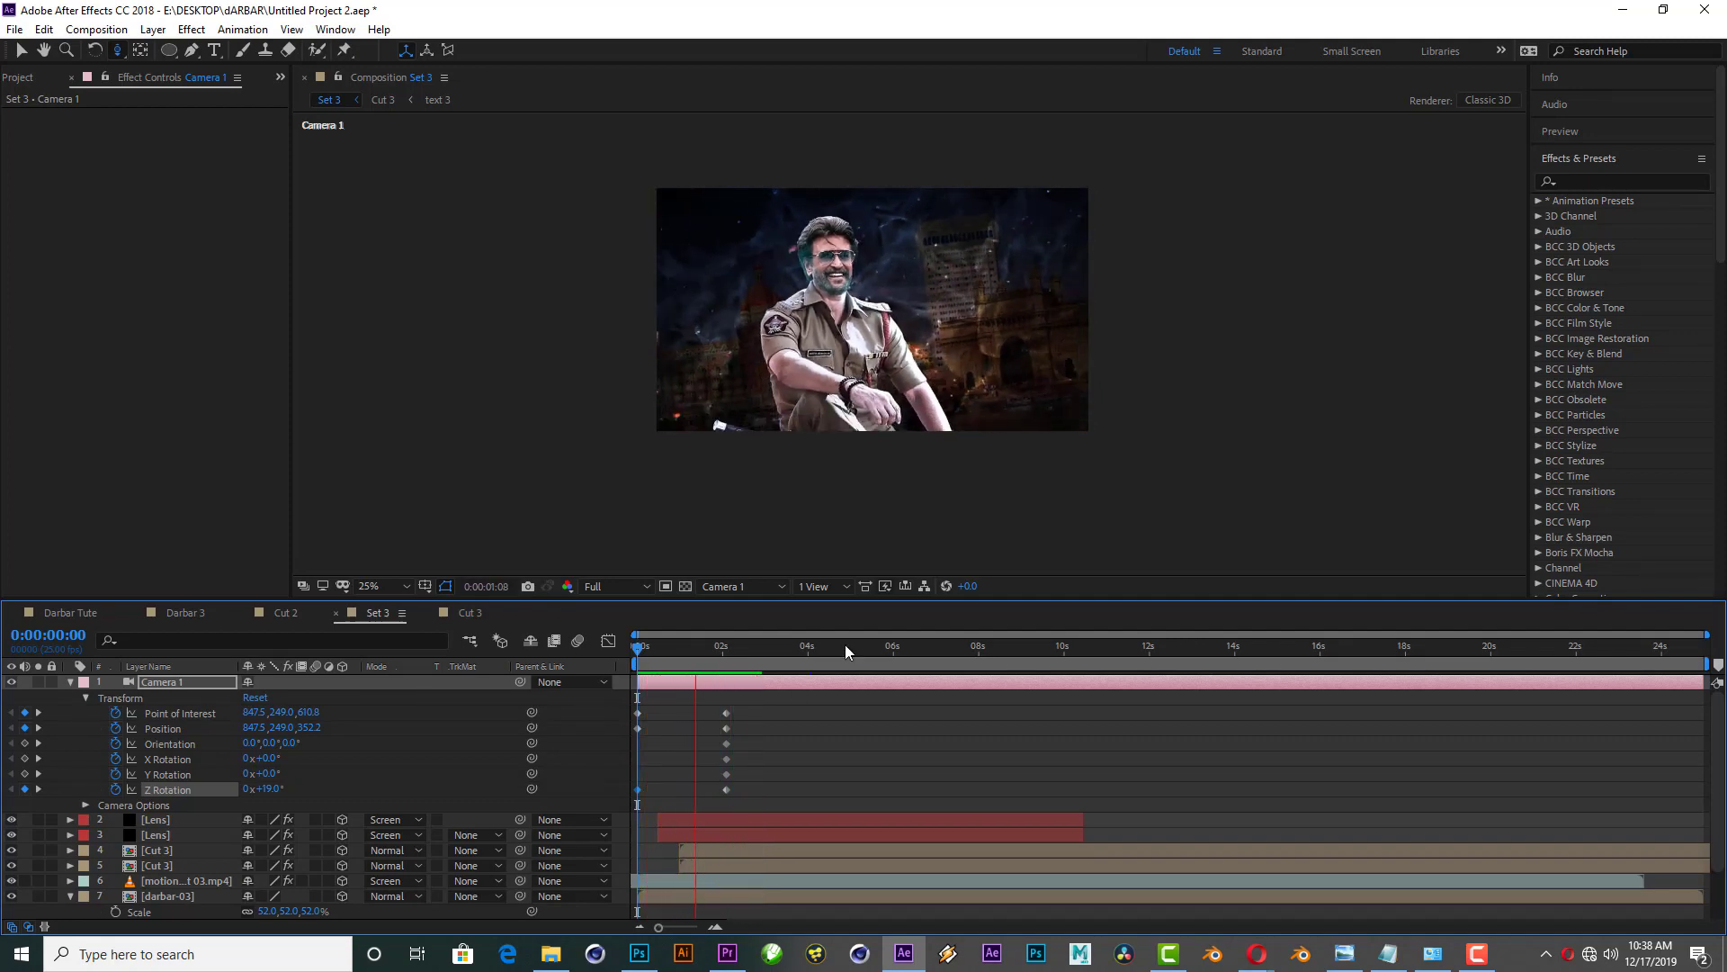
Step: Stop playback, switch on composition motion blur and collapse Camera 1's Transform properties
key(space)
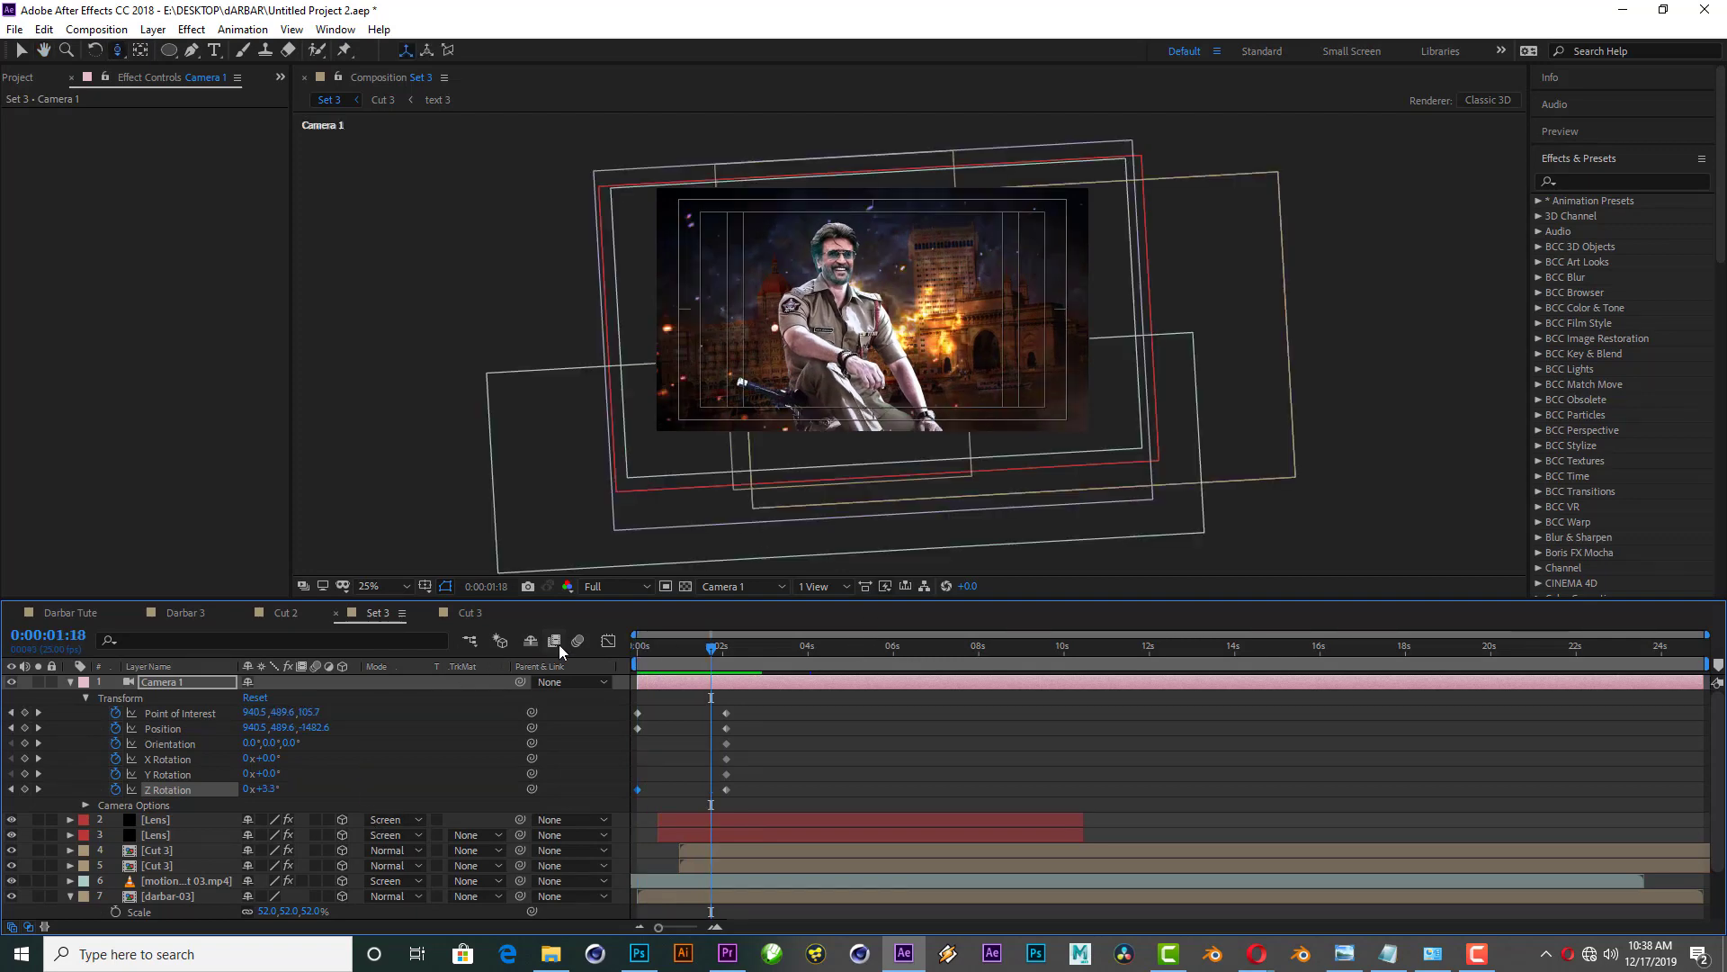
click(578, 642)
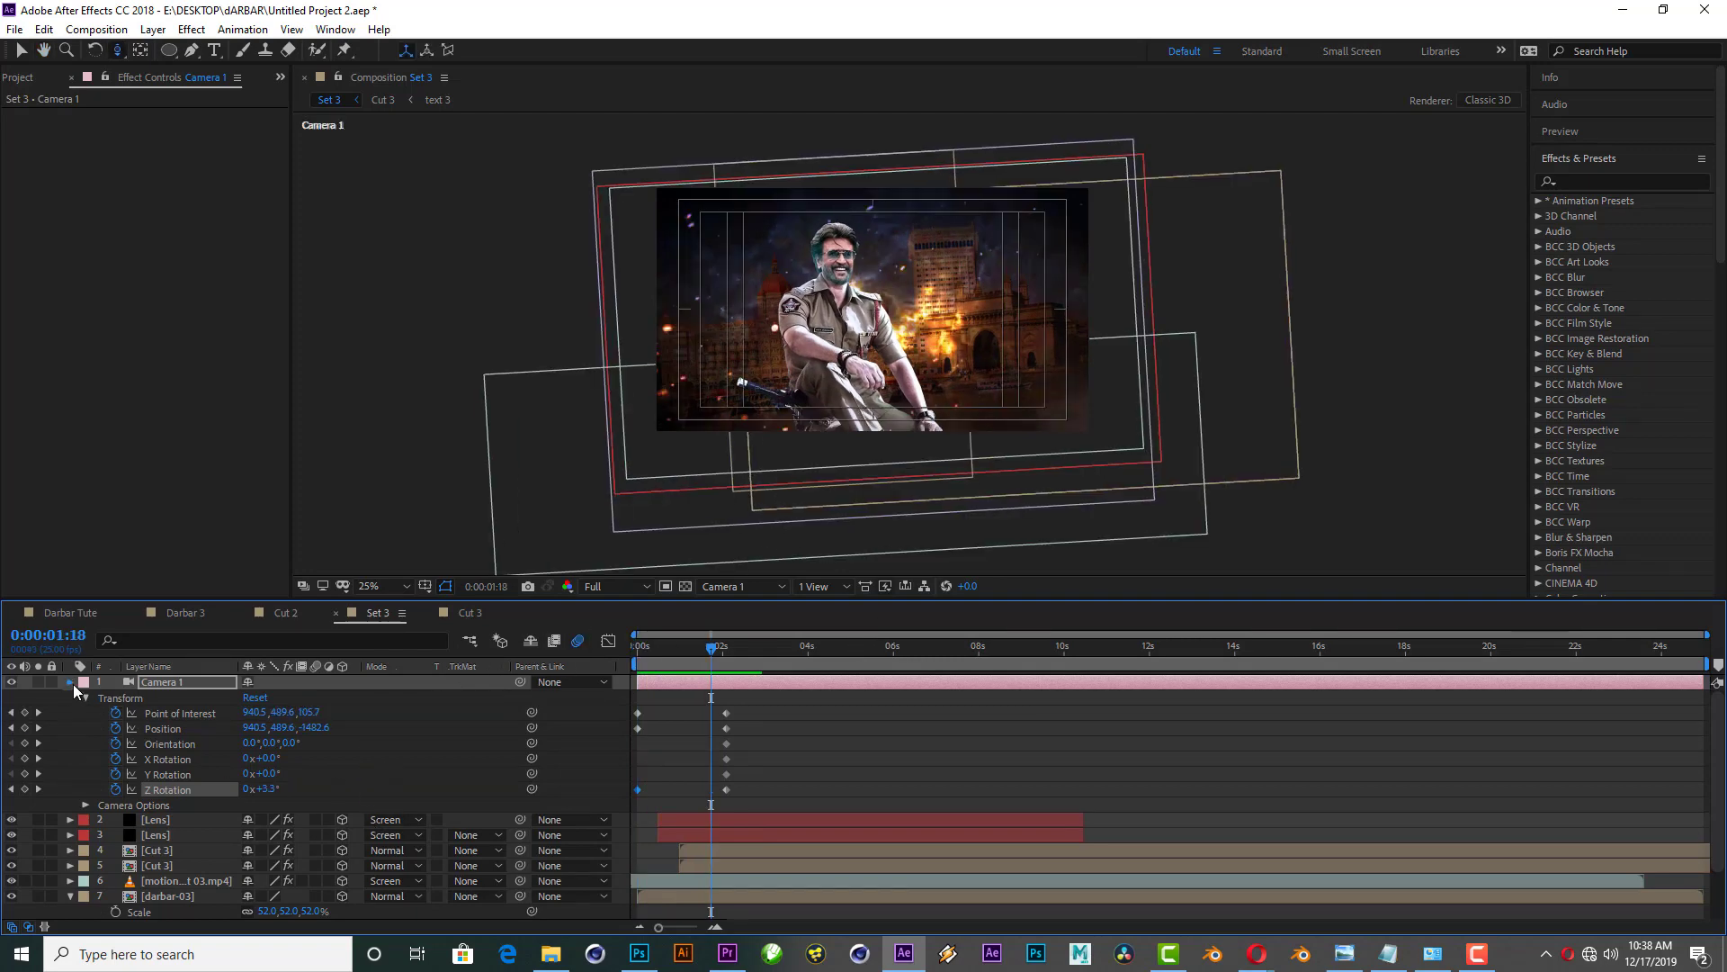
click(73, 684)
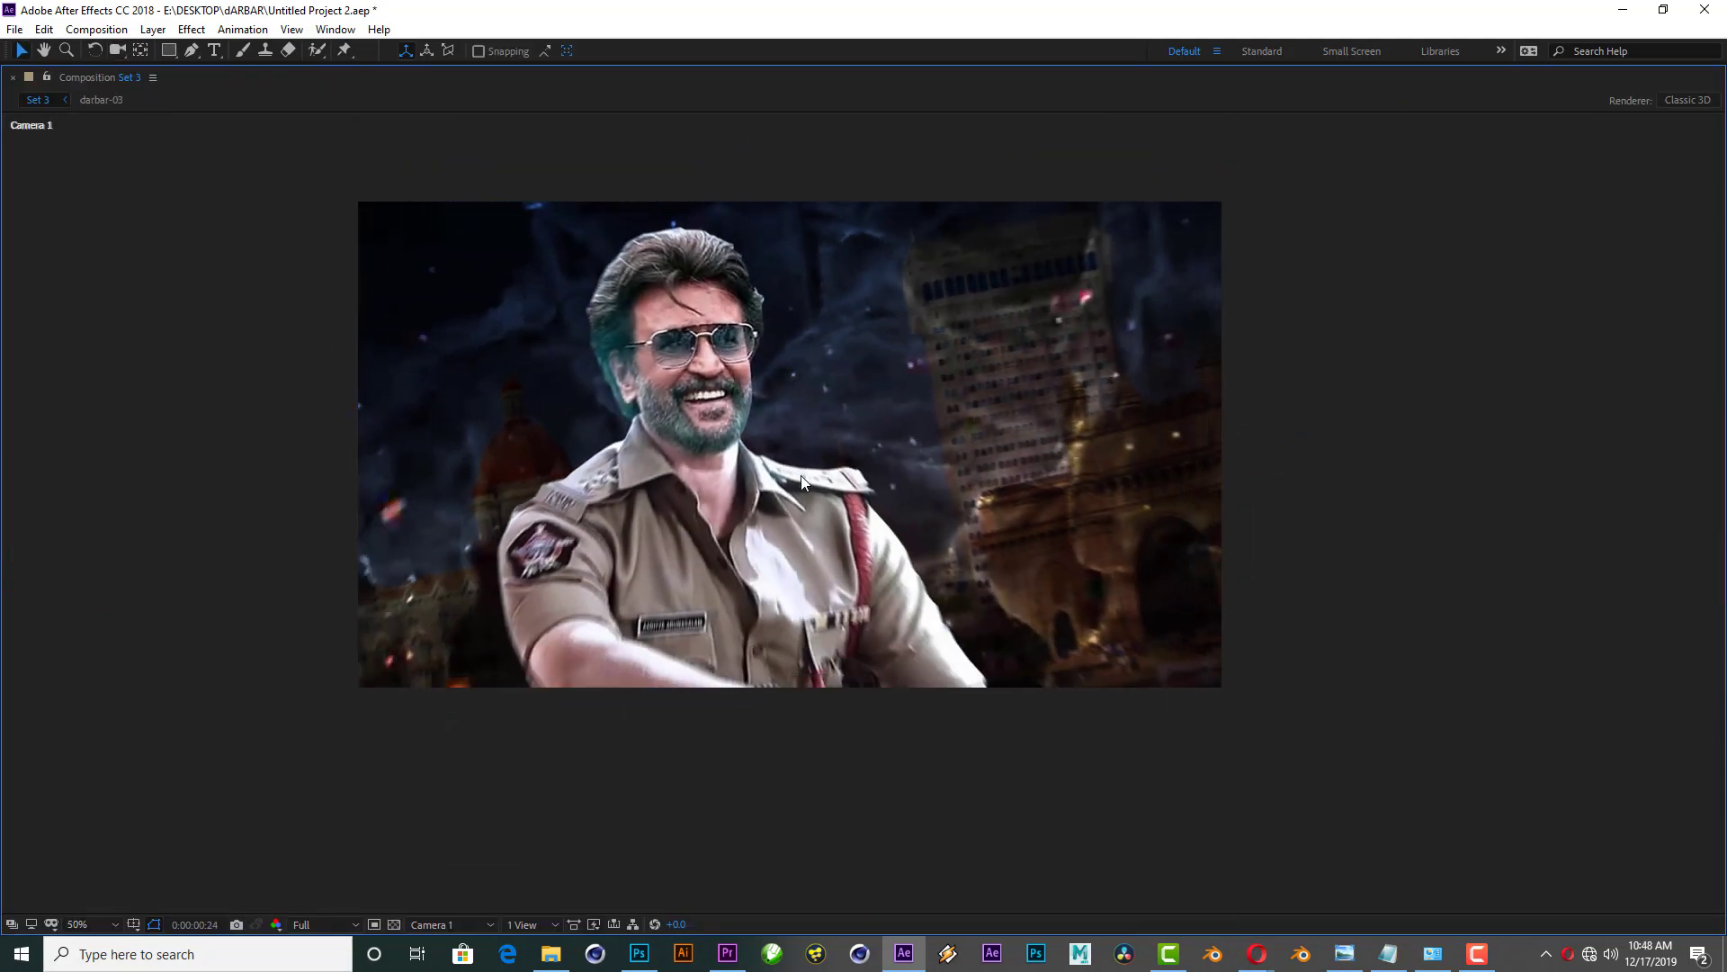
Step: Preview the camera move, park at 0:00:04:07 on the birthday text, and save the project
key(grave)
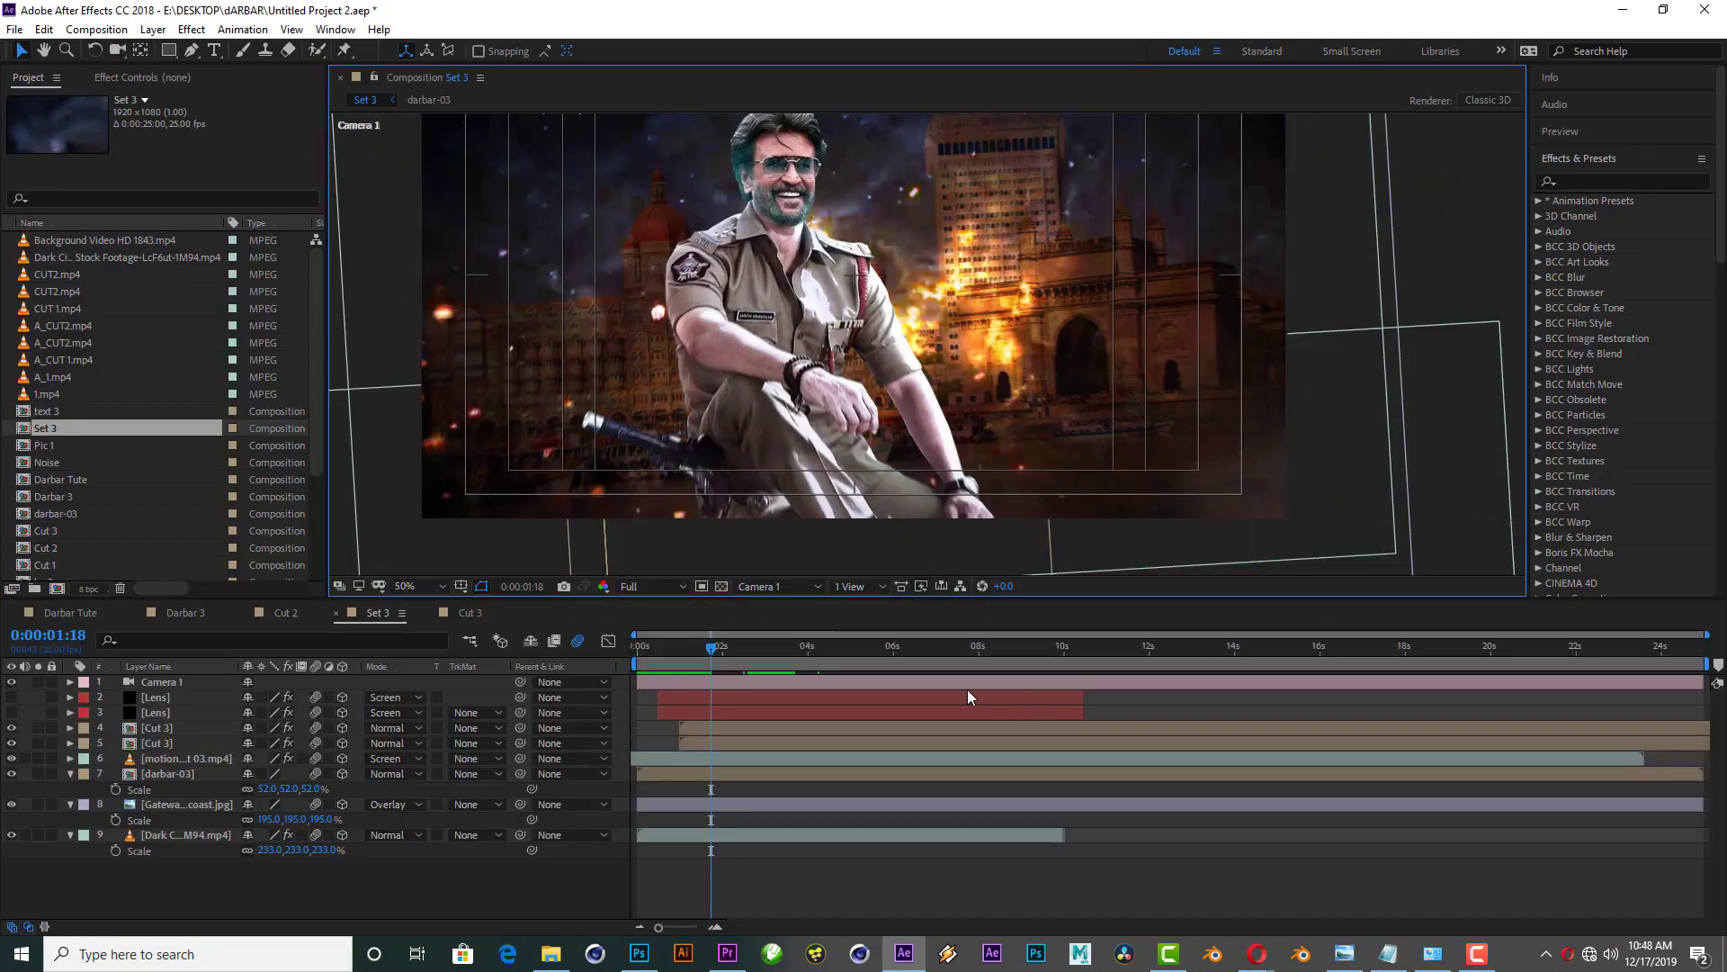
click(736, 648)
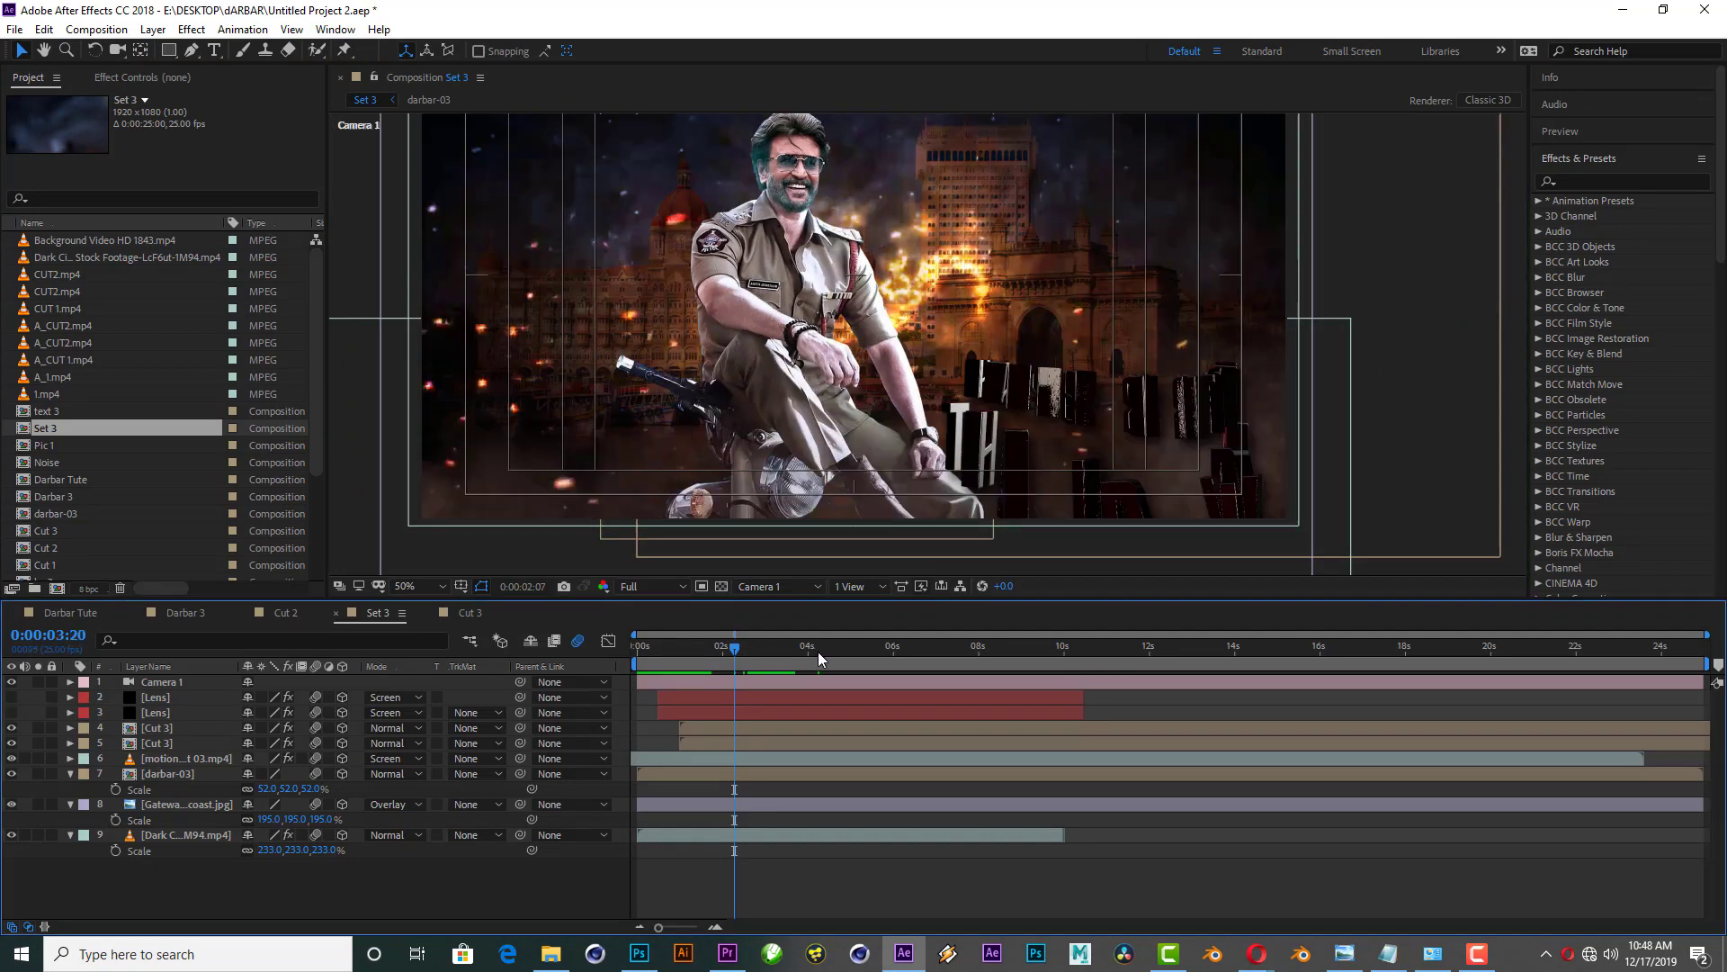
click(819, 649)
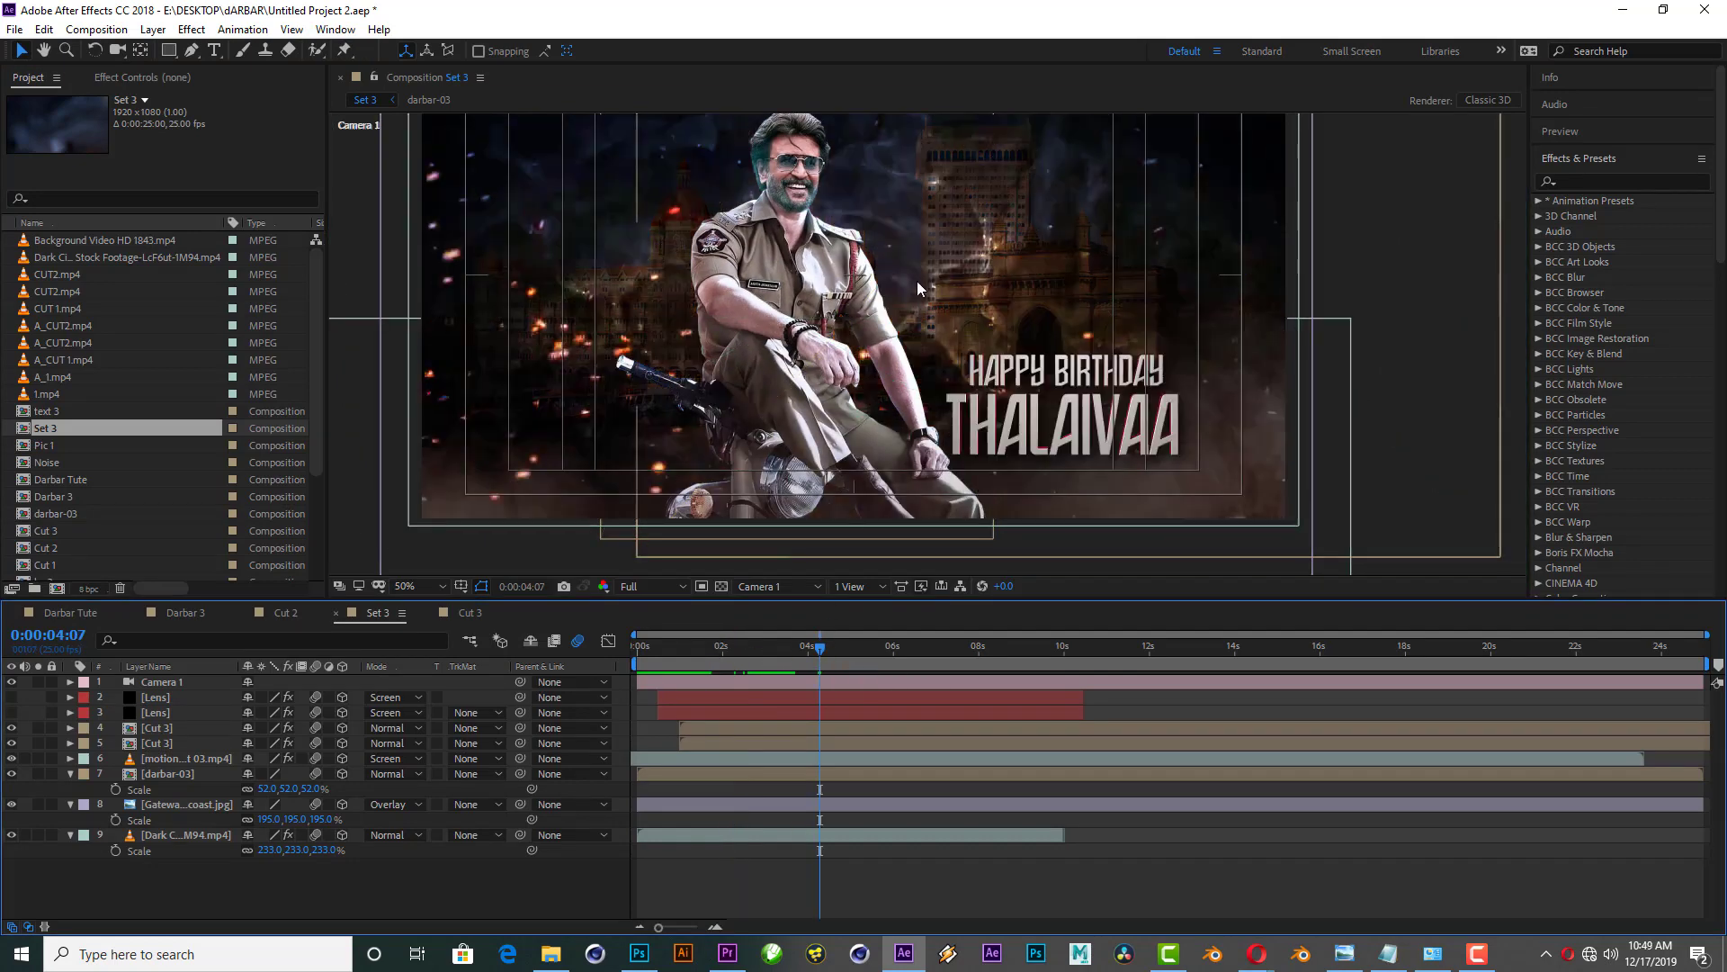
key(h)
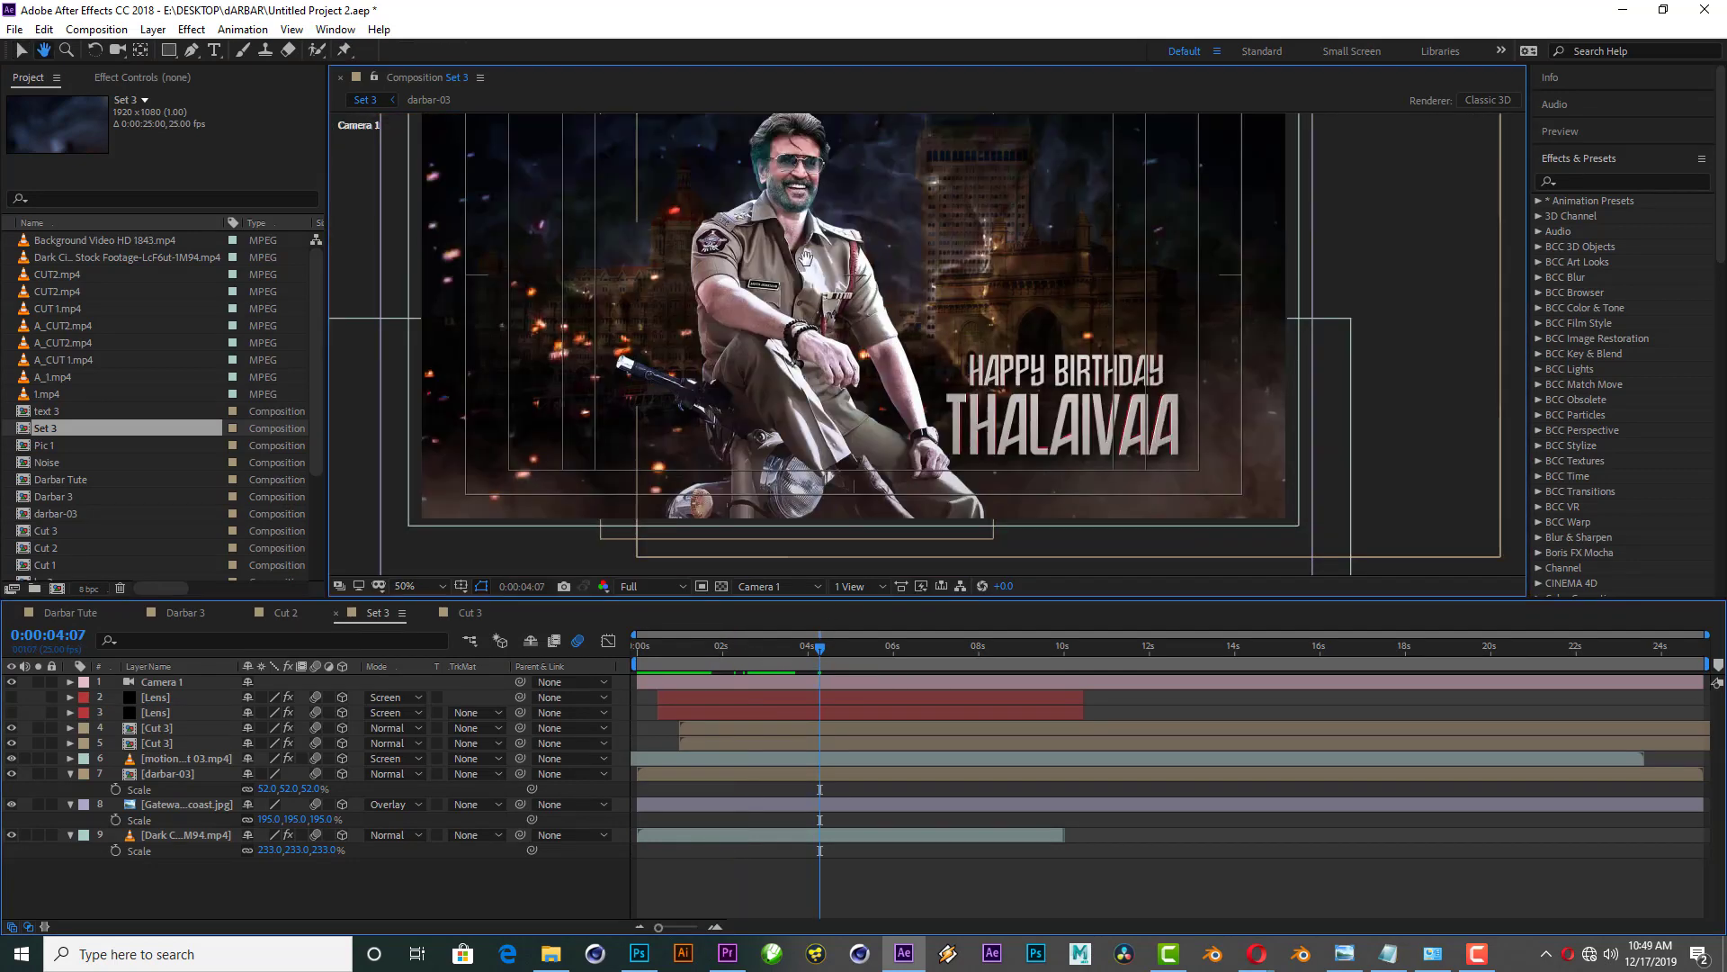
drag(805, 258, 813, 274)
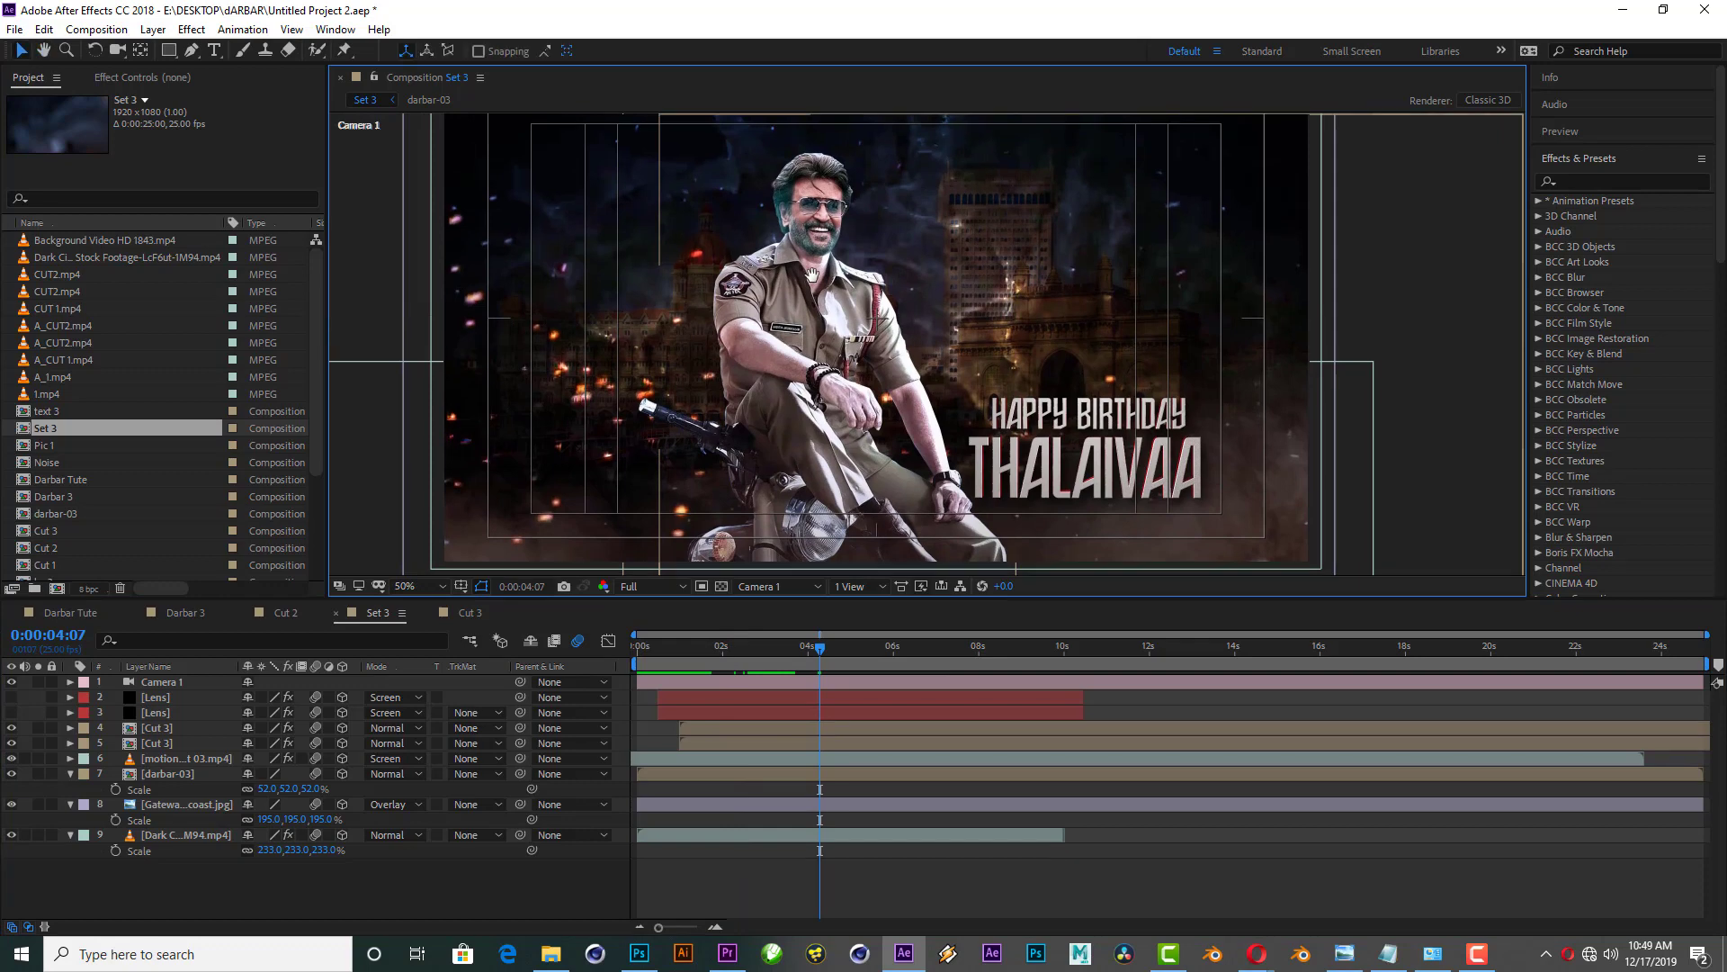
key(ctrl+s)
Step: Apply a Color Correction > Curves effect to the darbar-03 layer
click(168, 776)
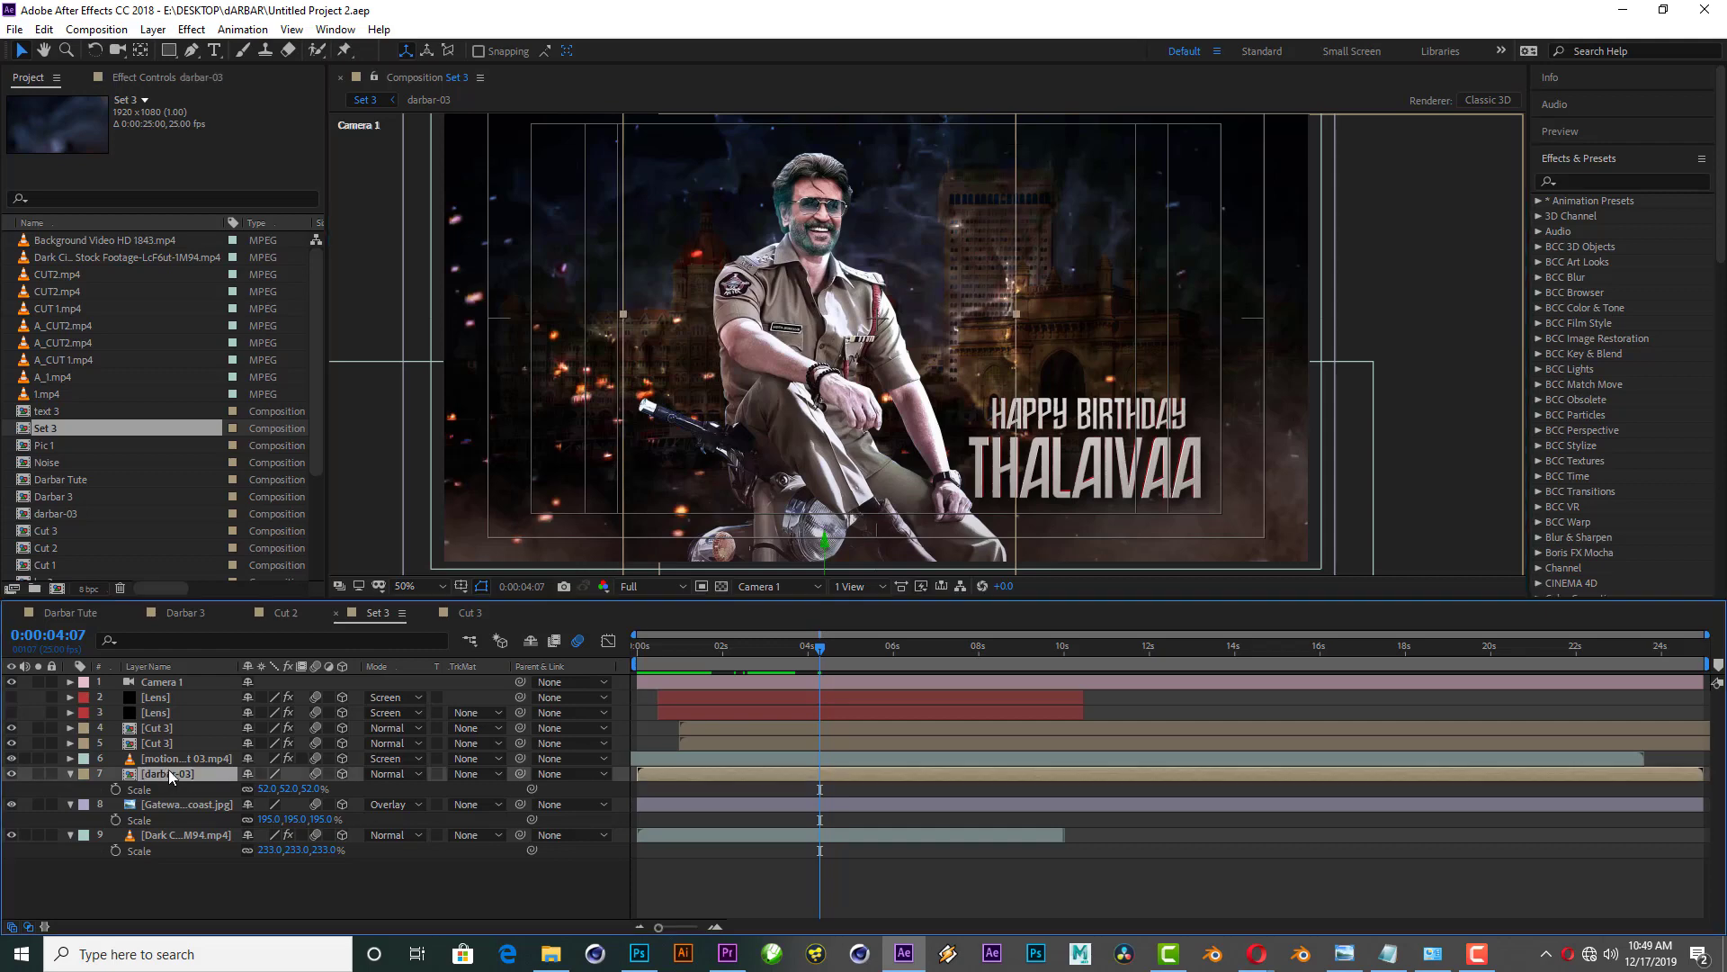
click(192, 29)
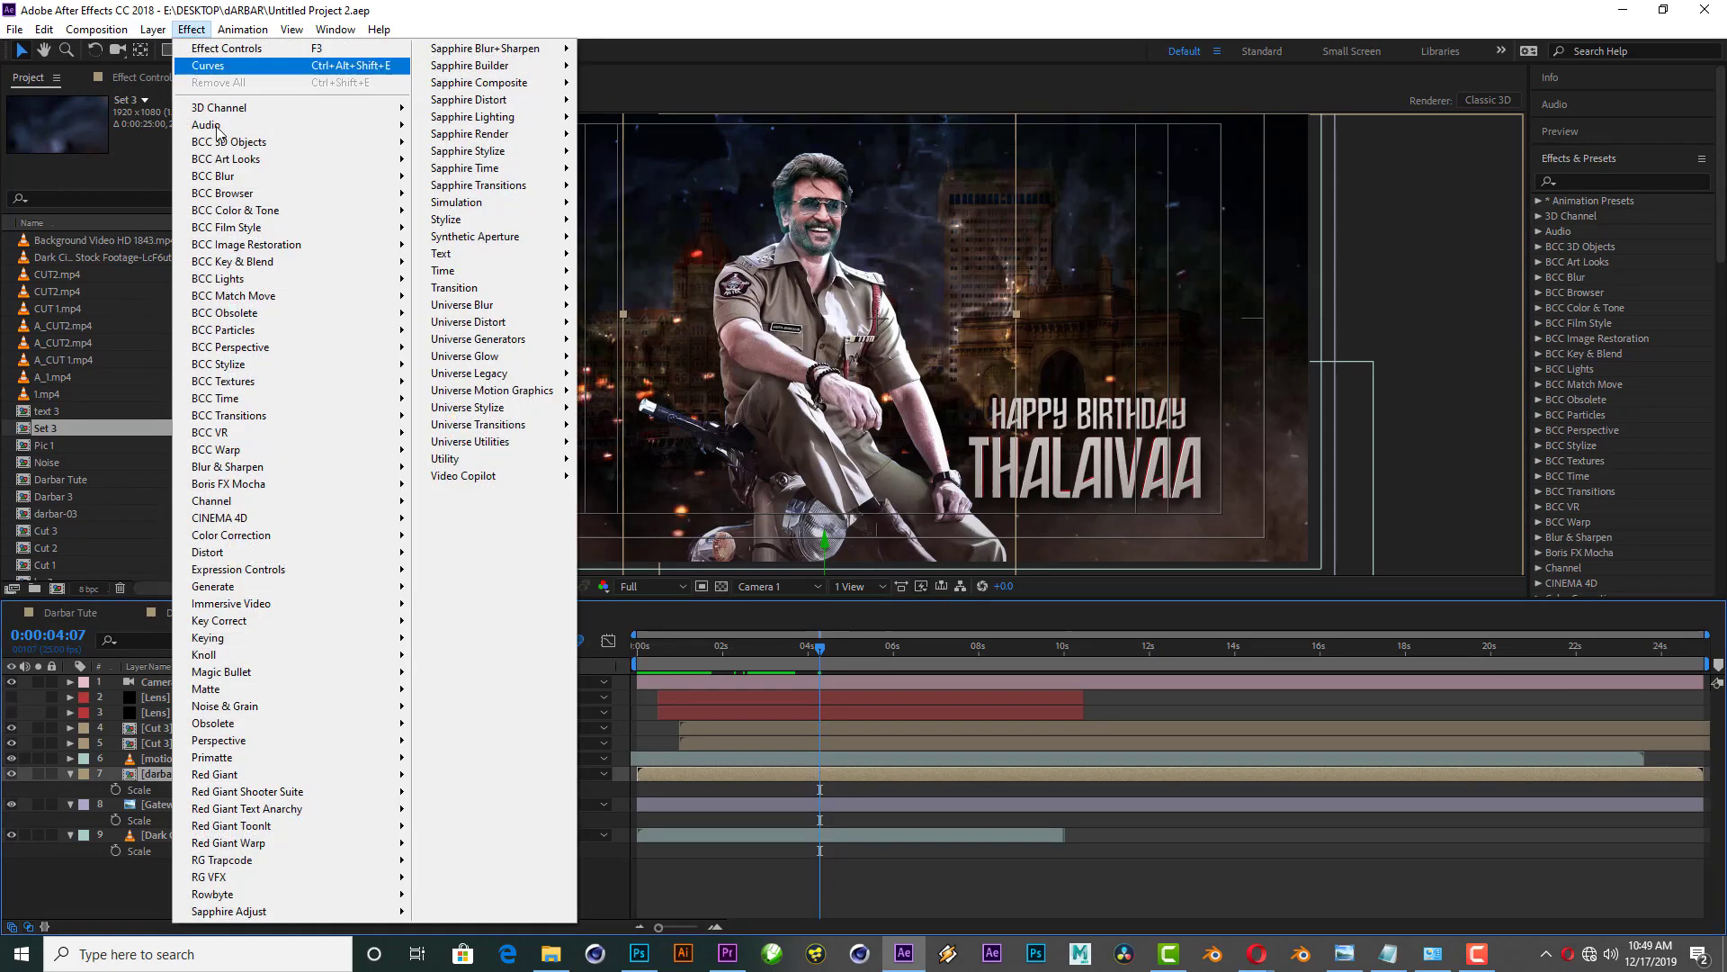
mouse_move(252, 534)
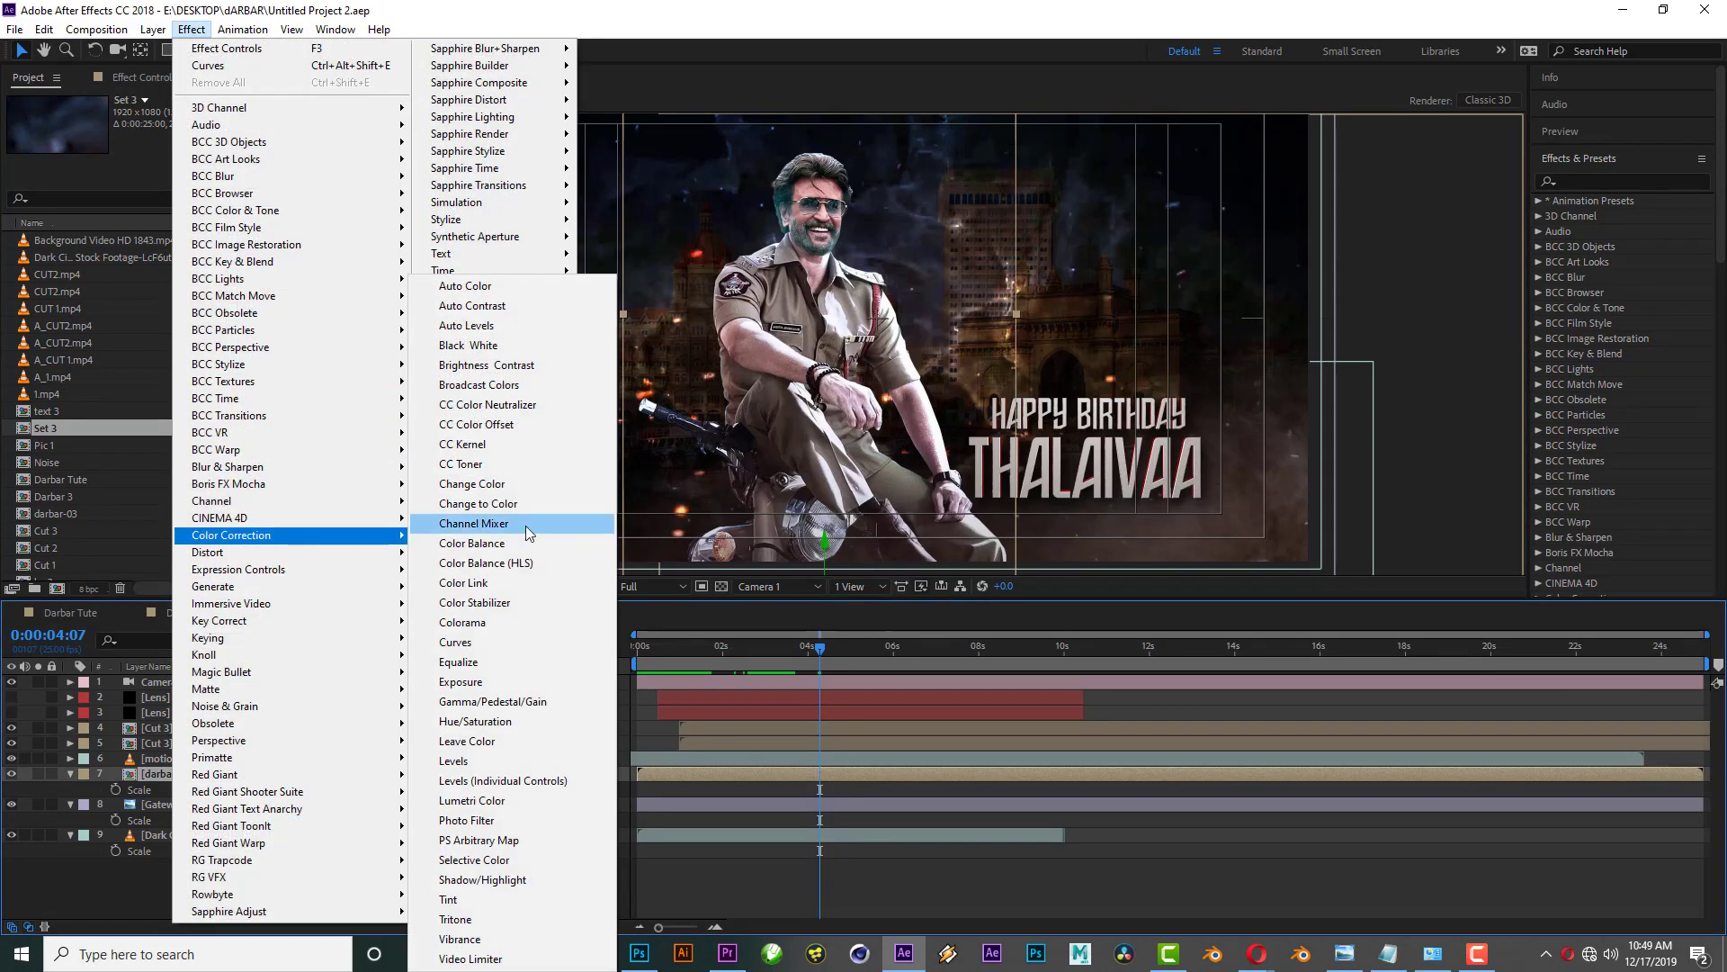
click(499, 642)
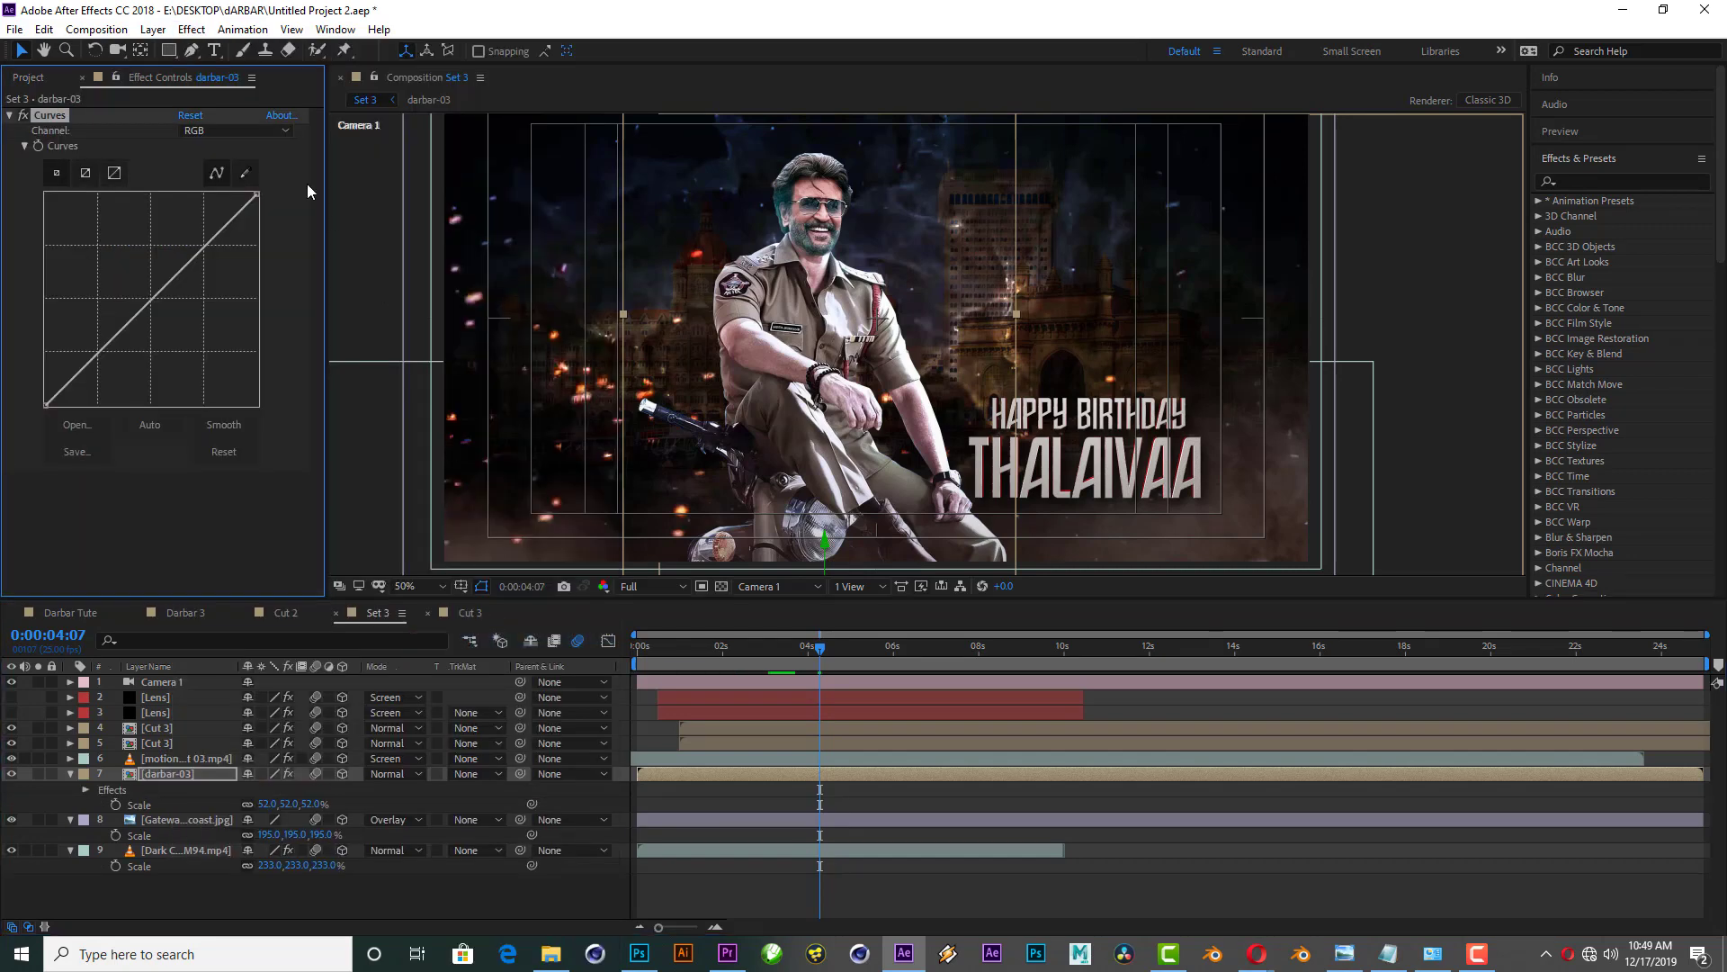
Step: Lower the Red channel curve slightly, then pull the Blue channel curve down
drag(161, 288, 158, 296)
click(234, 130)
click(198, 153)
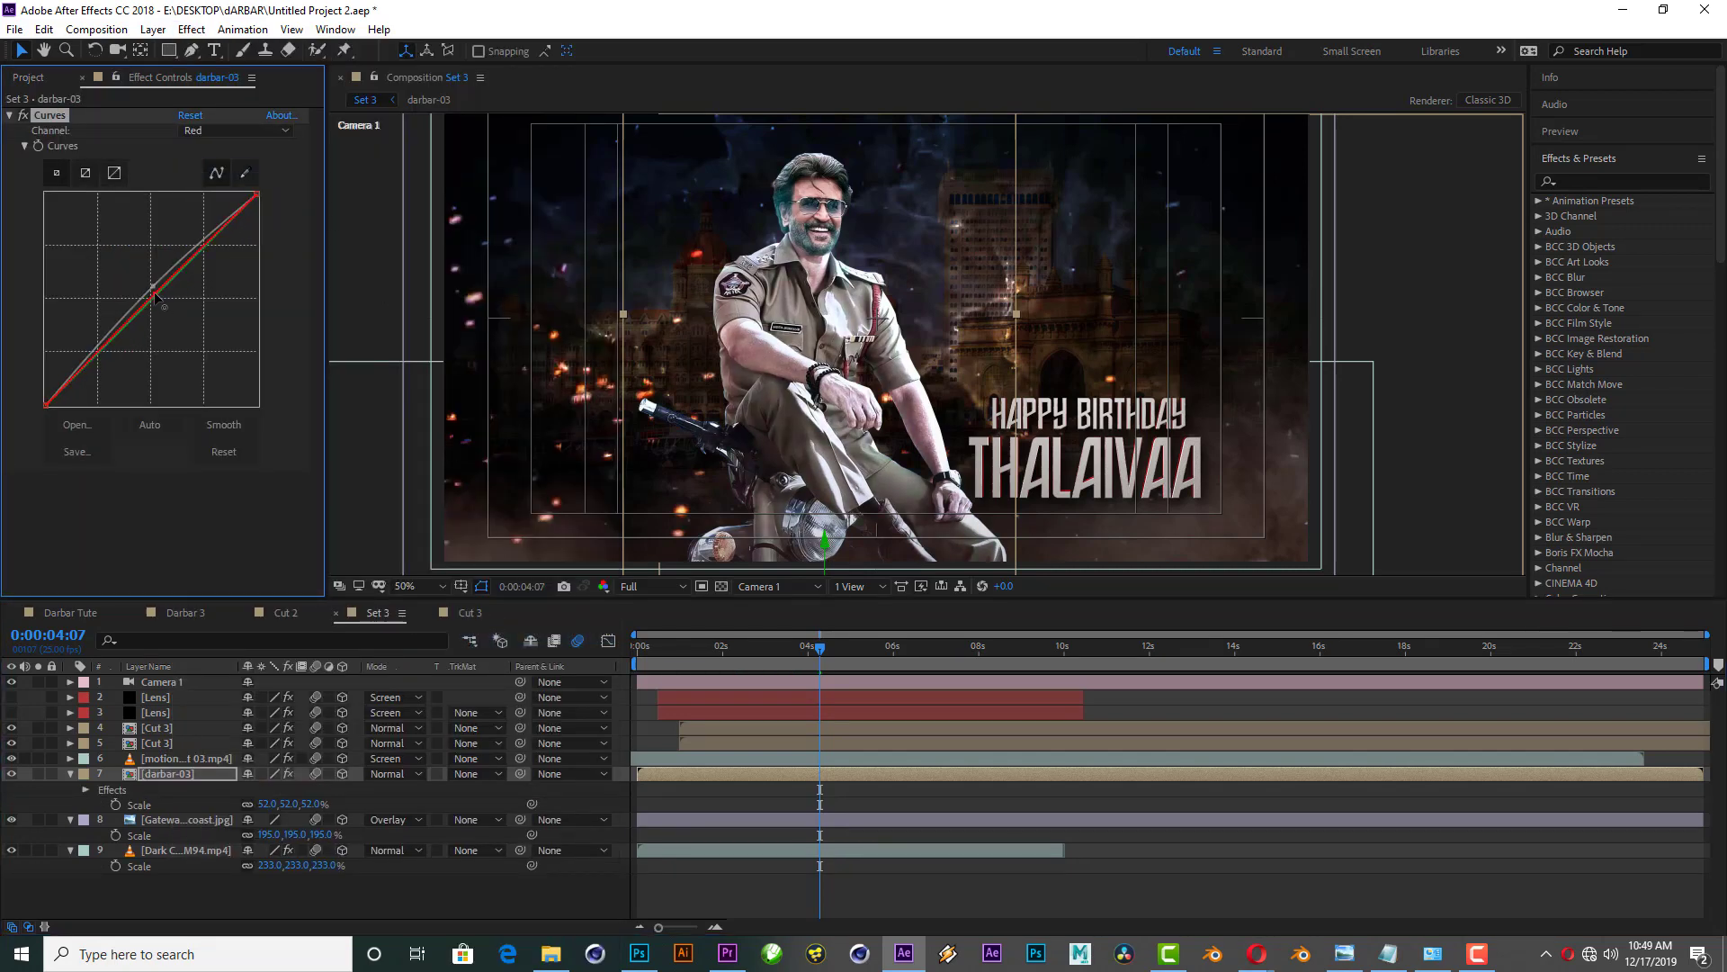
click(234, 131)
click(200, 201)
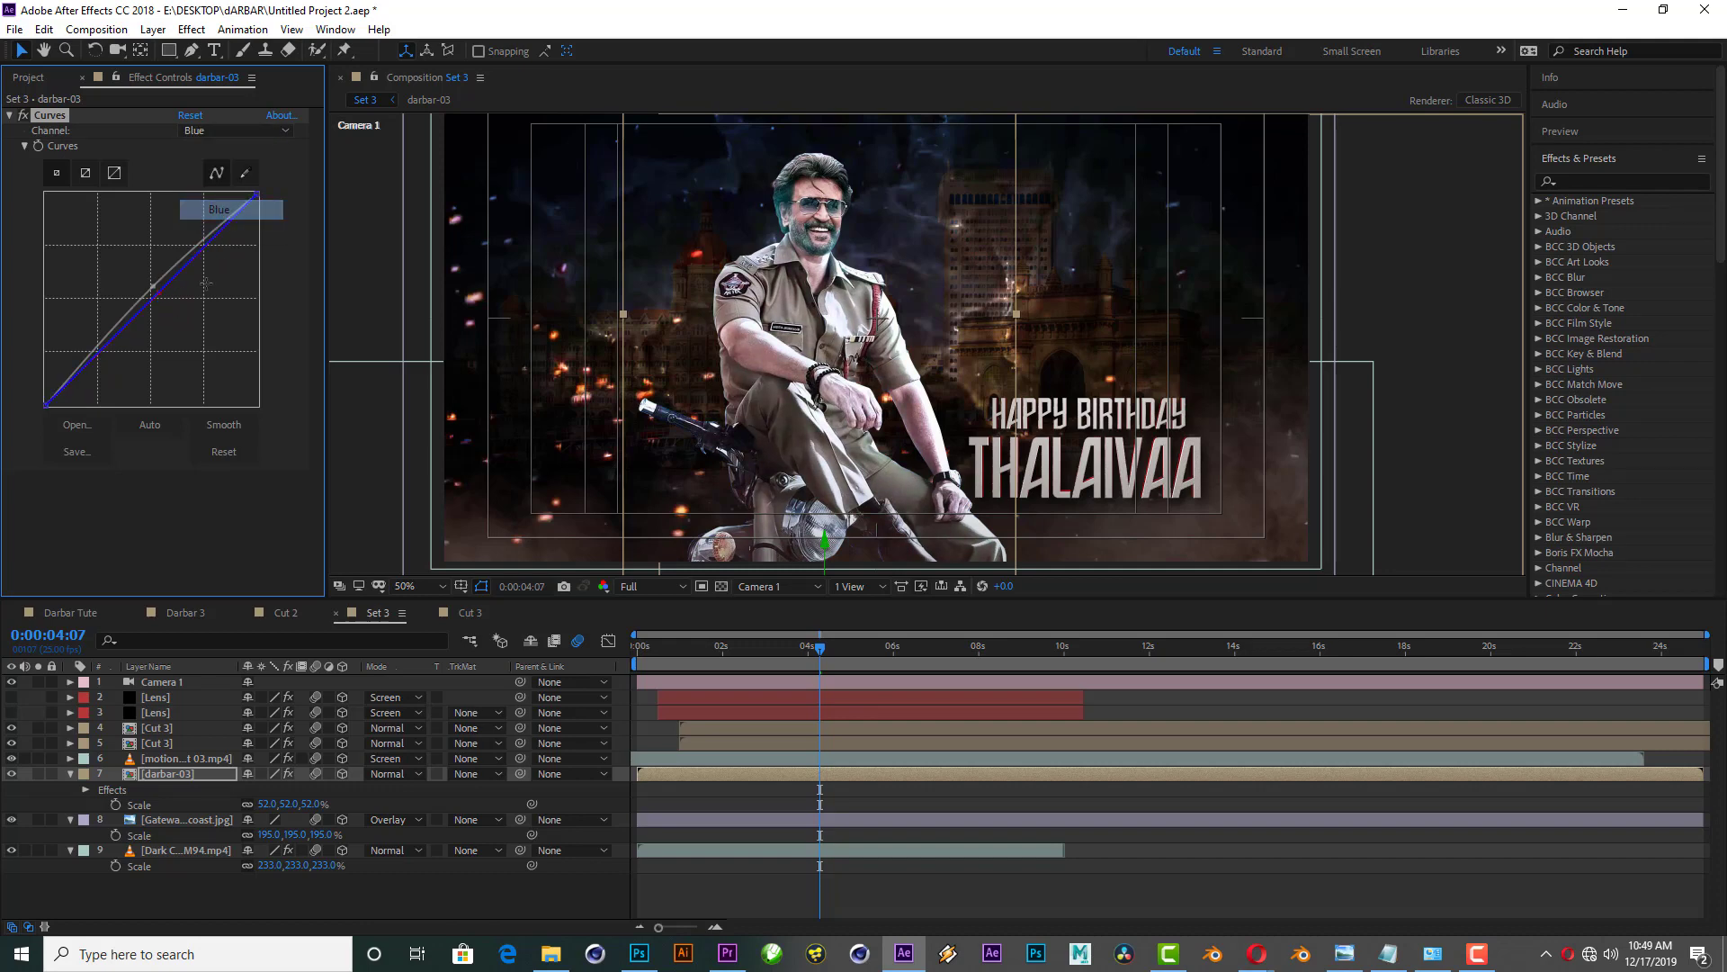
drag(161, 313, 155, 324)
scroll(918, 241, down, 1)
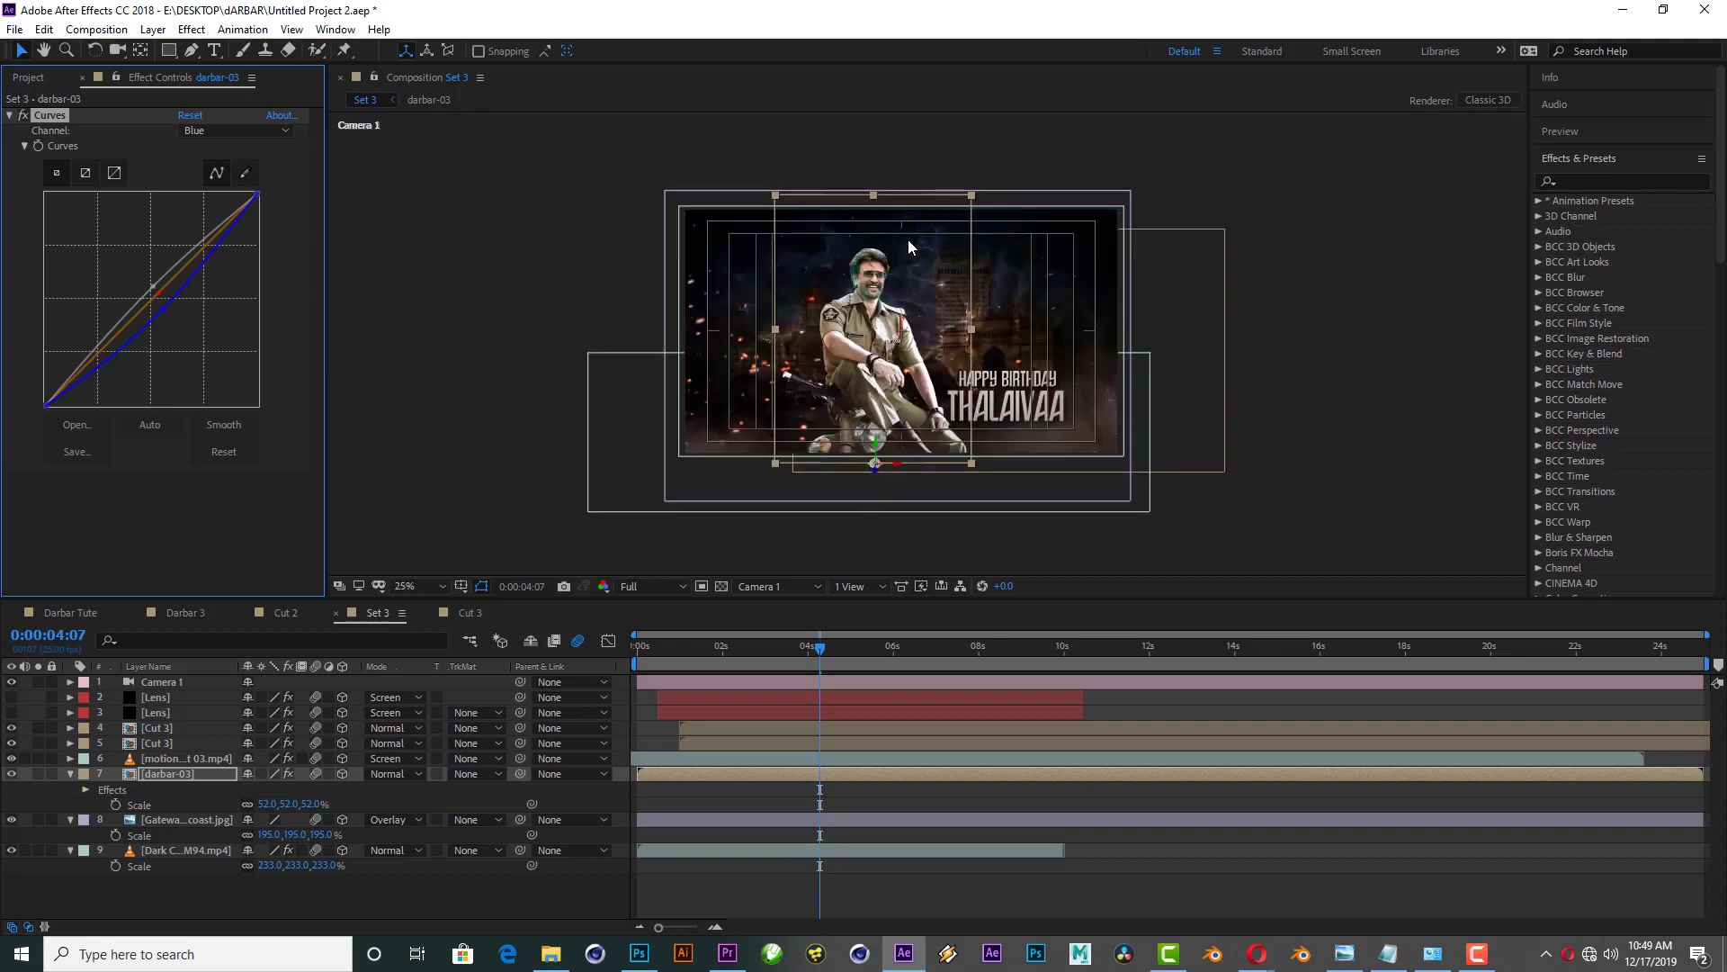
scroll(909, 240, up, 1)
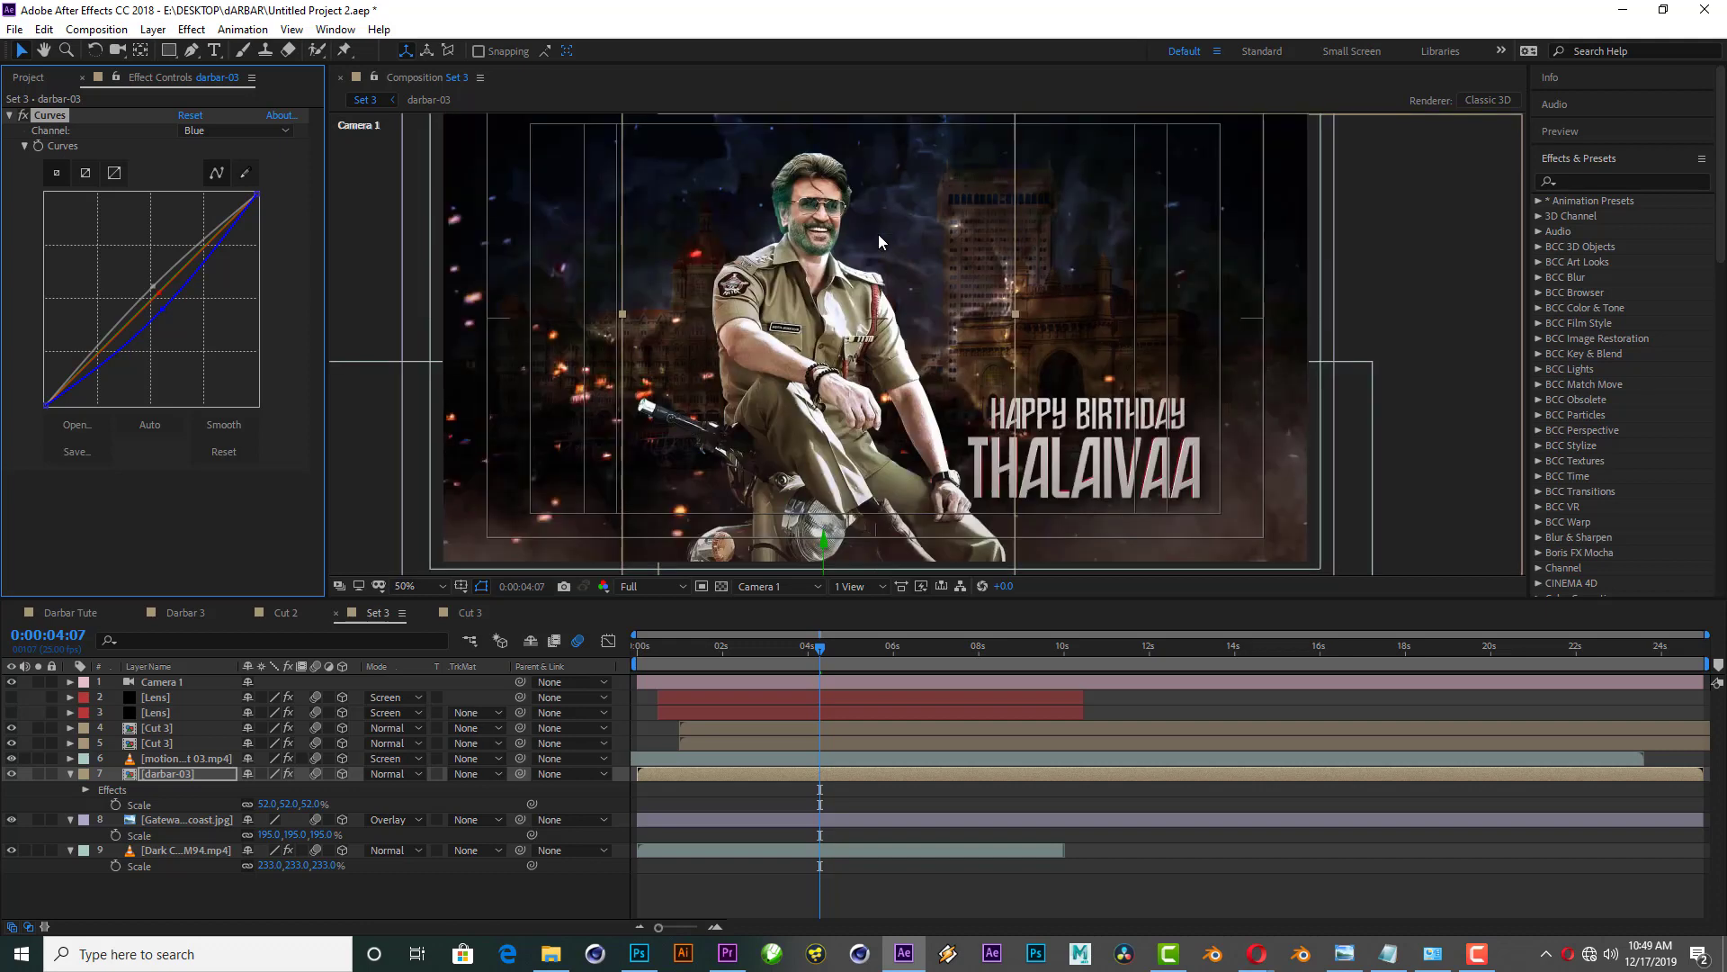
Step: Open the darbar-03 precomp and centre the officer portrait in the viewer
double_click(170, 777)
scroll(918, 333, down, 2)
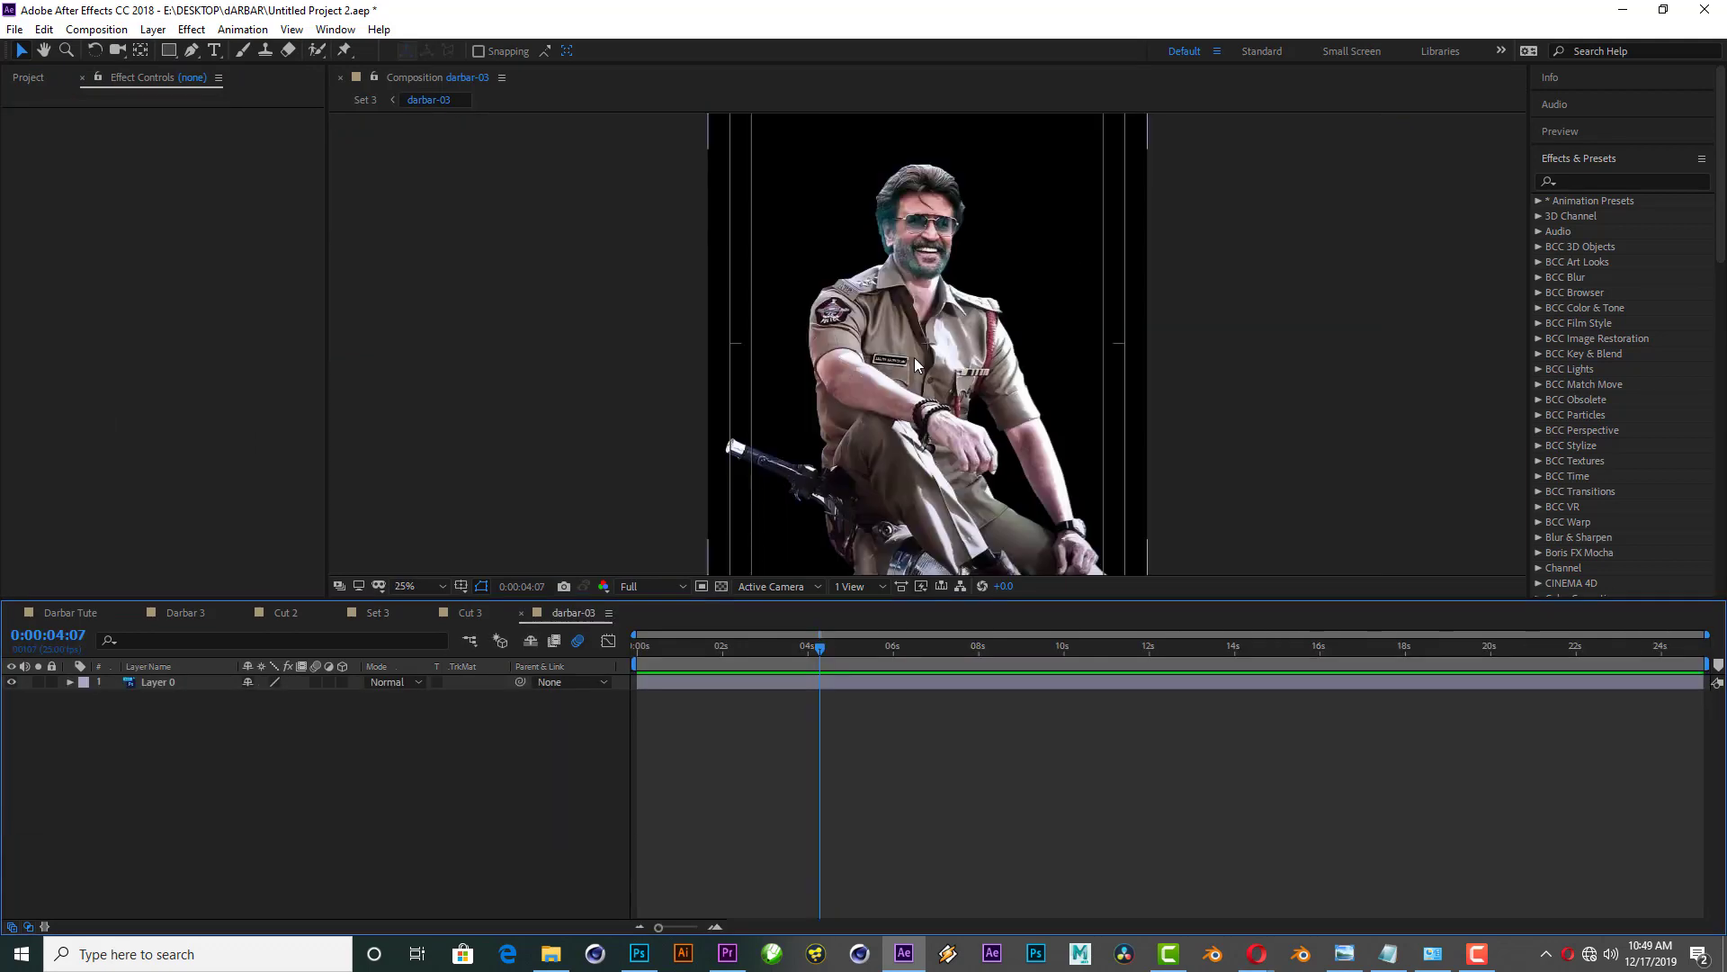
scroll(956, 372, down, 2)
drag(957, 372, 948, 330)
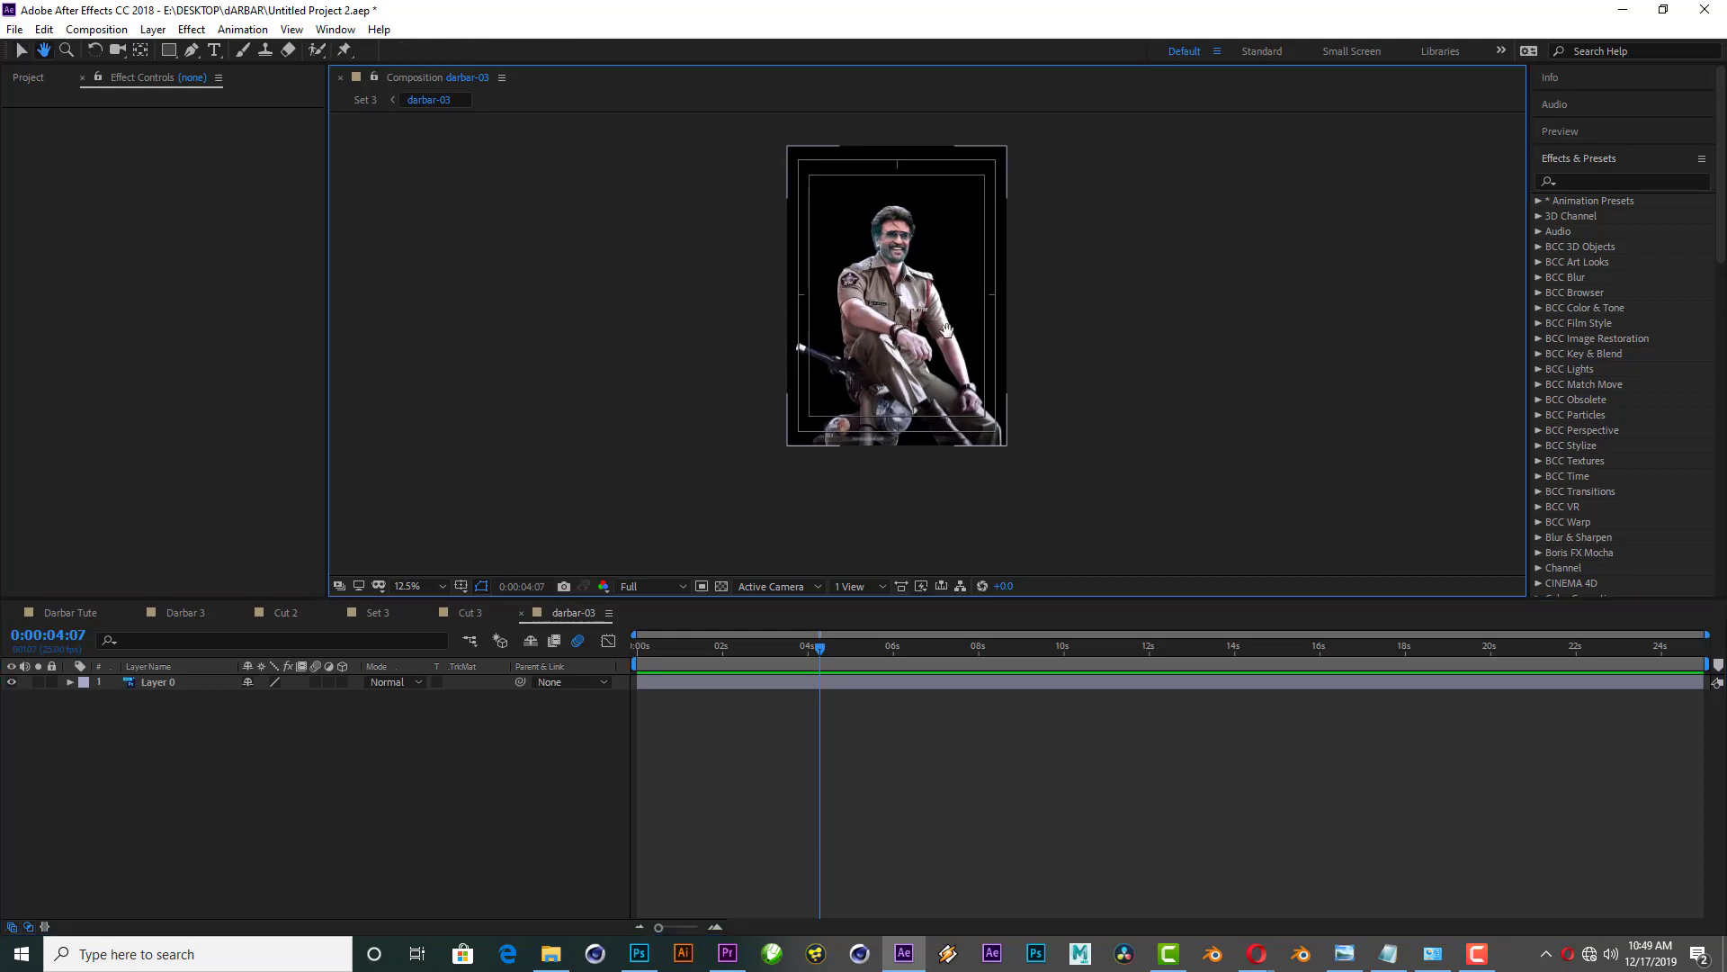
Step: Add a new black solid named 'Stroke' and enlarge the composition viewer to frame it
right_click(239, 790)
mouse_move(292, 609)
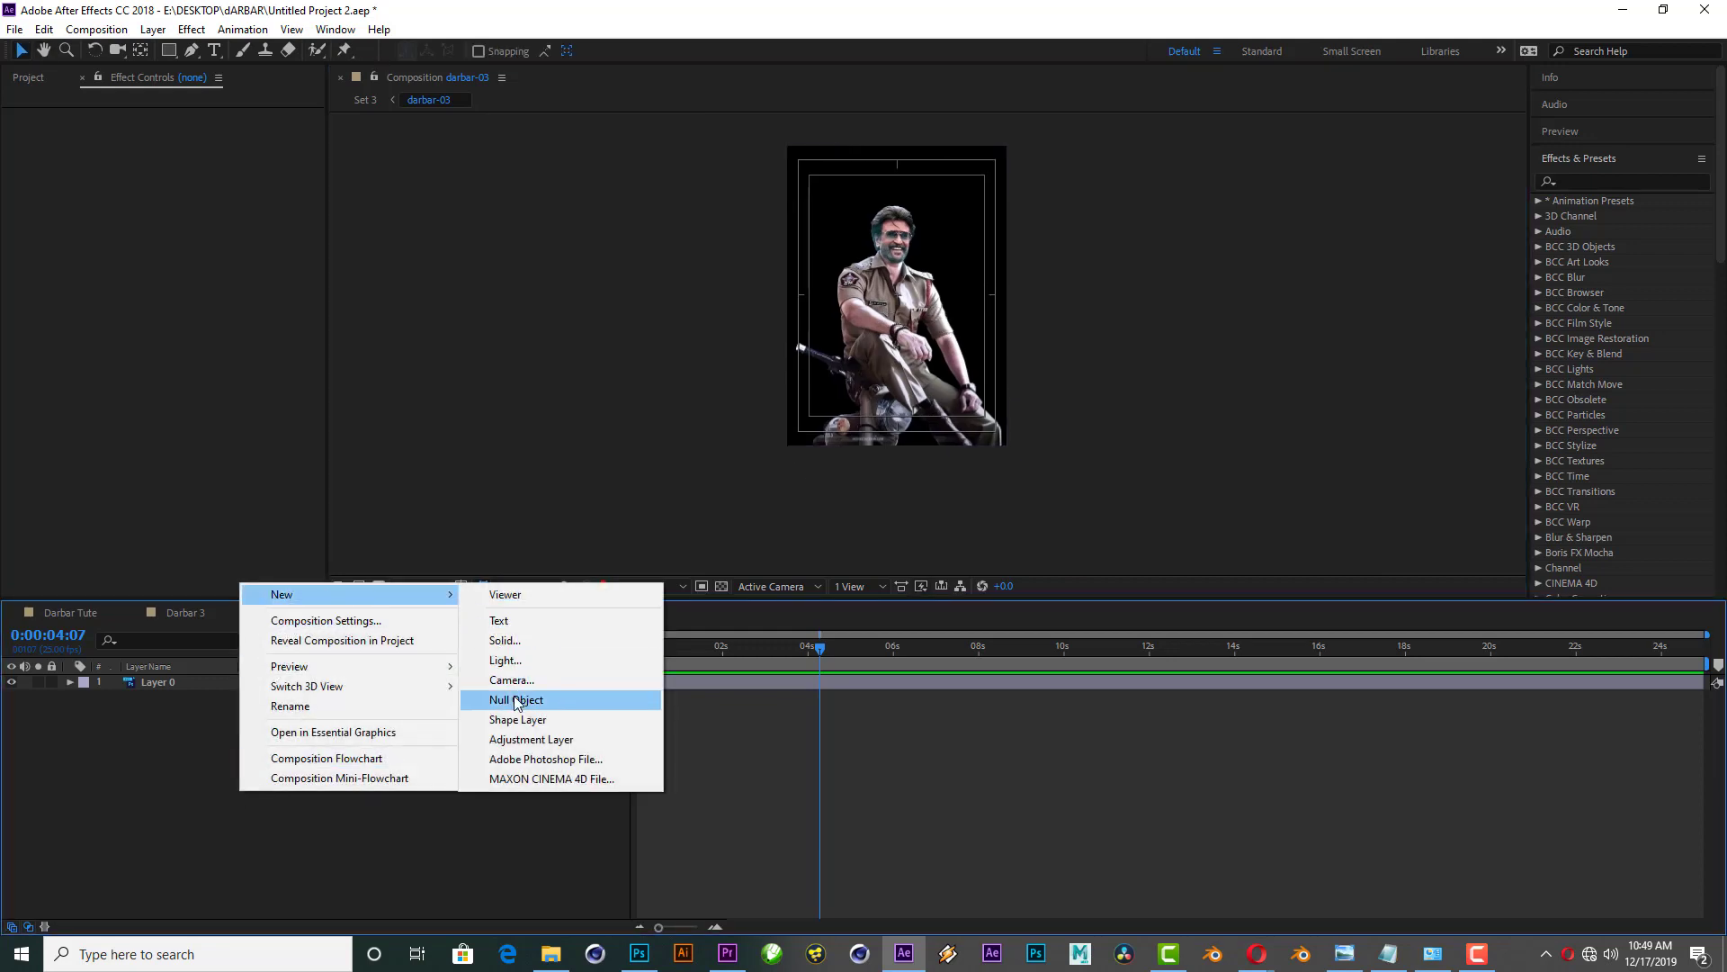
click(515, 642)
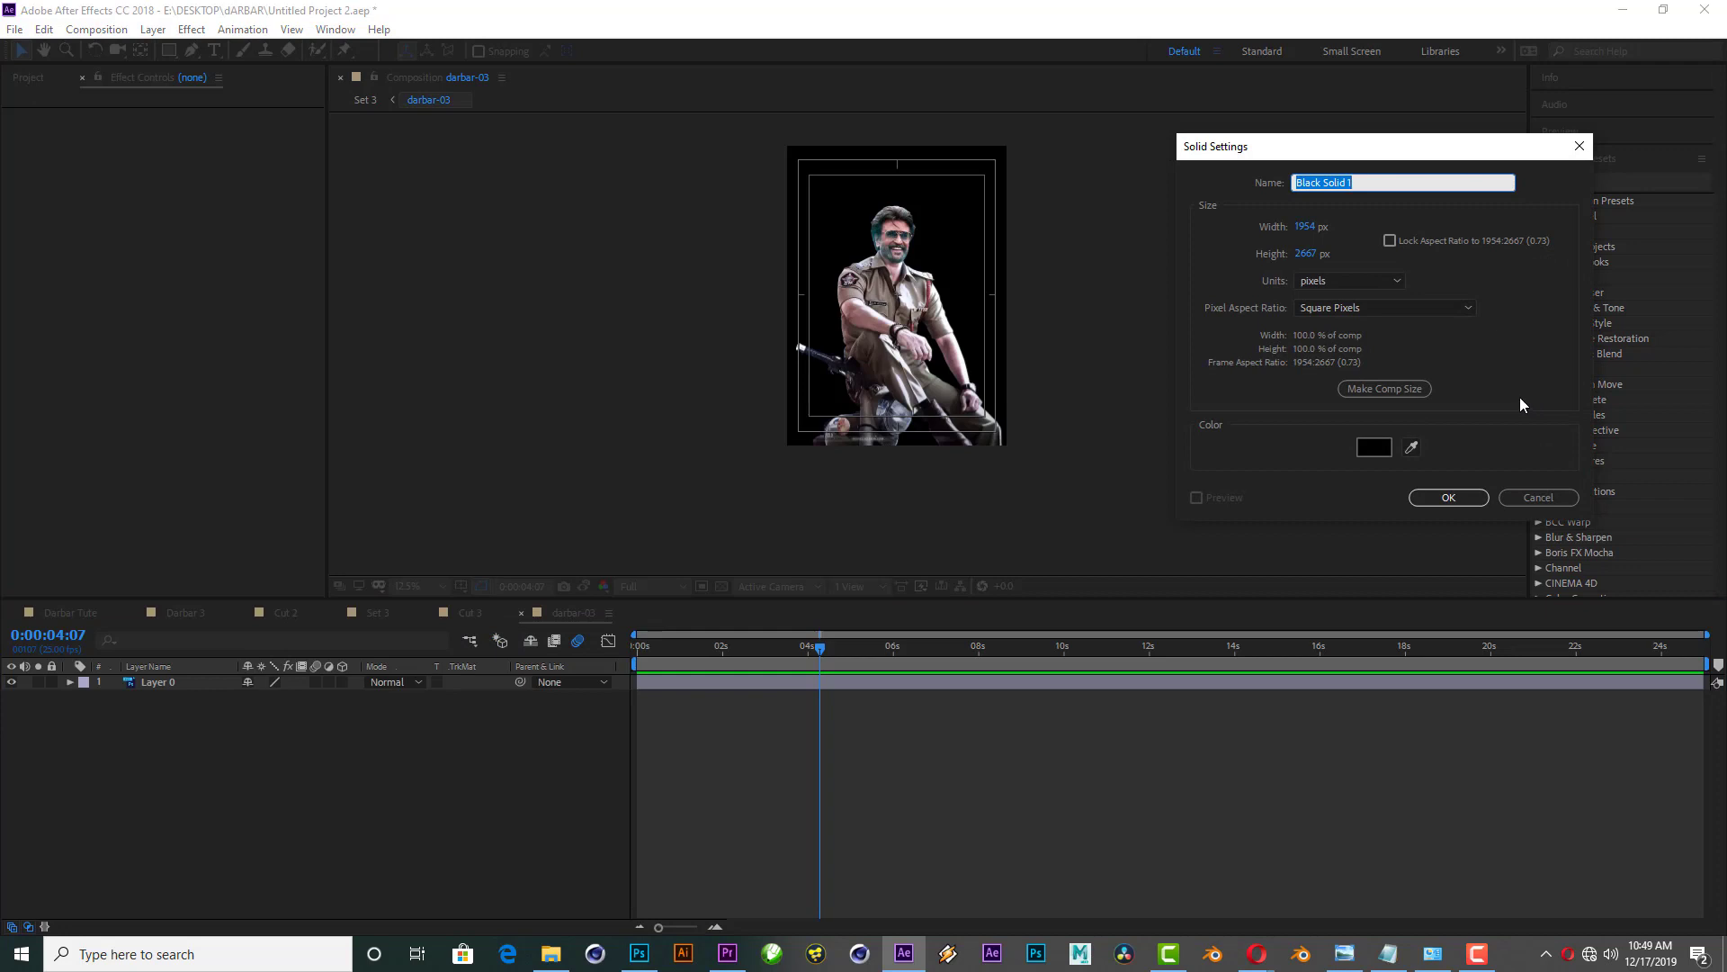
text(Stroke)
key(Return)
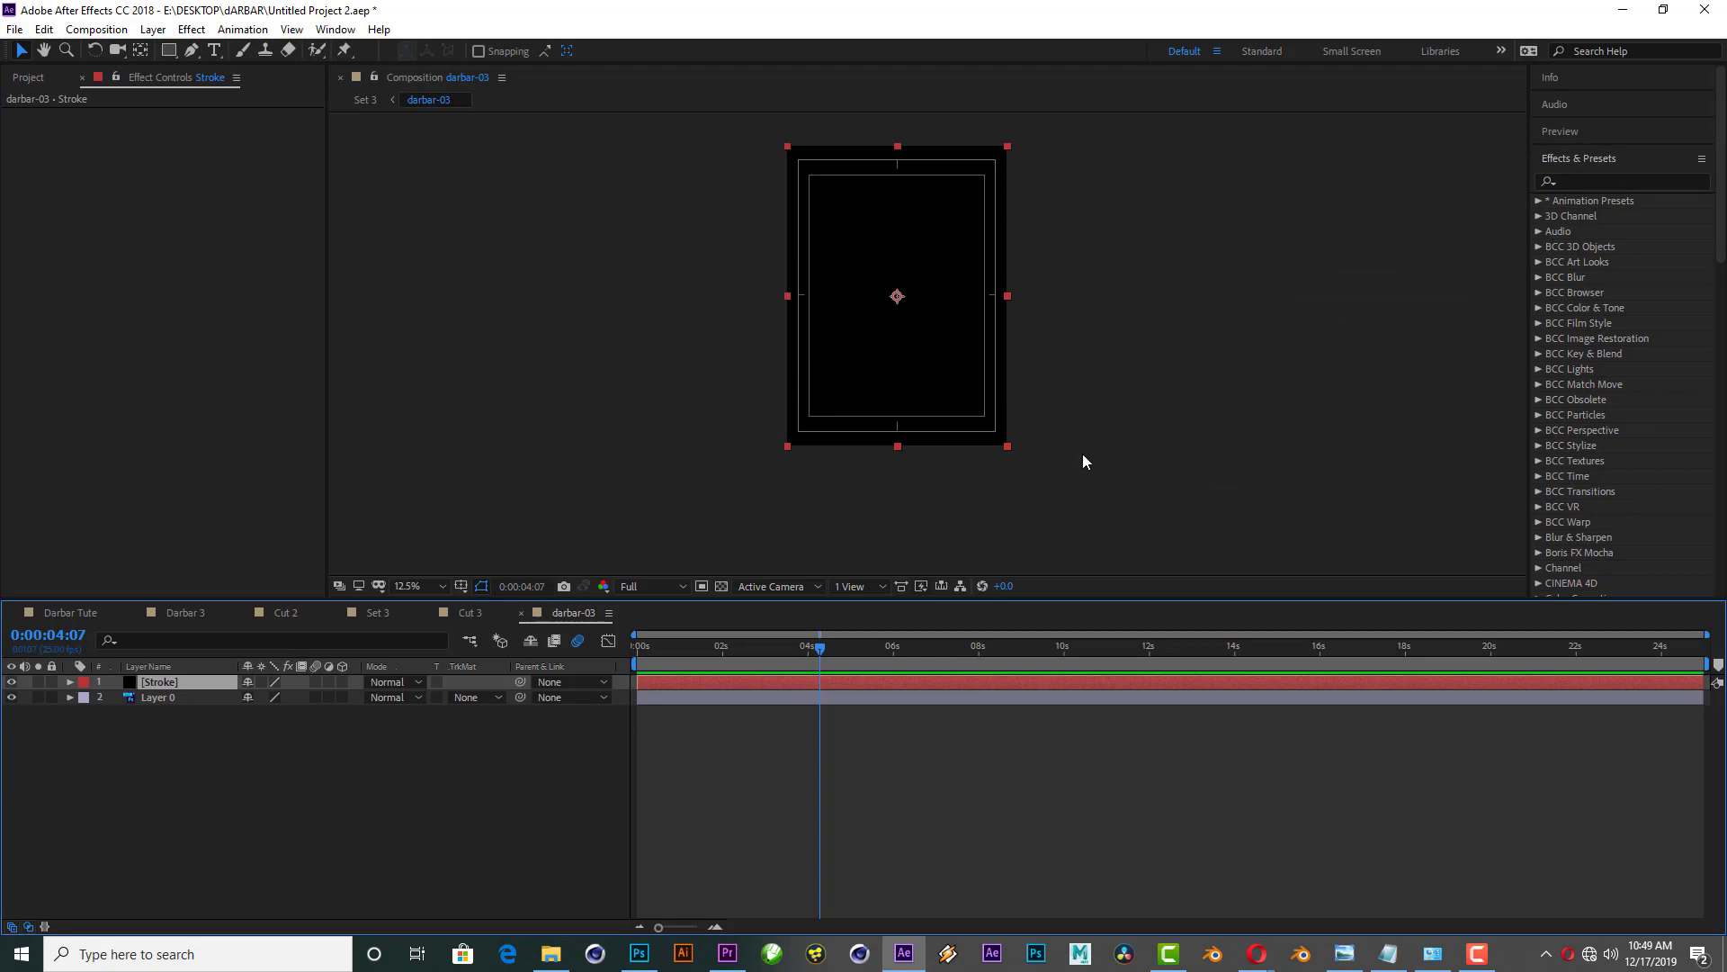
drag(1014, 597, 1013, 674)
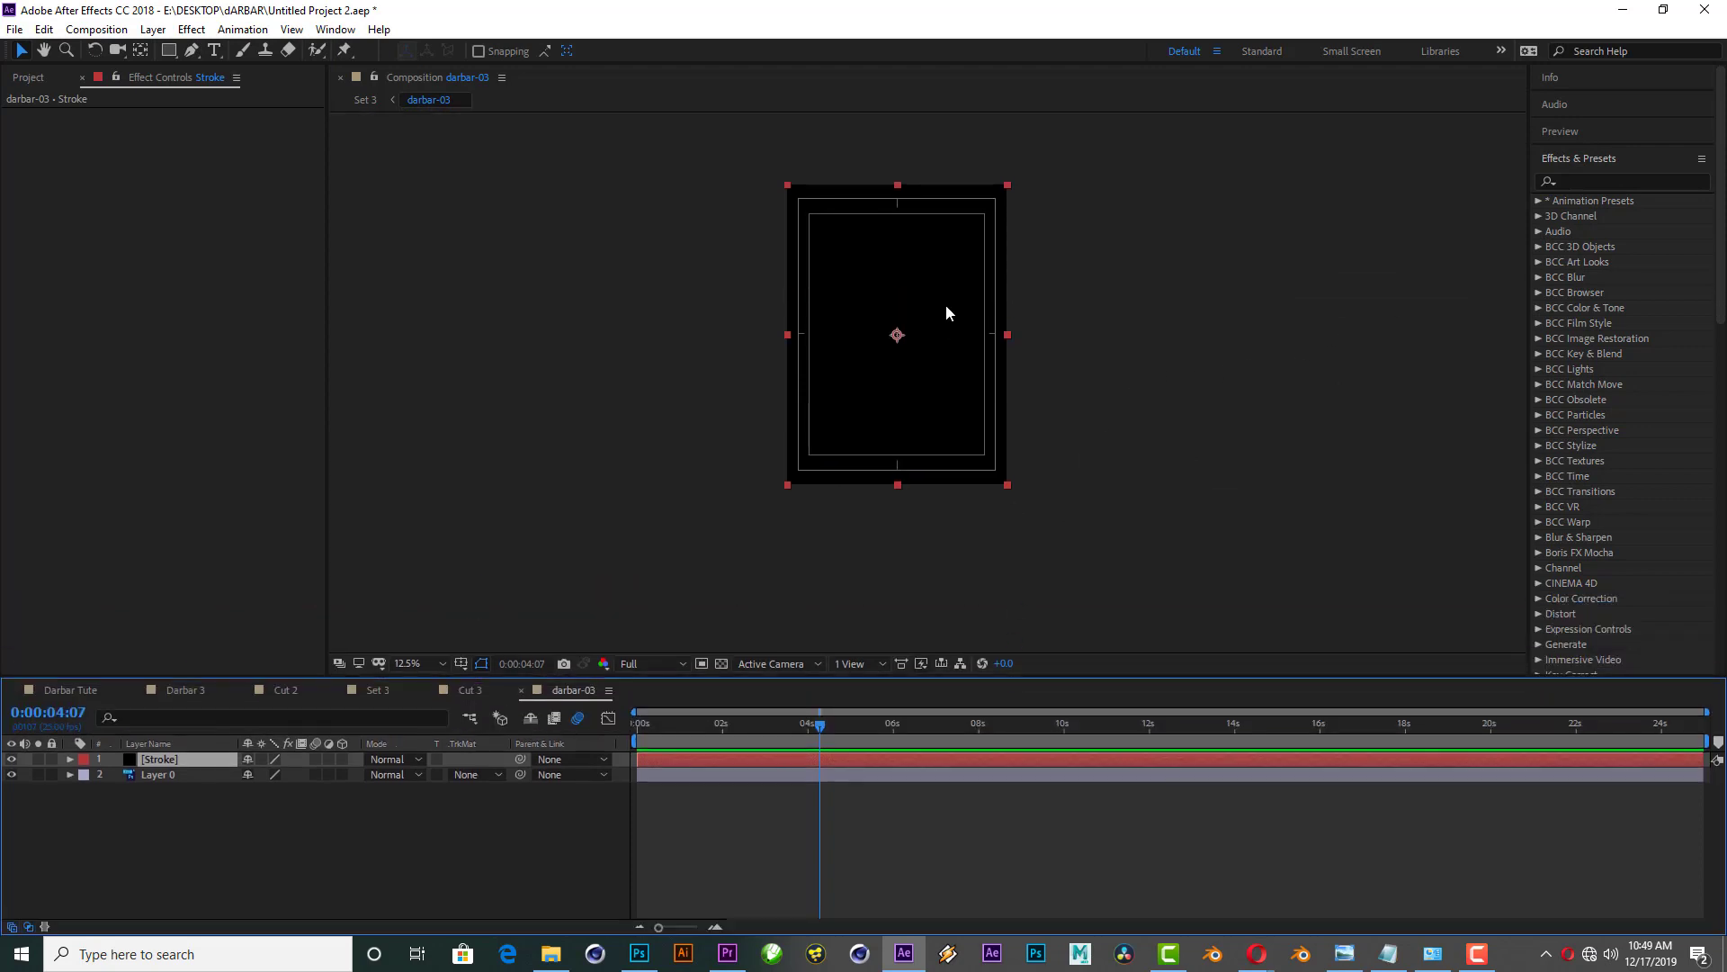
scroll(950, 306, up, 2)
drag(949, 300, 940, 345)
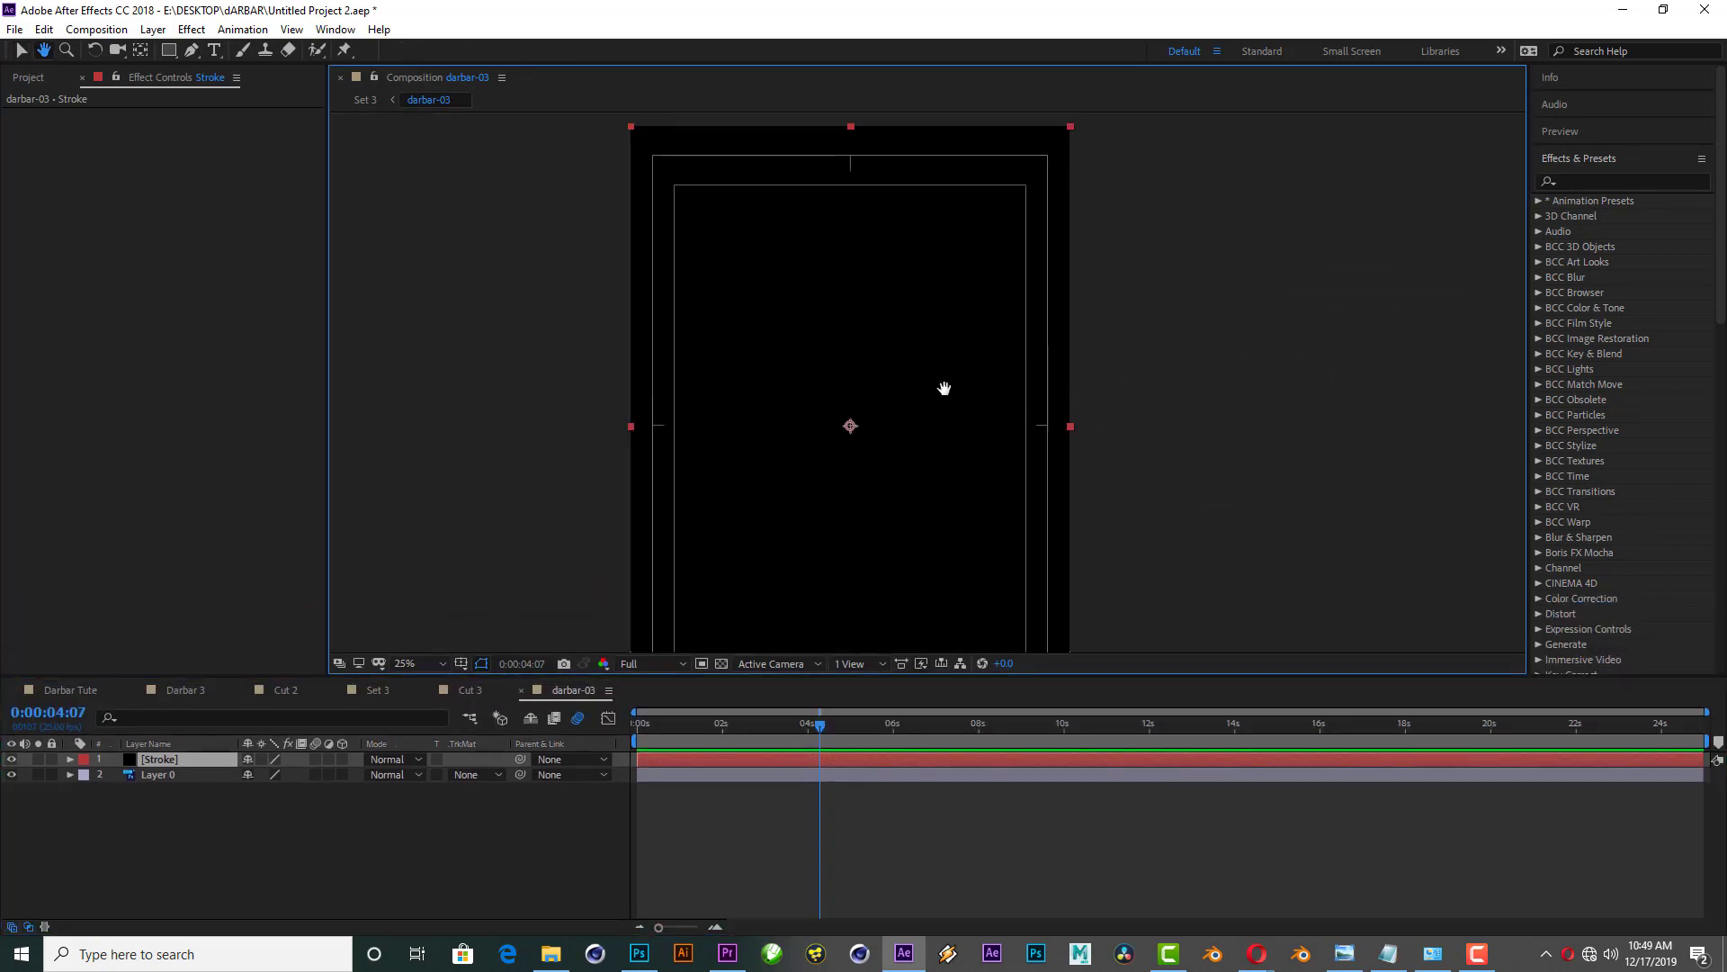
Step: Hide the Stroke solid, pick the Pen tool and zoom to 50% near the headlight
click(10, 758)
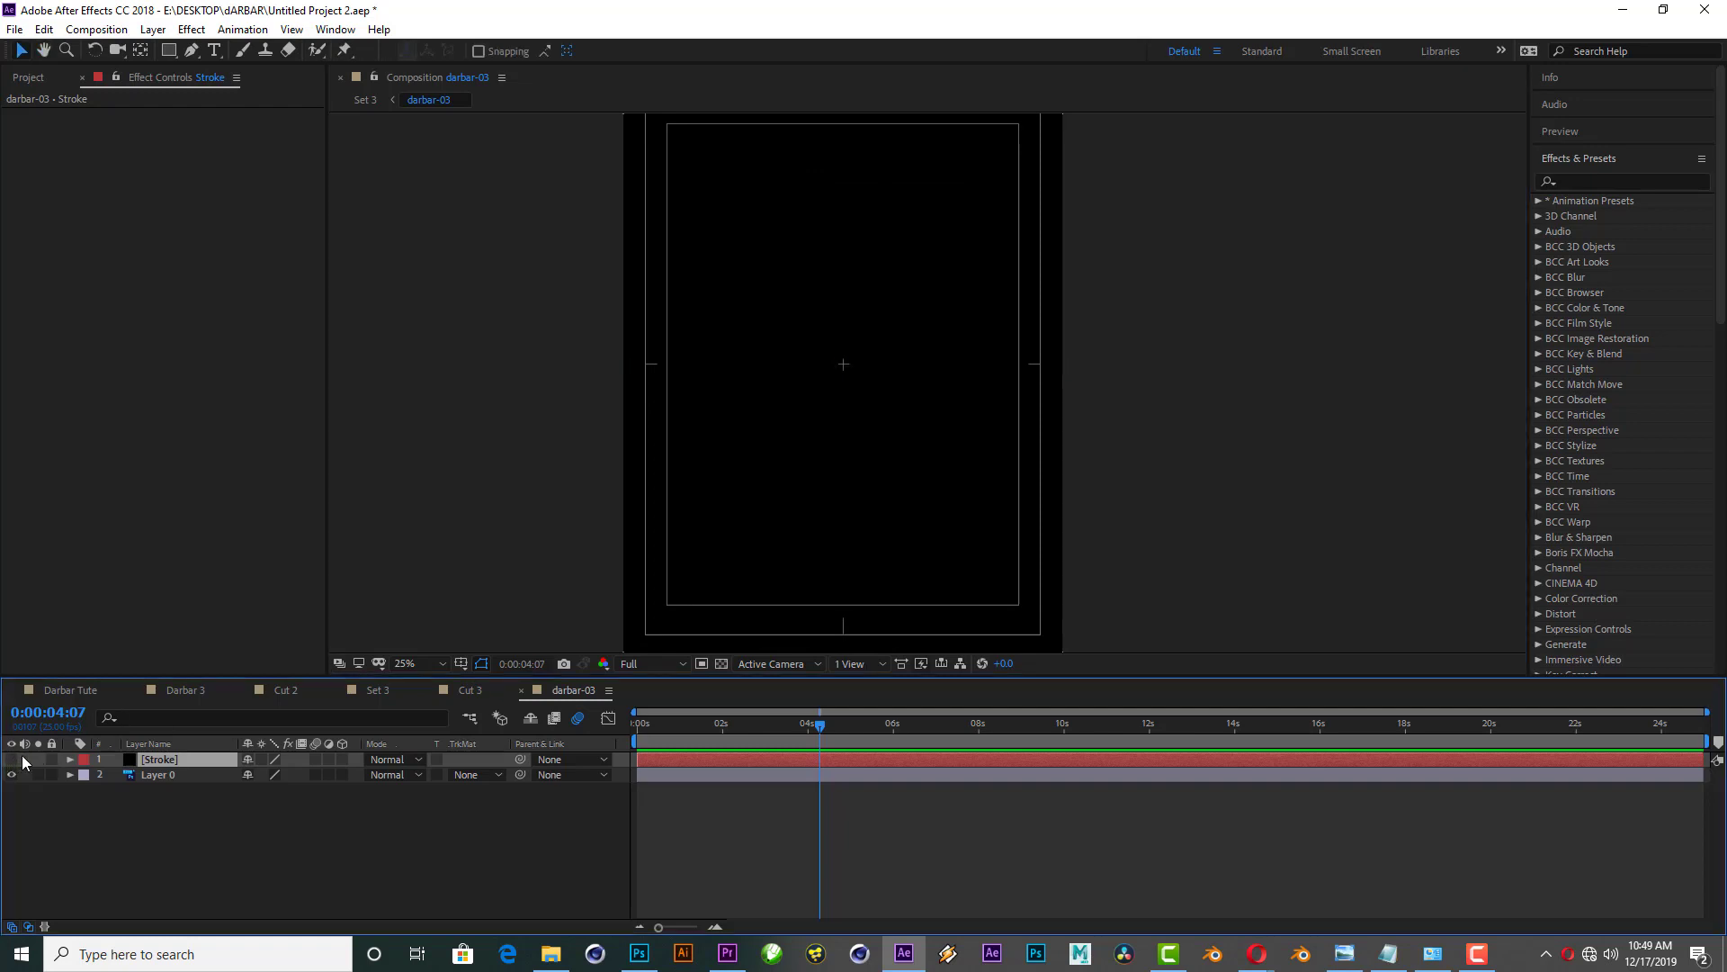
click(191, 51)
drag(854, 500, 883, 304)
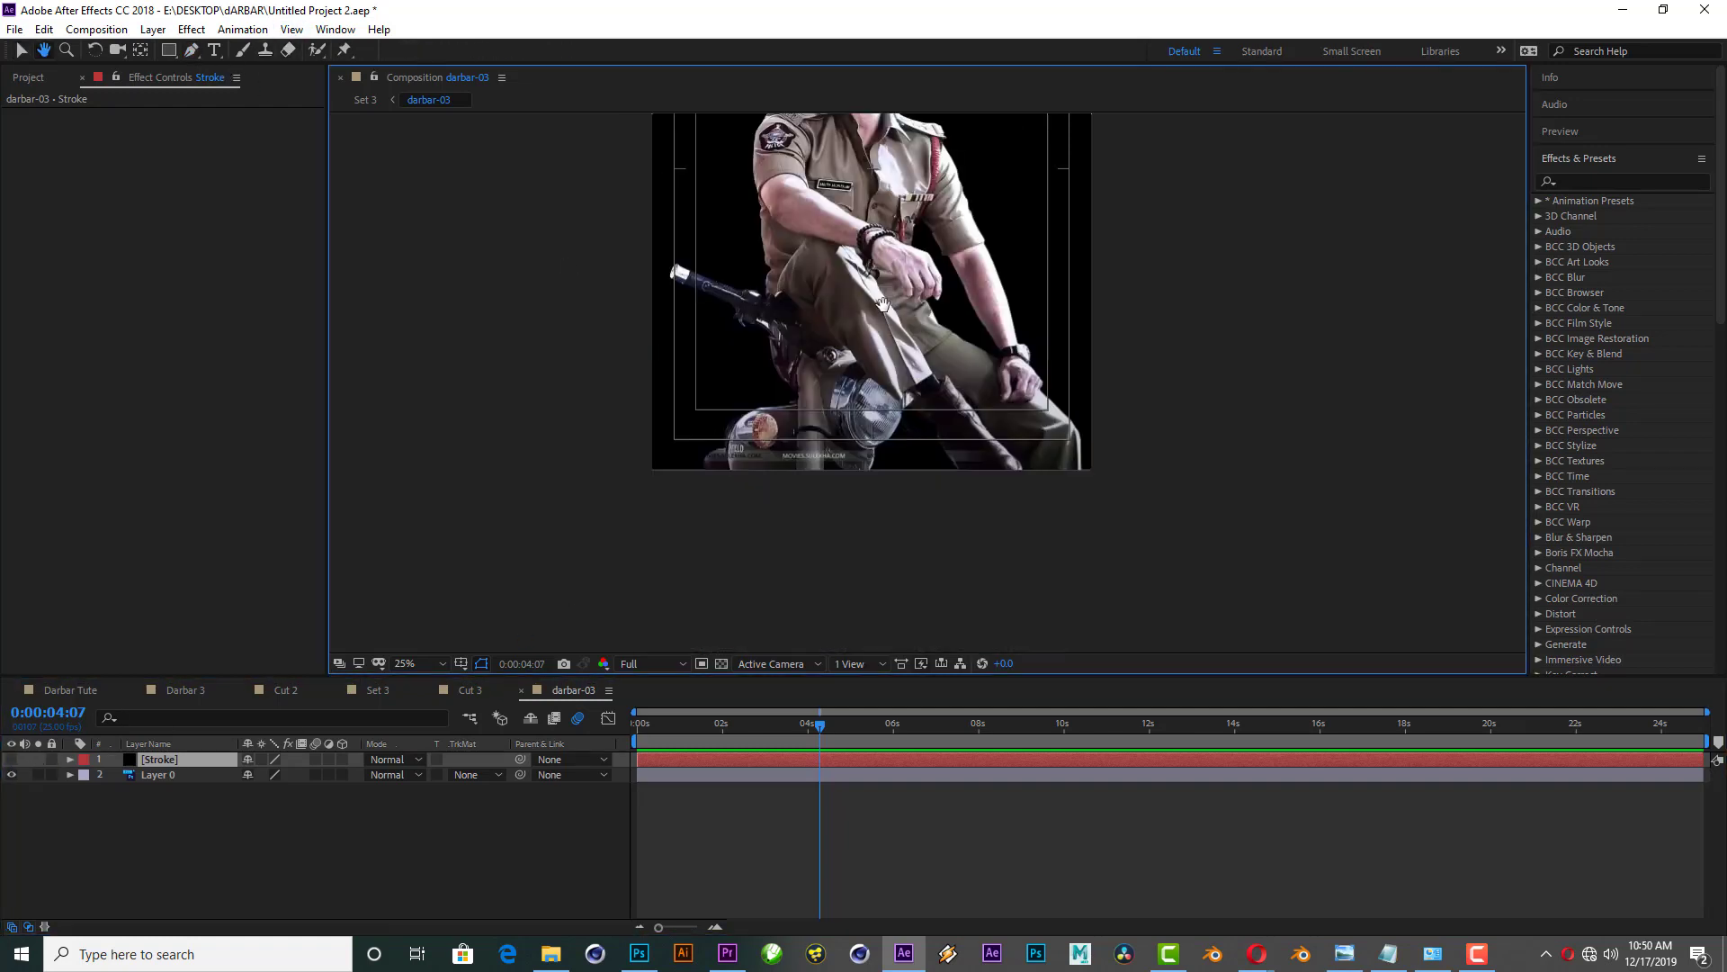
key(period)
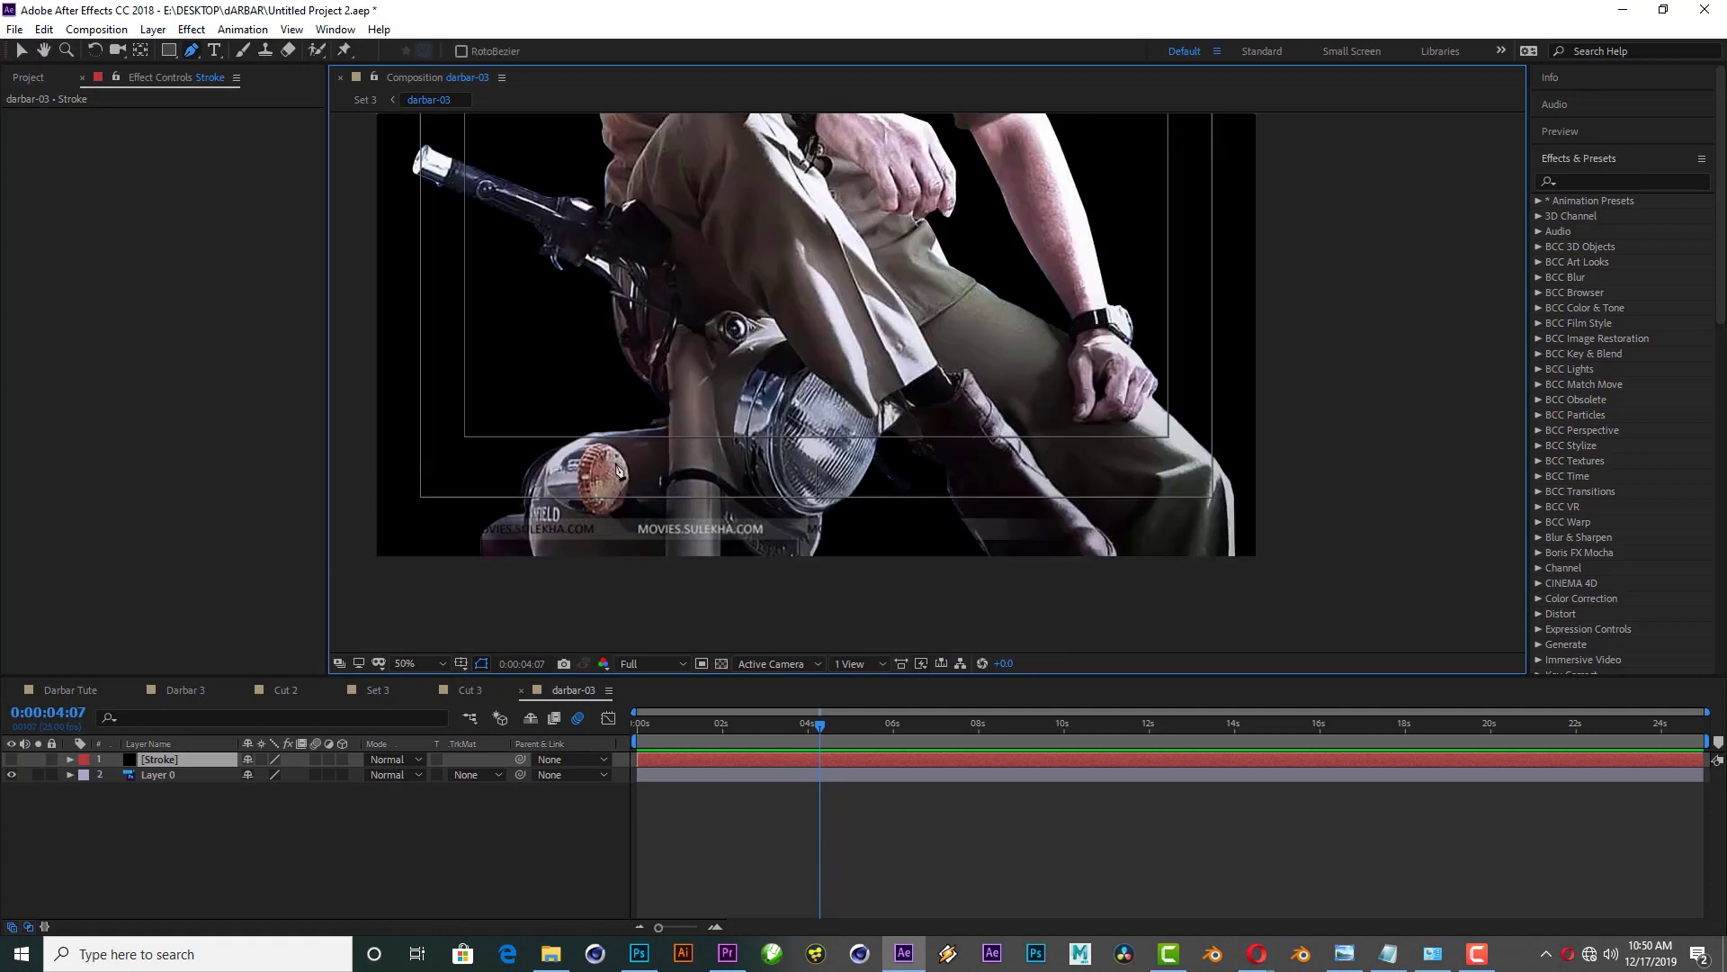
drag(618, 469, 806, 390)
scroll(727, 441, up, 2)
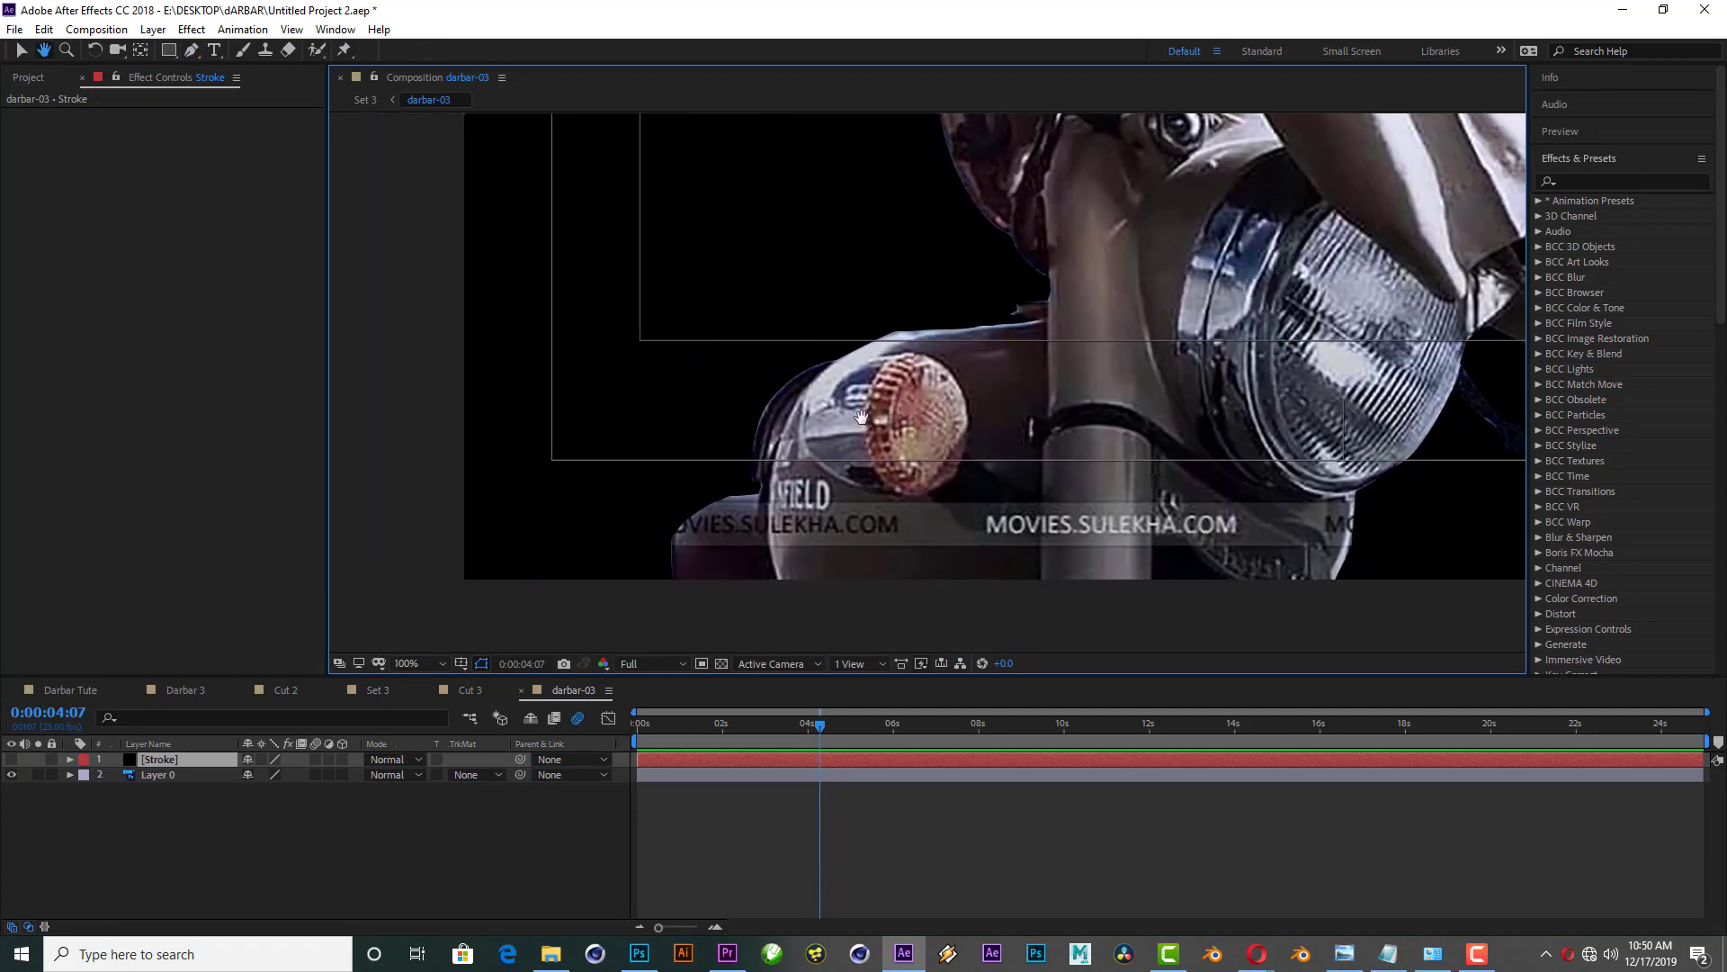
drag(727, 441, 765, 632)
Step: Start the mask at the headlight's bottom and trace over its top along the bike's edge
click(717, 623)
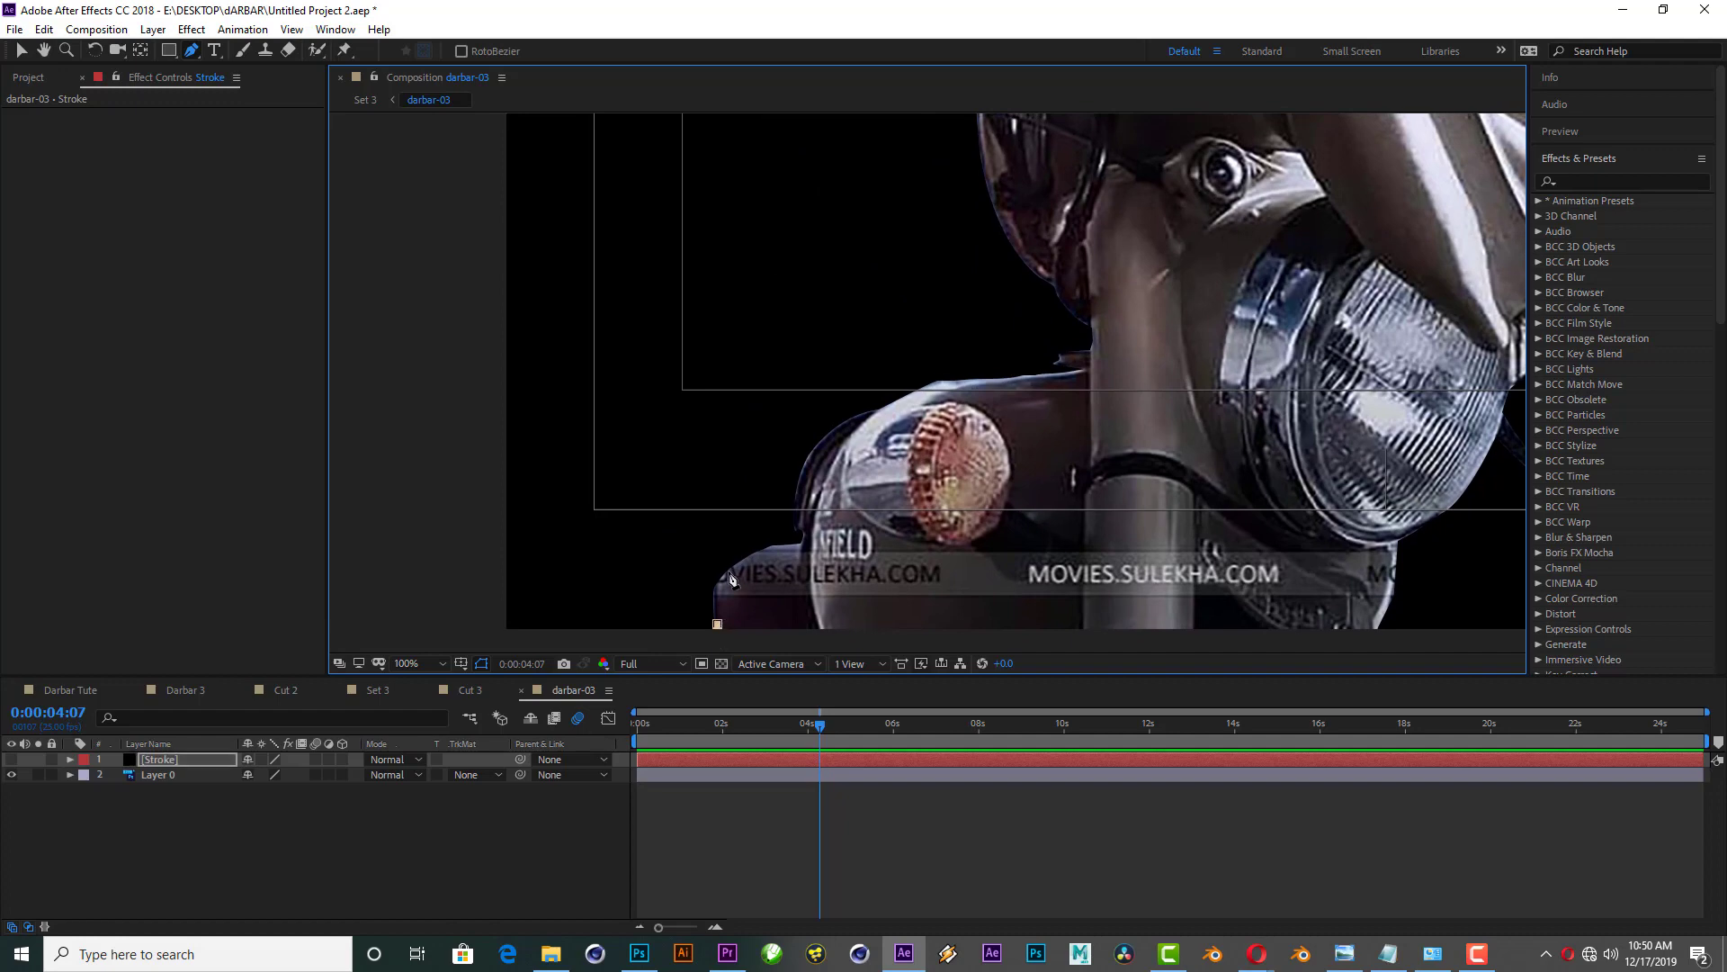
drag(730, 569, 756, 558)
click(799, 499)
click(815, 447)
drag(873, 411, 879, 408)
scroll(970, 387, up, 2)
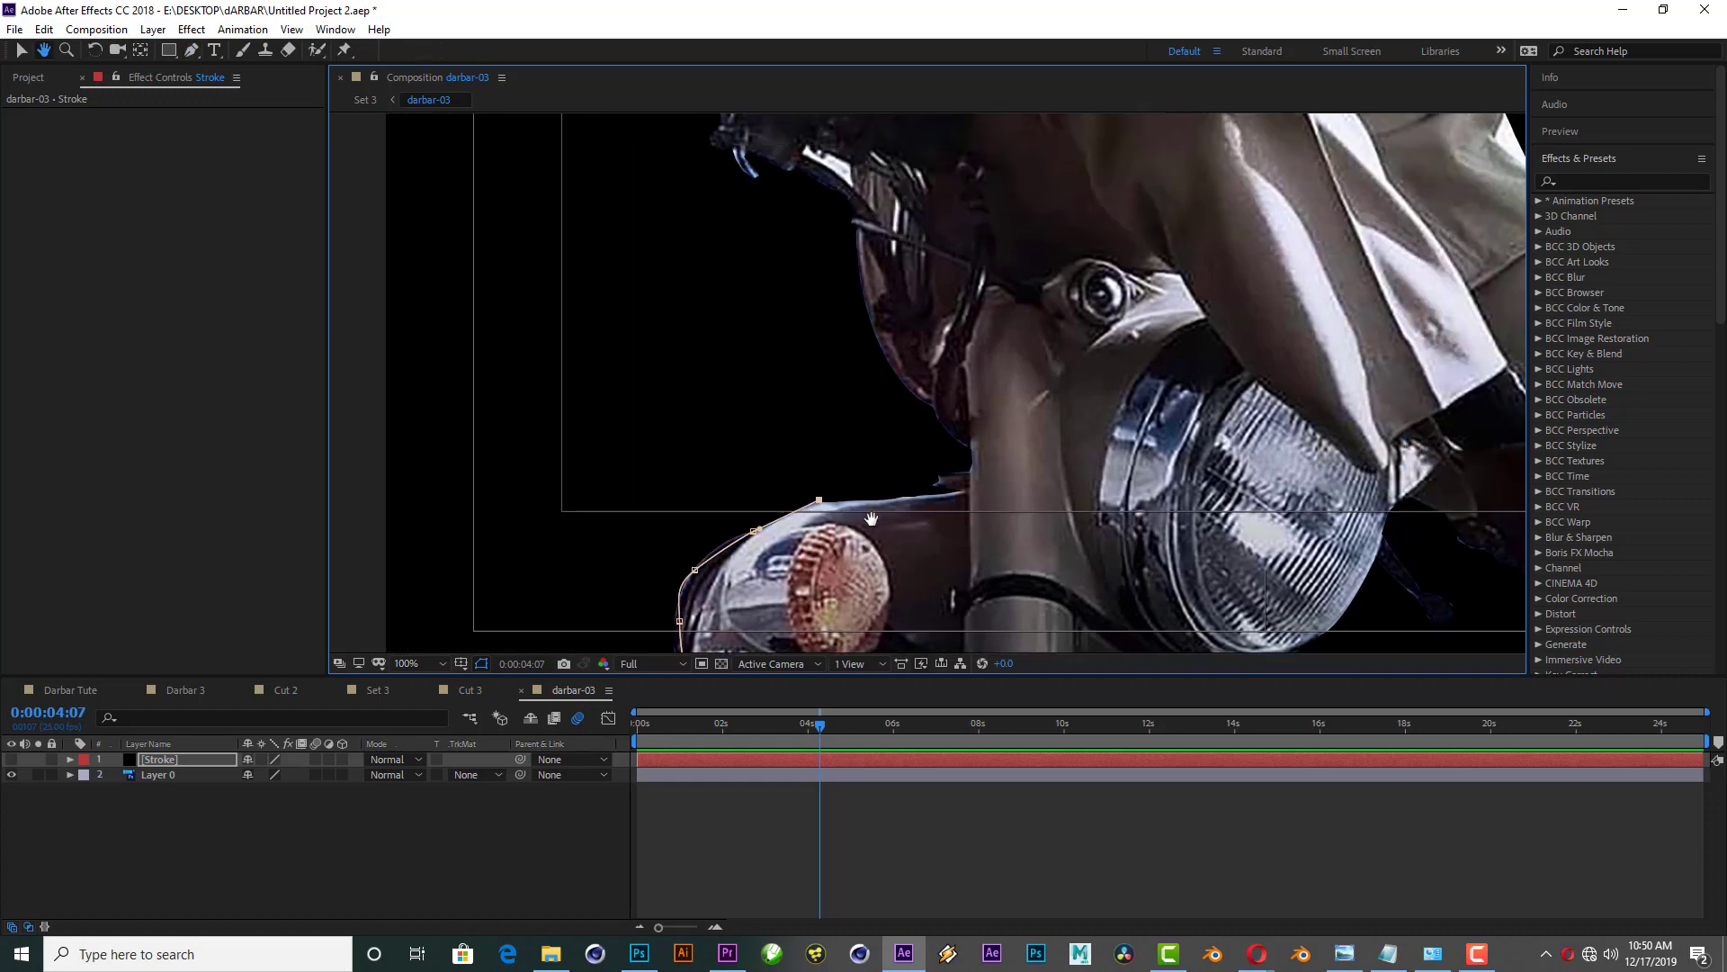
click(927, 321)
click(970, 319)
click(1034, 313)
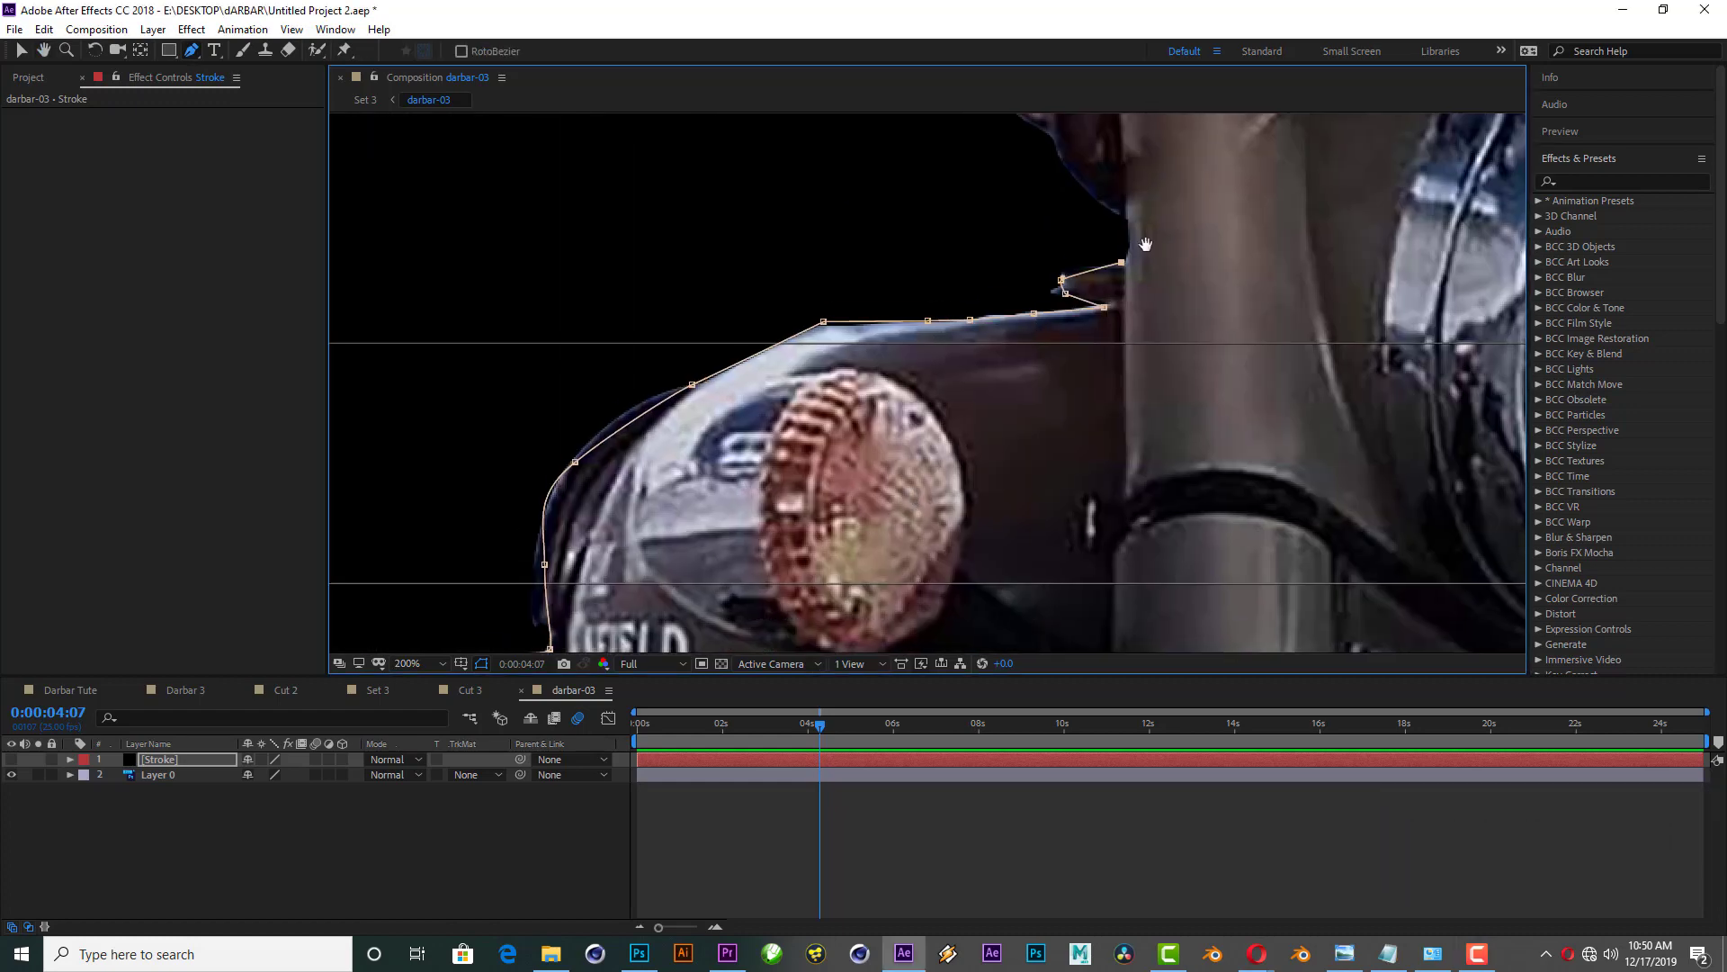
scroll(1143, 243, up, 5)
scroll(1142, 243, up, 5)
scroll(630, 270, up, 3)
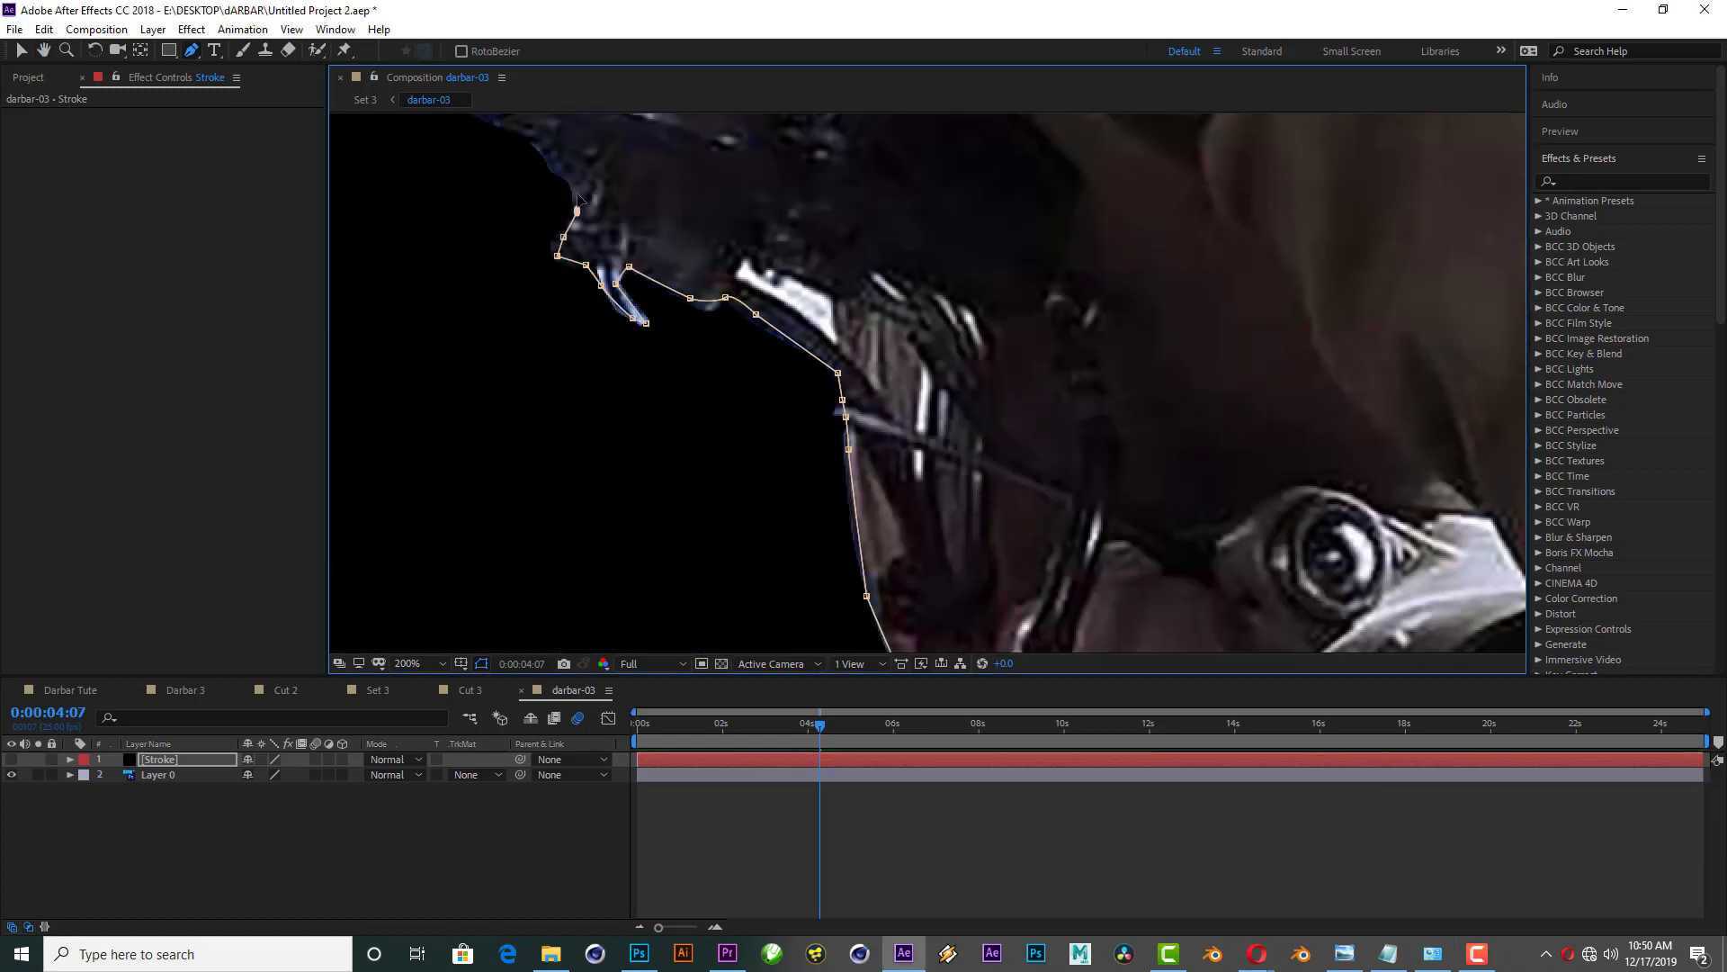
scroll(630, 270, up, 5)
scroll(717, 306, left, 5)
Step: Continue the mask along the gun barrel, up the face edge to the shoulder badge
click(730, 261)
click(767, 256)
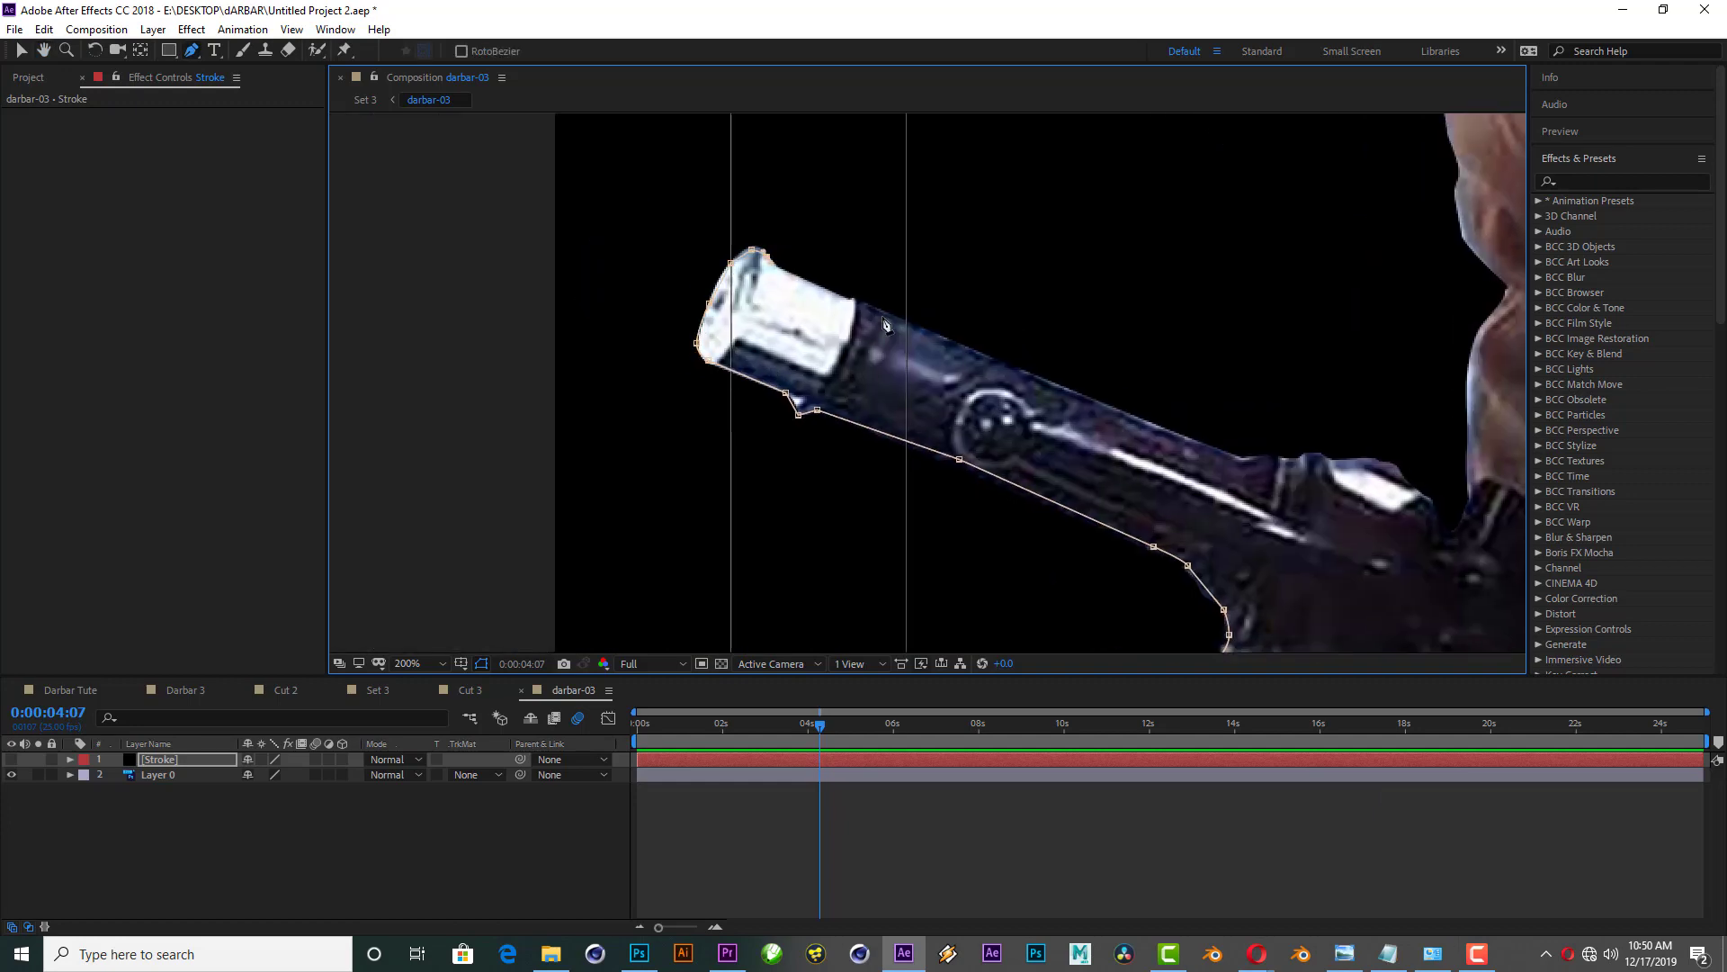
click(852, 300)
click(1004, 363)
scroll(1004, 364, right, 5)
click(933, 405)
click(959, 409)
click(1075, 417)
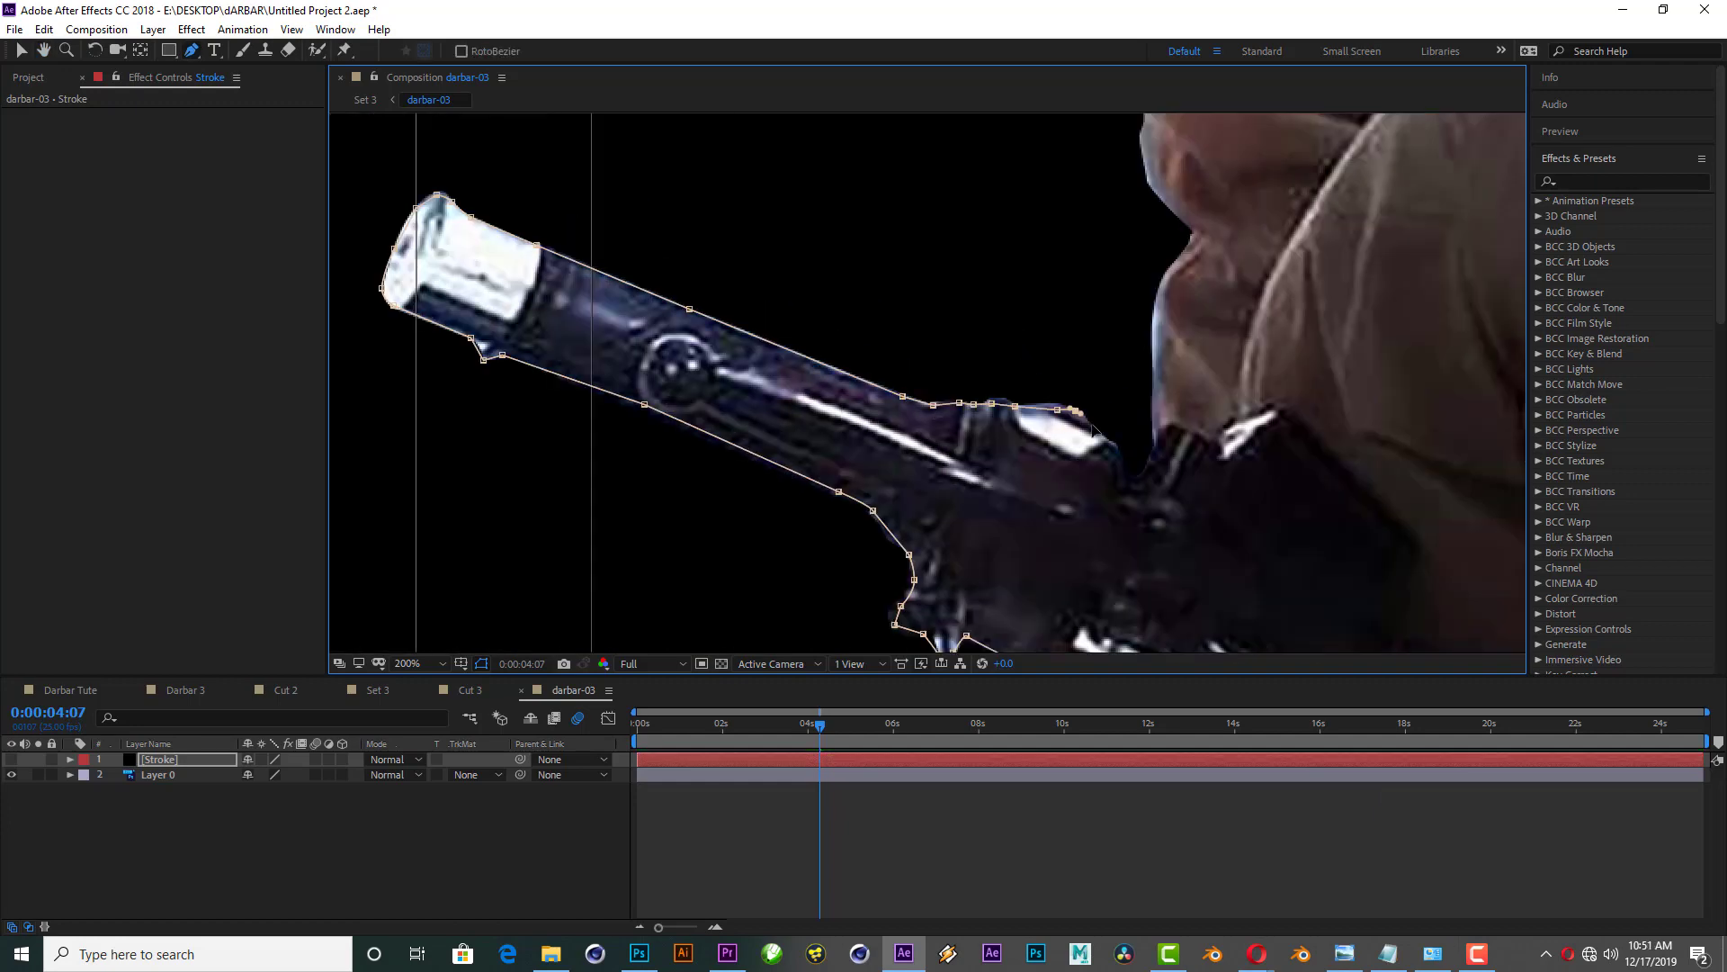
click(1116, 455)
drag(1116, 455, 927, 635)
click(972, 377)
click(954, 292)
scroll(940, 274, up, 3)
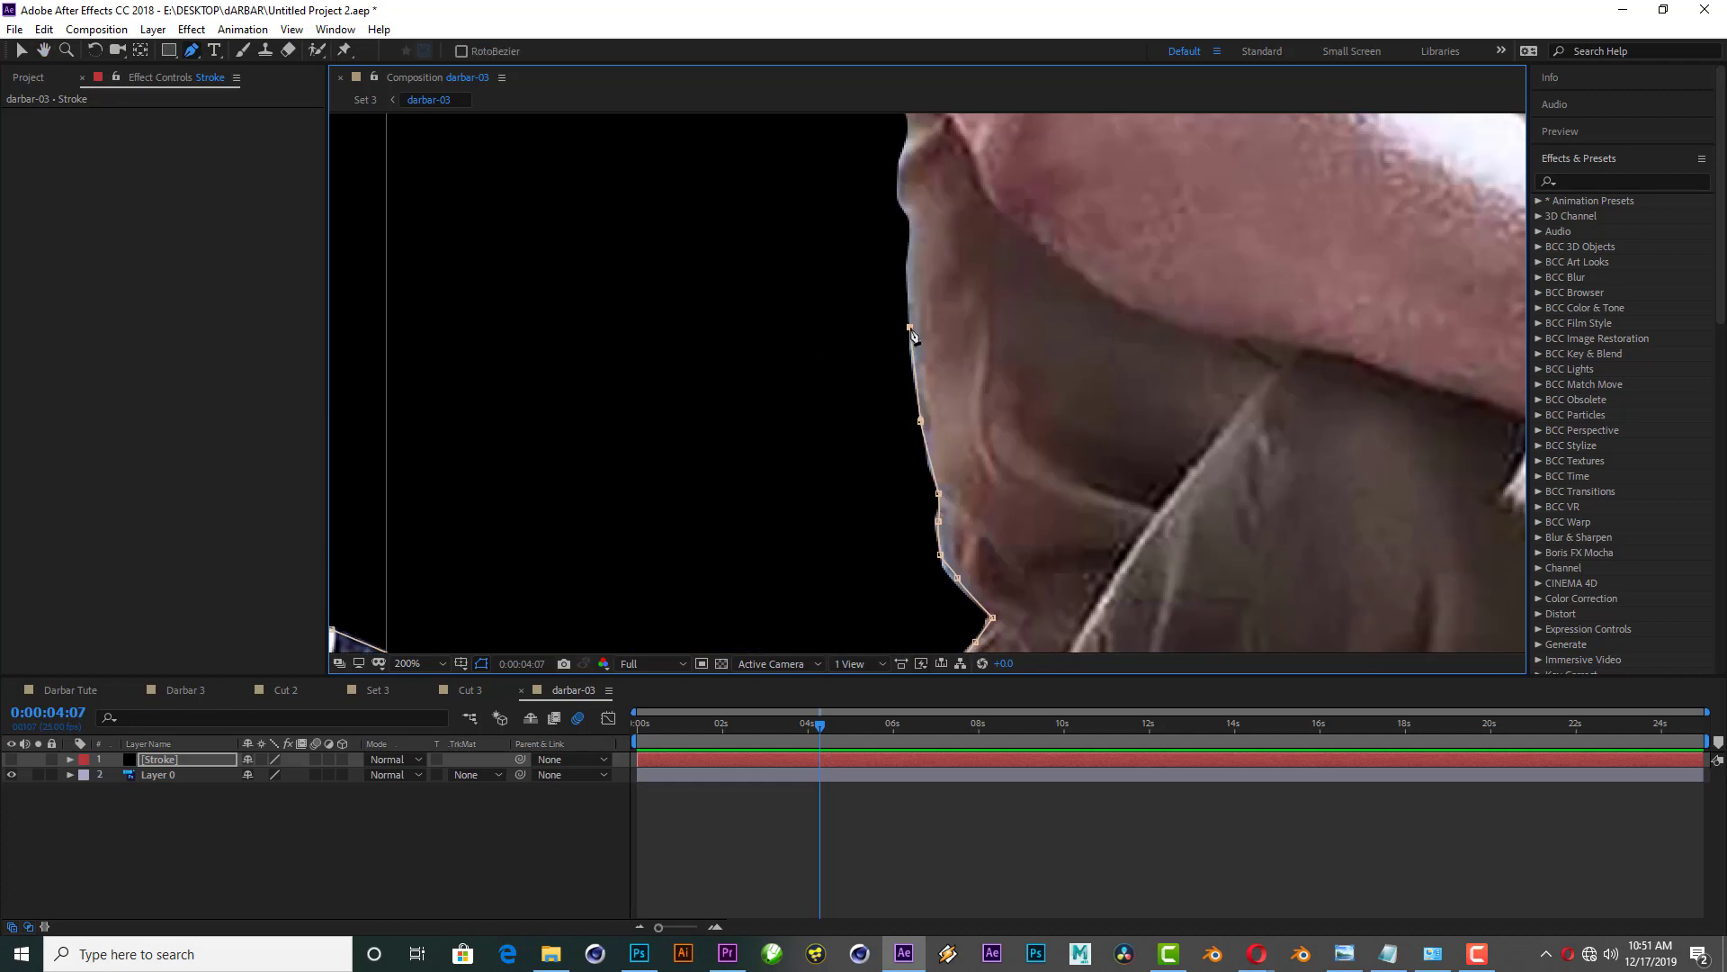
scroll(913, 305, up, 3)
scroll(850, 342, up, 3)
click(864, 511)
Step: Carry the outline around the hair and down the arm, adding a point beside the fingers
scroll(868, 423, up, 3)
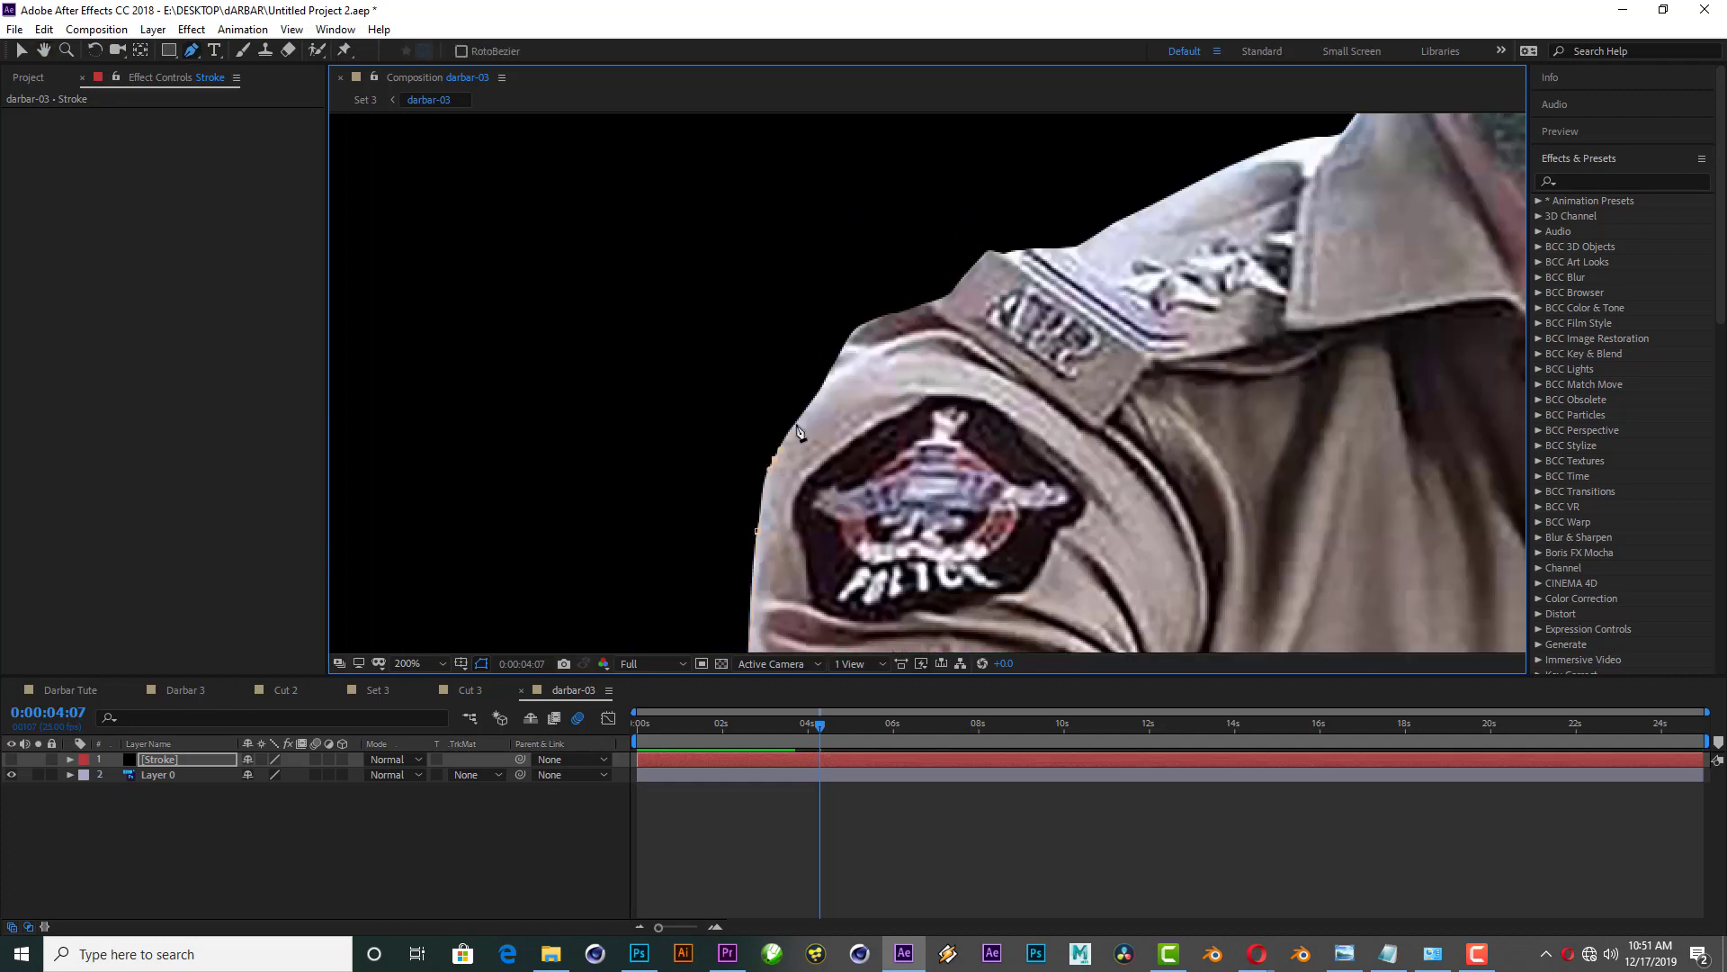
scroll(871, 410, up, 3)
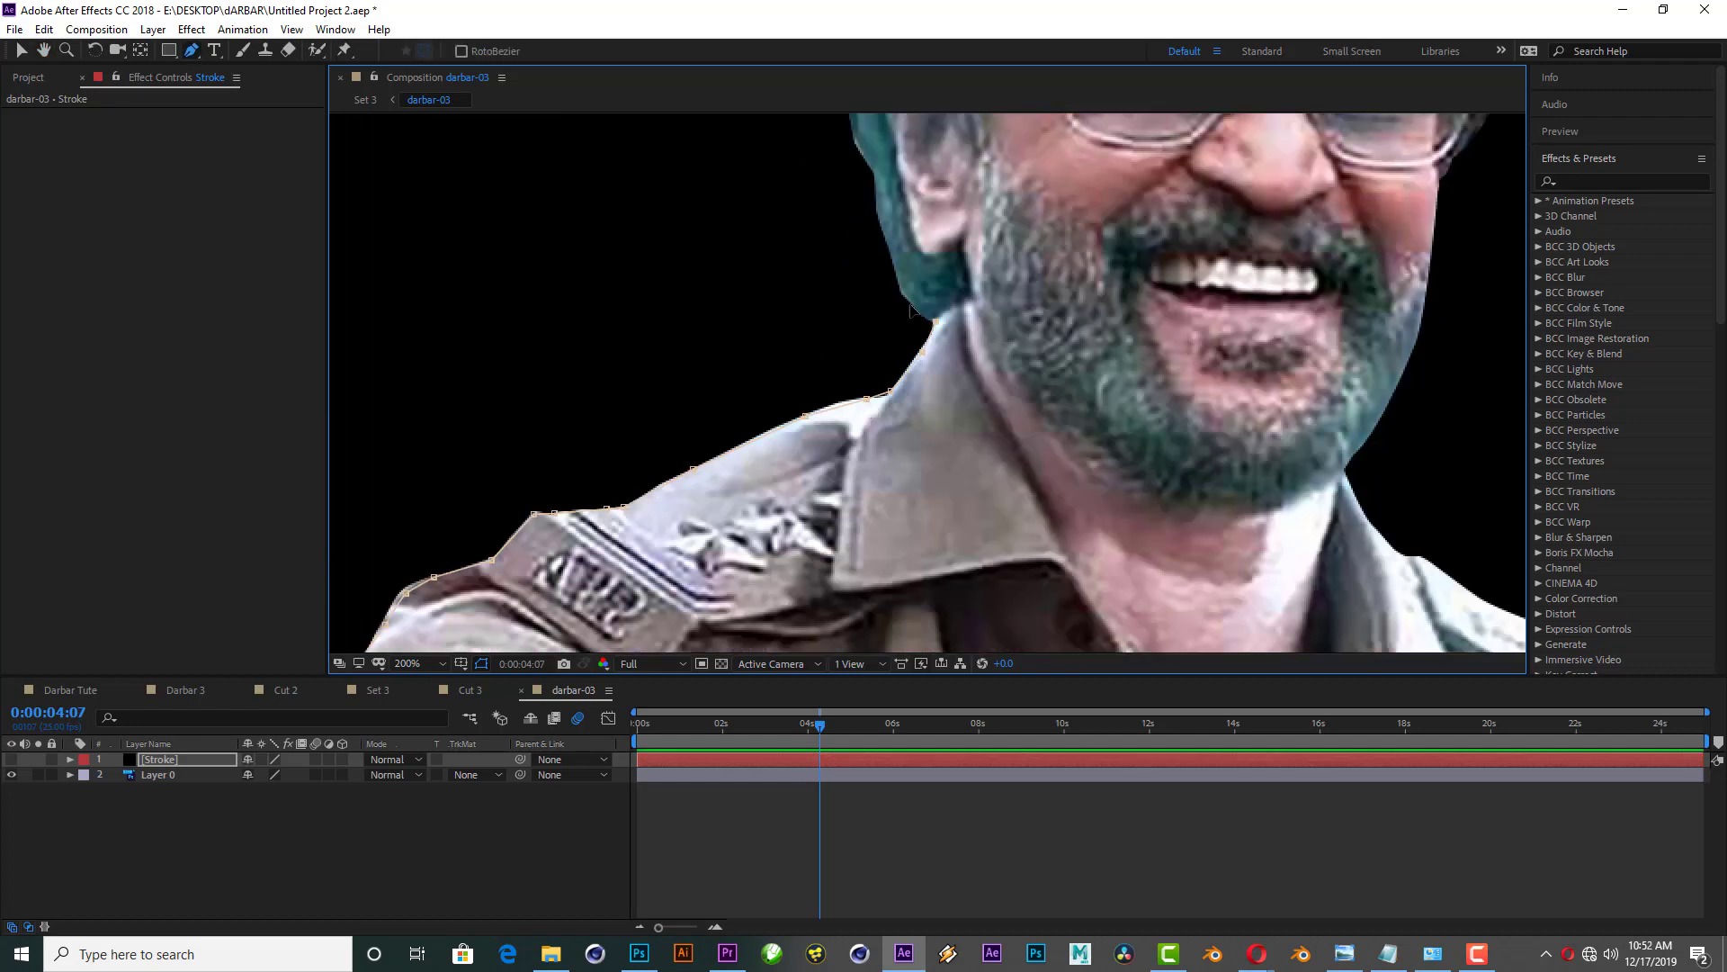
scroll(931, 332, up, 3)
scroll(994, 293, up, 3)
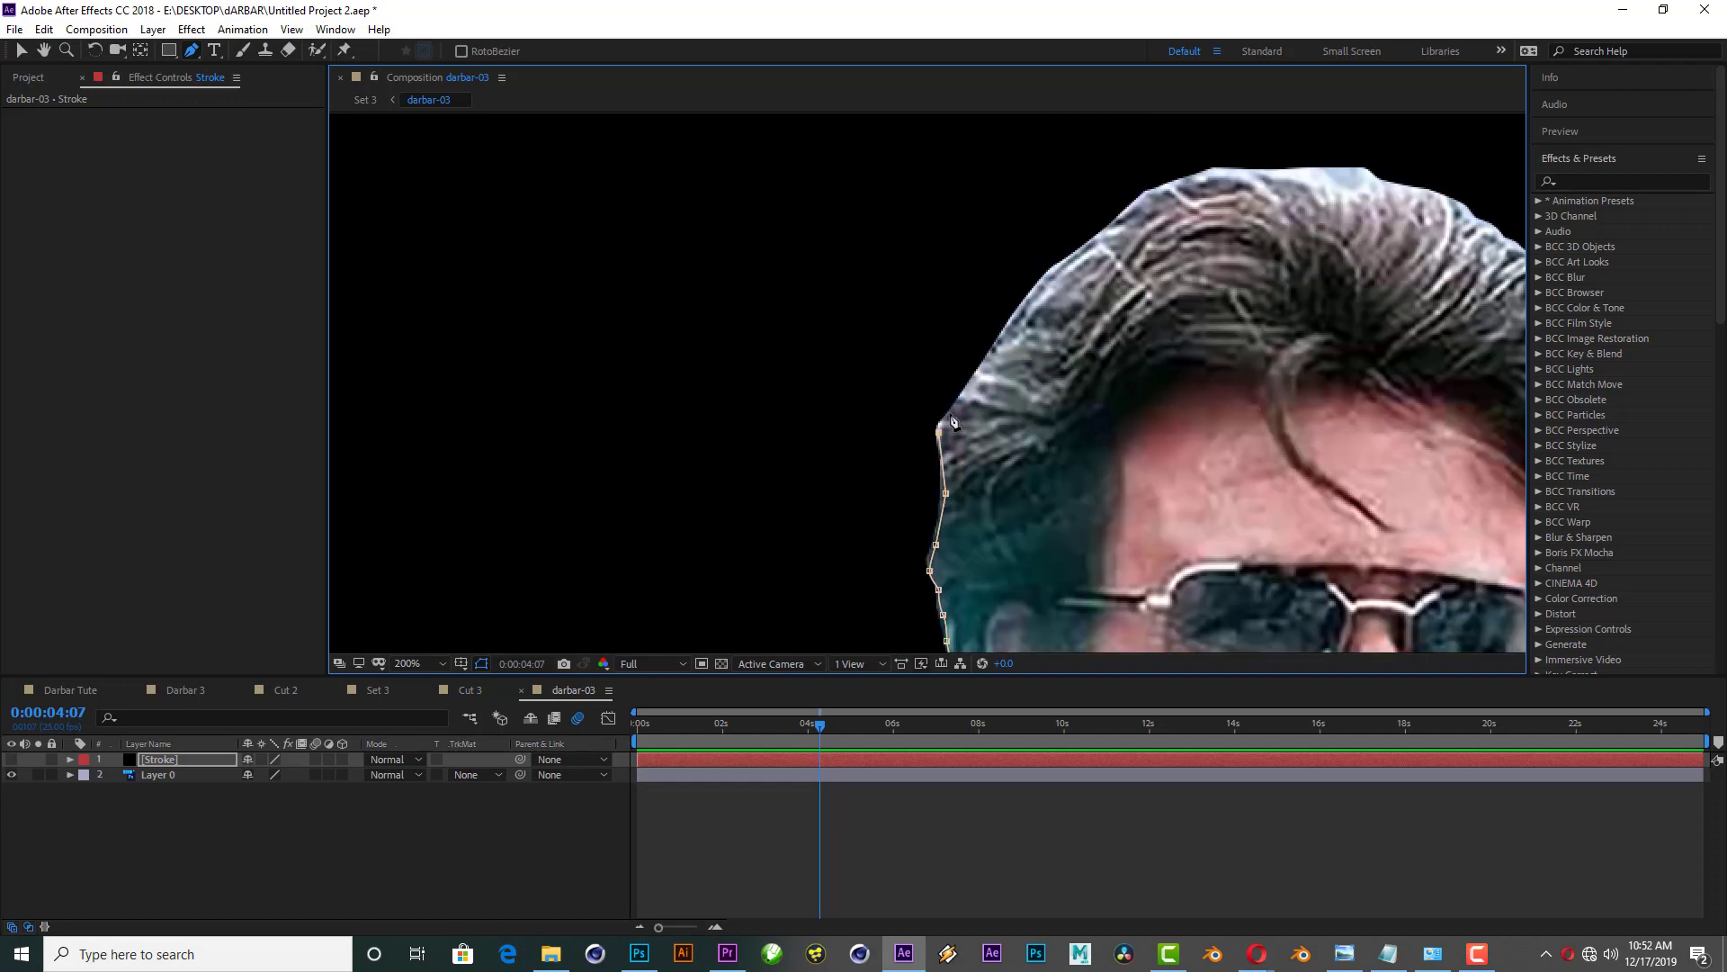
drag(1341, 261, 927, 256)
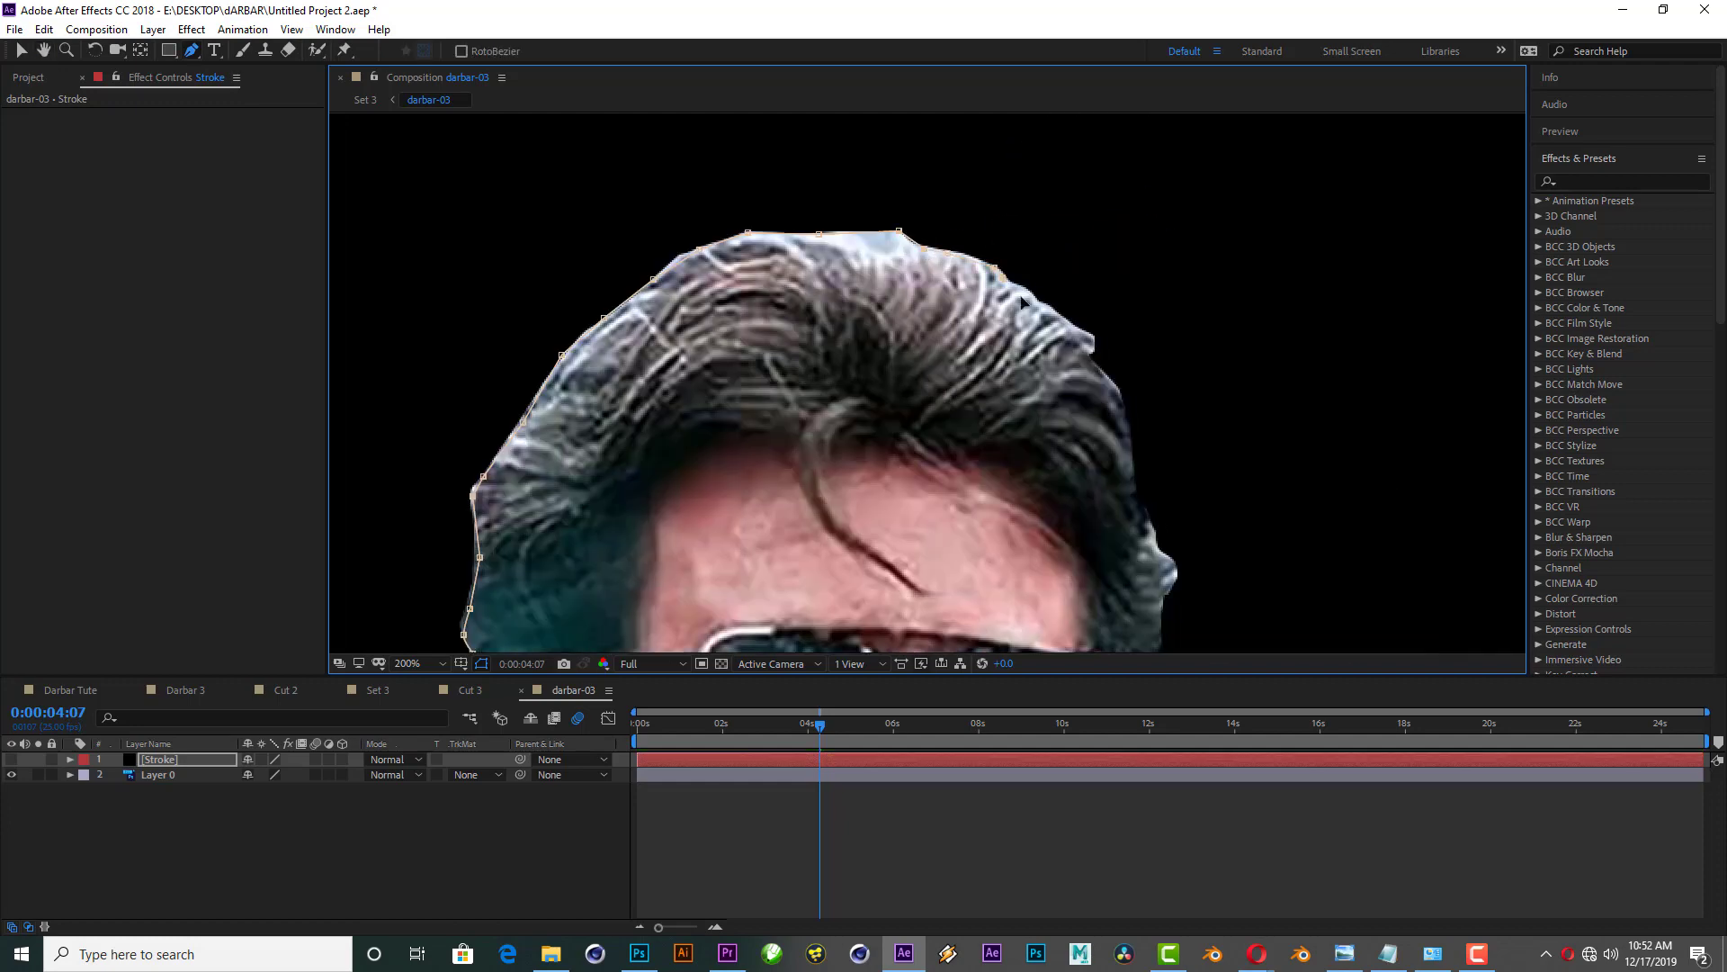
scroll(932, 279, down, 3)
scroll(936, 306, down, 1)
scroll(943, 338, down, 3)
scroll(943, 337, down, 2)
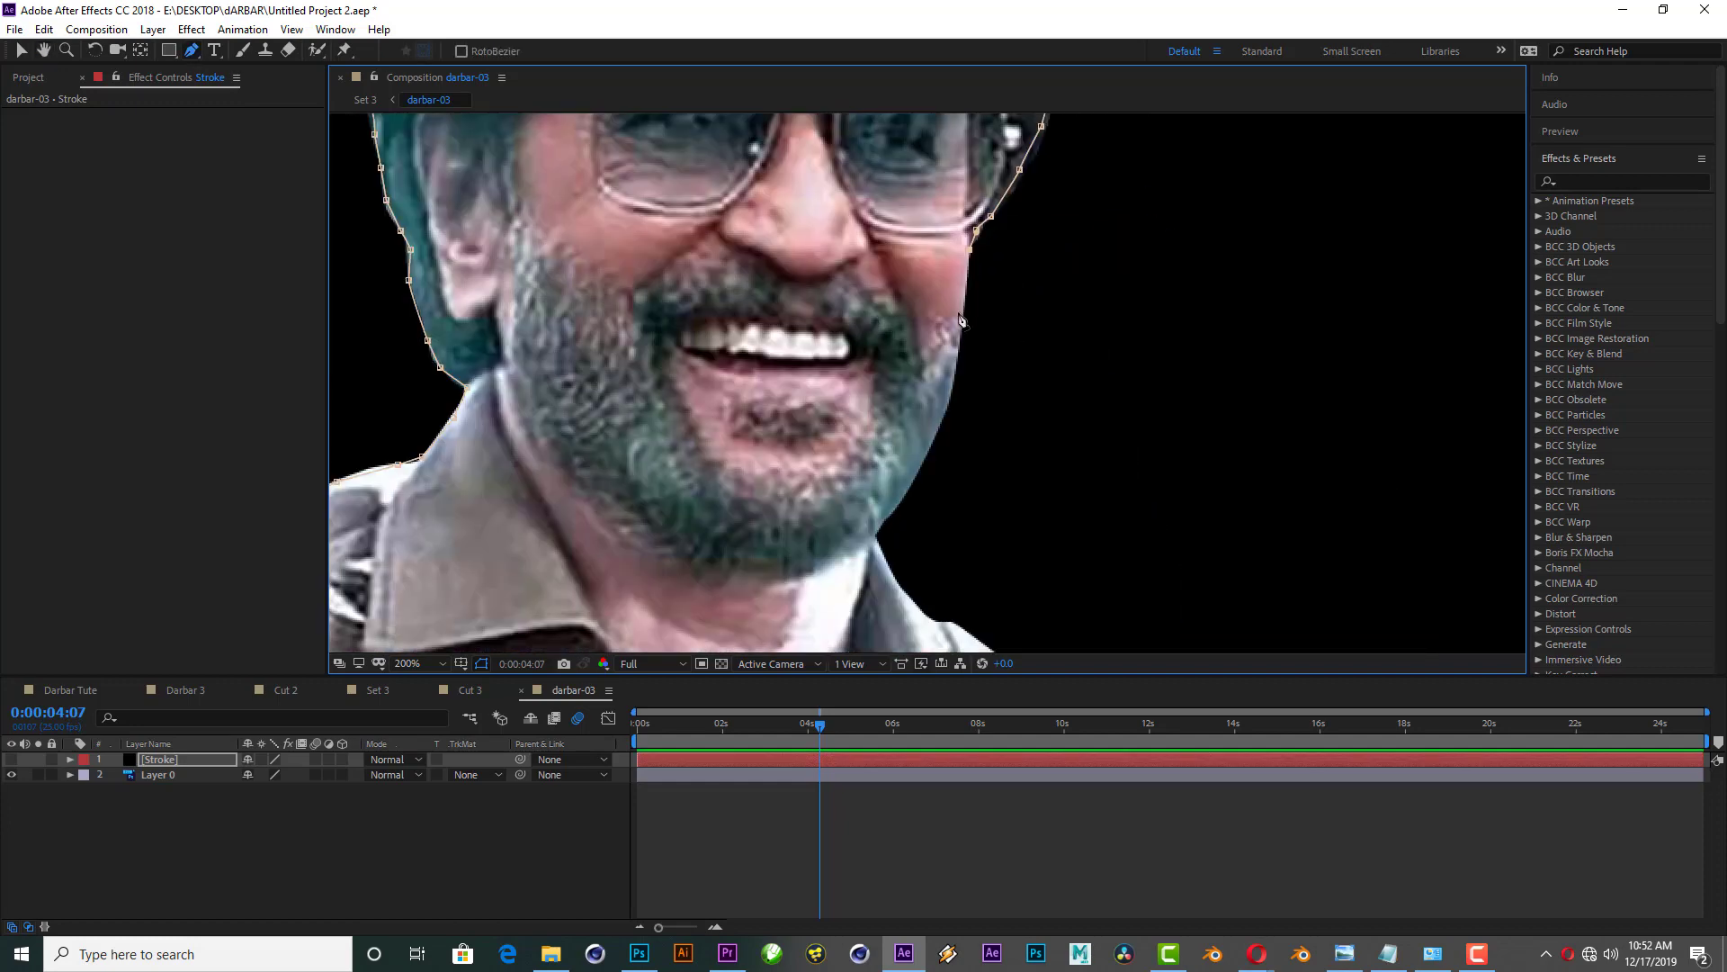
scroll(949, 405, down, 3)
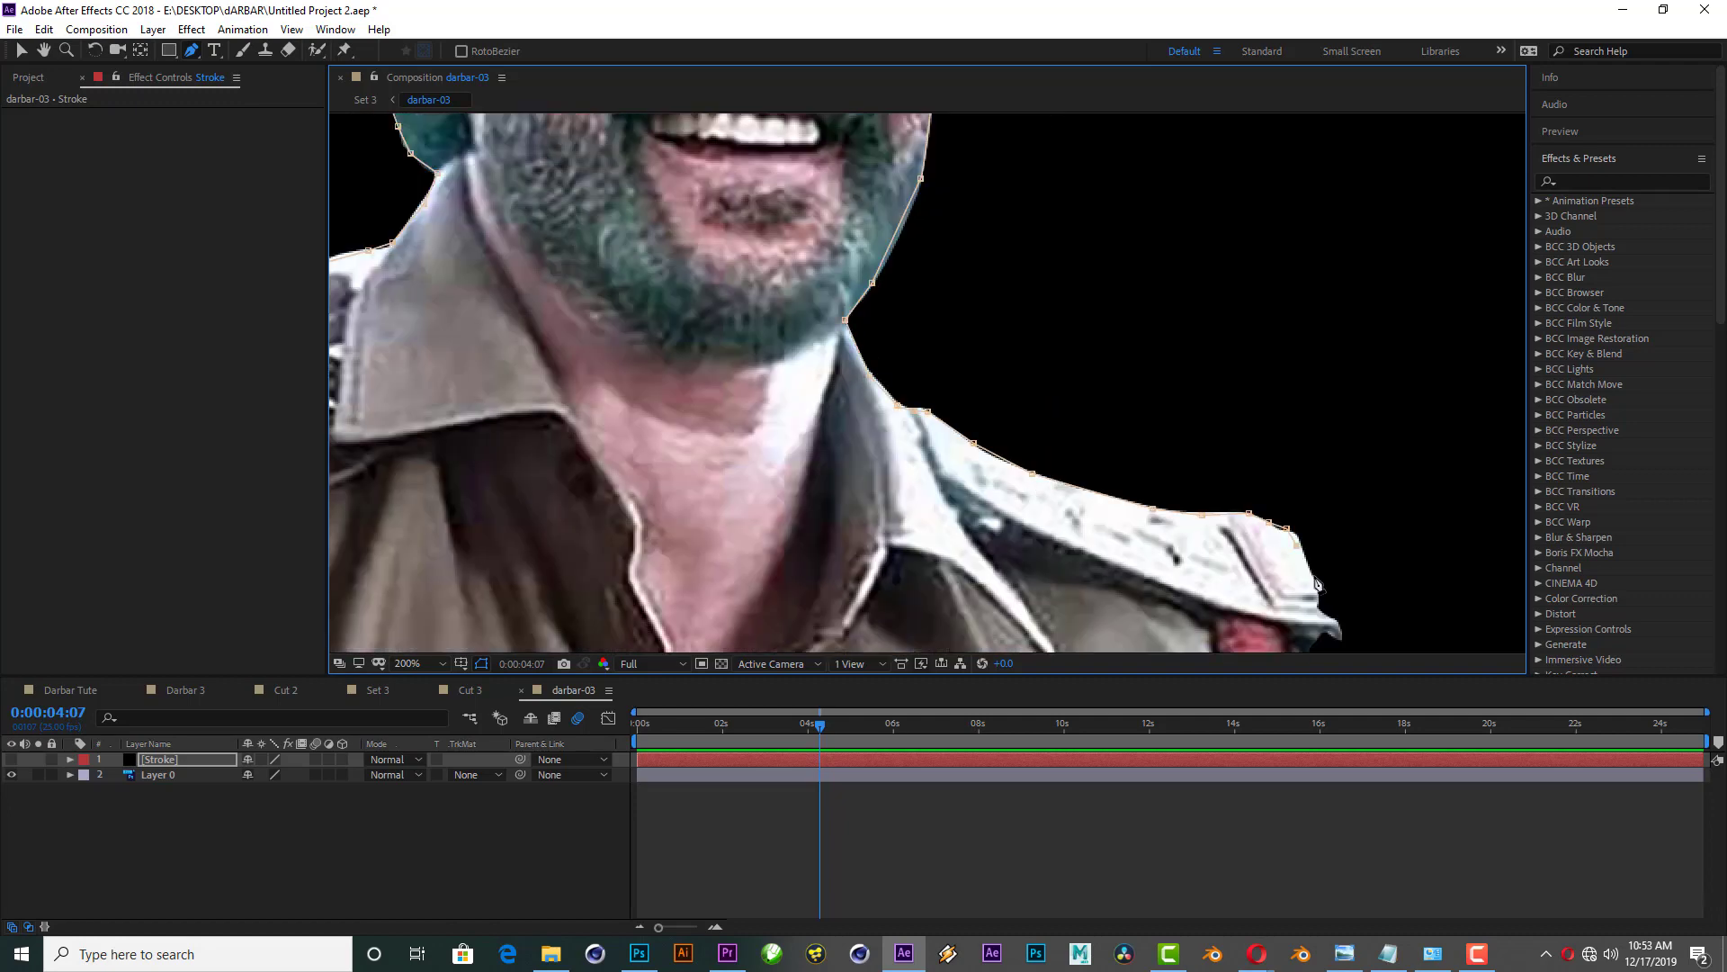
scroll(1158, 517, down, 3)
drag(1141, 489, 1006, 247)
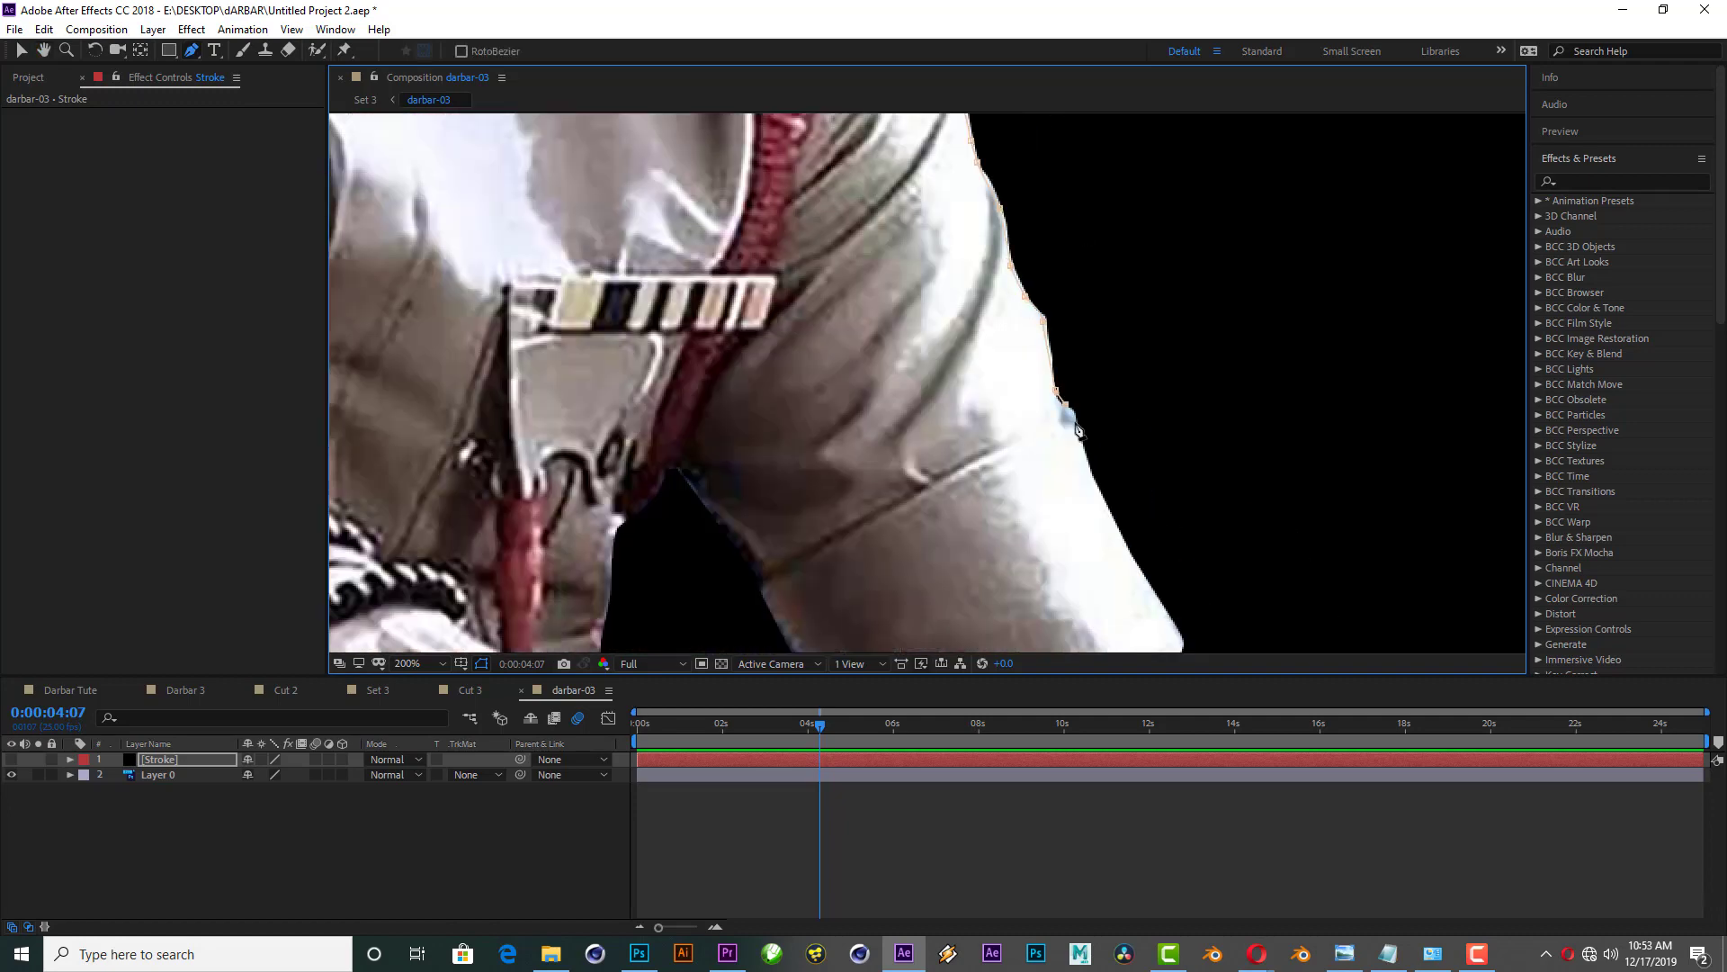
scroll(1044, 360, down, 3)
scroll(1079, 378, down, 3)
scroll(1063, 539, down, 2)
scroll(1062, 562, down, 3)
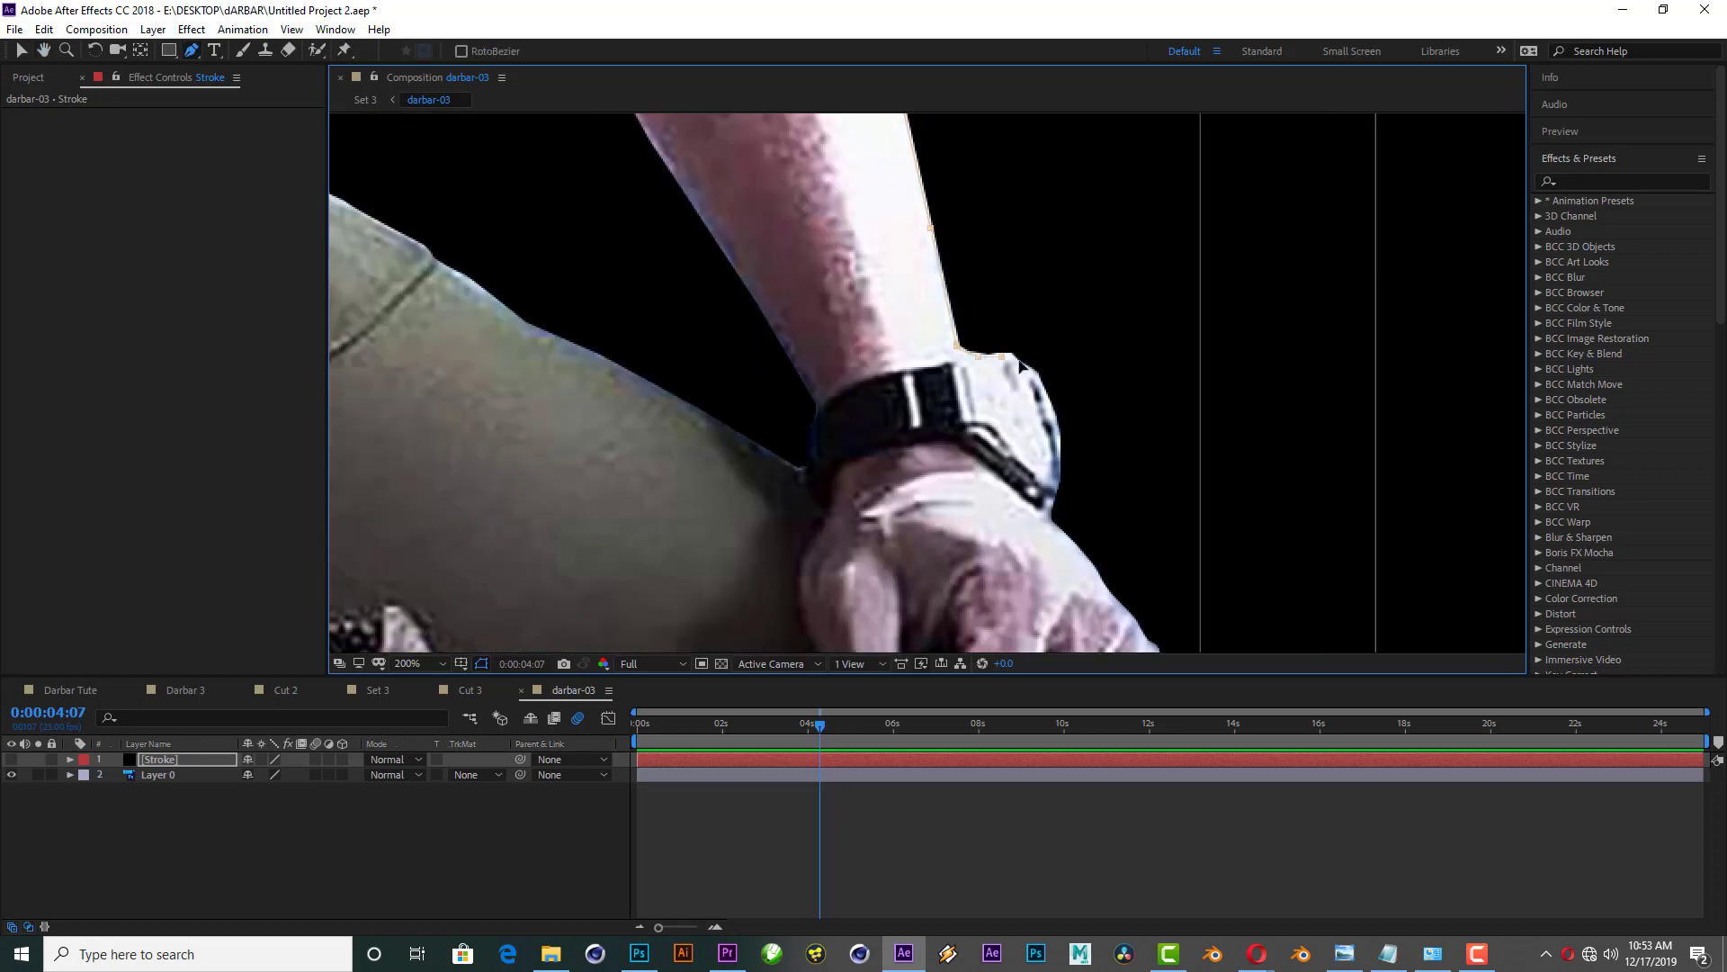
scroll(1053, 495, down, 3)
scroll(1045, 430, right, 2)
scroll(1045, 430, down, 2)
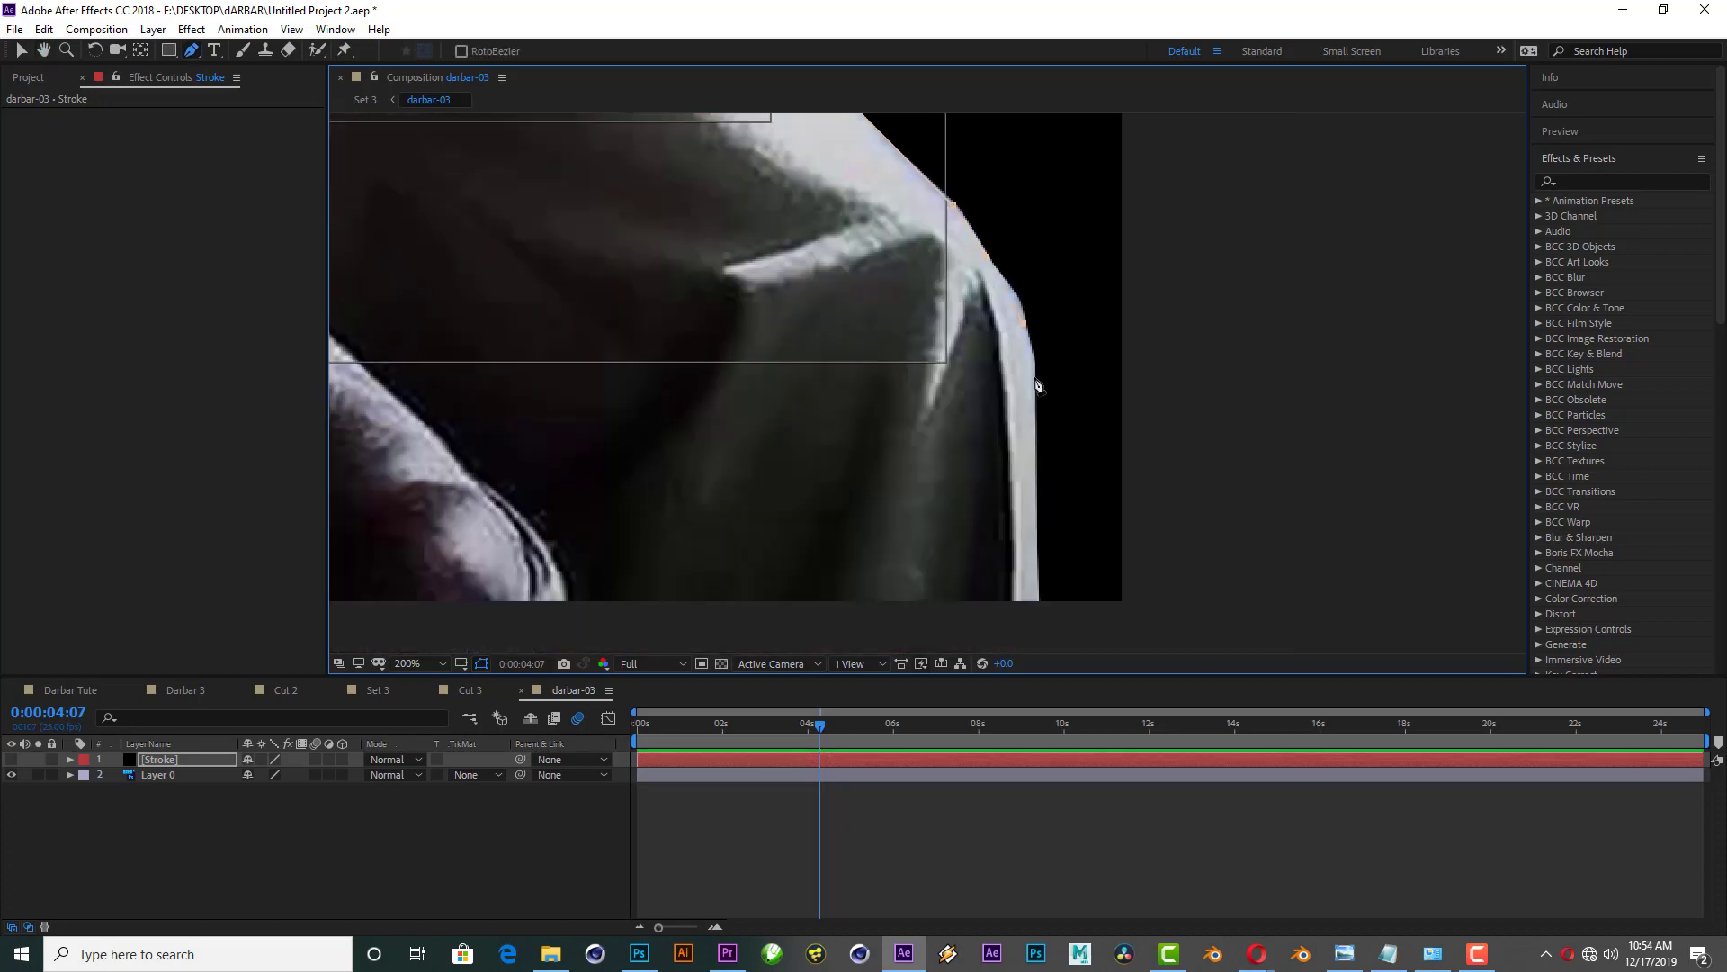
scroll(1053, 424, down, 2)
scroll(1053, 424, down, 2)
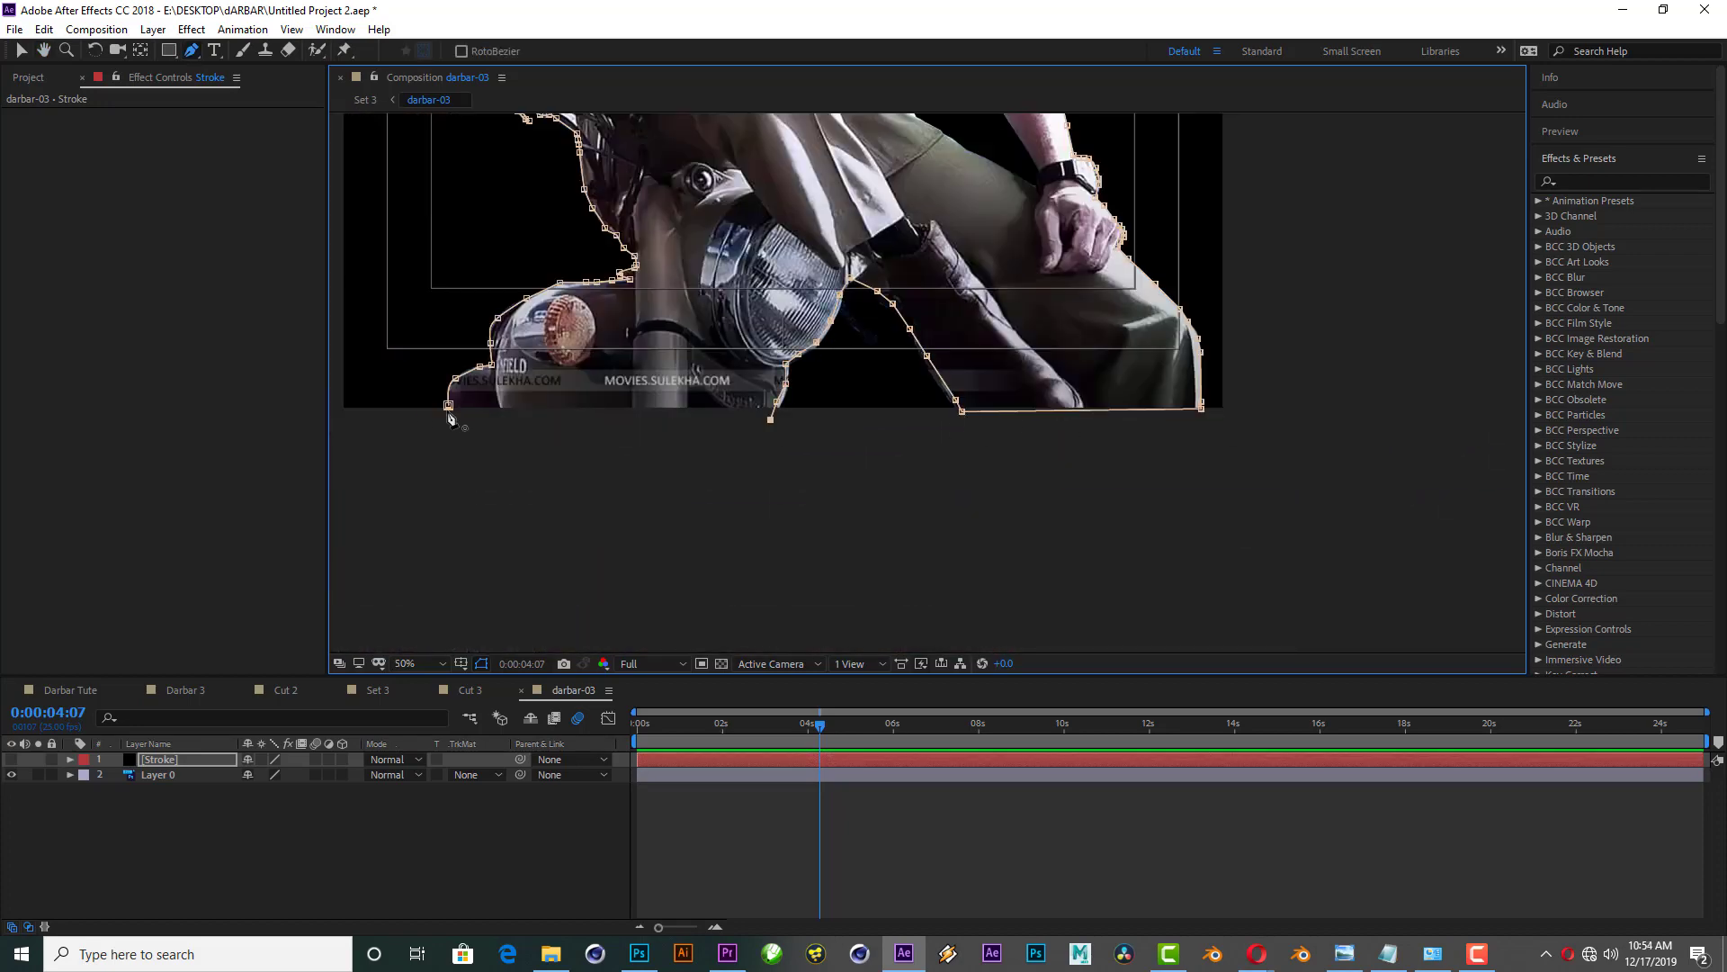
scroll(835, 330, up, 4)
scroll(891, 289, left, 3)
scroll(784, 377, down, 2)
scroll(785, 376, down, 3)
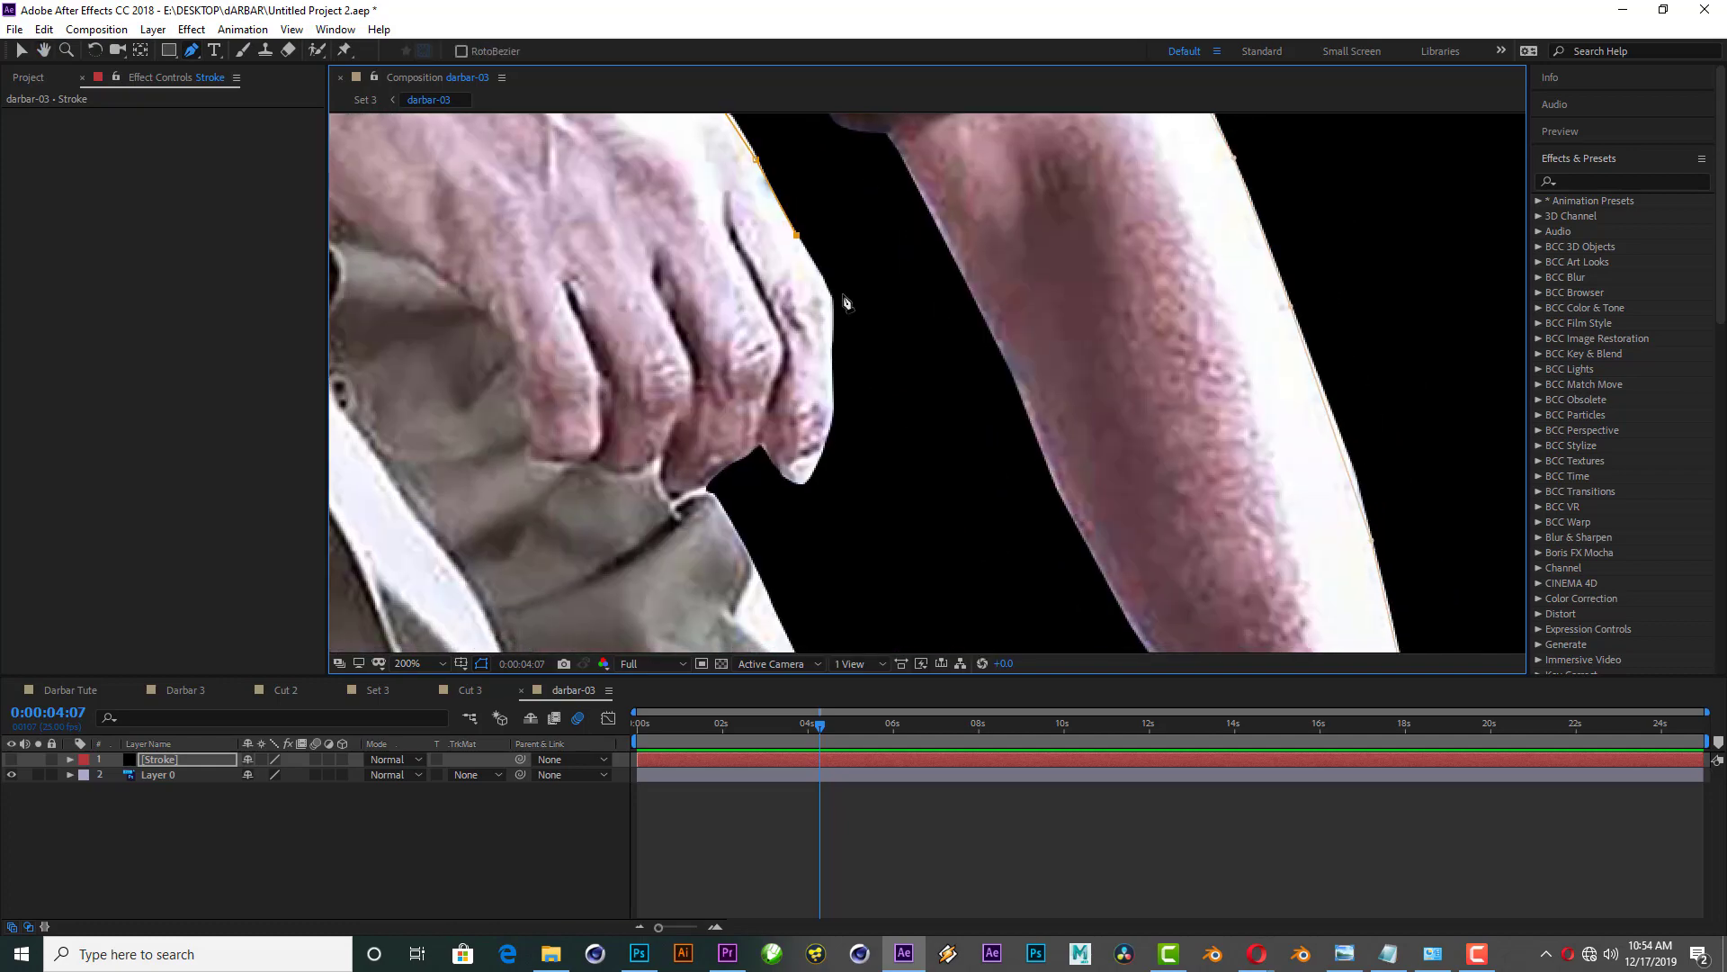
click(814, 468)
scroll(703, 486, down, 3)
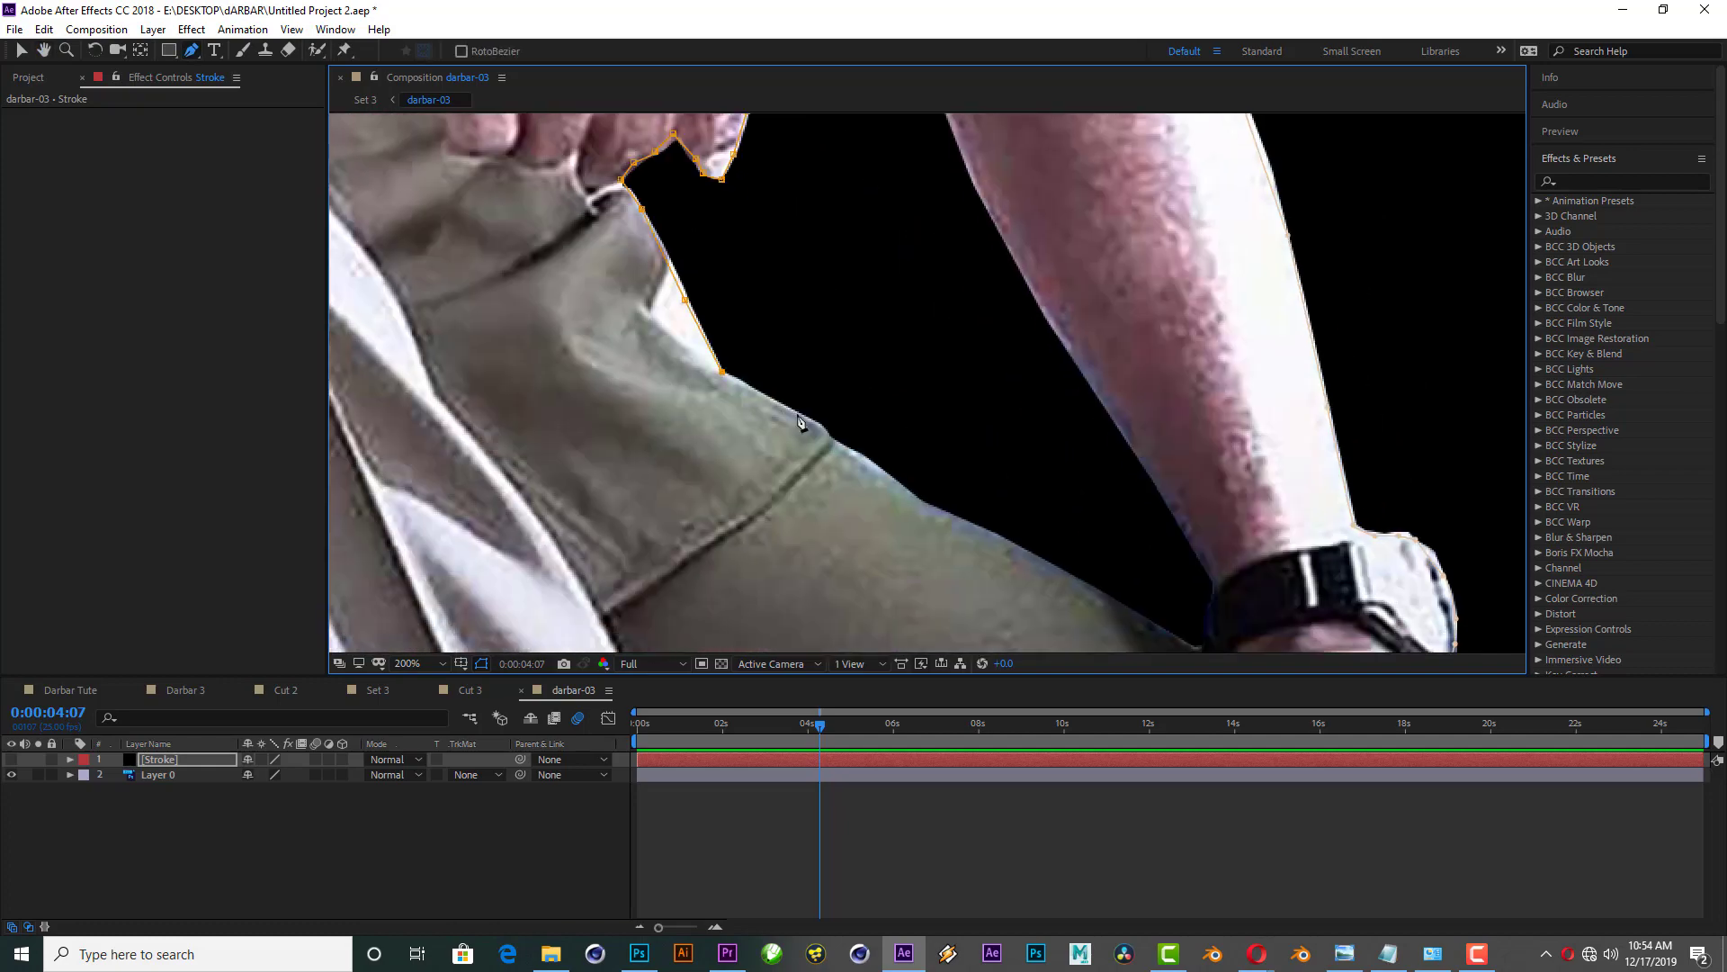
scroll(809, 377, right, 3)
scroll(871, 295, down, 1)
scroll(871, 295, up, 5)
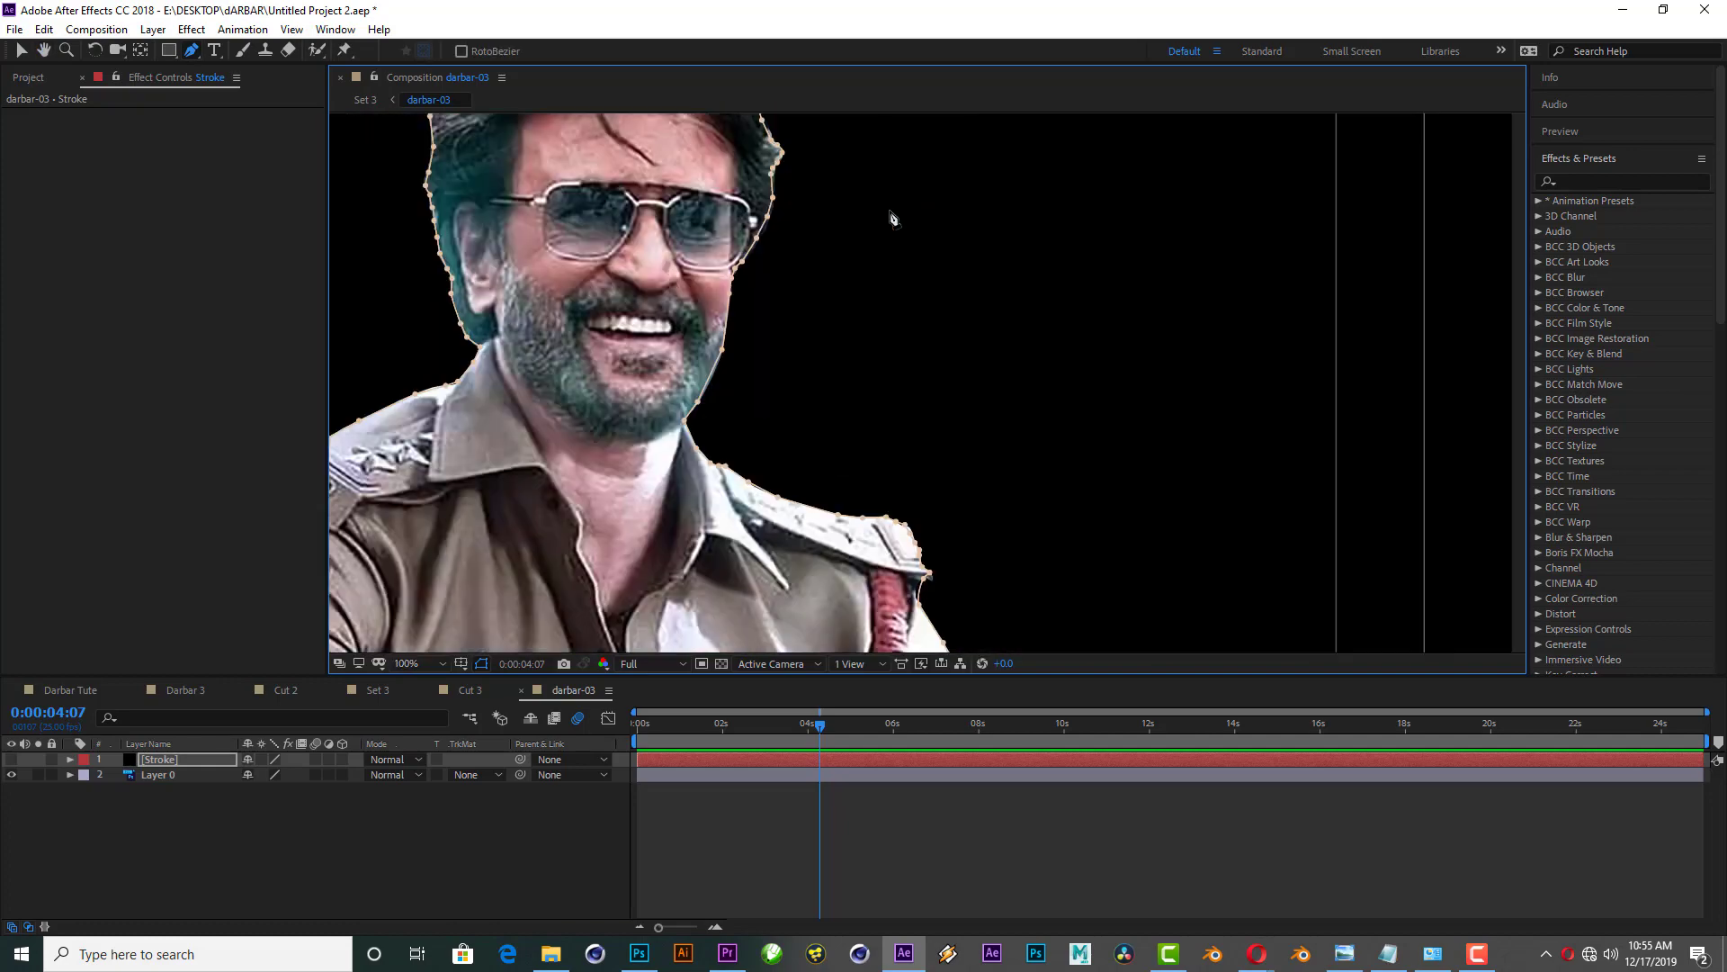
scroll(871, 295, down, 5)
scroll(882, 342, up, 1)
scroll(890, 371, up, 3)
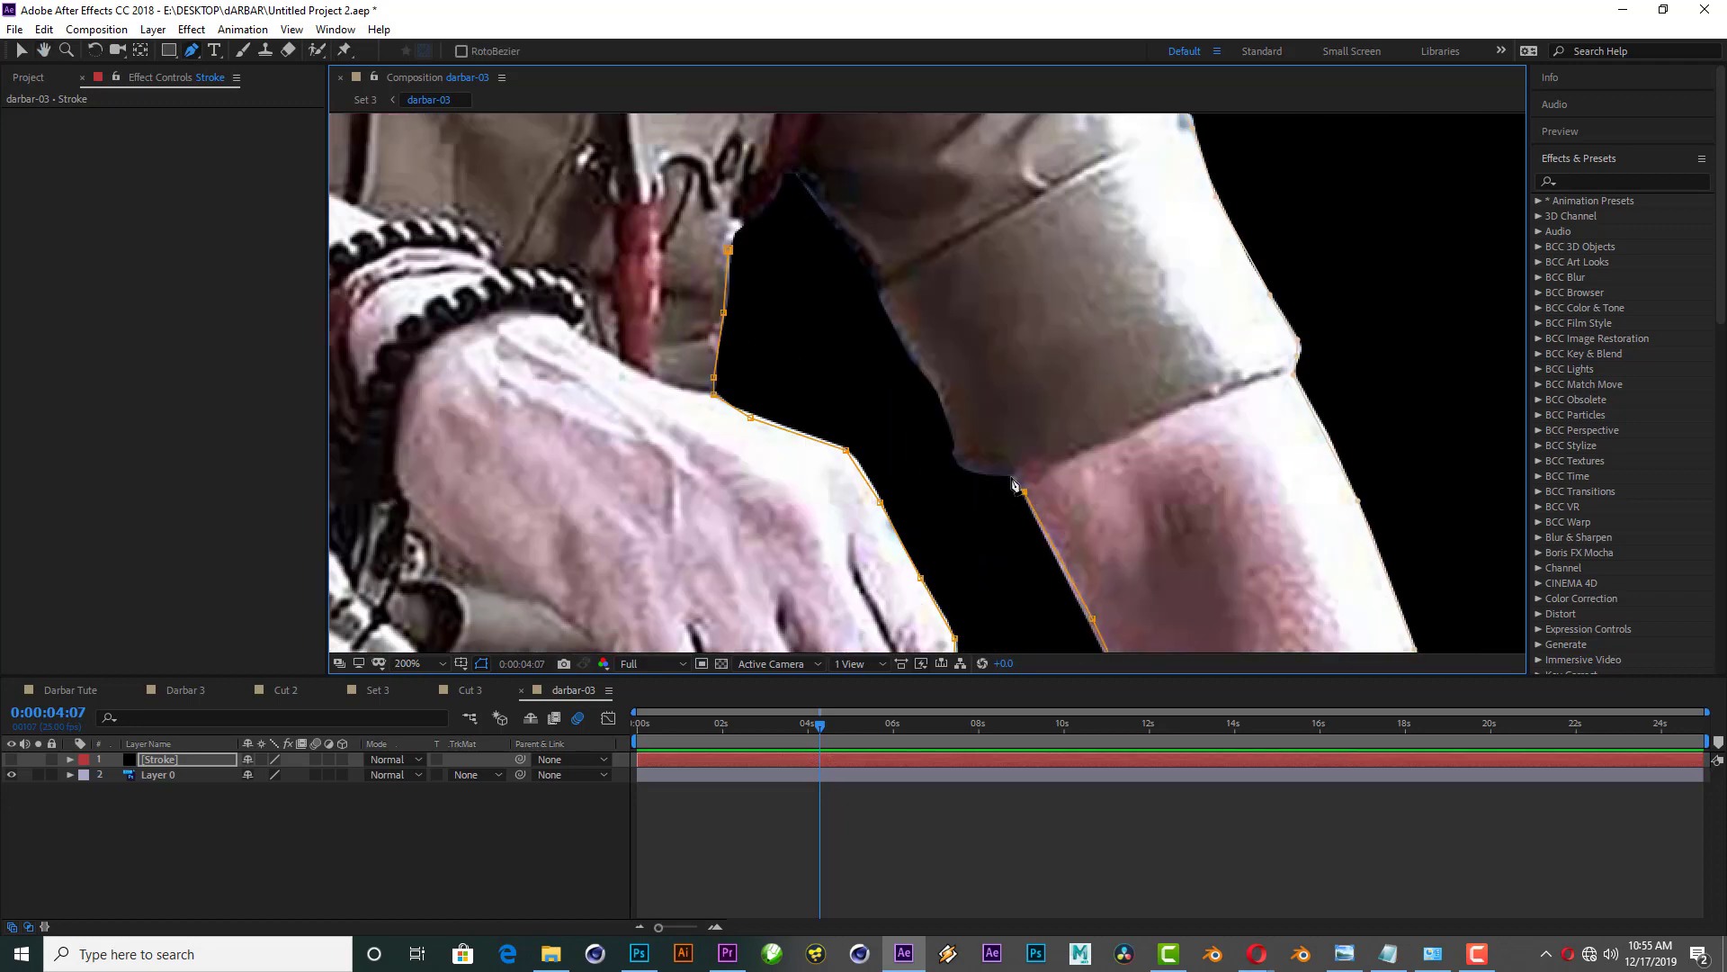
scroll(890, 371, down, 6)
Step: Close the outline, check Mask 1 Add and Mask 2 Subtract, and turn the transparency grid off
click(11, 760)
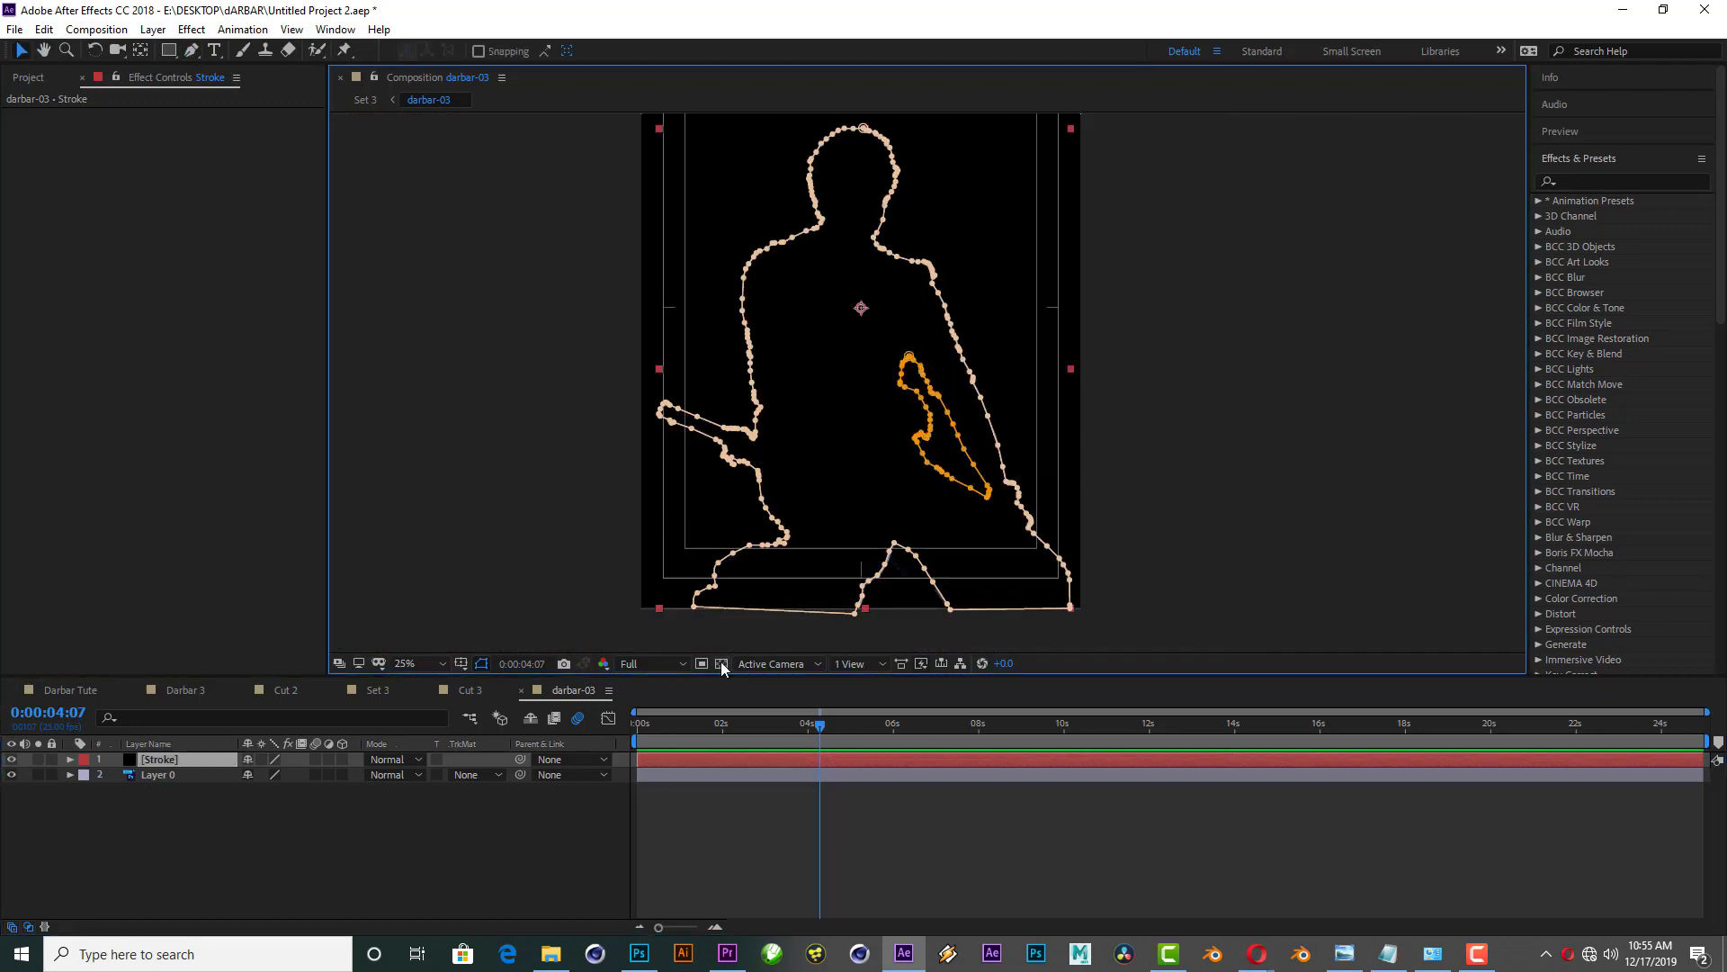
click(70, 759)
key(v)
click(85, 775)
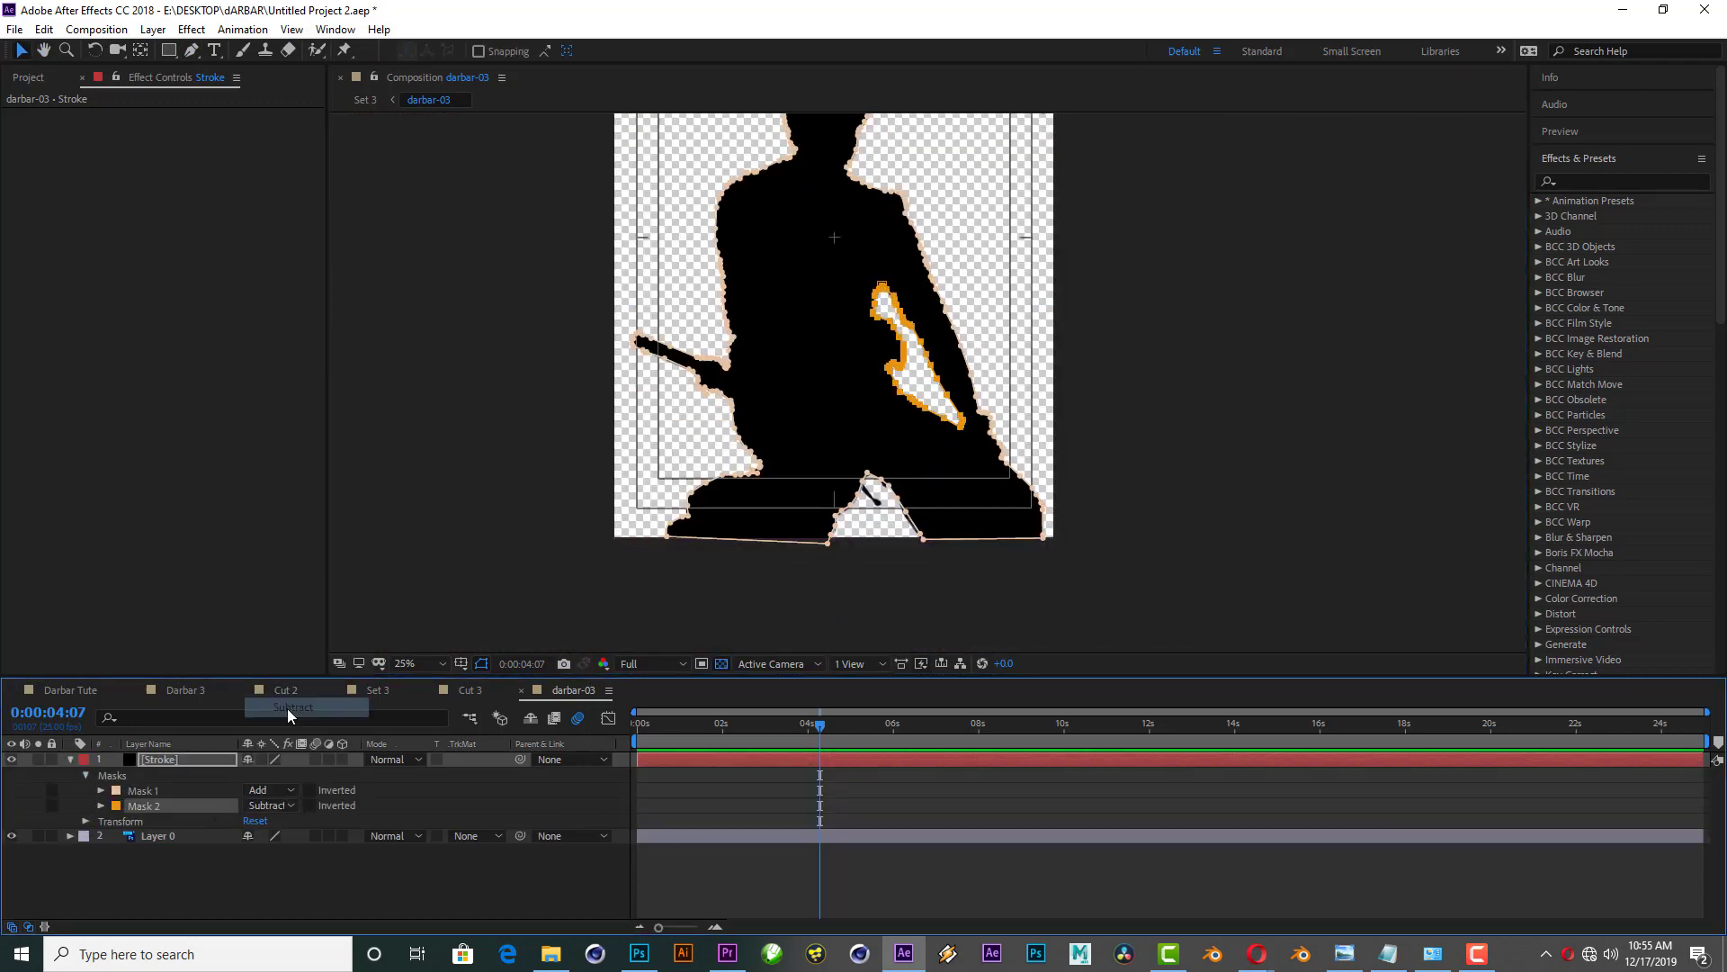
click(11, 839)
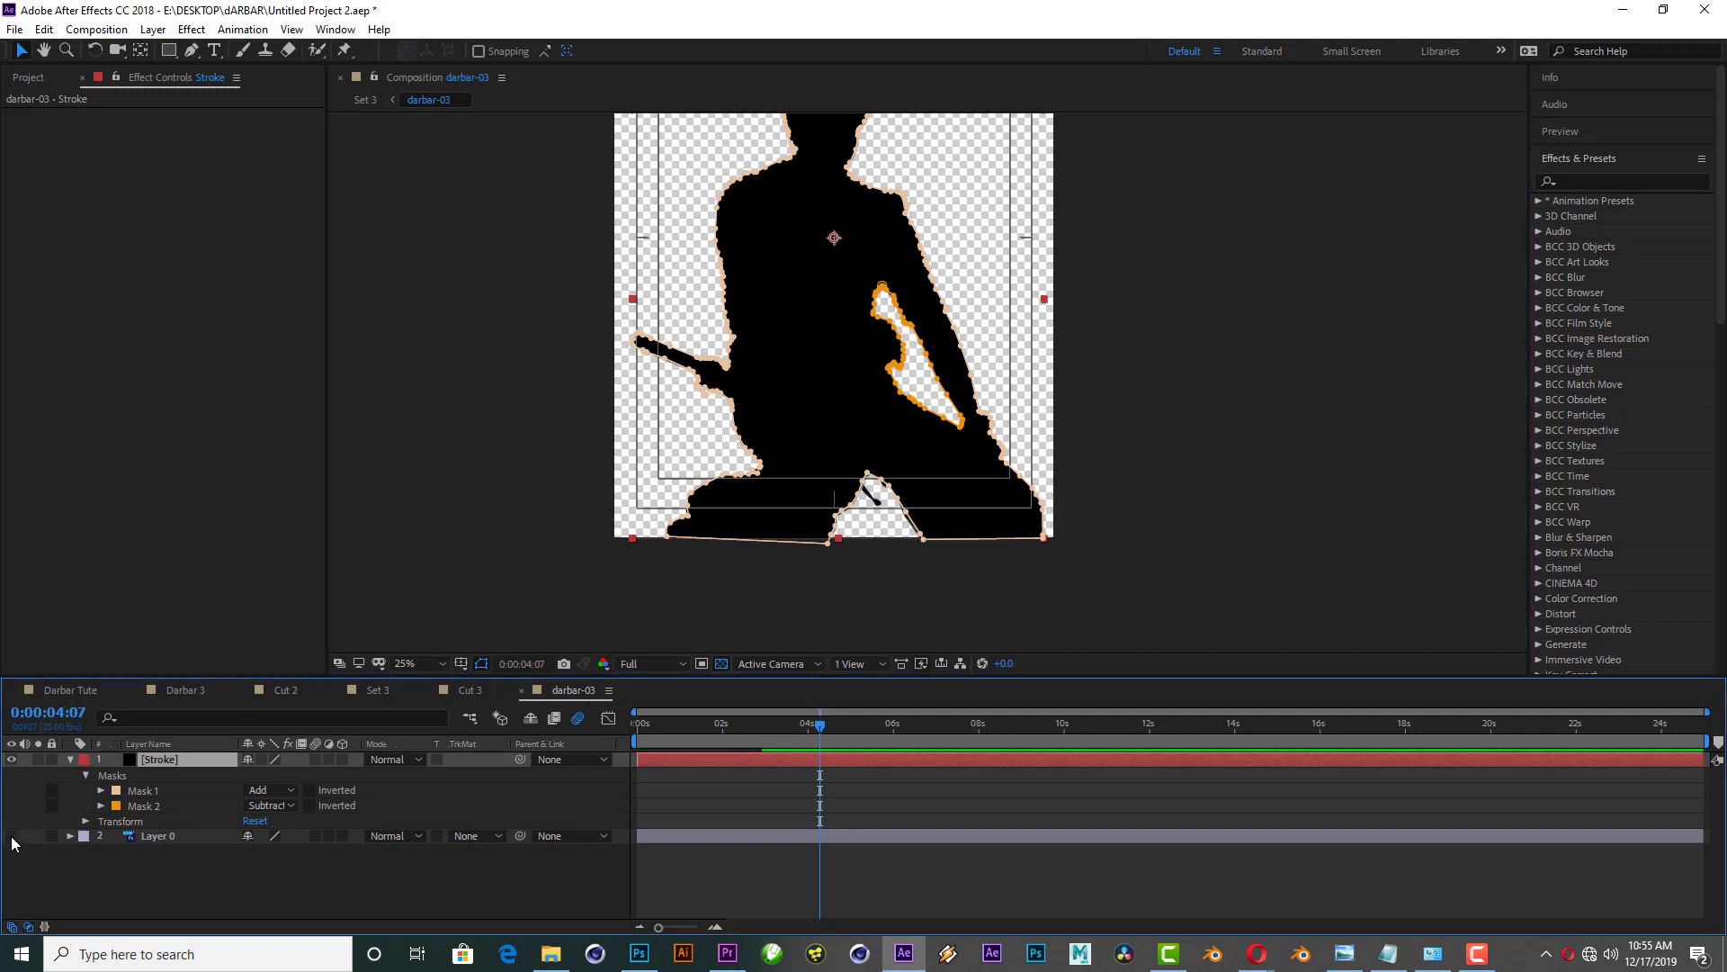
click(71, 760)
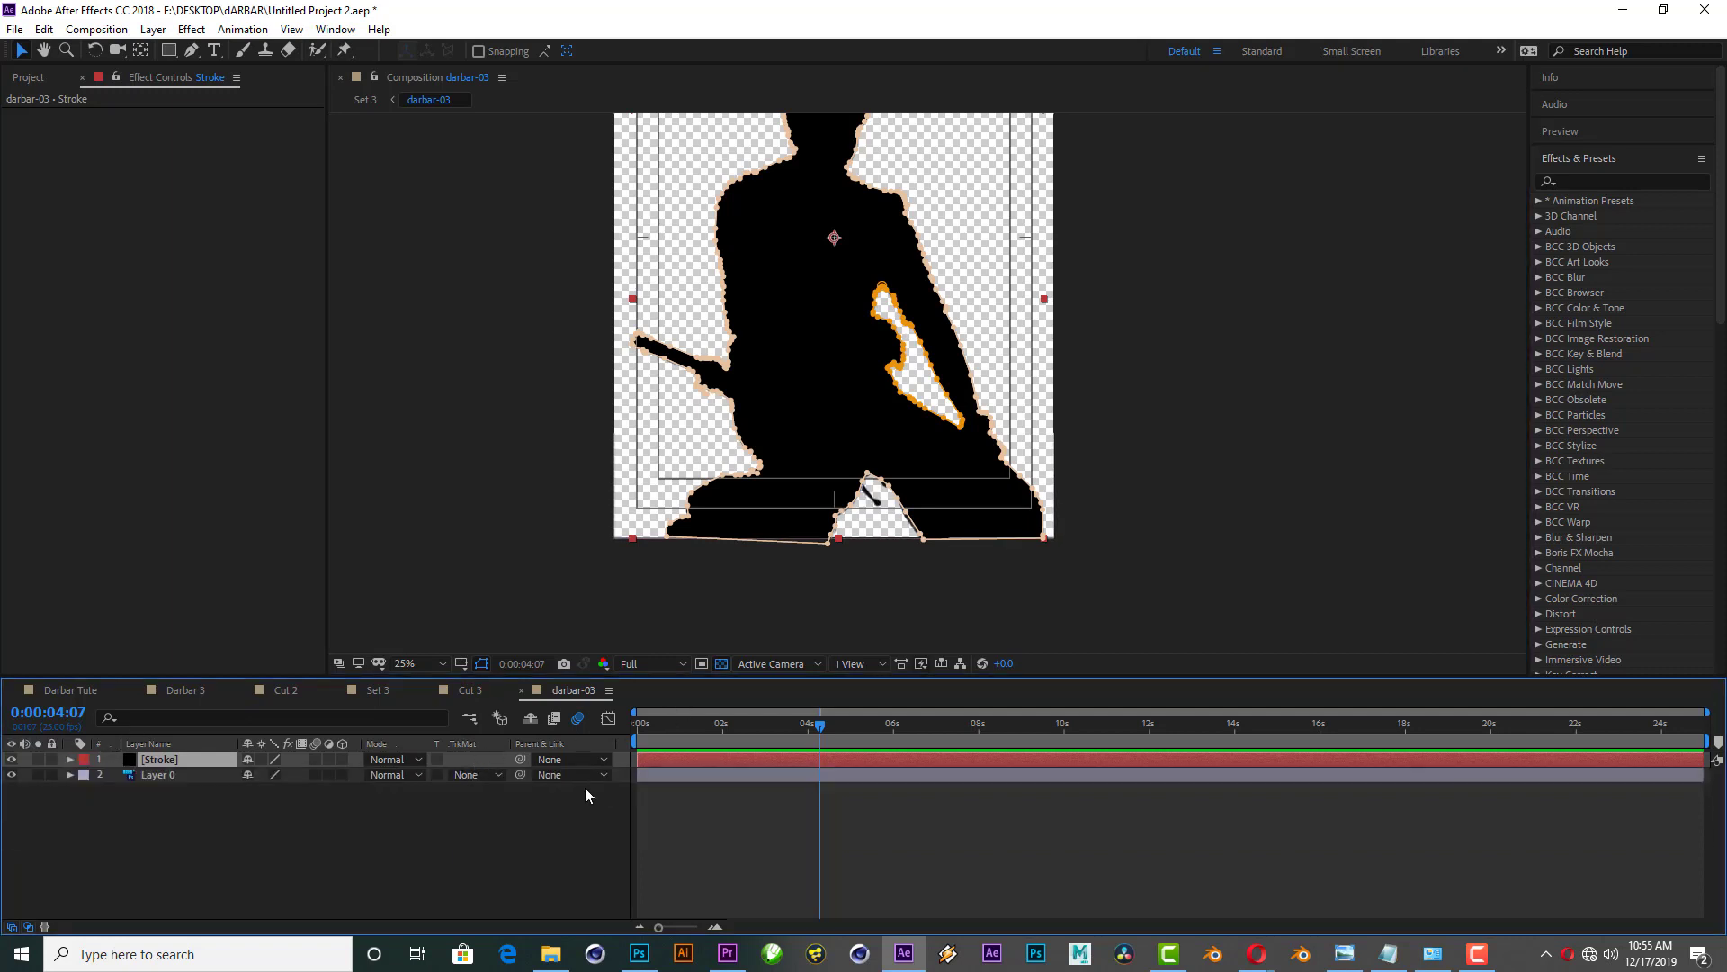
click(721, 663)
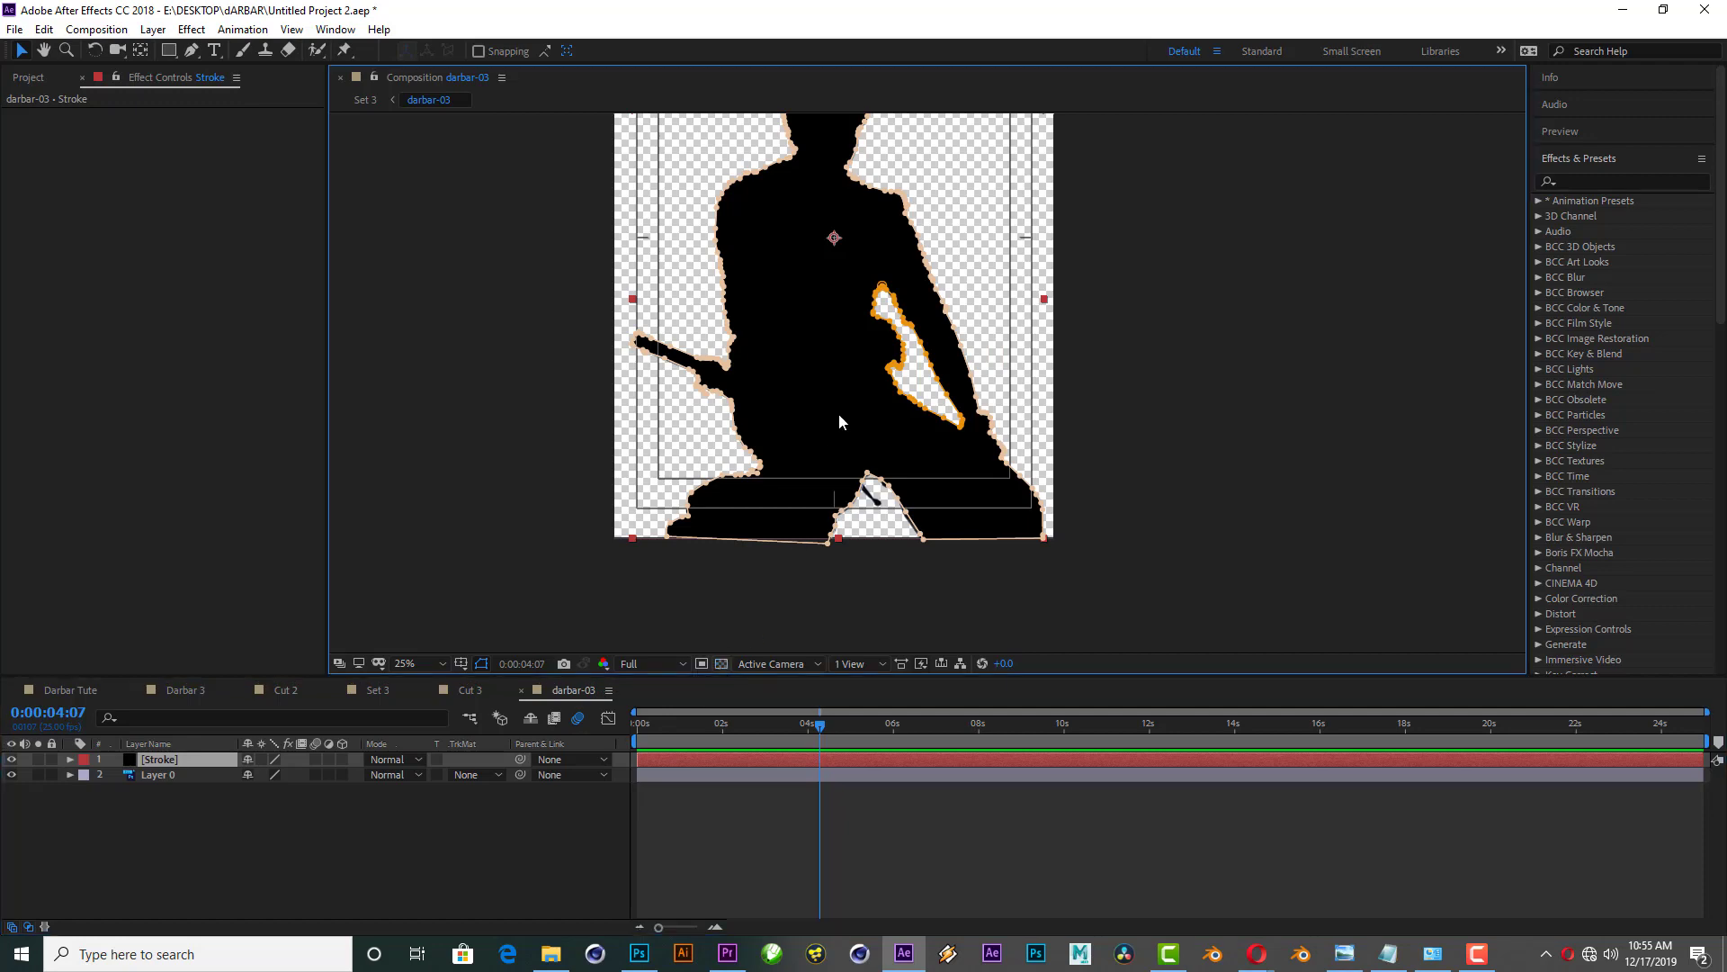
scroll(777, 241, down, 2)
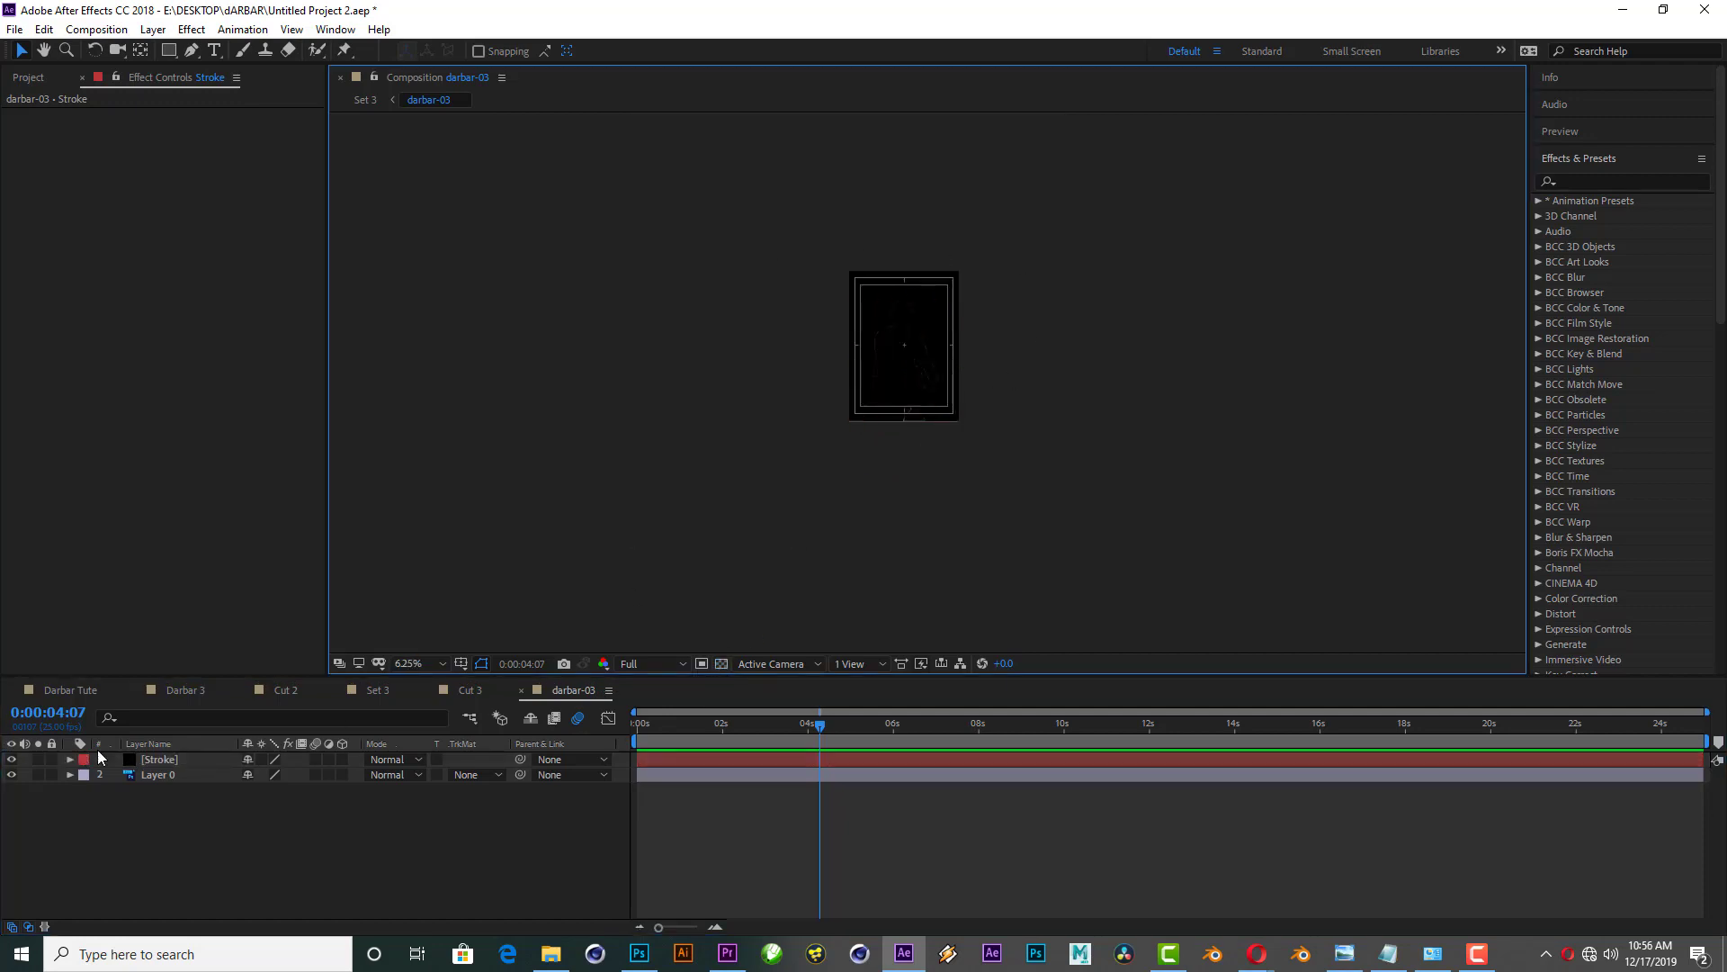
click(155, 759)
Step: Apply RG Trapcode 3D Stroke to the Stroke solid, giving a white outline around the officer
click(191, 30)
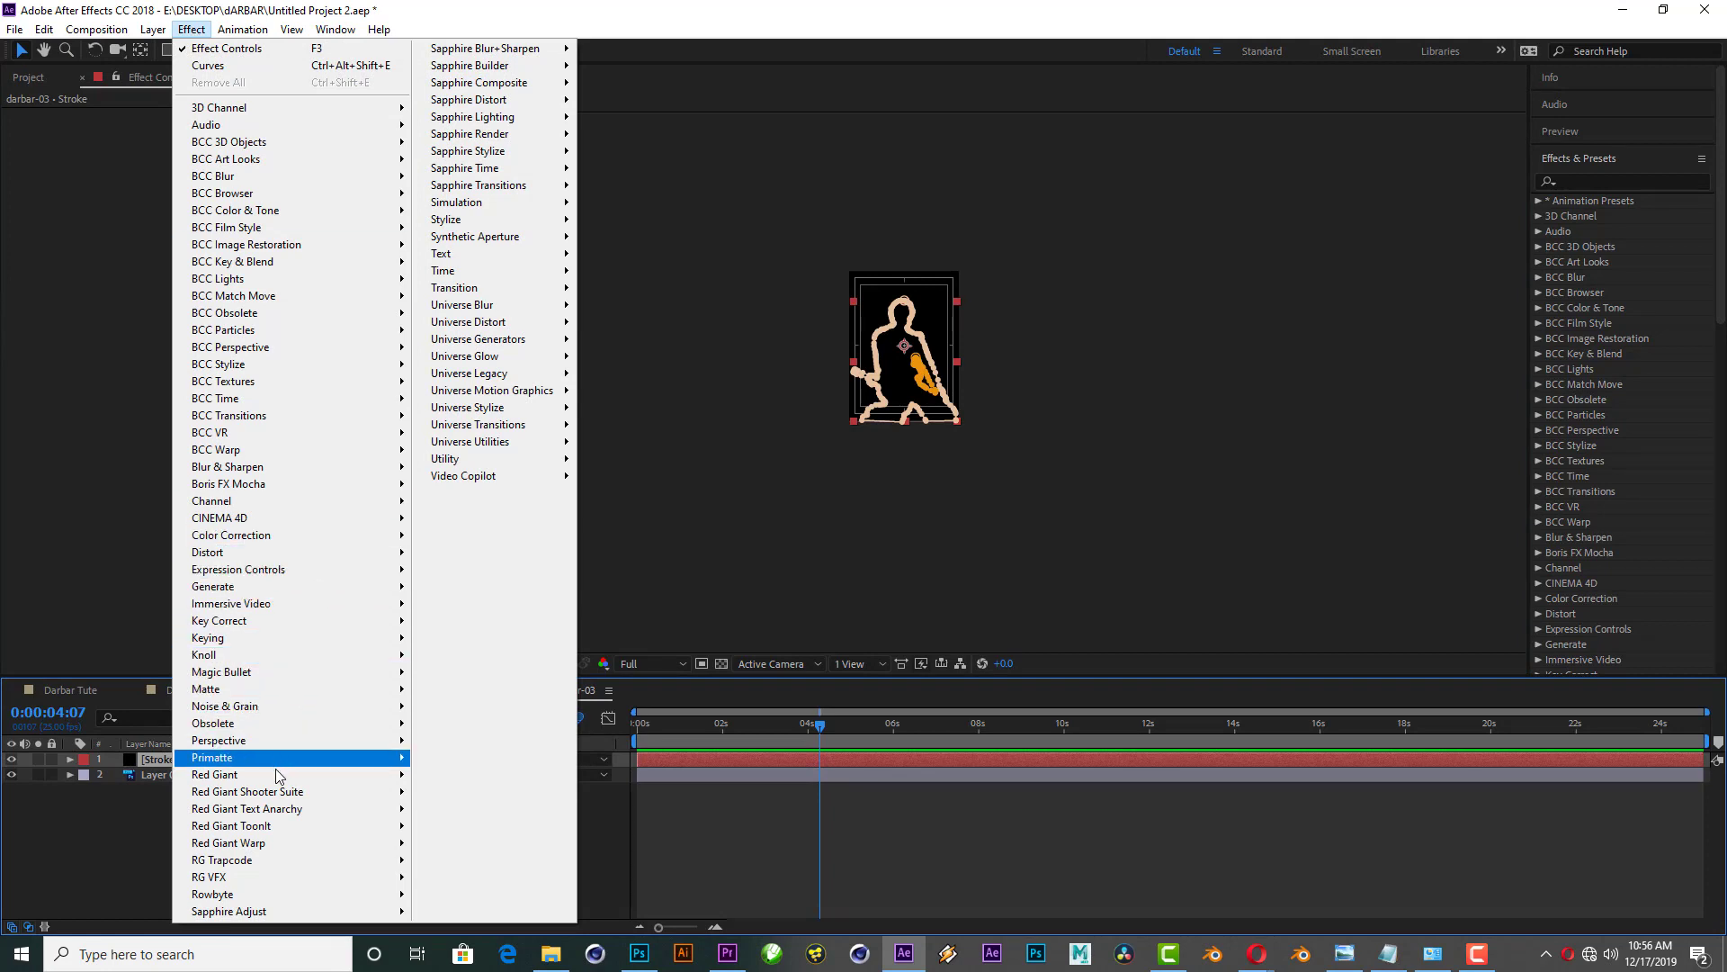
mouse_move(275, 772)
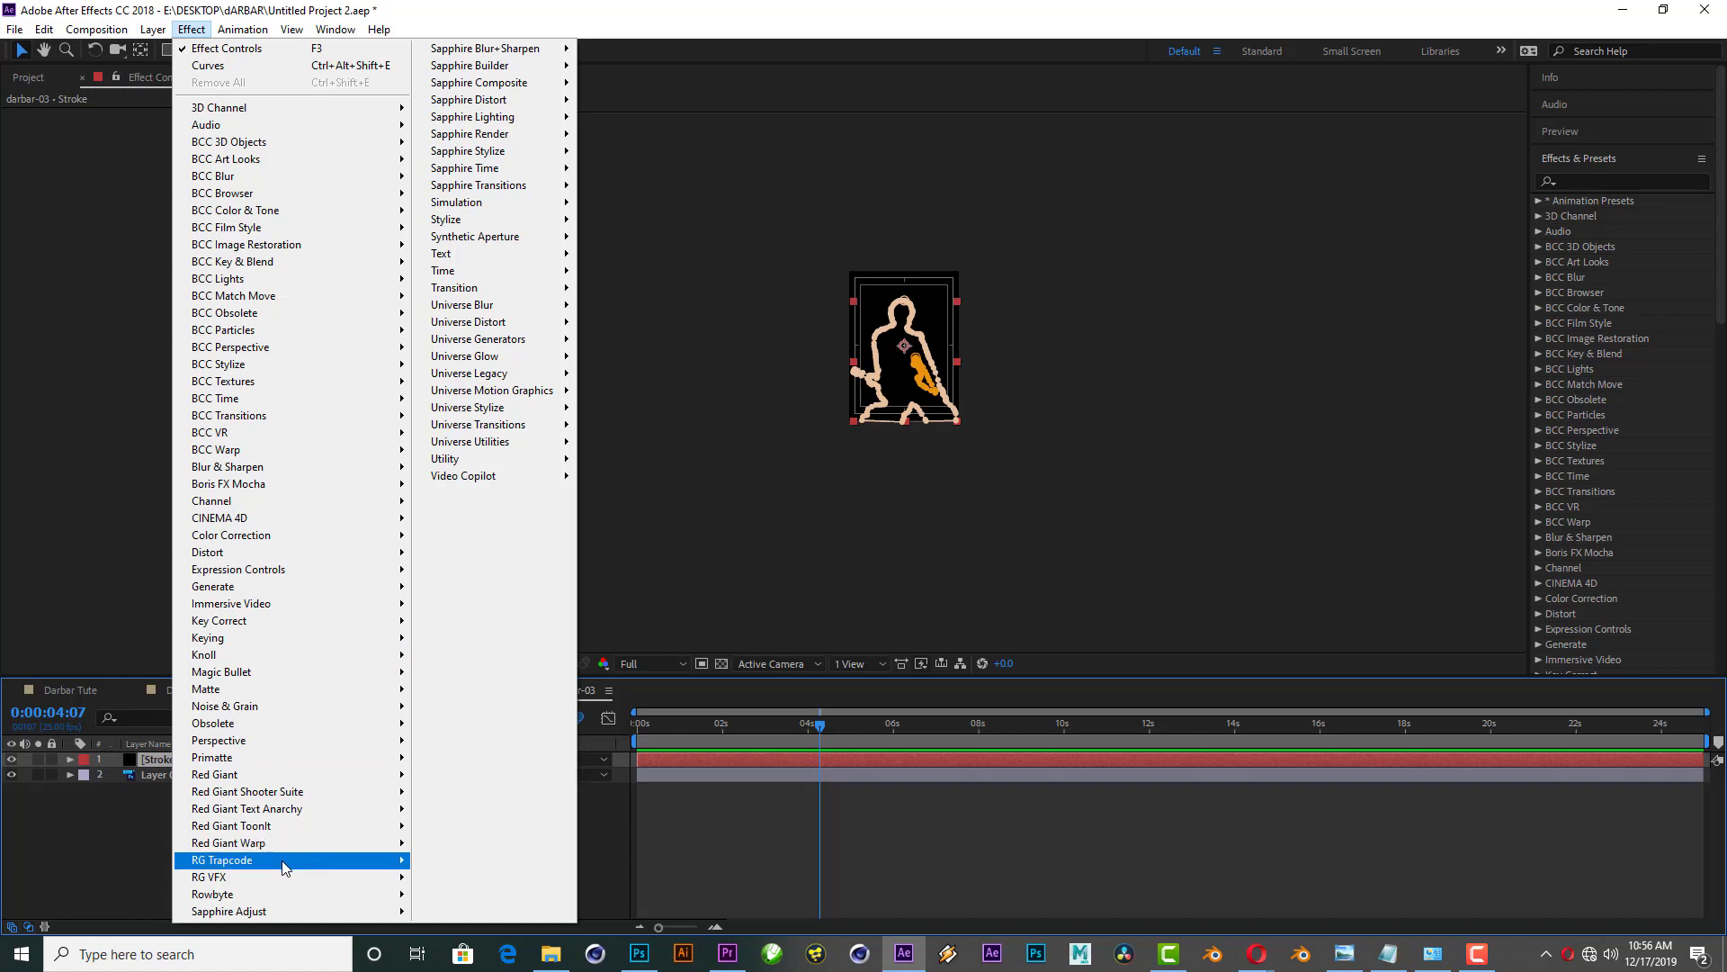
mouse_move(288, 860)
click(476, 644)
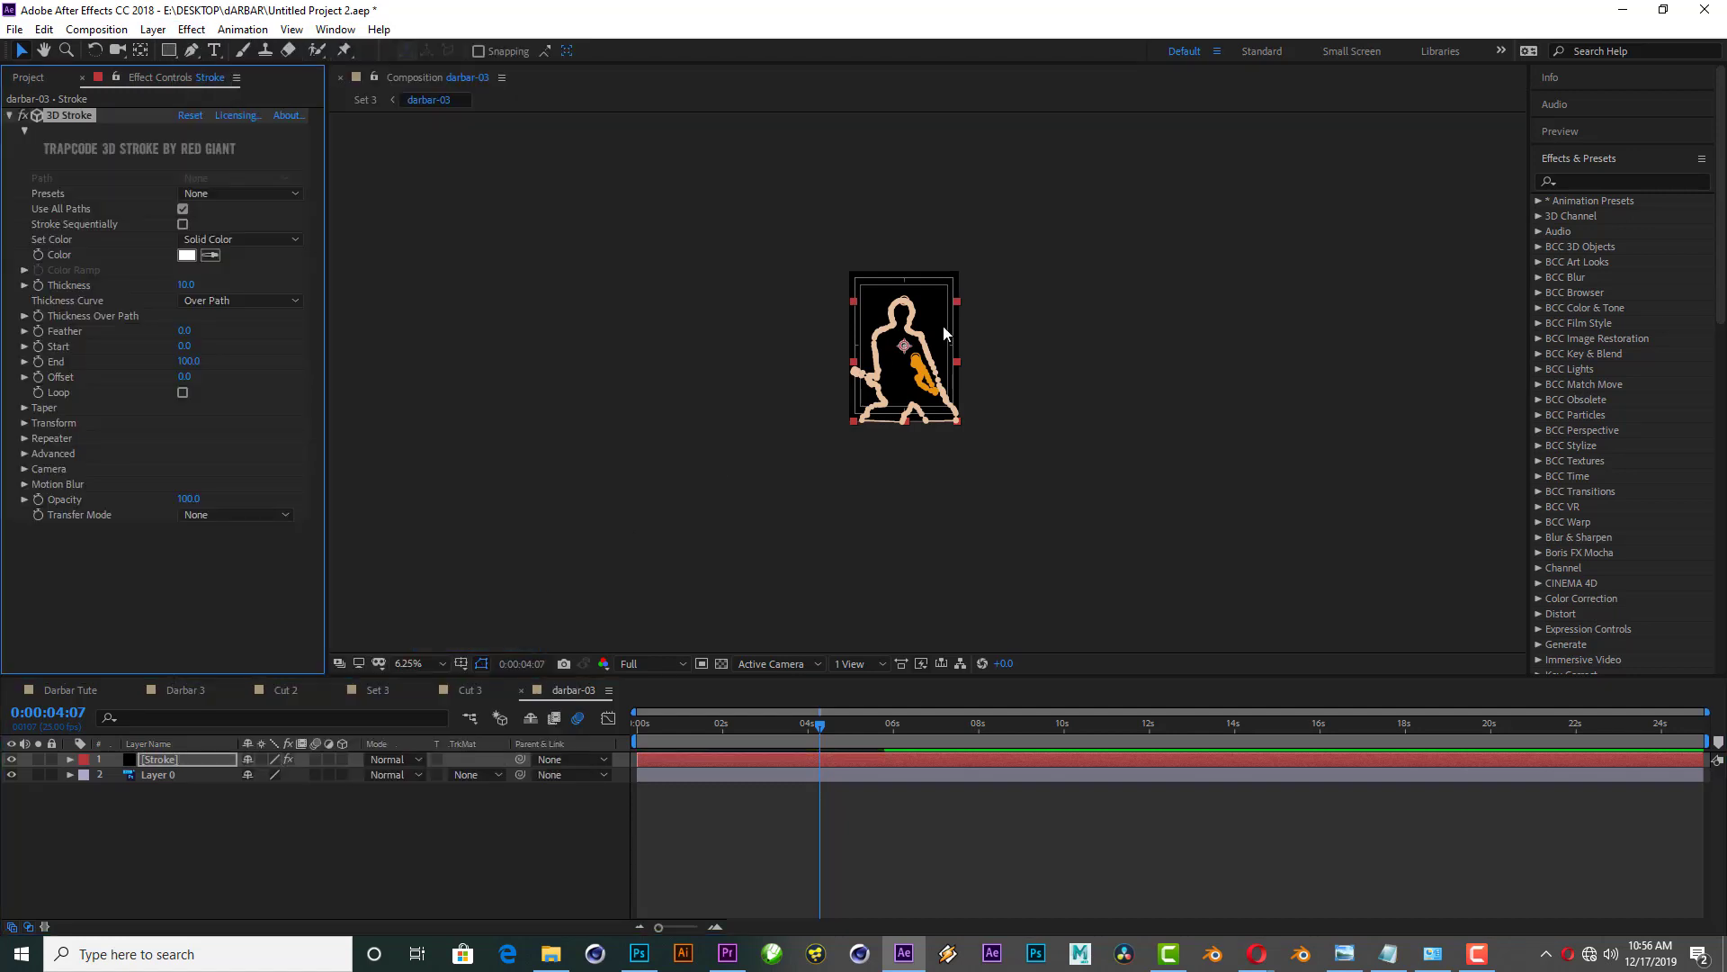
scroll(931, 288, up, 2)
scroll(932, 288, up, 2)
click(1168, 346)
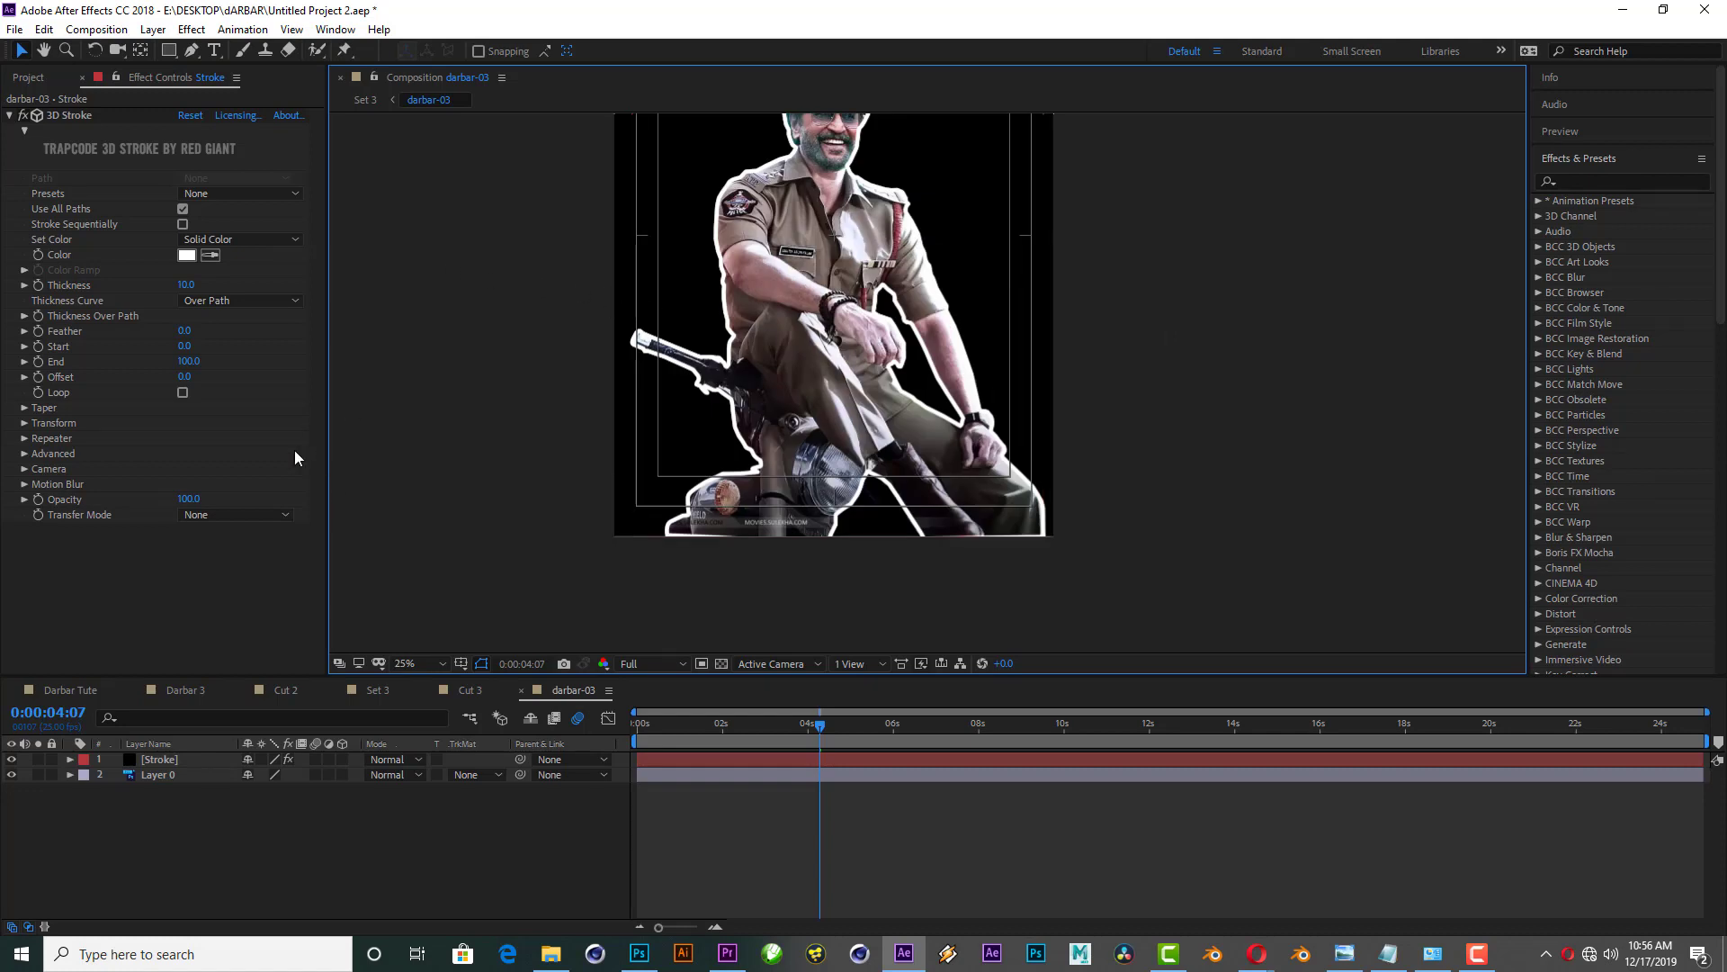
click(180, 760)
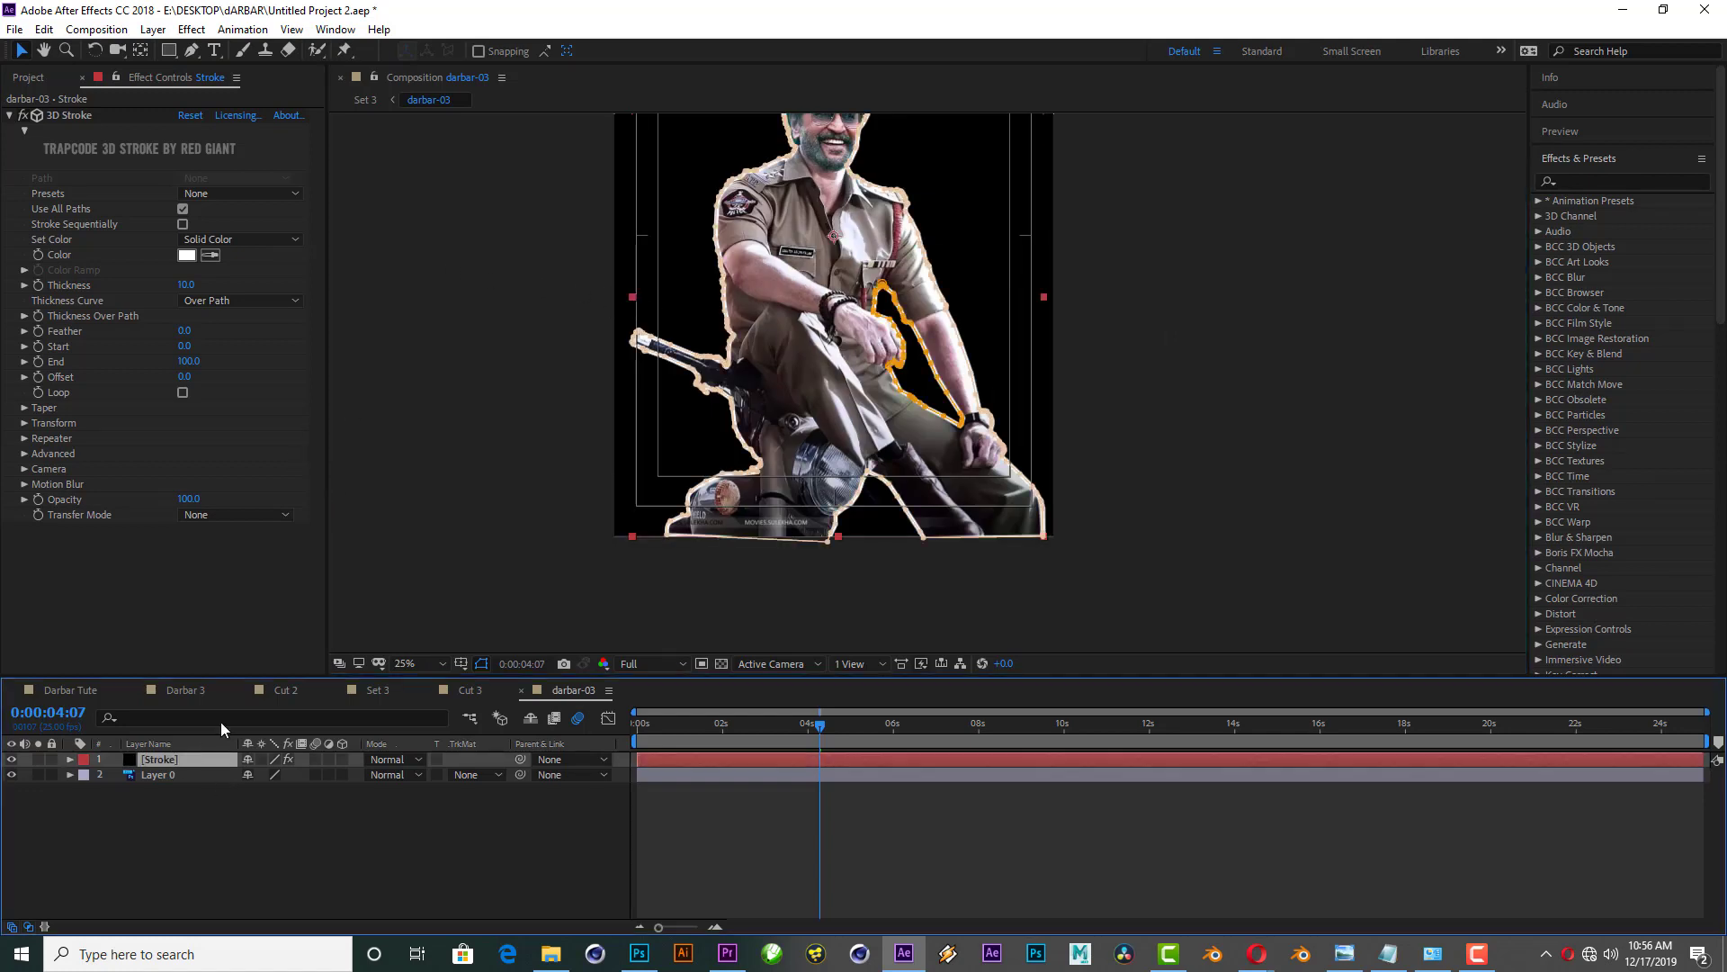
Step: Add Starglow to the Stroke layer using the Warm Star preset
click(243, 28)
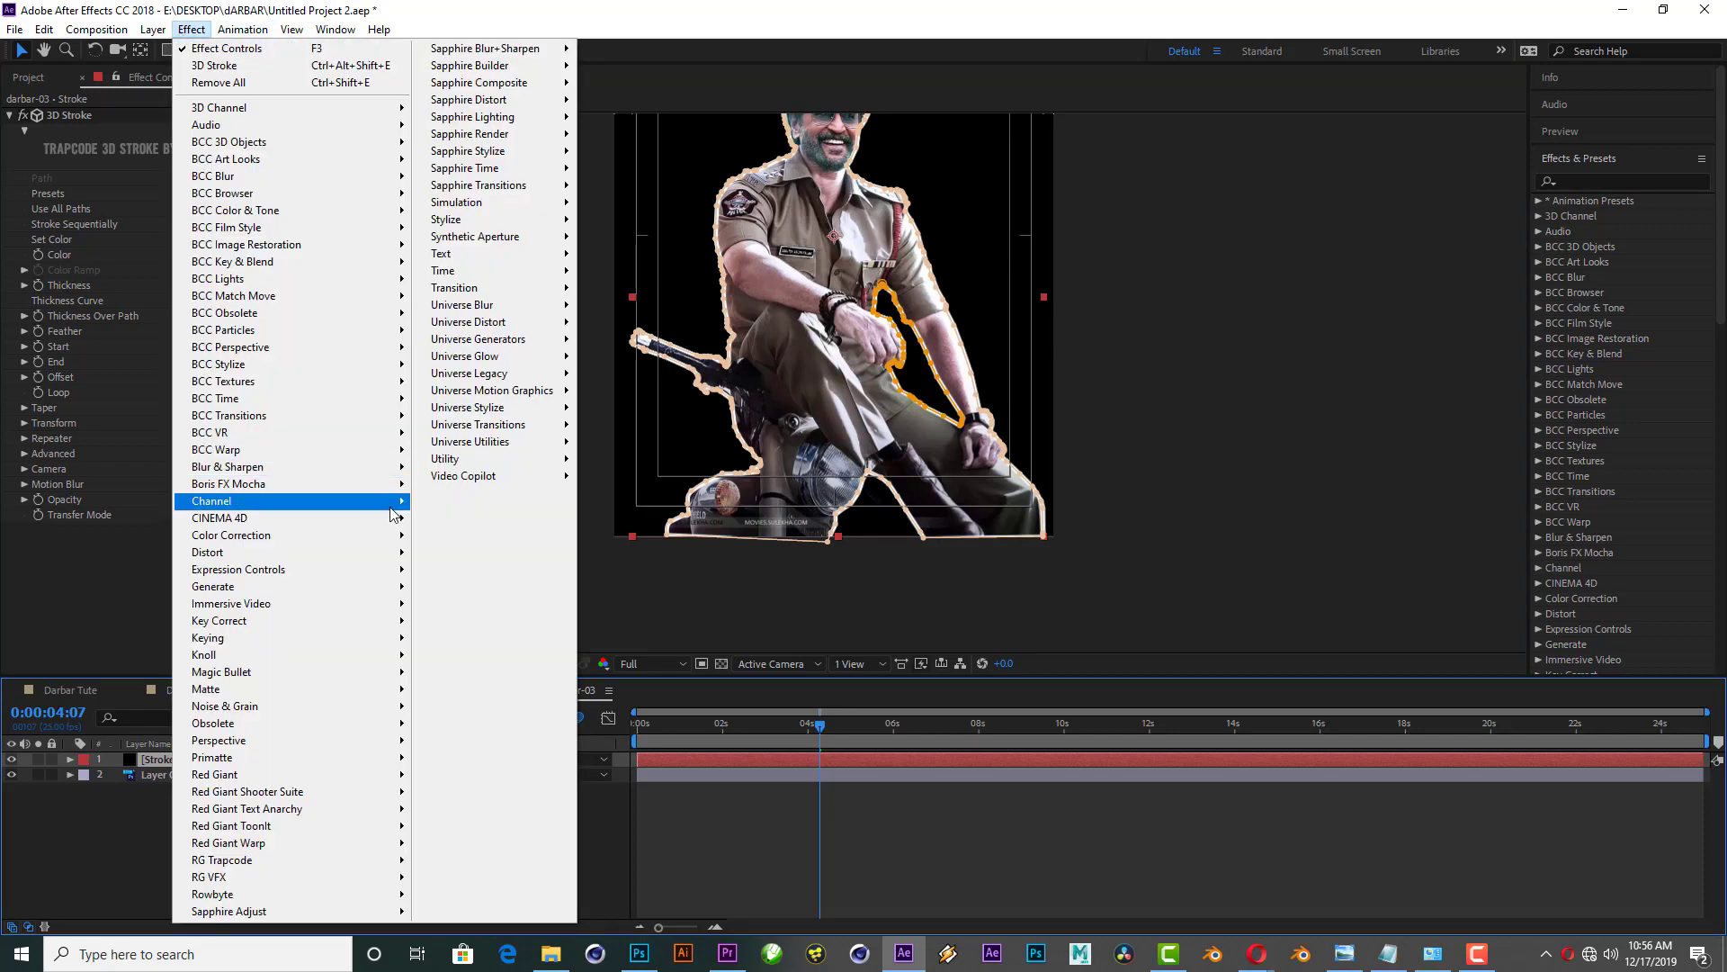
mouse_move(332, 864)
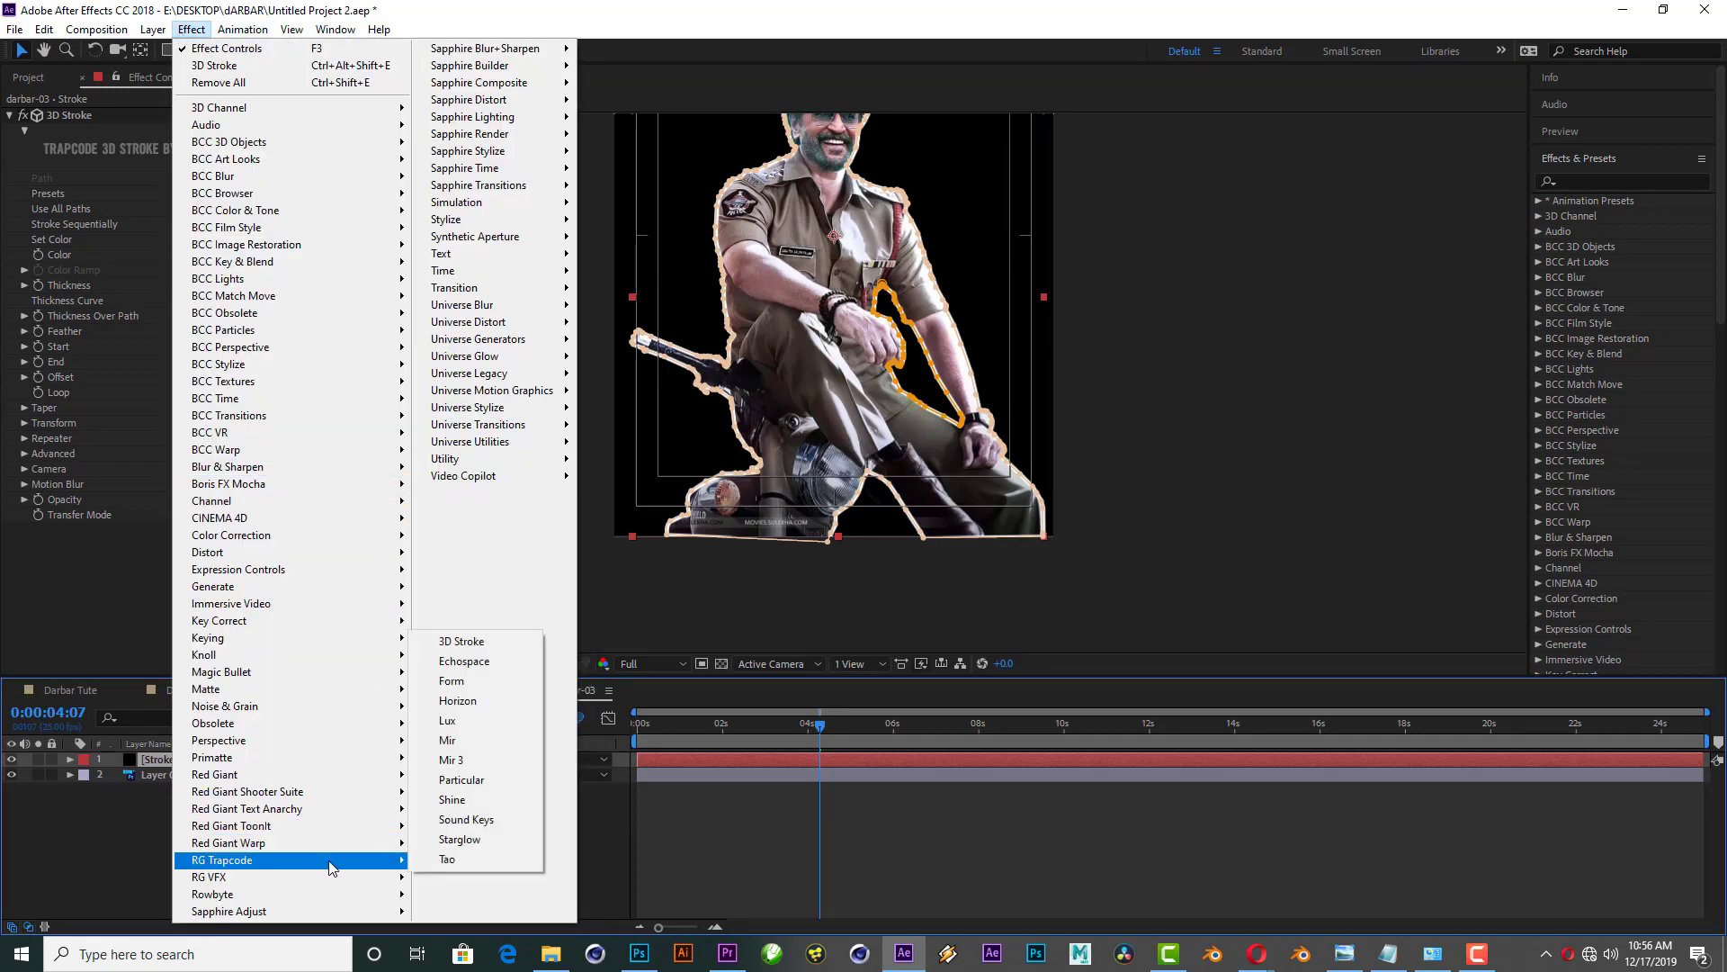
click(459, 838)
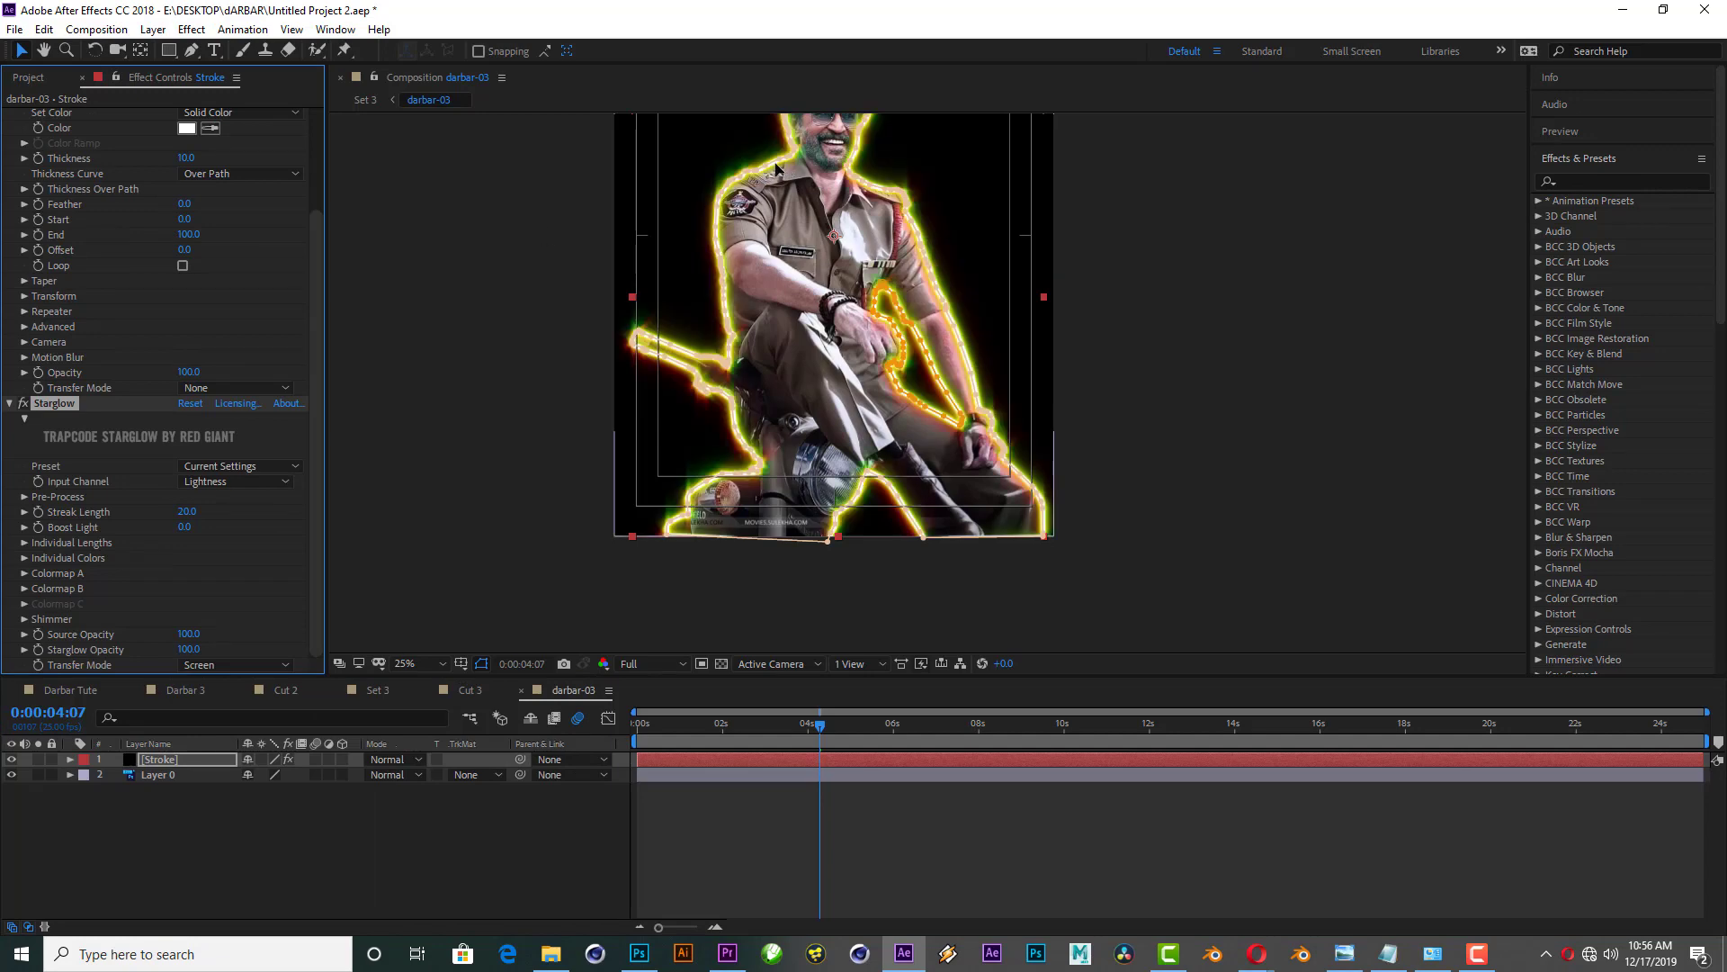
click(240, 468)
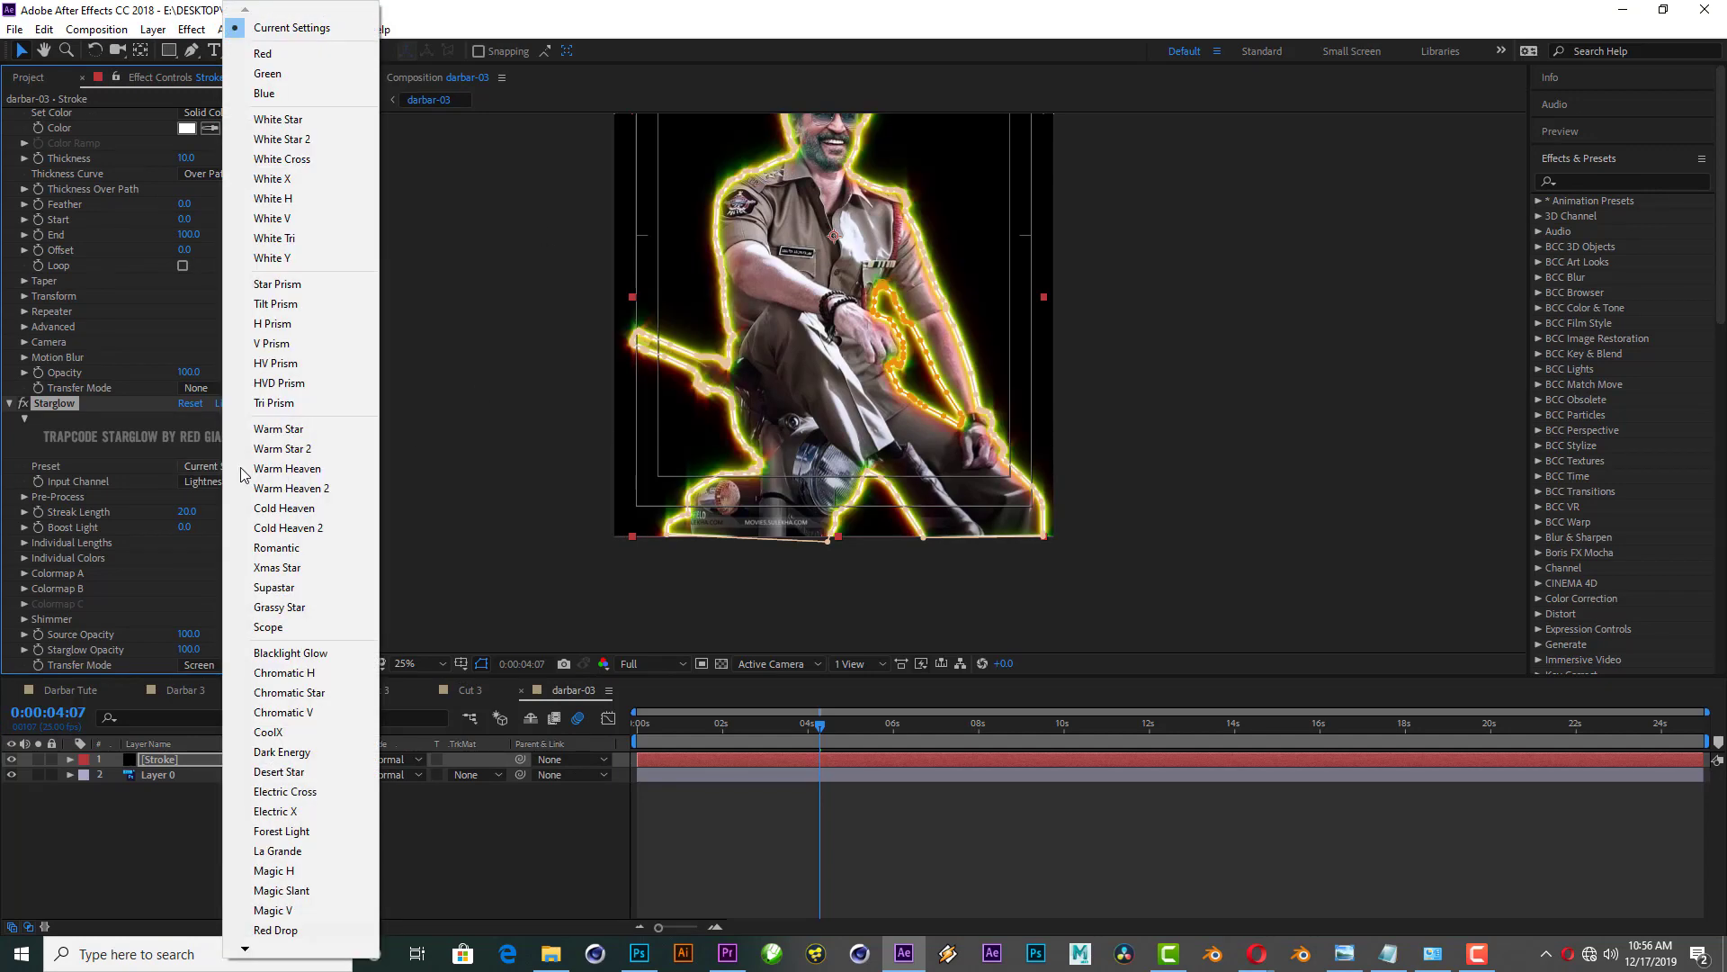
click(290, 432)
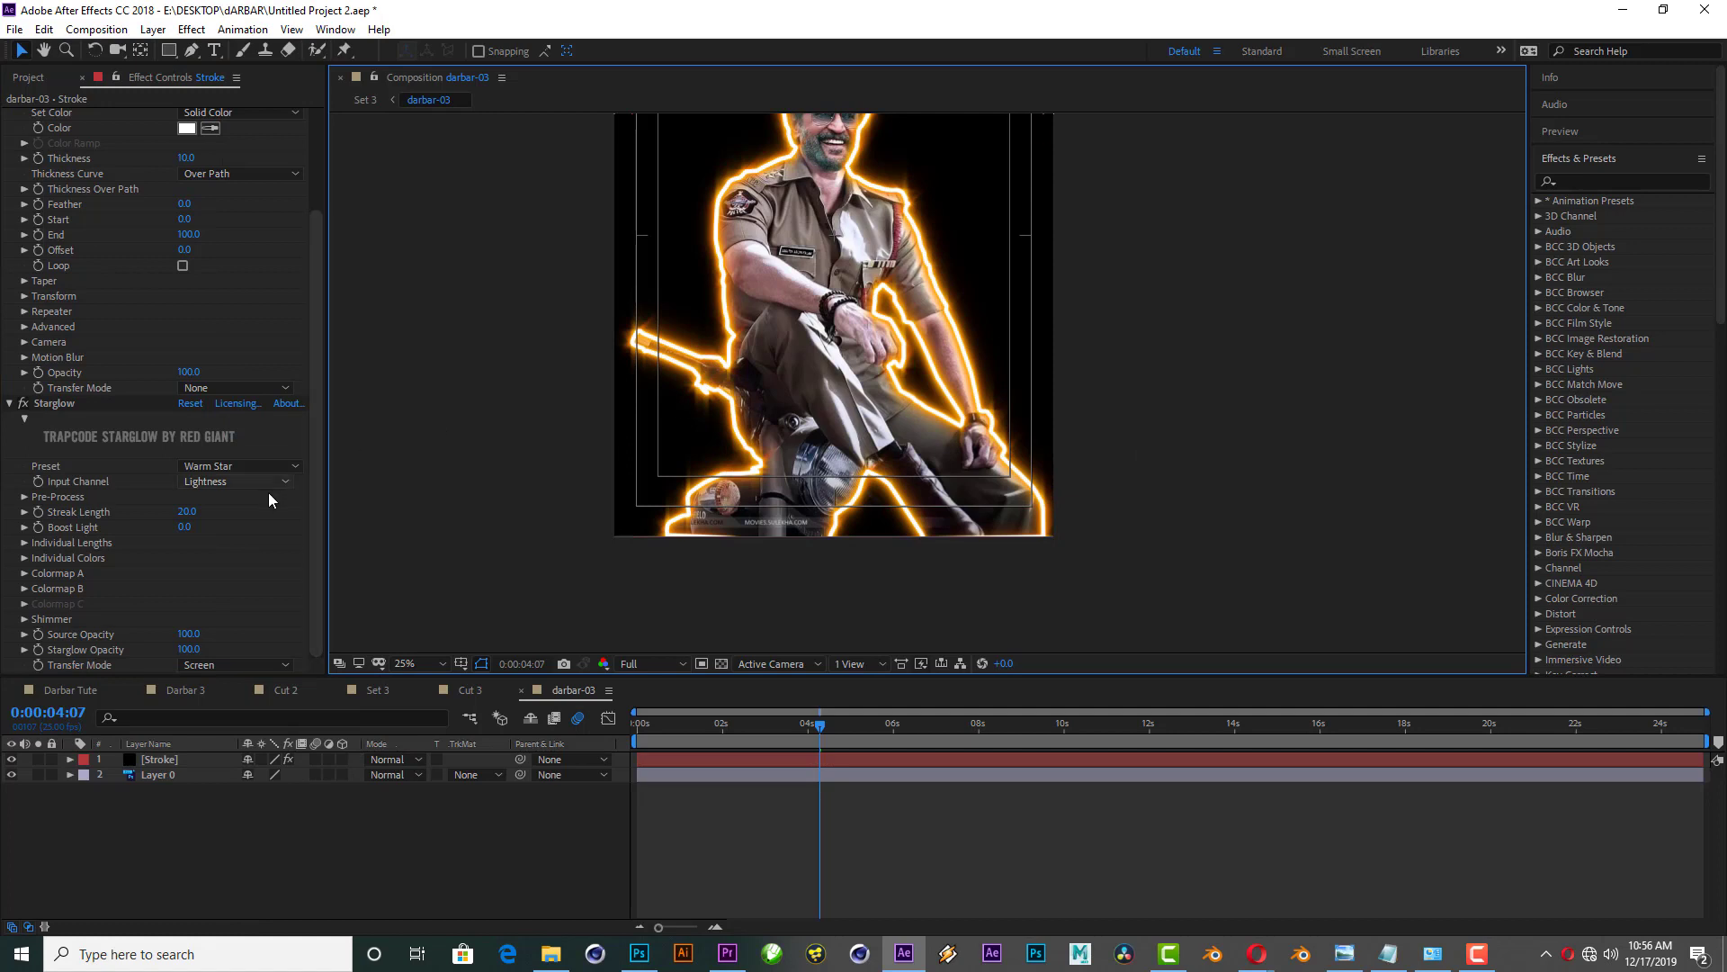
Step: Set the 3D Stroke Thickness to 5 and hide the mask path to judge the outline
click(187, 158)
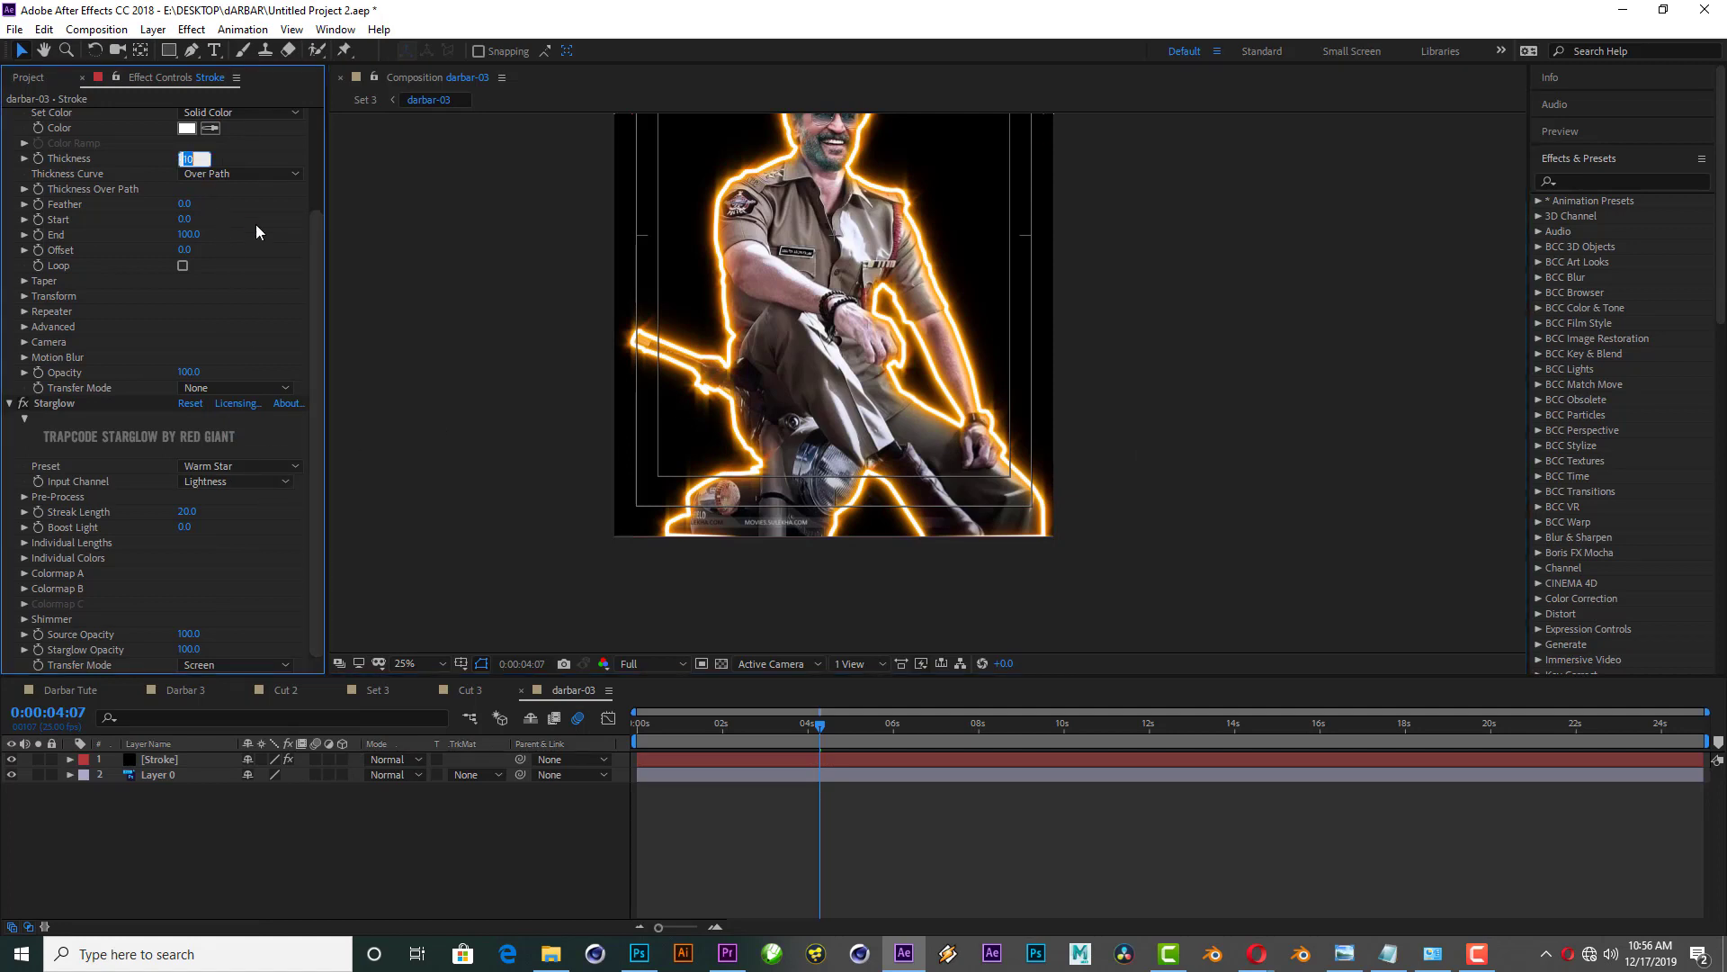
text(5)
key(Return)
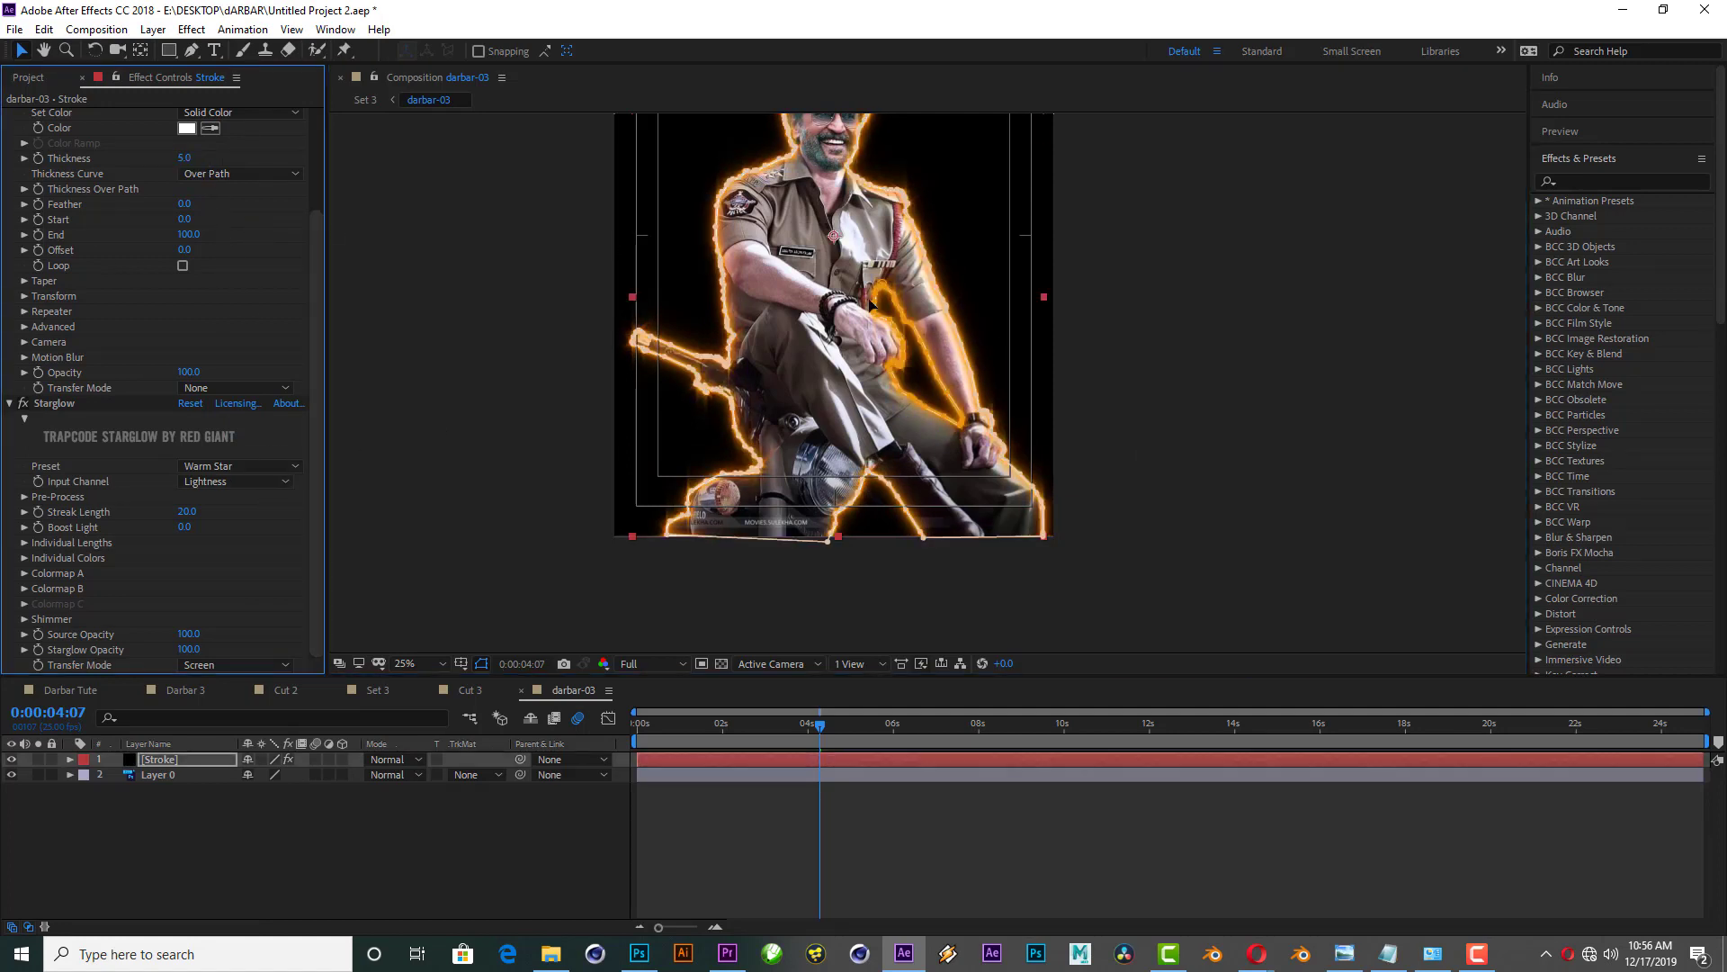
click(481, 665)
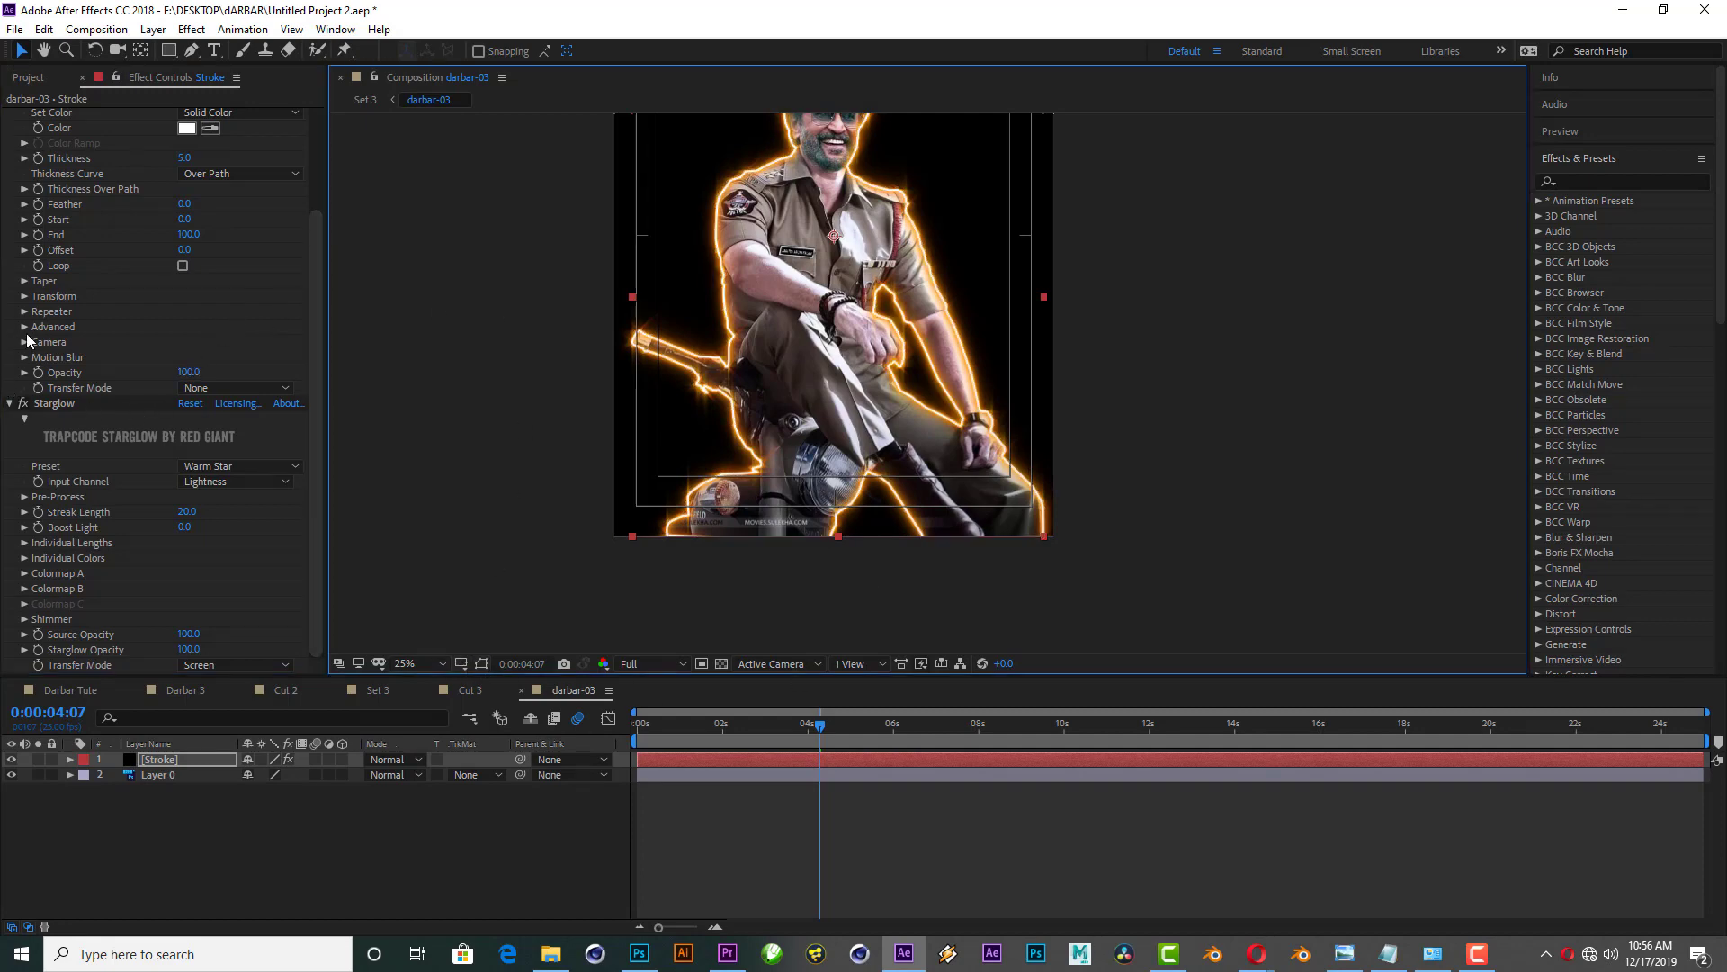
Step: Enable 3D Stroke Taper with Start Shape and End Shape both set to 3
click(9, 405)
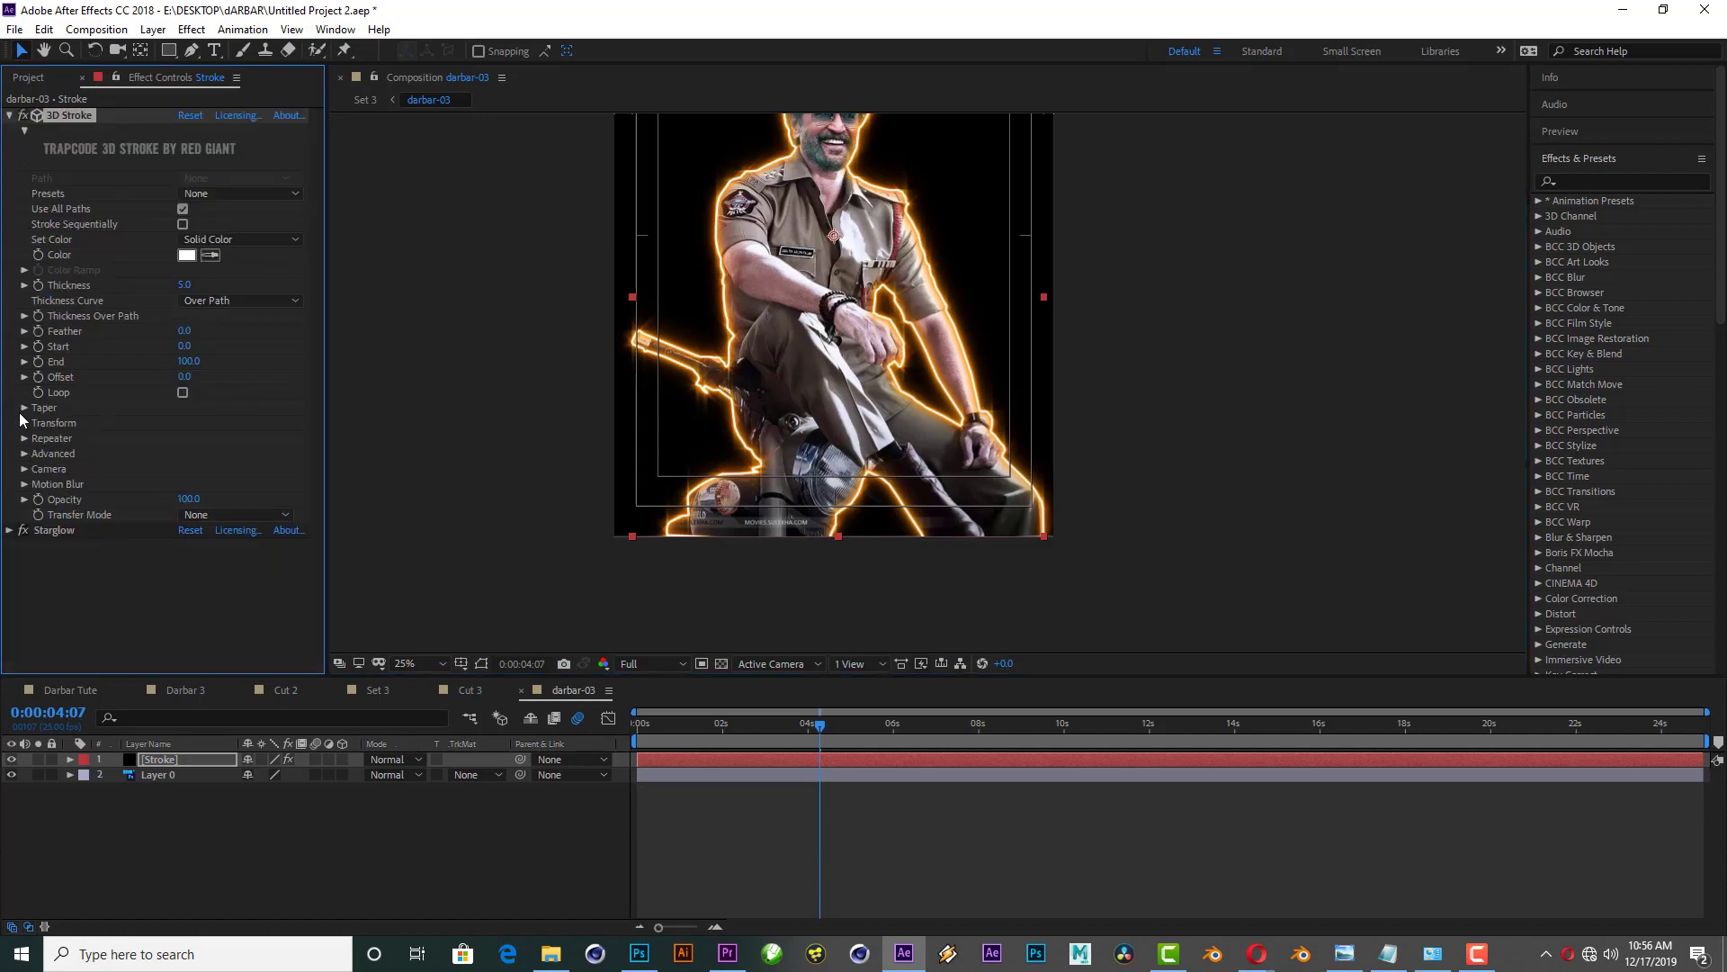
click(24, 409)
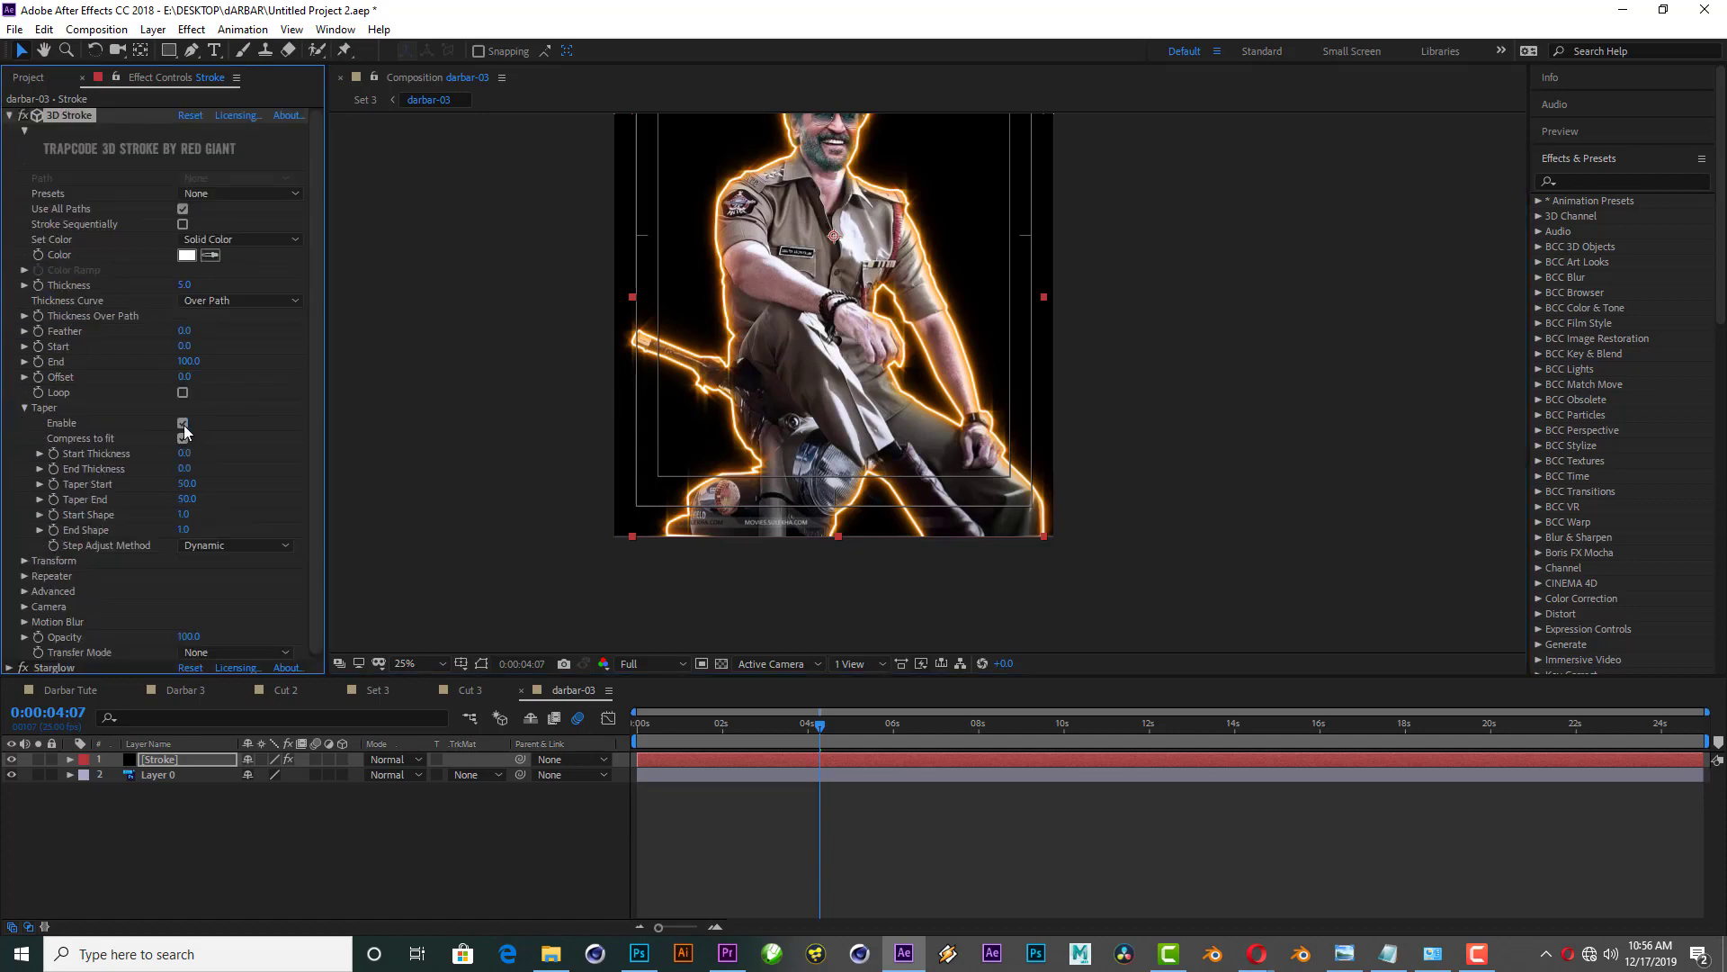
click(407, 505)
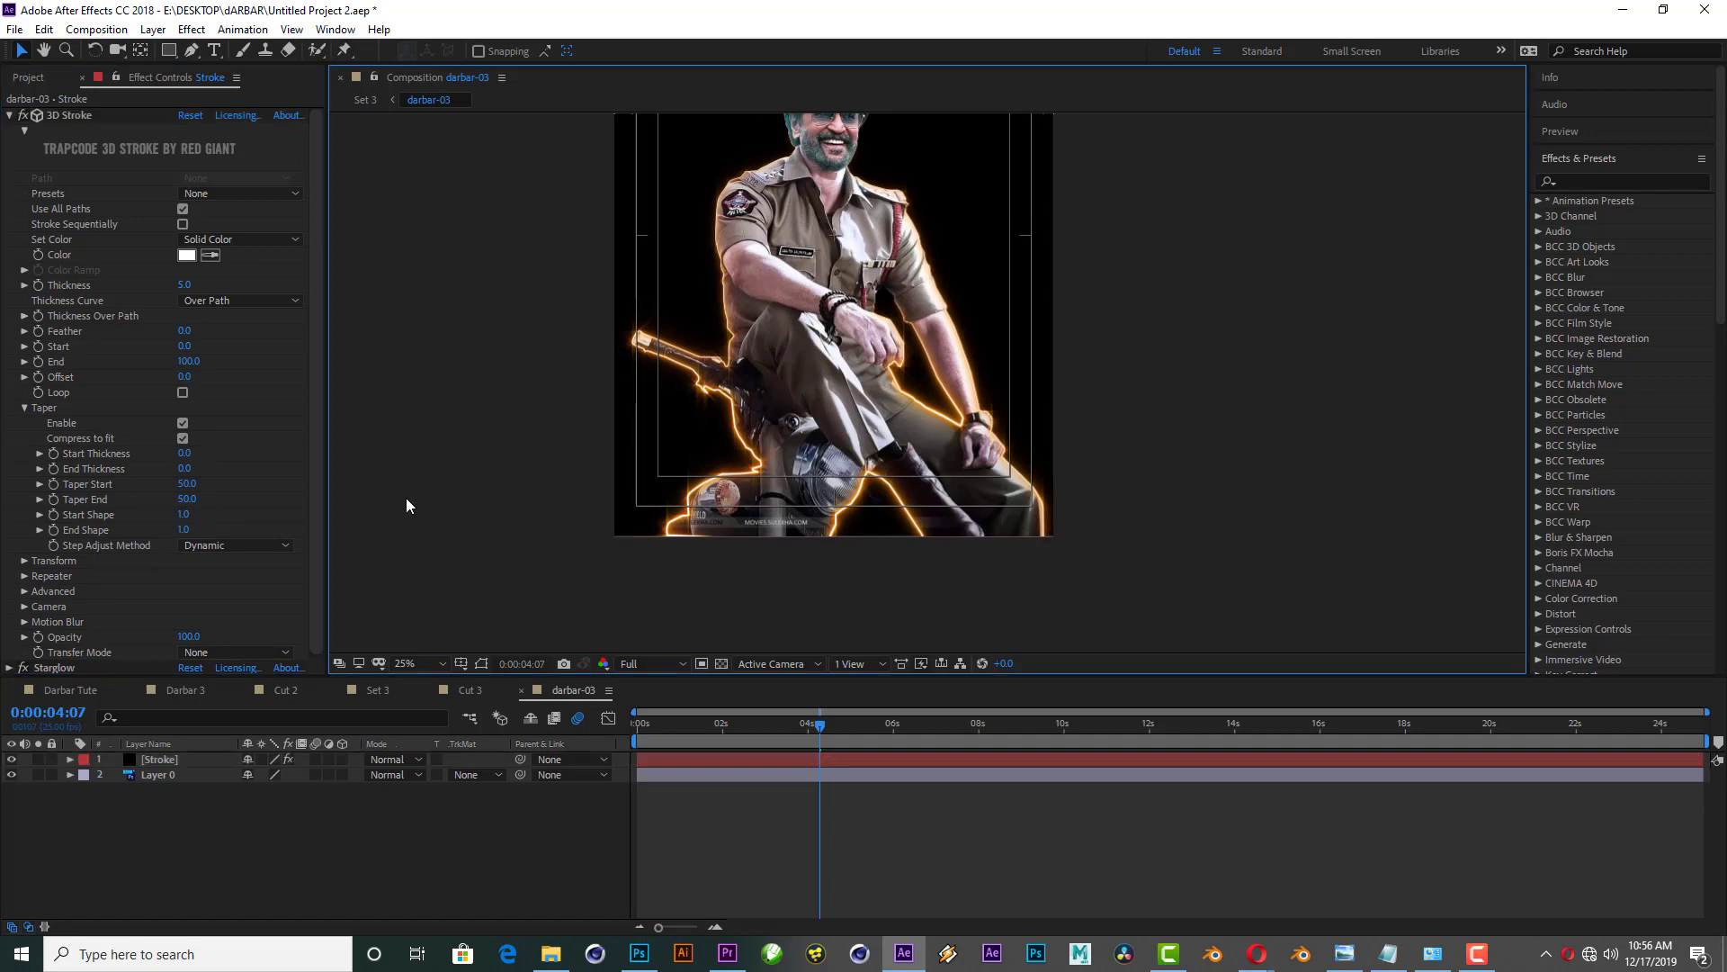
click(184, 515)
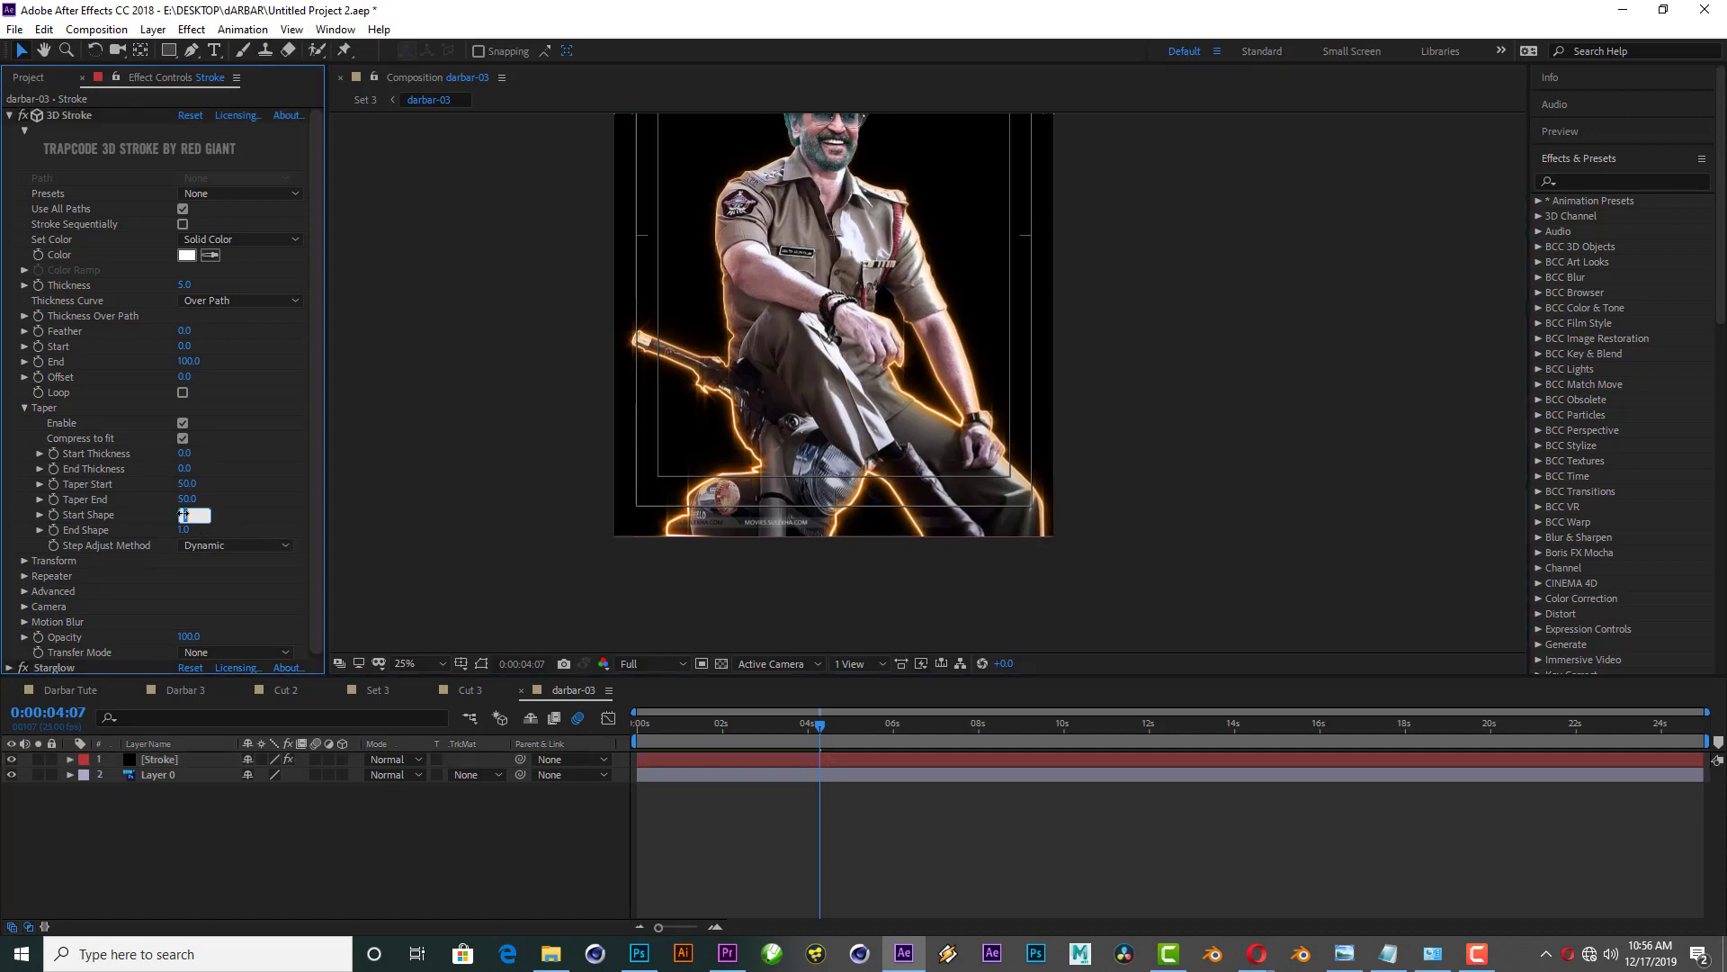
text(3)
key(Tab)
text(3)
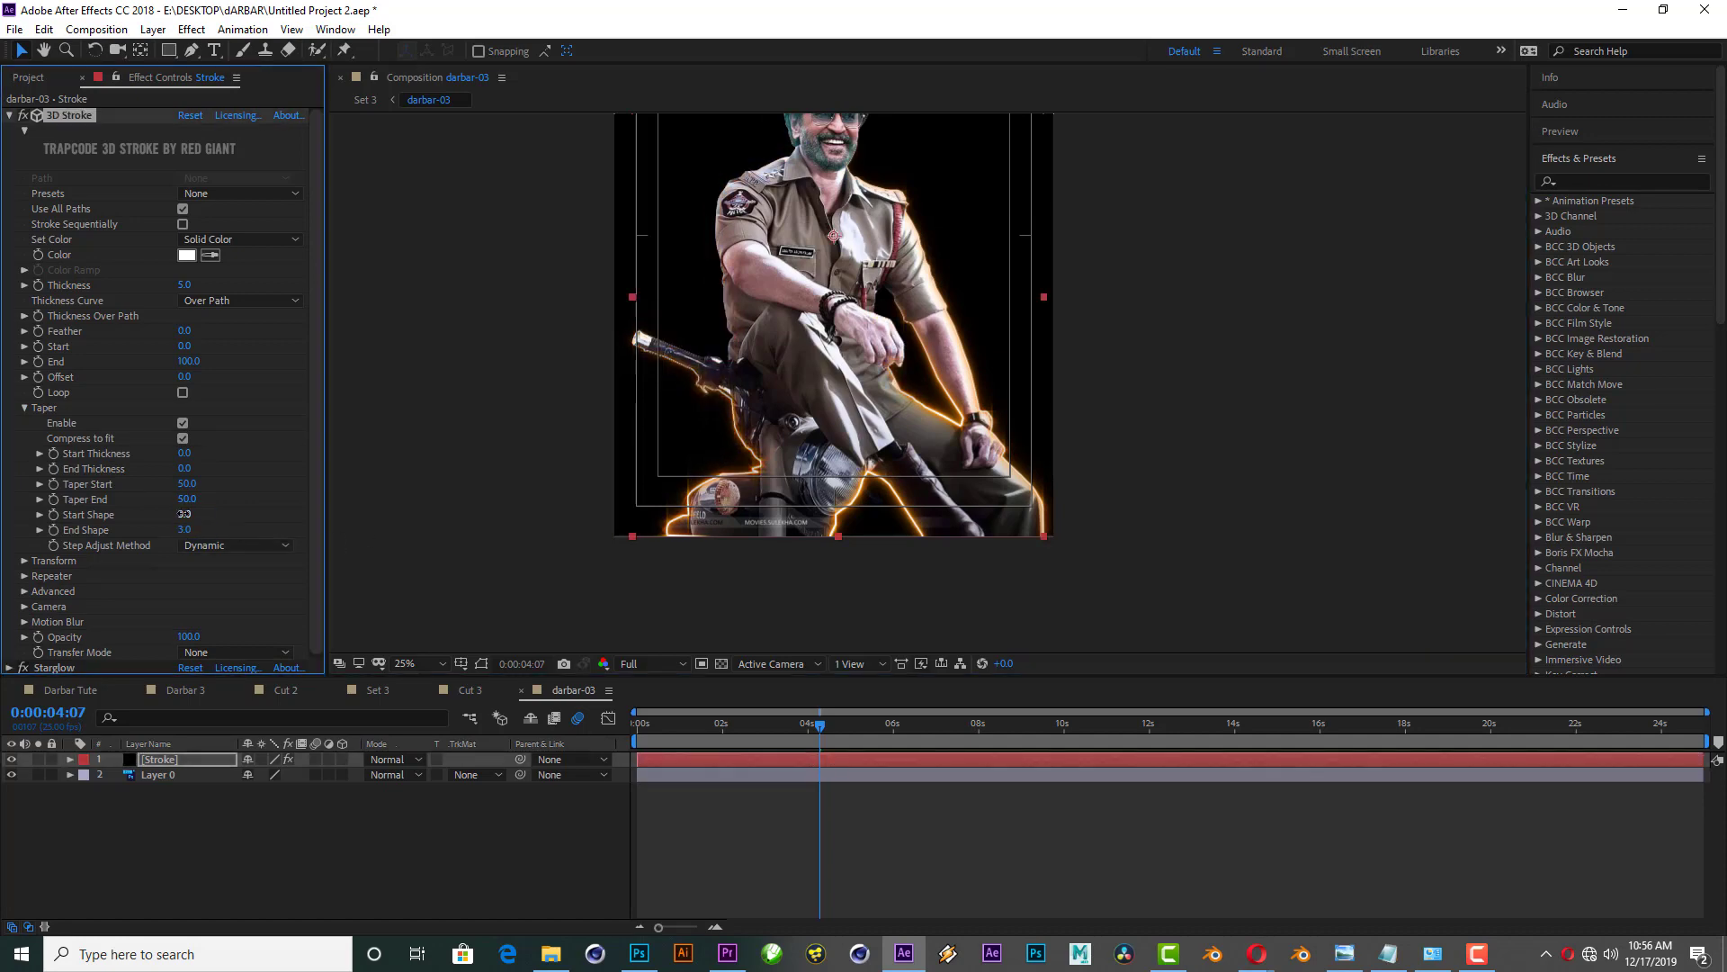
key(Return)
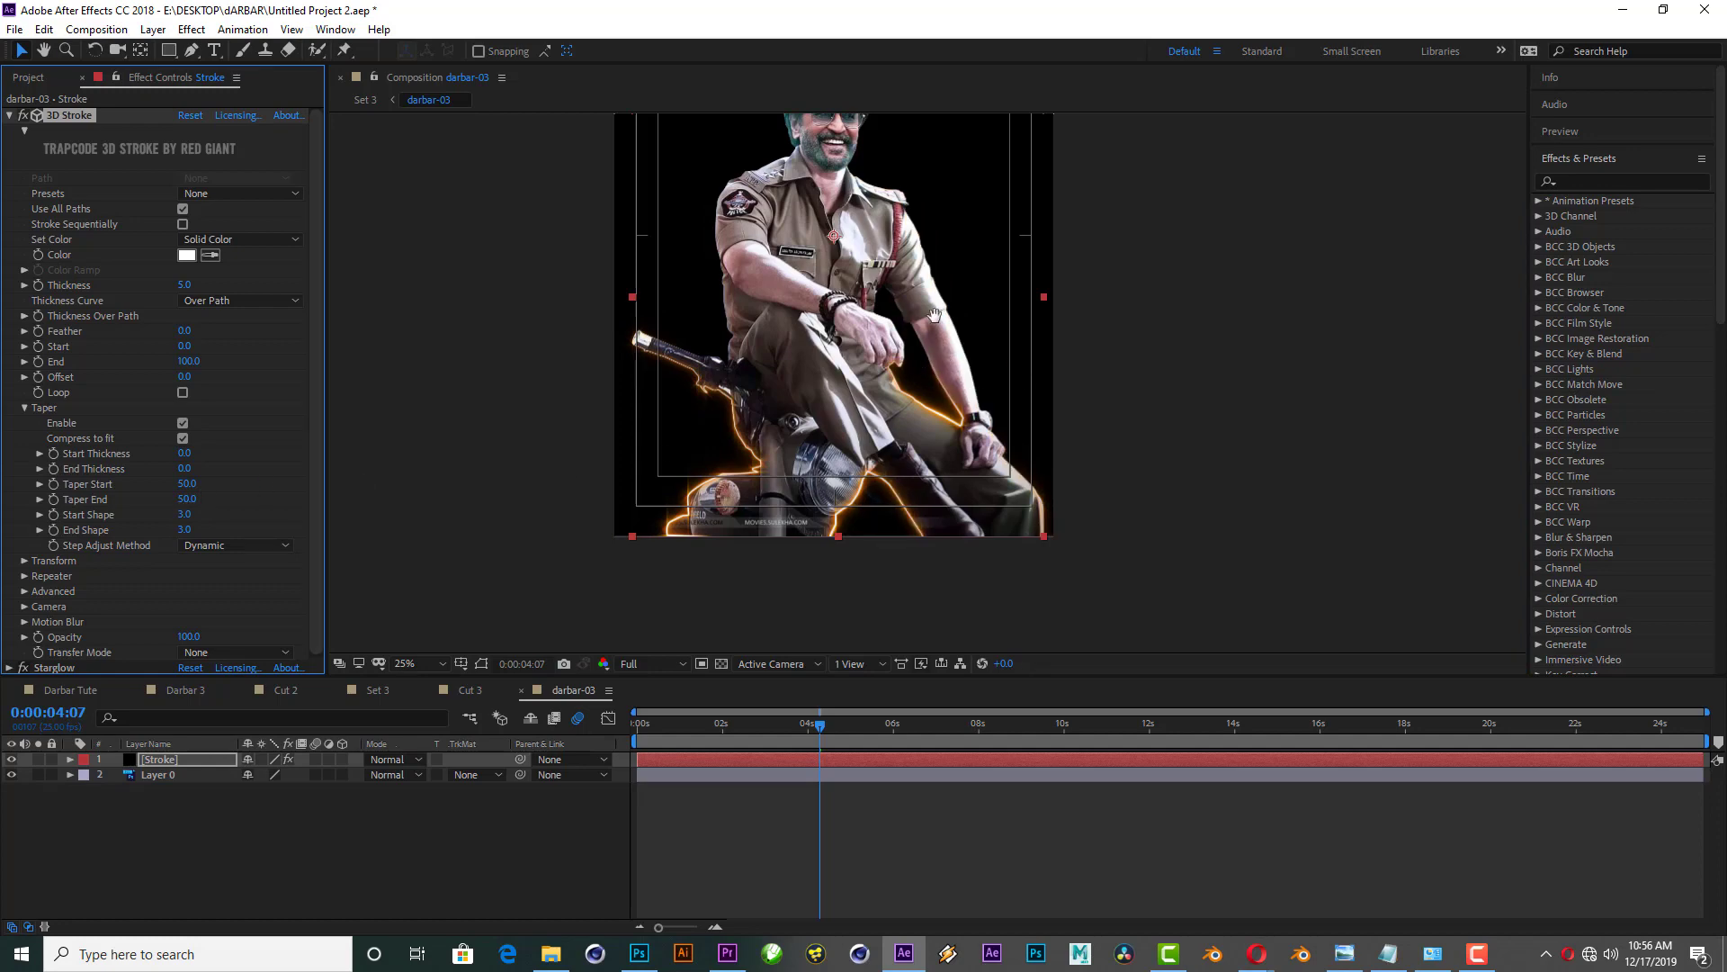
drag(935, 315, 976, 360)
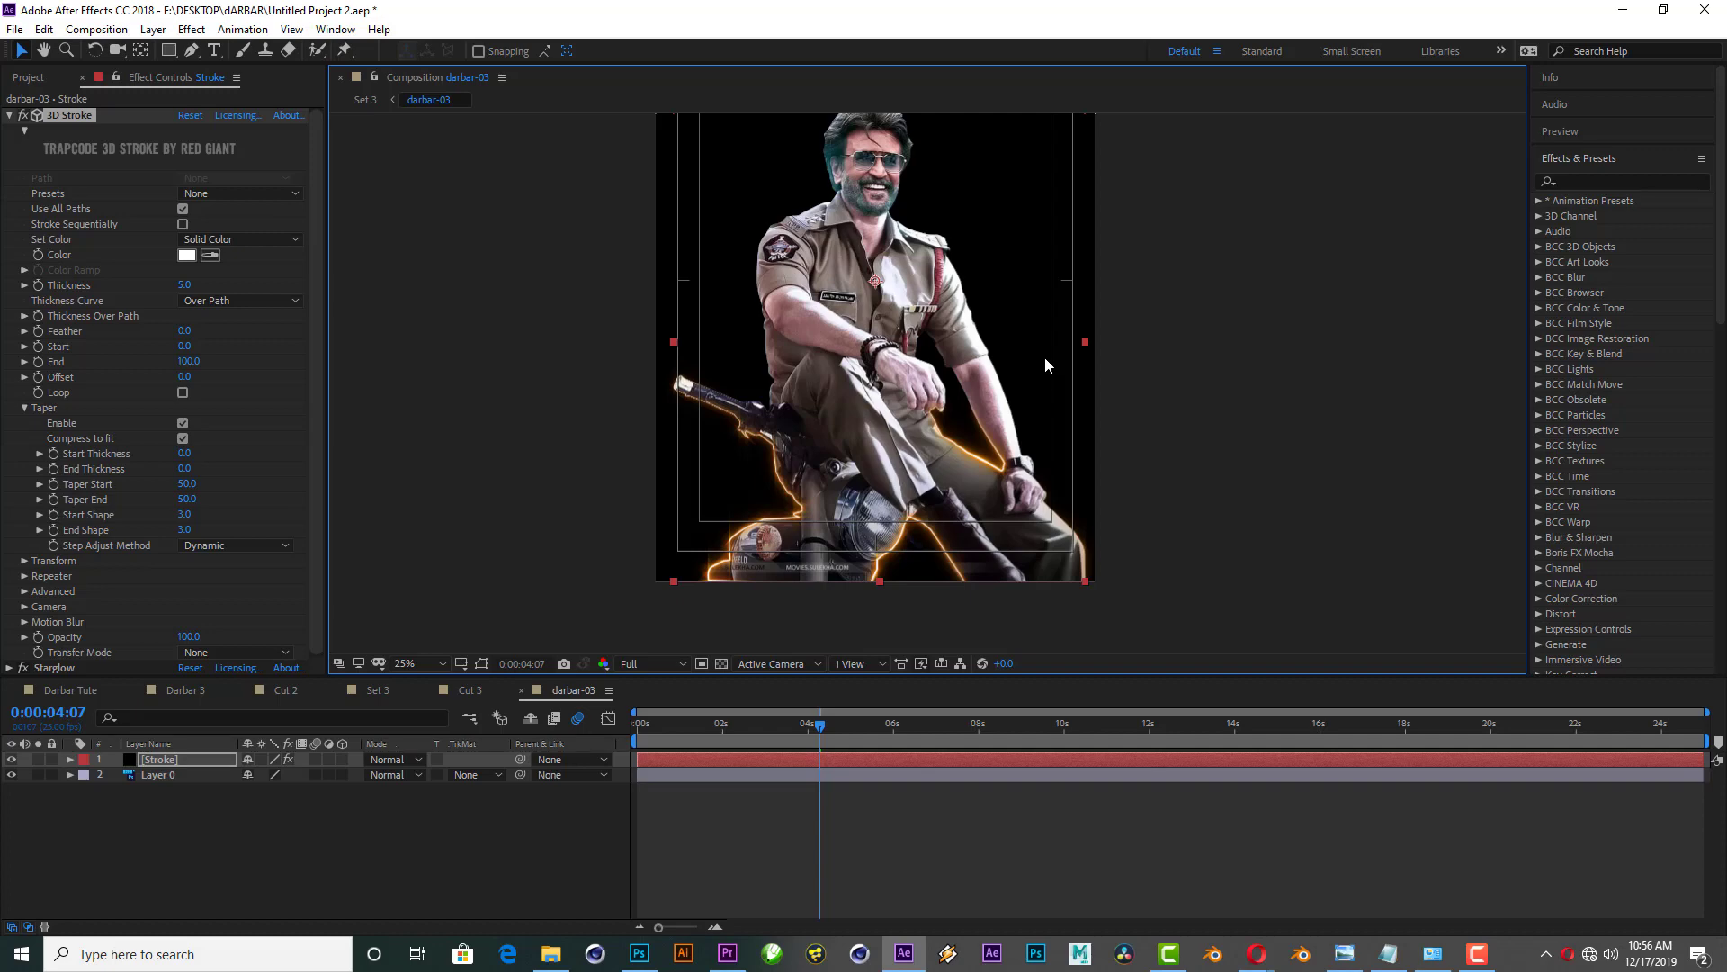
Step: Set 3D Stroke Thickness to 7, then scrub Offset along the outline until it reads 104
click(185, 285)
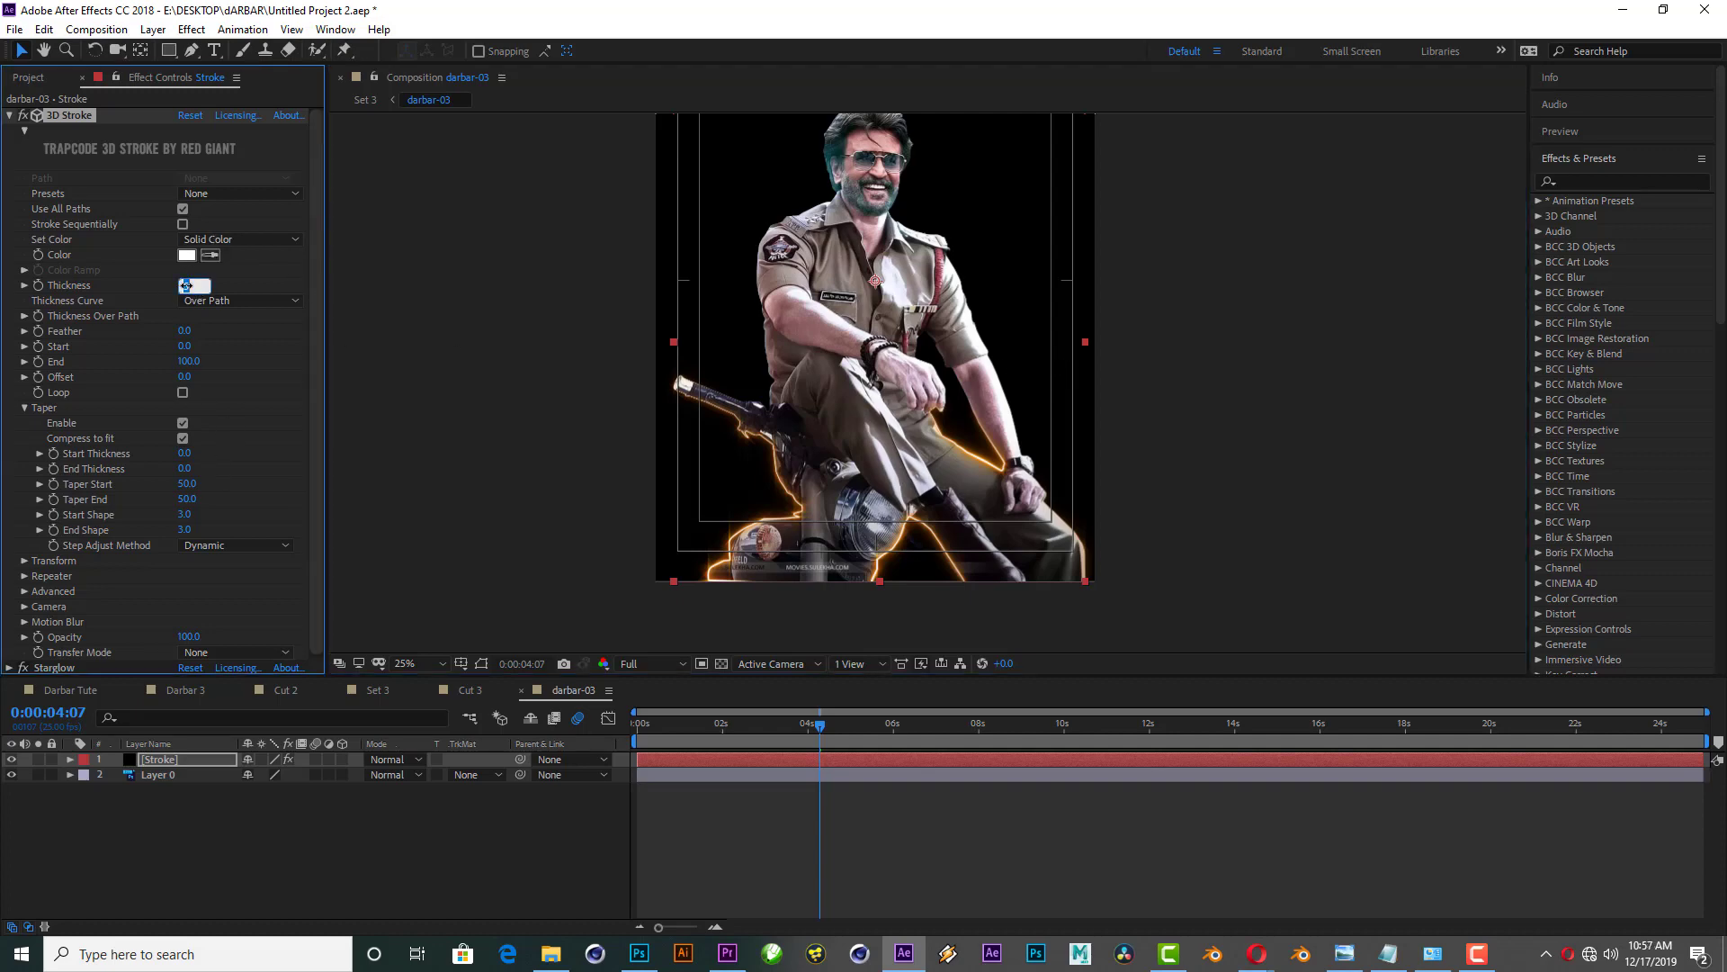
text(7)
key(Return)
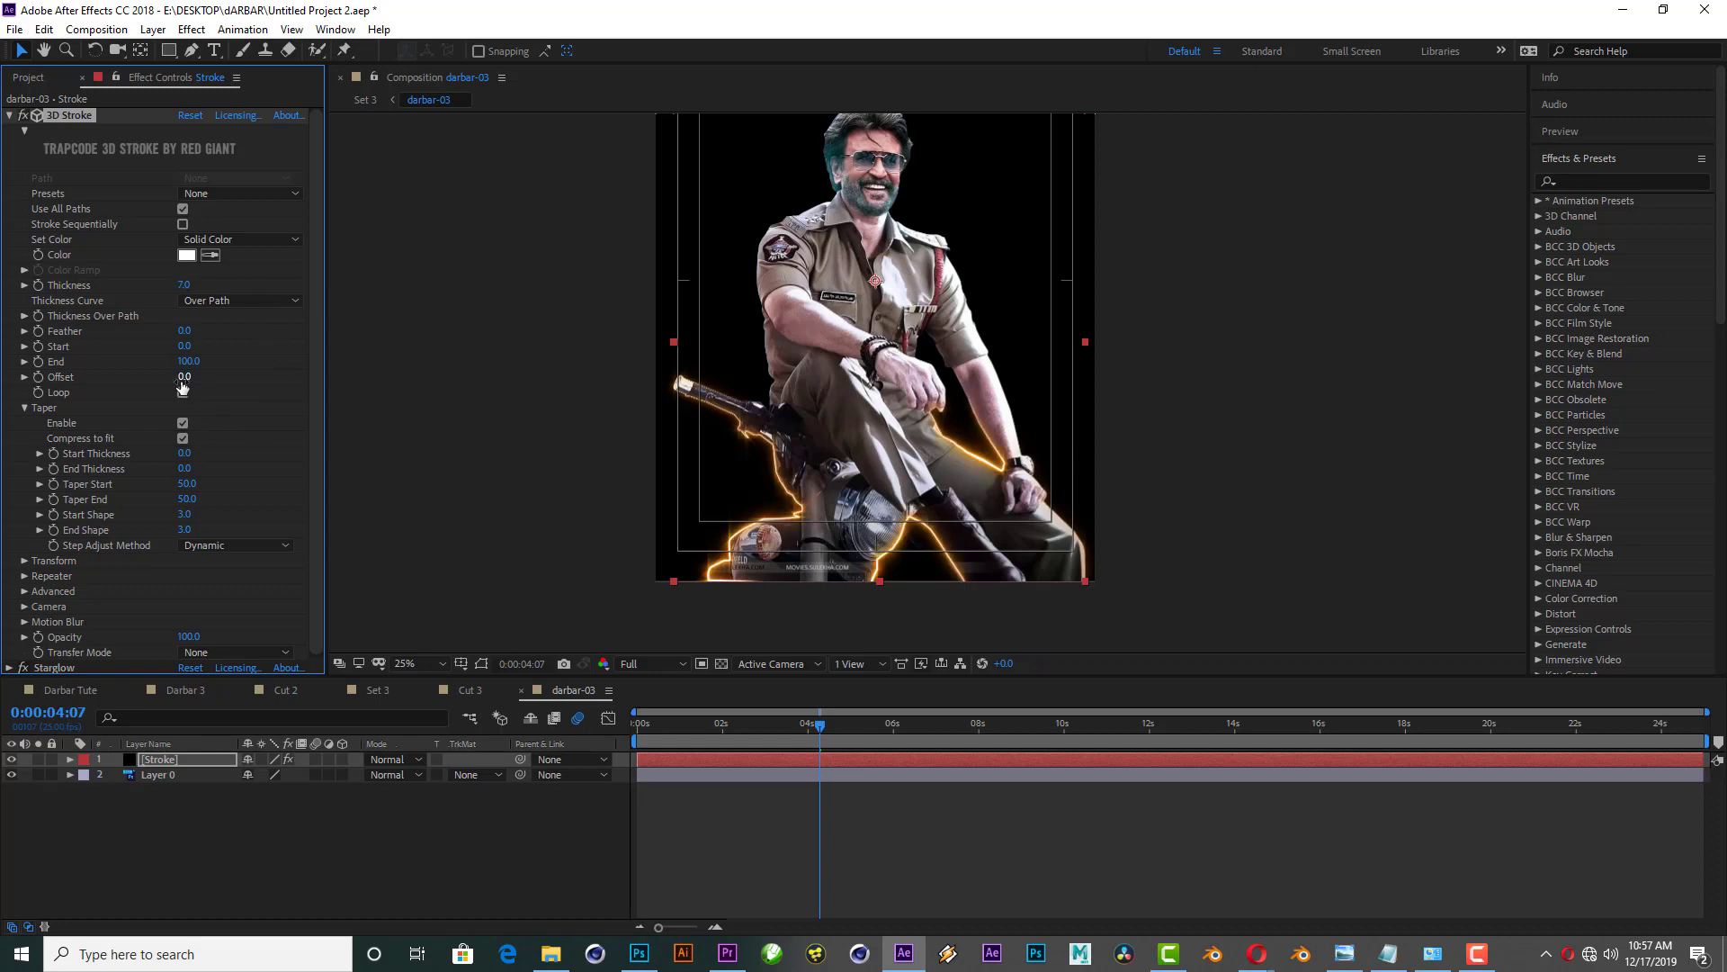
drag(202, 377, 299, 373)
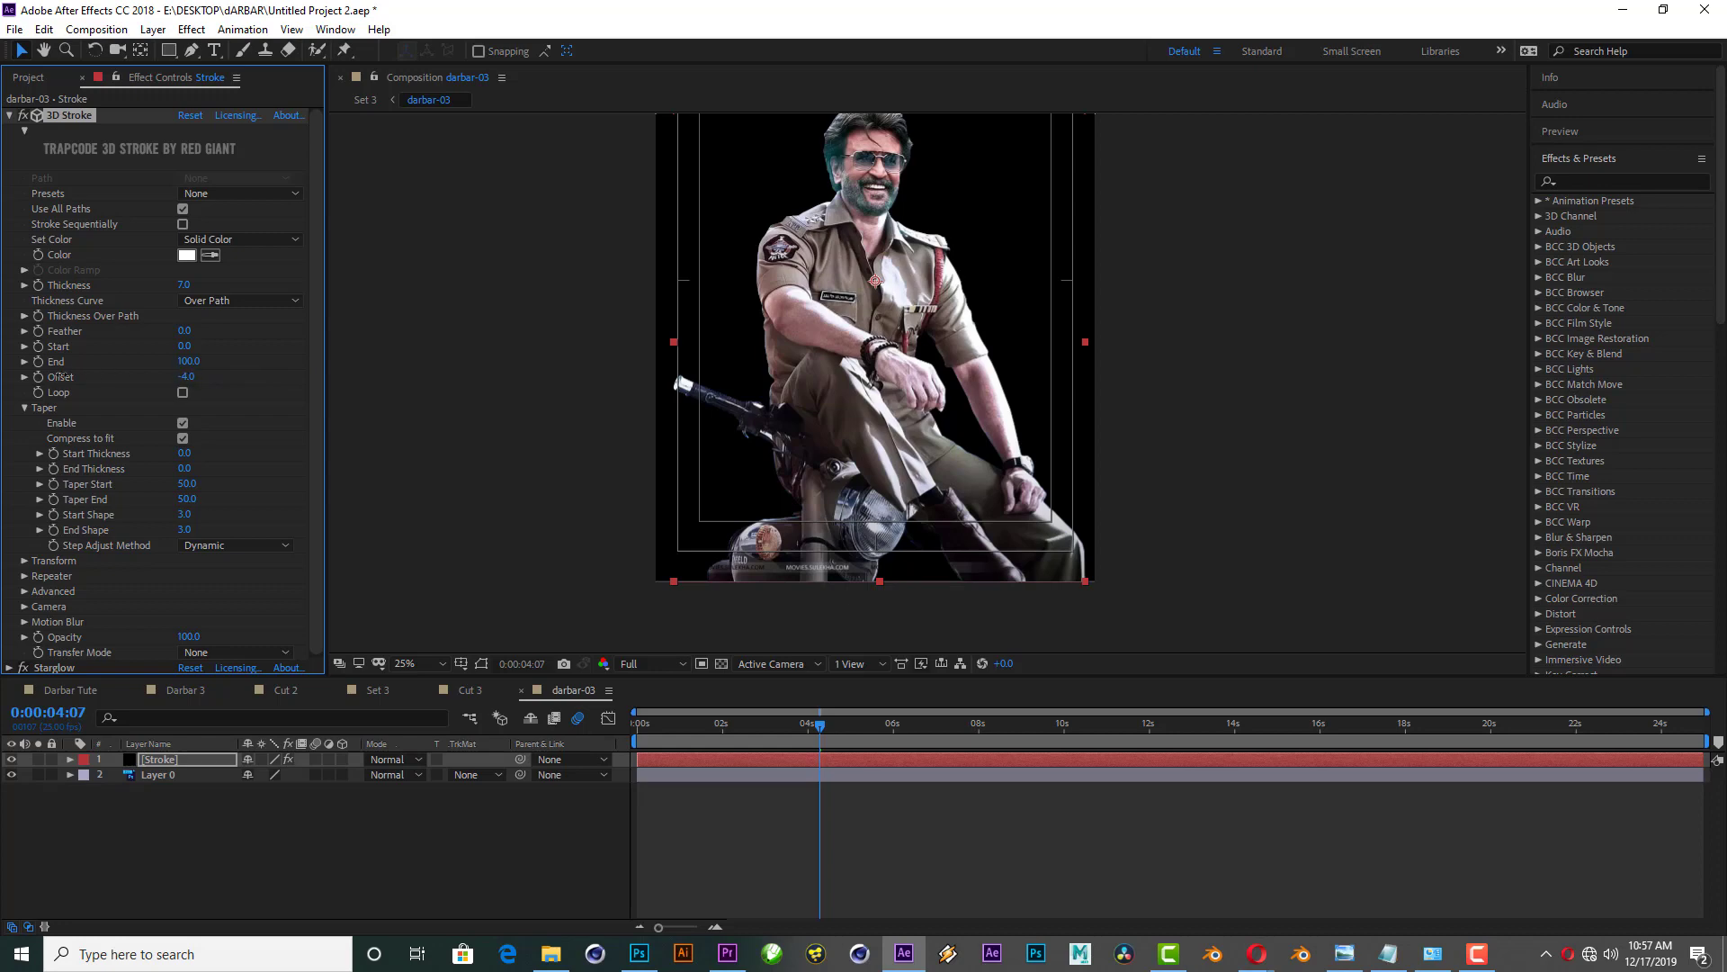
mouse_move(187, 376)
mouse_down()
mouse_move(254, 396)
mouse_move(228, 372)
mouse_up()
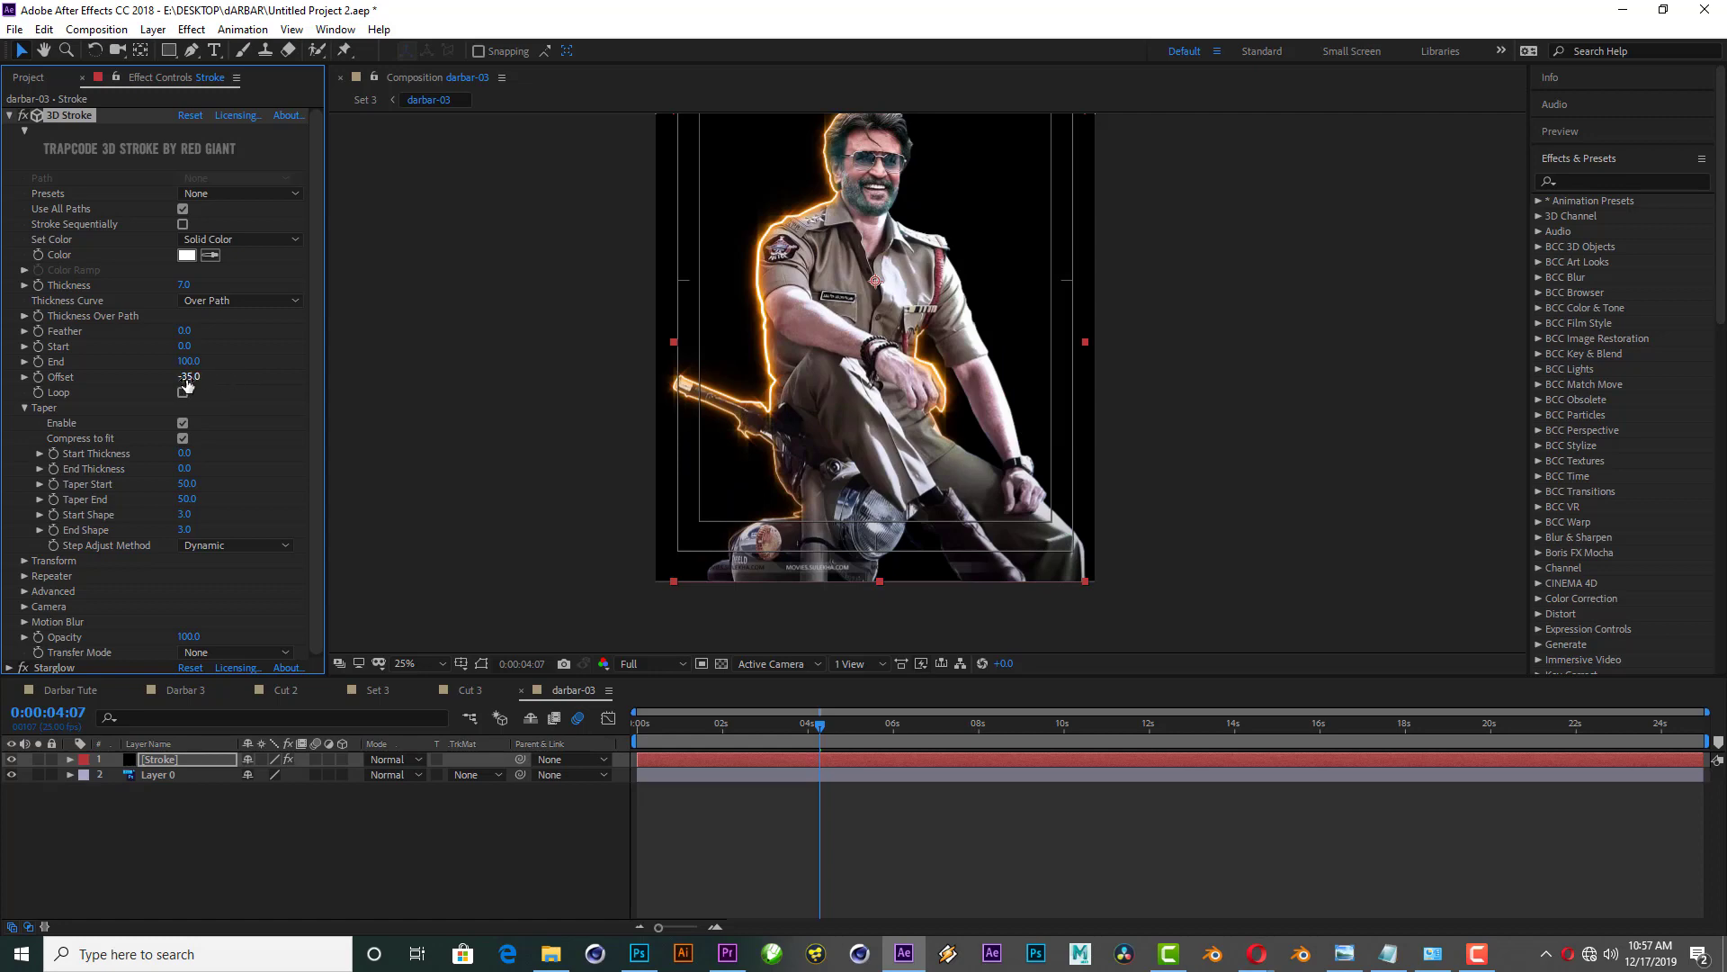
drag(202, 377, 215, 376)
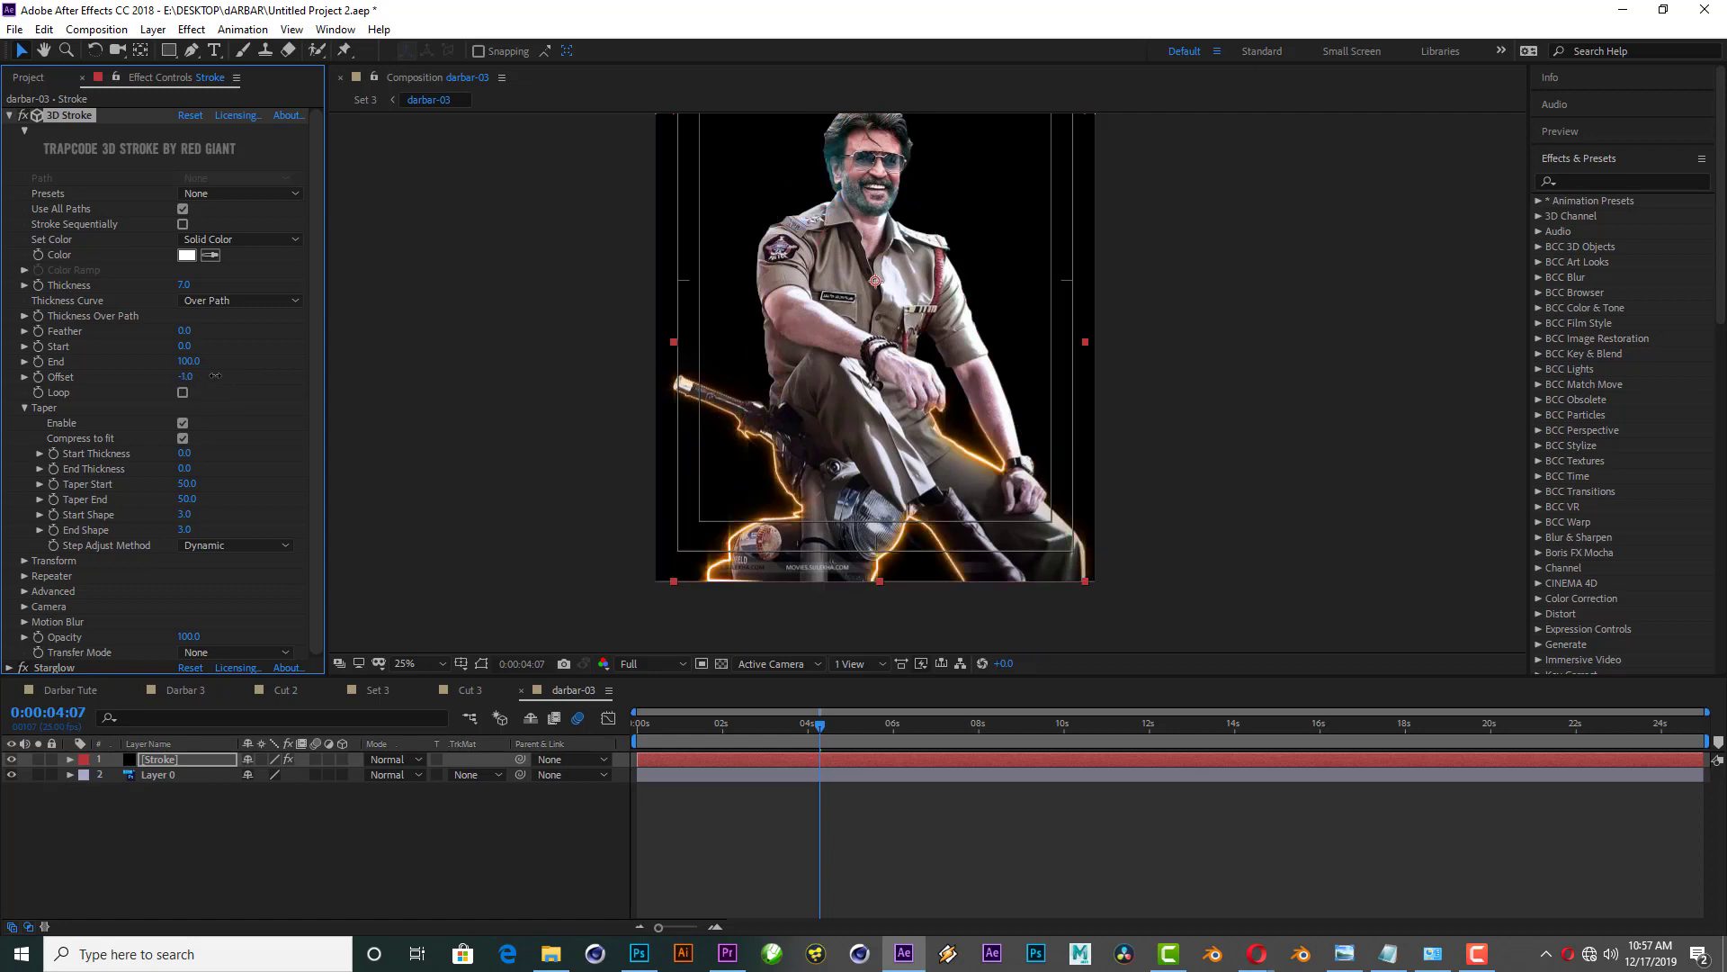
drag(197, 377, 202, 377)
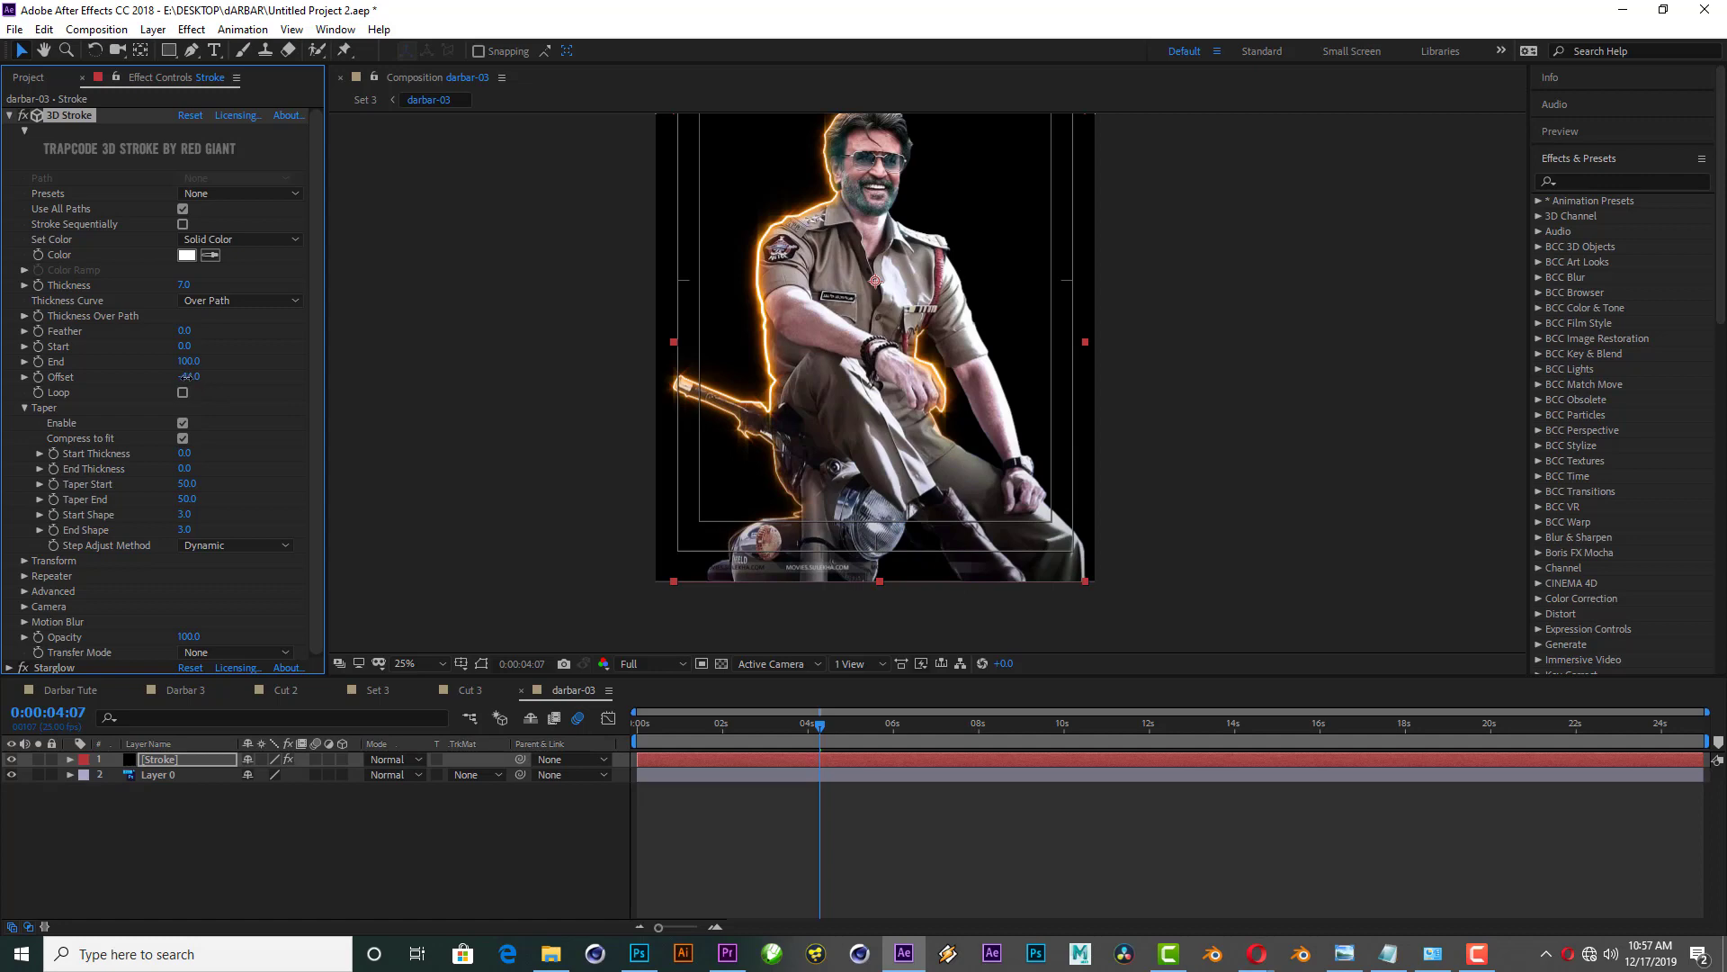
drag(189, 377, 193, 380)
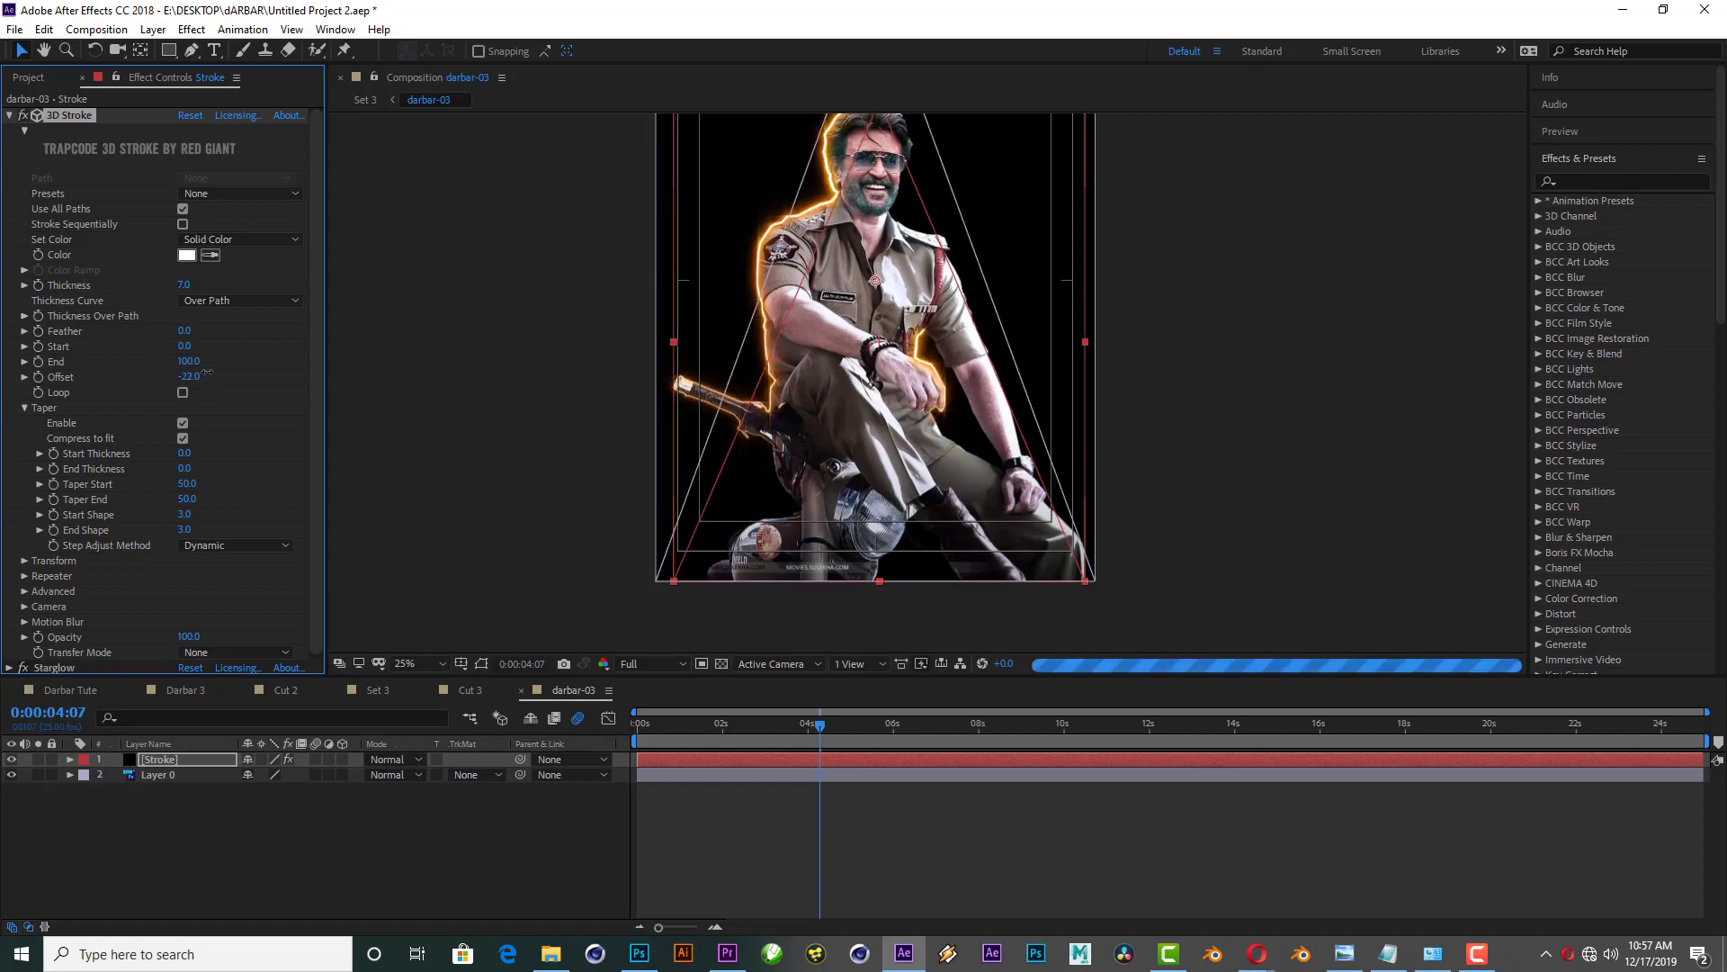
click(200, 377)
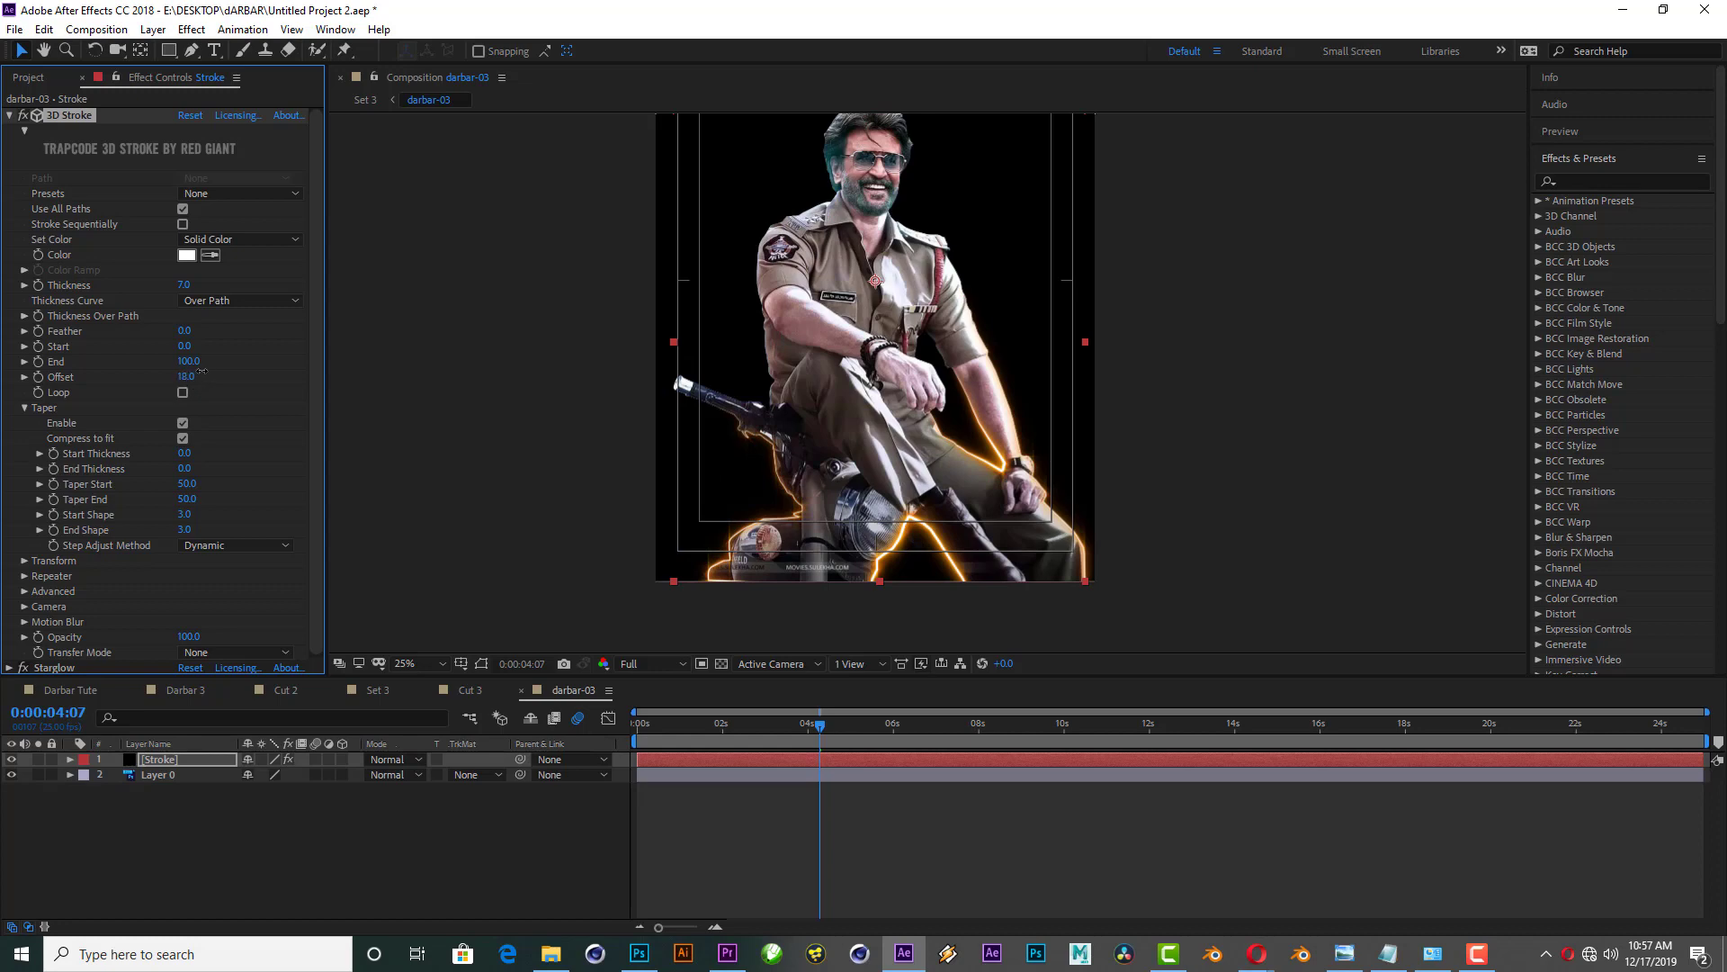
drag(202, 370, 244, 374)
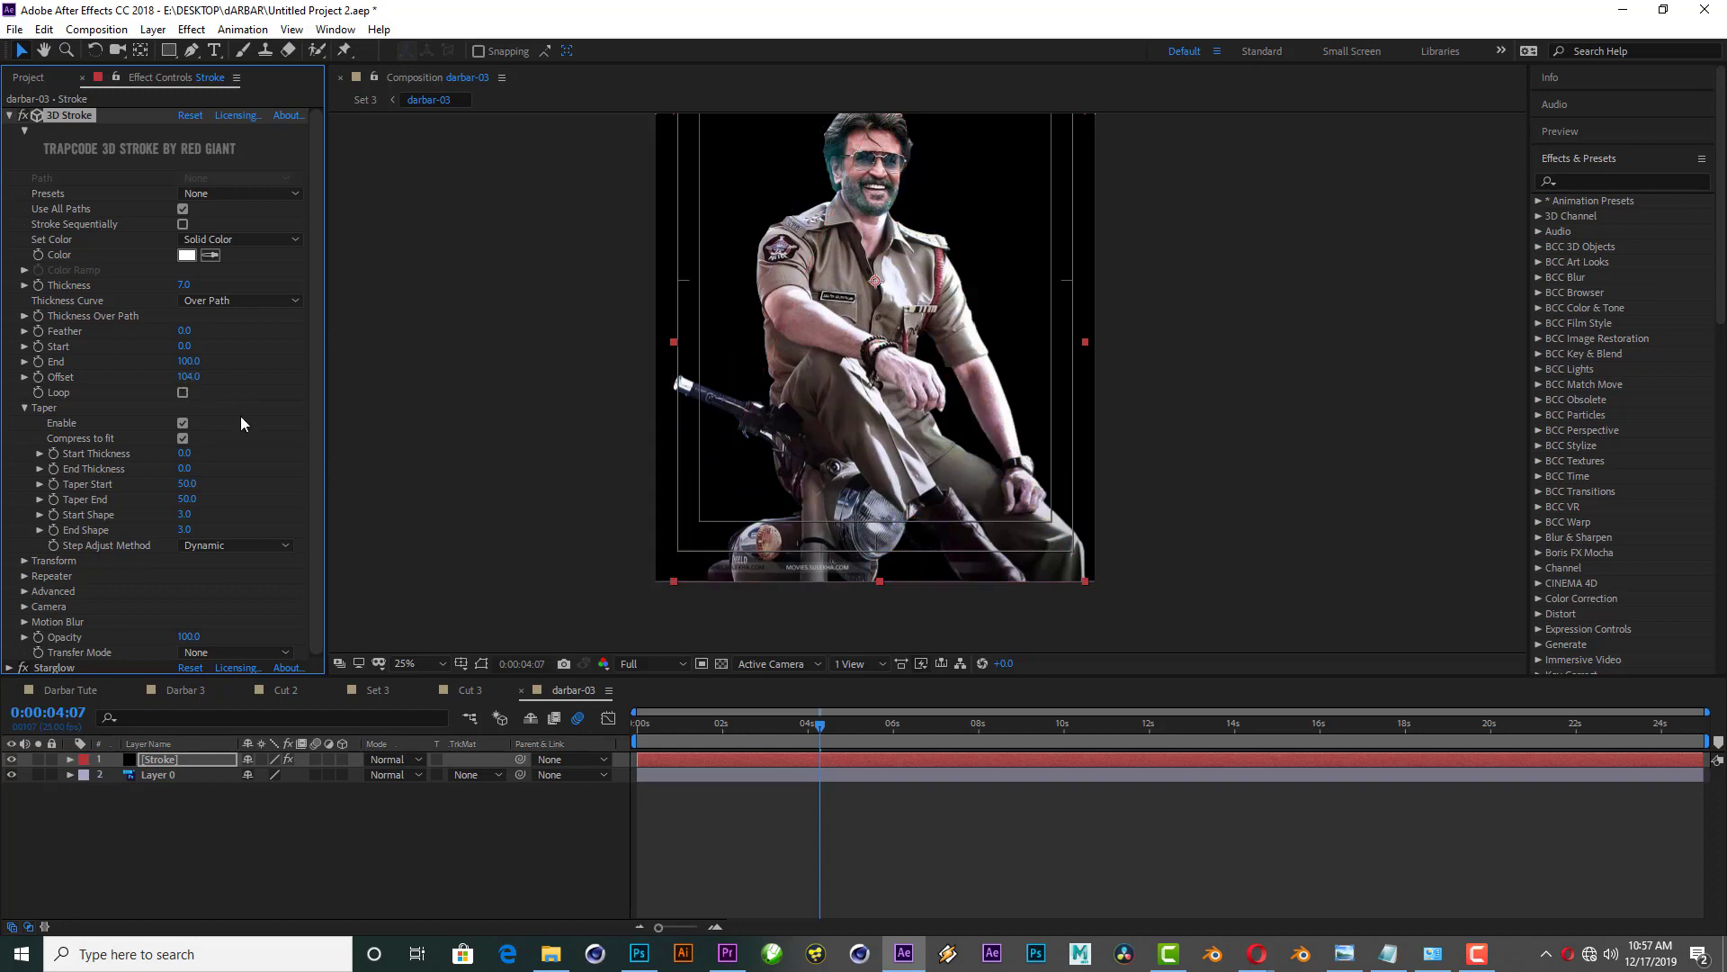
Step: At about 1:23, set the first Stroke Offset keyframe at 104 and show only keyframed properties
click(718, 727)
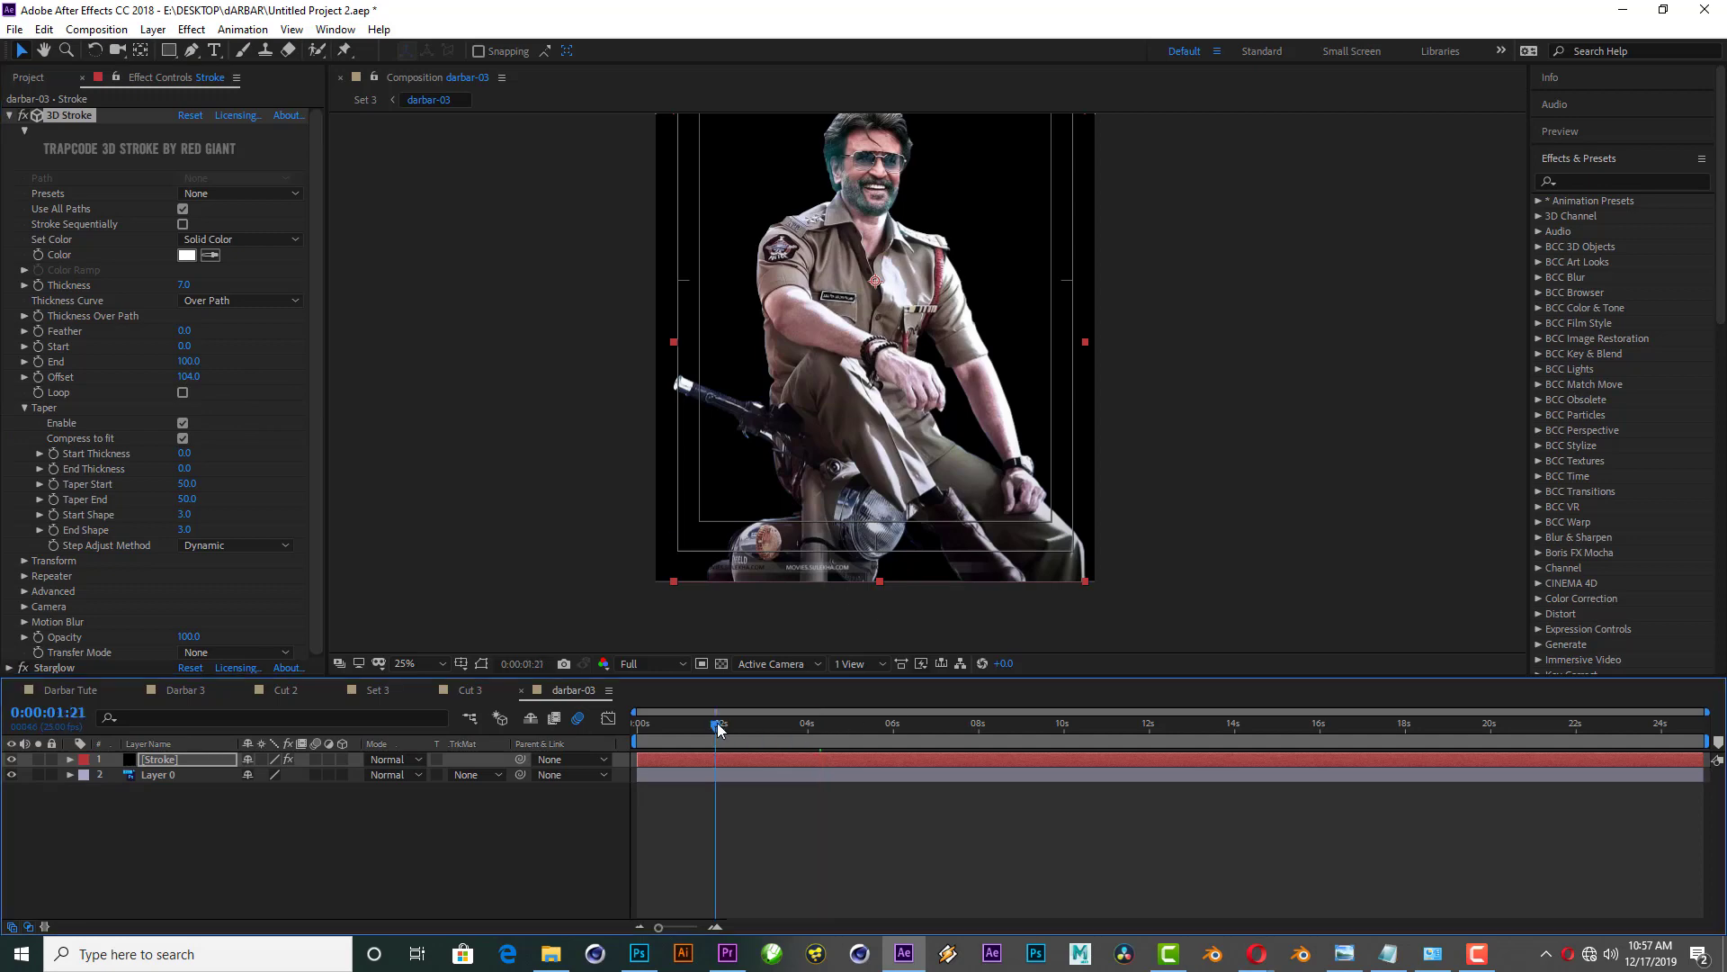
drag(720, 728, 725, 729)
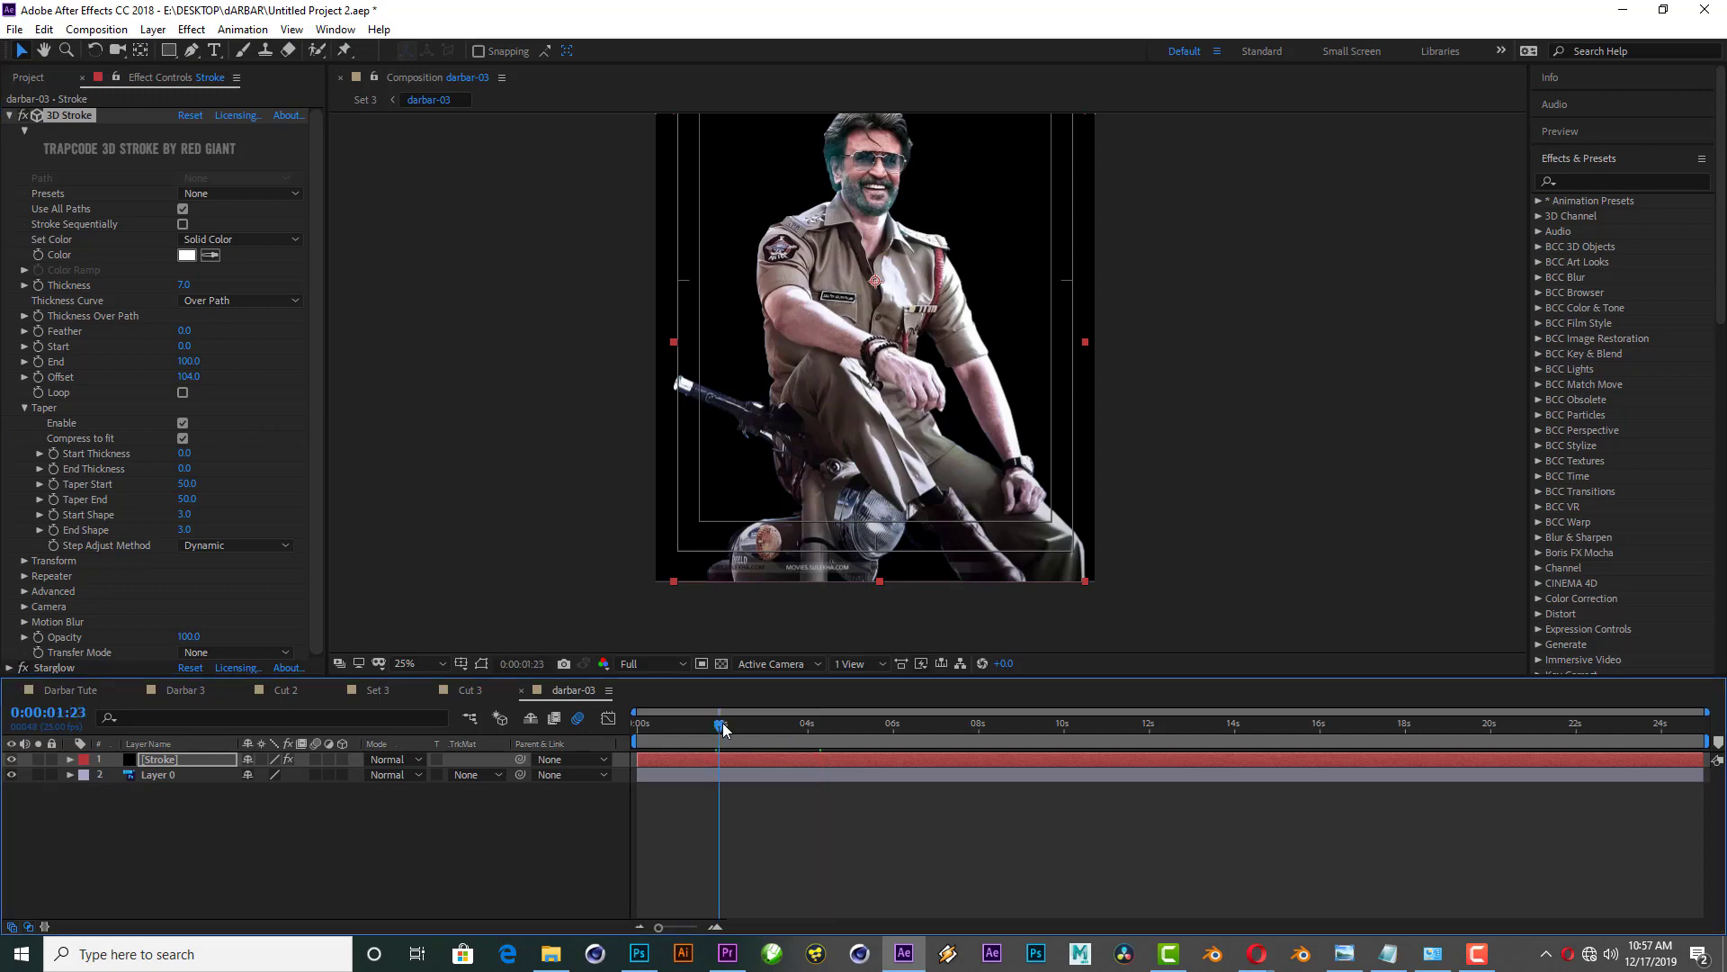
click(38, 378)
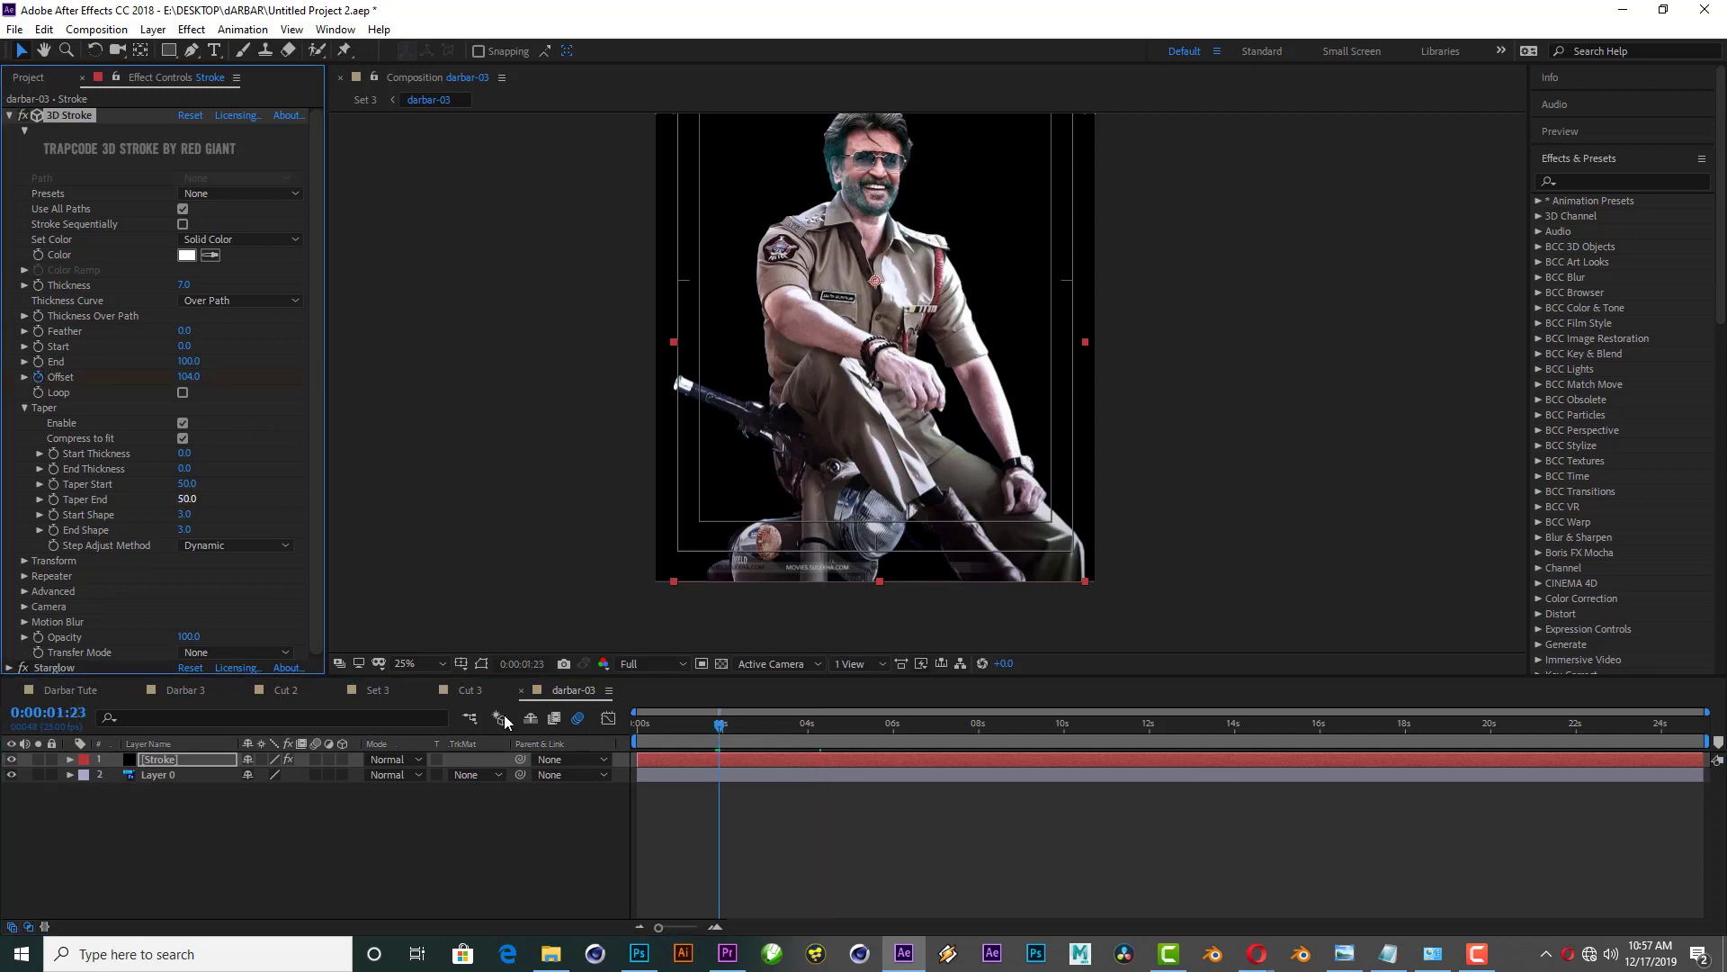
key(u)
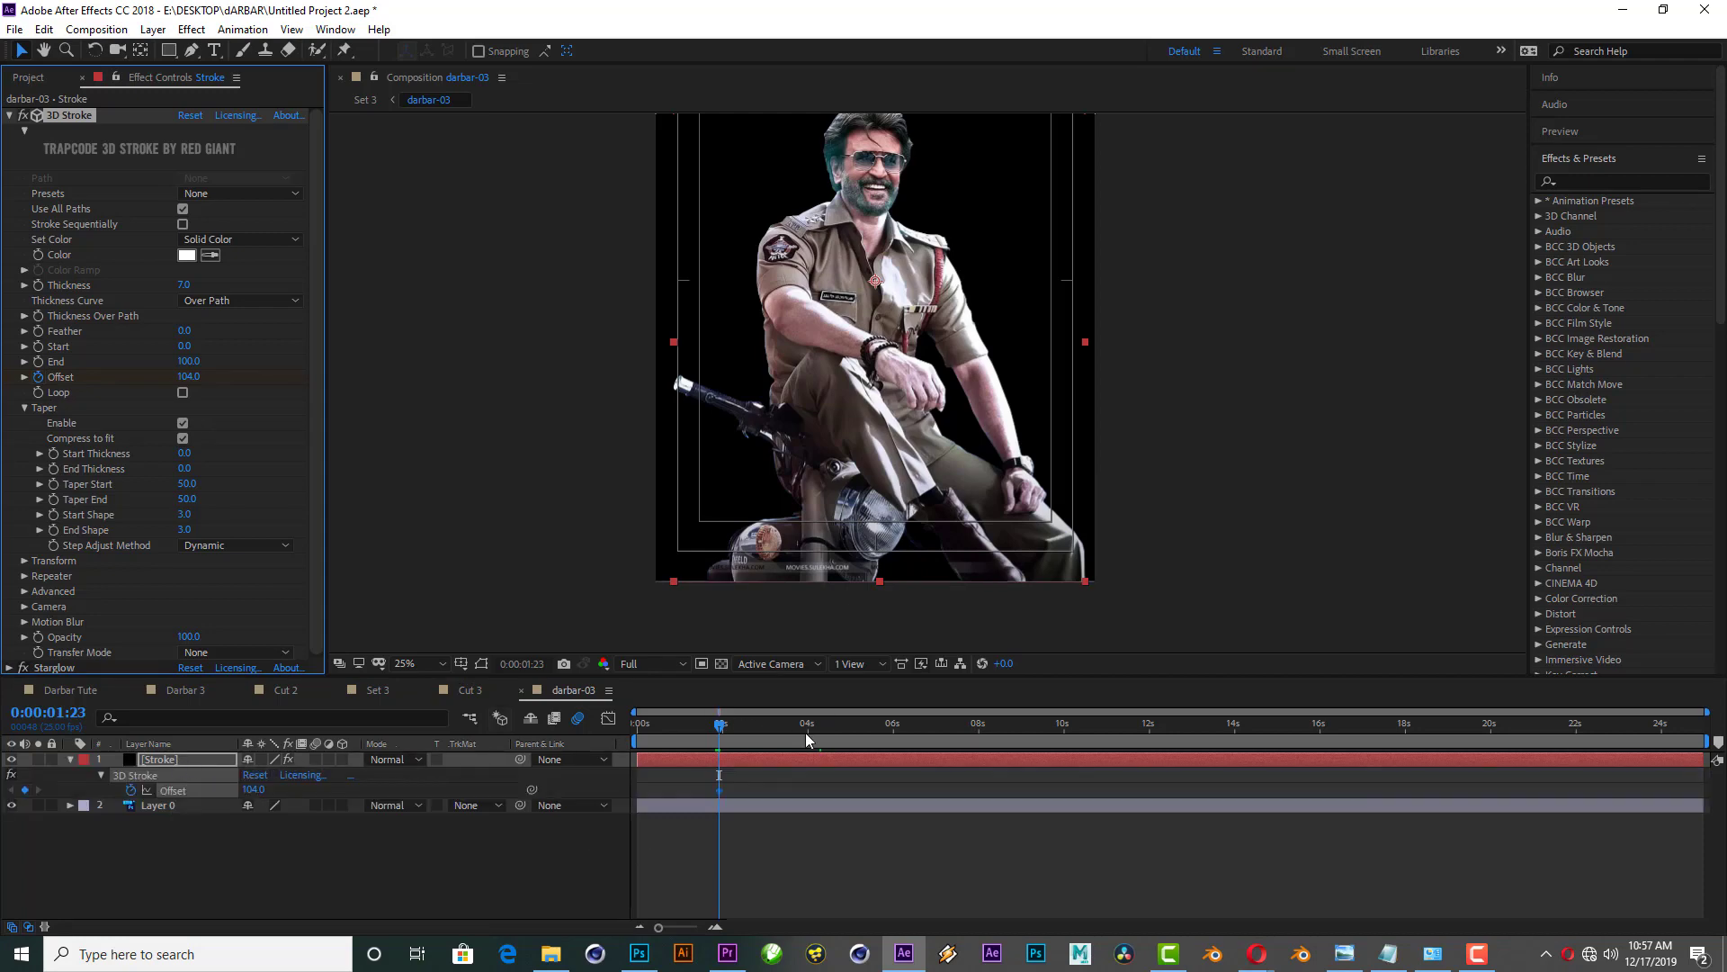
Step: At 3:22, set Offset to -74 for a second keyframe, then check the glow
click(778, 731)
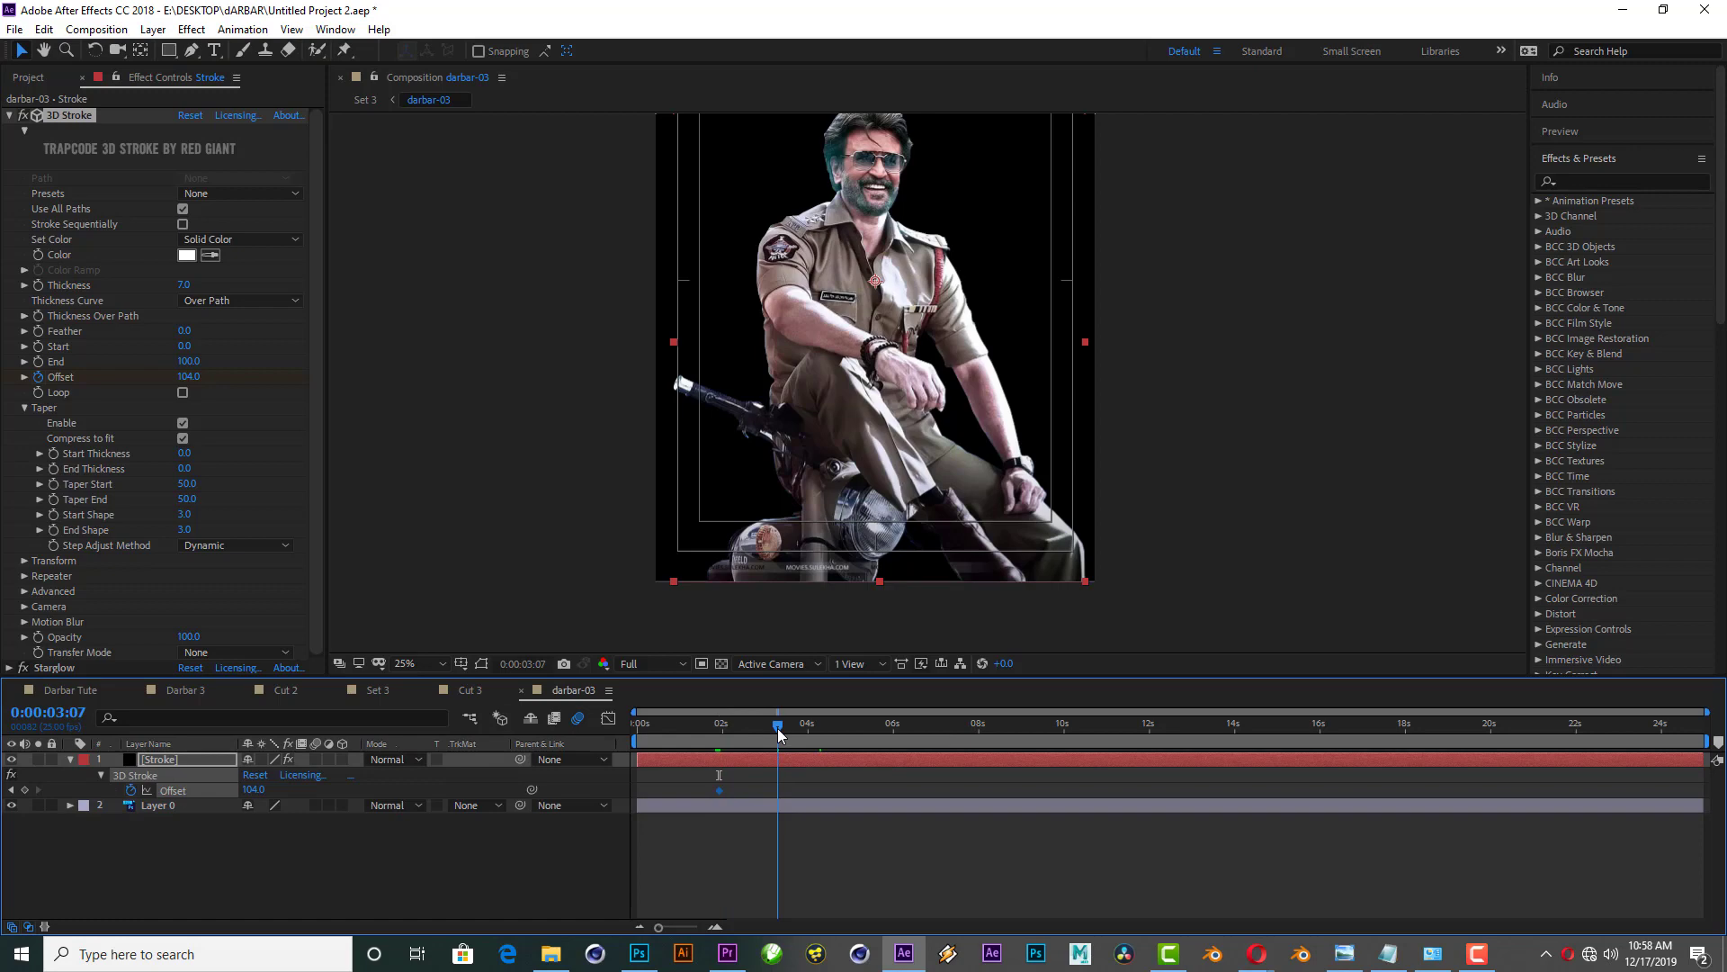
drag(777, 727, 803, 725)
drag(184, 378, 126, 386)
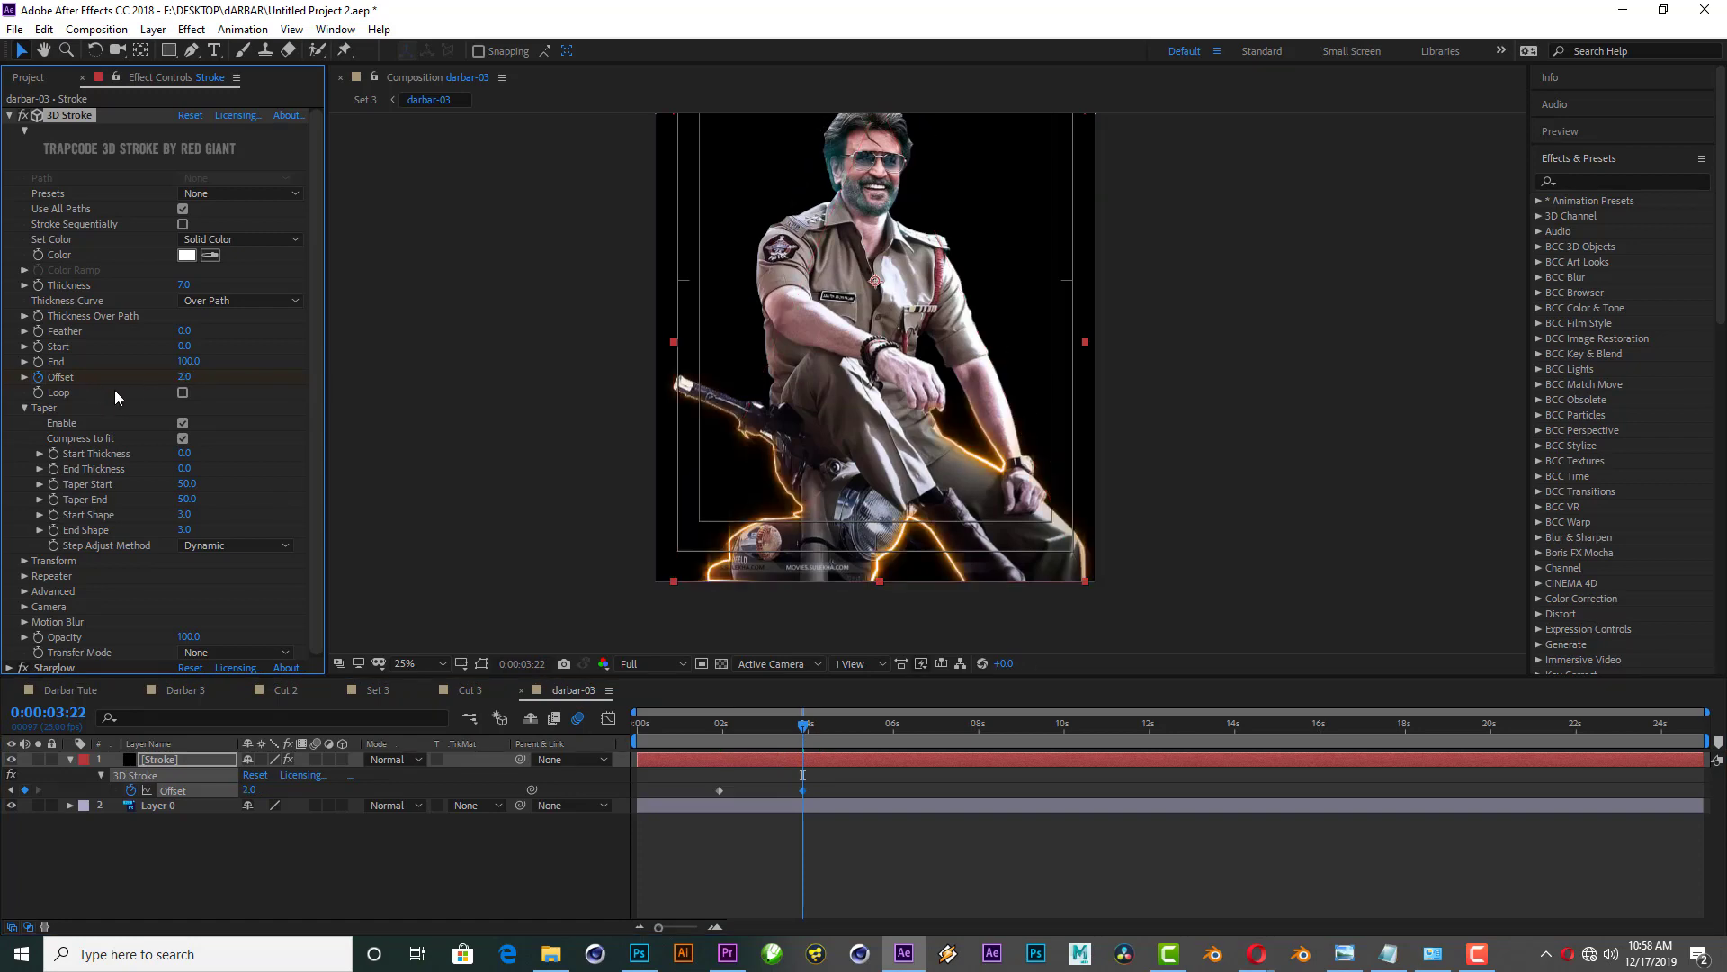
drag(139, 376, 120, 376)
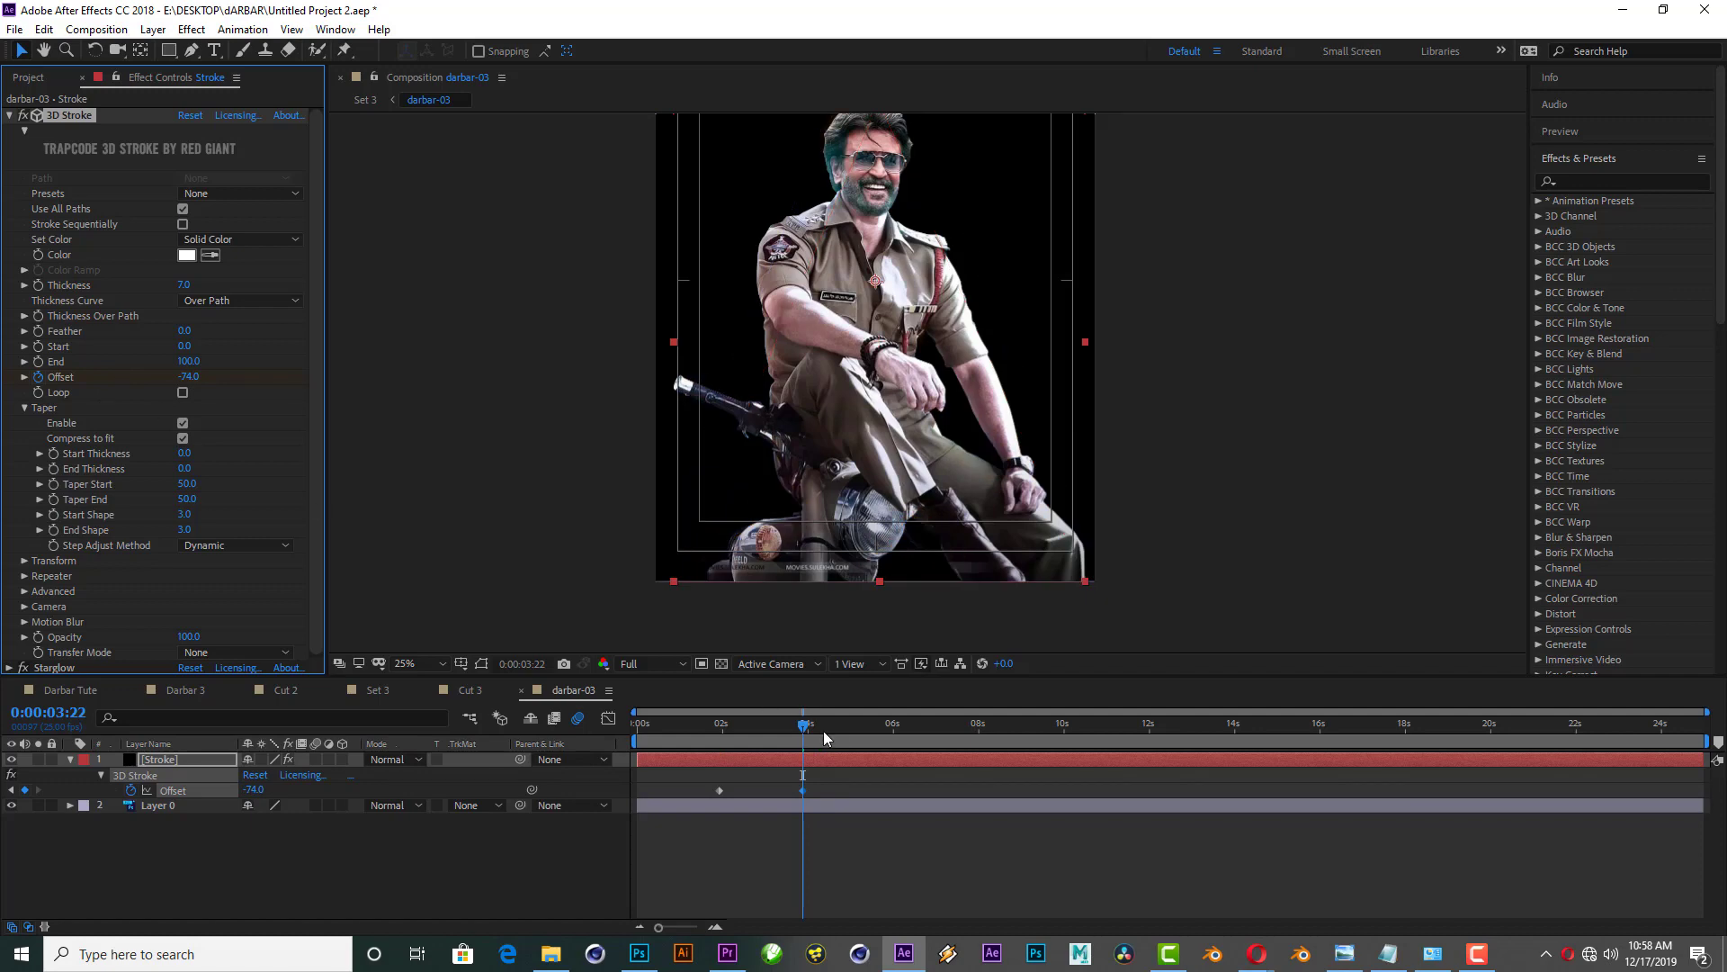
drag(806, 729, 795, 731)
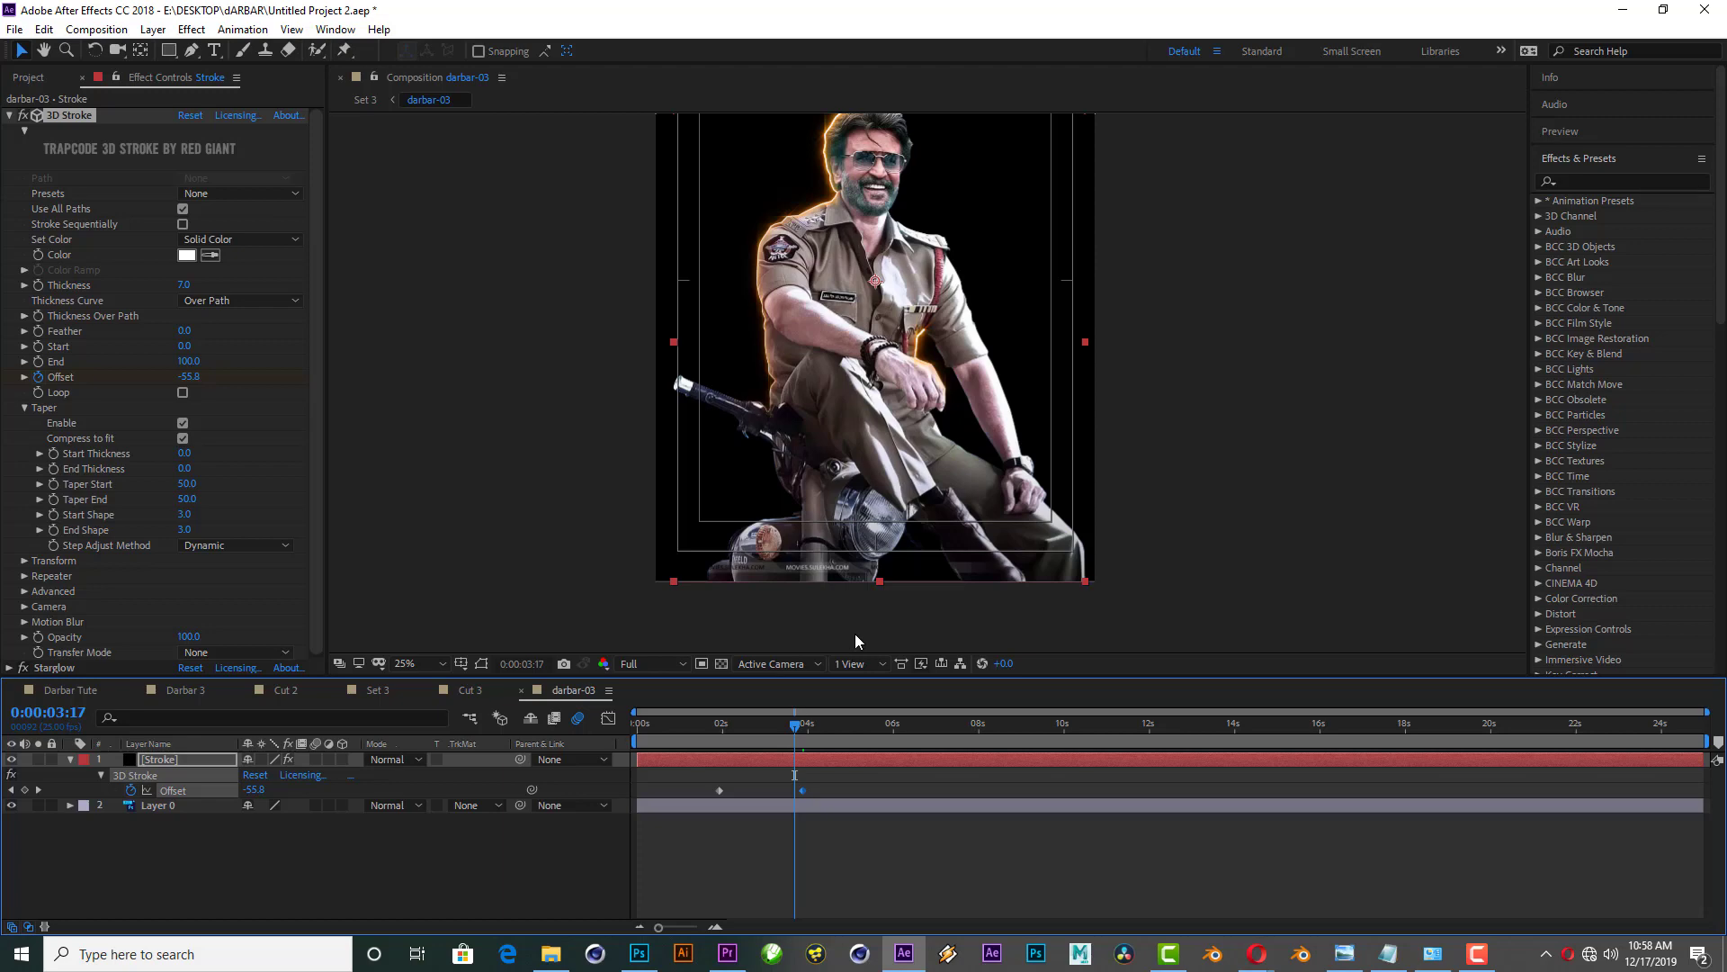
click(716, 726)
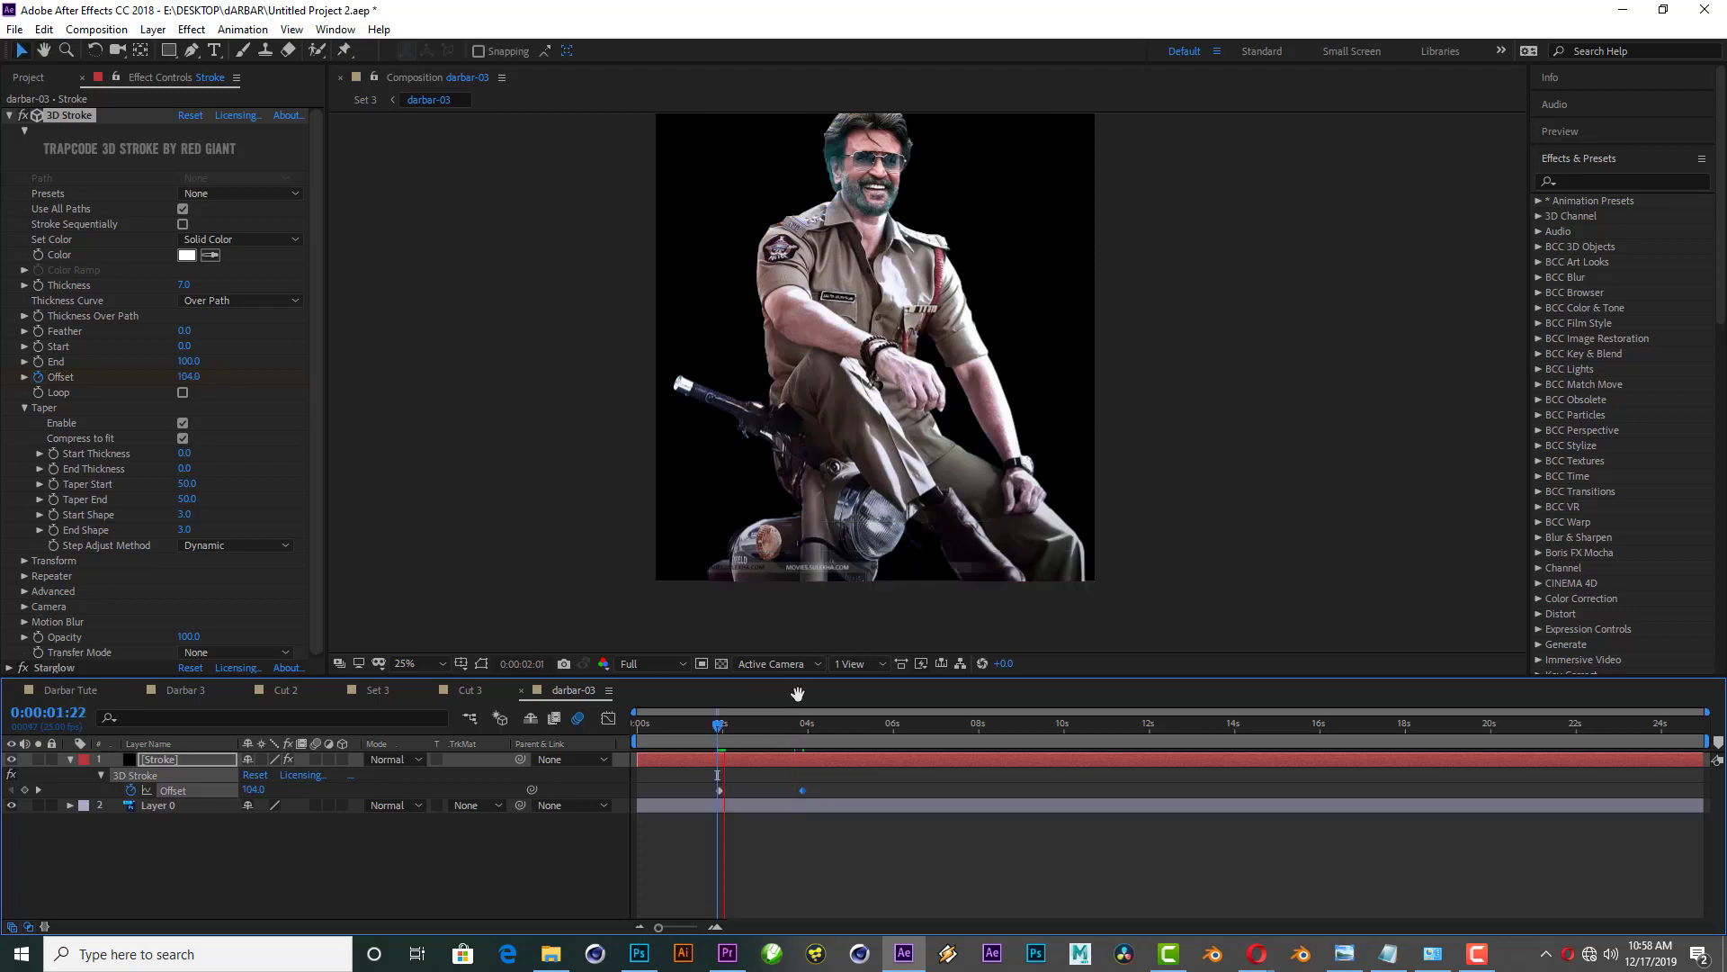
Step: Lower the preview resolution to Quarter and play back the stroke animation from 1:21
key(space)
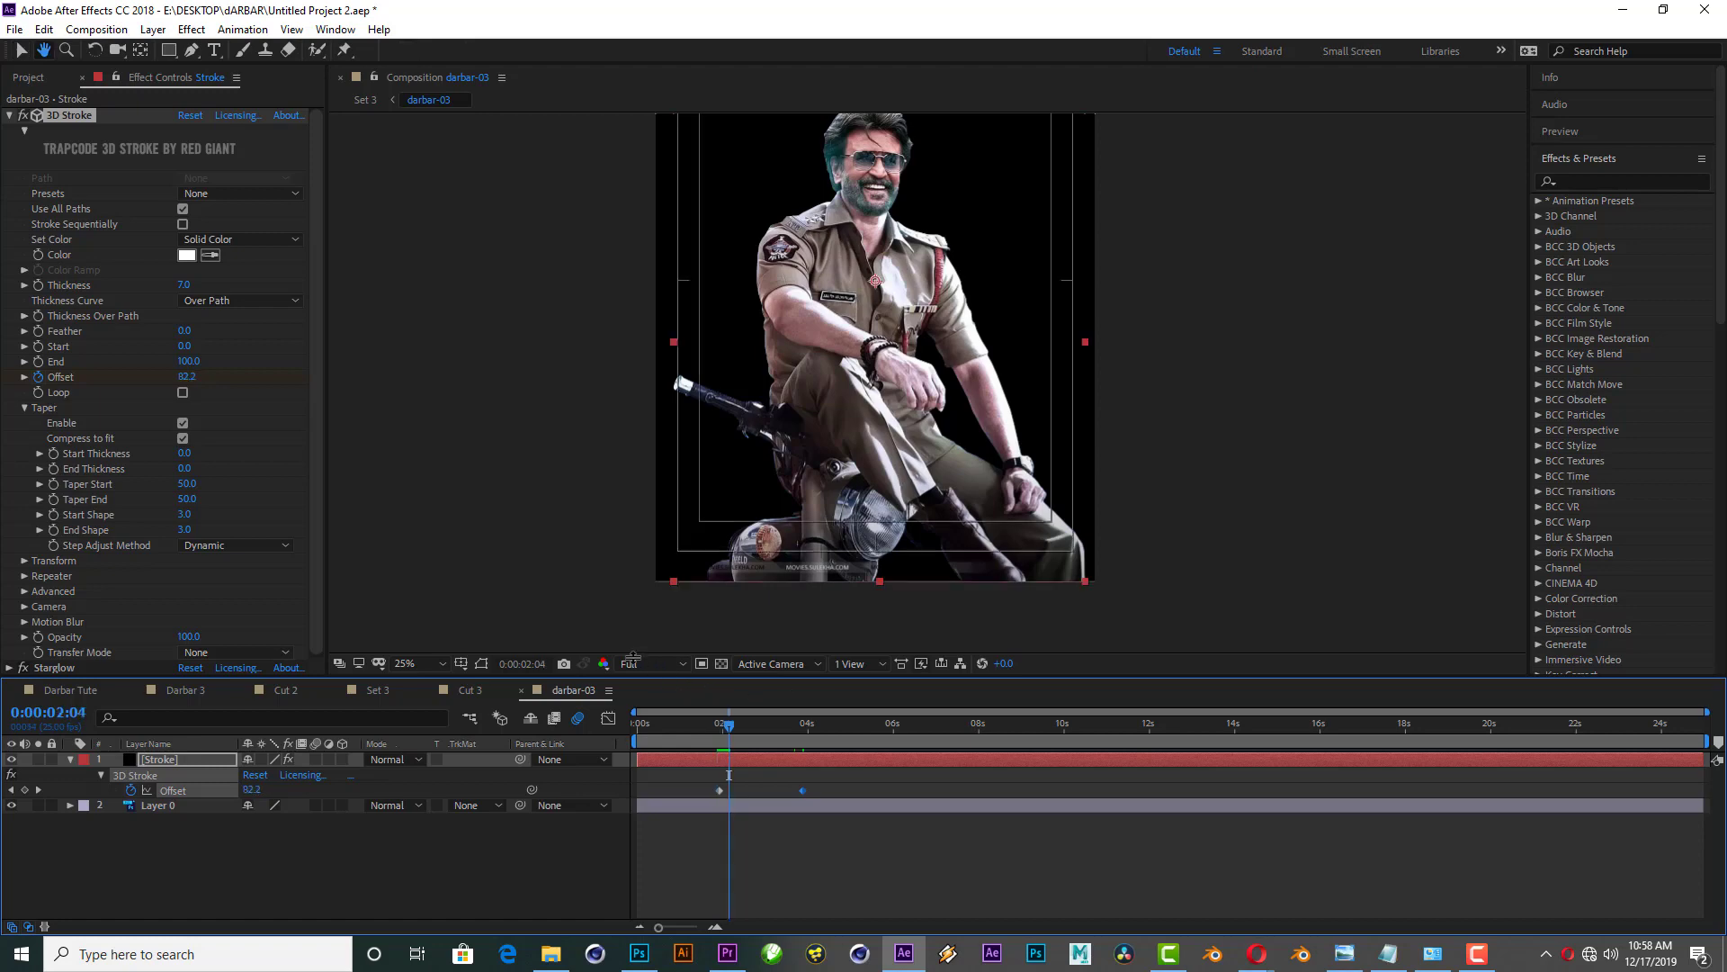
click(641, 667)
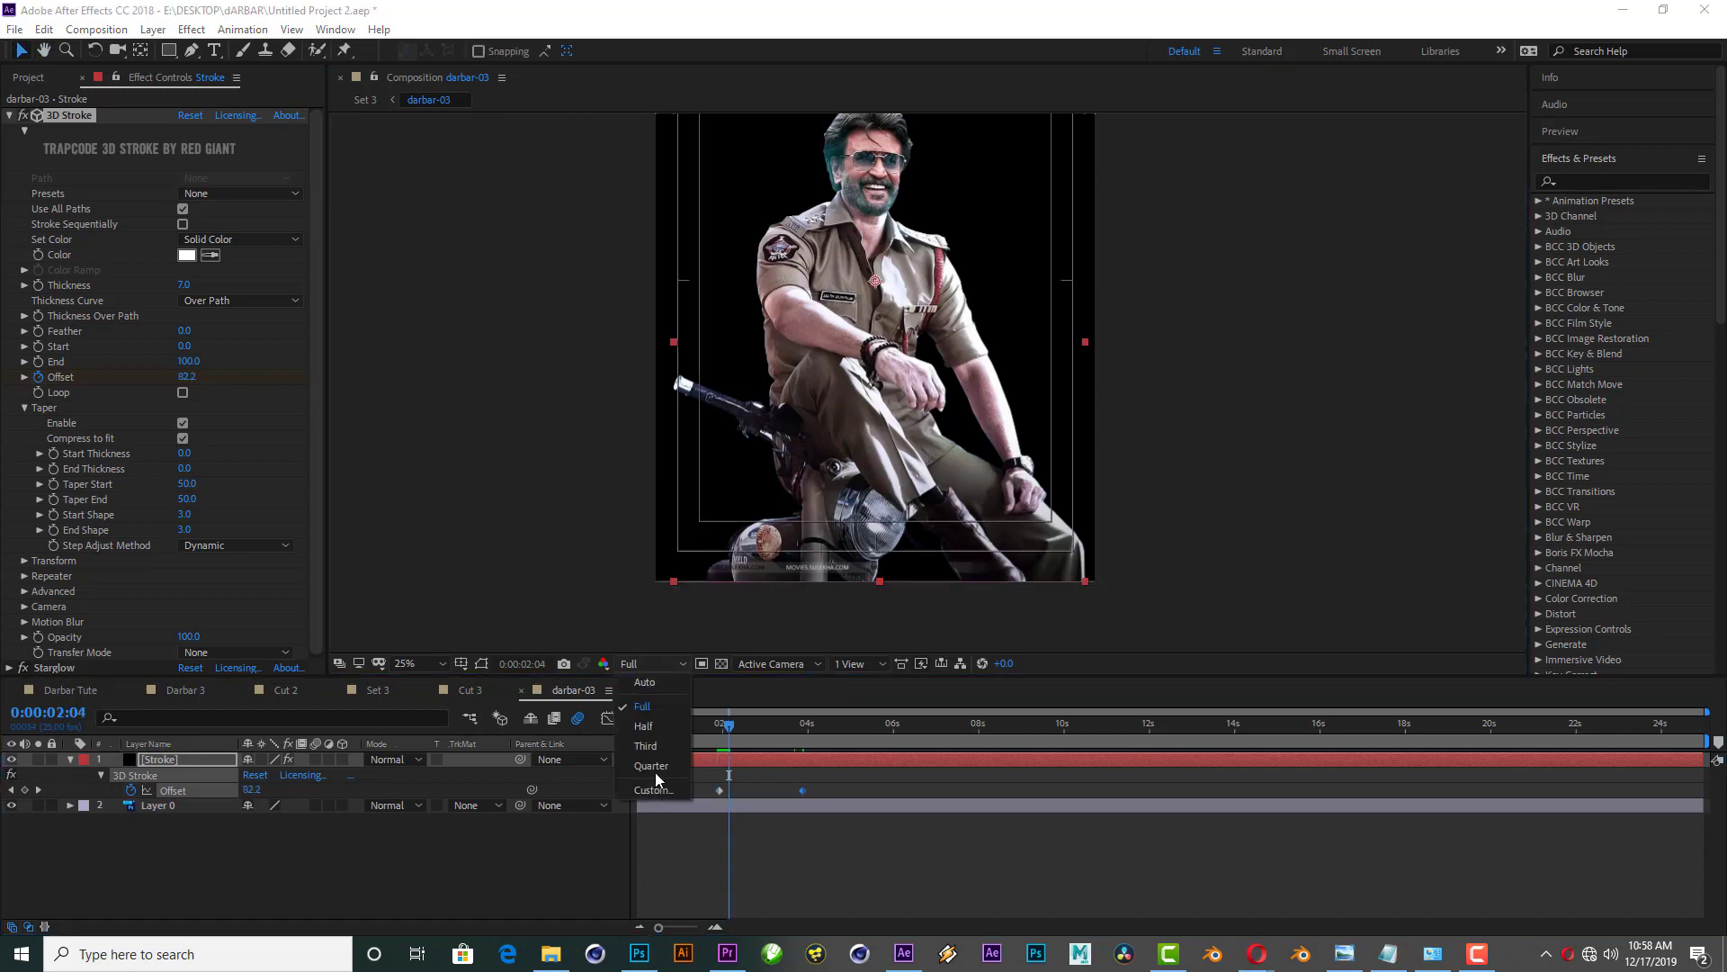
click(661, 771)
click(715, 730)
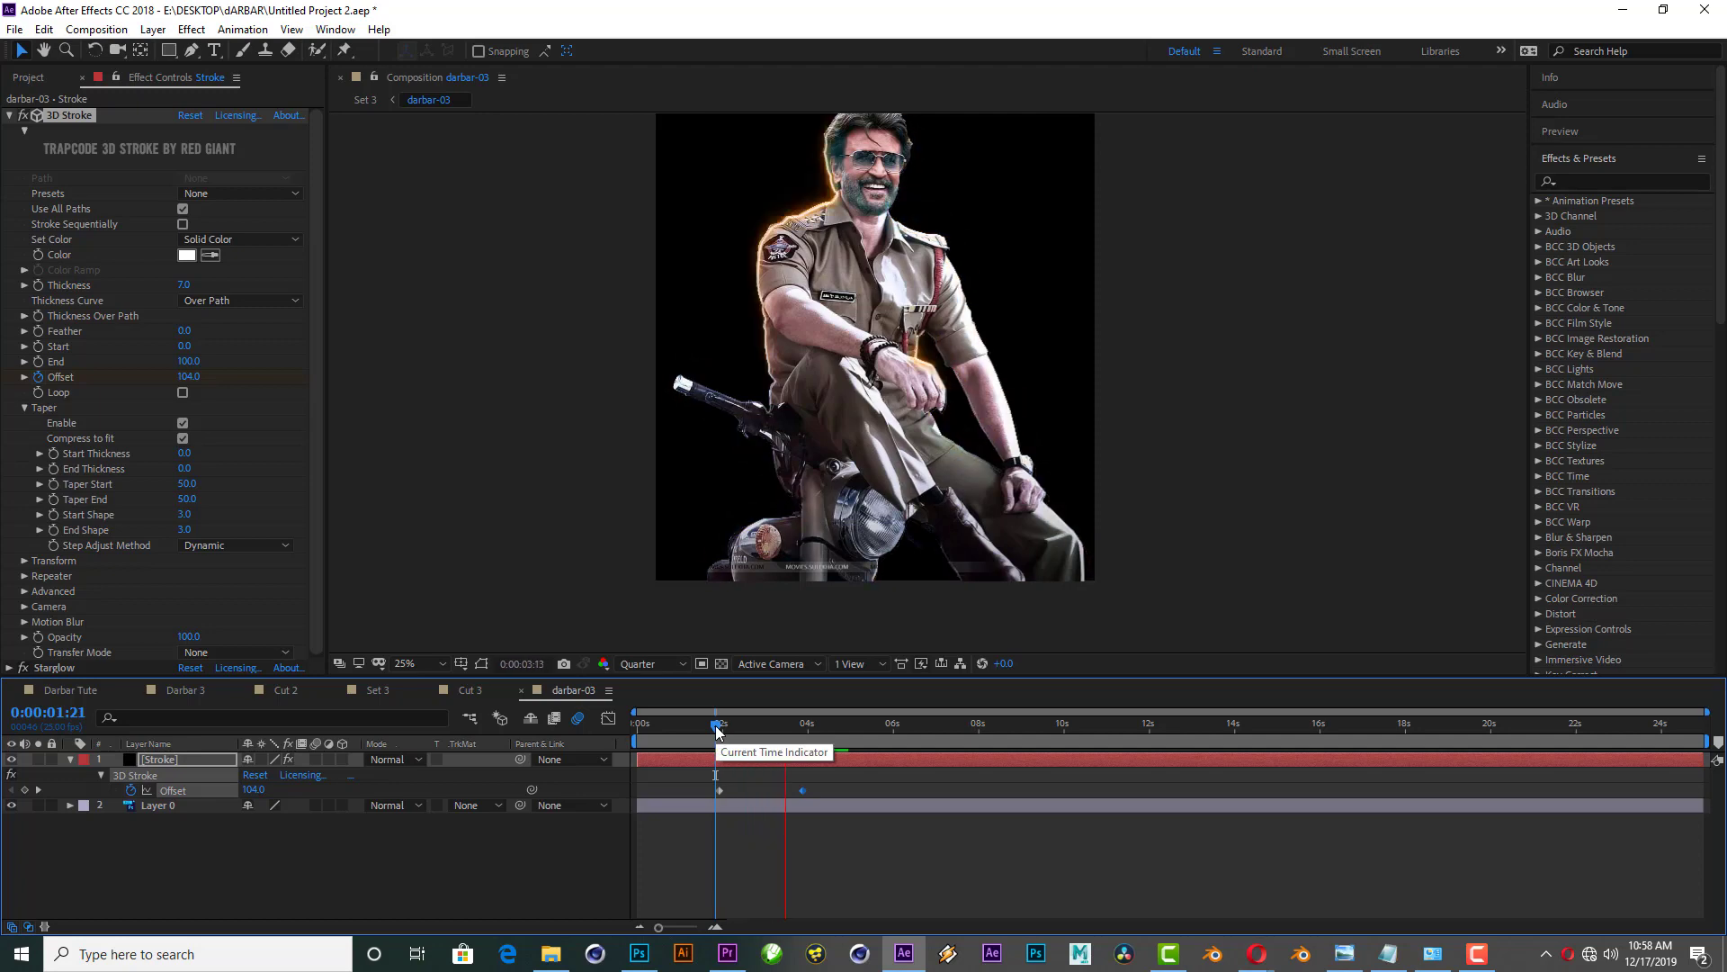
key(space)
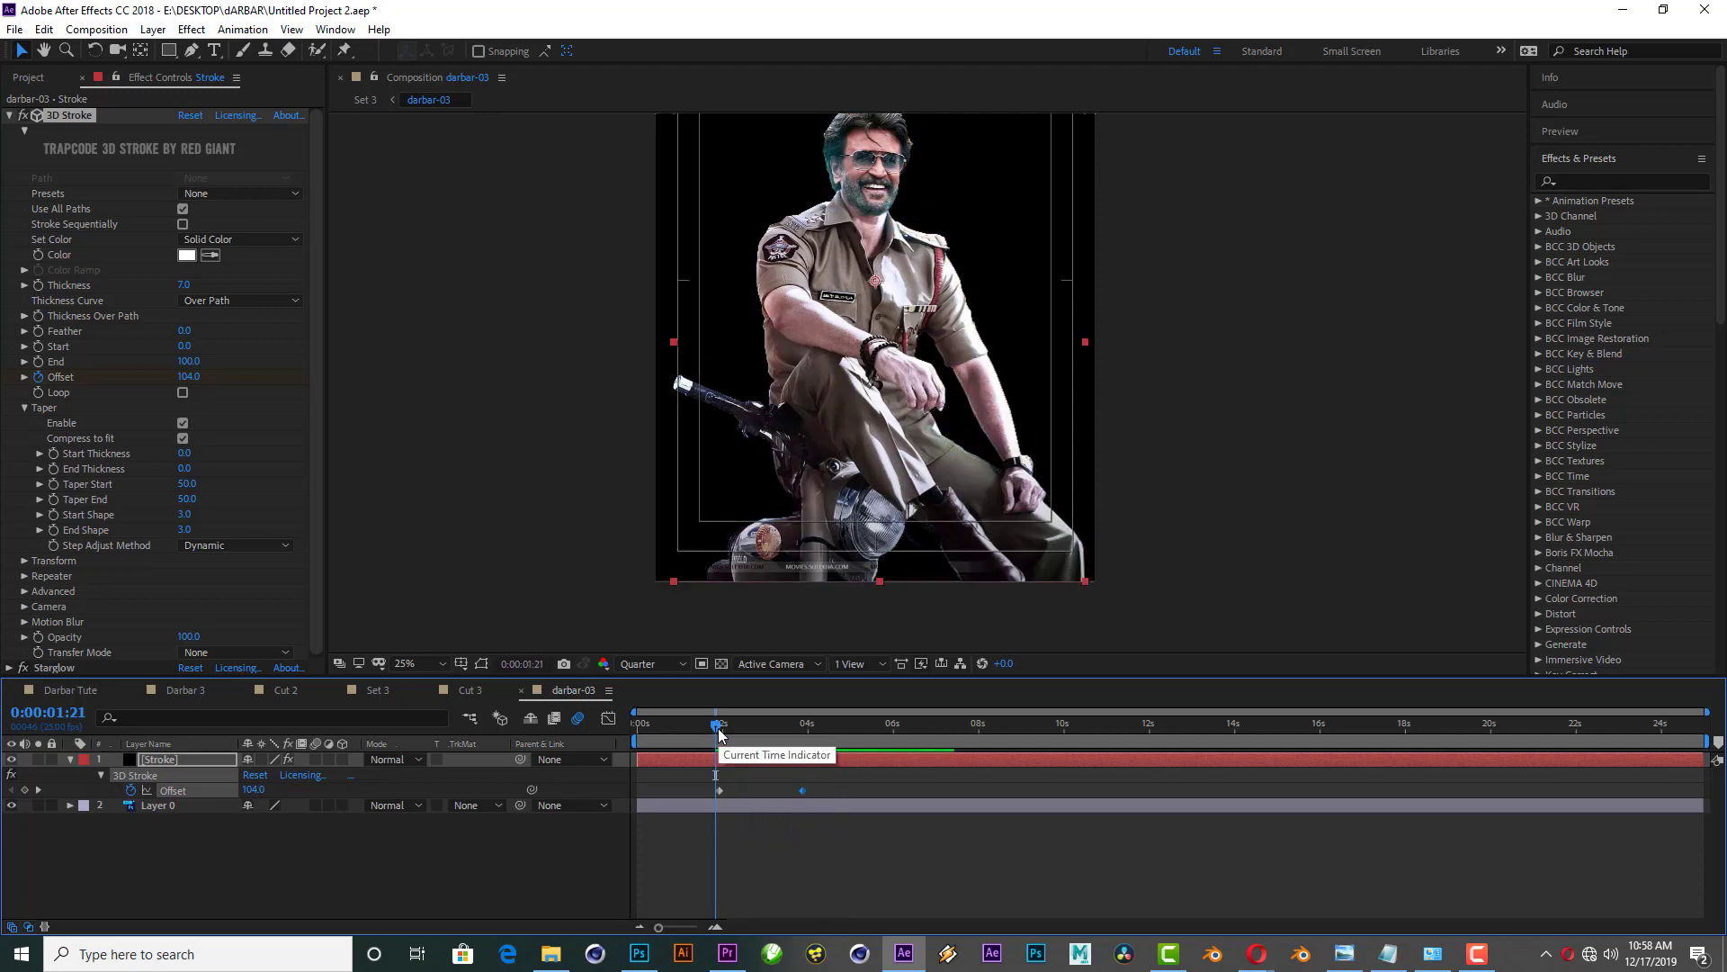
key(space)
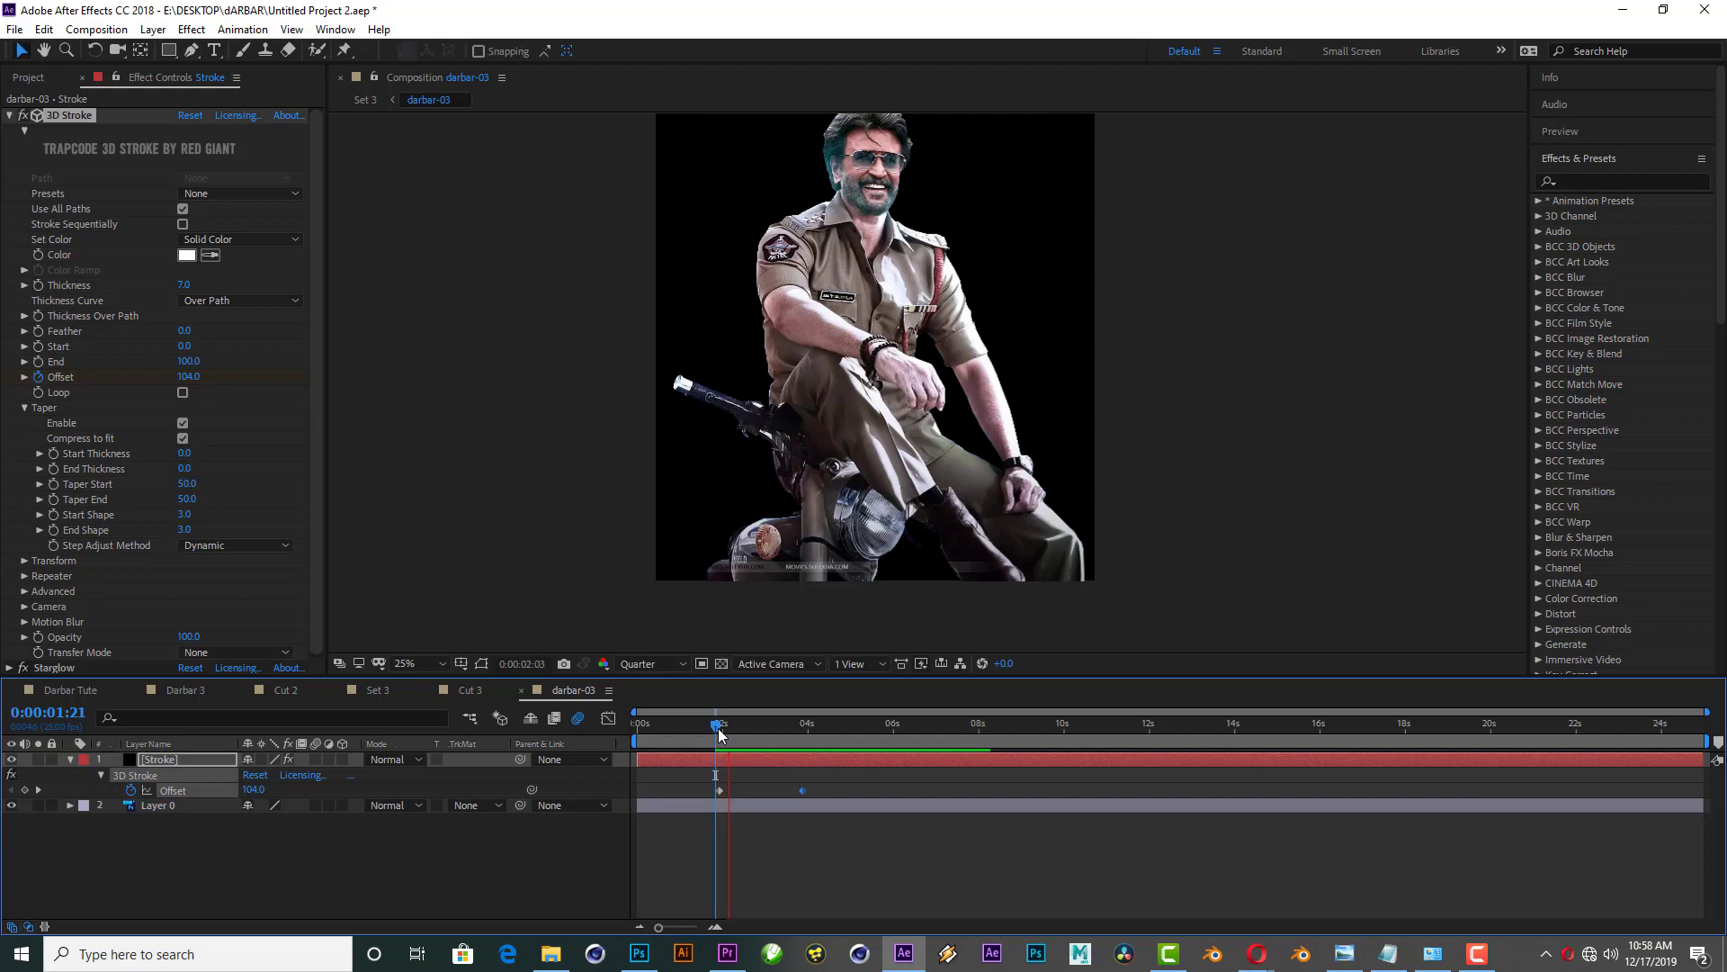
key(space)
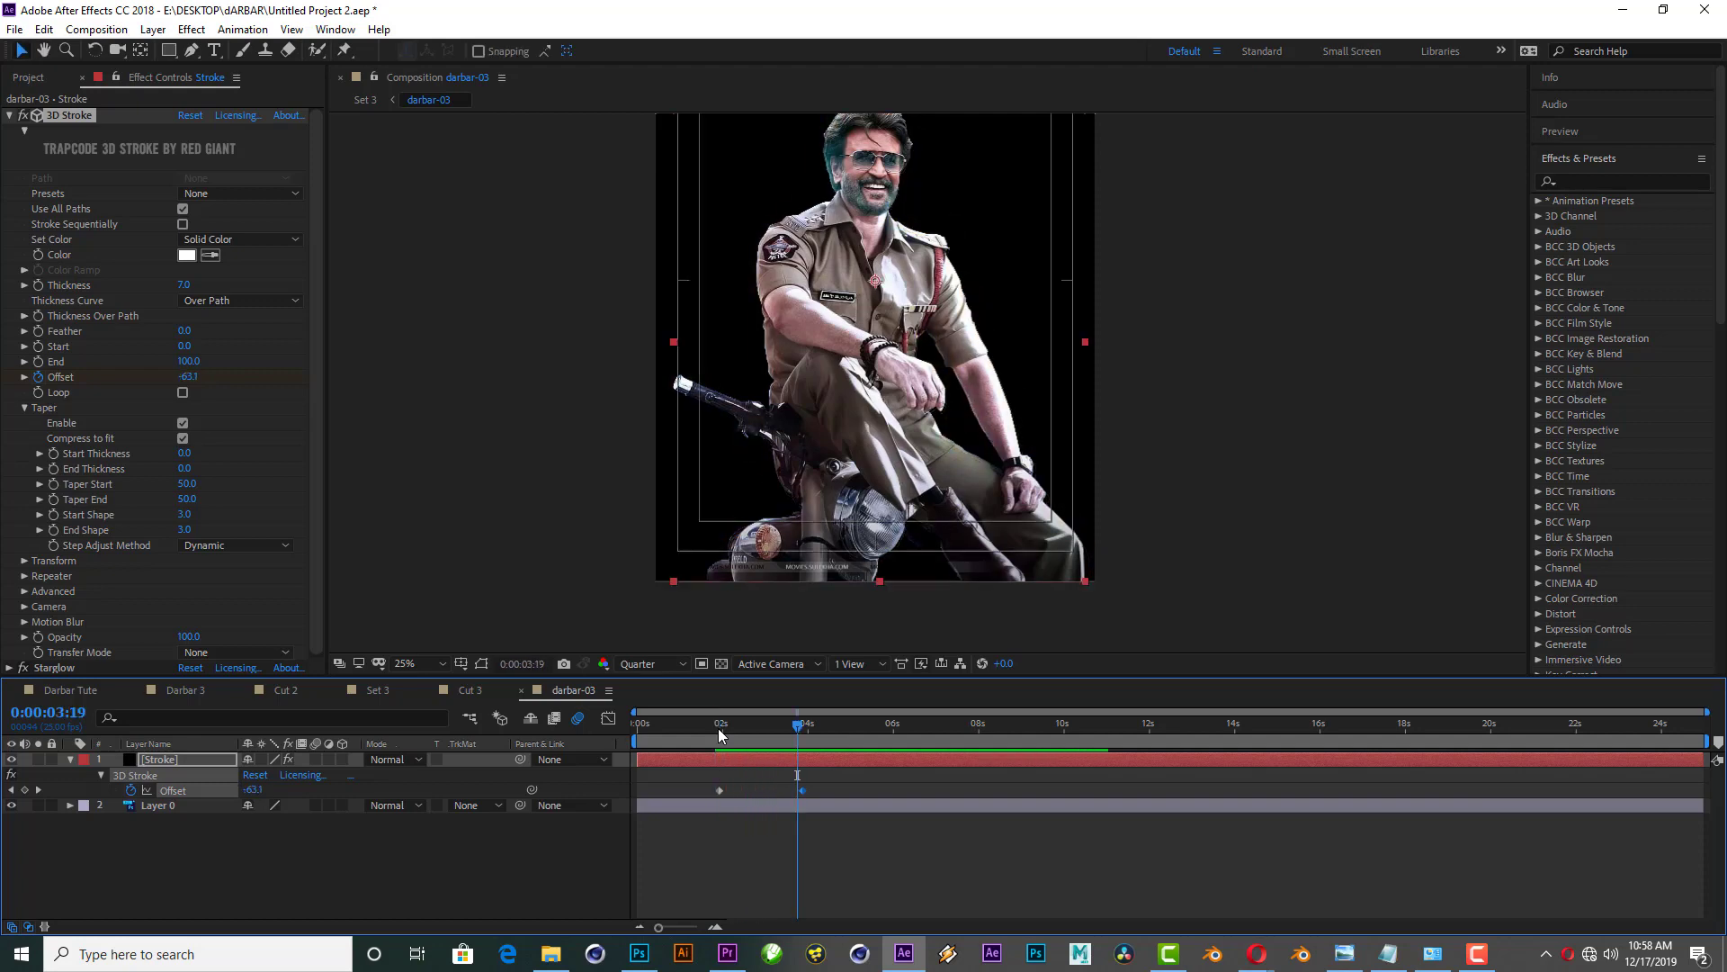
mouse_move(720, 729)
mouse_down()
mouse_move(797, 717)
mouse_move(744, 717)
mouse_move(770, 717)
mouse_up()
Step: Add an Offset keyframe near 4 seconds, raise Offset to 64 later, and preview the animation
click(811, 725)
click(26, 790)
key(space)
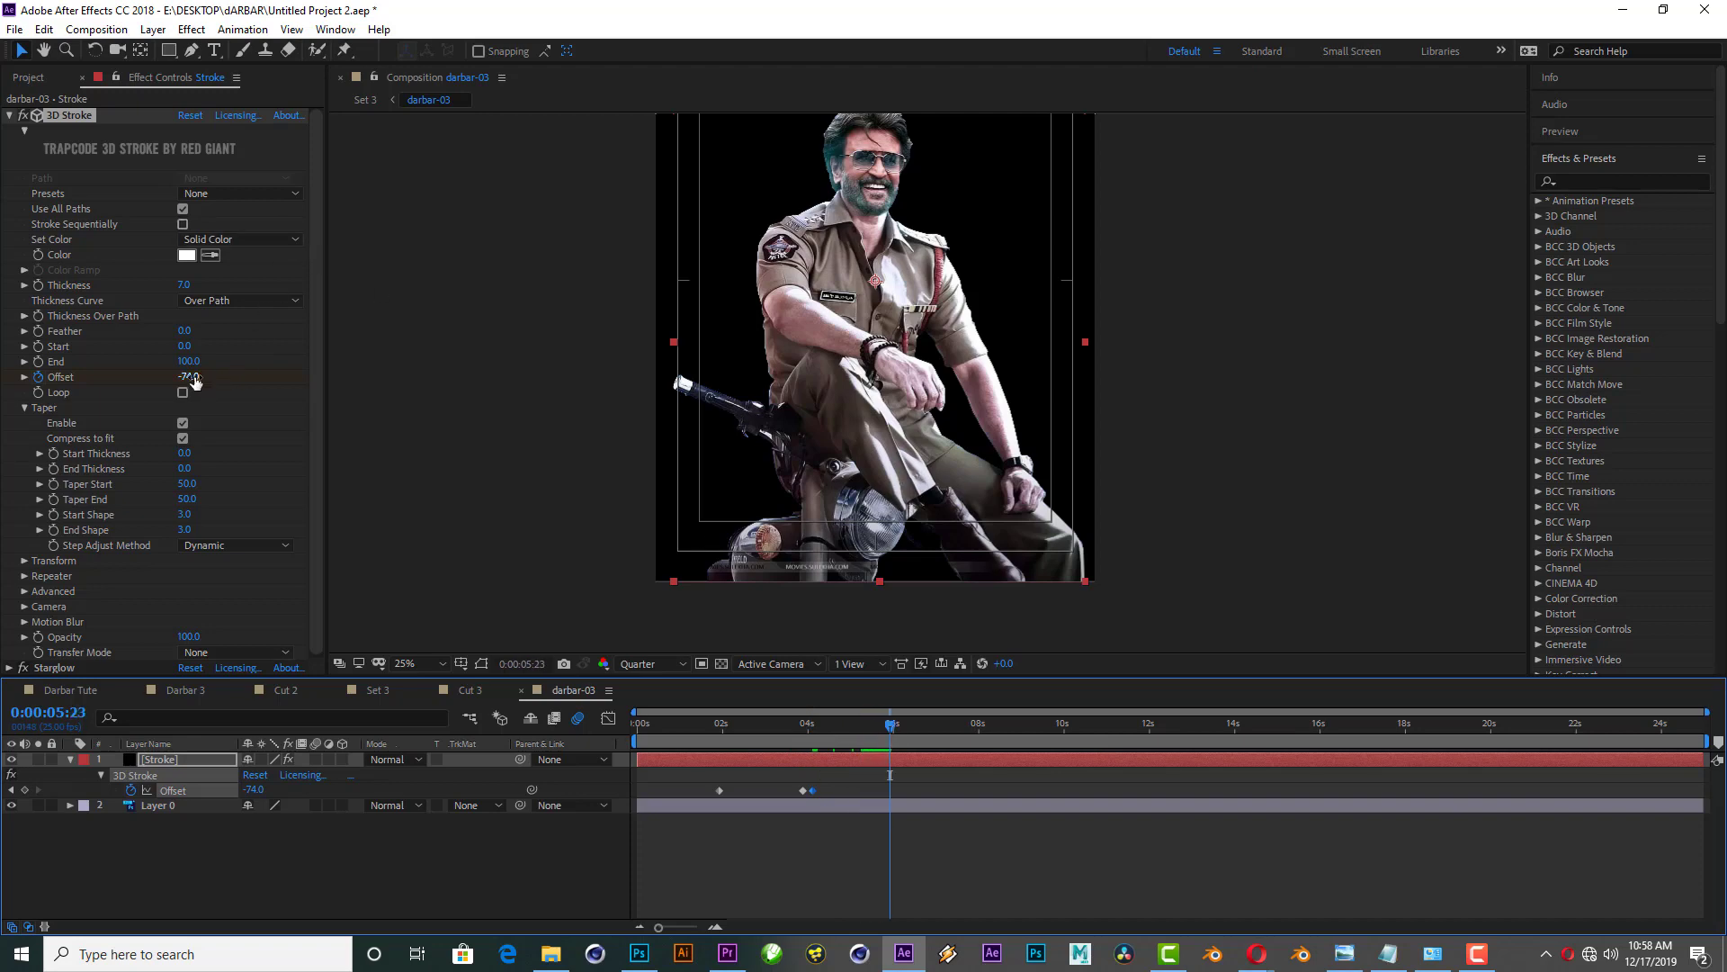
drag(190, 376, 296, 359)
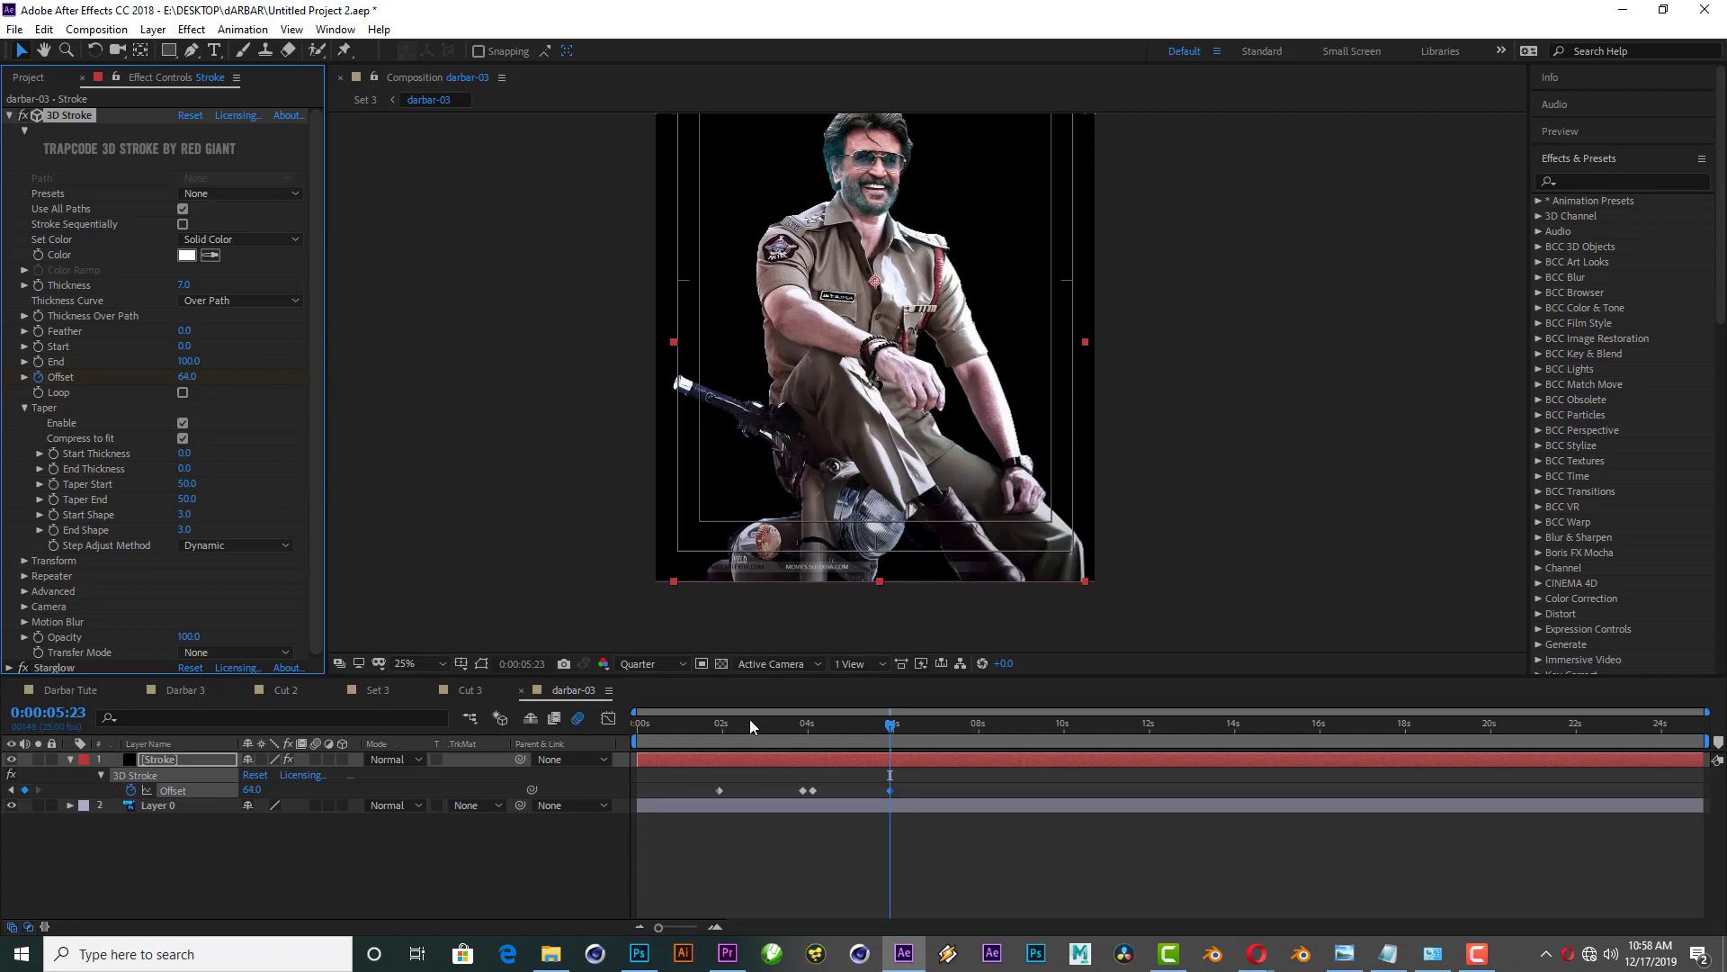
click(713, 725)
key(space)
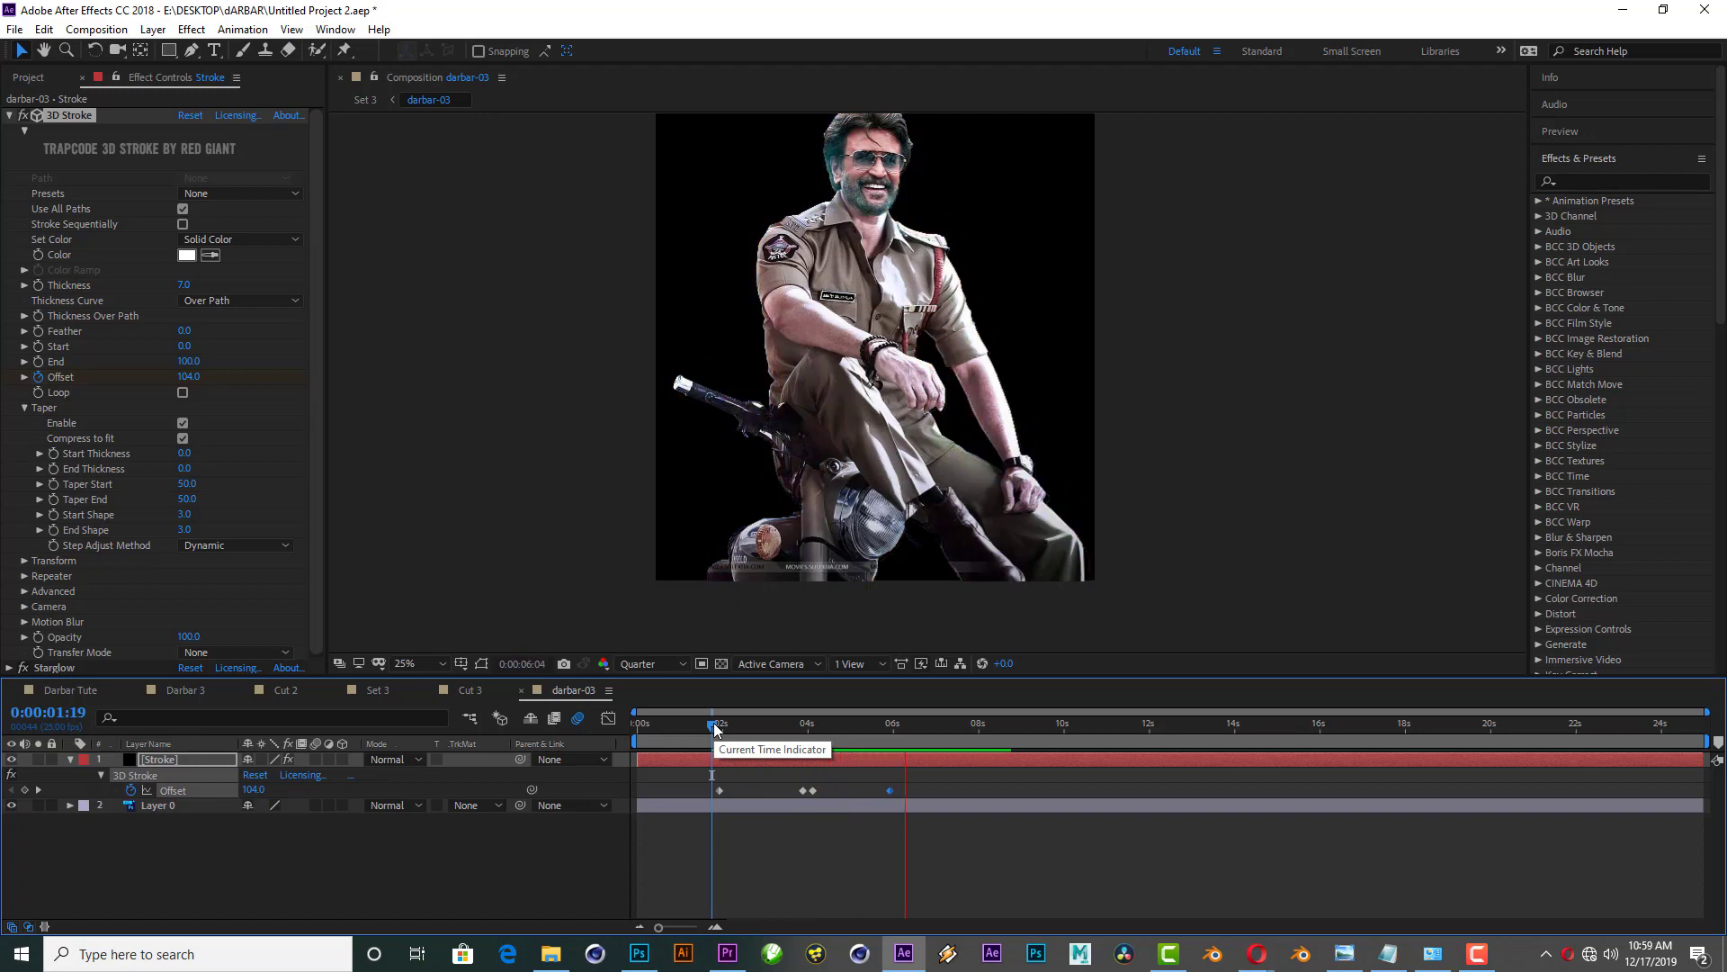
key(space)
Step: In Set 3, move the Lens and Cut 3 layers a few frames earlier
click(388, 698)
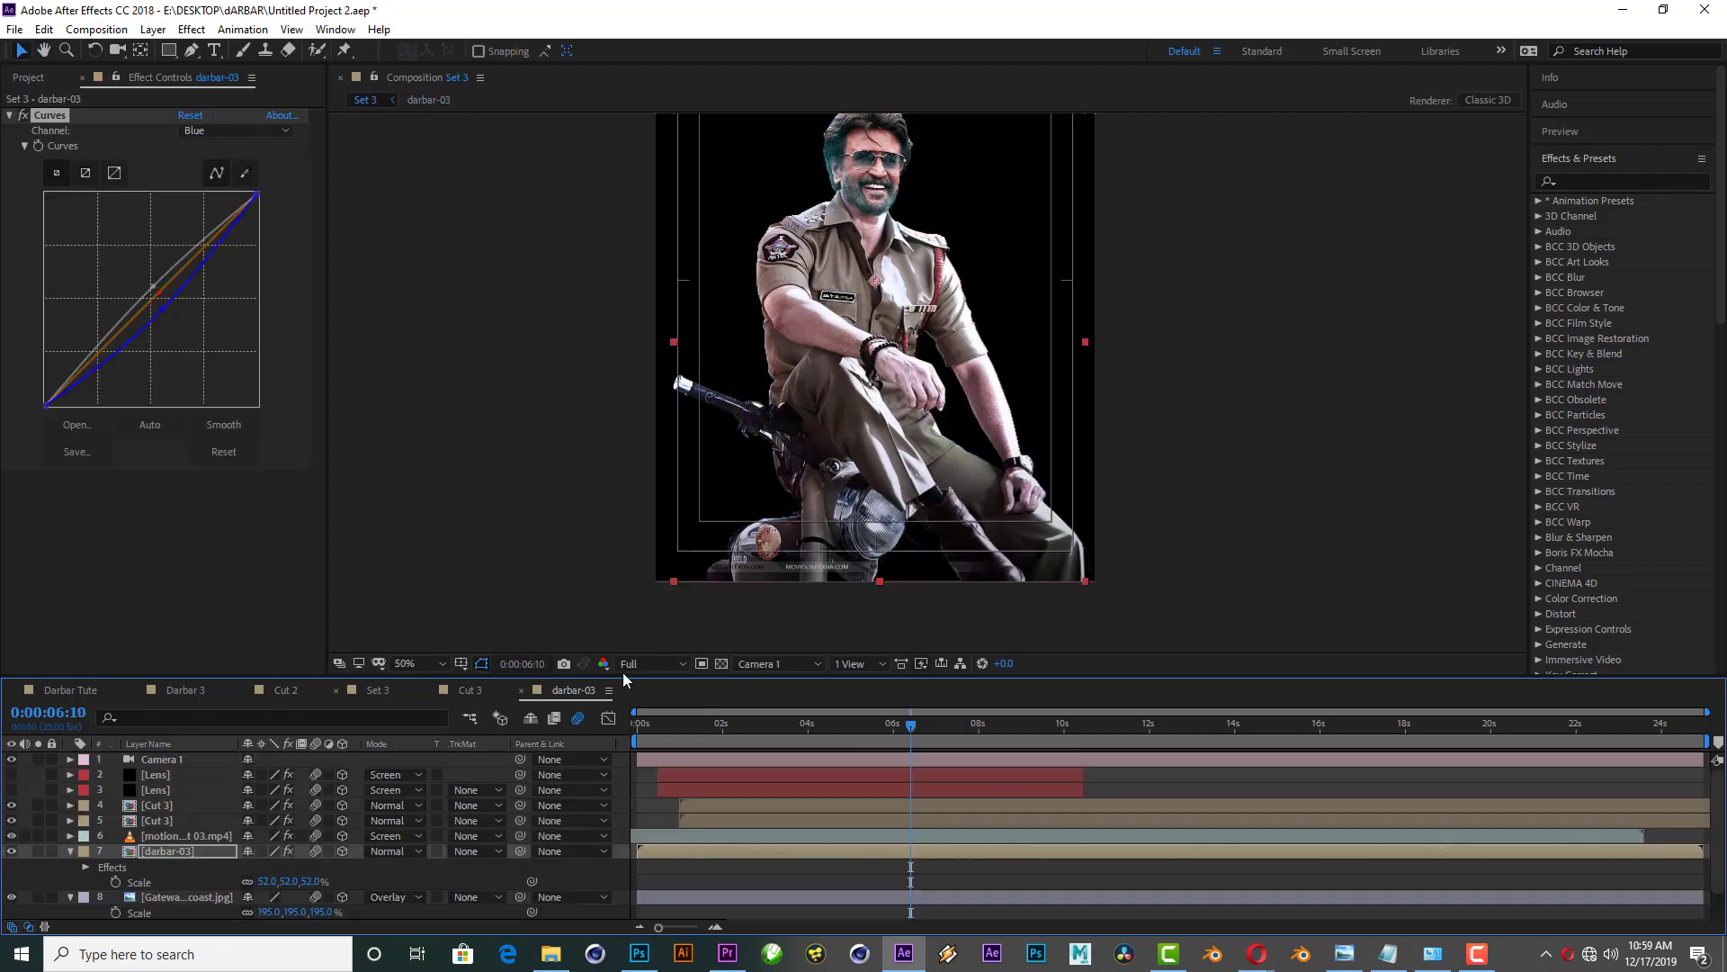
click(843, 727)
drag(844, 727, 835, 727)
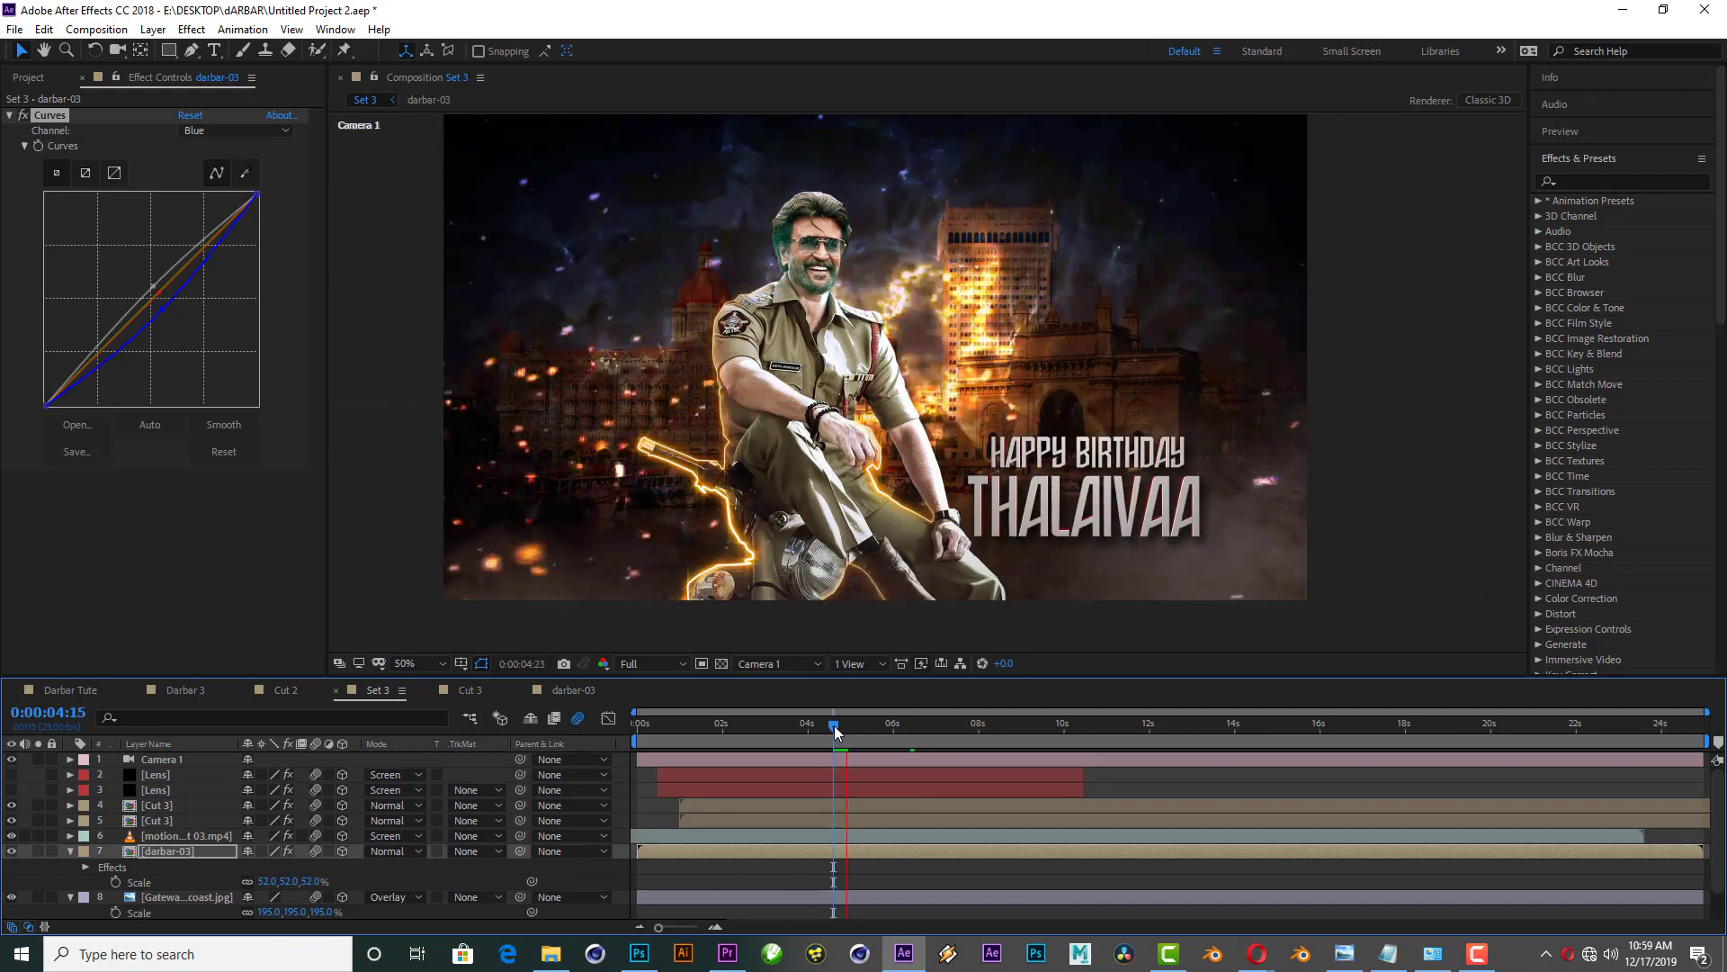
click(688, 726)
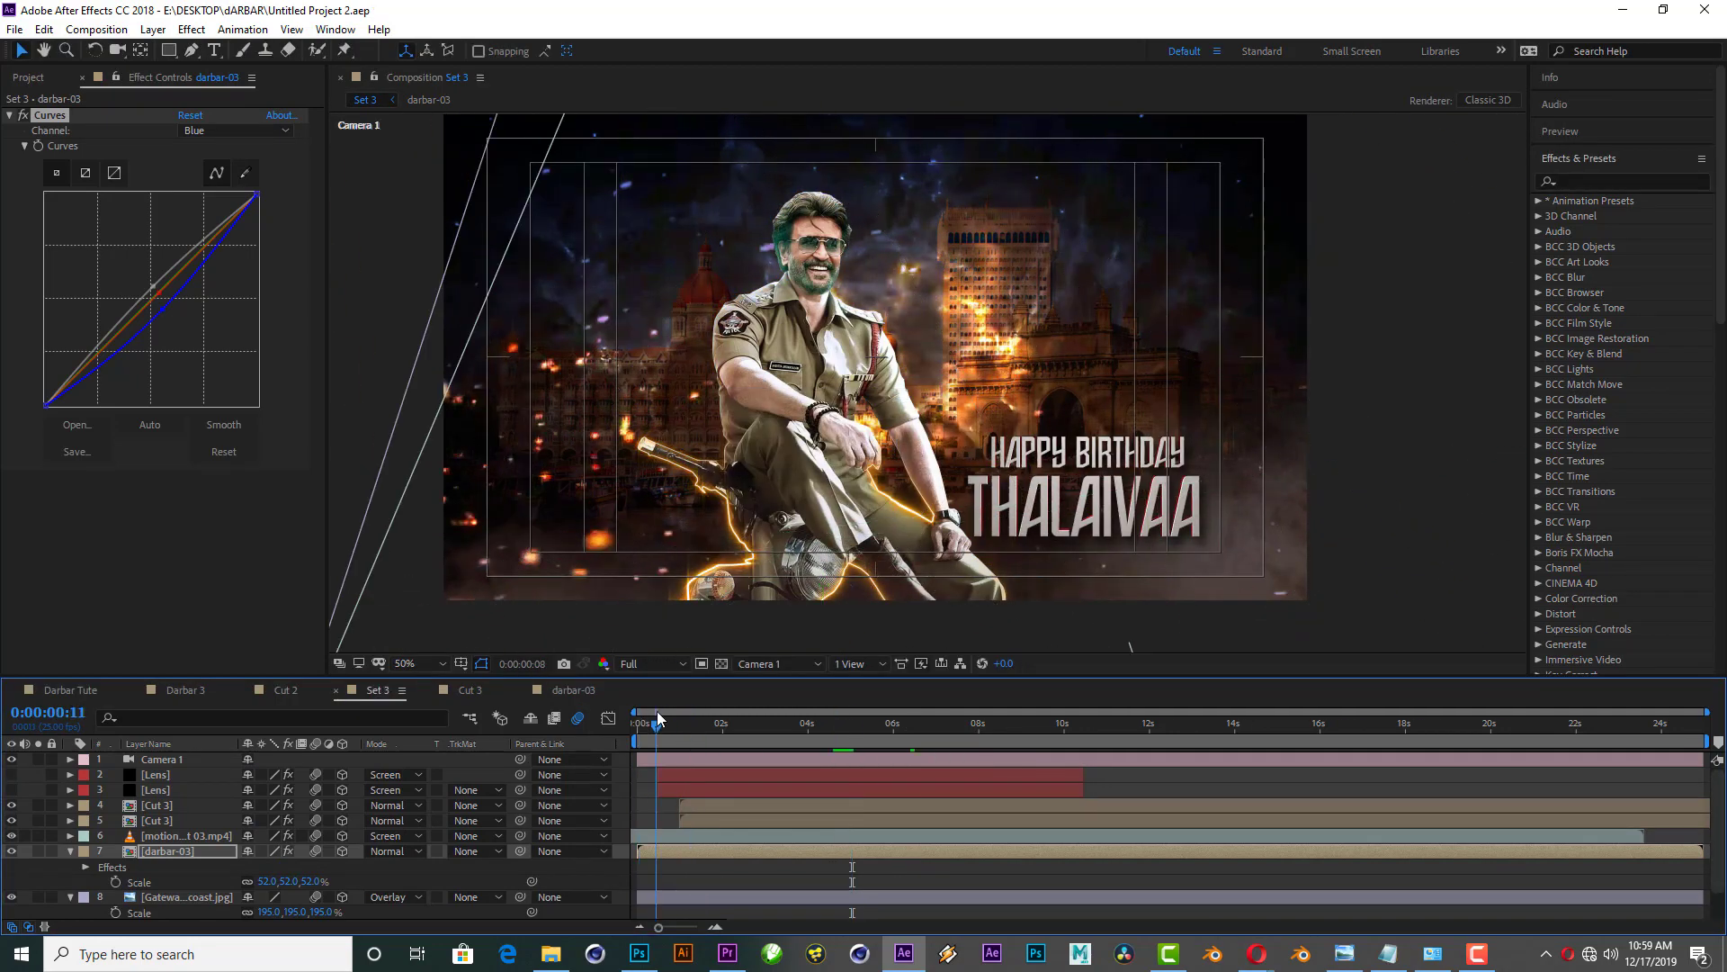
drag(687, 726, 724, 820)
drag(722, 820, 702, 820)
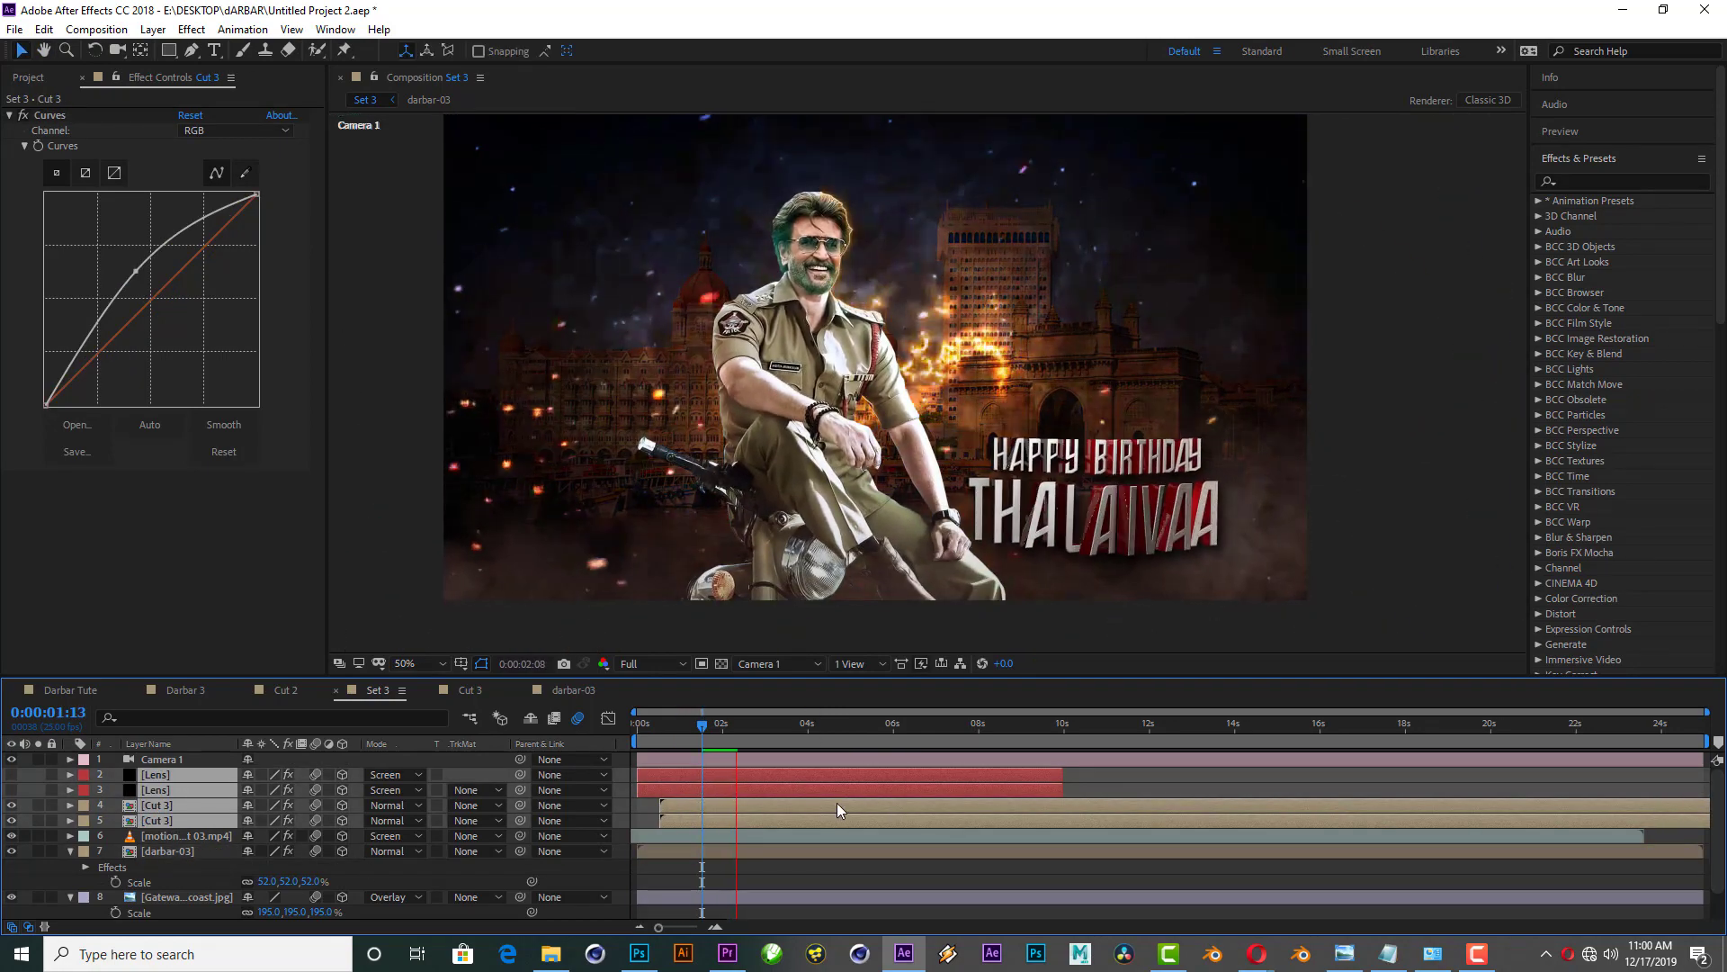
key(space)
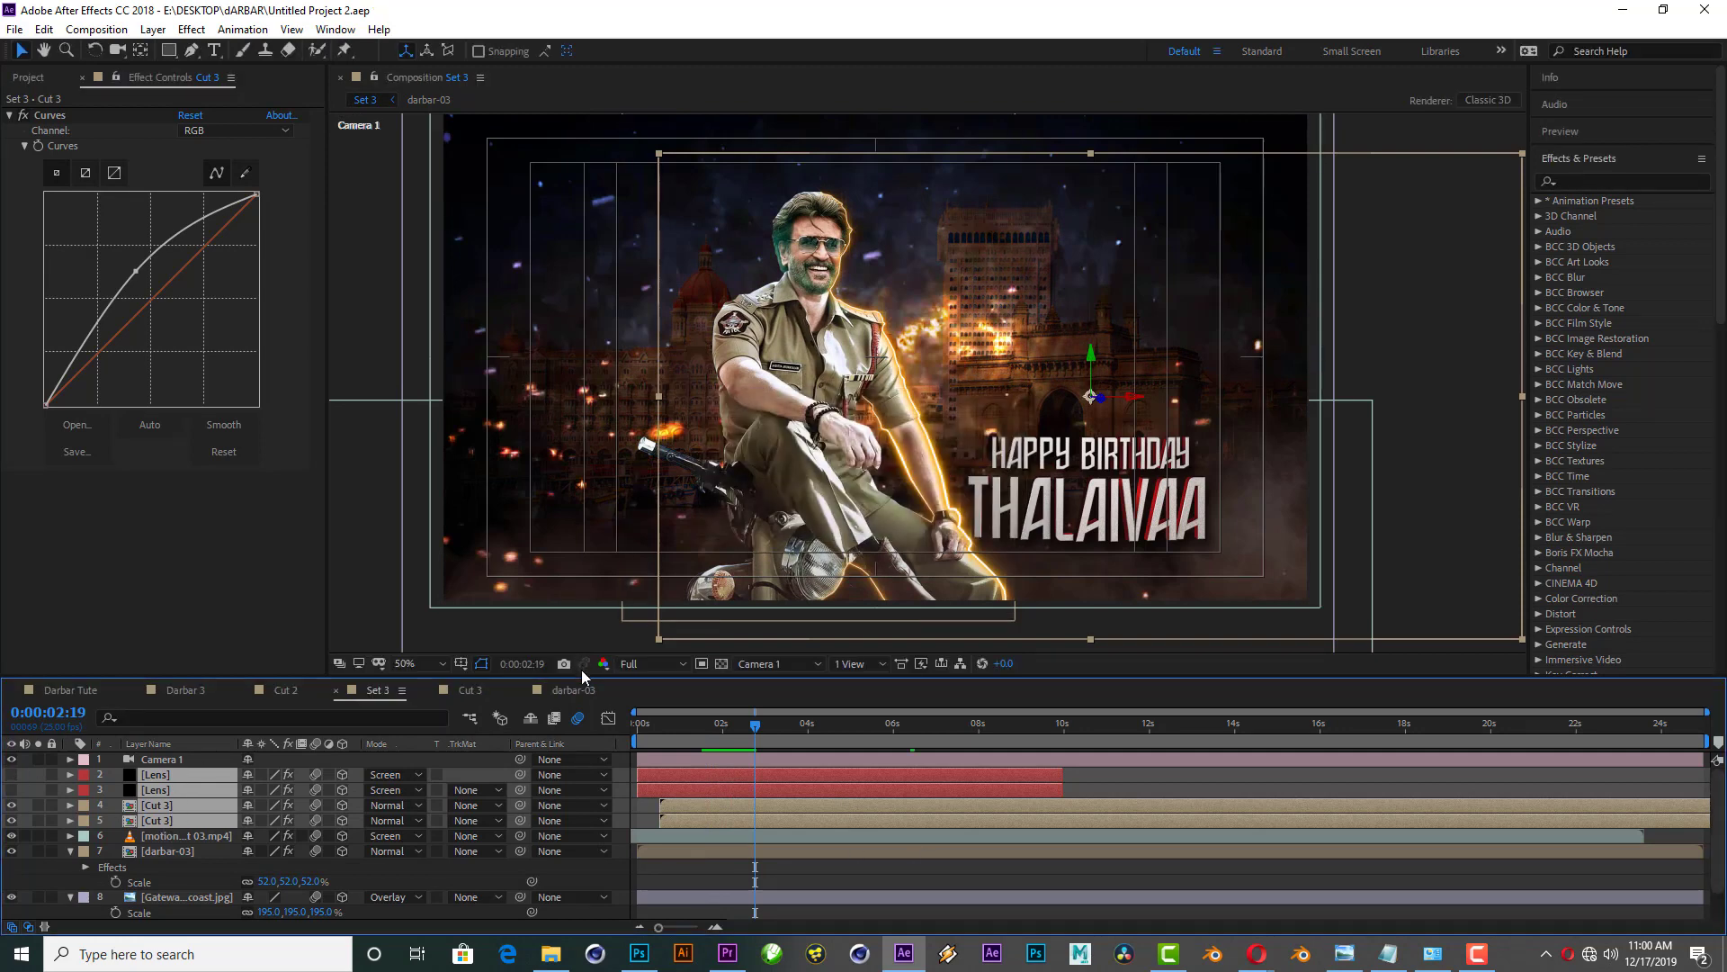
Step: Set the Set 3 preview resolution to Quarter and deselect all layers
click(655, 665)
click(651, 766)
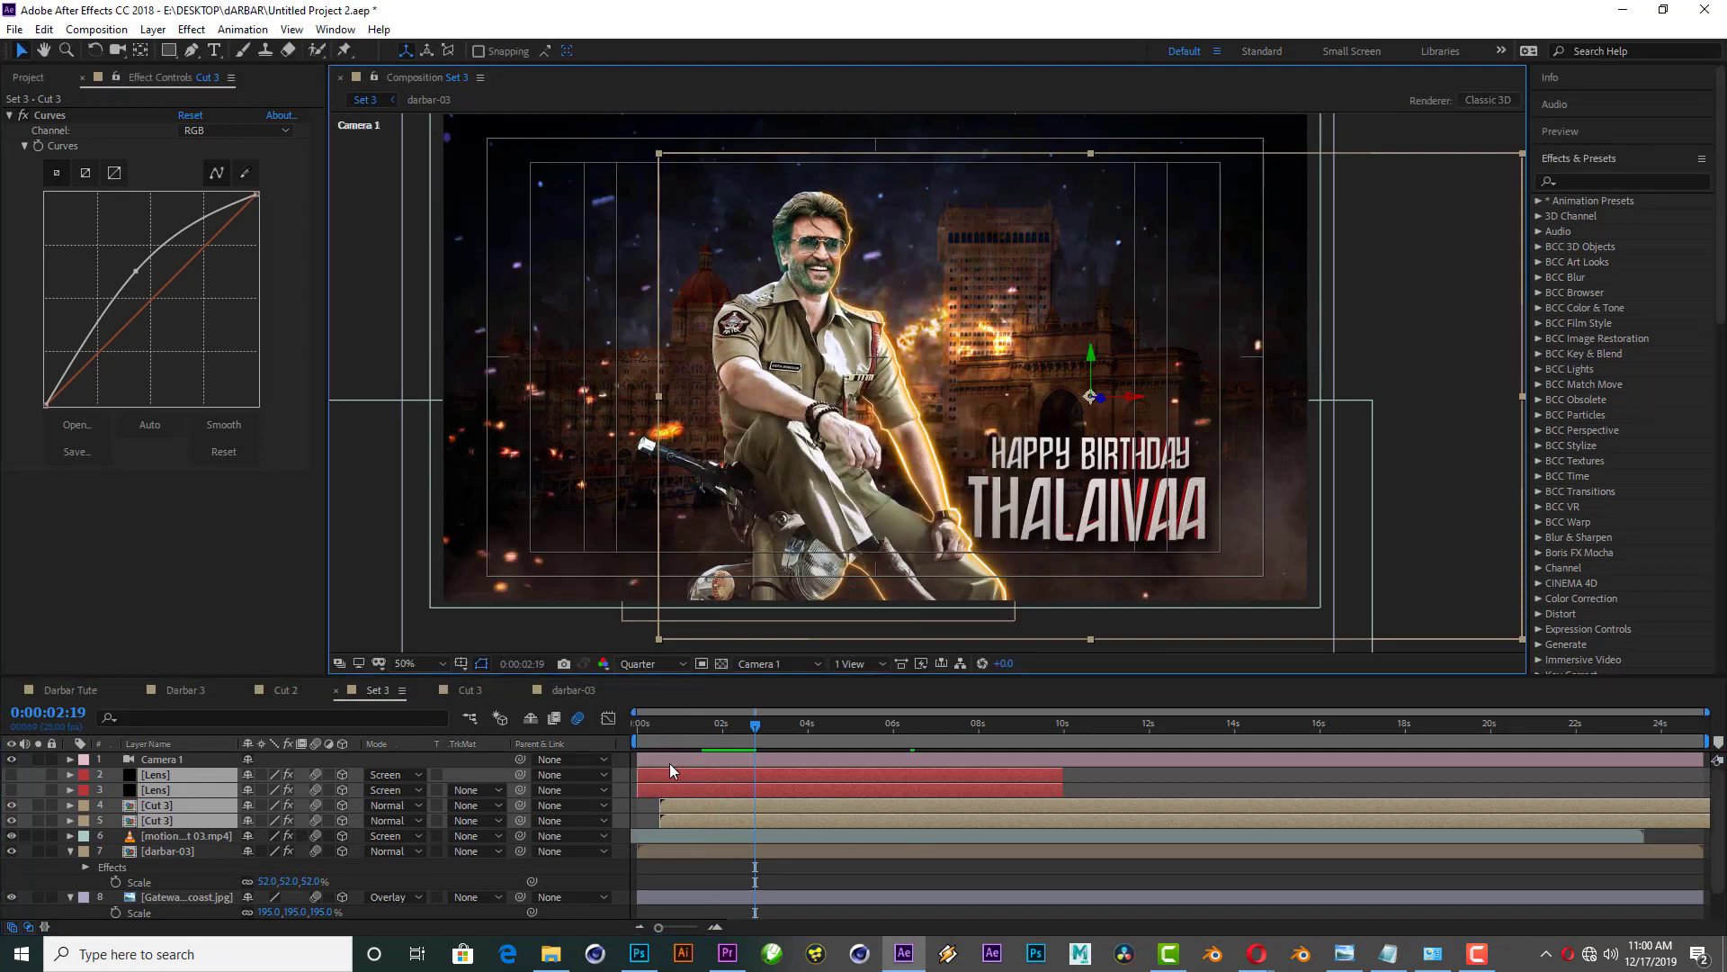
click(1135, 785)
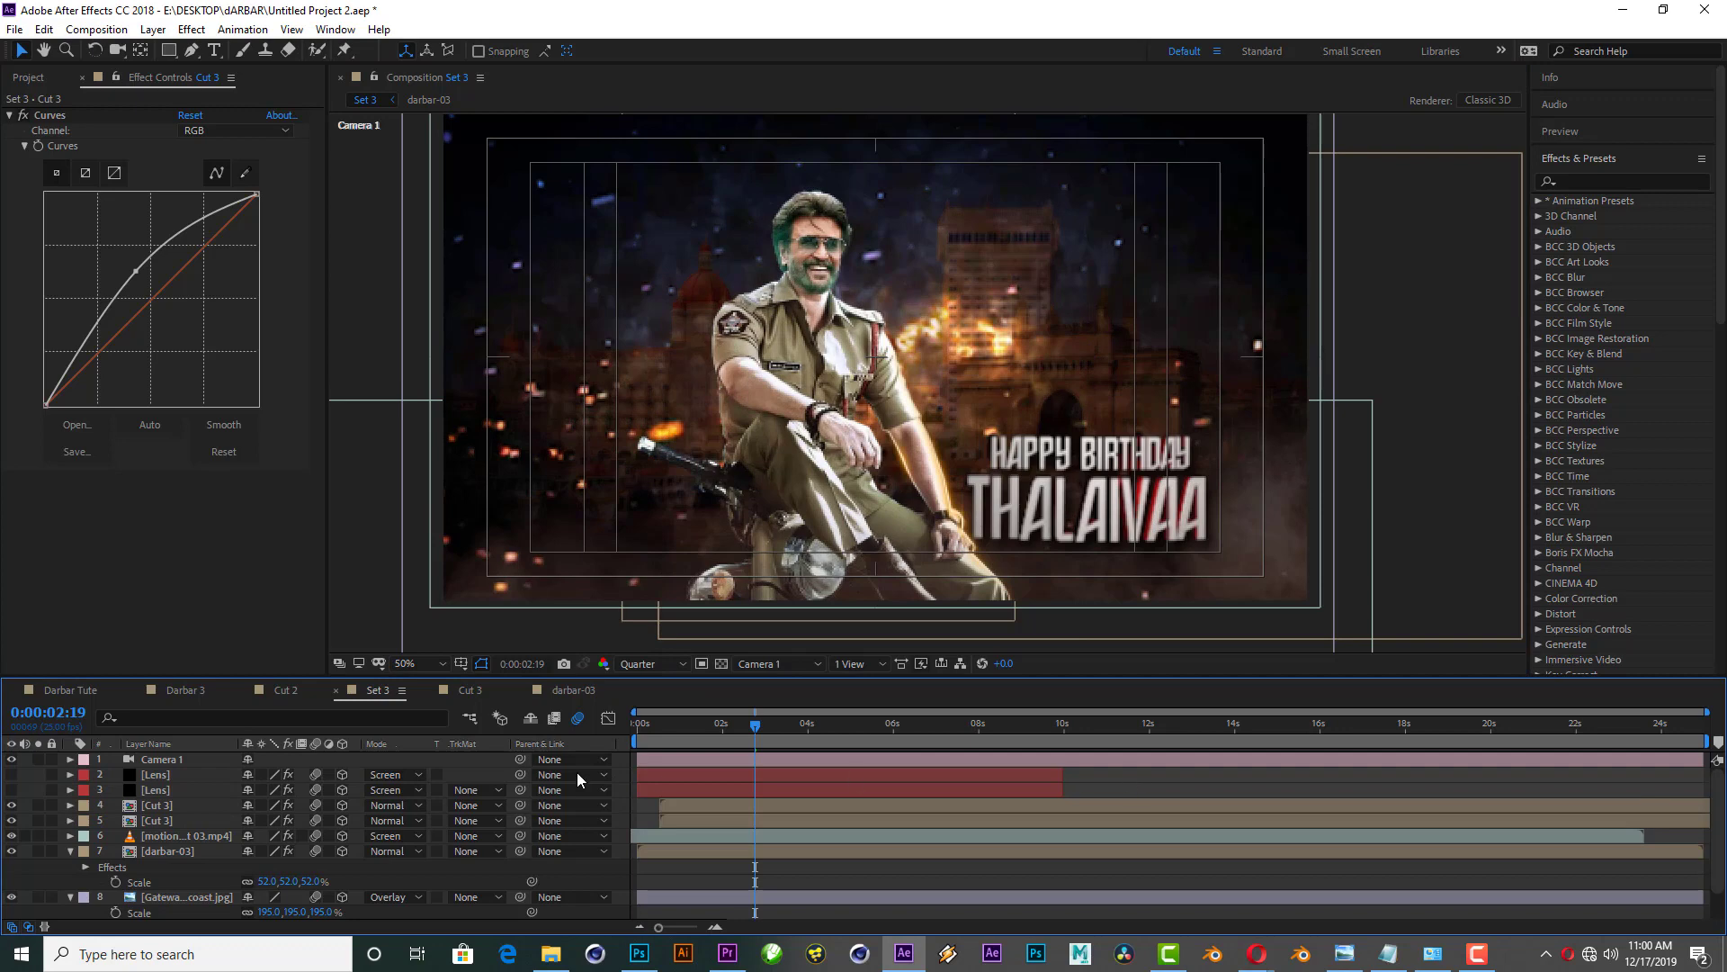
Step: Make both Lens layers visible, move them to the top, and shift them slightly later
click(144, 790)
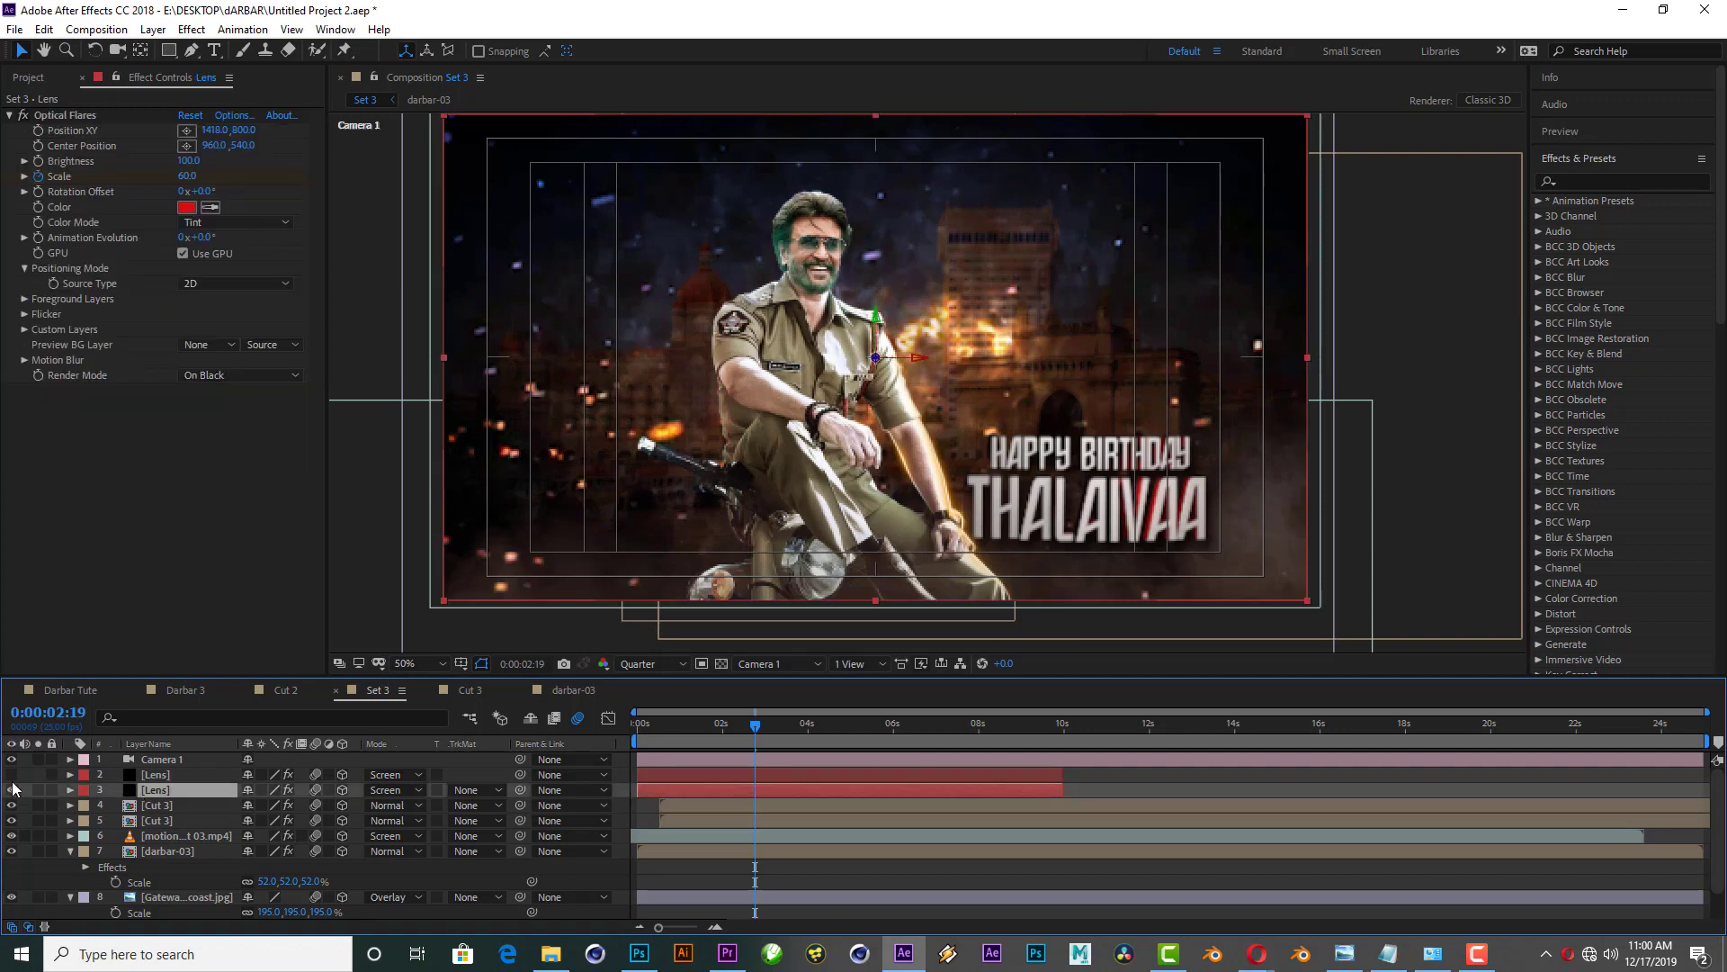
drag(13, 790, 13, 774)
key(ctrl+shift+bracketright)
drag(693, 774, 716, 769)
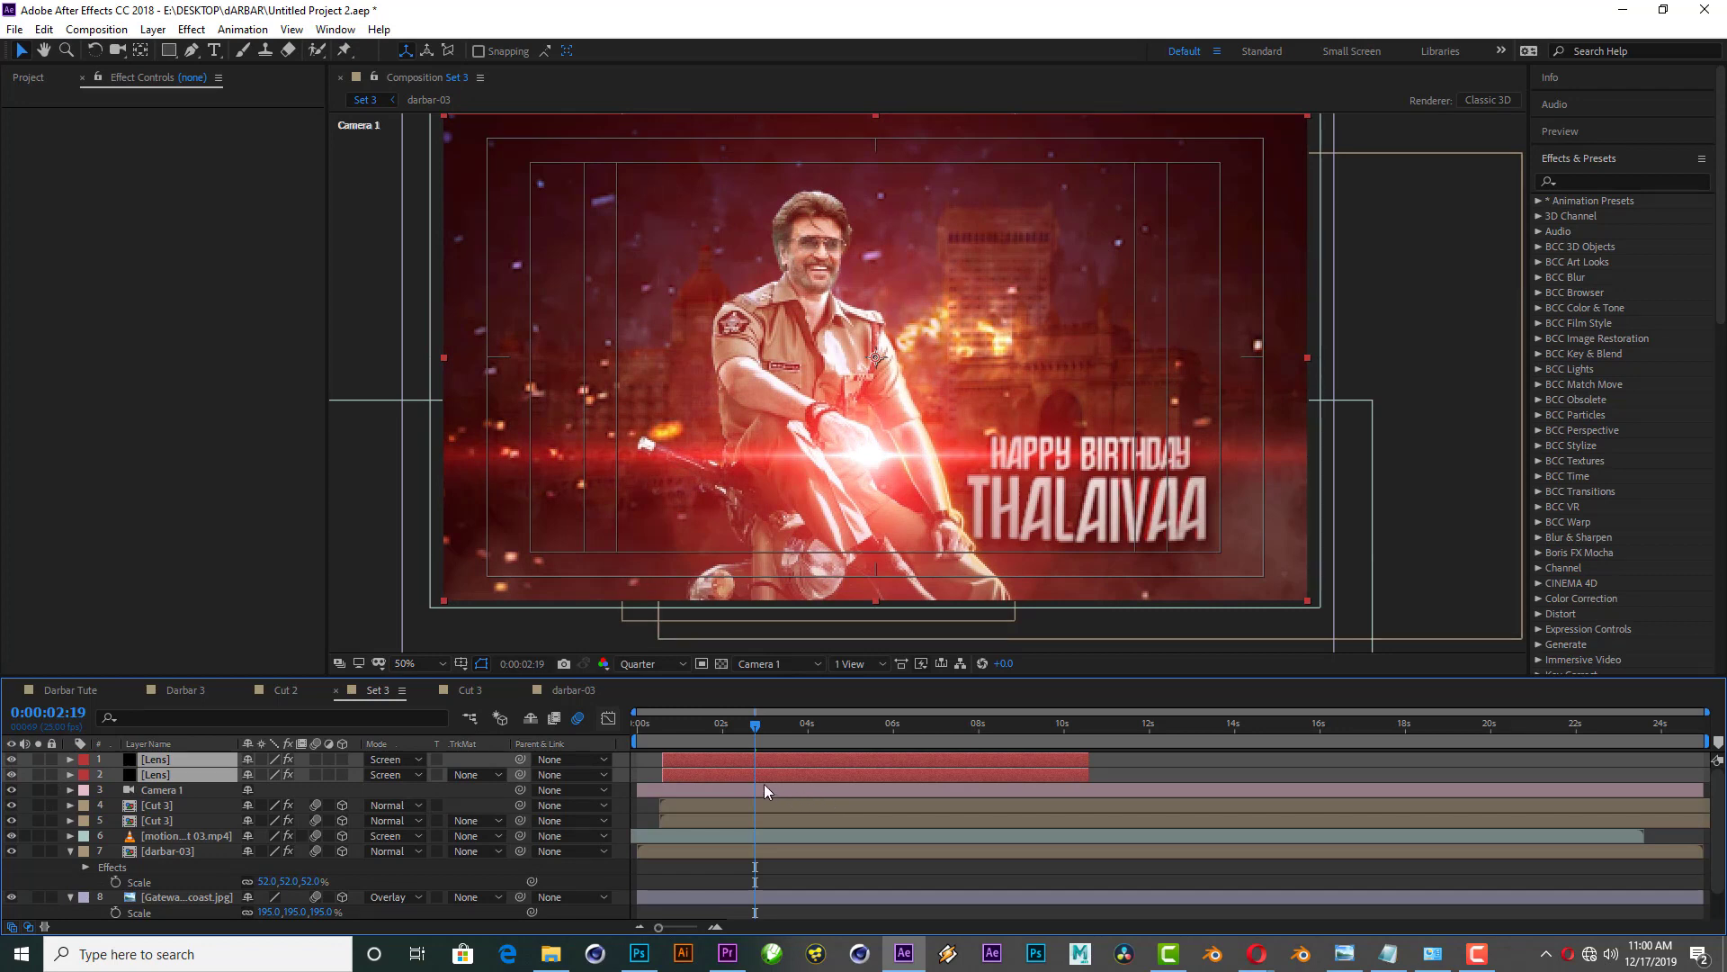
key(u)
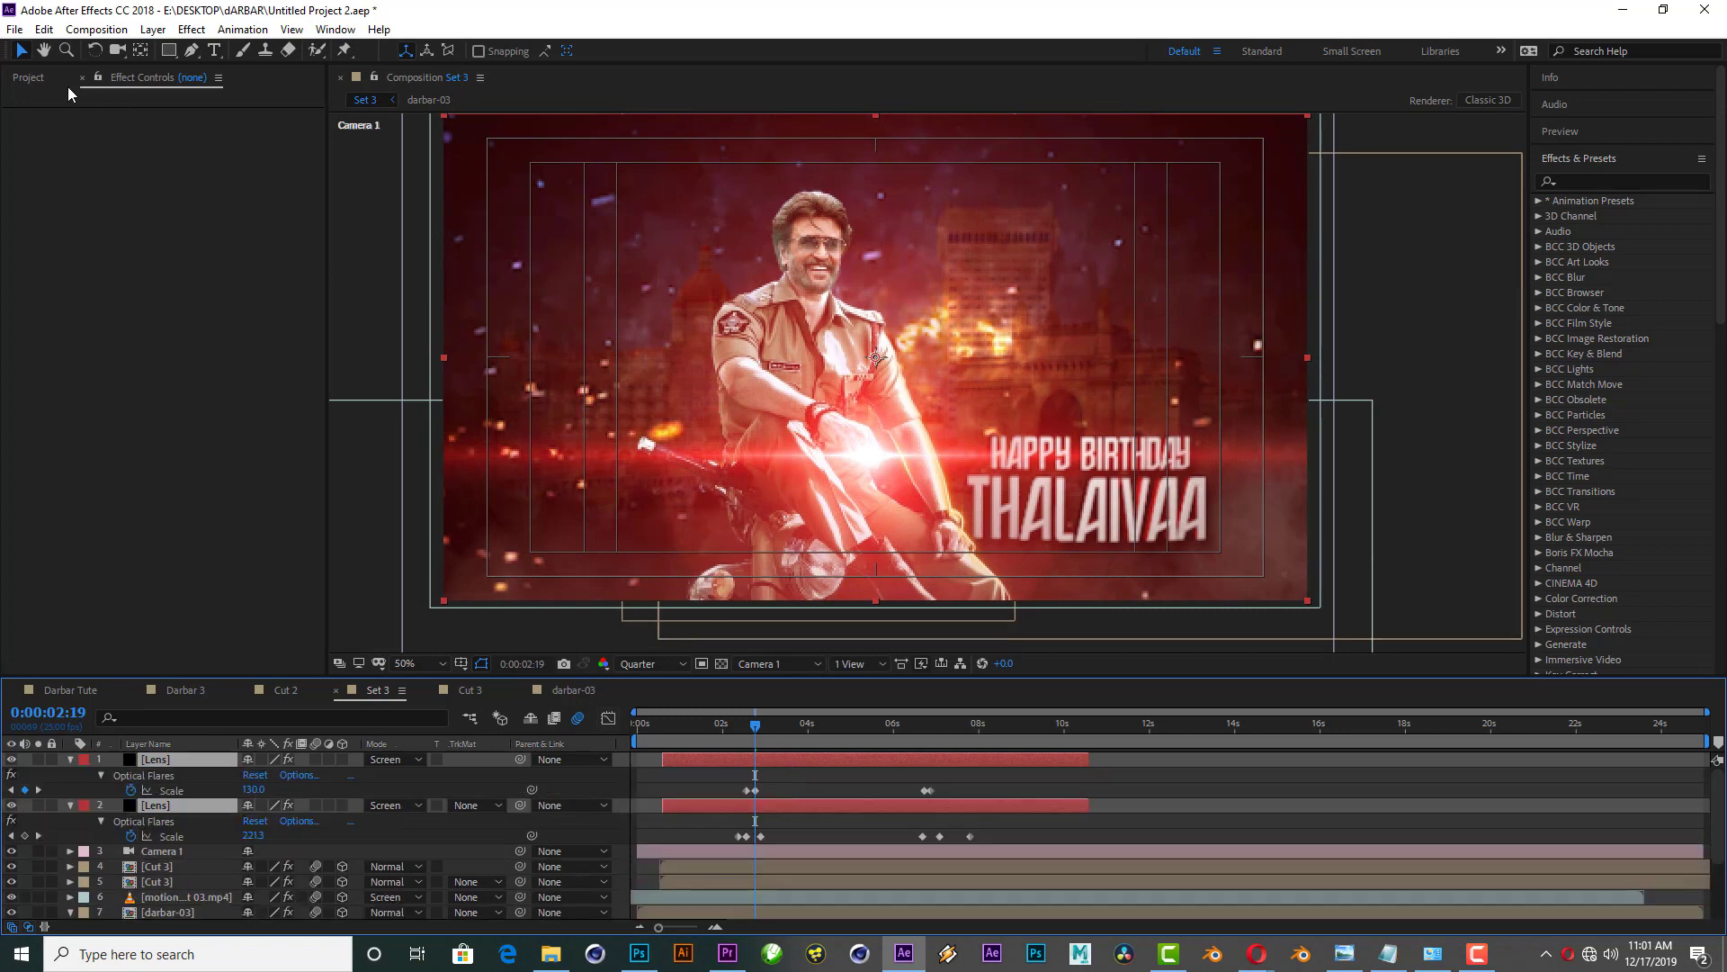
Step: Place both Optical Flares centres on the birthday text
click(173, 812)
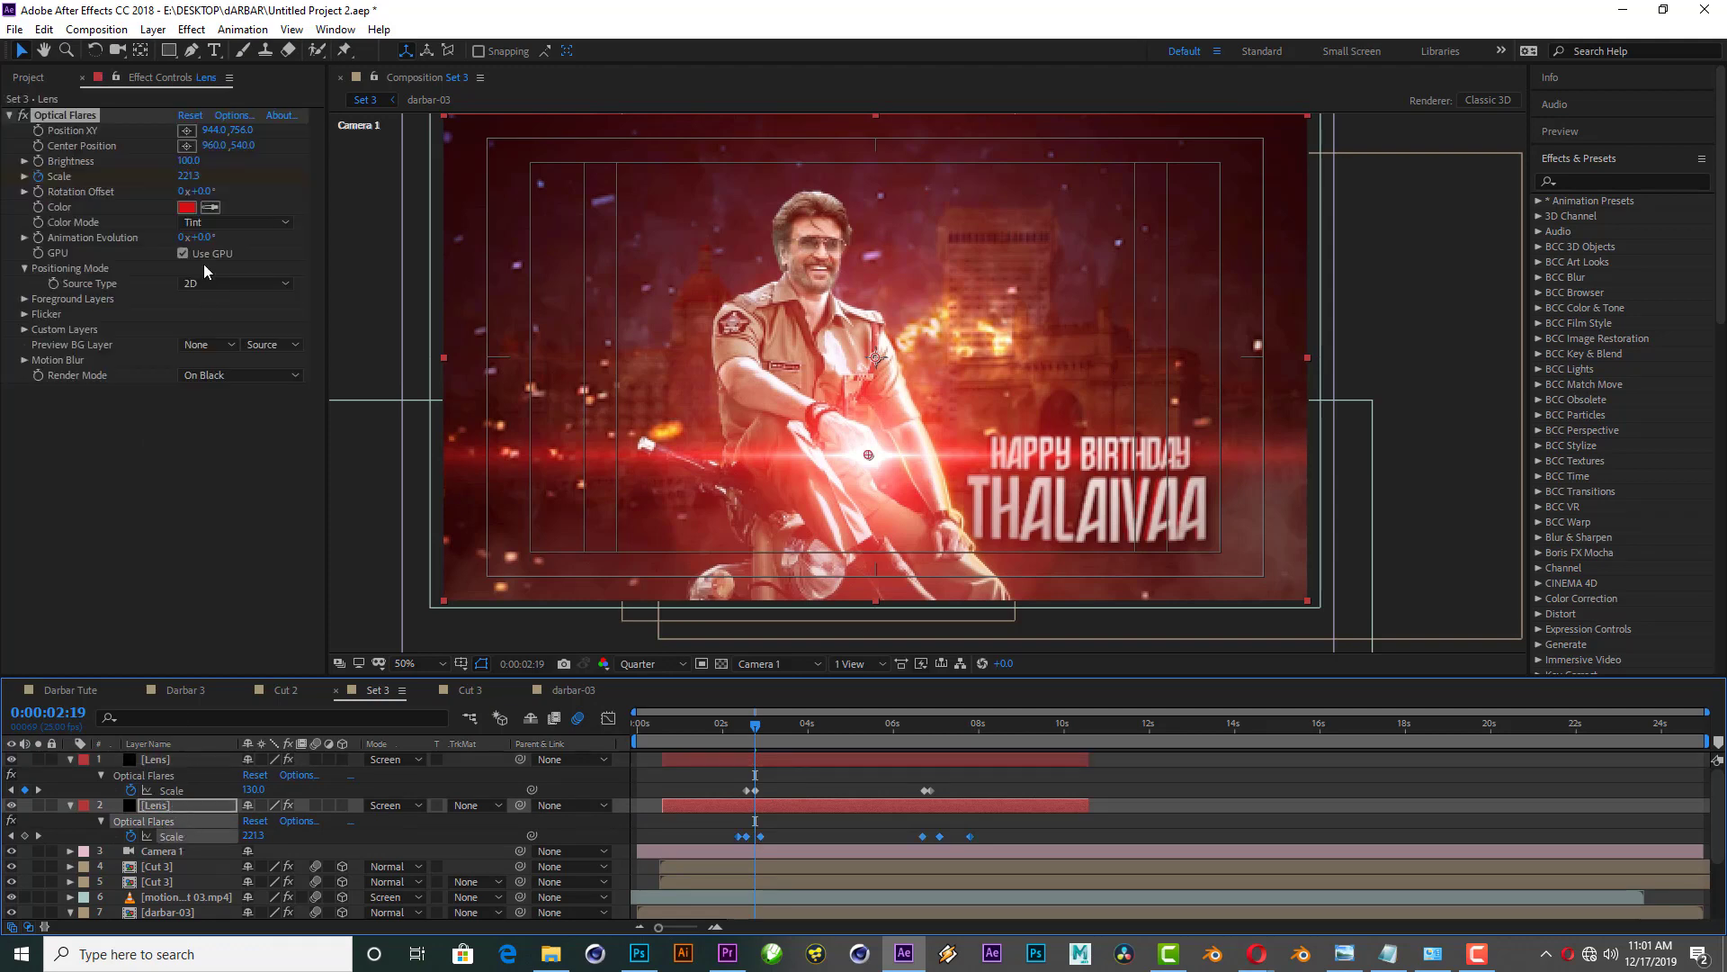
click(193, 131)
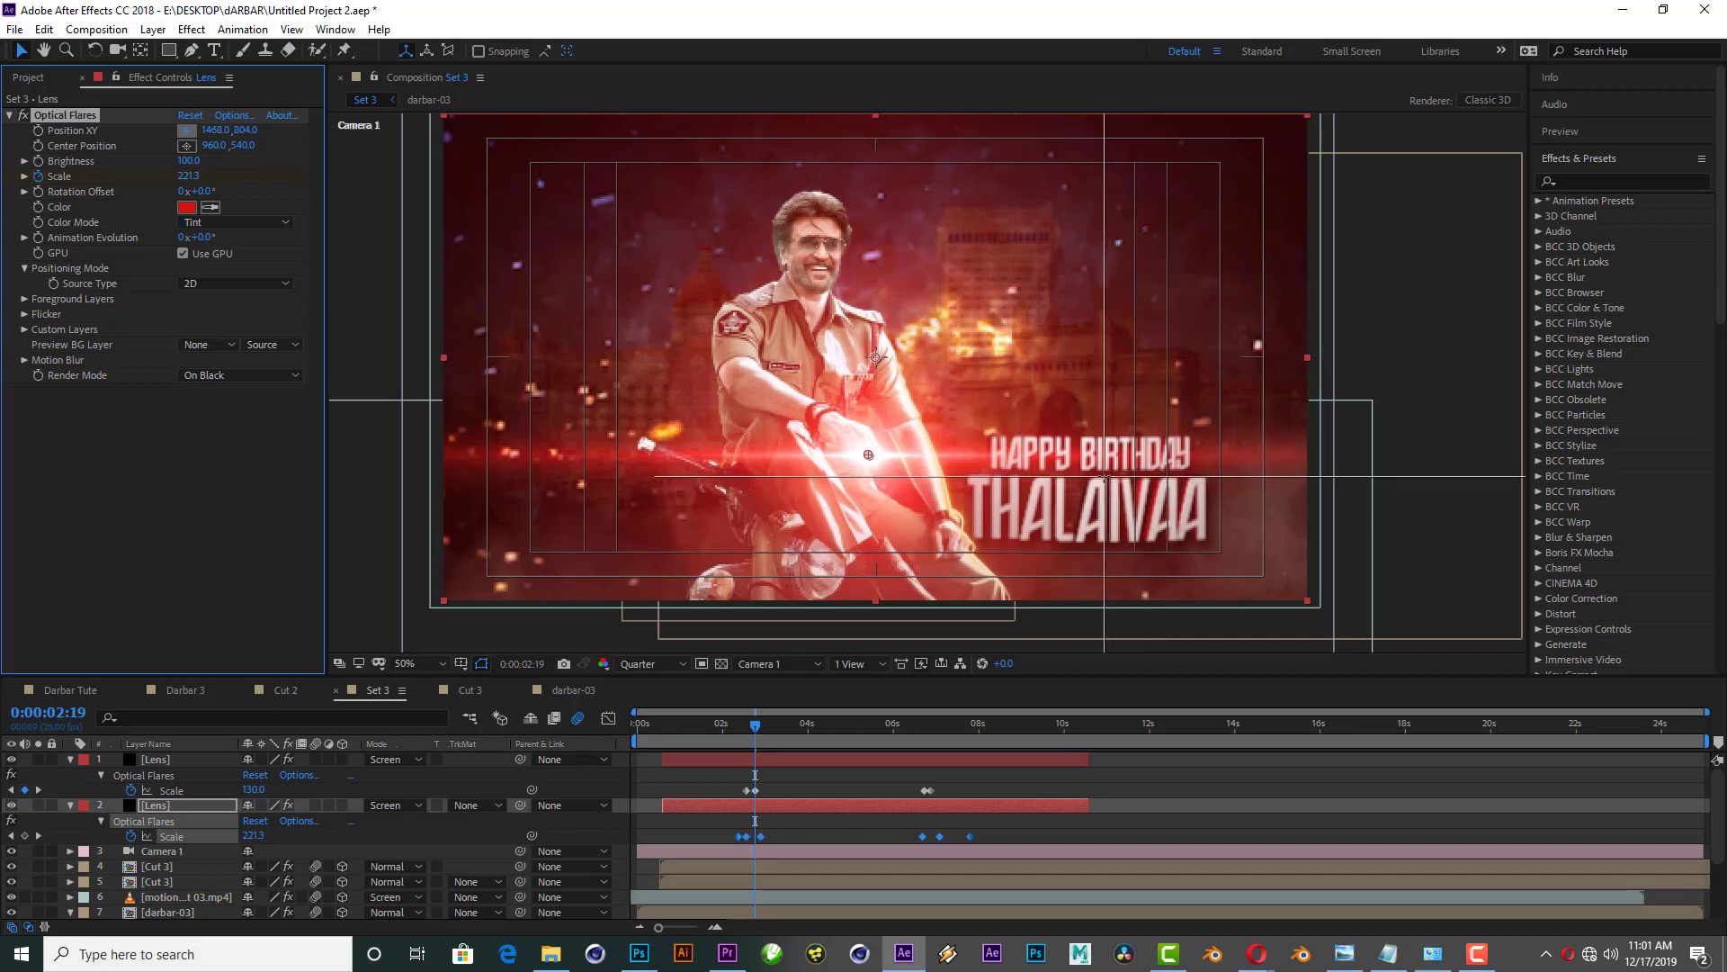
click(1082, 477)
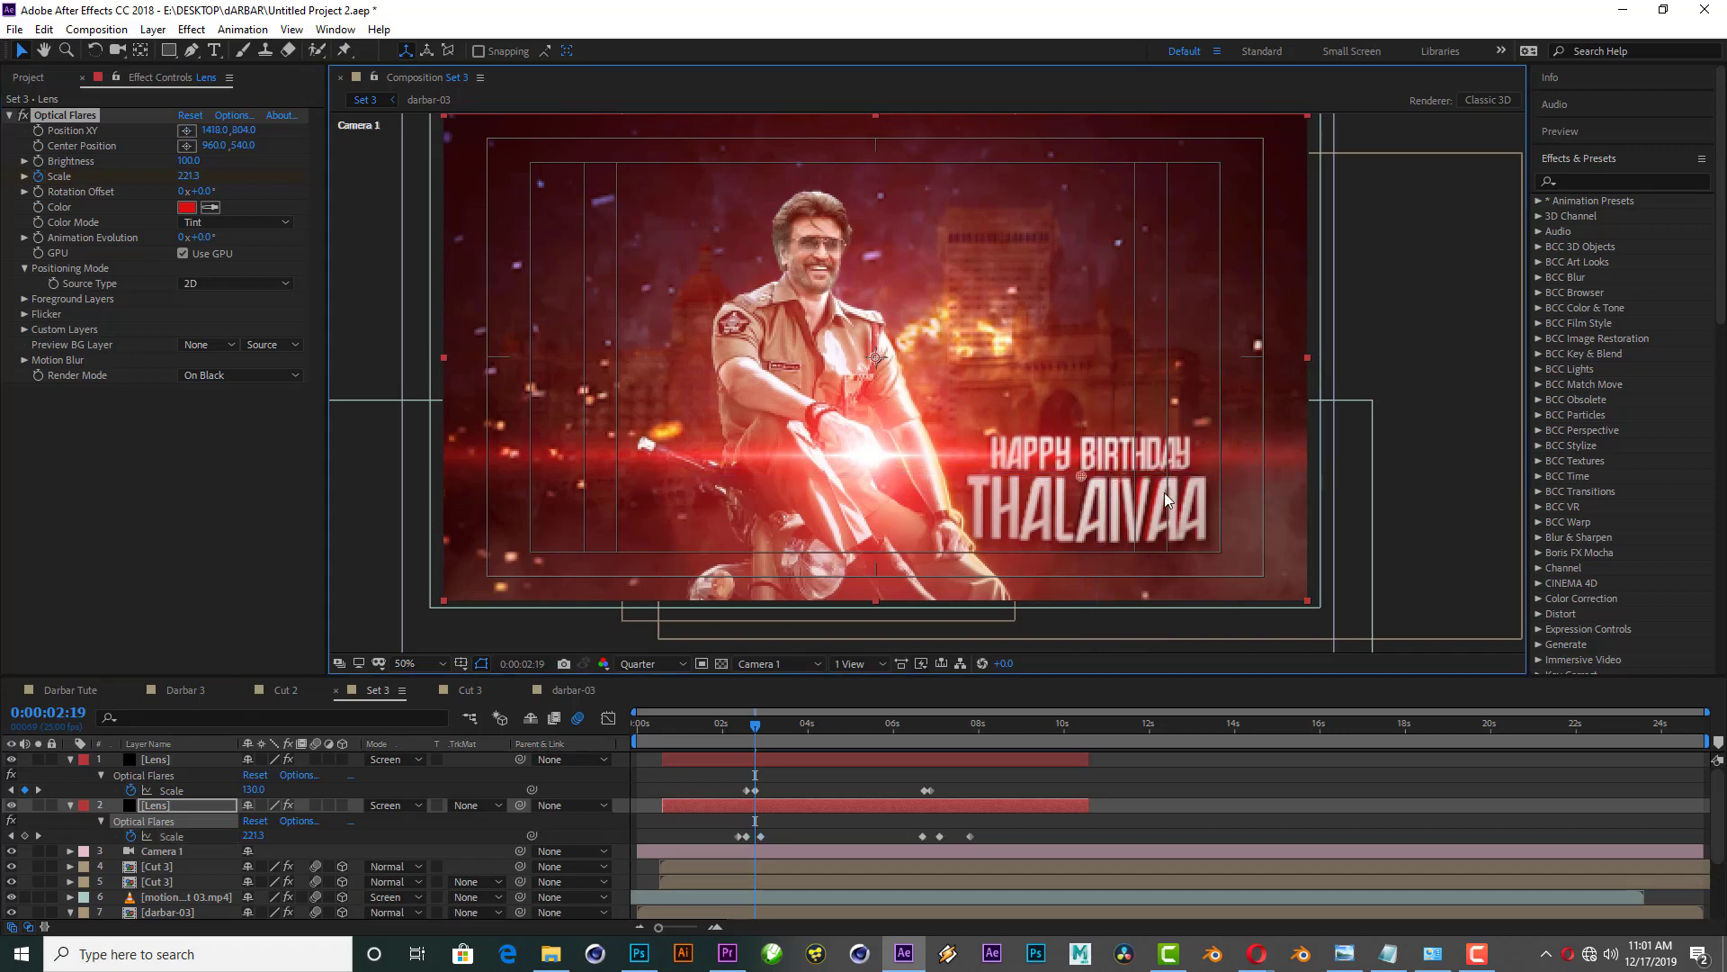
click(151, 760)
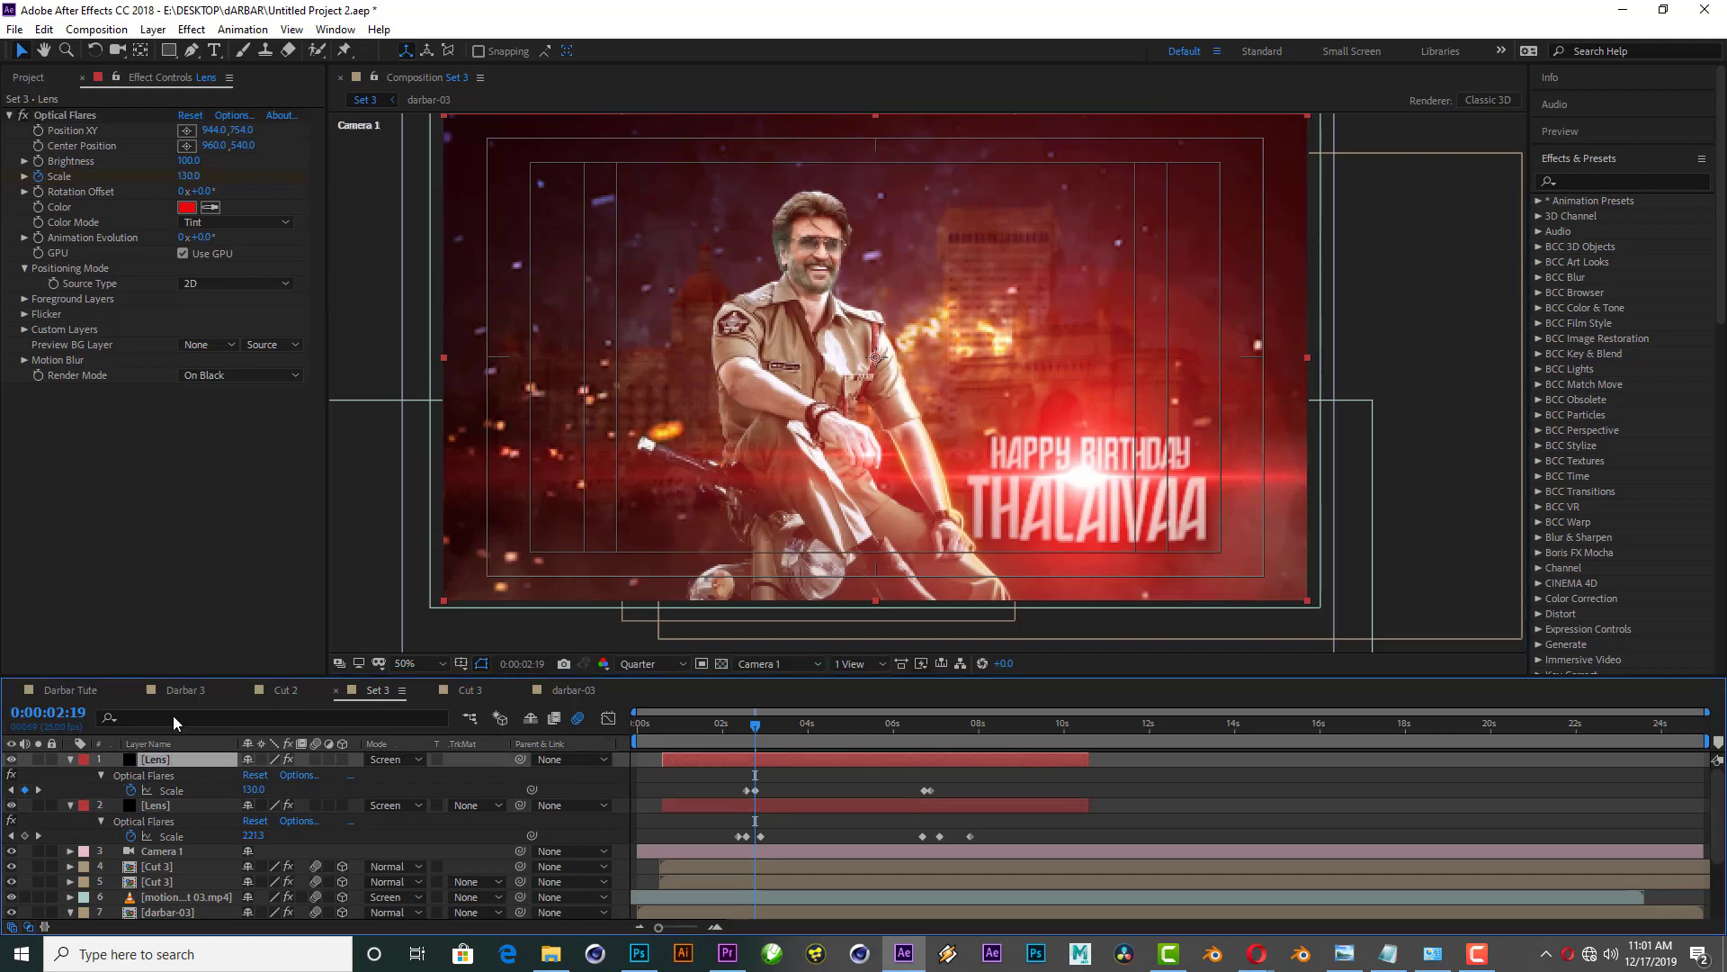
click(186, 129)
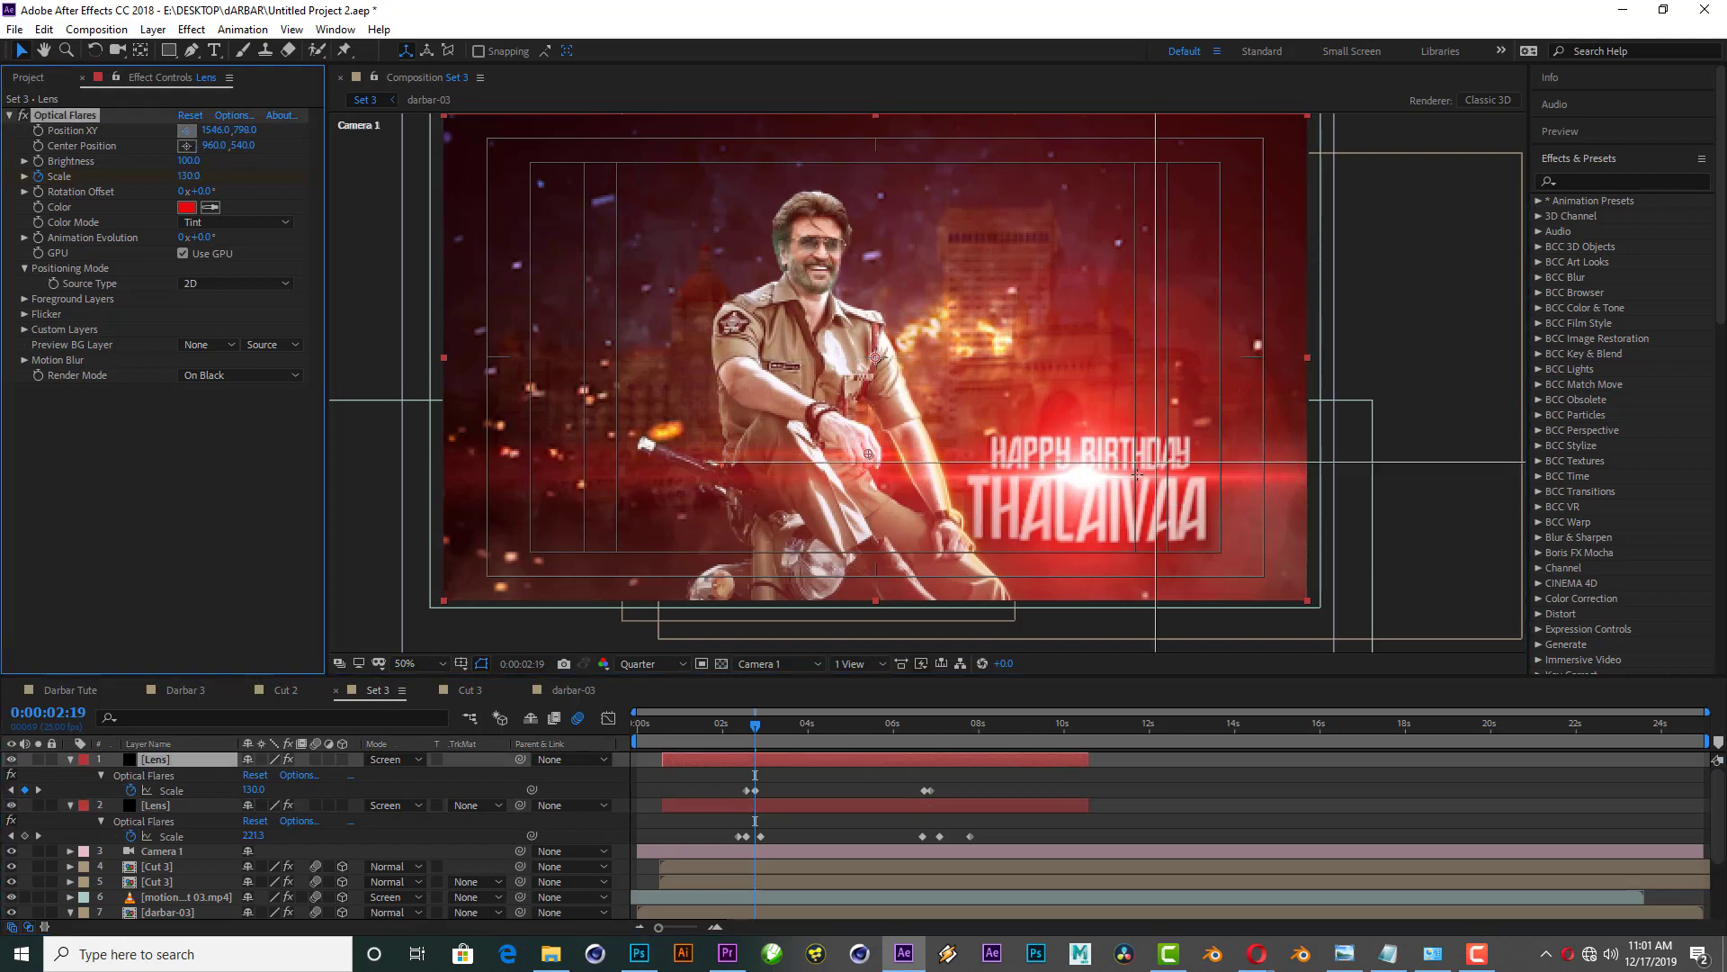
click(1082, 477)
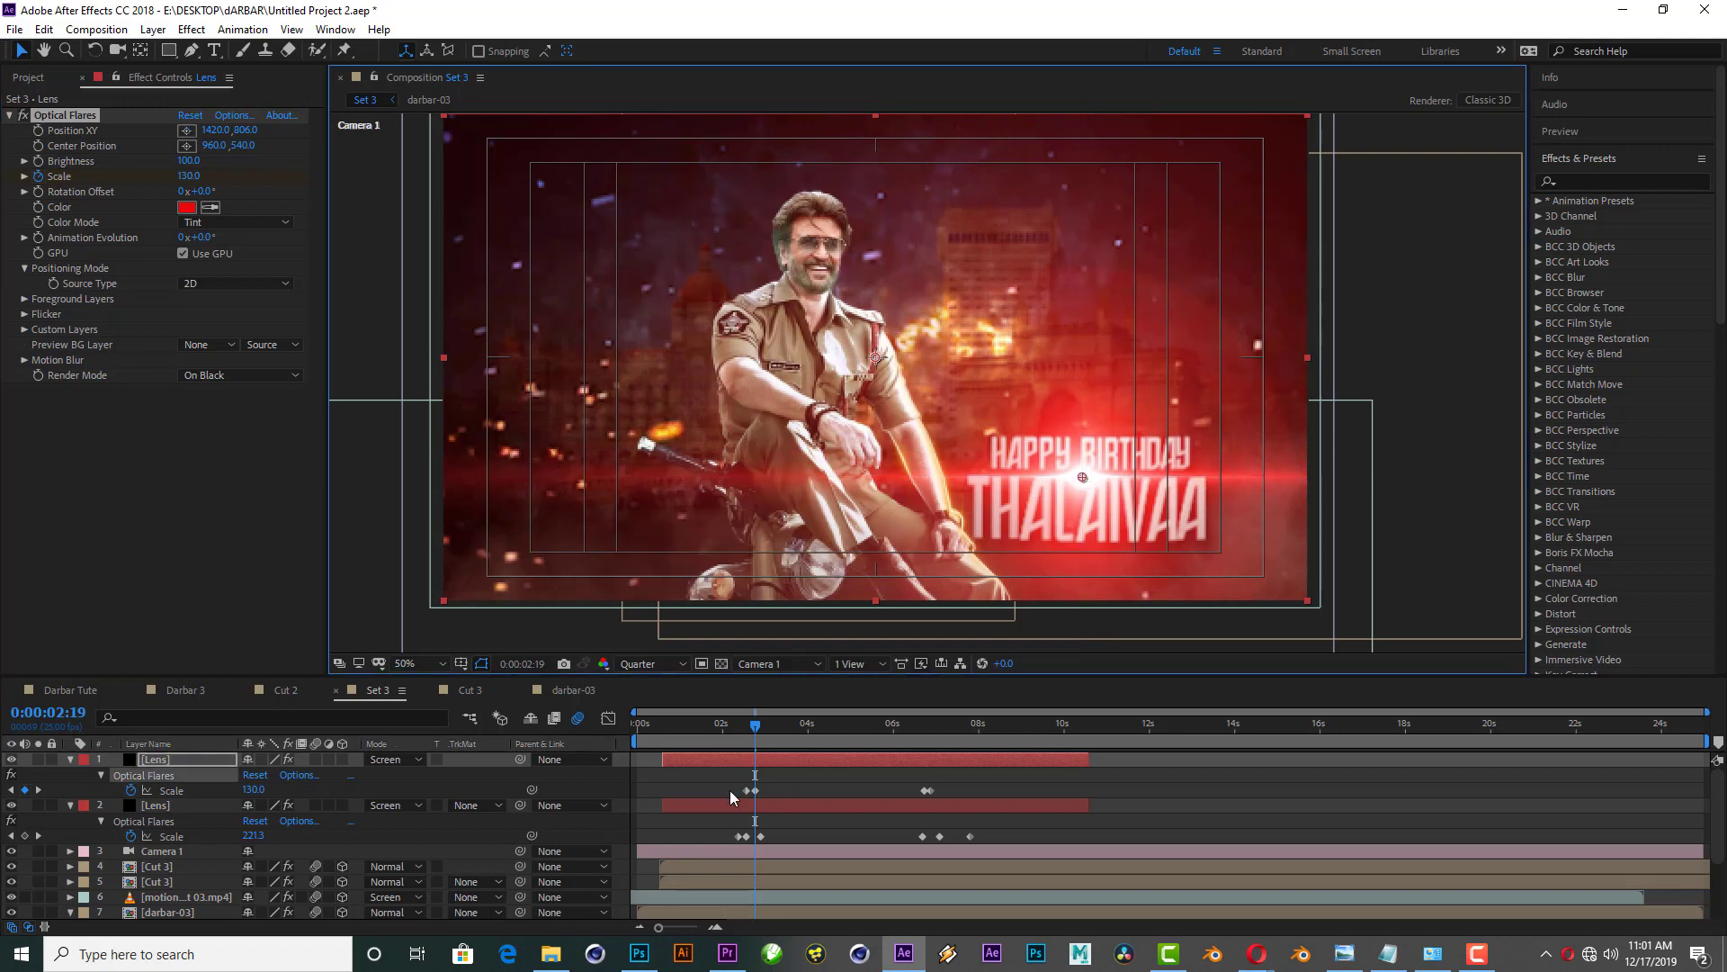
Step: Select both Lens layers and make them 3D layers
click(682, 725)
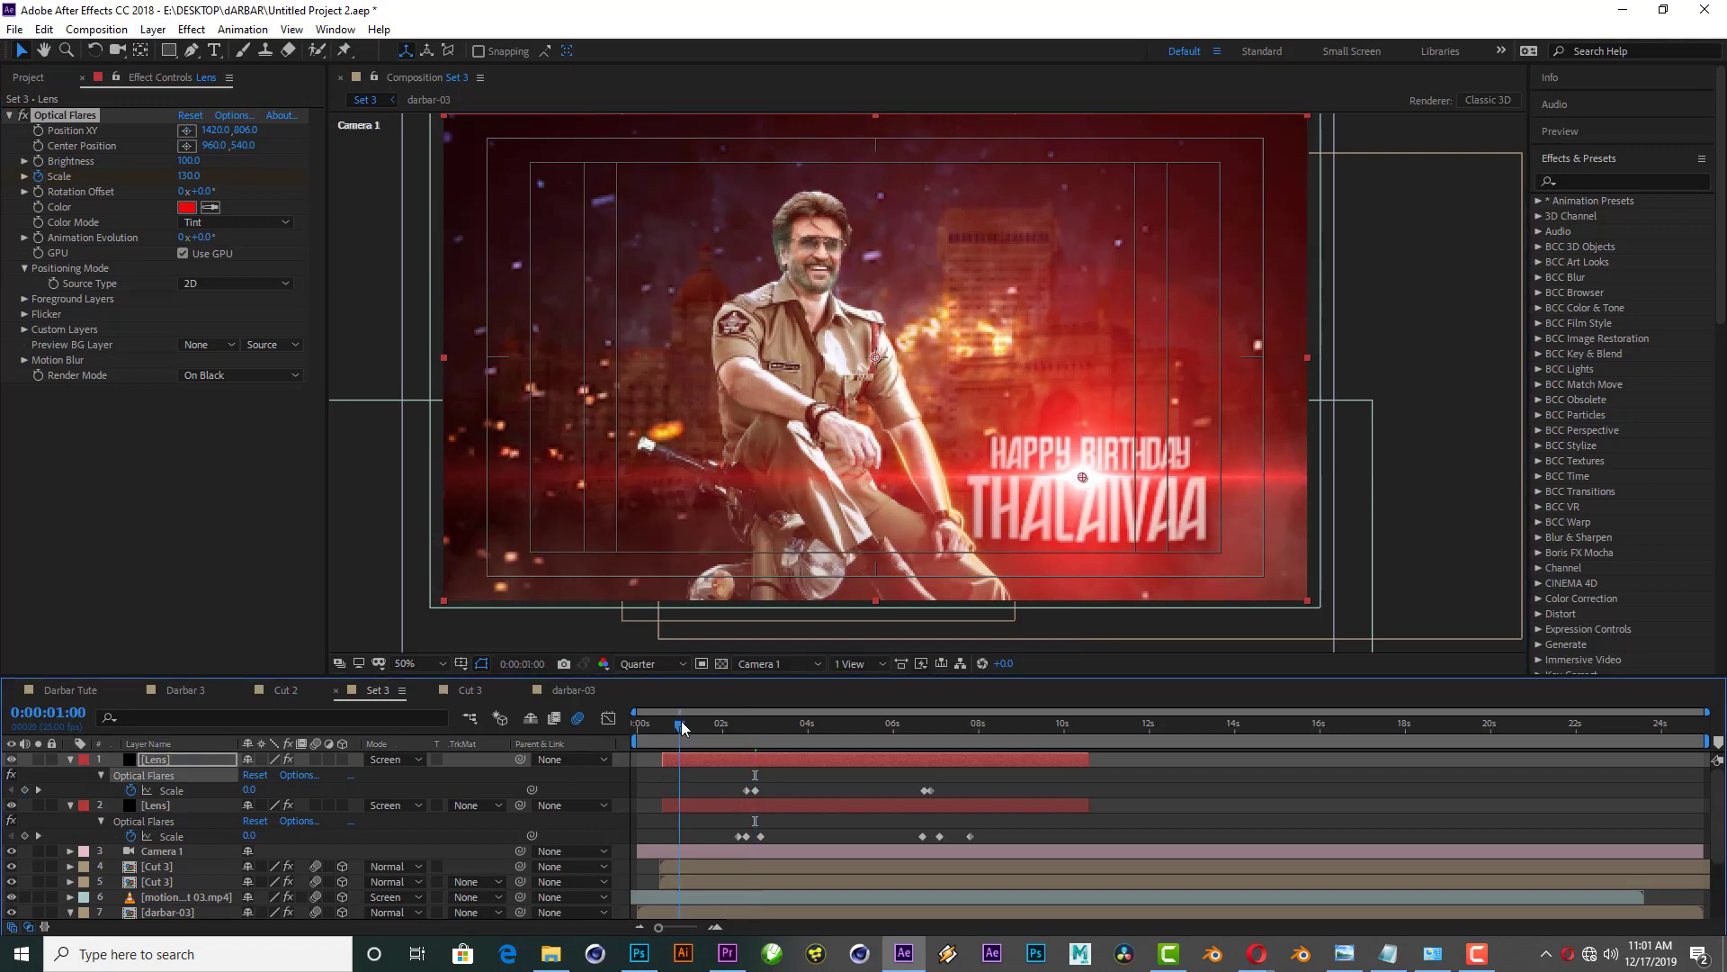
drag(682, 725, 719, 722)
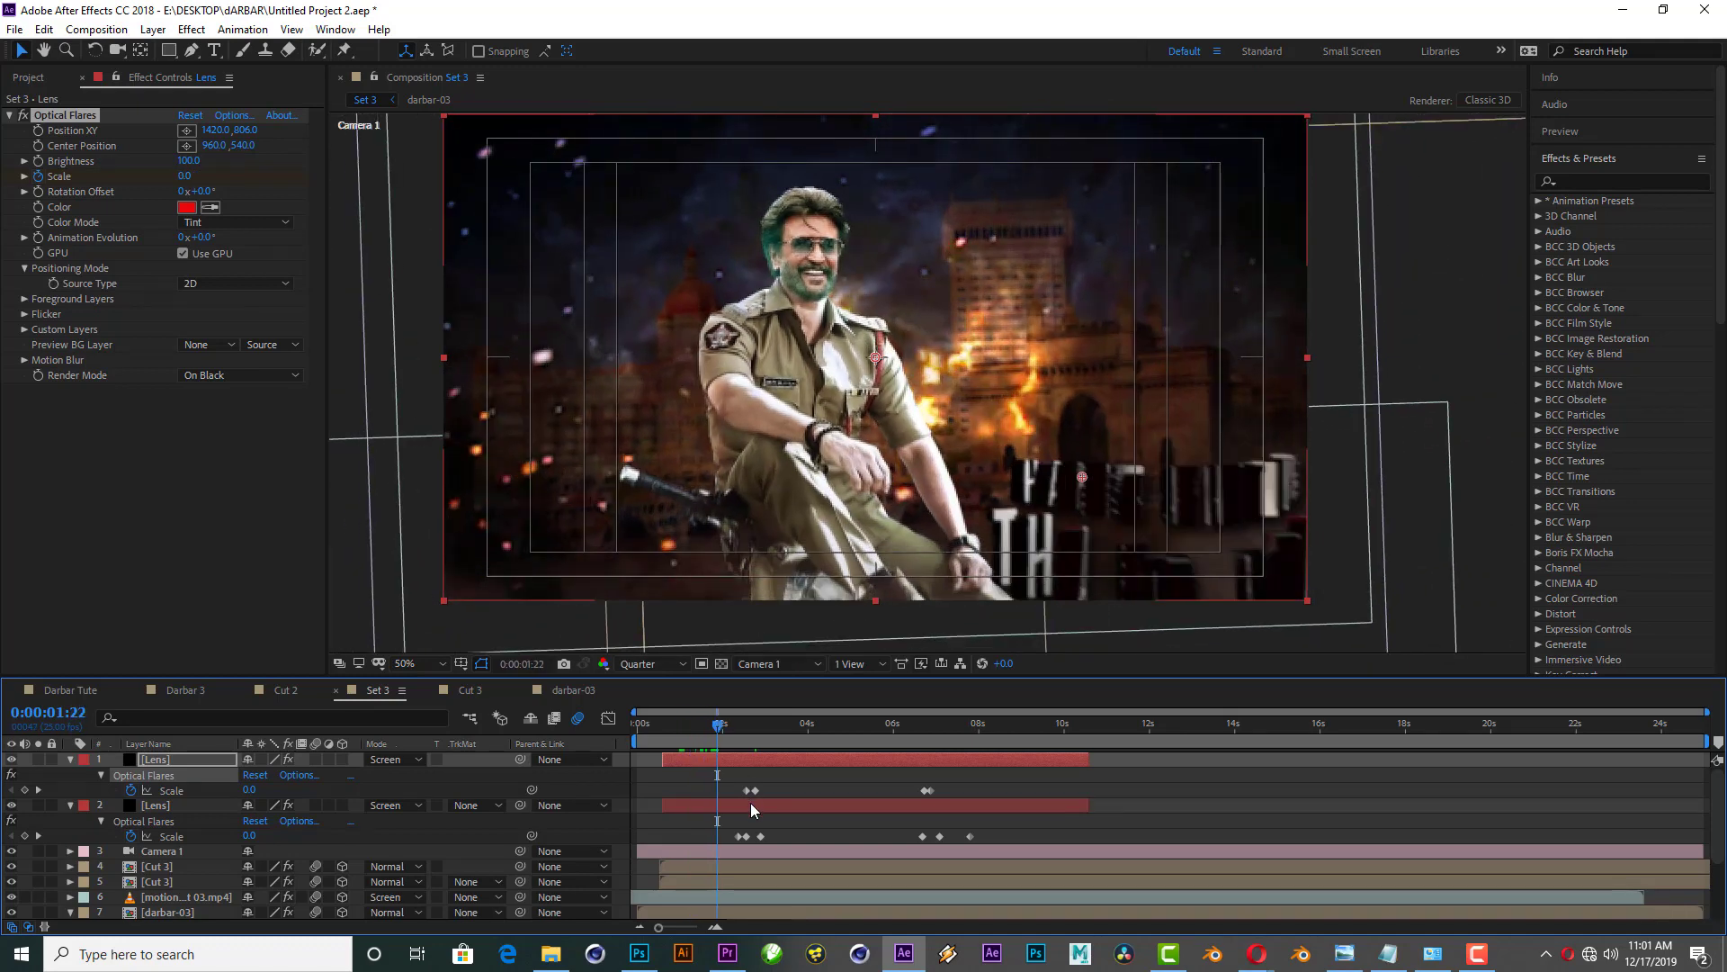
click(750, 803)
ctrl+click(769, 756)
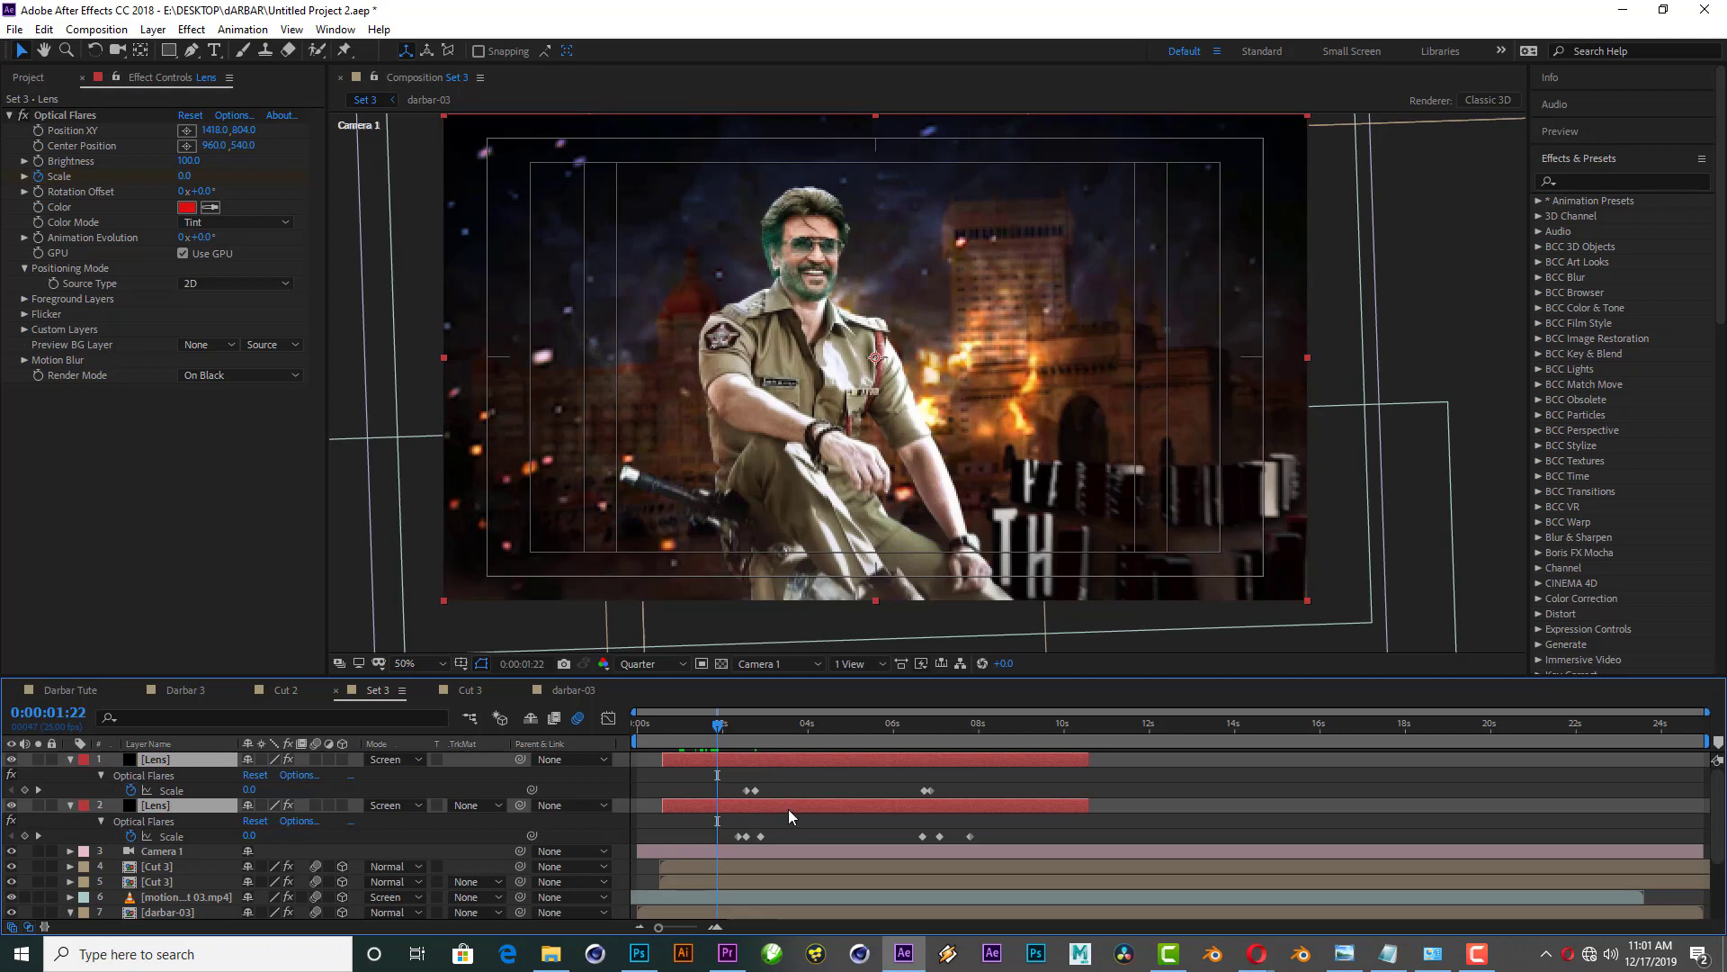
click(825, 725)
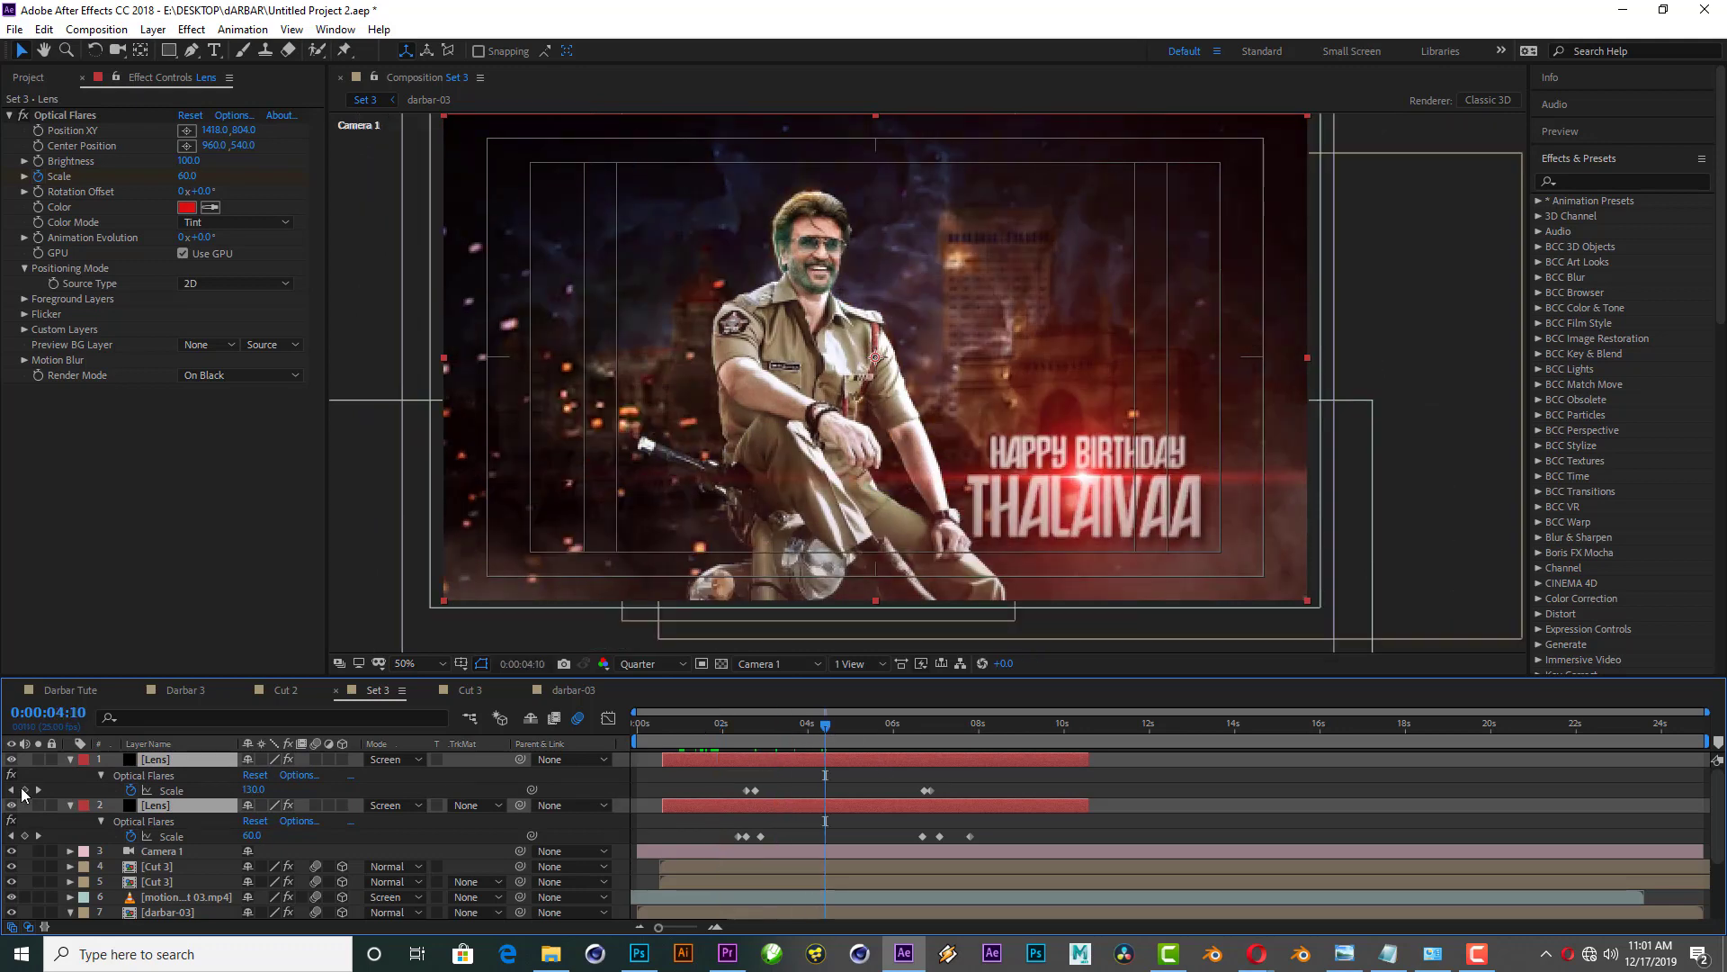
click(343, 760)
click(72, 758)
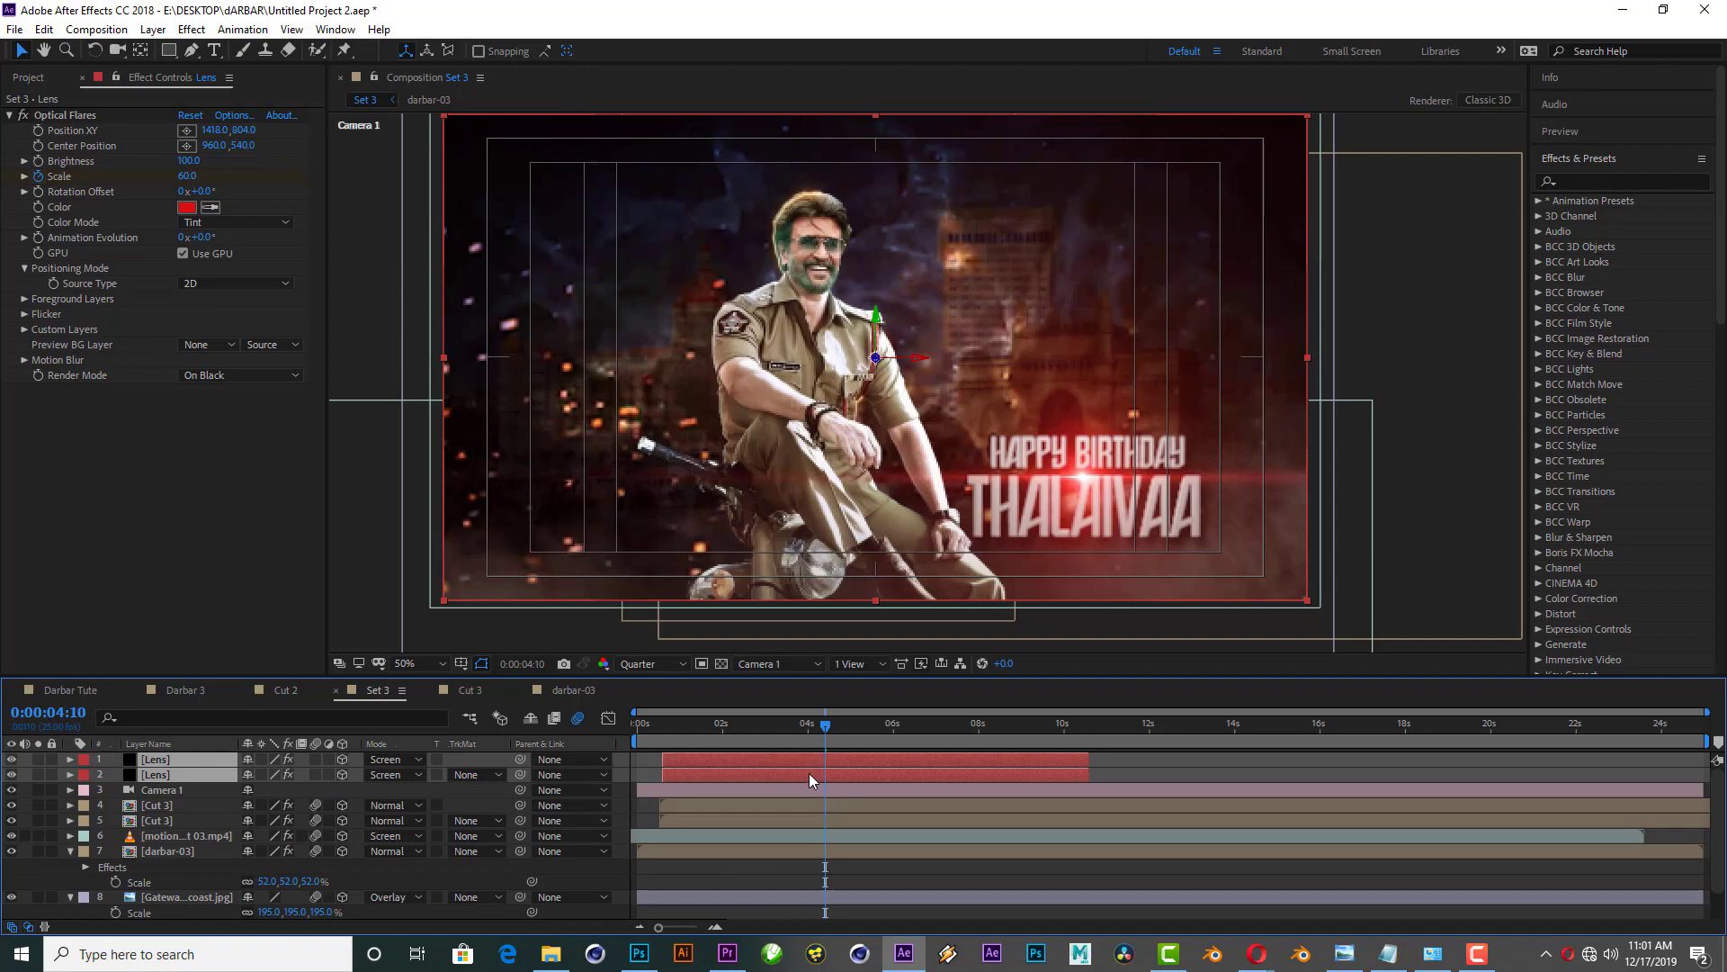
Step: Move both Lens layers and their Scale keyframes earlier to about 1:18, then preview the flares
mouse_move(752, 723)
mouse_down()
mouse_move(705, 725)
mouse_move(727, 717)
mouse_up()
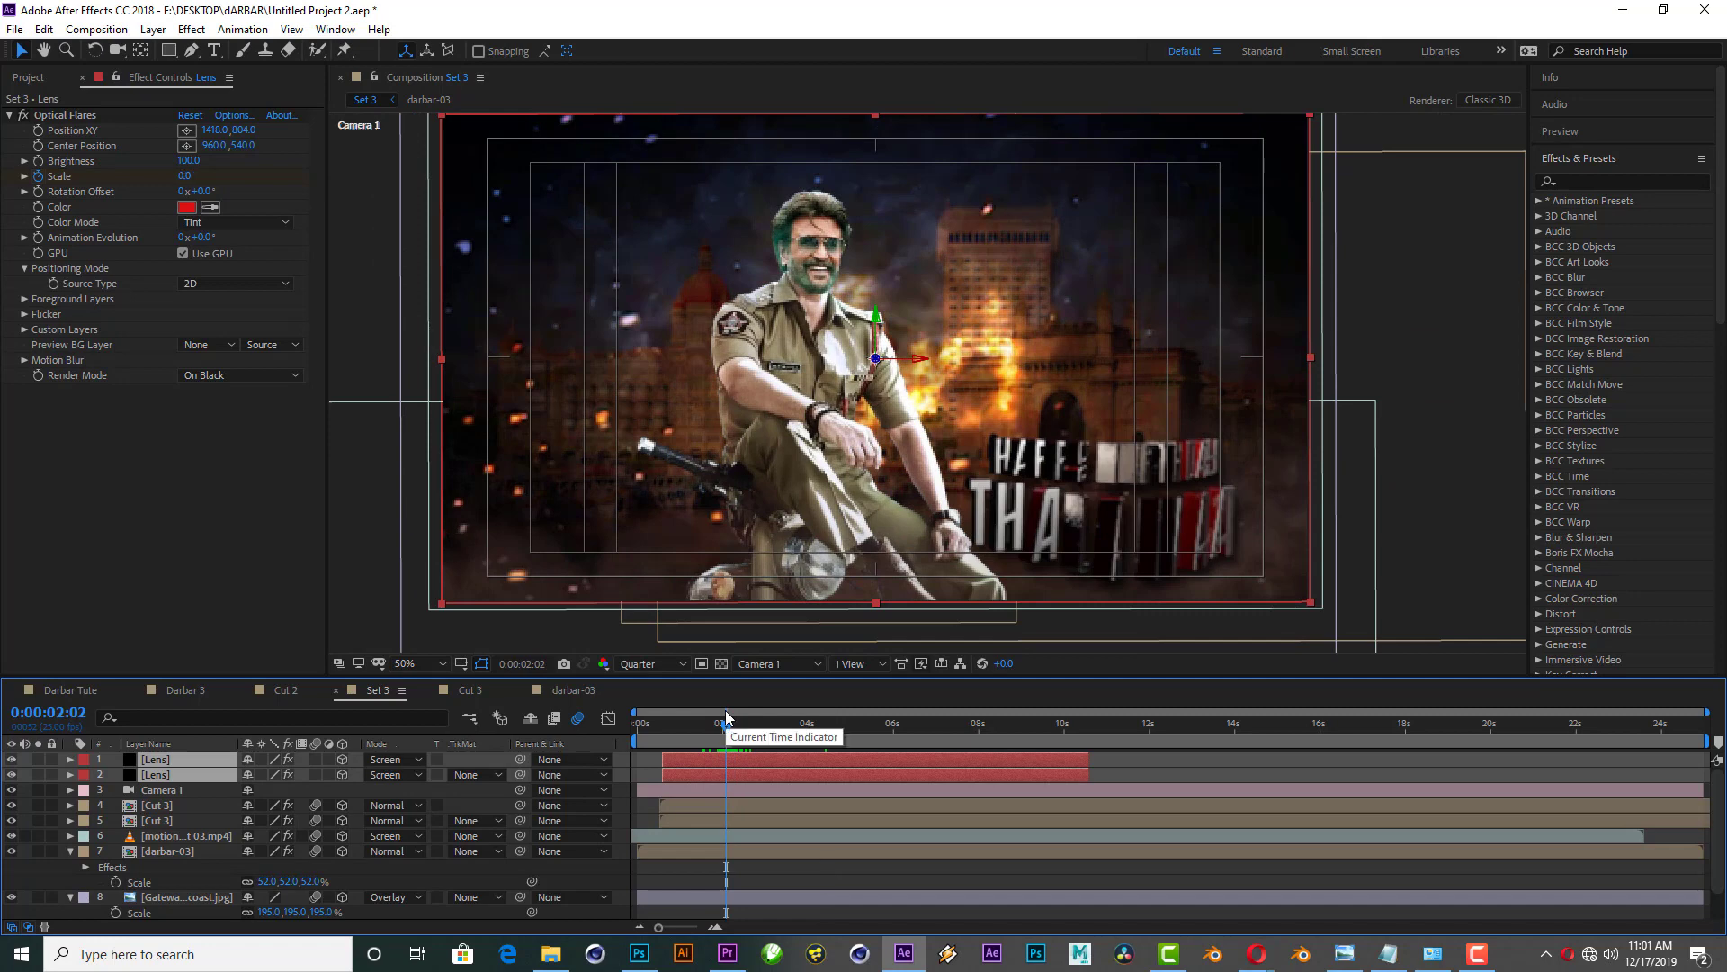
key(u)
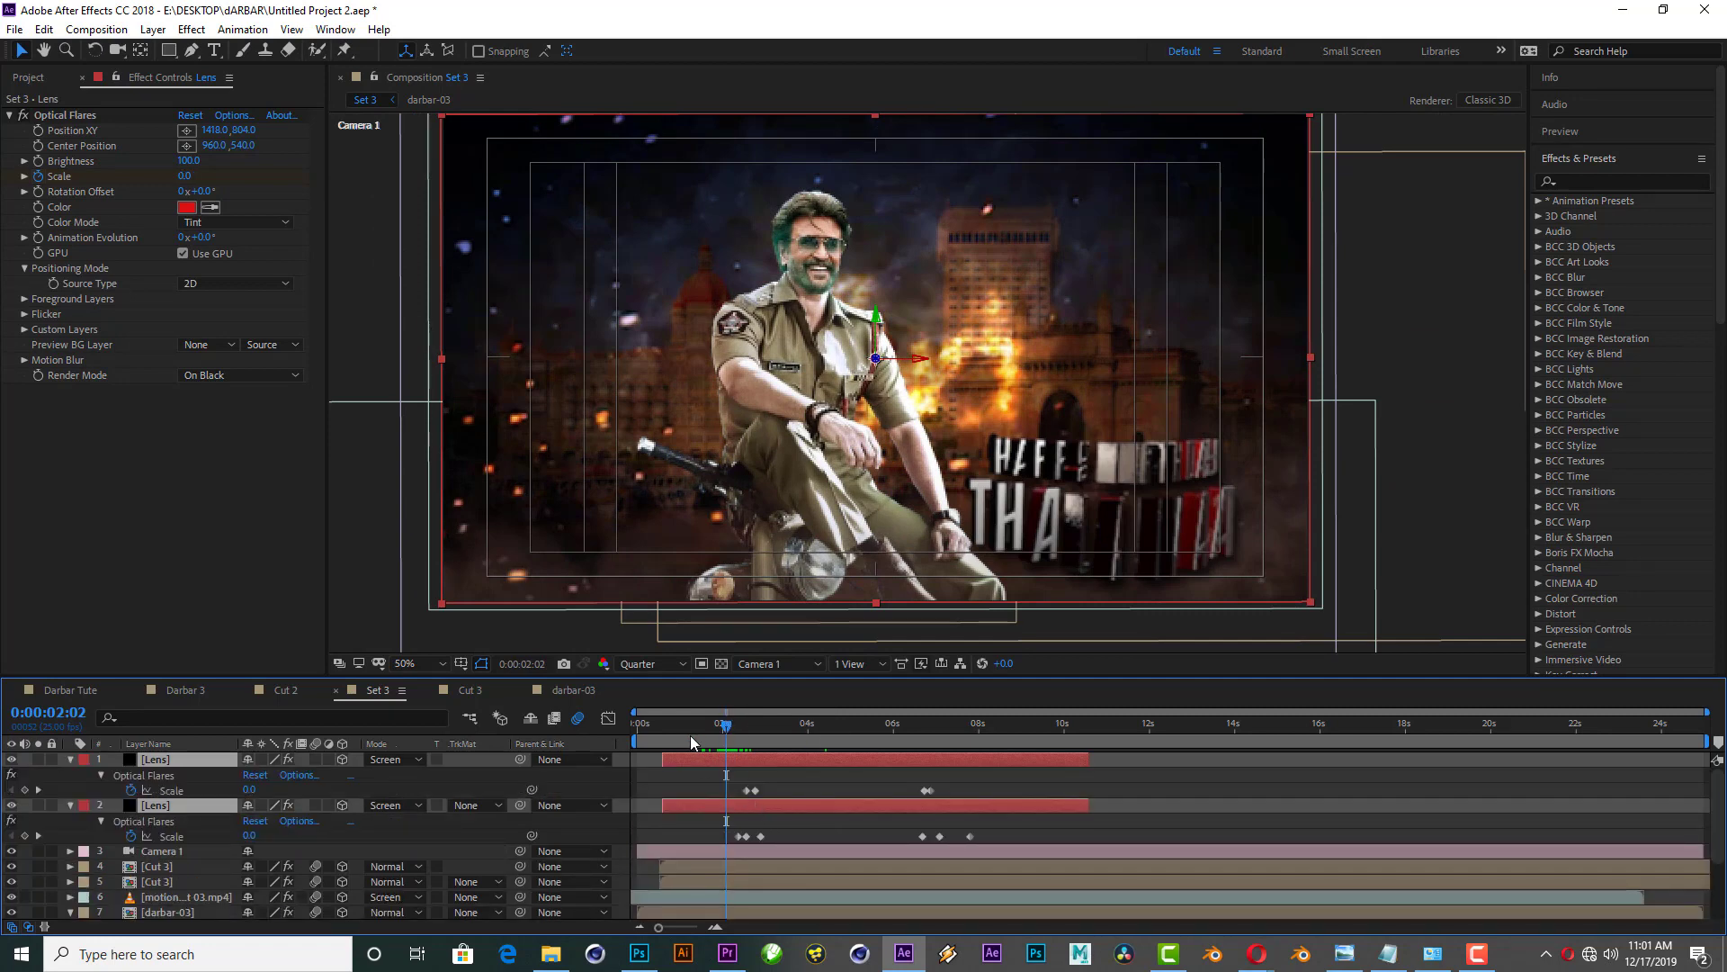
click(704, 726)
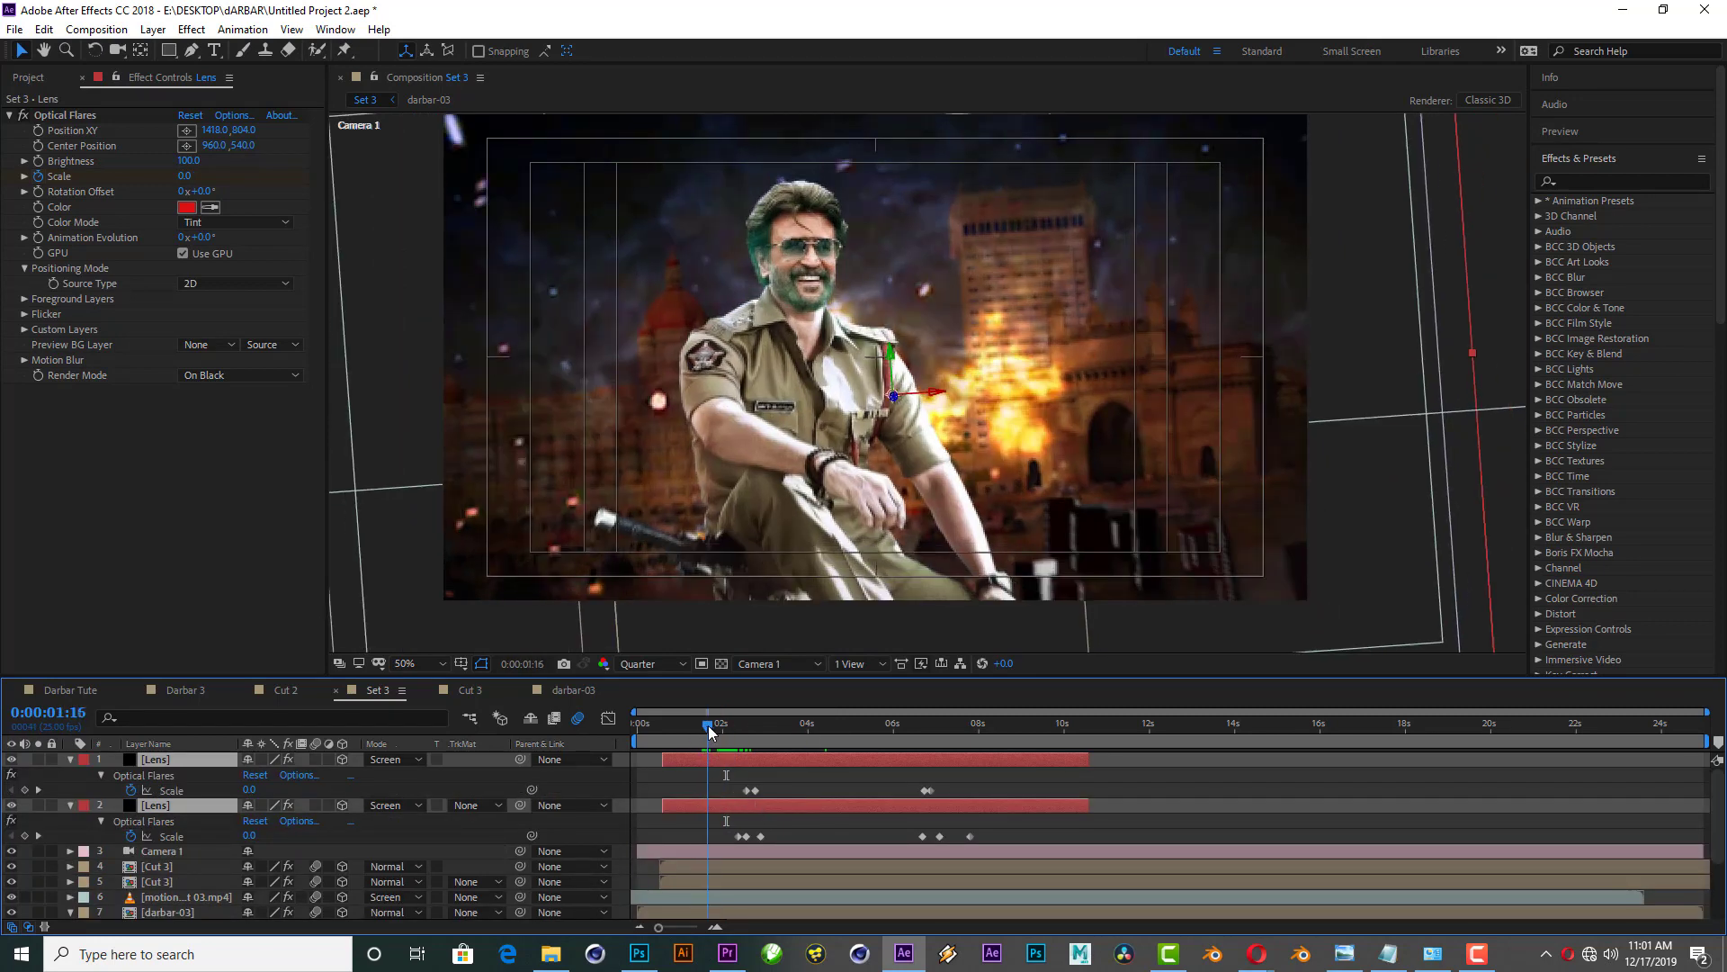
drag(709, 726, 711, 727)
drag(780, 806, 743, 792)
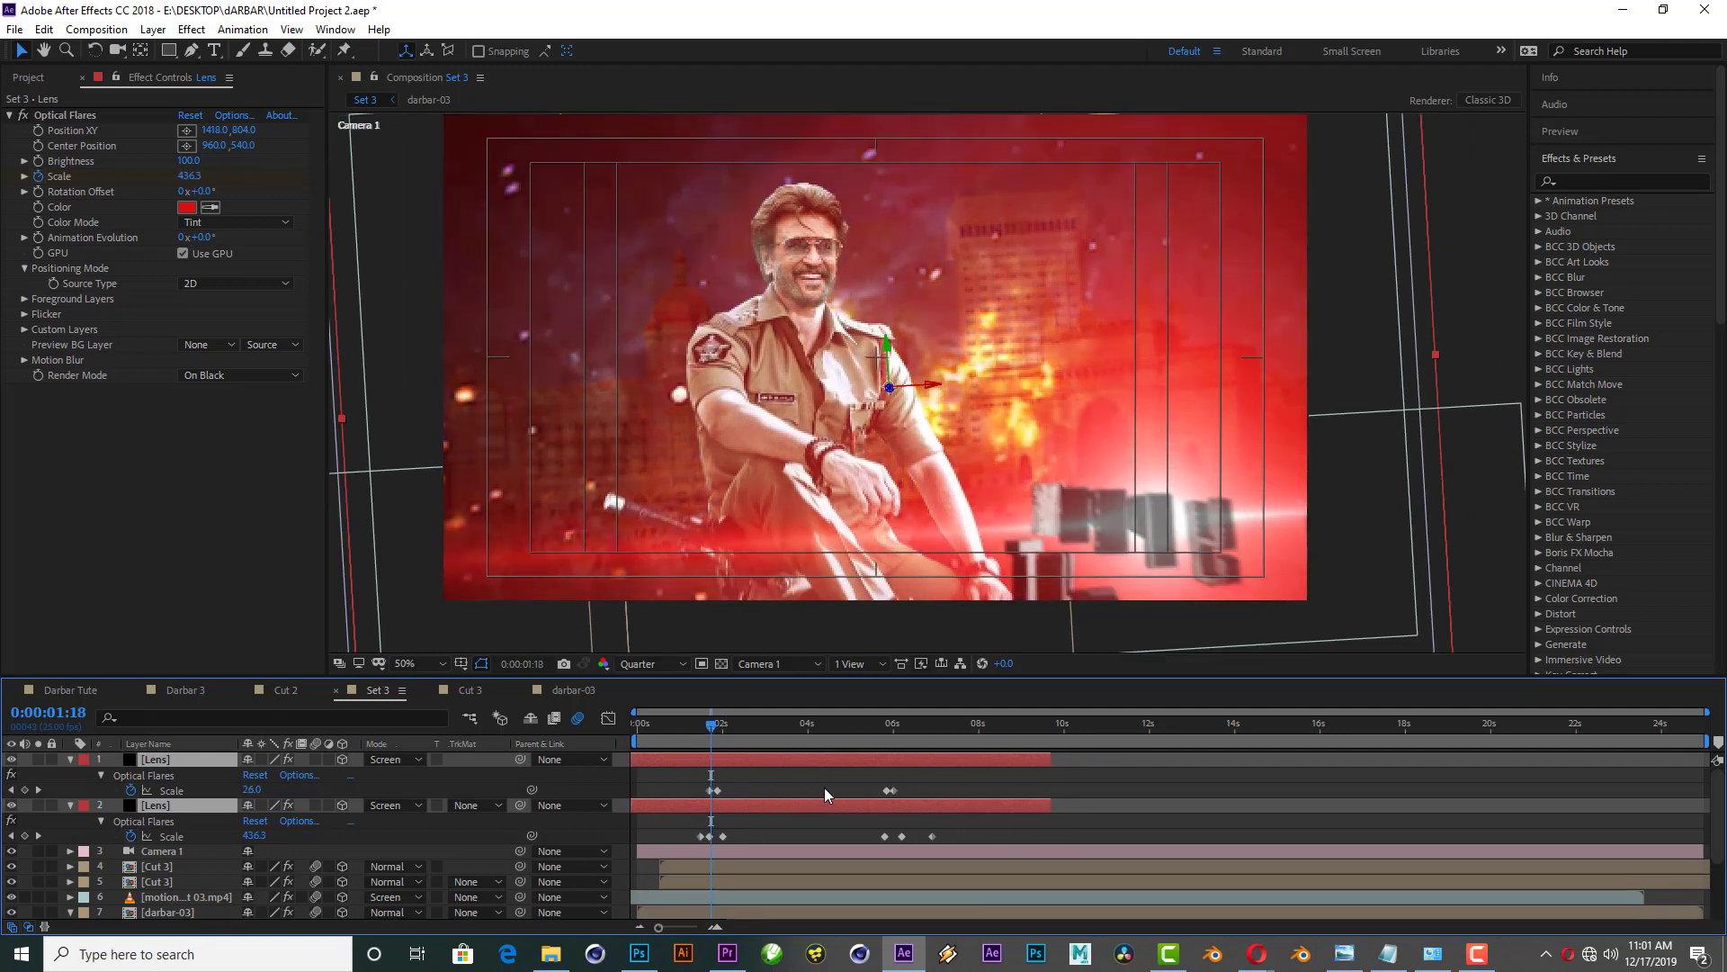
key(space)
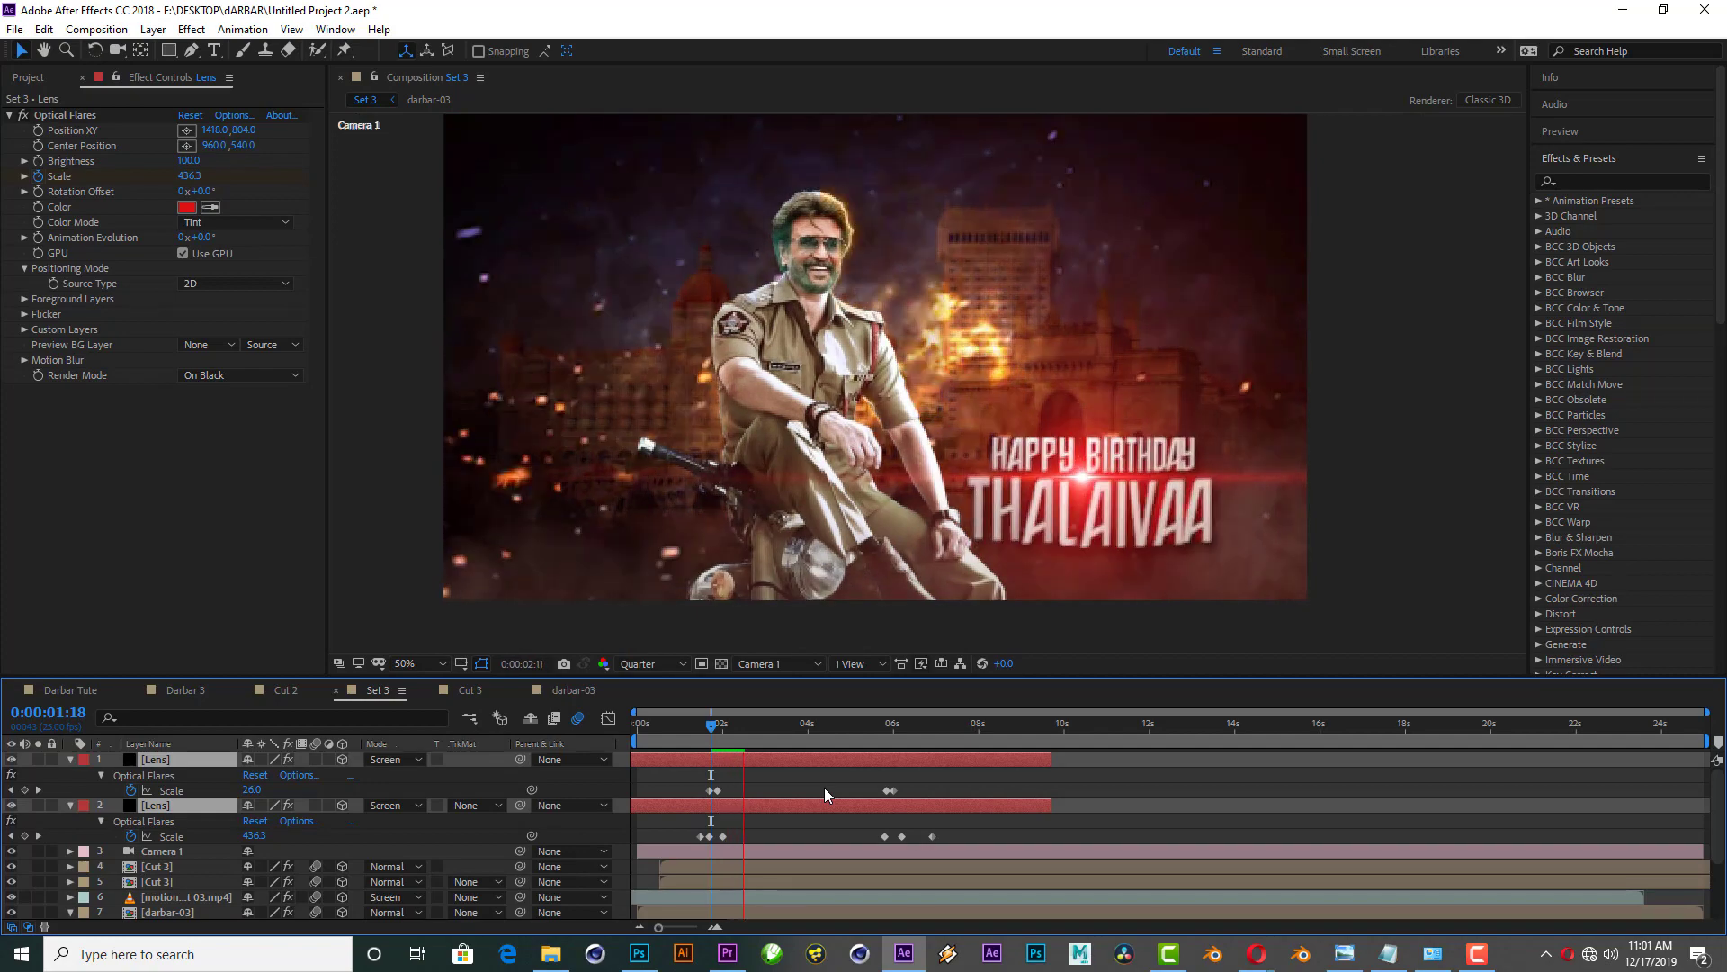
key(space)
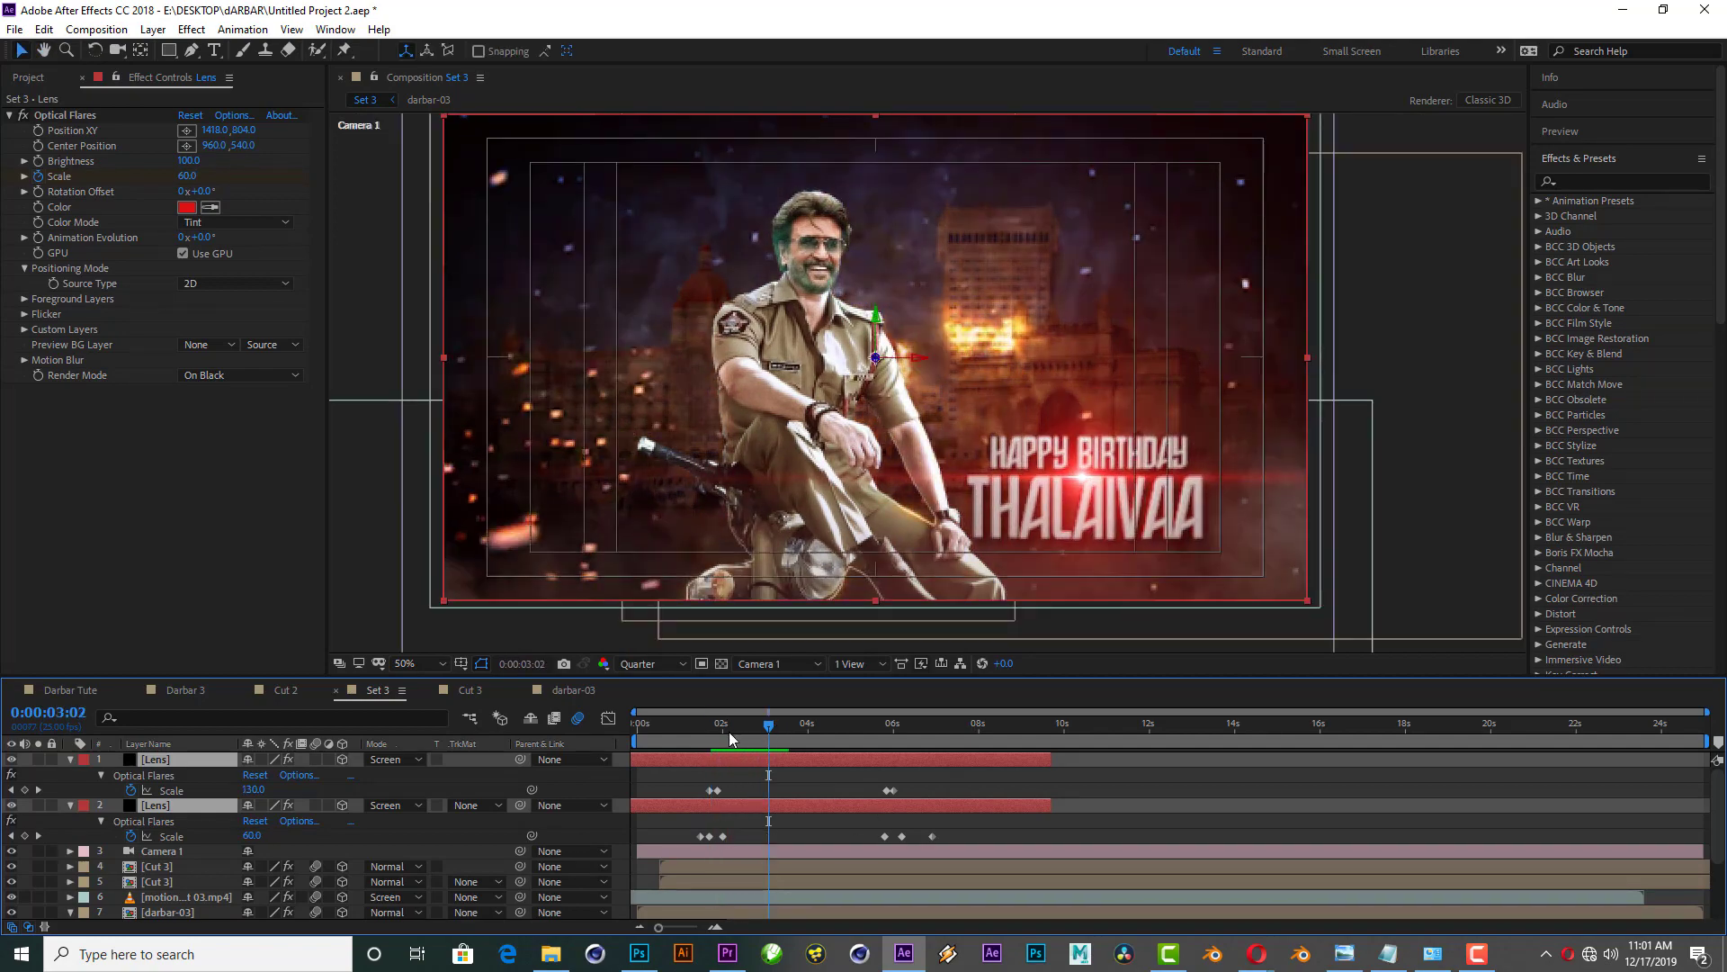
mouse_move(695, 726)
mouse_down()
mouse_move(738, 720)
mouse_move(708, 715)
mouse_move(740, 701)
mouse_move(746, 684)
mouse_move(710, 687)
mouse_move(730, 682)
mouse_up()
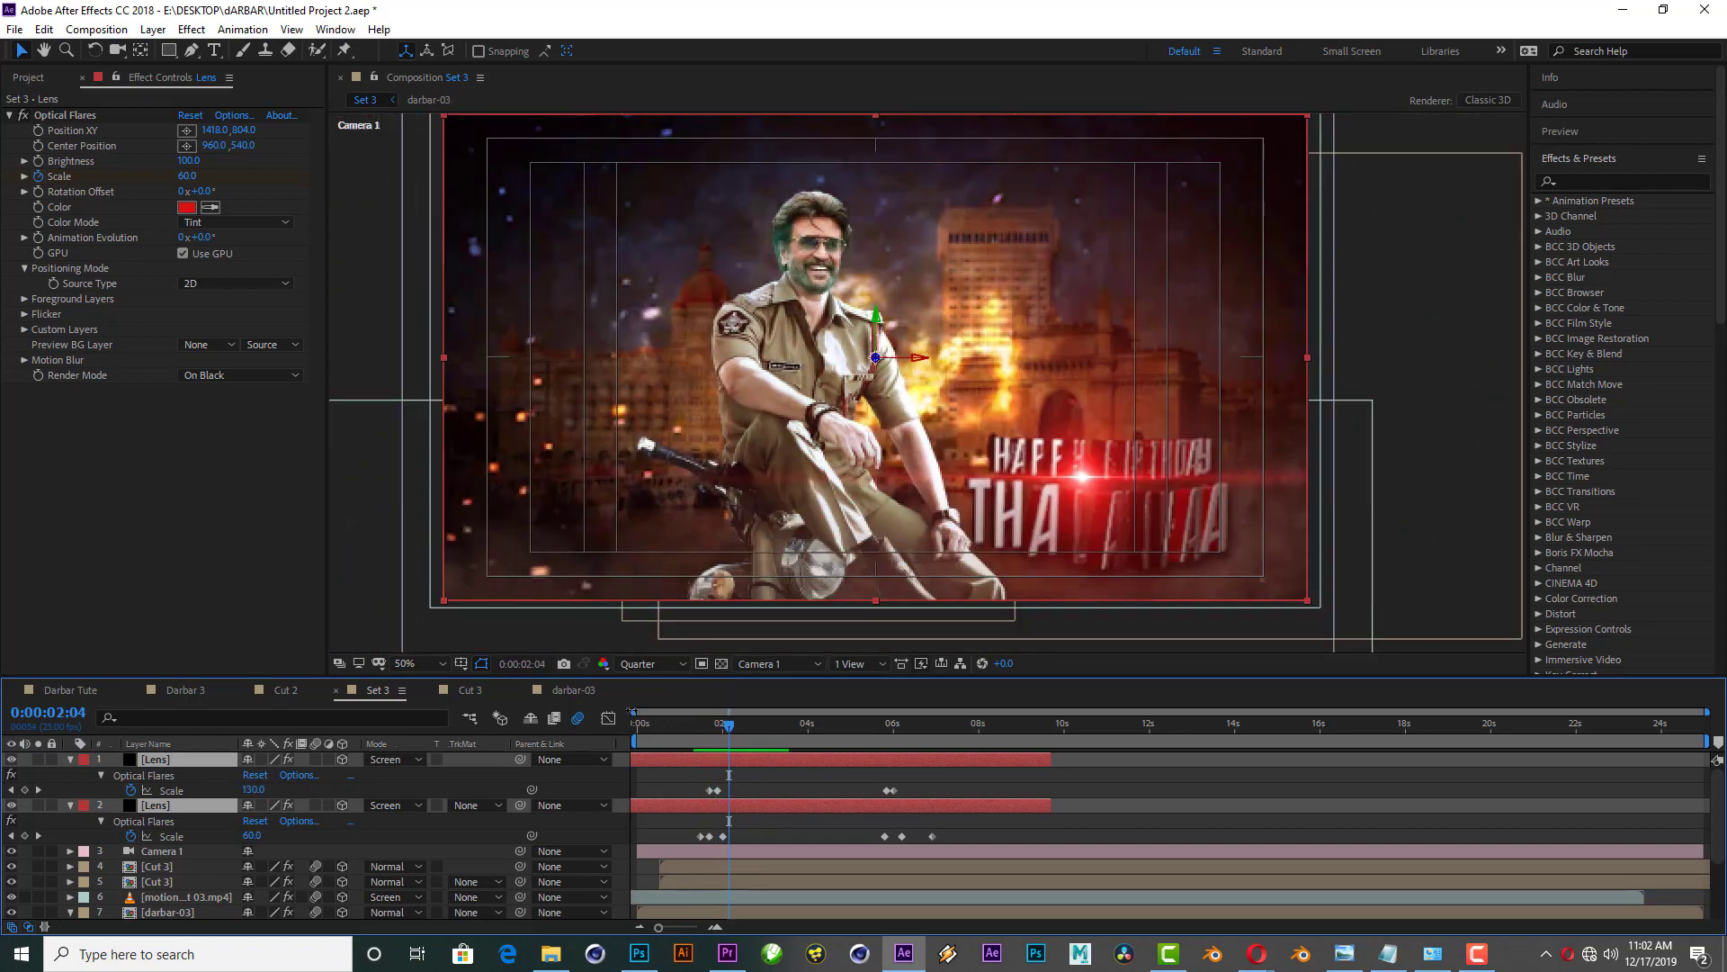
Step: In Custom View 1, move both Lens layers below Camera 1 and nudge the 3D layer's depth
click(647, 666)
click(775, 664)
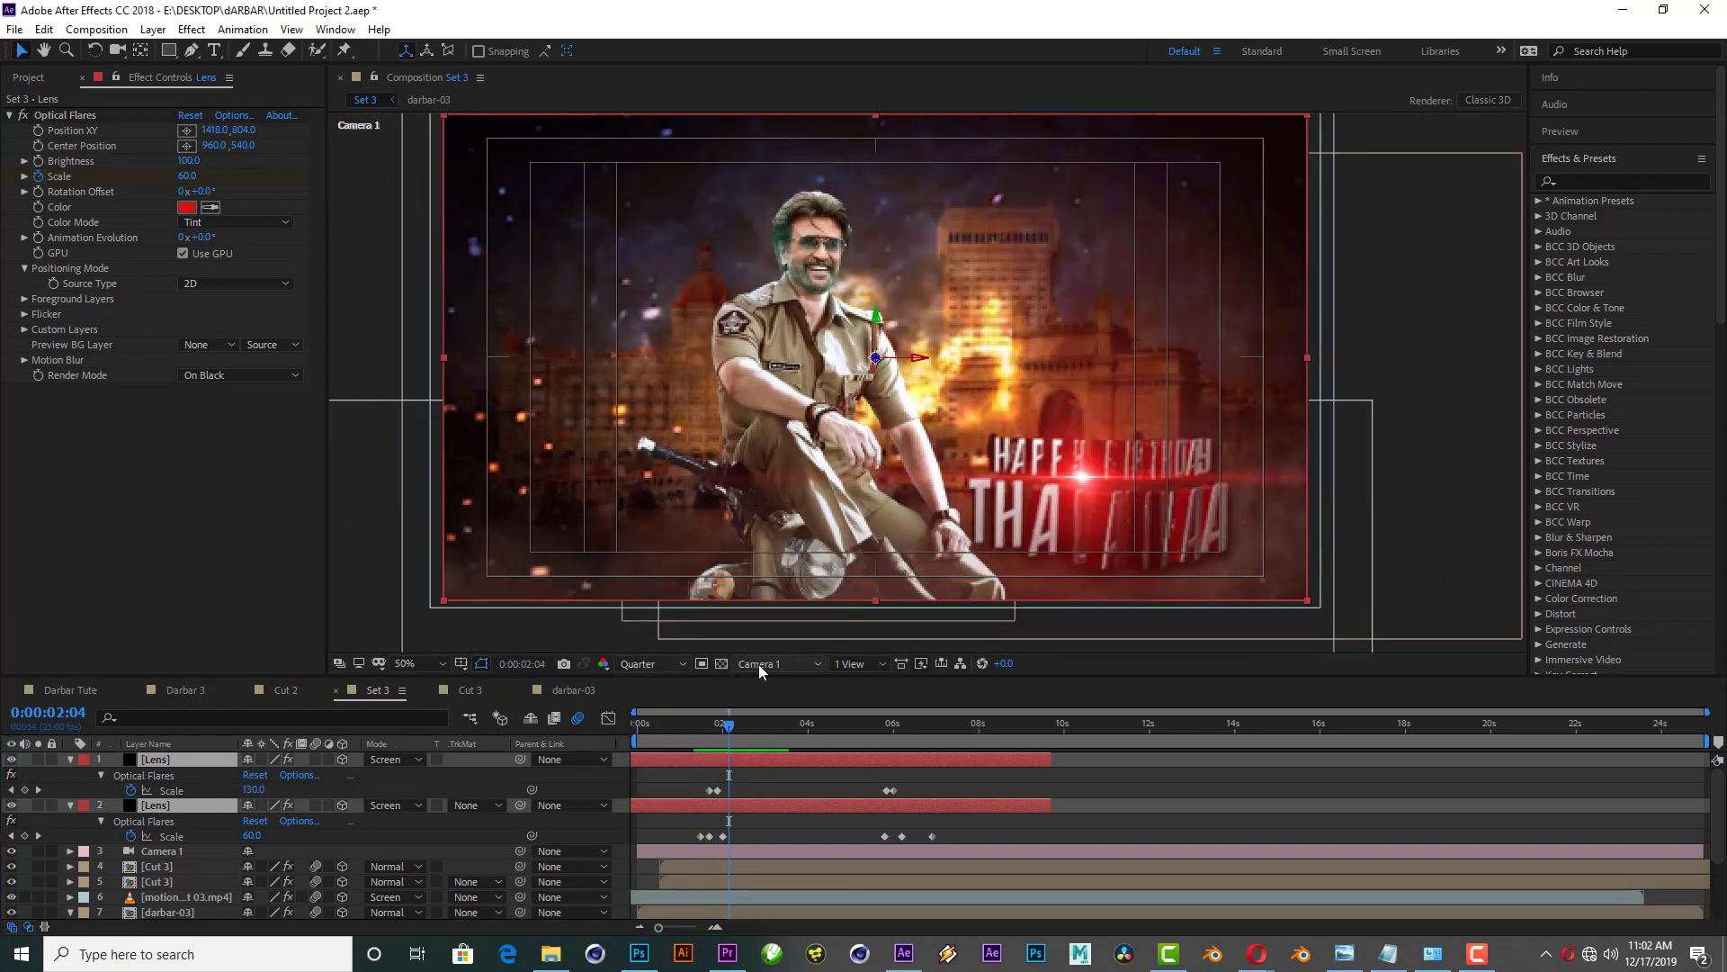
click(776, 664)
click(788, 850)
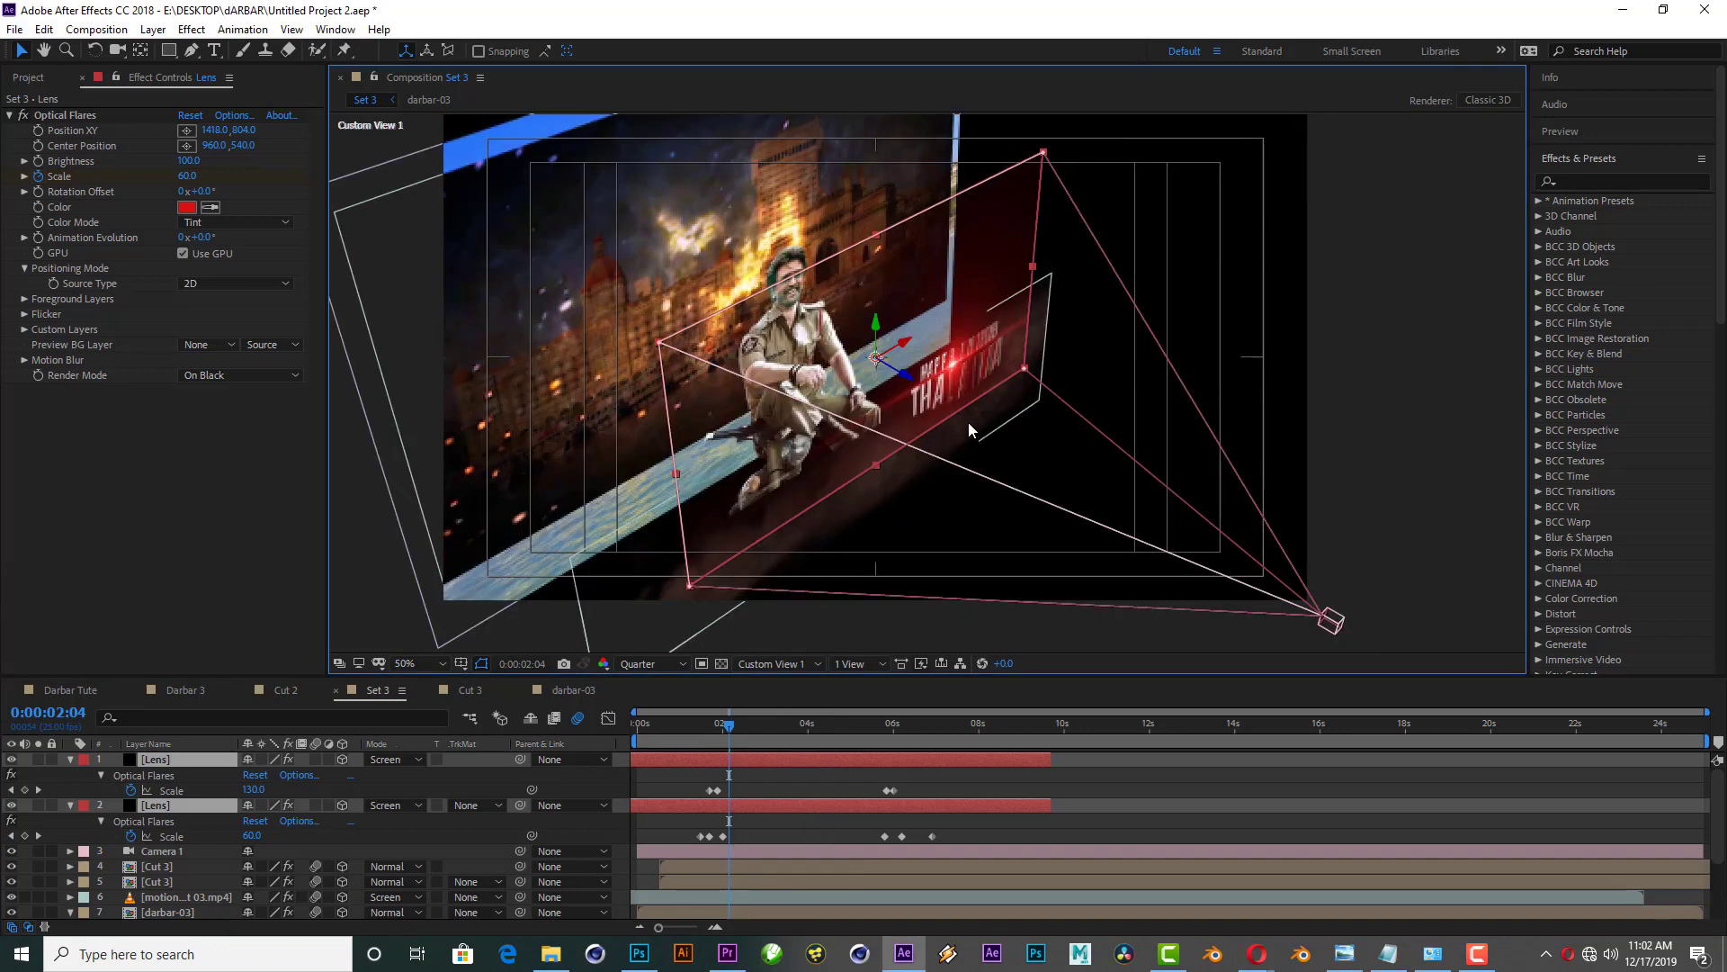
scroll(970, 369, up, 2)
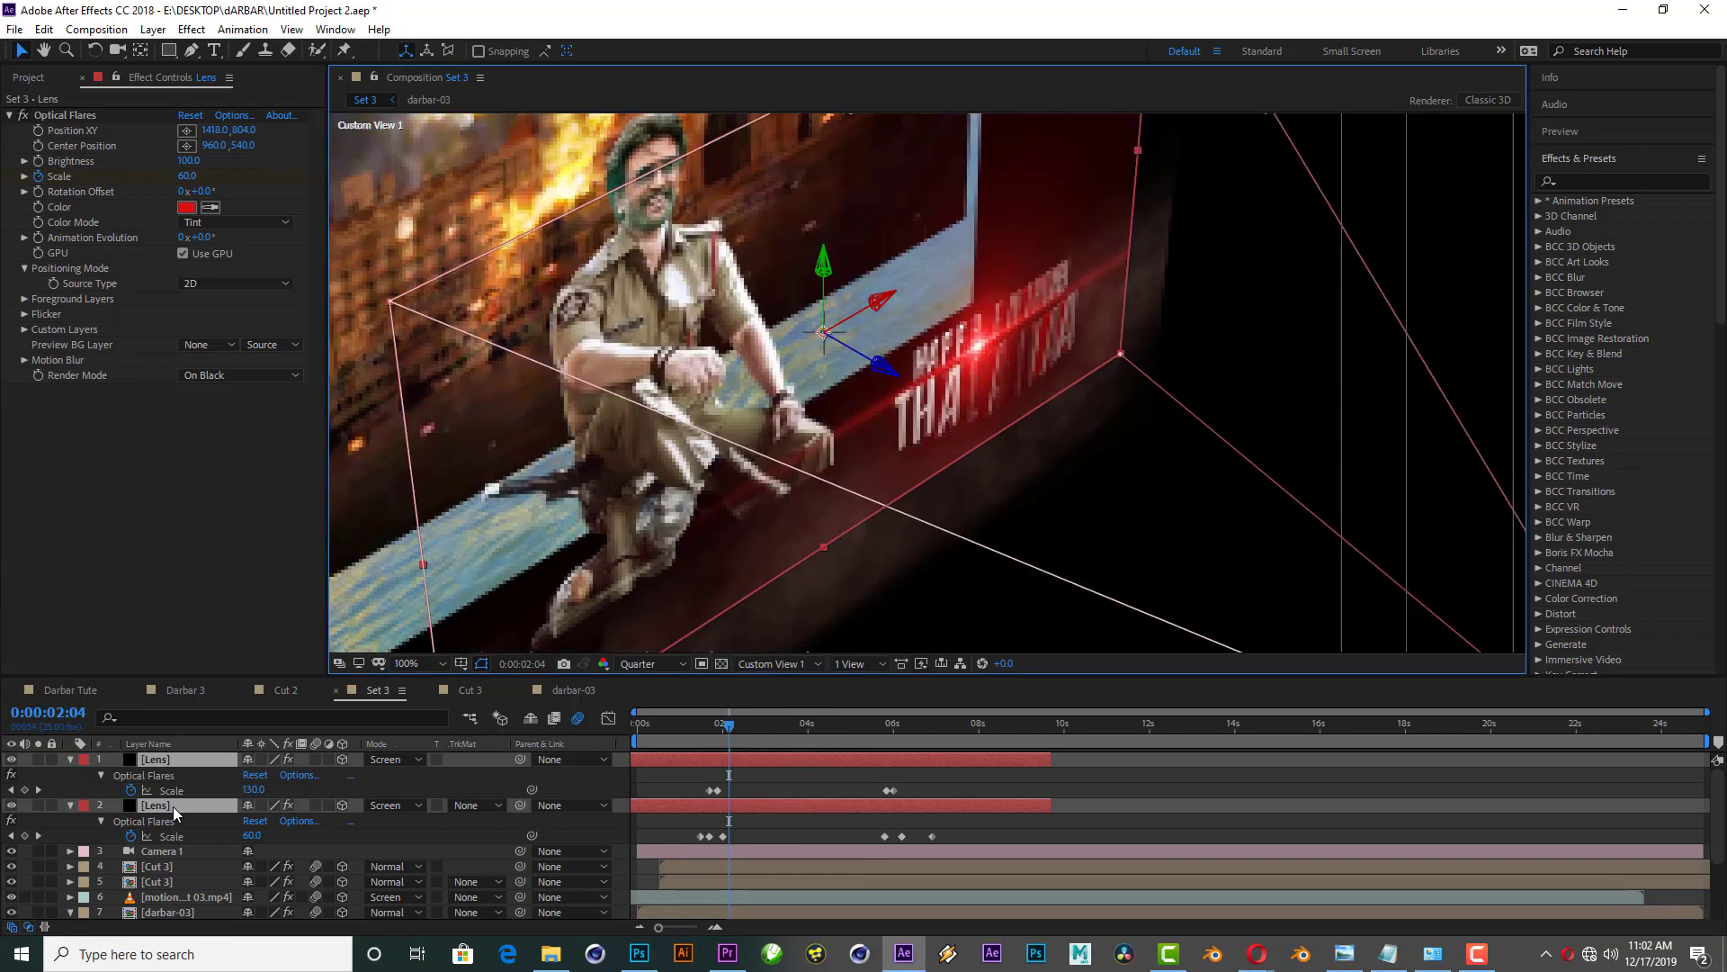
drag(173, 807, 173, 860)
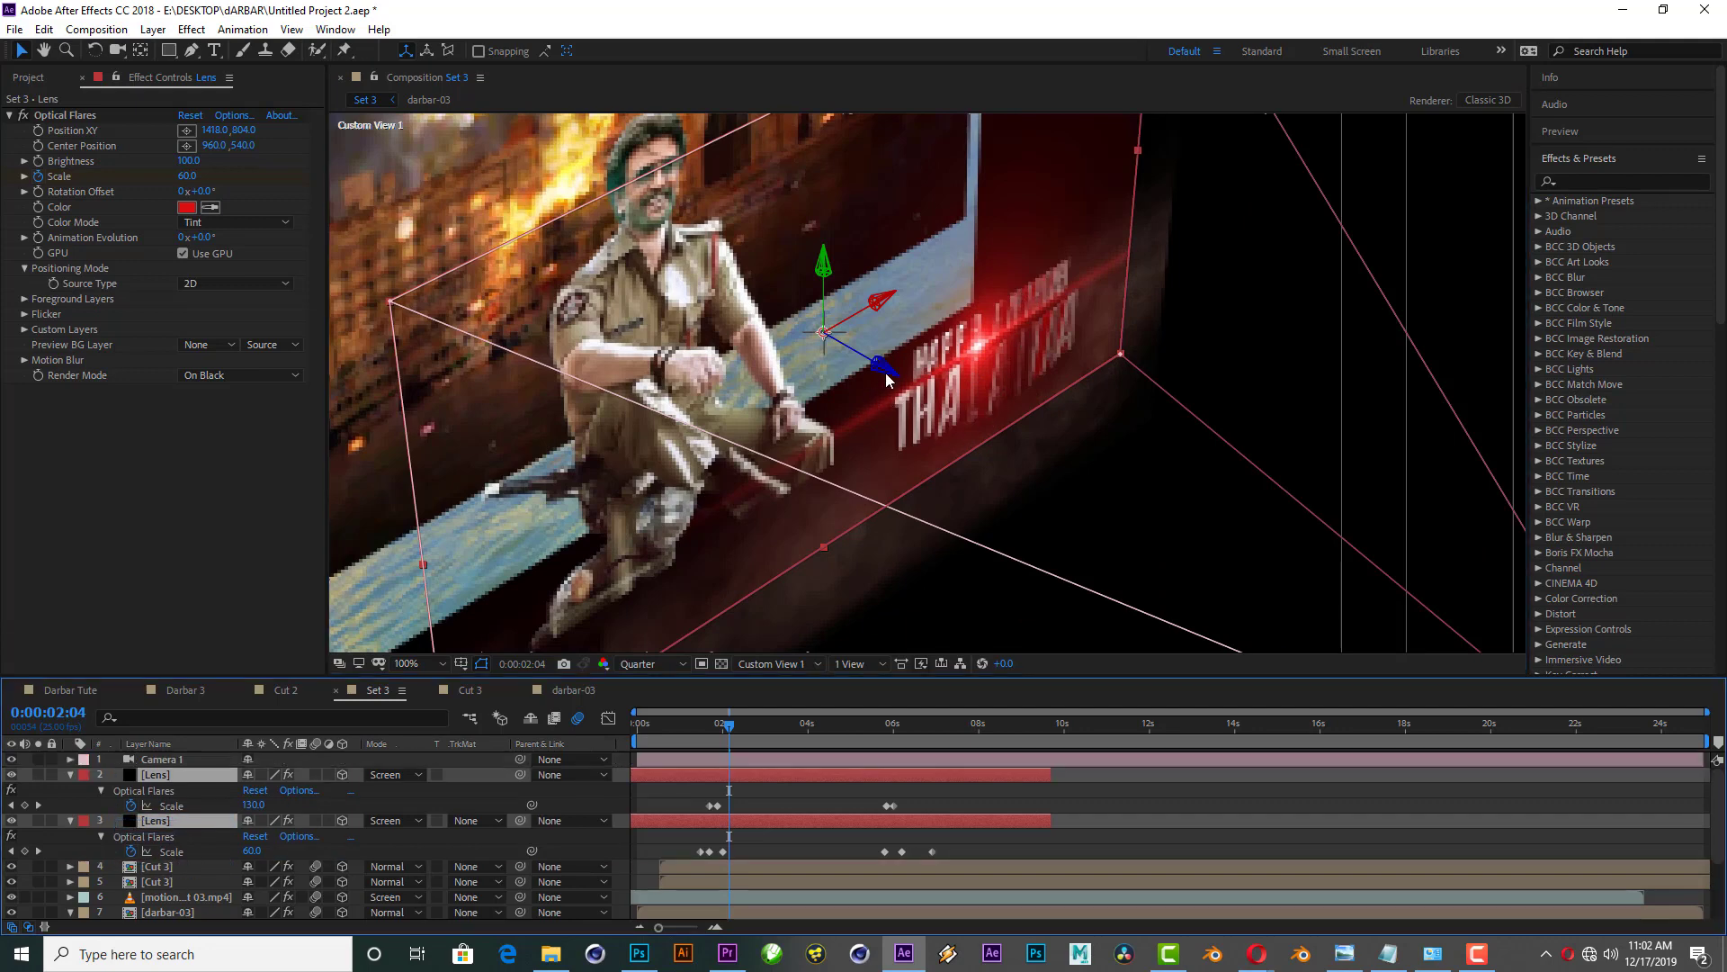
drag(891, 376, 895, 378)
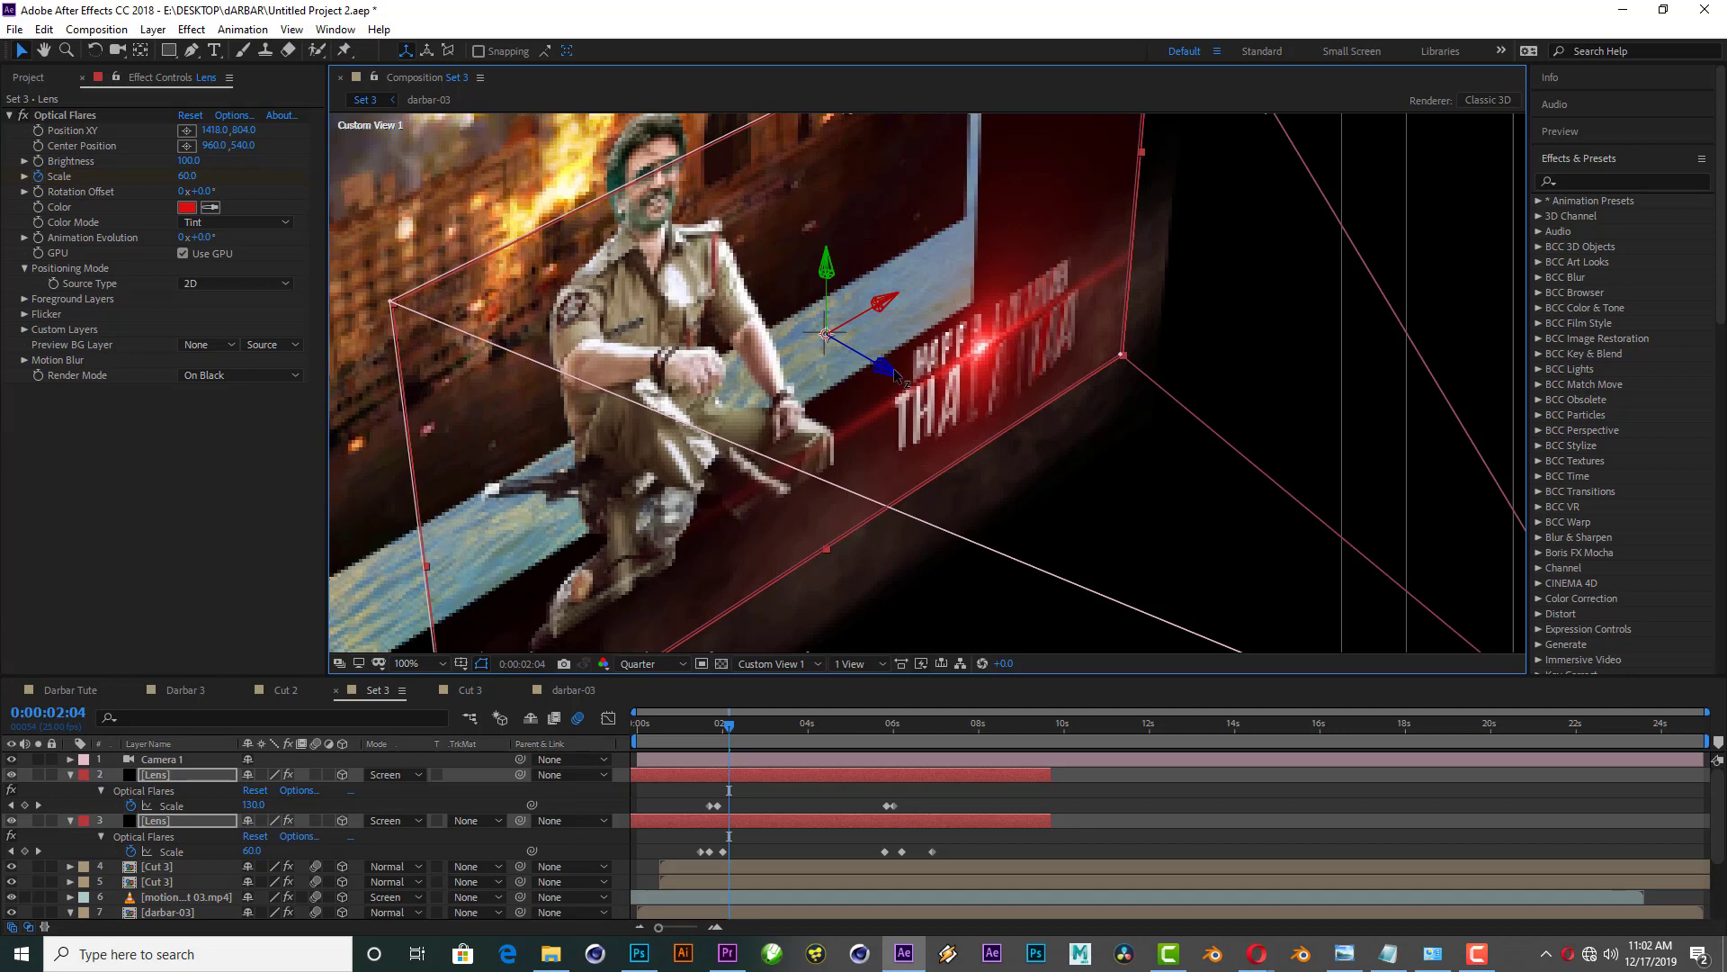
drag(898, 376, 904, 381)
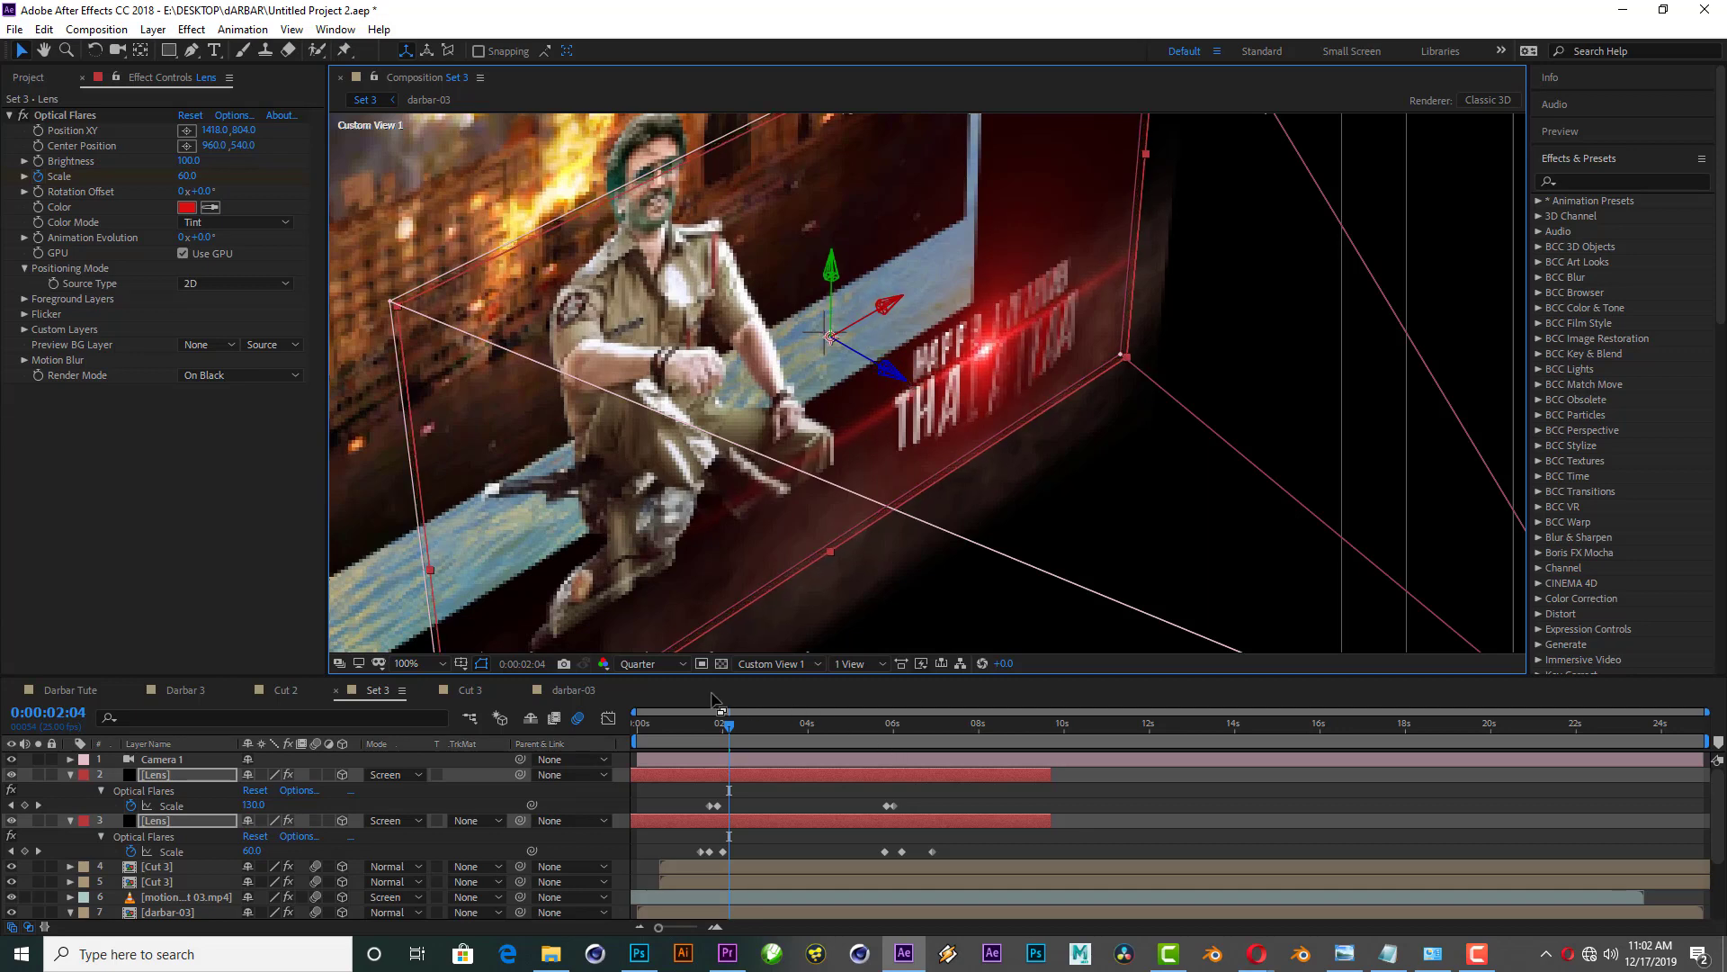
Step: Return to Active Camera, preview Set 3 at Full resolution, then bring up Darbar Tute
click(778, 663)
click(783, 696)
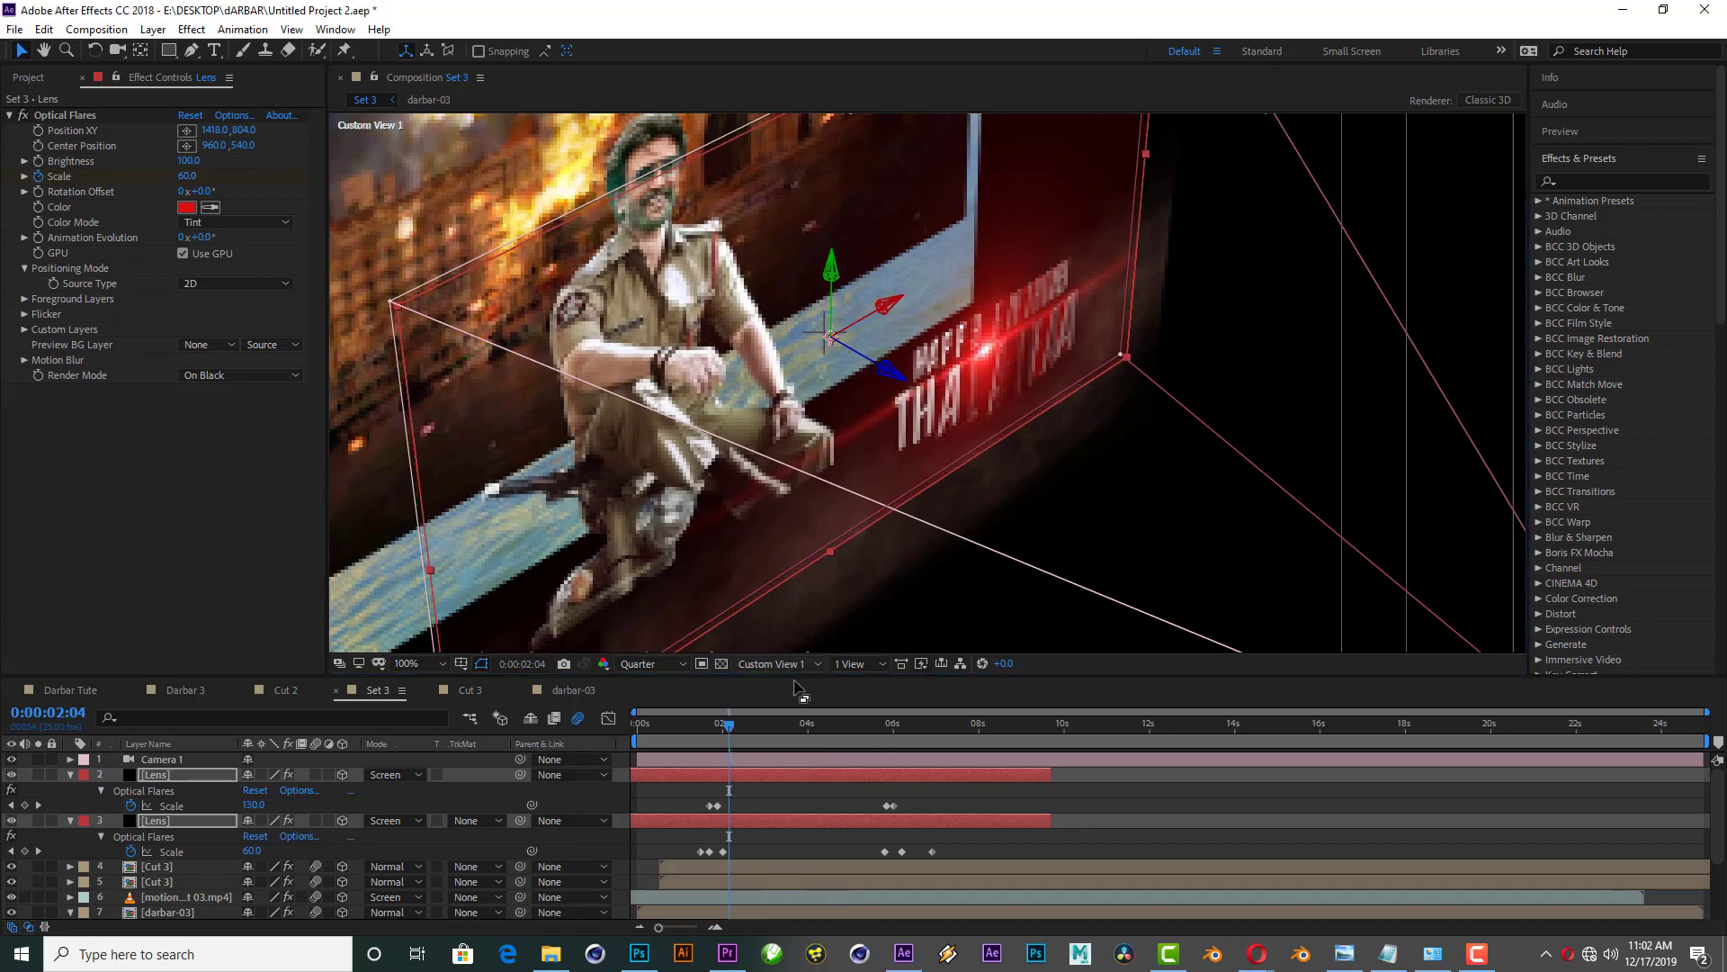
key(space)
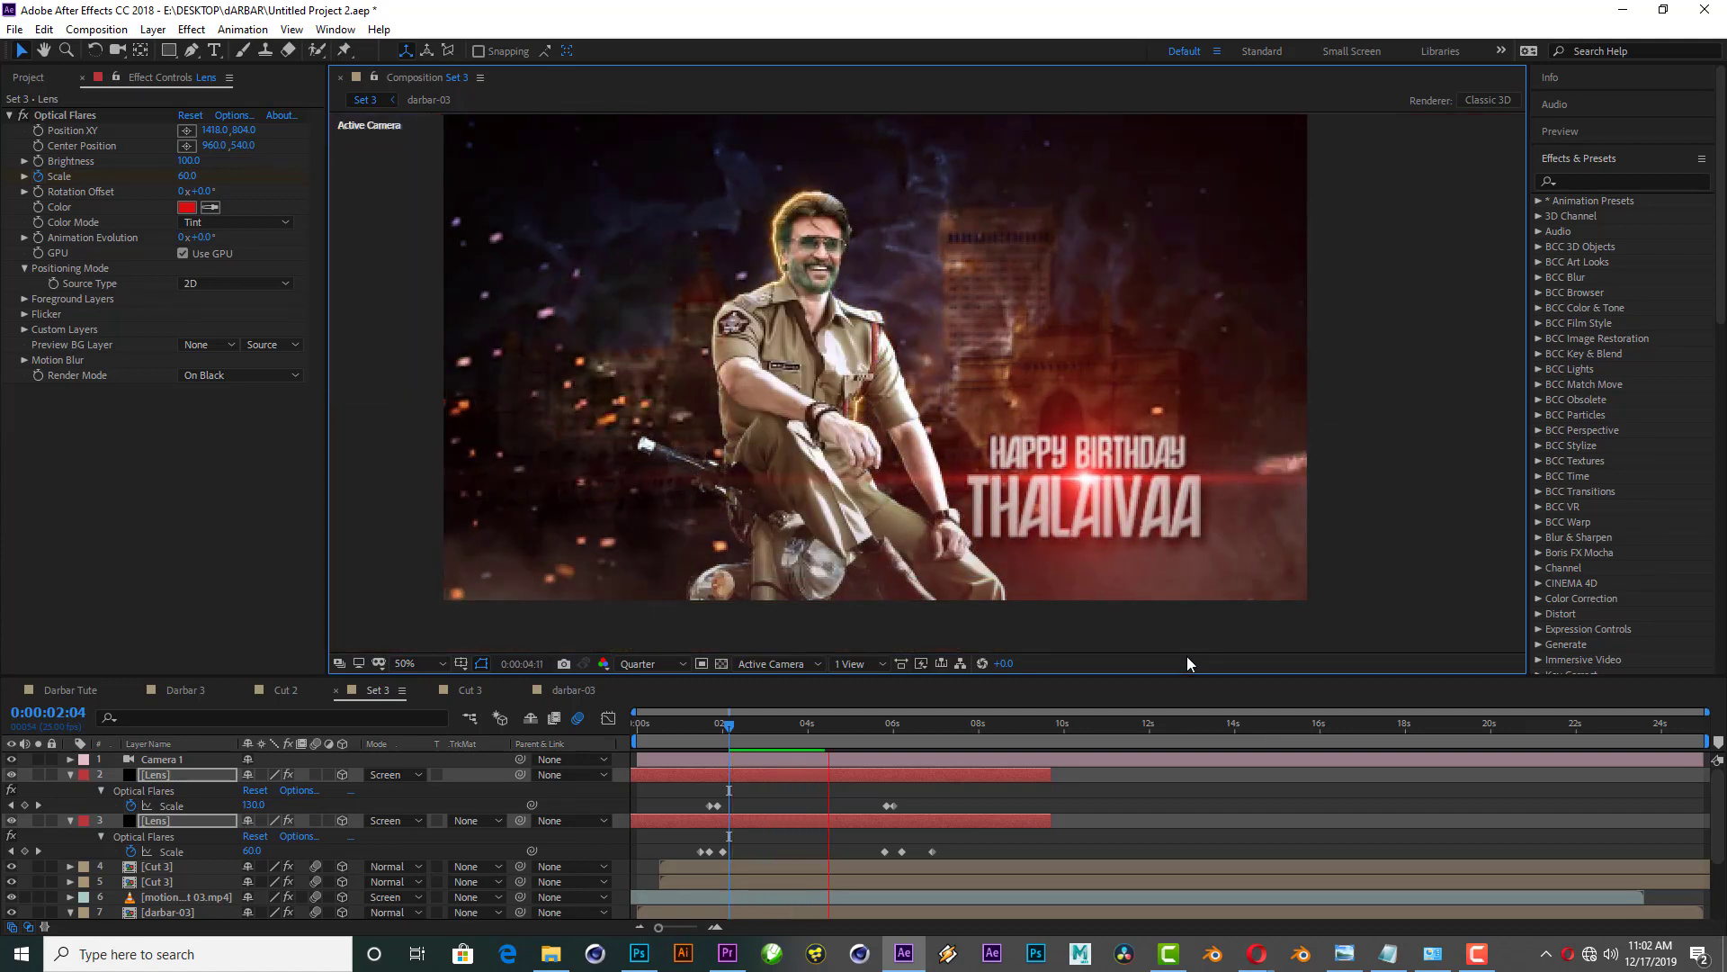
key(space)
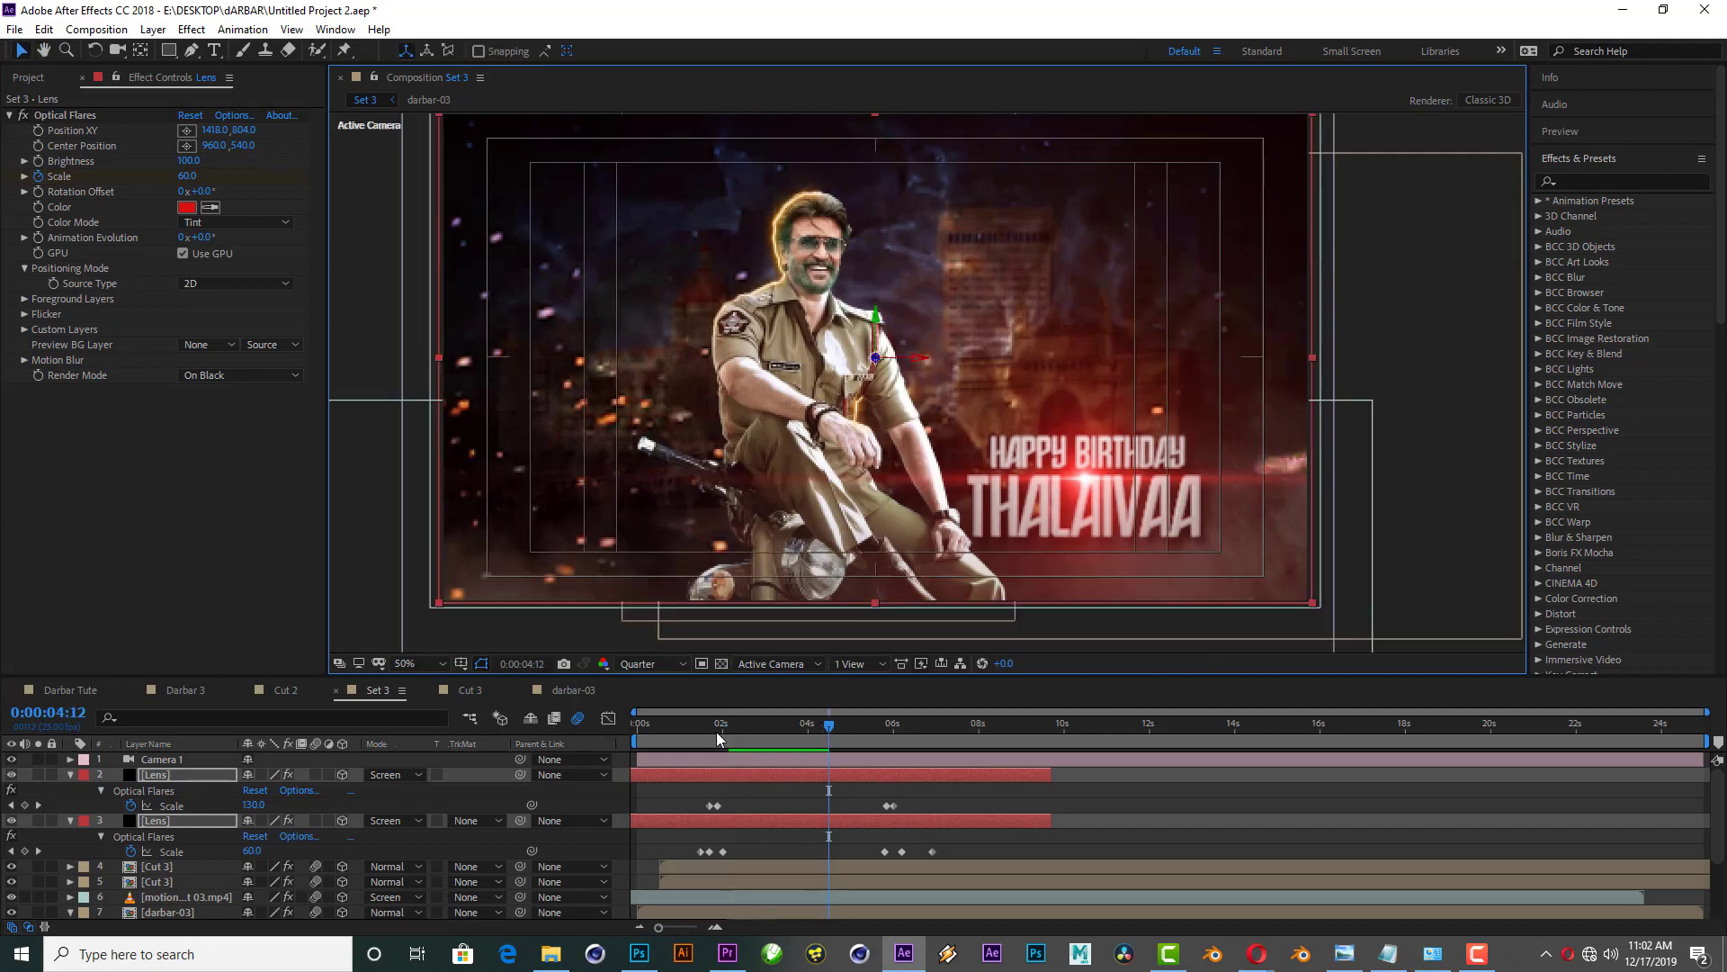
drag(717, 732, 863, 726)
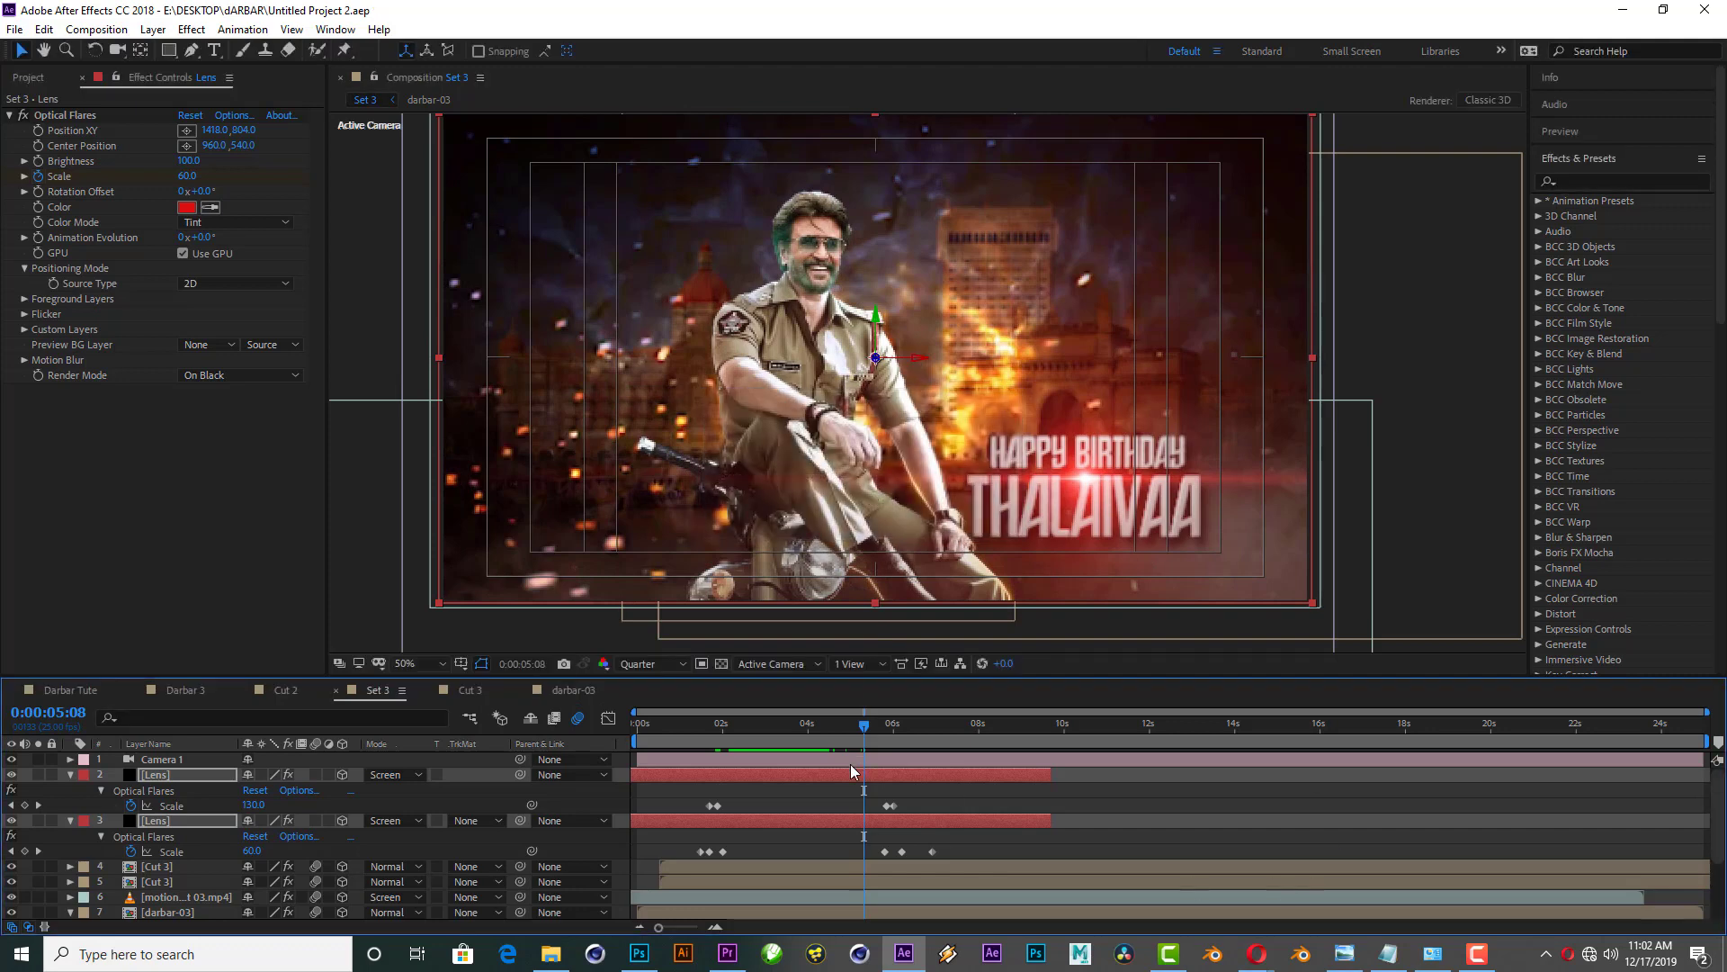
click(644, 666)
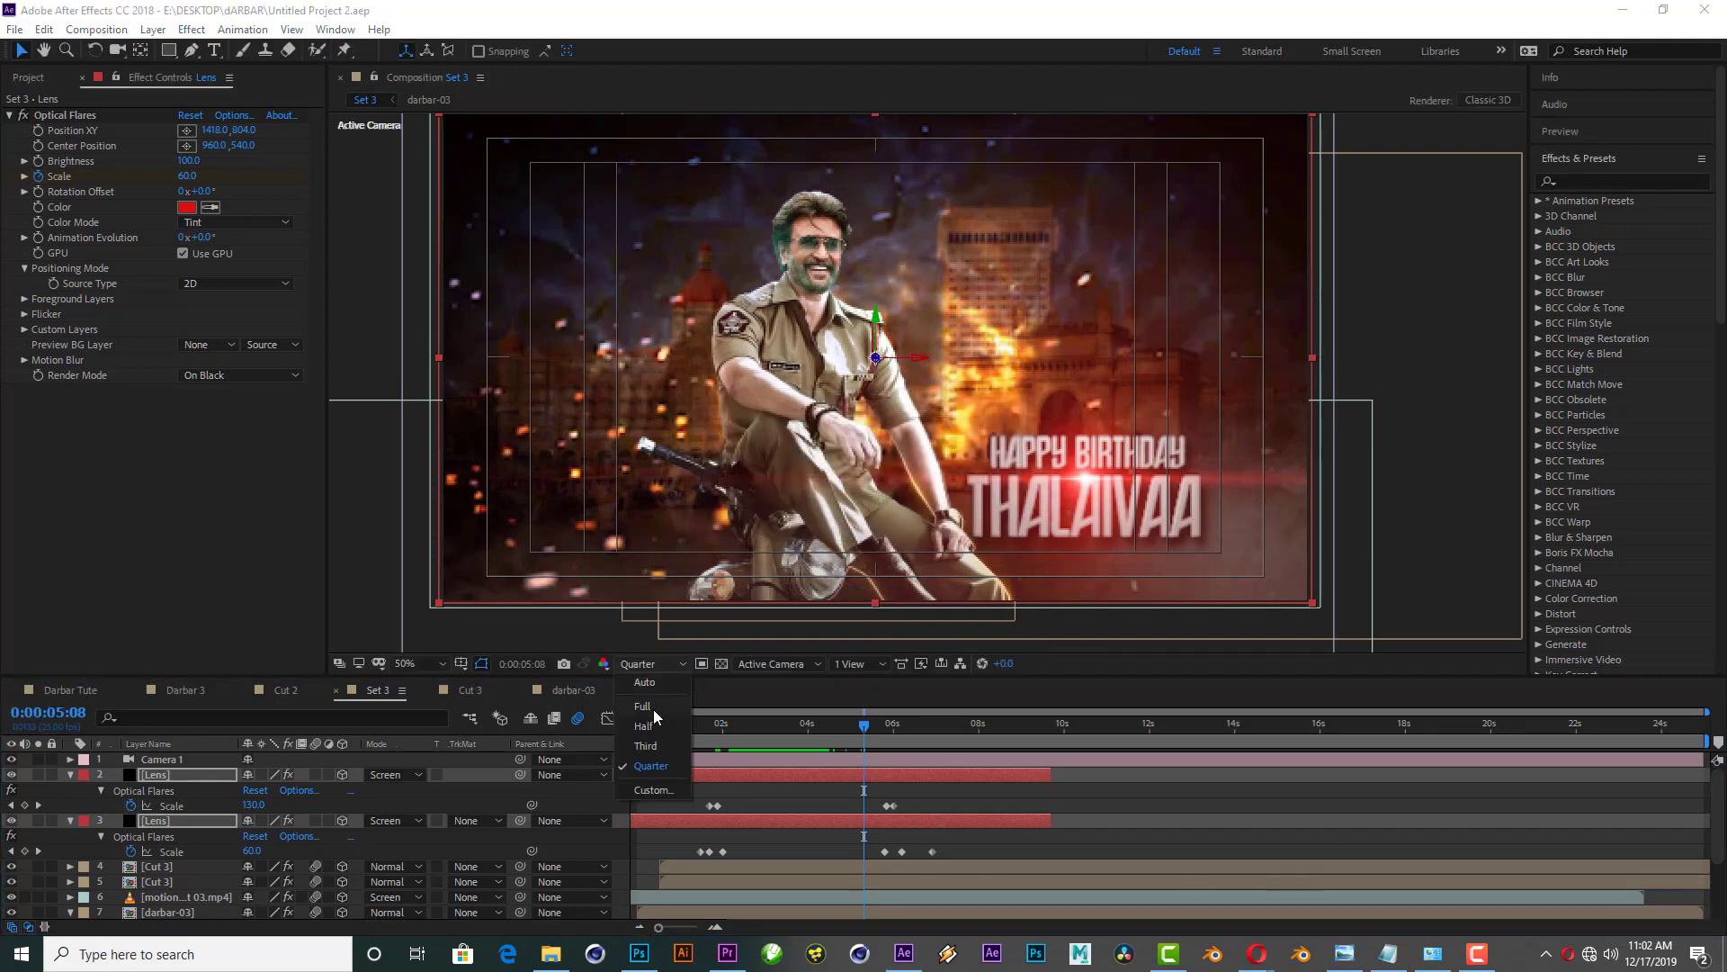
click(652, 707)
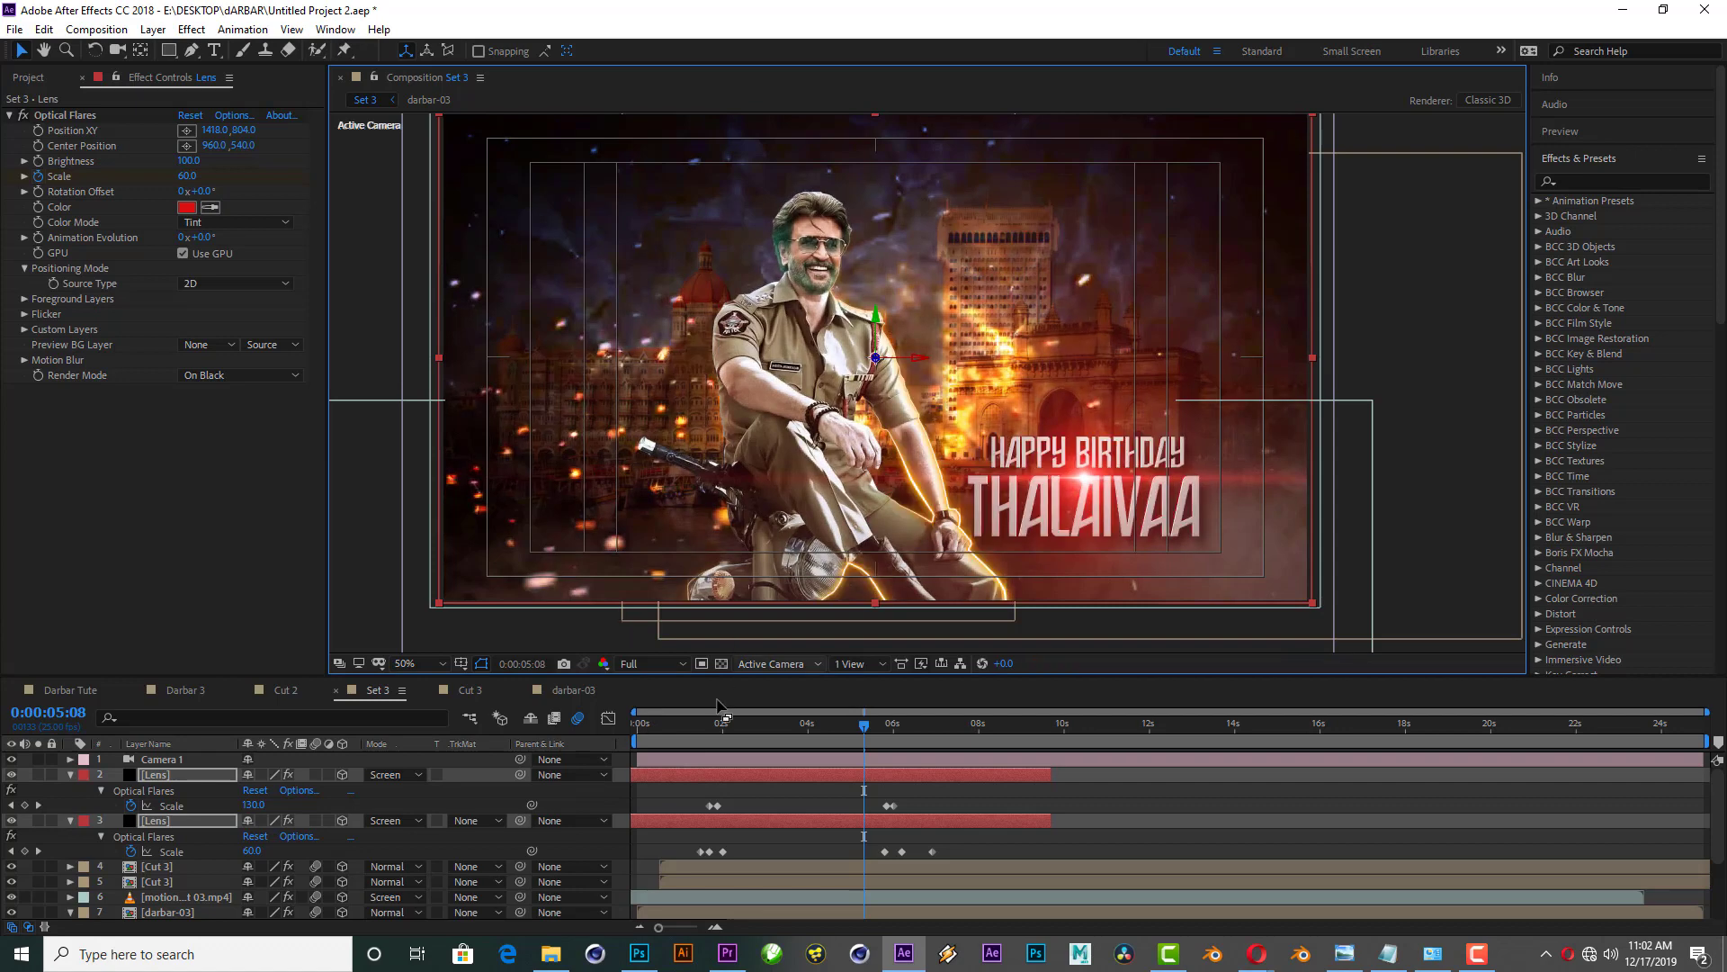
click(71, 690)
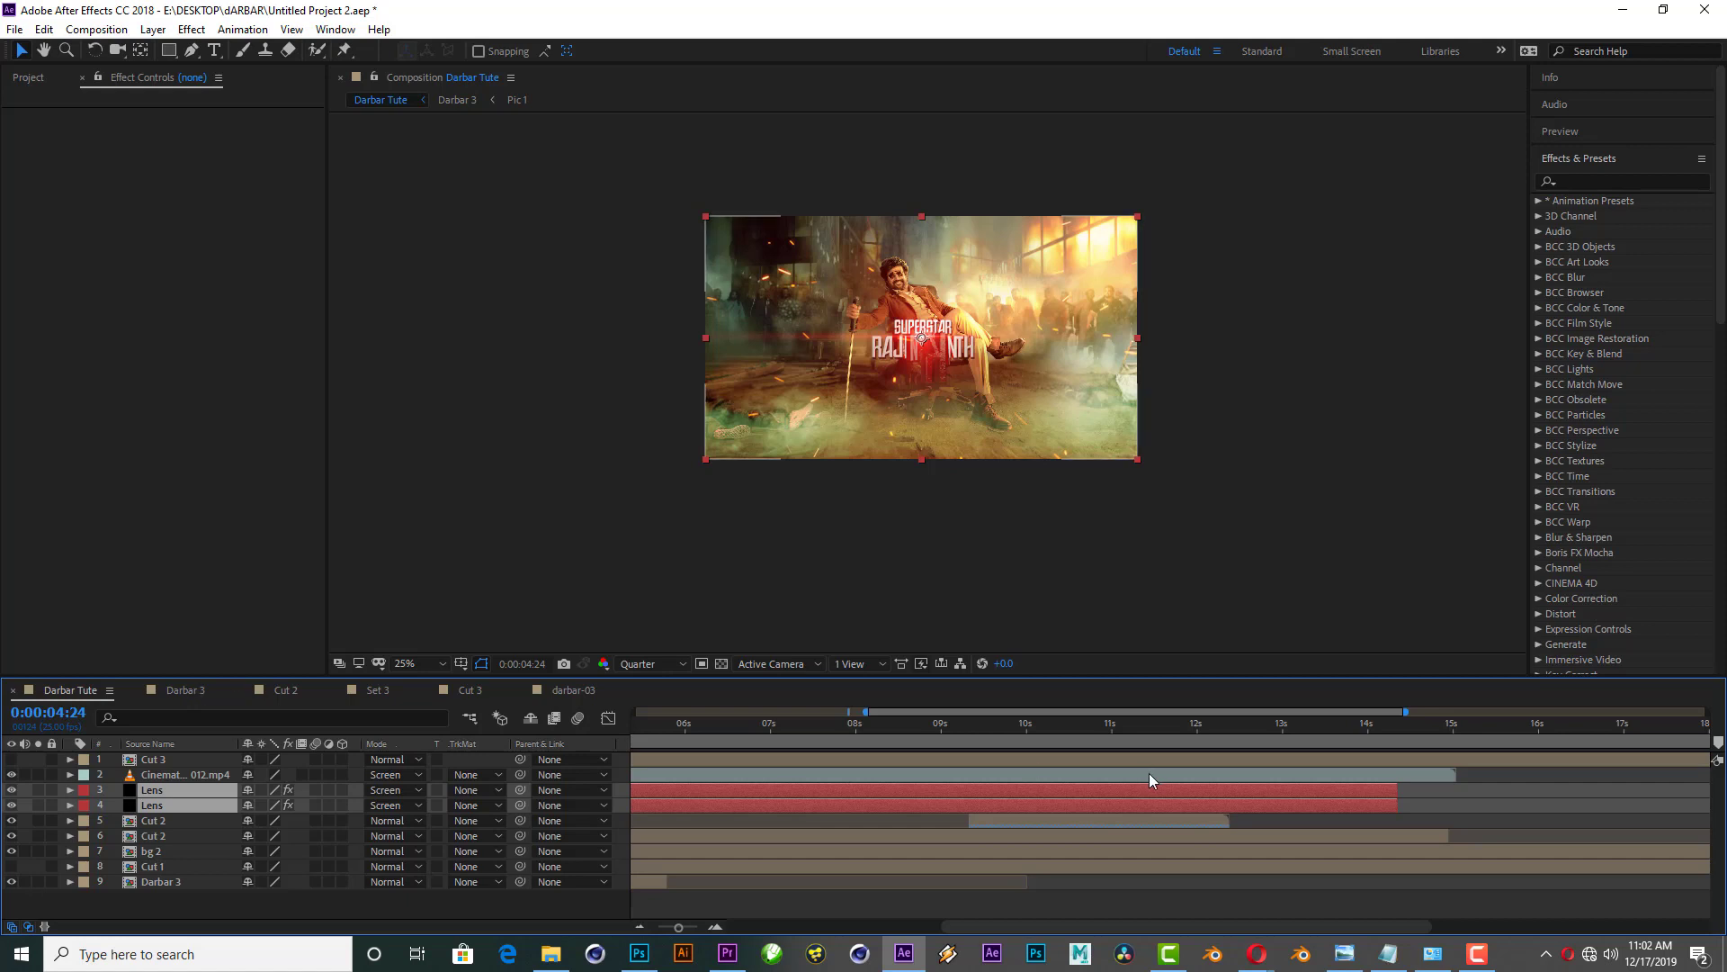
Step: Drag the Set 3 comp from the Project panel into the Darbar Tute timeline near 10:24
click(1042, 730)
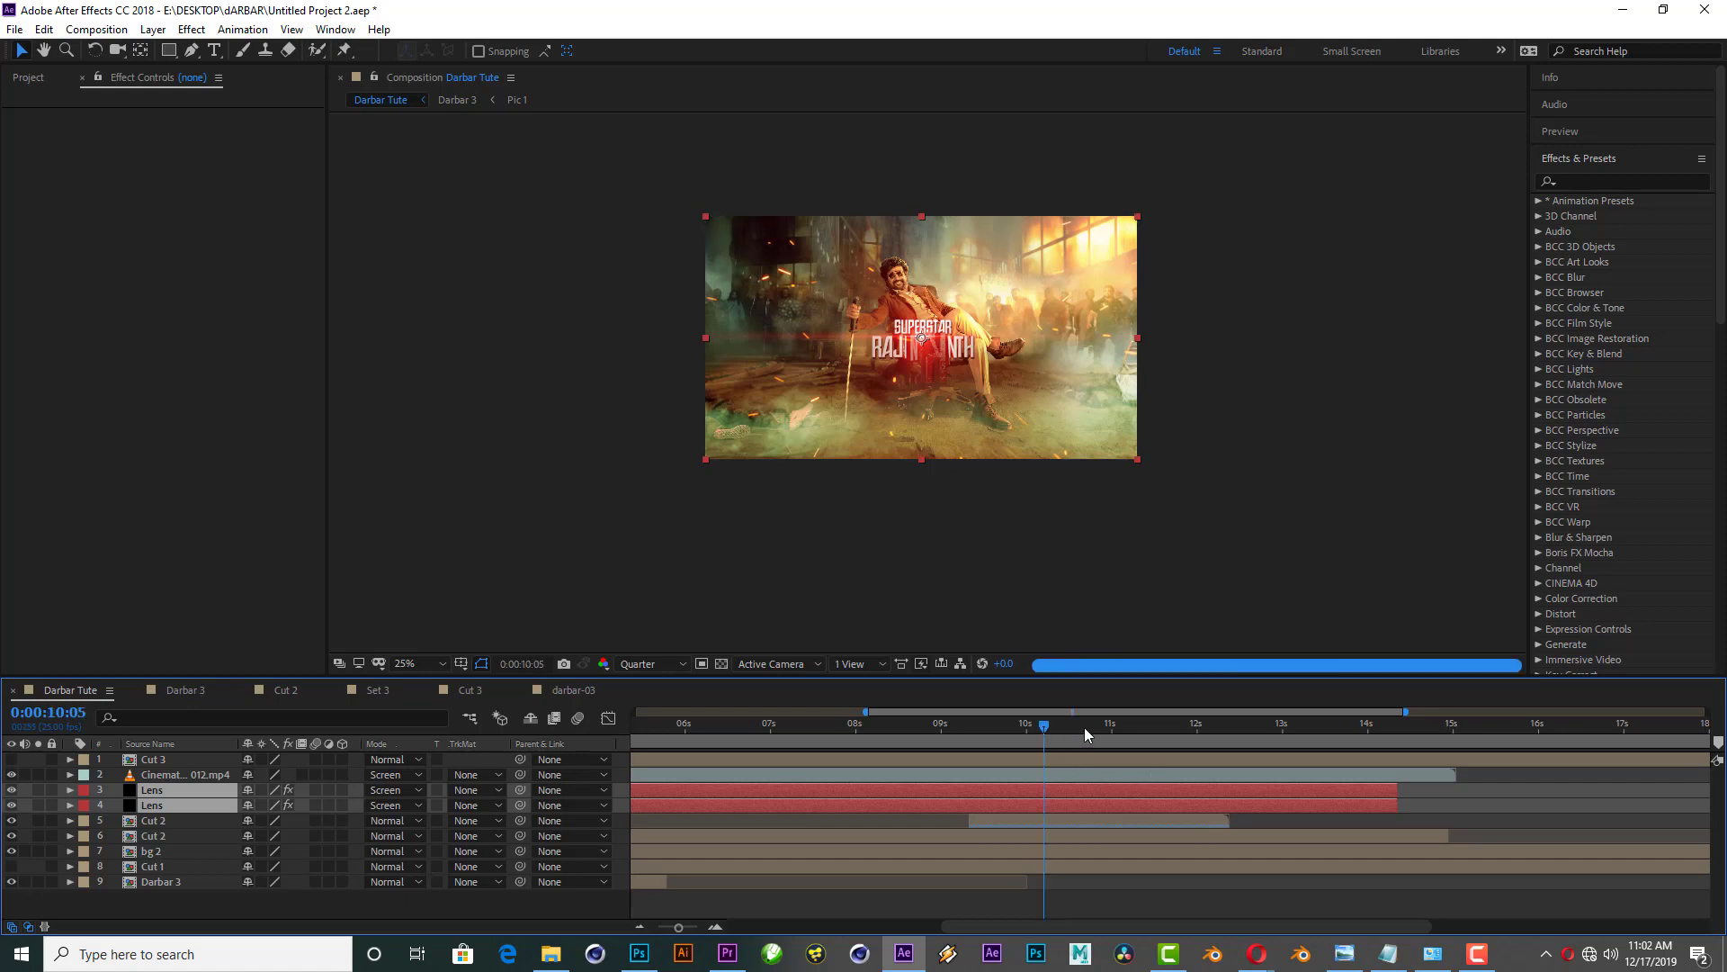
click(1110, 725)
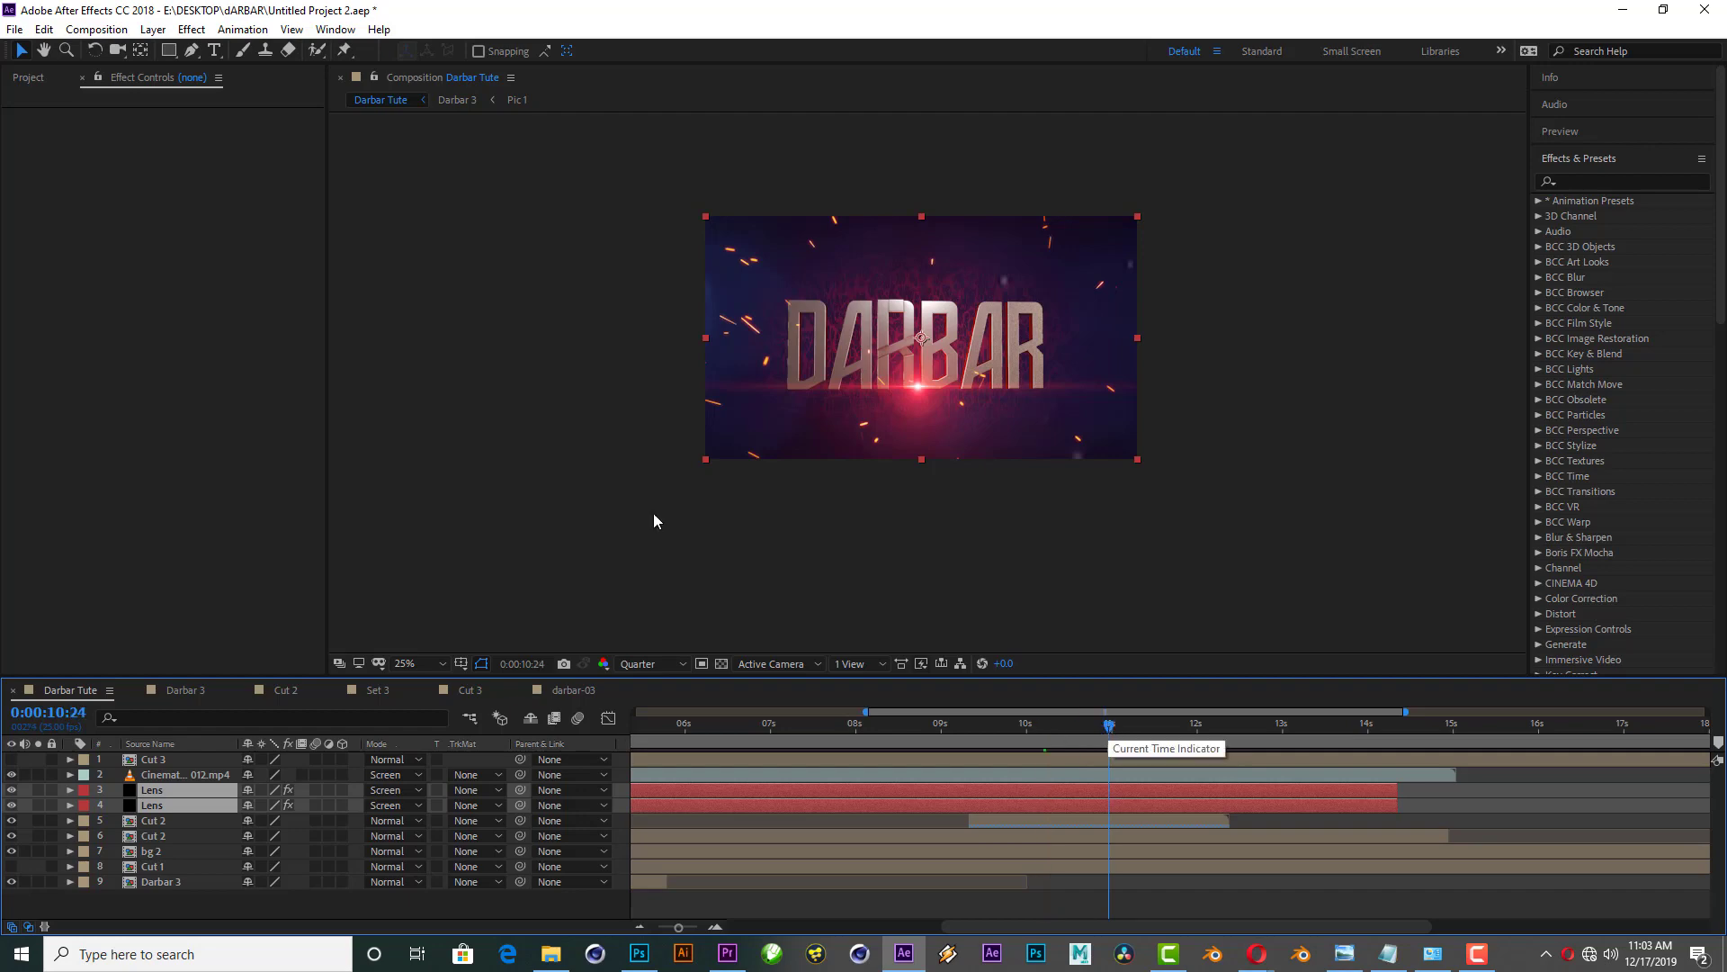
click(29, 79)
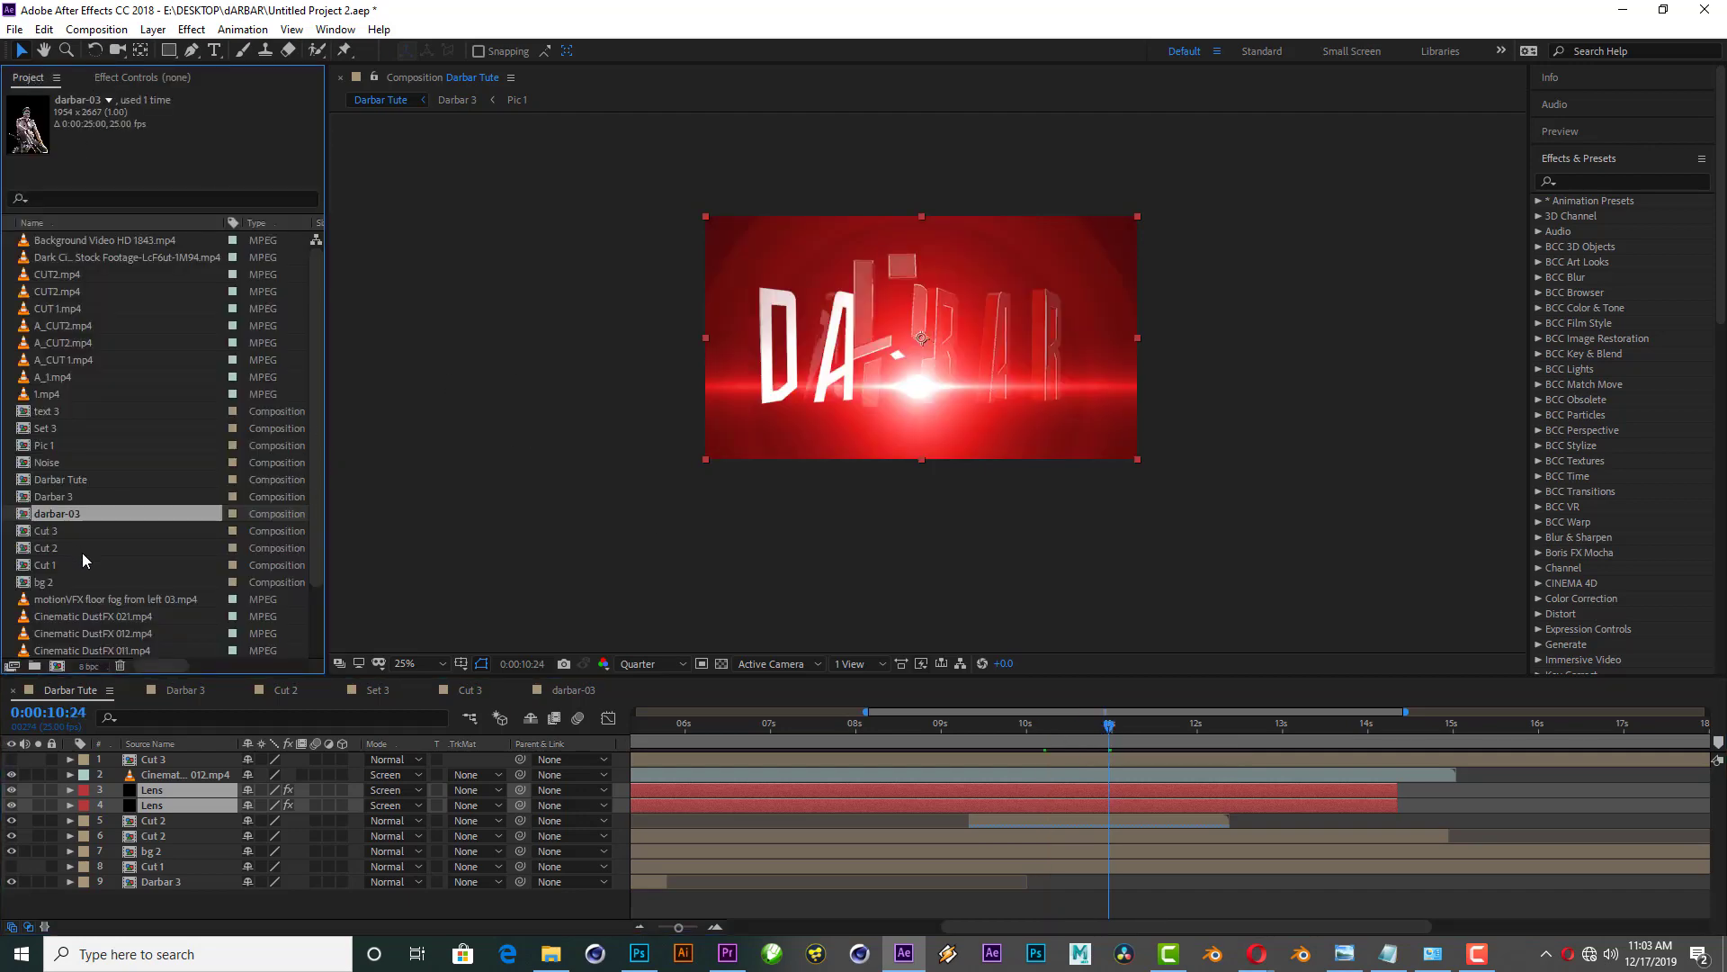
drag(50, 428, 171, 766)
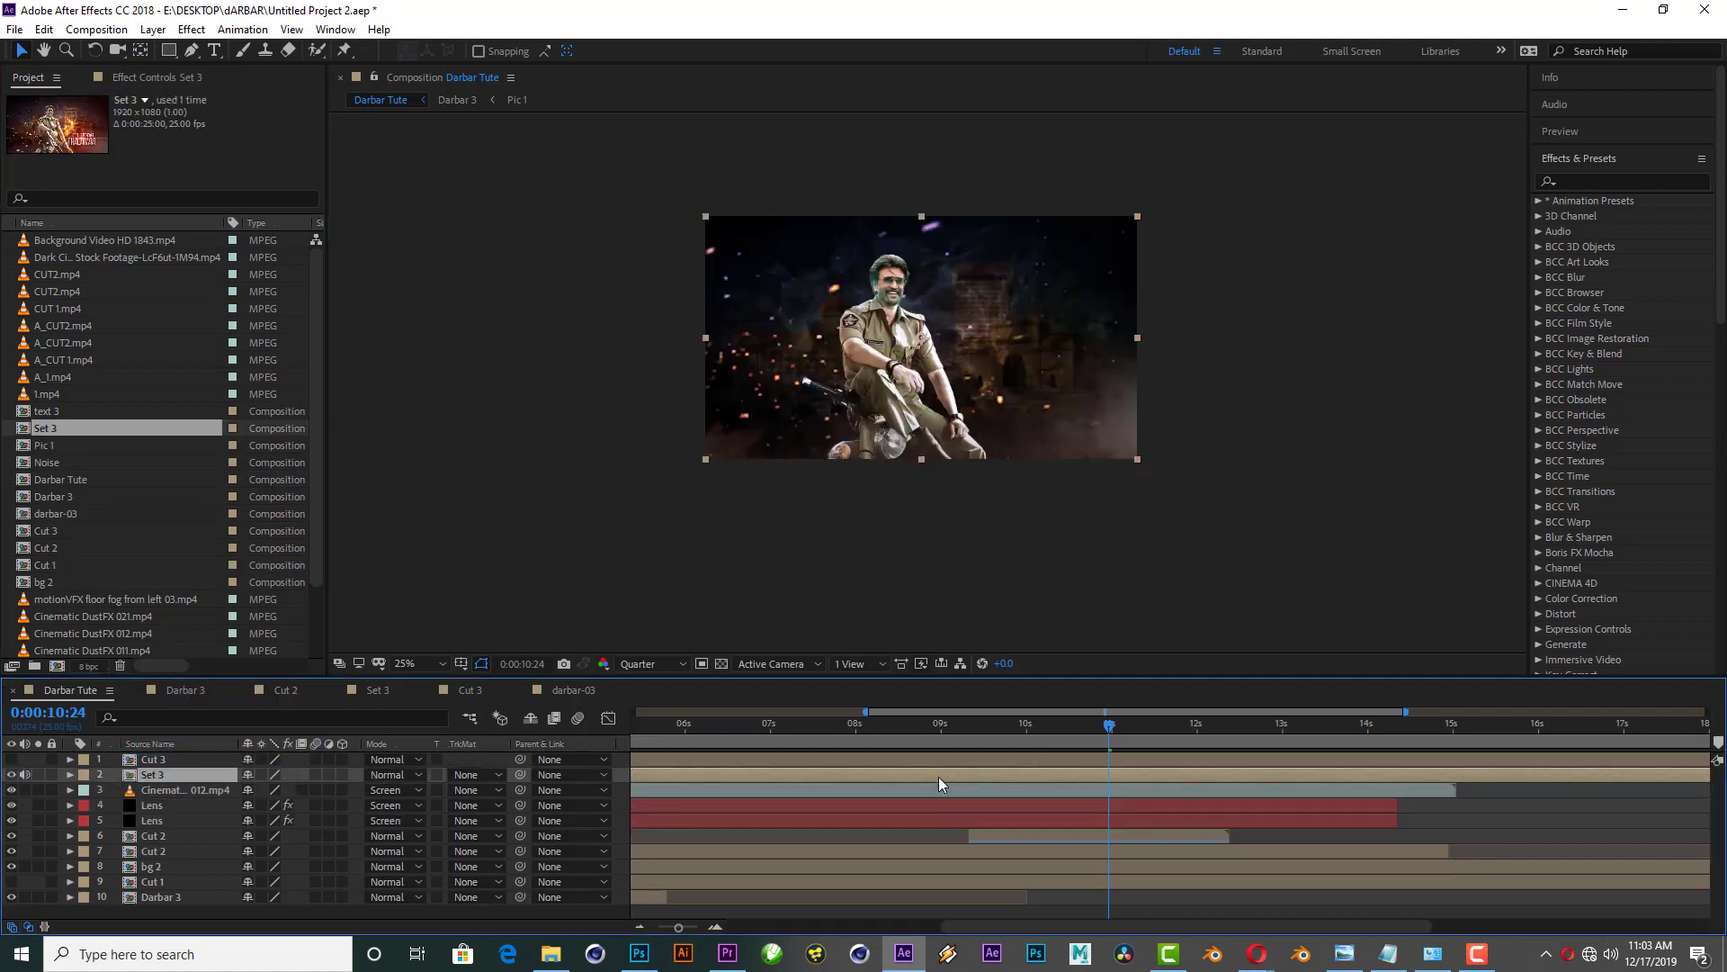
drag(655, 775, 1259, 756)
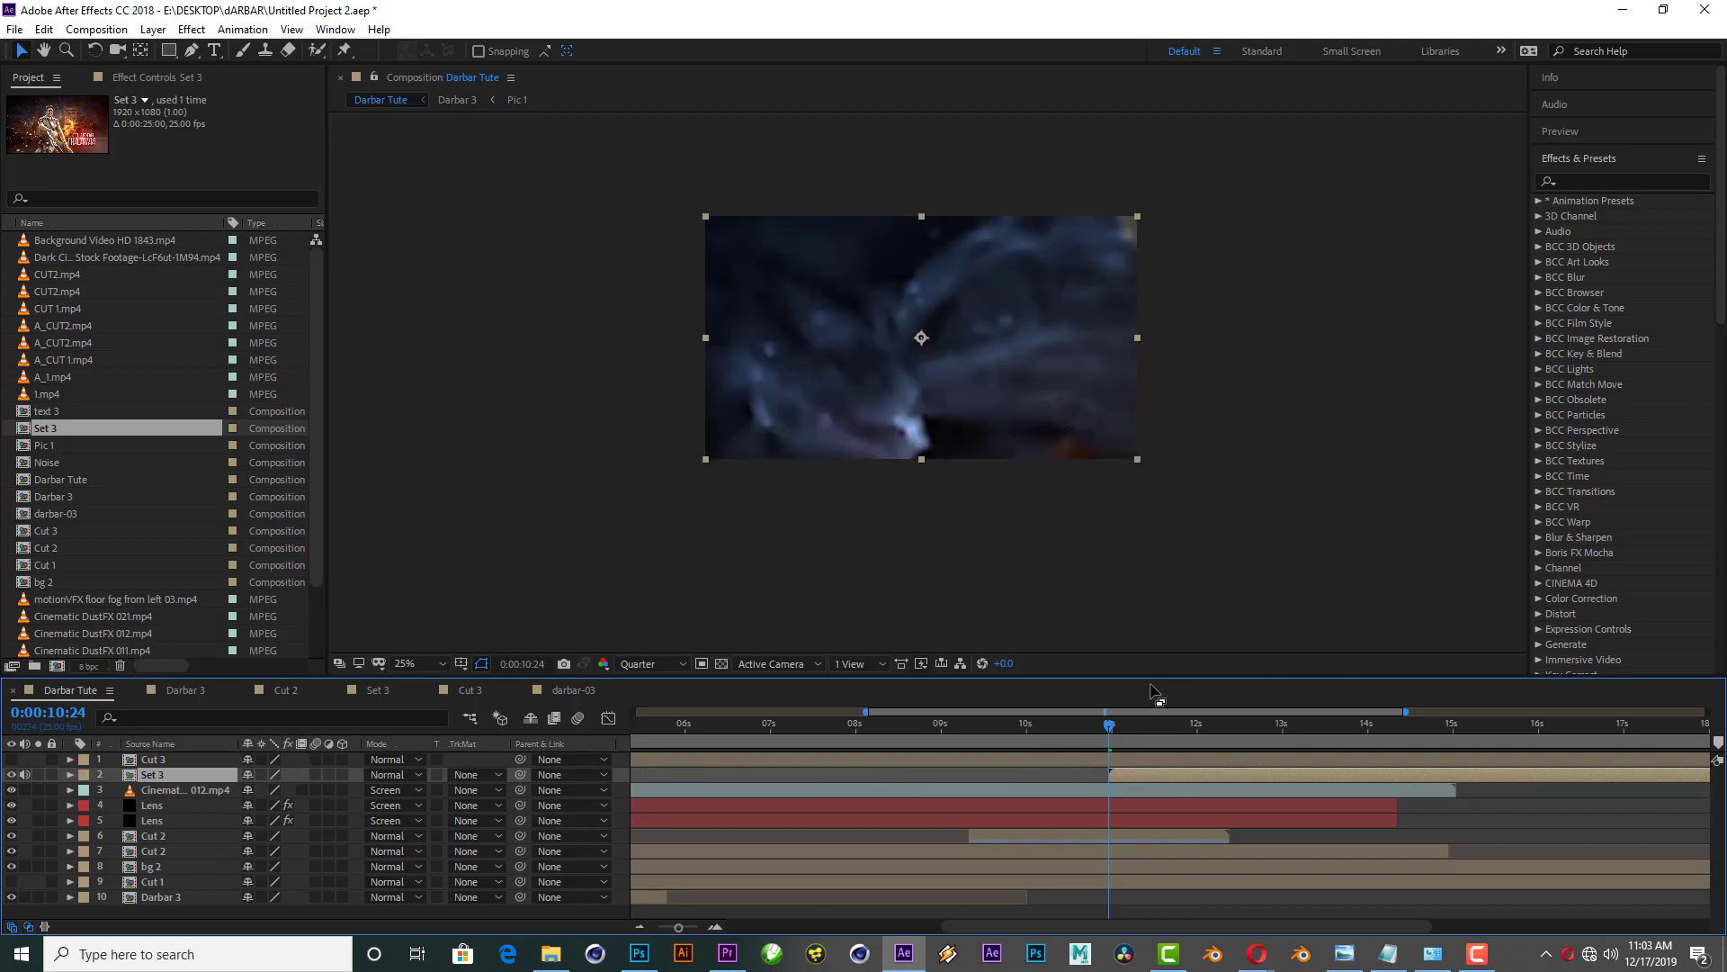
Step: Align Set 3's start with 11:10 and move it down to layer 7, below Cut 2
mouse_move(1094, 722)
mouse_down()
mouse_move(1081, 730)
mouse_move(1095, 725)
mouse_up()
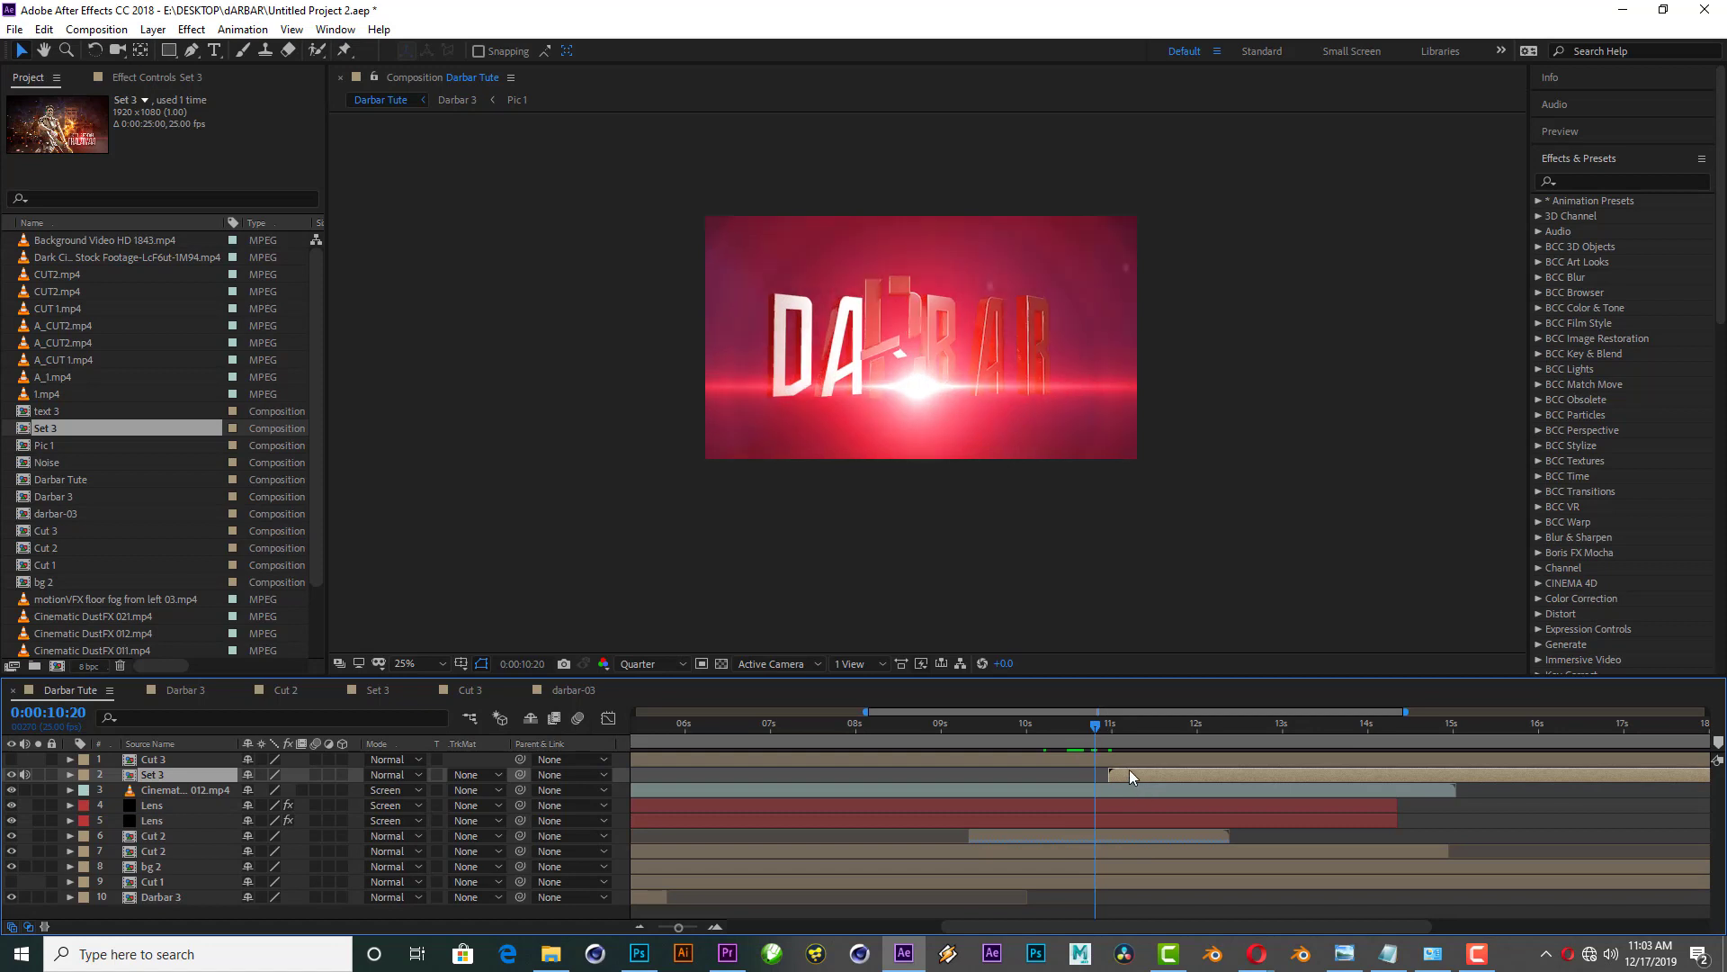
drag(1093, 731, 1145, 724)
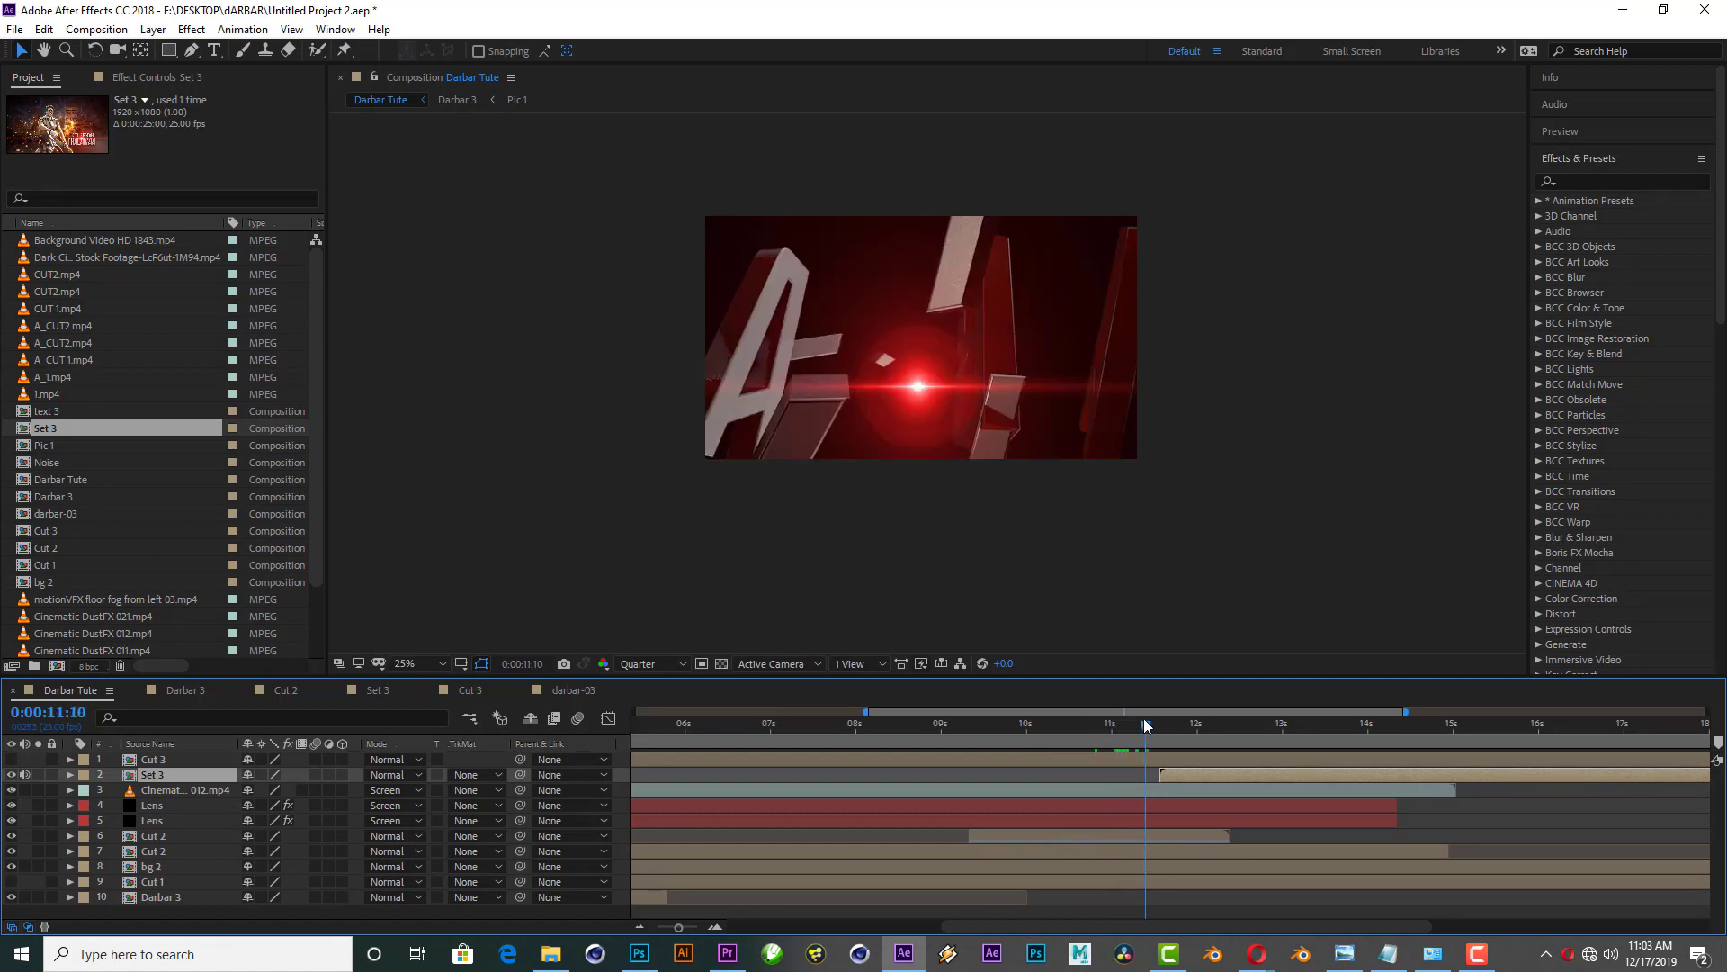
drag(1163, 768, 1157, 769)
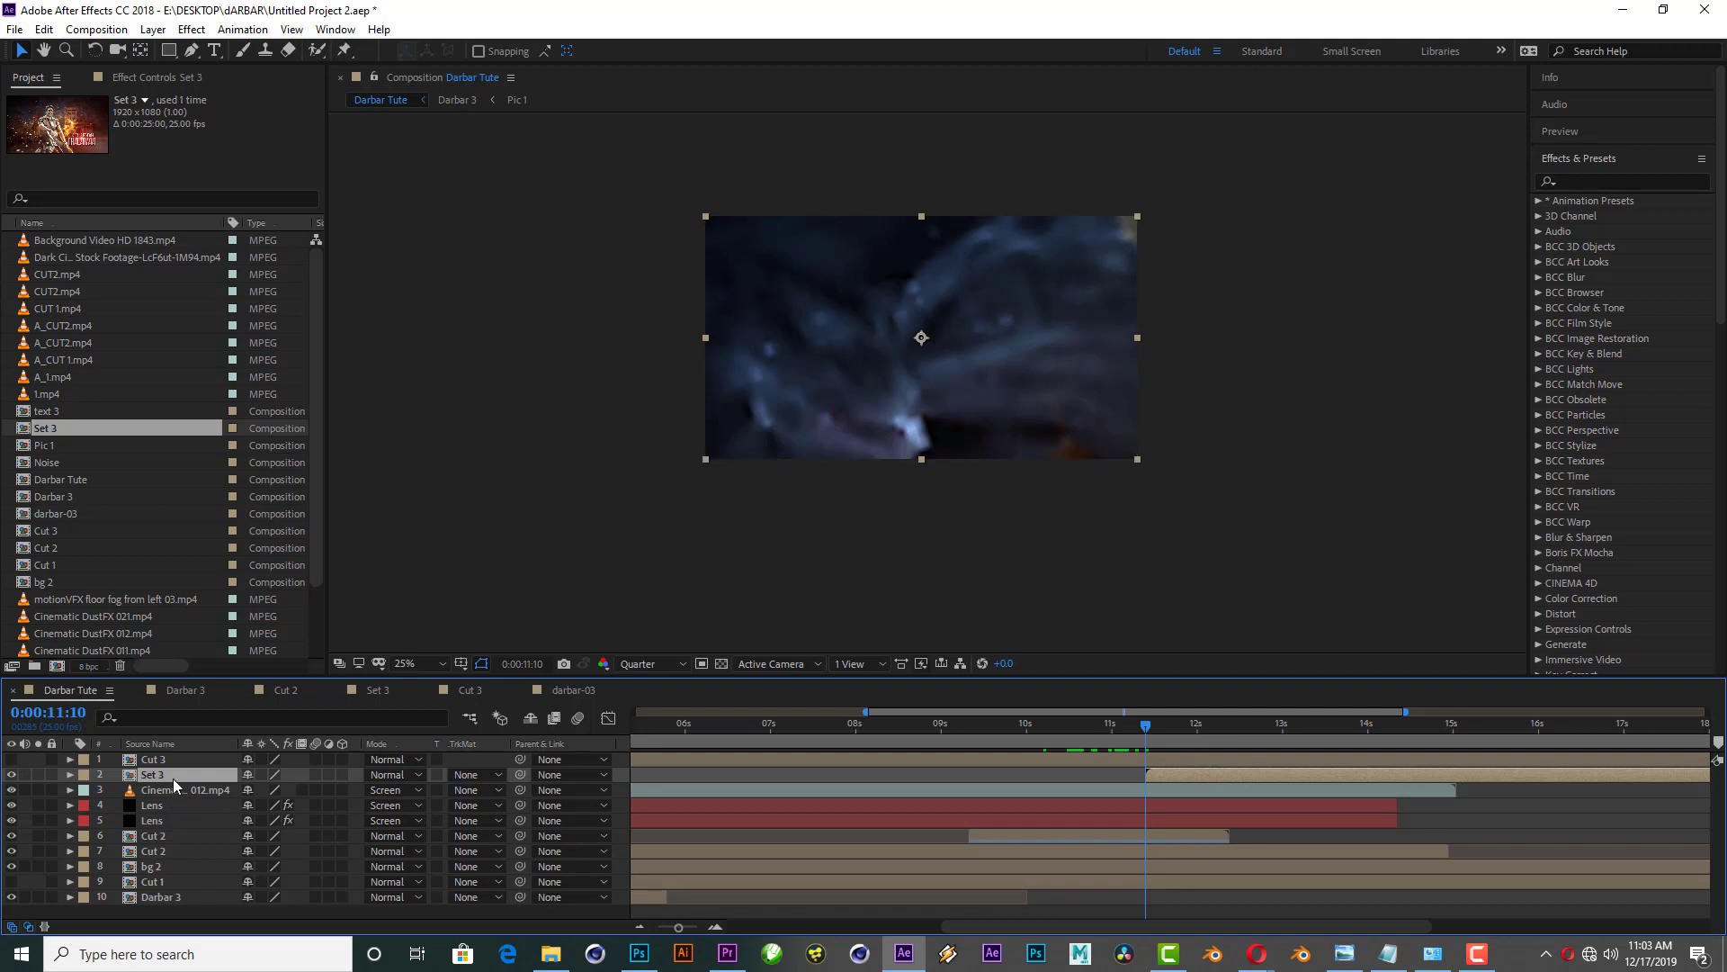
drag(172, 779, 177, 856)
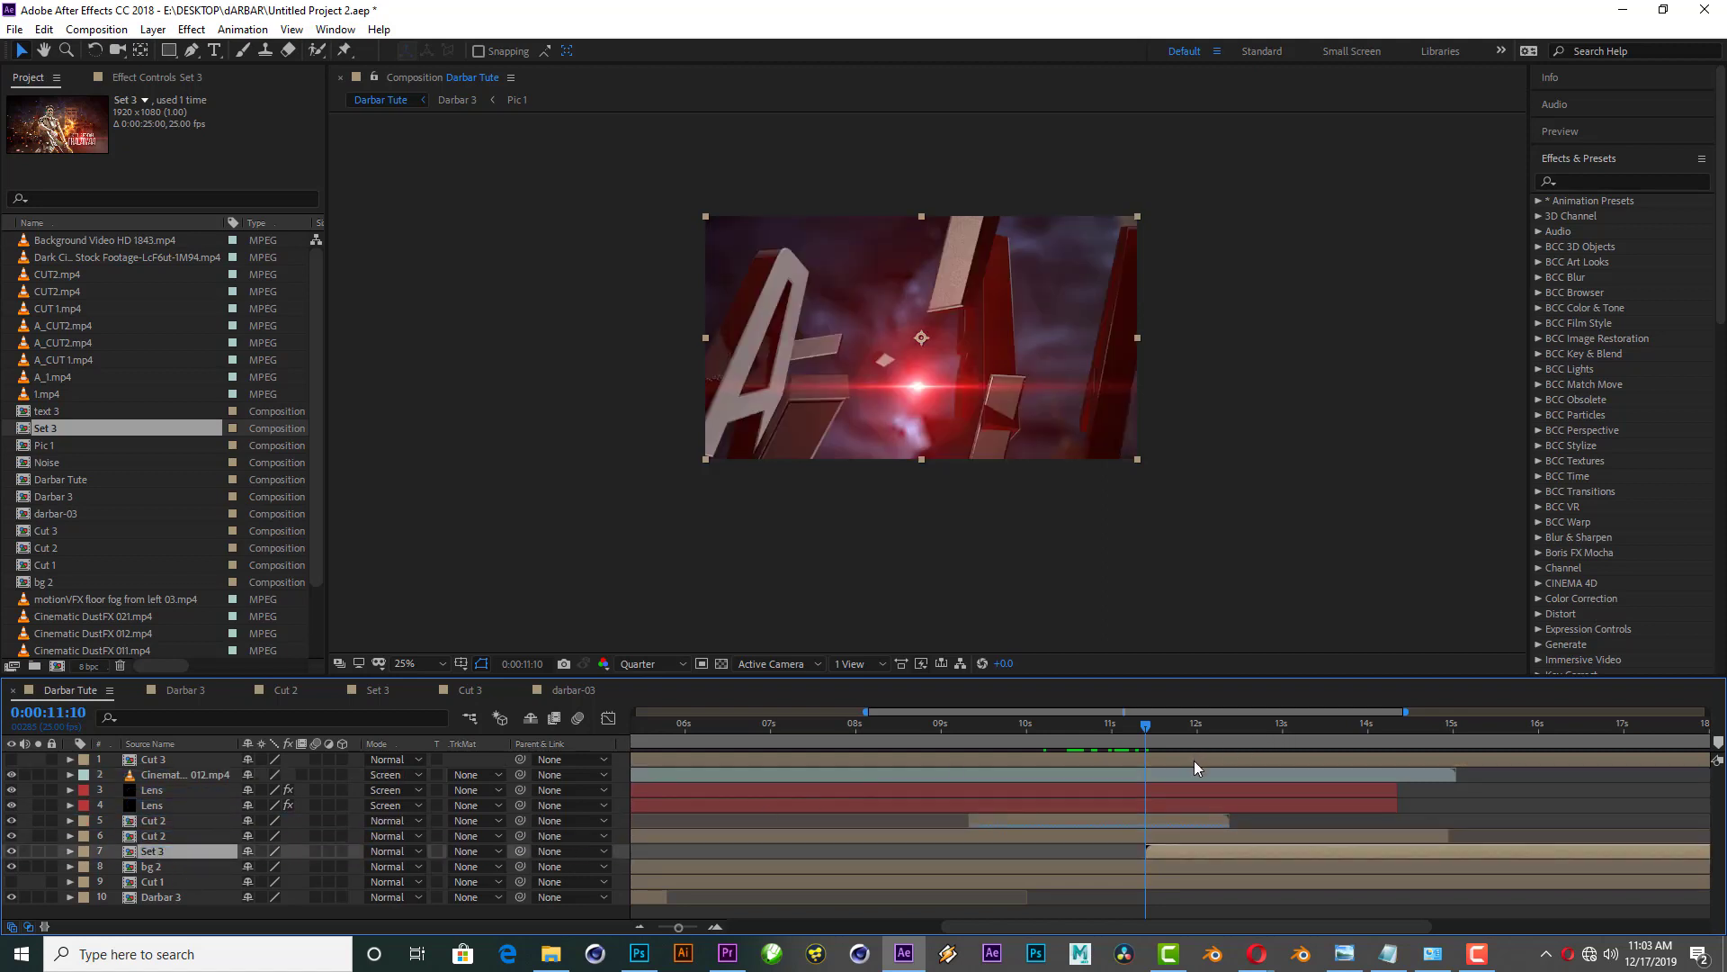
Step: Preview Darbar Tute, stopping at 15:15, and zoom the timeline out to show 0–24s
key(h)
key(space)
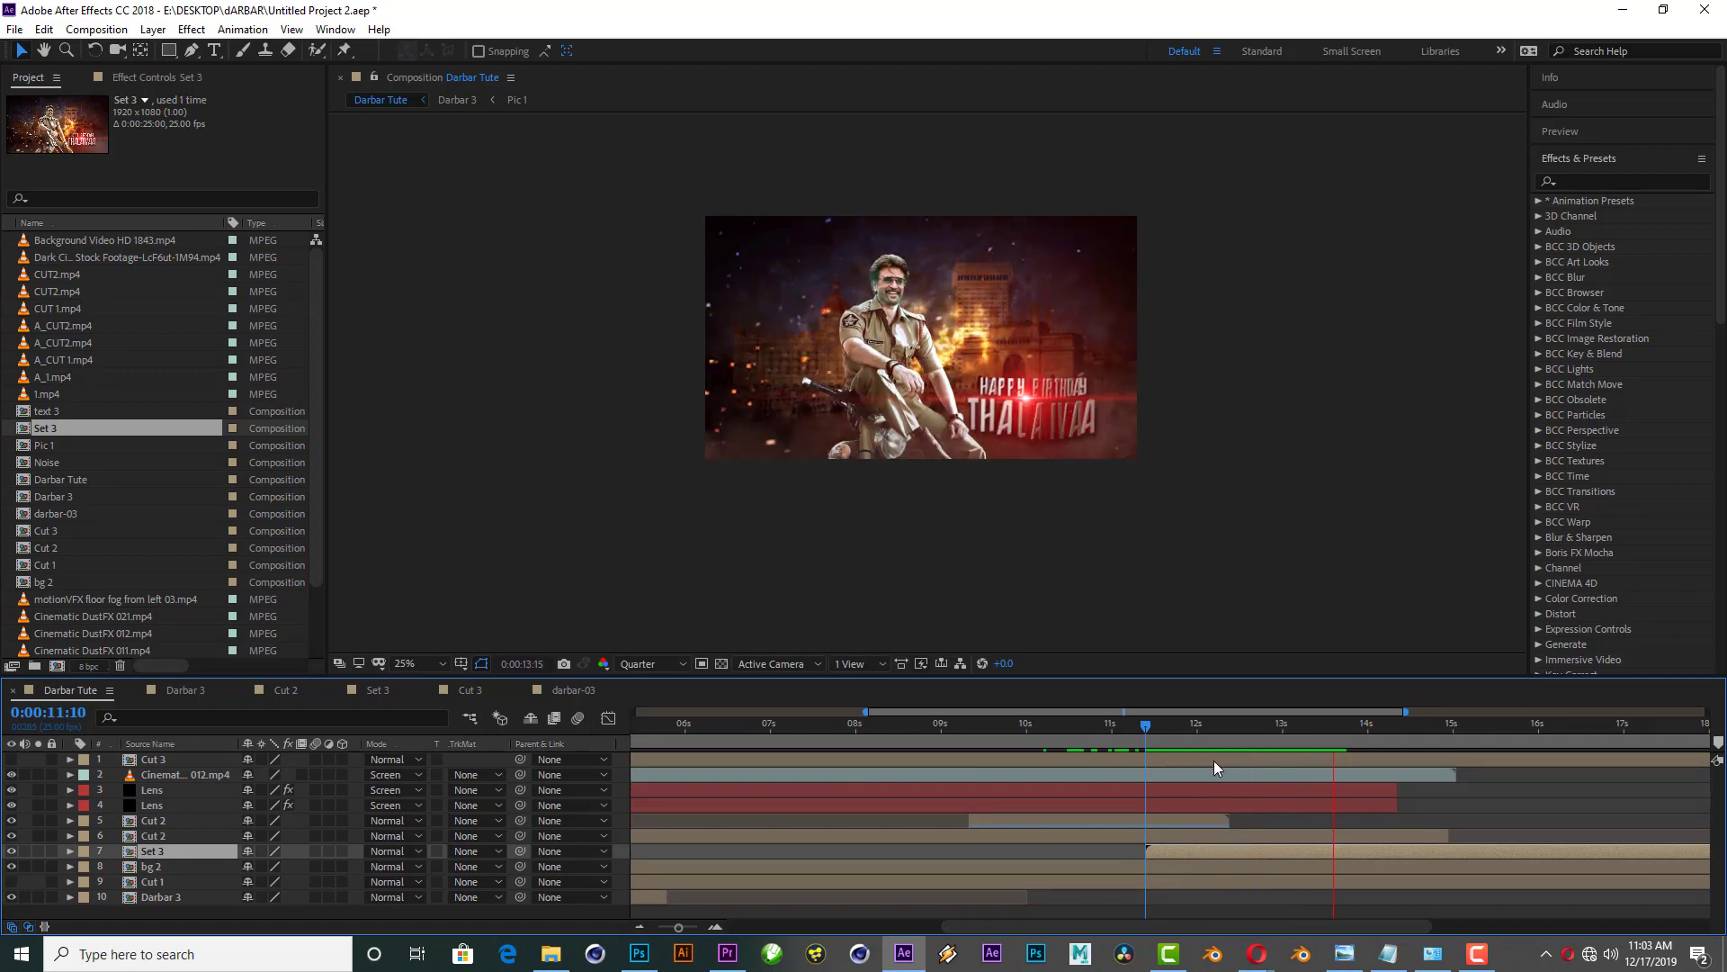
click(1501, 726)
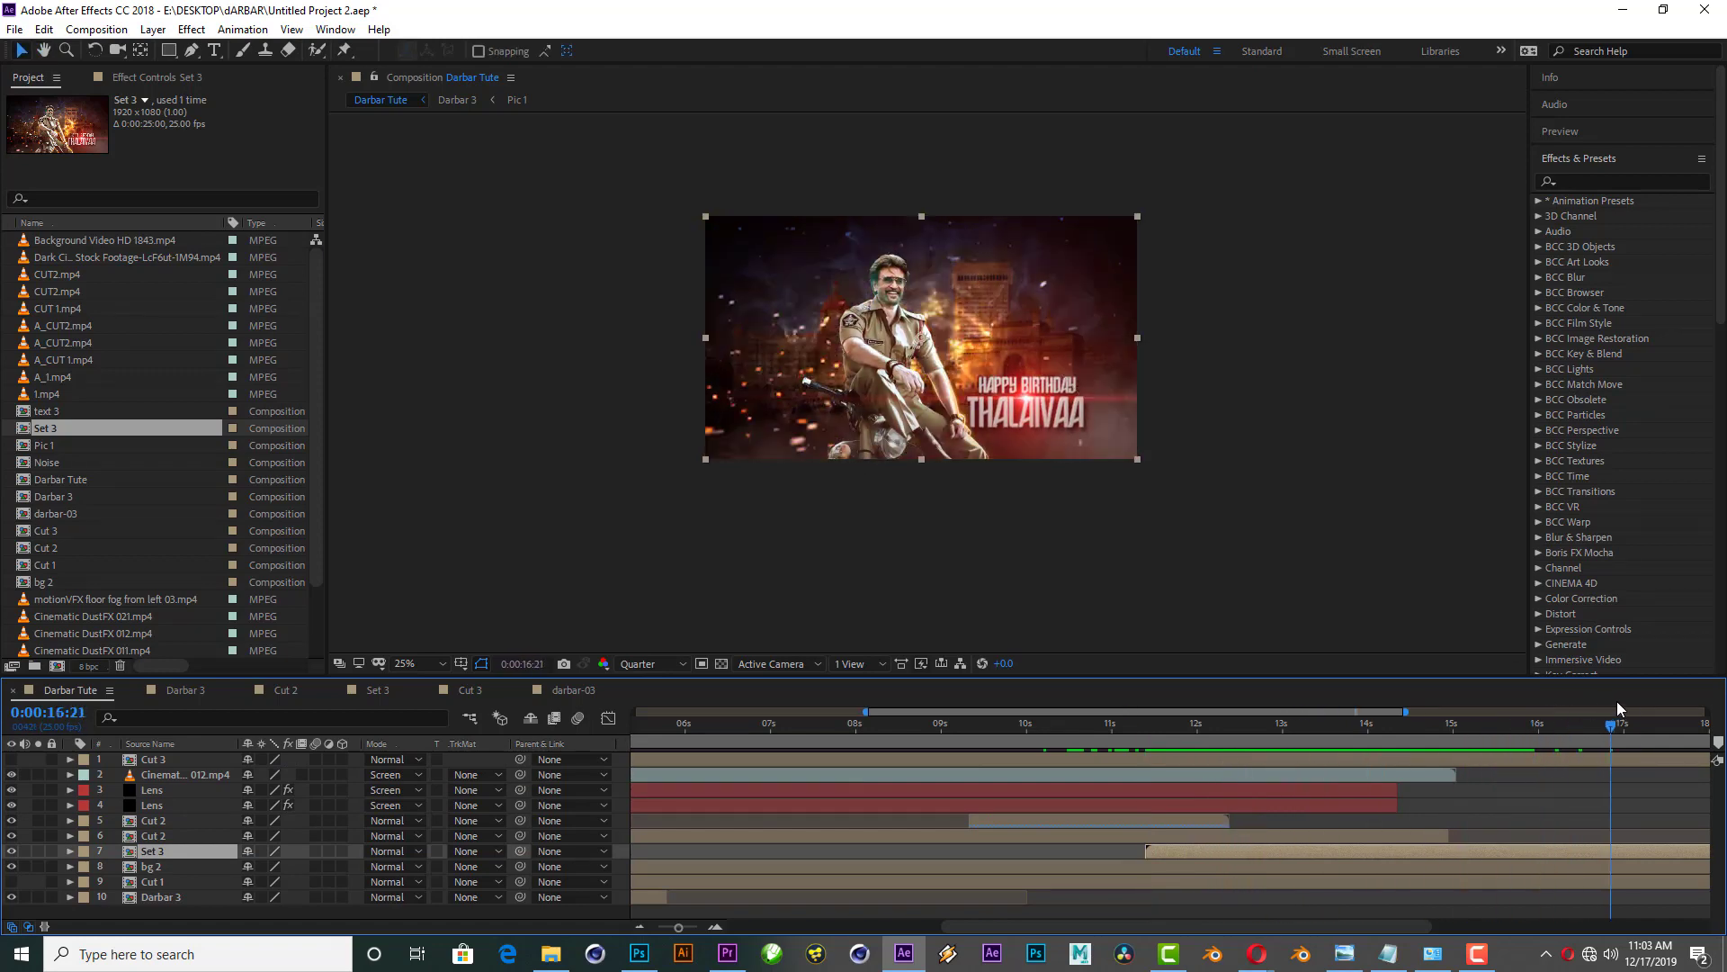
key(minus)
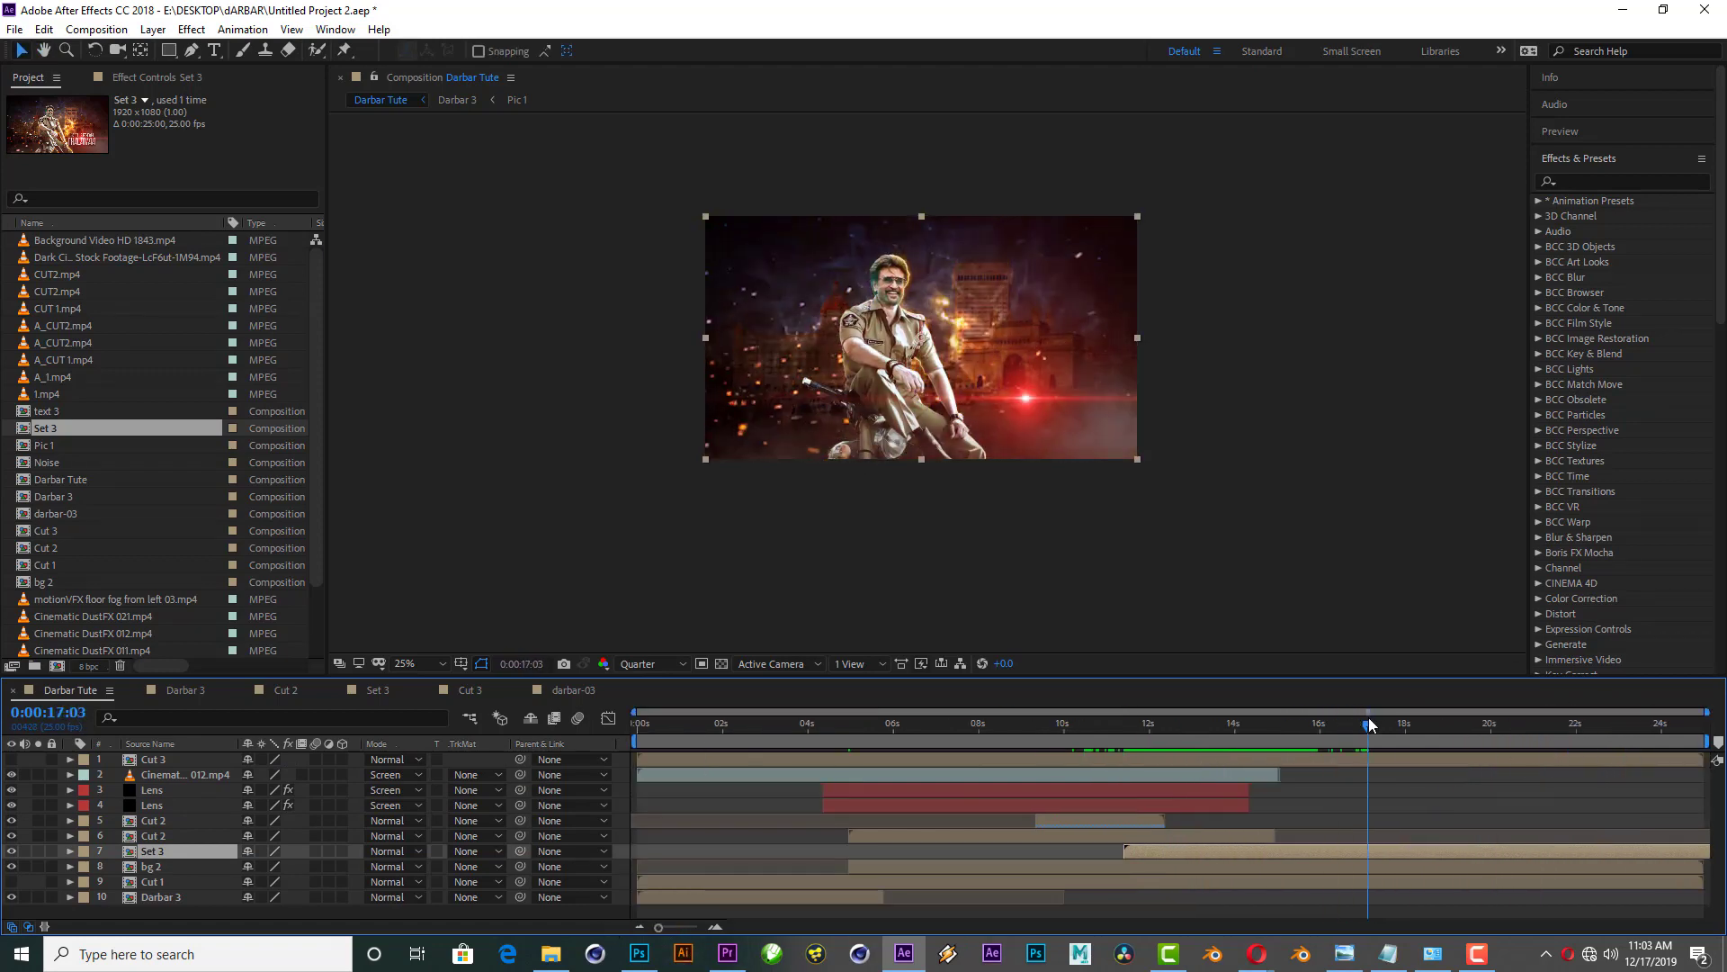
Step: Set preview resolution to Full, fit the comp in the viewer, and maximize the viewer panel
click(638, 665)
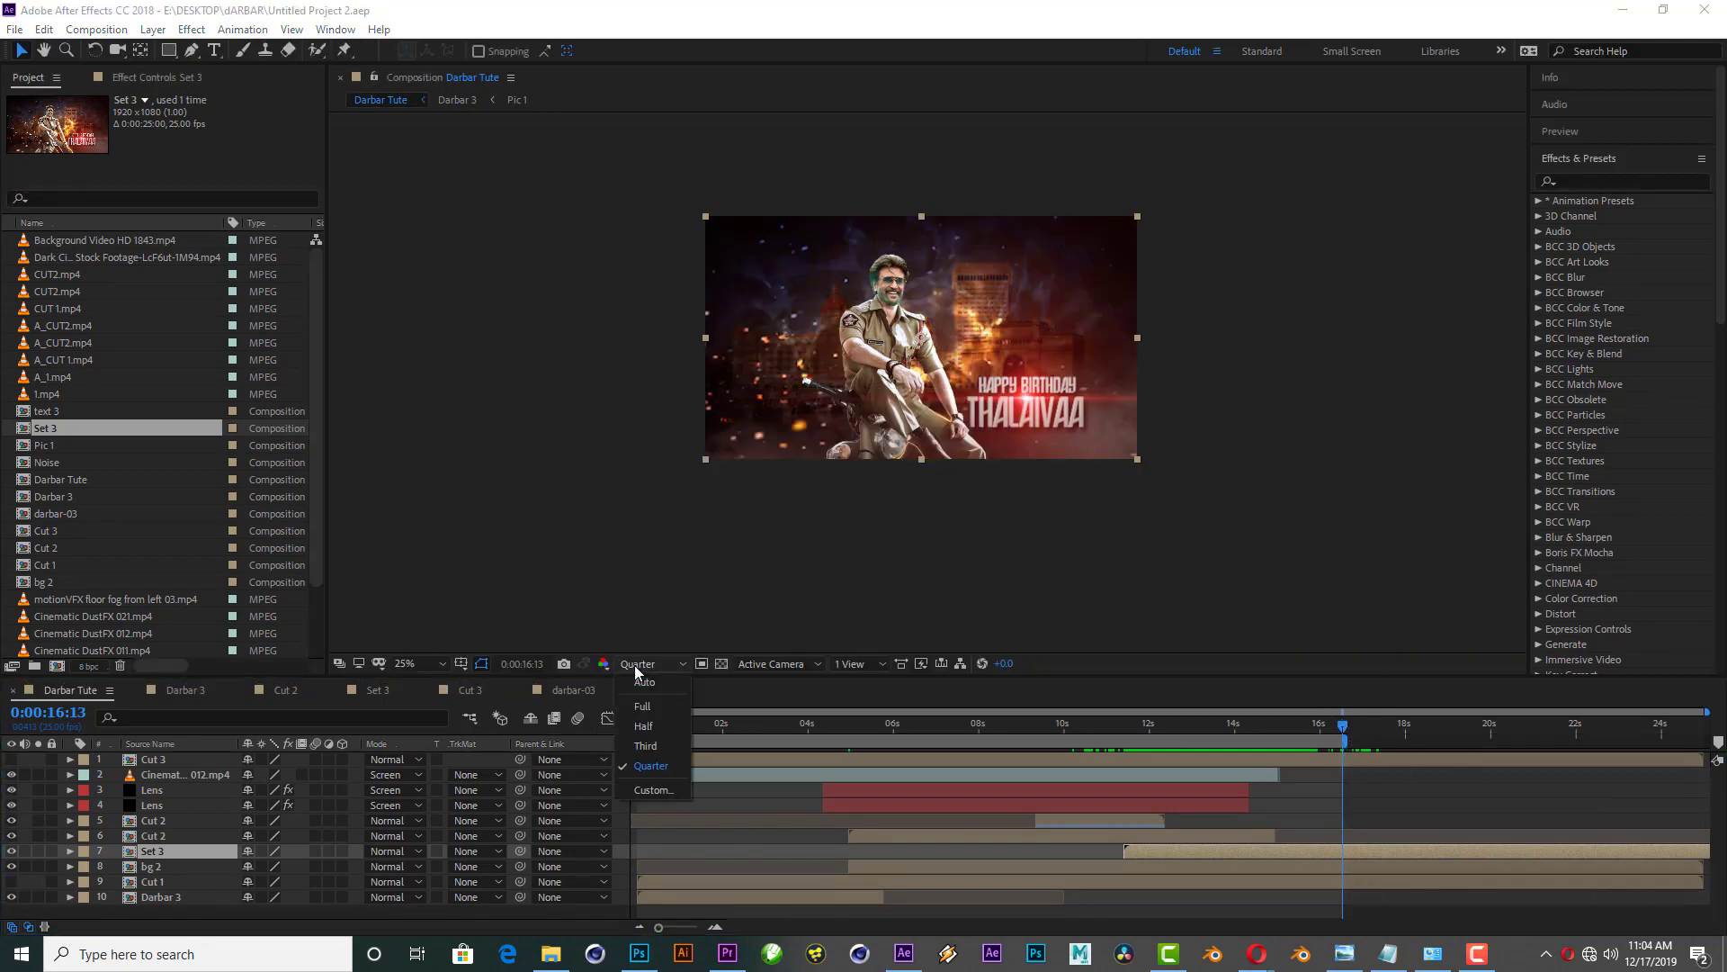
click(645, 707)
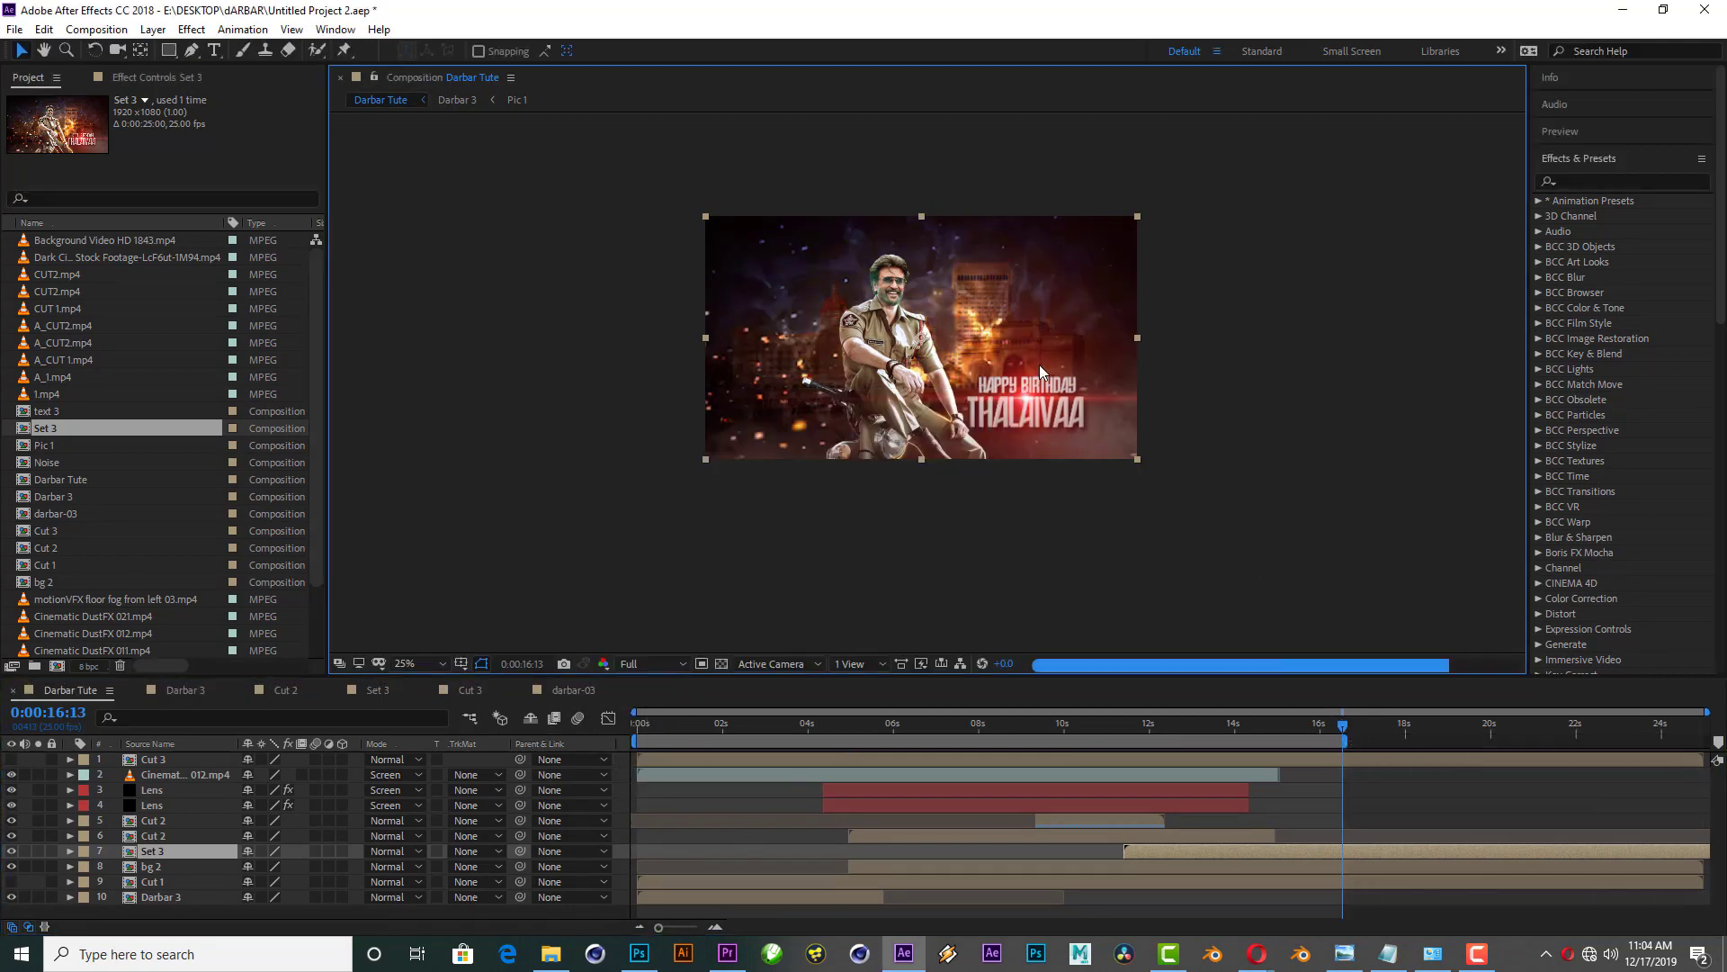
click(633, 665)
click(420, 666)
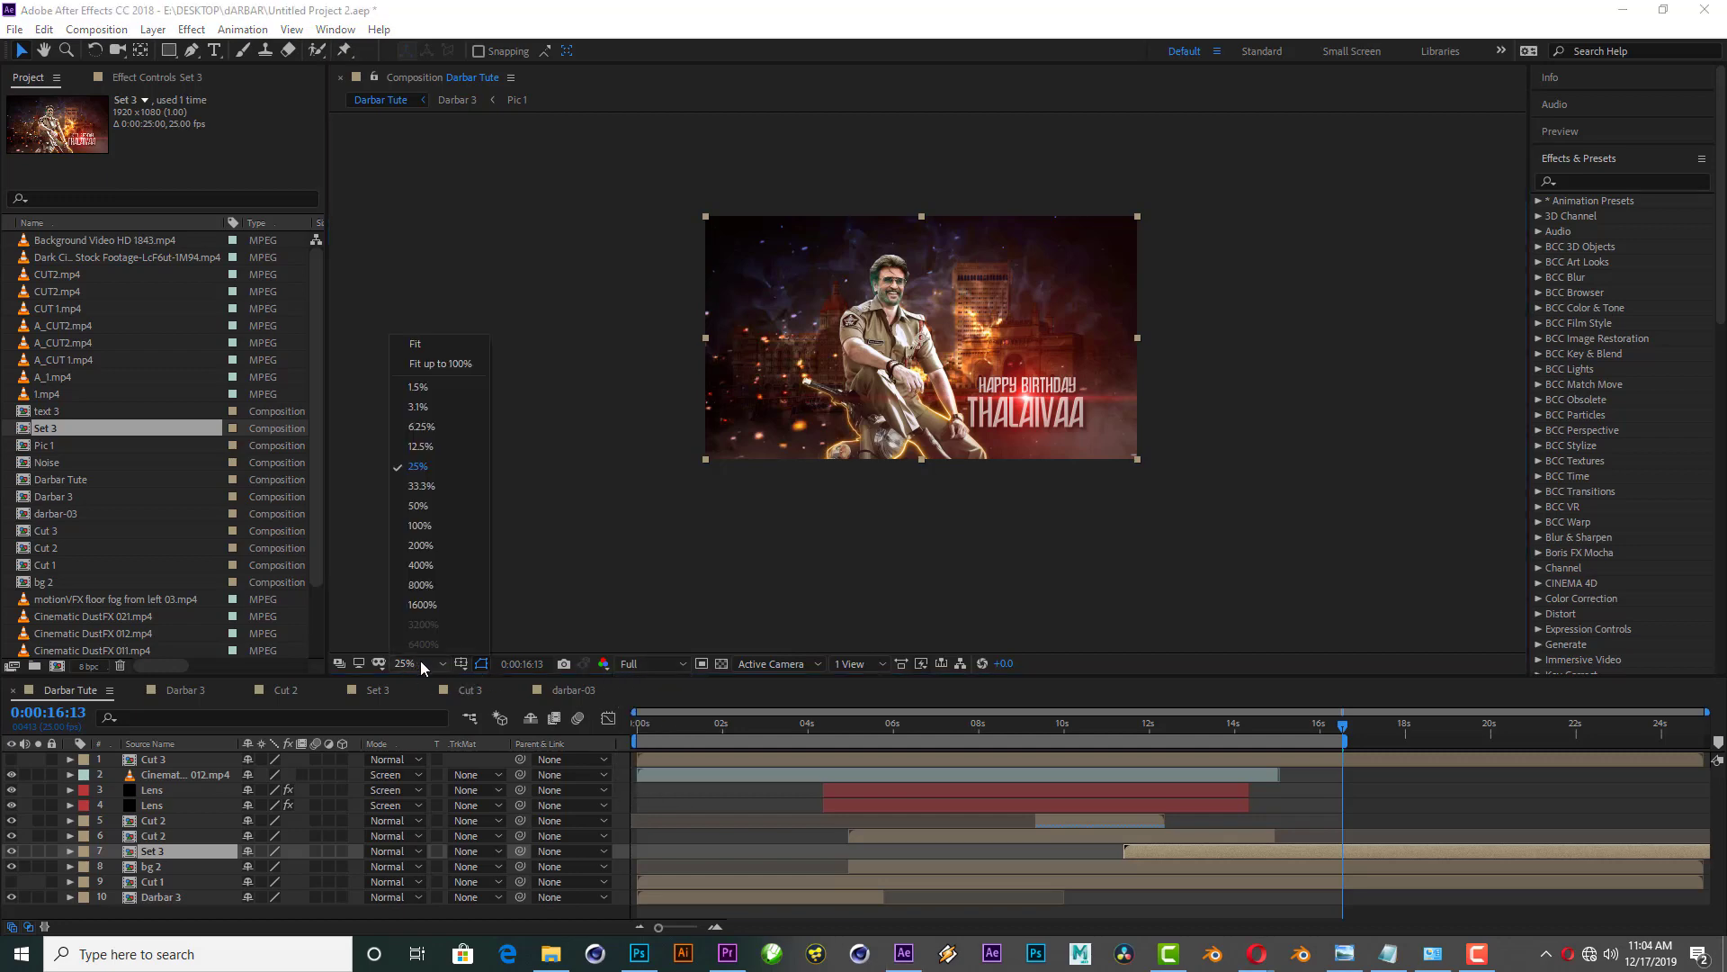
click(468, 364)
key(grave)
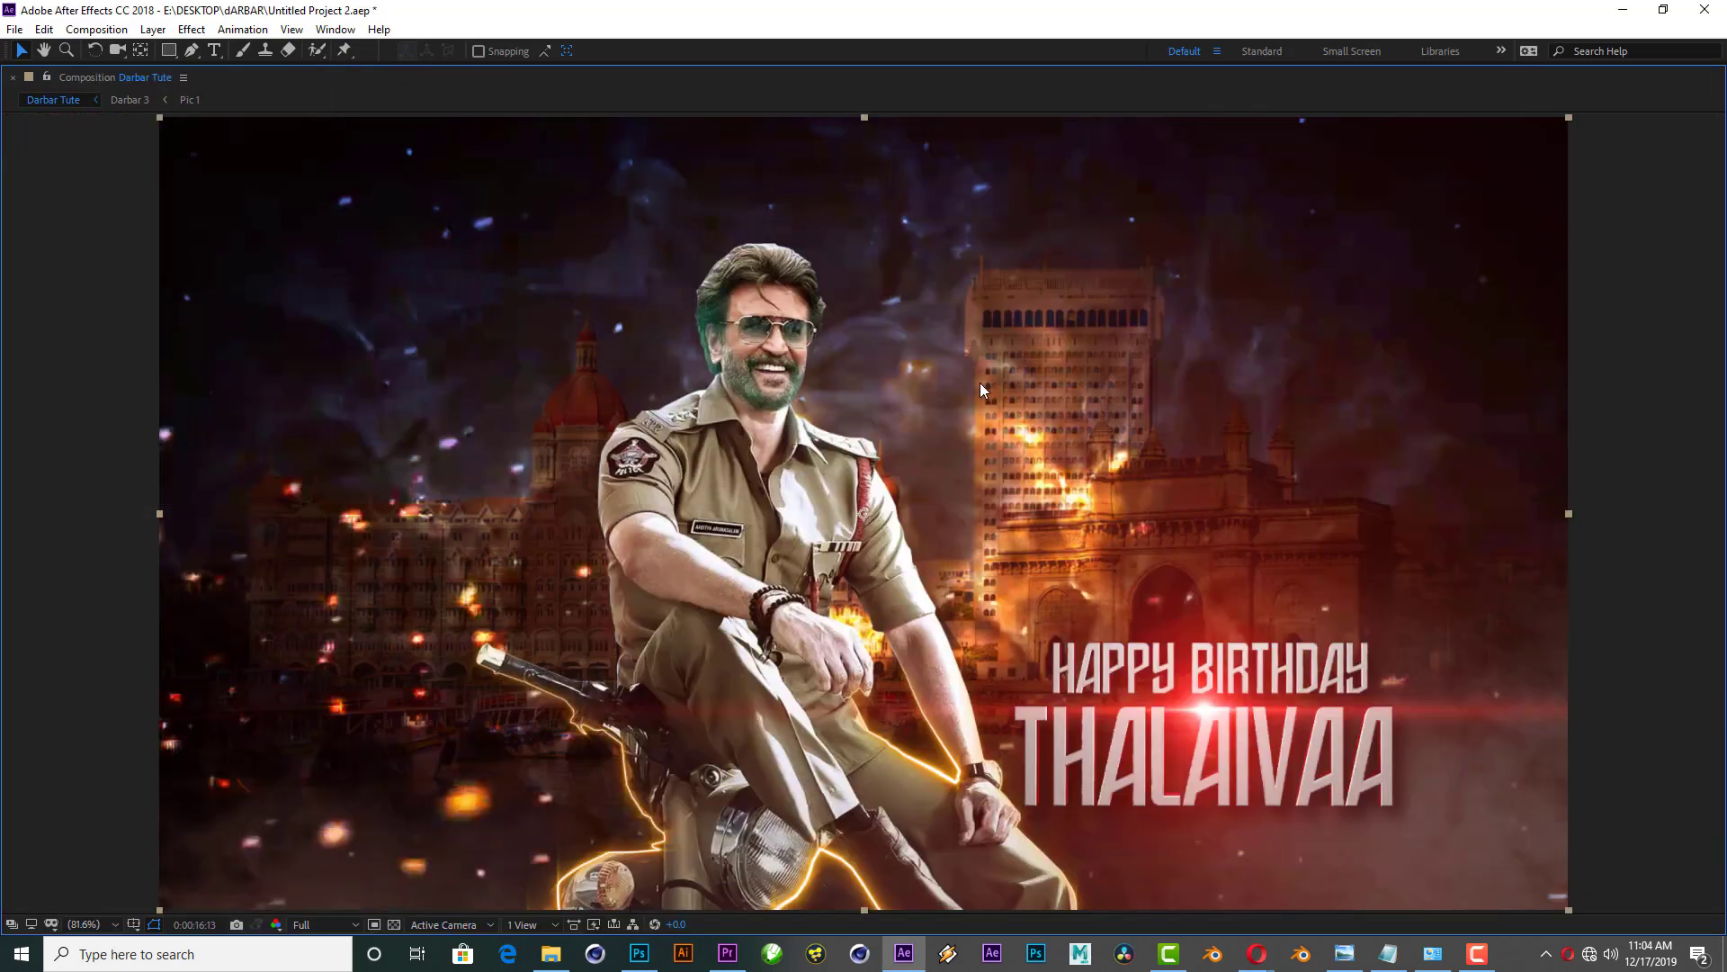